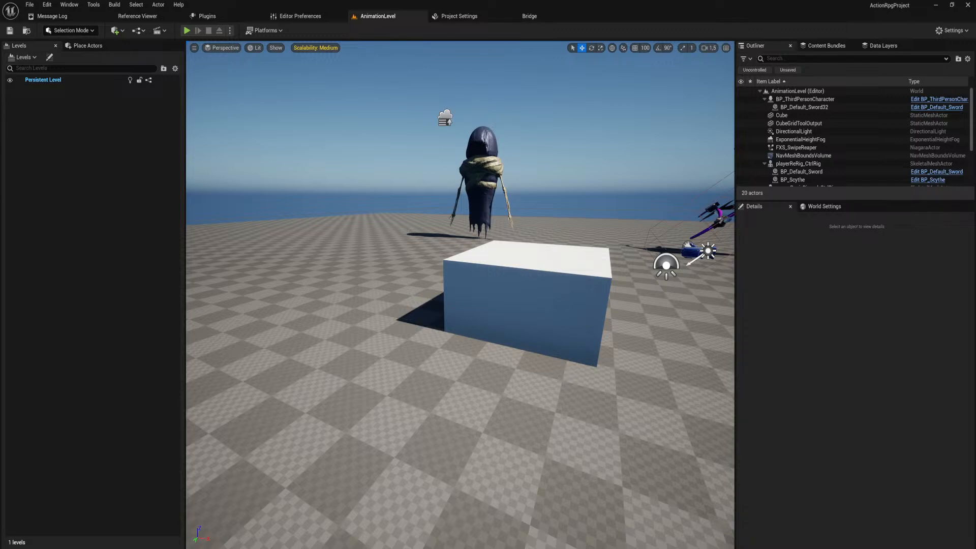
Run the level in the editor and perform repeated sword attacks with the player character to examine the combo animations and slash effects.
key("w")
right_click_drag(459, 295, 533, 305)
key("s")
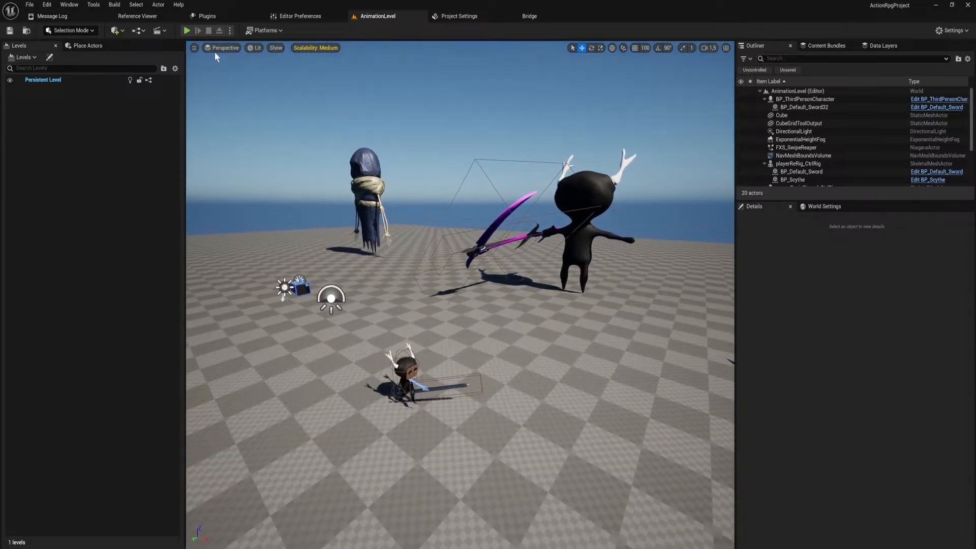
left_click(187, 30)
left_click(332, 269)
left_click(333, 268)
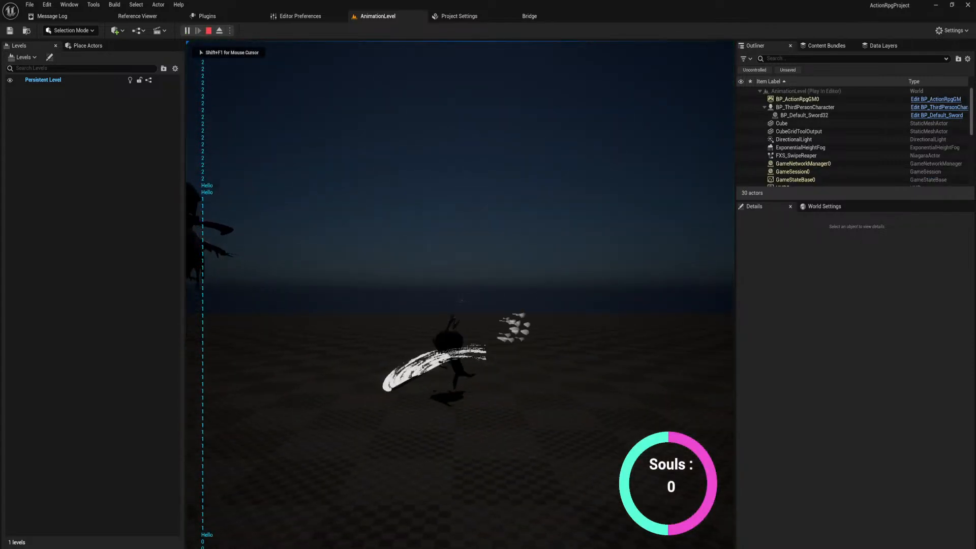
left_click(332, 268)
left_click(332, 268)
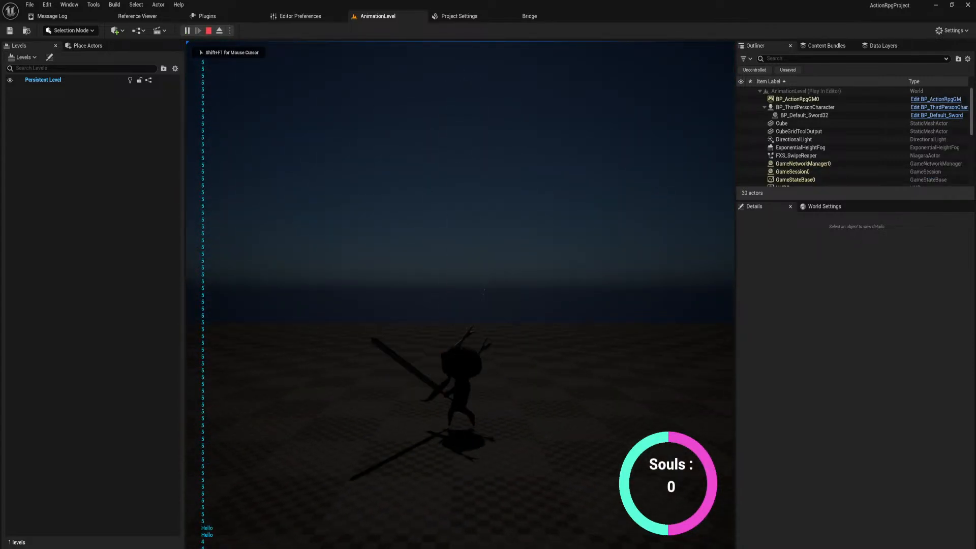
left_click(332, 268)
left_click(332, 269)
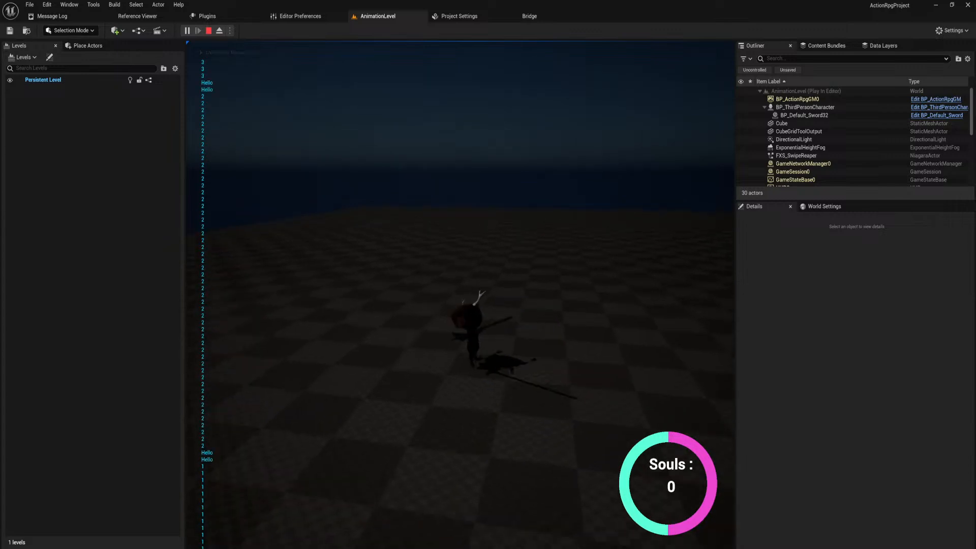
left_click(332, 268)
left_click(332, 269)
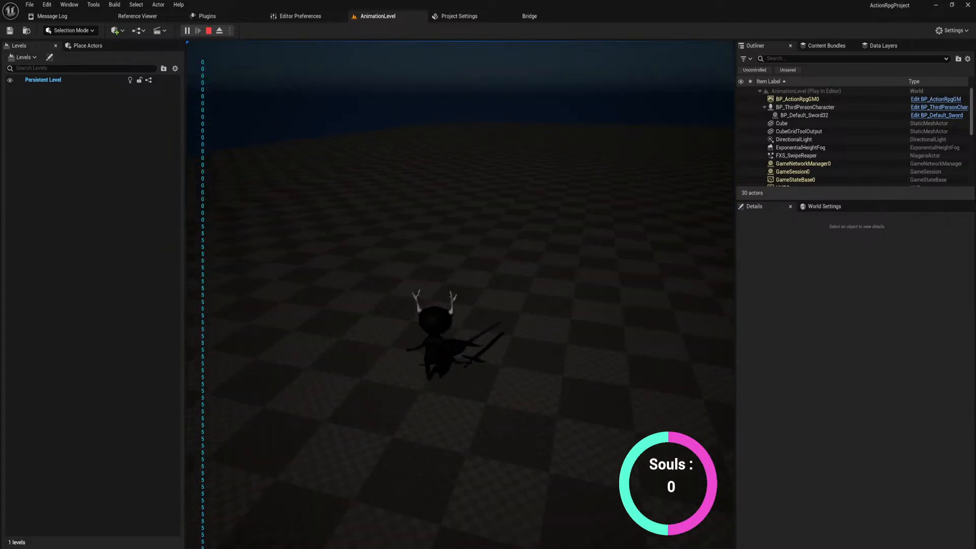
left_click(333, 268)
left_click(332, 268)
left_click(332, 269)
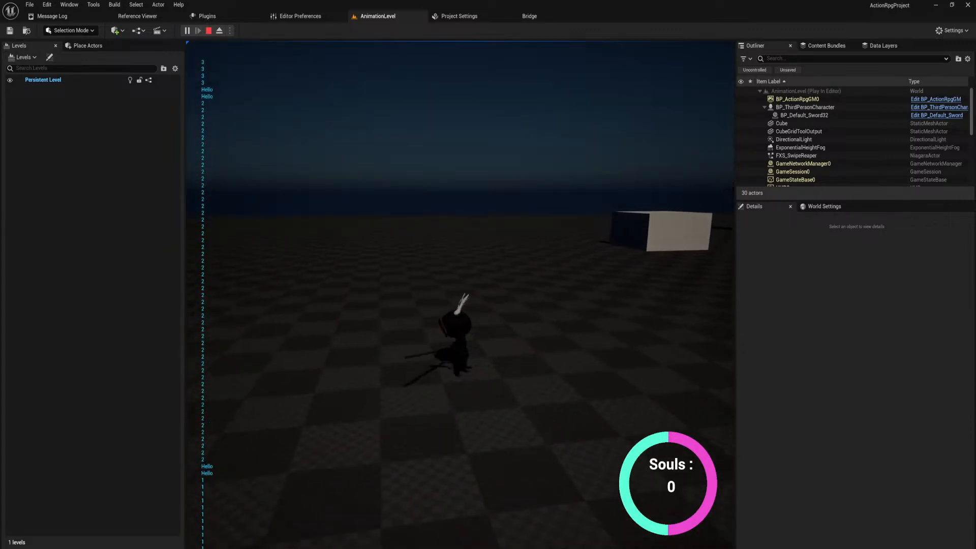
left_click(332, 268)
left_click(332, 268)
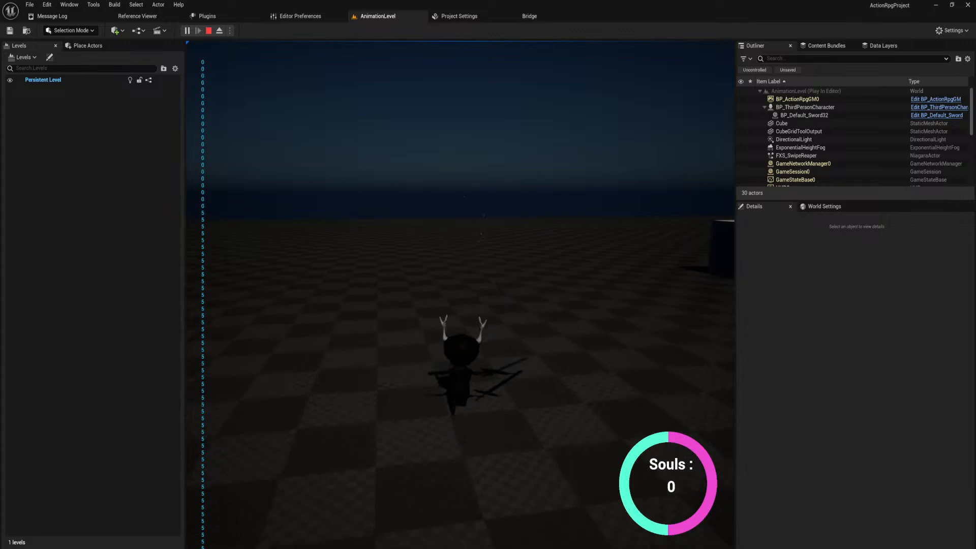
left_click(333, 268)
left_click(332, 269)
left_click(332, 268)
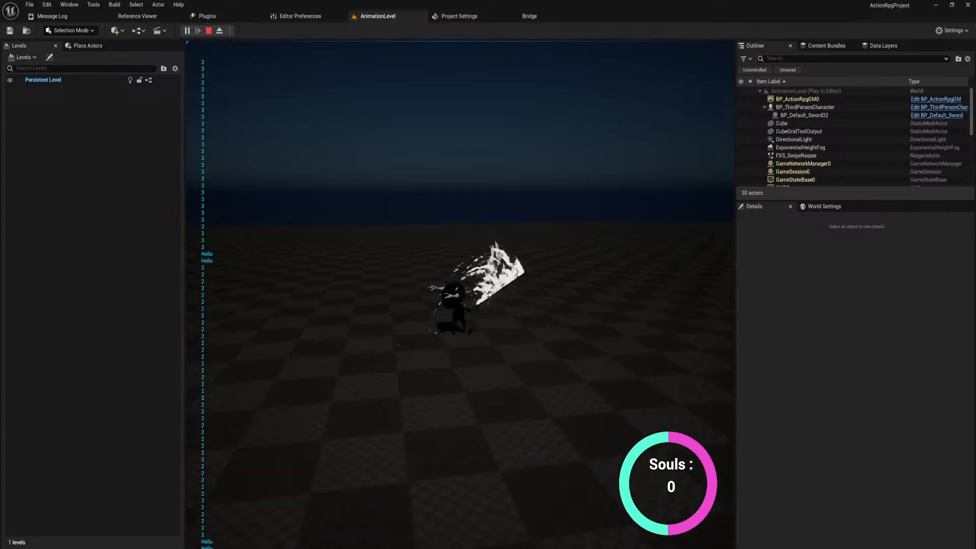
left_click(332, 268)
left_click(333, 268)
left_click(332, 268)
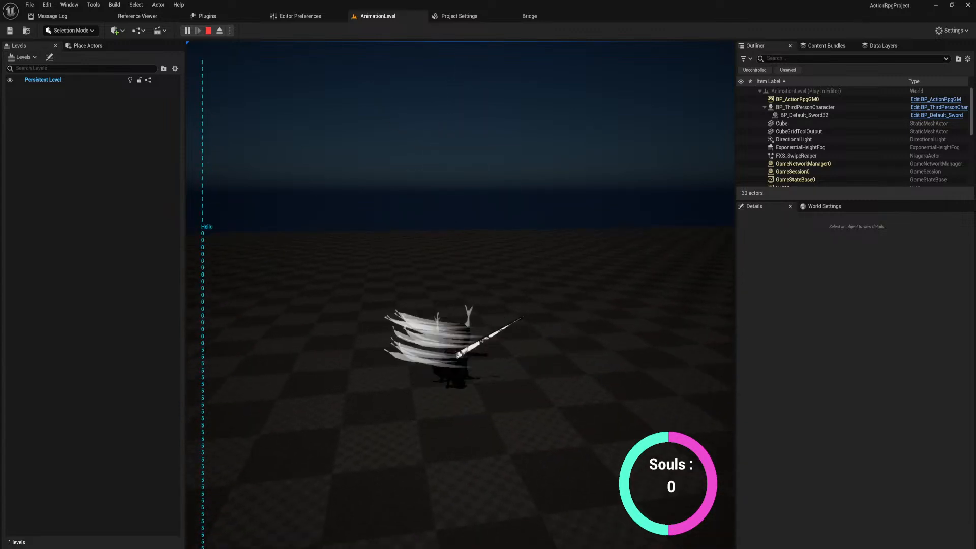
left_click(332, 268)
left_click(333, 268)
left_click(332, 268)
left_click(333, 268)
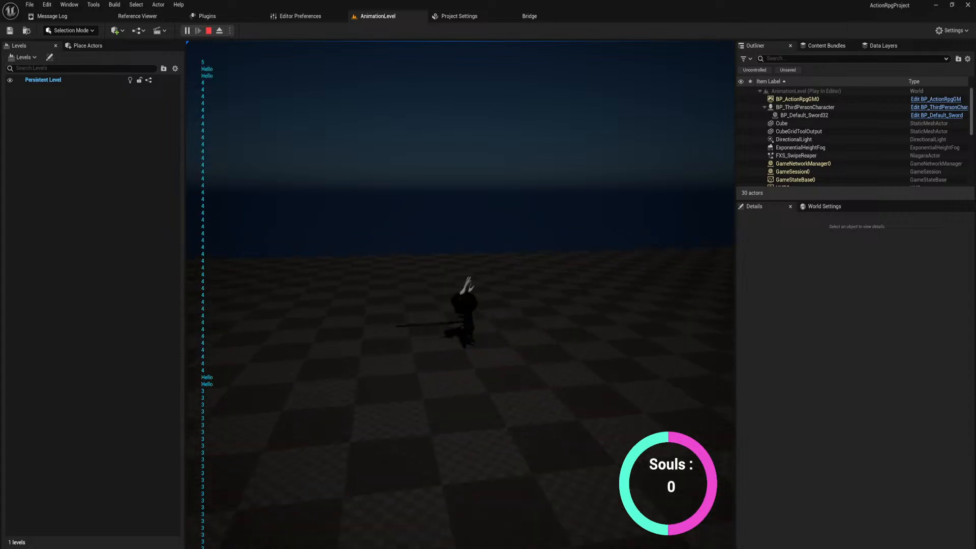
Test the scythe attacks with the player character in the running level, and end the play session.
key("w")
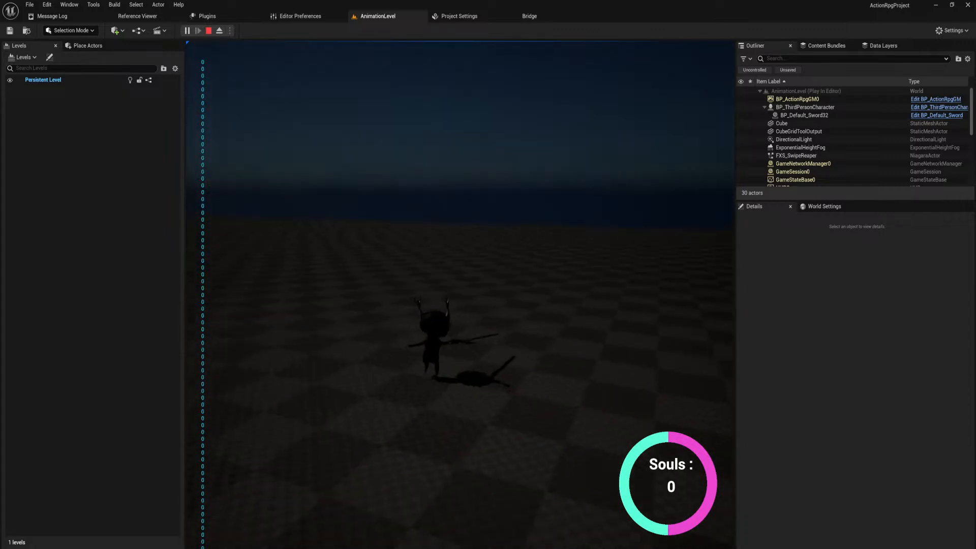
key("w")
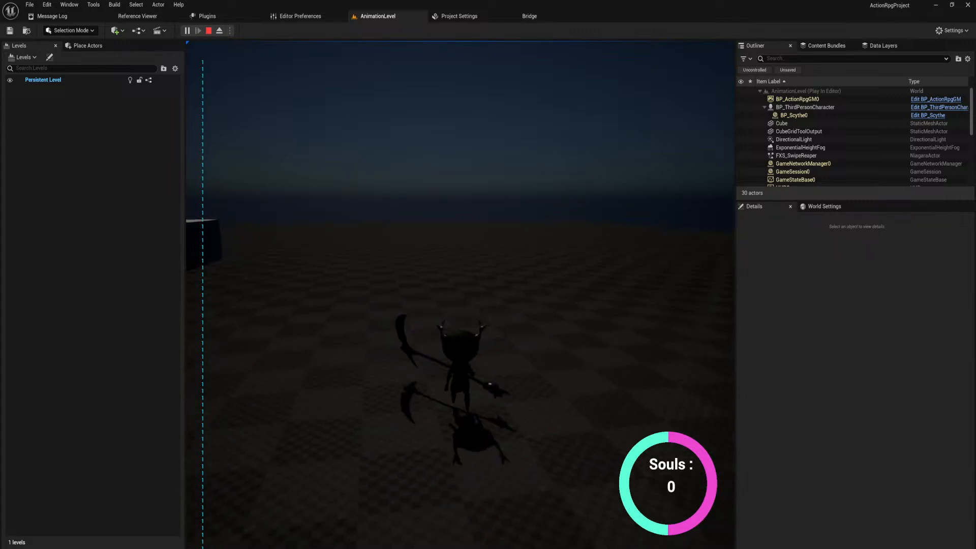
left_click(460, 295)
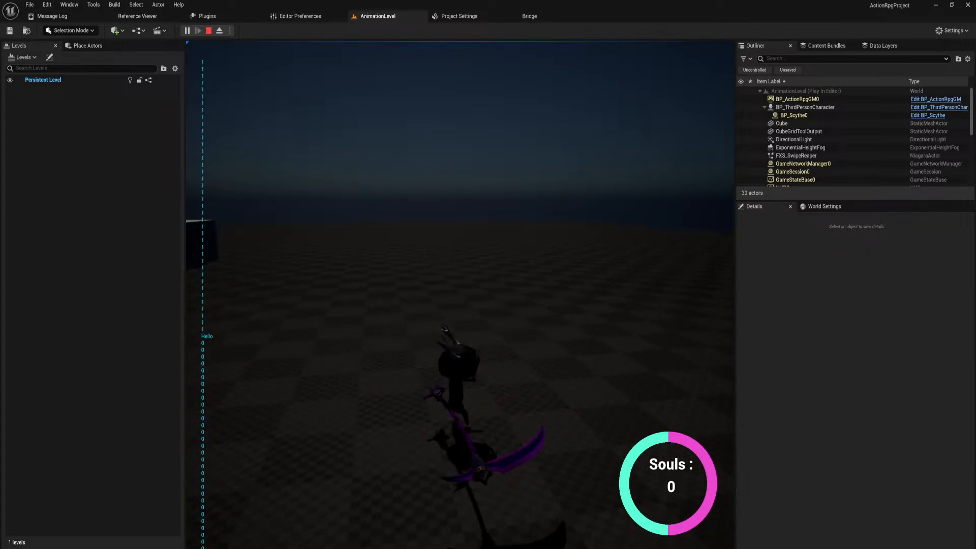
left_click(461, 295)
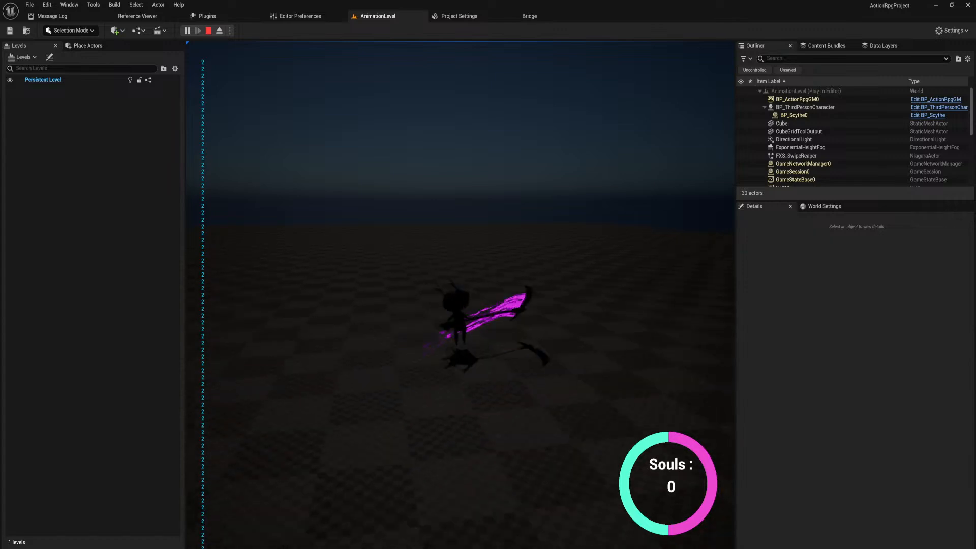
left_click(460, 295)
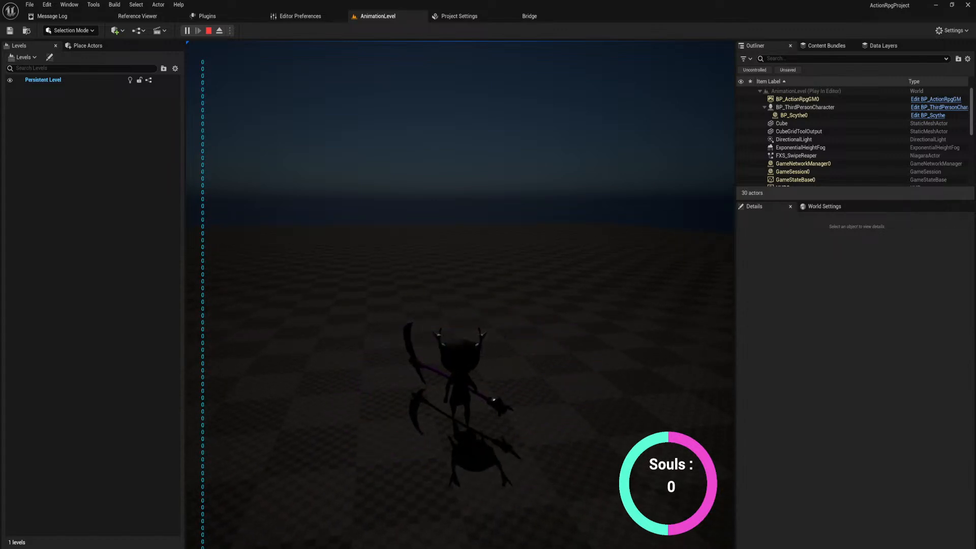
key("Escape")
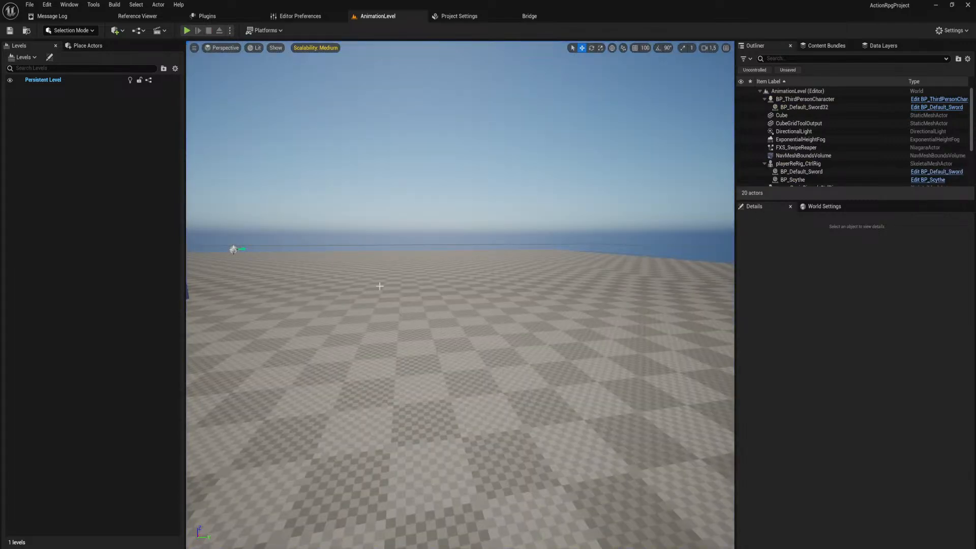
Hide the BP_Default_Sword attached to the playerReRig_CtrlRig character so only its scythe is displayed.
right_click_drag(379, 286, 198, 363)
key("w")
key("s")
key("d")
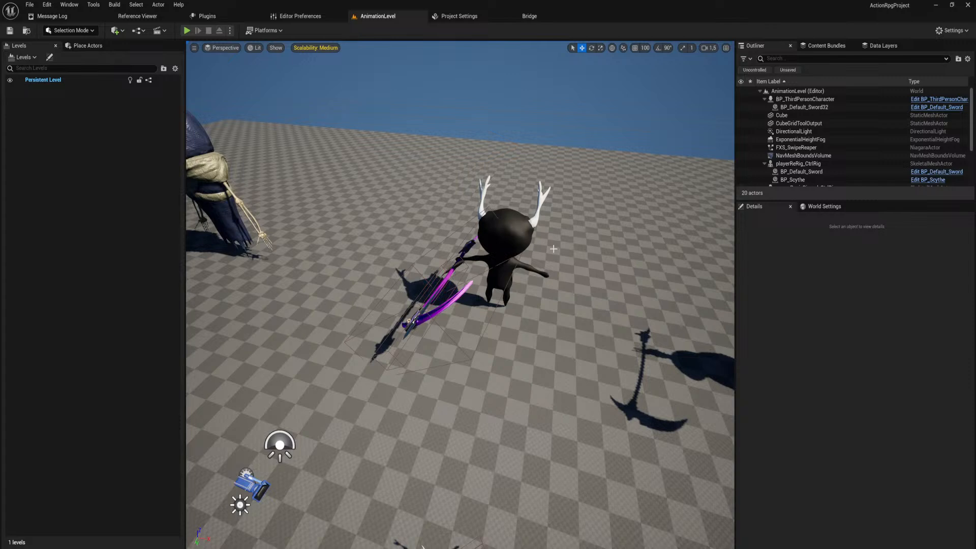
right_click_drag(486, 266, 486, 269)
key("a")
key("w")
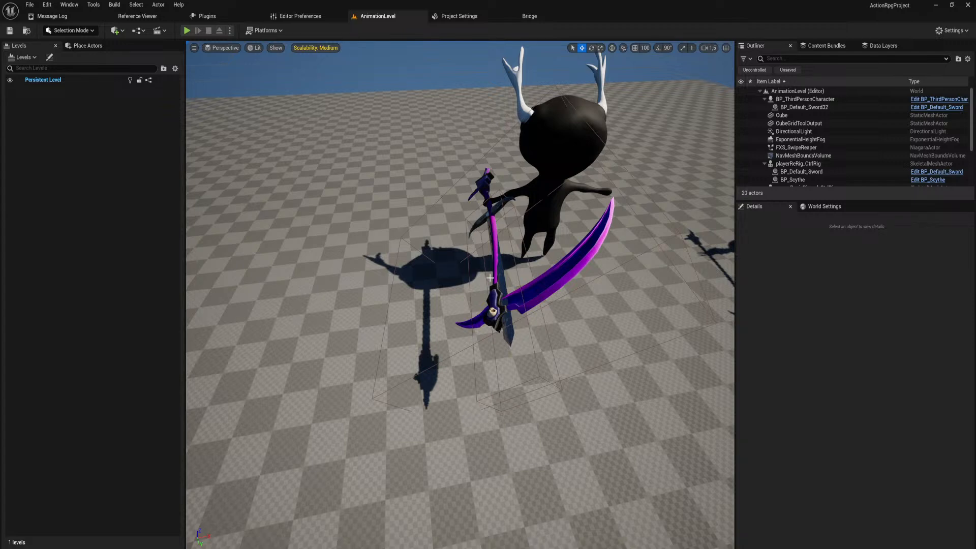
right_click_drag(490, 278, 504, 278)
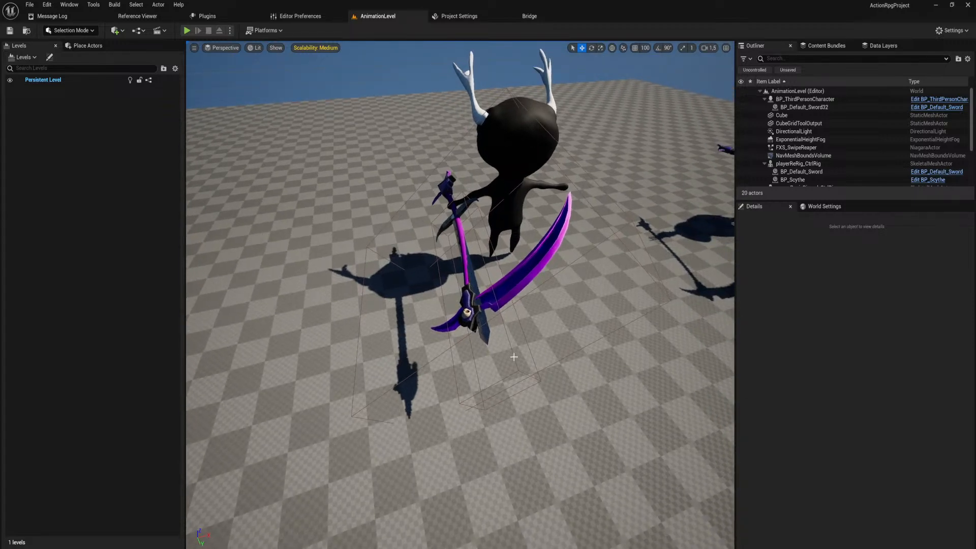
left_click(514, 357)
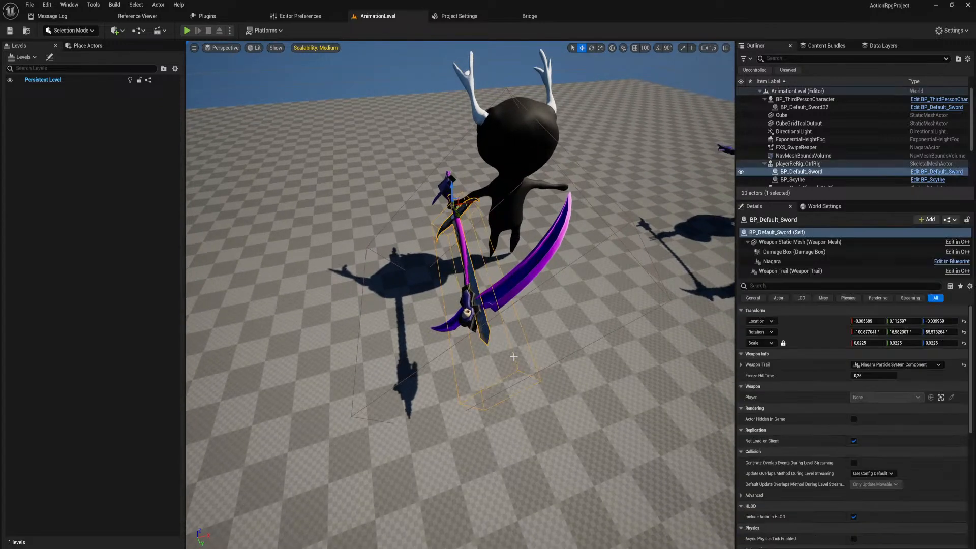
left_click(740, 172)
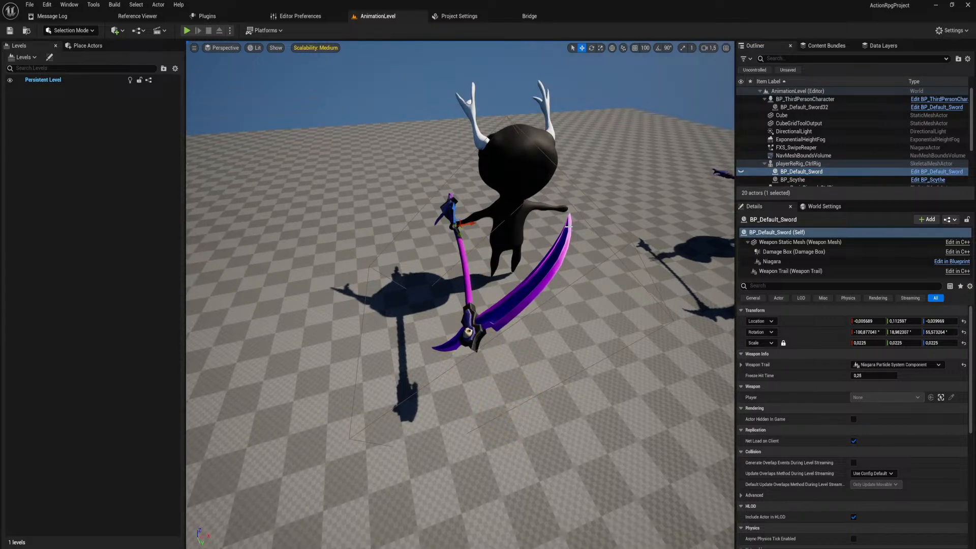
Open the ScytheAttack1 level sequence from the Animations/Charaters/Player/levelSeqs folder.
key("ctrl+space")
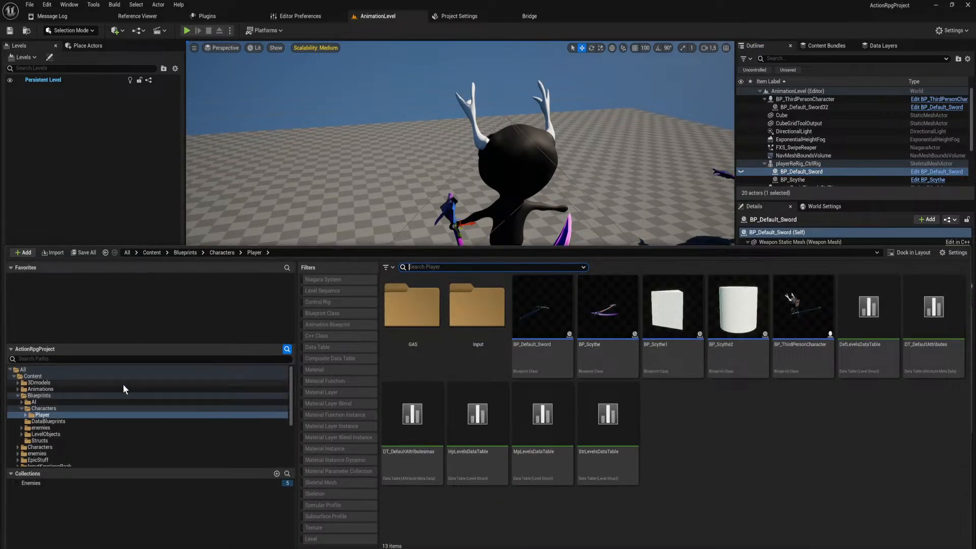
scroll(139, 401, "down", 3)
scroll(139, 401, "down", 2)
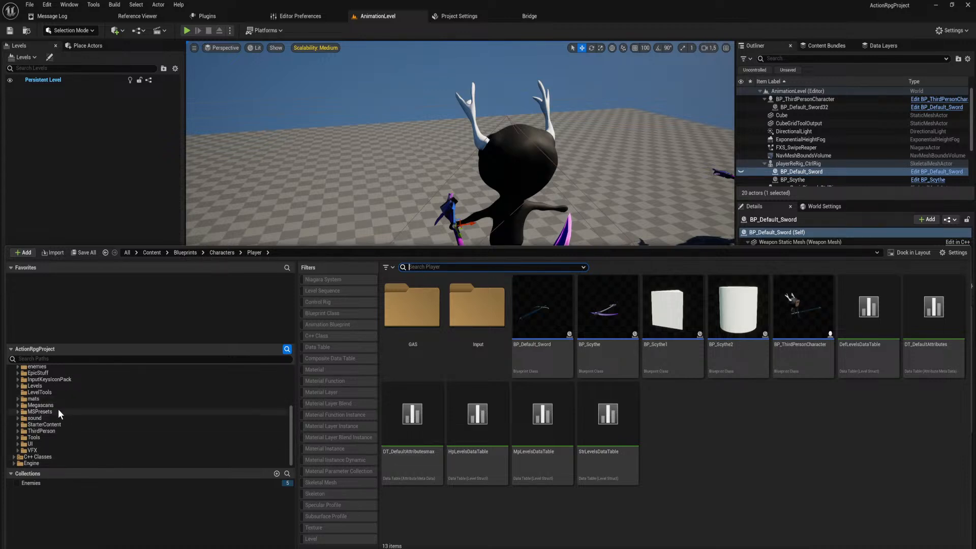
scroll(58, 408, "up", 5)
left_click(41, 389)
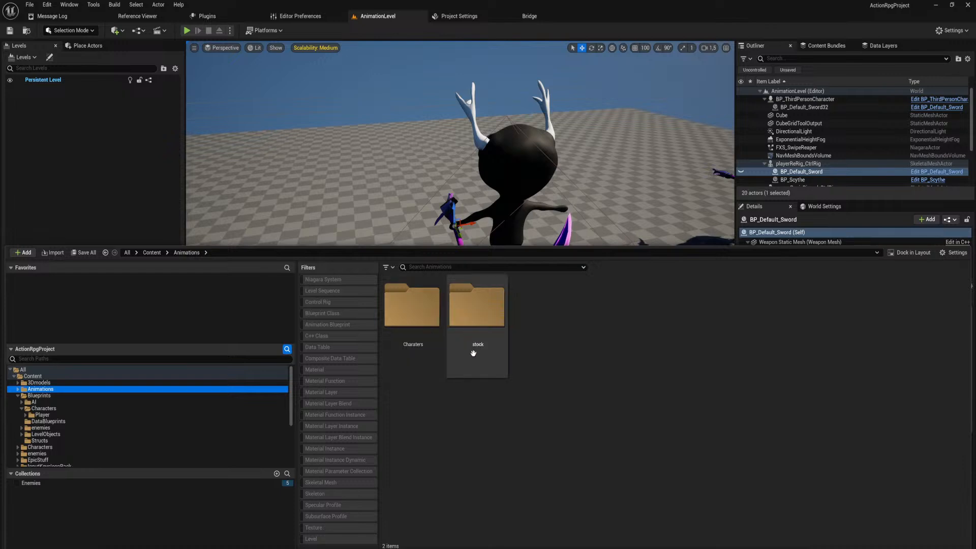
double_click(427, 310)
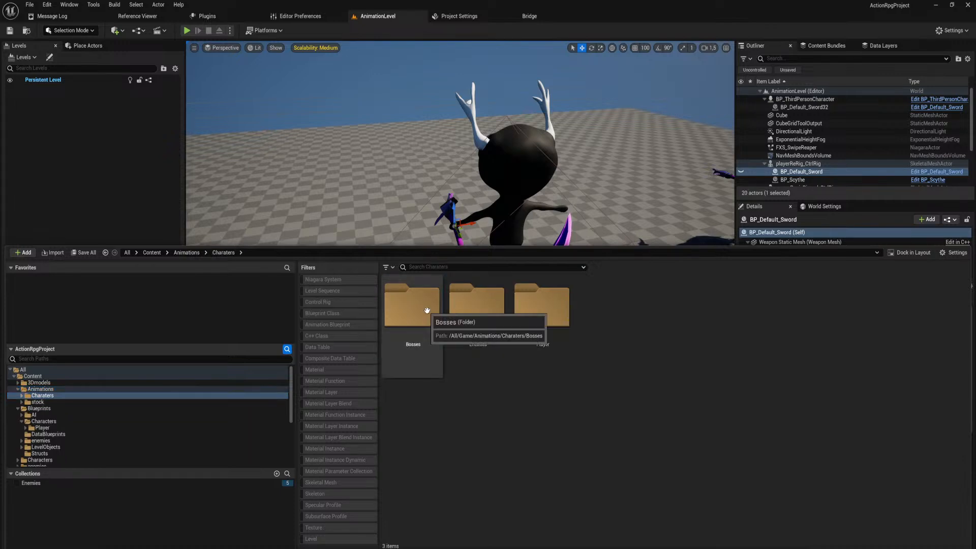
double_click(536, 359)
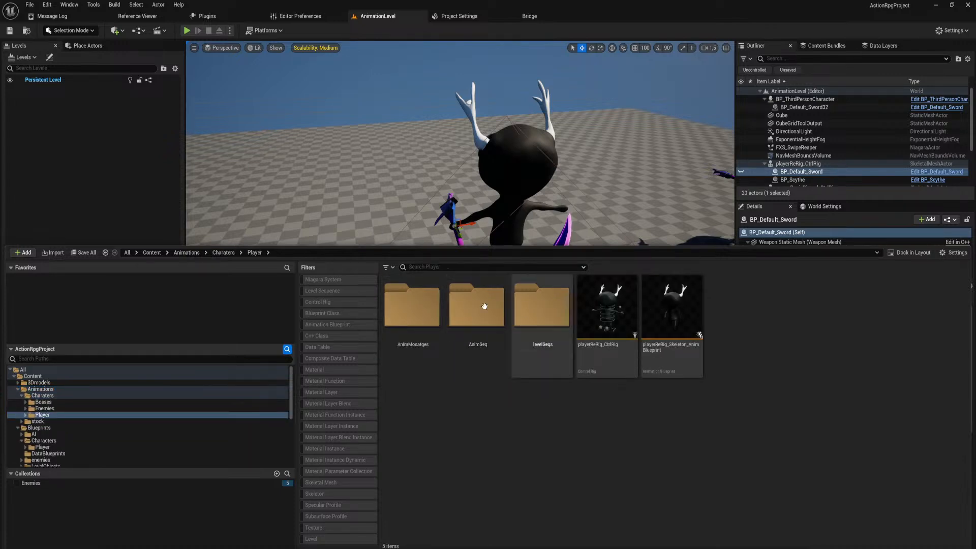
double_click(531, 310)
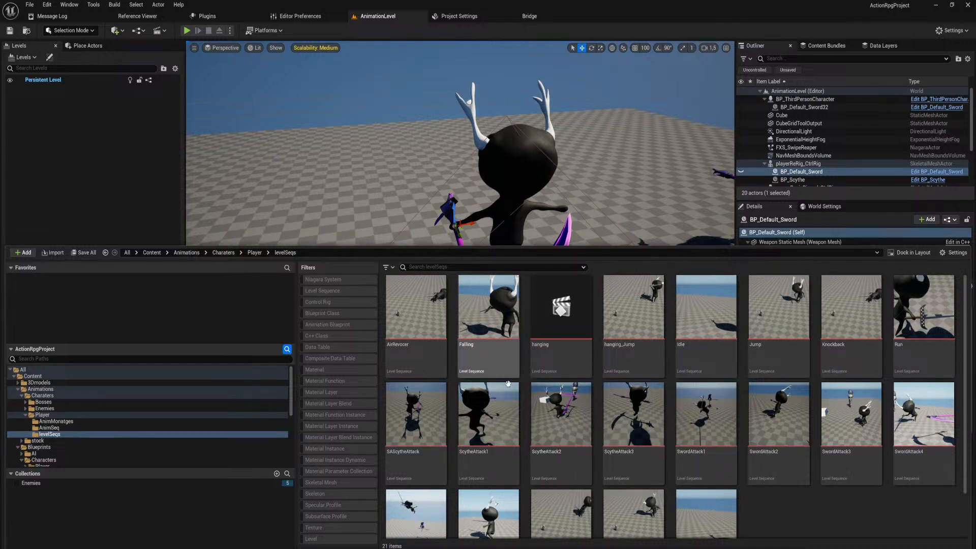
left_click(498, 414)
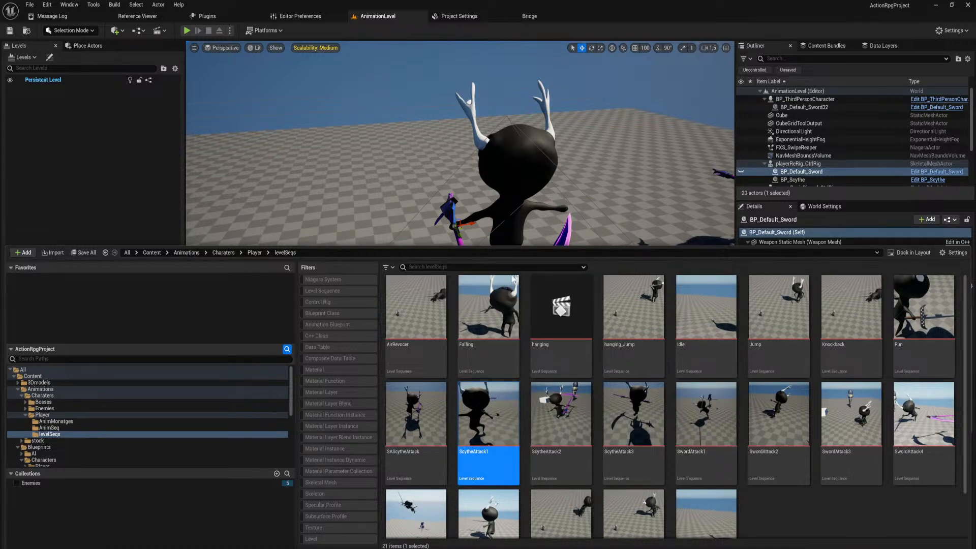
mouse_move(470, 197)
right_mouse_down()
mouse_move(480, 196)
mouse_move(471, 198)
right_mouse_up()
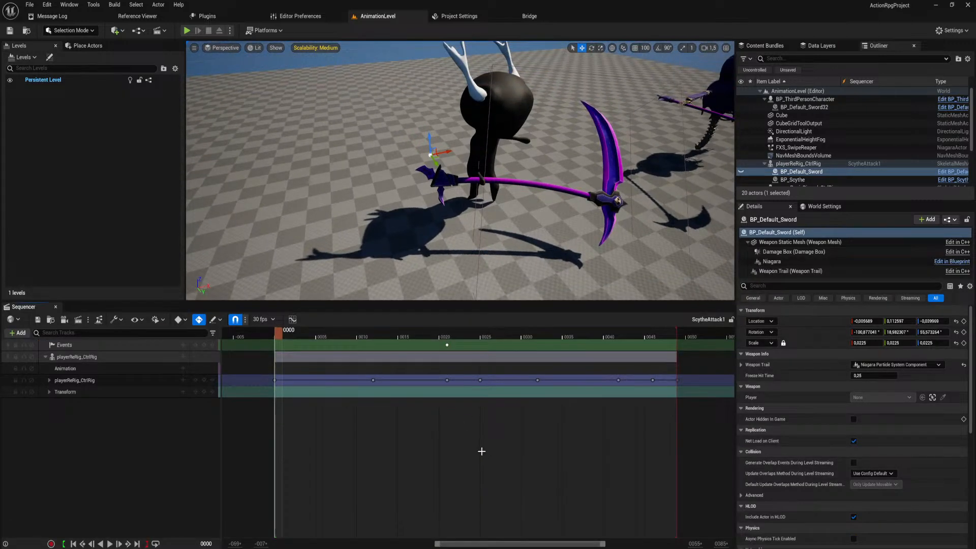
Move the playhead to frame 21 and delete the Events track from the ScytheAttack1 sequence.
scroll(481, 451, "down", 4, "ctrl")
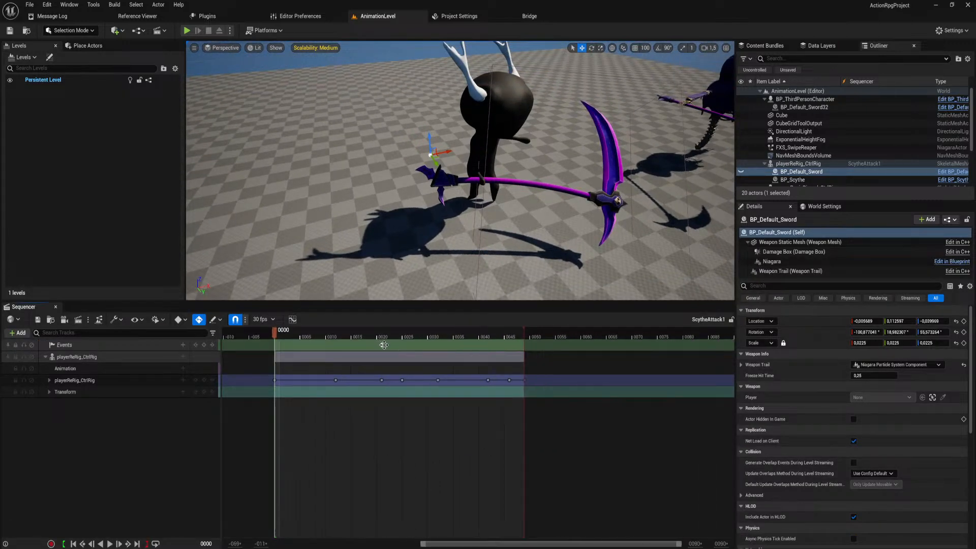
left_click(382, 345)
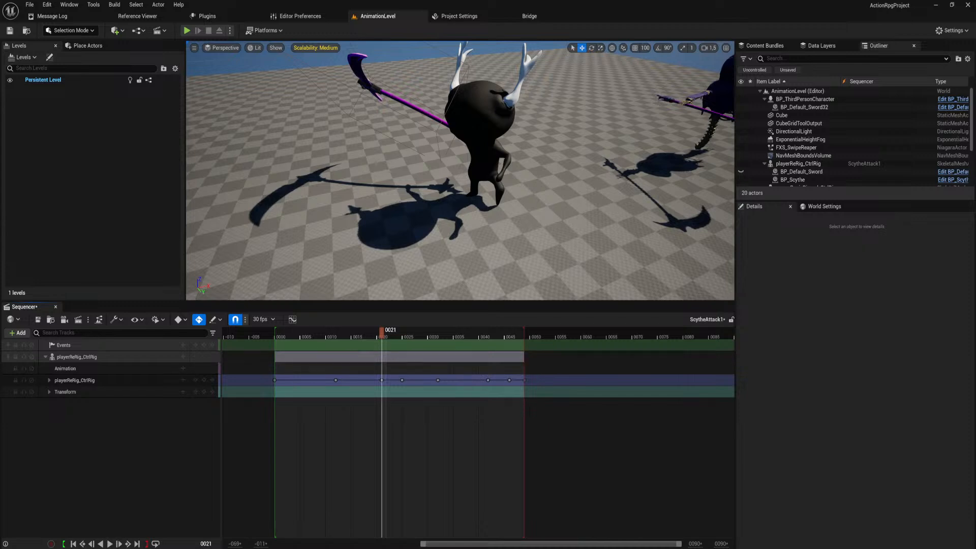
right_click(127, 343)
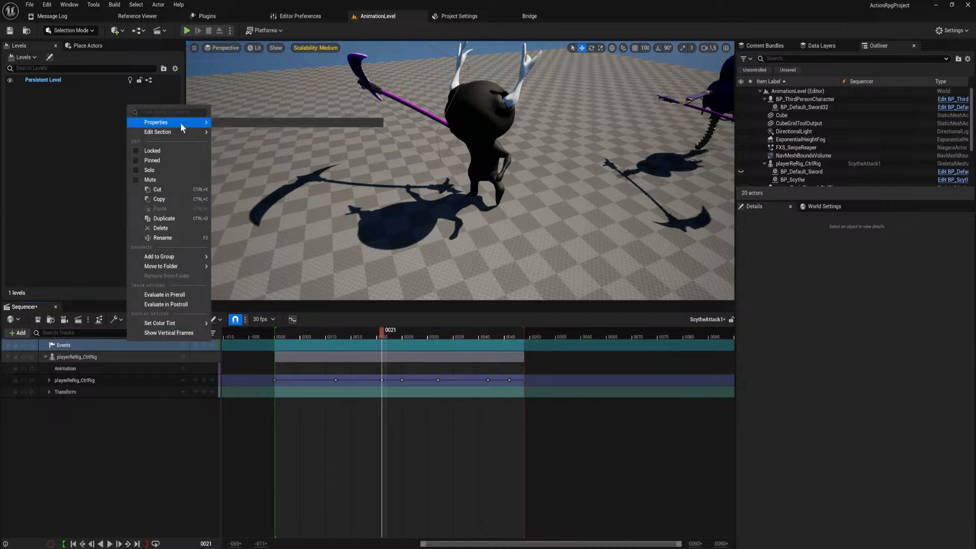
left_click(78, 346)
key("Delete")
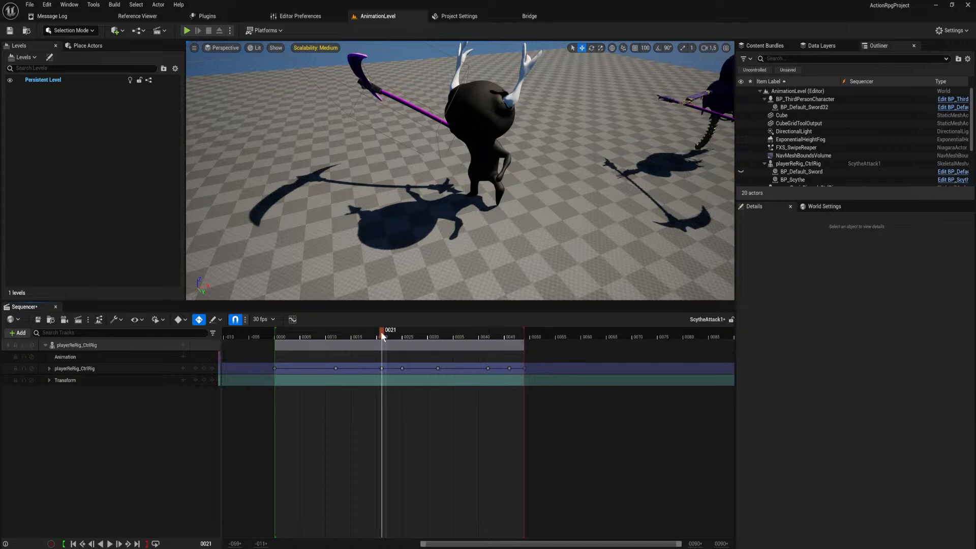
Delete the keys at frames 21 and 25 from the playerReRig_CtrlRig control rig track.
mouse_move(380, 332)
left_mouse_down()
mouse_move(266, 339)
mouse_move(334, 358)
mouse_move(345, 343)
mouse_move(382, 350)
left_mouse_up()
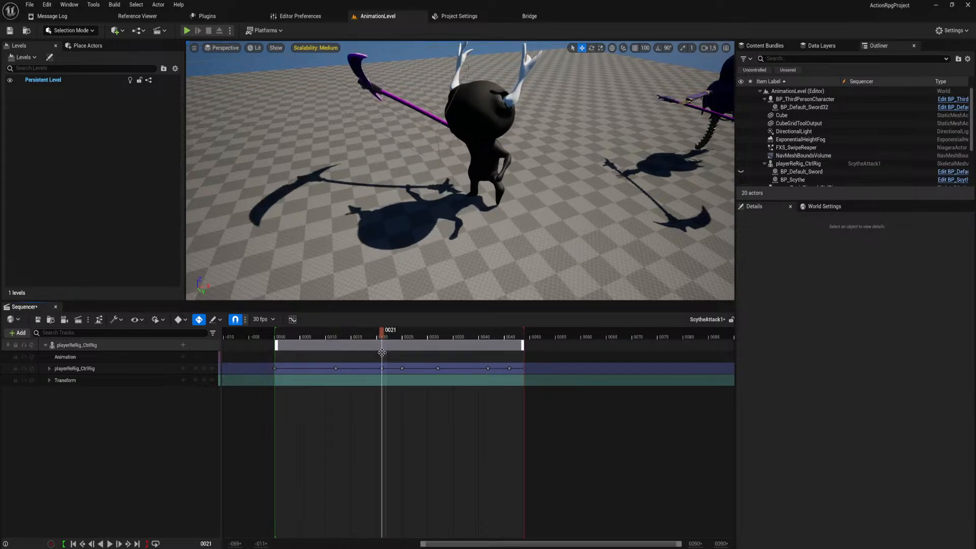
left_click(382, 368)
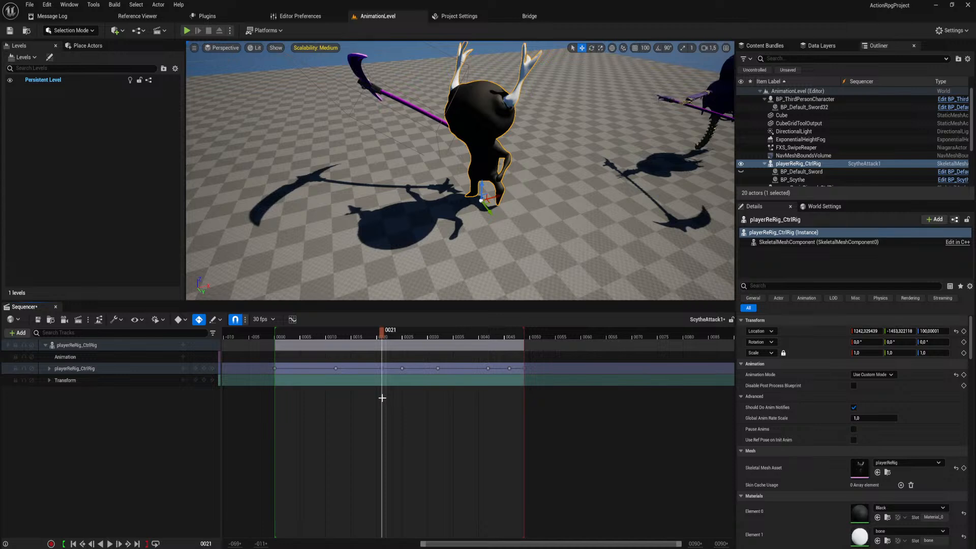
left_click(382, 398)
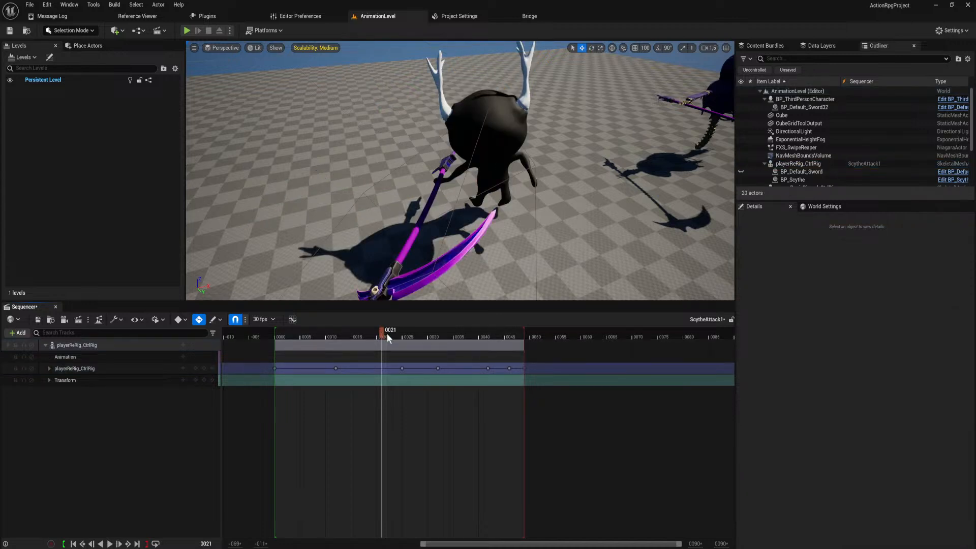
left_click_drag(386, 333, 404, 348)
left_click(405, 375)
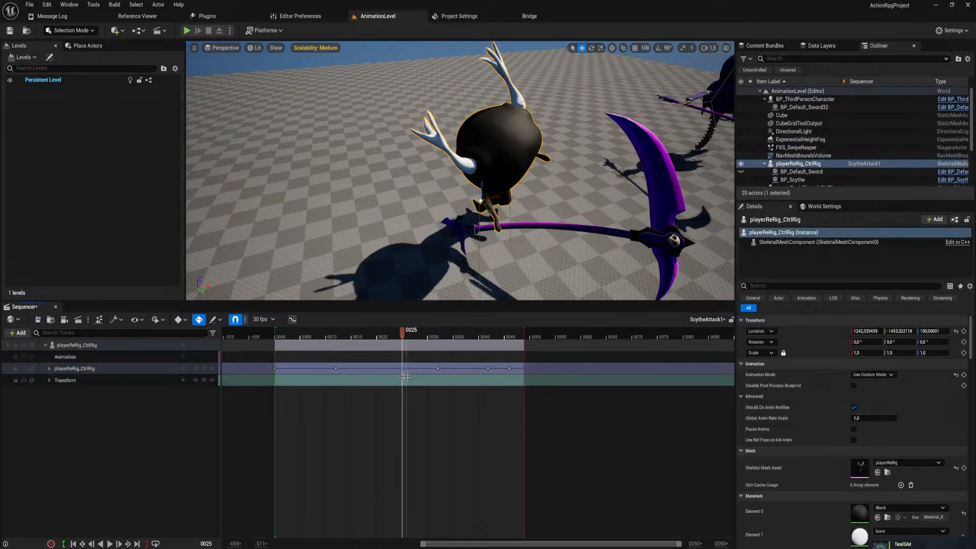
left_click(405, 377)
left_click_drag(404, 336, 366, 354)
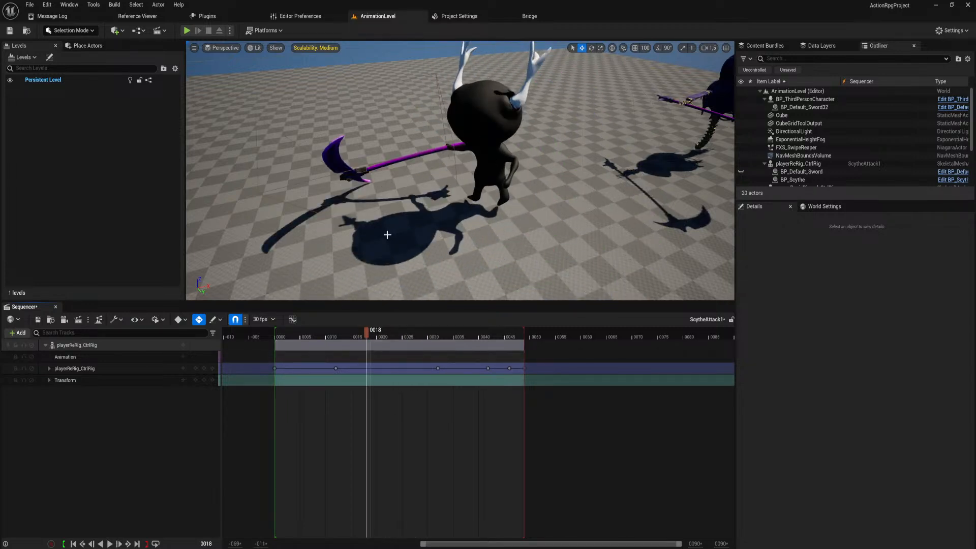
Try deleting the playerReRig_CtrlRig key at frame 32, and undo the deletion.
left_click_drag(436, 333, 335, 346)
left_click(438, 368)
key("Delete")
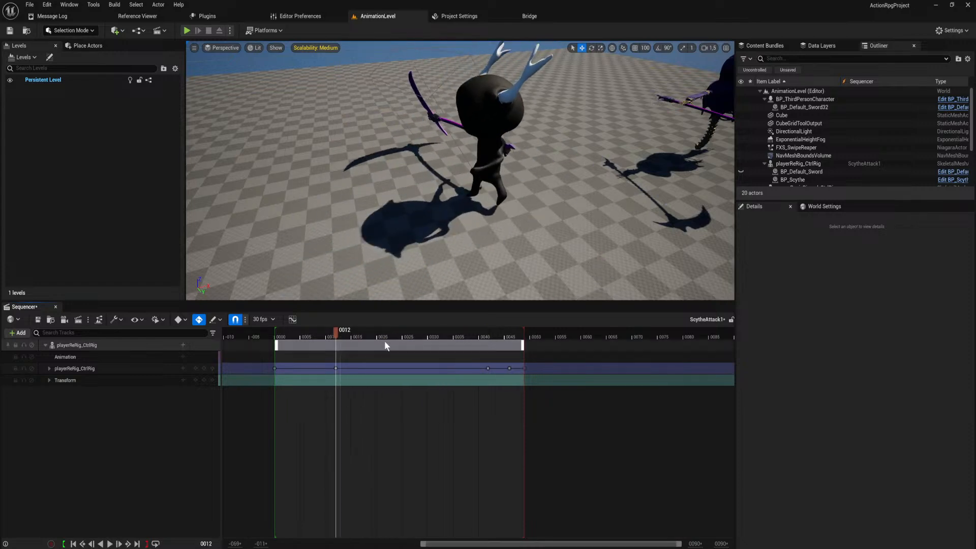
key("ctrl+z")
Delete the control rig key at frame 46 and return the playhead to frame 0.
mouse_move(432, 334)
left_mouse_down()
mouse_move(489, 342)
mouse_move(440, 348)
left_mouse_up()
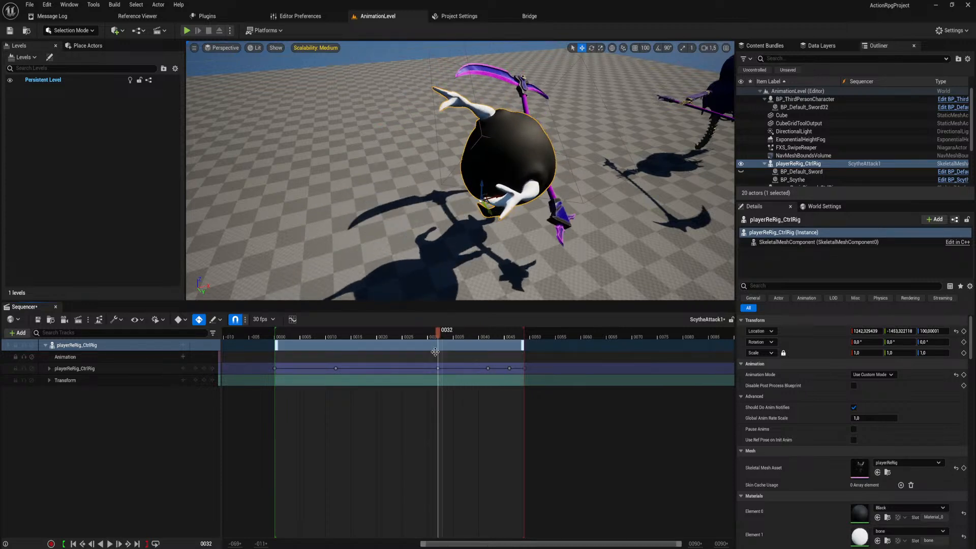
left_click_drag(440, 334, 526, 356)
left_click(510, 366)
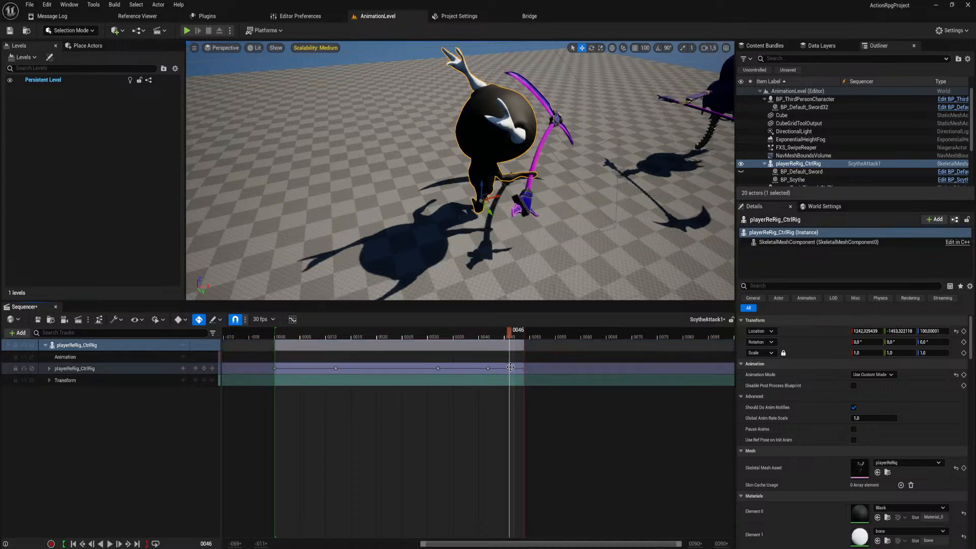
left_click(509, 336)
left_click_drag(508, 330, 276, 380)
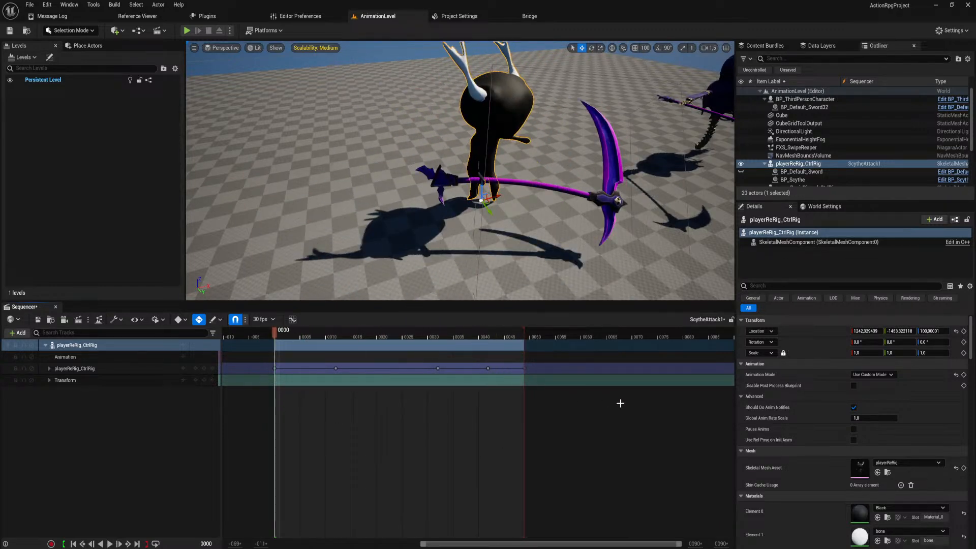
Set the display rate of the ScytheAttack1 sequence to 120 fps.
right_click_drag(553, 406, 584, 420)
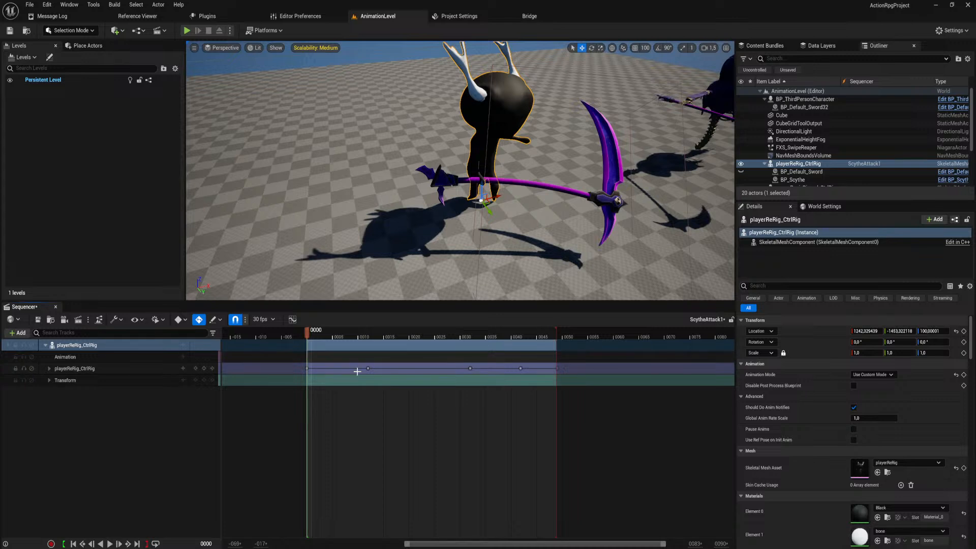
scroll(451, 409, "up", 3, "ctrl")
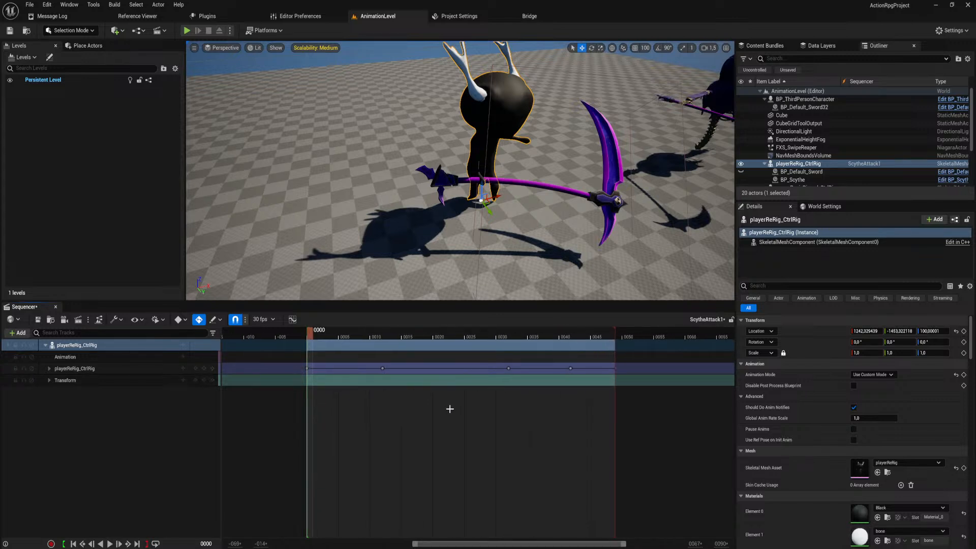
scroll(444, 409, "down", 1, "ctrl")
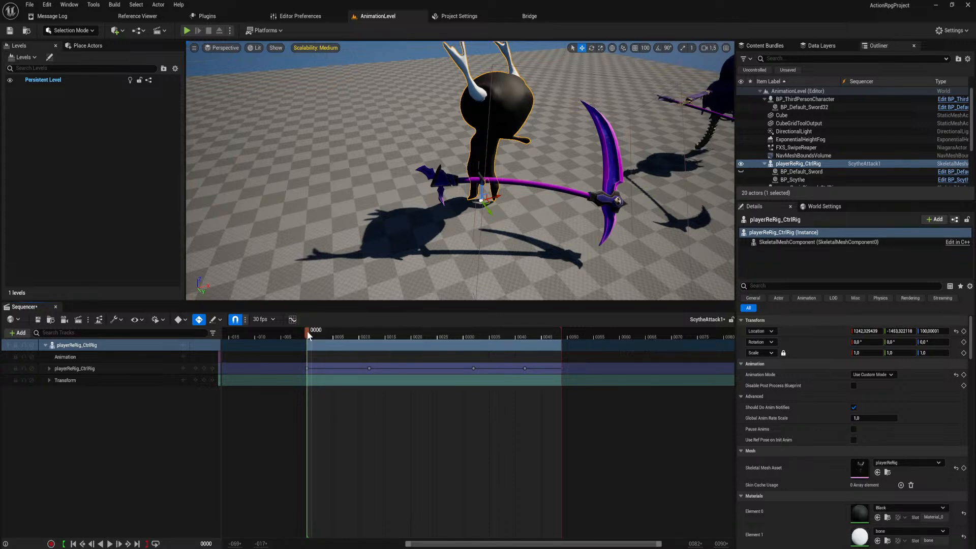
left_click_drag(309, 331, 328, 341)
left_click(264, 319)
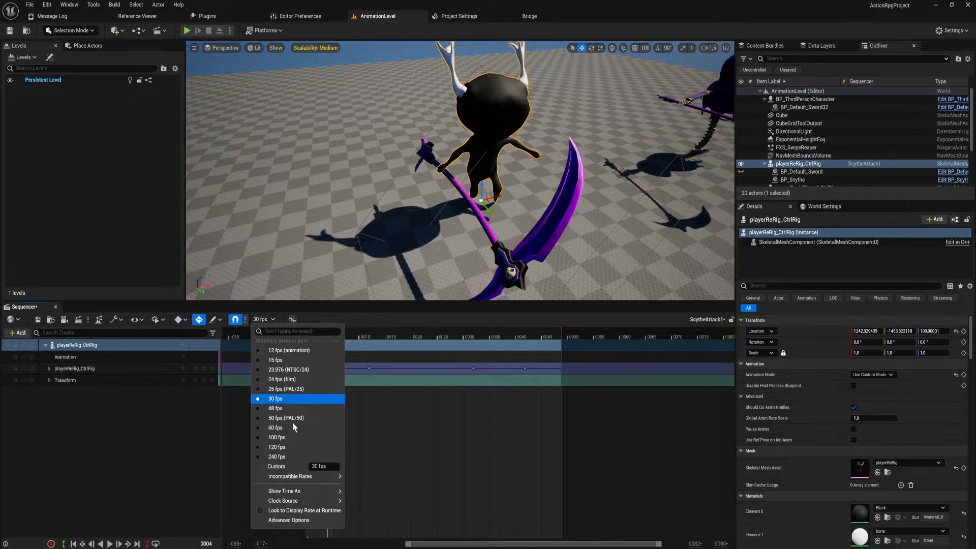
left_click(287, 448)
Move the second control rig key earlier to frame 15 to shorten the scythe attack's wind-up.
scroll(343, 330, "up", 5, "ctrl")
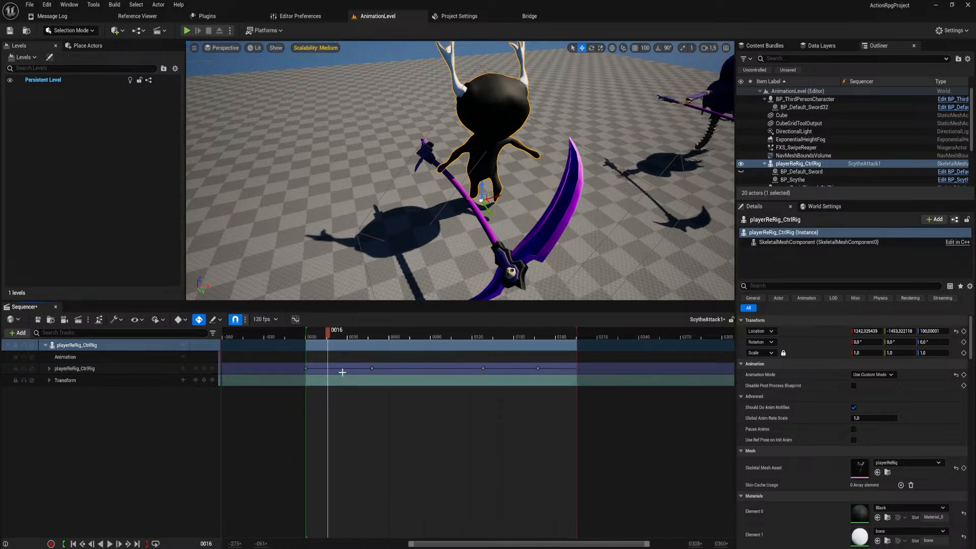
left_click_drag(327, 327, 290, 351)
scroll(289, 351, "down", 3, "ctrl")
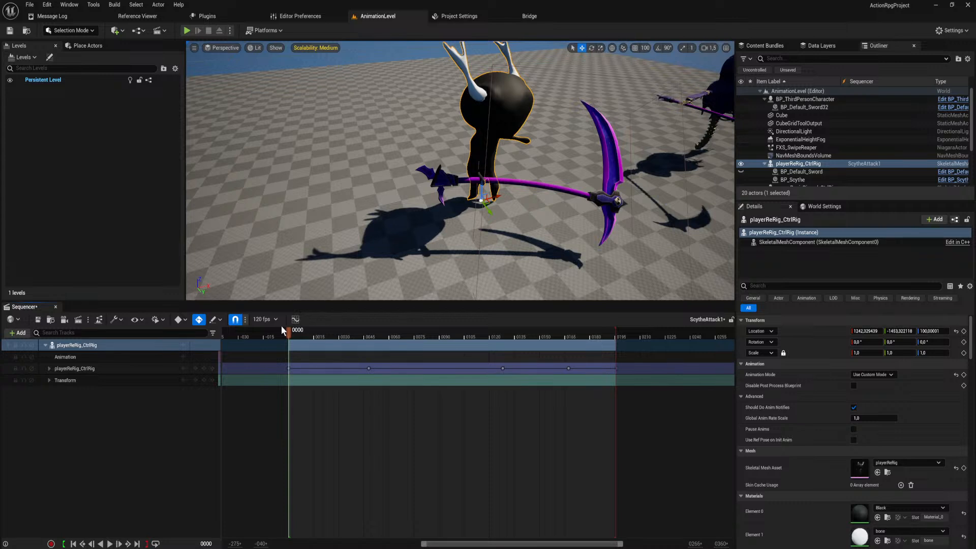
scroll(304, 330, "up", 5)
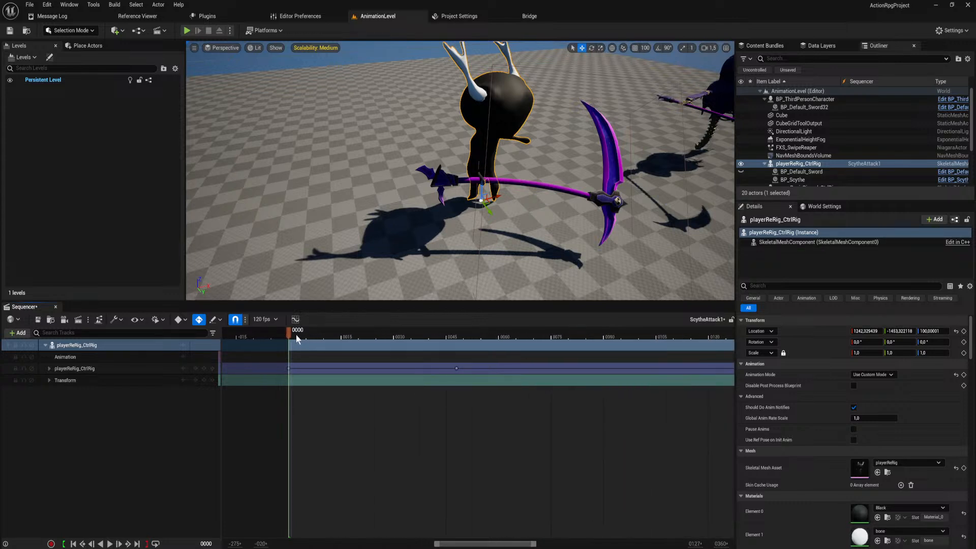
scroll(296, 335, "up", 3)
left_click_drag(291, 333, 342, 352)
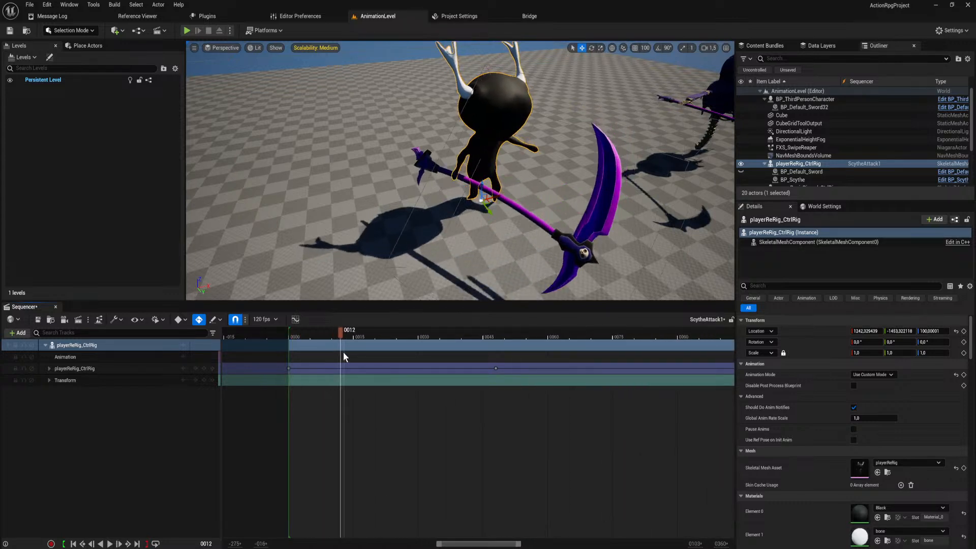
scroll(343, 351, "down", 3)
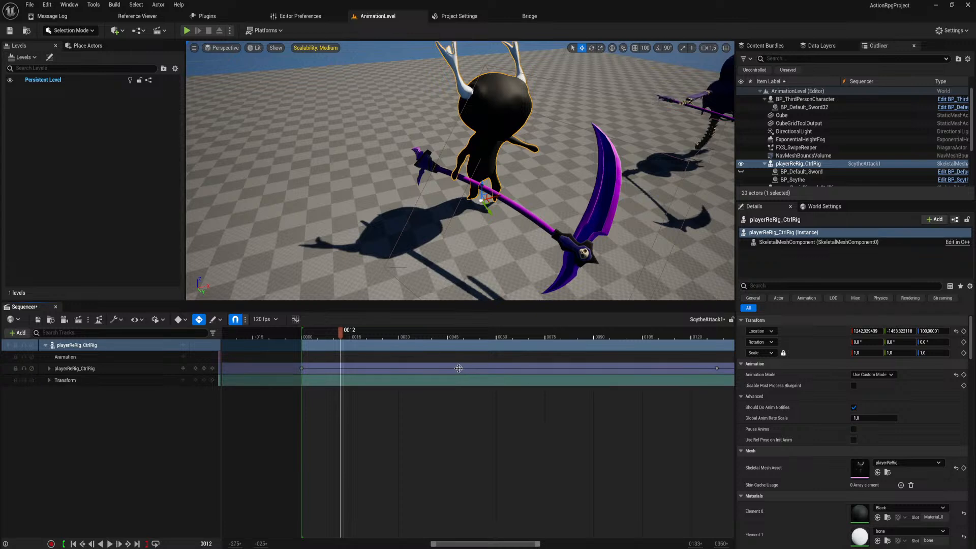
left_click_drag(458, 368, 351, 341)
scroll(353, 335, "down", 4)
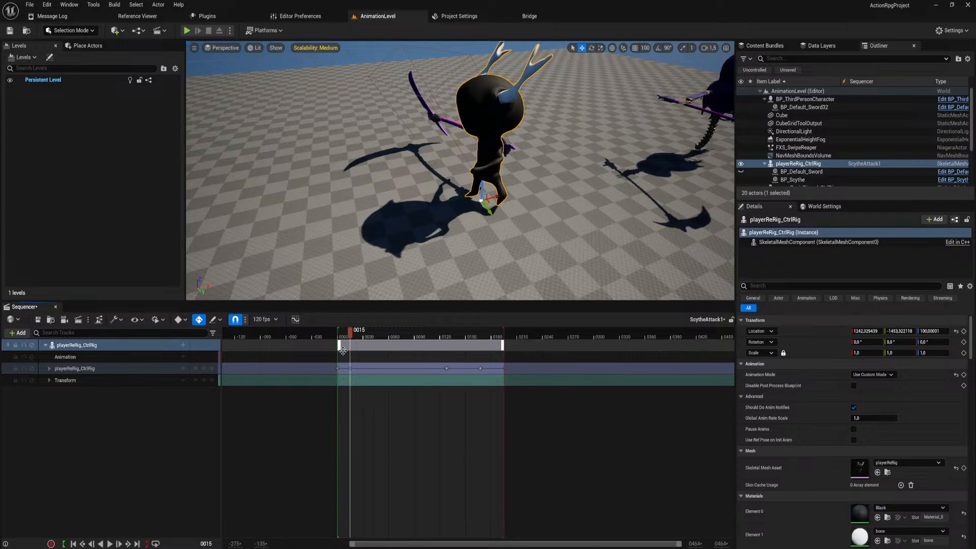
scroll(350, 338, "up", 5)
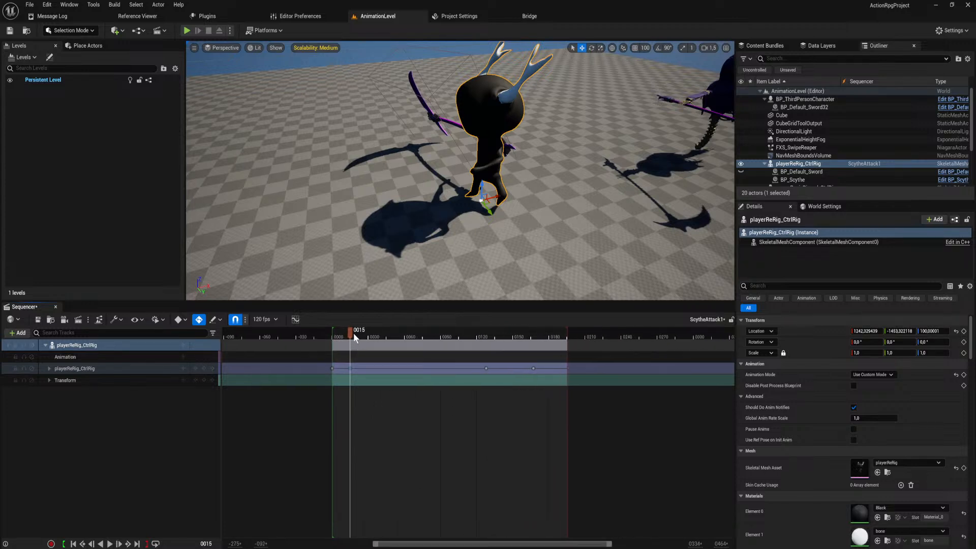
mouse_move(352, 338)
left_mouse_down()
mouse_move(452, 351)
mouse_move(350, 355)
left_mouse_up()
scroll(352, 337, "up", 2)
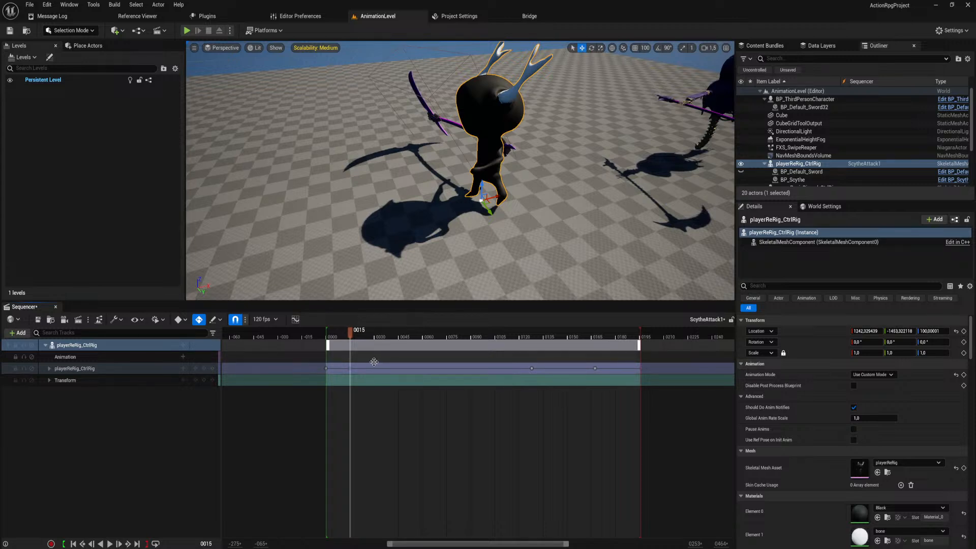
Shift the last three control rig keys earlier together until the first of them sits at frame 60, and play back the attack.
left_click_drag(354, 335, 462, 348)
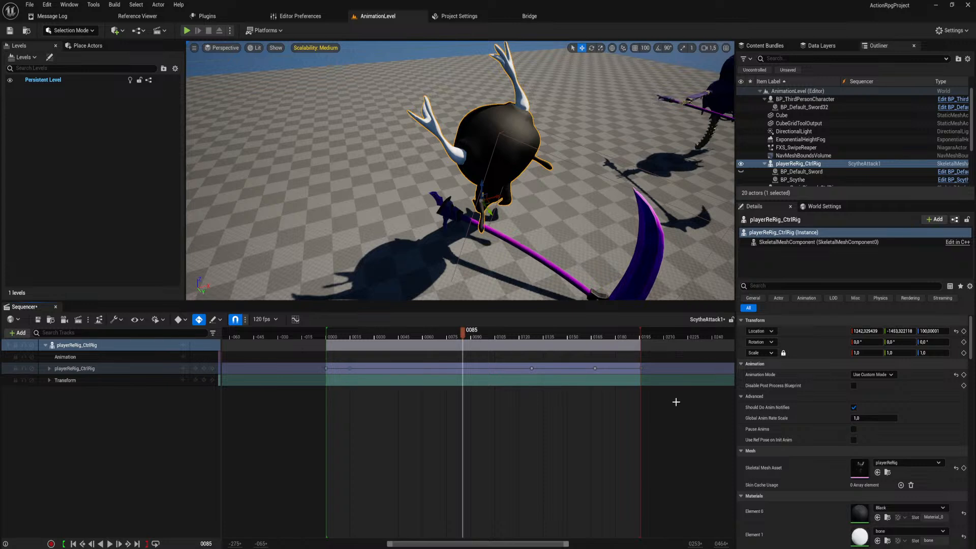
left_click_drag(676, 402, 466, 375)
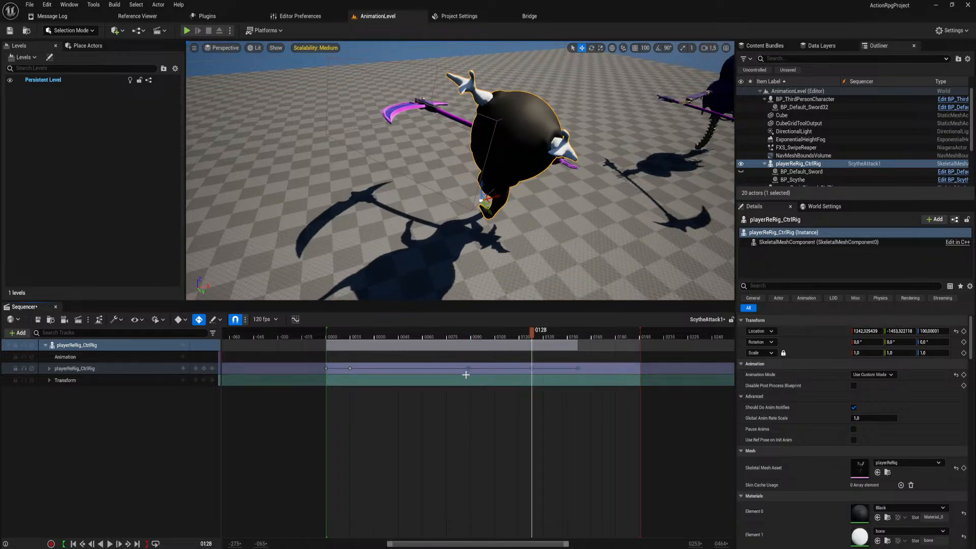
left_click_drag(462, 336, 322, 360)
key("space")
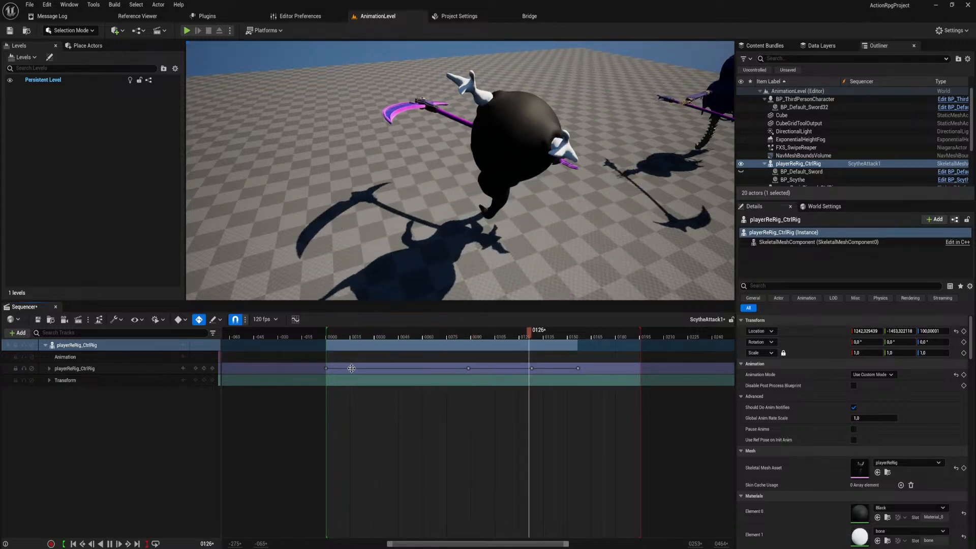
key("space")
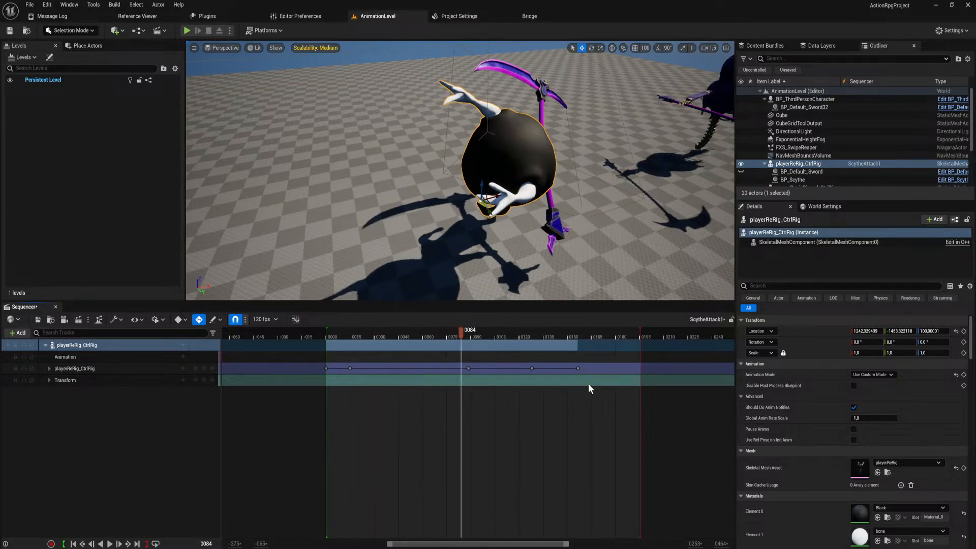
left_click_drag(589, 385, 425, 368)
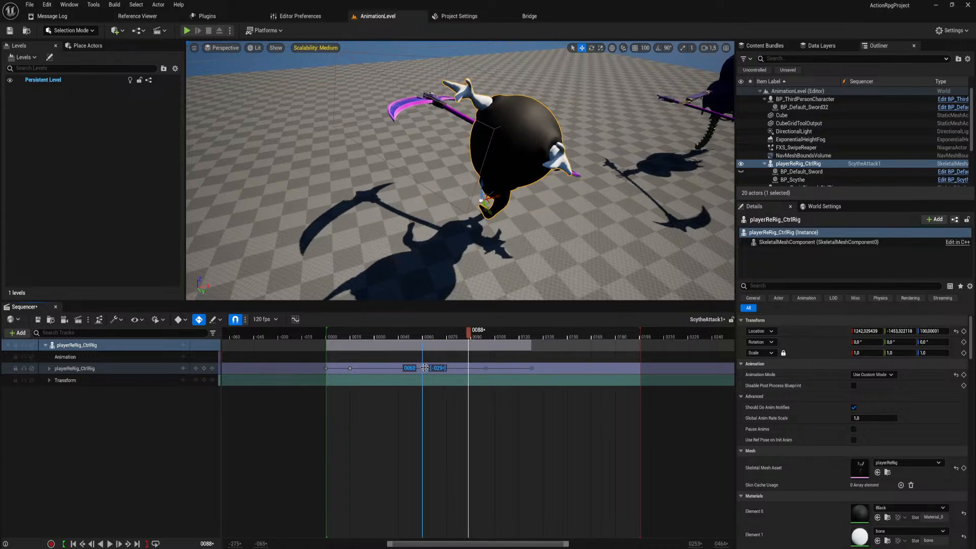
left_click(330, 335)
key("space")
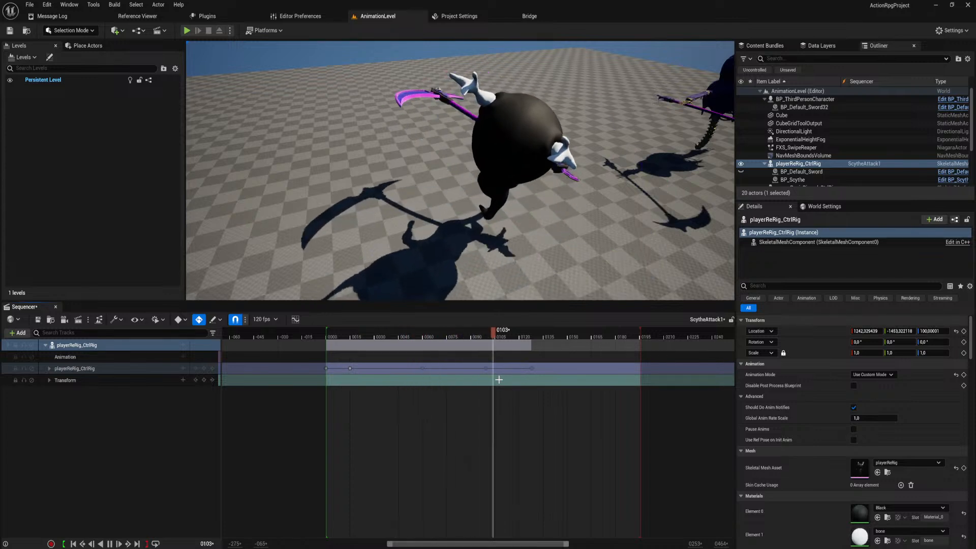
key("space")
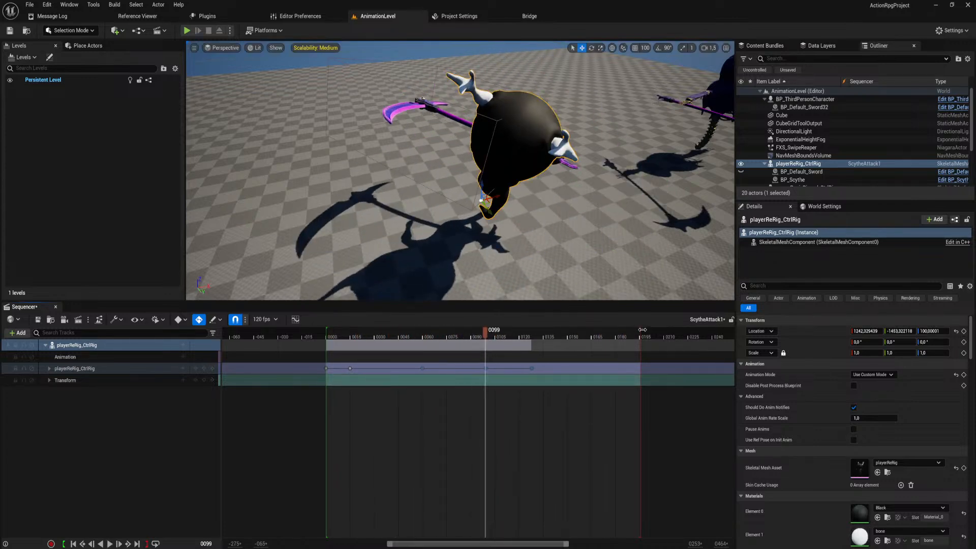
Shorten the sequence's playback range to end at the last key, about frame 128, and save the sequence.
left_click_drag(640, 330, 533, 335)
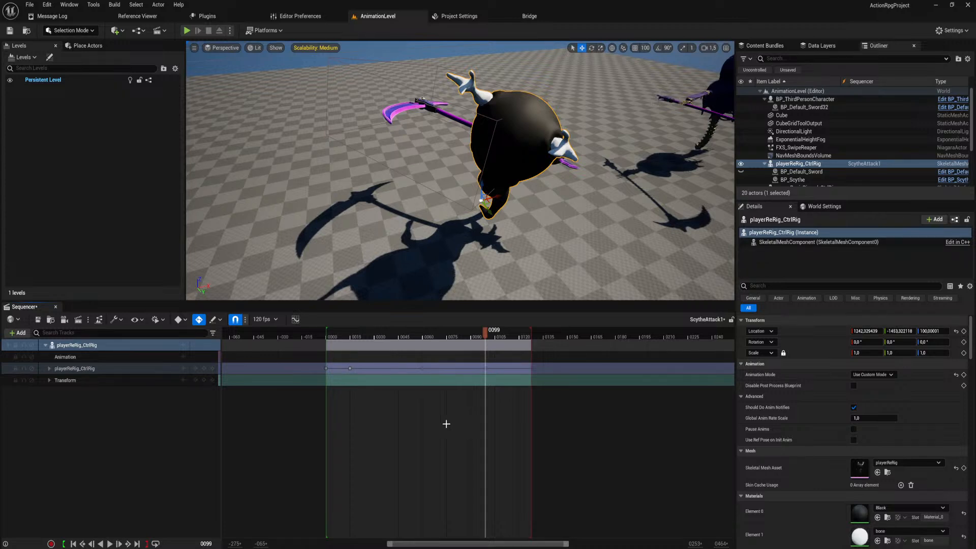
left_click(37, 319)
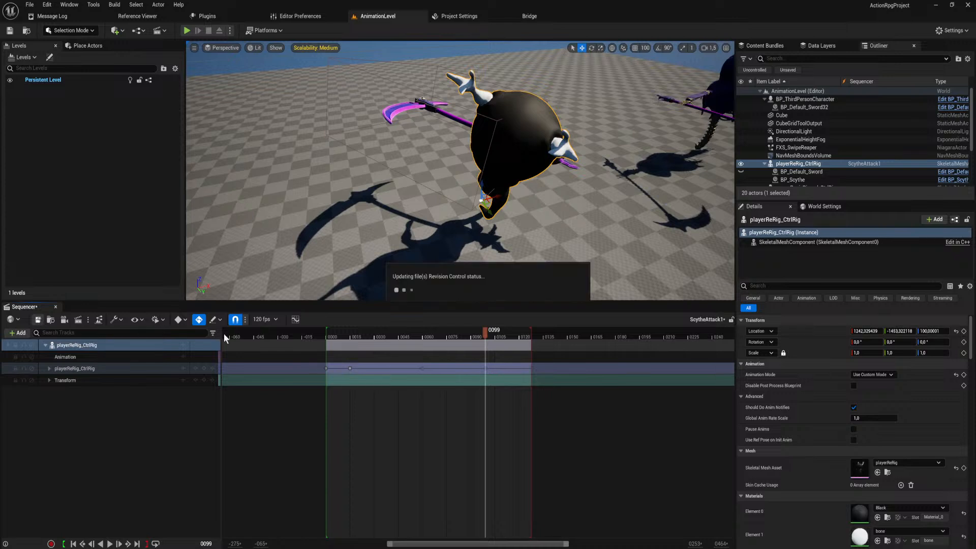
left_click(516, 376)
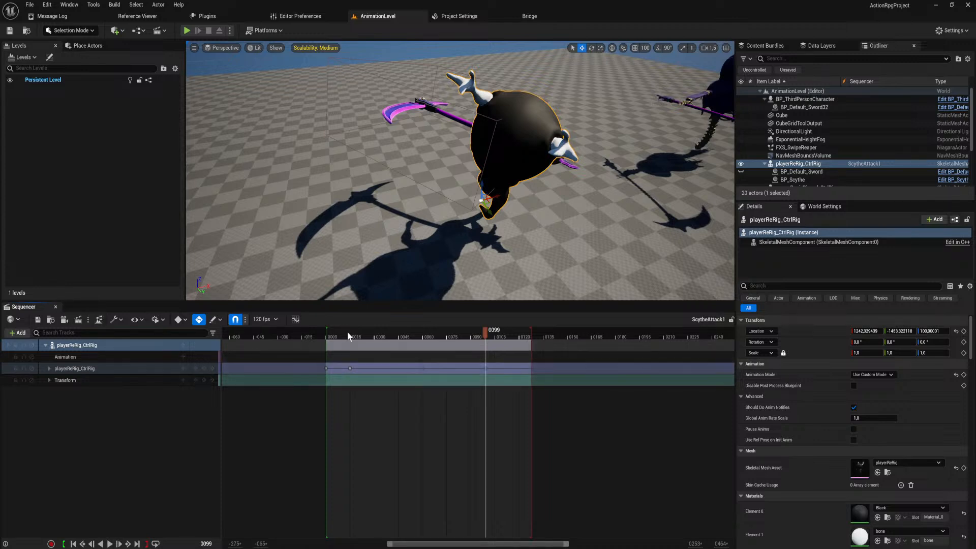
Scrub the sequence from the start to frame 36 and examine the swing poses from a higher angle.
left_click_drag(325, 340, 352, 347)
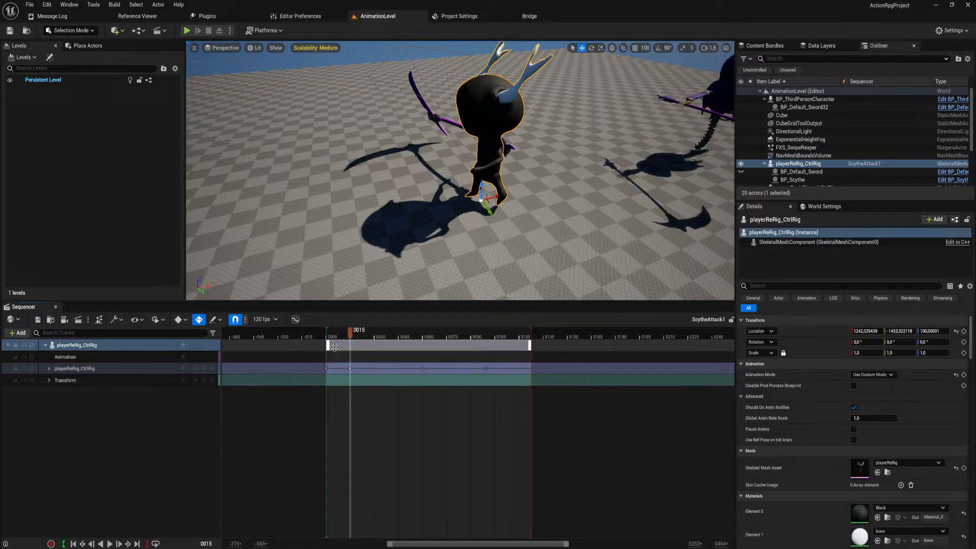
left_click_drag(355, 333, 384, 347)
right_click_drag(493, 157, 436, 137)
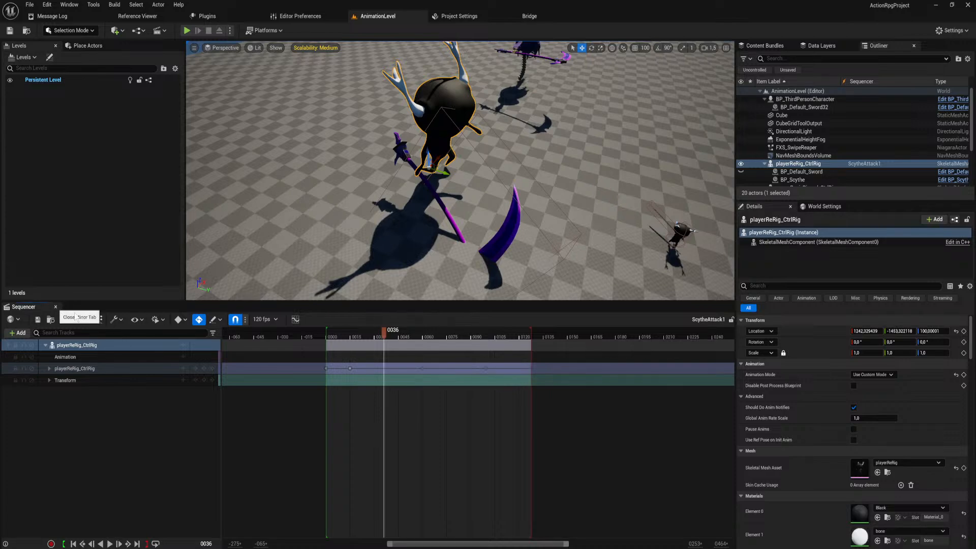
Close the Sequencer and open the Animations/Charaters/Player/AnimMonatges folder.
key("ctrl+space")
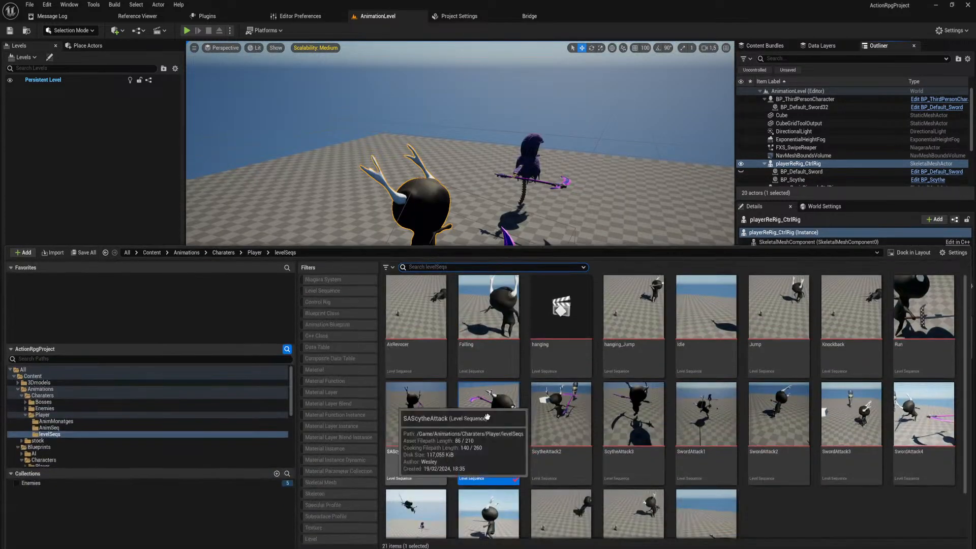
left_click(57, 421)
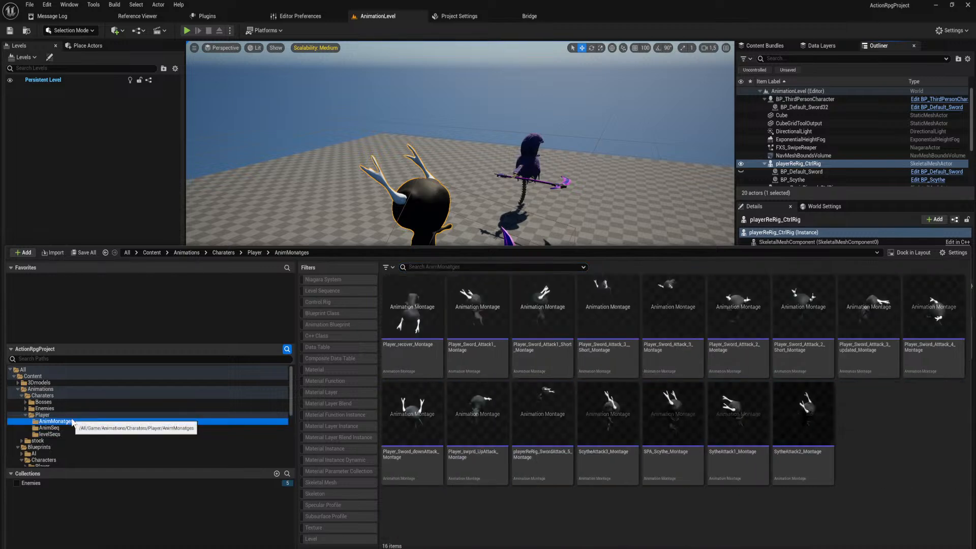
left_click(524, 267)
type("sc")
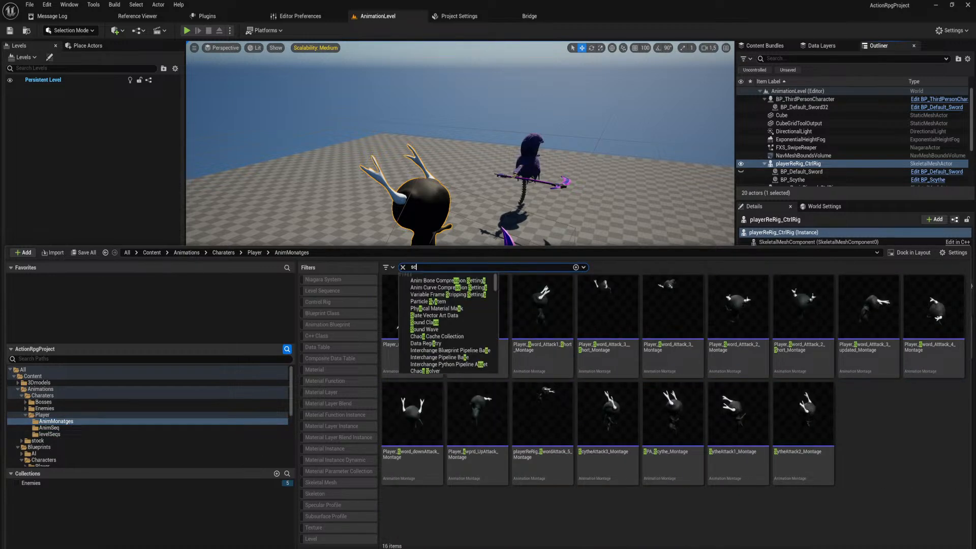
type("yth")
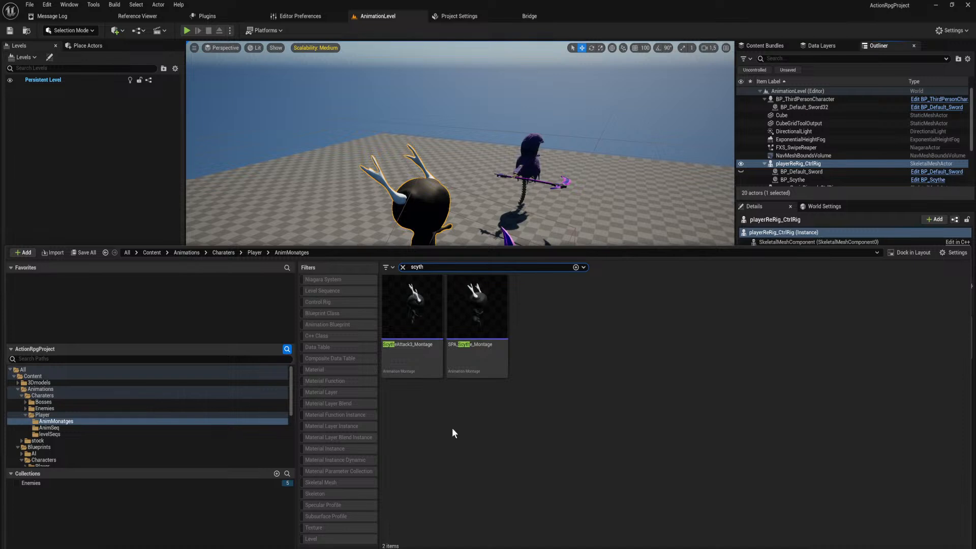
key("BackSpace")
key("BackSpace")
key("BackSpace")
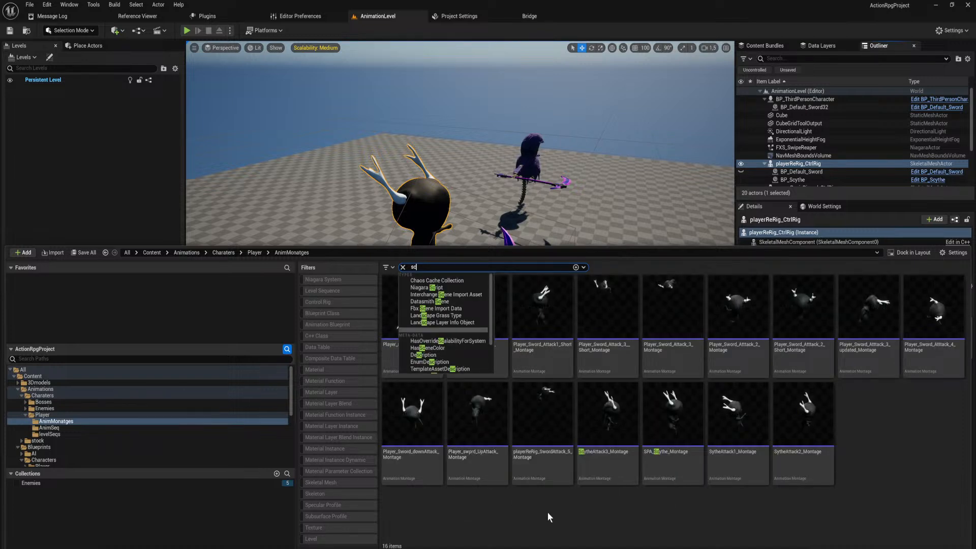
key("BackSpace")
key("BackSpace")
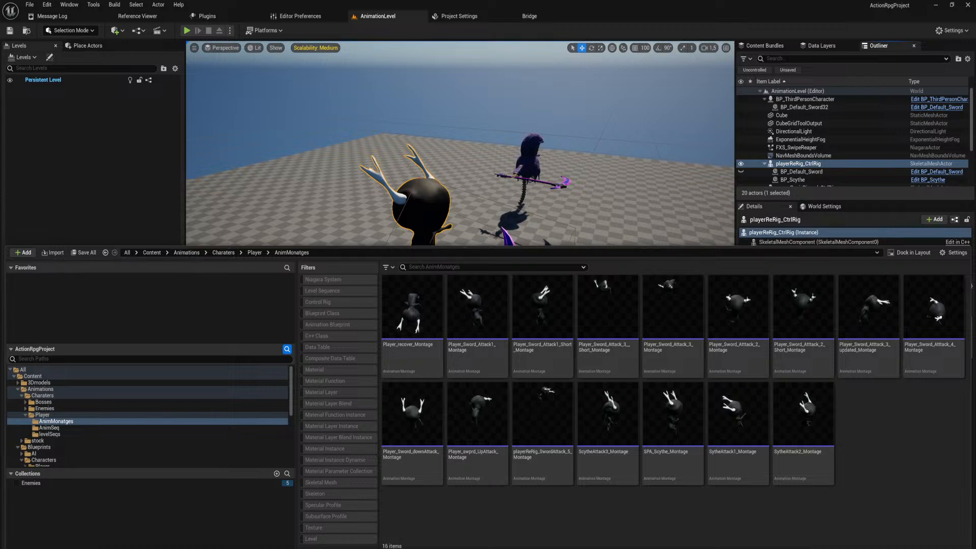
Filter the folder by "attack1", rename SytheAttack1_Montage to ScytheAttack1_Montage, and save.
type("att")
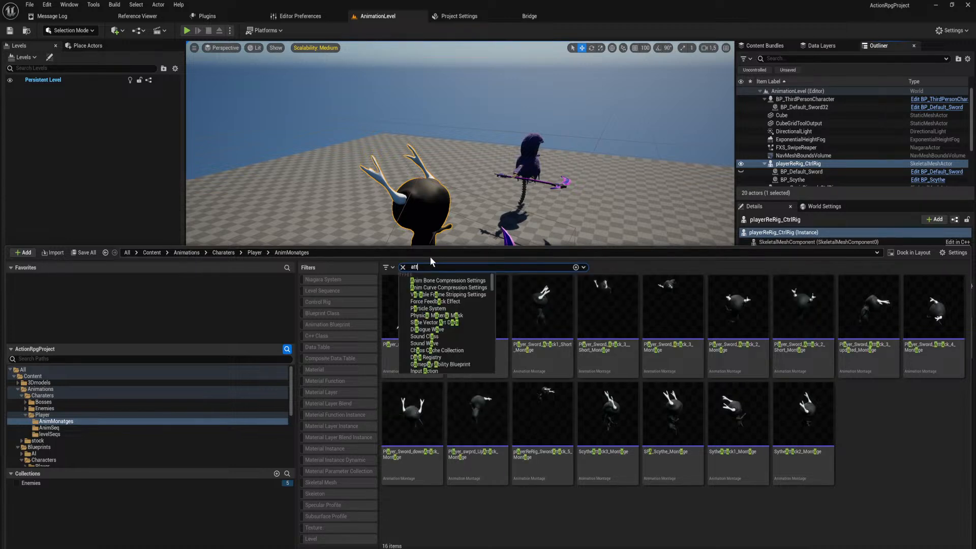
type("ack1")
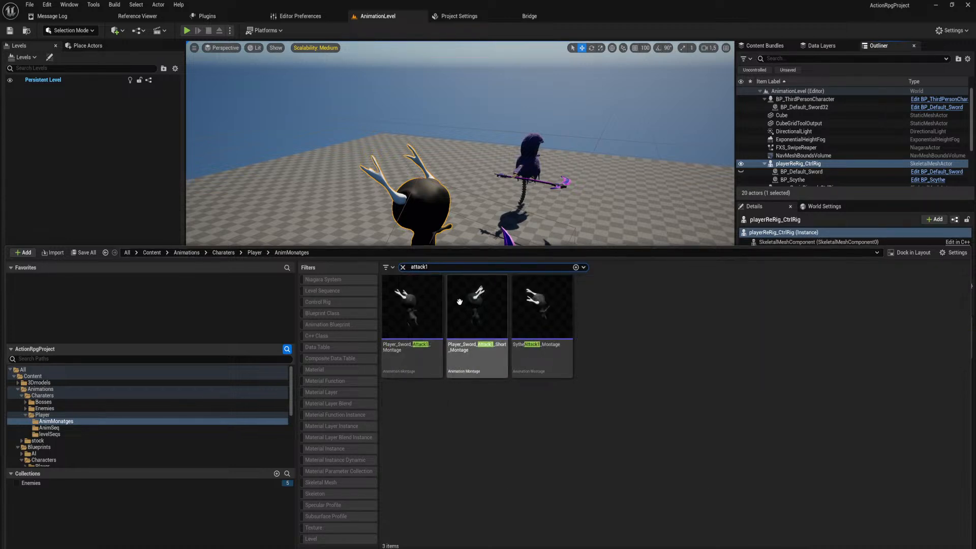
left_click(549, 363)
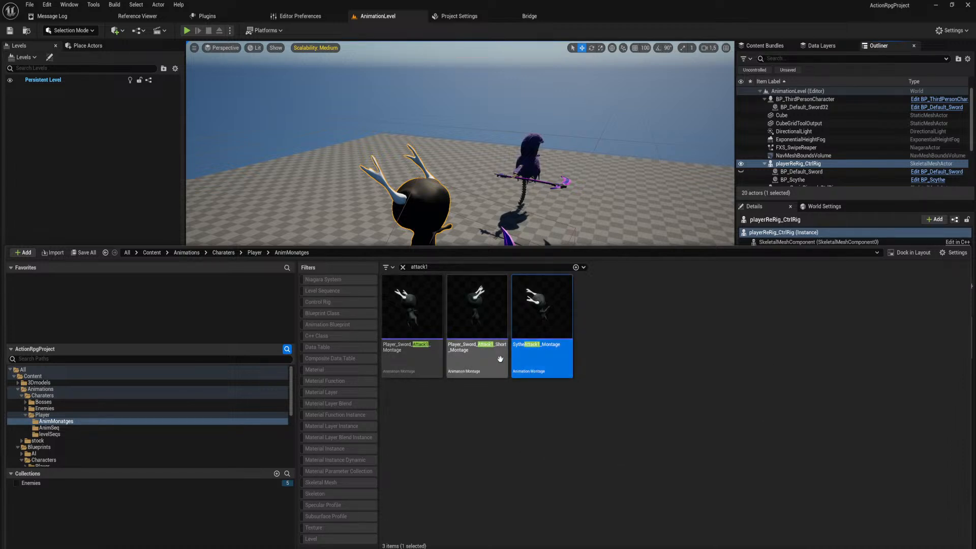
key("F2")
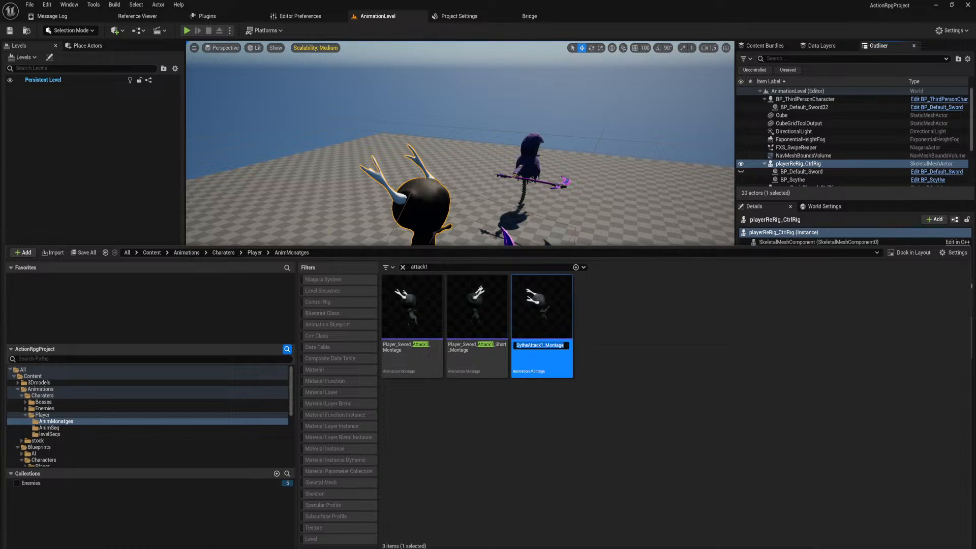
key("Home")
key("Right")
type("c")
key("Return")
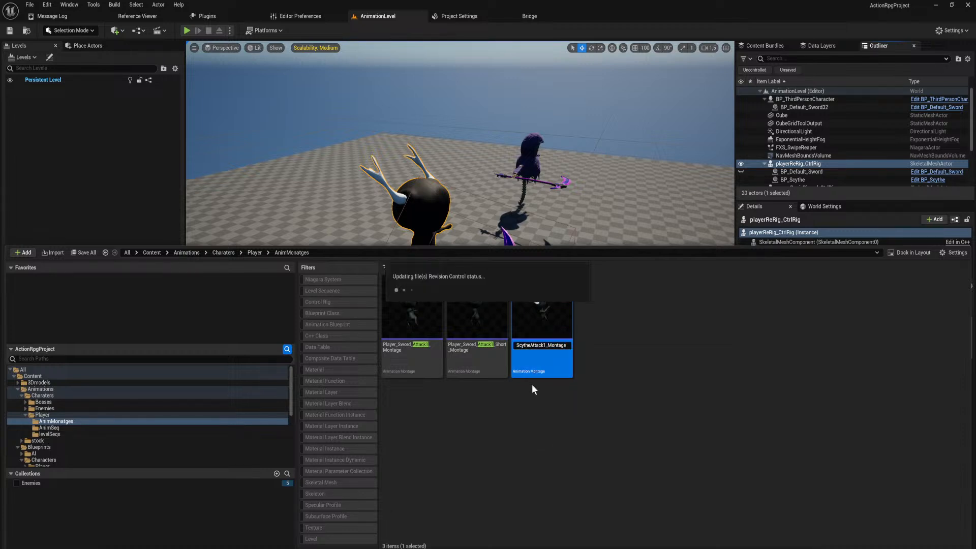
key("ctrl+s")
left_click(529, 376)
Filter the montages by "scy" and open ScytheAttack1_Montage.
left_click_drag(440, 267, 253, 246)
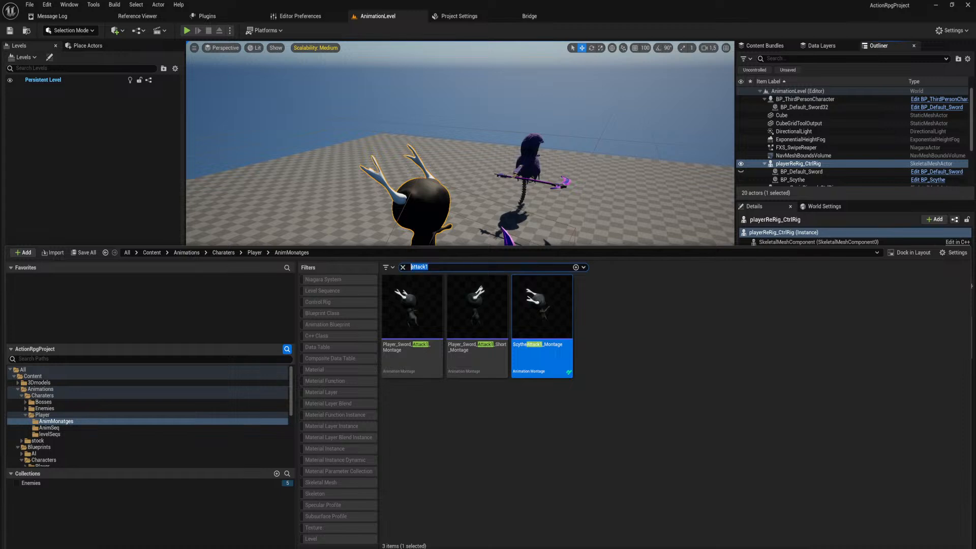
type("scy")
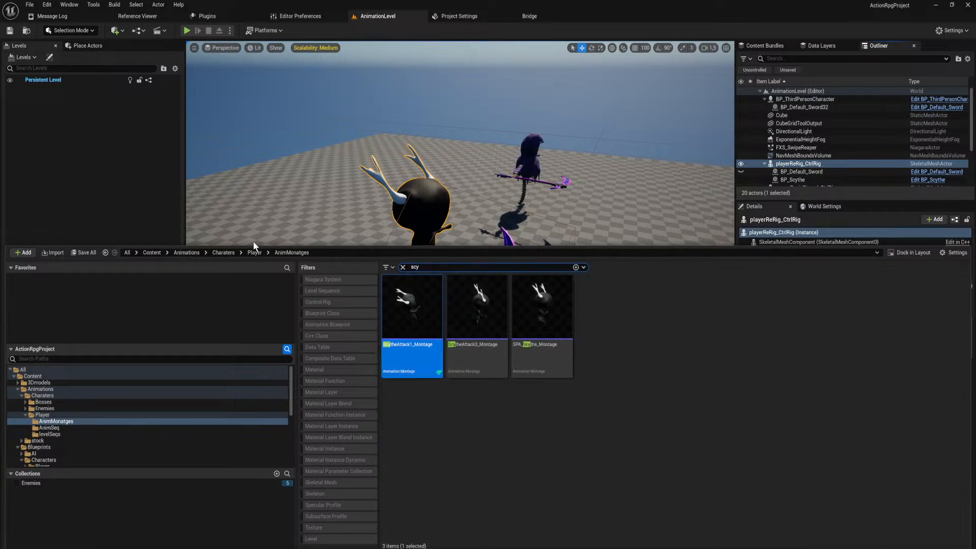
left_click(532, 407)
left_click(427, 348)
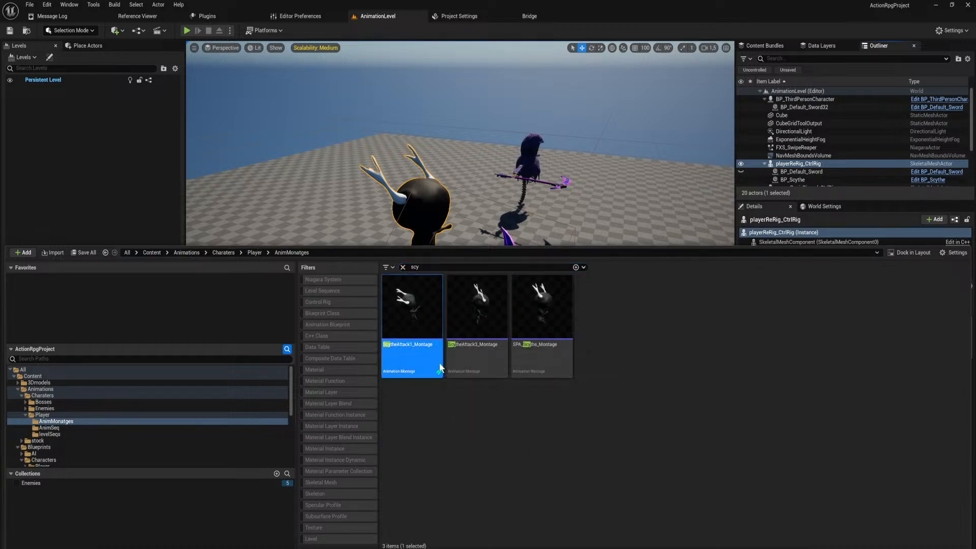
double_click(430, 277)
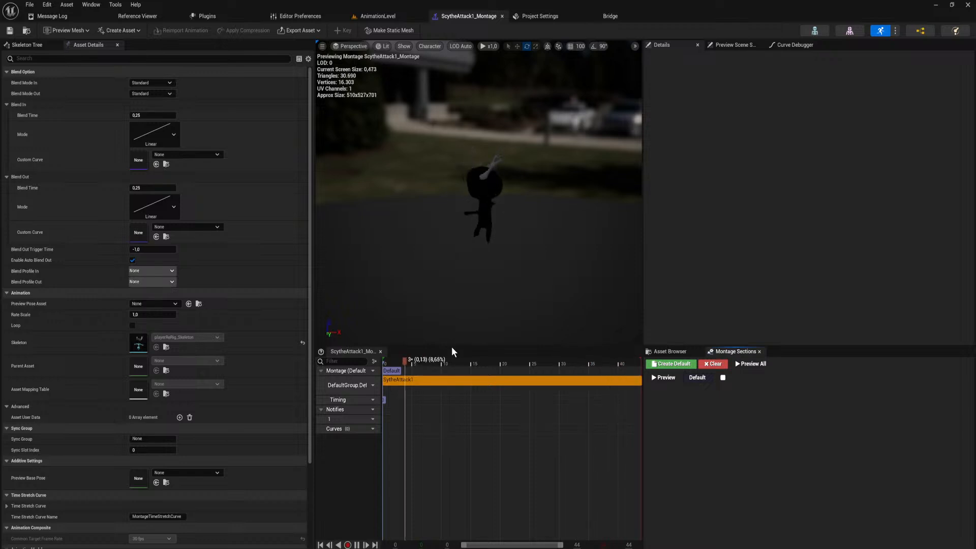
Shorten the montage's SytheAttack1 segment by setting its End Time to 0.792517.
left_click(507, 381)
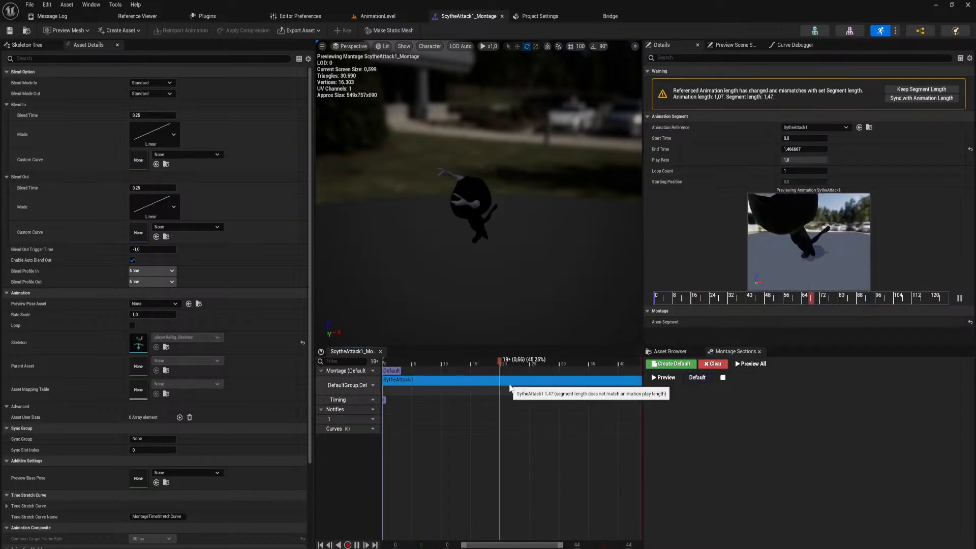
left_click_drag(803, 149, 801, 149)
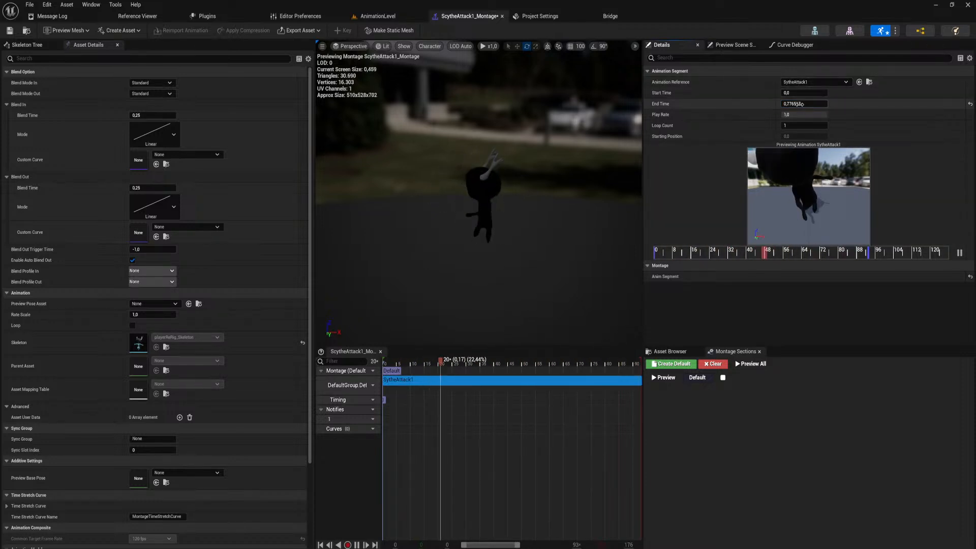
left_click_drag(802, 105, 803, 104)
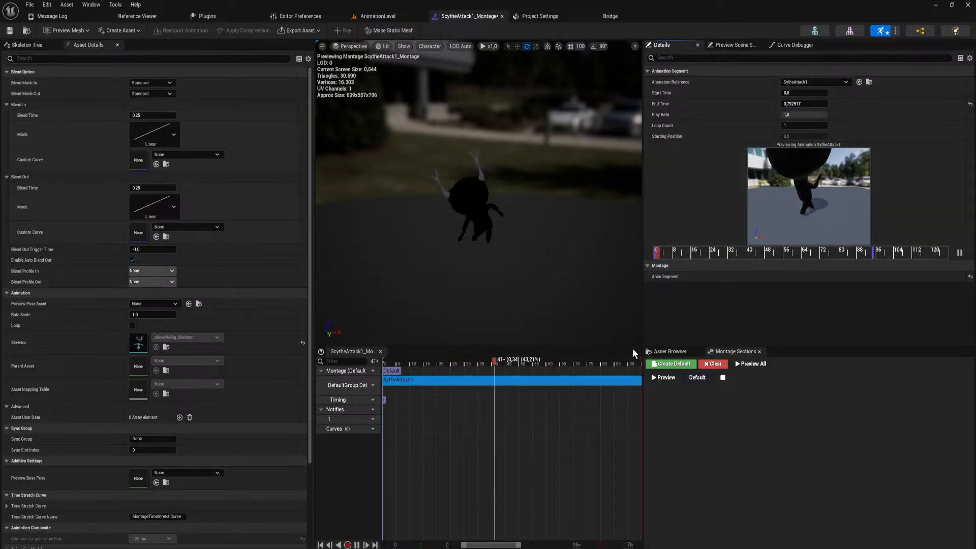
Play AnimationLevel to test the shortened scythe attack in-game, and stop the session.
left_click(377, 17)
left_click(186, 30)
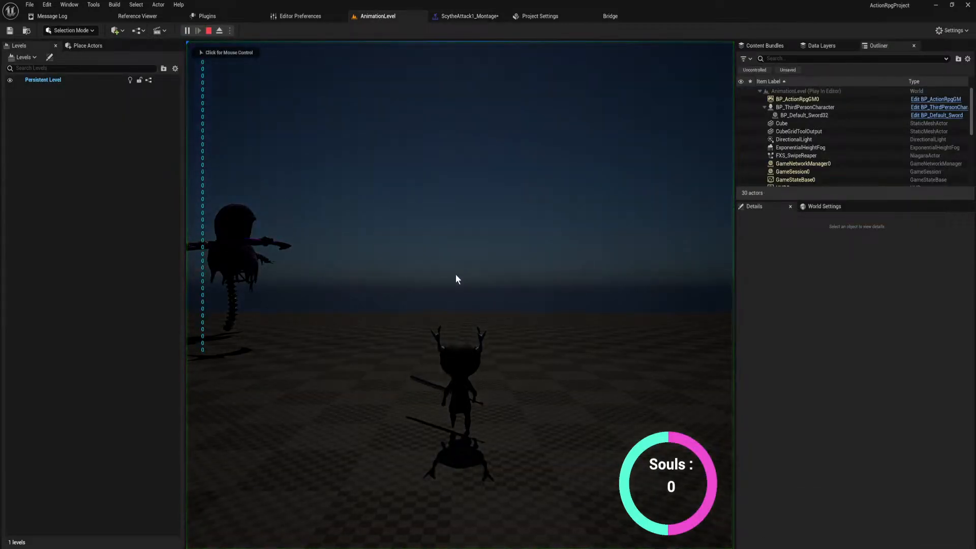
left_click(457, 276)
left_click(457, 275)
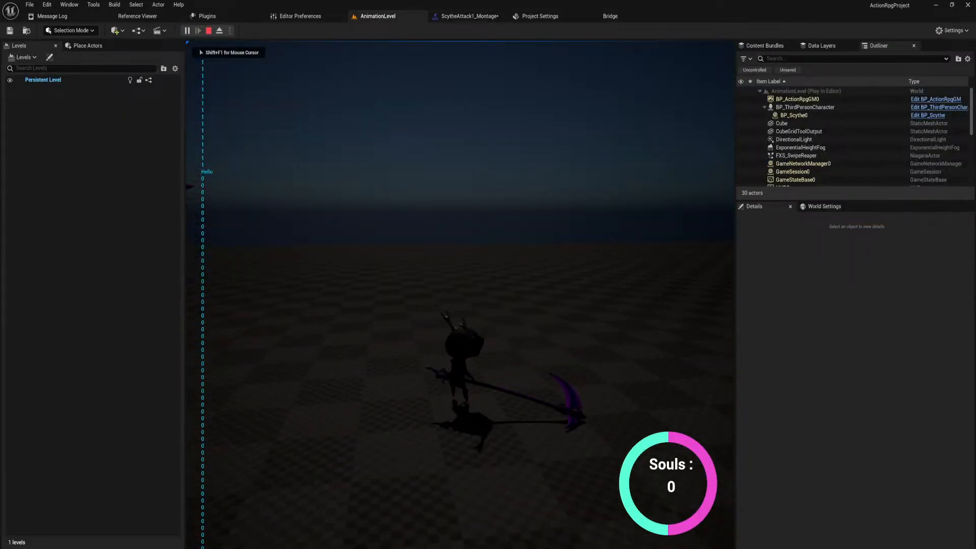
key("Escape")
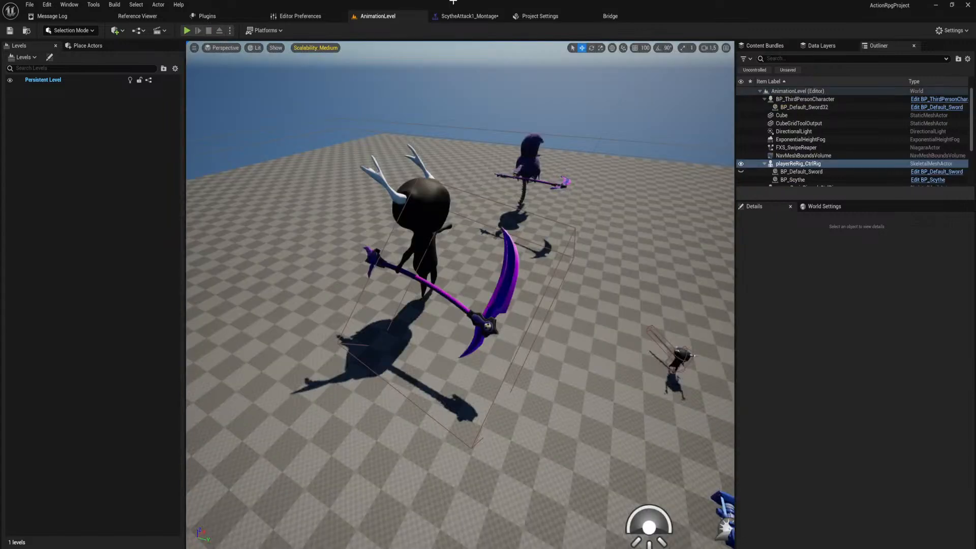
In the montage's source animation SytheAttack1, move the CombatPulse and DamageBoxOn notifies to about frame 26 and the DamageBoxOff notify to about frame 79.
left_click(470, 16)
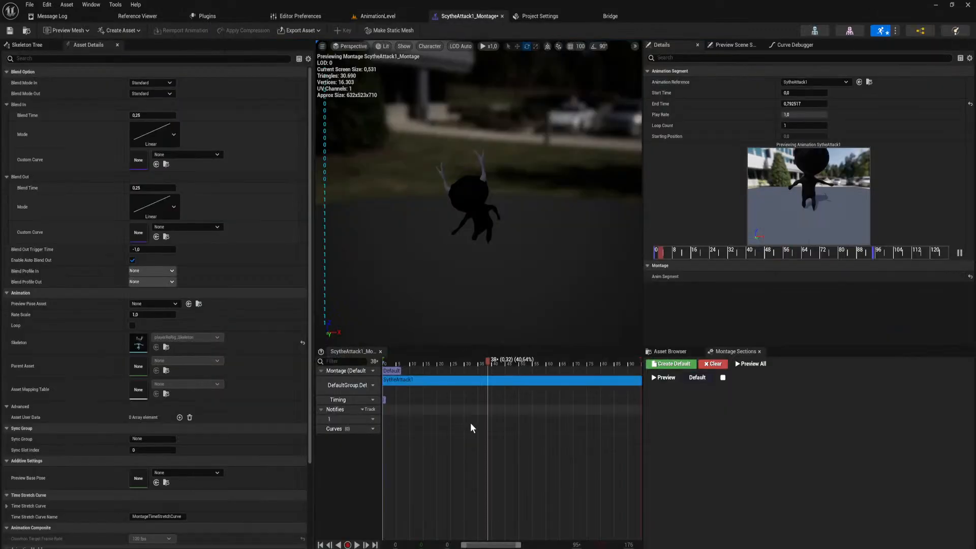
double_click(497, 385)
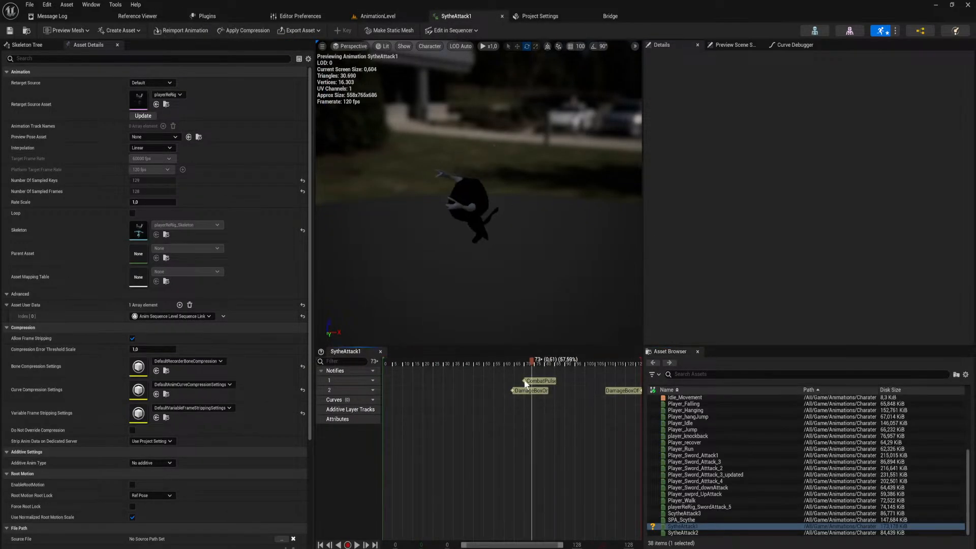
left_click(537, 384)
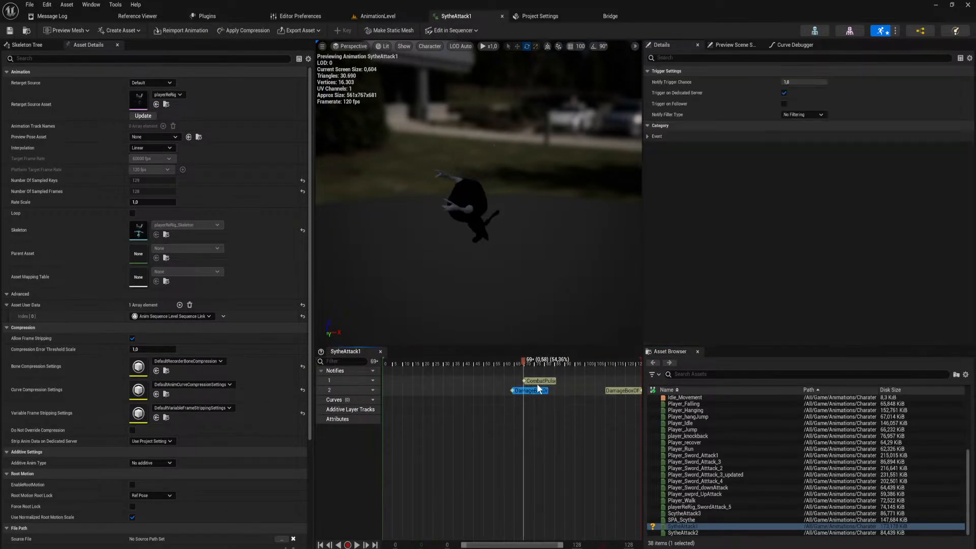
left_click(622, 393)
left_click_drag(417, 362, 435, 373)
left_click_drag(531, 390, 456, 382)
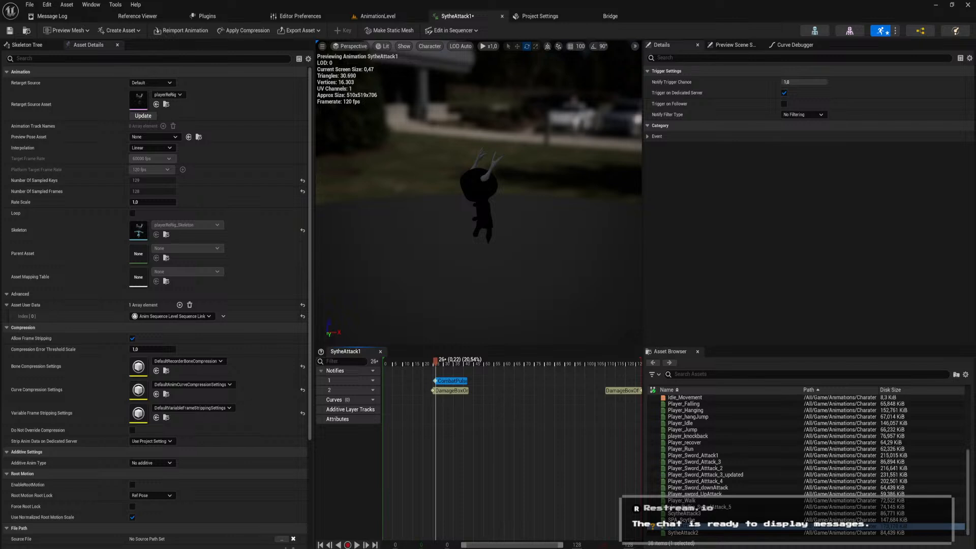
left_click_drag(617, 390, 565, 392)
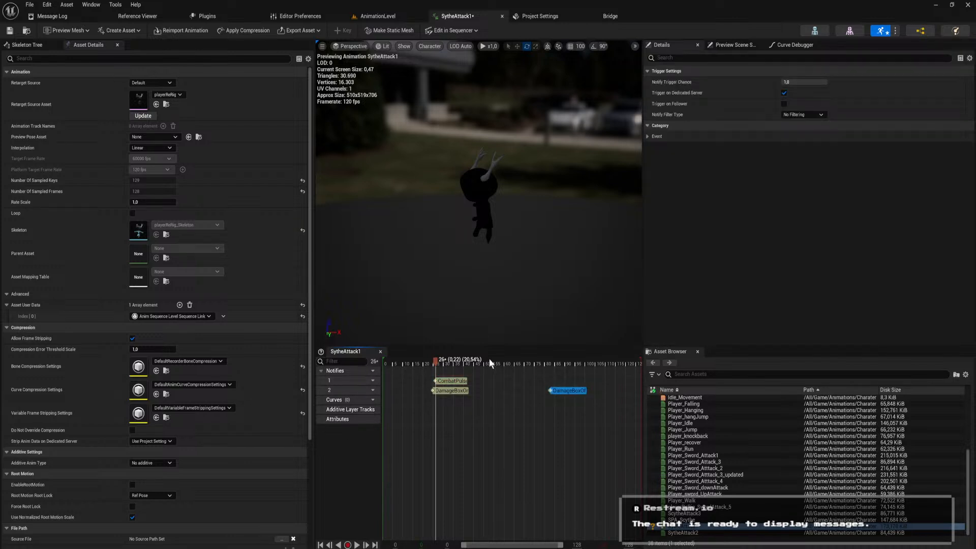
left_click_drag(489, 358, 557, 392)
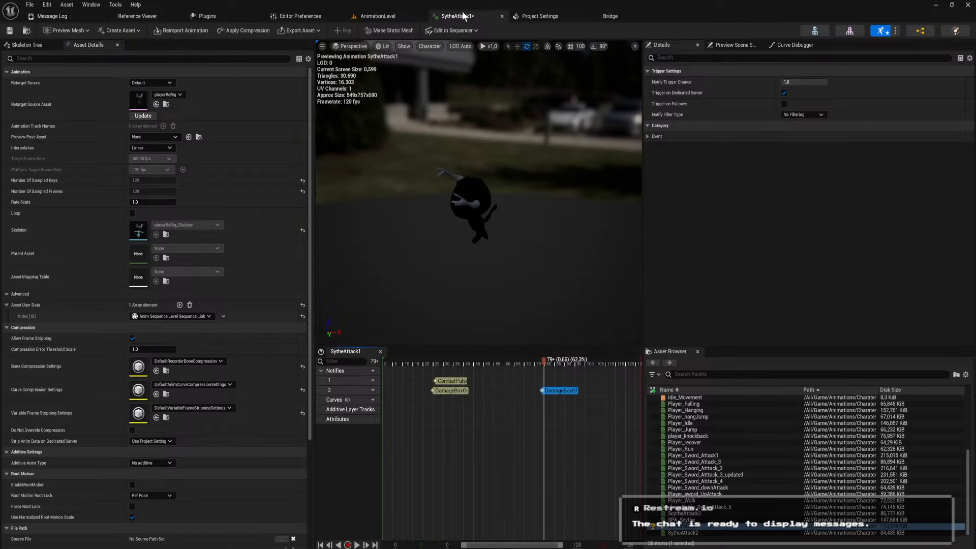
Play AnimationLevel with the scythe equipped, try the attack combo with the moved notifies, and stop the session.
left_click(376, 16)
left_click(187, 30)
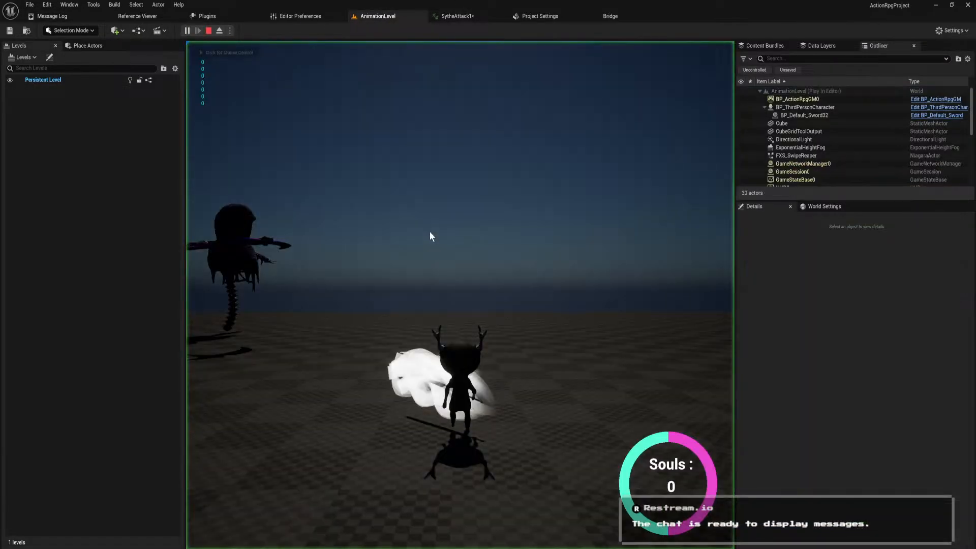
key("2")
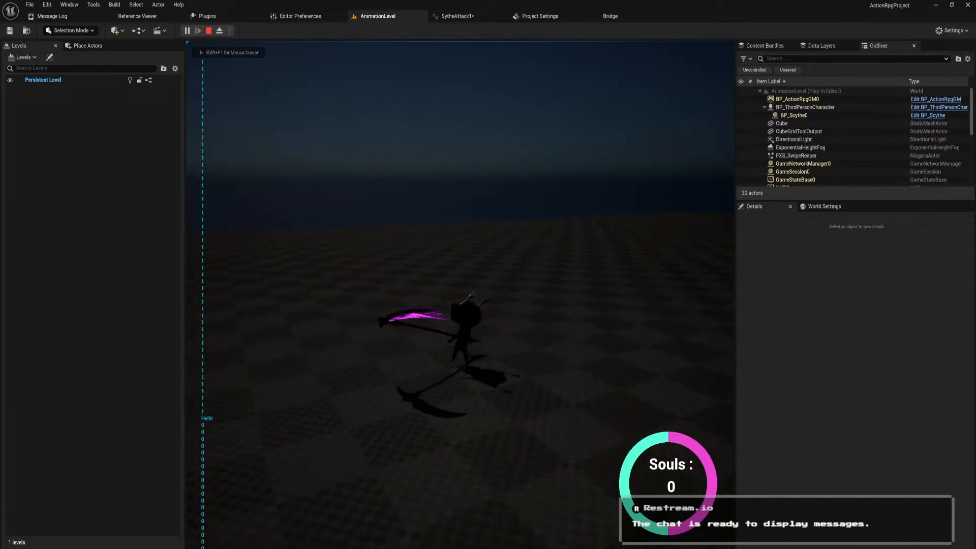
left_click(460, 295)
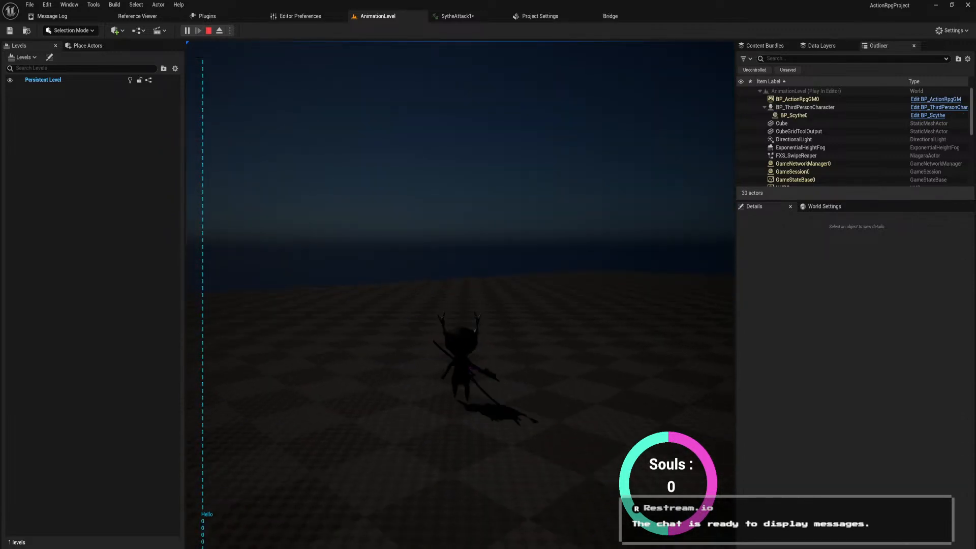
left_click(461, 294)
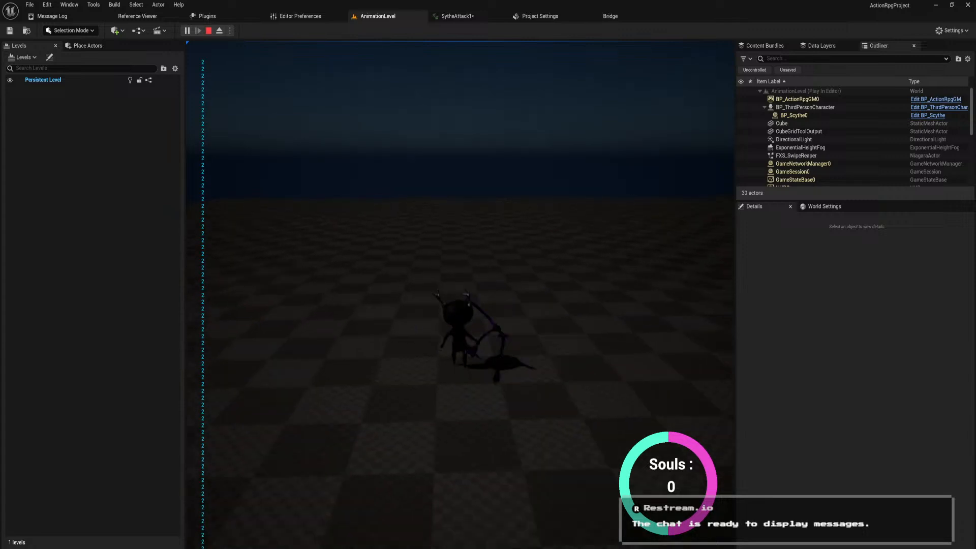
left_click(461, 295)
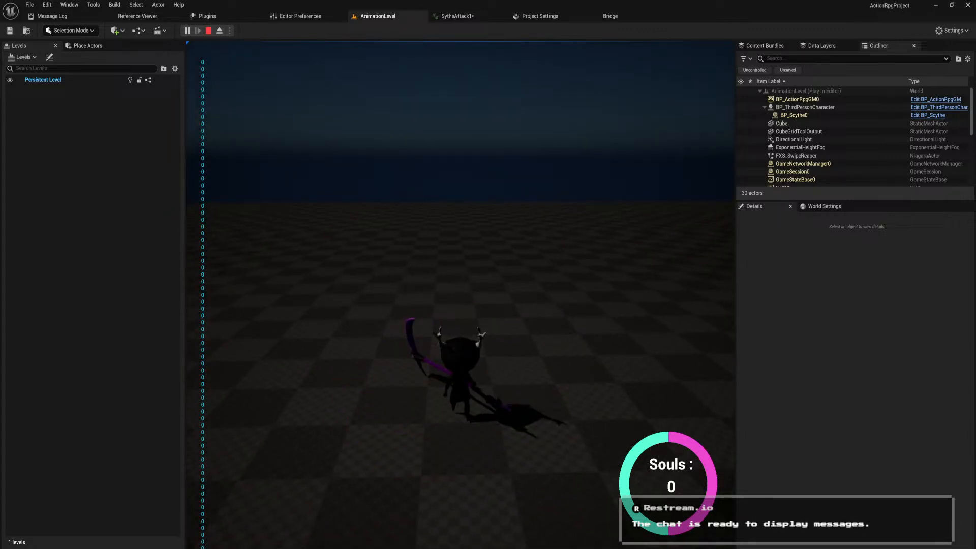
key("Escape")
Restart play in AnimationLevel, repeat the scythe attacks to check their timing, and end the session.
left_click(187, 31)
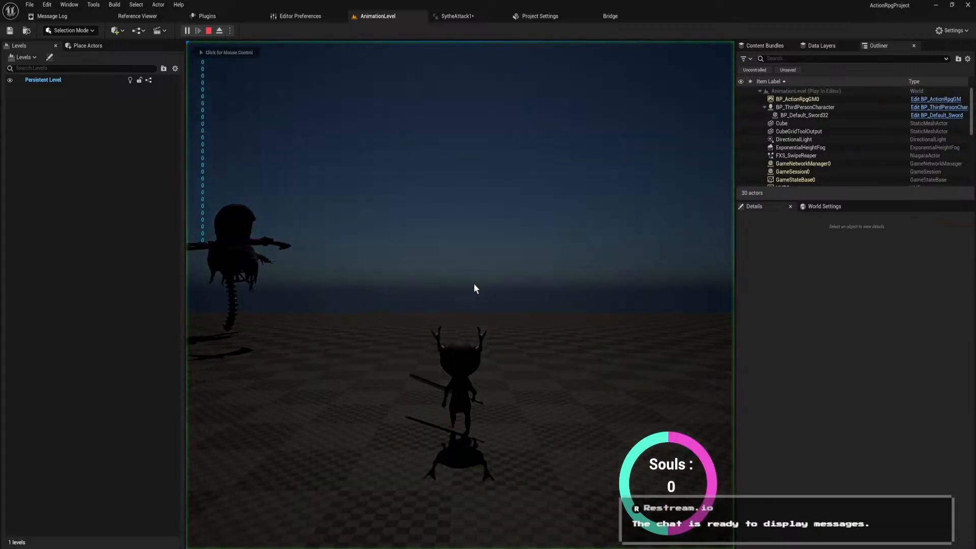
left_click(460, 295)
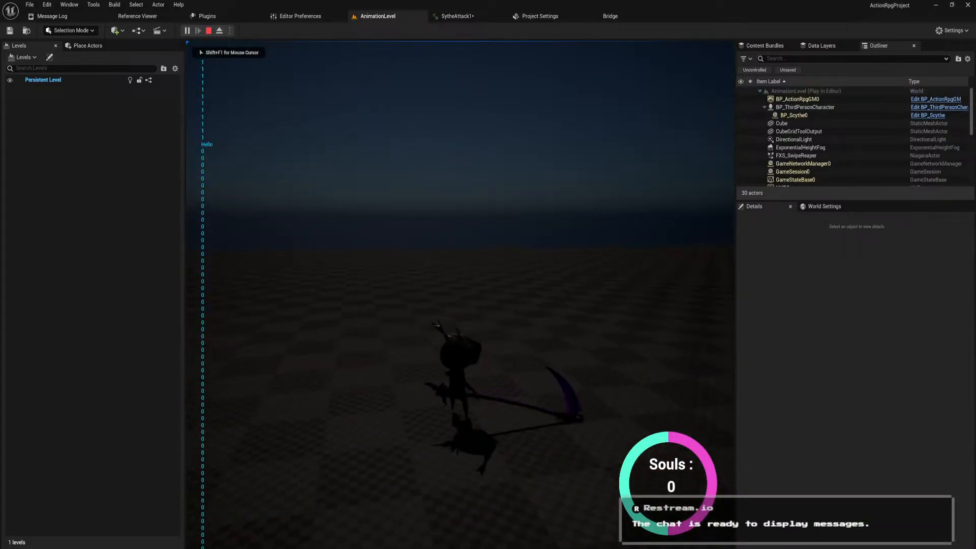
left_click(460, 295)
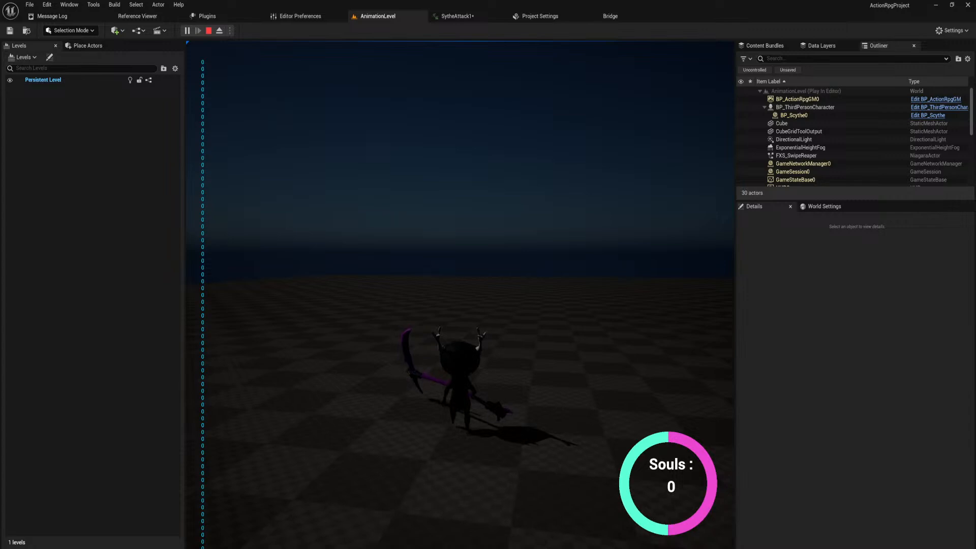
left_click(460, 294)
left_click(460, 295)
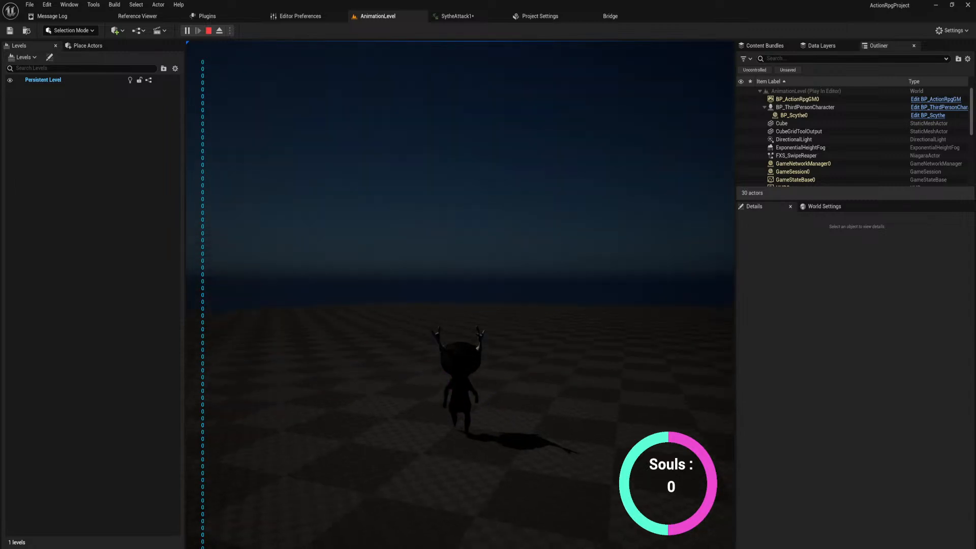
key("Escape")
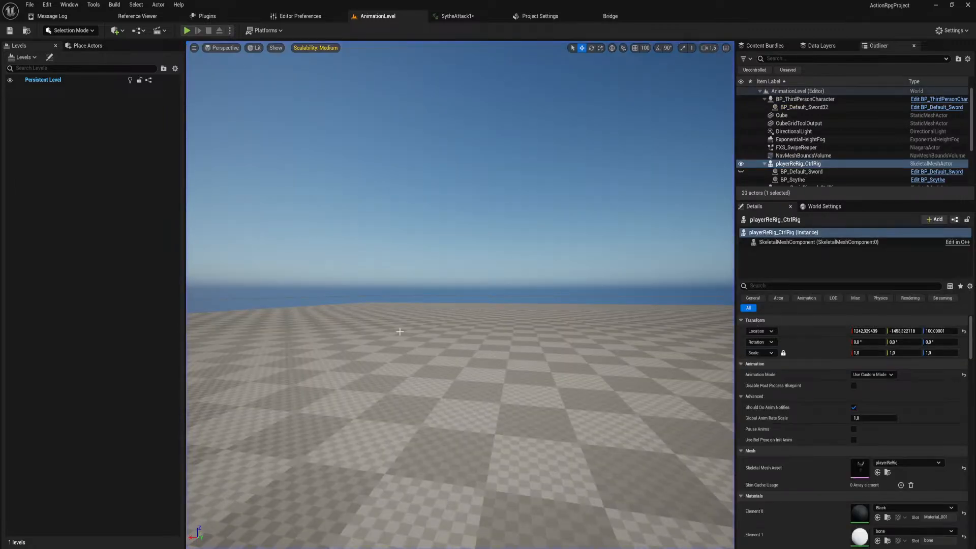
Open the SAScytheAttack level sequence from the player's levelSeqs folder, scrub through its animation to frame 97, and close it.
key("ctrl+space")
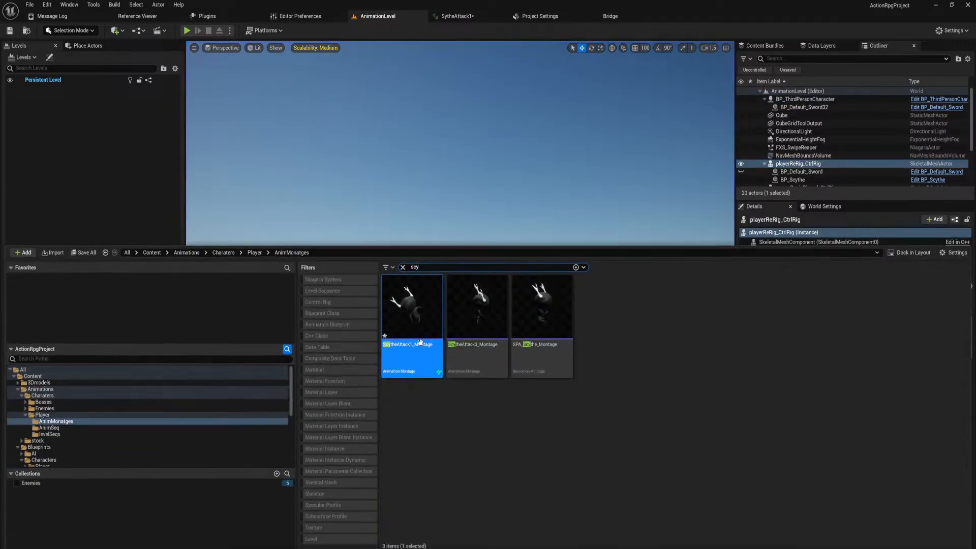
left_click(115, 434)
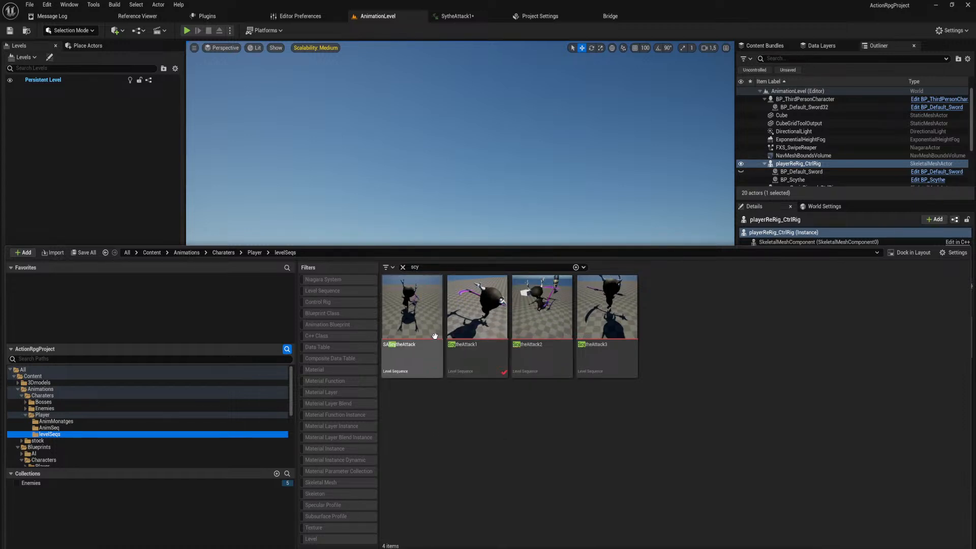
left_click(425, 356)
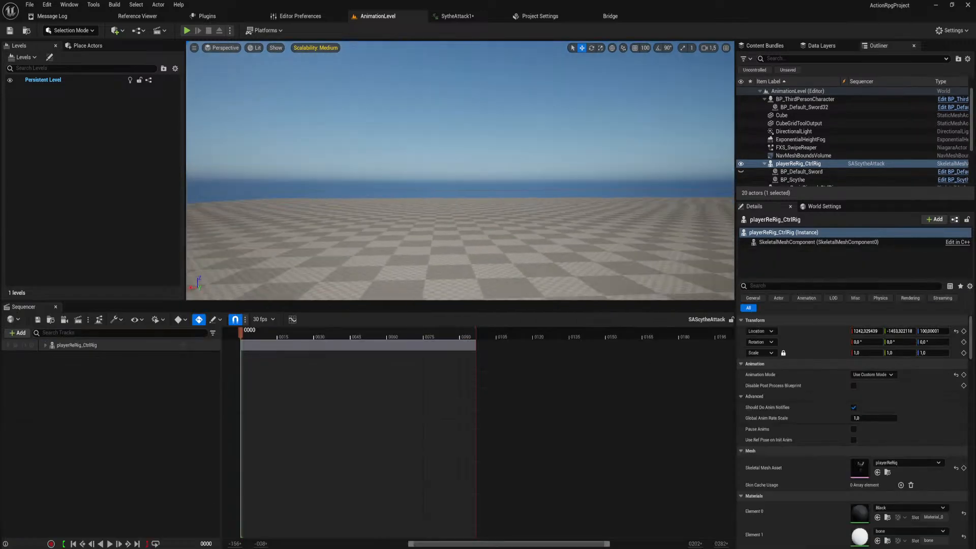
right_click_drag(478, 203, 503, 224)
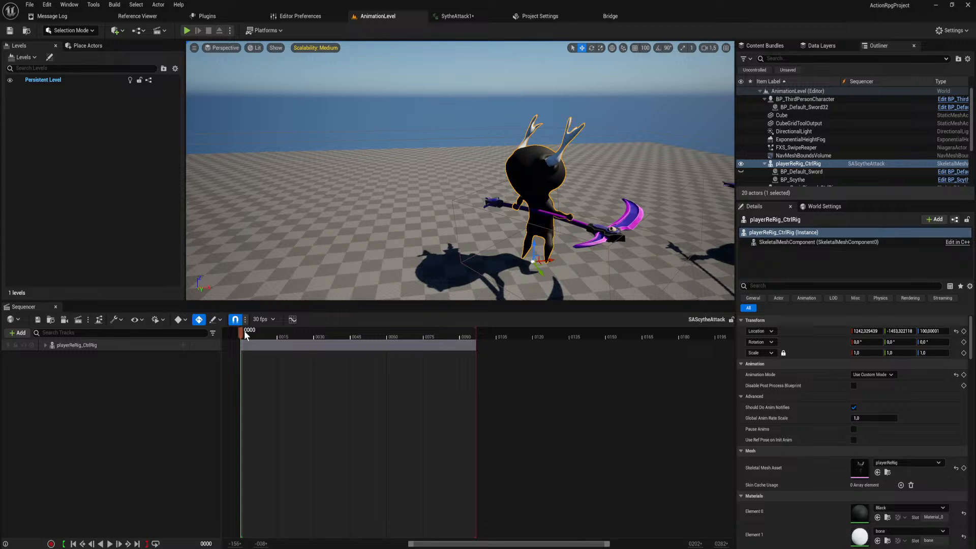
left_click_drag(245, 335, 476, 353)
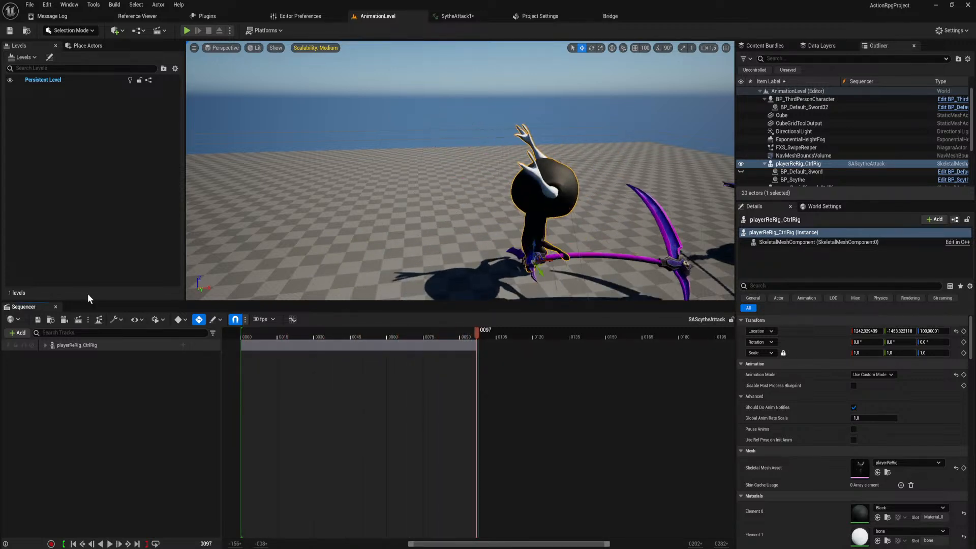
left_click(56, 307)
Open the ScytheAttack2 level sequence, bring the player rig into view, and collapse its control rig track.
key("ctrl+space")
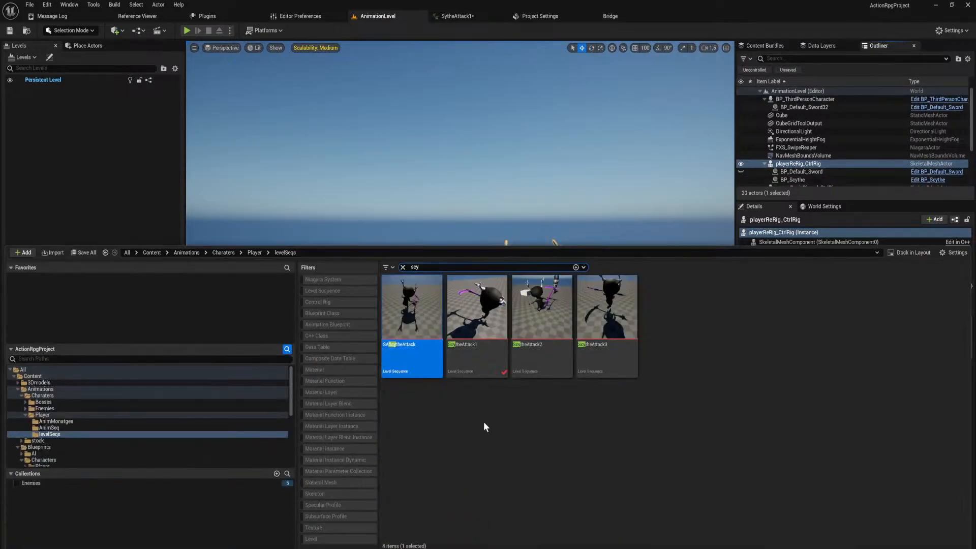
left_click(551, 340)
double_click(559, 365)
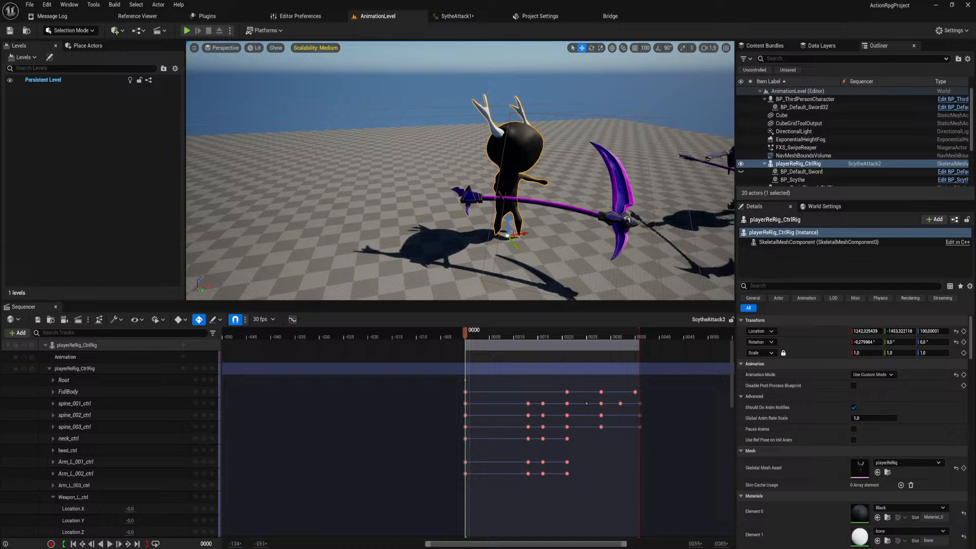
right_click_drag(488, 173, 492, 204)
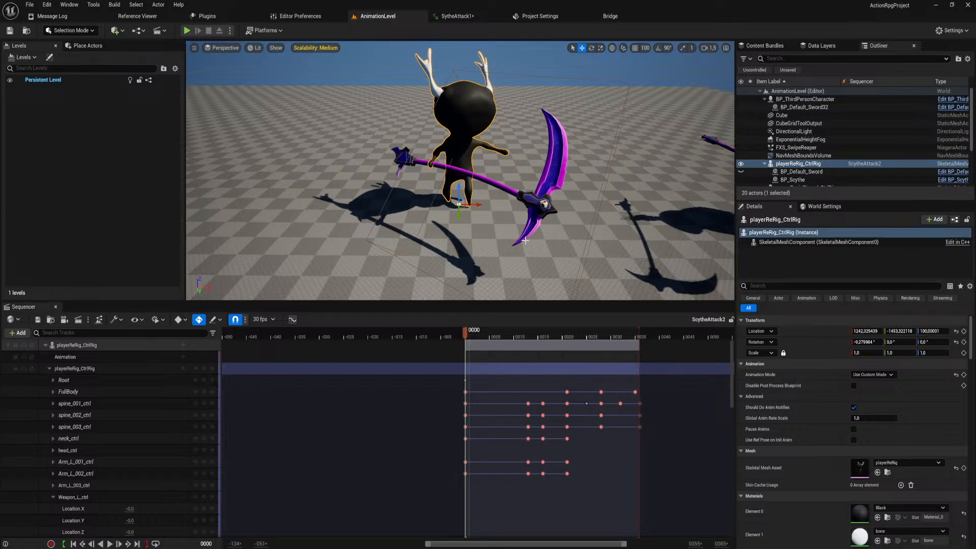
left_click(50, 368)
right_click_drag(462, 179, 511, 181)
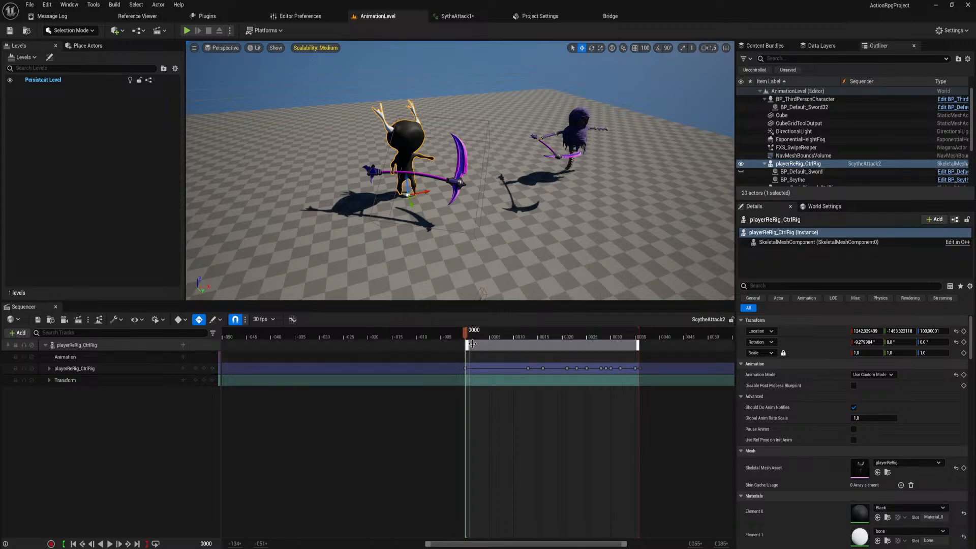
Scrub the start of the attack and delete the control rig keys at frame 13.
left_click_drag(466, 331, 545, 343)
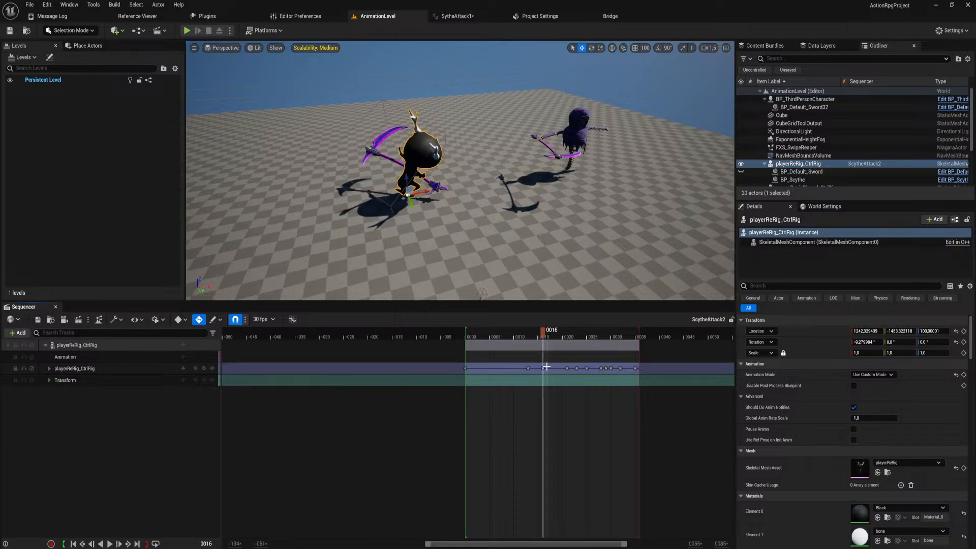
left_click(542, 370)
left_click(528, 368)
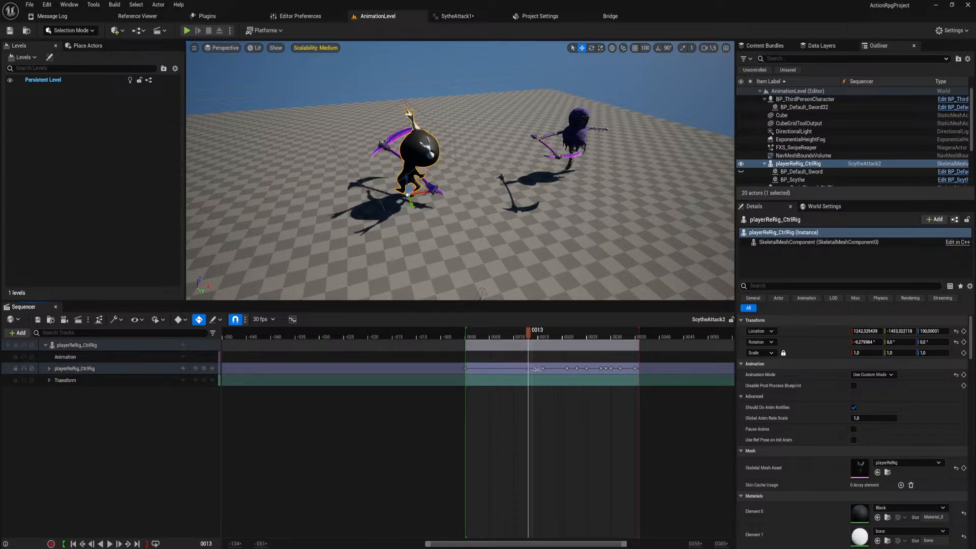
key("Delete")
Try removing the control rig keys between frames 16 and 32, preview the pose around frame 32, and undo the deletion.
left_click_drag(528, 329, 621, 364)
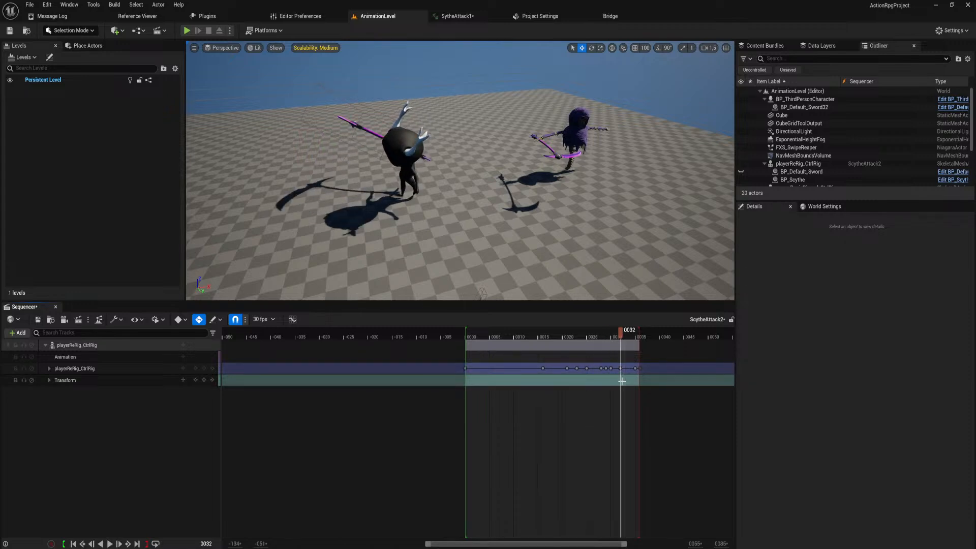
left_click_drag(621, 335, 623, 362)
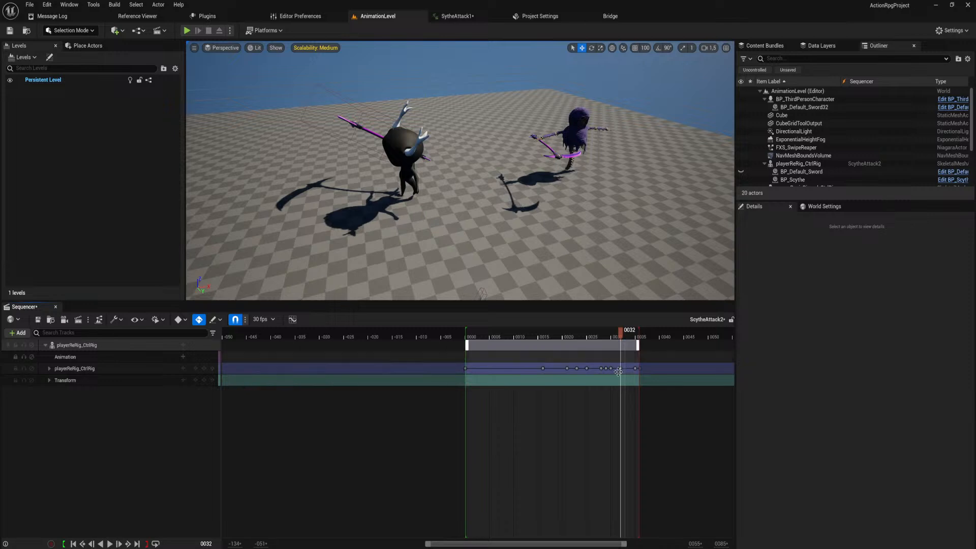
left_click(565, 363)
key("ctrl+z")
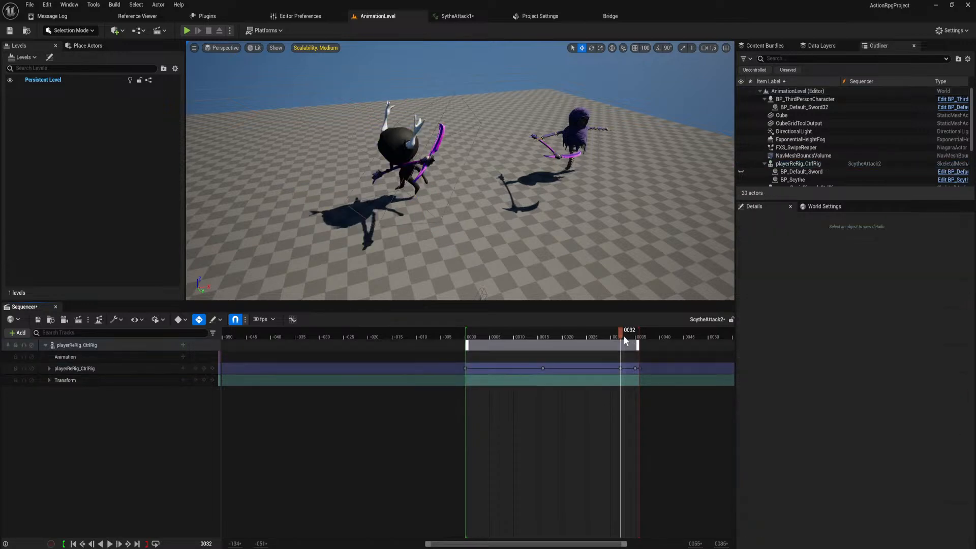
left_click_drag(620, 331, 619, 355)
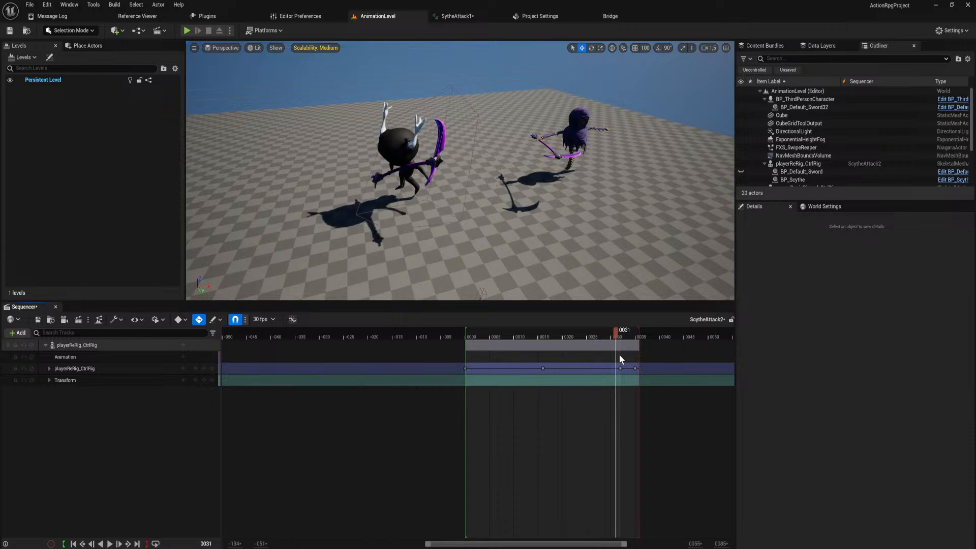
key("ctrl+z")
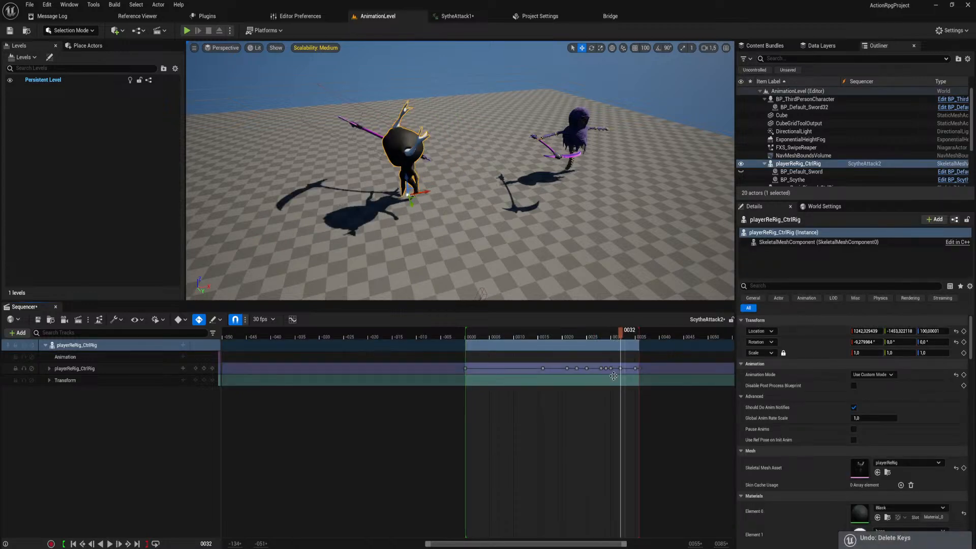
Move the control rig keys at frames 29 and 30 onto frame 32.
scroll(597, 377, "up", 1, "ctrl")
scroll(597, 377, "up", 2, "ctrl")
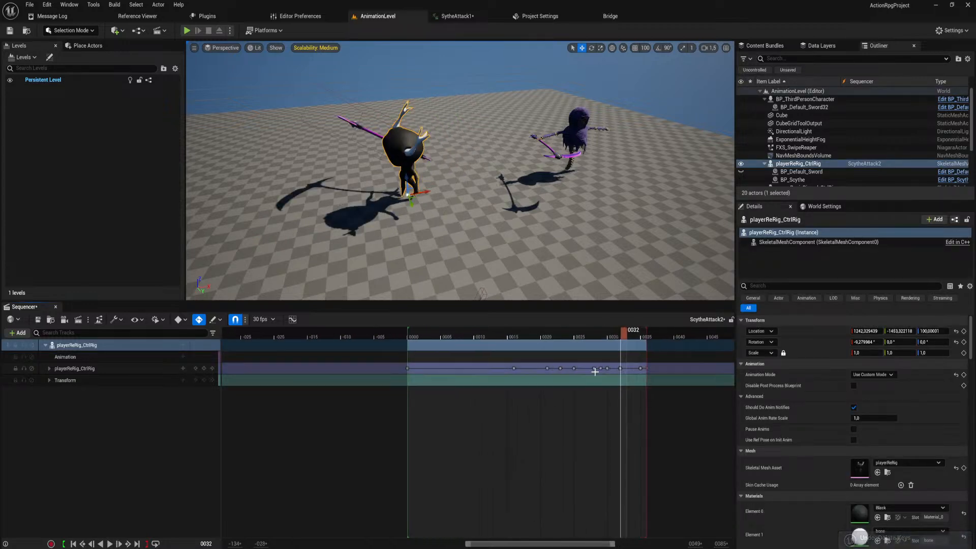
mouse_move(620, 368)
left_mouse_down()
mouse_move(632, 369)
mouse_move(613, 369)
mouse_move(622, 370)
left_mouse_up()
scroll(627, 394, "up", 3, "ctrl")
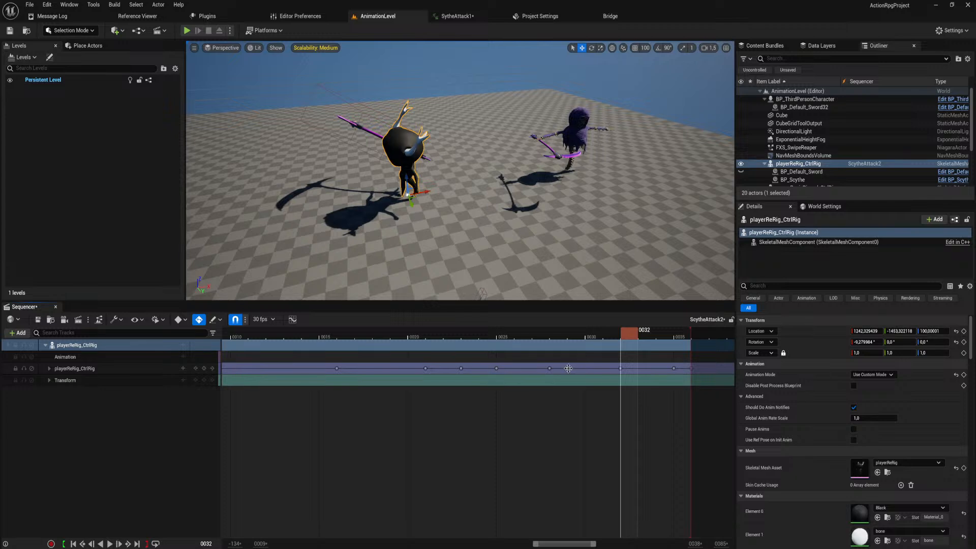
left_click_drag(568, 368, 621, 370)
scroll(574, 374, "down", 2, "ctrl")
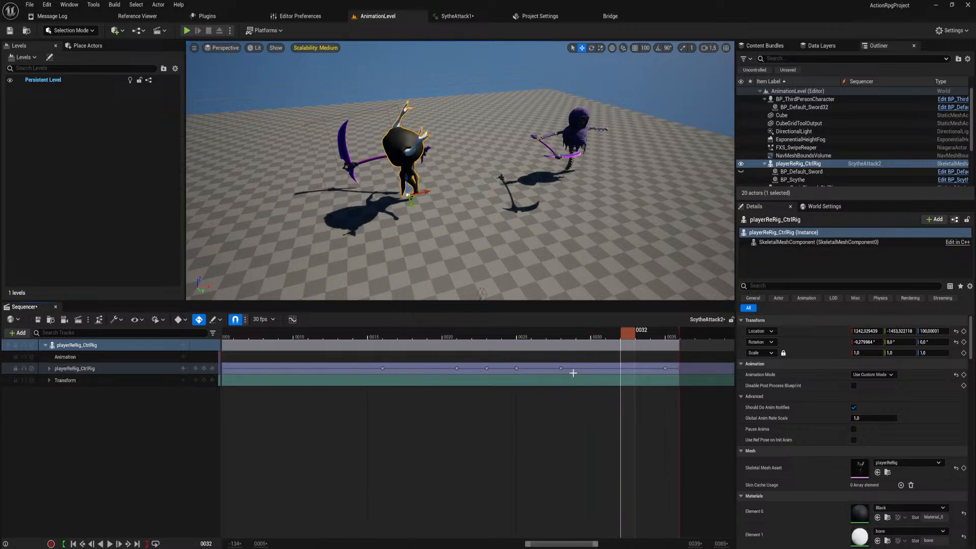
Move the control rig keys at frames 21, 23, 25 and 28 onto frame 32.
left_click_drag(562, 369, 619, 369)
scroll(527, 376, "down", 1, "ctrl")
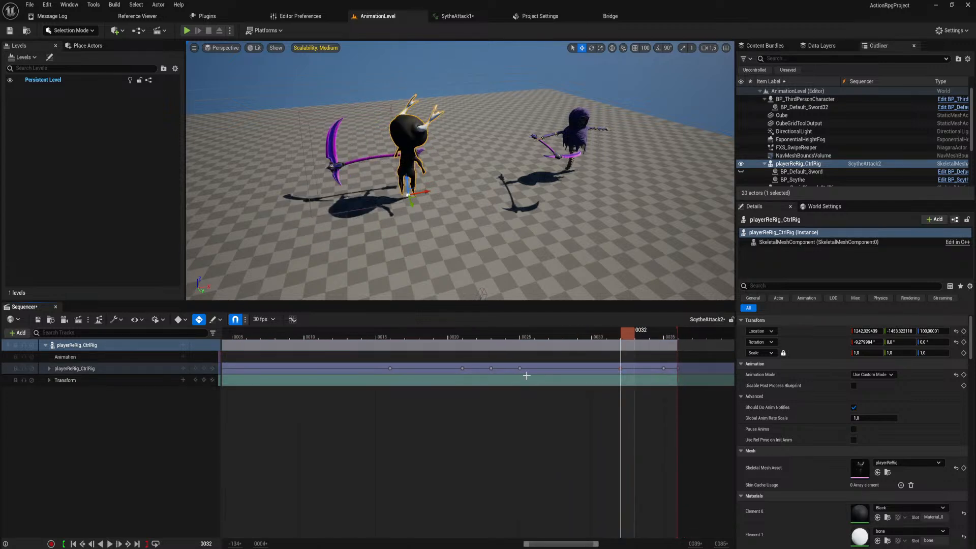
left_click_drag(528, 369, 621, 370)
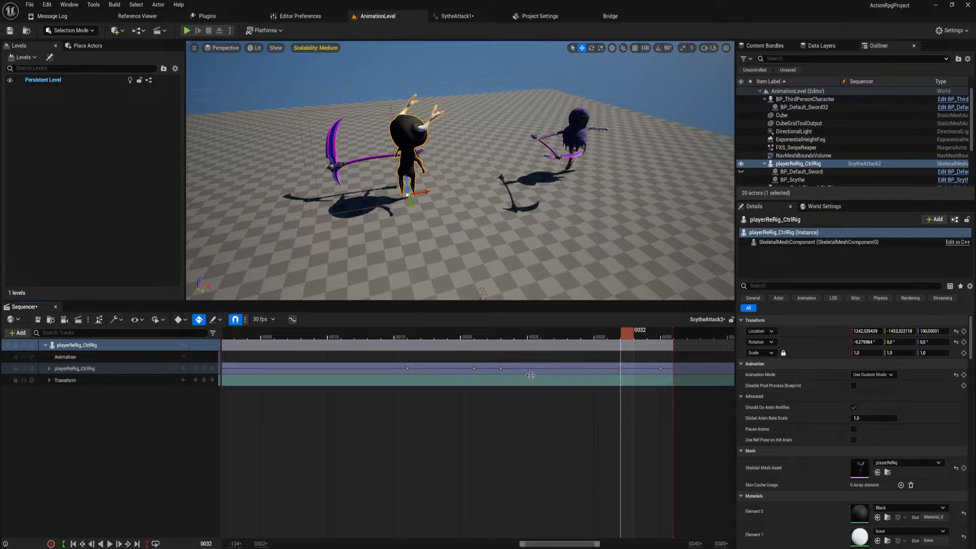
left_click_drag(500, 368, 621, 370)
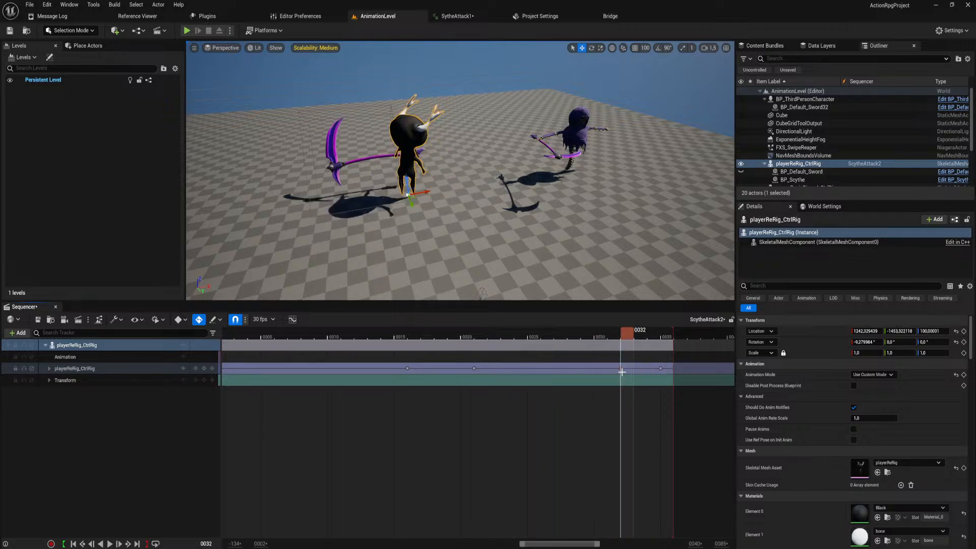
left_click_drag(474, 368, 623, 373)
Expand the playerReRig_CtrlRig track and delete the stray spine_001_ctrl key just before frame 32.
key("equal")
key("equal")
key("equal")
key("equal")
key("equal")
key("equal")
key("equal")
key("equal")
key("equal")
key("equal")
key("equal")
key("equal")
key("equal")
key("equal")
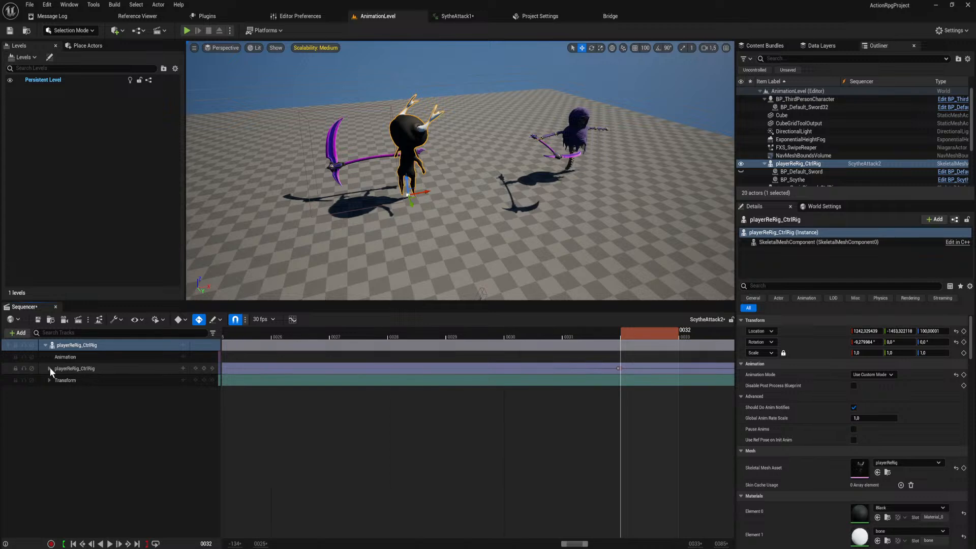
left_click(49, 368)
key("equal")
key("equal")
key("equal")
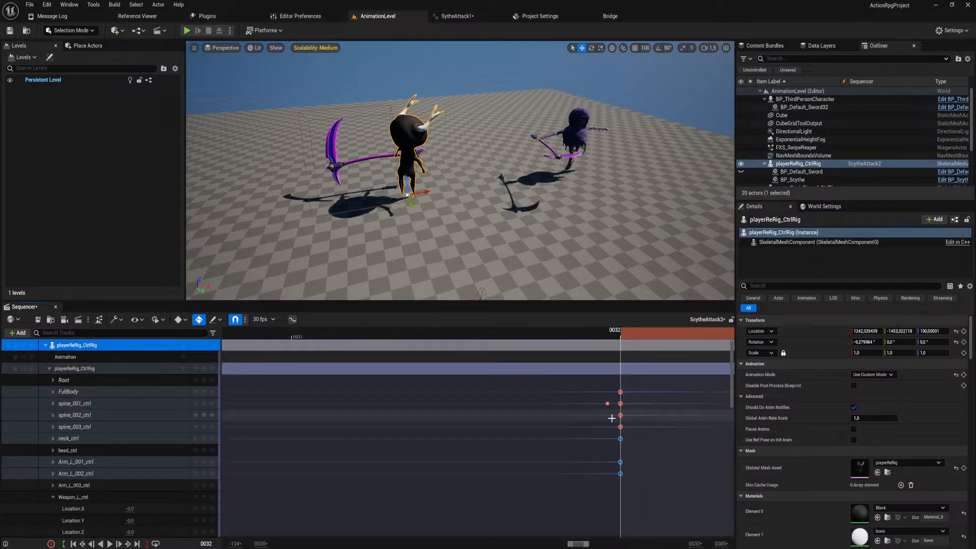
scroll(611, 419, "up", 3, "ctrl")
left_click(597, 403)
scroll(610, 426, "down", 1, "ctrl")
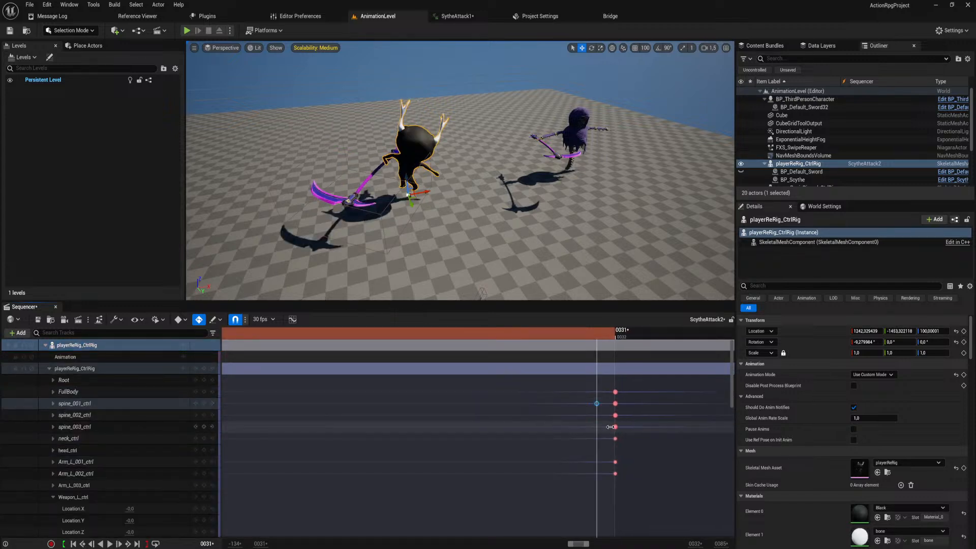
scroll(610, 426, "down", 2, "ctrl")
key("Delete")
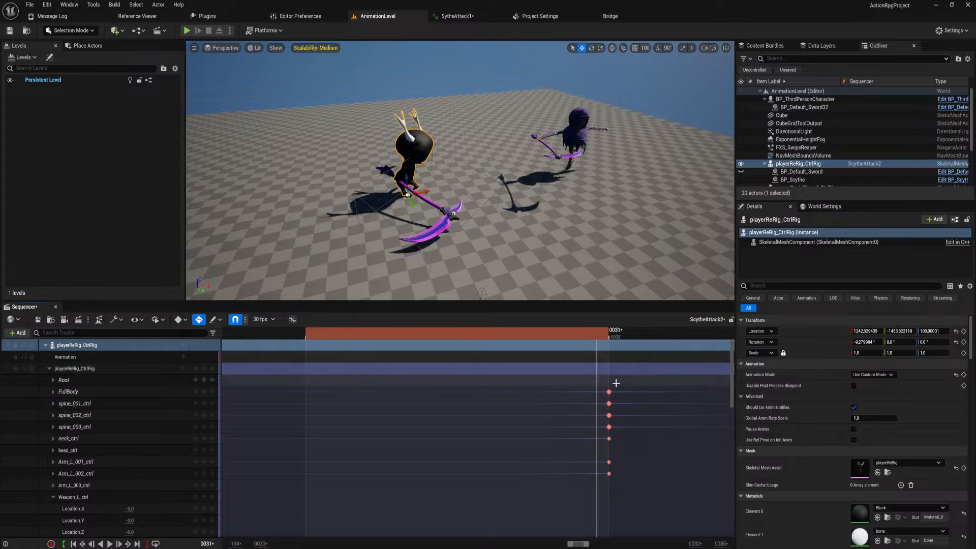
Try deleting all the control keys at frame 32, and undo the deletion.
left_click_drag(623, 382, 603, 483)
key("Delete")
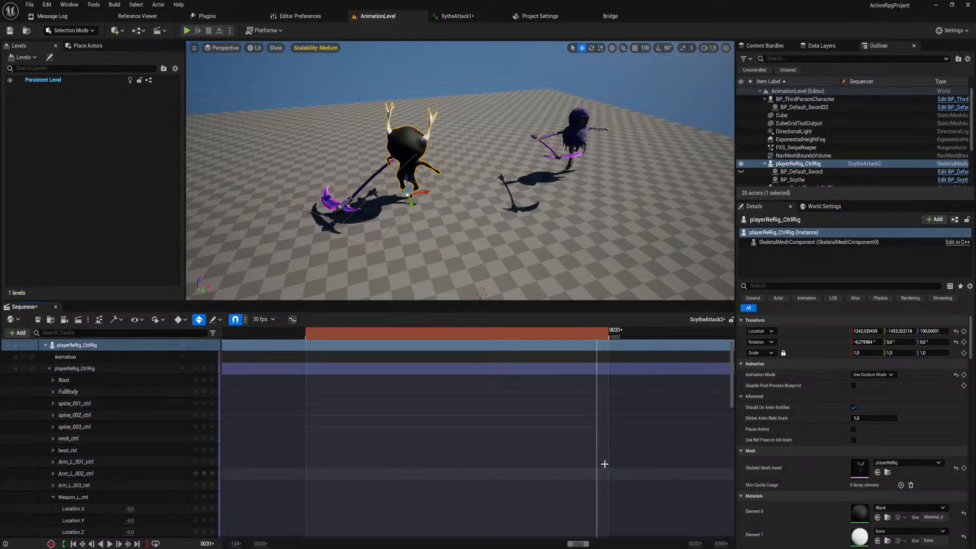
key("ctrl+z")
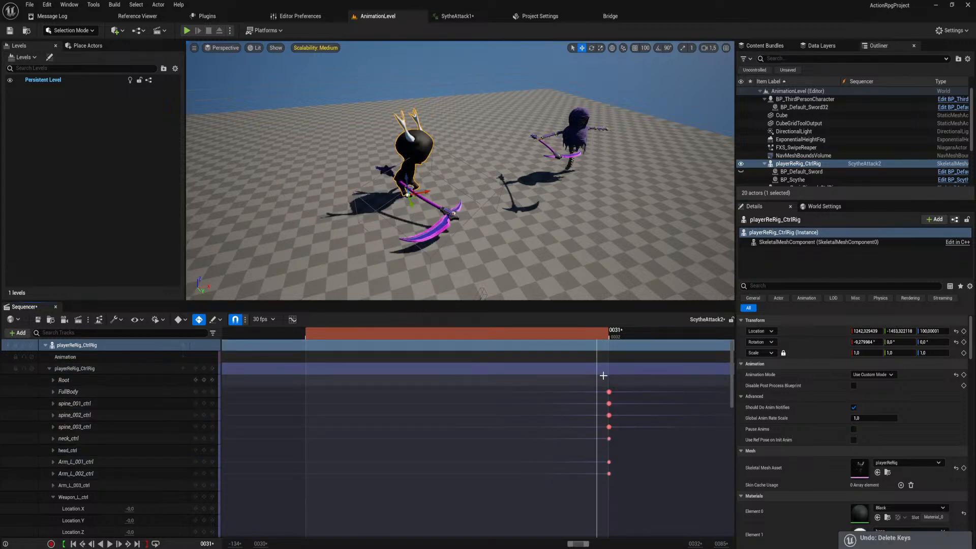
Examine the control keys around frame 32 in the ScytheAttack2 timeline and bring the playhead to frame 32.
scroll(633, 427, "down", 5, "ctrl")
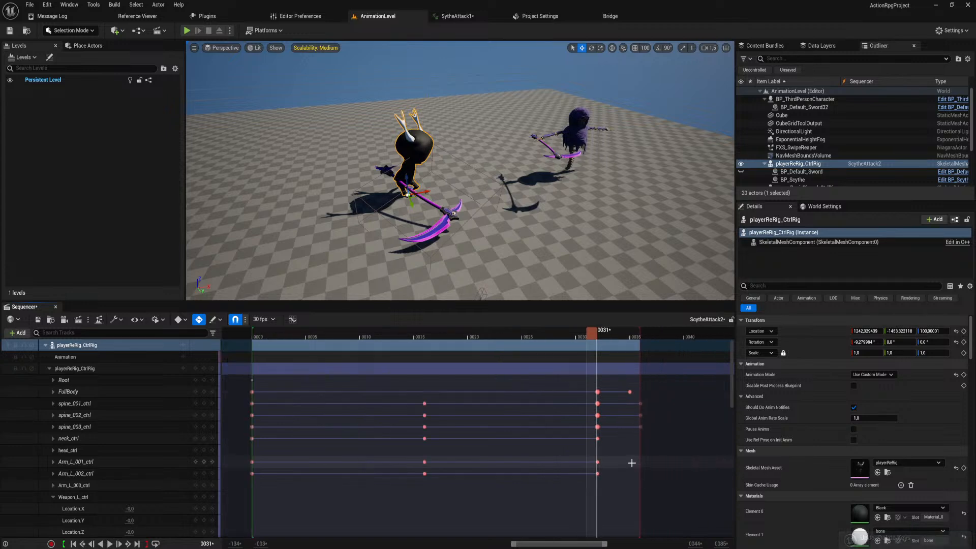
mouse_move(632, 461)
right_mouse_down()
mouse_move(635, 376)
mouse_move(619, 446)
right_mouse_up()
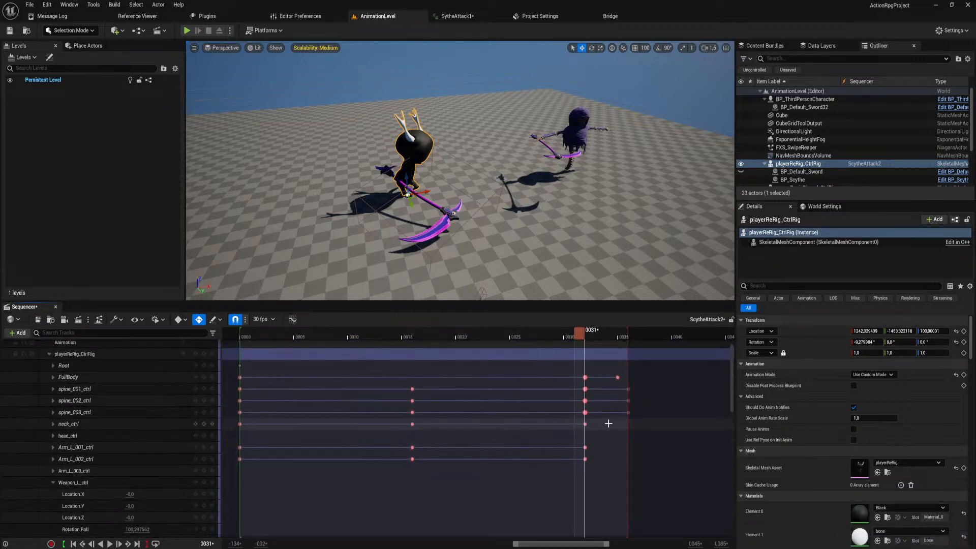
scroll(603, 423, "up", 1, "ctrl")
scroll(603, 423, "up", 10, "ctrl")
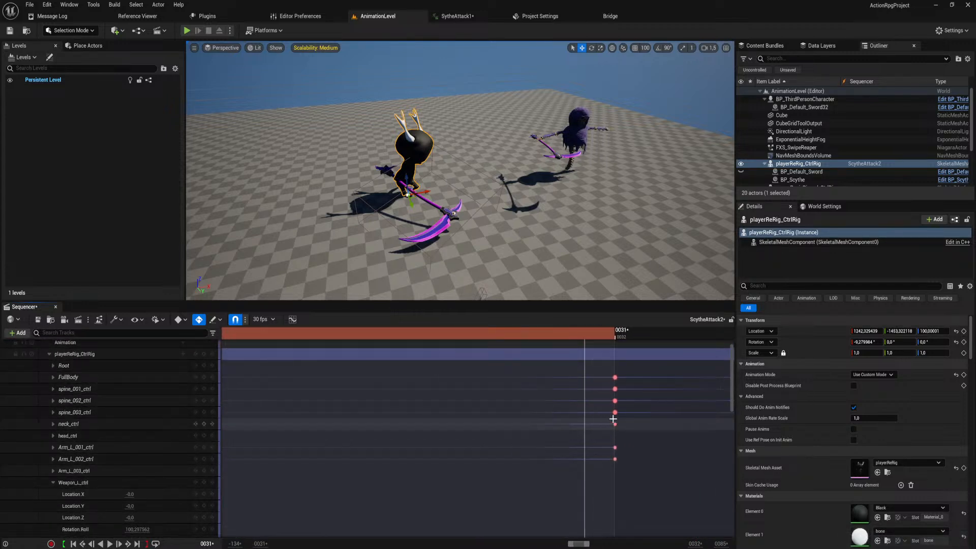
right_click_drag(658, 428, 552, 430)
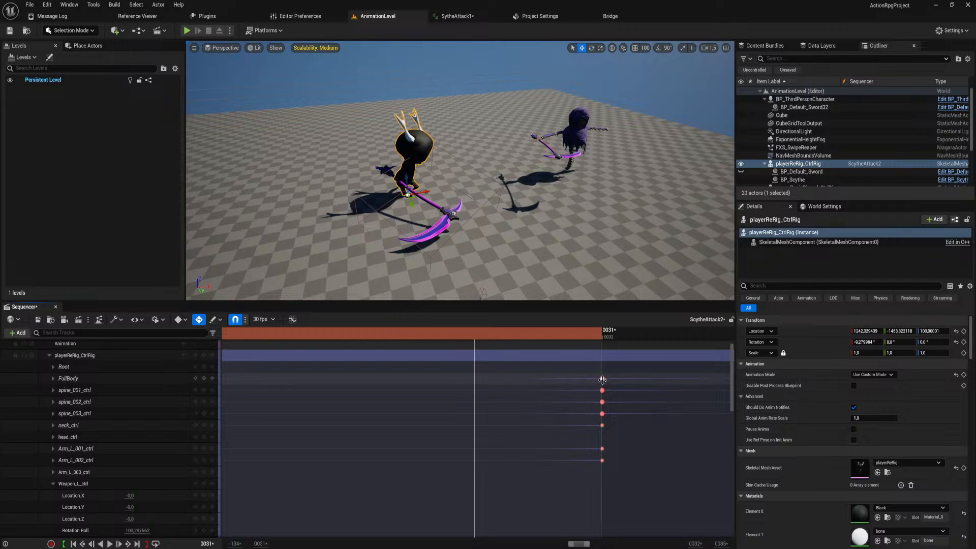
left_click_drag(602, 380, 641, 382)
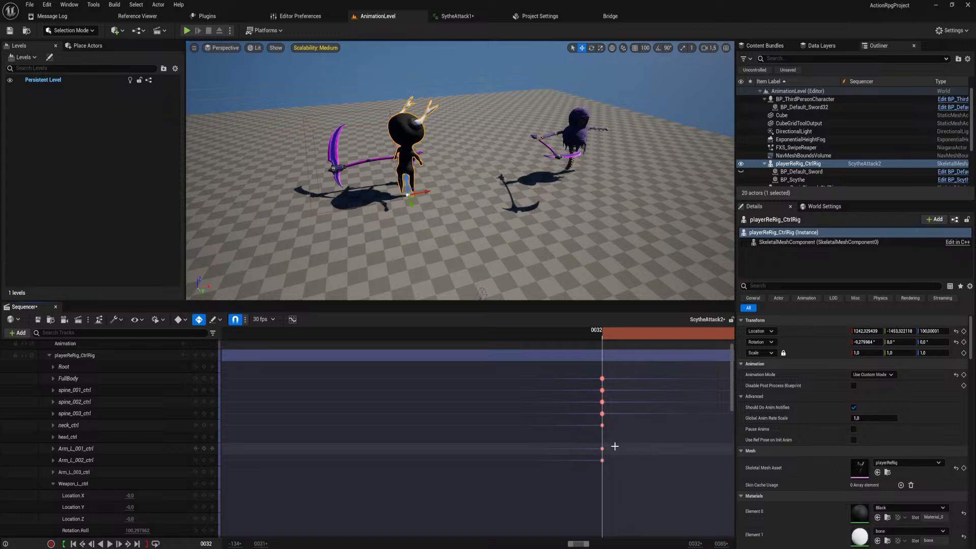
scroll(617, 445, "down", 8, "ctrl")
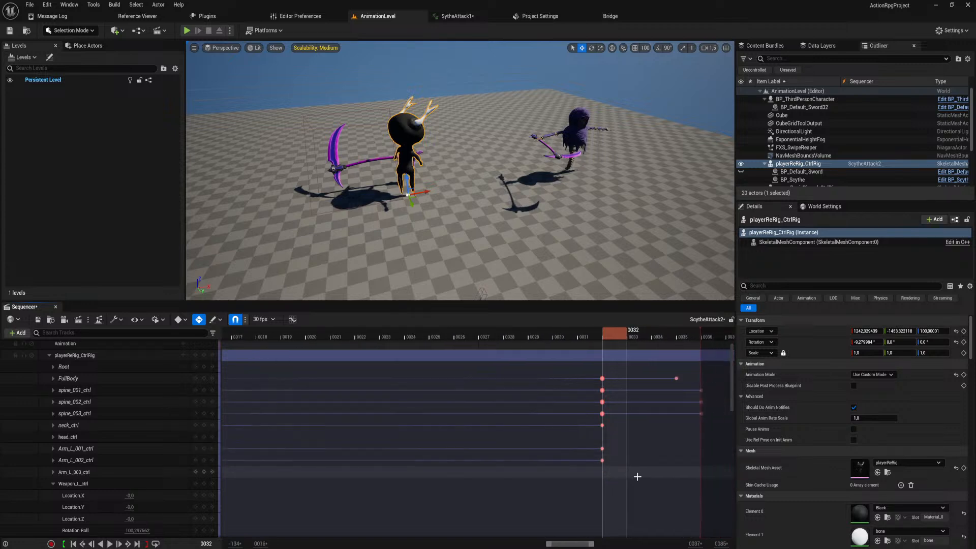
Try moving the Location.X key of spine_001_ctrl from frame 32 to frame 29, and undo the move.
left_click(53, 391)
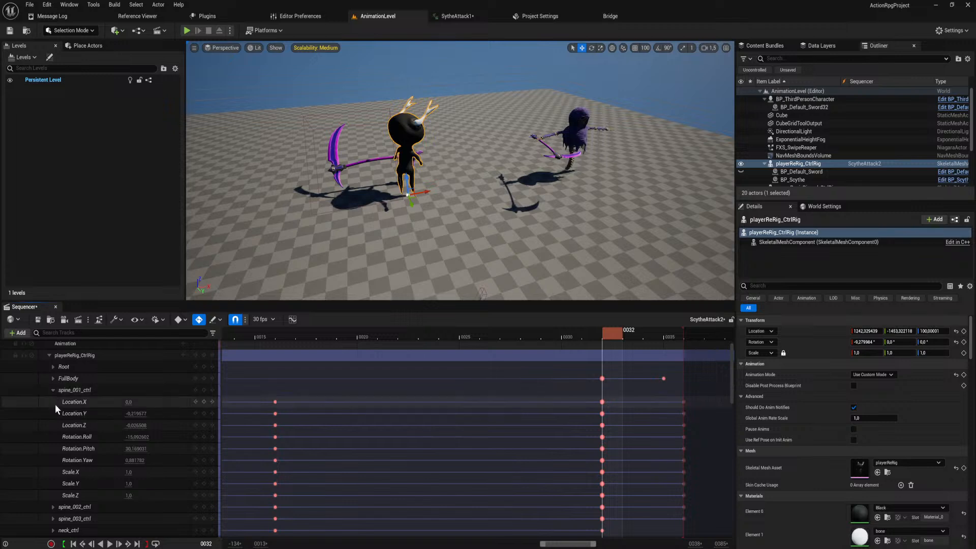
left_click(68, 403)
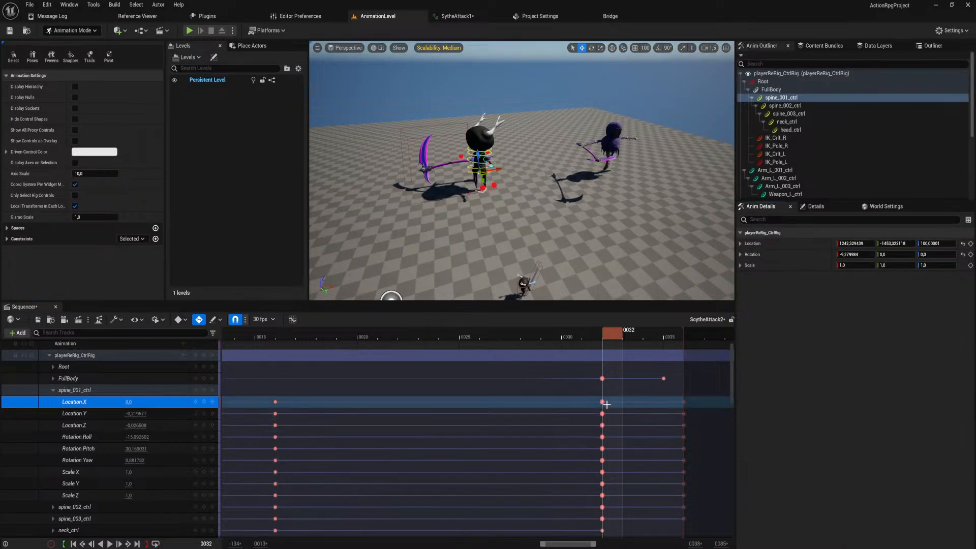
left_click_drag(601, 402, 541, 401)
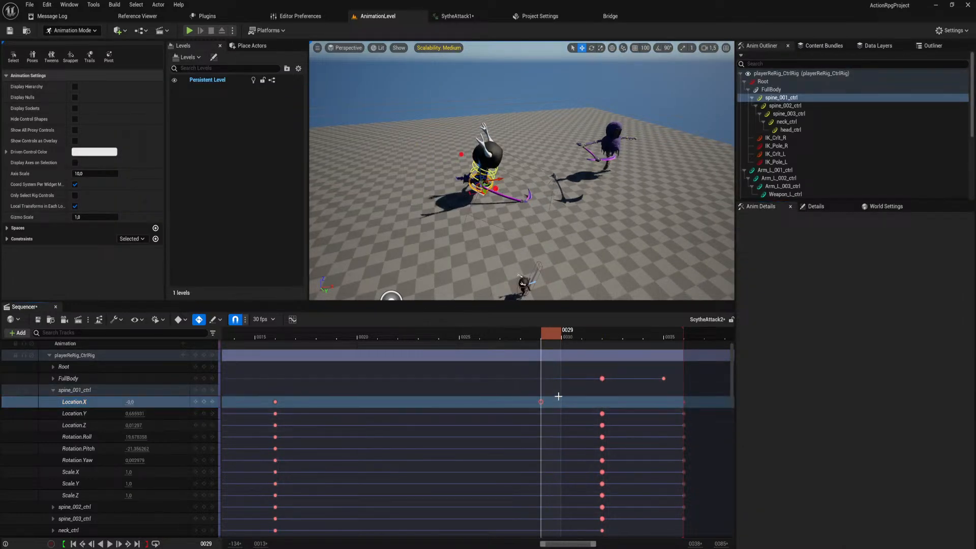
key("ctrl+z")
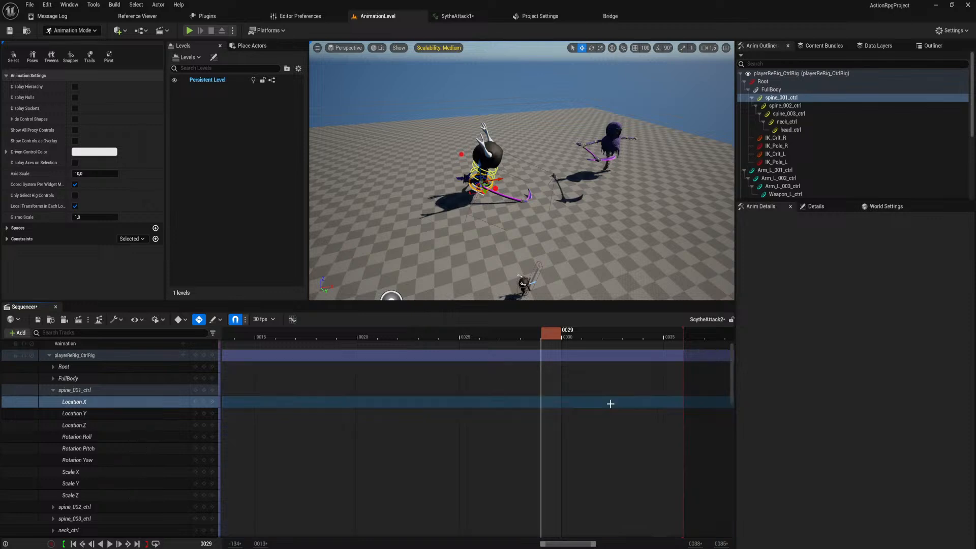
Step through the Location.X keys of spine_001_ctrl between frames 16 and 32, ending at frame 32.
left_click(601, 333)
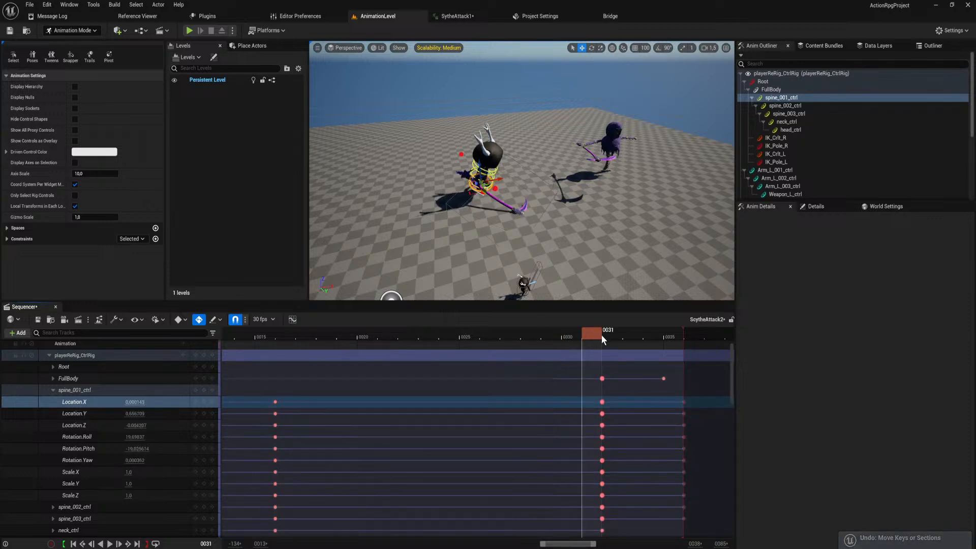
left_click(204, 402)
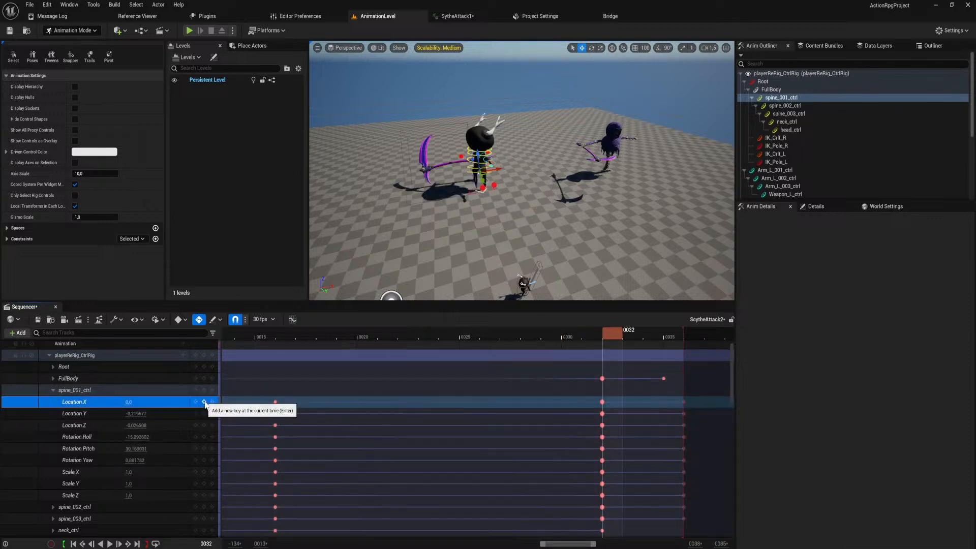
left_click(198, 402)
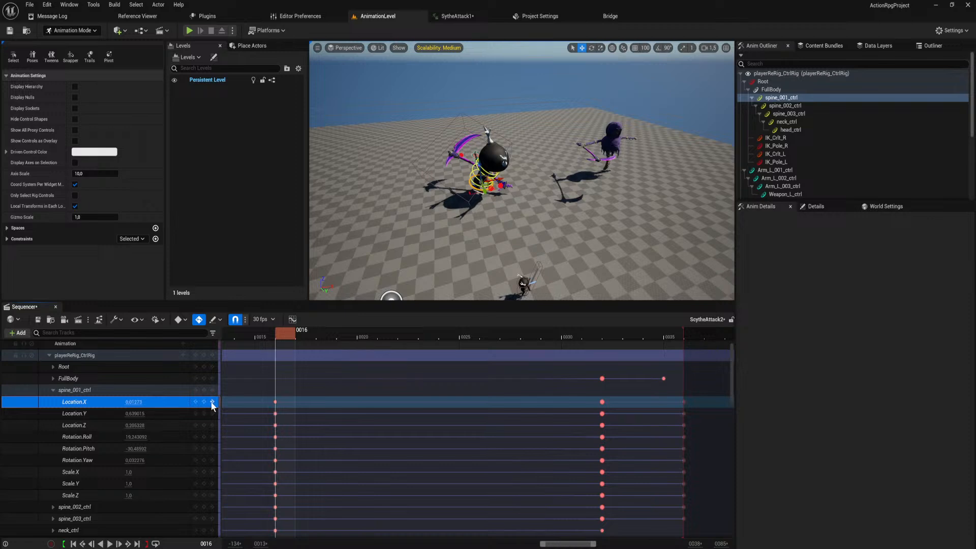
left_click(212, 402)
left_click(213, 402)
left_click(196, 402)
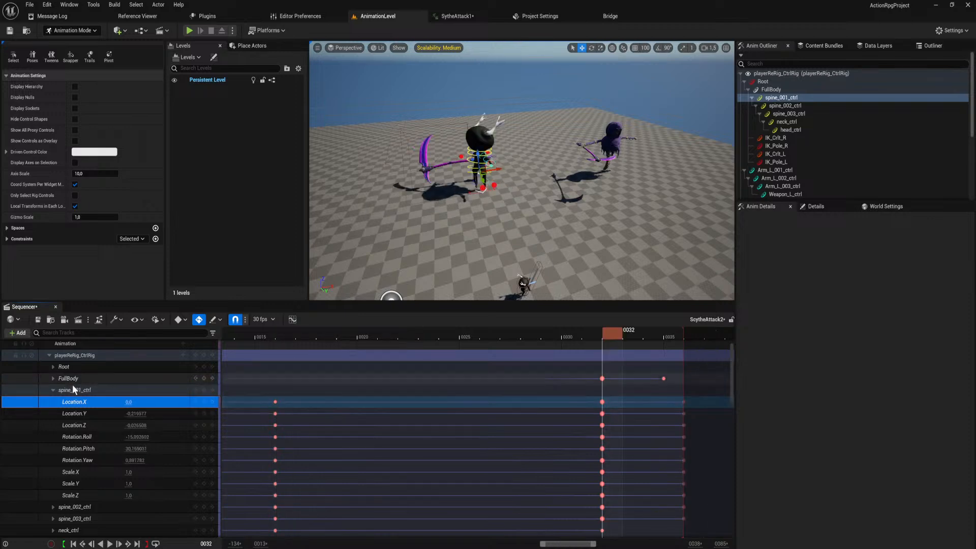
Collapse the channels of the spine_001_ctrl and Weapon_L_ctrl tracks.
left_click(49, 390)
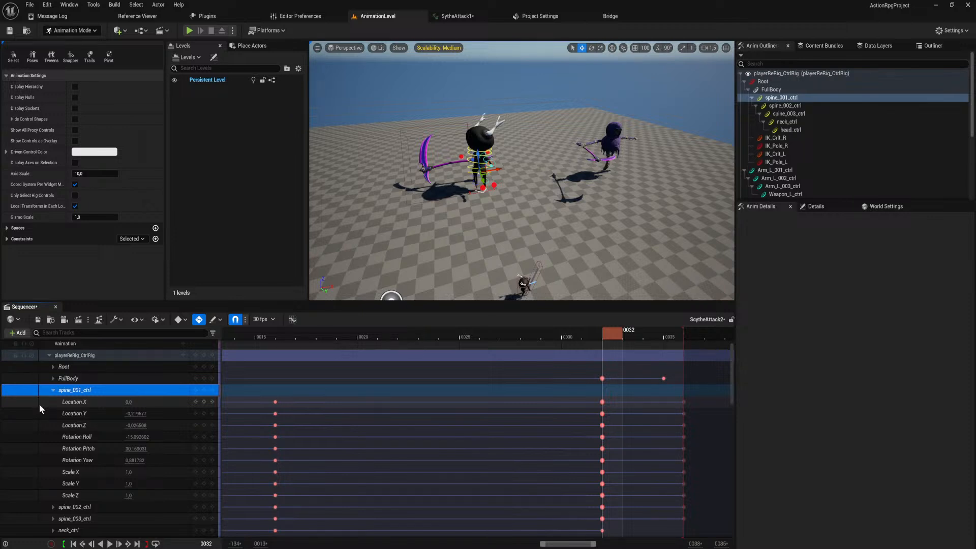
left_click(53, 389)
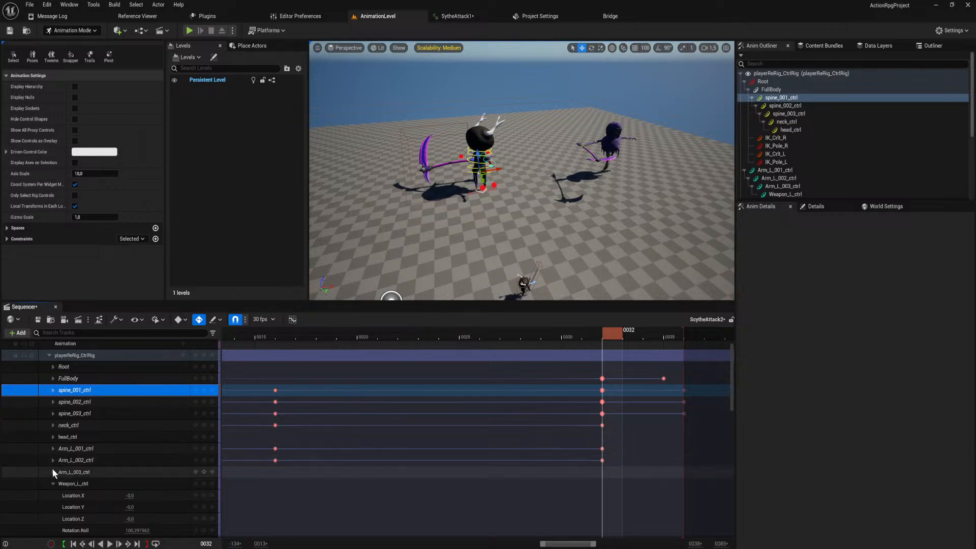
left_click(54, 484)
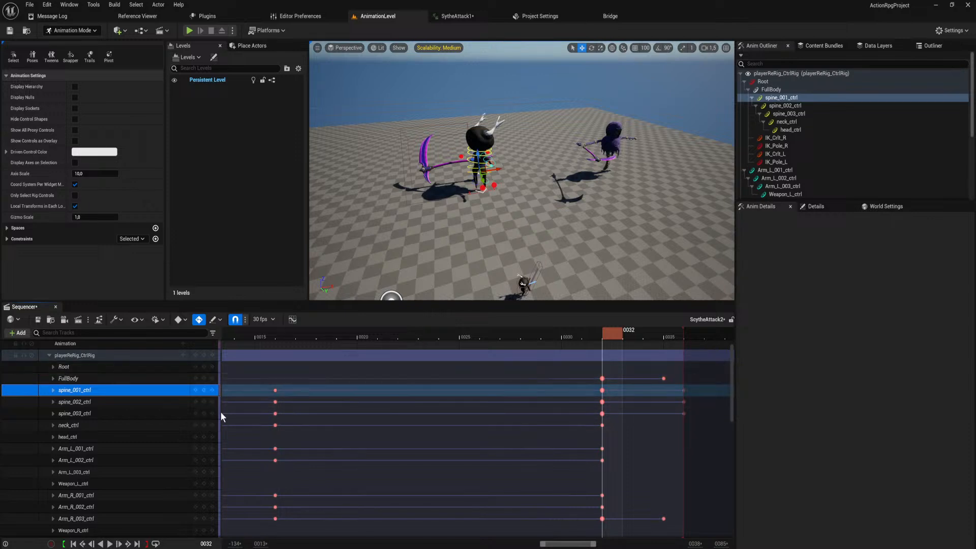
right_click_drag(605, 385, 596, 400)
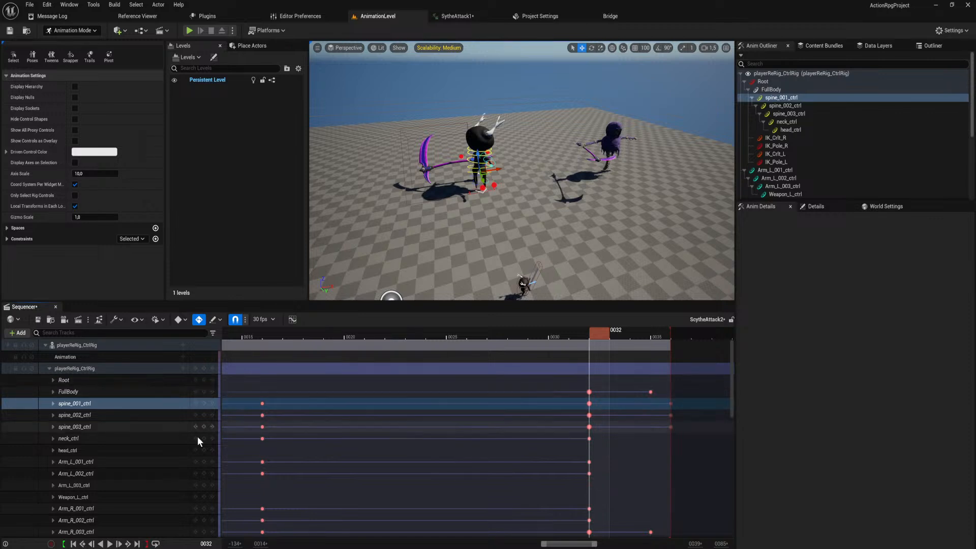
scroll(550, 455, "down", 1)
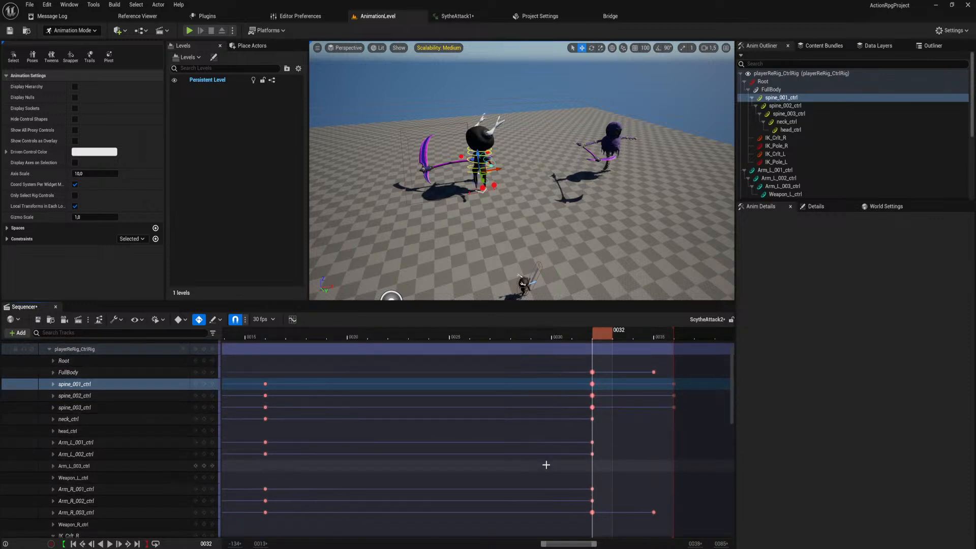
scroll(558, 447, "up", 1)
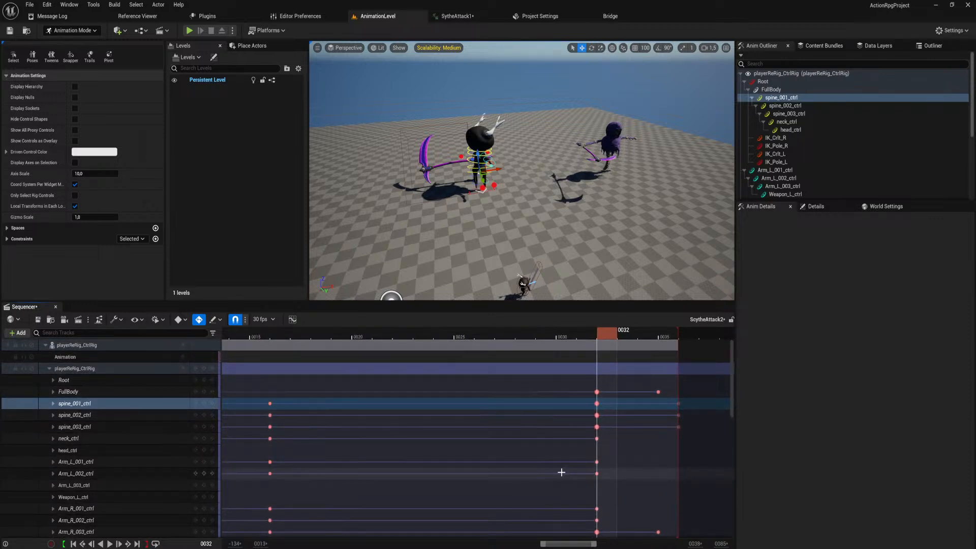
Collapse the playerReRig_CtrlRig track and delete its keys at frame 35.
left_click(49, 370)
left_click(652, 339)
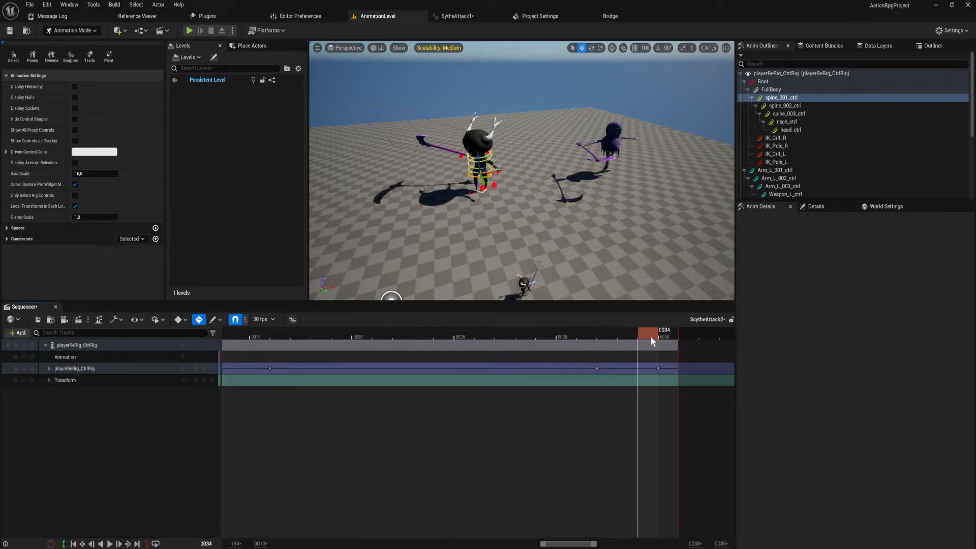
mouse_move(652, 341)
left_mouse_down()
mouse_move(687, 351)
mouse_move(660, 355)
left_mouse_up()
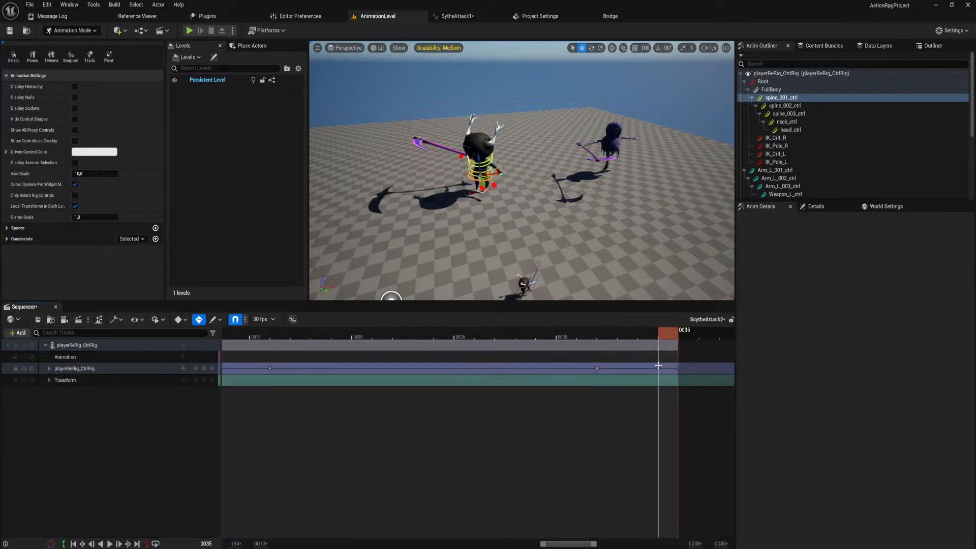
scroll(636, 374, "down", 4, "ctrl")
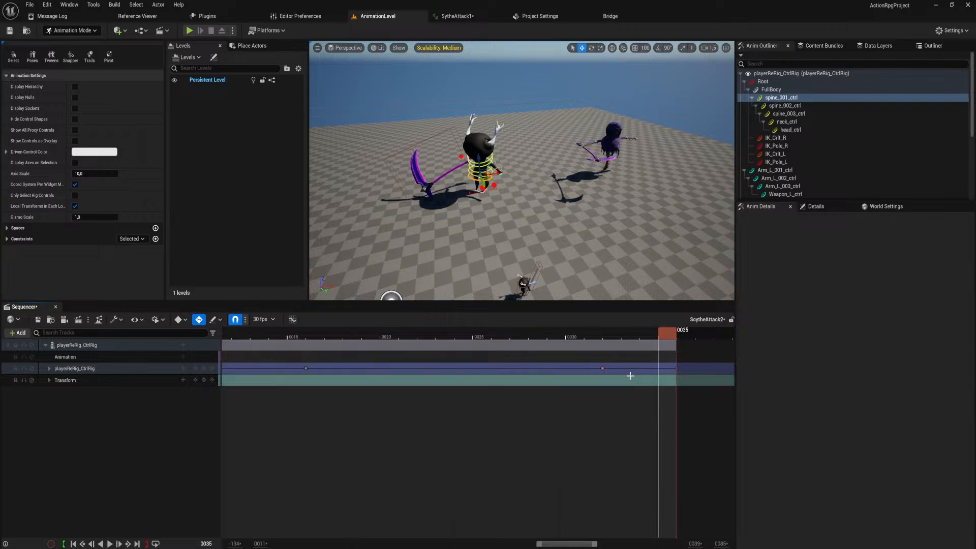
Return to frame 32, expand the playerReRig_CtrlRig track and inspect the frame 32 keys down through the leg controls.
left_click_drag(662, 335, 630, 357)
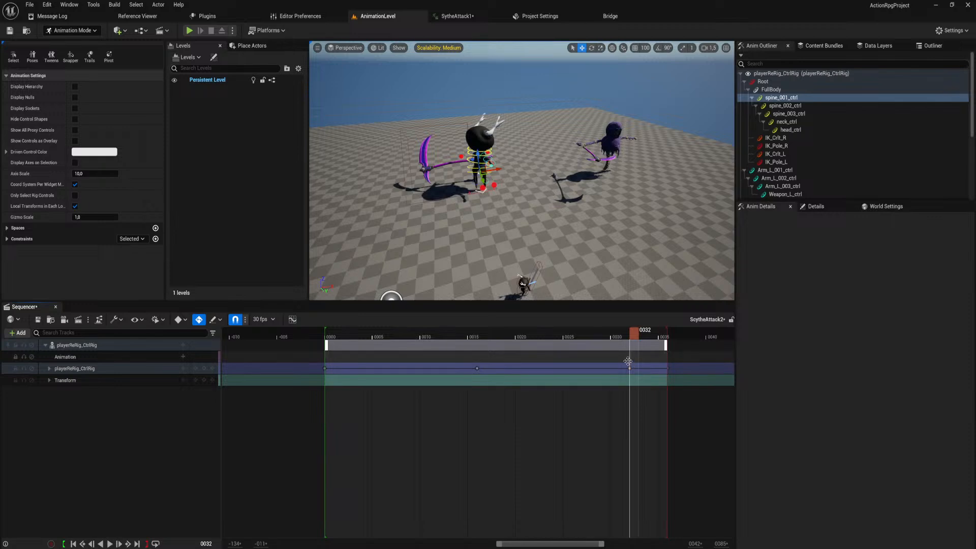
scroll(631, 362, "up", 4, "ctrl")
scroll(632, 370, "up", 3, "ctrl")
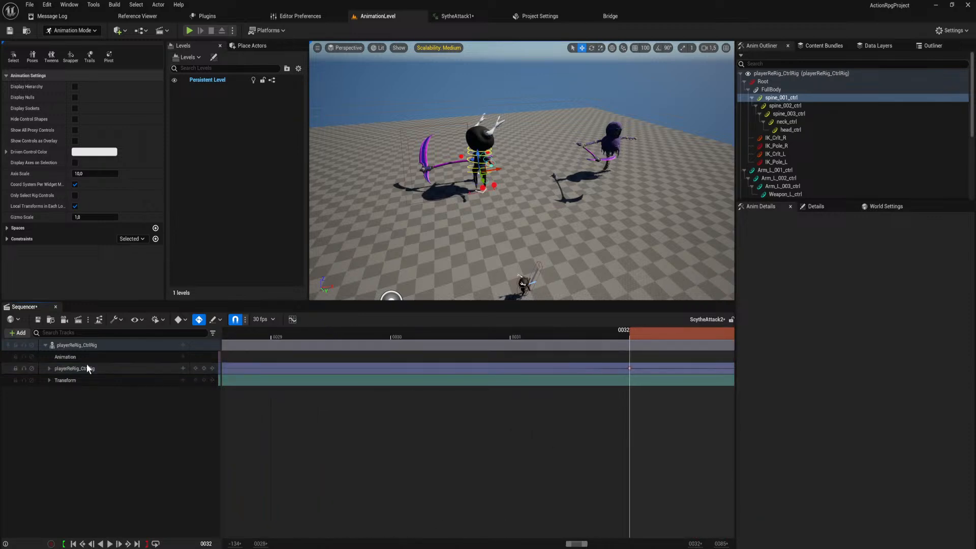
left_click(49, 368)
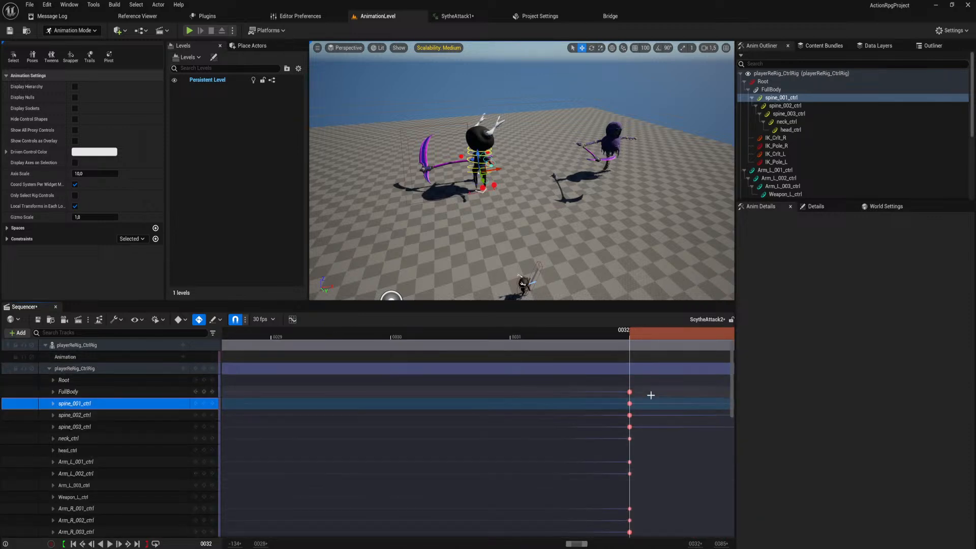
scroll(661, 458, "down", 10)
scroll(651, 401, "down", 4, "ctrl")
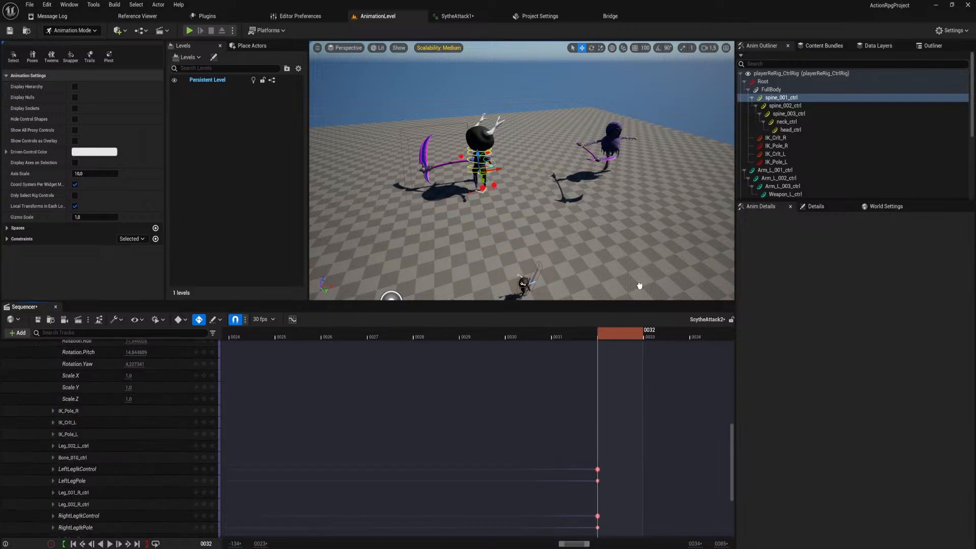
scroll(608, 438, "up", 4, "ctrl")
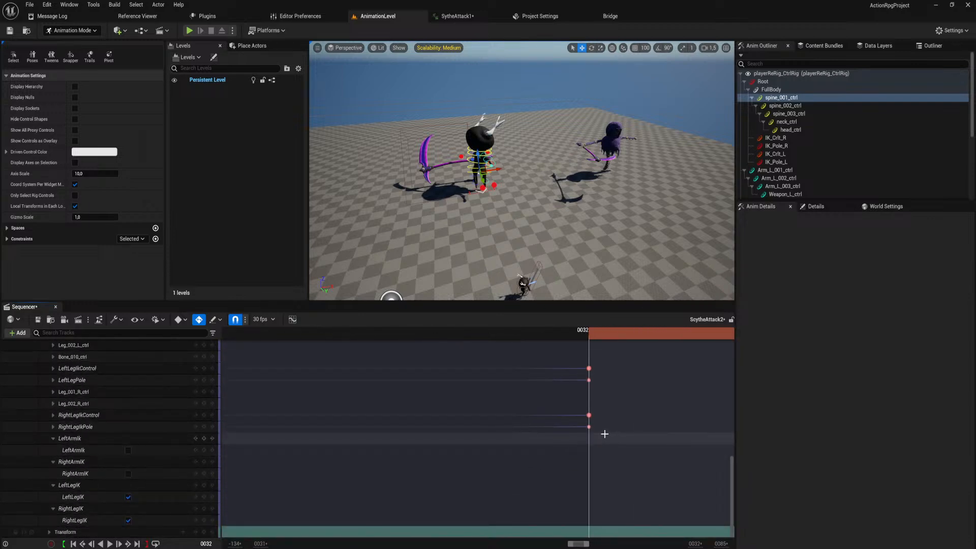
scroll(610, 442, "up", 2)
right_click_drag(616, 452, 628, 409)
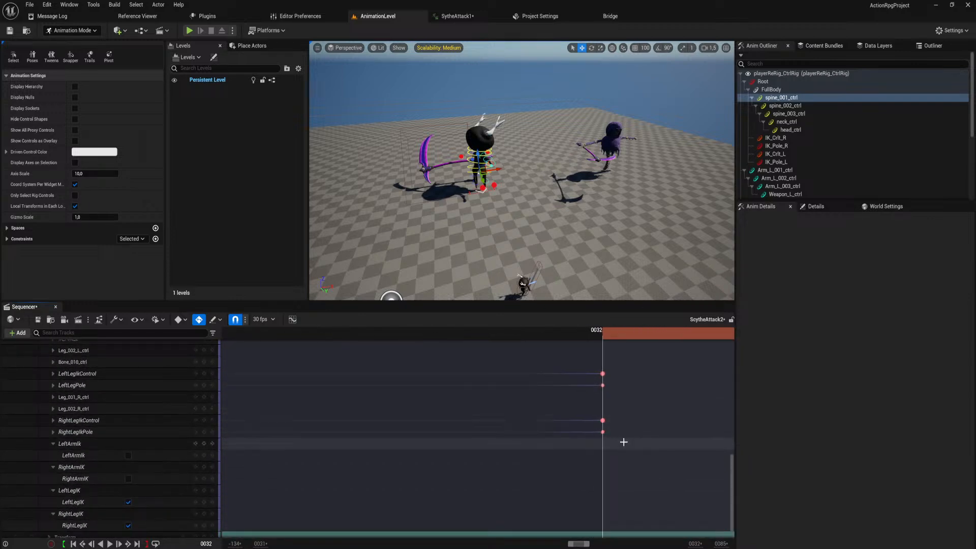
scroll(619, 442, "down", 8, "ctrl")
scroll(636, 395, "up", 5)
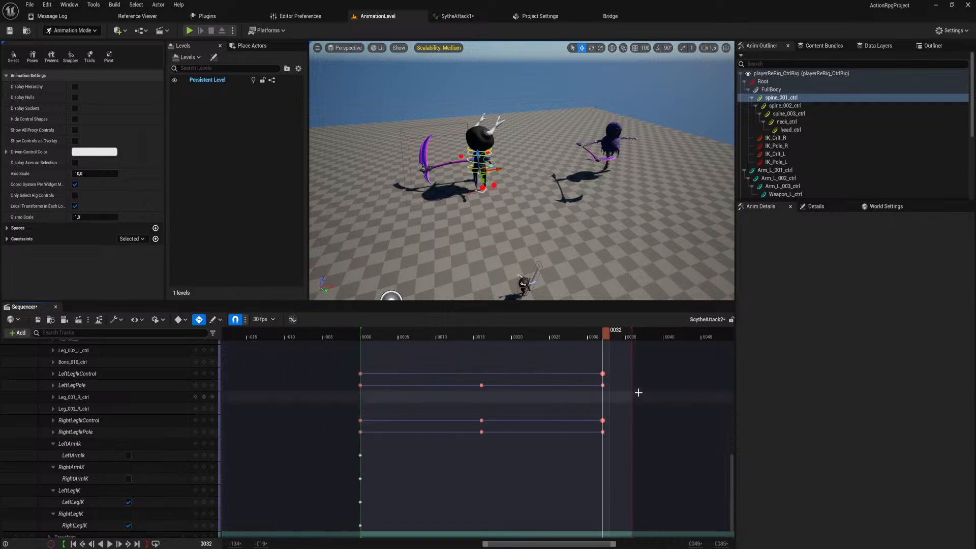
scroll(629, 399, "up", 10)
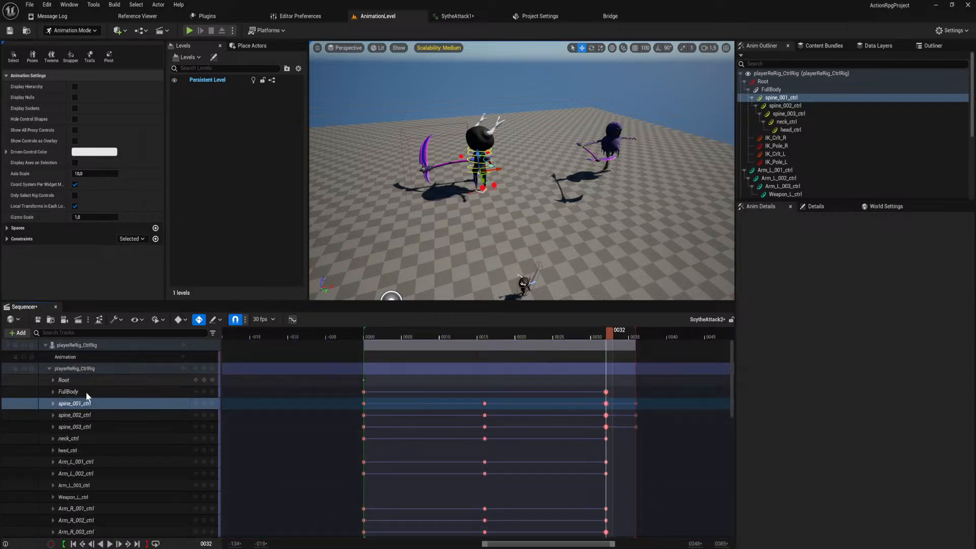
Switch to the YouTube Studio live streaming page in the browser to check the chat, and move its window aside.
mouse_move(271, 548)
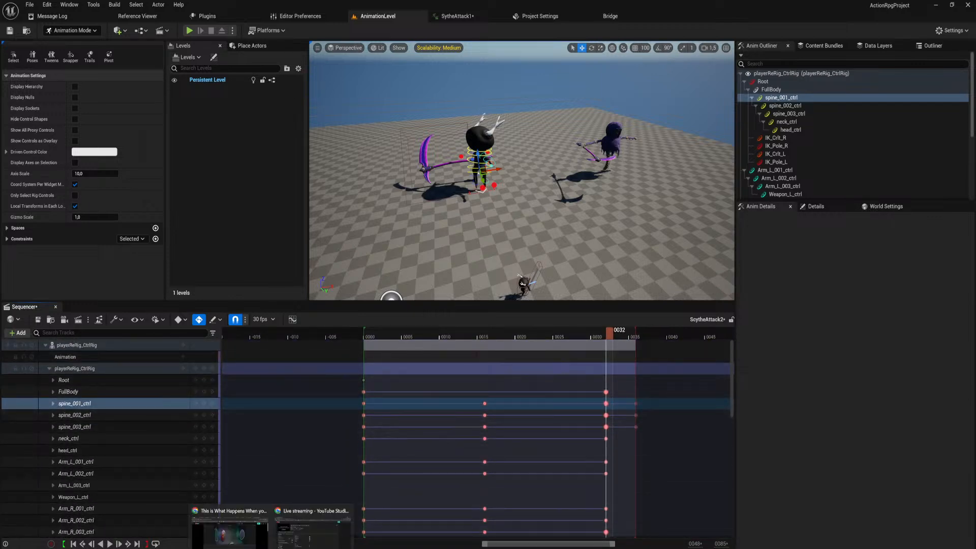
left_click(312, 529)
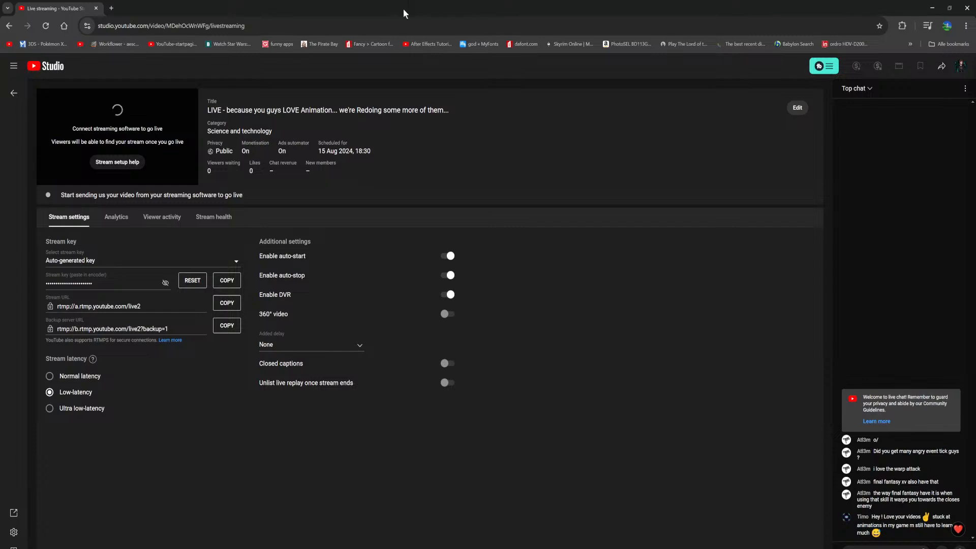
left_click_drag(403, 10, 0, 61)
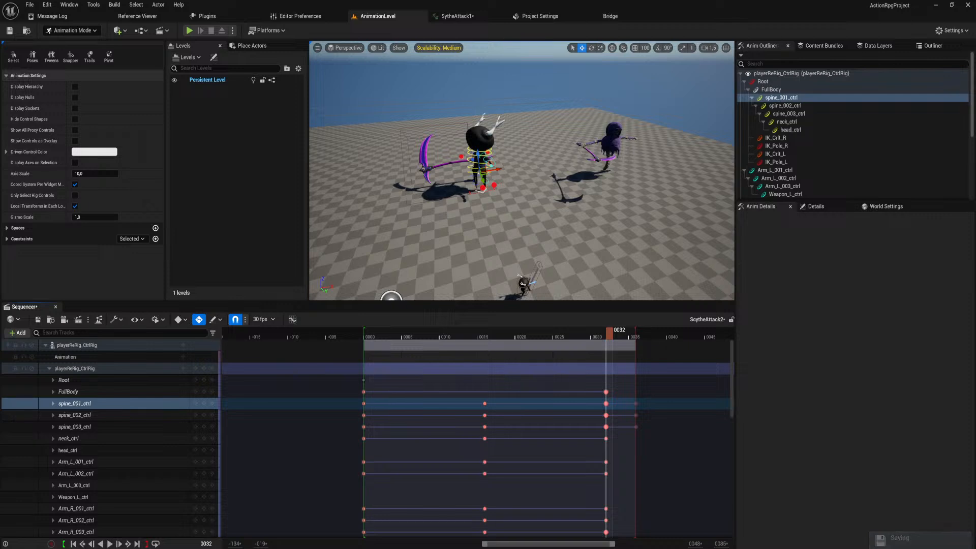
Open the Sequencer curve editor and examine the spine_001_ctrl curves around frame 32, with the playhead at frame 32.
left_click(293, 320)
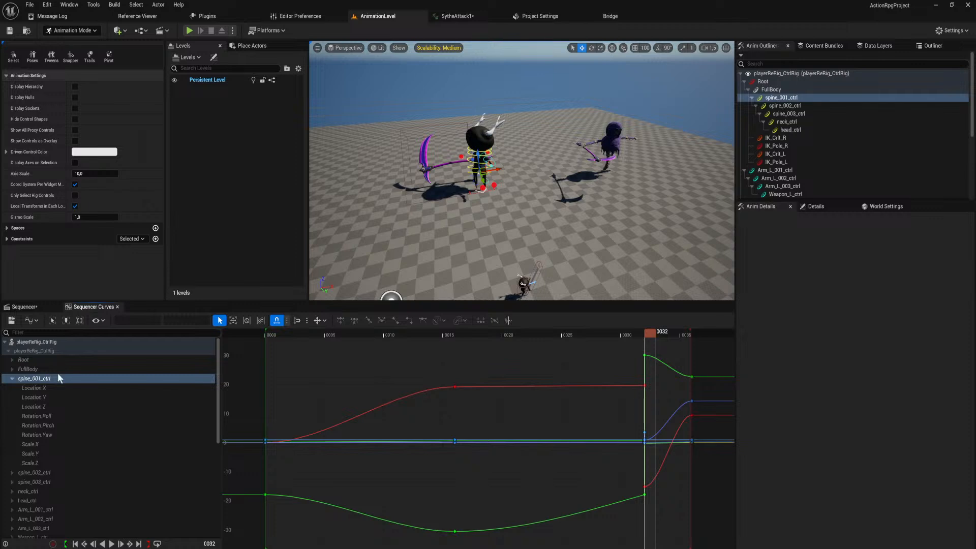
scroll(646, 402, "up", 2)
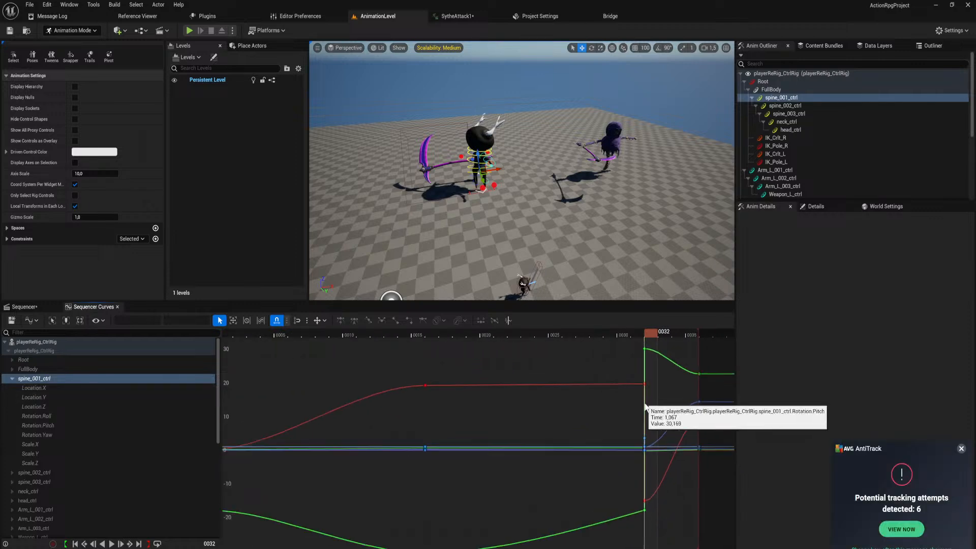
right_click_drag(621, 407, 525, 459)
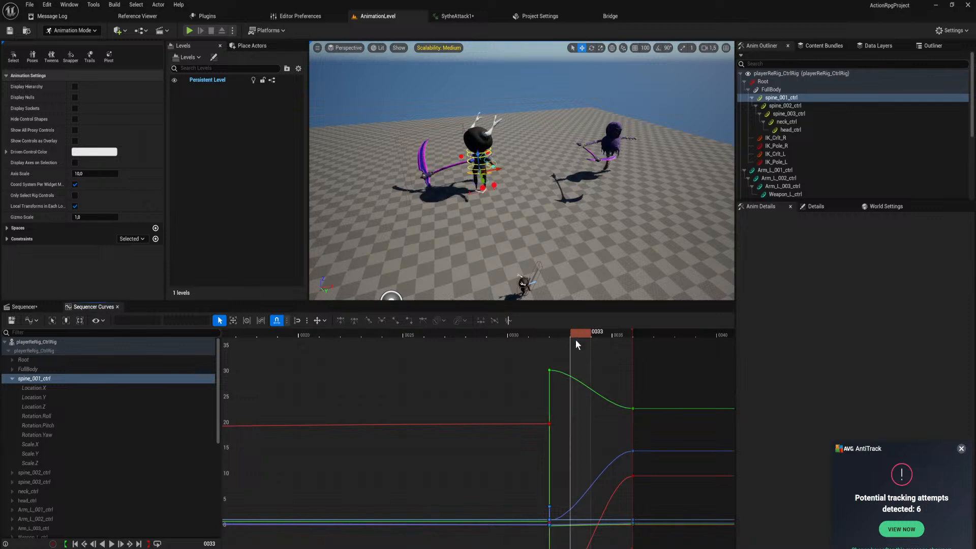
left_click(536, 336)
left_click_drag(536, 347, 551, 347)
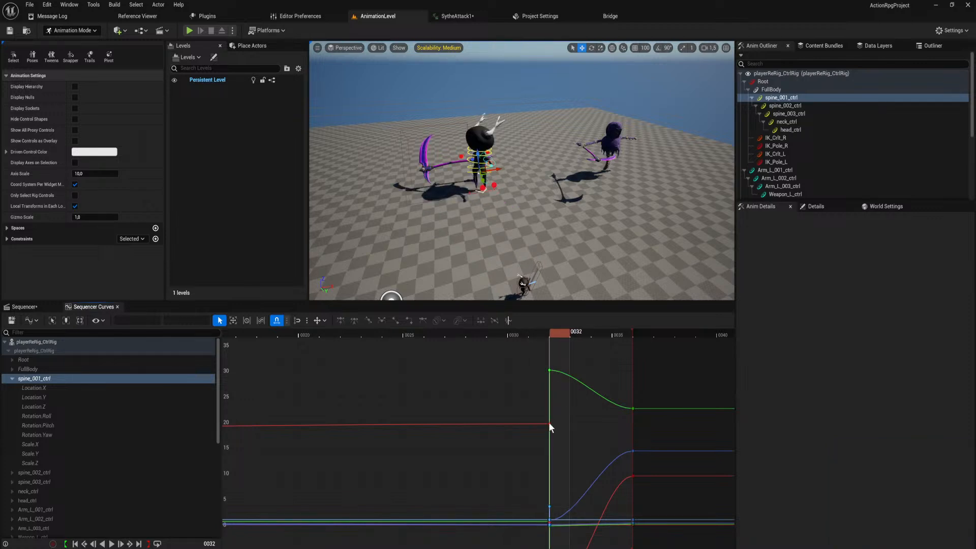
Delete the two upper keys stacked at frame 32 on the spine_001_ctrl Location.Y curve, keeping the lowest one.
left_click(34, 387)
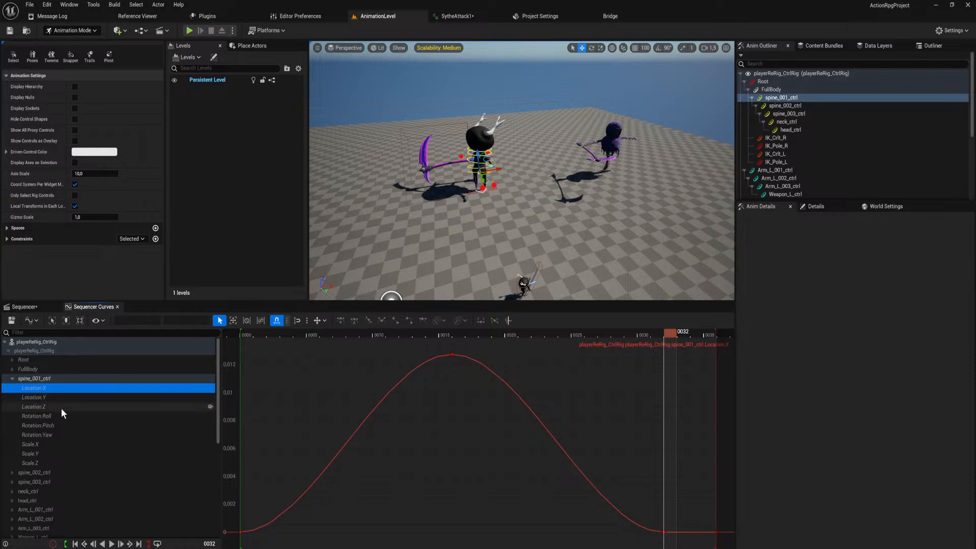
left_click(62, 397)
left_click(65, 406)
left_click(68, 397)
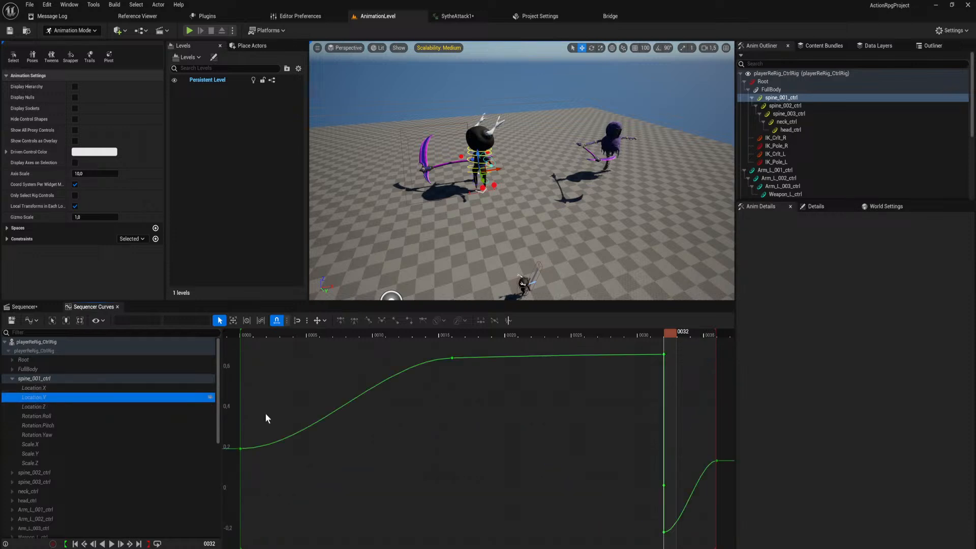
left_click(663, 355)
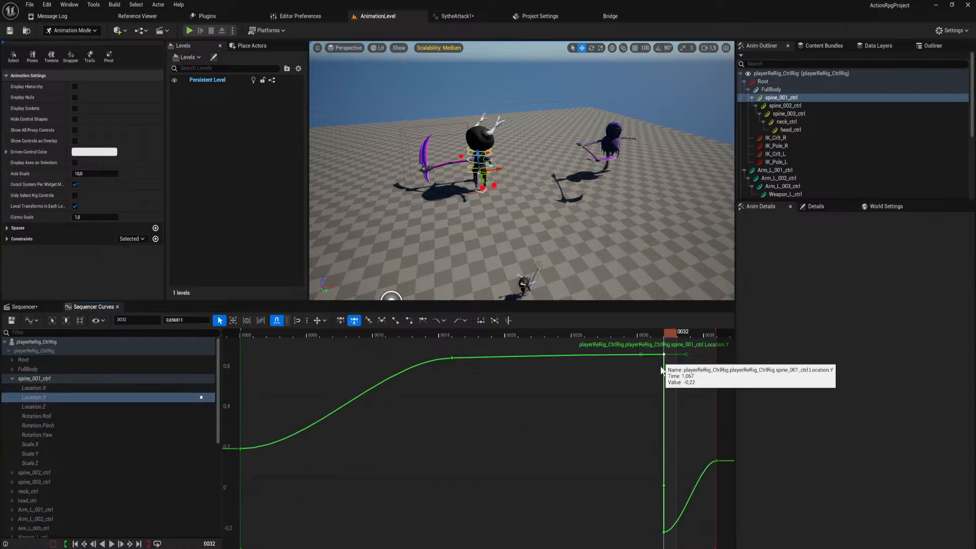
key("Delete")
left_click(664, 485)
key("Delete")
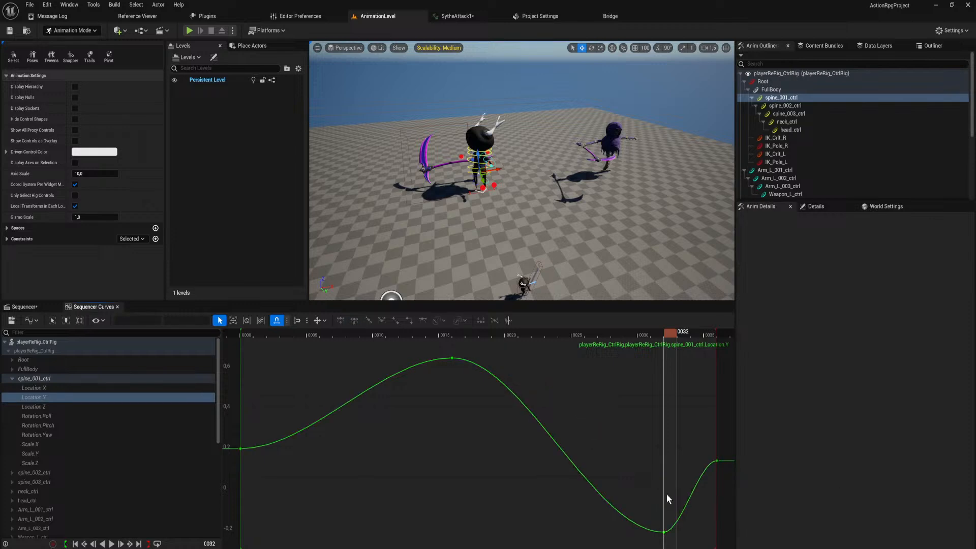
Remove the two upper duplicate keys at frame 32 from the spine_001_ctrl Location.Z curve, keeping the lowest.
left_click(106, 408)
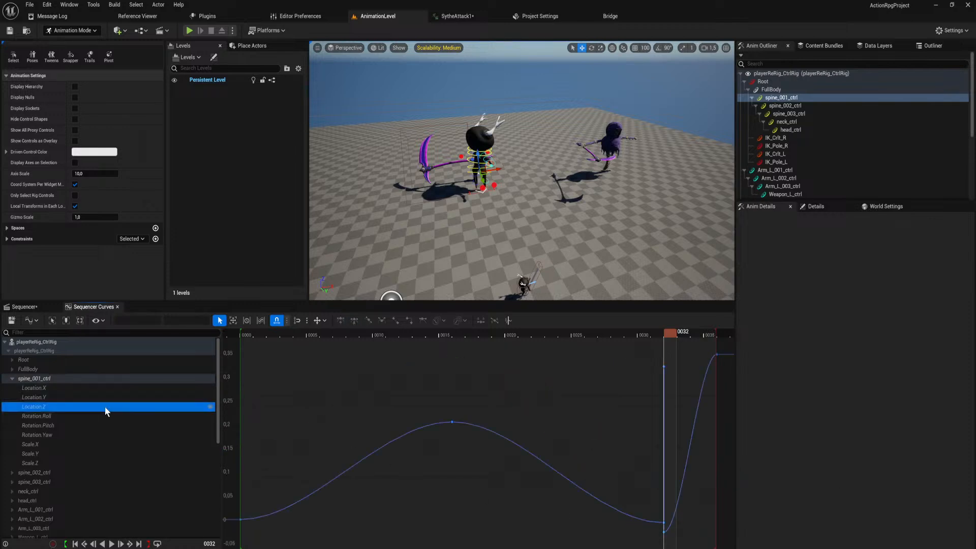
left_click(664, 522)
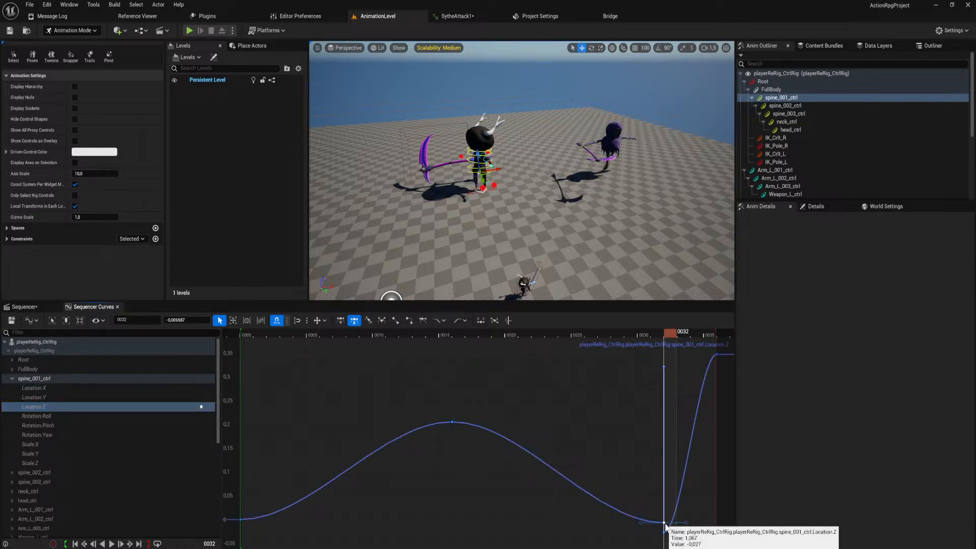
key("Delete")
left_click(664, 367)
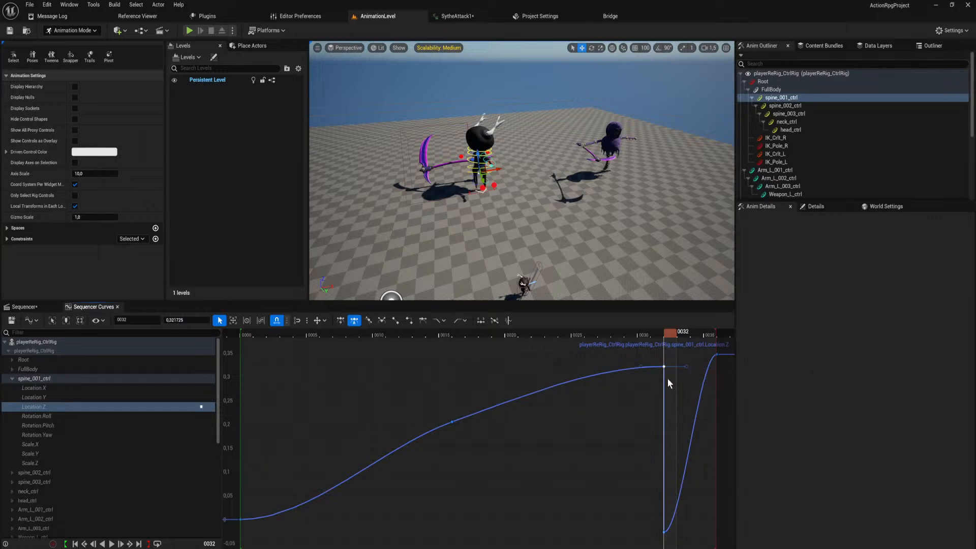
key("Delete")
Delete the duplicate frame 32 keys on spine_001_ctrl, keeping the lowest key on Rotation.Roll and the highest on Rotation.Pitch.
left_click(82, 416)
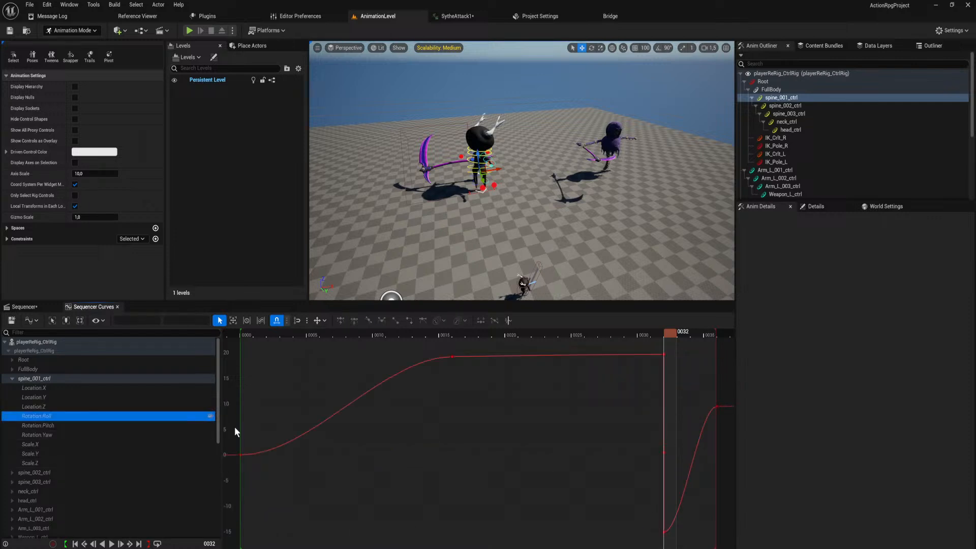
left_click_drag(684, 352, 636, 467)
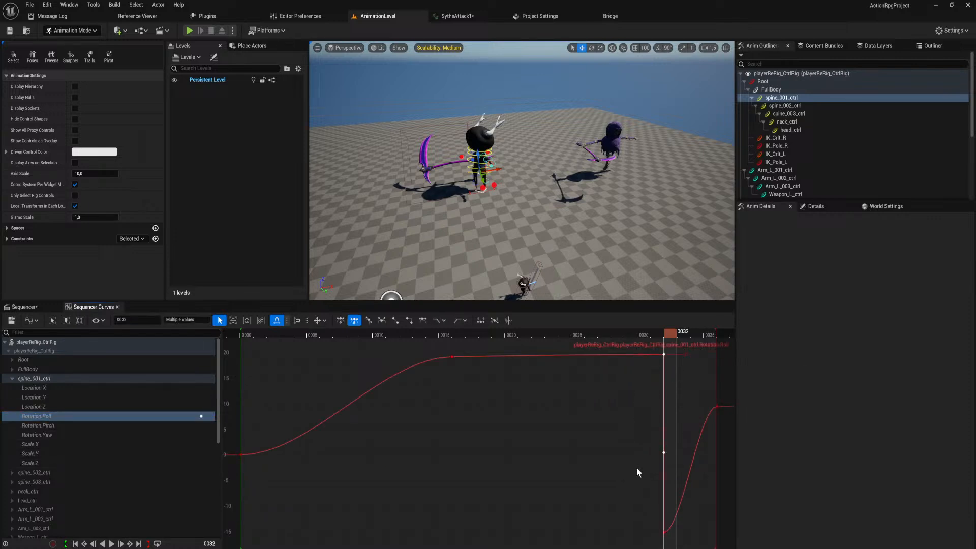
key("Delete")
left_click(62, 425)
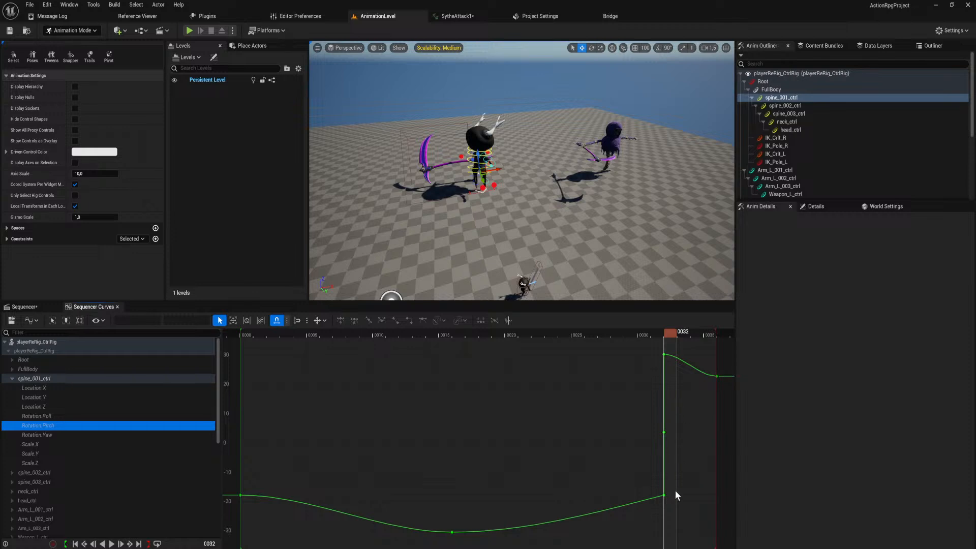
left_click_drag(685, 511, 638, 426)
key("Delete")
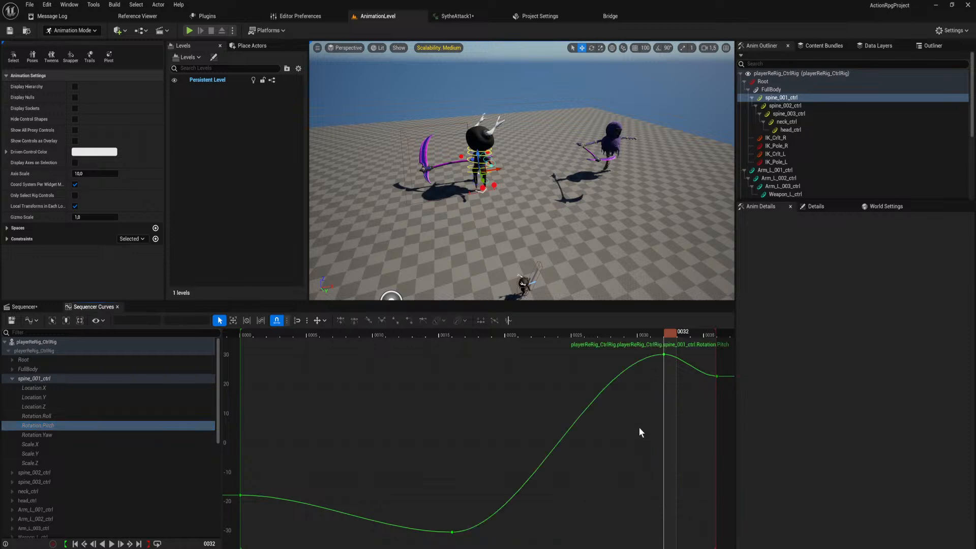
Delete the lowest and highest frame 32 keys on the spine_001_ctrl Rotation.Yaw curve, and check its scale curves for duplicates.
left_click(51, 436)
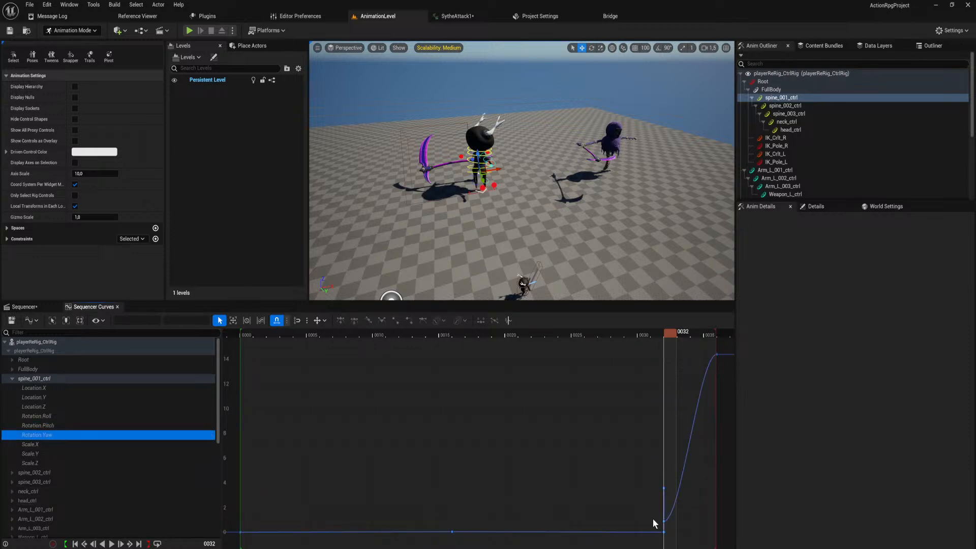
left_click(664, 531)
key("Delete")
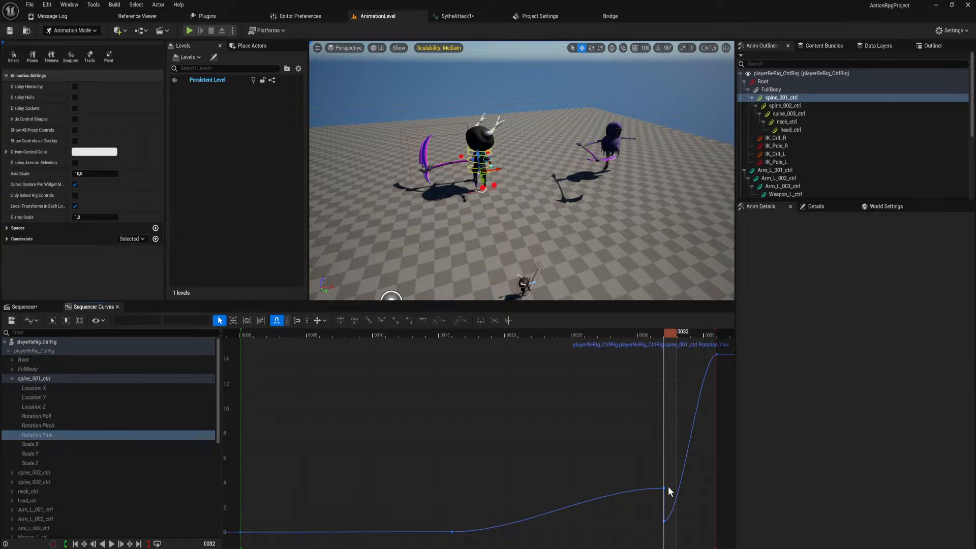
left_click(664, 488)
key("Delete")
mouse_move(665, 521)
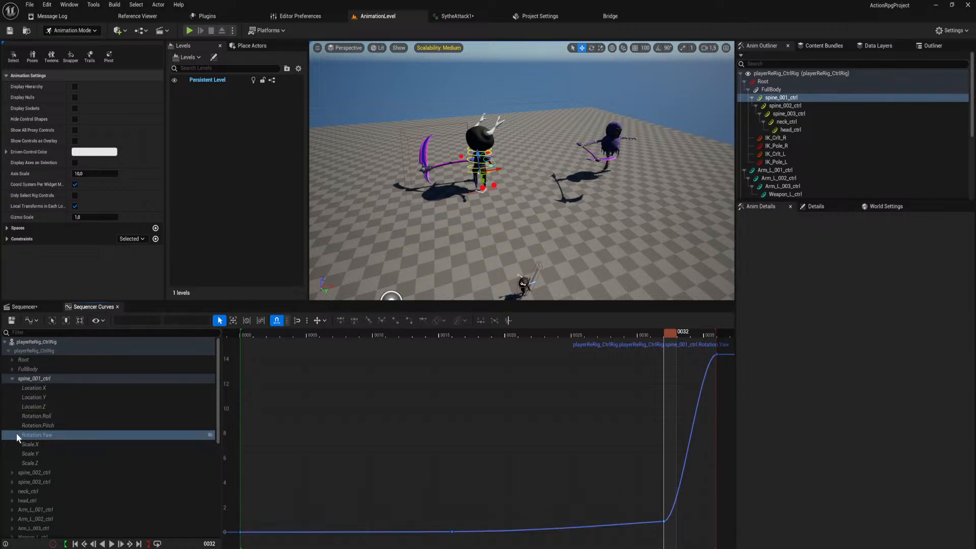
left_click(38, 442)
left_click(92, 453)
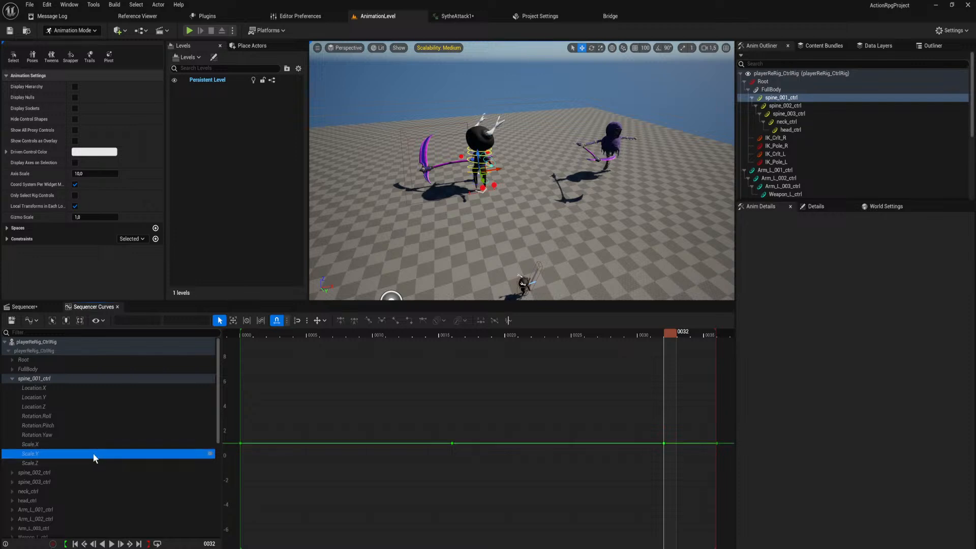
left_click(97, 462)
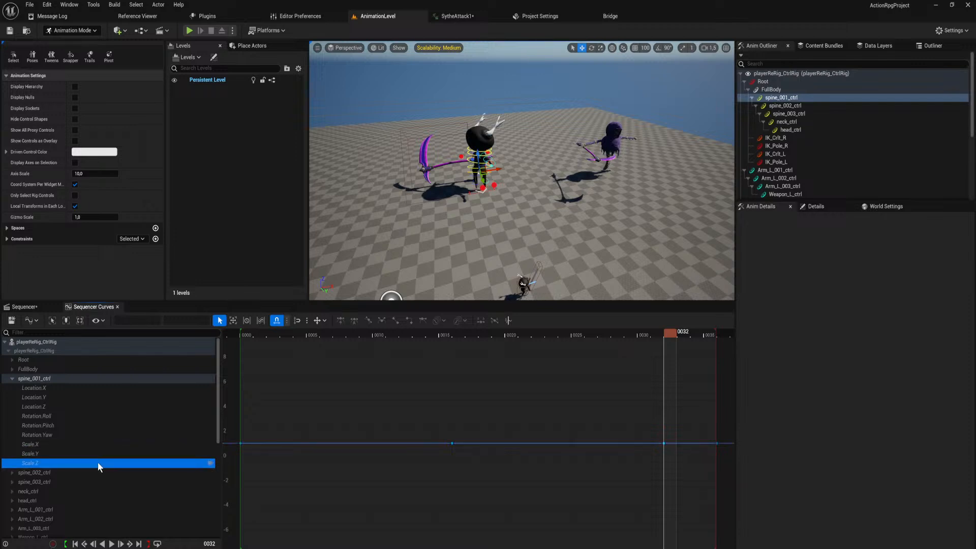
Expand spine_002_ctrl, check its location curves, and delete the lower duplicate key at frame 32 on Rotation.Roll.
left_click(52, 473)
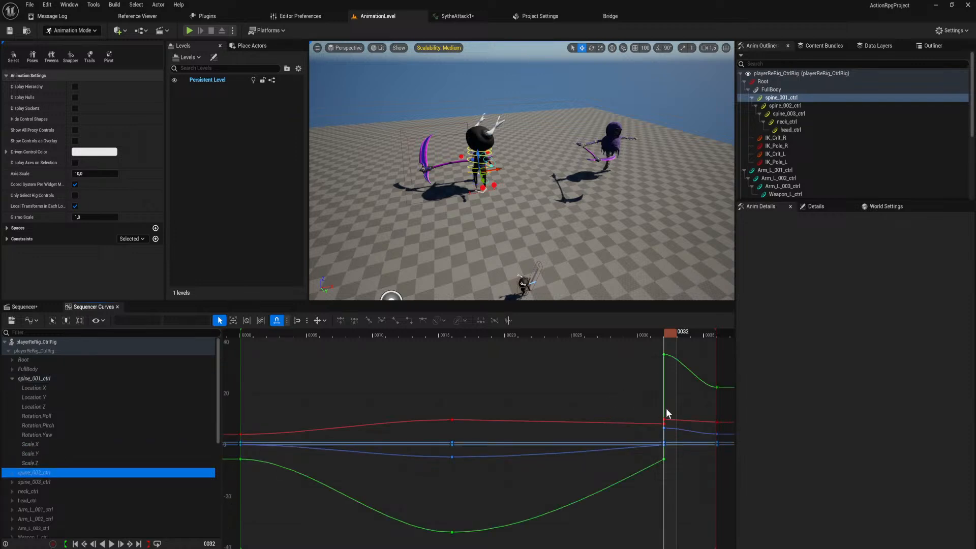
left_click(12, 472)
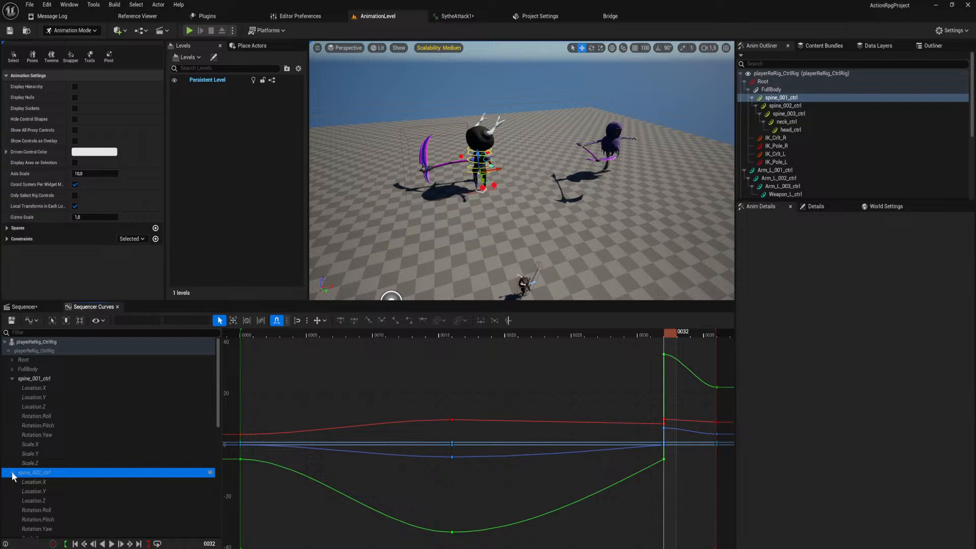
left_click(37, 482)
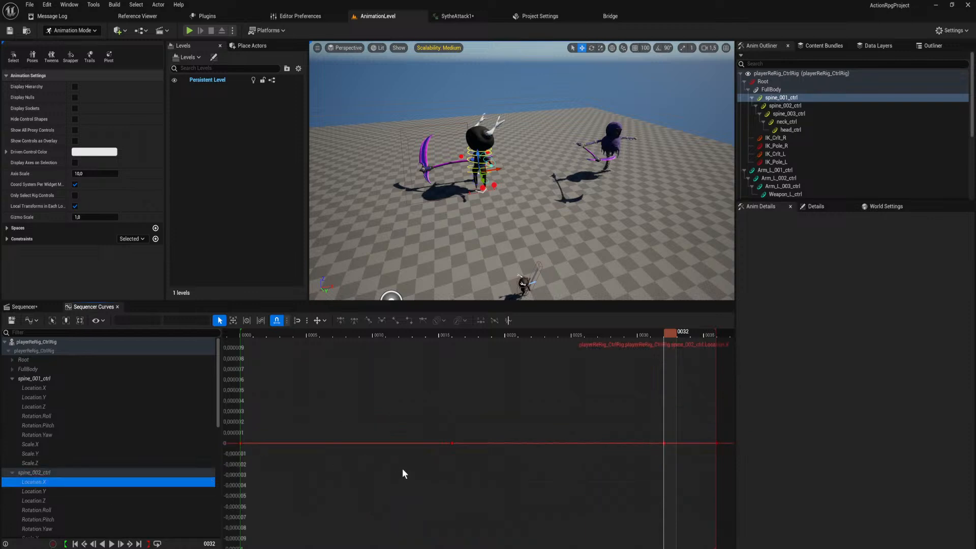
left_click(93, 490)
left_click(98, 498)
scroll(99, 499, "down", 1)
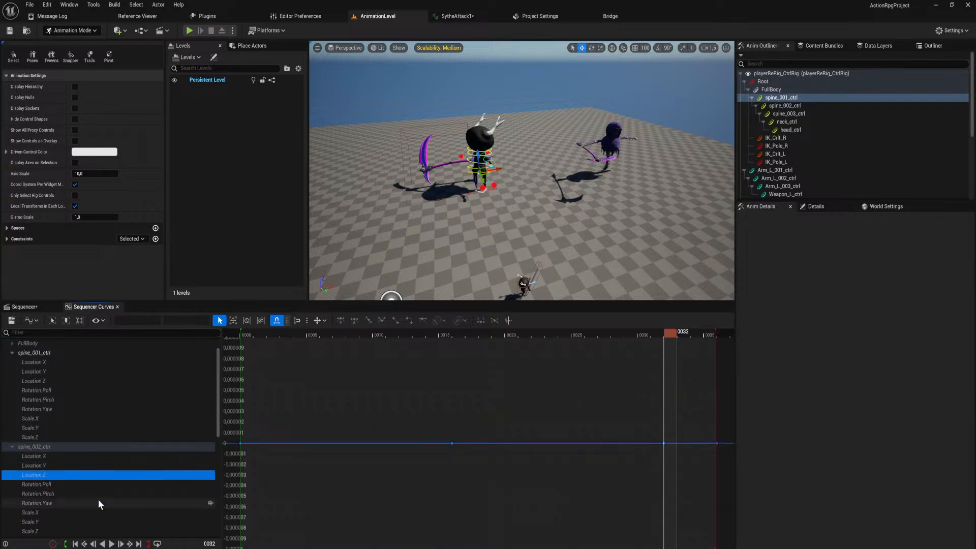
left_click(95, 483)
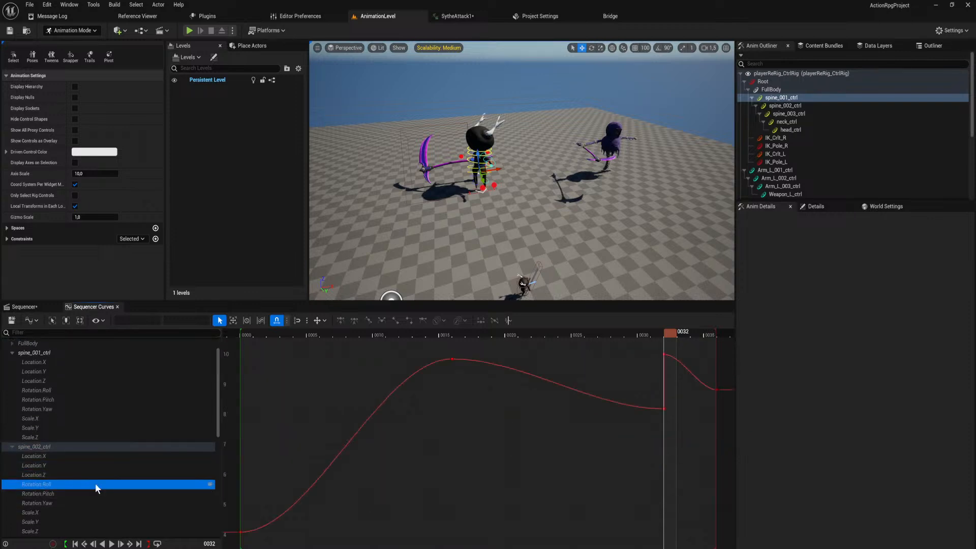
left_click(664, 408)
key("Delete")
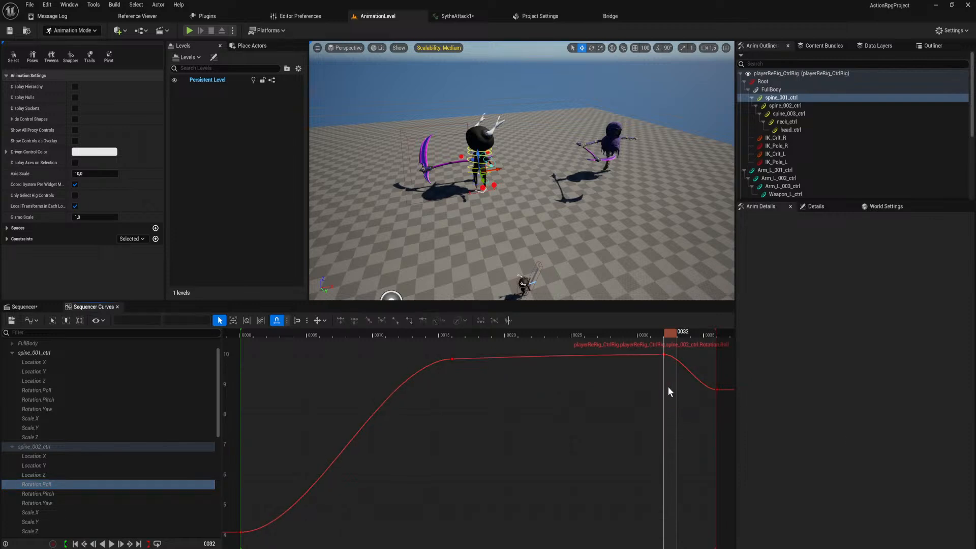
Delete the lower duplicate keys at frame 32 on the spine_002_ctrl Rotation.Pitch and Rotation.Yaw curves.
left_click(101, 493)
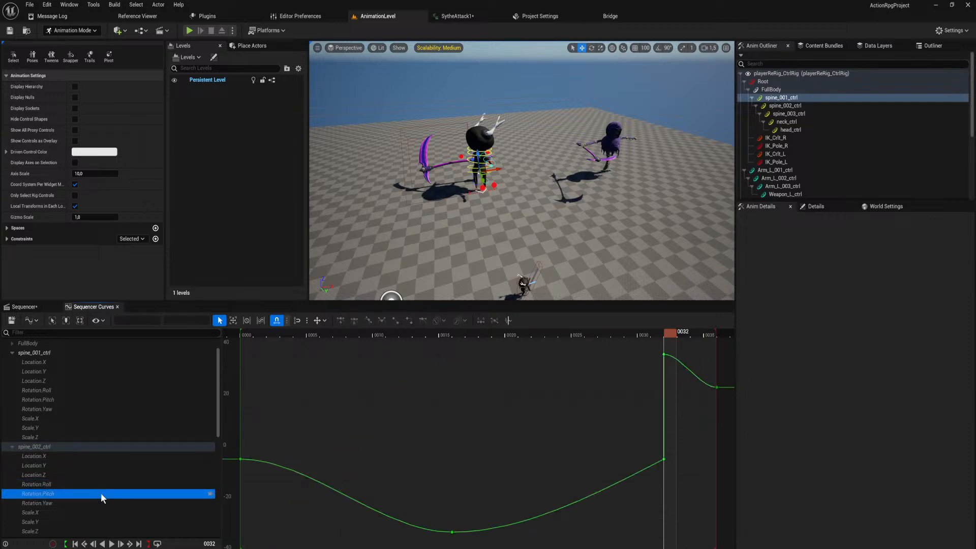
left_click(663, 459)
key("Delete")
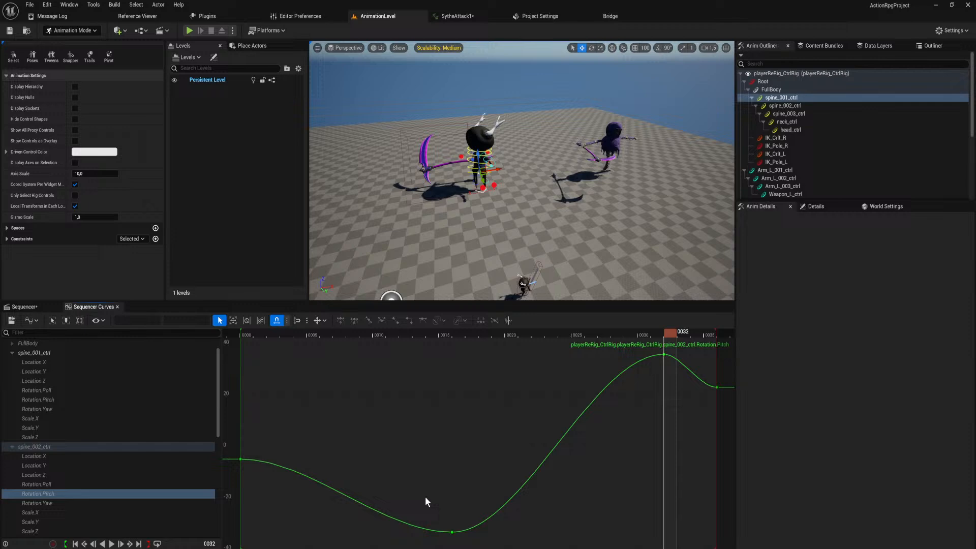
left_click(89, 504)
left_click(664, 459)
key("Delete")
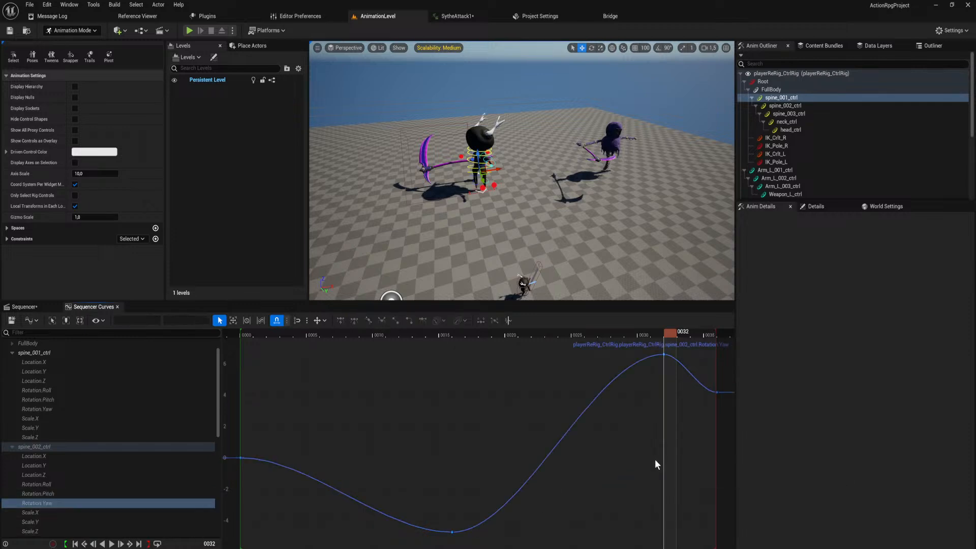
Check the spine_002_ctrl scale curves and the spine_003_ctrl location curves for duplicate keys at frame 32.
scroll(53, 508, "down", 3)
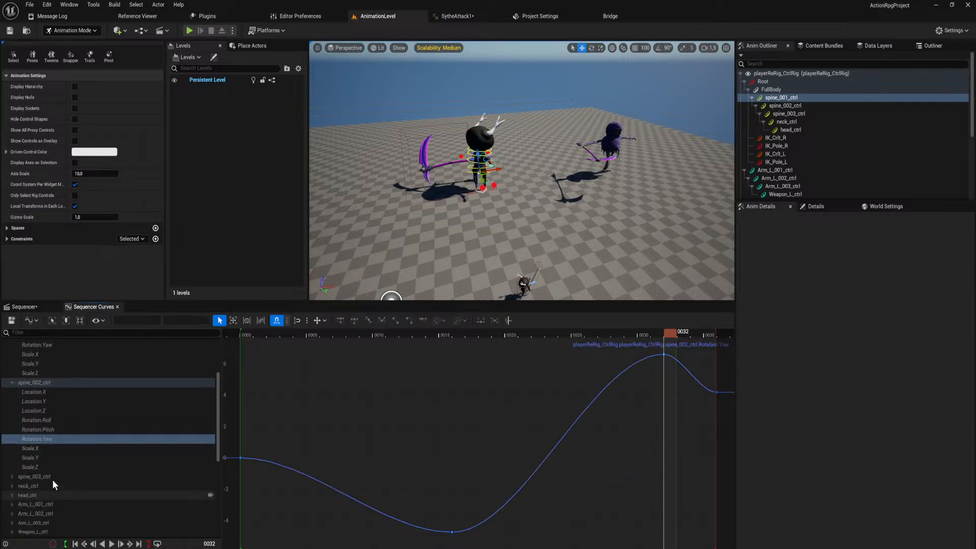
left_click(12, 476)
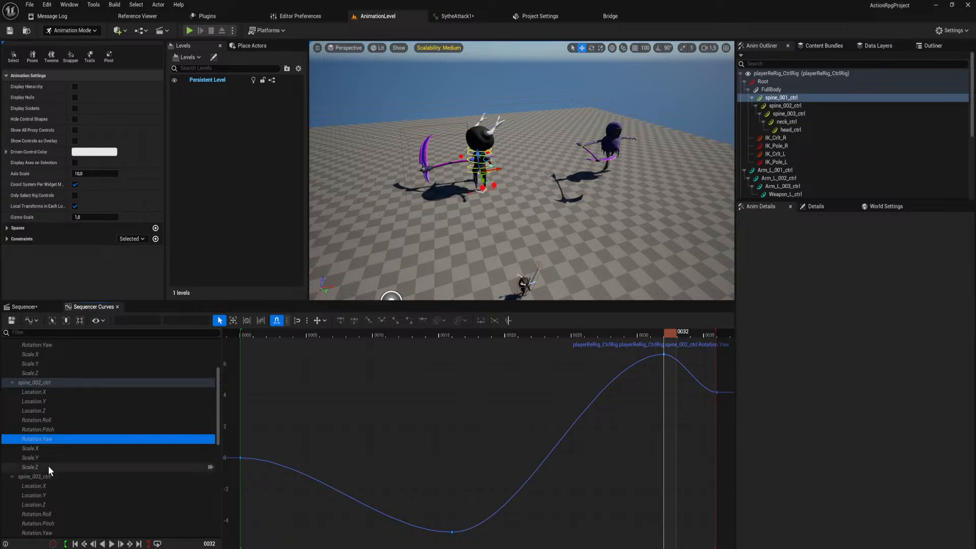
left_click(59, 447)
left_click(65, 458)
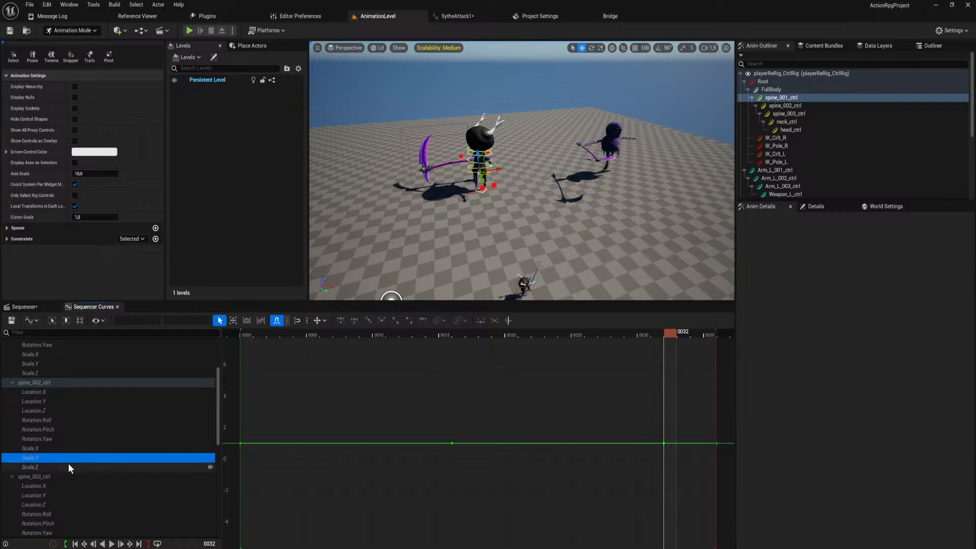
left_click(68, 465)
left_click(66, 486)
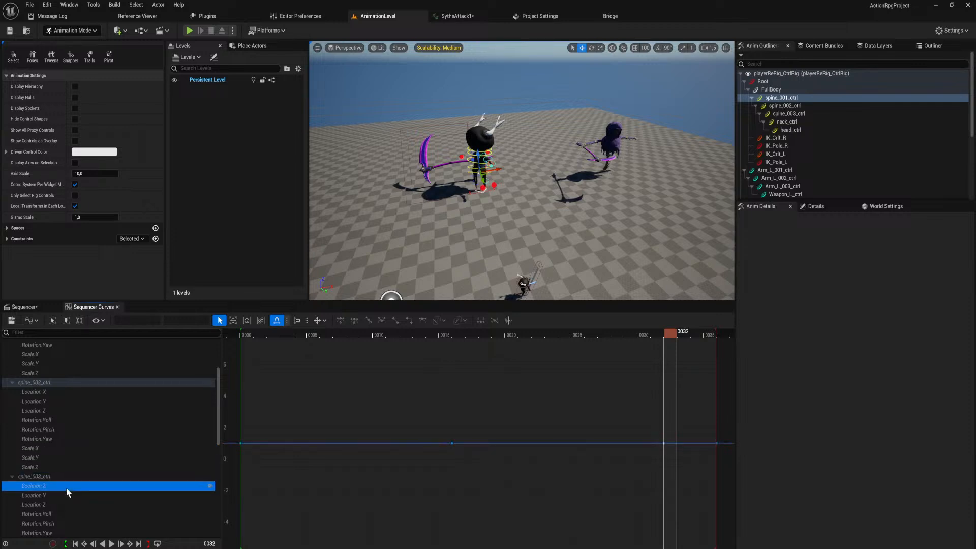
left_click(65, 494)
scroll(63, 488, "down", 1)
left_click(63, 492)
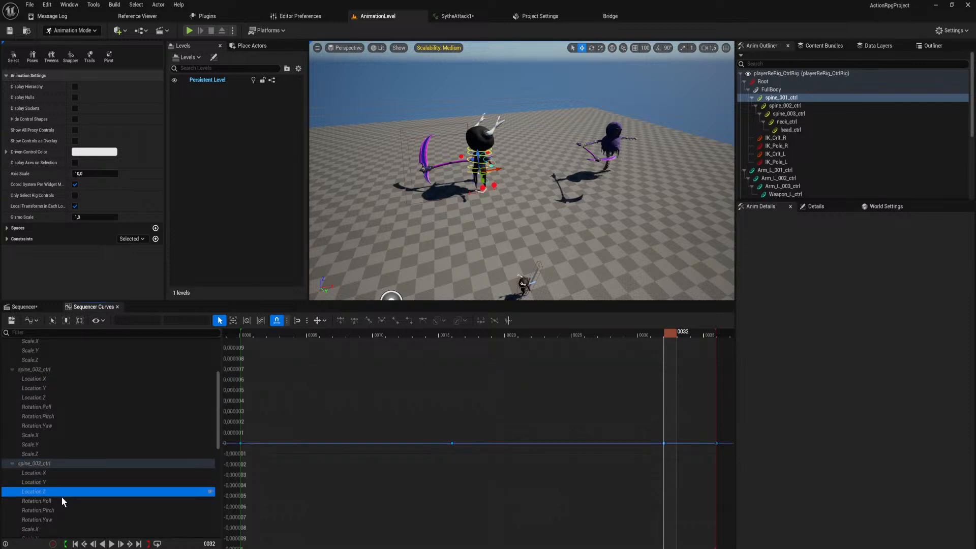
Delete the lower duplicate keys at frame 32 on the spine_003_ctrl Rotation.Roll and Rotation.Pitch curves.
left_click(62, 499)
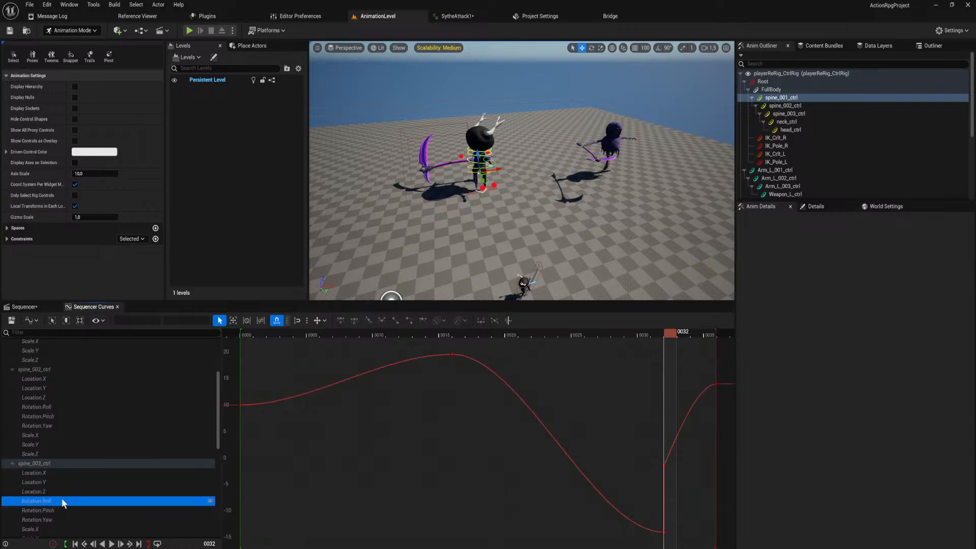
left_click(664, 532)
key("Delete")
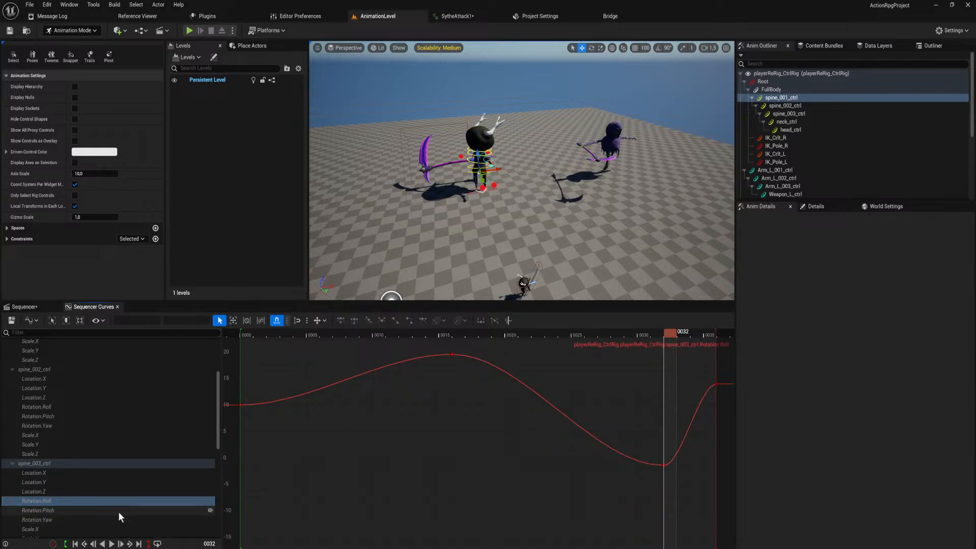
left_click(118, 511)
left_click(664, 476)
key("Delete")
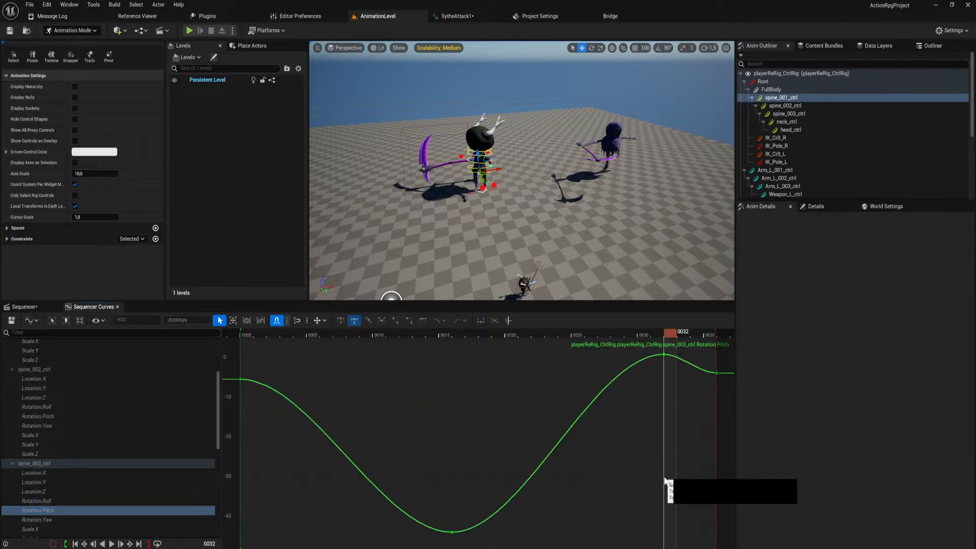
Delete the upper duplicate key at frame 32 on the spine_003_ctrl Rotation.Yaw curve, and check its scale curves for duplicates.
left_click(141, 521)
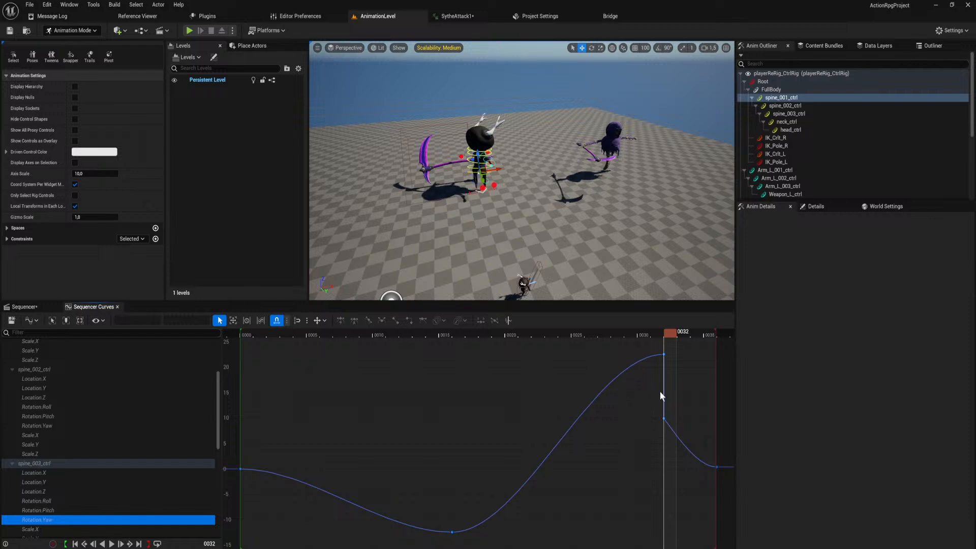
left_click(663, 354)
key("Delete")
scroll(54, 502, "down", 2)
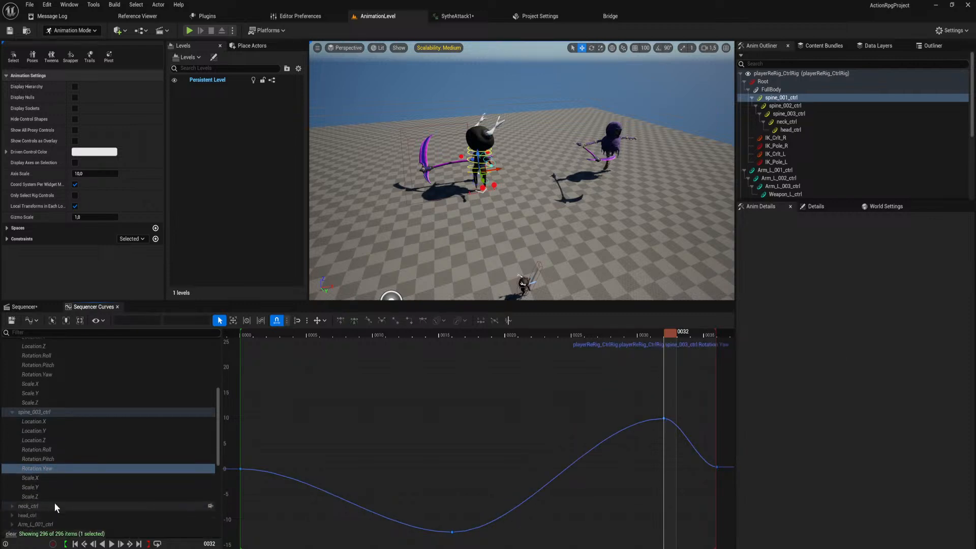
left_click(46, 478)
left_click(50, 485)
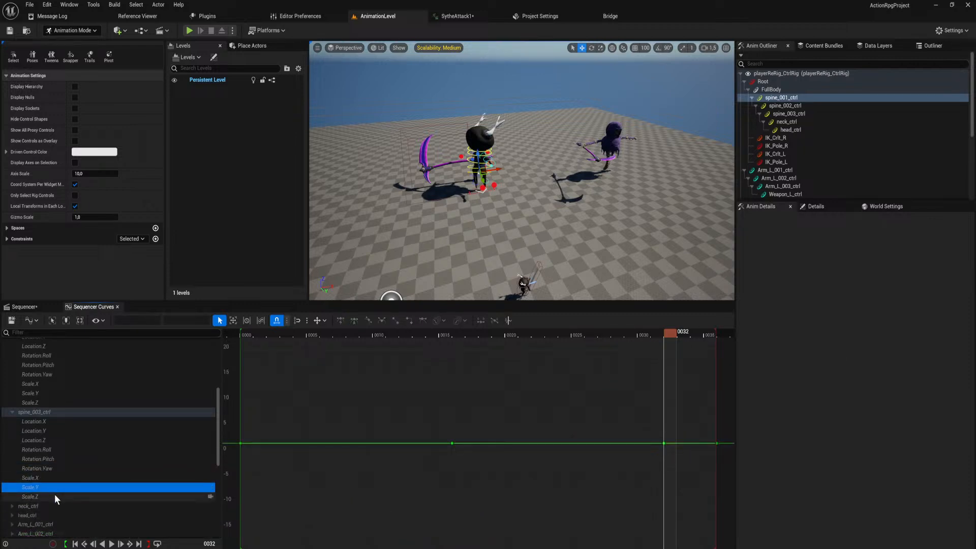
left_click(54, 495)
Expand neck_ctrl and check its location, rotation and scale curves for duplicate keys at frame 32.
left_click(12, 505)
scroll(36, 504, "down", 1)
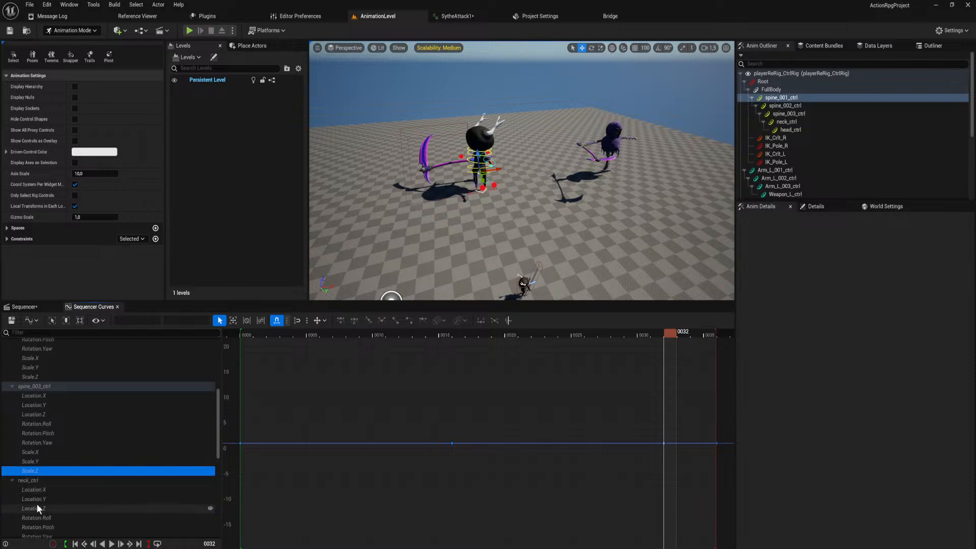
left_click(44, 488)
left_click(50, 498)
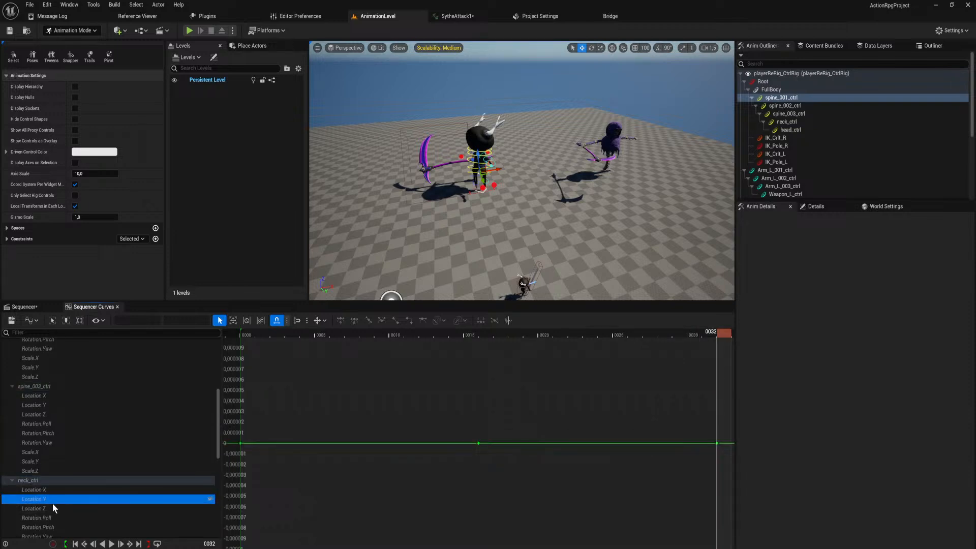
left_click(53, 508)
left_click(53, 518)
scroll(53, 516, "down", 1)
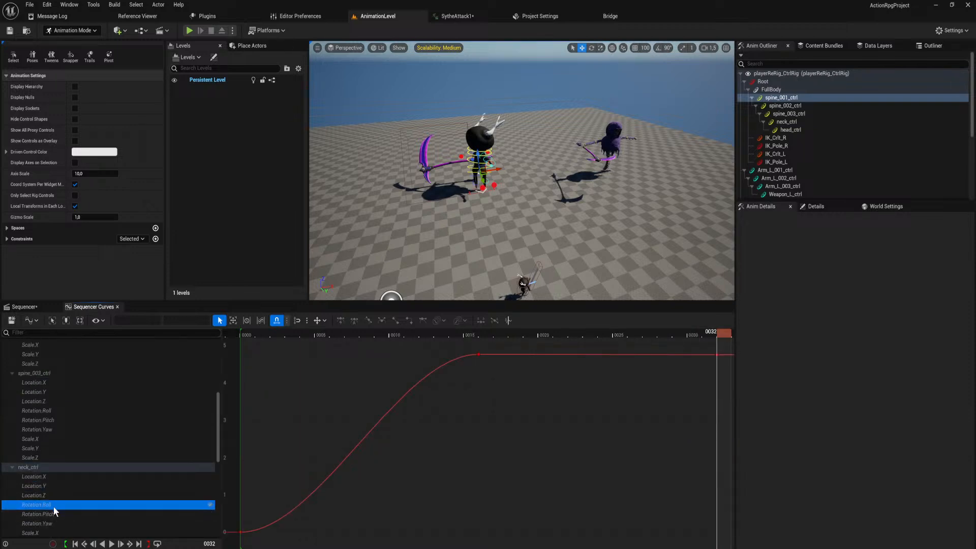
left_click(53, 514)
left_click(53, 522)
scroll(53, 520, "down", 2)
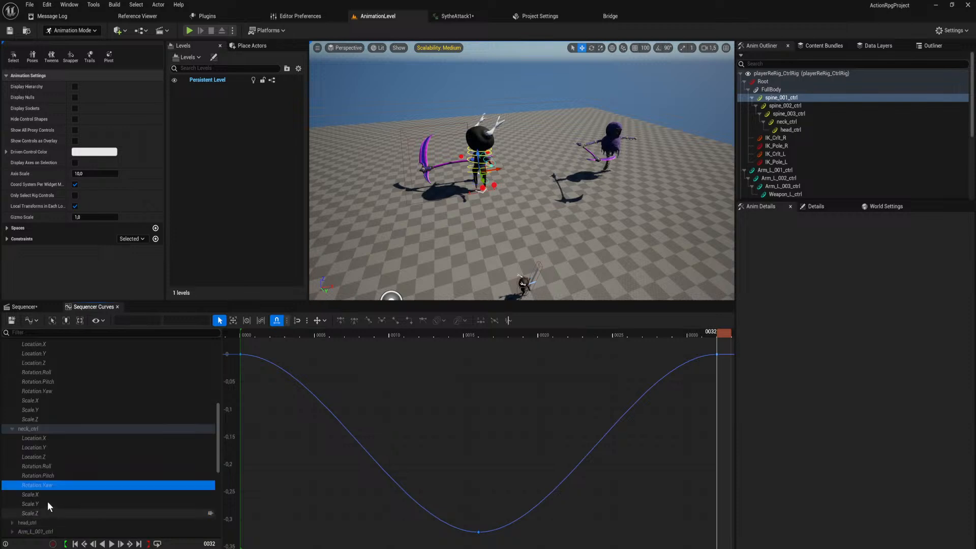
left_click(43, 493)
left_click(50, 505)
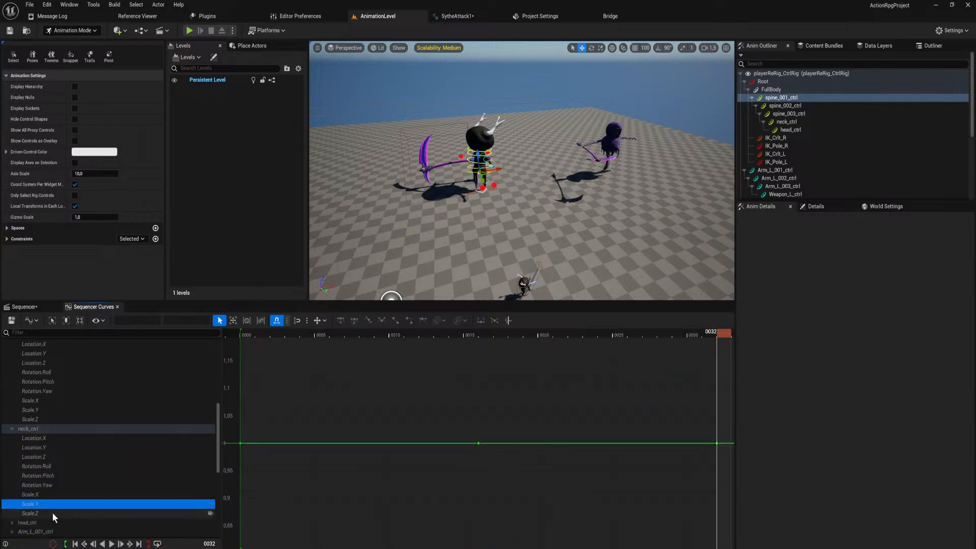
left_click(53, 513)
Expand head_ctrl and check its location, rotation and scale curves for duplicate keys.
scroll(45, 509, "down", 2)
left_click(12, 484)
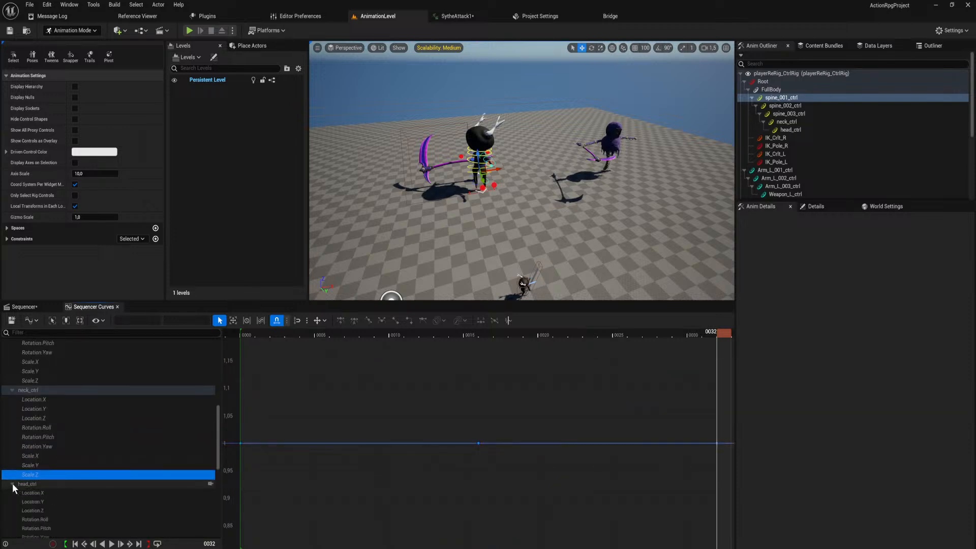
left_click(41, 500)
left_click(41, 493)
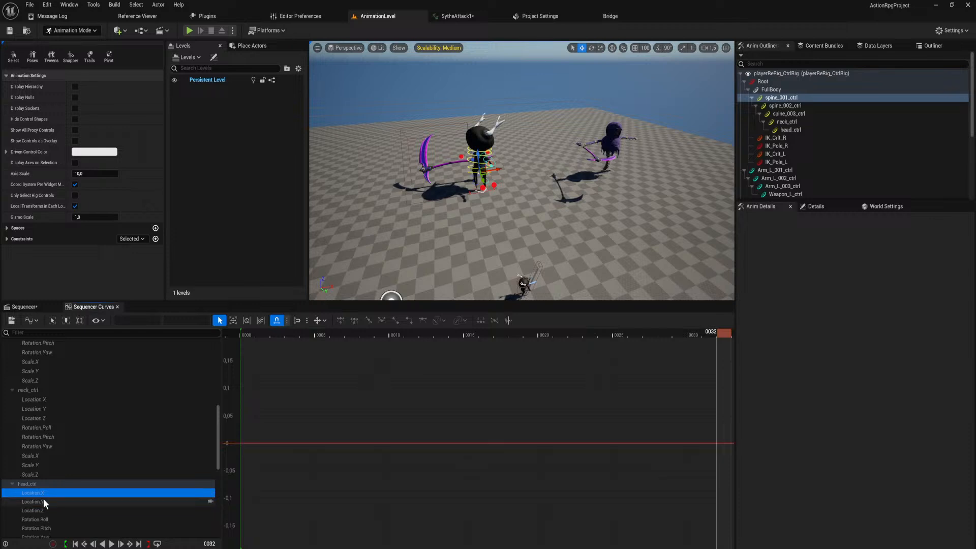
left_click(45, 503)
left_click(44, 510)
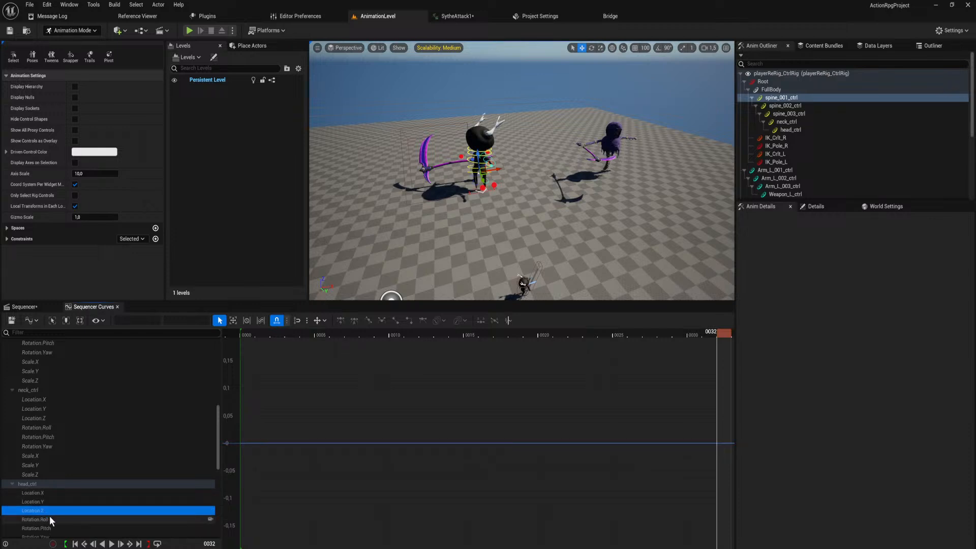
left_click(50, 516)
scroll(49, 517, "down", 2)
left_click(43, 478)
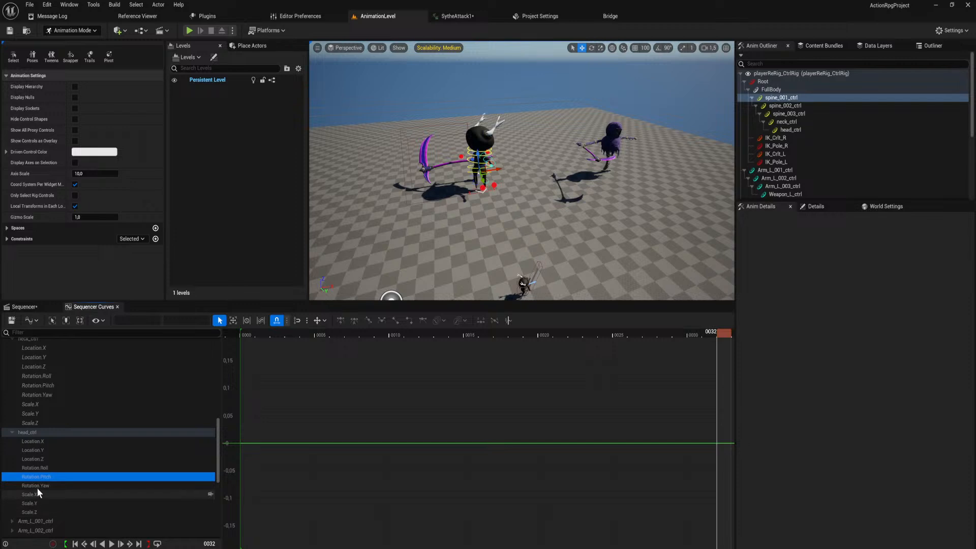
left_click(37, 487)
left_click(36, 494)
left_click(35, 503)
left_click(26, 512)
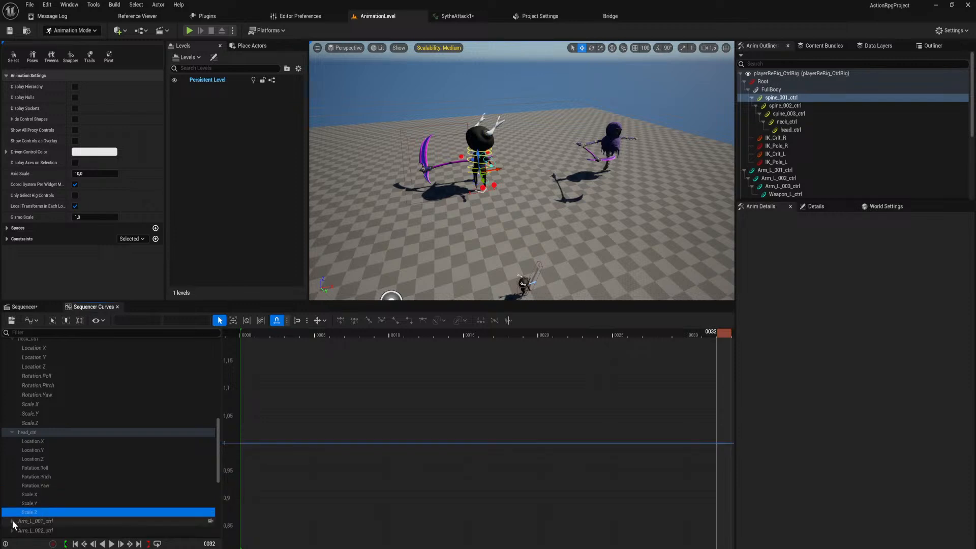
Expand Arm_L_001_ctrl and check its rotation and scale curves for duplicate keys at frame 32.
left_click(12, 520)
scroll(42, 499, "down", 3)
left_click(48, 493)
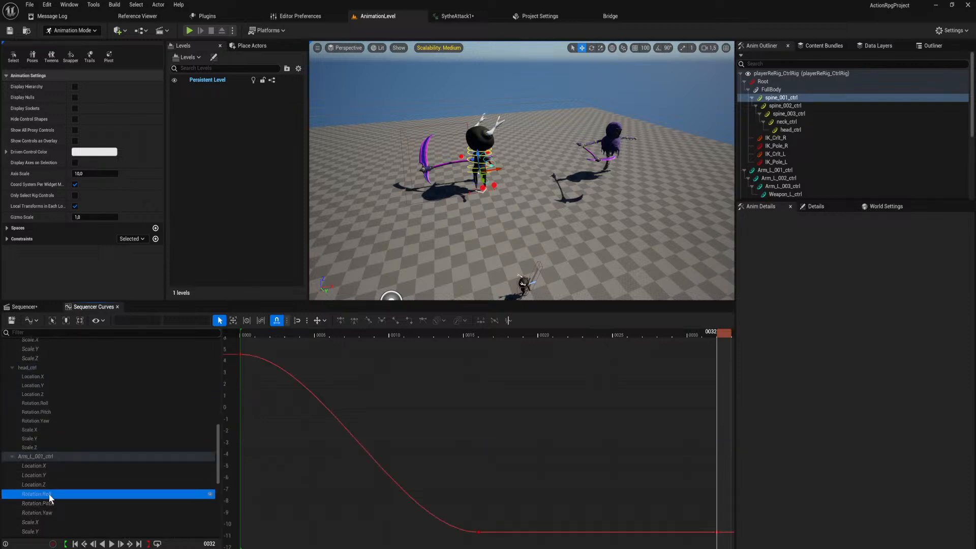
left_click(47, 503)
left_click(50, 511)
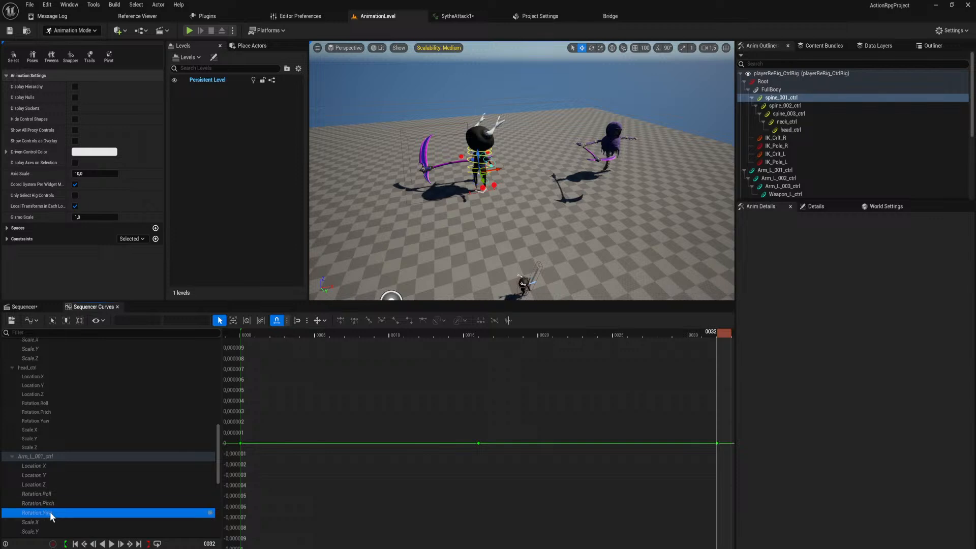
scroll(50, 510, "down", 2)
left_click(44, 496)
left_click(42, 505)
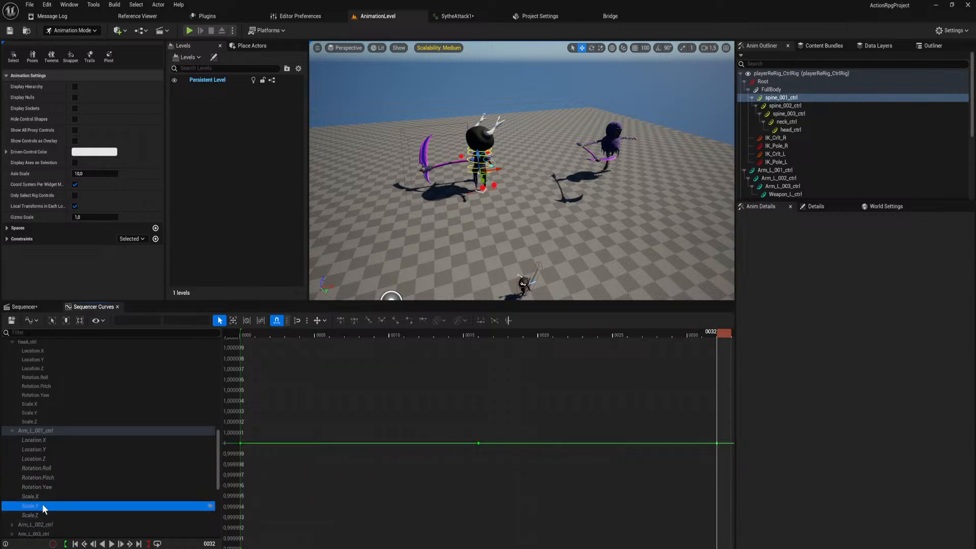
left_click(43, 514)
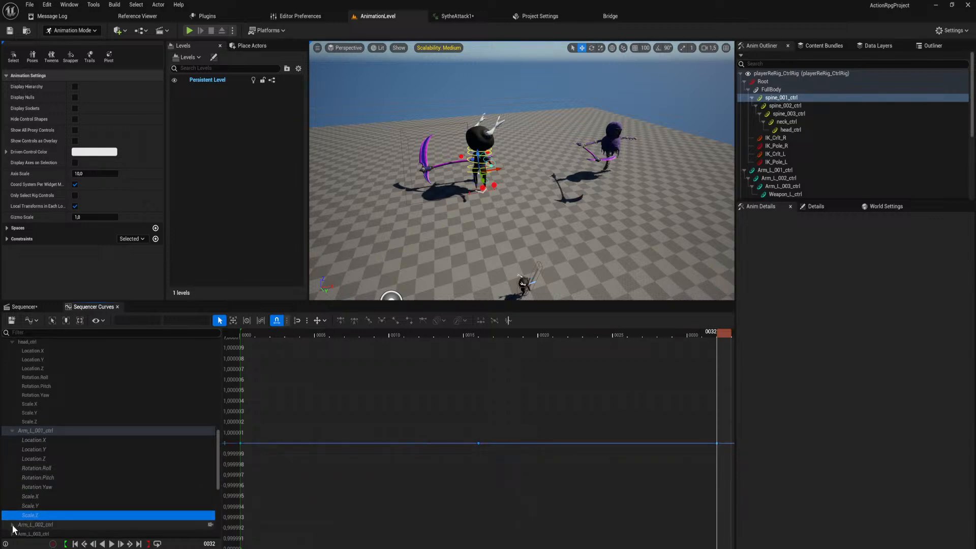
Expand Arm_L_002_ctrl and check its location and rotation curves for duplicate keys at frame 32.
left_click(11, 524)
scroll(35, 513, "down", 4)
left_click(44, 482)
left_click(45, 491)
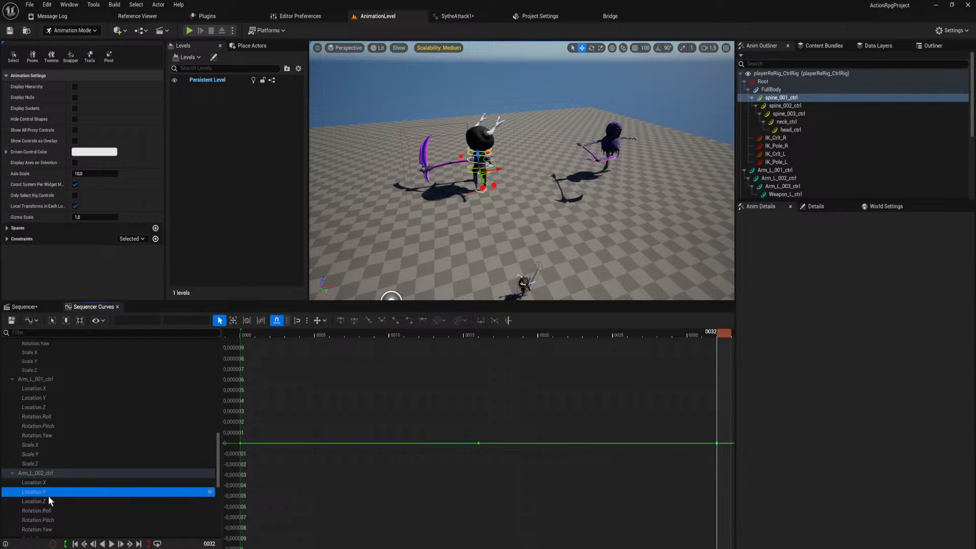
left_click(48, 501)
left_click(49, 511)
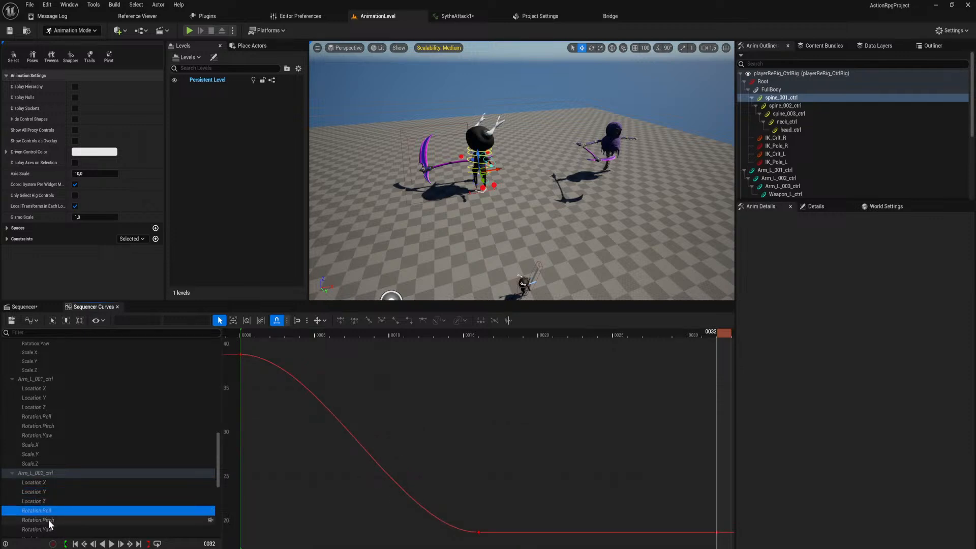
left_click(47, 519)
left_click(46, 529)
scroll(51, 503, "down", 10)
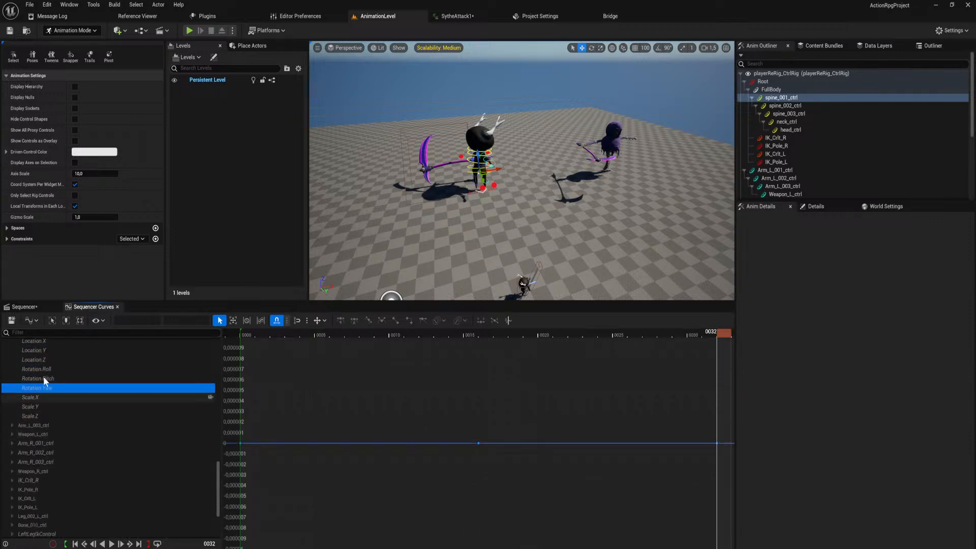
Examine the keys around frame 32 up close in the Sequencer timeline, and return to the curve editor.
left_click(23, 307)
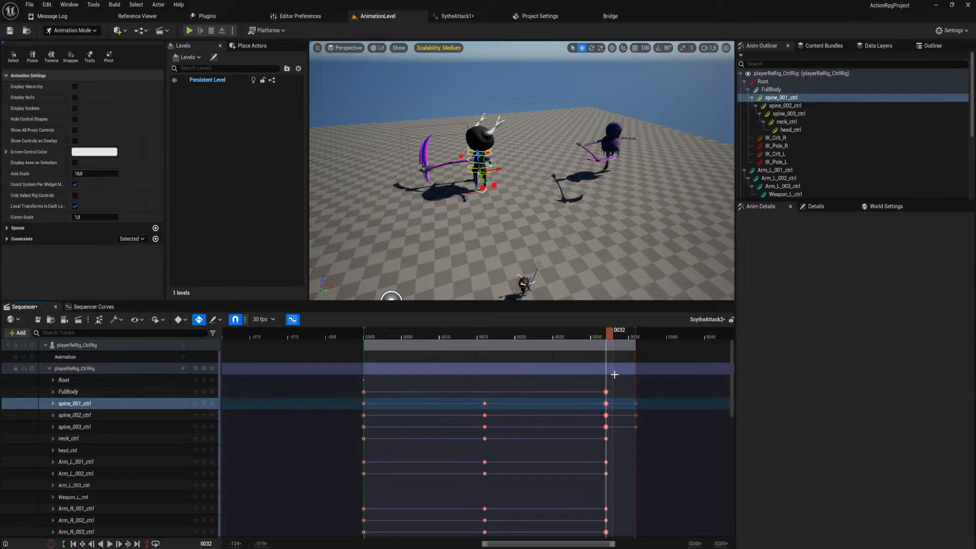
scroll(612, 388, "up", 6, "ctrl")
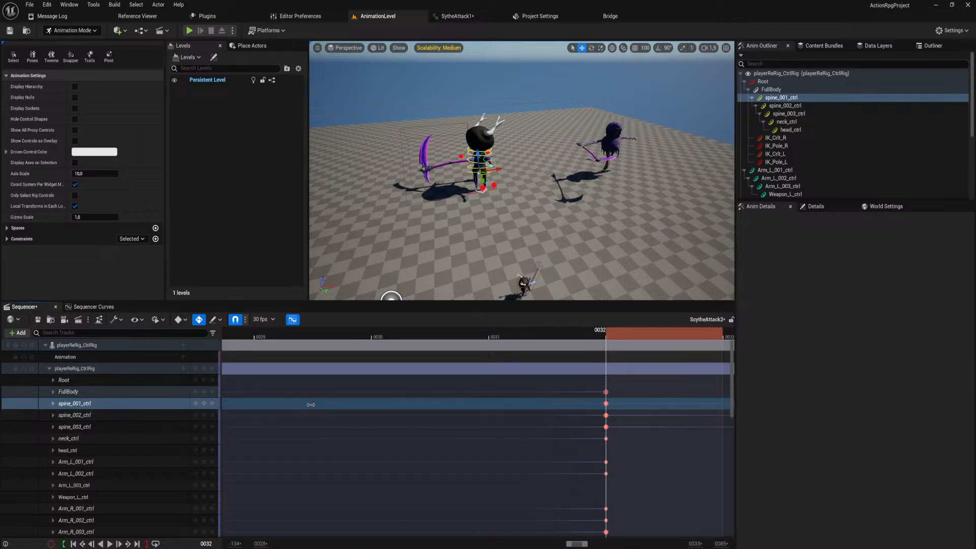
left_click(105, 307)
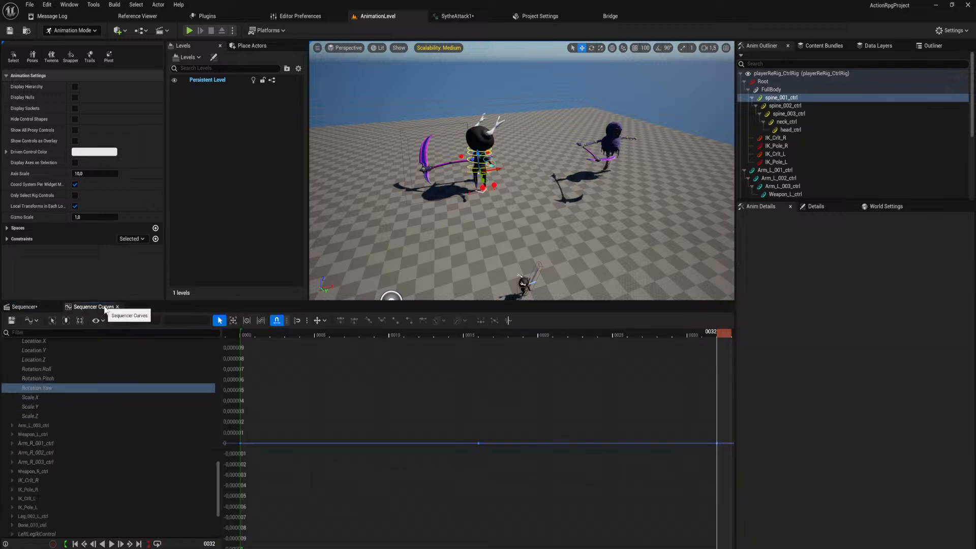
Expand FullBody, check its location curves, and delete the duplicate Location Y key at frame 32.
scroll(135, 395, "up", 10)
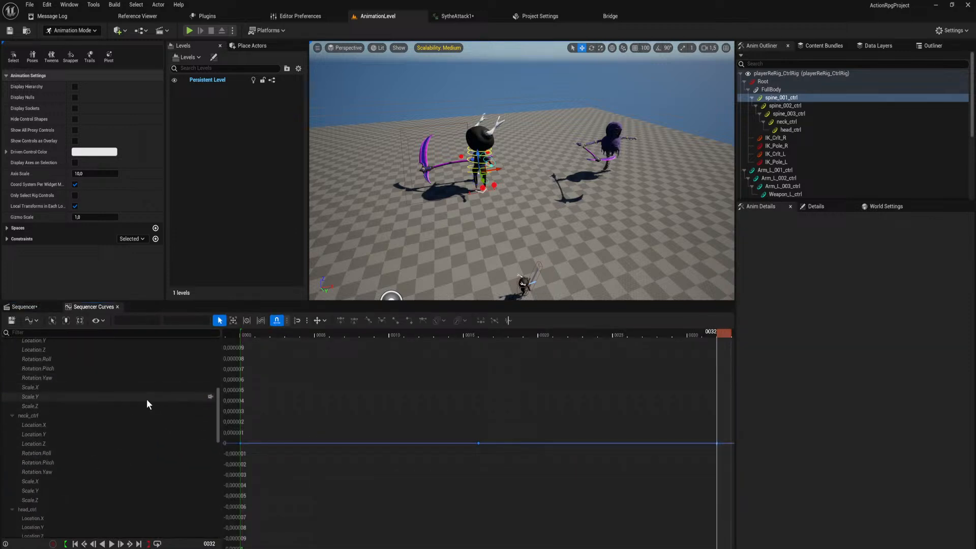
scroll(140, 396, "up", 5)
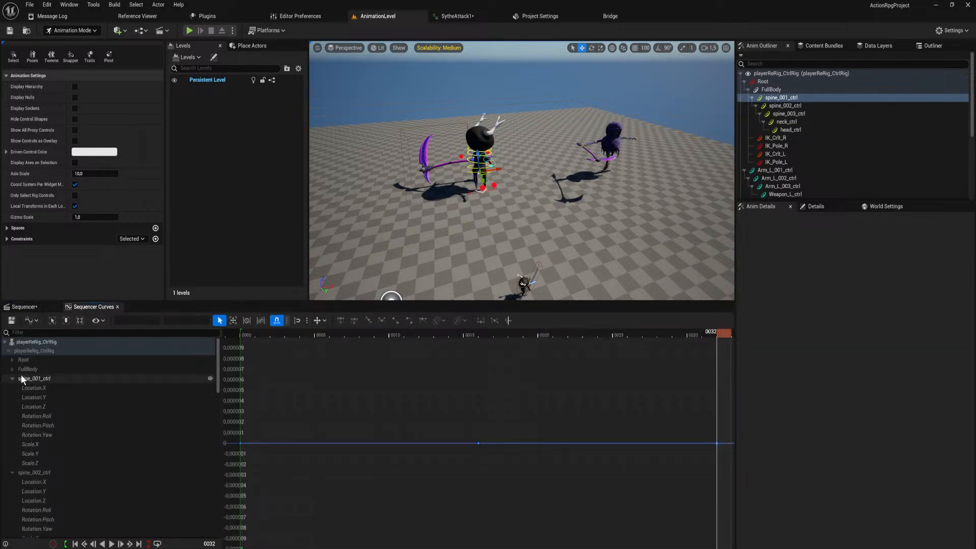
left_click(12, 369)
left_click(38, 379)
left_click(47, 388)
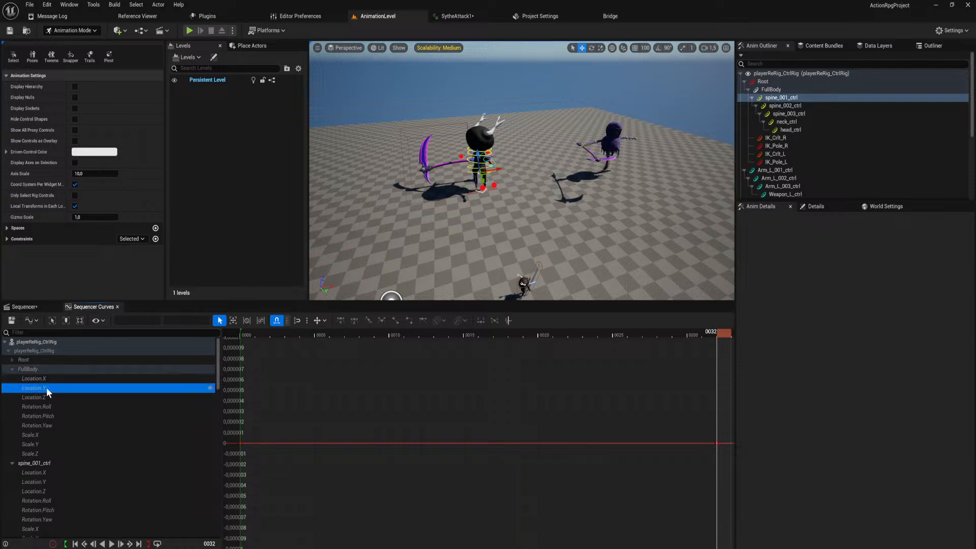
left_click(48, 397)
left_click(50, 389)
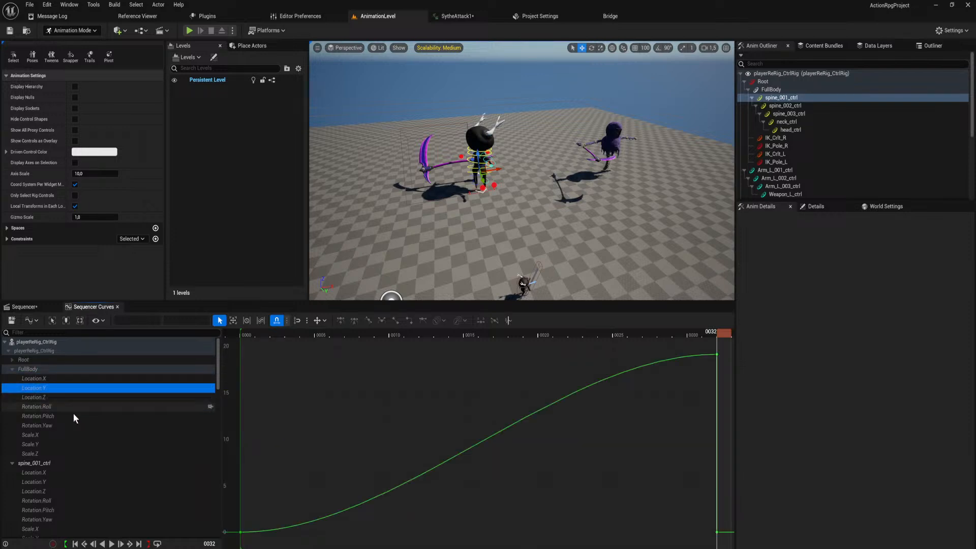
left_click(717, 354)
key("Delete")
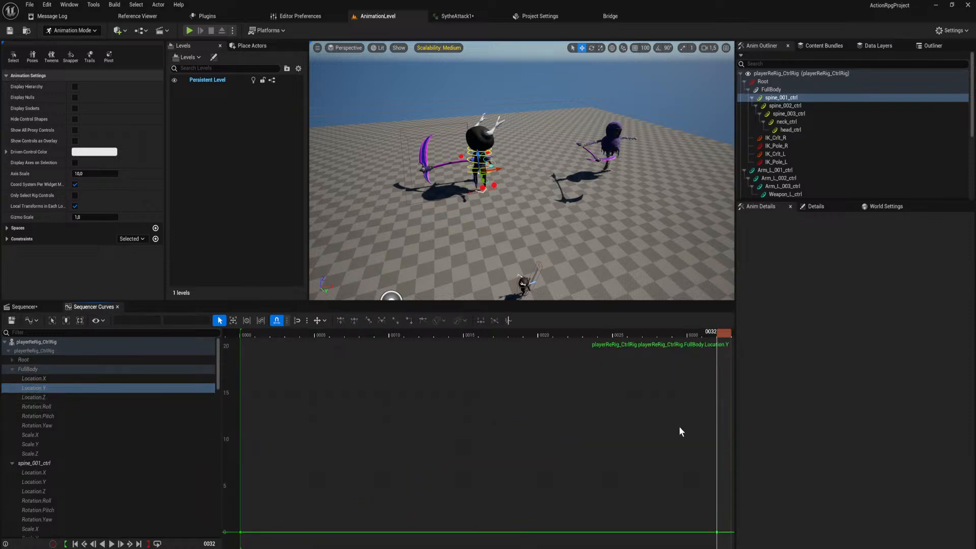
Check FullBody's Location Z curve and delete the duplicate Rotation Roll key at frame 32.
left_click(86, 396)
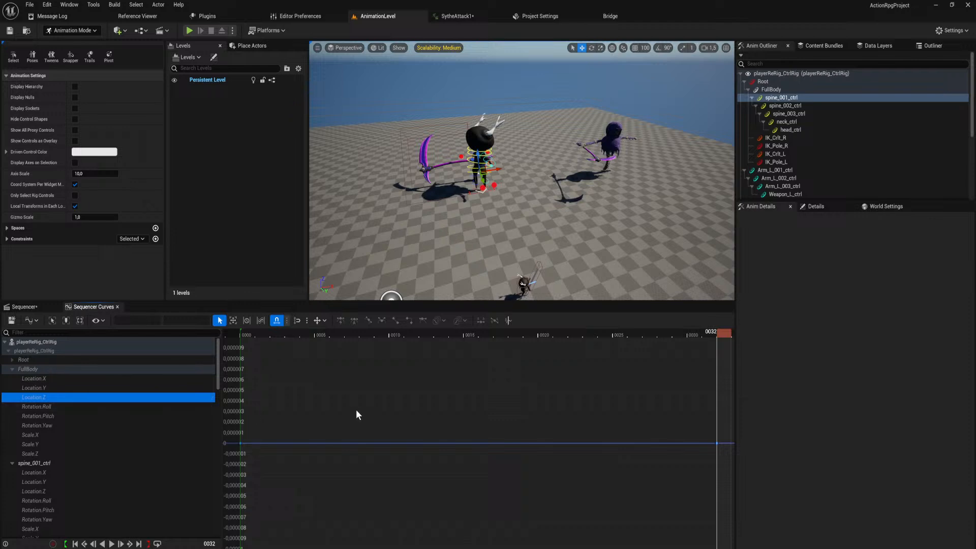
left_click(97, 408)
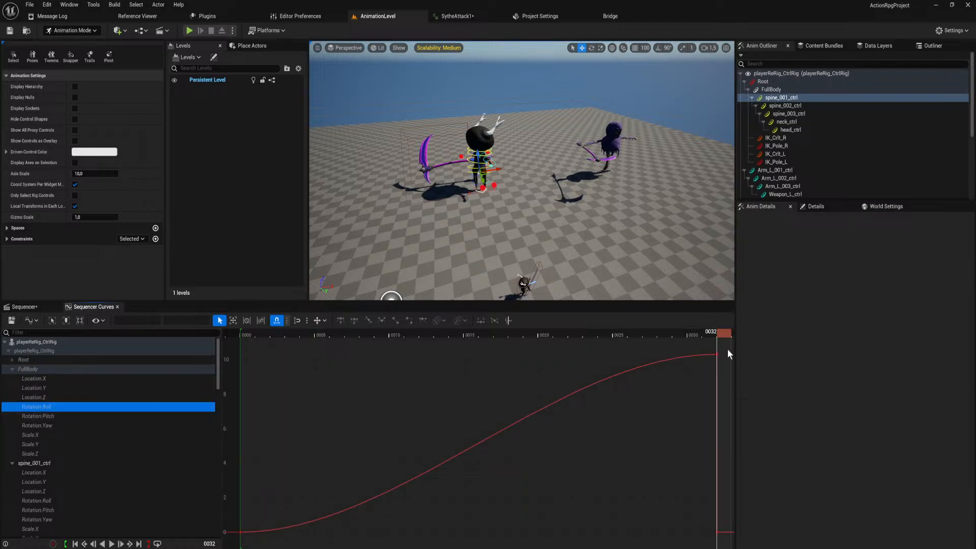
left_click(717, 355)
key("Delete")
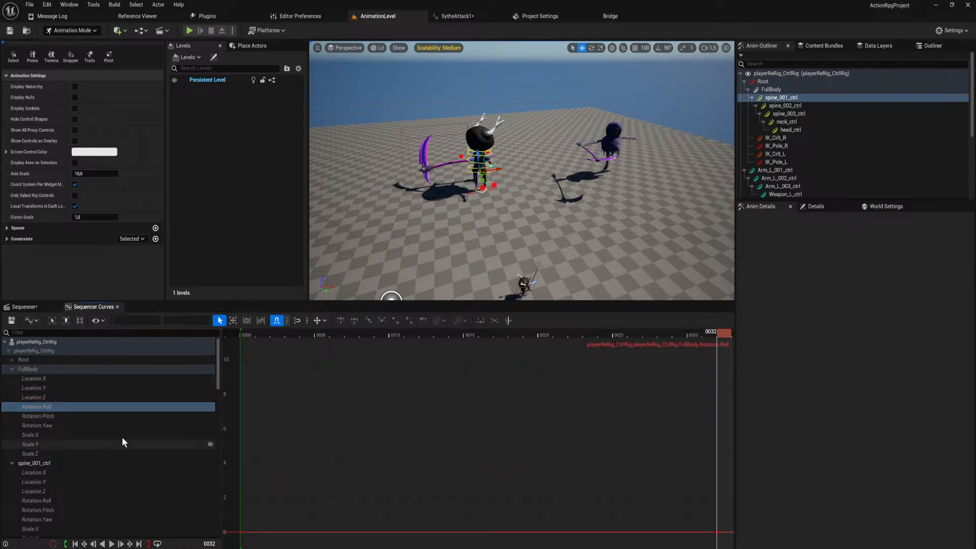
Check FullBody's Rotation Yaw and Scale X, Y and Z curves for duplicate keys at frame 32.
left_click(43, 426)
left_click(47, 434)
left_click(51, 443)
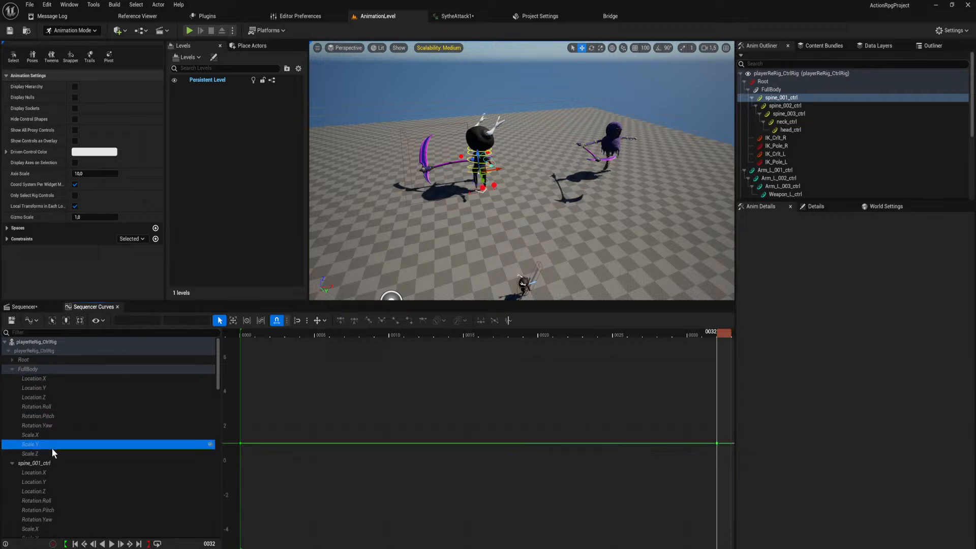
left_click(51, 452)
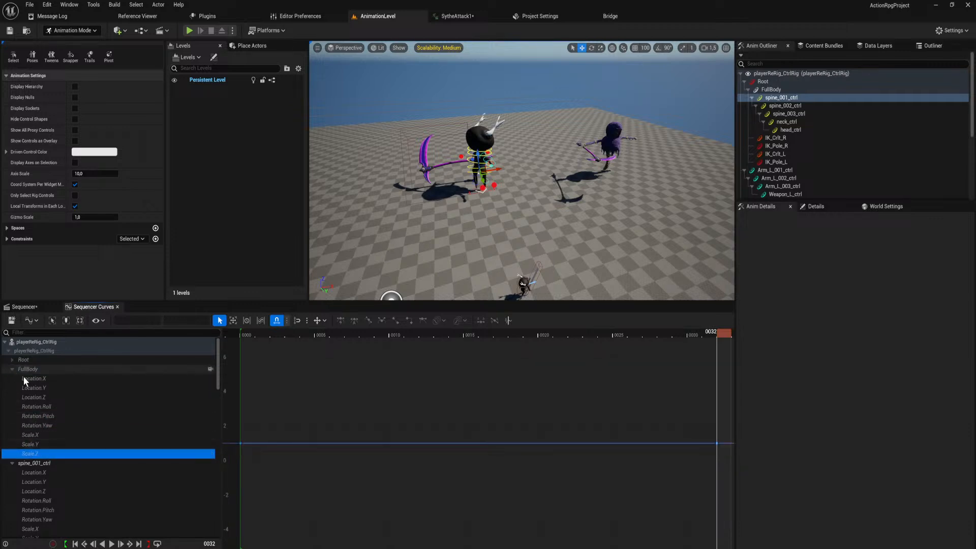
Expand FullBody's channels in the Sequencer timeline and examine the keys at frame 32, starting with Location X.
left_click(40, 307)
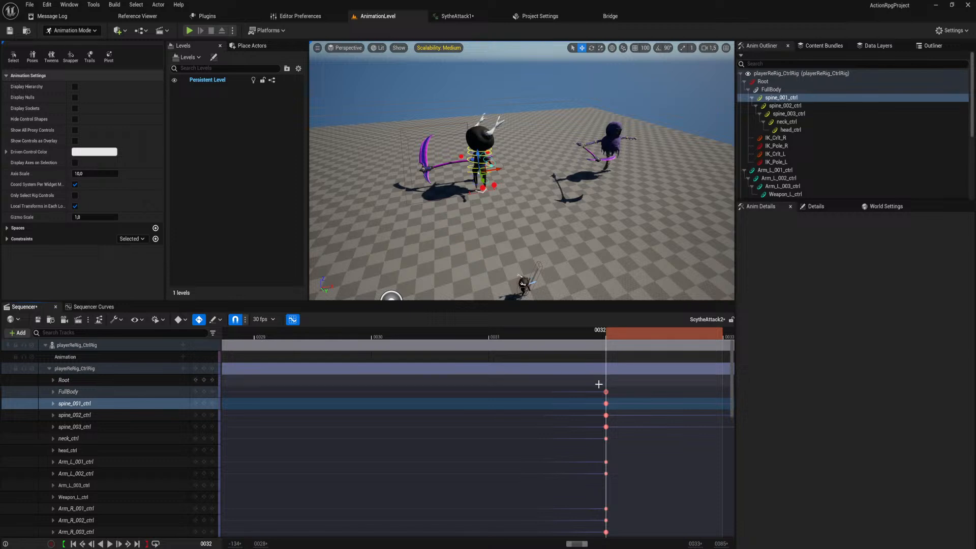
left_click(53, 392)
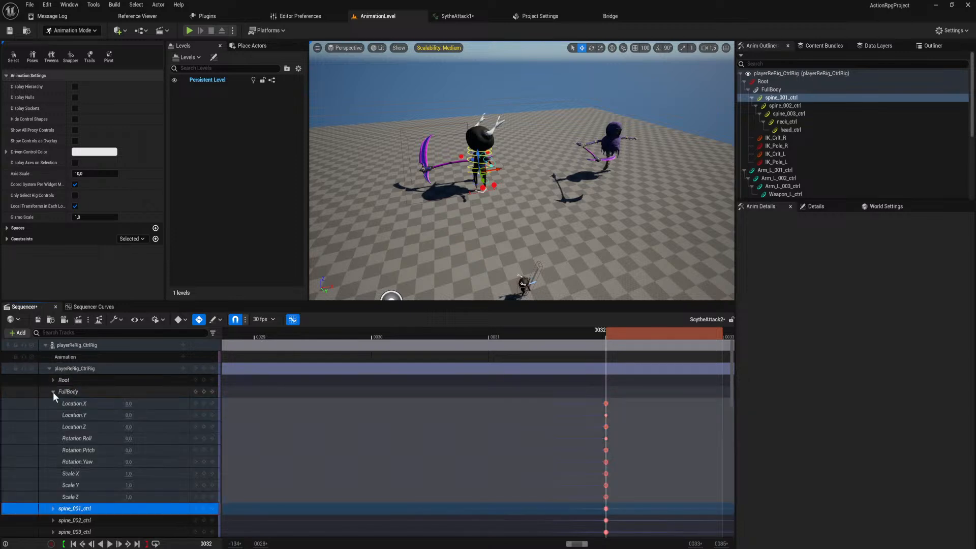
left_click(604, 404)
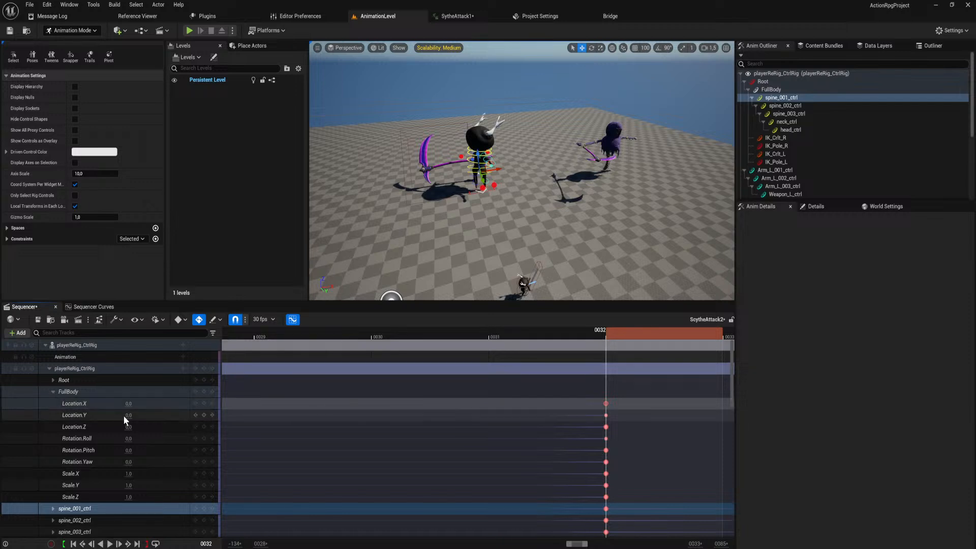
Pull the stacked frame 32 keys apart on FullBody's Scale Z curve to check for duplicates, and undo both moves.
left_click(99, 307)
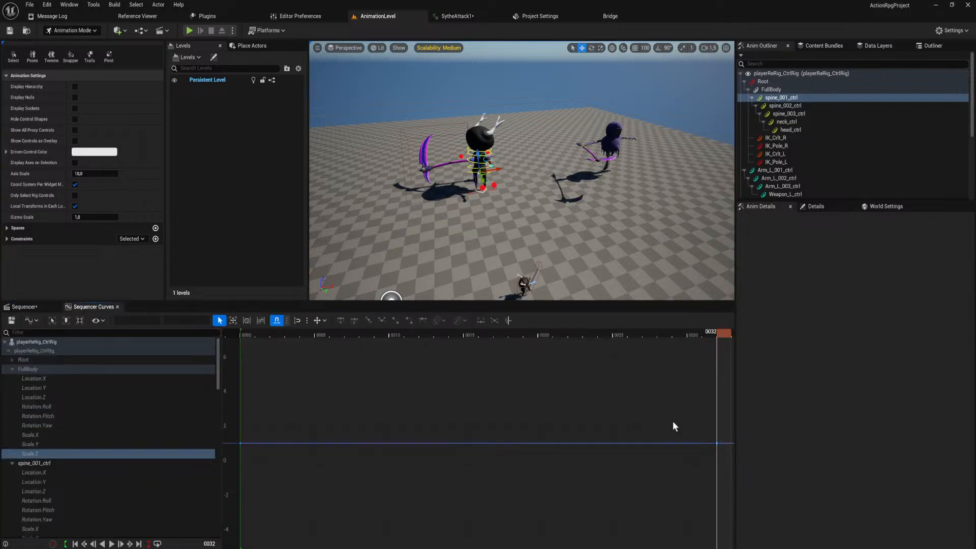
left_click_drag(715, 444, 635, 448)
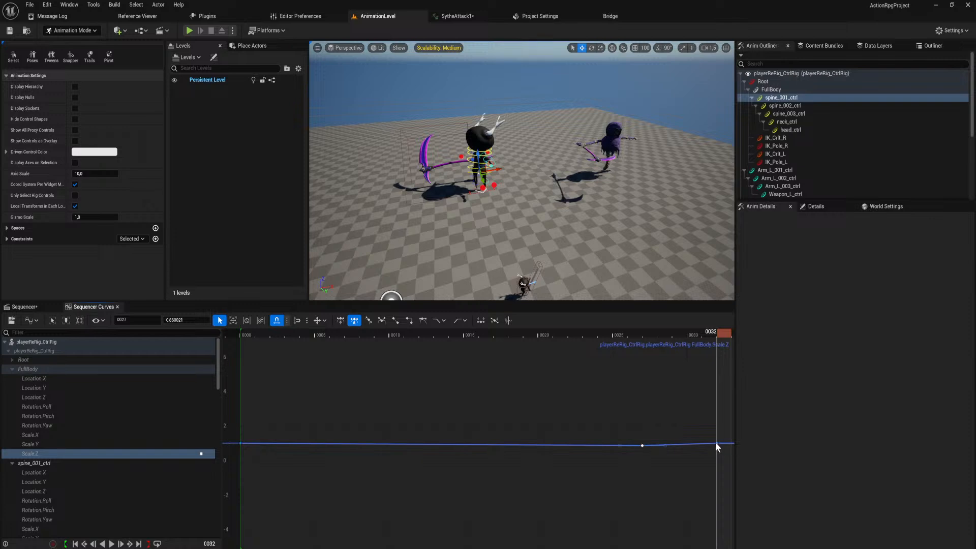
left_click_drag(716, 444, 681, 474)
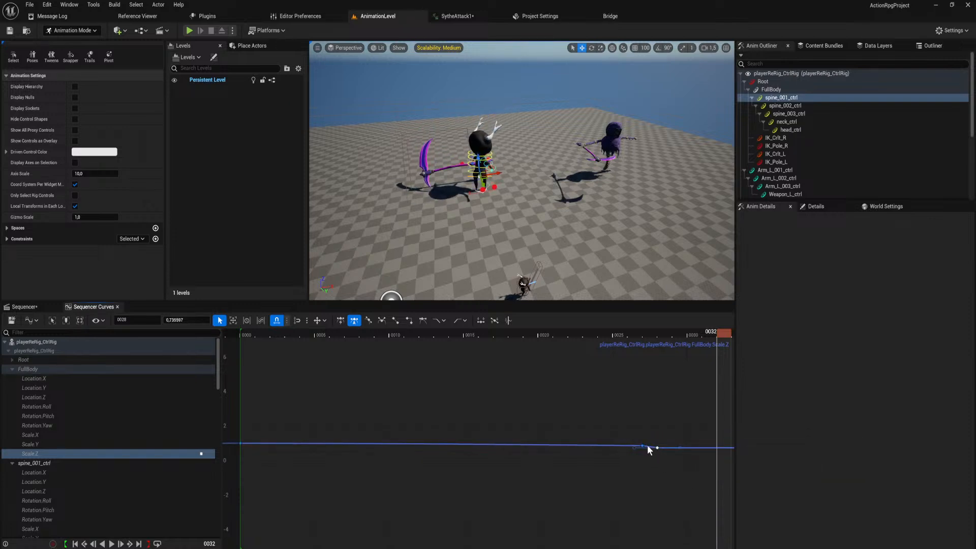
key("ctrl+z")
key("ctrl+z")
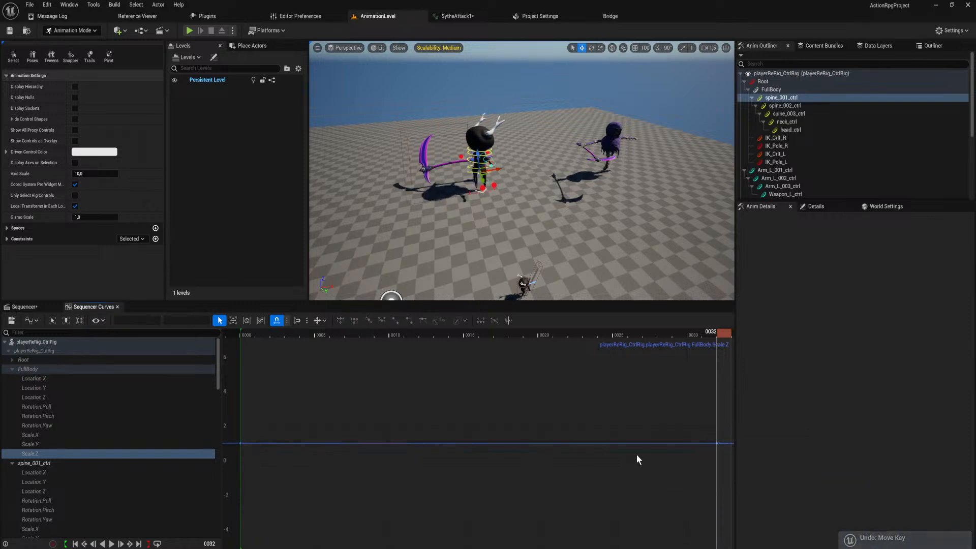
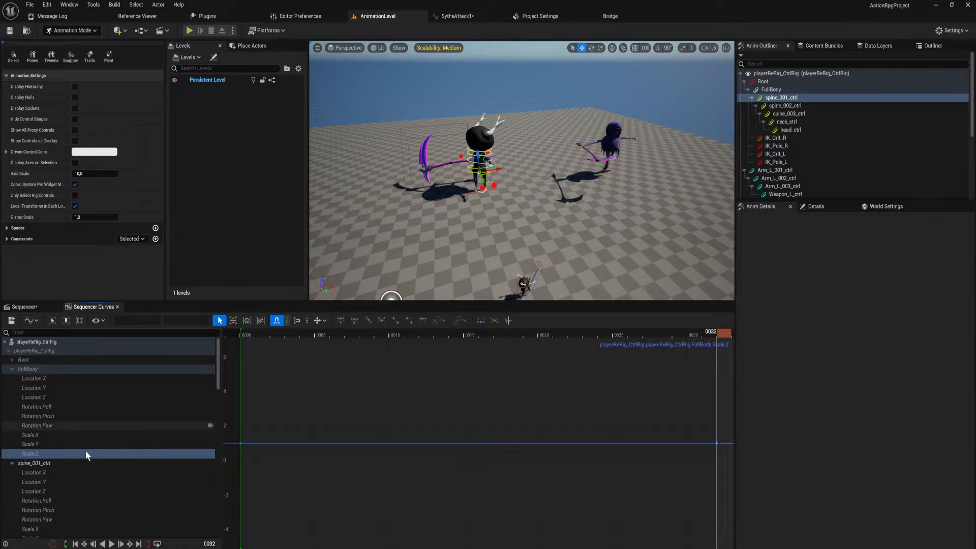
Delete the duplicate frame 32 keys on FullBody's Location X and Location Y curves, keeping one key on each.
left_click(56, 378)
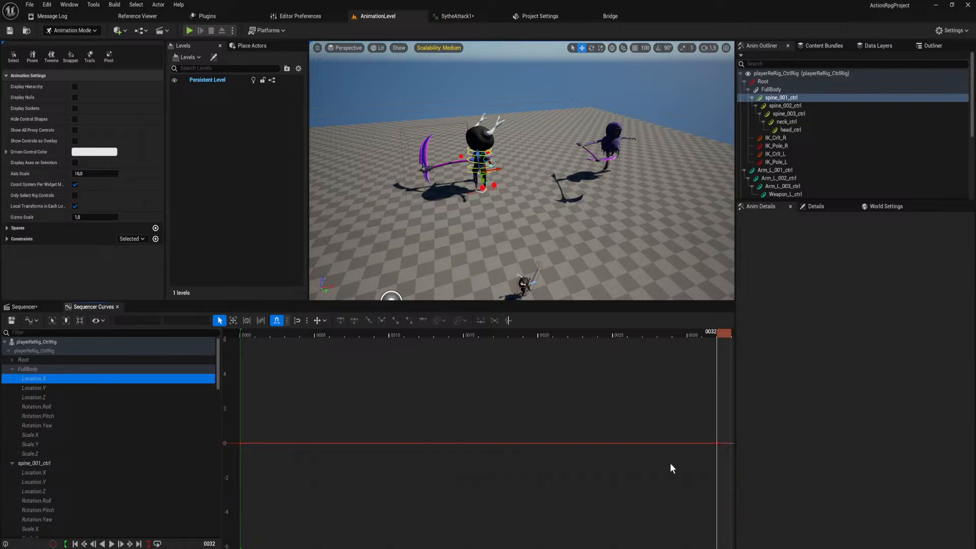
middle_click(716, 444)
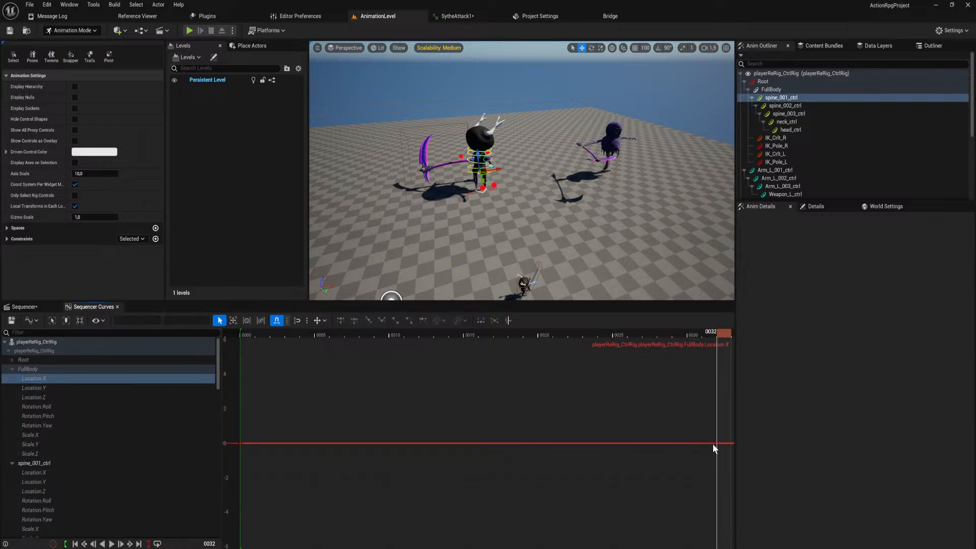
left_click(719, 446)
key("ctrl+z")
left_click(125, 387)
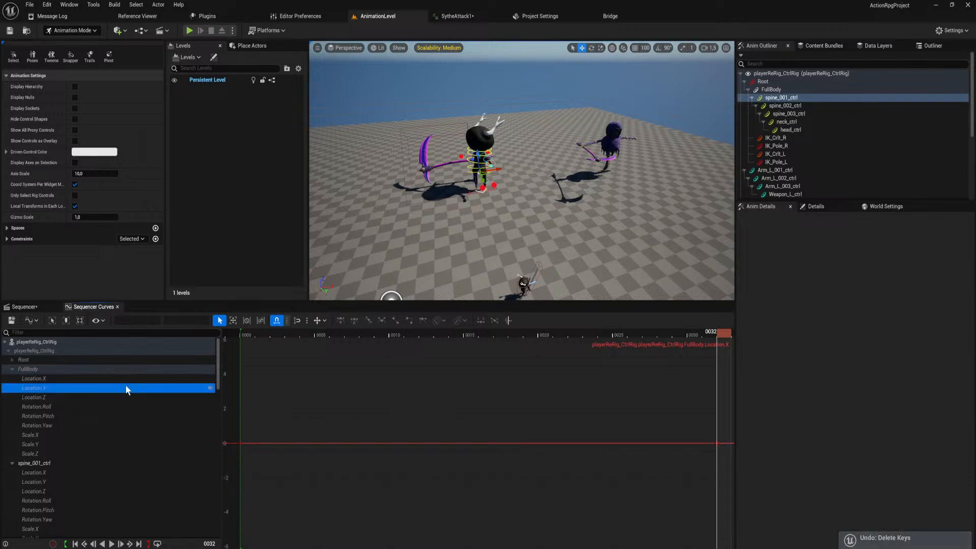
left_click(717, 444)
key("Delete")
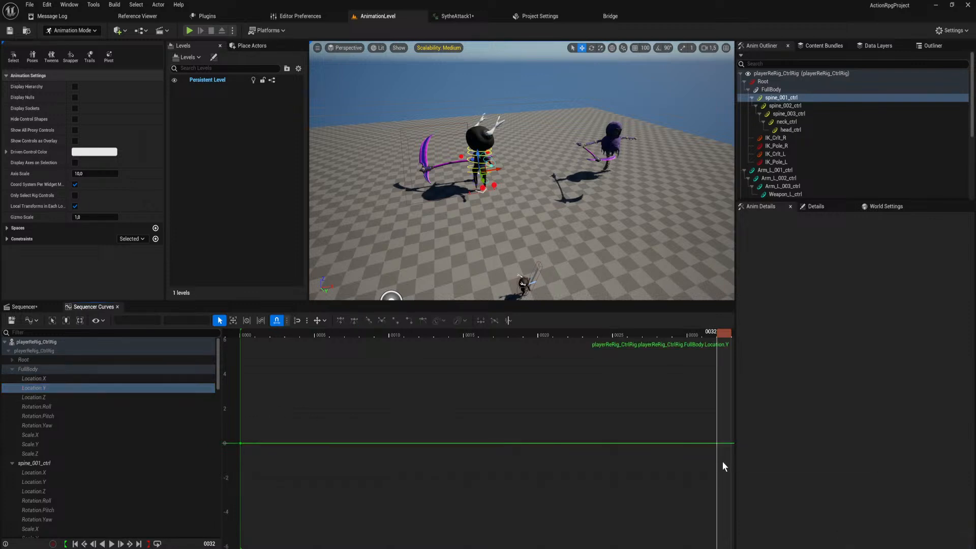
left_click(121, 397)
key("ctrl+z")
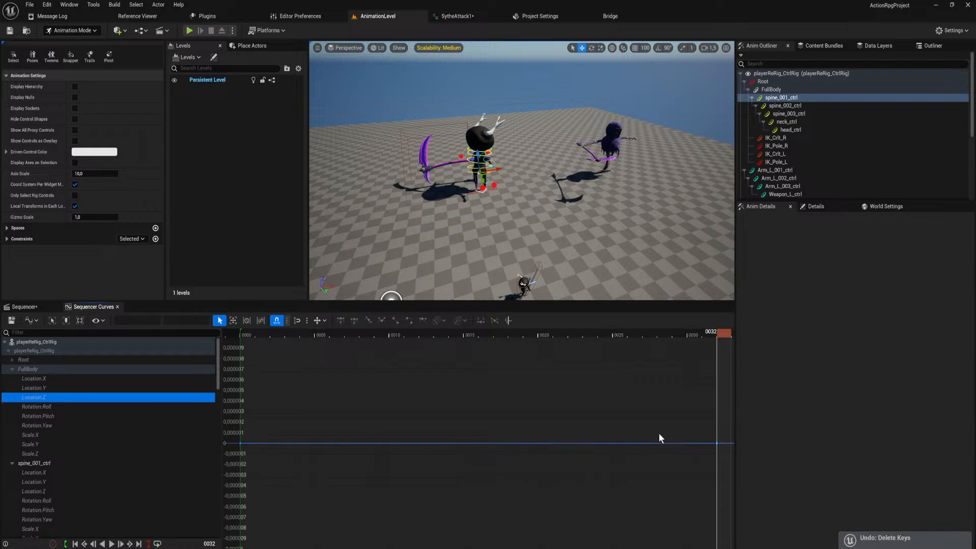
Delete the duplicate frame 32 keys on FullBody's Location Z, Rotation Roll and Rotation Pitch curves.
left_click(716, 444)
key("Delete")
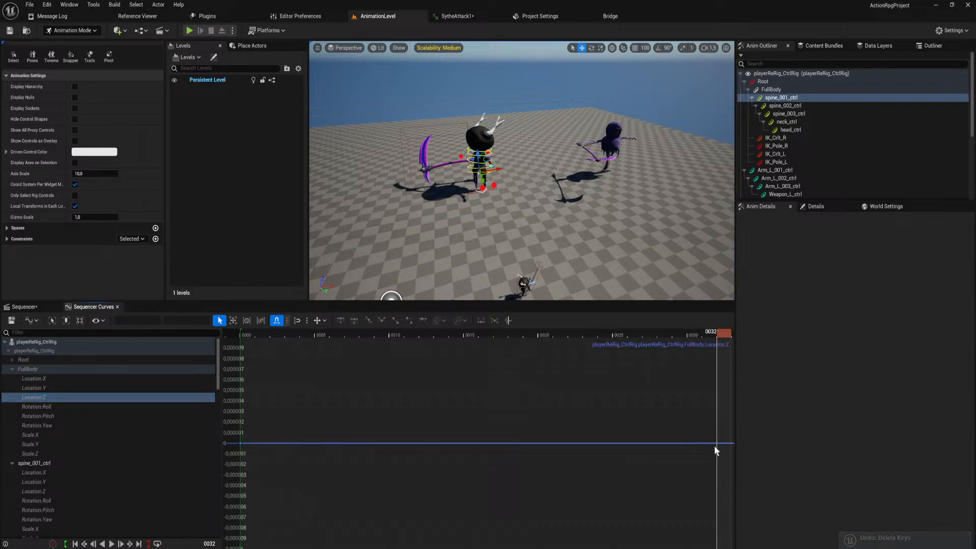
key("ctrl+z")
left_click(78, 406)
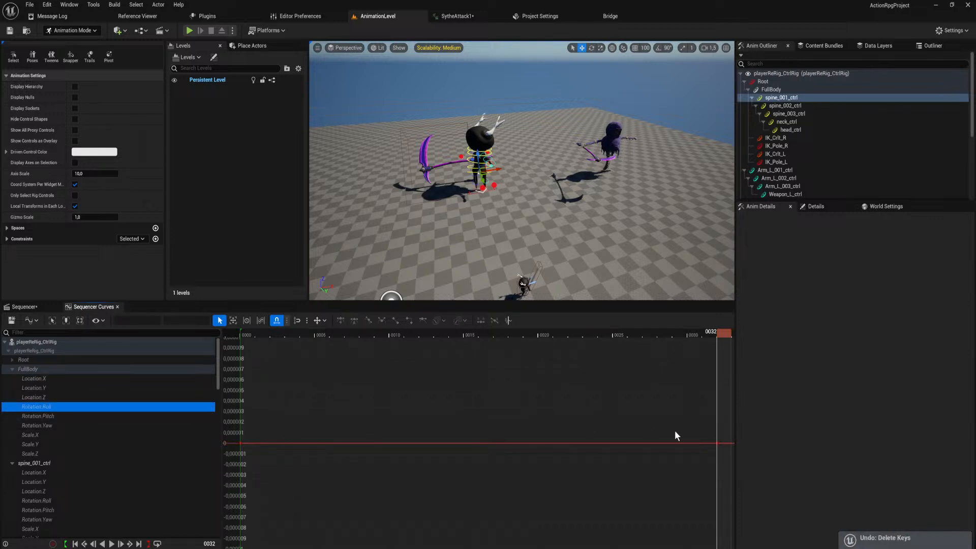
left_click(717, 444)
key("Delete")
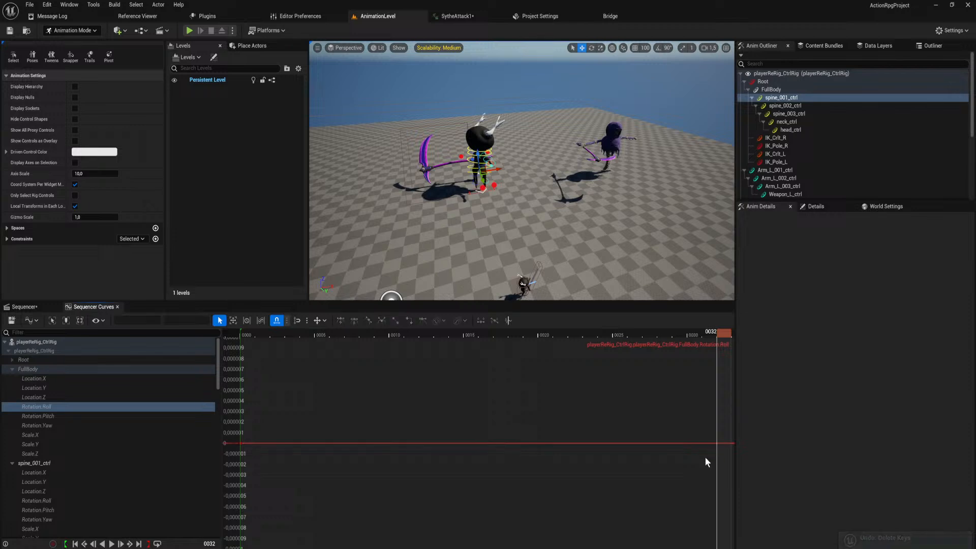
key("ctrl+z")
left_click(134, 416)
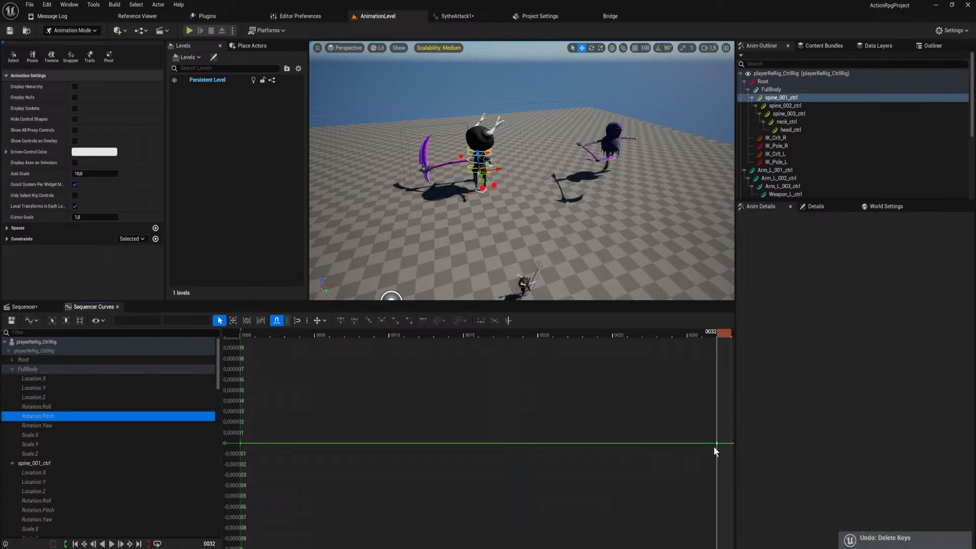
left_click(716, 444)
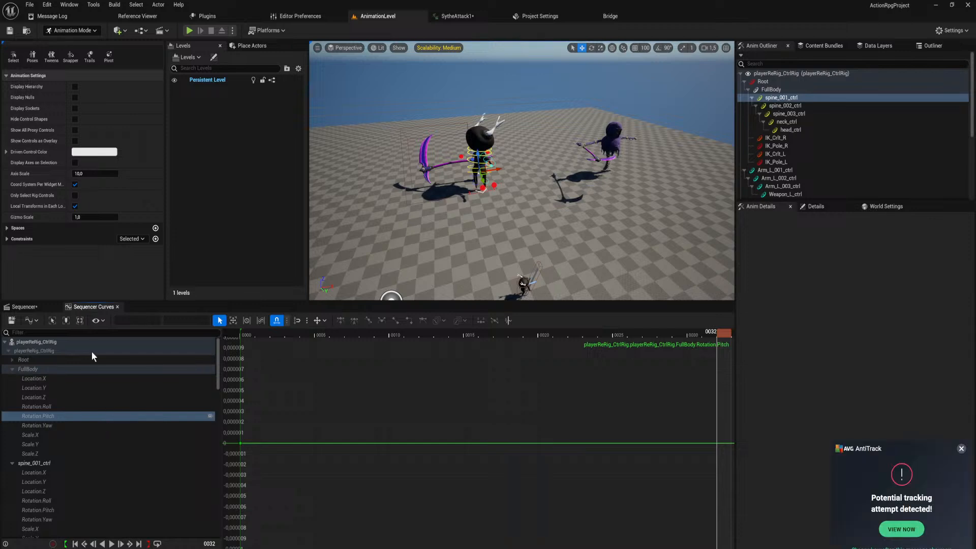
Check FullBody's frame 32 keys in the Sequencer timeline and delete the duplicate key on its Rotation Yaw curve.
left_click(41, 309)
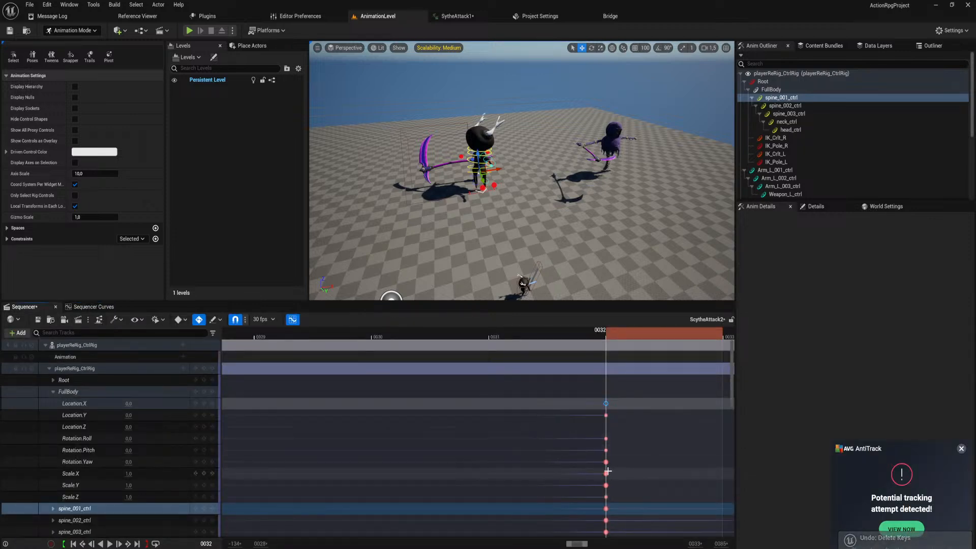
left_click(606, 462)
left_click(292, 320)
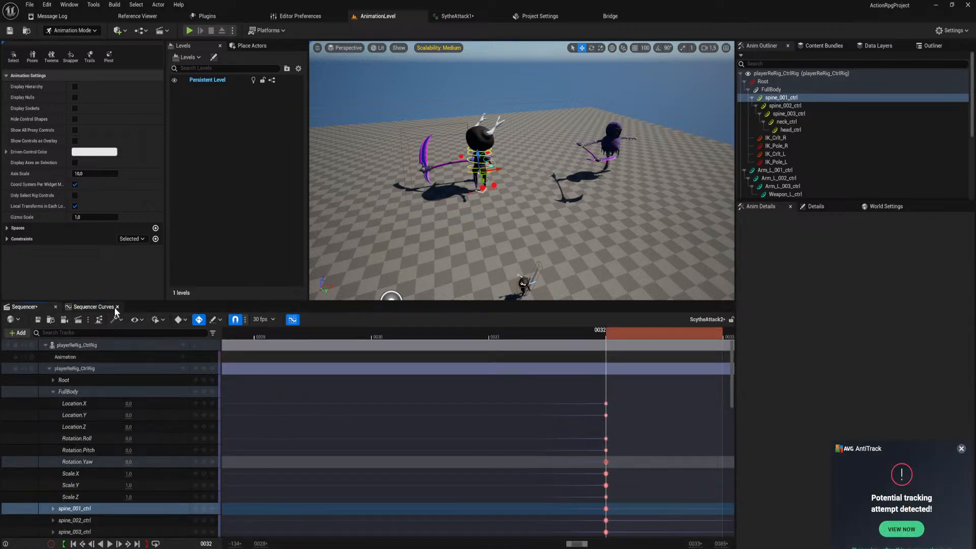
left_click(292, 319)
left_click(83, 425)
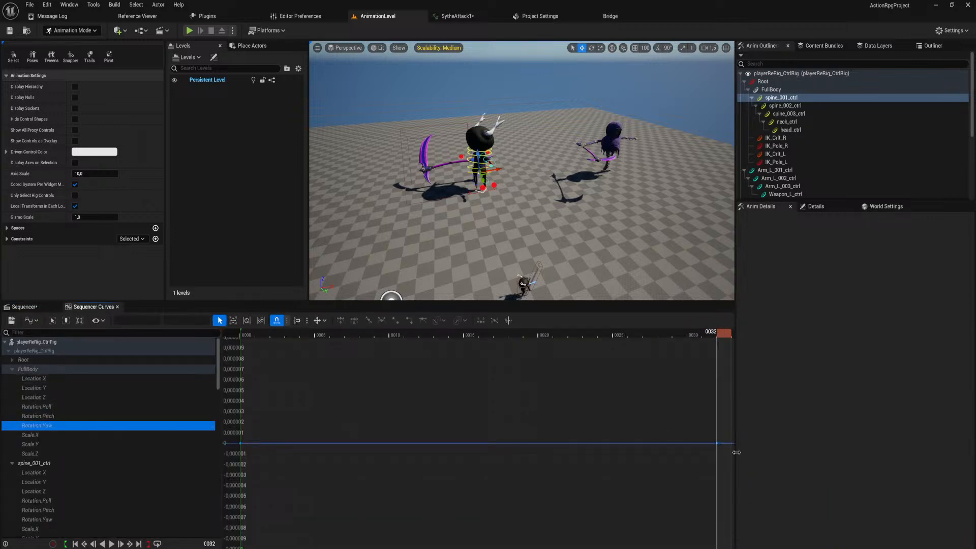
left_click(716, 444)
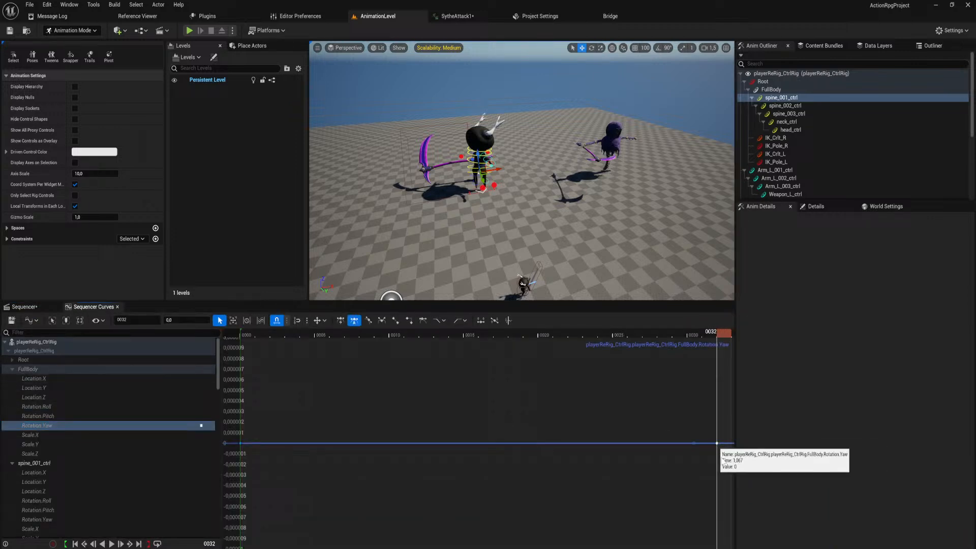
key("ctrl+z")
left_click(33, 307)
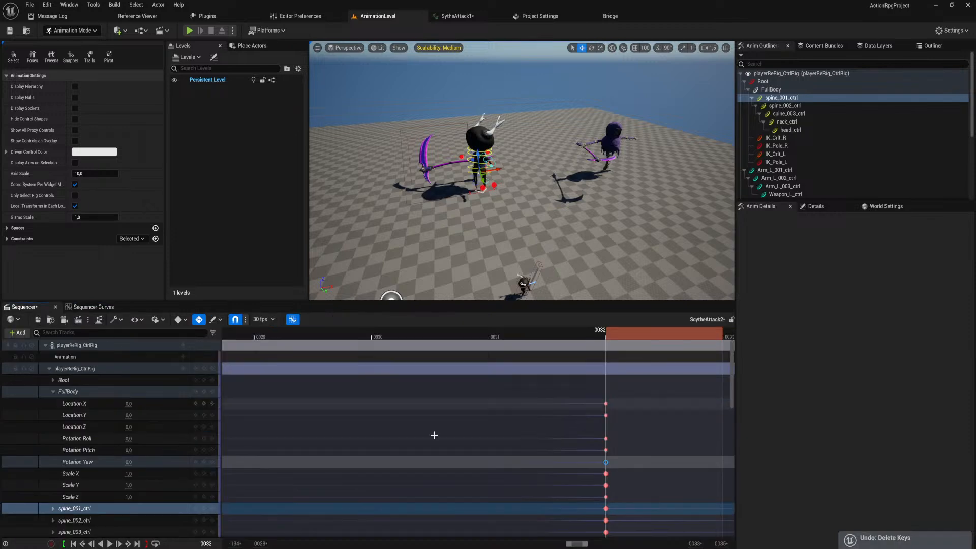
left_click(618, 469)
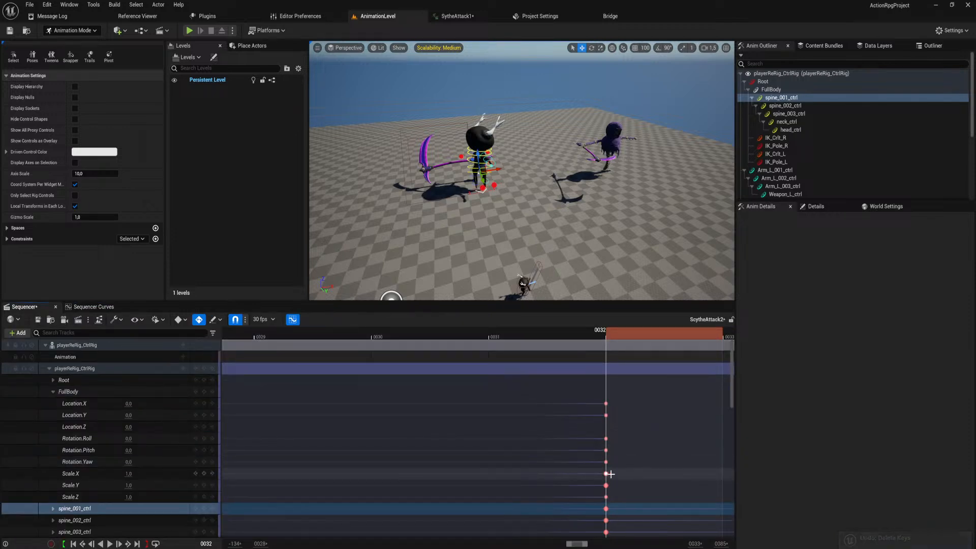
middle_click(623, 482)
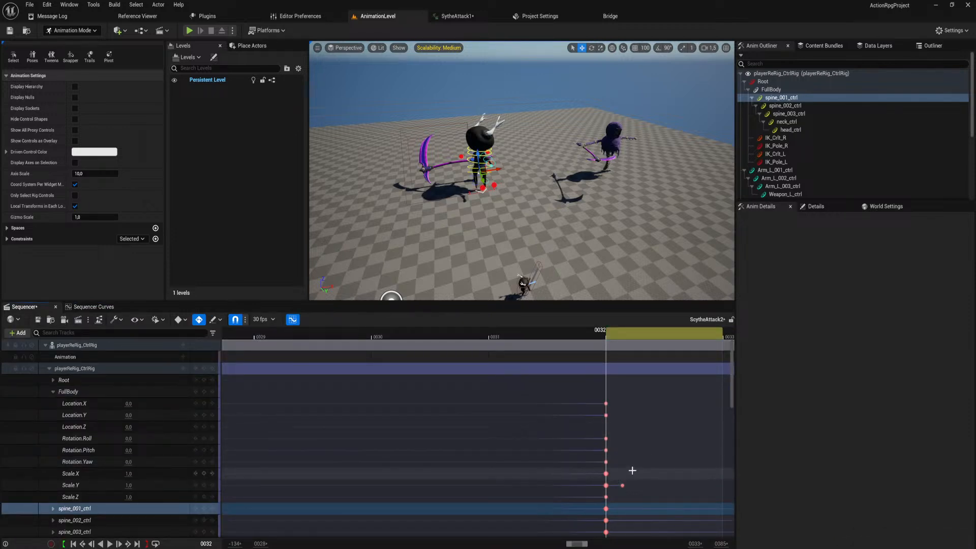
key("ctrl+z")
Delete the frame 32 keys from FullBody's Scale X, Scale Y and Scale Z curves.
scroll(621, 447, "down", 2)
scroll(617, 438, "up", 2, "ctrl")
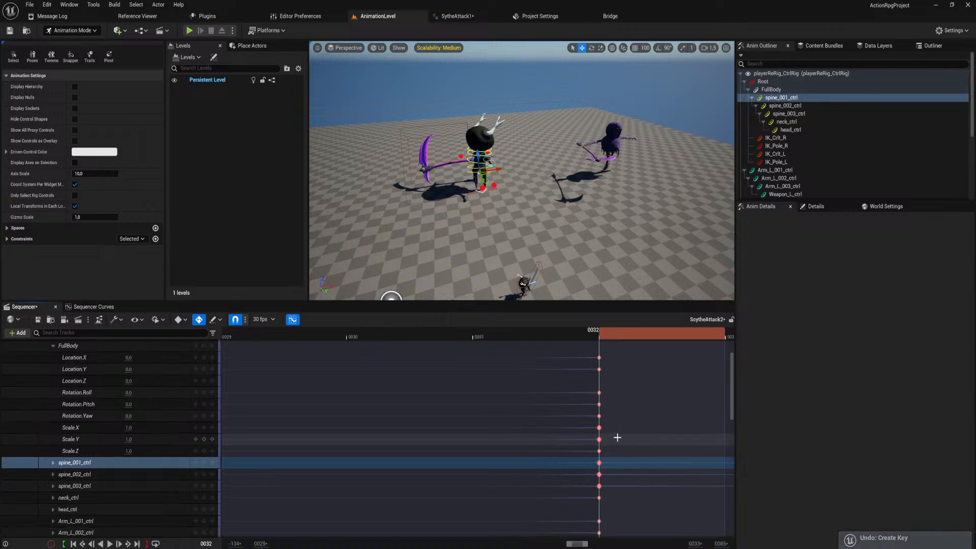
scroll(599, 435, "down", 1, "ctrl")
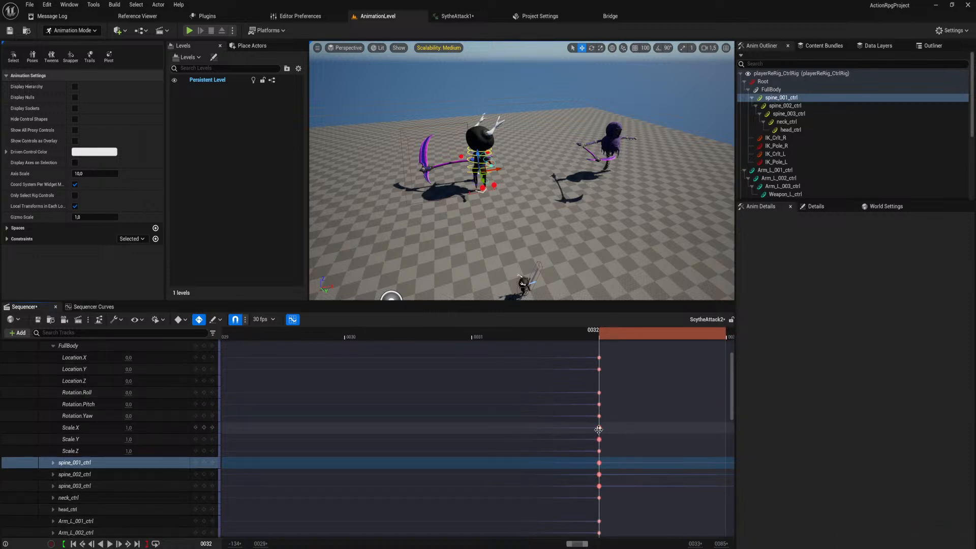
left_click(599, 429)
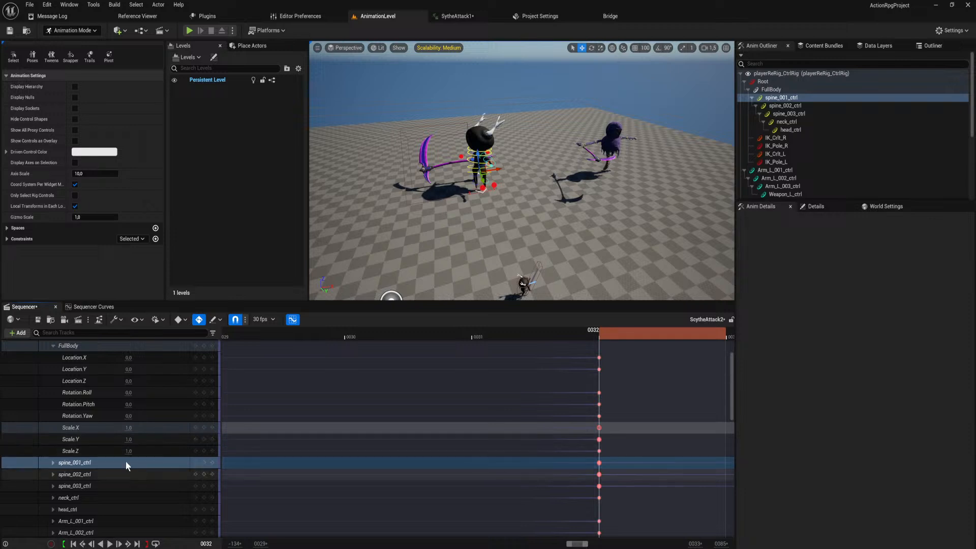
left_click(110, 308)
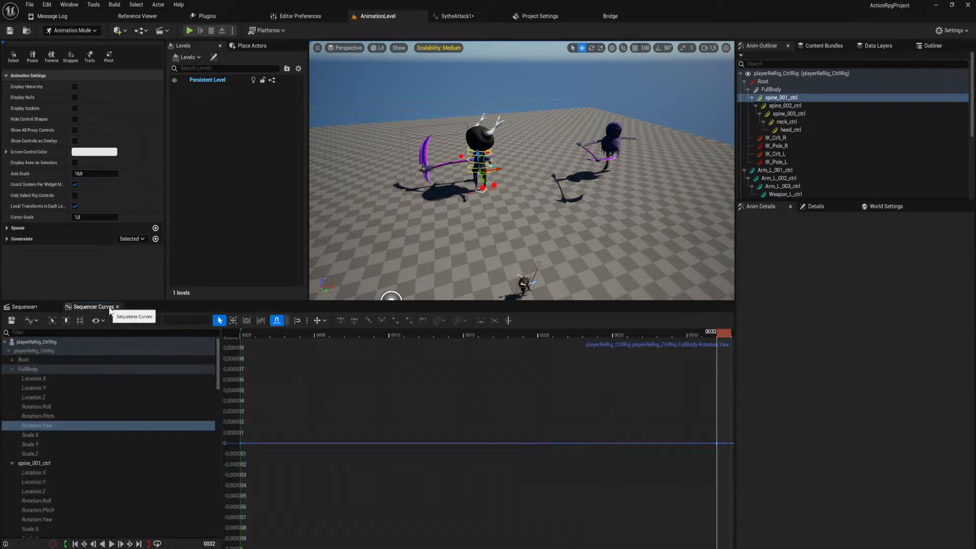
left_click(105, 434)
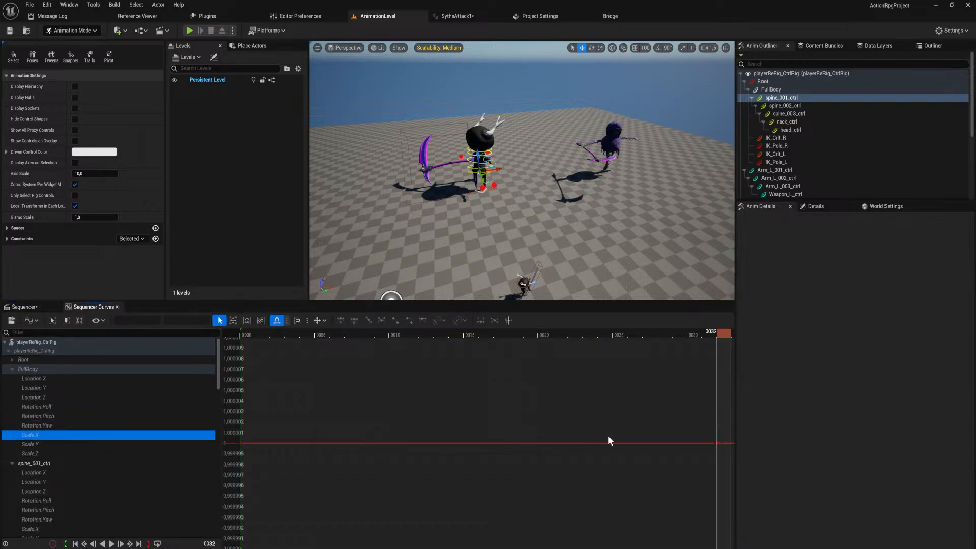
left_click(712, 442)
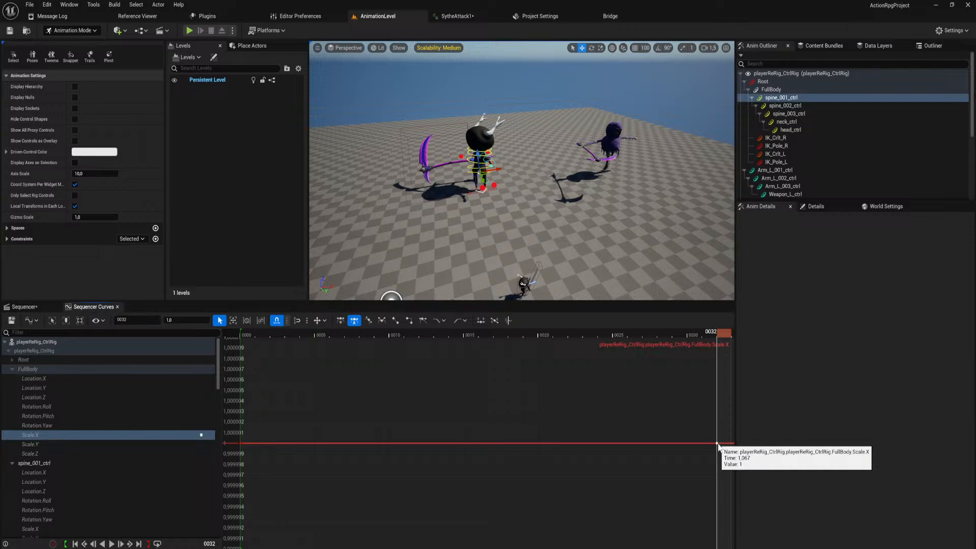
left_click(108, 442)
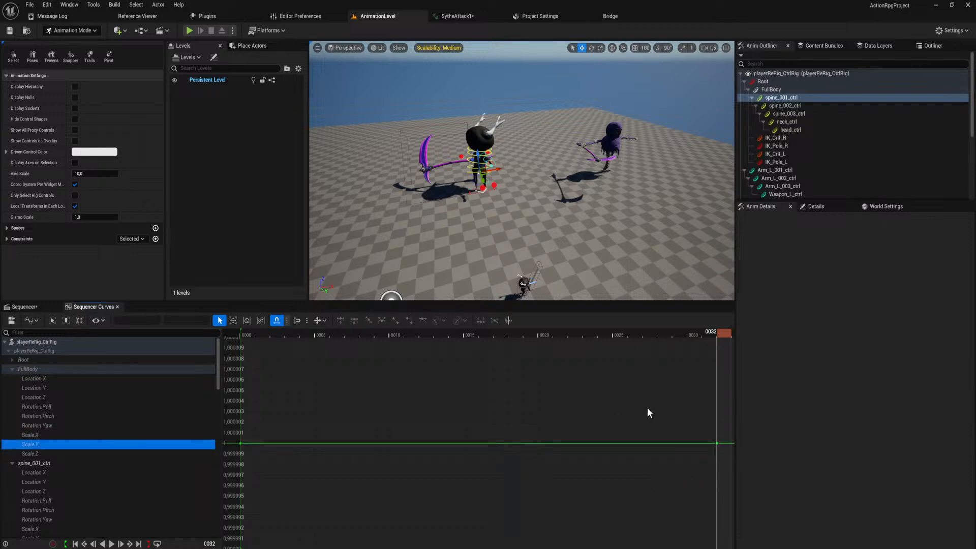
left_click(91, 453)
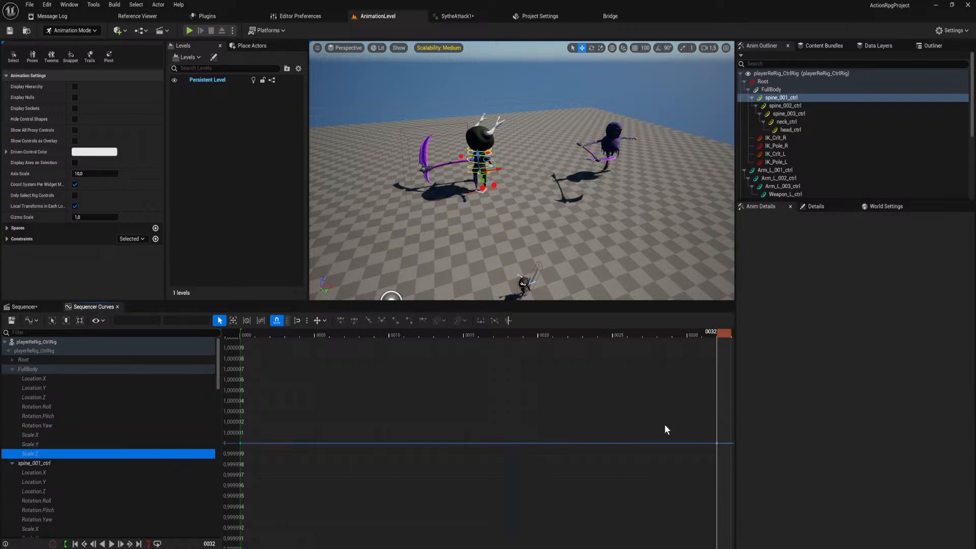
left_click(717, 443)
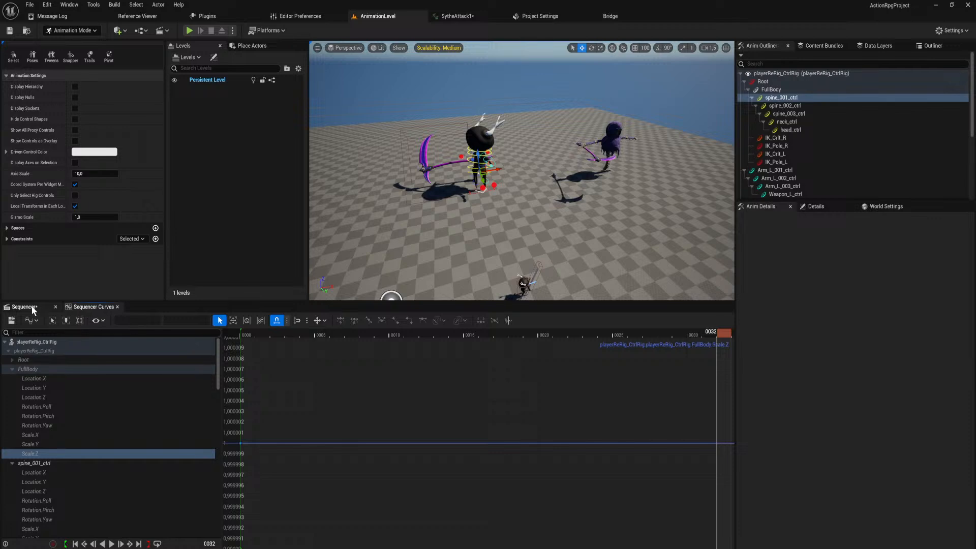
Expand spine_001_ctrl in the Sequencer timeline and show its Location X curve around frame 32 in the curve editor.
left_click(22, 306)
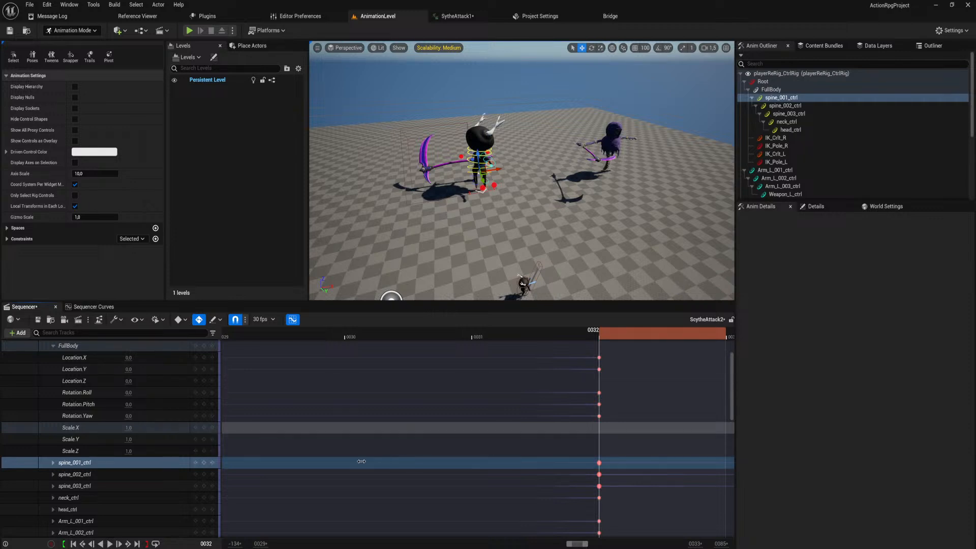
left_click(52, 462)
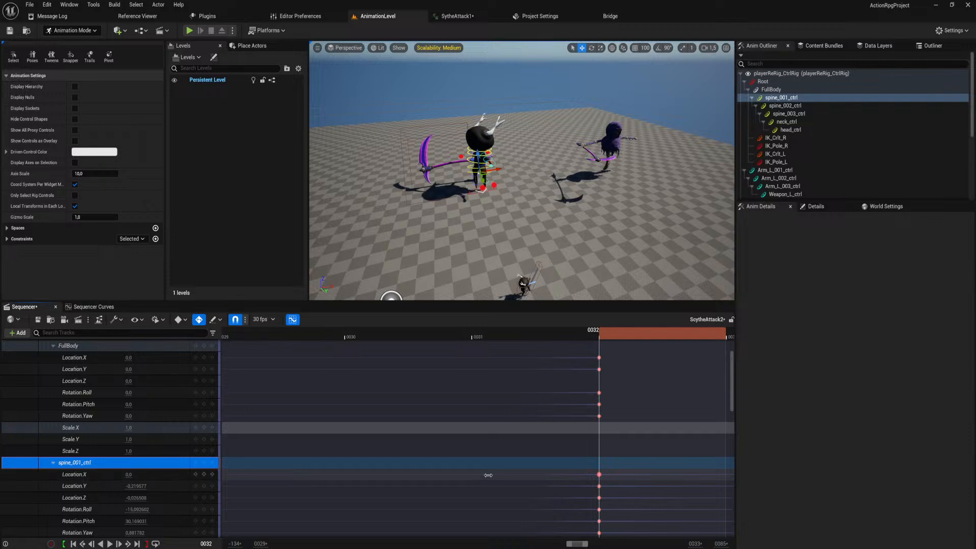
right_click_drag(505, 457, 496, 397)
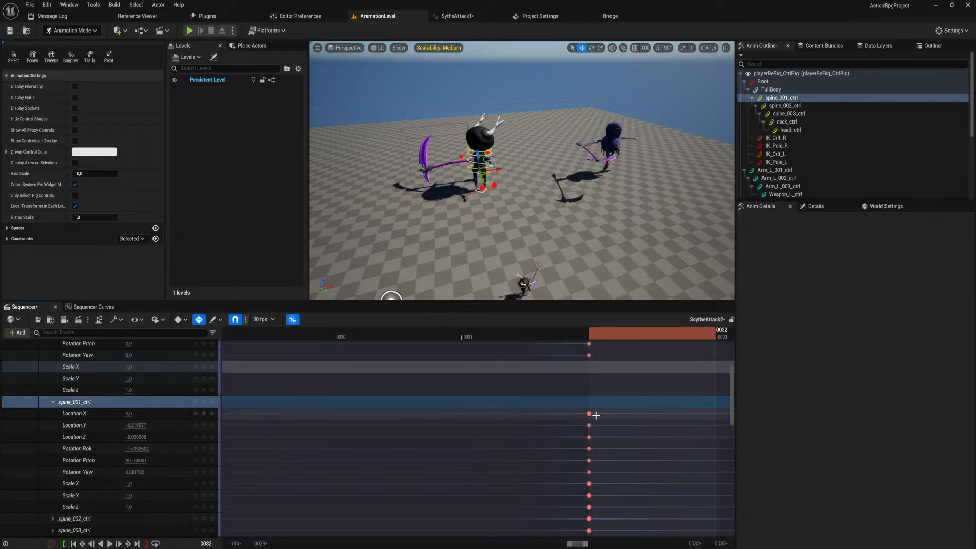
left_click(100, 413)
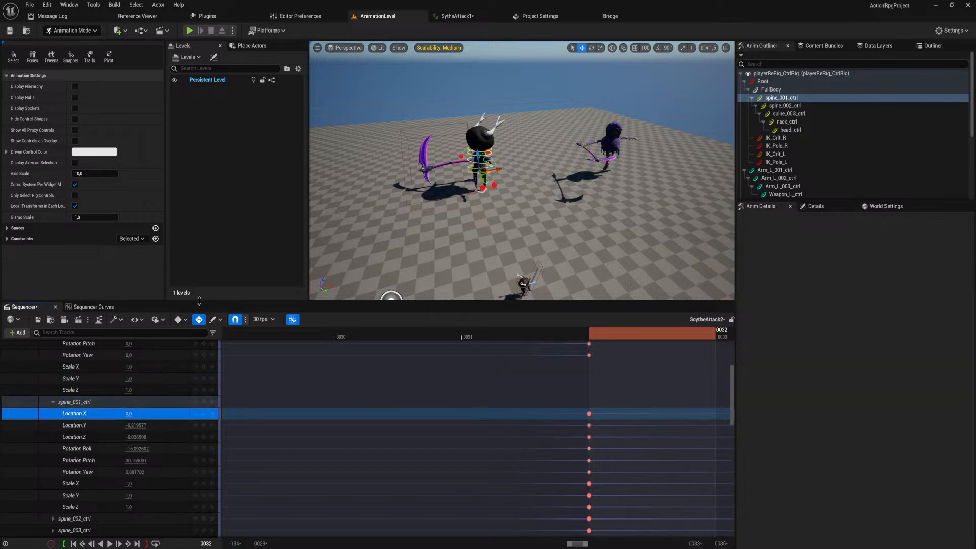
left_click(117, 307)
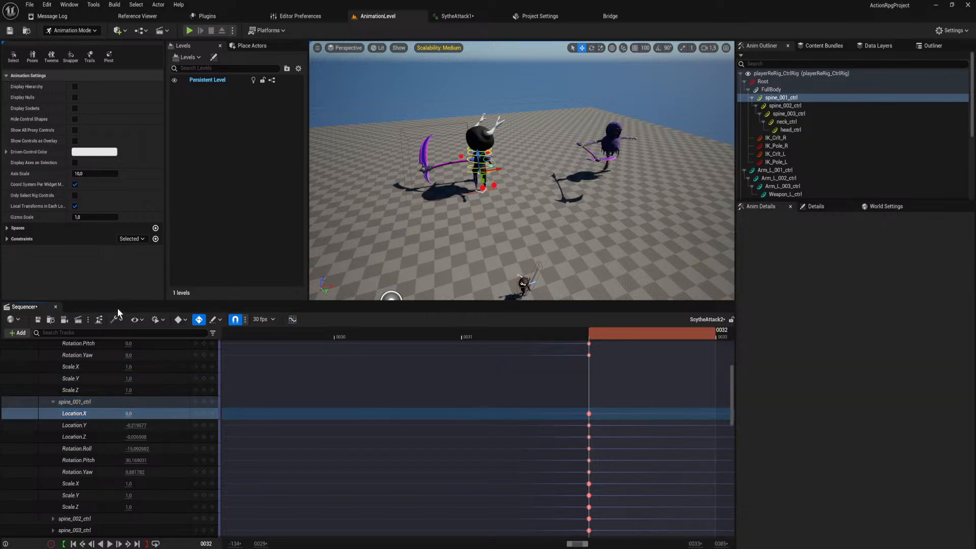
left_click(293, 320)
right_click_drag(676, 541, 645, 483)
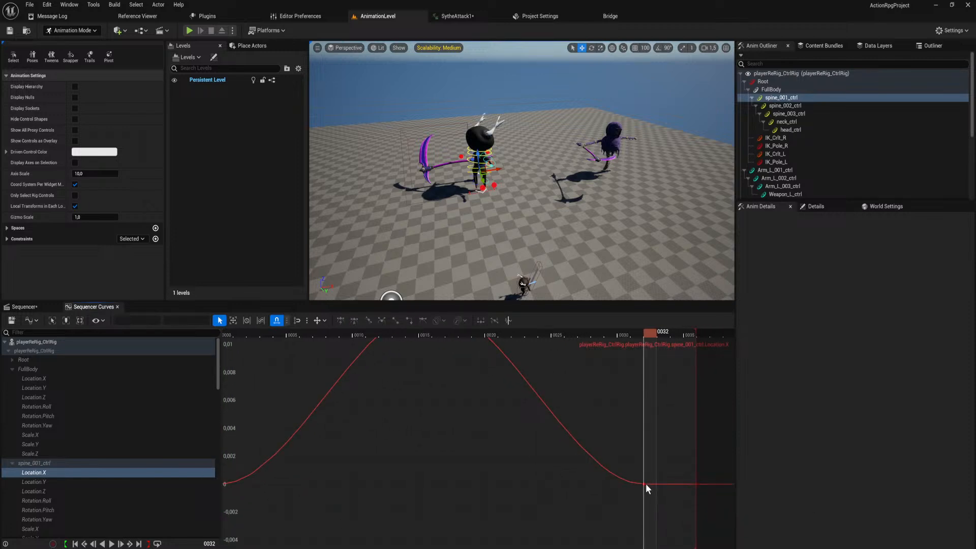
Delete the duplicate frame 32 key on spine_001_ctrl's Location X curve, keeping one key, and bring up its Location Y curve.
left_click(644, 483)
key("Delete")
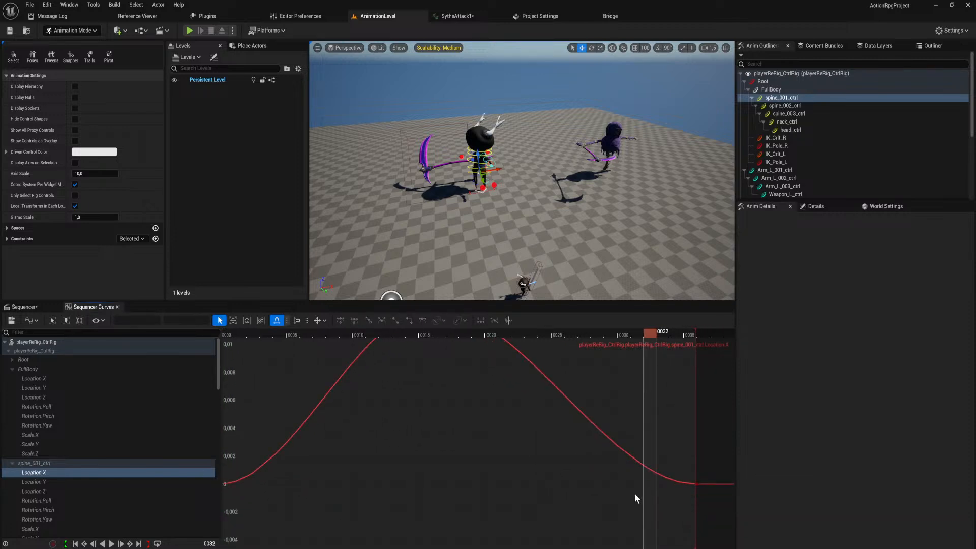
key("ctrl+z")
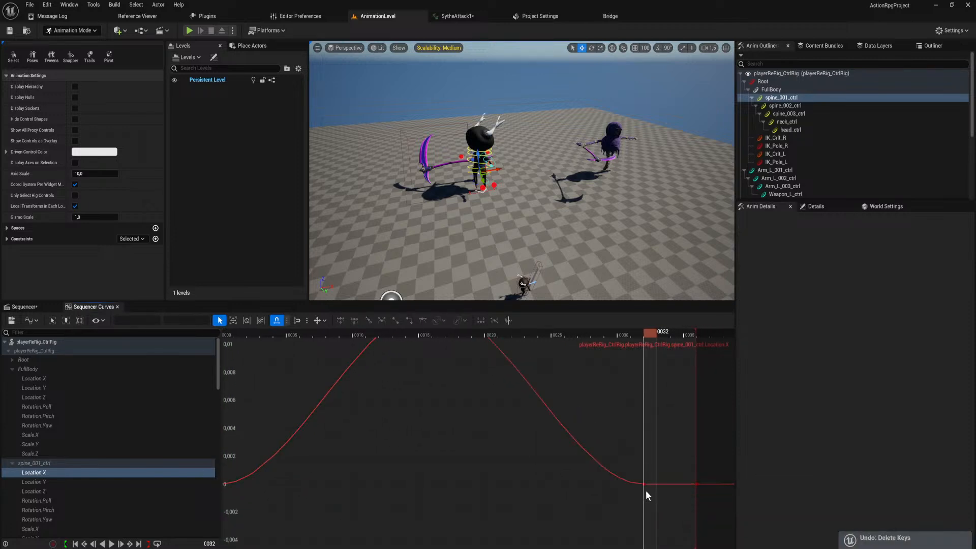
left_click(51, 481)
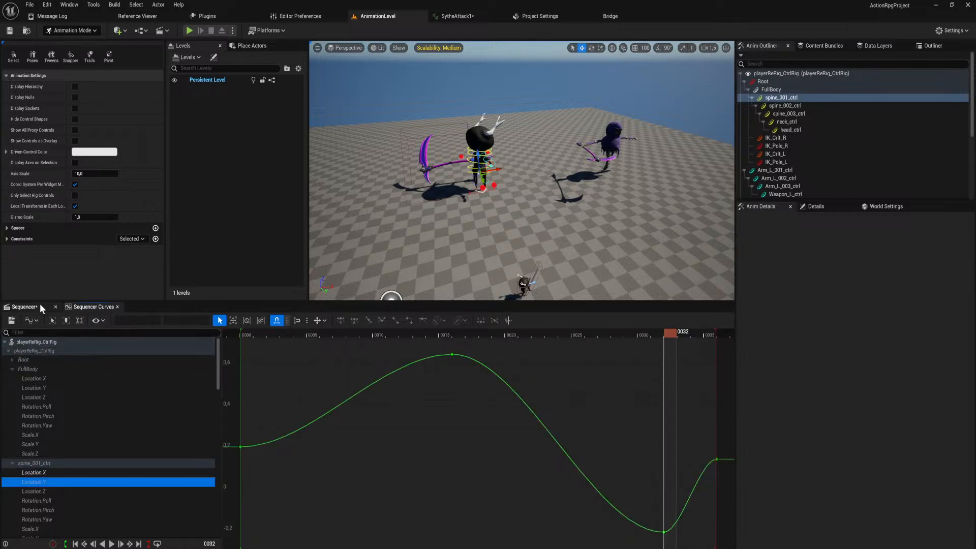
Check spine_001_ctrl's keys in the Sequencer timeline, then try deleting the frame 32 key on its Location Y curve and undo it.
left_click(40, 305)
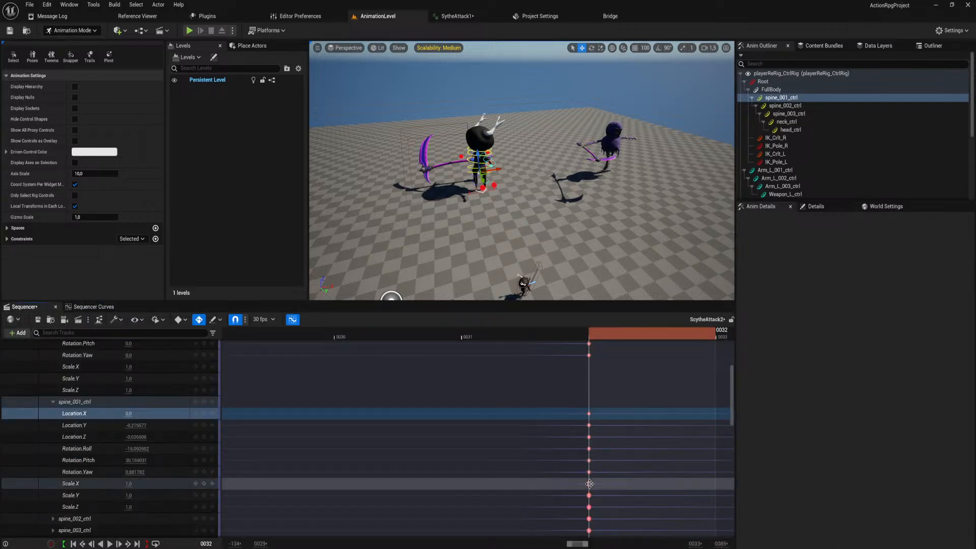
left_click(92, 306)
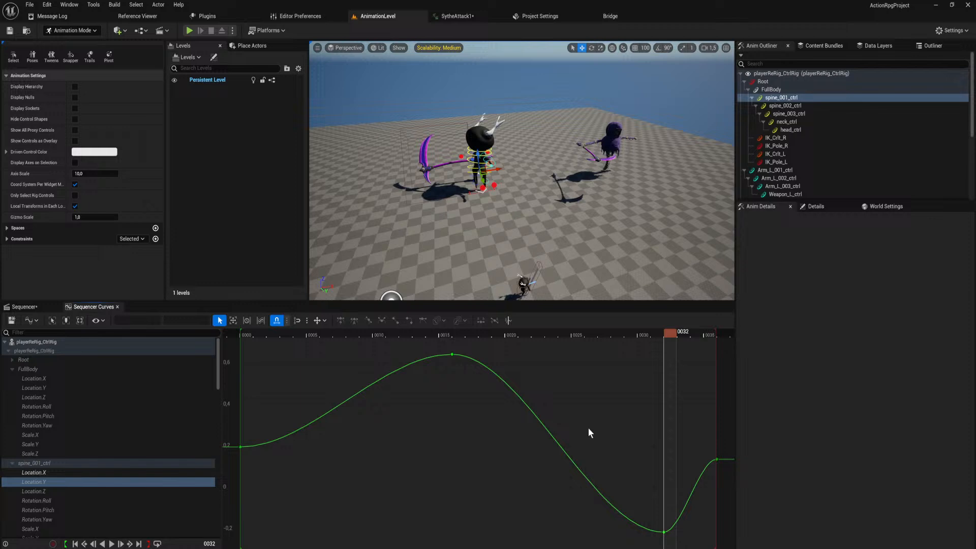
left_click(662, 533)
key("Delete")
key("ctrl+z")
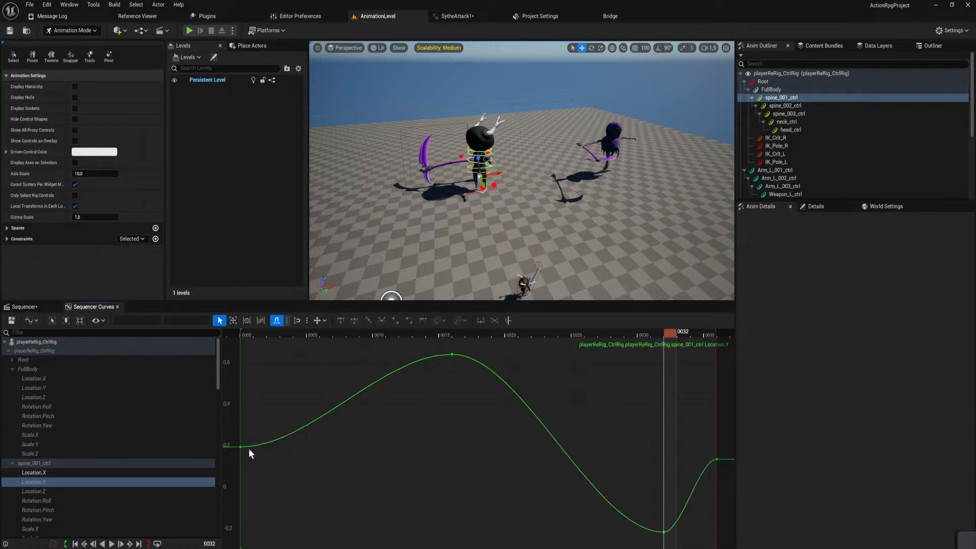
Recheck the frame 32 keys in the timeline, retry deleting spine_001_ctrl's Location Y key at frame 32 twice, and undo each deletion.
left_click(22, 308)
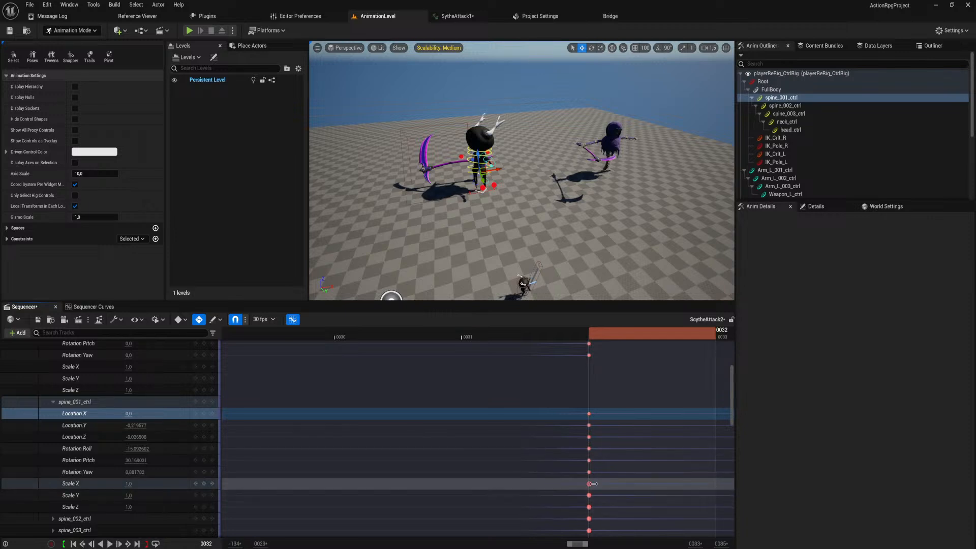
scroll(593, 483, "up", 4, "ctrl")
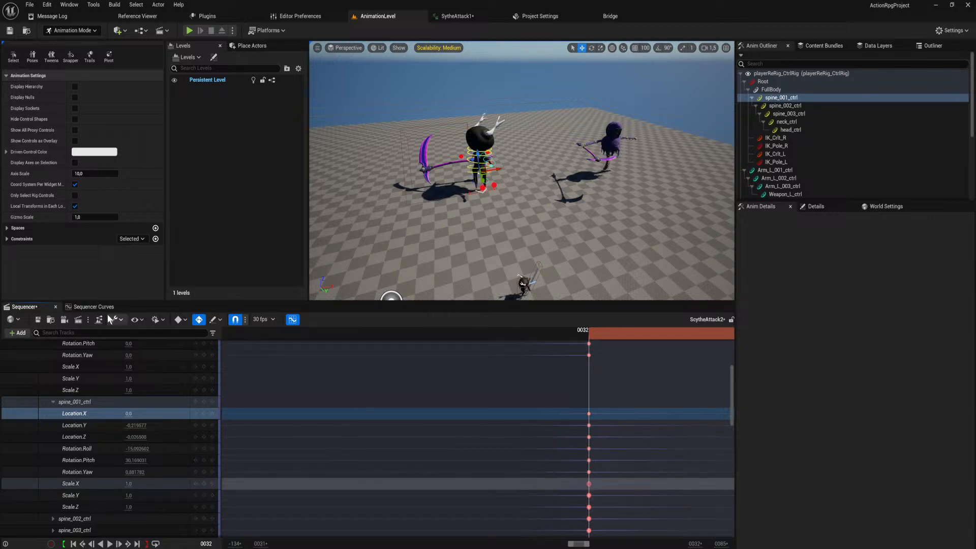
left_click(108, 308)
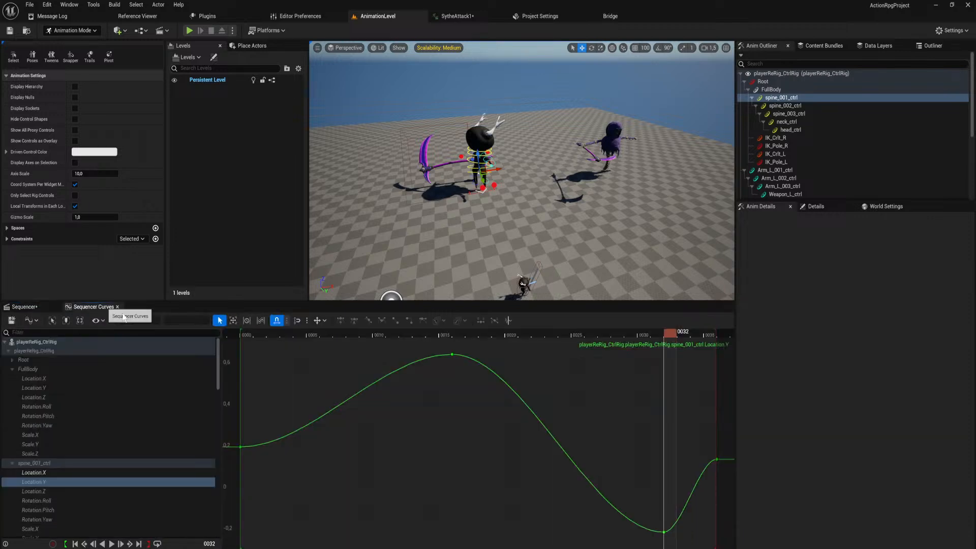
left_click(716, 459)
left_click_drag(672, 335, 669, 370)
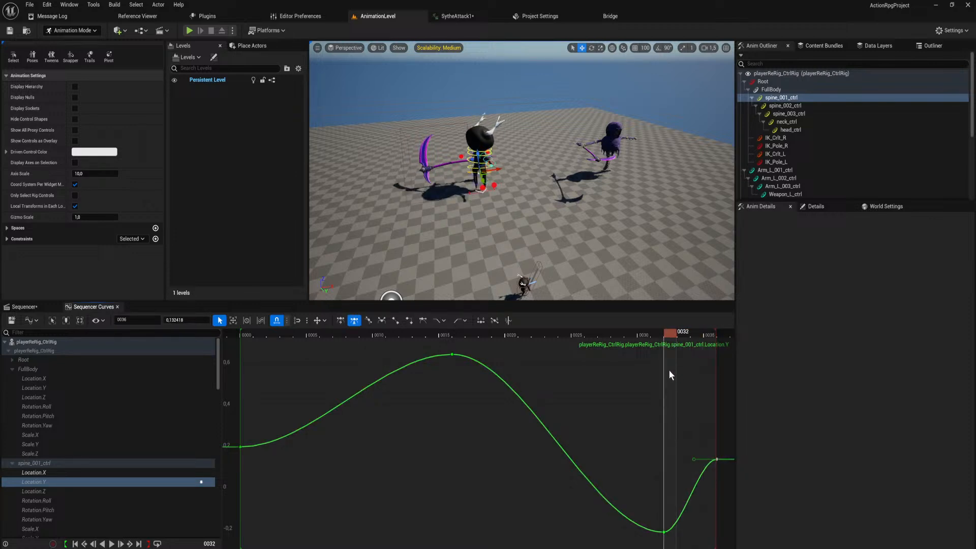
left_click_drag(648, 515, 671, 546)
key("Delete")
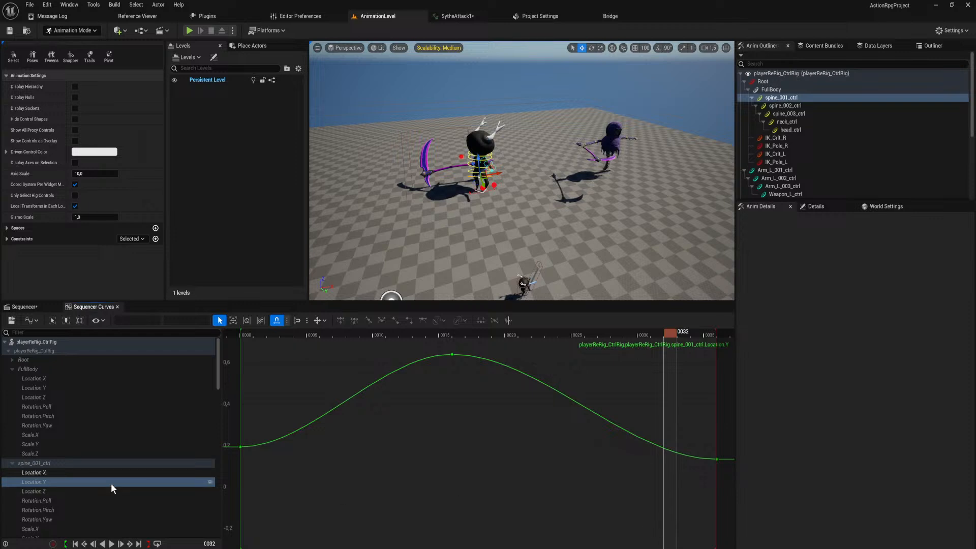
key("ctrl+z")
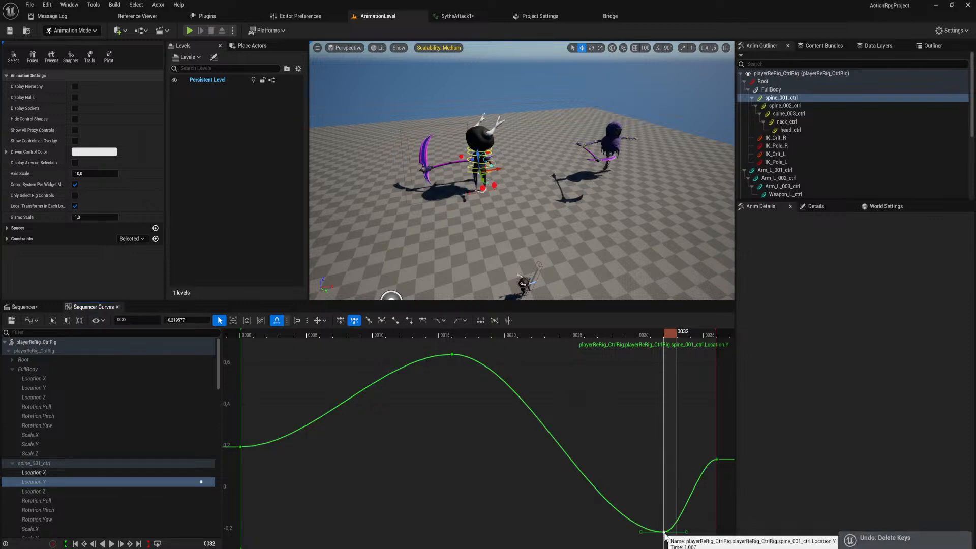
key("Delete")
key("ctrl+z")
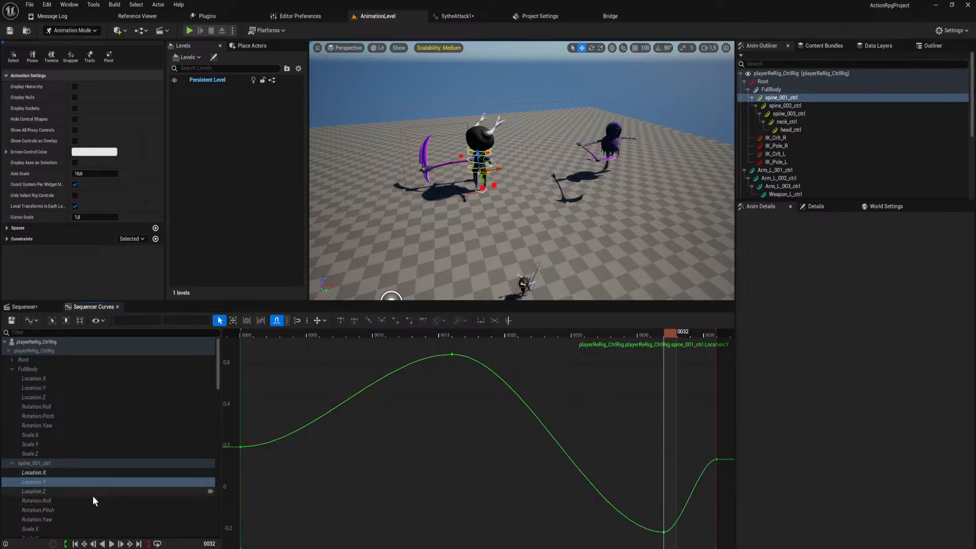
Play the animation and review spine_001_ctrl's Location X, Location Y and Rotation Roll curves.
left_click(77, 472)
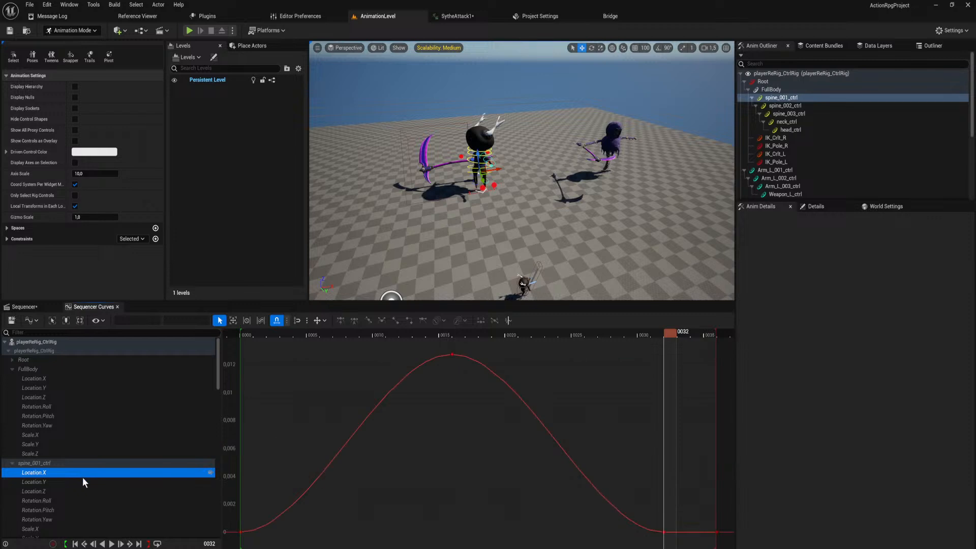
left_click(84, 486)
key("space")
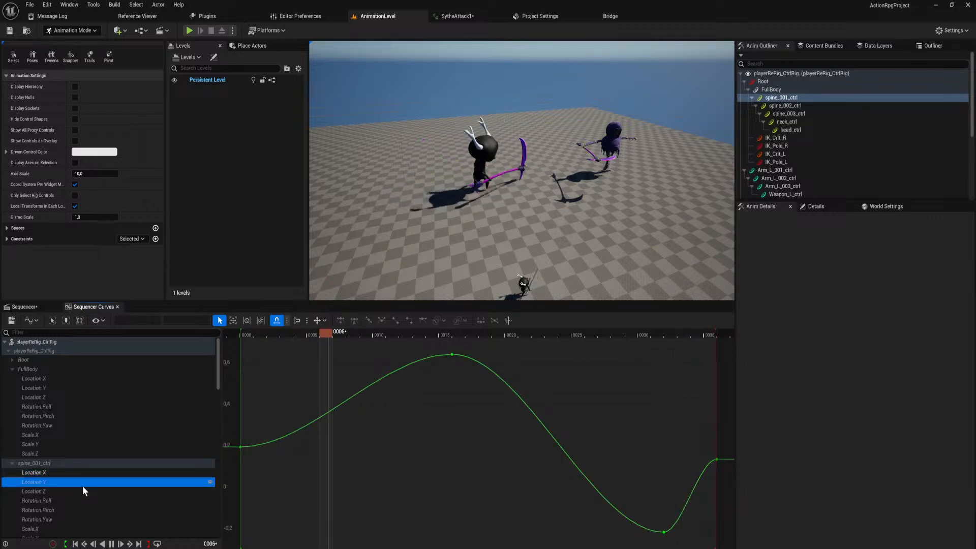
left_click(79, 501)
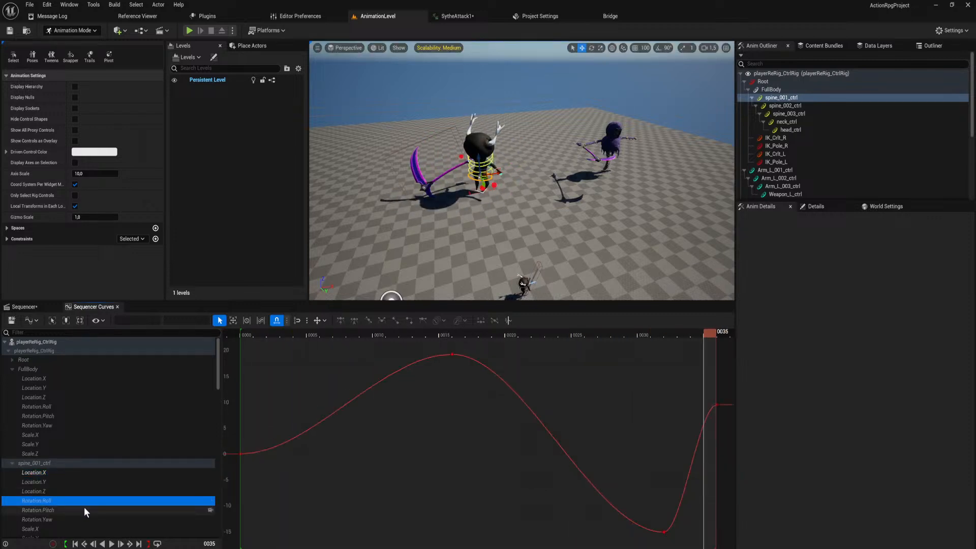
Try deleting the frame 32 key on spine_001_ctrl's Rotation Pitch curve, undo it, and compare with the Sequencer timeline.
left_click(85, 509)
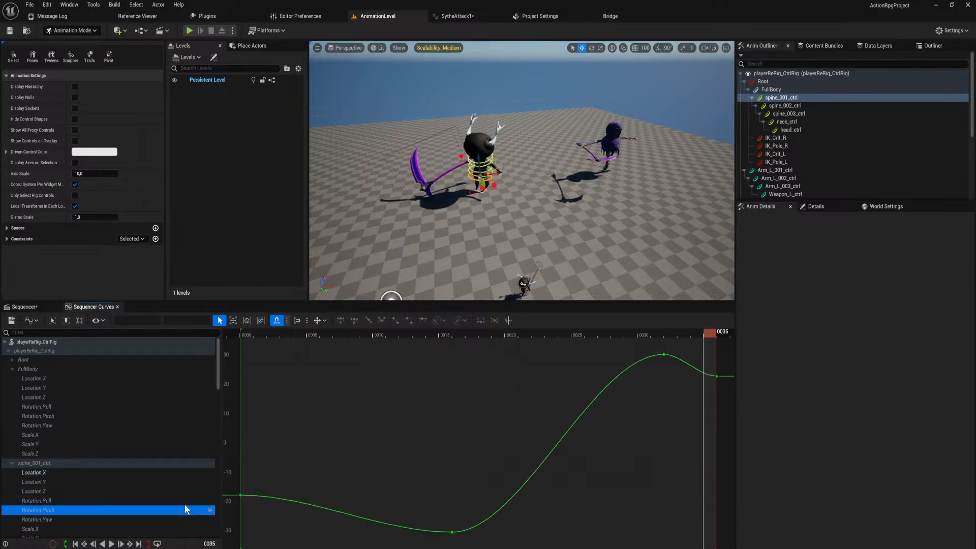
left_click(663, 354)
key("Delete")
key("ctrl+z")
left_click(26, 307)
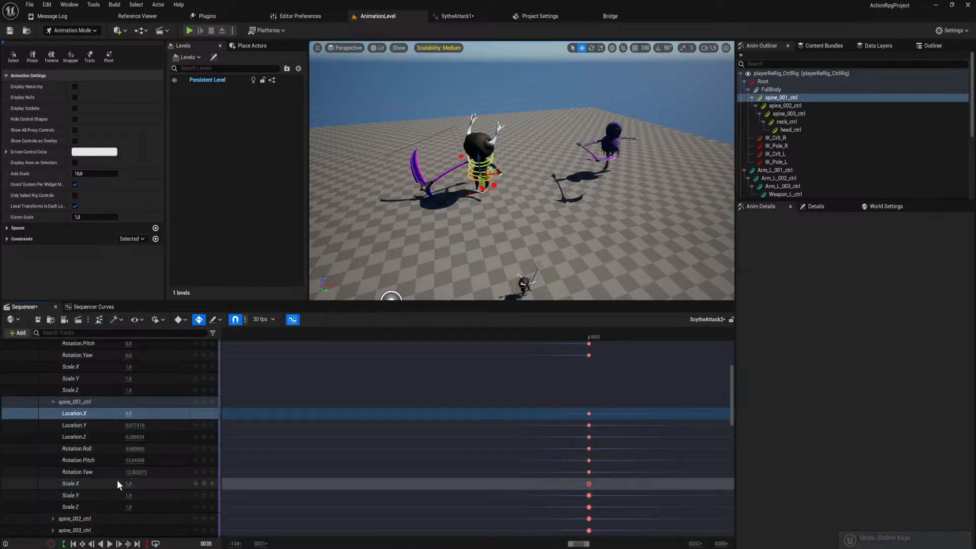
left_click(109, 307)
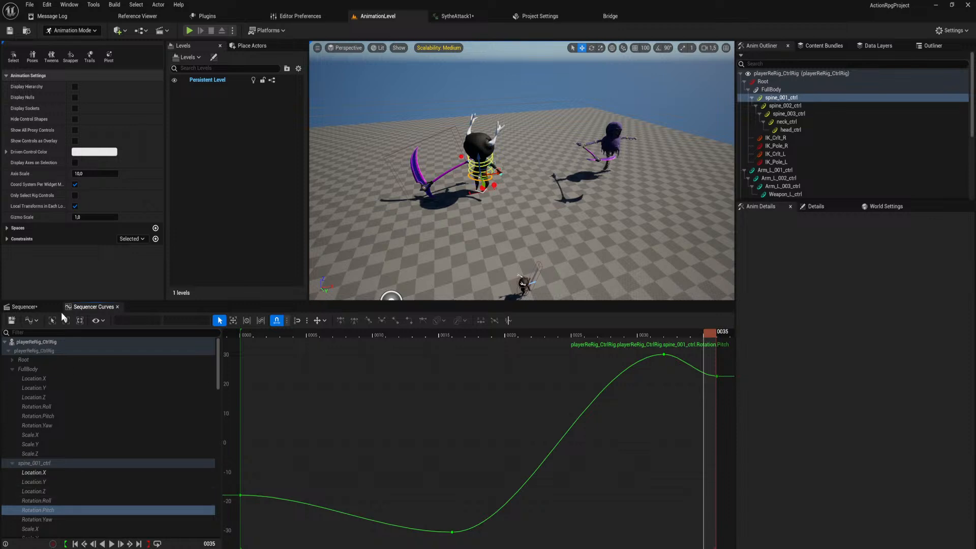
In the Sequencer timeline, delete the duplicate frame 32 keys on spine_001_ctrl's Scale X, Y and Z, spine_002_ctrl and spine_003_ctrl.
left_click(25, 307)
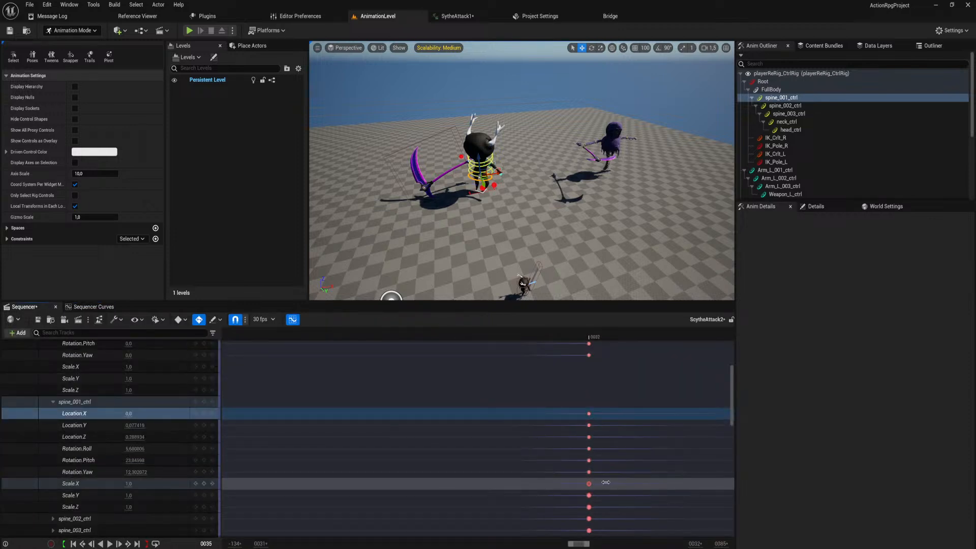
middle_click(590, 483)
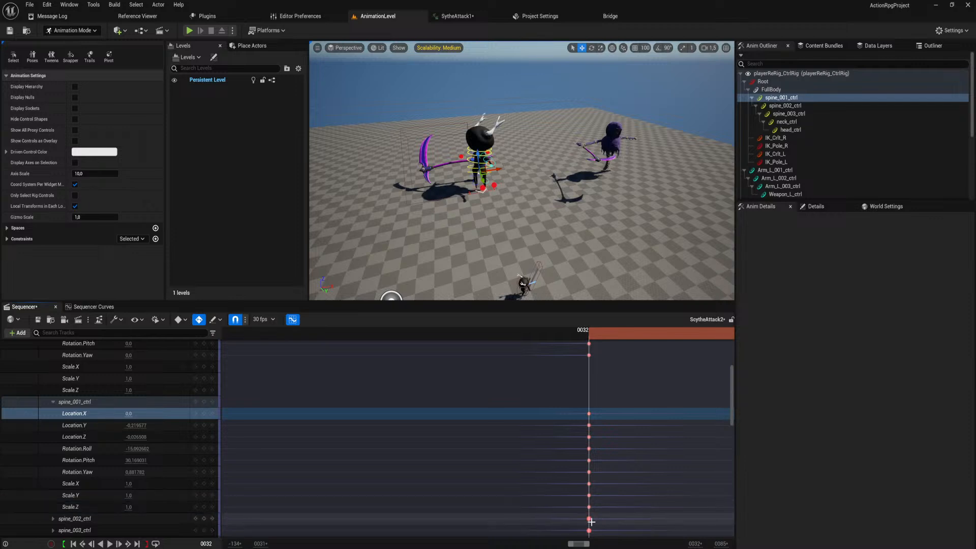
scroll(588, 519, "down", 2)
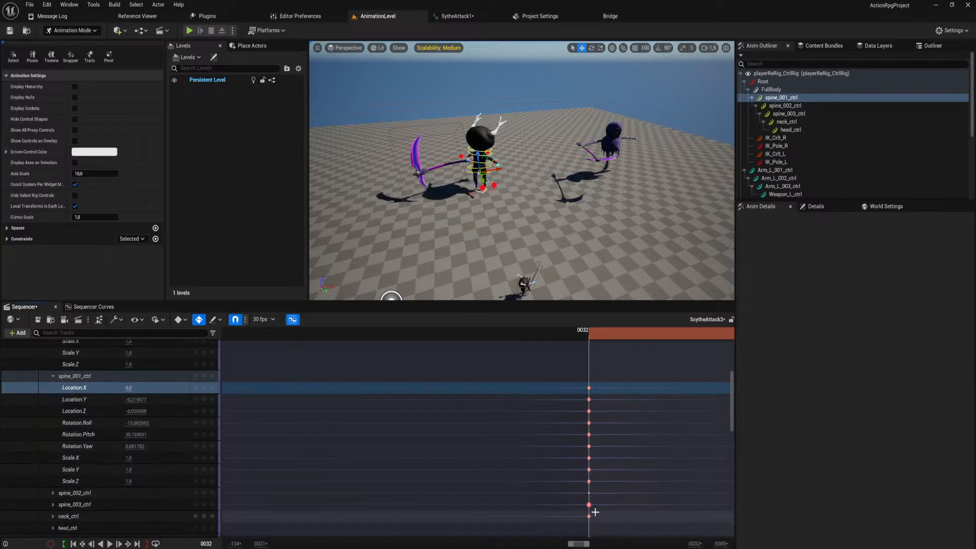
left_click(589, 505)
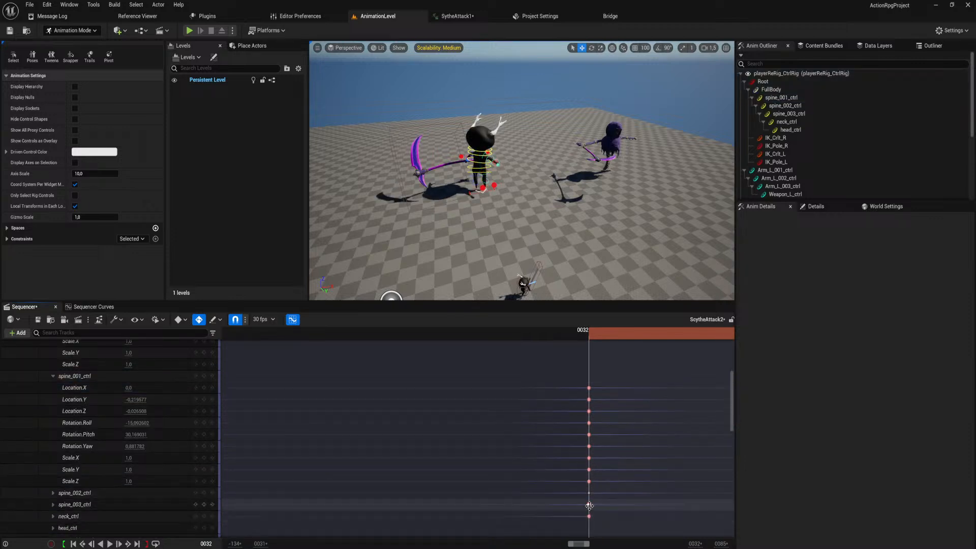
left_click(589, 506)
key("Delete")
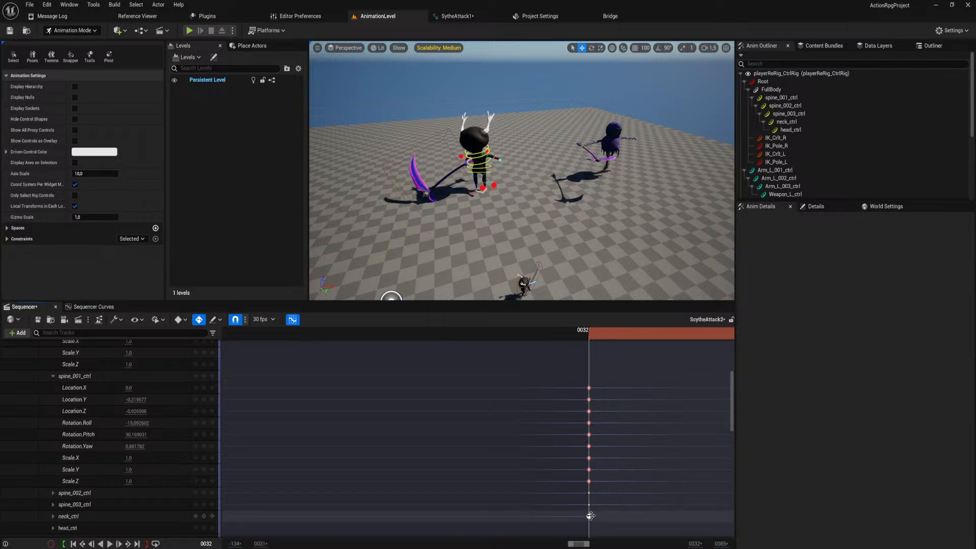
Delete the duplicate frame 32 keys on the LeftLegIkControl and RightLegIkControl tracks.
scroll(590, 515, "down", 10)
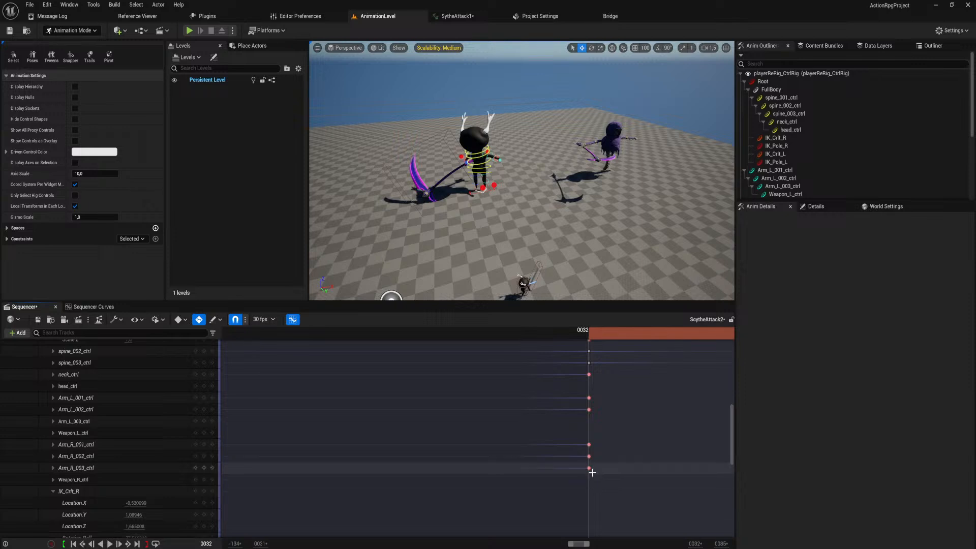
scroll(591, 478, "down", 15)
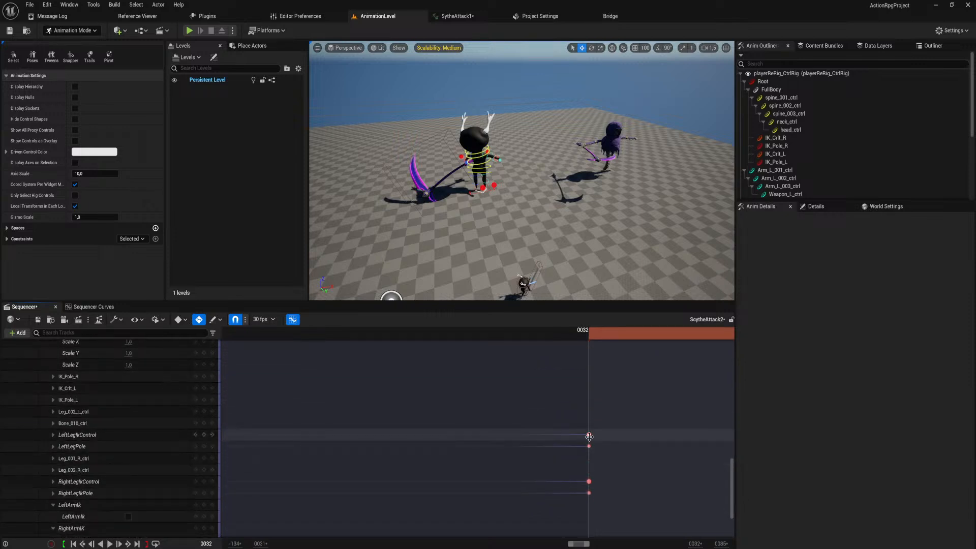
left_click(588, 435)
key("Delete")
left_click(589, 482)
key("Delete")
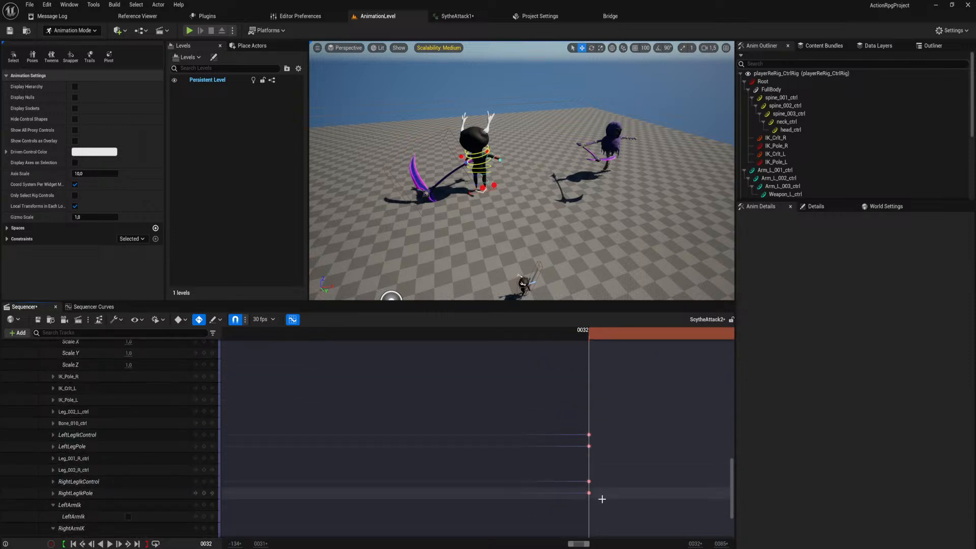
Collapse the FullBody and playerReRig_CtrlRig tracks and show the whole animation range in the timeline.
scroll(596, 477, "down", 5)
scroll(594, 475, "up", 6)
scroll(508, 448, "up", 15)
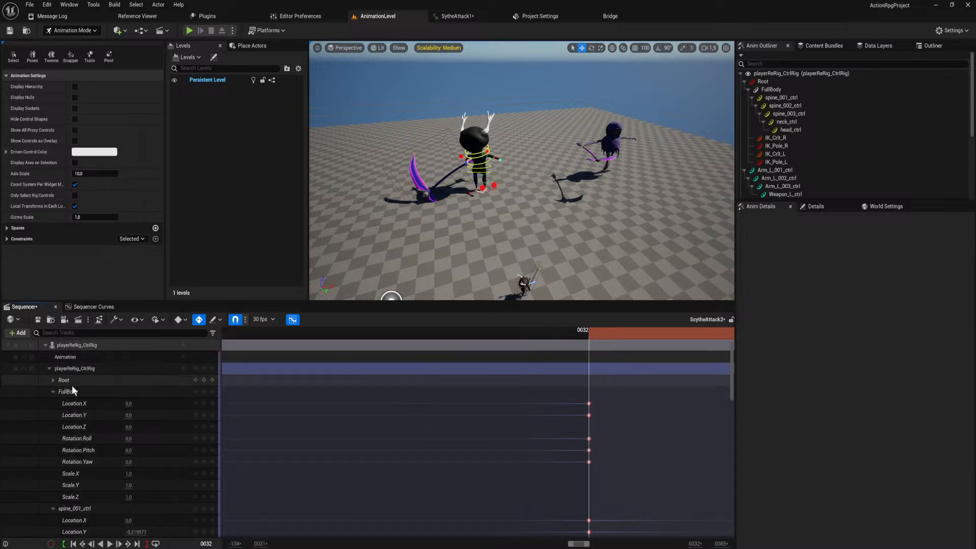
left_click(53, 392)
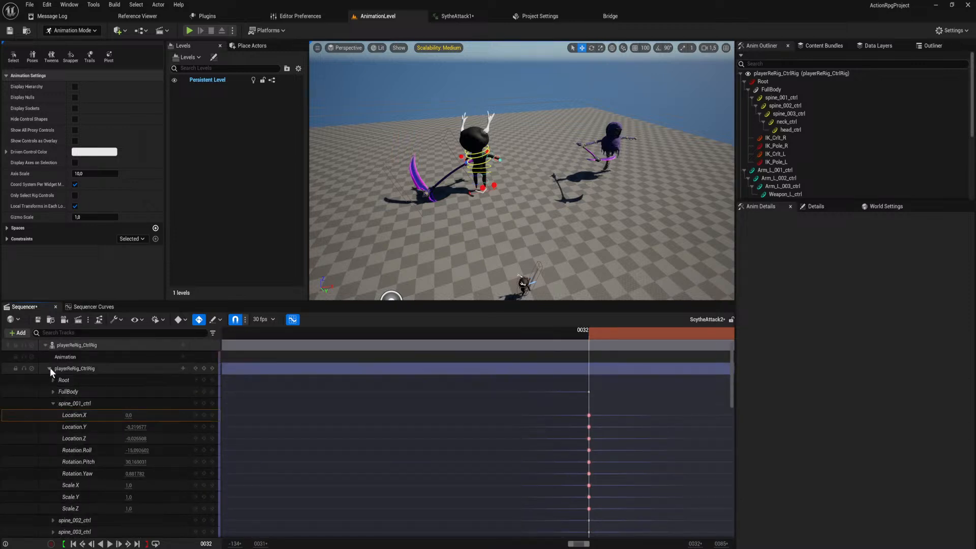
left_click(49, 367)
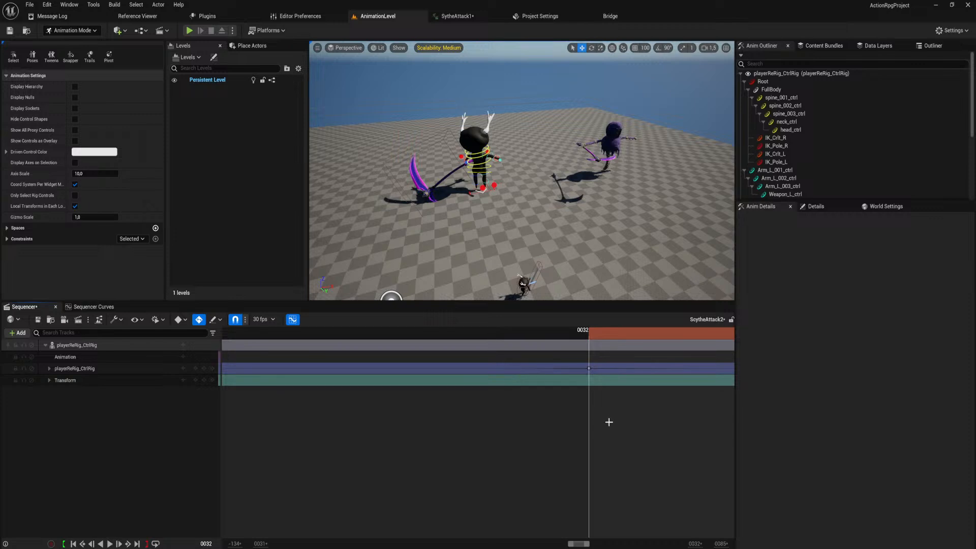
scroll(609, 422, "down", 8, "ctrl")
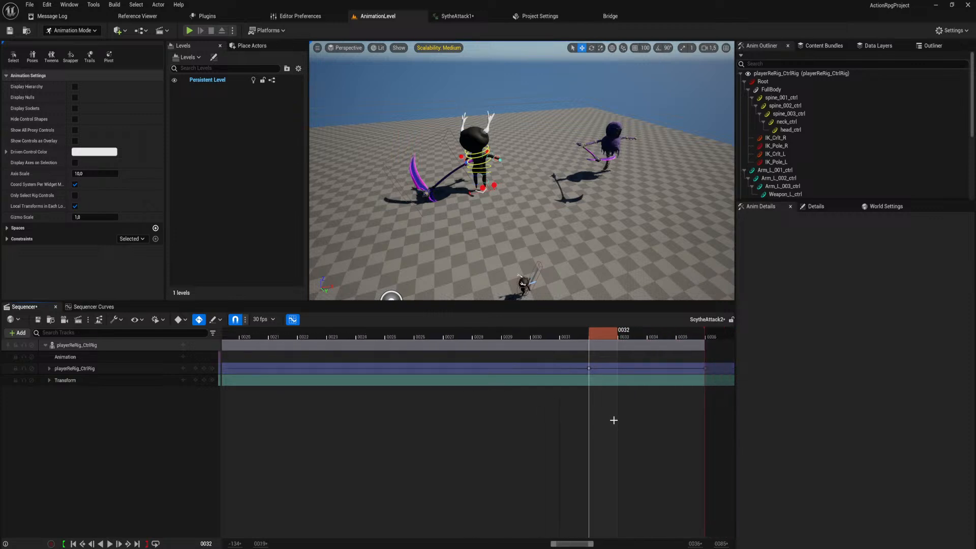
scroll(612, 420, "down", 3, "ctrl")
scroll(612, 419, "up", 3, "ctrl")
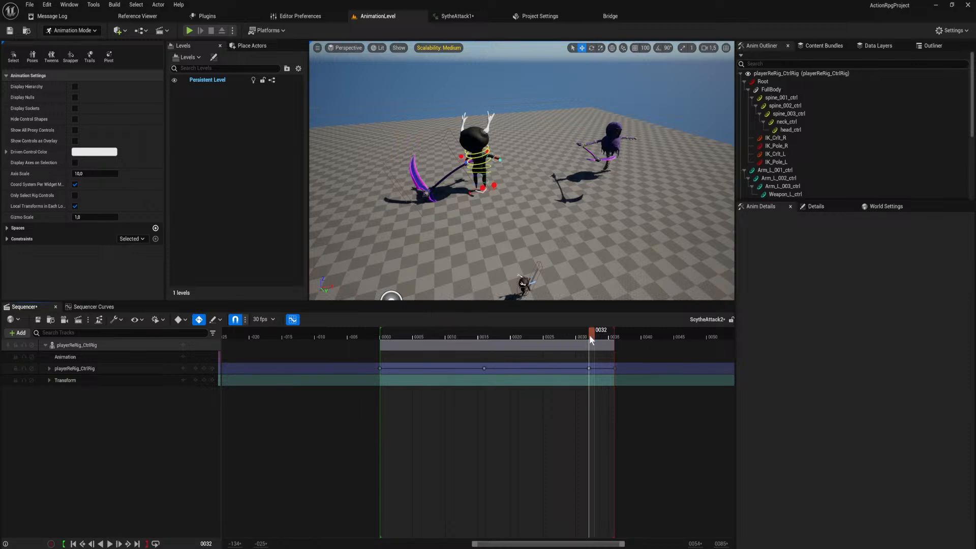
Return the playhead to frame 0 and set the sequence's display rate to 120 fps.
left_click_drag(590, 334, 380, 341)
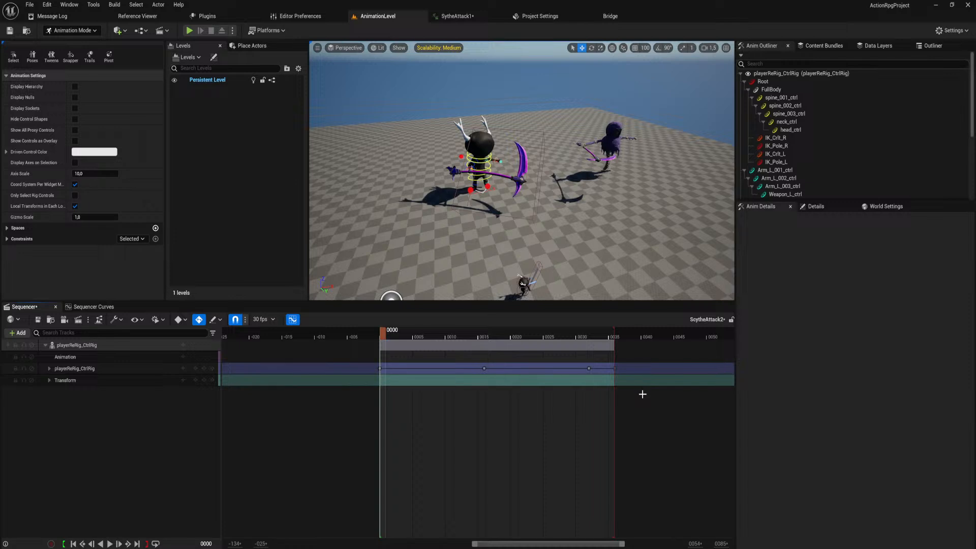
left_click(264, 320)
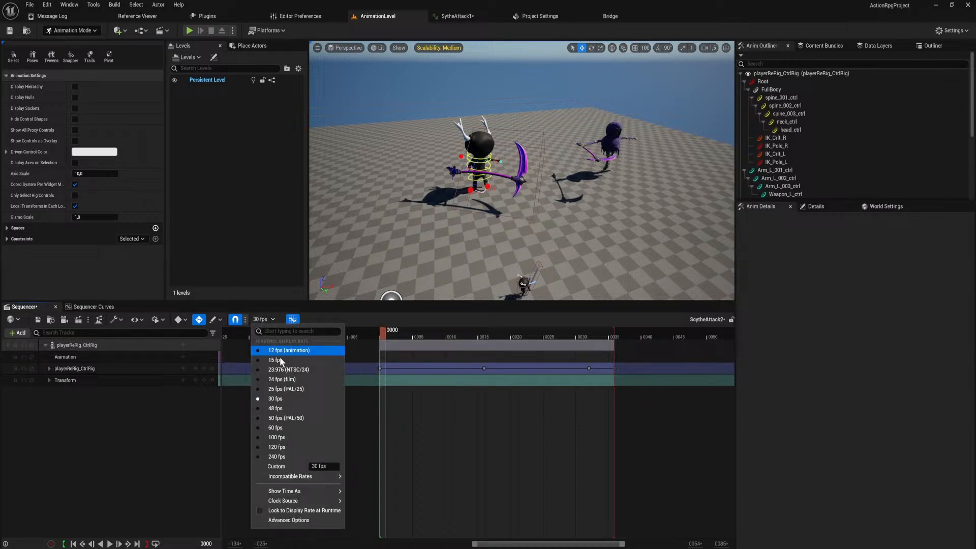
left_click(277, 447)
Shift all control rig keys after the first earlier, with the second at about frame 14, and end the playback range at the last key.
left_click_drag(648, 387, 412, 373)
scroll(518, 367, "up", 3)
scroll(621, 332, "down", 2)
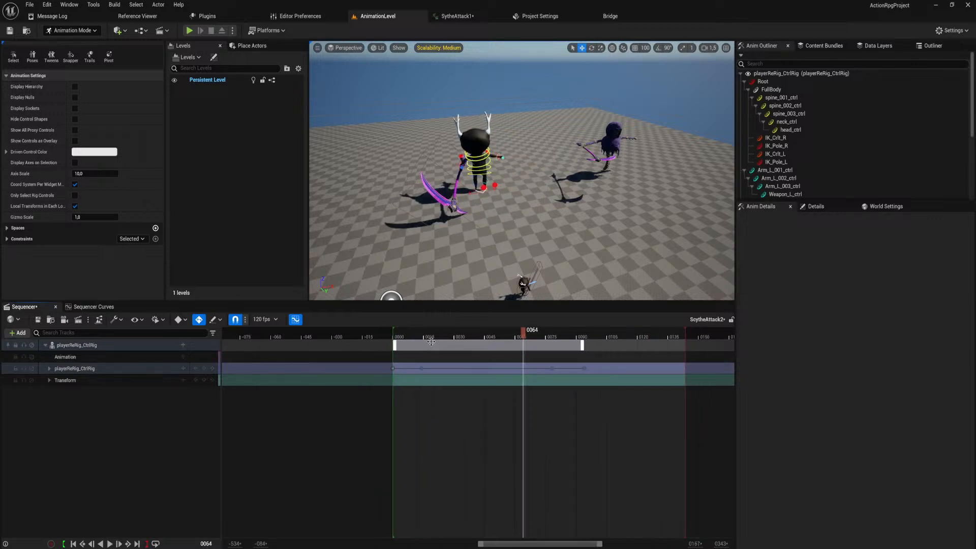
mouse_move(654, 337)
left_mouse_down()
mouse_move(439, 339)
mouse_move(390, 350)
left_mouse_up()
scroll(500, 407, "up", 2)
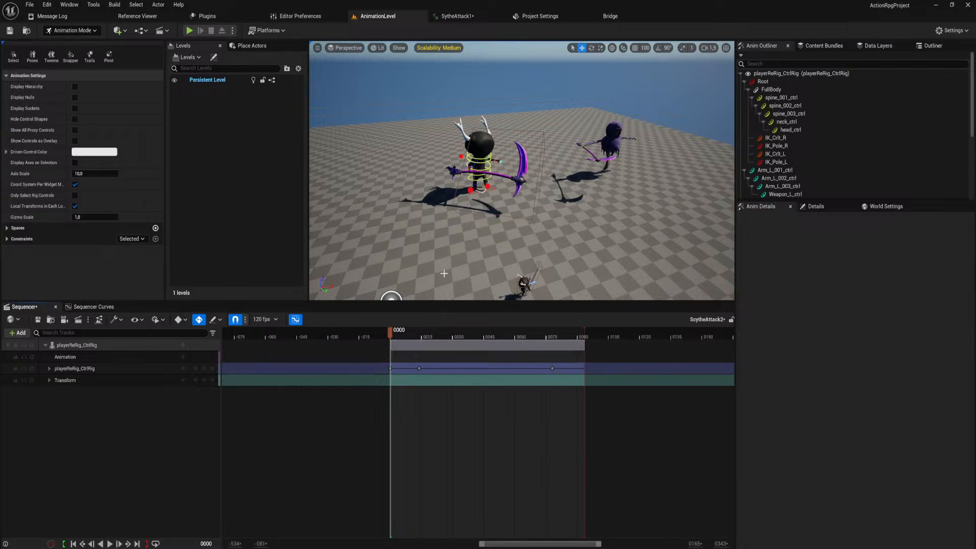
Shift the third and later control rig keys earlier, with the third at frame 45, and end the playback range at the last key.
left_click_drag(393, 330, 502, 350)
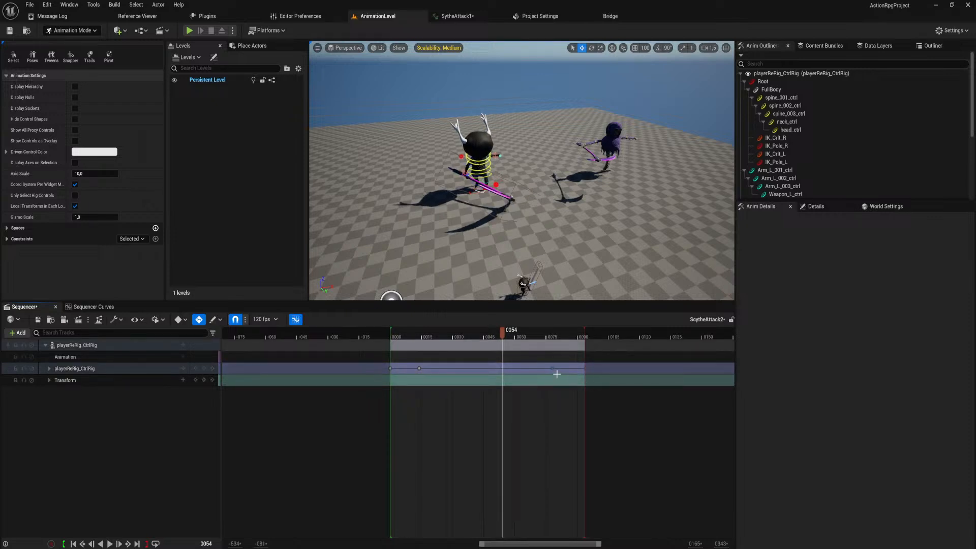
left_click_drag(556, 369, 484, 379)
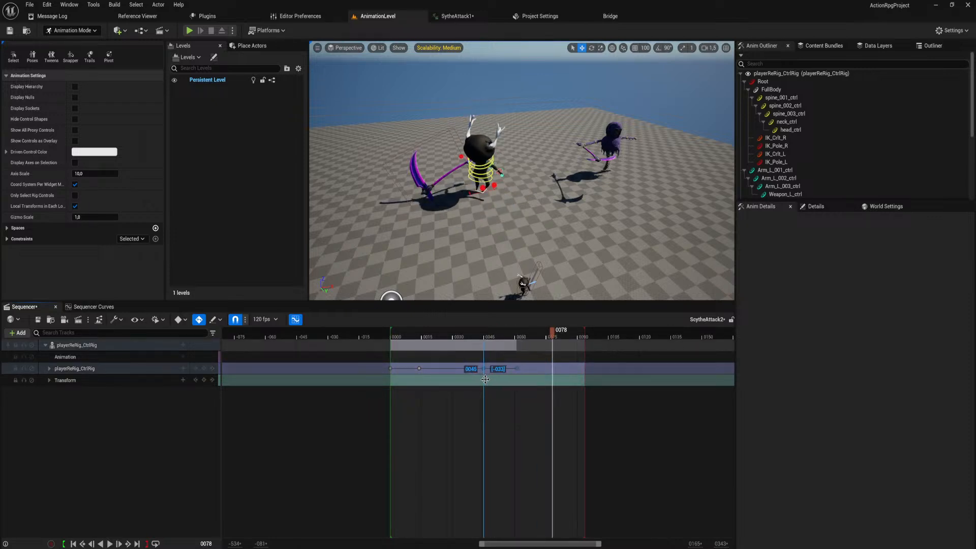
left_click_drag(584, 332, 485, 342)
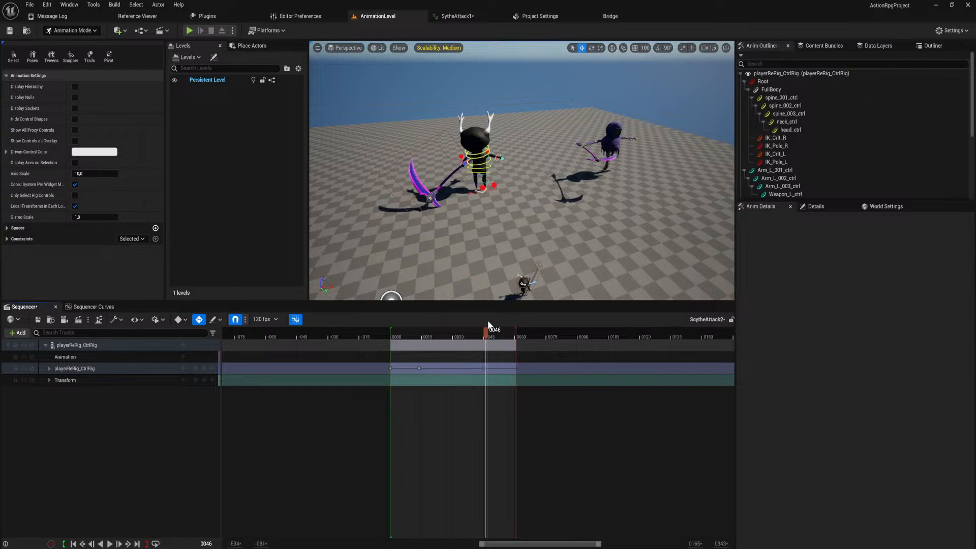
scroll(488, 330, "up", 5, "ctrl")
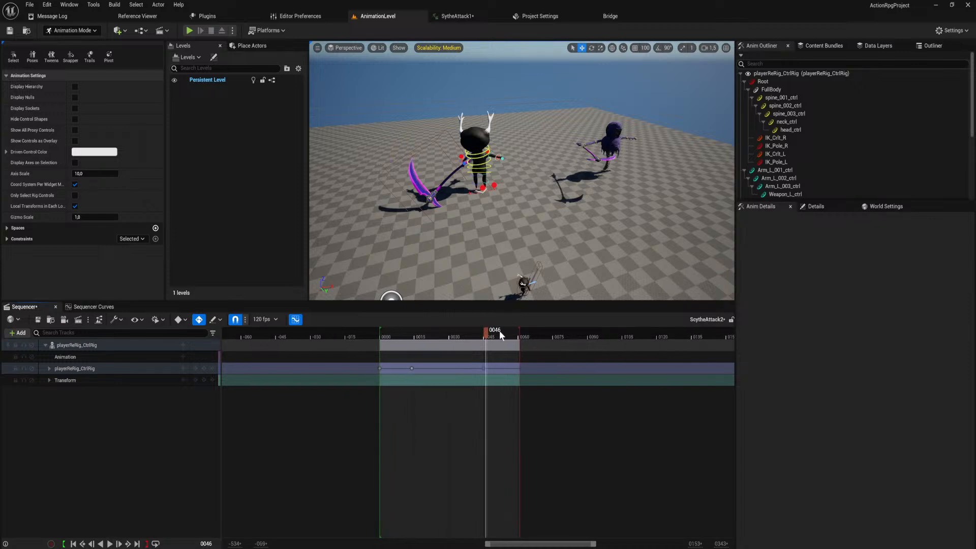
scroll(491, 334, "up", 1, "ctrl")
left_click_drag(491, 334, 287, 362)
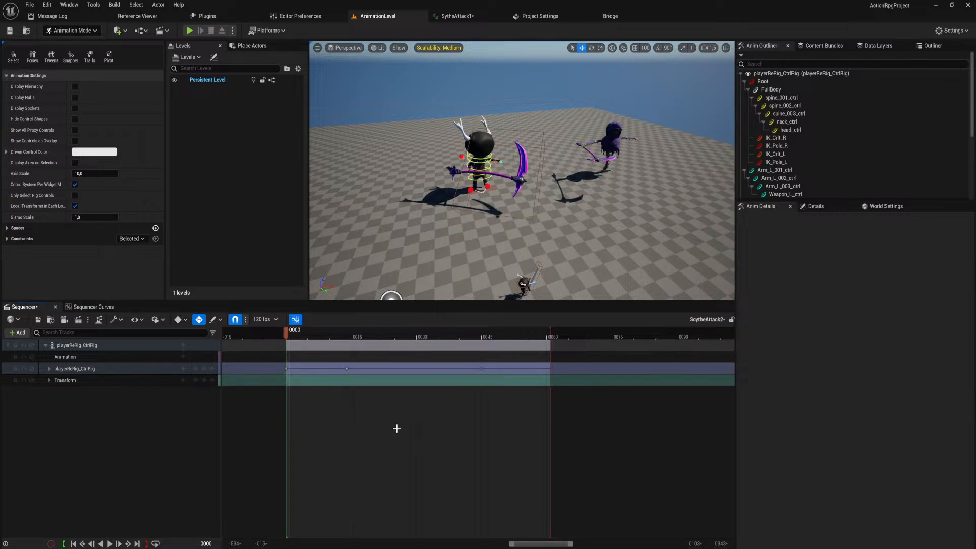
scroll(397, 429, "up", 1, "ctrl")
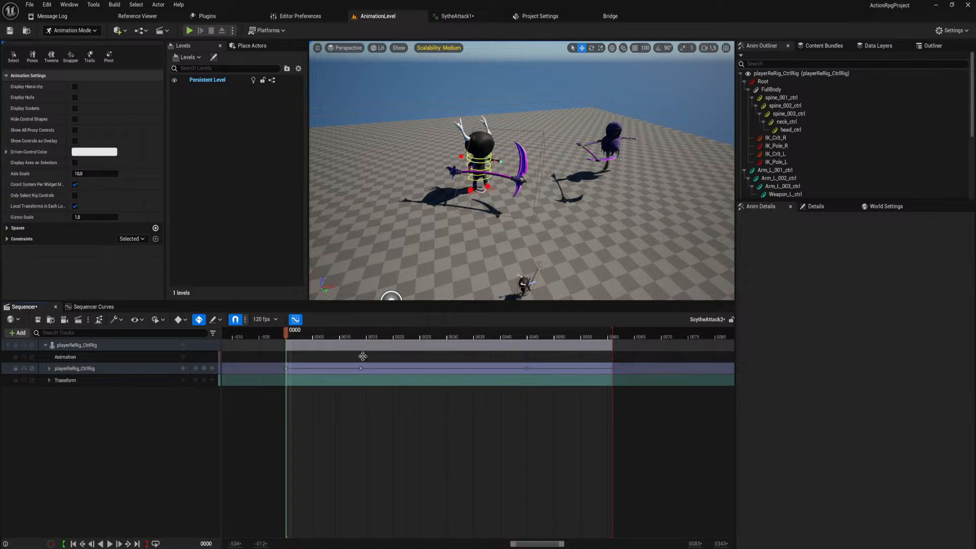
At the frame 45 key, reposition spine_001_ctrl and rotate it to about 8, 28 and 12 degrees.
left_click(292, 337)
left_click_drag(291, 335, 529, 379)
left_click(554, 391)
scroll(553, 392, "up", 3, "ctrl")
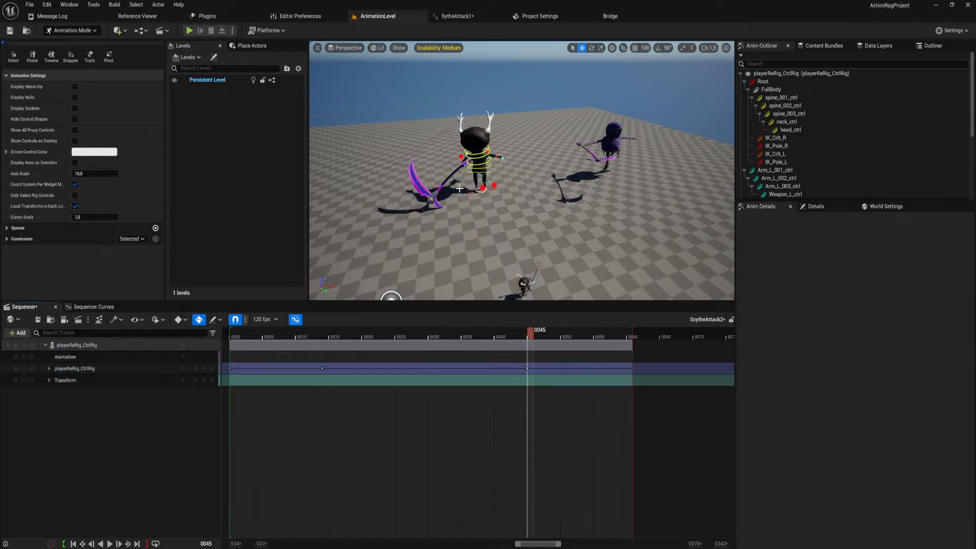
right_click_drag(539, 224, 502, 194)
key("w")
key("a")
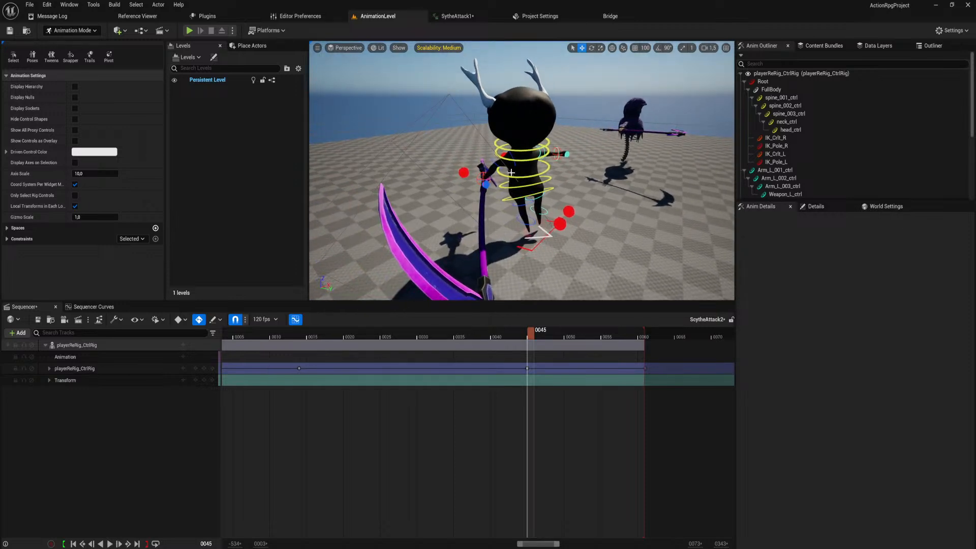
left_click(546, 192)
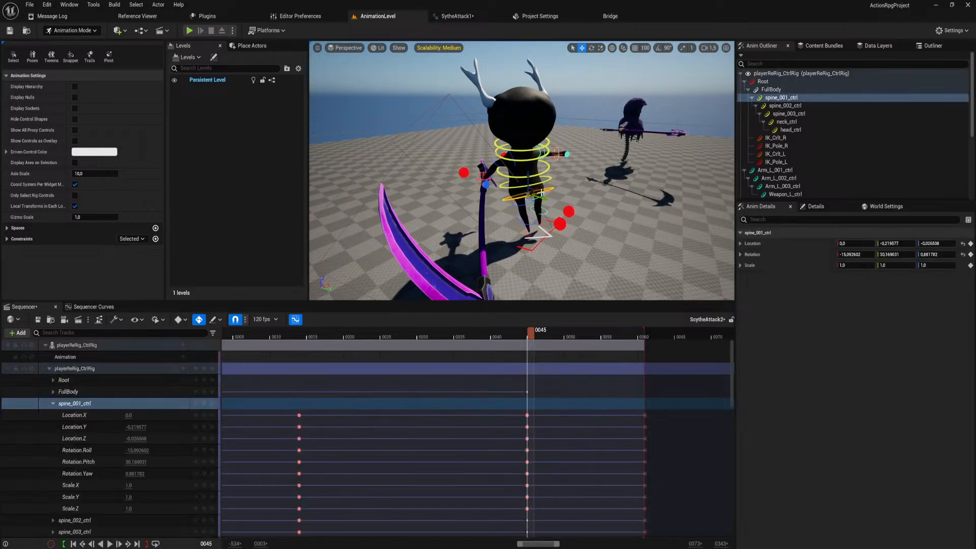
key("e")
left_click_drag(544, 176, 544, 202)
key("w")
key("ctrl+z")
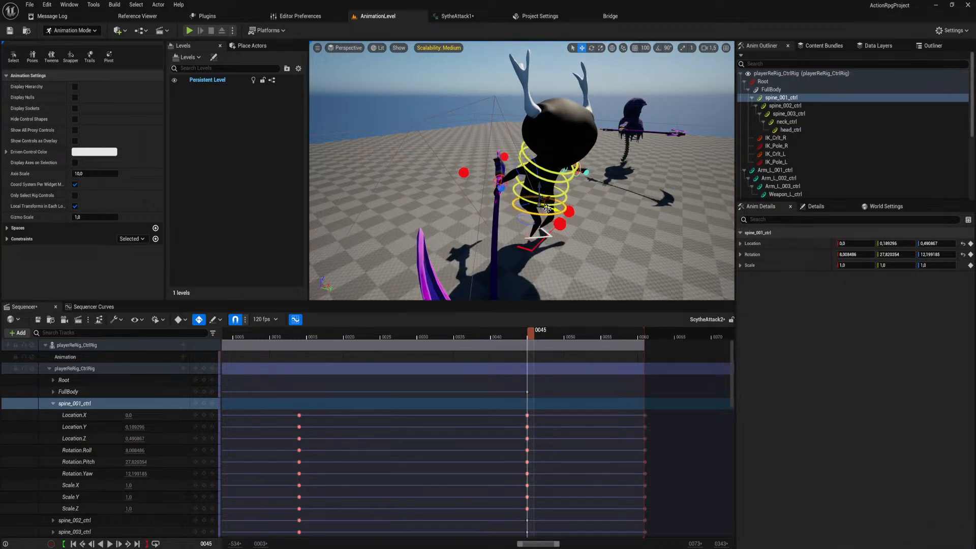
Twist spine_001_ctrl further at frame 45, to about 36, 67 and 41 degrees.
right_click_drag(544, 203, 541, 195)
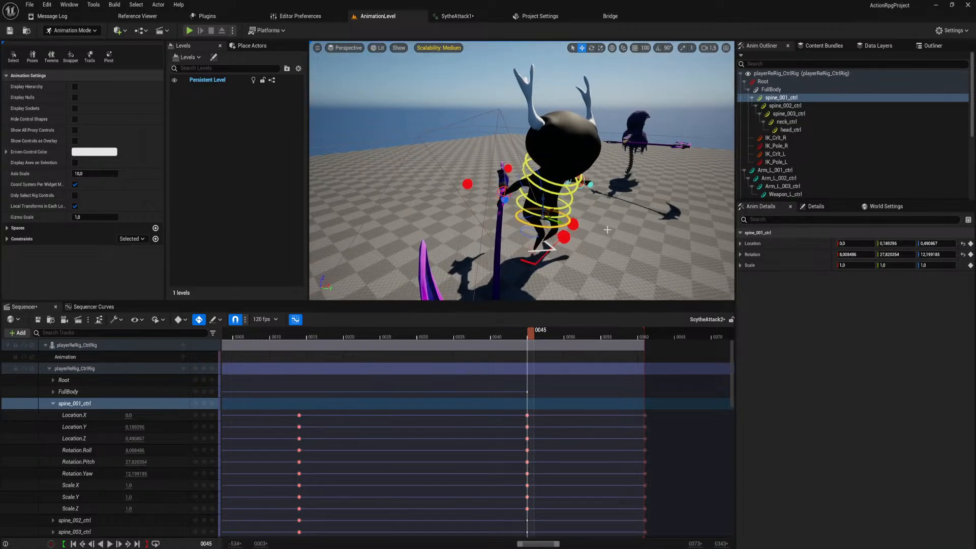
key("e")
mouse_move(564, 231)
left_mouse_down()
mouse_move(563, 218)
mouse_move(577, 218)
left_mouse_up()
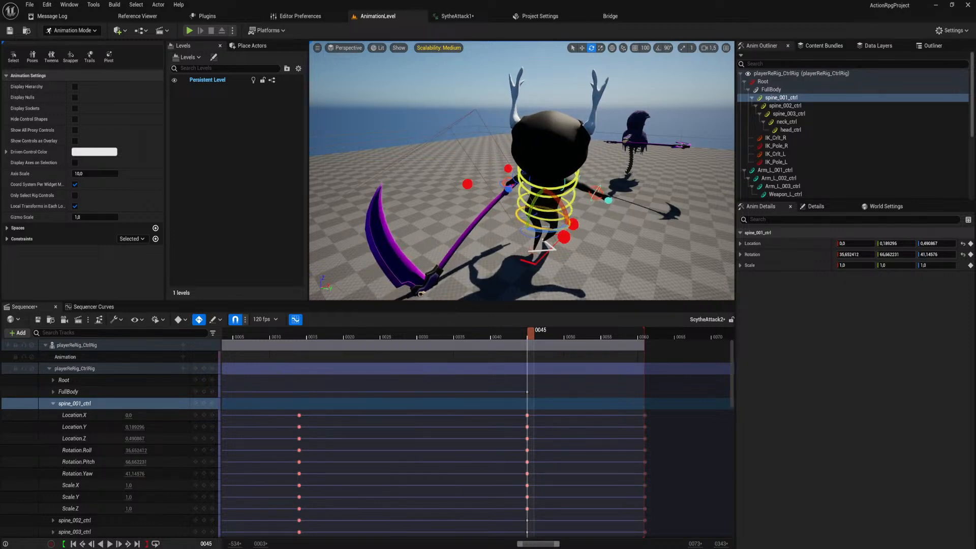
Carry the twist at frame 45 up through spine_002_ctrl, spine_003_ctrl and neck_ctrl, rotating the neck to about 10, 4 and -1 degrees.
left_click(567, 215)
left_click_drag(557, 216, 568, 199)
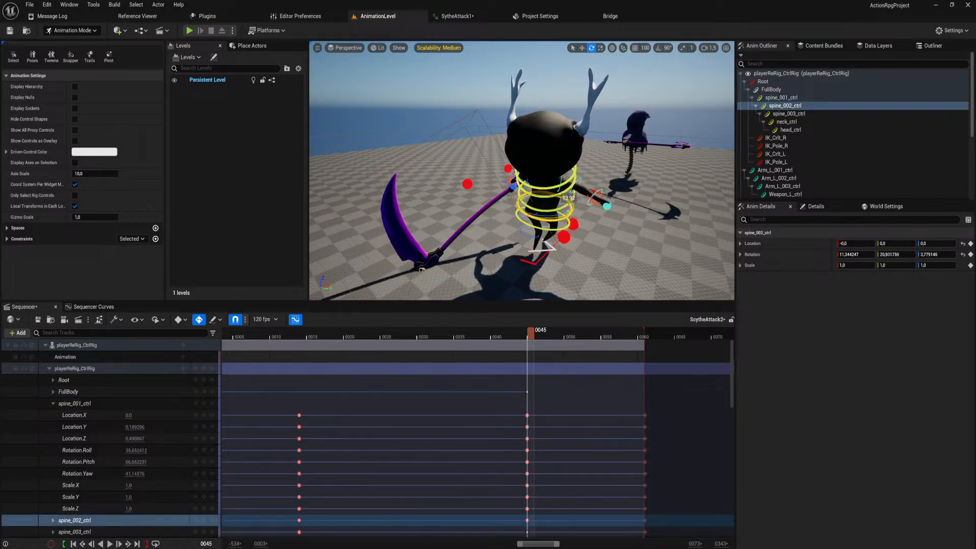
left_click(572, 198)
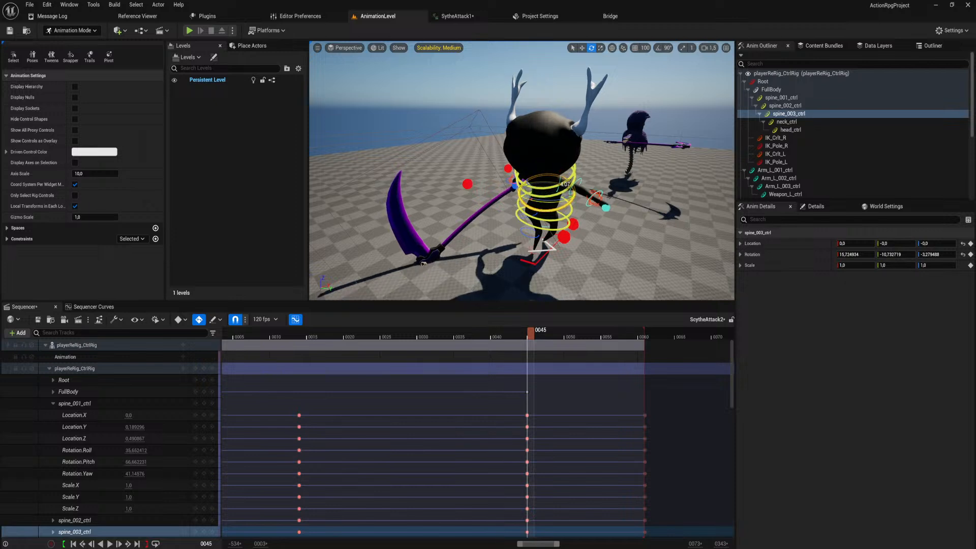
left_click(565, 189)
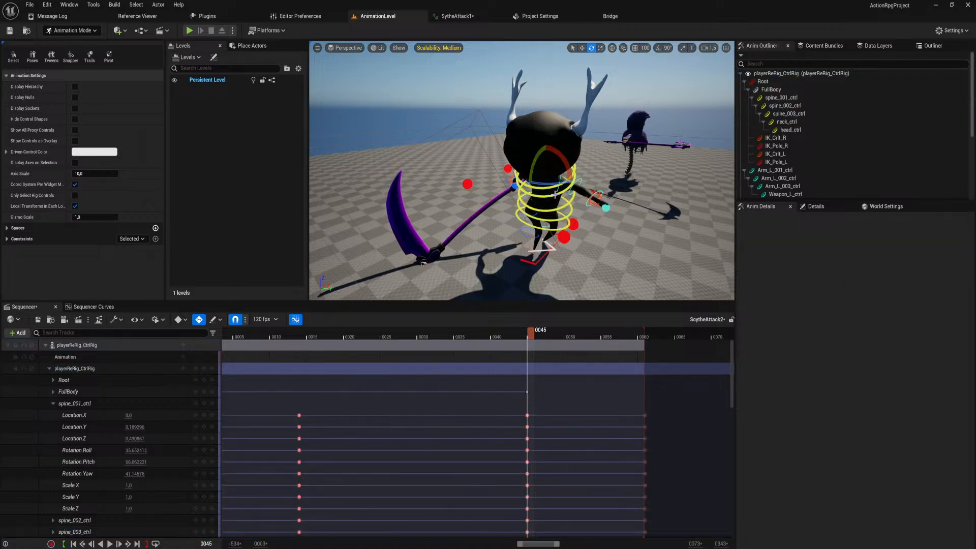
key("ctrl+z")
left_click_drag(555, 184, 546, 168)
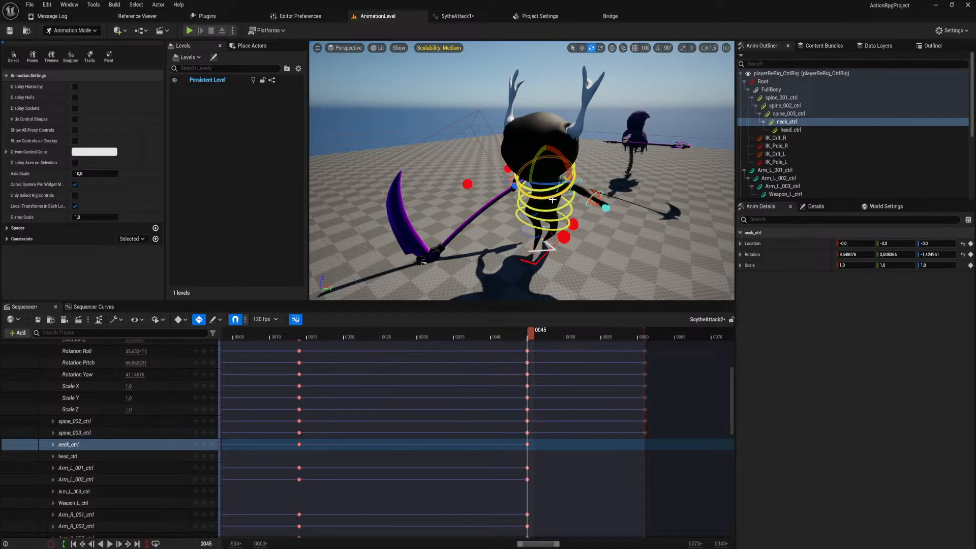
Rotate the right forearm control Arm_R_002_ctrl at frame 45 to about -11, -56 and 10 degrees.
right_click_drag(565, 204, 598, 207)
left_click(604, 198)
left_click_drag(582, 136, 561, 152)
right_click_drag(563, 162, 574, 167)
left_click(569, 164)
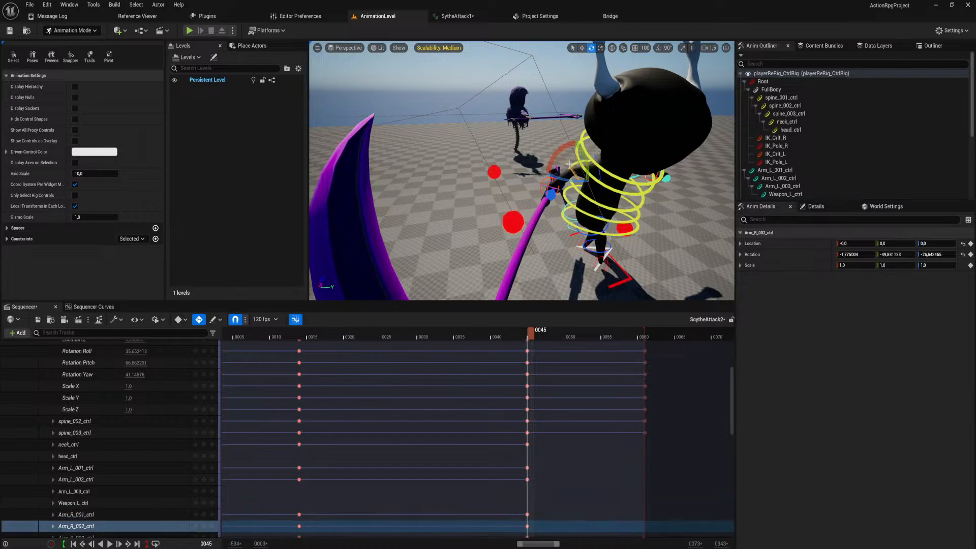
left_click_drag(558, 148, 557, 154)
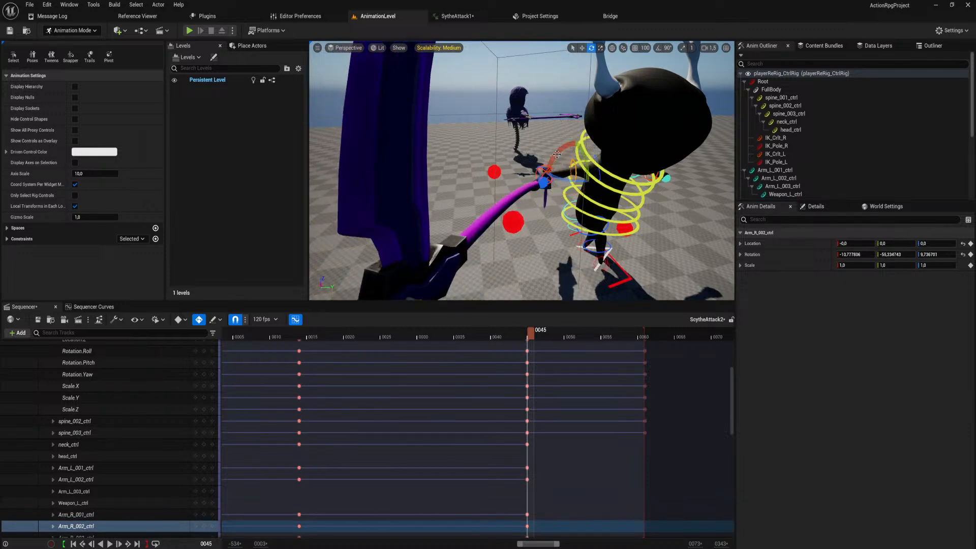
Rotate the right hand control Arm_R_003_ctrl at frame 45 to about -23, -9 and -48 degrees.
right_click_drag(549, 187, 565, 189)
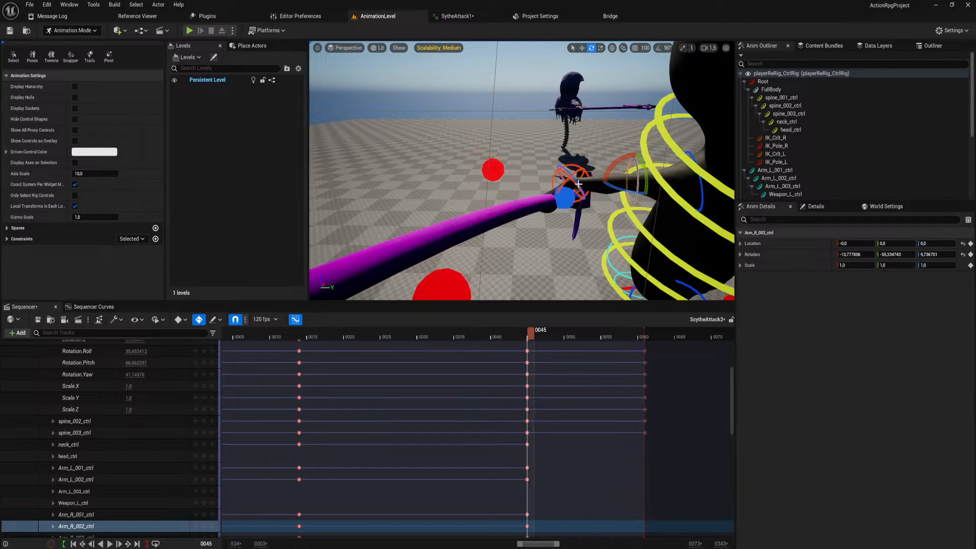
left_click(578, 183)
right_click_drag(578, 185, 570, 191)
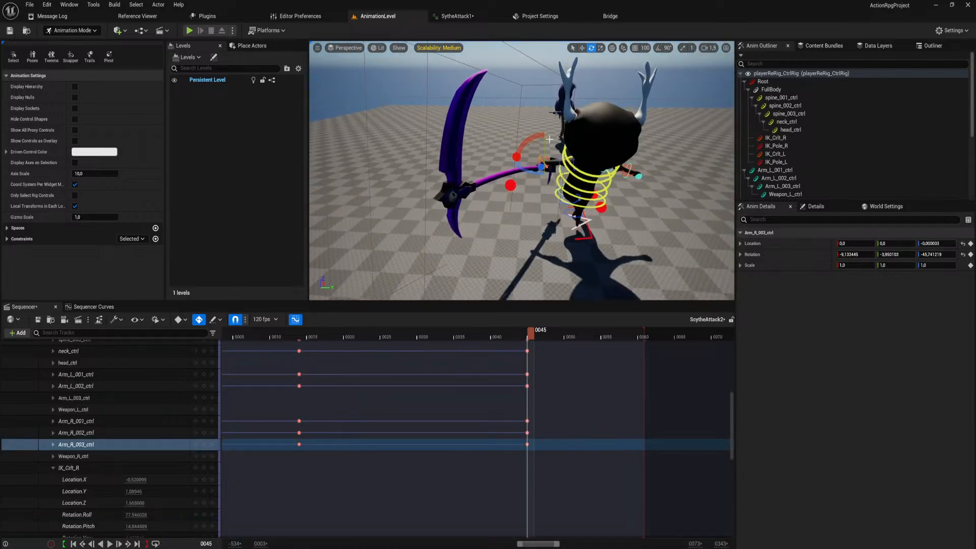
left_click_drag(538, 138, 543, 151)
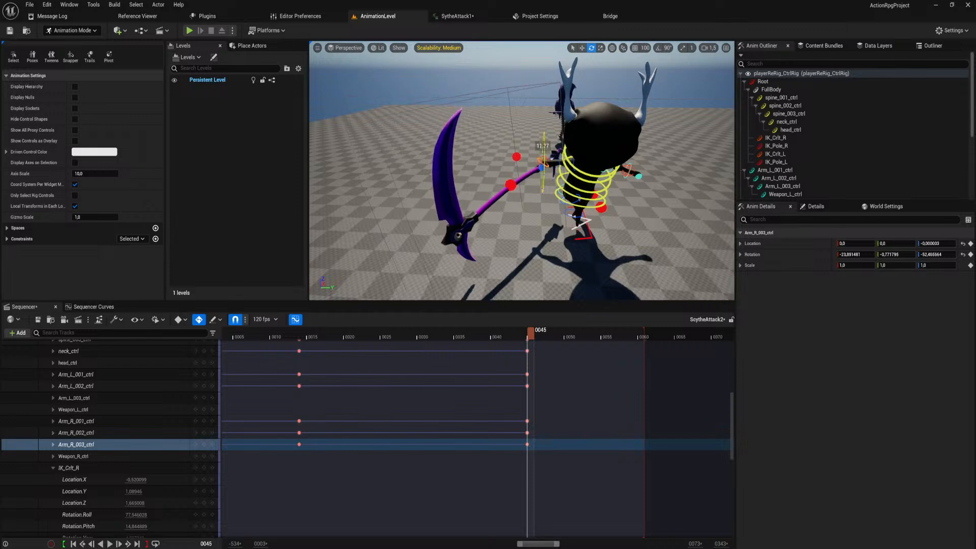
right_click_drag(545, 153, 529, 180)
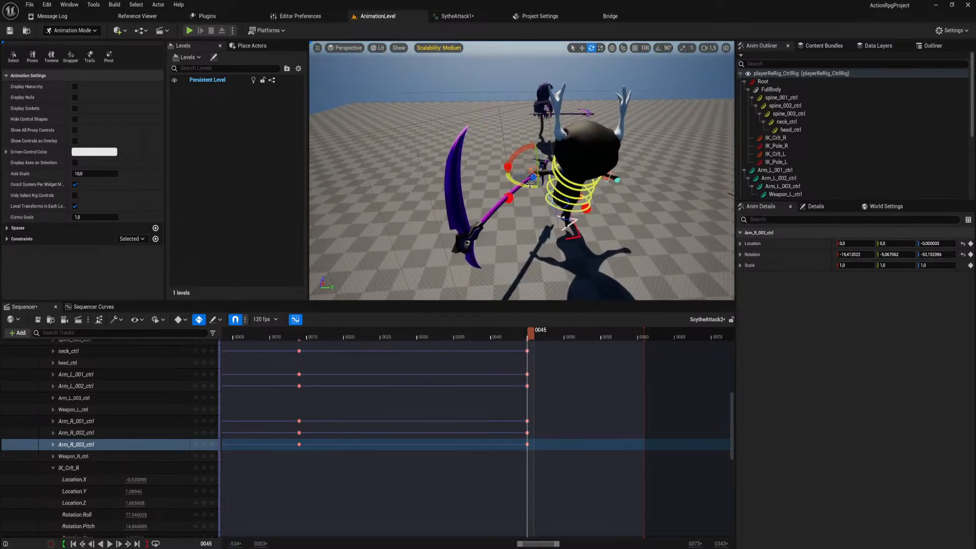
left_click_drag(530, 184, 532, 176)
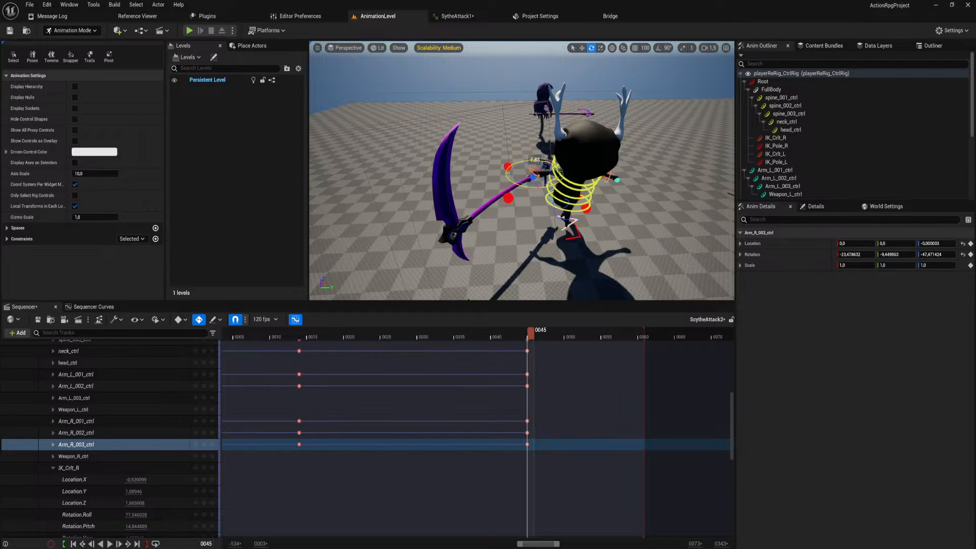
Turn Arm_R_003_ctrl much further to swing the scythe outward, to about -123, -78 and 75 degrees.
right_click_drag(533, 176, 485, 208)
left_click_drag(475, 218, 436, 235)
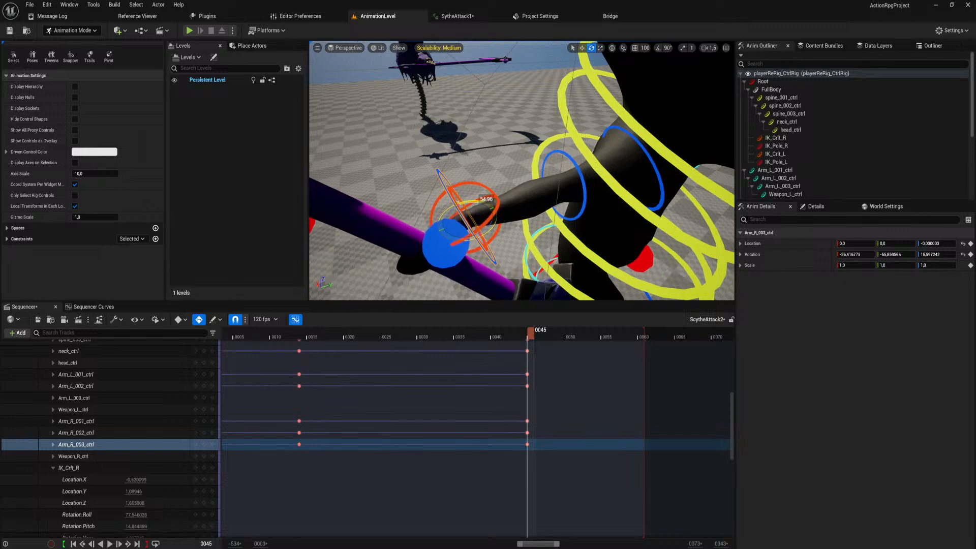
mouse_move(458, 229)
right_mouse_down()
mouse_move(460, 218)
mouse_move(470, 226)
right_mouse_up()
key("w")
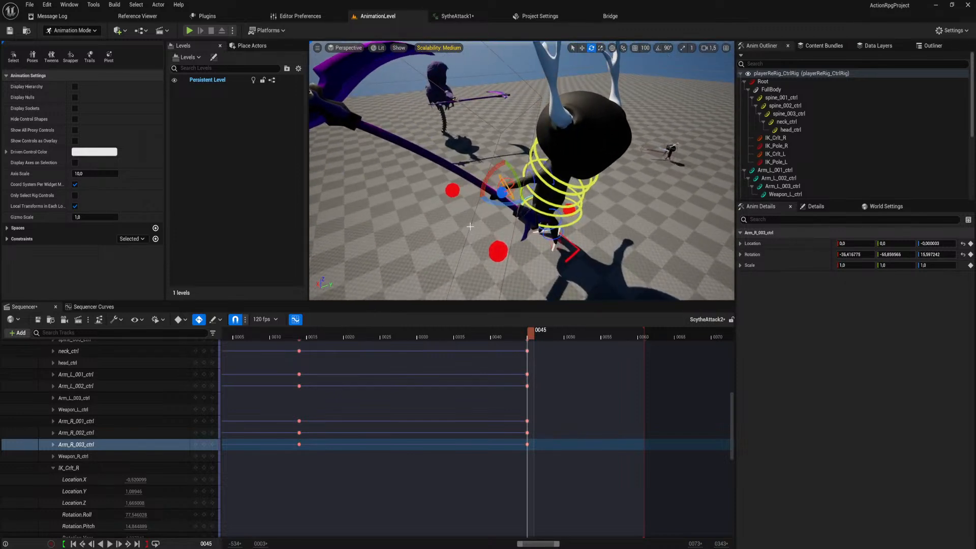
left_click_drag(484, 181, 510, 205)
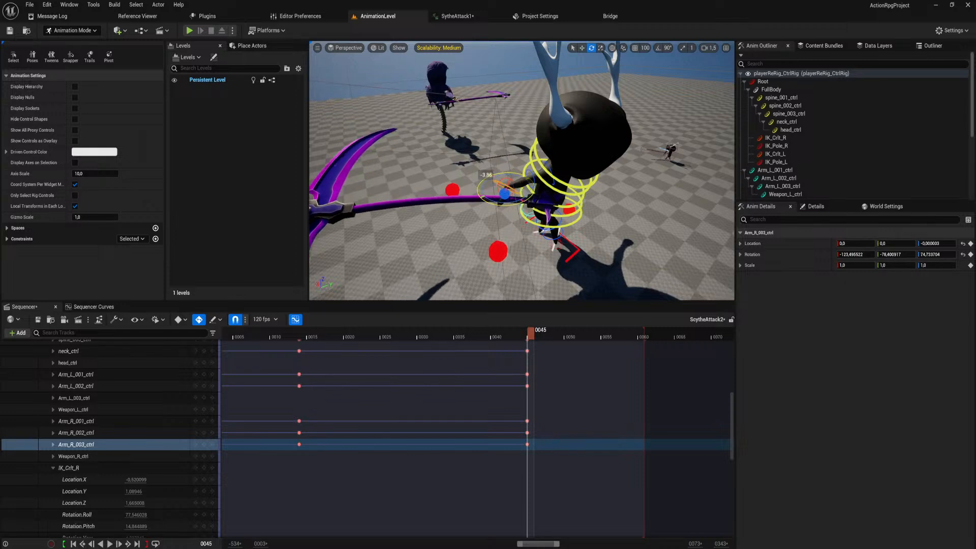
Move the playhead to the frame 14 key and rotate spine_001_ctrl to about 20, -46 and 3 degrees.
key("s")
right_click_drag(511, 205, 490, 207)
key("d")
right_click_drag(563, 359, 573, 428)
left_click_drag(538, 331, 312, 340)
mouse_move(493, 211)
right_mouse_down()
mouse_move(495, 238)
mouse_move(494, 211)
right_mouse_up()
key("w")
left_click(516, 207)
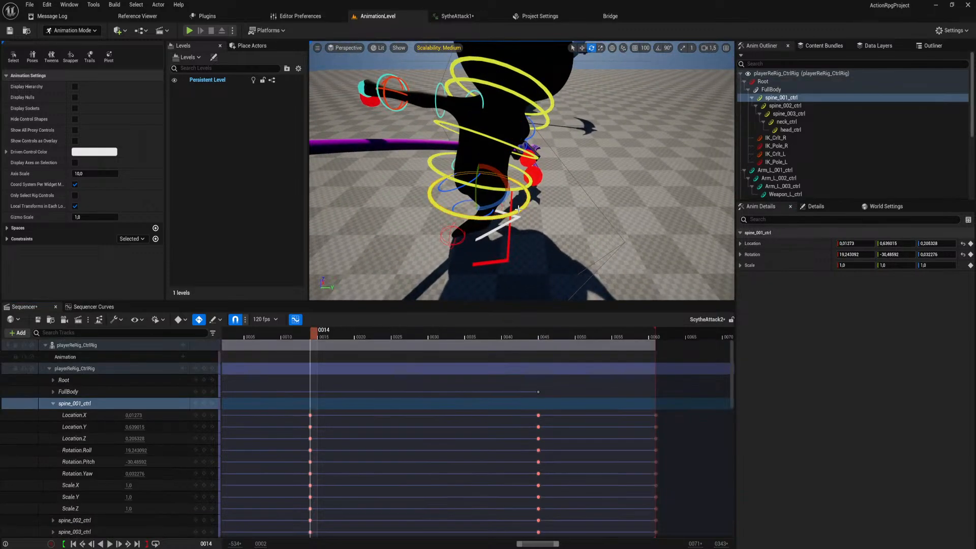
key("f")
left_click_drag(529, 182, 504, 170)
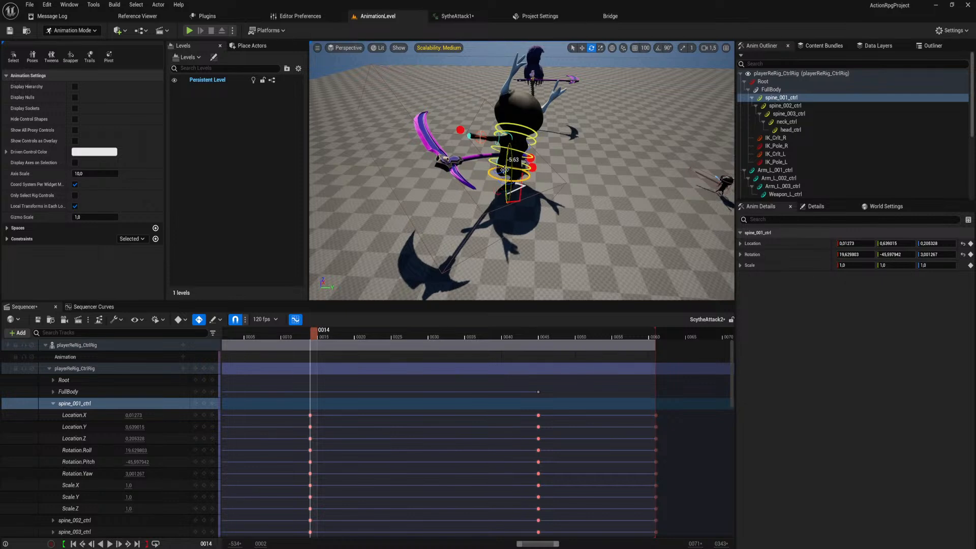
Rotate spine_002_ctrl at frame 14 to about 15, -33 and -3 degrees.
left_click(527, 169)
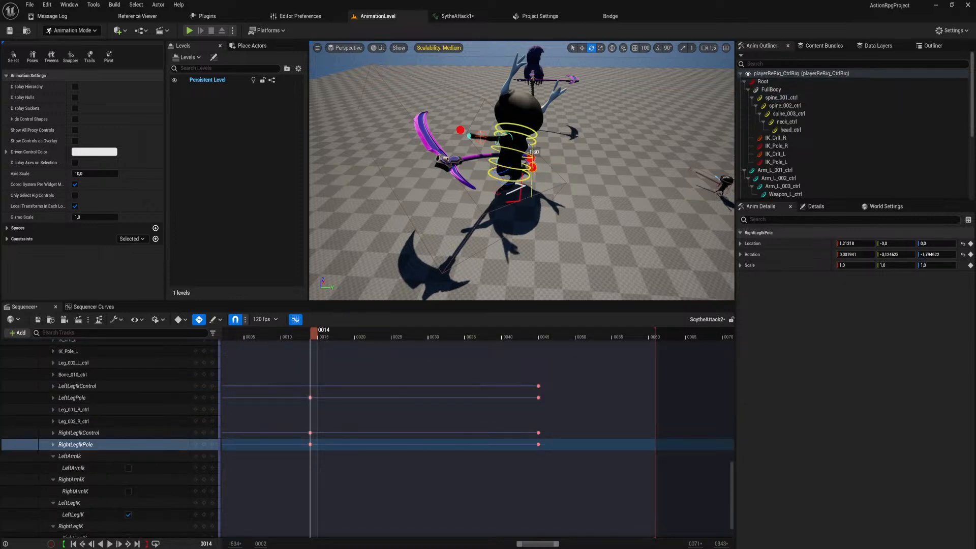
left_click(523, 168)
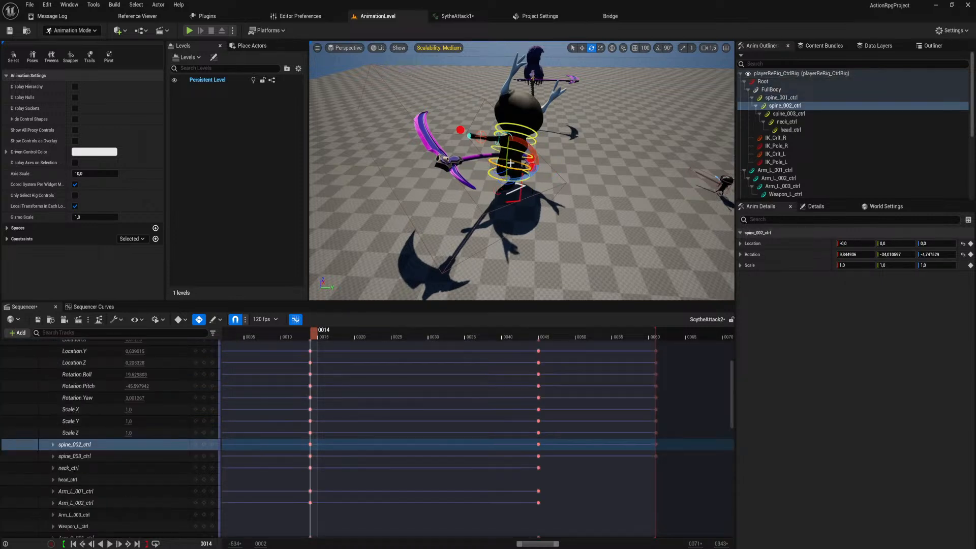
left_click_drag(510, 148, 510, 153)
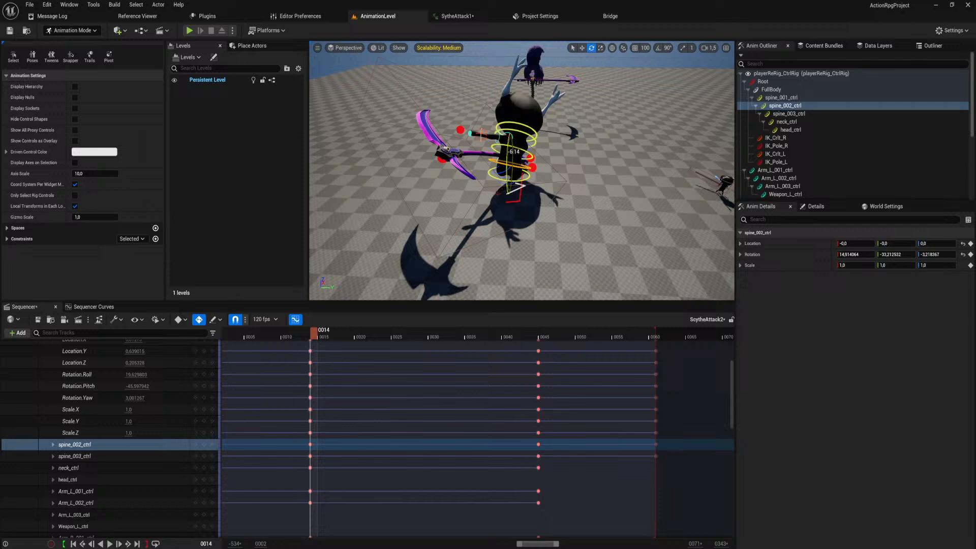
Rotate spine_003_ctrl at frame 14 to about 23, -53 and -18 degrees.
left_click(526, 153)
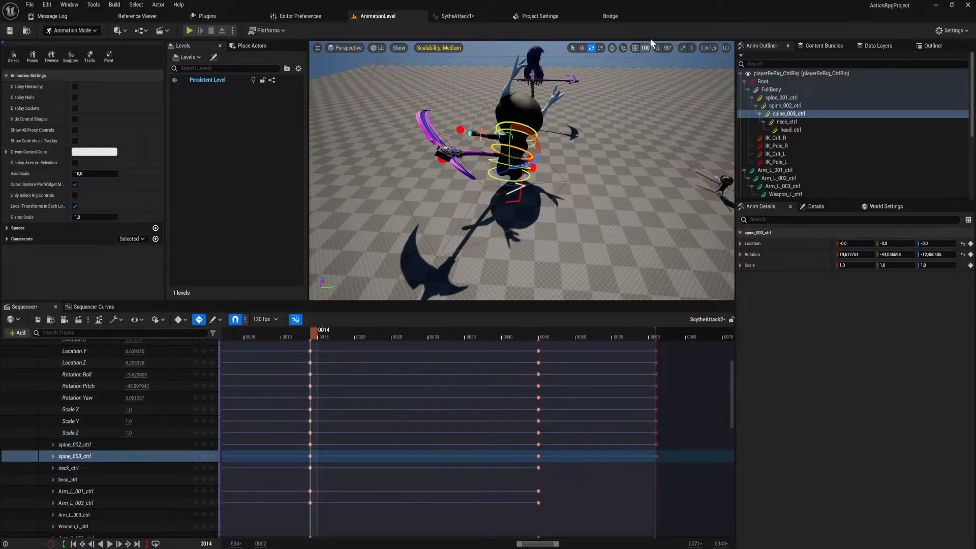
mouse_move(543, 162)
right_mouse_down()
mouse_move(544, 137)
mouse_move(543, 162)
right_mouse_up()
key("w")
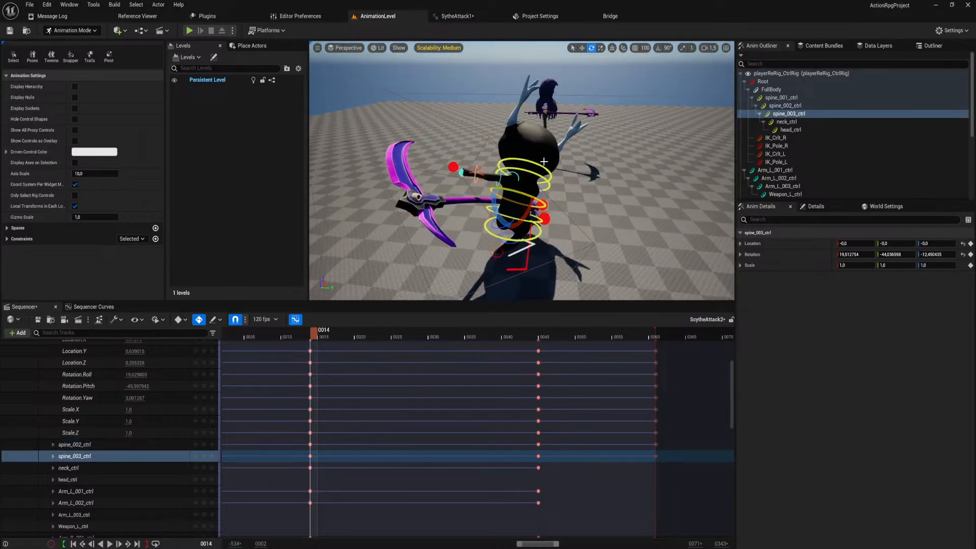
left_click_drag(511, 193, 514, 191)
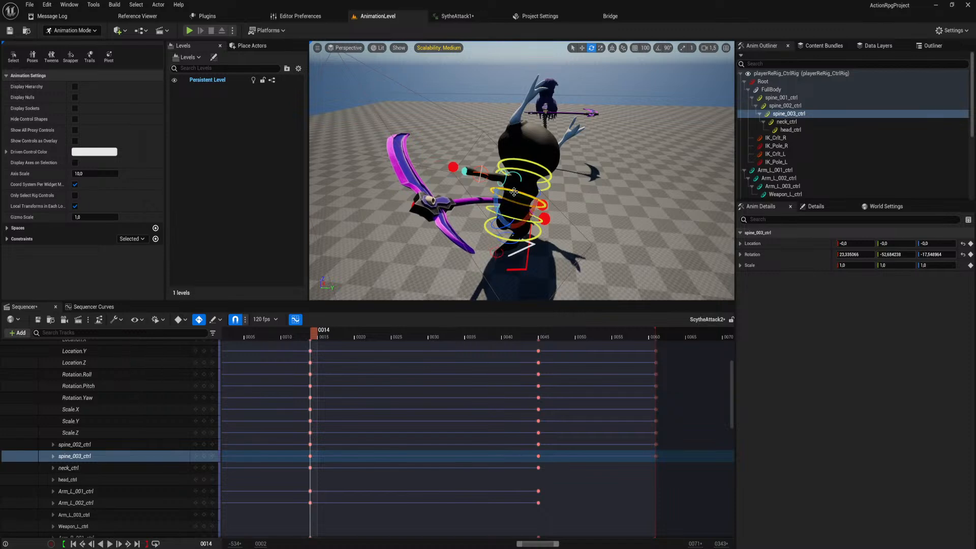
key("d")
right_click_drag(514, 192, 425, 223)
key("w")
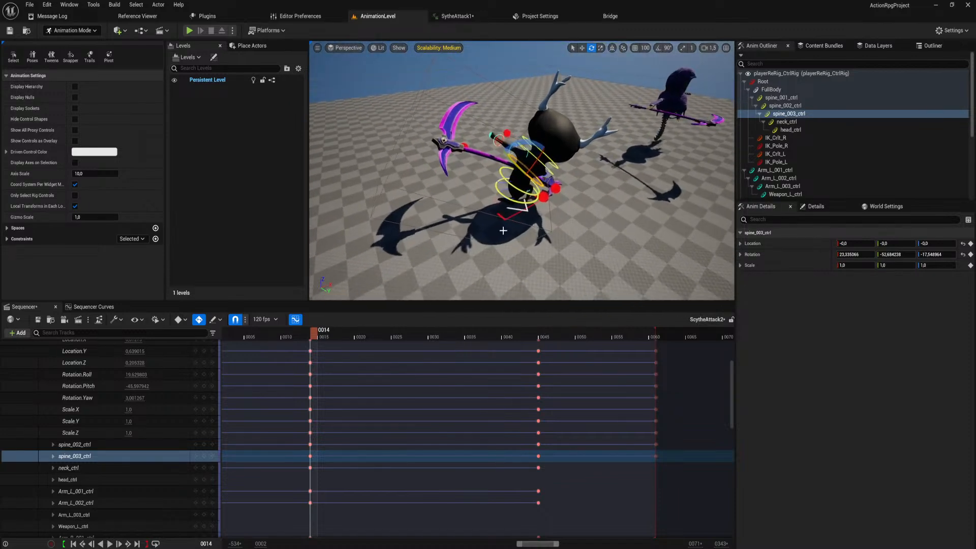
Move the playhead to frame 29 and open the Sequencer Curves editor.
left_click_drag(313, 335, 426, 352)
right_click_drag(526, 213, 559, 256)
key("w")
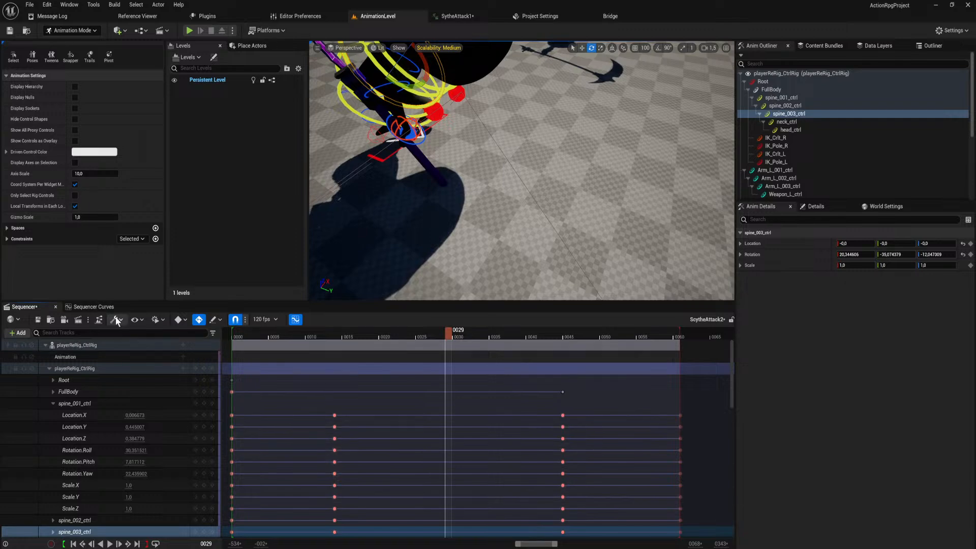
left_click(94, 307)
mouse_move(420, 108)
right_mouse_down()
mouse_move(432, 122)
mouse_move(407, 104)
mouse_move(420, 108)
right_mouse_up()
key("s")
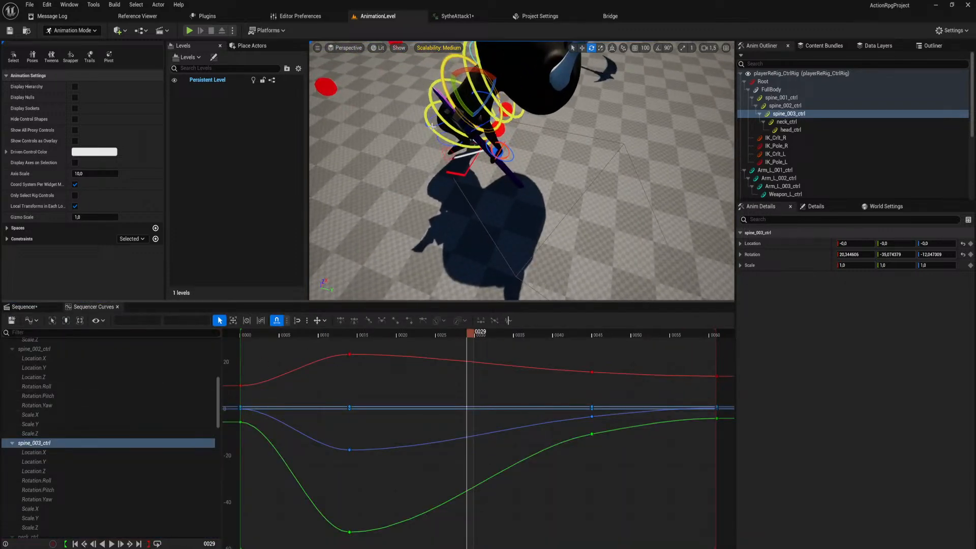
Break and weight the frame 14 tangents of spine_001_ctrl's Rotation.Roll curve, stretching the outgoing handle to about frame 38 and flattening the incoming one.
left_click(432, 125)
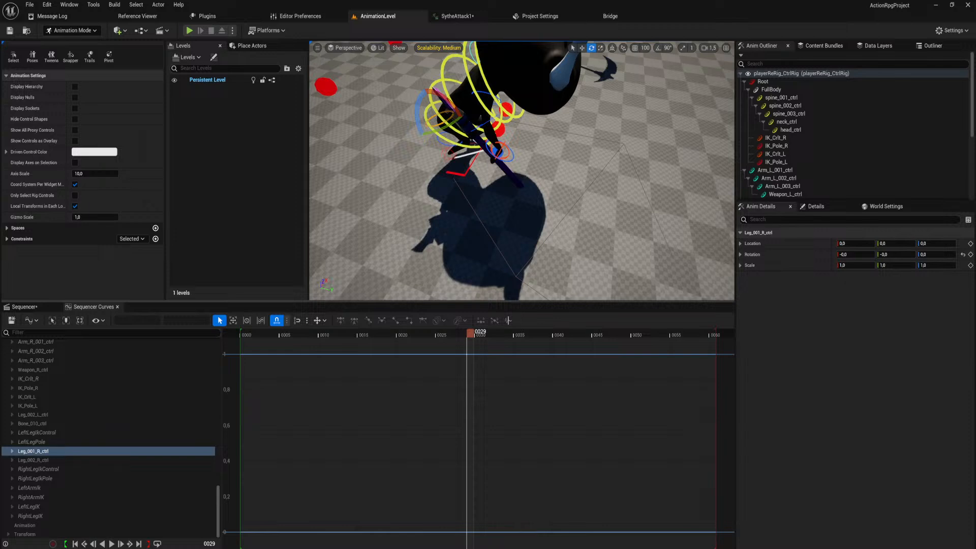
left_click(428, 140)
left_click(437, 137)
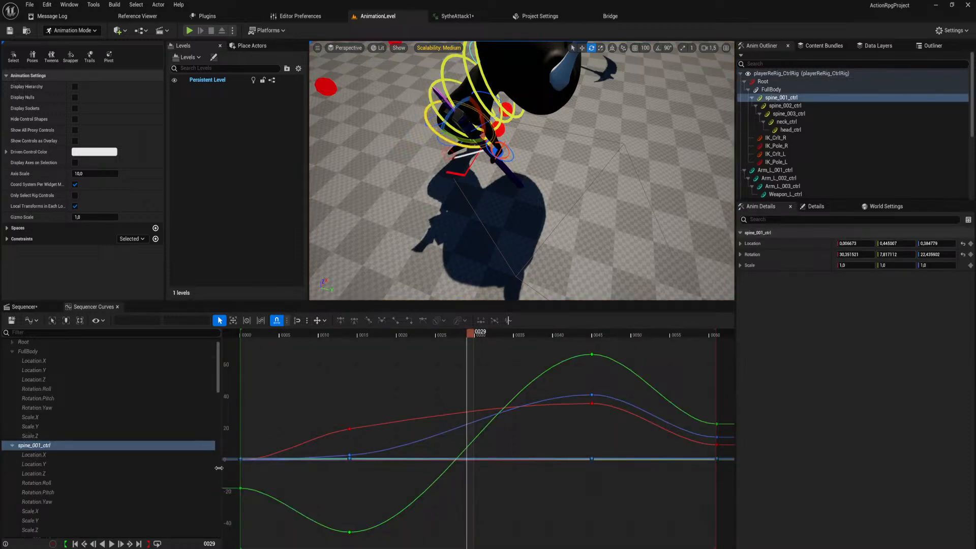
left_click(60, 485)
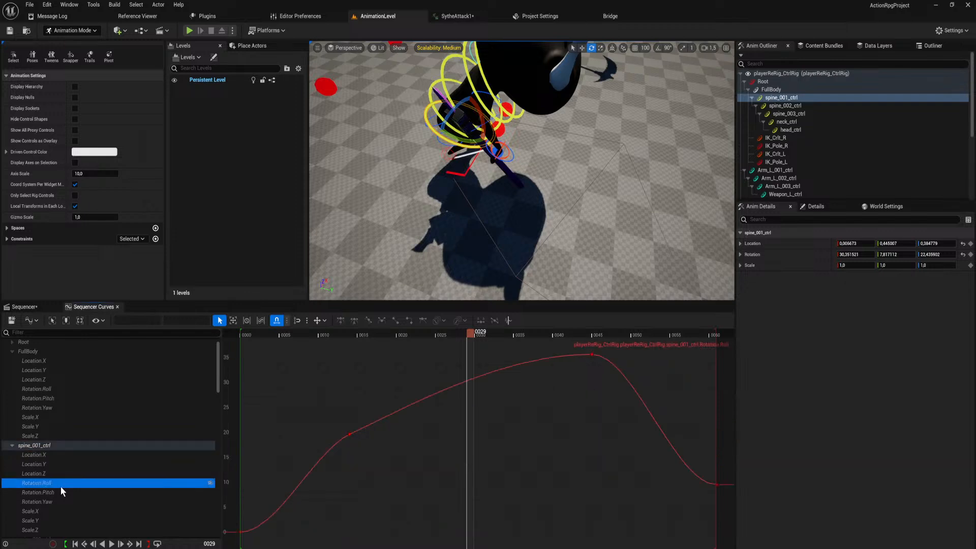
left_click(347, 435)
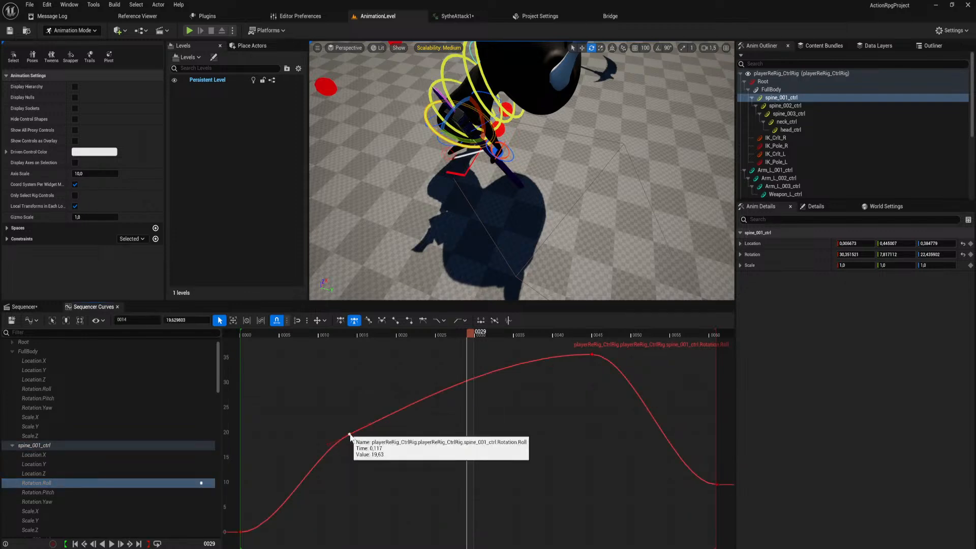
key("3")
key("w")
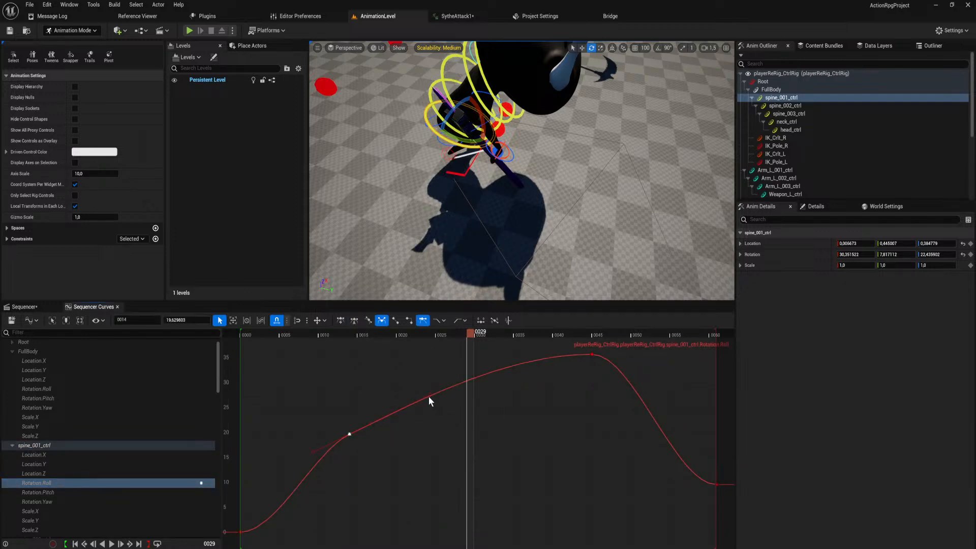
left_click_drag(428, 393, 539, 416)
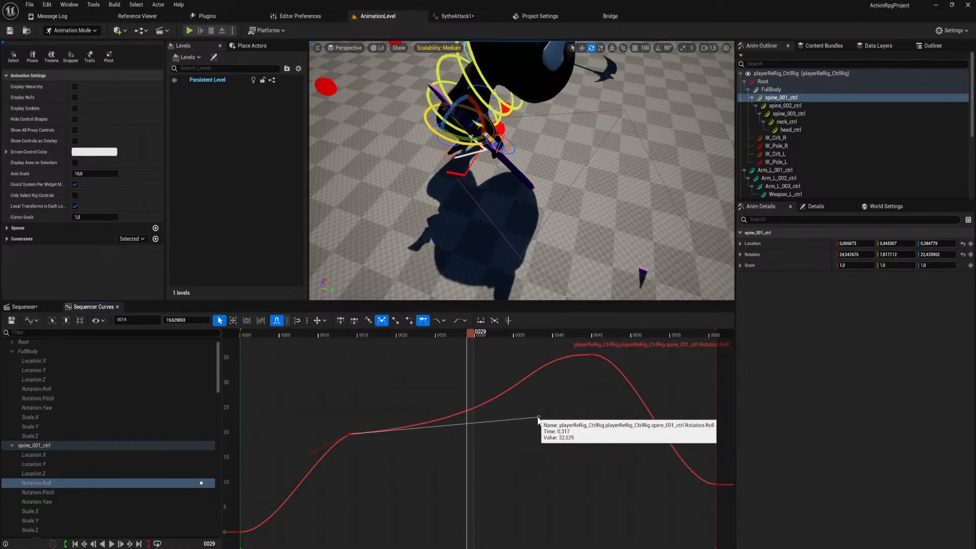
left_click(314, 451)
Break and weight the frame 45 tangents on spine_001_ctrl's Rotation.Roll curve, lowering the incoming handle and lengthening the outgoing one slightly upward.
left_click(591, 354)
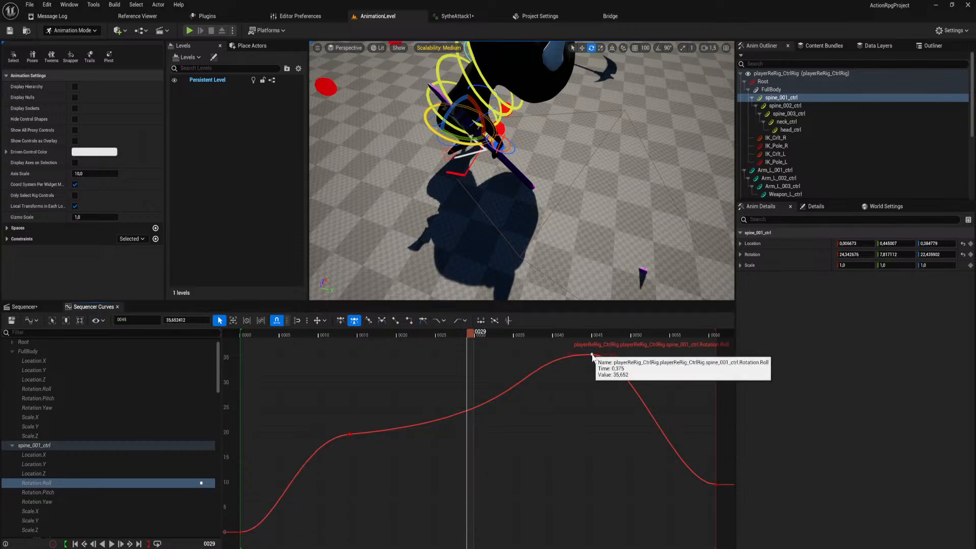
key("3")
key("w")
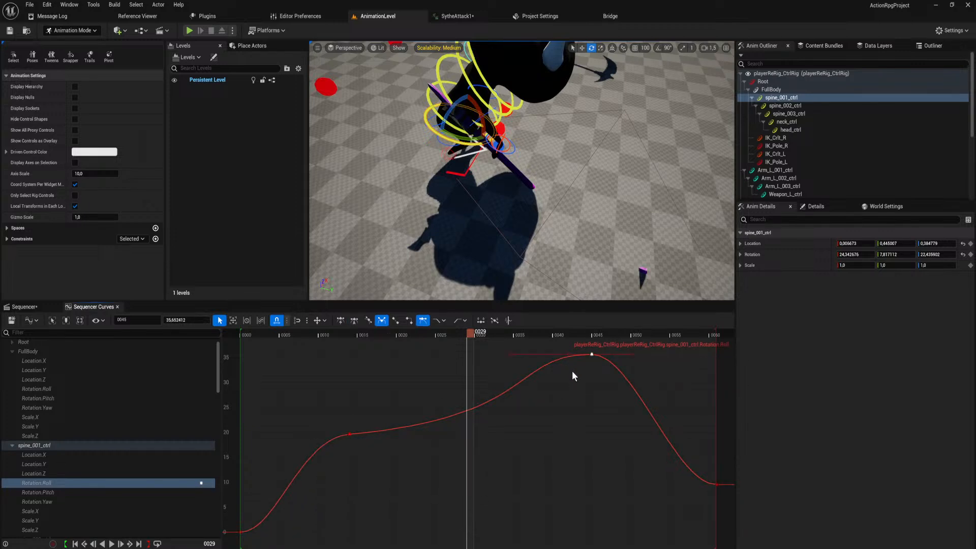
left_click_drag(510, 355, 541, 380)
left_click_drag(633, 354, 676, 348)
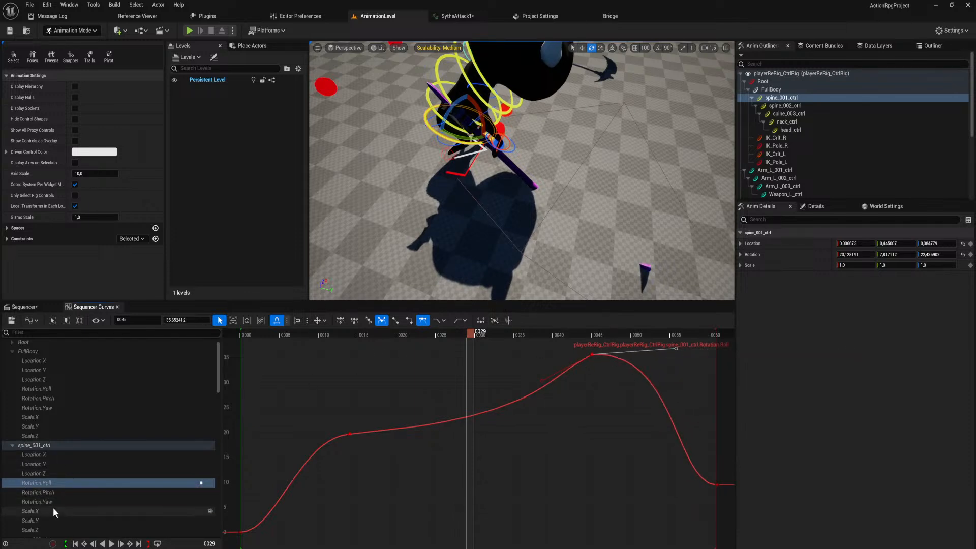
Weight the frame 14 key on spine_001_ctrl's Rotation.Pitch curve and stretch its outgoing handle almost flat to about frame 38.
scroll(53, 507, "down", 2)
left_click(67, 441)
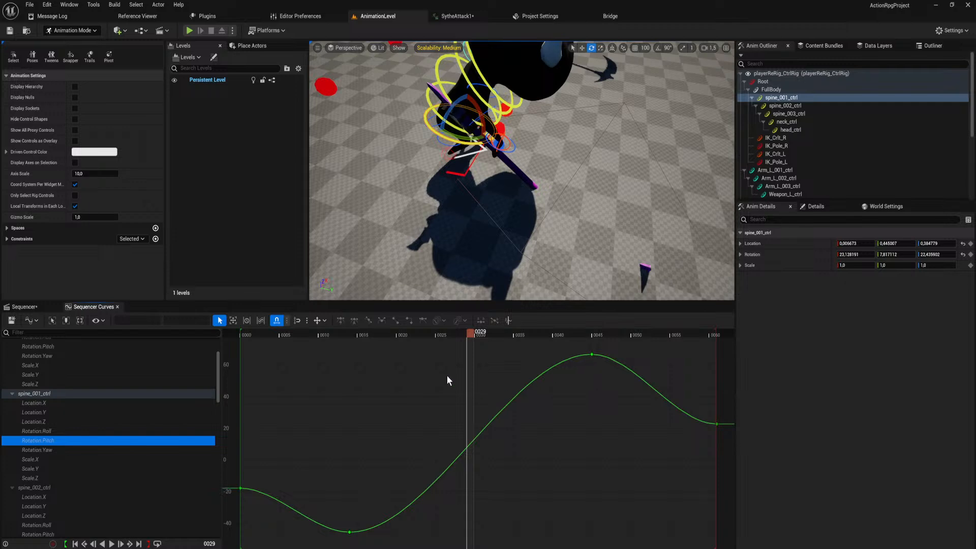
left_click(349, 532)
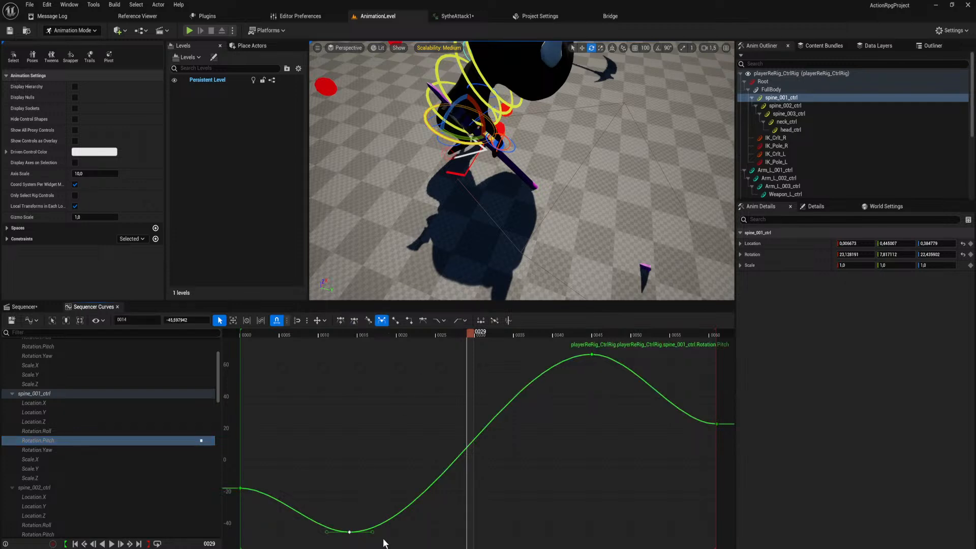
key("w")
left_click_drag(430, 533, 533, 524)
Steepen the outgoing tangent of the frame 14 key on spine_001_ctrl's Rotation.Yaw curve and pull its incoming handle downward.
left_click(57, 449)
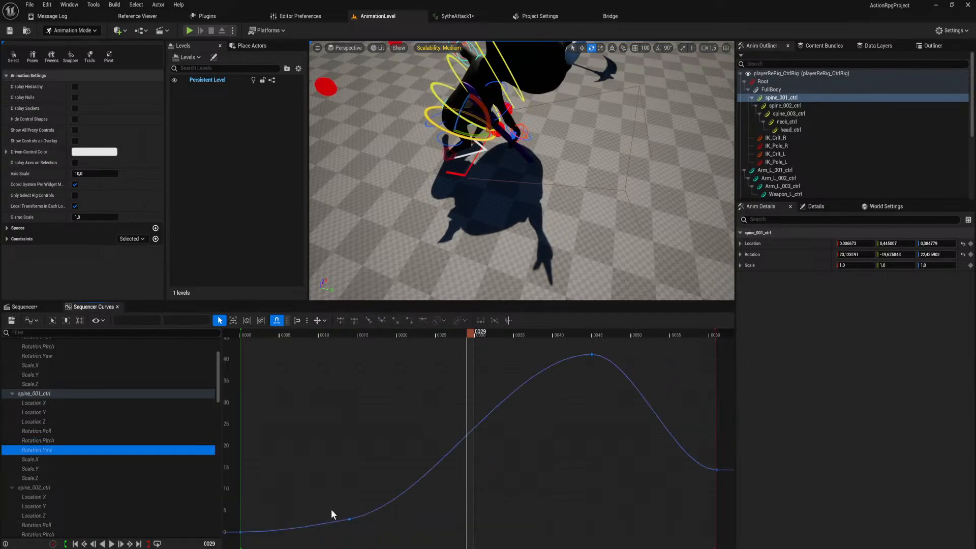
left_click(350, 519)
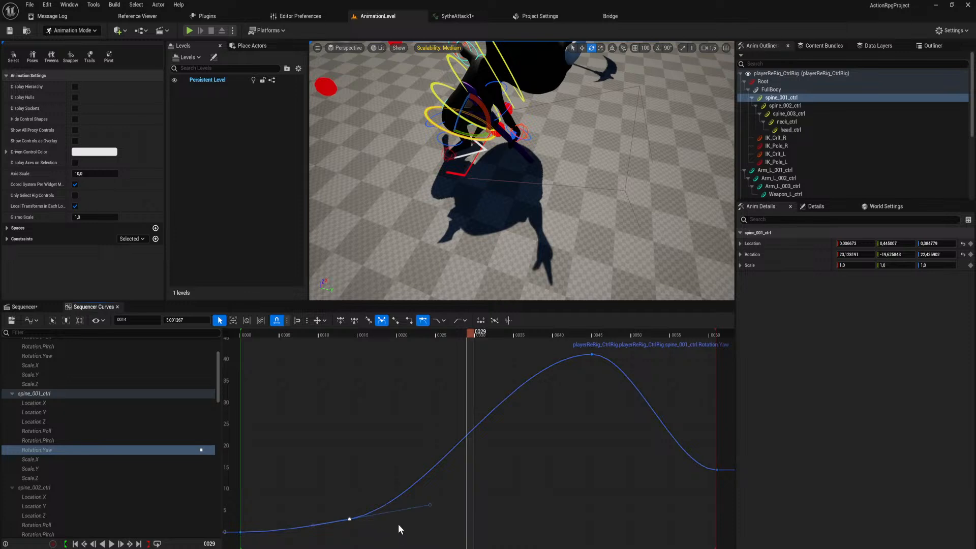
left_click_drag(431, 505, 428, 451)
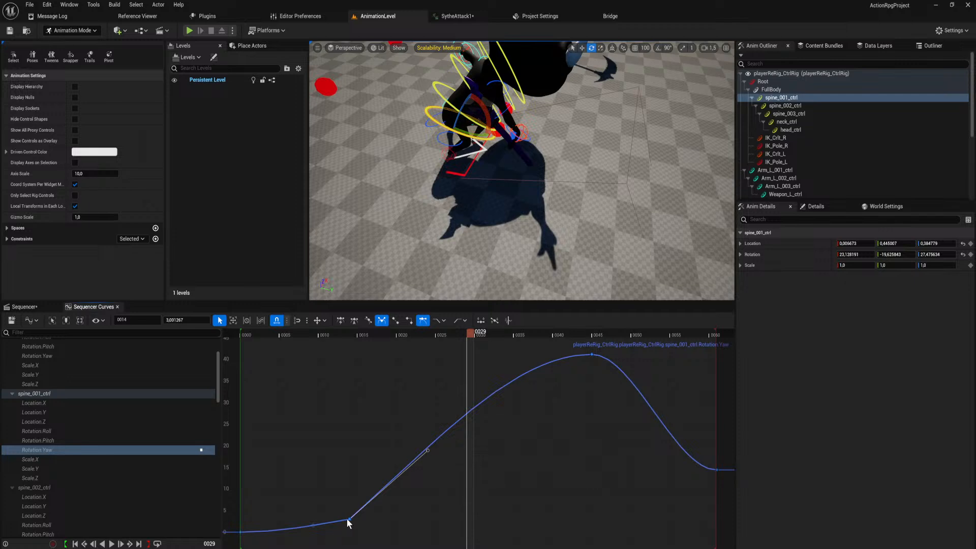
left_click_drag(319, 524, 325, 535)
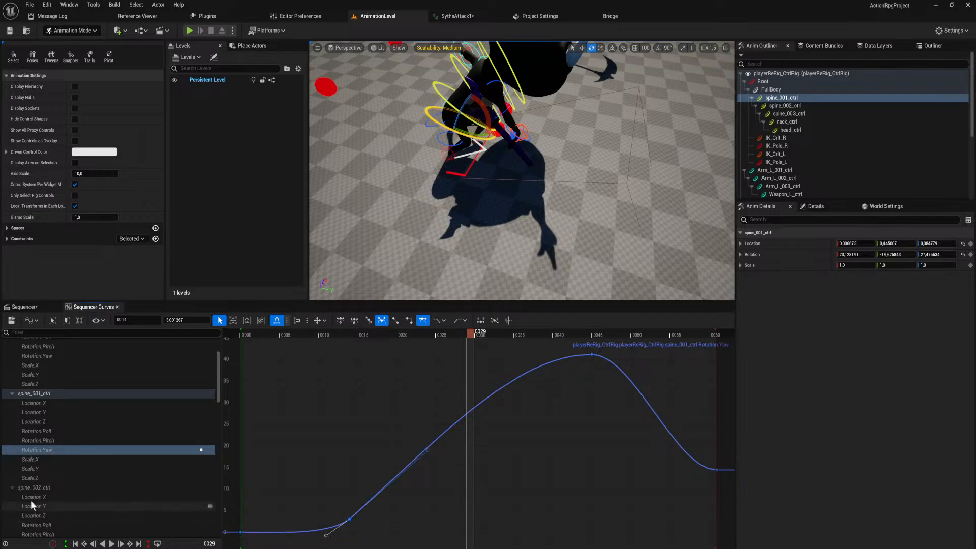
Weight the frame 14 tangents on spine_002_ctrl's Rotation.Roll curve and extend the outgoing handle slightly upward to about frame 29.
scroll(52, 495, "down", 1)
scroll(54, 494, "down", 2)
left_click(57, 487)
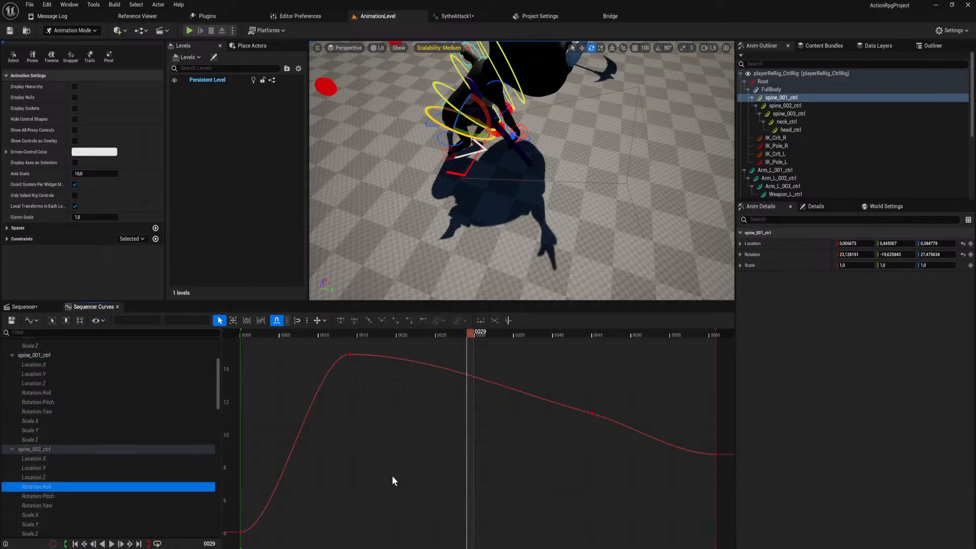
left_click(350, 354)
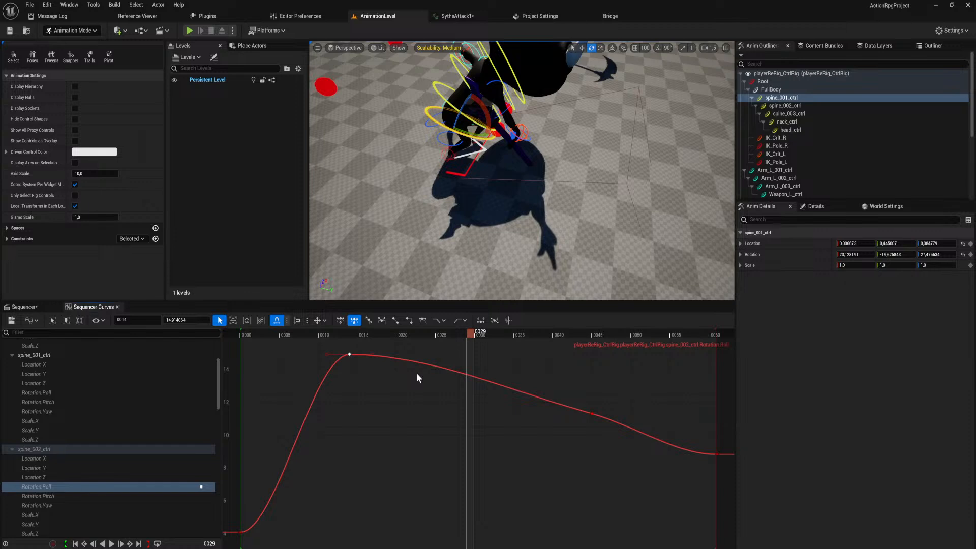
left_click(423, 320)
left_click_drag(429, 354, 465, 344)
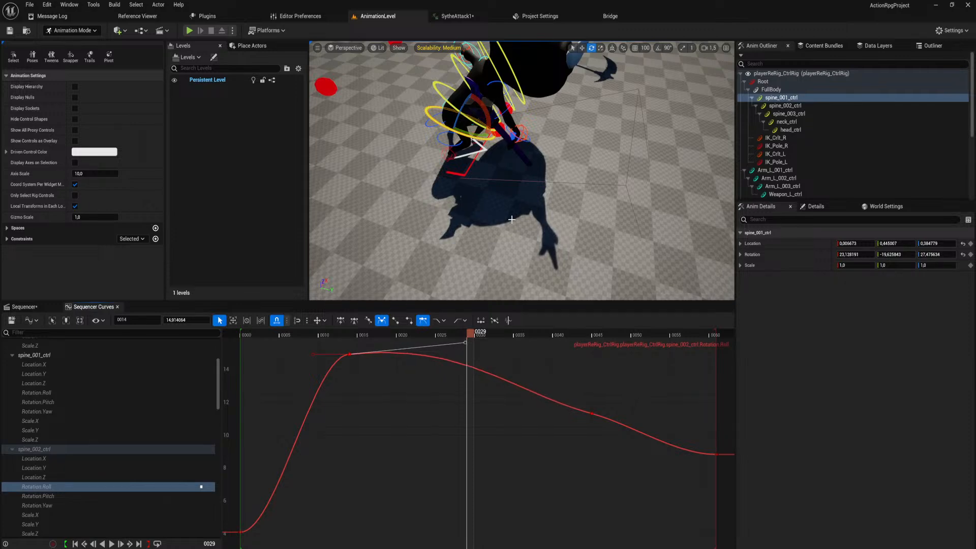
Try rotating spine_002_ctrl at frame 29 to a roll of about 18 degrees, and undo it.
right_click_drag(512, 219, 436, 278)
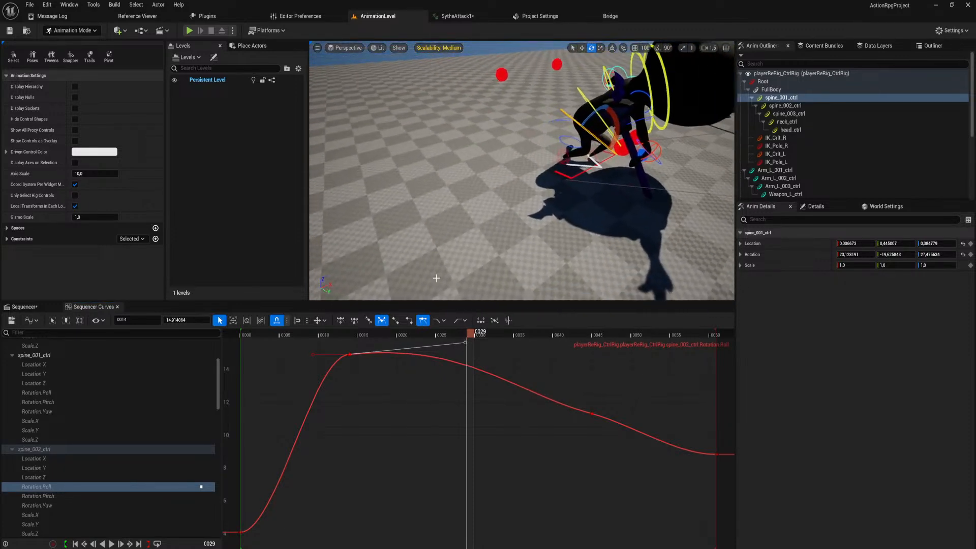
left_click(602, 107)
mouse_move(601, 145)
left_mouse_down()
mouse_move(609, 152)
mouse_move(594, 168)
mouse_move(617, 147)
left_mouse_up()
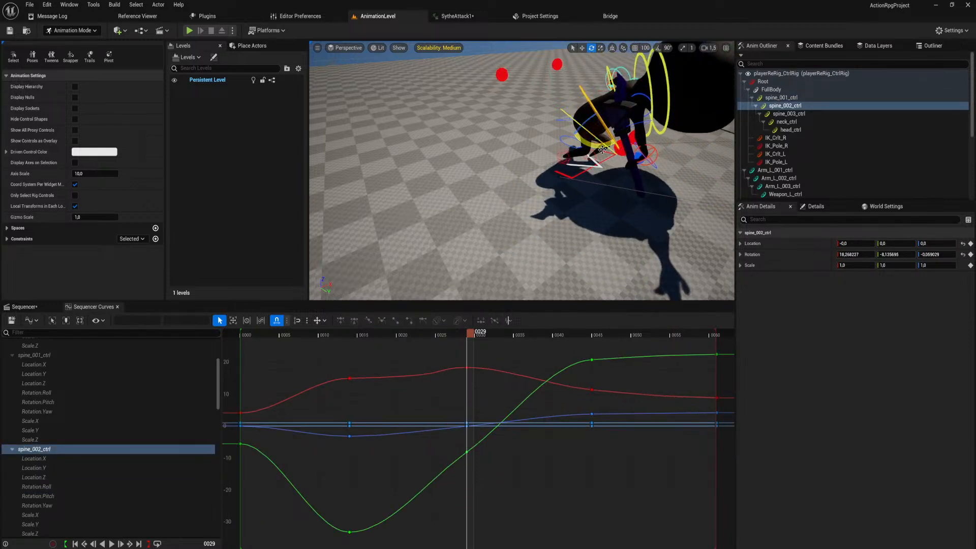
key("ctrl+z")
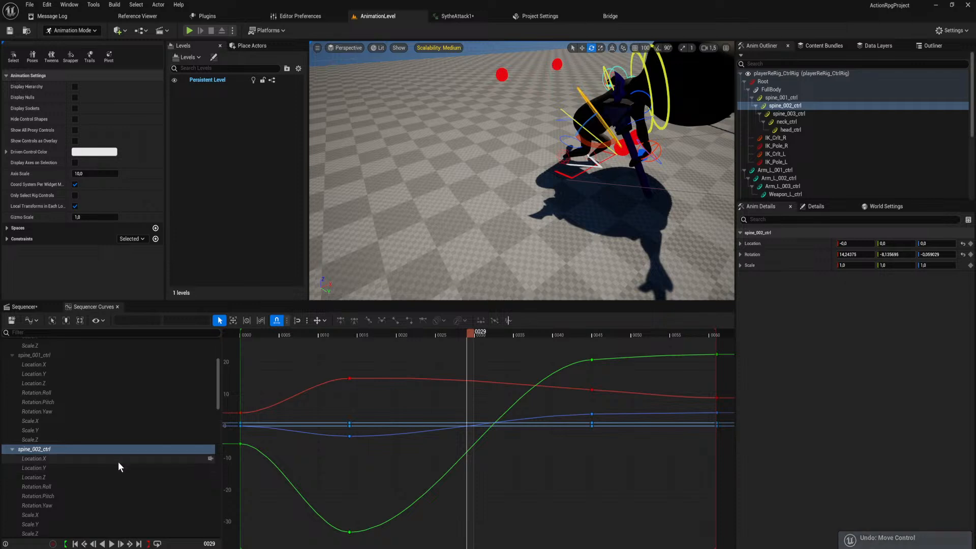
On spine_002_ctrl's Rotation.Roll curve, pull the frame 14 outgoing handle steeply down, raise its incoming handle, and lower the frame 45 incoming handle.
left_click(84, 486)
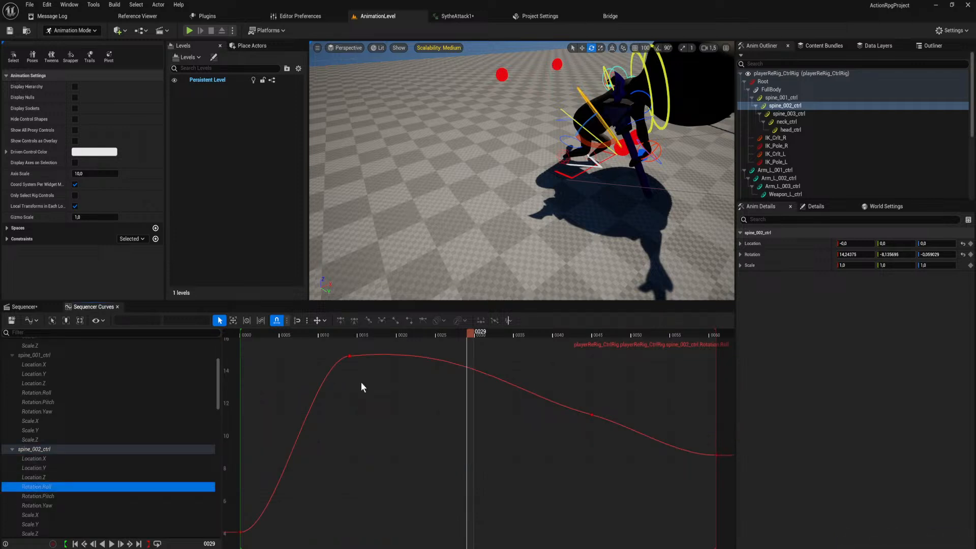
left_click(349, 355)
left_click_drag(460, 346, 475, 548)
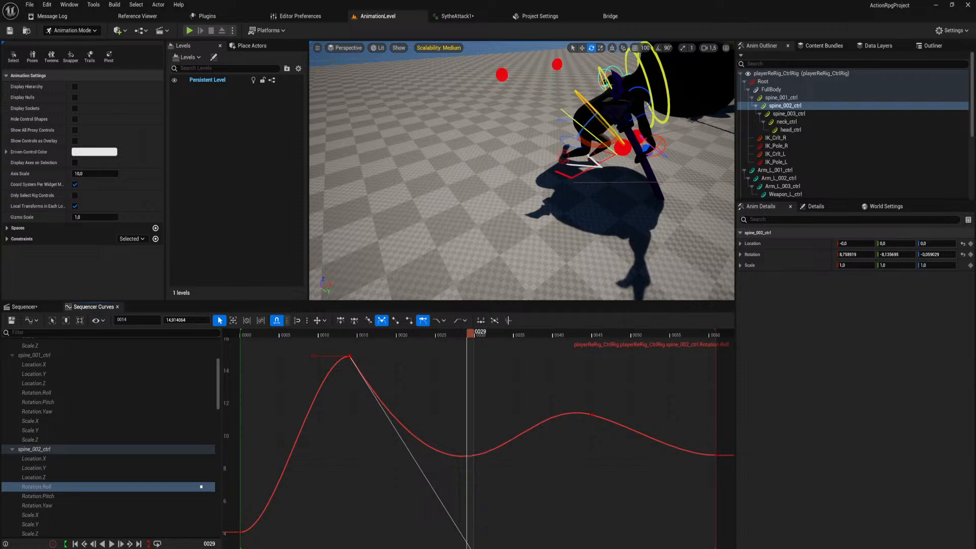
scroll(372, 408, "down", 3)
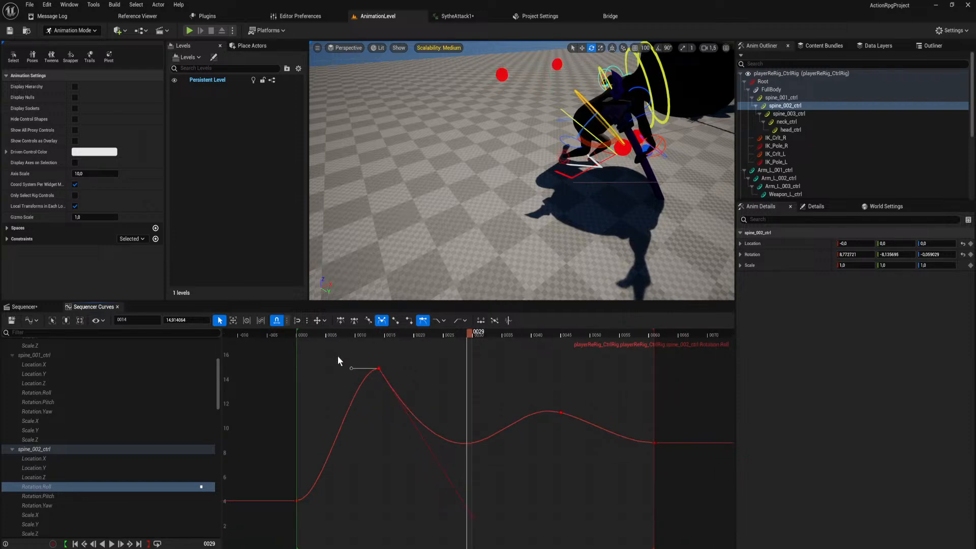
left_click_drag(351, 369, 331, 342)
left_click(559, 412)
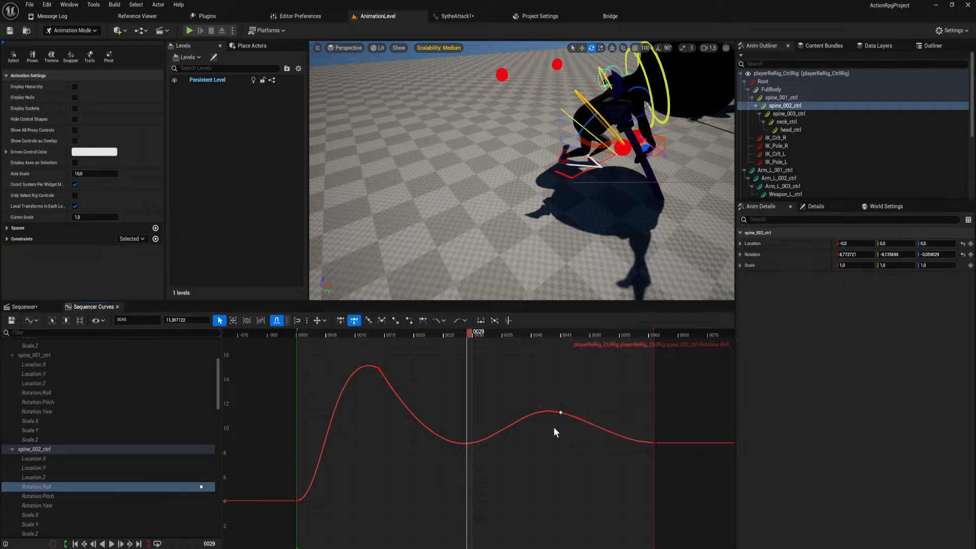
left_click_drag(538, 411, 541, 432)
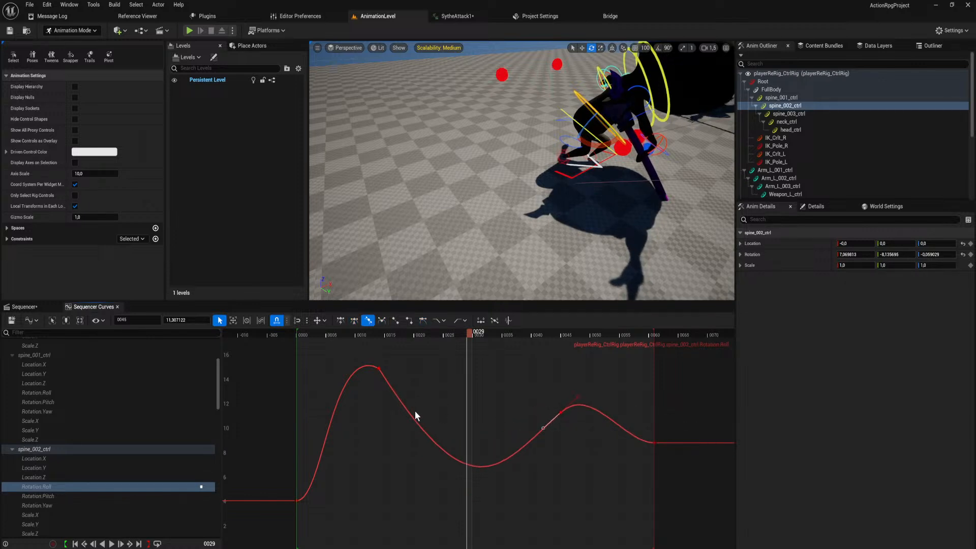
Reshape the frame 14 key on spine_001_ctrl's Rotation.Roll curve, pulling the outgoing handle well down and raising the incoming handle.
left_click(70, 392)
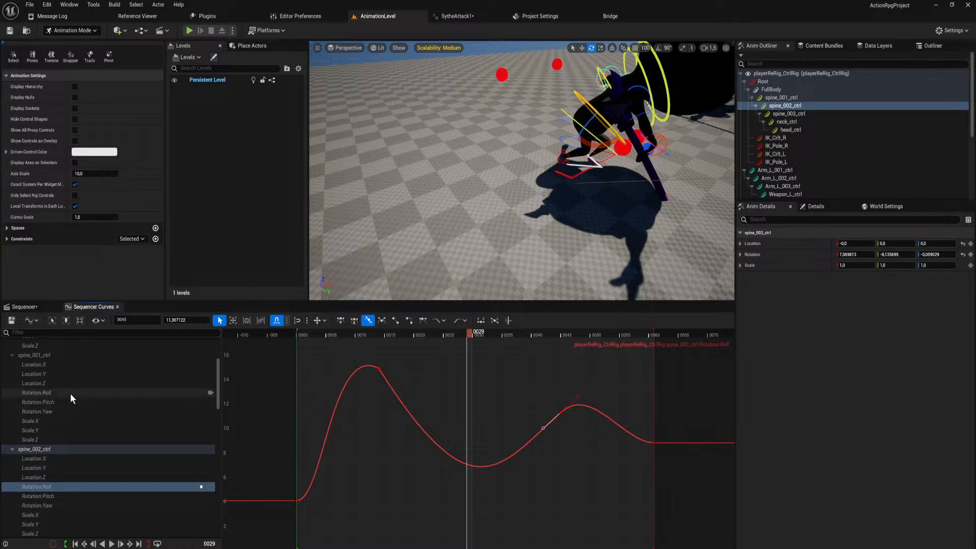
left_click(350, 435)
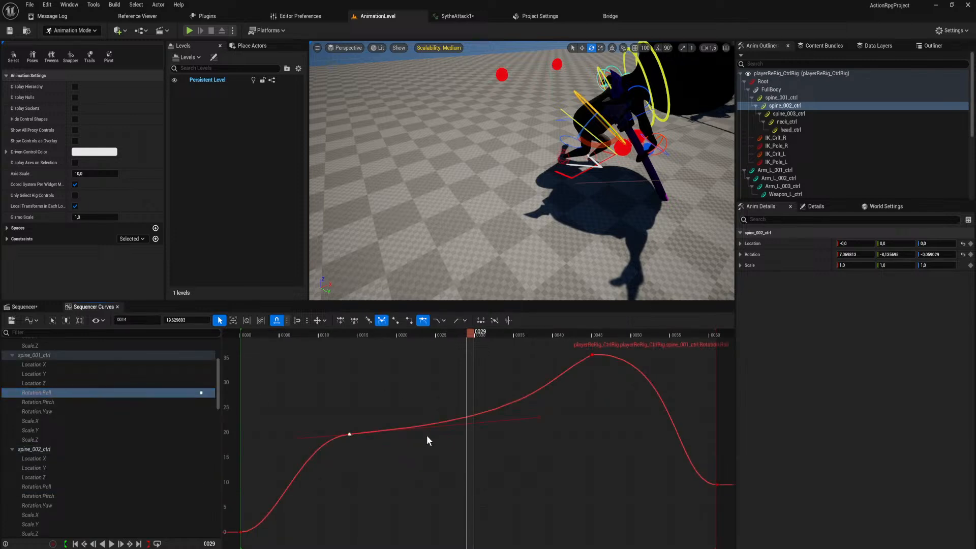
left_click_drag(539, 418, 531, 542)
scroll(359, 443, "down", 3)
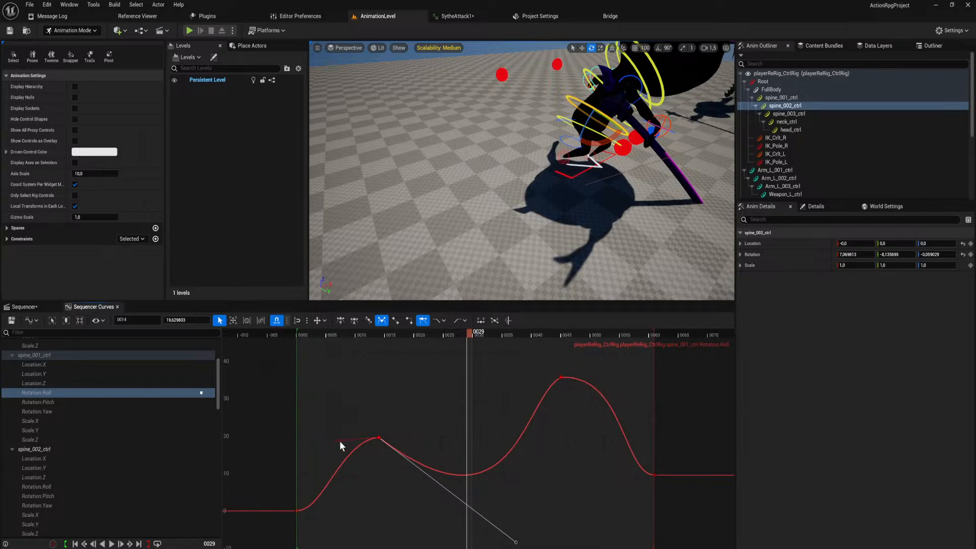
left_click_drag(341, 430, 320, 407)
With the playhead at frame 31, steepen the frame 14 outgoing tangent of spine_001_ctrl's Rotation.Roll and pull the frame 45 incoming handle lower.
left_click_drag(407, 338, 479, 359)
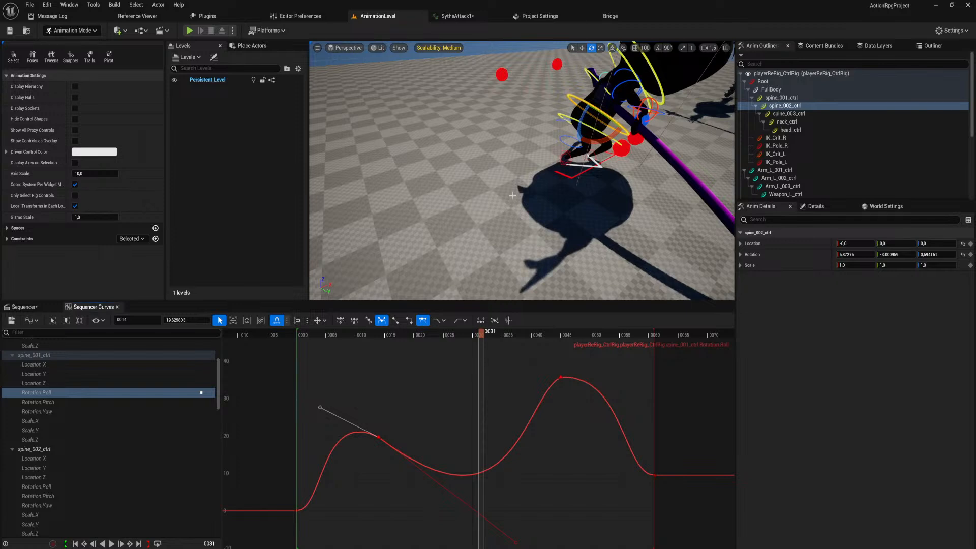
right_click_drag(516, 192, 519, 186)
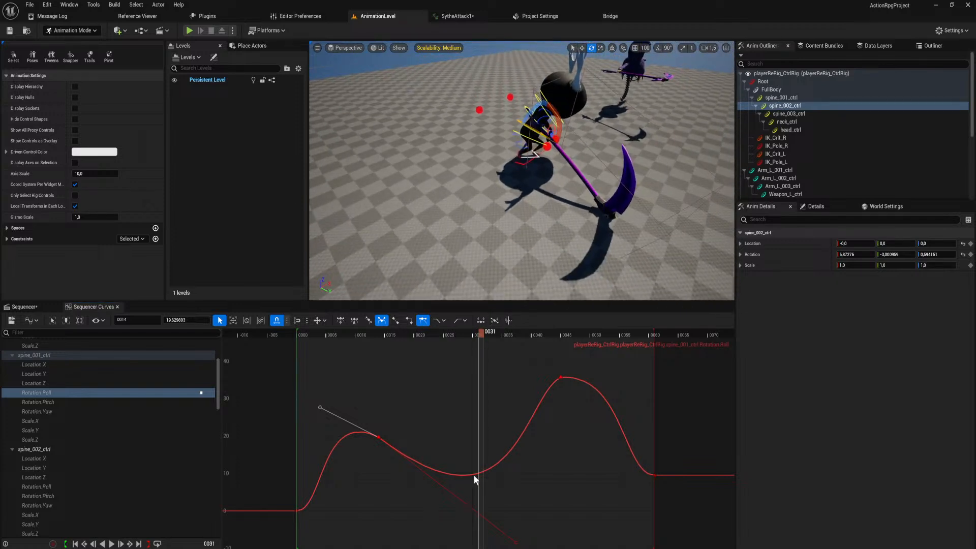
left_click_drag(519, 542, 478, 548)
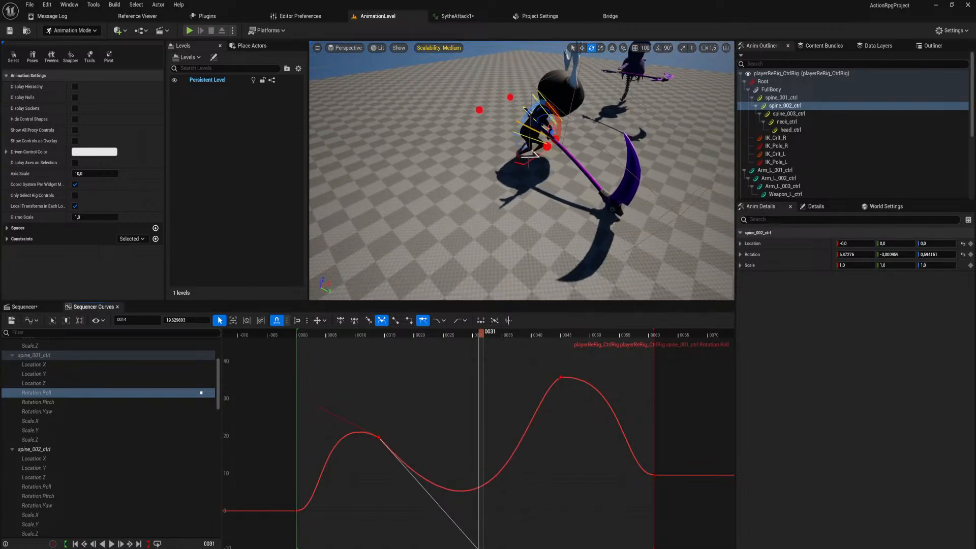
left_click(561, 376)
left_click_drag(523, 395, 510, 459)
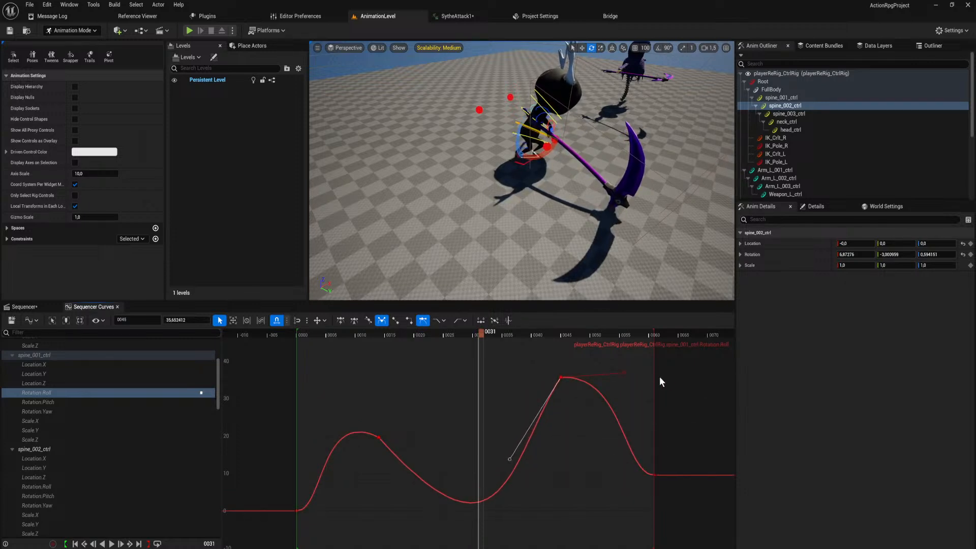
Raise the frame 45 key's outgoing handle steeply on spine_001_ctrl's Rotation.Roll curve.
left_click_drag(622, 374, 609, 334)
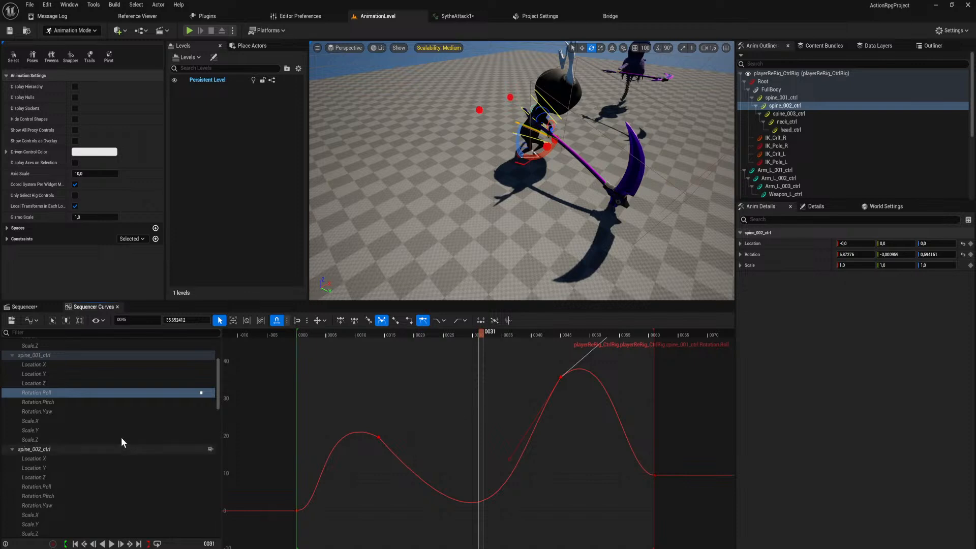
With the playhead at frame 23, pull the frame 14 outgoing handle of spine_002_ctrl's Rotation.Roll steeper down and steepen its incoming handle.
left_click(71, 485)
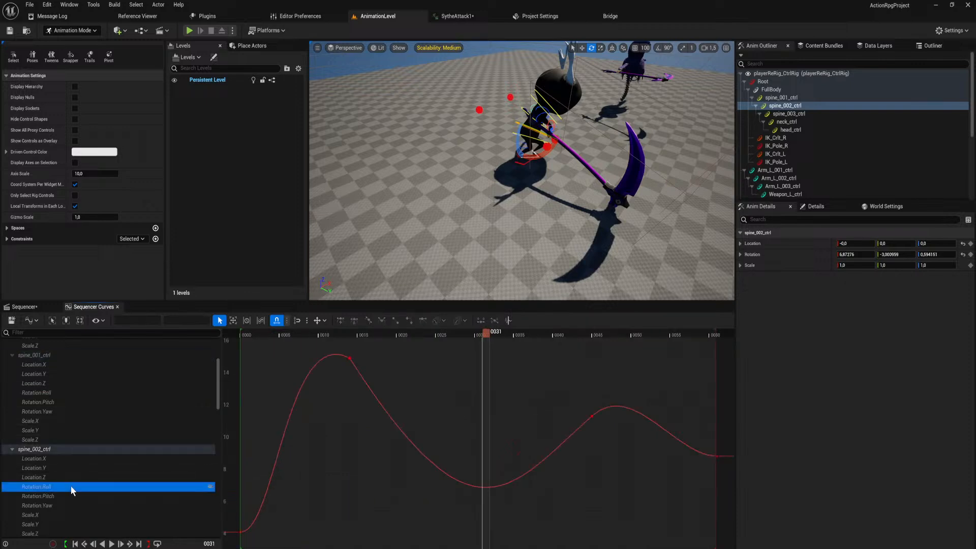
left_click(592, 416)
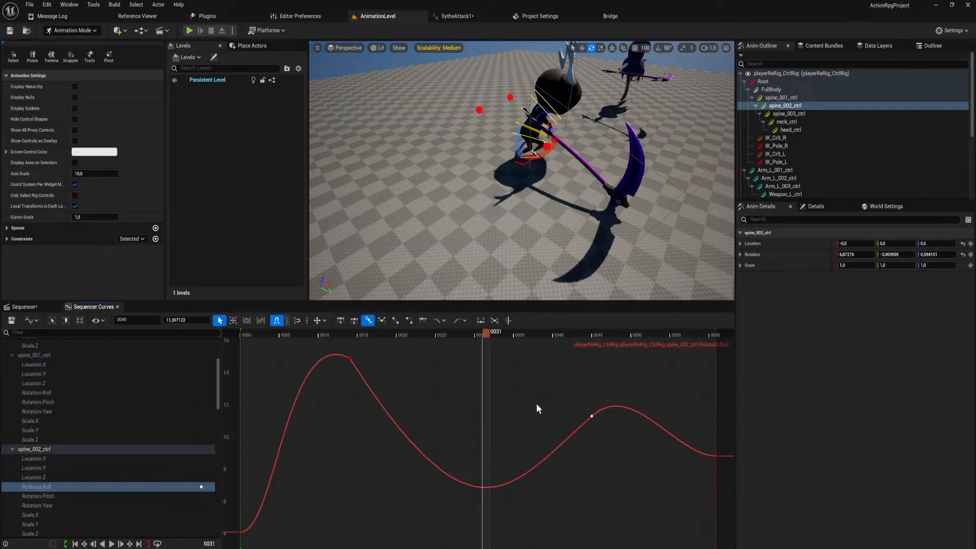
scroll(536, 403, "down", 2)
left_click_drag(484, 333, 437, 340)
left_click(381, 370)
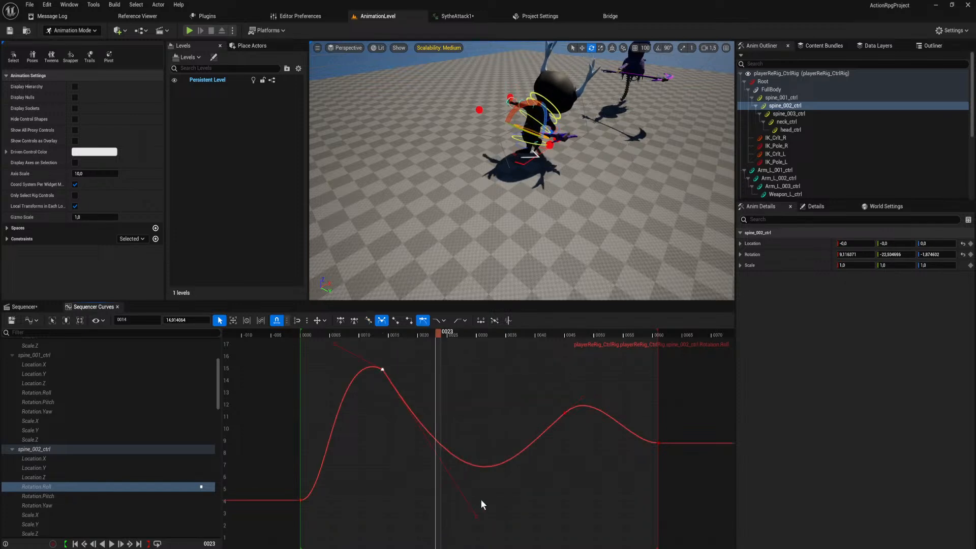
left_click_drag(474, 512, 440, 547)
left_click_drag(335, 342, 359, 336)
Break the frame 14 key's tangents on spine_003_ctrl's Rotation.Roll curve, with weighted handles, and pull the outgoing handle steeply down.
scroll(68, 487, "down", 3)
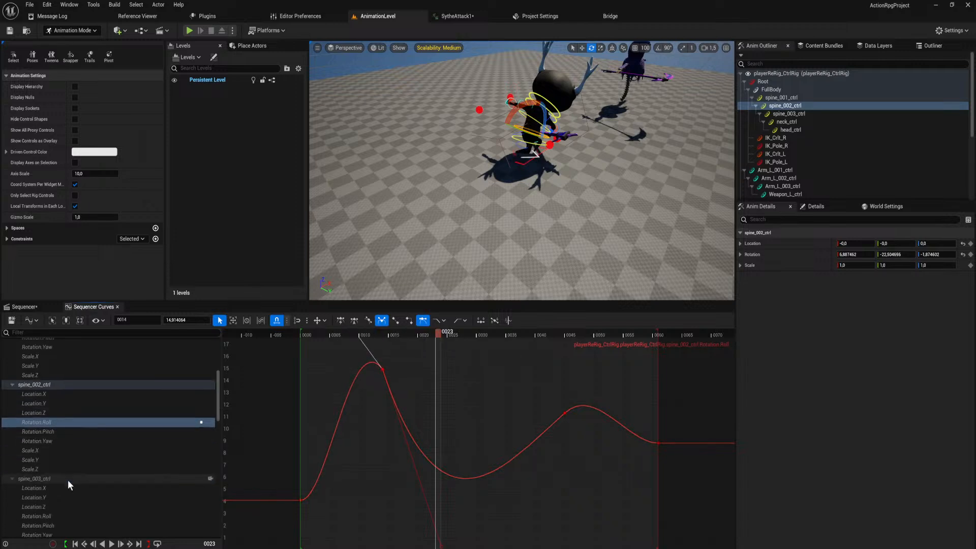
left_click(63, 516)
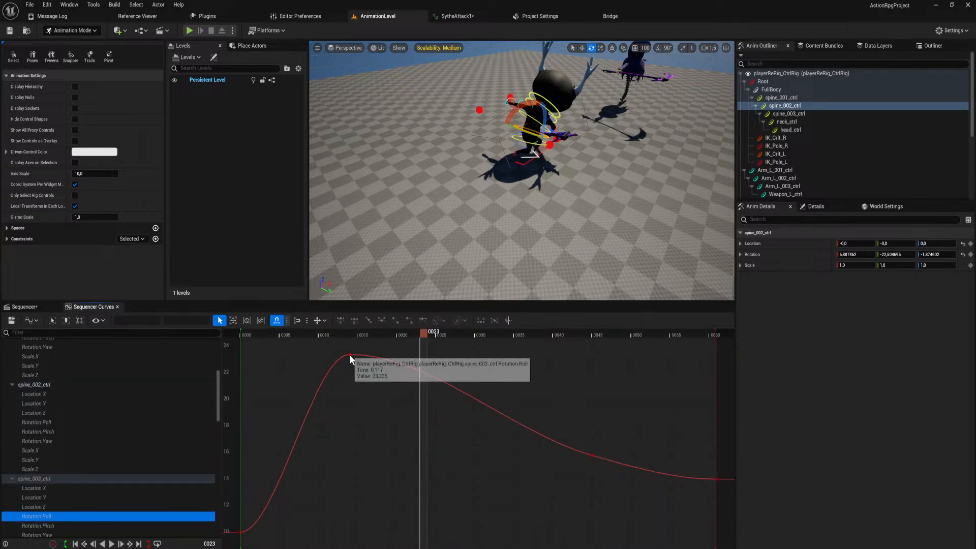
left_click(350, 355)
key("3")
key("w")
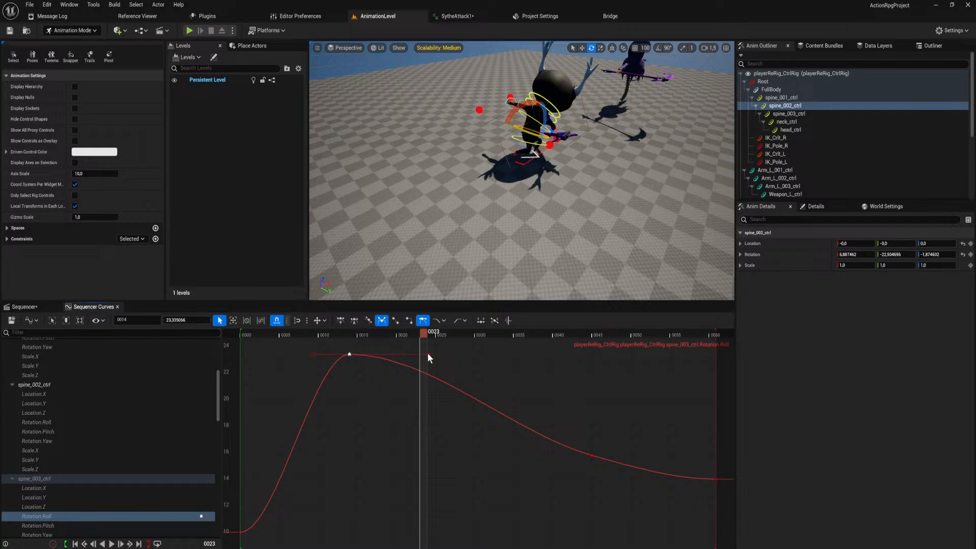
left_click_drag(427, 354, 402, 540)
scroll(450, 423, "down", 2)
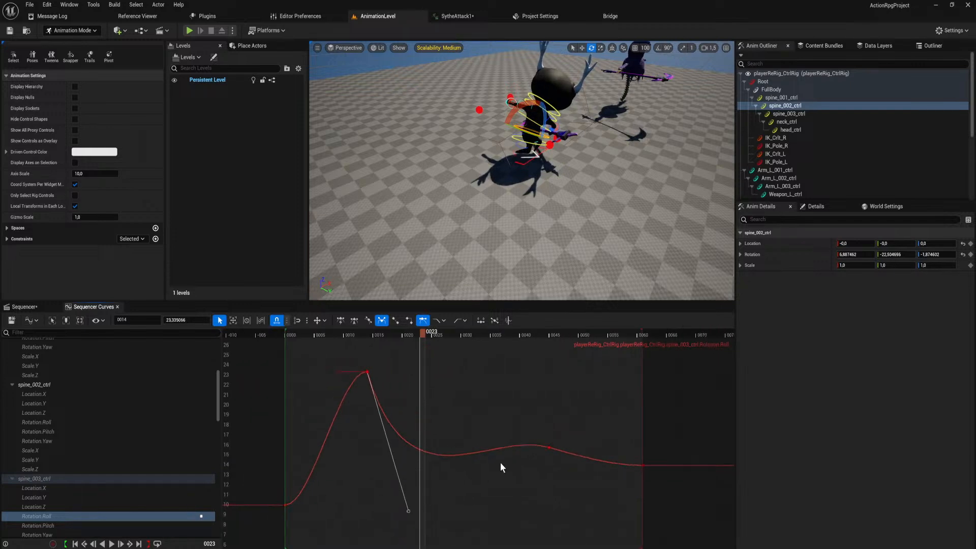
On spine_003_ctrl's Rotation.Roll, lower the frame 45 incoming handle, raise its outgoing handle, and raise the frame 14 incoming handle.
middle_click(548, 447)
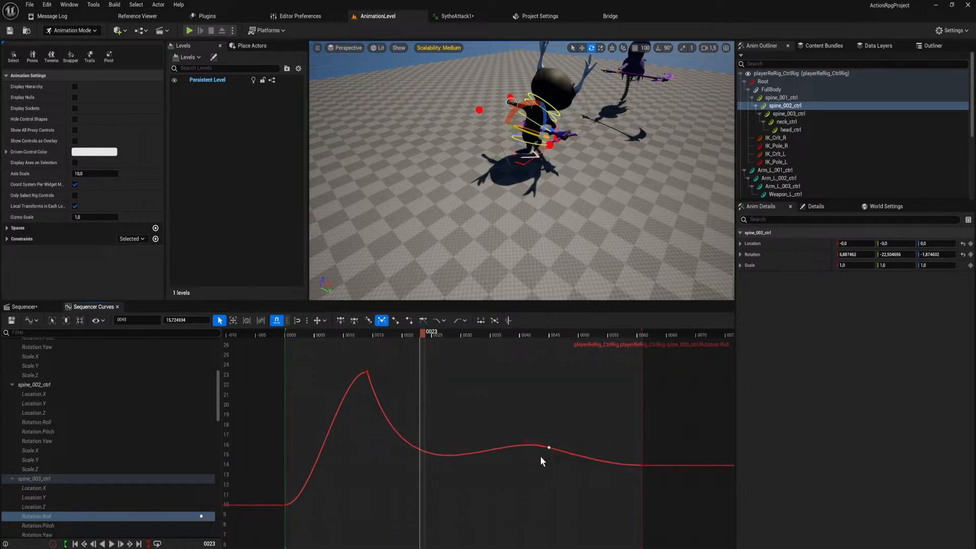
left_click_drag(487, 429, 501, 497)
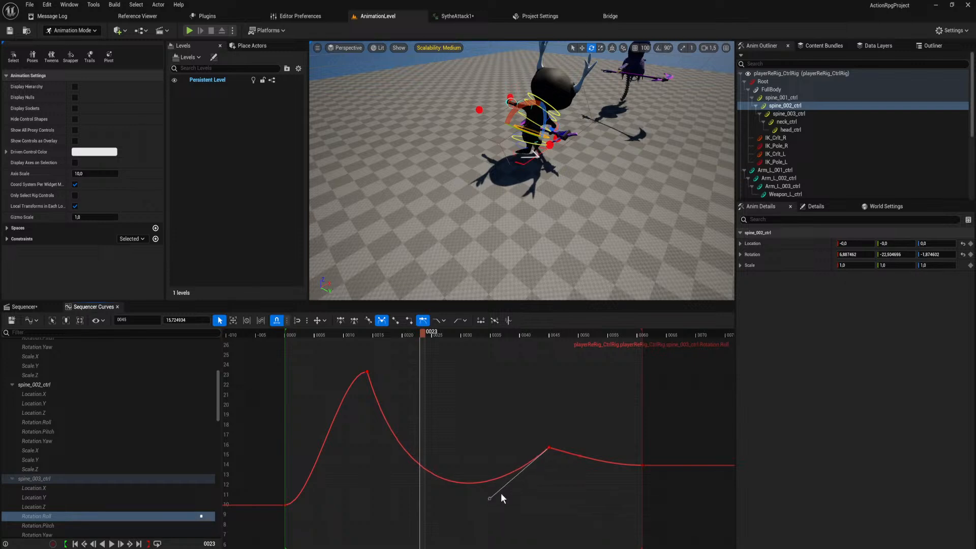
left_click_drag(583, 457, 581, 424)
left_click(367, 374)
left_click_drag(340, 370, 339, 333)
Play the swing from the start and scrub through it to frame 48 to check the spine motion.
left_click_drag(422, 334, 305, 428)
key("space")
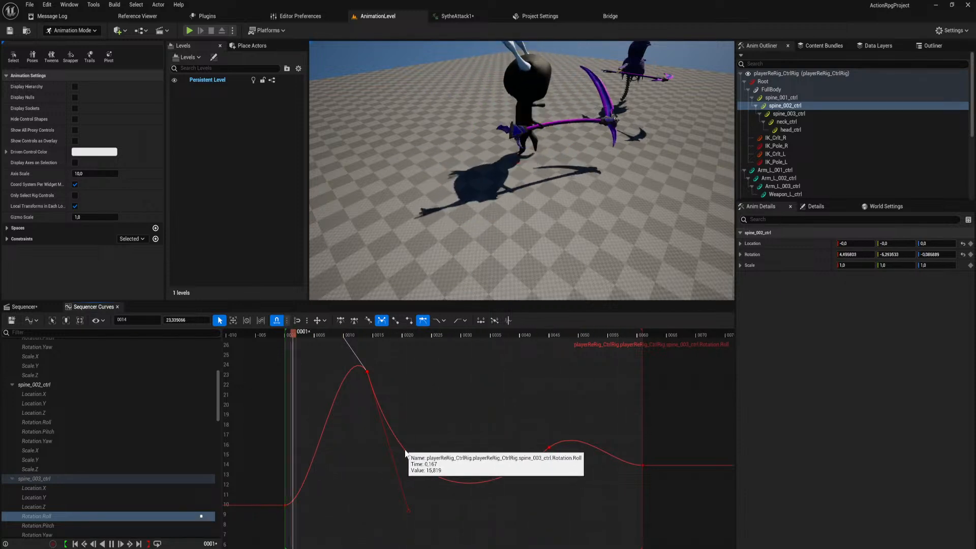
key("space")
left_click_drag(296, 350, 572, 403)
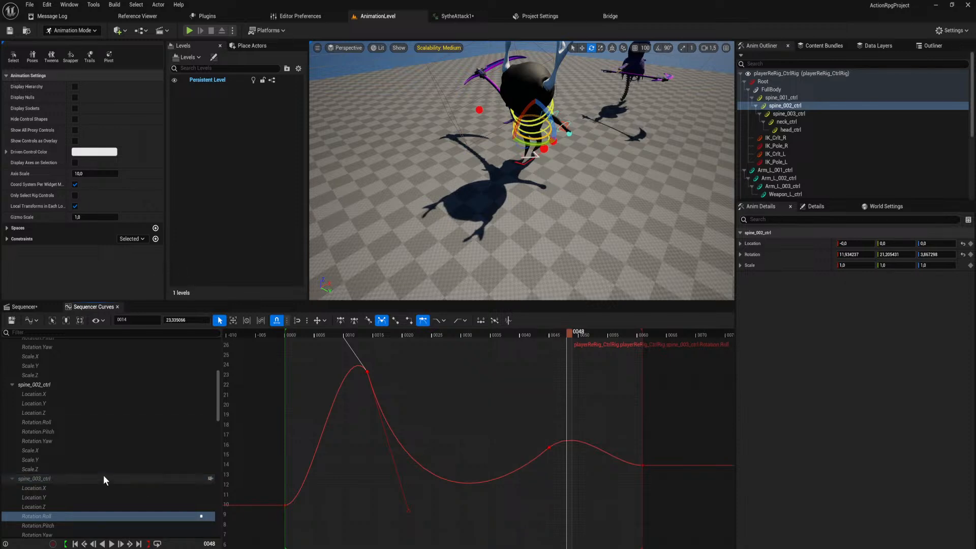
With the playhead at frame 25, select Arm_R_003_ctrl and display its Rotation.Roll curve.
scroll(103, 475, "down", 3)
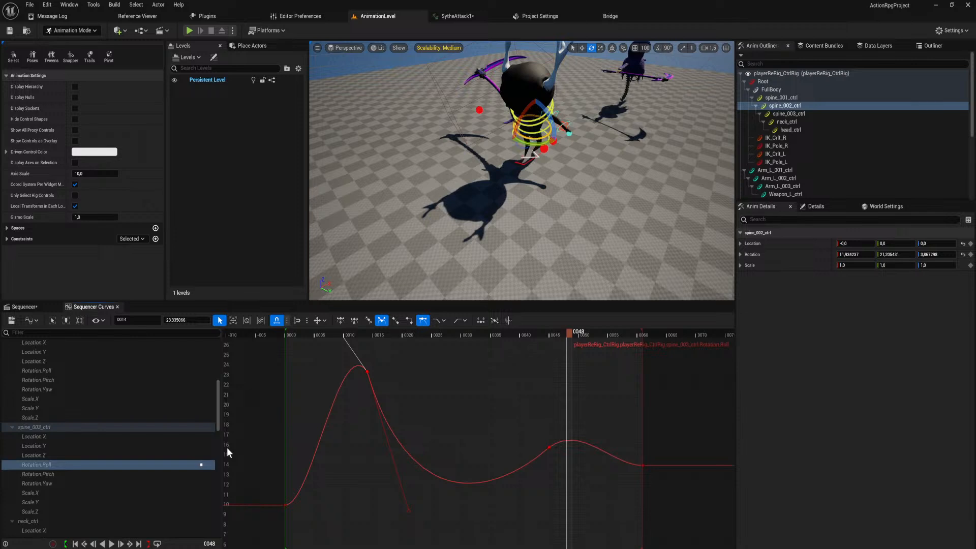
scroll(118, 480, "down", 1)
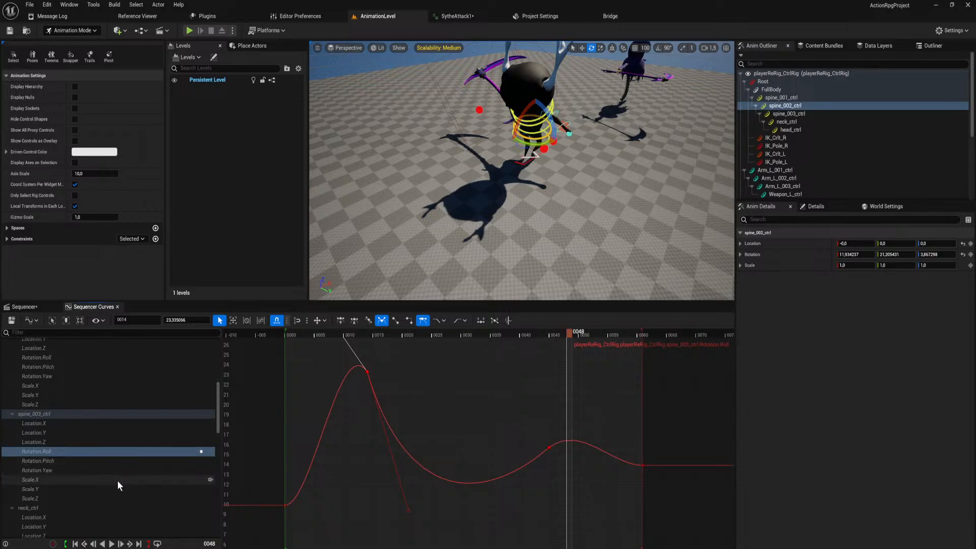
scroll(117, 480, "down", 1)
left_click_drag(570, 334, 433, 358)
right_click_drag(553, 157, 533, 164)
left_click(531, 164)
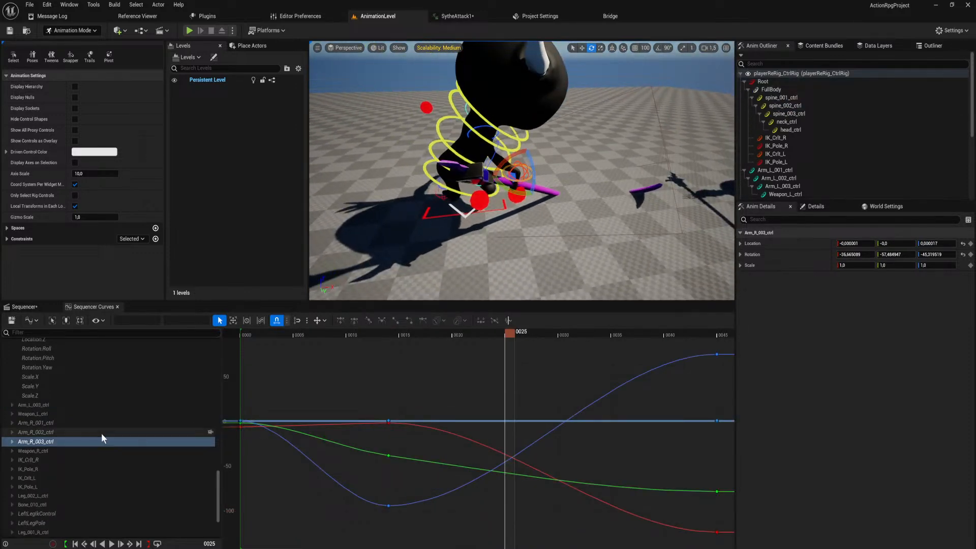
left_click(11, 441)
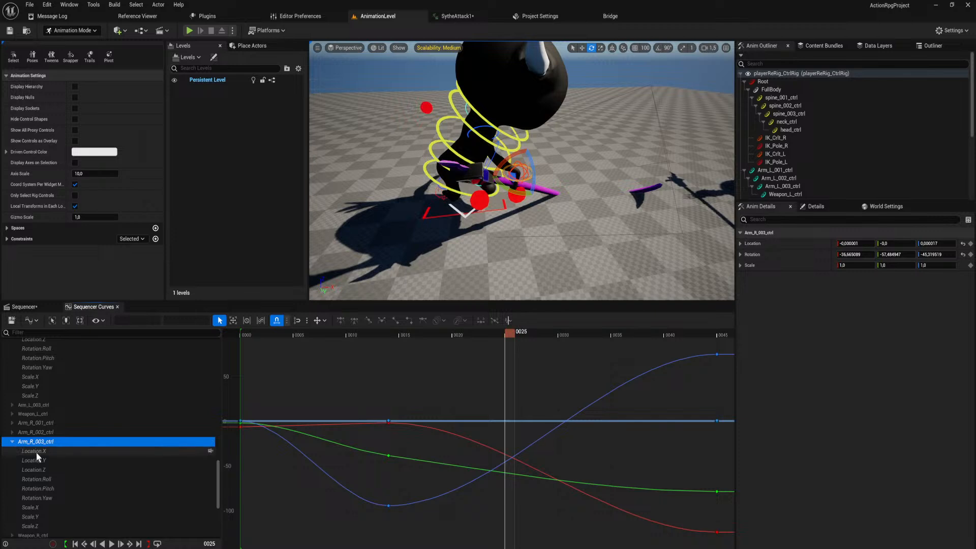
left_click(51, 478)
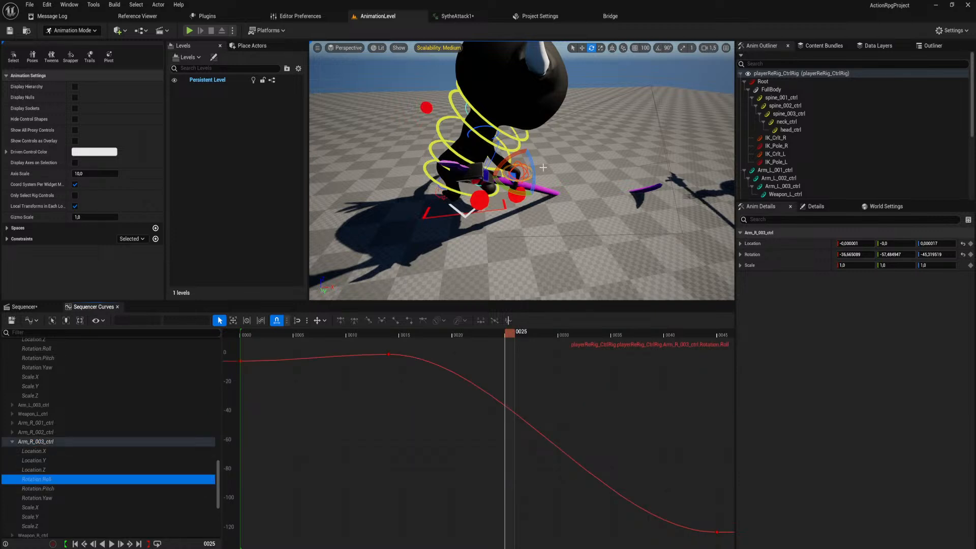
Try rotating Arm_R_003_ctrl at frame 25, and undo it.
left_click_drag(513, 154, 542, 162)
key("ctrl+z")
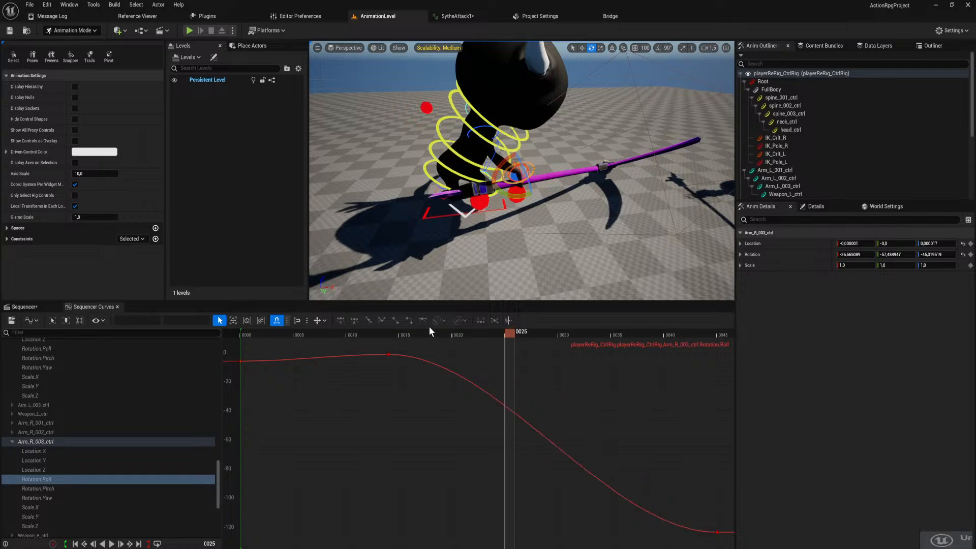
Break and weight the frame 14 tangents on Arm_R_003_ctrl's Rotation.Roll, lengthen the outgoing handle to about frame 37, and check frame 30.
left_click(388, 355)
key("3")
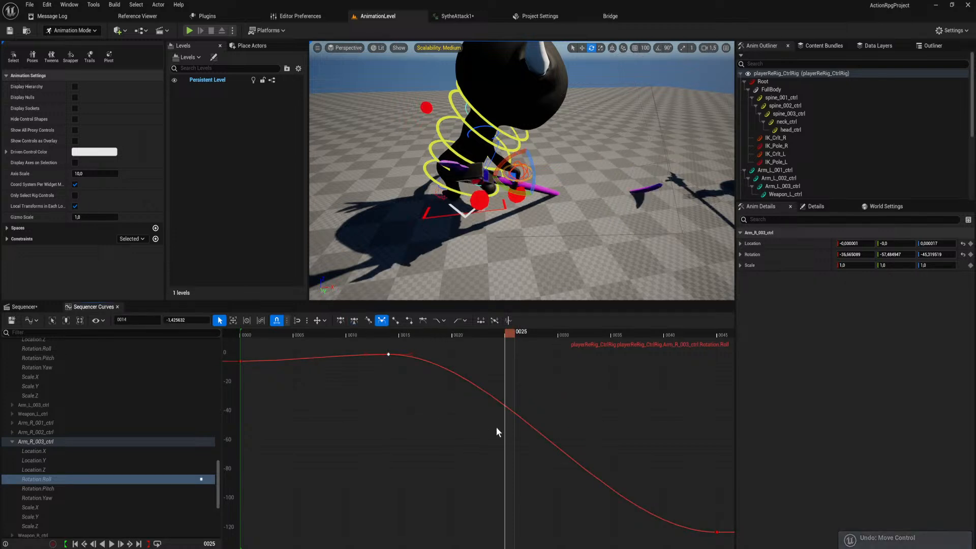
key("w")
left_click_drag(495, 354, 631, 363)
left_click_drag(518, 335, 563, 343)
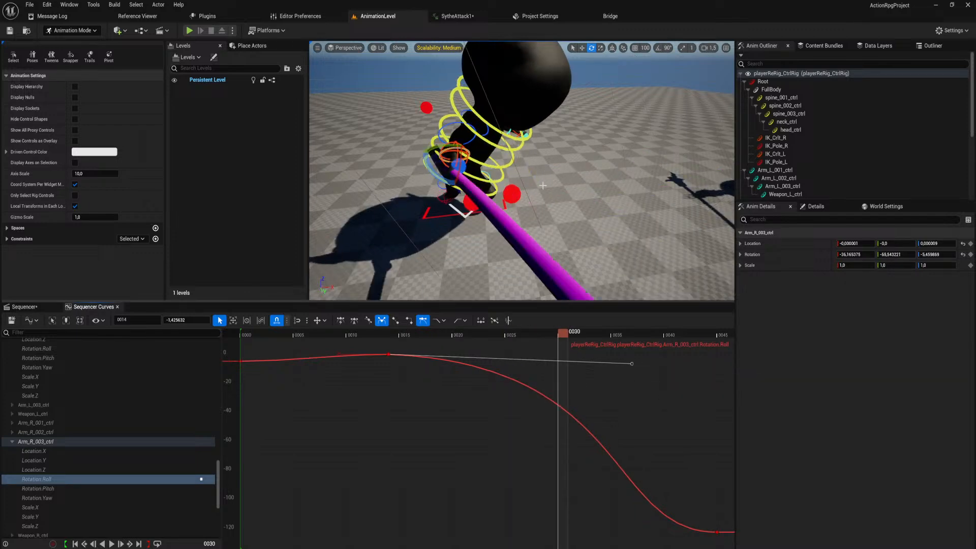
Break and weight the frame 14 key's tangents on Arm_R_003_ctrl's Rotation.Pitch curve, and pull the outgoing handle down.
key("s")
right_click_drag(542, 188, 542, 188)
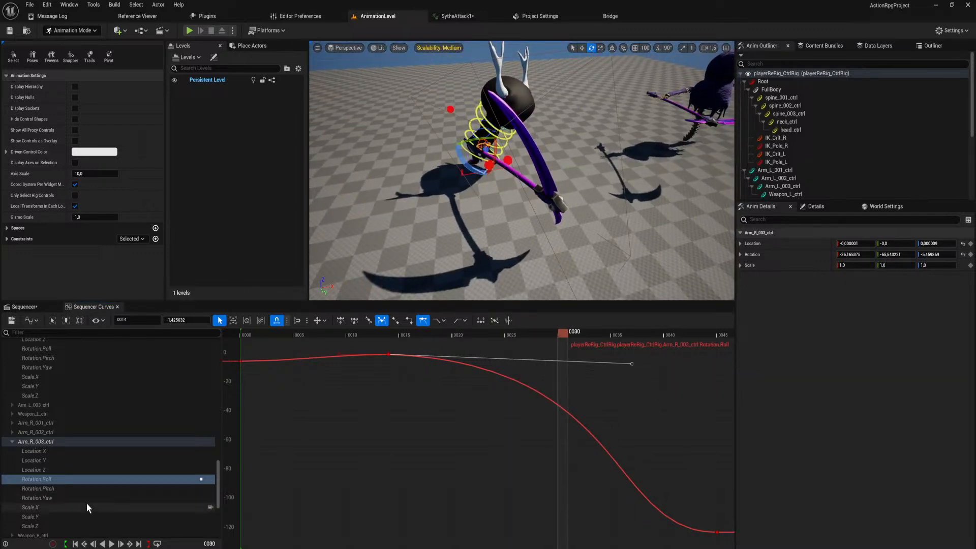
key("w")
right_click_drag(438, 154, 438, 154)
key("a")
left_click(99, 489)
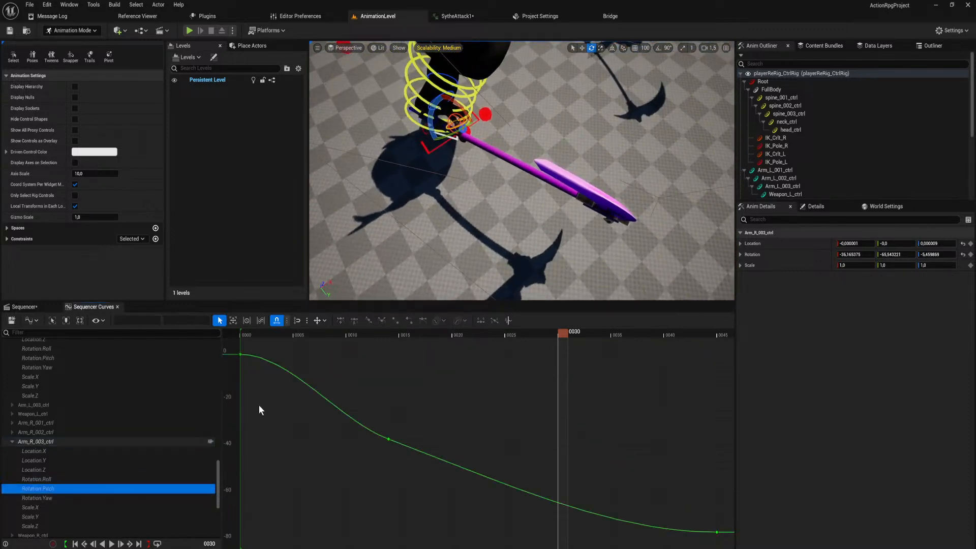
left_click(389, 439)
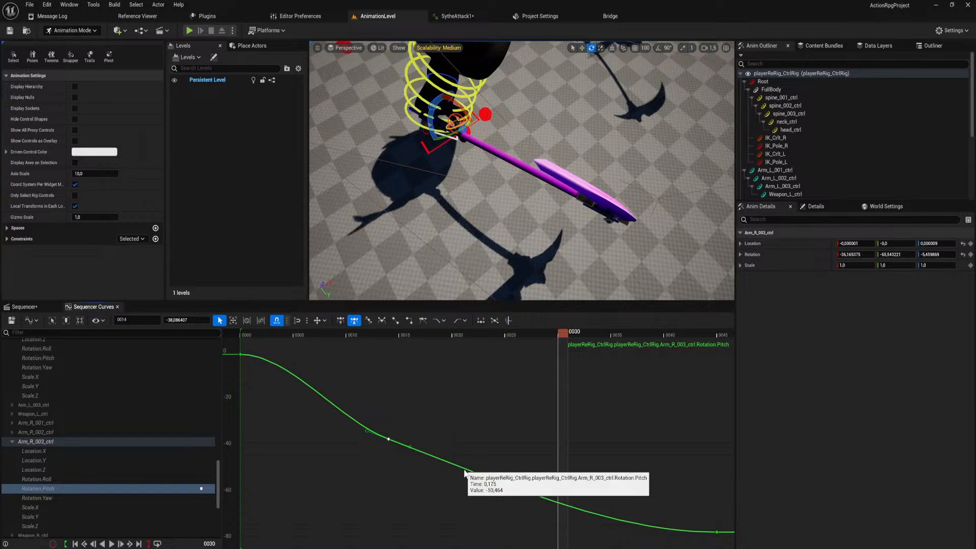
key("3")
key("w")
left_click_drag(495, 481, 527, 548)
scroll(538, 473, "down", 10)
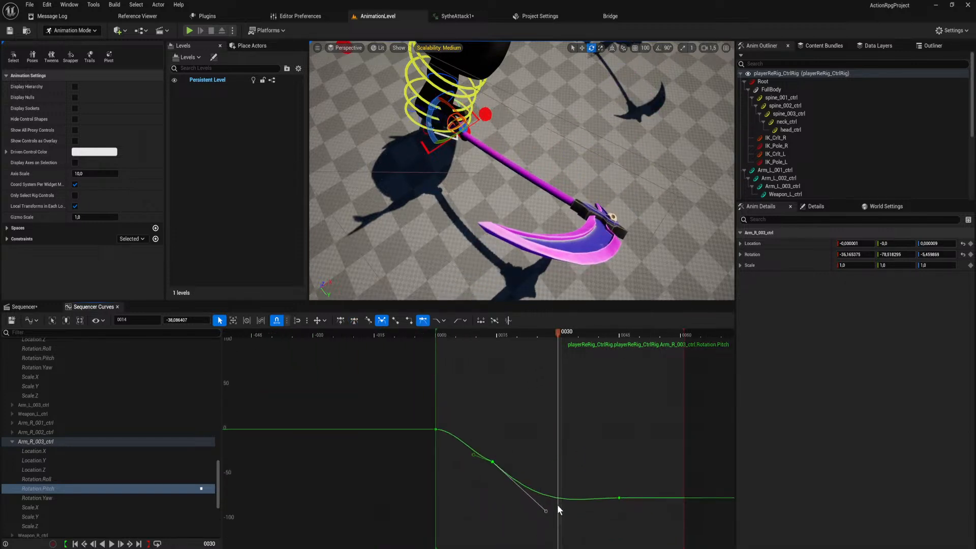
On Arm_R_003_ctrl's Rotation.Pitch, steepen both frame 14 handles further and lower the frame 45 key's incoming handle.
right_click_drag(556, 504, 554, 470)
left_click_drag(545, 477, 547, 535)
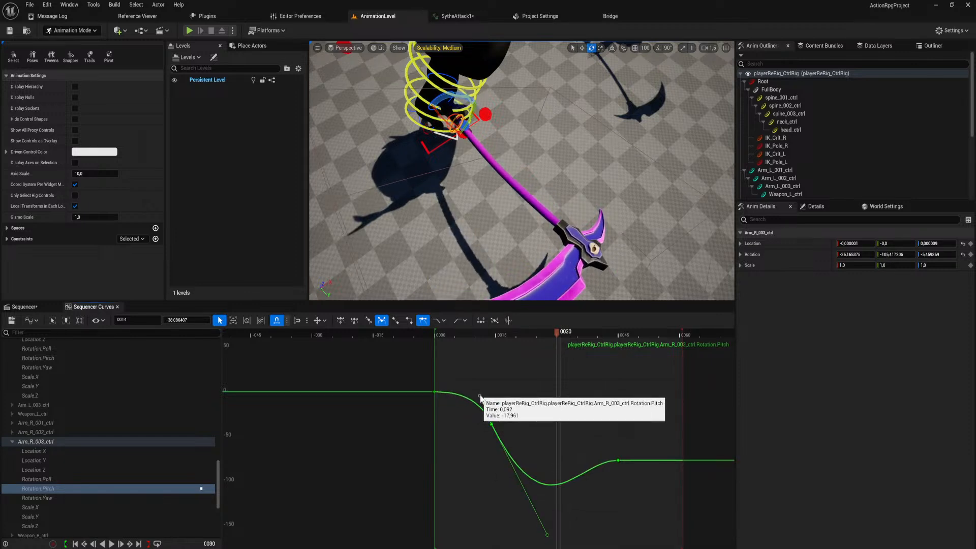
right_click_drag(537, 457, 528, 422)
scroll(512, 184, "down", 4)
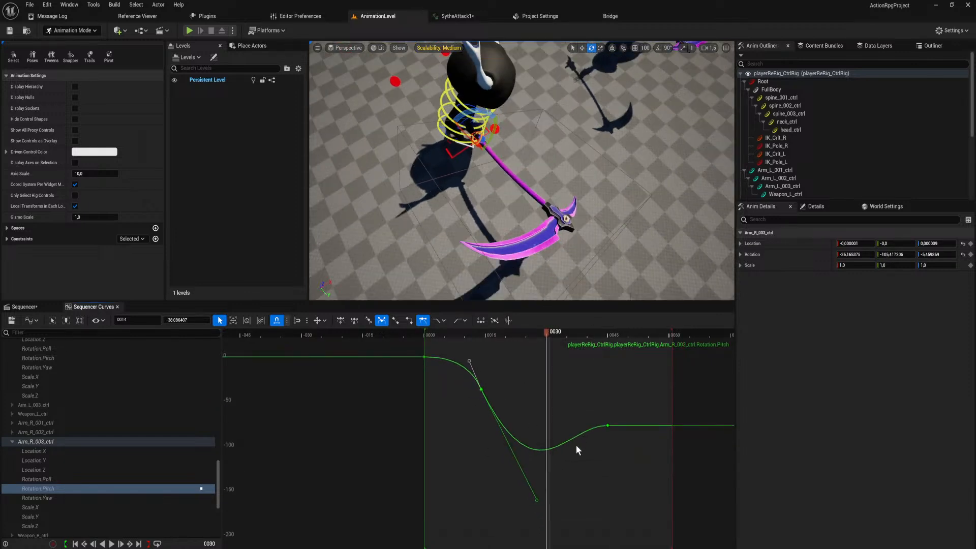
left_click(607, 426)
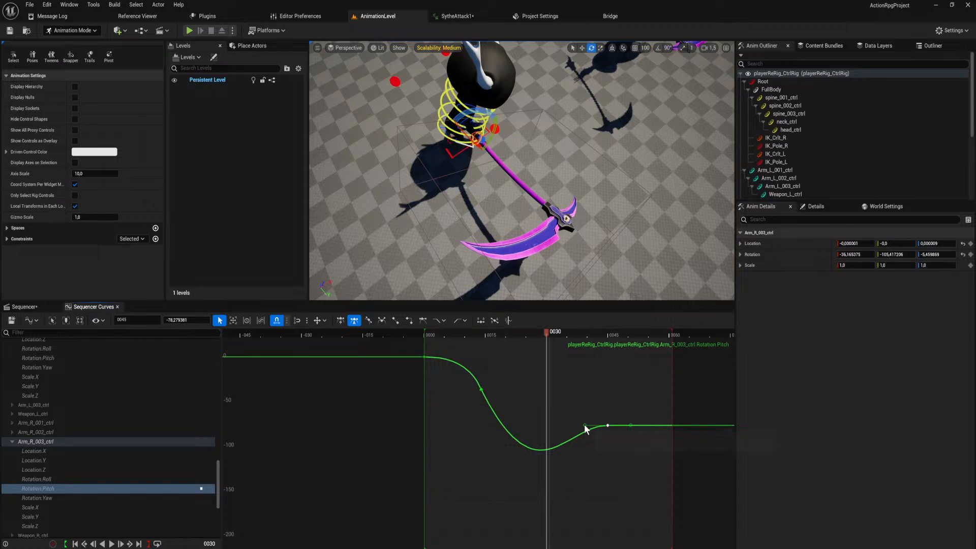
left_click_drag(585, 426, 591, 443)
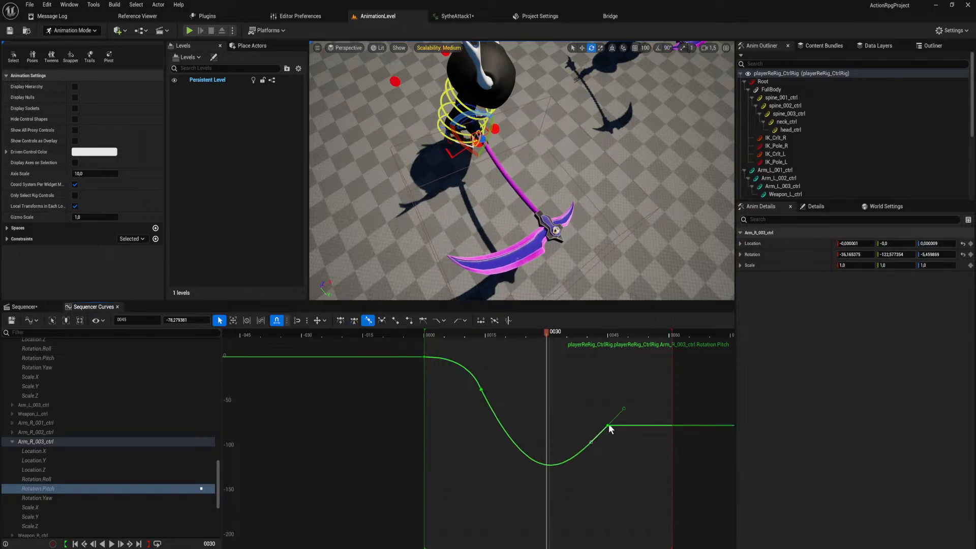
Try rotating Arm_R_003_ctrl at frame 24, and undo it.
left_click_drag(546, 332, 525, 389)
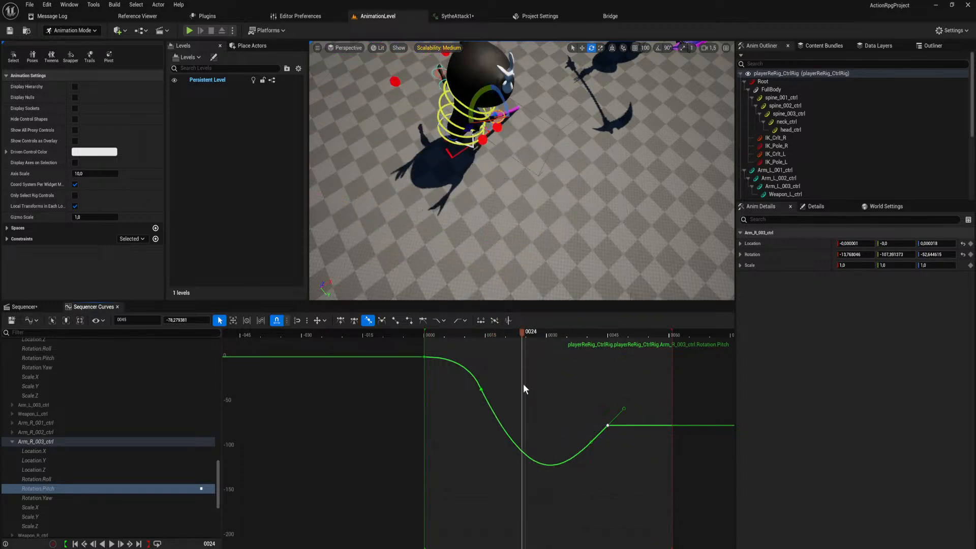
left_click_drag(498, 117, 502, 120)
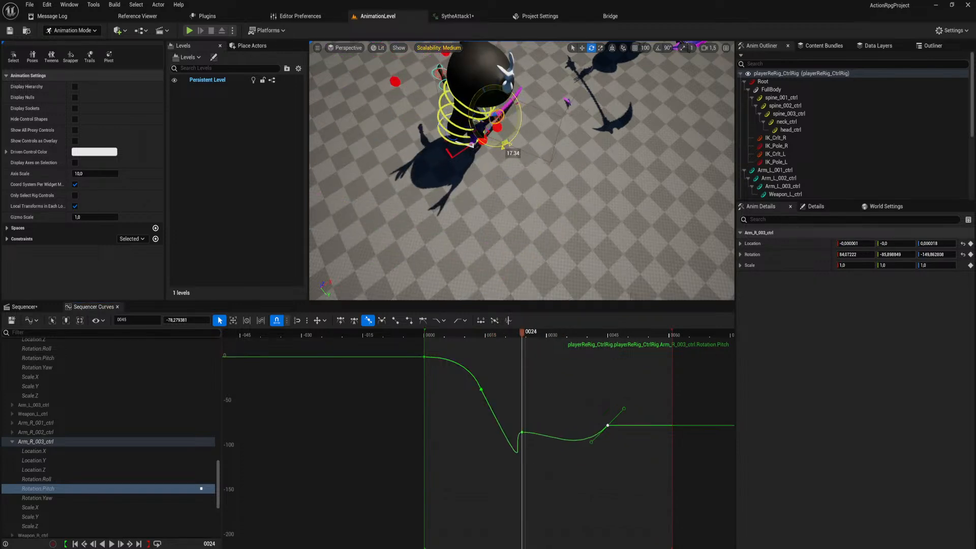
key("ctrl+z")
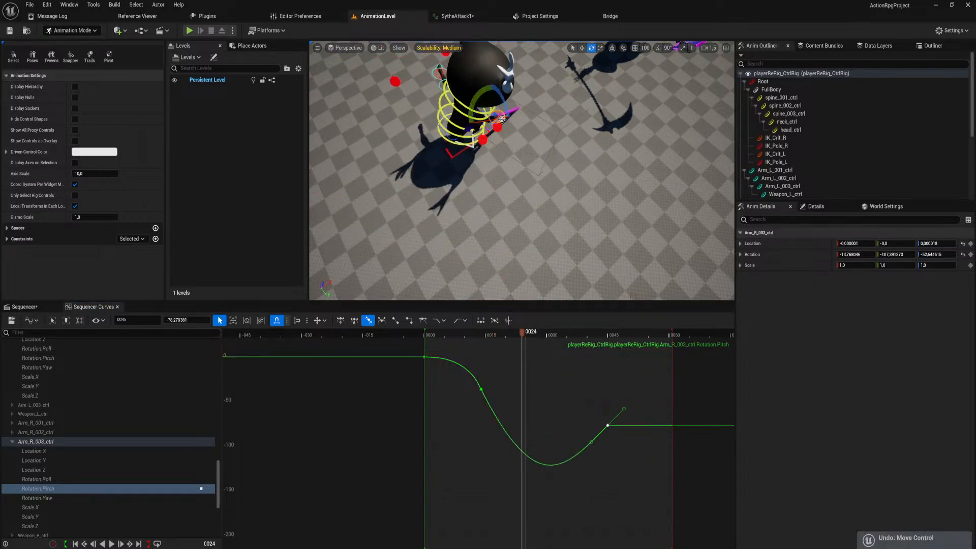
On Arm_R_003_ctrl's Rotation.Yaw, raise the frame 14 outgoing handle steeply, lower its incoming handle, and return the playhead to frame 0.
left_click(78, 499)
left_click(389, 531)
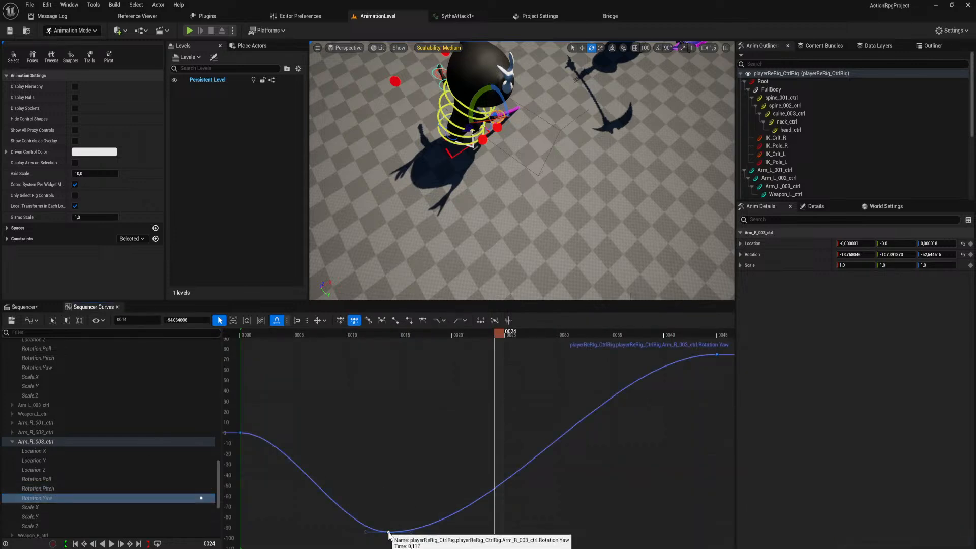
left_click_drag(496, 532, 482, 451)
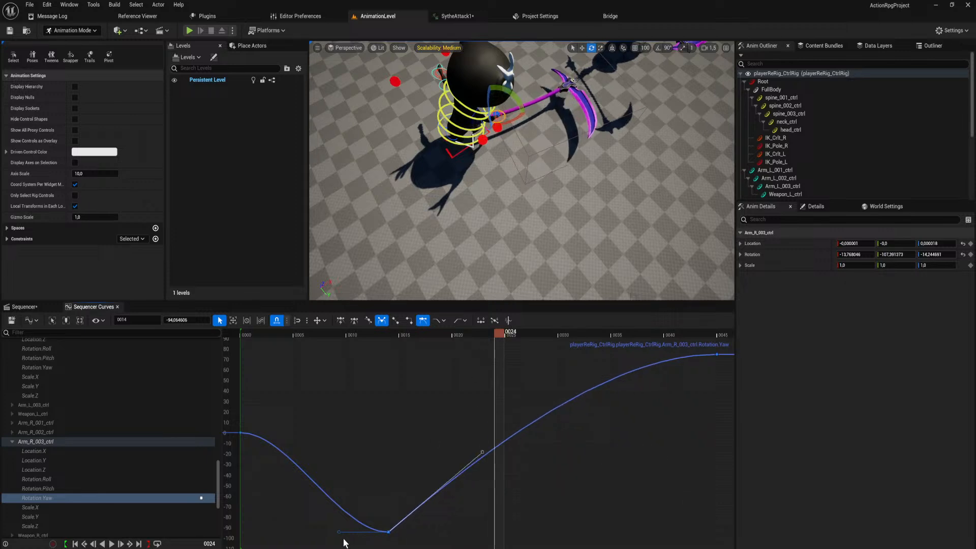
left_click_drag(337, 532, 356, 548)
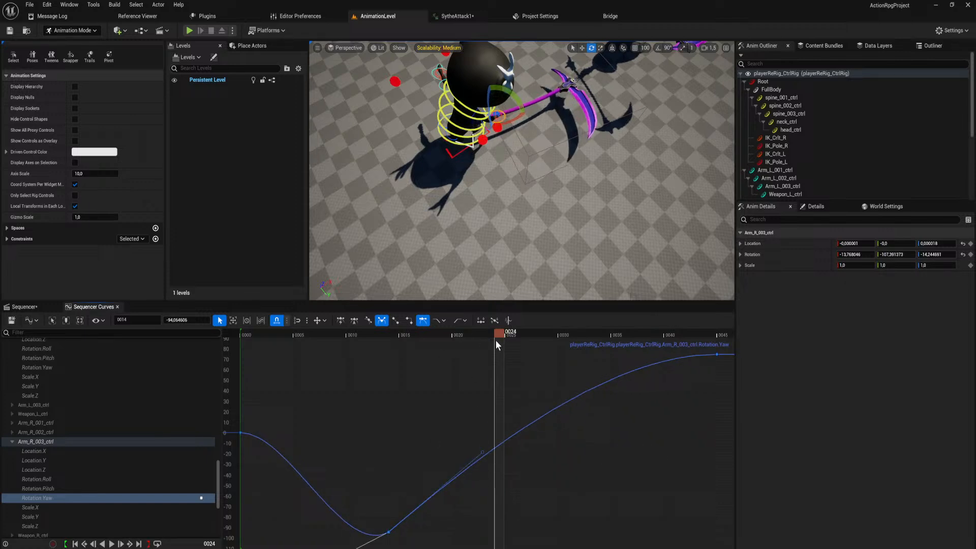
left_click_drag(497, 345, 243, 437)
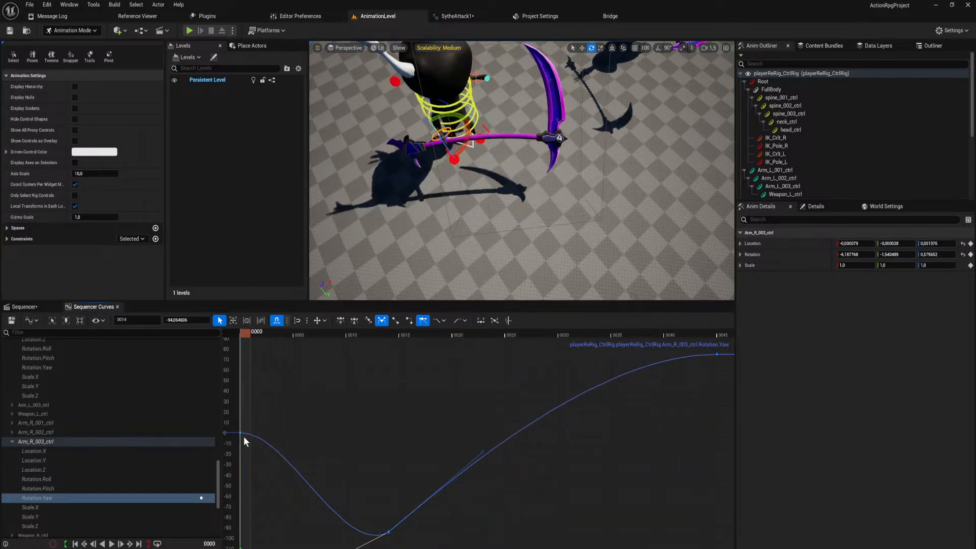
Return to the Sequencer, collapse the playerReRig_CtrlRig track, and play back the whole scythe swing from frame 0.
left_click(23, 306)
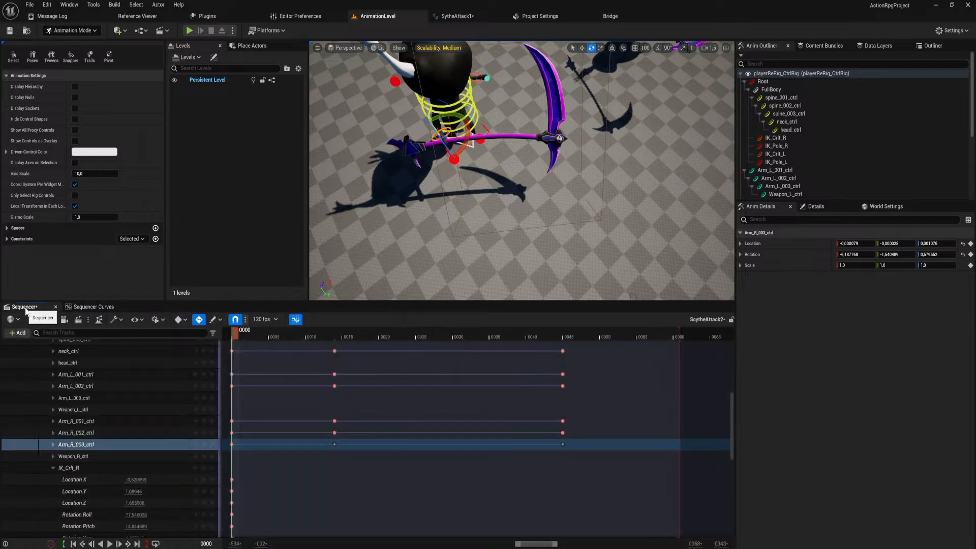
scroll(483, 431, "up", 5)
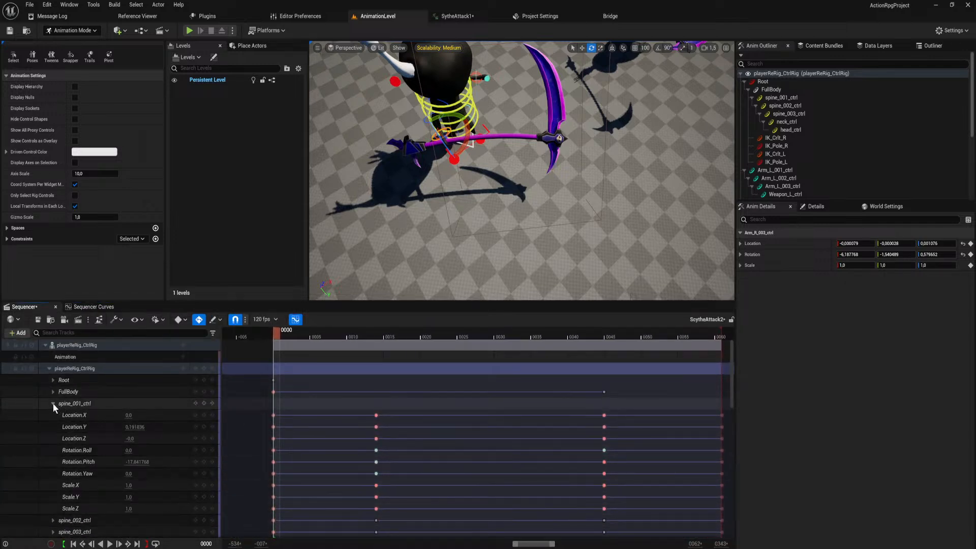
left_click(50, 368)
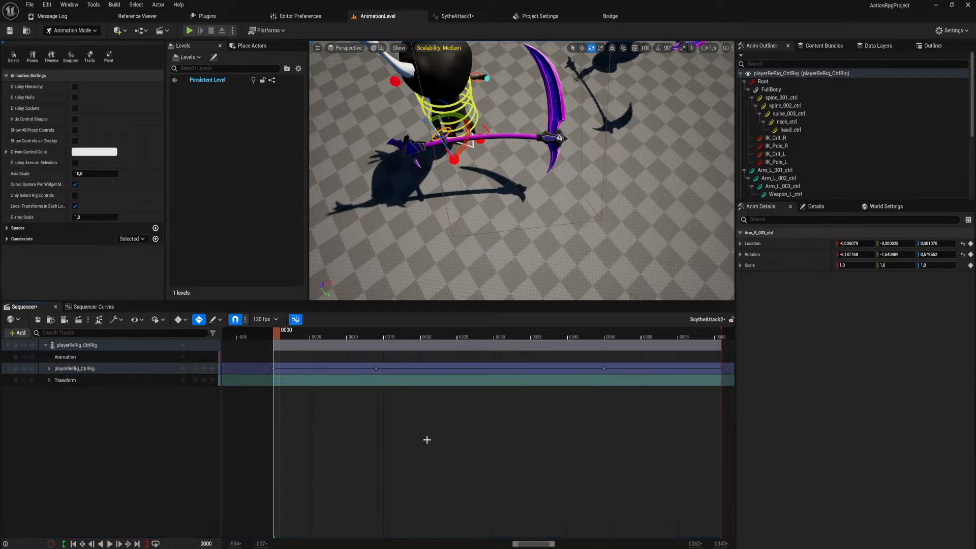
scroll(442, 415, "down", 5, "ctrl")
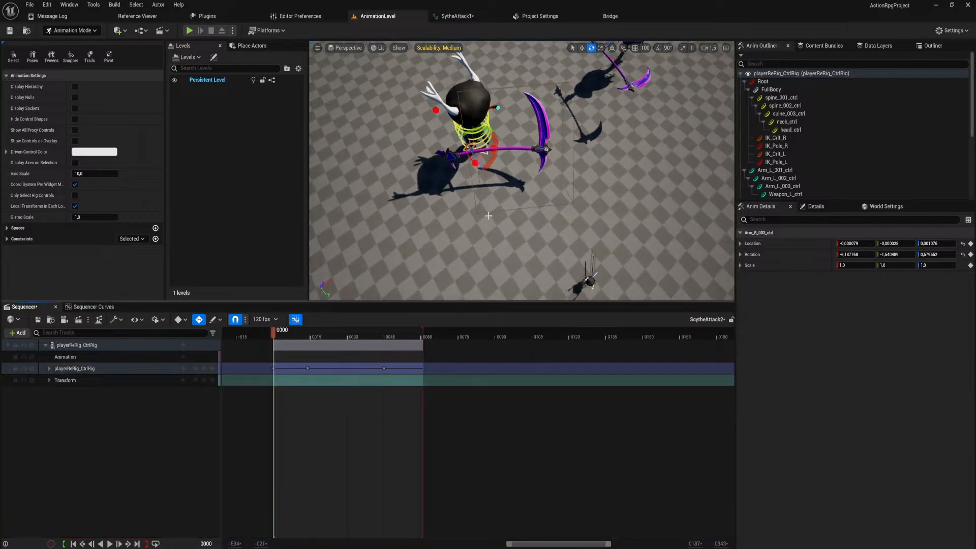
key("space")
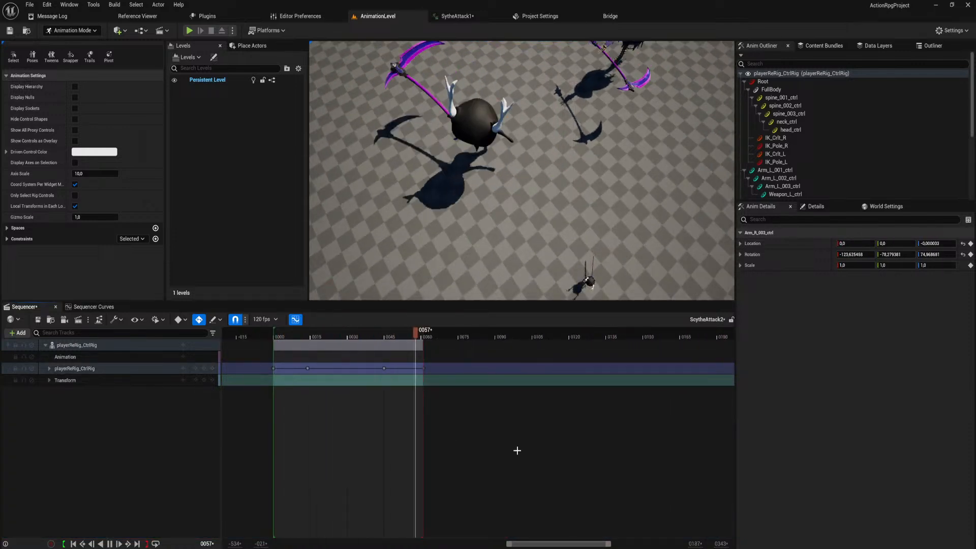
key("space")
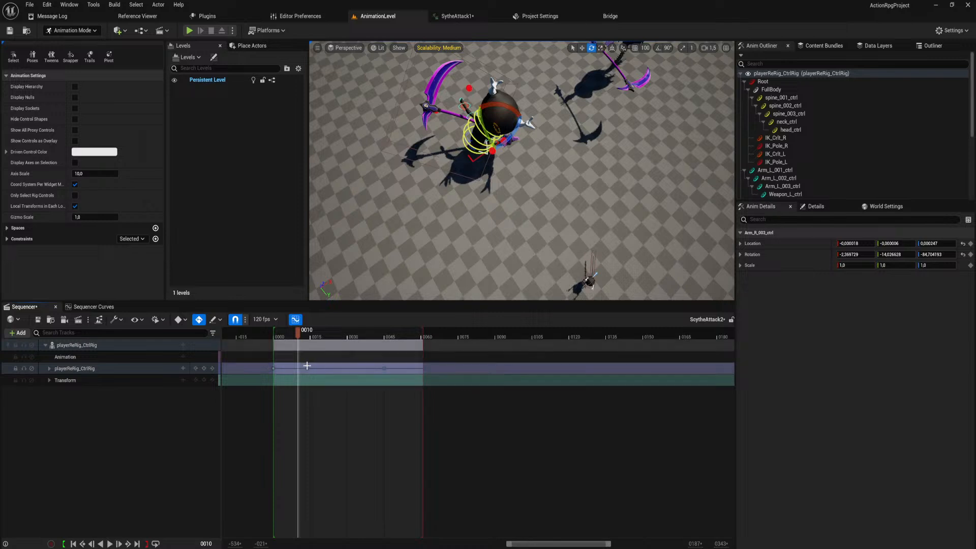
Move the control rig's frame 45 keys to about frame 64 and extend the playback range's end to about frame 80.
left_click_drag(307, 368, 315, 373)
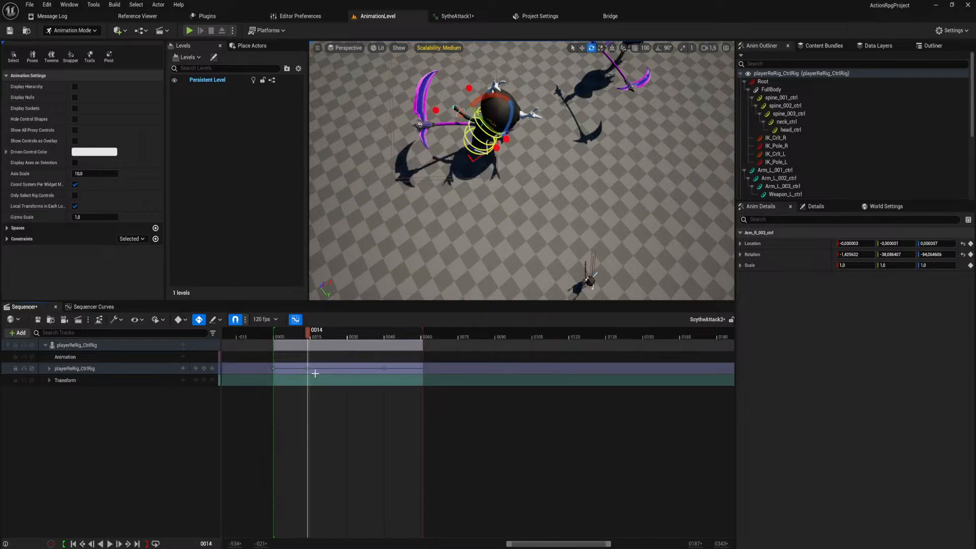
left_click_drag(384, 368, 424, 376)
left_click_drag(432, 377, 431, 377)
left_click_drag(422, 330, 467, 343)
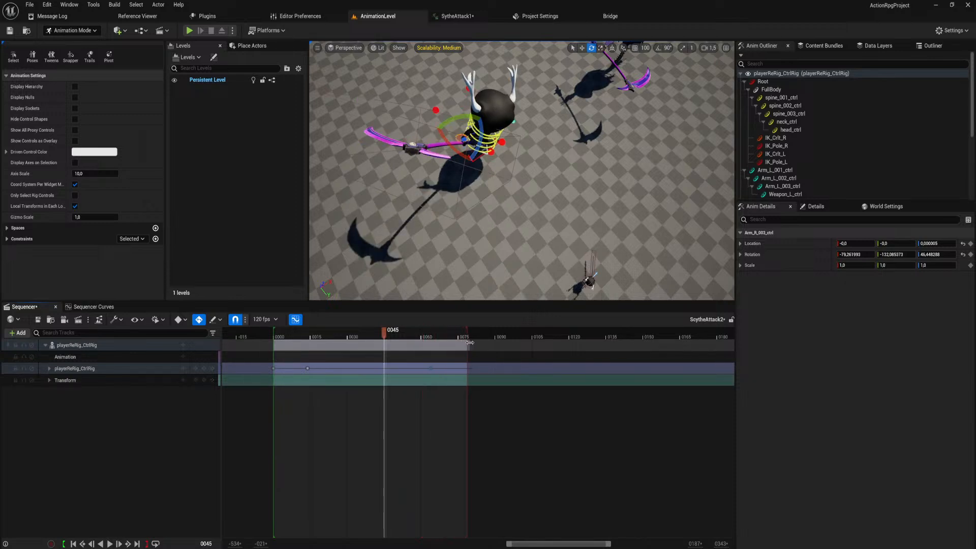
Play back the retimed swing, and save the ScytheAttack2 level sequence, checking it out from source control.
key("space")
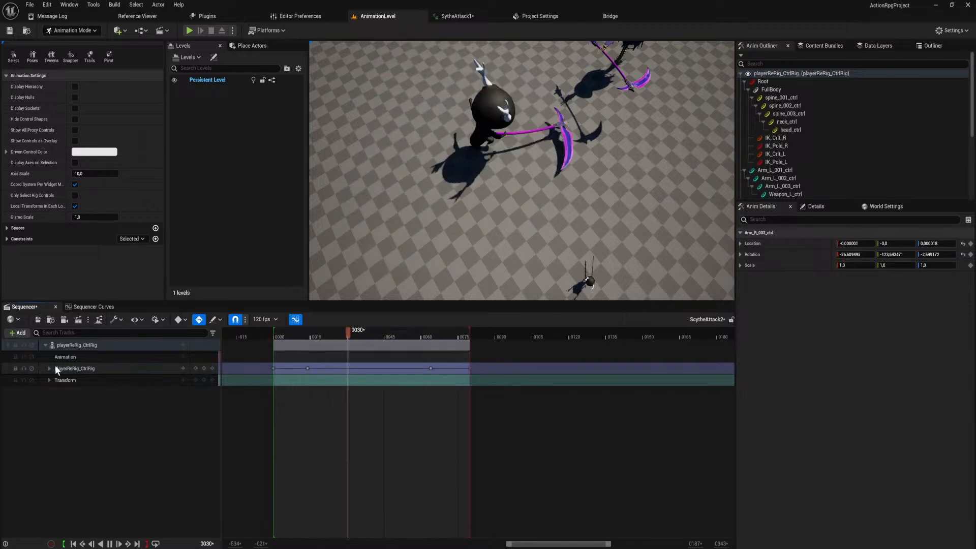
key("space")
left_click(37, 320)
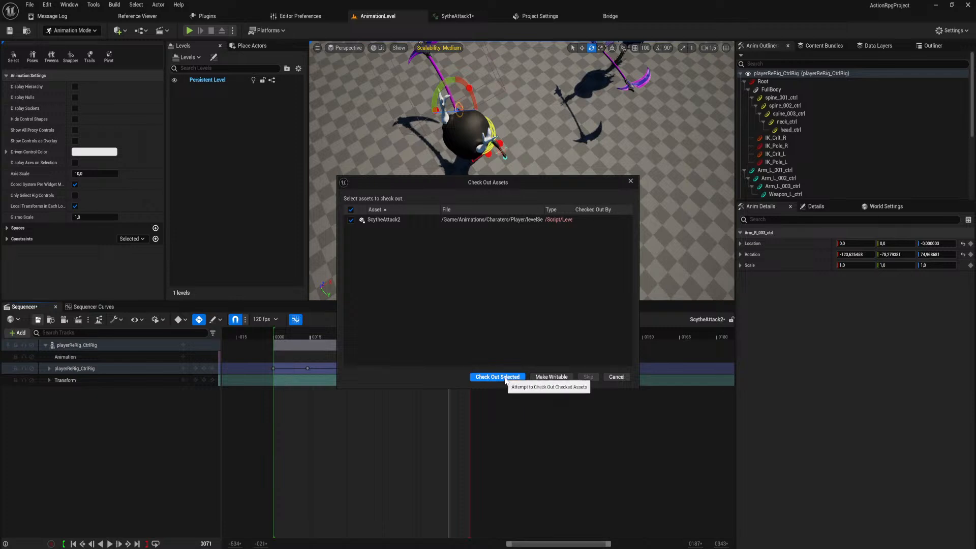
left_click(497, 377)
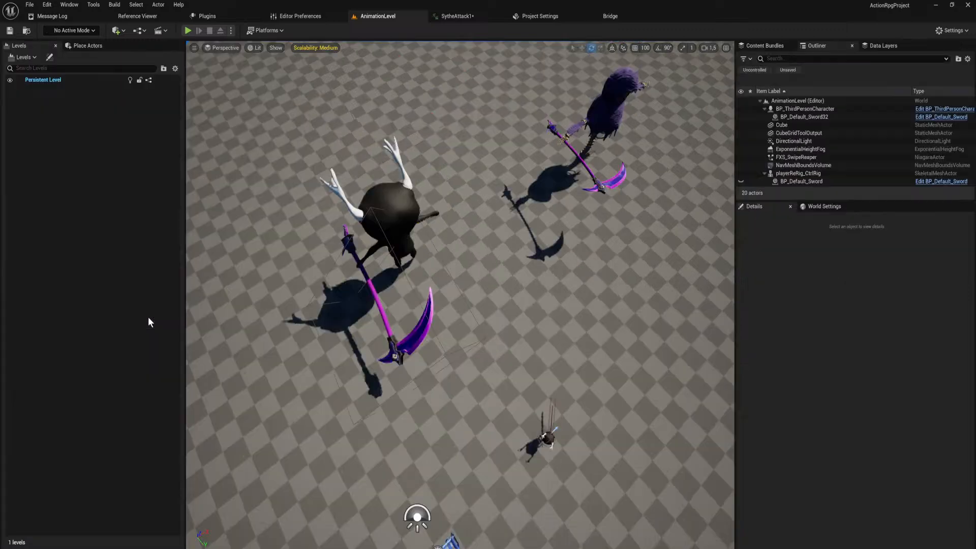
Open ScytheAttack1_Montage from the Player AnimMonatges folder.
right_click_drag(470, 326, 471, 285)
key("ctrl+space")
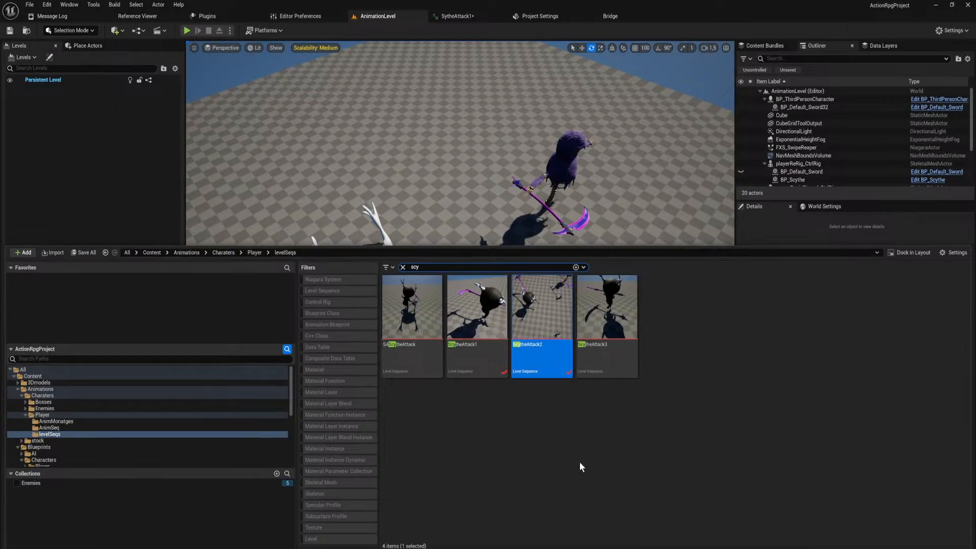
left_click(131, 421)
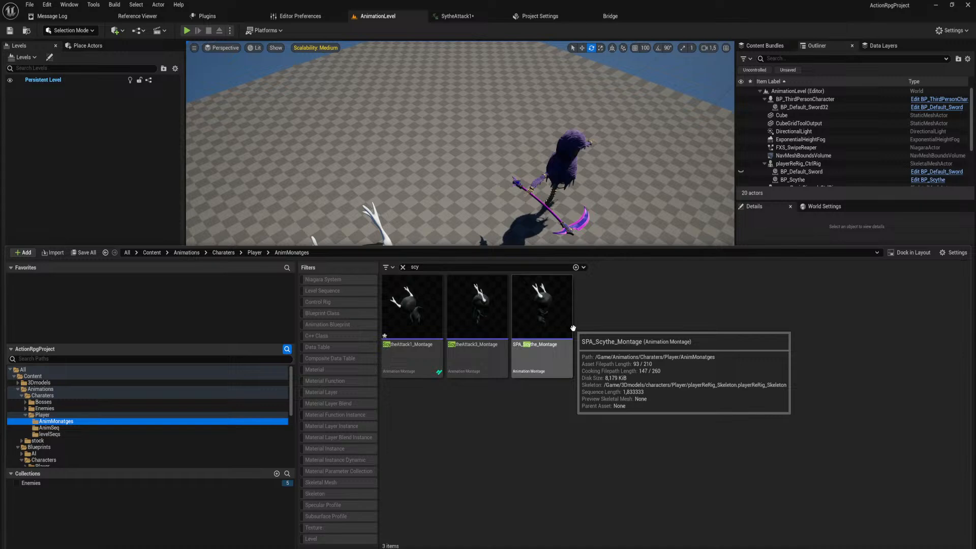
double_click(407, 309)
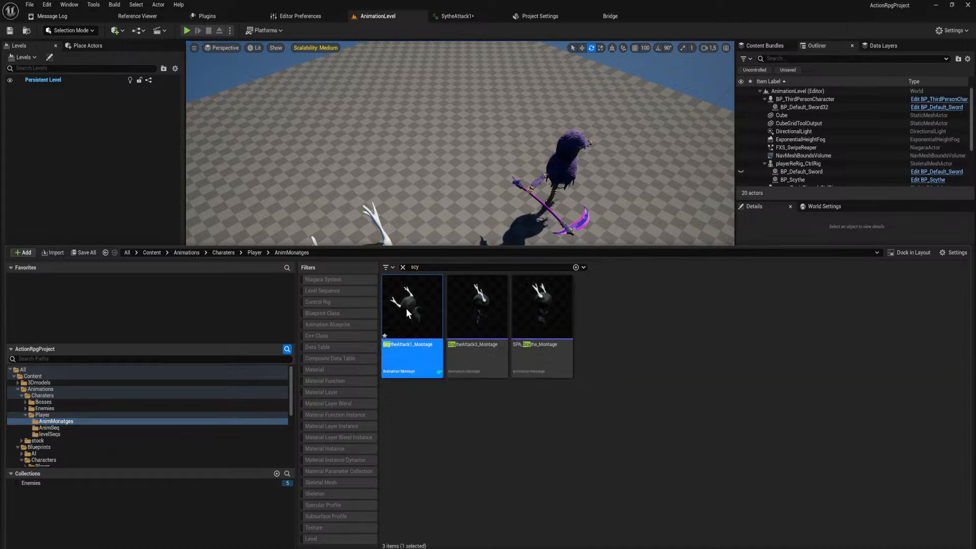
Search the AnimMonatges folder for attack2, rename SytheAttack2_Montage to ScytheAttack2_Montage, and check it out.
key("ctrl+space")
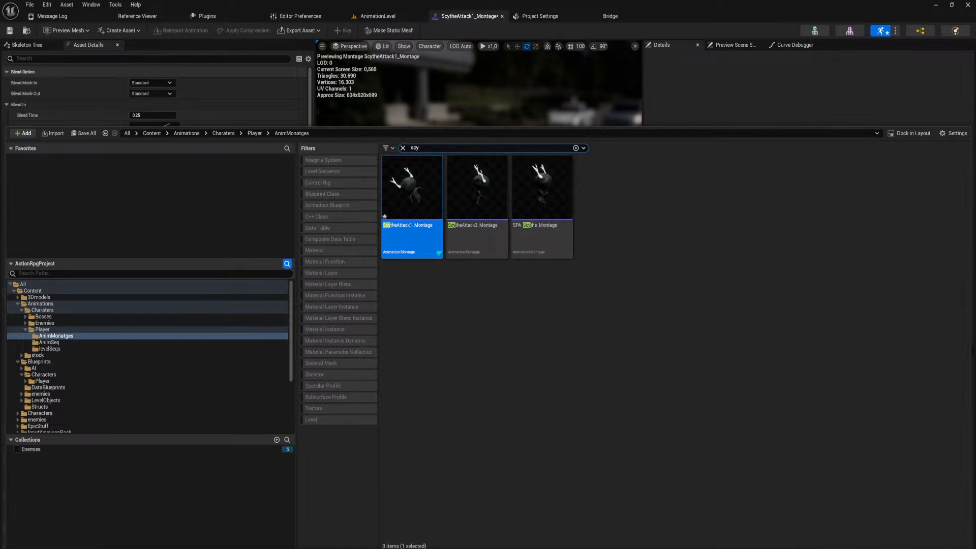
left_click_drag(425, 148, 305, 136)
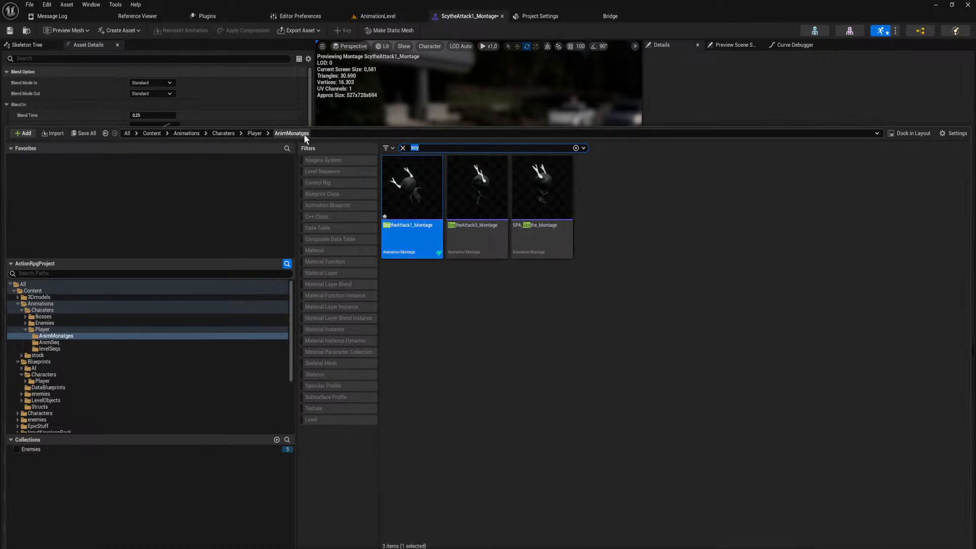
type("attack2")
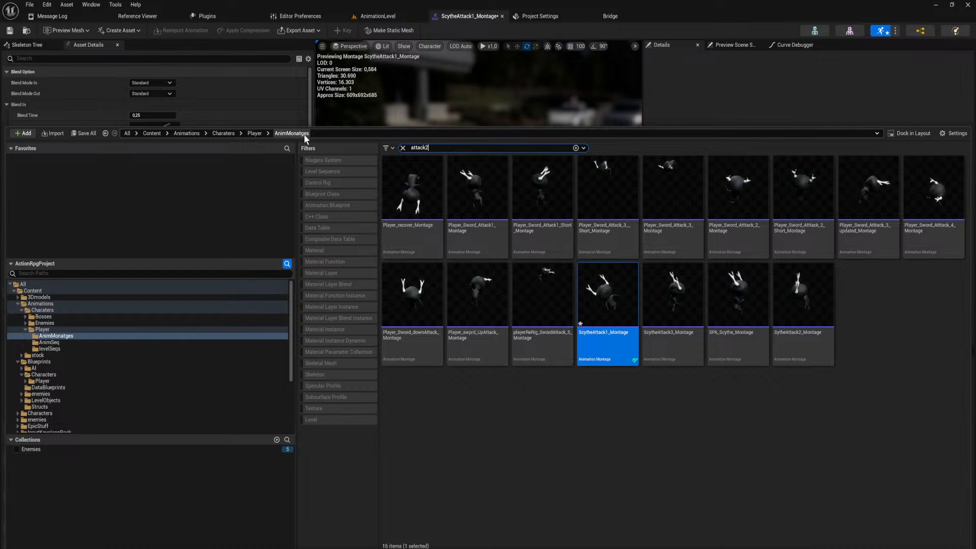
left_click(405, 225)
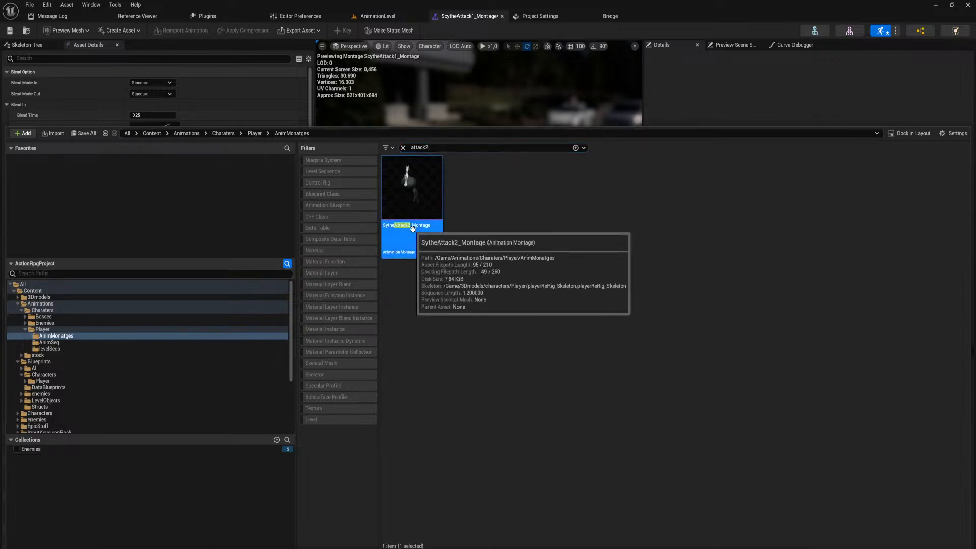
key("F2")
type("c")
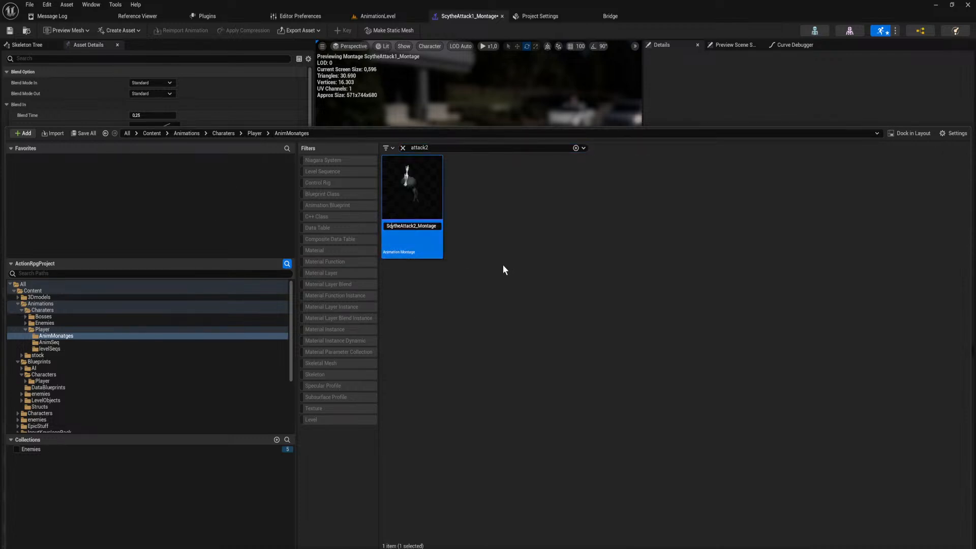
key("Return")
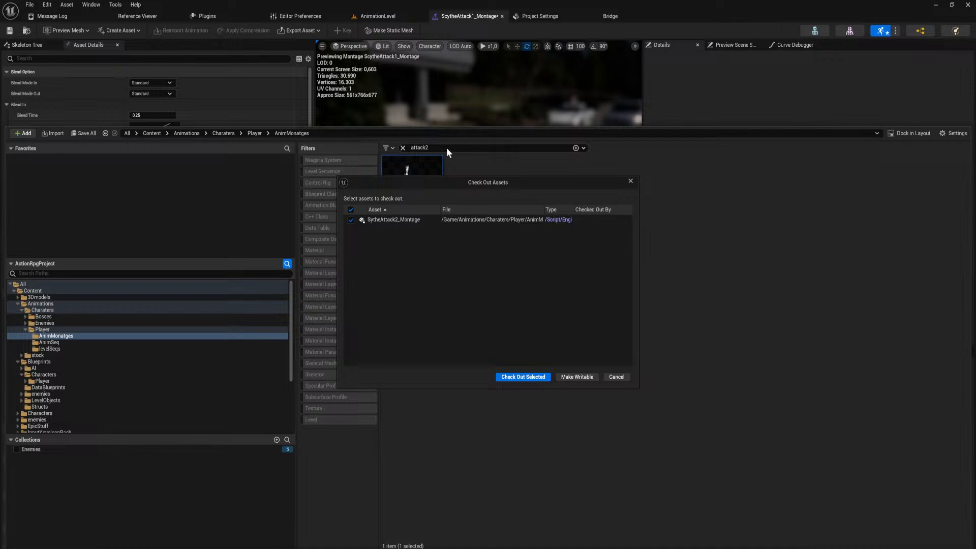
left_click(527, 376)
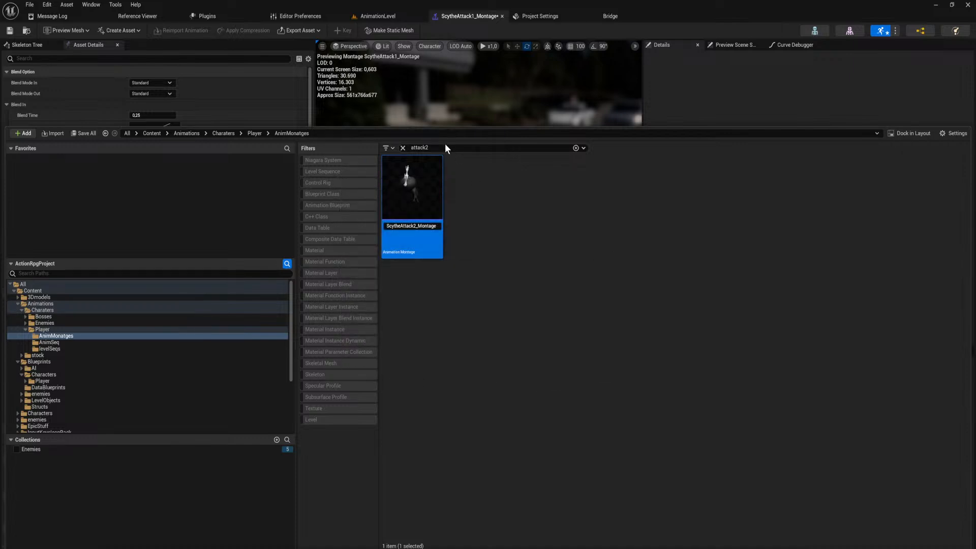
Search for scythe, open ScytheAttack2_Montage, and set its SytheAttack2 segment's End Time to 0.640534.
type("s")
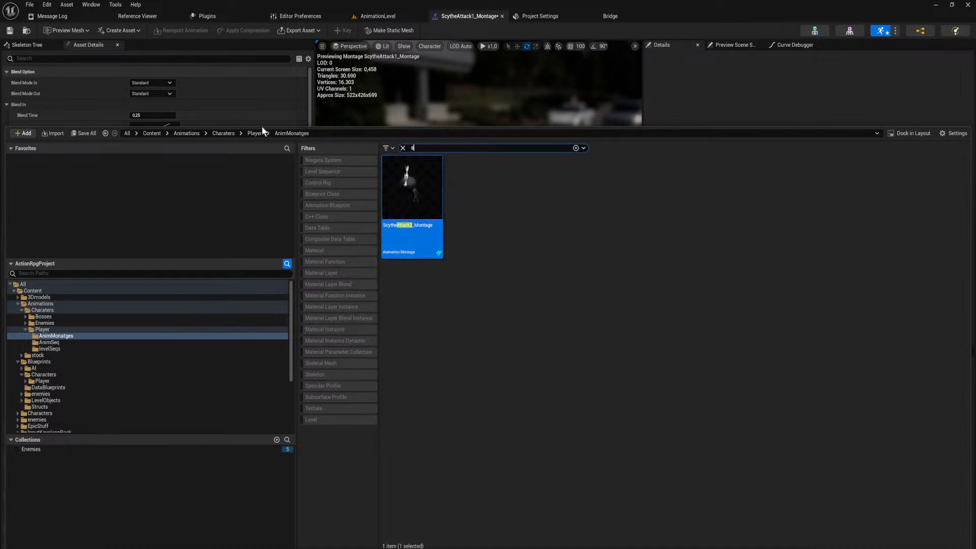
type("cythe")
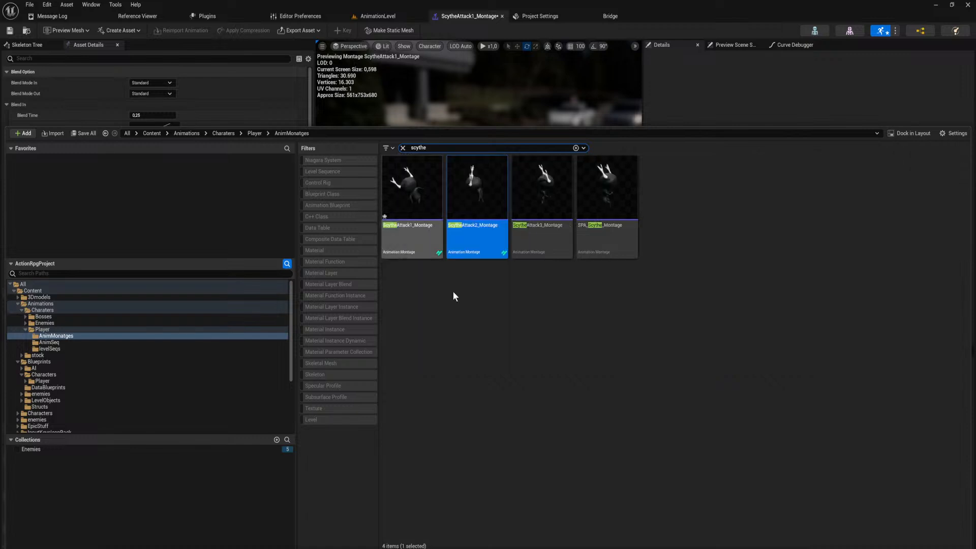
left_click(480, 244)
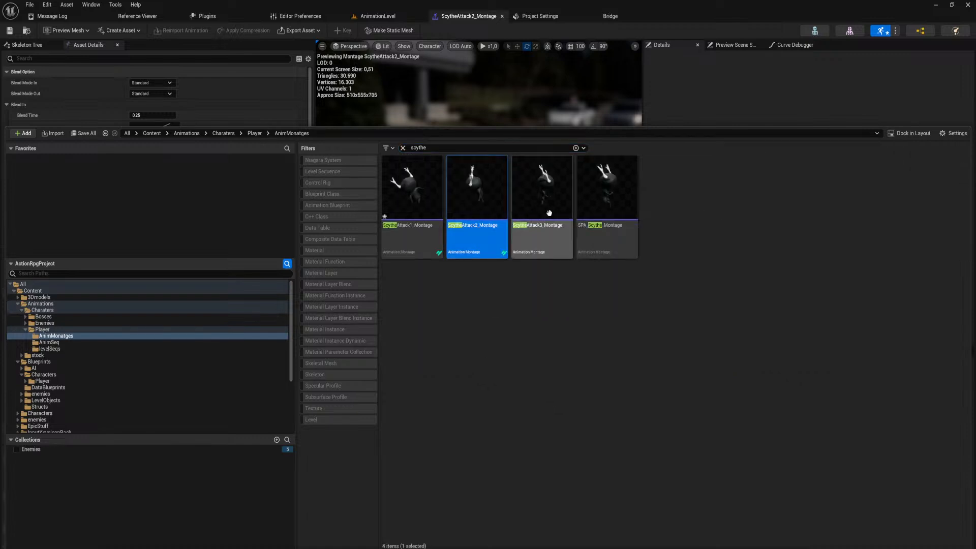
left_click(484, 69)
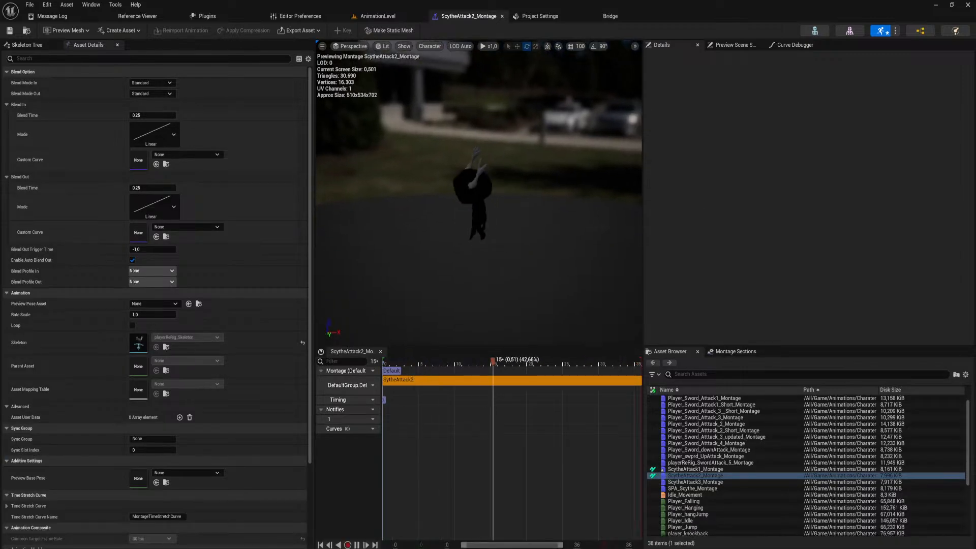
left_click(569, 383)
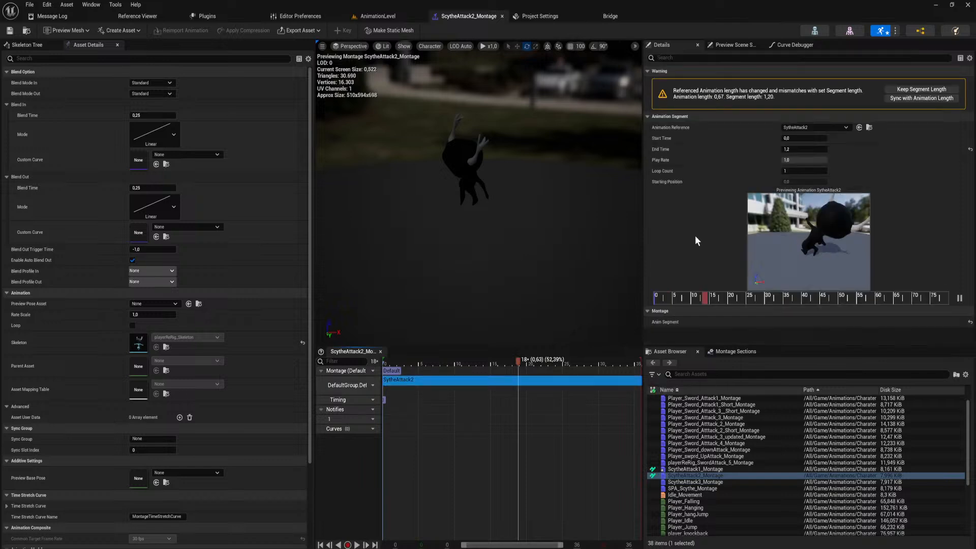
mouse_move(804, 104)
left_mouse_down()
mouse_move(820, 103)
mouse_move(794, 105)
left_mouse_up()
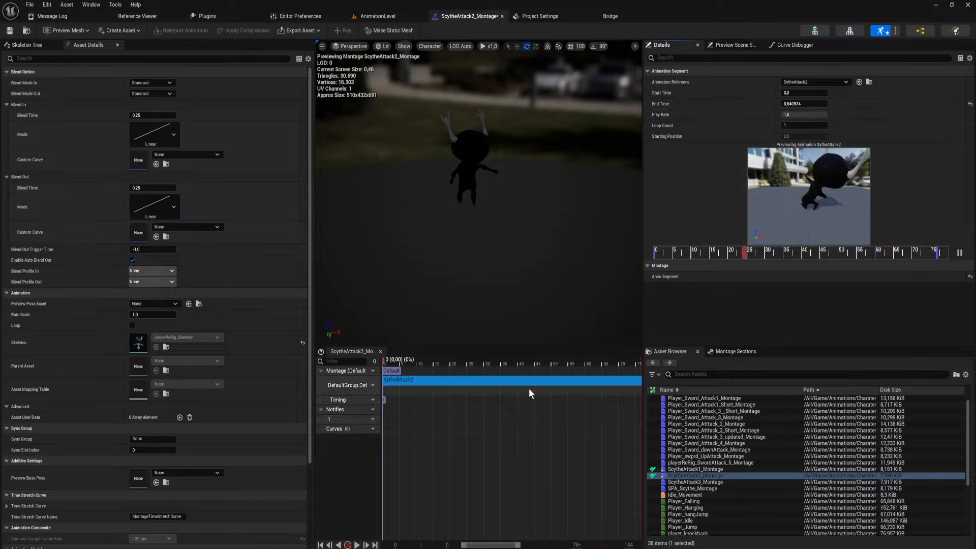
In the SytheAttack2 animation, move the combat pulse and first damage box notifies to about frame 23 and the last damage box notify to about frame 59.
double_click(513, 382)
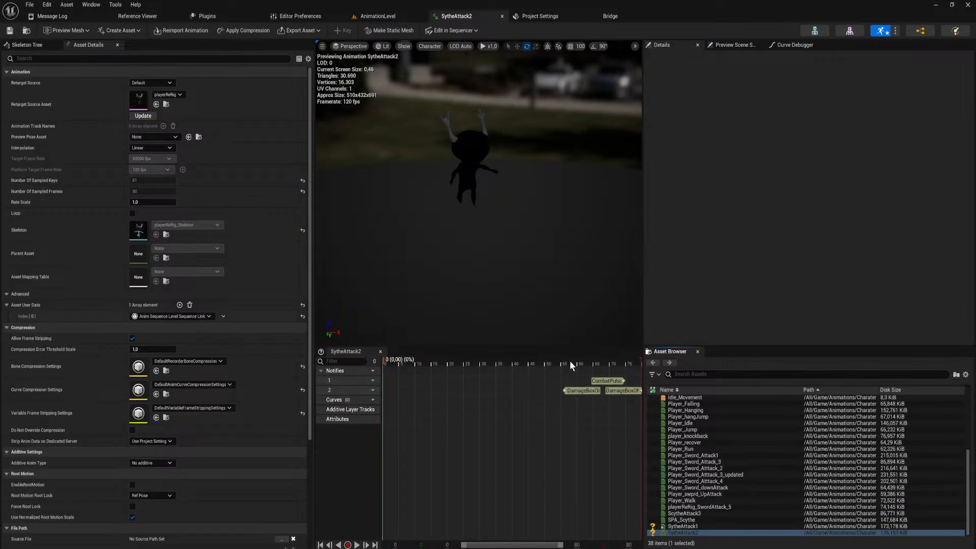
left_click(583, 365)
left_click(626, 390)
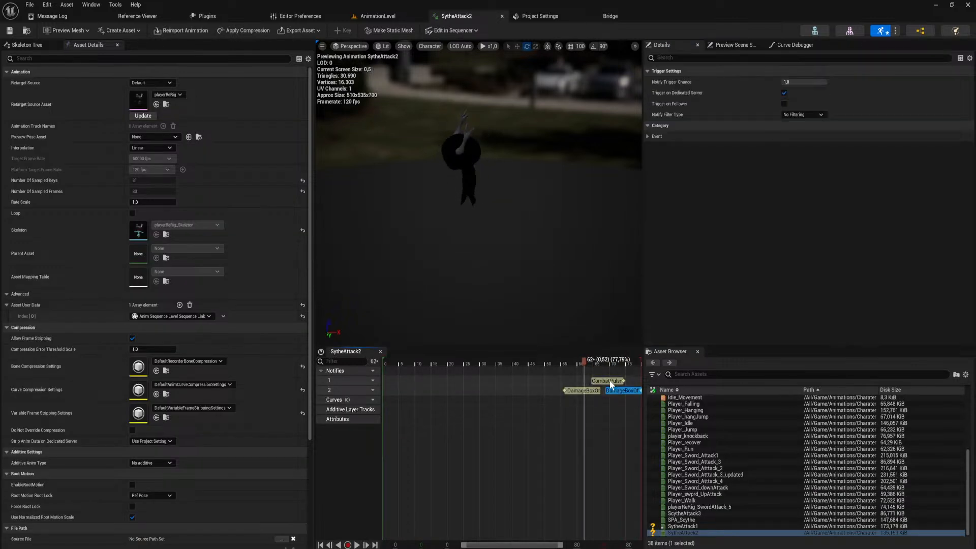
left_click_drag(584, 363, 470, 368)
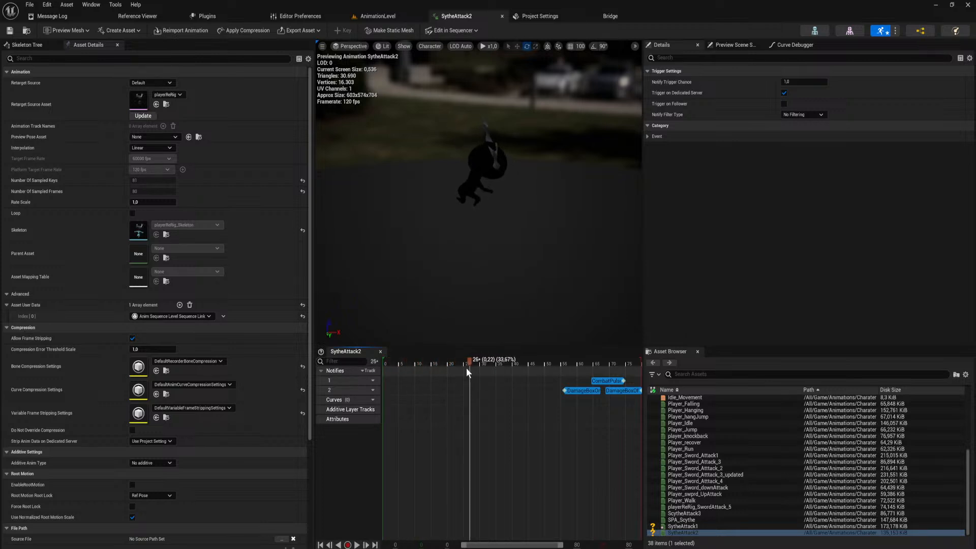
mouse_move(581, 392)
left_mouse_down()
mouse_move(492, 396)
mouse_move(507, 412)
mouse_move(474, 380)
mouse_move(571, 370)
mouse_move(578, 389)
mouse_move(592, 391)
left_mouse_up()
left_click(507, 412)
Playtest AnimationLevel to try the scythe attack in game, and stop the session.
left_click(386, 17)
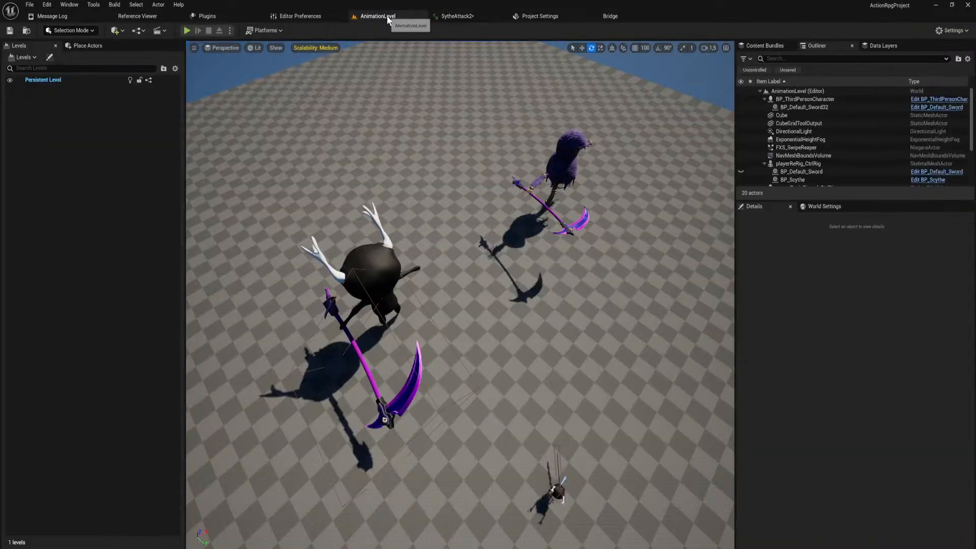
left_click(187, 31)
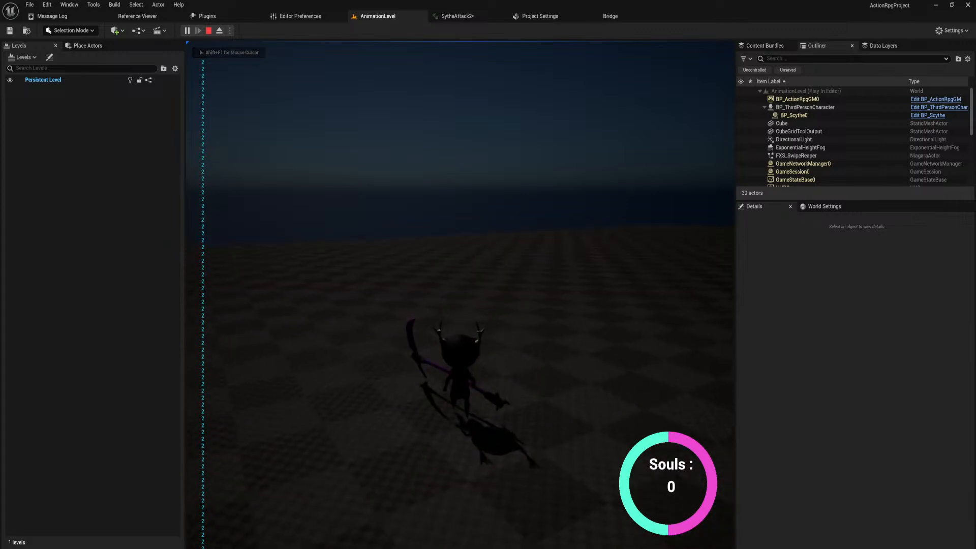
key("Escape")
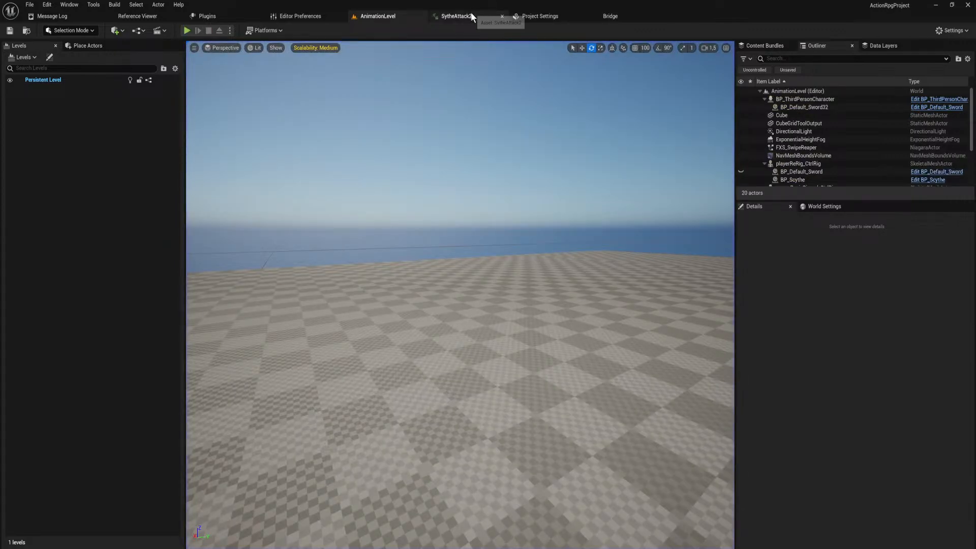
Open the ScytheAttack1 level sequence from the player's levelSeqs folder.
left_click(473, 18)
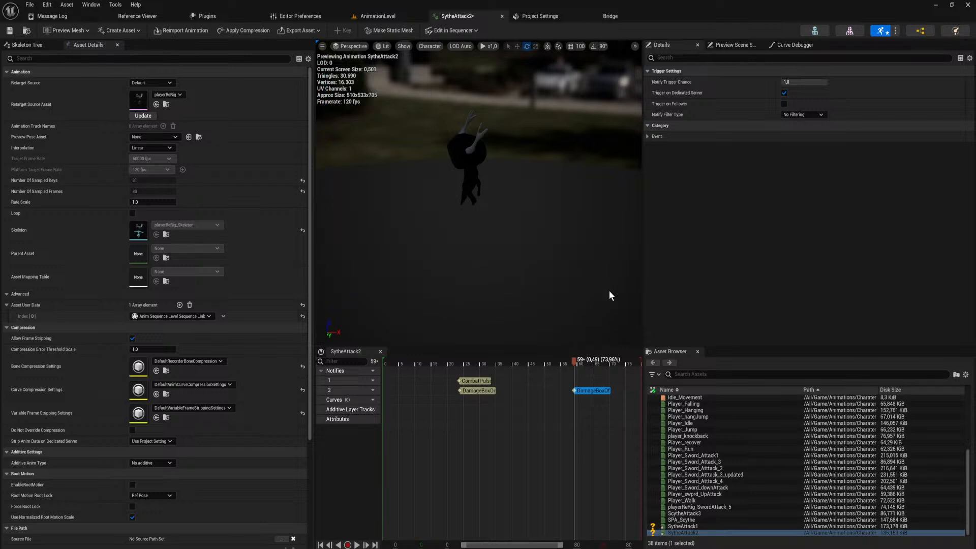
left_click(393, 18)
right_click_drag(479, 263, 477, 270)
key("ctrl+space")
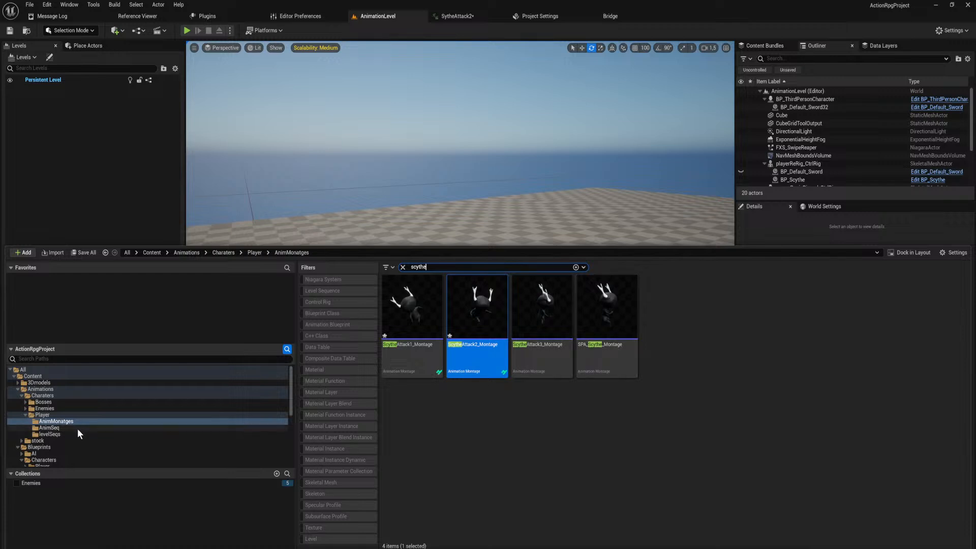
left_click(93, 434)
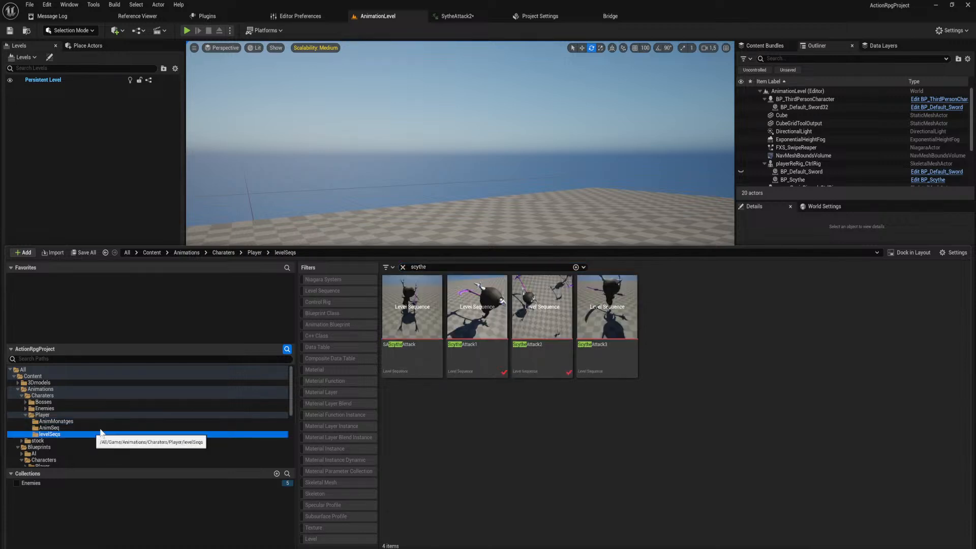
left_click(477, 357)
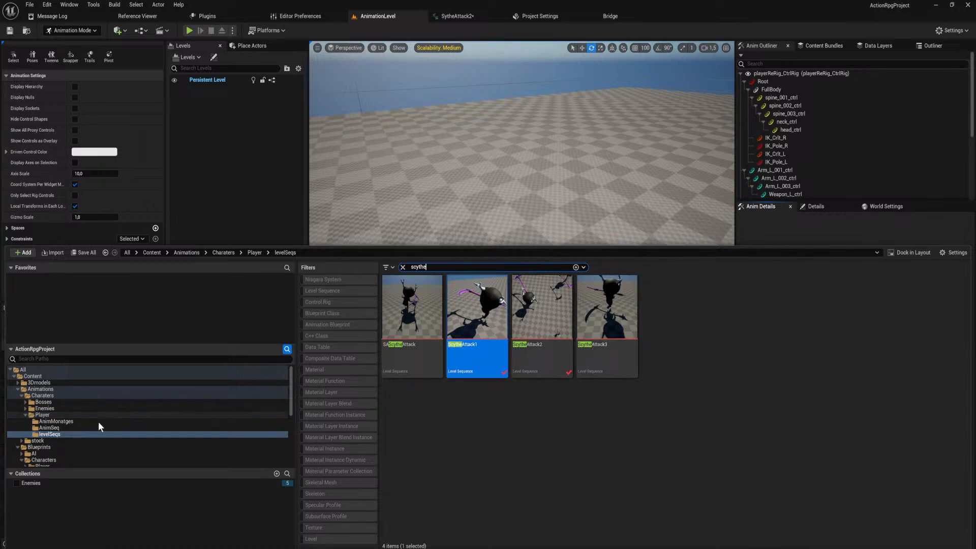
Find ScytheAttack1_Montage by searching the animation assets for scy, open it, and set its Blend Out blend time to 0.1.
left_click(458, 16)
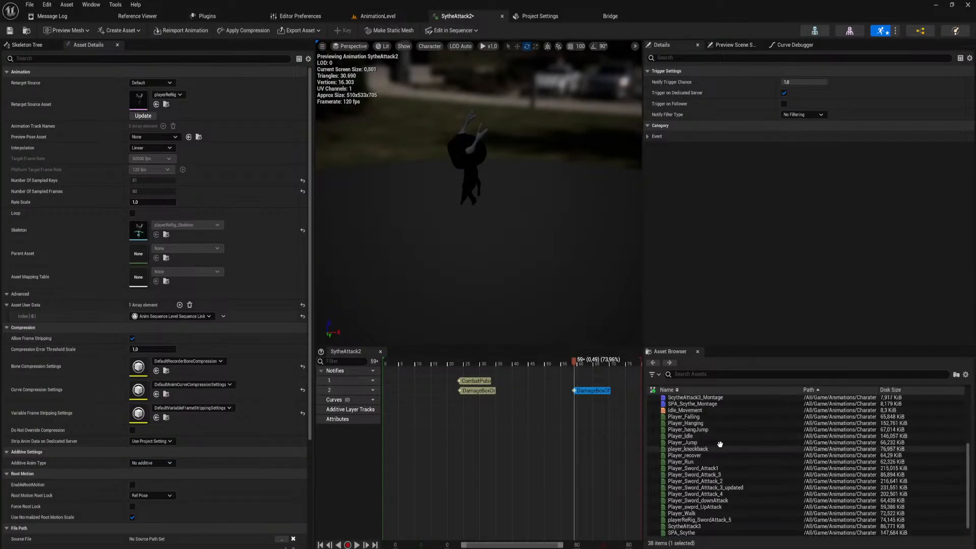
type("s")
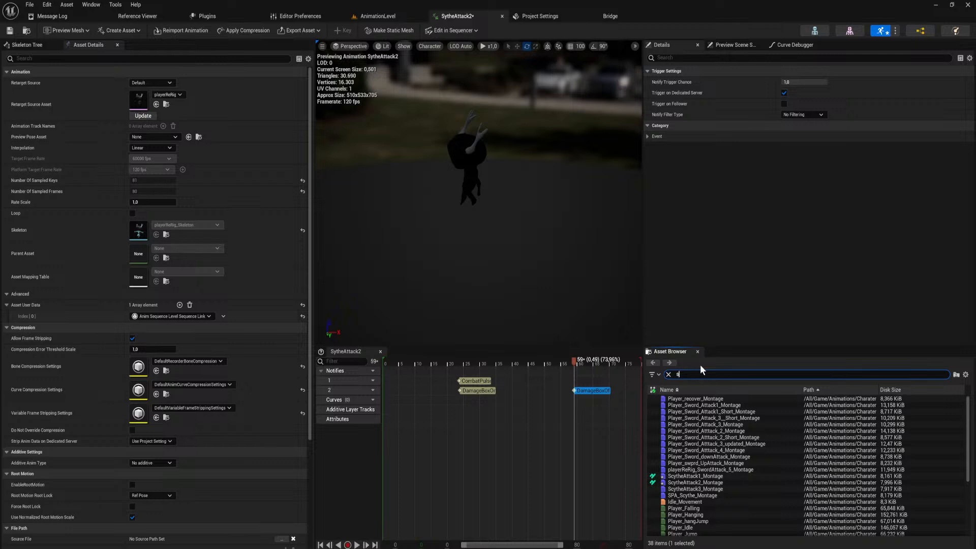
type("cy")
left_click(704, 399)
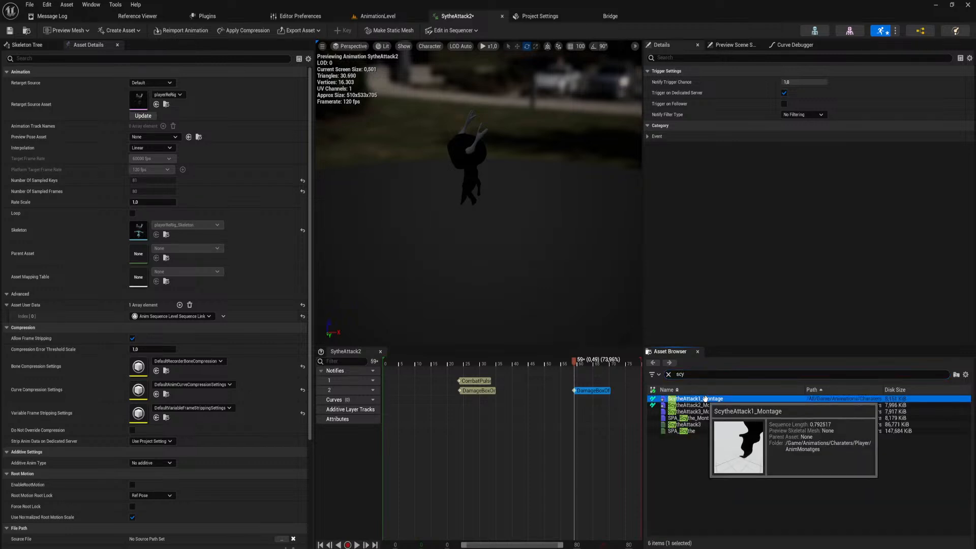
double_click(704, 399)
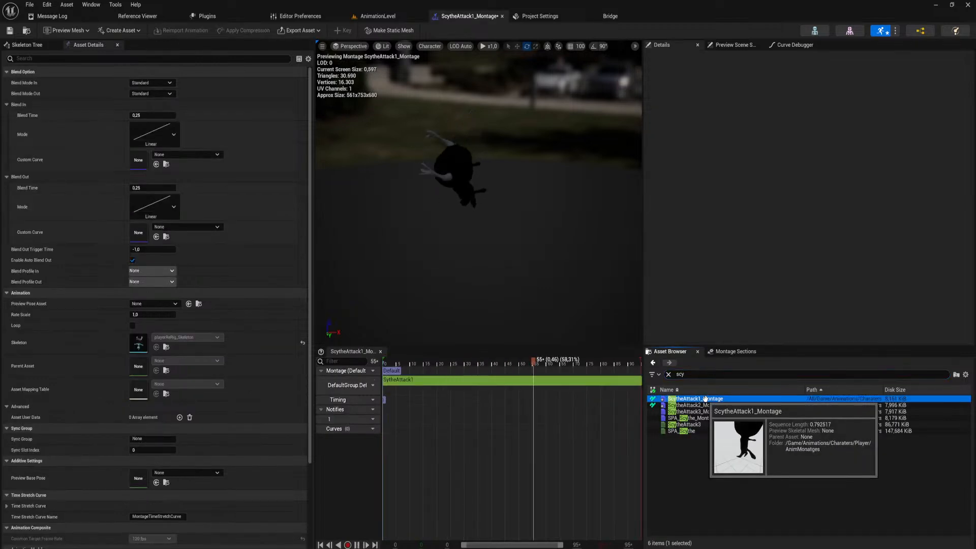
left_click(158, 187)
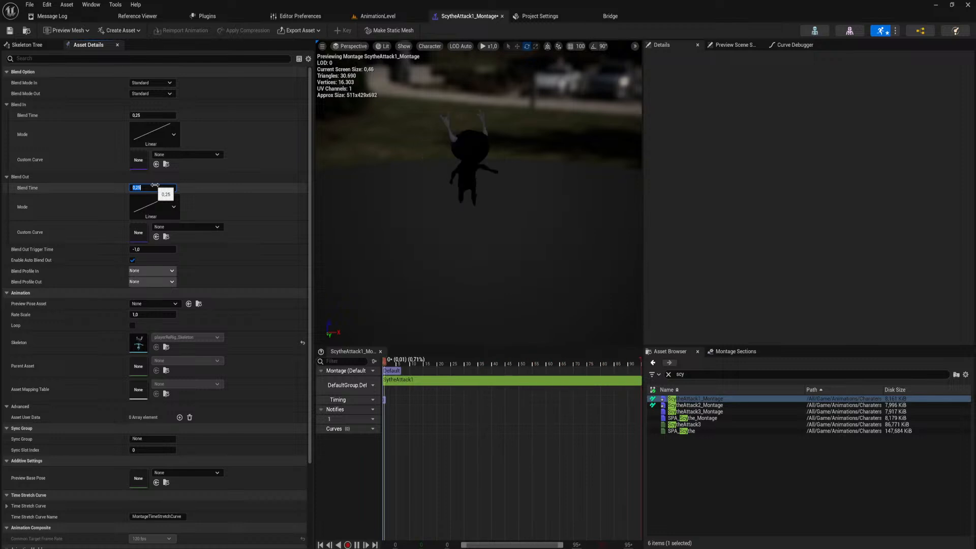
type("0,1")
key("Return")
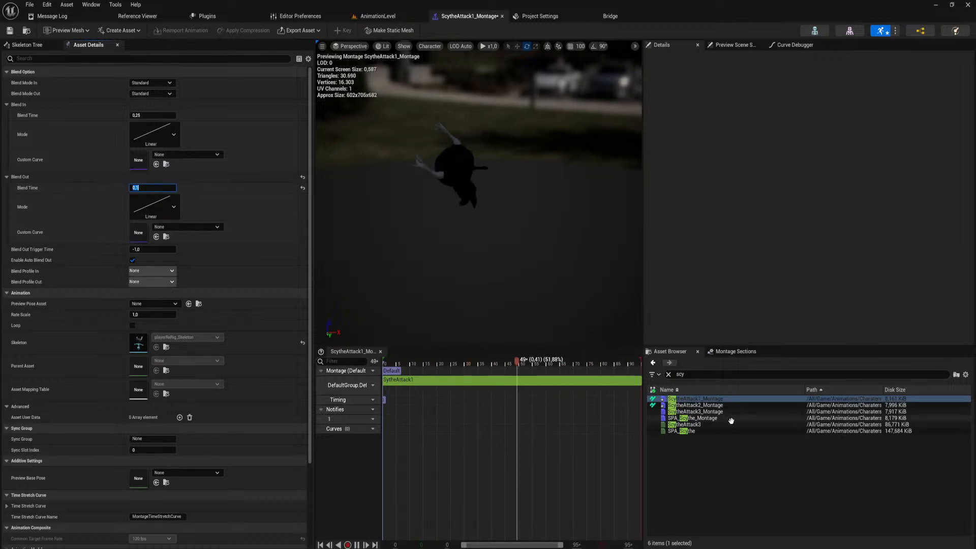
Open ScytheAttack2_Montage and set its Blend Out blend time to 0.
double_click(711, 405)
left_click(158, 188)
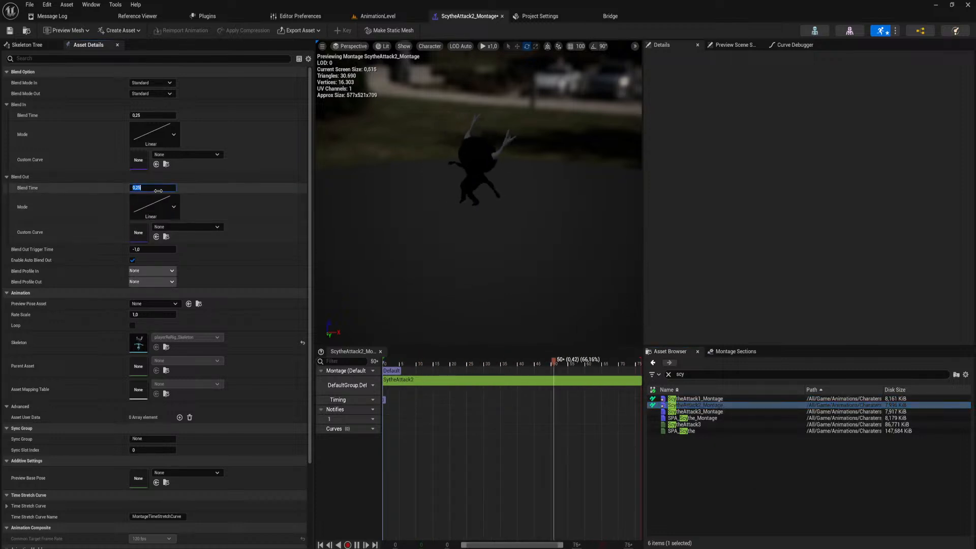
type("0")
key("Return")
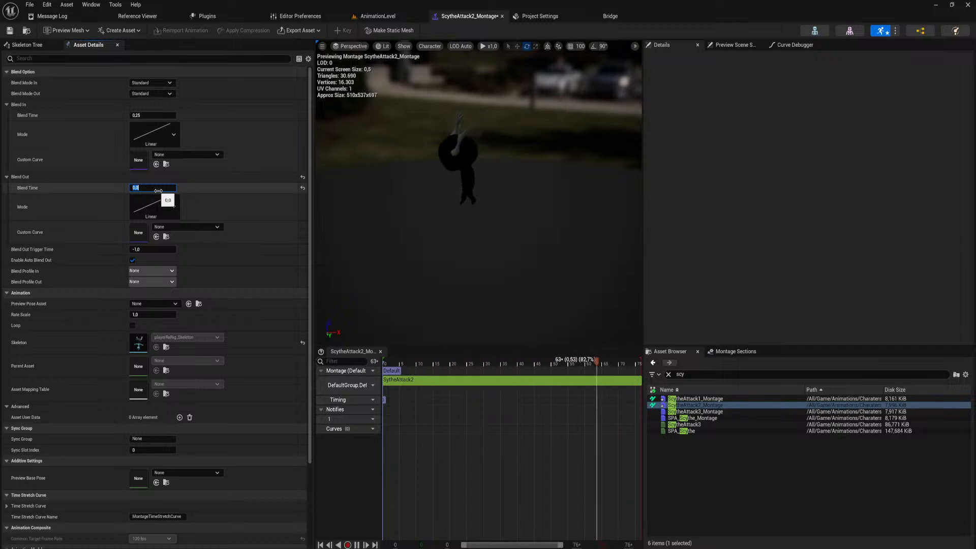
Playtest AnimationLevel with repeated scythe attacks to check the new montage blend-outs, and end the session.
left_click(375, 13)
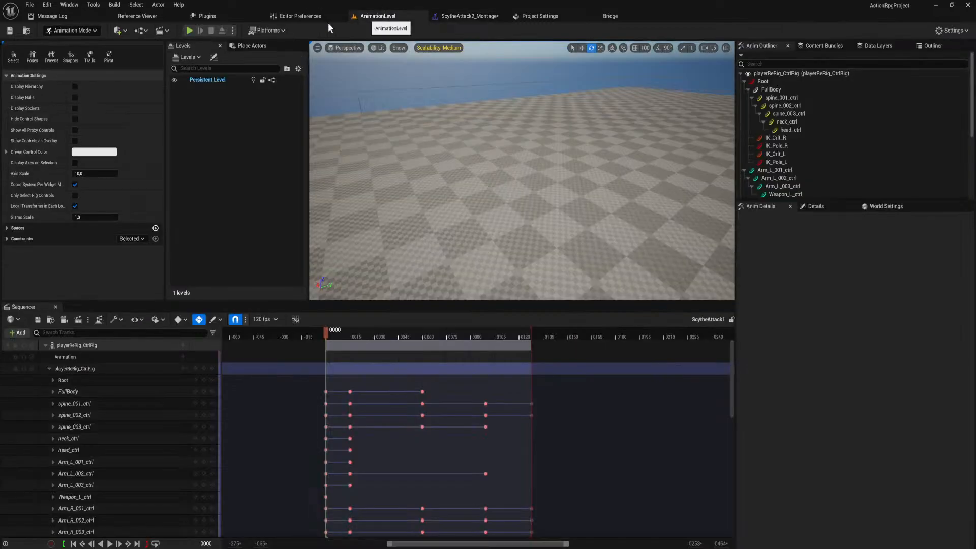
left_click(189, 30)
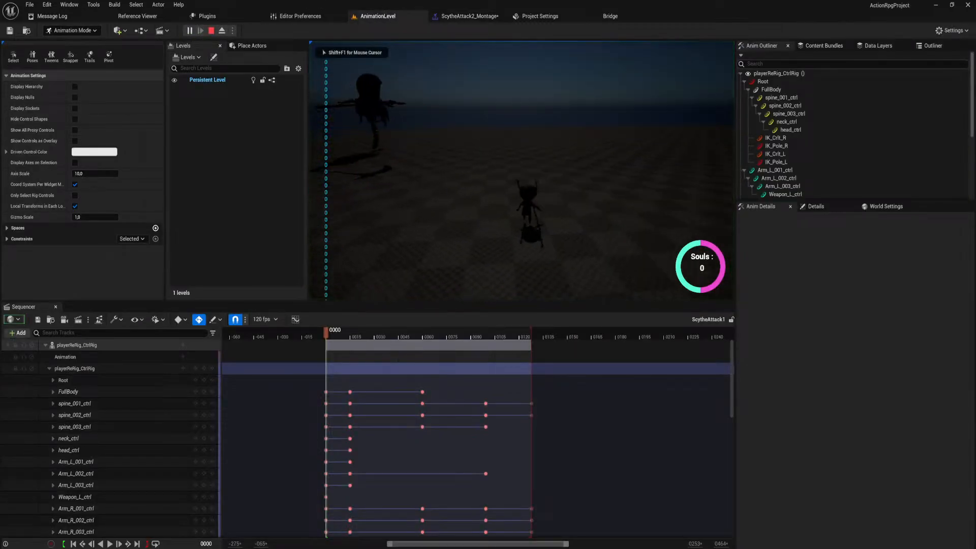
left_click(522, 171)
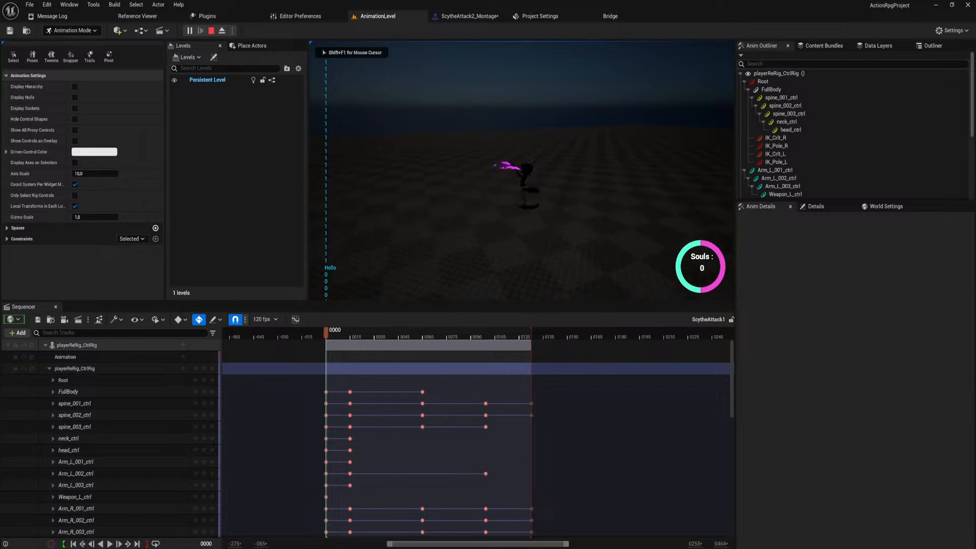
left_click(522, 171)
left_click(522, 171)
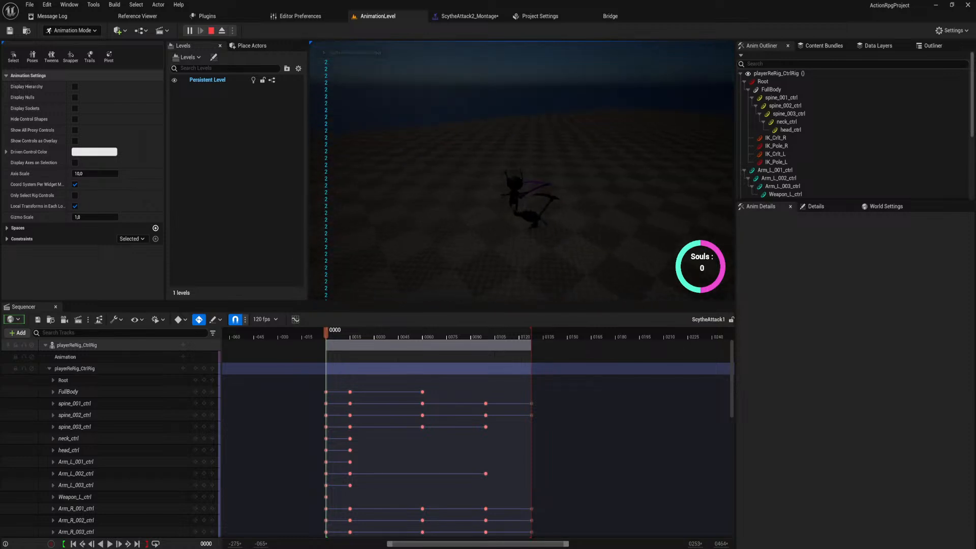
left_click(522, 171)
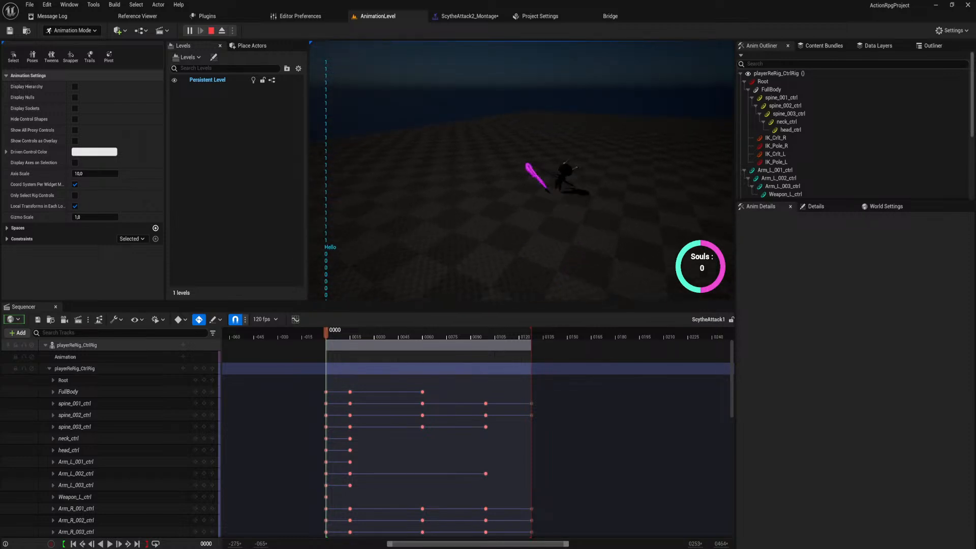
left_click(522, 171)
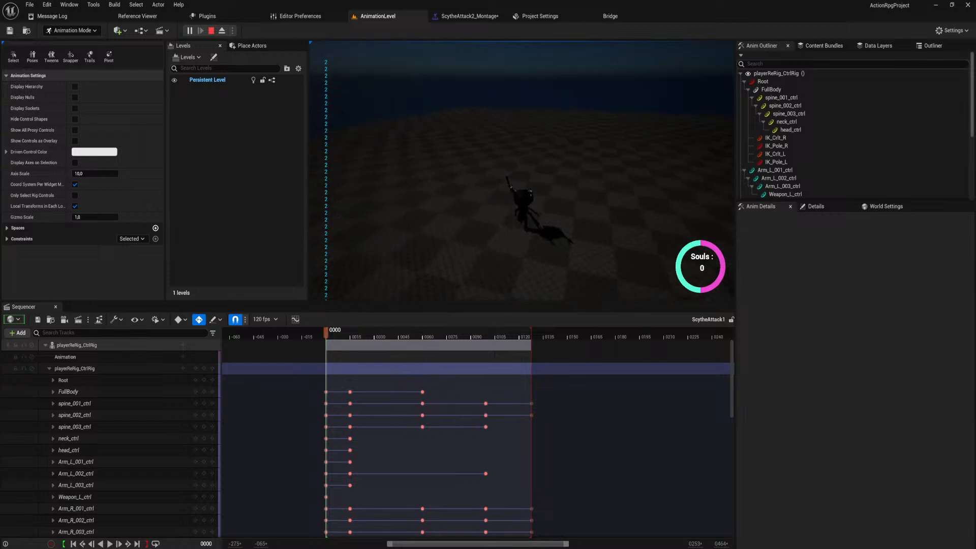
key("Escape")
Open the ScytheAttack2 level sequence from the levelSeqs folder and bring the character into view.
key("ctrl+space")
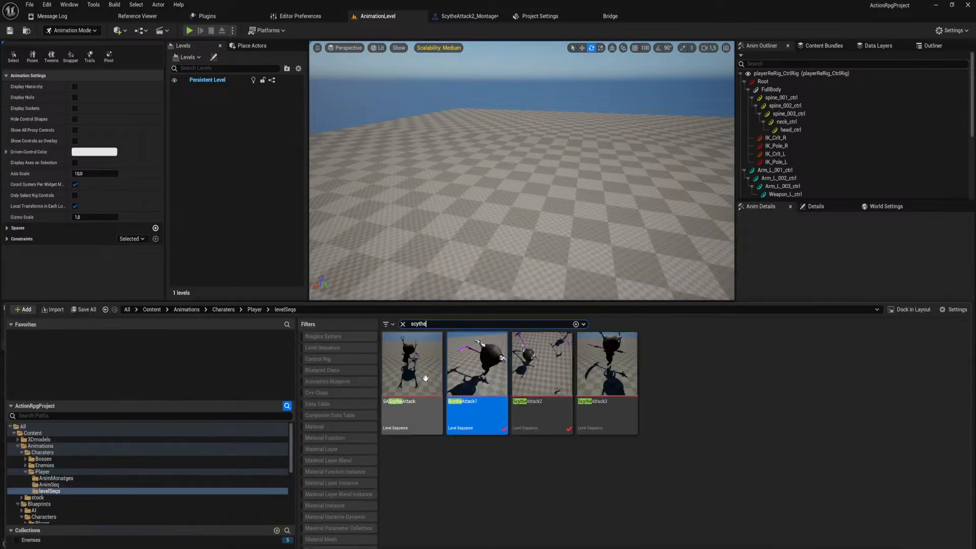
left_click(558, 329)
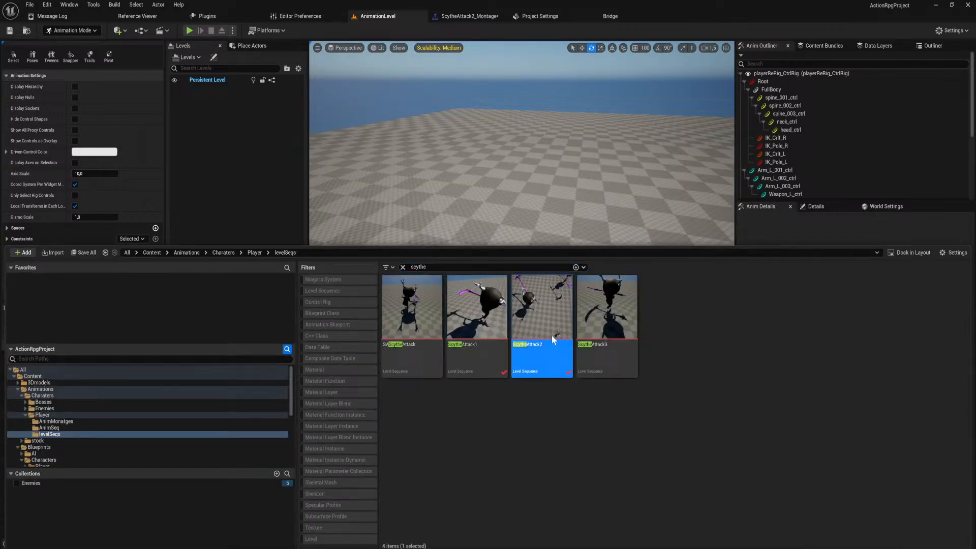
double_click(556, 343)
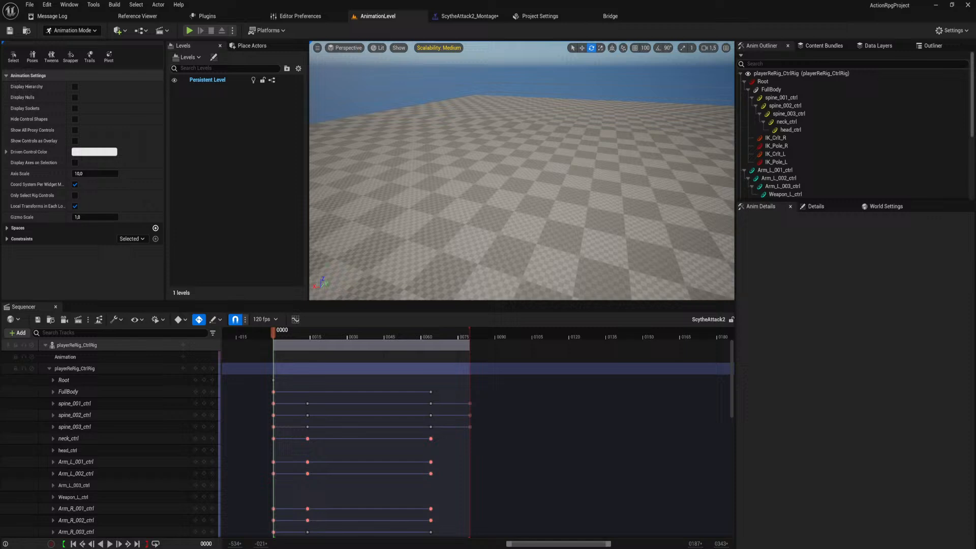
right_click_drag(522, 170, 687, 161)
key("w")
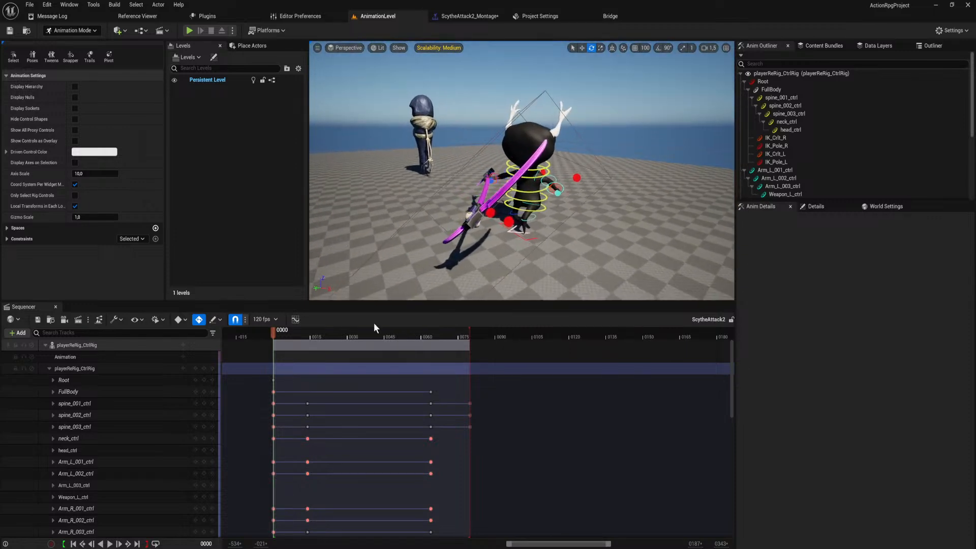
At frame 80 of ScytheAttack2, rotate the spine_001_ctrl control to turn the torso further into the swing.
left_click_drag(427, 334, 471, 349)
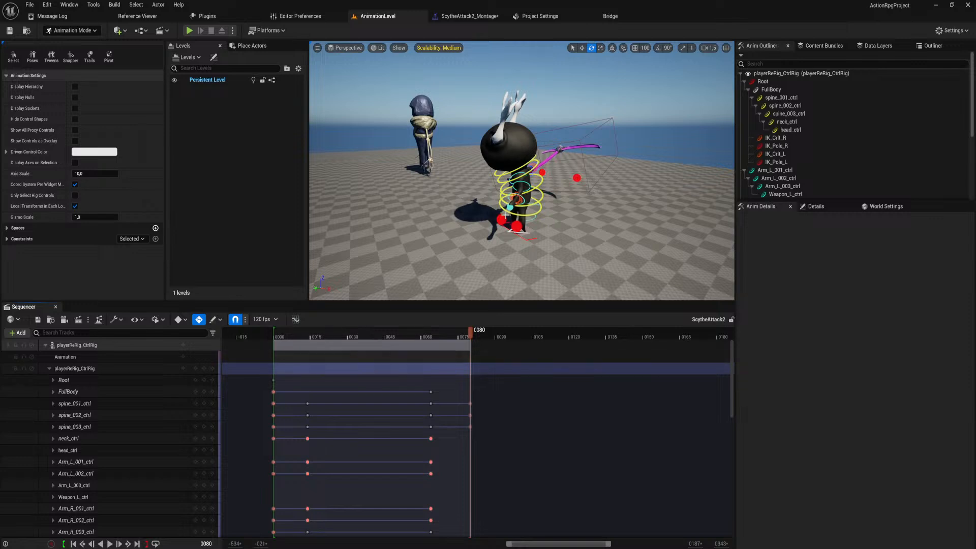
key("a")
right_click_drag(498, 213, 640, 221)
key("w")
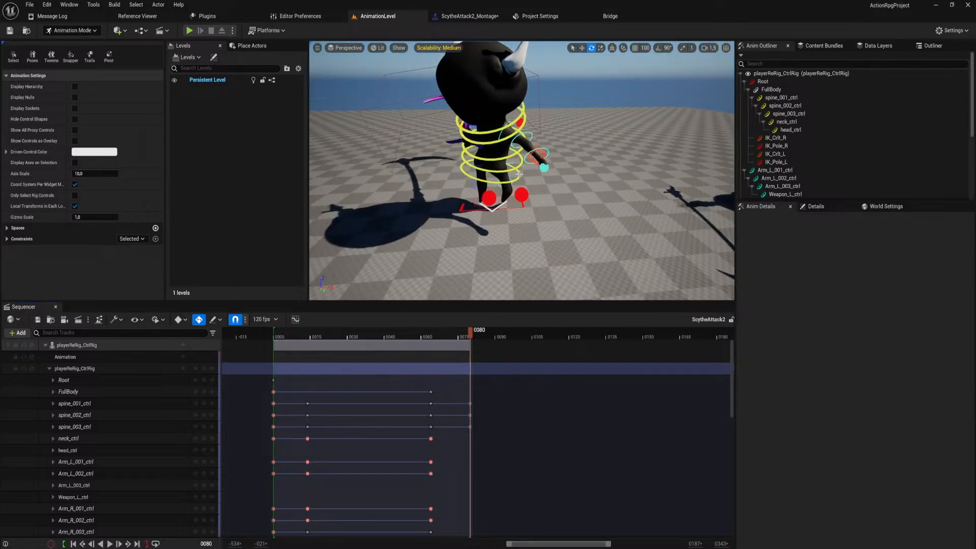
left_click(502, 179)
left_click_drag(502, 179, 493, 164)
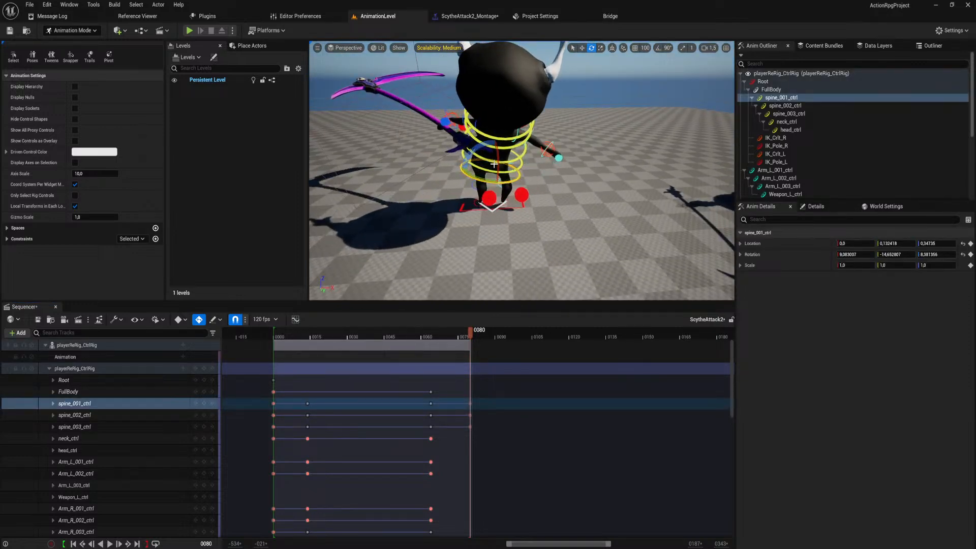
At frame 80, rotate Arm_R_003_ctrl, Arm_R_001_ctrl and Arm_R_002_ctrl to swing the scythe across the character's body.
left_click(452, 125)
left_click_drag(442, 110, 461, 145)
left_click_drag(431, 91, 448, 107)
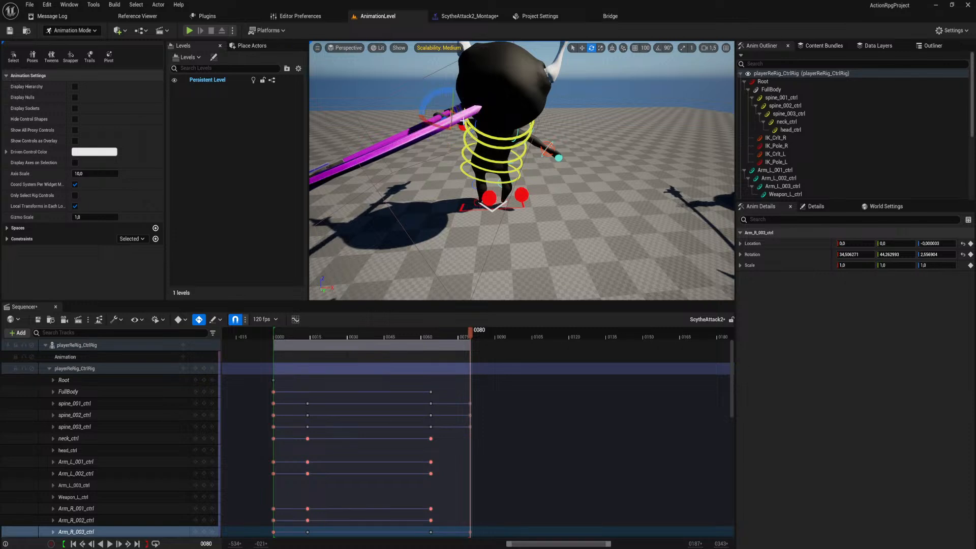
left_click(478, 125)
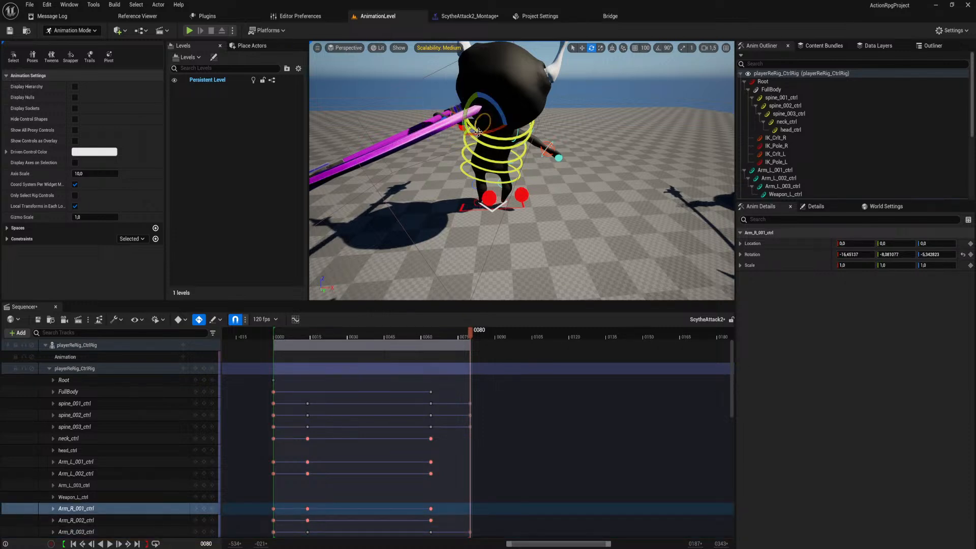
left_click_drag(478, 131, 456, 107)
left_click(458, 144)
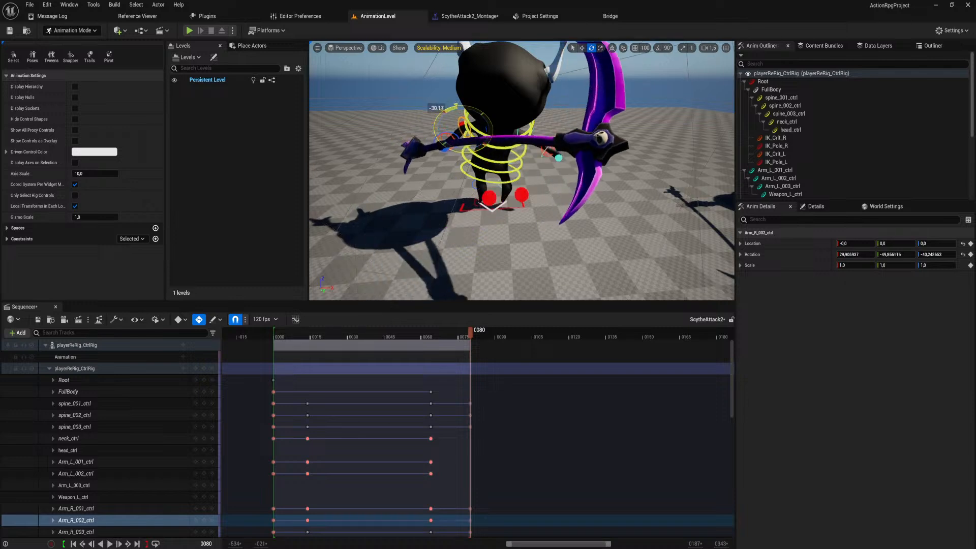
Refine the frame 80 pose by rotating the Arm_R_001_ctrl control of the scythe arm.
key("a")
right_click_drag(523, 170, 506, 174)
key("w")
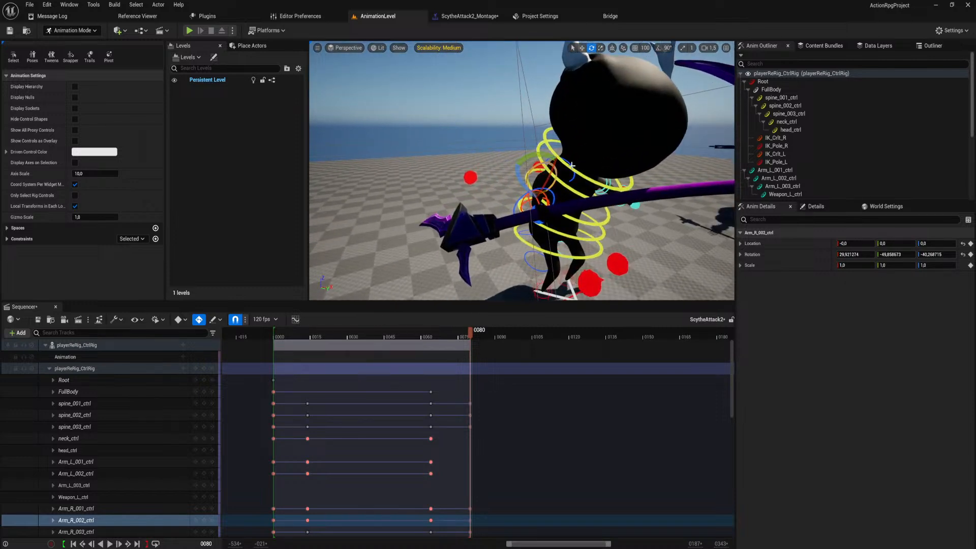
left_click(556, 156)
left_click_drag(550, 151, 552, 142)
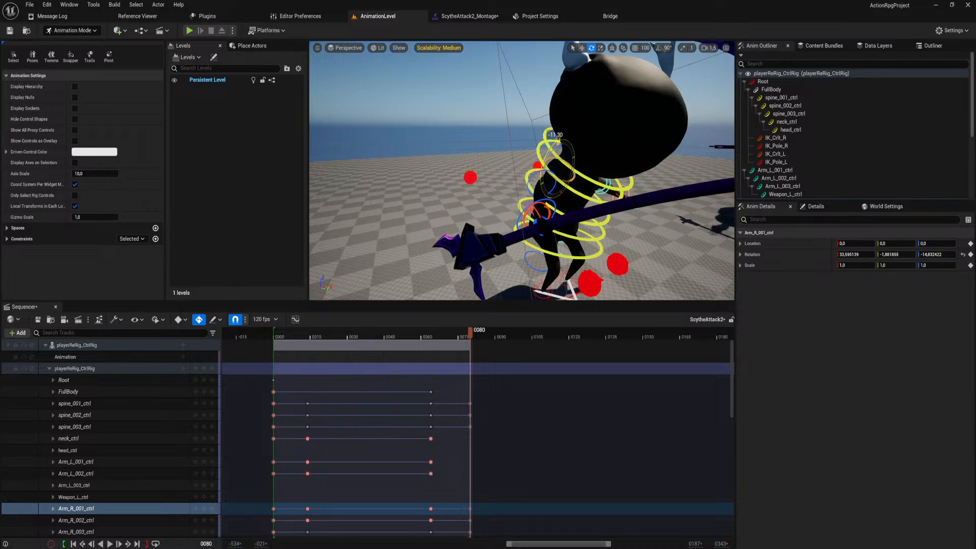
Rotate the upper spine control spine_003_ctrl at frame 80 to adjust the chest in the end pose.
key("d")
right_click_drag(543, 145, 564, 170)
key("a")
key("s")
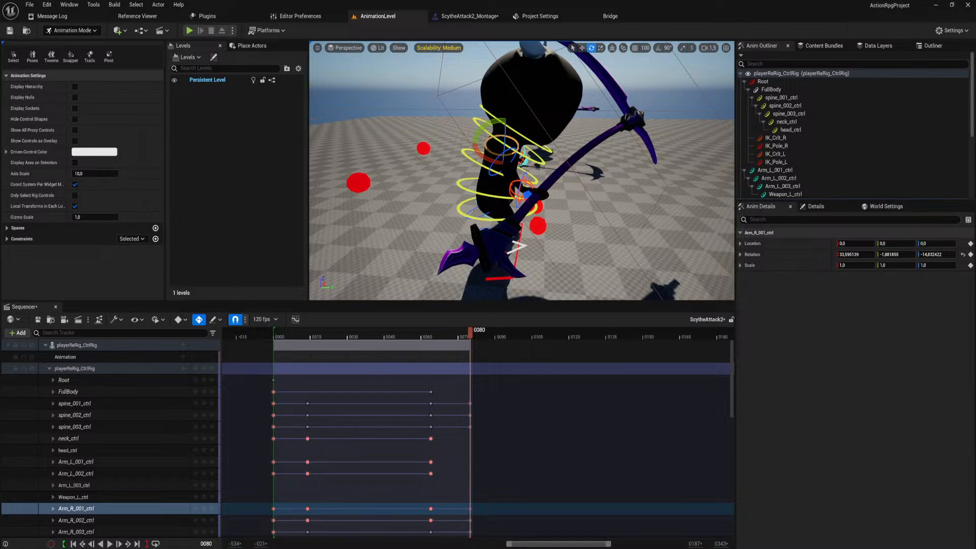
left_click(515, 138)
left_click_drag(524, 153, 517, 135)
key("d")
right_click_drag(517, 136, 409, 133)
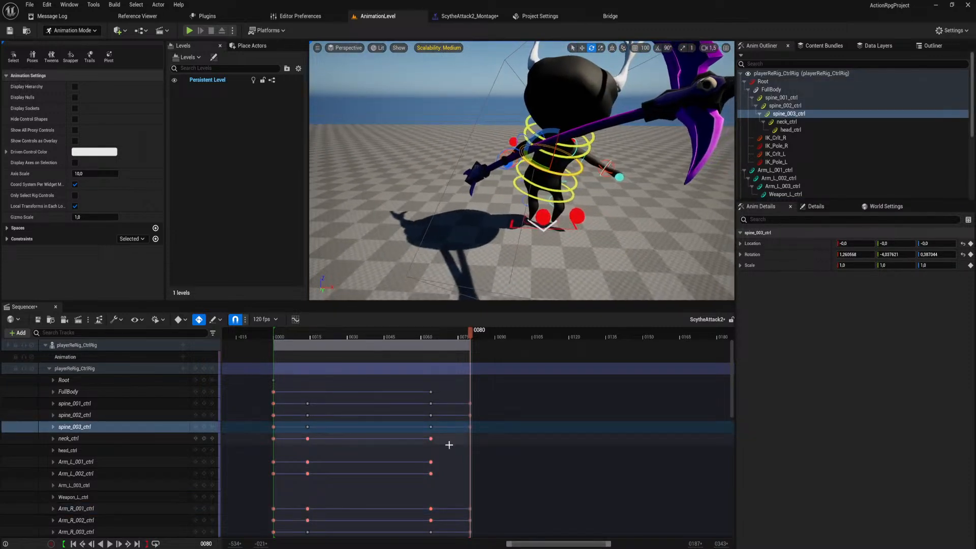
Collapse the control rig track, move its last keys from frame 80 to 100, and extend the playback range to frame 99.
left_click(50, 368)
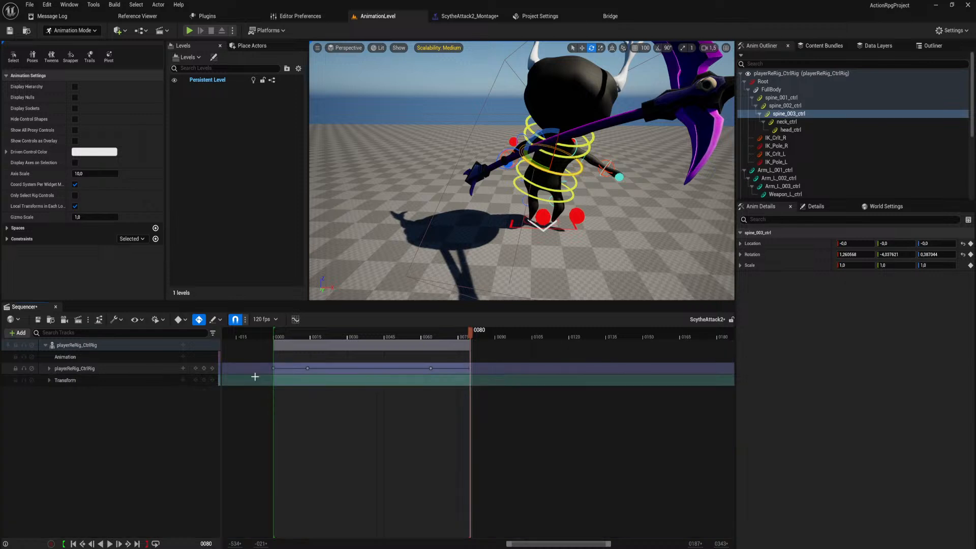
left_click_drag(470, 368, 521, 370)
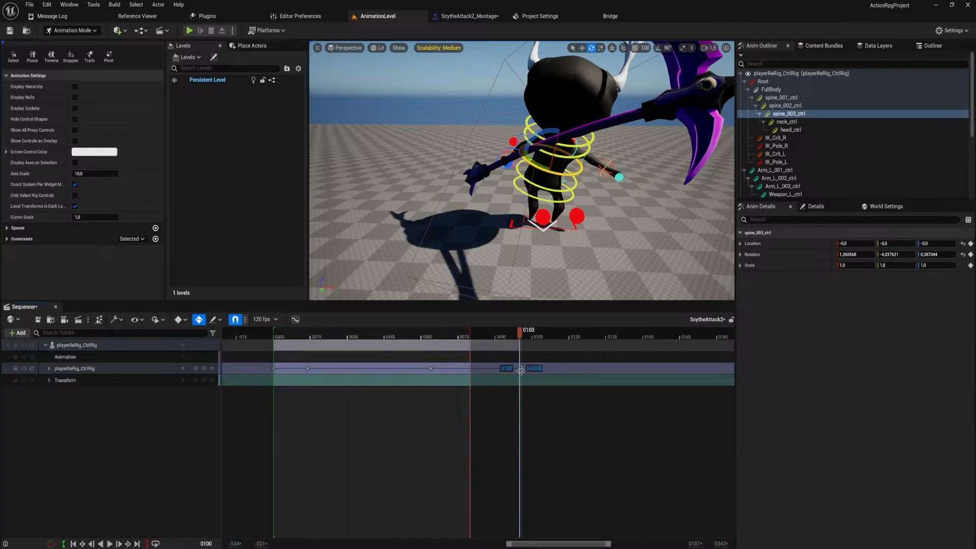
left_click_drag(472, 331, 515, 337)
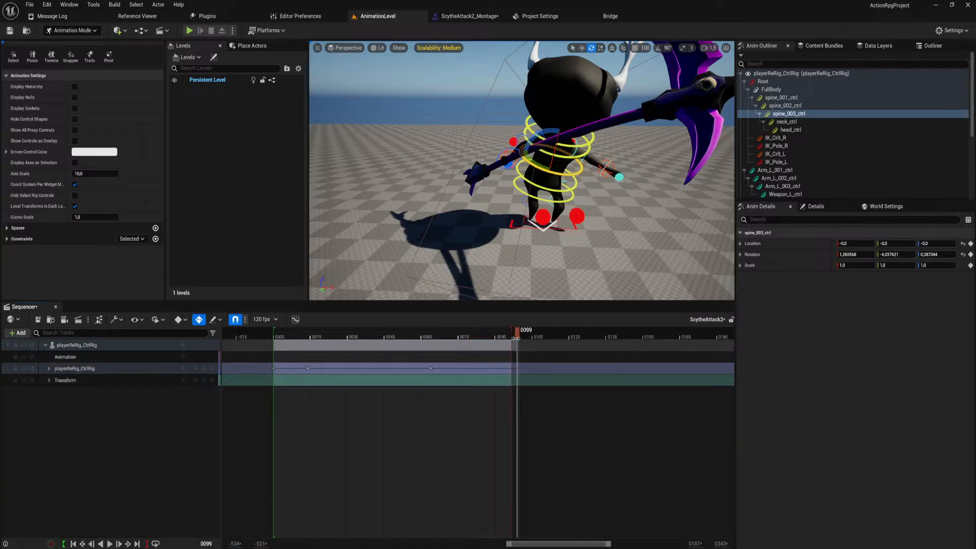
key("space")
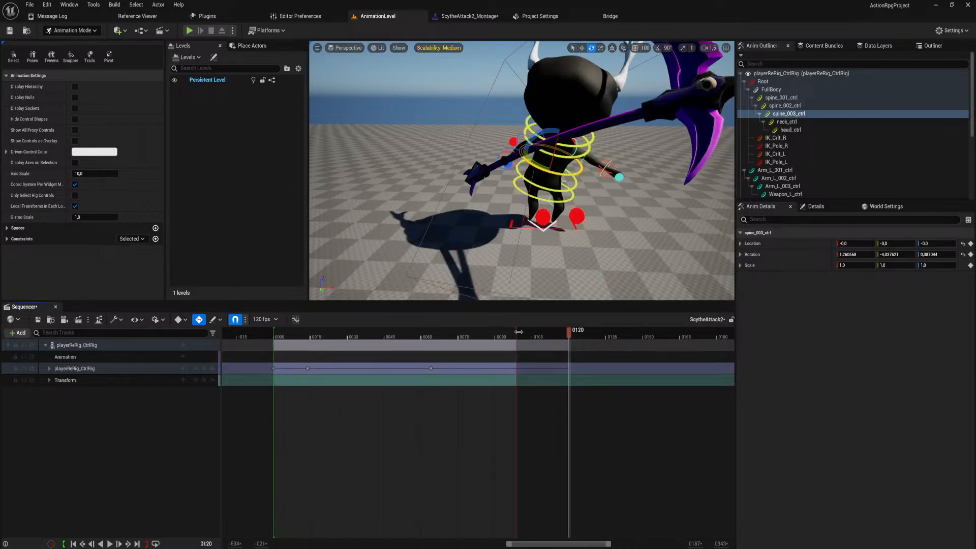
Extend the playback range to frame 120, play the swing back, and save with AnimationLevel checked out.
left_click_drag(518, 332, 570, 341)
key("space")
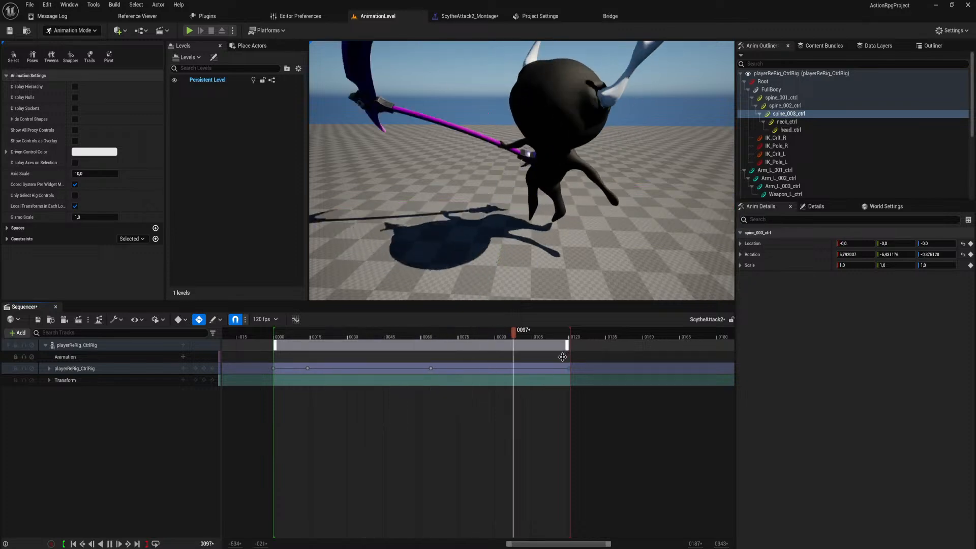
scroll(538, 216, "down", 10)
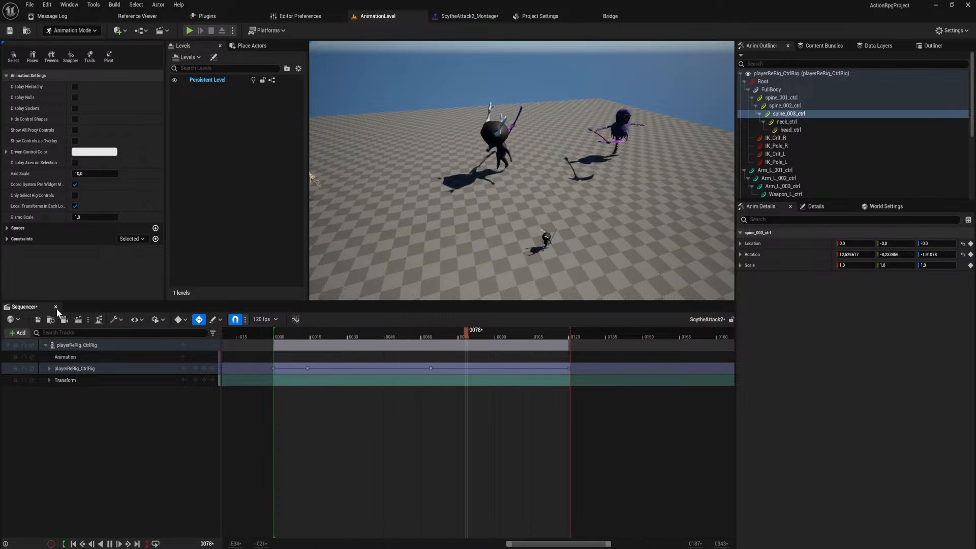
key("ctrl+s")
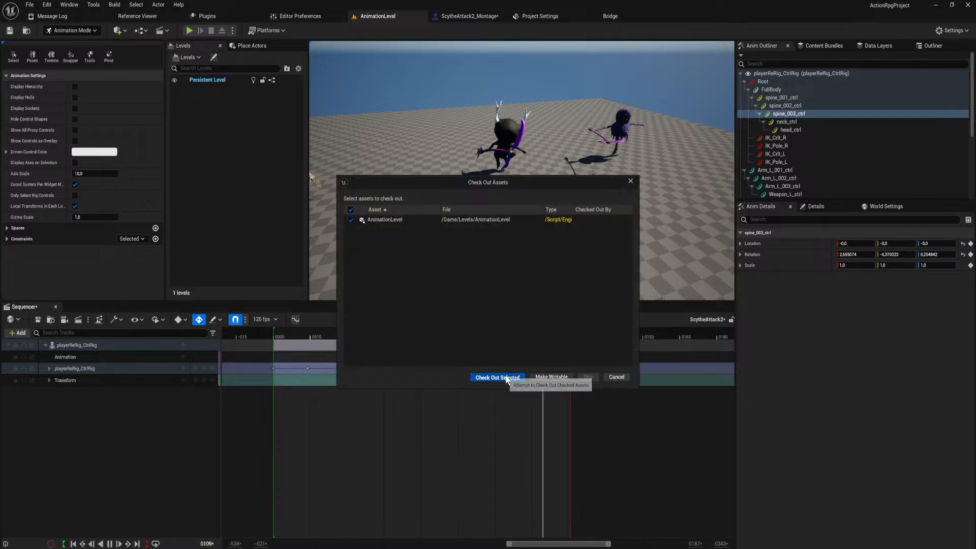
left_click(497, 377)
Save and check out ScytheAttack2_Montage, and try to extend the end time of its SytheAttack2 segment.
left_click(469, 16)
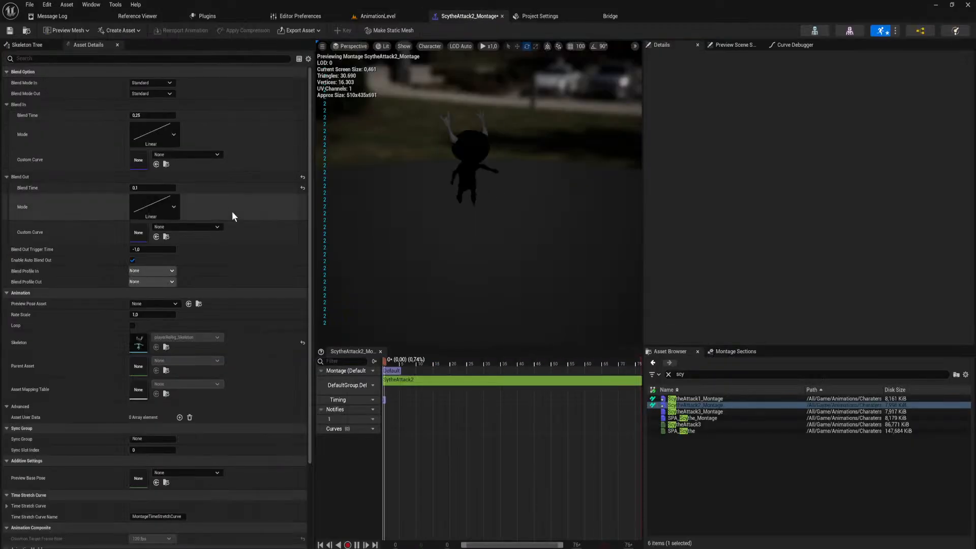
left_click(486, 383)
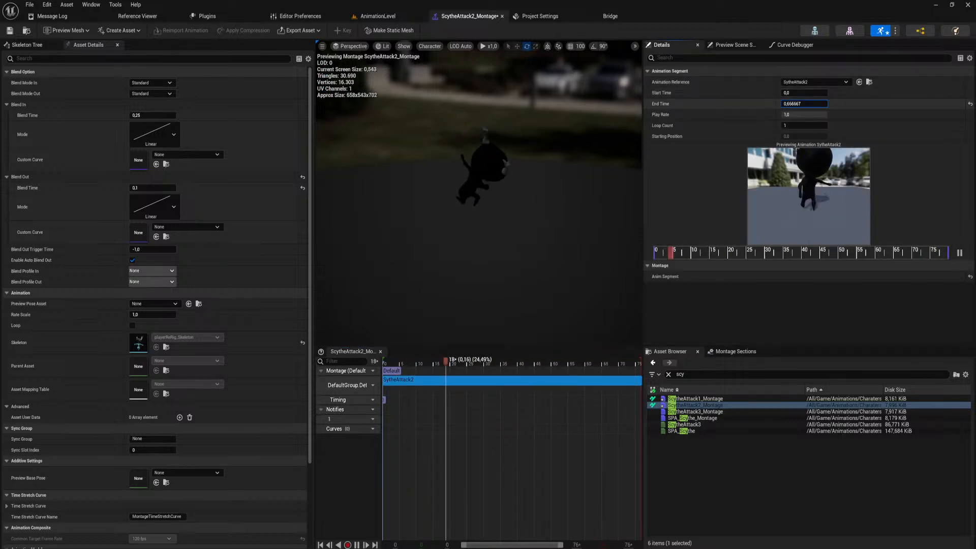
key("ctrl+s")
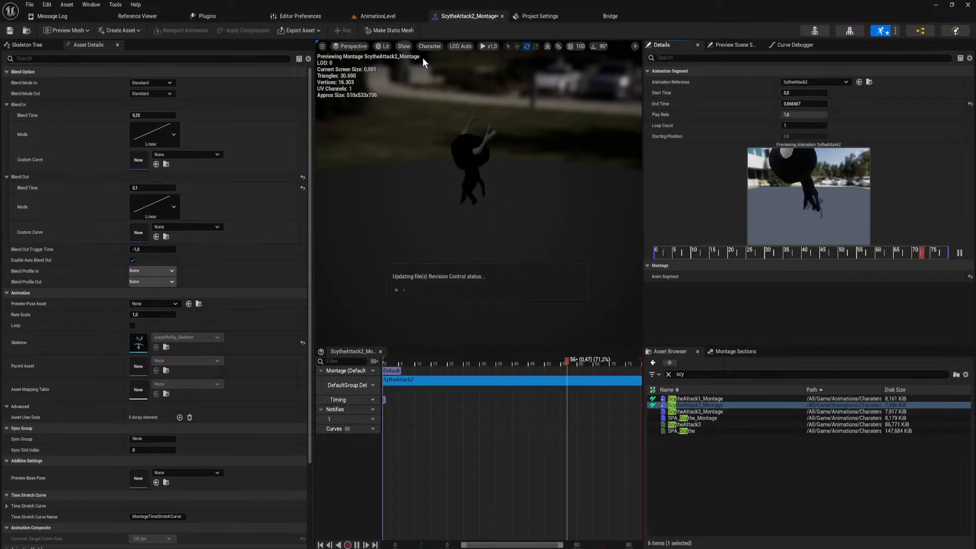
left_click(506, 377)
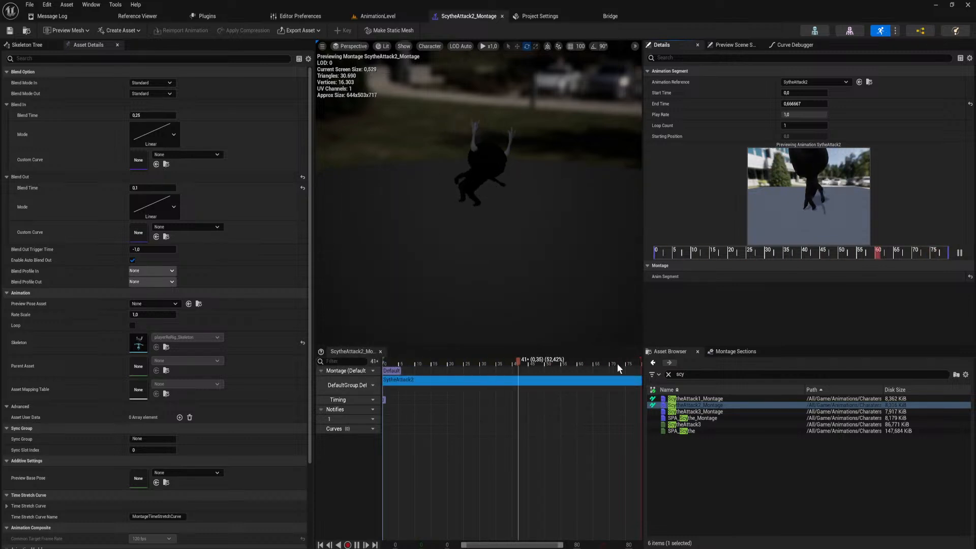
key("space")
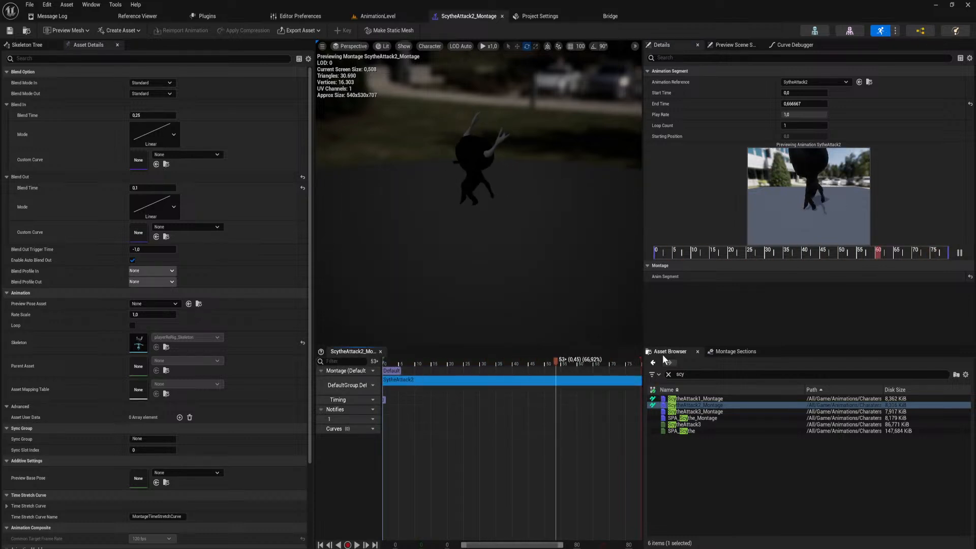
left_click_drag(804, 104, 825, 104)
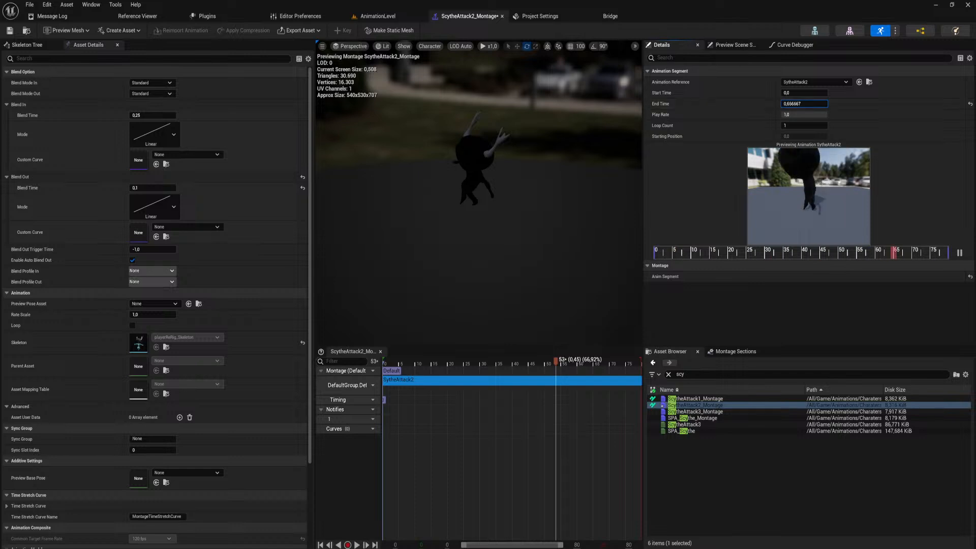
Open the SytheAttack2 animation, refresh it from its level sequence, and scrub through the lengthened animation.
double_click(581, 382)
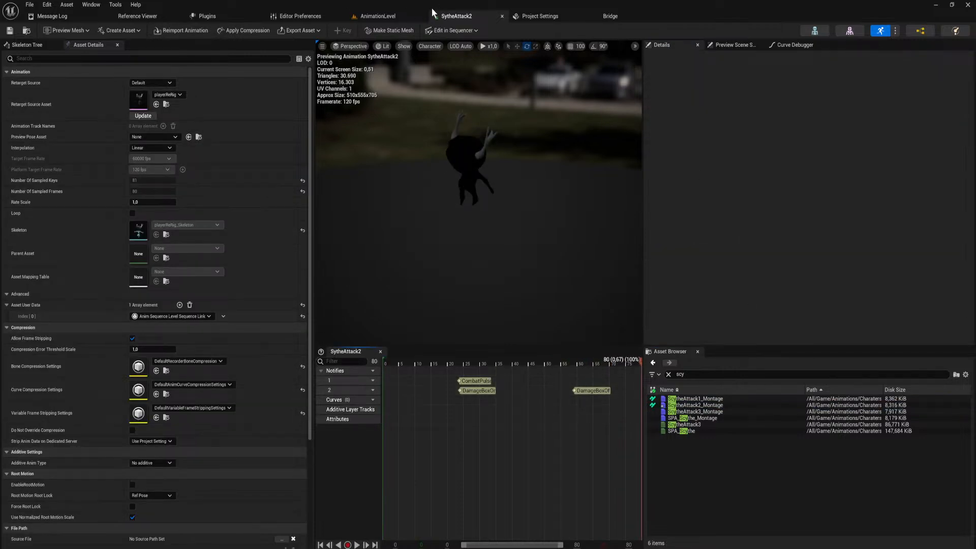
left_click(377, 16)
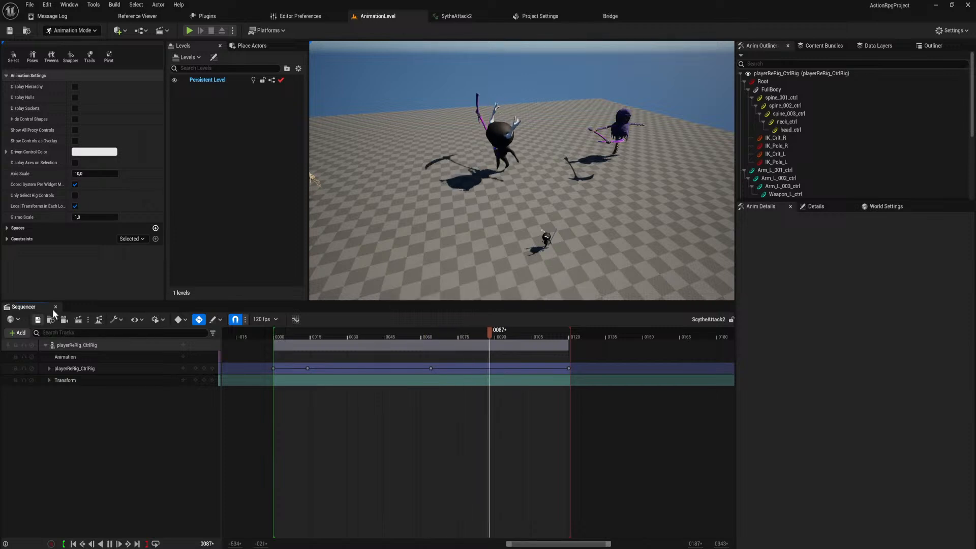
left_click(190, 380)
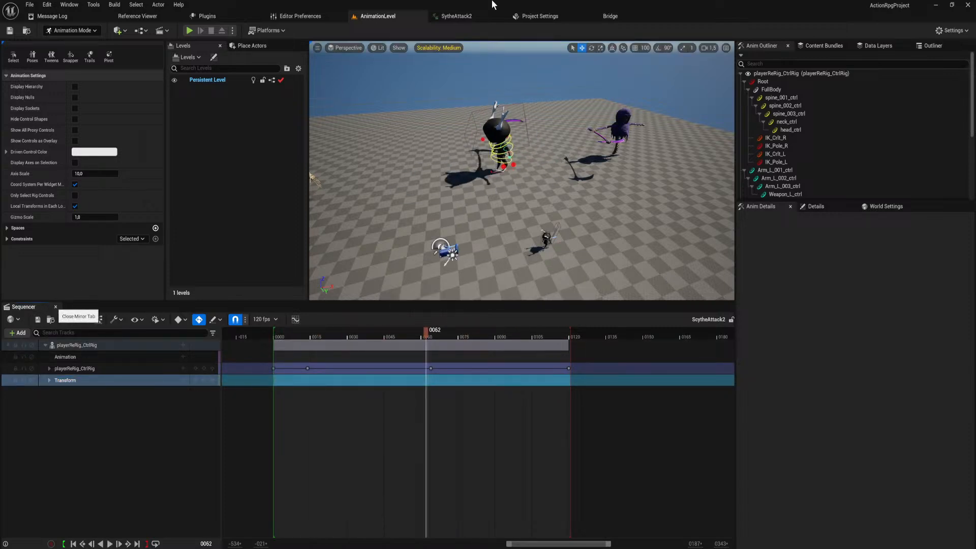
left_click(470, 16)
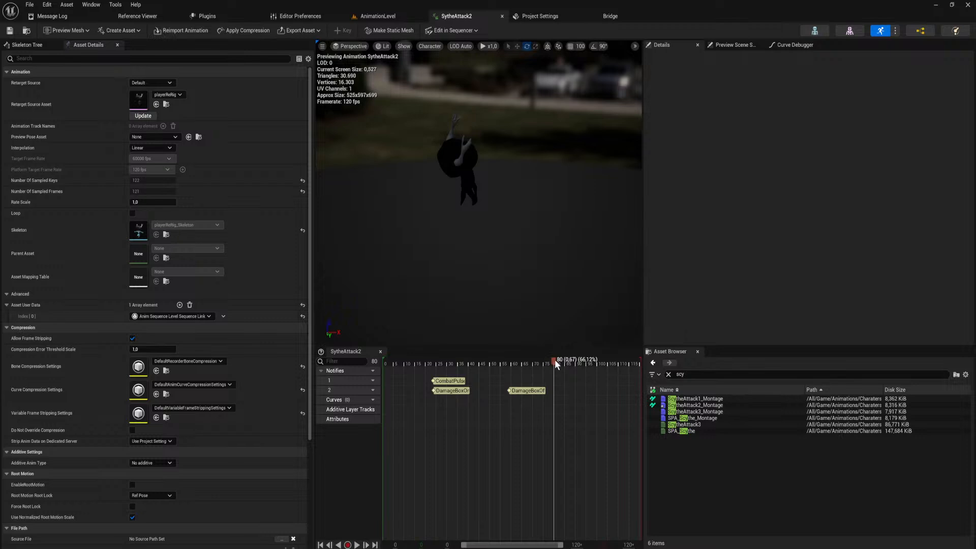
left_click_drag(554, 359, 661, 369)
In ScytheAttack2_Montage, set the SytheAttack2 segment's end time to 0.994134 and the blend-out time to 0.35.
double_click(680, 404)
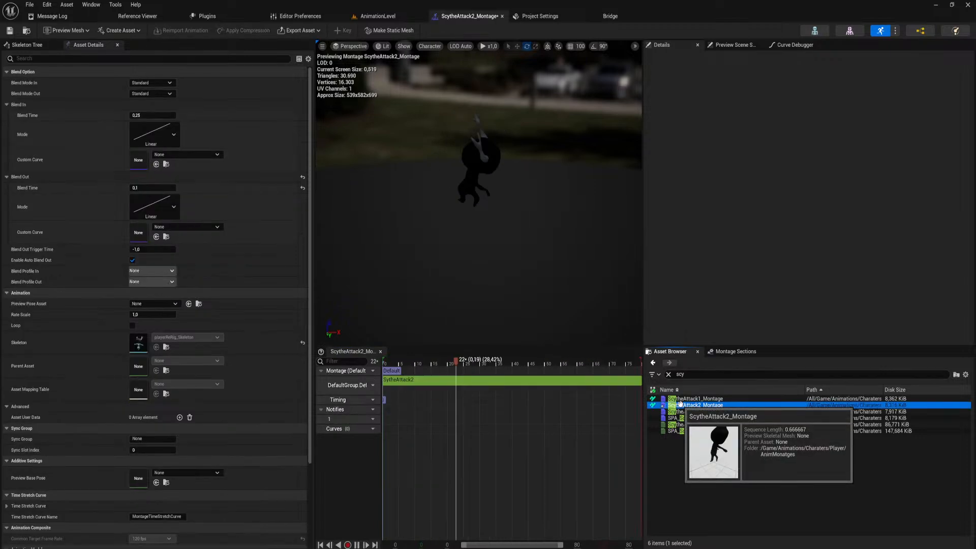
left_click(550, 382)
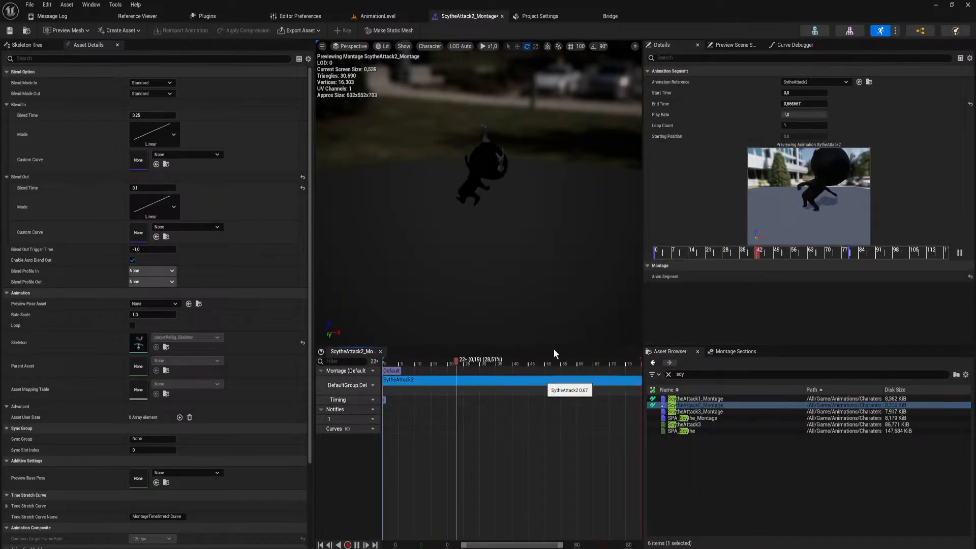
mouse_move(792, 104)
left_mouse_down()
mouse_move(805, 104)
mouse_move(793, 104)
left_mouse_up()
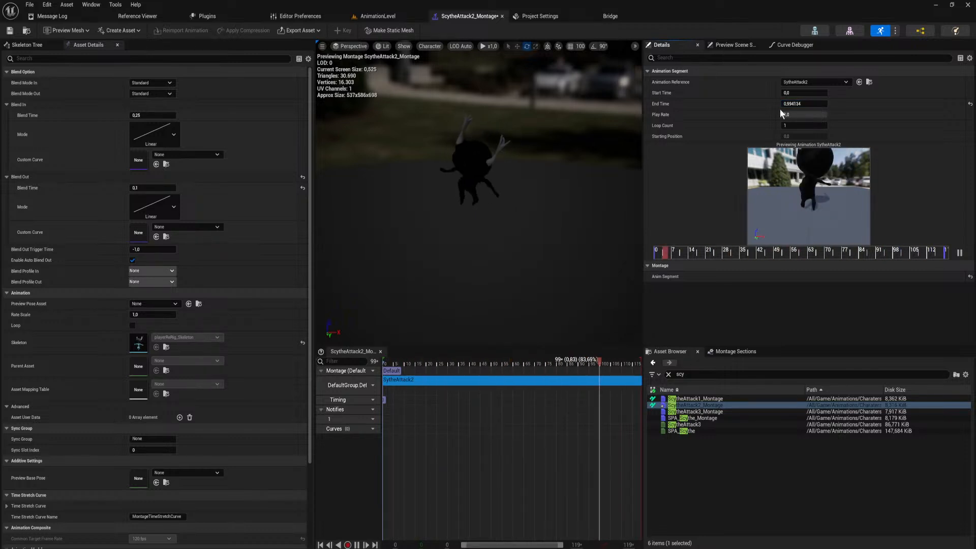
left_click(167, 188)
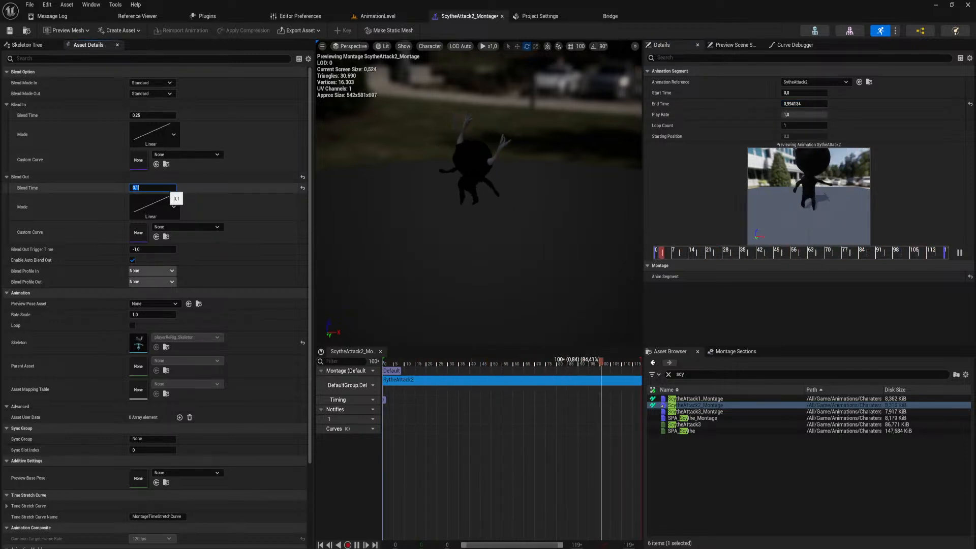
left_click(498, 407)
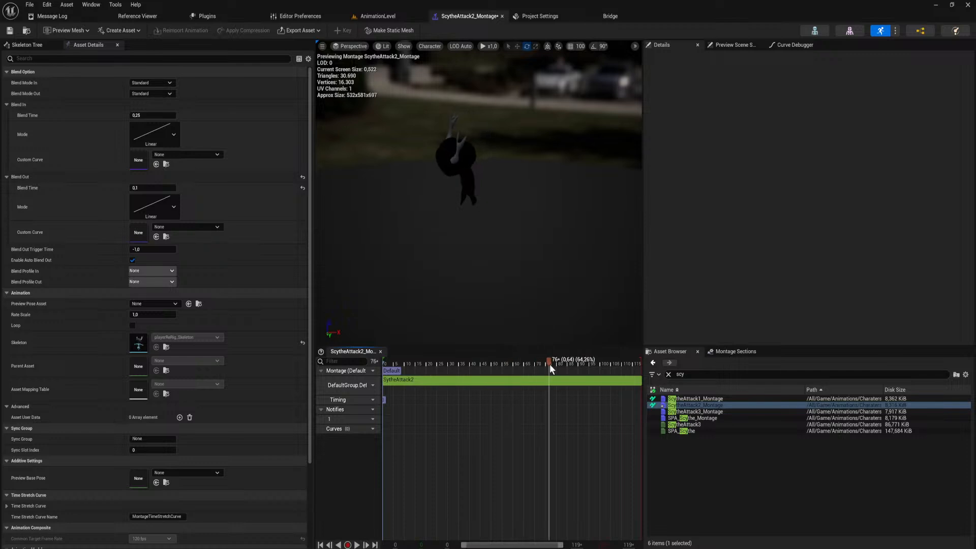
left_click_drag(550, 364, 615, 374)
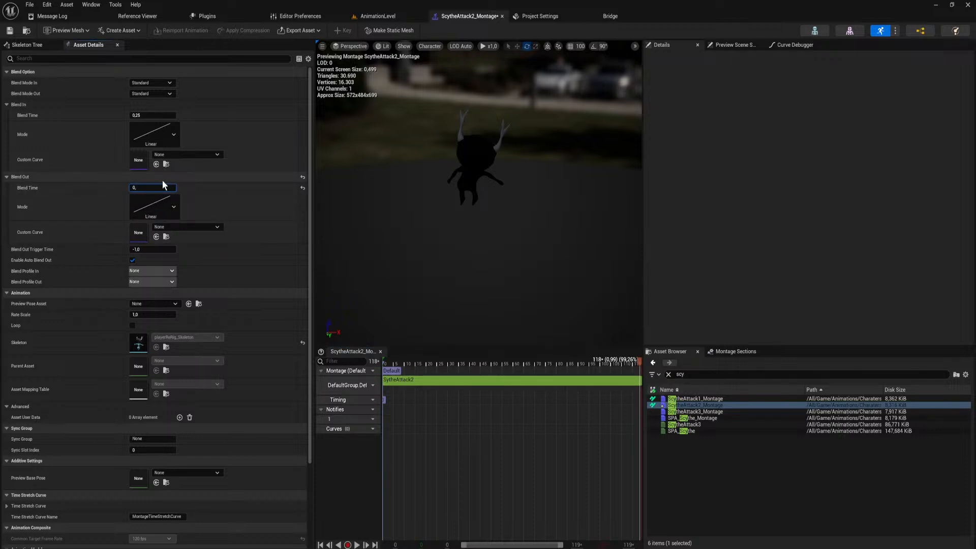
Playtest AnimationLevel, moving the character and performing scythe attacks to judge the second swing and its blend-out.
left_click(381, 15)
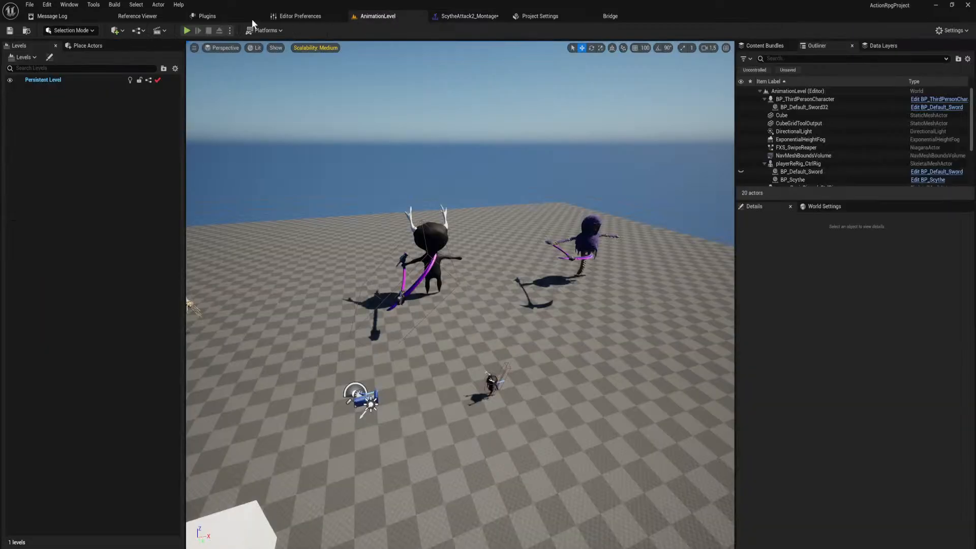
key("alt+p")
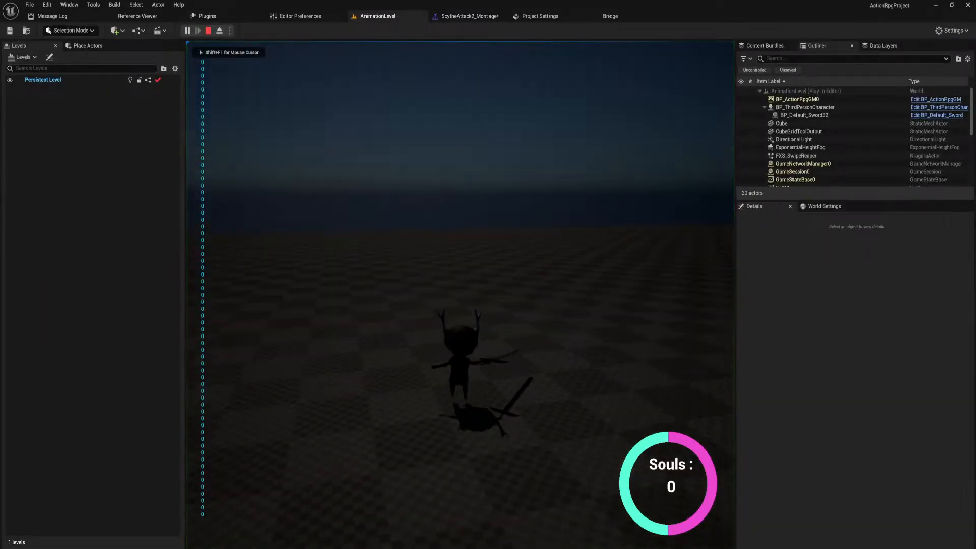
left_click(461, 295)
left_click(460, 295)
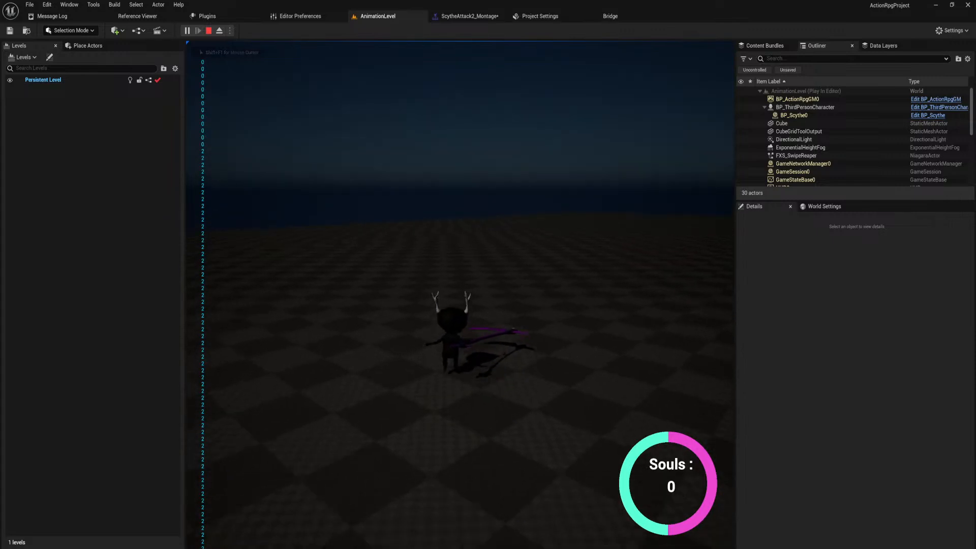
left_click(460, 295)
left_click(461, 295)
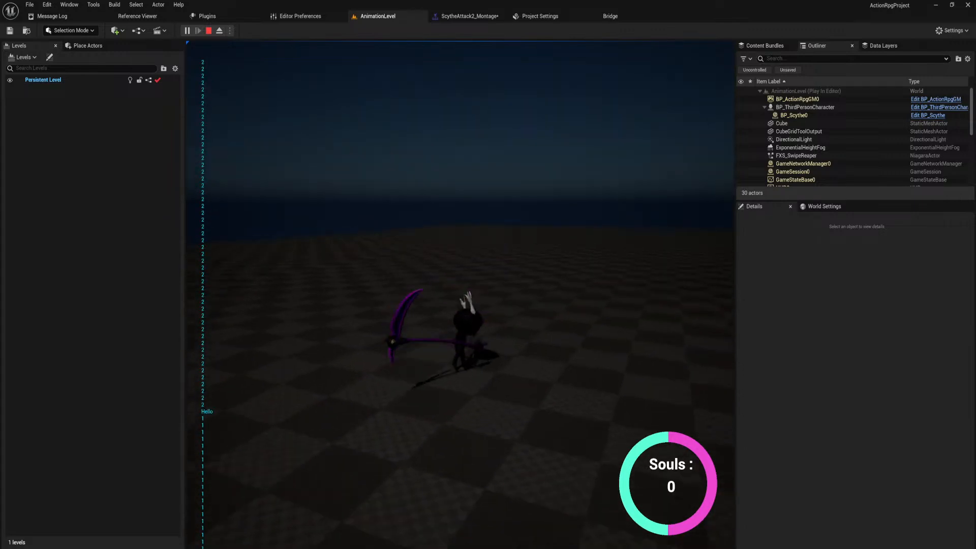
key("w")
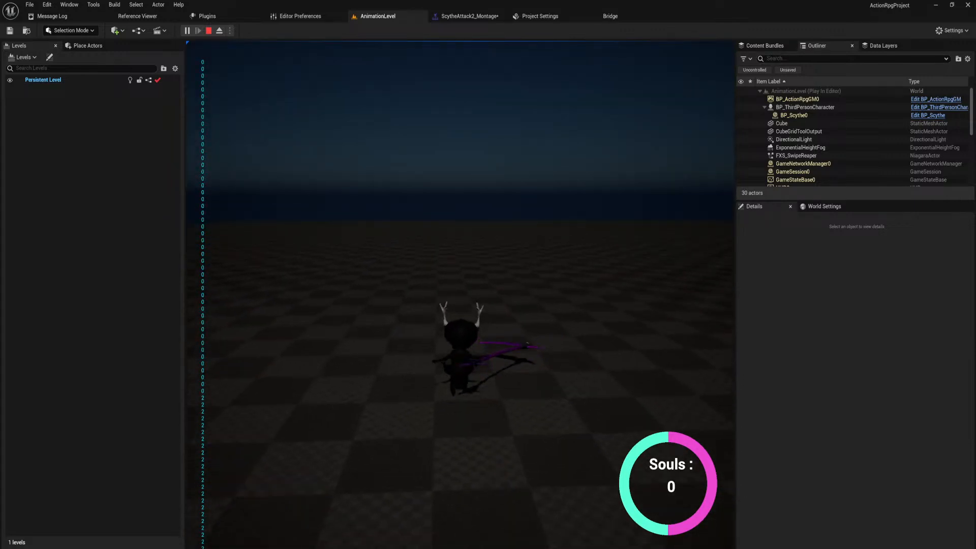
left_click(461, 295)
left_click(461, 295)
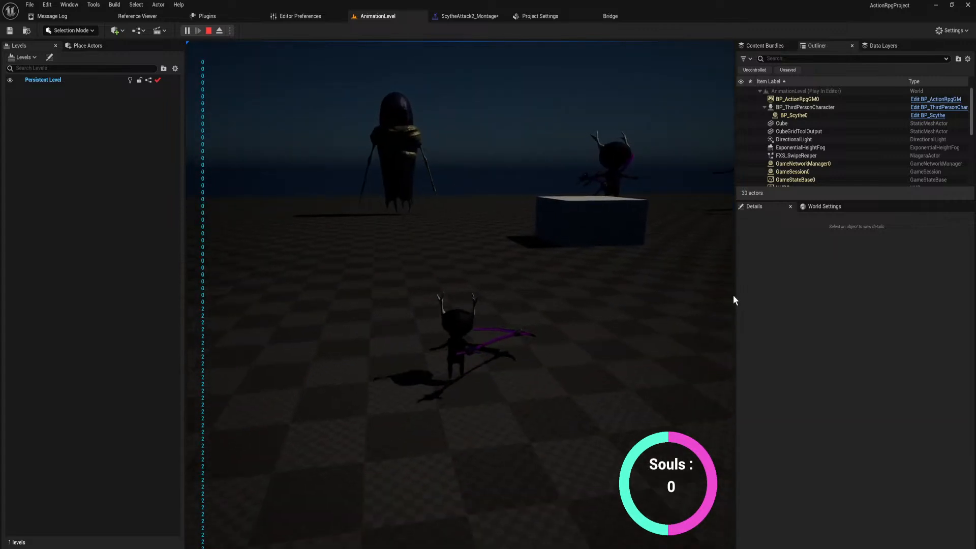
key("Escape")
Shorten the SytheAttack2 segment in ScytheAttack2_Montage to an end time of 0.957025.
left_click(468, 16)
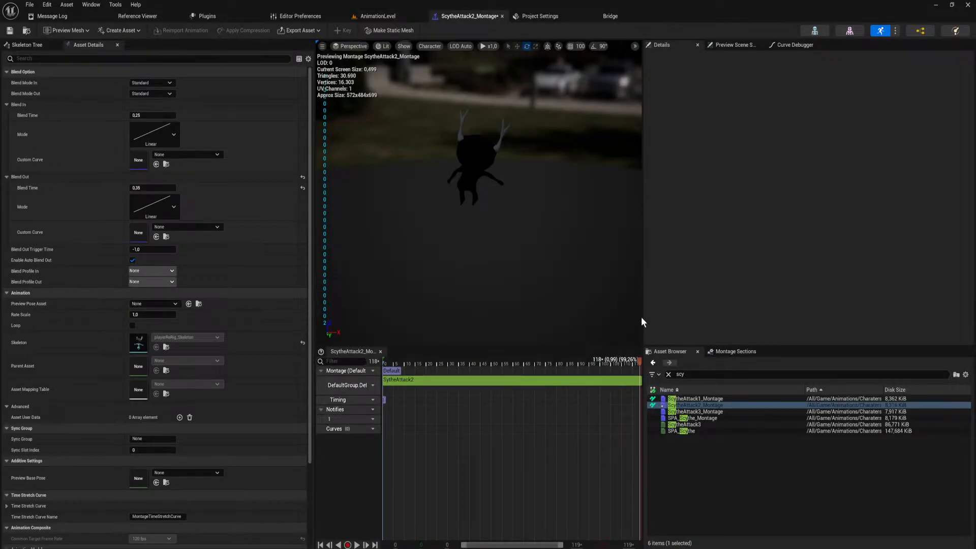
left_click(629, 381)
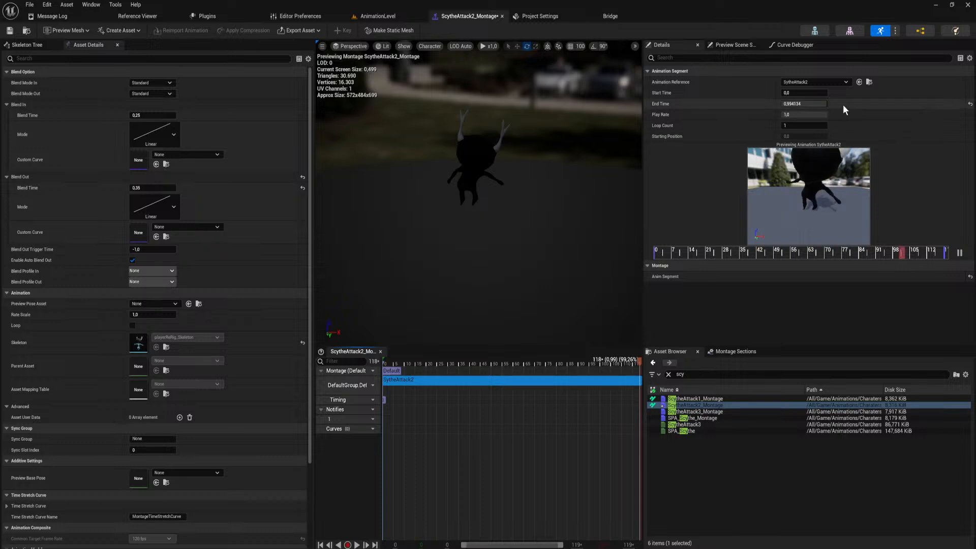
left_click_drag(818, 105, 802, 105)
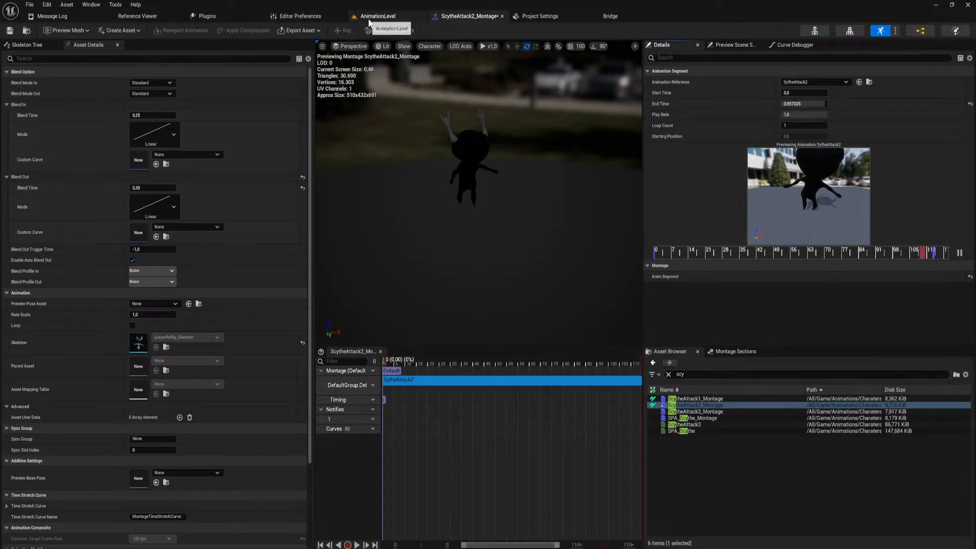
Playtest the scythe attacks in AnimationLevel with the shortened montage segment.
left_click(377, 16)
left_click(186, 31)
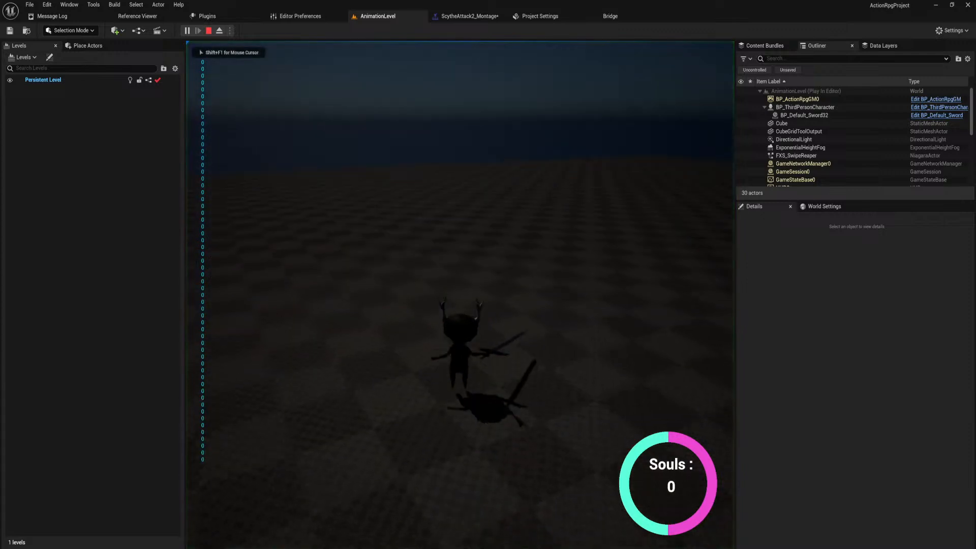
left_click(460, 295)
left_click(460, 294)
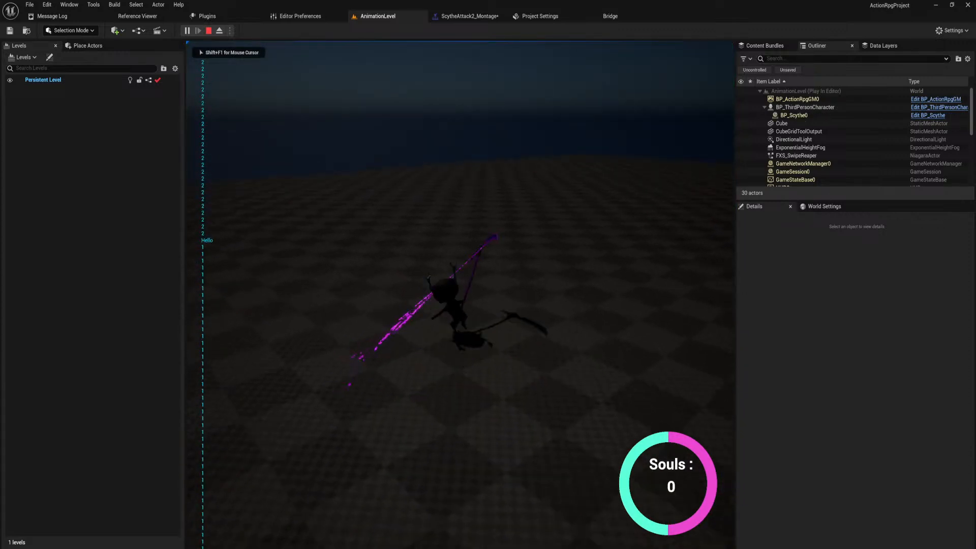
key("Escape")
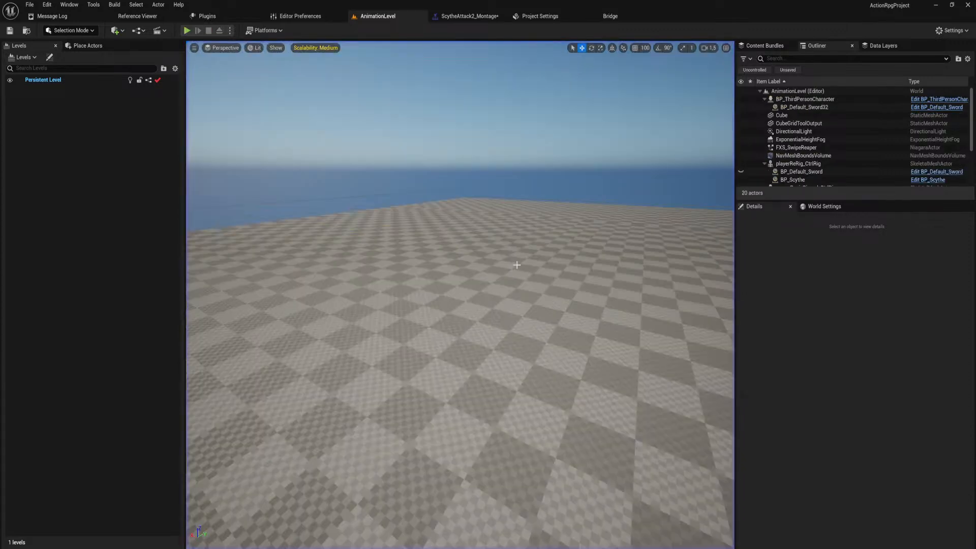
Set the blend-out time of ScytheAttack2_Montage to 0.19 and playtest the change in AnimationLevel.
left_click(485, 17)
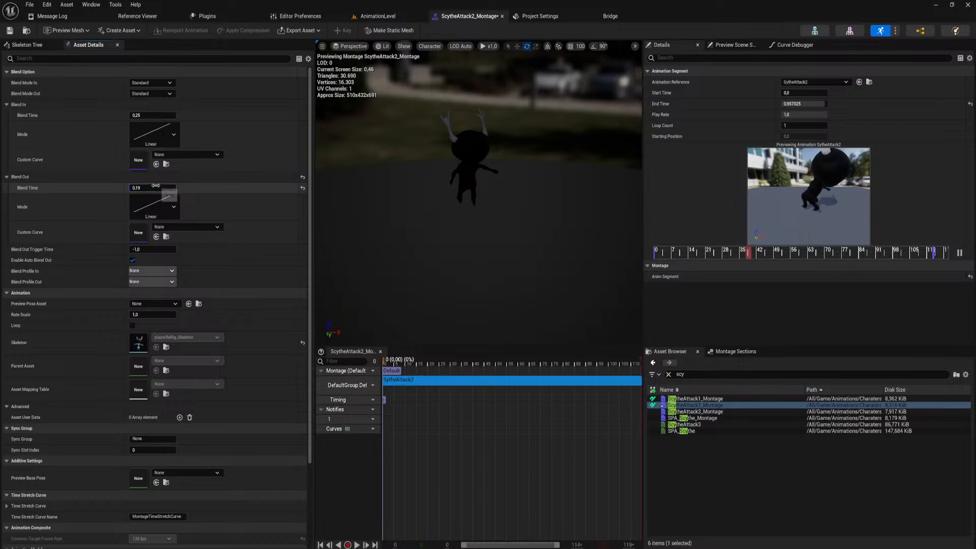
left_click(371, 17)
left_click(188, 31)
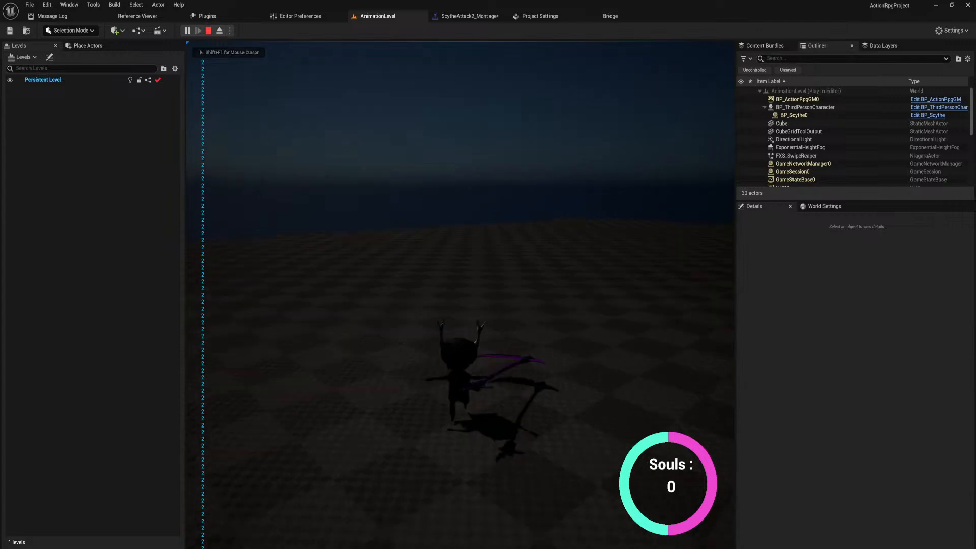
key("Escape")
Lower the end time of the SytheAttack2 segment slightly in ScytheAttack2_Montage and playtest the scythe attacks in AnimationLevel.
left_click(491, 16)
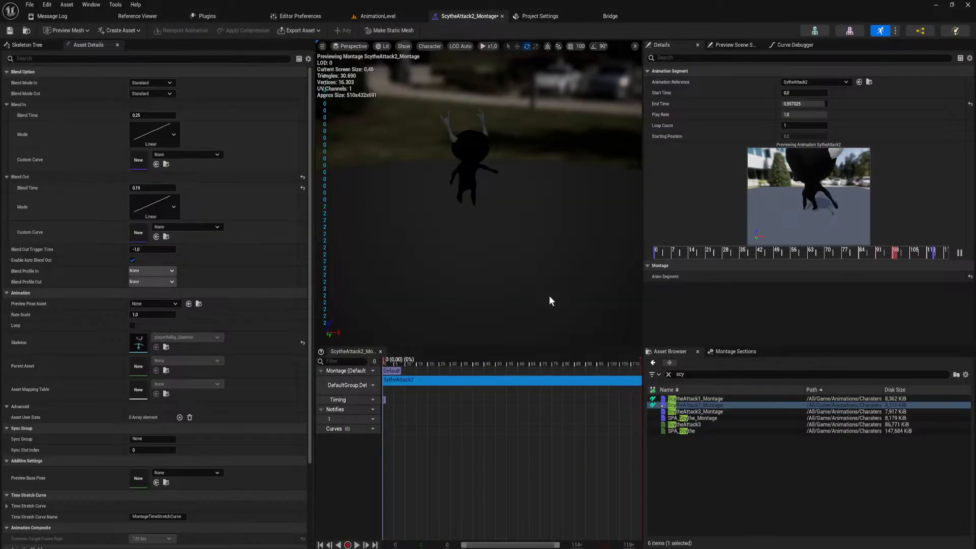
left_click_drag(821, 104, 812, 104)
left_click(376, 16)
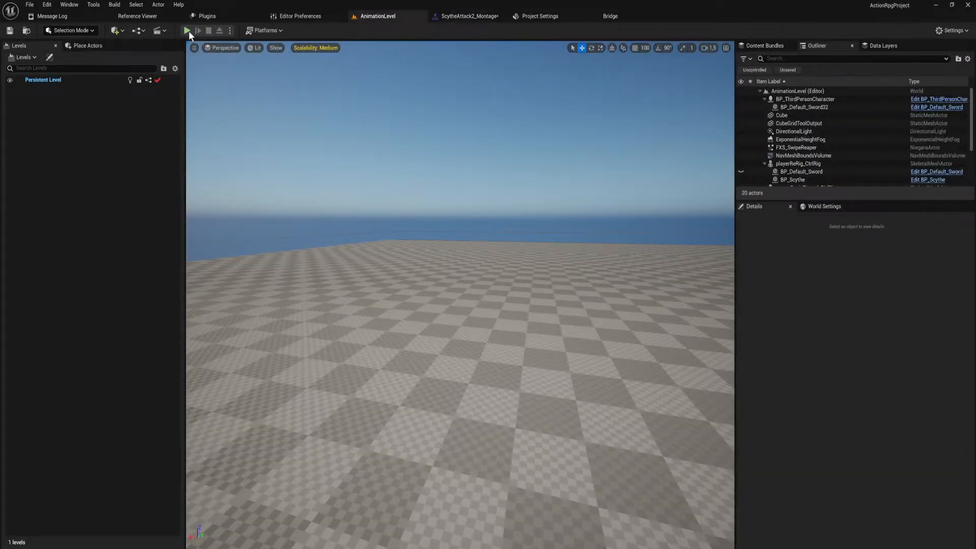
left_click(187, 30)
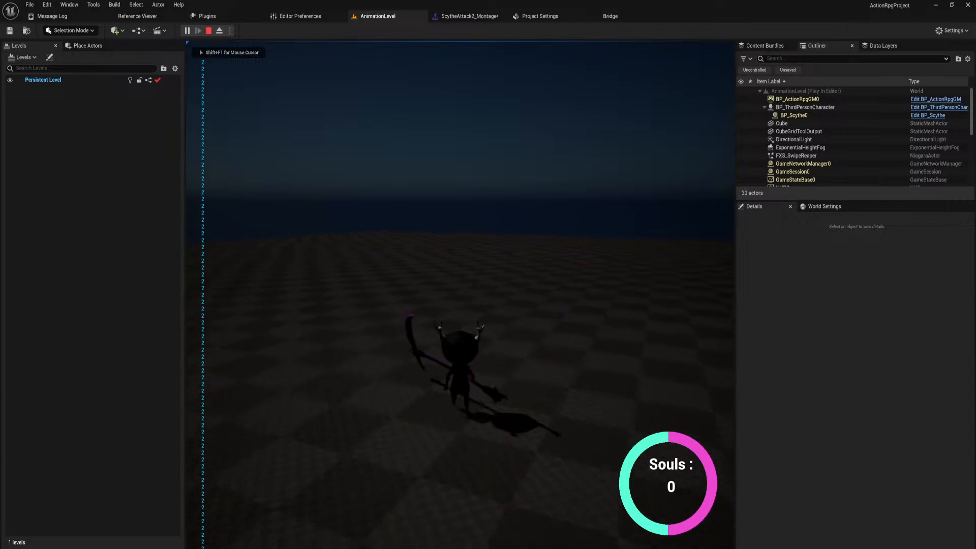
left_click(461, 294)
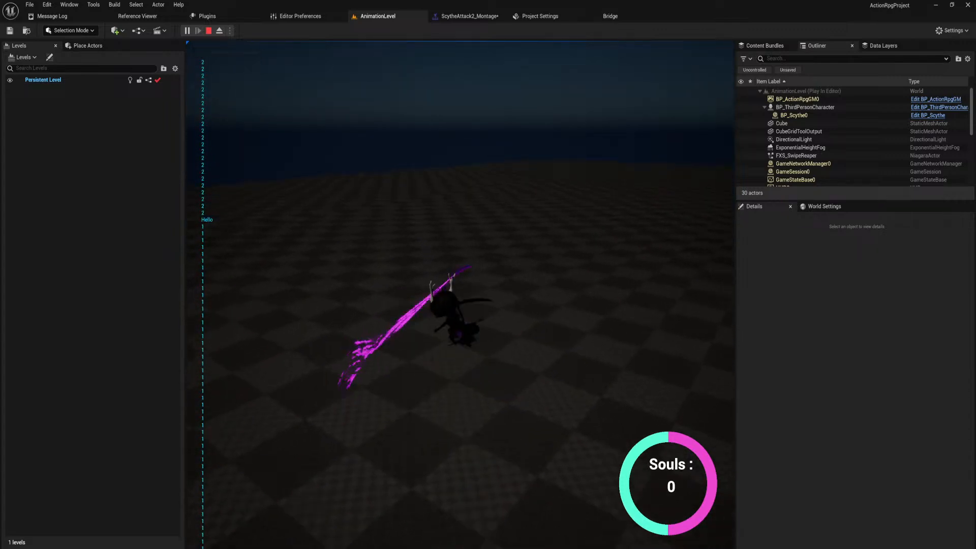
left_click(461, 295)
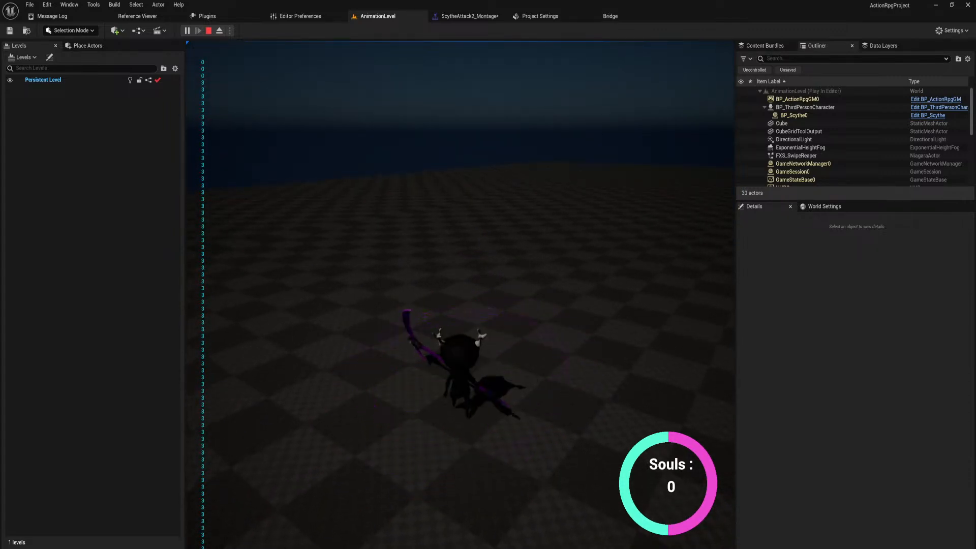
key("Escape")
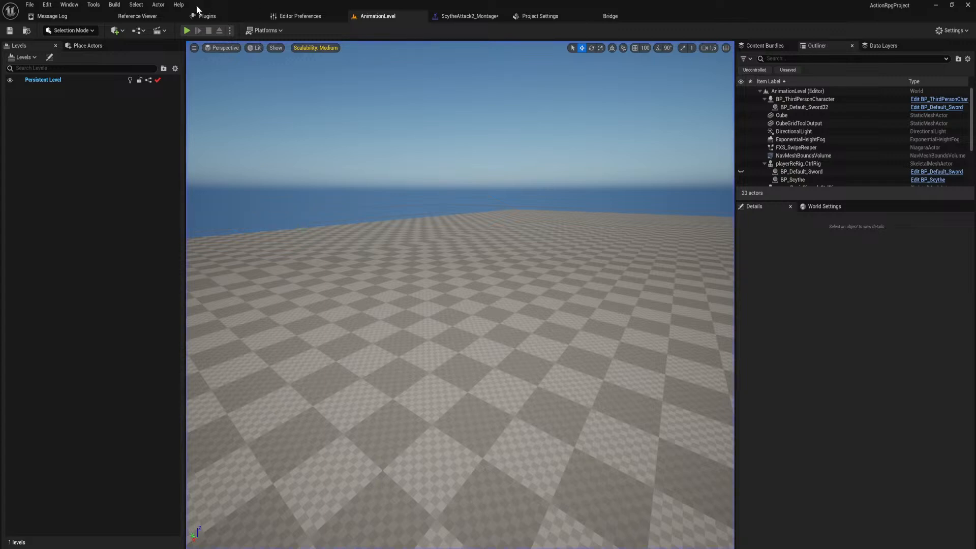
Run another playtest of AnimationLevel, repeating the scythe attacks to judge the swings and their blend-out.
left_click(187, 31)
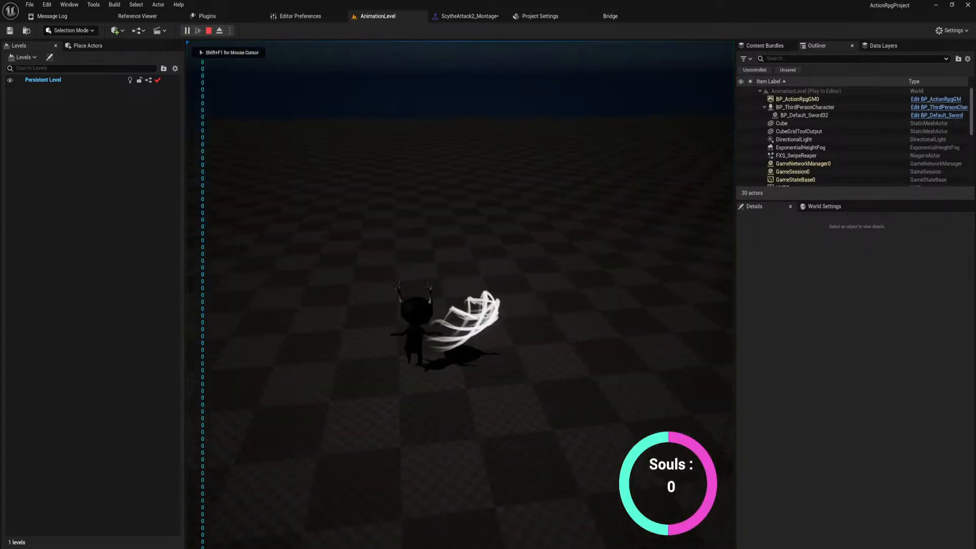
left_click(460, 294)
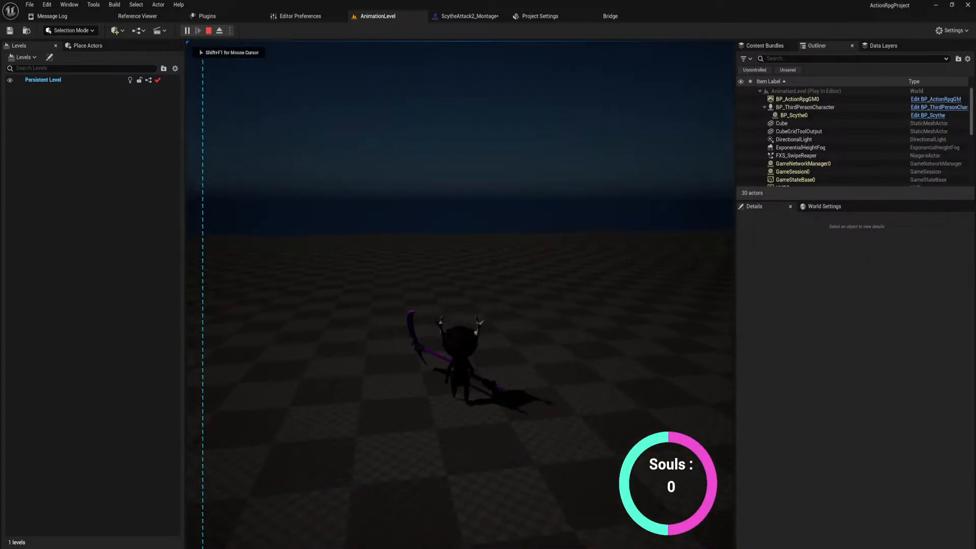
left_click(461, 295)
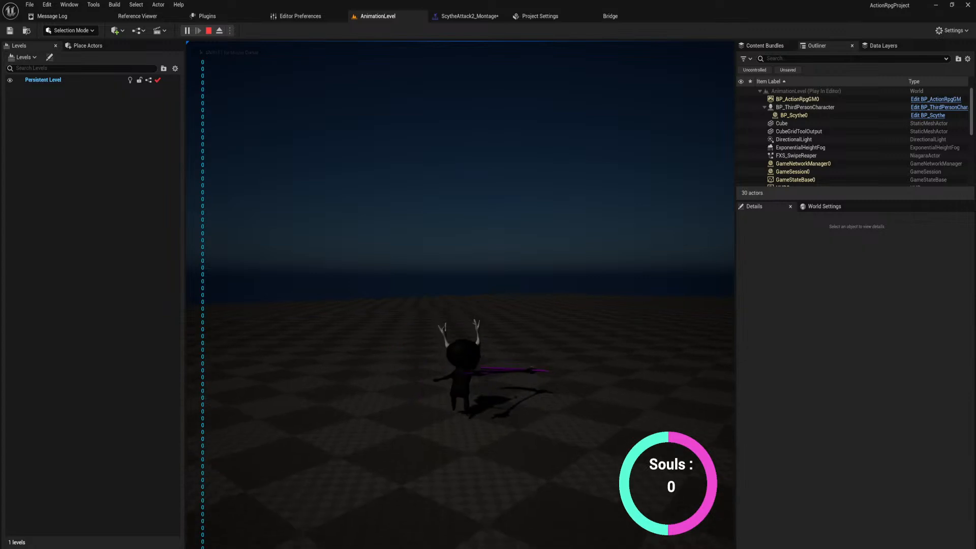
left_click(460, 294)
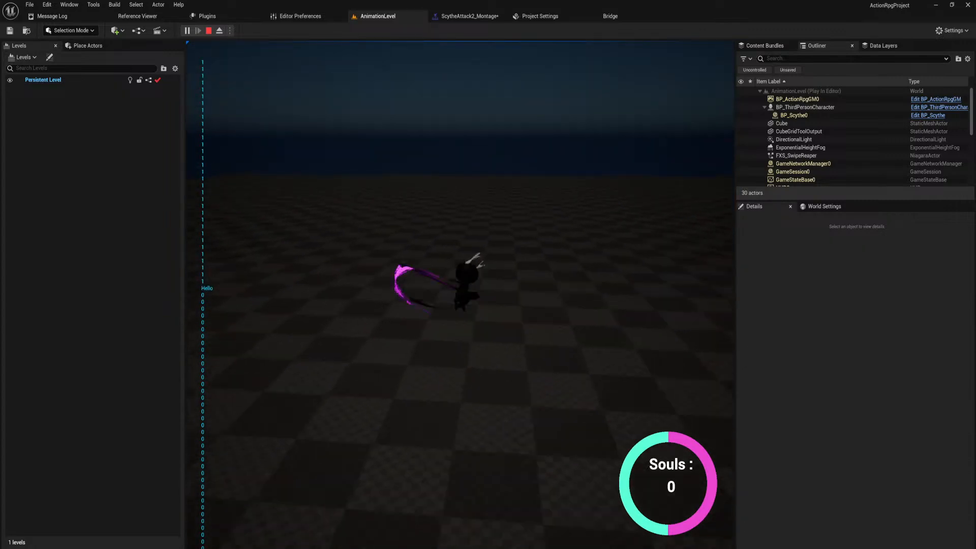
left_click(460, 294)
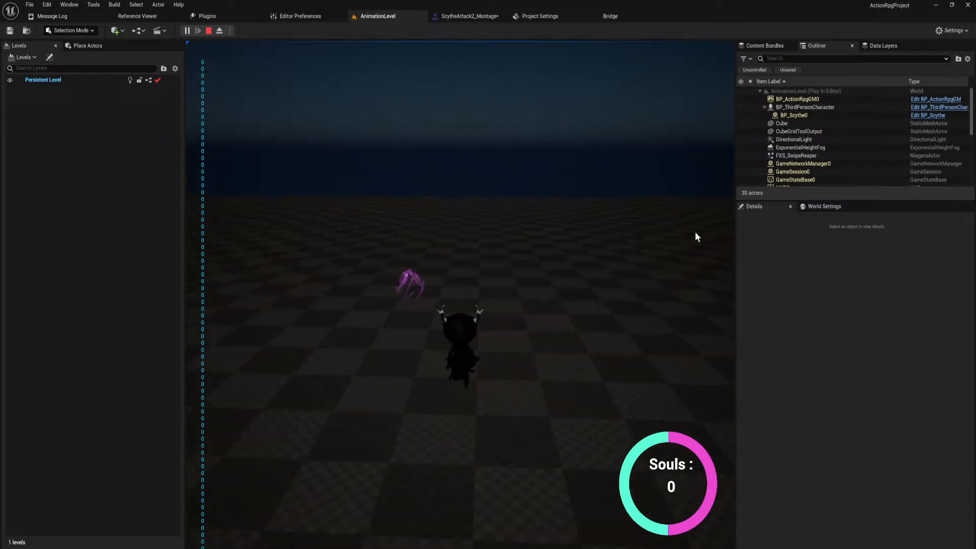
key("Escape")
Open the ScytheAttack2 level sequence from the player's levelSeqs folder and save it.
key("ctrl+space")
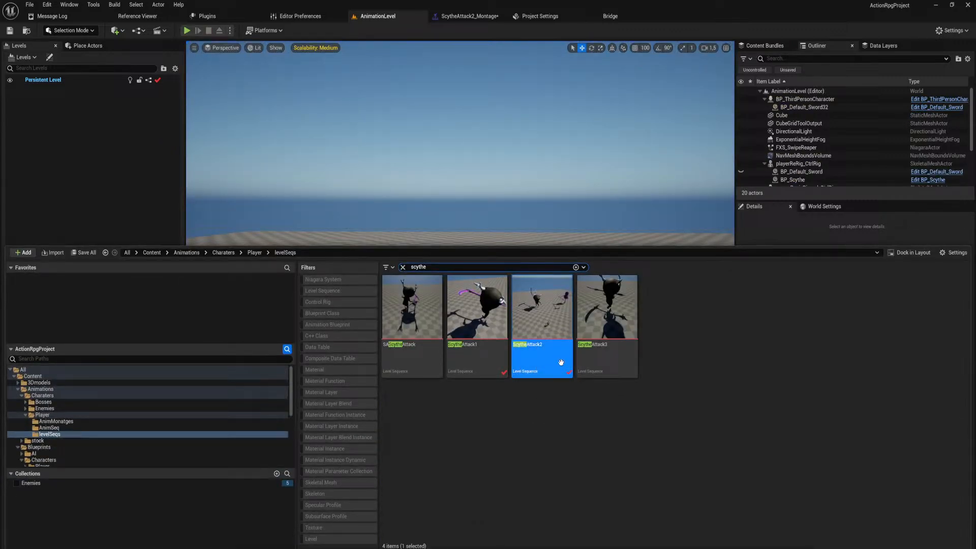
double_click(538, 347)
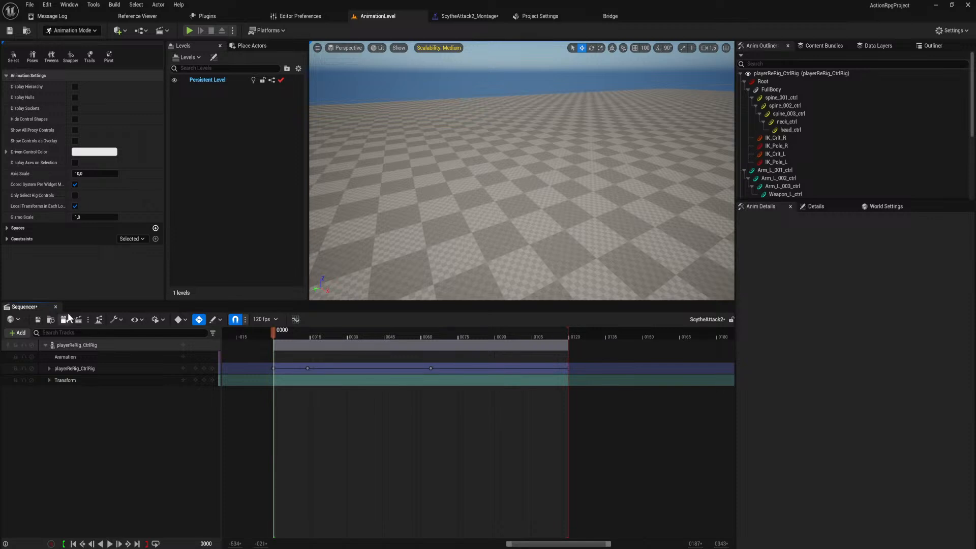
left_click(39, 320)
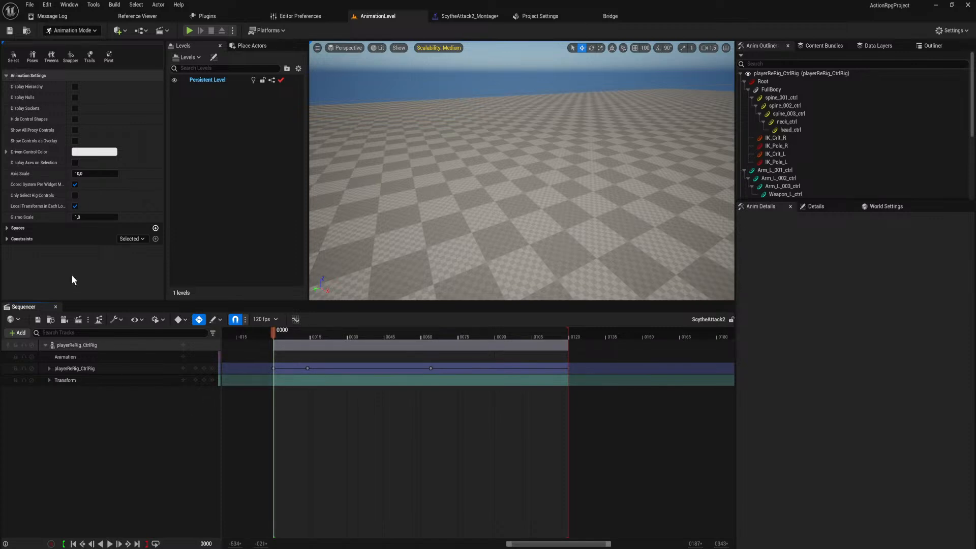
Close the ScytheAttack2 sequence, saving pending changes, and playtest AnimationLevel with the scythe equipped.
left_click(55, 307)
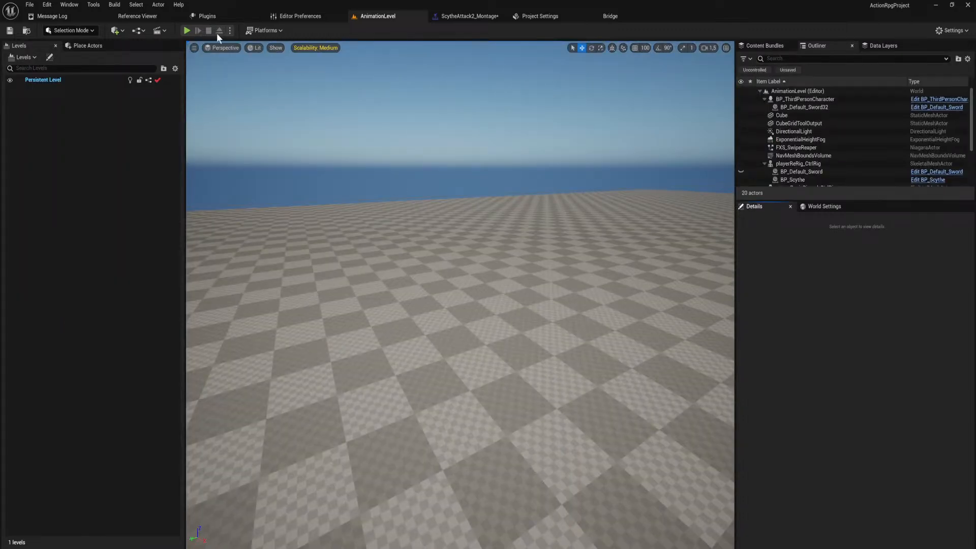
right_click_drag(415, 224, 561, 244)
key("ctrl+s")
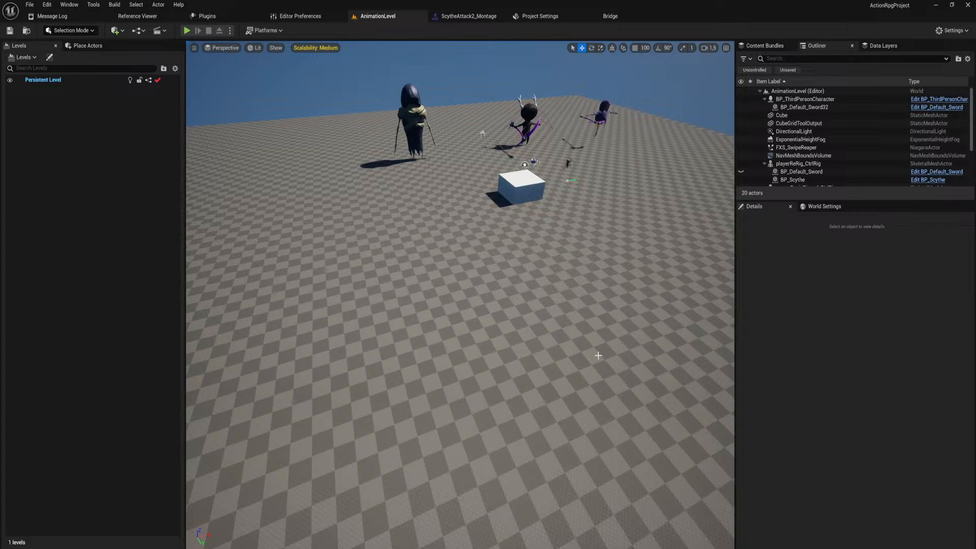
left_click(186, 31)
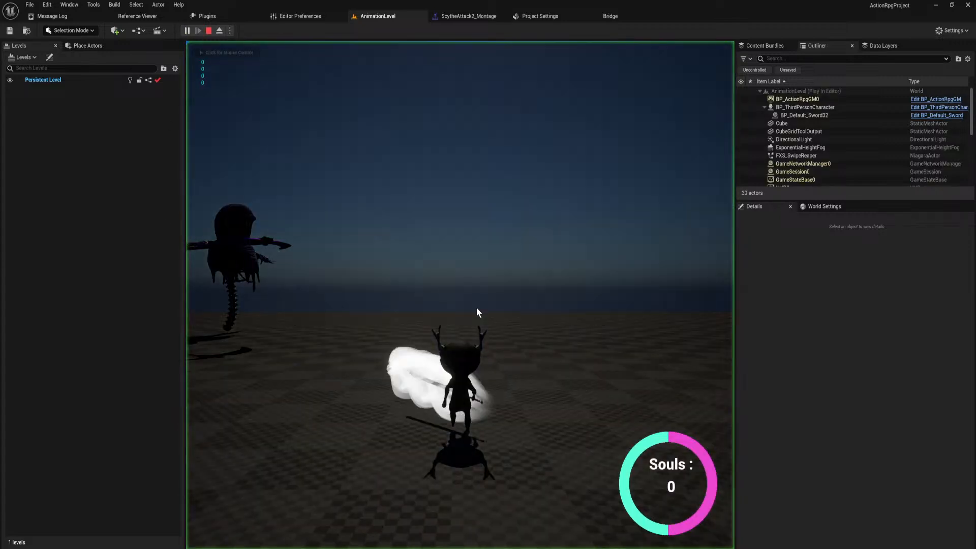
key("2")
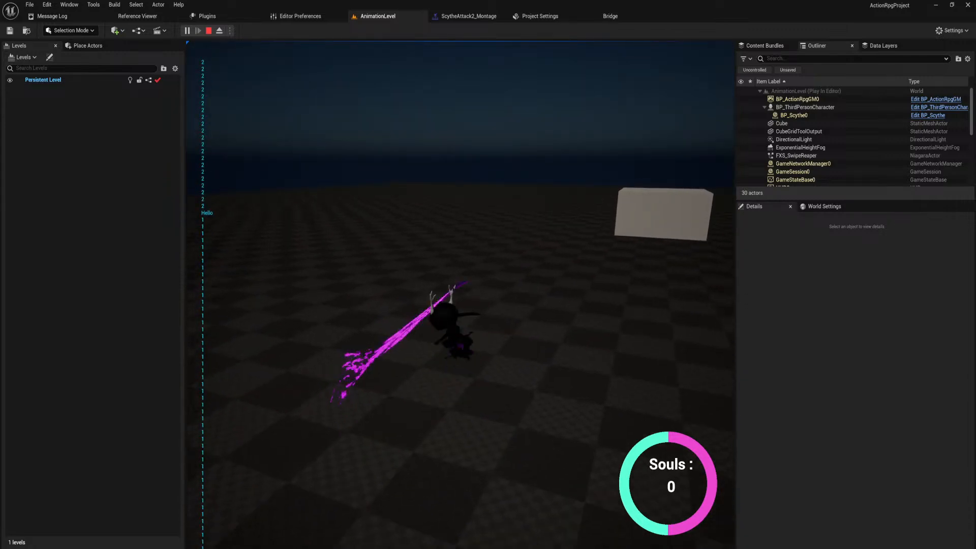
key("Escape")
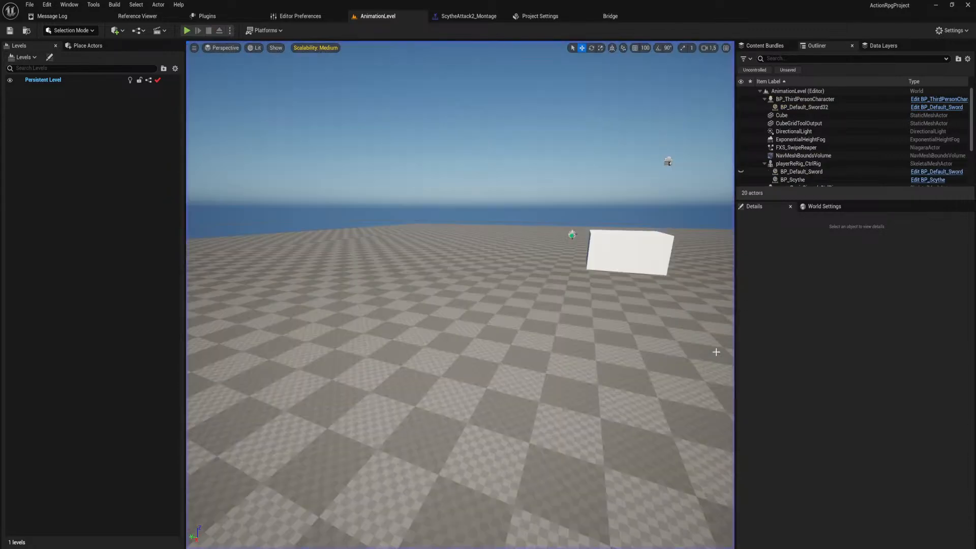
Reopen the ScytheAttack2 level sequence and scrub the end of the swing up to frame 120 to examine the final pose.
key("ctrl+space")
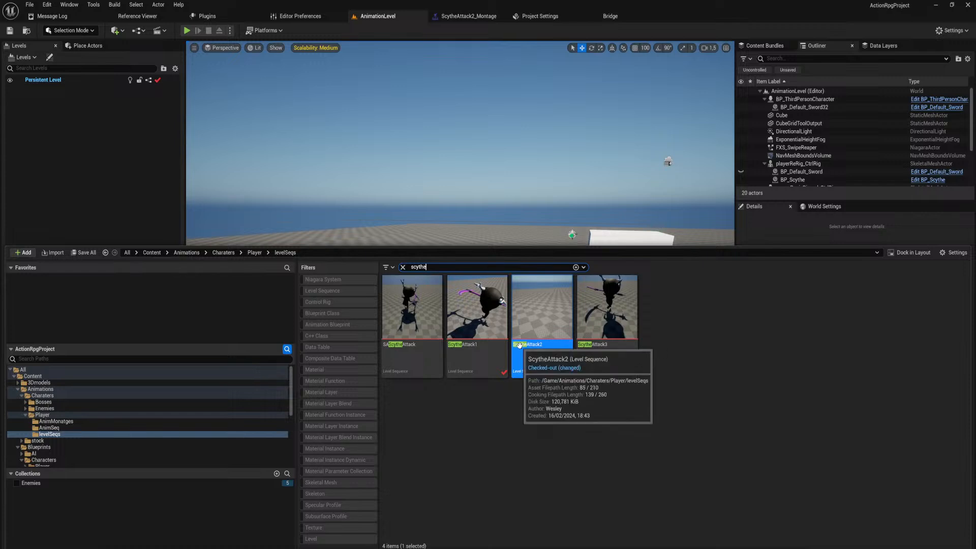
double_click(556, 329)
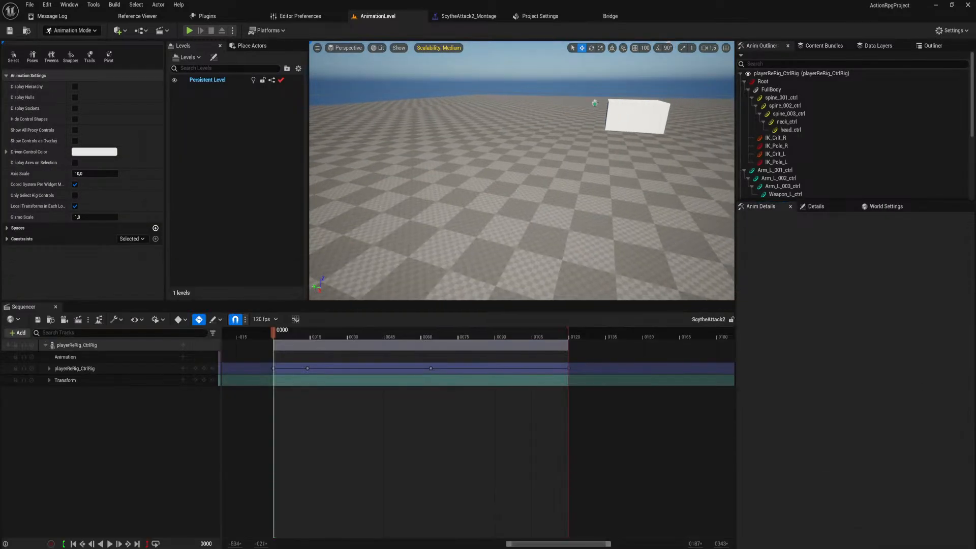
left_click(552, 332)
left_click_drag(552, 331, 568, 338)
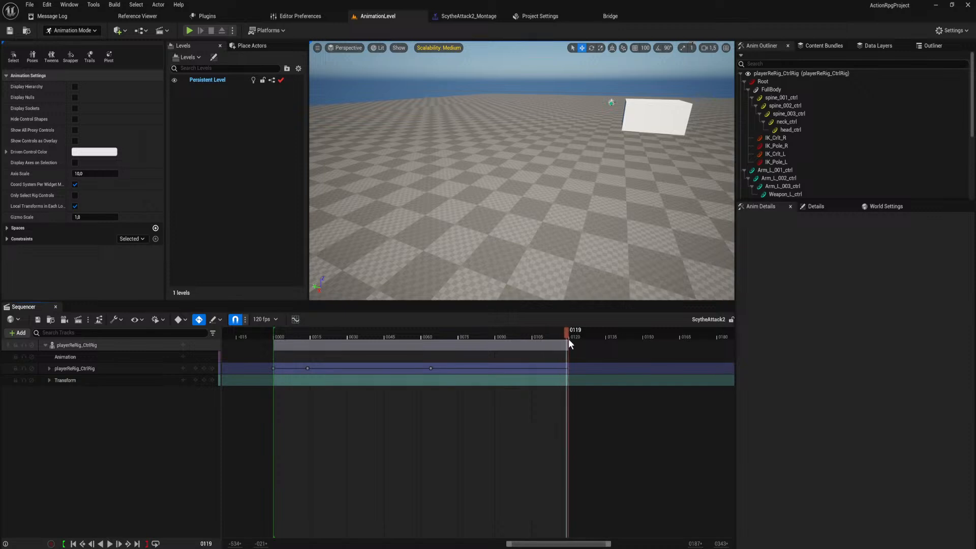
scroll(593, 348, "up", 1, "ctrl")
scroll(589, 350, "up", 10, "ctrl")
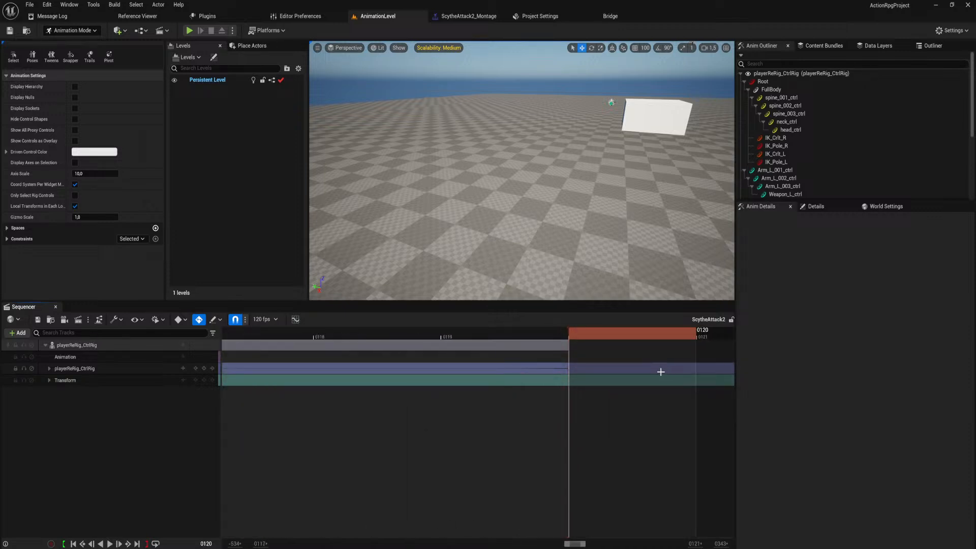
scroll(660, 371, "down", 4, "ctrl")
left_click_drag(581, 333, 509, 331)
scroll(574, 338, "down", 4, "ctrl")
scroll(572, 336, "down", 2, "ctrl")
right_click_drag(494, 263, 712, 254)
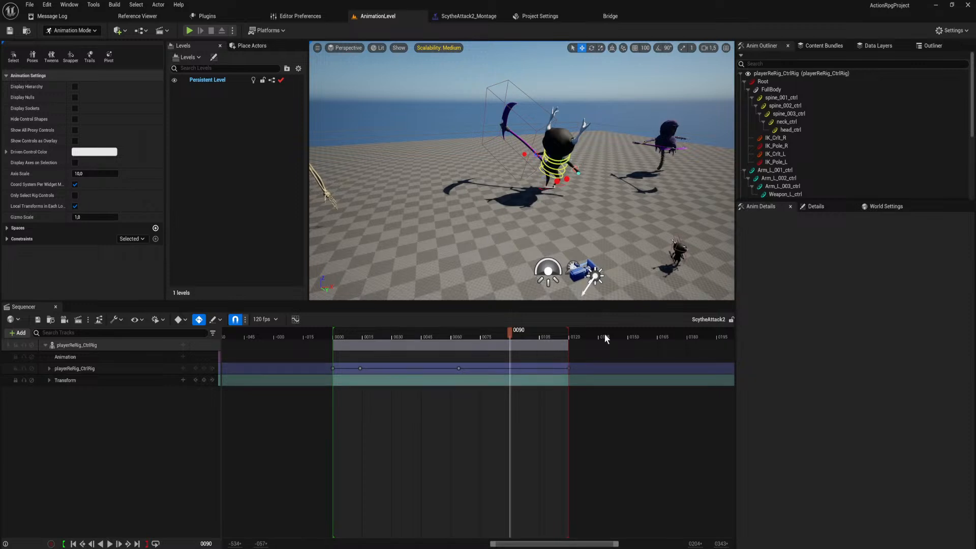
left_click_drag(504, 331, 569, 389)
Delete the Root key and the FullBody keys at frames 0 and 64 from the playerReRig_CtrlRig track, and save the sequence.
left_click(48, 368)
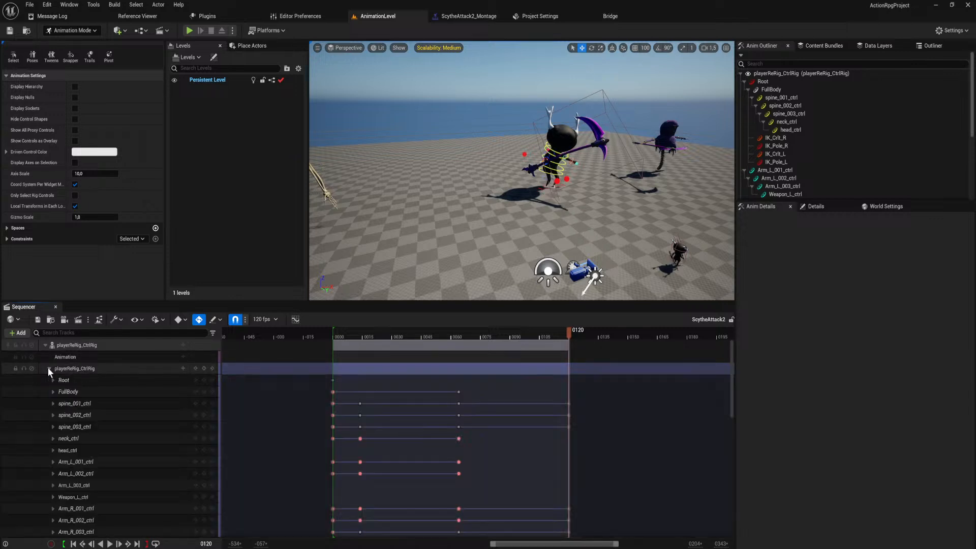
left_click(99, 395)
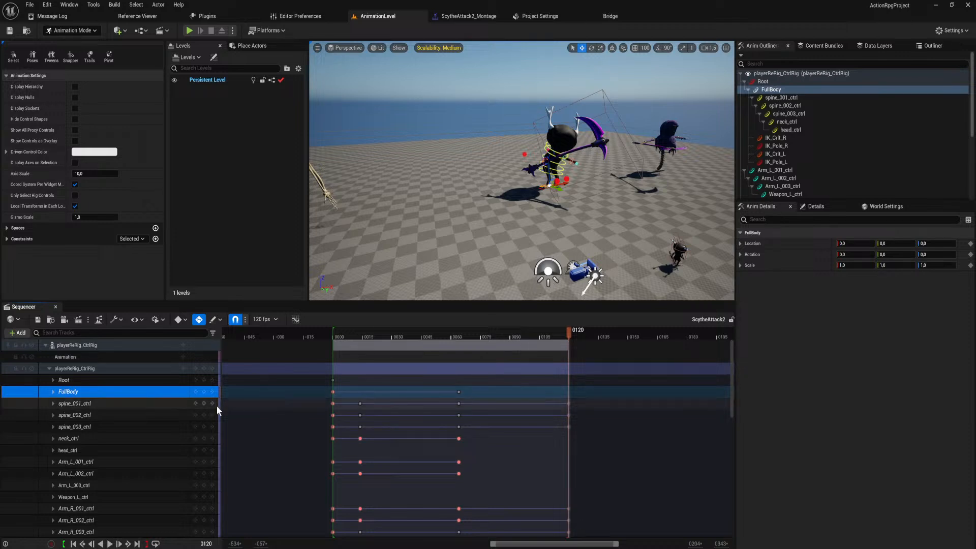
left_click(54, 391)
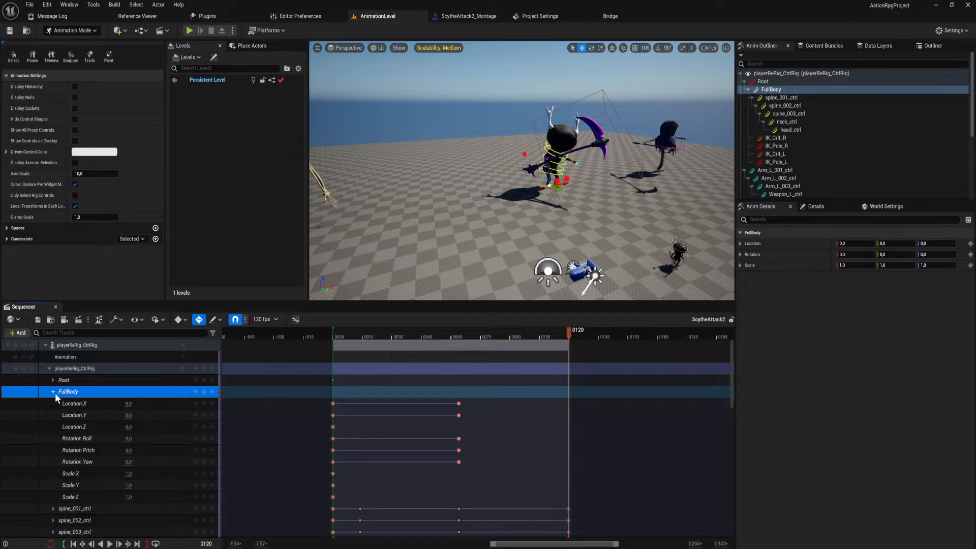
left_click(54, 392)
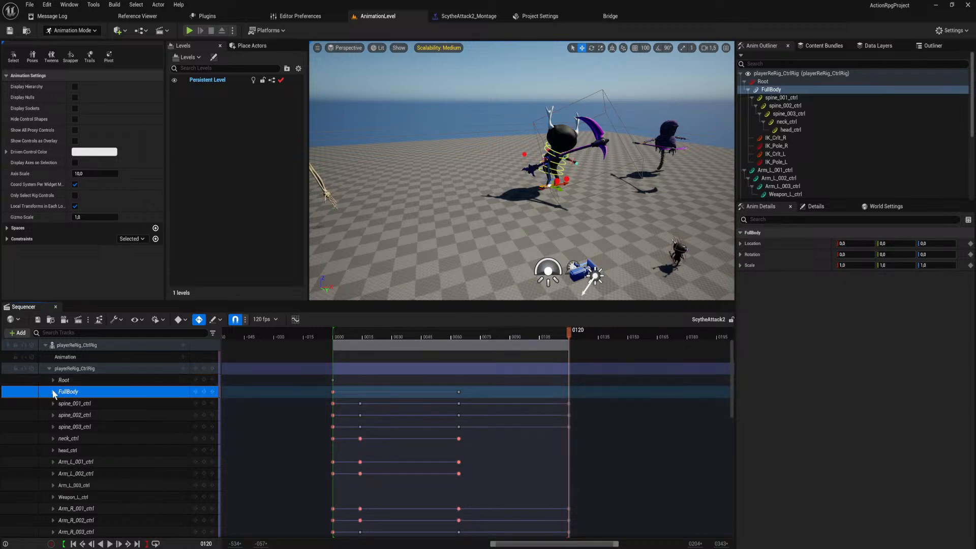
left_click(460, 390)
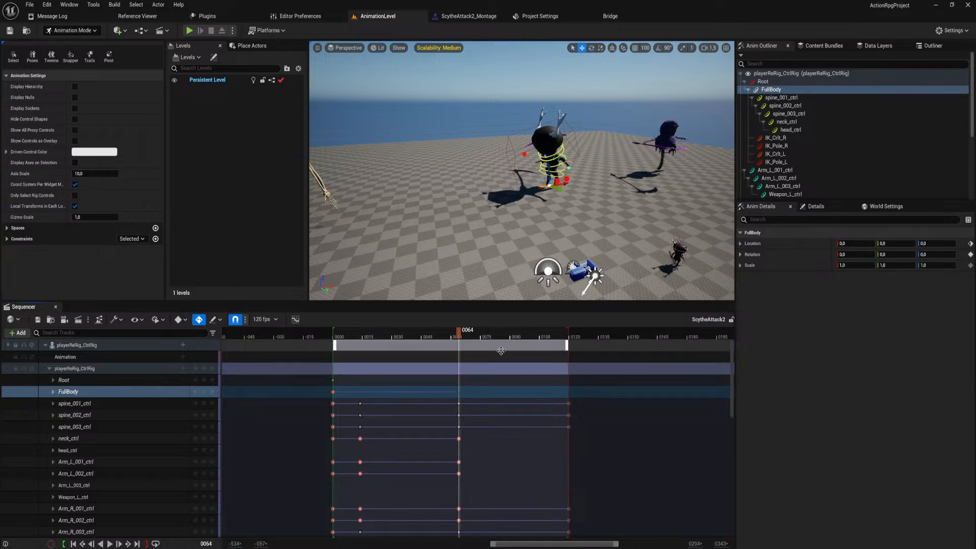
left_click(336, 392)
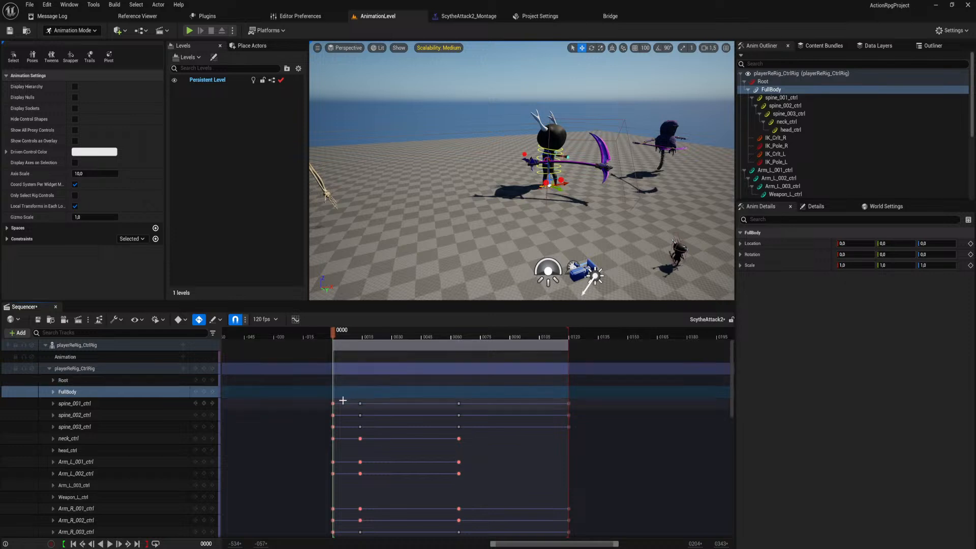
left_click(42, 319)
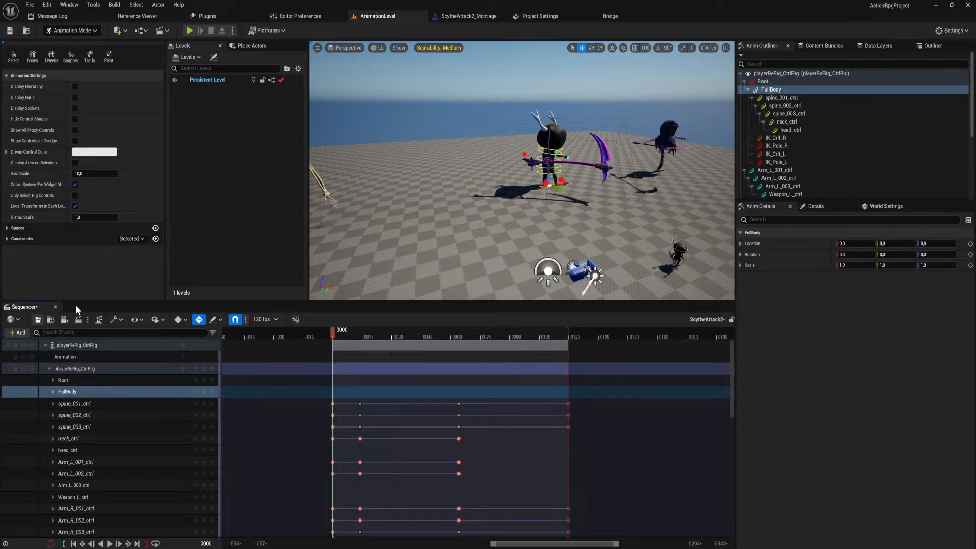
Playtest the scythe attacks without the FullBody keys and scrub ScytheAttack2 from frame 71 to 116 to check the follow-through.
left_click(189, 31)
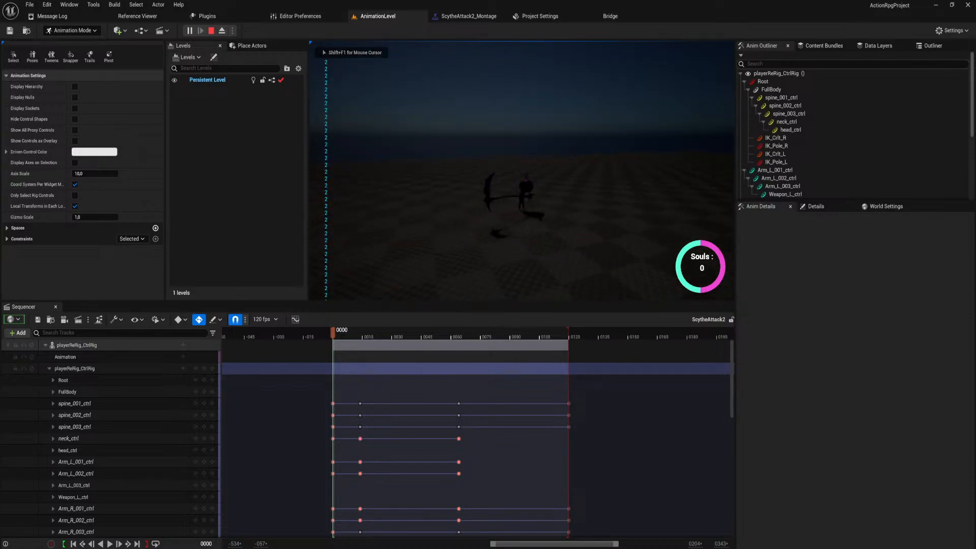
key("Escape")
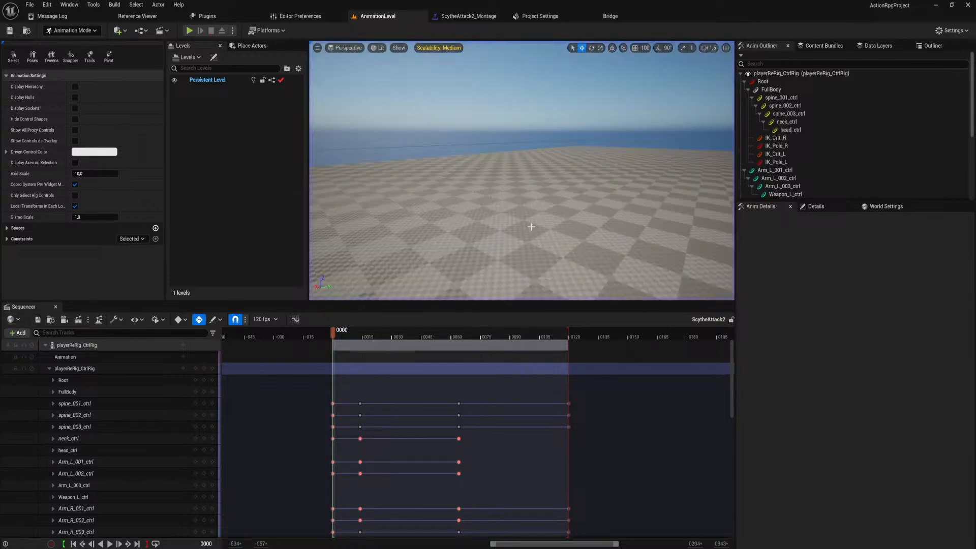
left_click_drag(459, 337, 473, 335)
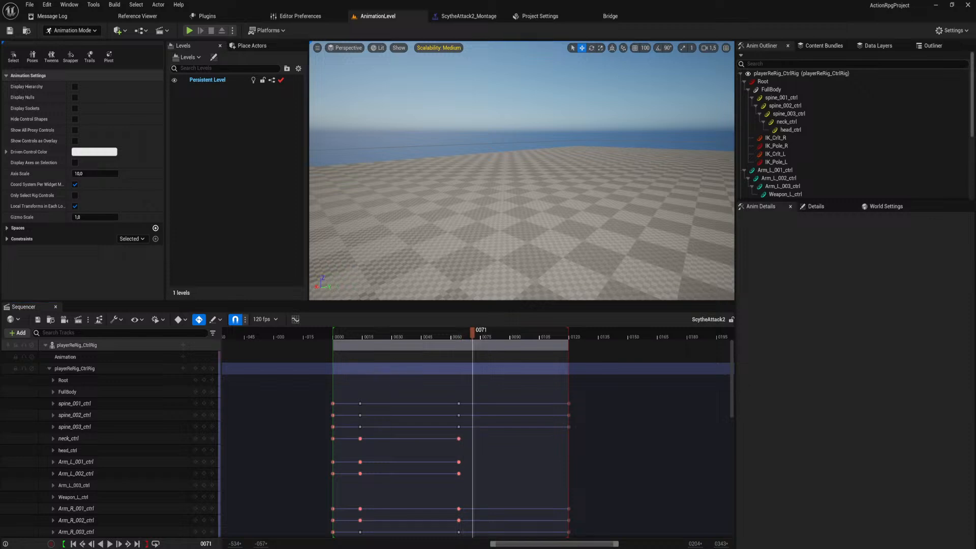
right_click_drag(458, 194, 488, 224)
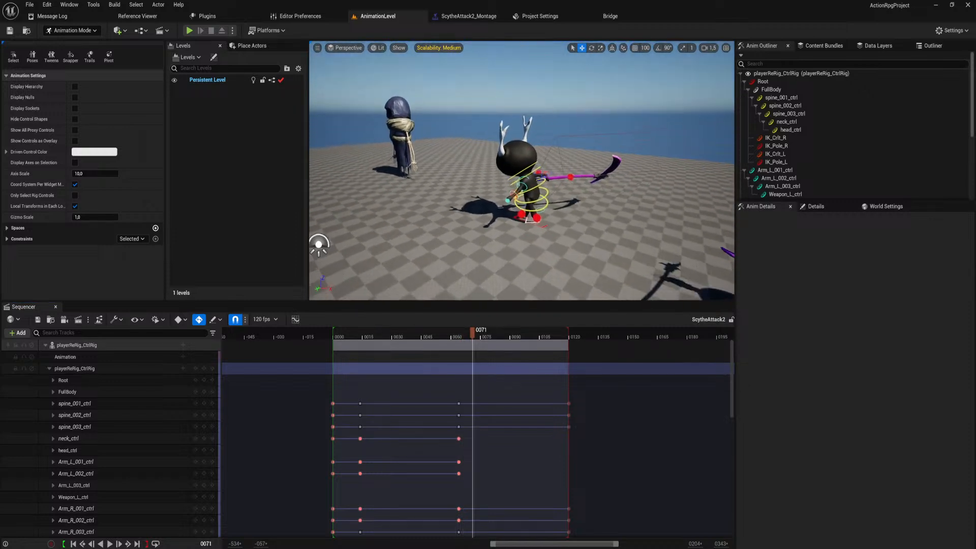
left_click_drag(471, 335, 561, 346)
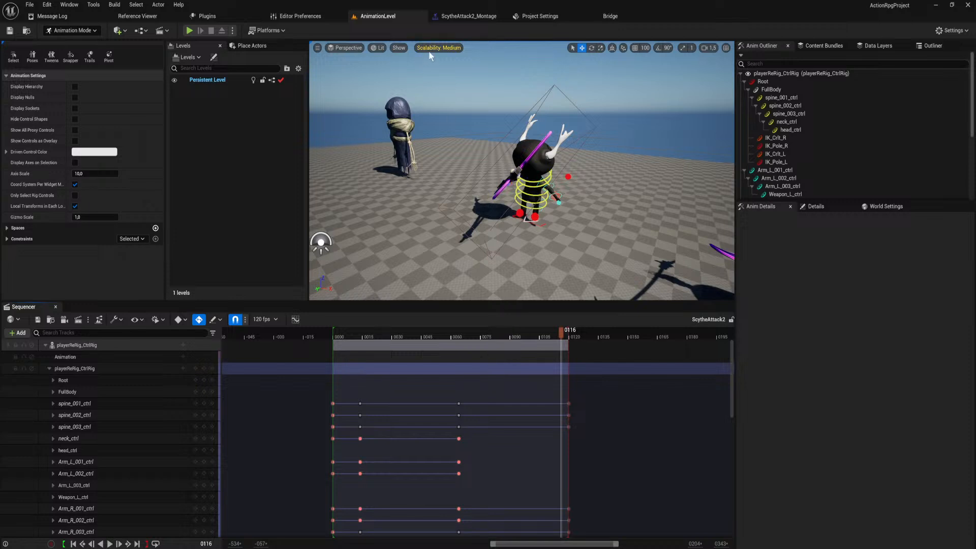
Set the blend-out mode of ScytheAttack2_Montage to Exponential In and playtest the attacks in AnimationLevel.
left_click(465, 16)
left_click(175, 208)
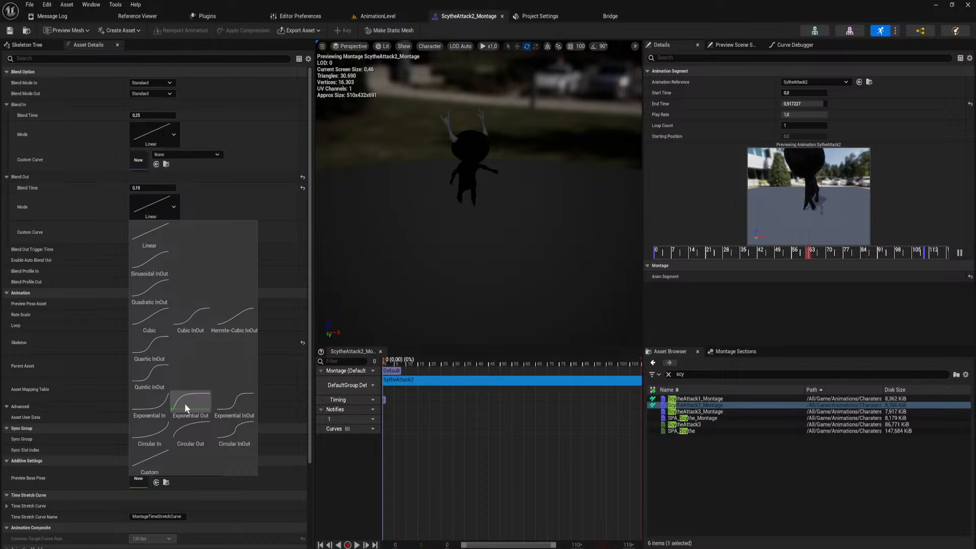
left_click(154, 398)
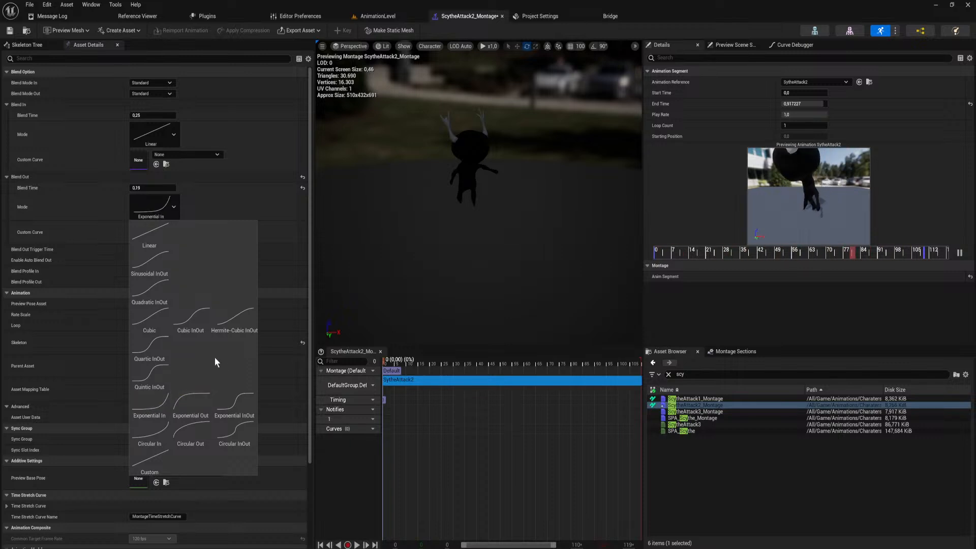
left_click(382, 17)
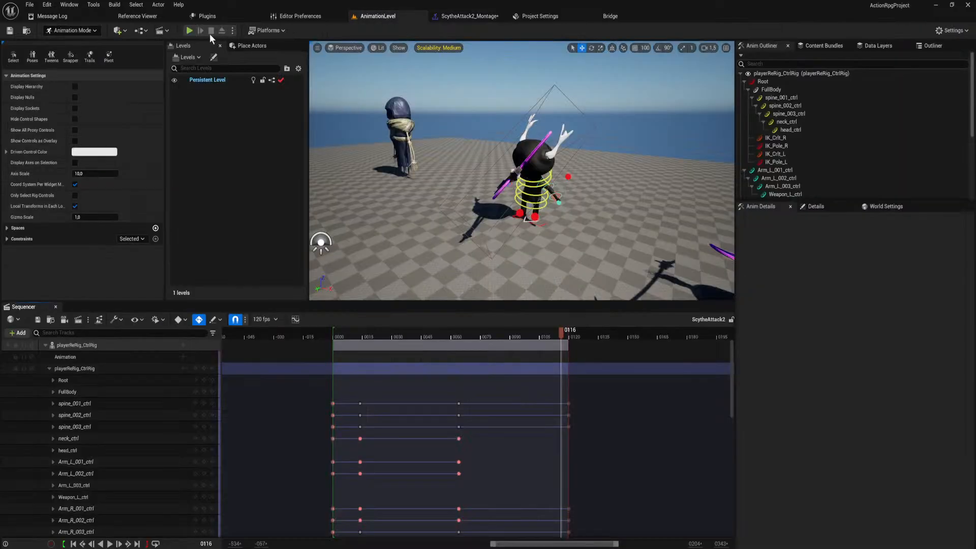
left_click(190, 30)
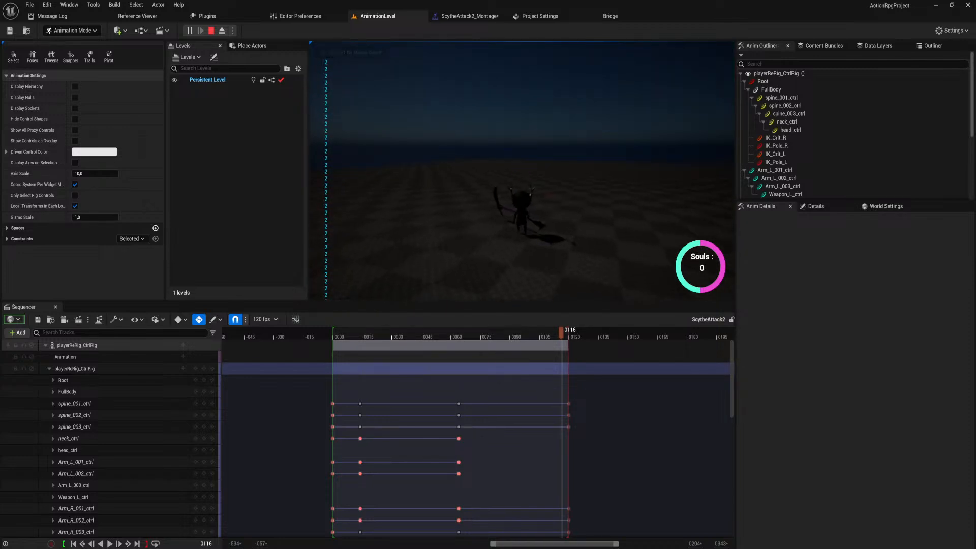
key("Escape")
Switch the blend-out mode of ScytheAttack2_Montage to Exponential Out and playtest the attacks again.
left_click(490, 18)
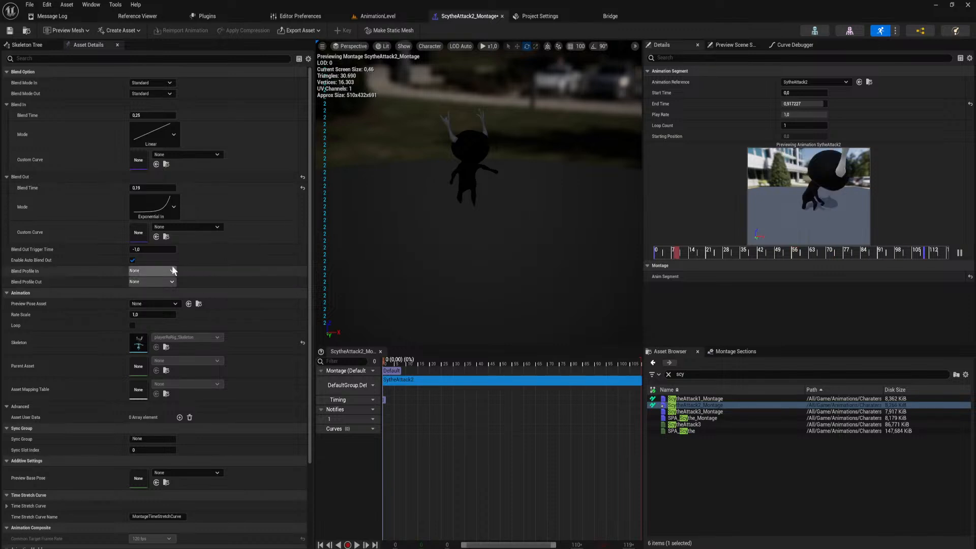
left_click(172, 210)
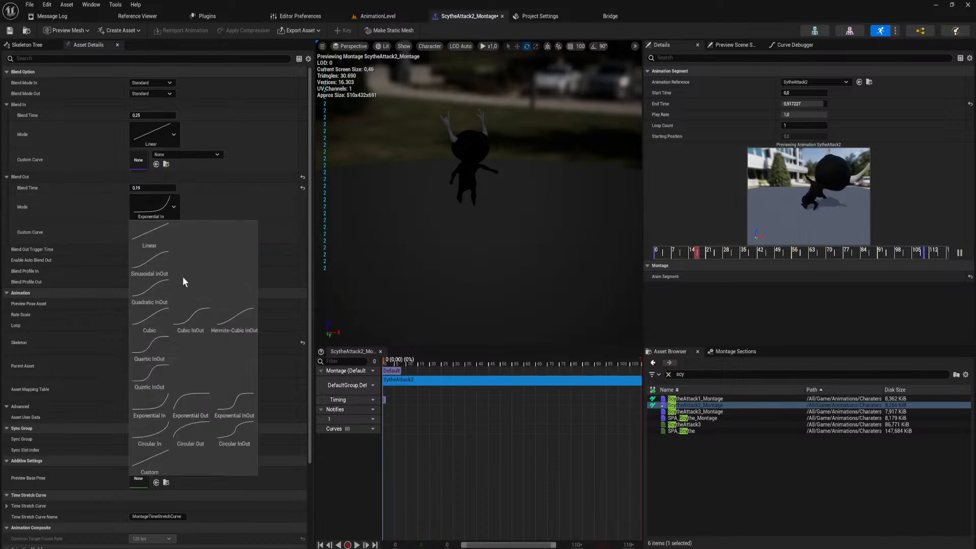
left_click(197, 399)
left_click(376, 16)
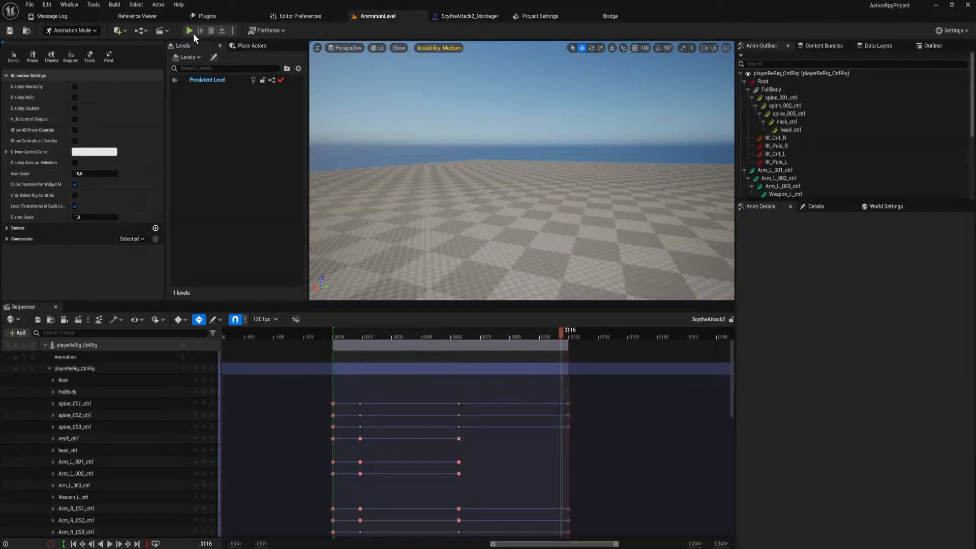
left_click(190, 31)
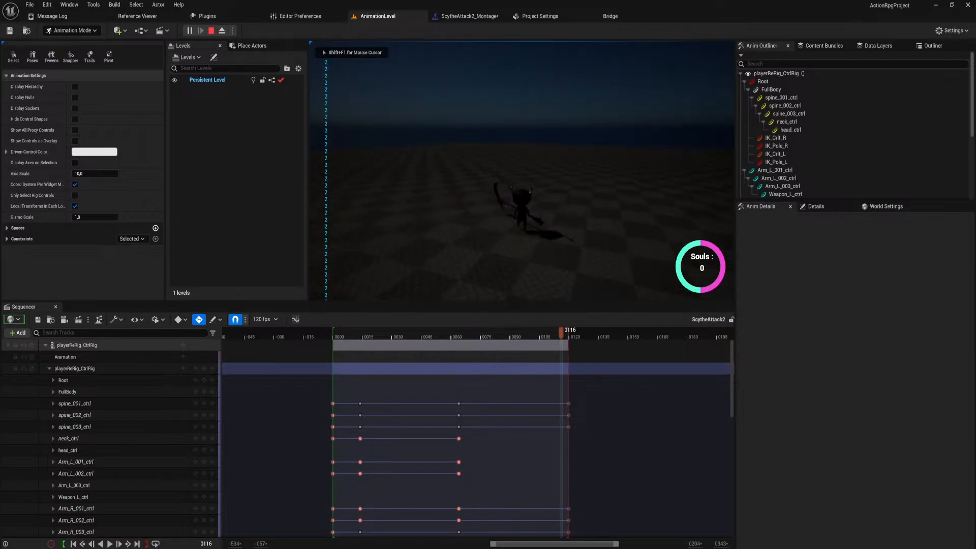
key("Escape")
Lower the blend-out time of ScytheAttack2_Montage to about 0,1 and playtest the scythe attacks in AnimationLevel.
left_click(479, 16)
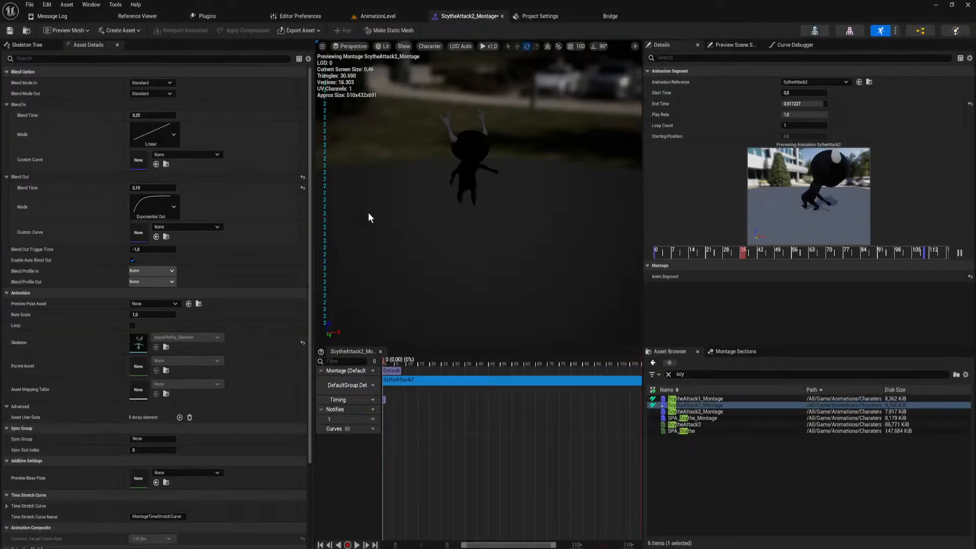
left_click(166, 209)
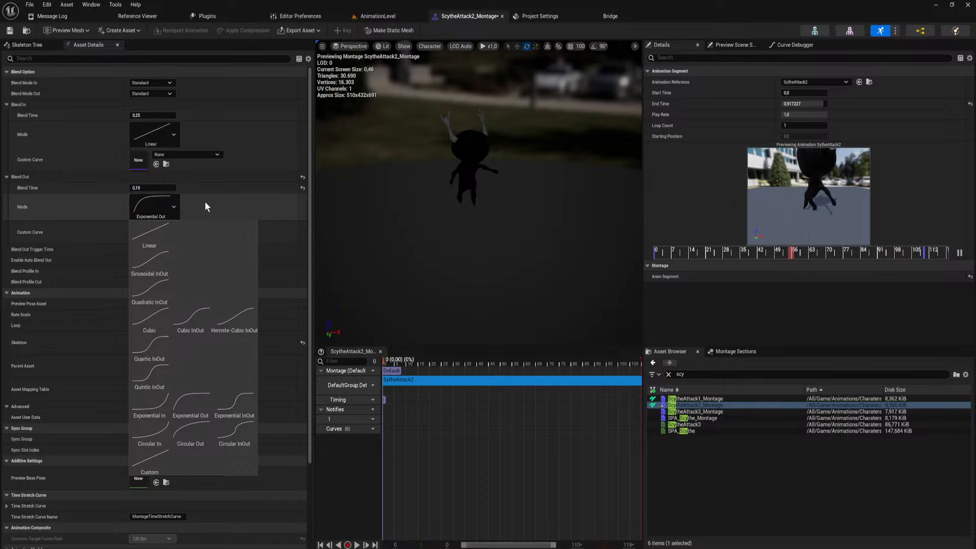
left_click(205, 201)
left_click(163, 188)
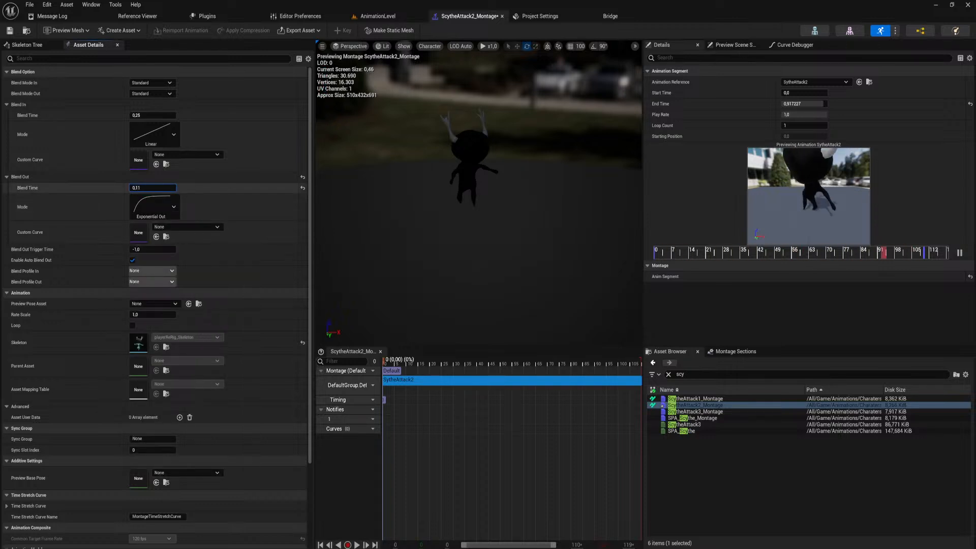
left_click(401, 17)
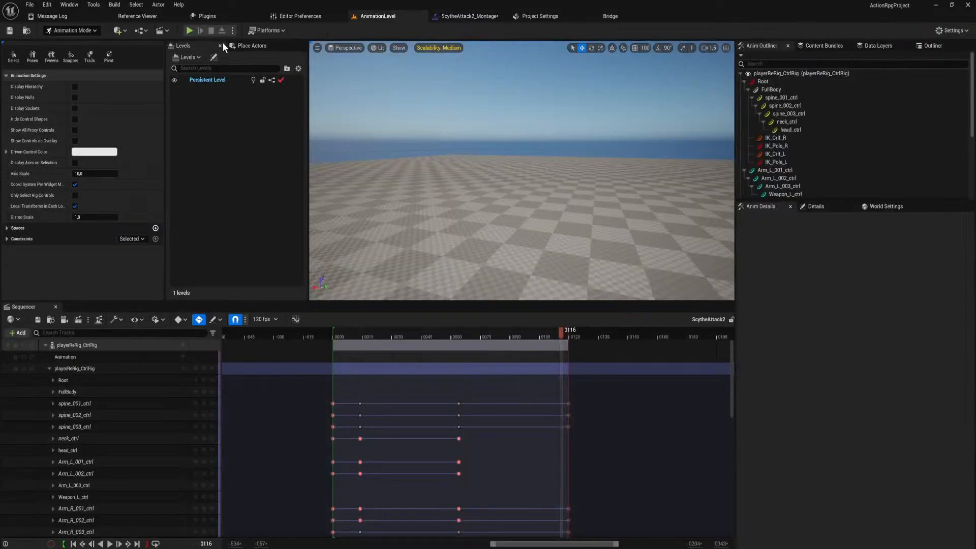
left_click(189, 31)
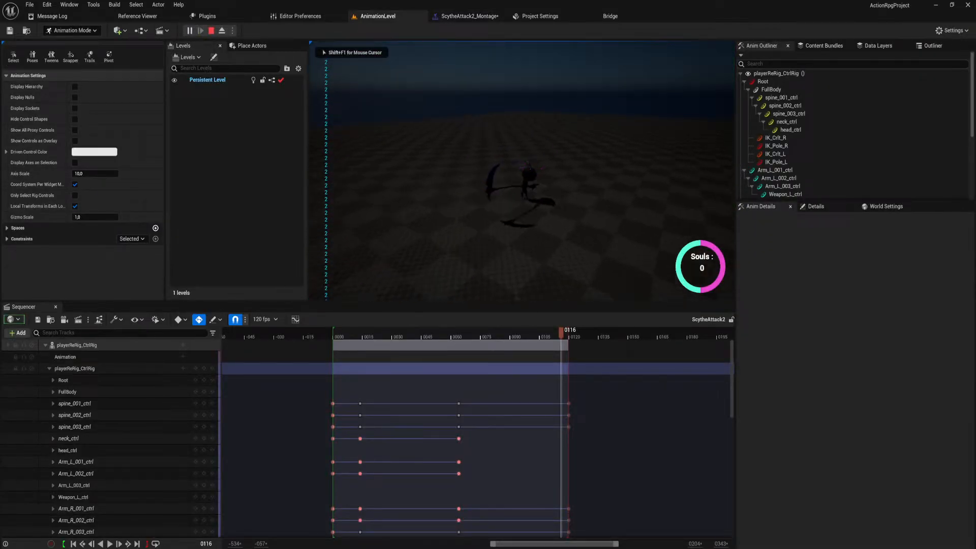
key("Escape")
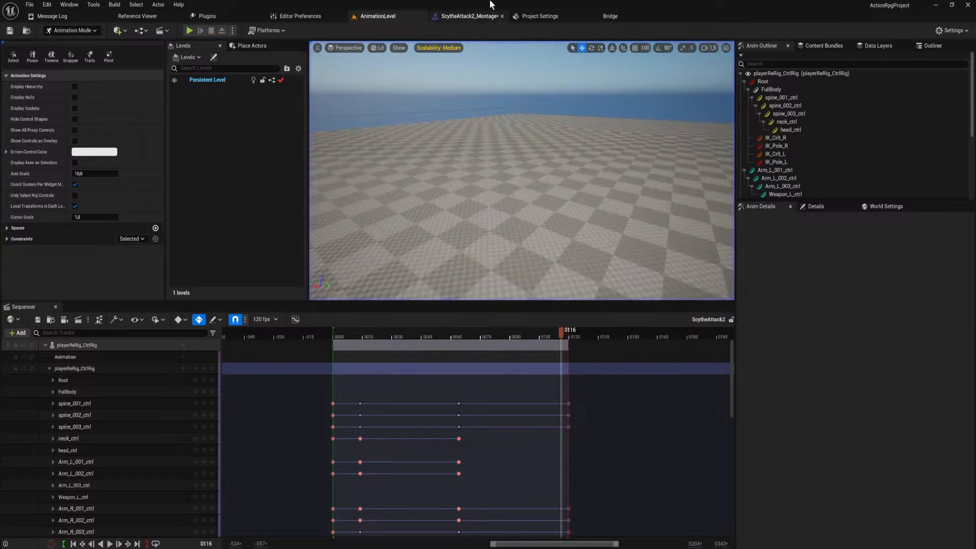
Set the blend-out time of ScytheAttack2_Montage to 0 and shorten its animation segment's end time to about 0,66.
left_click(492, 20)
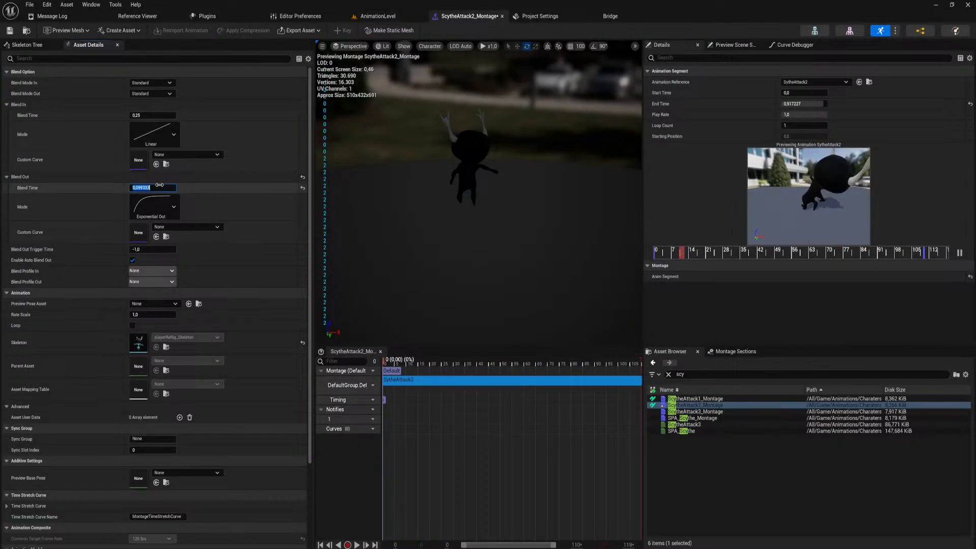
type("0")
key("Return")
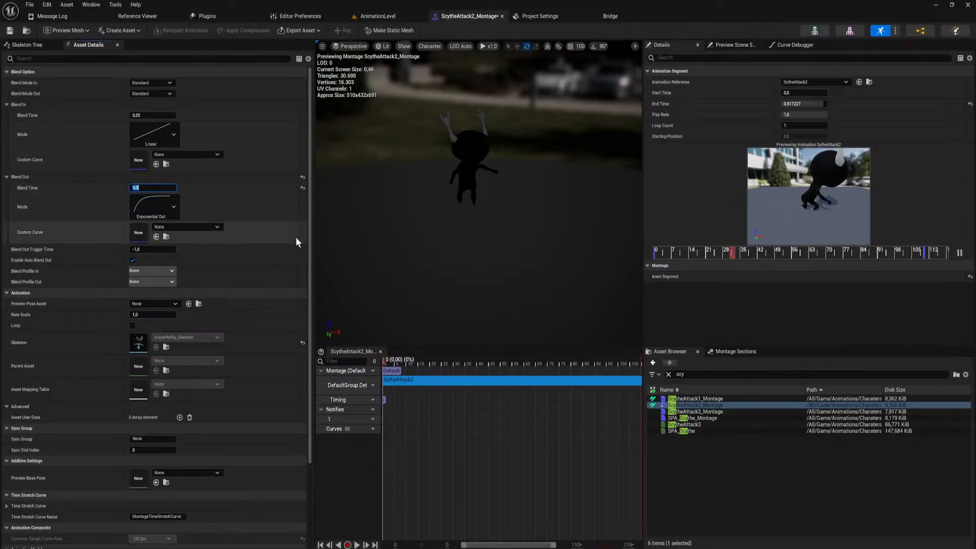
left_click(805, 104)
left_click_drag(805, 104, 810, 103)
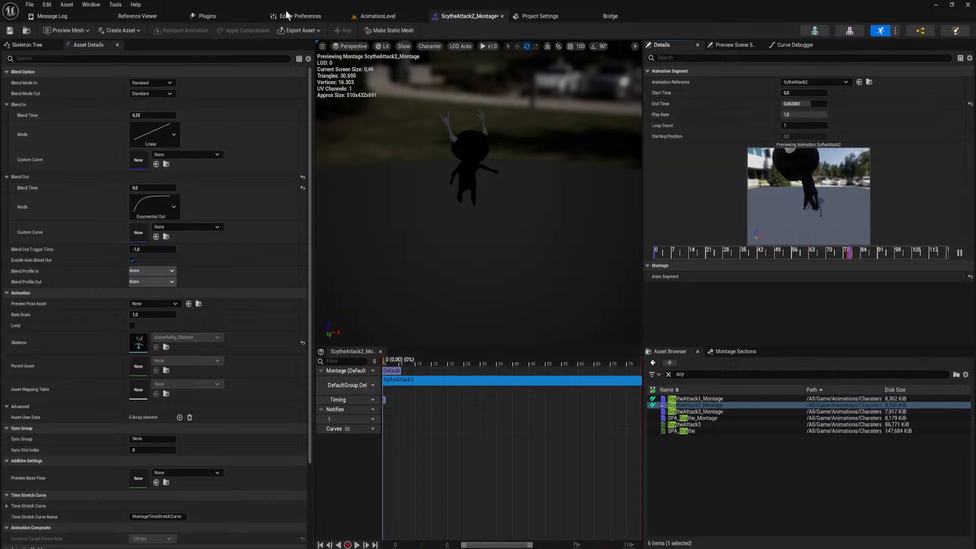
Playtest the scythe attacks in AnimationLevel with no blend-out and the shortened ScytheAttack2 segment.
left_click(370, 16)
left_click(193, 28)
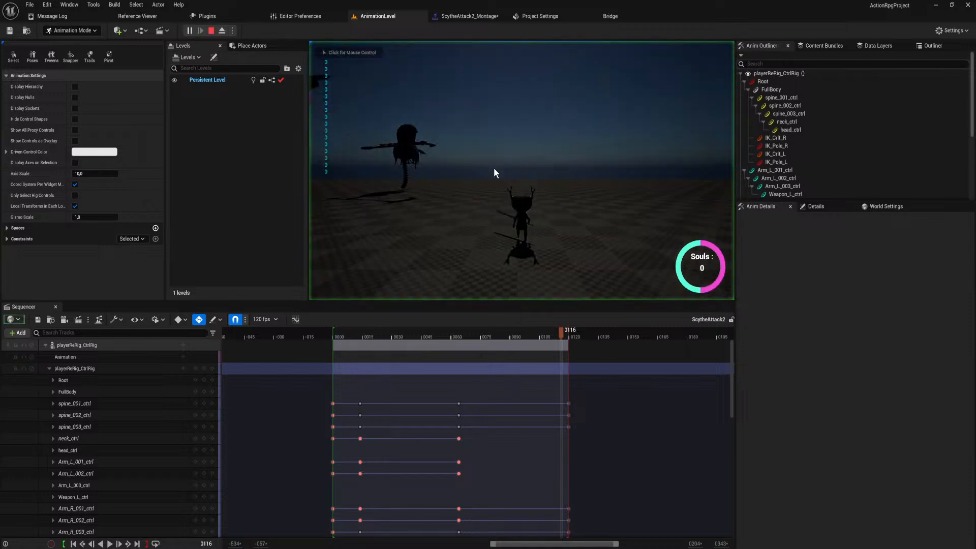
left_click(492, 167)
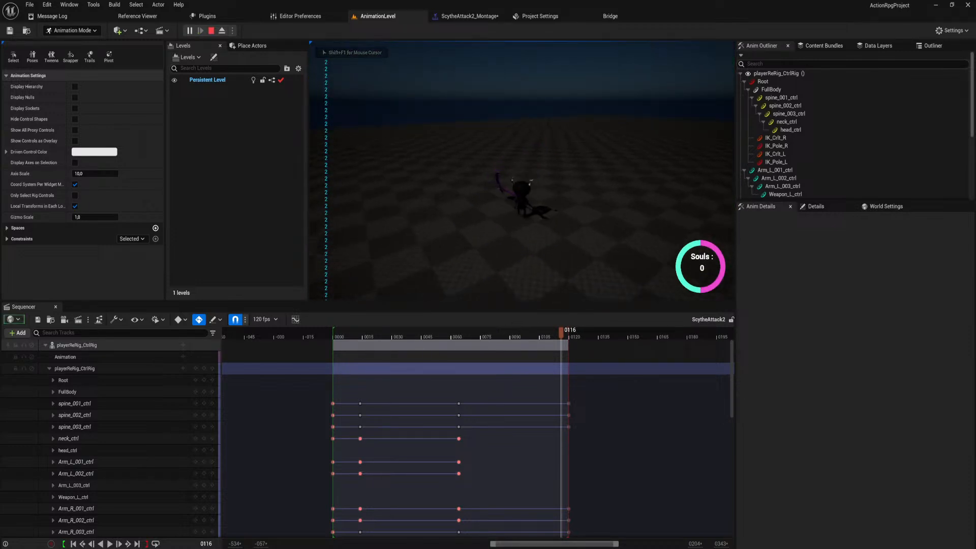
key("Escape")
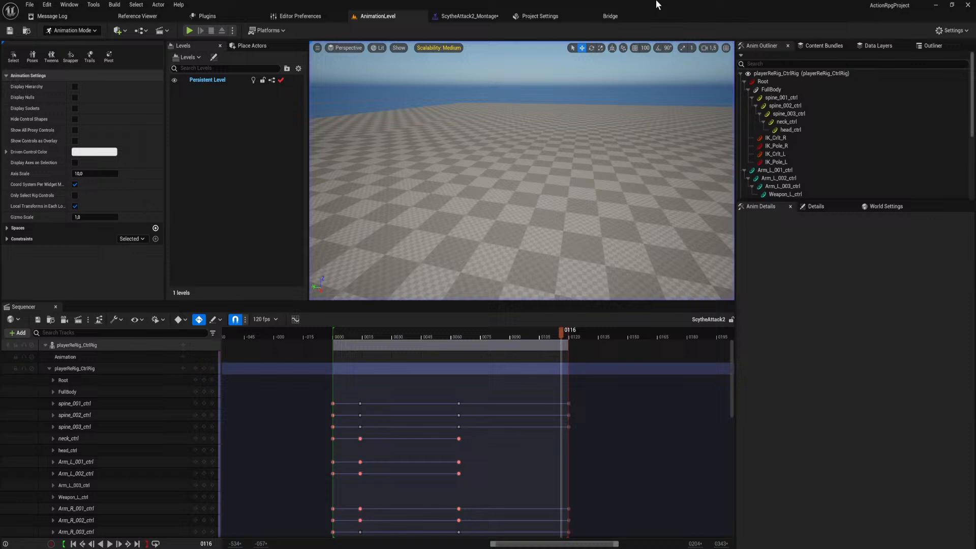
Extend the ScytheAttack2 segment's end time to about 0,698 and raise the montage's blend-out time to about 0,17.
left_click(487, 17)
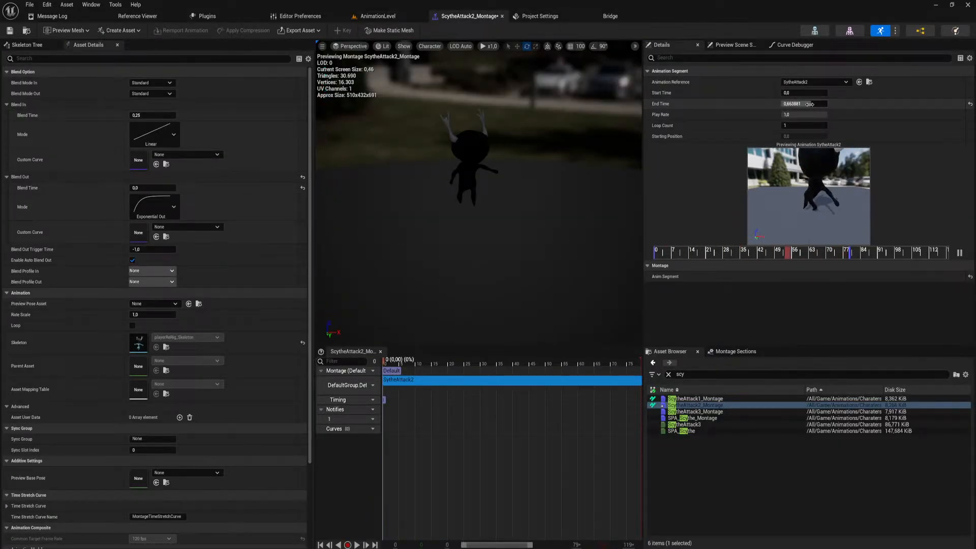
left_click_drag(812, 104, 812, 104)
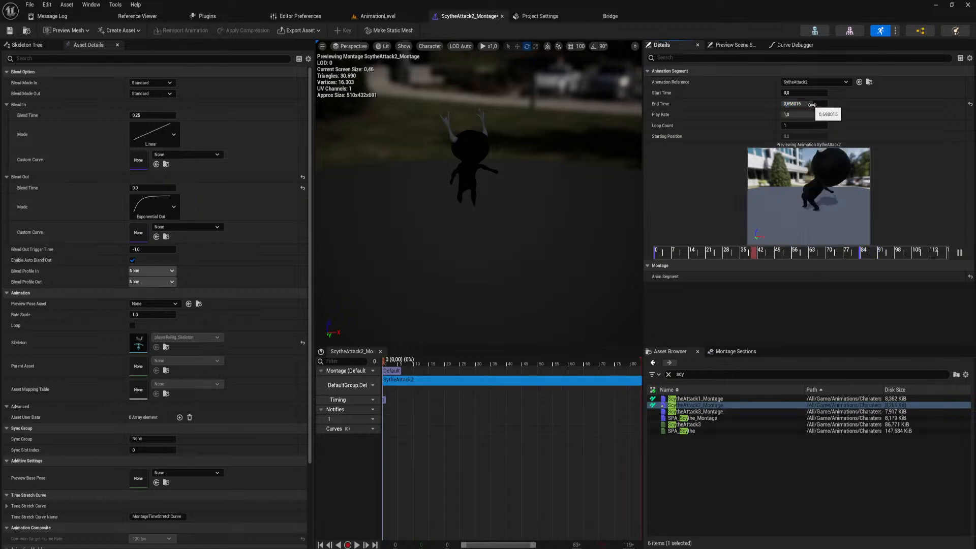
left_click_drag(153, 188, 161, 188)
Playtest the scythe attack combo twice in AnimationLevel to check how the second swing blends out.
left_click(377, 16)
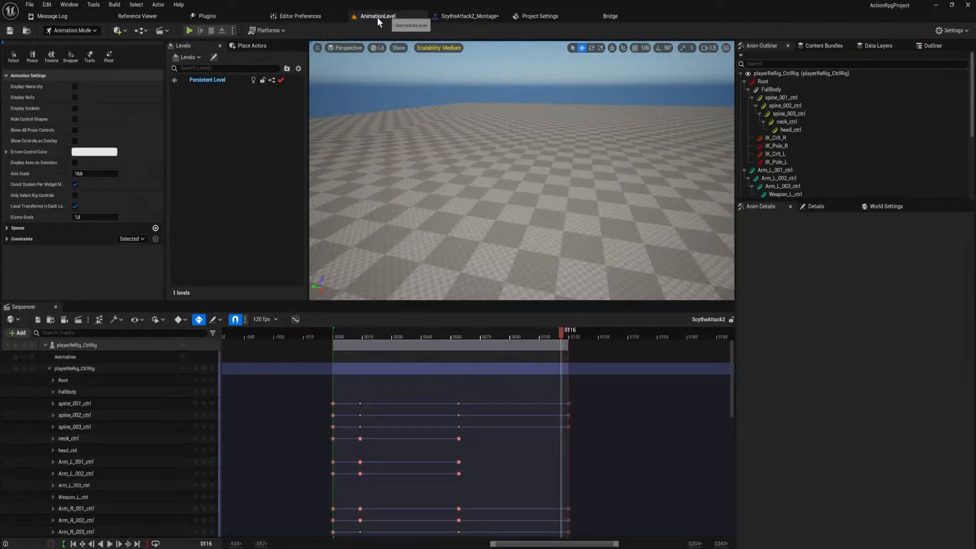
left_click(189, 30)
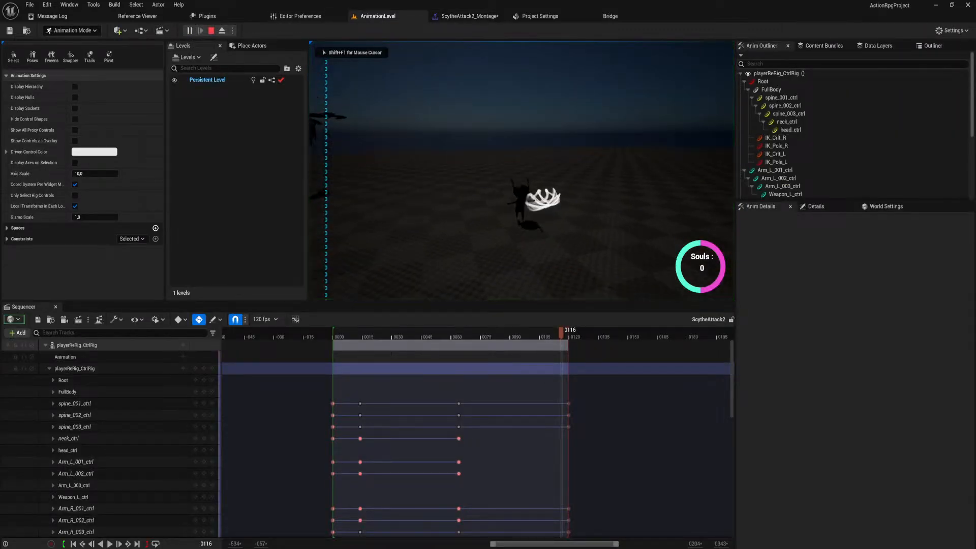
left_click(522, 171)
left_click(522, 172)
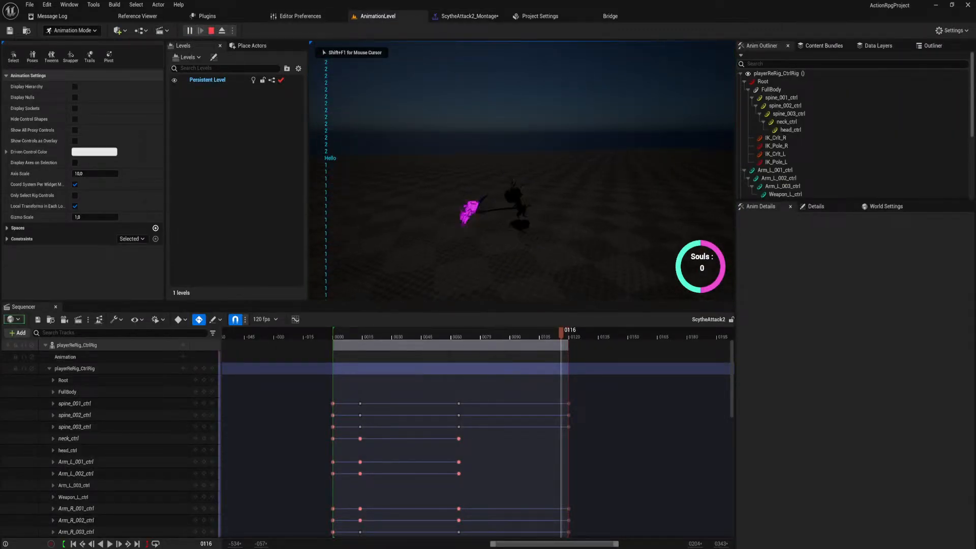
left_click(522, 171)
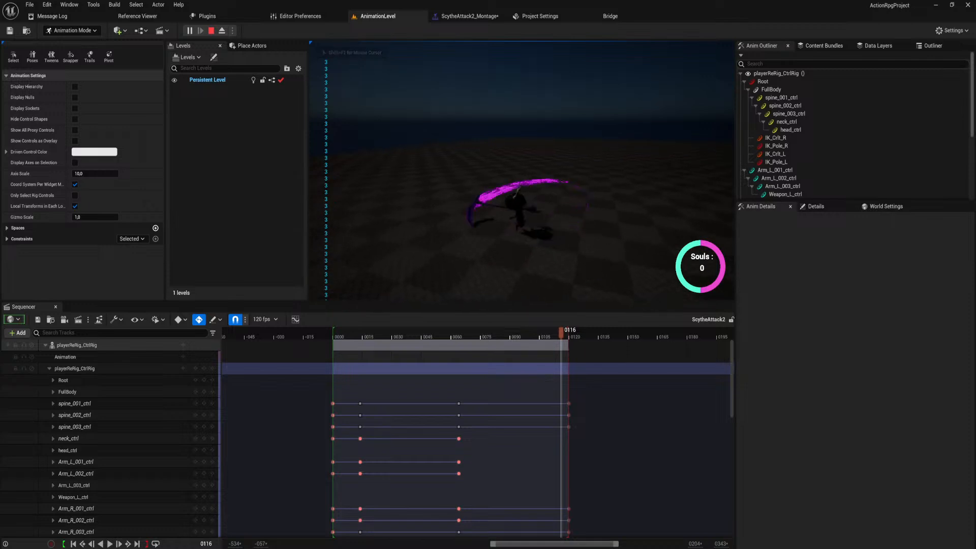
key("Escape")
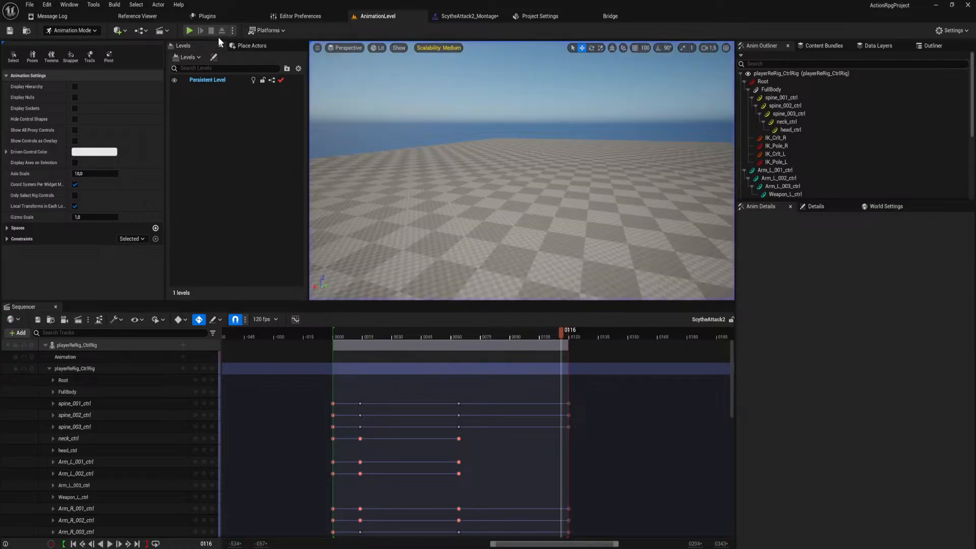
left_click(190, 31)
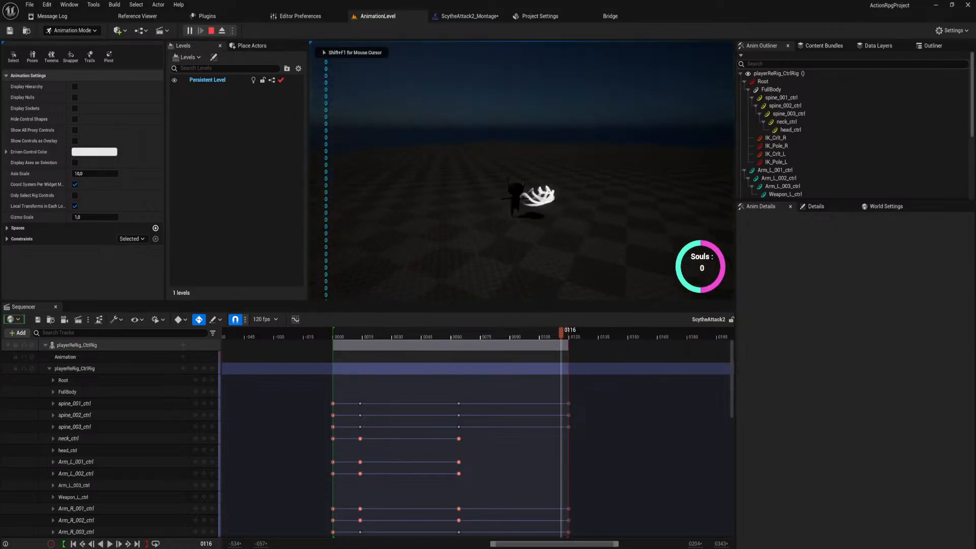
left_click(522, 171)
left_click(522, 172)
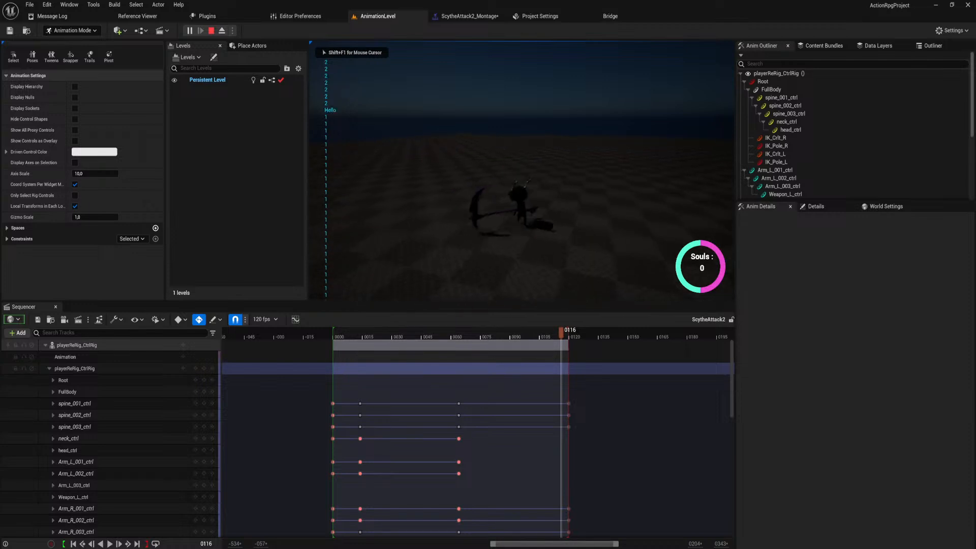
key("Escape")
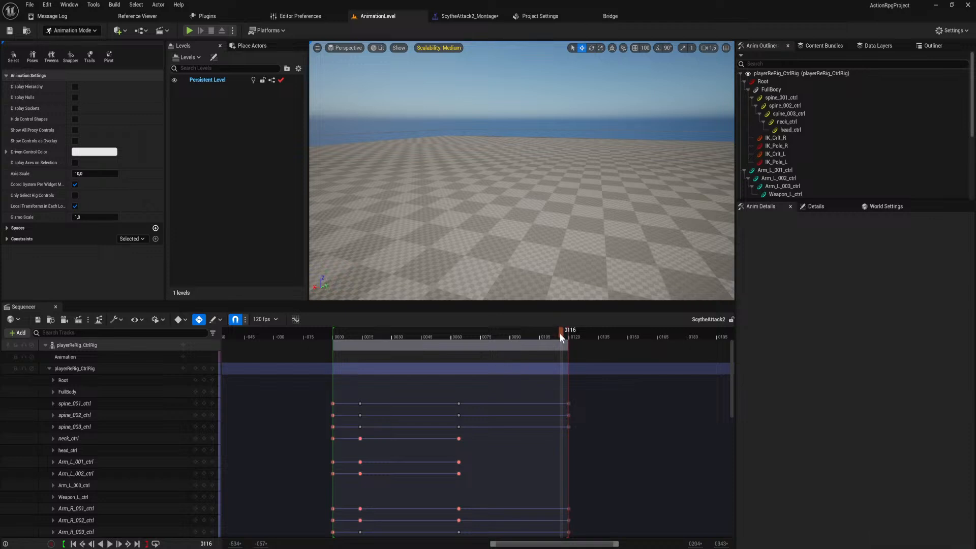
Bring the character into view and scrub ScytheAttack2 to frame 120 to examine the end pose.
right_click_drag(466, 241, 731, 243)
key("w")
key("s")
key("w")
key("s")
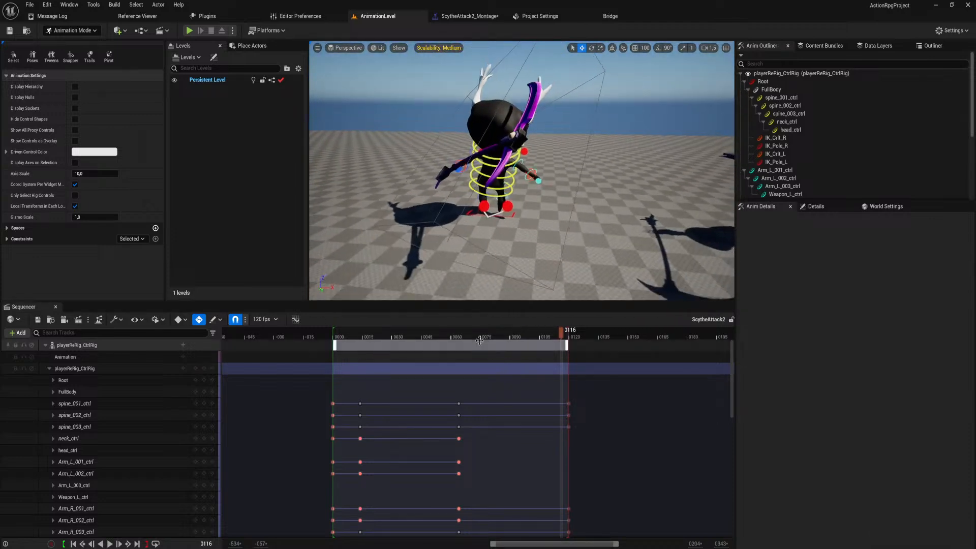
left_click_drag(561, 333, 570, 375)
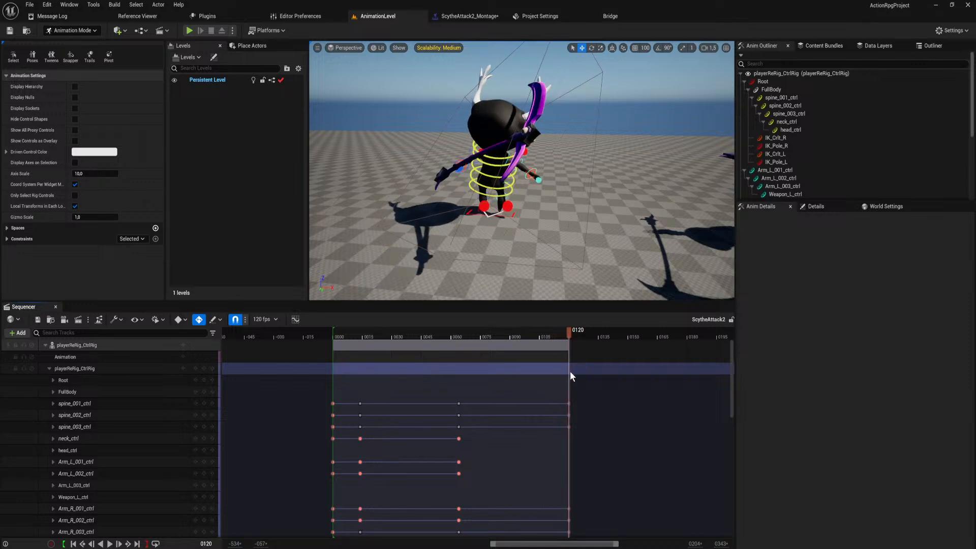
In ScytheAttack2_Montage, shorten the segment's end time to about 0,604 and set the blend-out time to 0,25.
left_click(474, 16)
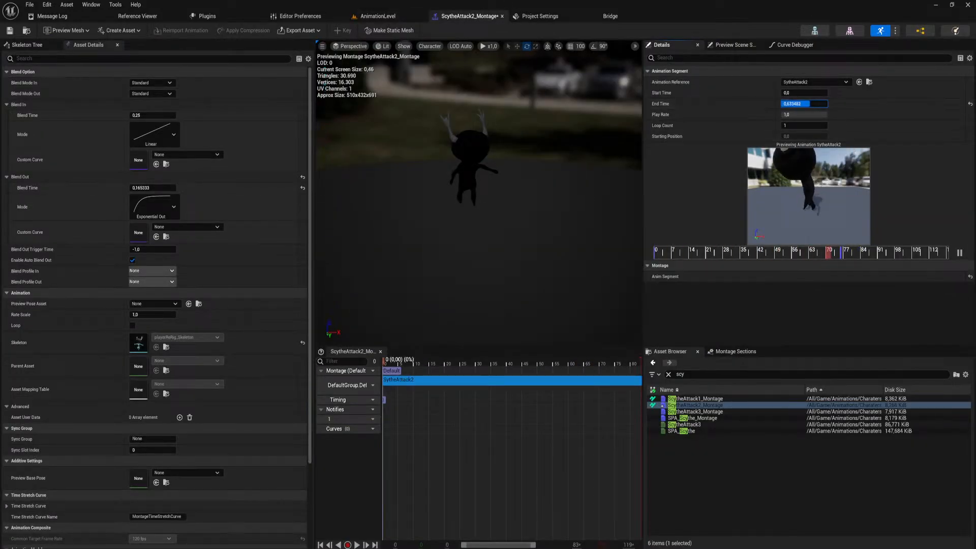
left_click(149, 188)
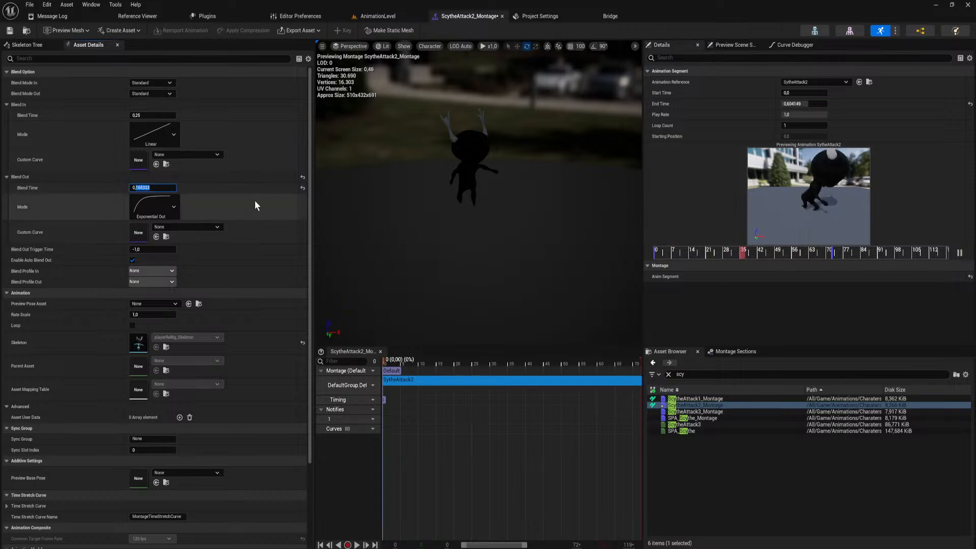
type("0,25")
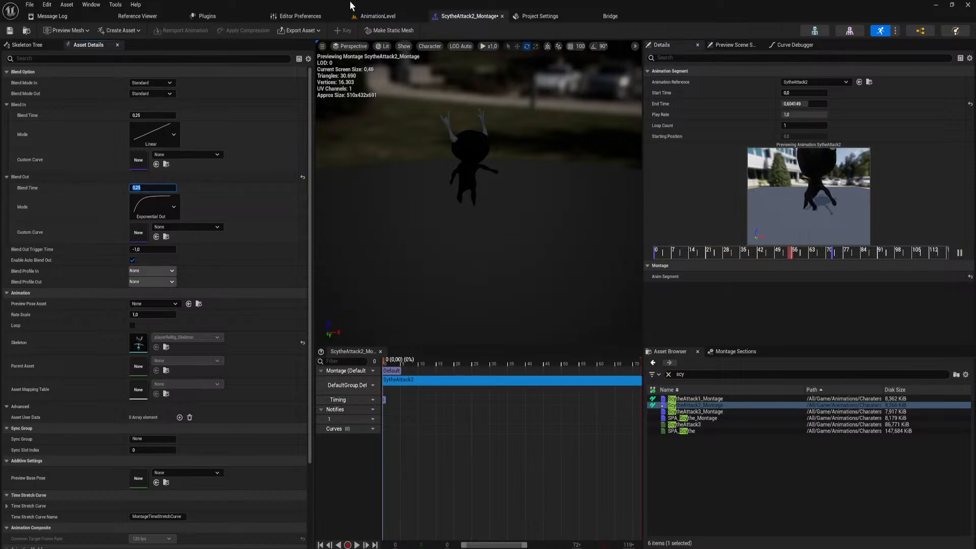
Playtest the scythe attacks in AnimationLevel with the 0,25 blend-out time.
left_click(376, 16)
left_click(190, 31)
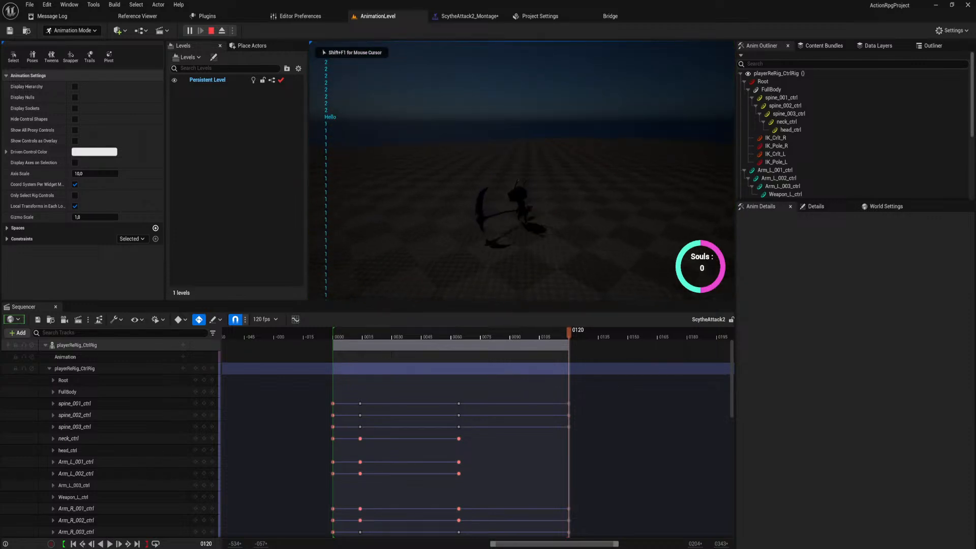
key("Escape")
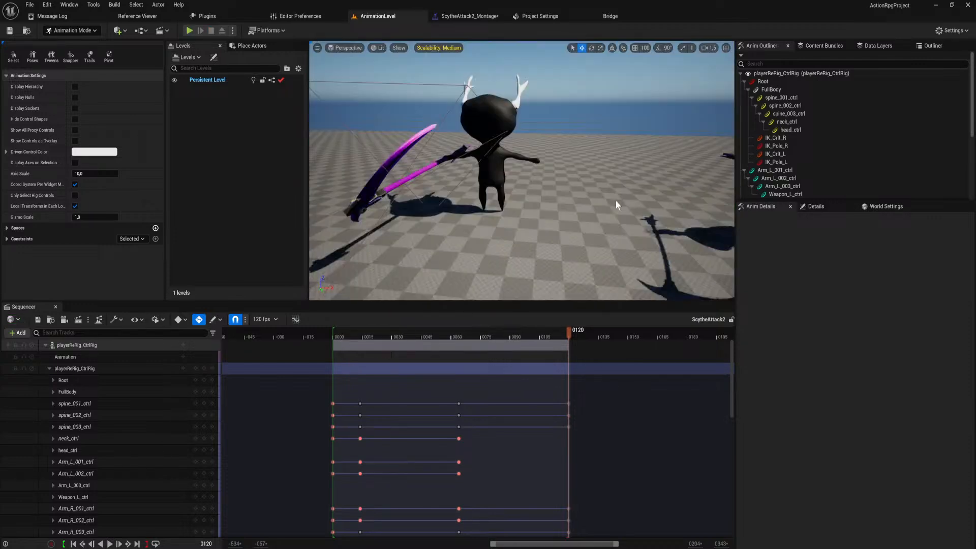
Extend the end time of the ScytheAttack2_Montage segment to about 0,696 and playtest the attacks in AnimationLevel.
left_click(467, 15)
left_click_drag(795, 103, 810, 104)
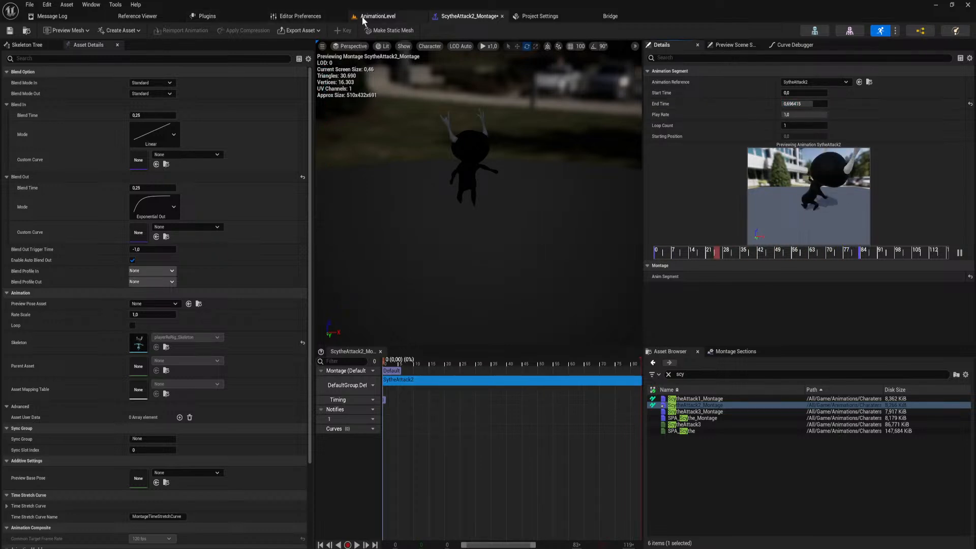
left_click(378, 16)
left_click(190, 31)
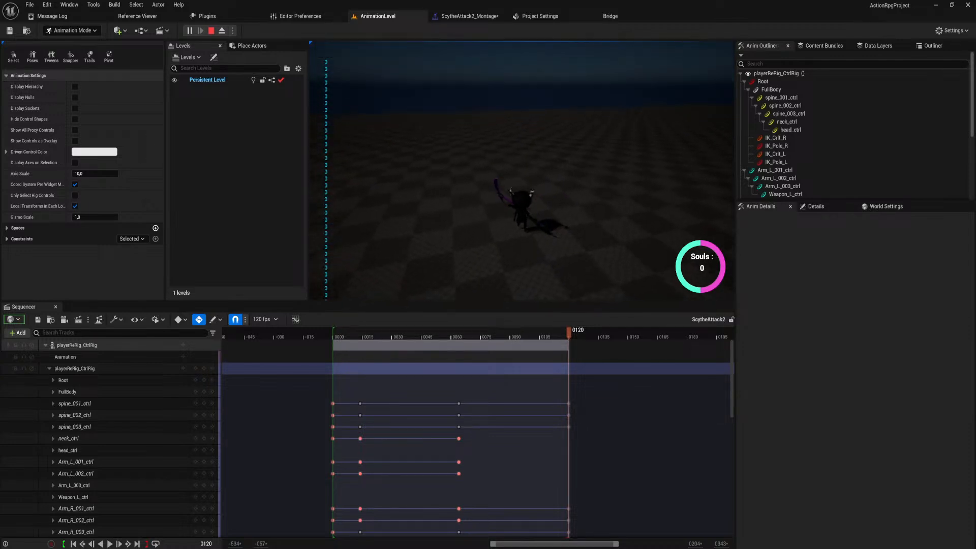
key("Escape")
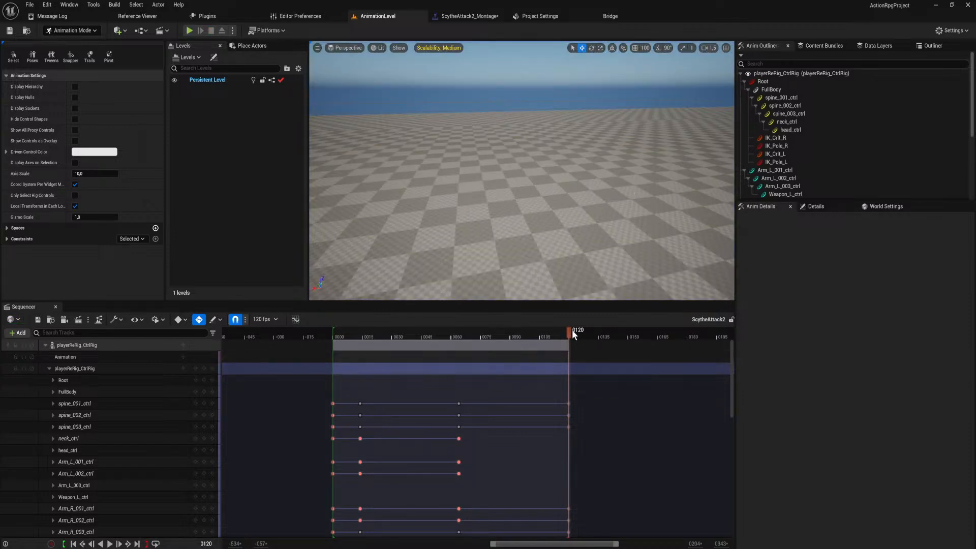
Place the playhead at frame 120 of ScytheAttack2 and expand the spine_001_ctrl track to show its transform channels.
mouse_move(569, 331)
left_mouse_down()
mouse_move(554, 332)
mouse_move(566, 331)
left_mouse_up()
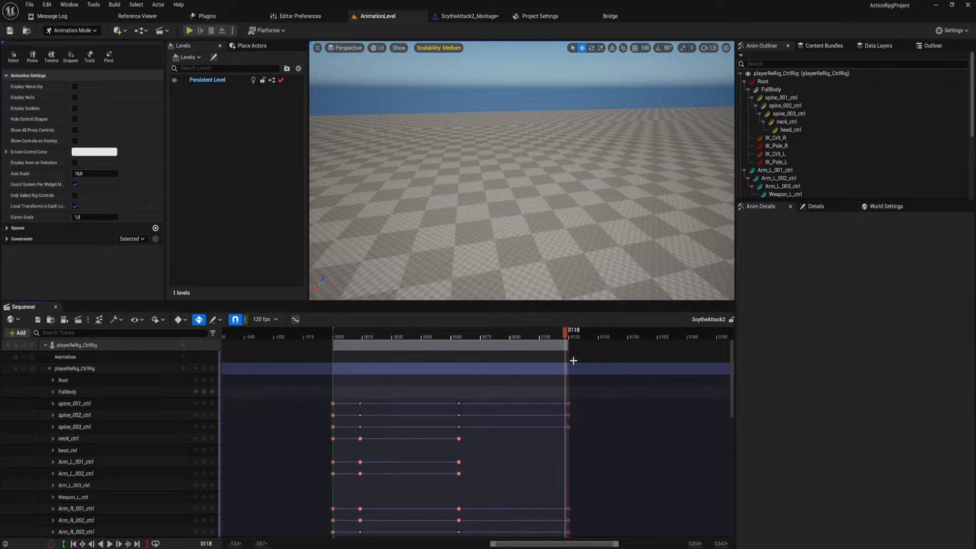
left_click_drag(564, 332, 570, 335)
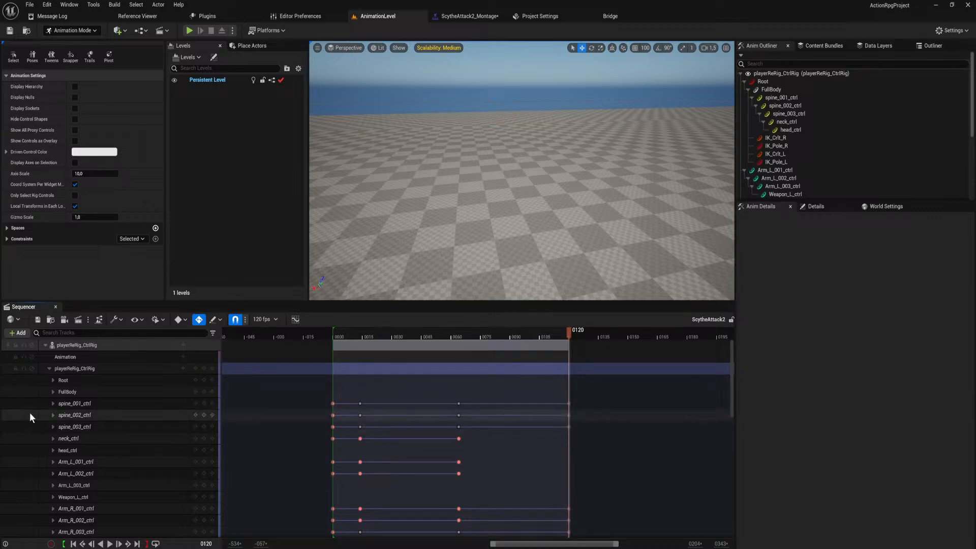
left_click(52, 403)
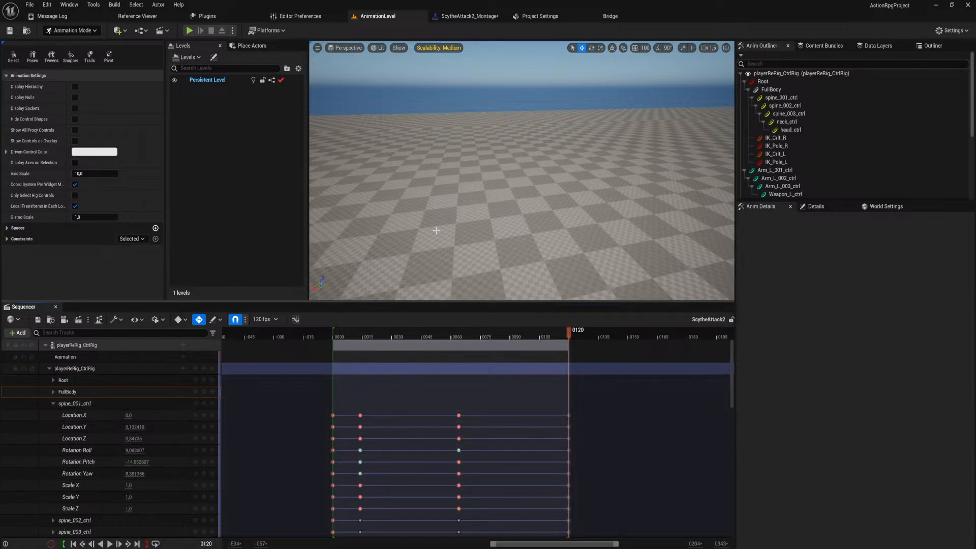
Try adjusting the Rotation.Pitch value of spine_001_ctrl at frame 120, and undo the change.
right_click_drag(403, 235, 711, 227)
key("w")
key("a")
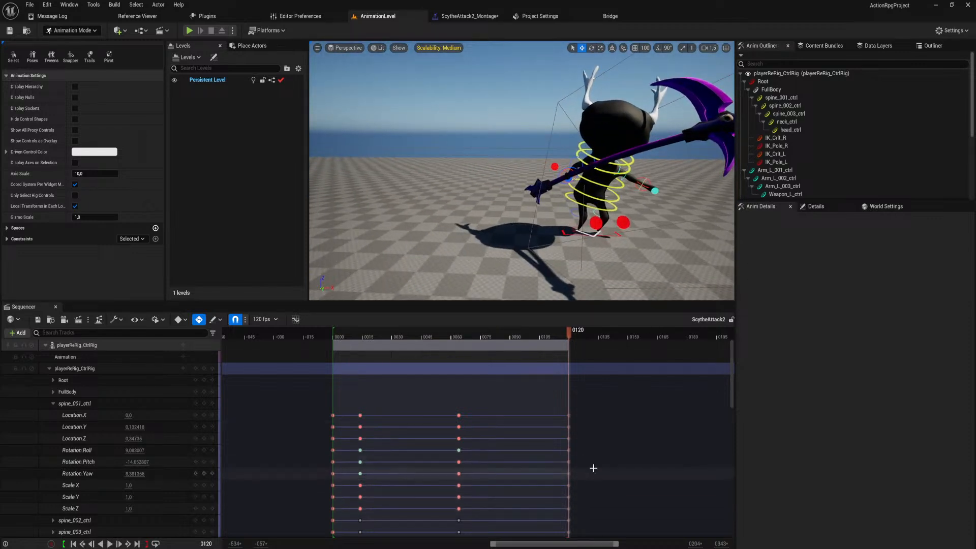
scroll(568, 453, "up", 15, "ctrl")
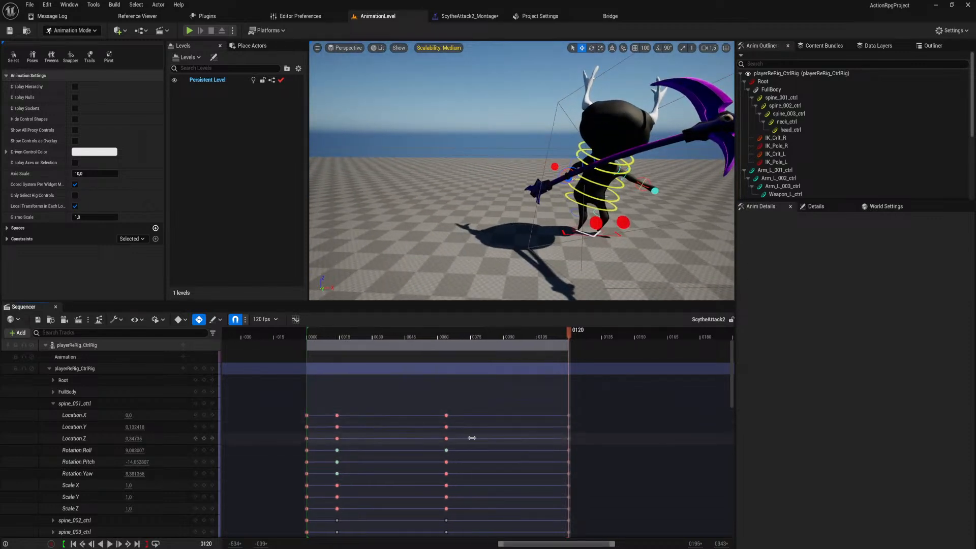
left_click(570, 452)
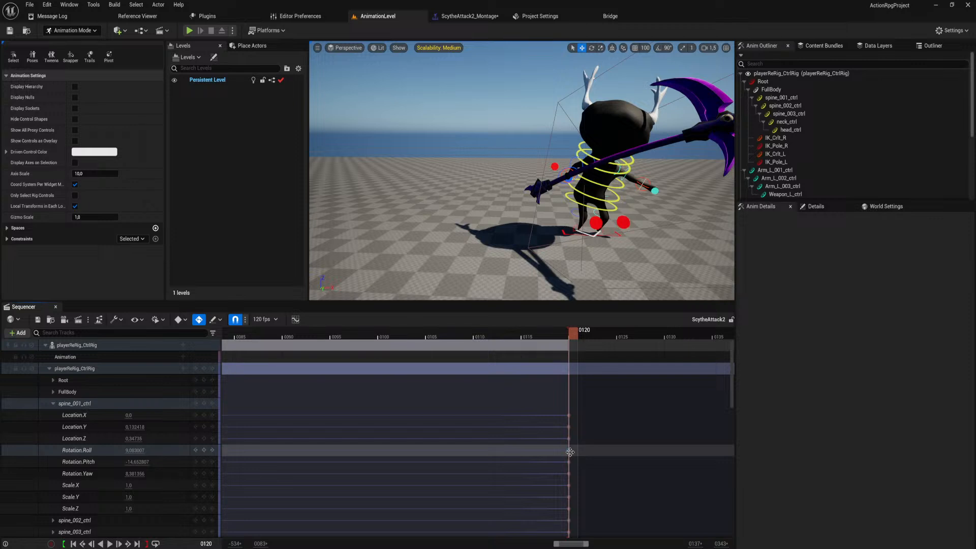
scroll(74, 419, "down", 2)
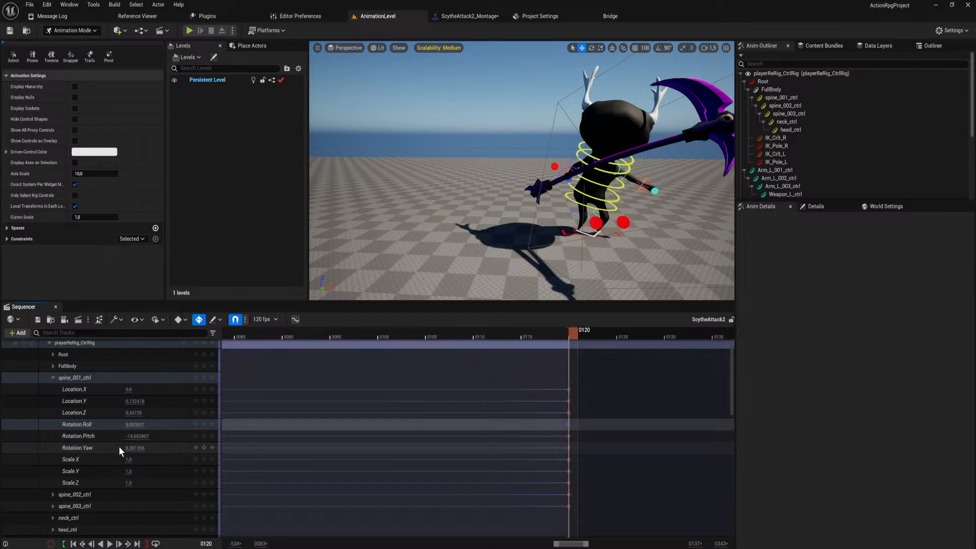
mouse_move(142, 436)
left_mouse_down()
mouse_move(177, 436)
mouse_move(142, 438)
left_mouse_up()
key("ctrl+z")
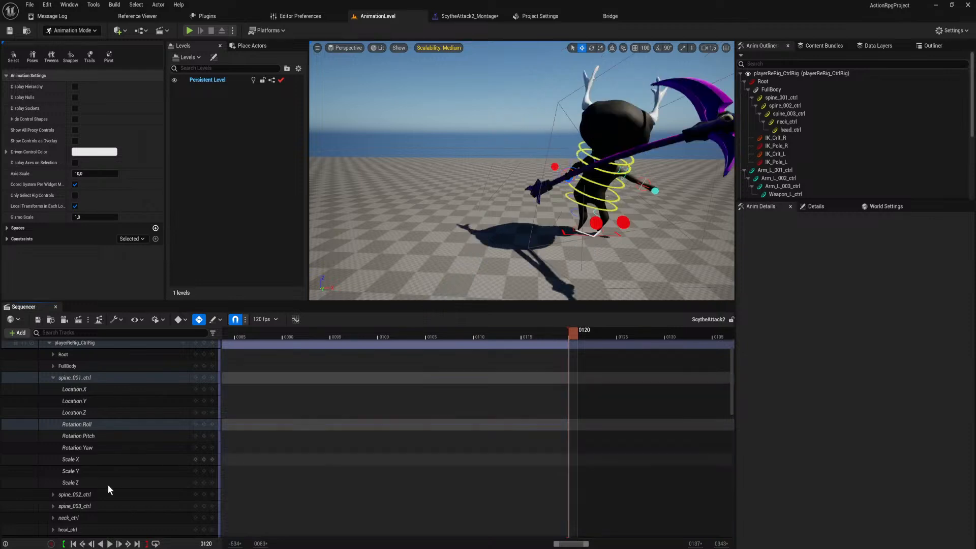
Expand the spine_002_ctrl and spine_003_ctrl tracks and examine the spine controls' rotation values at frame 120.
left_click(53, 494)
scroll(102, 432, "down", 4)
scroll(137, 442, "down", 3)
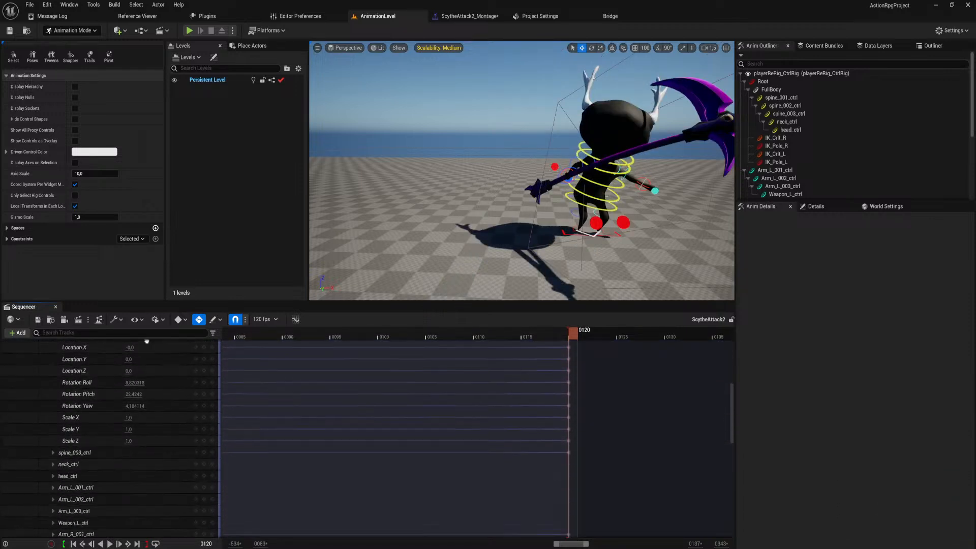
left_click(52, 448)
scroll(105, 457, "down", 4)
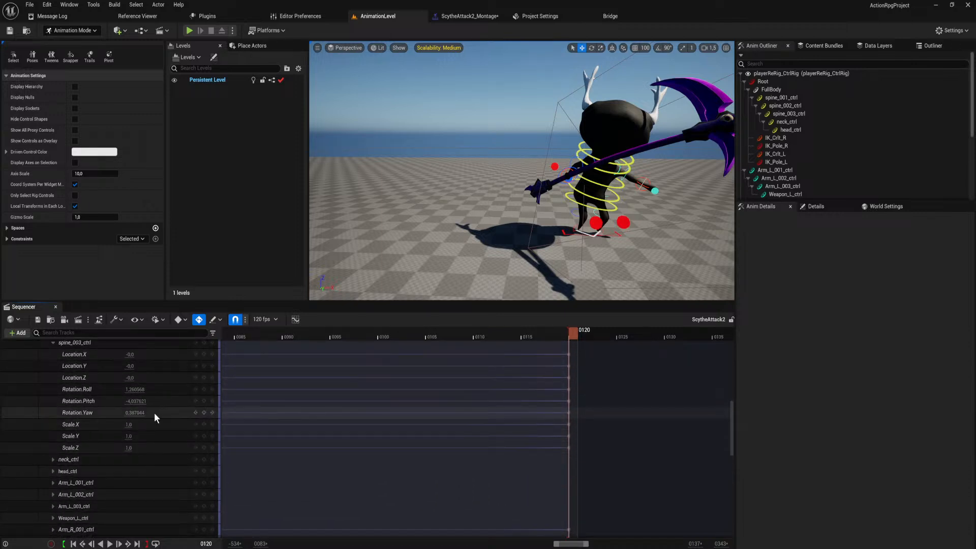
scroll(152, 407, "up", 8)
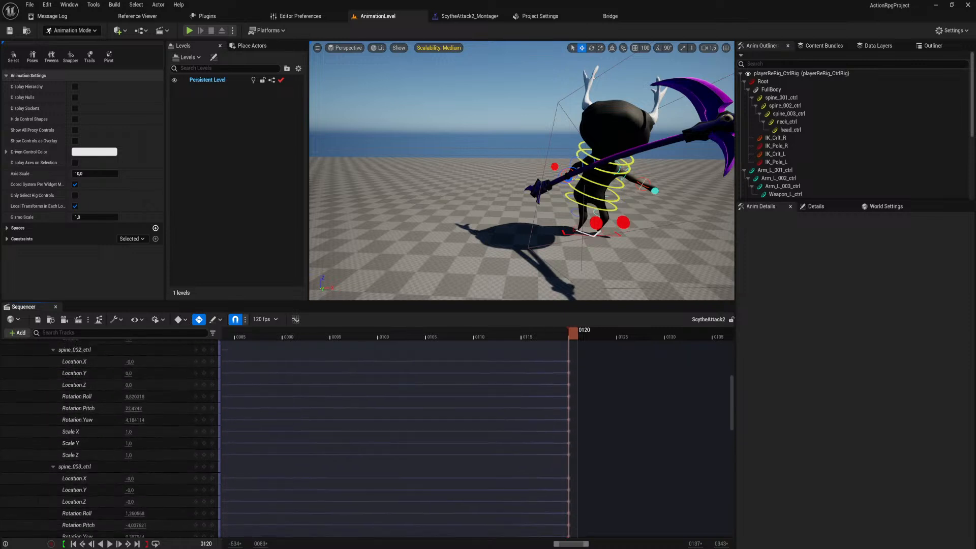
scroll(146, 436, "up", 3)
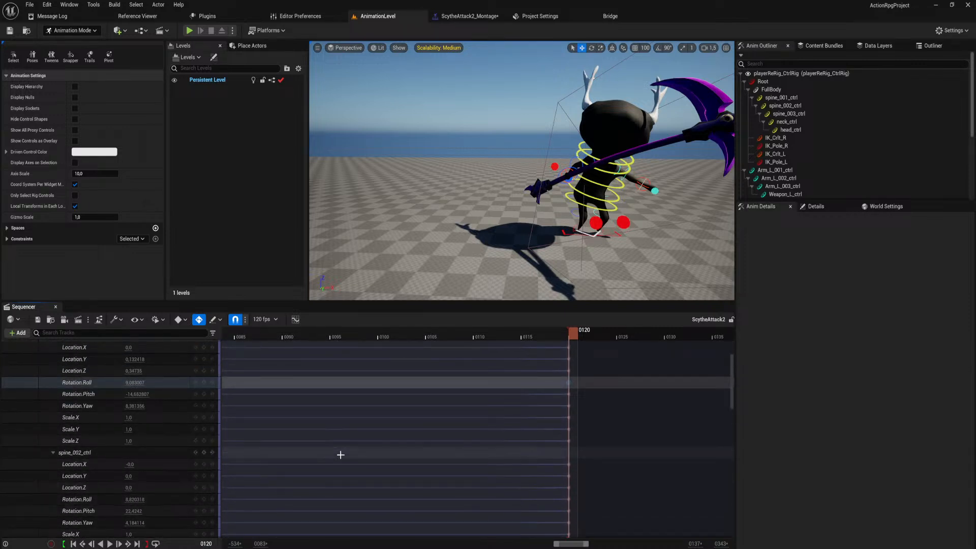
scroll(348, 447, "down", 5, "ctrl")
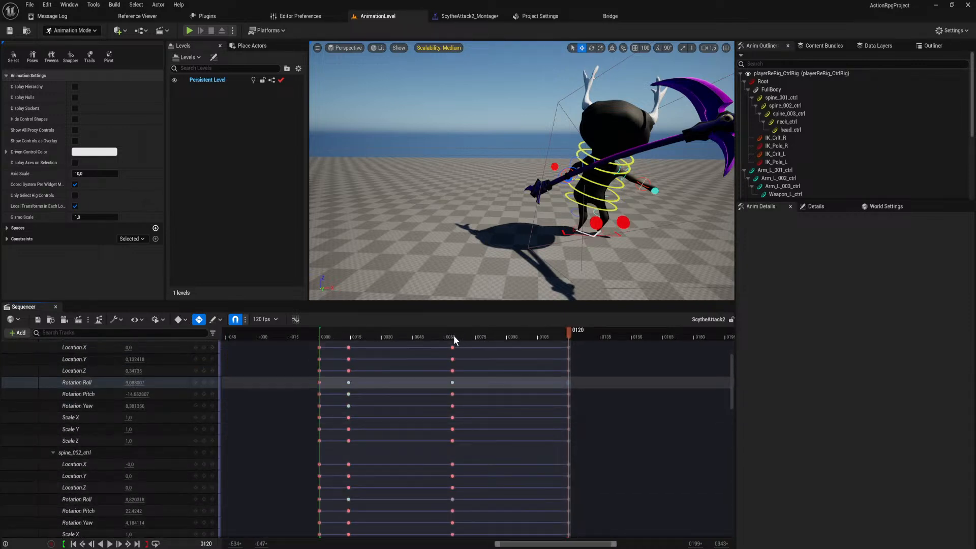
Place the playhead at frame 64 and compare the rotation values of the three spine controls there.
left_click(453, 337)
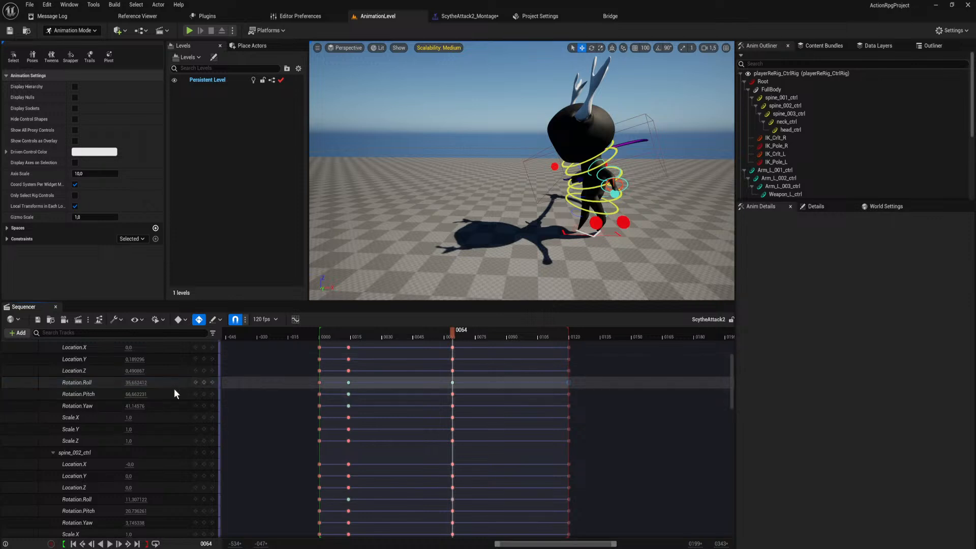
scroll(174, 388, "down", 6)
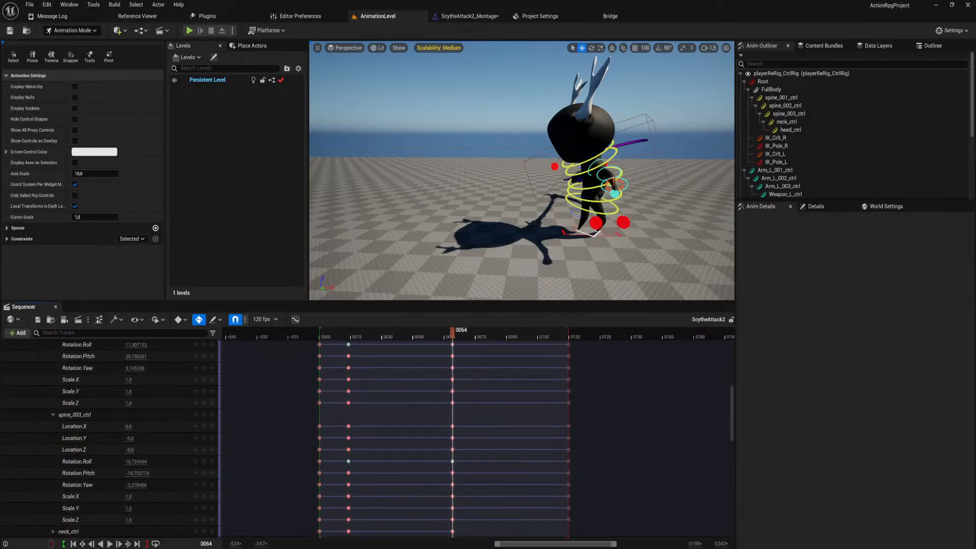
scroll(154, 410, "up", 3)
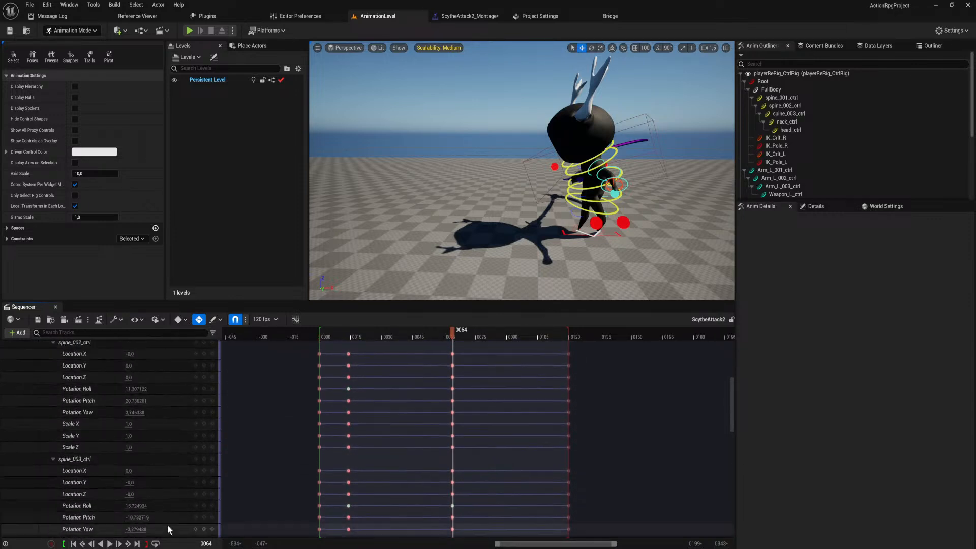
scroll(168, 416, "up", 7)
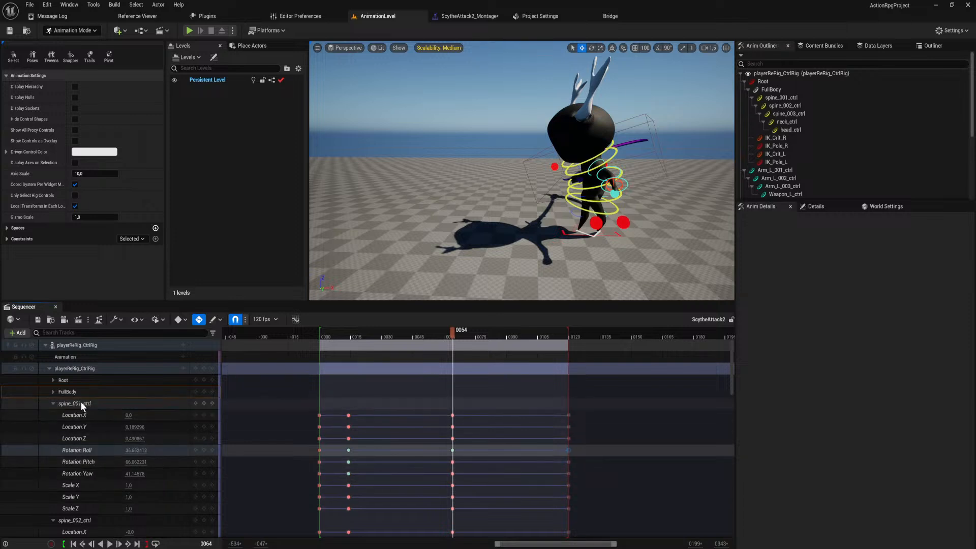
left_click(53, 392)
left_click(53, 392)
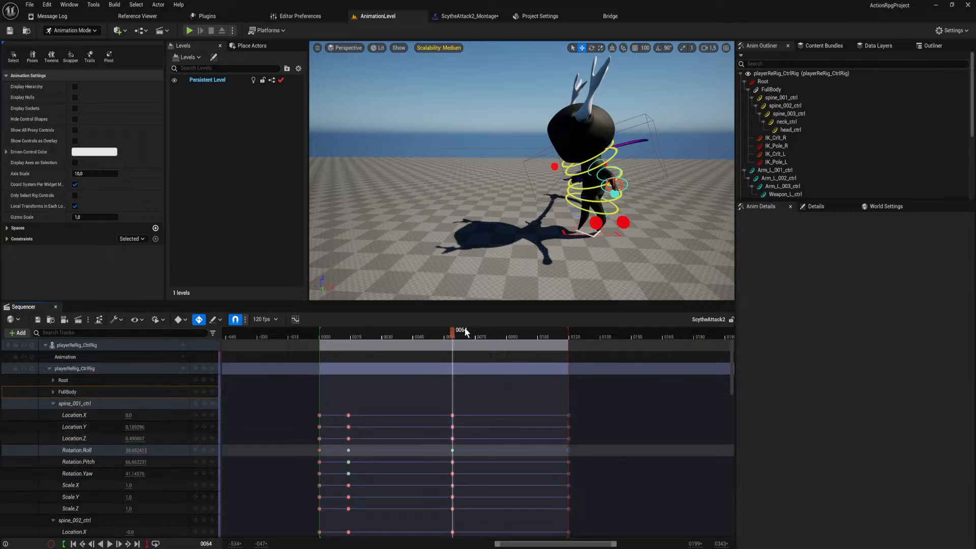
Play back the ScytheAttack2 swing from the start of the sequence to review its motion.
left_click_drag(454, 333, 321, 364)
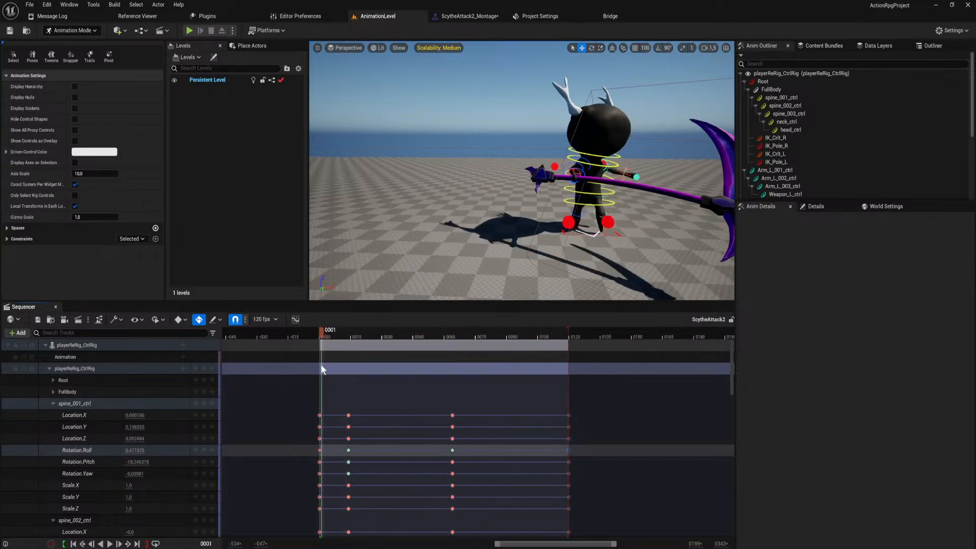
key("space")
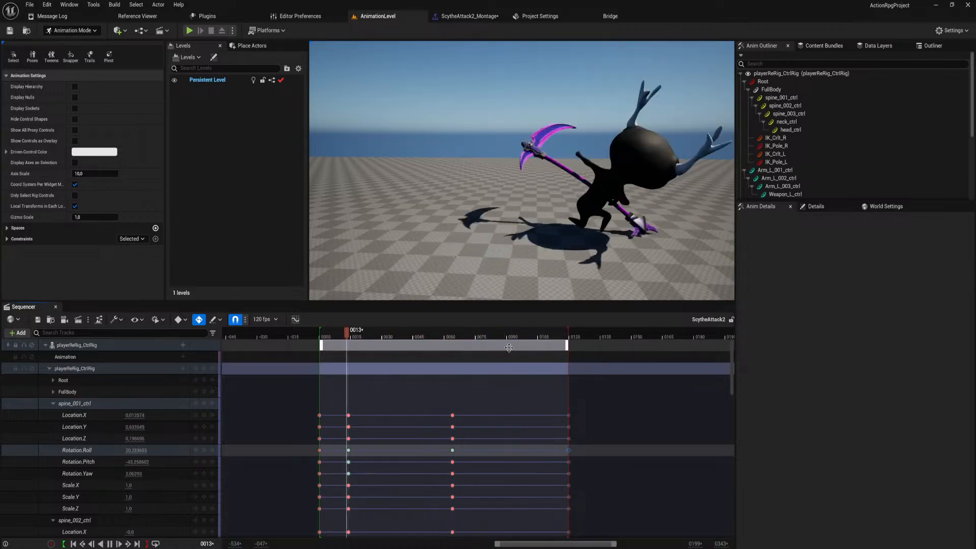
key("space")
Collapse the playerReRig_CtrlRig track, move its last keys from frame 120 to frame 183, and scrub the slower recovery.
left_click(452, 333)
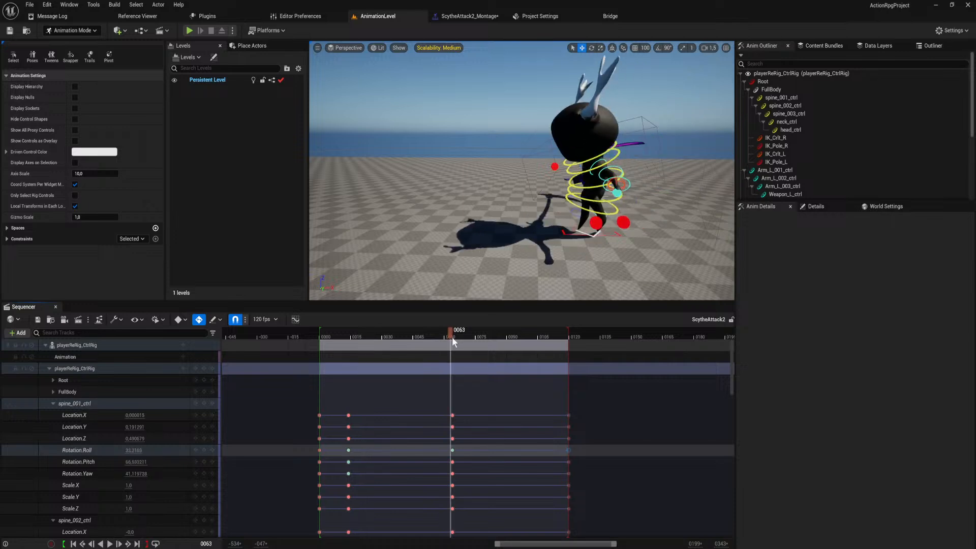
left_click(53, 404)
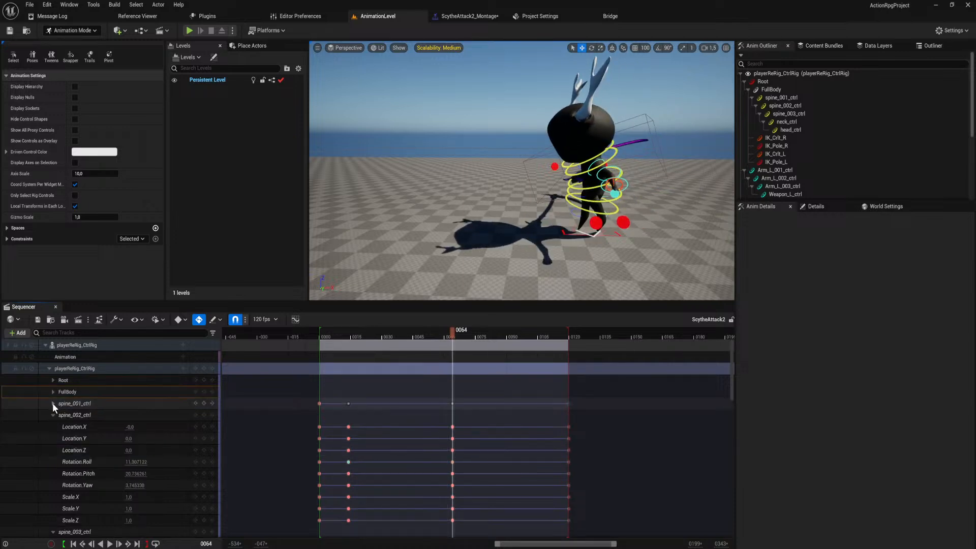
left_click(49, 369)
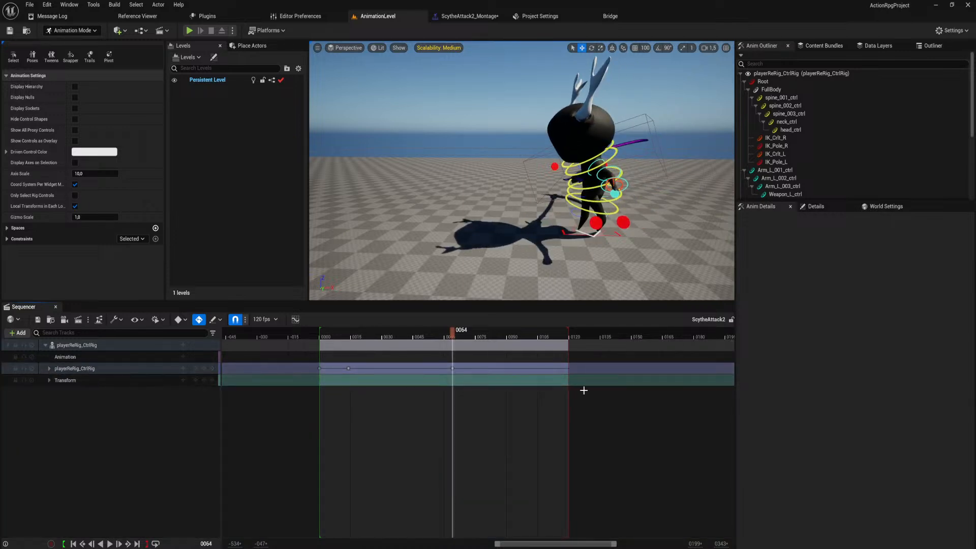
left_click_drag(569, 368, 699, 368)
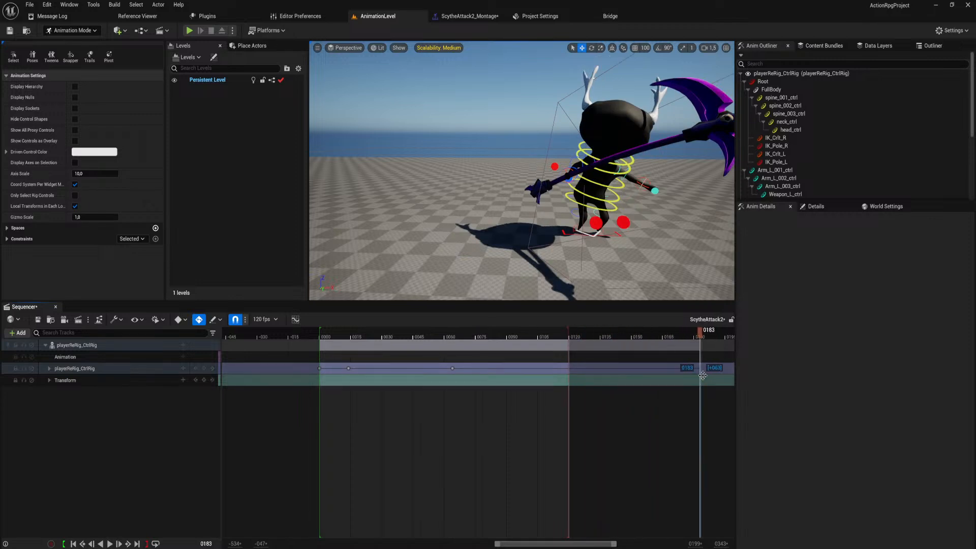
left_click(452, 368)
mouse_move(540, 332)
left_mouse_down()
mouse_move(572, 339)
mouse_move(535, 334)
left_mouse_up()
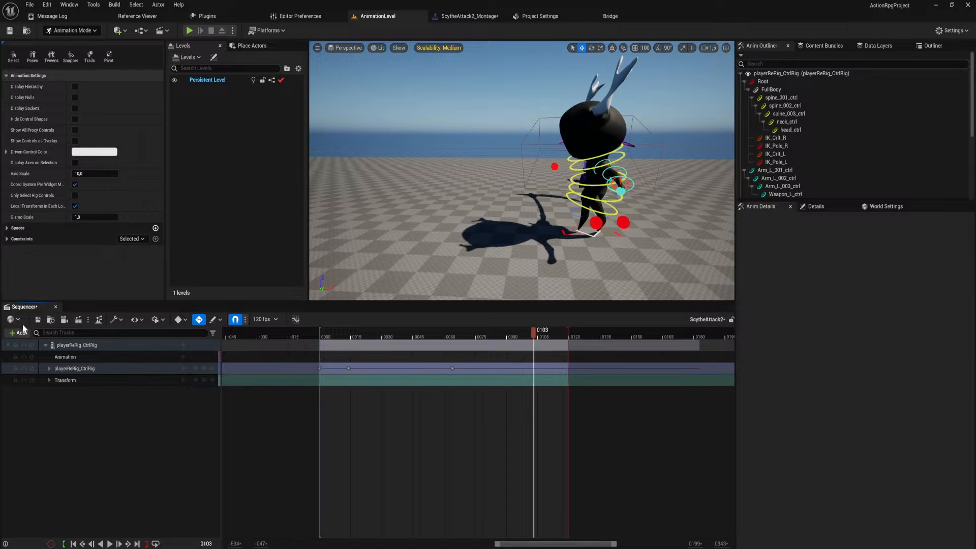
Save the ScytheAttack2 sequence and playtest the attacks in AnimationLevel with the end keys at frame 183.
left_click(37, 321)
left_click_drag(456, 334, 456, 342)
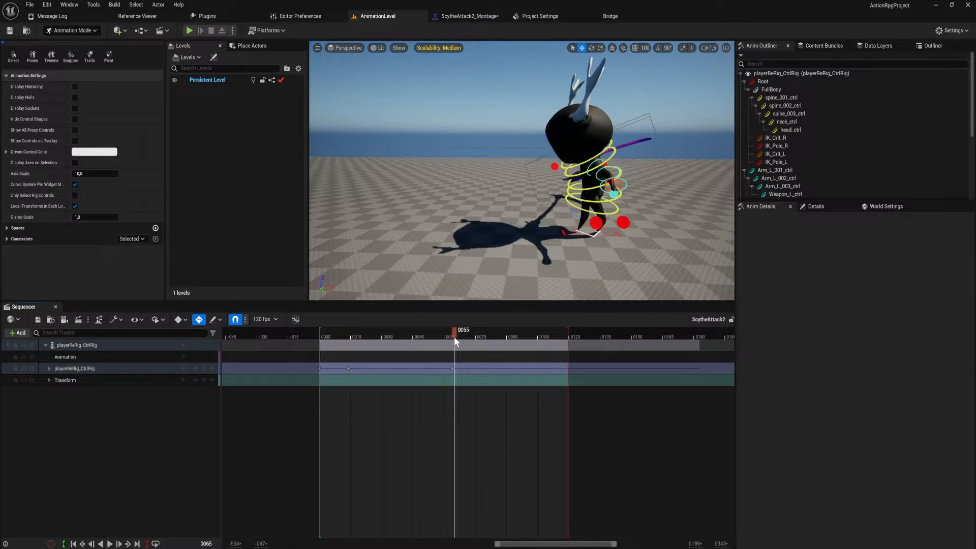
left_click(190, 31)
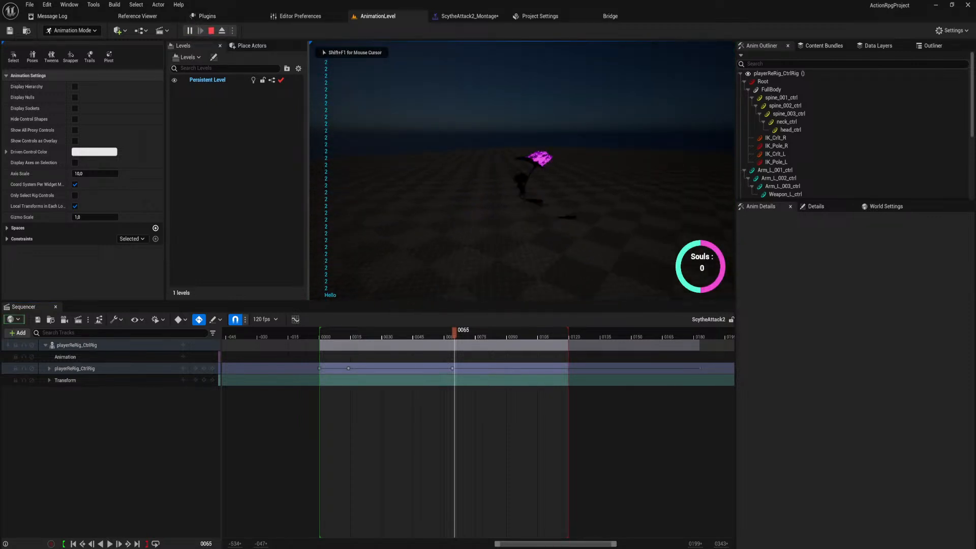
key("Escape")
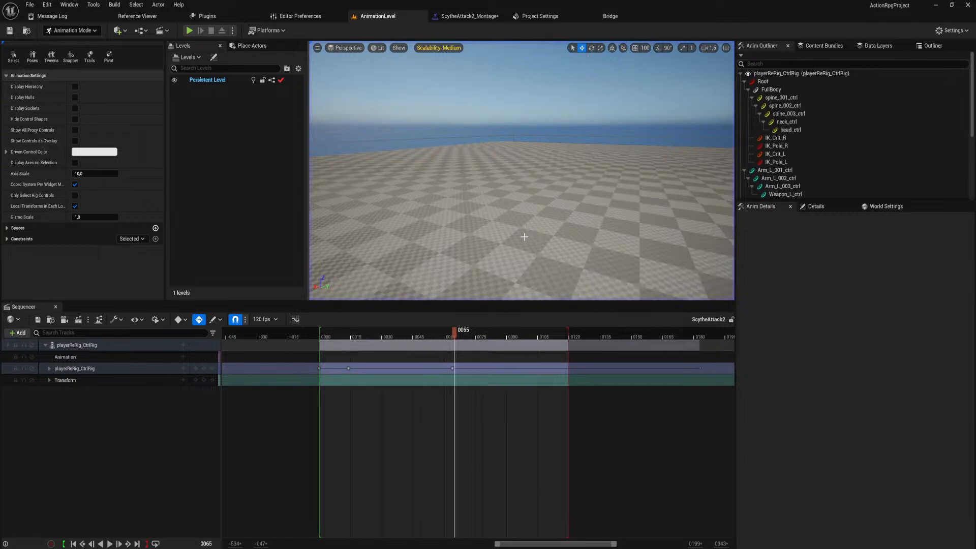
Undo the pasted keys and the move of the last control rig keys to frame 183.
middle_click(569, 370)
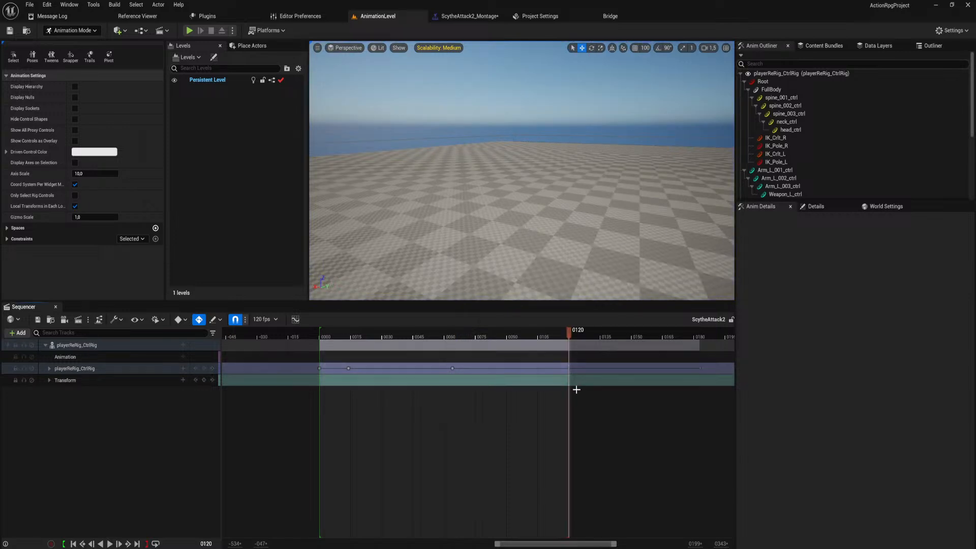
left_click(574, 396)
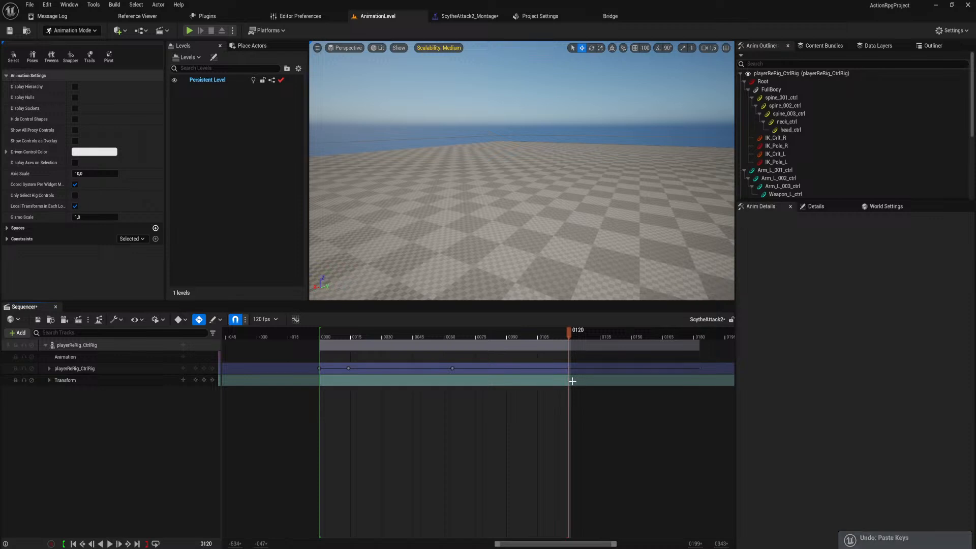
key("ctrl+period")
left_click(455, 346)
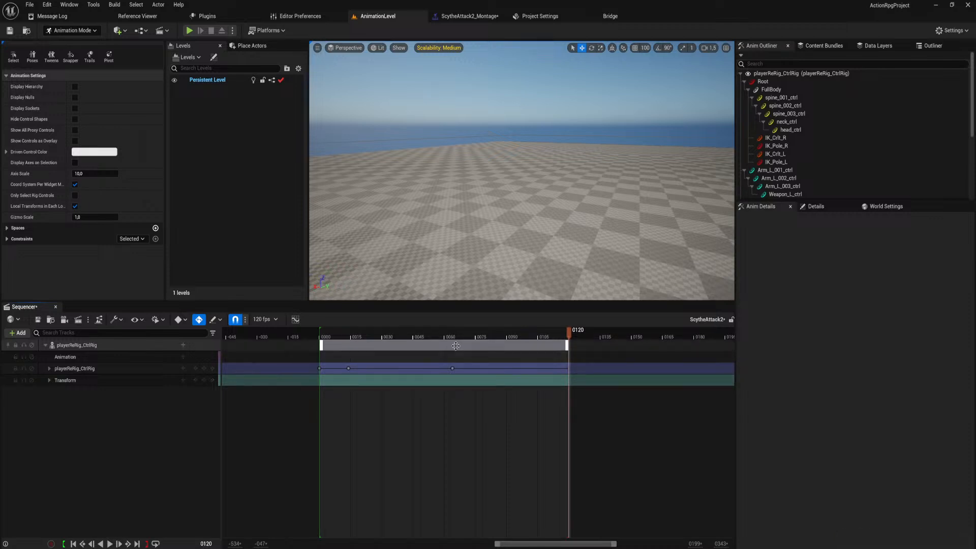
Return the playhead to the key at frame 64 and view the character's legs and feet up close.
left_click(453, 334)
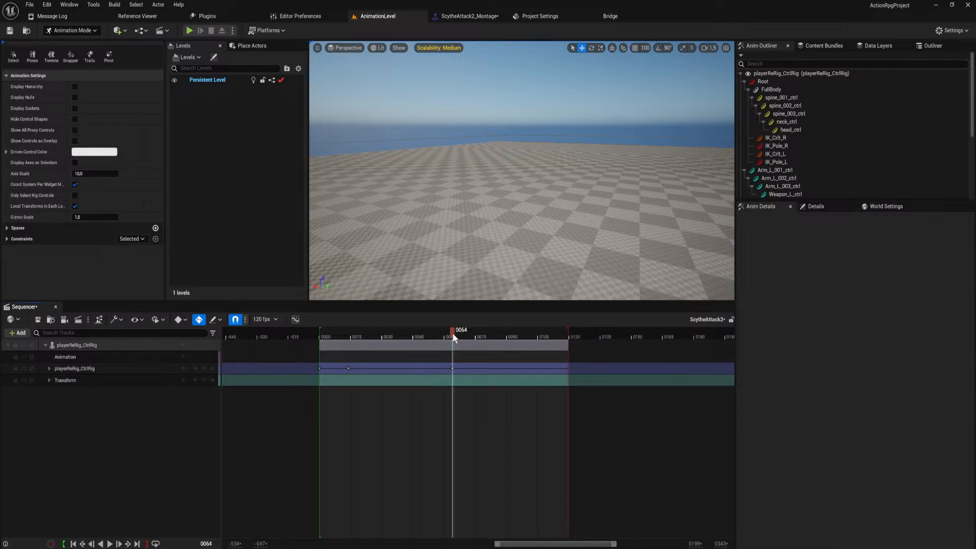
left_click(213, 370)
left_click(195, 369)
right_click_drag(433, 227, 473, 252)
key("w")
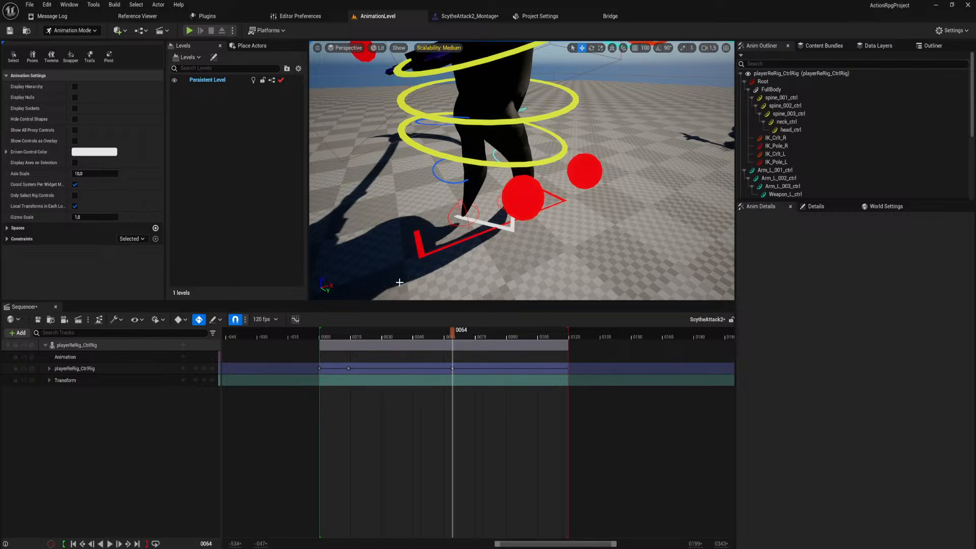
In ScytheAttack2_Montage, set the Blend Out mode to Linear.
left_click(486, 17)
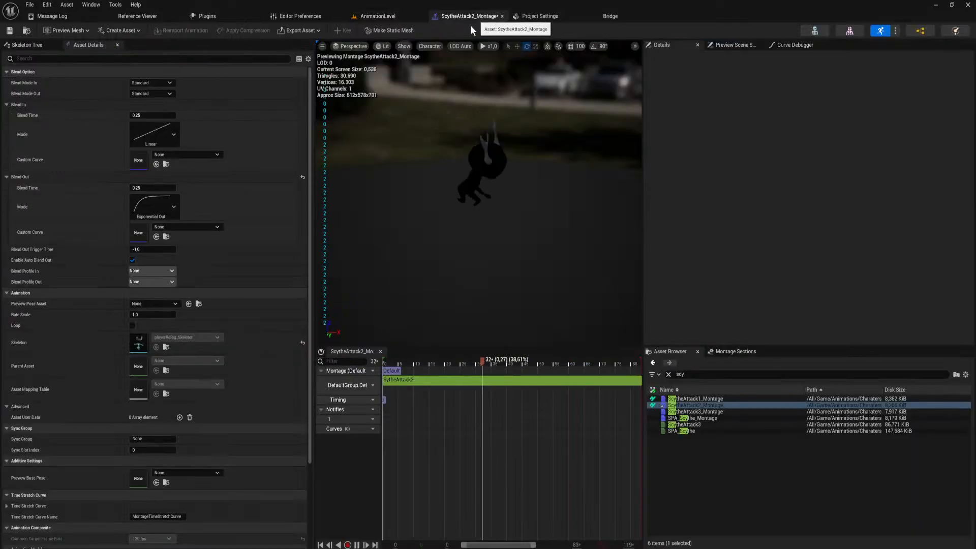
left_click(170, 204)
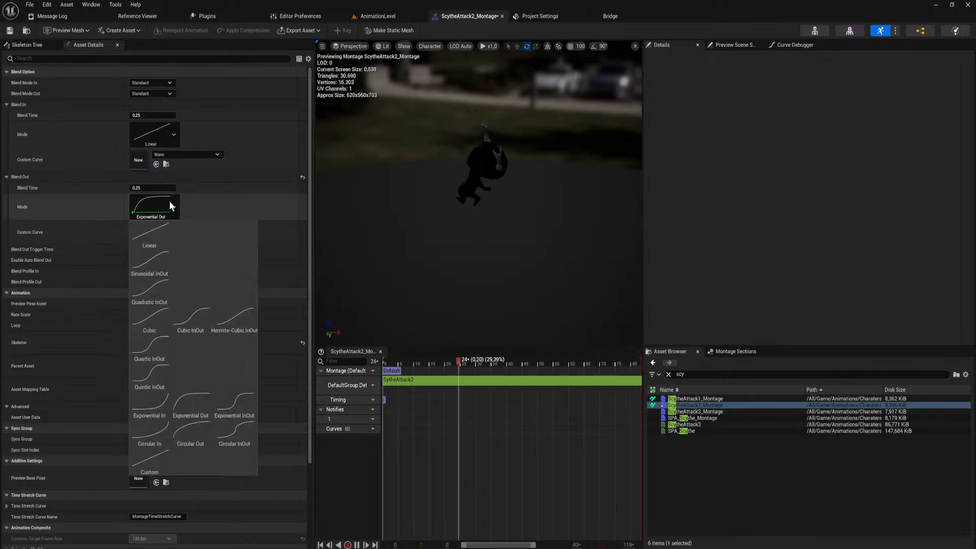
left_click(153, 233)
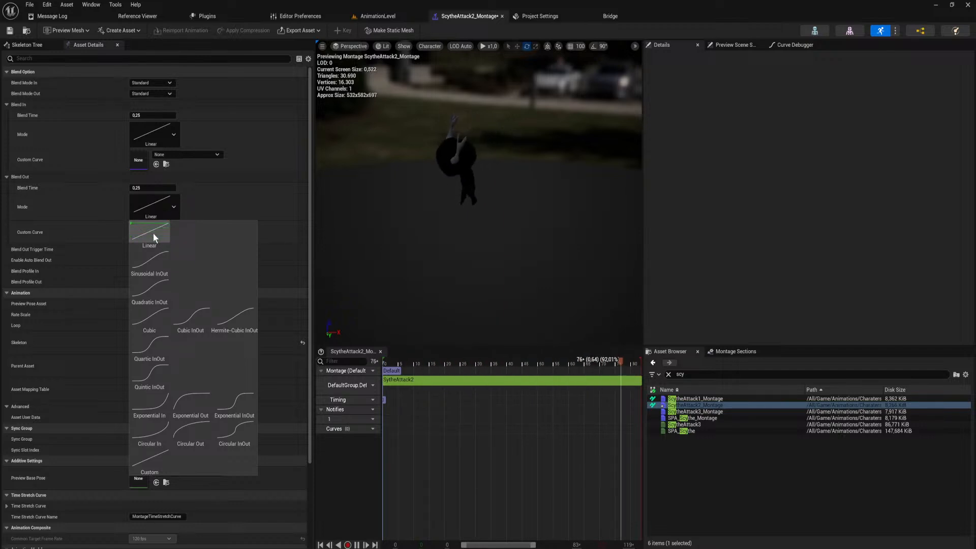
Playtest the scythe attacks in AnimationLevel with repeated swings, a run and a jump, and end the play session.
left_click(377, 17)
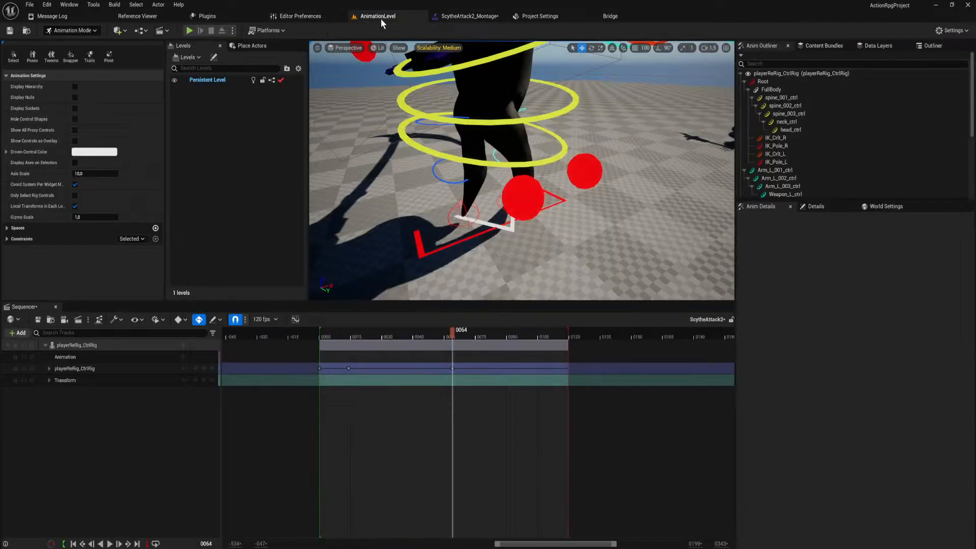
left_click(189, 29)
left_click(468, 261)
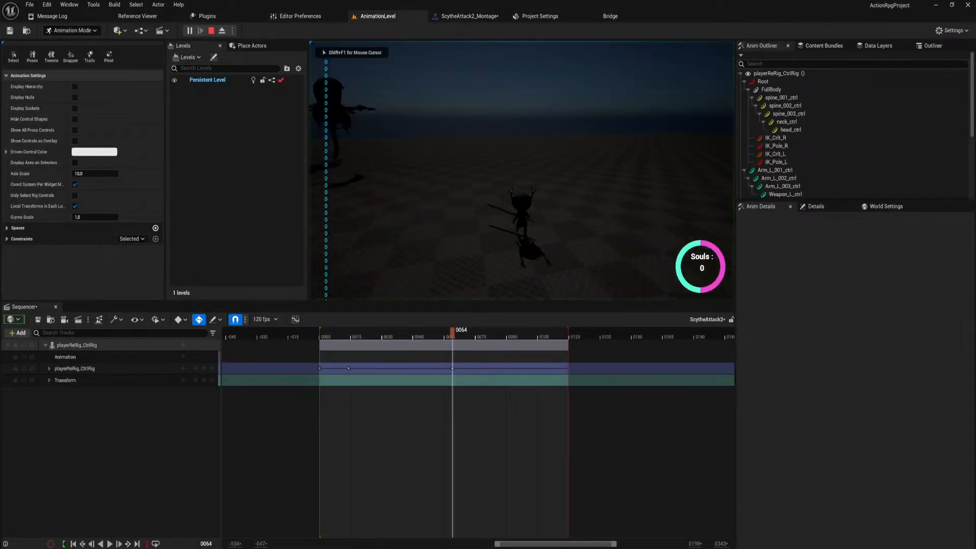
left_click(468, 260)
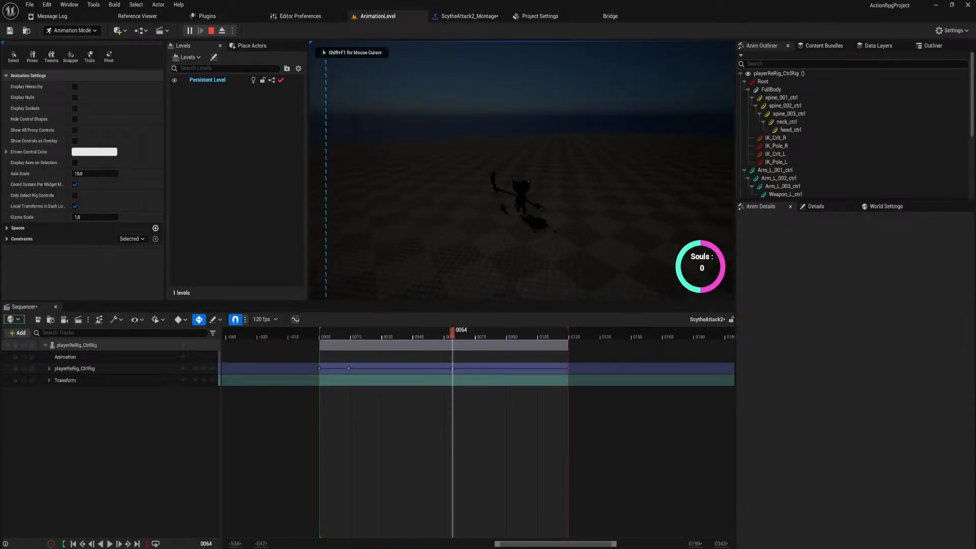
left_click(469, 260)
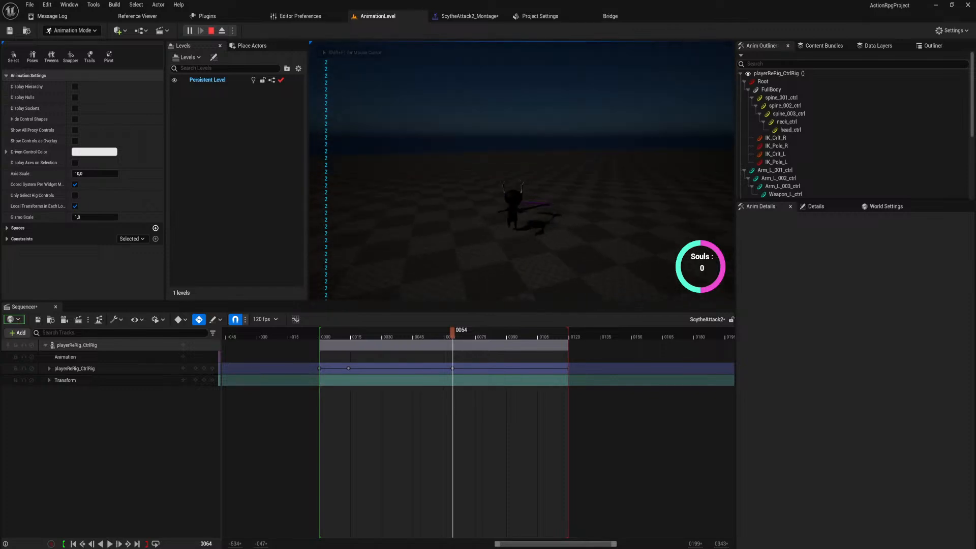
left_click(468, 260)
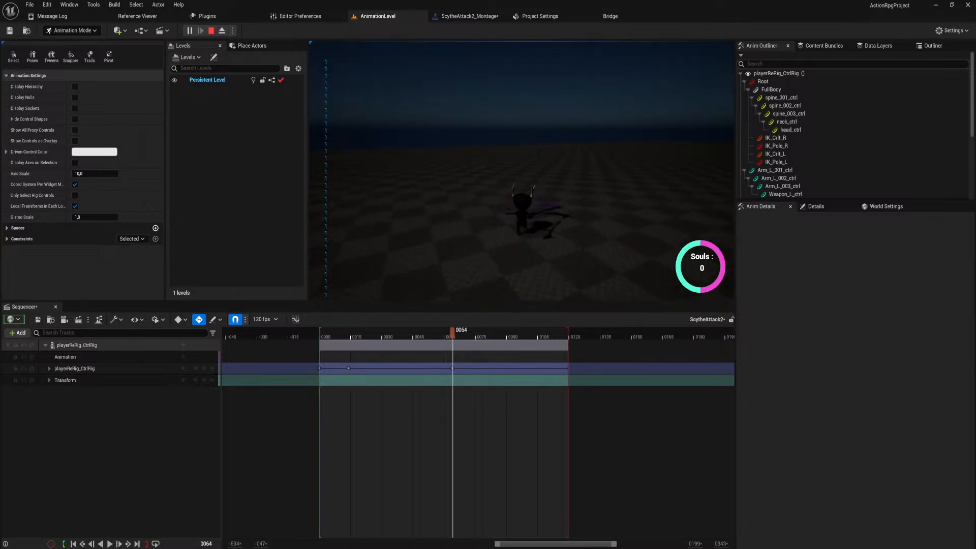
left_click(468, 261)
left_click(469, 261)
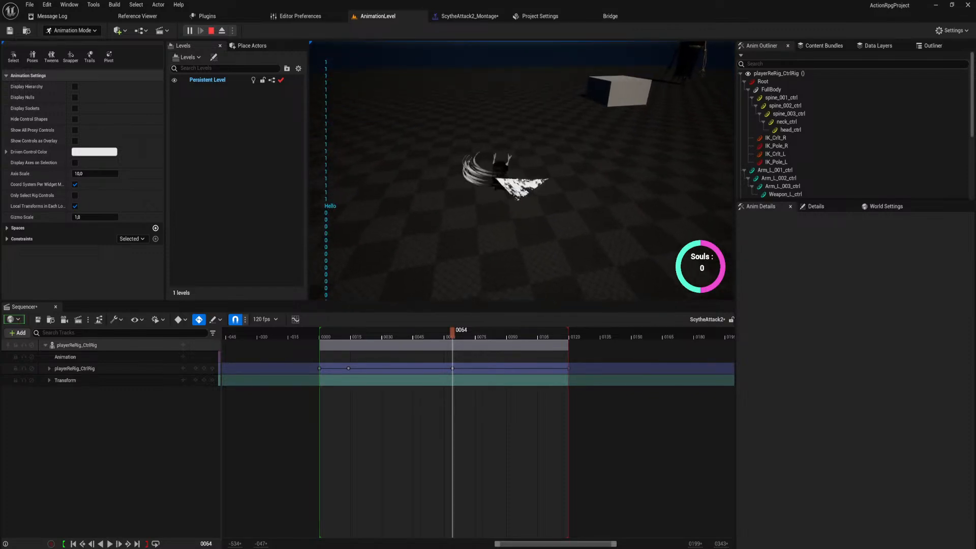
left_click(468, 261)
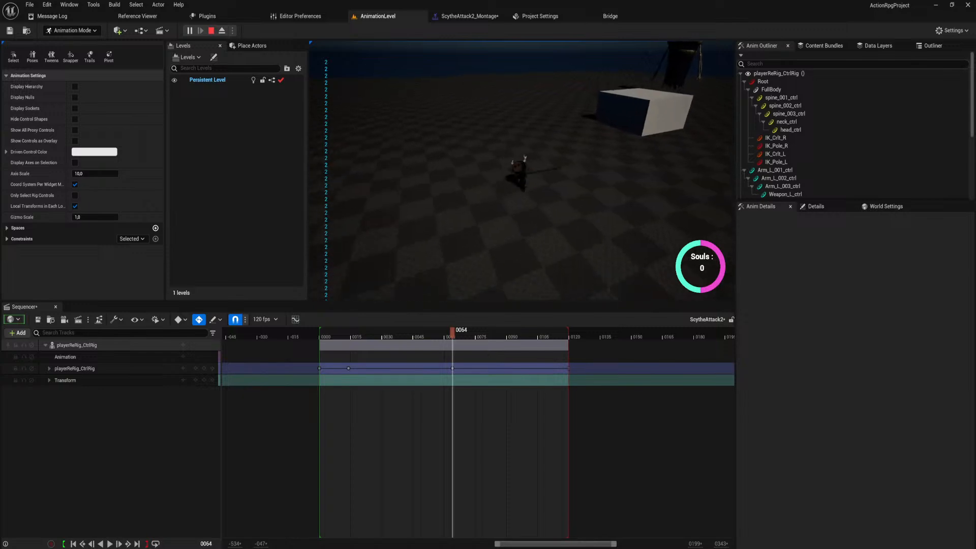
key("w")
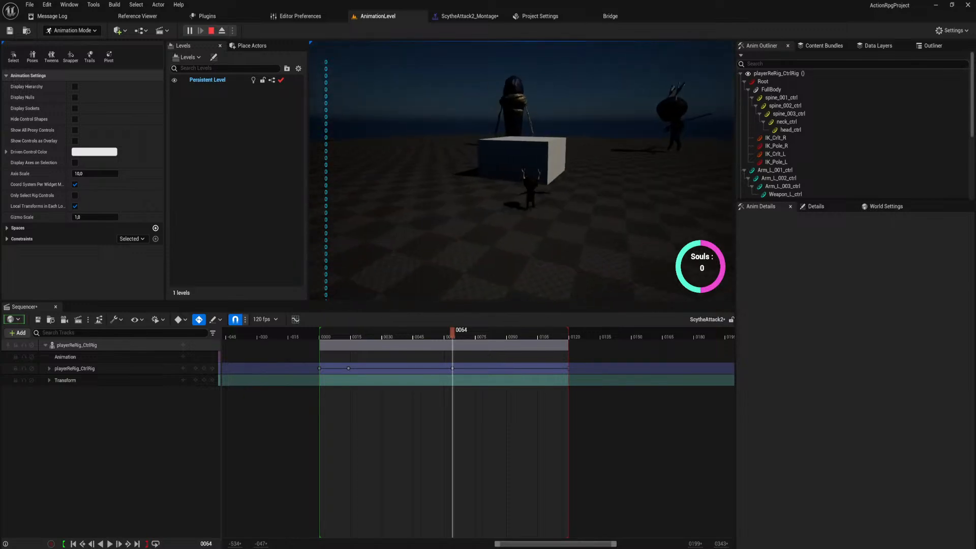
key("space")
key("Escape")
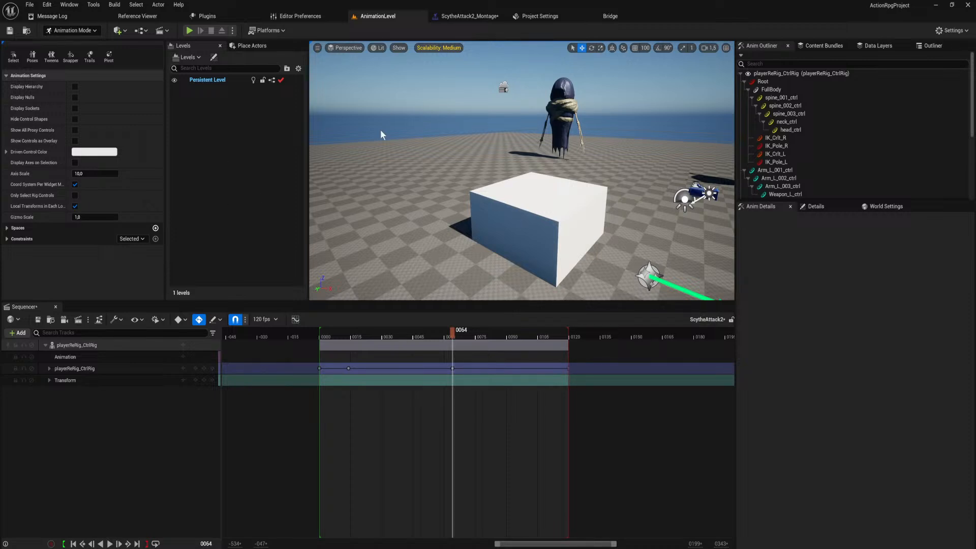
In playerReRig_Skeleton_AnimBlueprint, open the Idle_Movement state inside the AnimGraph's Motion state machine.
left_click(476, 17)
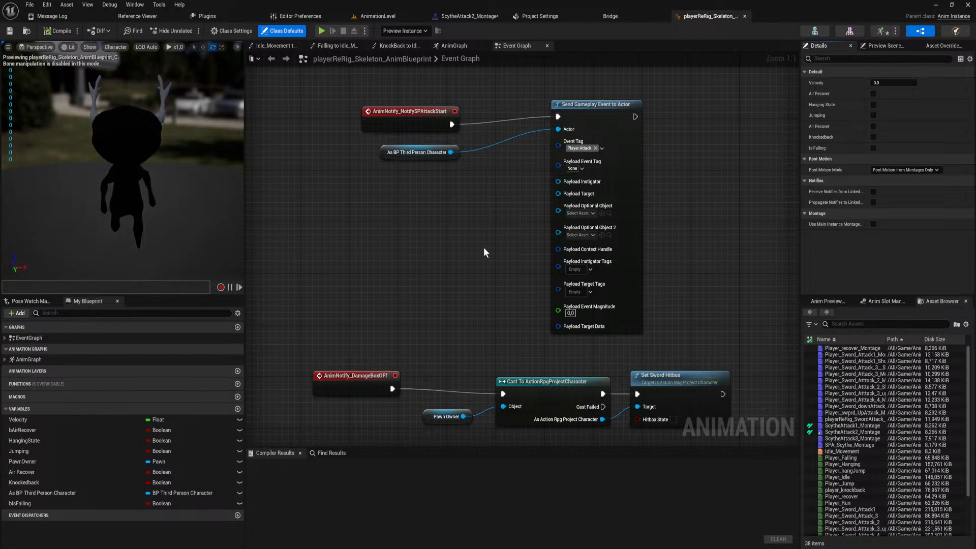
right_click_drag(485, 255, 502, 103)
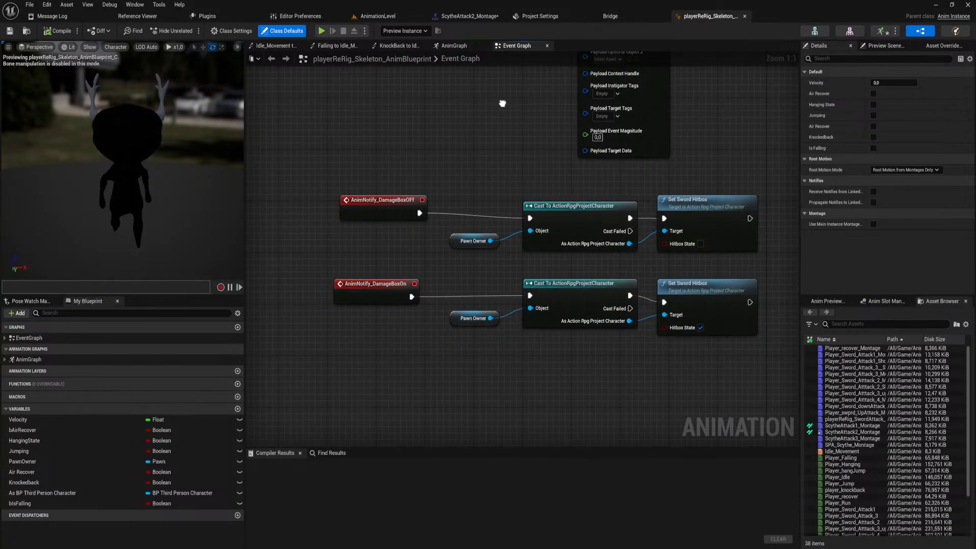
left_click(453, 46)
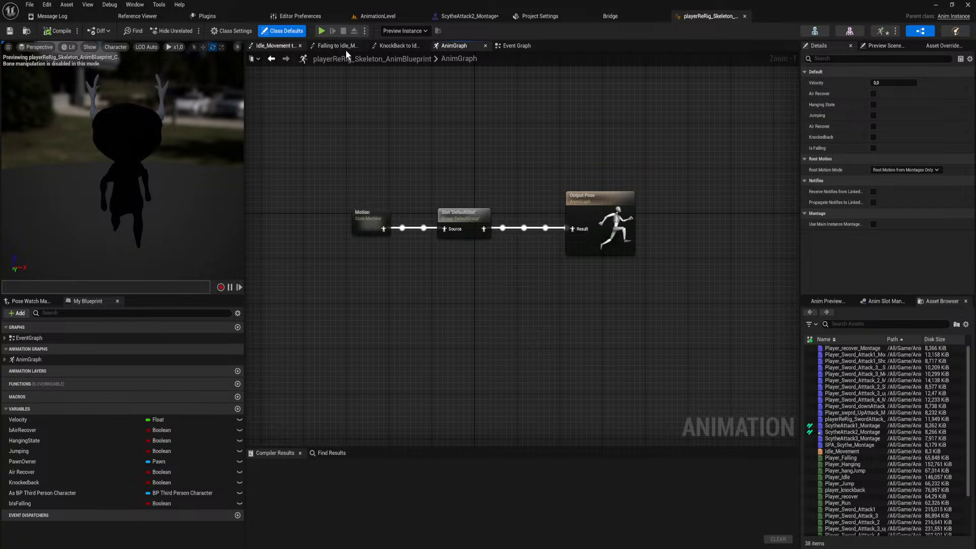
double_click(365, 216)
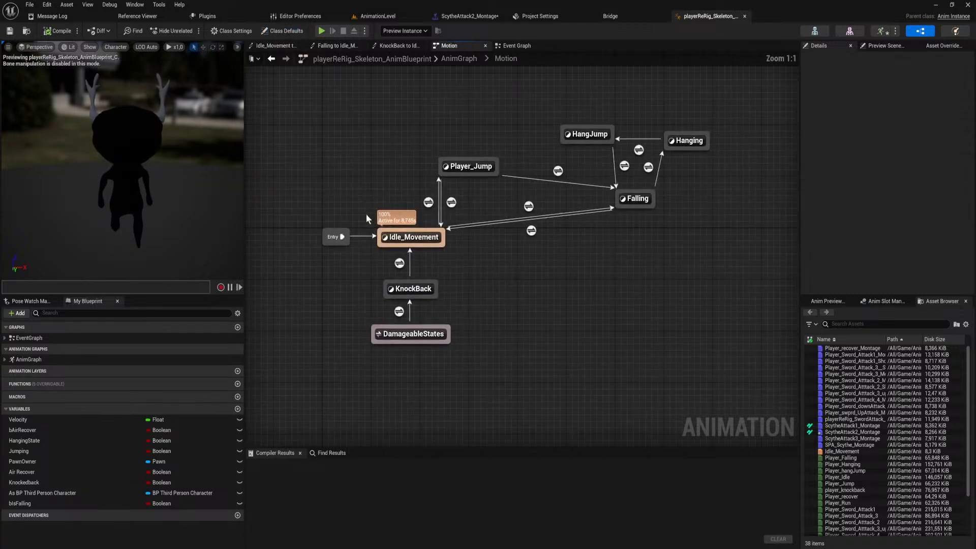
double_click(442, 255)
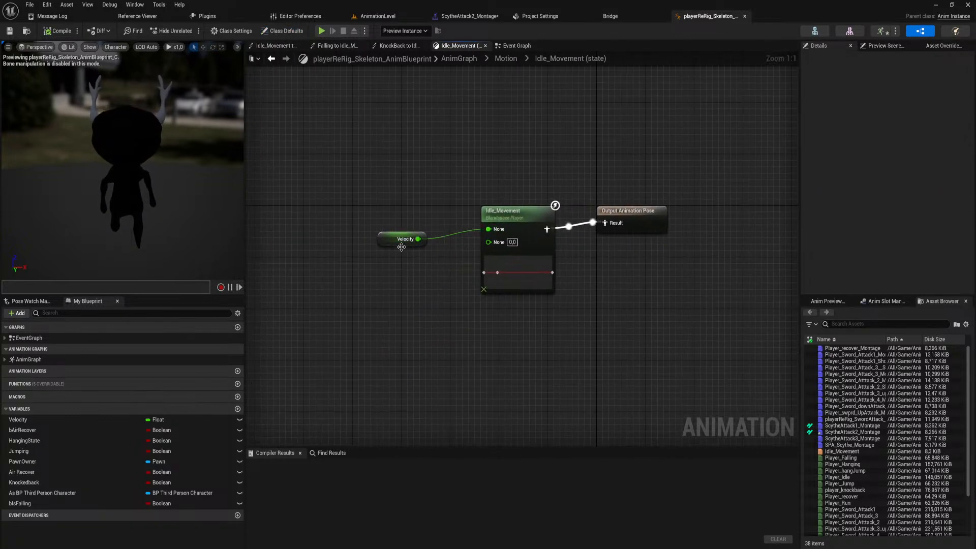
Move the Velocity and Idle_Movement nodes away from Output Animation Pose to free space between them.
left_click_drag(389, 246, 382, 238)
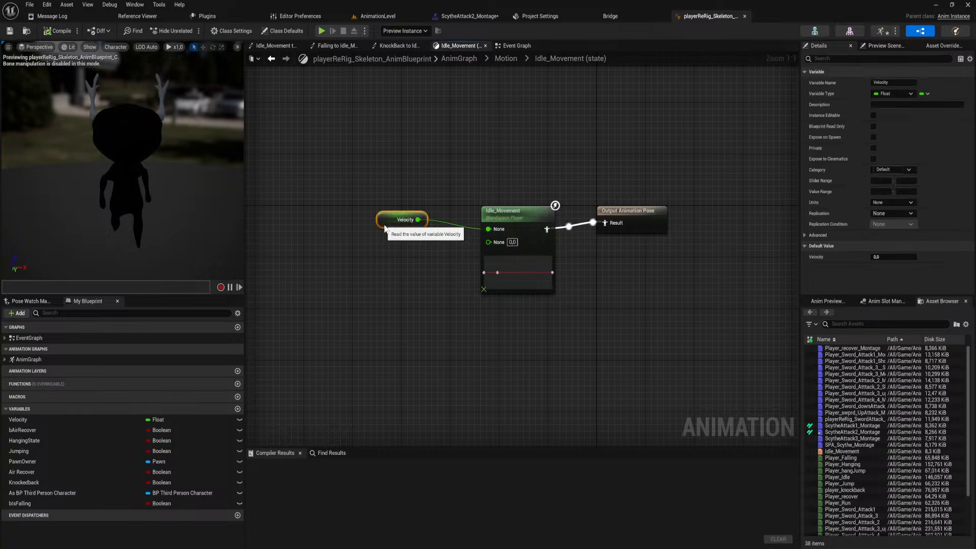
left_click_drag(439, 170, 524, 356)
left_click(533, 304)
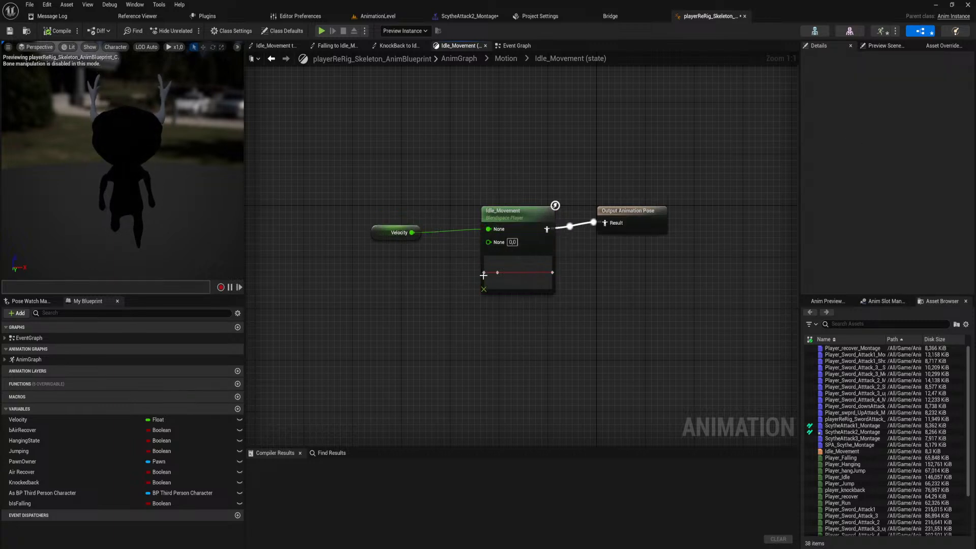
left_click_drag(503, 214, 484, 220)
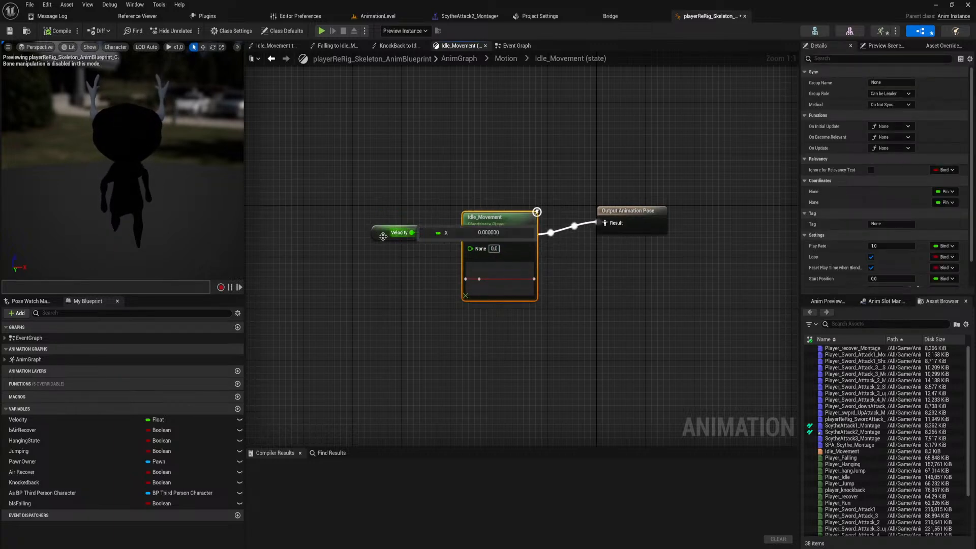
left_click_drag(489, 187, 409, 238)
left_click_drag(488, 223, 396, 230)
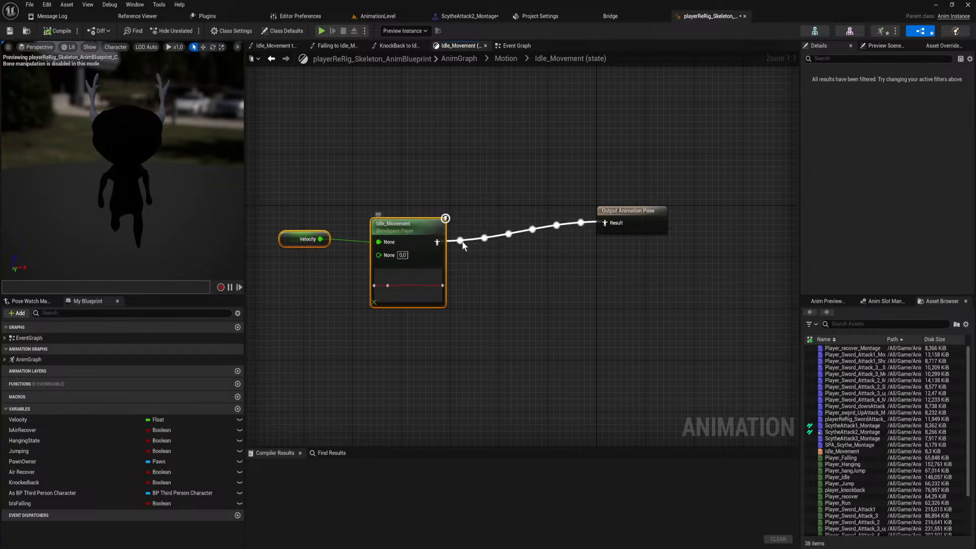
Open the Idle_Movement blend space, preview its range from idle to run, and return to the animation blueprint.
left_click(413, 233)
double_click(413, 233)
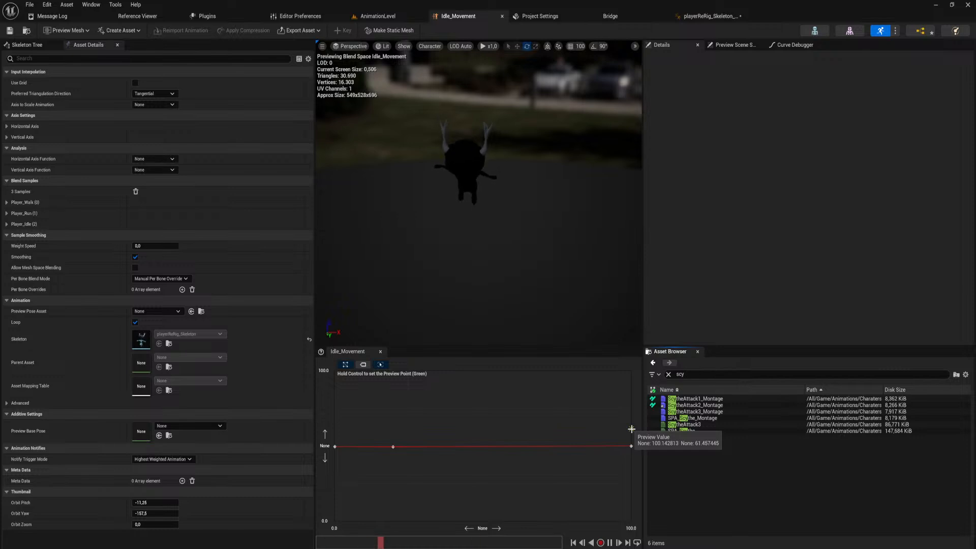
key("ctrl")
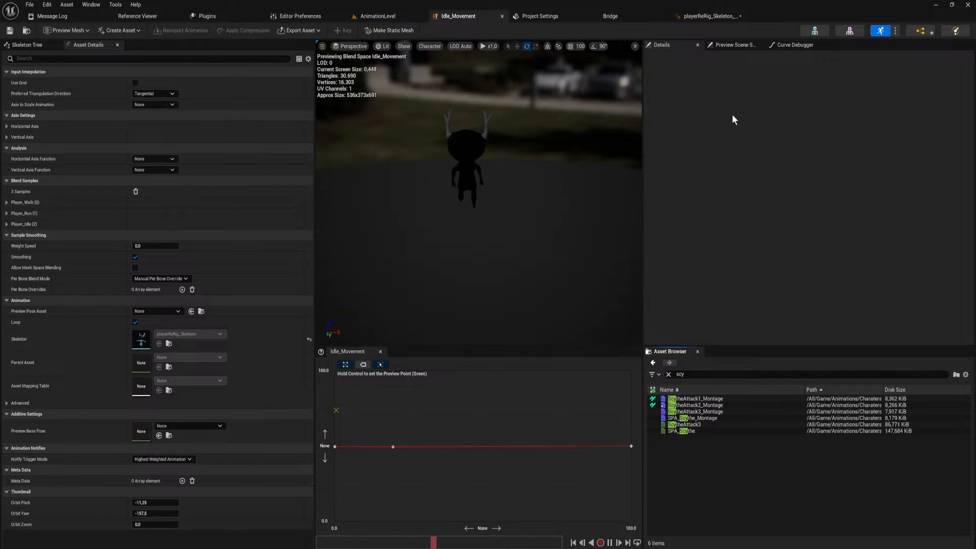
left_click(684, 20)
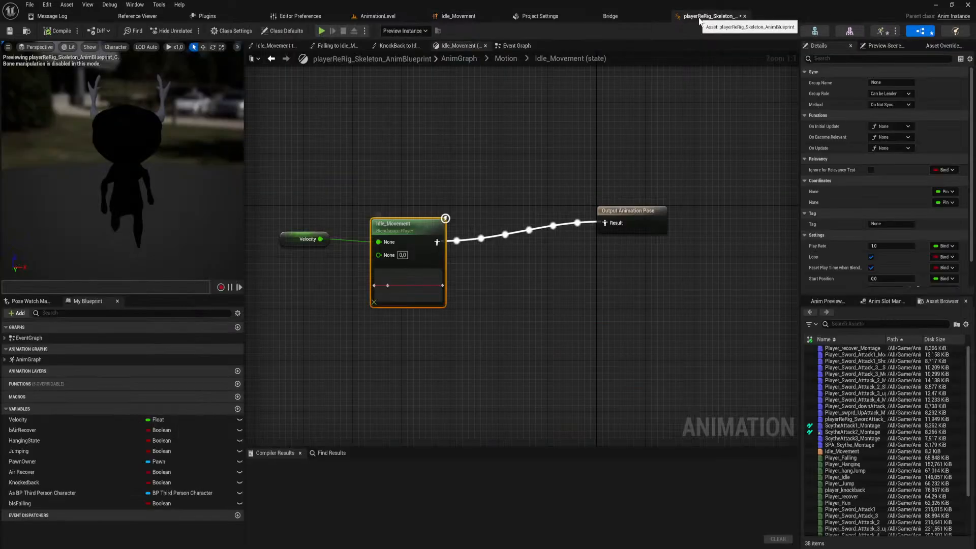
Add a Blend Poses by bool node before Output Animation Pose and feed Idle_Movement into its False Pose only.
right_click_drag(367, 277, 433, 299)
left_click_drag(513, 263, 579, 273)
type("blend by bool")
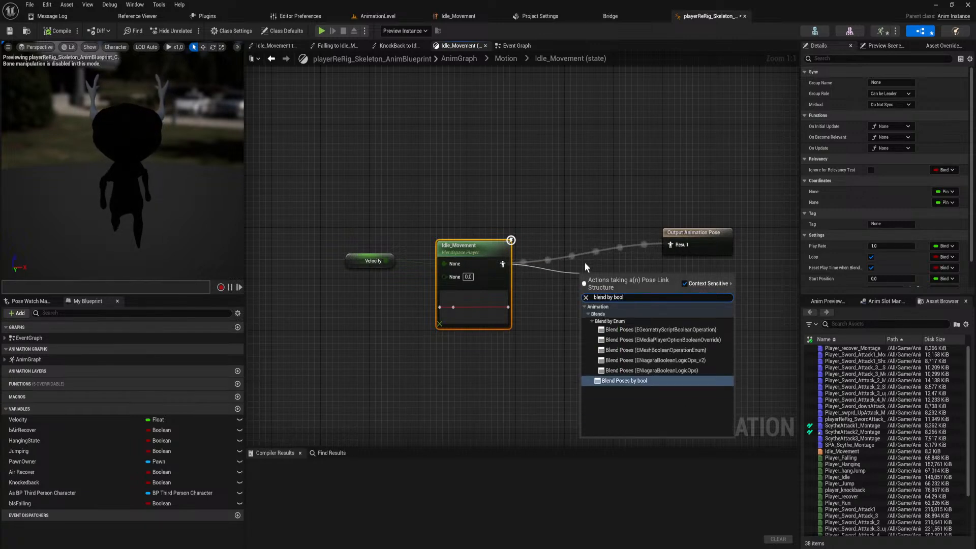
key("Return")
left_click_drag(609, 279, 504, 264)
left_click(568, 259, "alt")
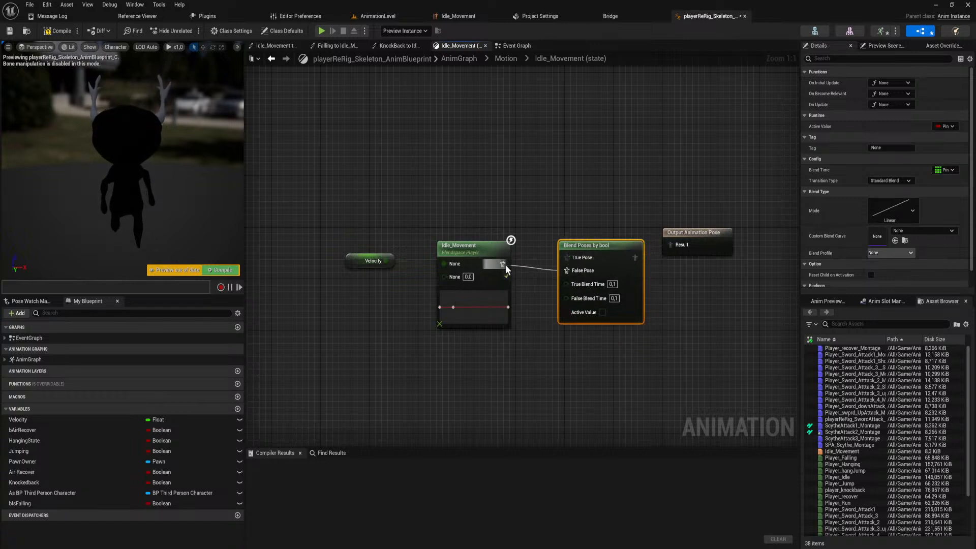
Move the Velocity and Idle_Movement nodes lower and place a getter for As BP Third Person Character above them.
left_click_drag(490, 203, 377, 277)
left_click_drag(469, 246, 427, 285)
left_click_drag(47, 492, 315, 192, "ctrl")
Try an Actor Has Tag node on the character reference, look for a make node for its Tag input, and delete it.
left_click_drag(385, 196, 434, 230)
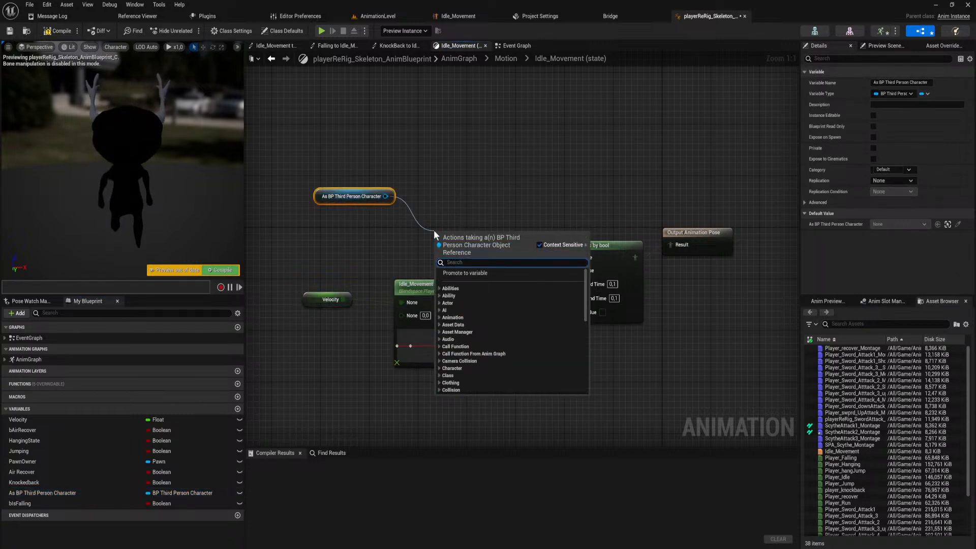
type("has ta")
key("Return")
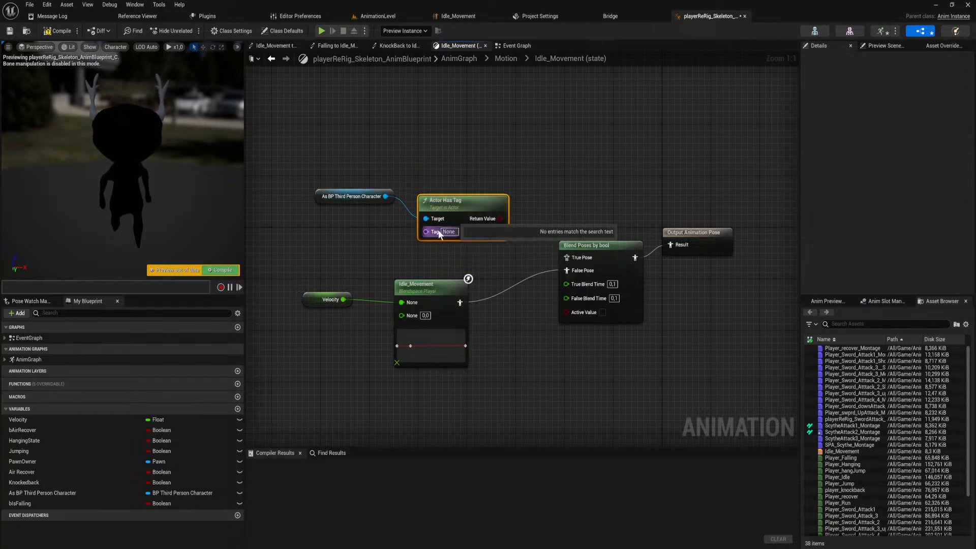
left_click_drag(426, 232, 370, 230)
type("make")
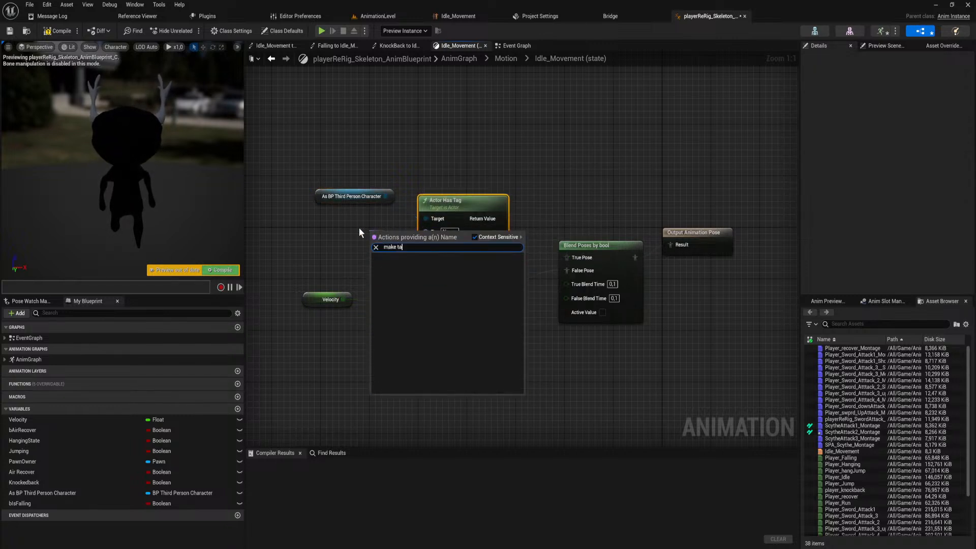
key("ctrl+a")
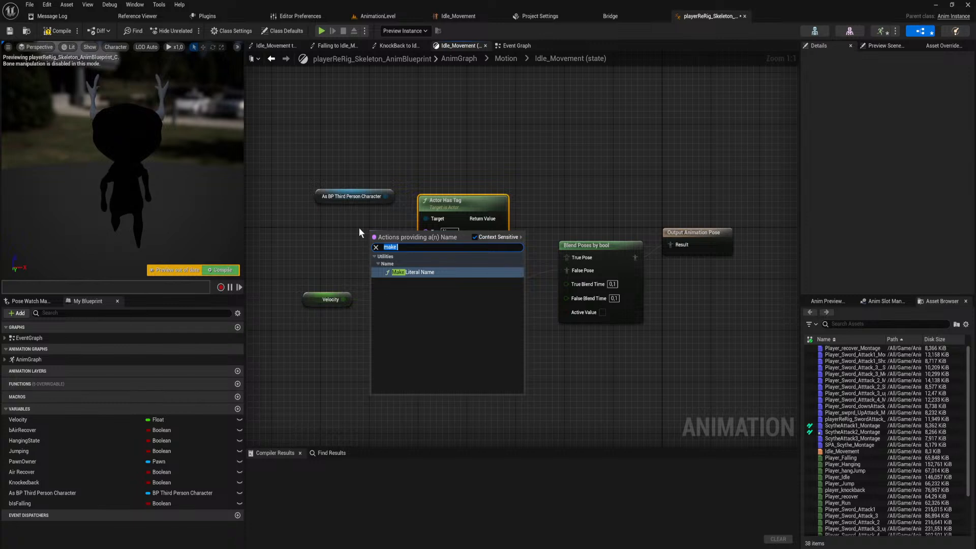
key("BackSpace")
left_click(443, 166)
key("Delete")
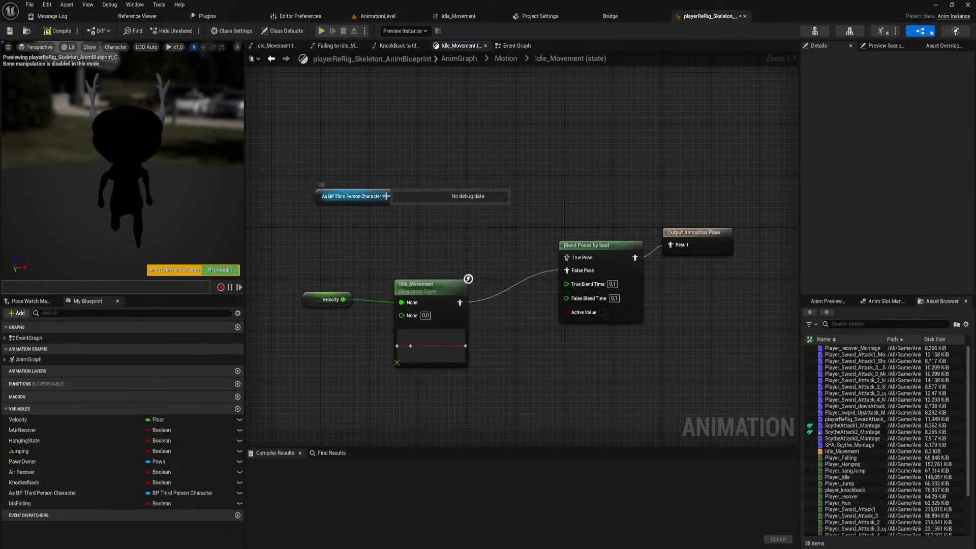
Add a Get Ability System Component node fed by the As BP Third Person Character reference.
left_click_drag(385, 196, 430, 226)
type("get a")
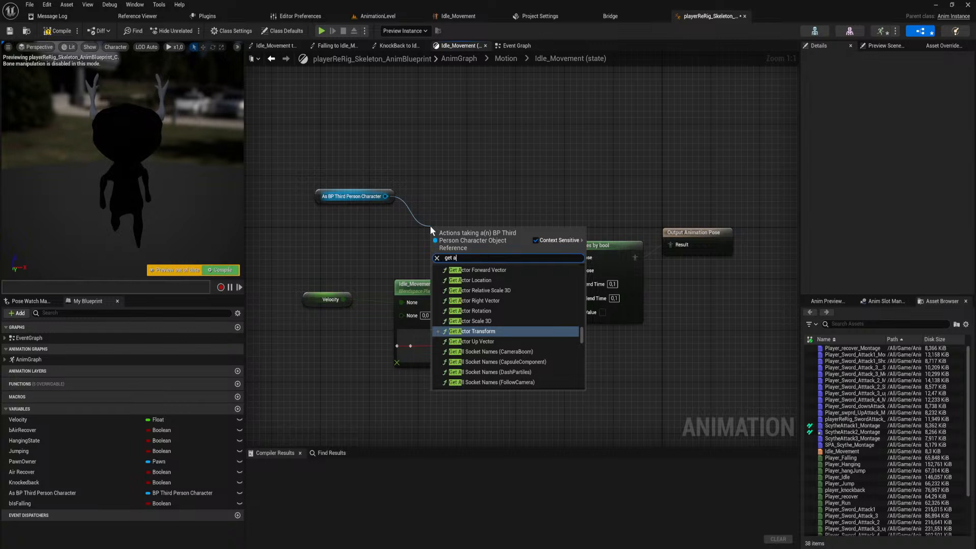
type("bility")
key("Return")
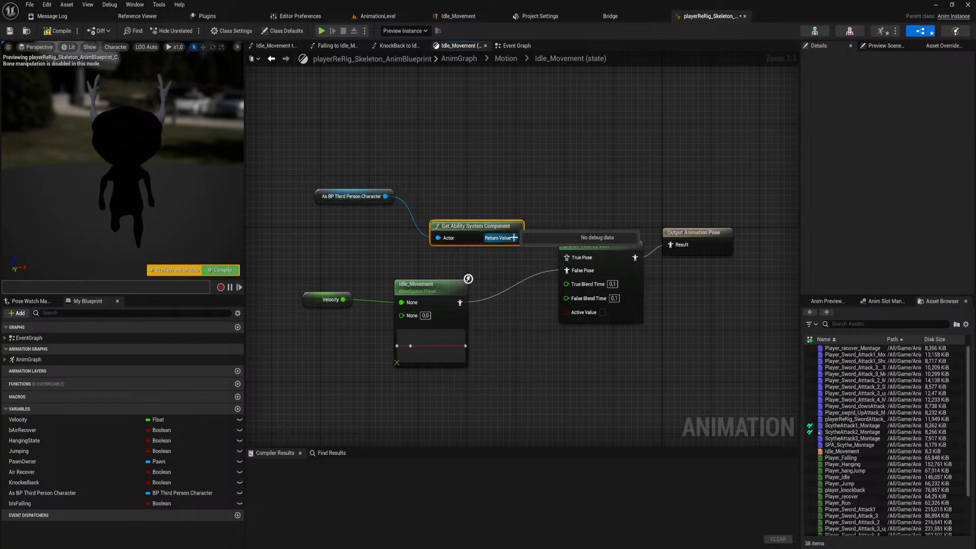
Try a Component Has Tag node on the ability system component and delete it.
left_click_drag(515, 237, 527, 216)
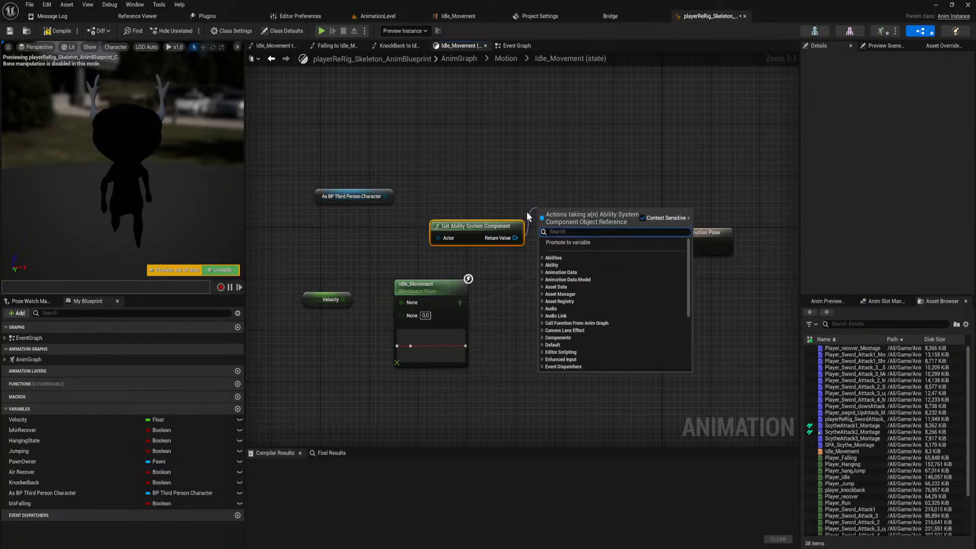
type("tag")
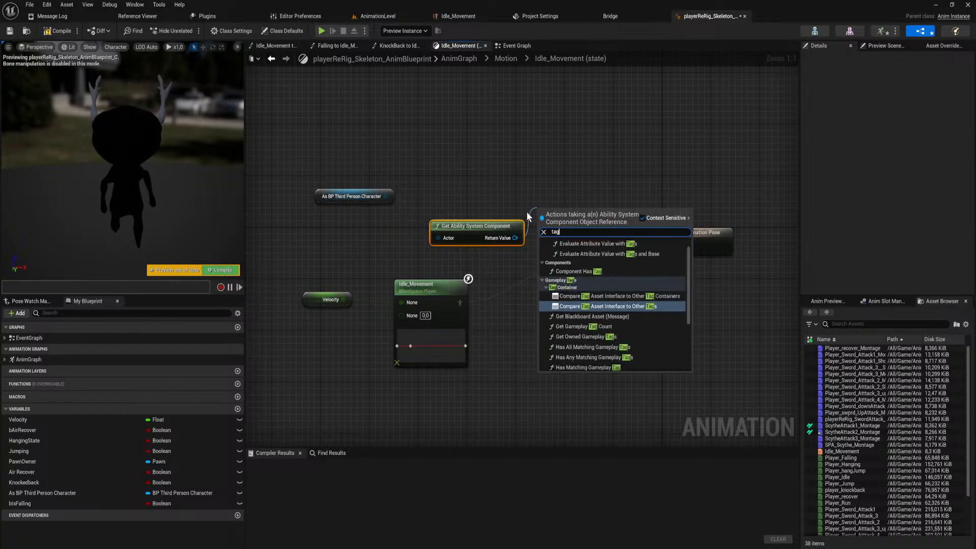
left_click(606, 271)
left_click_drag(590, 210, 594, 178)
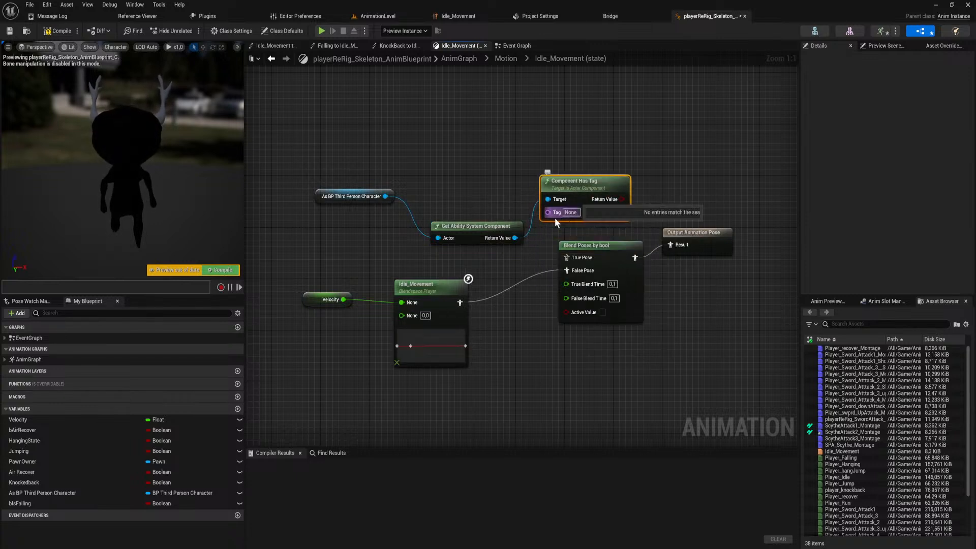
key("Delete")
Move the character reference and Get Ability System Component nodes up, and add a Has Any Matching Gameplay Tags node fed by the component.
left_click_drag(533, 187, 356, 218)
left_click_drag(510, 175, 374, 248)
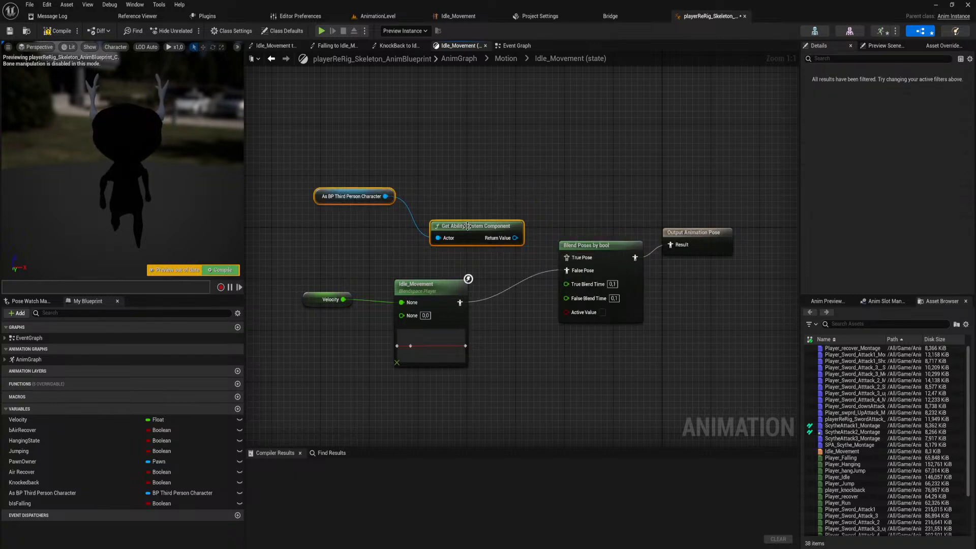
left_click_drag(467, 226, 483, 210)
type("tag")
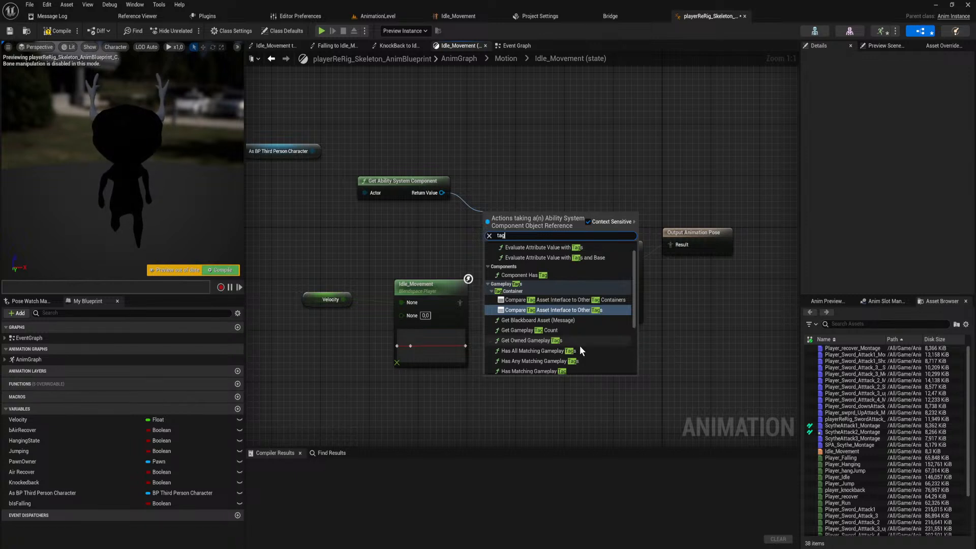
left_click(559, 362)
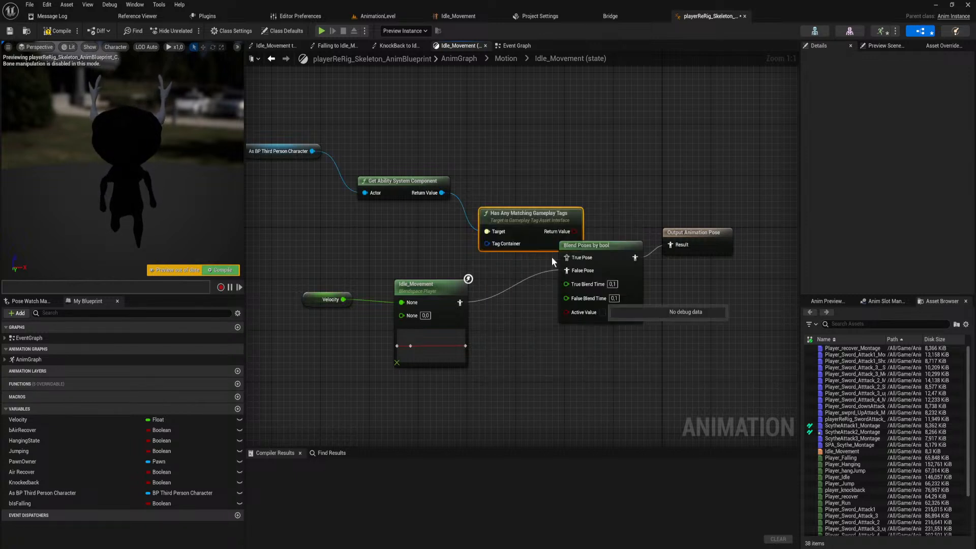
Feed the Tag Container input from a Make Literal Gameplay Tag Container node with the Attack tag selected.
left_click_drag(487, 217, 361, 219)
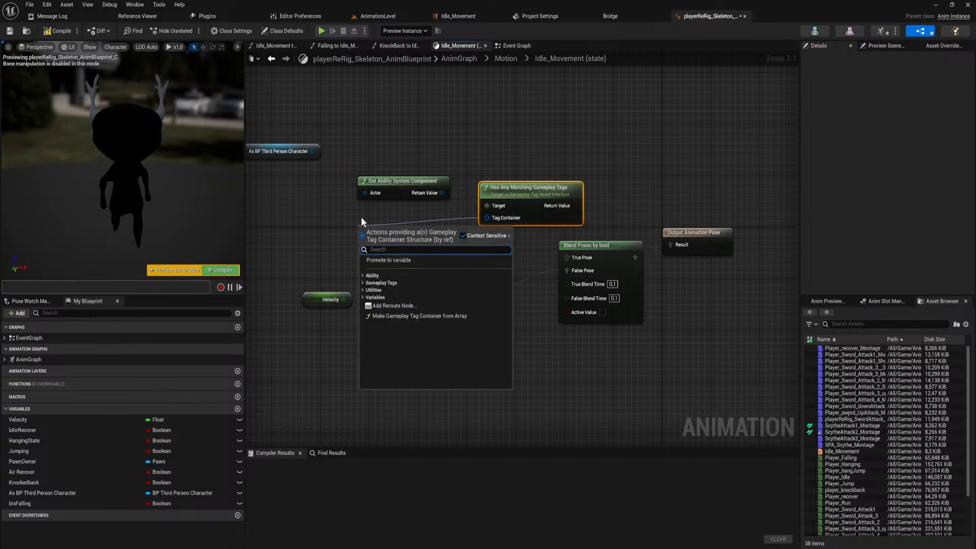
type("make")
key("Return")
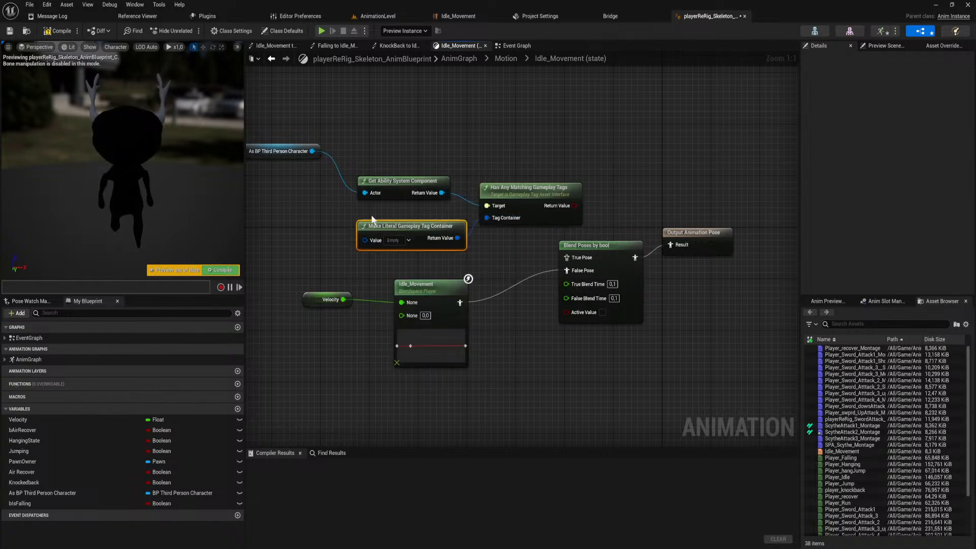
left_click(409, 240)
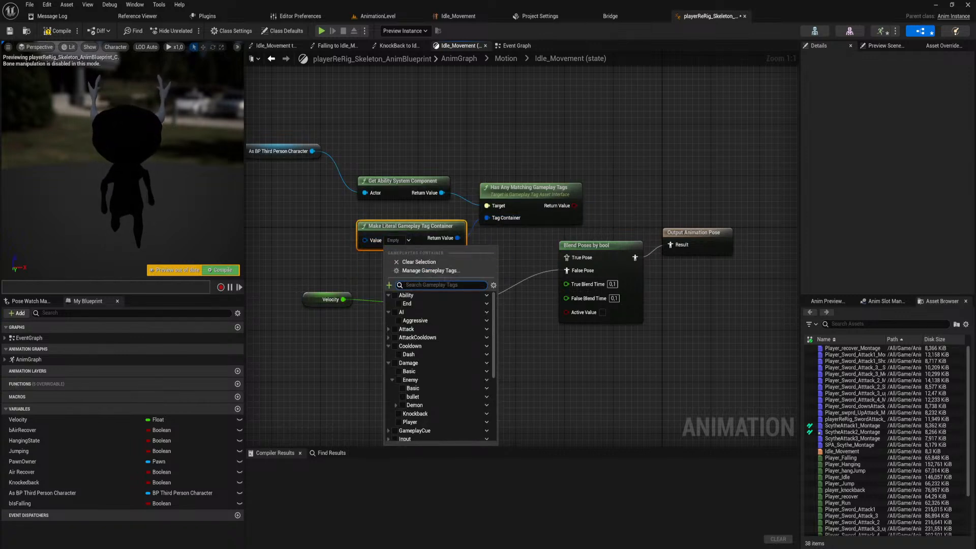
type("atta")
left_click(398, 295)
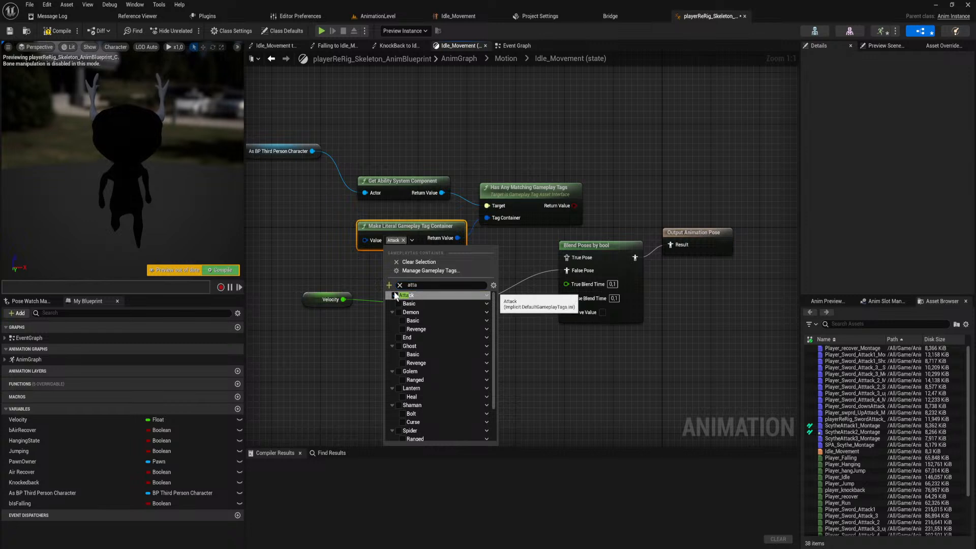
left_click(534, 228)
Connect the tag check's result to the Blend Poses by bool Active Value, and move the blend and Idle_Movement nodes lower.
left_click_drag(577, 204, 566, 311)
left_click_drag(584, 249, 590, 281)
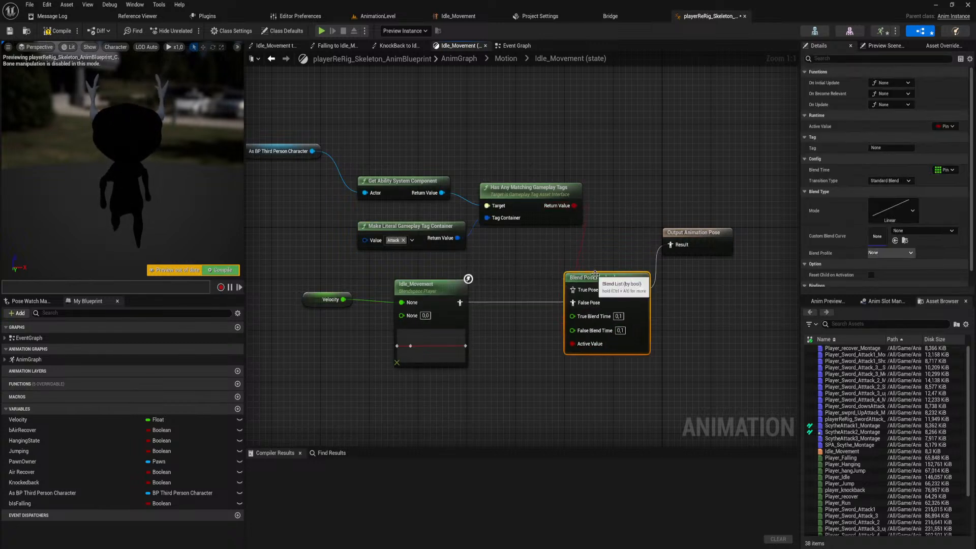
left_click_drag(437, 296, 436, 335)
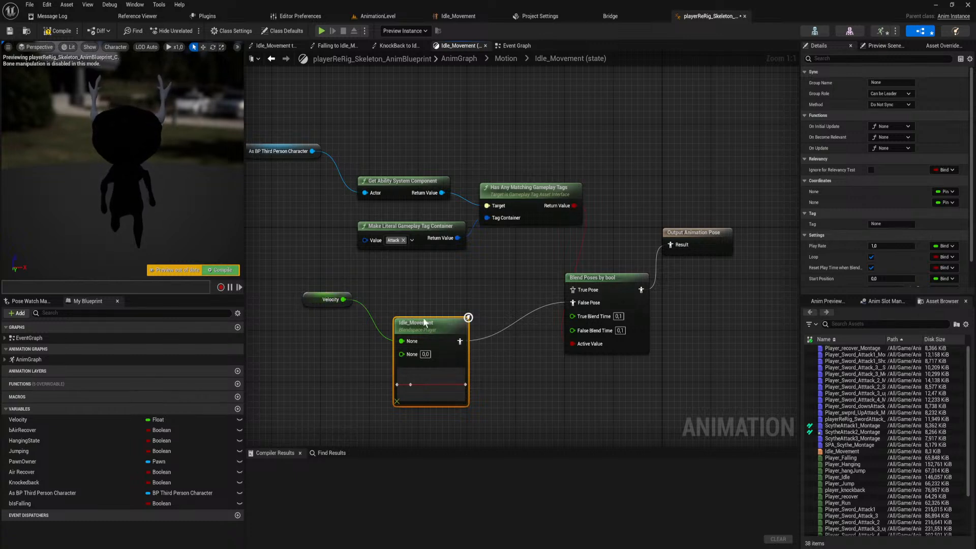
Add the Player_Idle sequence as the True Pose of the Blend Poses by bool node and compile the blueprint.
type("idle")
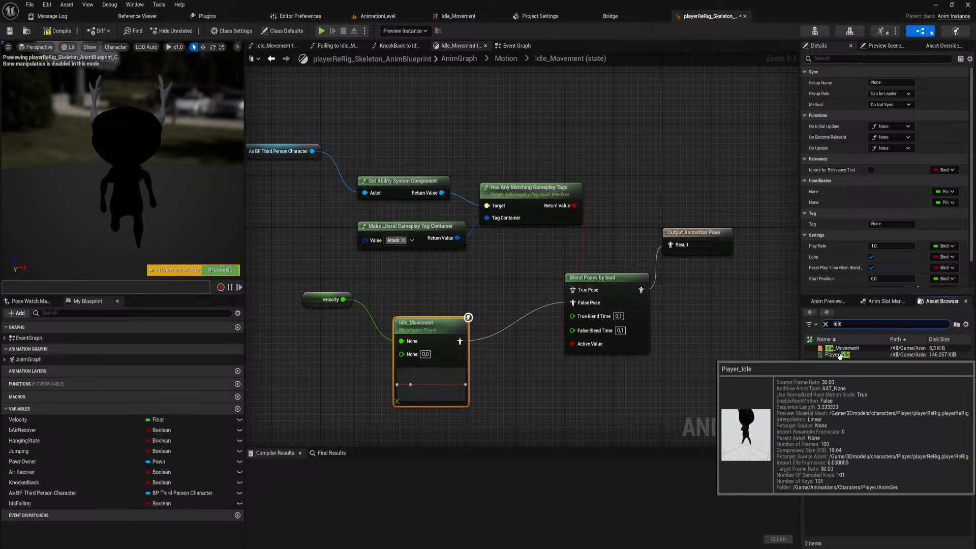
left_click_drag(845, 356, 573, 289)
left_click_drag(454, 290, 405, 283)
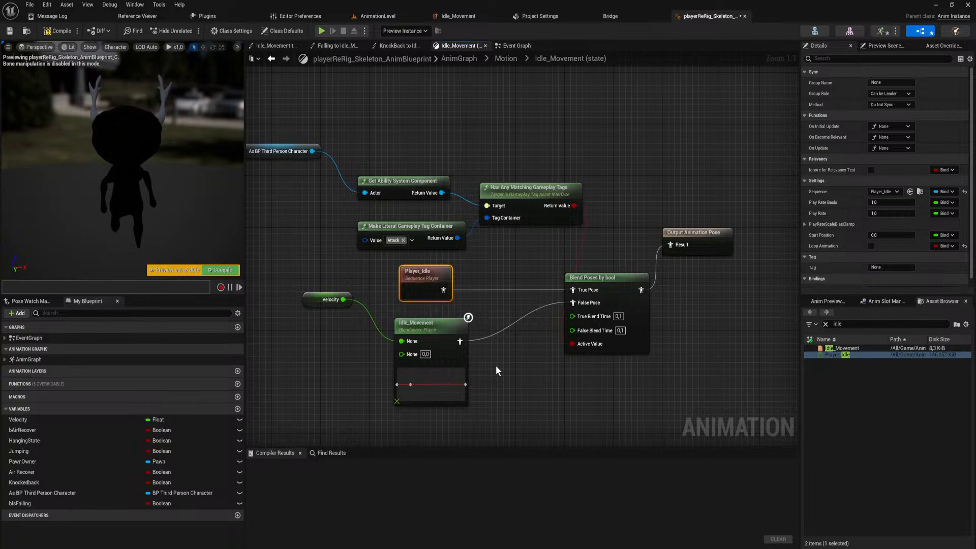
left_click(58, 31)
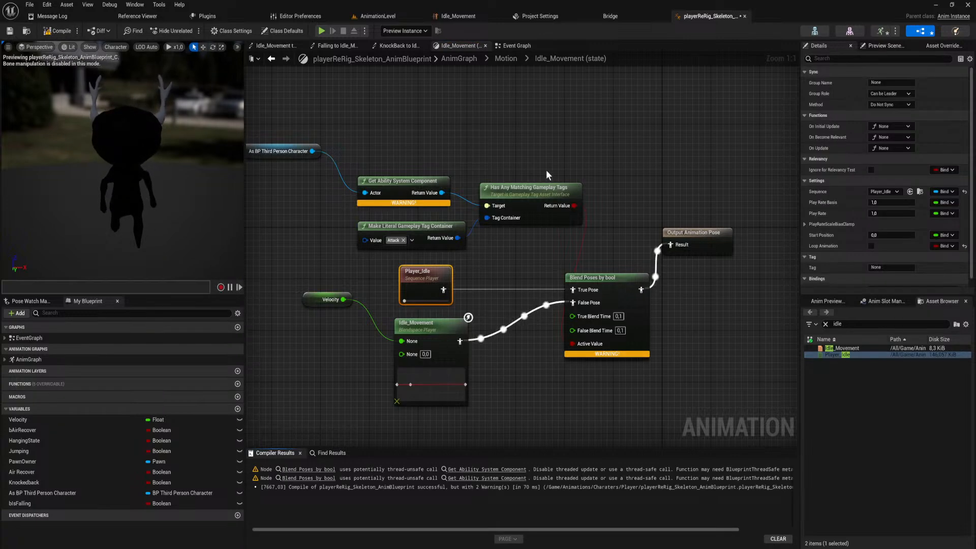
Inspect the compile warning on the blend node and play-test AnimationLevel with the gameplay-tag-driven blend.
mouse_move(623, 354)
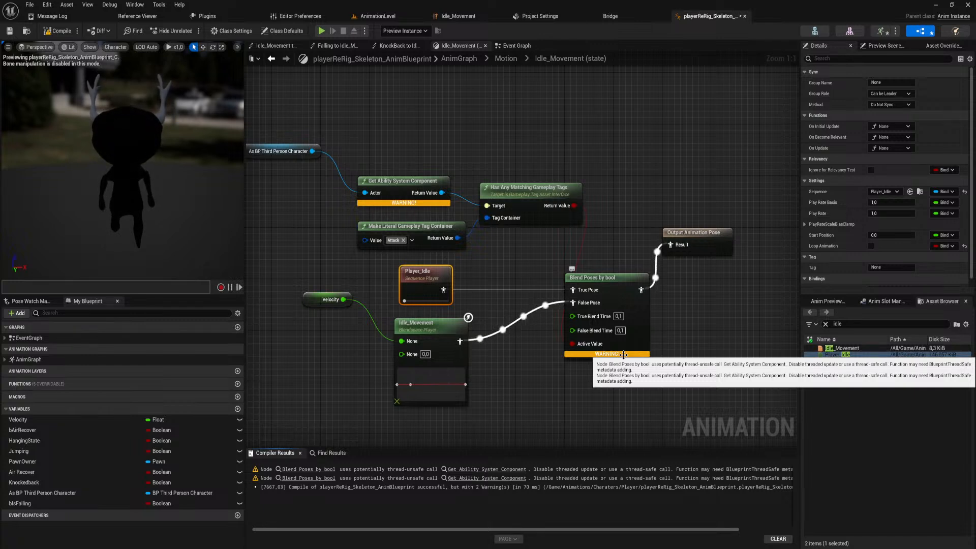
left_click(377, 16)
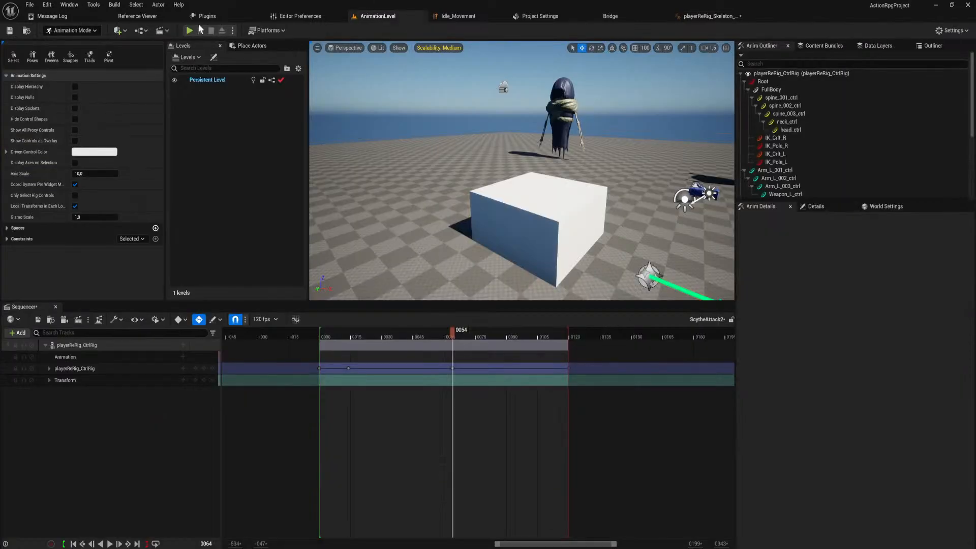
left_click(189, 31)
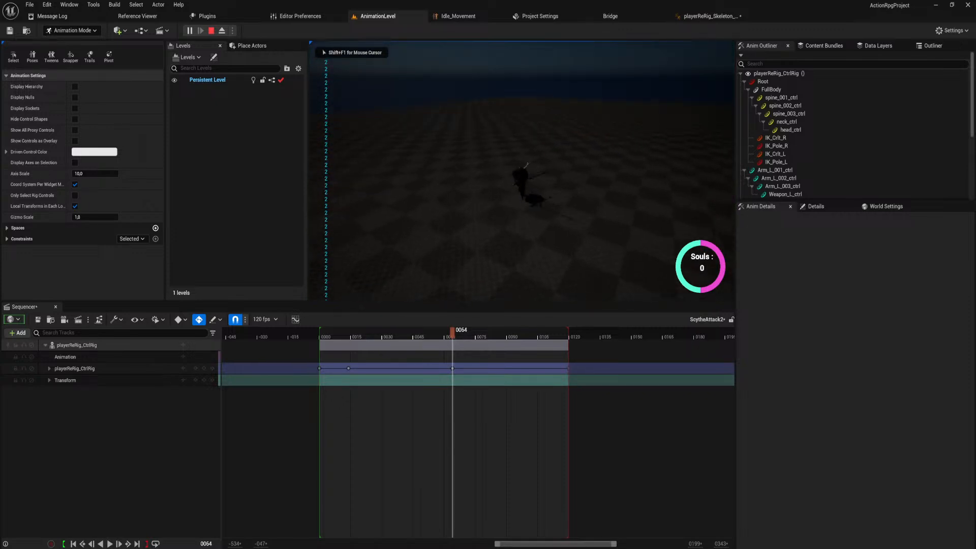
key("Escape")
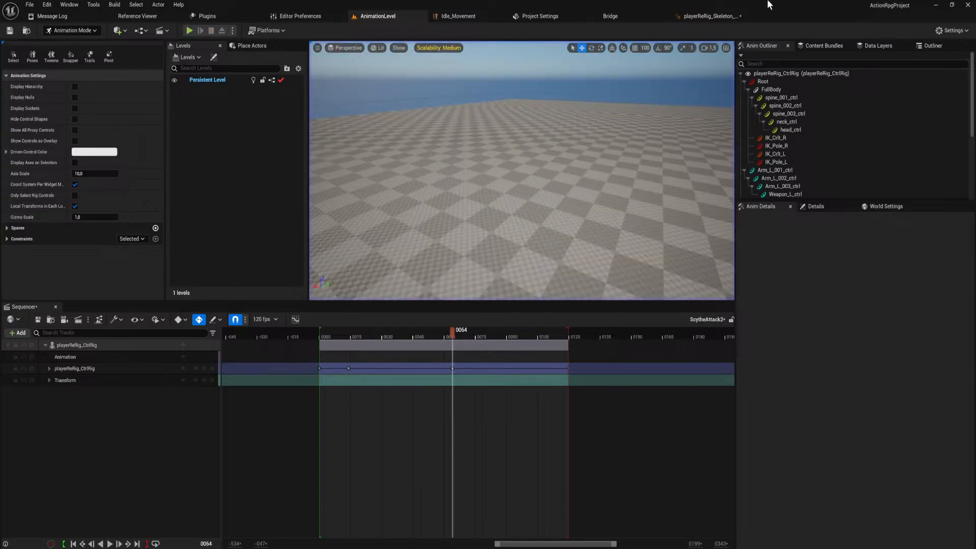
Replace the ability system and gameplay tag nodes with the character's Iframes getter, connected to the blend's Active Value.
left_click(734, 8)
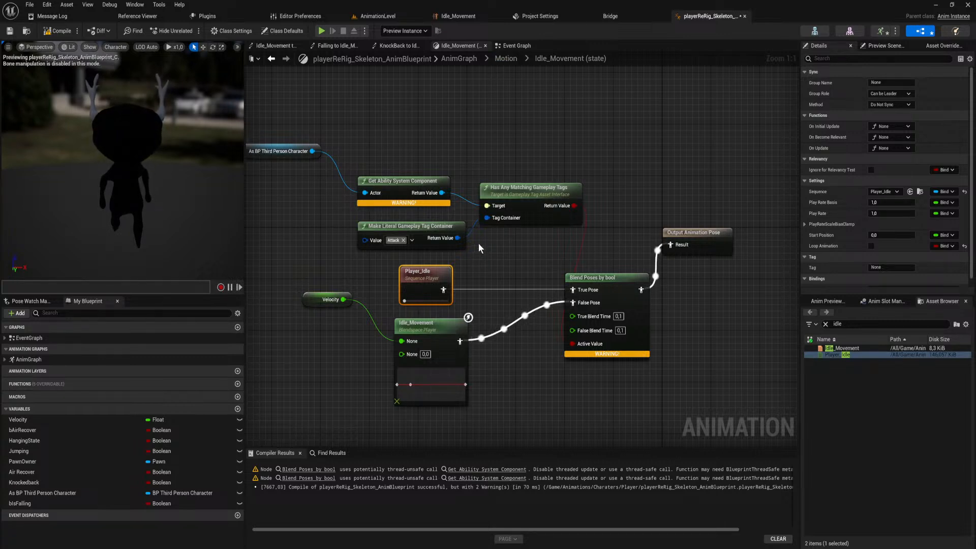
left_click_drag(314, 151, 364, 157)
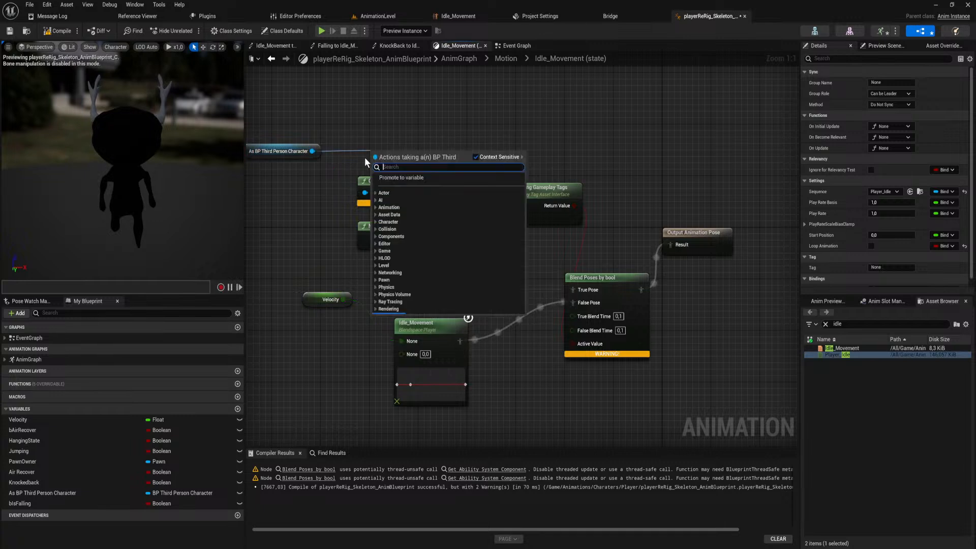
type("get ifra")
key("Return")
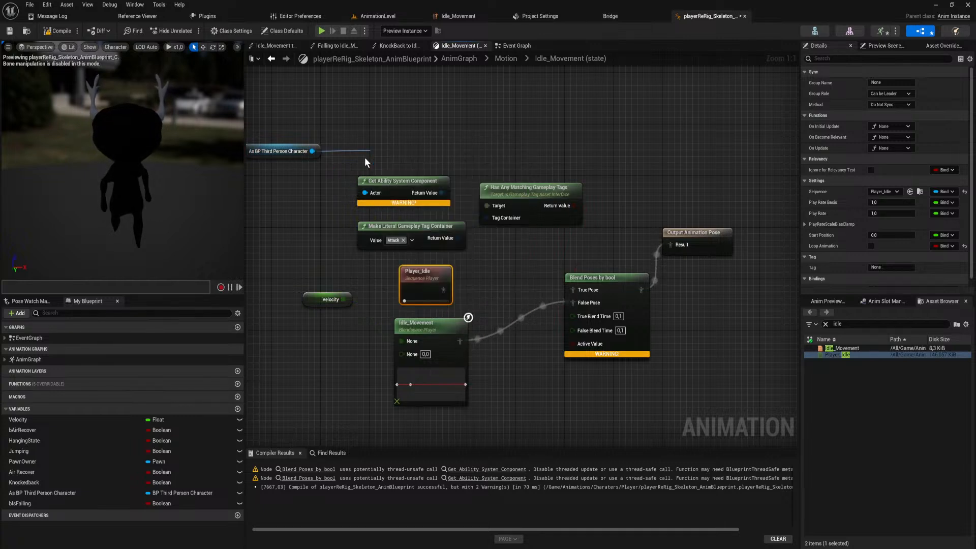
left_click_drag(514, 258, 426, 197)
key("Delete")
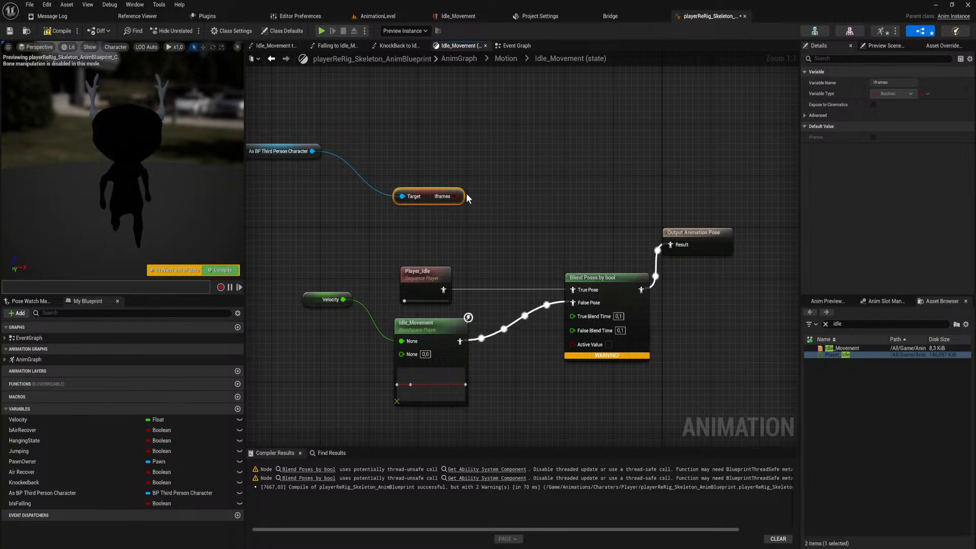
left_click_drag(455, 196, 572, 345)
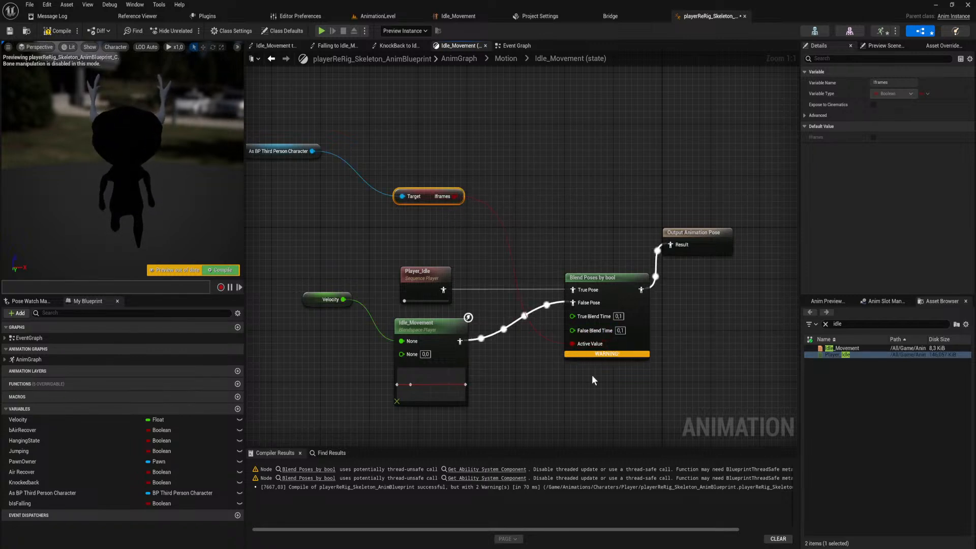
Play-test AnimationLevel with Iframes driving the pose blend, and stop the session.
left_click(404, 19)
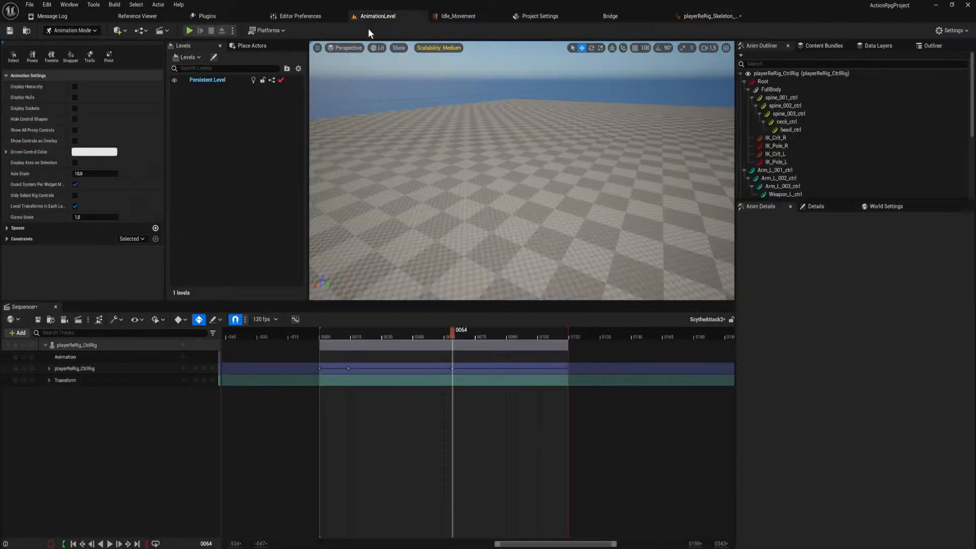
left_click(189, 31)
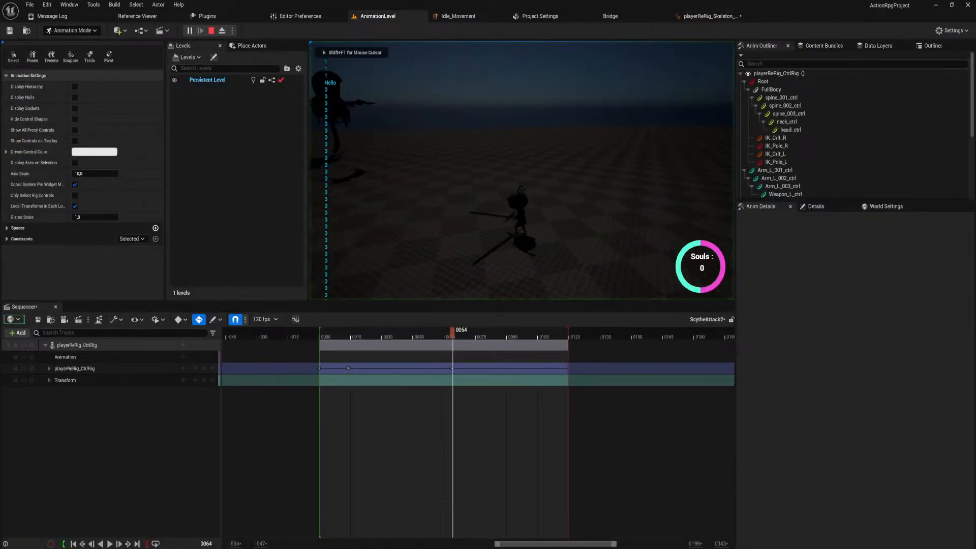
key("Escape")
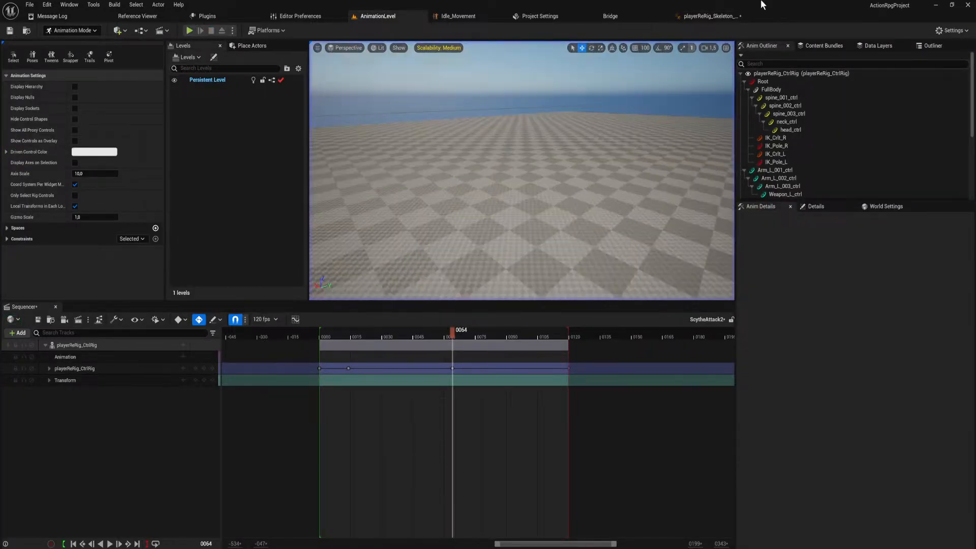
Delete the Player_Idle sequence player from the Idle_Movement state and check the Idle_Movement blend space asset.
left_click(718, 15)
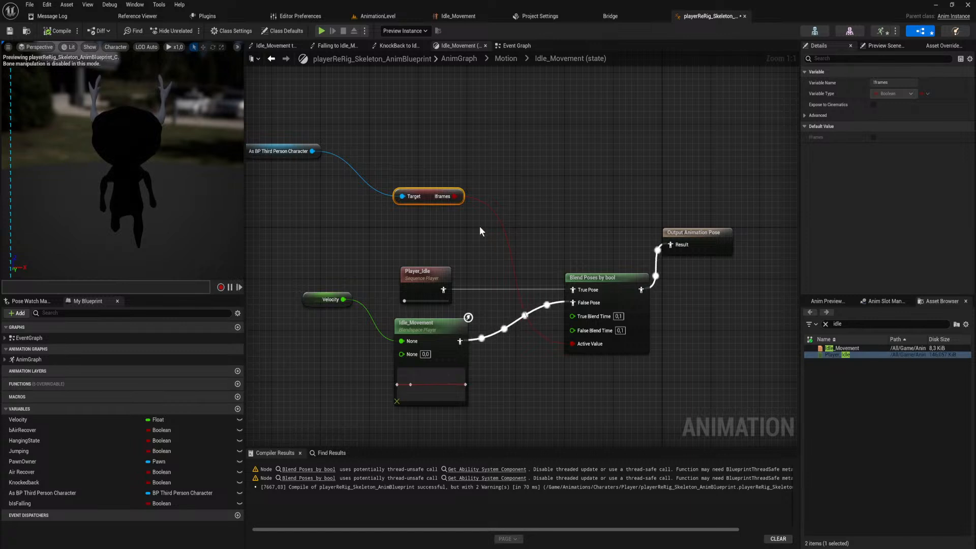
left_click(435, 277)
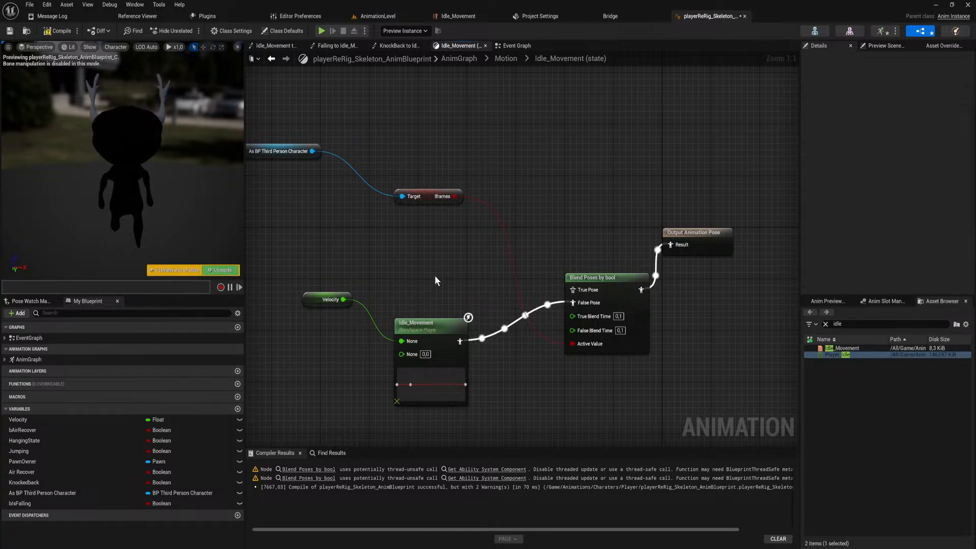
double_click(425, 331)
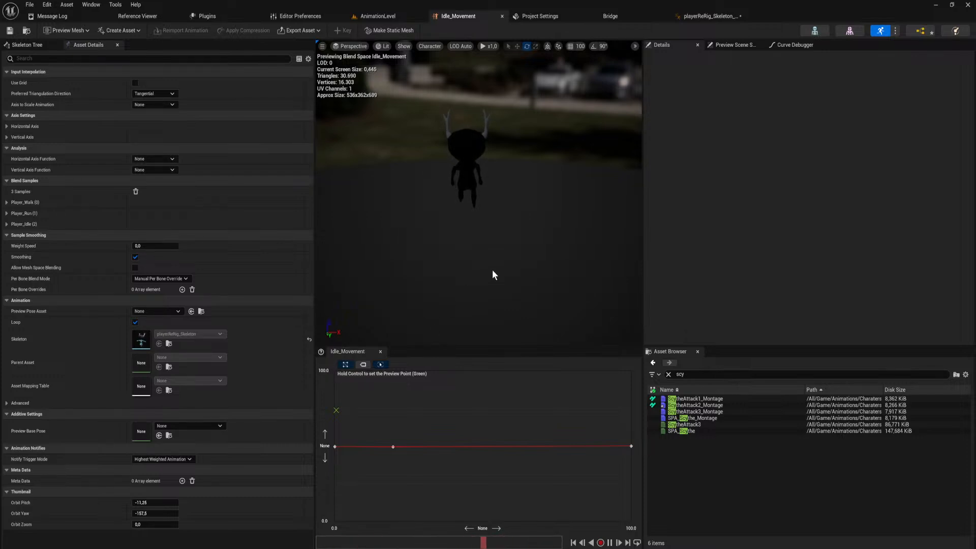
left_click(746, 17)
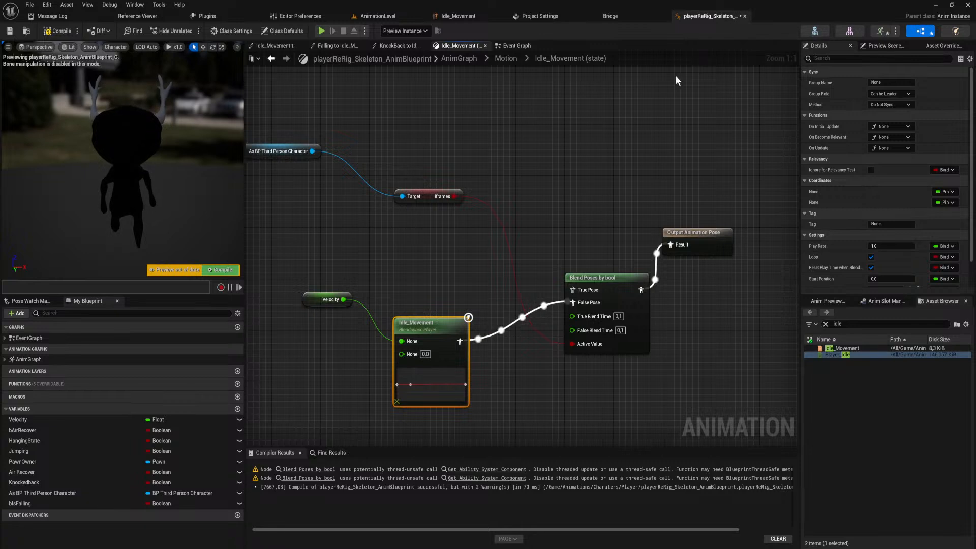
Tidy the Idle_Movement and As BP Third Person Character nodes, and delete the Iframes getter before compiling the blueprint.
left_click_drag(461, 317, 450, 279)
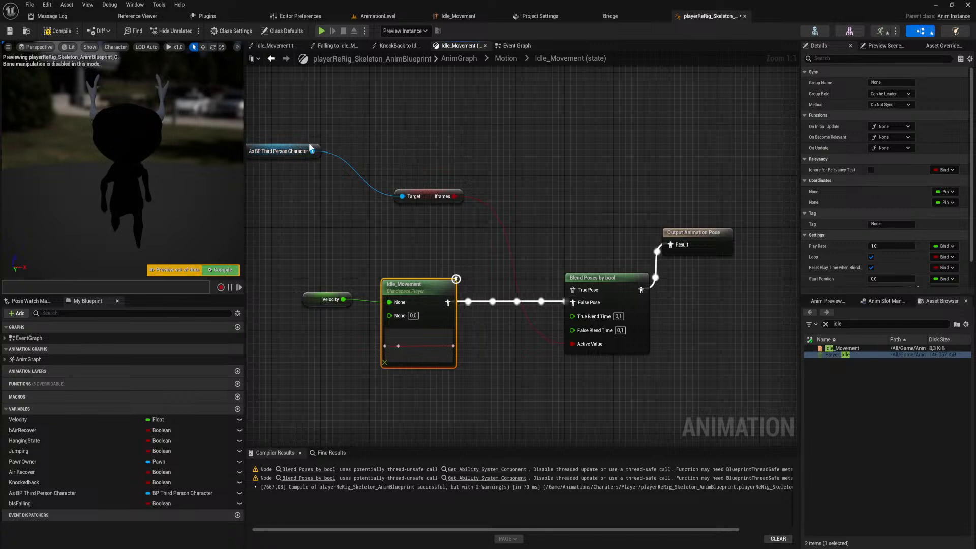
left_click_drag(315, 145, 374, 192)
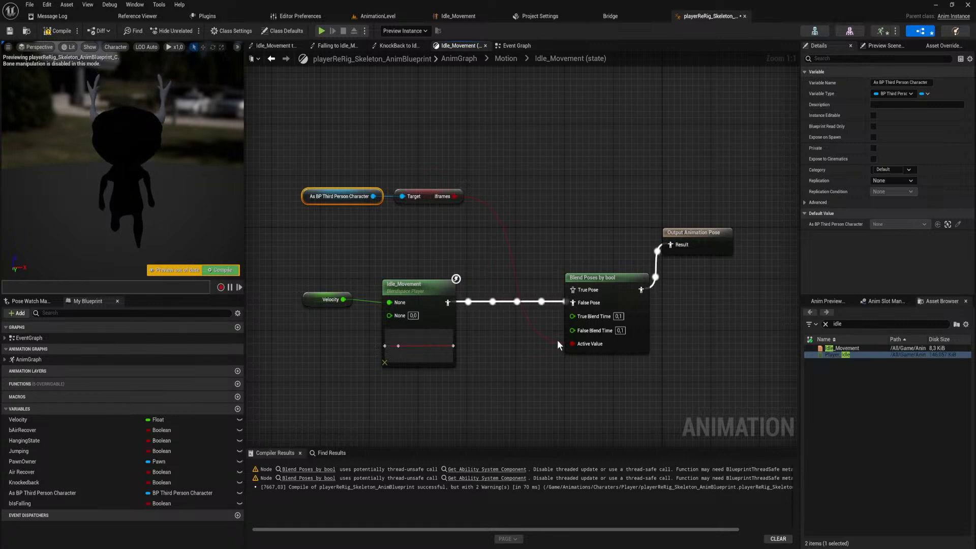
left_click(442, 195)
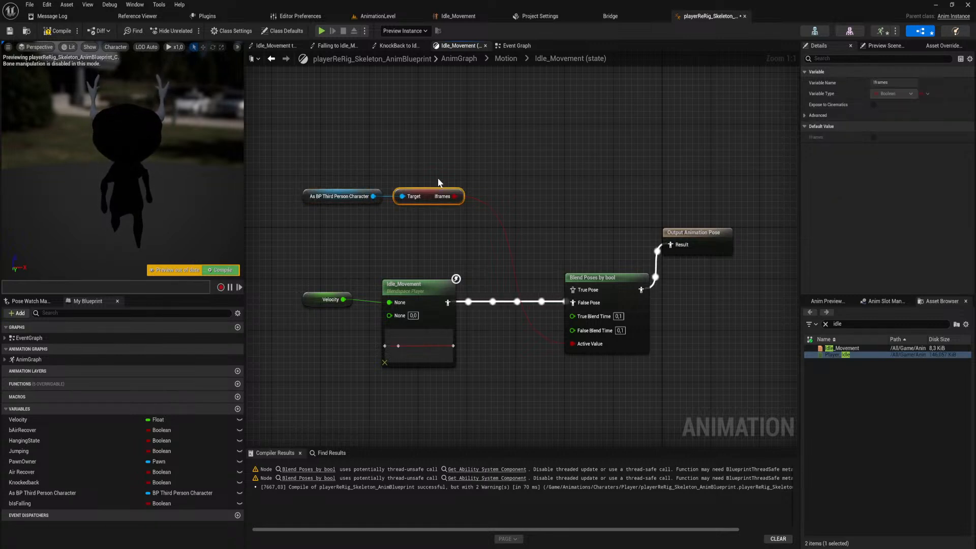
key("Delete")
left_click(225, 270)
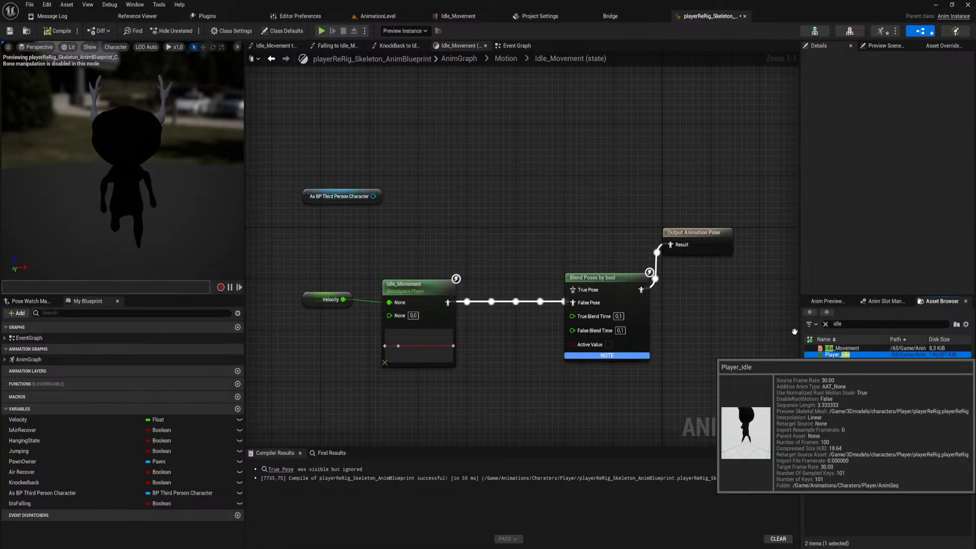
Add Player_Idle as the pose blend's True Pose and get Character Movement from the As BP Third Person Character reference.
left_click_drag(848, 354, 573, 290)
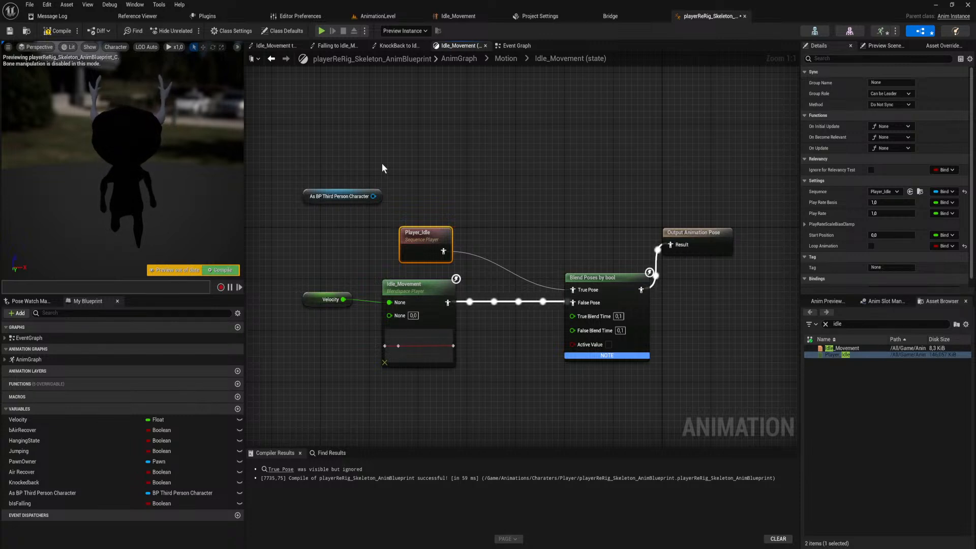
left_click_drag(373, 196, 457, 193)
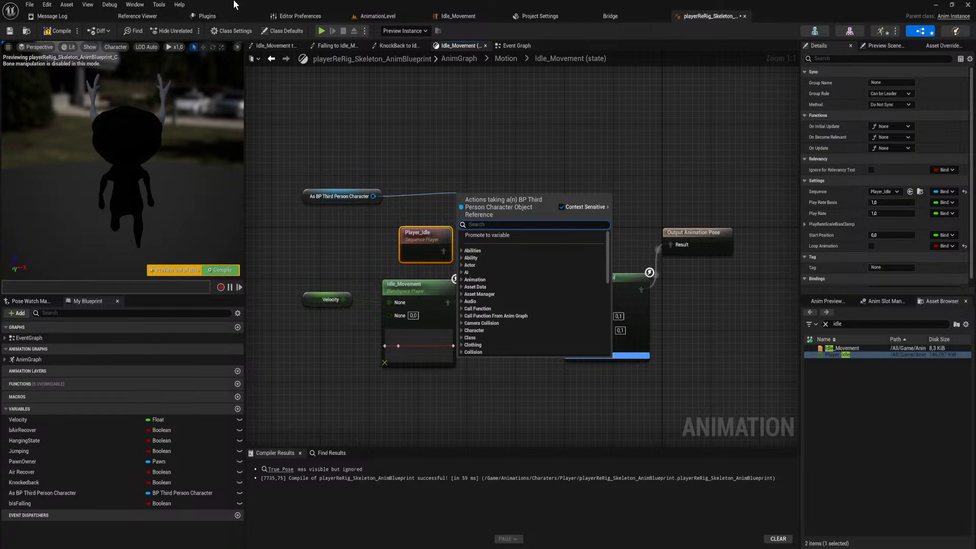
type("get movem")
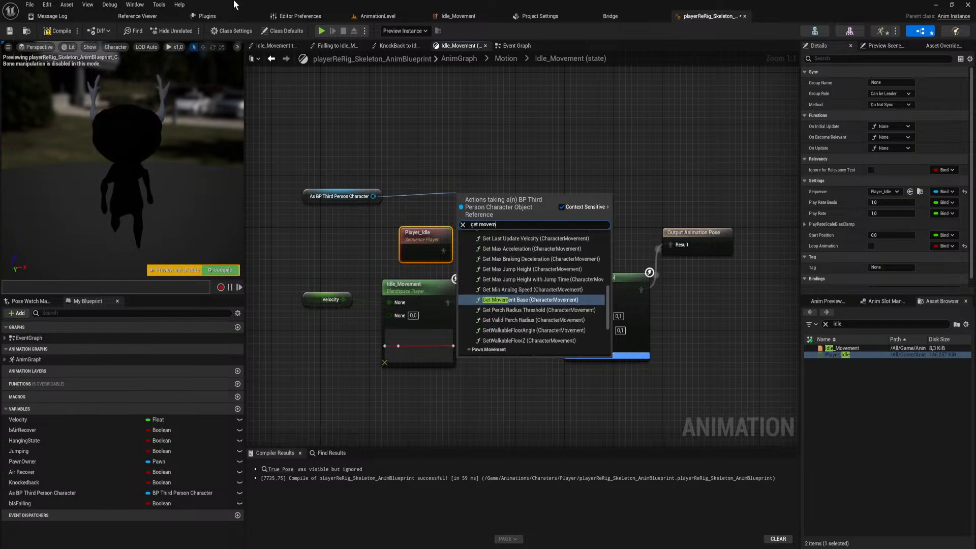
type("ent mode")
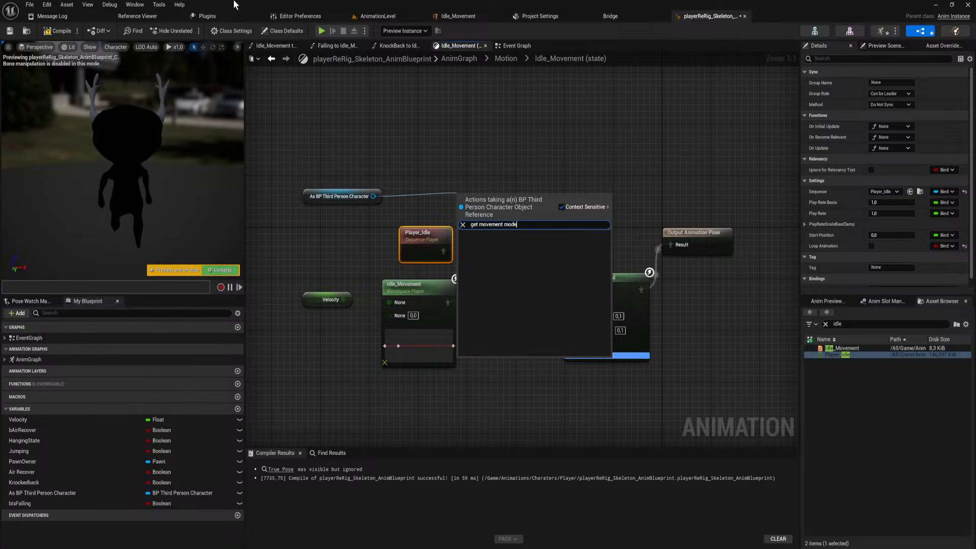
type("mode")
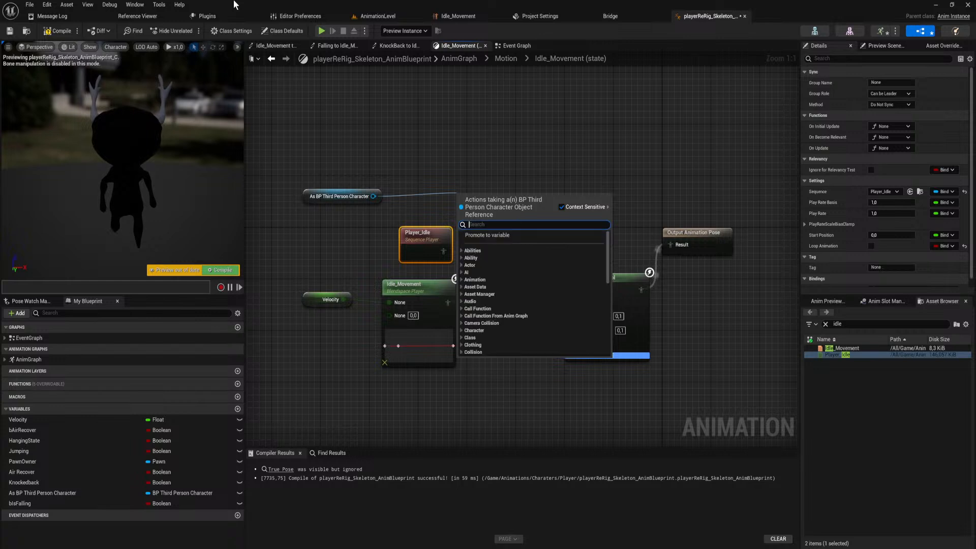
key("ctrl+a")
type("get chara")
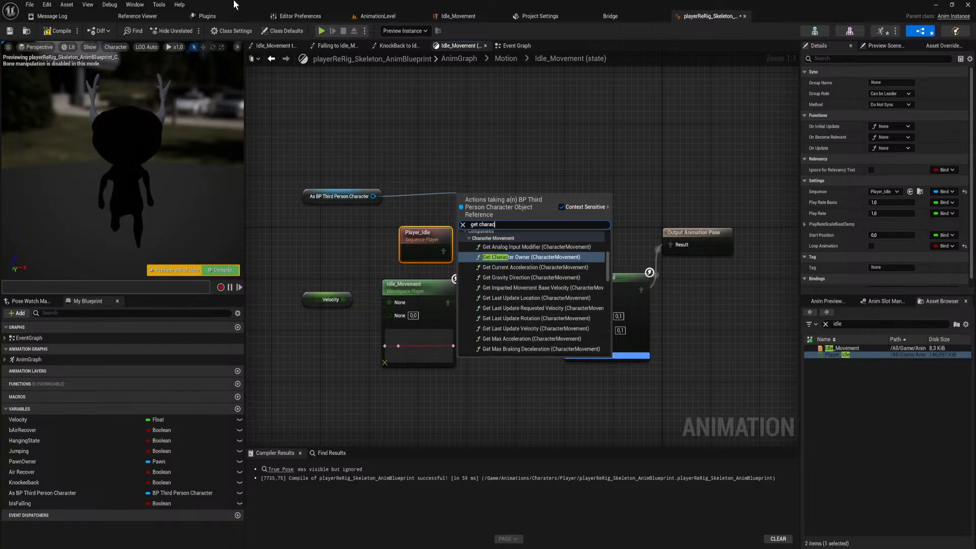
type("cter movement")
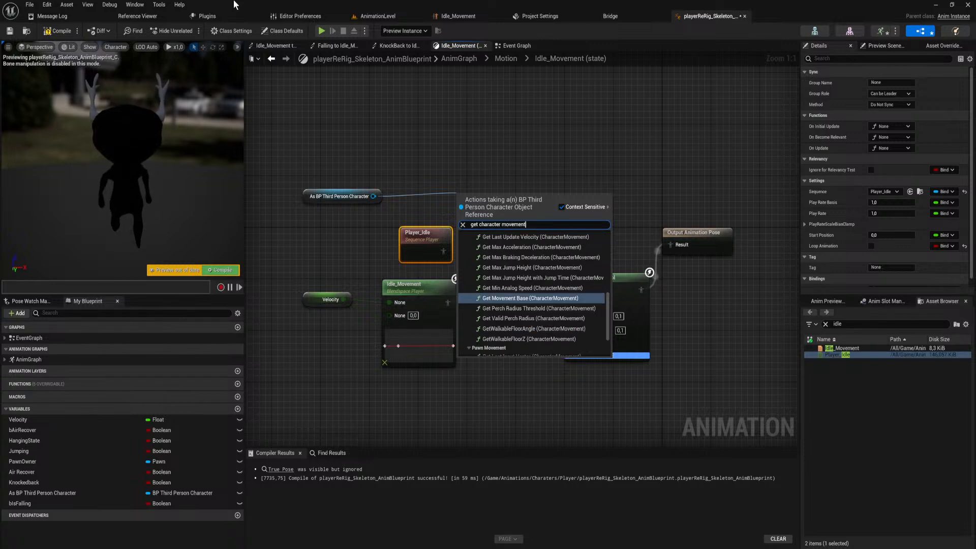
scroll(519, 301, "down", 3)
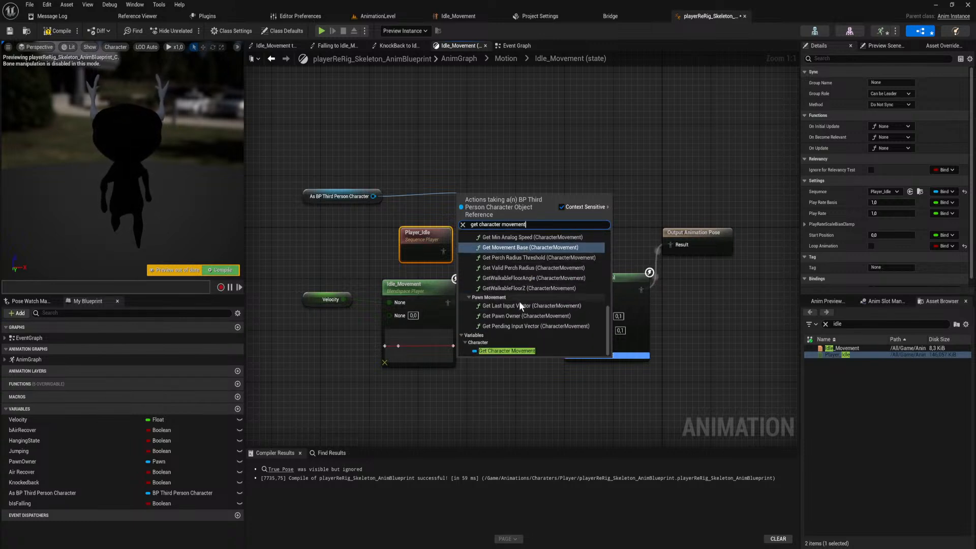
left_click(528, 349)
Get Movement Mode from Character Movement, feed it into an Equal (==) node, and reposition the node chain above the pose blend.
left_click_drag(542, 196, 590, 206)
type("g")
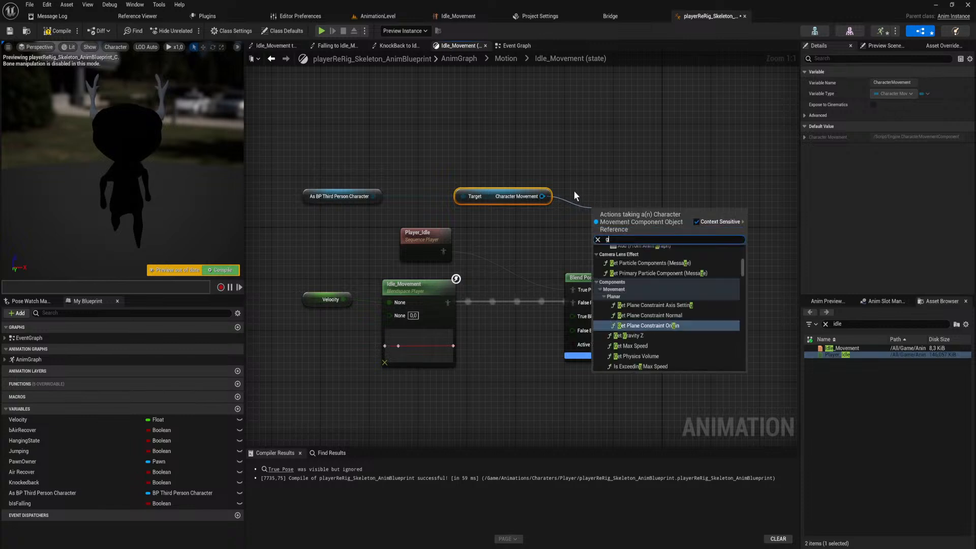
type("et mode")
key("Return")
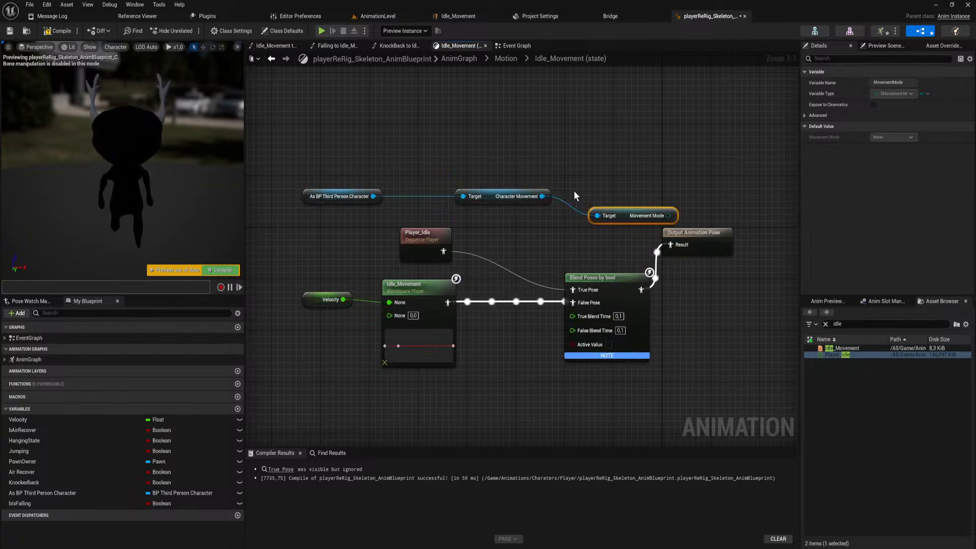
left_click_drag(668, 215, 711, 202)
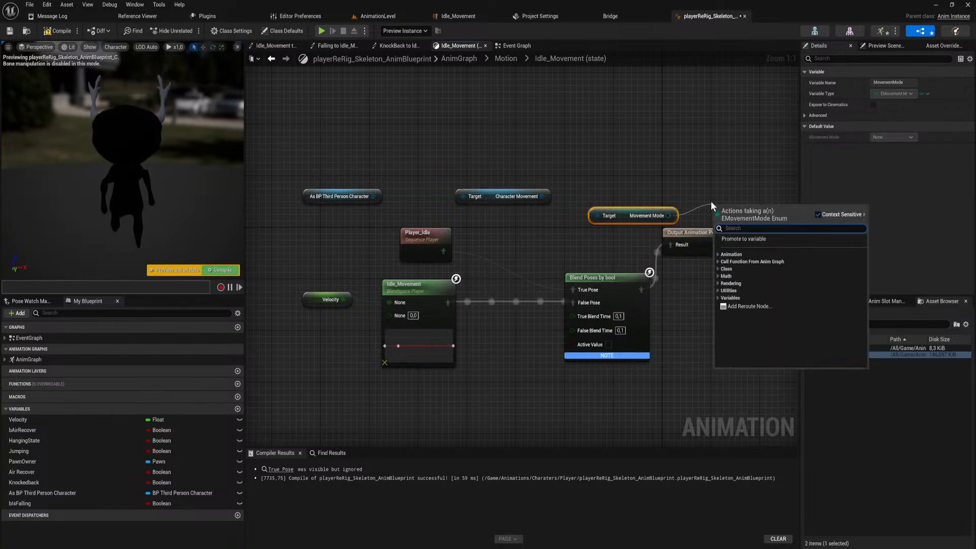
type("==")
key("Return")
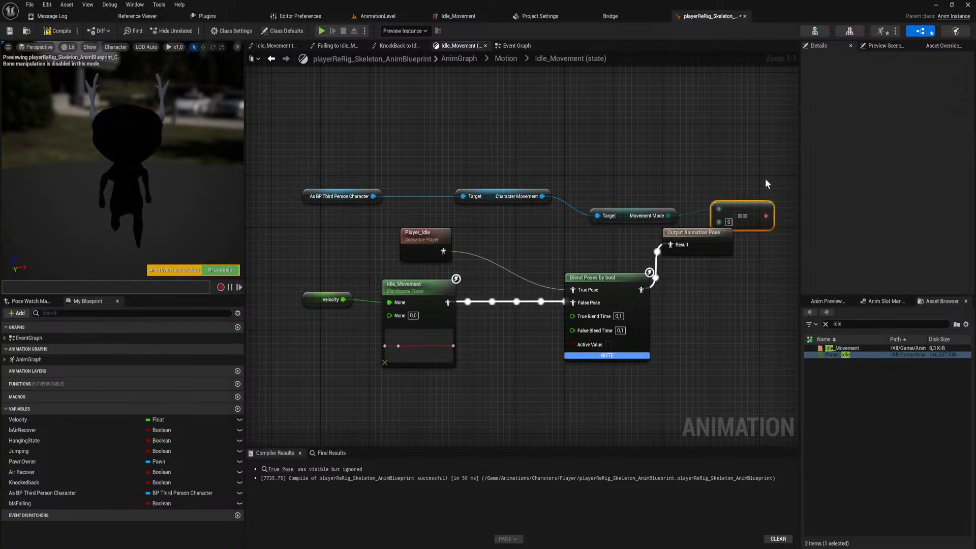
left_click_drag(762, 179, 374, 209)
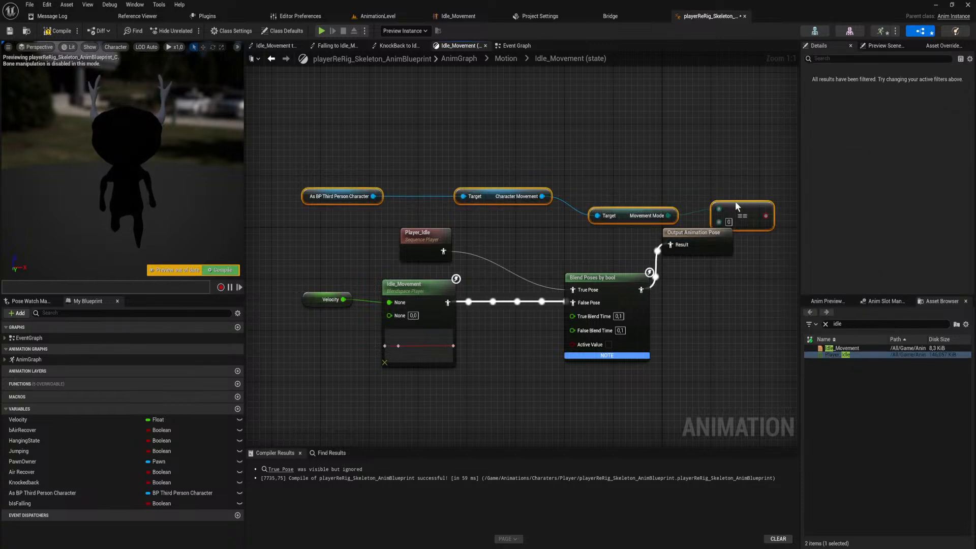
left_click_drag(738, 202, 491, 212)
Try a Make Literal Byte node on the Equal node's second input and remove it.
left_click(578, 207)
type("make")
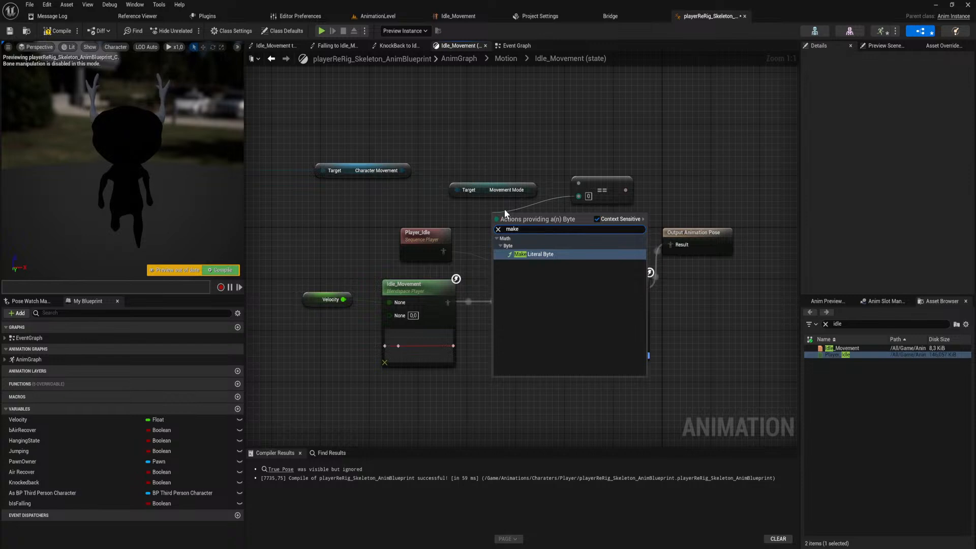
key("Return")
key("Delete")
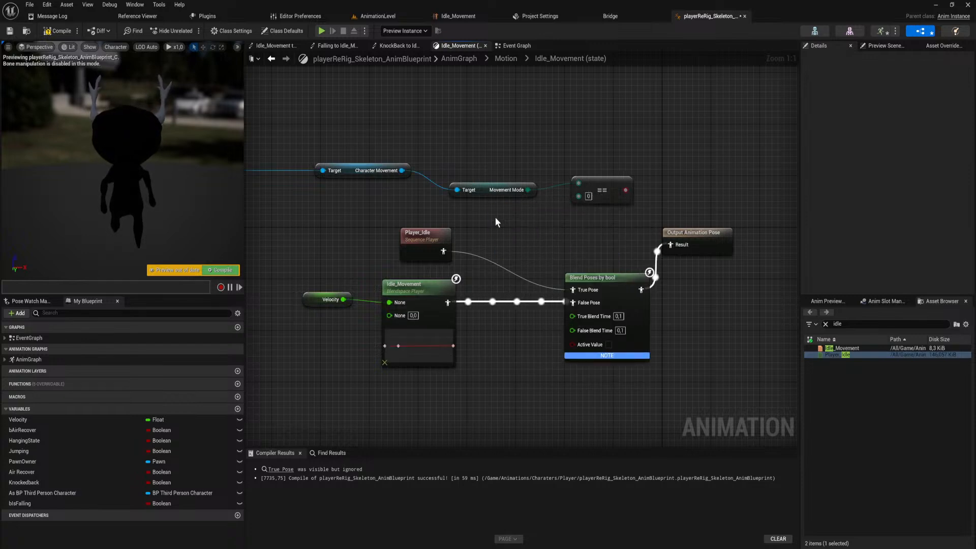
Try adding a Byte to Enum EMovementMode node as the comparison value and delete it.
right_click(495, 218)
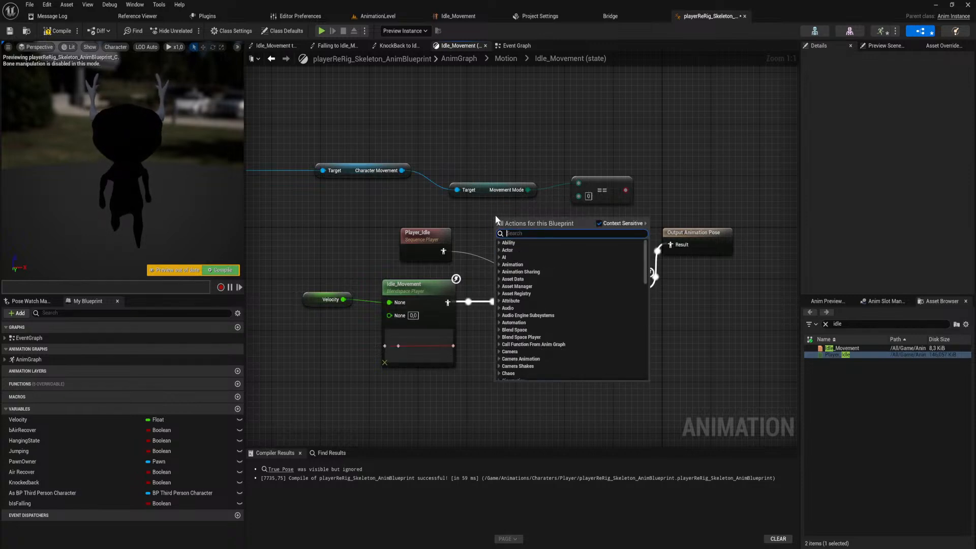
type("get")
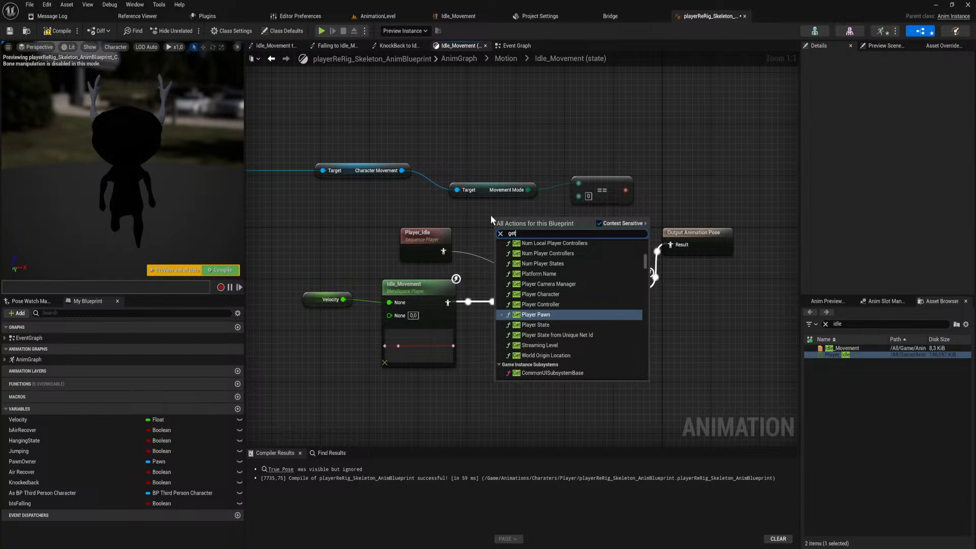
type(" character")
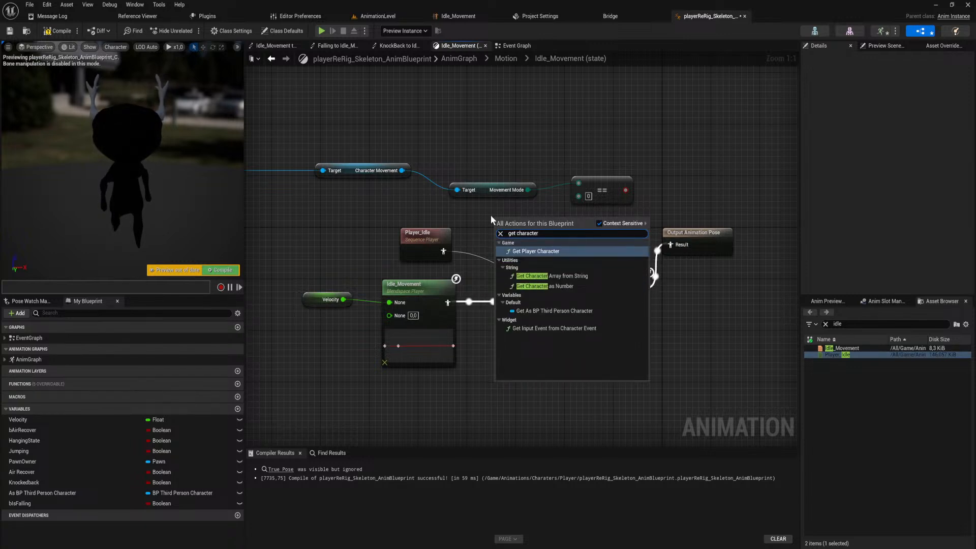
type(" move")
key("ctrl+a")
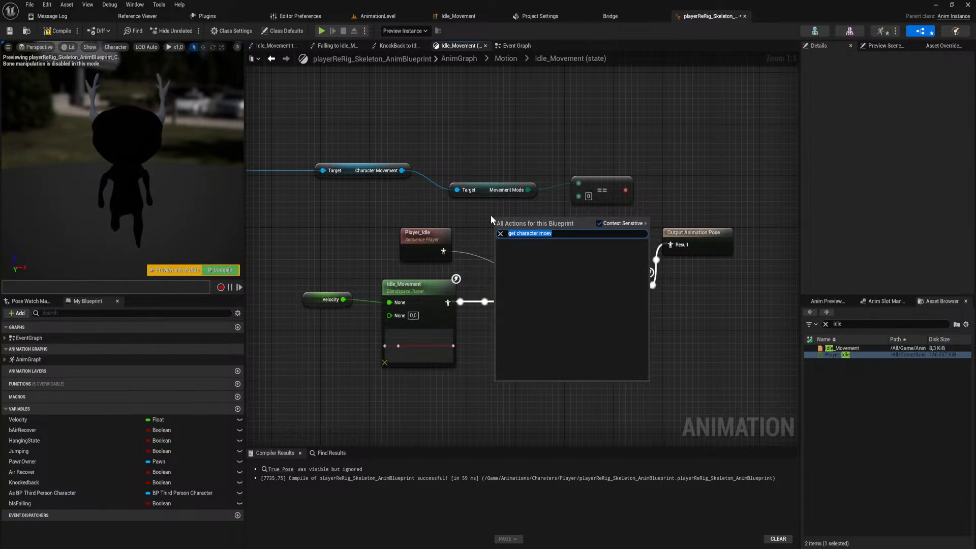
type("c")
key("BackSpace")
type("movement mode")
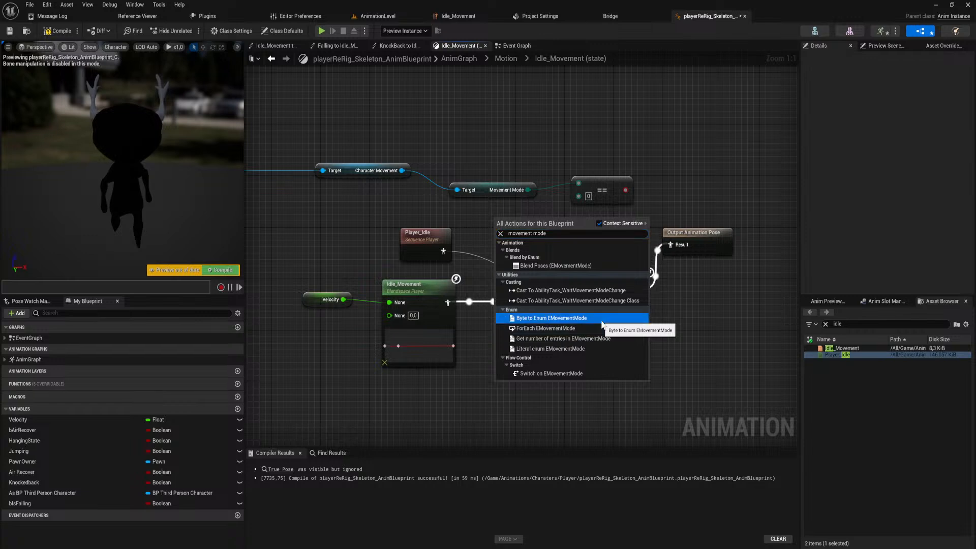
left_click(584, 319)
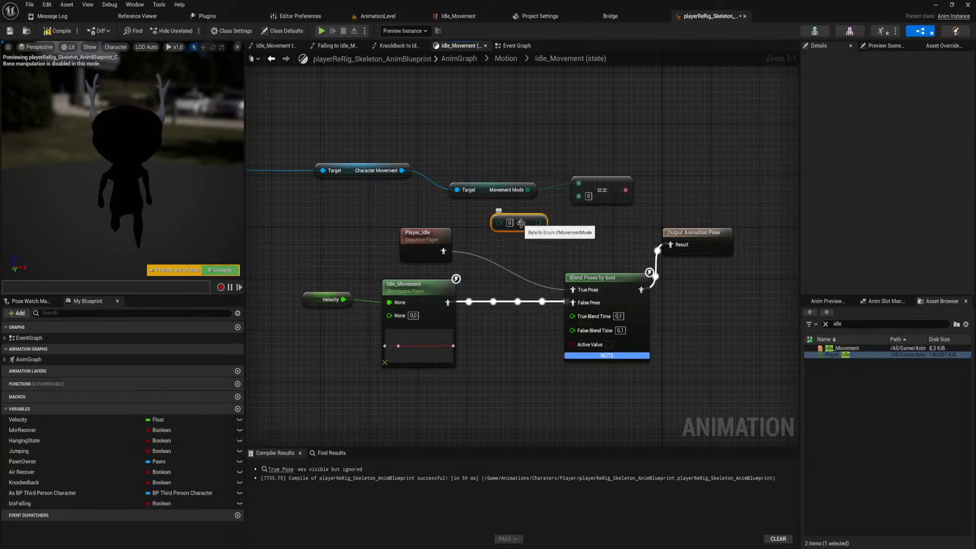
key("Delete")
Add a Switch on EMovementMode node from Movement Mode, expand all its outputs, and move it clear of the pose blend.
left_click_drag(482, 195, 523, 198)
type("switch")
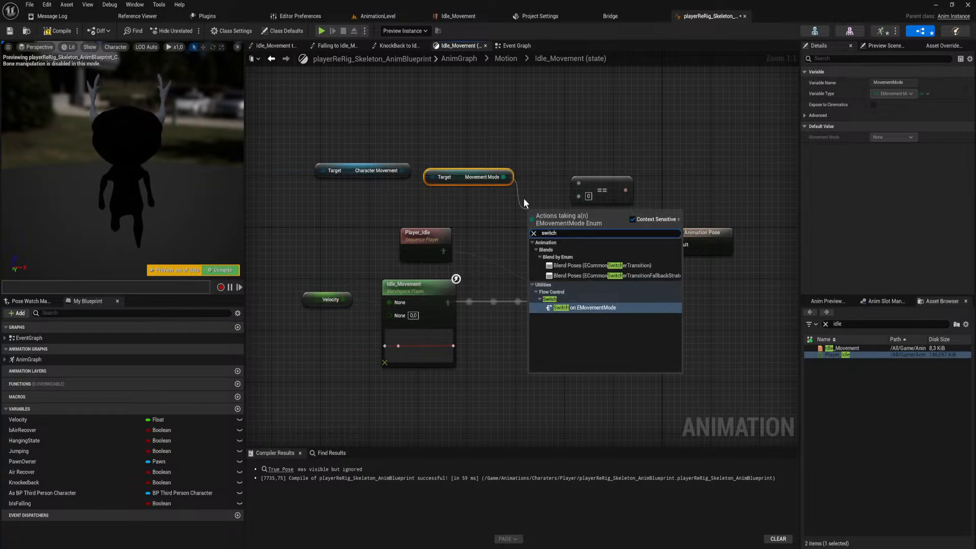
key("Return")
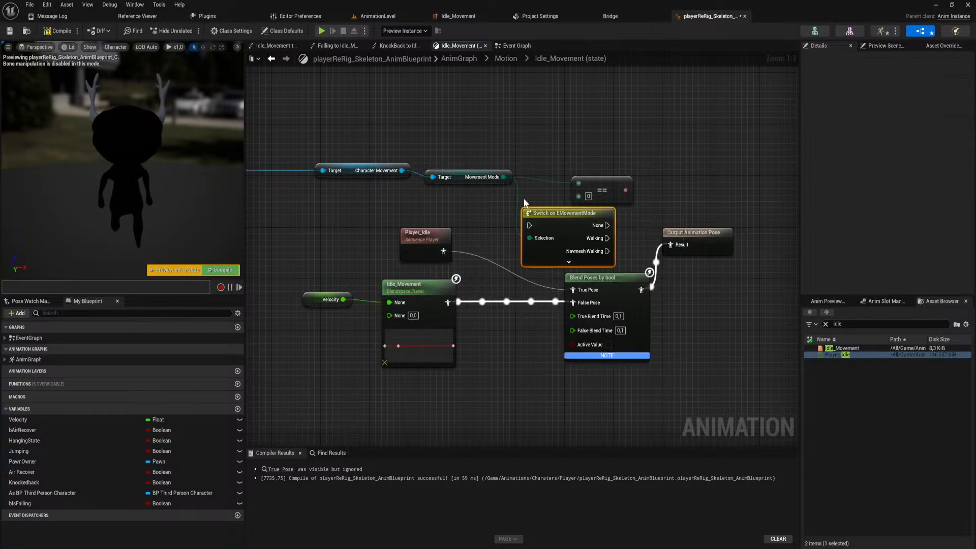
left_click(570, 262)
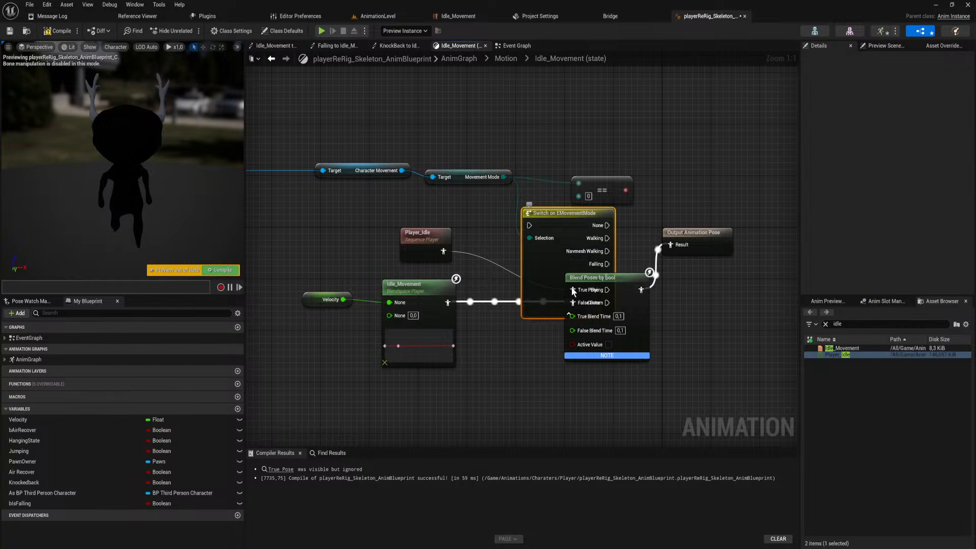
left_click_drag(573, 220, 693, 84)
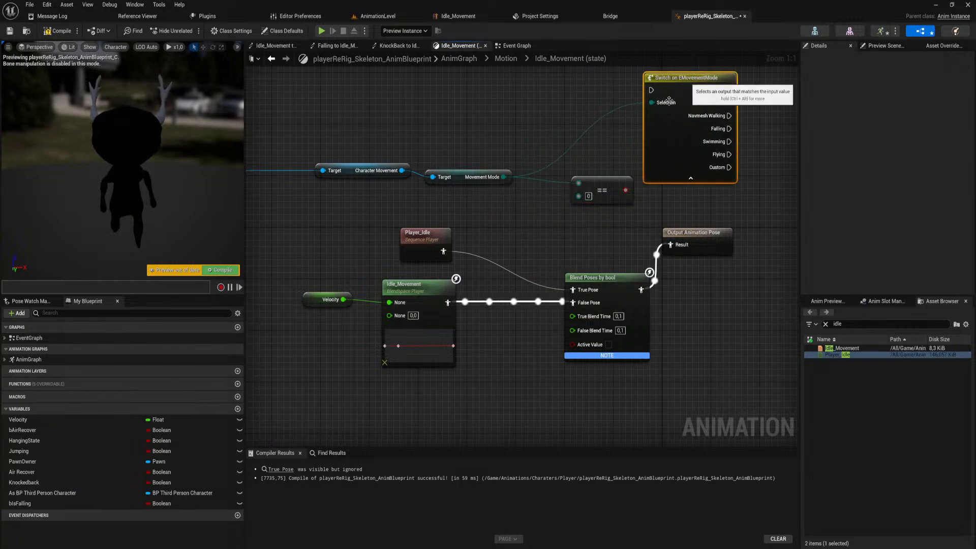
Add a Literal enum EMovementMode node from Movement Mode and disconnect its Enum input.
left_click_drag(579, 196, 509, 200)
type("move")
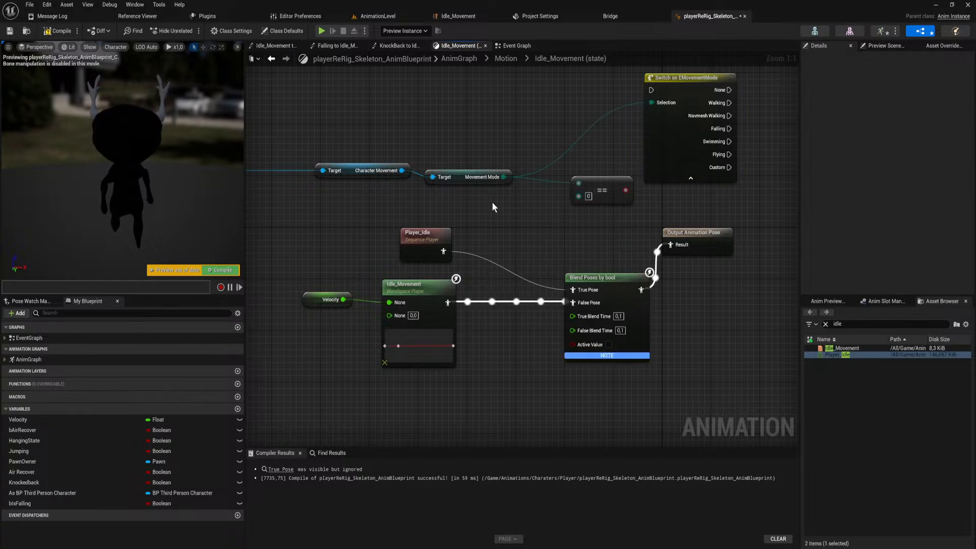
left_click_drag(503, 177, 523, 222, "ctrl")
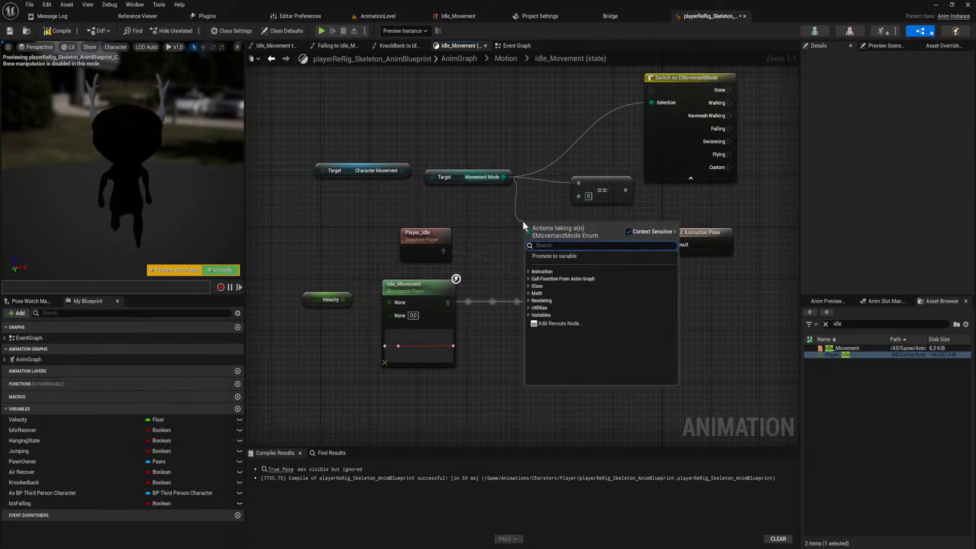
type("check")
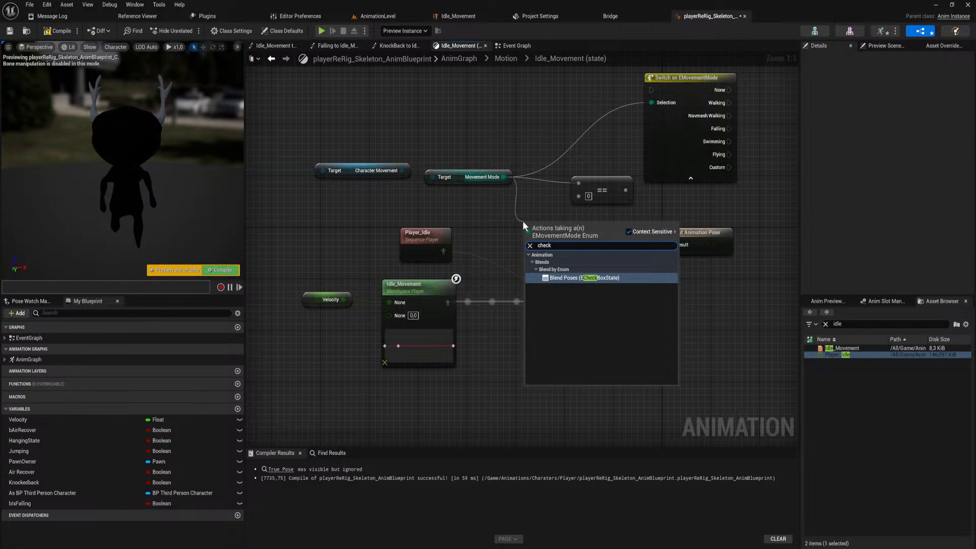
key("BackSpace")
key("BackSpace")
key("BackSpace")
key("BackSpace")
key("BackSpace")
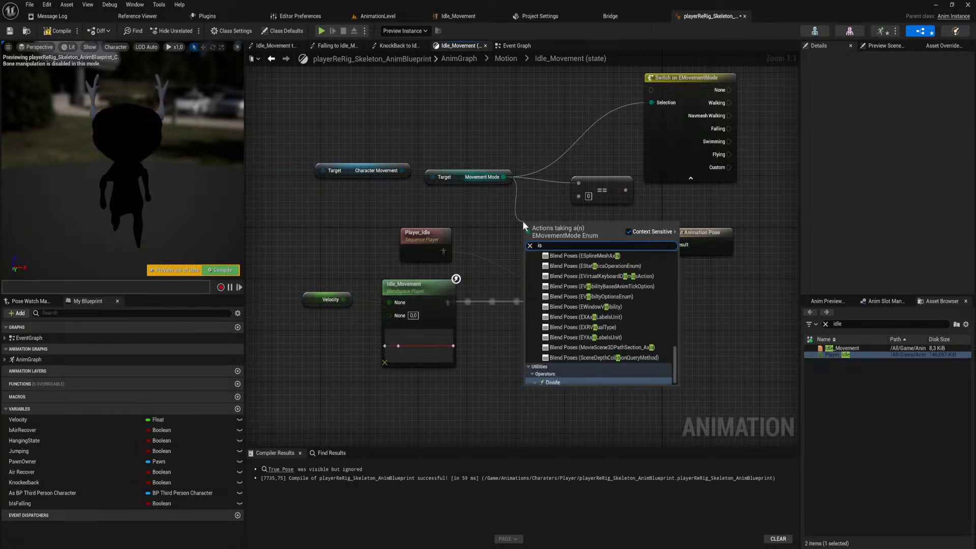
type("i")
key("BackSpace")
type("moveemnt")
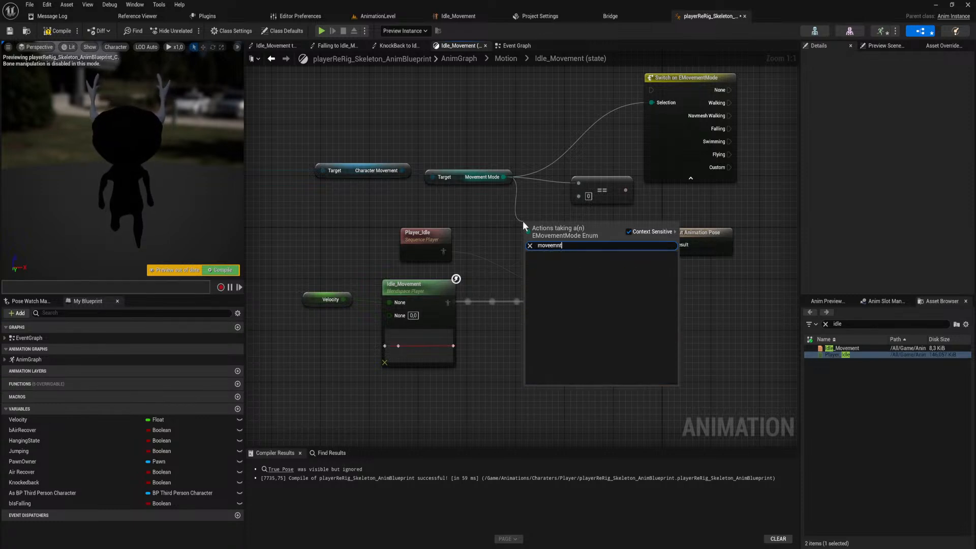
key("BackSpace")
key("BackSpace")
key("BackSpace")
key("BackSpace")
type("ment")
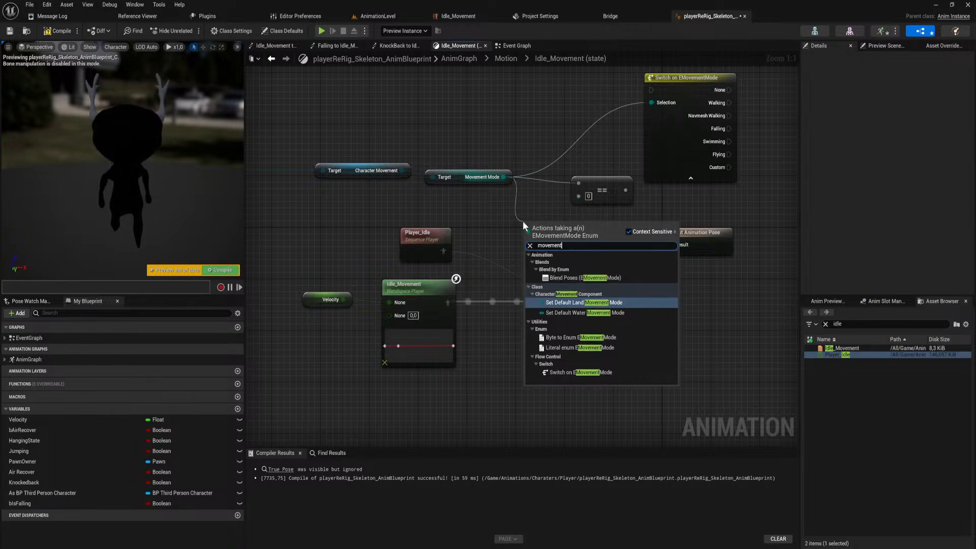
key("Down")
key("Down")
key("Down")
key("Down")
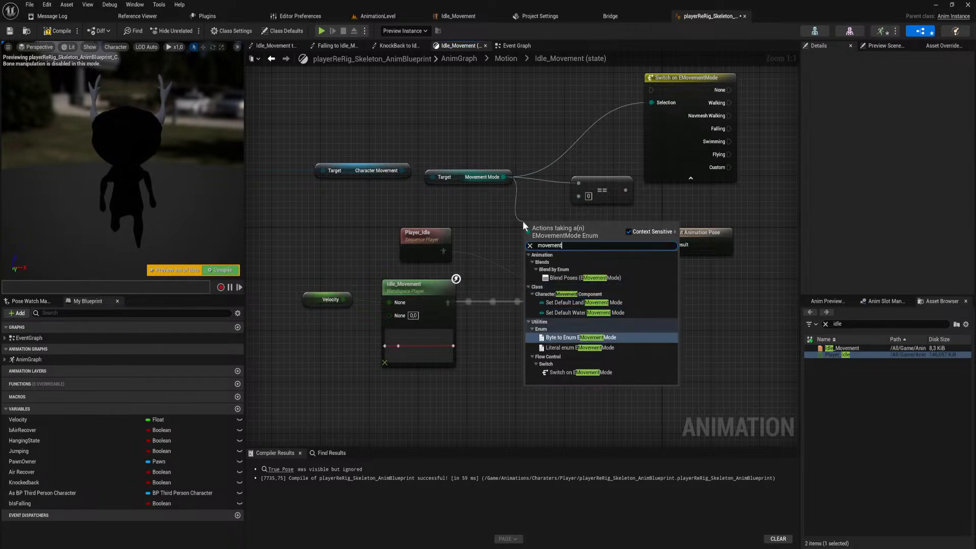
key("Up")
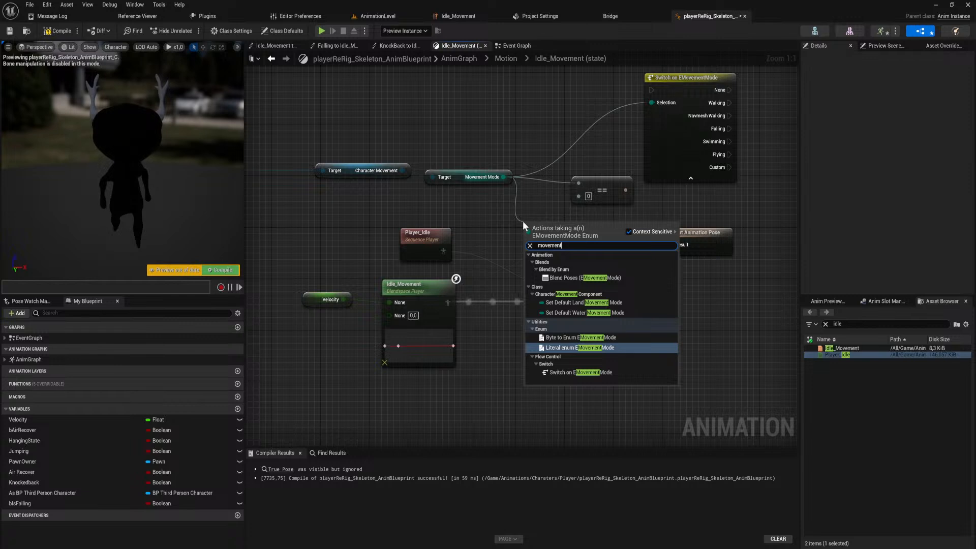
key("Escape")
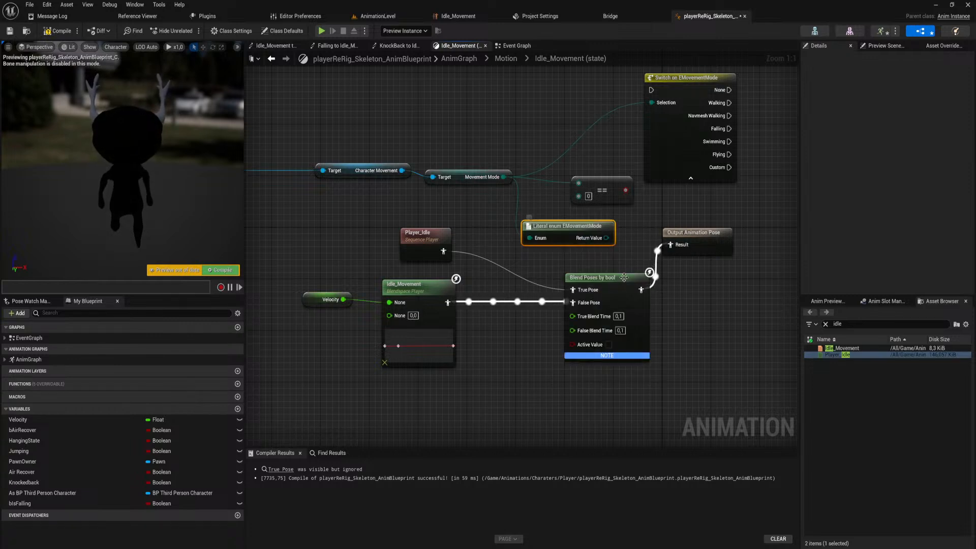
left_click(530, 238, "alt")
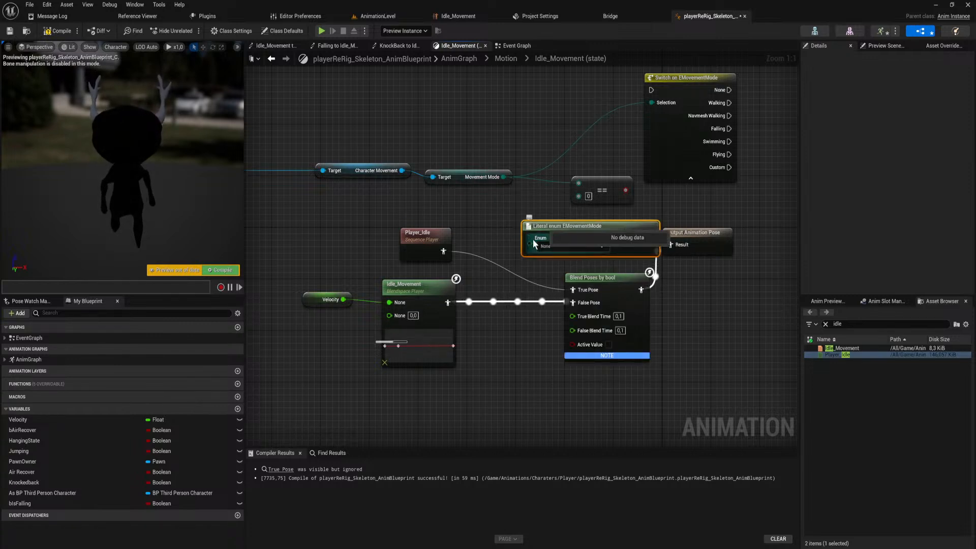
Move the Literal enum EMovementMode node below Movement Mode and shift the Player_Idle node slightly down.
left_click_drag(562, 228, 465, 203)
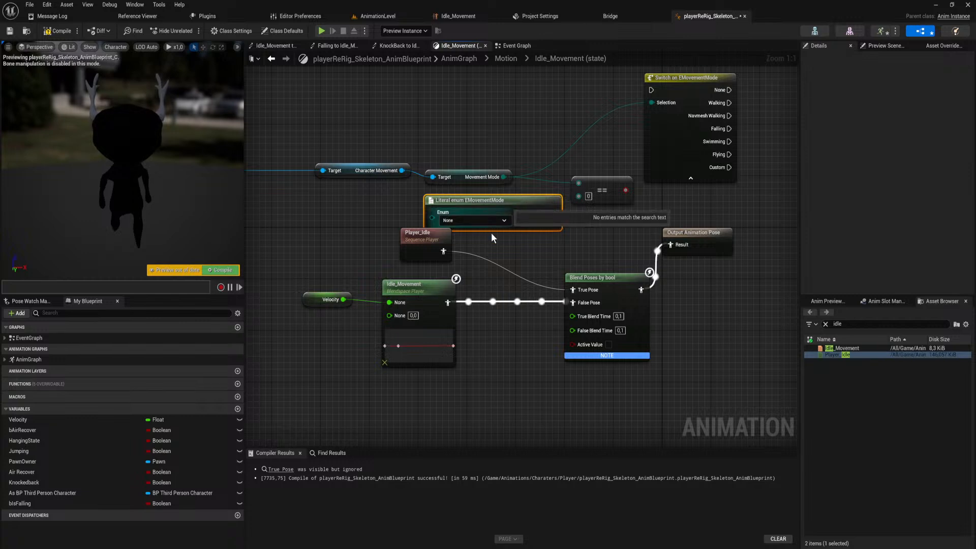
left_click(430, 249)
left_click_drag(429, 249, 429, 256)
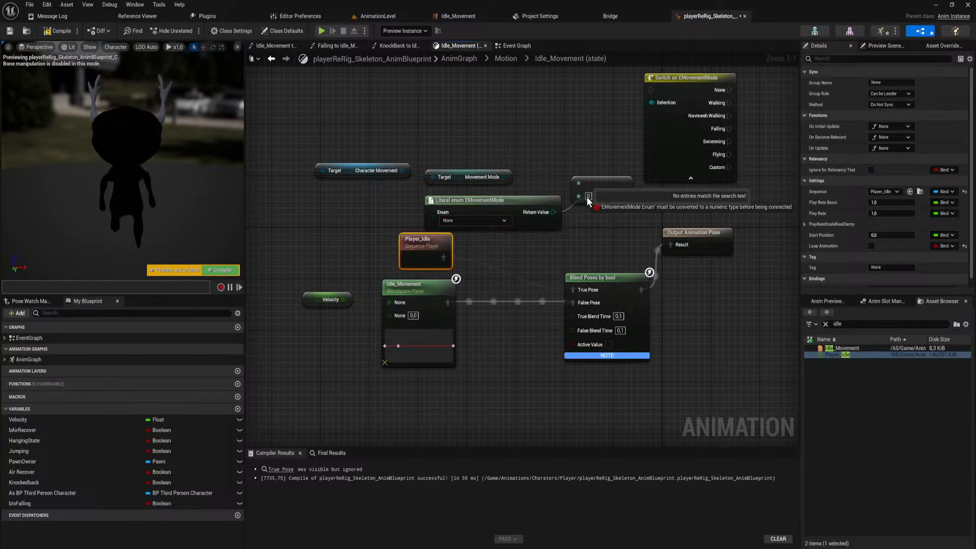
Try adding a Byte to Enum EMovementMode node from the Literal enum node's return value as input for the Equal node.
left_click_drag(553, 212, 595, 179)
type("to byte")
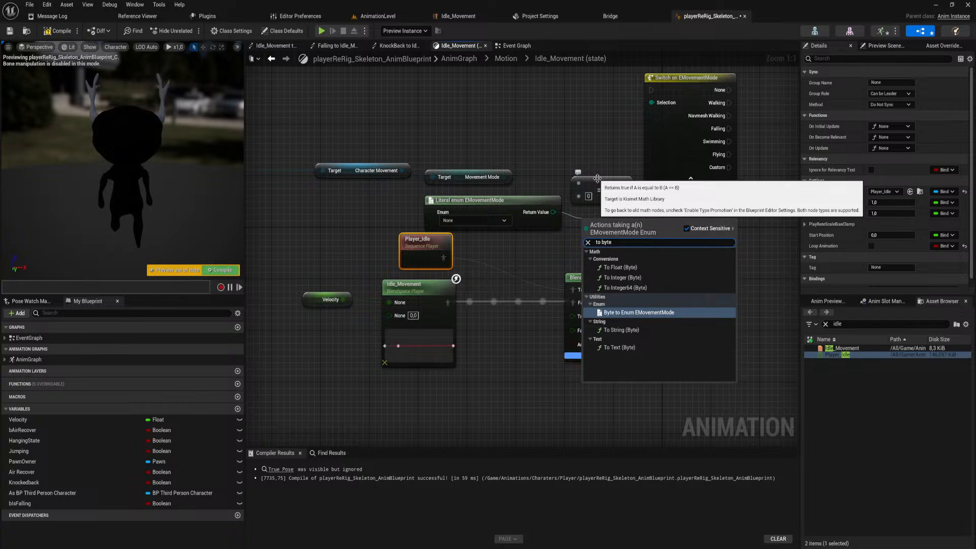
key("Return")
left_click_drag(618, 221, 577, 194)
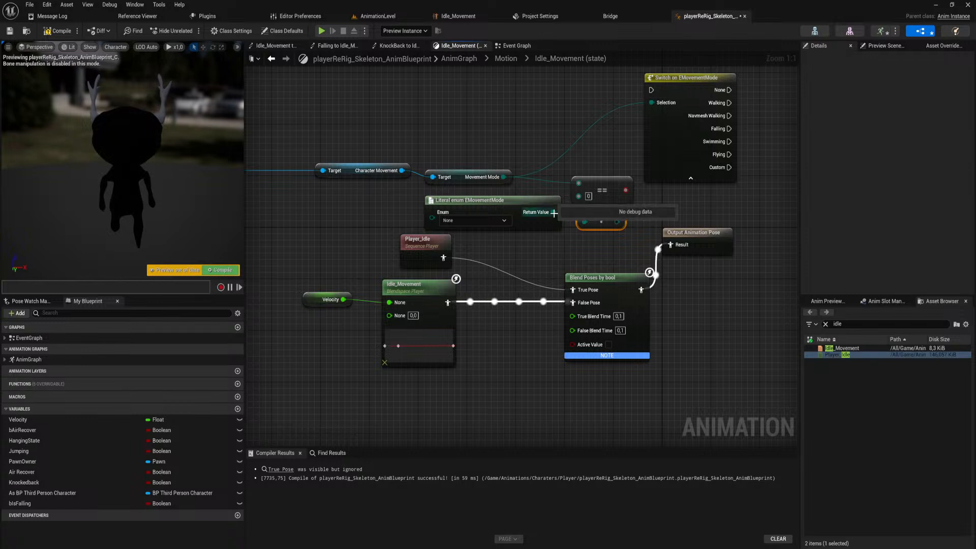
left_click(486, 221)
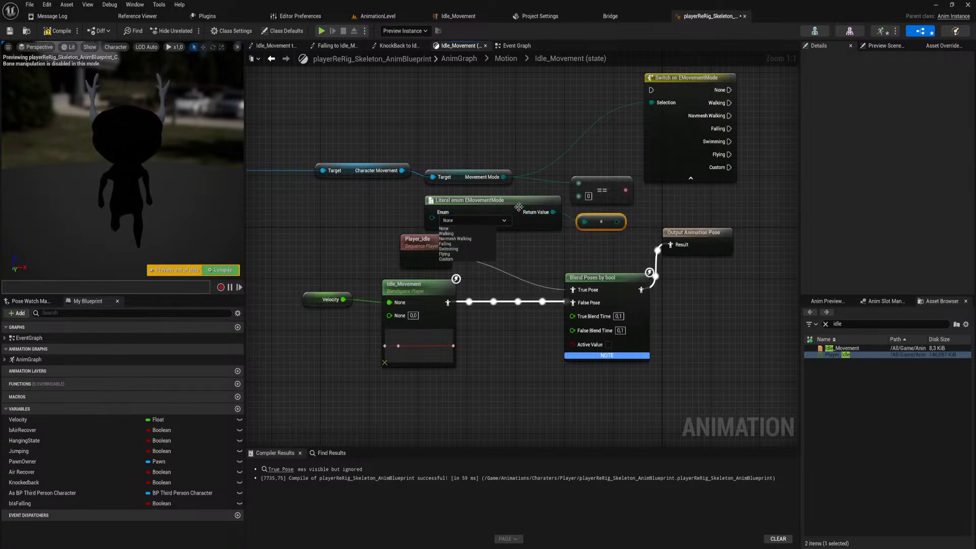
Try adding an Equal node directly from the Literal enum EMovementMode node's return value.
mouse_move(522, 207)
left_mouse_down()
mouse_move(454, 206)
mouse_move(521, 208)
left_mouse_up()
type("==")
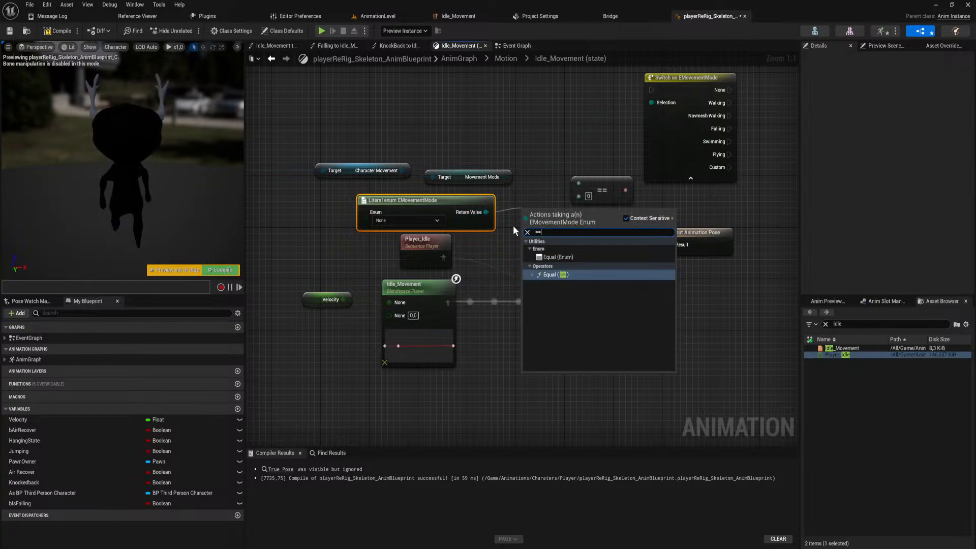
key("Return")
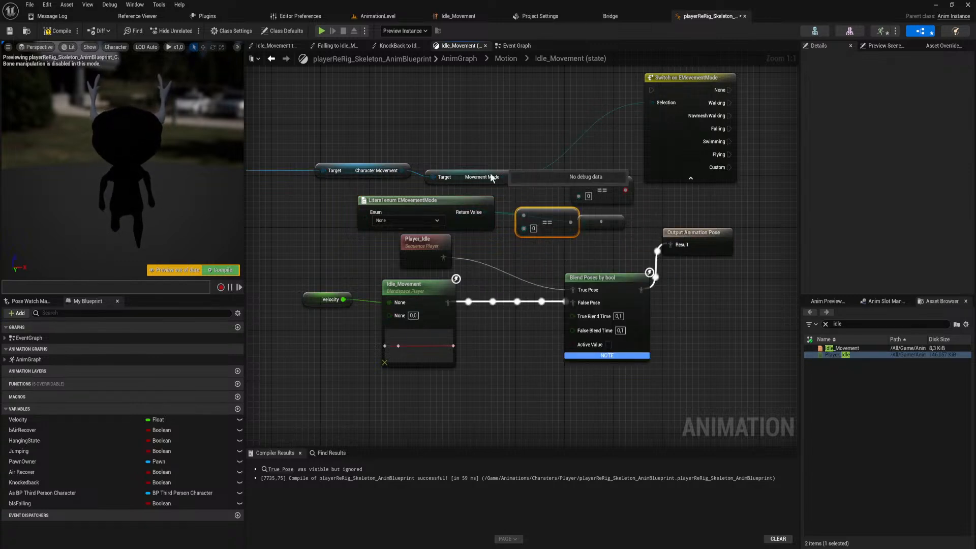
Move the Movement Mode node slightly up and break its links to the Switch on EMovementMode and Equal nodes.
left_click(458, 160)
left_click(469, 181)
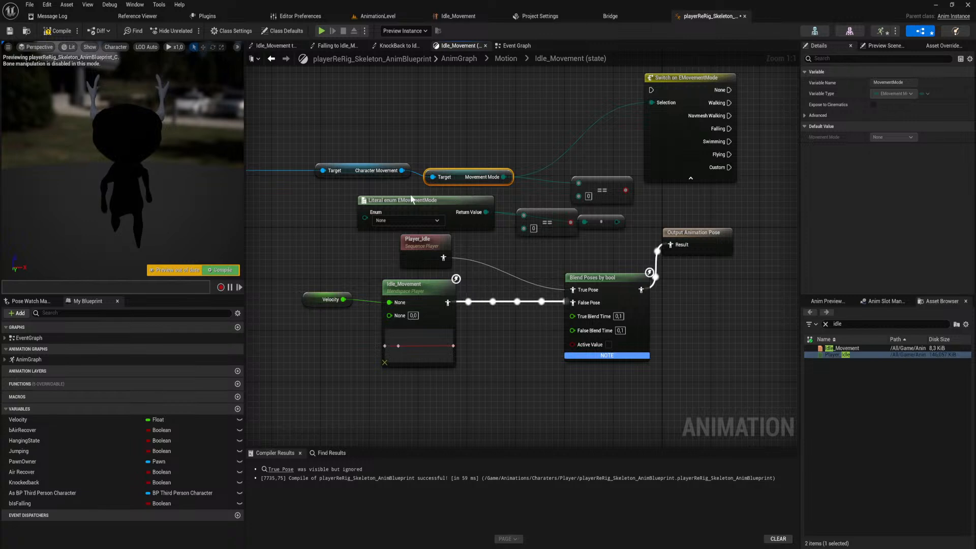
right_click_drag(470, 188, 477, 199)
left_click_drag(510, 190, 511, 170)
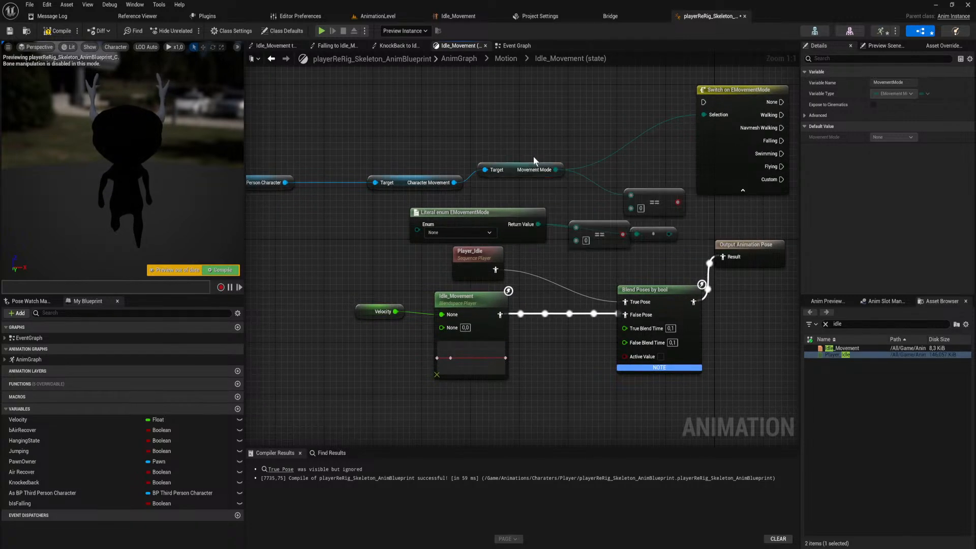
left_click(533, 156)
left_click(556, 170, "alt")
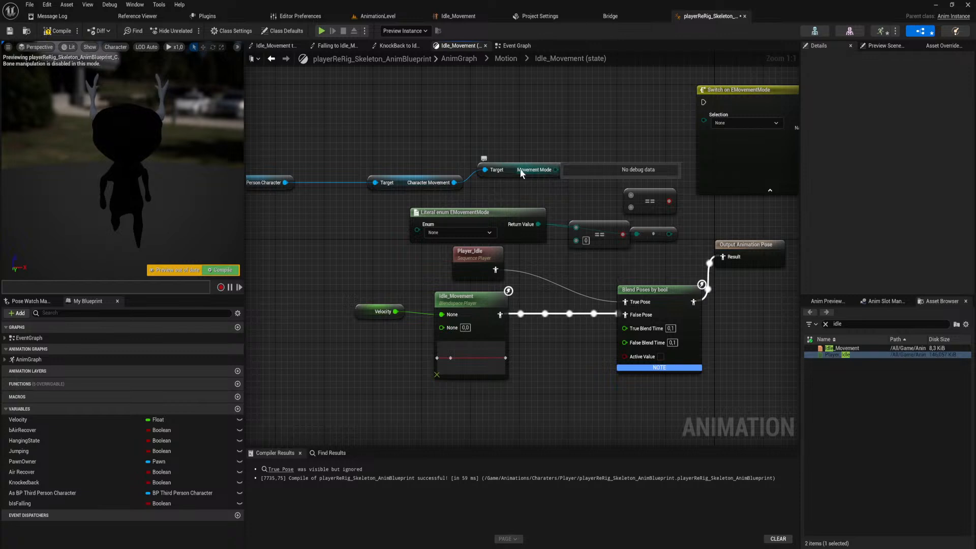
left_click_drag(537, 224, 576, 228)
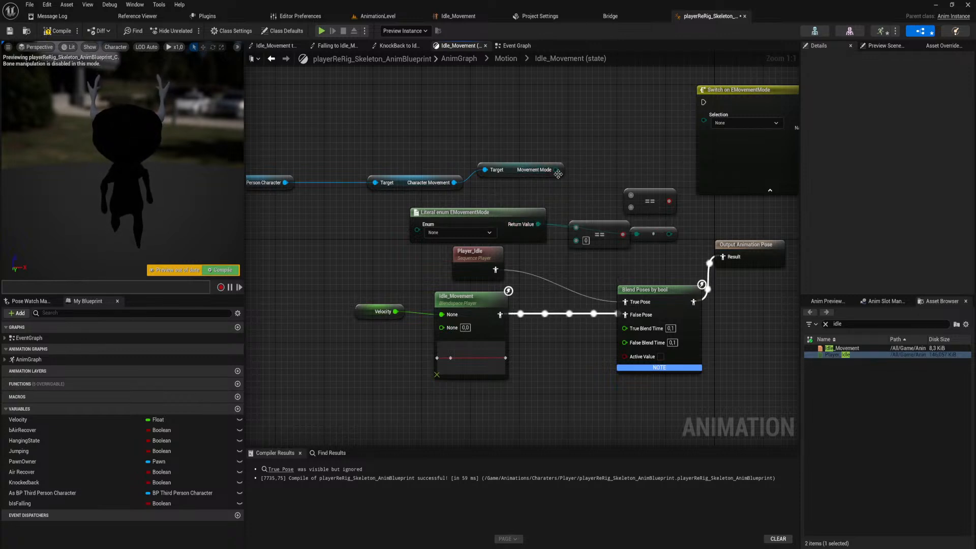
Try adding a new Equal node from the Movement Mode output.
left_click_drag(555, 170, 588, 168)
type("==")
key("Return")
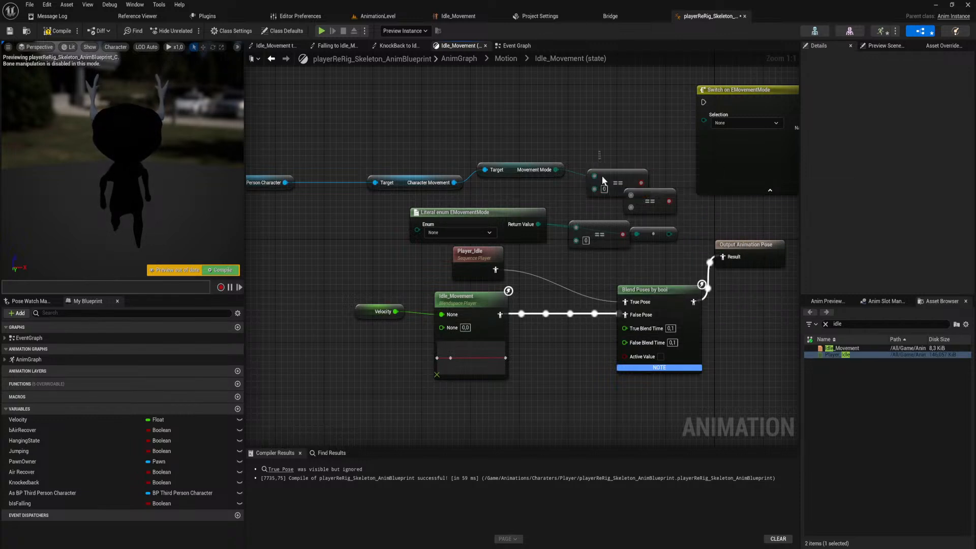
Delete all the Equal nodes and the leftover conversion node beside the Literal enum EMovementMode node.
left_click(604, 181)
key("Delete")
left_click_drag(667, 175, 650, 239)
key("Delete")
left_click(607, 223)
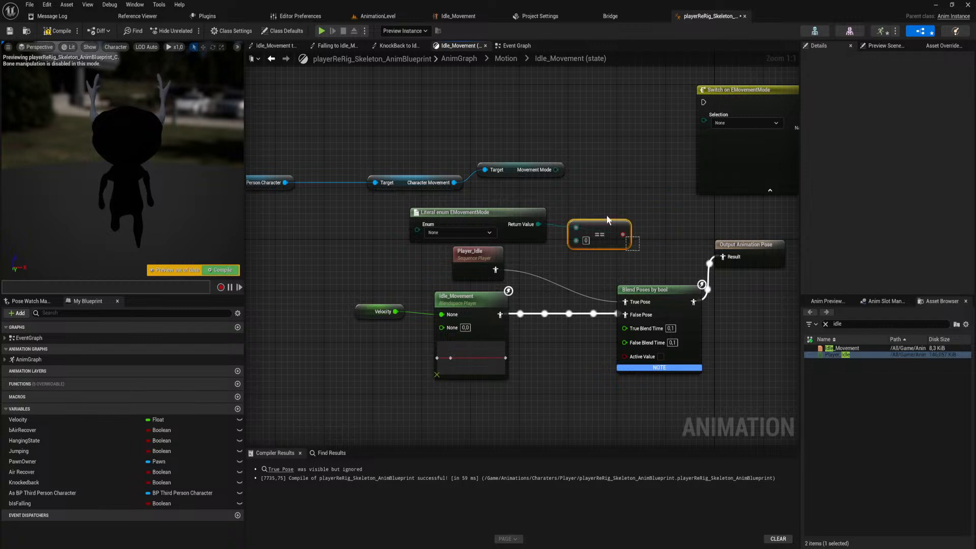
key("Delete")
Set the Literal enum EMovementMode node to Flying and add an Equal node from its return value, leaving space between them.
left_click_drag(503, 215, 516, 211)
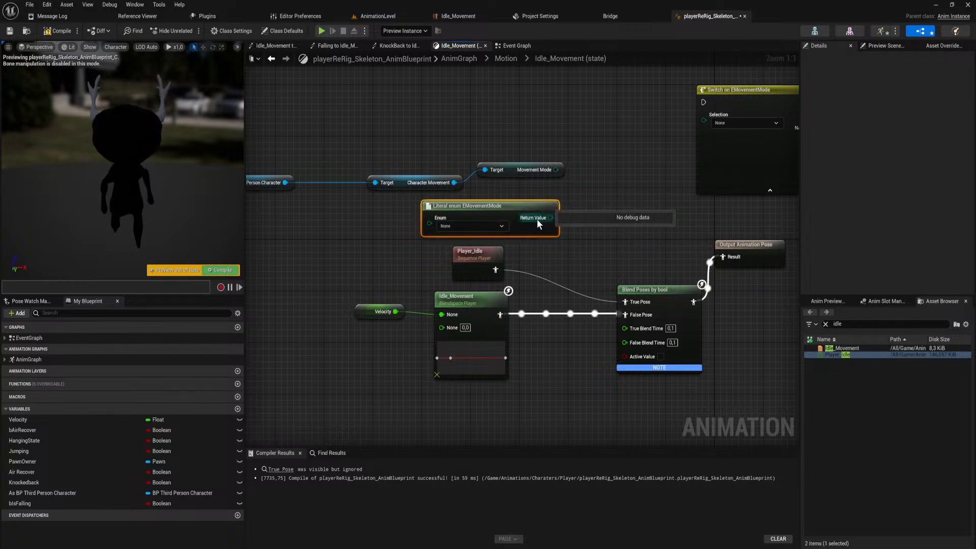
left_click(497, 225)
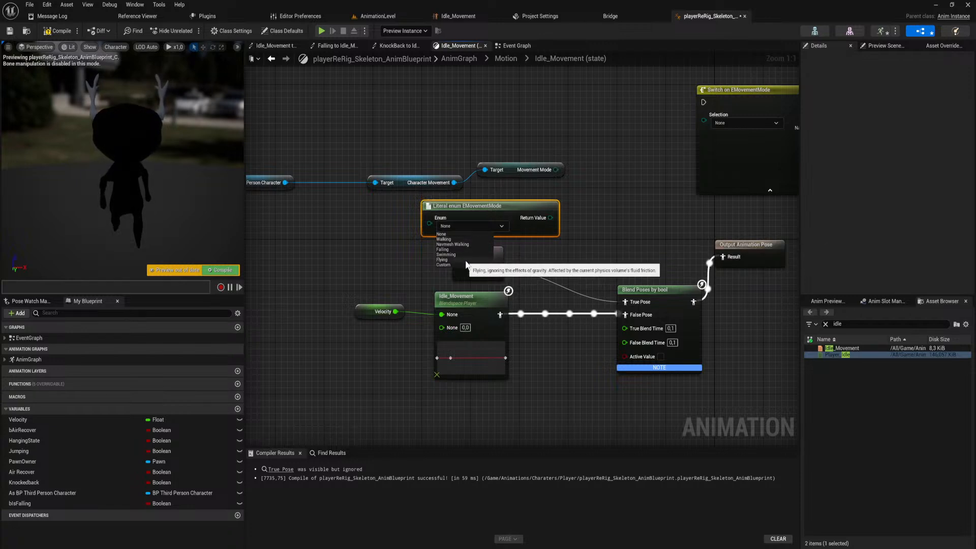
left_click(466, 260)
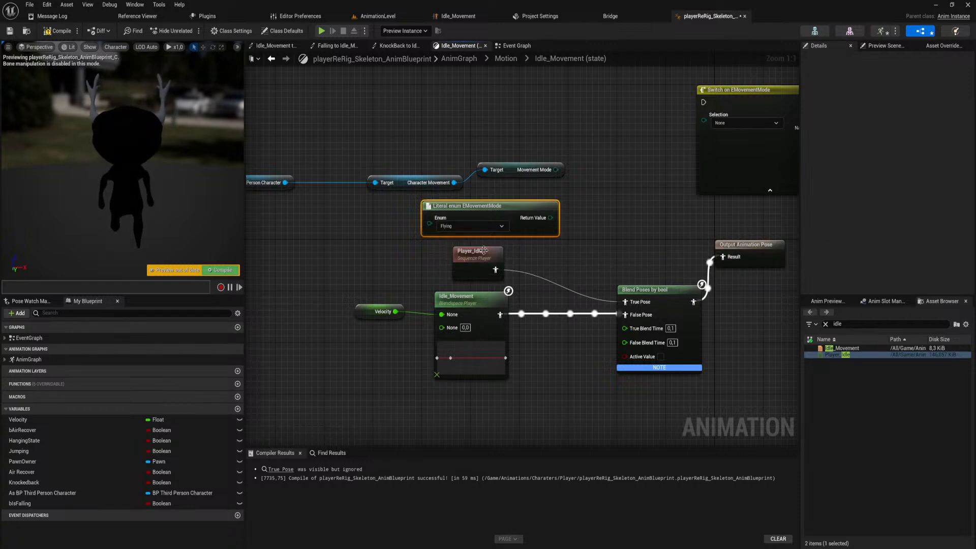
left_click_drag(550, 217, 608, 213)
type("==")
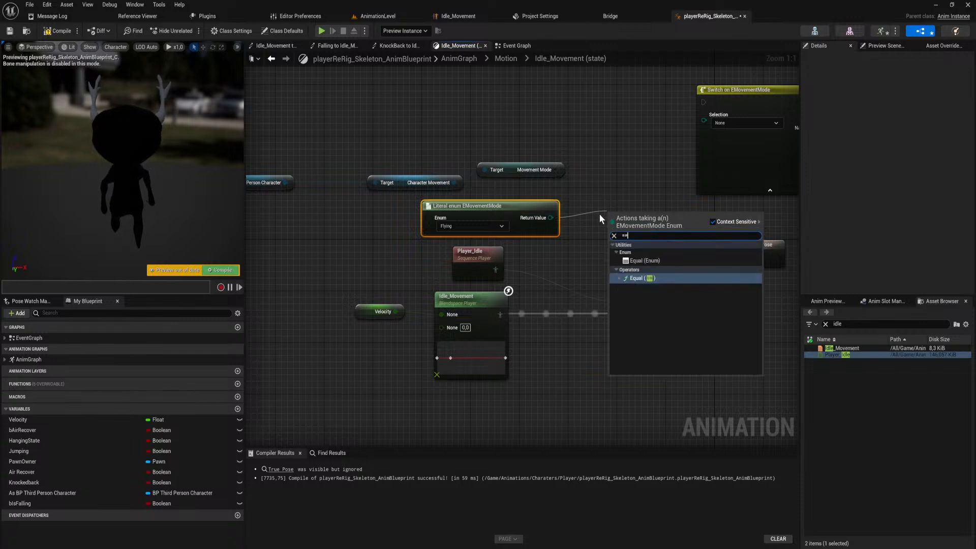
key("Return")
left_click_drag(509, 214, 386, 221)
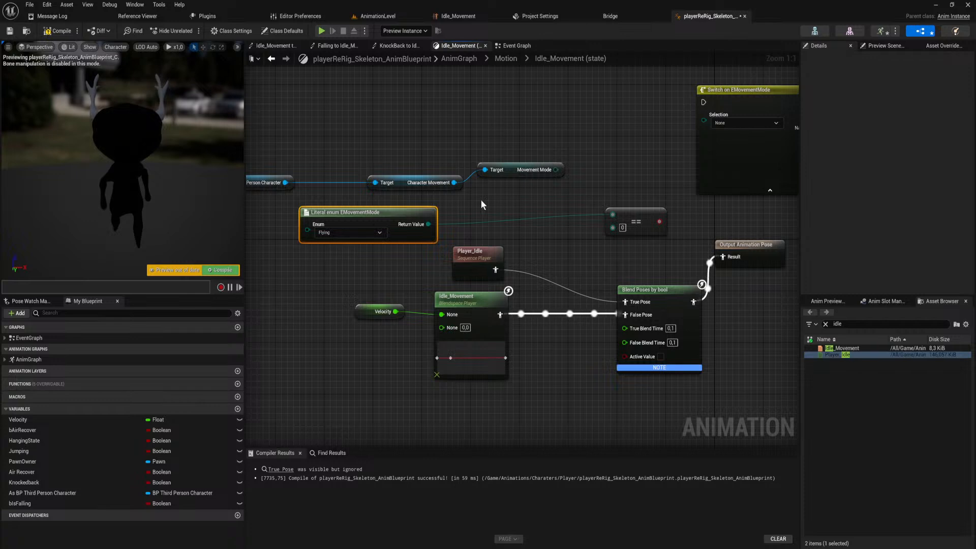
Add a Make Literal Byte node after Movement Mode and a duplicate between the Literal enum node and the Equal node.
left_click_drag(556, 169, 580, 196)
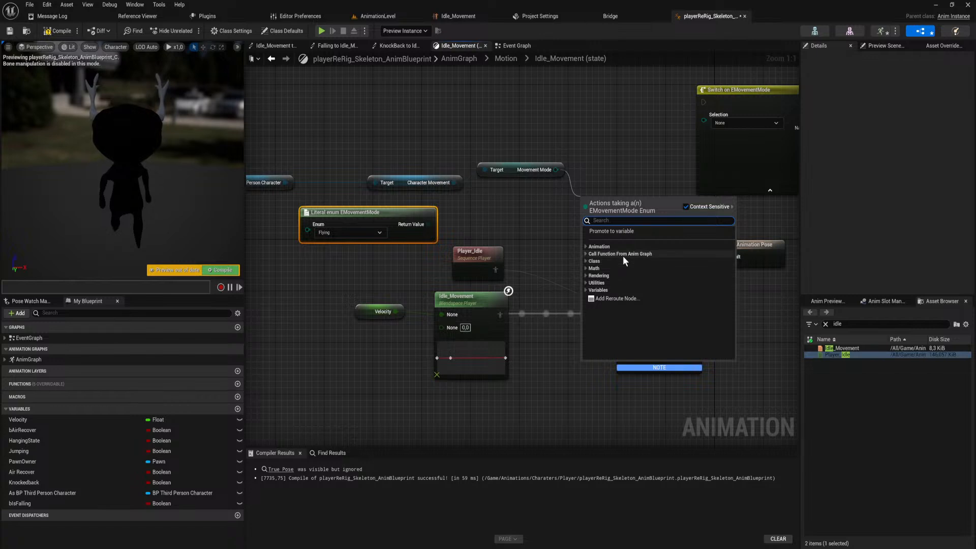
type("byte")
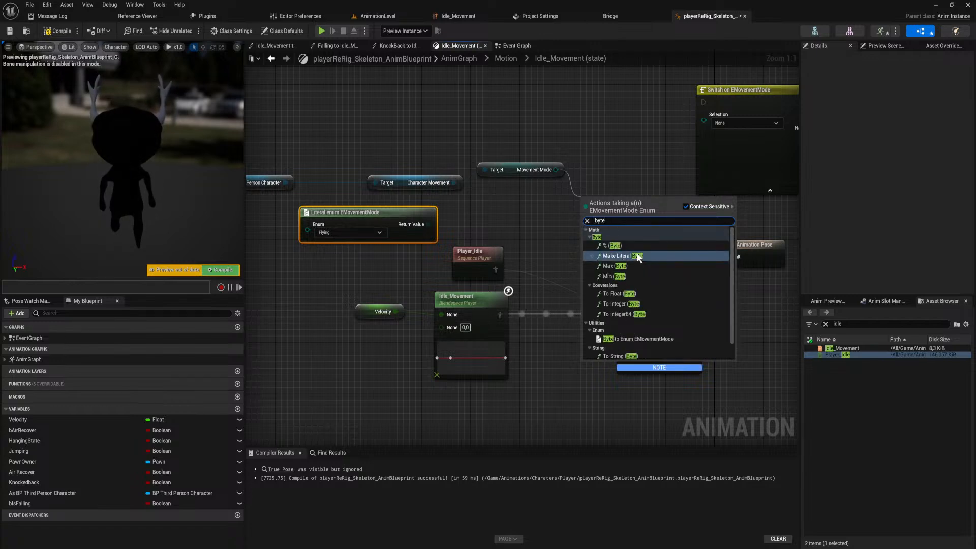
left_click(620, 256)
left_click_drag(607, 205, 607, 181)
key("ctrl+d")
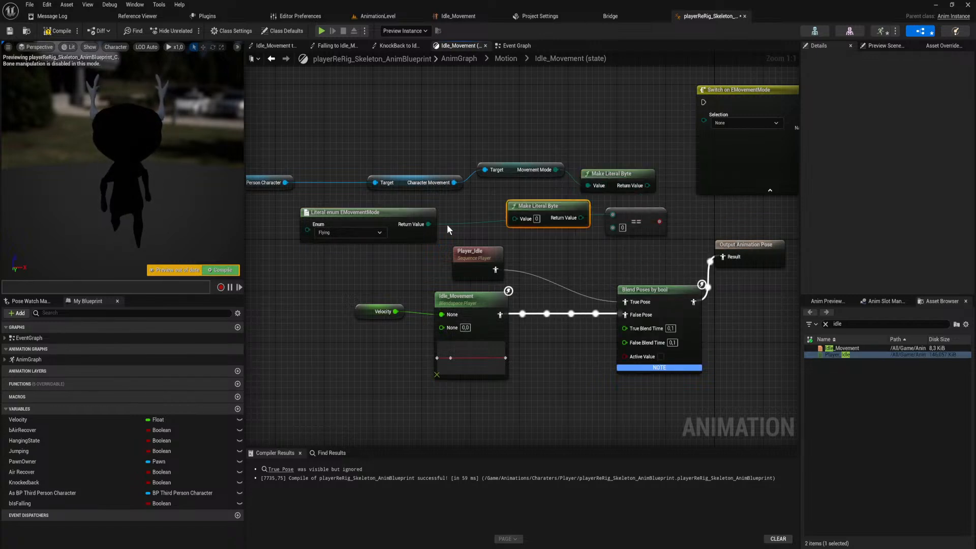
left_click_drag(429, 224, 623, 230)
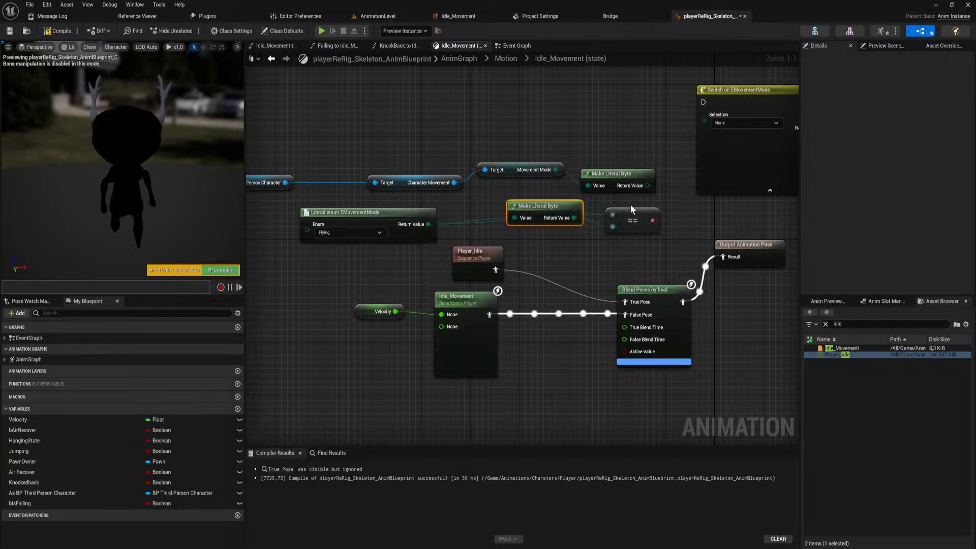
Wire Movement Mode's Make Literal Byte into the Equal node's first input and the Equal result into the pose blend's Active Value.
left_click_drag(647, 186, 507, 214)
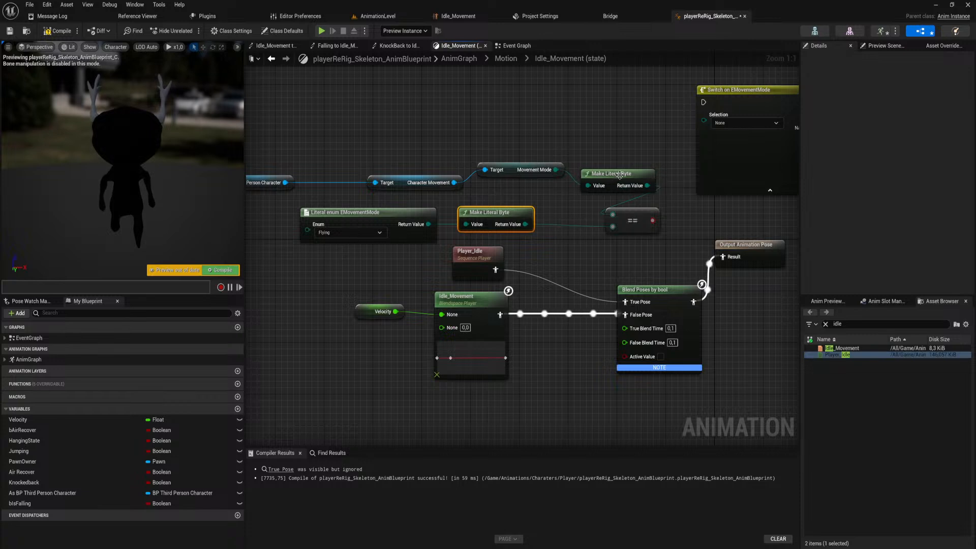
left_click_drag(617, 176, 603, 169)
left_click_drag(652, 220, 625, 356)
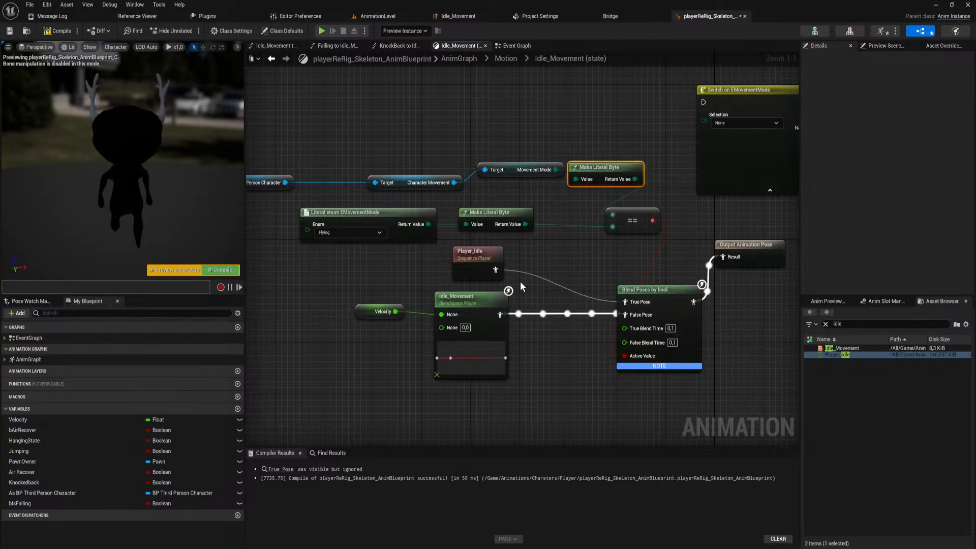
Try Idle_Movement as the True Pose and Player_Idle as the False Pose, and reconnect both the original way round.
left_click_drag(495, 269, 625, 315)
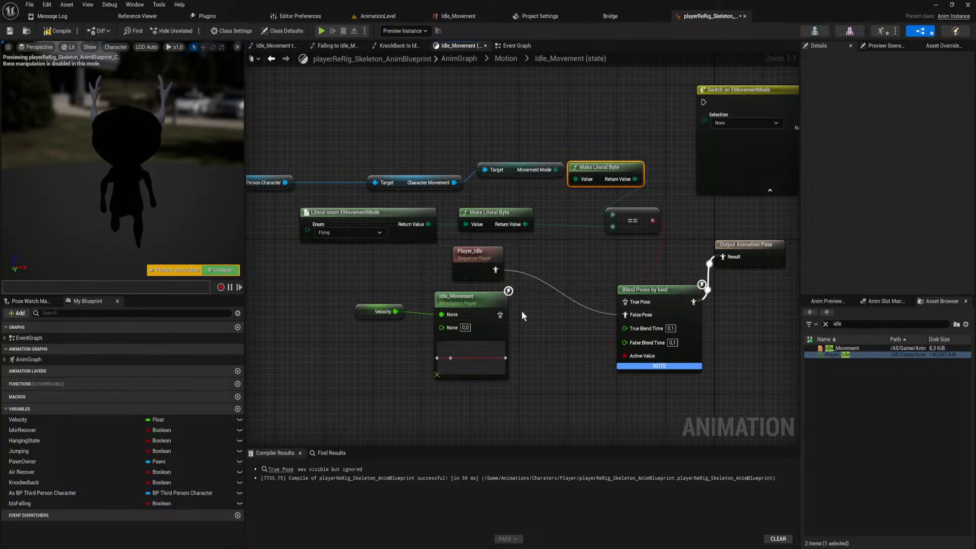
left_click_drag(500, 314, 627, 304)
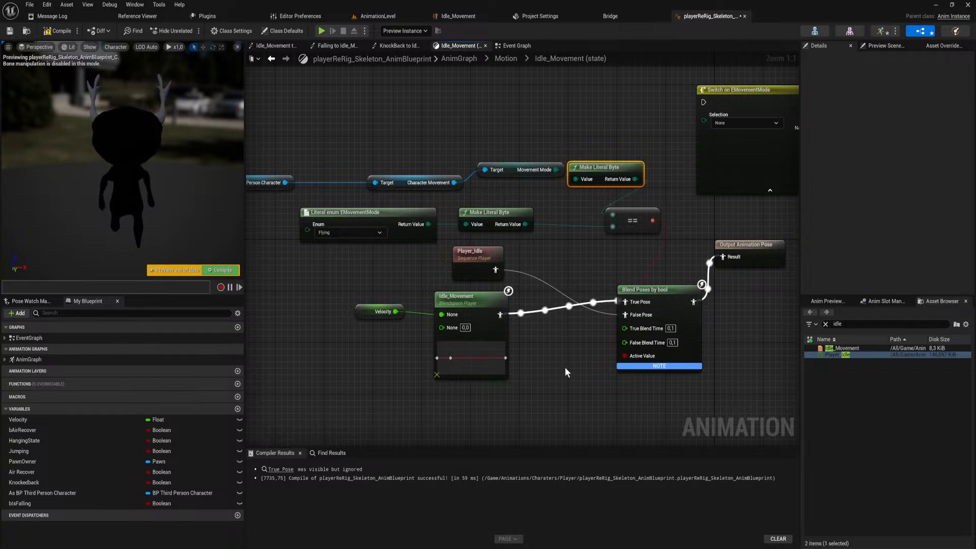
left_click_drag(565, 368, 365, 291)
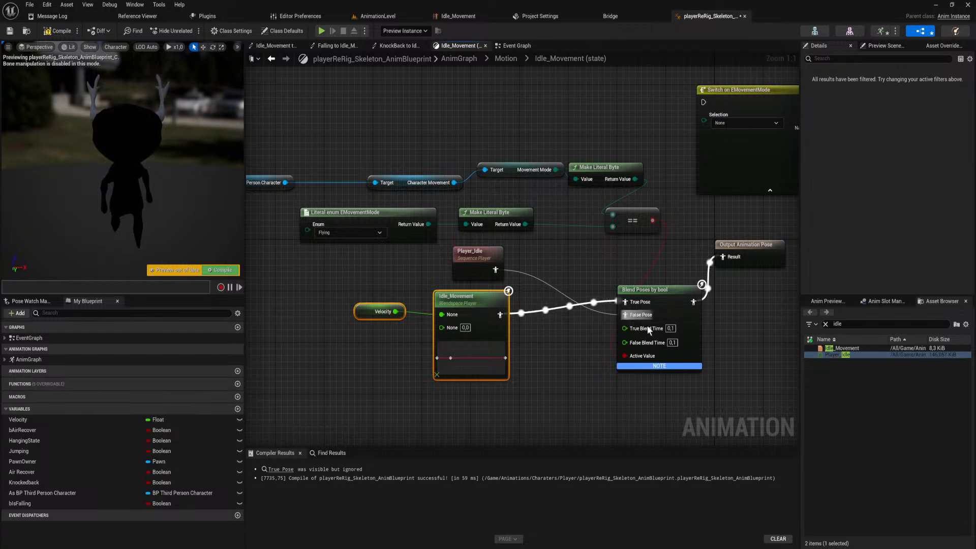
left_click(626, 314, "alt")
left_click(626, 302, "alt")
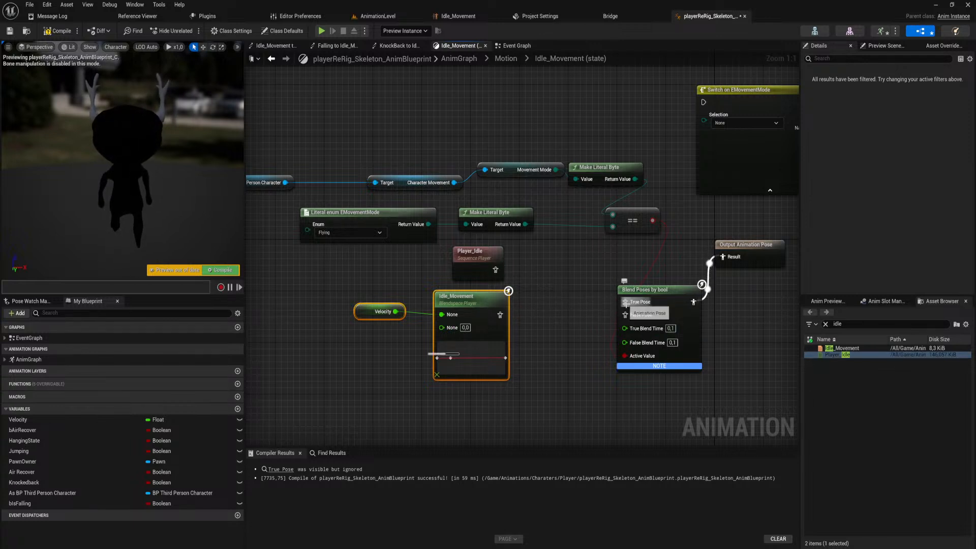
left_click_drag(500, 315, 627, 316)
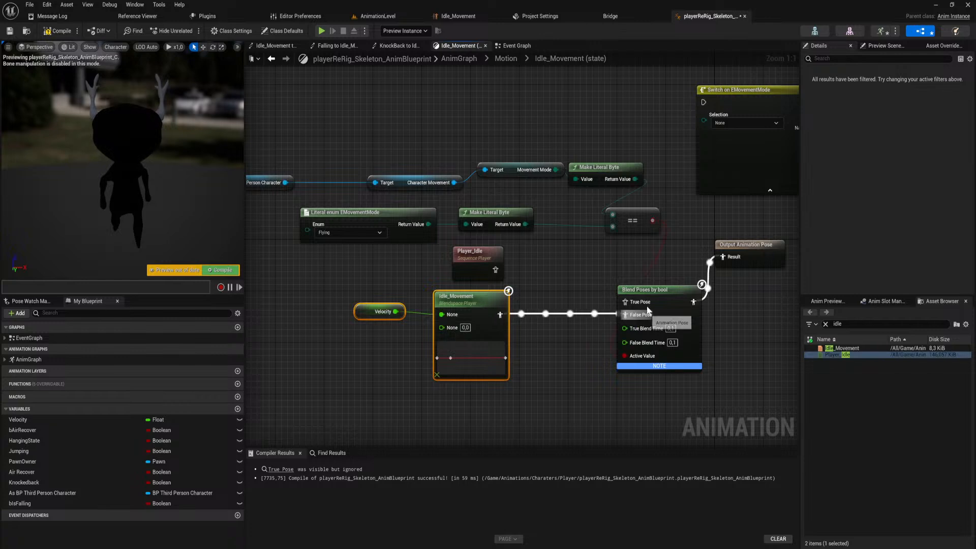
left_click_drag(495, 269, 625, 302)
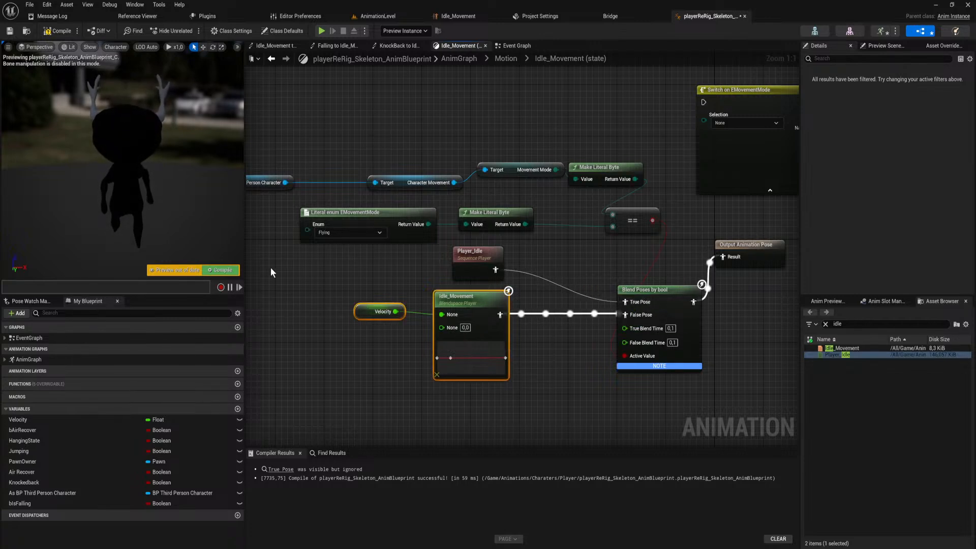
Delete the unused Switch on EMovementMode node and compile the animation blueprint.
left_click(230, 270)
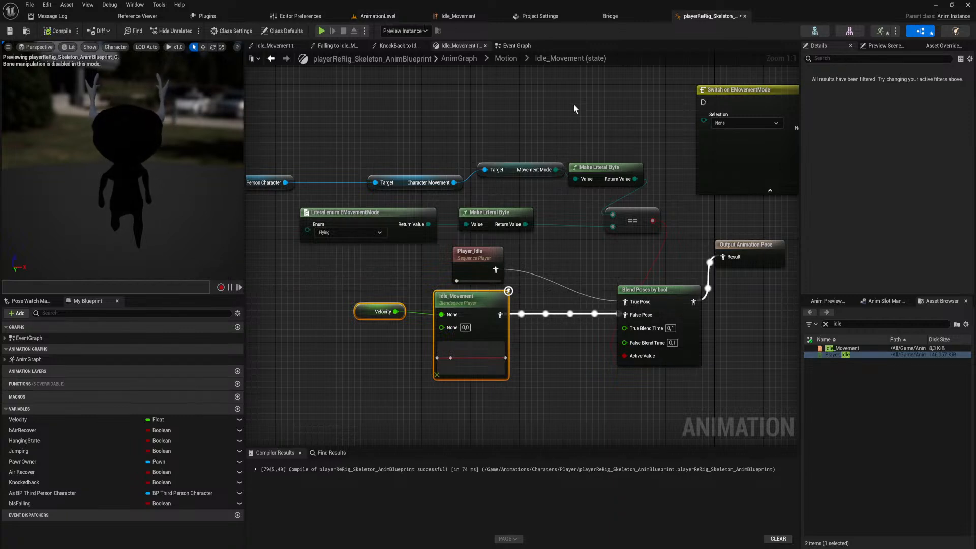
right_click_drag(656, 126, 536, 151)
left_click_drag(574, 92, 674, 163)
key("Delete")
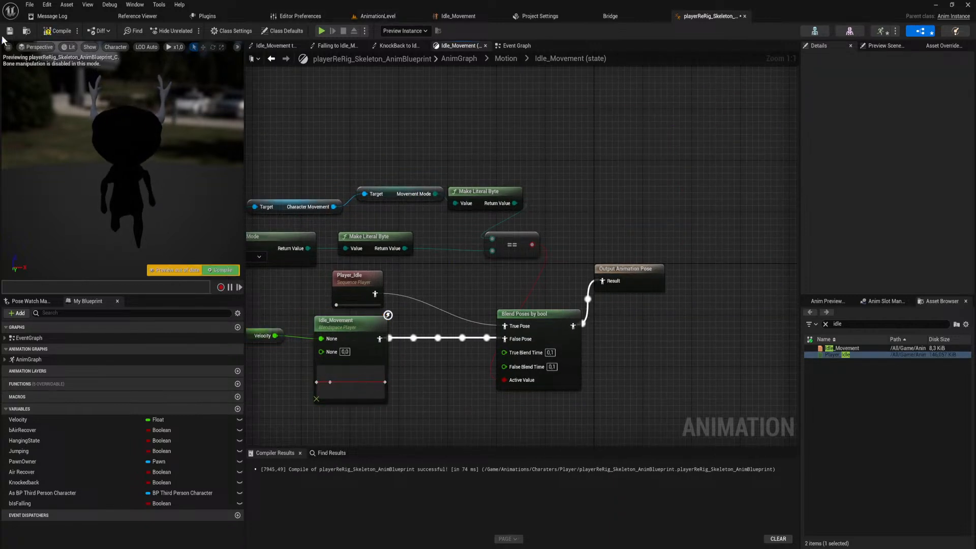
left_click(57, 30)
Play-test the character's jump and air attack in AnimationLevel, and end the play session.
left_click(377, 16)
left_click(189, 30)
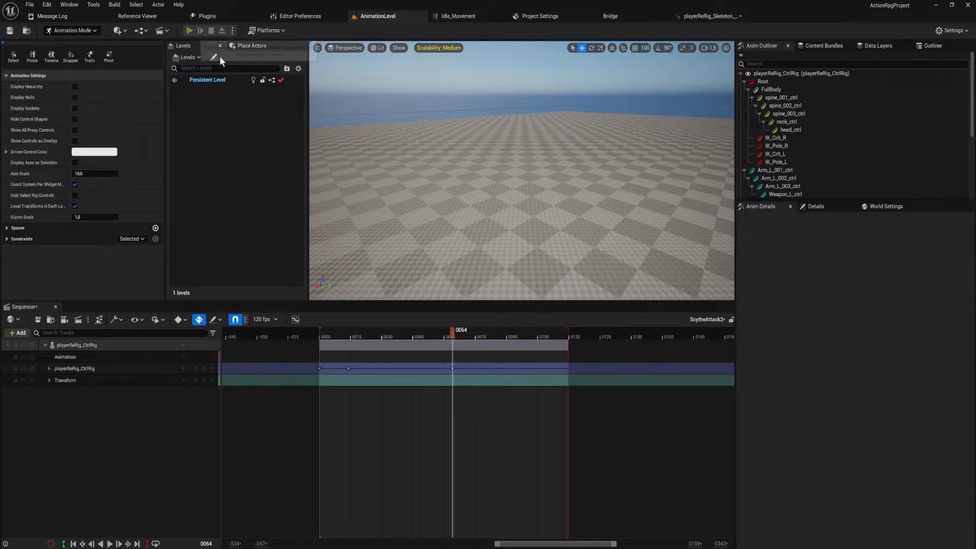
key("space")
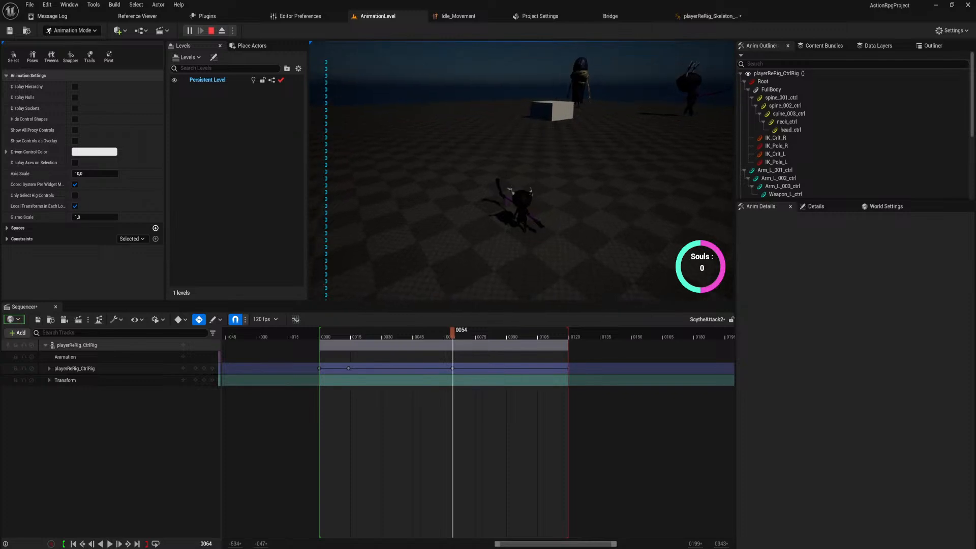
key("space")
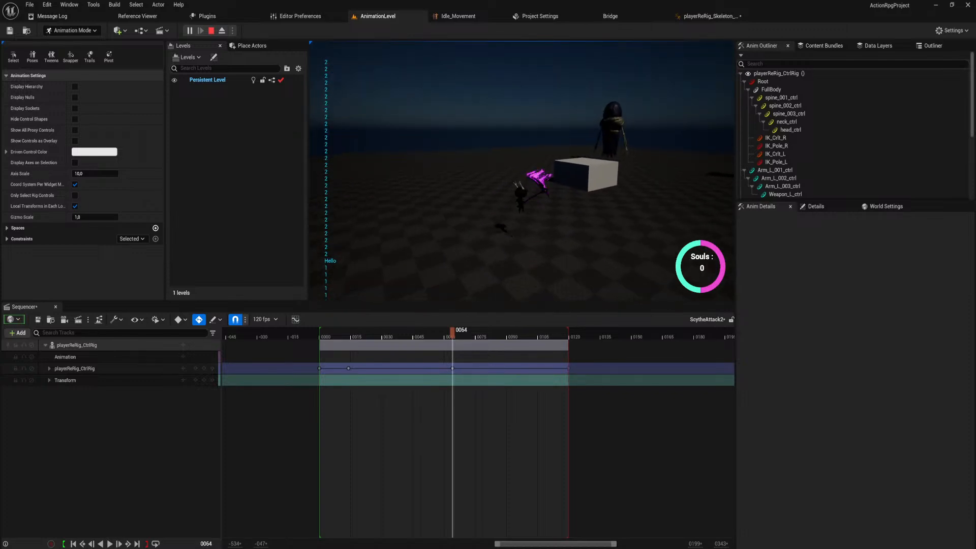
key("Escape")
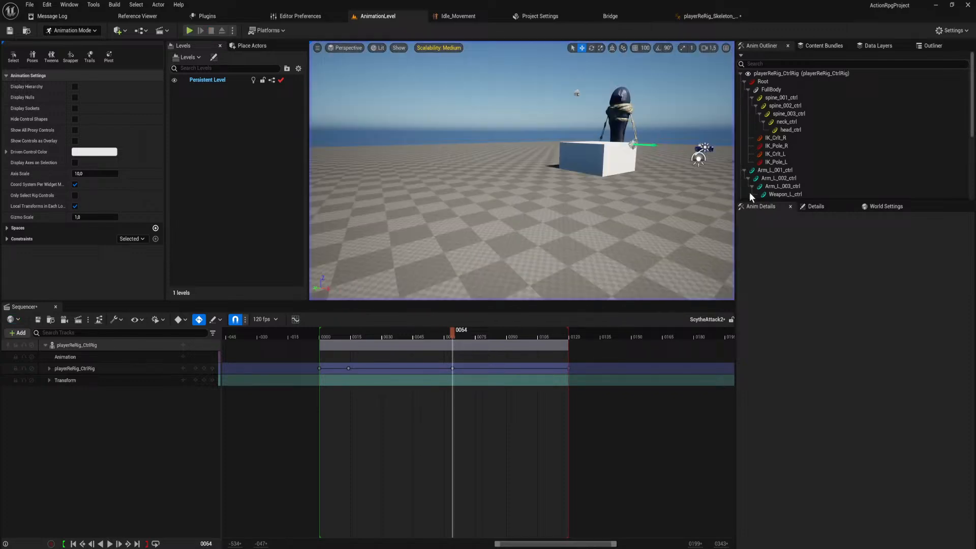
Open ScytheAttack1_Montage in the animation editor and scrub its timeline to about frame 70.
left_click(705, 16)
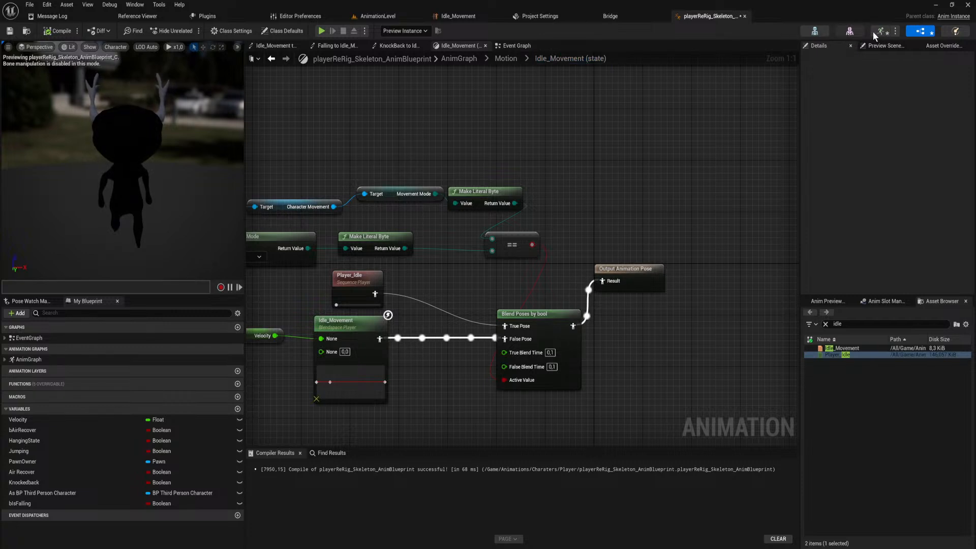
left_click(849, 31)
left_click(881, 31)
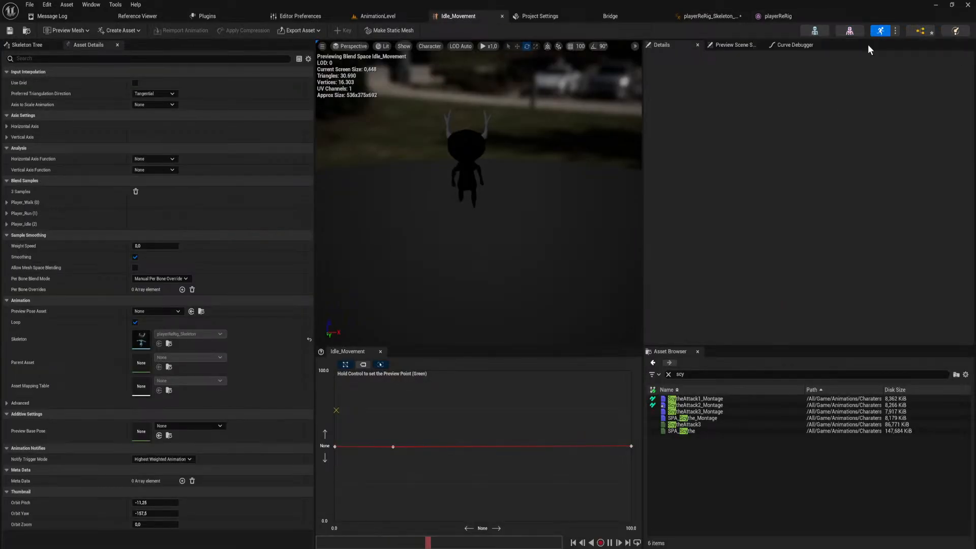
double_click(712, 399)
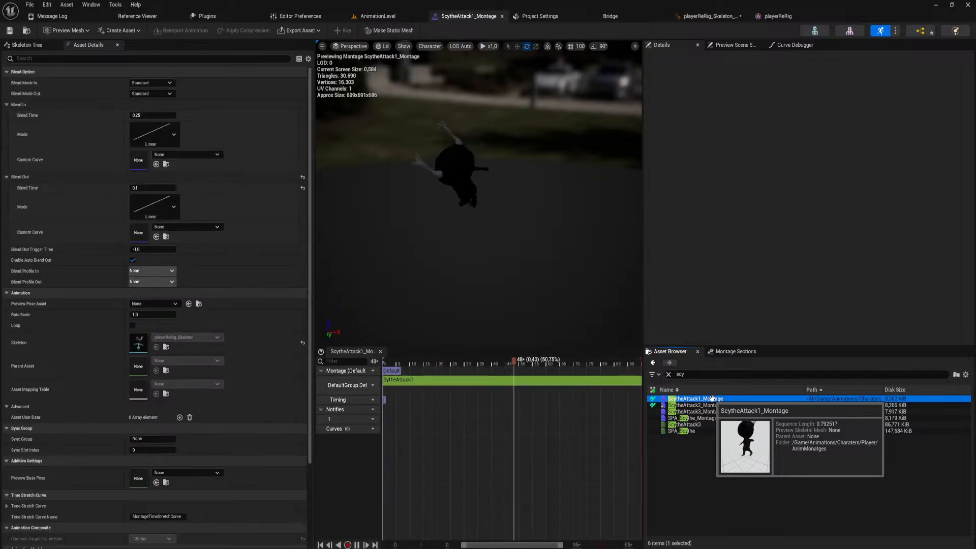
left_click_drag(465, 362, 575, 391)
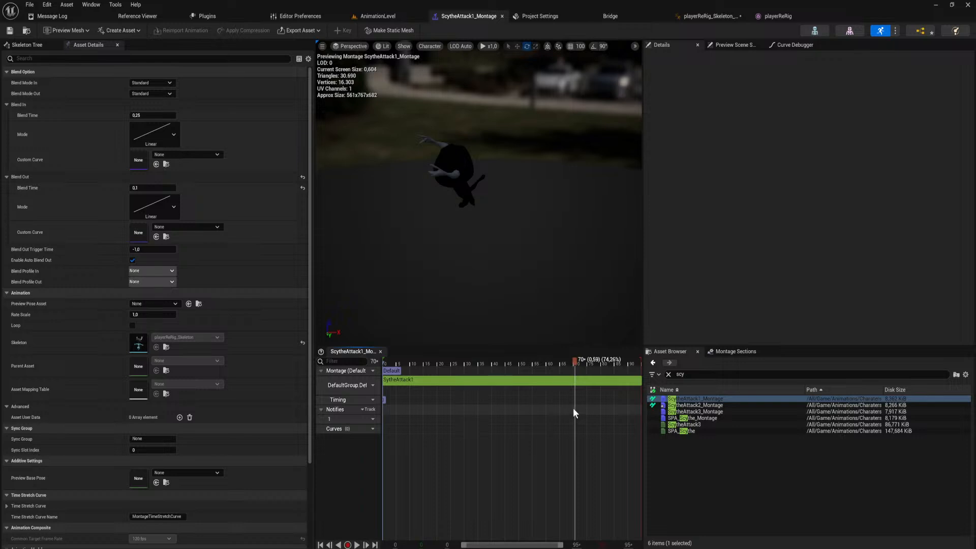
Add a Bp_PlayerEndAttack notify to track 1 of ScytheAttack1_Montage near frame 70 and select it.
right_click(572, 408)
mouse_move(624, 493)
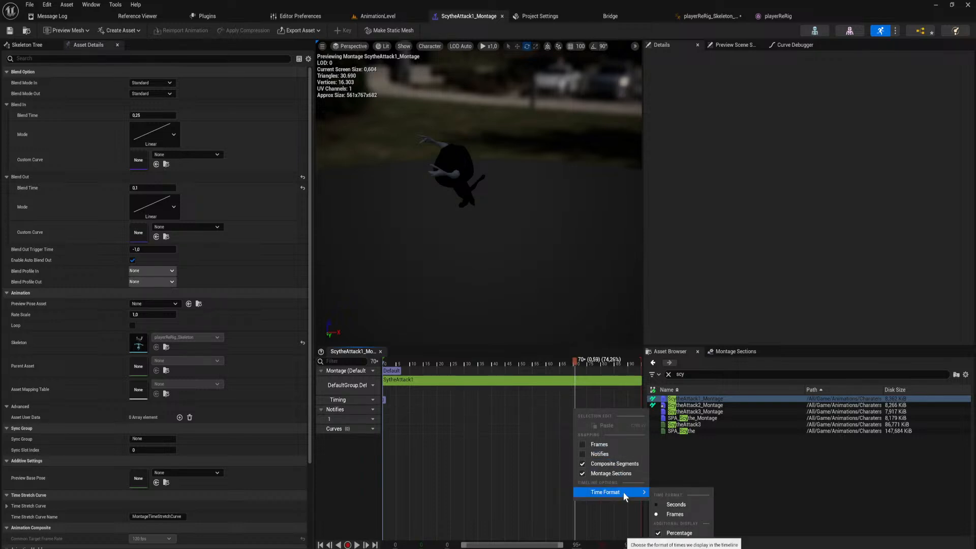
right_click(571, 412)
right_click(566, 420)
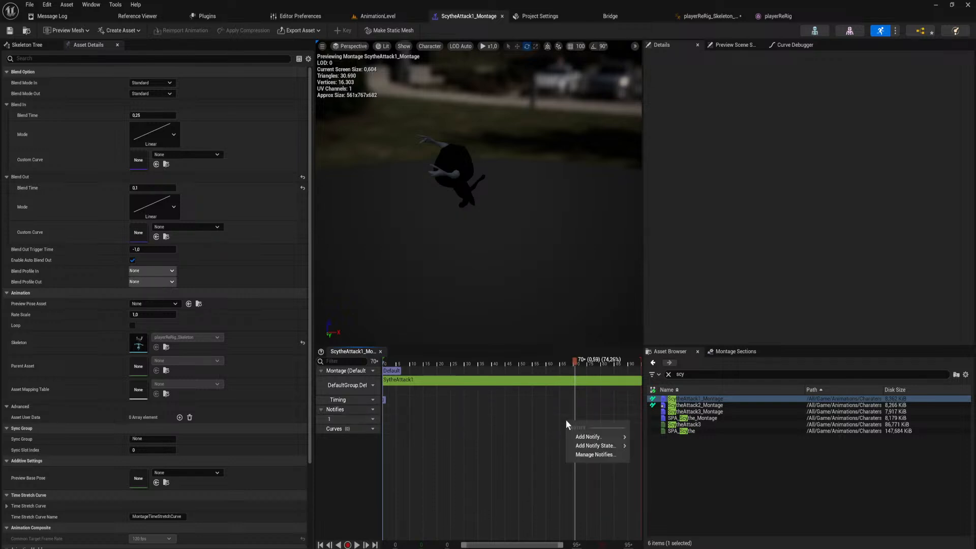
mouse_move(588, 436)
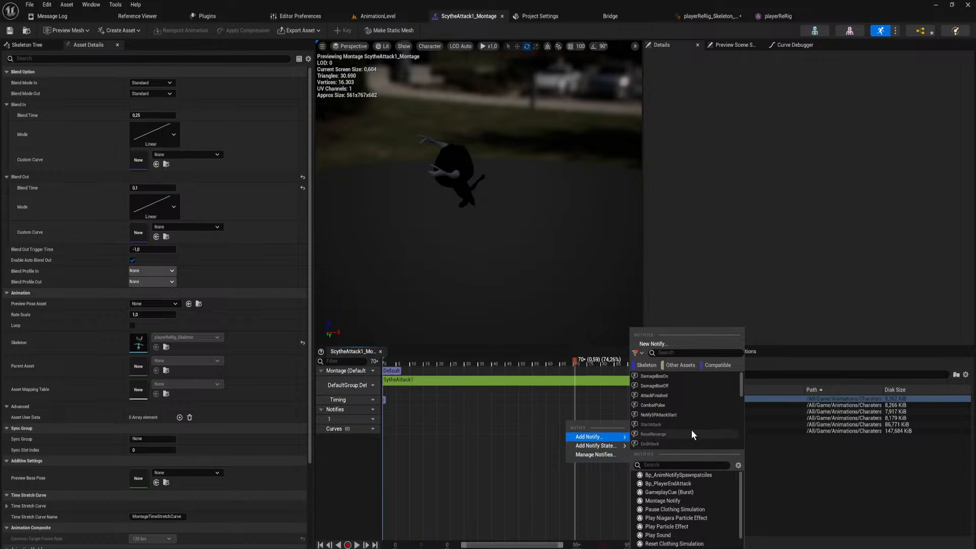
scroll(692, 429, "down", 3)
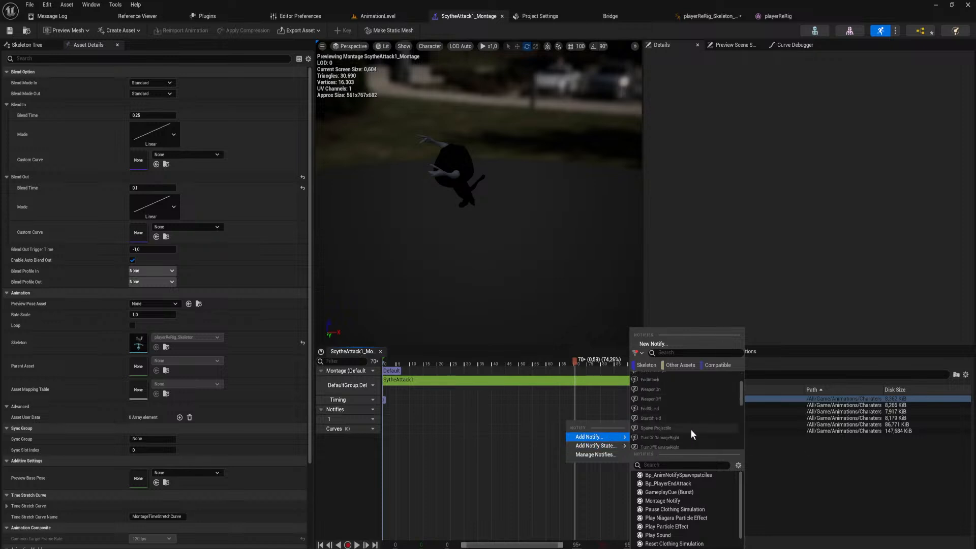
left_click(691, 483)
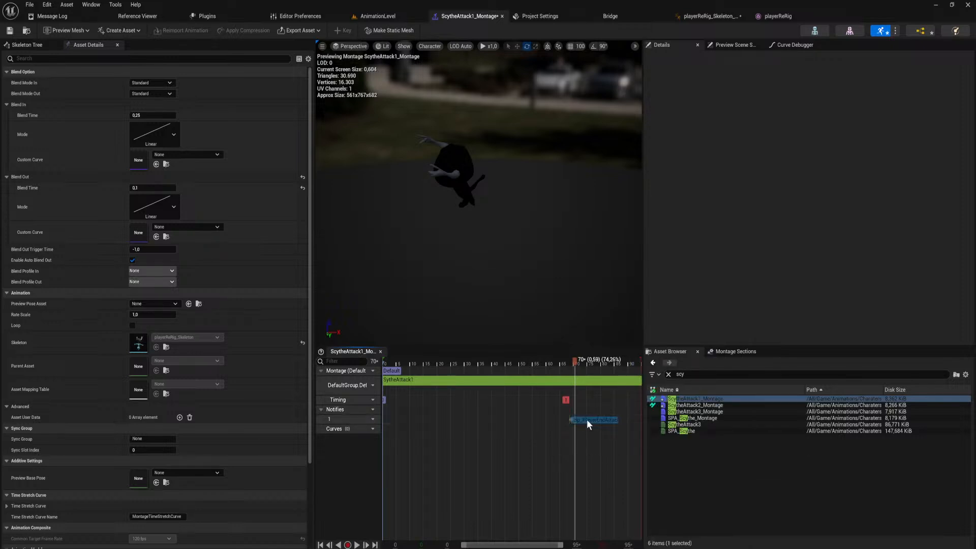
left_click(588, 420)
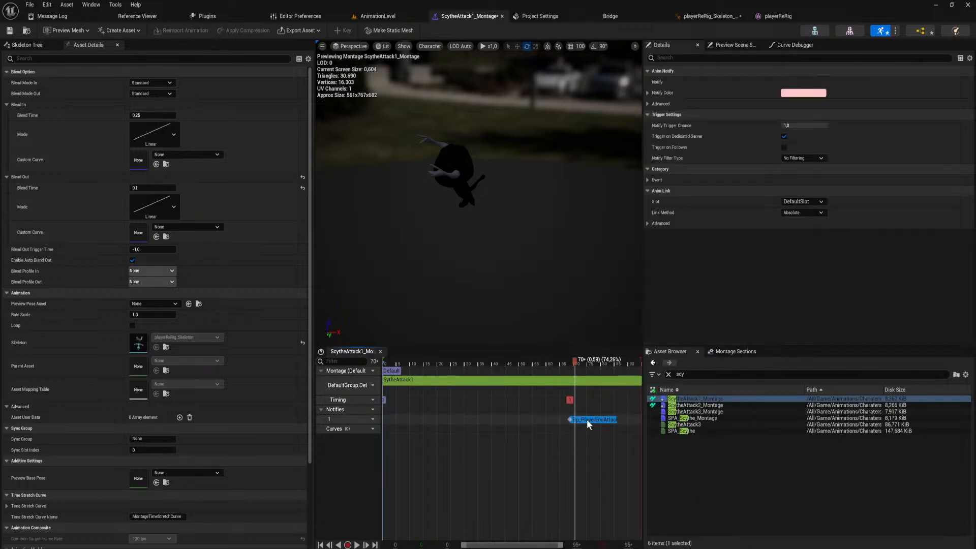
Paste a copy of the Bp_PlayerEndAttack notify onto track 1 of ScytheAttack2_Montage at about frame 49.
double_click(713, 405)
mouse_move(518, 362)
left_mouse_down()
mouse_move(580, 374)
mouse_move(565, 359)
mouse_move(537, 364)
left_mouse_up()
left_click(535, 418)
key("ctrl+v")
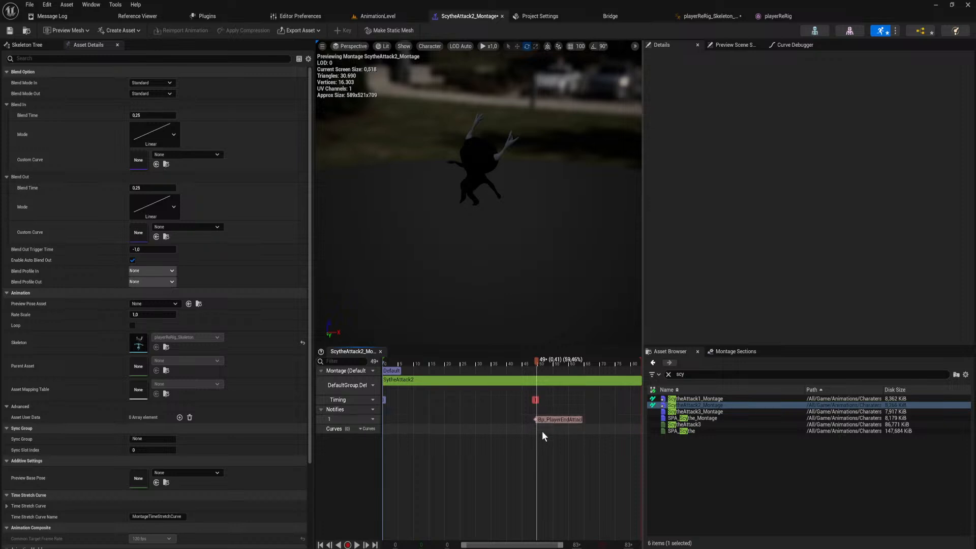
Play-test the scythe attack combo in AnimationLevel in two separate play sessions, ending each one.
left_click(378, 16)
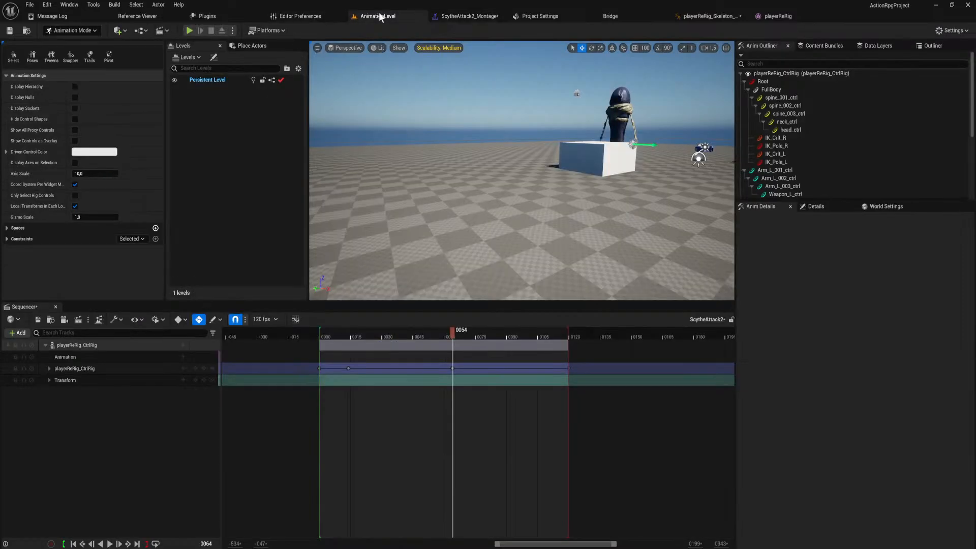
left_click(189, 31)
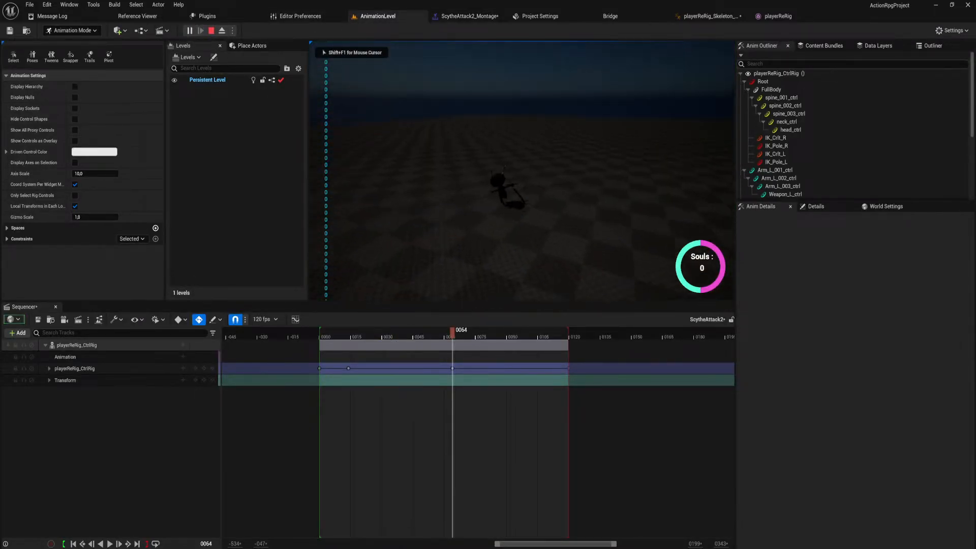
left_click(522, 172)
left_click(522, 172)
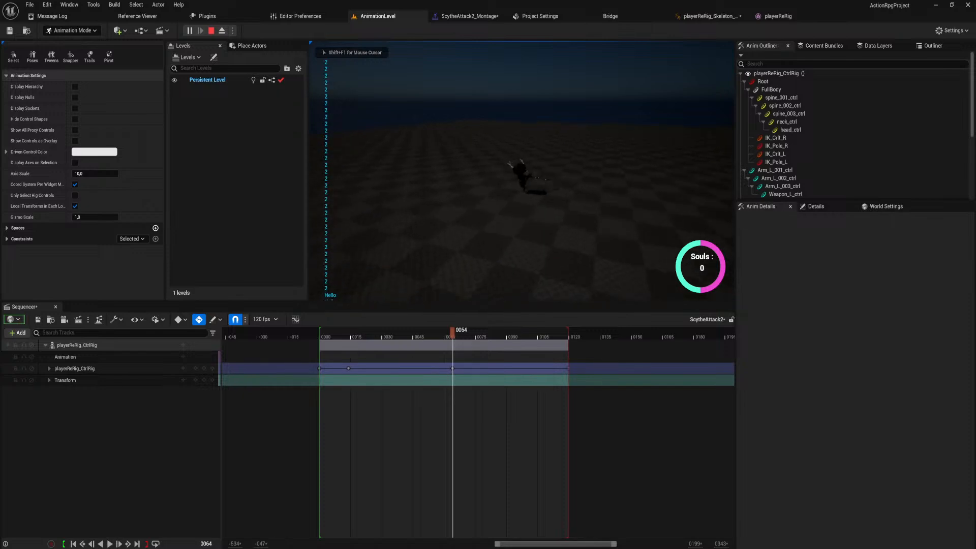
left_click(522, 171)
left_click(522, 172)
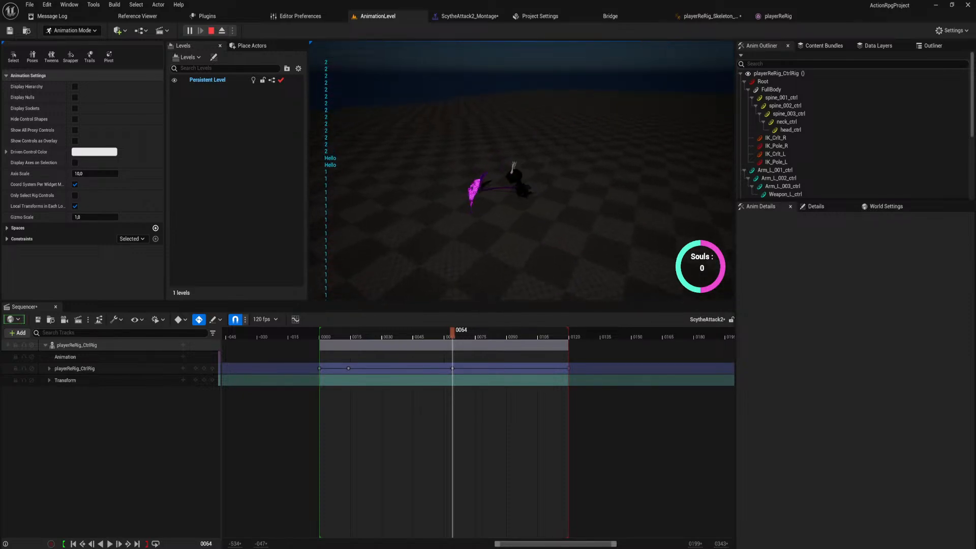
left_click(522, 171)
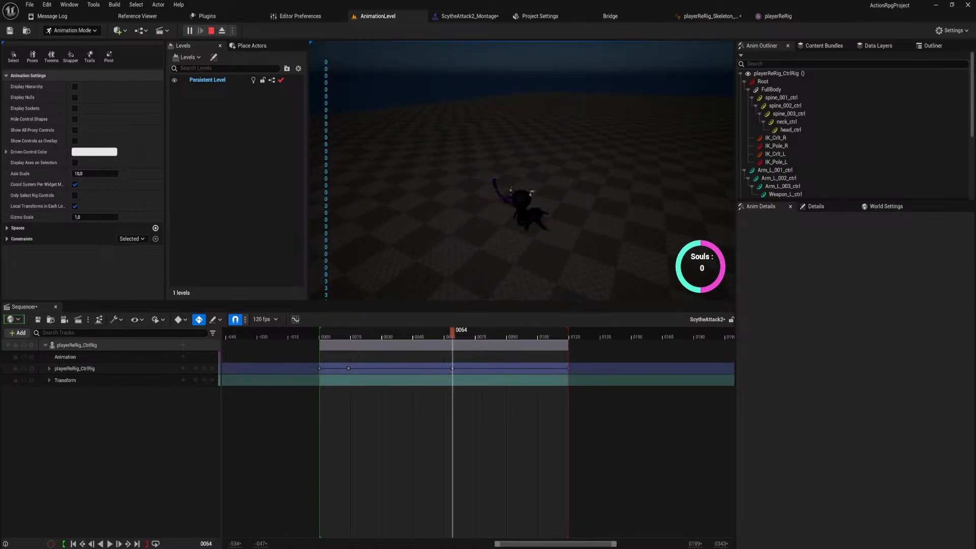
key("Escape")
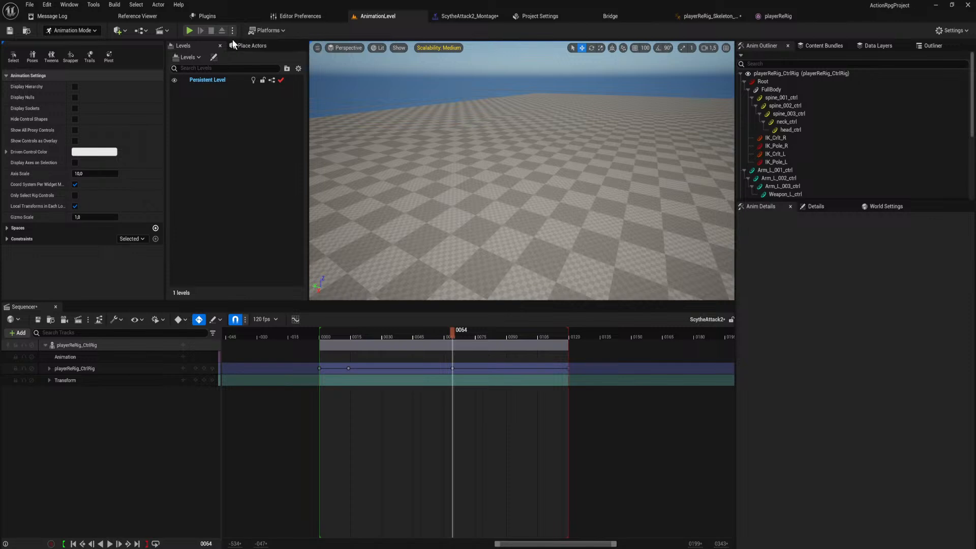
left_click(188, 32)
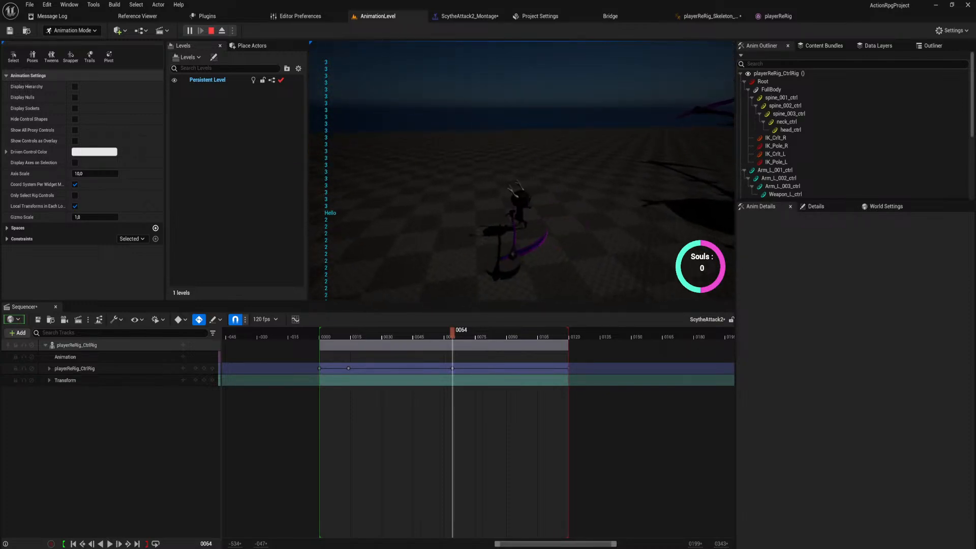
key("Escape")
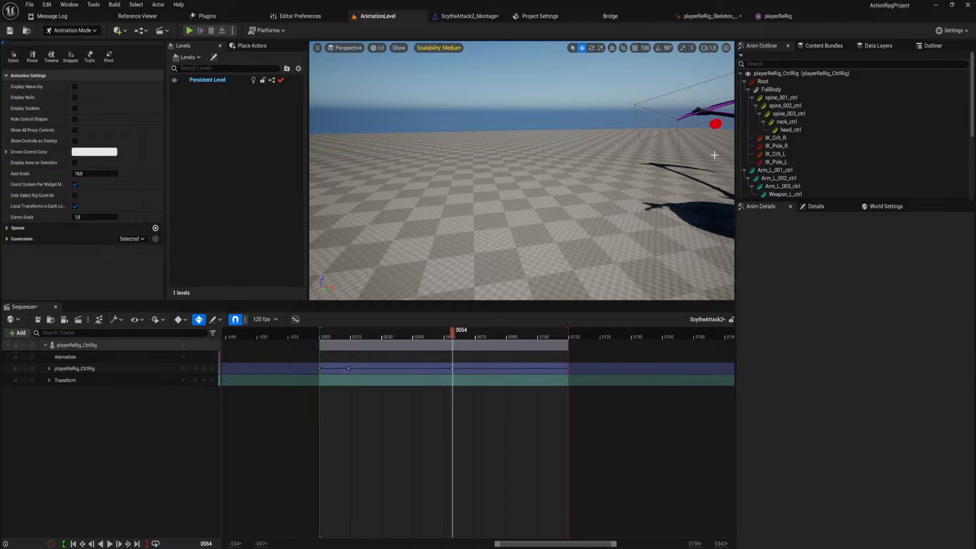
In the player animation blueprint's Idle_Movement state, move the Velocity node farther away from the Idle_Movement blendspace player.
left_click(709, 16)
right_click_drag(339, 406, 512, 384)
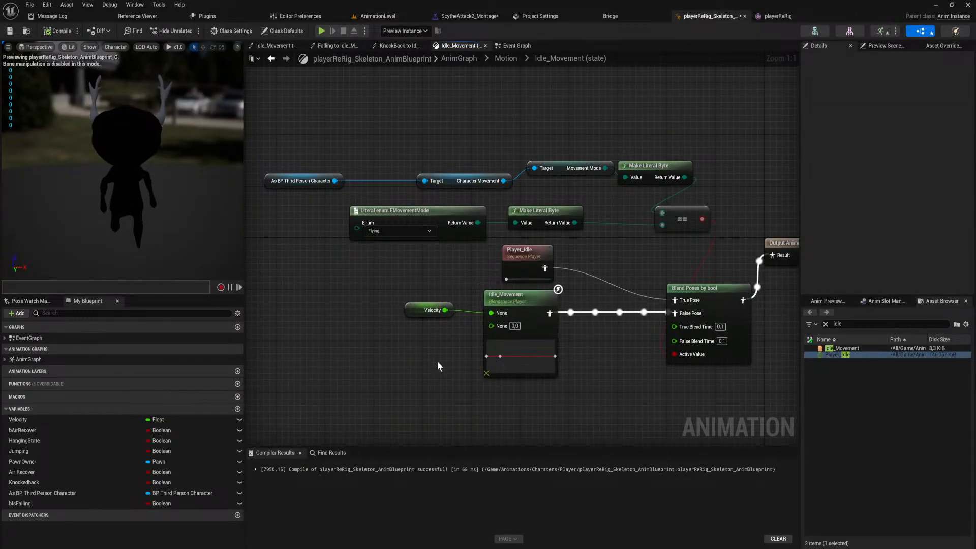
left_click(422, 310)
left_click_drag(422, 310, 301, 314)
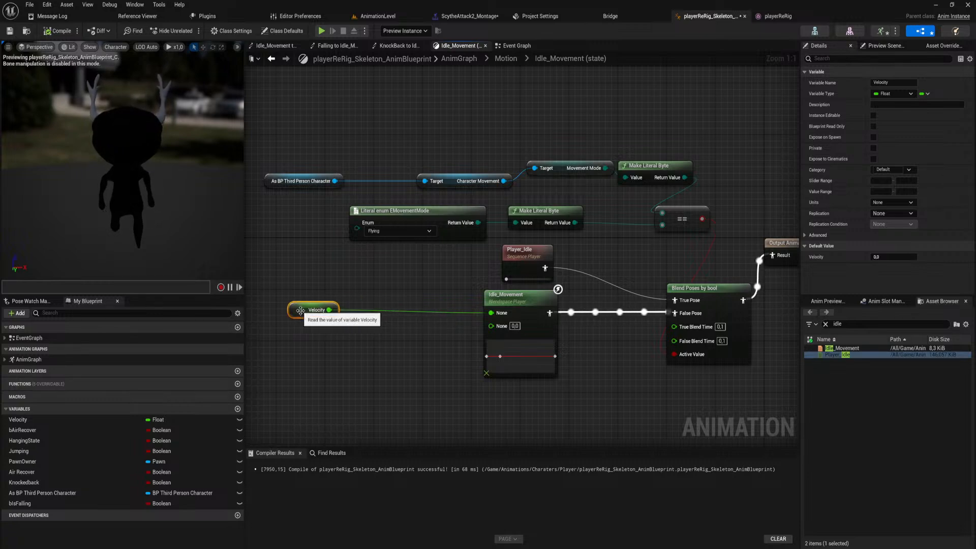
In the Event Graph, shift the Velocity, Vector Length and SET Velocity nodes right, and place Character Movement just before them.
left_click(520, 46)
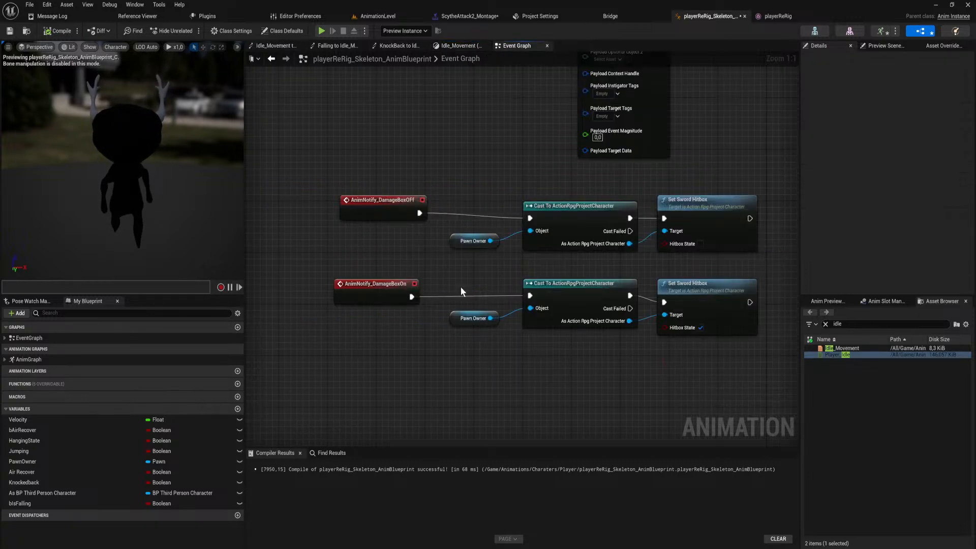
scroll(539, 180, "down", 3)
right_click_drag(578, 319, 489, 18)
scroll(529, 154, "down", 1)
right_click_drag(626, 265, 289, 199)
scroll(454, 206, "up", 2)
left_click_drag(594, 244, 480, 188)
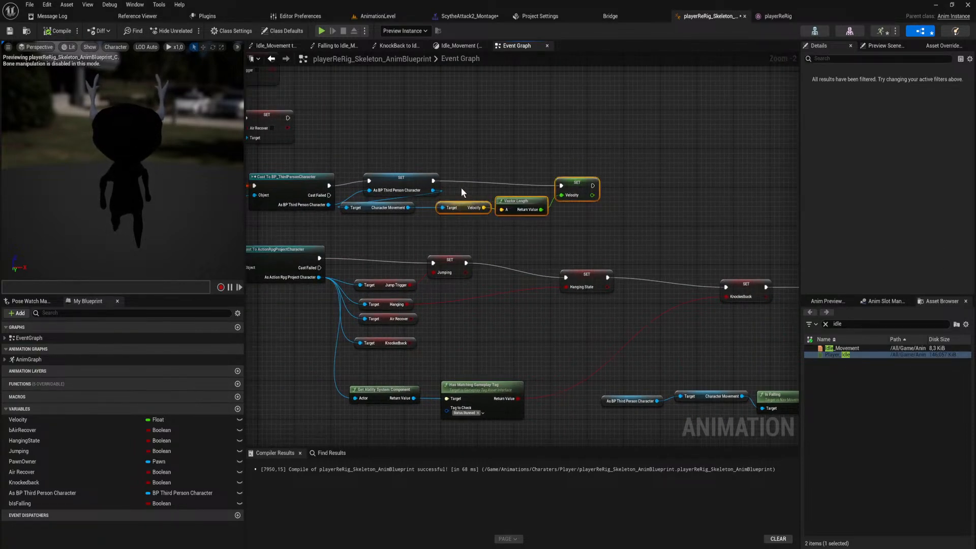
left_click_drag(463, 210, 563, 214)
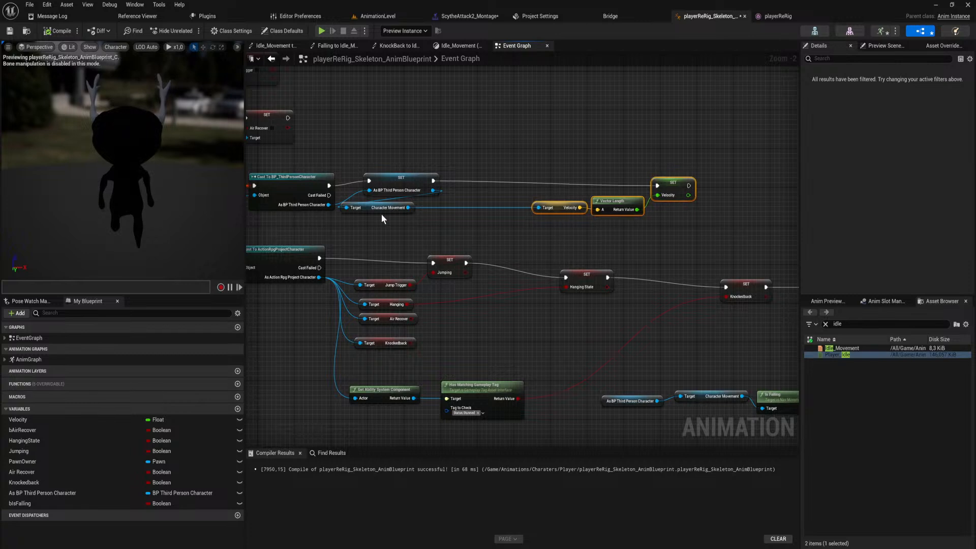
left_click_drag(371, 212, 480, 211)
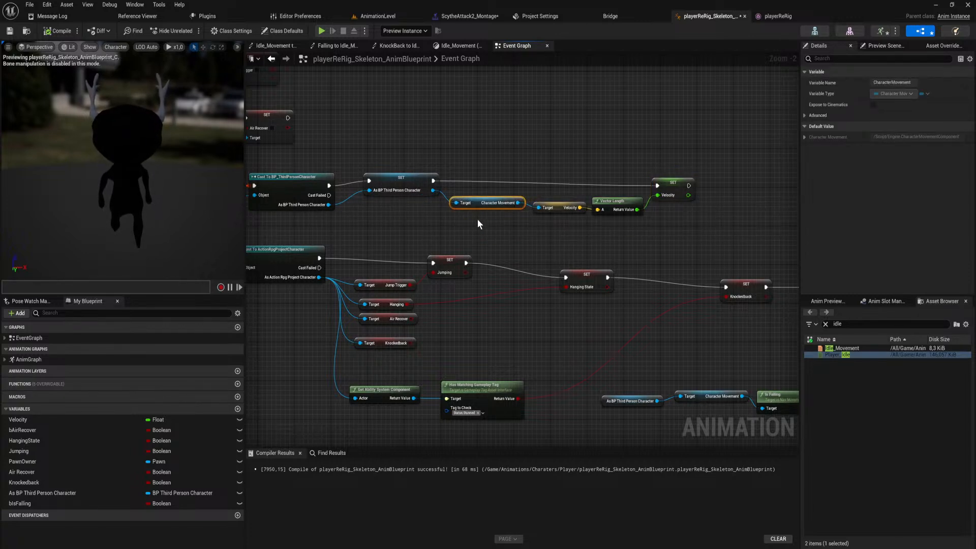
left_click(501, 227)
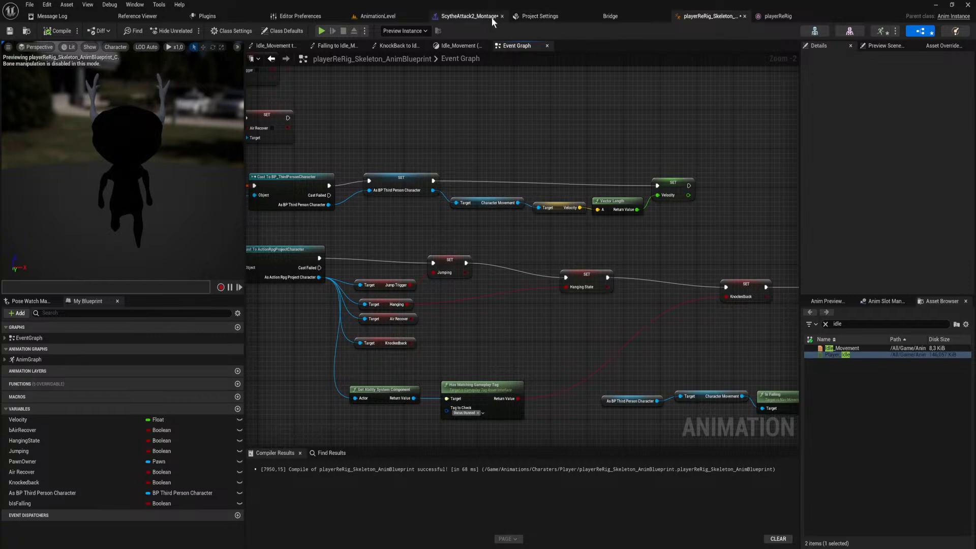
Return to AnimationLevel, save the ScytheAttack2 sequence and close the Sequencer.
left_click(390, 17)
right_click_drag(499, 165, 633, 186)
key("s")
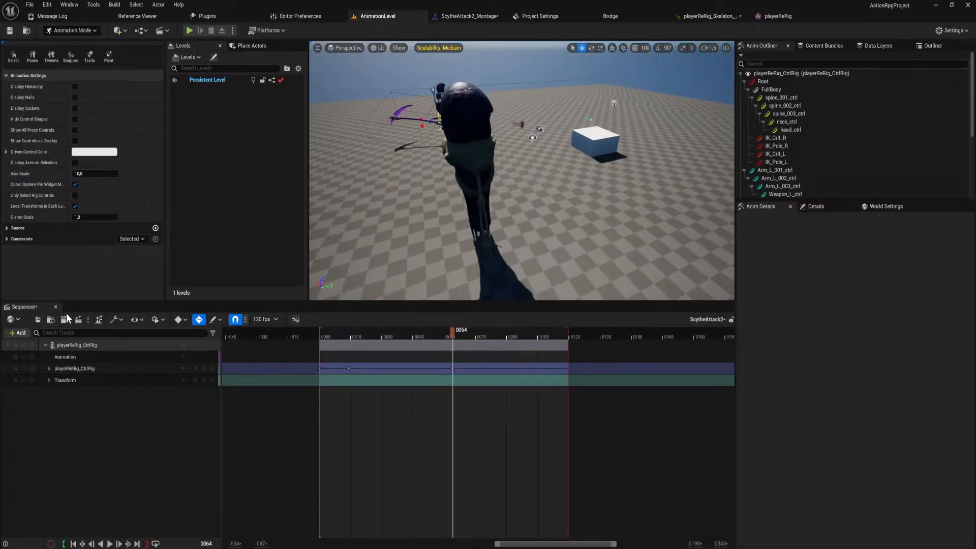
left_click(38, 319)
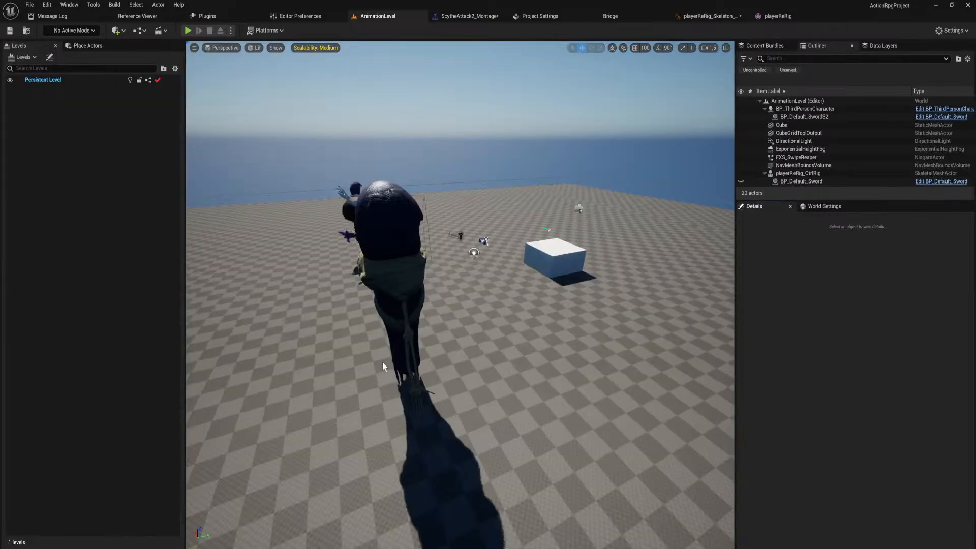
Start a play session in AnimationLevel and perform the sword attack combos.
key("w")
right_click_drag(382, 361, 310, 432)
key("w")
key("w")
mouse_move(314, 213)
right_mouse_down()
mouse_move(345, 218)
mouse_move(331, 198)
mouse_move(313, 213)
right_mouse_up()
key("s")
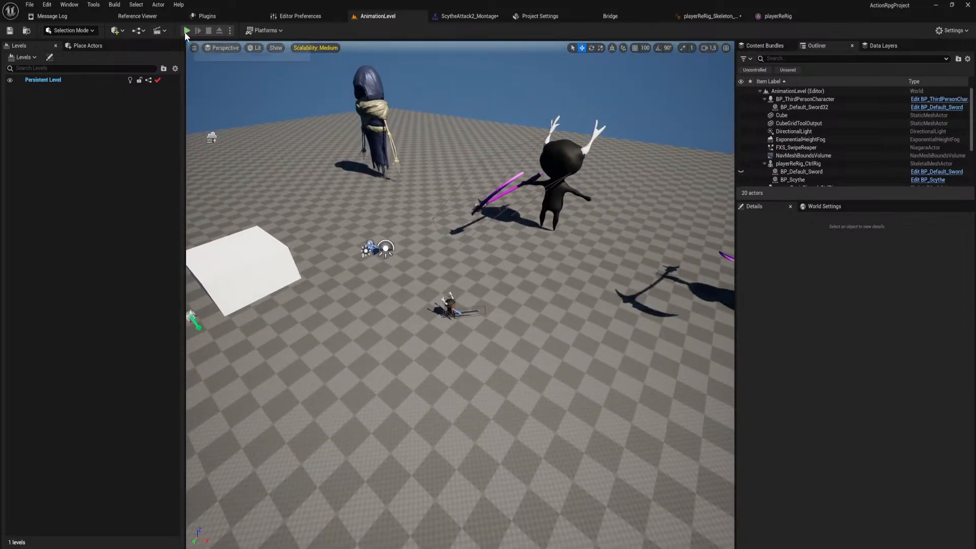
left_click(187, 31)
left_click(460, 295)
left_click(460, 295)
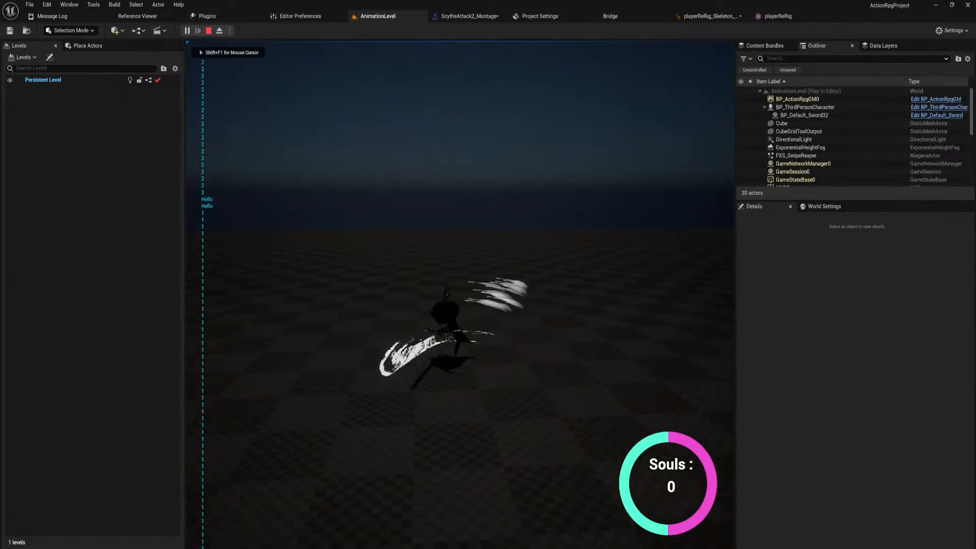
left_click(460, 295)
left_click(460, 295)
left_click(460, 295)
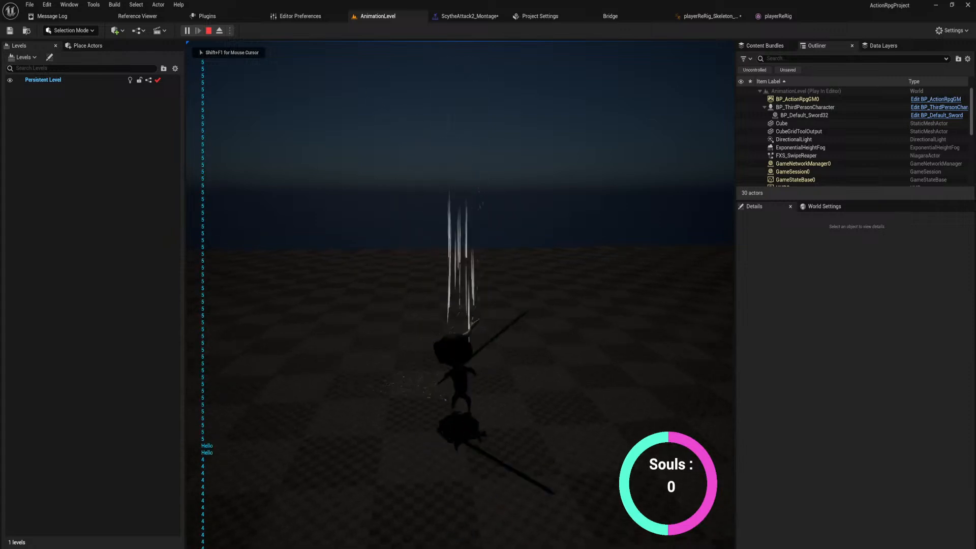
left_click(460, 295)
left_click(460, 295)
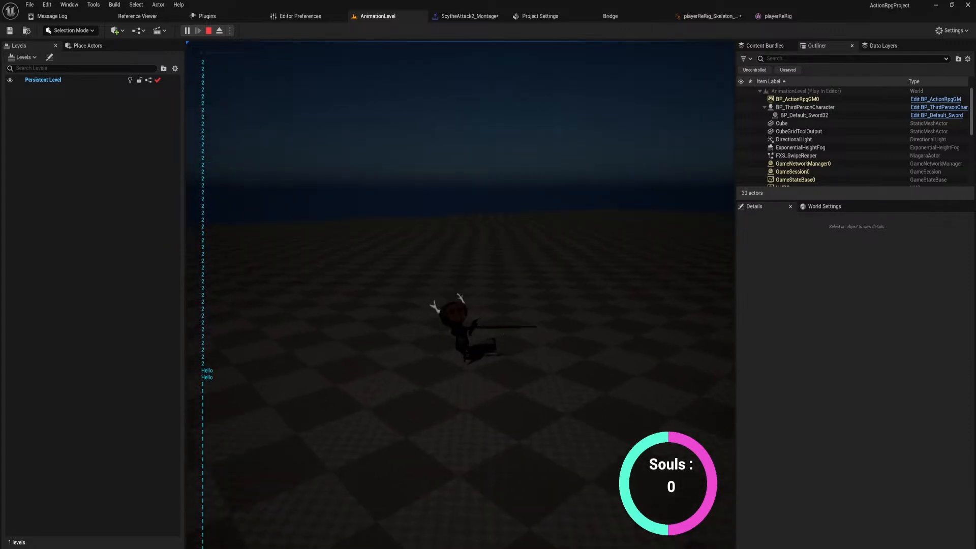
left_click(460, 294)
left_click(460, 295)
Switch to the scythe, test its attack combo, and end the play session.
left_click(459, 295)
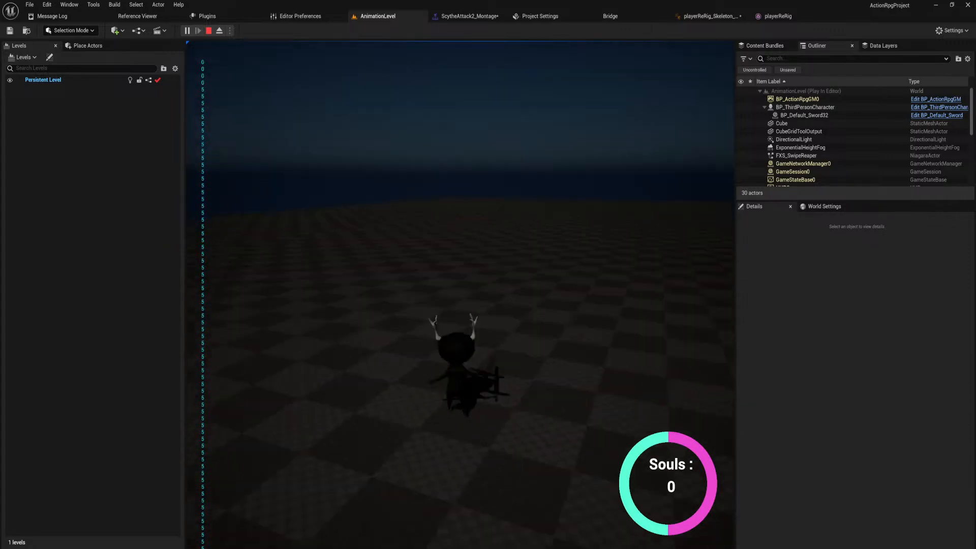
right_click(460, 295)
left_click(460, 294)
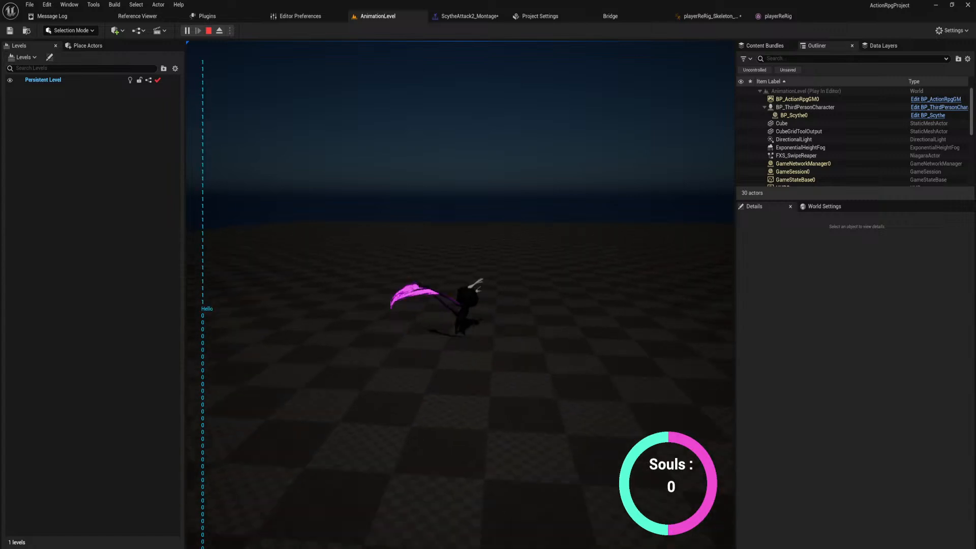
left_click(460, 295)
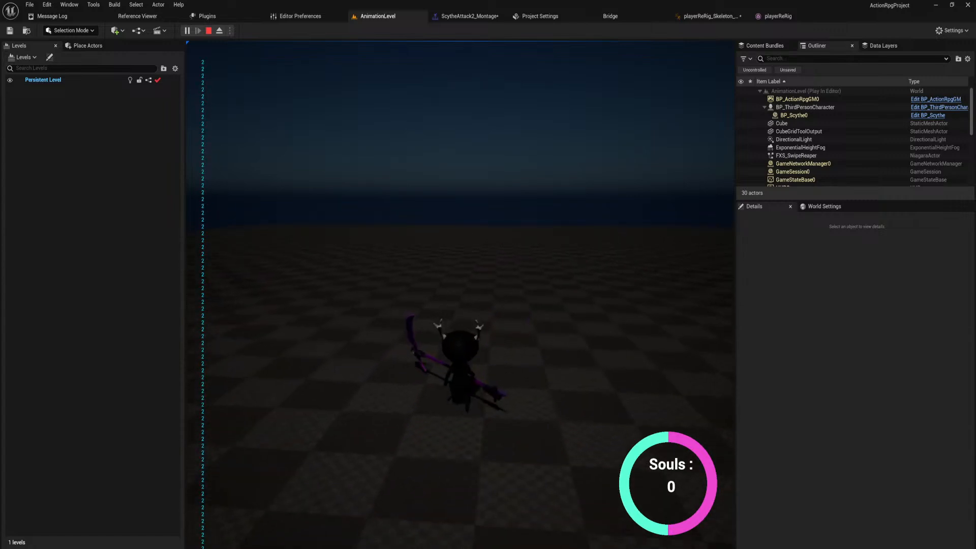
left_click(460, 294)
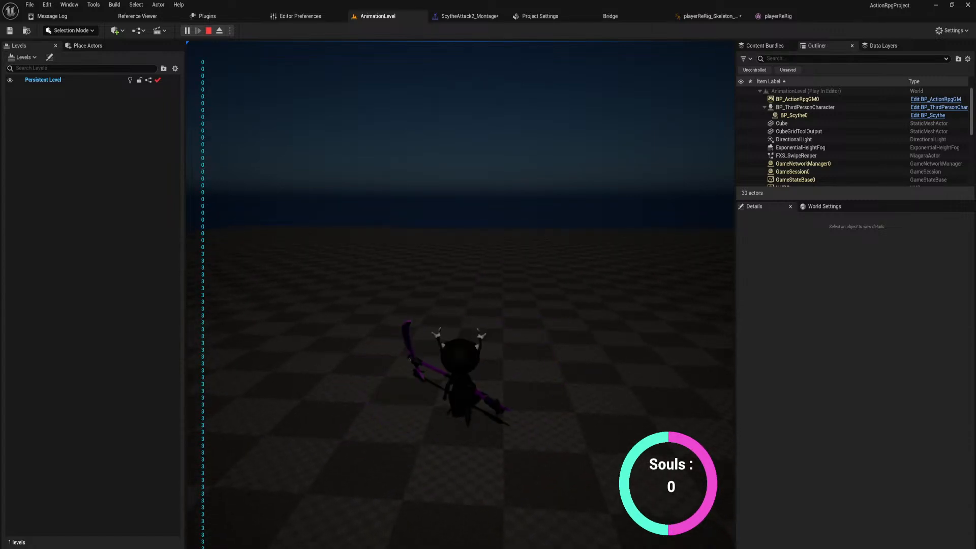
key("Escape")
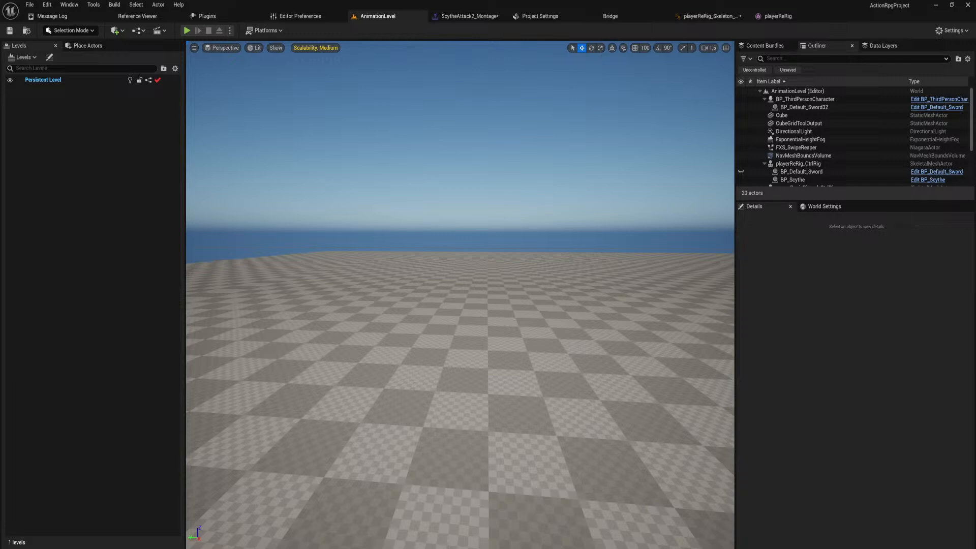
Open the ScytheAttack1 level sequence from the player's levelSeqs folder.
key("s")
right_click_drag(525, 219, 525, 219)
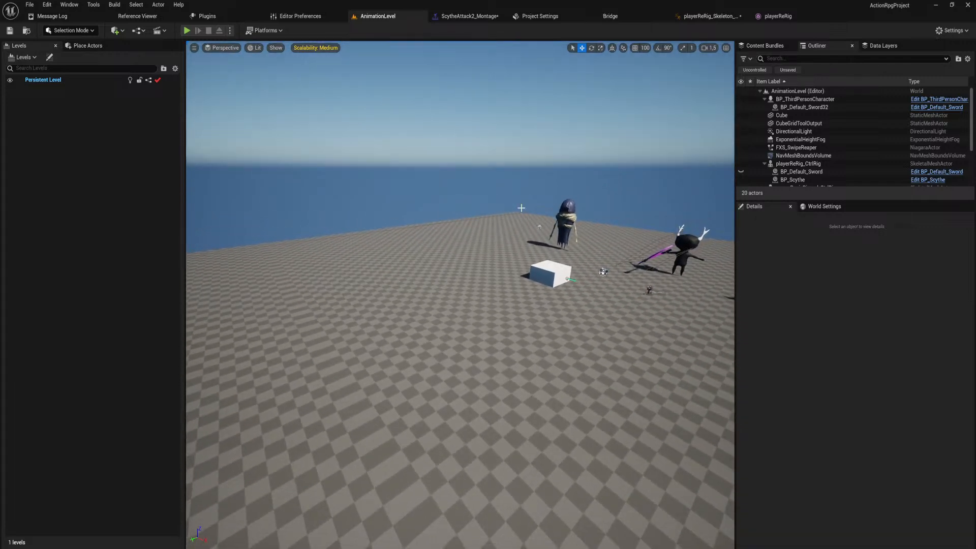
key("ctrl+space")
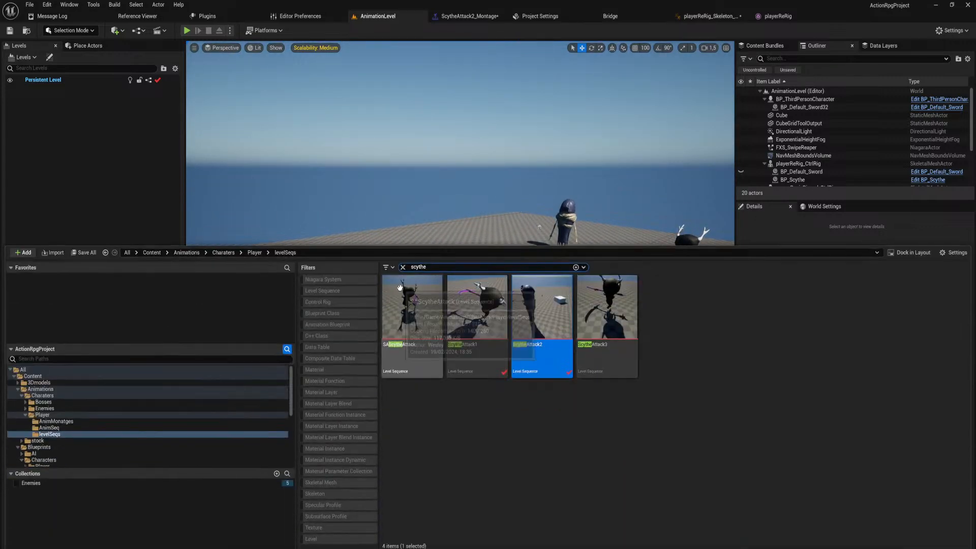
left_click(563, 405)
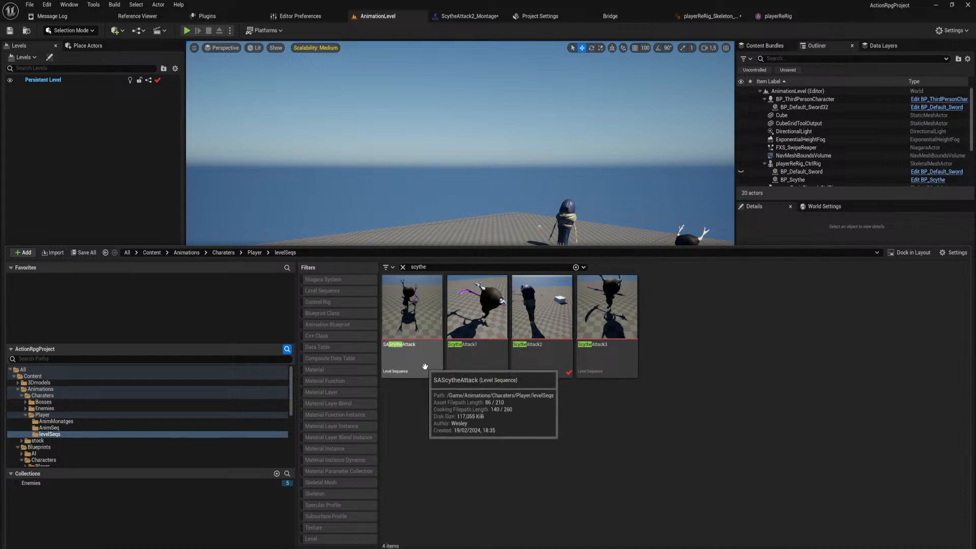
left_click(469, 364)
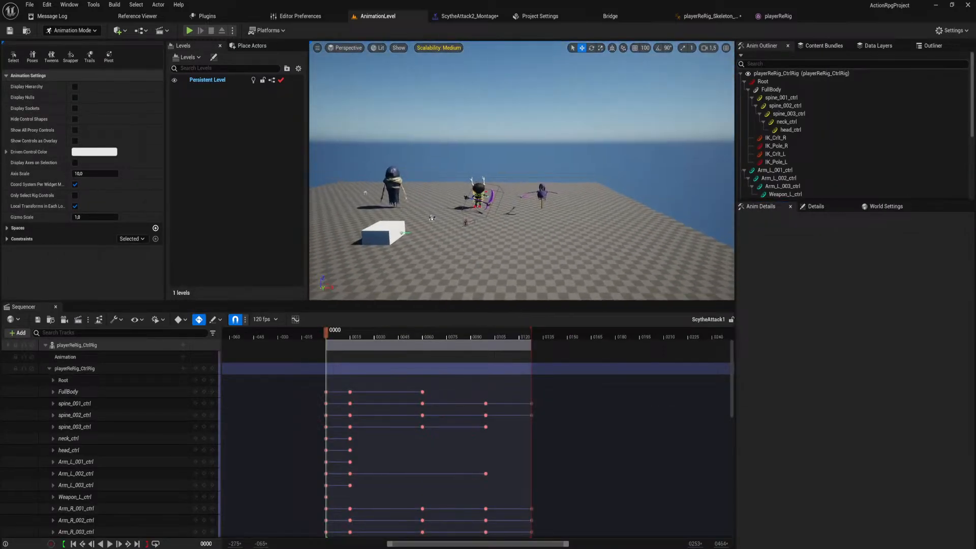
Collapse the playerReRig_CtrlRig track and scrub the ScytheAttack1 sequence to frame 41 beside the player rig.
key("w")
right_click_drag(521, 170, 470, 201)
key("s")
left_click(49, 367)
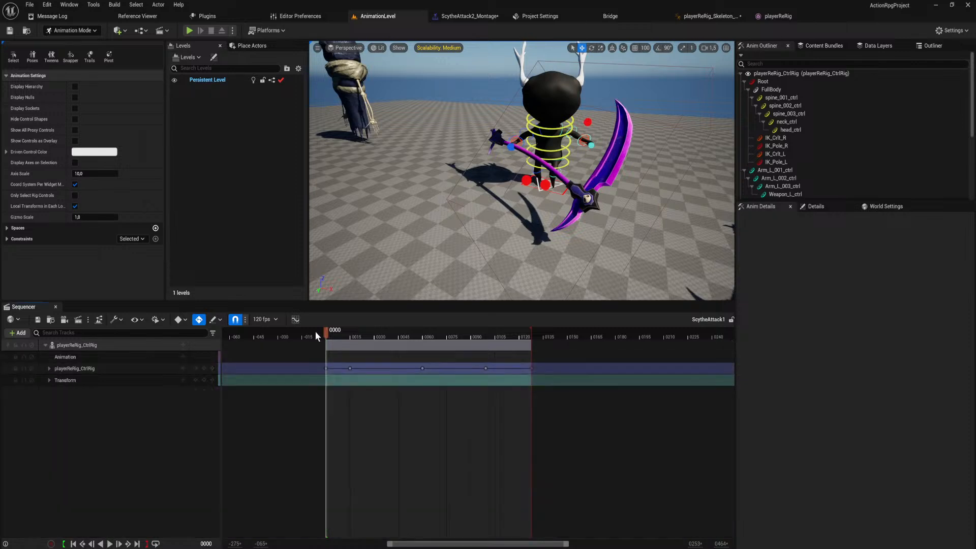
left_click_drag(329, 331, 393, 346)
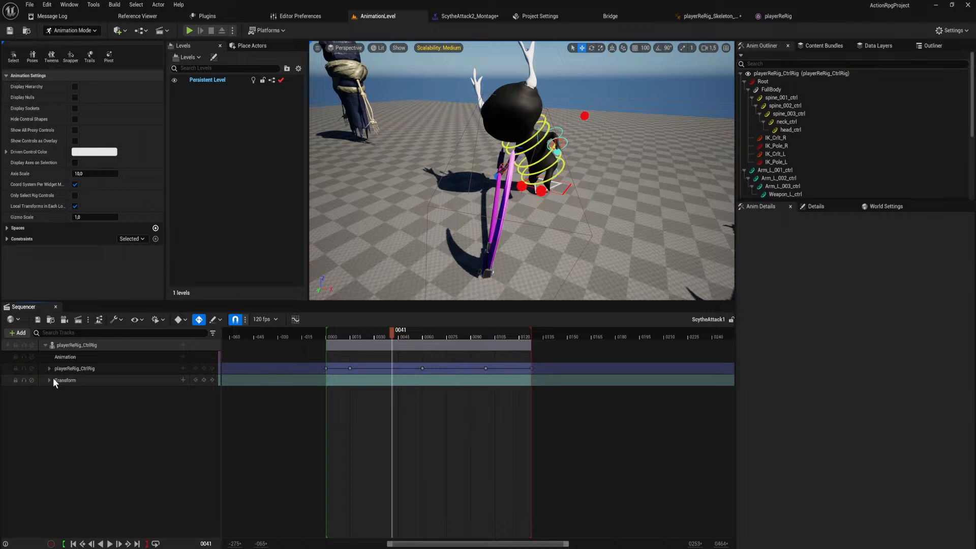
Open the curve editor for ScytheAttack1 and display the Location.X curve of spine_001_ctrl.
left_click(295, 319)
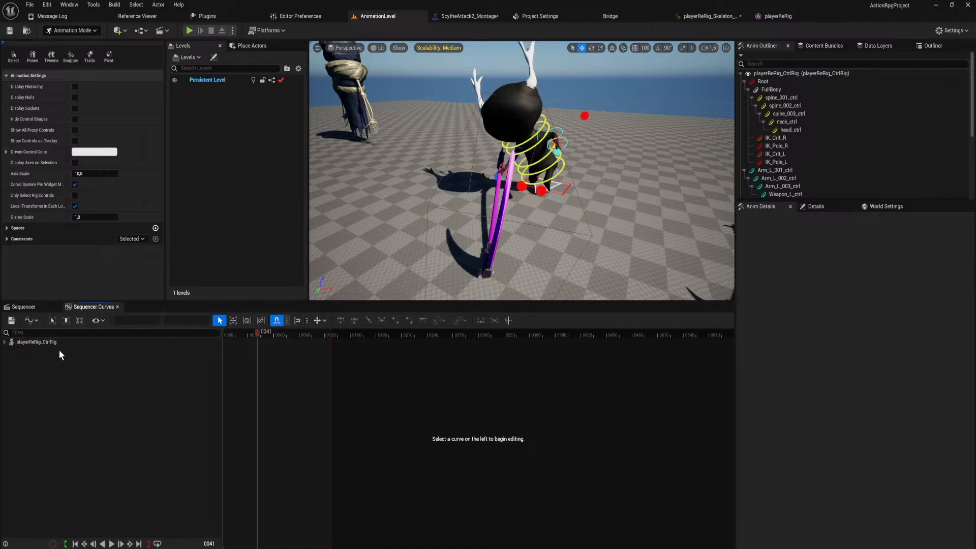
left_click(5, 342)
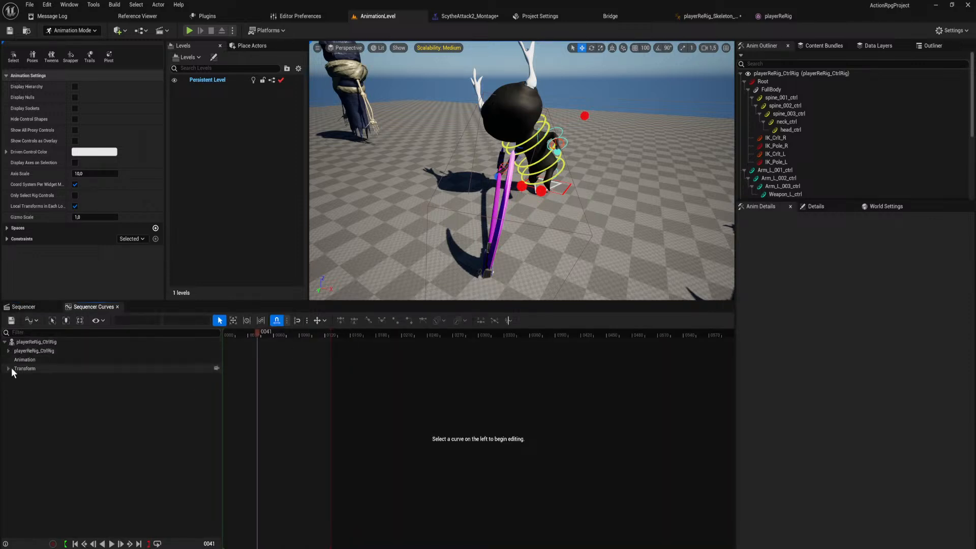
left_click(8, 368)
left_click(8, 351)
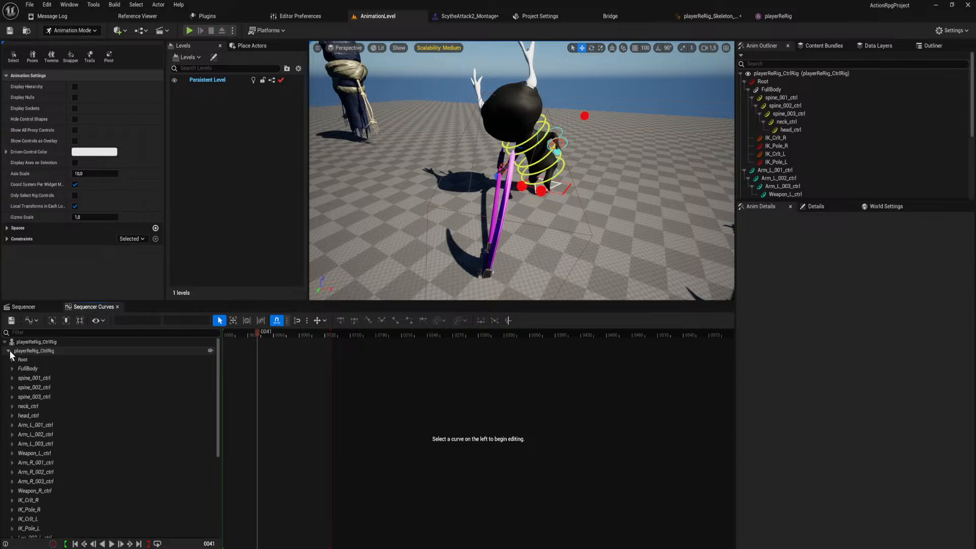
left_click(12, 377)
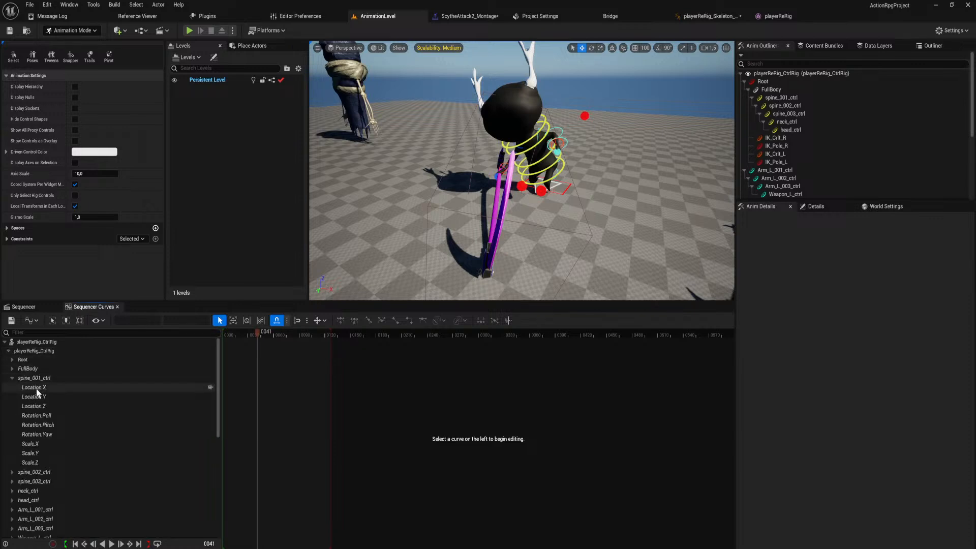
left_click(34, 386)
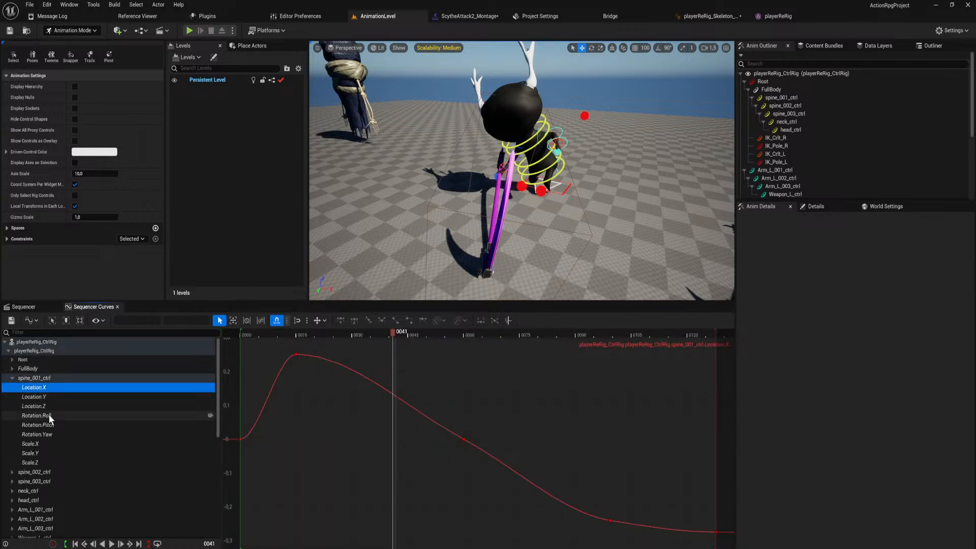
Select the spine_001_ctrl control on the rig in the viewport to show all its curves.
key("d")
right_click_drag(500, 219, 396, 209)
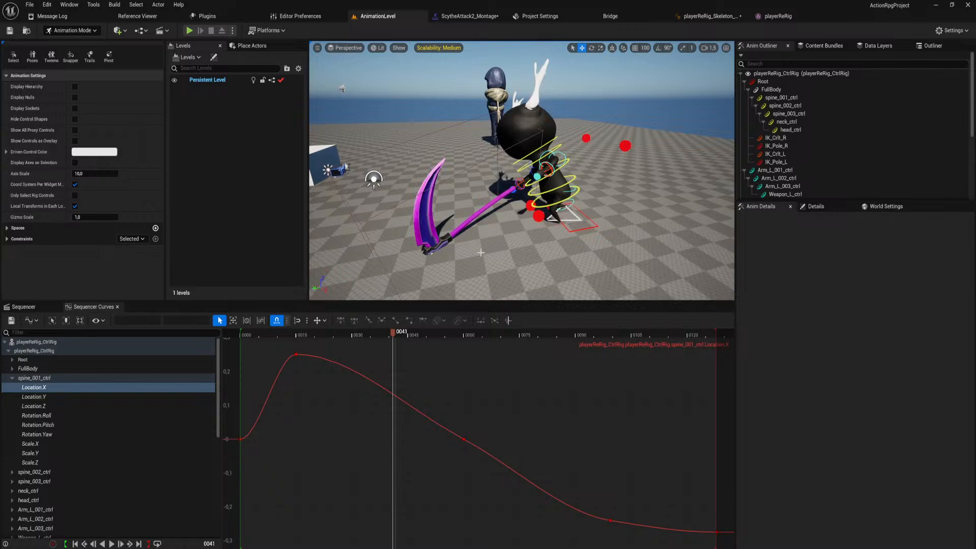
right_click_drag(533, 205, 535, 211)
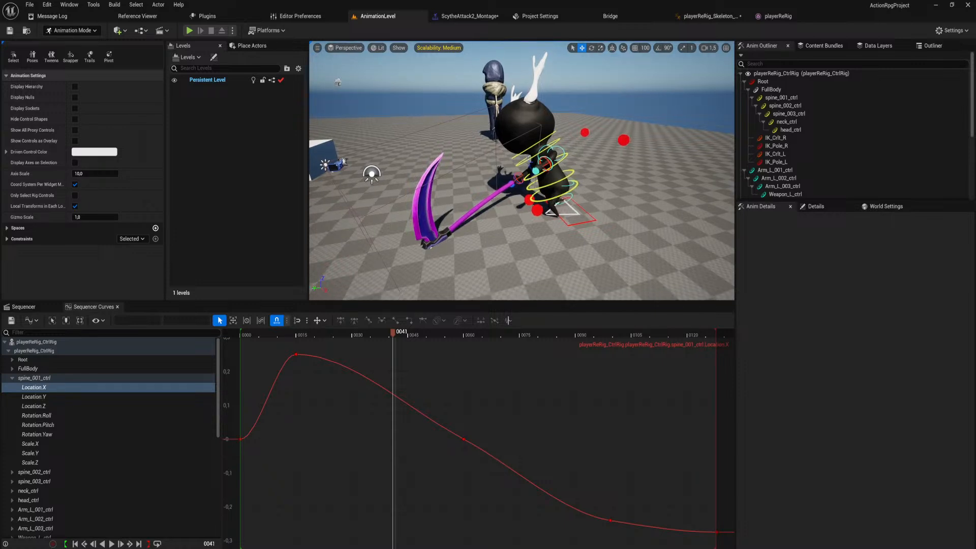
left_click(542, 212)
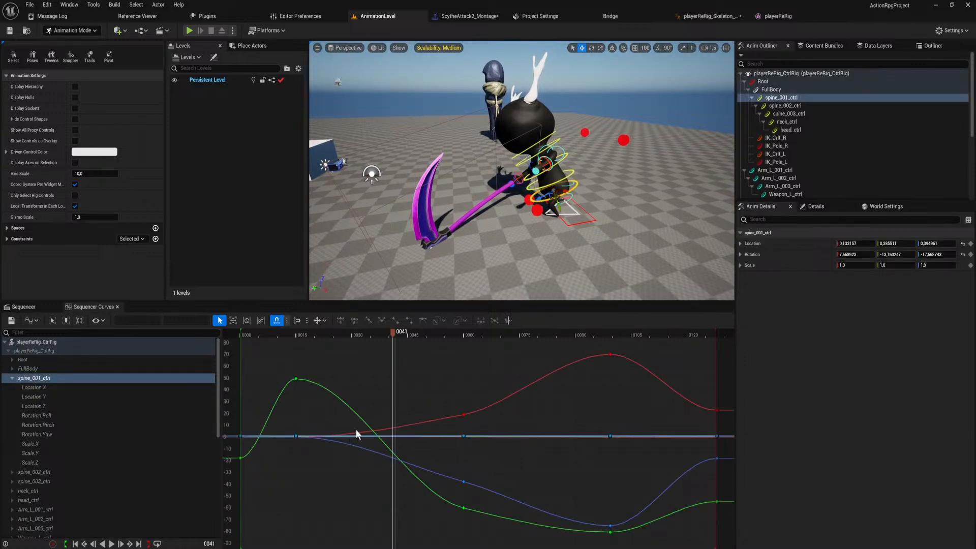
Isolate the Rotation.Roll curve of spine_001_ctrl and turn on weighted tangents for its key at frame 60.
left_click(90, 415)
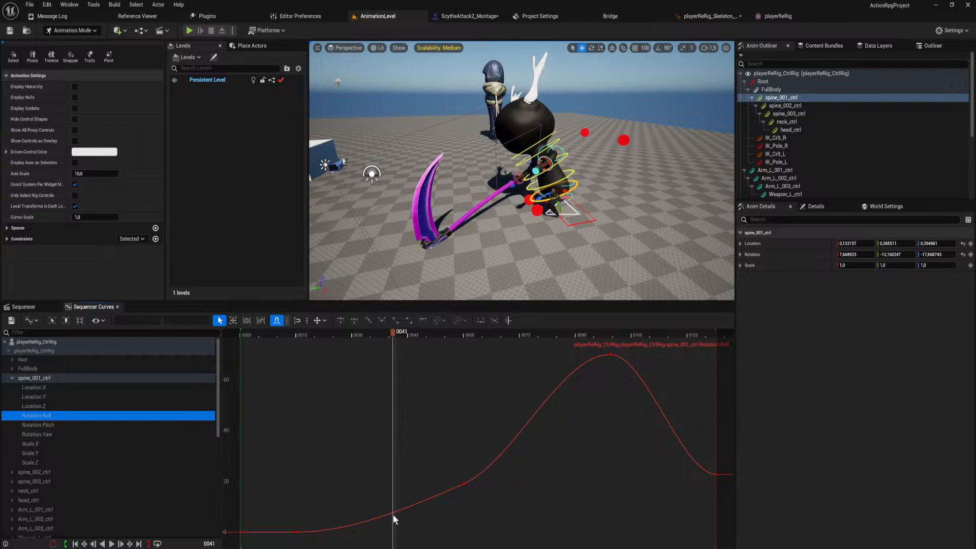
left_click(463, 483)
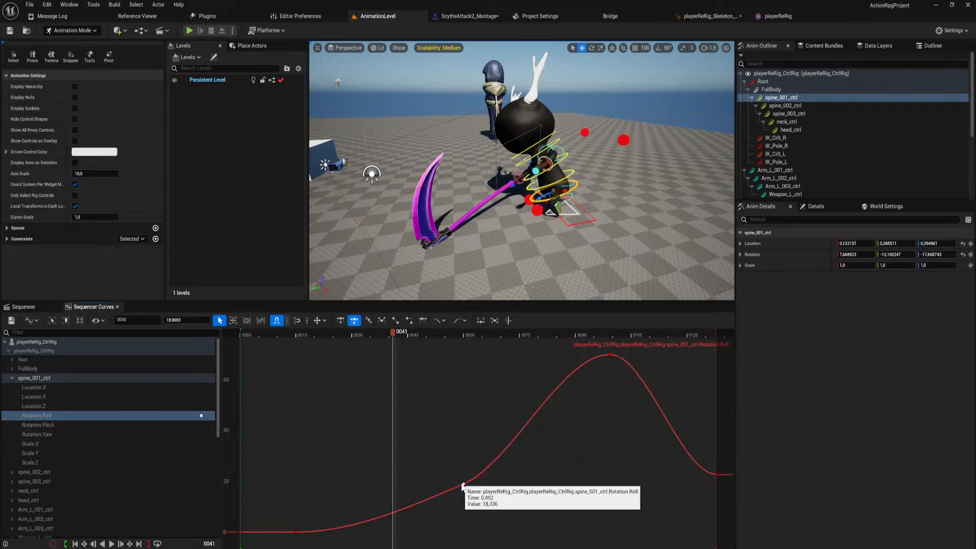
key("w")
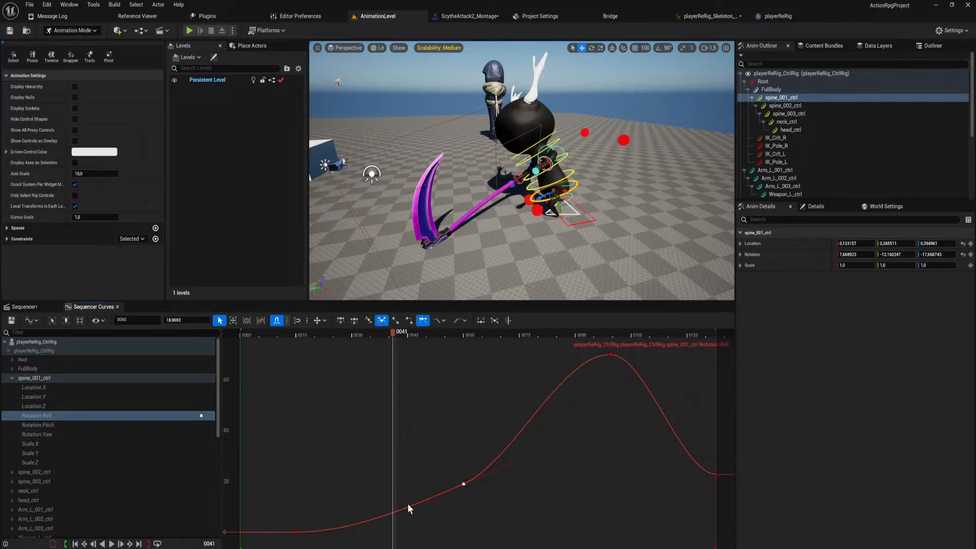
Steepen the tangents on both sides of spine_001_ctrl's Rotation.Roll key at frame 60, and adjust the tangent of the frame 15 key.
left_click_drag(408, 505, 440, 538)
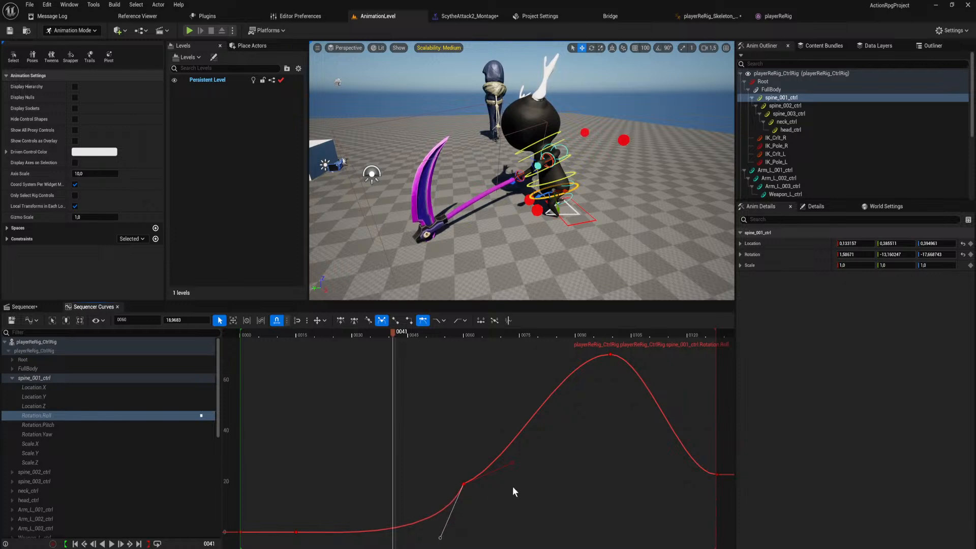
left_click_drag(510, 463, 493, 430)
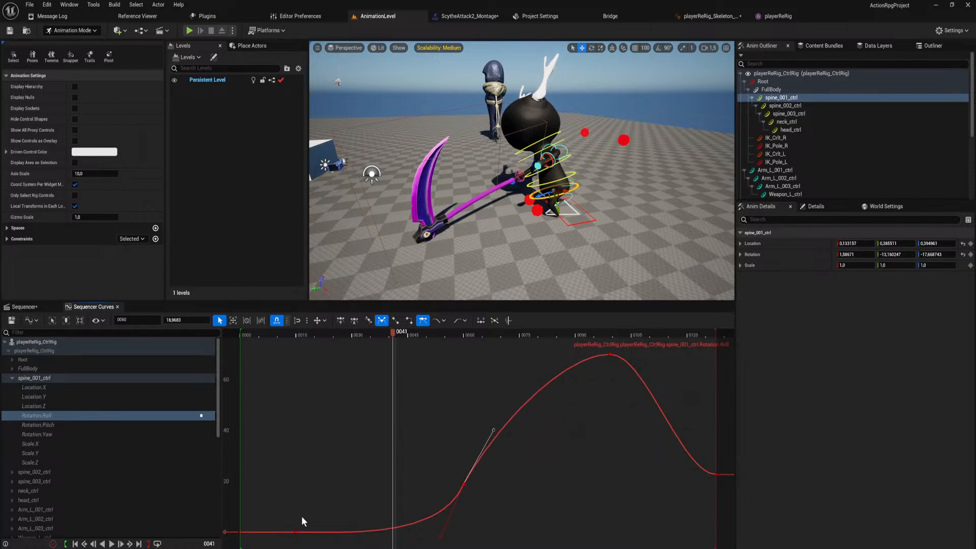
middle_click(296, 532)
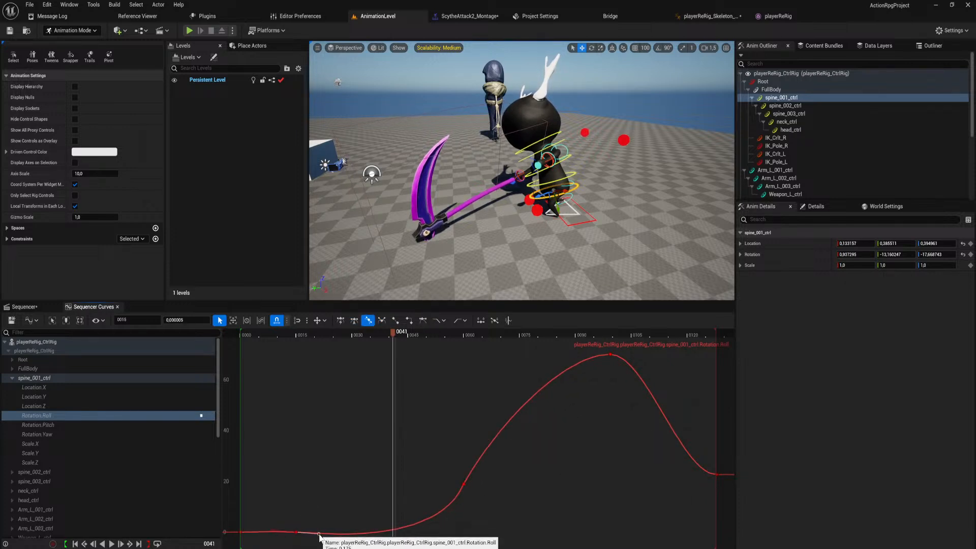
Check spine_001_ctrl's Rotation.Pitch curve, and select Arm_R_003_ctrl on the rig to isolate its Rotation.Roll curve.
left_click(56, 425)
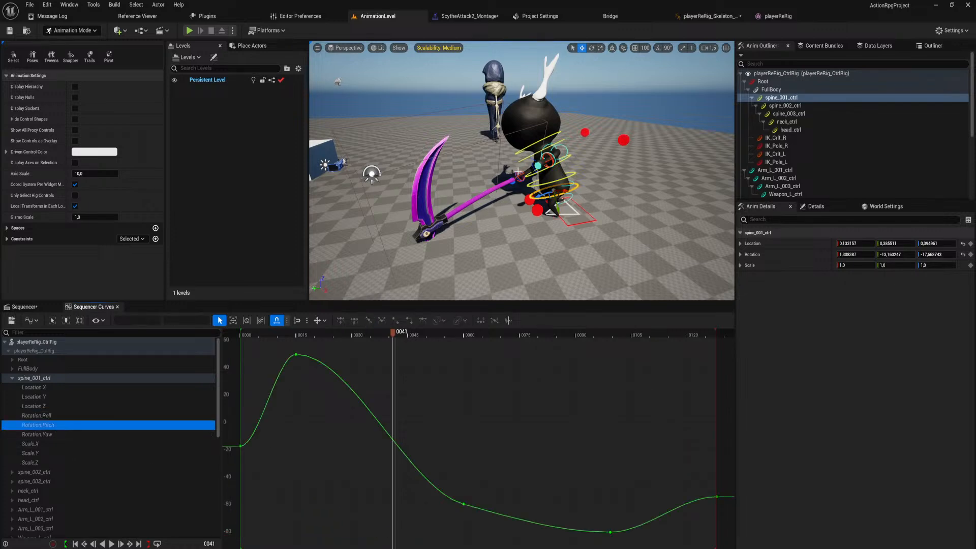
key("w")
right_click_drag(518, 172, 523, 178)
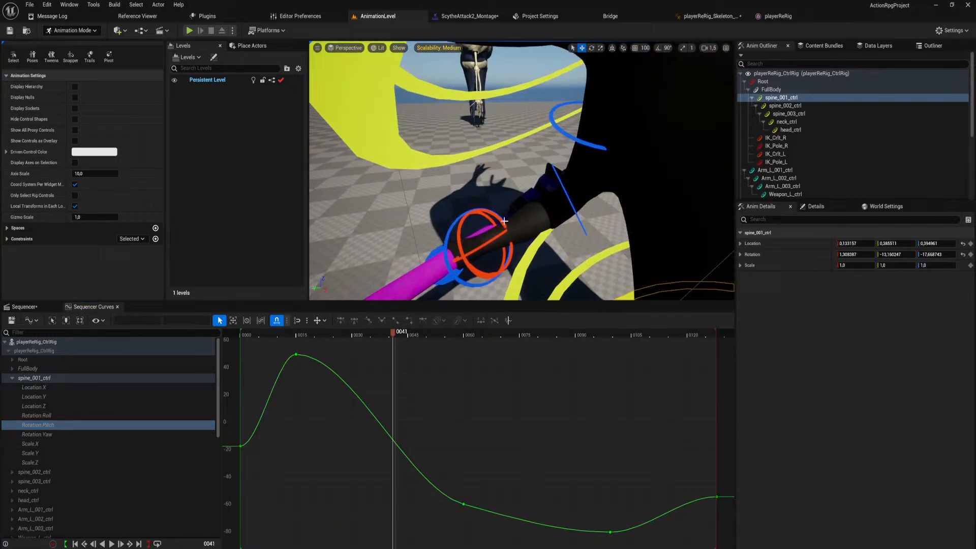
left_click(458, 237)
key("s")
right_click_drag(458, 237, 460, 242)
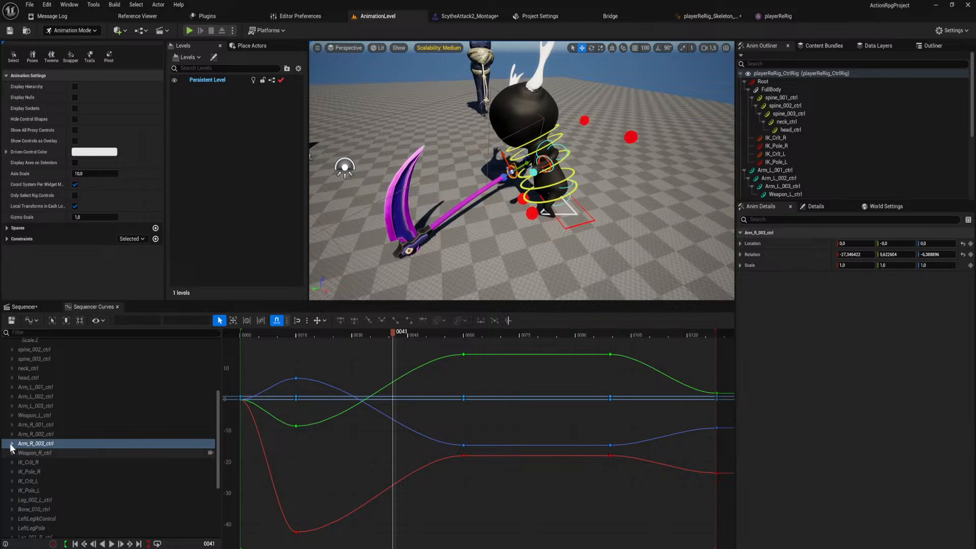
left_click(11, 444)
left_click(36, 481)
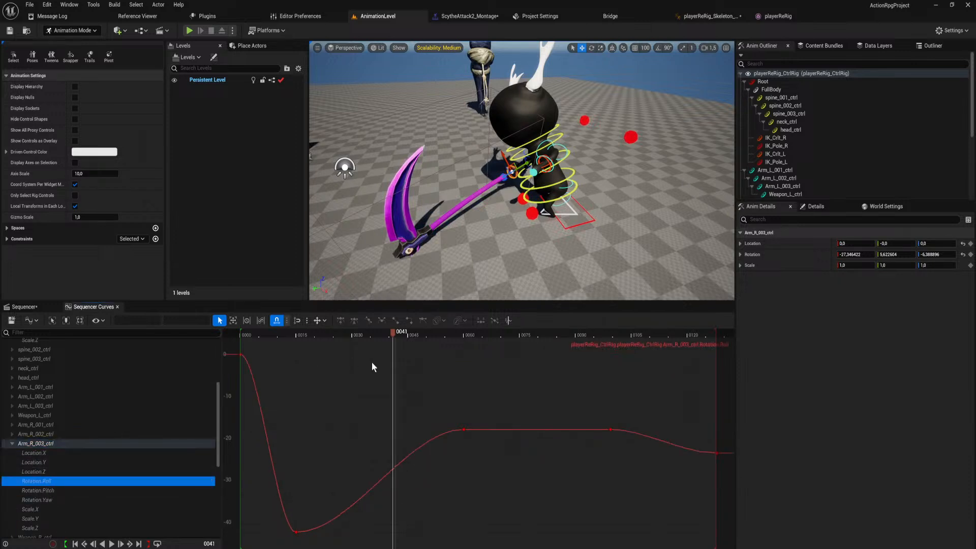
Give Arm_R_003_ctrl's Rotation.Roll key at frame 15 weighted tangents, and stretch its outgoing tangent nearly flat to about frame 46.
left_click(295, 532)
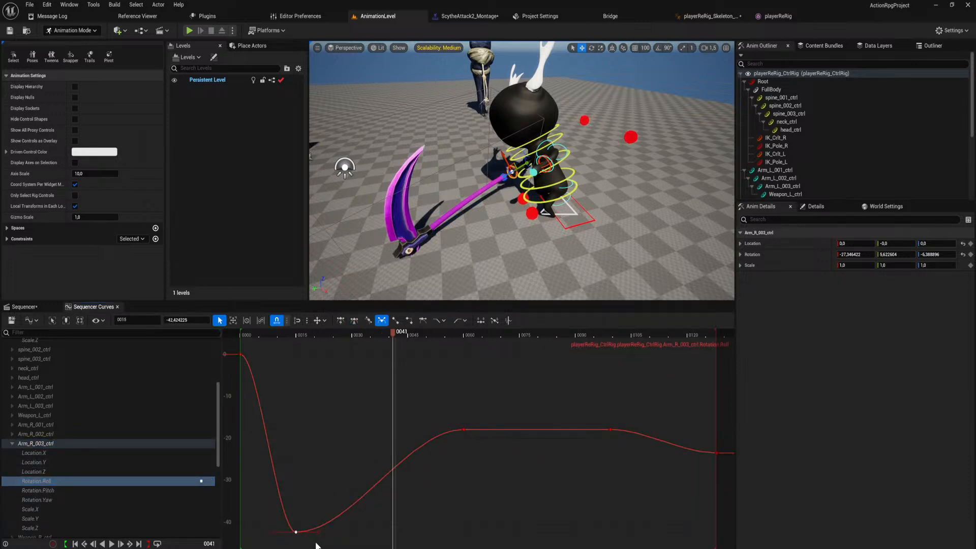
key("w")
left_click_drag(349, 532, 413, 526)
left_click_drag(279, 531, 271, 532)
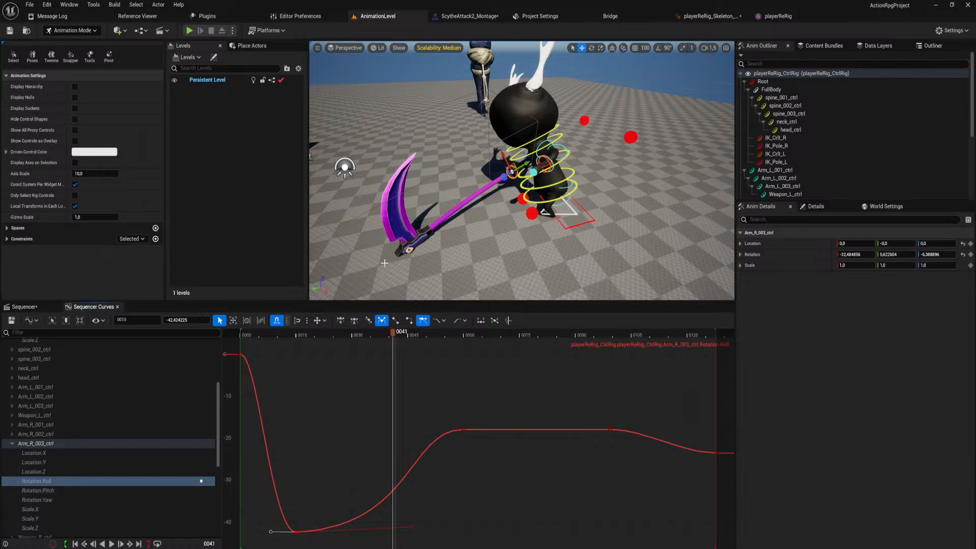
Try rotating Arm_R_003_ctrl at frame 41 to swing the scythe, and undo the rotation.
right_click_drag(410, 255, 403, 245)
key("ctrl+grave")
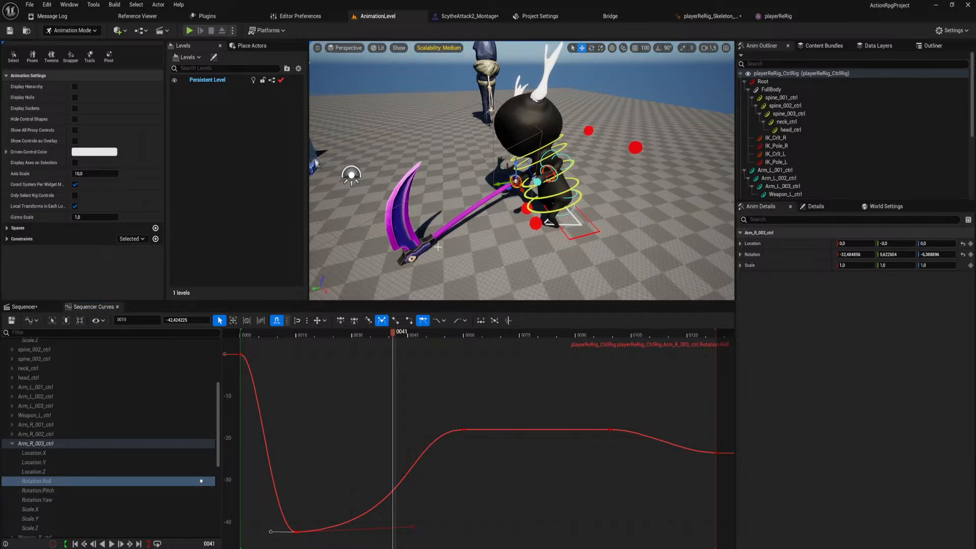
key("e")
mouse_move(540, 190)
left_mouse_down()
mouse_move(533, 216)
mouse_move(541, 187)
mouse_move(543, 197)
left_mouse_up()
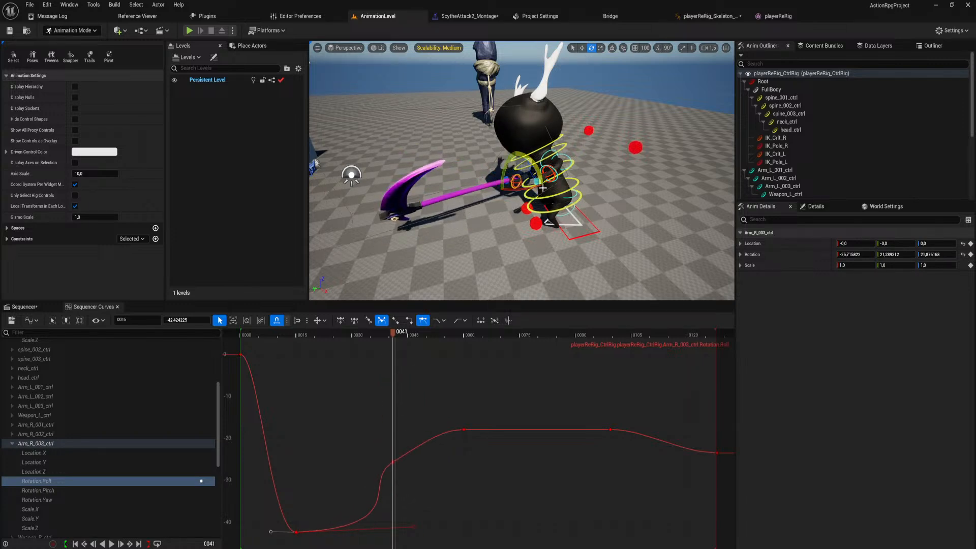
key("ctrl+z")
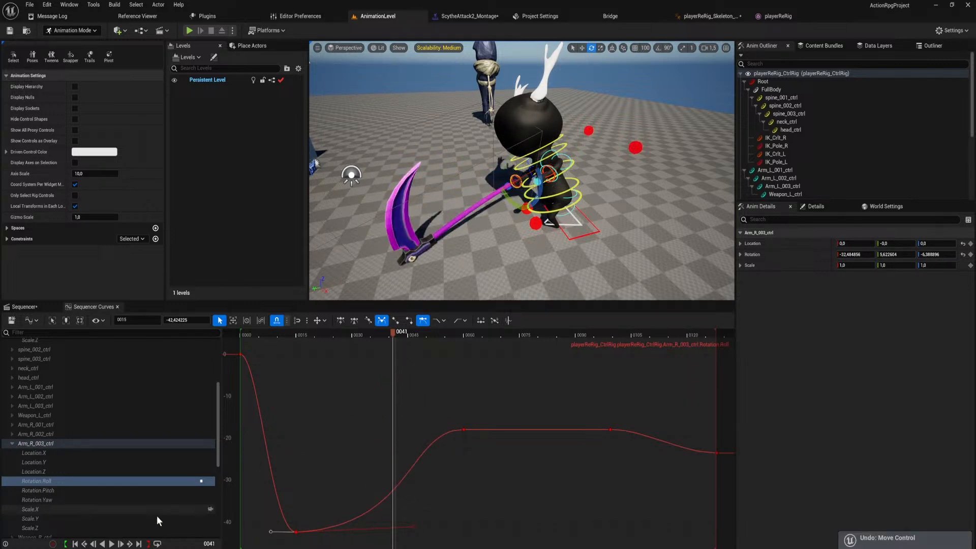
Give Arm_R_003_ctrl's Rotation.Yaw key at frame 15 broken weighted tangents, and stretch its outgoing tangent to about frame 52.
left_click(59, 500)
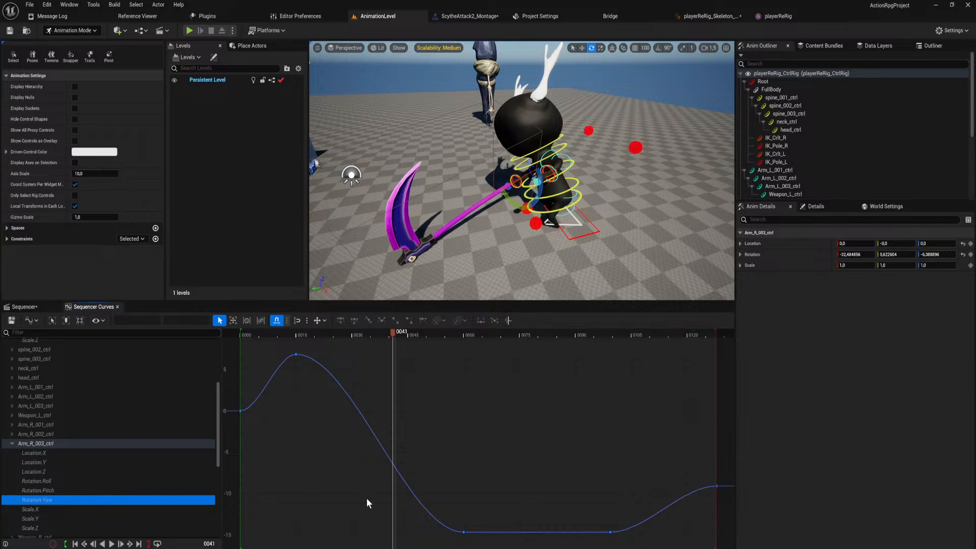
left_click(296, 354)
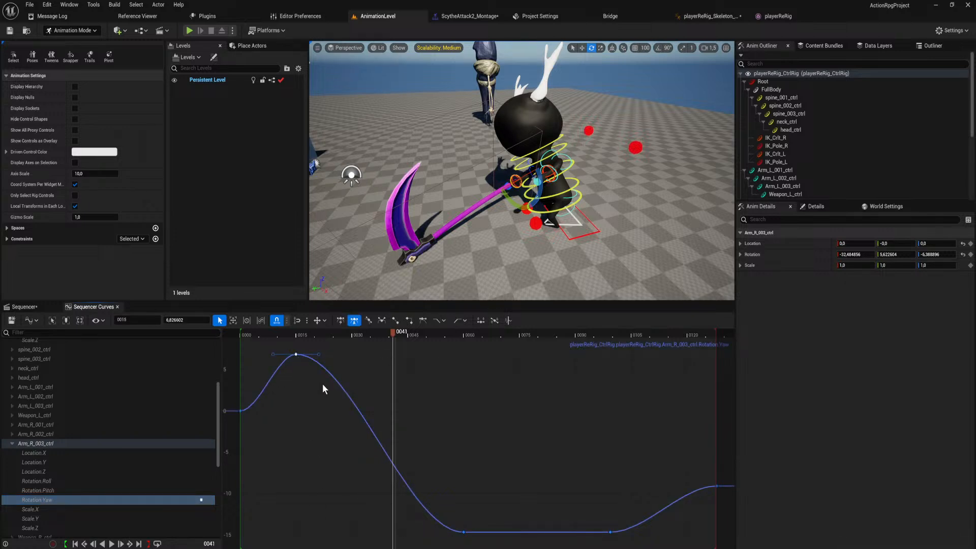
key("3")
key("w")
left_click_drag(349, 354, 435, 342)
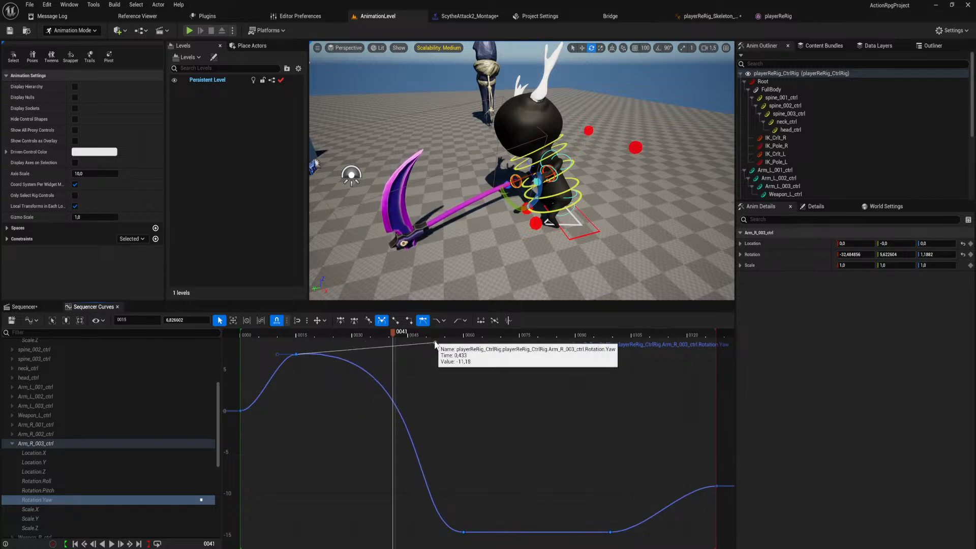
Isolate Arm_R_003_ctrl's Rotation.Pitch curve and pull the outgoing tangent of its frame 15 key steeply upward.
left_click(56, 491)
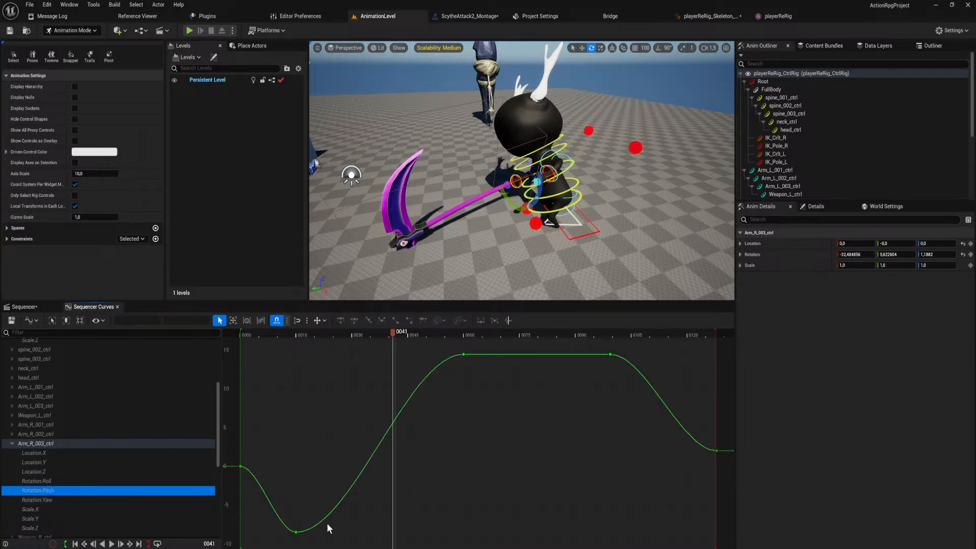
left_click(294, 532)
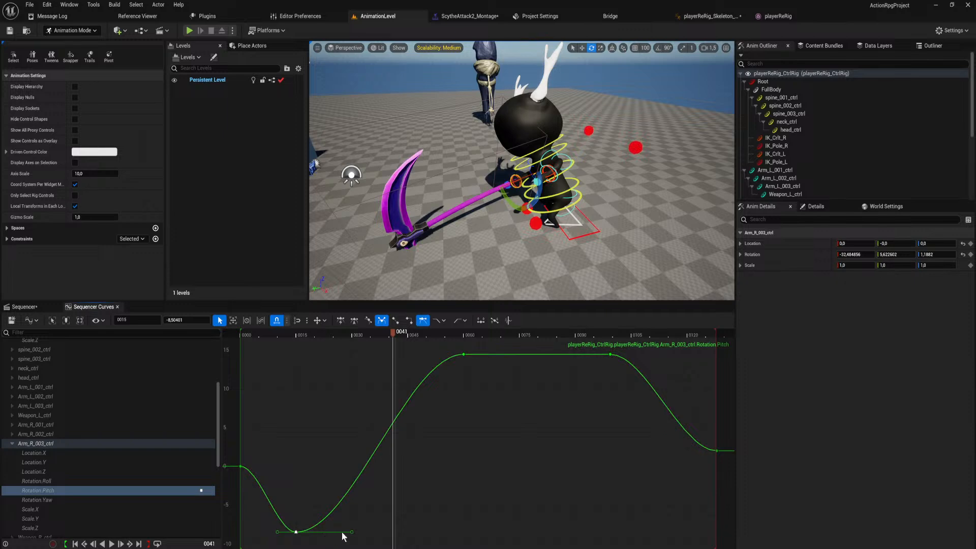
left_click_drag(352, 532, 372, 396)
left_click_drag(369, 368, 368, 372)
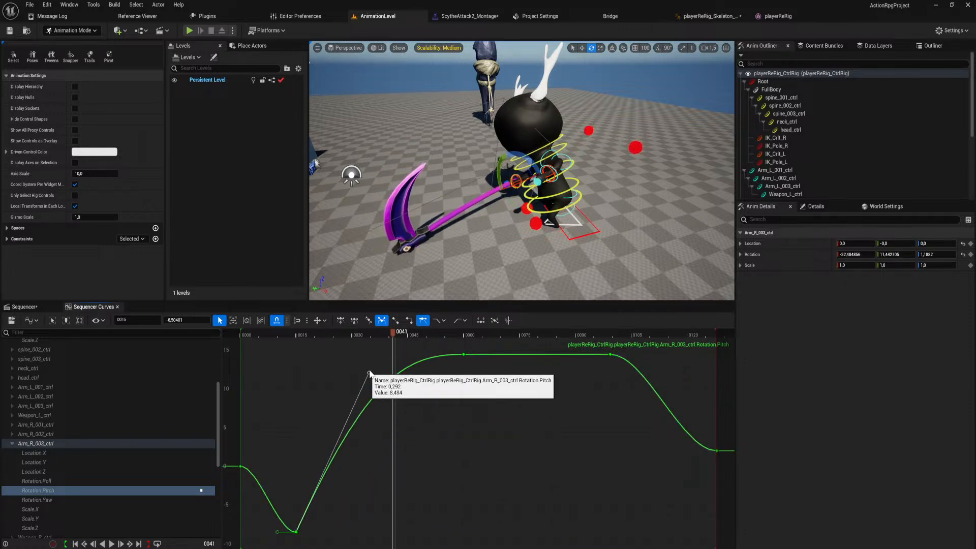
Try rotating Arm_R_003_ctrl at frame 41 from a raised view of the scythe, and undo it.
right_click_drag(462, 269, 600, 290)
mouse_move(447, 253)
right_mouse_down()
mouse_move(457, 274)
mouse_move(447, 253)
right_mouse_up()
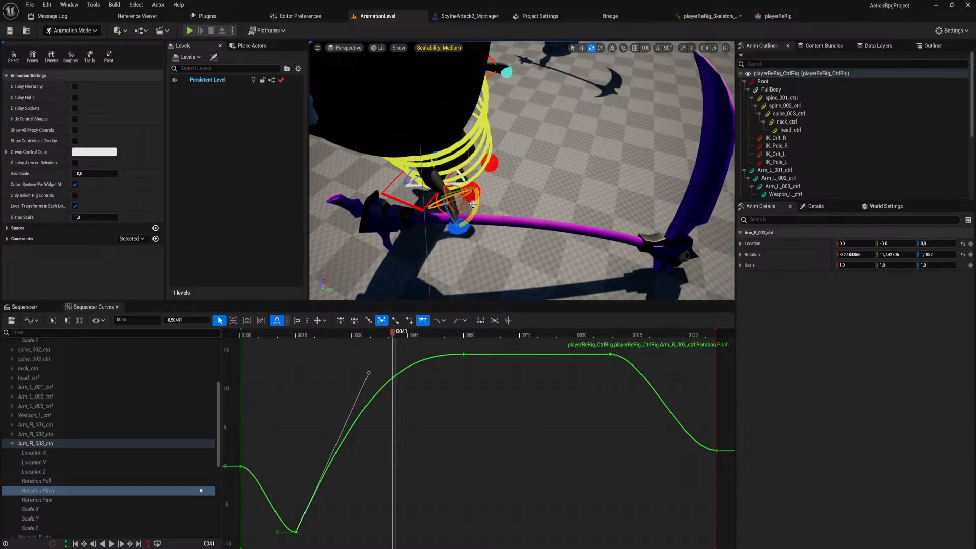
left_click_drag(465, 193, 442, 202)
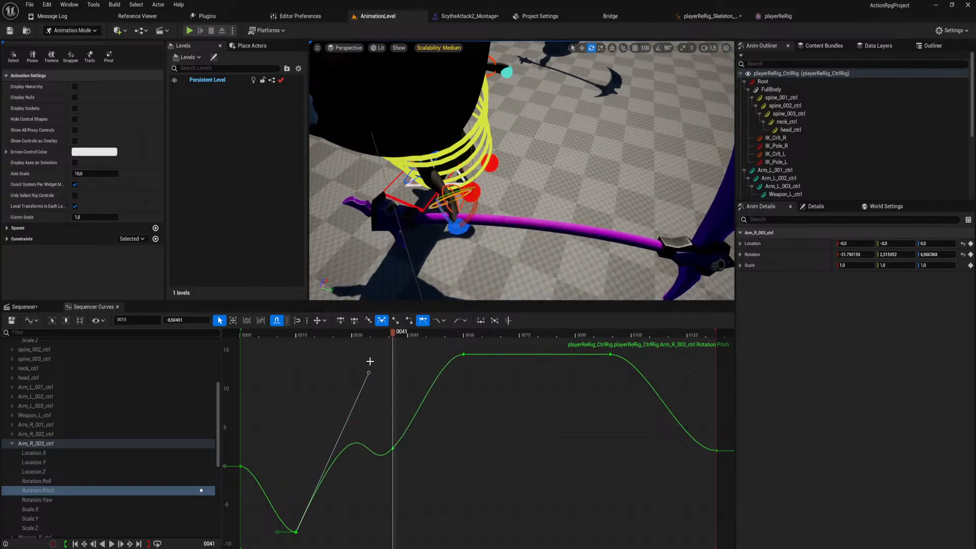
key("ctrl+z")
Lower the frame 15 Rotation.Pitch key's outgoing tangent to a gentle slope reaching about frame 55, and slightly lengthen the matching Rotation.Yaw tangent.
left_click_drag(368, 373, 445, 517)
left_click(124, 490)
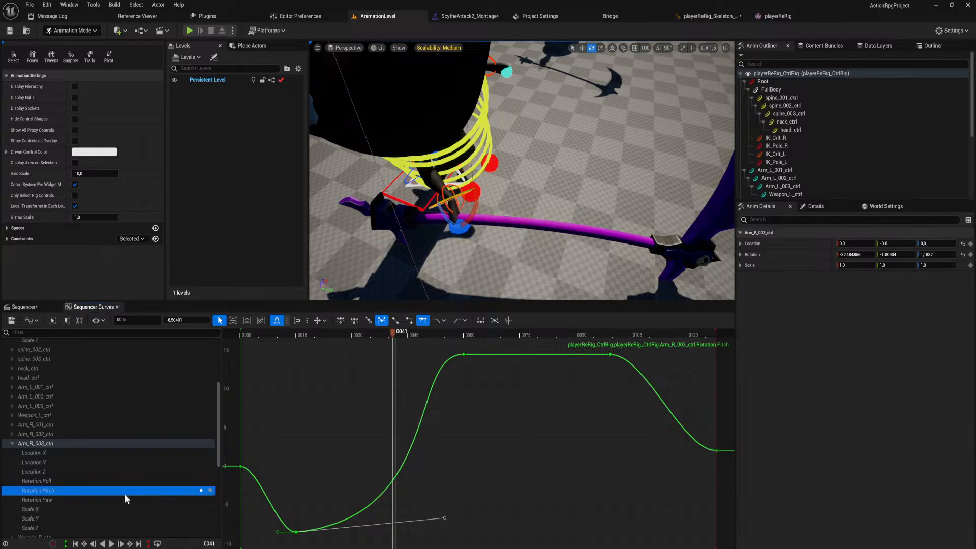
left_click(134, 500)
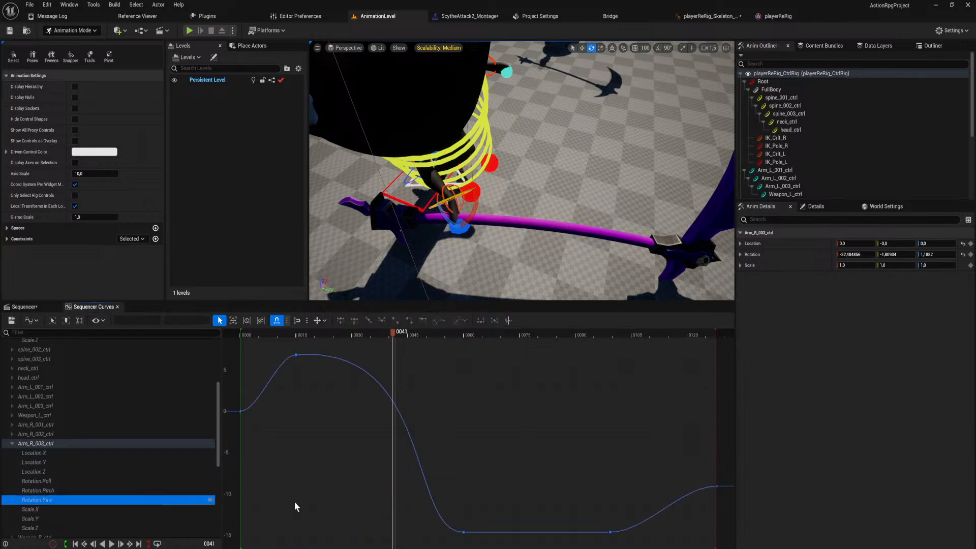
left_click(295, 355)
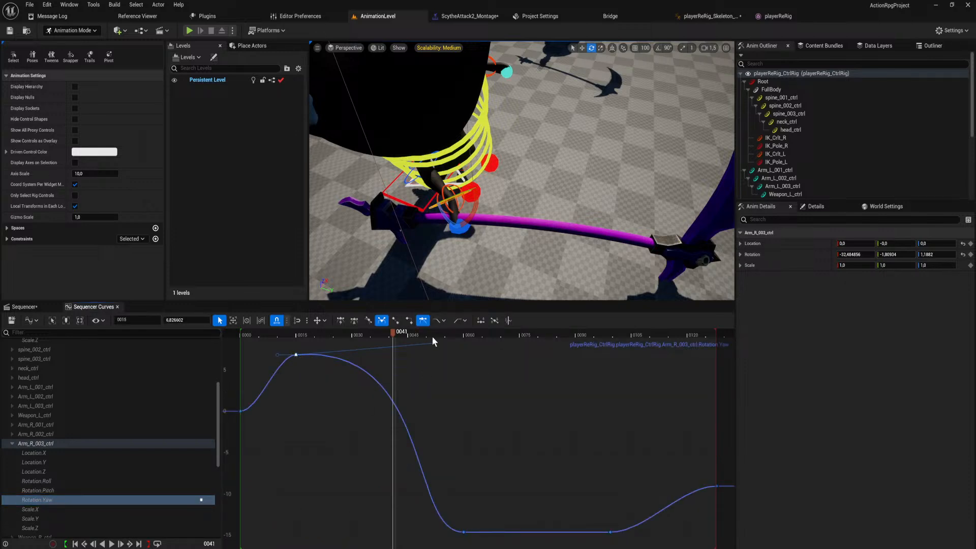
mouse_move(432, 343)
left_mouse_down()
mouse_move(362, 460)
mouse_move(422, 327)
mouse_move(319, 484)
mouse_move(454, 313)
mouse_move(472, 319)
mouse_move(441, 339)
left_mouse_up()
Try steepening the outgoing tangent of Arm_R_003_ctrl's Rotation.Roll key at frame 15, with the handle at about frame 40.
left_click(37, 480)
scroll(503, 208, "down", 5)
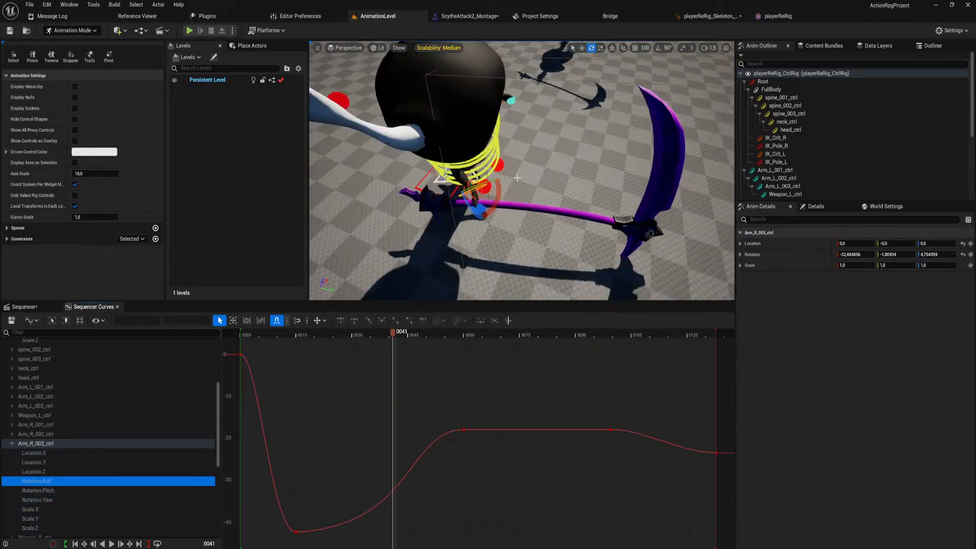
left_click(297, 531)
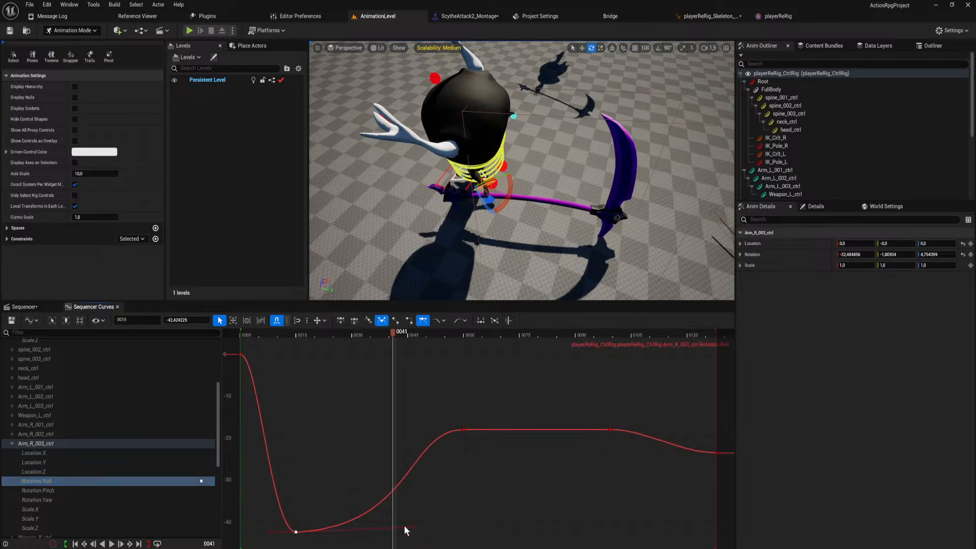
left_click_drag(412, 530, 388, 452)
Try rotating Arm_R_003_ctrl at frame 41 to reposition the scythe blade, and undo those rotations.
key("w")
right_click_drag(533, 198, 447, 175)
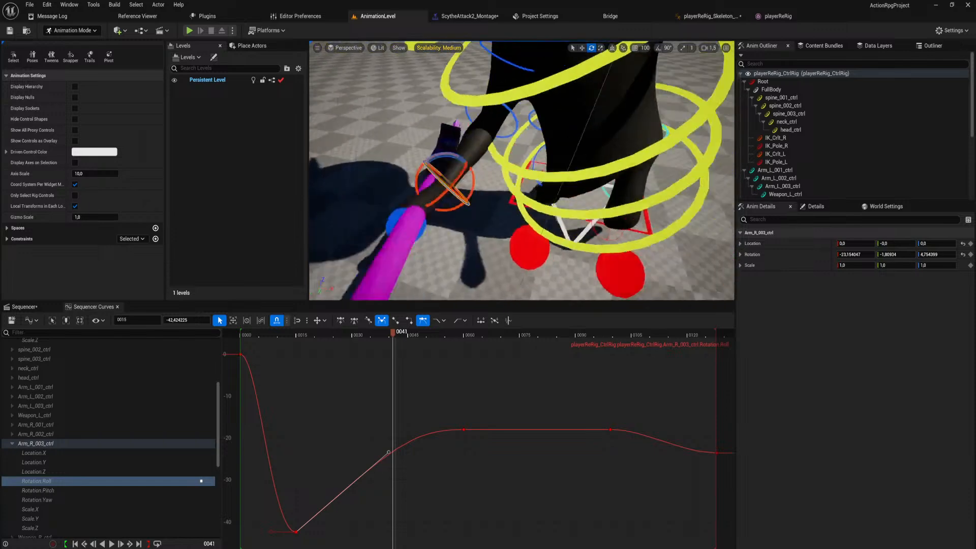
mouse_move(562, 172)
right_mouse_down()
mouse_move(542, 162)
mouse_move(562, 172)
right_mouse_up()
key("s")
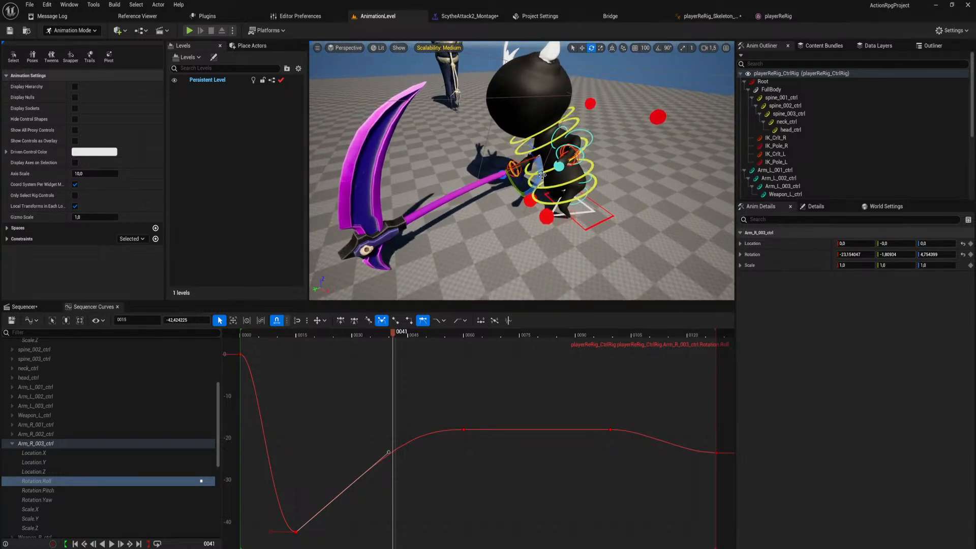
left_click_drag(542, 175, 526, 191)
key("ctrl+z")
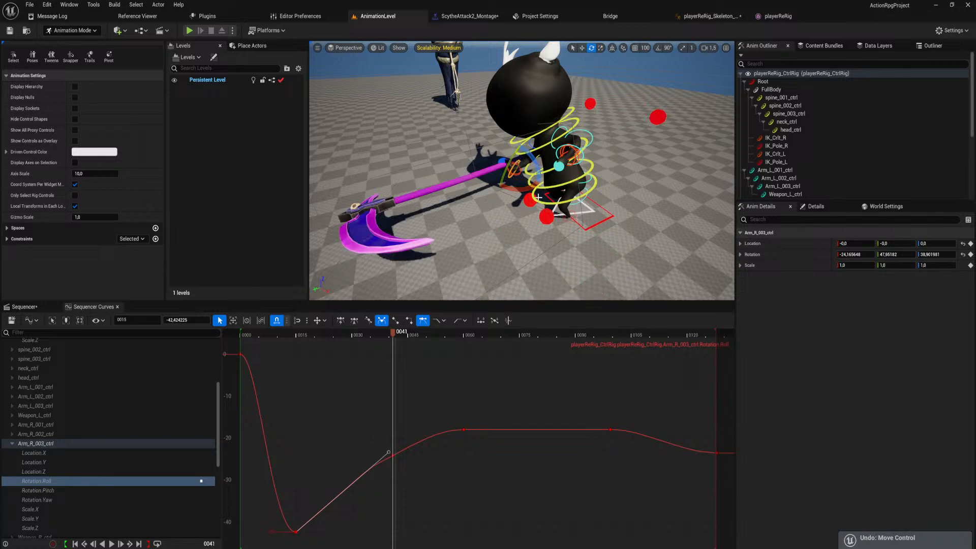
key("ctrl+z")
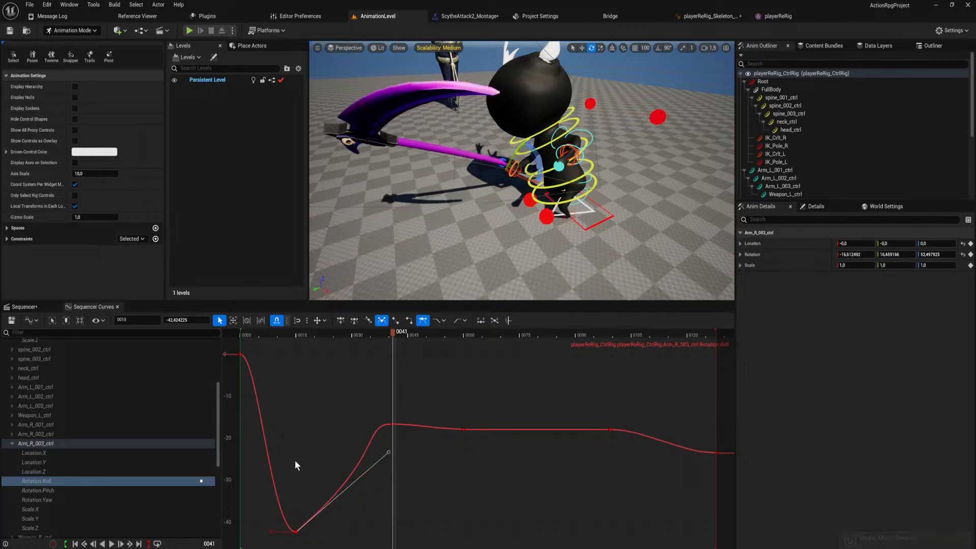
key("ctrl+z")
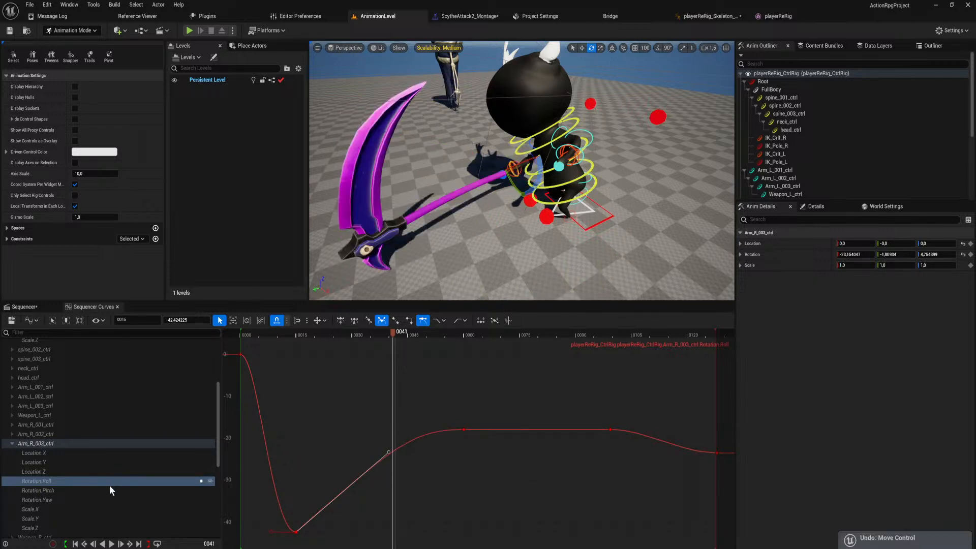
Try another Arm_R_003_ctrl rotation at frame 41, compare its Rotation.Pitch and Rotation.Yaw curves, and undo back through the last Roll tangent edit.
left_click_drag(539, 171, 529, 142)
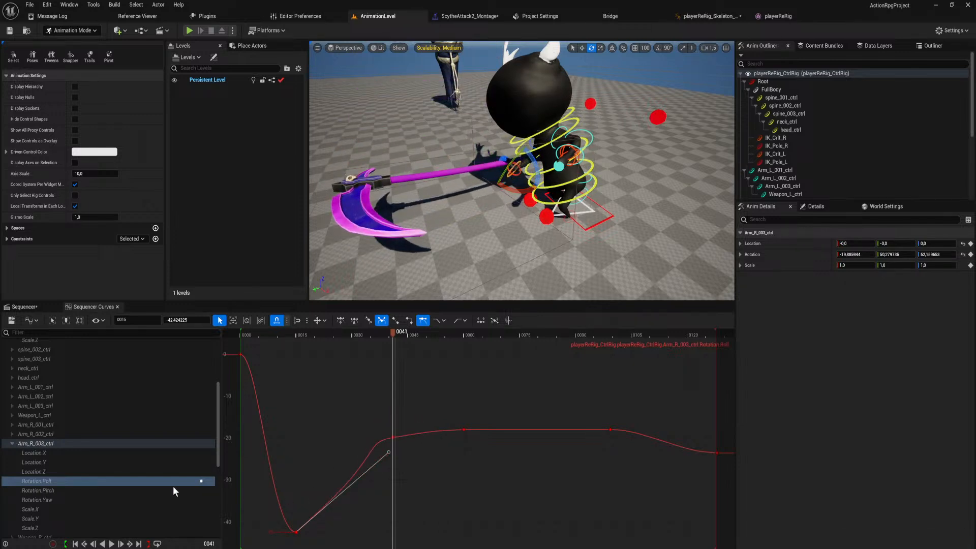
left_click(99, 490)
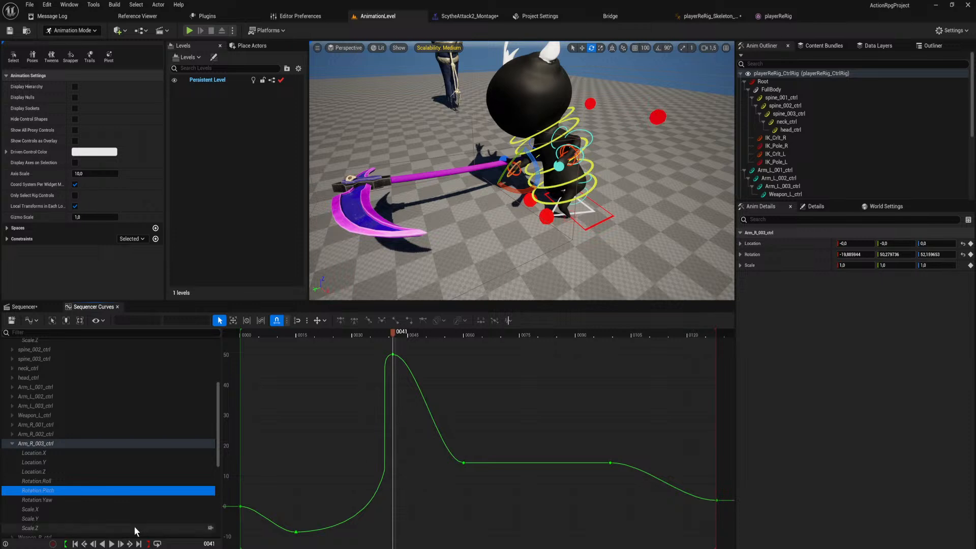
left_click(97, 497)
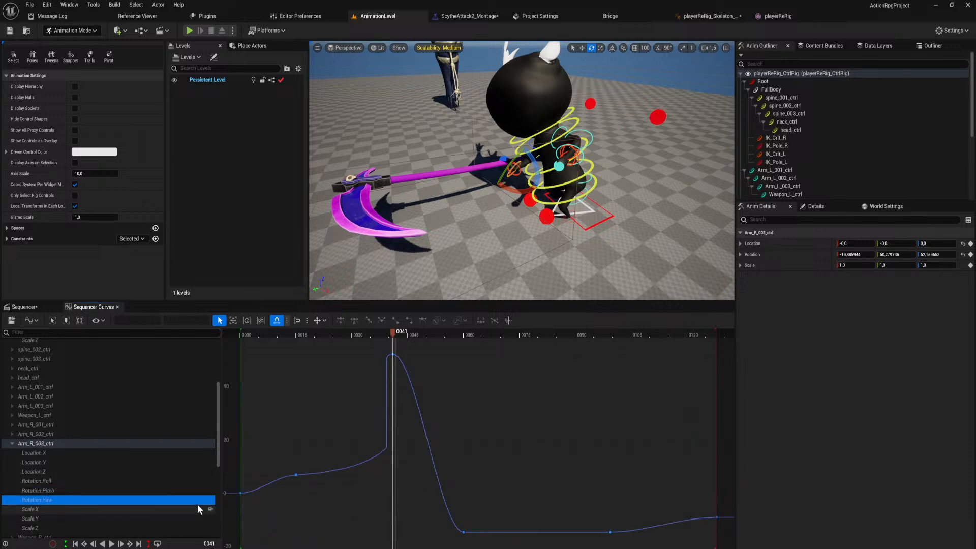
key("ctrl+z")
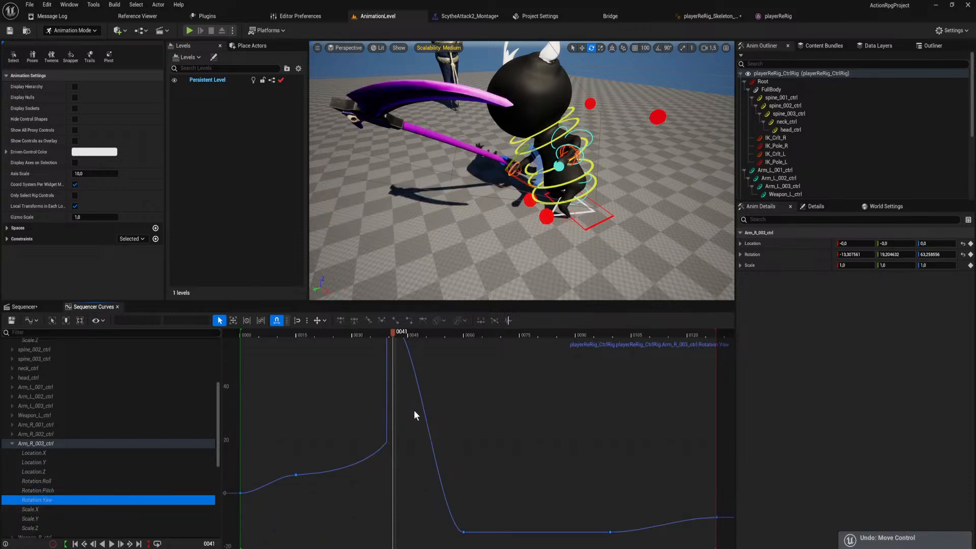
key("ctrl+z")
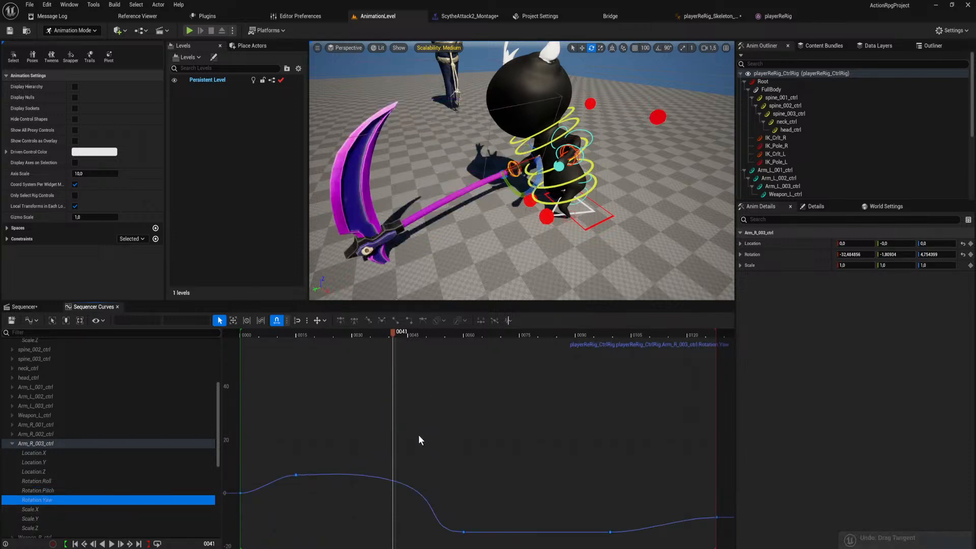
Steepen the outgoing tangent of Arm_R_003_ctrl's Rotation.Pitch key at frame 15, with its handle at about frame 25, and lower its incoming tangent.
left_click(76, 489)
left_click(73, 479)
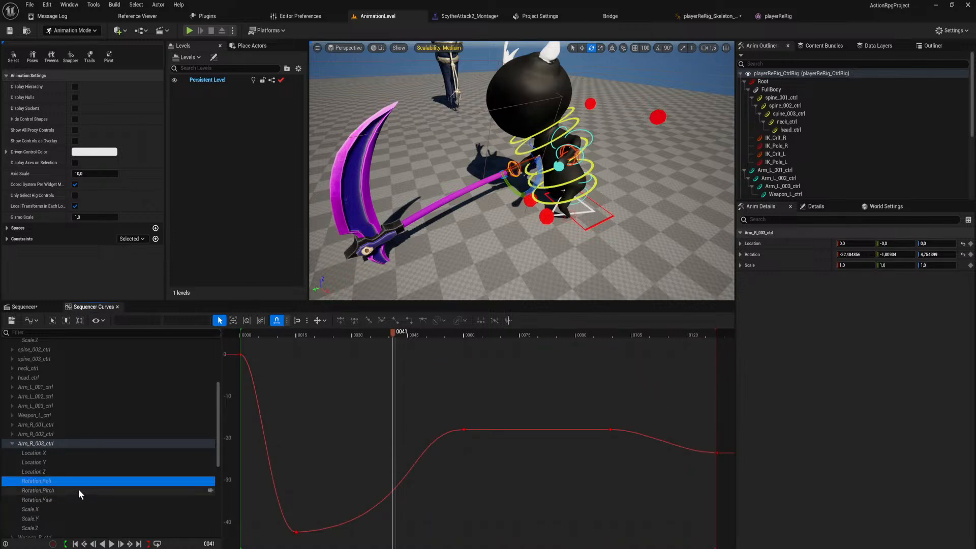
left_click(79, 490)
left_click(295, 532)
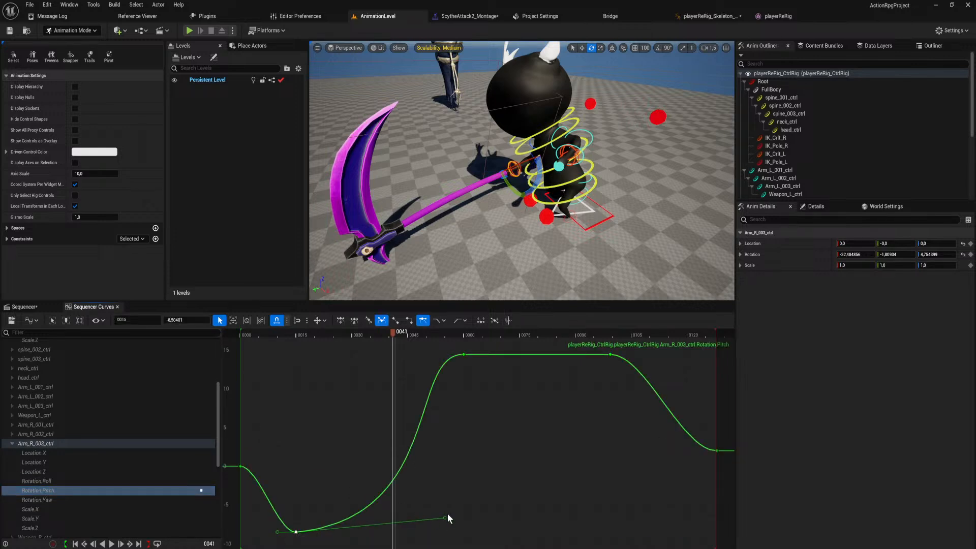
left_click_drag(445, 518, 334, 358)
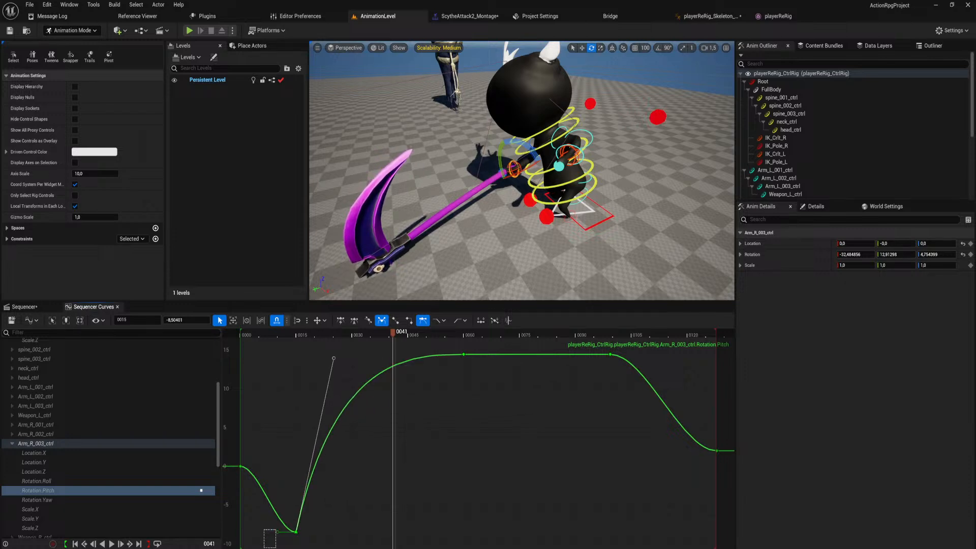
left_click_drag(284, 534, 277, 548)
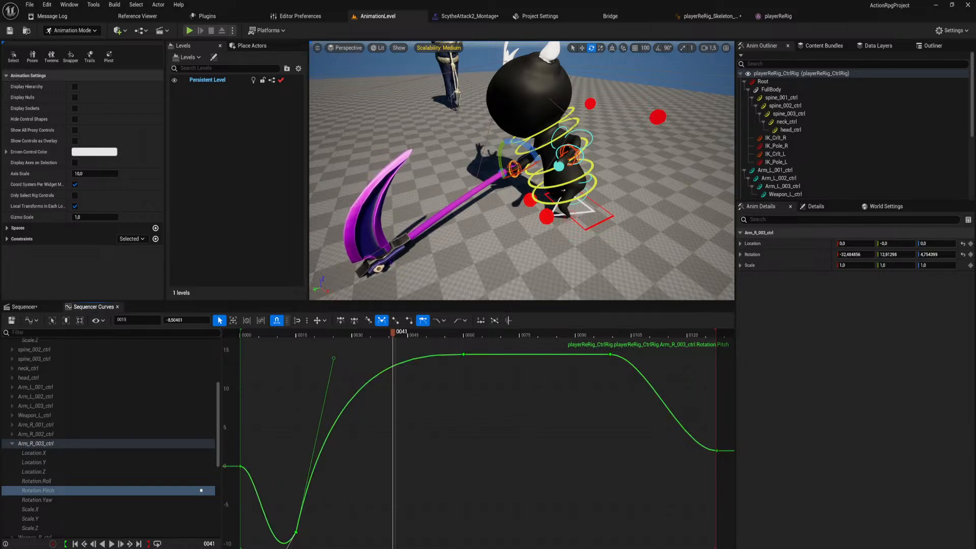
On Arm_R_003_ctrl's Rotation.Yaw key at frame 15, lower the incoming tangent and pull the outgoing tangent steeply upward.
left_click(87, 500)
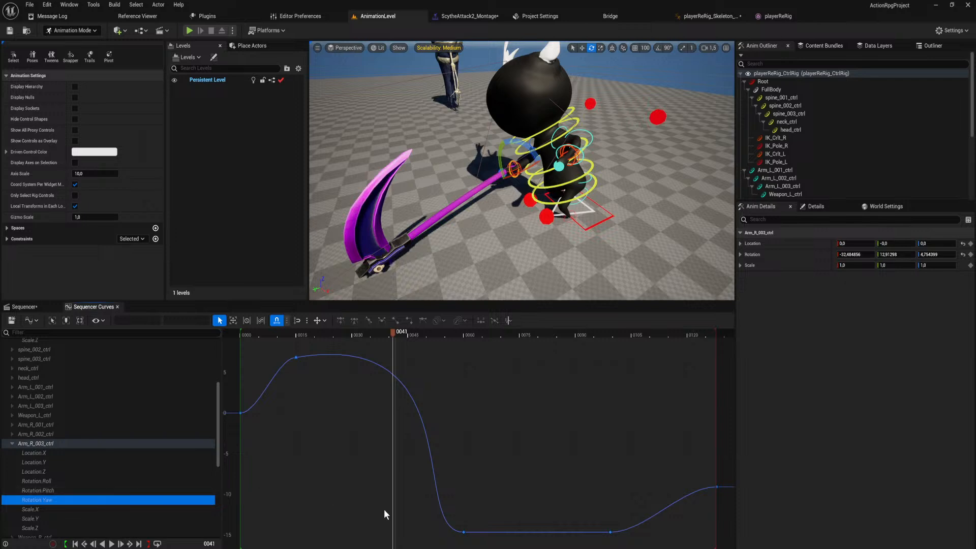
key("f")
left_click(296, 372)
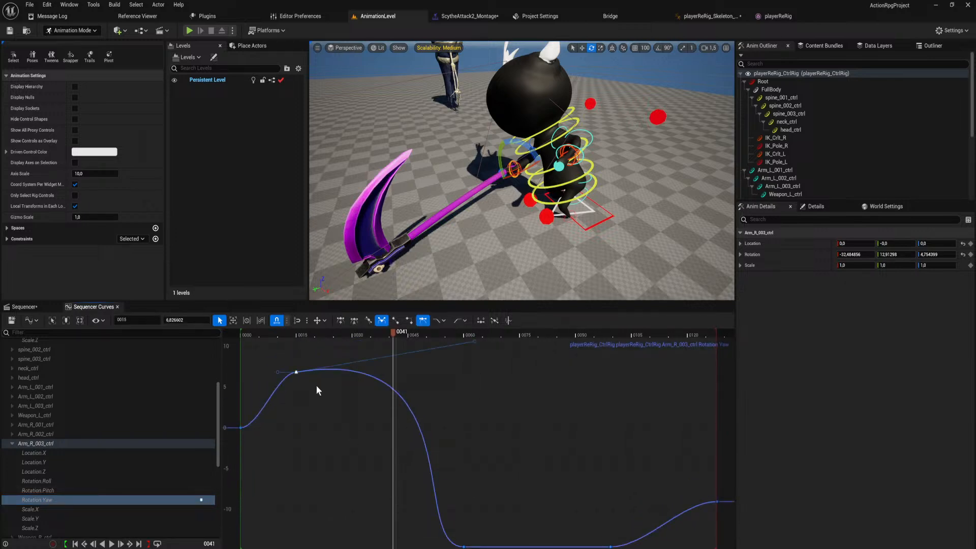
scroll(406, 398, "down", 4)
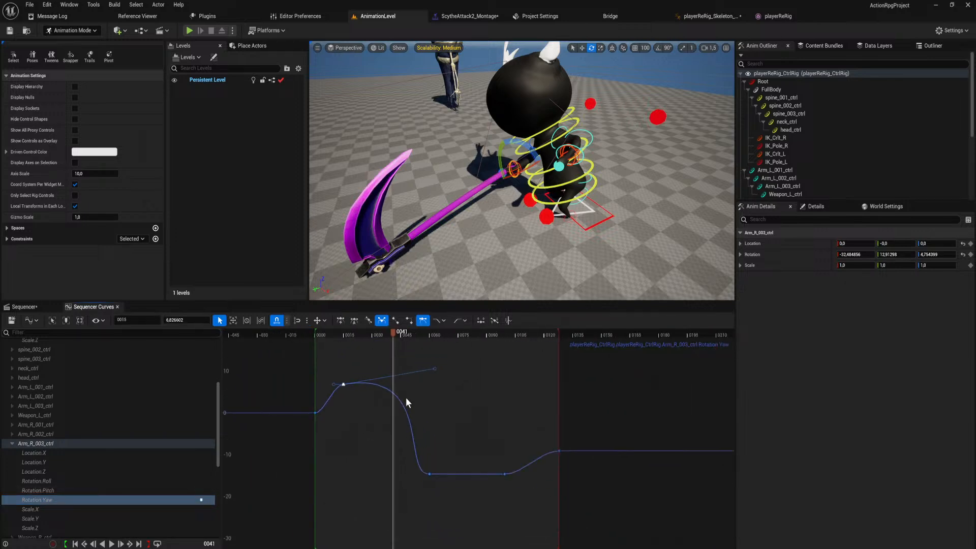
left_click(428, 376)
left_click(351, 386)
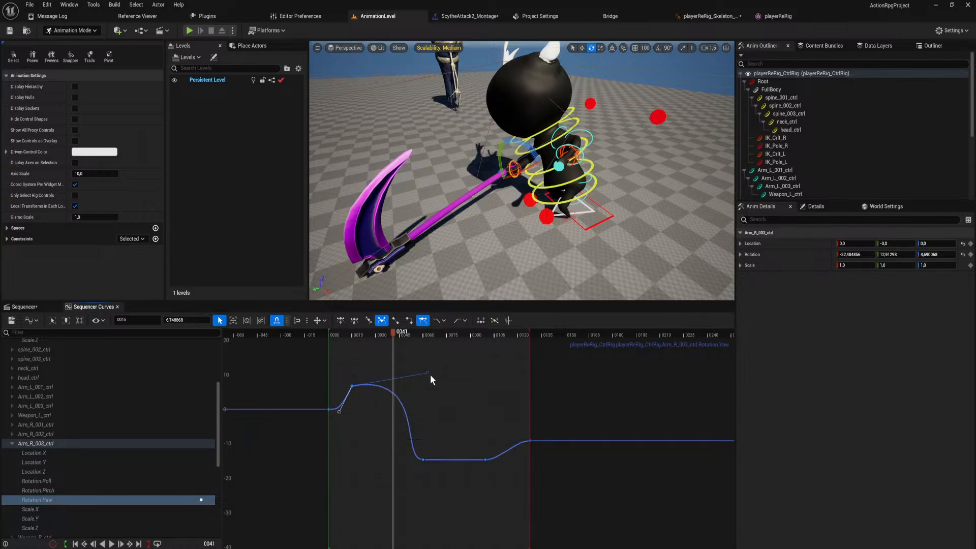
left_click_drag(428, 373, 419, 187)
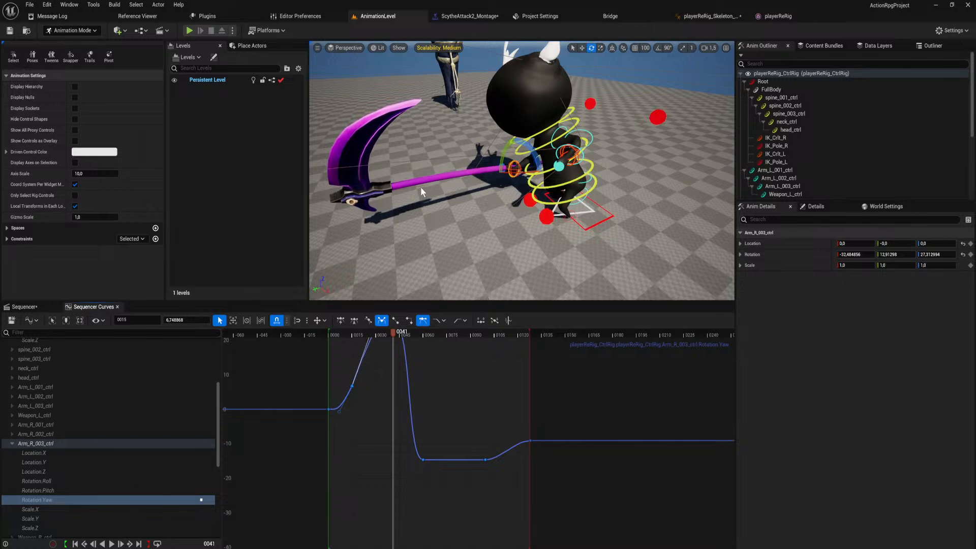
Steepen the frame 15 Rotation.Yaw key's outgoing tangent slightly more, with the handle at about frame 53.
scroll(425, 365, "down", 2)
scroll(425, 365, "down", 2)
right_click_drag(426, 385, 437, 450)
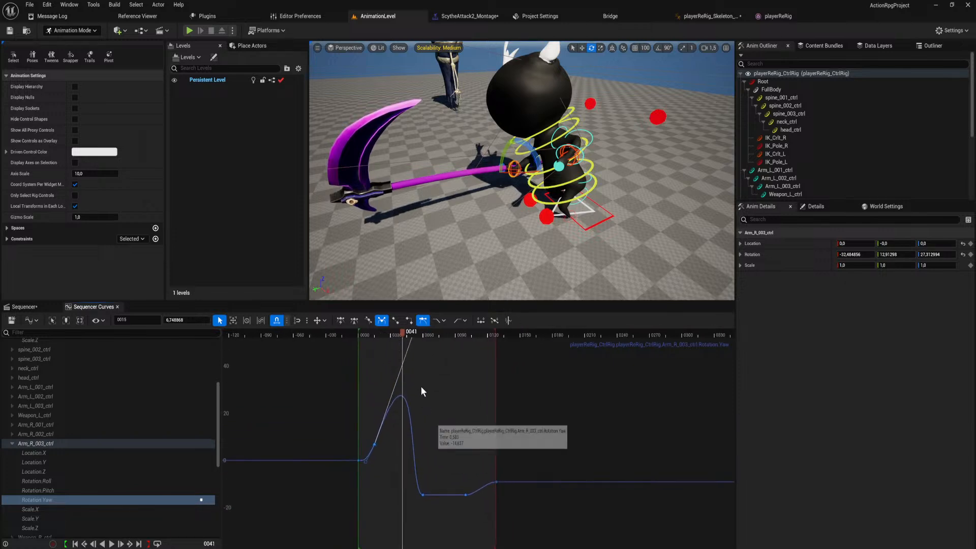
right_click_drag(432, 366, 429, 417)
left_click(425, 359)
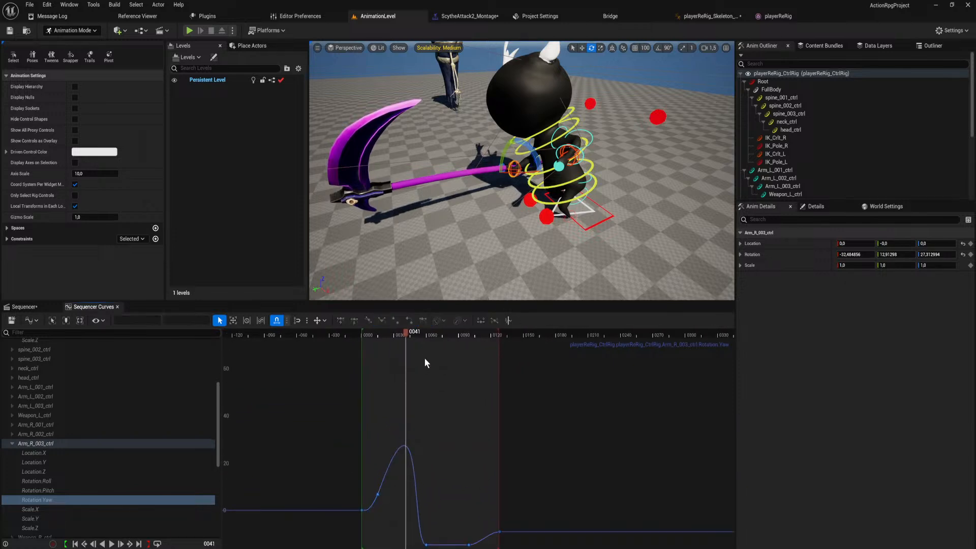
left_click(376, 493)
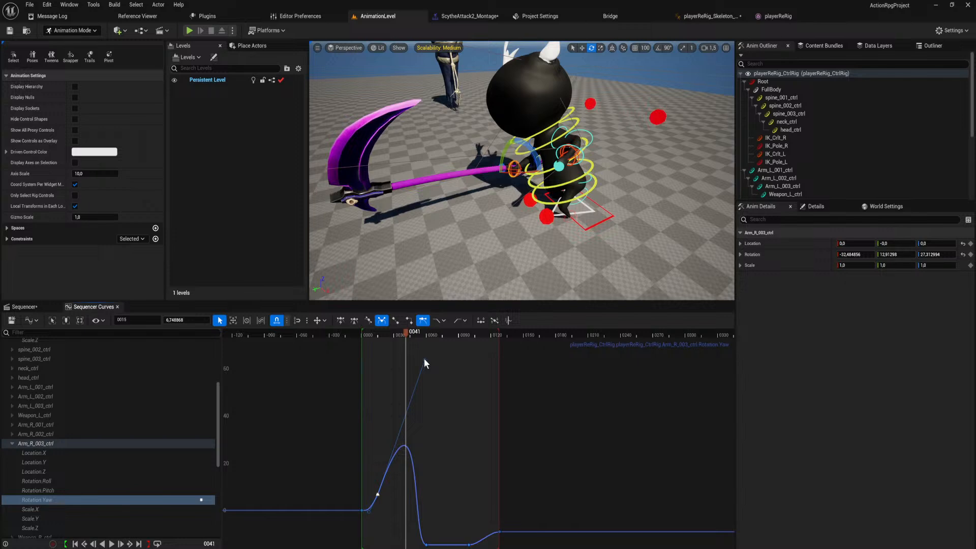
mouse_move(424, 359)
left_mouse_down()
mouse_move(409, 351)
mouse_move(418, 340)
left_mouse_up()
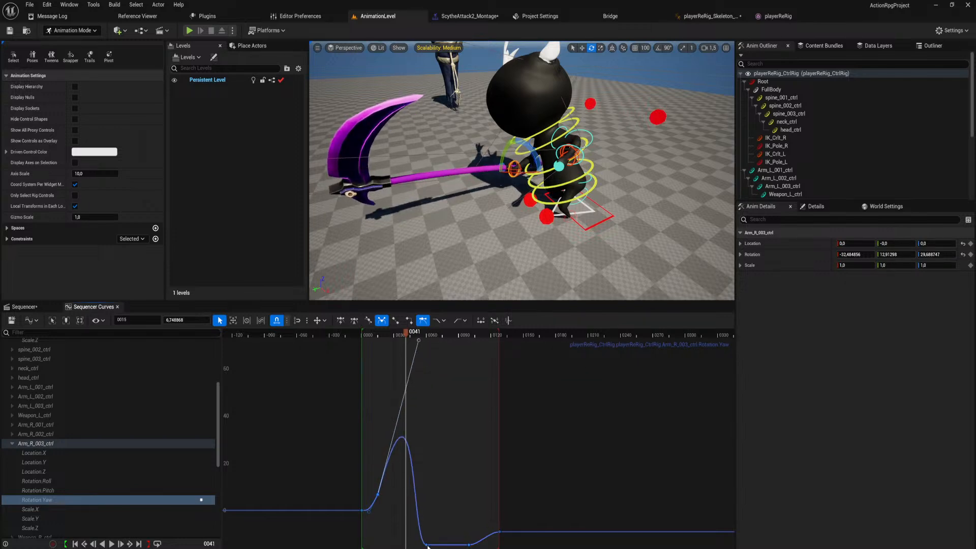
right_click_drag(431, 502, 438, 466)
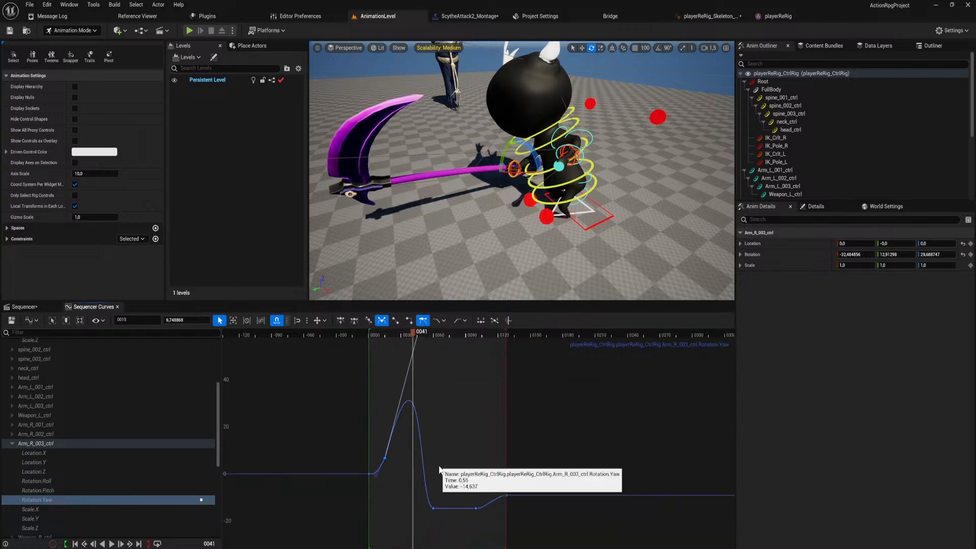
Steepen the outgoing tangent of Arm_R_003_ctrl's Rotation.Roll key at frame 15, with the handle at about frame 36.
left_click(50, 478)
left_click(296, 532)
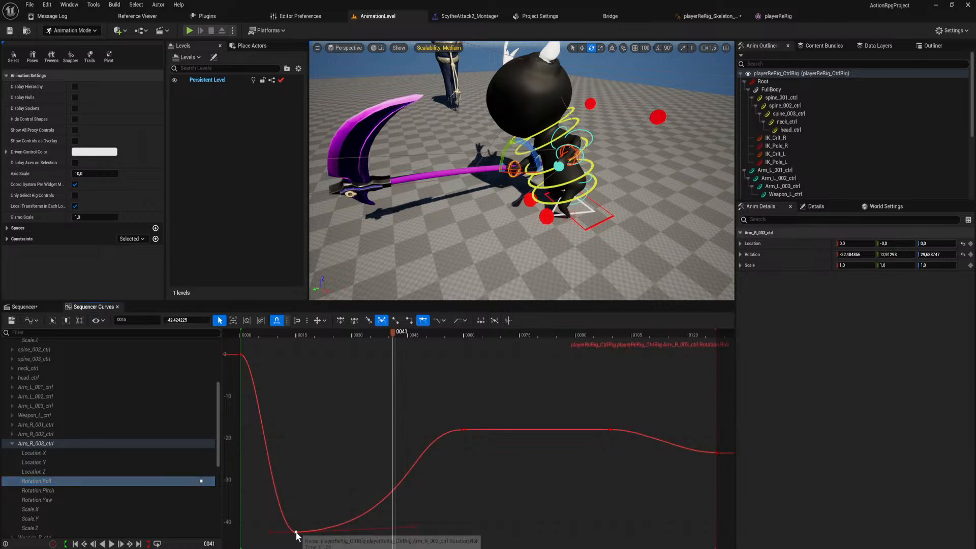
left_click_drag(412, 526, 373, 378)
Extend the frame 15 Rotation.Pitch key's outgoing tangent to about frame 47, and raise the incoming tangent of the frame 60 Pitch key.
left_click(62, 498)
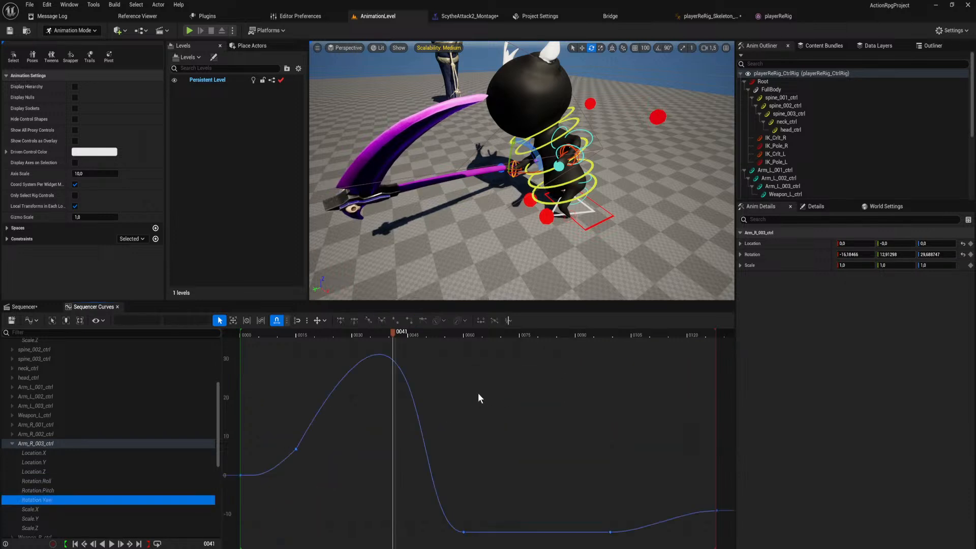
left_click(113, 492)
scroll(399, 425, "down", 6)
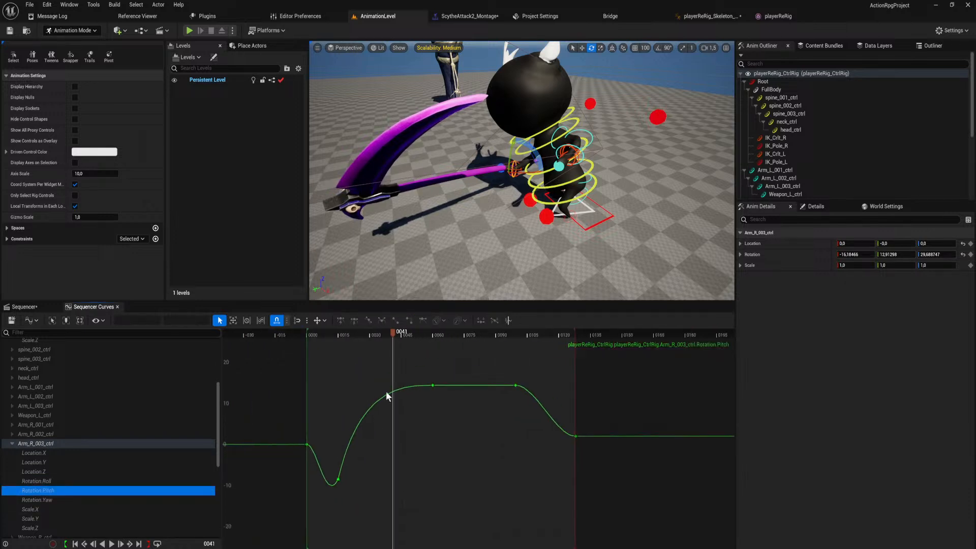
right_click_drag(386, 391, 402, 436)
scroll(405, 440, "down", 2)
left_click(365, 505)
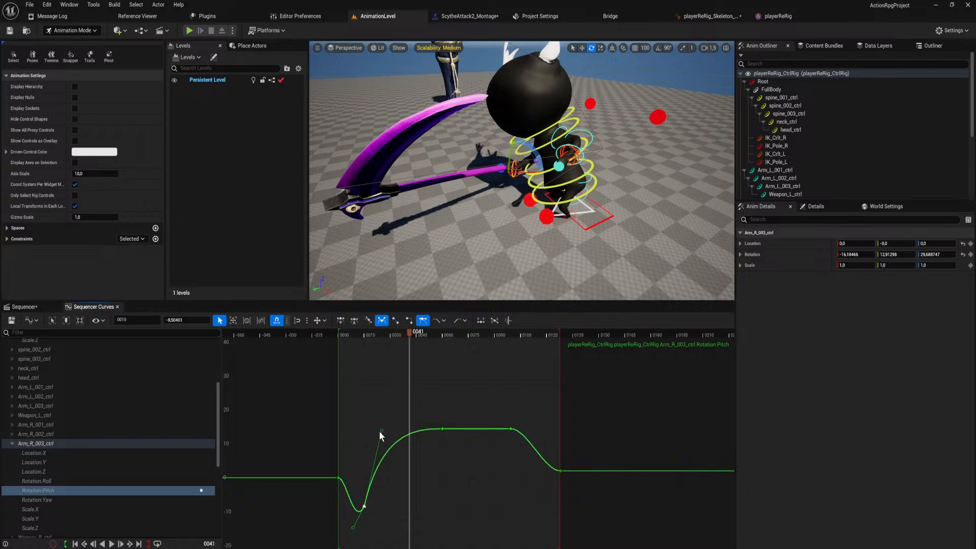
left_click_drag(380, 433, 420, 386)
left_click(442, 428)
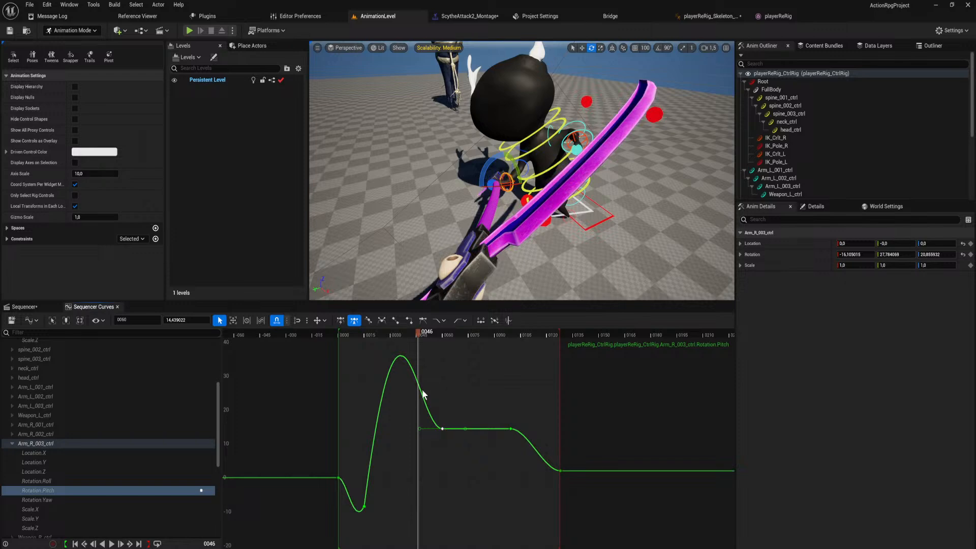
left_click_drag(419, 429, 401, 381)
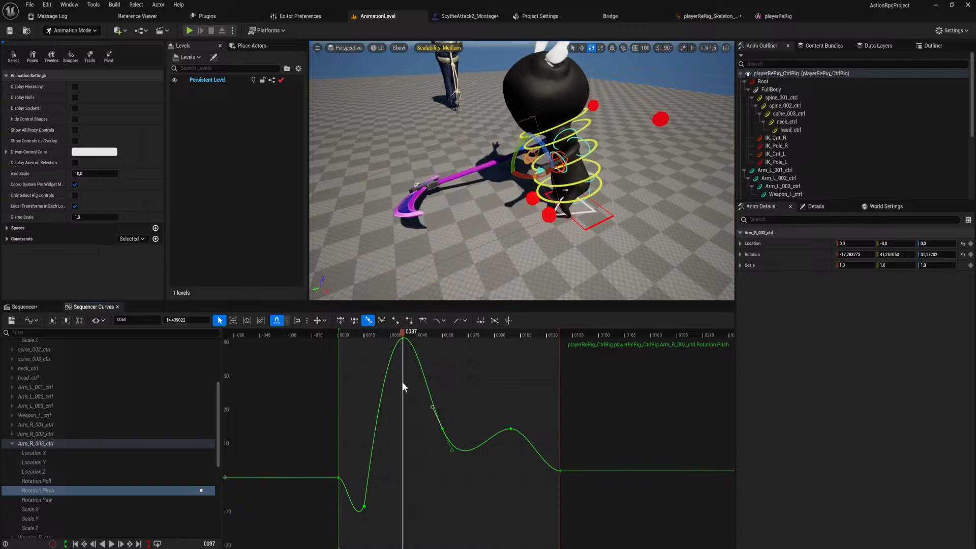
Steepen the frame 15 Rotation.Yaw key's outgoing tangent further, and raise the incoming tangent of the Yaw key at frame 60.
left_click(53, 498)
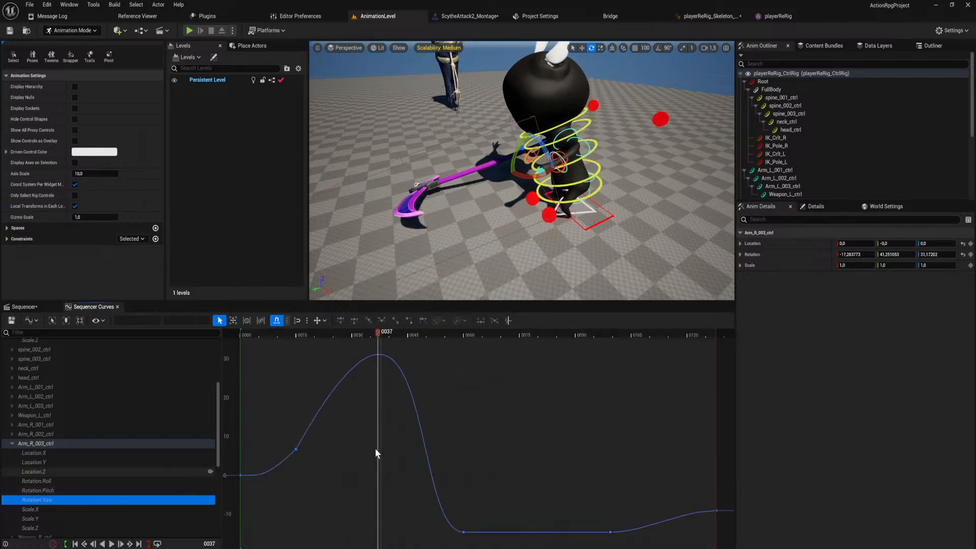
left_click(297, 448)
scroll(416, 398, "down", 6)
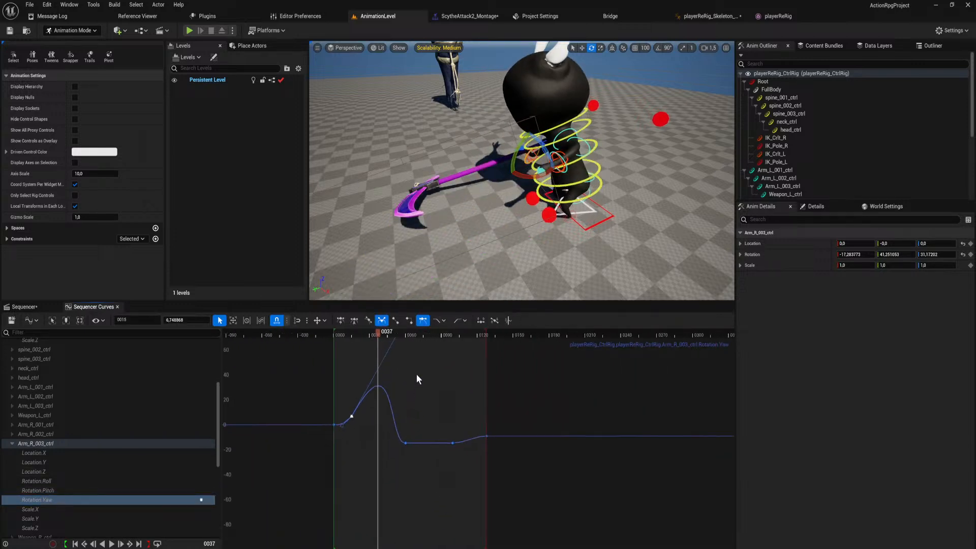
left_click_drag(401, 374, 390, 333)
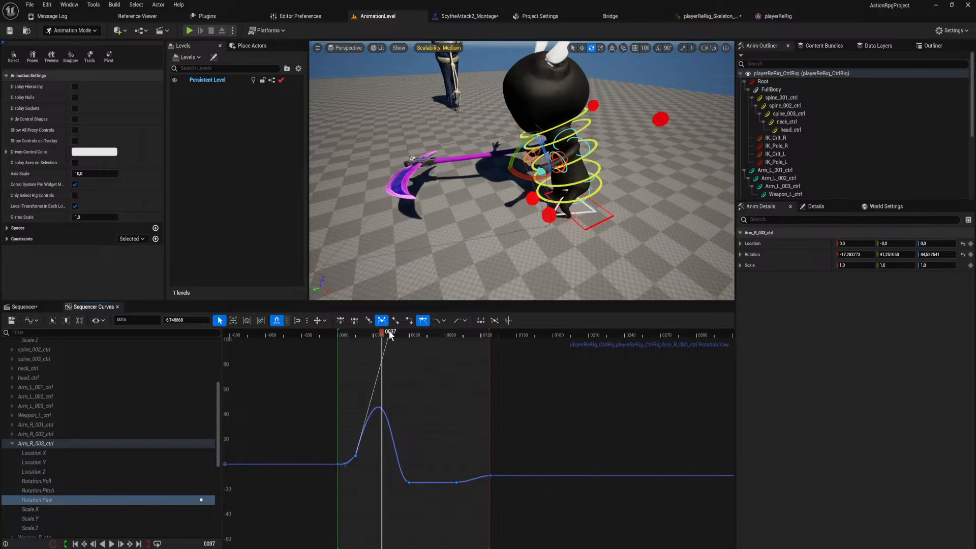
left_click(410, 482)
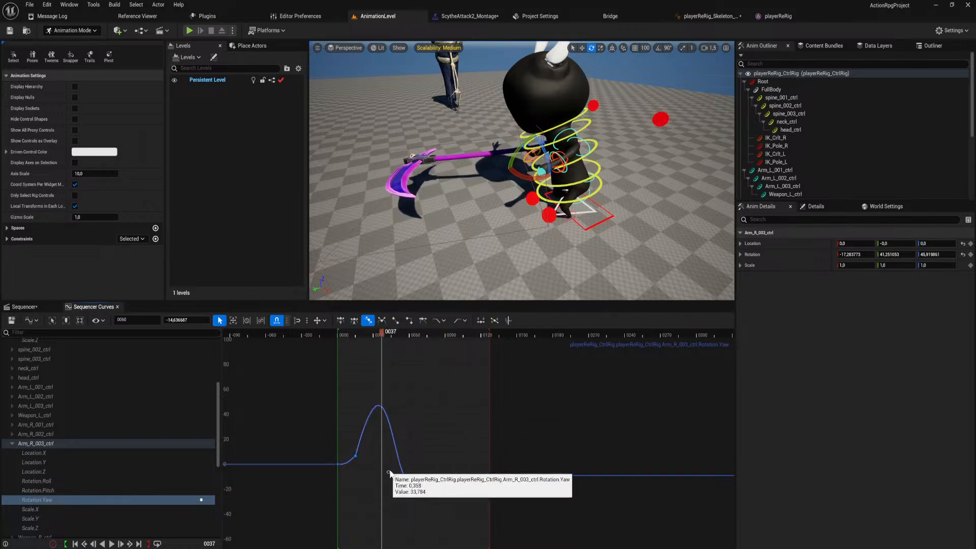
left_click_drag(389, 472, 400, 460)
Play the ScytheAttack1 sequence from the start to review the reshaped swing.
left_click_drag(382, 333, 340, 366)
key("space")
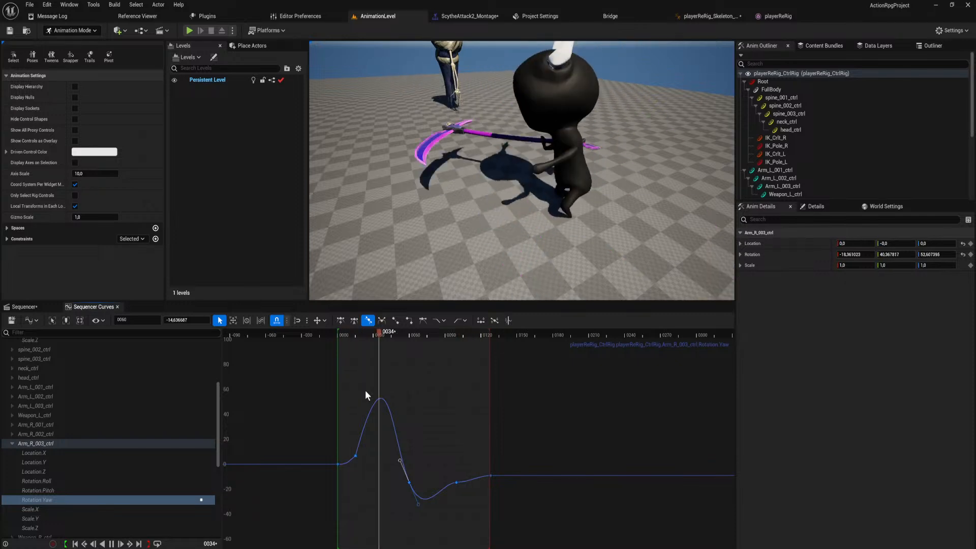
key("space")
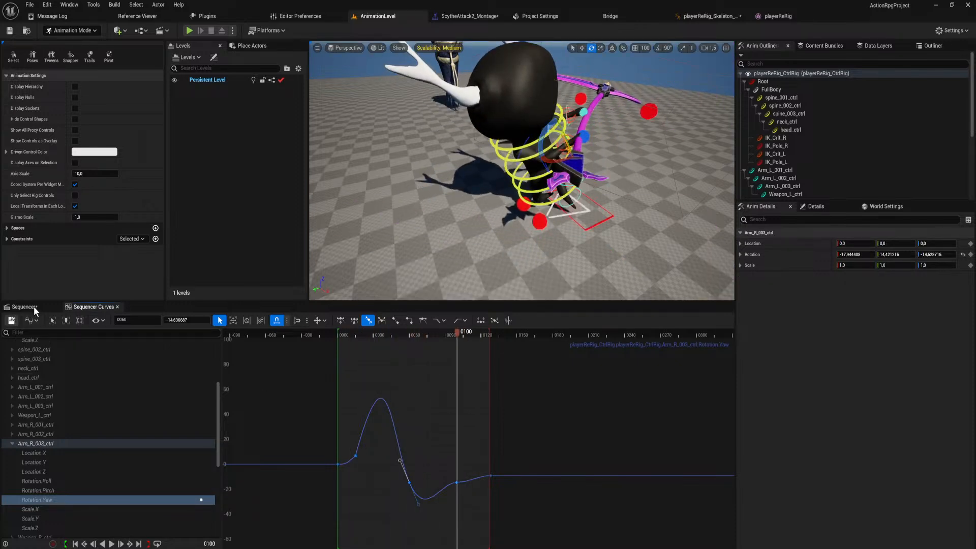
Return to the keyframe timeline and run the level to test the scythe attack in game, ending the test.
left_click(34, 306)
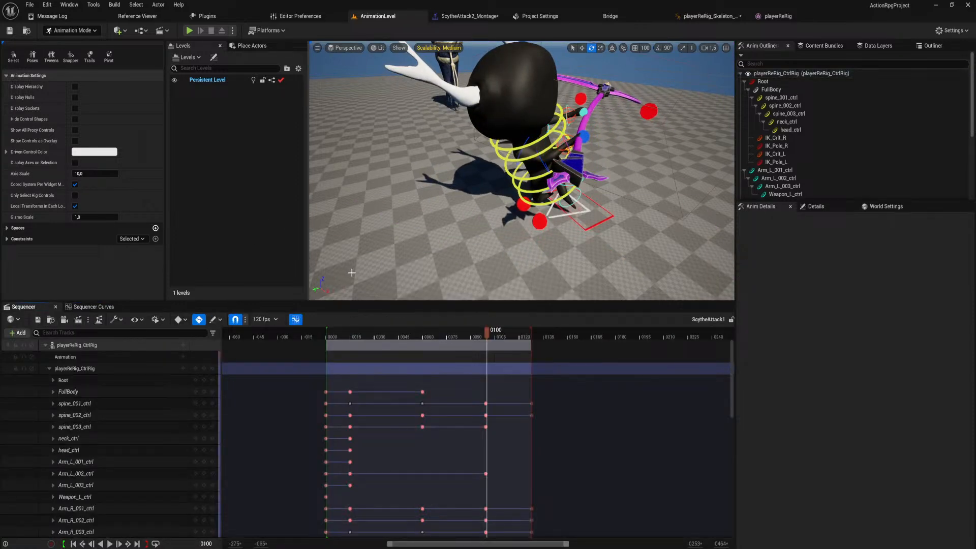
left_click(189, 30)
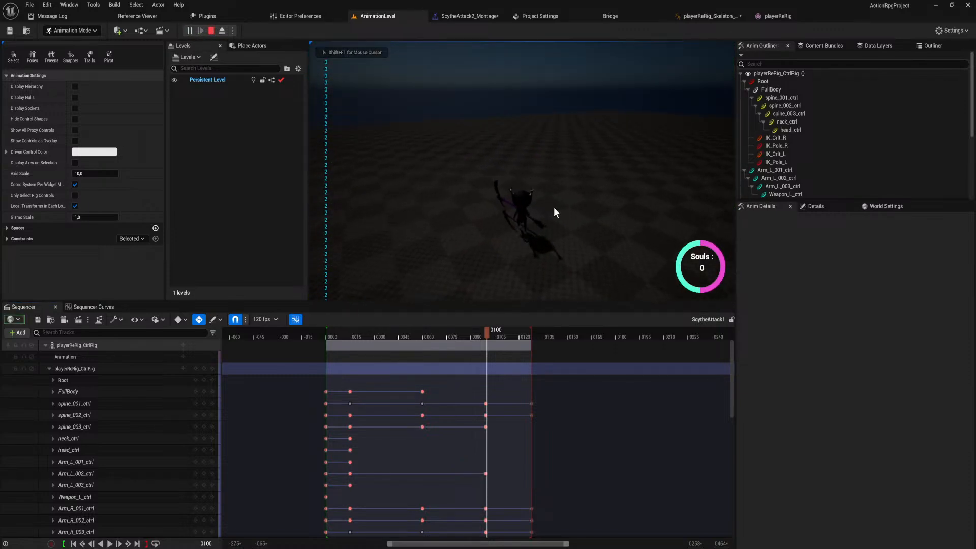
key("Escape")
In ScytheAttack2_Montage, extend the SytheAttack2 segment's End Time to 0,981748 and set the Blend Out Blend Time to 0,4.
left_click(491, 17)
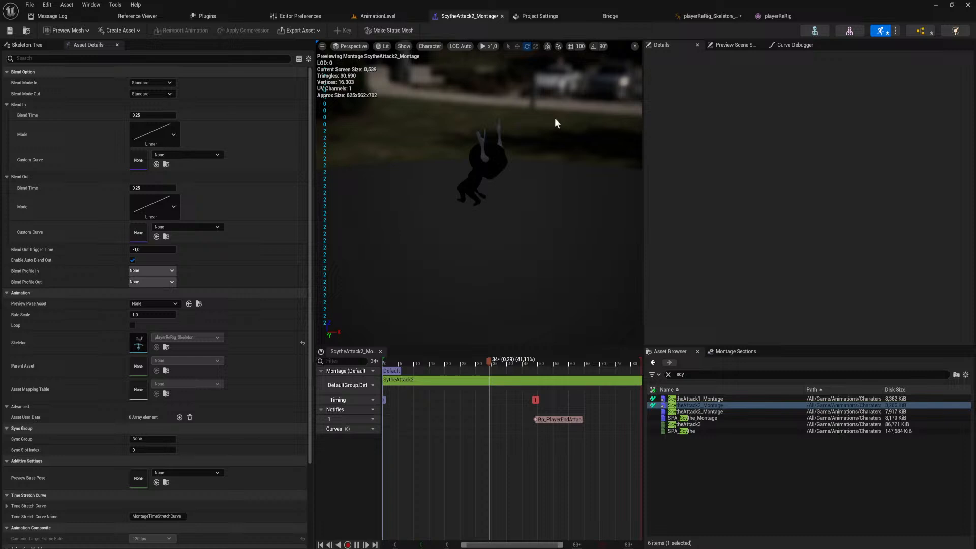
left_click(606, 379)
left_click_drag(800, 104, 944, 104)
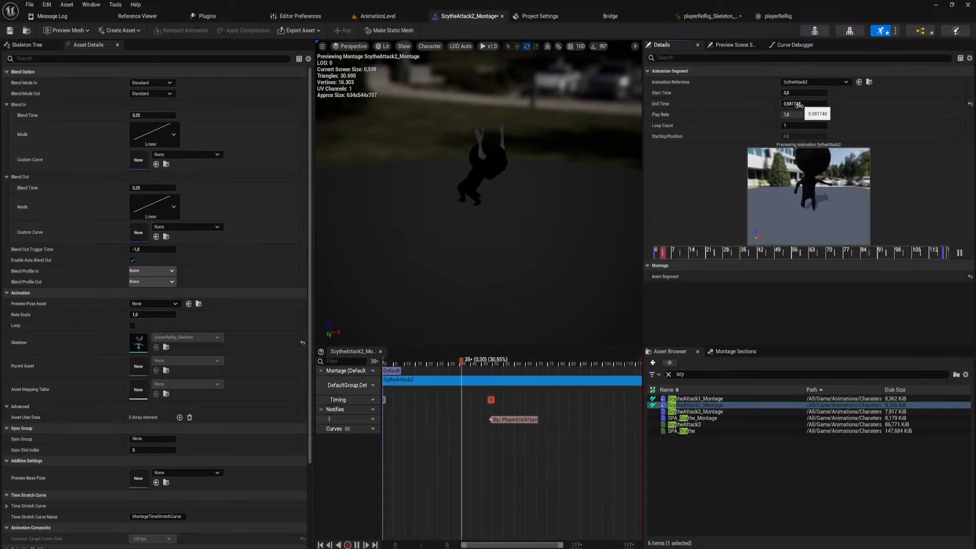
left_click(167, 189)
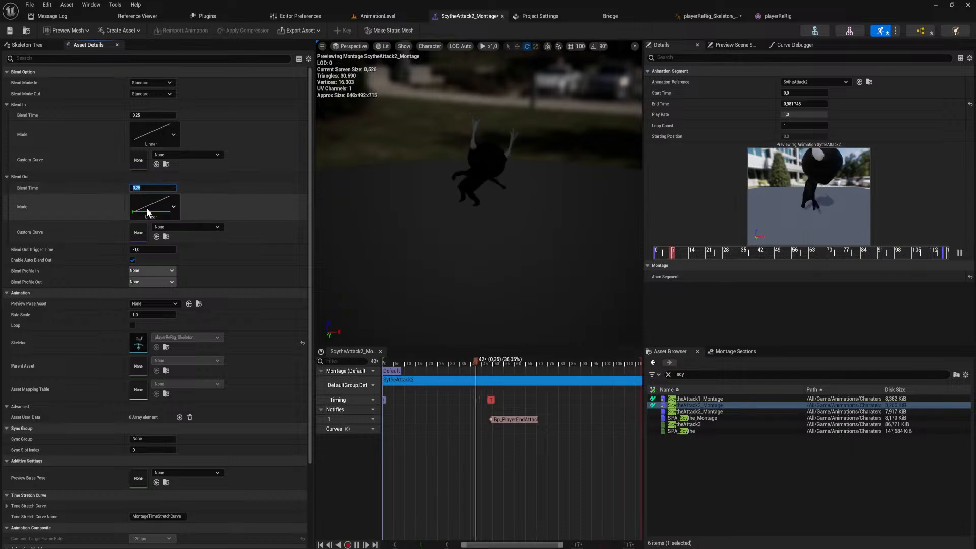
type("0,4")
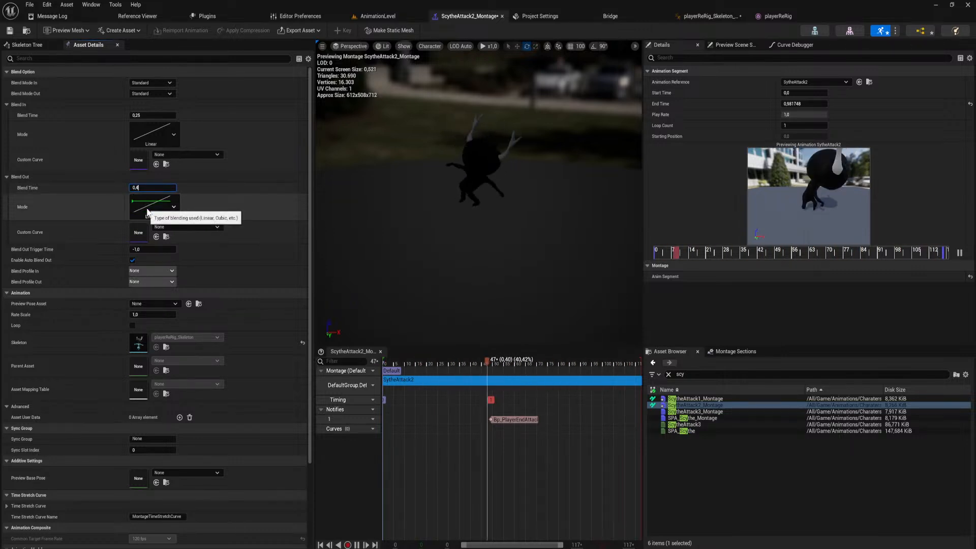
key("Return")
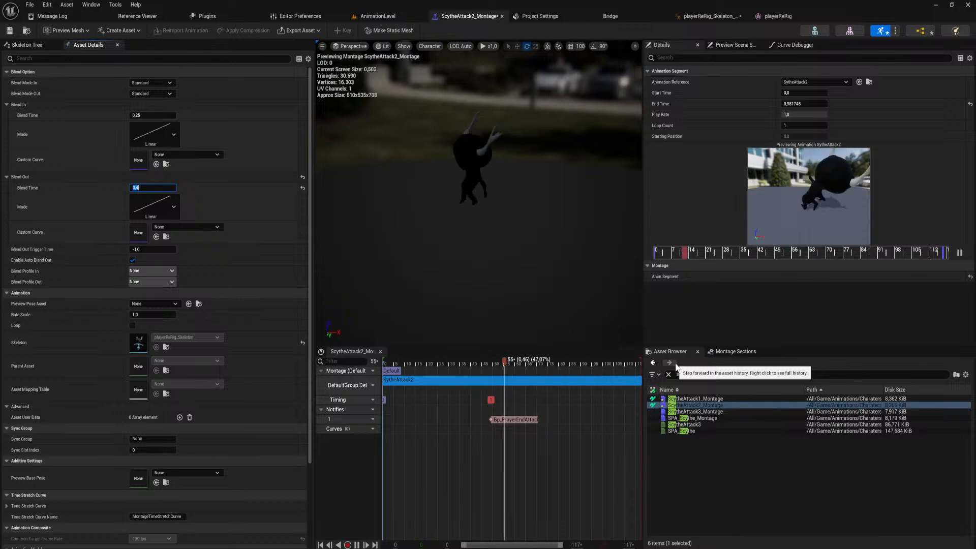
Set the SytheAttack2 segment's End Time to 1,0, and run AnimationLevel to test the attack combo.
left_click(811, 103)
type("1")
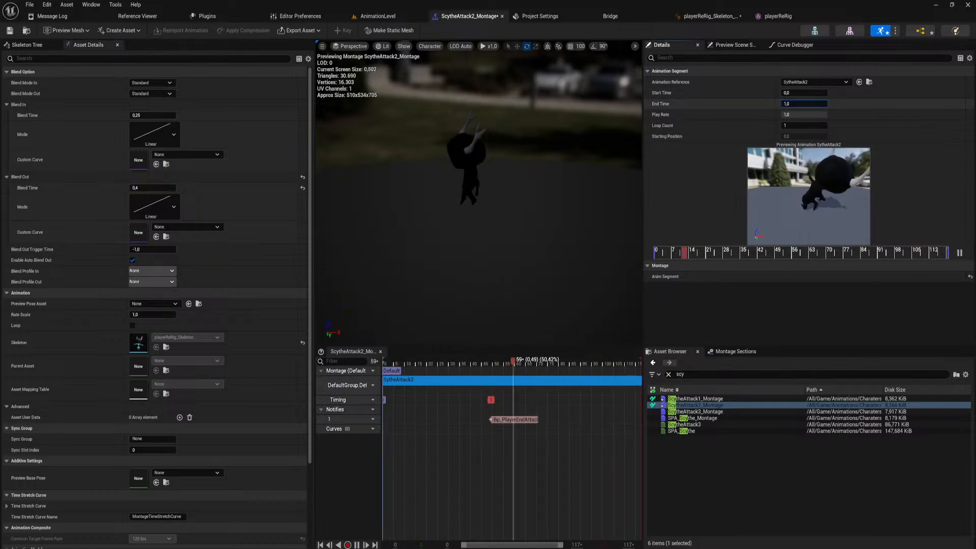
key("Return")
left_click(393, 17)
left_click(197, 30)
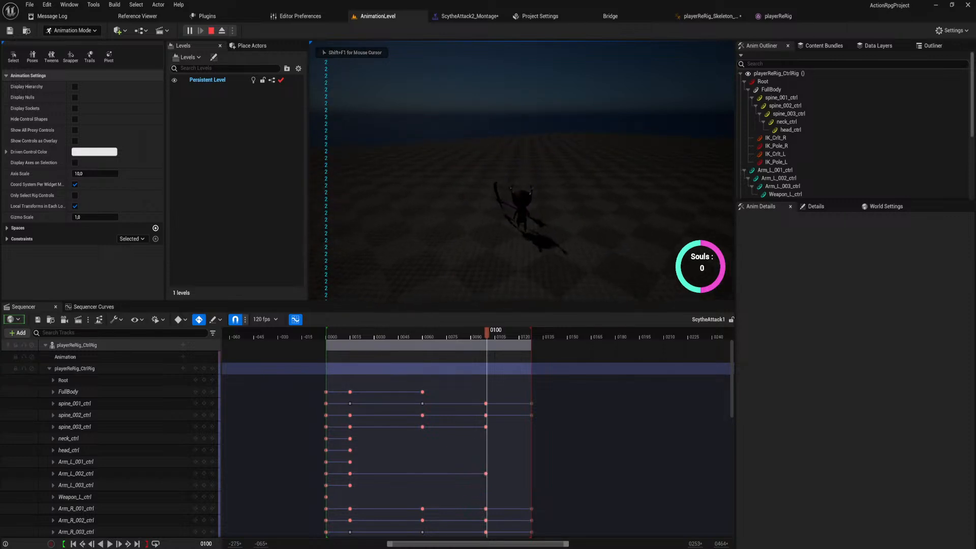
Perform the scythe attack combo in the running level to review its timing, and end the play test.
left_click(521, 170)
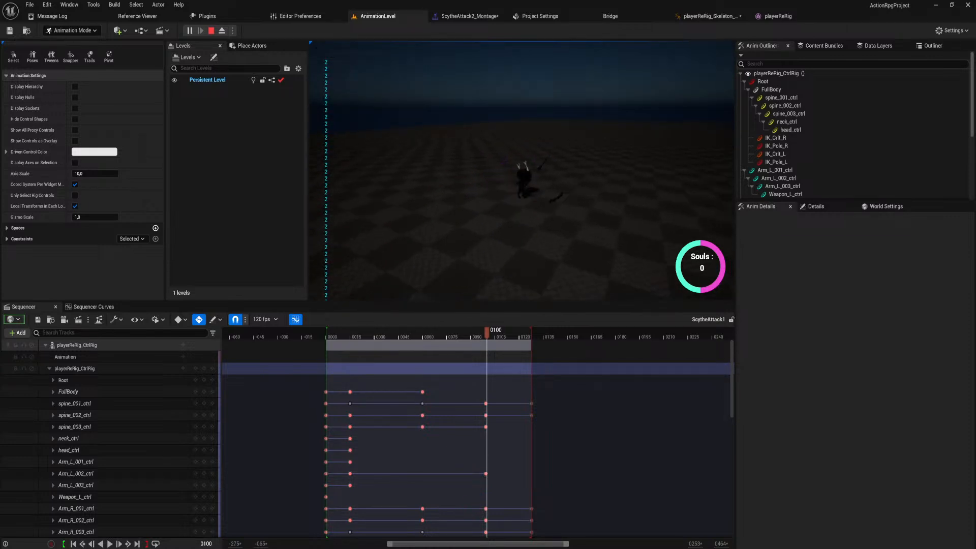
left_click(522, 171)
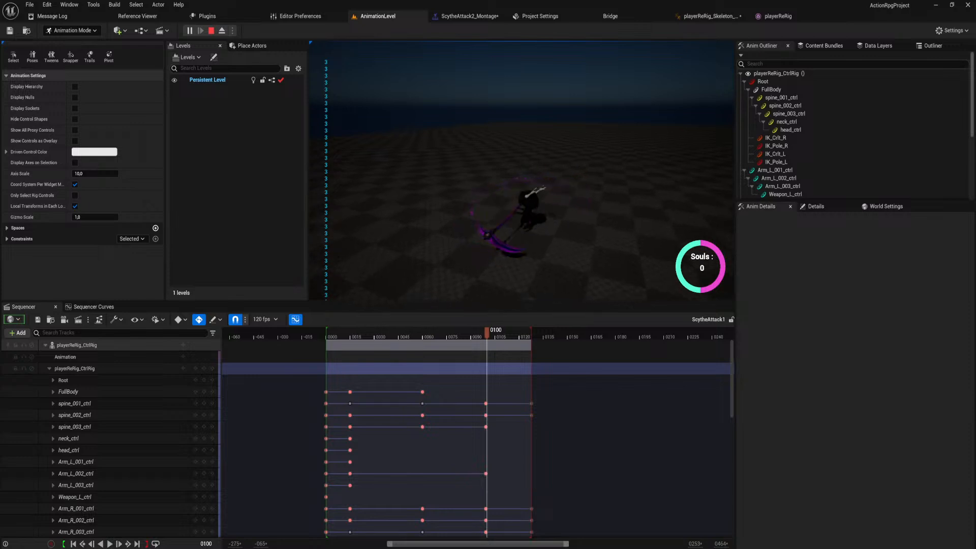
key("Escape")
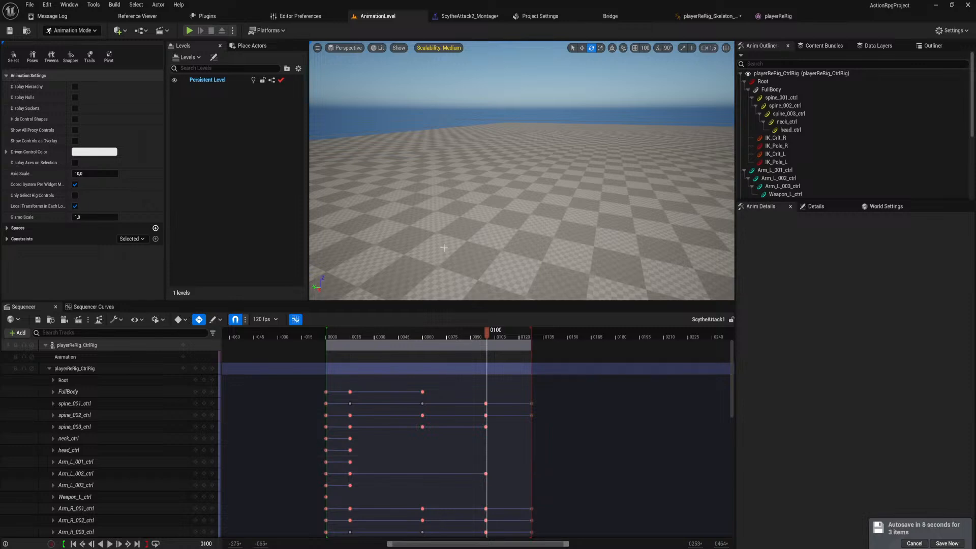
At frame 15 of ScytheAttack1, rotate spine_001_ctrl to twist the body further into the wind-up, to a rotation Y of about 62.
right_click_drag(441, 247, 548, 254)
key("w")
right_click_drag(483, 224, 482, 222)
key("s")
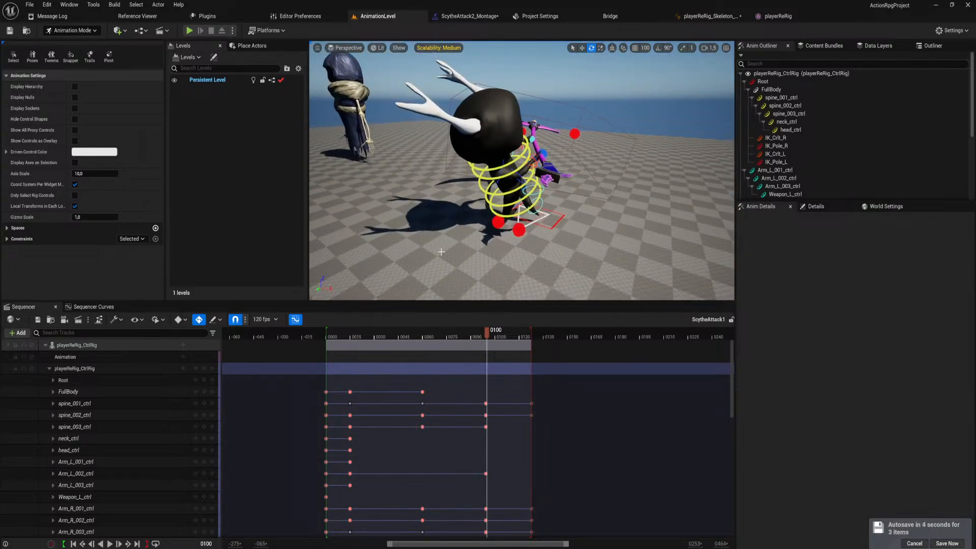
mouse_move(360, 339)
left_mouse_down()
mouse_move(325, 340)
mouse_move(349, 346)
left_mouse_up()
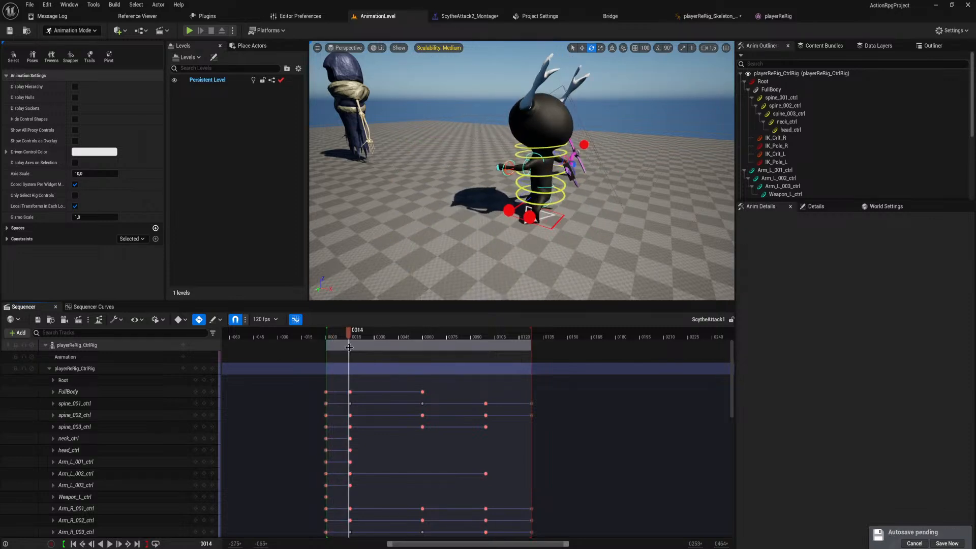
left_click(212, 391)
key("w")
right_click_drag(498, 216, 519, 215)
left_click(498, 216)
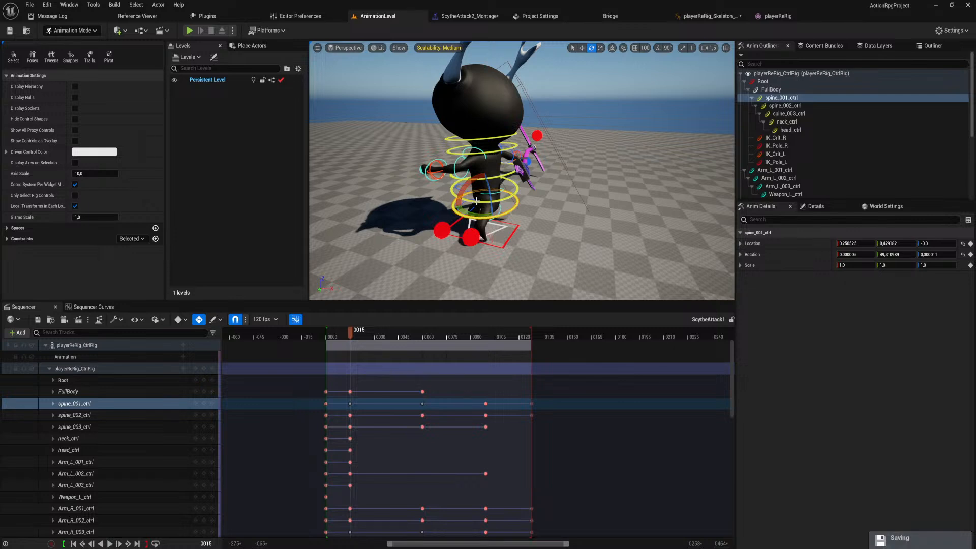
mouse_move(468, 182)
left_mouse_down()
mouse_move(456, 204)
mouse_move(496, 199)
mouse_move(475, 197)
mouse_move(487, 198)
mouse_move(470, 183)
mouse_move(460, 195)
left_mouse_up()
Twist spine_002_ctrl and spine_003_ctrl further into the wind-up at frame 15, bringing spine_003_ctrl's rotation Y to about 23.
left_click(497, 202)
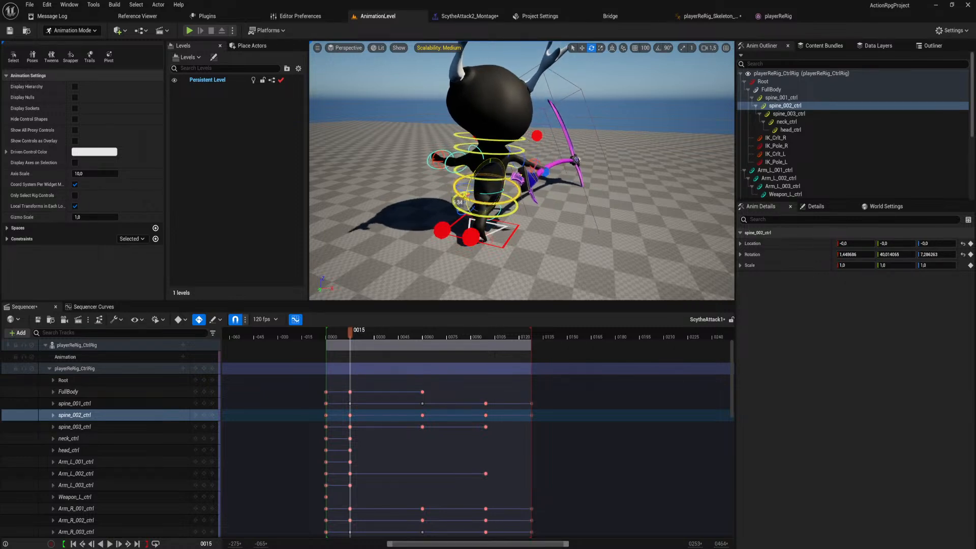
left_click(461, 170)
left_click(467, 177)
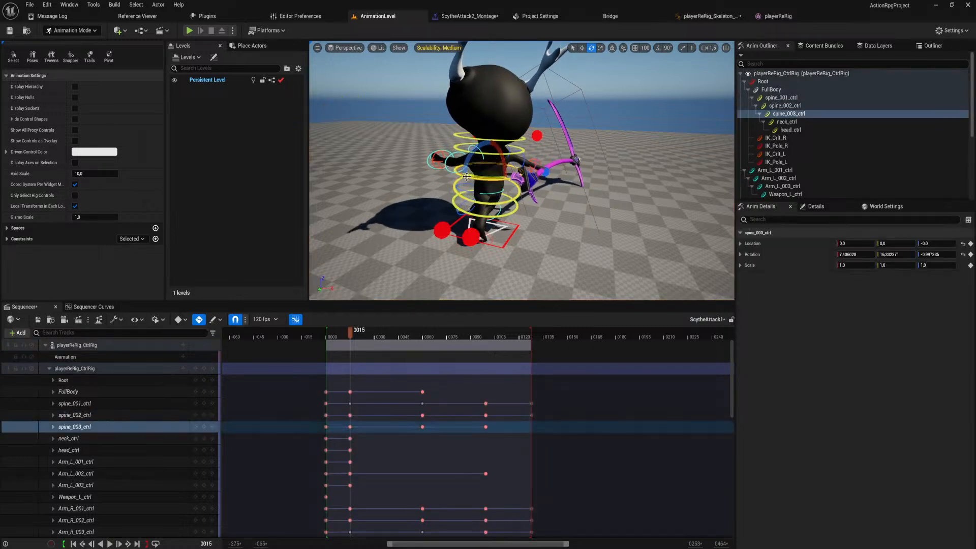
left_click_drag(486, 177, 458, 176)
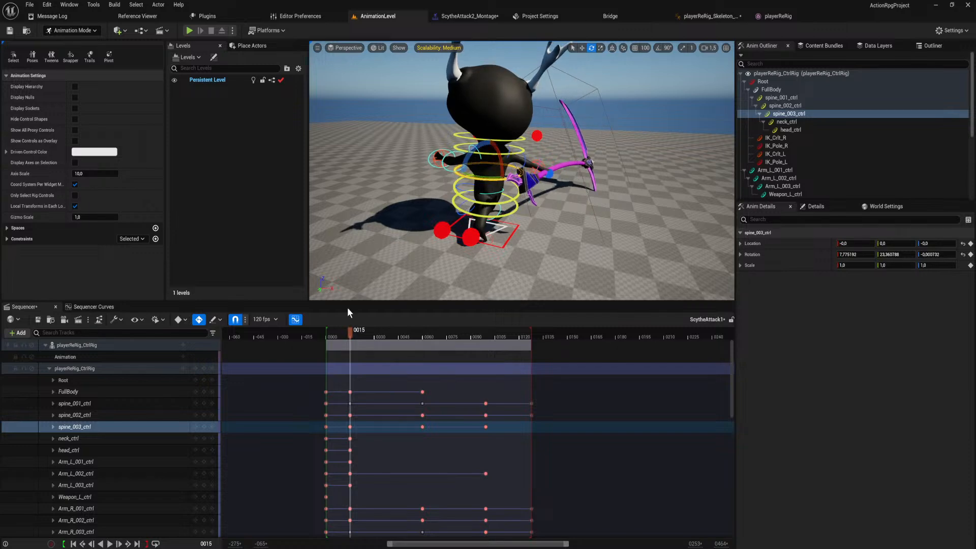
Play the ScytheAttack1 sequence from the start and review the stronger spine twist from several angles.
left_click_drag(350, 333, 328, 341)
key("space")
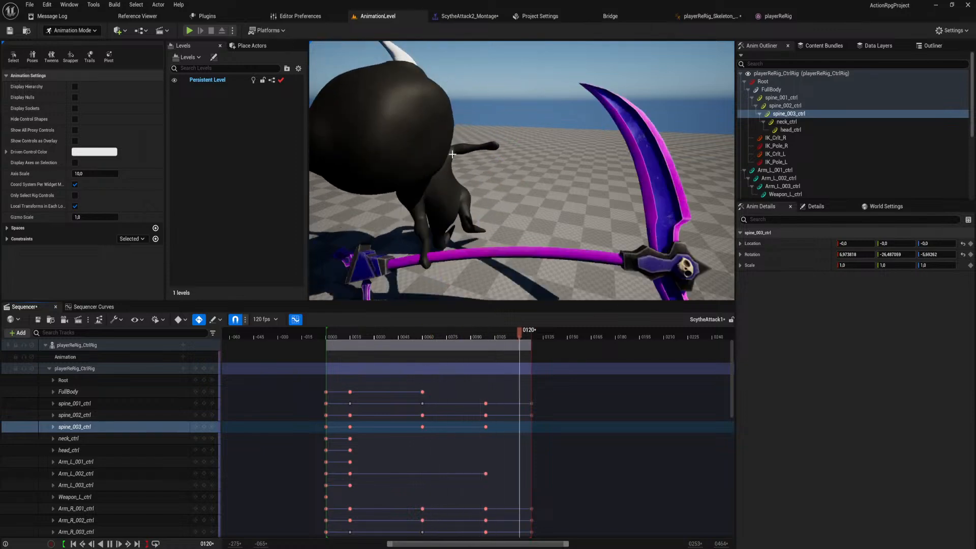
right_click_drag(431, 242, 412, 242)
key("s")
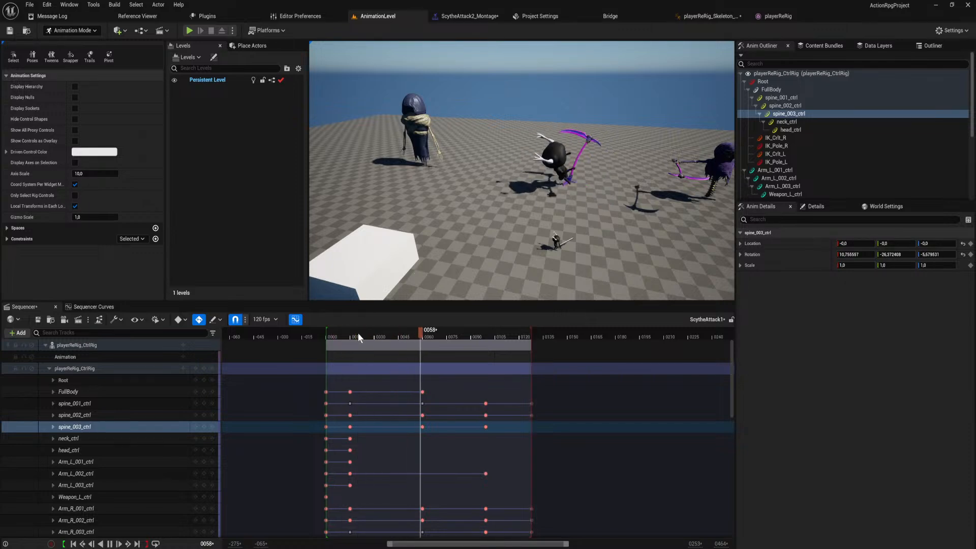
At frame 60, select spine_001_ctrl and shift its location slightly to adjust the hips in the swing pose.
left_click_drag(358, 333, 422, 338)
right_click_drag(432, 244, 325, 240)
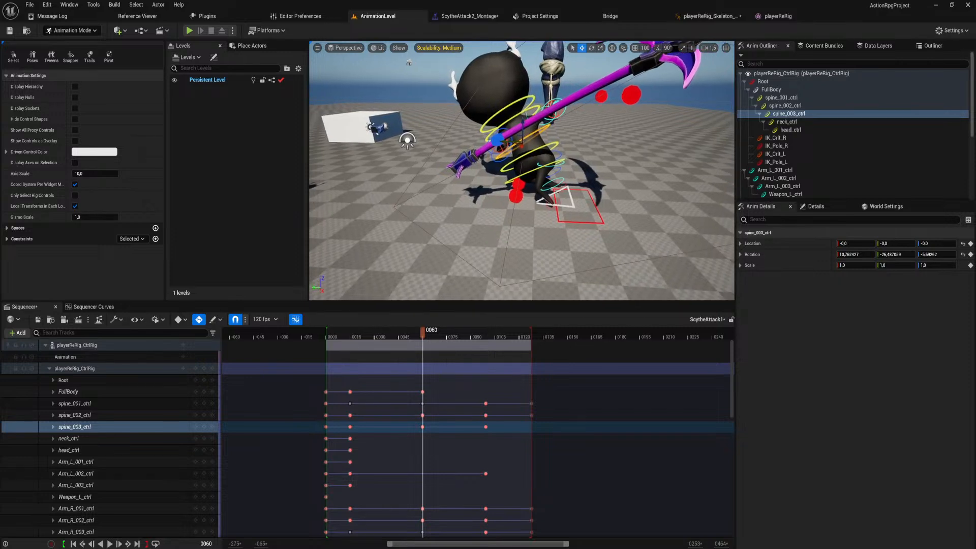
left_click(551, 161)
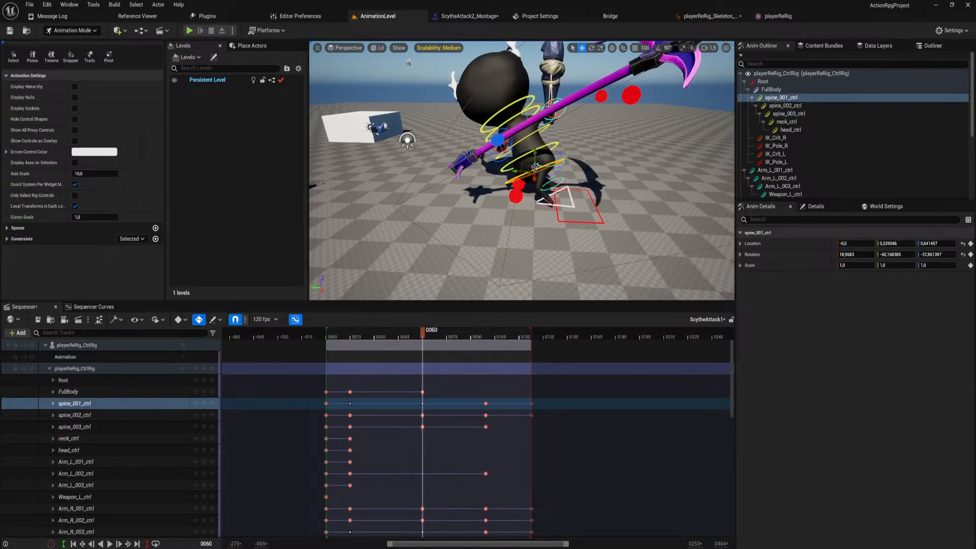
left_click(612, 50)
left_click_drag(548, 167, 547, 168)
right_click_drag(547, 168, 600, 72)
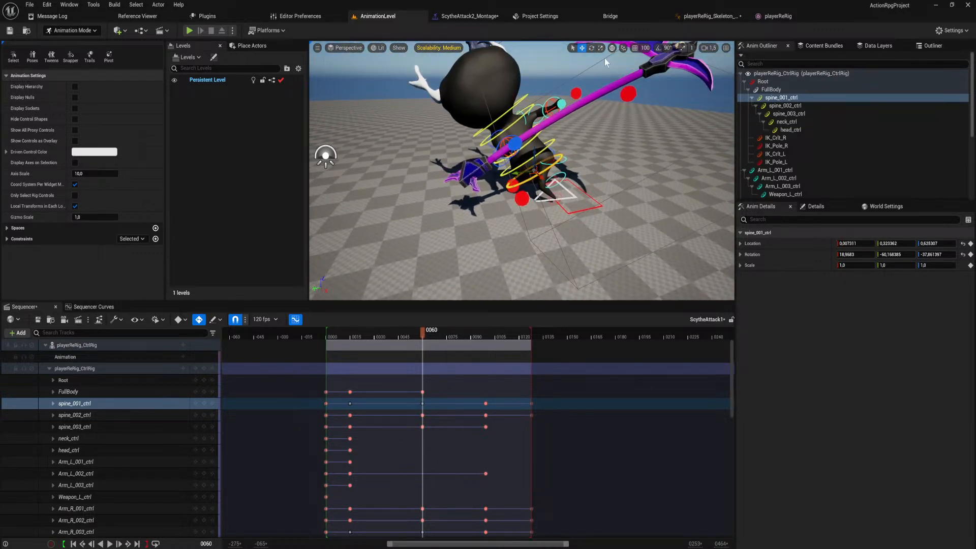
left_click_drag(526, 173, 504, 175)
At frame 15, reposition RightLegIkPole and LeftLegPole to aim the knees, placing LeftLegPole at about 1.44, -0.08, 0.54.
left_click_drag(428, 331, 344, 335)
left_click(211, 402)
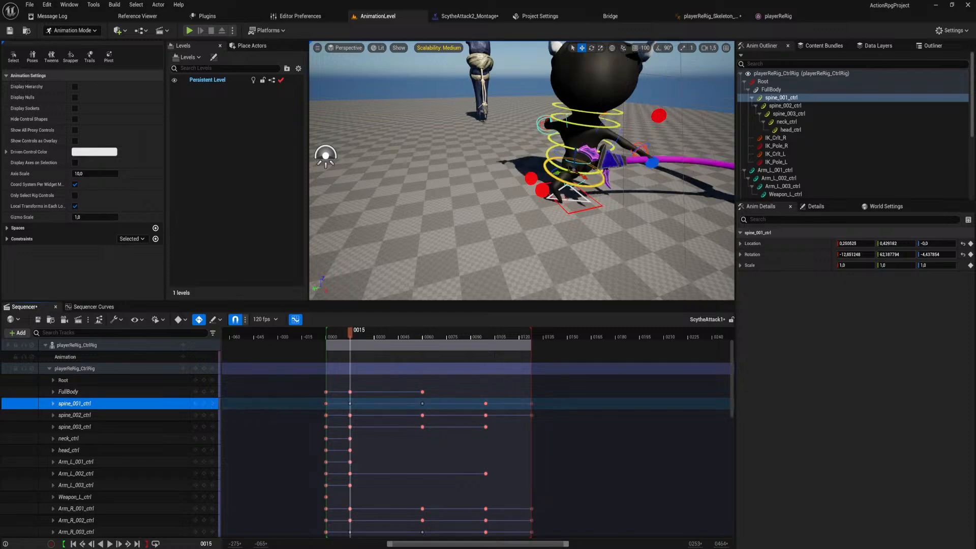
right_click_drag(500, 167, 604, 153)
right_click_drag(476, 182, 438, 243)
left_click(513, 173)
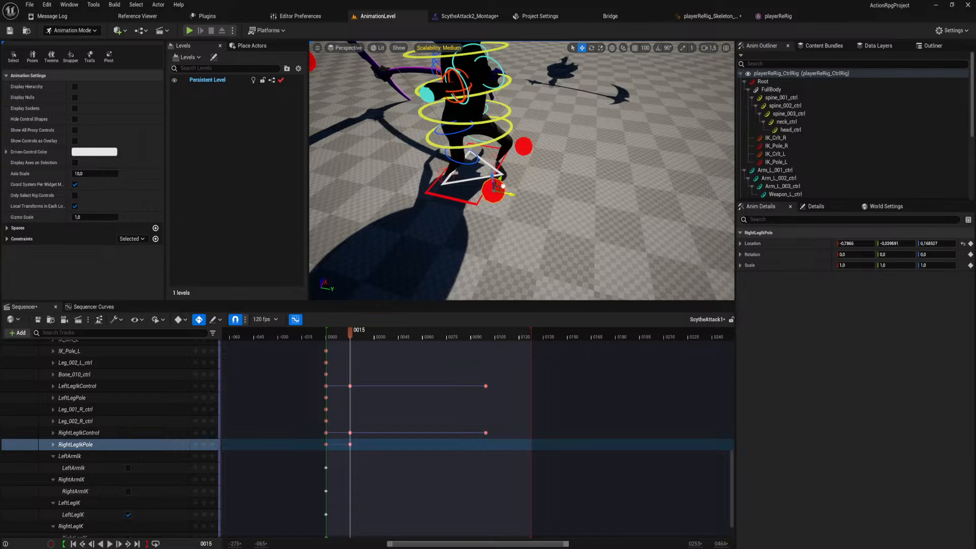
left_click(530, 146)
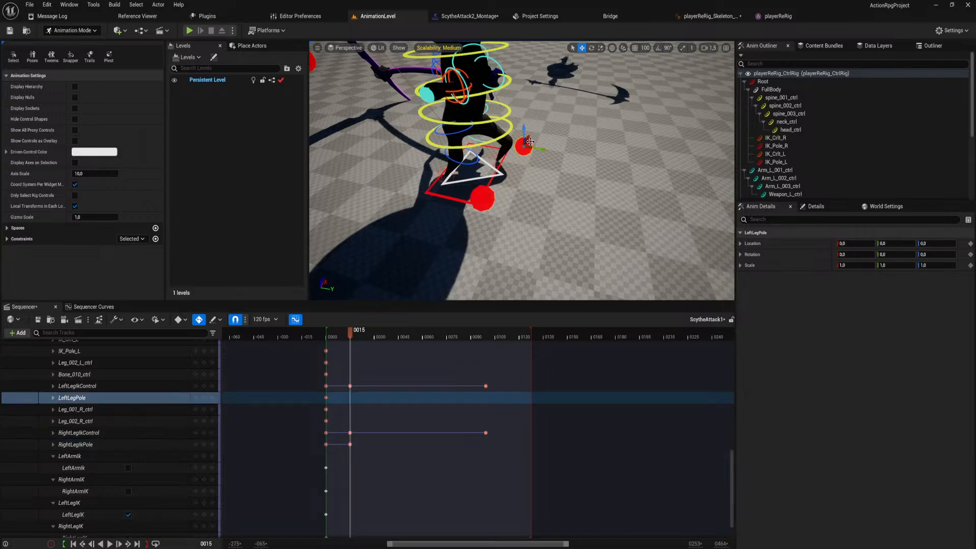
right_click_drag(543, 144, 401, 170)
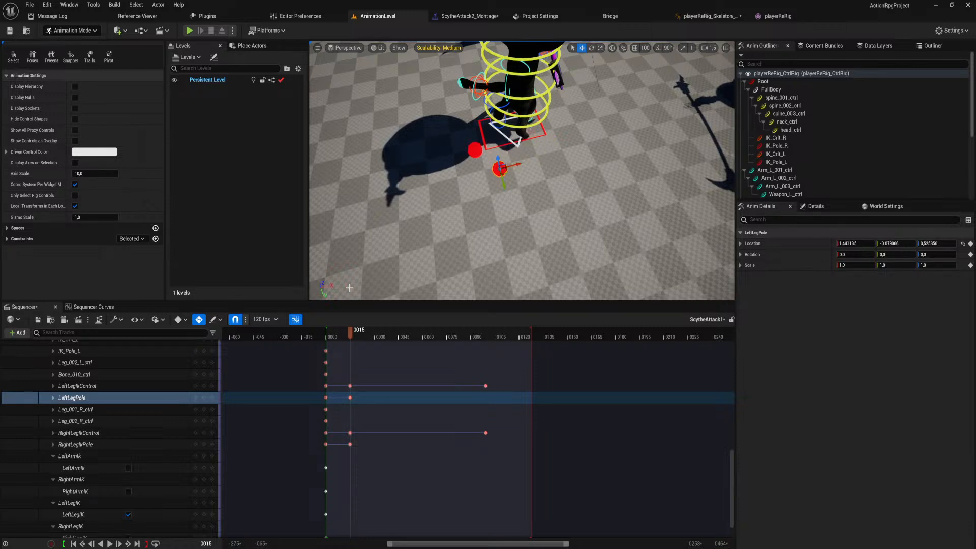
Go to the rig's key at frame 60 and reposition LeftLegPole to key the left knee direction there.
left_click_drag(346, 332, 404, 330)
right_click_drag(387, 248, 518, 239)
scroll(438, 493, "up", 10)
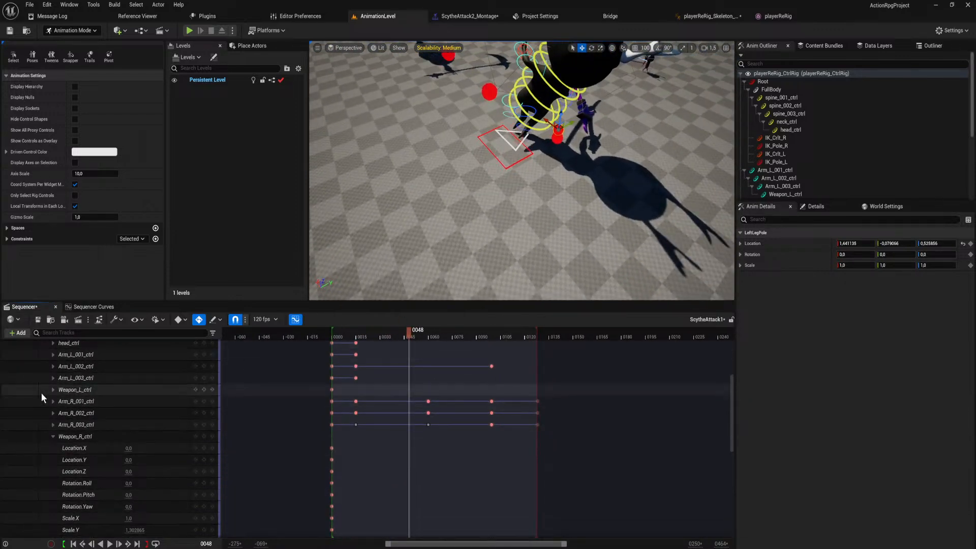
scroll(56, 376, "up", 2)
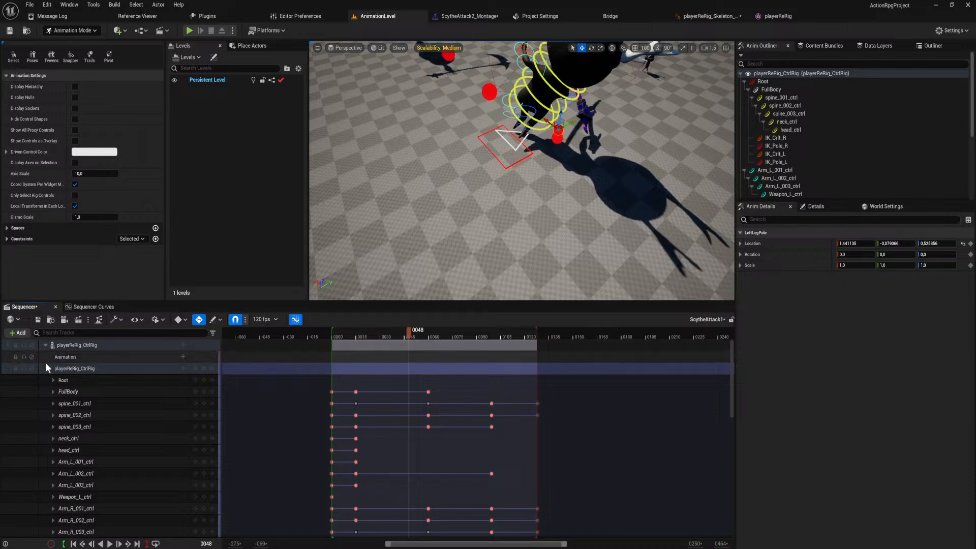
left_click(49, 368)
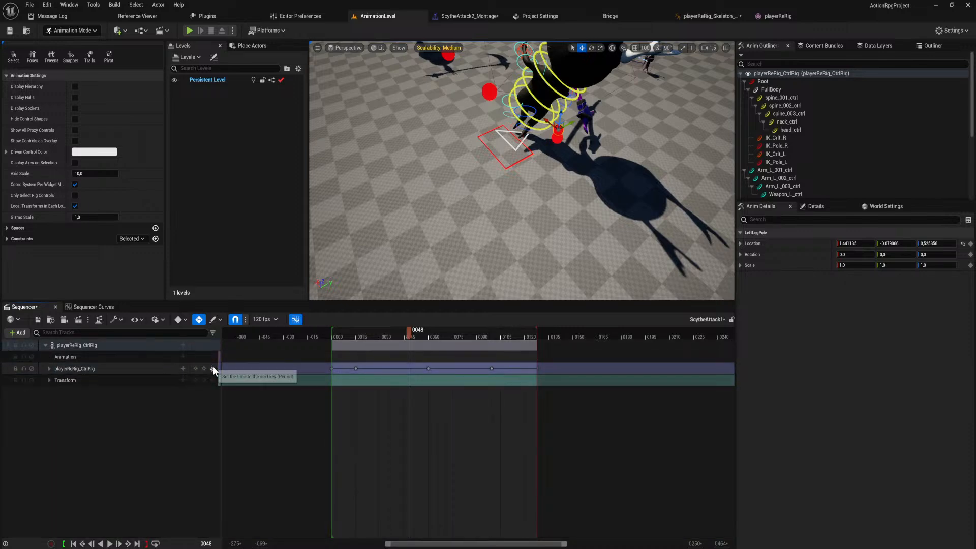
left_click(212, 369)
mouse_move(503, 177)
right_mouse_down()
mouse_move(559, 178)
mouse_move(513, 150)
mouse_move(498, 152)
mouse_move(508, 183)
right_mouse_up()
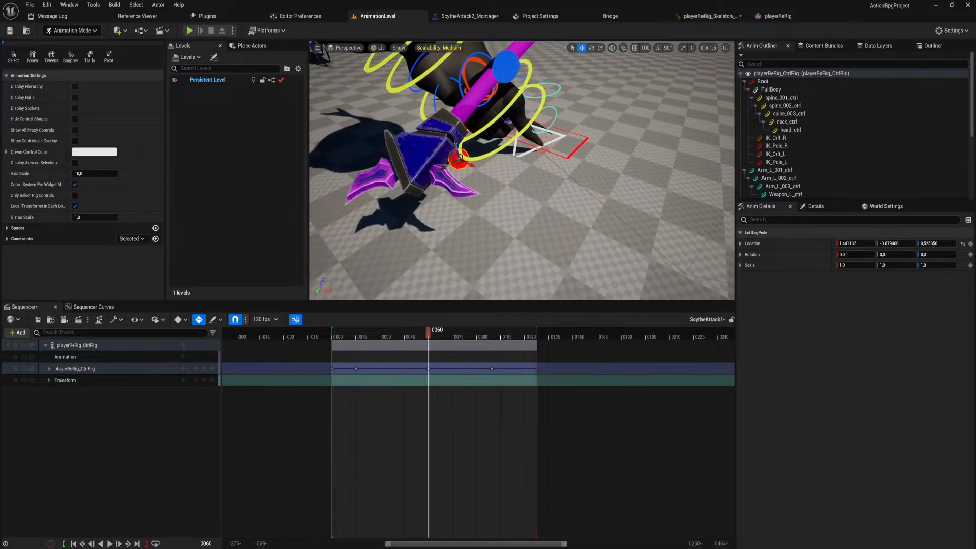
right_click_drag(581, 182, 696, 149)
mouse_move(489, 138)
right_mouse_down()
mouse_move(490, 155)
mouse_move(489, 138)
right_mouse_up()
At frame 60, reposition RightLegIkControl and move RightLegIkPole to about 1.19, 0.87, -1.51 to key the right leg's pose.
left_click(499, 154)
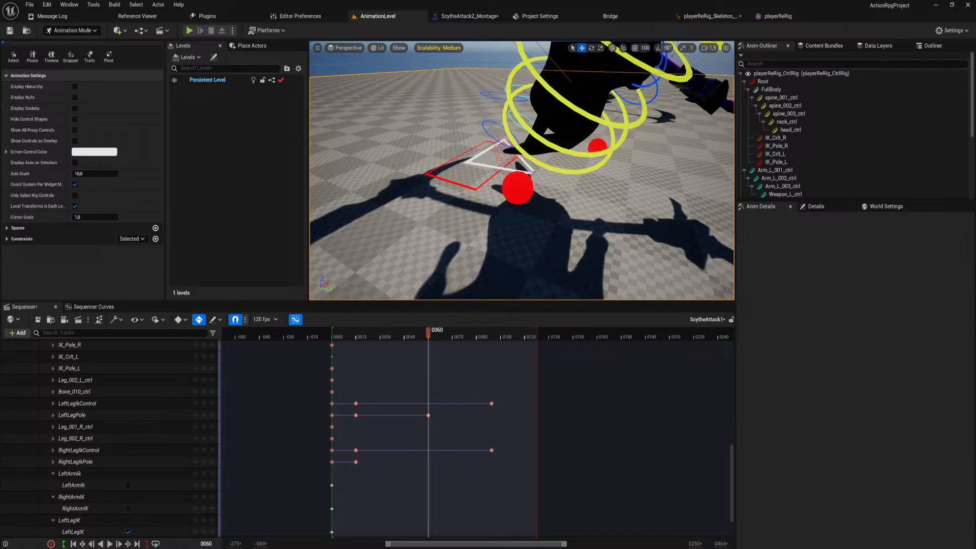
left_click(501, 154)
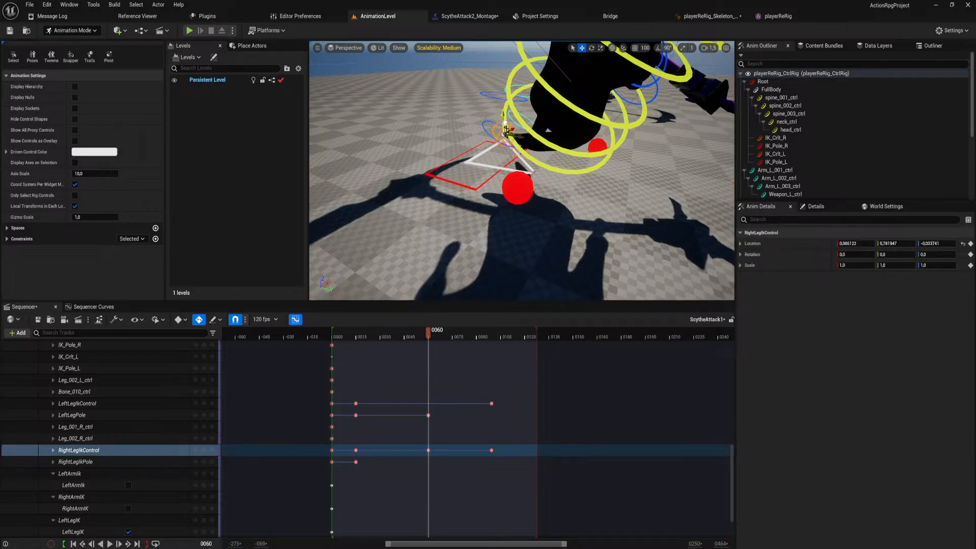
left_click(524, 186)
right_click_drag(524, 186, 511, 183)
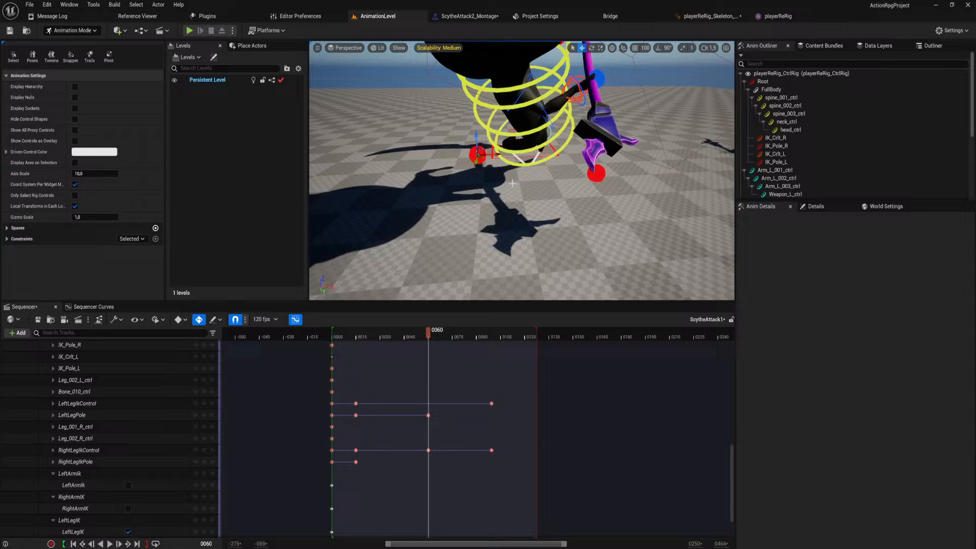
left_click(481, 159)
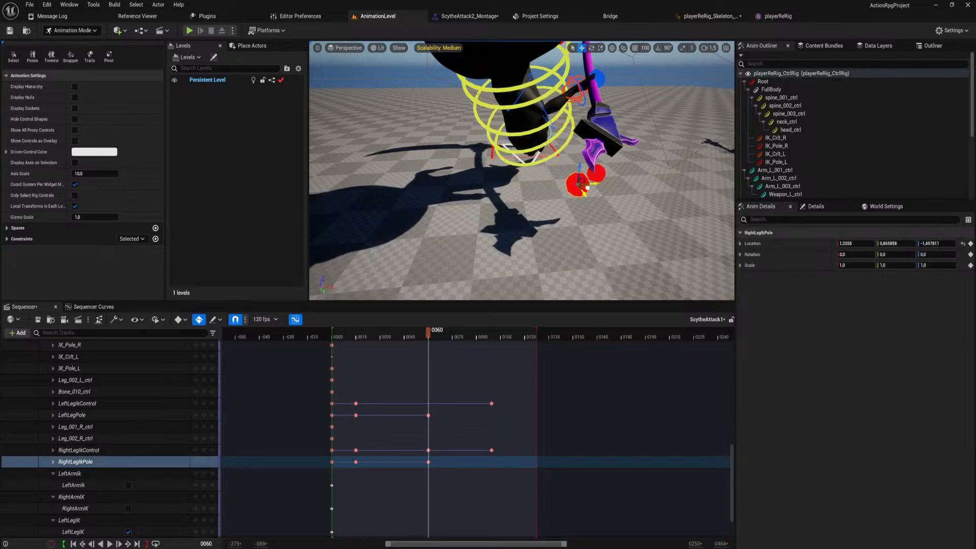
right_click_drag(585, 188, 633, 220)
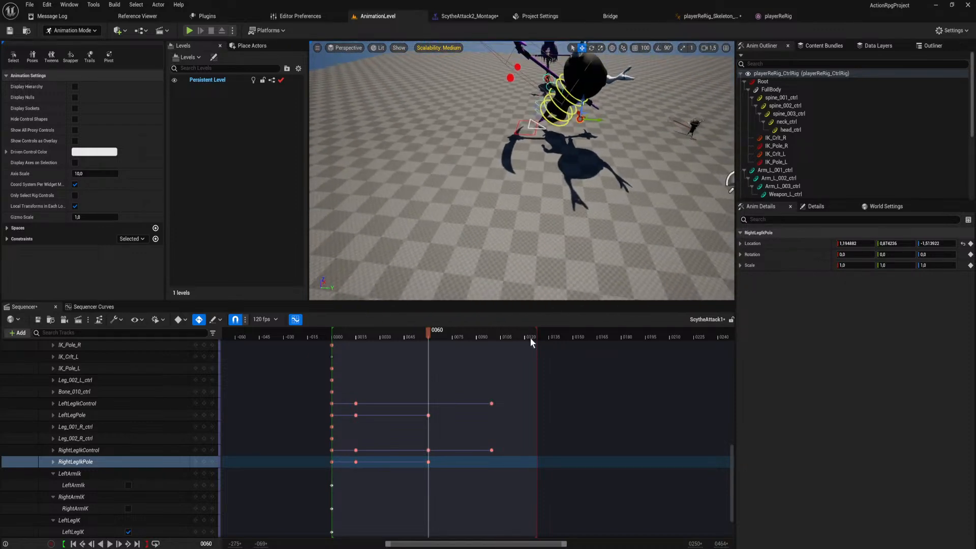
At the key near frame 100, adjust the foot placement with RightLegIkControl and LeftLegIkControl.
left_click_drag(421, 332, 489, 319)
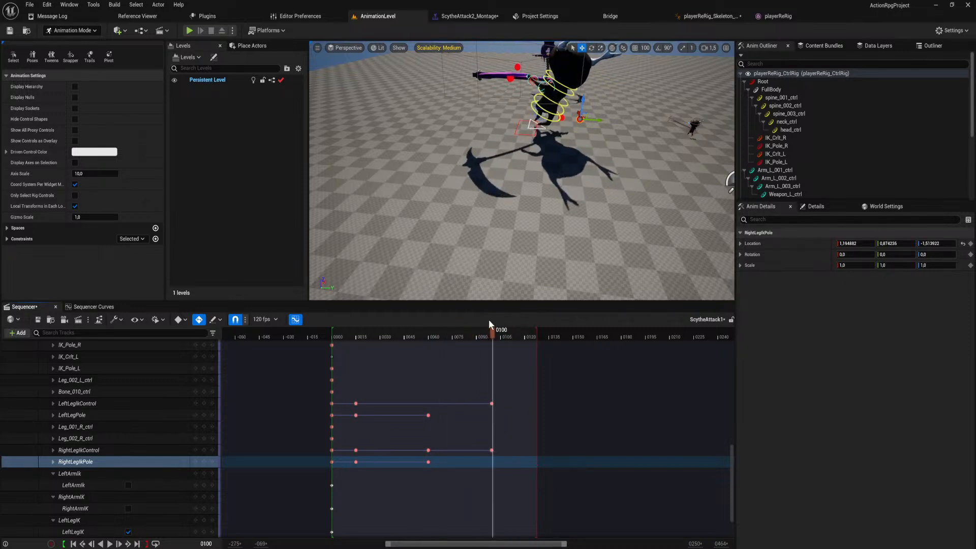
left_click(196, 462)
right_click_drag(523, 168, 457, 213)
key("w")
scroll(377, 401, "up", 10)
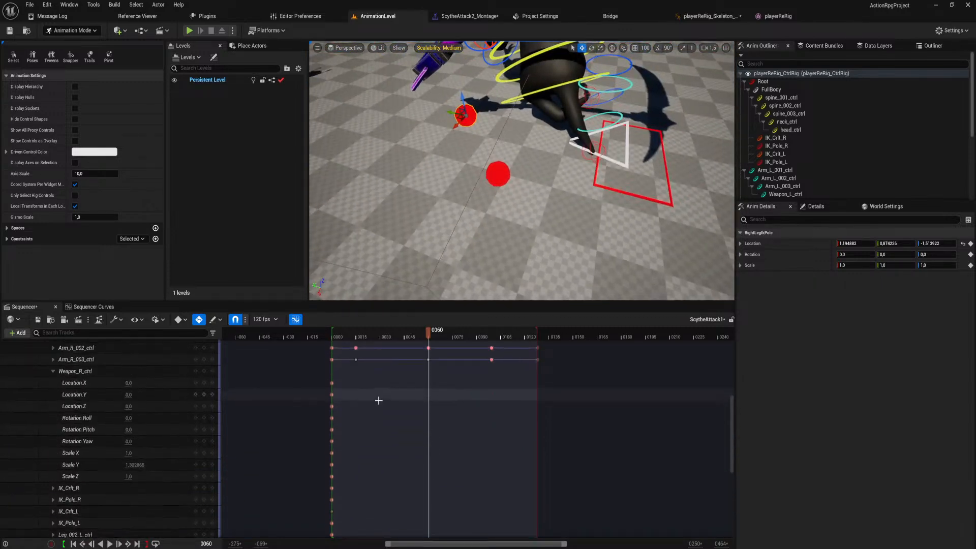
left_click(211, 414)
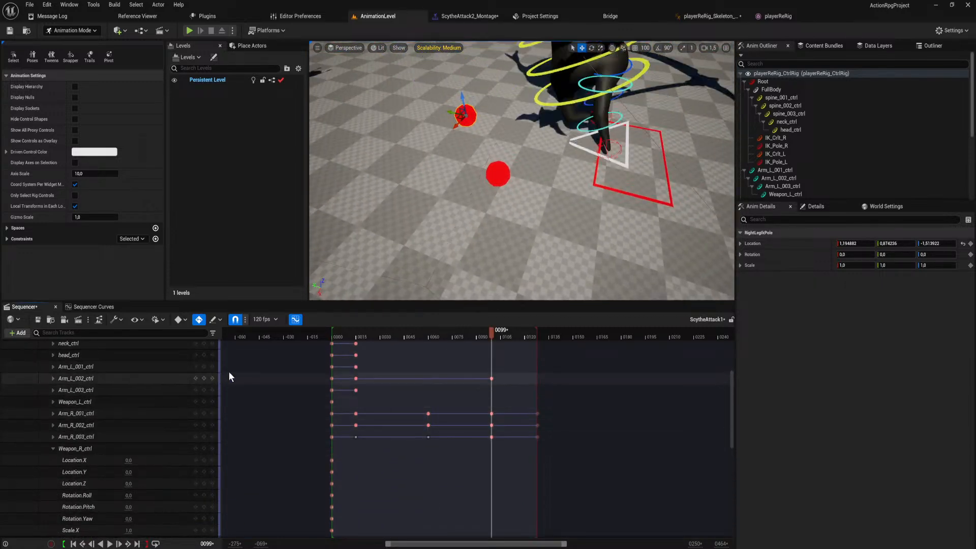
key("a")
right_click_drag(457, 203, 484, 159)
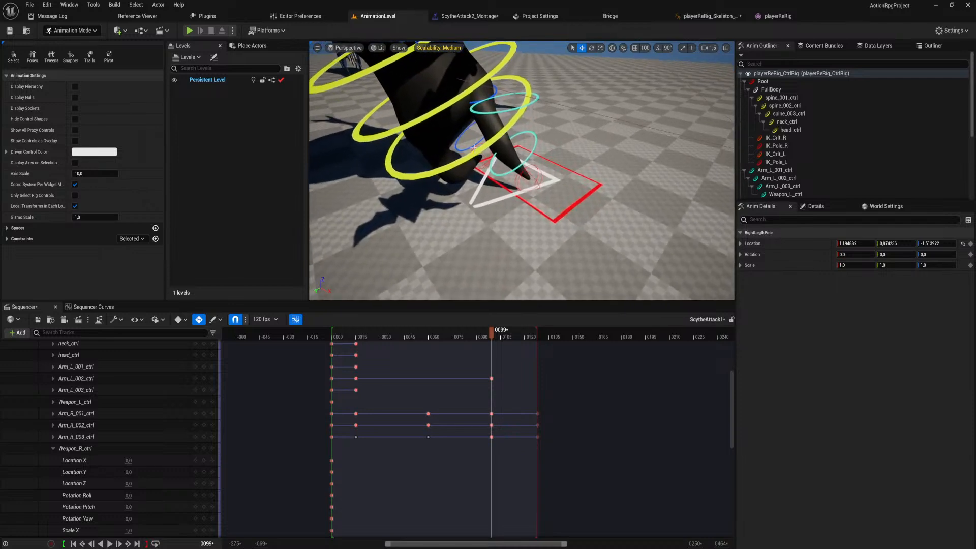
left_click(483, 157)
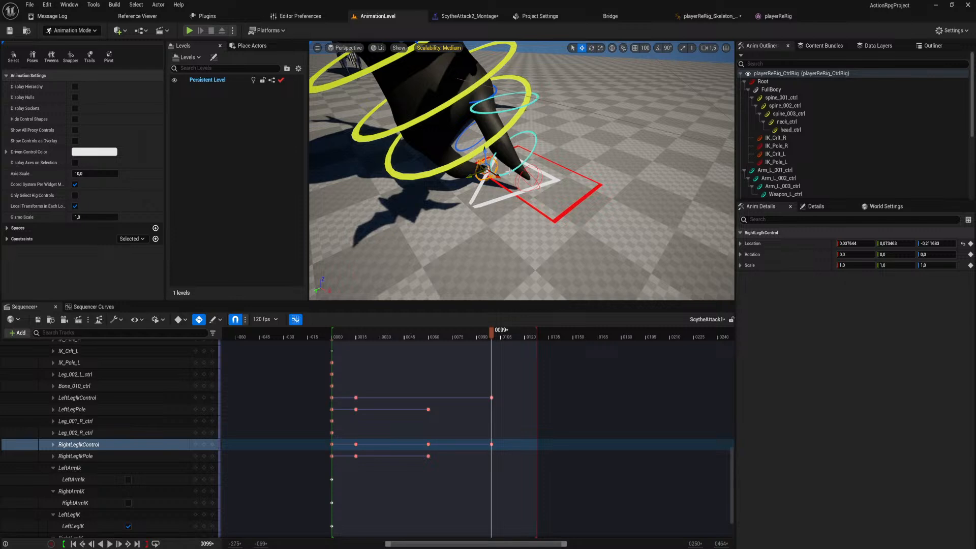
left_click(529, 173)
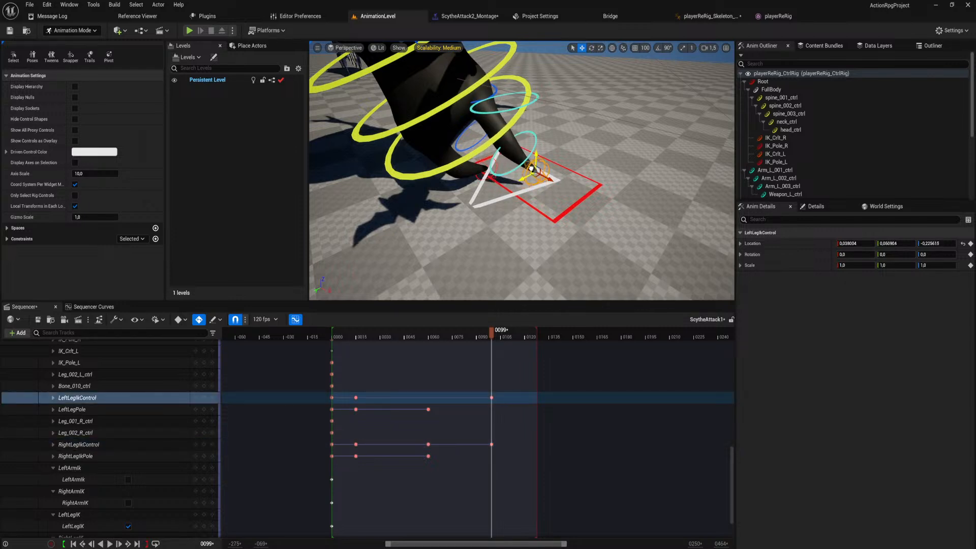
Scrub the sequence to frame 128 and check the whole character's pose through the end of the attack.
key("s")
right_click_drag(531, 170, 528, 175)
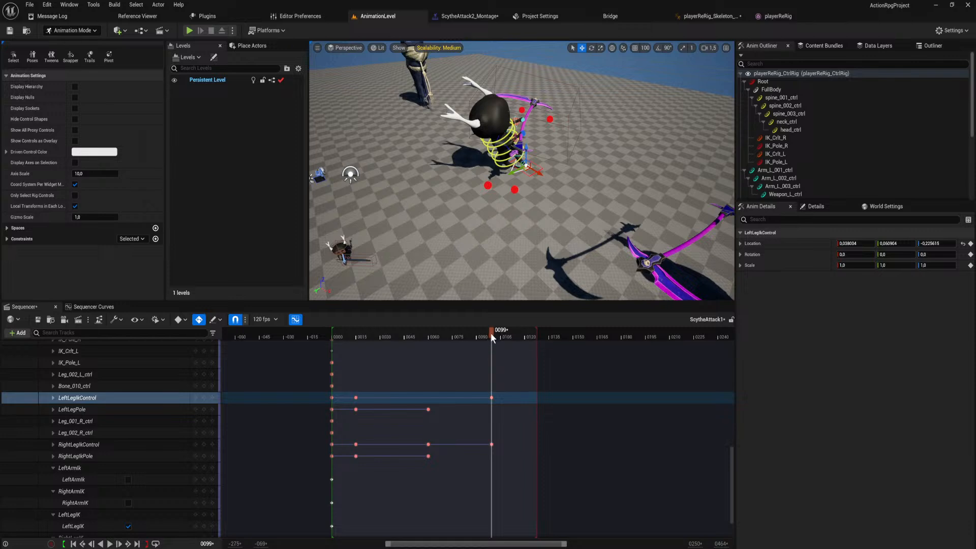
left_click_drag(491, 336, 538, 346)
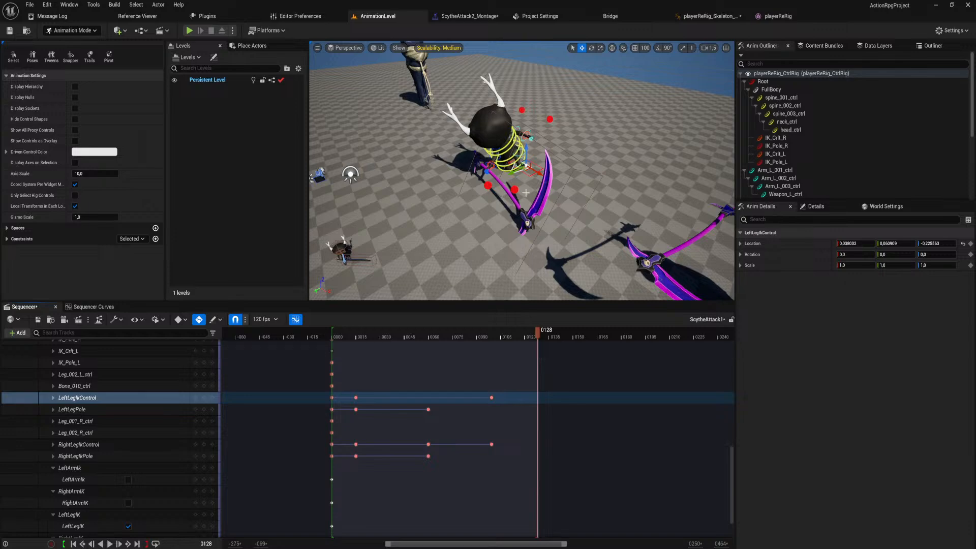
At frame 128, reposition LeftLegIkControl and RightLegIkControl to key the foot placement for the end of the attack.
key("f")
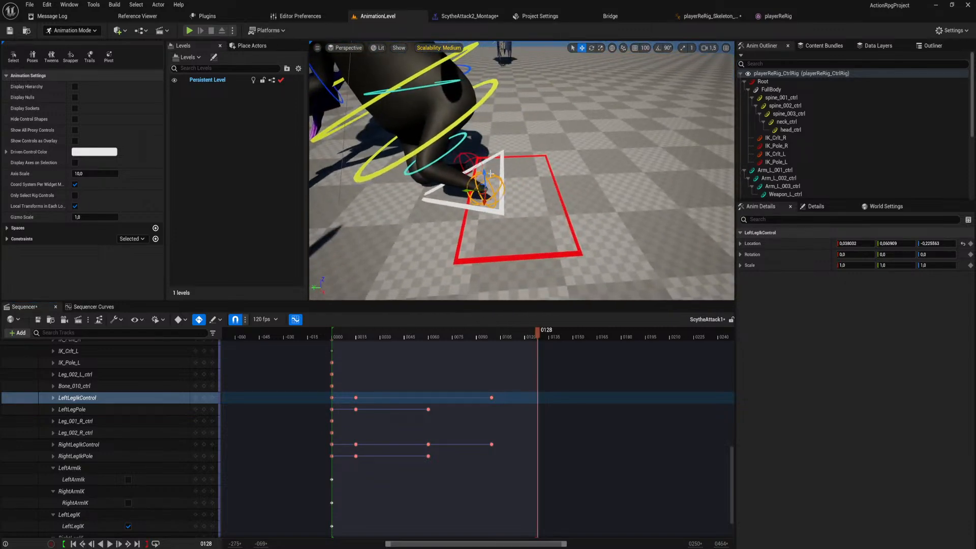
left_click_drag(485, 191, 484, 209)
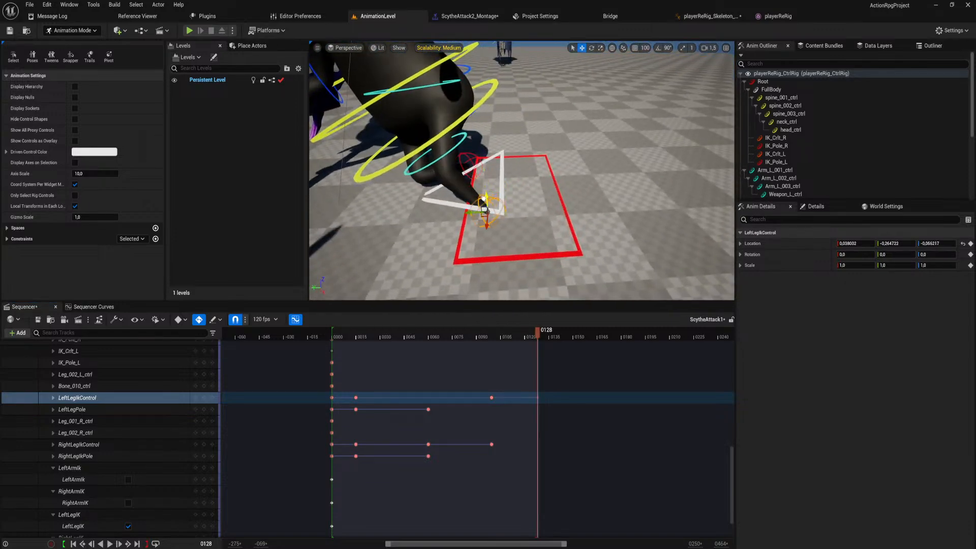
left_click(470, 159)
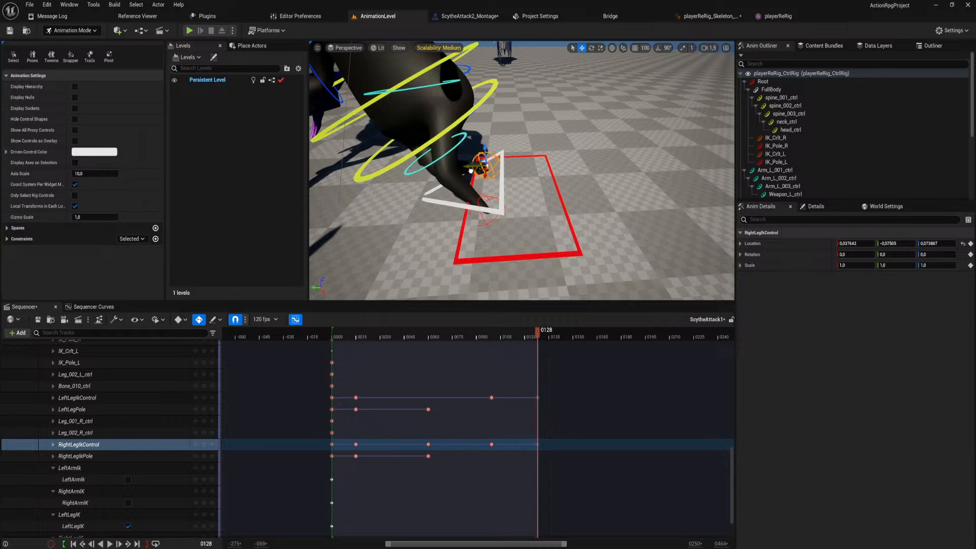
left_click(472, 110)
right_click_drag(472, 109, 488, 136)
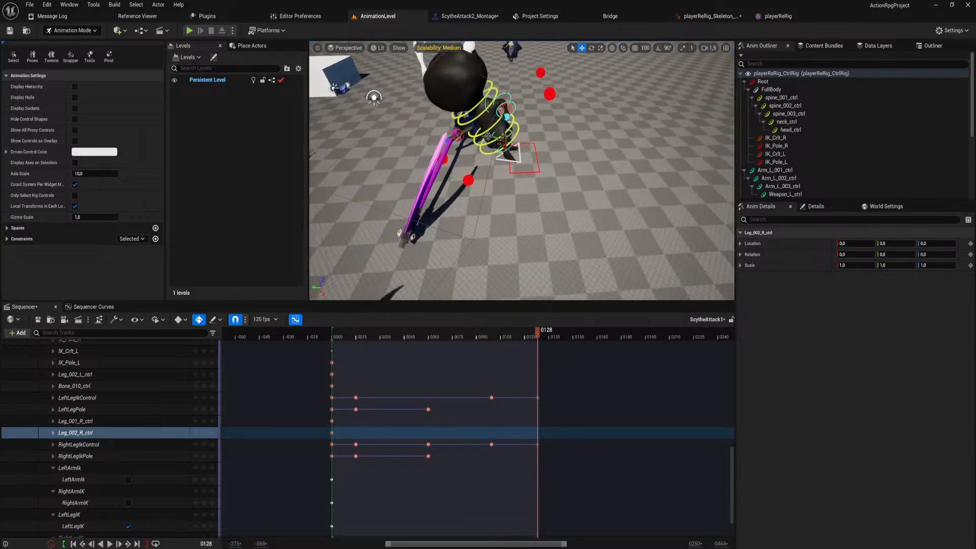
At frame 128, move spine_001_ctrl to about -0.27, 0.80, -0.62 and reposition LeftLegPole and RightLegIkPole to match the body.
left_click(474, 139)
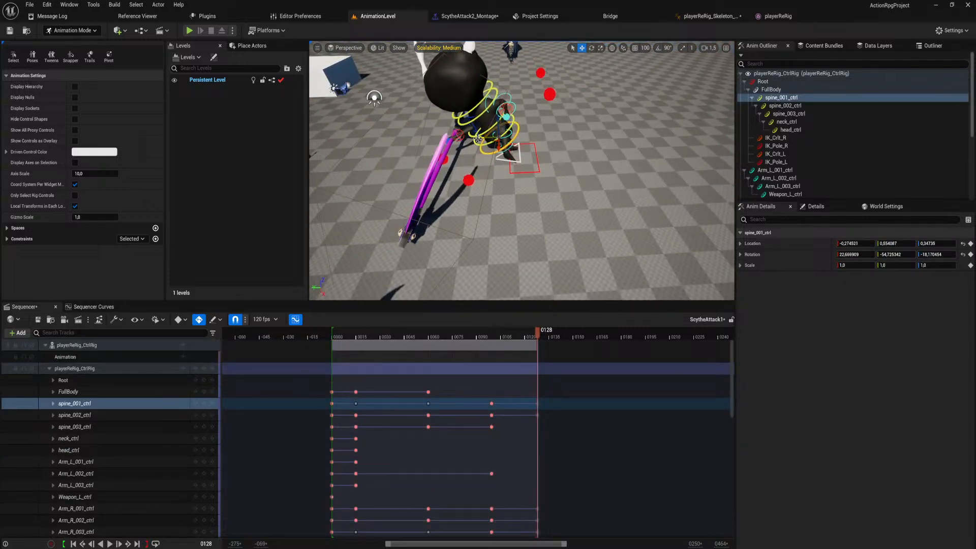
left_click_drag(478, 138, 499, 138)
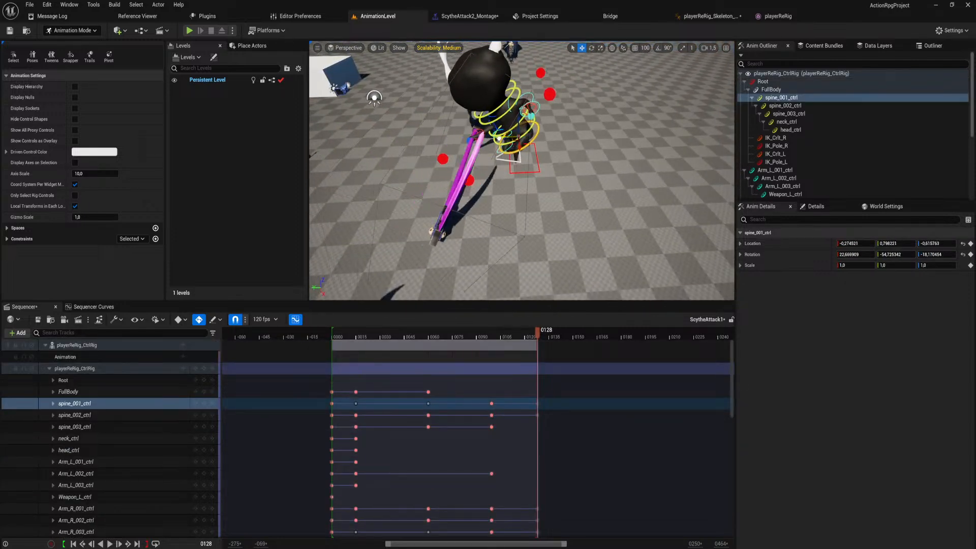
left_click(462, 180)
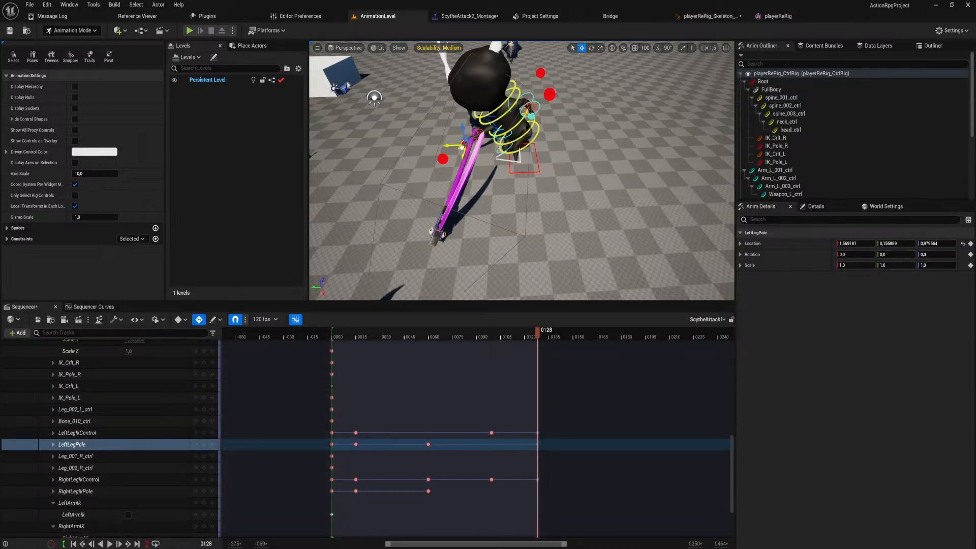
left_click_drag(461, 164, 455, 168)
mouse_move(488, 235)
right_mouse_down()
mouse_move(496, 233)
mouse_move(488, 235)
right_mouse_up()
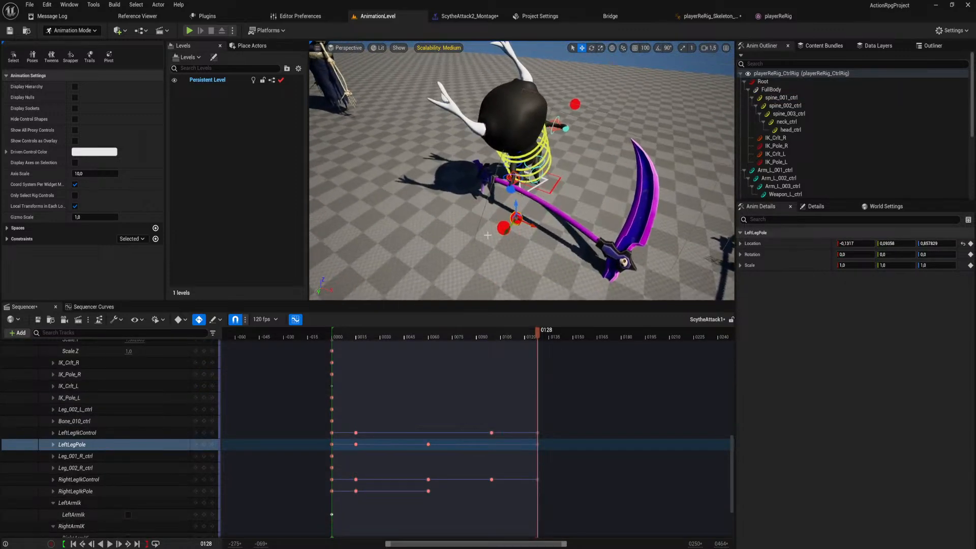
left_click(505, 228)
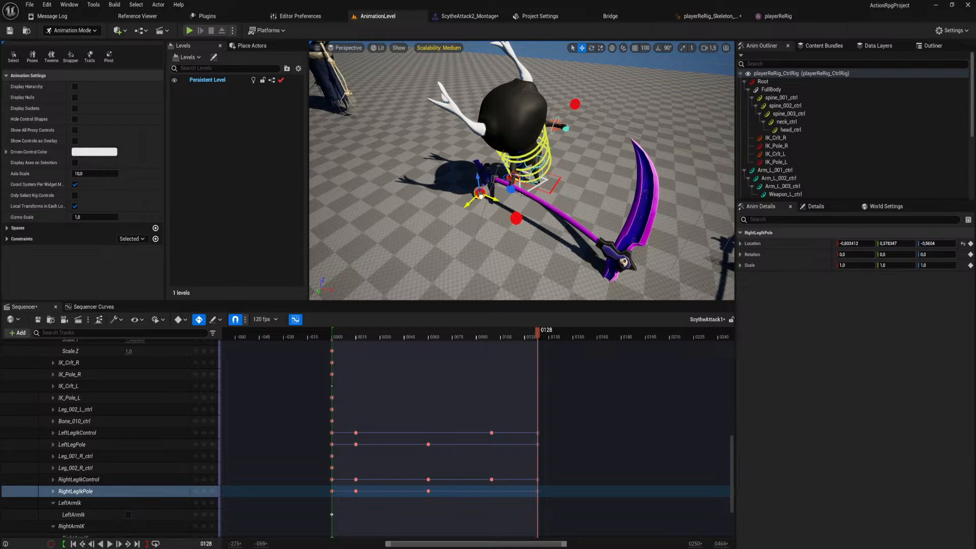
Play back the ScytheAttack1 sequence and review the leg motion from several angles.
left_click_drag(528, 330, 352, 330)
key("space")
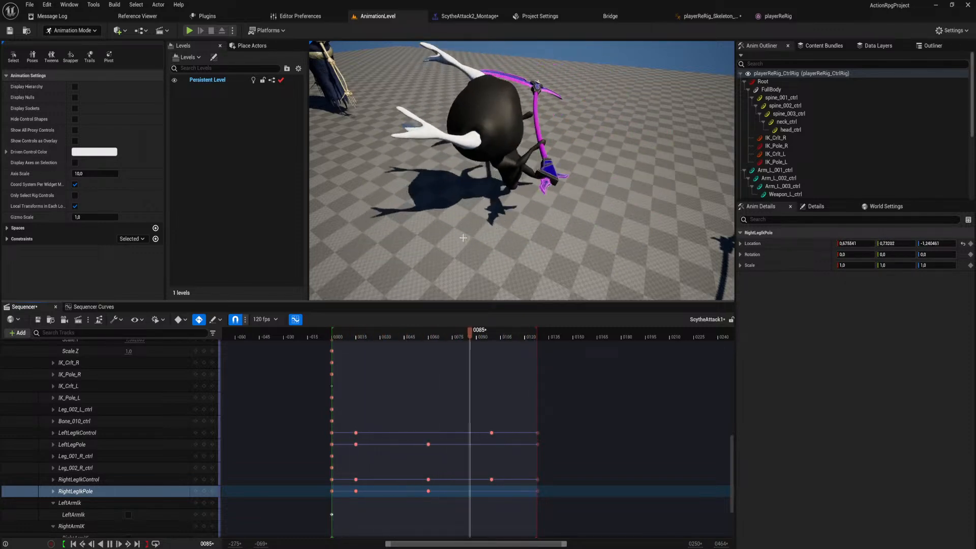
right_click_drag(594, 54, 381, 46)
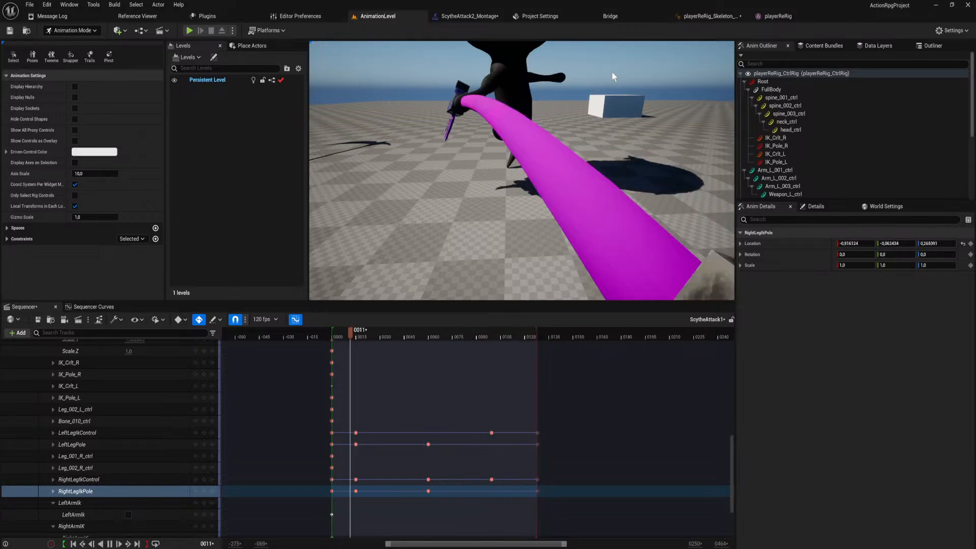
At the frame 60 key, adjust RightLegIkControl and move RightLegIkPole to about 0.27, -0.56, -0.83.
left_click(416, 335)
left_click_drag(416, 333, 422, 334)
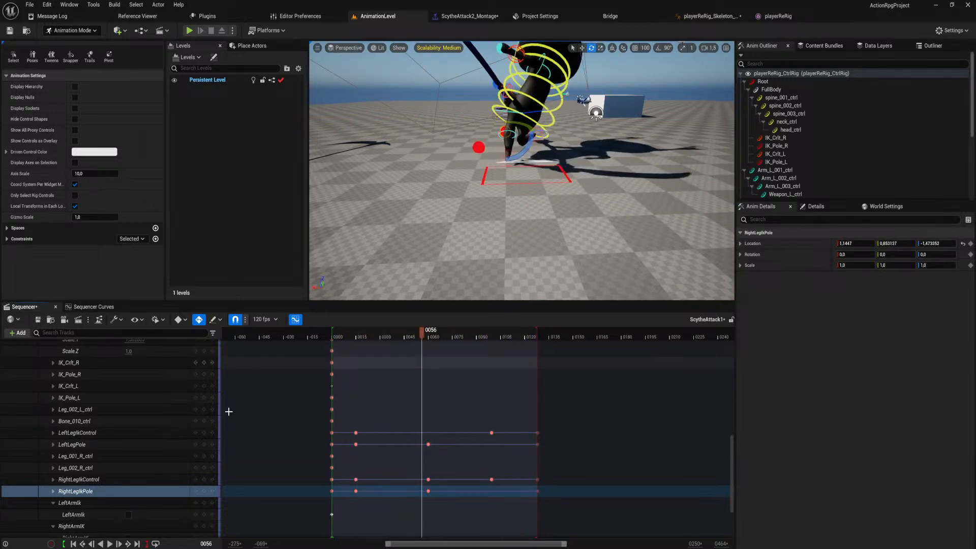
left_click(212, 444)
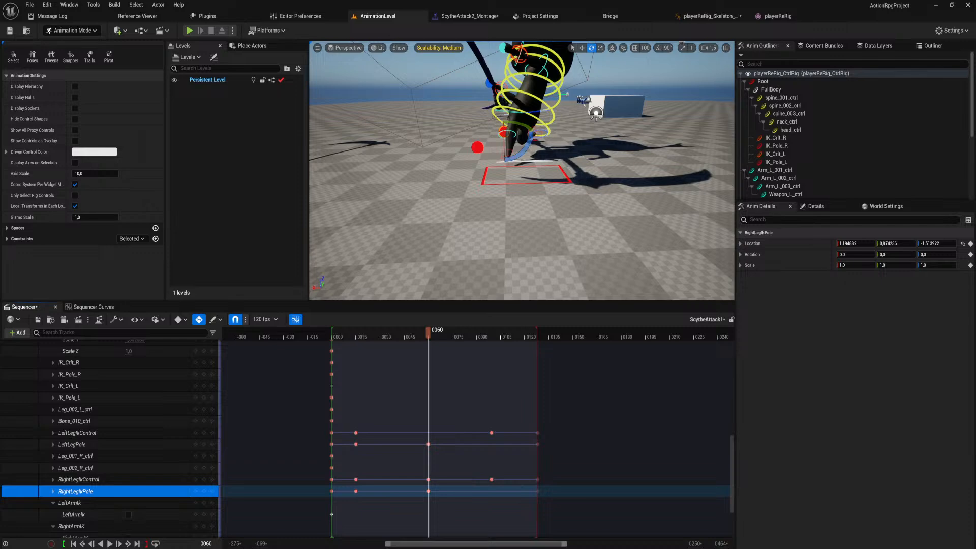
left_click(539, 134)
right_click_drag(538, 134, 501, 102)
right_click_drag(535, 178, 554, 227)
key("w")
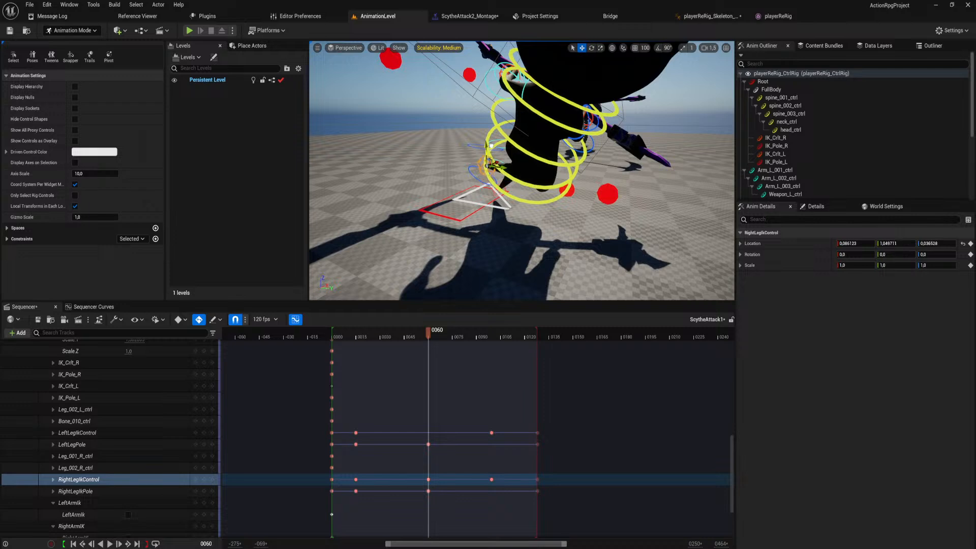
left_click(614, 191)
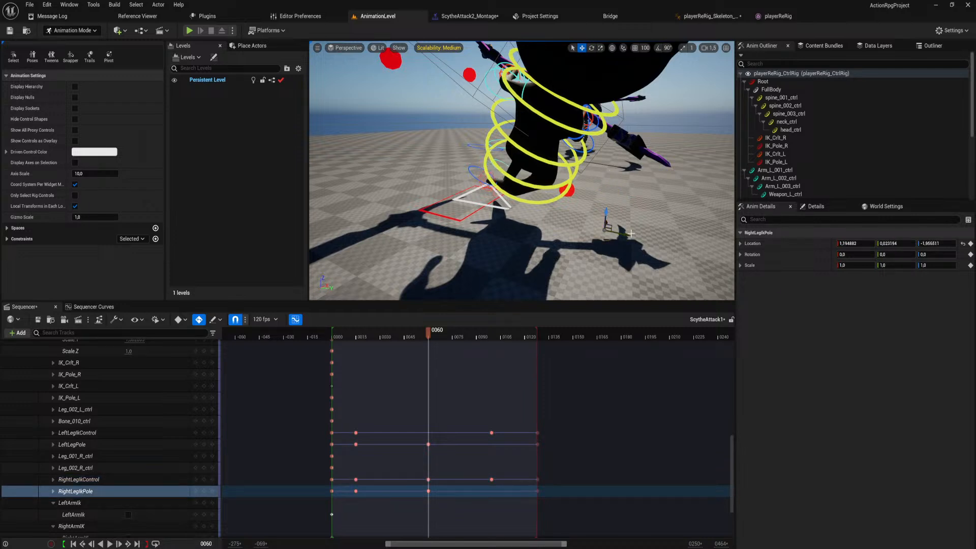
left_click_drag(573, 233, 574, 235)
right_click_drag(575, 234, 686, 268)
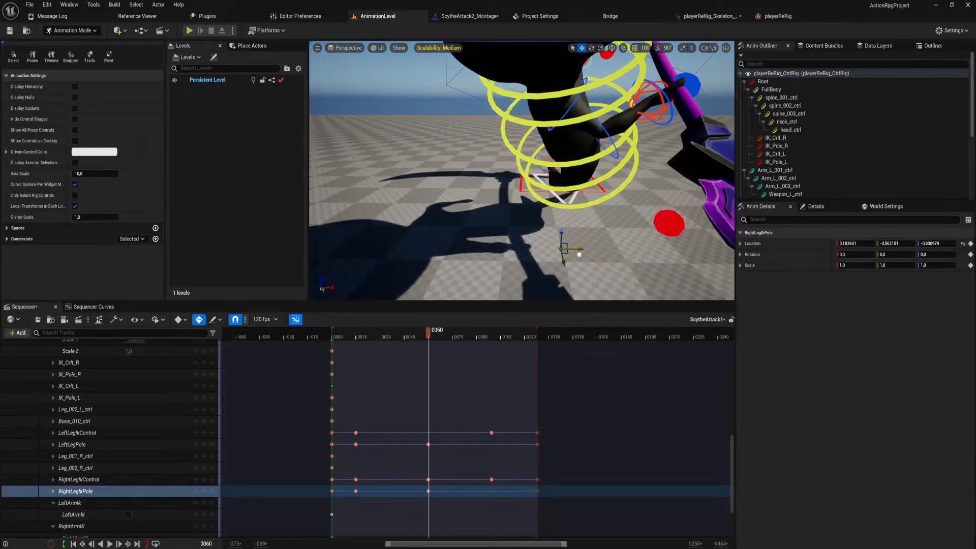
right_click_drag(583, 254, 738, 240)
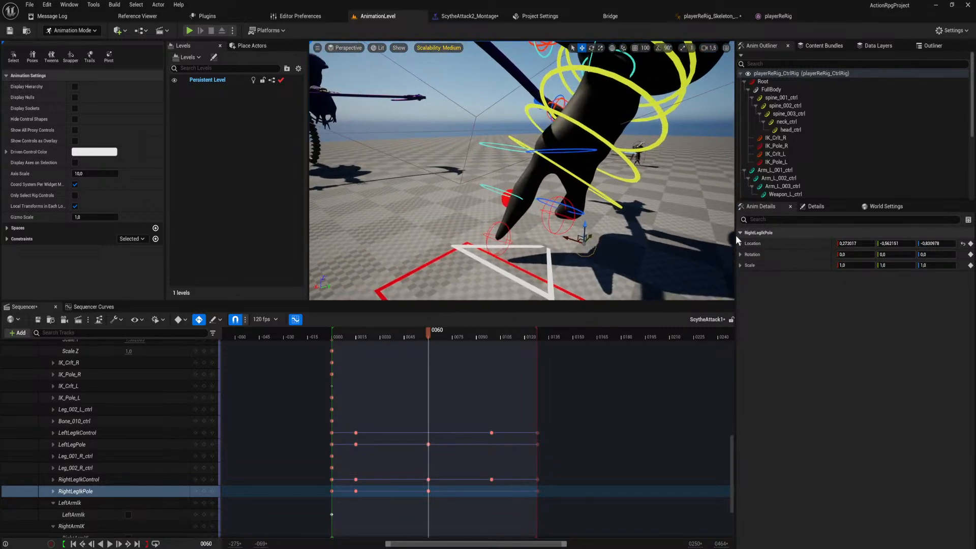
At frame 60, move RightLegIkControl to about -0.26, 1.32, -0.15 to lift and shift the right foot.
left_click(557, 197)
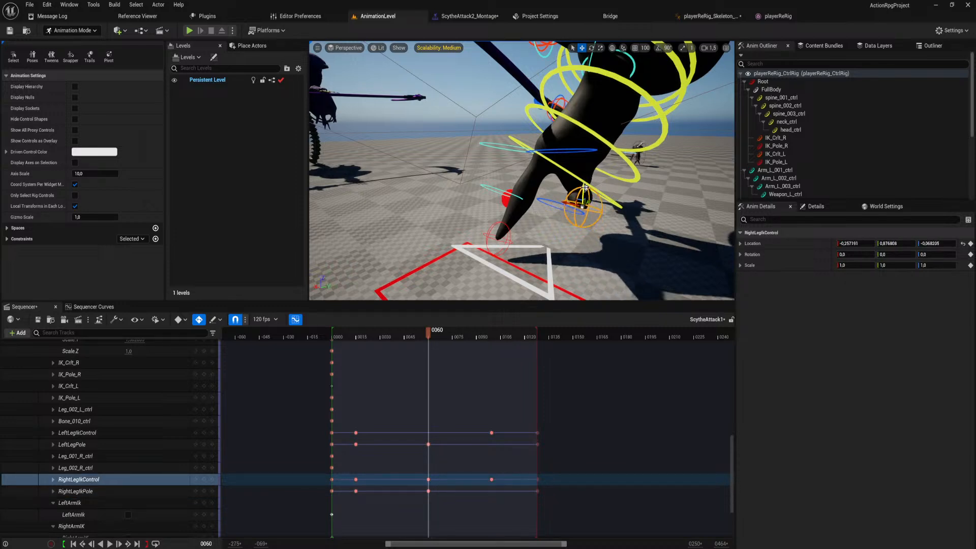
right_click_drag(585, 188, 569, 176)
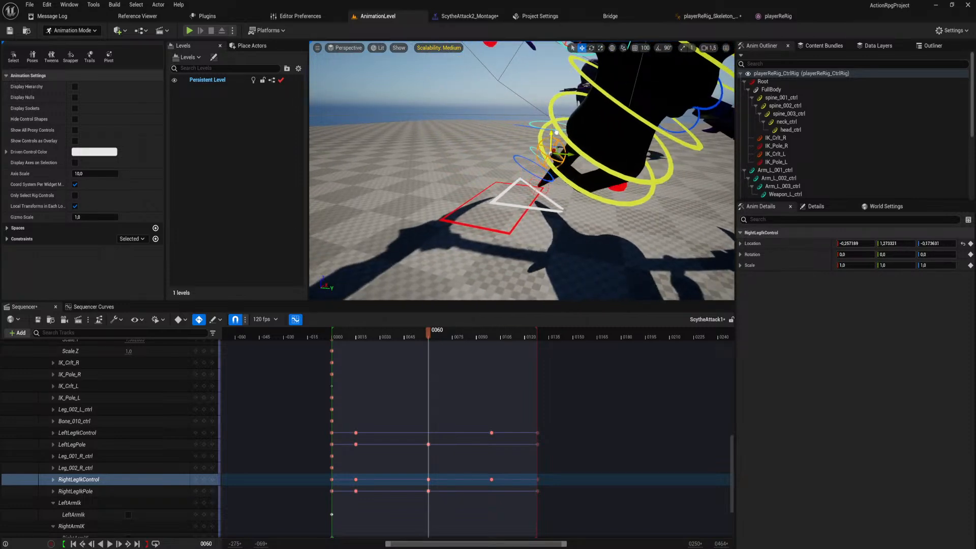
left_click_drag(557, 132, 556, 130)
right_click_drag(557, 130, 549, 180)
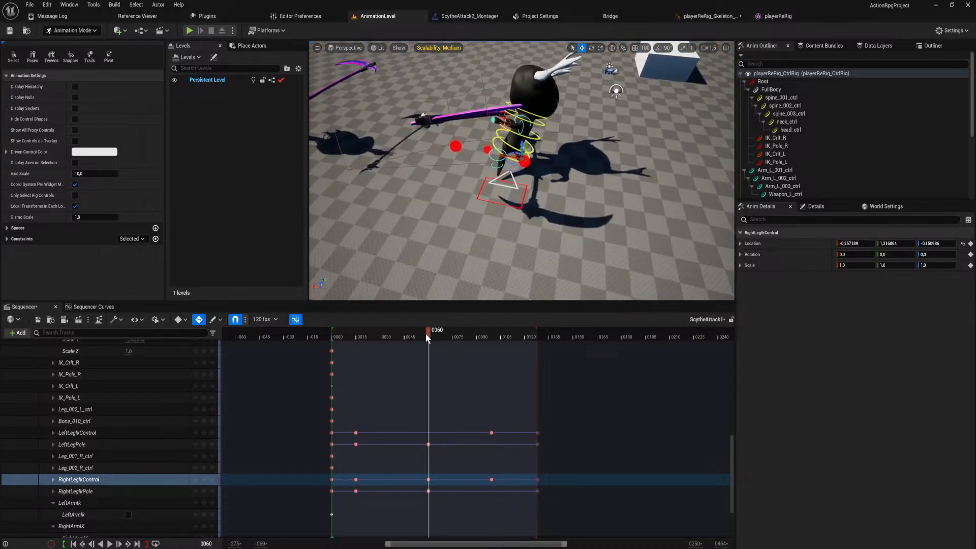
Play the revised ScytheAttack1 sequence from the start to check the motion, and save the sequence.
left_click_drag(358, 340, 345, 340)
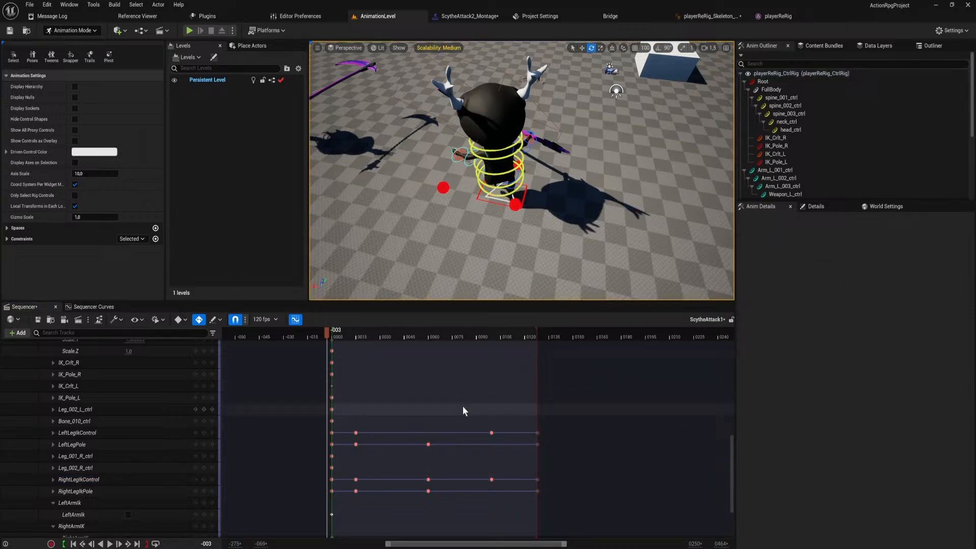
left_click(463, 409)
key("space")
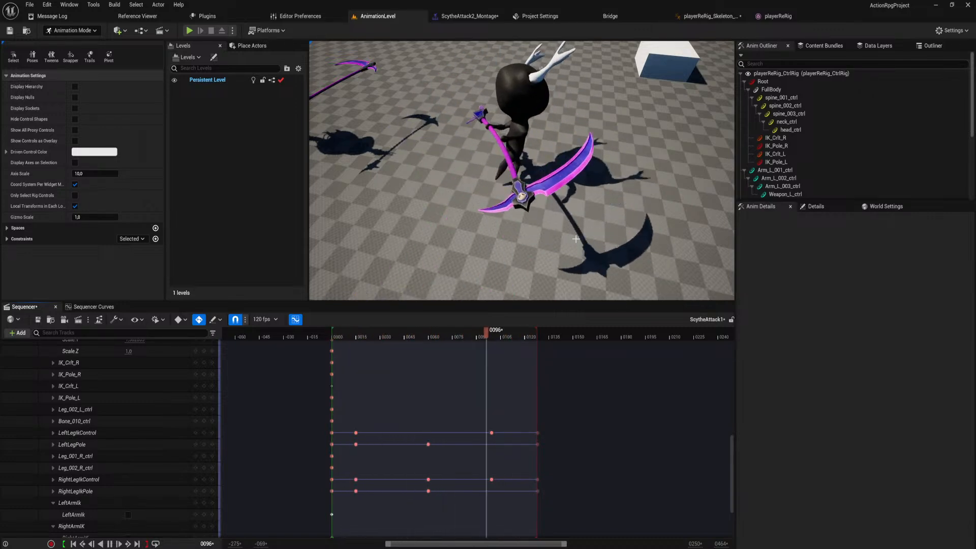
right_click_drag(575, 239, 446, 257)
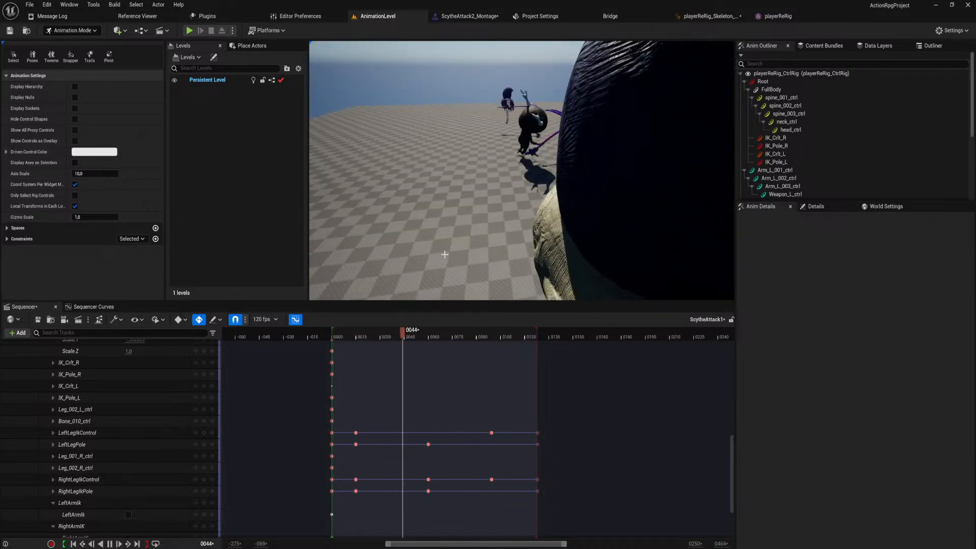
left_click(39, 320)
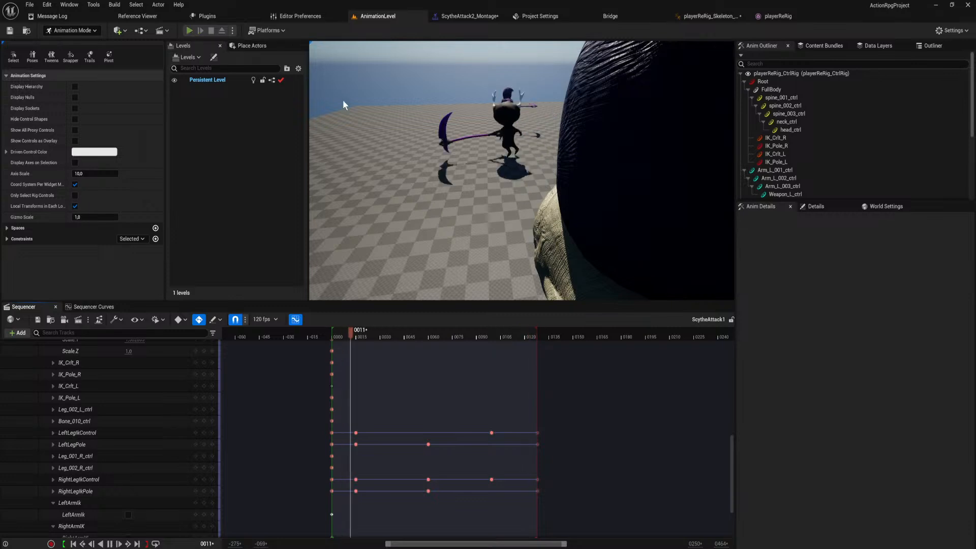
Halt the sequence playback and play-test the scythe attacks with the character in AnimationLevel.
key("alt+p")
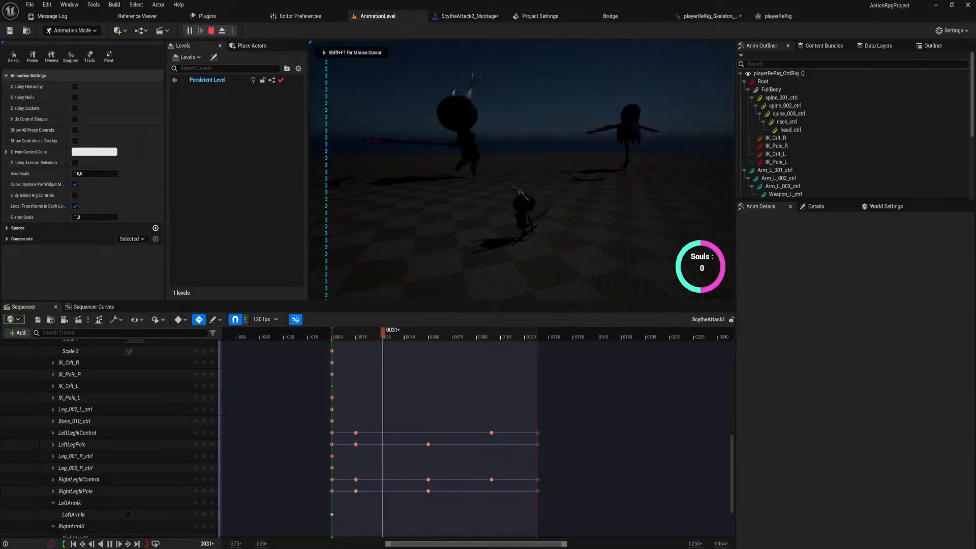
key("Escape")
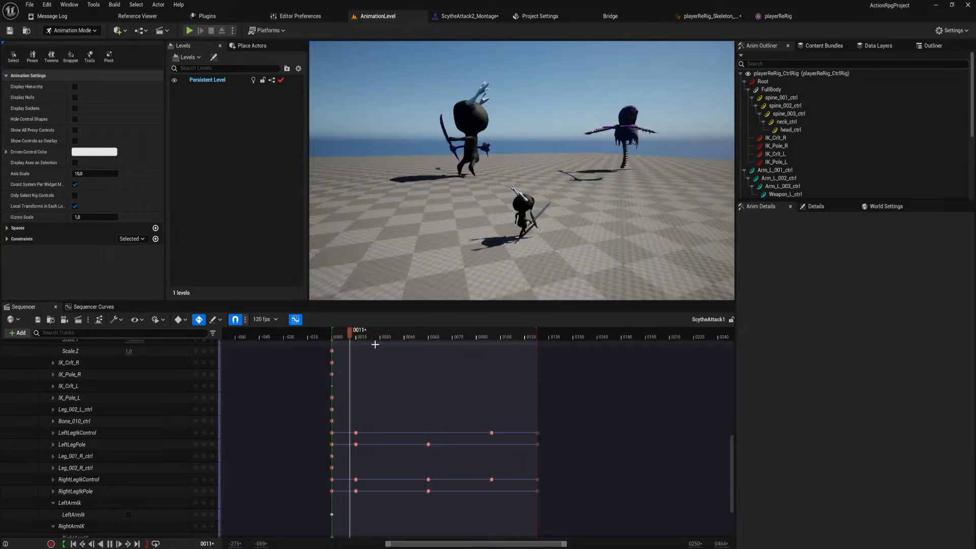
key("space")
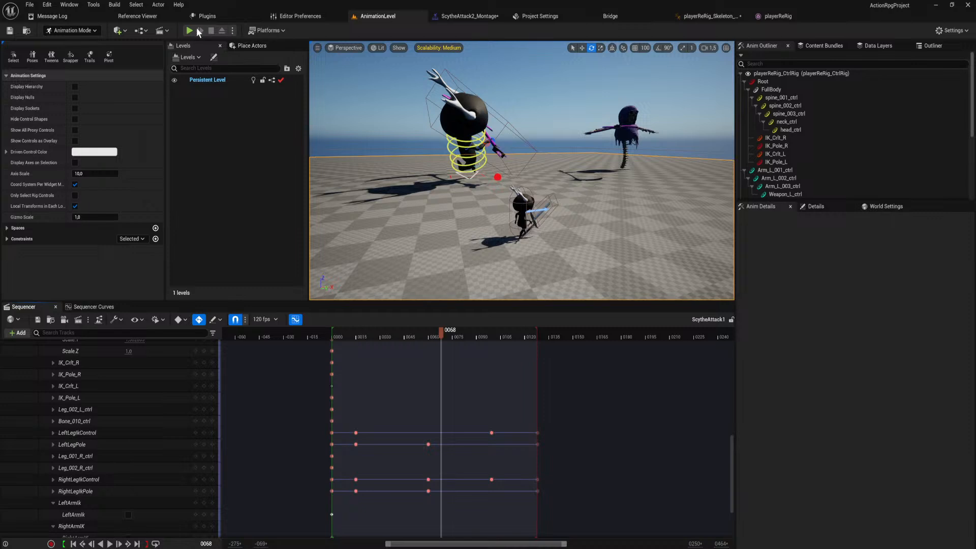
left_click(188, 31)
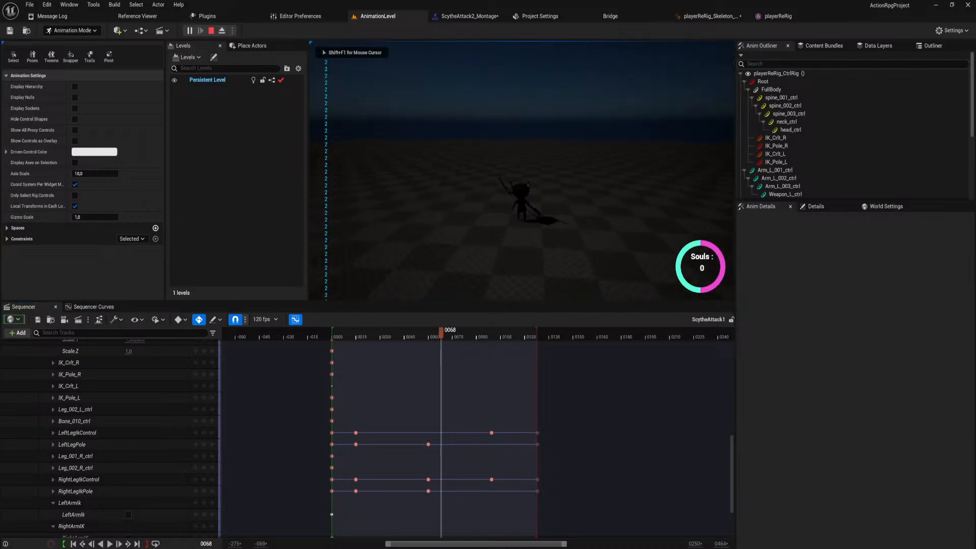
key("w")
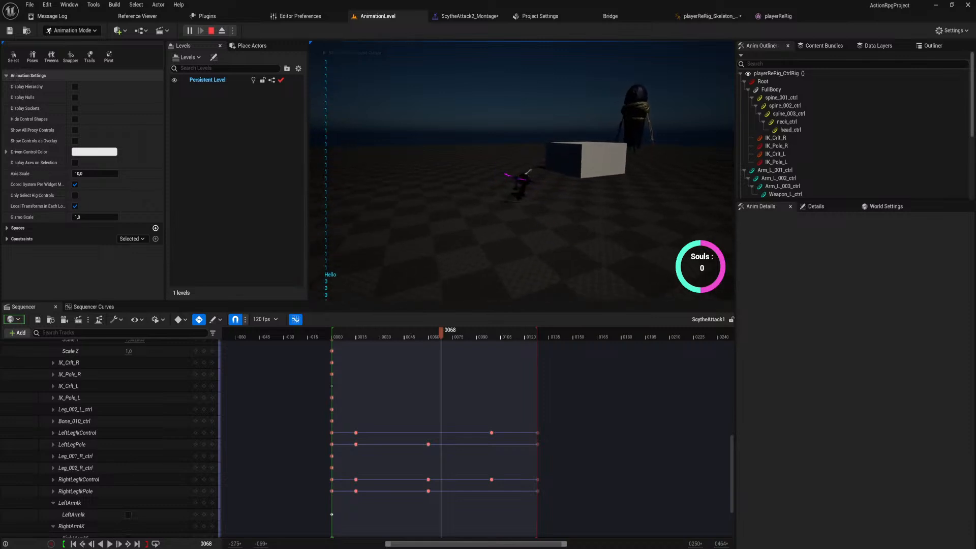
key("w")
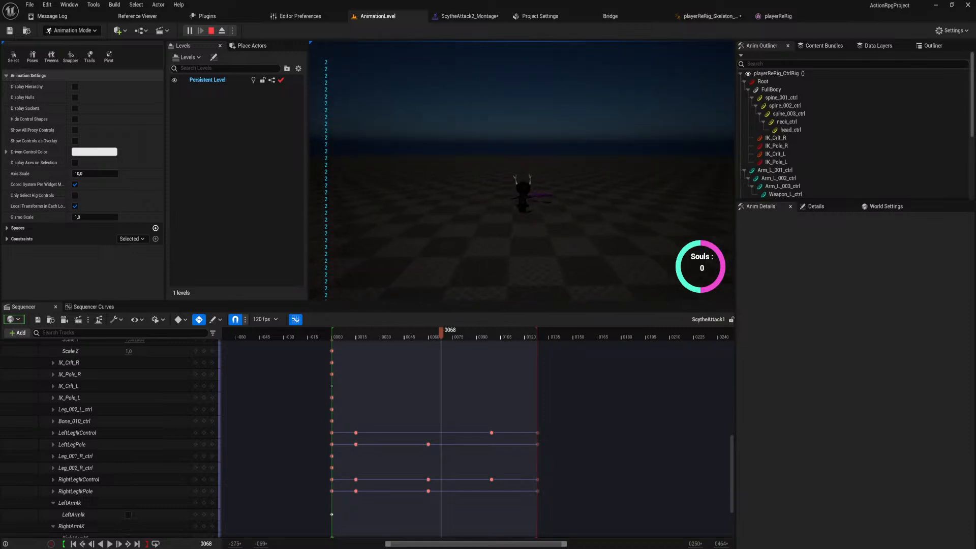
key("Escape")
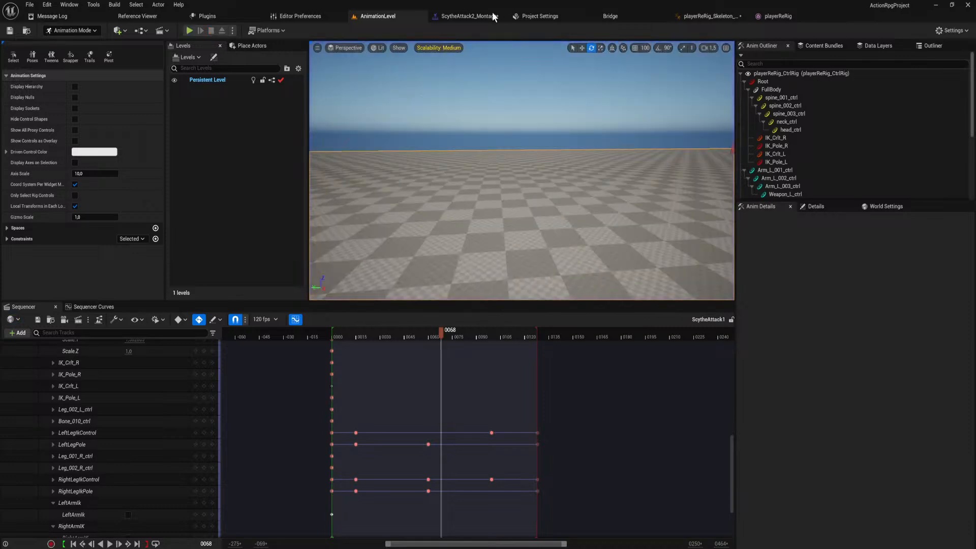
Open the Blend Out blend time of ScytheAttack2_Montage for editing and return to AnimationLevel.
left_click(463, 16)
left_click(162, 188)
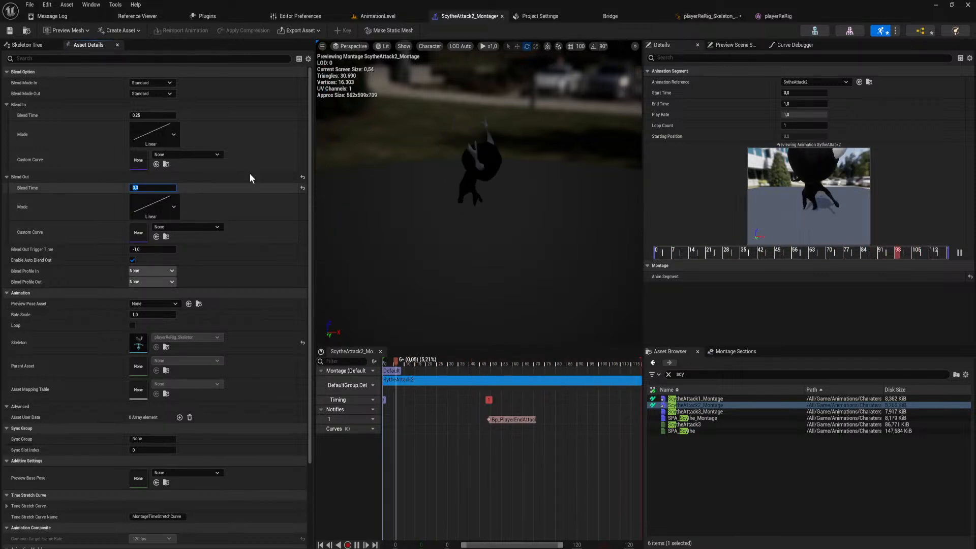
left_click(378, 16)
Run the level again and perform the scythe attack combo to judge the transitions between attacks.
left_click(193, 30)
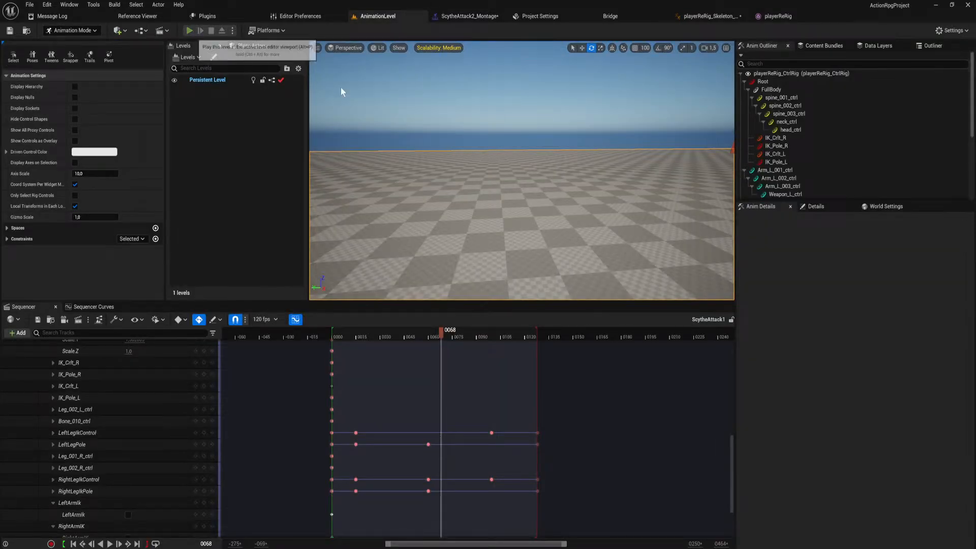
left_click(522, 172)
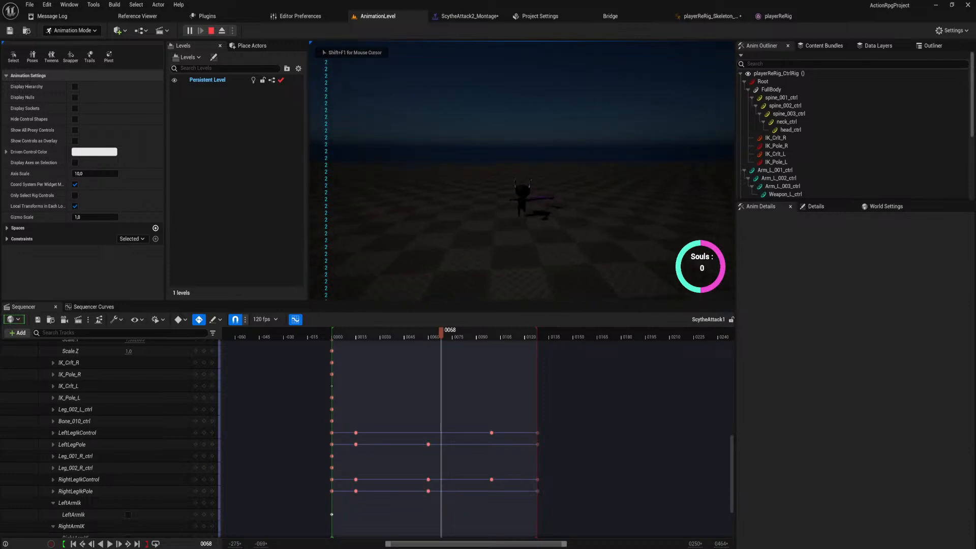
left_click(522, 171)
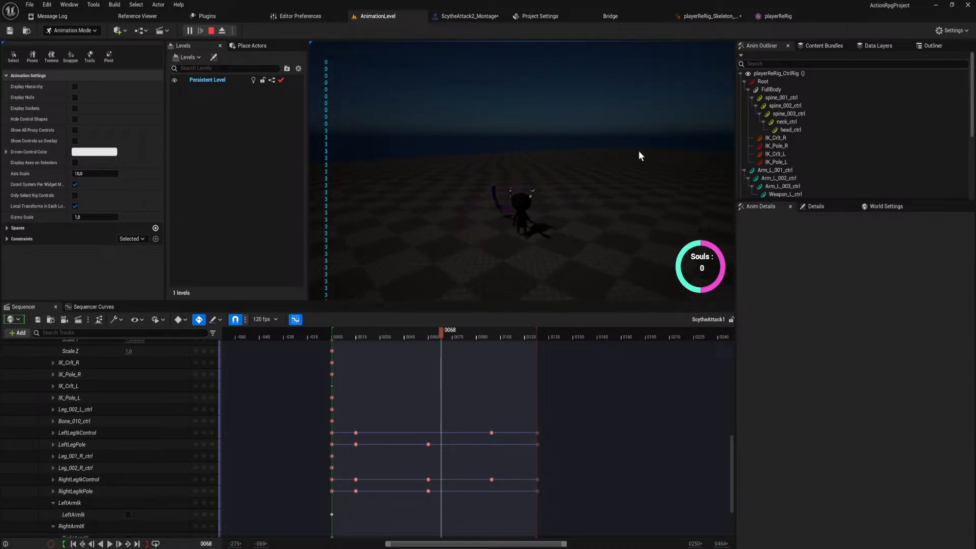
End the play-test and rotate spine_001_ctrl at frame 61 of ScytheAttack1 to an X rotation of about 50.16.
key("Escape")
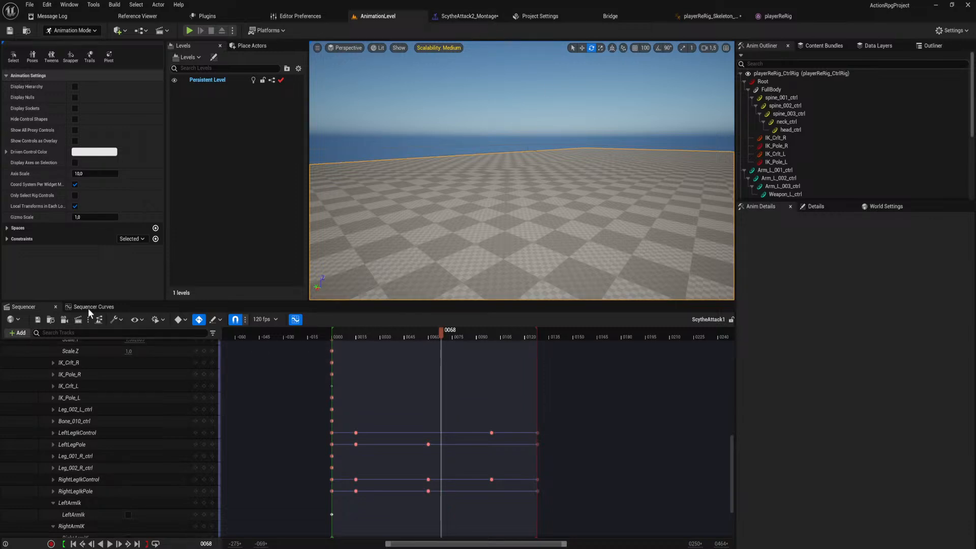
right_click_drag(486, 411, 525, 545)
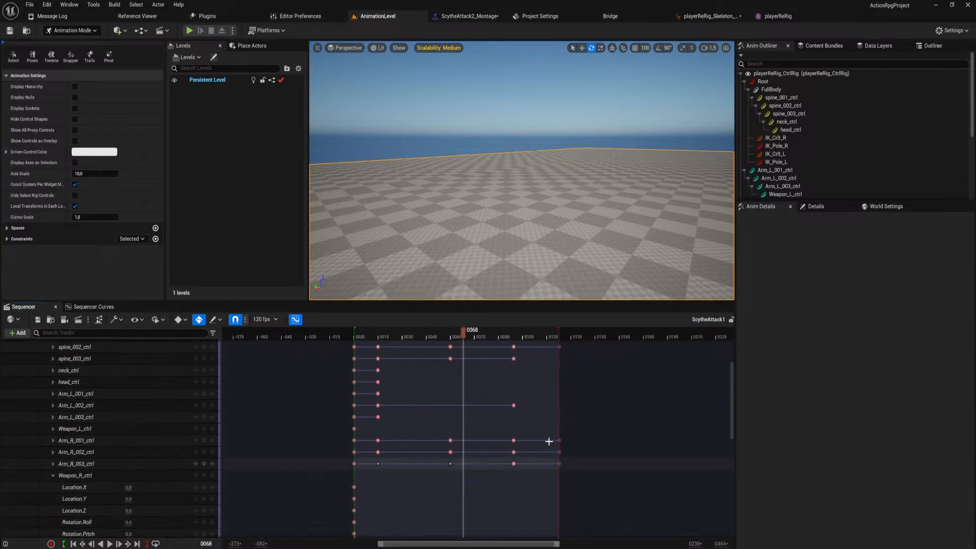
right_click_drag(469, 225, 380, 305)
key("w")
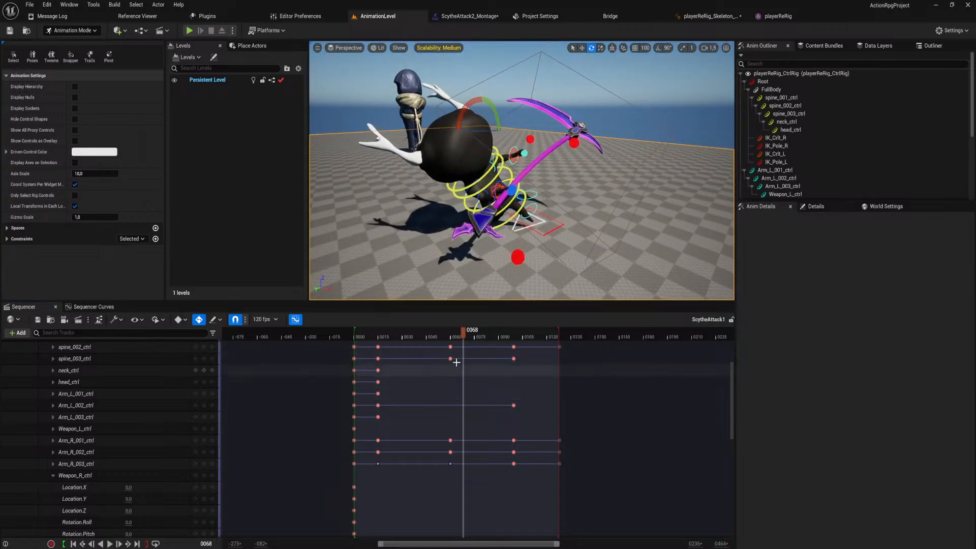
left_click_drag(463, 331, 452, 385)
right_click_drag(472, 244, 391, 248)
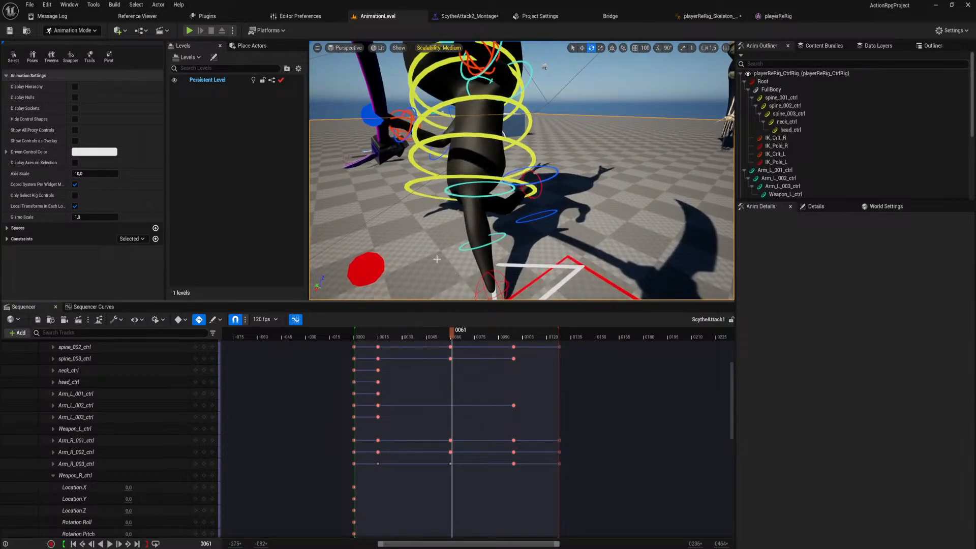
left_click(503, 178)
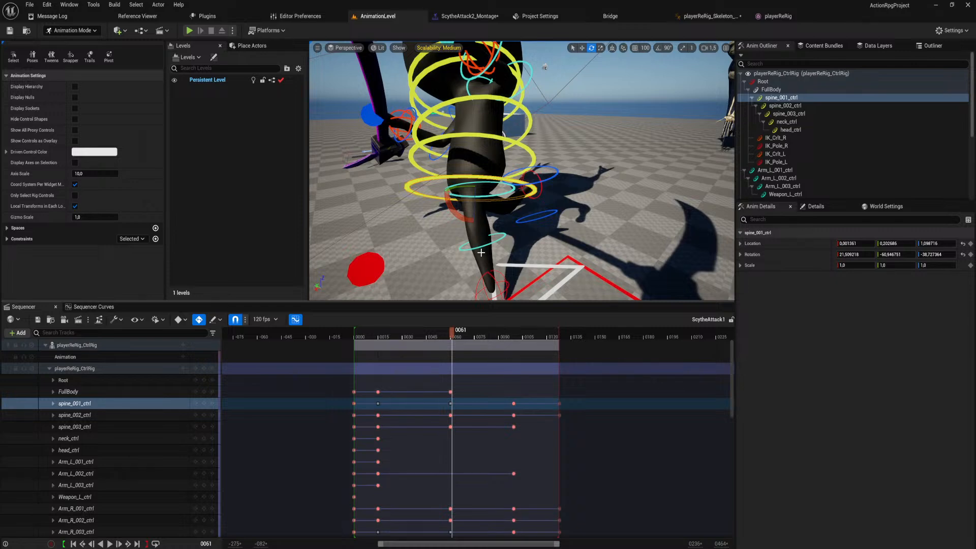
left_click_drag(452, 211, 498, 137)
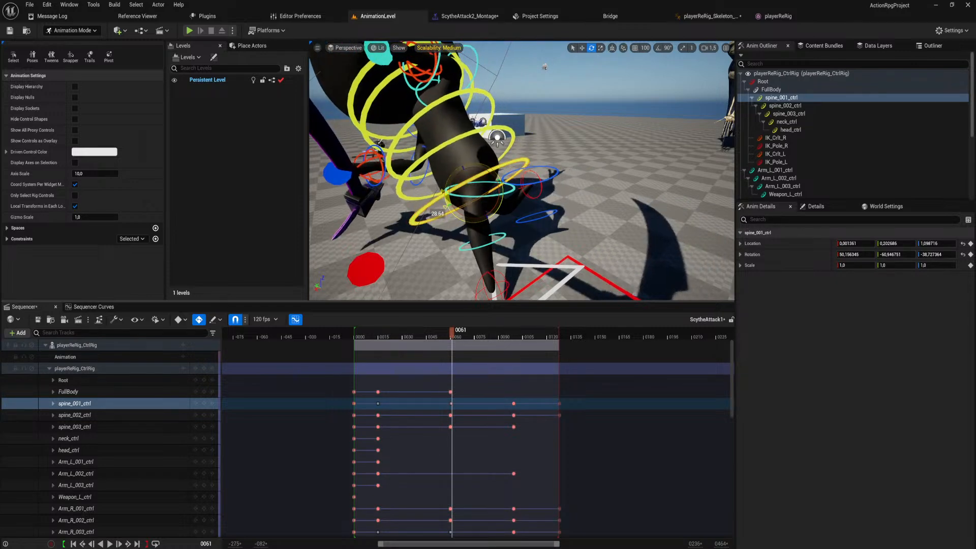
right_click_drag(498, 137, 553, 131)
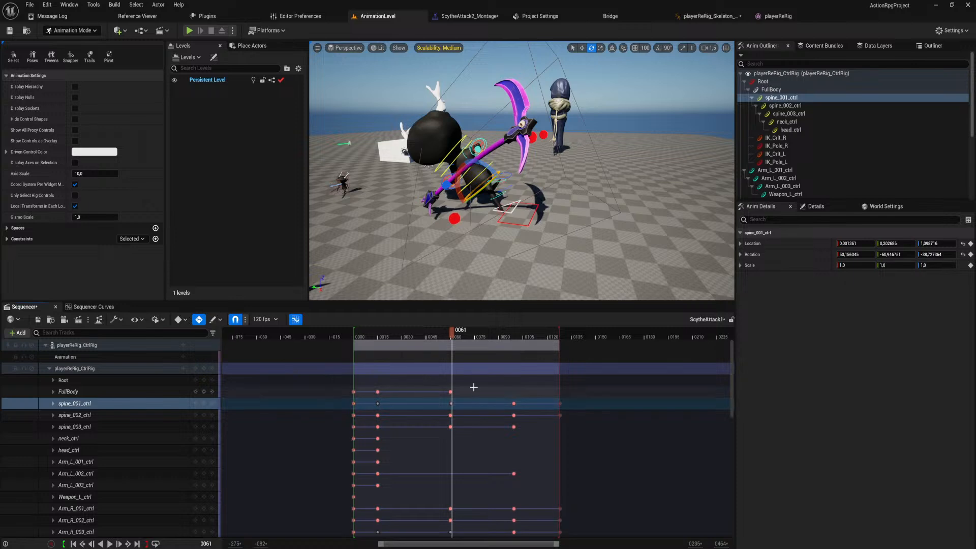
Move the new spine_001_ctrl key to frame 60 so it lines up with the other spine keys.
scroll(456, 407, "up", 5, "ctrl")
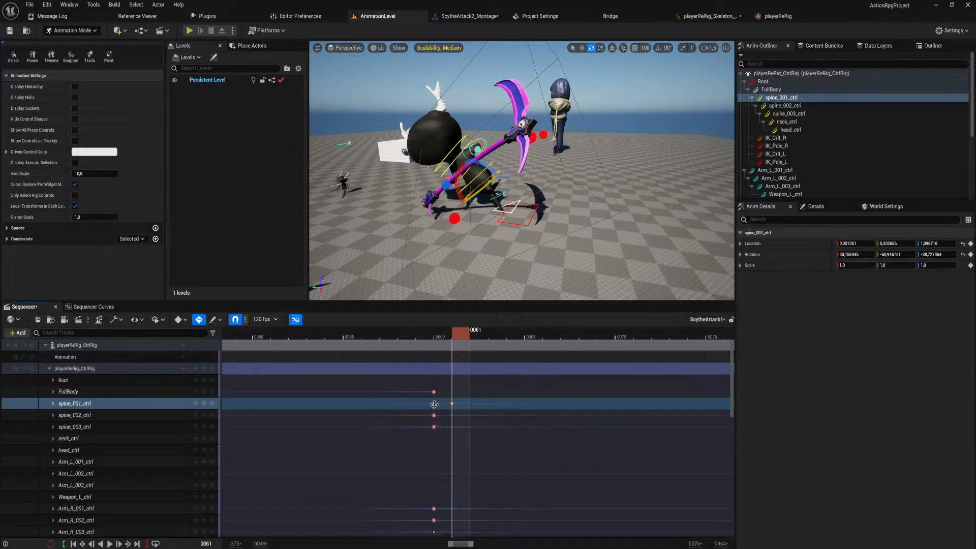
key("Left")
left_click_drag(455, 403, 441, 405)
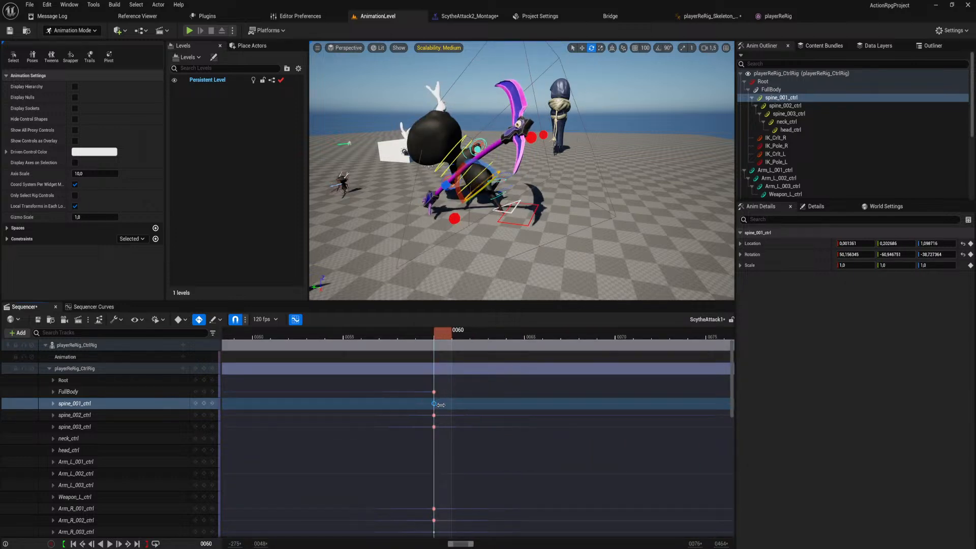
scroll(442, 327, "down", 1, "ctrl")
scroll(434, 335, "down", 10, "ctrl")
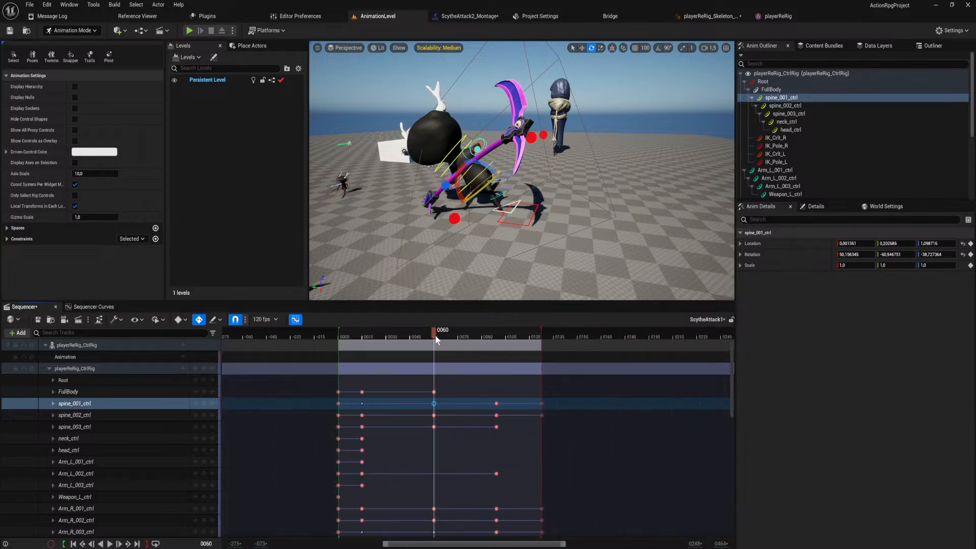
Play ScytheAttack1 to check the adjusted spine motion and save the sequence.
left_click_drag(435, 335, 386, 339)
key("space")
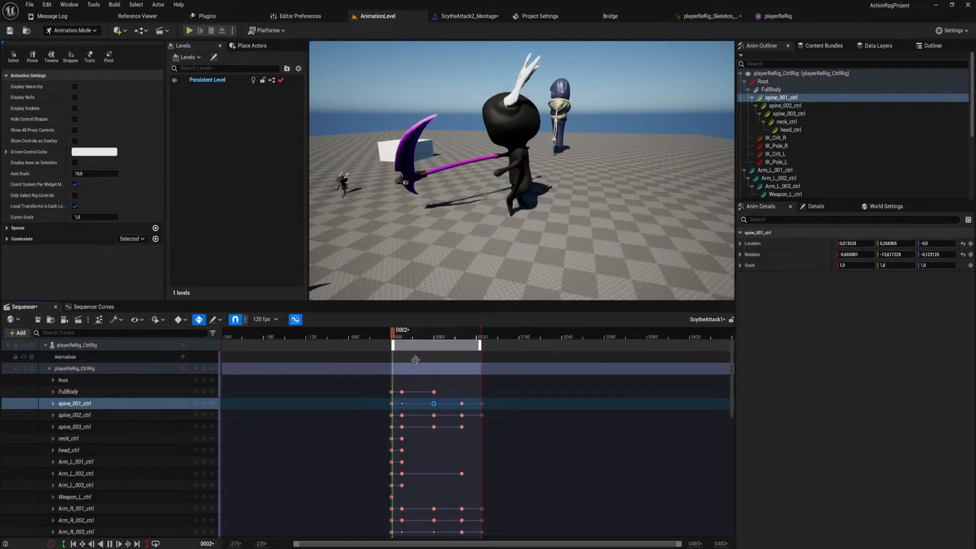
left_click(39, 322)
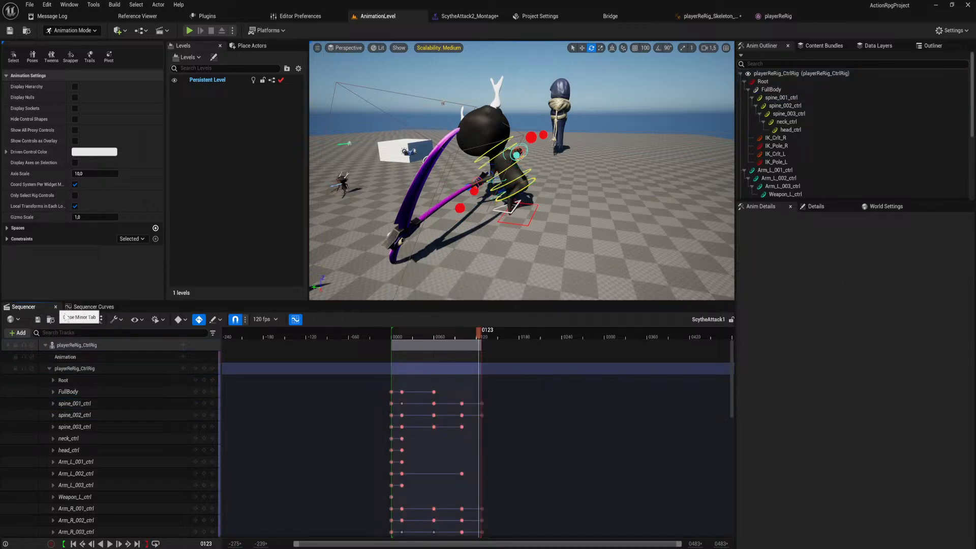
Close ScytheAttack1 in Sequencer and open the ScytheAttack2 level sequence.
left_click(56, 307)
key("ctrl+space")
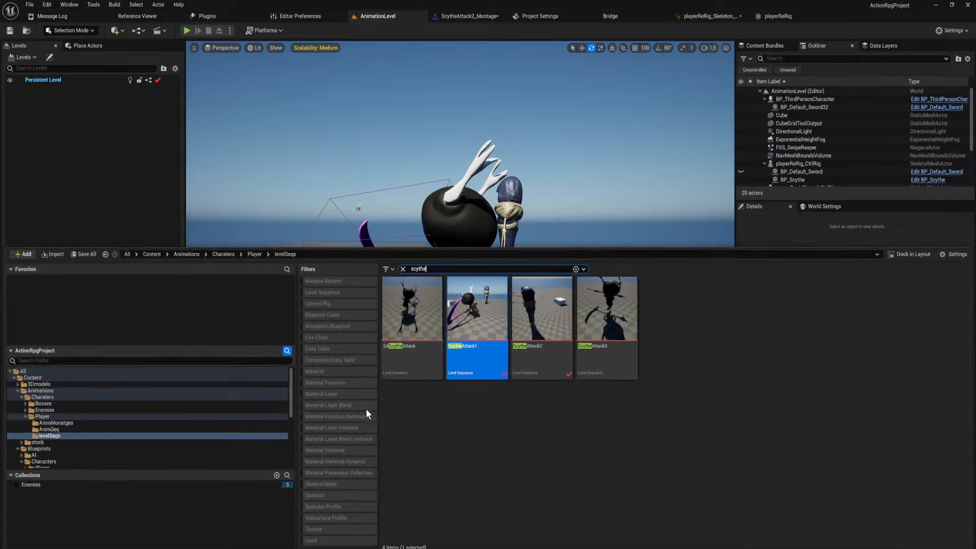
left_click(534, 346)
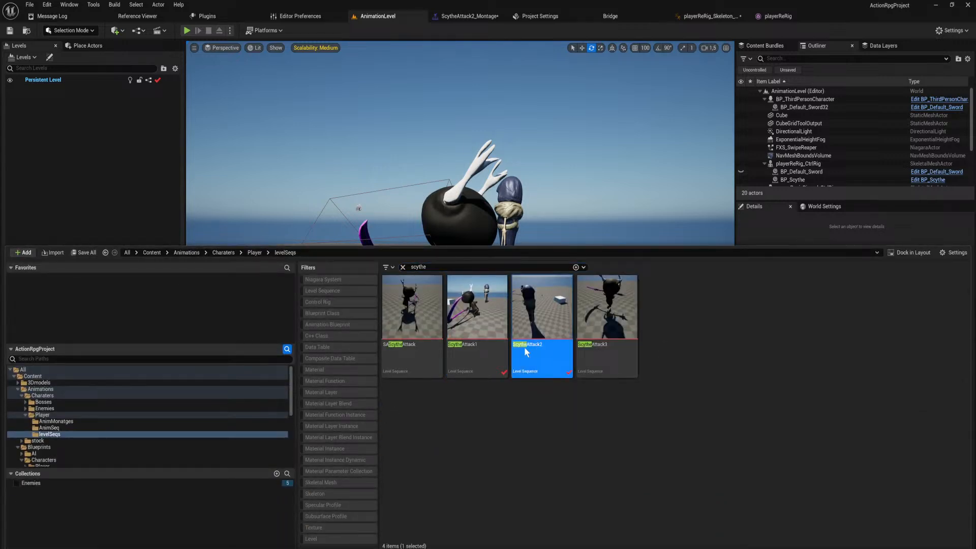
double_click(523, 346)
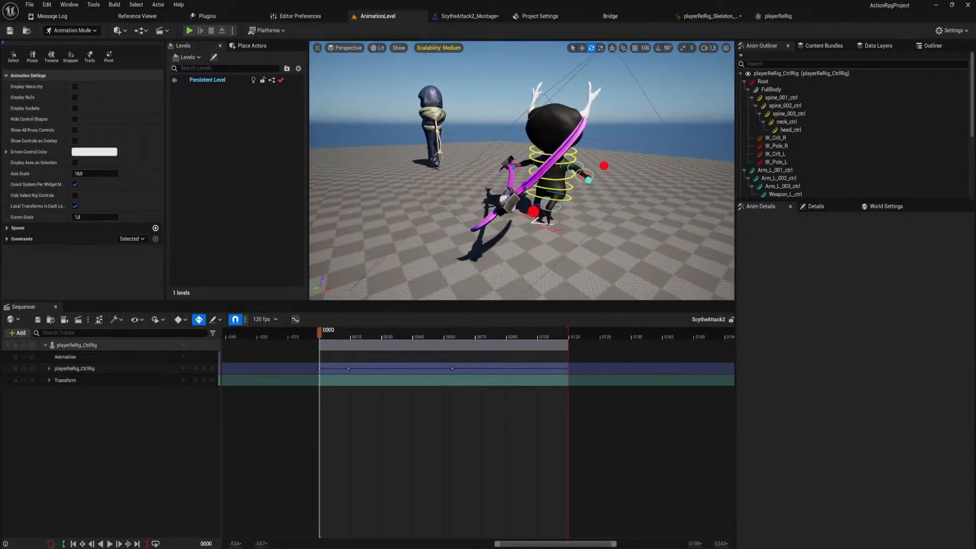
Go to the frame 64 pose of ScytheAttack2 and select the spine_001_ctrl control.
right_click_drag(509, 204, 529, 206)
left_click_drag(321, 331, 453, 352)
scroll(480, 238, "up", 6)
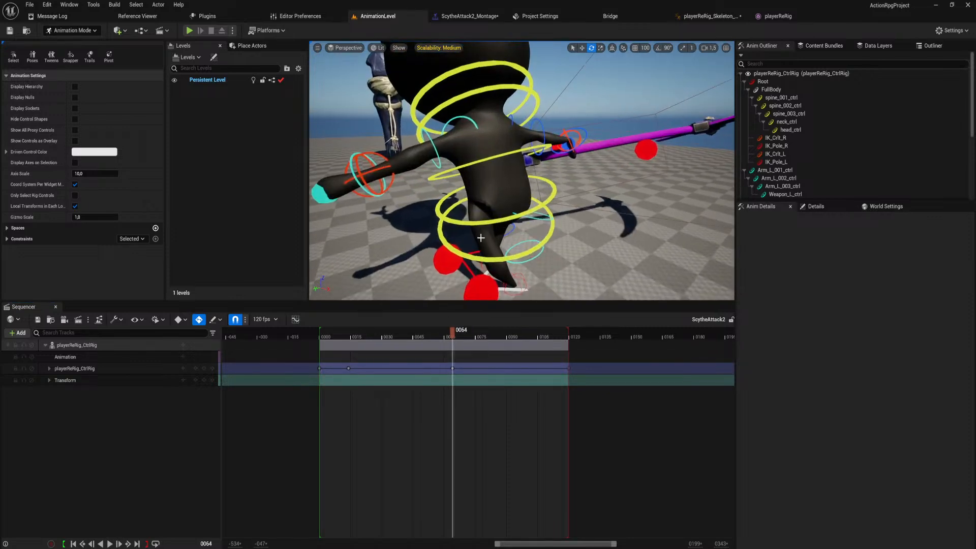
left_click(480, 238)
scroll(481, 238, "down", 5)
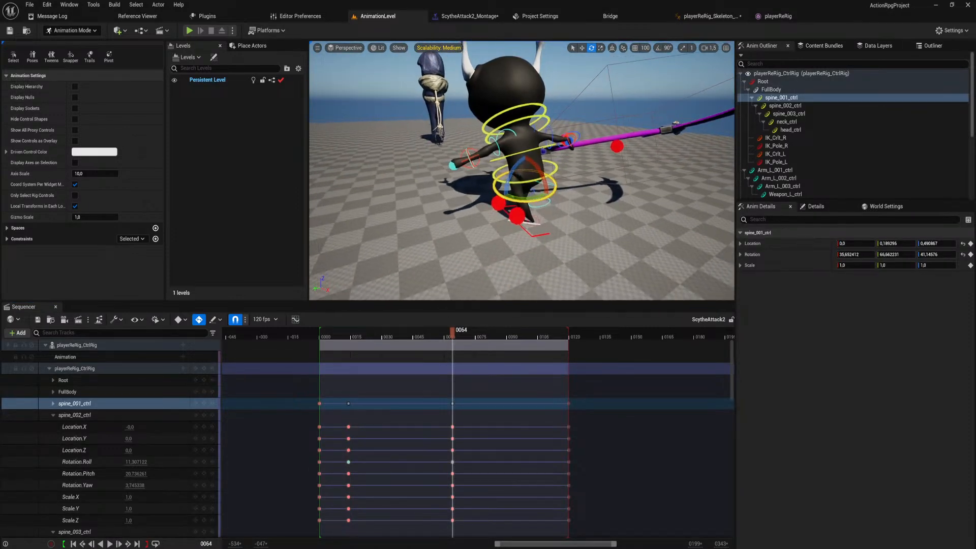
scroll(477, 263, "down", 3)
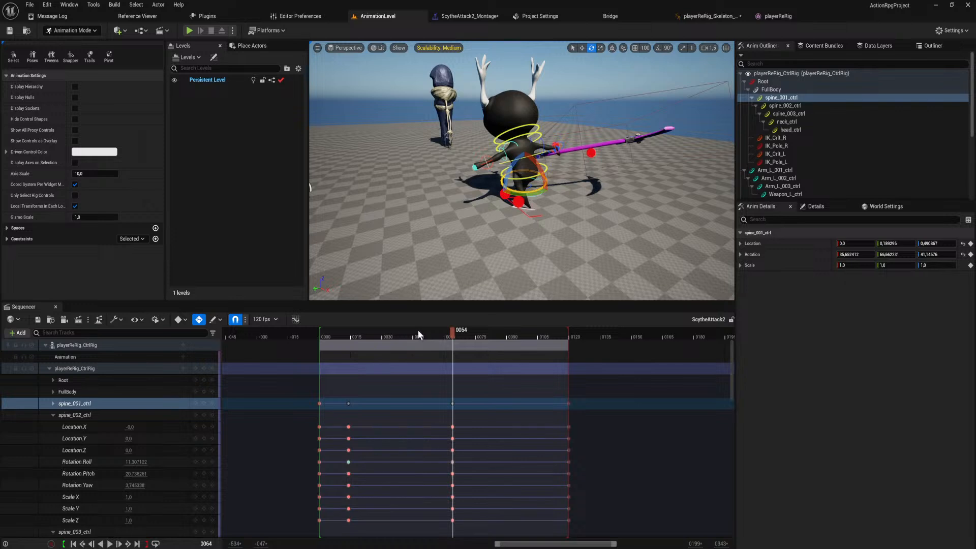
Go to frame 40 and show the individual channels of spine_001_ctrl in the curve editor.
left_click(402, 336)
left_click(49, 403)
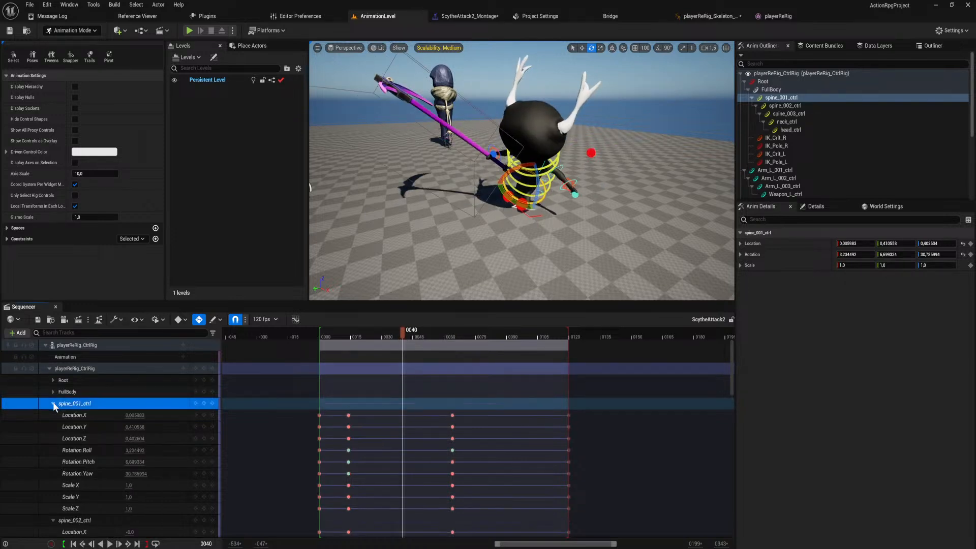
left_click(50, 403)
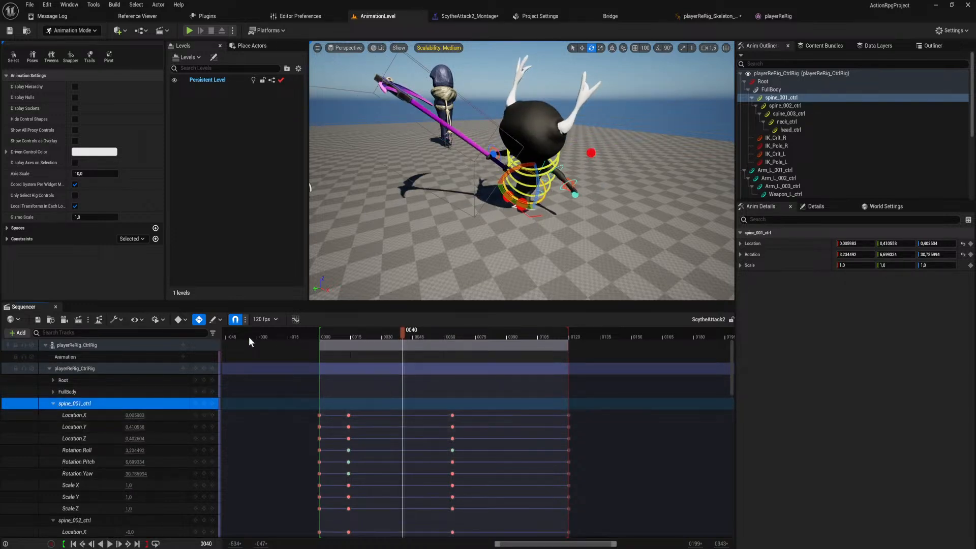
left_click(295, 319)
left_click(8, 378)
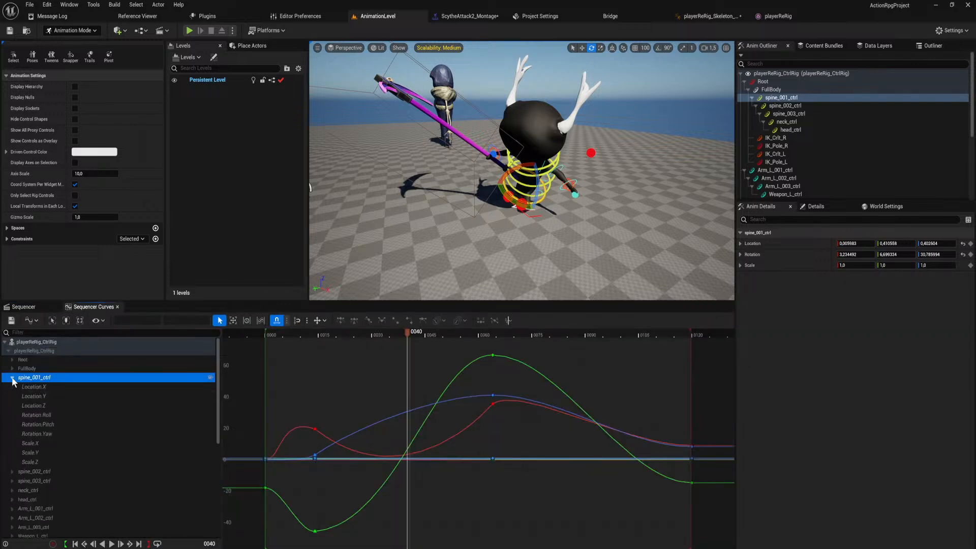
Give the frame 14 key on spine_001_ctrl's Location X curve broken, weighted tangents and lengthen its outgoing handle.
left_click(41, 387)
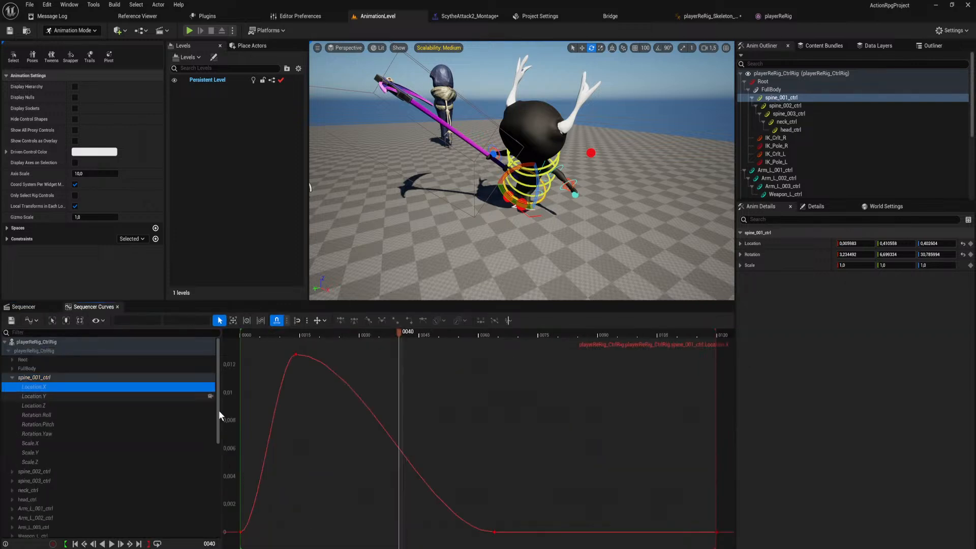
left_click(295, 354)
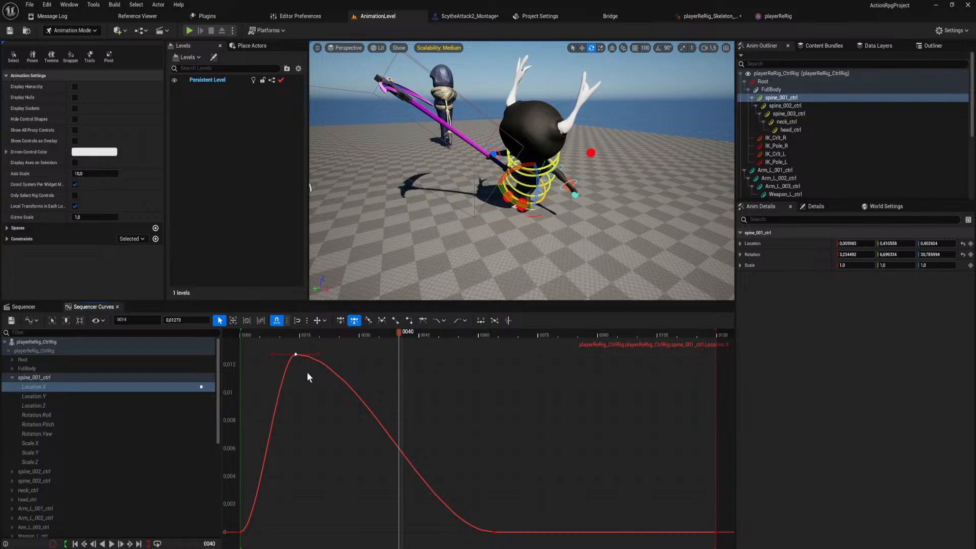
key("3")
key("w")
left_click_drag(361, 354, 399, 353)
left_click(77, 396)
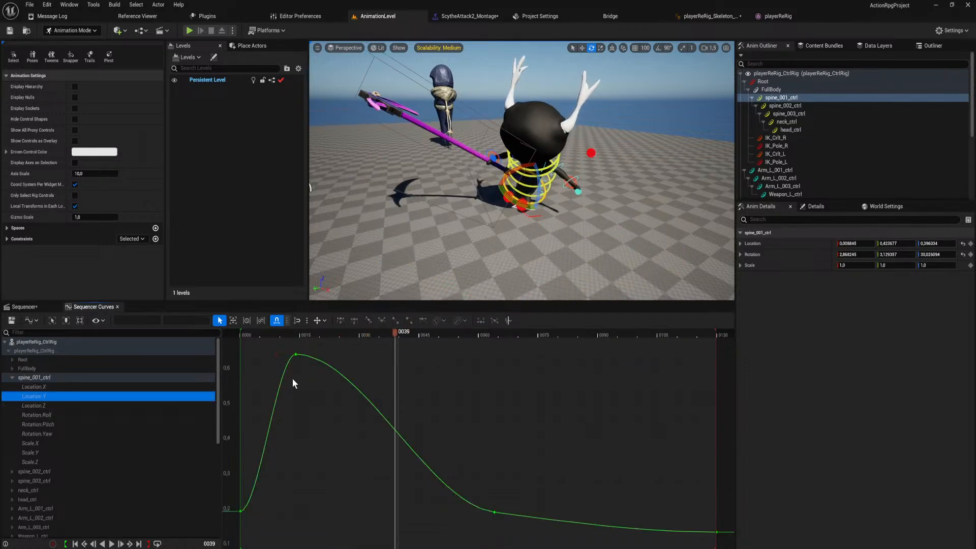
left_click_drag(296, 354, 296, 374)
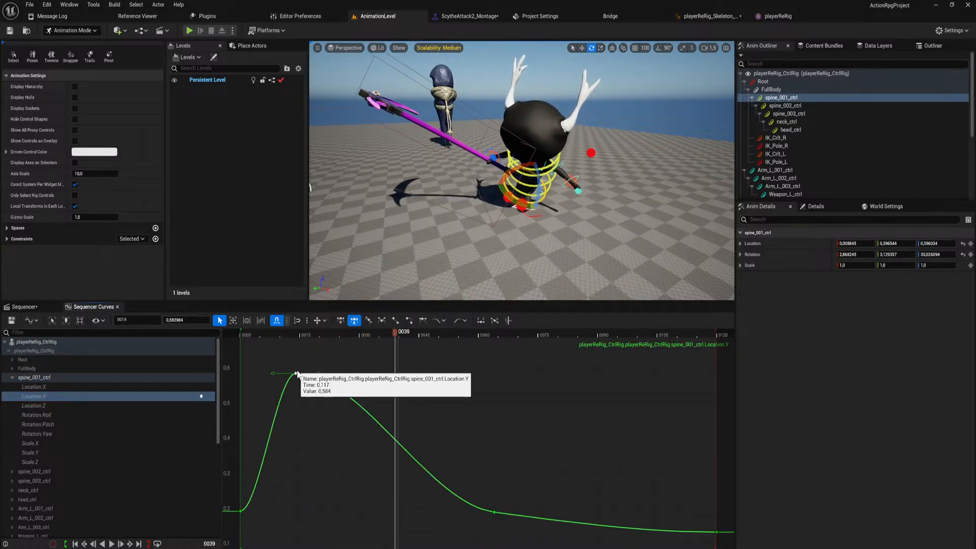
key("ctrl+z")
Give the frame 14 key on spine_001_ctrl's Location Z curve broken, weighted tangents and pull its outgoing handle steeply upward.
left_click(48, 405)
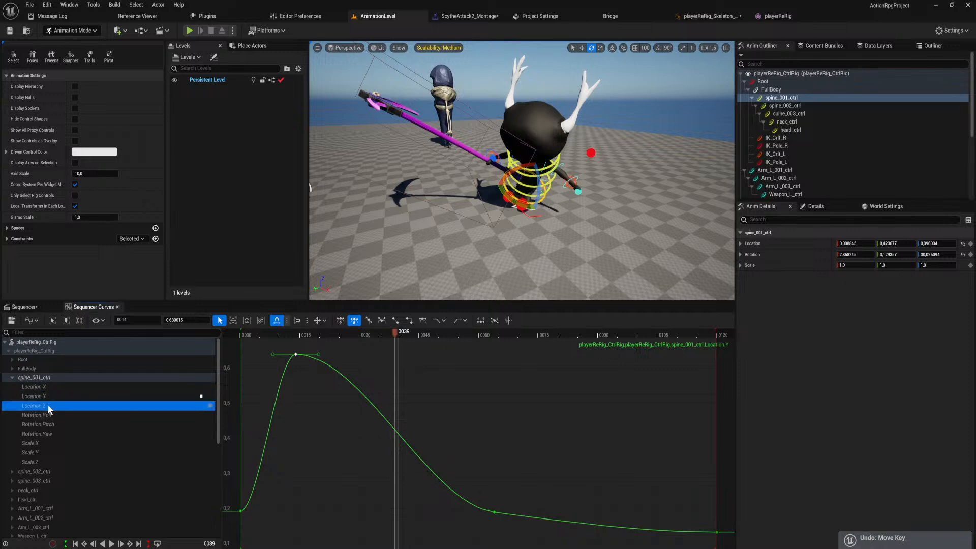
left_click_drag(392, 332, 379, 354)
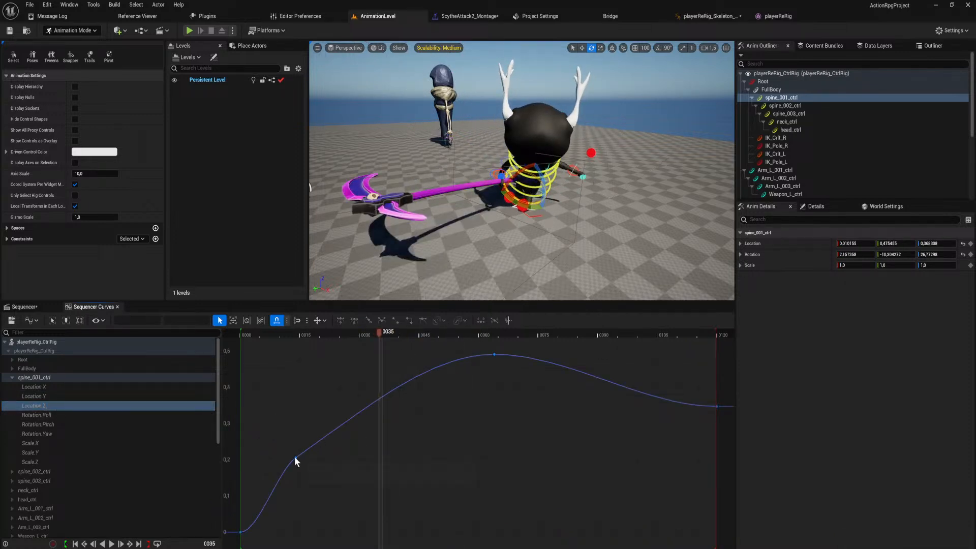
left_click_drag(296, 457, 300, 397)
key("ctrl+z")
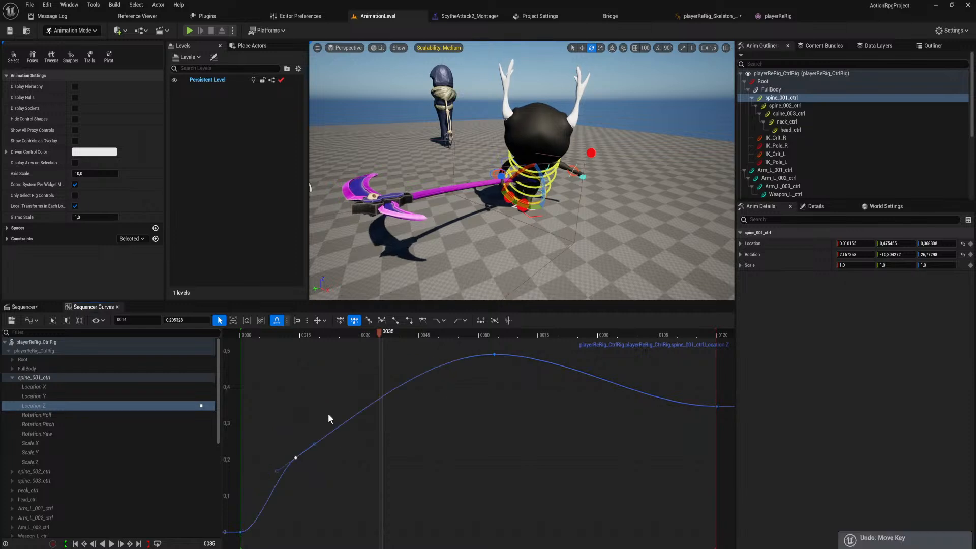
mouse_move(295, 459)
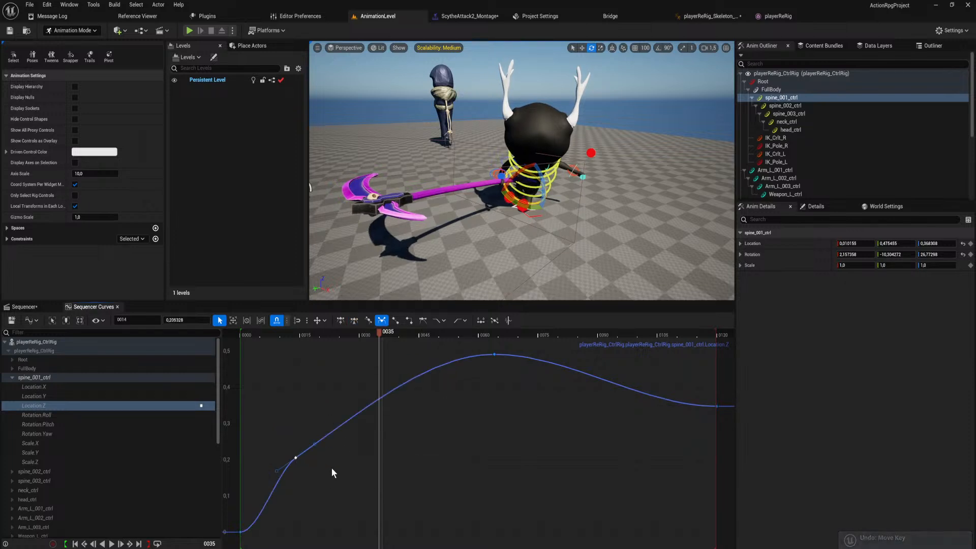
scroll(383, 399, "down", 5)
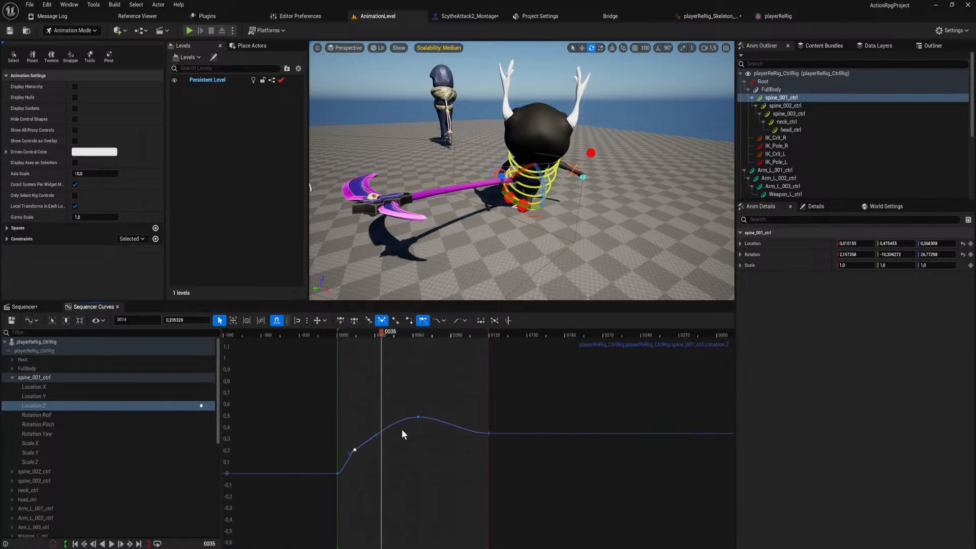
left_click_drag(377, 451, 384, 341)
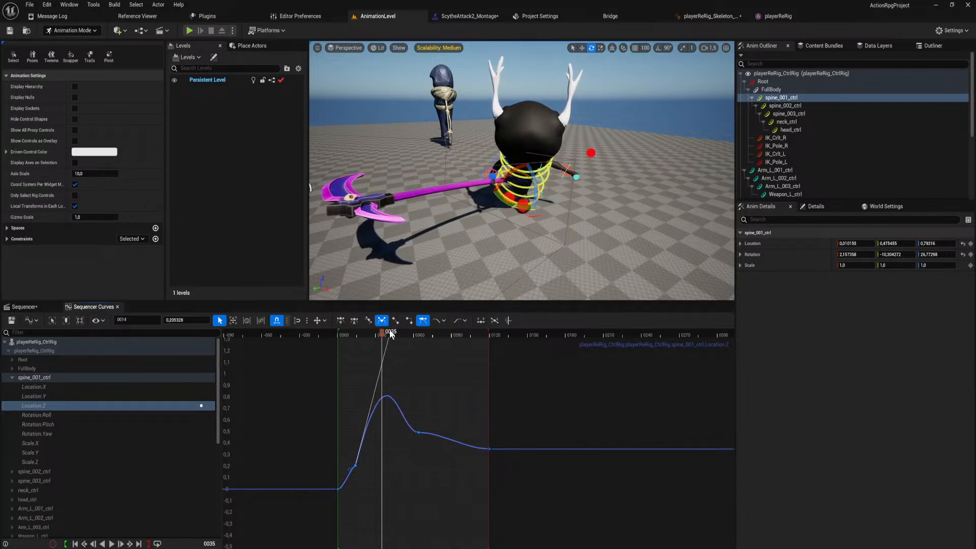
Tilt the tangent of the frame 64 Location Z key downward and play ScytheAttack2 to check the motion.
left_click(418, 431)
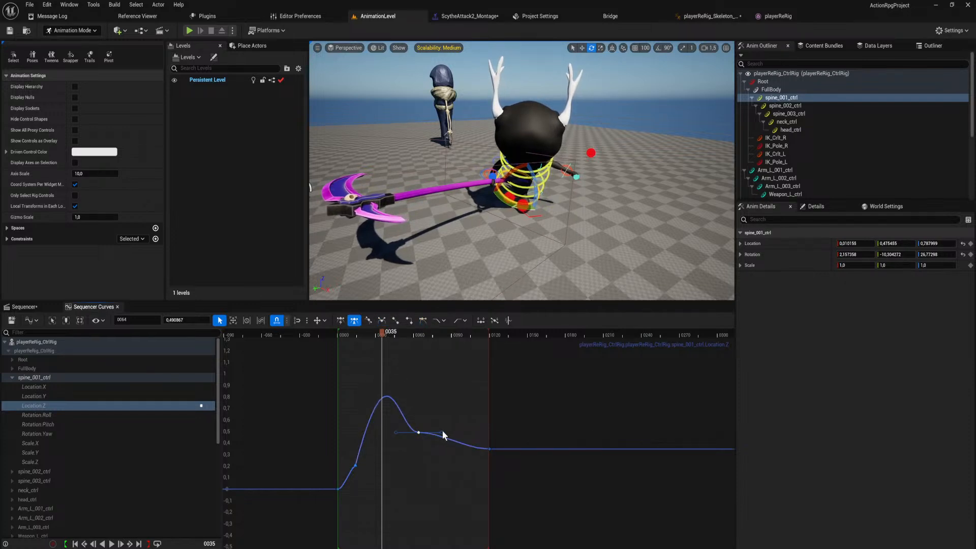
left_click_drag(443, 431, 435, 456)
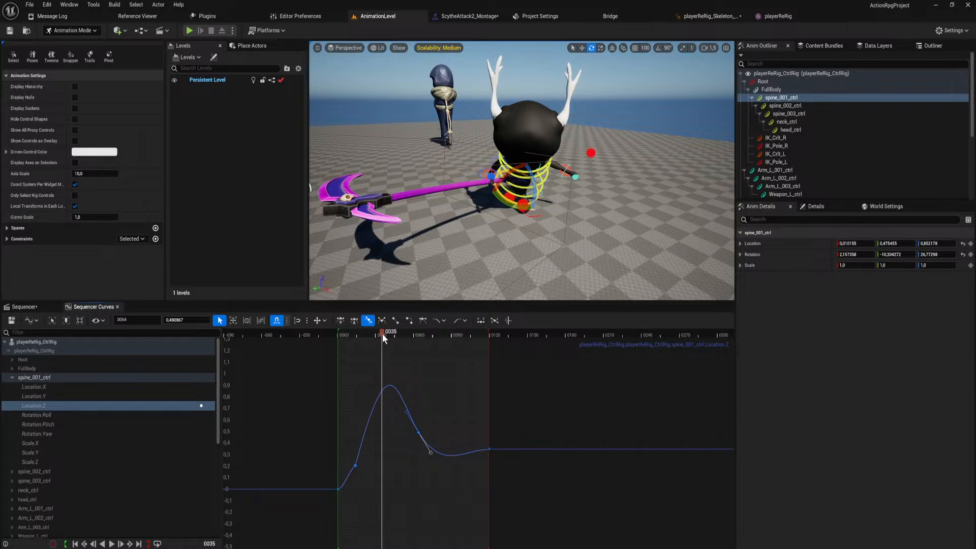
left_click_drag(382, 333, 319, 396)
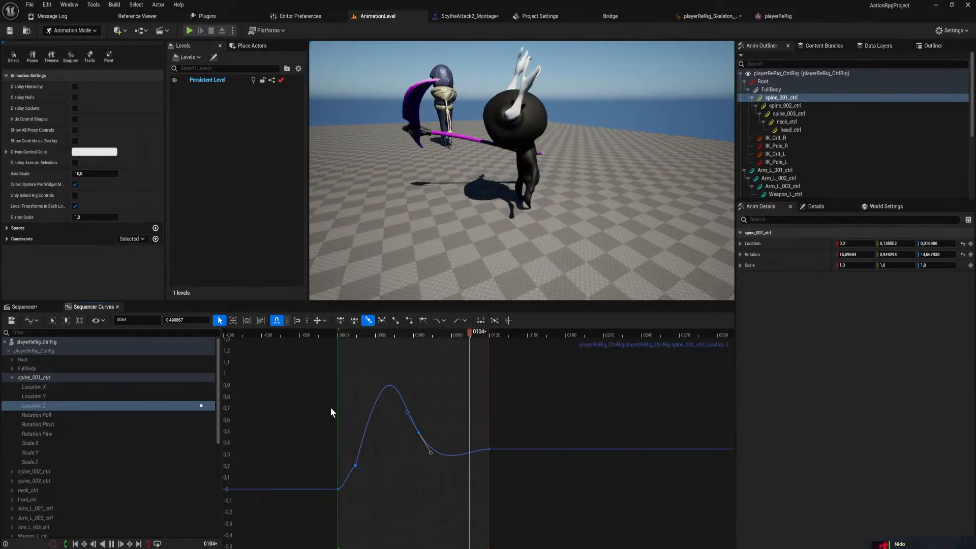
key("space")
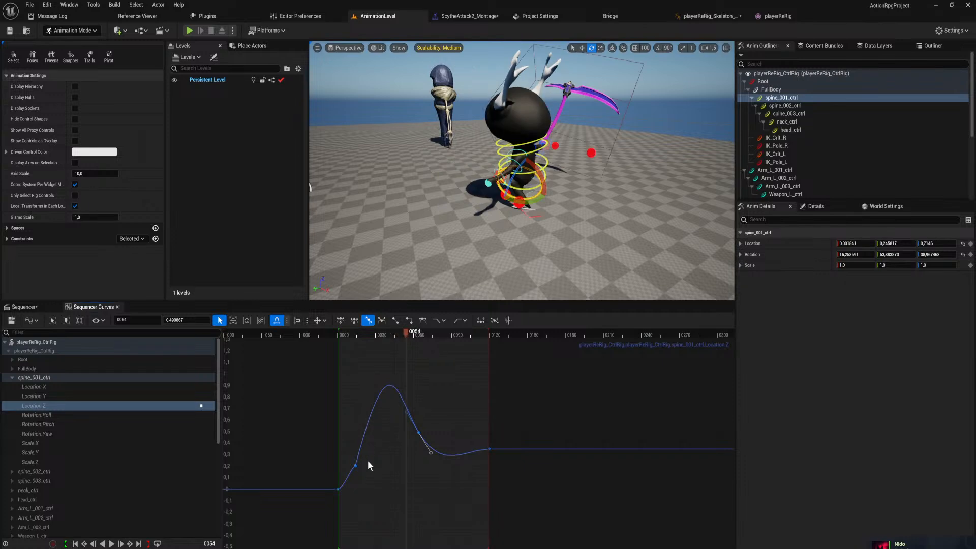
Steepen the outgoing handle of spine_001_ctrl's frame 14 Location Z key to raise the curve's peak, and scrub between frames 44 and 32 to check.
left_click(355, 465)
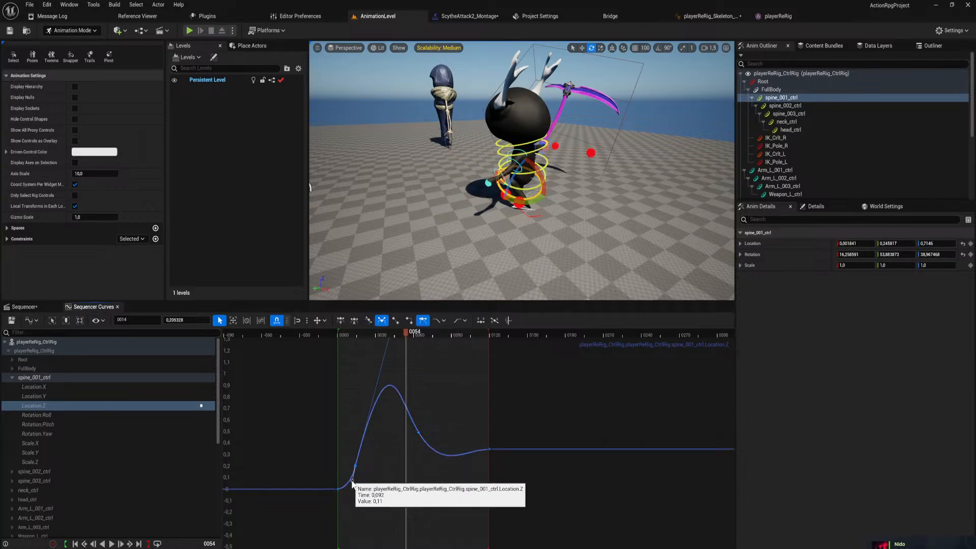
right_click_drag(374, 421, 381, 479)
left_click_drag(395, 394, 410, 309)
left_click_drag(409, 266, 400, 244)
mouse_move(413, 334)
left_mouse_down()
mouse_move(358, 342)
mouse_move(413, 348)
mouse_move(401, 348)
left_mouse_up()
right_click_drag(448, 224, 579, 91)
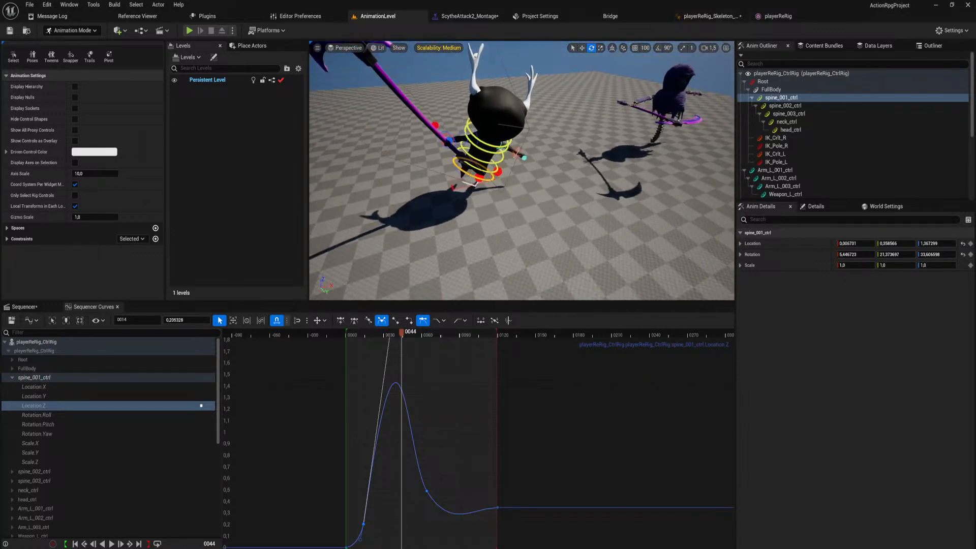
left_click(612, 50)
right_click_drag(595, 97, 541, 117)
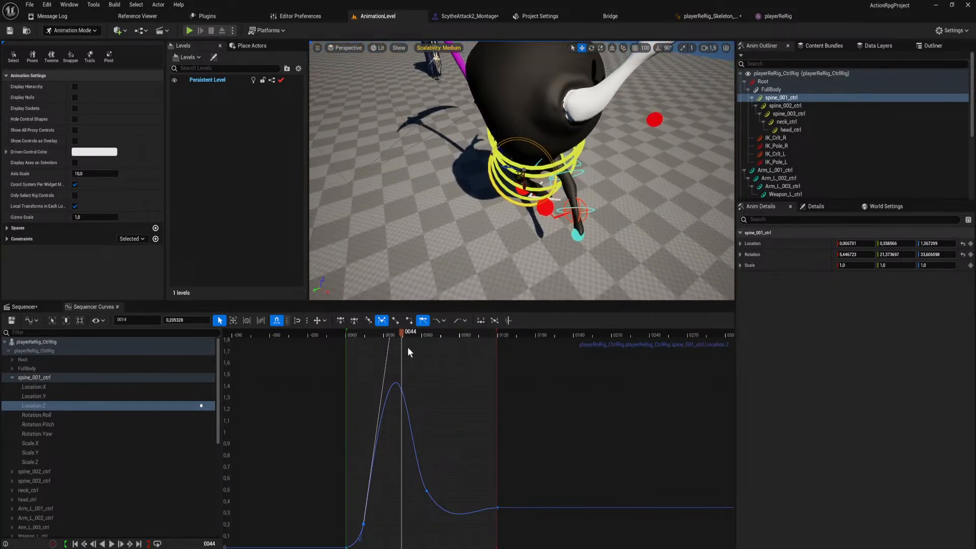
left_click_drag(400, 331, 385, 356)
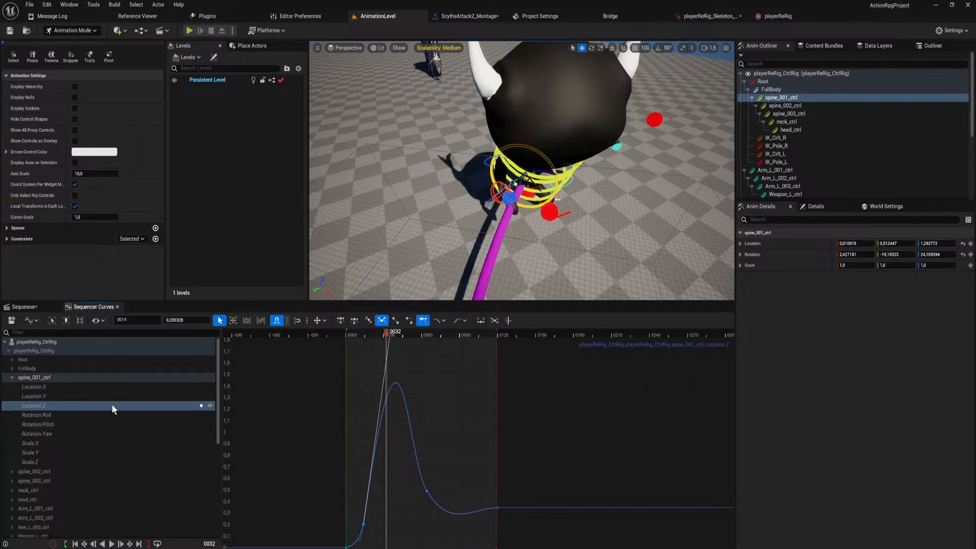
Examine spine_001_ctrl's Location Y curve at its frame 14 key and scrub to frame 38.
left_click(96, 396)
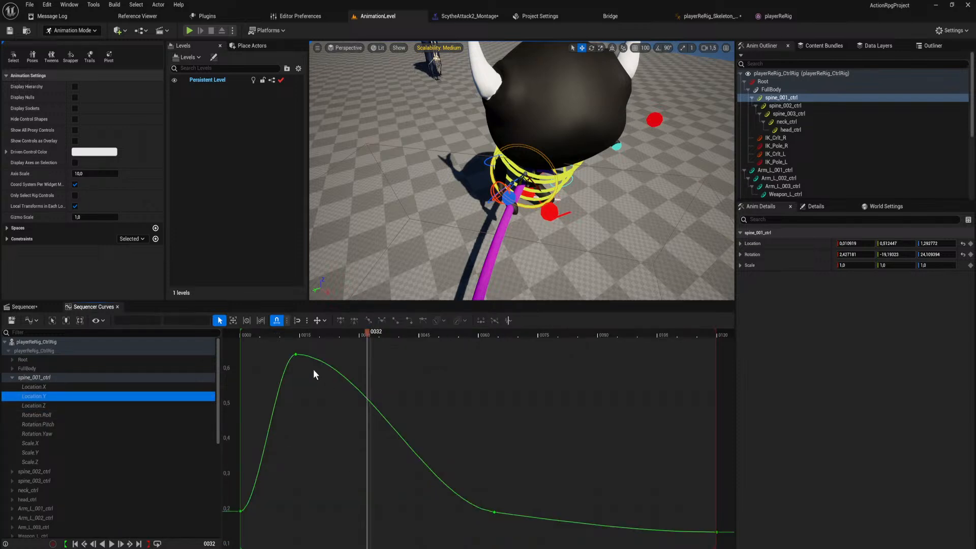
left_click(295, 354)
left_click_drag(369, 331, 392, 354)
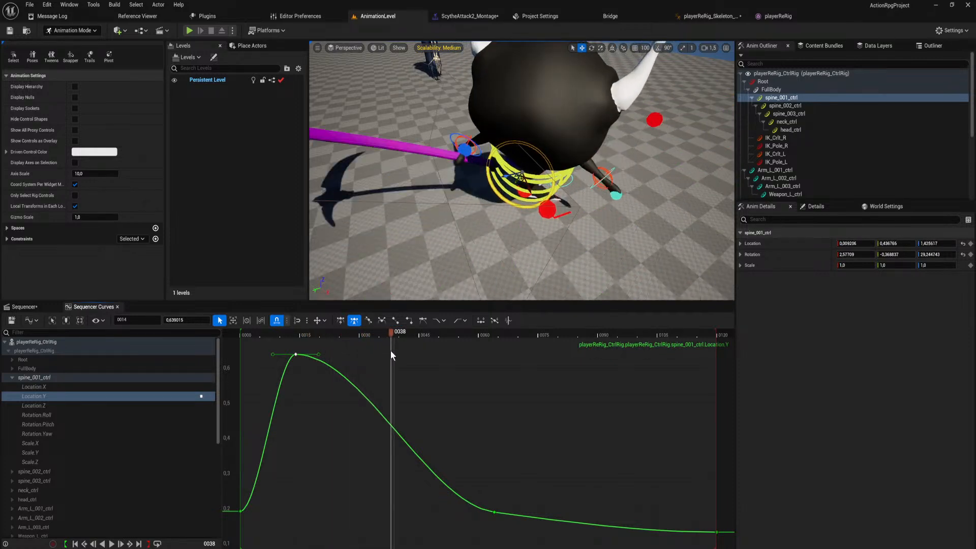
Pull the outgoing handle of spine_001_ctrl's frame 14 Location X key upward so the curve keeps rising past that key.
left_click(151, 388)
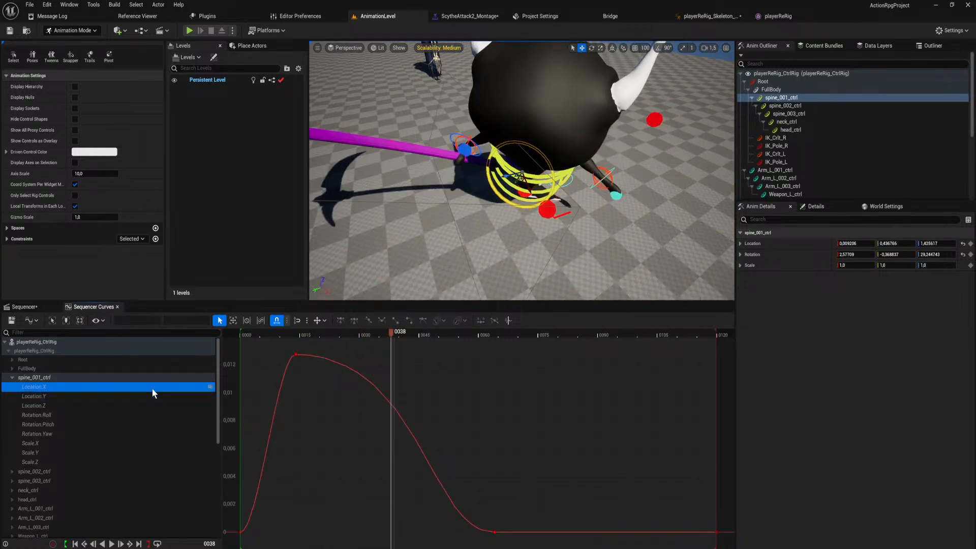
left_click(298, 354)
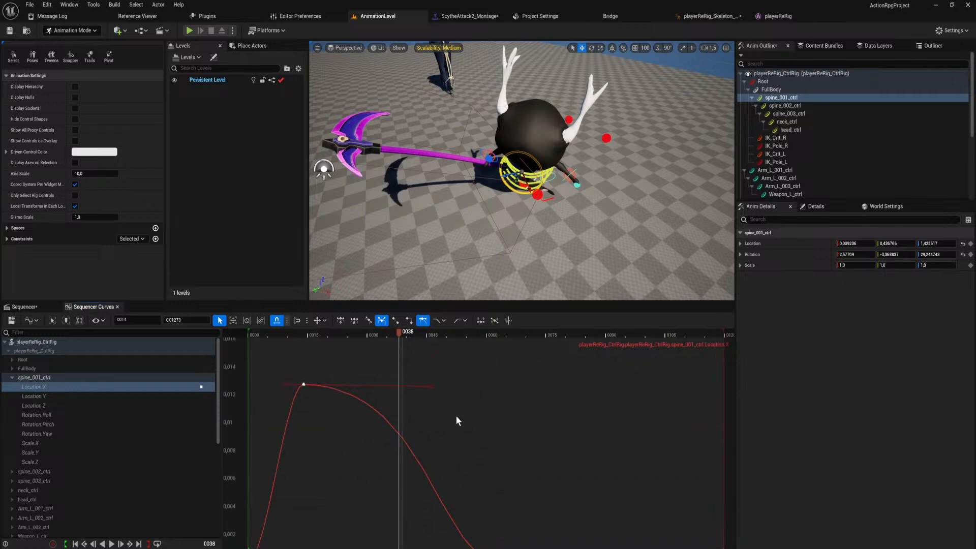
scroll(458, 426, "down", 4)
left_click_drag(432, 424, 444, 312)
scroll(440, 404, "down", 3)
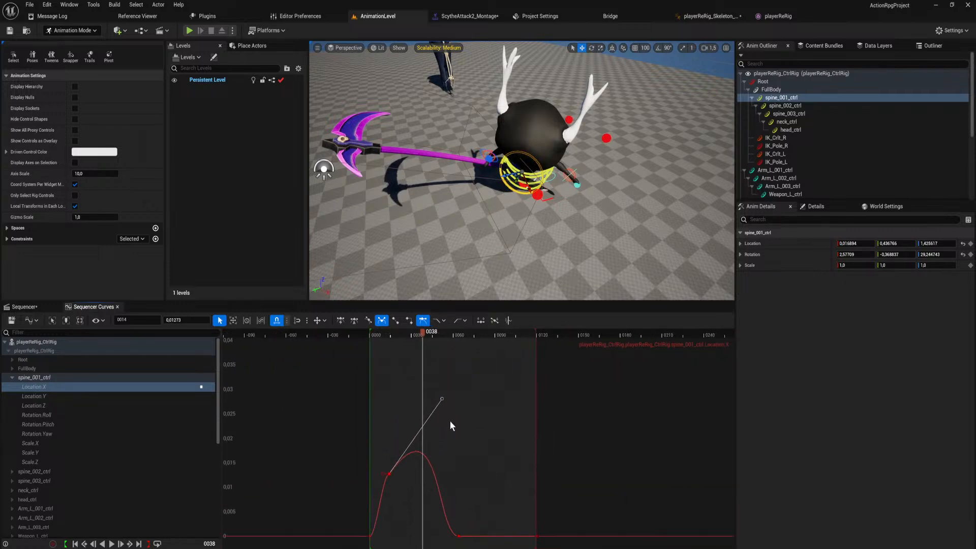
scroll(444, 414, "down", 2)
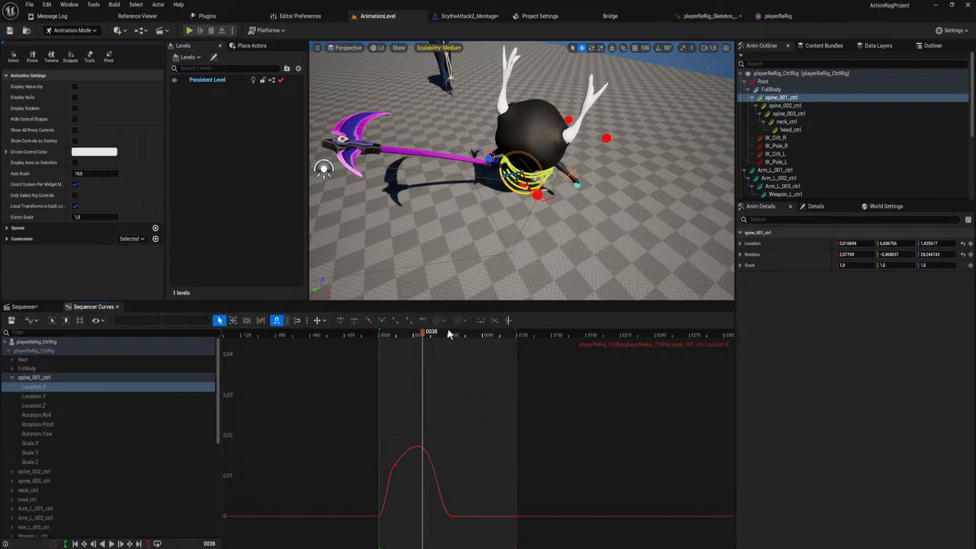
Lengthen the frame 14 Location X key's outgoing handle much further and make it nearly vertical for a far higher peak.
left_click(394, 465)
scroll(429, 425, "down", 4)
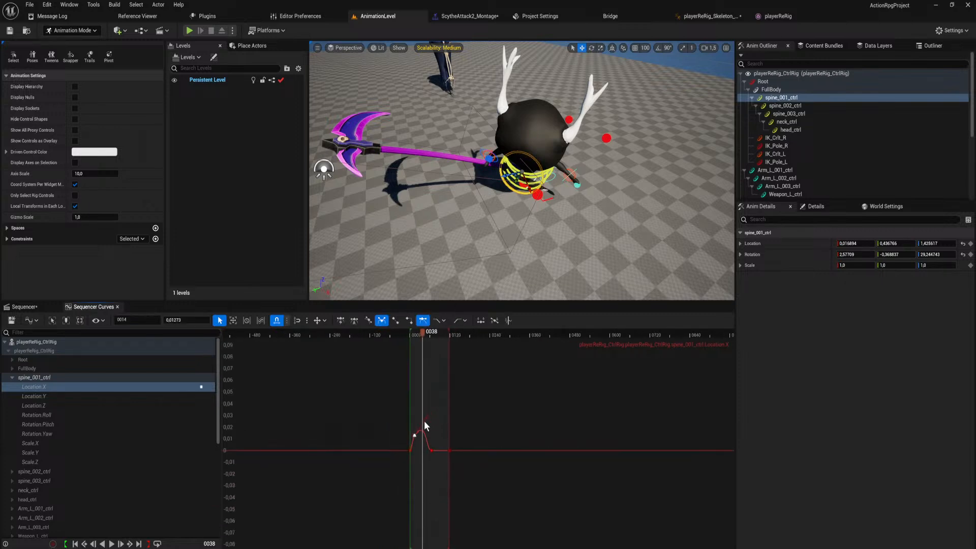
left_click_drag(427, 416, 433, 338)
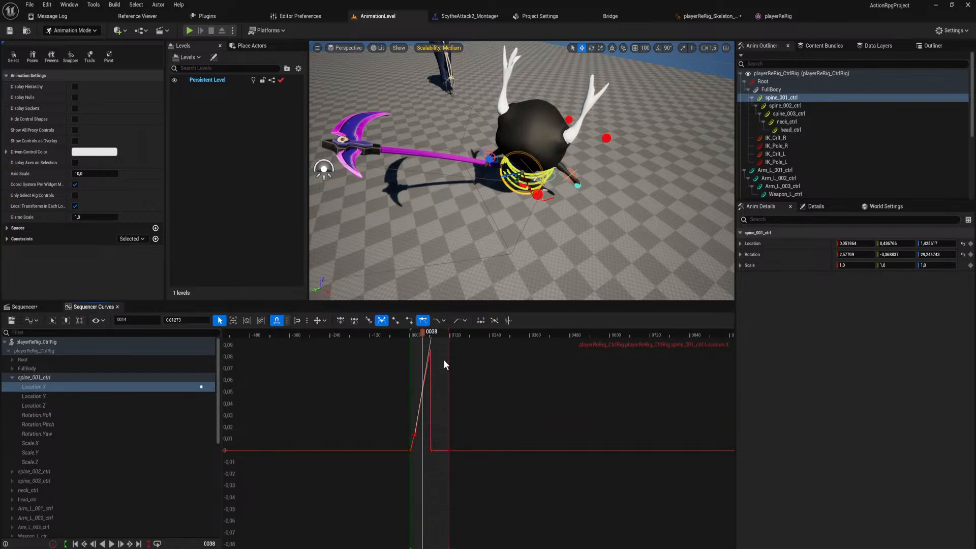
scroll(443, 360, "down", 1)
right_click_drag(431, 368, 436, 503)
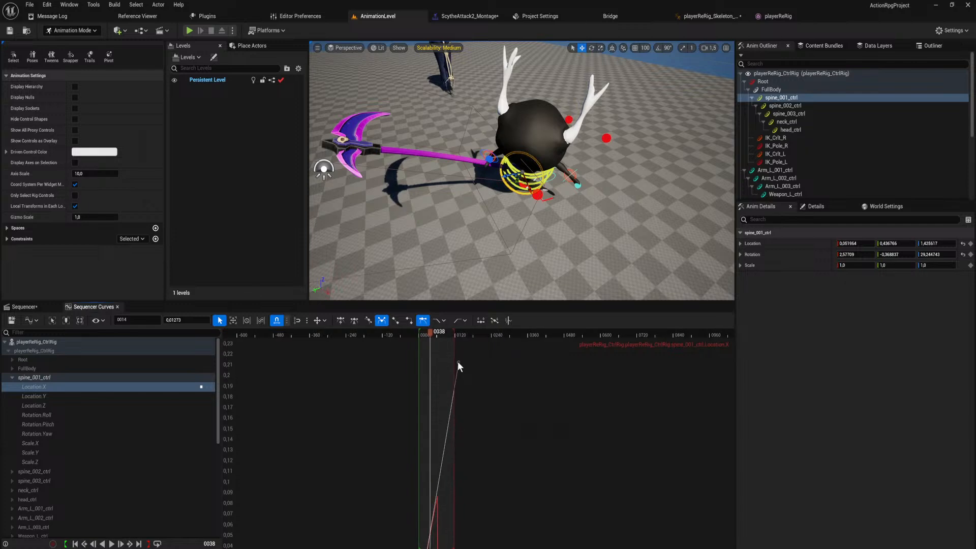
left_click_drag(459, 363, 434, 318)
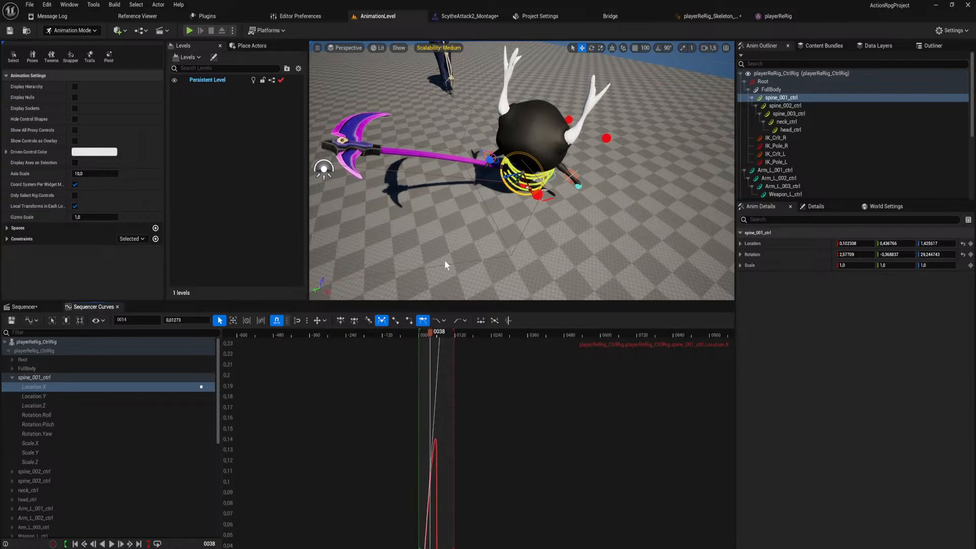
right_click_drag(455, 434, 472, 315)
scroll(465, 415, "up", 5)
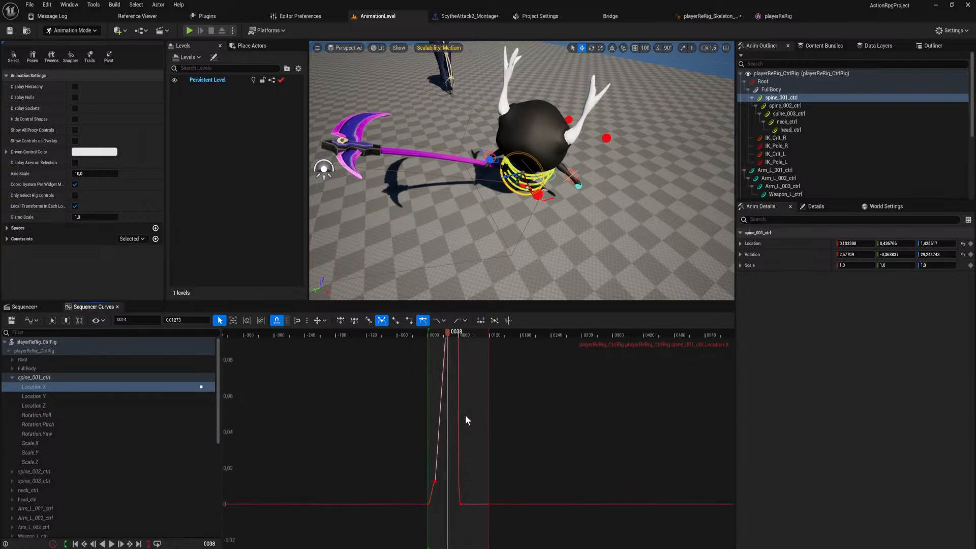
Play ScytheAttack2 to check the reshaped spine motion from several angles, and return to frame 14.
left_click_drag(447, 333, 489, 355)
key("space")
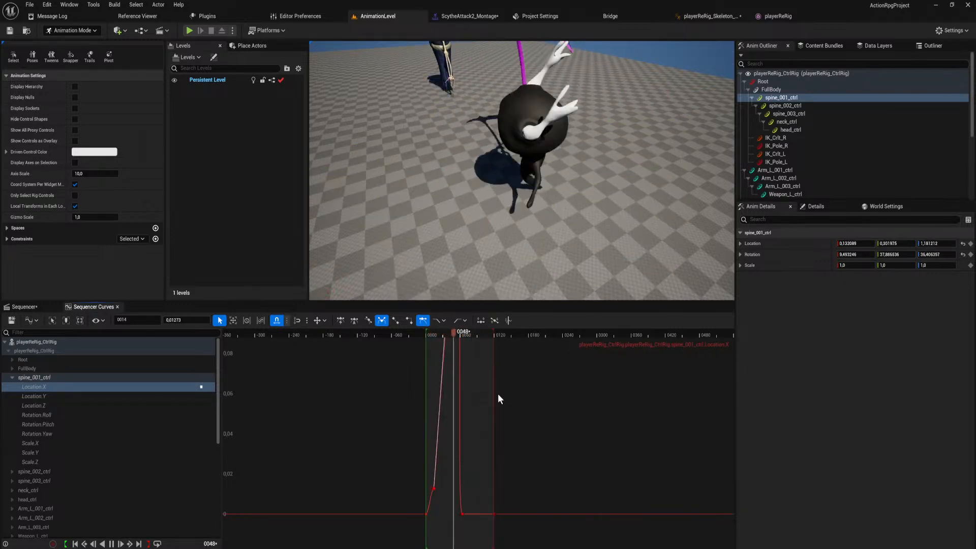
mouse_move(538, 239)
right_mouse_down()
mouse_move(589, 269)
mouse_move(541, 229)
right_mouse_up()
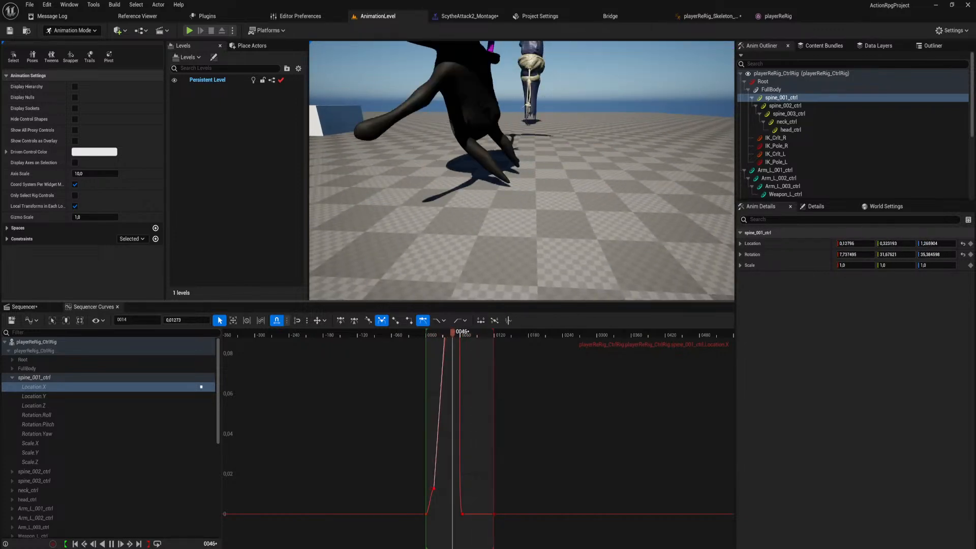
left_click_drag(452, 335, 434, 331)
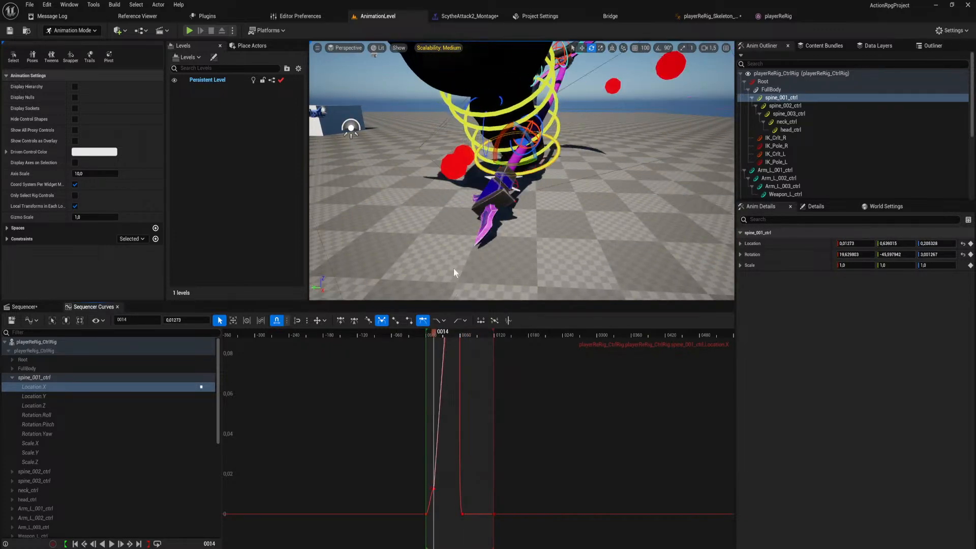
right_click_drag(453, 269, 432, 257)
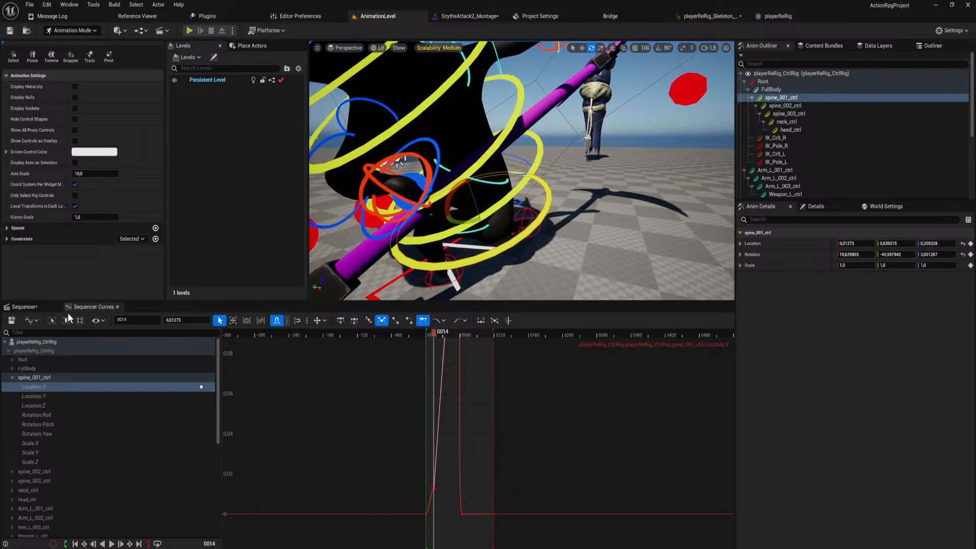
Return to the Sequencer tracks, scrub from frame 14 to frame 45, and select RightLegIkControl.
left_click(24, 307)
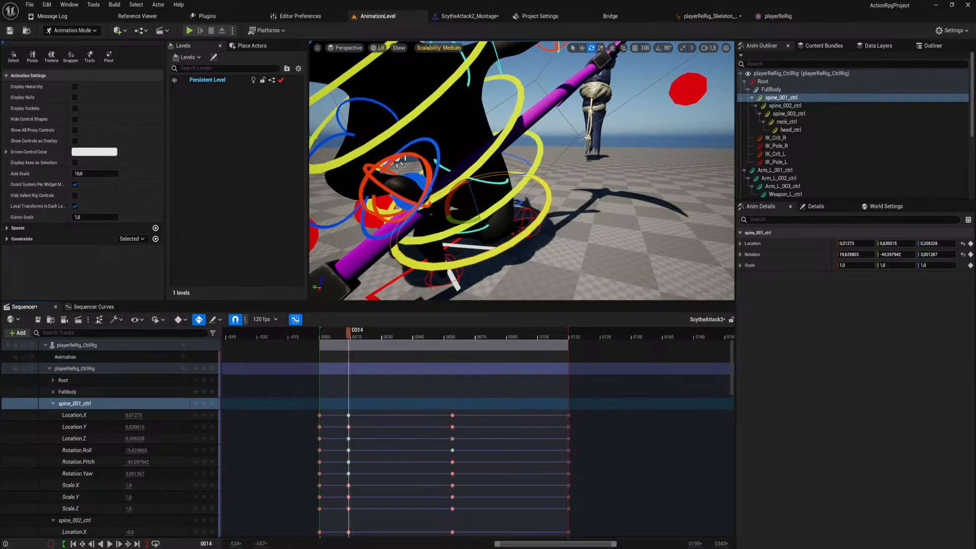
right_click_drag(401, 161, 400, 162)
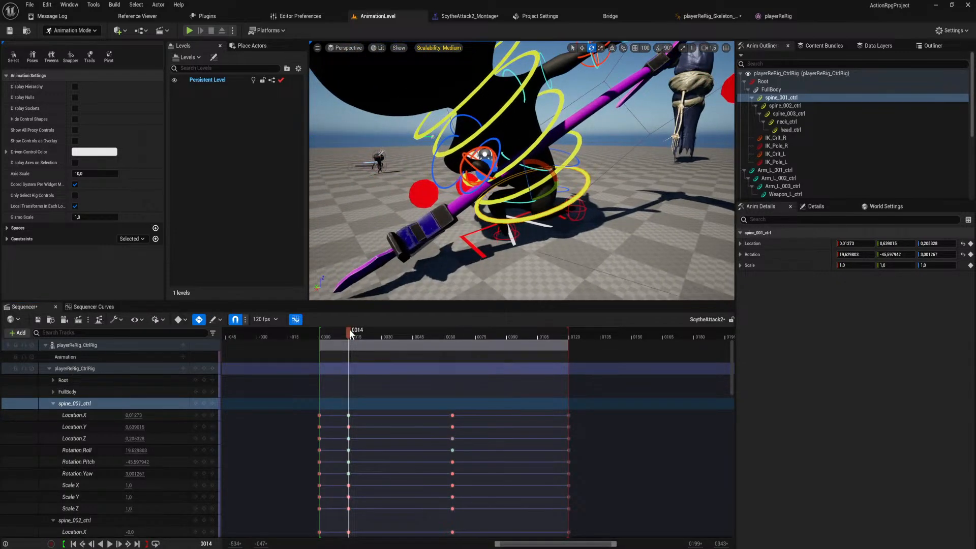
left_click_drag(349, 330, 414, 367)
left_click(556, 205)
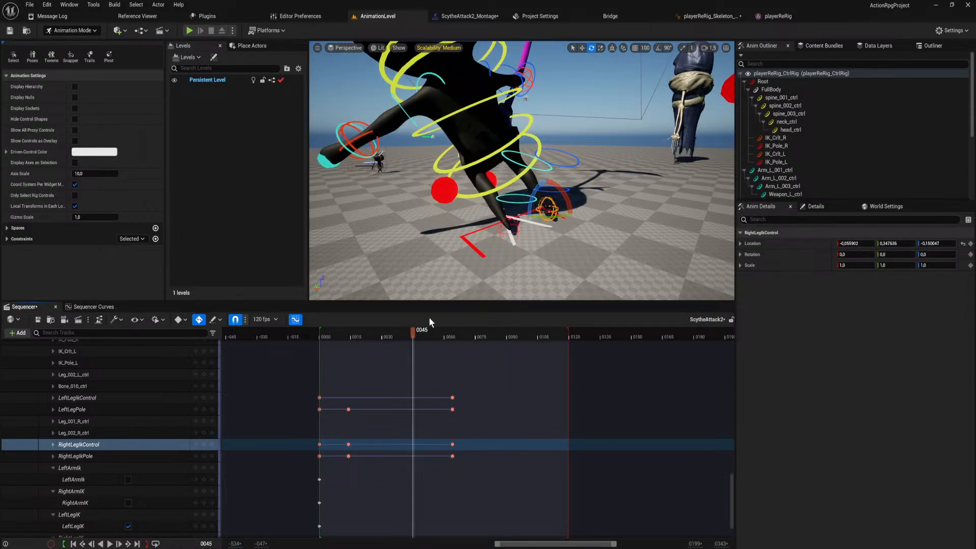
At frame 64, shift LeftLegPole and RightLegIkPole together away from the legs, bringing RightLegIkPole's Location X to about -1.51.
left_click_drag(415, 331, 453, 342)
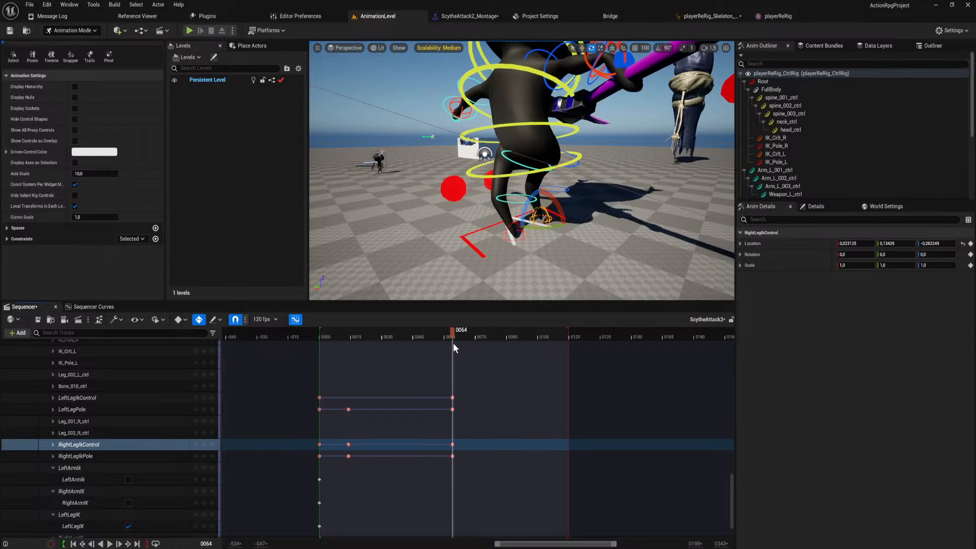
mouse_move(492, 176)
right_mouse_down()
mouse_move(554, 195)
mouse_move(498, 208)
mouse_move(483, 188)
mouse_move(492, 176)
right_mouse_up()
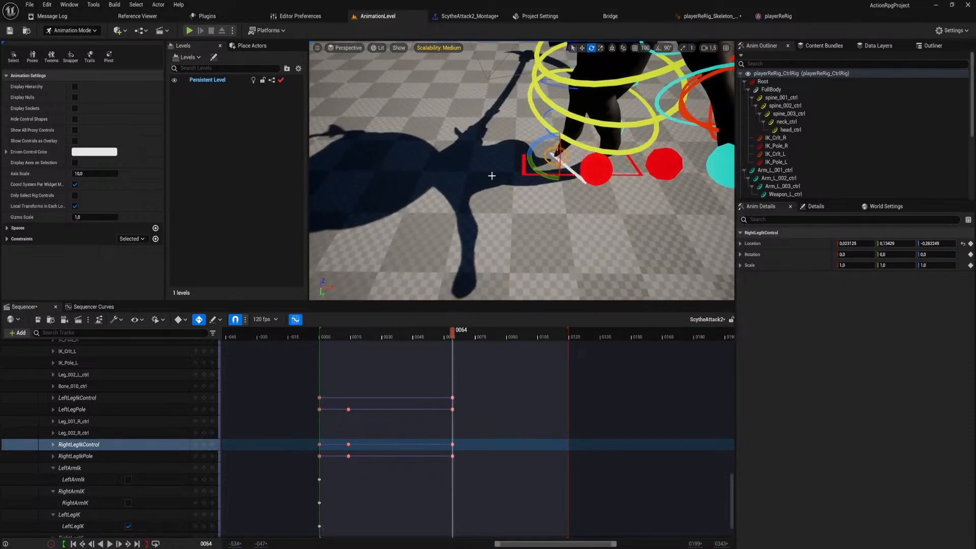
left_click(602, 176)
left_click(668, 167, "ctrl")
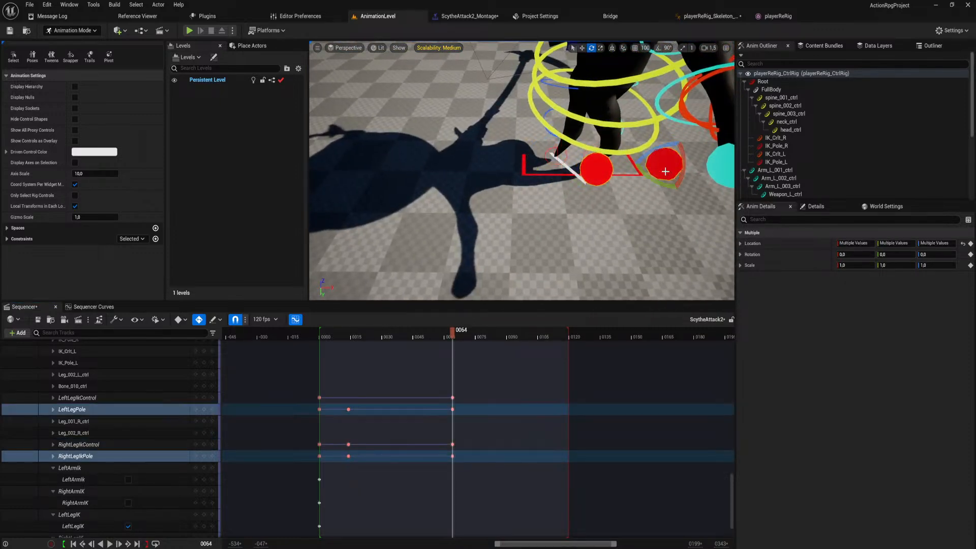
left_click_drag(651, 174, 629, 166)
left_click(602, 173)
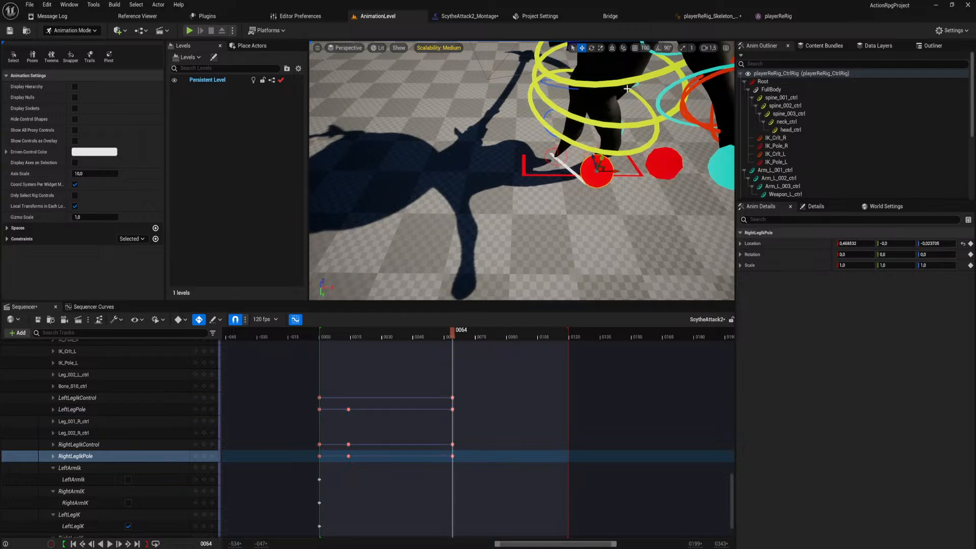
left_click(662, 164, "ctrl")
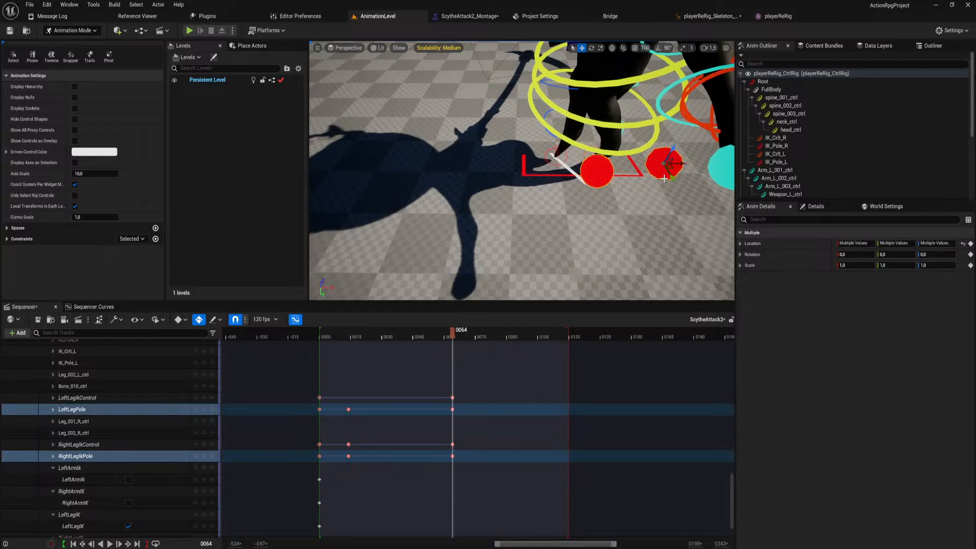
left_click_drag(670, 168, 391, 119)
scroll(544, 166, "up", 4)
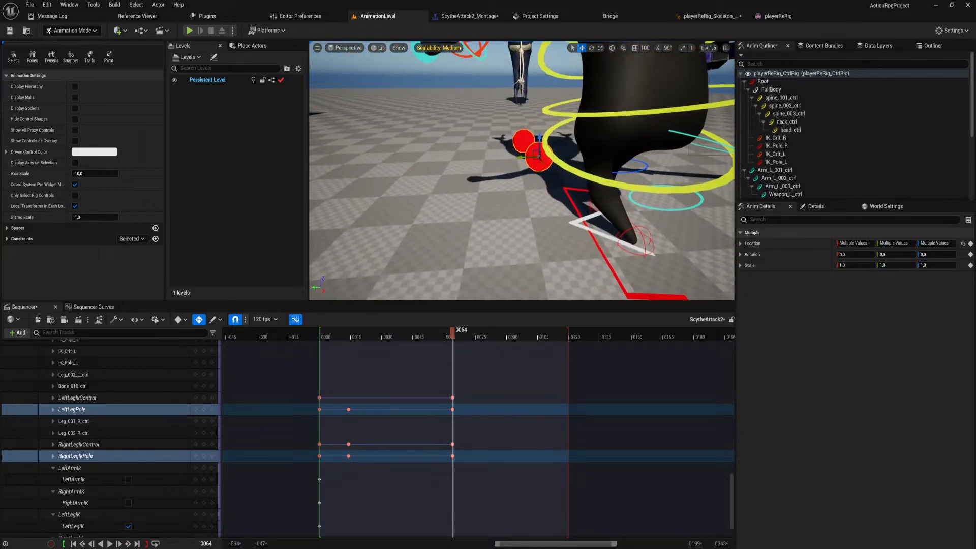
Move RightLegIkPole alone at frame 64 to about Location Y -0.085 and Z 1.20.
left_click(524, 139)
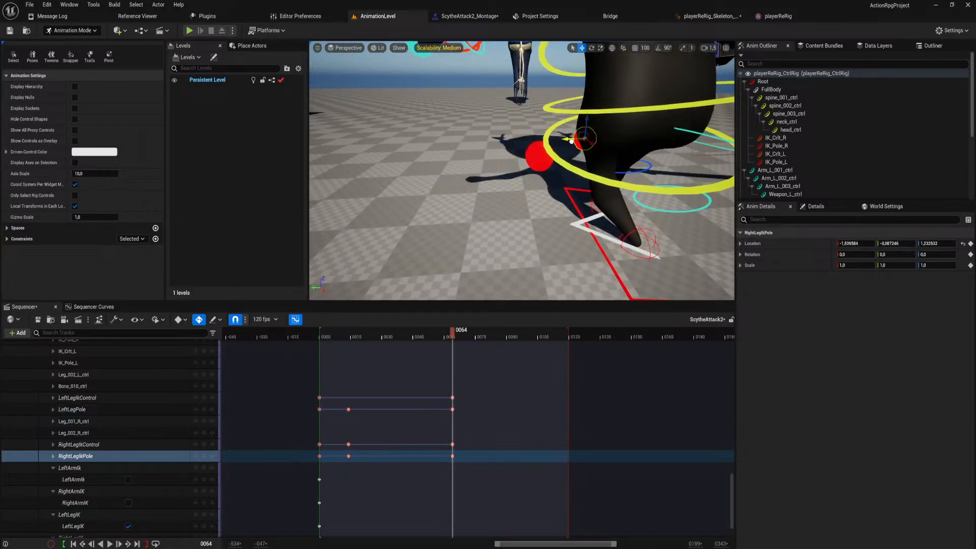
left_click_drag(571, 141, 573, 141)
left_click_drag(573, 141, 570, 184, "alt")
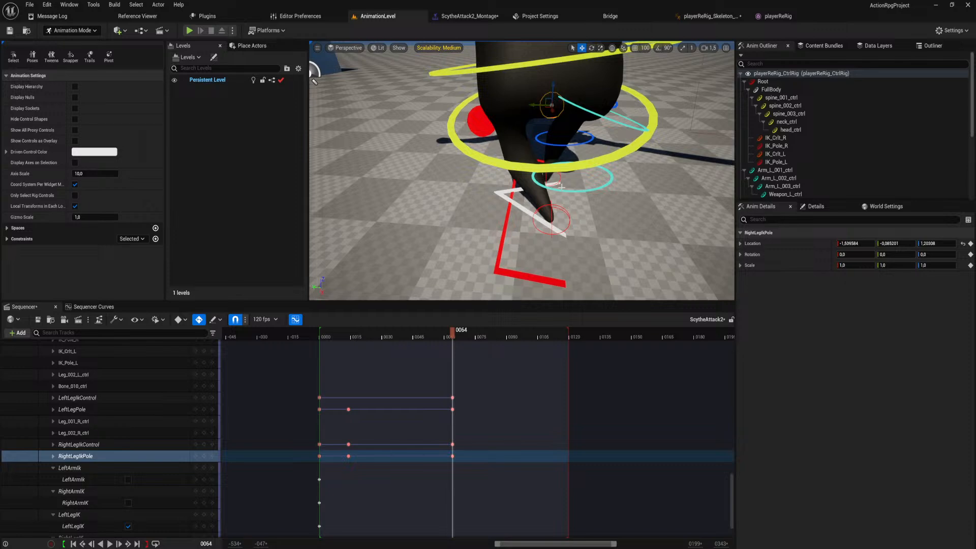
Reposition RightLegIkControl at frame 64 to a location of about 0.02, 0.23, 0.28.
left_click(559, 178)
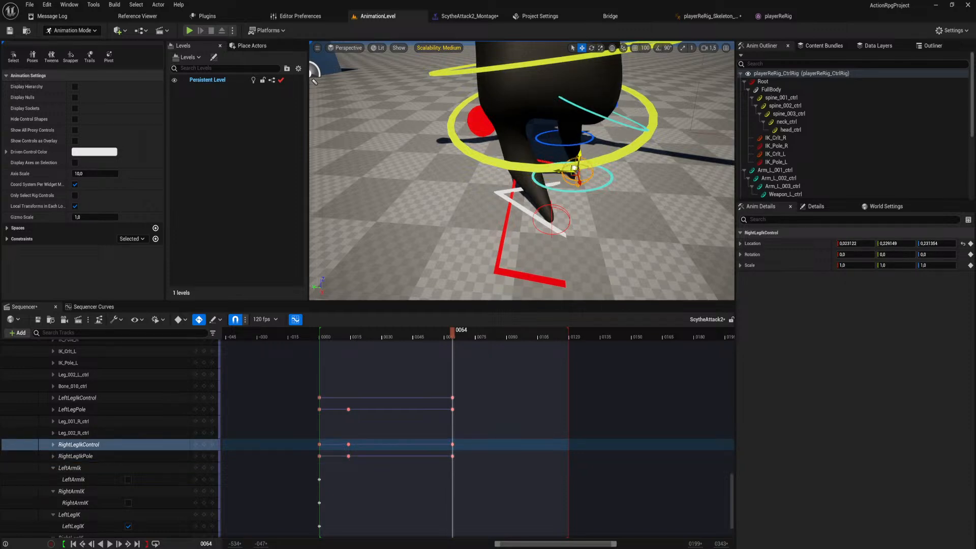
left_click_drag(559, 178, 502, 302, "alt")
scroll(488, 219, "down", 5)
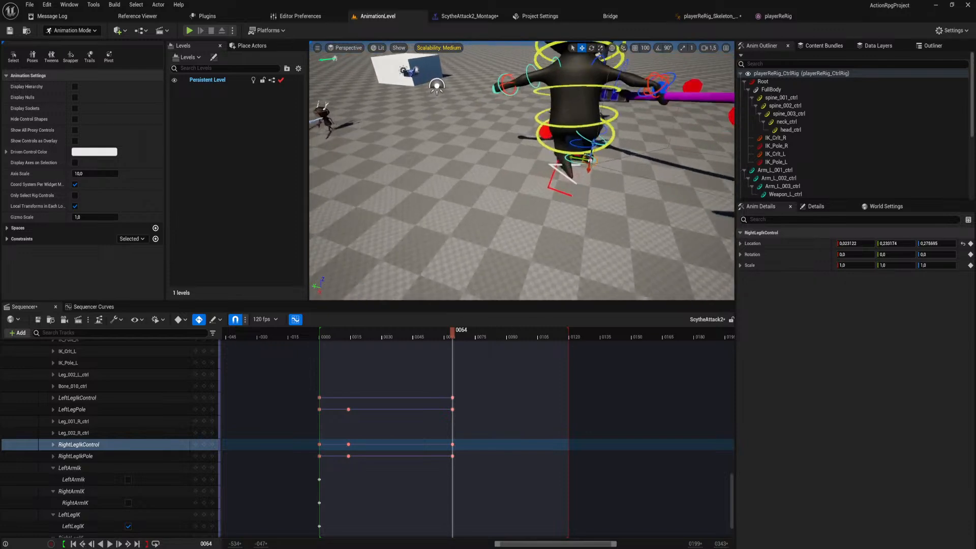
Scrub back to frame 44 to check the right leg, and show RightLegIkControl's curves in the curve editor.
scroll(502, 298, "up", 4)
left_click_drag(449, 334, 404, 335)
right_click_drag(434, 248, 457, 278)
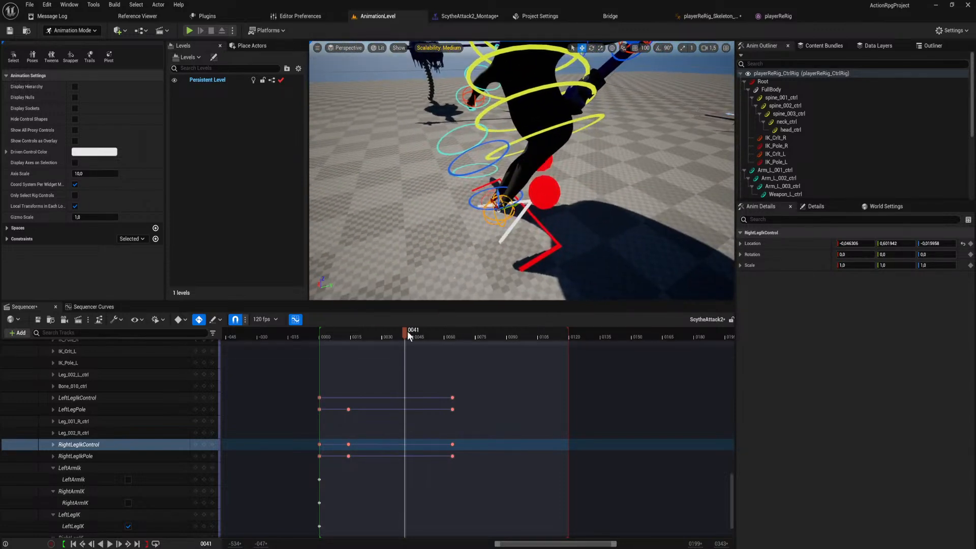
mouse_move(407, 331)
left_mouse_down()
mouse_move(457, 346)
mouse_move(410, 349)
left_mouse_up()
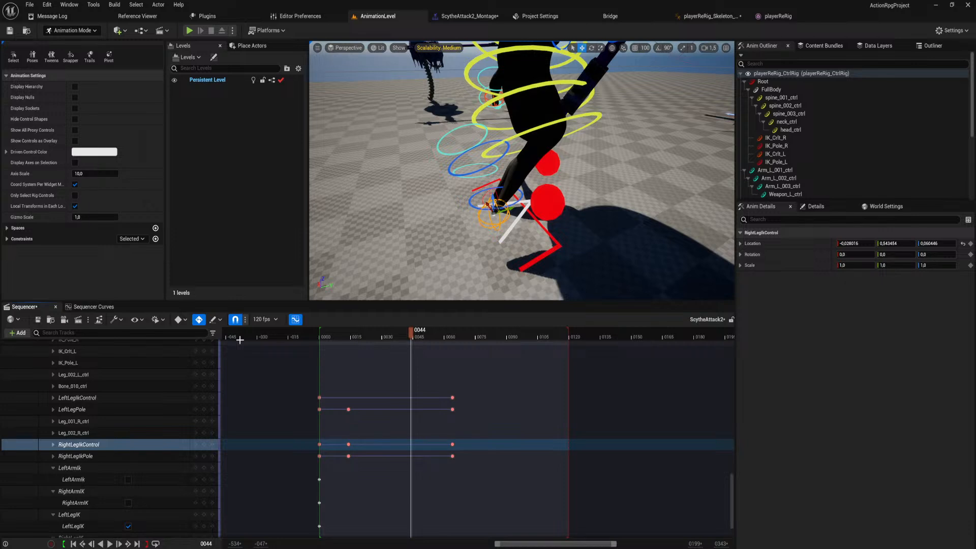
left_click(91, 307)
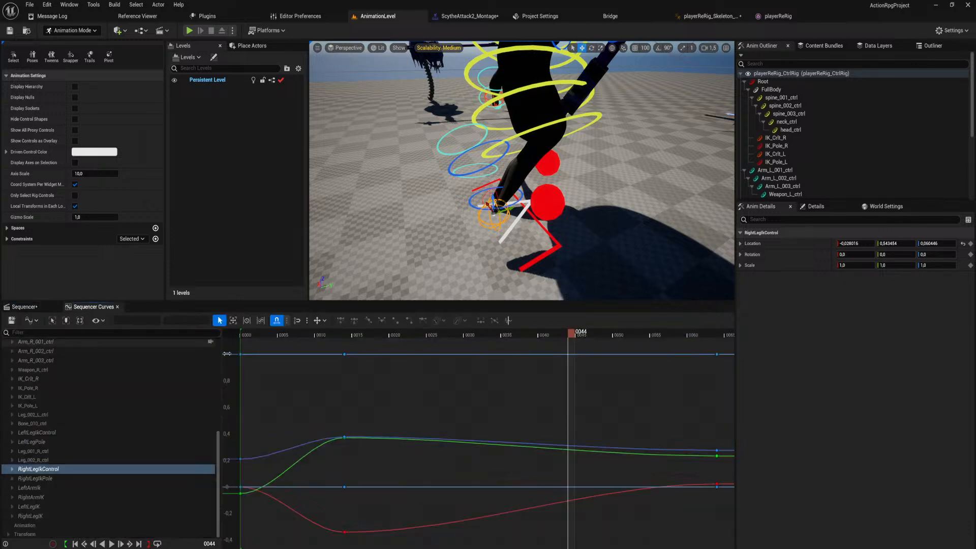
Break and weight the frame-14 key's tangent on RightLegIkControl's Location Y curve, and slope its outgoing handle gently downward toward frame 44.
right_click_drag(472, 420, 438, 423)
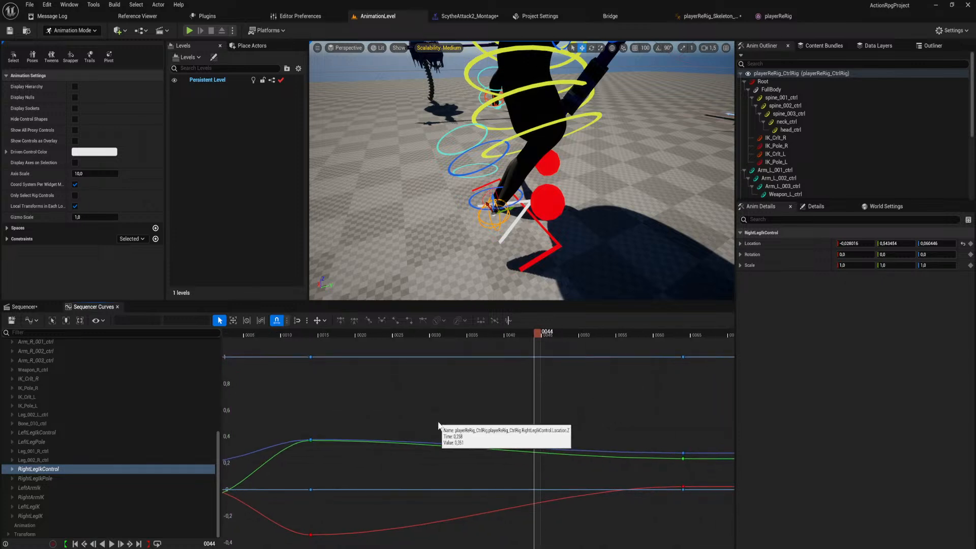
left_click(12, 470)
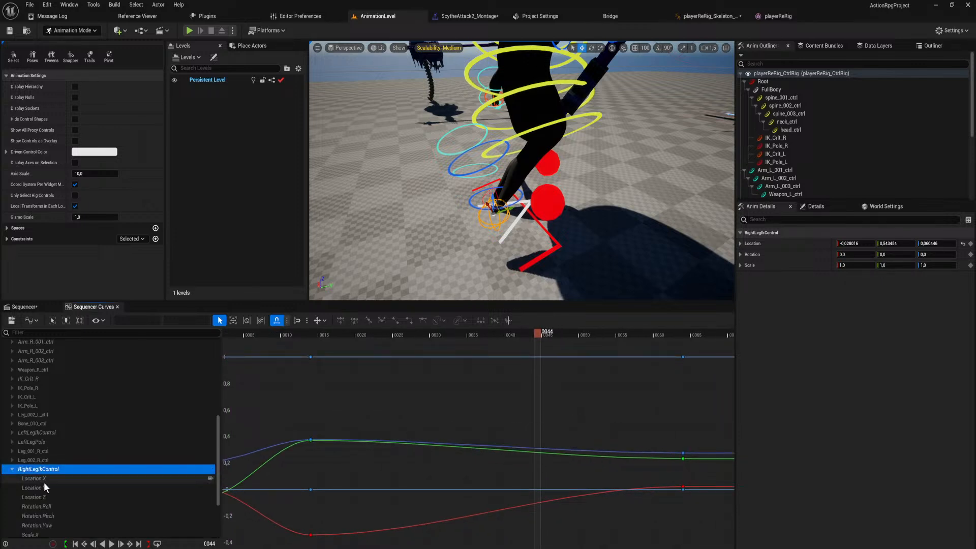
left_click(47, 479)
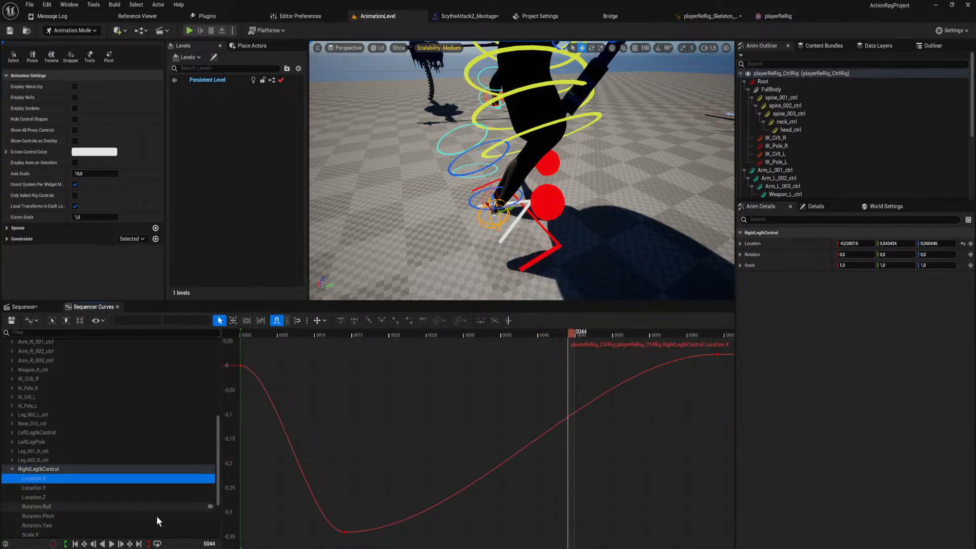
scroll(511, 232, "down", 5)
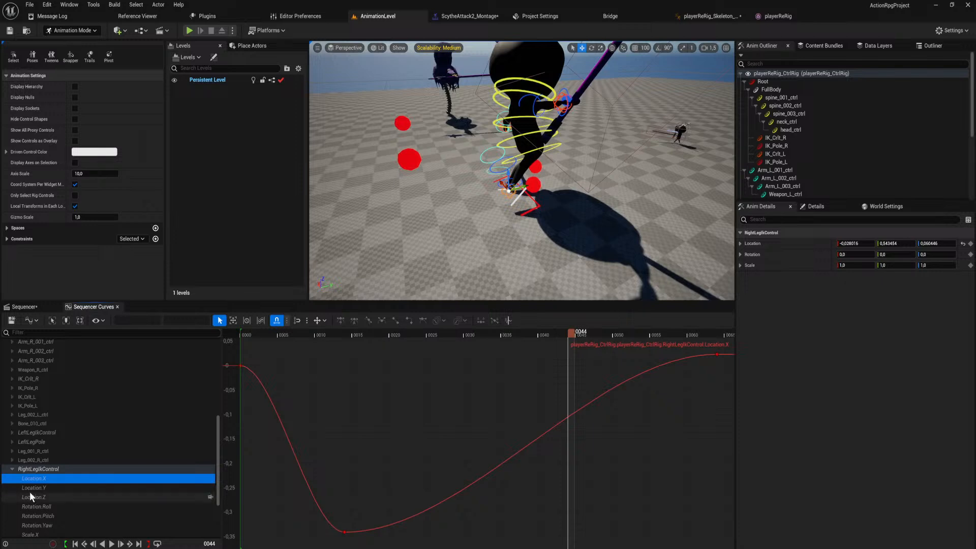
left_click(53, 489)
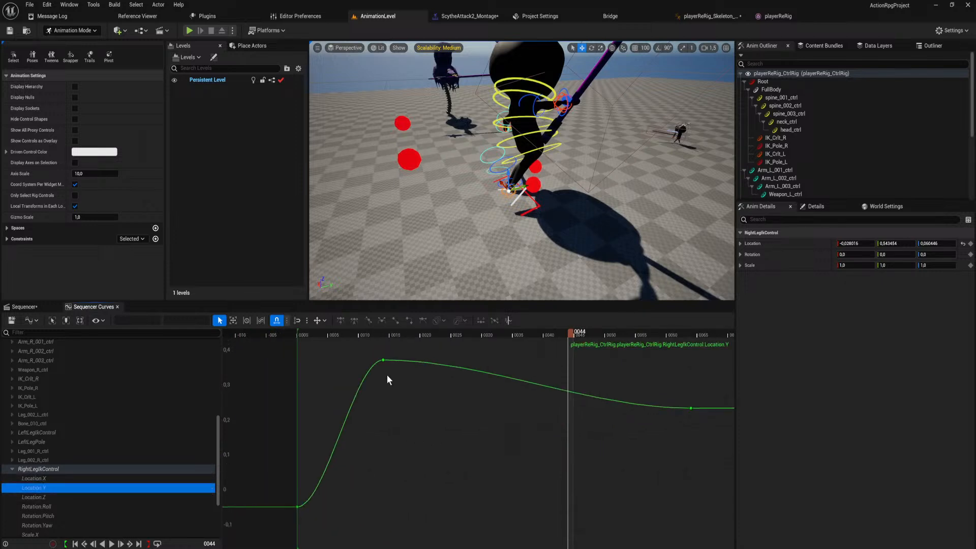
scroll(389, 377, "down", 2)
right_click_drag(404, 382, 396, 441)
left_click(377, 423)
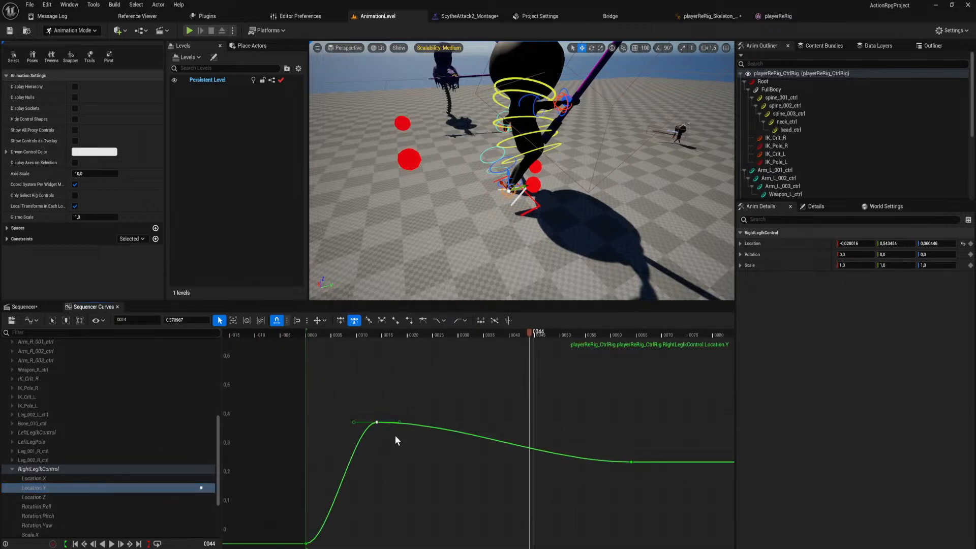
key("3")
key("w")
left_click_drag(462, 423, 518, 513)
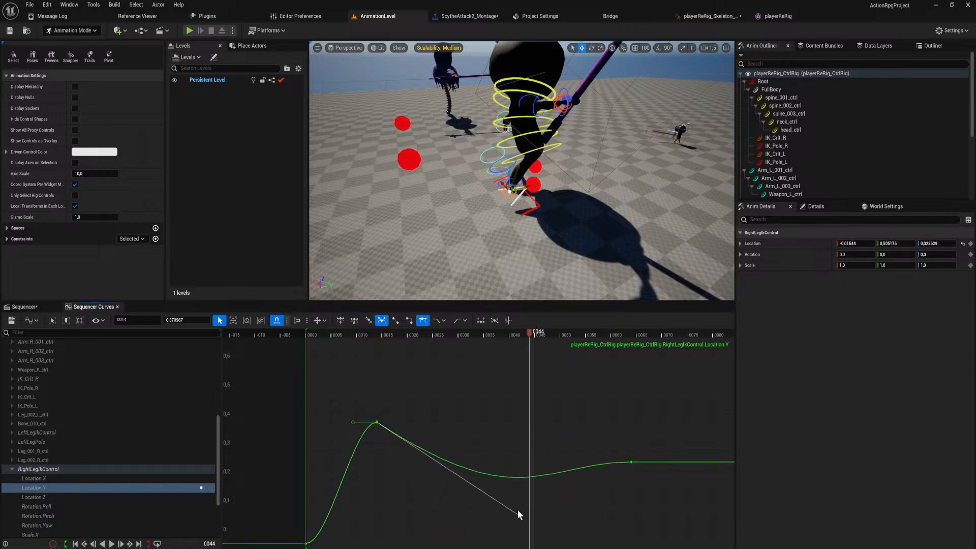
left_click_drag(506, 450, 510, 458)
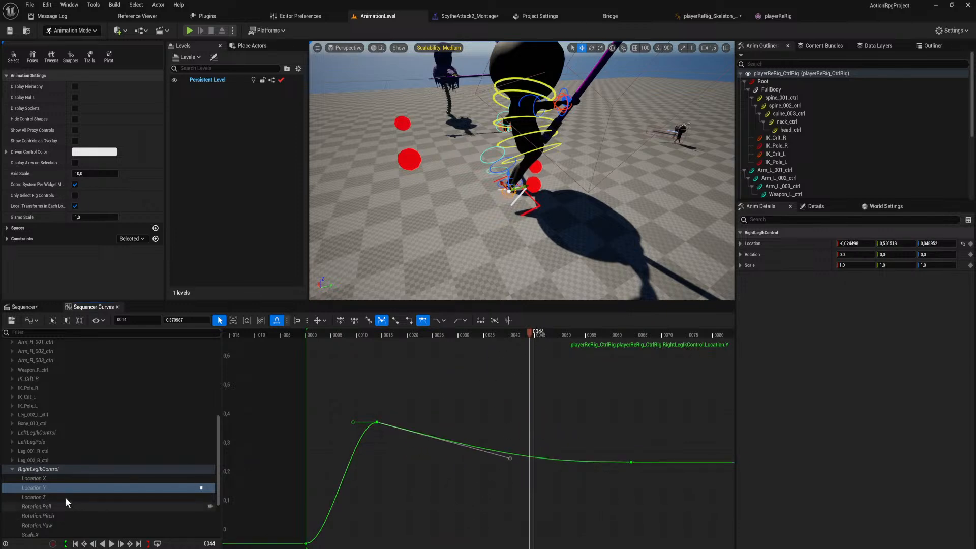
Angle the outgoing tangent of the frame-14 key upward on RightLegIkControl's Location X curve.
left_click(60, 478)
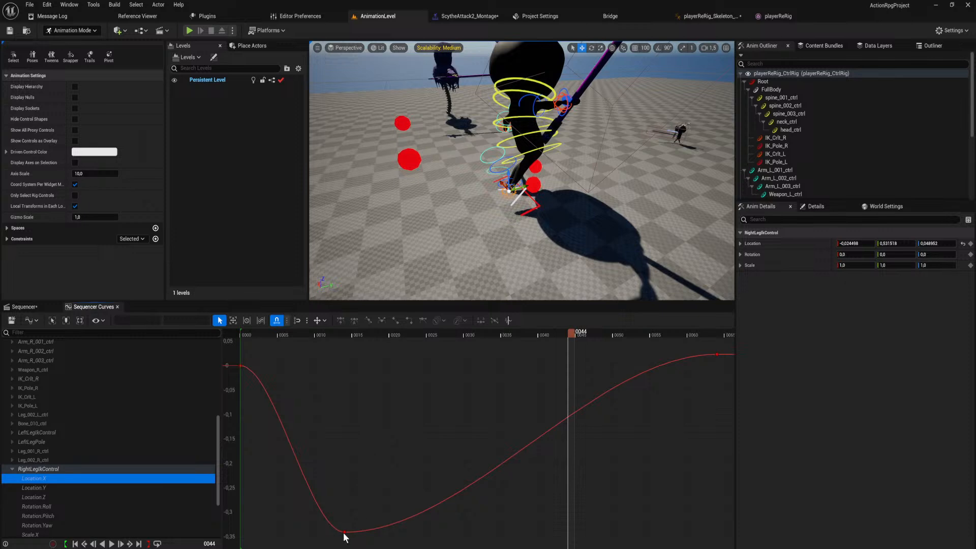
left_click(344, 533)
scroll(458, 505, "down", 3)
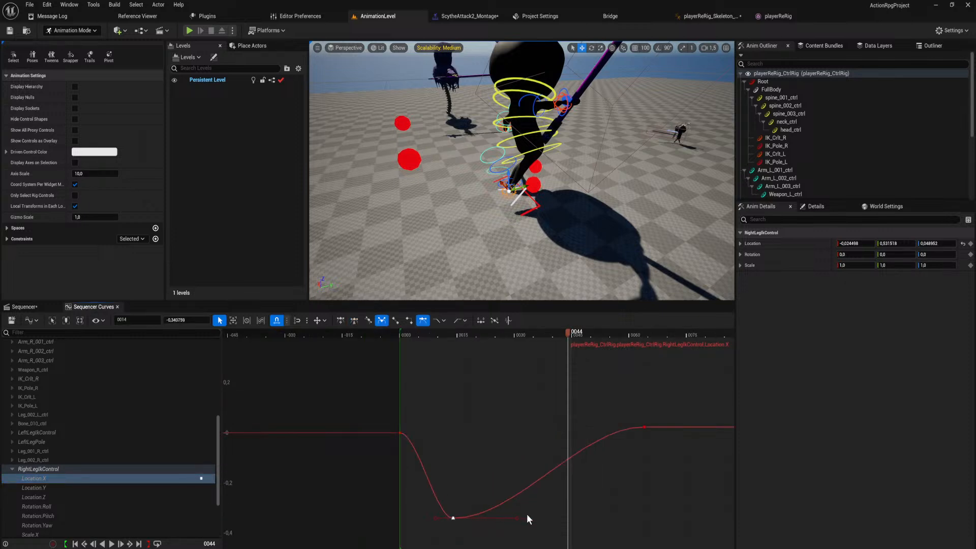
left_click_drag(516, 515, 556, 492)
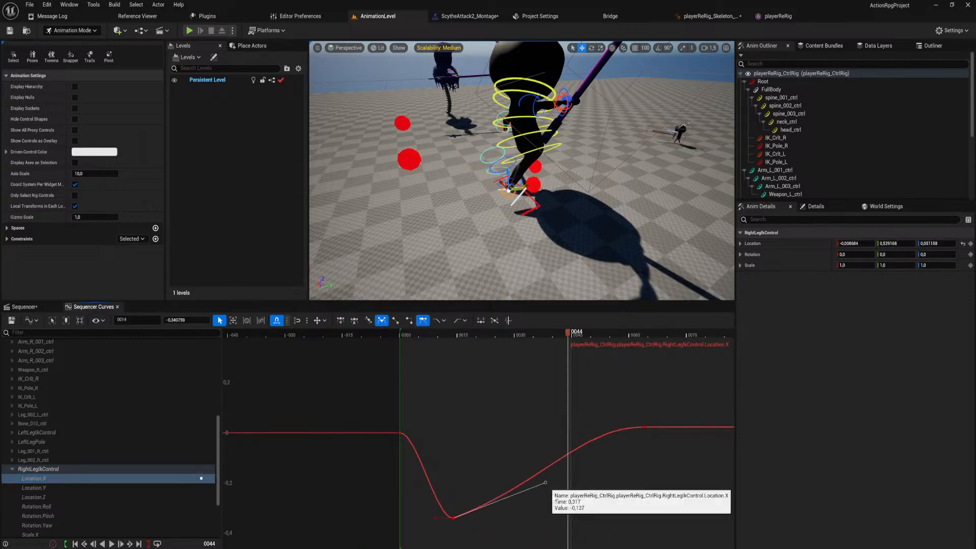
Break and weight the frame-14 key's tangent on RightLegIkControl's Location Z curve, sloping the outgoing handle down for a faster descent.
left_click(49, 497)
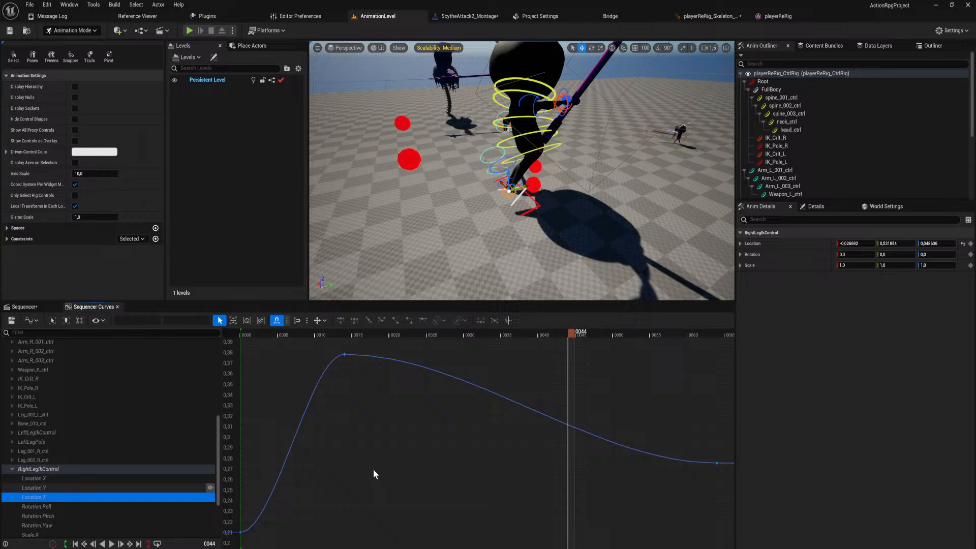
left_click(345, 354)
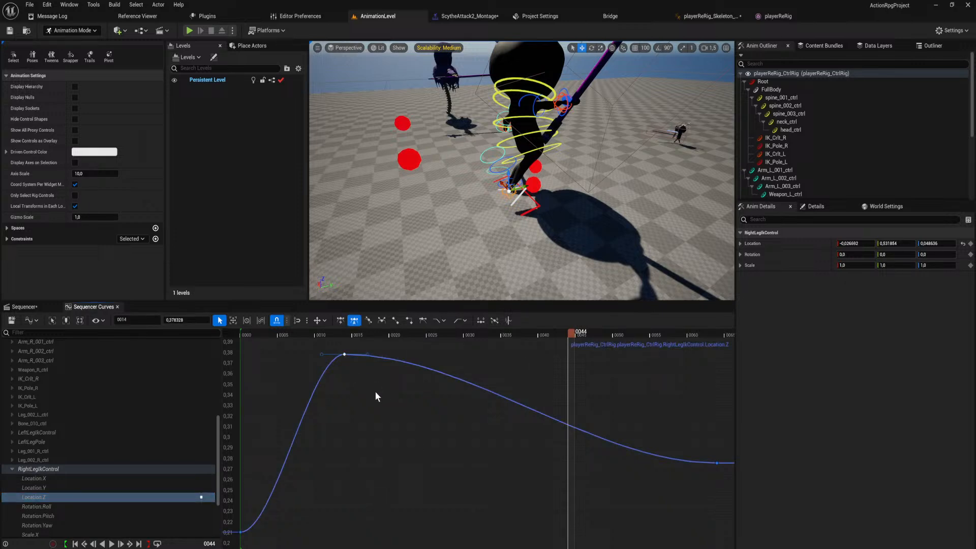
key("w")
key("3")
left_click_drag(468, 356, 486, 257)
left_click_drag(508, 399, 509, 434)
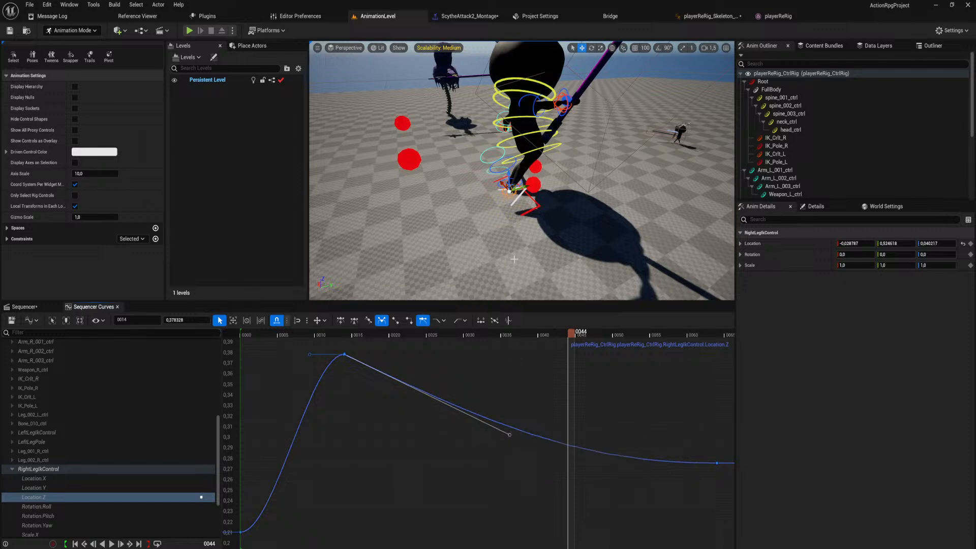
Try moving RightLegIkControl at frame 44 to a location of about 0.004, 0.665, -0.459, and undo the move.
key("w")
right_click_drag(522, 170, 513, 223)
key("s")
left_click_drag(511, 183, 565, 186)
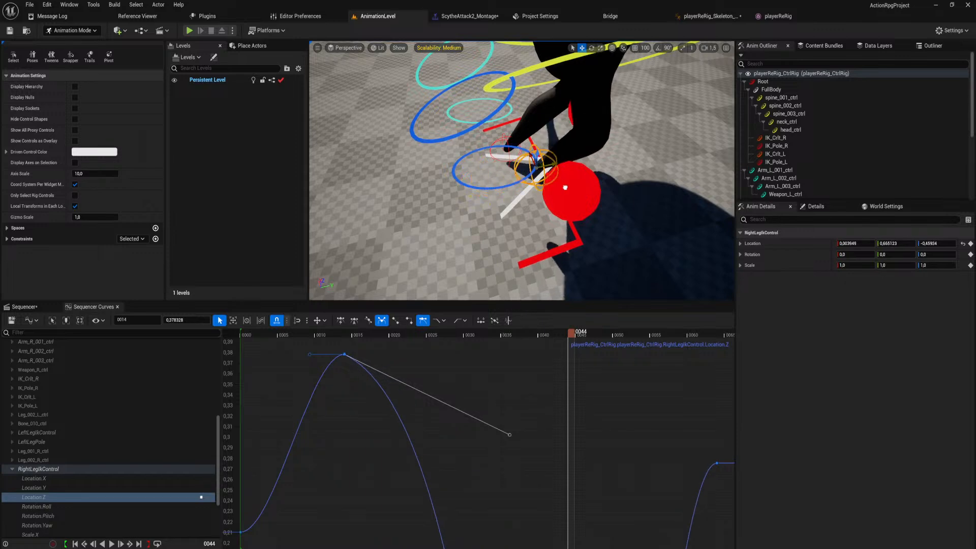
key("s")
right_click_drag(565, 187, 593, 176)
key("w")
key("w")
key("s")
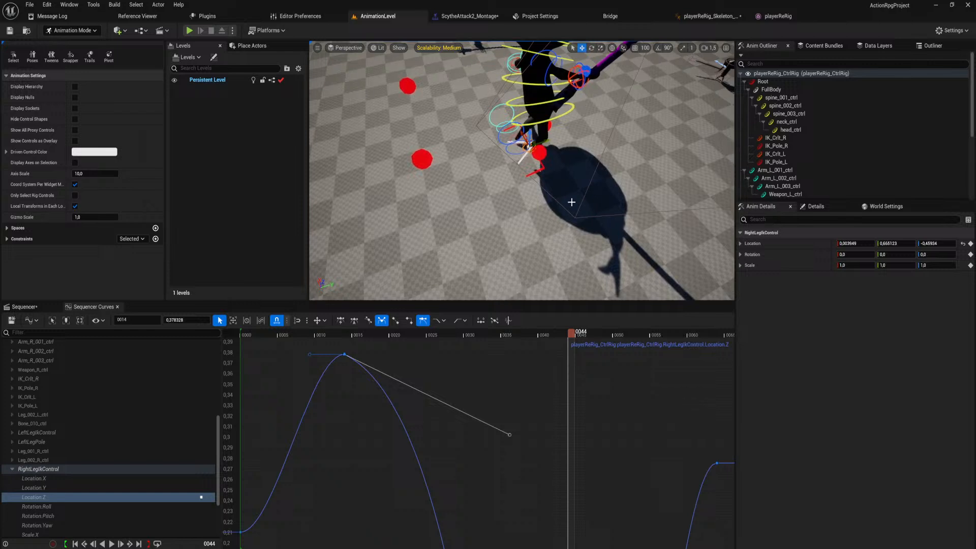
right_click_drag(525, 400, 538, 199)
scroll(572, 417, "down", 16)
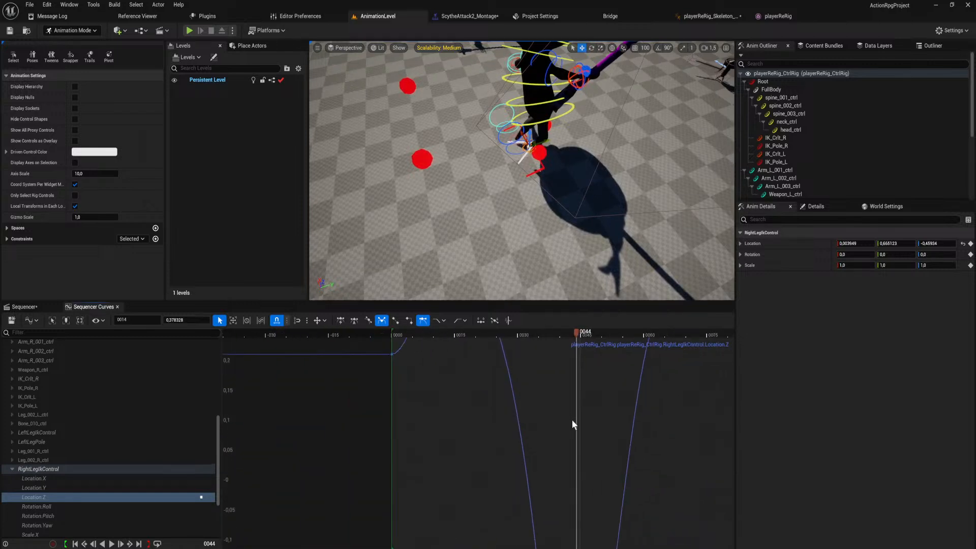
scroll(581, 404, "down", 3)
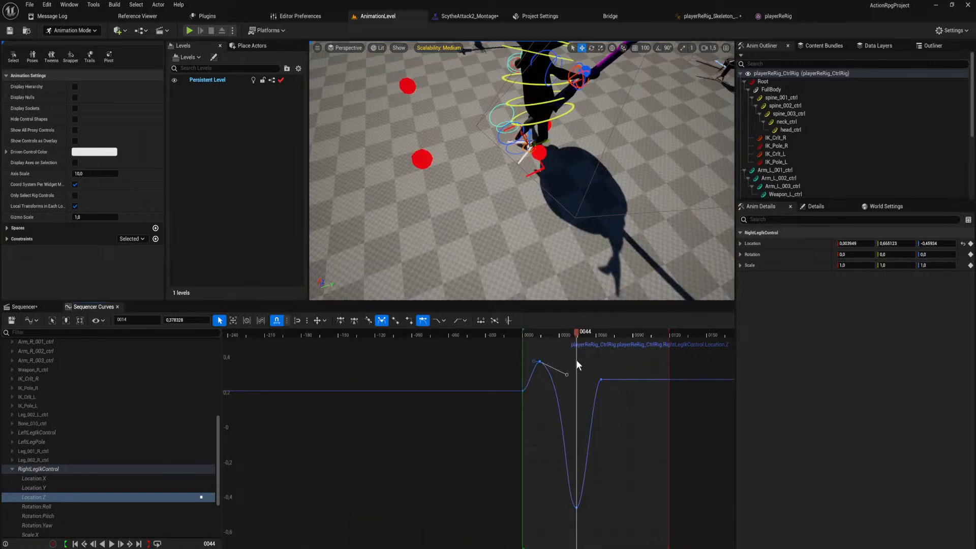
key("ctrl+z")
Pull the frame-14 outgoing tangent of RightLegIkControl's Location Z curve steeply down, bringing Location Z to about -0.75 at frame 44.
left_click_drag(568, 375, 570, 457)
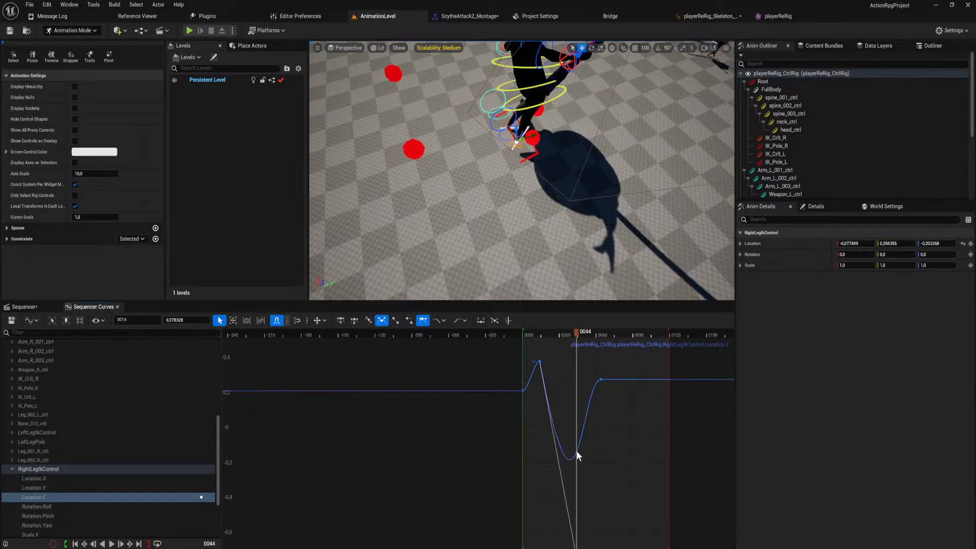
right_click_drag(575, 450, 574, 365)
scroll(581, 432, "down", 3)
left_click_drag(575, 456, 574, 546)
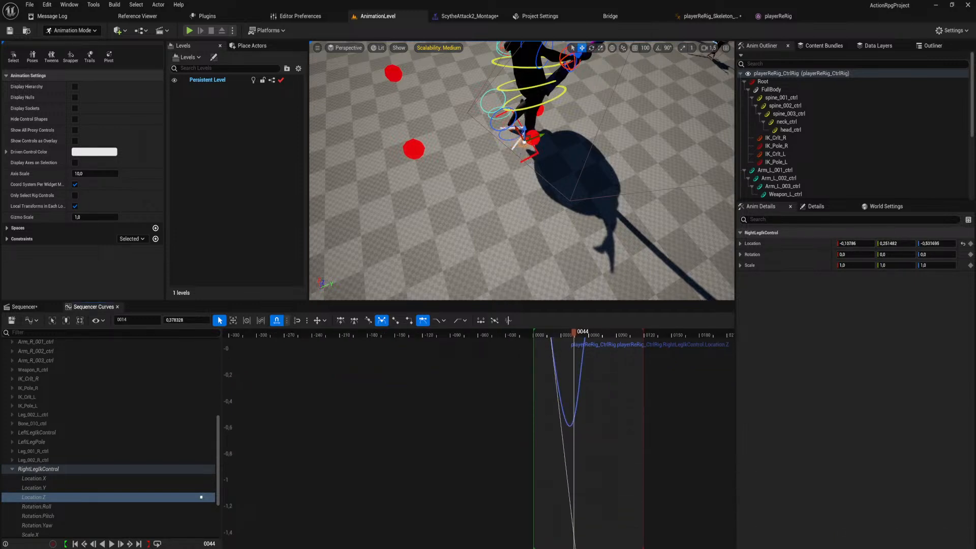
scroll(581, 409, "down", 3)
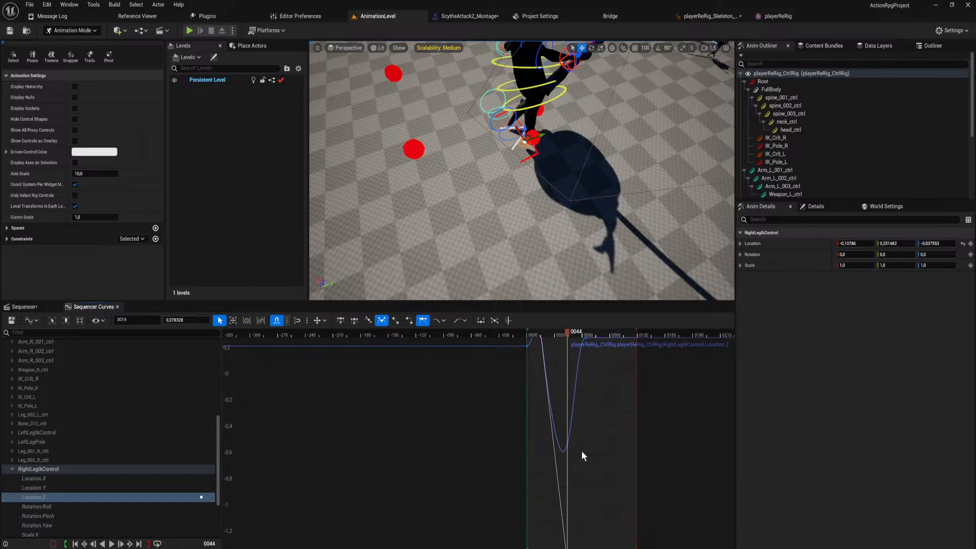
left_click_drag(572, 517, 571, 548)
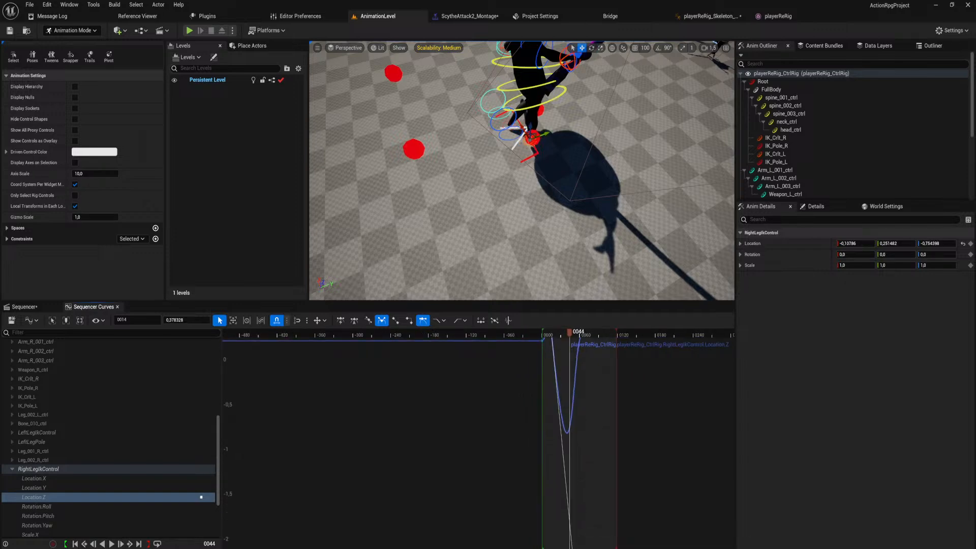
Scrub to frame 50 and examine the leg pose from another angle.
mouse_move(568, 333)
left_mouse_down()
mouse_move(547, 337)
mouse_move(584, 337)
mouse_move(564, 338)
mouse_move(574, 340)
left_mouse_up()
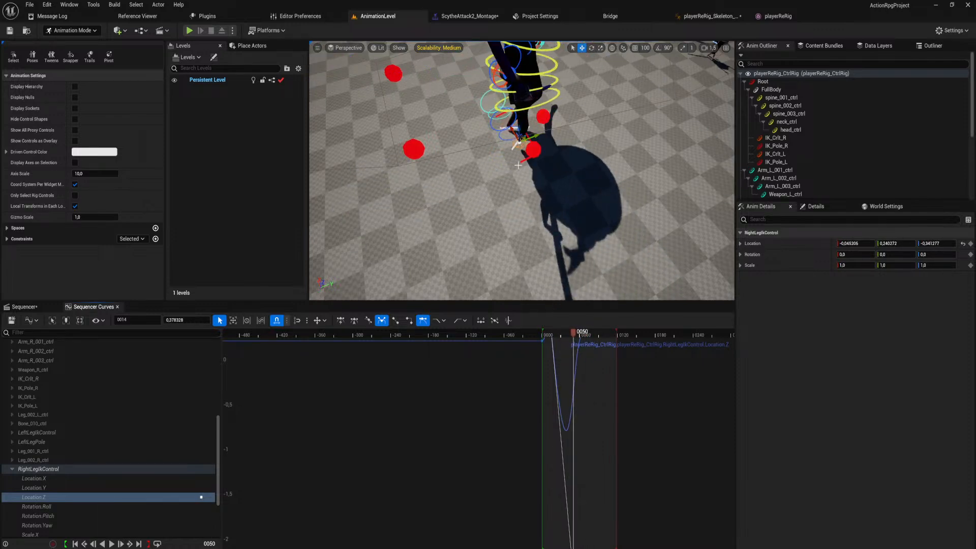
right_click_drag(528, 203, 472, 168)
mouse_move(551, 143)
right_mouse_down()
mouse_move(538, 128)
mouse_move(551, 144)
right_mouse_up()
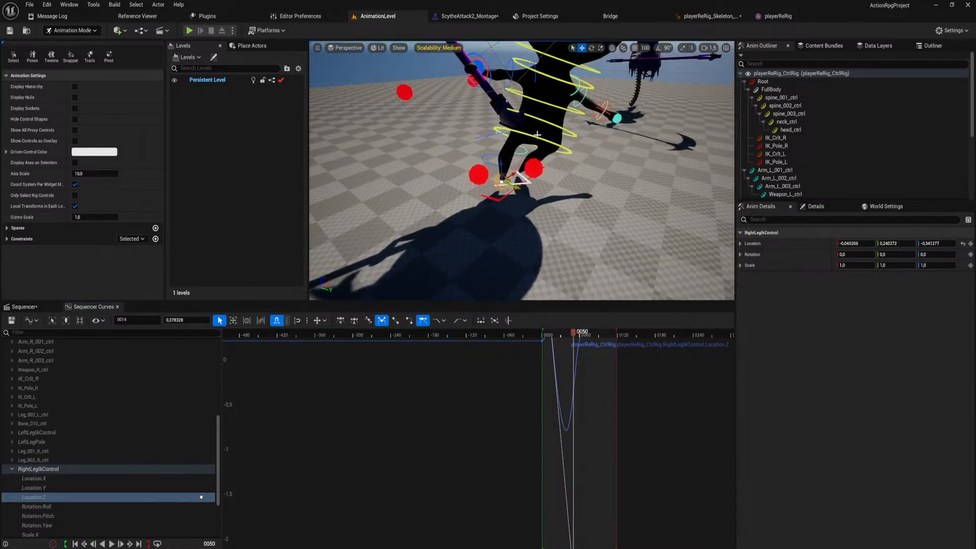
Rotate spine_001_ctrl at frame 14 to a rotation of about 7.09, -47.48, 13.89.
left_click(550, 146)
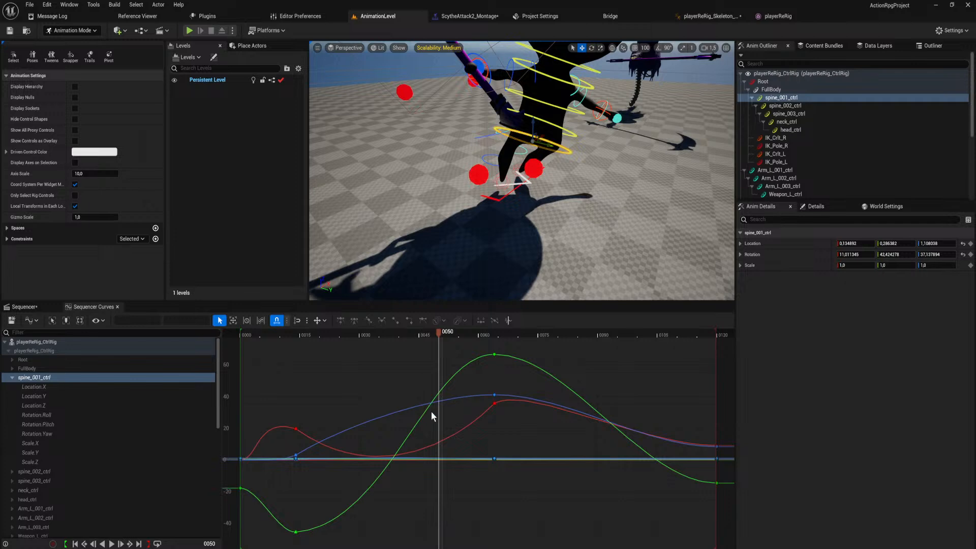
mouse_move(494, 355)
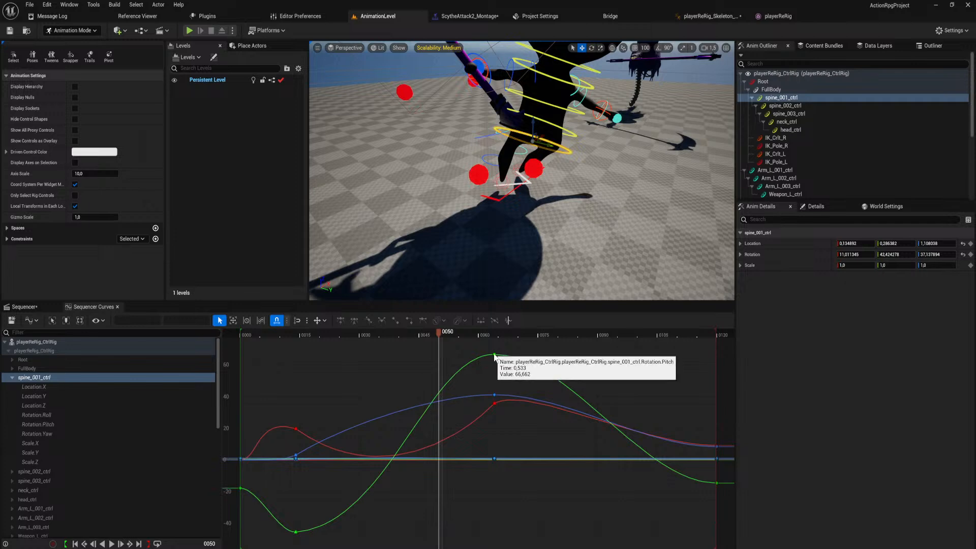
left_click(108, 414)
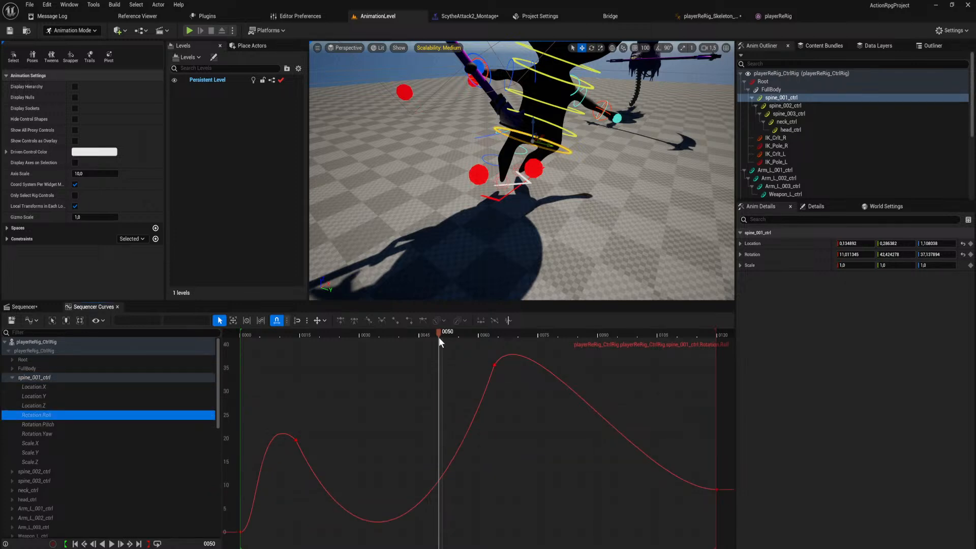
left_click_drag(439, 338, 297, 358)
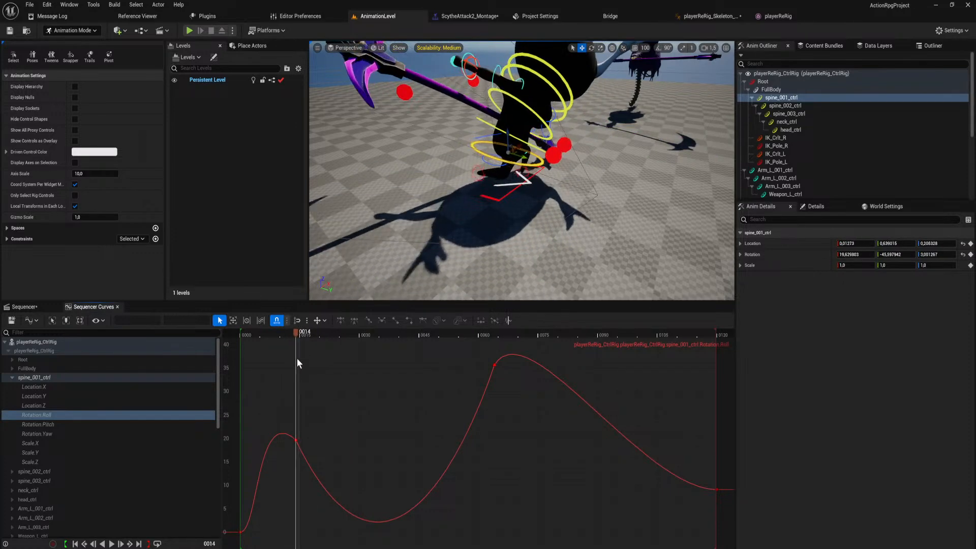
key("d")
right_click_drag(483, 157, 356, 157)
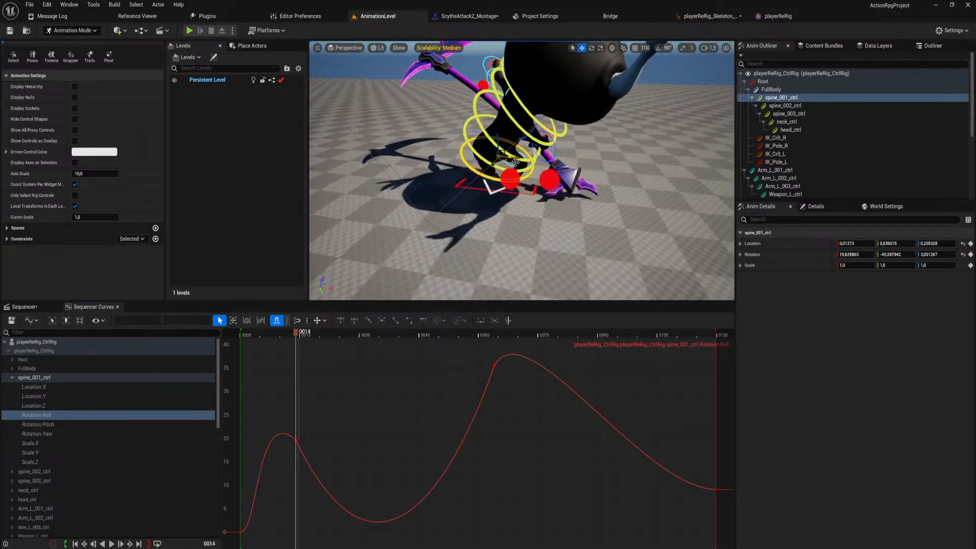
key("e")
left_click_drag(479, 139, 533, 167)
left_click_drag(488, 140, 491, 173)
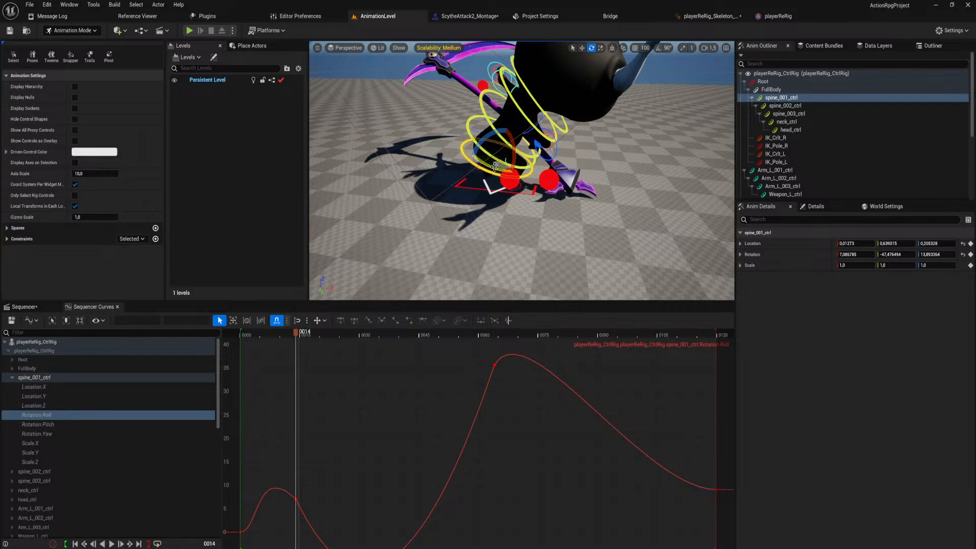
Flatten the incoming tangent and extend the outgoing one at spine_001_ctrl's frame-64 Rotation Roll key, and play back the animation.
left_click_drag(302, 333, 447, 355)
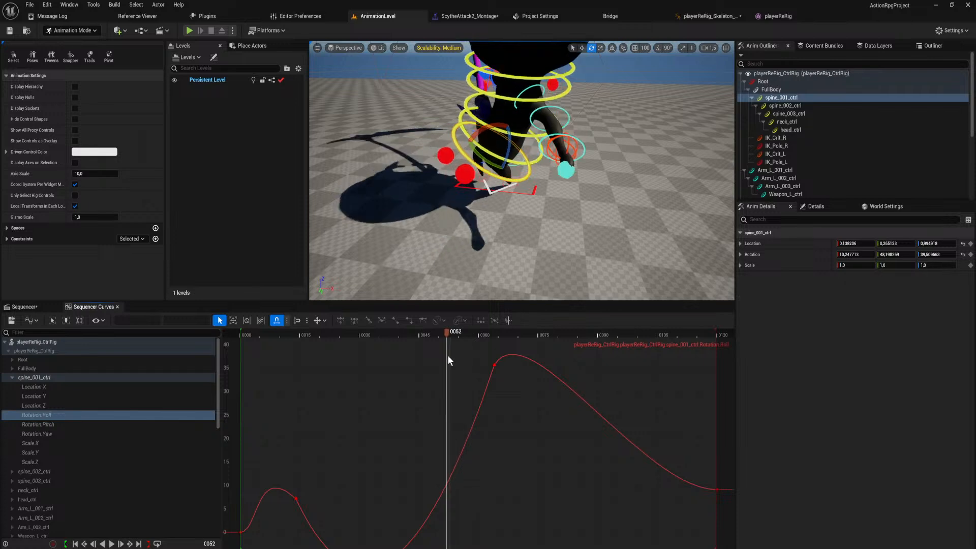
right_click_drag(461, 414, 474, 447)
left_click(496, 384)
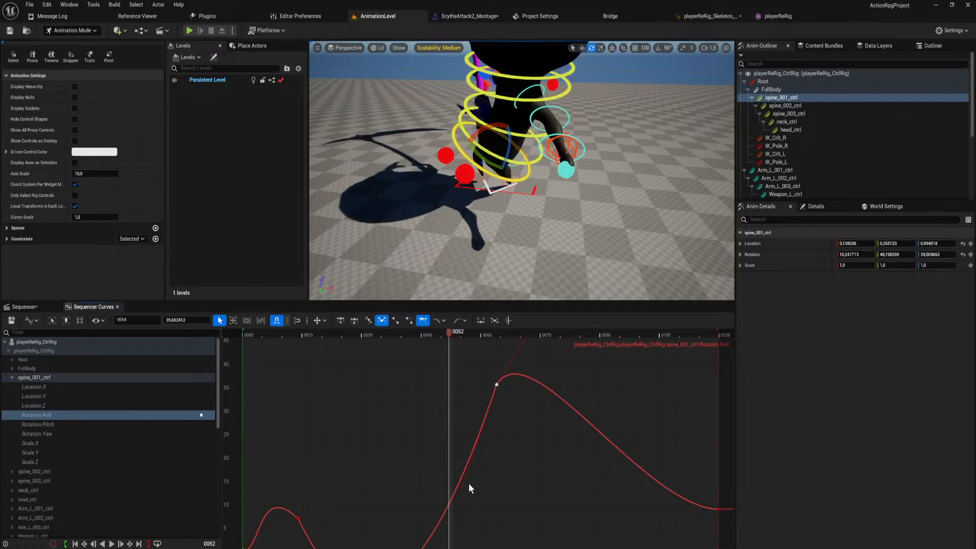
left_click_drag(461, 483, 438, 398)
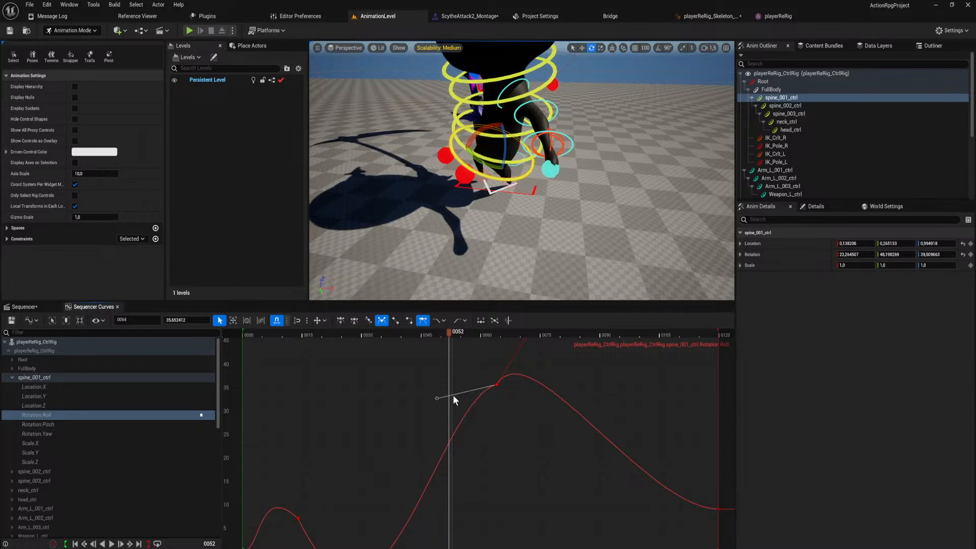
scroll(511, 383, "down", 3)
right_click_drag(519, 353, 515, 385)
left_click_drag(492, 380, 551, 366)
left_click_drag(446, 332, 441, 334)
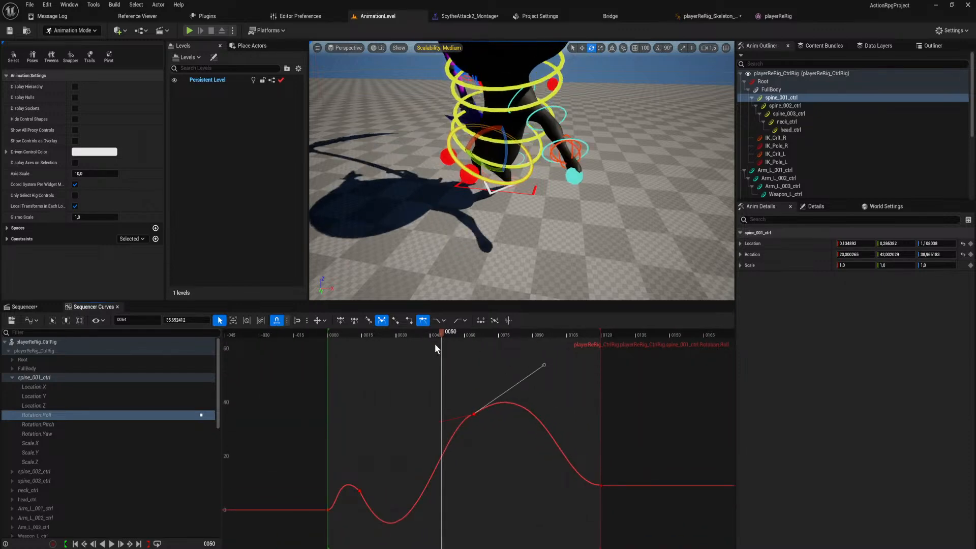
key("space")
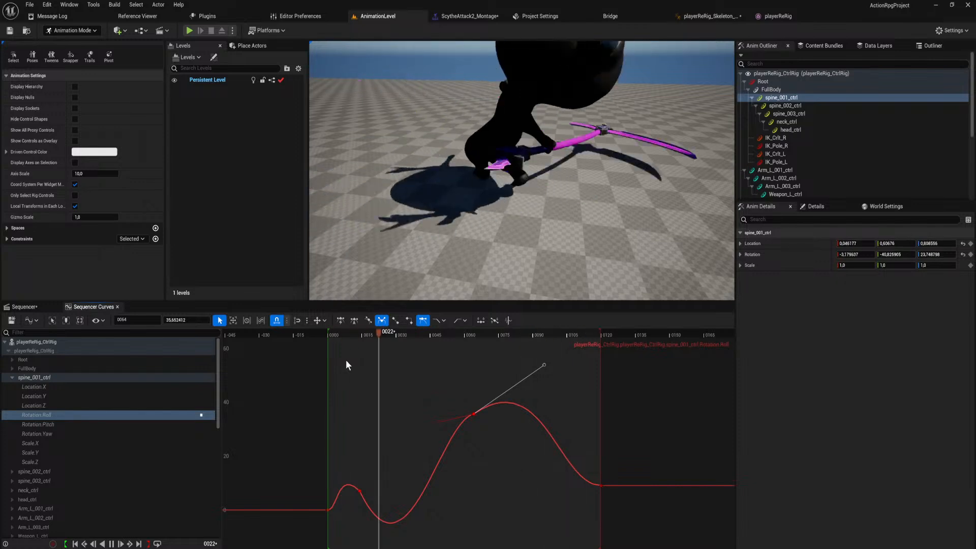
Extend the outgoing tangent of spine_001_ctrl's frame-64 Location Z key downward, bringing Location Z to about 0.42 at frame 67.
mouse_move(451, 169)
right_mouse_down()
mouse_move(482, 191)
mouse_move(452, 168)
right_mouse_up()
key("s")
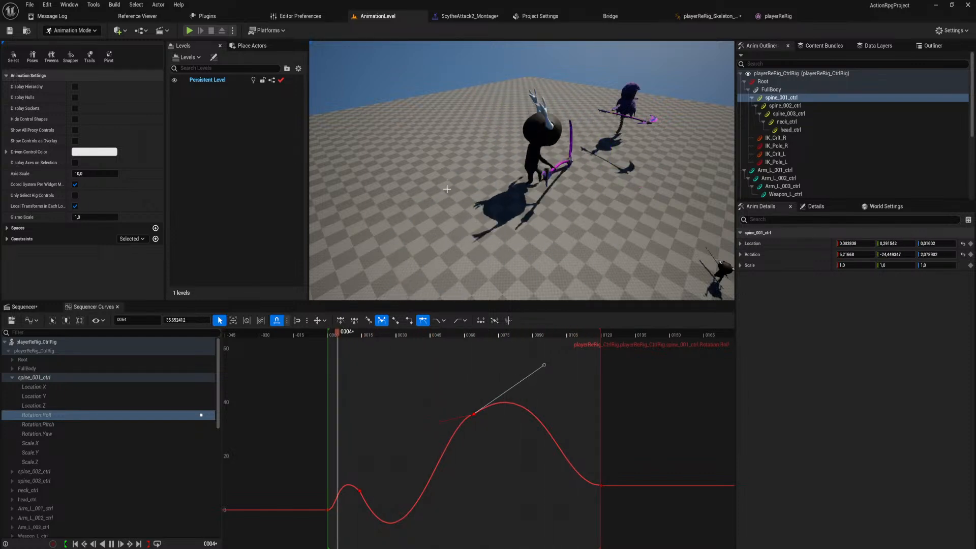
left_click_drag(471, 333, 479, 356)
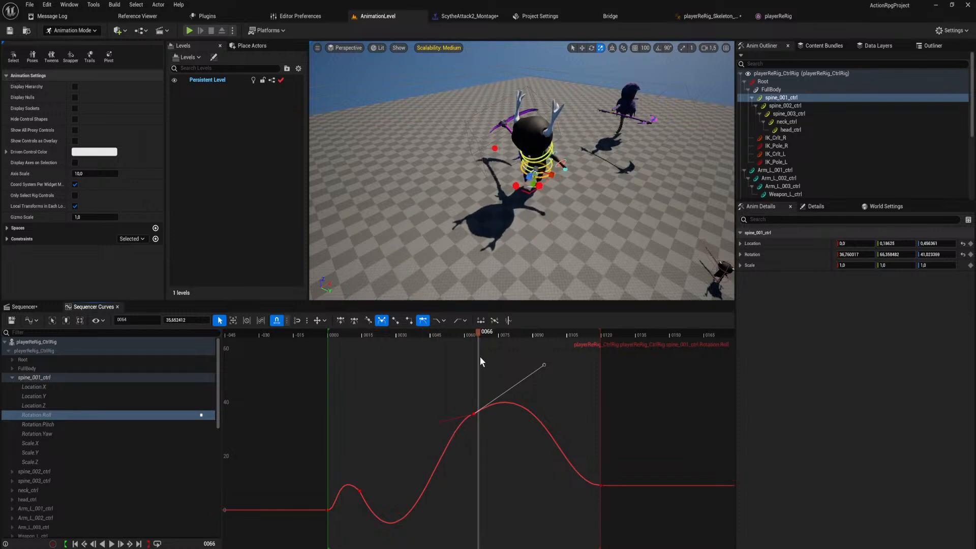
left_click(51, 405)
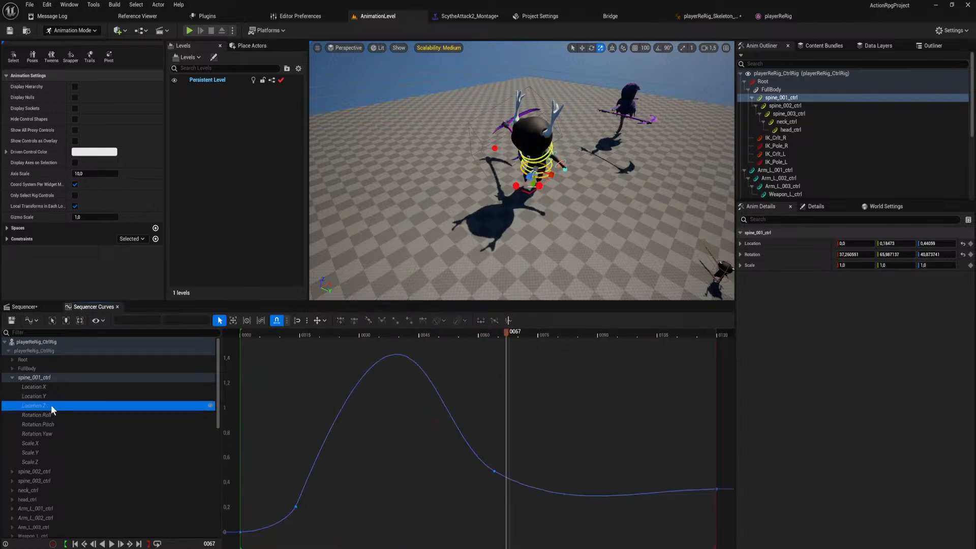
left_click(493, 471)
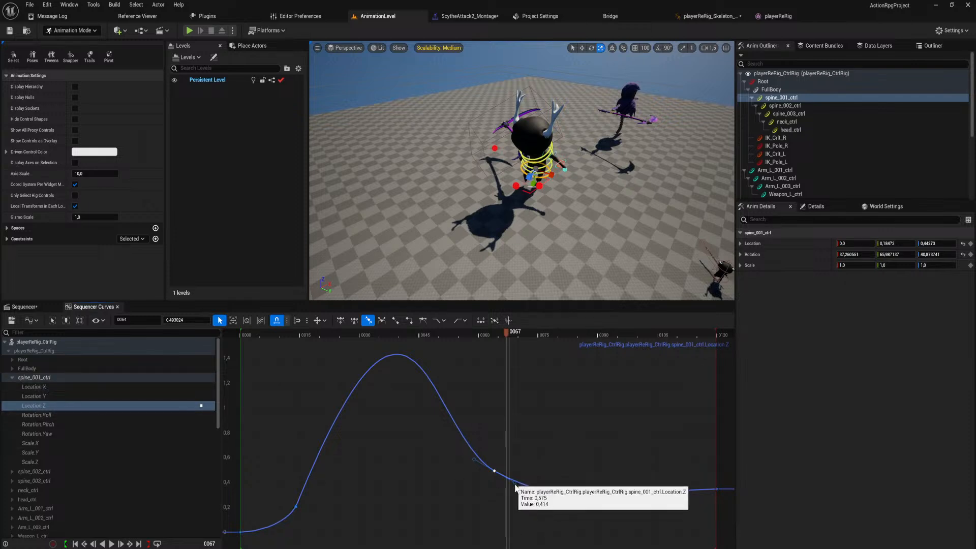
left_click_drag(515, 483, 558, 505)
scroll(537, 392, "down", 2)
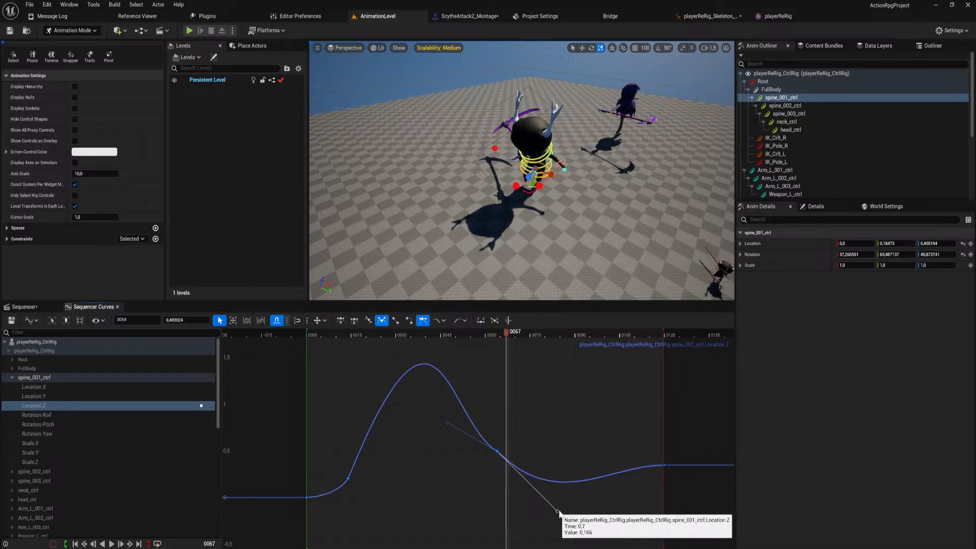
Break the tangents at spine_001_ctrl's frame-64 Location Y key, pulling the outgoing one steeply up and the incoming one down.
left_click(77, 396)
scroll(508, 478, "down", 3)
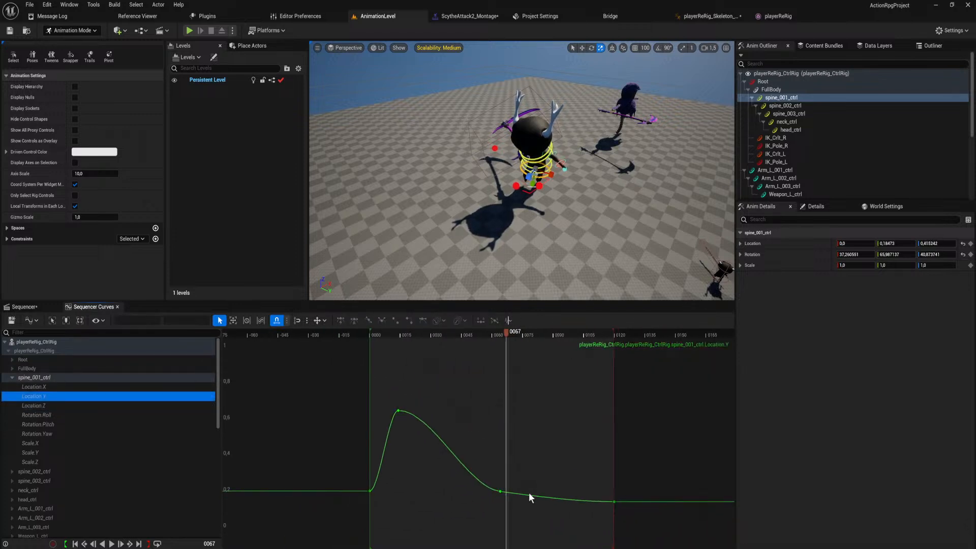
left_click(502, 491)
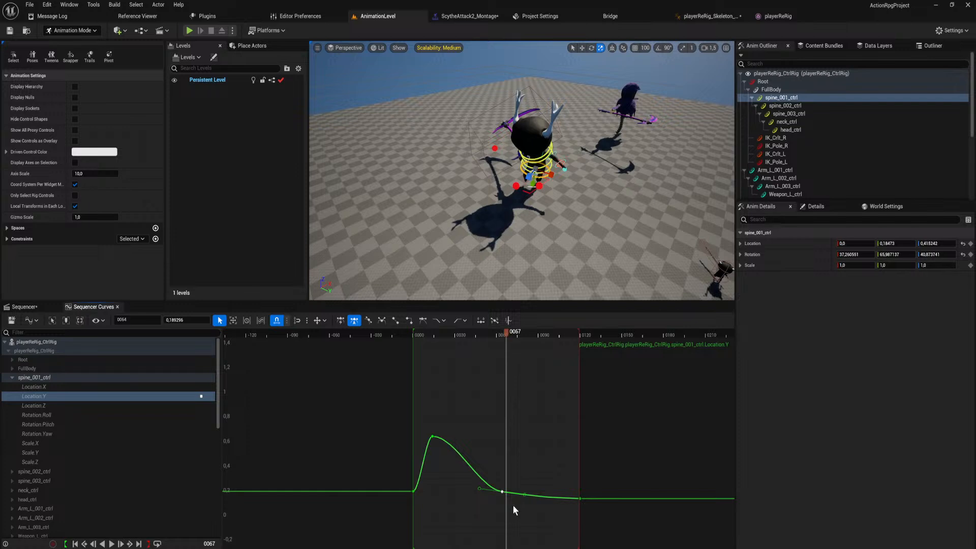
key("3")
key("w")
left_click_drag(528, 495, 542, 301)
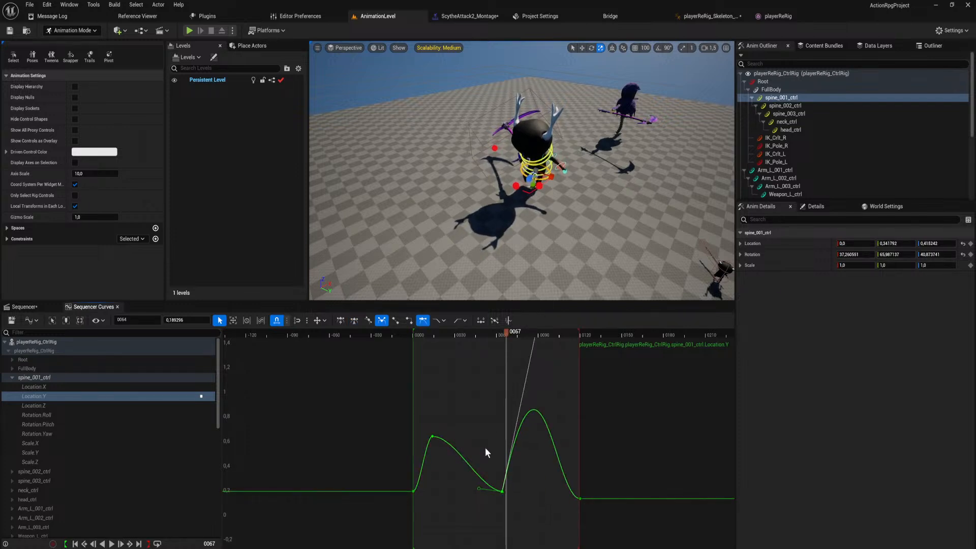
left_click_drag(478, 489, 480, 529)
scroll(527, 423, "down", 6)
right_click_drag(538, 385, 529, 406)
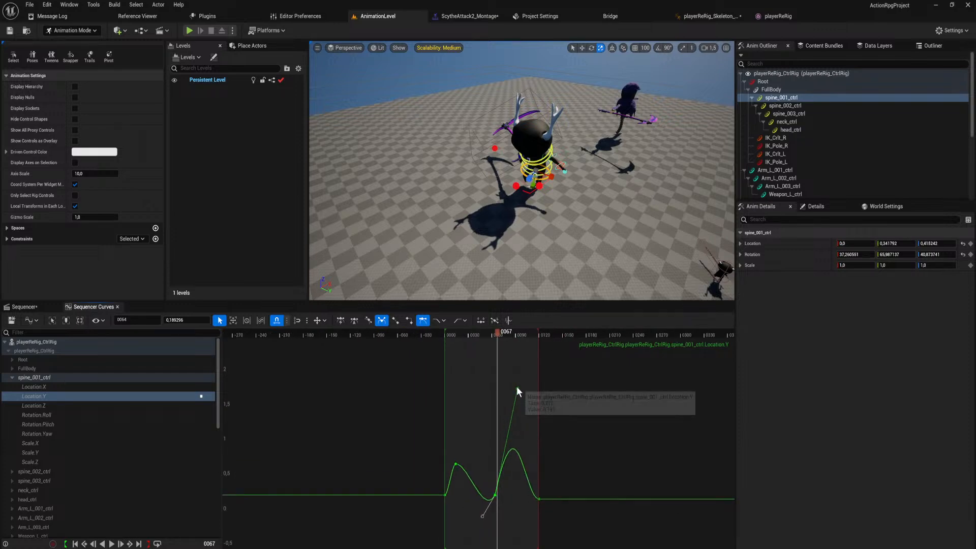
left_click_drag(517, 388, 520, 273)
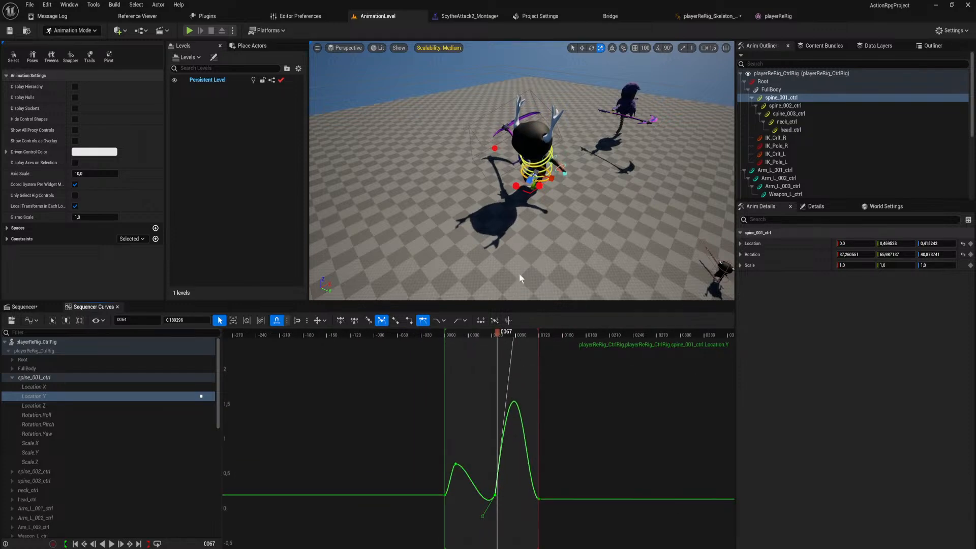
mouse_move(519, 273)
right_mouse_down()
mouse_move(529, 321)
mouse_move(525, 257)
mouse_move(503, 264)
mouse_move(523, 264)
right_mouse_up()
Check the pose around frame 88 and shorten the frame-64 Location Y key's outgoing tangent, bringing Location Y to about 0.64 at frame 91.
left_click_drag(498, 336, 513, 352)
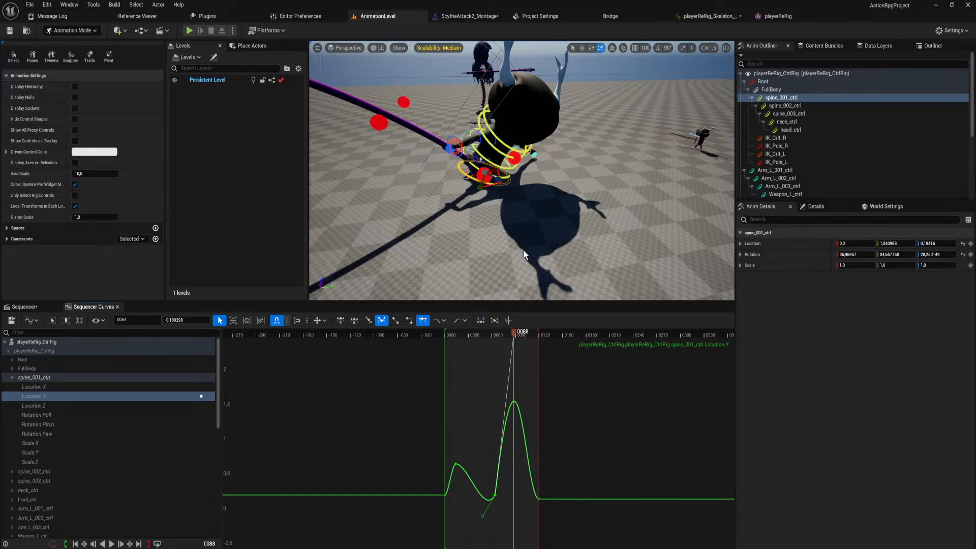
right_click_drag(536, 197, 529, 166)
key("w")
right_click_drag(512, 399, 492, 450)
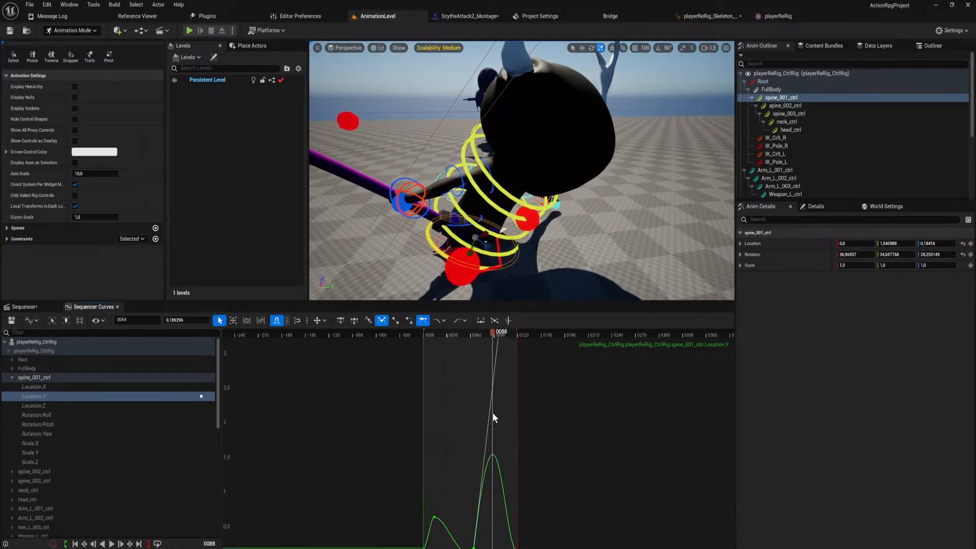
scroll(492, 413, "down", 3)
left_click_drag(496, 353, 492, 441)
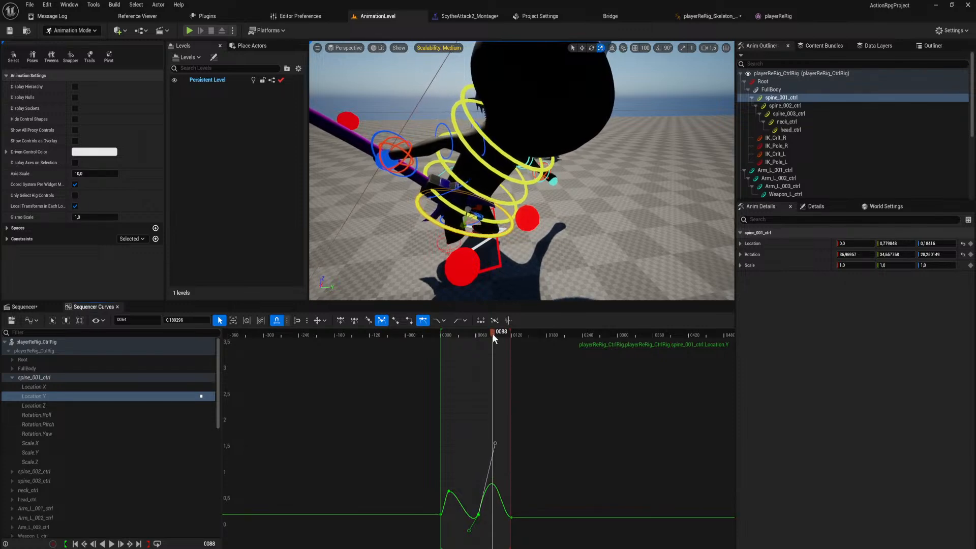
left_click_drag(492, 333, 493, 368)
left_click_drag(493, 440, 498, 458)
Return to the ScytheAttack2 sequence and play back the animation to check the spine motion.
left_click(30, 307)
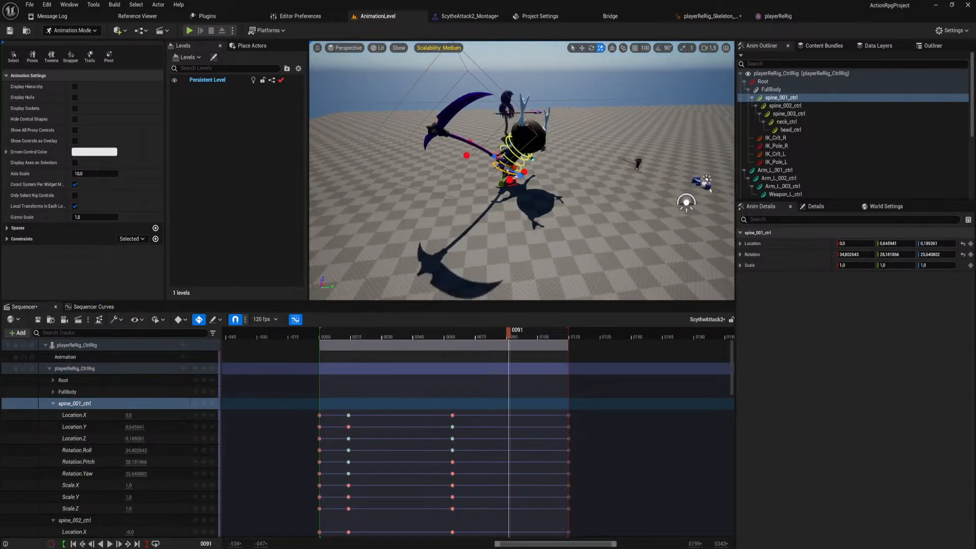
left_click(524, 359)
key("space")
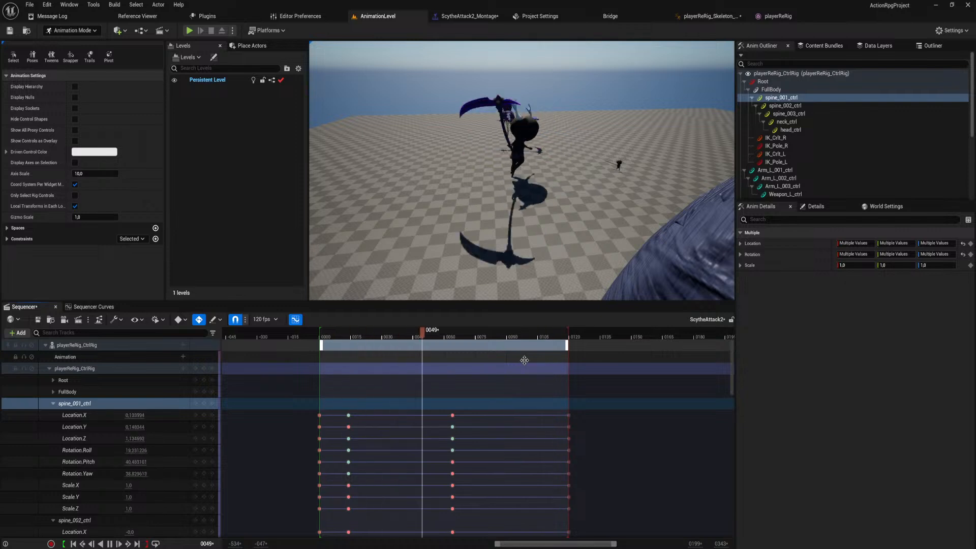
key("space")
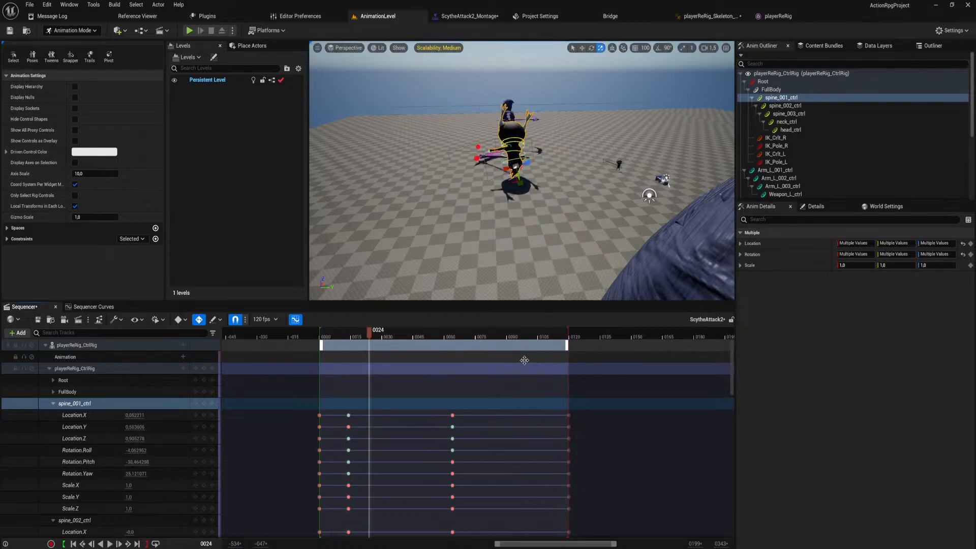
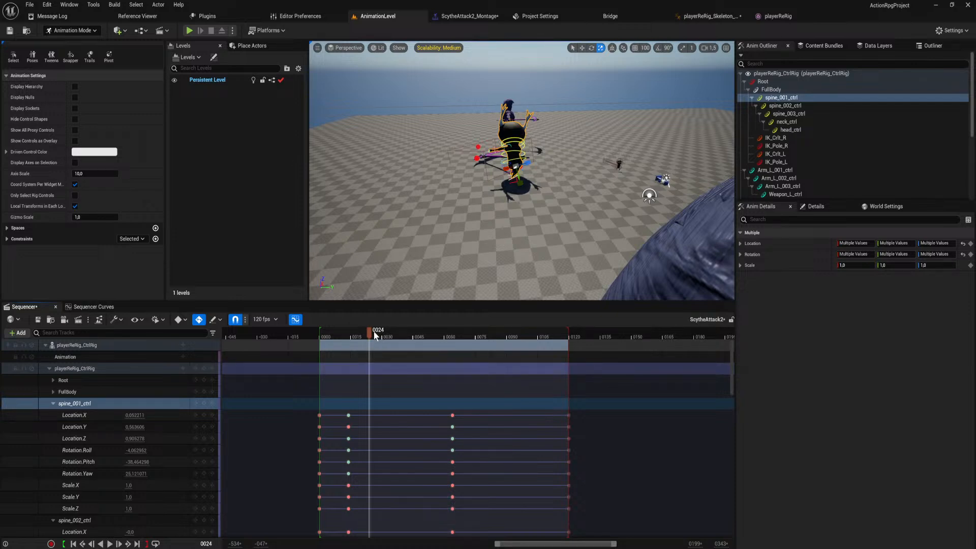
Scrub the ScytheAttack2 sequence back to frame 0 and play the animation to review its motion from several angles.
left_click(359, 337)
left_click_drag(359, 336, 319, 338)
right_click_drag(447, 196, 363, 196)
key("w")
key("s")
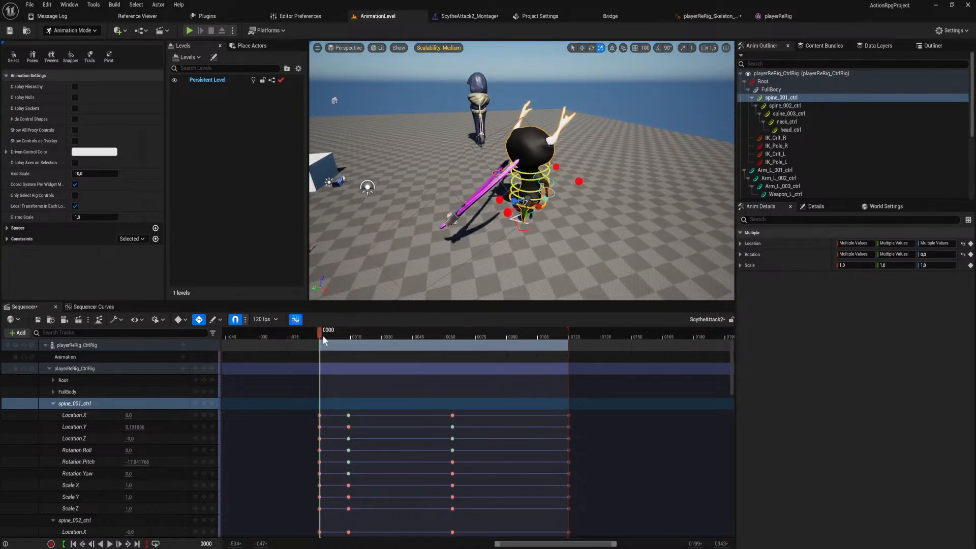
left_click_drag(323, 340, 322, 361)
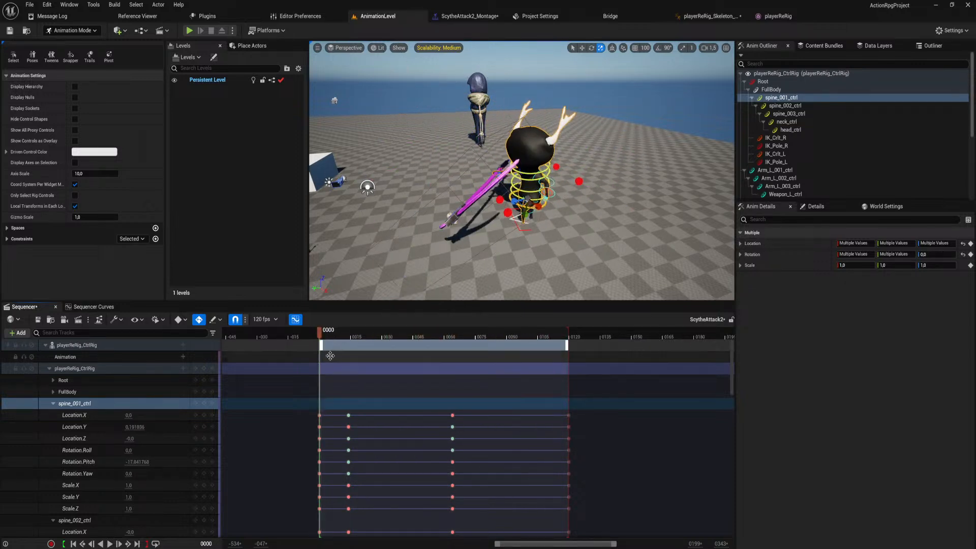
left_click(611, 359)
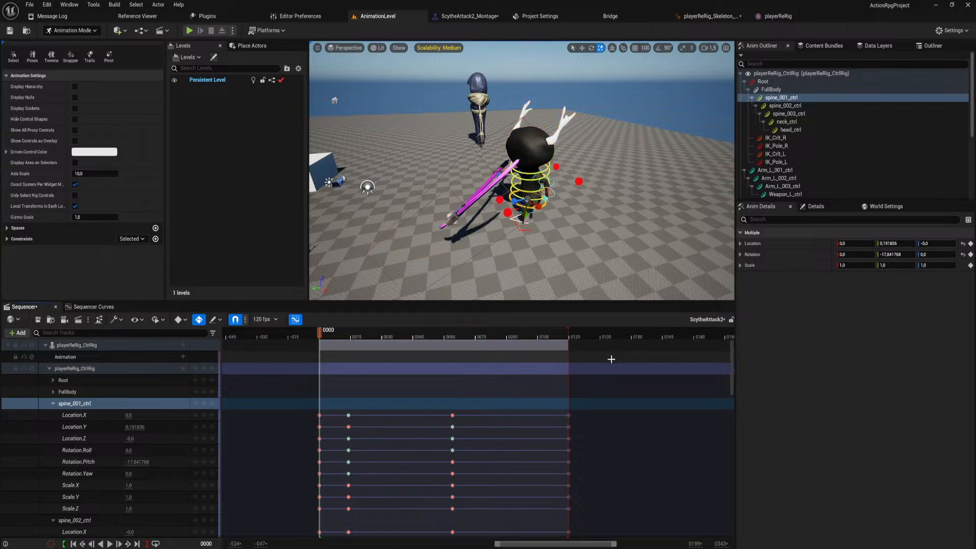
key("space")
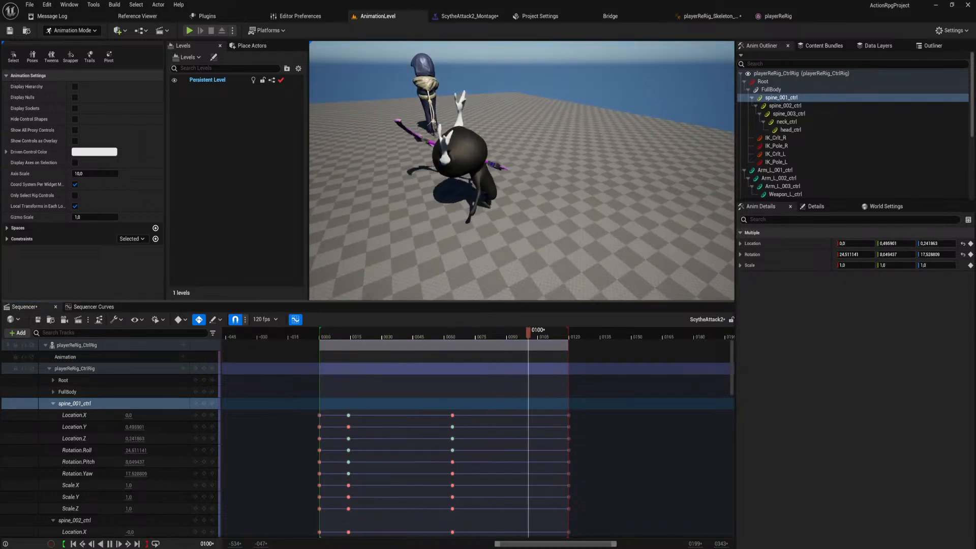
key("s")
right_click_drag(458, 207, 467, 204)
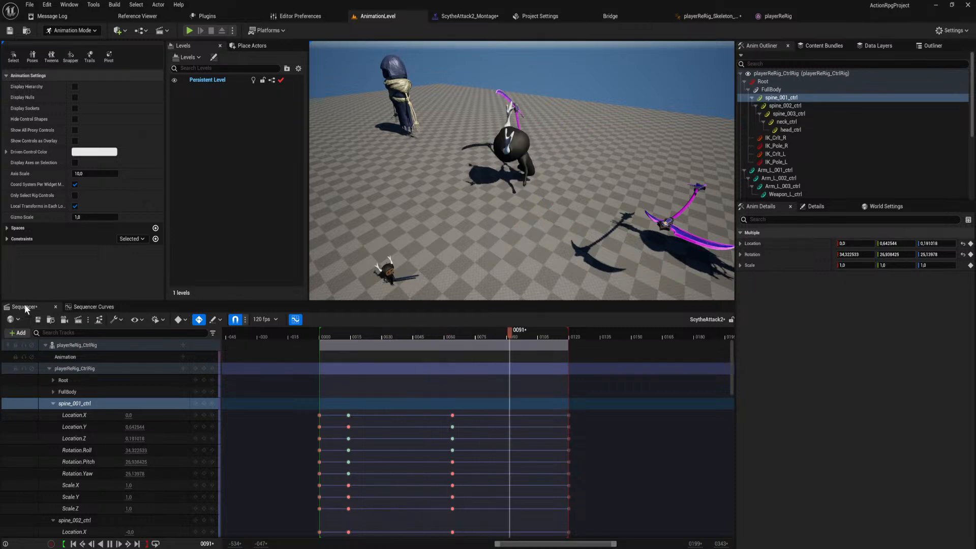
Save the ScytheAttack2 sequence and close Sequencer.
left_click(39, 319)
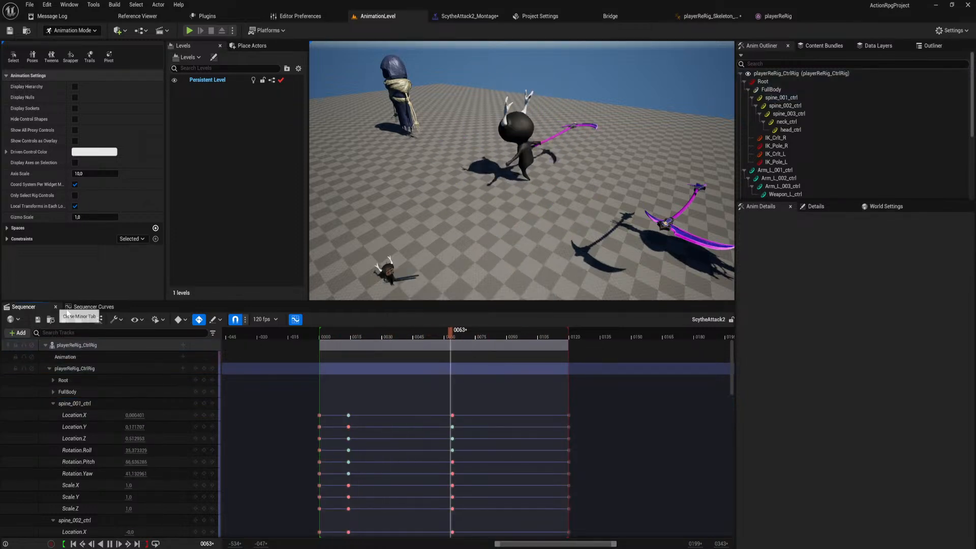
left_click(56, 307)
right_click_drag(535, 240, 529, 271)
key("s")
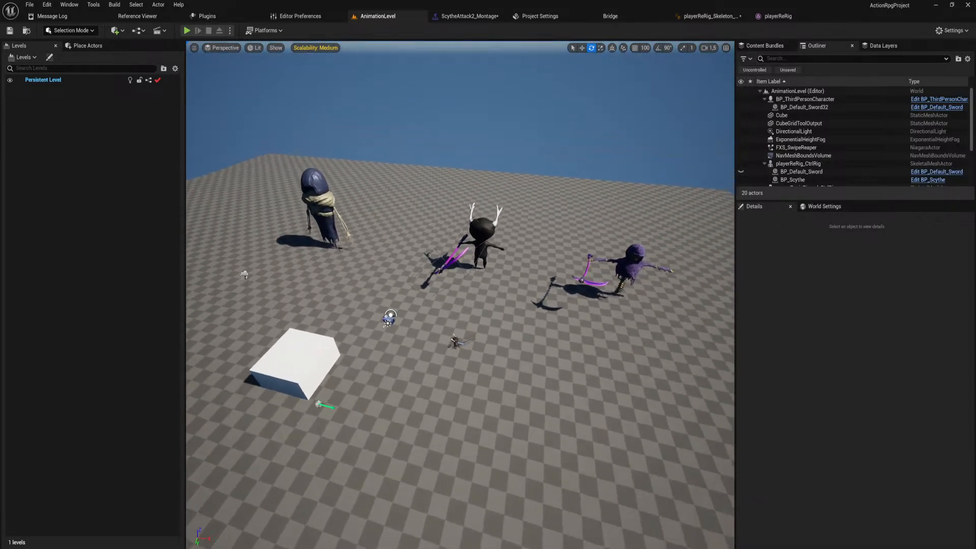
Playtest the level in the editor with the scythe equipped, check the scythe attacks, and stop the session.
left_click(188, 30)
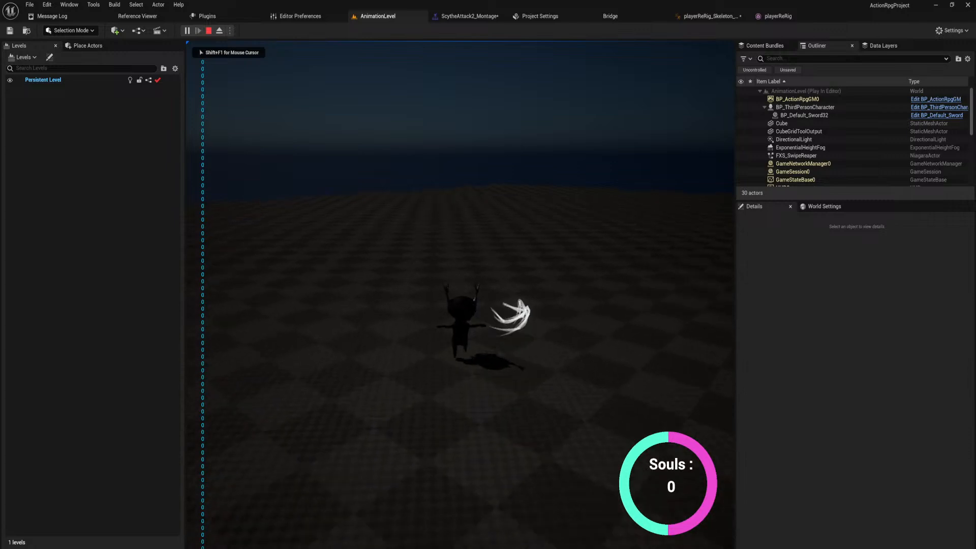
key("2")
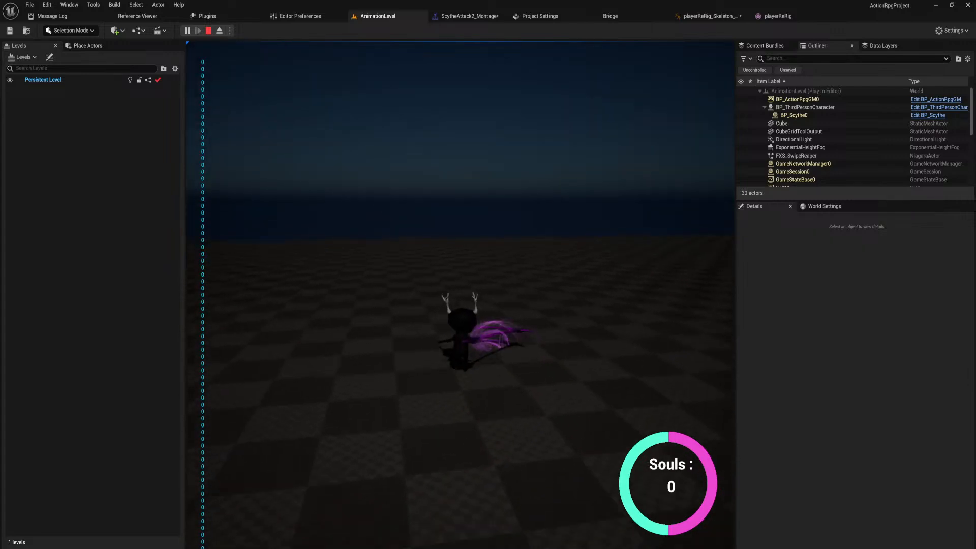
key("w")
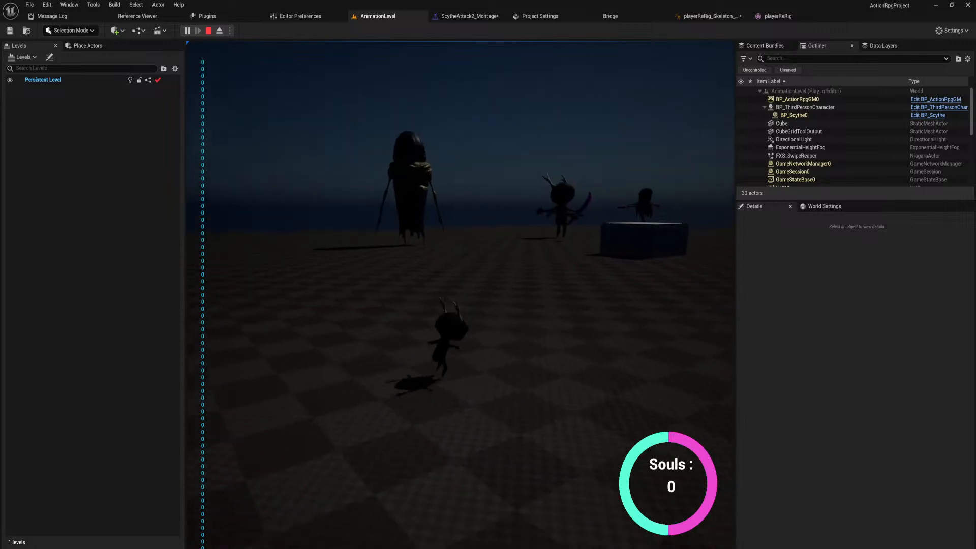
key("w")
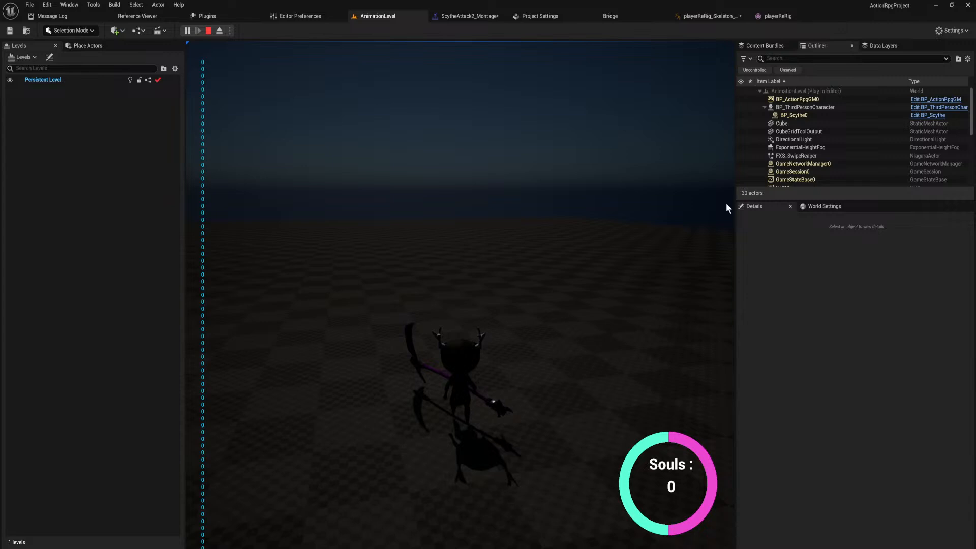
key("Escape")
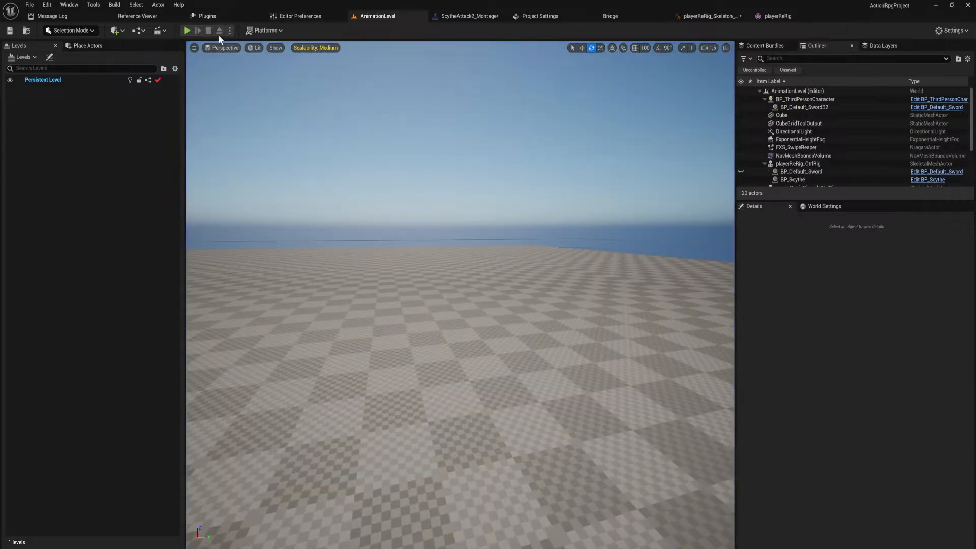
Run a second play session with the scythe equipped, move the character around the level to recheck its attacks, and stop.
left_click(187, 30)
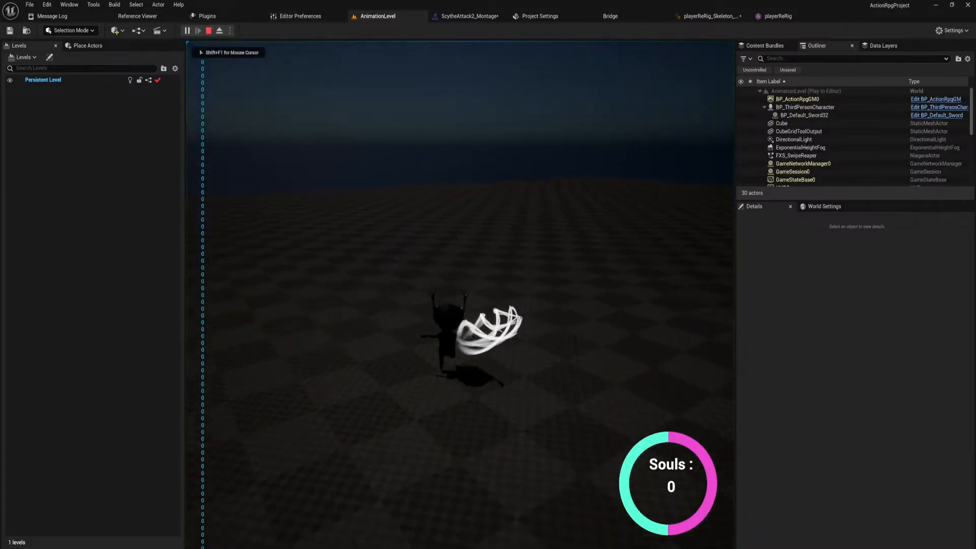
key("2")
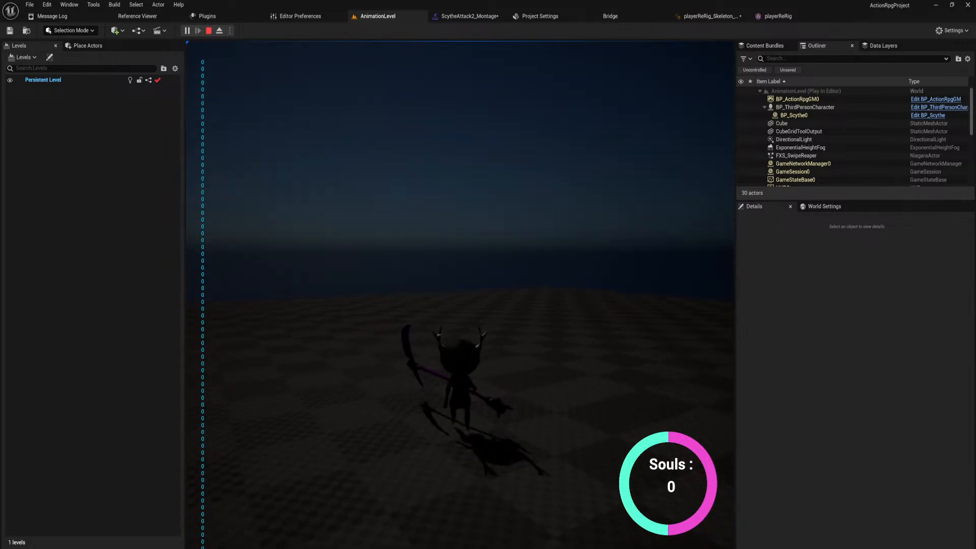
key("w")
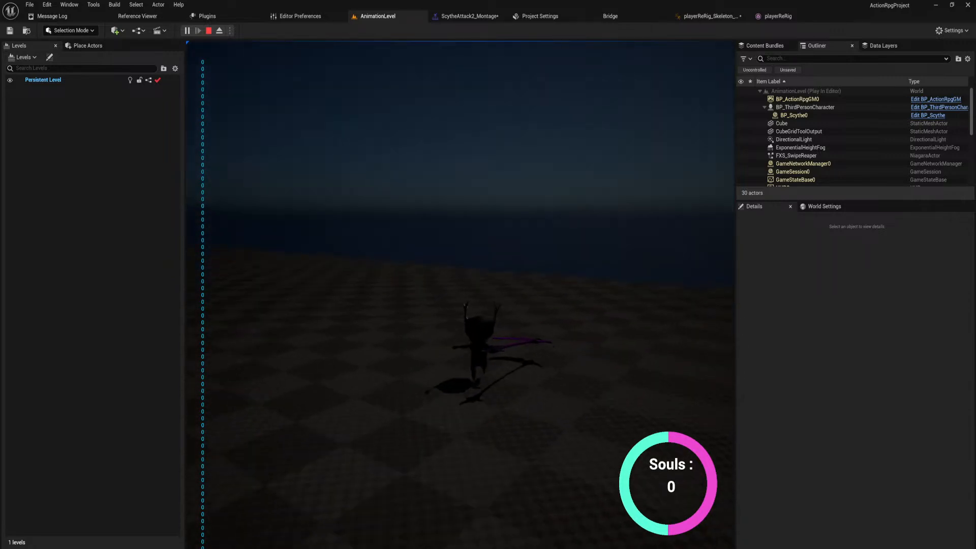
key("w")
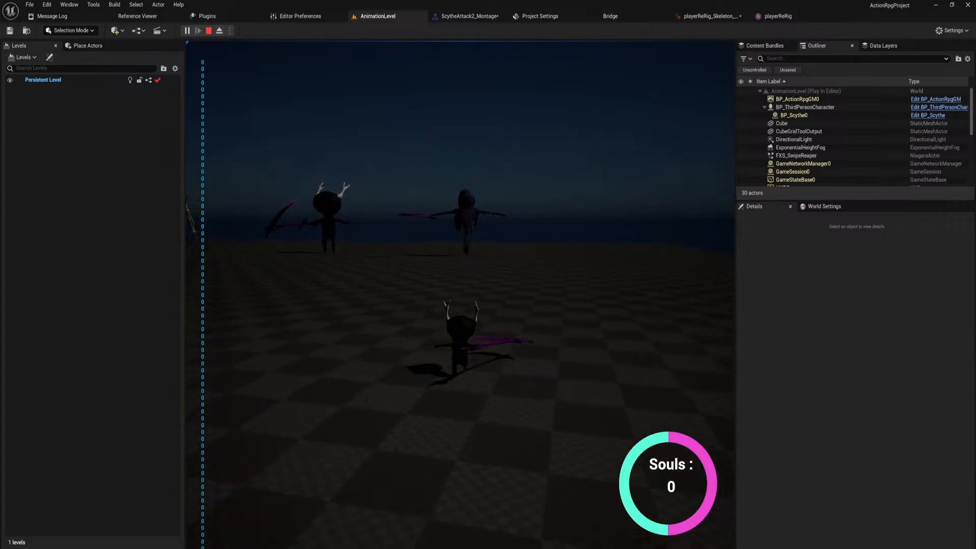
key("w")
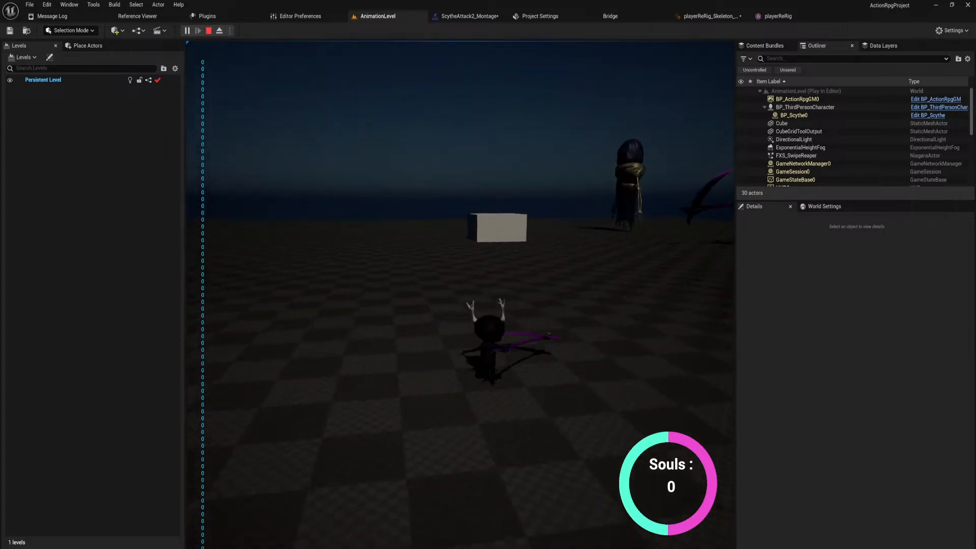
key("w")
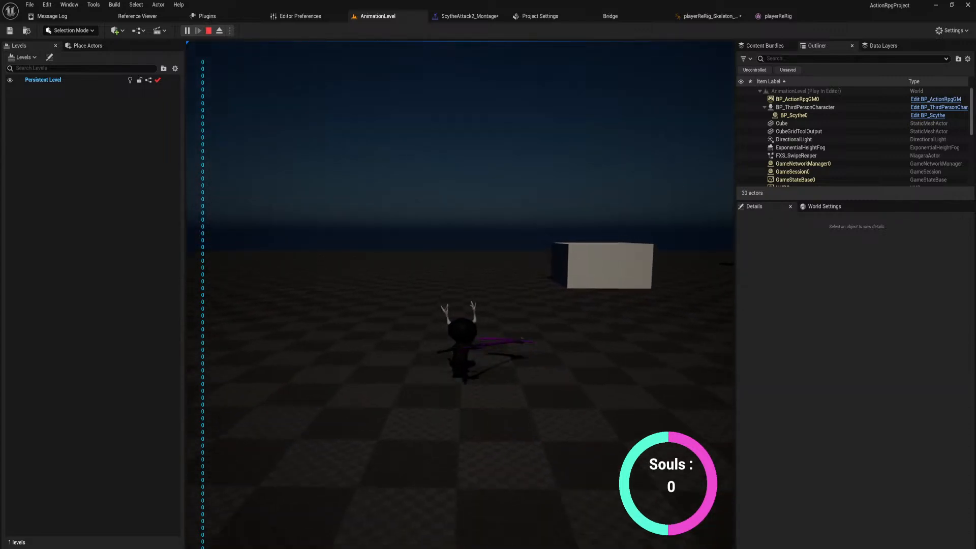
key("w")
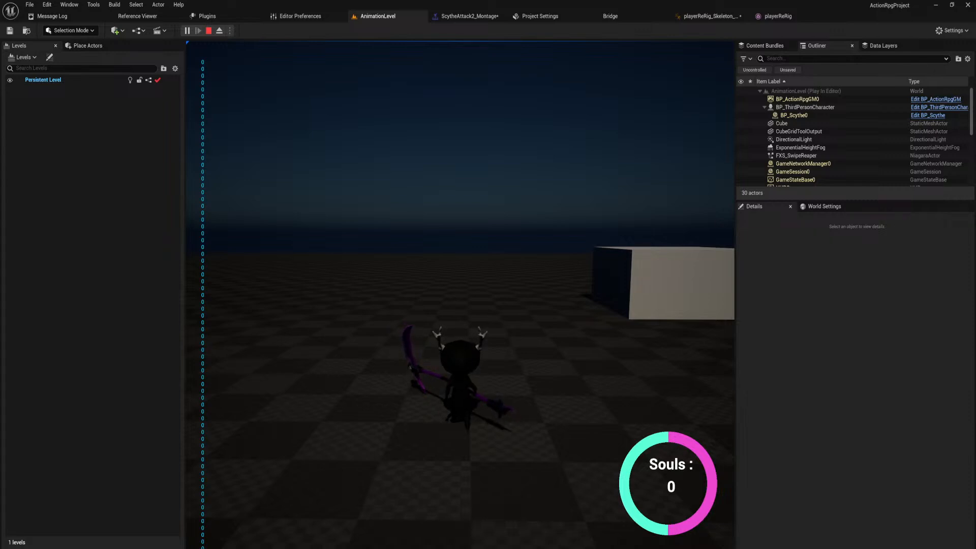
key("w")
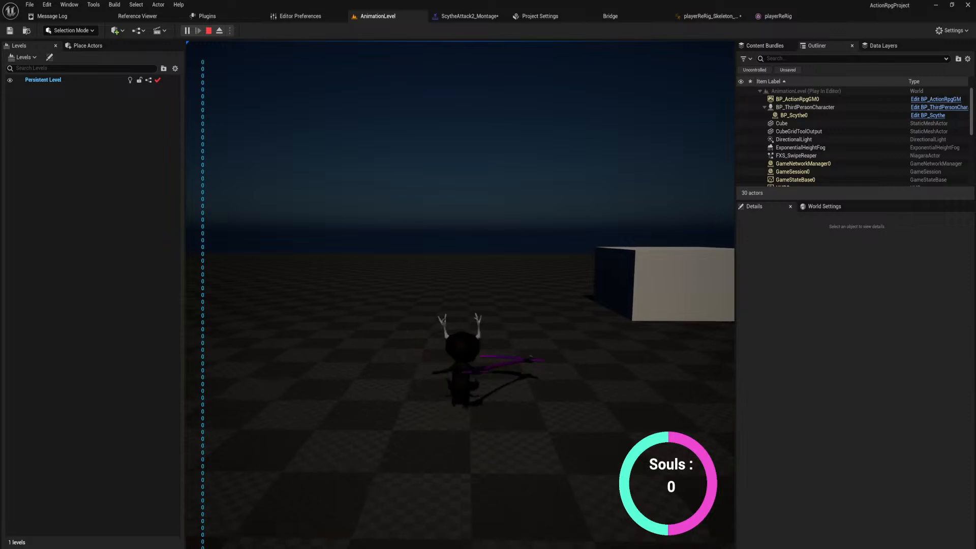
key("w")
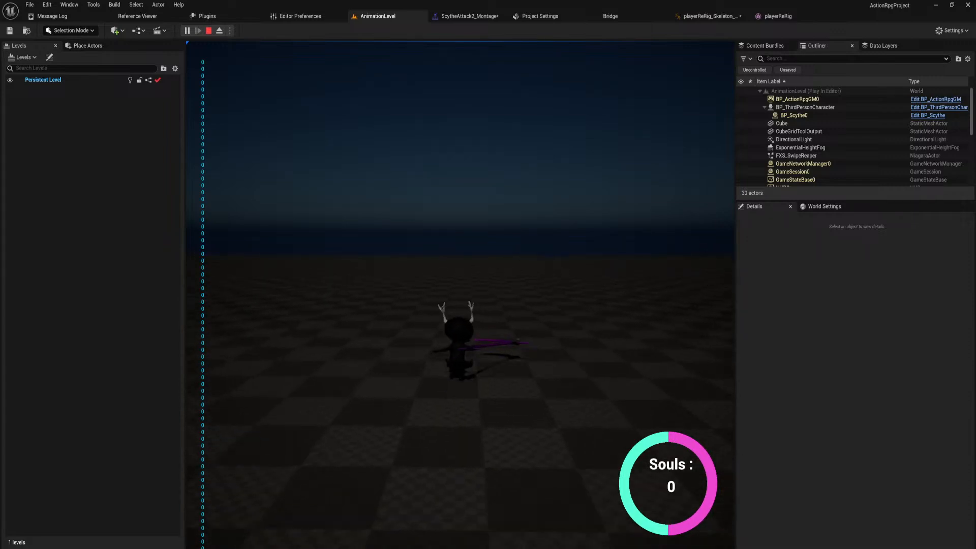
key("w")
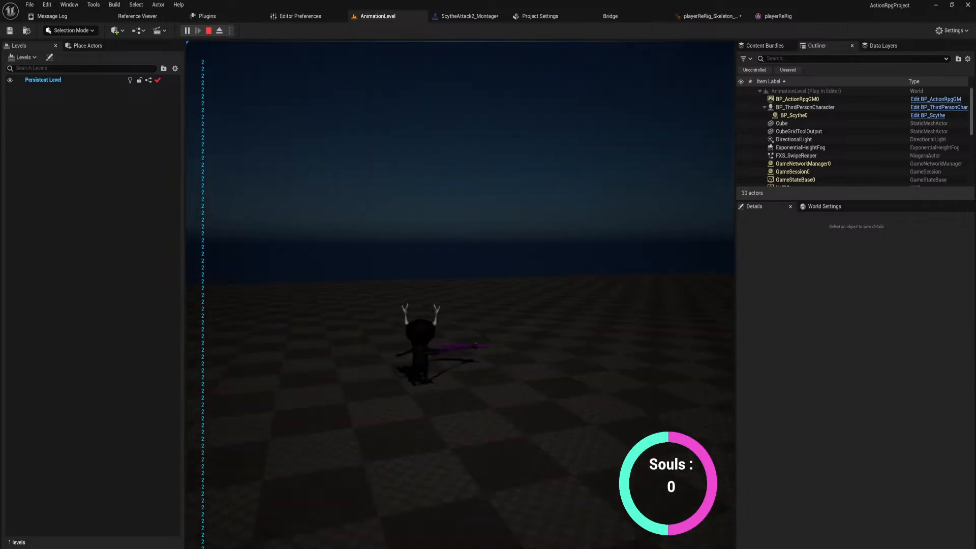
key("Escape")
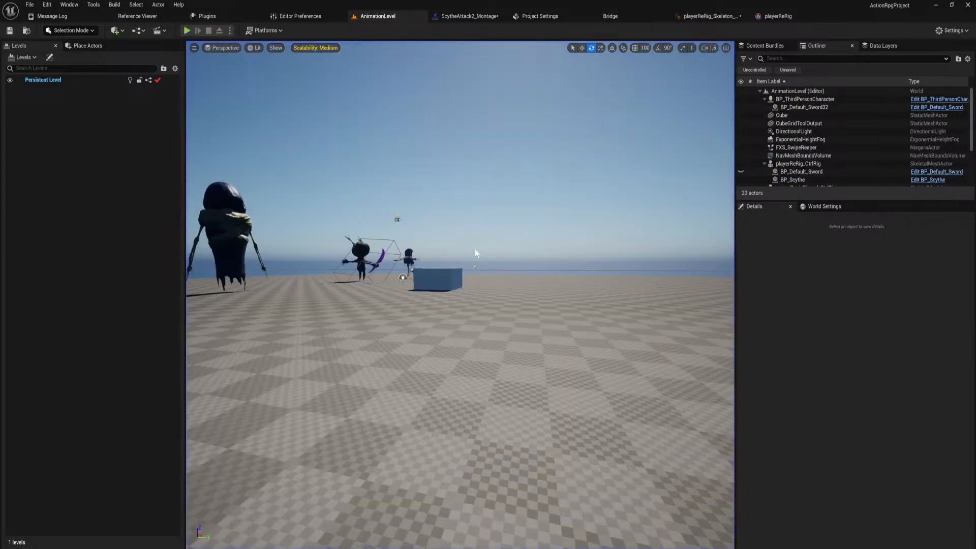
key("w")
mouse_move(475, 248)
right_mouse_down()
mouse_move(458, 203)
mouse_move(474, 249)
right_mouse_up()
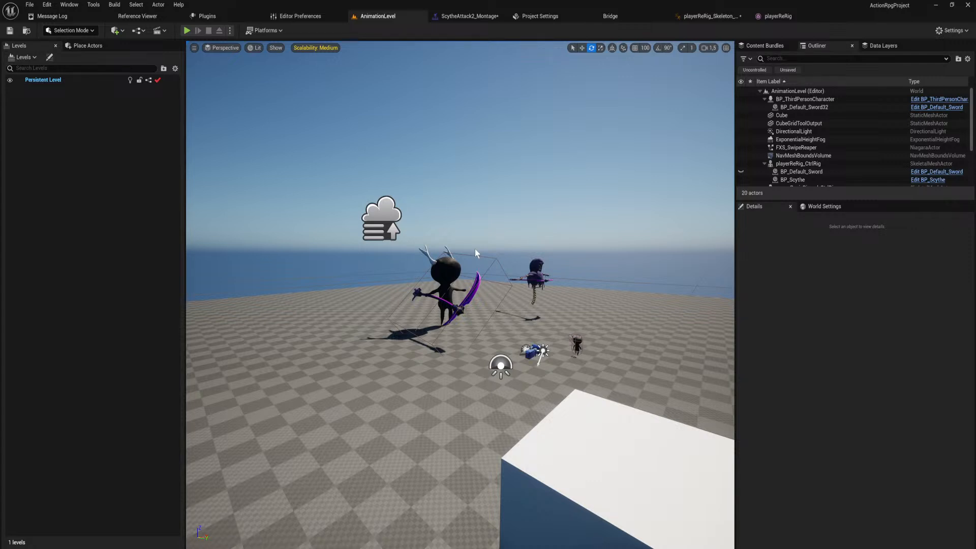
key("s")
right_click_drag(475, 248, 636, 282)
key("s")
Duplicate the ScytheAttack1 level sequence in the levelSeqs folder.
key("ctrl+space")
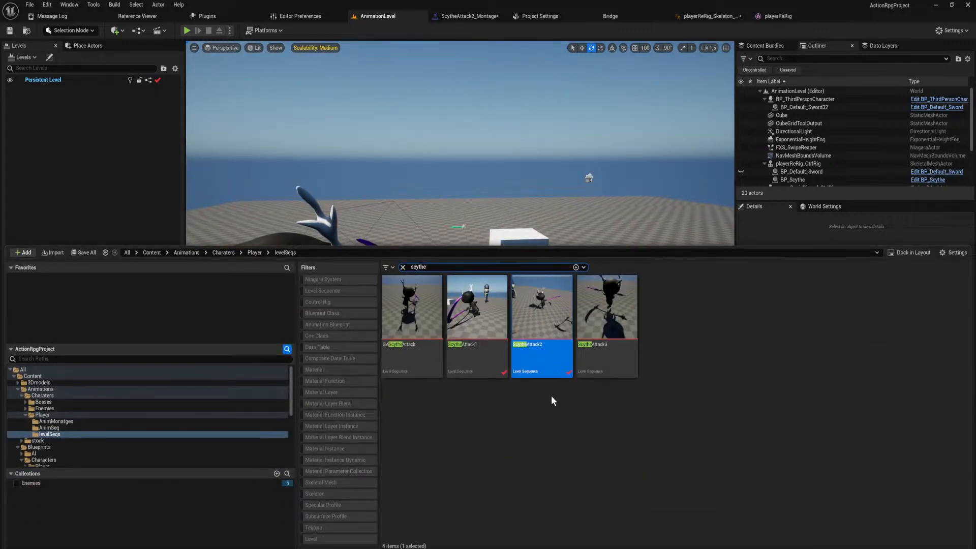
left_click(533, 437)
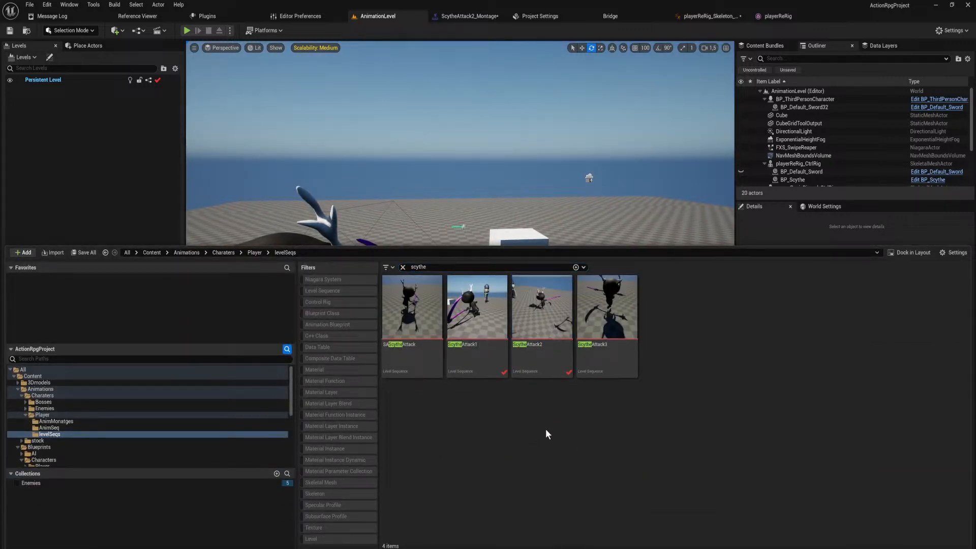
left_click(470, 362)
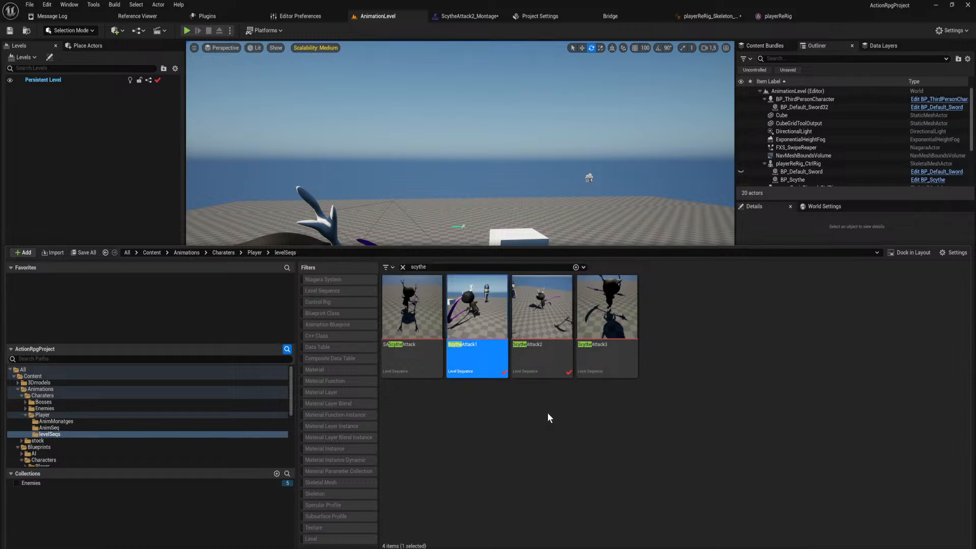
key("ctrl+c")
key("ctrl+v")
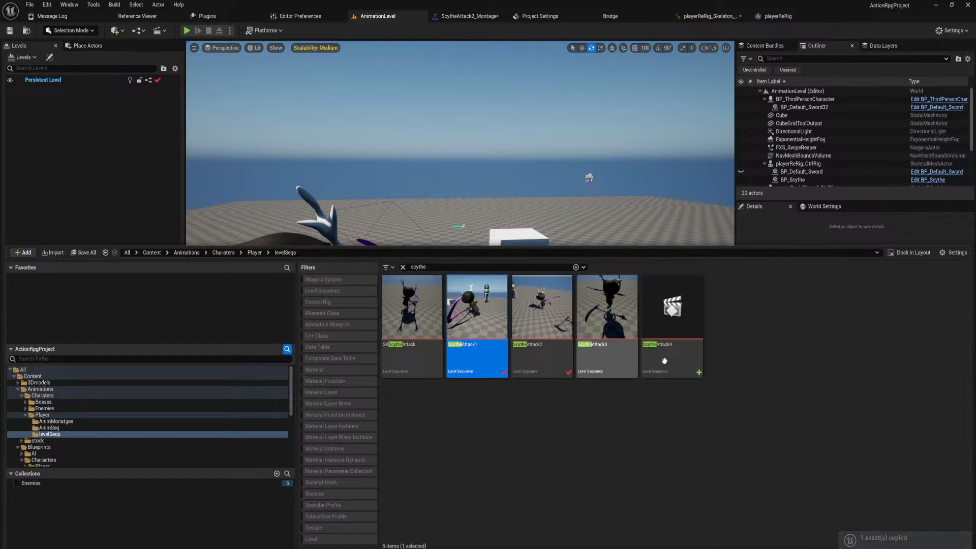
left_click(664, 360)
key("F2")
left_click(663, 410)
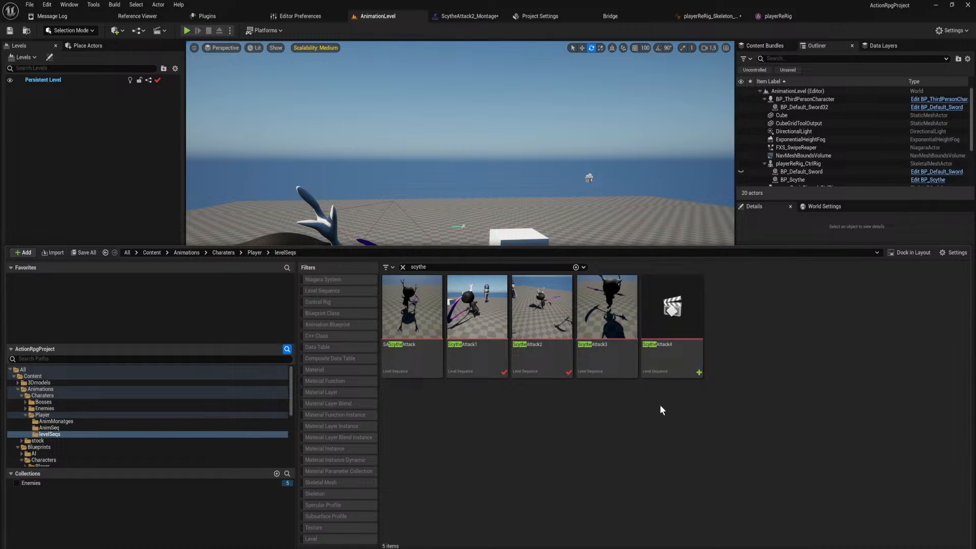
Rename the copied level sequence to ScytheAttackFinisher.
left_click(661, 365)
key("F2")
key("Right")
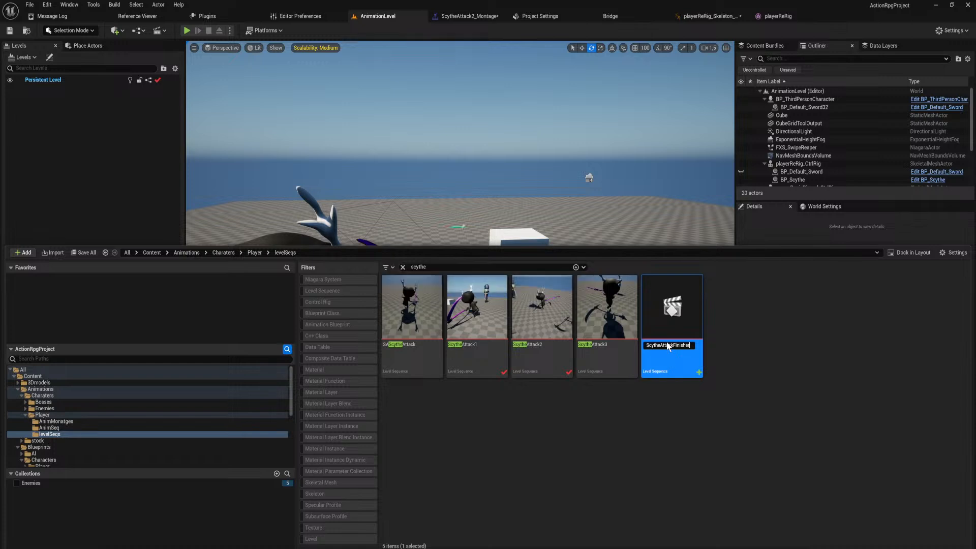
key("Return")
Open the ScytheAttackFinisher sequence and move the playhead to the keyed pose at frame 15.
double_click(667, 319)
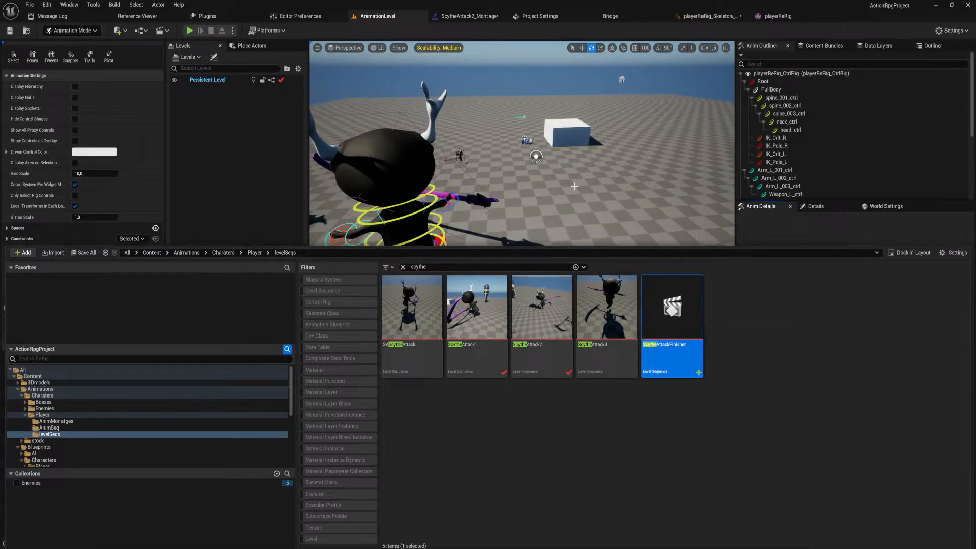
right_click_drag(567, 188, 730, 184)
left_click_drag(390, 334, 401, 337)
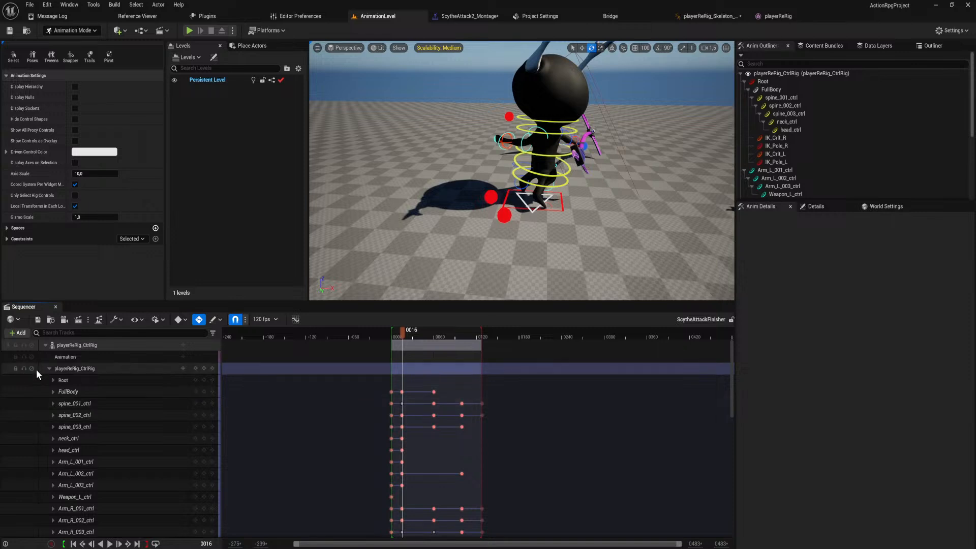
left_click(195, 369)
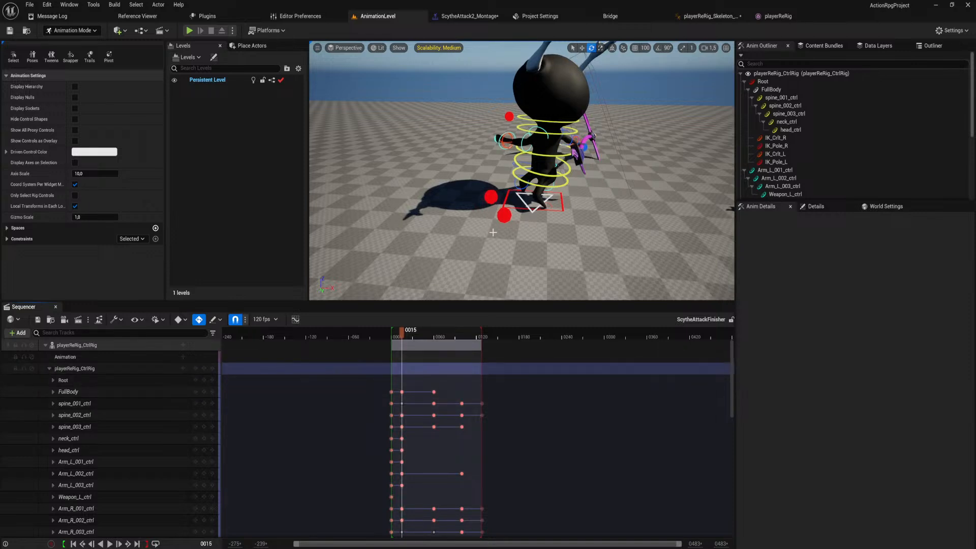
Rotate spine_001_ctrl at frame 15 to an X rotation of about 13.64 degrees.
left_click(540, 188)
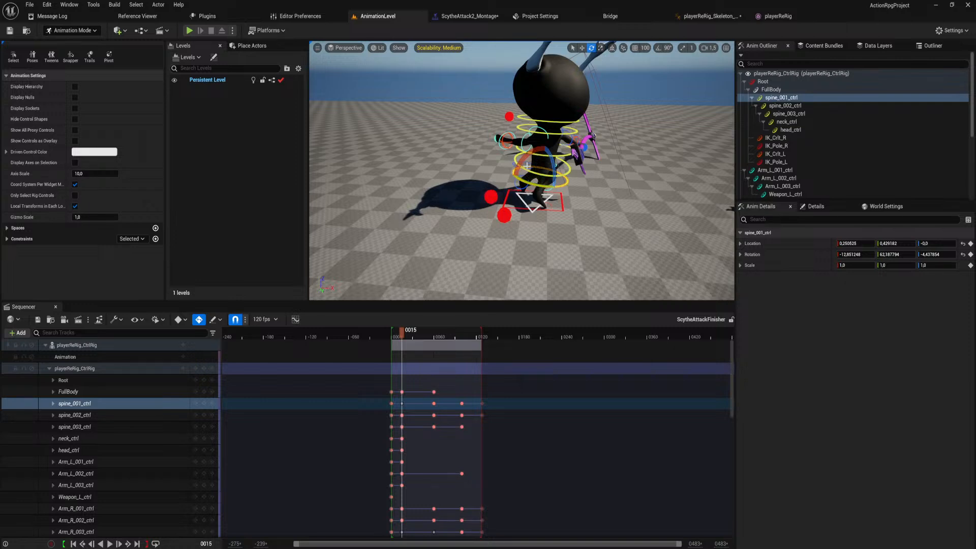
left_click_drag(524, 158, 566, 159)
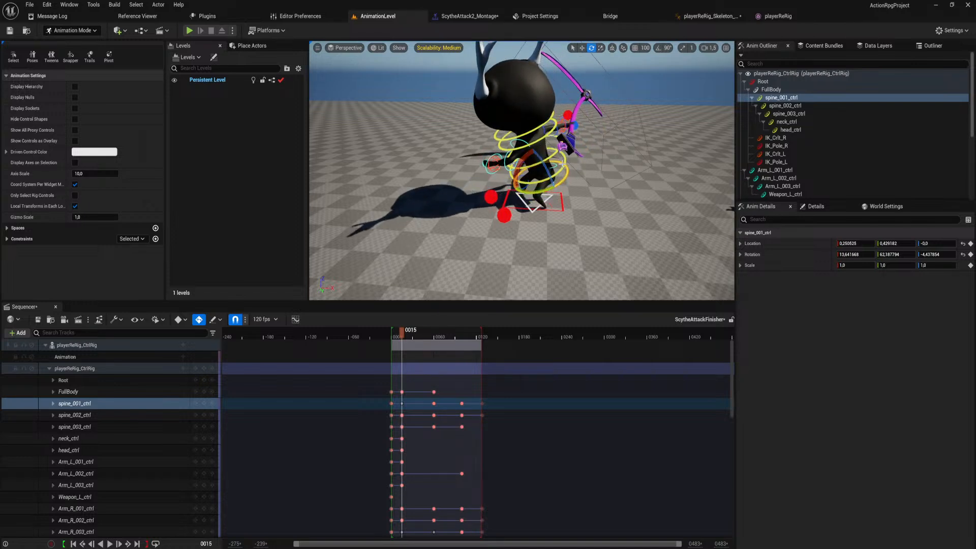
Rotate Arm_R_001_ctrl at frame 15 to an X rotation of about 24.74 degrees.
left_click(545, 129)
right_click_drag(520, 88, 564, 86)
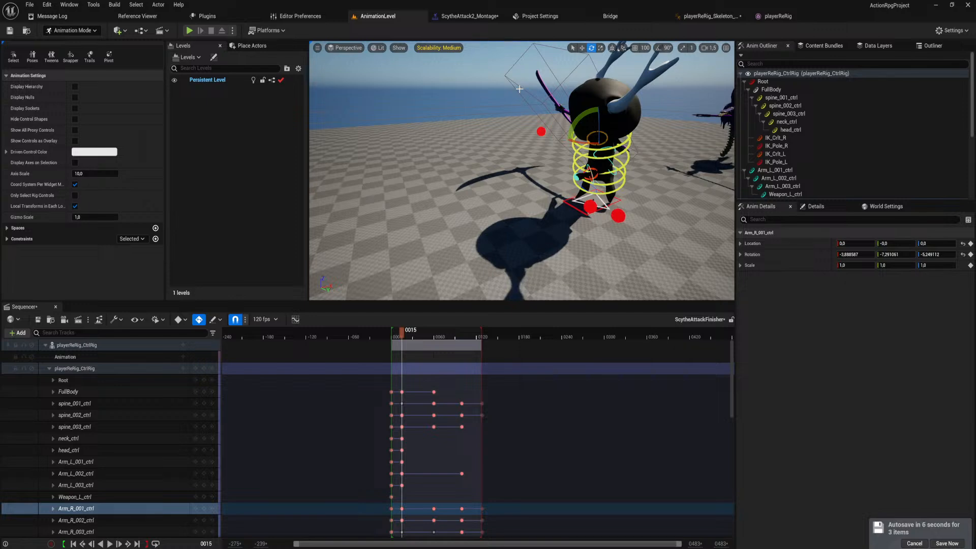
right_click_drag(647, 176, 511, 179)
key("w")
key("w")
left_click_drag(454, 199, 477, 179)
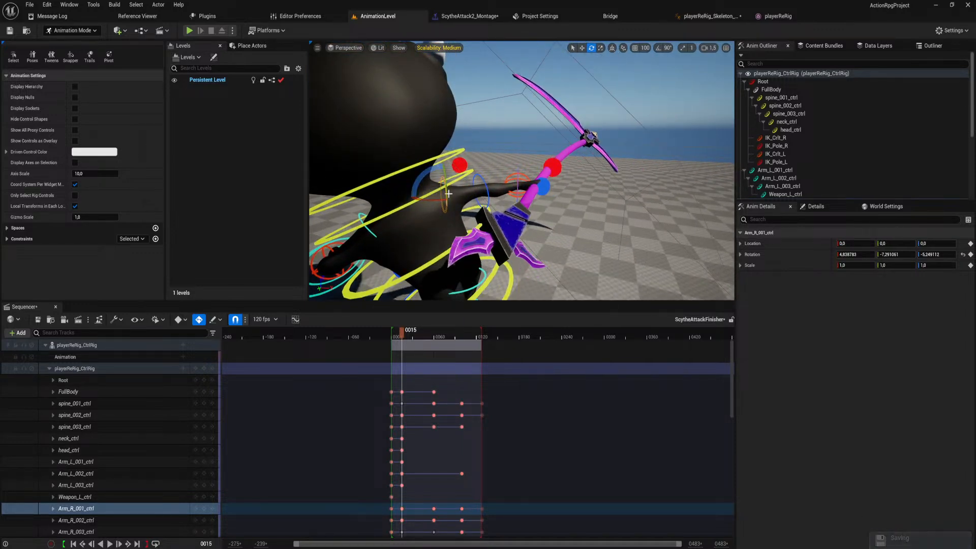
left_click_drag(432, 201, 484, 192)
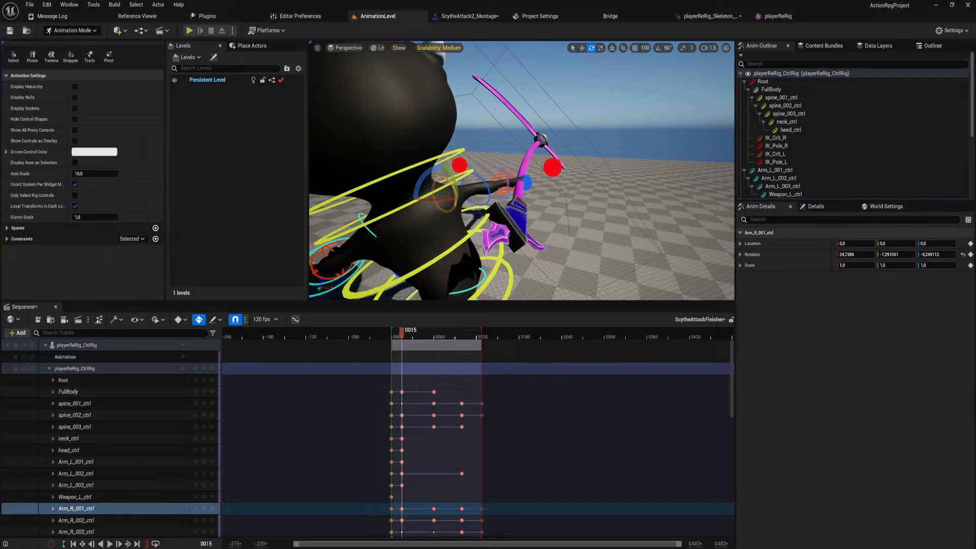
Rotate Arm_R_002_ctrl to about 35.11 degrees and Arm_R_003_ctrl to about -5.7 degrees in X at frame 15.
left_click(480, 193)
left_click(486, 190)
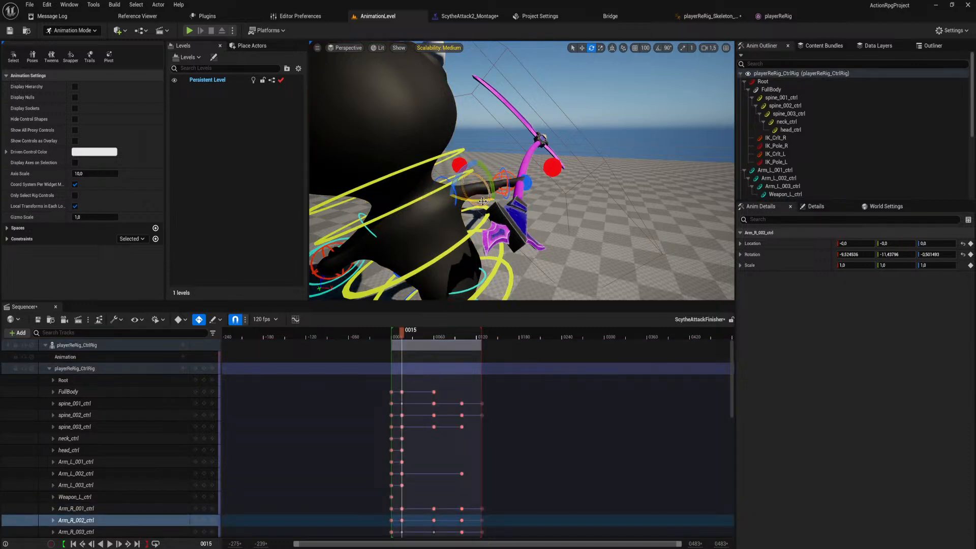
left_click_drag(483, 201, 510, 173)
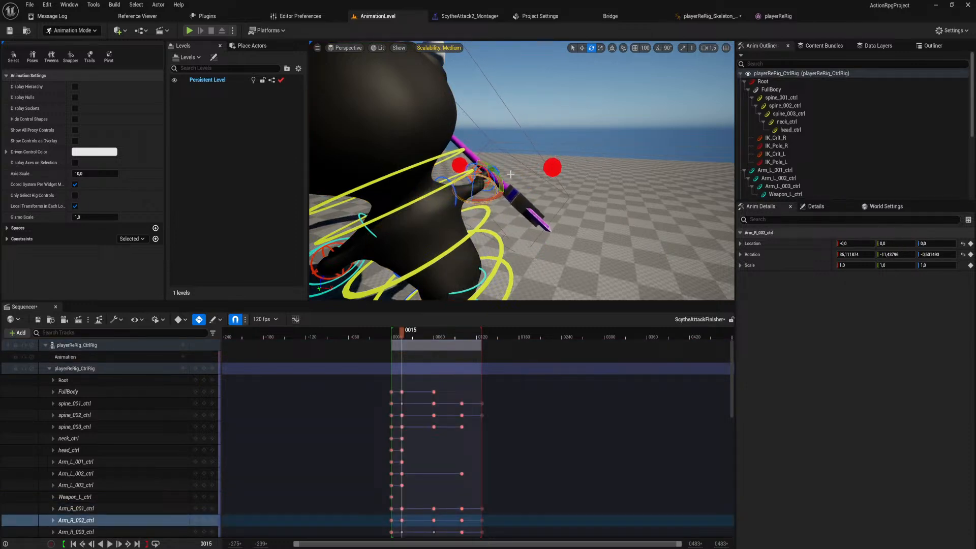
left_click(491, 182)
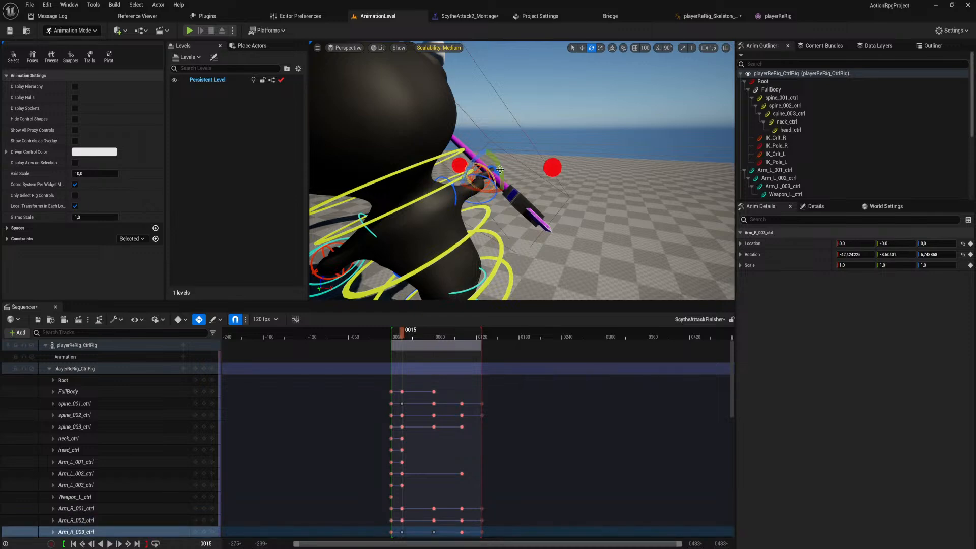
left_click_drag(484, 191, 509, 185)
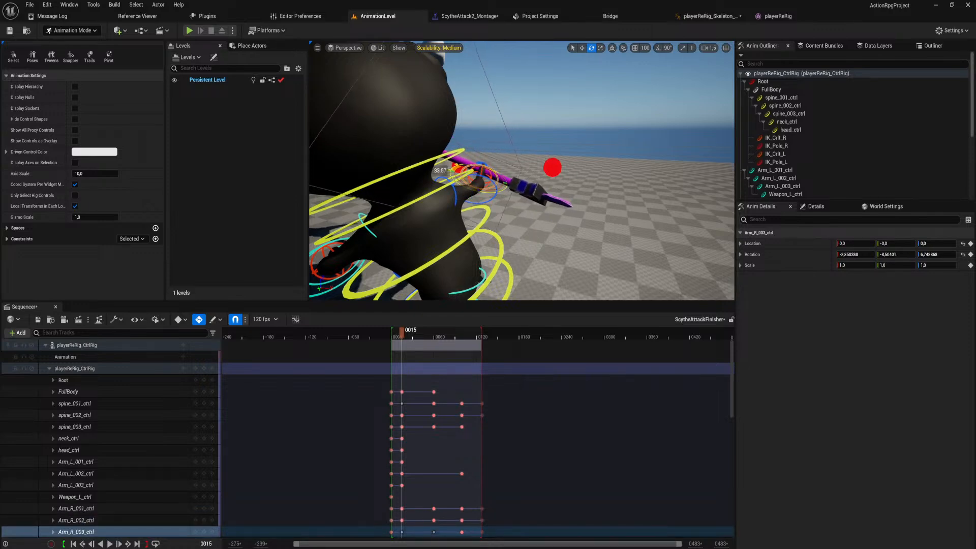
right_click_drag(510, 185, 488, 244)
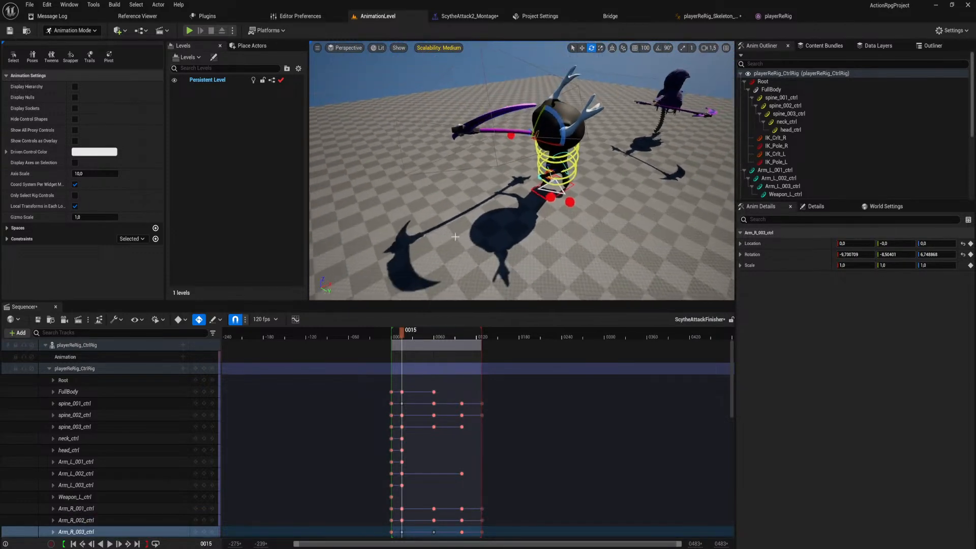
Return to the key at frame 15 and rotate spine_001_ctrl to about 6.5, 13.56 and -15.02 degrees in X, Y and Z.
left_click_drag(401, 332, 402, 337)
right_click_drag(508, 229, 451, 195)
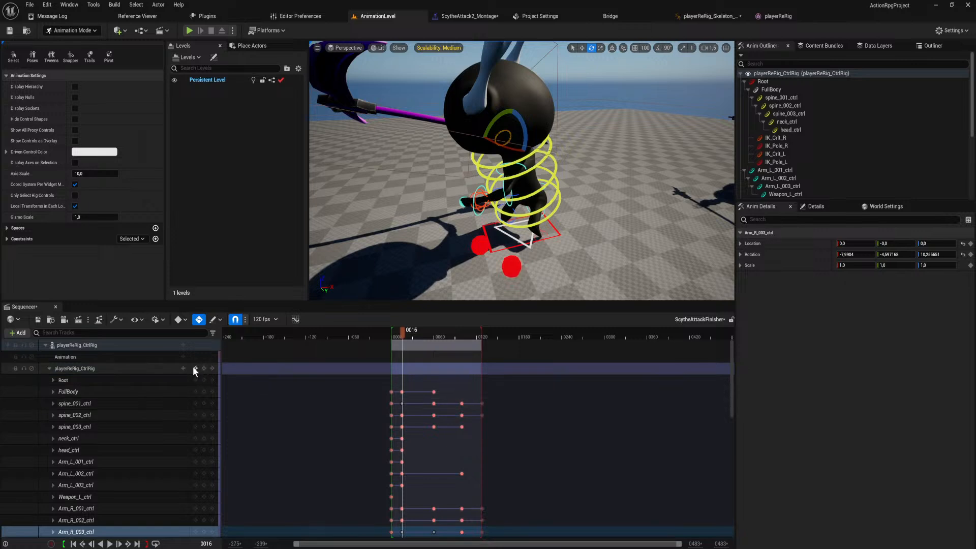
left_click(49, 368)
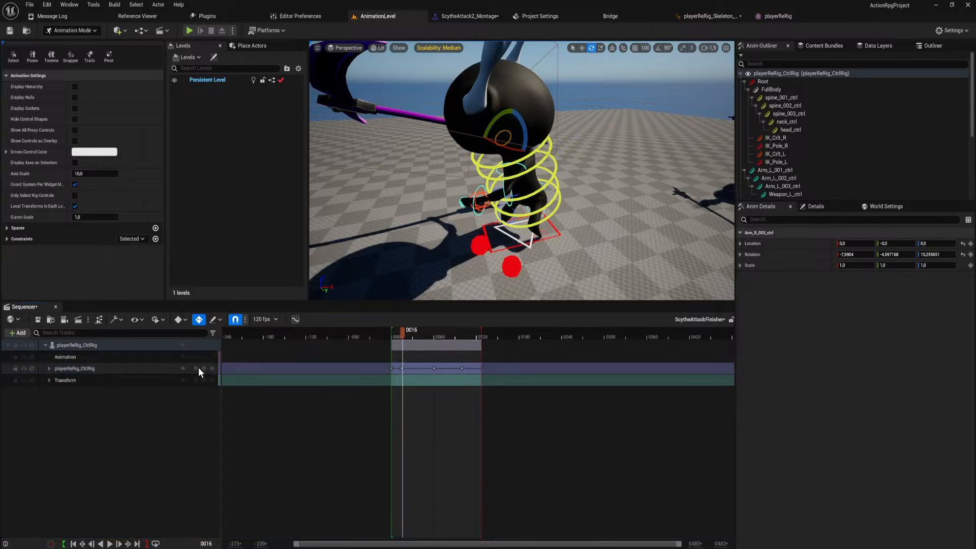
left_click(196, 368)
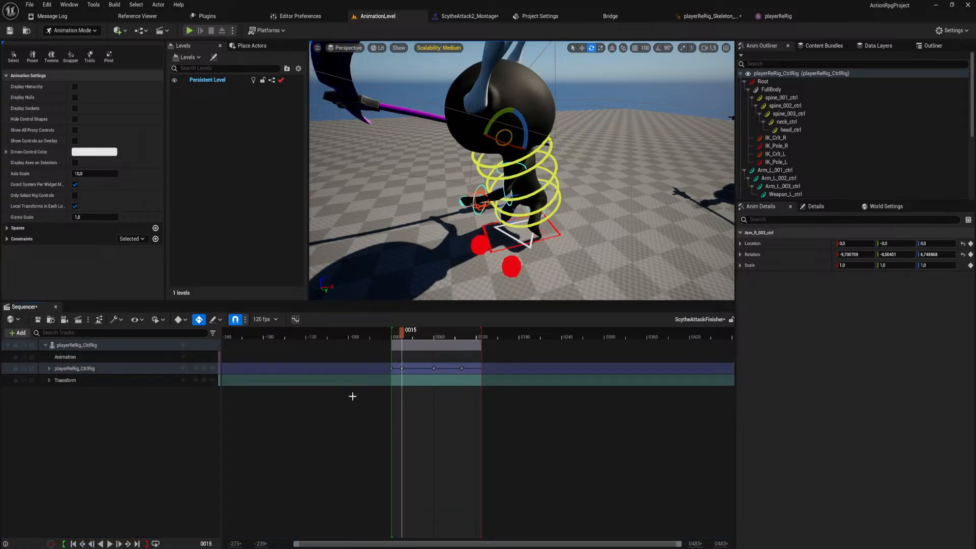
left_click(523, 226)
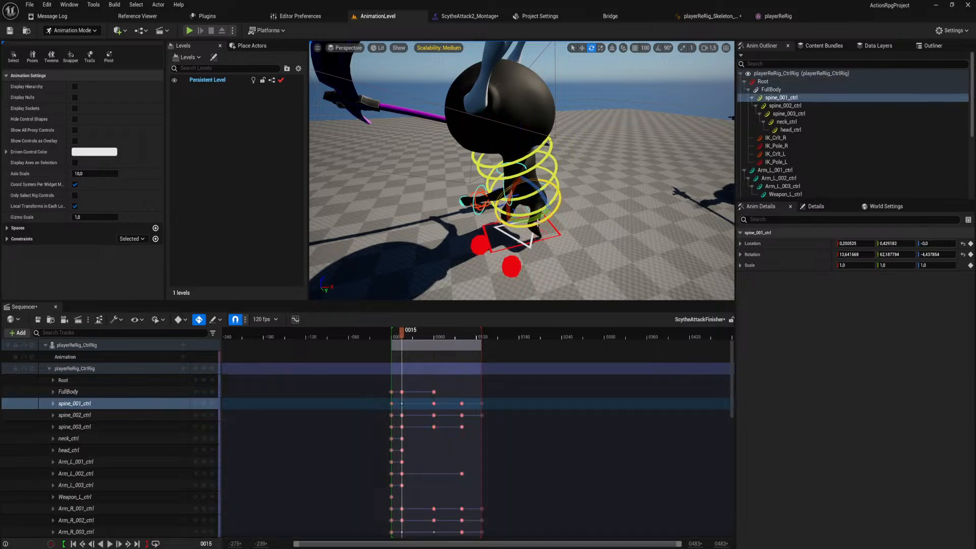
left_click_drag(524, 220, 572, 218)
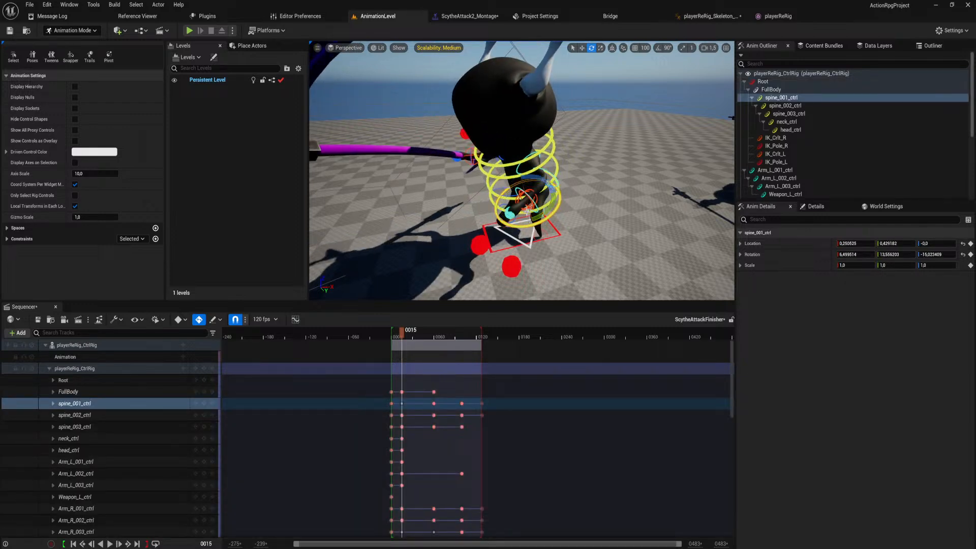
Rotate spine_003_ctrl at frame 15 to twist the upper body and scythe arm, and select neck_ctrl.
left_click(504, 196)
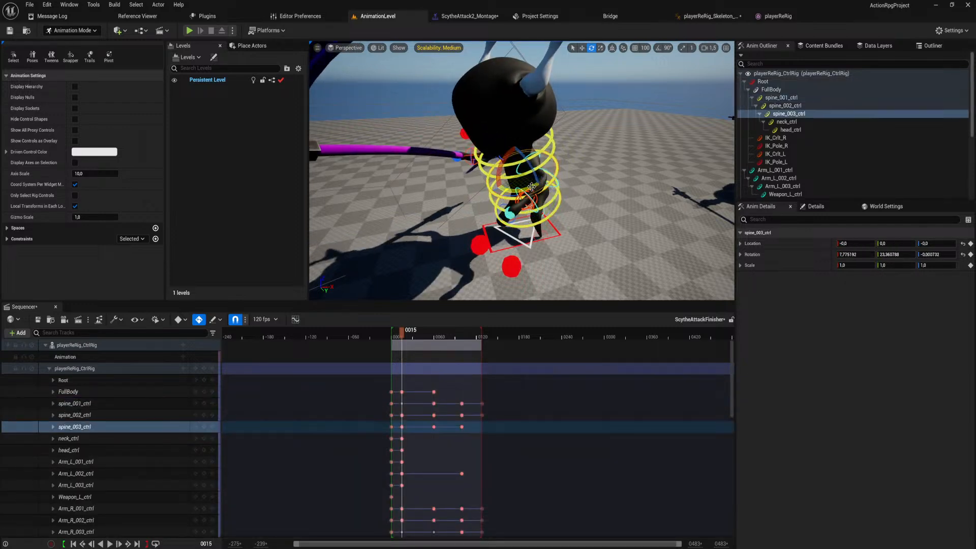
left_click_drag(480, 175, 519, 172)
left_click(479, 160)
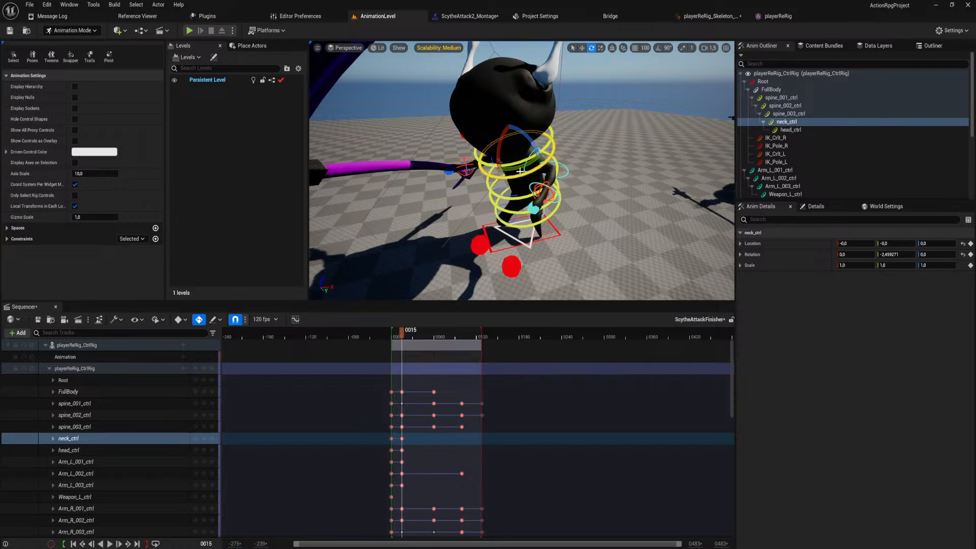
Move spine_001_ctrl at frame 15 slightly downward to a Y location of about 0.58.
mouse_move(401, 334)
left_mouse_down()
mouse_move(393, 334)
mouse_move(401, 337)
left_mouse_up()
key("s")
right_click_drag(457, 279, 473, 279)
key("w")
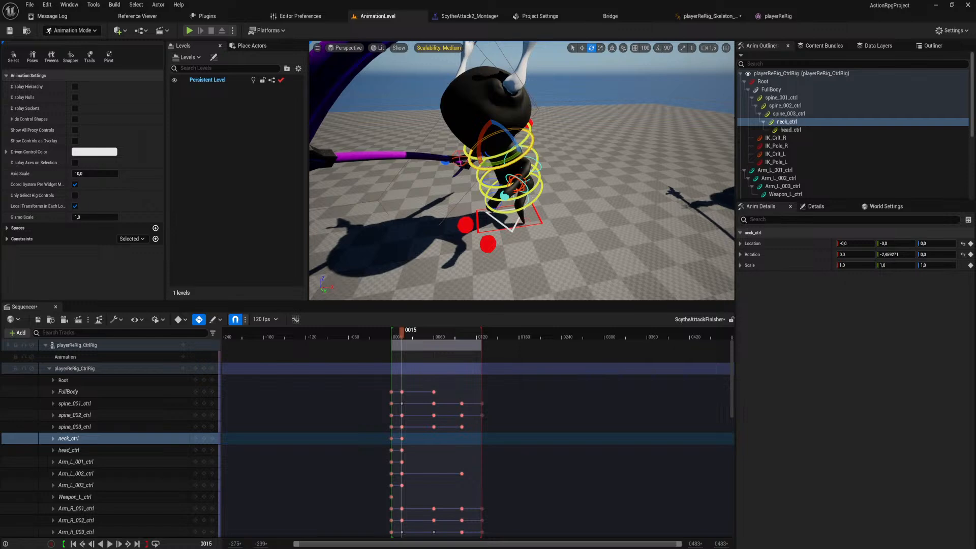
left_click(523, 183)
left_click_drag(514, 175, 514, 177)
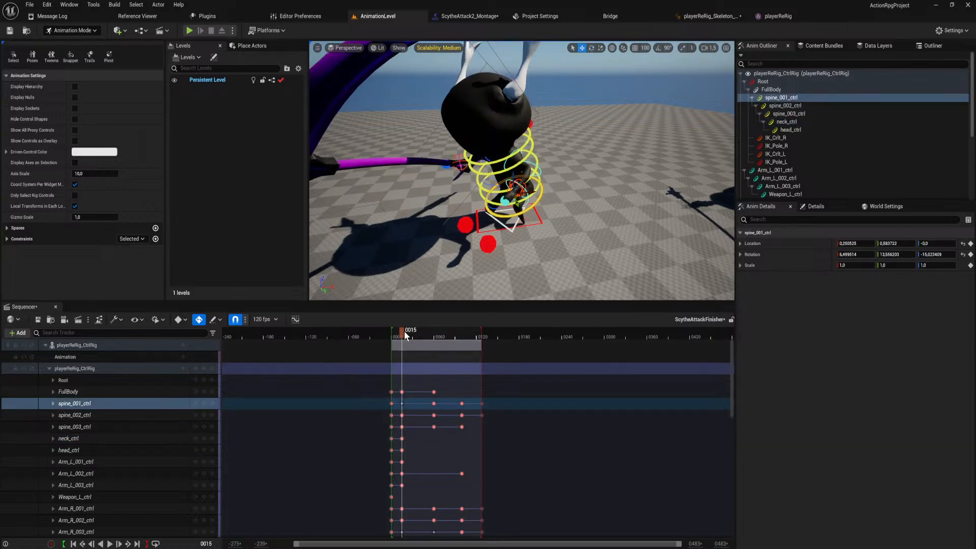
Move the playhead to frame 60 and delete all playerReRig_CtrlRig keys from that frame onward.
left_click_drag(406, 335, 434, 336)
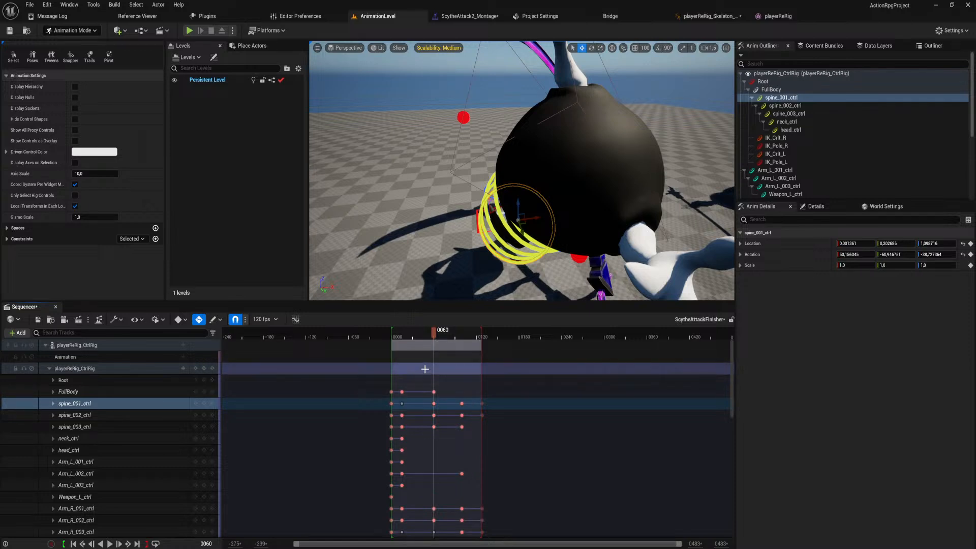
left_click(49, 368)
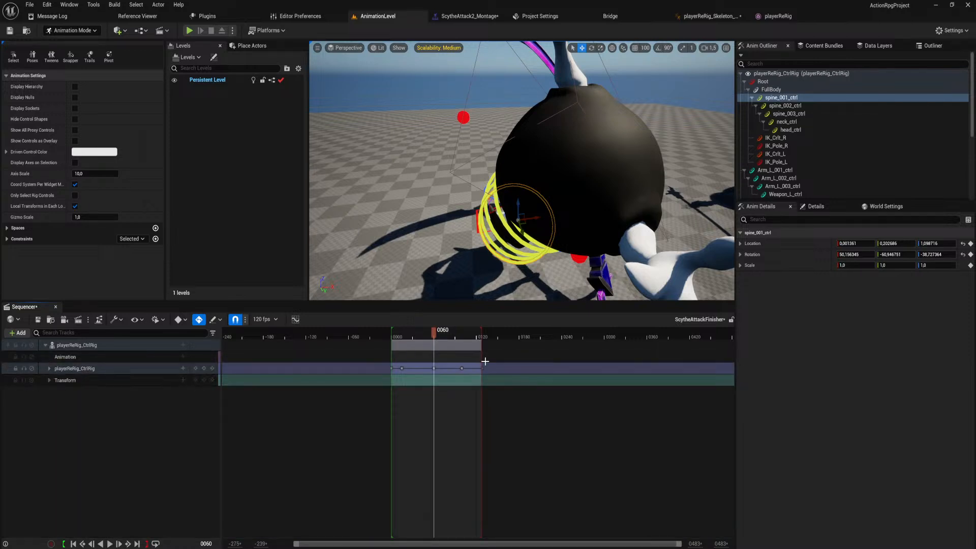
key("Delete")
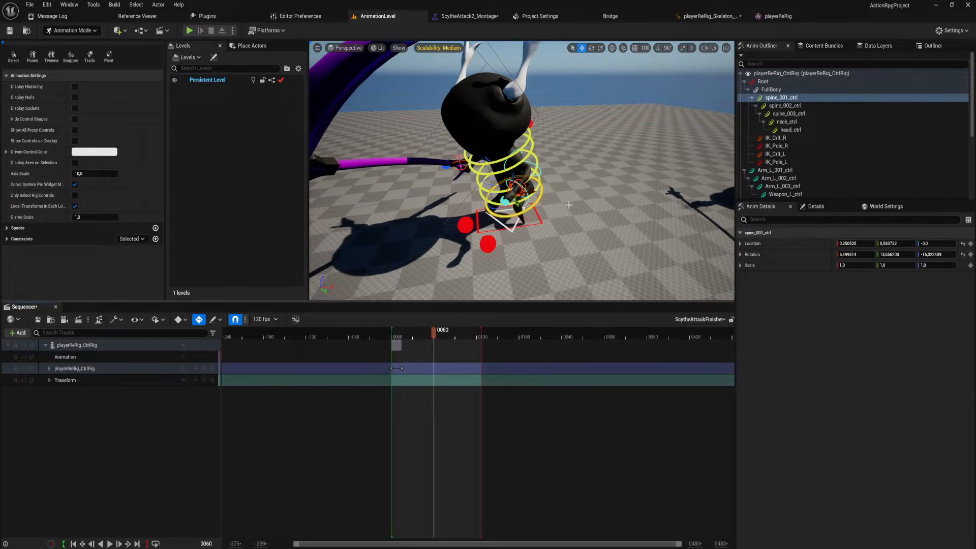
Key the FullBody control at frame 60 and raise it to a Z location of about 341.53.
left_click(511, 225)
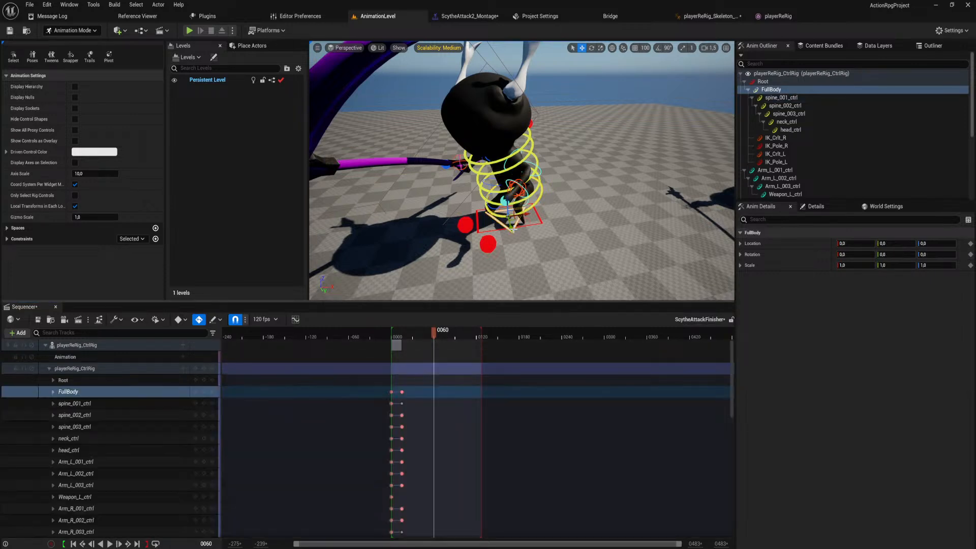
left_click(204, 391)
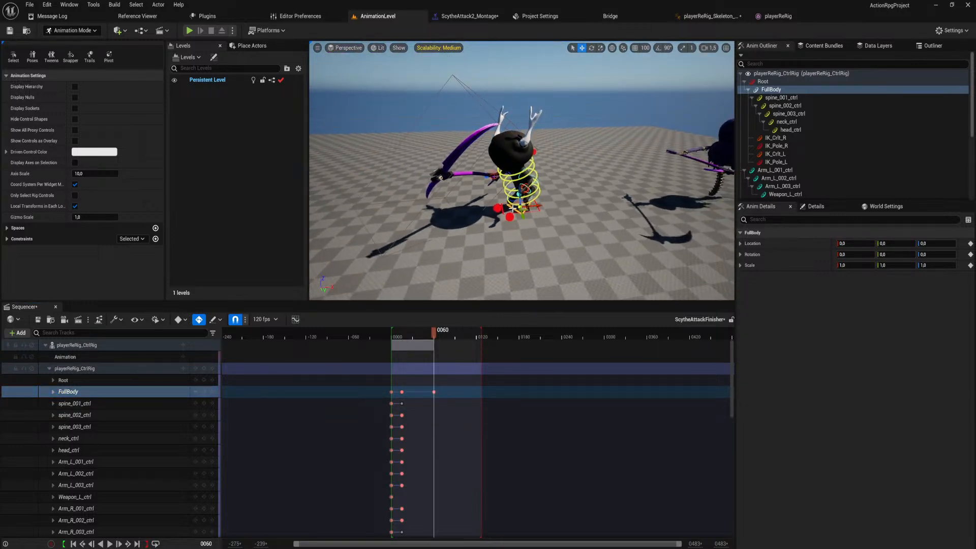
left_click_drag(519, 194, 523, 143)
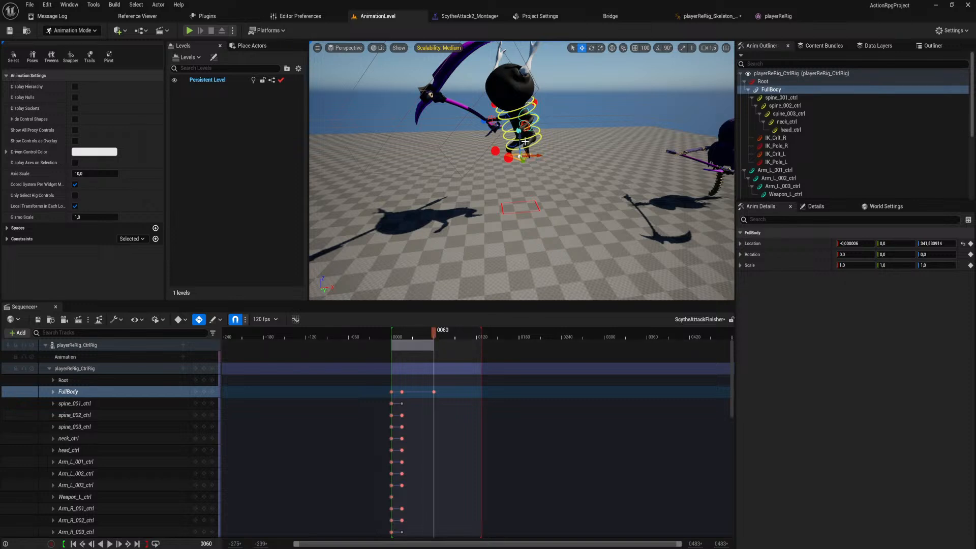
Flip FullBody upside down at frame 60 by setting its Rotation.Roll to -180.
left_click_drag(524, 148, 521, 196)
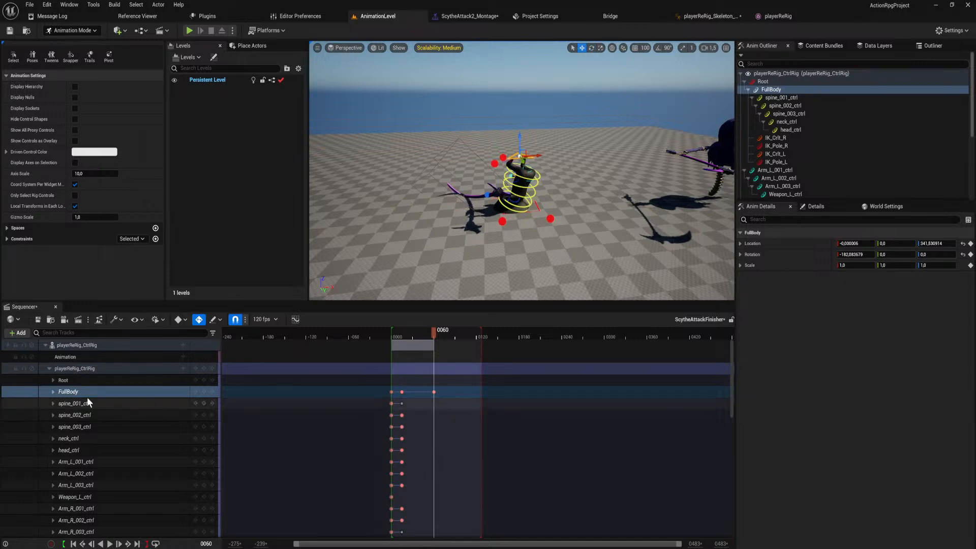
left_click(53, 391)
left_click(152, 439)
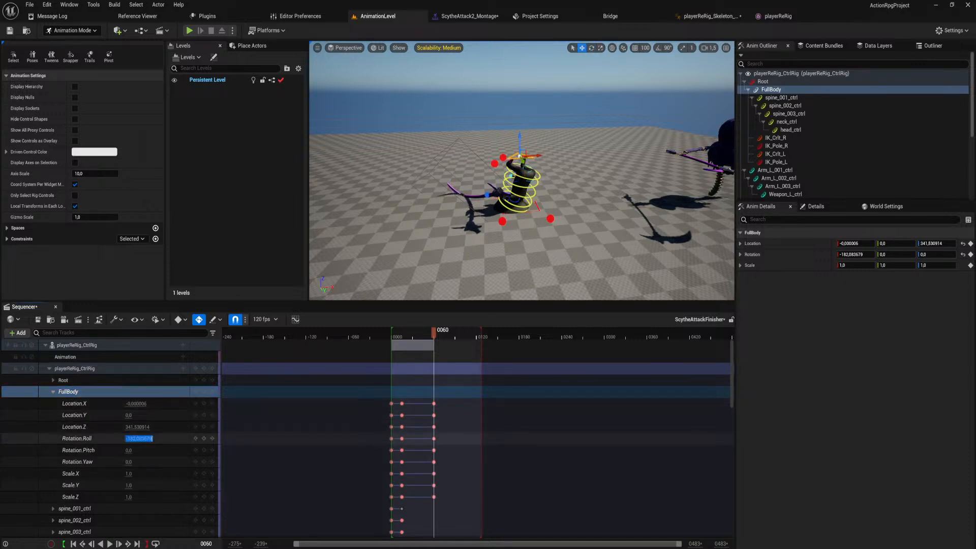
type("-180")
key("Return")
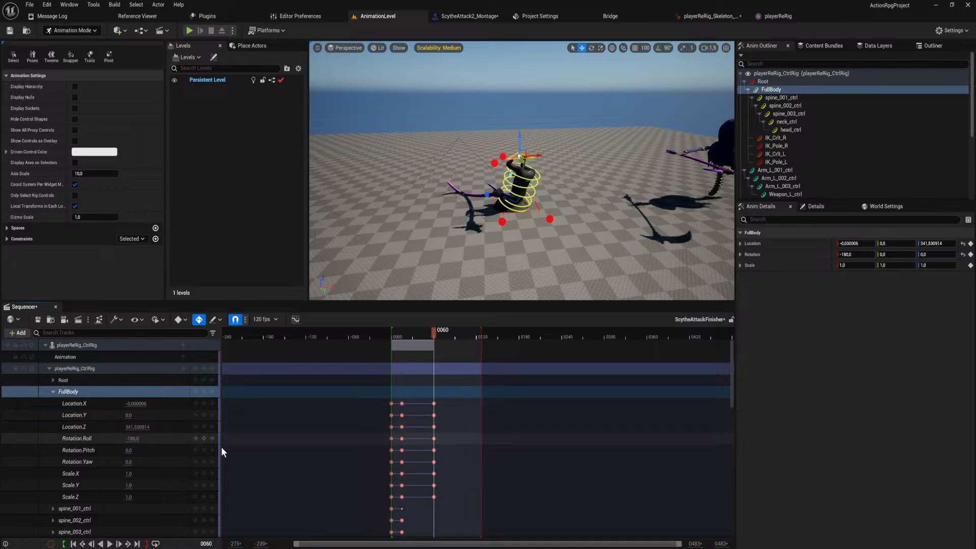
Raise FullBody higher above the ground at frame 60, to a Z location of about 1000.97.
left_click_drag(520, 141, 519, 46)
key("w")
right_click_drag(553, 117, 553, 119)
key("s")
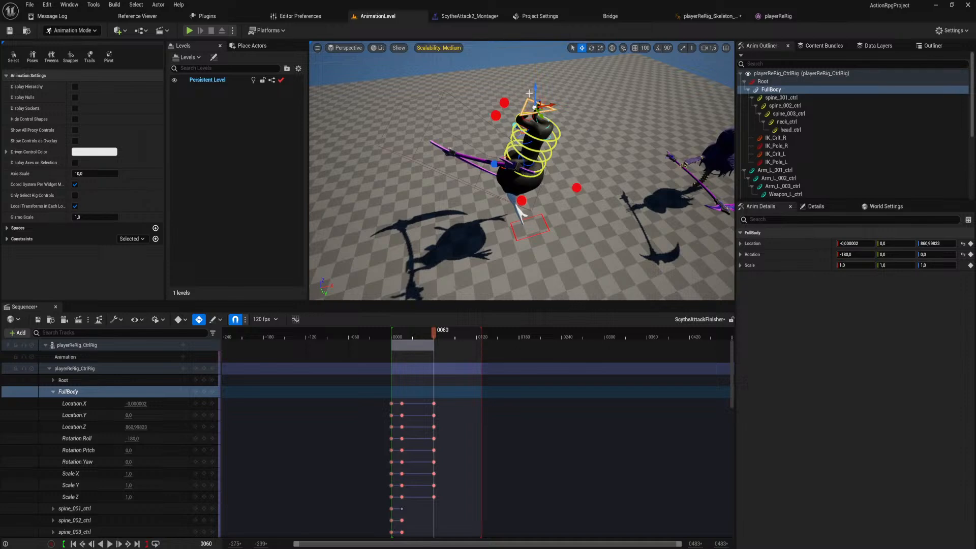
left_click_drag(529, 93, 534, 55)
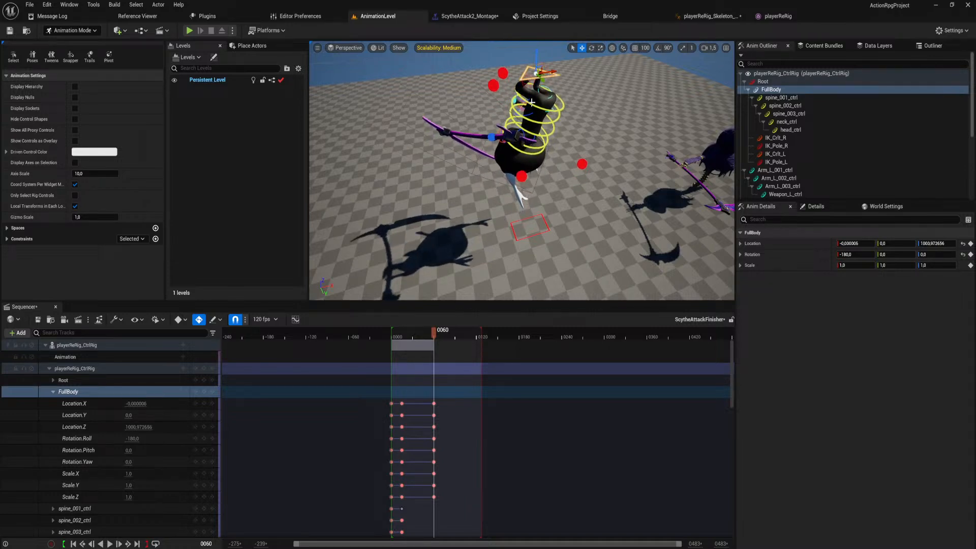
key("w")
right_click_drag(514, 169, 499, 134)
key("s")
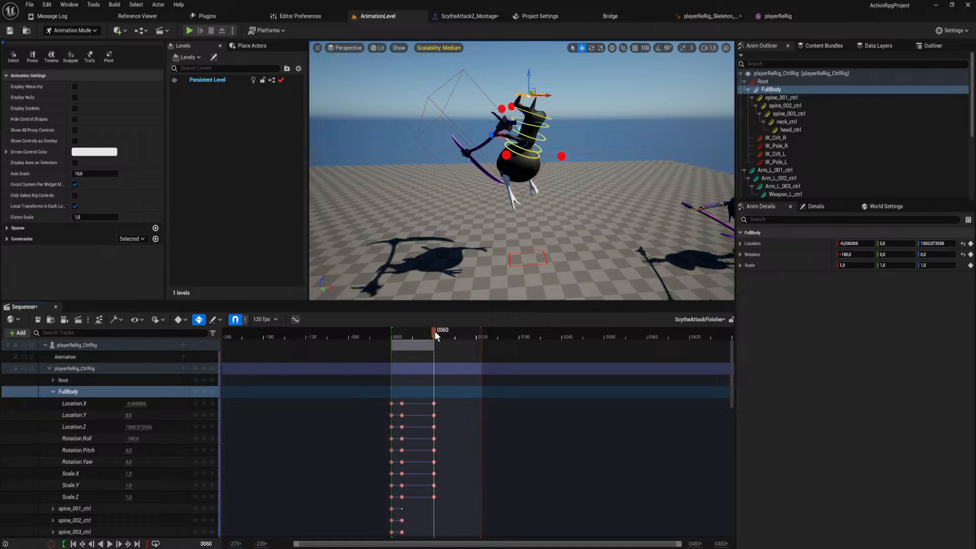
Move the playhead to frame 116 and set FullBody's Rotation.Roll to -360.
left_click_drag(434, 331, 473, 354)
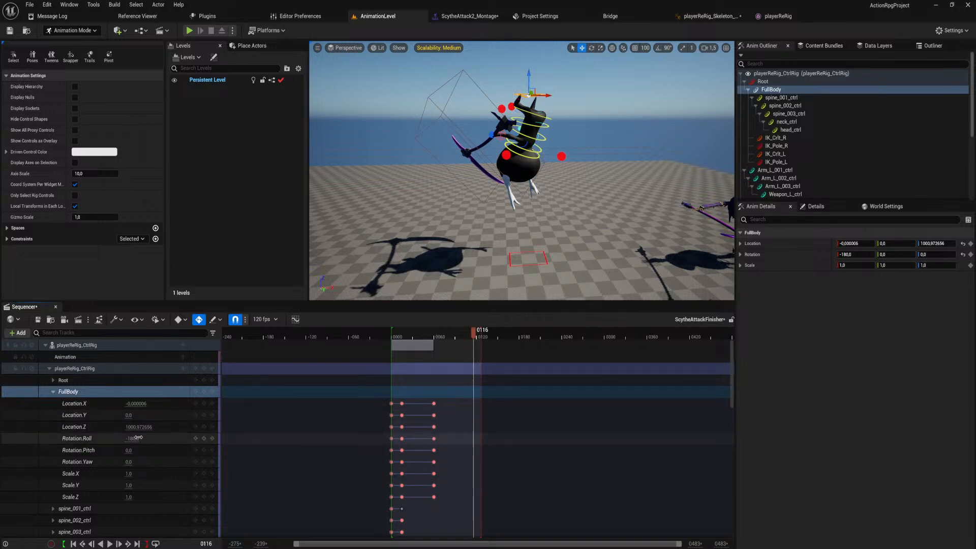
left_click(131, 438)
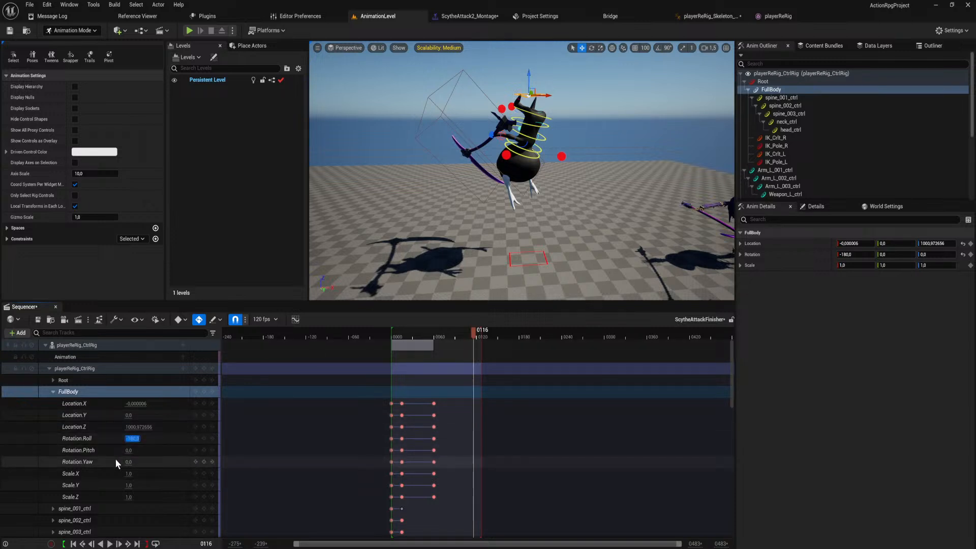
type("-360")
key("Return")
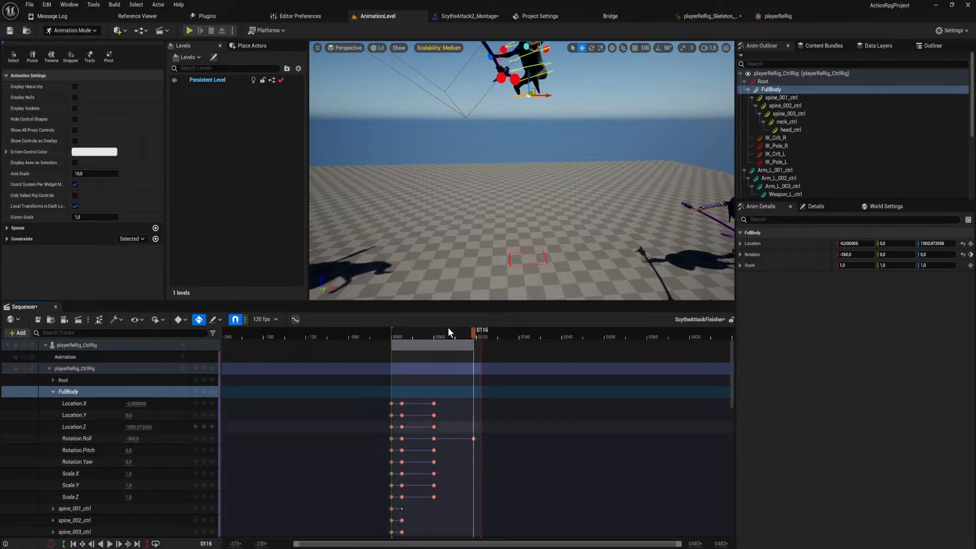
Lower FullBody at frame 116 until the feet touch the ground, at a Z location of about -0.12.
right_click_drag(522, 171, 522, 171)
key("s")
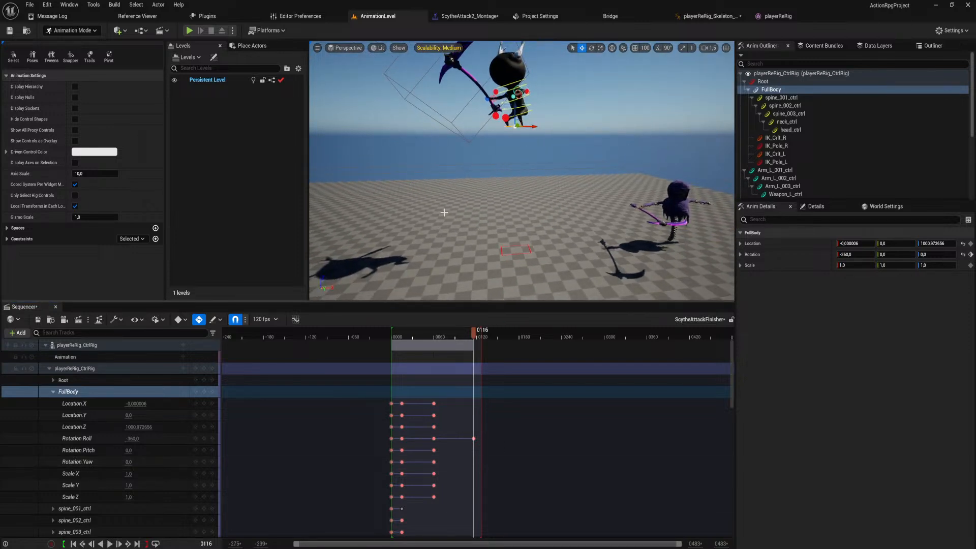
left_click_drag(515, 109, 514, 232)
key("w")
right_click_drag(514, 231, 514, 272)
key("w")
key("s")
key("w")
key("w")
mouse_move(487, 143)
right_mouse_down()
mouse_move(465, 119)
mouse_move(487, 143)
right_mouse_up()
key("s")
left_click_drag(494, 166, 494, 176)
key("w")
mouse_move(495, 173)
right_mouse_down()
mouse_move(489, 195)
mouse_move(494, 172)
right_mouse_up()
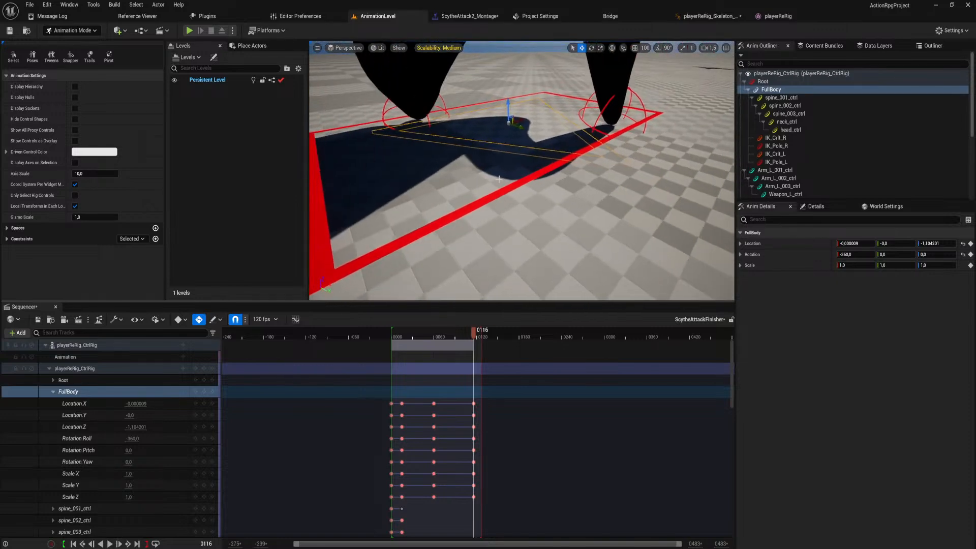
left_click_drag(508, 109, 508, 108)
key("s")
right_click_drag(436, 210, 435, 235)
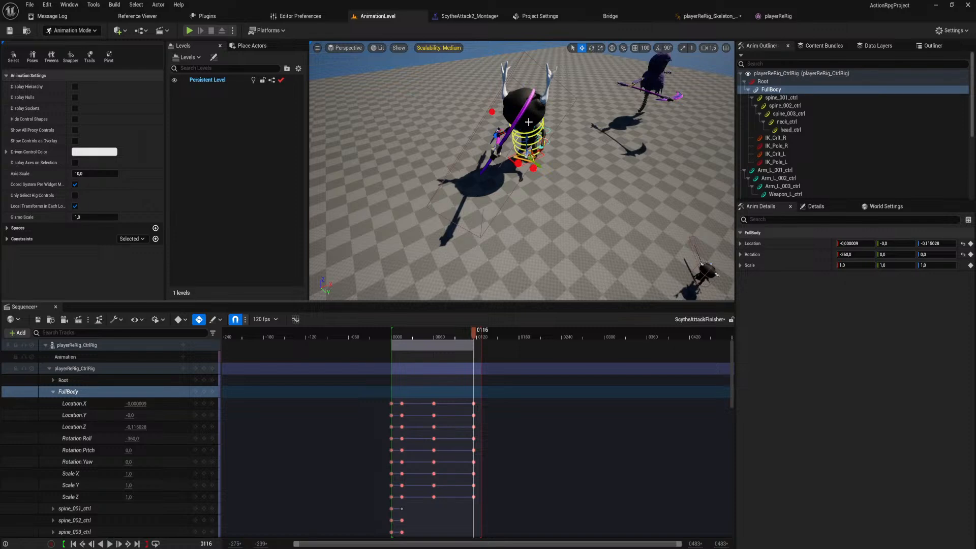
Extend the end of the playback range to about frame 300 and play the flip from the start.
right_click_drag(553, 179, 503, 166)
key("w")
key("d")
key("s")
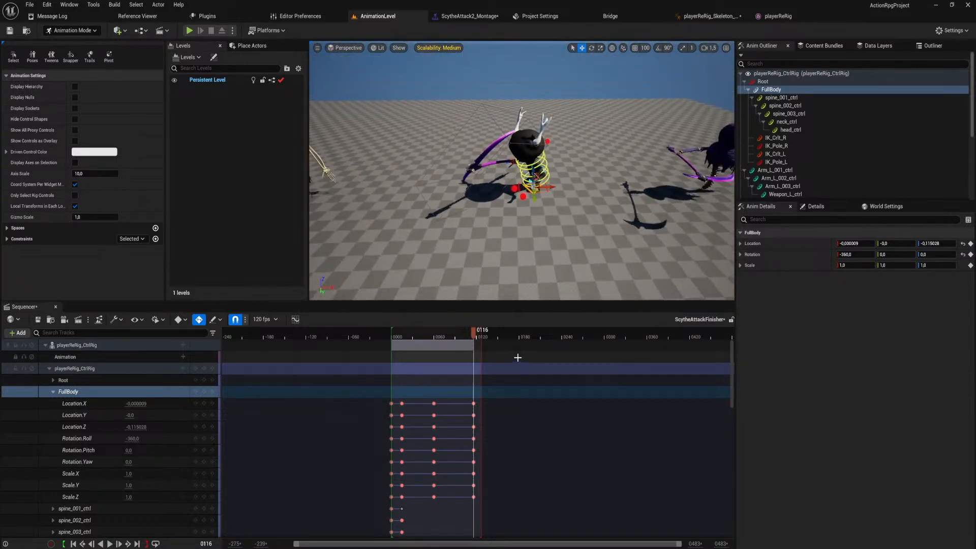
left_click_drag(481, 336, 607, 372)
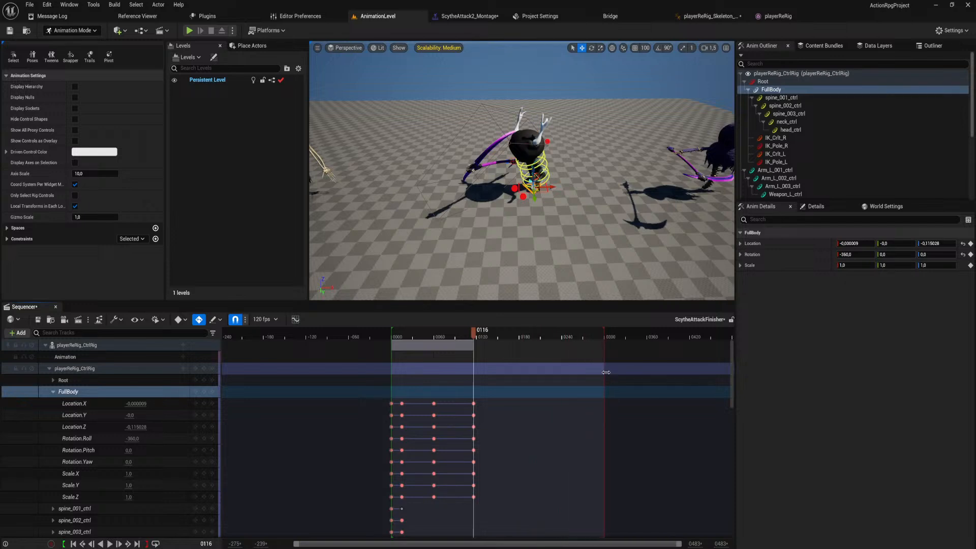
left_click_drag(473, 333, 391, 351)
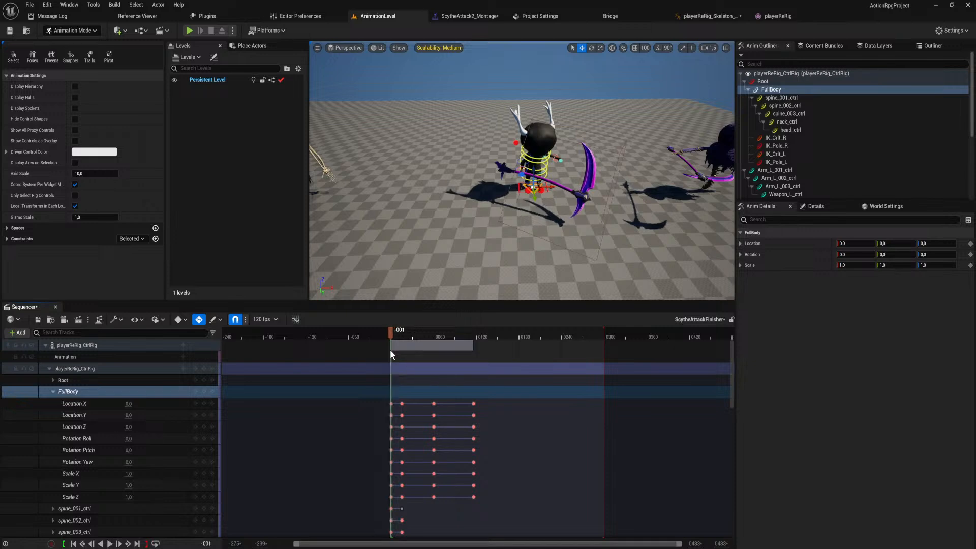
key("space")
key("space")
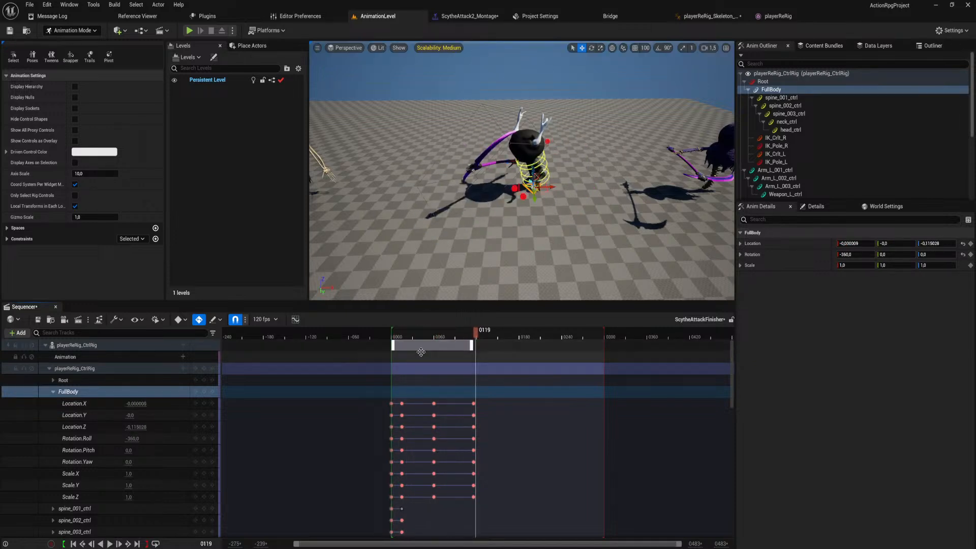
Tilt FullBody sideways at frame 60 to a Rotation.Pitch of about -53.21.
left_click_drag(477, 334, 433, 361)
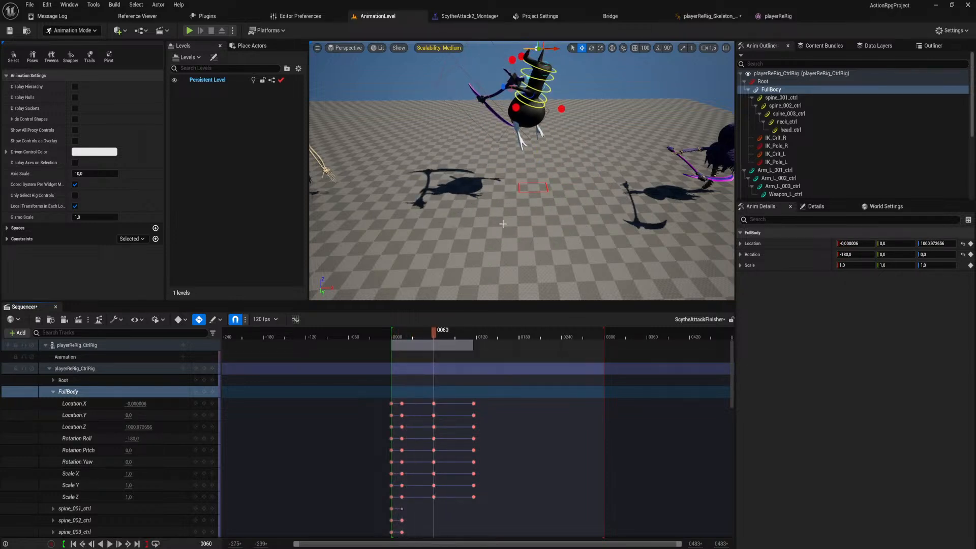
right_click_drag(500, 221, 612, 221)
key("w")
key("a")
key("s")
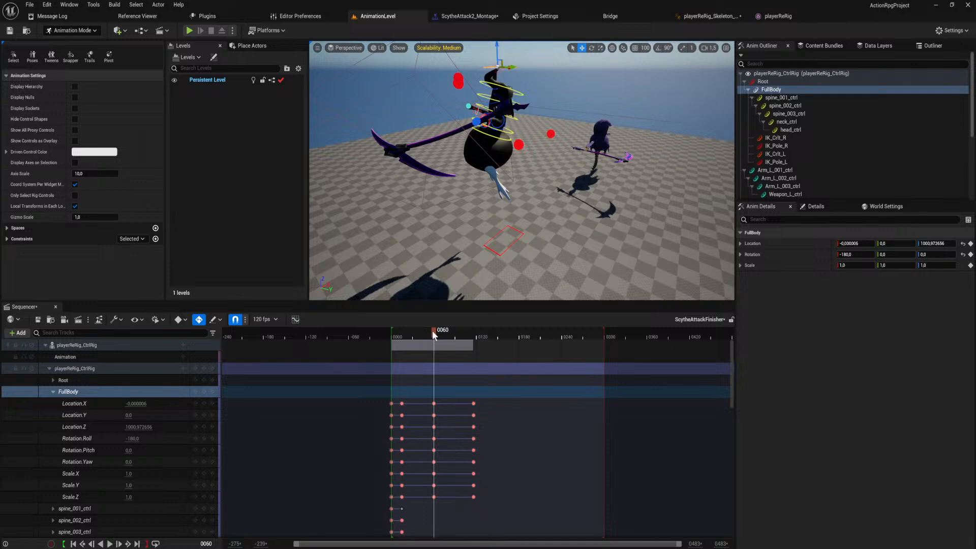
key("d")
right_click_drag(523, 112, 467, 109)
right_click_drag(540, 85, 540, 85)
left_click_drag(524, 59, 556, 123)
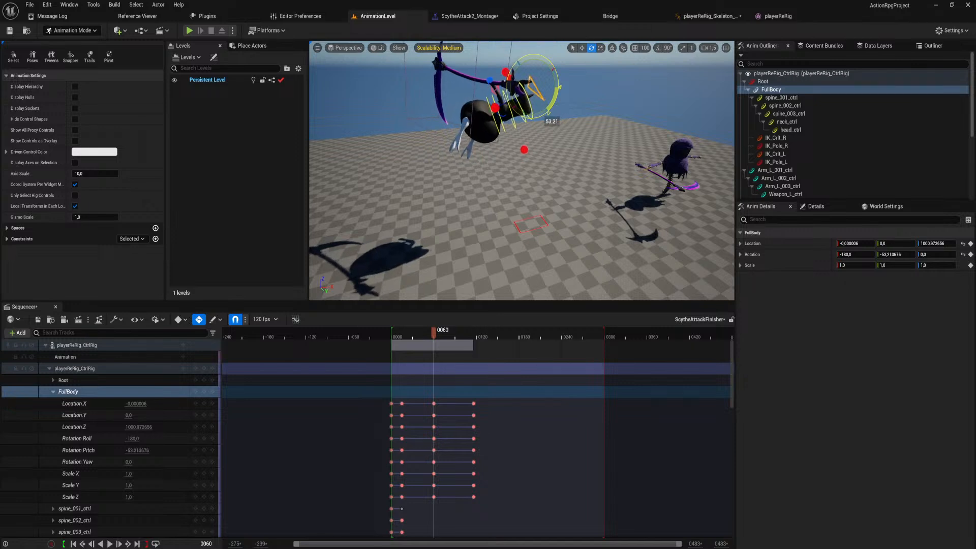
Turn FullBody about its vertical axis at frame 117, to a Rotation.Yaw of about -80.76.
left_click_drag(429, 330, 474, 354)
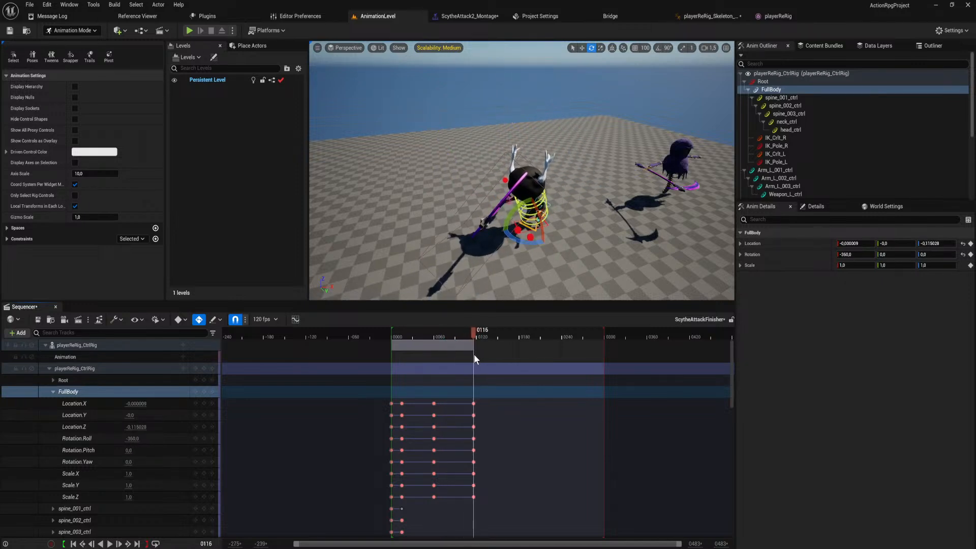
right_click_drag(546, 262, 546, 277)
key("w")
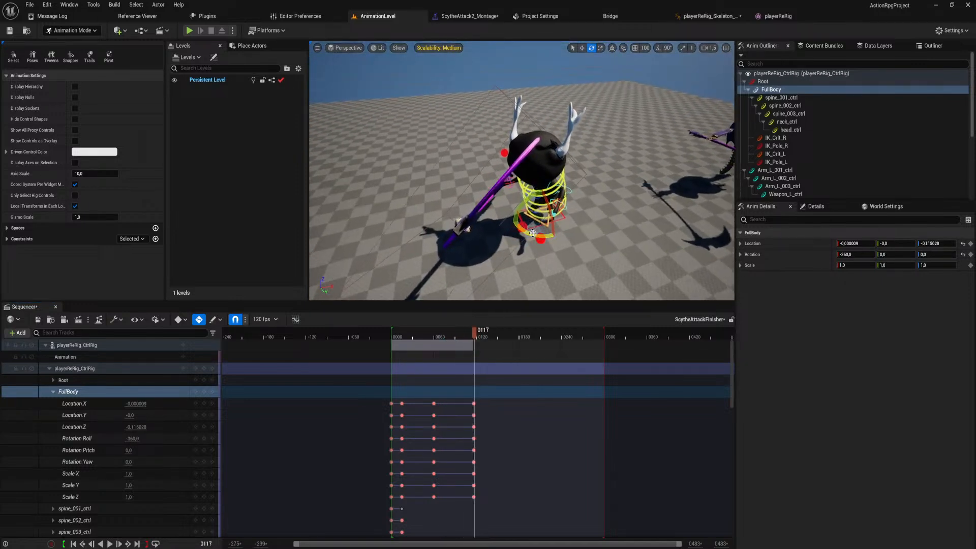
left_click_drag(533, 233, 594, 237)
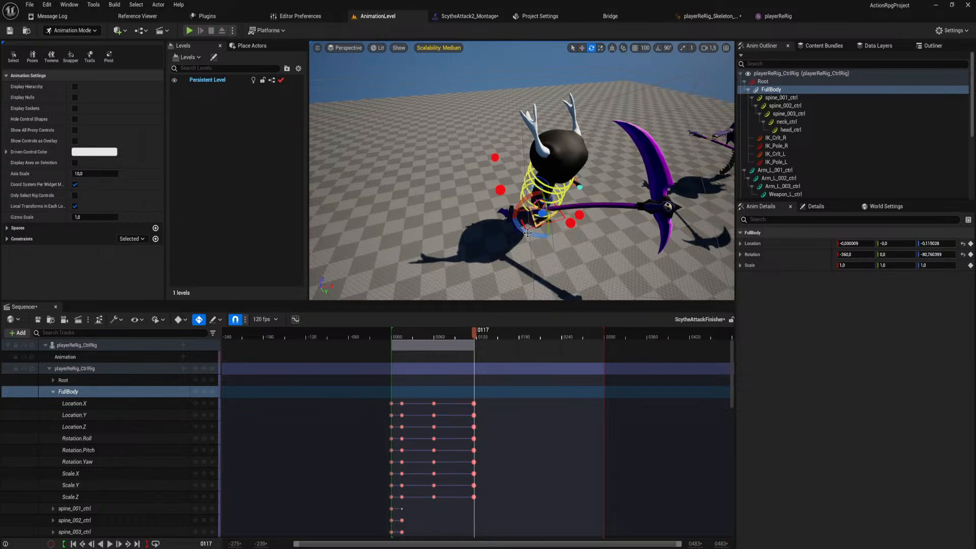
Delete all FullBody keys at frame 116, keeping the landing keys at frame 117.
scroll(528, 233, "down", 3)
mouse_move(474, 337)
left_mouse_down()
mouse_move(445, 346)
mouse_move(485, 356)
mouse_move(470, 352)
left_mouse_up()
scroll(471, 351, "up", 1, "ctrl")
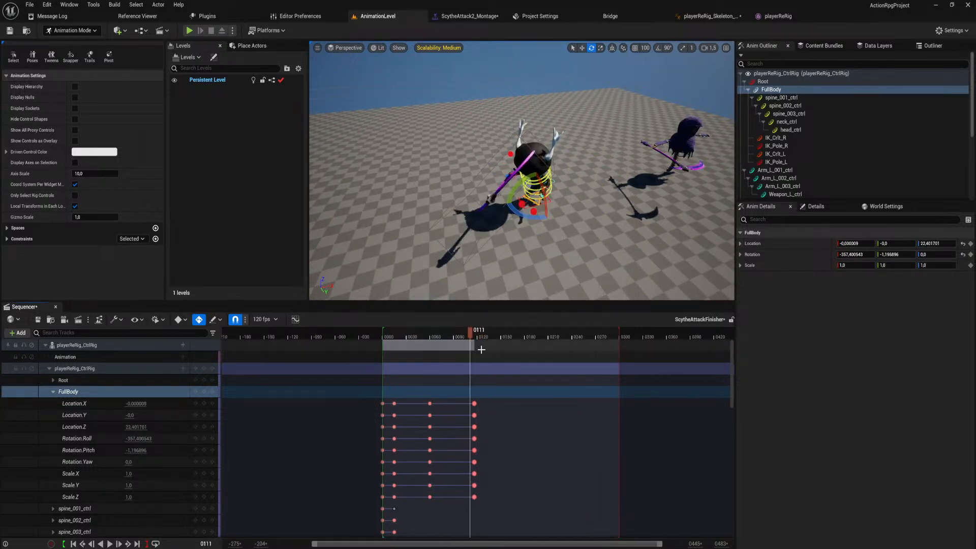
scroll(488, 361, "up", 10, "ctrl")
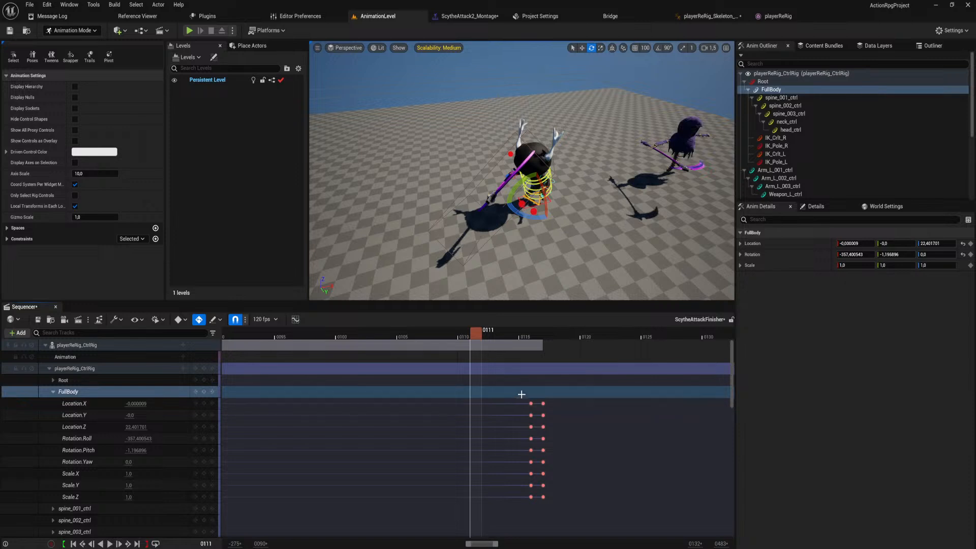
left_click_drag(521, 394, 535, 502)
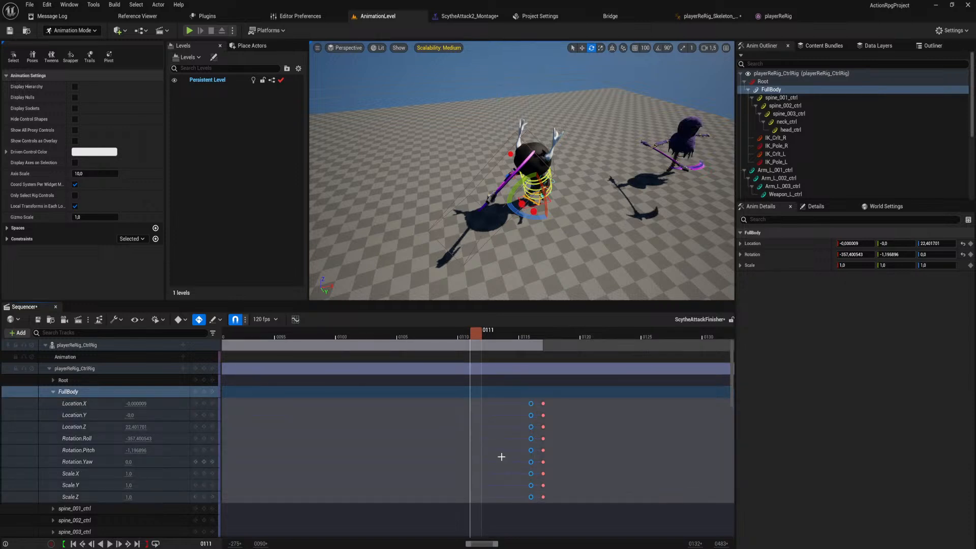
key("Delete")
scroll(501, 447, "down", 8, "ctrl")
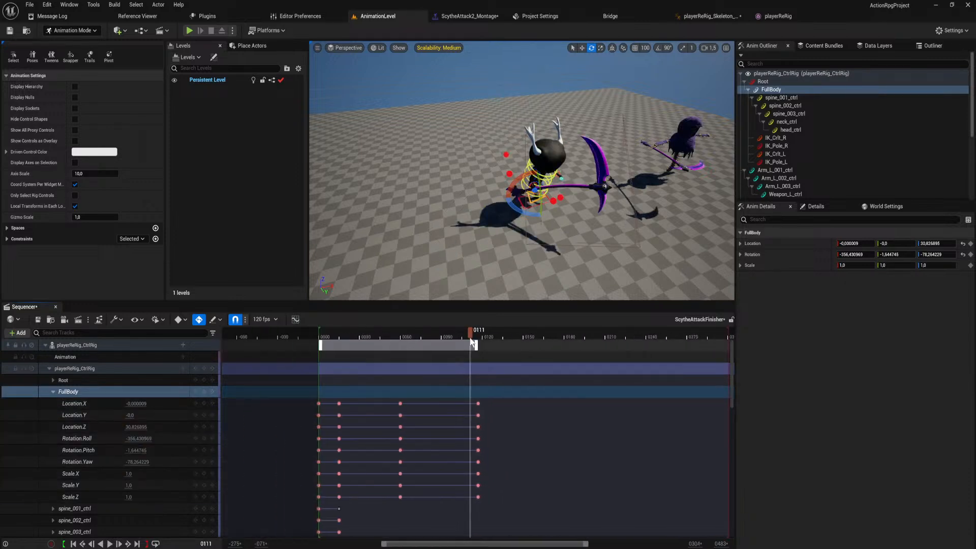
scroll(474, 340, "down", 3, "ctrl")
Turn FullBody further at frame 117 to a Rotation.Yaw of about -102.55 and preview the flip.
left_click_drag(476, 333, 476, 392)
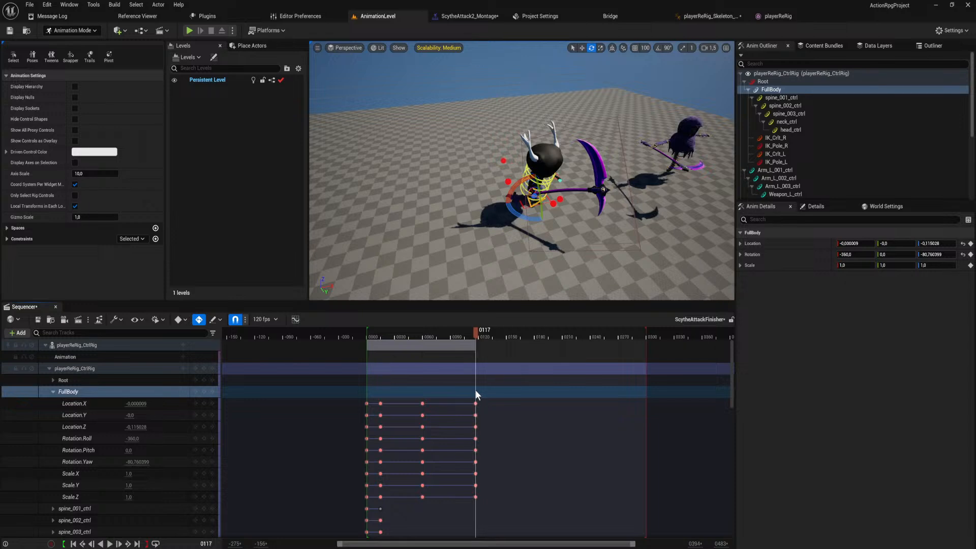
left_click_drag(536, 218, 521, 221)
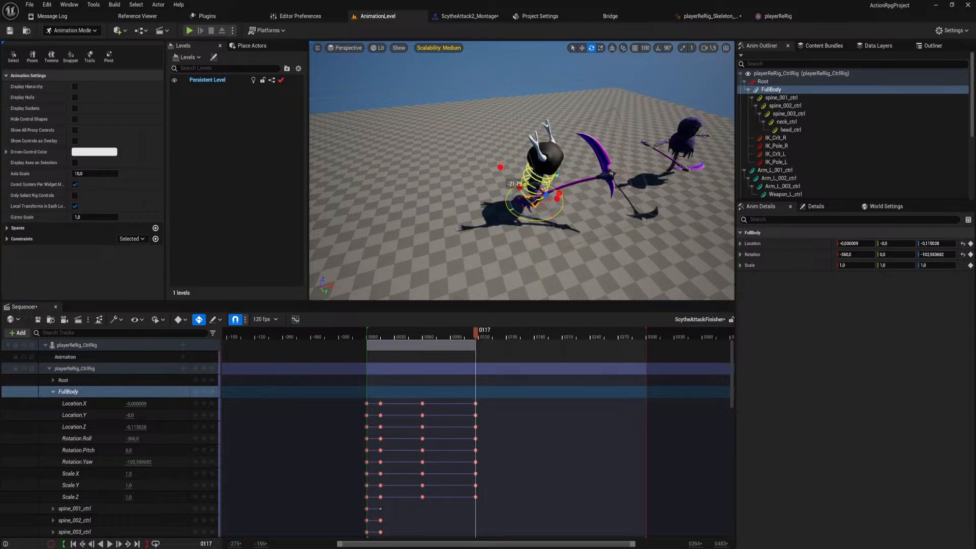
left_click_drag(477, 331, 423, 348)
key("space")
key("space")
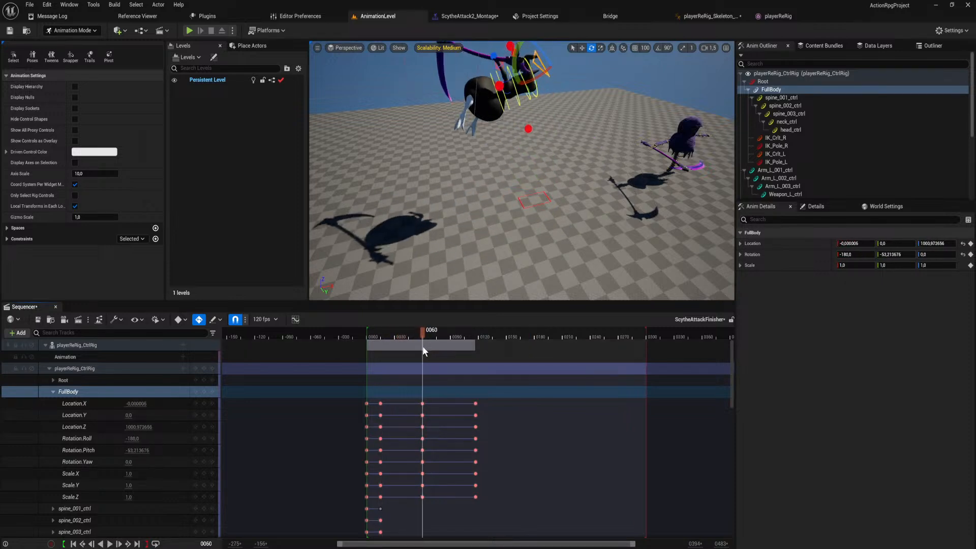
Rotate Arm_R_002_ctrl at frame 60 to bend the right arm holding the scythe during the flip.
right_click_drag(470, 186, 486, 199)
key("w")
left_click(501, 163)
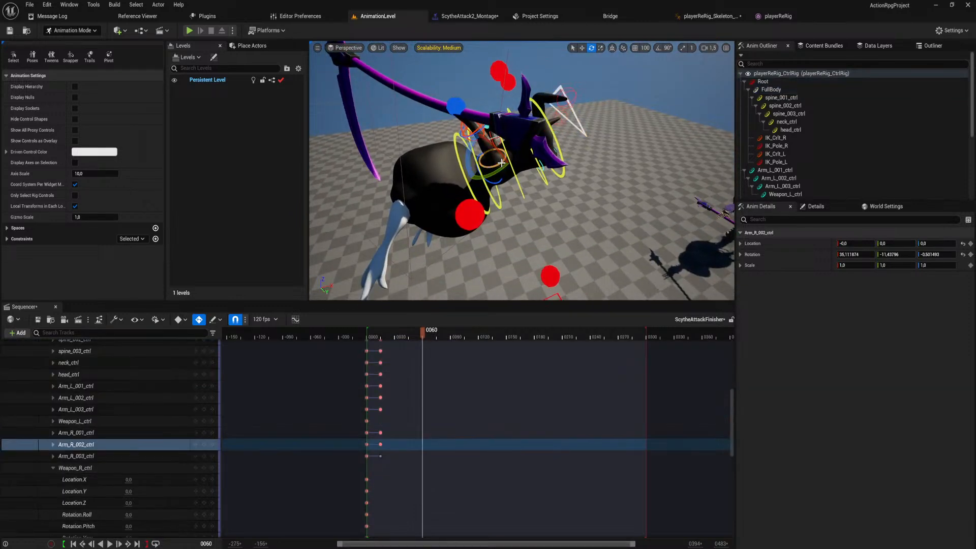
left_click_drag(472, 145, 473, 189)
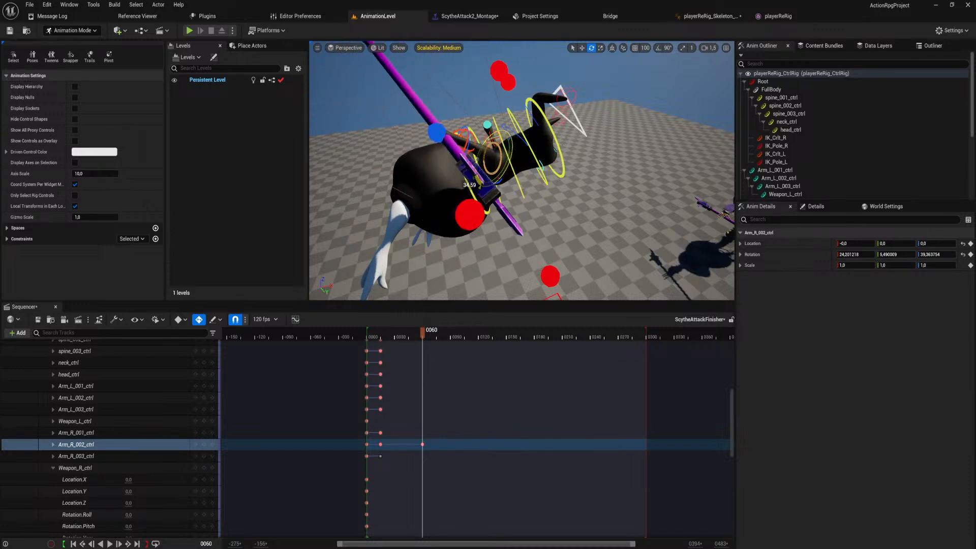
right_click_drag(472, 189, 483, 223)
Rotate Arm_R_003_ctrl at frame 60 to about -68.36, 44.85, -2.96 so the scythe points past the head.
mouse_move(503, 147)
right_mouse_down()
mouse_move(536, 131)
mouse_move(508, 157)
right_mouse_up()
left_click(502, 155)
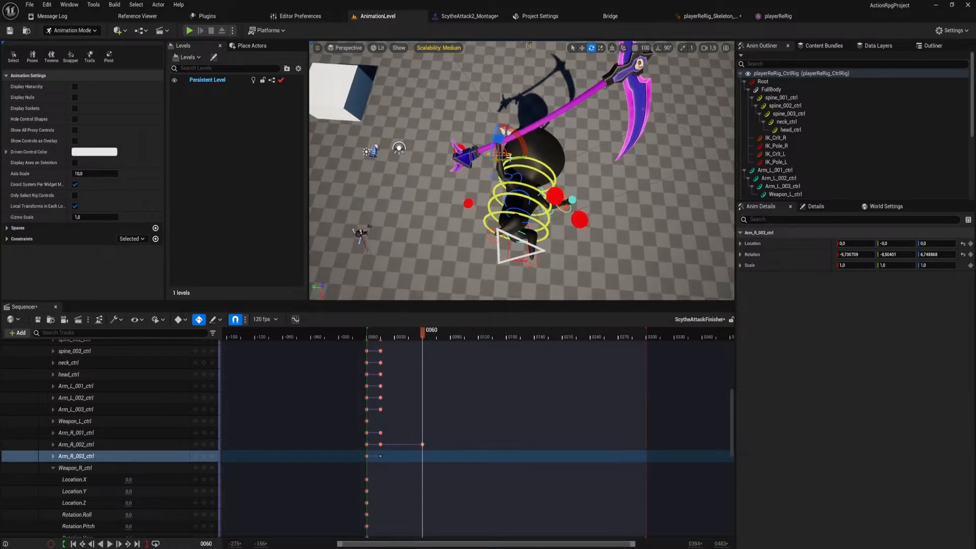
left_click_drag(515, 159, 504, 131)
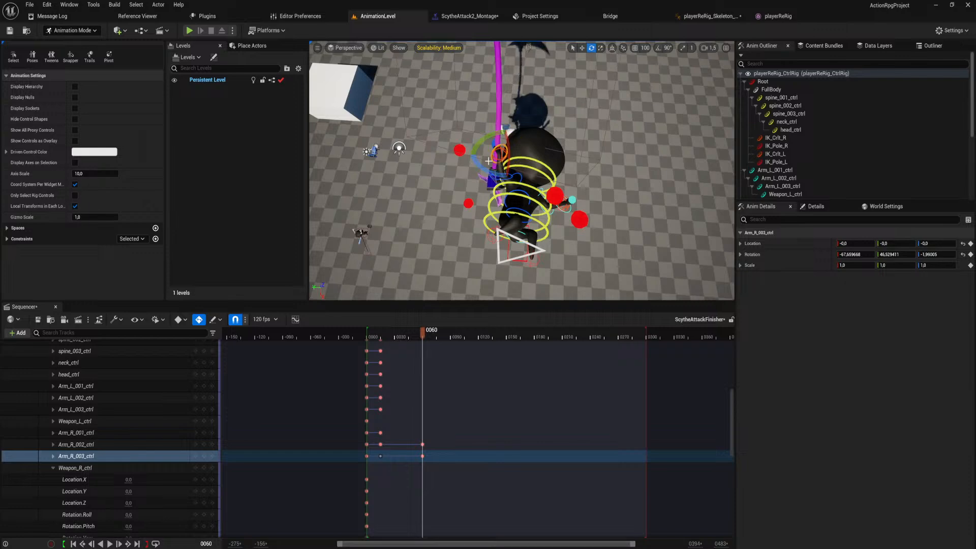
left_click_drag(527, 153, 514, 170)
right_click_drag(514, 170, 564, 137)
right_click_drag(417, 254, 458, 236)
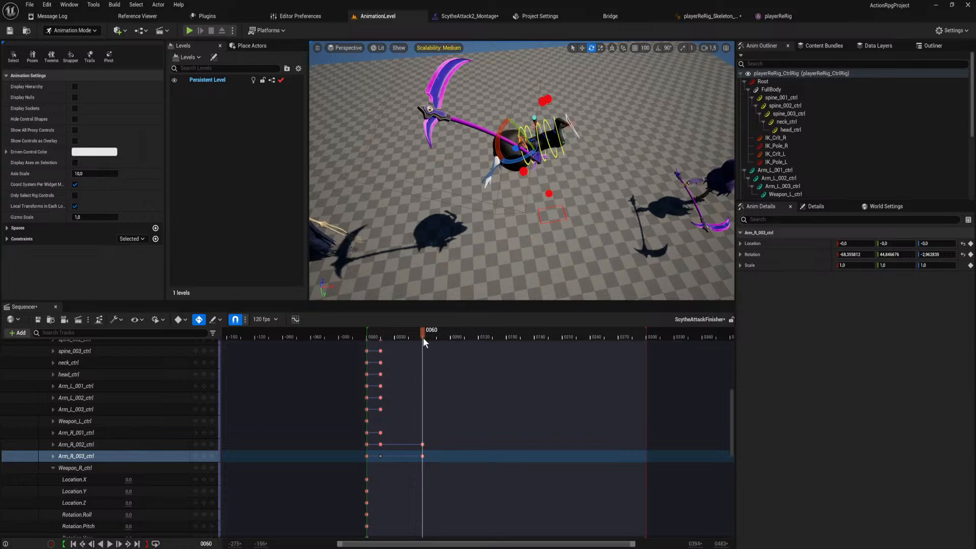
Pose the right arm controls at frame 16 to swing the scythe back, with Arm_R_003_ctrl's roll at about -30.53.
left_click_drag(422, 335, 382, 338)
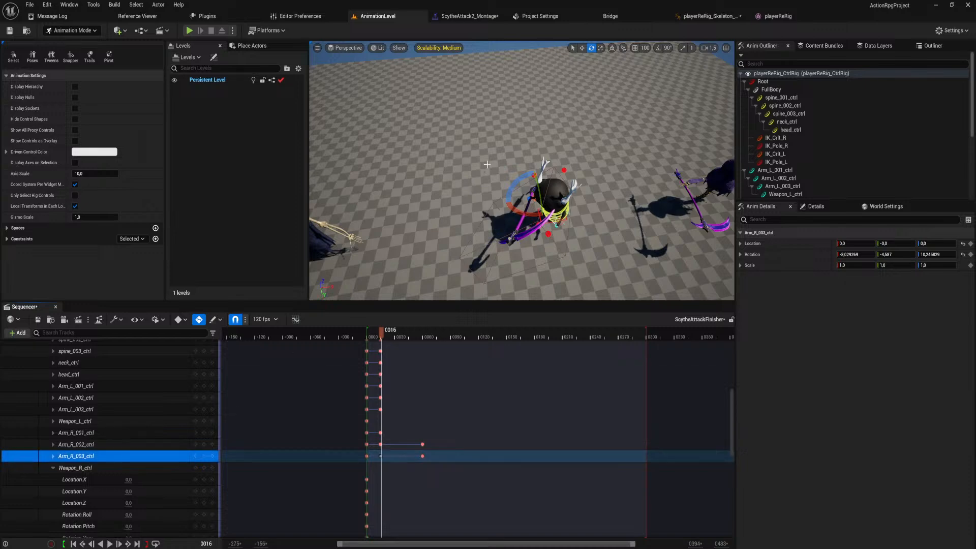
right_click_drag(522, 188, 620, 203)
right_click_drag(490, 102, 490, 102)
left_click(491, 102)
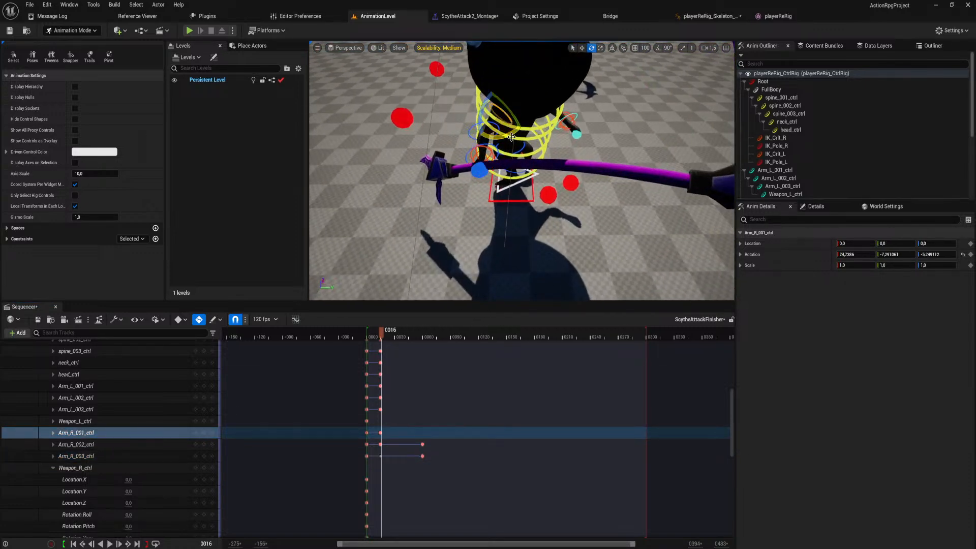
left_click_drag(515, 132, 451, 130)
left_click(472, 102)
left_click(452, 130)
Move the new frame 16 keys of the three right arm controls to frame 15, replacing the existing keys there.
scroll(451, 130, "down", 8)
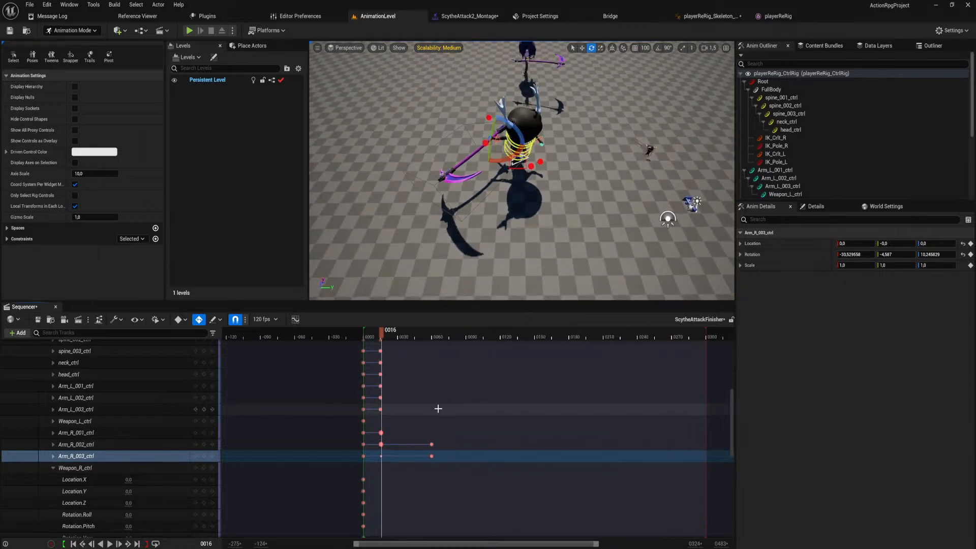
scroll(396, 475, "up", 10, "ctrl")
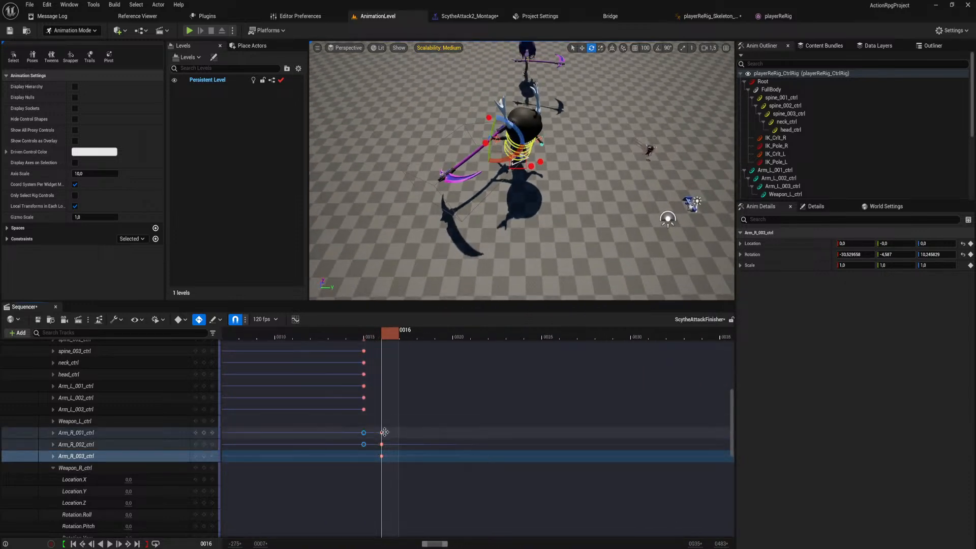
left_click_drag(399, 481, 365, 437)
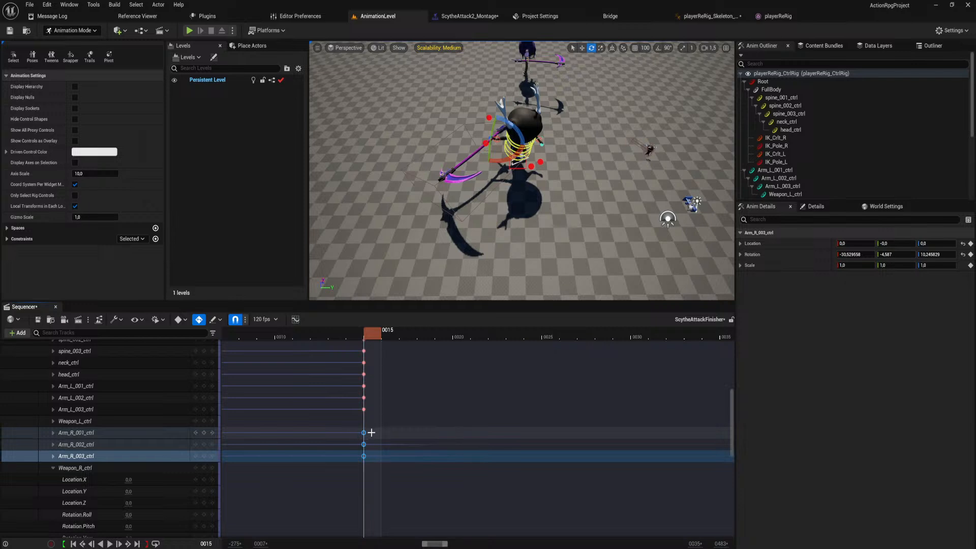
right_click_drag(438, 428, 428, 438)
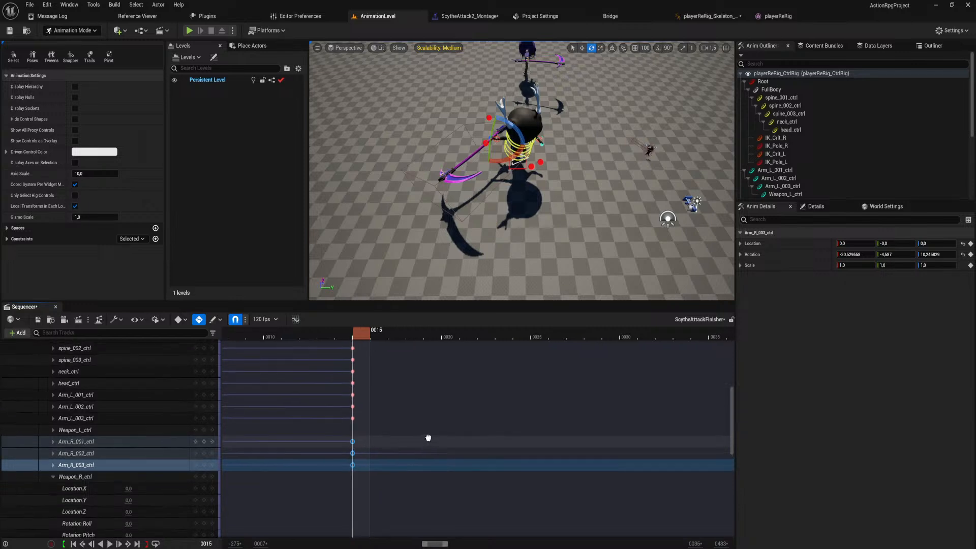
scroll(428, 439, "down", 10, "ctrl")
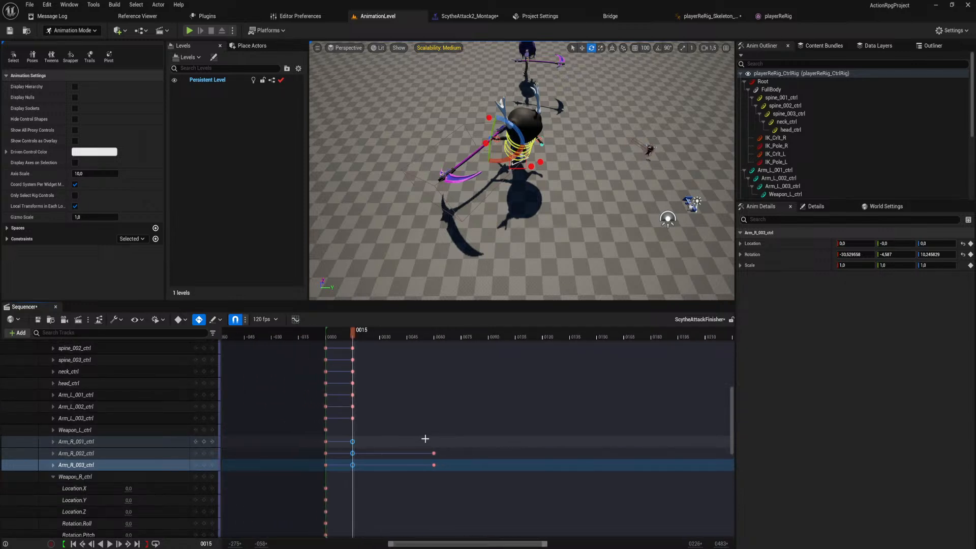
scroll(425, 439, "down", 1, "ctrl")
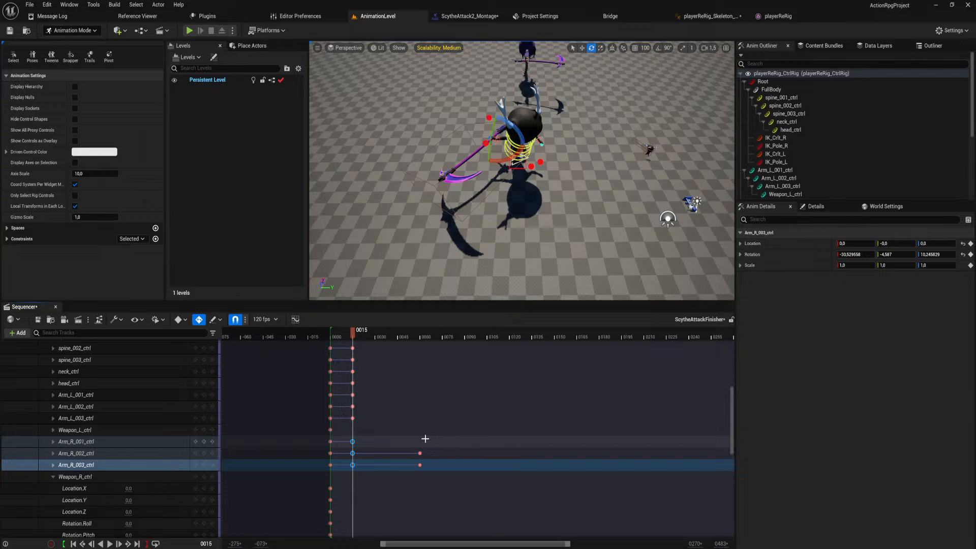
right_click_drag(443, 418, 441, 444)
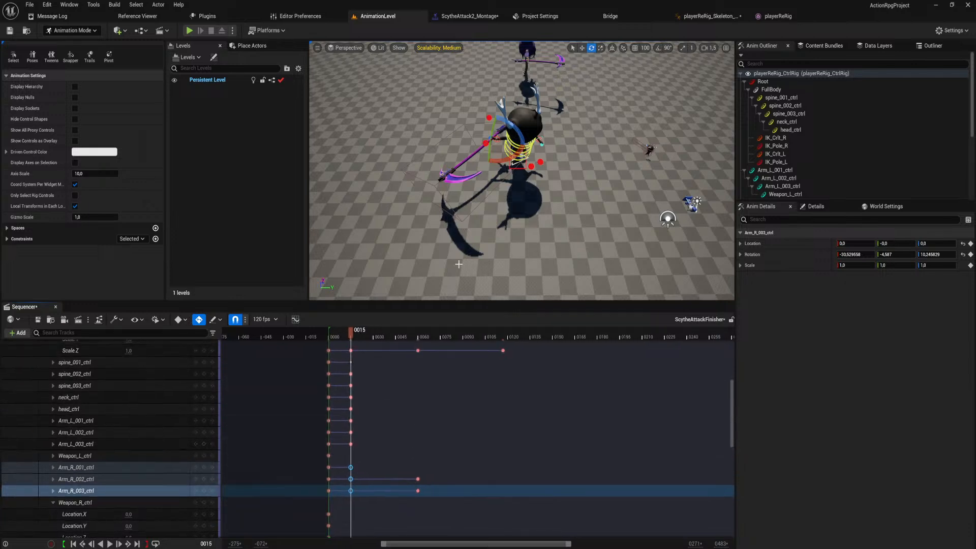
At frame 60, rotate Arm_R_001_ctrl to about 59, 22.09, -21.96 and Arm_R_003_ctrl to about -20.78, 10.88, 14.56.
left_click_drag(350, 338, 421, 361)
right_click_drag(447, 239, 483, 228)
key("w")
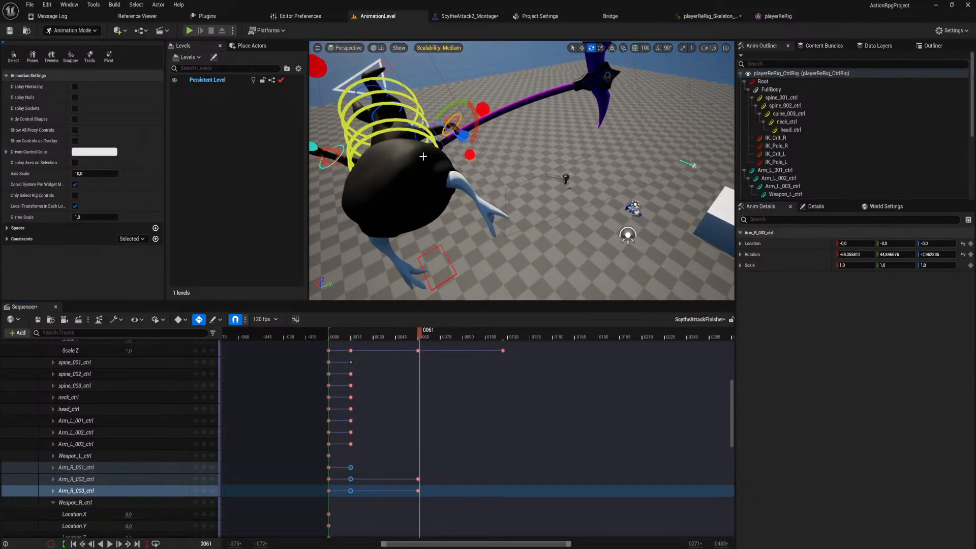
left_click_drag(417, 331, 419, 334)
right_click_drag(407, 182, 529, 153)
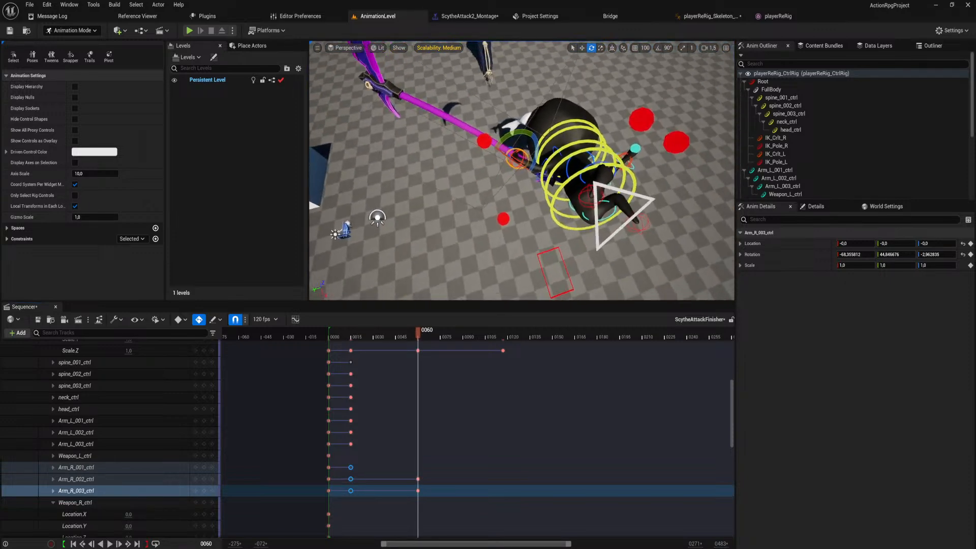
left_click(555, 150)
left_click_drag(543, 149, 563, 124)
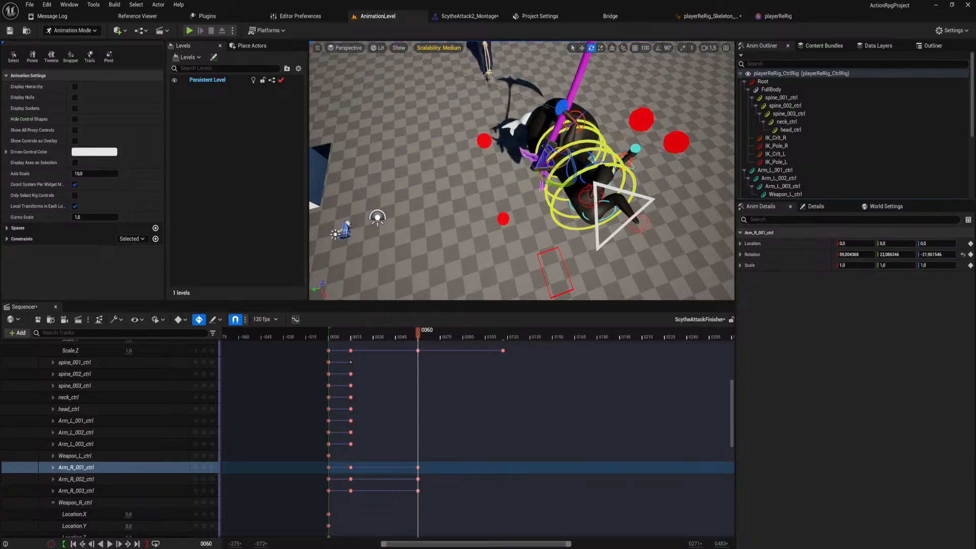
left_click(591, 111)
left_click_drag(569, 129, 559, 122)
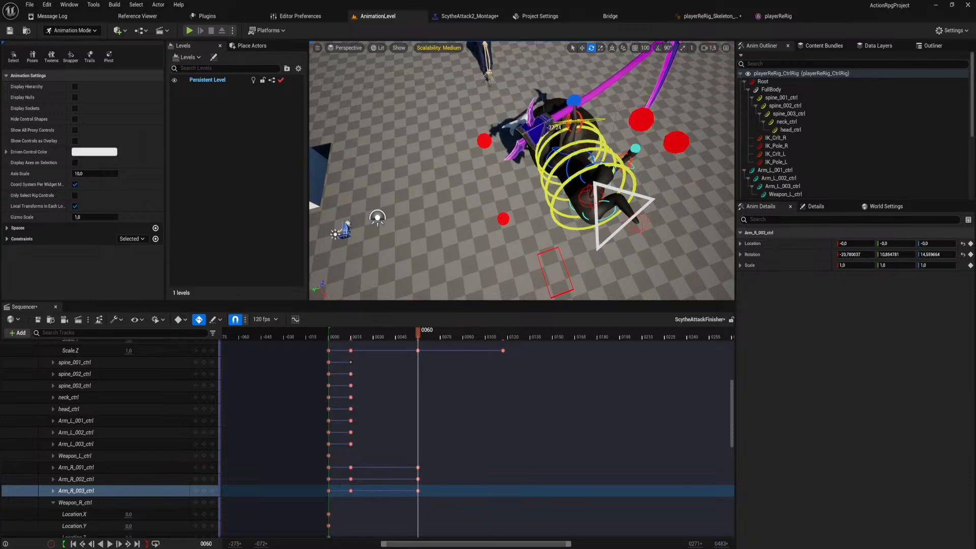
At frame 117, rotate Arm_R_001_ctrl to about 132.81, 30.68, 24.00 to swing the scythe for the landing.
key("s")
right_click_drag(559, 122, 554, 111)
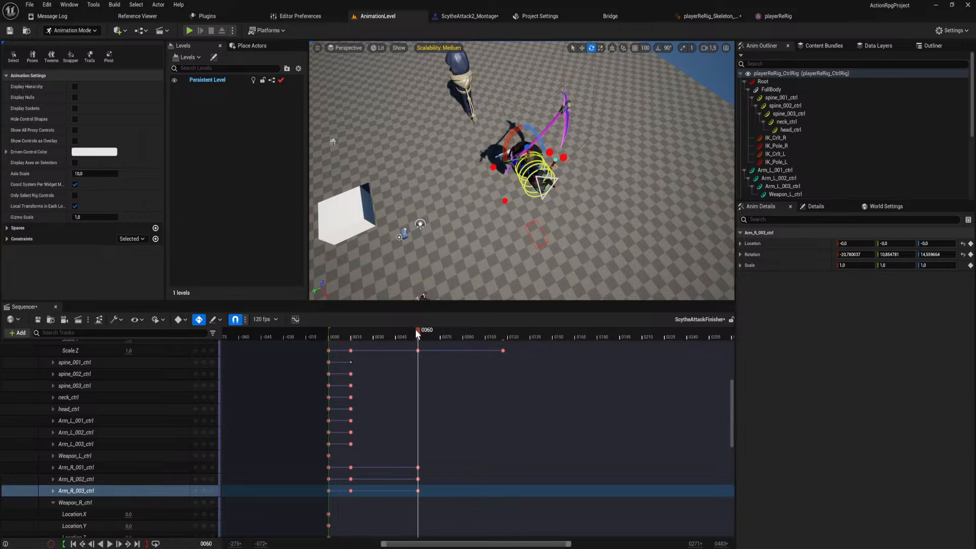
left_click_drag(417, 331, 503, 356)
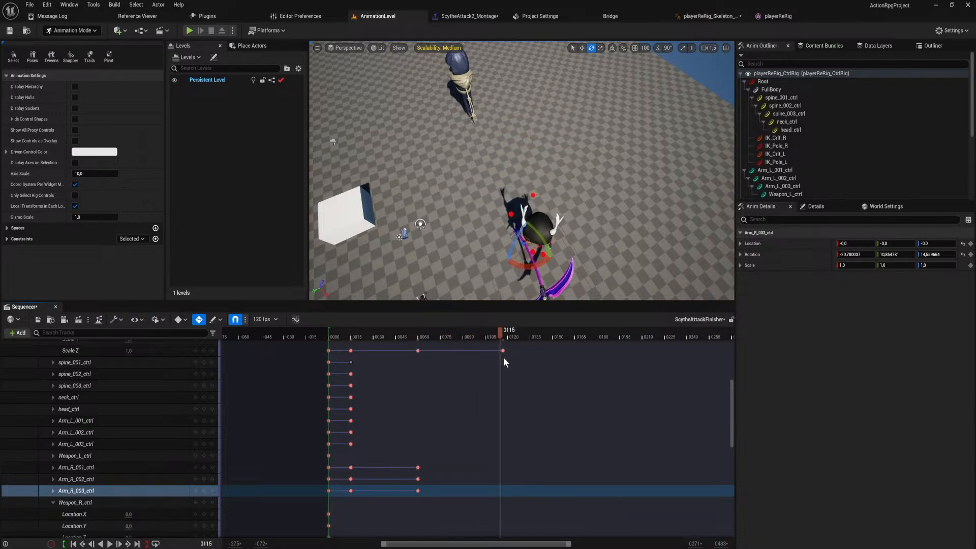
key("w")
right_click_drag(513, 244, 502, 211)
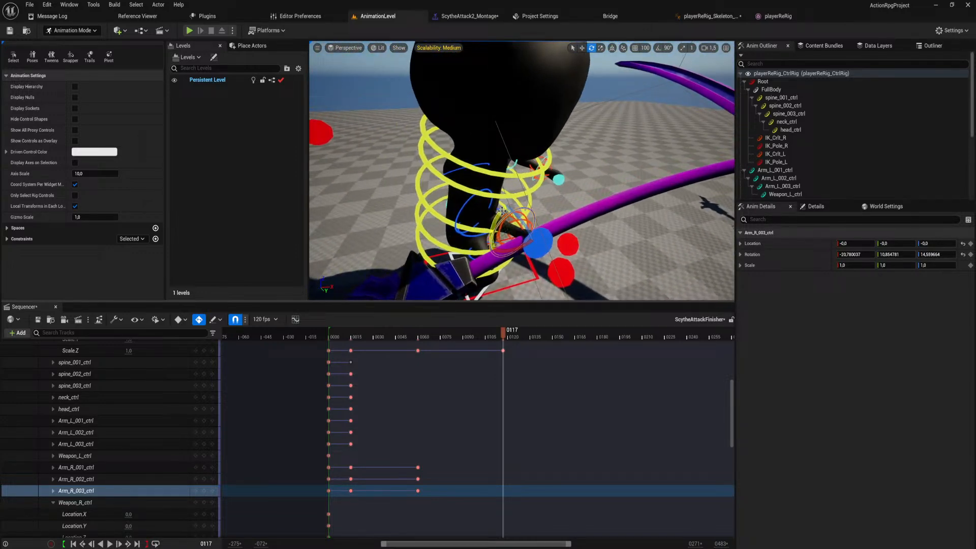
left_click(457, 170)
left_click_drag(456, 196, 490, 155)
left_click_drag(456, 195, 472, 154)
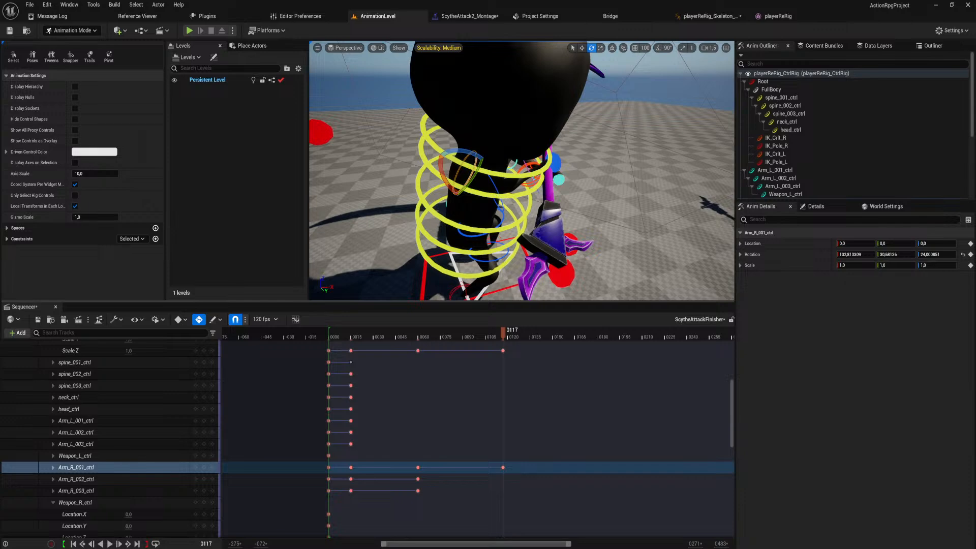
Rotate Arm_R_002_ctrl at frame 117 to adjust the right arm's landing pose.
left_click(496, 200)
left_click_drag(485, 214, 495, 217)
mouse_move(495, 217)
right_mouse_down()
mouse_move(470, 205)
mouse_move(501, 230)
mouse_move(492, 230)
right_mouse_up()
key("w")
key("s")
At frame 15, twist the torso further with the spine controls, rotating spine_003_ctrl to about 7.66, 21.25, -0.31.
left_click_drag(502, 329, 352, 347)
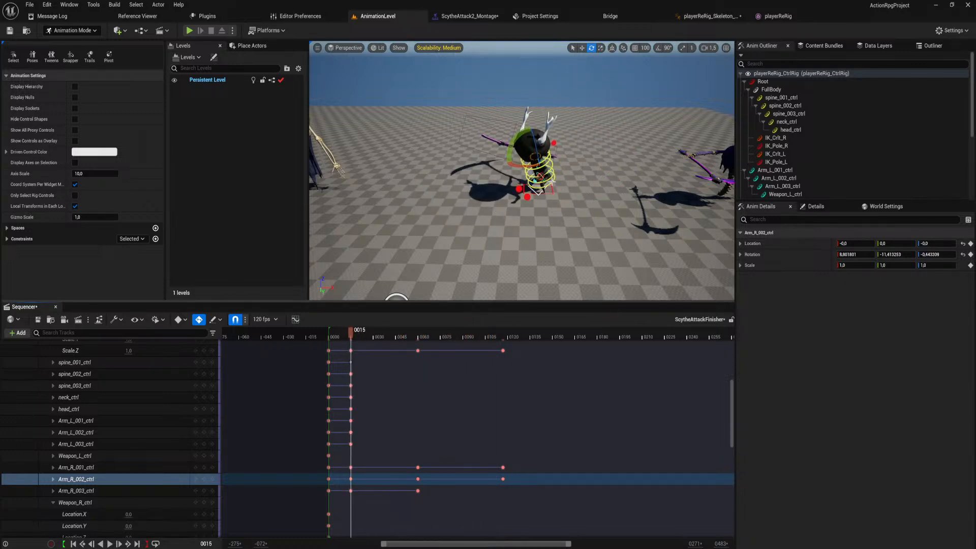
left_click(552, 180)
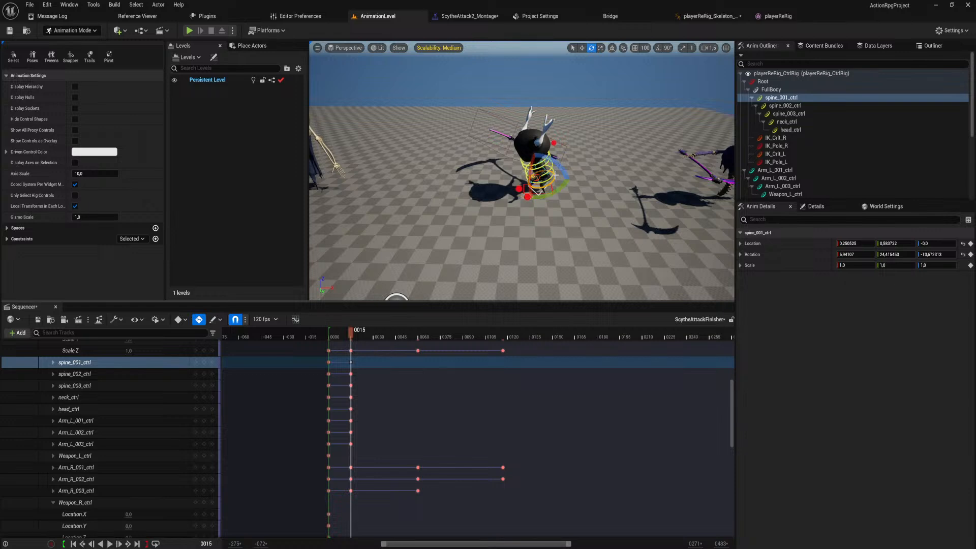
left_click(545, 188)
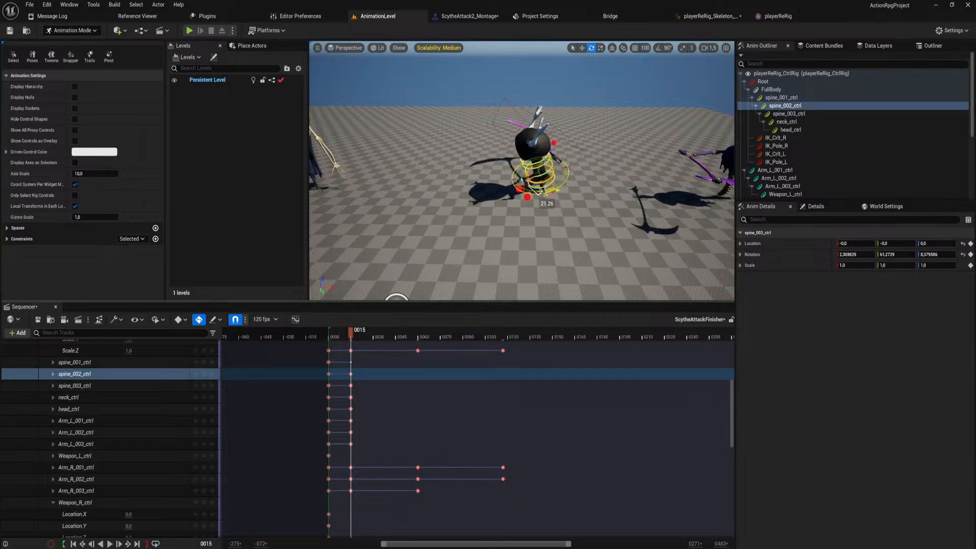
left_click(555, 176)
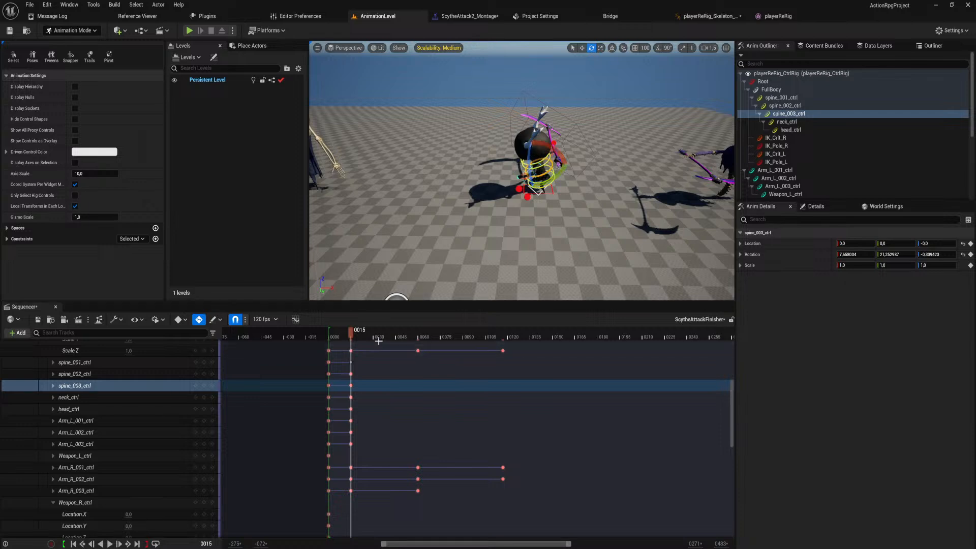
Key the three spine controls at frame 117 for the landing, with spine_003_ctrl rotated to about 7.13, 0.76, -3.00.
left_click_drag(353, 333, 503, 343)
right_click_drag(518, 229, 525, 249)
key("w")
key("w")
left_click(546, 180)
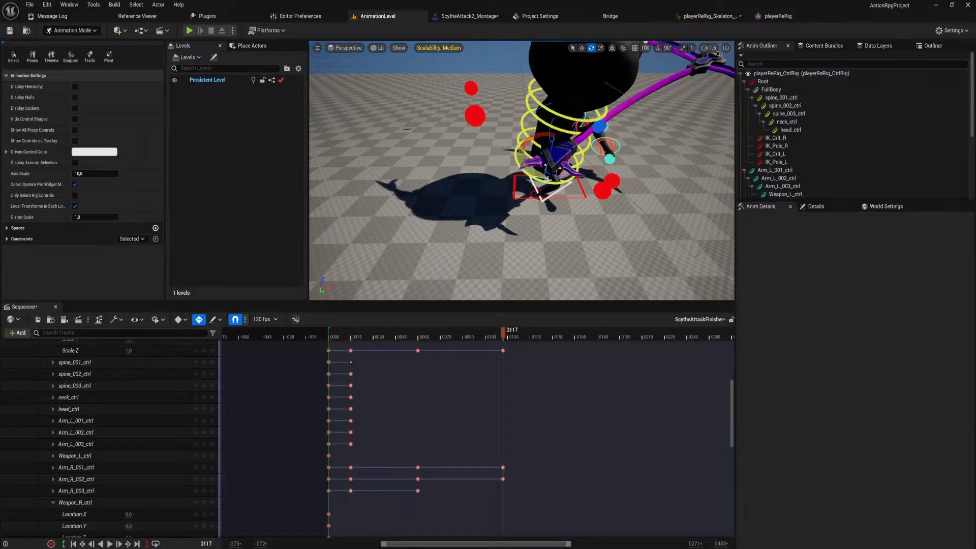
left_click(538, 178)
key("d")
right_click_drag(537, 177, 480, 186)
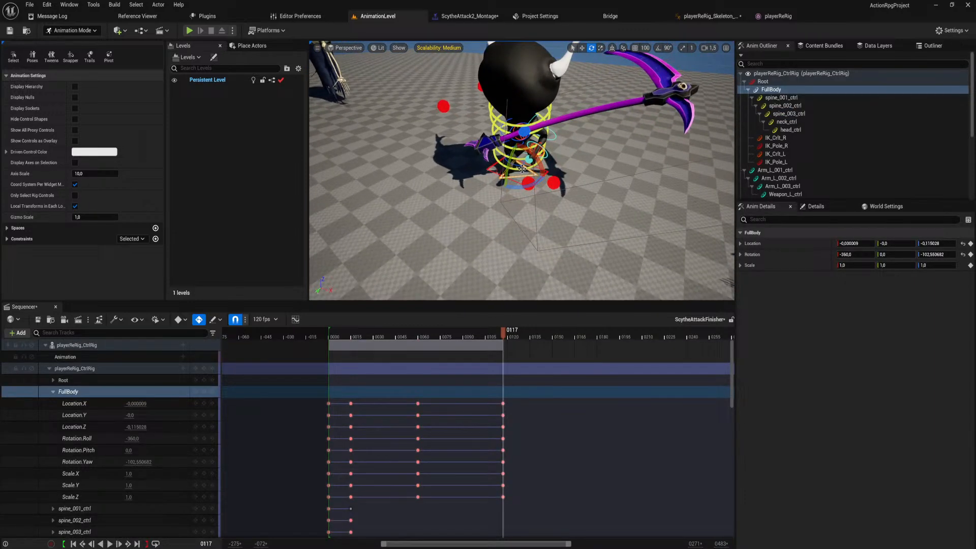
left_click(522, 168)
left_click_drag(522, 168, 516, 145)
left_click(523, 157)
left_click(523, 145)
key("s")
right_click_drag(515, 146, 522, 151)
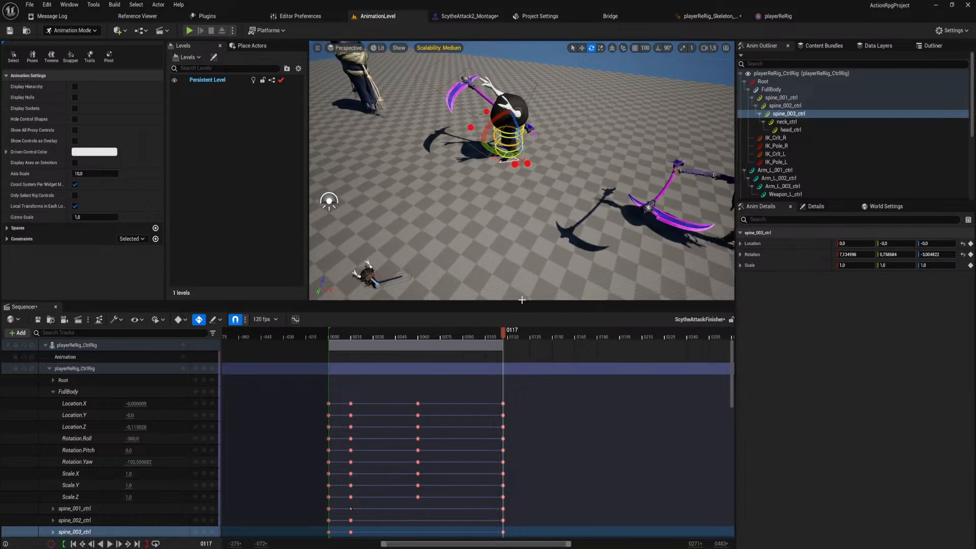
Play back the finisher and scrub its opening frames to check the timing of the wind-up and jump.
left_click_drag(501, 332, 346, 322)
key("space")
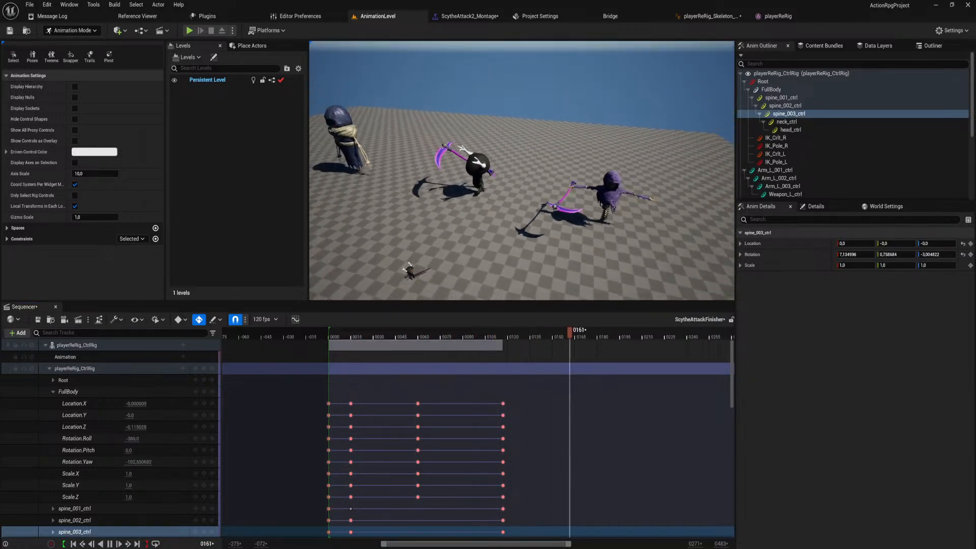
left_click(345, 336)
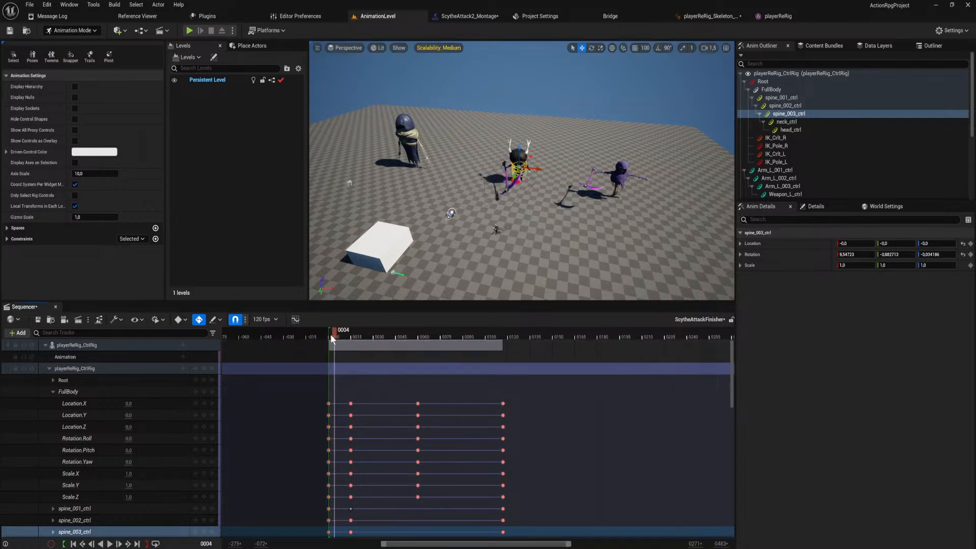
left_click_drag(345, 337, 366, 334)
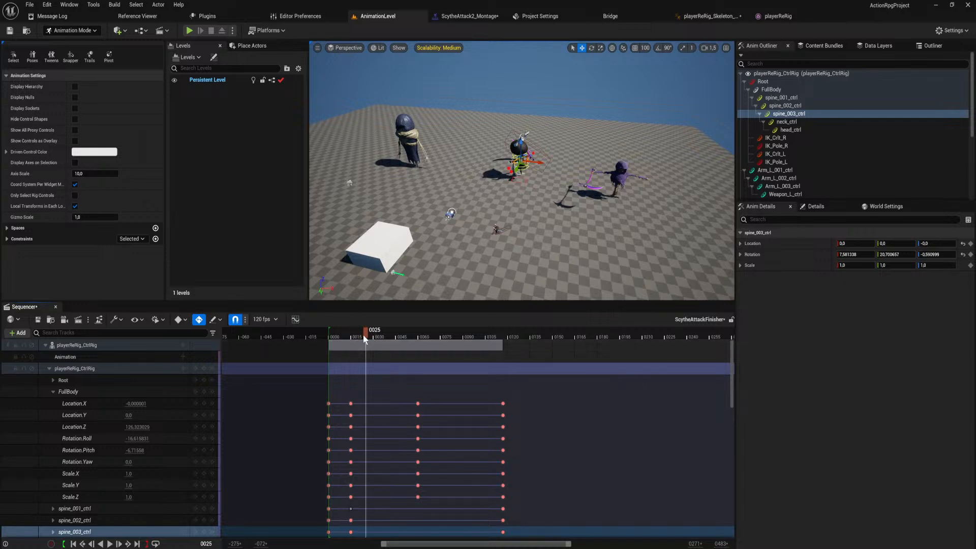
mouse_move(362, 334)
left_mouse_down()
mouse_move(328, 340)
mouse_move(376, 347)
mouse_move(352, 349)
left_mouse_up()
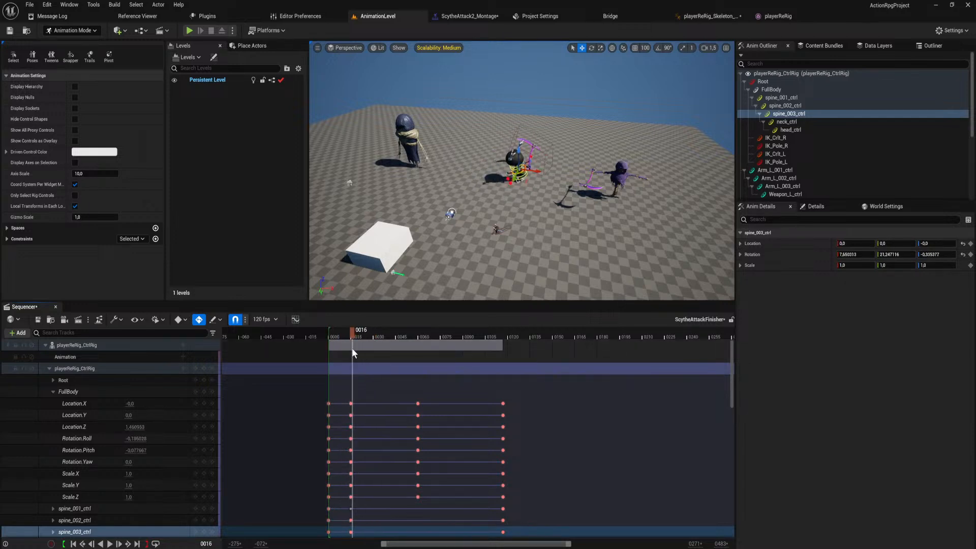
Collapse the FullBody track and move its keys at frames 15, 60 and 117 to frames 60, 117 and 174.
left_click(53, 392)
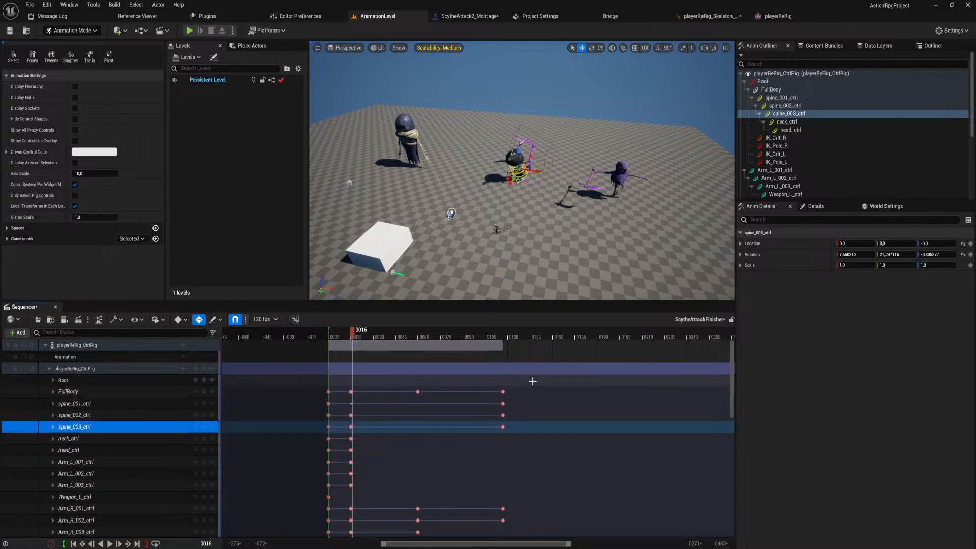
left_click_drag(531, 386, 437, 397)
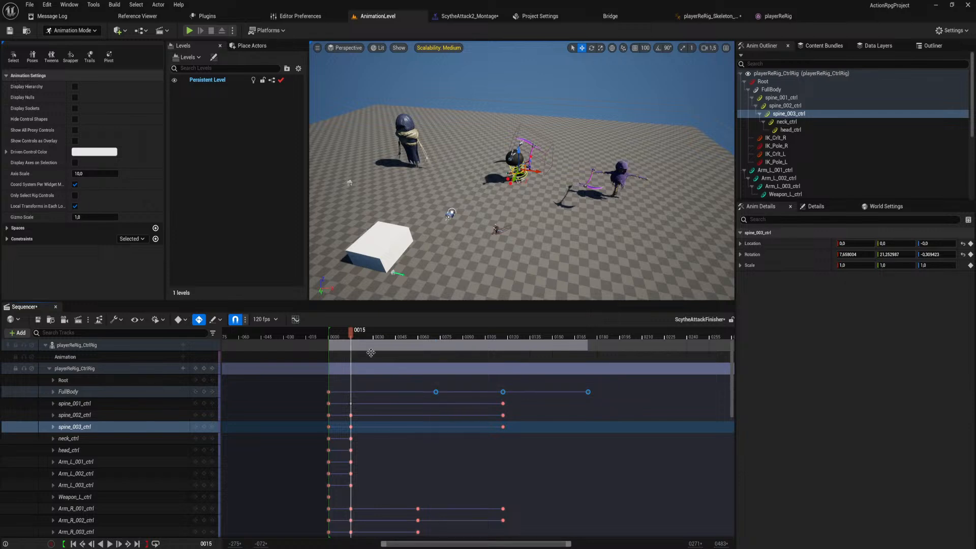
left_click_drag(356, 337, 419, 350)
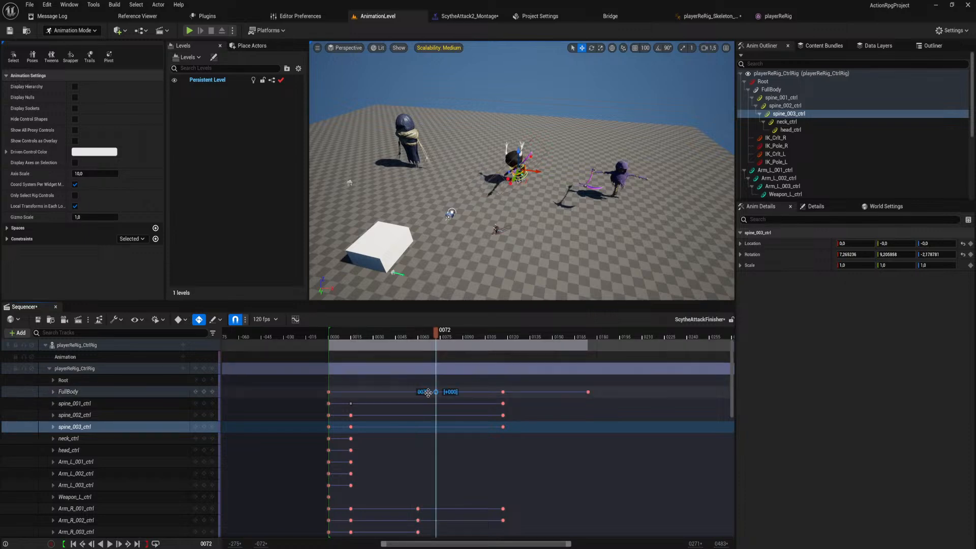
left_click_drag(436, 392, 418, 392)
key("f")
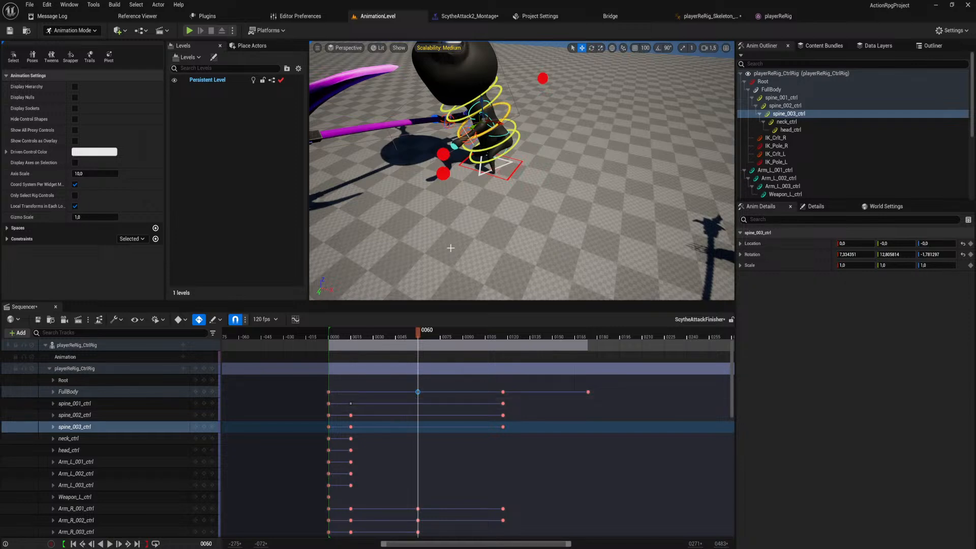
Switch to the Rider code editor and open ActionRpgProjectCharacter.cpp and ActionRpgProjectCharacter.h from the player source folder.
key("alt+Tab")
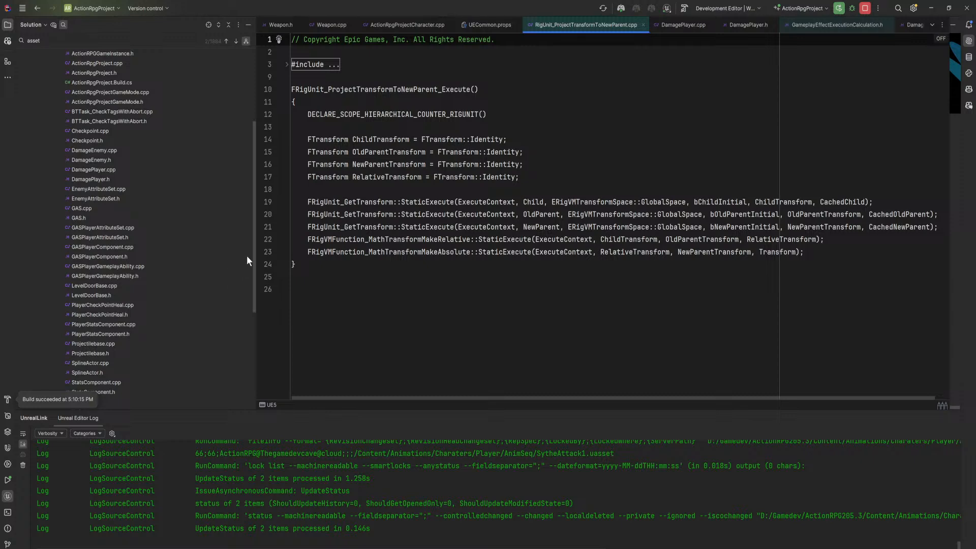
scroll(252, 244, "up", 5)
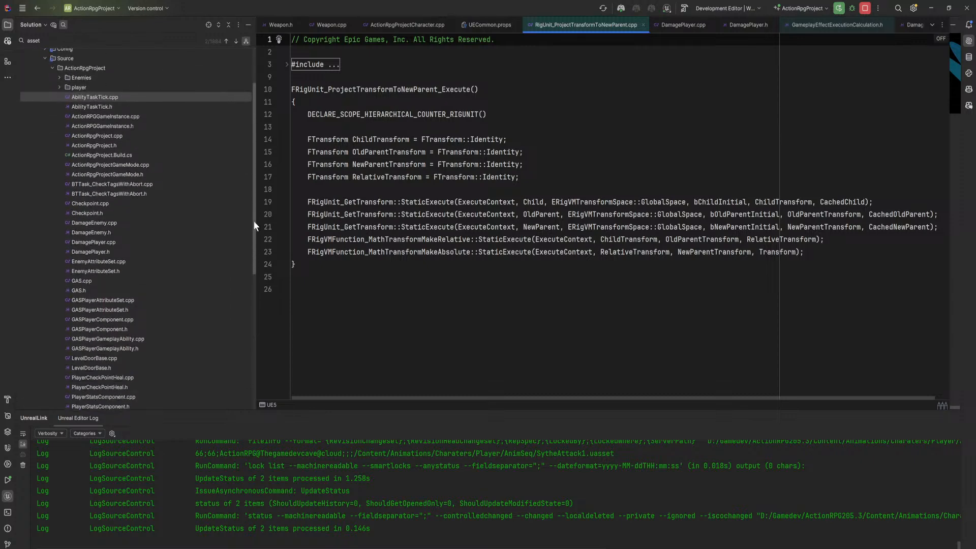
scroll(254, 231, "up", 4)
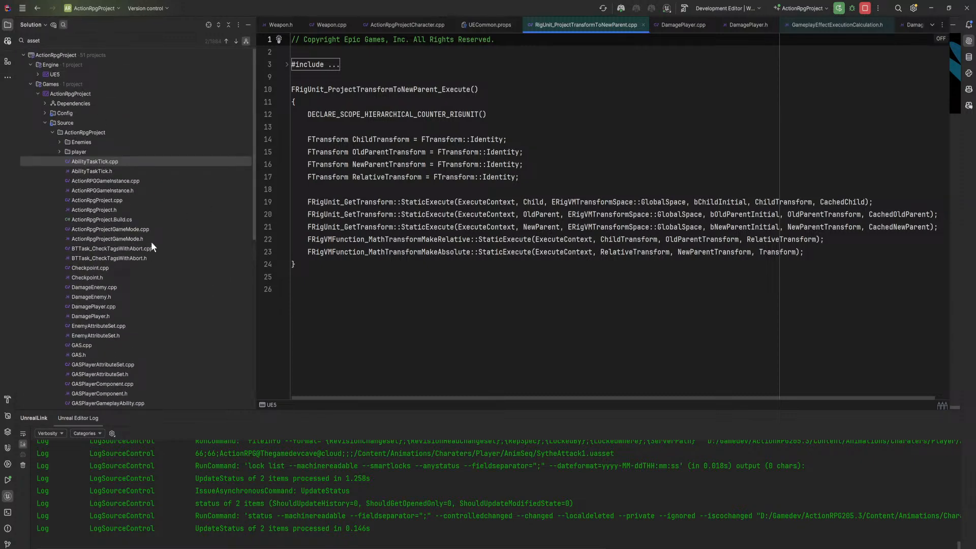
scroll(152, 242, "down", 5)
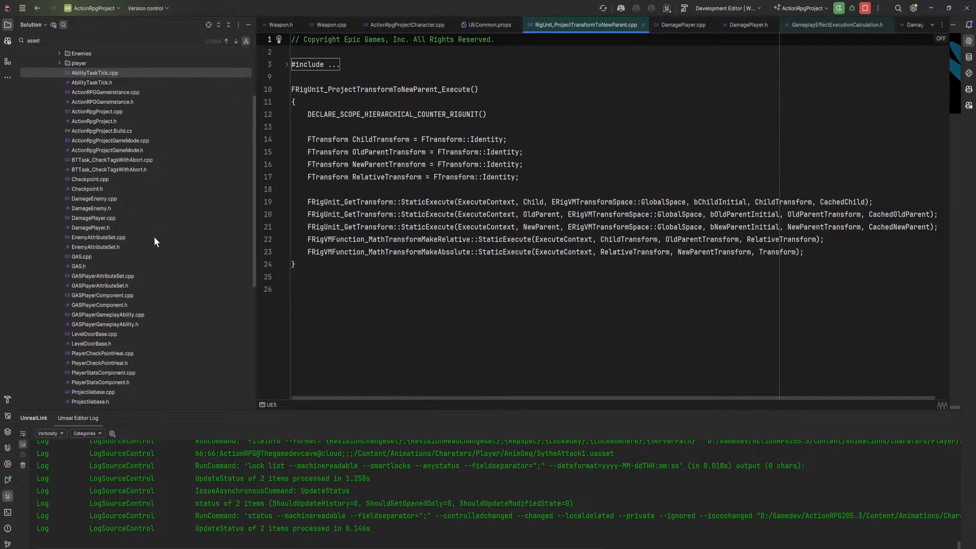
scroll(140, 178, "down", 6)
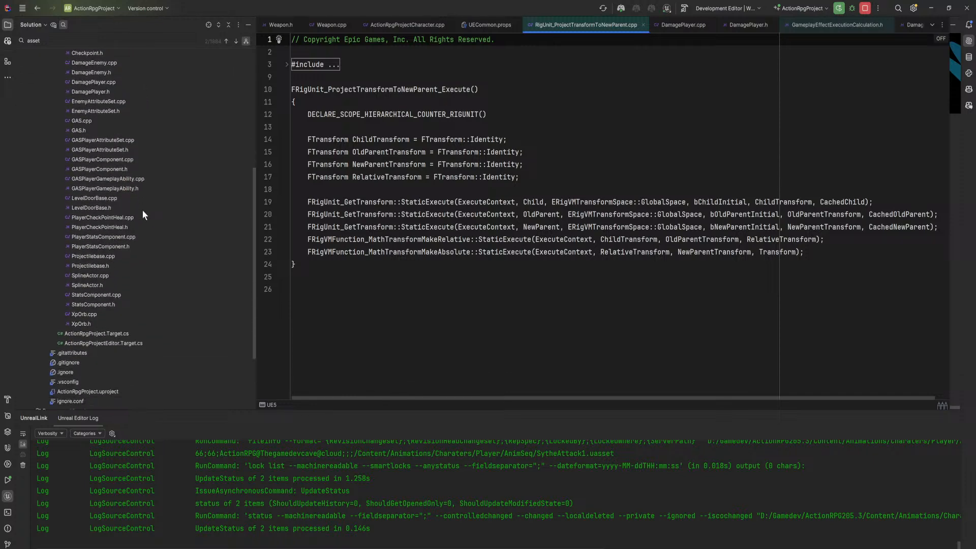
scroll(151, 224, "up", 10)
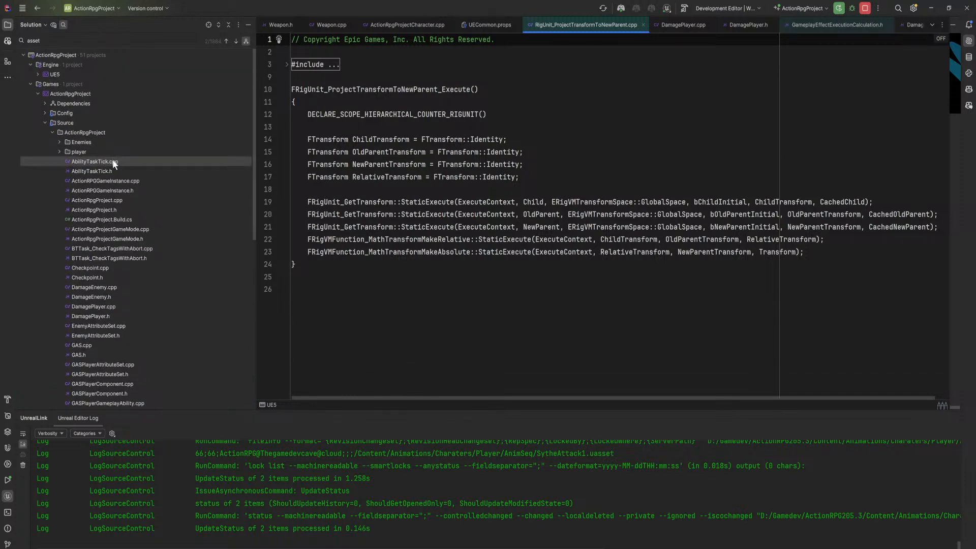
left_click(60, 152)
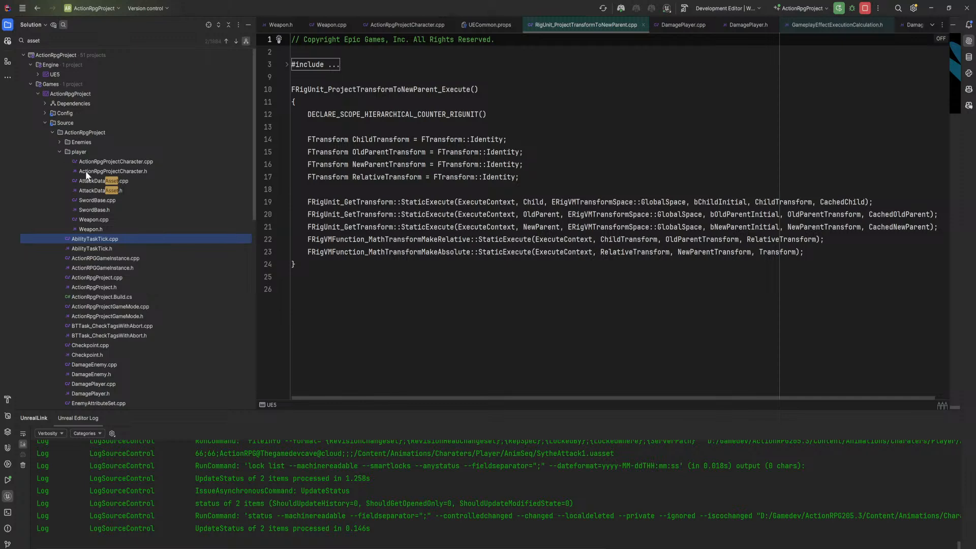
double_click(74, 163)
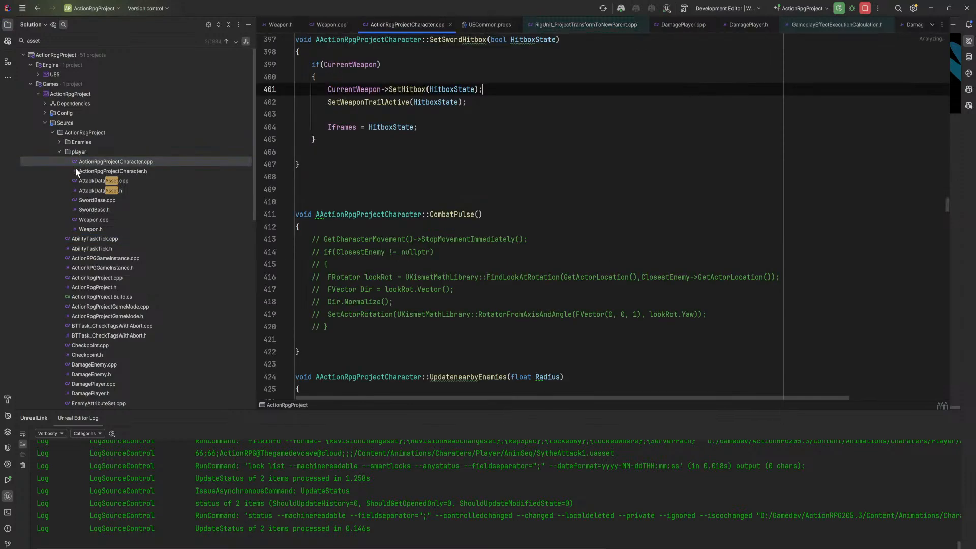
double_click(76, 169)
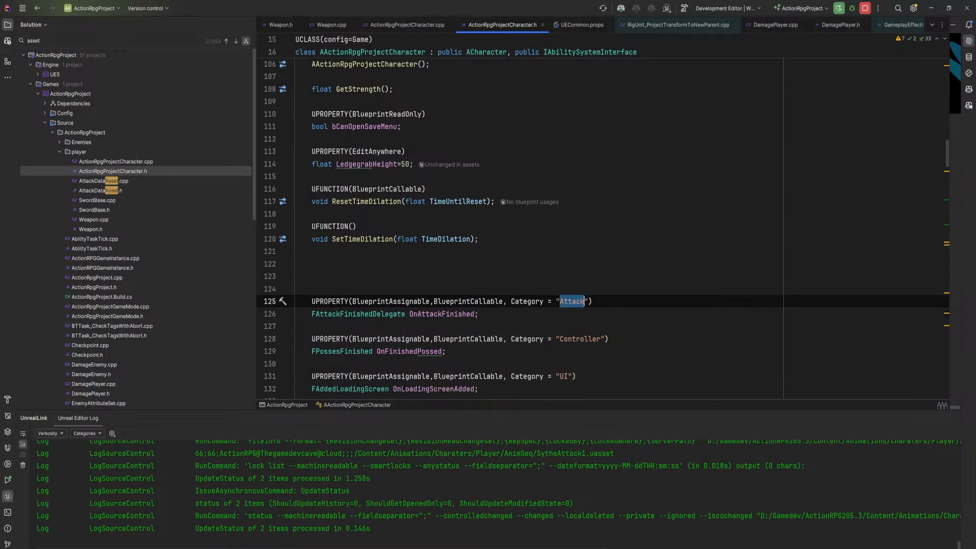
Go from the SetTimeDilation declaration to its definition and examine how it and ResetTimeDilation handle CustomTimeDilation.
scroll(603, 229, "down", 4)
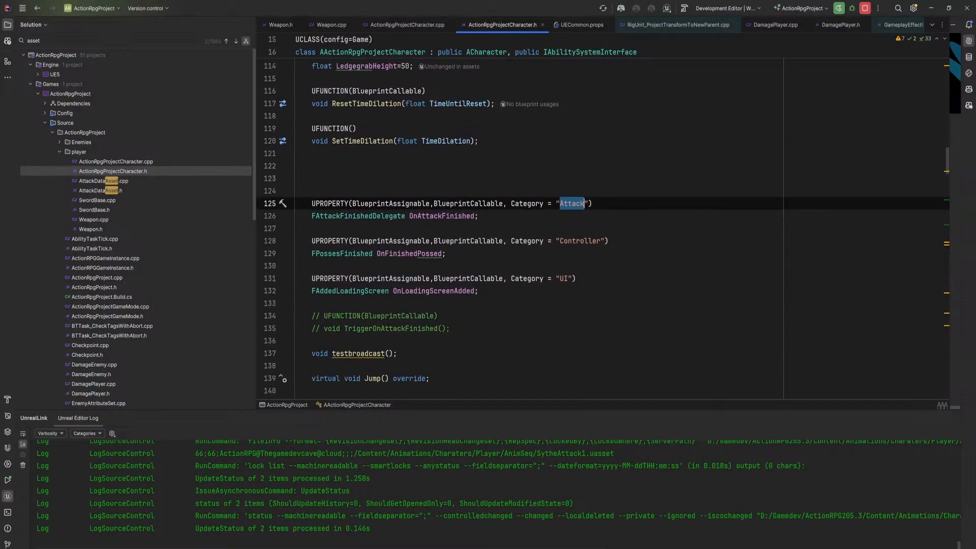
scroll(602, 228, "up", 4)
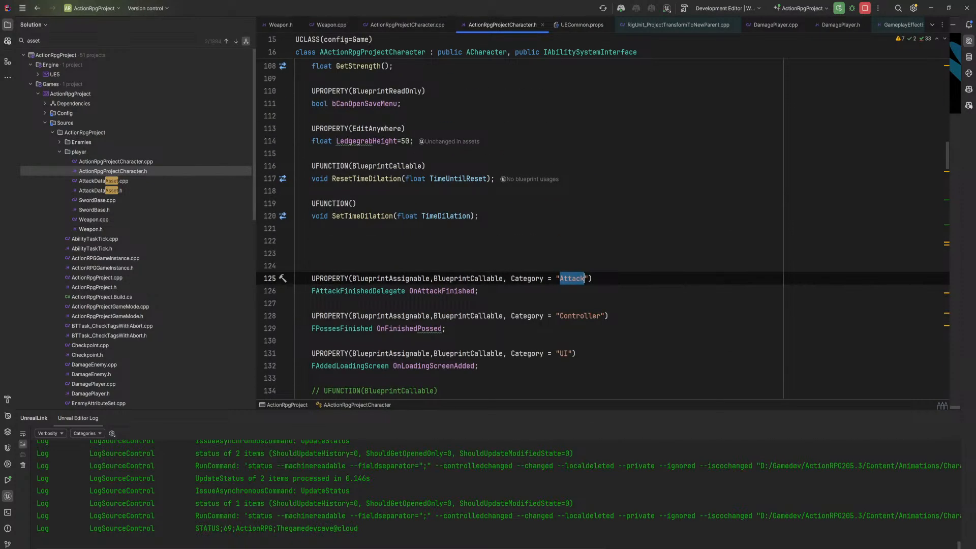
left_click_drag(377, 216, 373, 216)
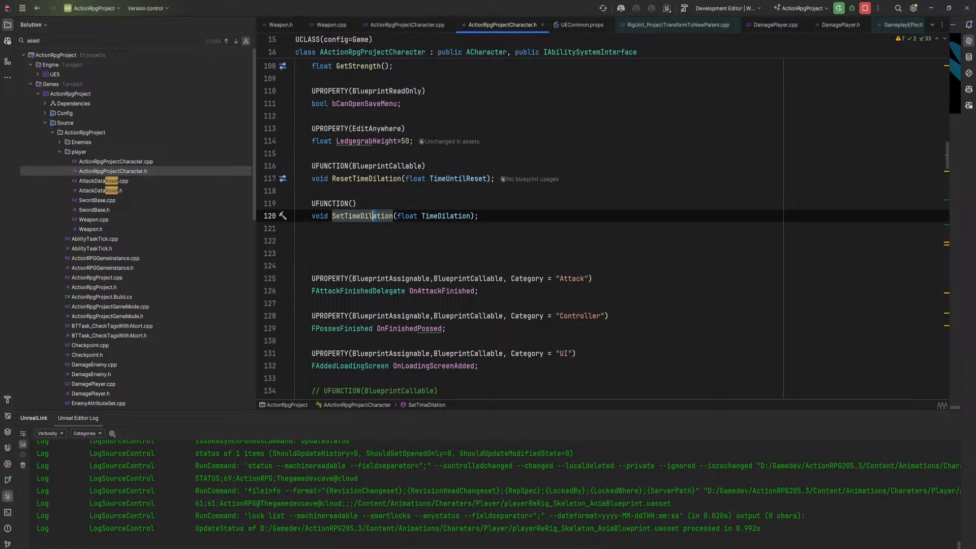
left_click(336, 216)
key("ctrl+b")
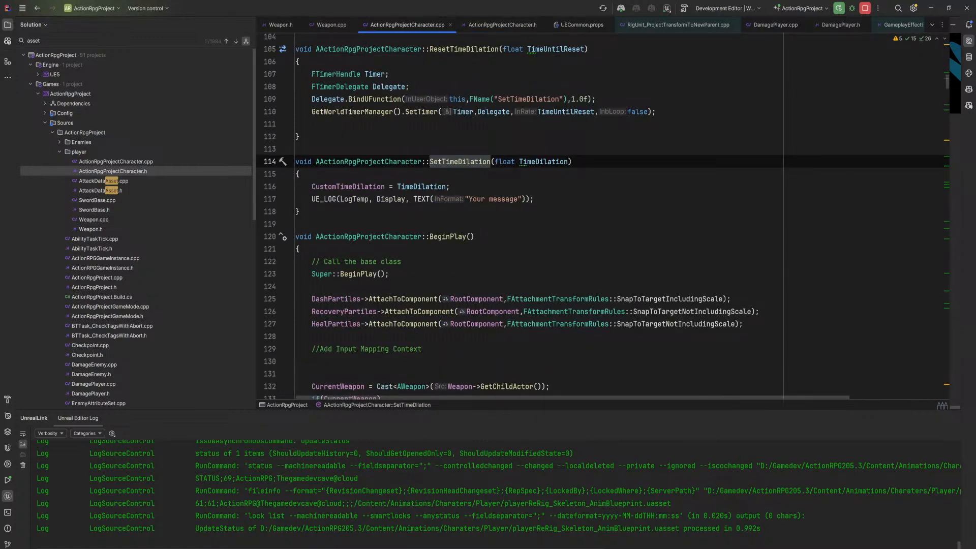
left_click_drag(320, 187, 450, 186)
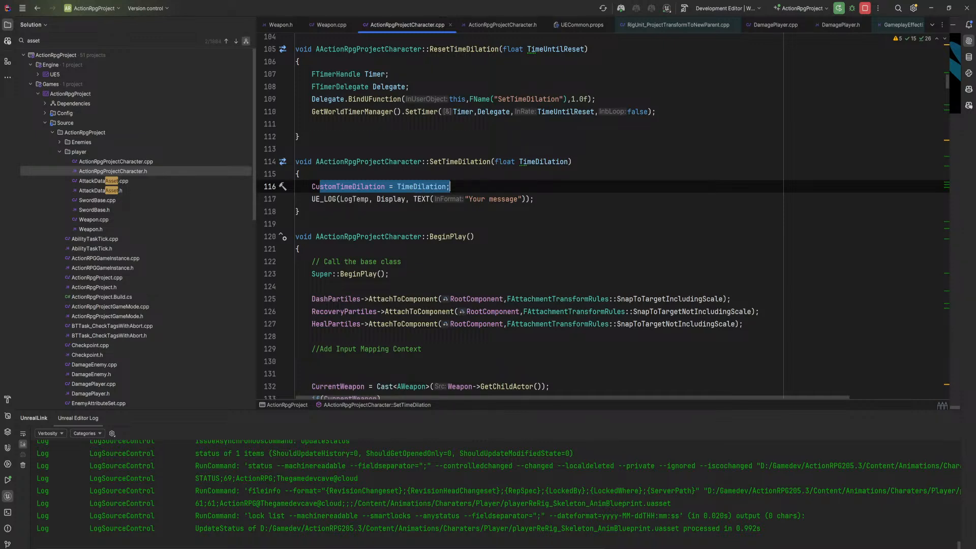
scroll(450, 186, "up", 1)
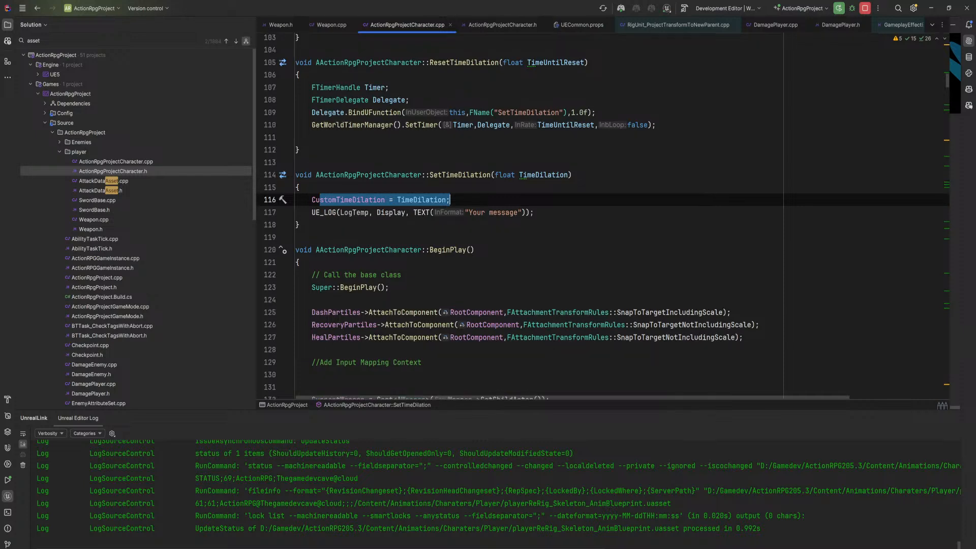
scroll(450, 224, "up", 2)
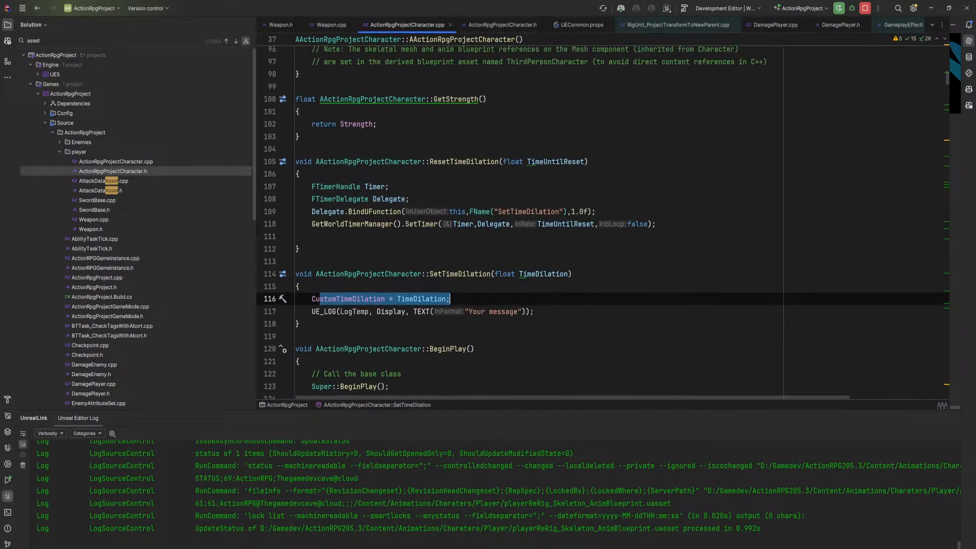
Examine how the character's ResetTimeDilation function uses its delegate and timer to call SetTimeDilation with 1.0f.
left_click_drag(401, 161, 490, 161)
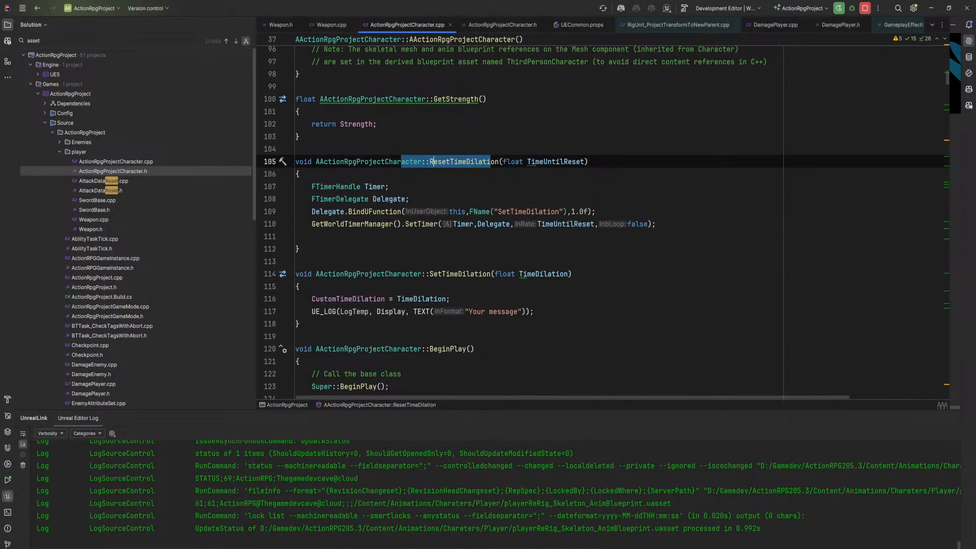
left_click(521, 162)
left_click_drag(312, 224, 657, 224)
left_click(596, 211)
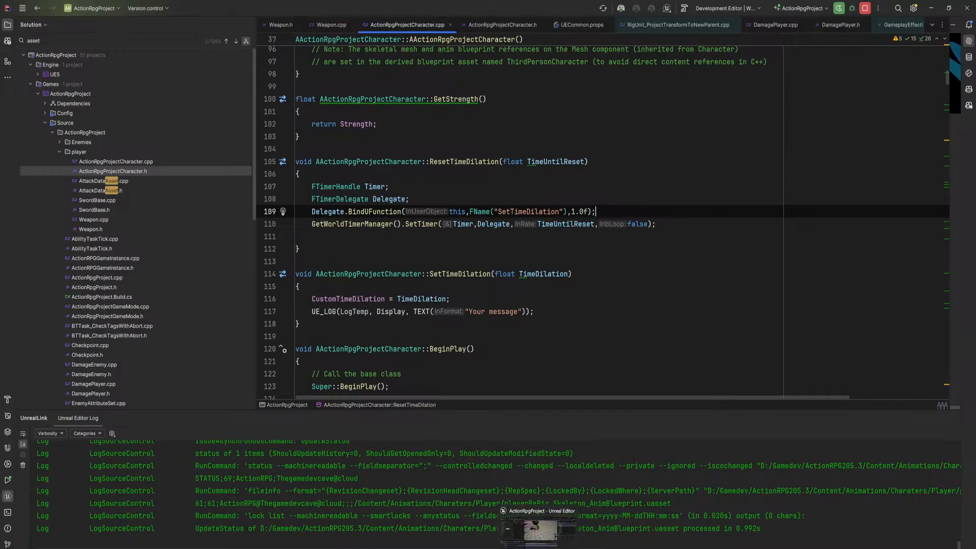
Switch to Unreal Editor and open BP_ScytheAttack1 from the player blueprints folder and its parent class BP_SwordAttackBase.
left_click(538, 538)
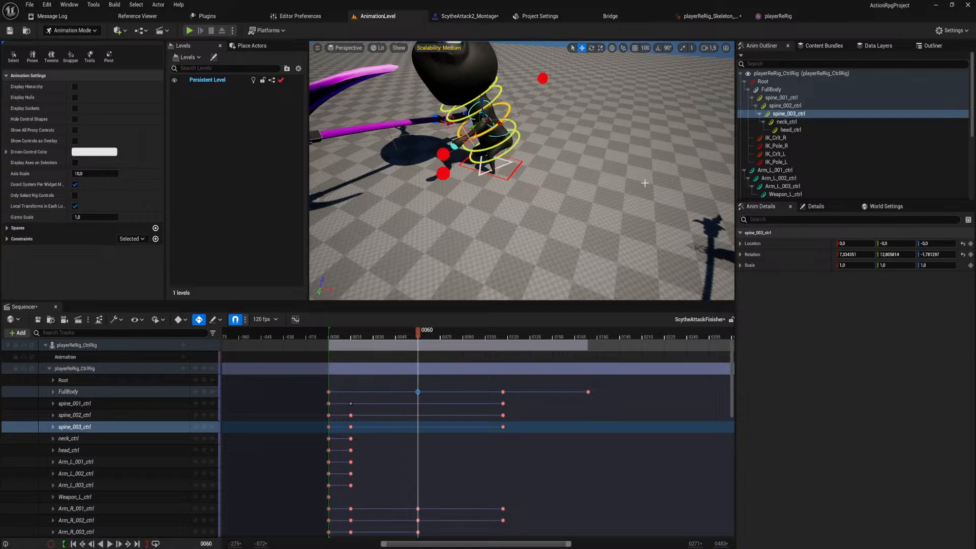
key("ctrl+space")
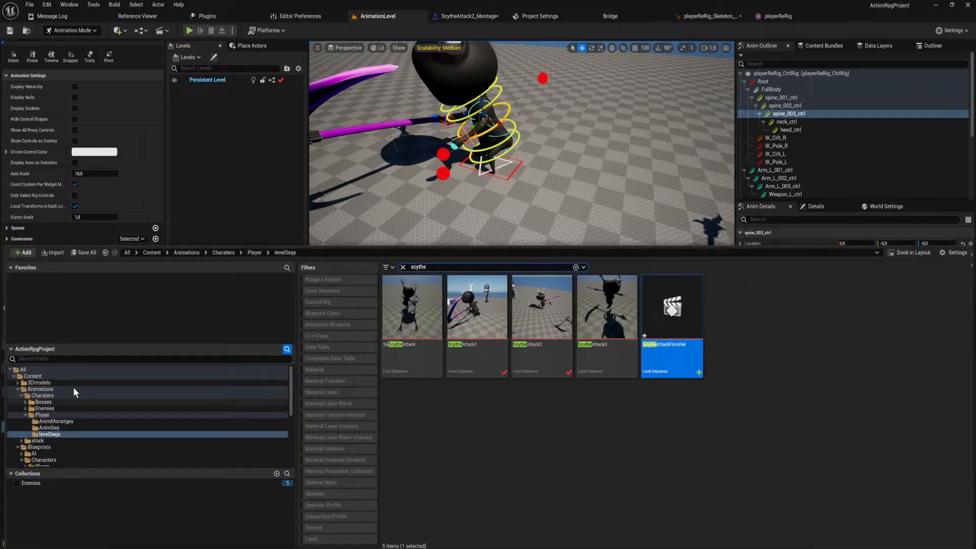
scroll(60, 397, "down", 3)
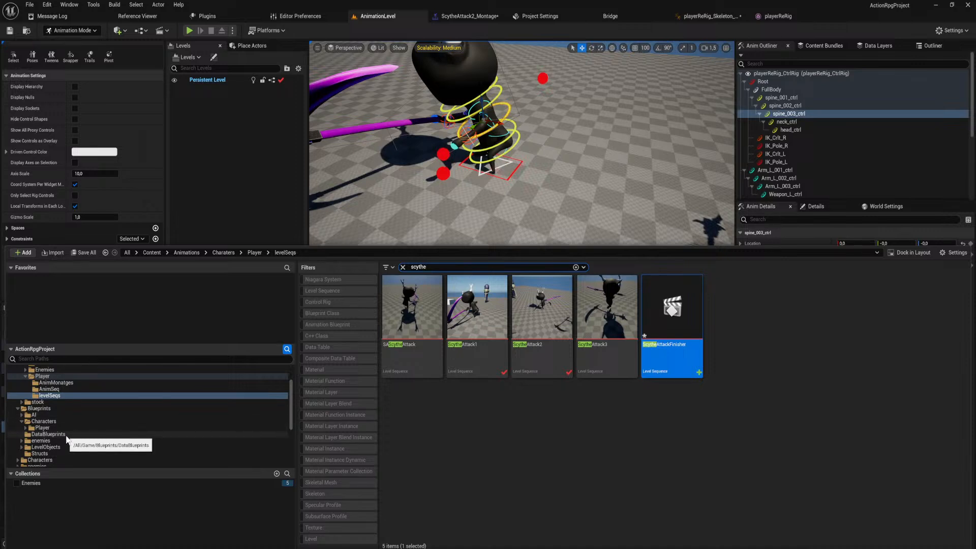
scroll(63, 435, "up", 4)
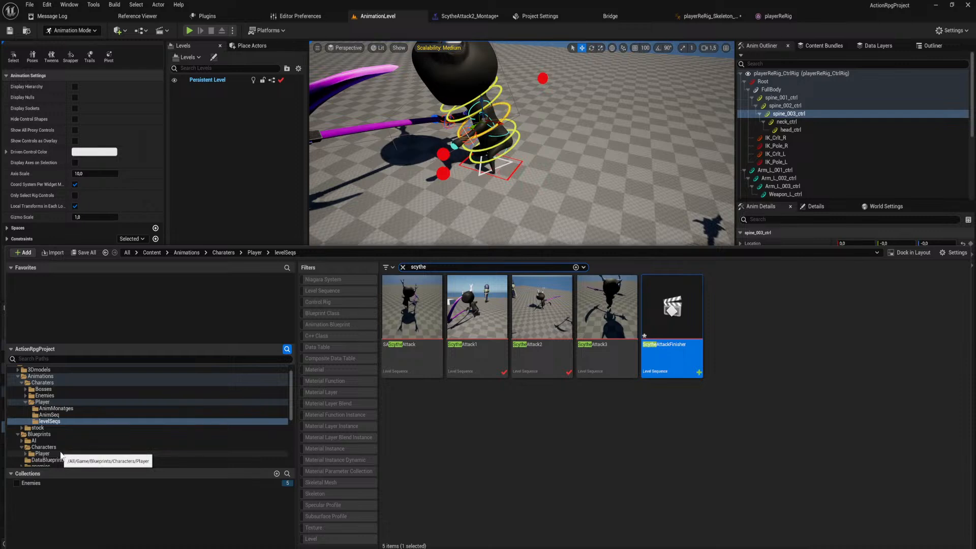
left_click(60, 454)
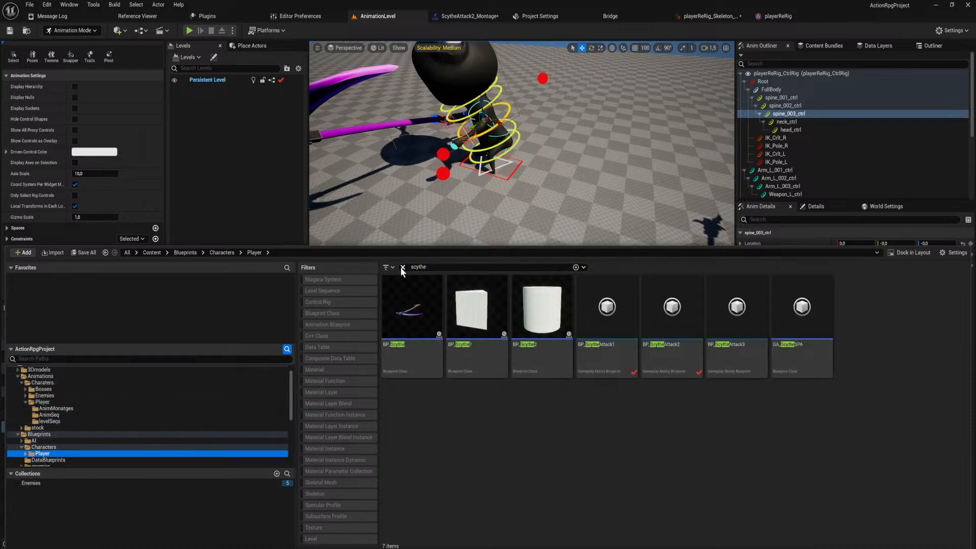
left_click(585, 337)
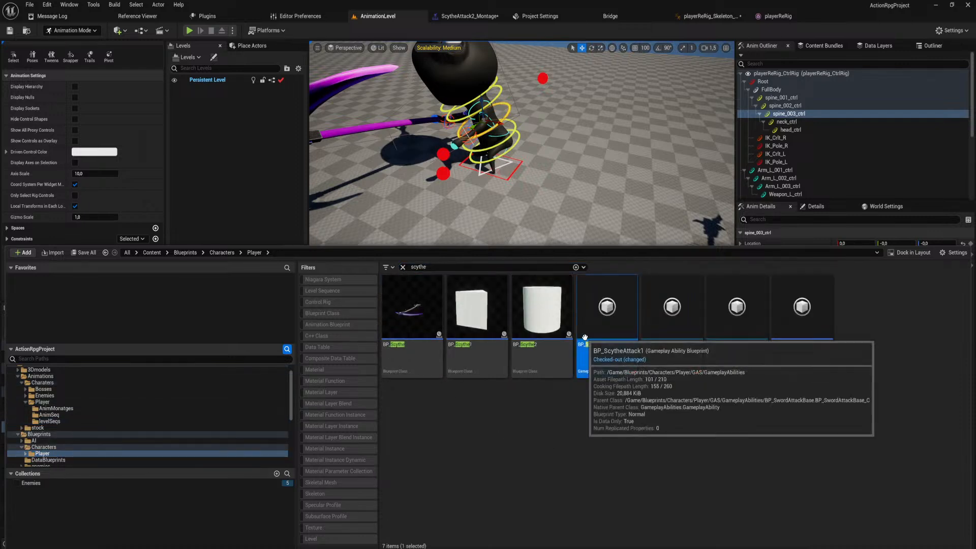
double_click(585, 337)
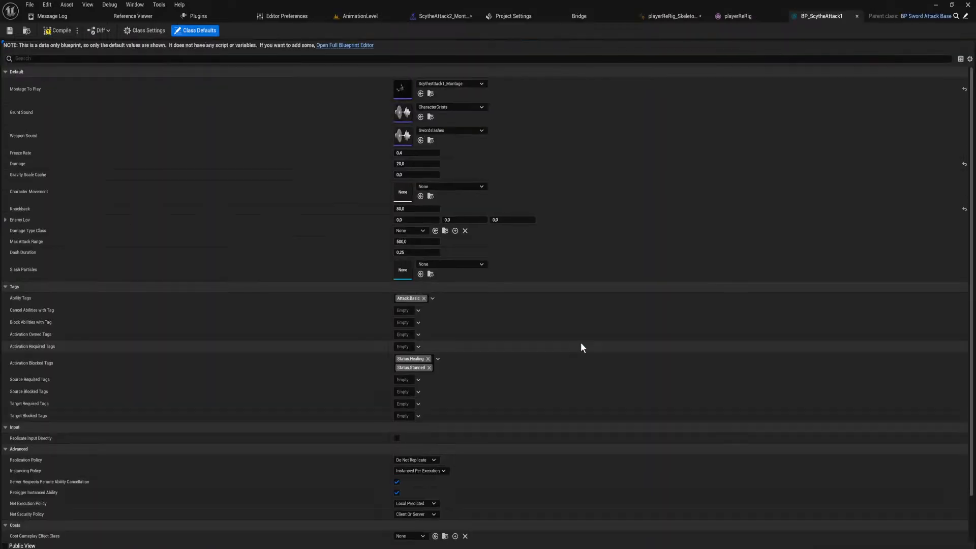
left_click(956, 16)
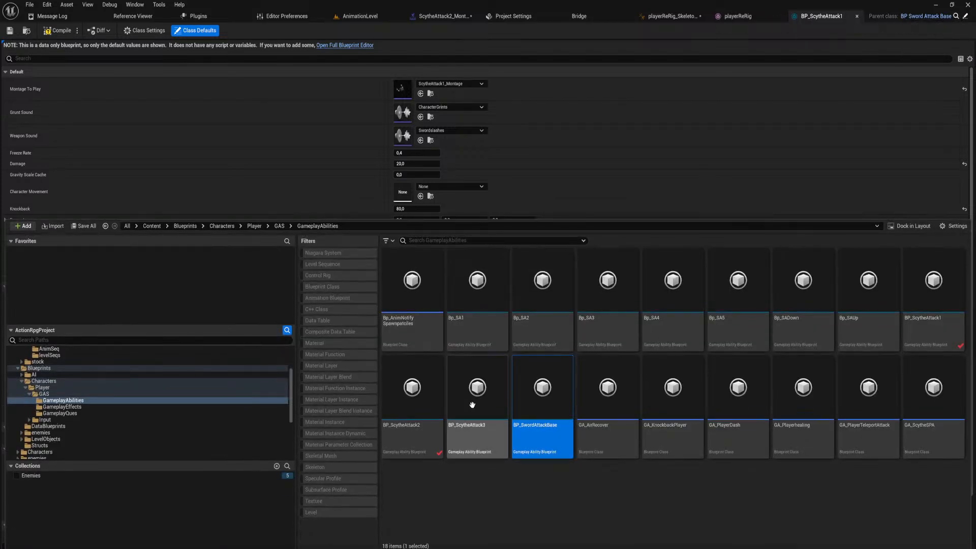
double_click(561, 376)
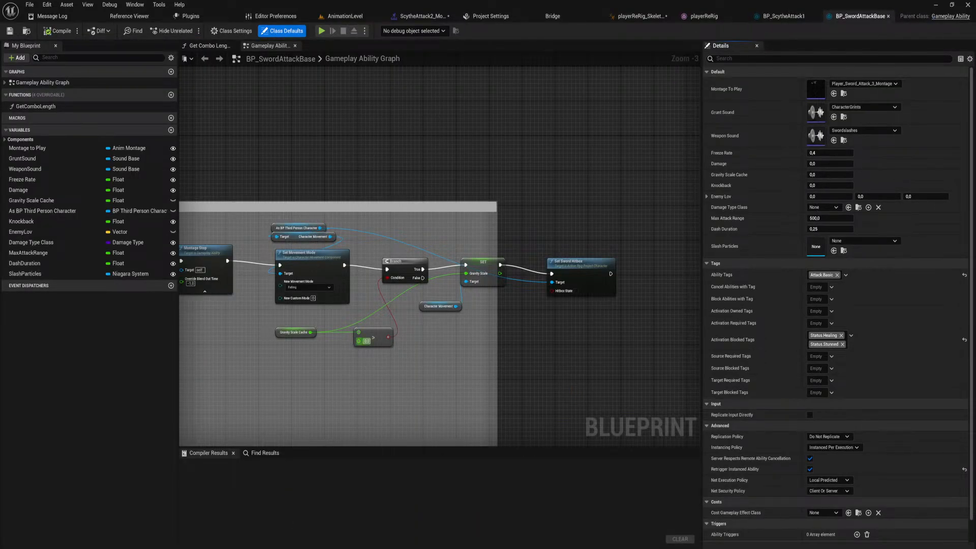
Examine the Gameplay Ability Graph around the Revenge Values and Death Check section up to its Reset Time Dilation nodes.
right_click_drag(390, 373, 624, 324)
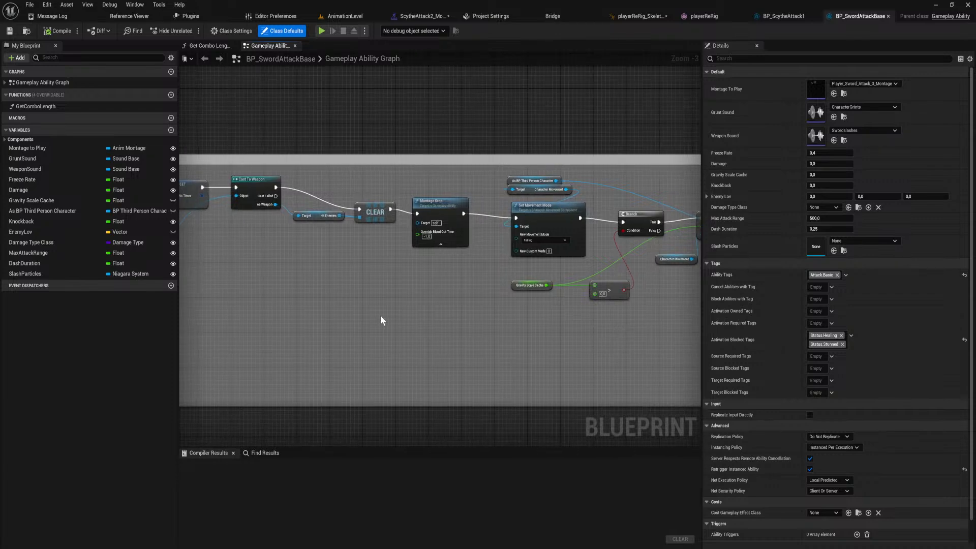
right_click_drag(382, 319, 645, 330)
mouse_move(424, 352)
right_mouse_down()
mouse_move(482, 380)
mouse_move(700, 441)
right_mouse_up()
right_click_drag(584, 137, 613, 438)
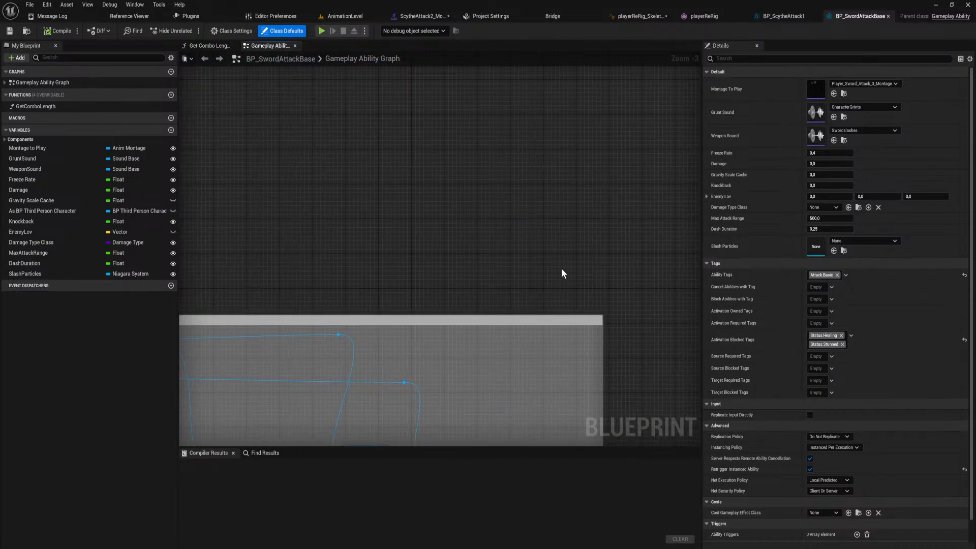
right_click_drag(422, 355, 700, 238)
right_click_drag(439, 314, 700, 223)
right_click_drag(655, 257, 694, 234)
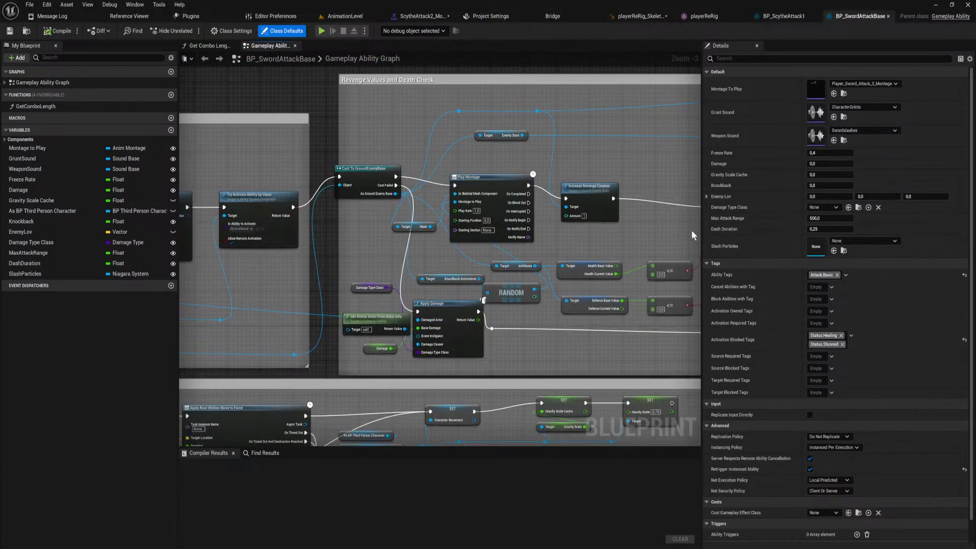
right_click_drag(411, 120, 280, 137)
left_click_drag(271, 136, 509, 351)
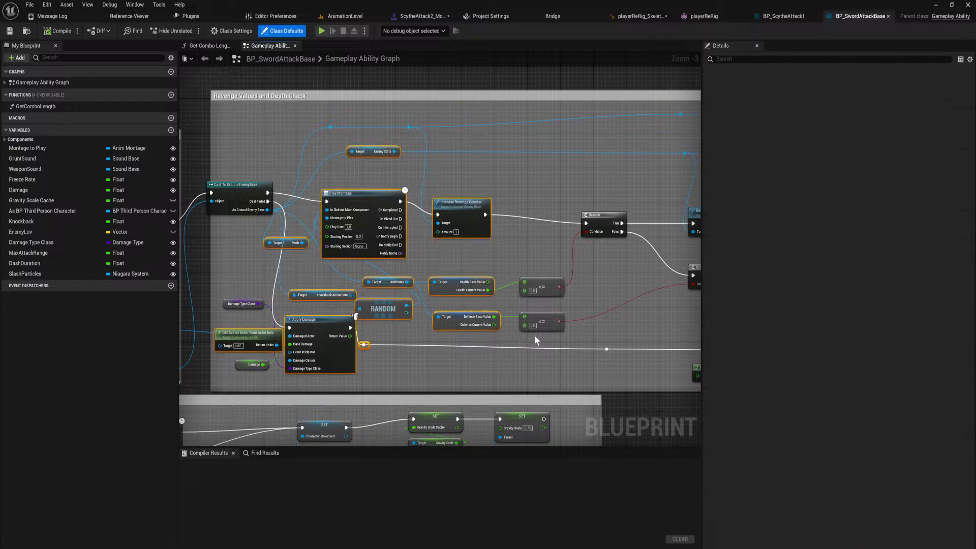
right_click_drag(630, 289, 371, 303)
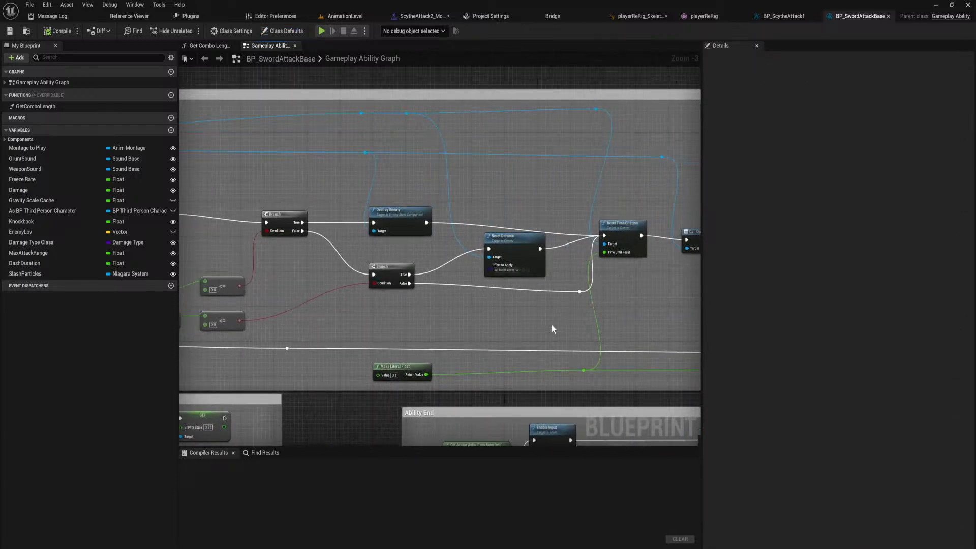
right_click_drag(550, 325, 440, 316)
left_click(533, 244)
Trace the graph back to the Damage section and examine how Freeze Rate feeds the two Custom Time Dilation set nodes.
right_click_drag(302, 333, 699, 311)
right_click_drag(525, 228, 699, 255)
right_click_drag(369, 316, 699, 299)
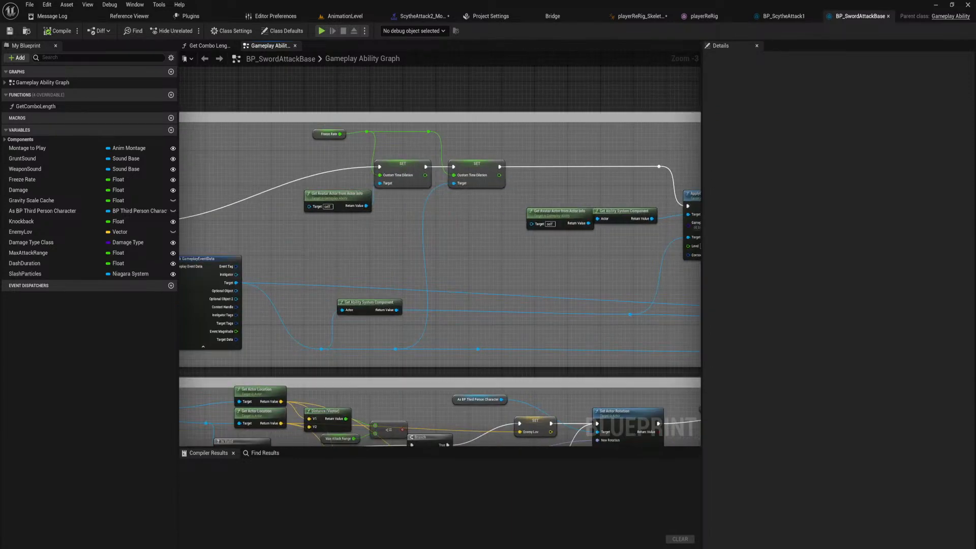
right_click_drag(182, 317, 520, 331)
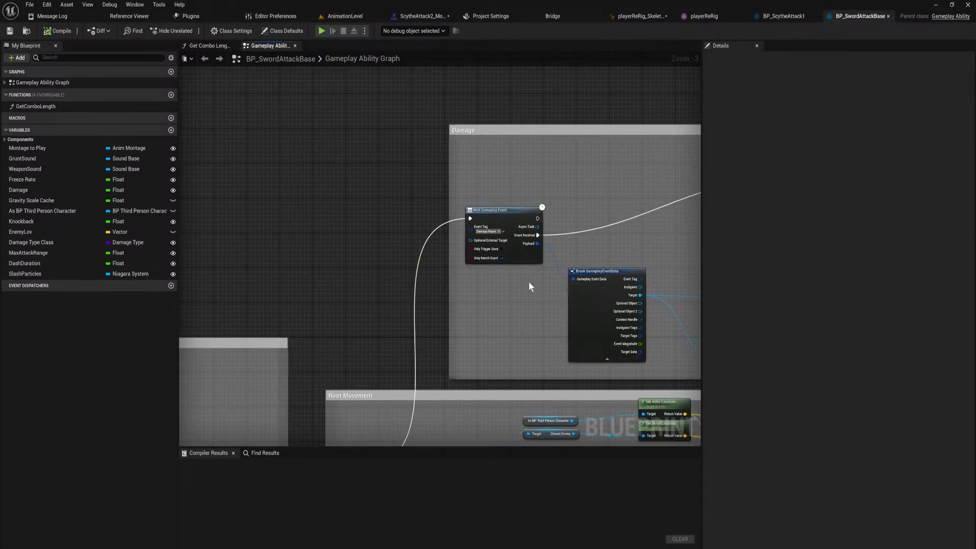
right_click_drag(529, 287, 290, 361)
right_click_drag(527, 340, 438, 300)
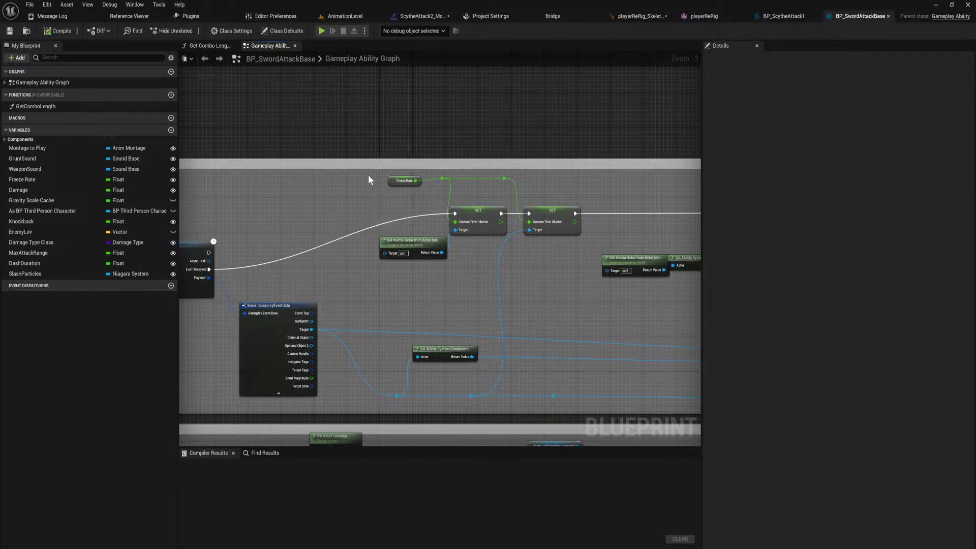
left_click_drag(368, 175, 573, 281)
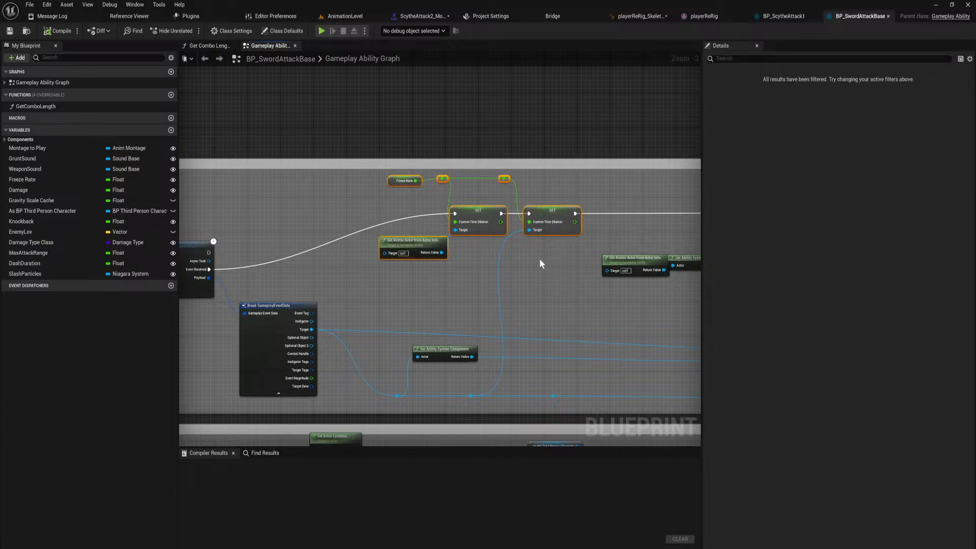
left_click(565, 267)
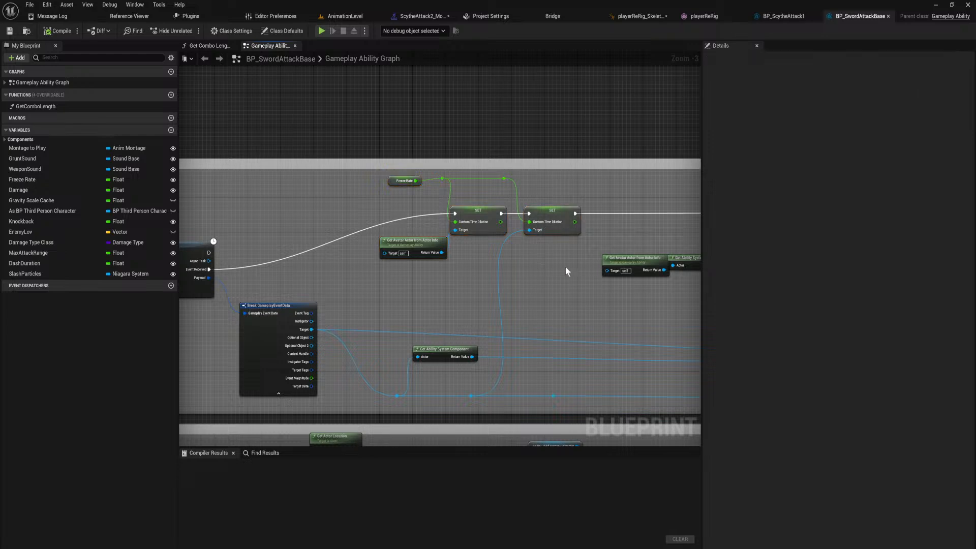
left_click_drag(566, 267, 378, 182)
Follow the damage flow through the death check branches and examine how the enemy's Reset Time Dilation node is fed.
right_click_drag(551, 283, 293, 269)
right_click_drag(651, 280, 322, 269)
right_click_drag(512, 257, 225, 279)
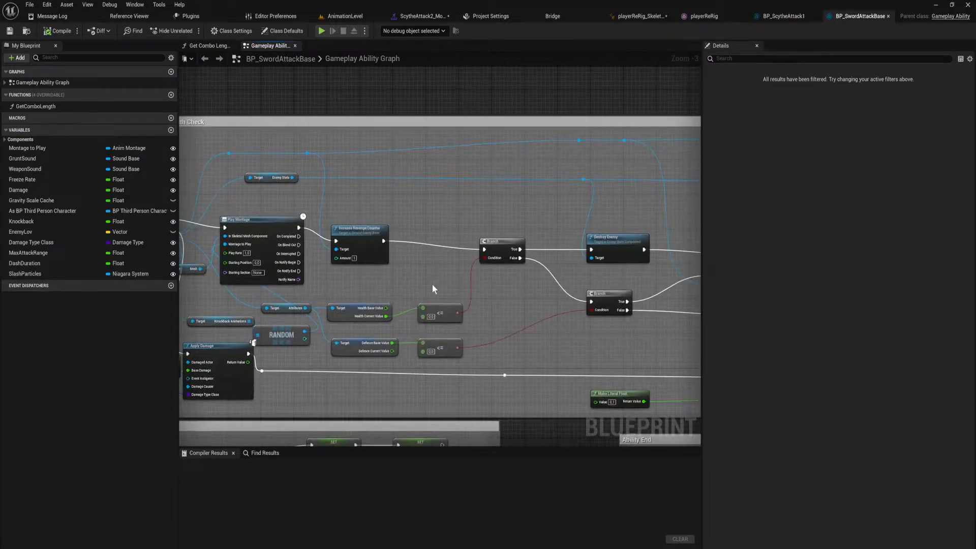
right_click_drag(666, 289, 285, 286)
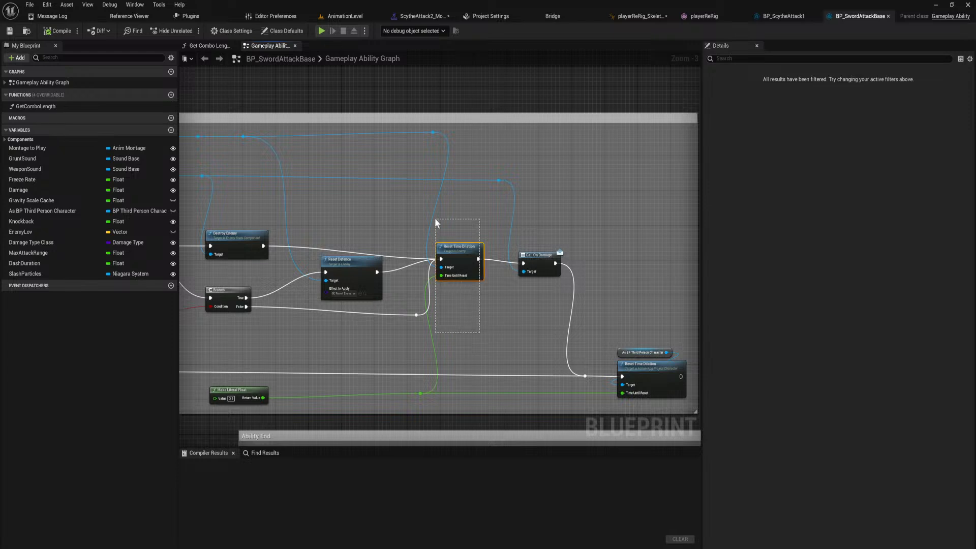
left_click_drag(435, 219, 435, 221)
scroll(470, 322, "up", 1)
left_click(470, 325)
scroll(464, 319, "down", 2)
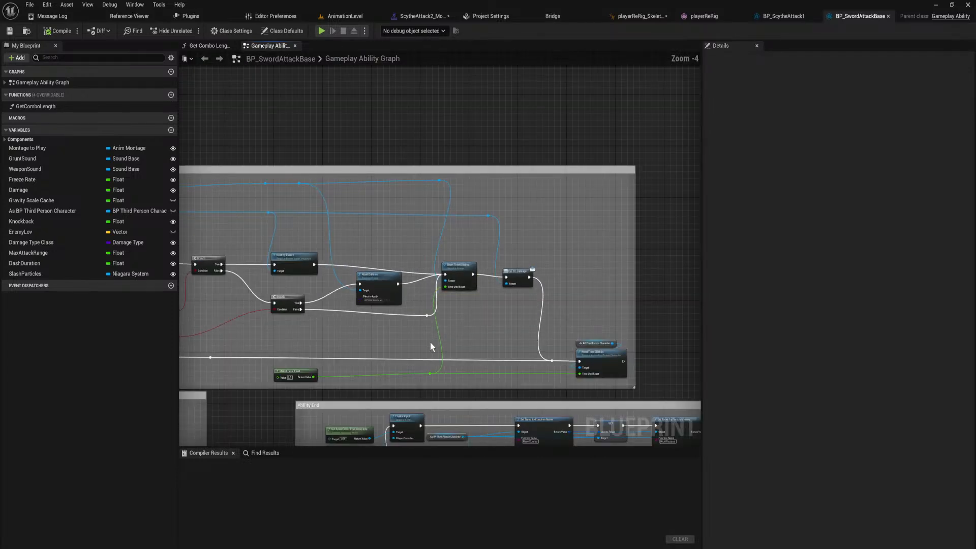
scroll(430, 346, "up", 2)
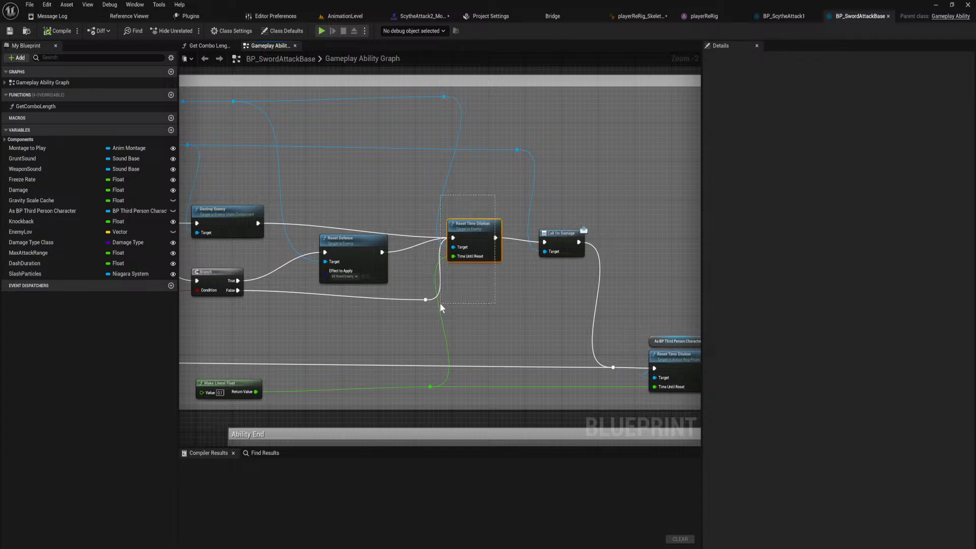
Open the enemy Reset Time Dilation node's C++ definition in Enemy.cpp and examine its timer and delegate lines.
double_click(488, 229)
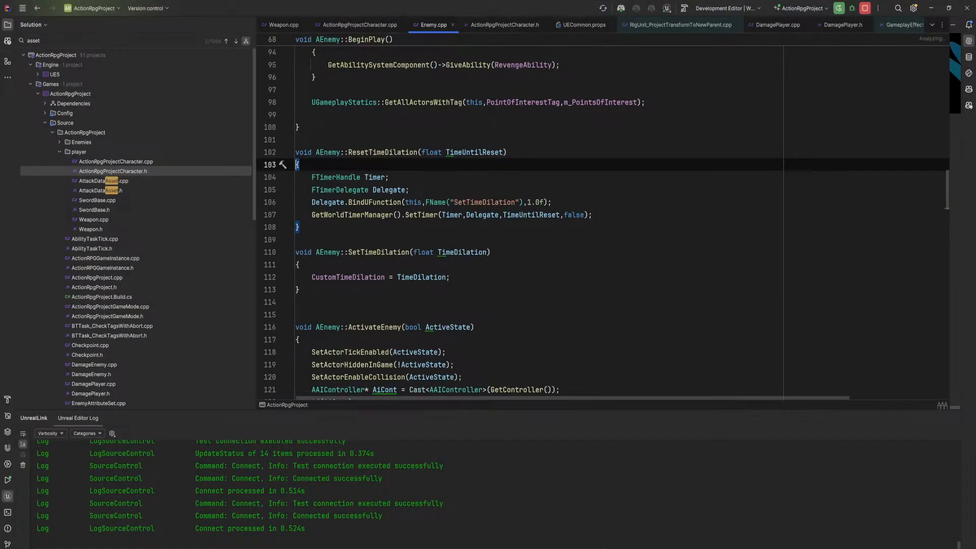
left_click(320, 202)
left_click(591, 202)
left_click(319, 215)
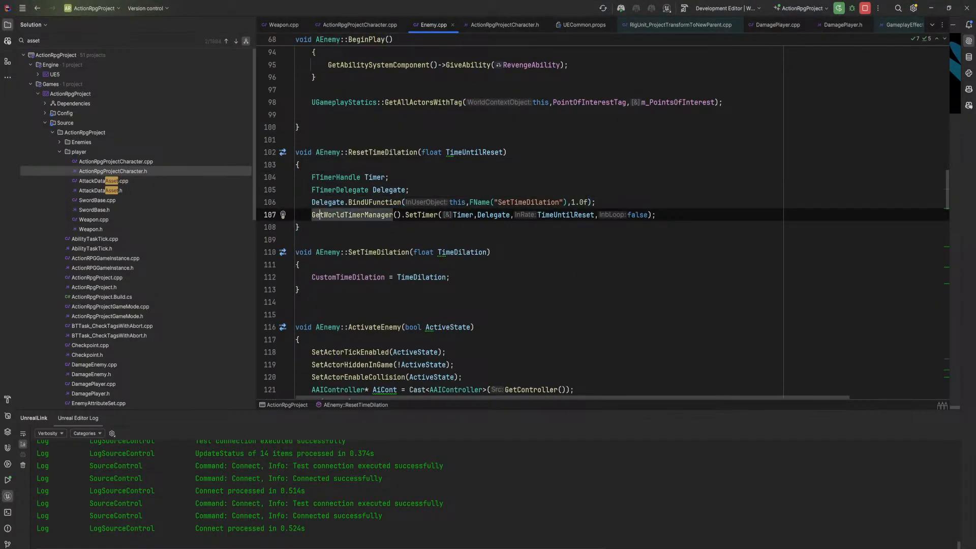
left_click_drag(657, 215, 262, 180)
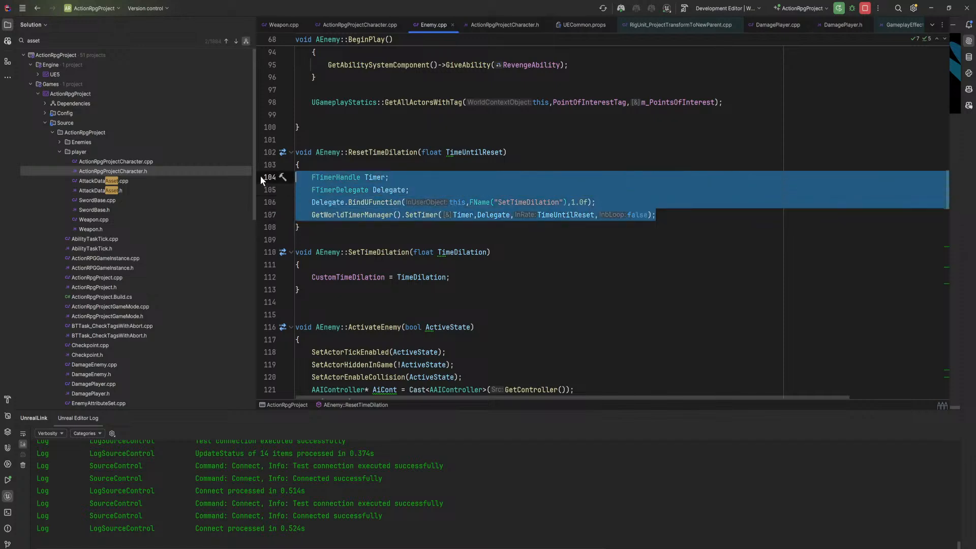
left_click(363, 189)
left_click_drag(311, 178, 656, 215)
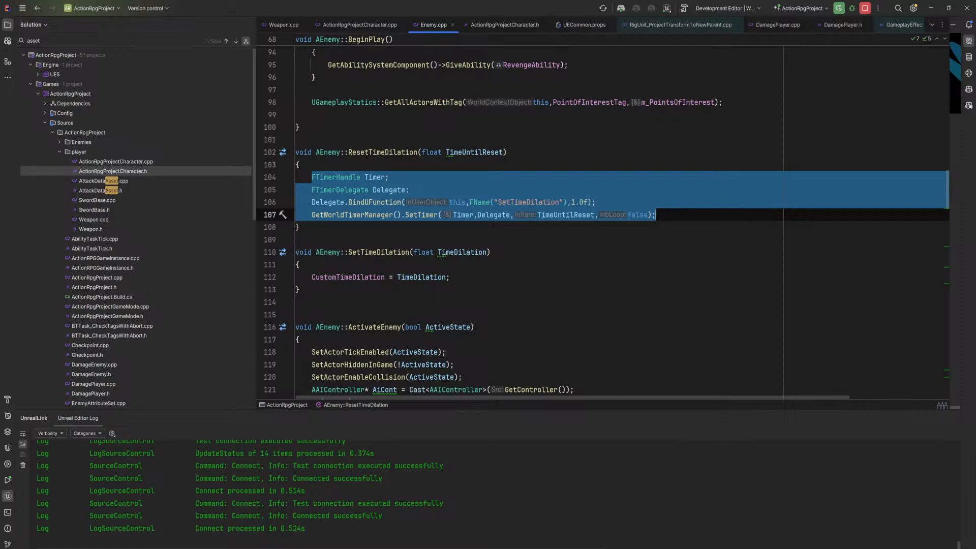
left_click_drag(656, 215, 296, 203)
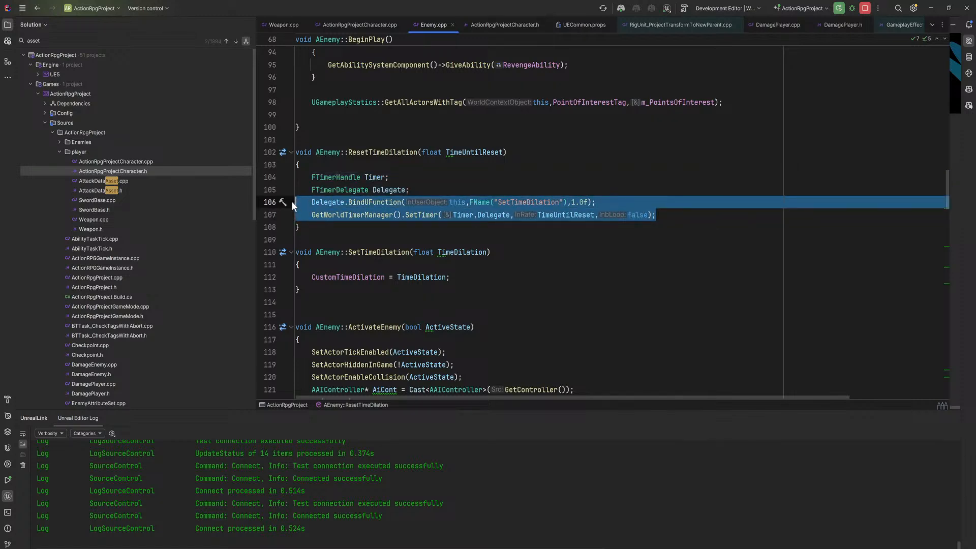
left_click_drag(311, 177, 655, 215)
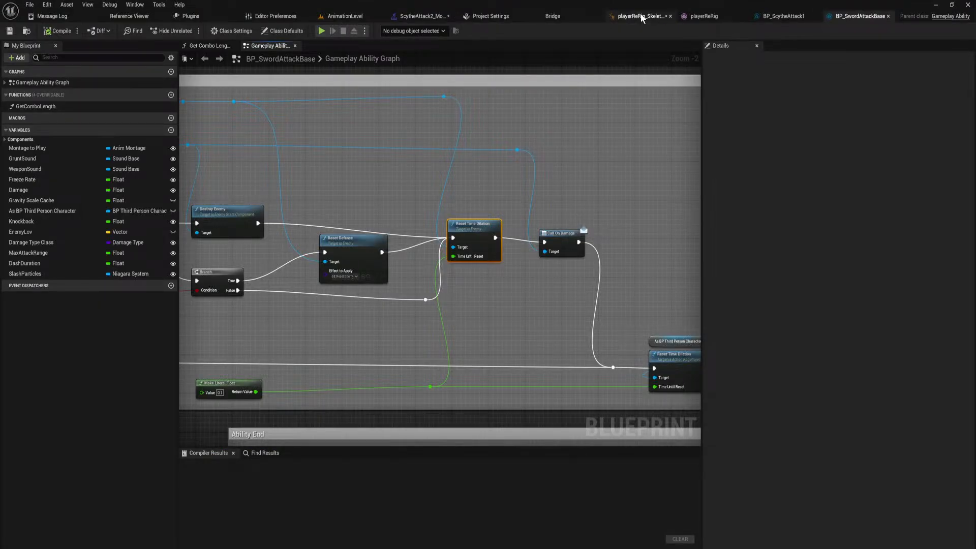
Return to AnimationLevel in Unreal Editor and key rotated spine_001_ctrl and spine_002_ctrl at frame 60, the latter at about -8.3, 39.2, 7.6.
left_click(356, 16)
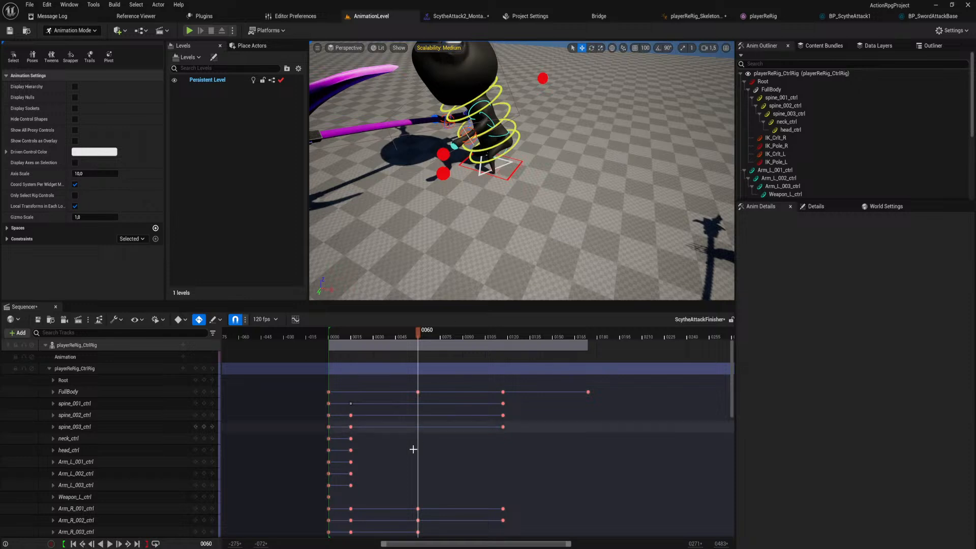
left_click_drag(417, 331, 418, 364)
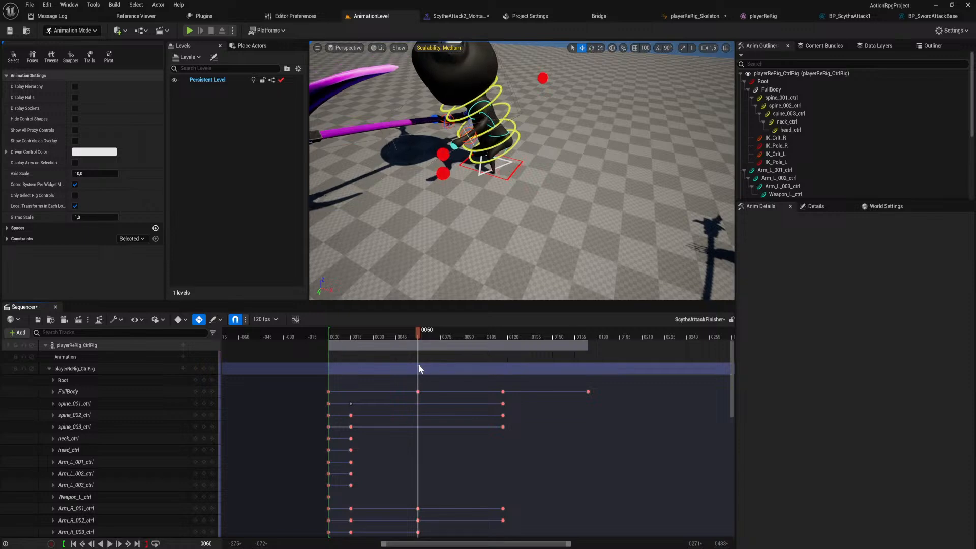
right_click_drag(450, 162, 491, 160)
left_click(500, 170)
scroll(498, 166, "down", 5)
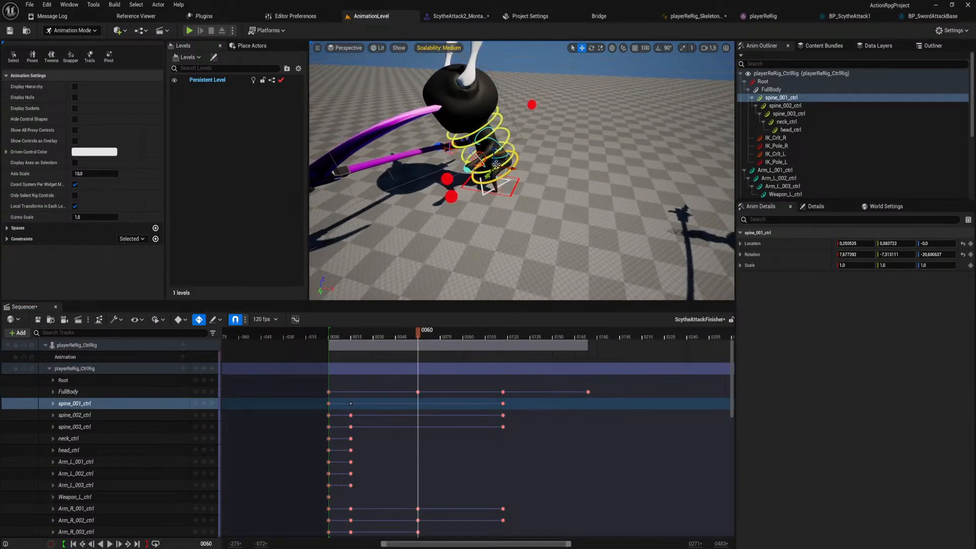
left_click_drag(492, 162, 468, 144)
left_click(505, 155)
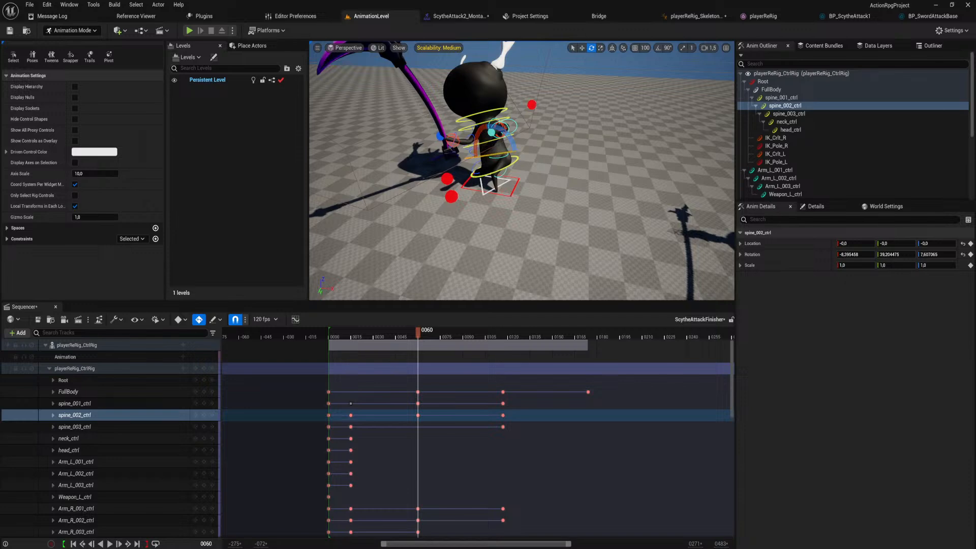
Rotate the right upper arm control Arm_R_001_ctrl at frame 60 to adjust the raised scythe pose.
key("f")
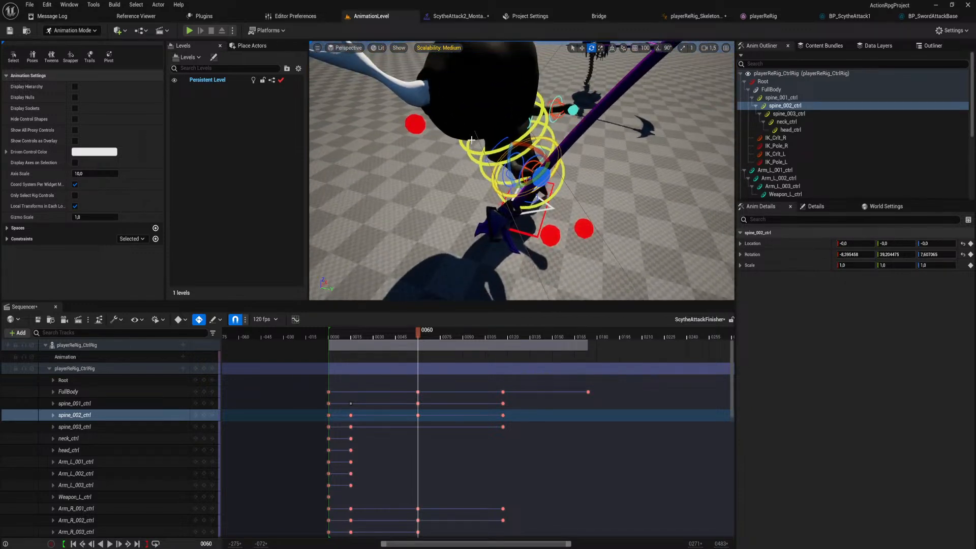
left_click(502, 152)
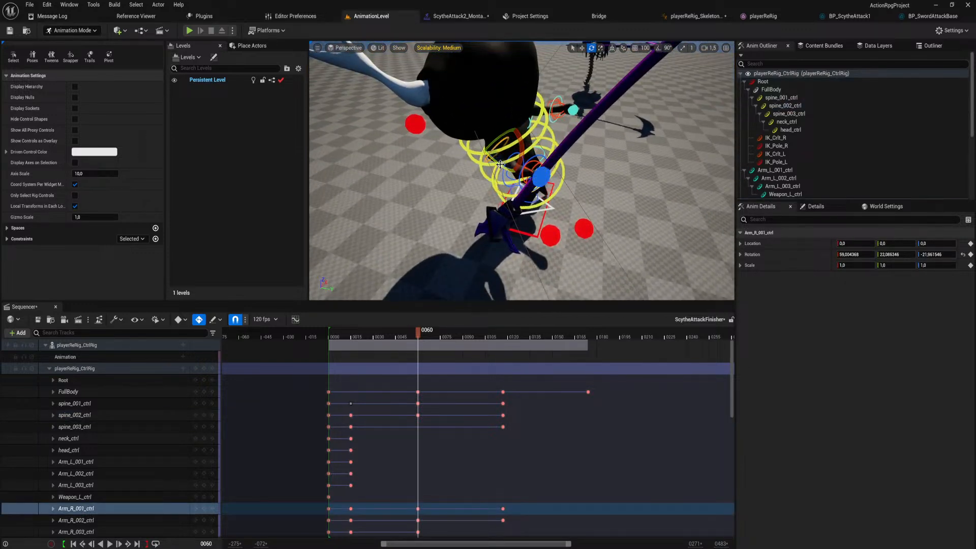
left_click_drag(514, 146, 505, 171)
left_click_drag(493, 130, 506, 129)
key("s")
right_click_drag(506, 130, 509, 109)
key("w")
Play the finisher animation from frame 0 and scrub through the flip to review the arm motion.
left_click_drag(417, 331, 326, 347)
key("space")
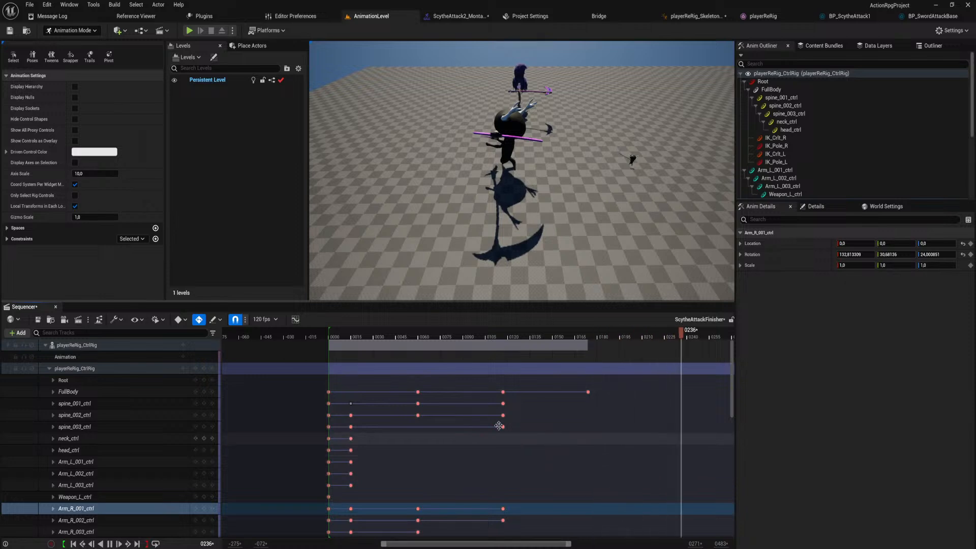
left_click_drag(417, 332, 492, 390)
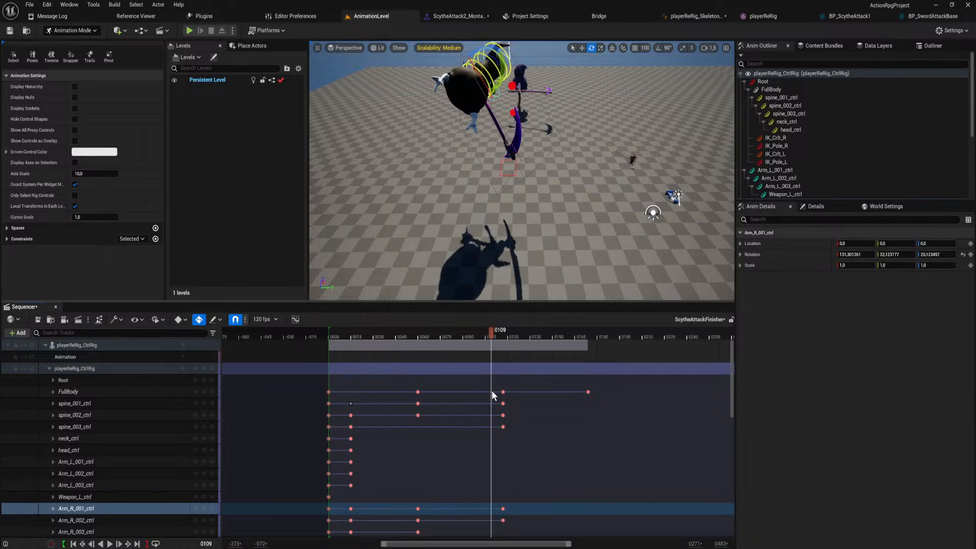
Rotate spine_001_ctrl at frame 117 to about 7.2, 29.3, -12.9.
right_click_drag(508, 223, 664, 249)
left_click_drag(491, 331, 502, 332)
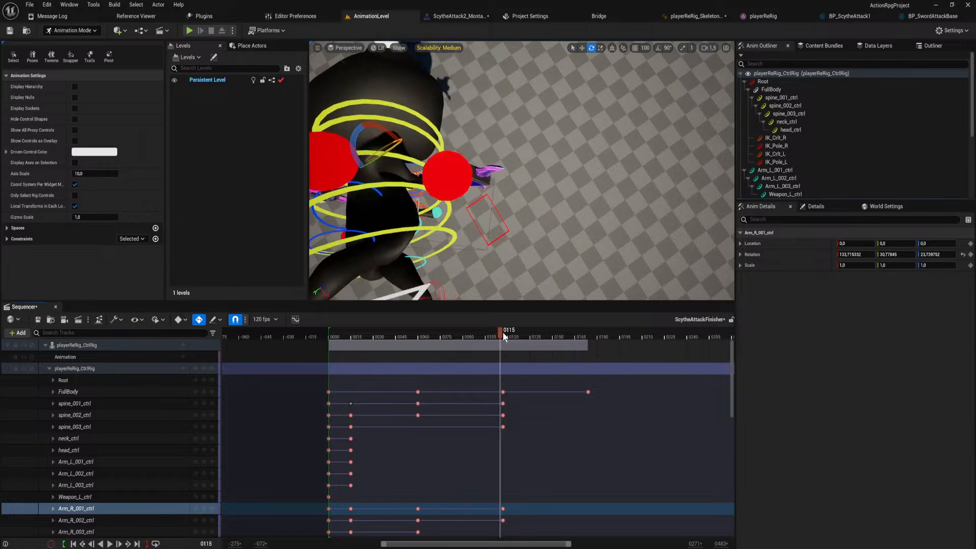
right_click_drag(508, 229, 655, 198)
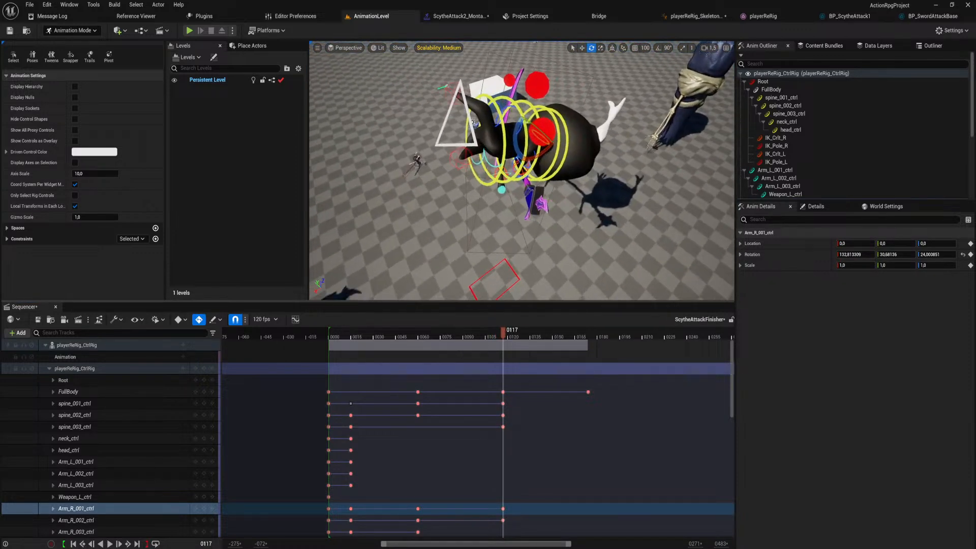
right_click_drag(430, 127, 599, 137)
right_click_drag(518, 107, 505, 131)
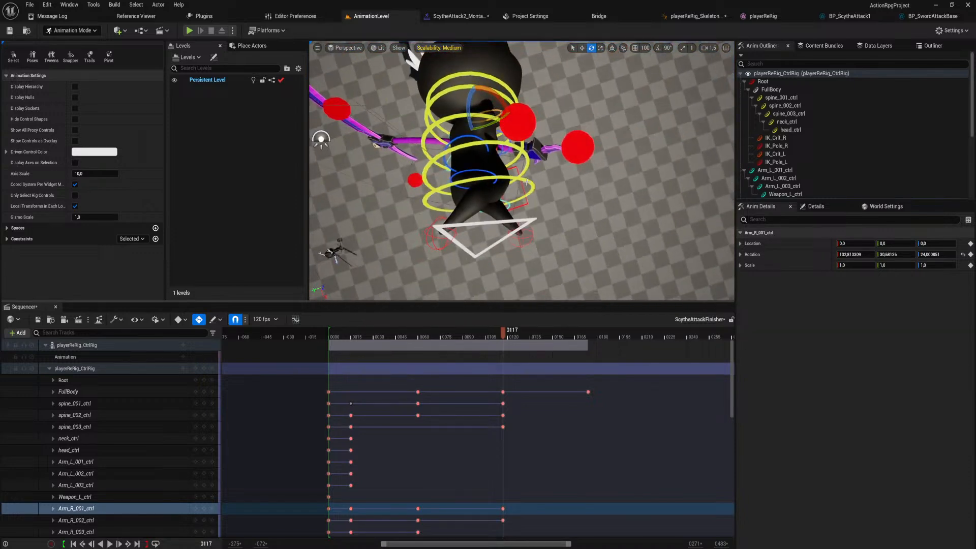
left_click(522, 182)
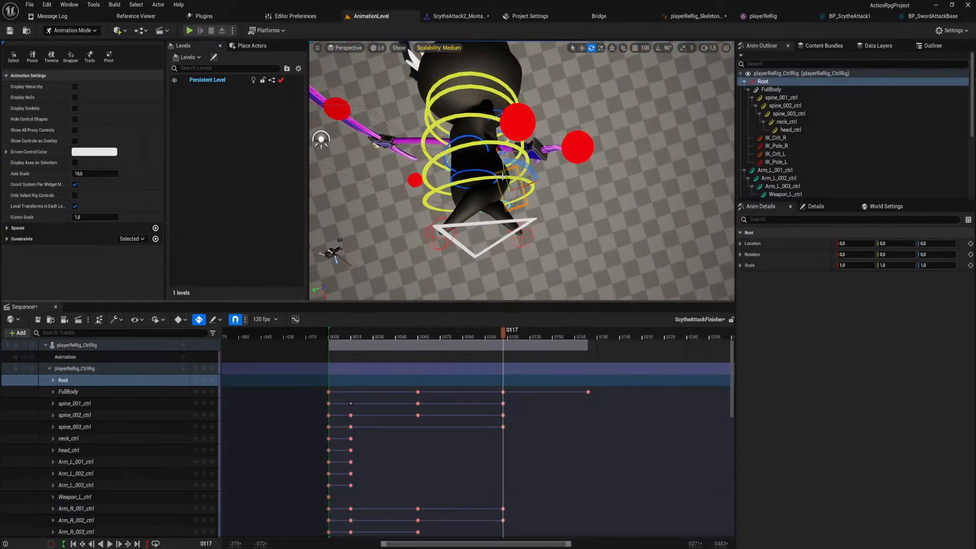
left_click(518, 190)
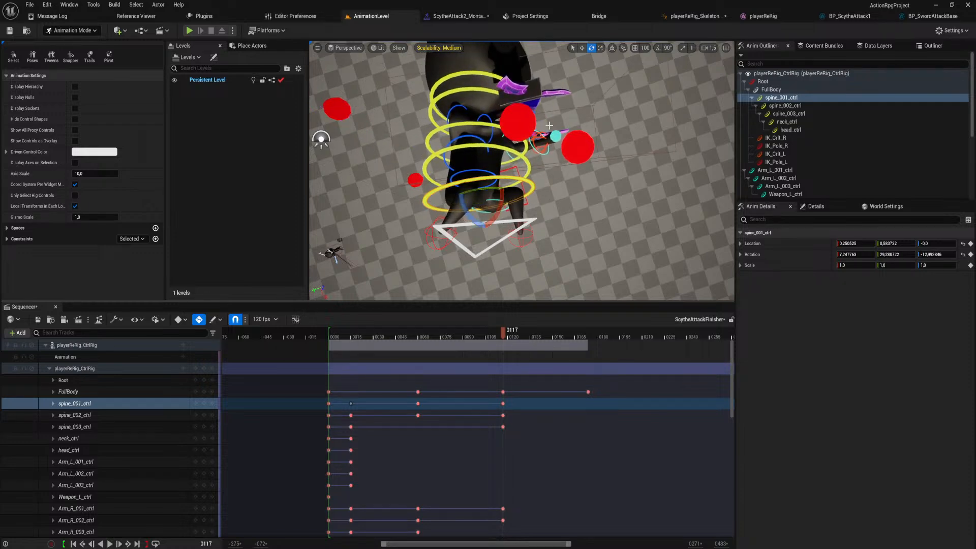
Rotate Arm_R_001_ctrl at frame 117 to about 72.6, 30.7, 24.0.
right_click_drag(548, 126, 505, 153)
left_click(457, 162)
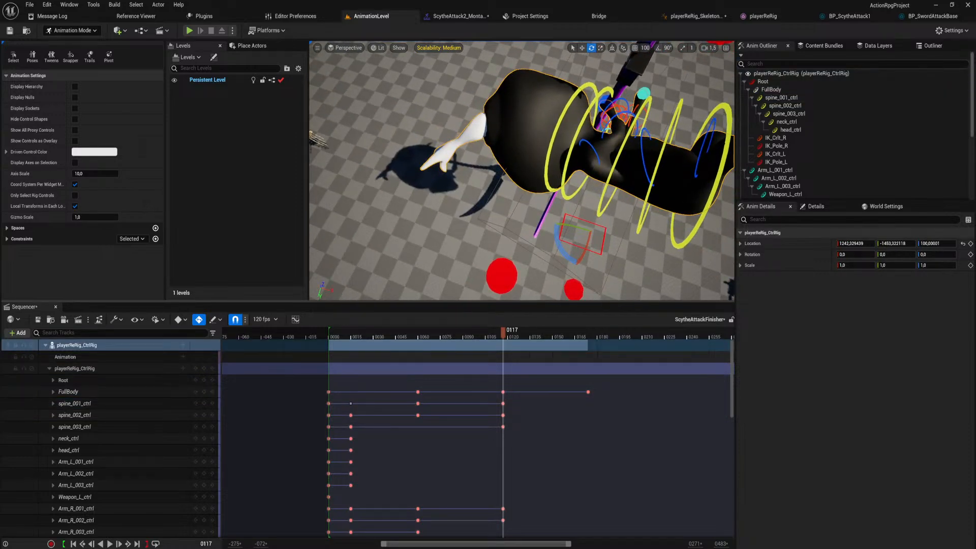
left_click(595, 154)
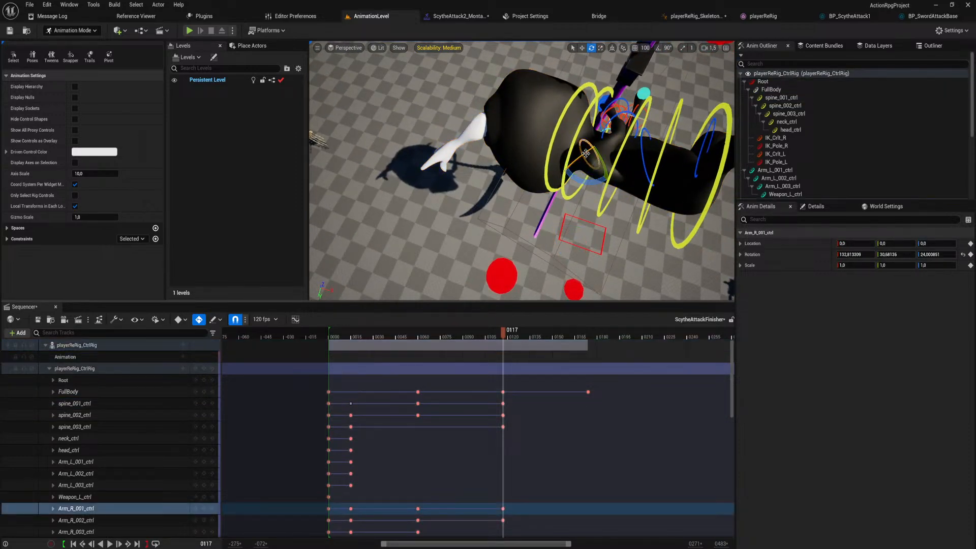
left_click_drag(585, 154, 600, 152)
right_click_drag(600, 152, 595, 176)
key("s")
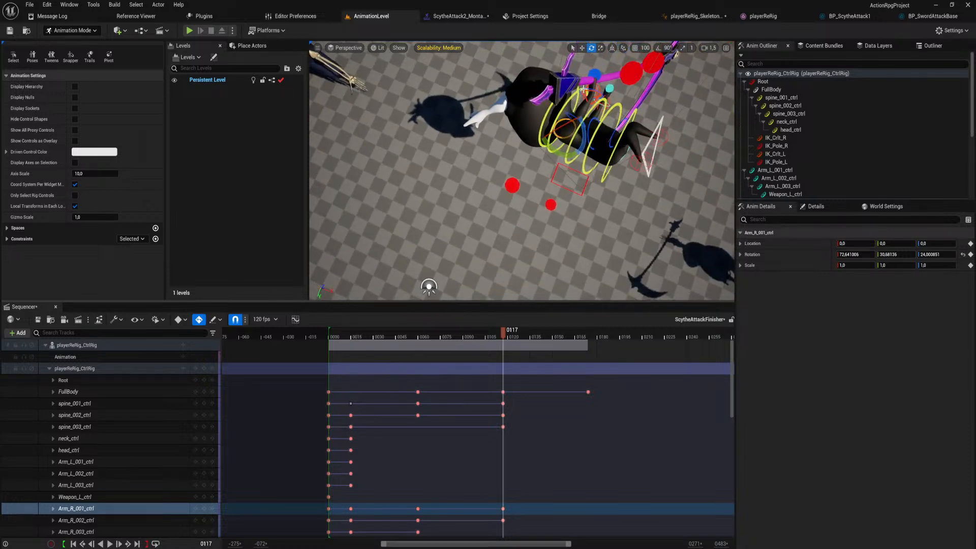
Key a rotated Arm_R_003_ctrl at frame 117 so the scythe in the right hand changes direction.
left_click(584, 90)
left_click(598, 92)
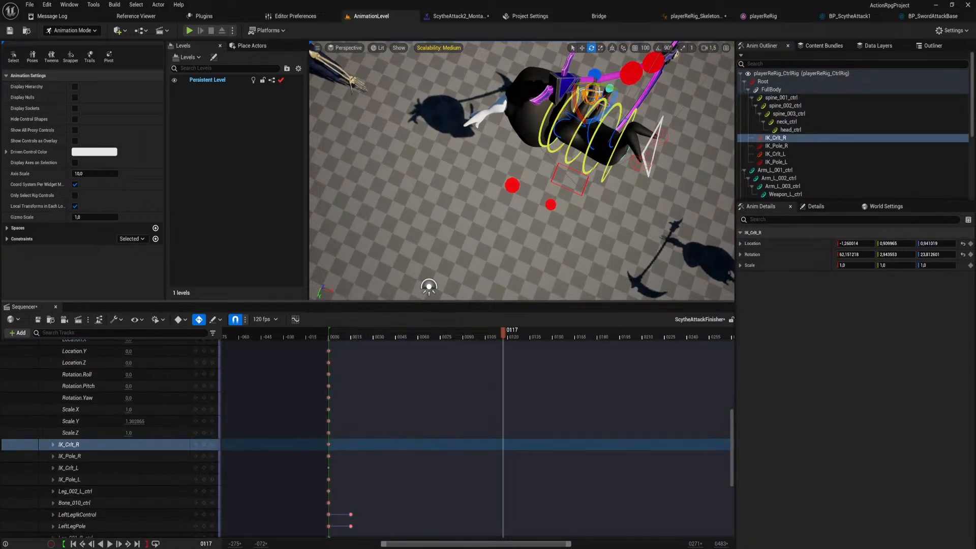
left_click(590, 95)
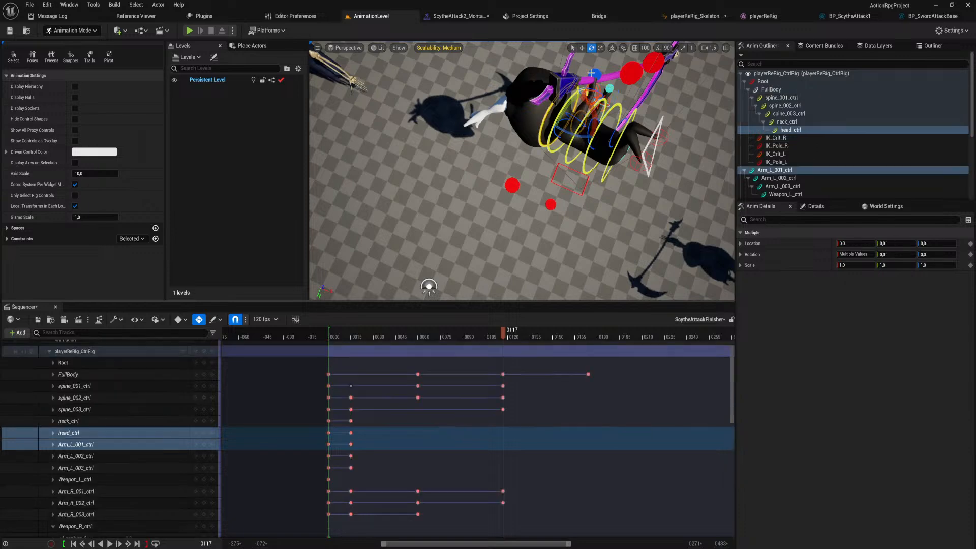
mouse_move(590, 95)
right_mouse_down()
mouse_move(595, 76)
mouse_move(588, 106)
right_mouse_up()
key("w")
key("s")
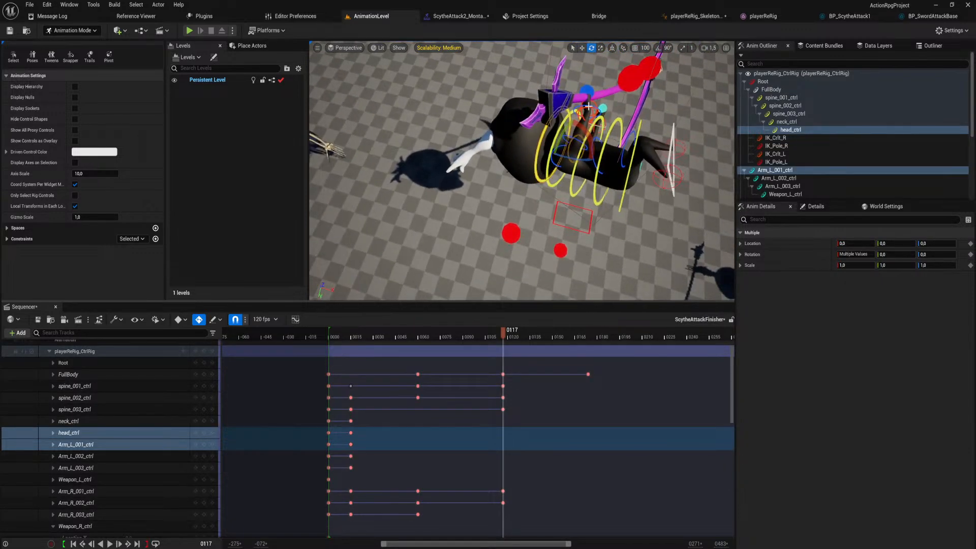
left_click(590, 105)
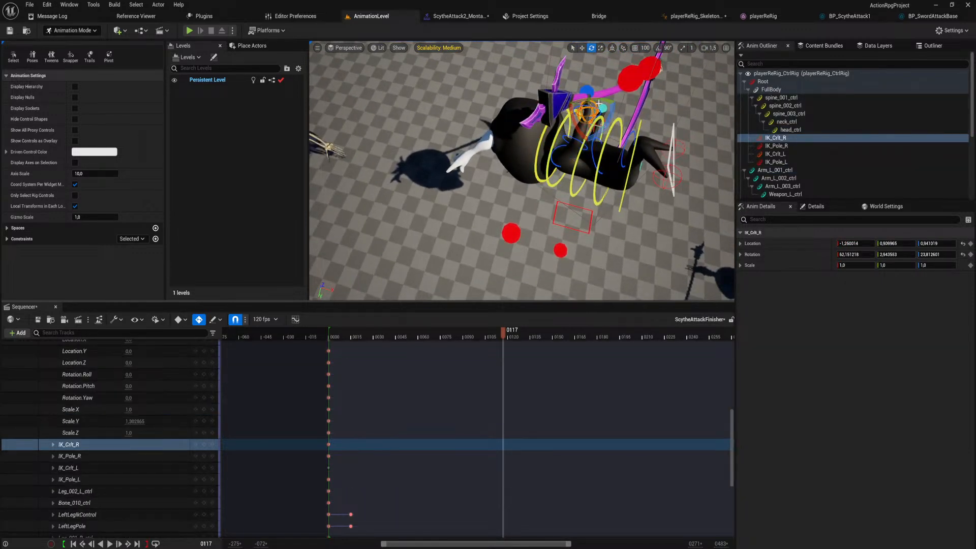
left_click(575, 111)
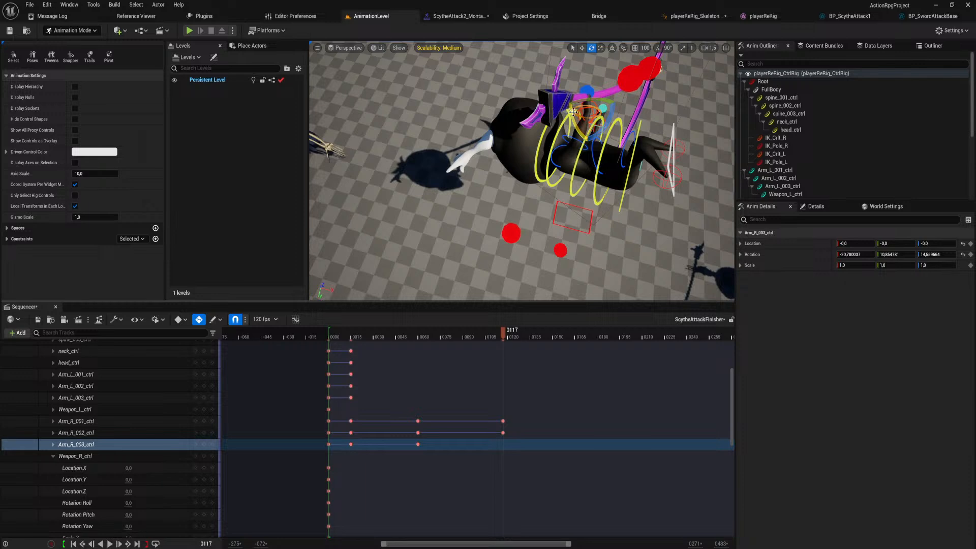
left_click_drag(574, 111, 603, 114)
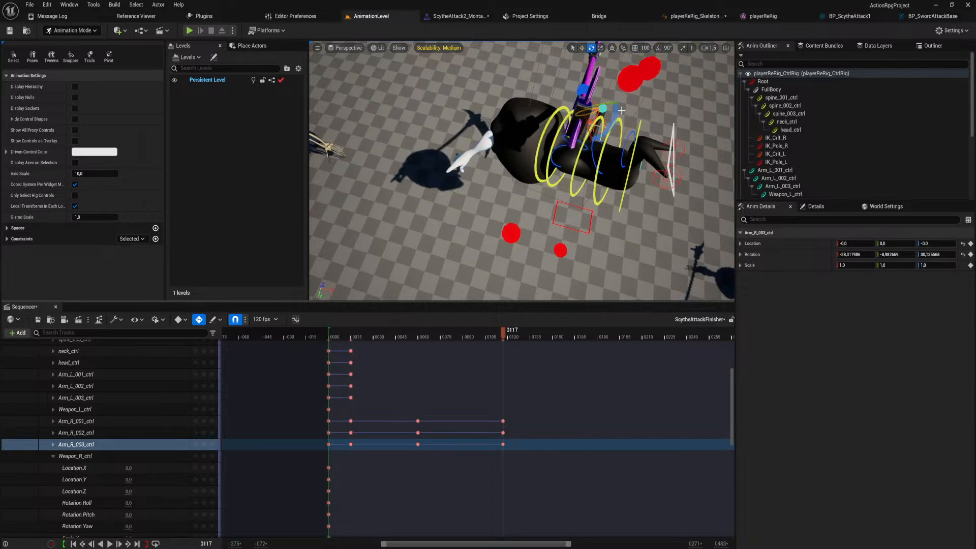
At frame 117, rotate spine_003_ctrl to about 7.4, 16.0, -1.0 and Arm_R_002_ctrl to about 32.5, -1.6, 34.9.
left_click_drag(621, 110, 580, 123)
left_click(588, 116)
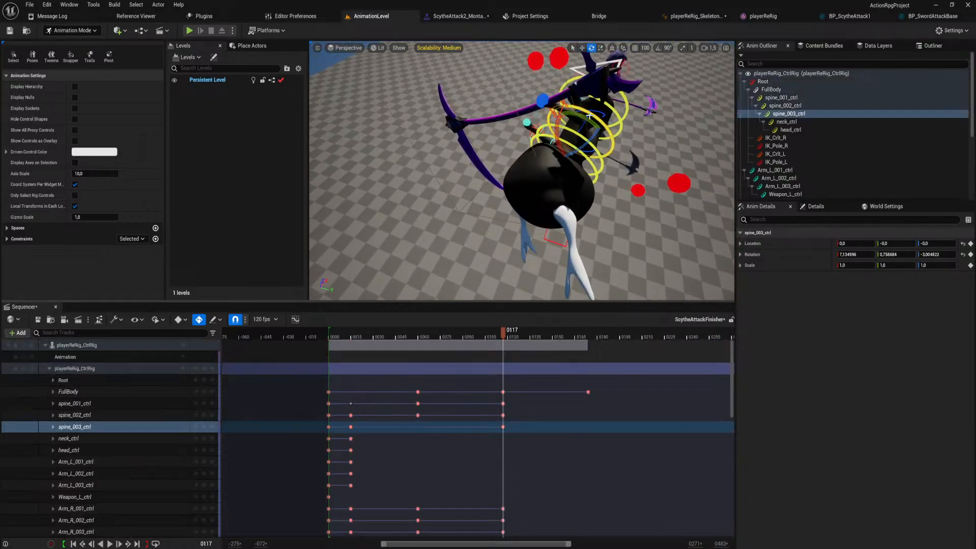
left_click_drag(588, 118, 590, 113)
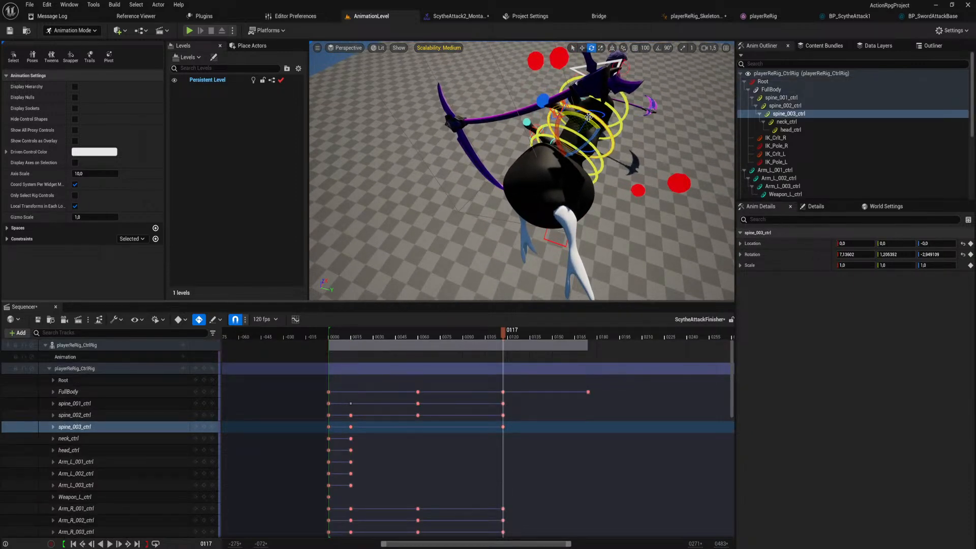
left_click_drag(590, 121, 562, 111)
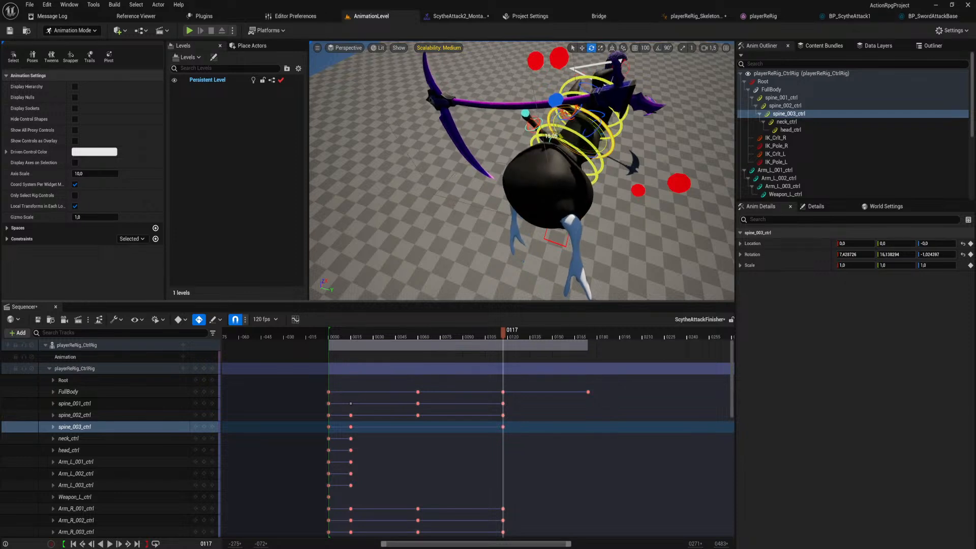
left_click(599, 124)
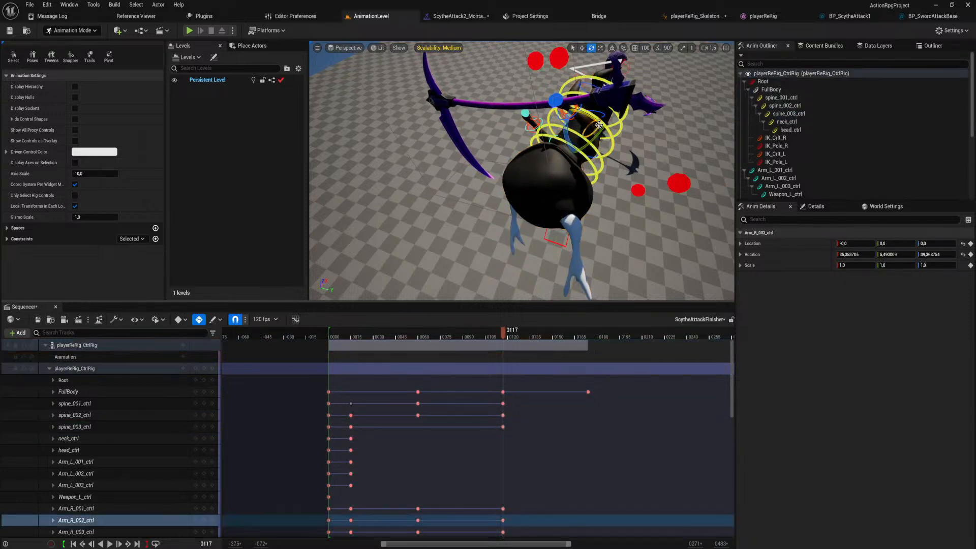
left_click_drag(597, 118, 571, 129)
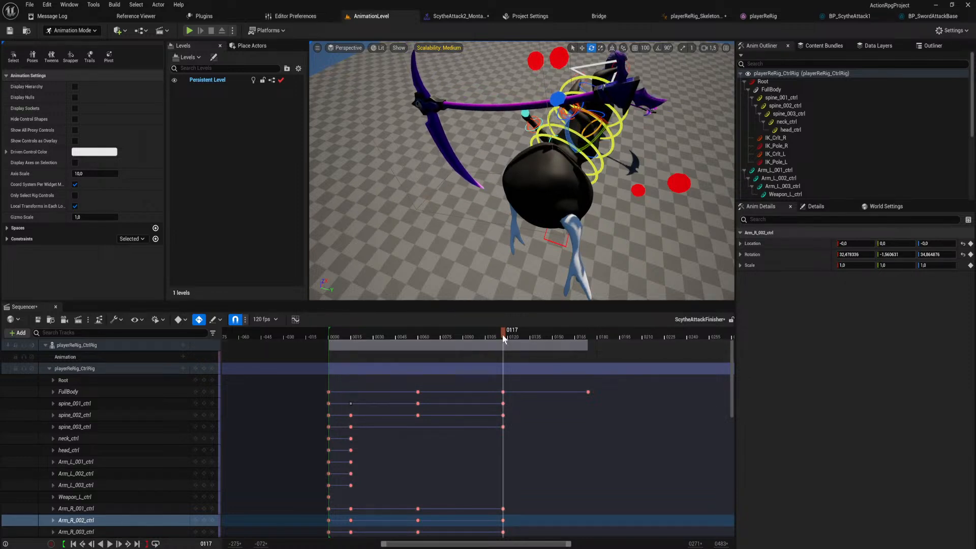
Play the animation from frame 0 to check the scythe swing, and return the playhead to frame 117.
left_click_drag(502, 334, 328, 335)
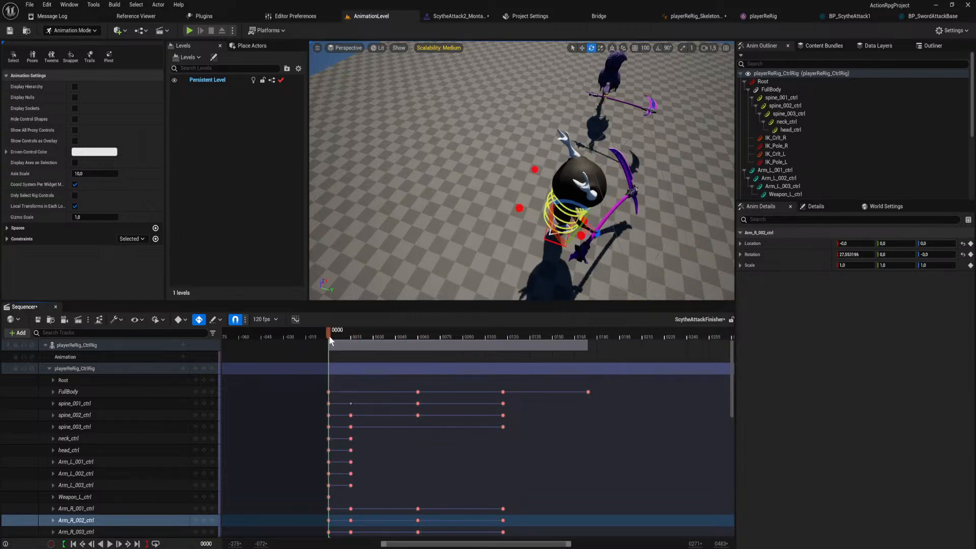
key("s")
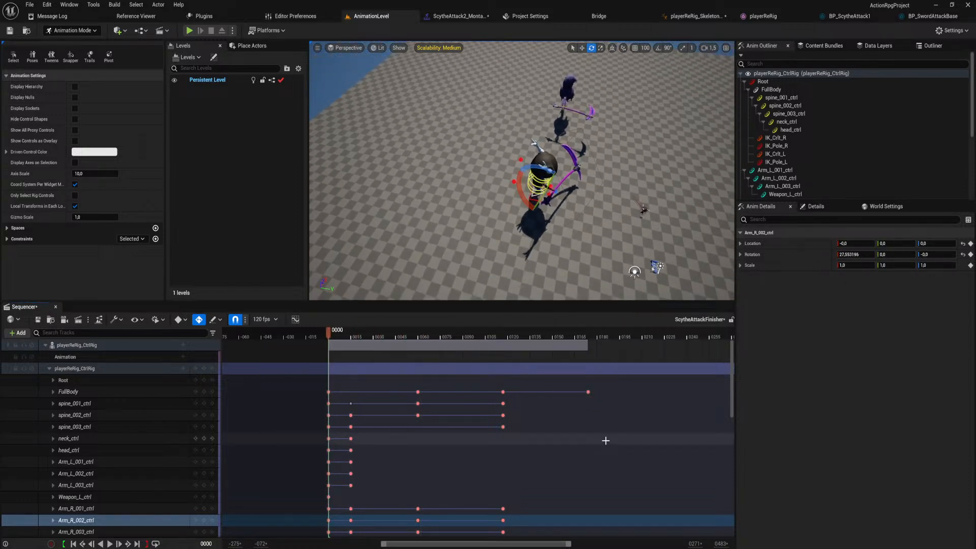
key("space")
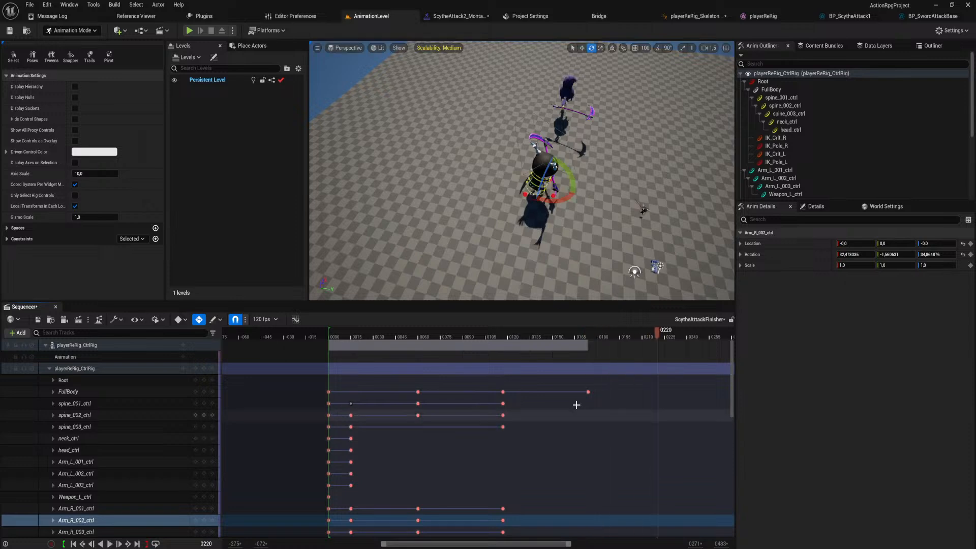
left_click_drag(504, 334, 503, 367)
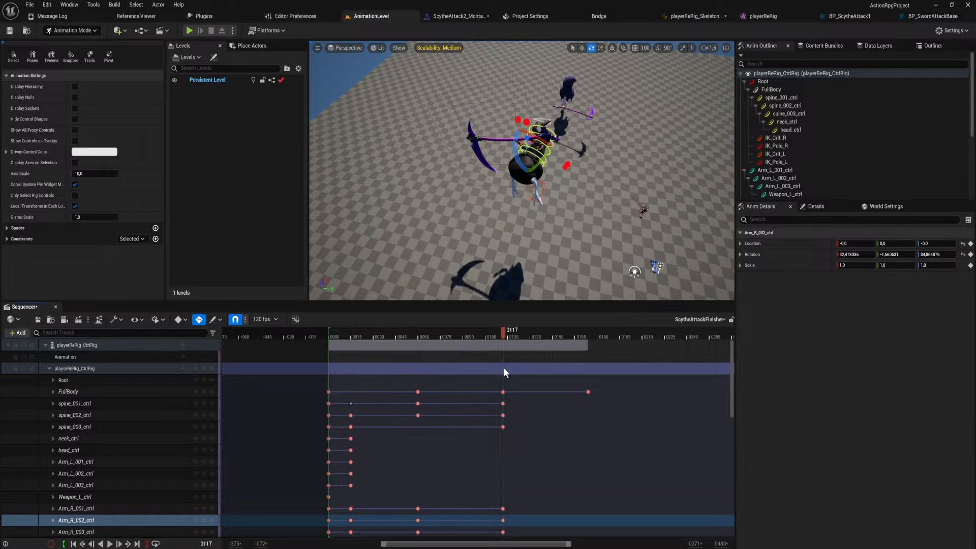
At frame 117, rotate Arm_R_001_ctrl to about 38.8, 30.7, 24.0 and Arm_R_002_ctrl to about 10.7, -1.6, 34.9.
scroll(511, 406, "down", 4)
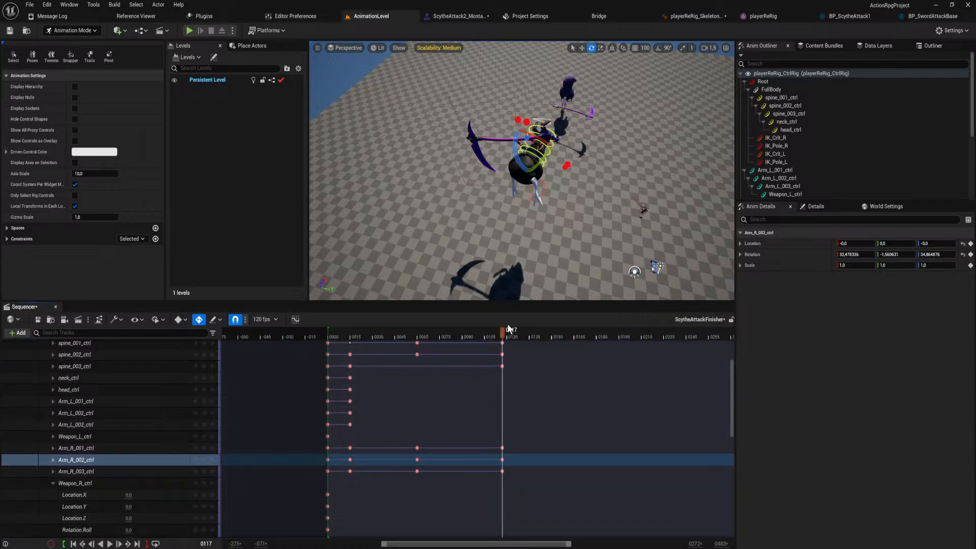
left_click_drag(508, 329, 502, 364)
key("w")
right_click_drag(542, 185, 513, 199)
key("s")
left_click(522, 188)
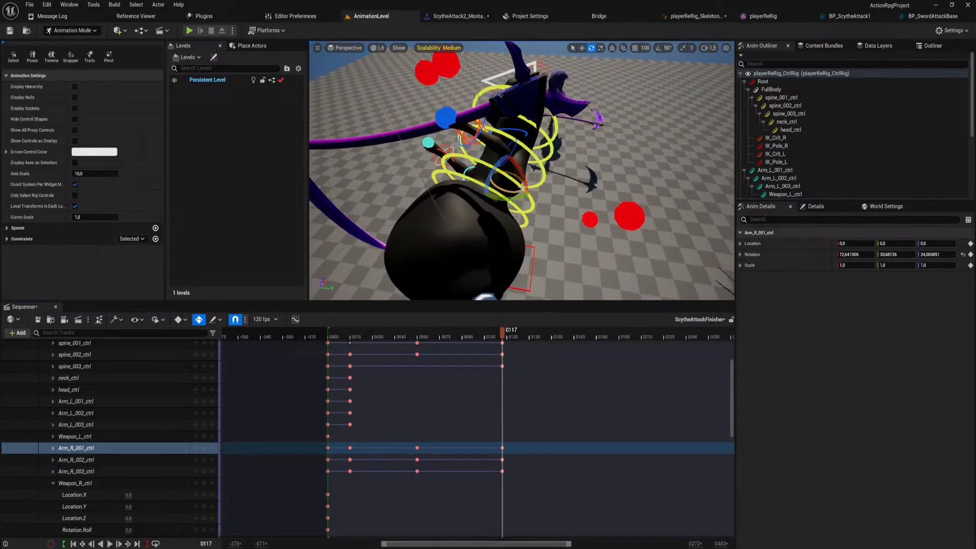
left_click_drag(522, 172, 522, 159)
left_click(535, 166)
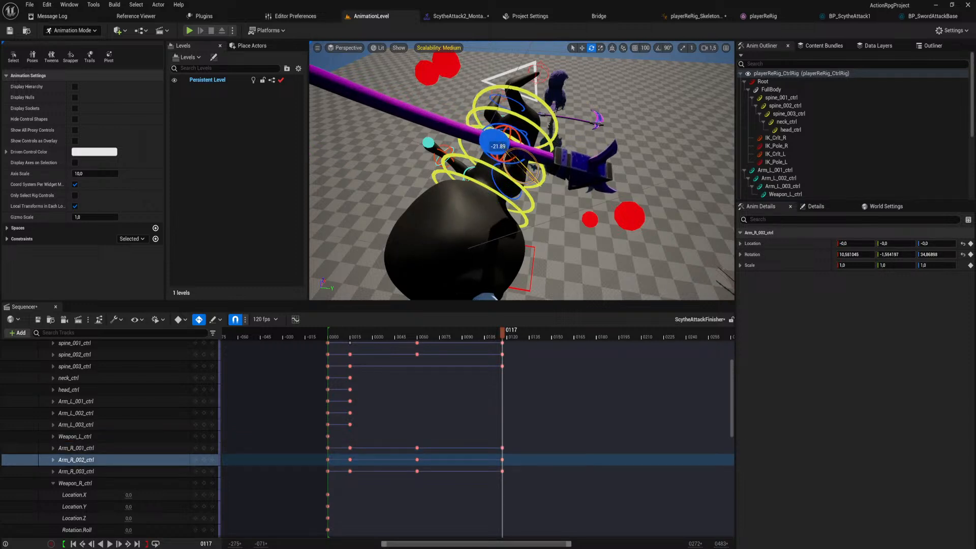
At frame 117, rotate Arm_R_003_ctrl to about -22.0, -27.2, 2.3 and Arm_R_001_ctrl to about -13.5, 28.7, -16.6.
left_click(525, 140)
left_click_drag(502, 125, 521, 154)
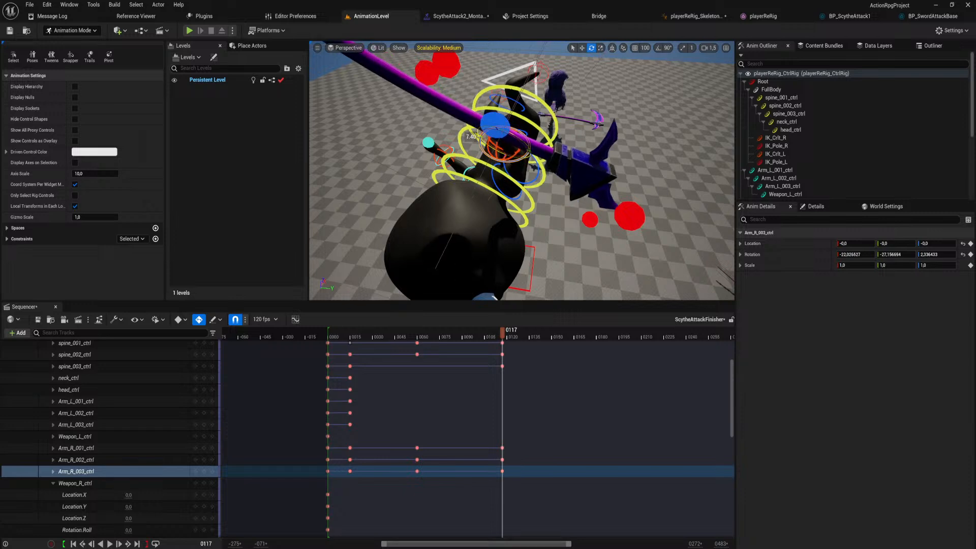
left_click(520, 204)
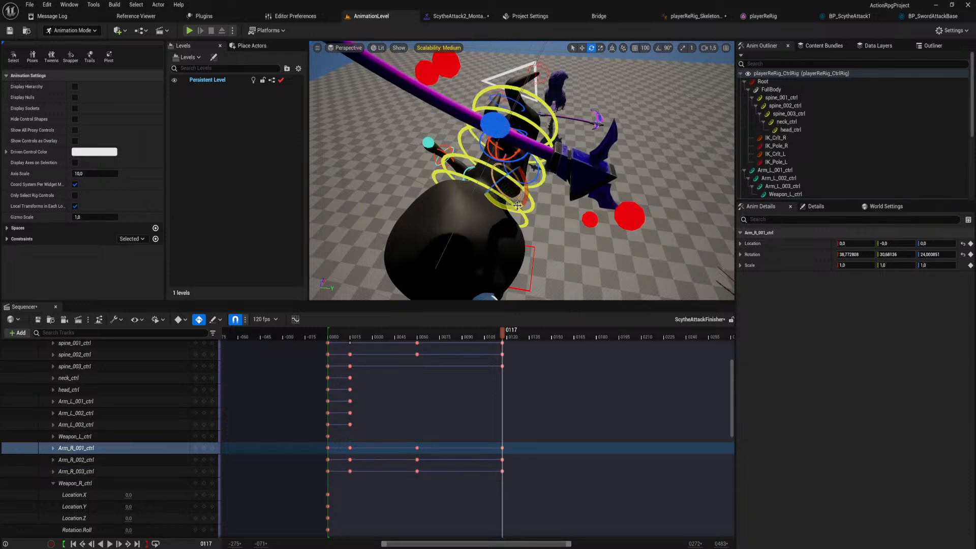
left_click_drag(522, 176, 501, 193)
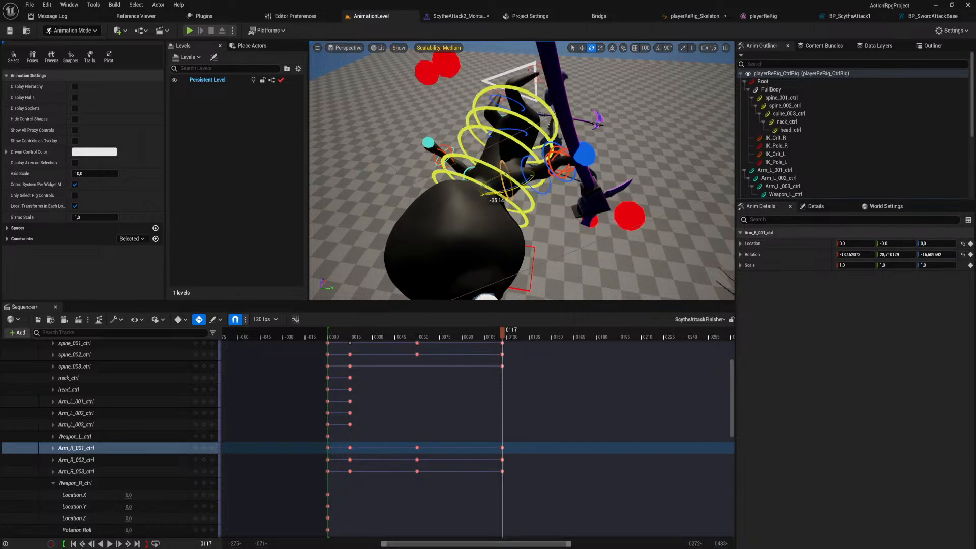
mouse_move(519, 203)
right_mouse_down()
mouse_move(519, 178)
mouse_move(508, 199)
right_mouse_up()
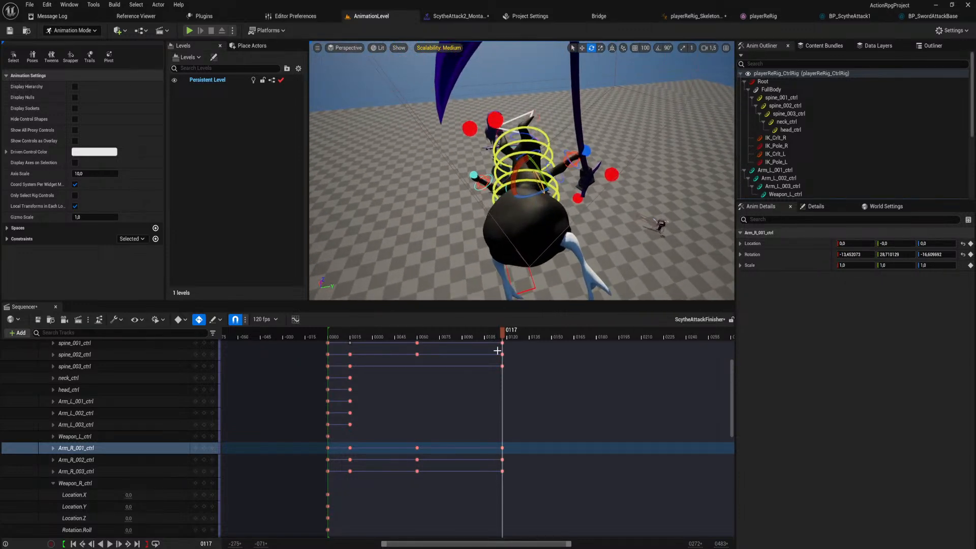
right_click_drag(538, 384, 519, 445)
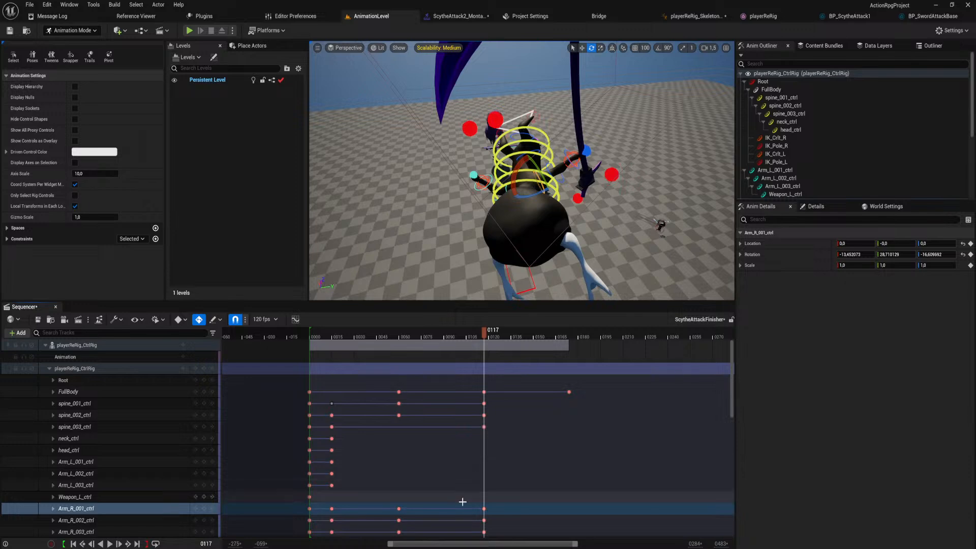
Expand the FullBody channels and, at frame 117, rotate FullBody to about -182.6, -53.2, 3.3.
left_click_drag(487, 331, 484, 376)
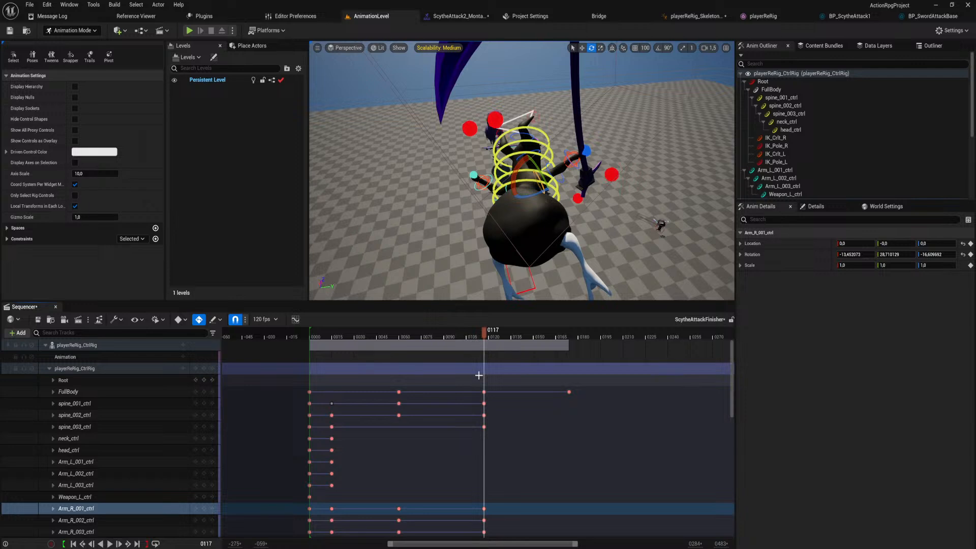
left_click(53, 392)
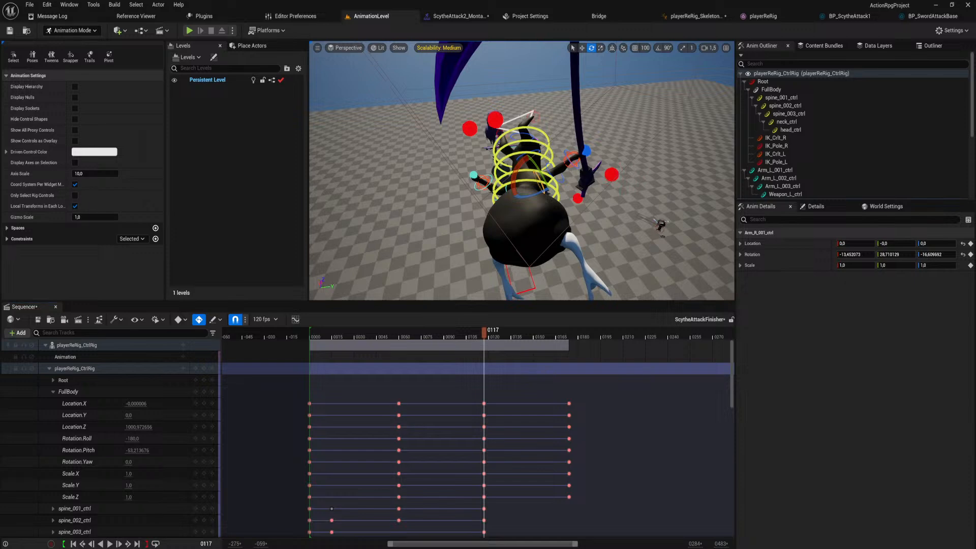
left_click(521, 116)
mouse_move(512, 112)
left_mouse_down()
mouse_move(531, 113)
mouse_move(513, 111)
left_mouse_up()
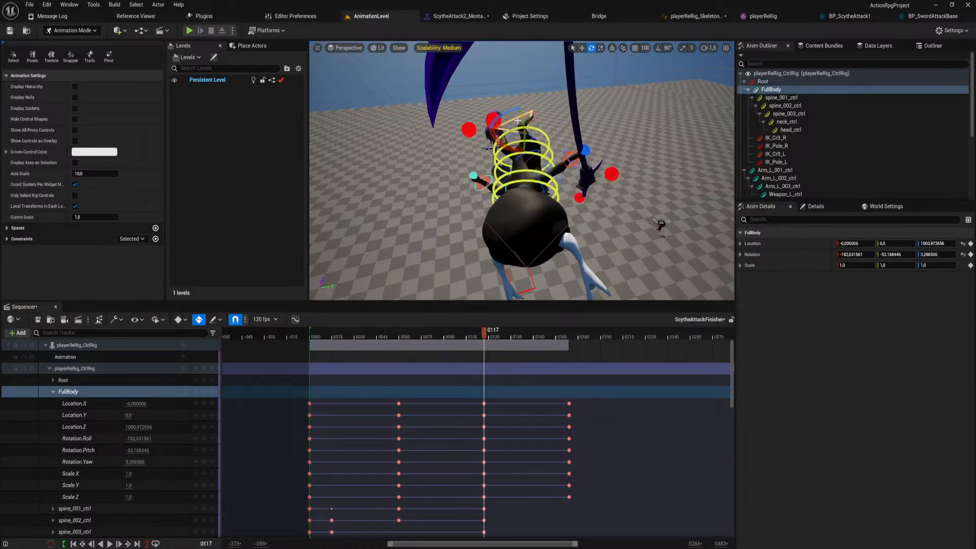
right_click_drag(517, 121, 635, 53)
key("w")
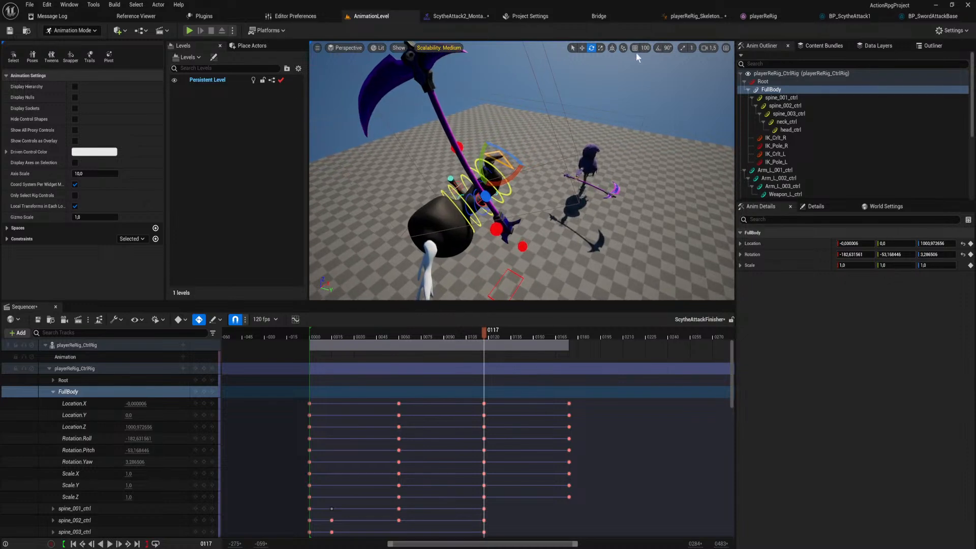
right_click_drag(536, 122, 525, 135)
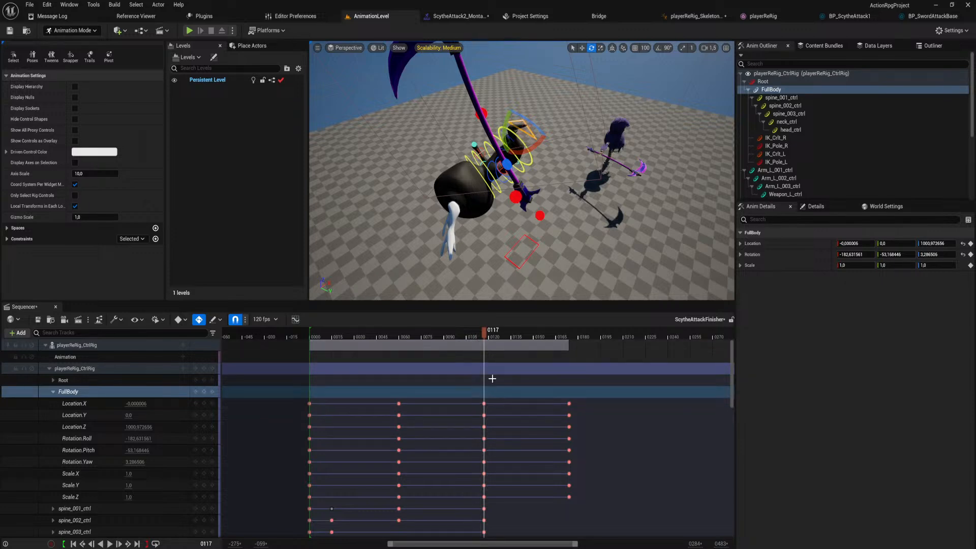
right_click_drag(584, 239, 636, 241)
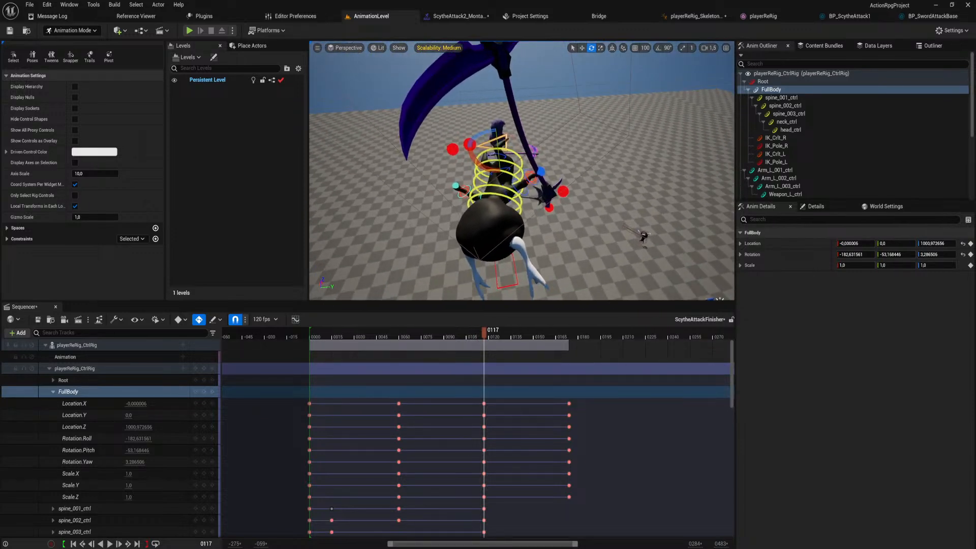
At frame 174, rotate FullBody about its vertical axis to a yaw of about -55.
left_click(569, 331)
right_click_drag(549, 203, 447, 236)
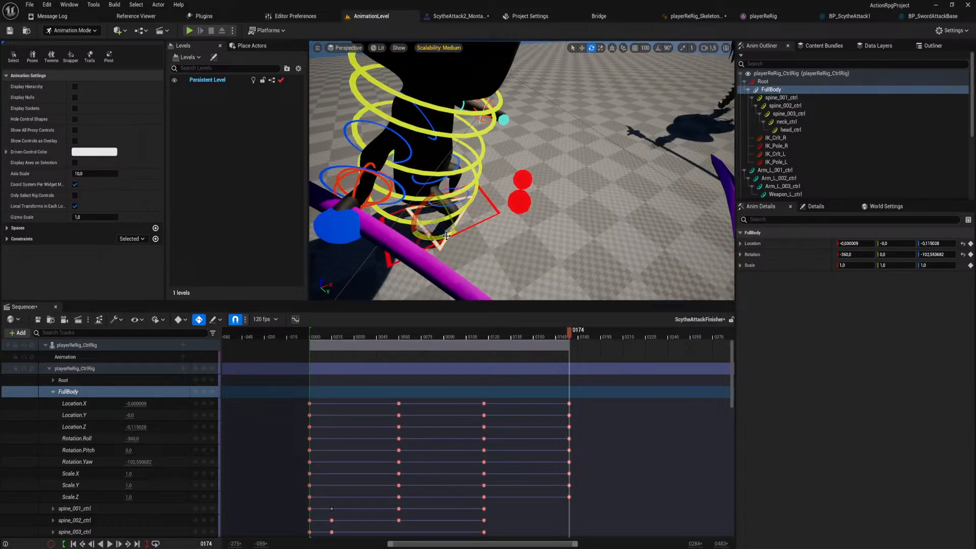
left_click_drag(446, 236, 403, 234)
right_click_drag(404, 234, 409, 201)
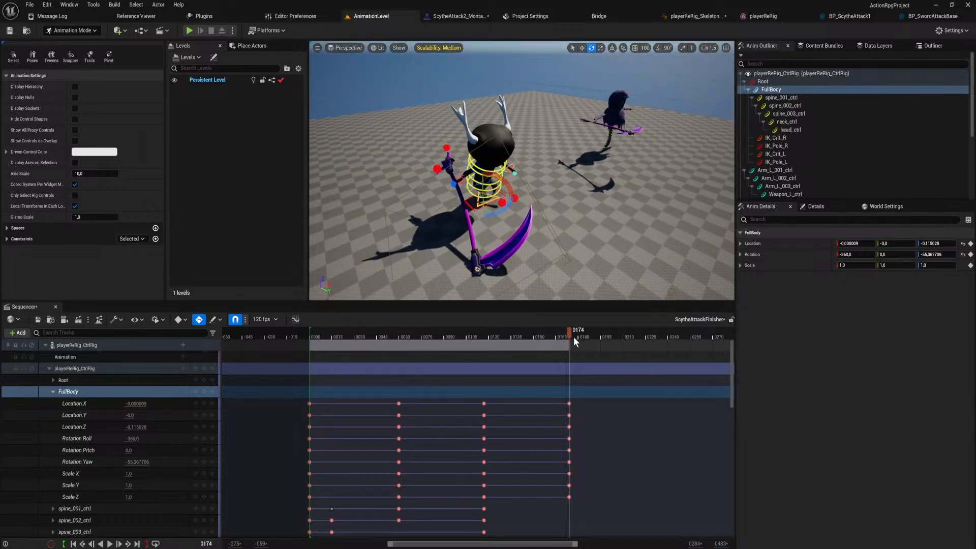
At frame 117, rotate FullBody to about -185.5, -3.4, 4.5, and scrub from frame 60 to 117 to check the flip.
left_click_drag(573, 337, 471, 376)
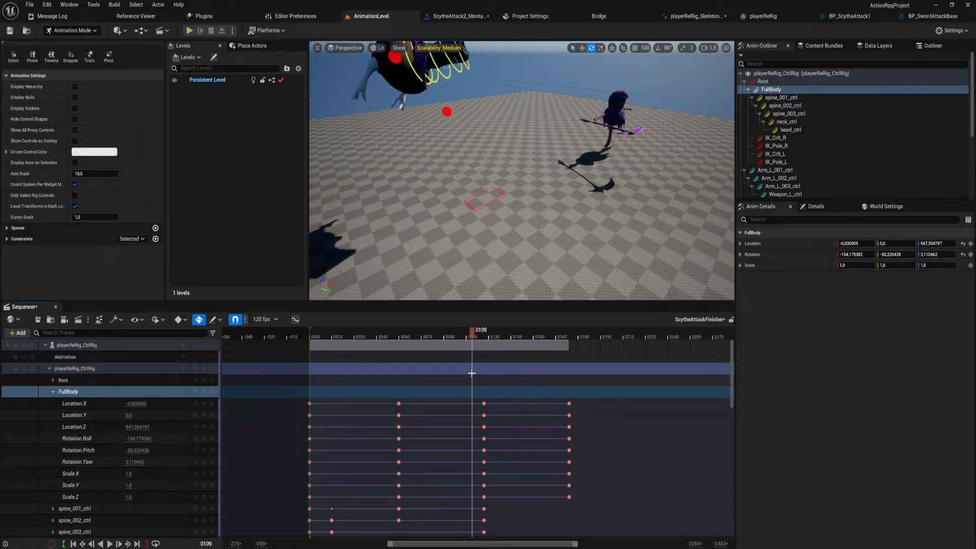
key("s")
mouse_move(475, 223)
right_mouse_down()
mouse_move(476, 231)
mouse_move(485, 221)
right_mouse_up()
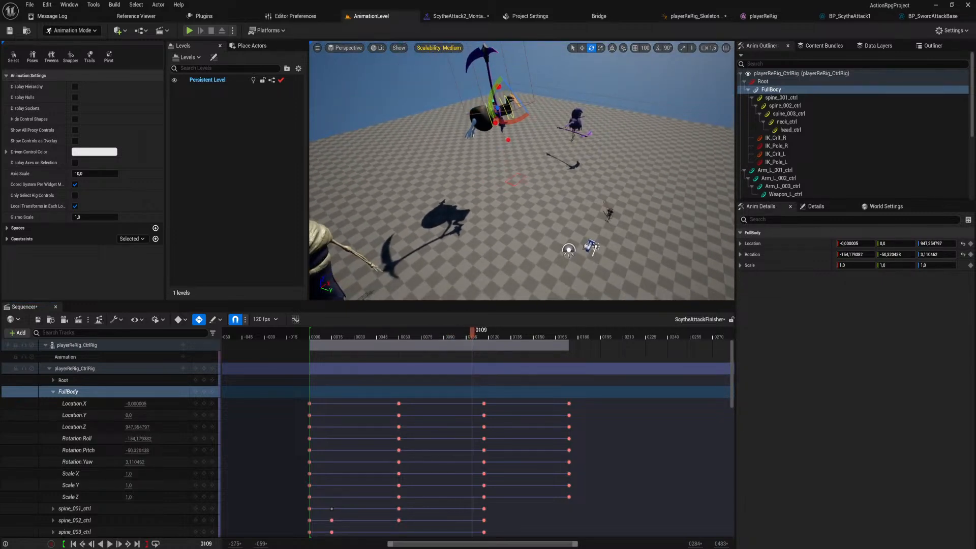
left_click_drag(476, 333, 483, 337)
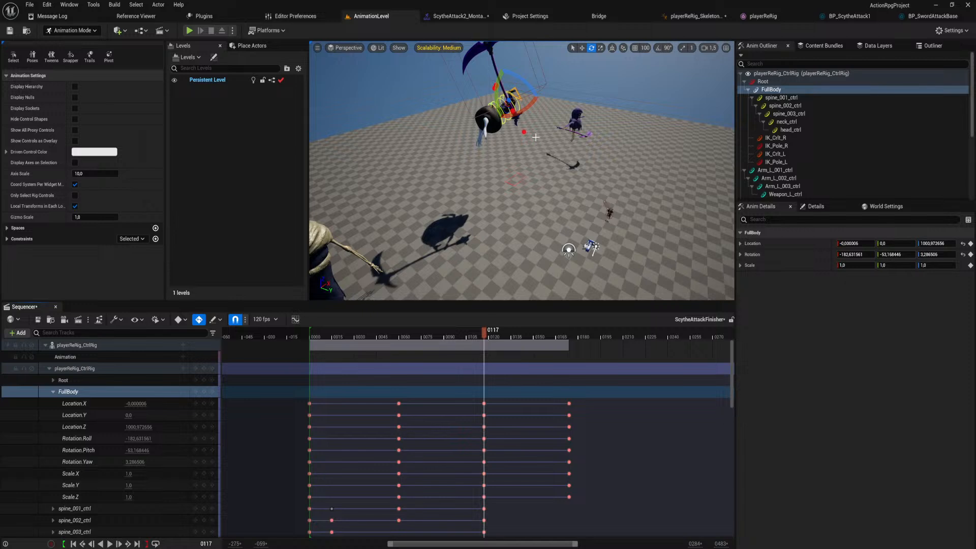
left_click_drag(527, 88, 529, 121)
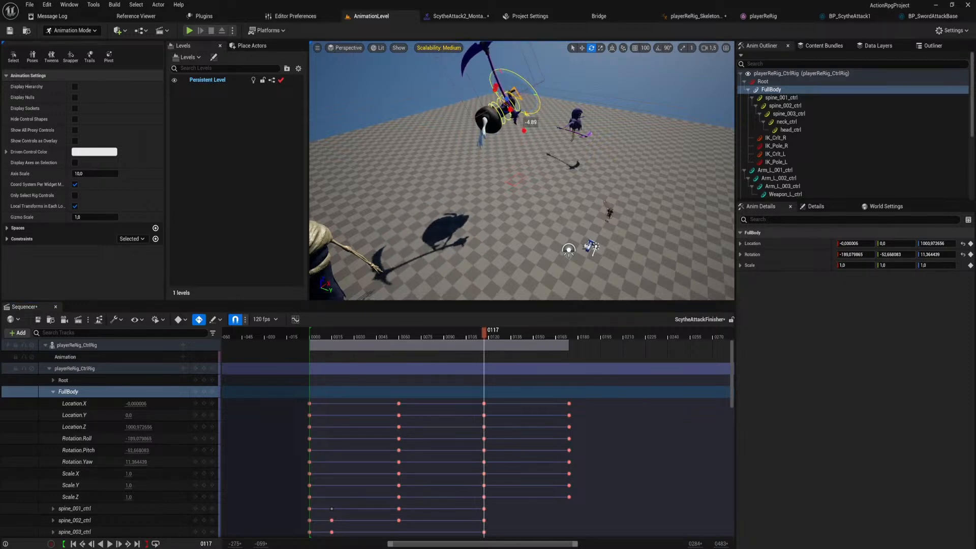
left_click_drag(496, 82, 529, 90)
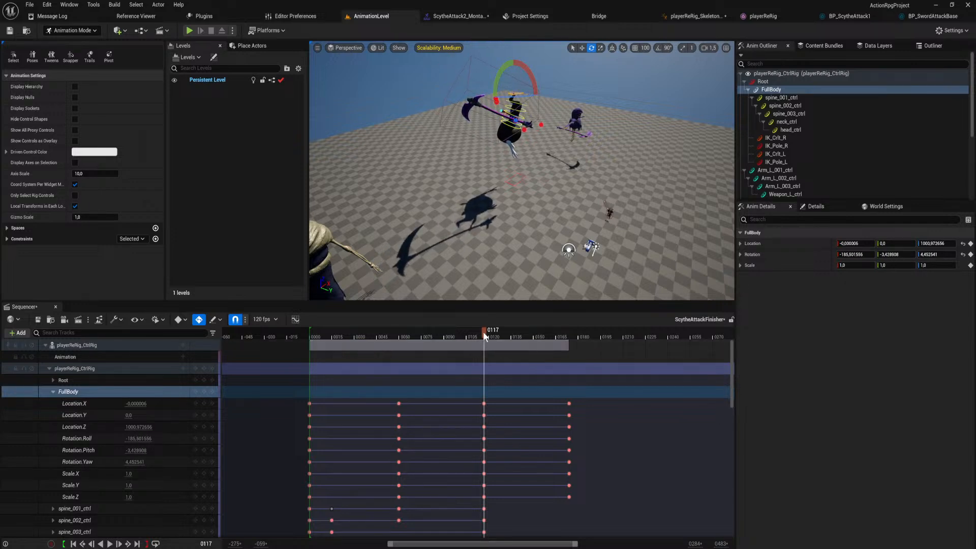
left_click_drag(482, 331, 484, 395)
right_click_drag(492, 256, 491, 228)
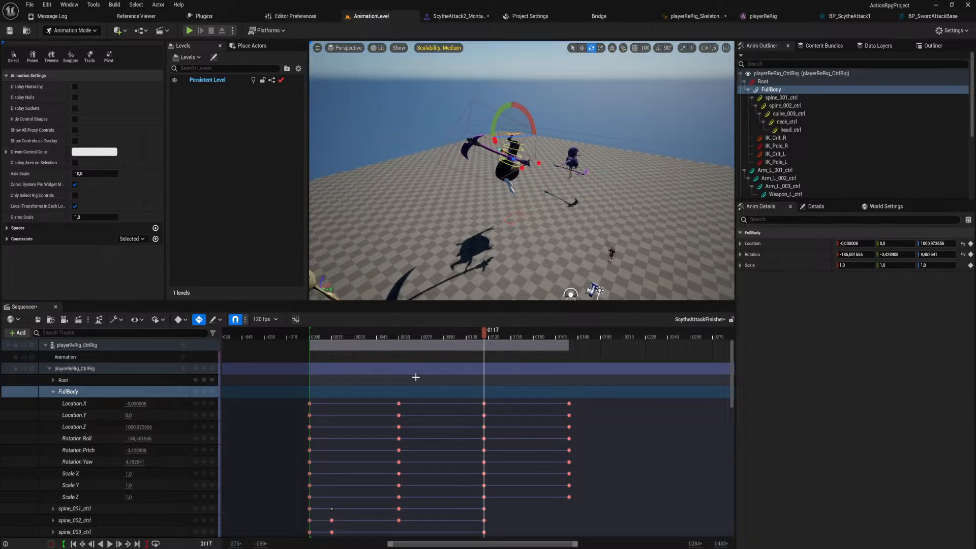
left_click_drag(399, 329, 485, 334)
At frame 117, rotate spine_001_ctrl to about -11.3, 29.3, -13.0.
mouse_move(501, 229)
right_mouse_down()
mouse_move(501, 193)
mouse_move(503, 226)
right_mouse_up()
key("w")
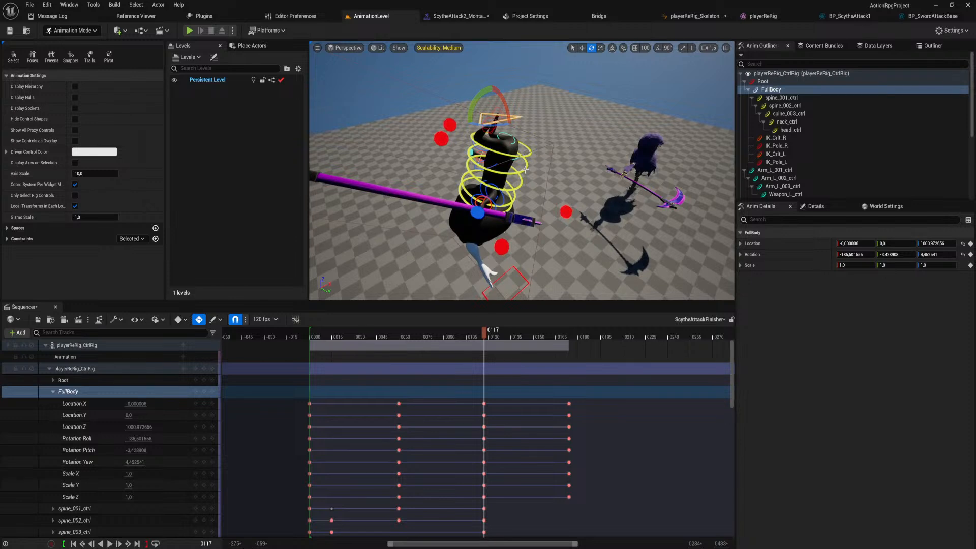
left_click(523, 152)
left_click(518, 151)
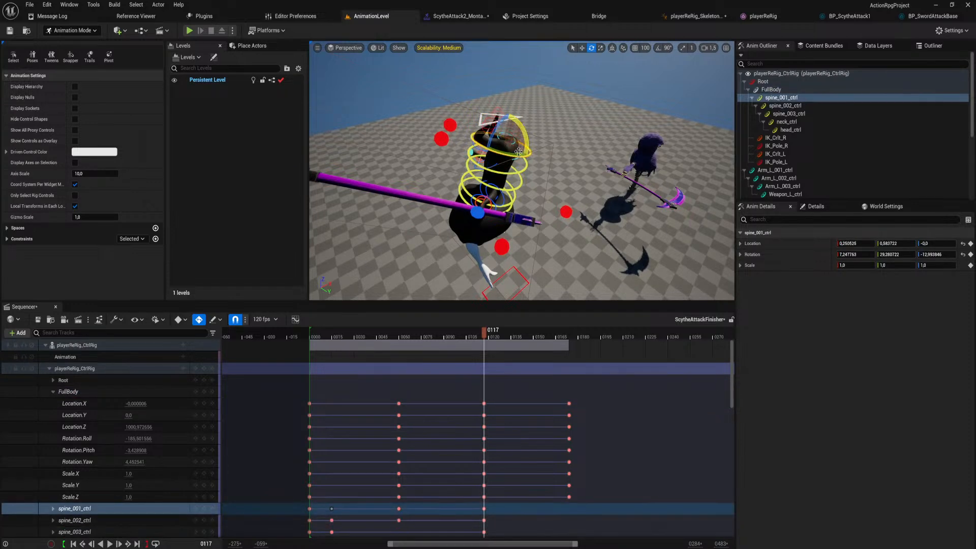
left_click_drag(524, 128, 543, 157)
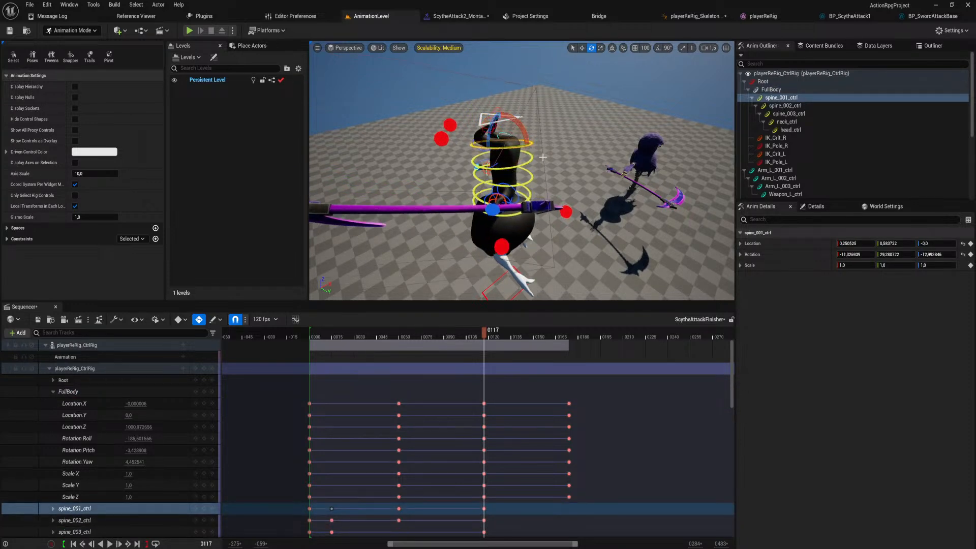
At frame 117, bend spine_002_ctrl in the same direction and rotate spine_003_ctrl to about -11.9, 16.0, -1.0.
left_click(533, 162)
left_click(523, 152)
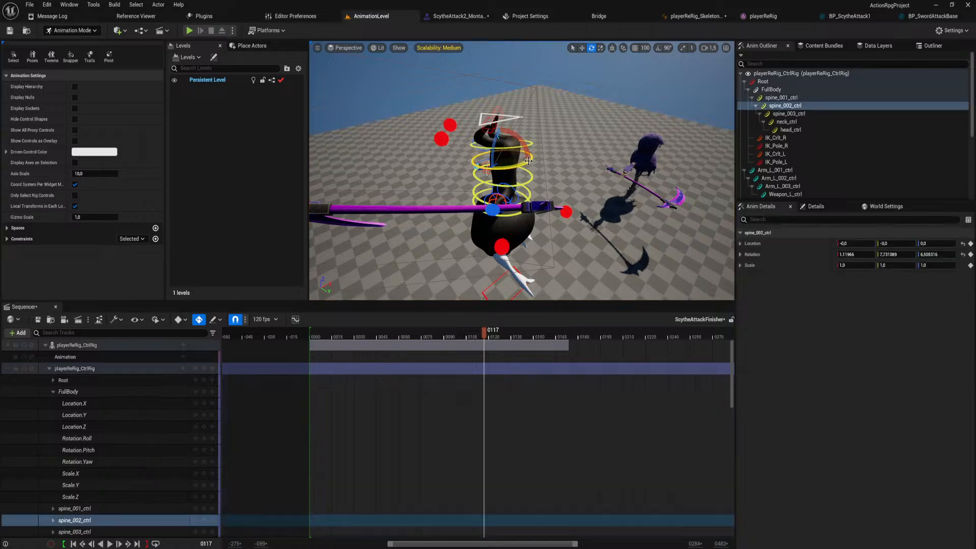
mouse_move(523, 152)
left_mouse_down()
mouse_move(542, 178)
mouse_move(511, 145)
left_mouse_up()
left_click(536, 169)
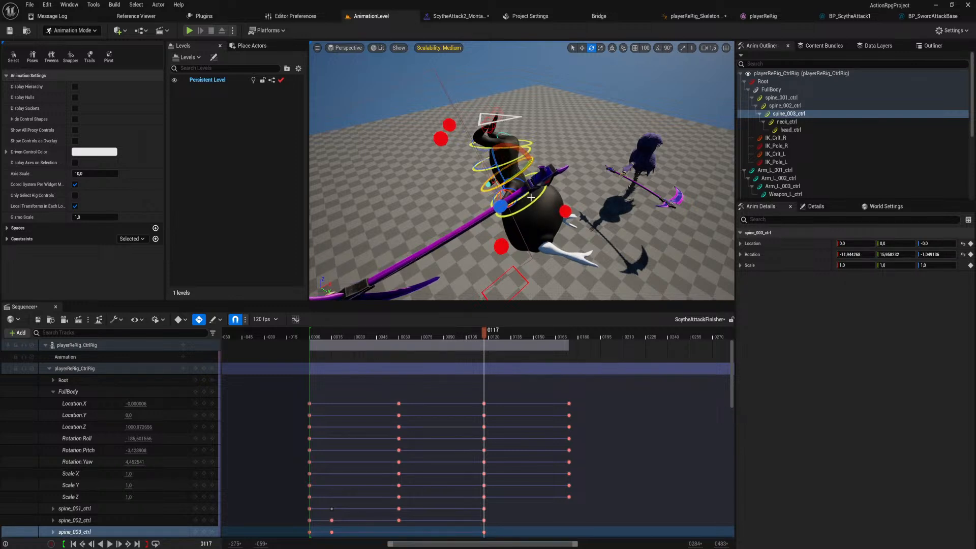
right_click_drag(541, 197, 467, 183)
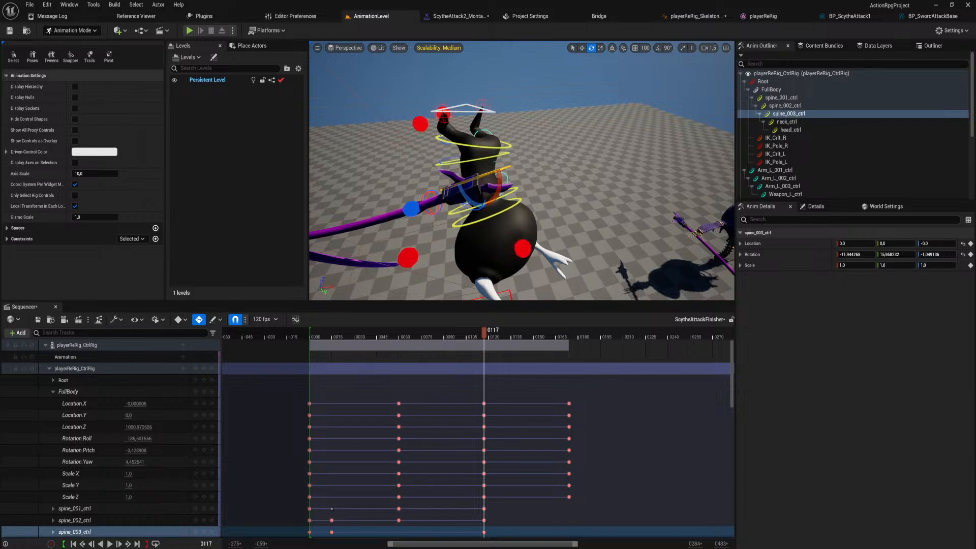
At frame 117, rotate neck_ctrl to about -10.9, -2.5, 0.0 and tilt head_ctrl slightly the same way.
left_click(515, 190)
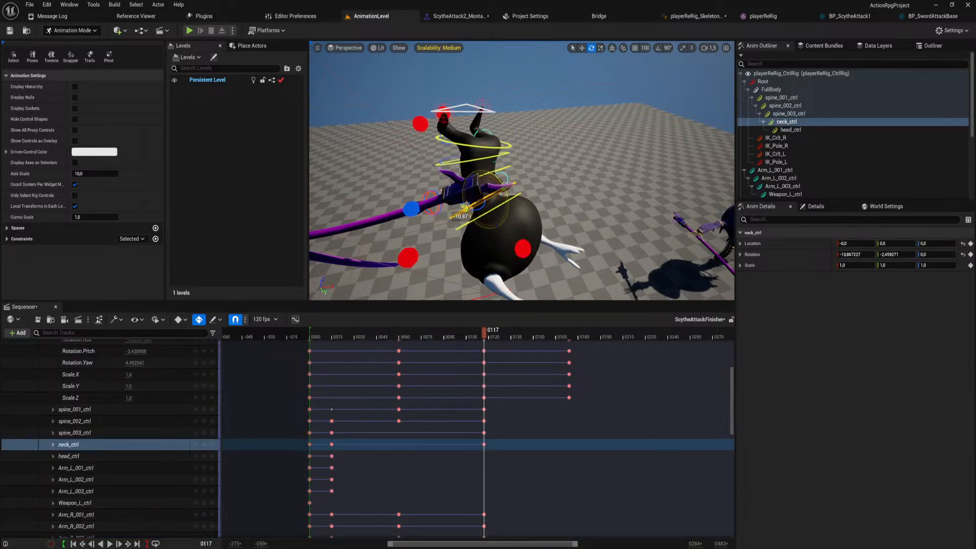
left_click(515, 193)
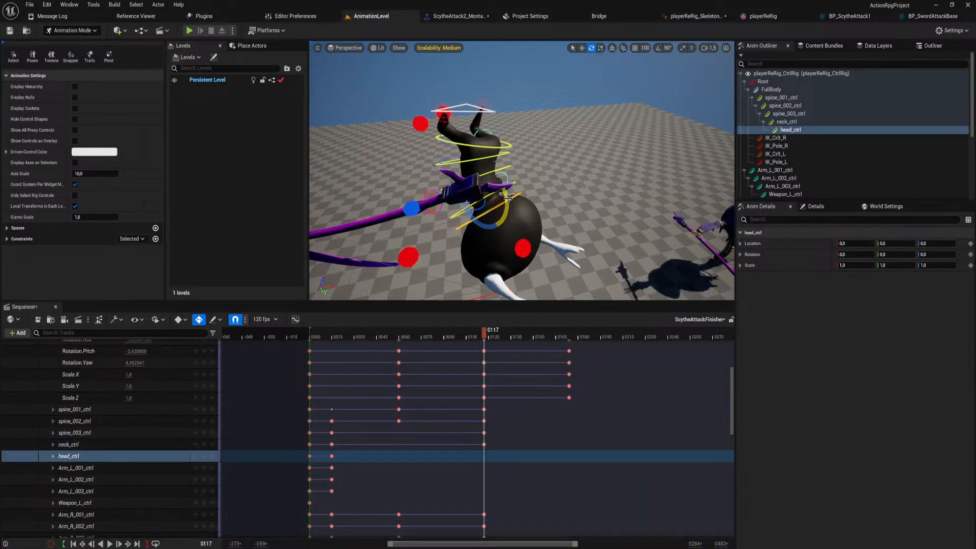
left_click_drag(507, 198, 476, 138)
At frame 117, move LeftLegIkControl and RightLegIkControl together to adjust the leg pose in mid-air.
left_click(486, 100)
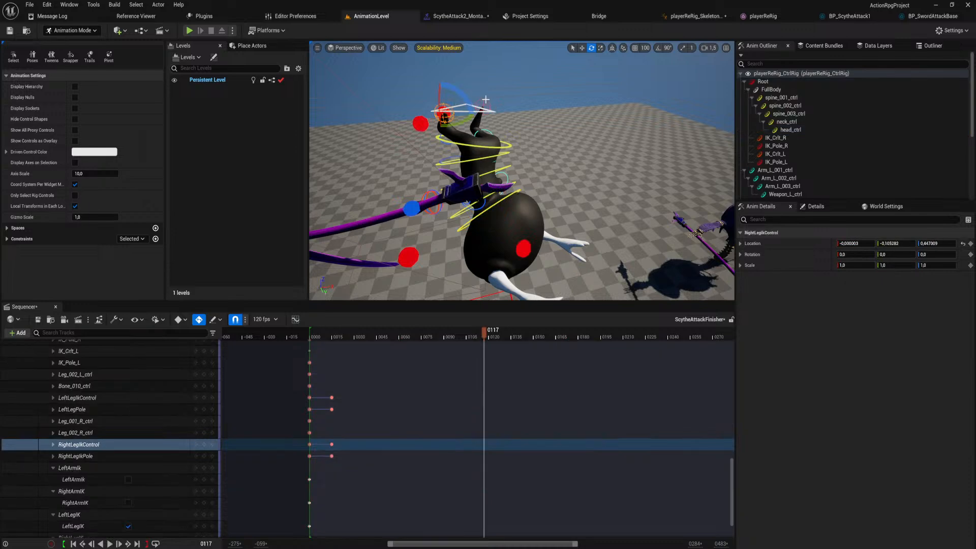
left_click(482, 100)
right_click_drag(481, 101, 489, 87)
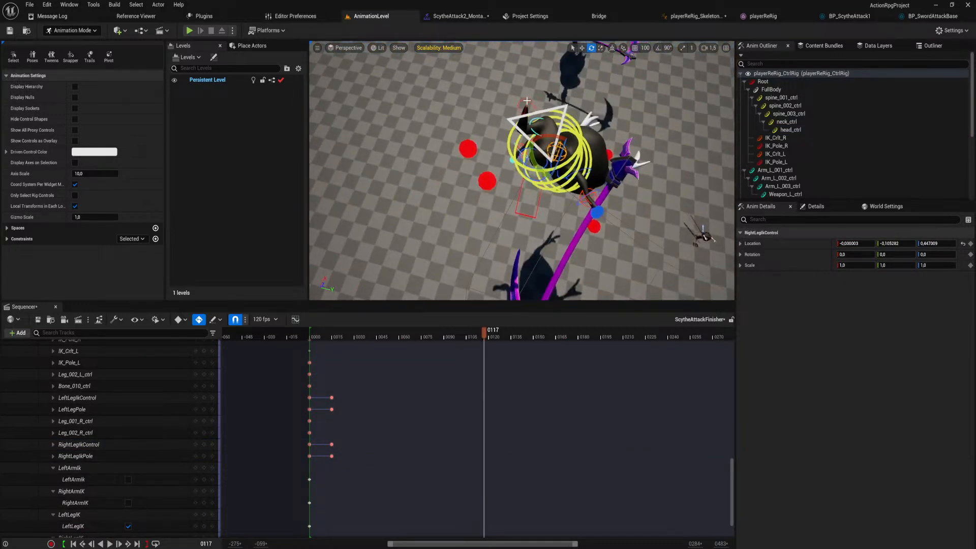
left_click(528, 101)
left_click(559, 146, "ctrl")
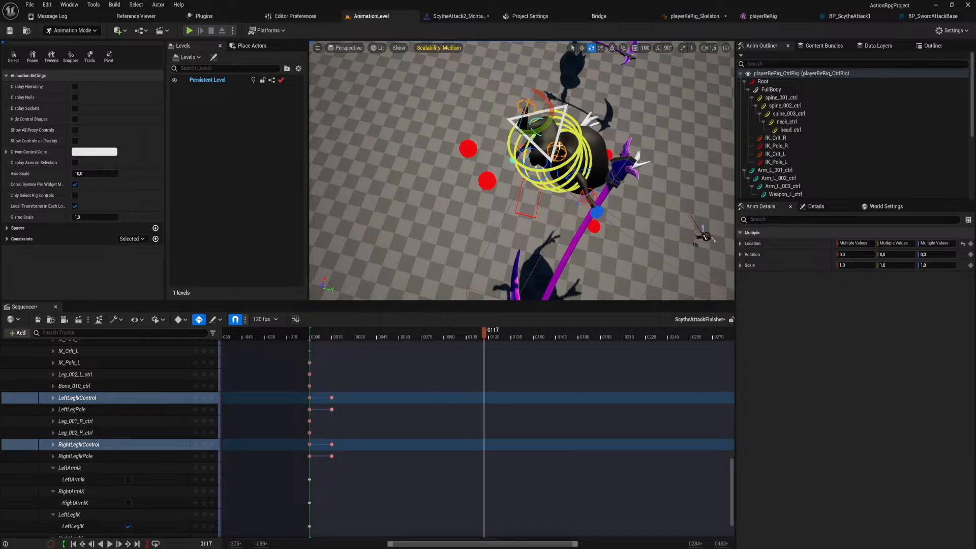
key("w")
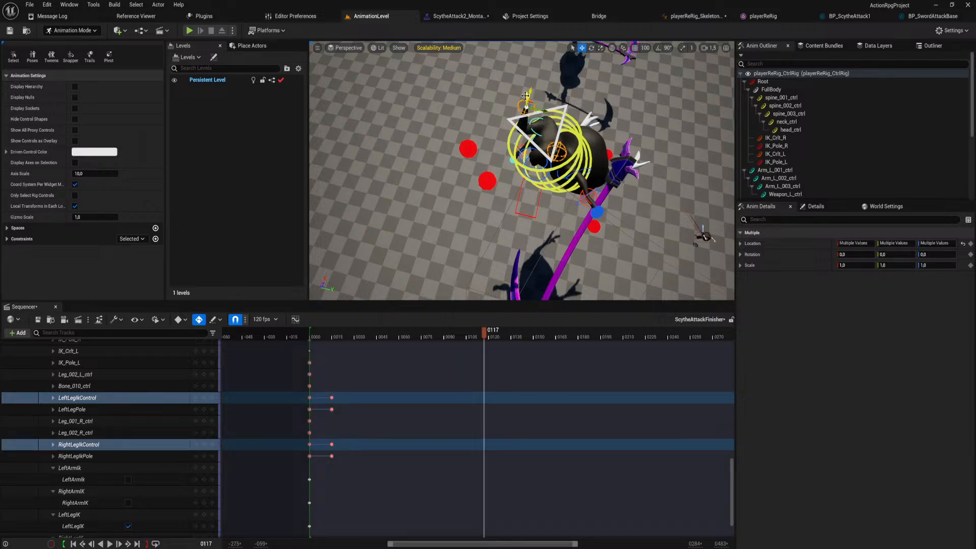
left_click_drag(526, 96, 527, 82)
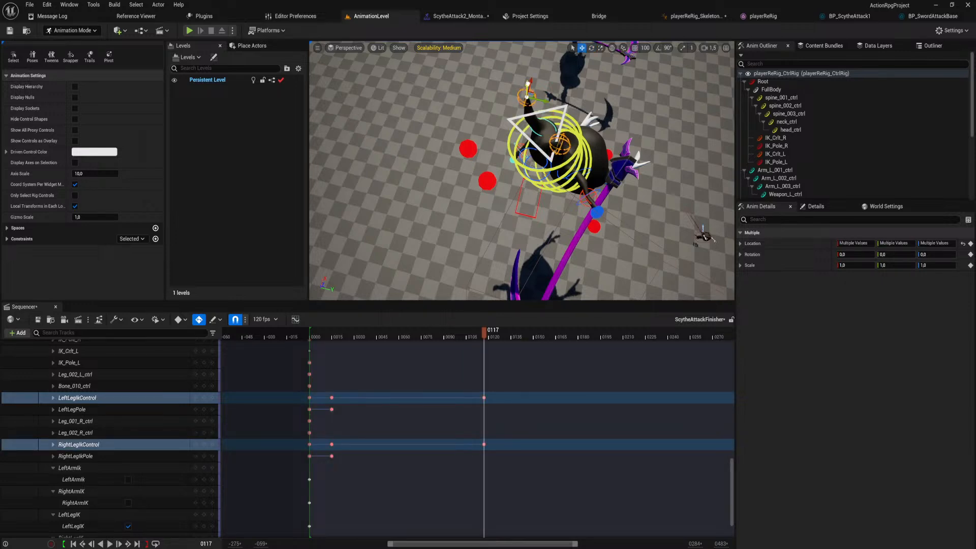
right_click_drag(526, 171, 521, 124)
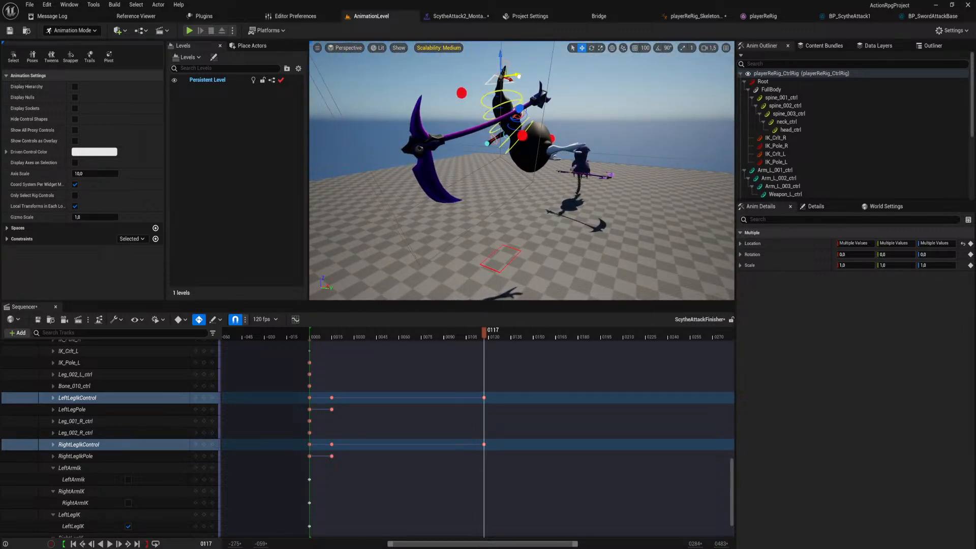
right_click_drag(518, 77, 521, 99)
Scrub from frame 117 back to the start of the jump and inspect the leg pose at frame 33.
left_click_drag(486, 334, 390, 341)
left_click_drag(367, 341, 340, 343)
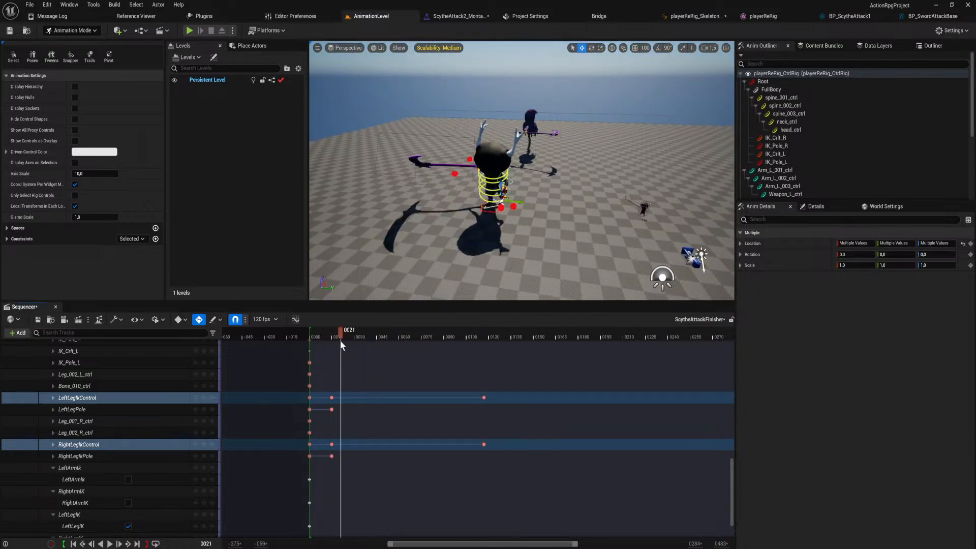
left_click_drag(423, 355, 359, 355)
key("f")
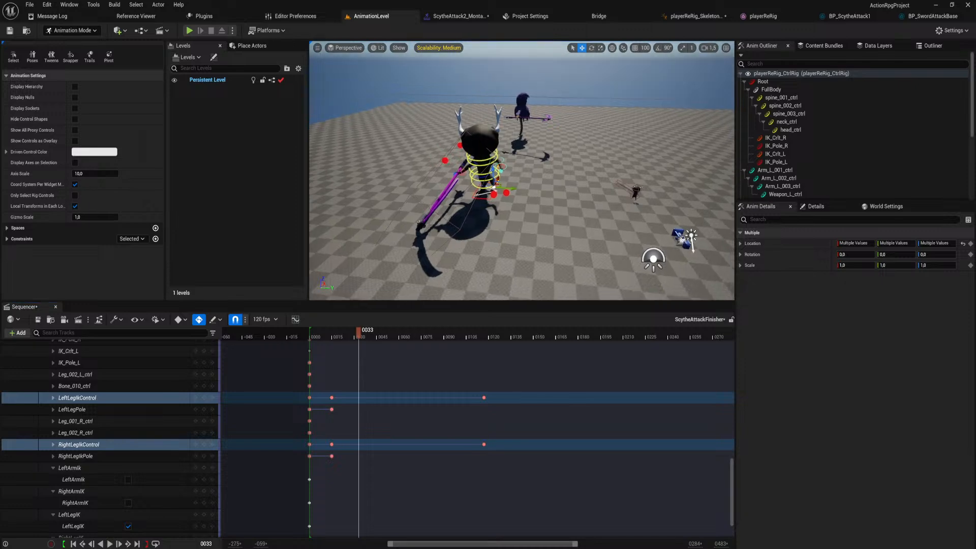
right_click_drag(521, 203, 439, 205)
Collapse the playerReRig_CtrlRig track, and at frame 60 move spine_001_ctrl to a location of about 0.25, 0.78, 0.0.
right_click_drag(499, 385, 546, 548)
right_click_drag(493, 403, 519, 523)
left_click(50, 361)
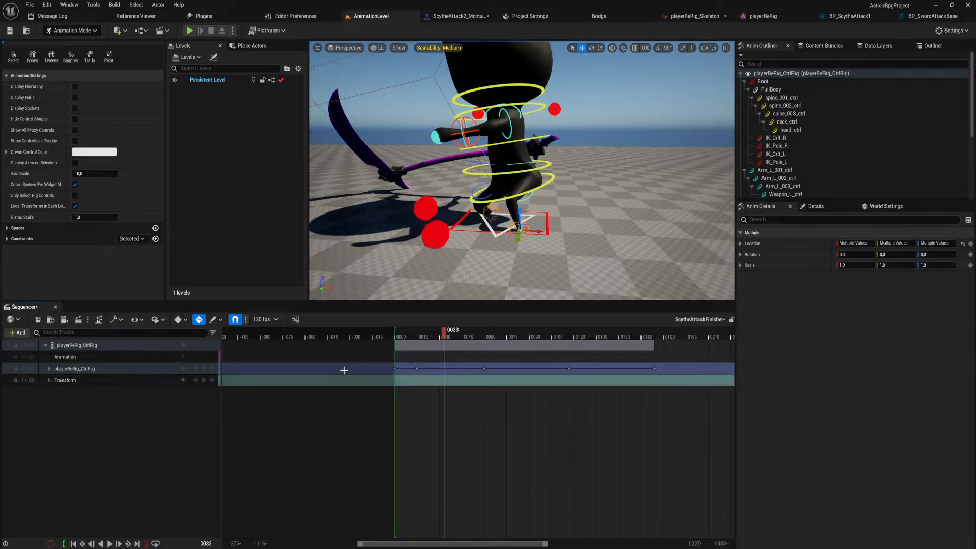
left_click_drag(449, 333, 484, 355)
right_click_drag(546, 227, 530, 238)
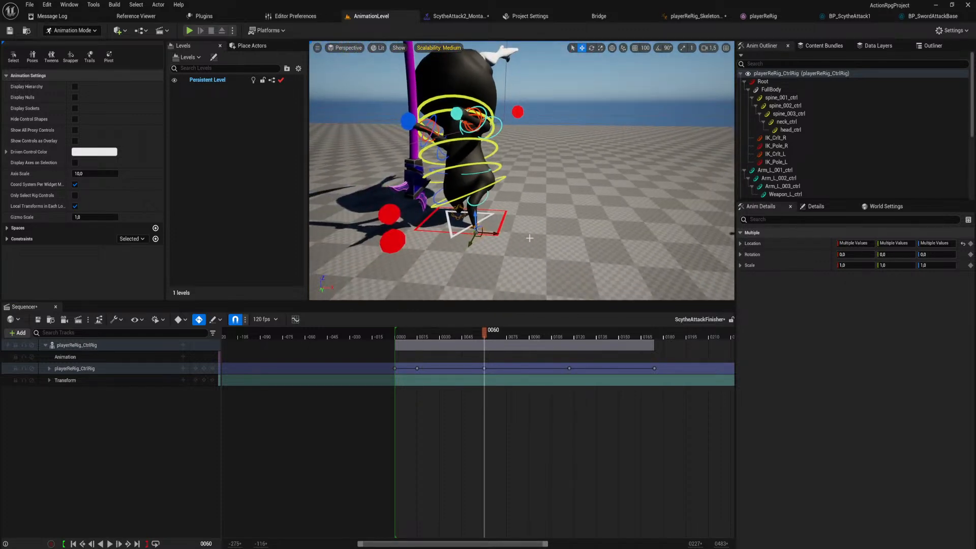
left_click(467, 216)
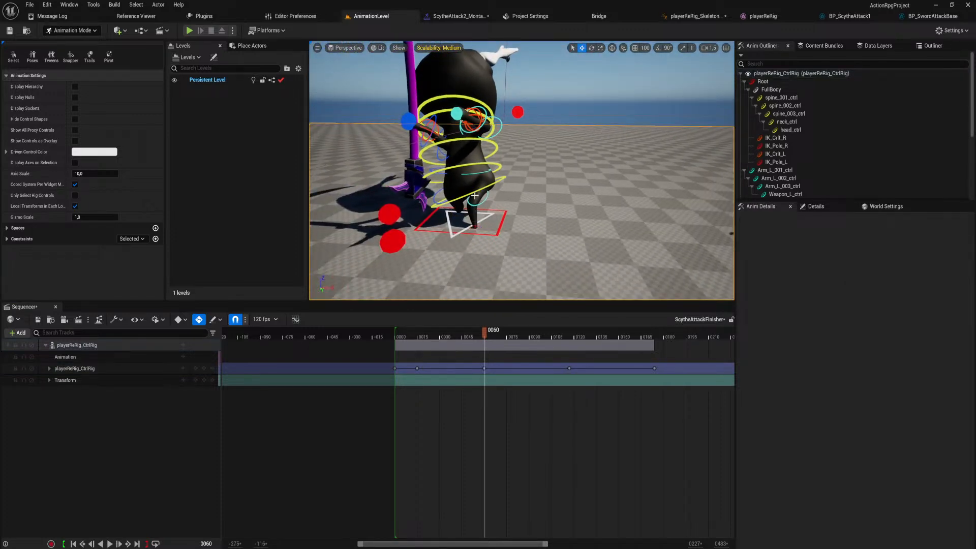
left_click(474, 195)
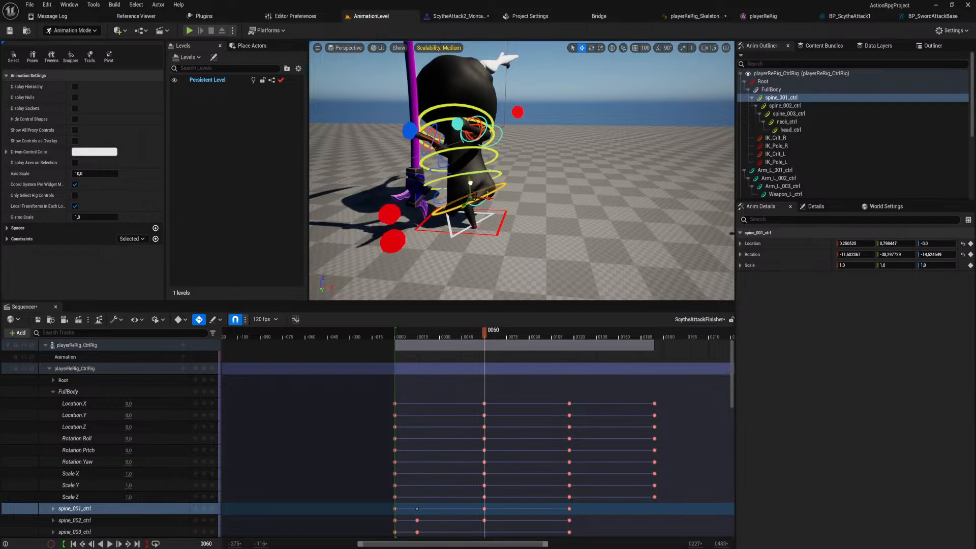
right_click_drag(470, 183, 466, 174)
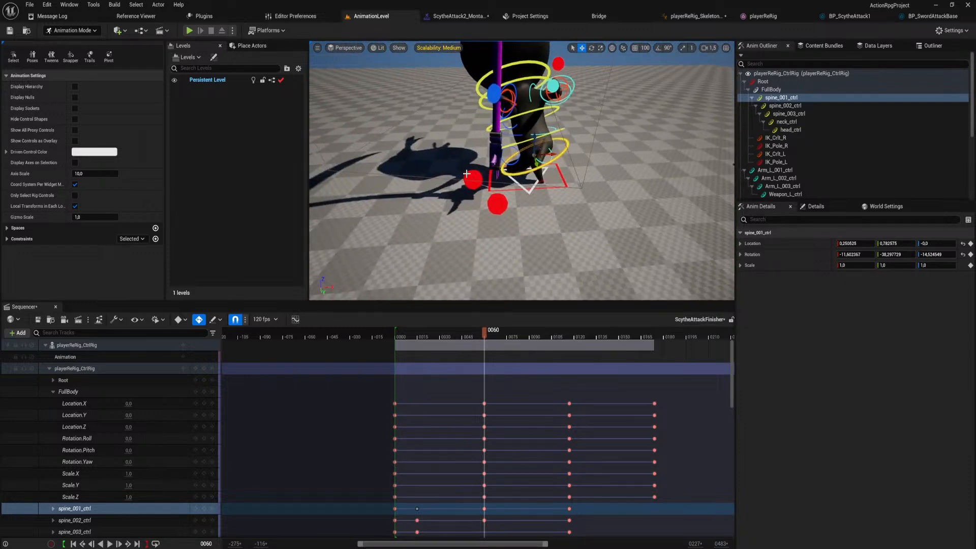
At frame 60, shift LeftLegPole and RightLegIkPole together, and rotate spine_001_ctrl to about -16.9, -36.5, -5.8.
left_click(472, 179)
left_click(495, 208, "ctrl")
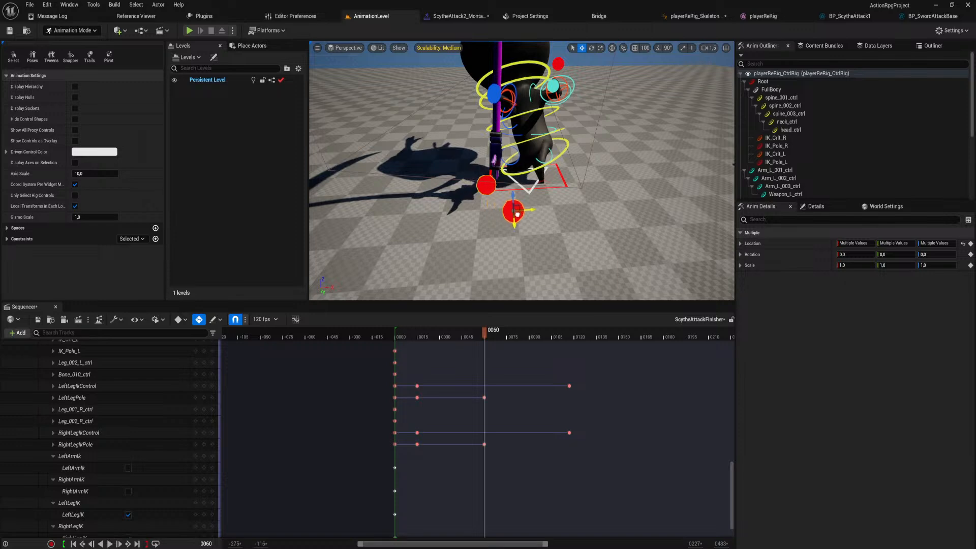
right_click_drag(539, 166, 531, 154)
left_click(528, 154)
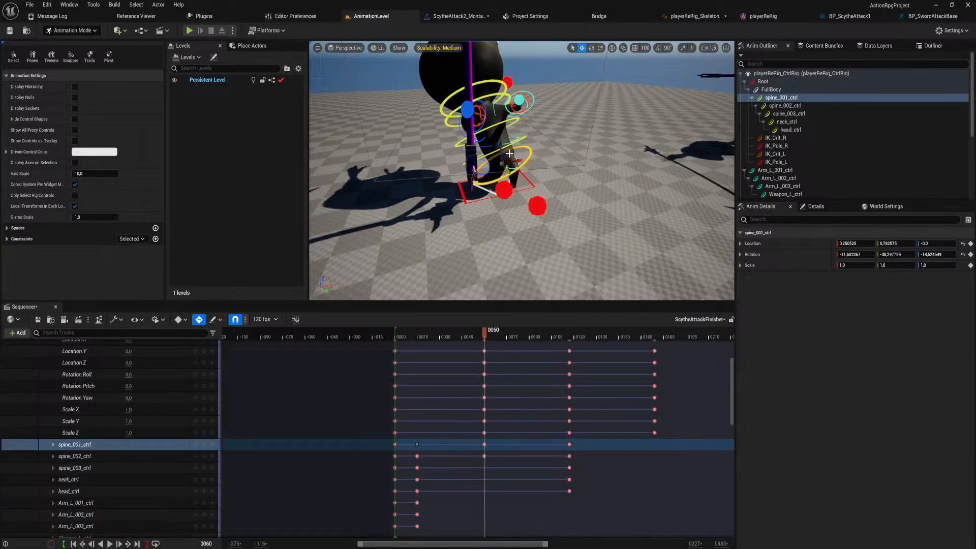
left_click_drag(484, 156, 487, 159)
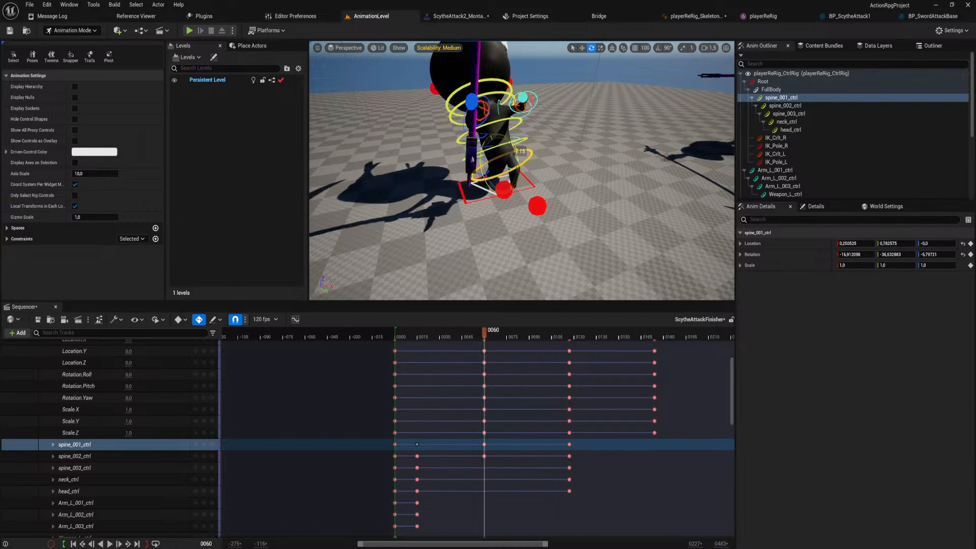
At frame 60, move RightLegIkControl under the body to a location of about 0.41, -0.08, 0.16.
right_click_drag(486, 159, 577, 152)
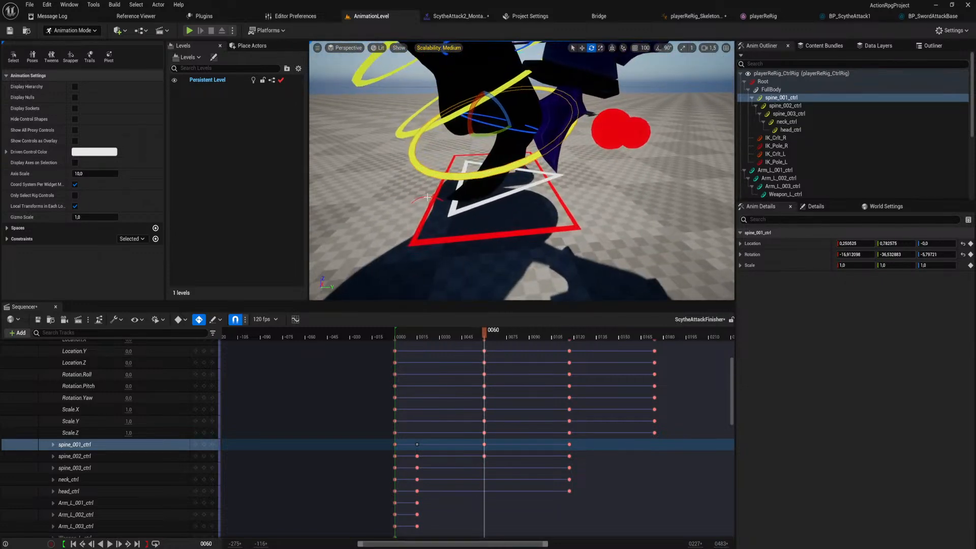
left_click(428, 196)
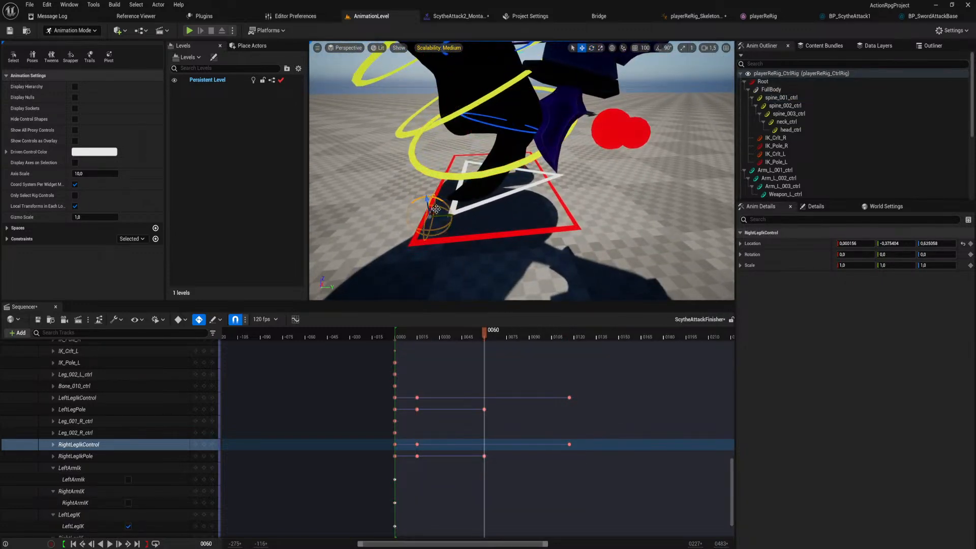
left_click_drag(436, 211, 482, 193)
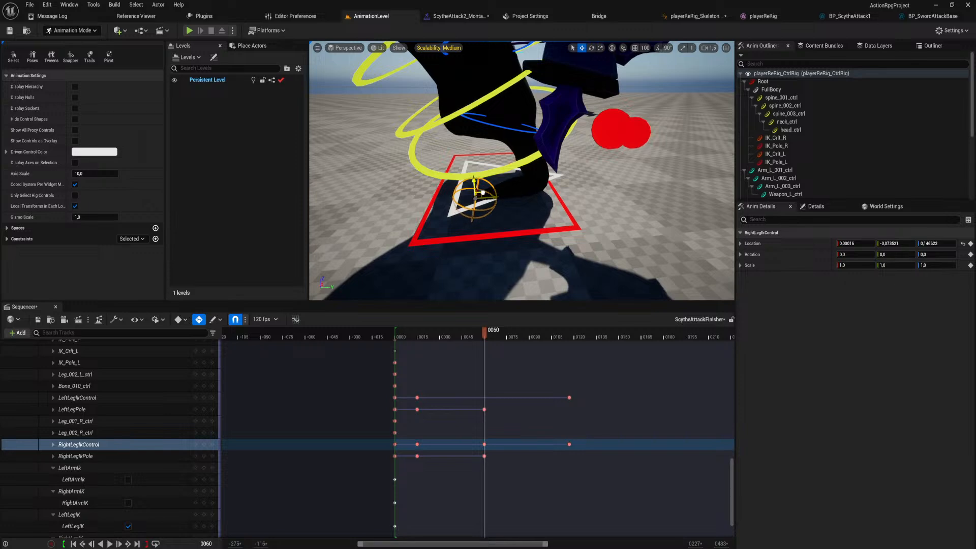
right_click_drag(481, 194, 519, 201)
right_click_drag(575, 175, 556, 177)
left_click_drag(554, 171, 571, 172)
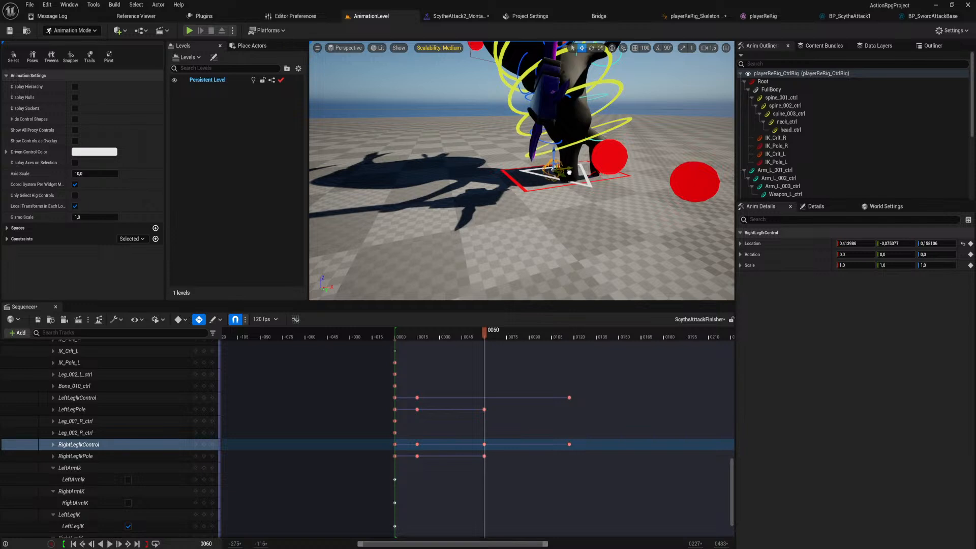
Move RightLegIkPole at frame 60 to a Location X of about 0.51, and scrub around the pose to check it.
left_click(614, 164)
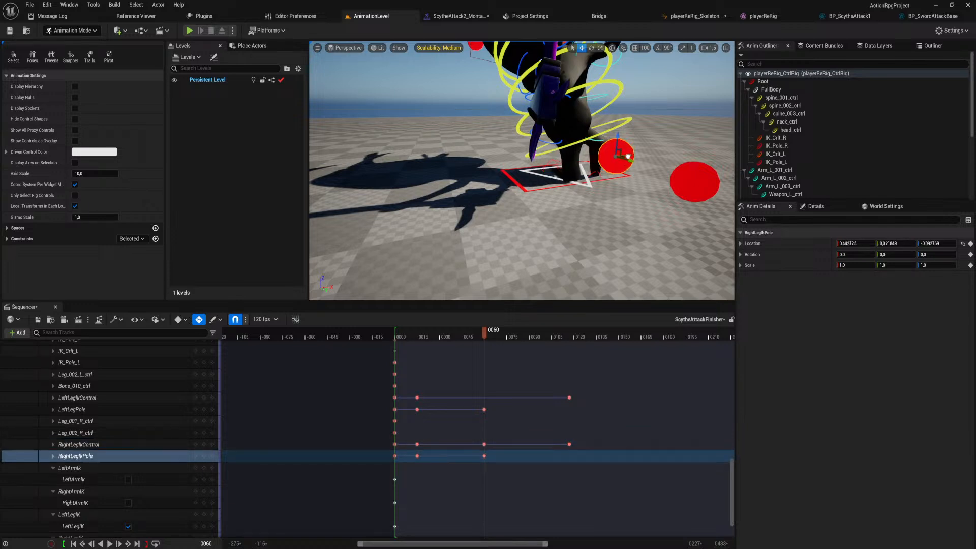
left_click_drag(628, 156, 634, 166)
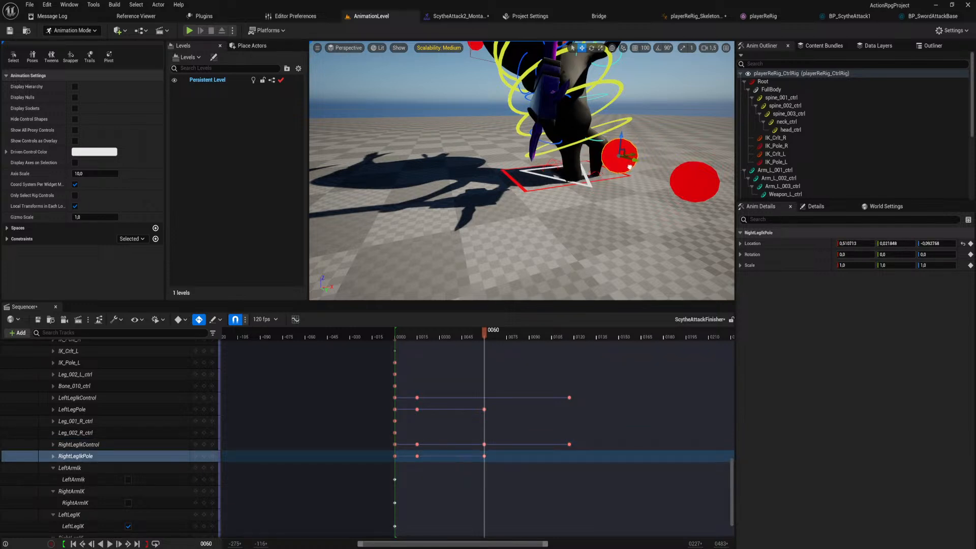
right_click_drag(566, 272, 567, 272)
mouse_move(488, 338)
left_mouse_down()
mouse_move(437, 335)
mouse_move(538, 343)
mouse_move(484, 352)
left_mouse_up()
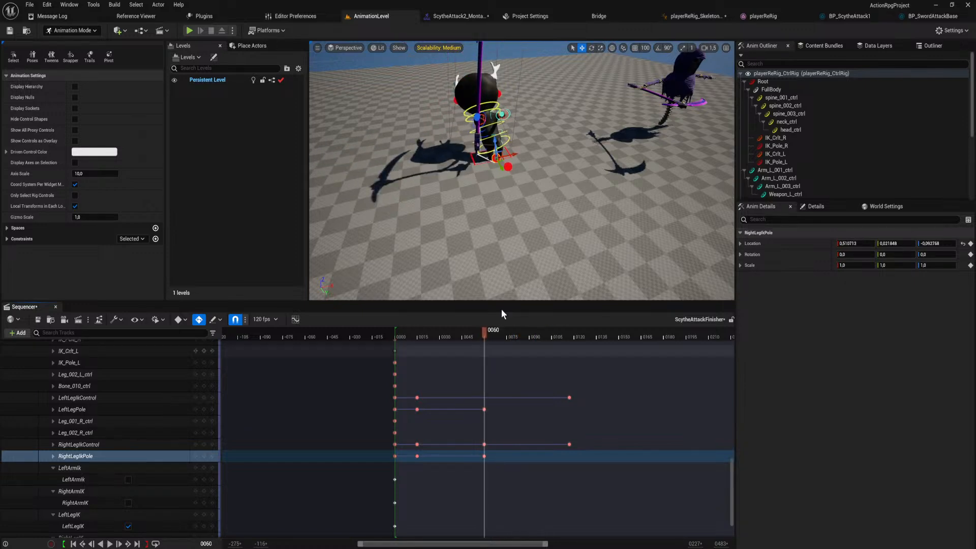
Go to the spine_001_ctrl key at frame 15 and lower the control to a Location Y of about 0.19.
right_click_drag(510, 244, 407, 249)
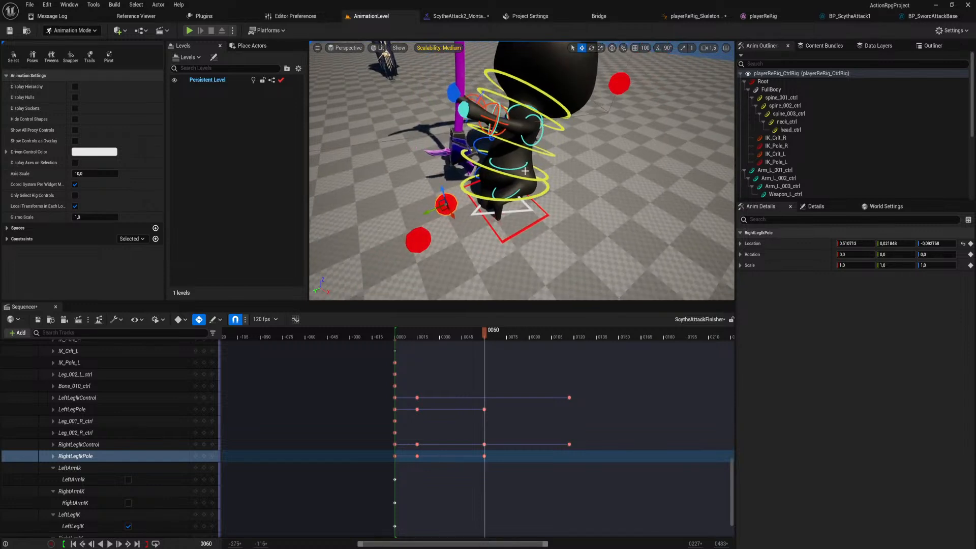
left_click_drag(485, 333, 419, 352)
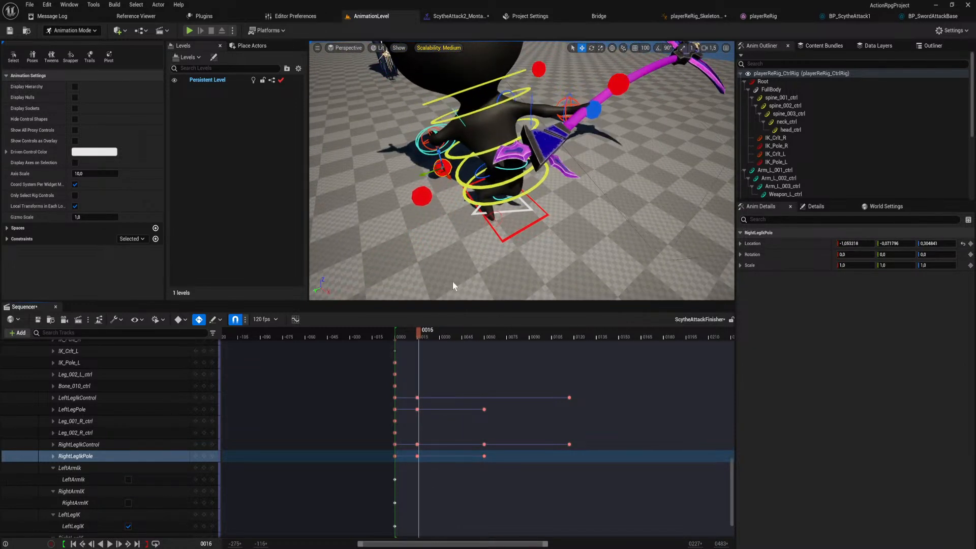
left_click(531, 195)
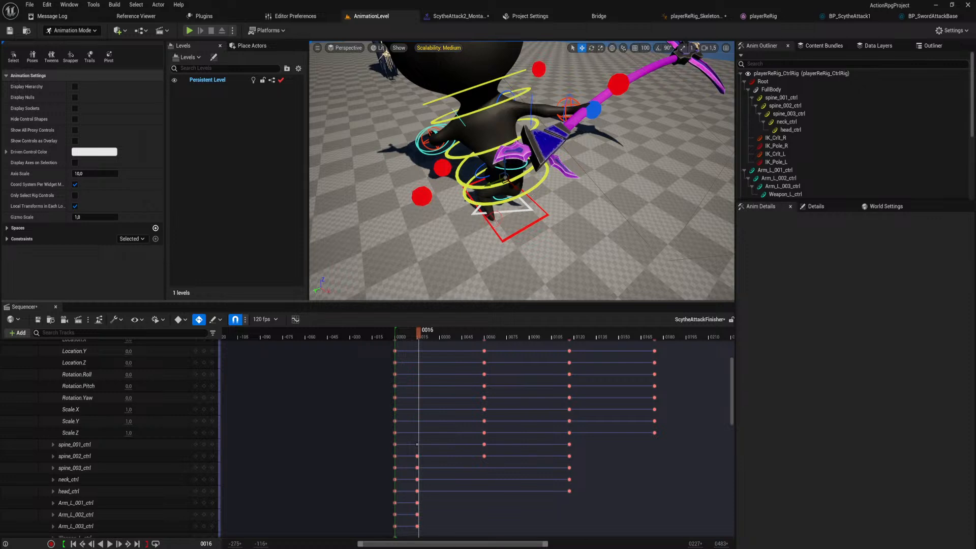
left_click(194, 445)
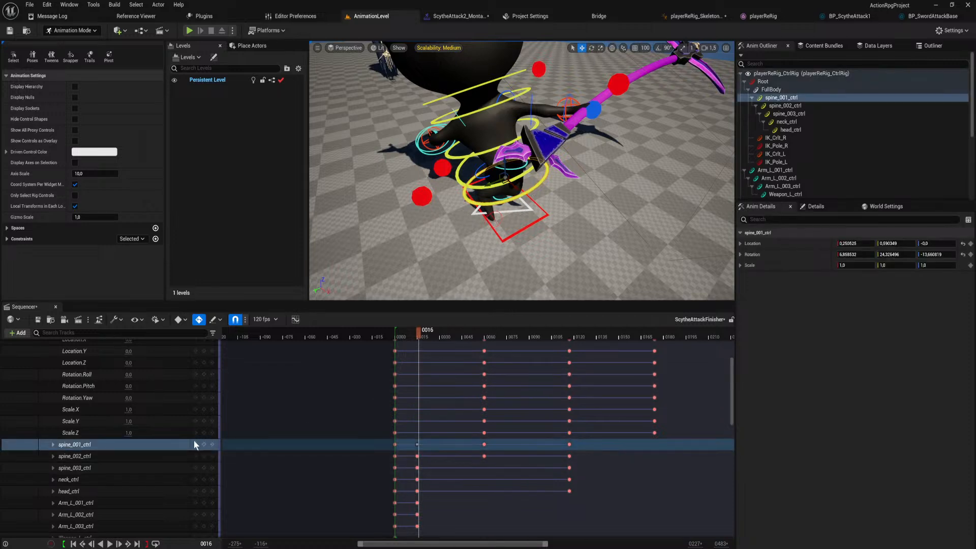
left_click(195, 445)
right_click_drag(397, 264, 436, 236)
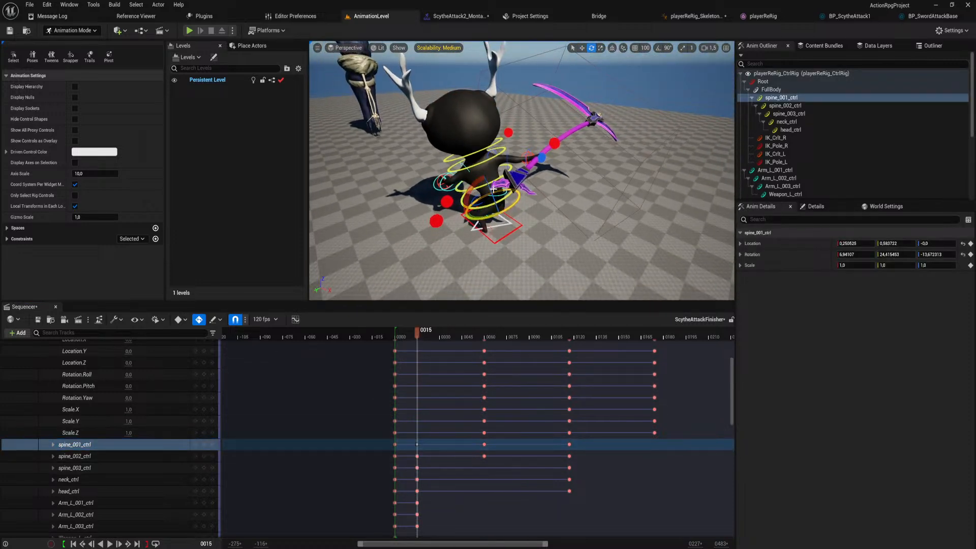
left_click_drag(490, 186, 489, 177)
Return to frame 60 and open the curve editor on spine_001_ctrl's Location Y curve.
left_click_drag(413, 330, 485, 337)
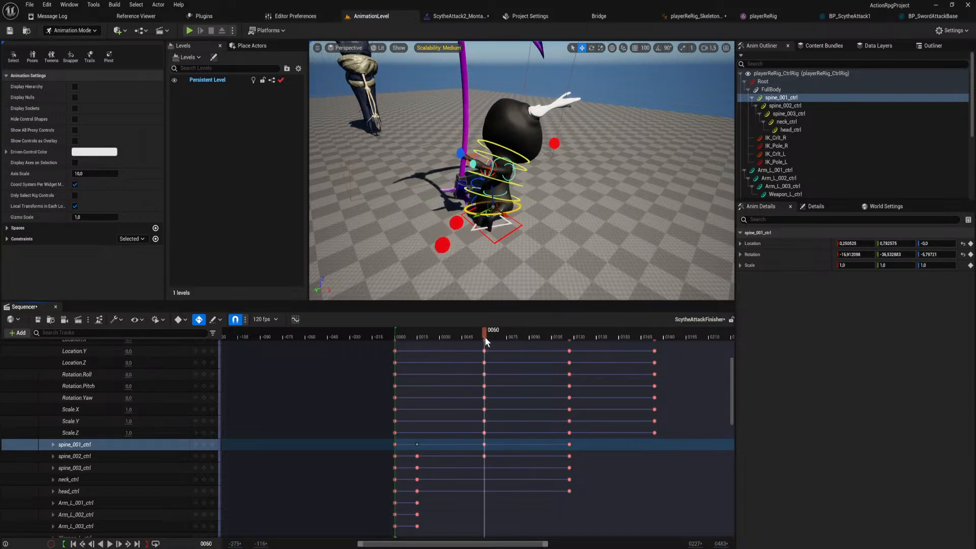
right_click_drag(526, 207, 538, 212)
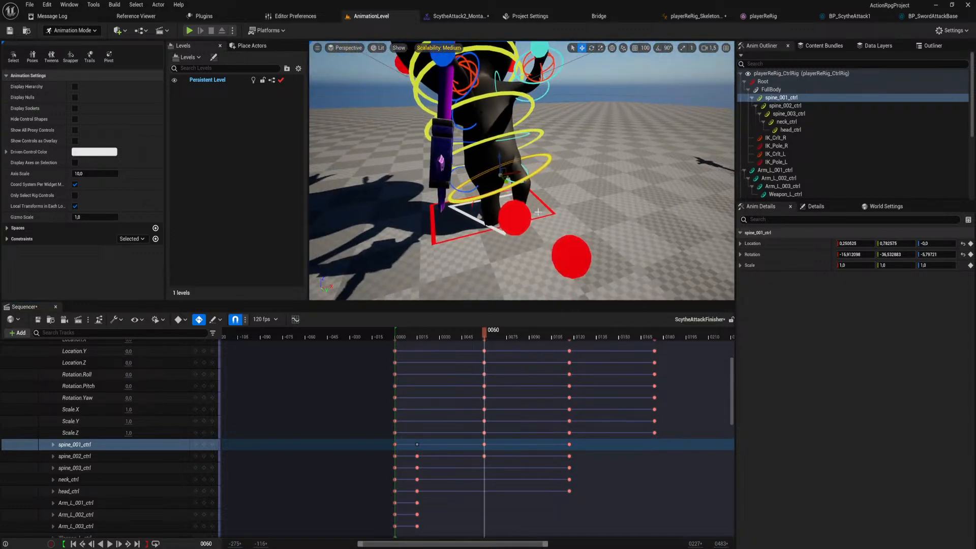
left_click(296, 318)
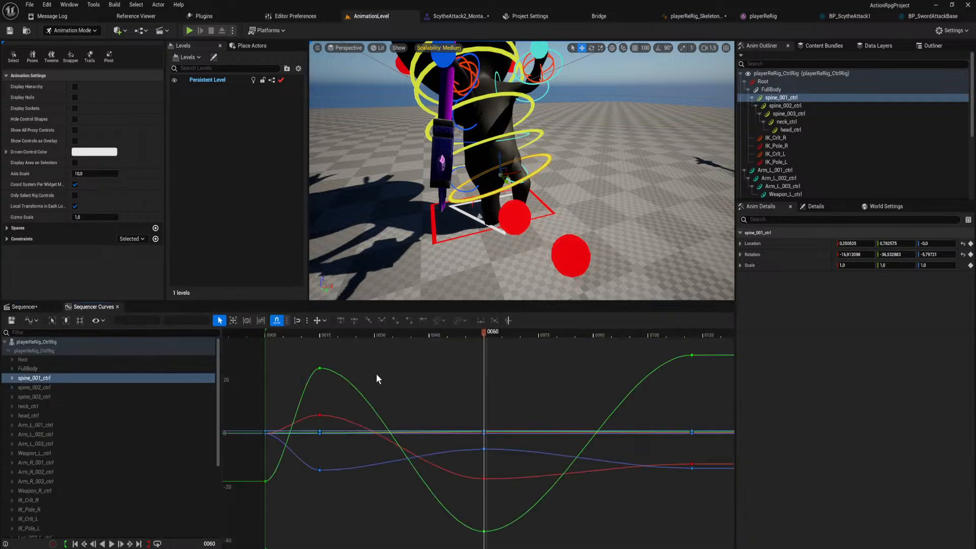
left_click(13, 378)
left_click(48, 387)
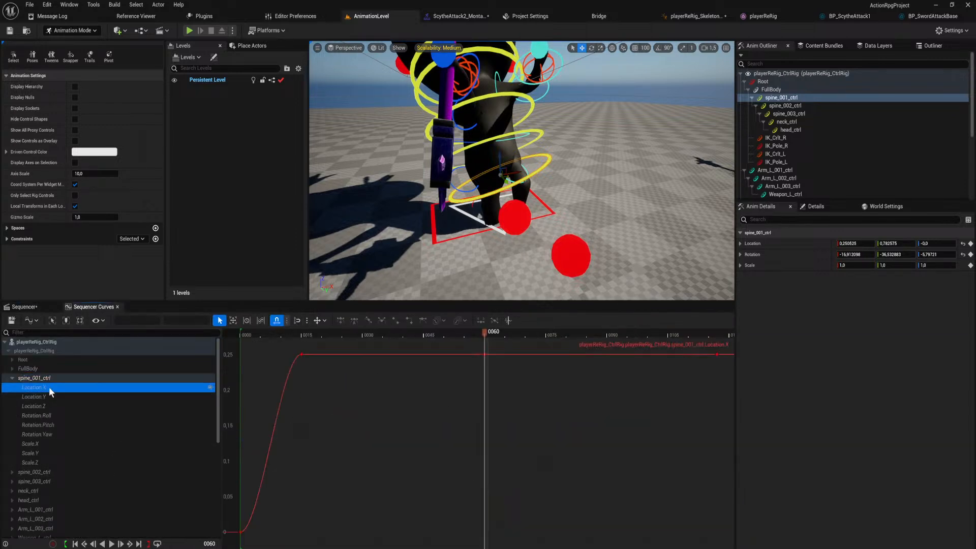
left_click(51, 395)
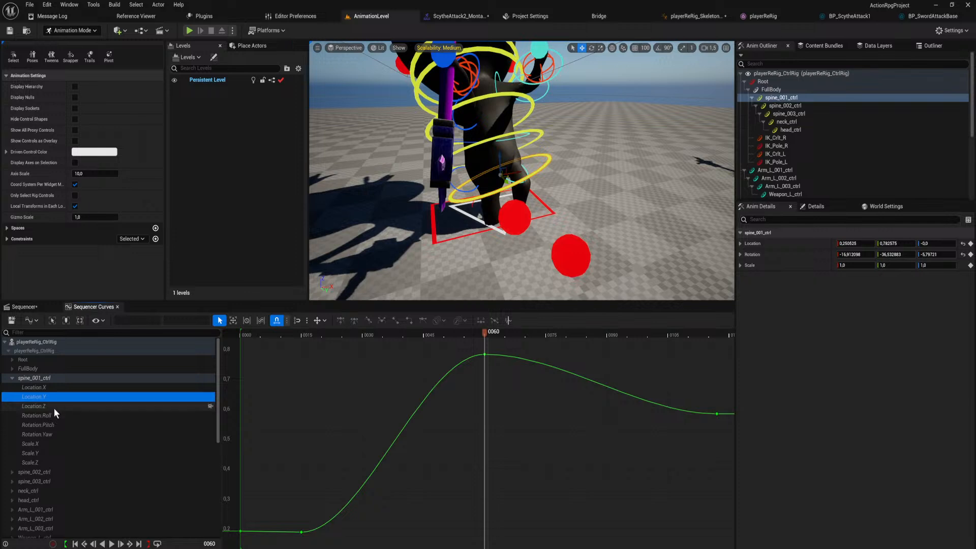
left_click(54, 405)
left_click(53, 396)
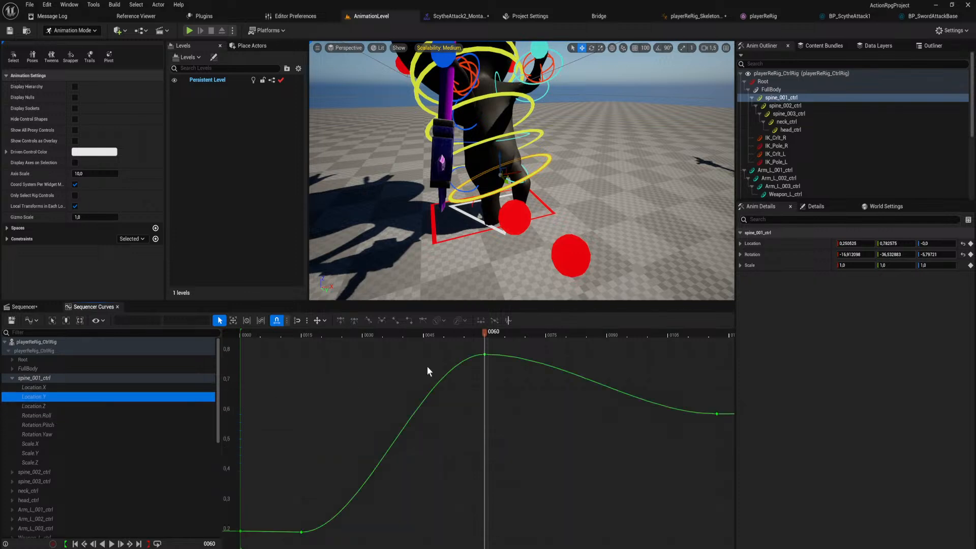
Give the frame 60 key on spine_001_ctrl's Location Y curve weighted user tangents and tilt its handles downward after the peak.
left_click(484, 355)
right_click_drag(533, 378, 504, 408)
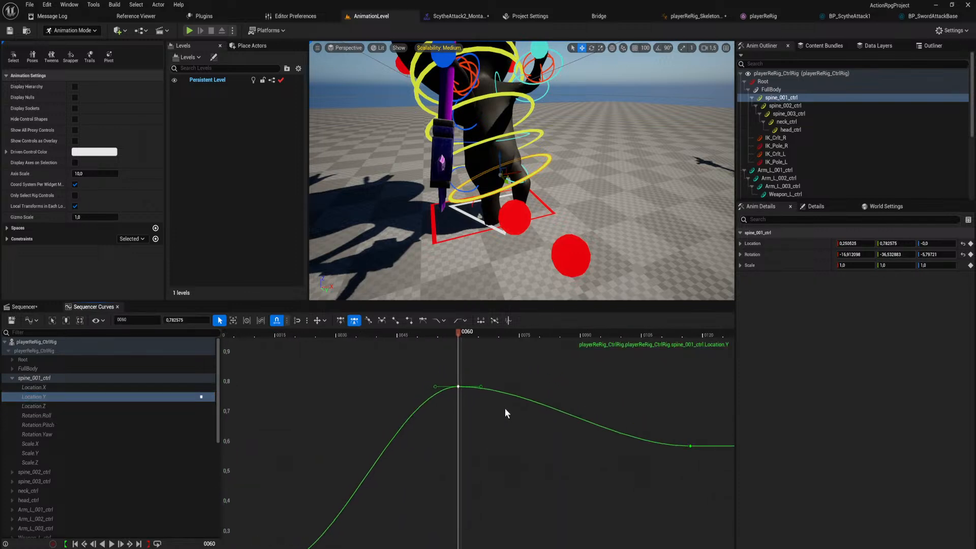
mouse_move(463, 334)
left_mouse_down()
mouse_move(481, 342)
mouse_move(460, 346)
left_mouse_up()
key("s")
right_click_drag(466, 263, 467, 272)
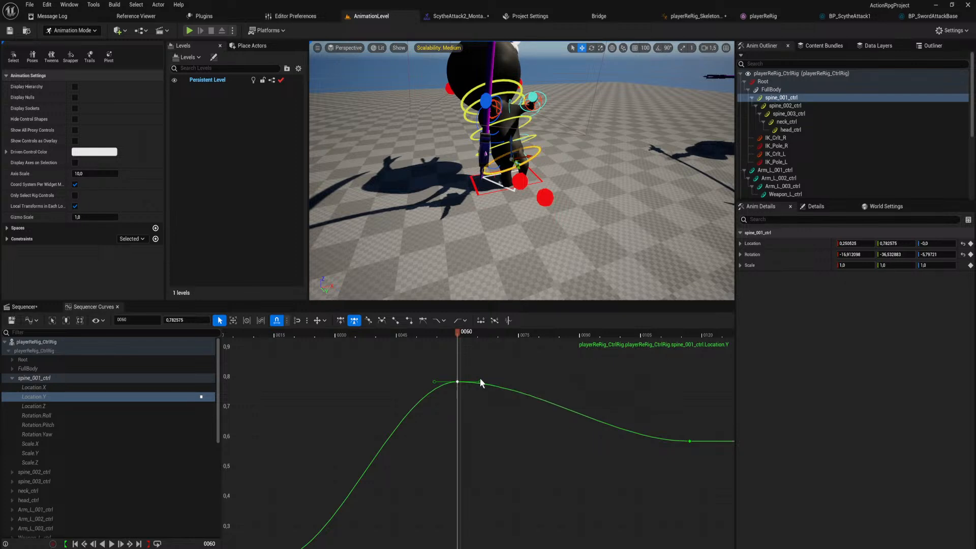
key("w")
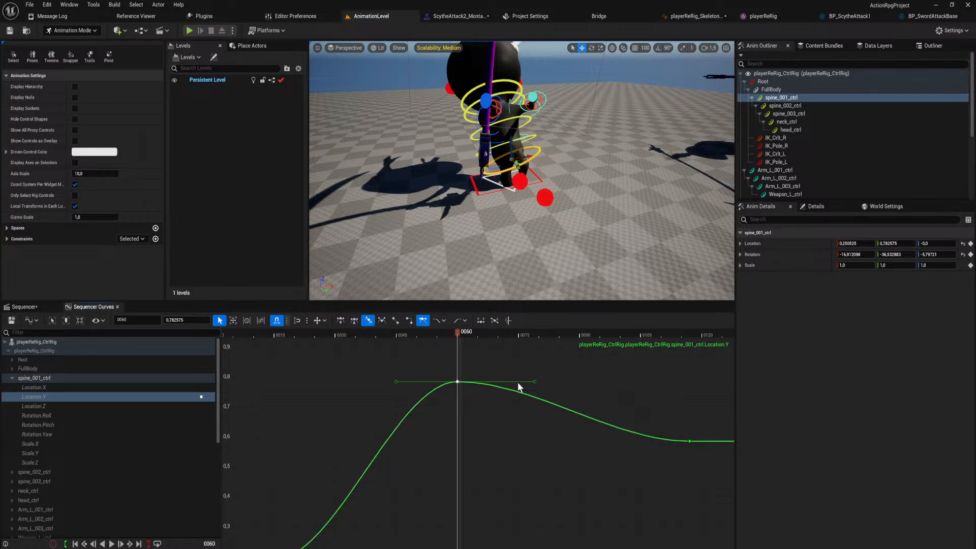
left_click_drag(535, 381, 513, 380)
scroll(466, 368, "down", 3)
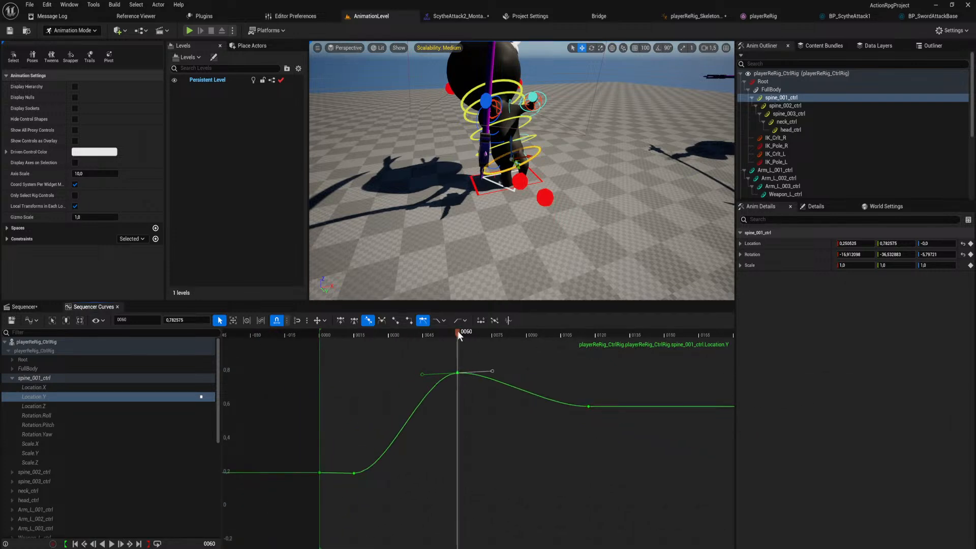
left_click_drag(458, 331, 489, 397)
Break the tangents of the frame 60 Location Y key and angle both handles downward to form a sharp peak.
left_click(457, 373)
key("w")
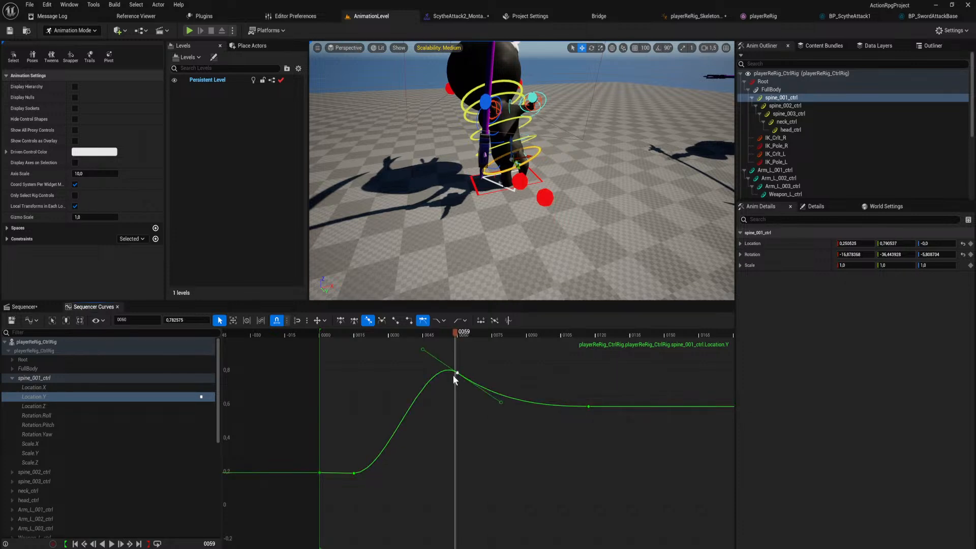
left_click_drag(424, 350, 421, 375)
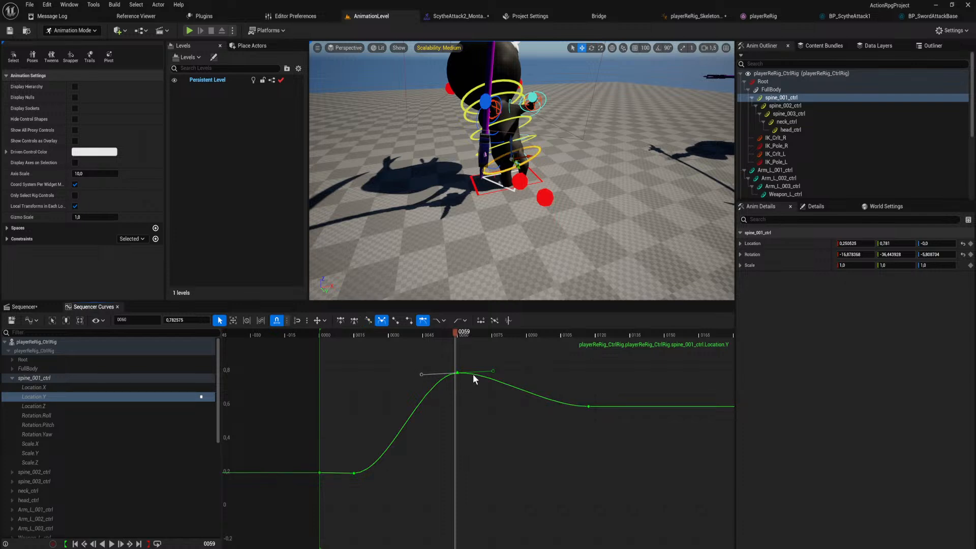
left_click_drag(493, 371, 493, 400)
left_click_drag(426, 375, 447, 397)
Scrub from frame 59 to frame 72 to check the jump, and pull both frame 60 Location Y handles further down.
left_click_drag(456, 337, 459, 385)
mouse_move(485, 236)
right_mouse_down()
mouse_move(514, 221)
mouse_move(539, 226)
mouse_move(480, 248)
right_mouse_up()
left_click_drag(452, 330, 486, 344)
left_click_drag(492, 400, 508, 431)
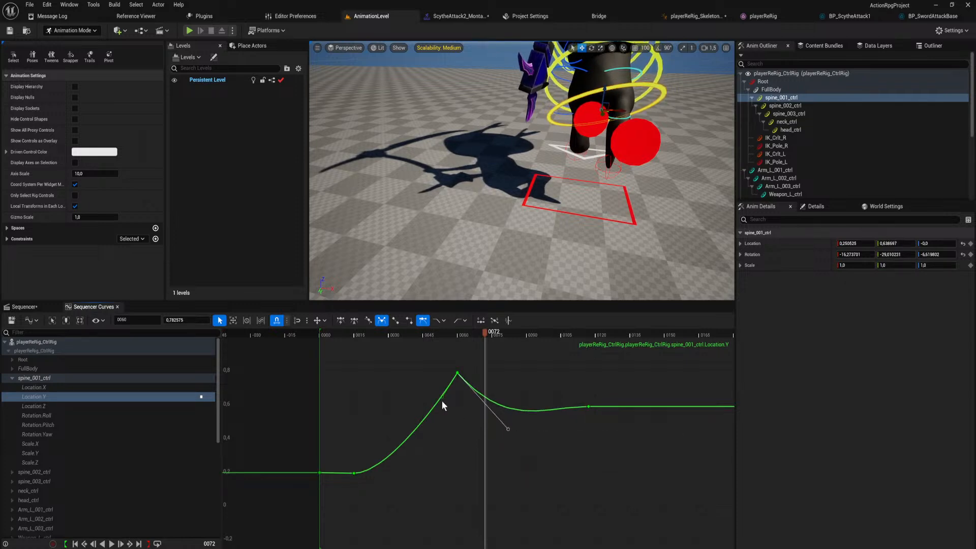
left_click_drag(442, 396, 449, 406)
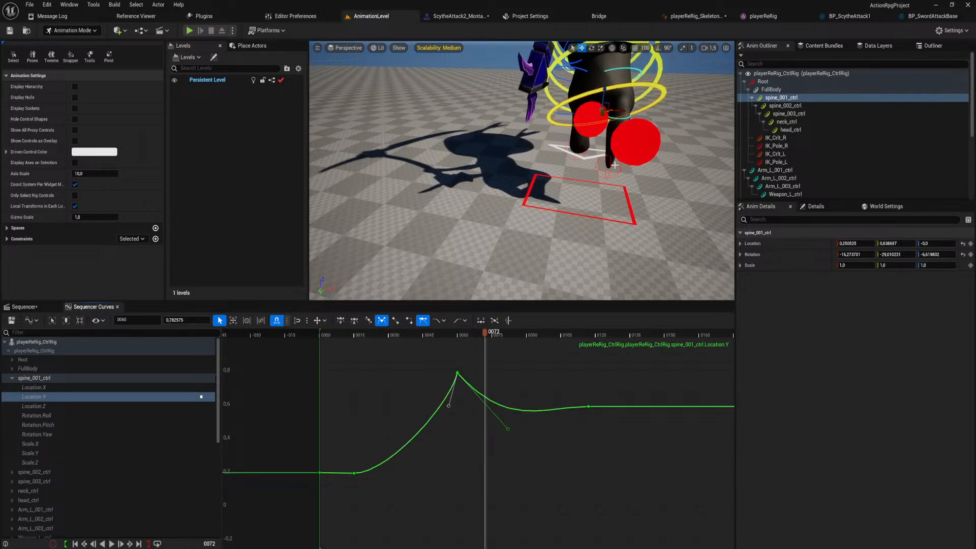
Select LeftLegIkControl at frame 72 to bring up its curves.
left_click(610, 171)
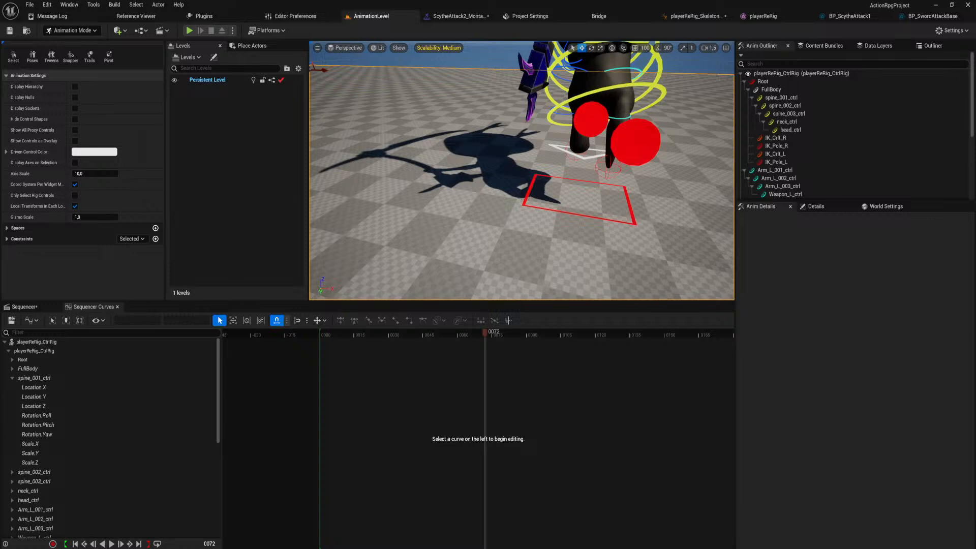
left_click(608, 167)
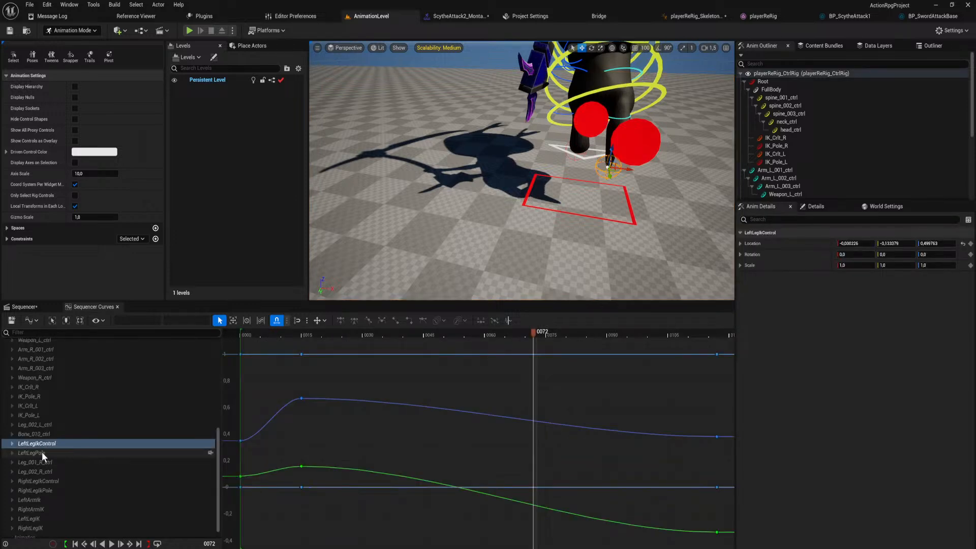
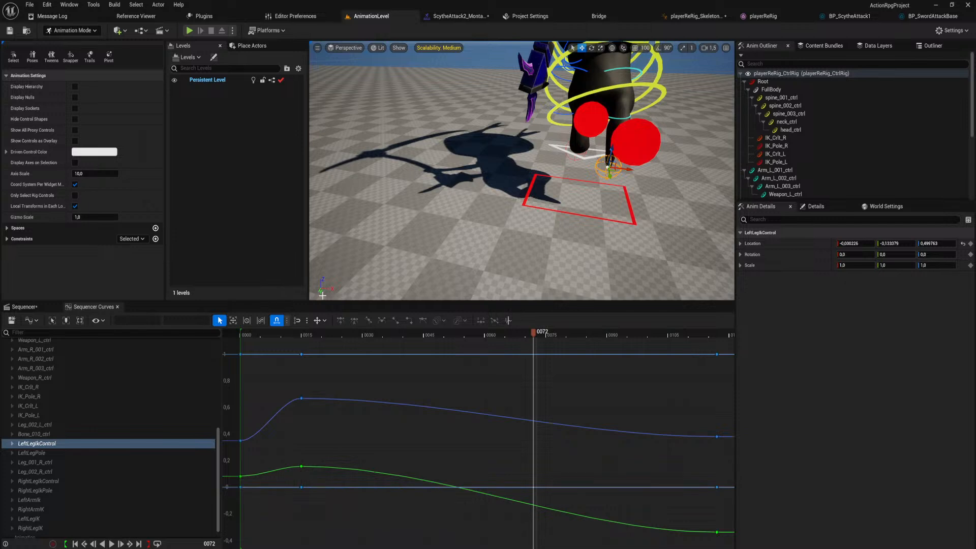
Expand LeftLegIkControl's channels in the curve editor and inspect its Rotation Roll and Location X curves.
key("f")
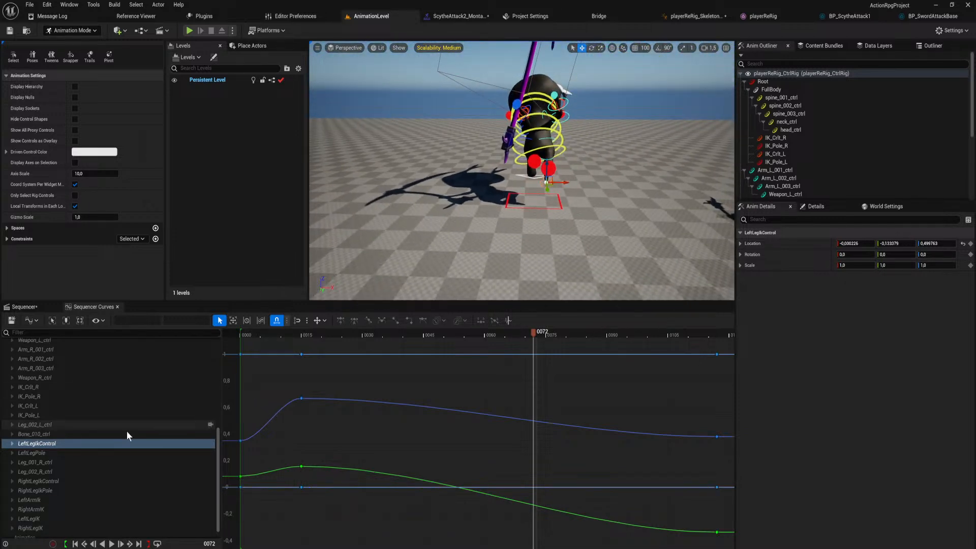
left_click(13, 443)
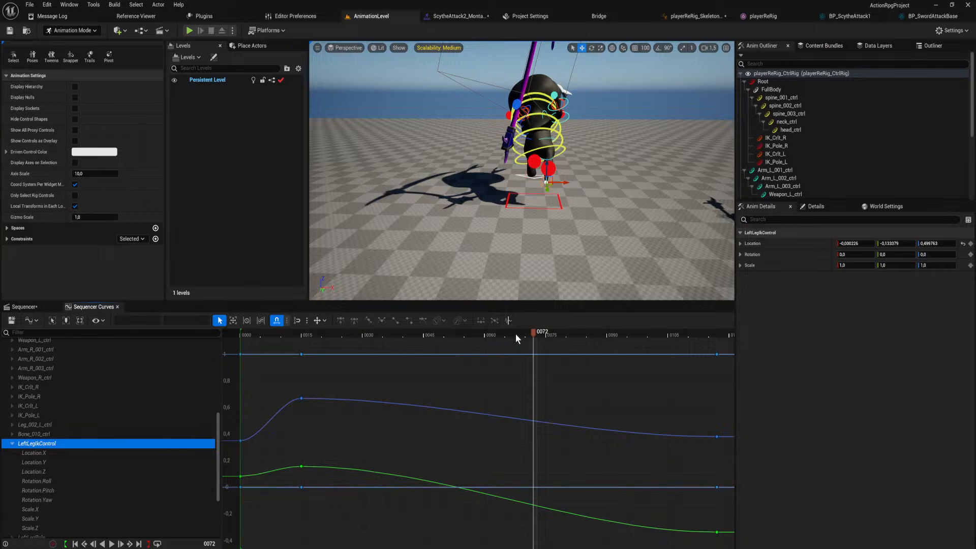
scroll(81, 468, "down", 1)
left_click(79, 466)
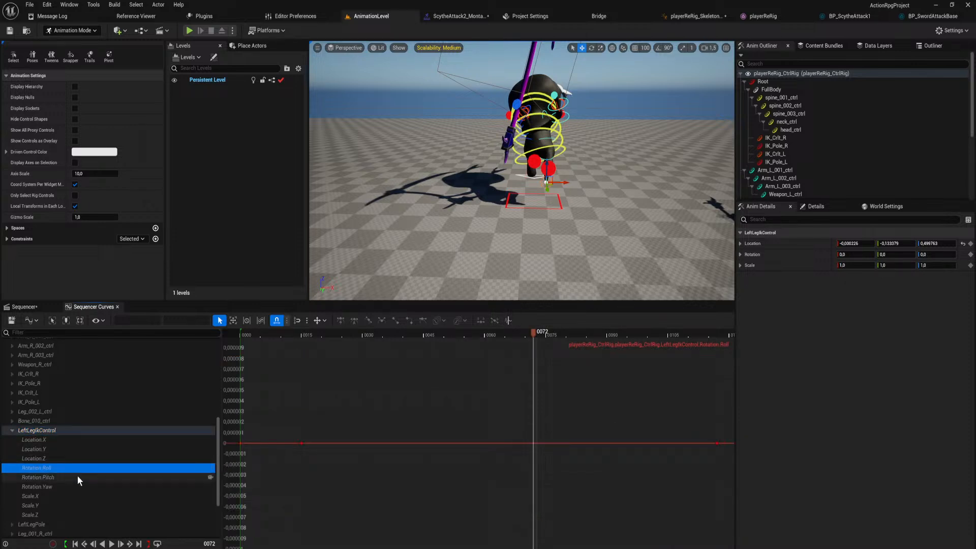
left_click(64, 440)
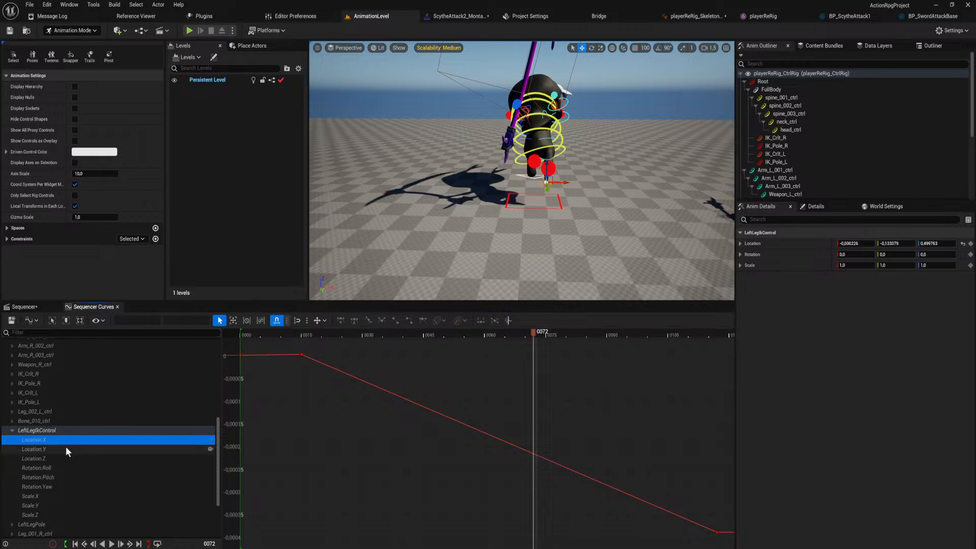
scroll(543, 244, "down", 3)
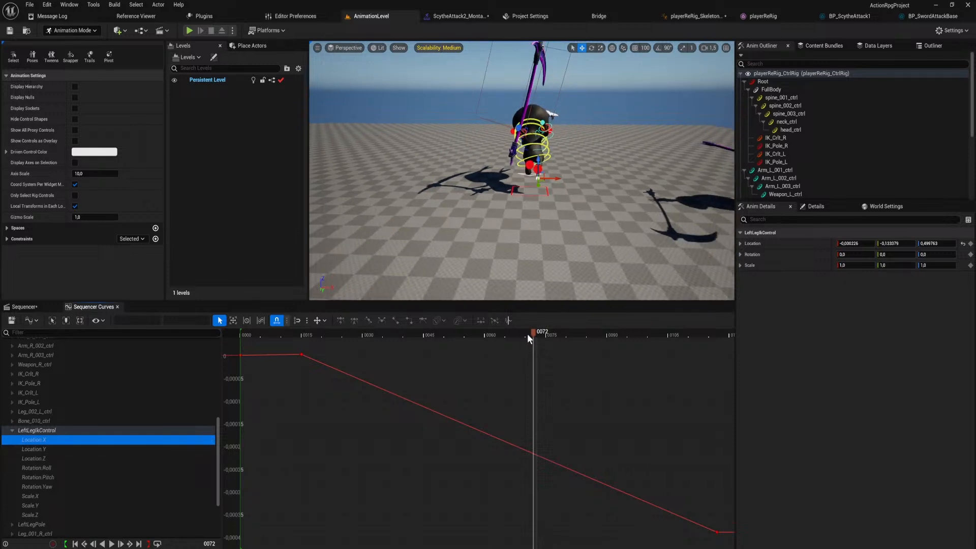
Collapse the control rig's tracks in the Sequencer and scrub the jump back to frame 68.
left_click(45, 308)
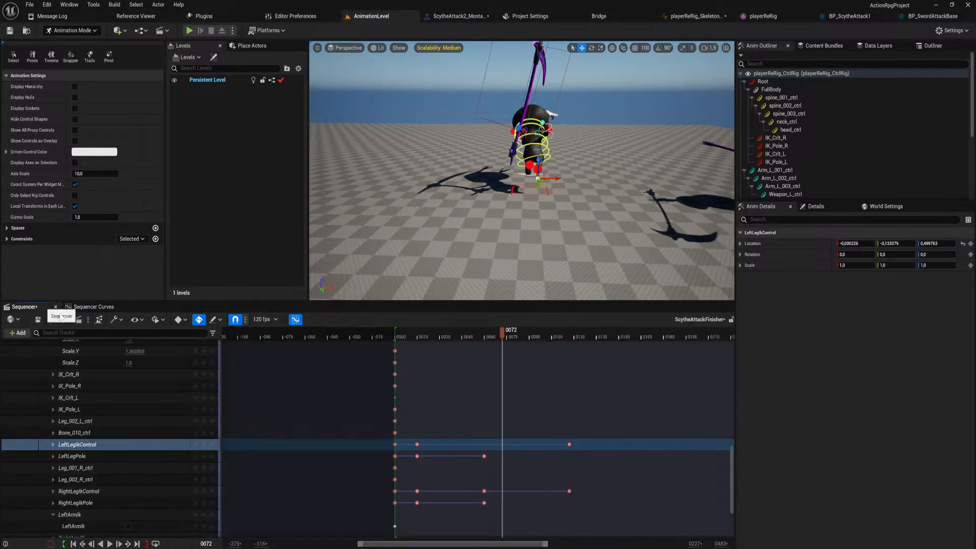
scroll(103, 398, "up", 5)
right_click_drag(113, 382, 255, 548)
left_click(53, 352)
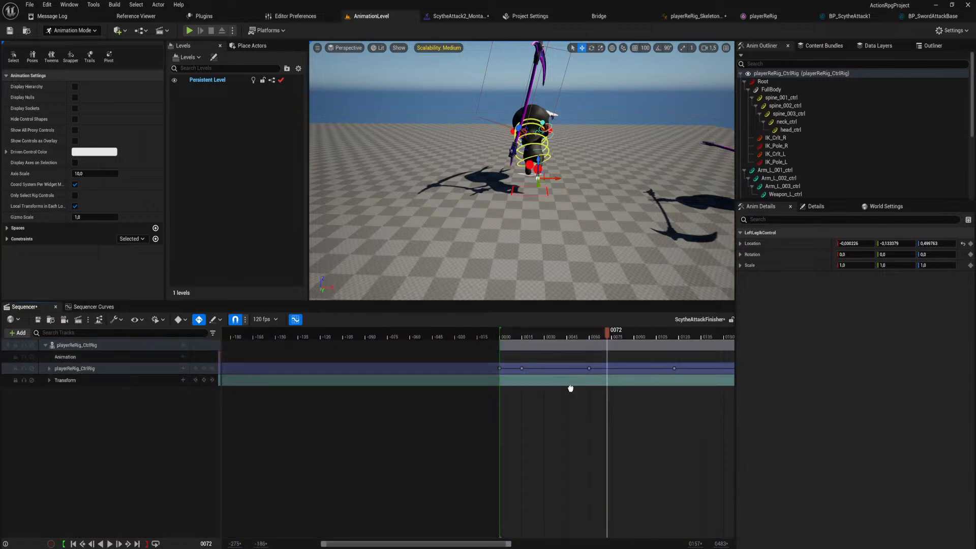
right_click_drag(568, 388, 524, 363)
left_click_drag(514, 330, 495, 337)
mouse_move(520, 343)
left_mouse_down()
mouse_move(535, 341)
mouse_move(508, 347)
left_mouse_up()
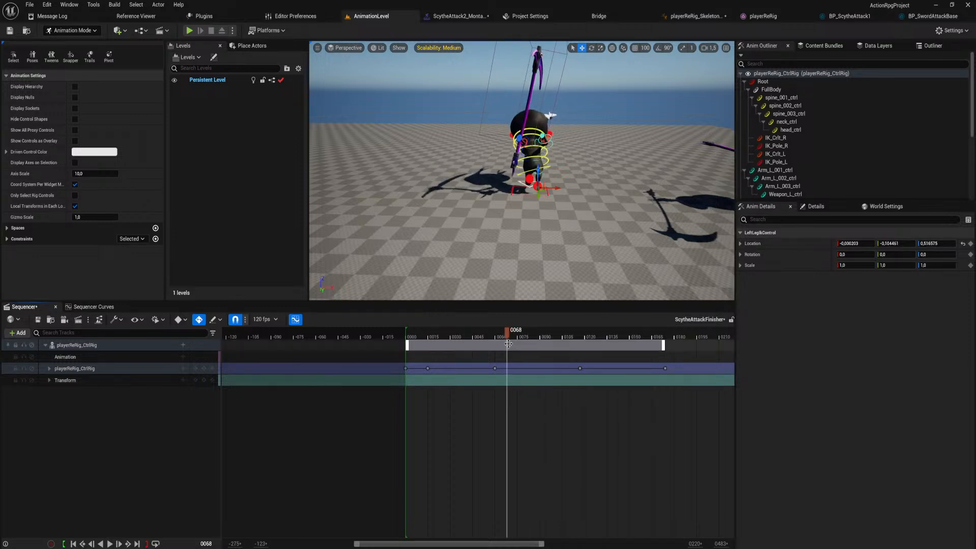
Return to the pose at frame 60 and key LeftLegIkControl there.
left_click(91, 307)
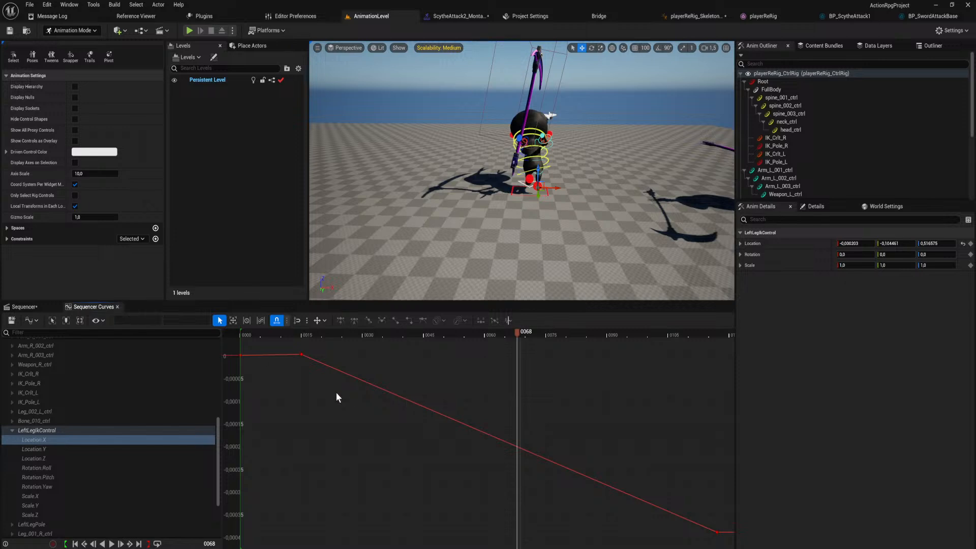
scroll(449, 366, "down", 4)
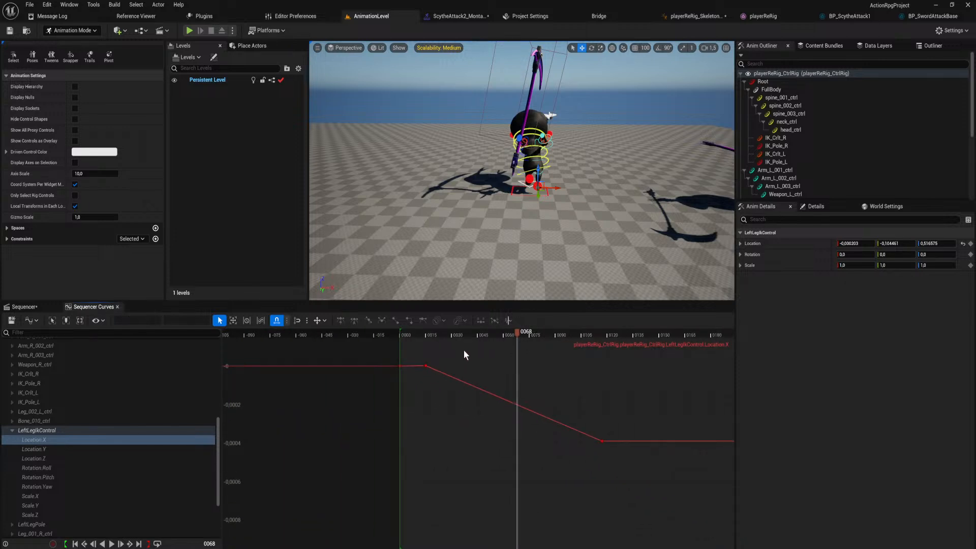
right_click_drag(452, 393, 448, 427)
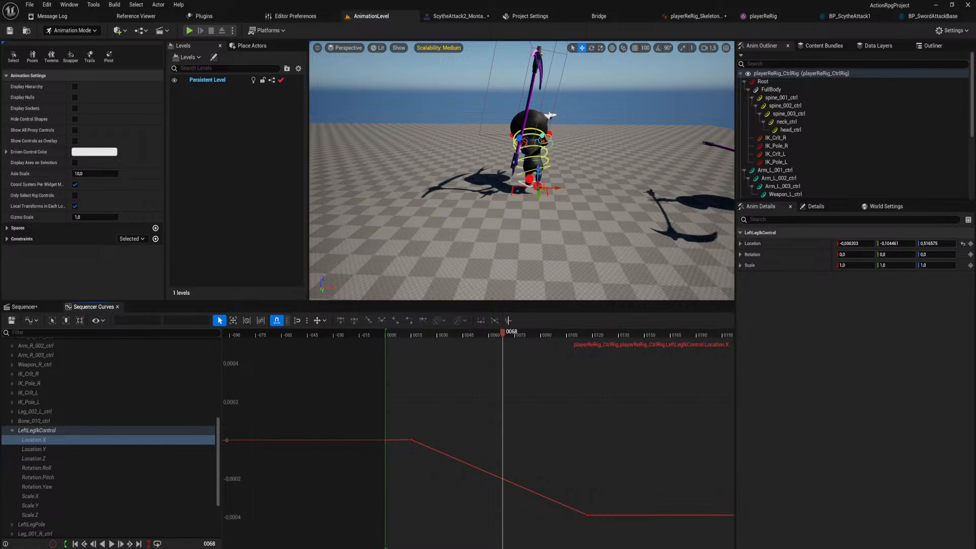
left_click(34, 306)
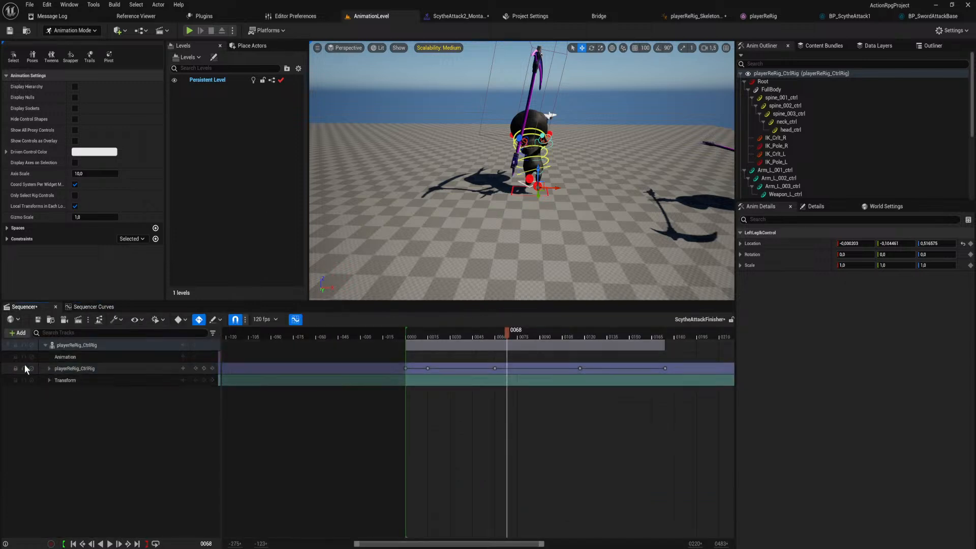
left_click(196, 369)
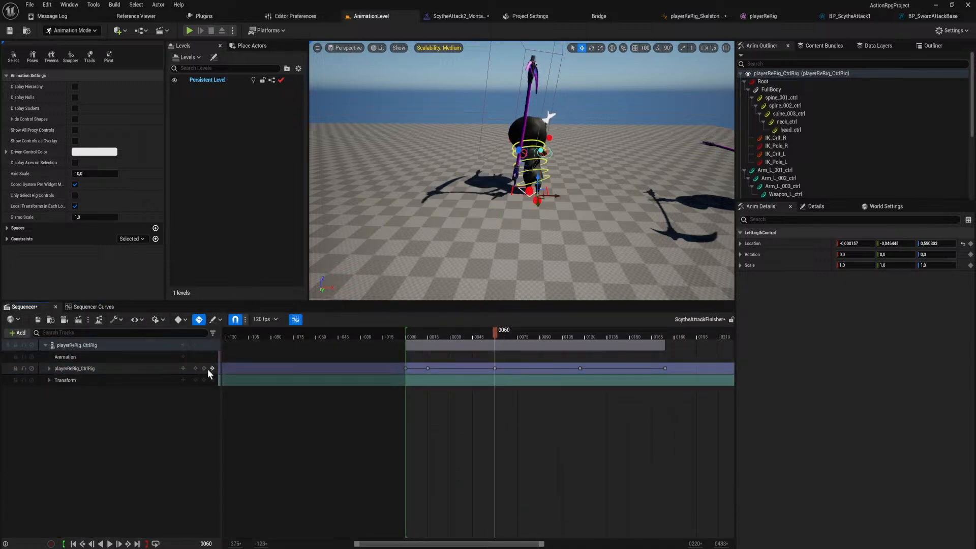
Give LeftLegIkControl's frame 60 Location X key broken, weighted tangents, pull its outgoing handle steeply downward, and scrub around the key to check.
left_click(91, 307)
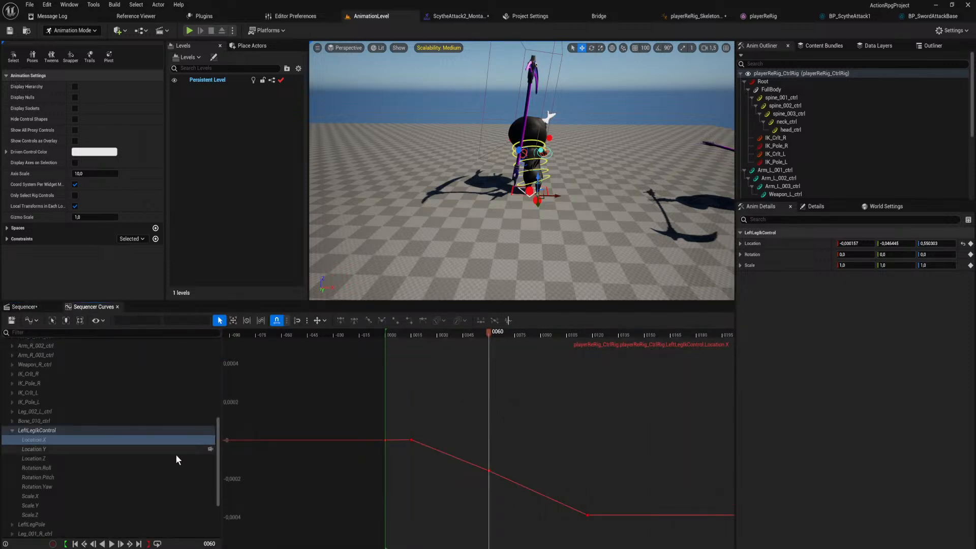
right_click_drag(558, 181, 518, 173)
key("w")
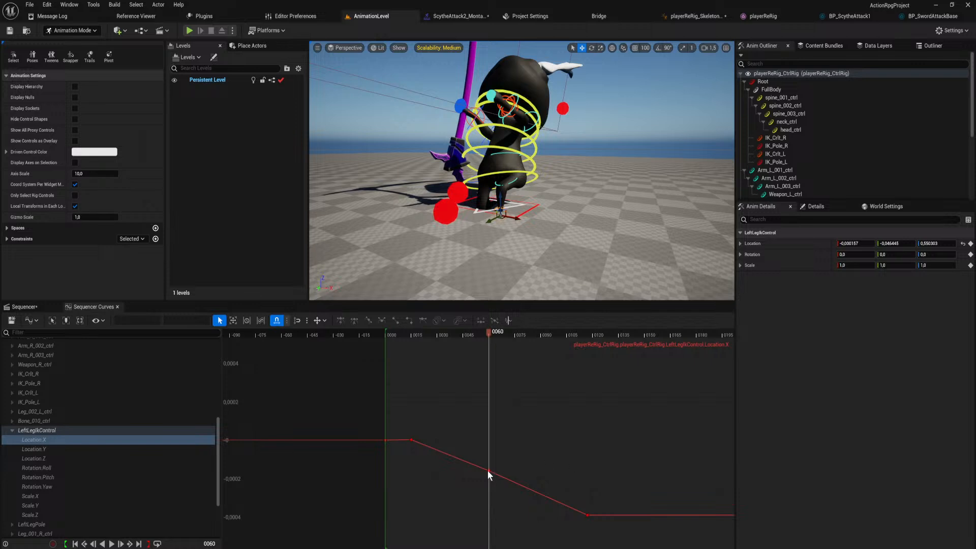
left_click(488, 470)
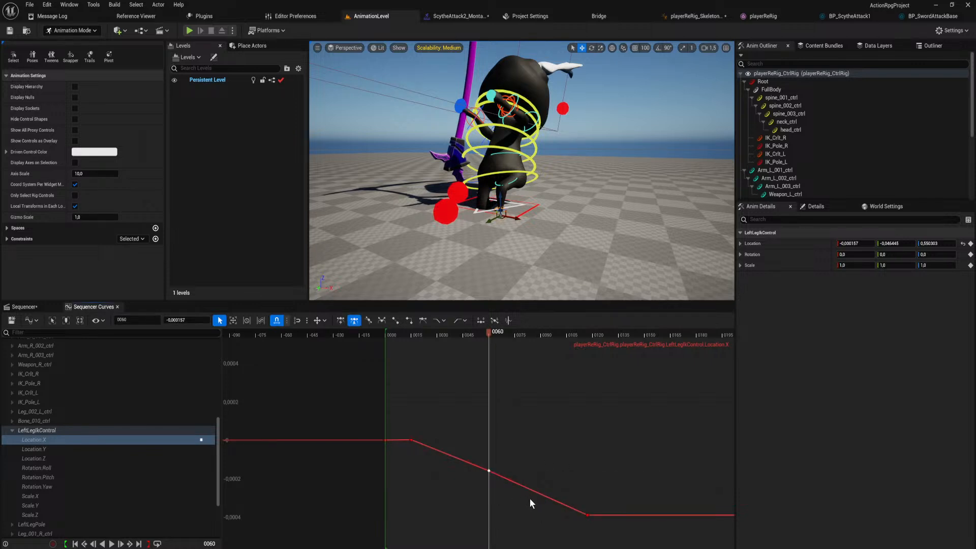
key("3")
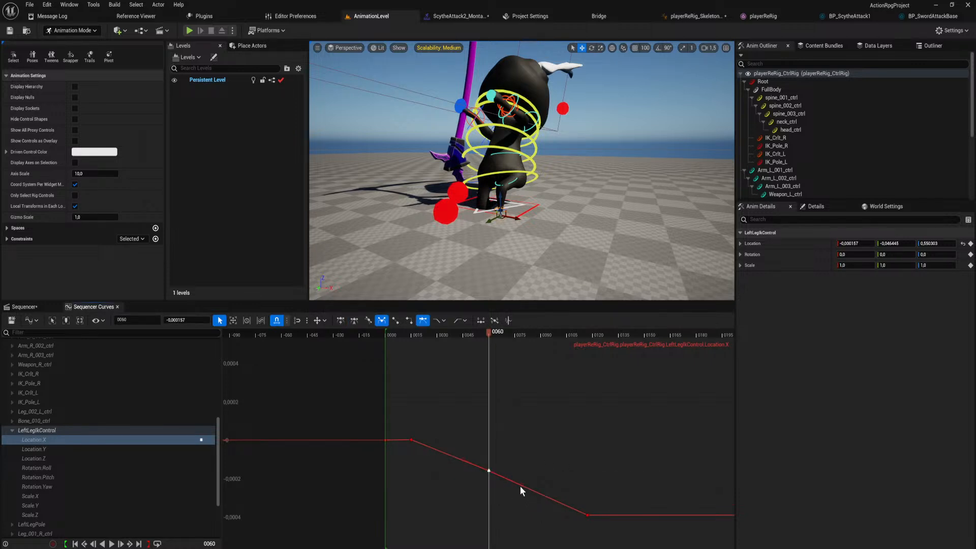
left_click_drag(519, 486, 496, 529)
left_click(492, 336)
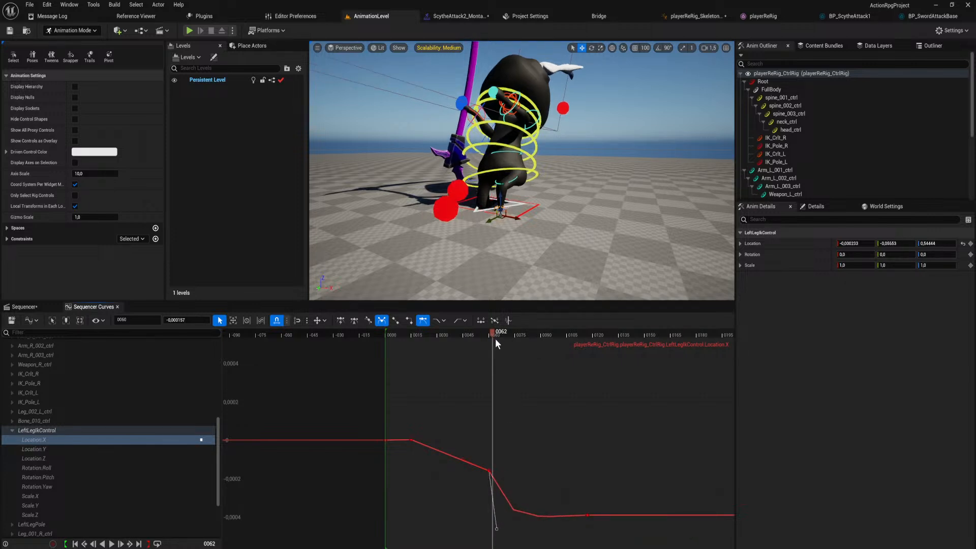
mouse_move(495, 338)
left_mouse_down()
mouse_move(510, 346)
mouse_move(489, 352)
left_mouse_up()
Give the frame 60 key on LeftLegIkControl's Location Y curve weighted user tangents.
left_click(126, 447)
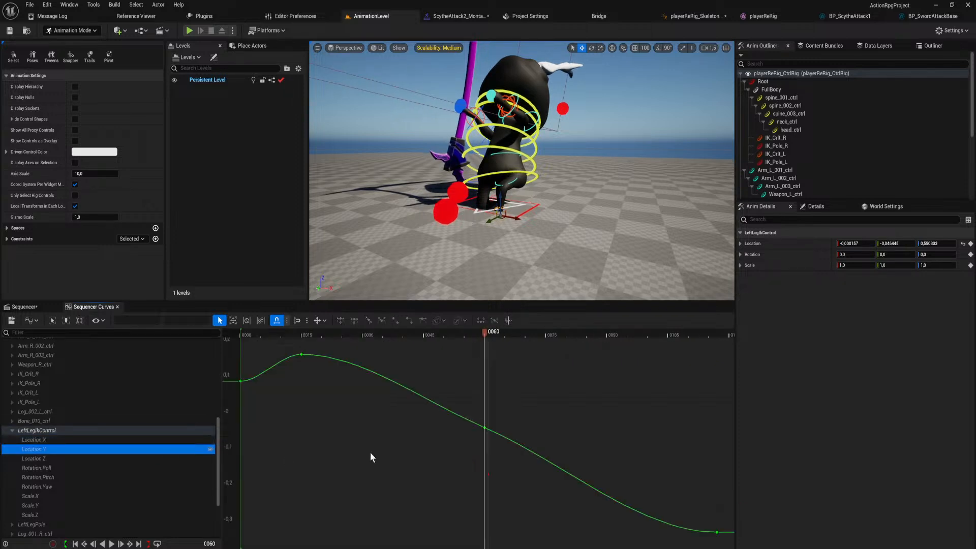
left_click(485, 428)
scroll(522, 422, "down", 5)
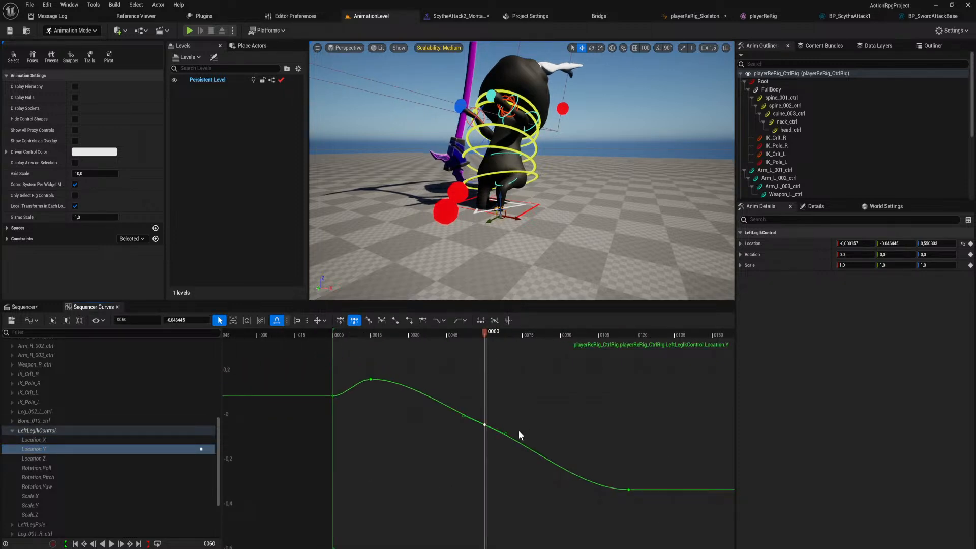
key("2")
key("w")
left_click_drag(532, 445, 517, 482)
key("ctrl+a")
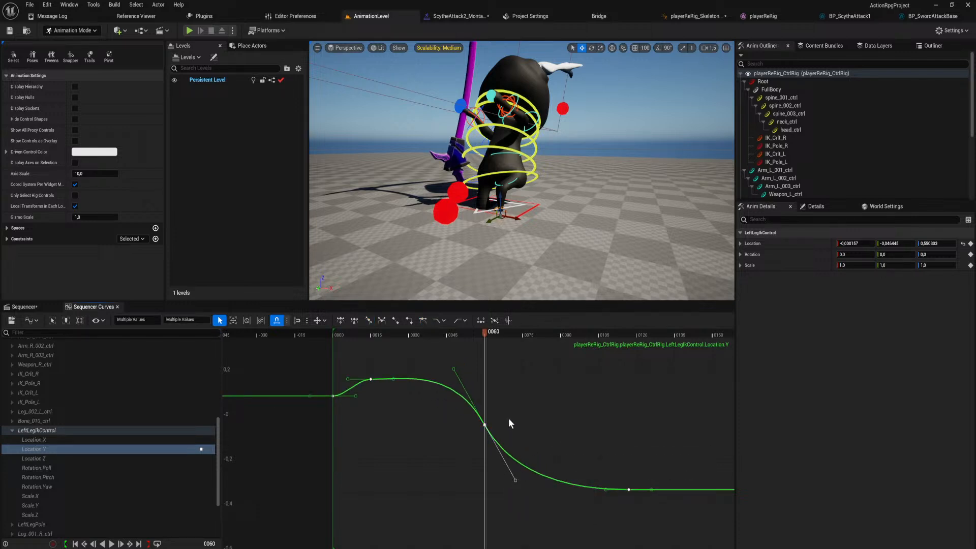
key("ctrl+z")
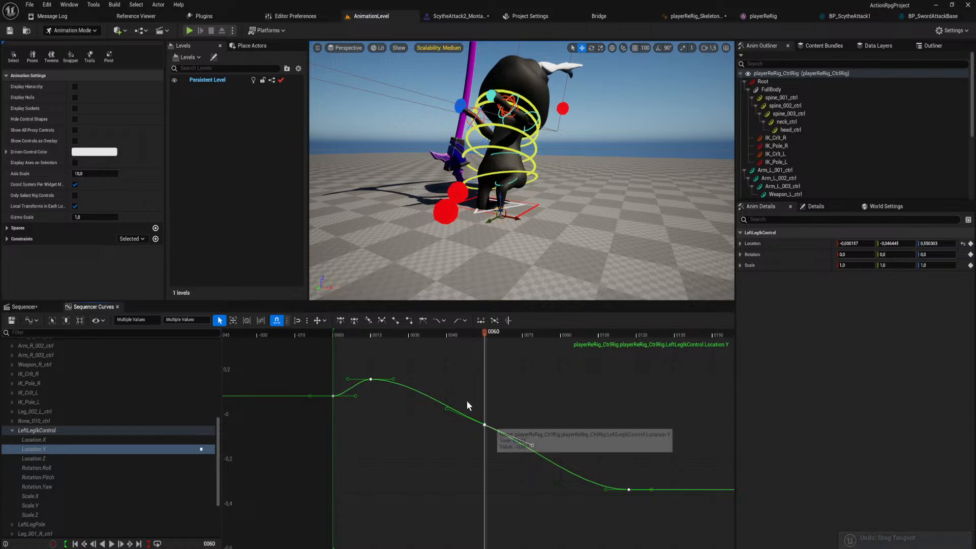
Break the tangents of LeftLegIkControl's Location Y keys and pull frame 60's outgoing handle almost straight down, checking the pose at frame 73.
left_click(382, 320)
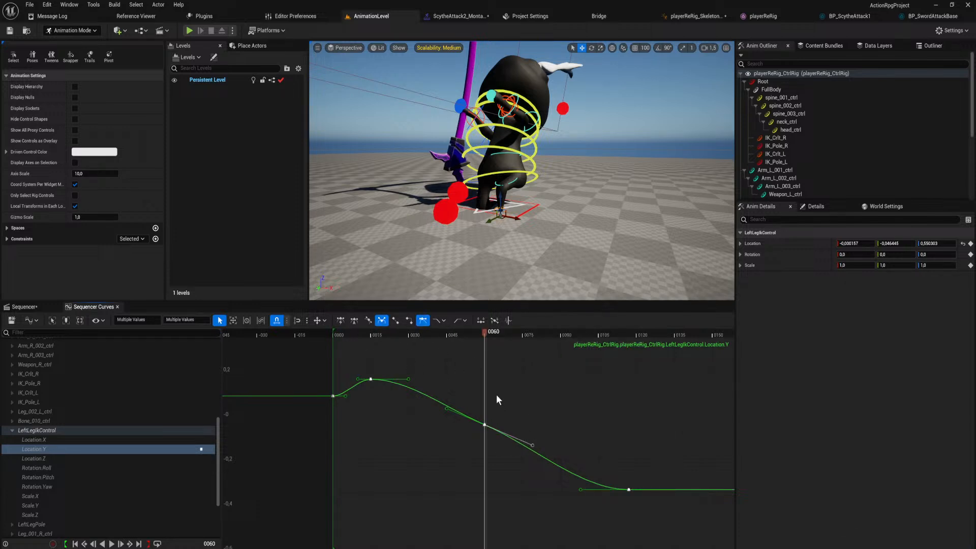
left_click(534, 436)
left_click(485, 425)
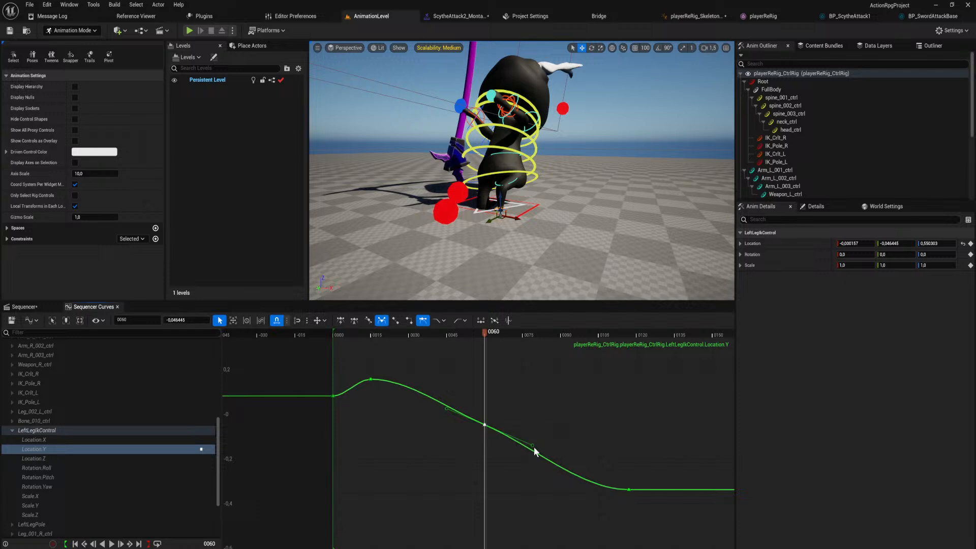
left_click_drag(533, 446, 509, 504)
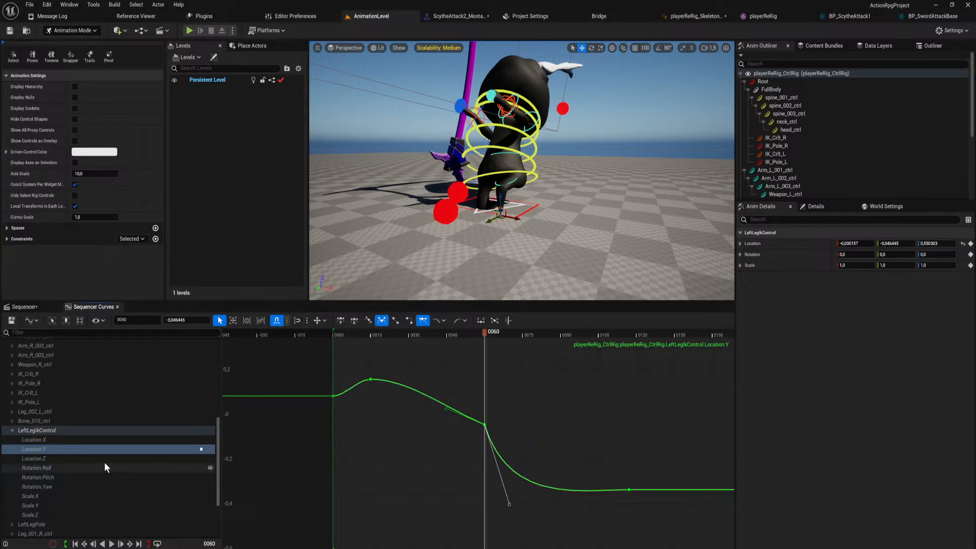
left_click_drag(486, 333, 517, 350)
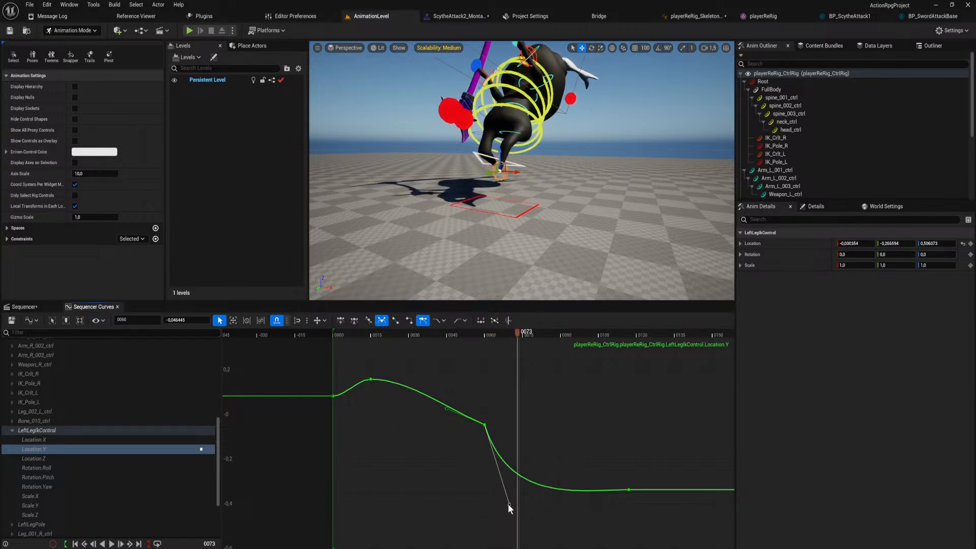
left_click_drag(509, 504, 487, 513)
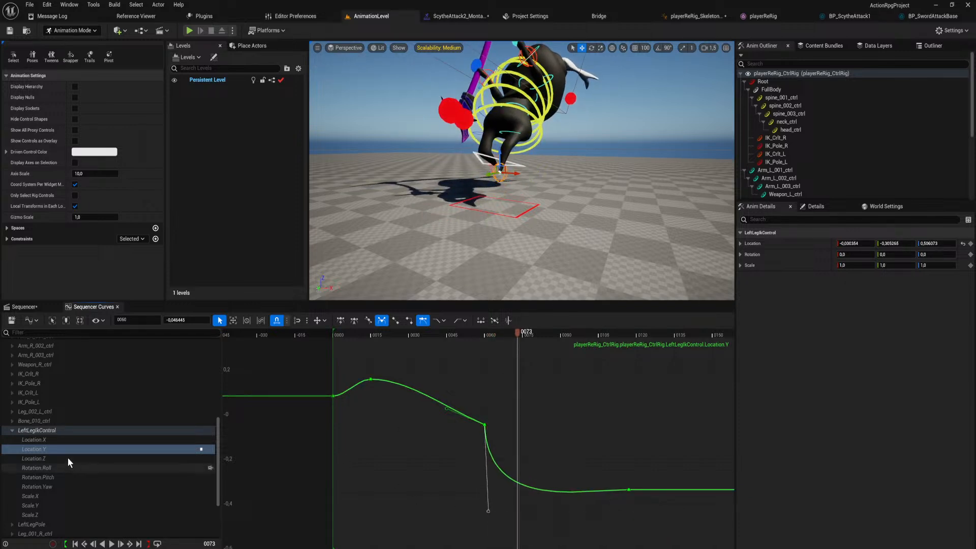
Give LeftLegIkControl's frame 60 Location Z key broken, weighted tangents and pull its outgoing handle steeply downward.
left_click(68, 458)
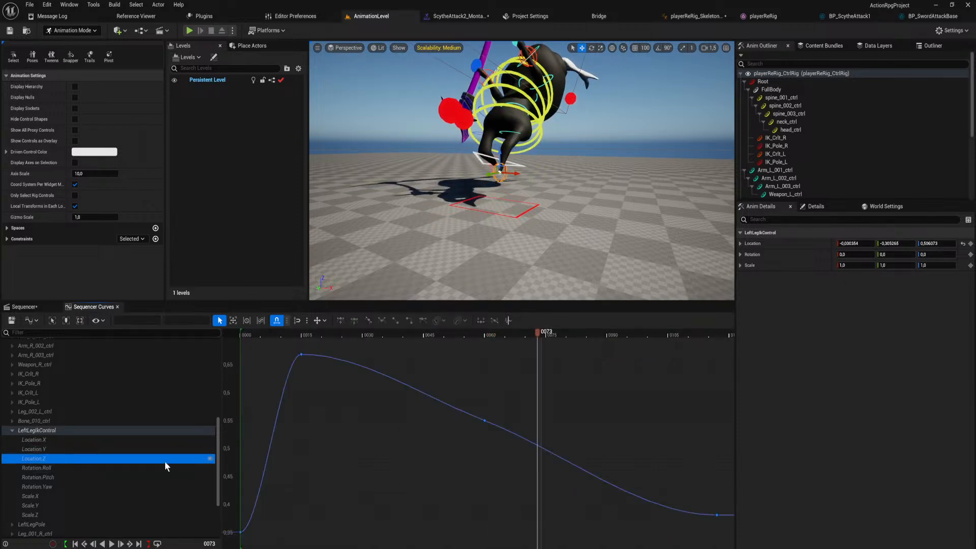
left_click(484, 420)
left_click_drag(561, 449, 510, 546)
Give RightLegIkControl's frame 60 Location X key broken, weighted tangents and pull its outgoing handle steeply downward.
scroll(63, 482, "down", 2)
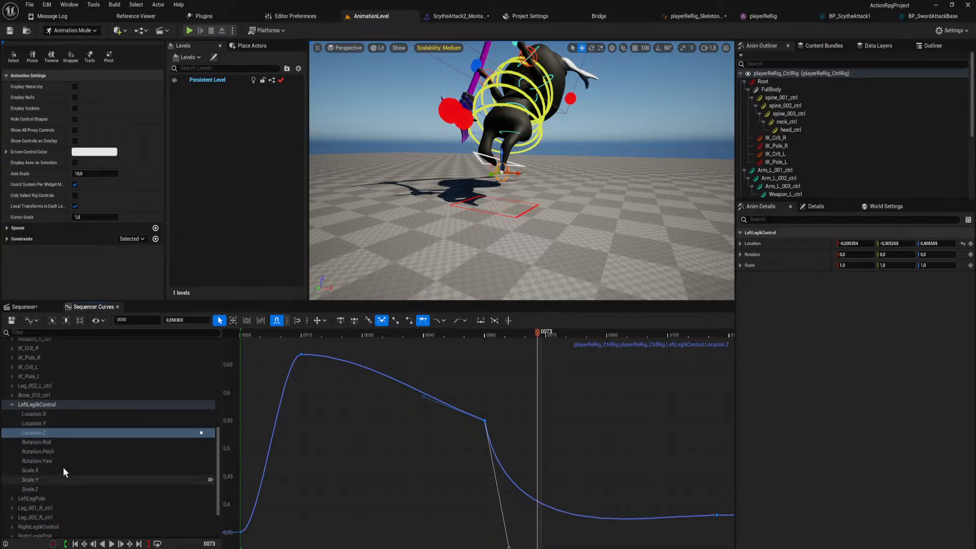
scroll(75, 427, "down", 2)
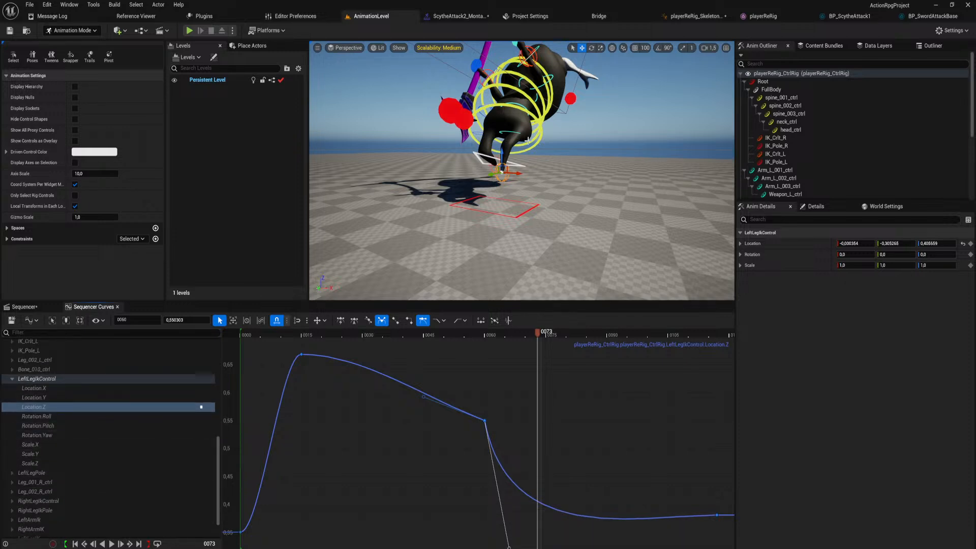
right_click_drag(508, 178, 519, 179)
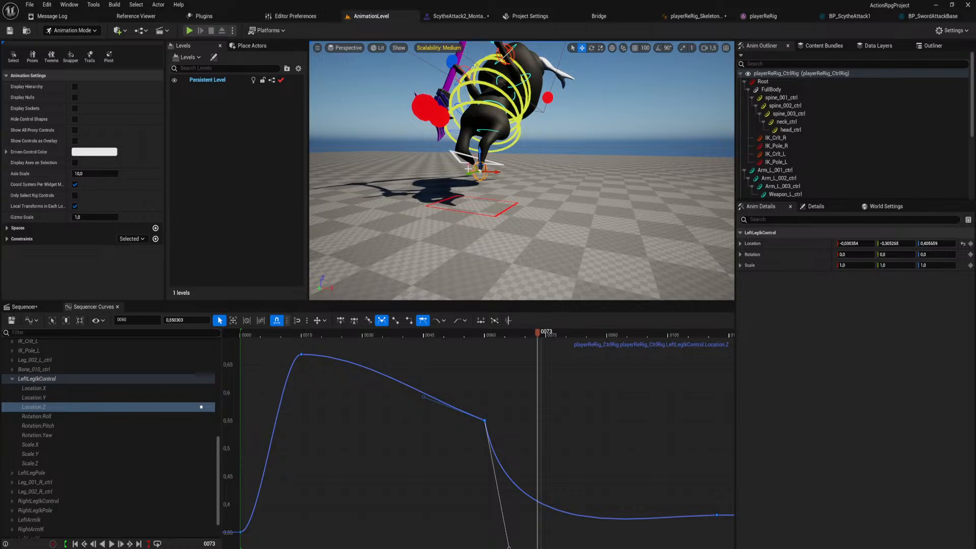
left_click(469, 169, "ctrl")
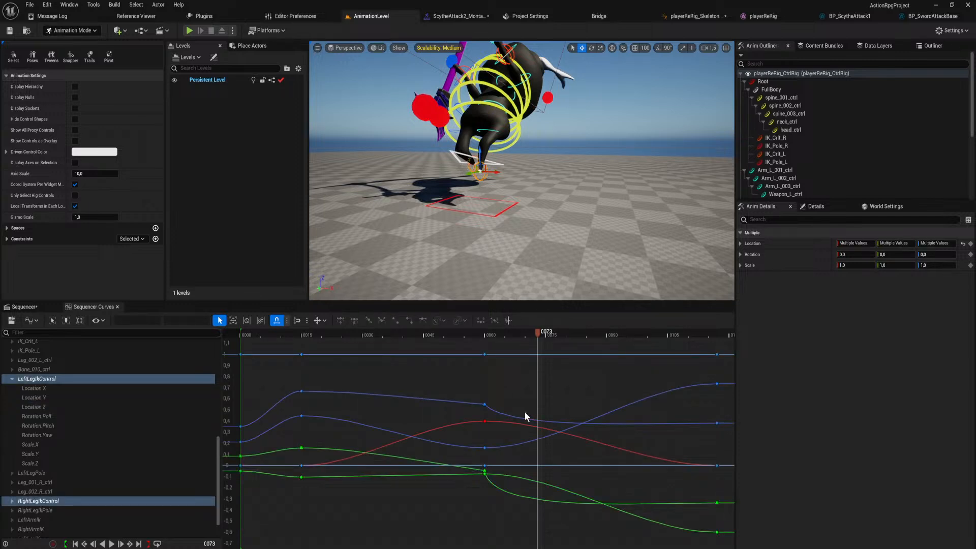
left_click(14, 501)
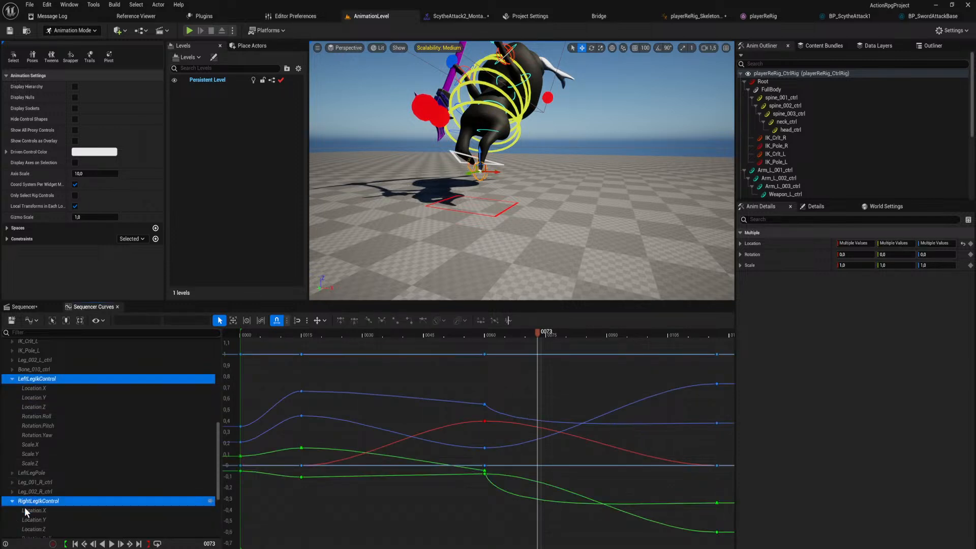
left_click(41, 509)
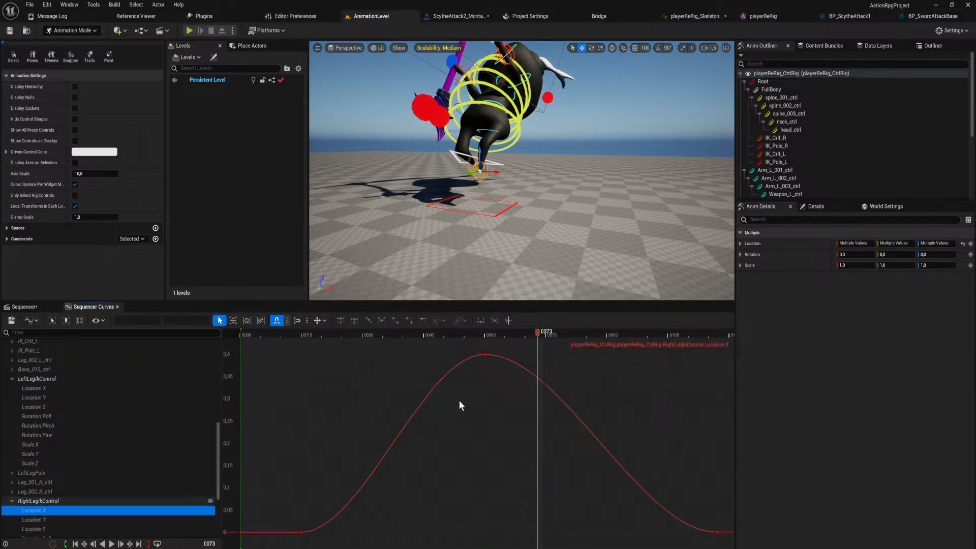
left_click(484, 357)
key("f")
key("3")
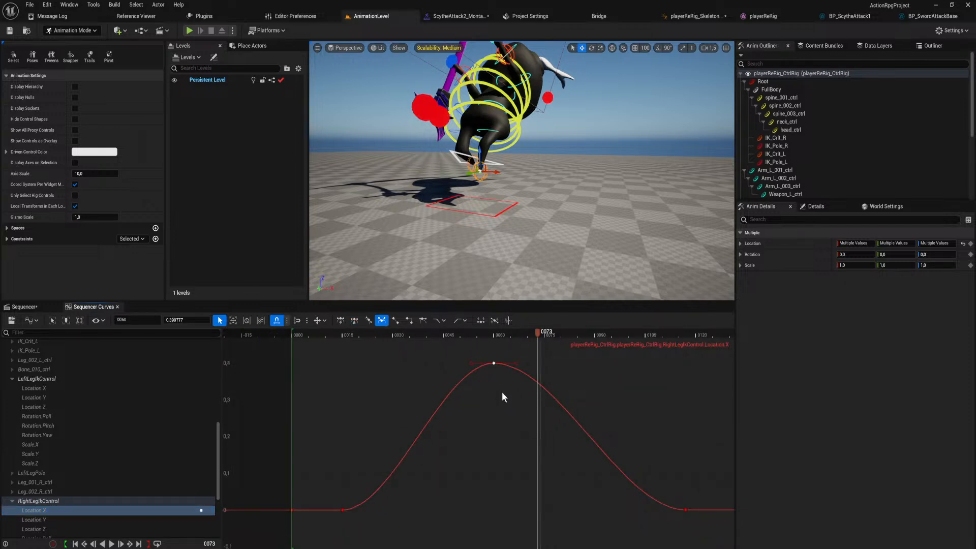
key("w")
left_click_drag(559, 365, 527, 534)
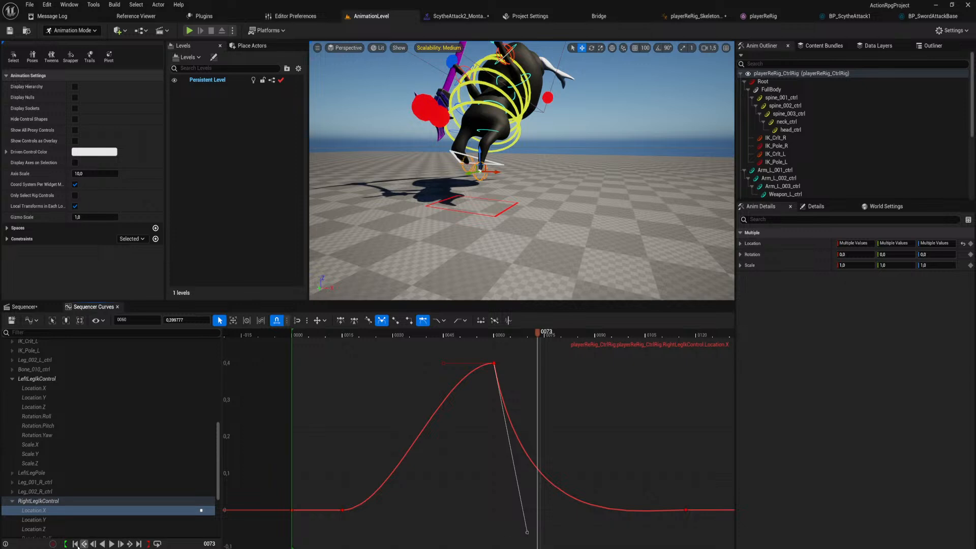
Give RightLegIkControl's frame 60 Location Y key broken, weighted tangents and pull its outgoing handle almost straight down.
left_click(71, 520)
left_click(484, 363)
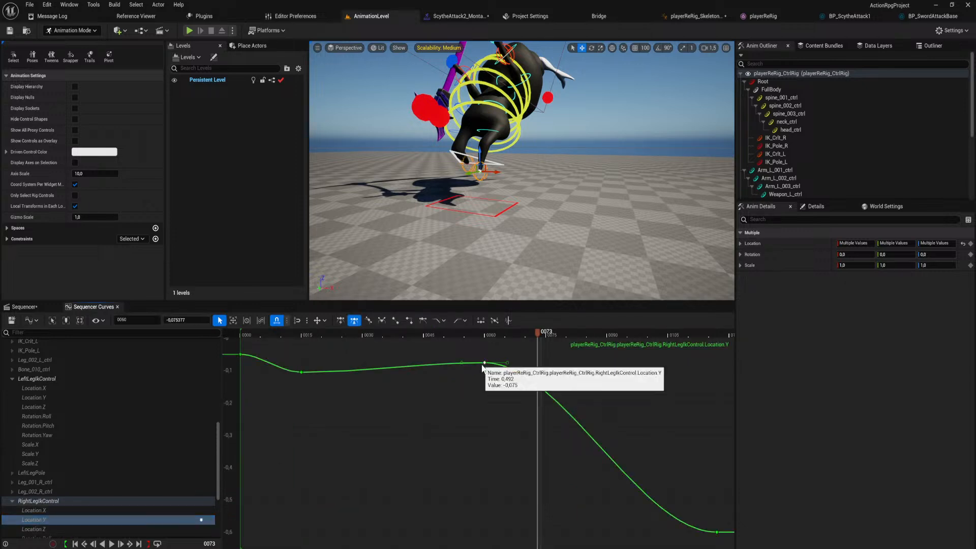
key("w")
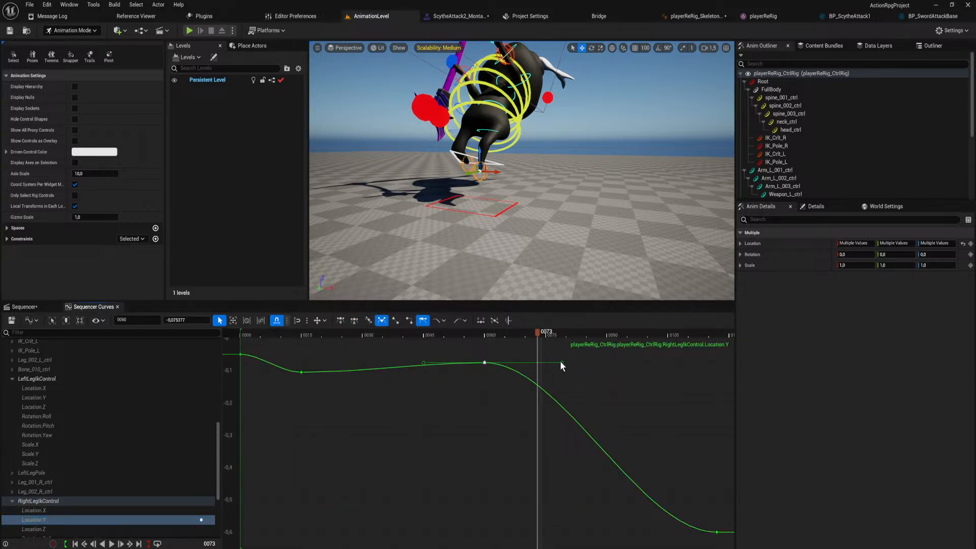
left_click_drag(561, 362, 485, 548)
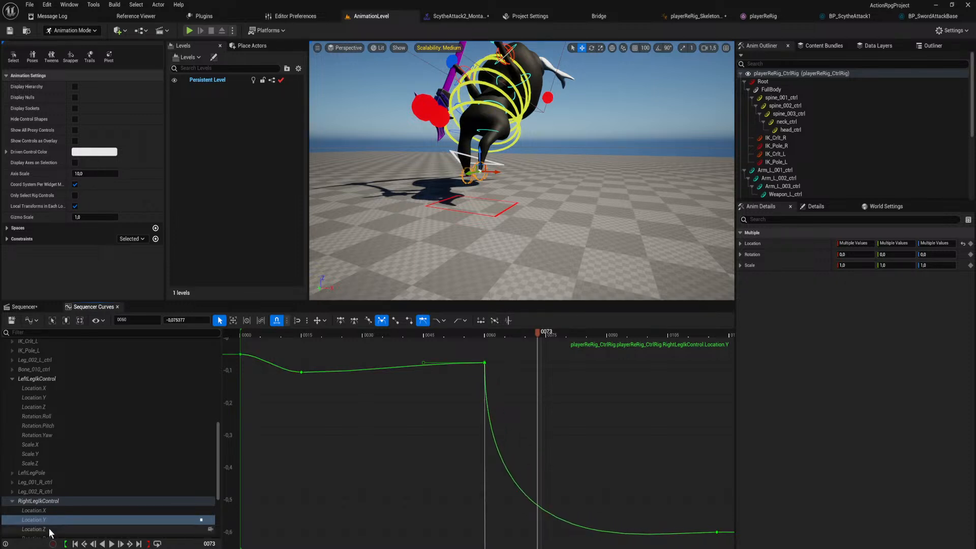
Give RightLegIkControl's frame 60 Location Z key broken, weighted tangents and angle its outgoing handle upward.
left_click(49, 529)
left_click(485, 532)
scroll(507, 482, "down", 5)
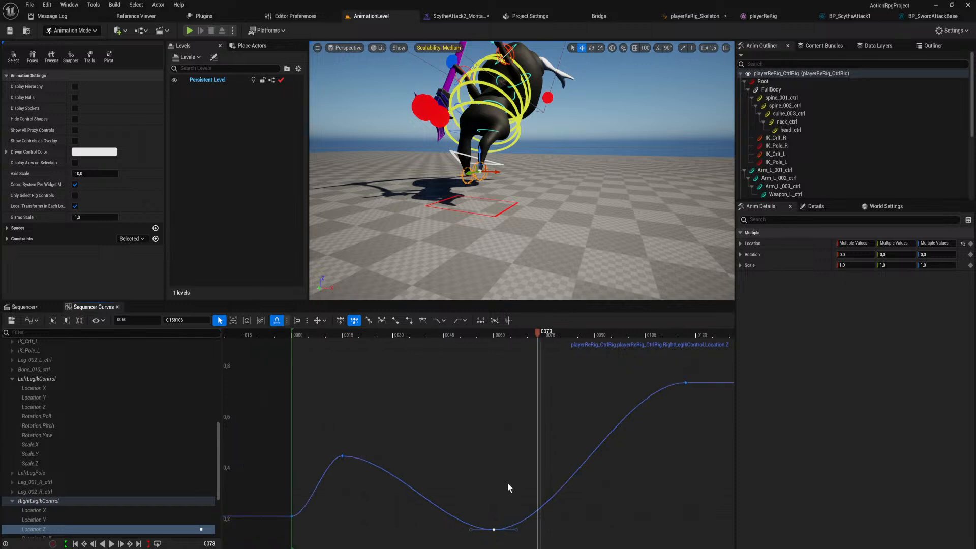
key("3")
key("w")
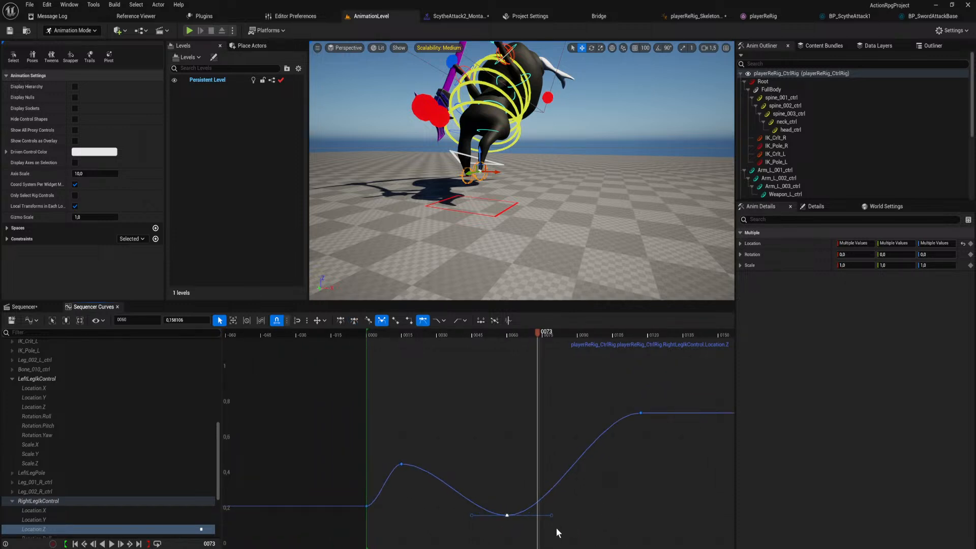
left_click_drag(552, 515, 542, 465)
Play the animation to check the leg motion, return to Sequencer with the playerReRig_CtrlRig track collapsed, and replay it.
left_click_drag(537, 334, 422, 374)
key("space")
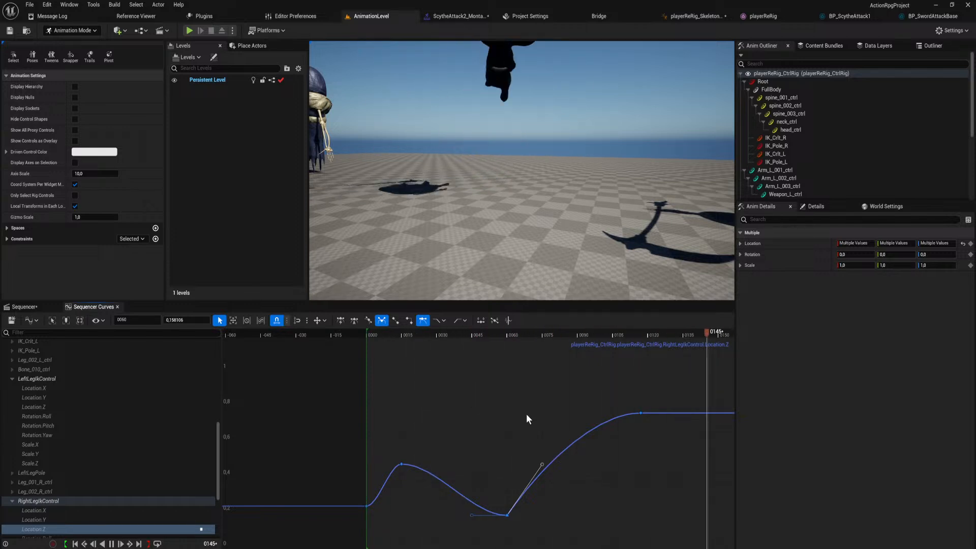
key("space")
left_click(44, 303)
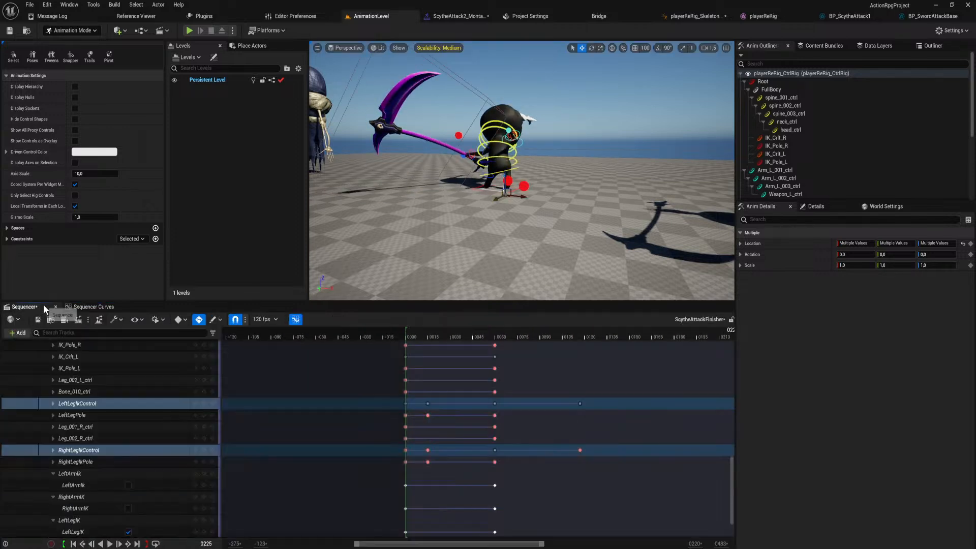
scroll(537, 407, "up", 10)
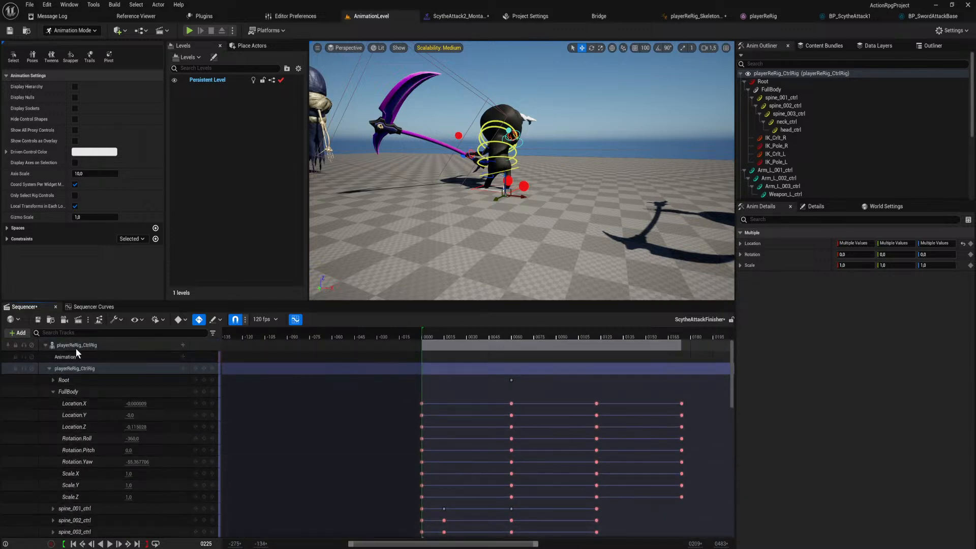
left_click(50, 368)
right_click_drag(544, 414, 538, 410)
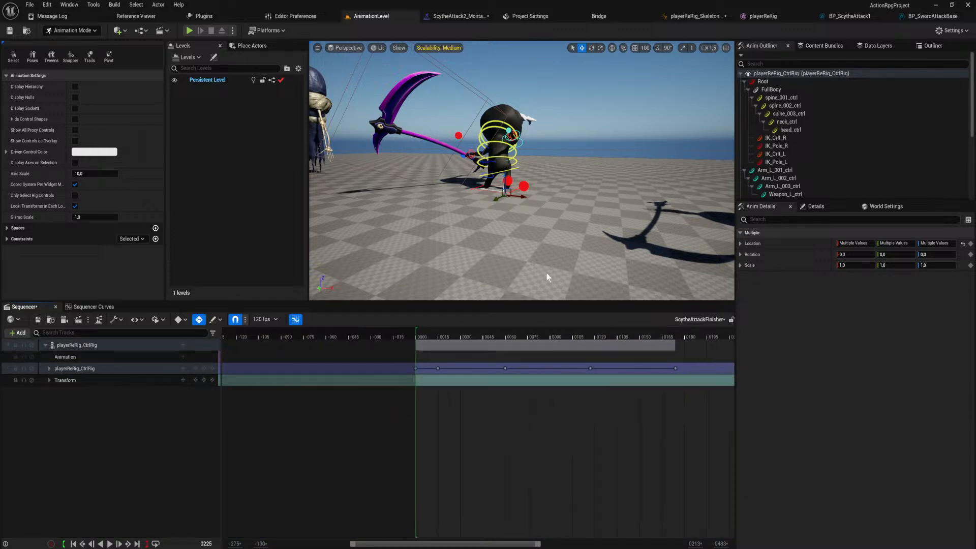
right_click_drag(573, 206, 625, 219)
key("space")
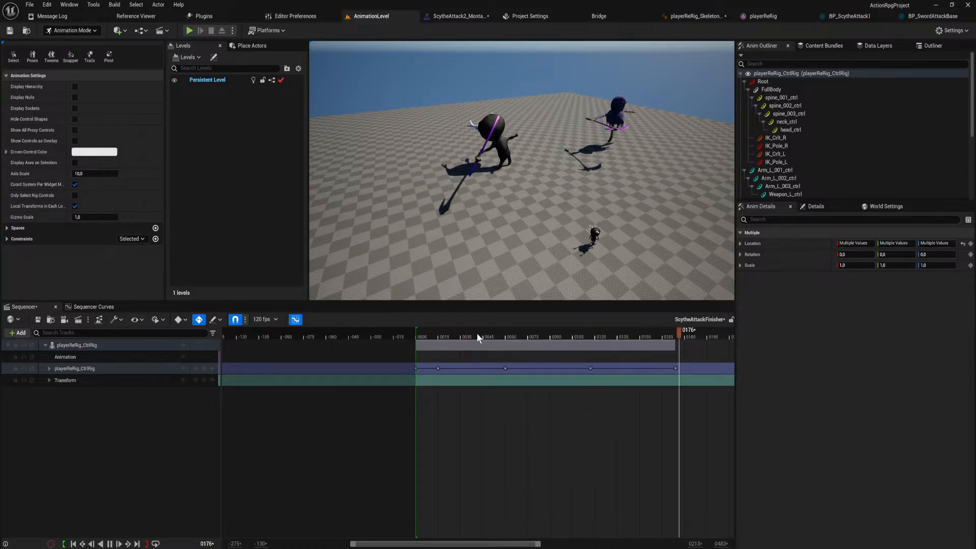
At frame 60, raise both leg IK controls slightly, and lower RightLegIkControl to a Location Z of about 0.157.
left_click_drag(443, 336, 506, 343)
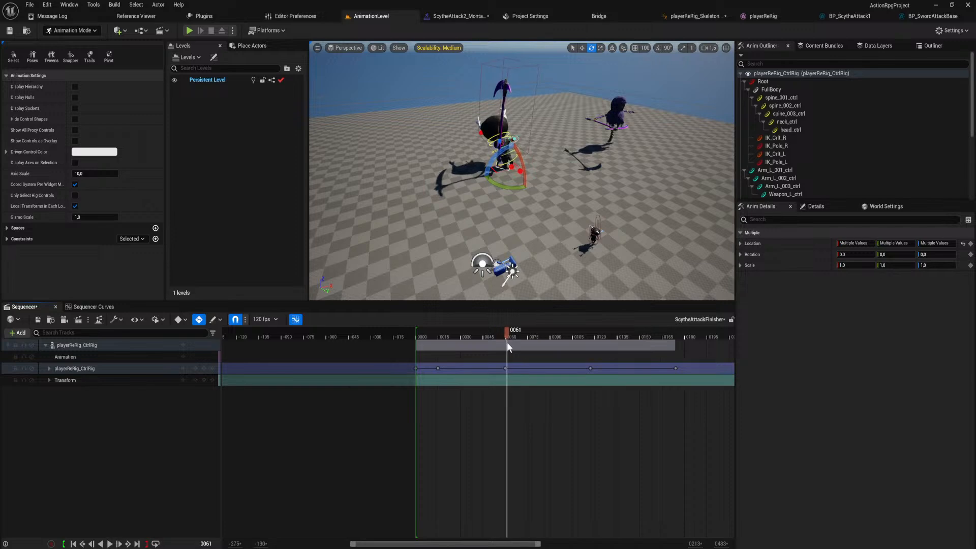
right_click_drag(528, 244, 463, 260)
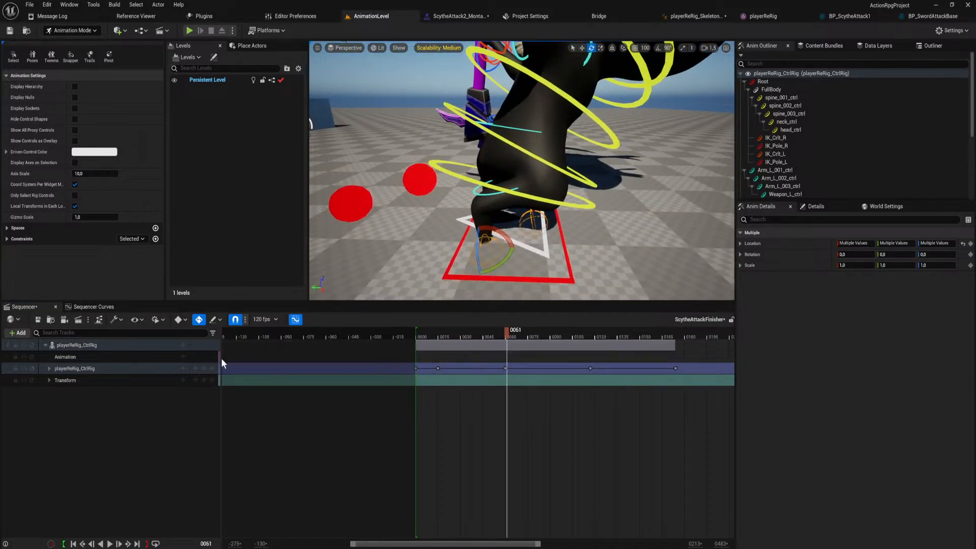
left_click(195, 368)
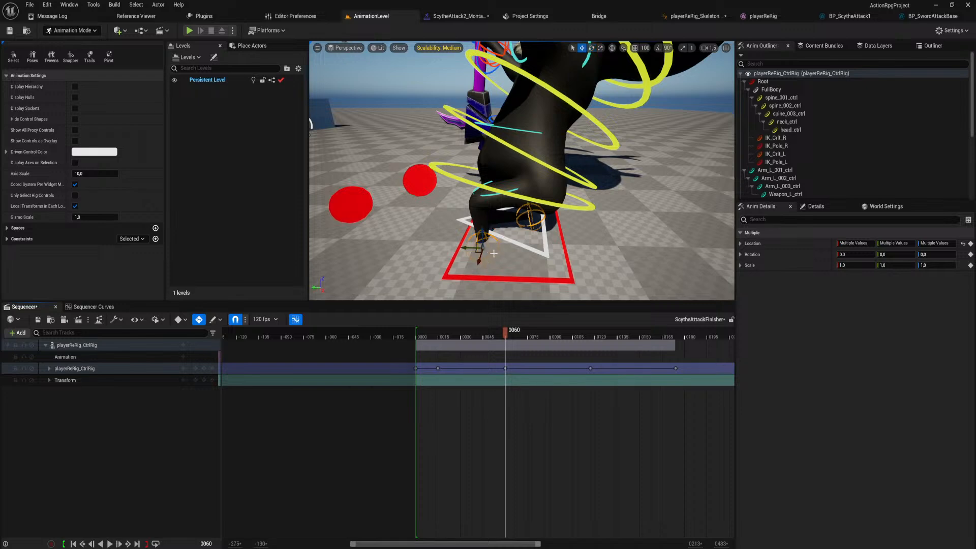
left_click_drag(481, 235, 481, 220)
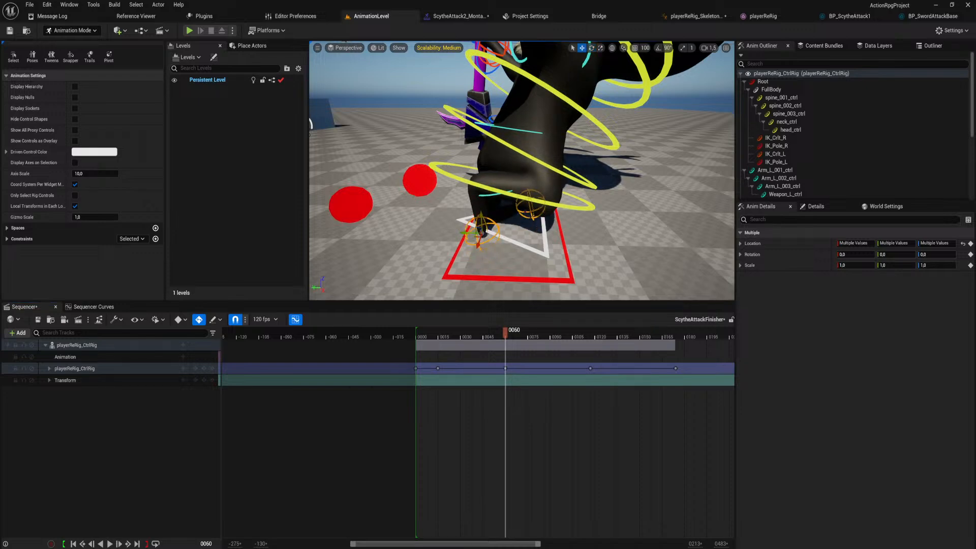
right_click_drag(481, 223, 574, 228)
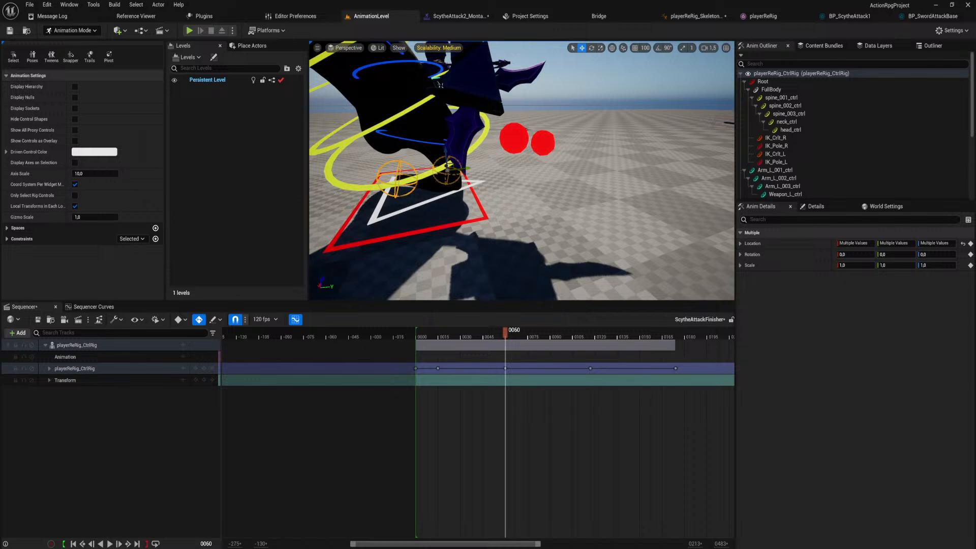
left_click(397, 175)
left_click_drag(396, 162, 397, 181)
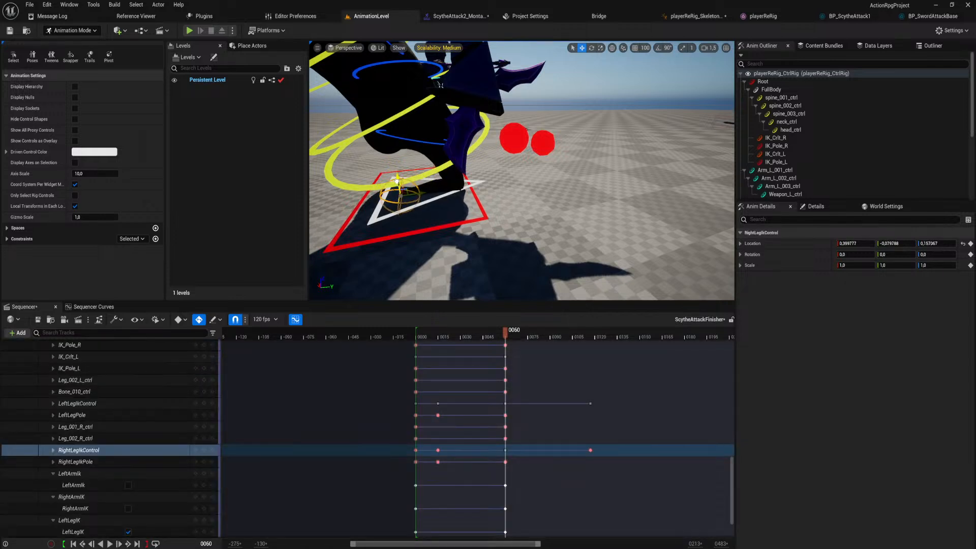
Raise RightLegIkPole at frame 60 to about Location Y 0.29 and Z -0.03.
right_click_drag(508, 229, 581, 153)
left_click(581, 146)
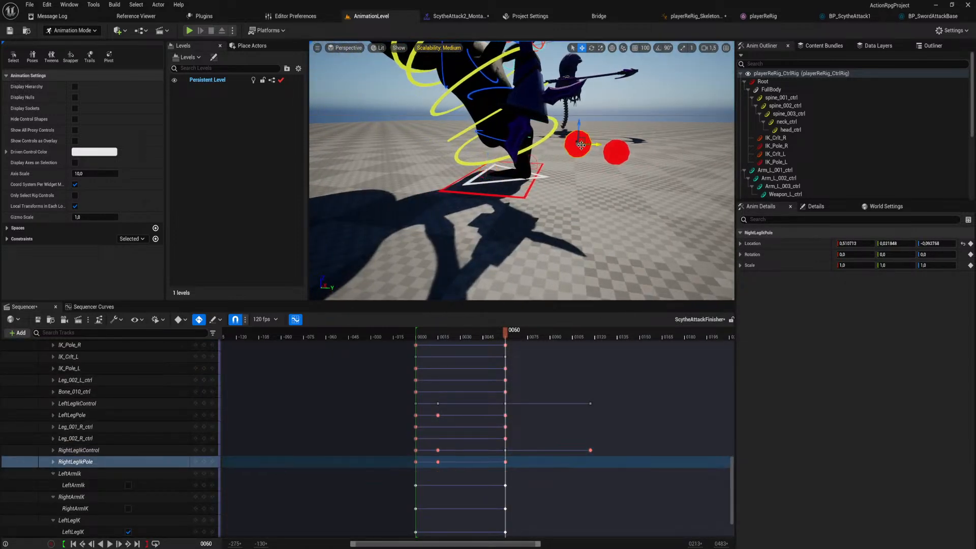
left_click_drag(576, 97, 573, 104)
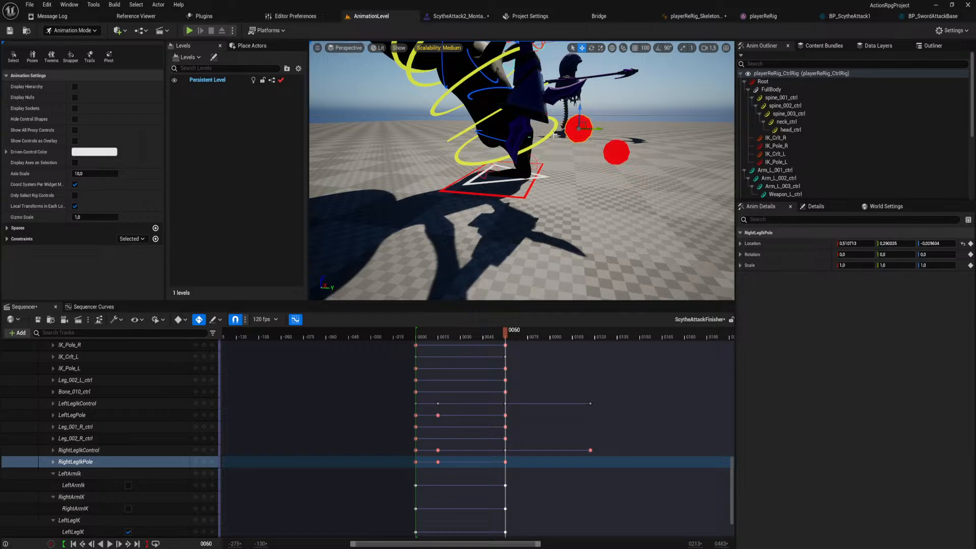
Lower spine_001_ctrl at frame 60 to about Location Y 0.634, rotate it to about -20.5, -34.9, 0.27, and adjust LeftLegIkControl.
right_click_drag(551, 136, 417, 127)
scroll(603, 188, "down", 4)
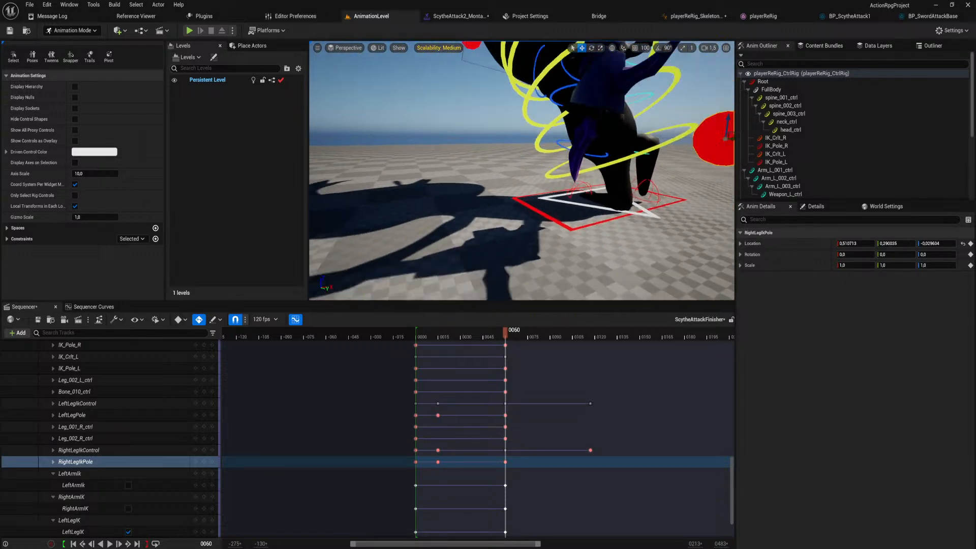
left_click(612, 159)
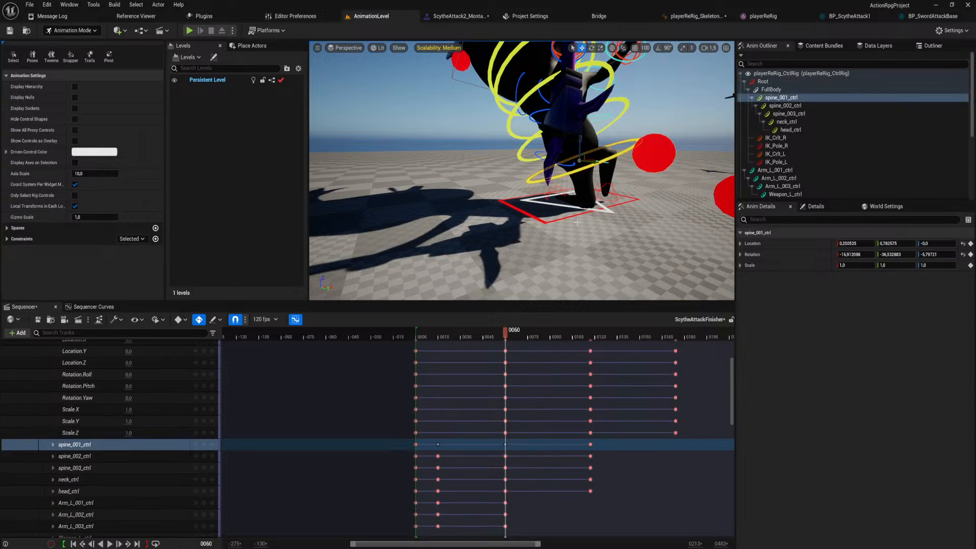
left_click_drag(581, 141, 576, 149)
mouse_move(576, 149)
right_mouse_down()
mouse_move(529, 157)
mouse_move(568, 163)
right_mouse_up()
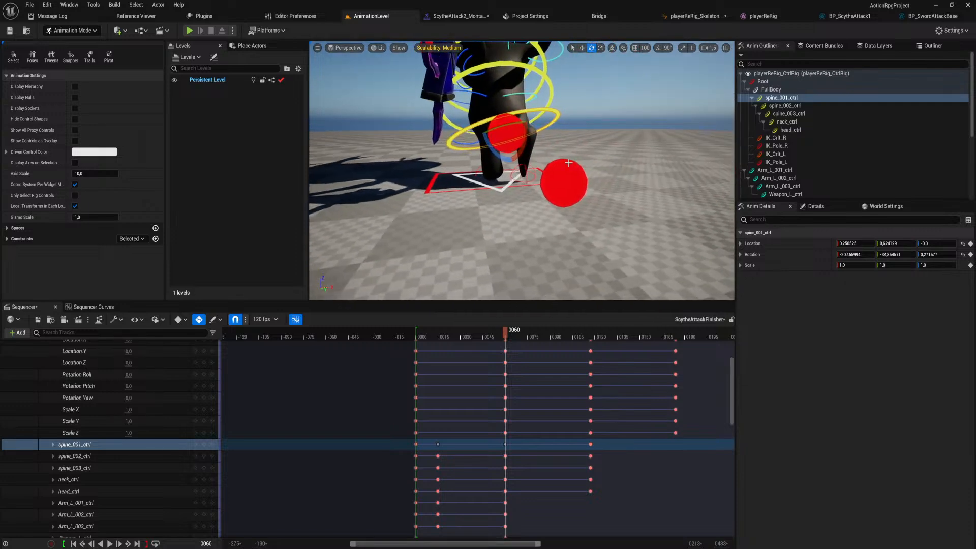
left_click(526, 175)
right_click_drag(526, 175, 524, 206)
Play the animation from just before frame 0 to review the adjusted frame 60 pose, and return to frame 0.
left_click_drag(447, 334, 411, 331)
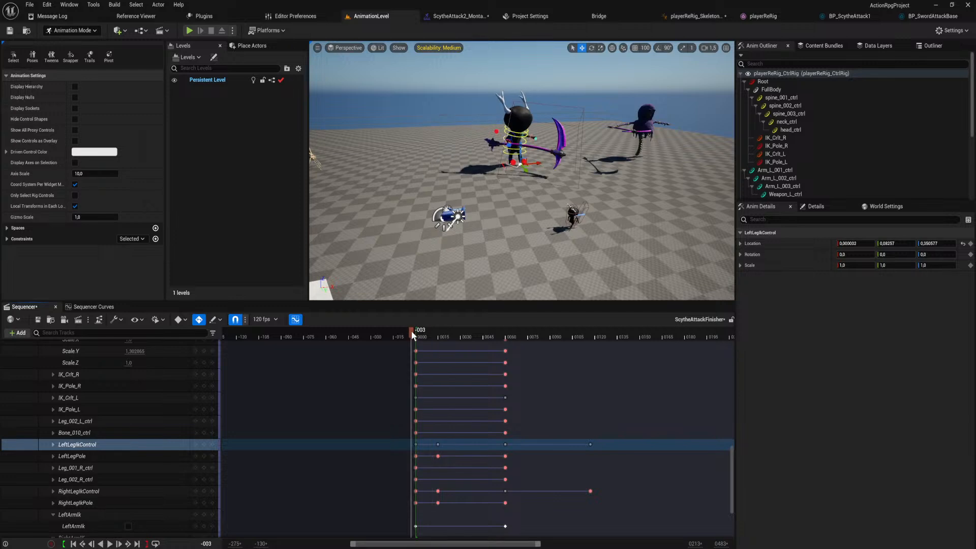
key("space")
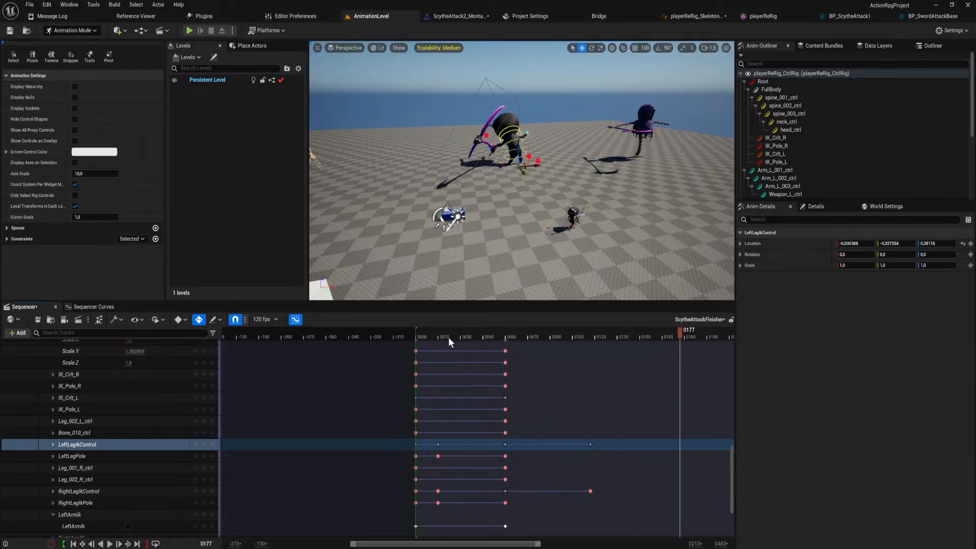
left_click(416, 337)
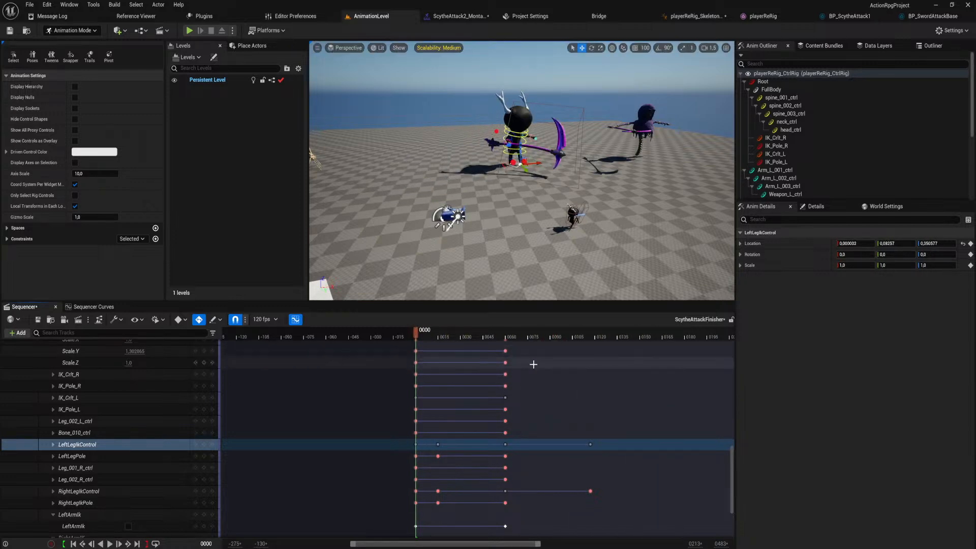
Collapse the playerReRig_CtrlRig track and move the playhead to the keys at frame 15.
right_click_drag(533, 364, 554, 532)
right_click_drag(353, 404, 325, 532)
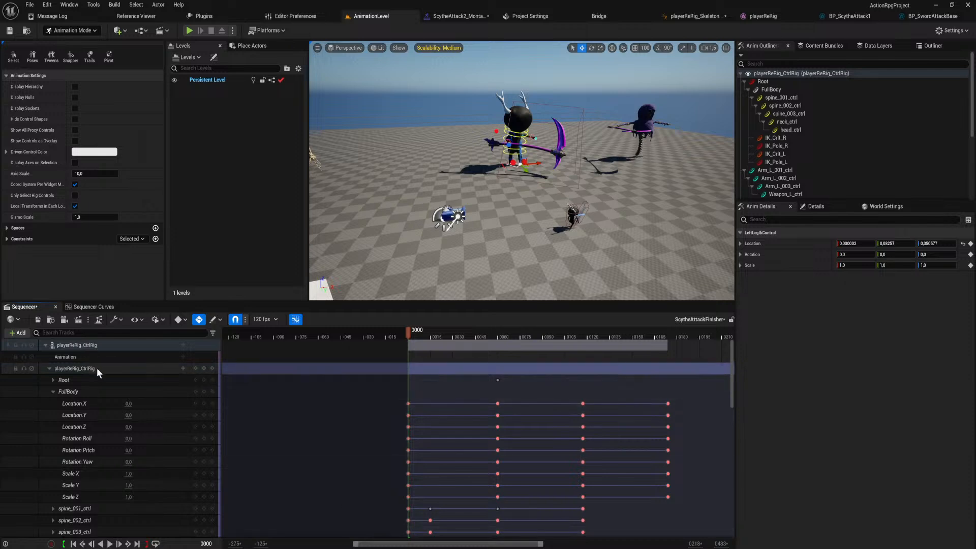
left_click(49, 368)
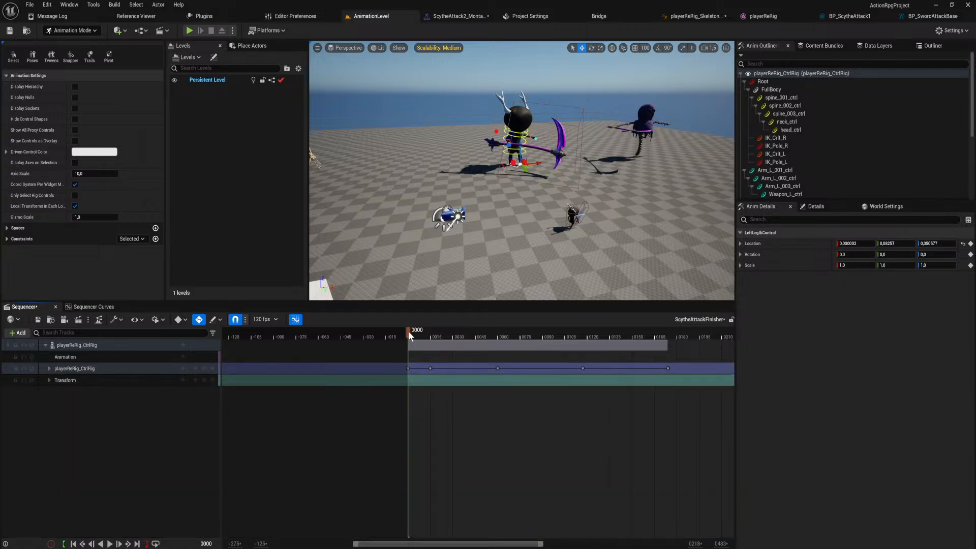
mouse_move(434, 337)
left_mouse_down()
mouse_move(499, 349)
mouse_move(434, 352)
left_mouse_up()
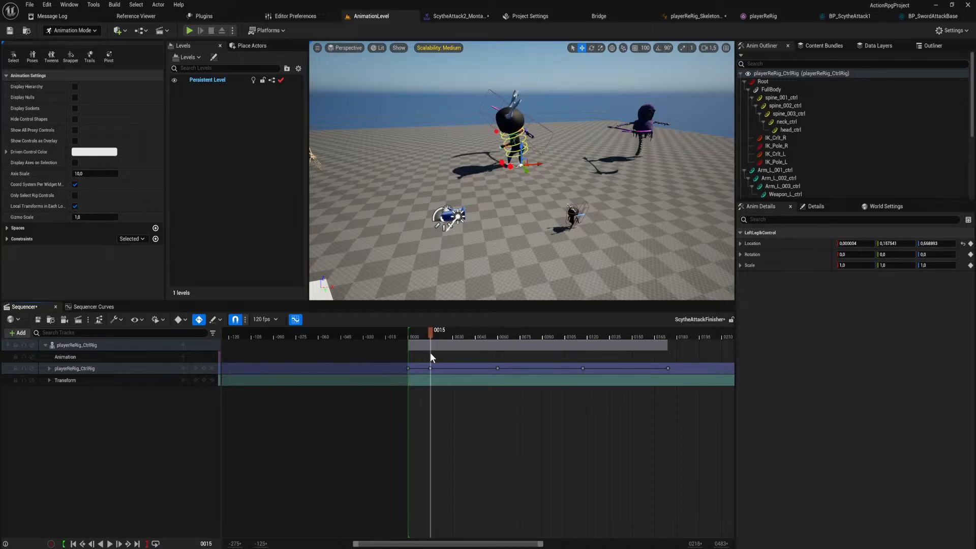
Play the animation from frame 15, scrub to frame 60 and examine the legs up close back to frame 28.
mouse_move(432, 334)
left_mouse_down()
mouse_move(530, 334)
mouse_move(430, 347)
left_mouse_up()
key("space")
key("space")
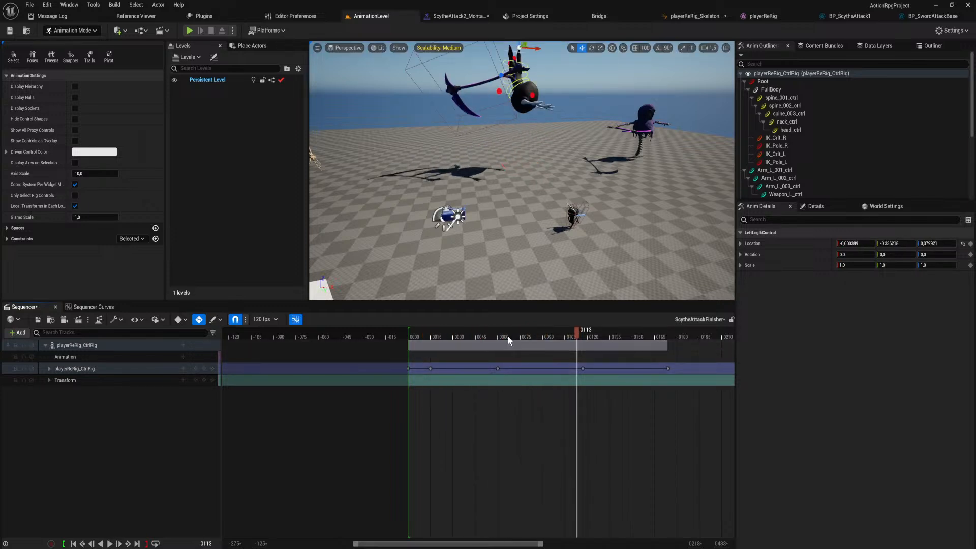
mouse_move(507, 336)
left_mouse_down()
mouse_move(477, 344)
mouse_move(511, 342)
mouse_move(496, 343)
mouse_move(499, 351)
left_mouse_up()
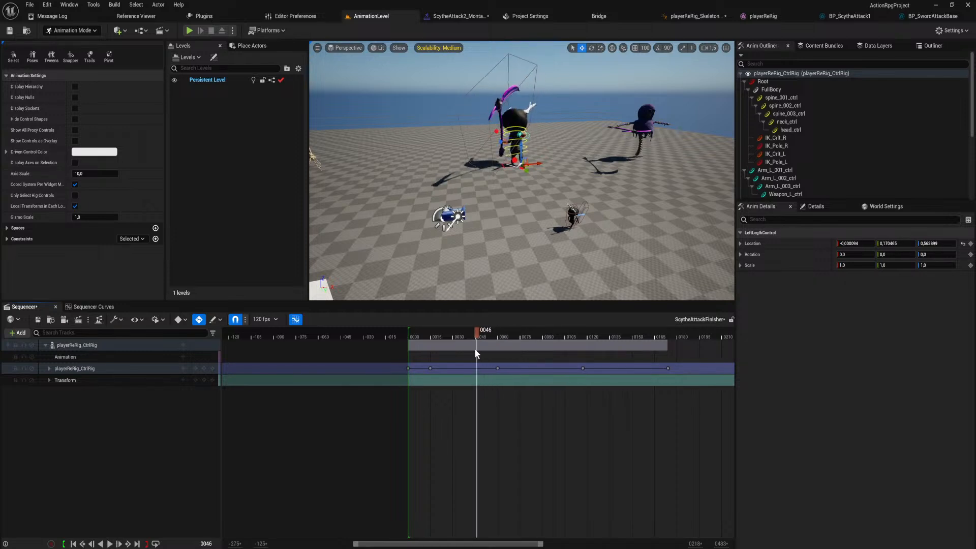
mouse_move(483, 348)
left_mouse_down()
mouse_move(512, 349)
mouse_move(498, 351)
left_mouse_up()
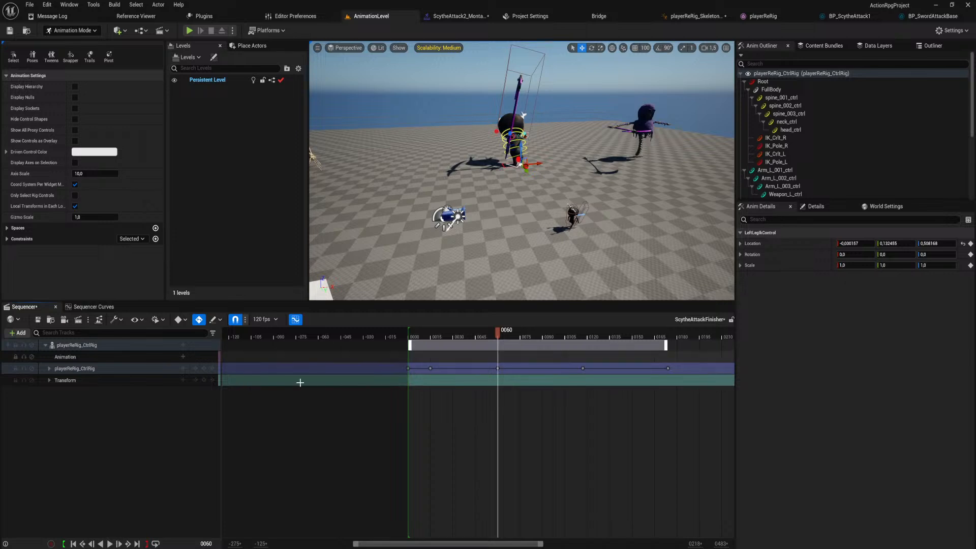
key("w")
right_click_drag(508, 203, 519, 224)
right_click_drag(512, 282, 513, 287)
key("w")
left_click_drag(497, 334, 450, 331)
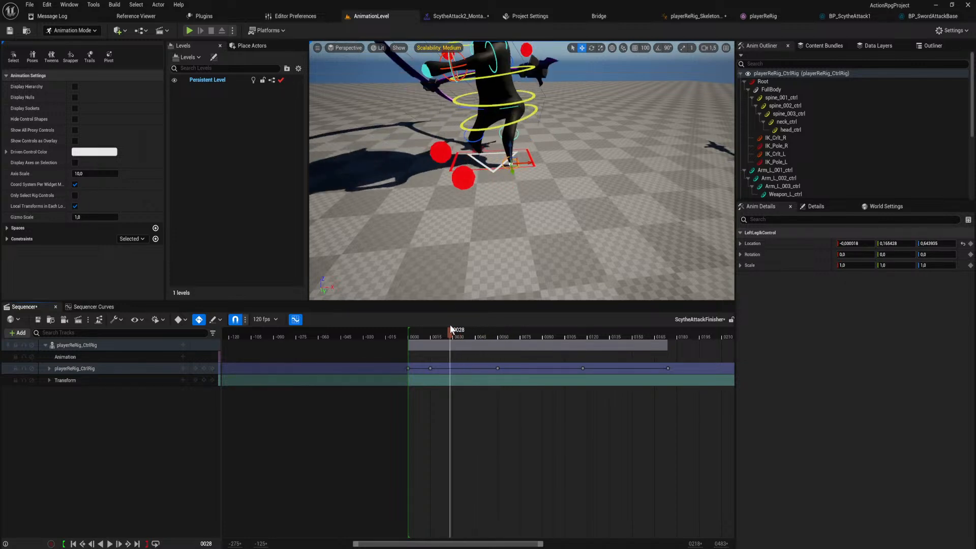
Play the animation repeatedly from around frame 0 with a wider view of the character to judge the jump timing.
right_click_drag(524, 265, 541, 276)
key("s")
key("space")
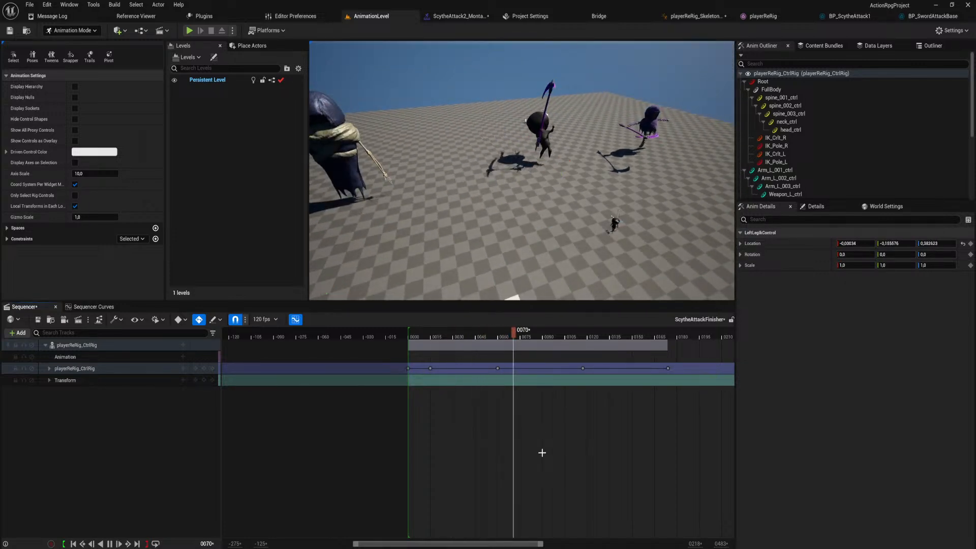
left_click_drag(463, 334, 404, 343)
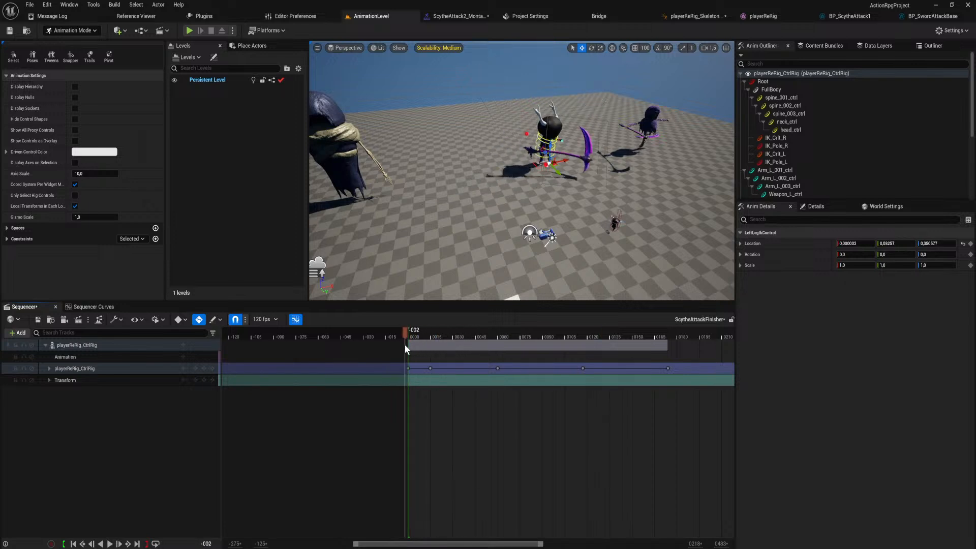
key("space")
key("space")
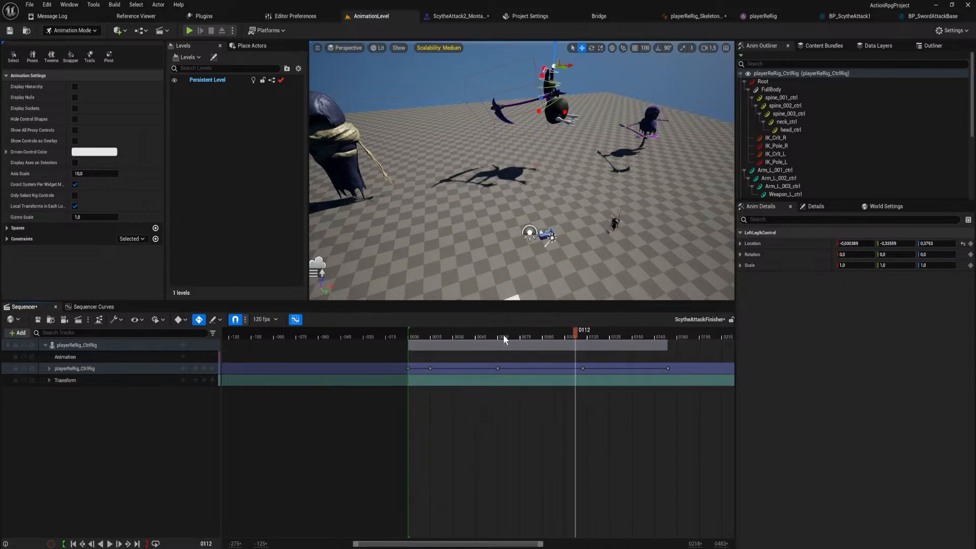
left_click_drag(502, 334, 417, 343)
key("space")
key("space")
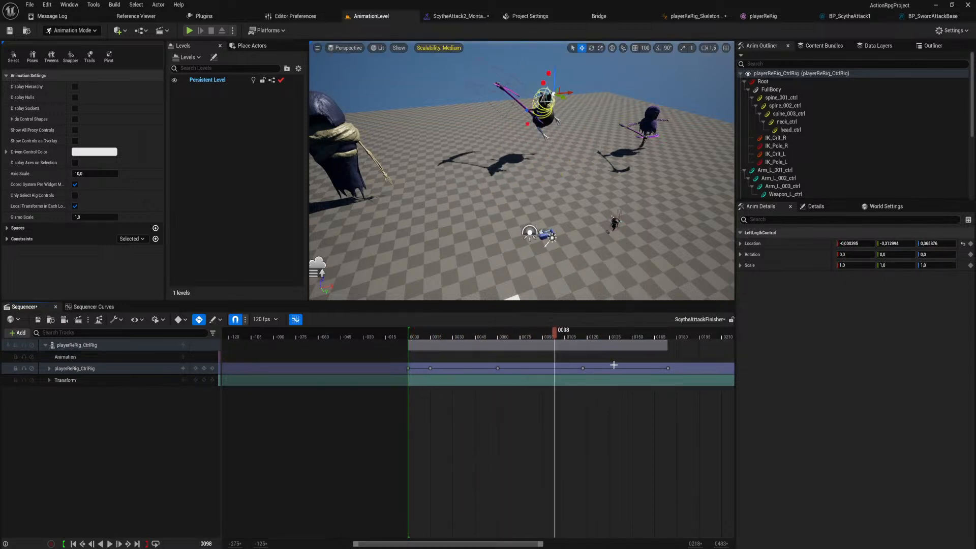
Shift the last two key groups of playerReRig_CtrlRig earlier, placing the flip keys at frame 90 and the final landing keys at frame 120.
left_click_drag(690, 392, 544, 371)
left_click(620, 379)
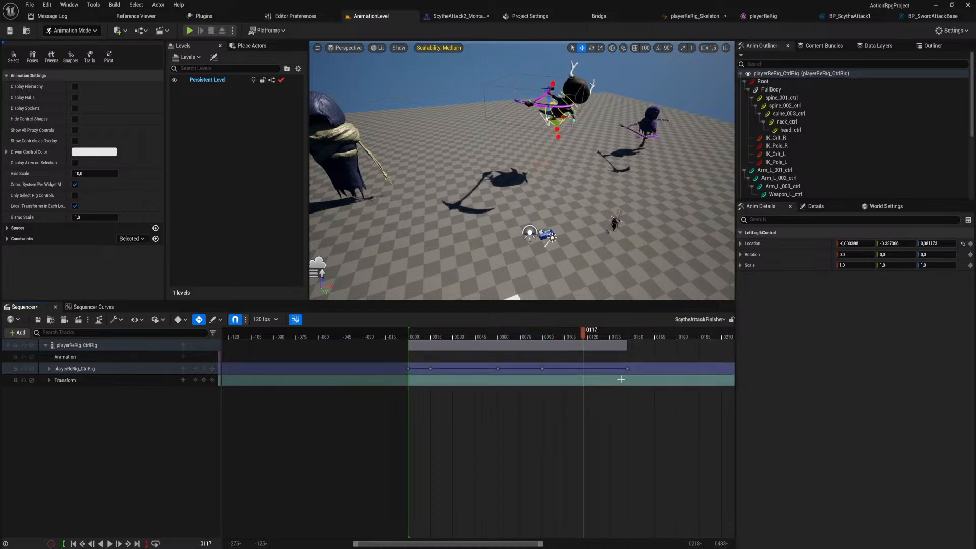
left_click_drag(629, 368, 589, 373)
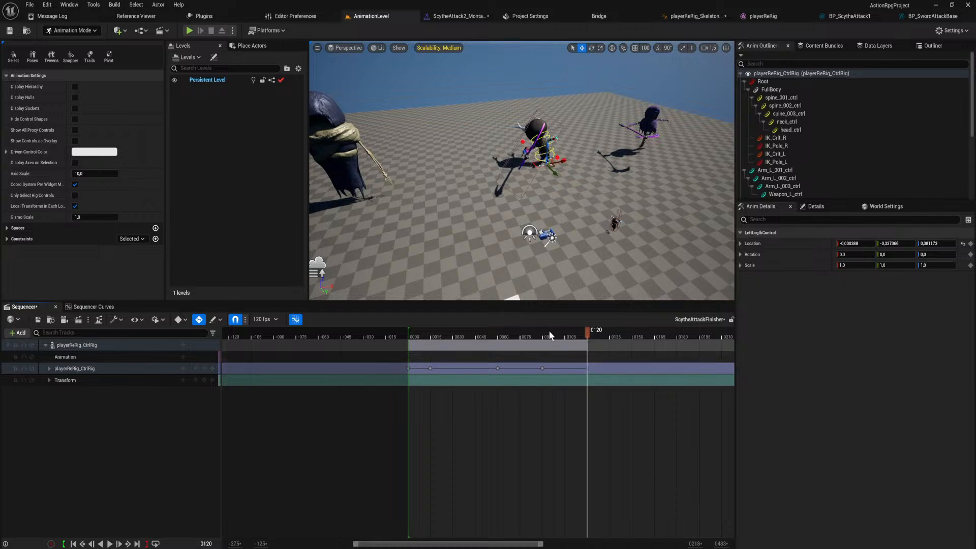
Play back the shortened animation and move the final landing keys to frame 135.
left_click(466, 337)
key("space")
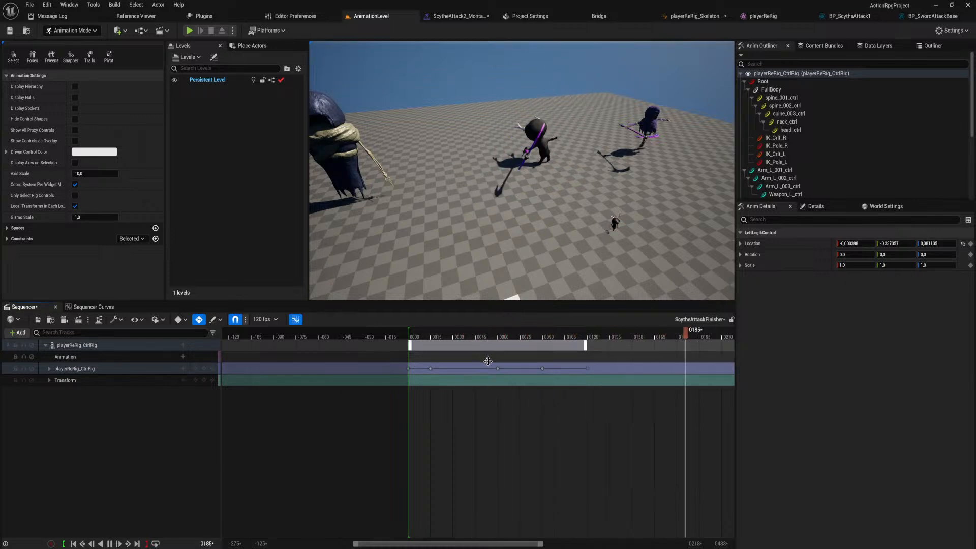
left_click(494, 334)
mouse_move(614, 385)
left_mouse_down()
mouse_move(514, 362)
mouse_move(544, 372)
mouse_move(577, 403)
mouse_move(584, 366)
mouse_move(612, 372)
left_mouse_up()
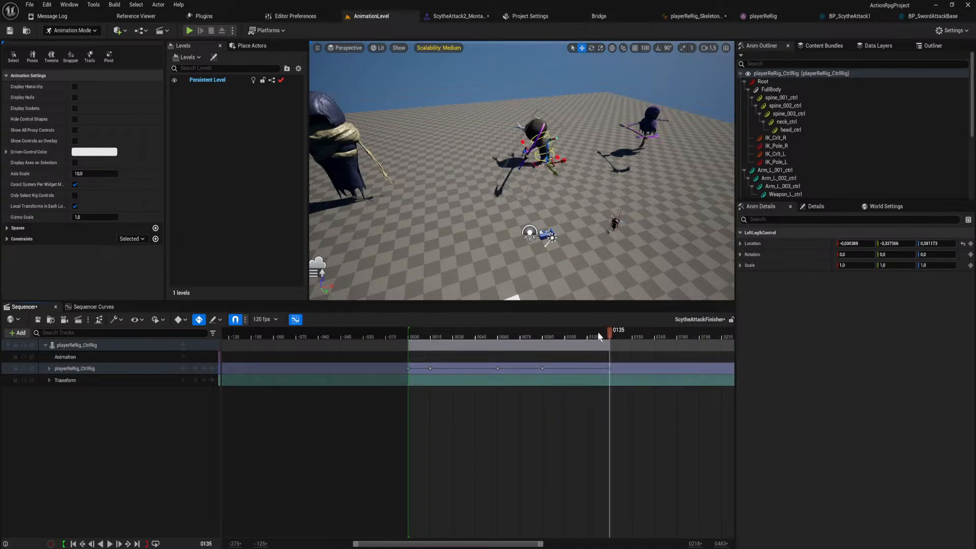
Play the animation again and shift the last two key groups 10 frames later, to frames 100 and 145.
left_click_drag(601, 335, 426, 349)
key("space")
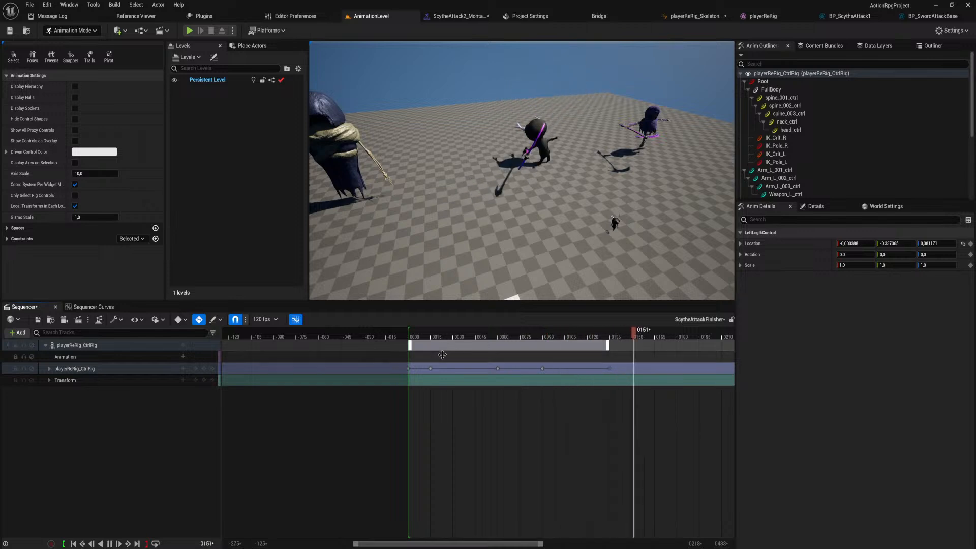
key("space")
left_click_drag(536, 367, 559, 370)
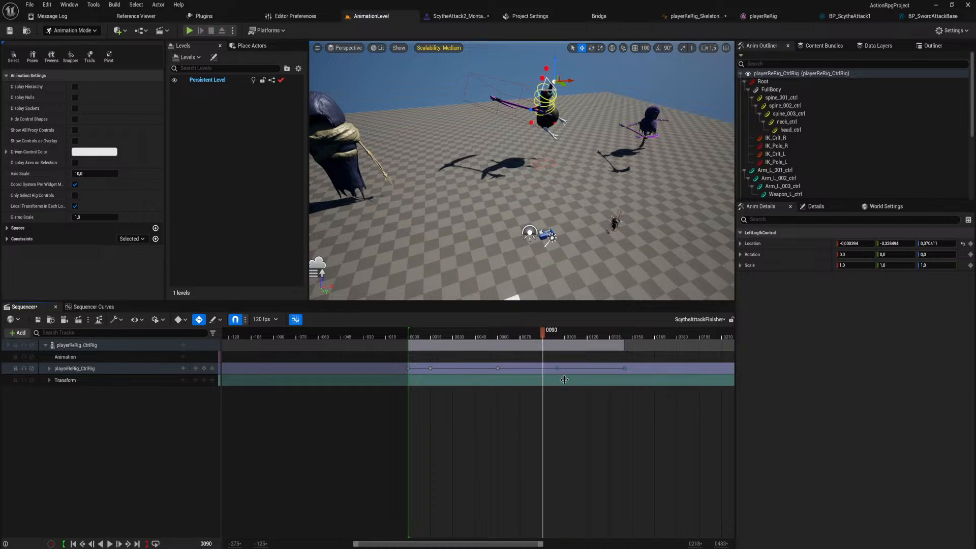
Play the animation from around frame 0 to review the timing of the shifted flip and landing keys.
left_click(589, 426)
right_click_drag(604, 421, 548, 419)
left_click(565, 368)
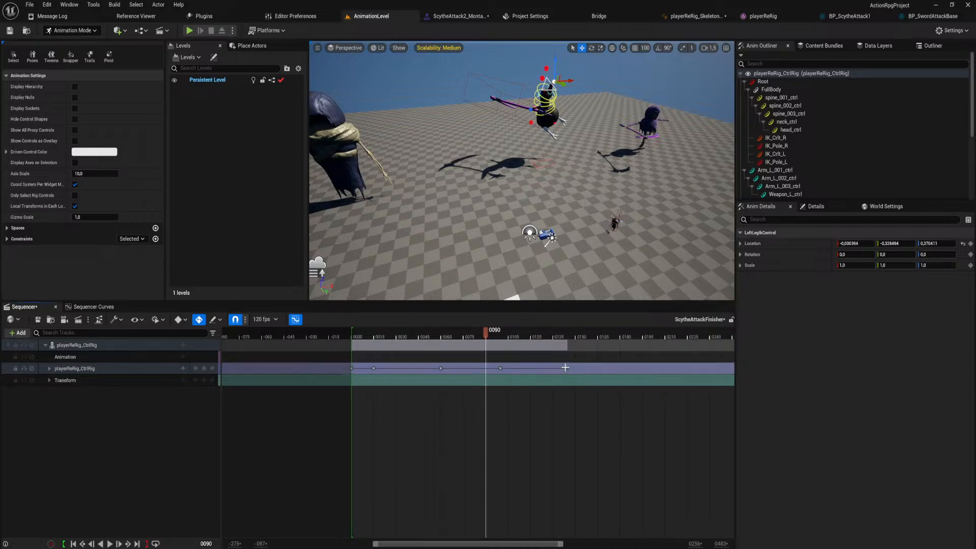
key("space")
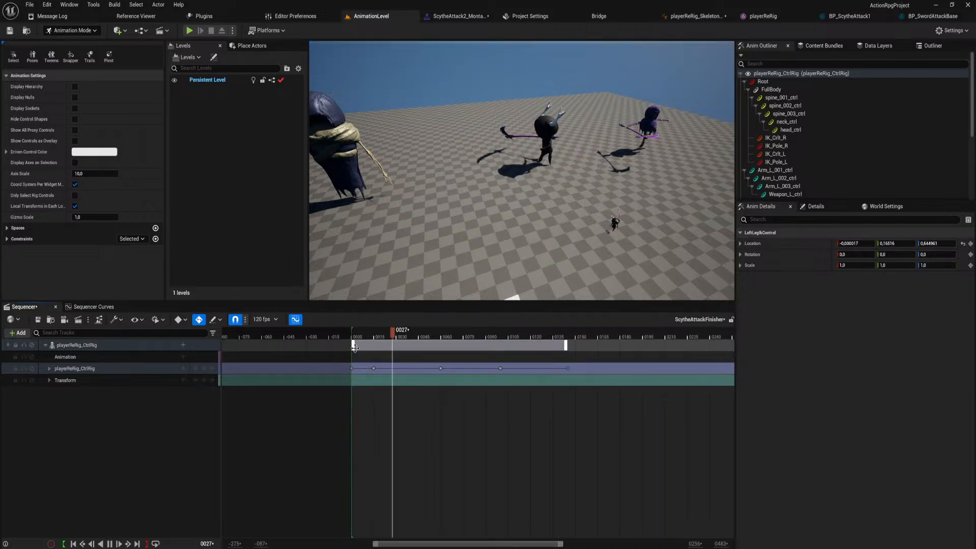
key("space")
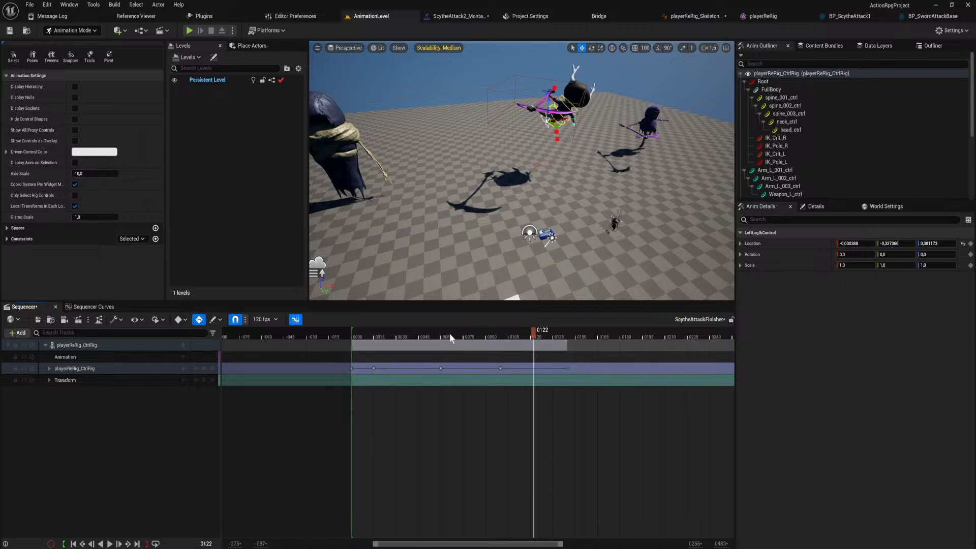
left_click_drag(449, 335, 346, 344)
key("space")
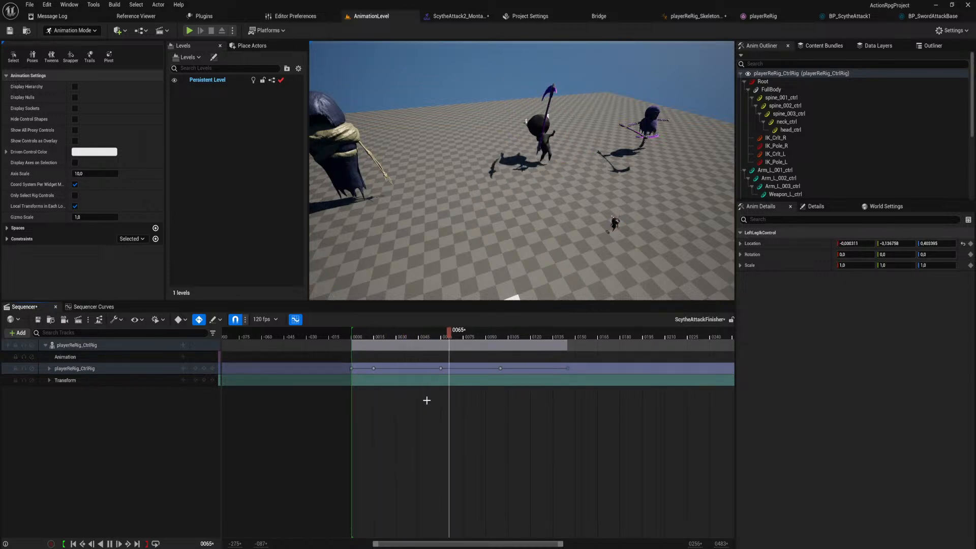
key("space")
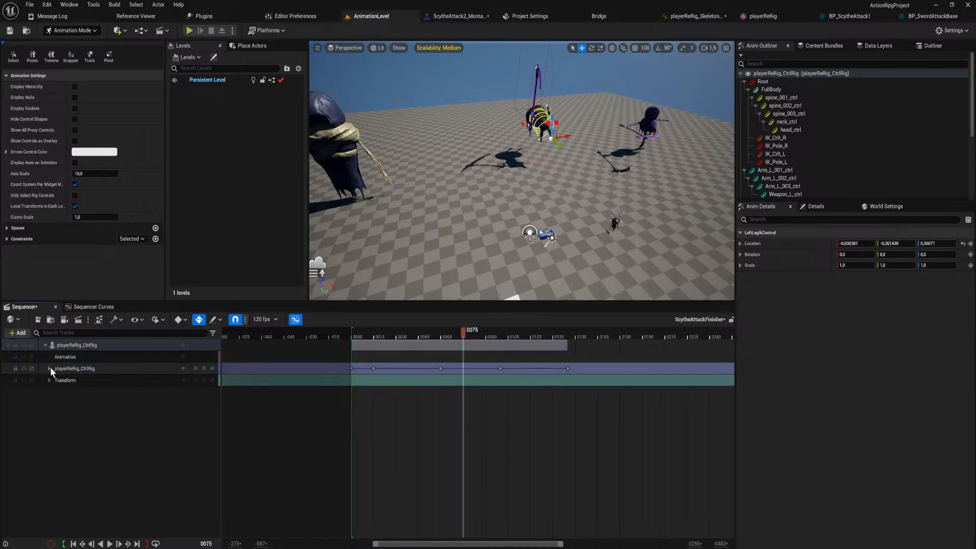
Expand the playerReRig_CtrlRig track, select the FullBody control with the playhead at frame 60, and open its animation curves.
left_click(49, 368)
left_click(83, 391)
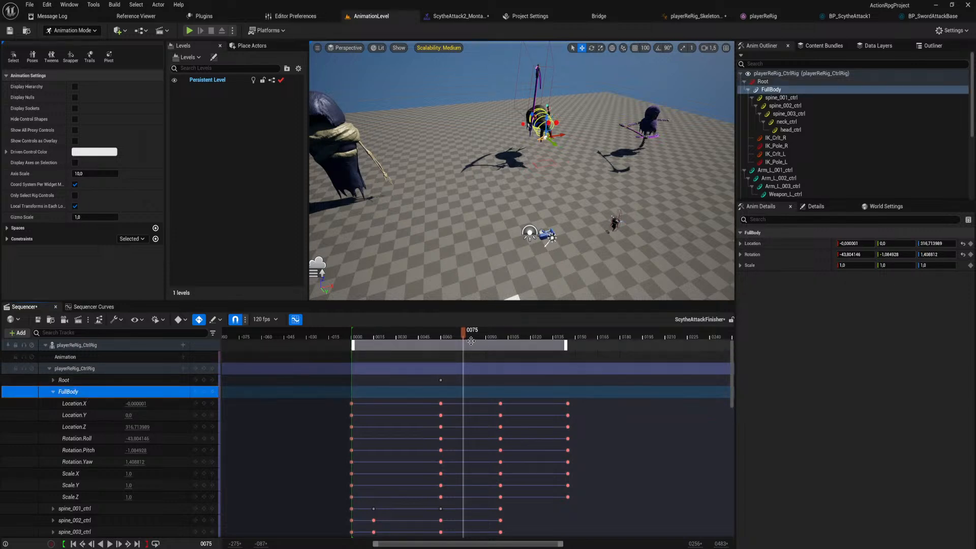
left_click_drag(462, 333, 444, 340)
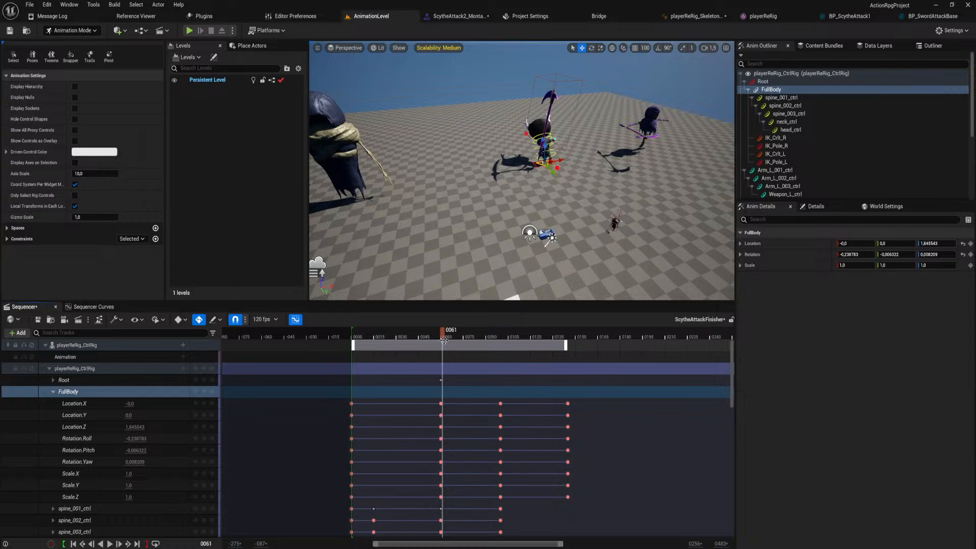
left_click(441, 331)
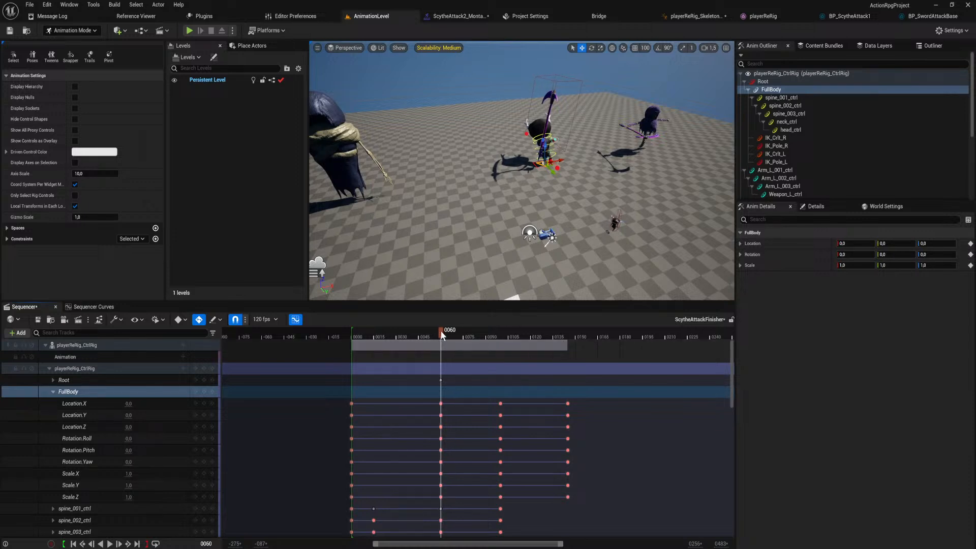
left_click(93, 306)
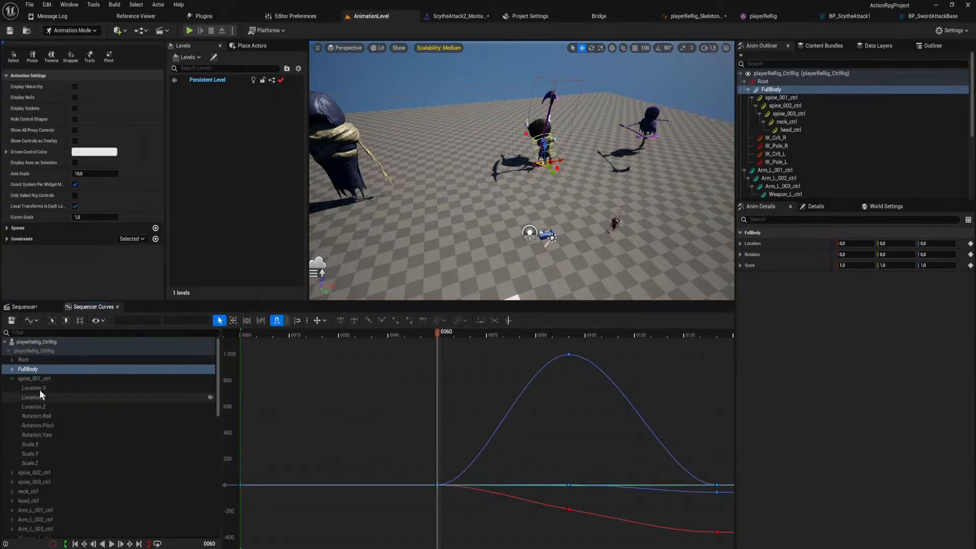
Break the tangents of FullBody's Location Z key at frame 100 and pull its incoming handle down for a slow-starting rise.
left_click(568, 354)
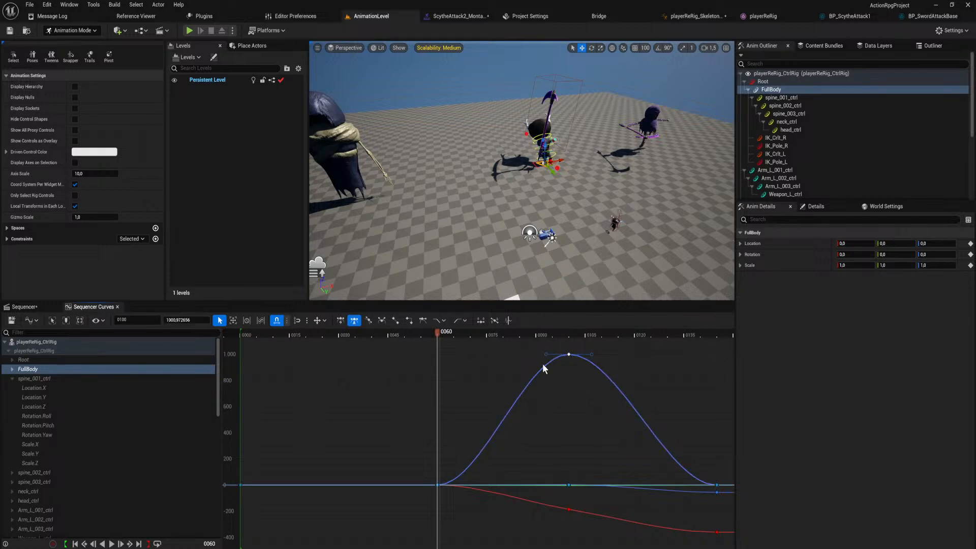
left_click_drag(439, 333, 471, 341)
key("2")
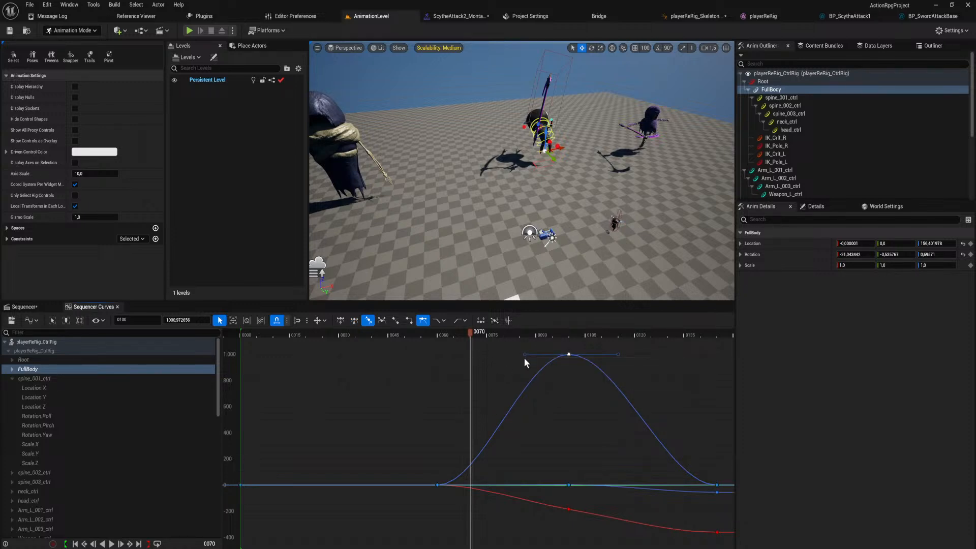
key("3")
left_click_drag(523, 353, 541, 443)
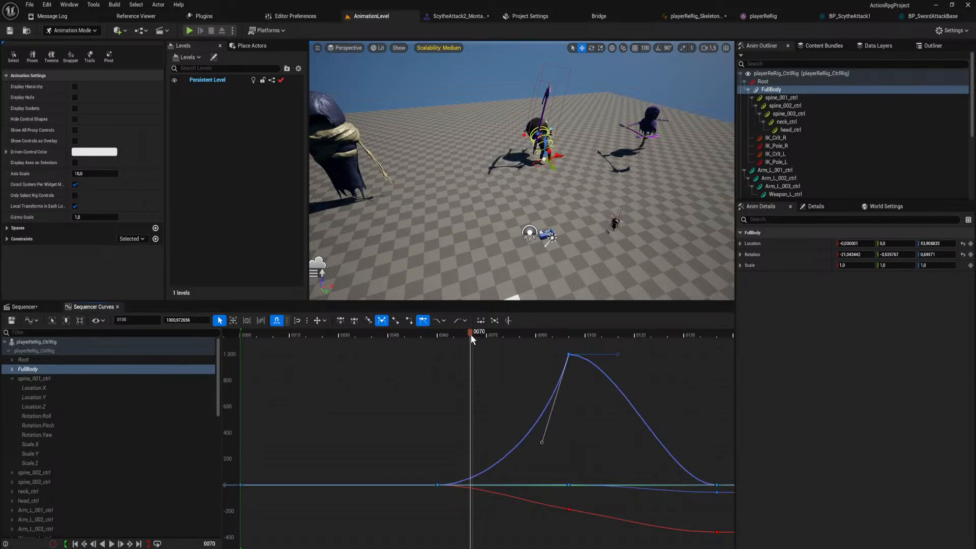
Play the animation from before the flip to review the FullBody rise with the steeper incoming tangent.
left_click_drag(471, 335, 349, 339)
key("space")
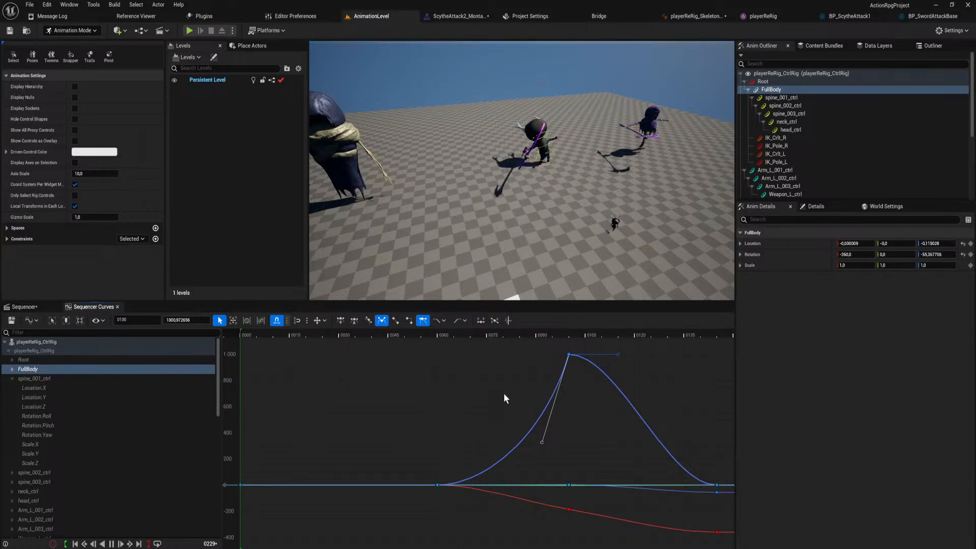
key("space")
key("space")
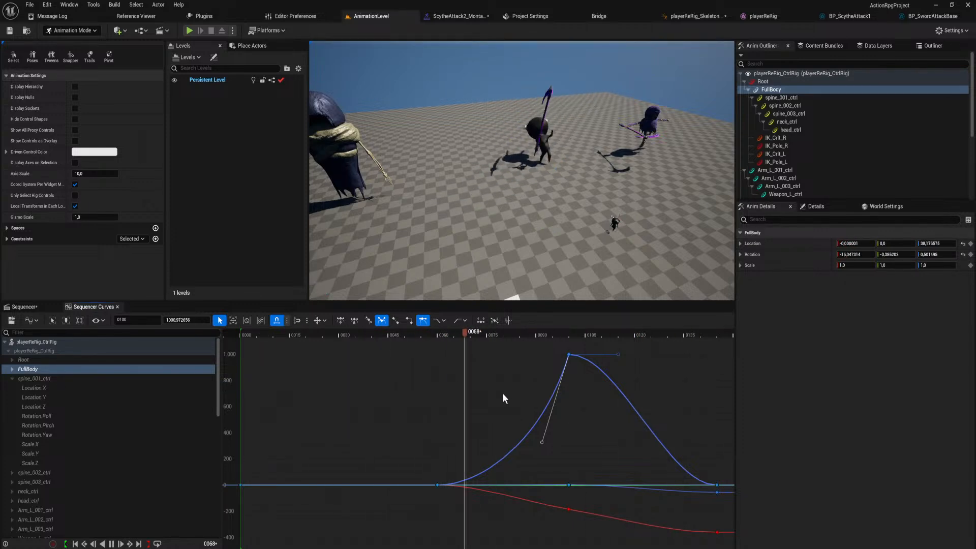
key("space")
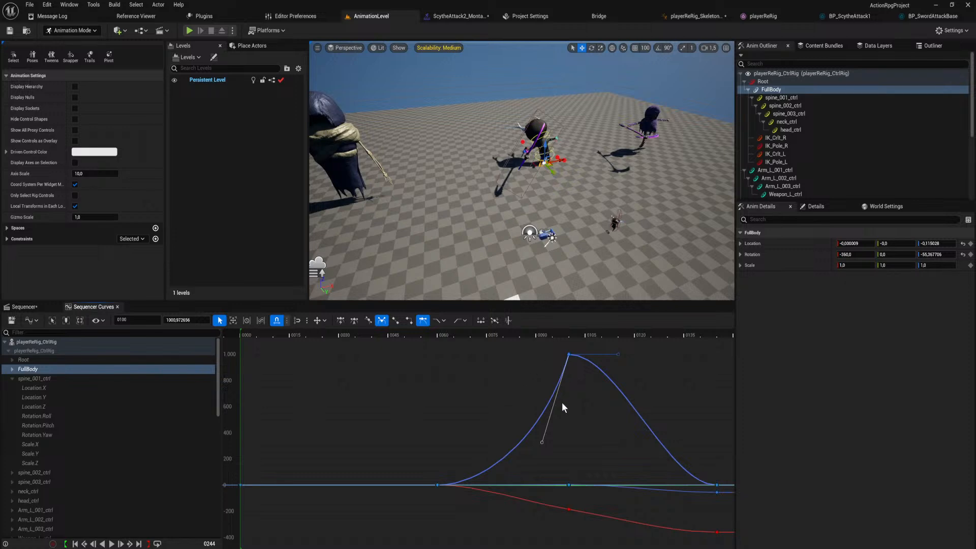
Stretch the frame 100 key's incoming tangent nearly flat back to frame 60 for a fast rise, and play the result.
left_click_drag(542, 440, 439, 345)
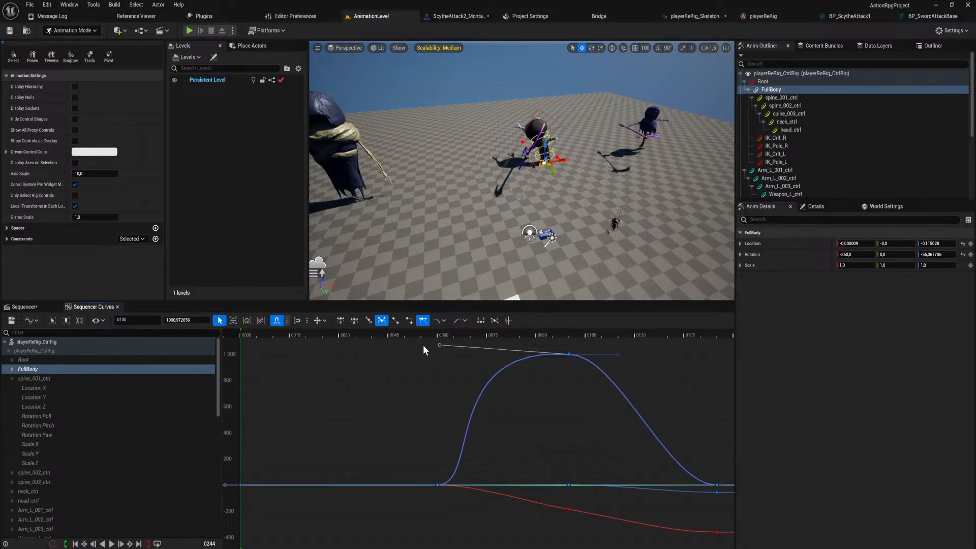
key("space")
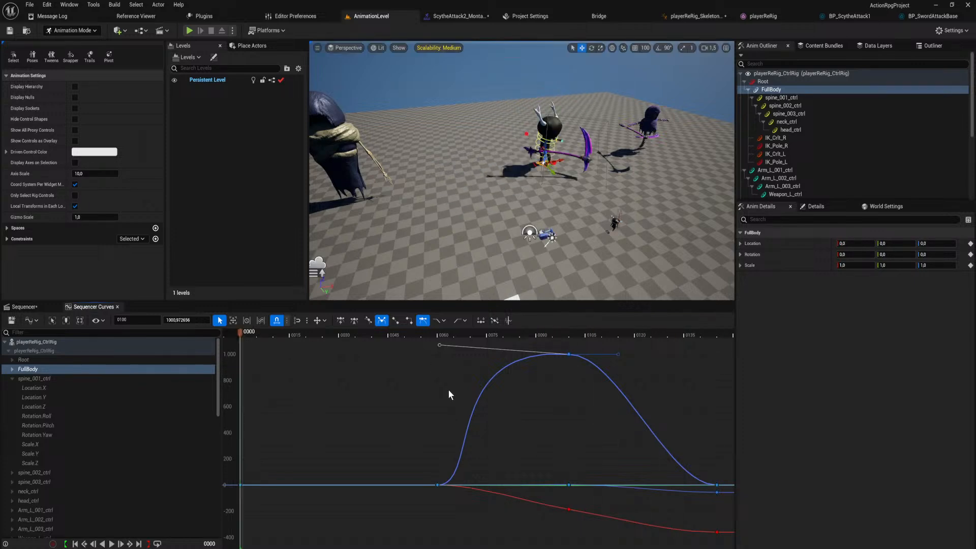
key("space")
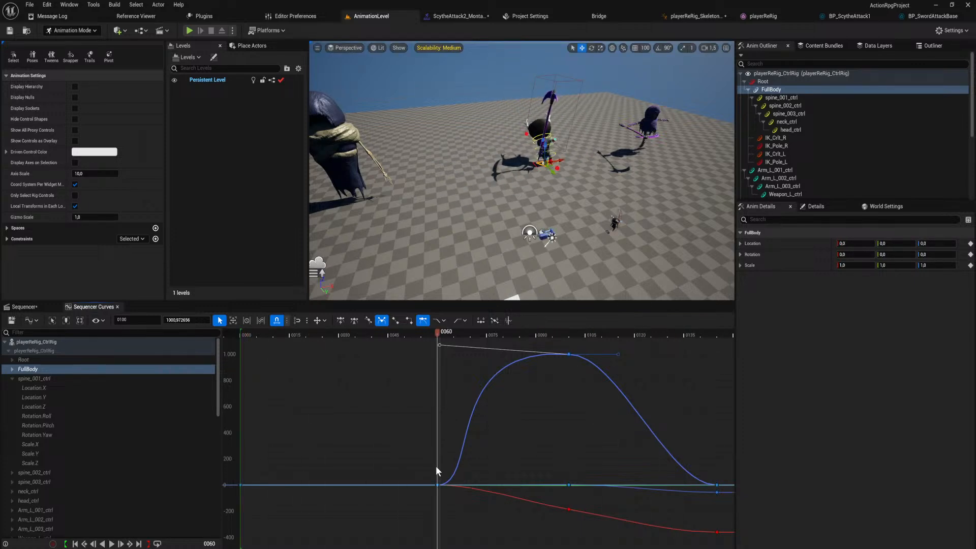
left_click(437, 485)
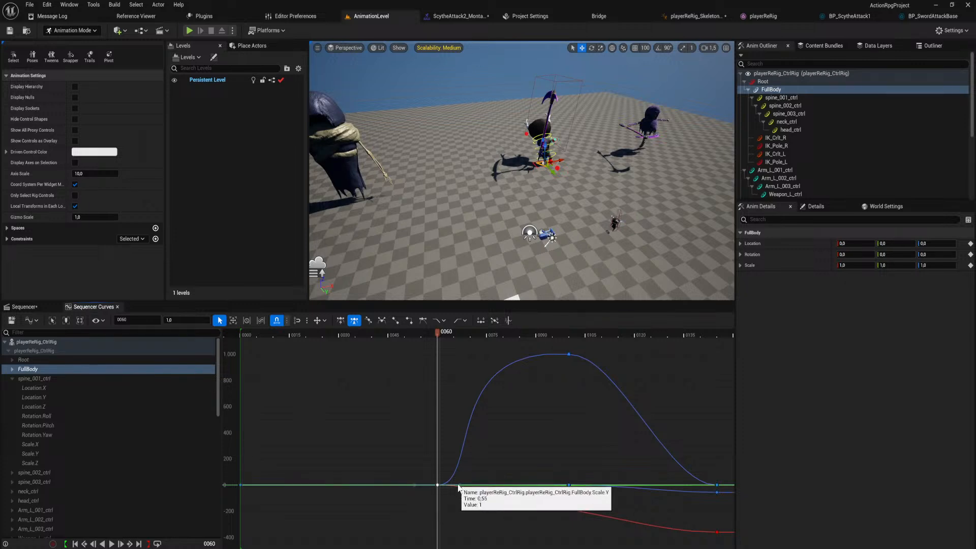
mouse_move(459, 485)
left_mouse_down()
mouse_move(479, 486)
mouse_move(471, 470)
mouse_move(477, 486)
left_mouse_up()
key("ctrl+z")
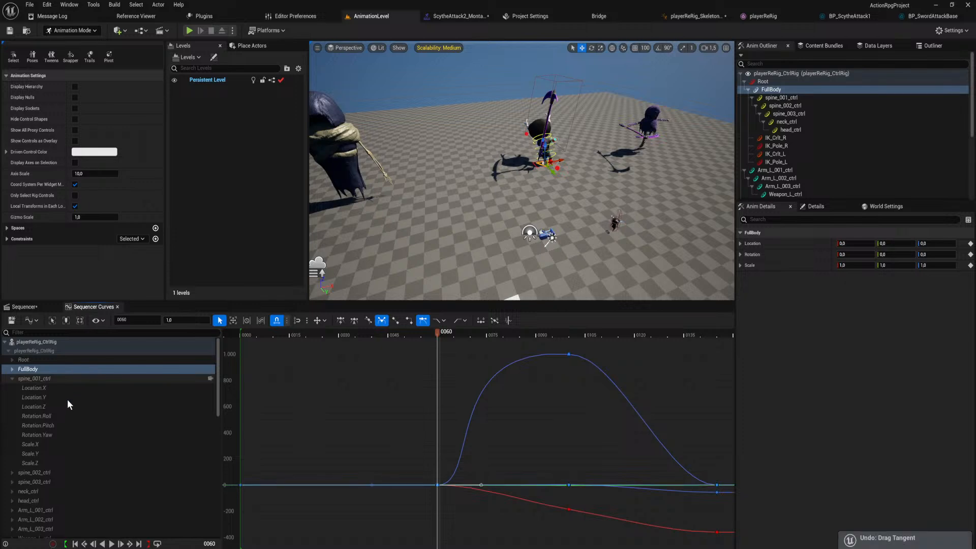
Show spine_001_ctrl's Location Y curve and stretch the frame 60 key's incoming tangent back and nearly flat to ease into the peak.
left_click(66, 406)
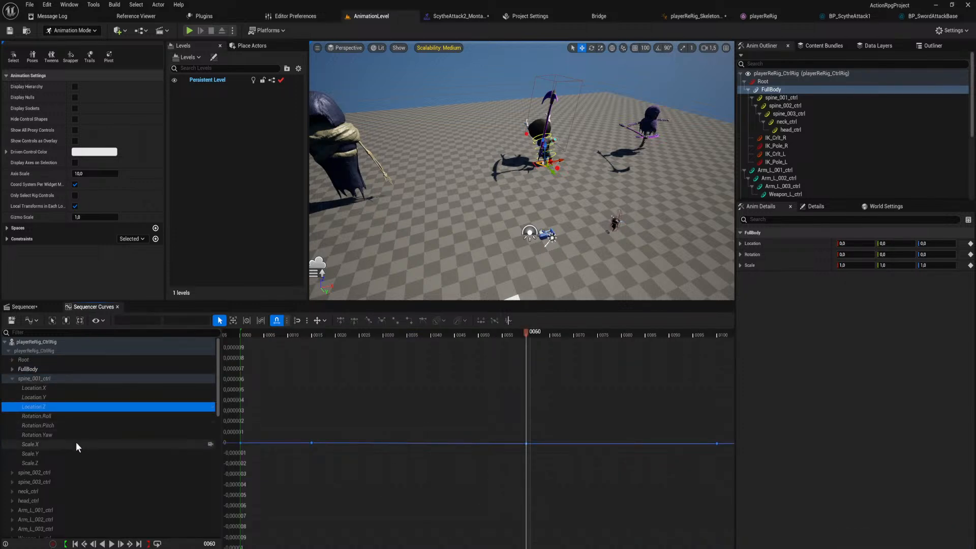
left_click(67, 395)
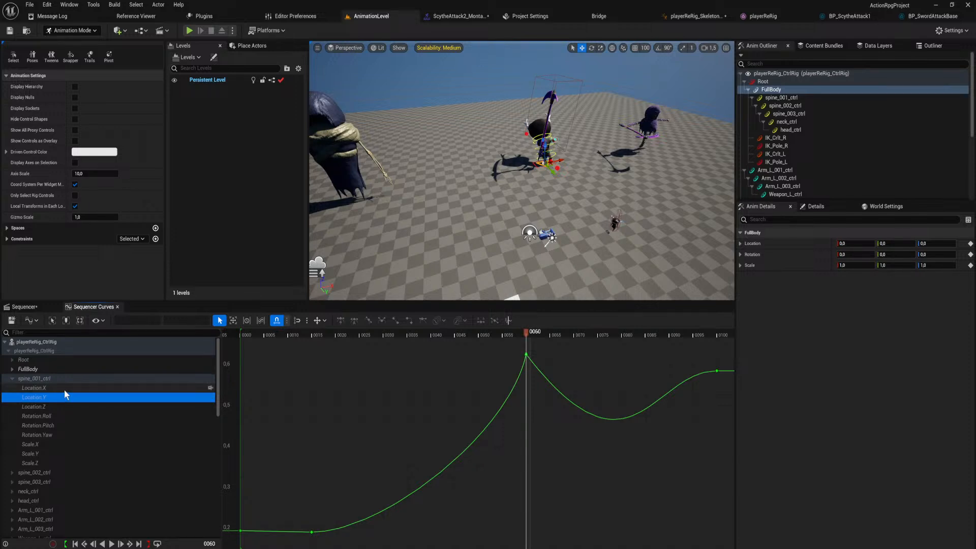
left_click(64, 388)
left_click(66, 396)
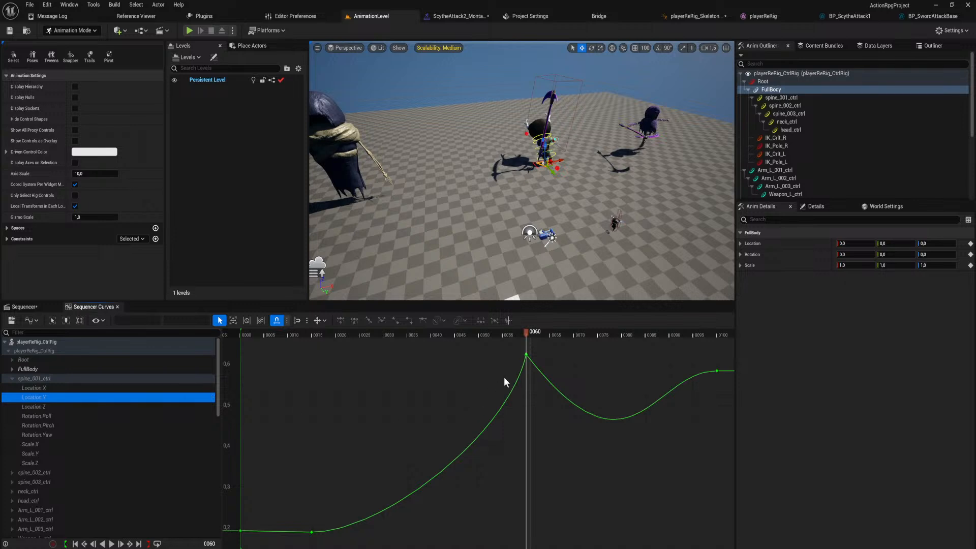
right_click_drag(504, 377, 456, 442)
left_click_drag(473, 335, 475, 389)
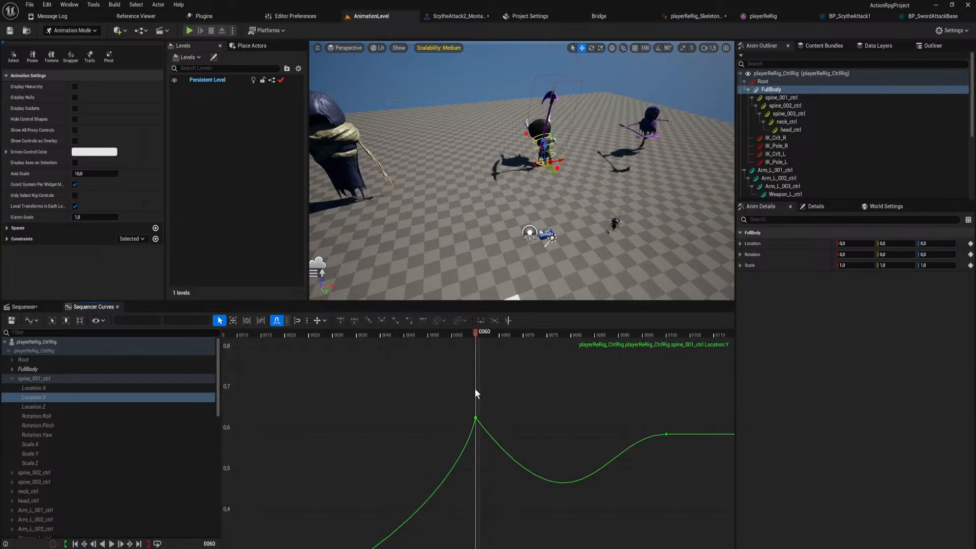
left_click(475, 418)
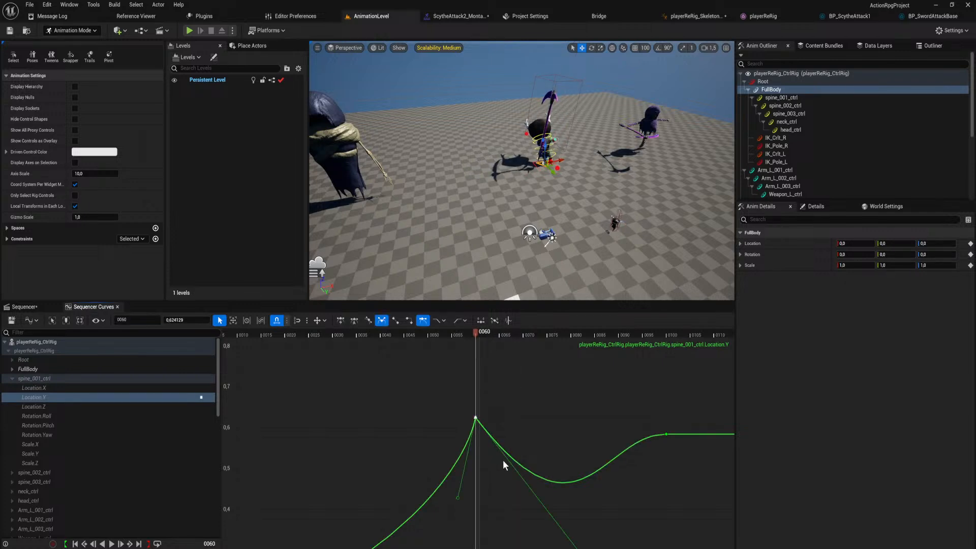
left_click_drag(458, 498, 372, 436)
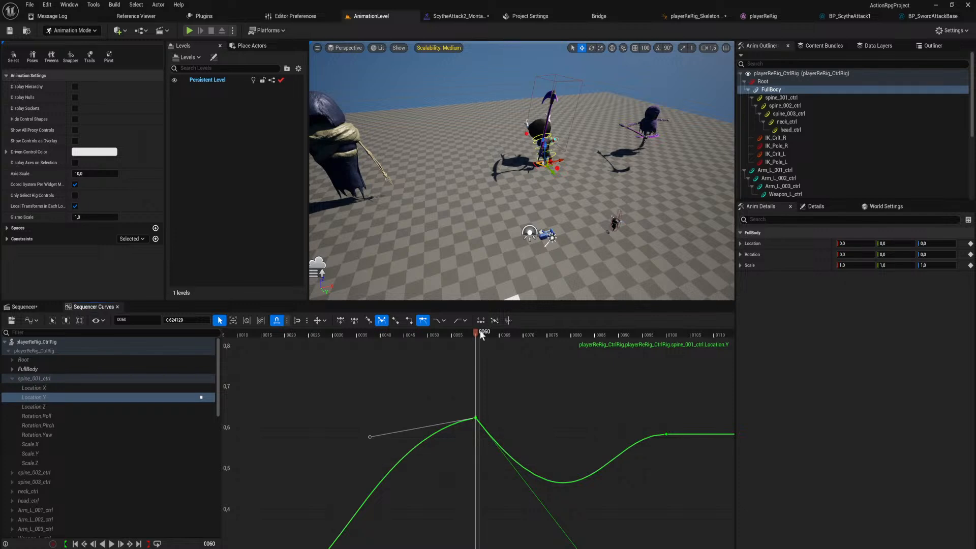
Pull the outgoing tangent of spine_001_ctrl's Location Y key at frame 60 steeply downward for a deeper dip before frame 100.
left_click_drag(475, 335, 582, 381)
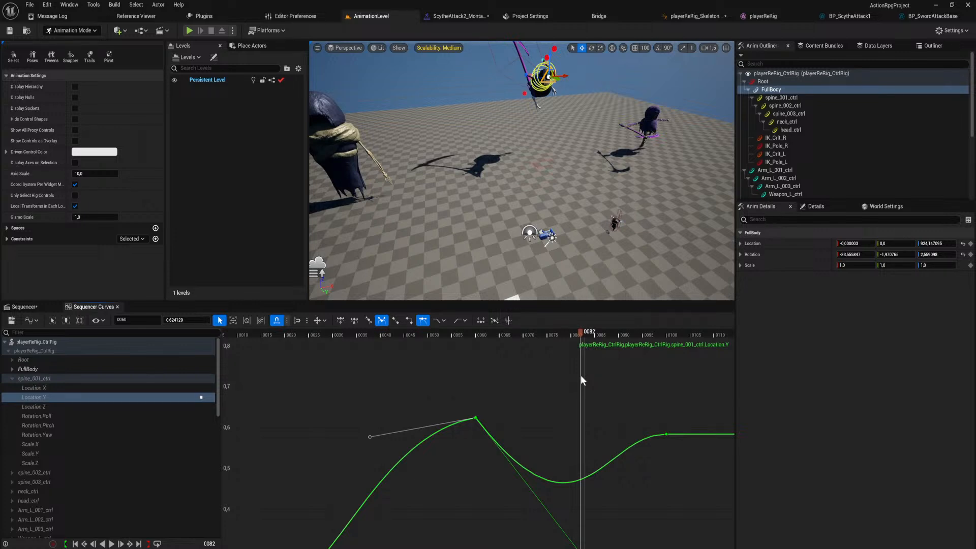
scroll(519, 420, "down", 3)
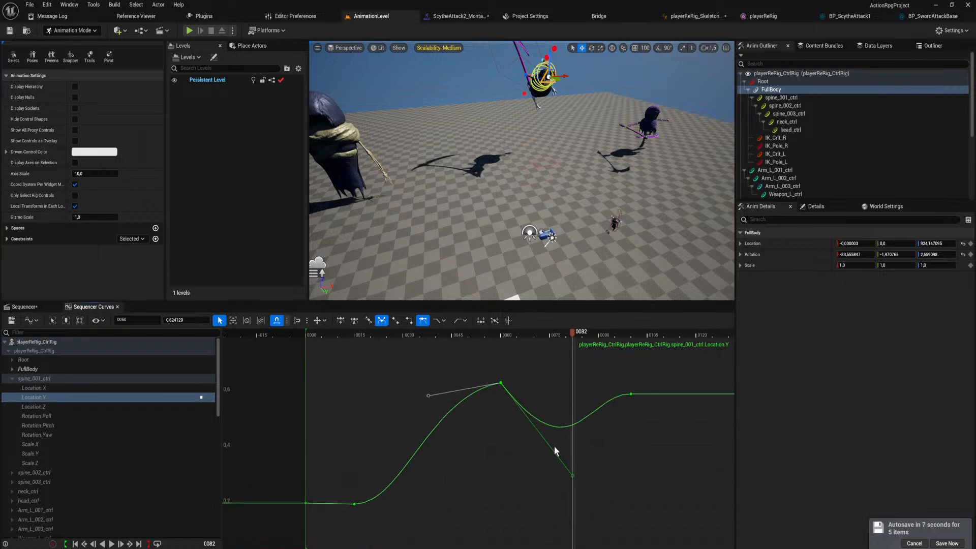
left_click_drag(573, 476, 555, 548)
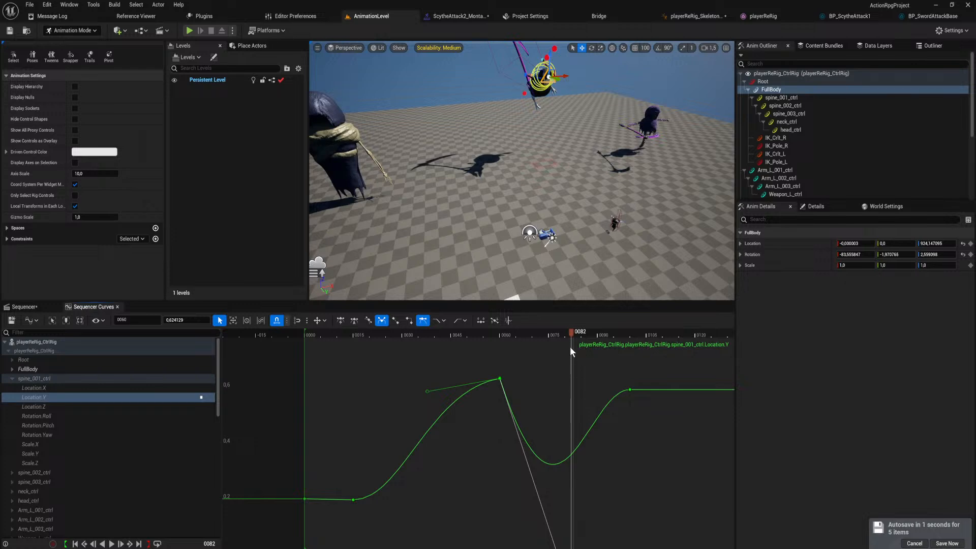
Play the animation repeatedly to review the jump flip with the reshaped spine_001_ctrl Location Y curve.
key("space")
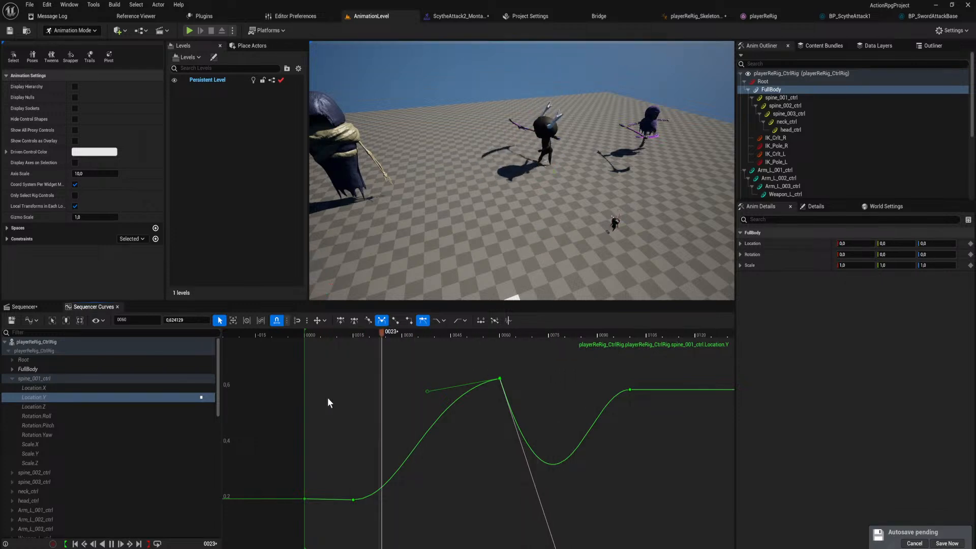
key("space")
key("space")
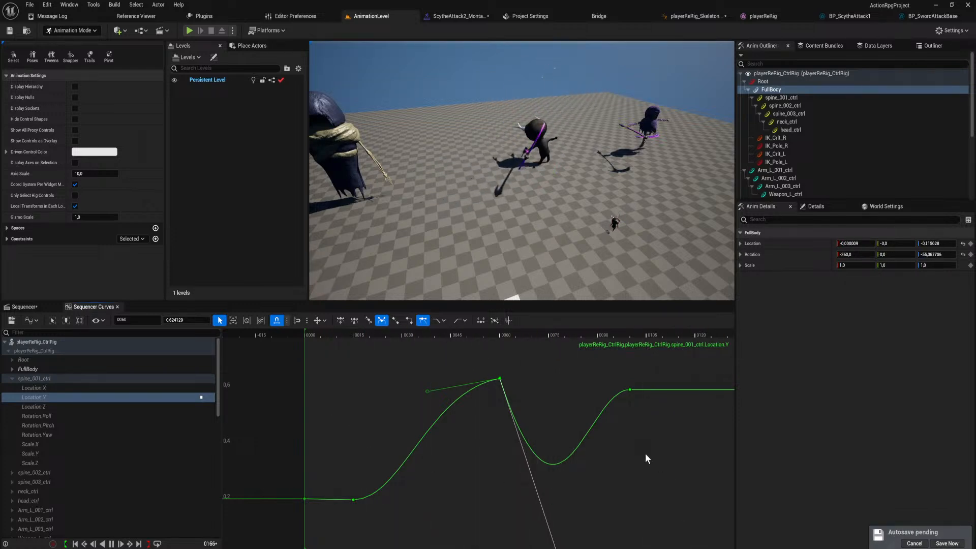
key("space")
key("space")
scroll(610, 457, "down", 5)
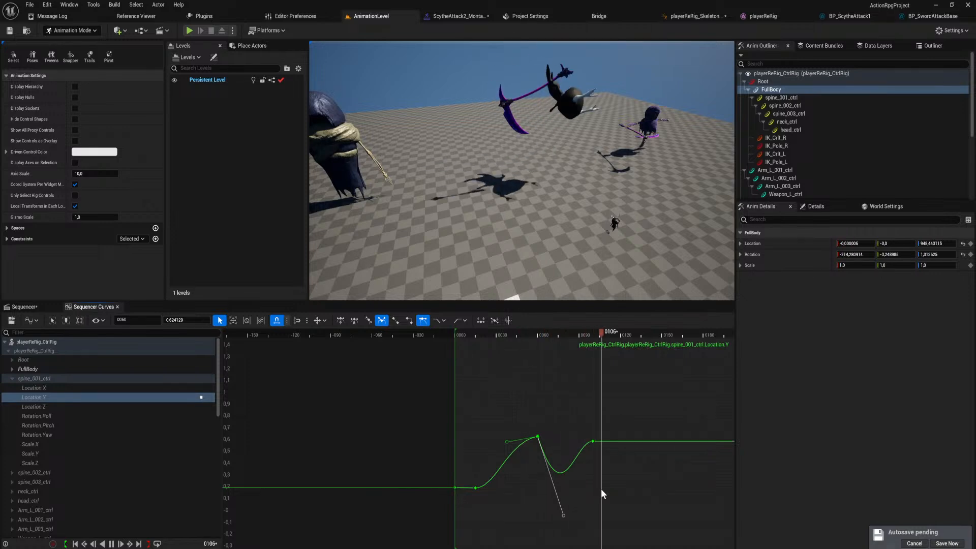
key("space")
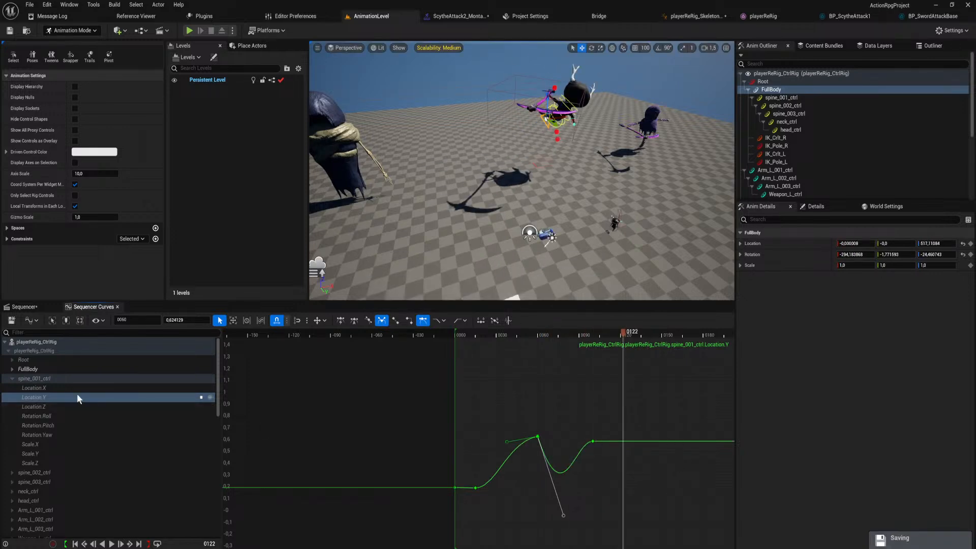
Inspect spine_001_ctrl's Location Z and Location X curves, checking the Location X key near frame 15.
left_click(72, 407)
left_click(78, 388)
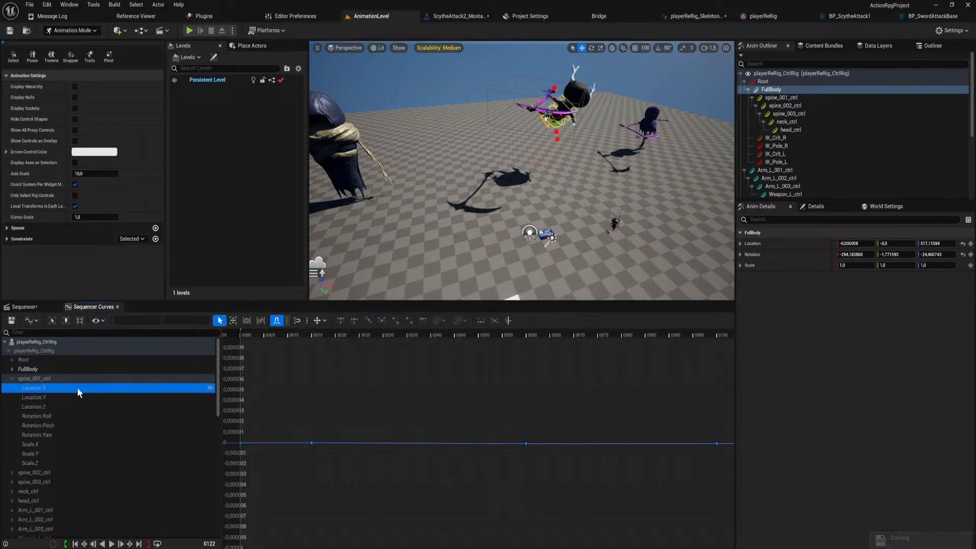
scroll(413, 452, "down", 2)
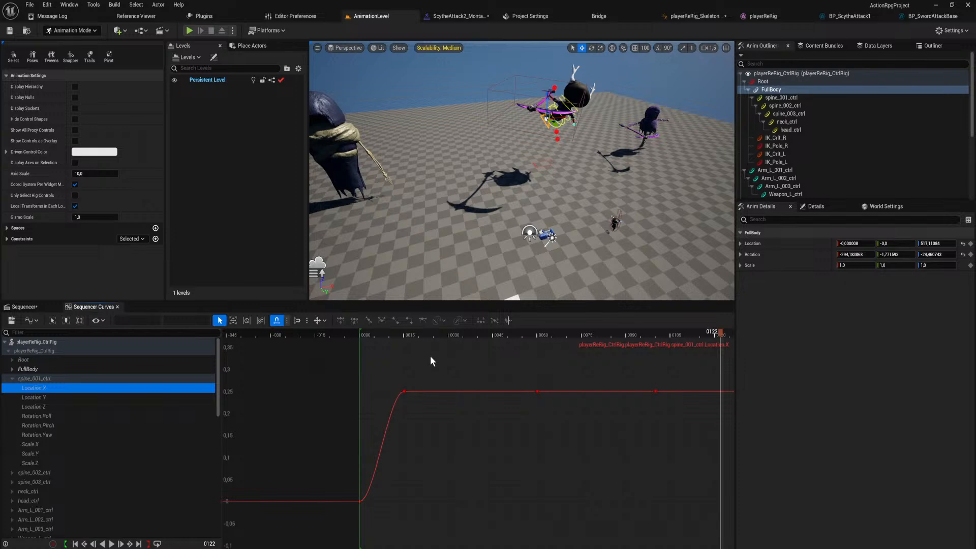
scroll(430, 356, "down", 1)
left_click_drag(507, 335, 496, 356)
left_click(503, 383)
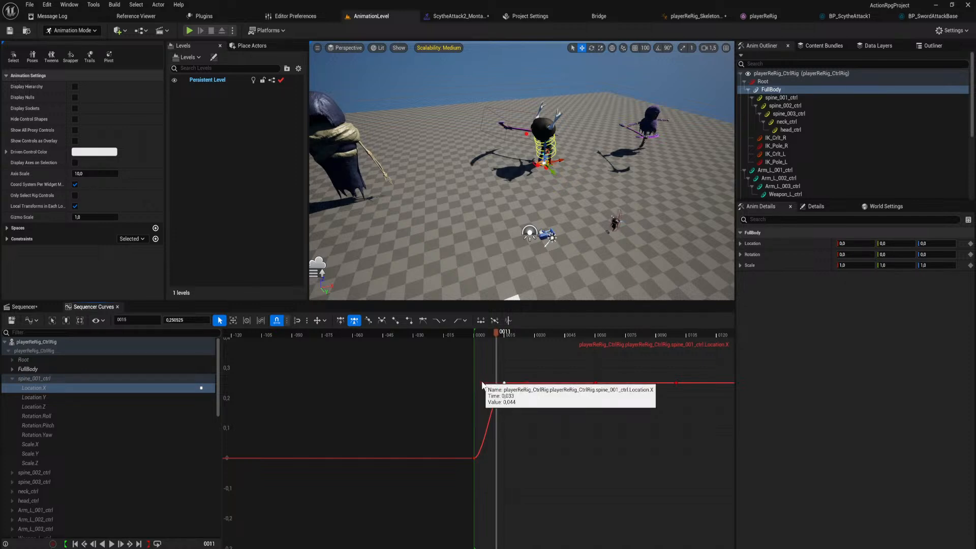
left_click_drag(482, 385, 503, 362)
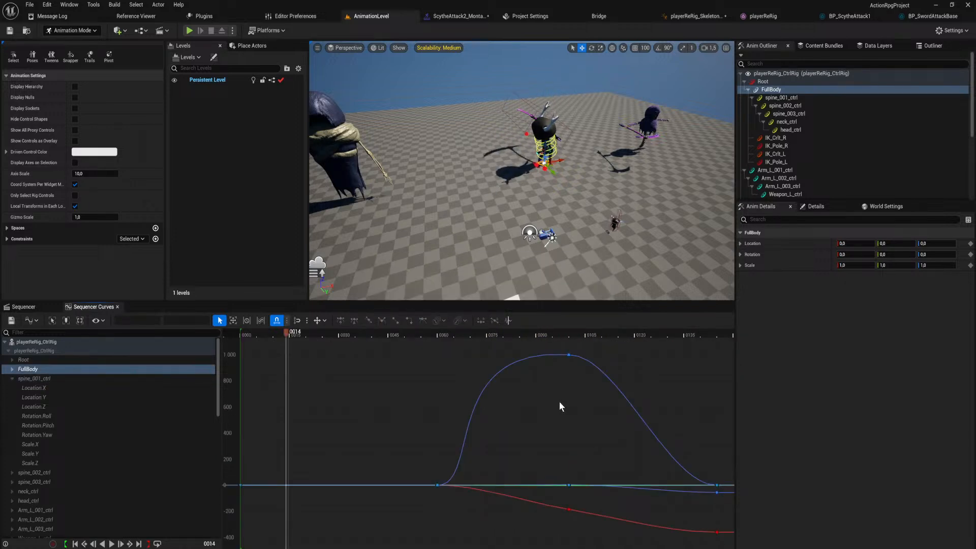
Expand FullBody's channels, display its Location X curve, and scrub through the jump.
left_click(12, 369)
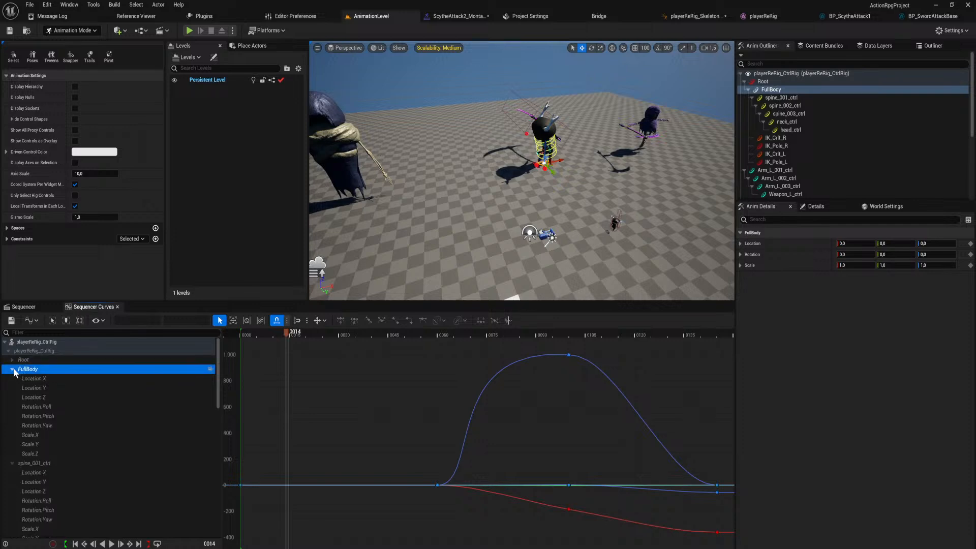
left_click(39, 378)
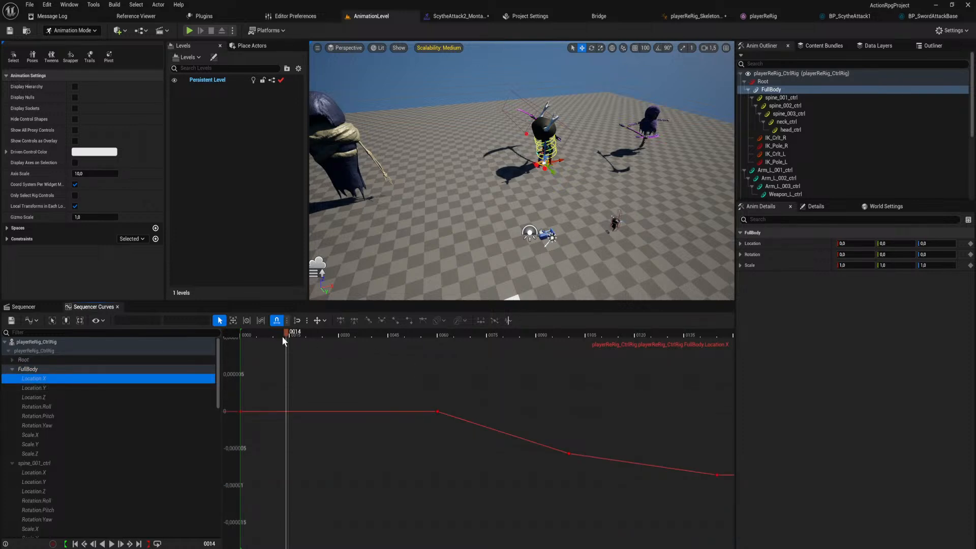
left_click_drag(286, 332, 527, 369)
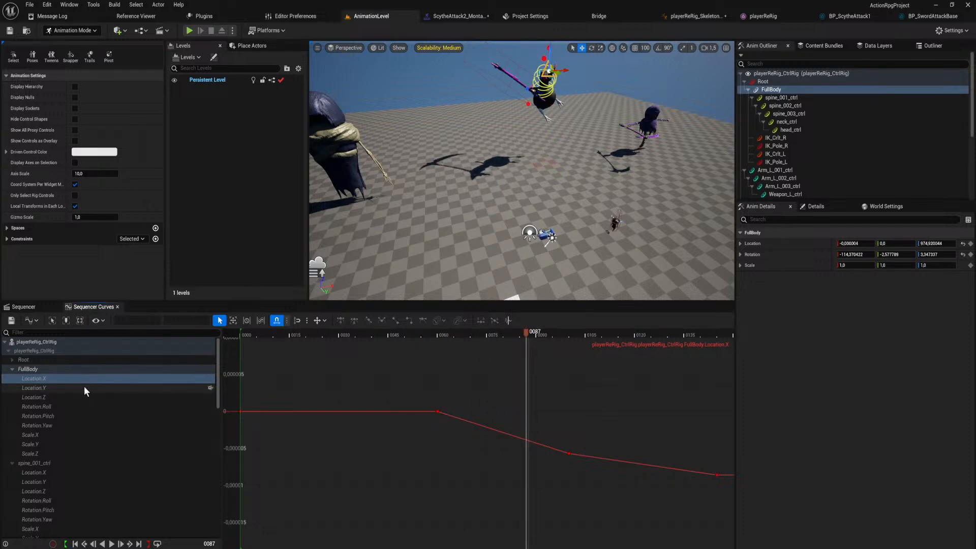
At frame 100, move the FullBody control backward along Y to about -389.
left_click_drag(581, 337, 569, 337)
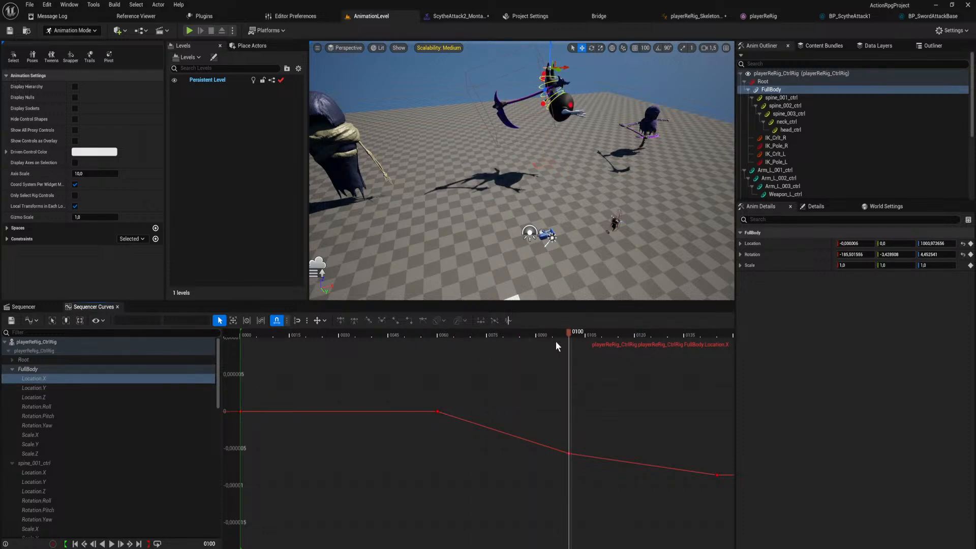
key("w")
right_click_drag(544, 160, 640, 163)
right_click_drag(550, 201, 548, 201)
right_click_drag(474, 154, 465, 176)
key("s")
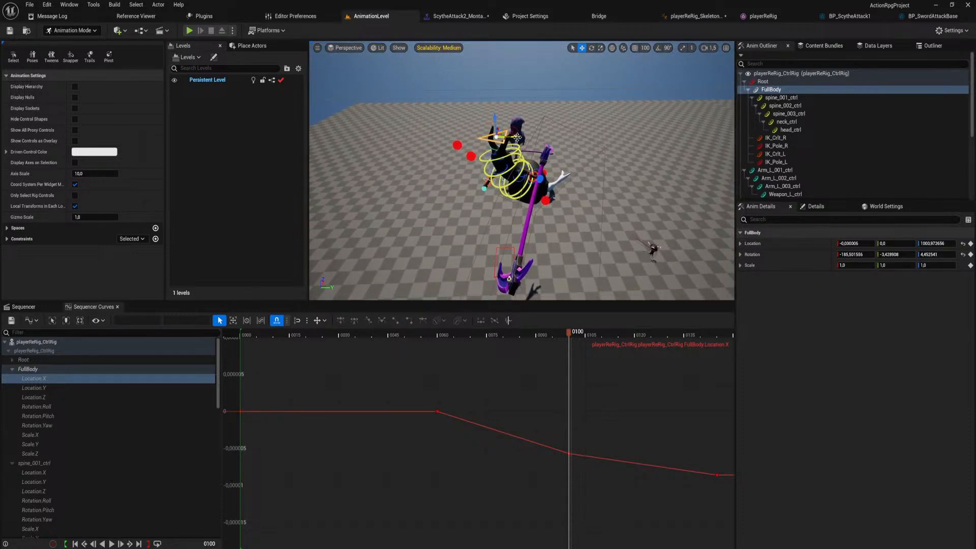
left_click_drag(517, 137, 464, 136)
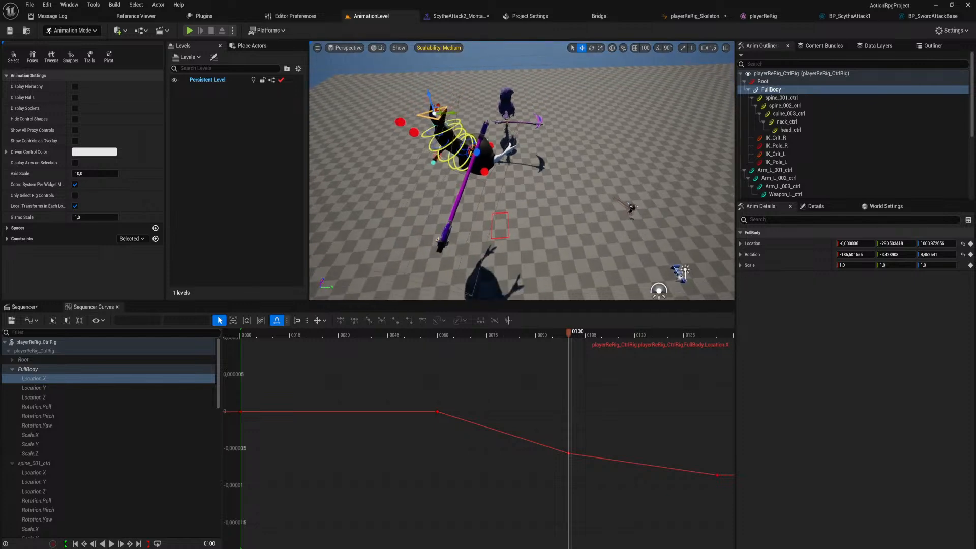
right_click_drag(508, 178, 508, 179)
key("s")
mouse_move(568, 335)
left_mouse_down()
mouse_move(425, 338)
mouse_move(569, 345)
left_mouse_up()
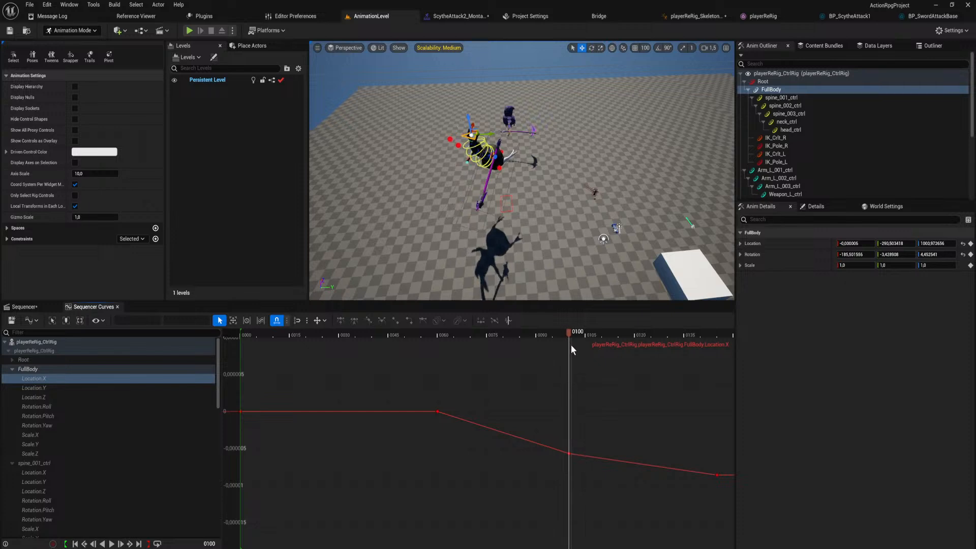
left_click_drag(485, 133, 481, 143)
Try raising FullBody's Location X key at frame 100, and undo the change.
left_click_drag(579, 340, 437, 340)
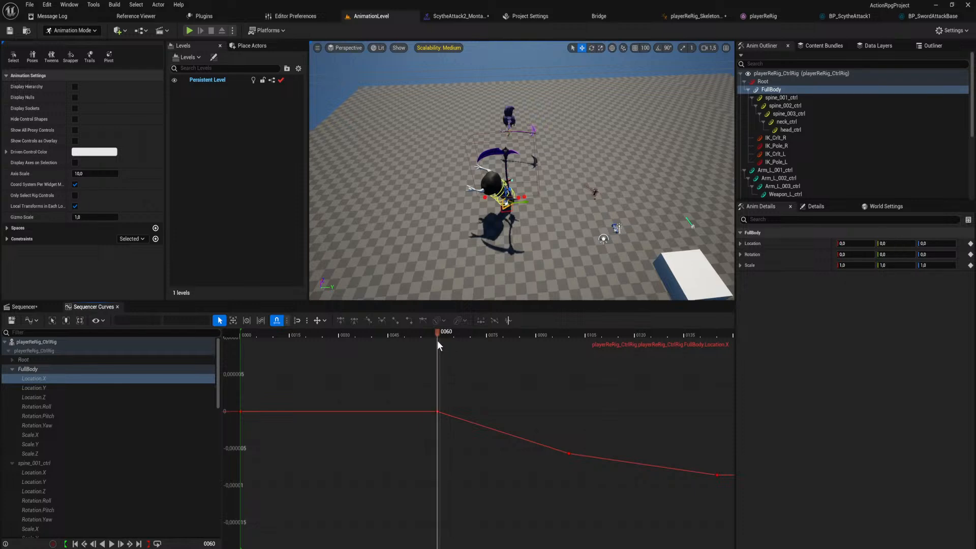
left_click(437, 411)
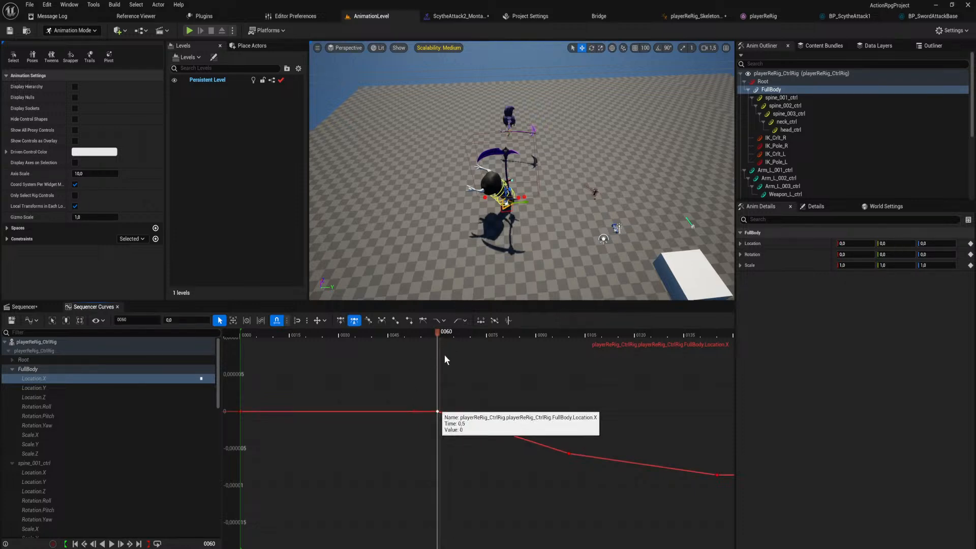
left_click_drag(441, 336, 520, 352)
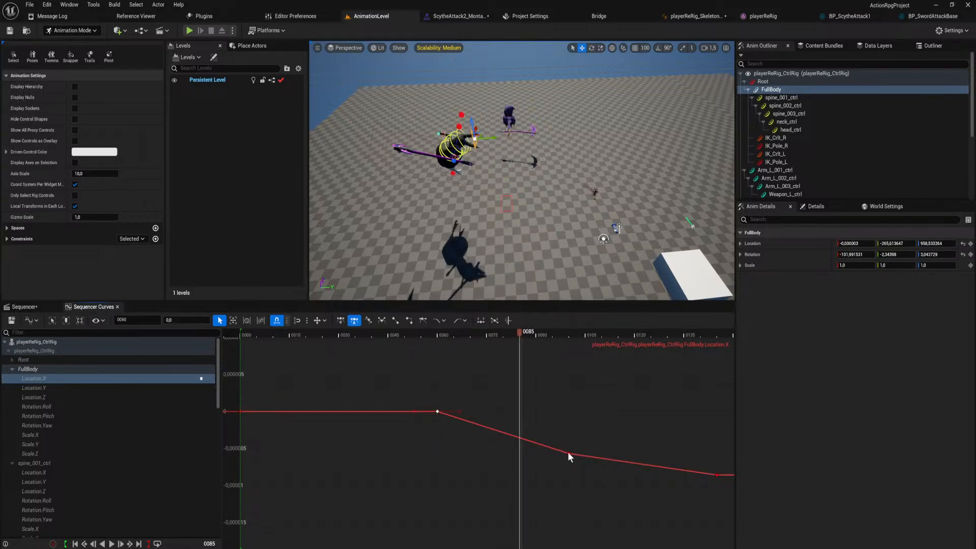
left_click_drag(568, 452, 572, 400)
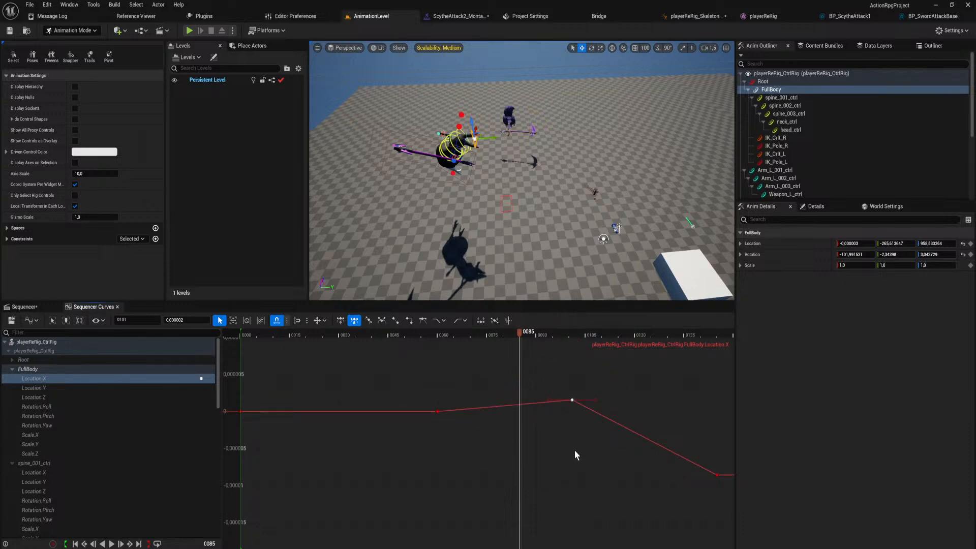
key("ctrl+z")
left_click(569, 335)
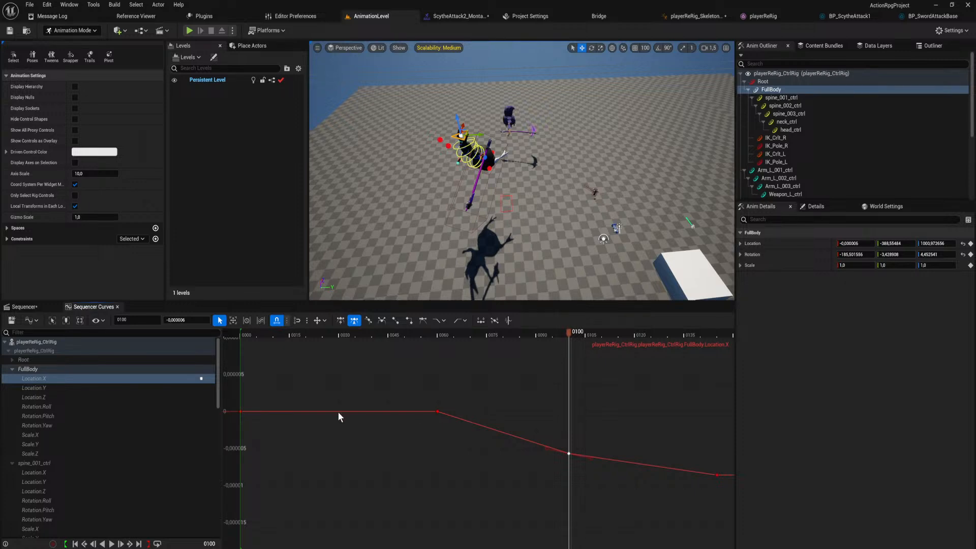
Display FullBody's Location Y curve and select its key at frame 100 to examine the backward motion.
left_click(116, 388)
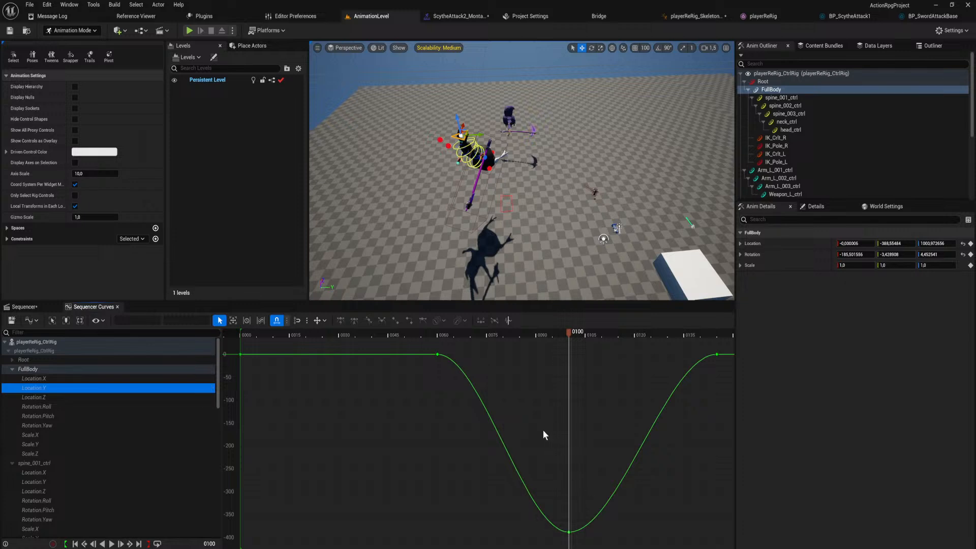
scroll(542, 432, "down", 3)
left_click(569, 495)
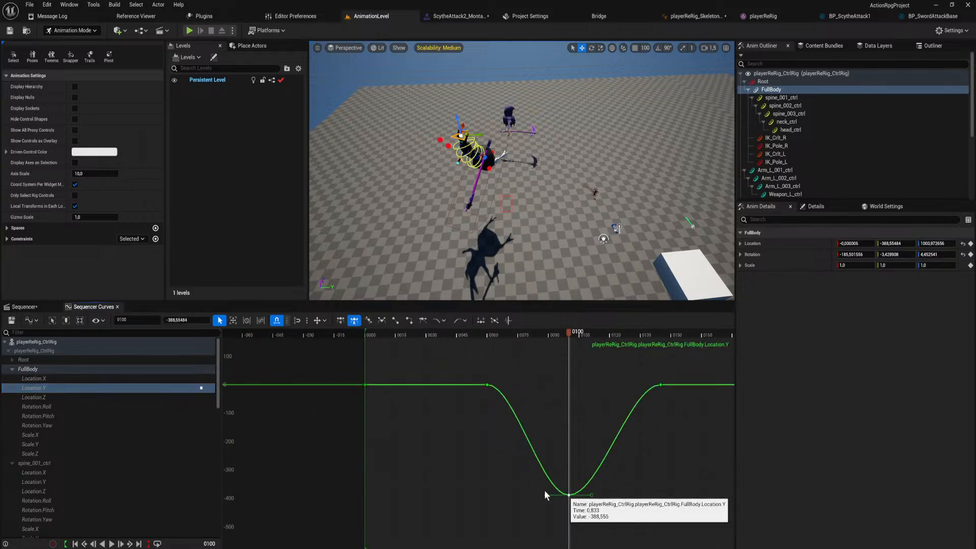
Lengthen both tangents of FullBody's Location Z key at frame 100 for a longer hang at the peak, and replay the jump.
left_click(86, 399)
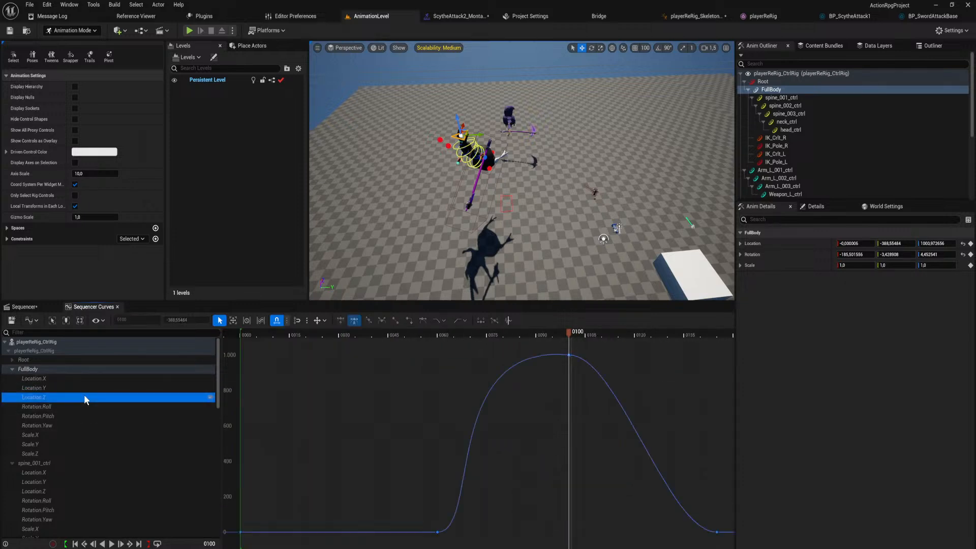
left_click(569, 355)
scroll(566, 377, "down", 2)
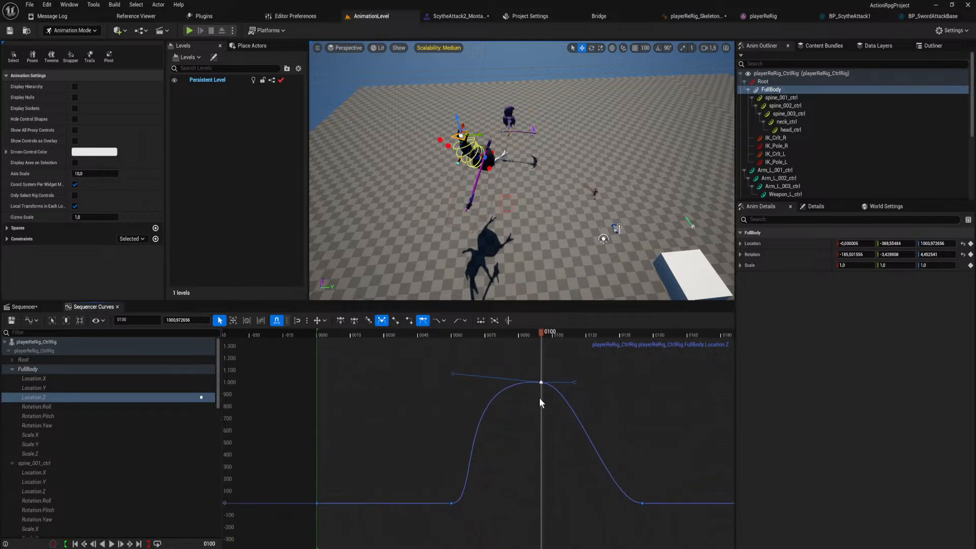
left_click_drag(457, 373, 416, 375)
left_click_drag(575, 382, 664, 386)
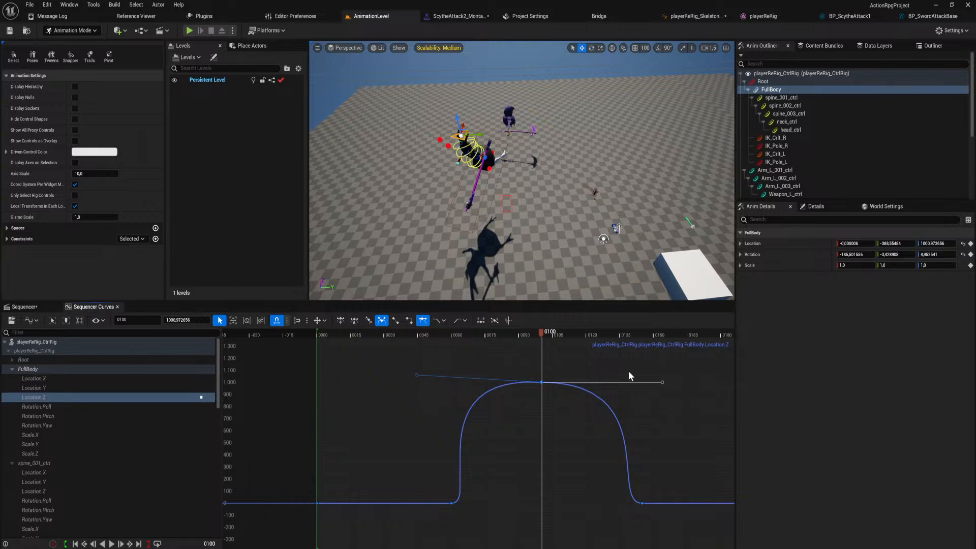
key("space")
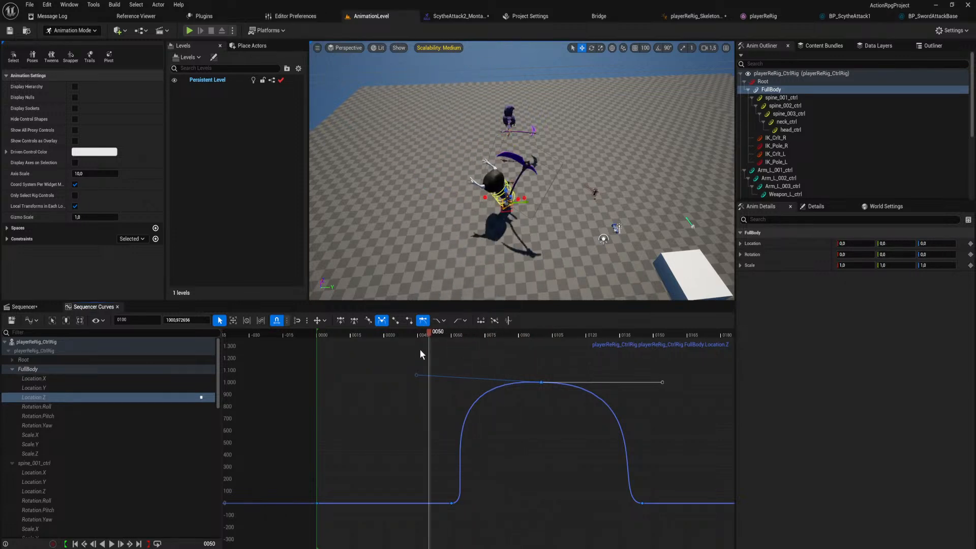
Shorten and level the incoming tangent of FullBody's Location Z key at frame 100, and replay the jump.
key("space")
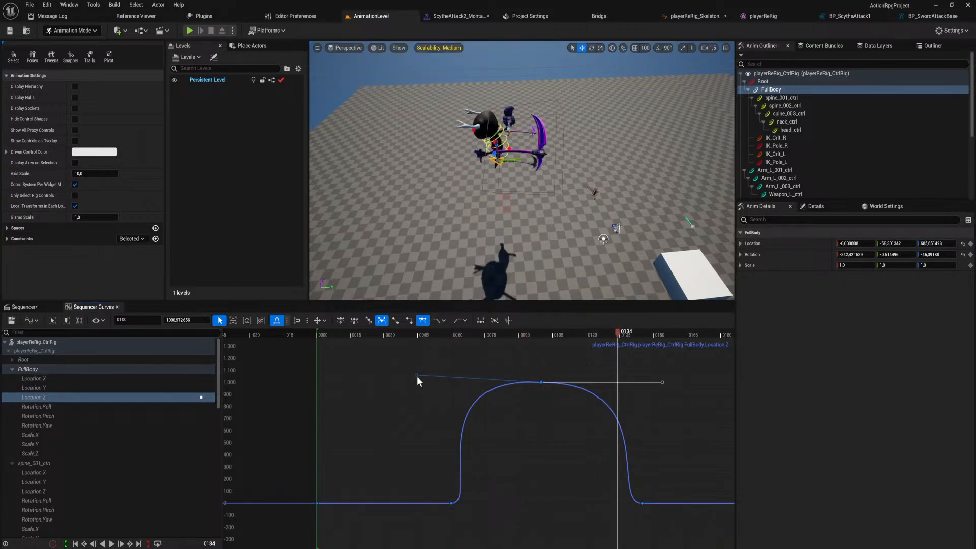
left_click_drag(416, 375, 461, 382)
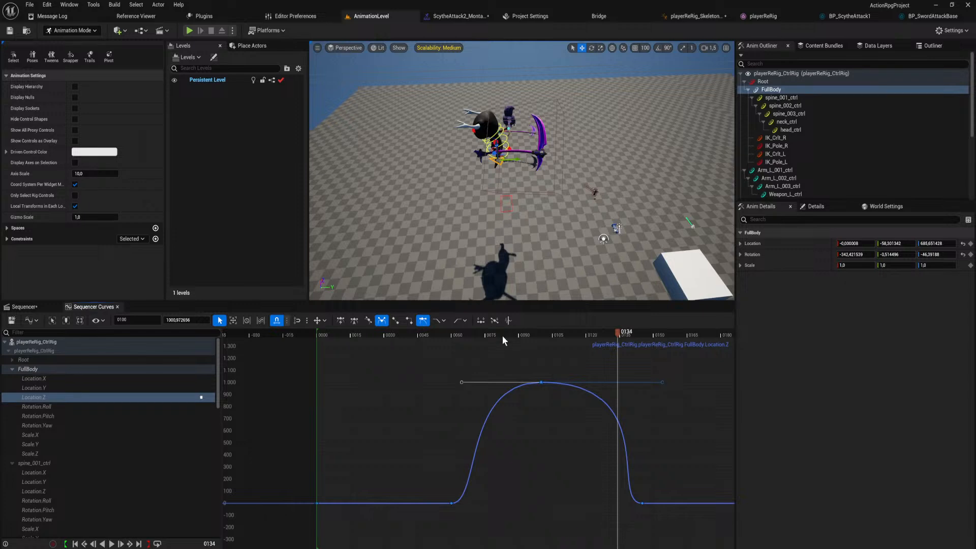
left_click_drag(502, 335, 386, 350)
key("space")
key("space")
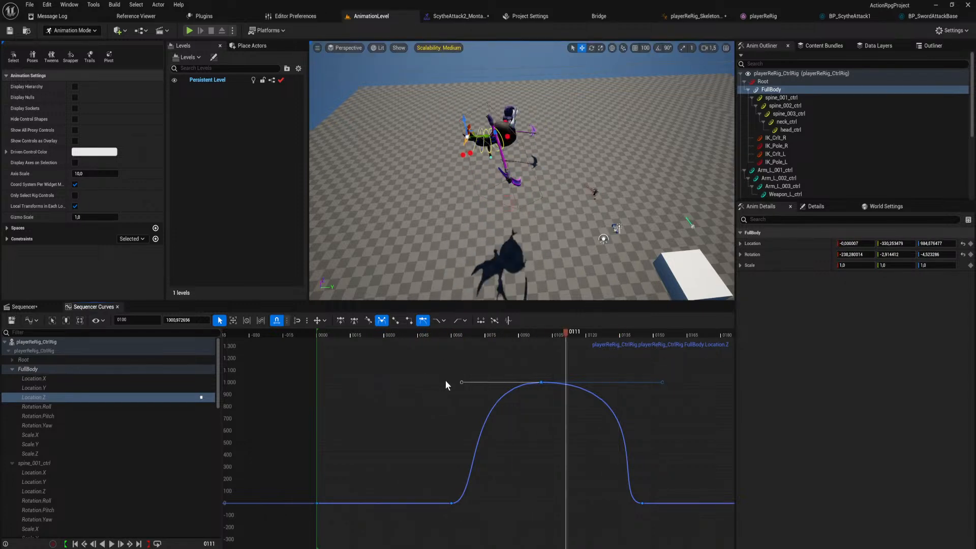
key("space")
left_click_drag(471, 335, 288, 394)
key("space")
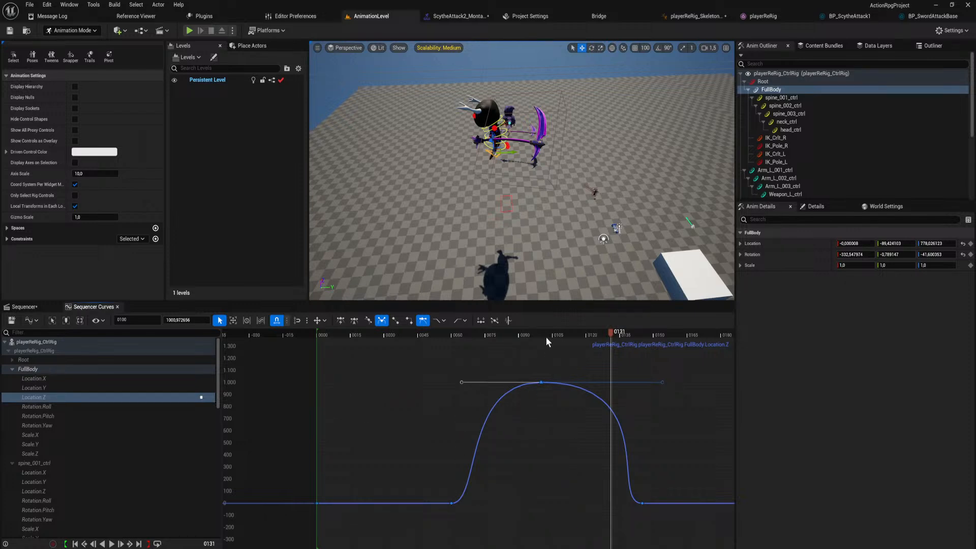
left_click_drag(546, 337, 355, 354)
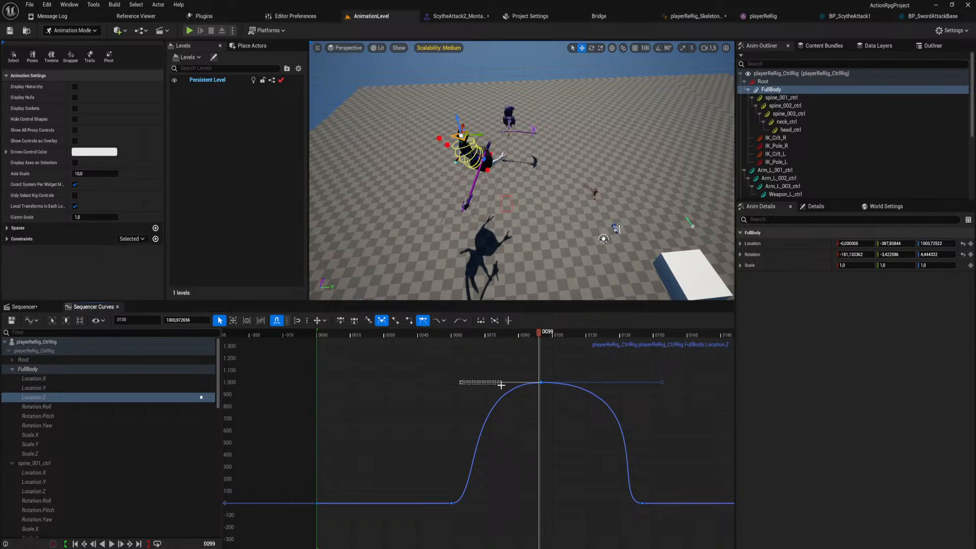
Angle the incoming tangent of FullBody's Location Z key at frame 100 slightly downward, and replay the jump.
mouse_move(471, 385)
mouse_move(471, 384)
left_mouse_down()
mouse_move(503, 450)
mouse_move(478, 395)
left_mouse_up()
left_click_drag(525, 332, 326, 362)
key("space")
key("space")
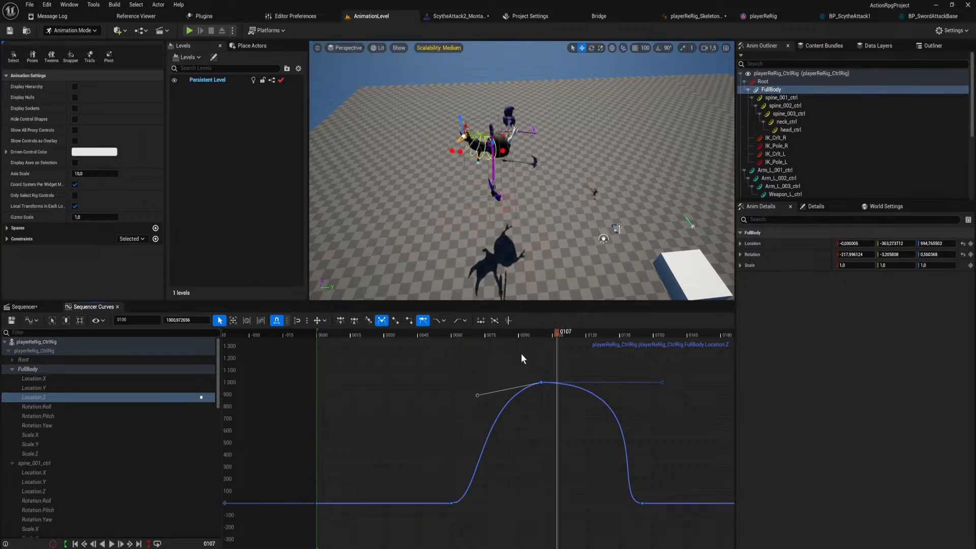
left_click_drag(526, 336, 341, 359)
Try tilting the tangents of FullBody's Location Z key at frame 60 upward, and undo both tangent changes.
left_click(451, 503)
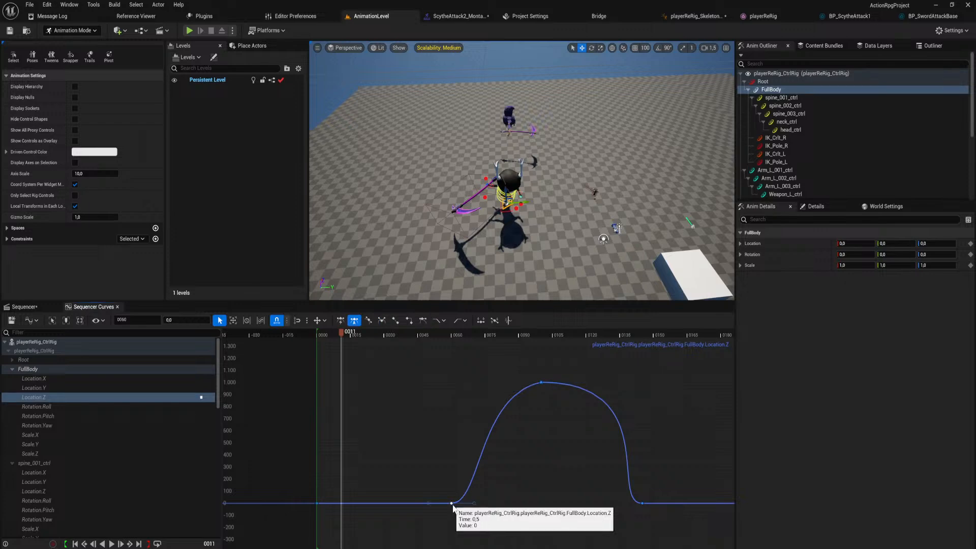
left_click_drag(474, 503, 467, 487)
left_click_drag(394, 334, 422, 337)
right_click_drag(472, 289, 472, 289)
key("w")
key("s")
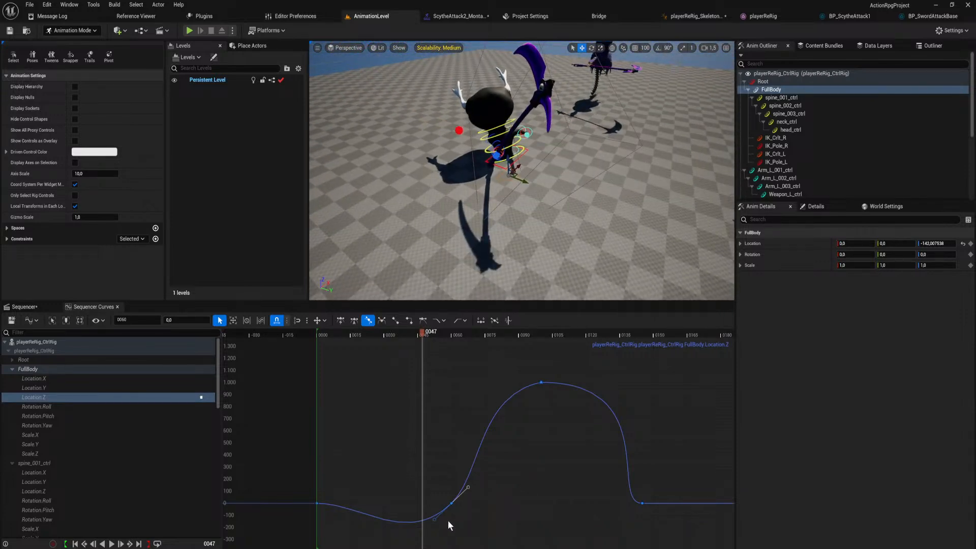
key("ctrl+z")
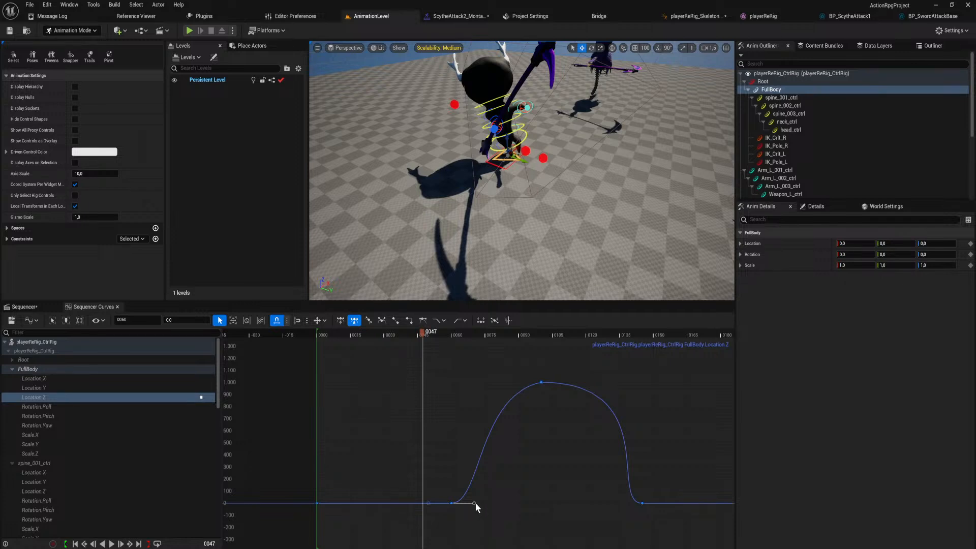
left_click_drag(474, 502, 480, 495)
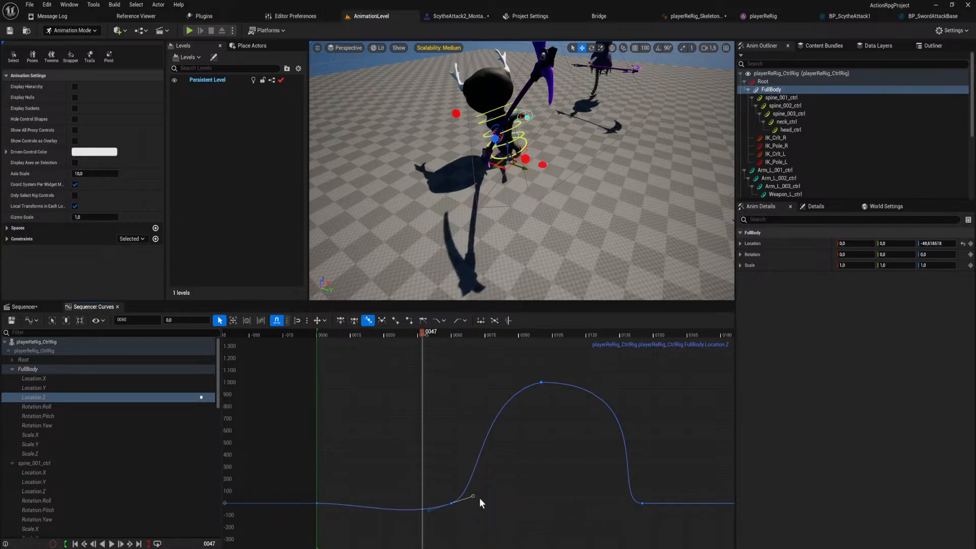
key("ctrl+z")
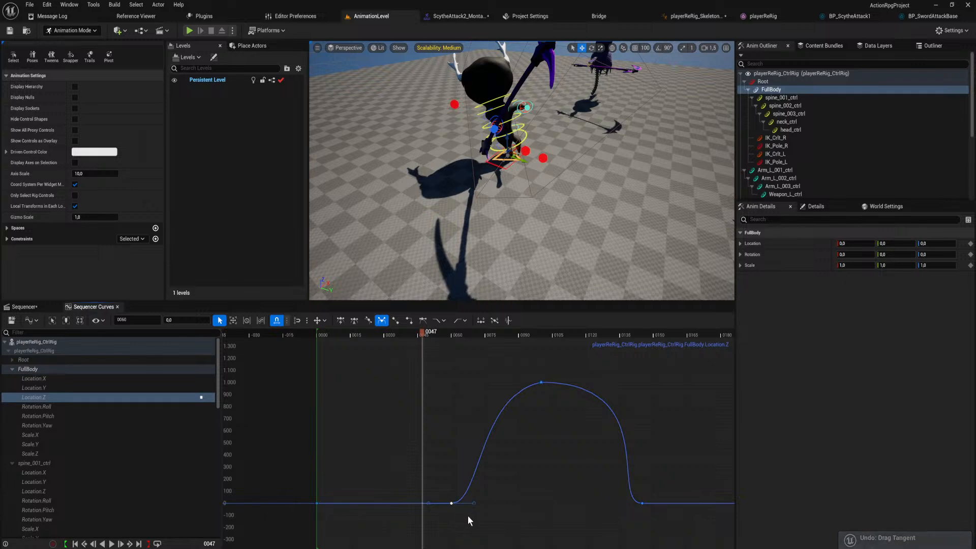
Raise only the outgoing tangent of FullBody's Location Z key at frame 60 steeply for a faster take-off, and replay the jump.
left_click_drag(482, 502, 466, 419)
scroll(450, 404, "down", 10)
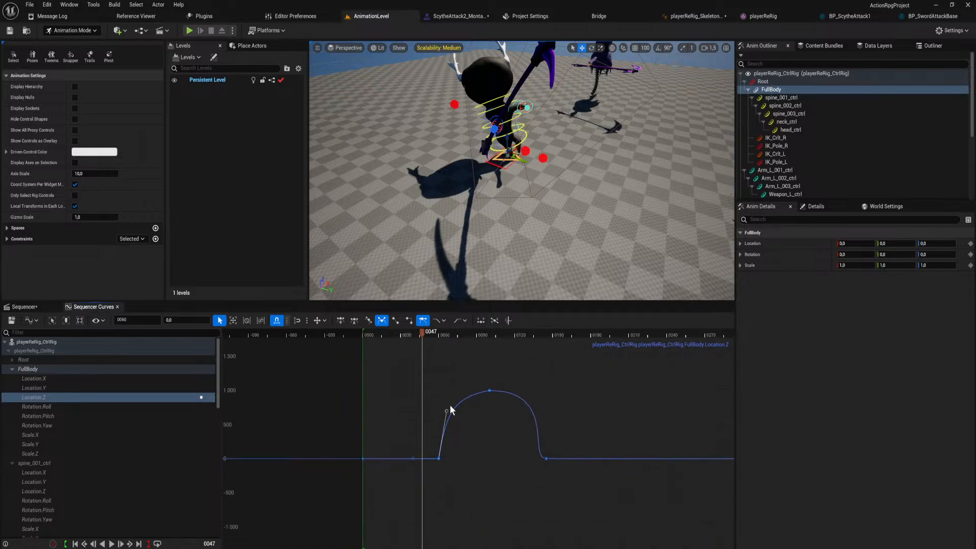
left_click_drag(423, 333, 380, 344)
key("space")
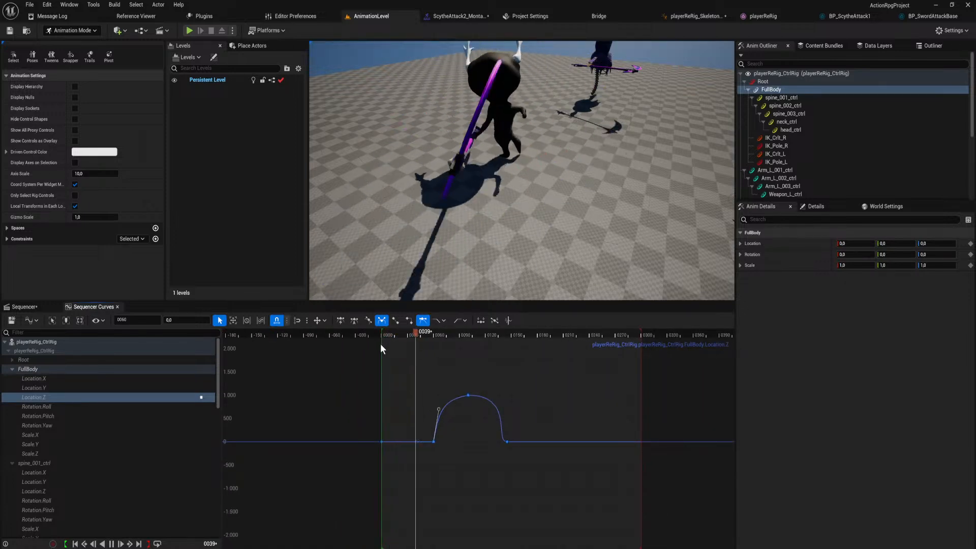
key("space")
scroll(489, 178, "down", 3)
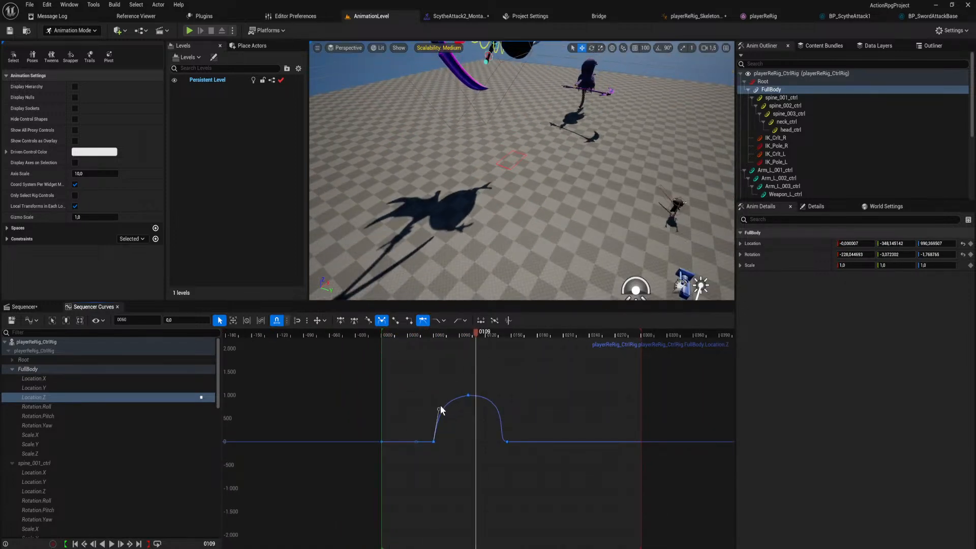
Round the jump's rise by adjusting Location Z's incoming tangent at frame 100 and lengthening its outgoing tangent at frame 60, and replay.
left_click(468, 396)
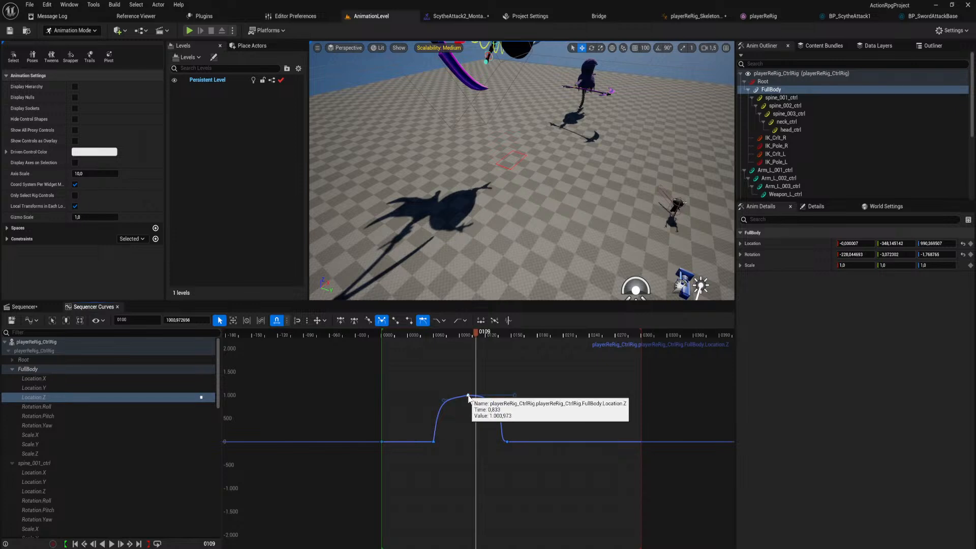
mouse_move(444, 400)
left_mouse_down()
mouse_move(460, 399)
mouse_move(444, 397)
left_mouse_up()
left_click(434, 440)
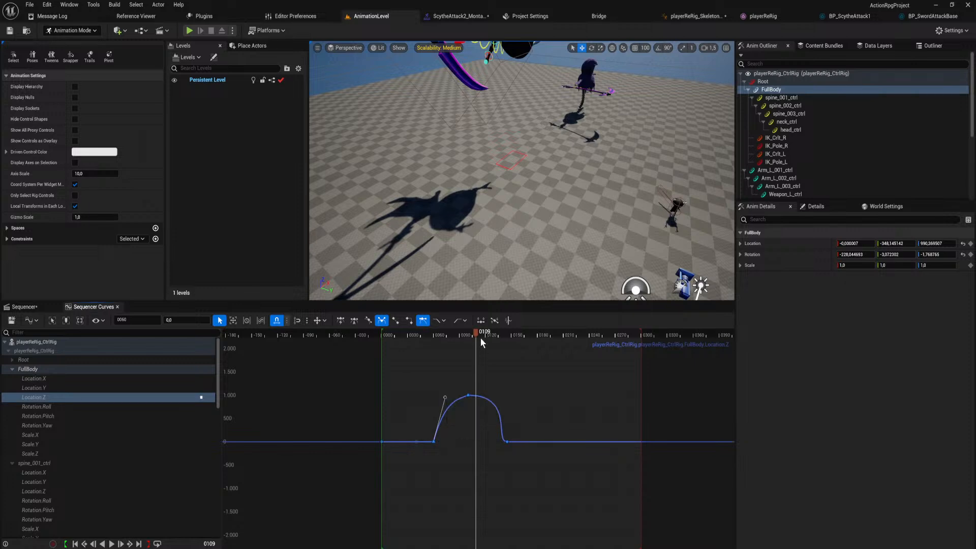
left_click_drag(480, 337, 399, 337)
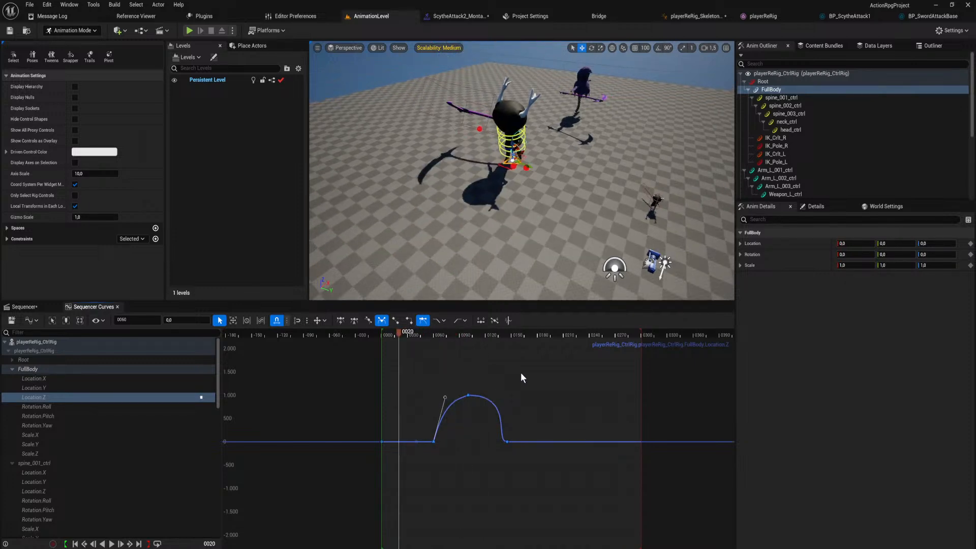
key("space")
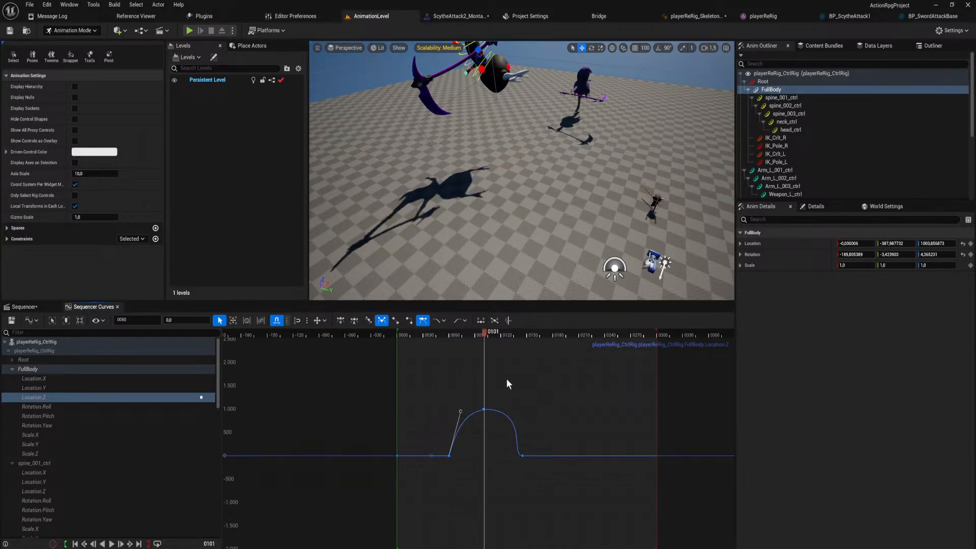
left_click_drag(485, 330, 435, 361)
Return to the Sequencer timeline and replay the jump to examine the pose leading into take-off.
left_click(32, 307)
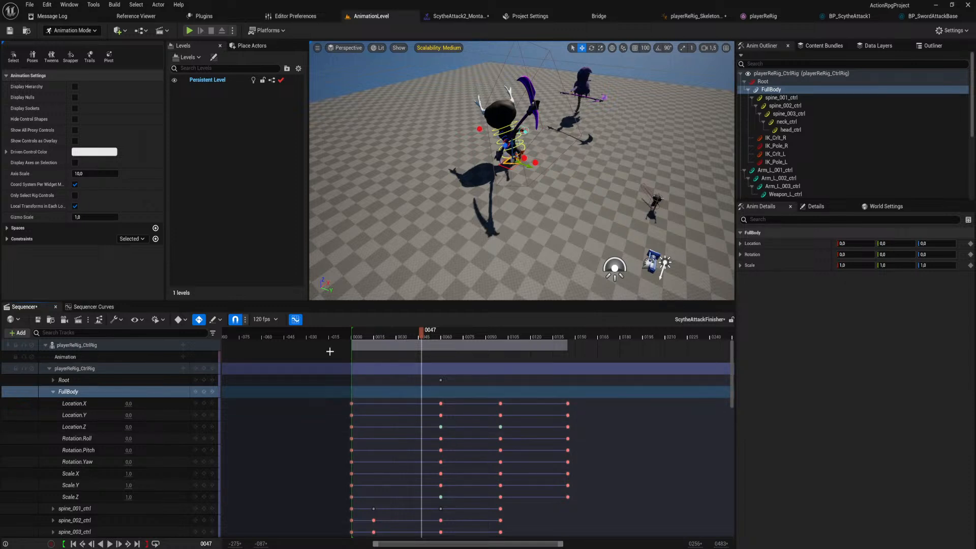
left_click_drag(418, 334, 351, 350)
key("space")
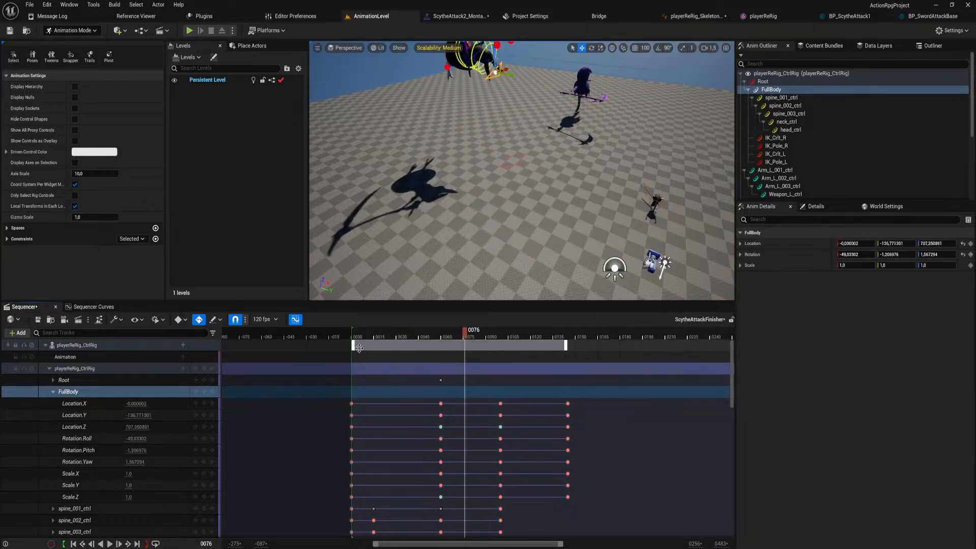
left_click_drag(432, 337, 417, 352)
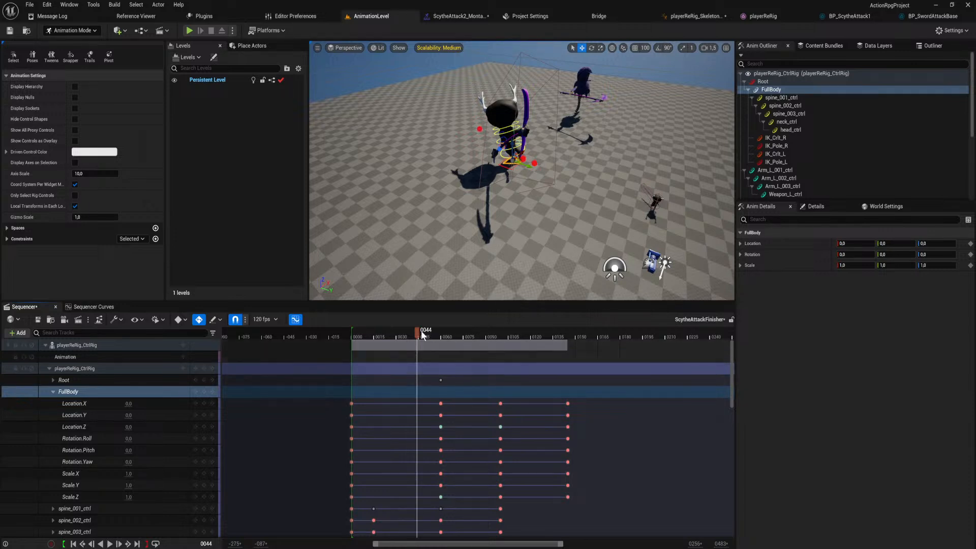
At frame 60, rotate Arm_R_001_ctrl about its X axis to about 33 degrees.
left_click_drag(421, 330, 440, 349)
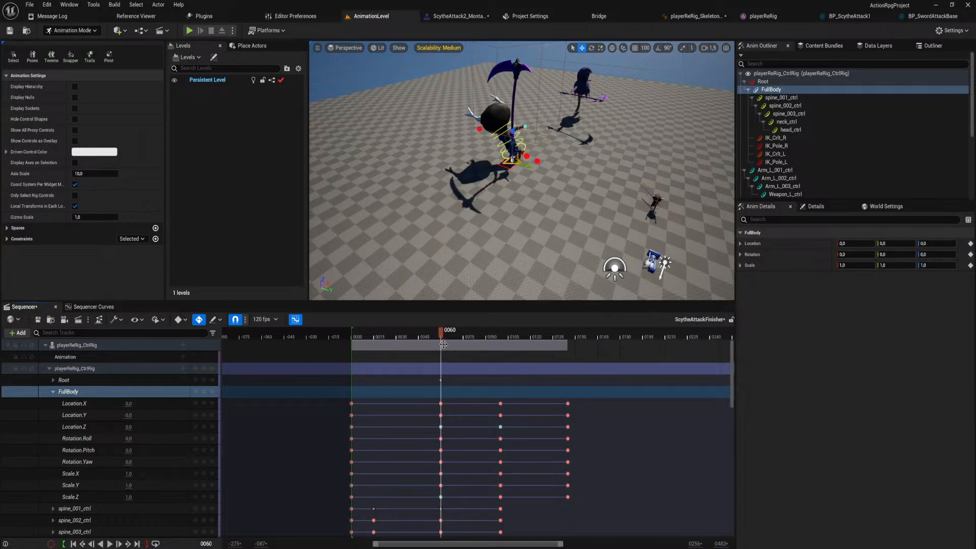
right_click_drag(500, 213, 472, 193)
key("w")
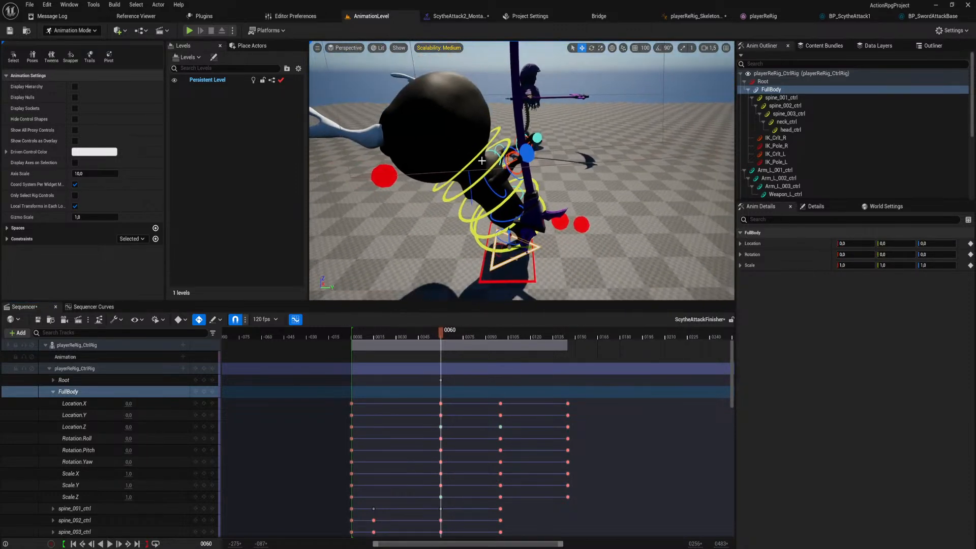
left_click(472, 192)
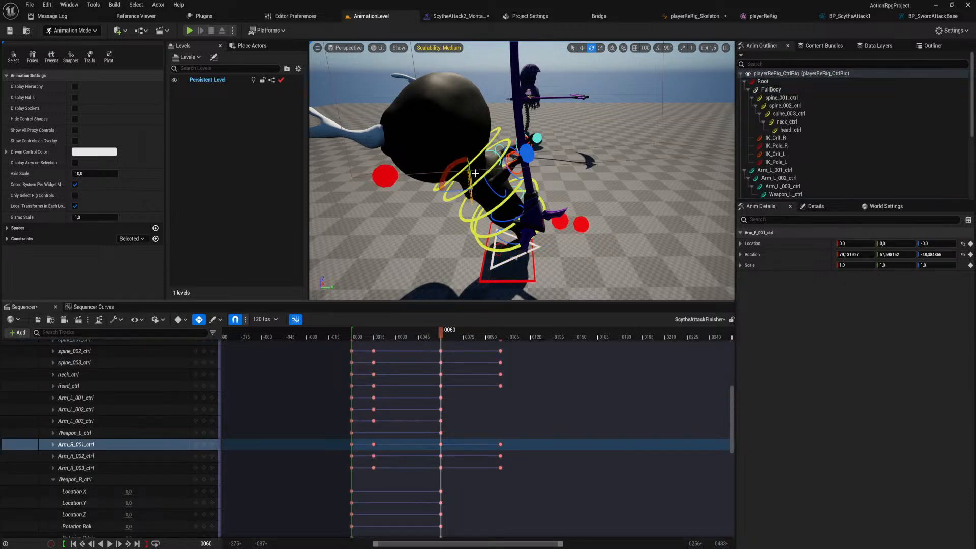
mouse_move(456, 165)
left_mouse_down()
mouse_move(465, 154)
mouse_move(453, 162)
left_mouse_up()
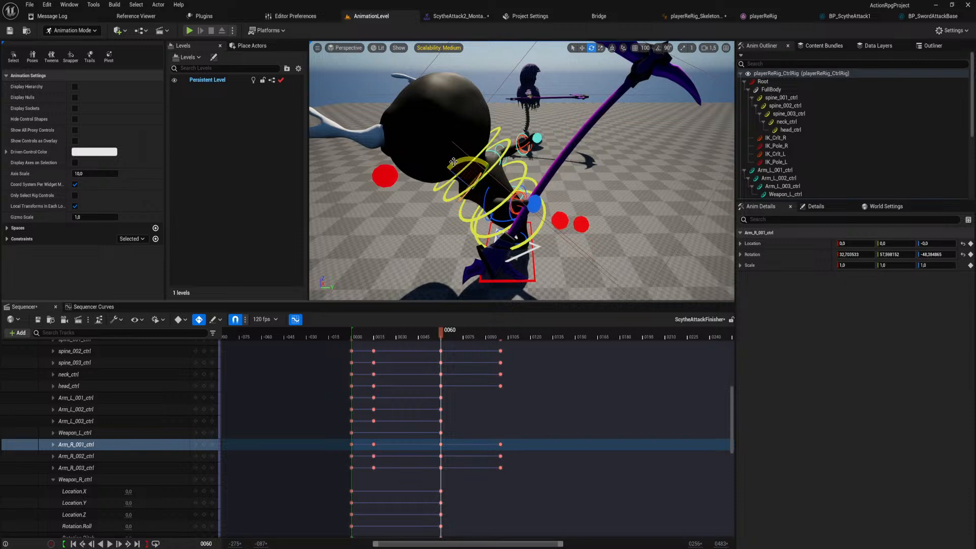
Rotate Arm_R_002_ctrl at frame 60 to swing the right forearm and scythe into a new take-off pose.
left_click(493, 200)
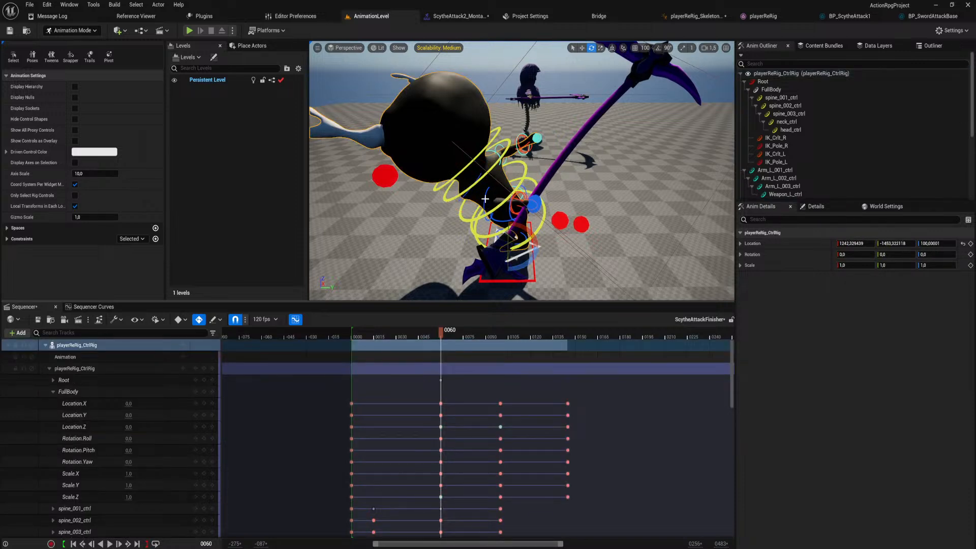
left_click(486, 197)
left_click_drag(509, 212, 472, 188)
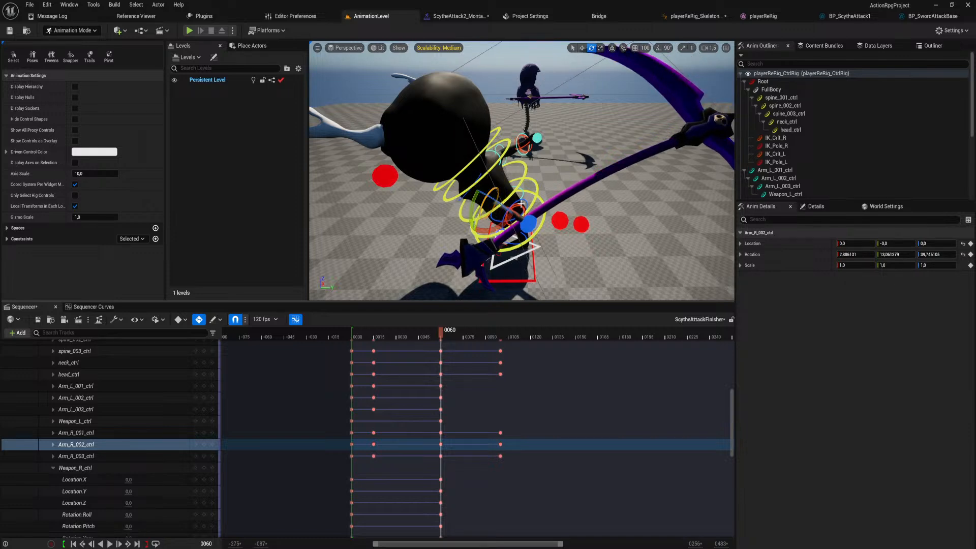
scroll(520, 204, "up", 3)
right_click_drag(521, 204, 519, 194)
left_click_drag(508, 176, 589, 176, "alt")
right_click_drag(506, 176, 500, 200)
Rotate Arm_R_003_ctrl at frame 60 to adjust the right wrist and the scythe's angle.
left_click(475, 175)
left_click(472, 178)
right_click_drag(466, 172, 467, 152)
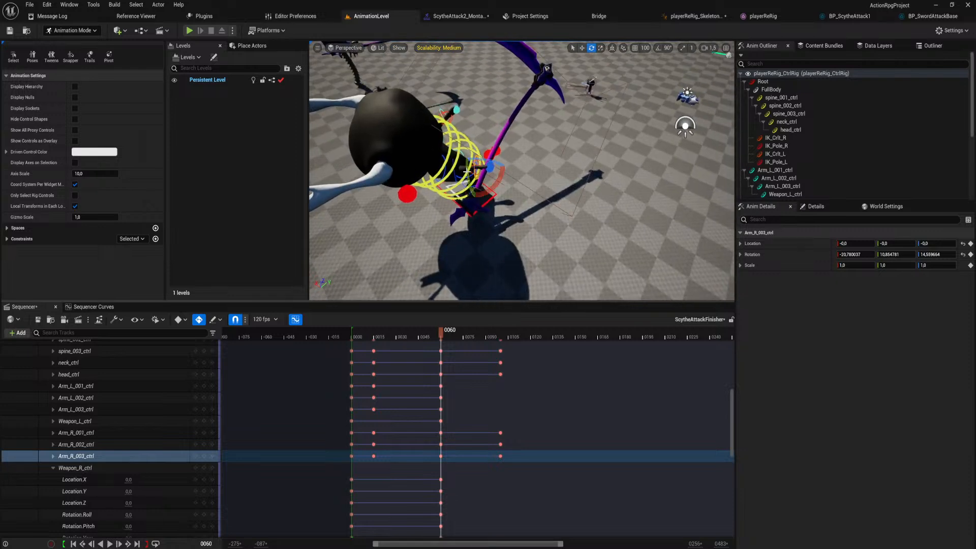
left_click_drag(501, 179, 482, 137)
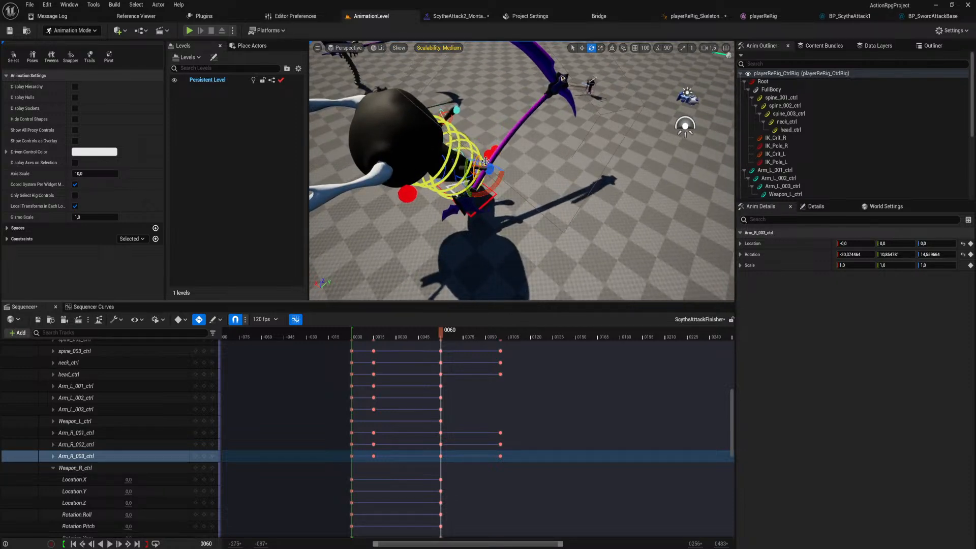
left_click_drag(465, 173, 460, 198)
At frame 100, rotate Arm_R_002_ctrl around several axes to bend the right forearm and reposition the scythe.
right_click_drag(457, 277, 432, 252)
right_click_drag(493, 369, 446, 534)
left_click_drag(393, 328, 452, 333)
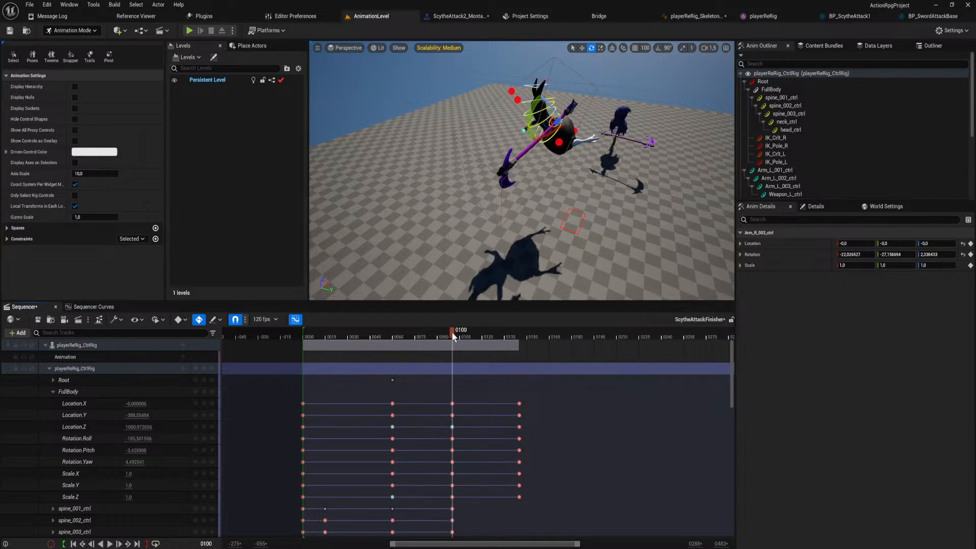
right_click_drag(477, 223, 575, 255)
key("w")
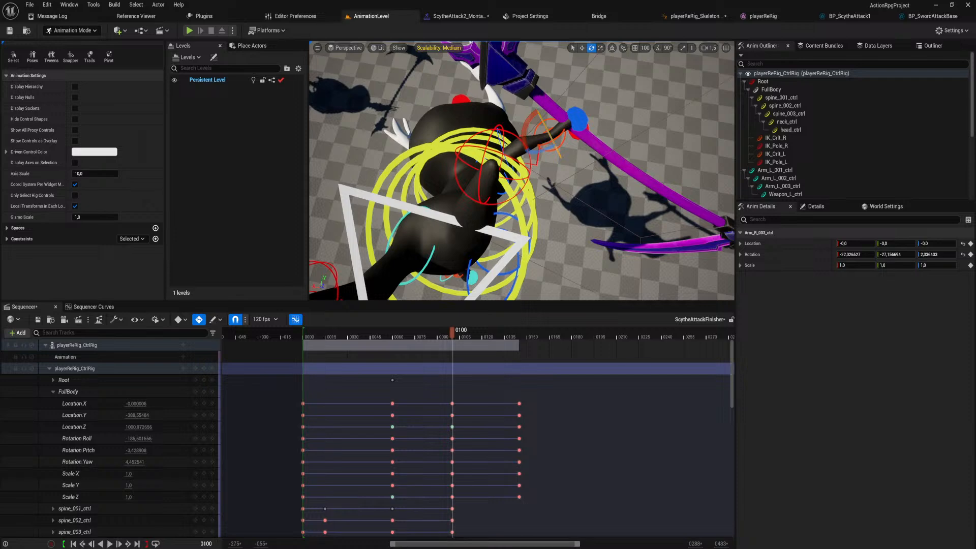
left_click(531, 155)
left_click_drag(533, 159, 506, 204)
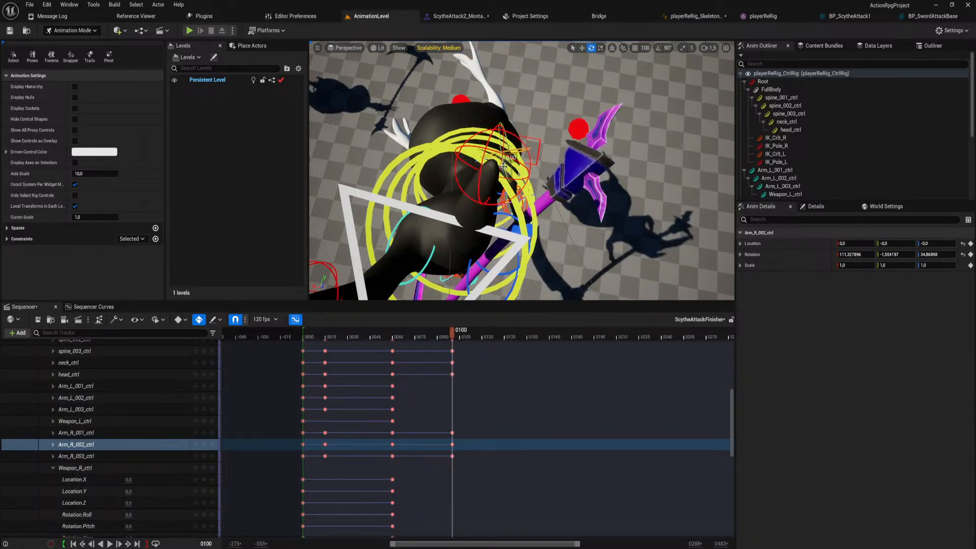
left_click_drag(502, 166, 499, 134)
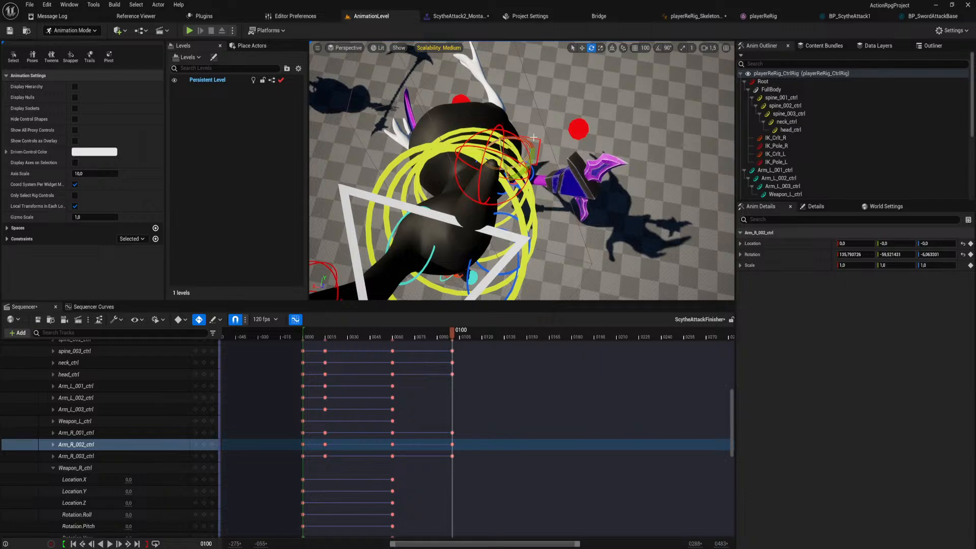
mouse_move(533, 138)
right_mouse_down()
mouse_move(569, 133)
mouse_move(575, 87)
mouse_move(539, 112)
mouse_move(559, 157)
mouse_move(539, 107)
mouse_move(508, 110)
mouse_move(534, 129)
mouse_move(524, 84)
mouse_move(533, 137)
mouse_move(523, 170)
mouse_move(516, 165)
mouse_move(531, 137)
mouse_move(509, 107)
mouse_move(514, 137)
right_mouse_up()
At frame 100, rotate Arm_R_001_ctrl to about -21, 46 and -38 degrees to reposition the right upper arm.
left_click(513, 112)
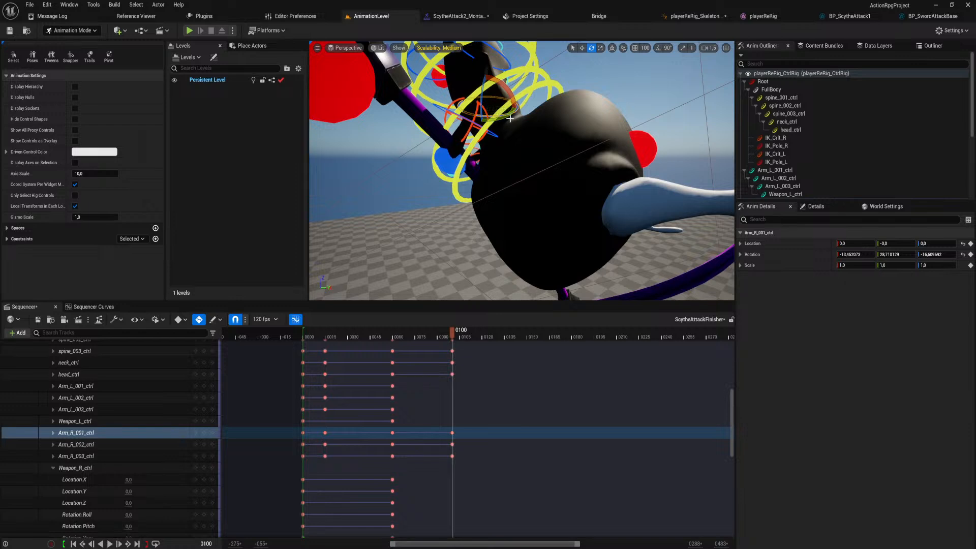
left_click_drag(508, 116, 450, 119)
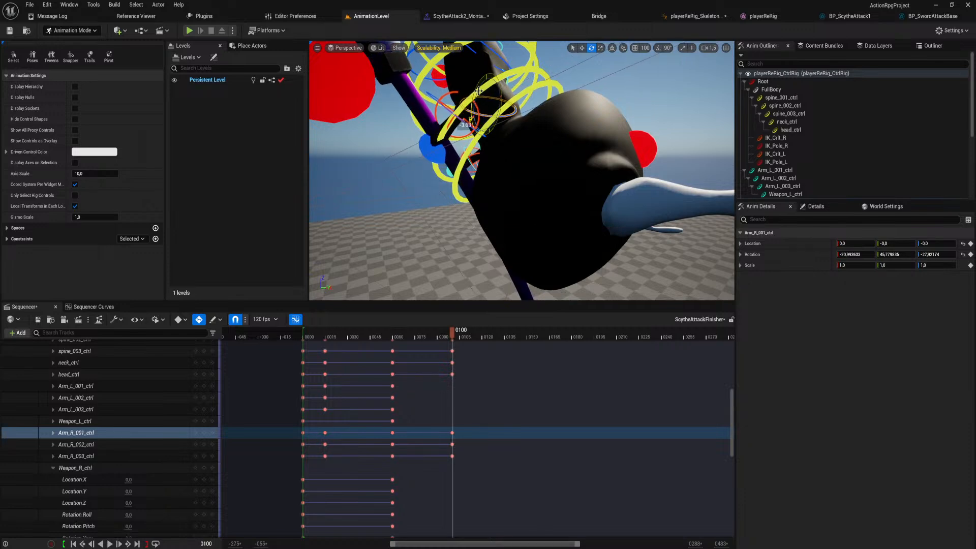
right_click_drag(478, 90, 502, 68)
left_click(498, 148)
mouse_move(498, 148)
right_mouse_down()
mouse_move(500, 158)
mouse_move(508, 152)
mouse_move(498, 147)
right_mouse_up()
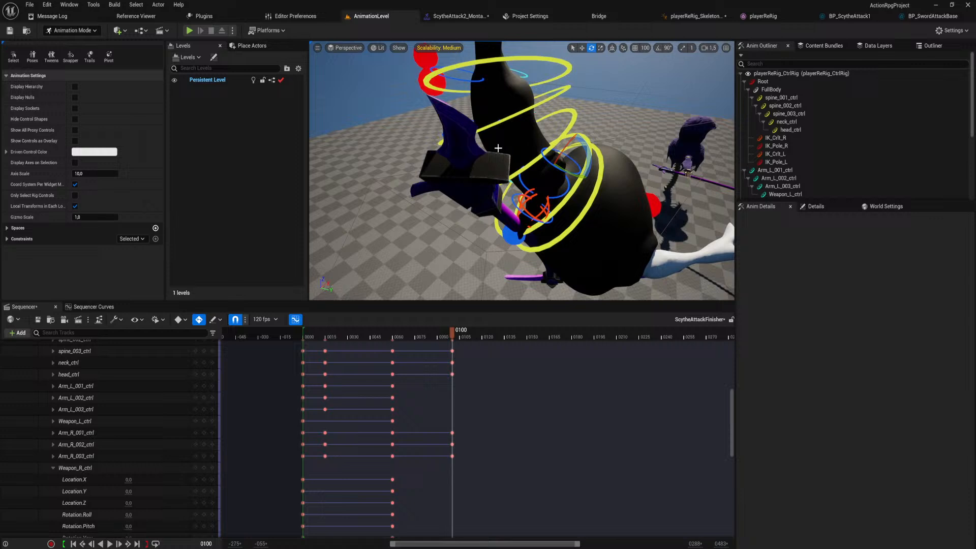
At frame 100, rotate Arm_R_002_ctrl to about 171, -68 and -45 degrees to adjust the right forearm and scythe.
left_click(544, 157)
left_click(545, 161)
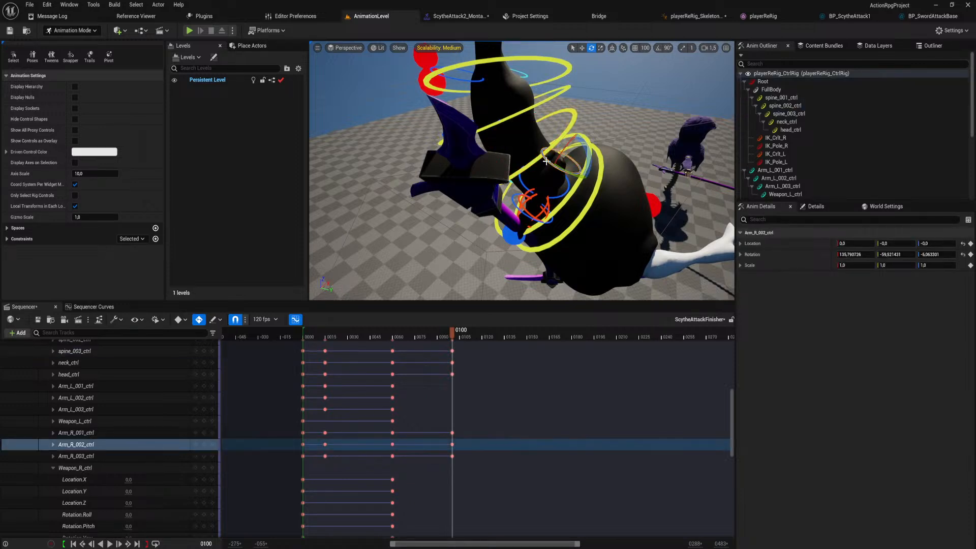
mouse_move(582, 152)
left_mouse_down()
mouse_move(597, 175)
mouse_move(590, 168)
left_mouse_up()
right_click_drag(567, 156, 569, 228)
mouse_move(487, 121)
right_mouse_down()
mouse_move(544, 127)
mouse_move(486, 121)
right_mouse_up()
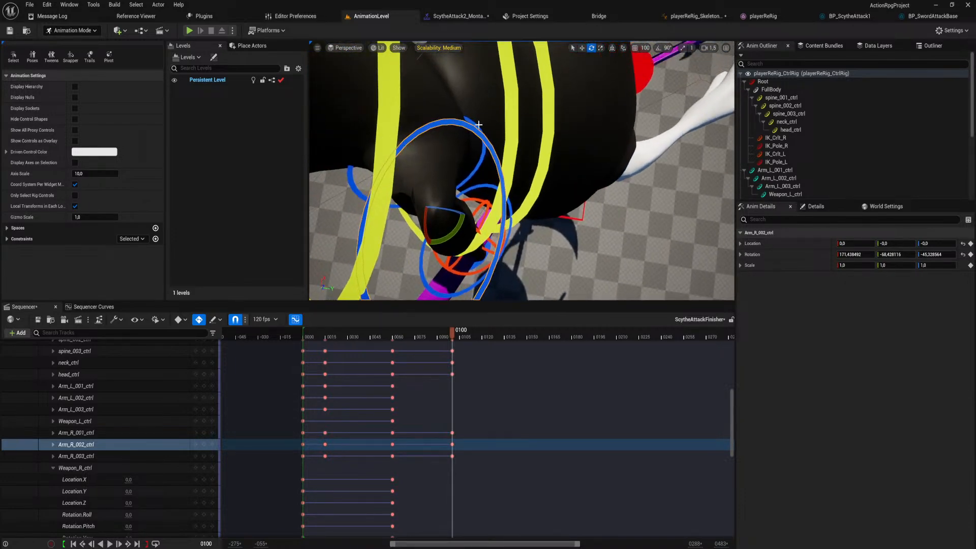
Rotate Arm_R_001_ctrl around several axes at frame 100 to swing the right upper arm and scythe into a new pose.
left_click(479, 124)
left_click(475, 122)
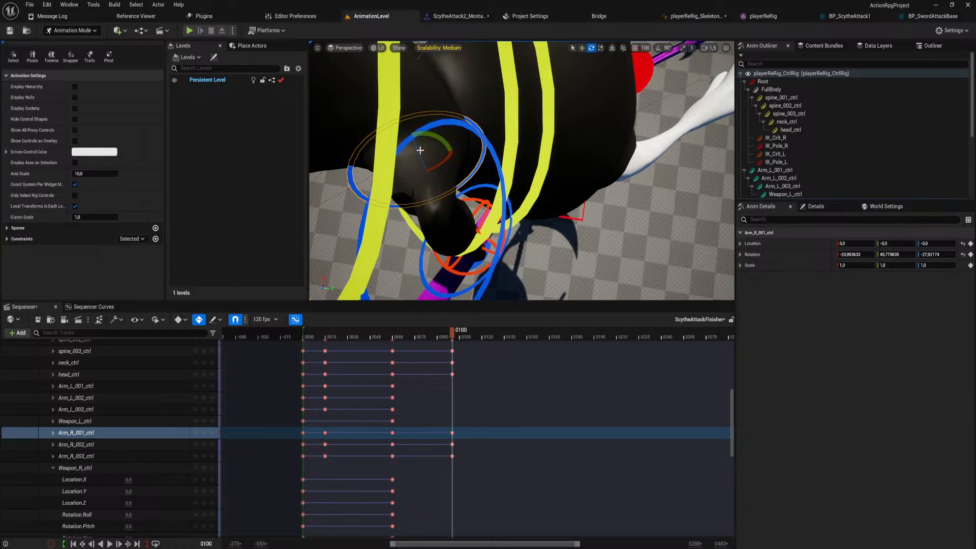
left_click_drag(416, 144, 417, 141, "ctrl+alt")
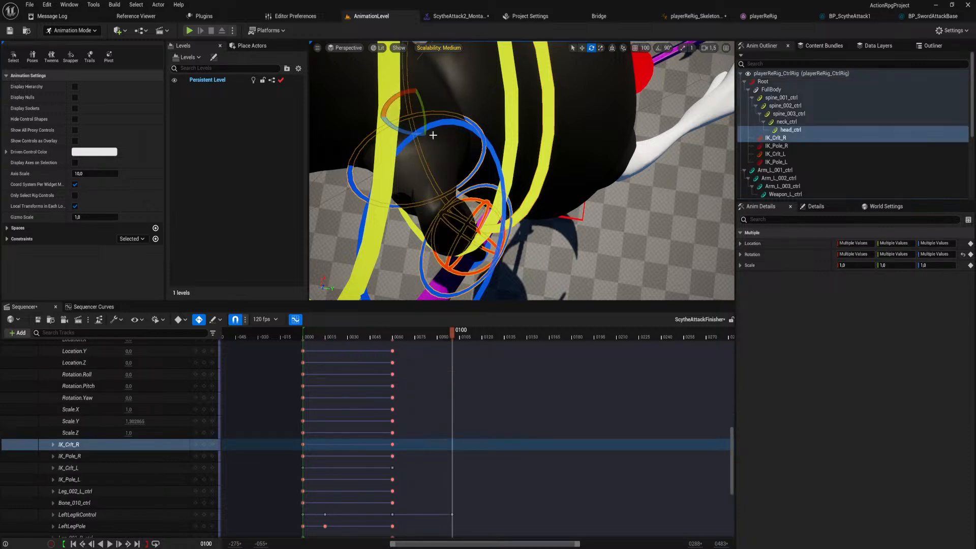
left_click(460, 117)
left_click(469, 119)
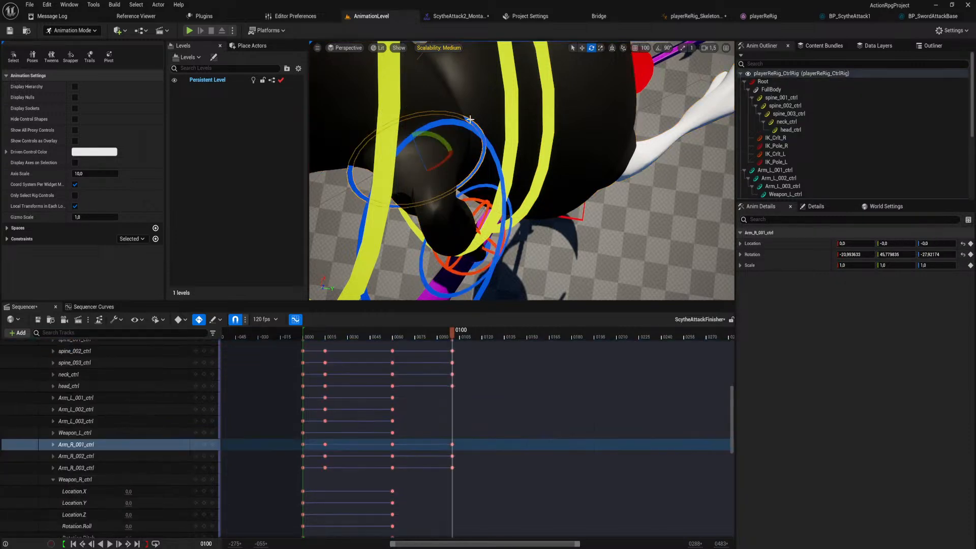
left_click_drag(416, 147, 427, 170)
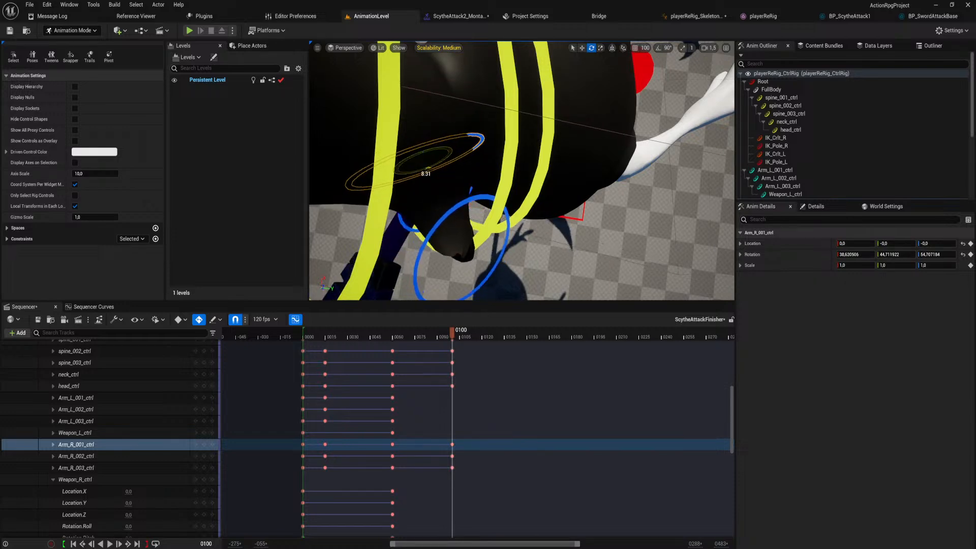
right_click_drag(426, 170, 477, 91)
right_click_drag(478, 153, 432, 214)
Rotate Arm_R_002_ctrl at frame 100 to about 86, -63 and -22 degrees so the scythe is raised beside the body.
right_click_drag(621, 155, 619, 156)
left_click(575, 139)
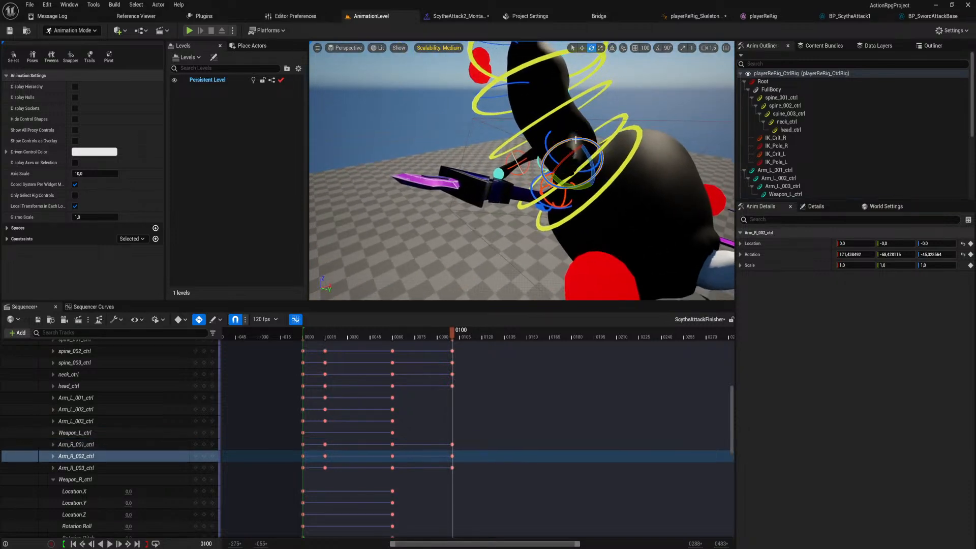
left_click_drag(569, 161, 592, 198)
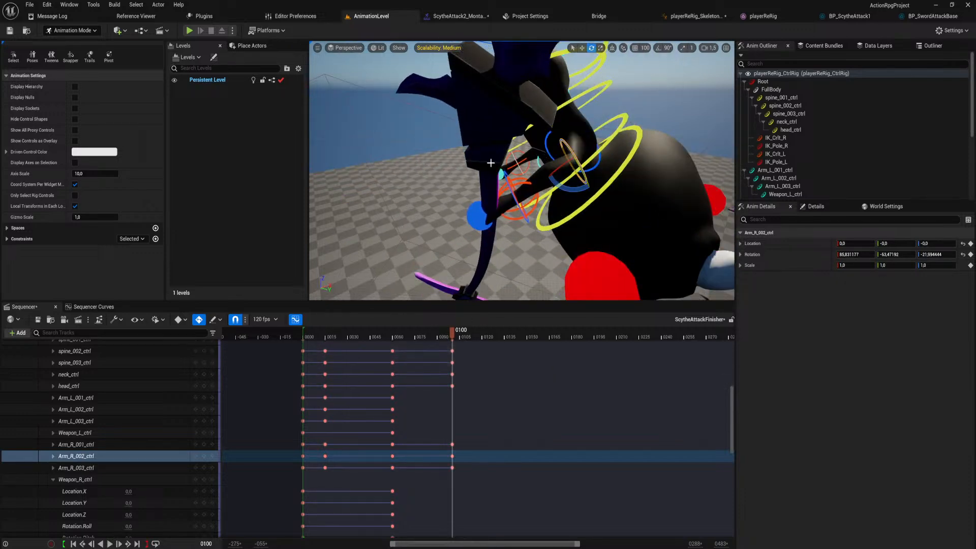
key("s")
mouse_move(482, 266)
right_mouse_down()
mouse_move(483, 285)
mouse_move(483, 266)
right_mouse_up()
Play back and scrub through the jump flip, examining the arm and scythe motion from different views.
left_click_drag(450, 329, 307, 292)
key("space")
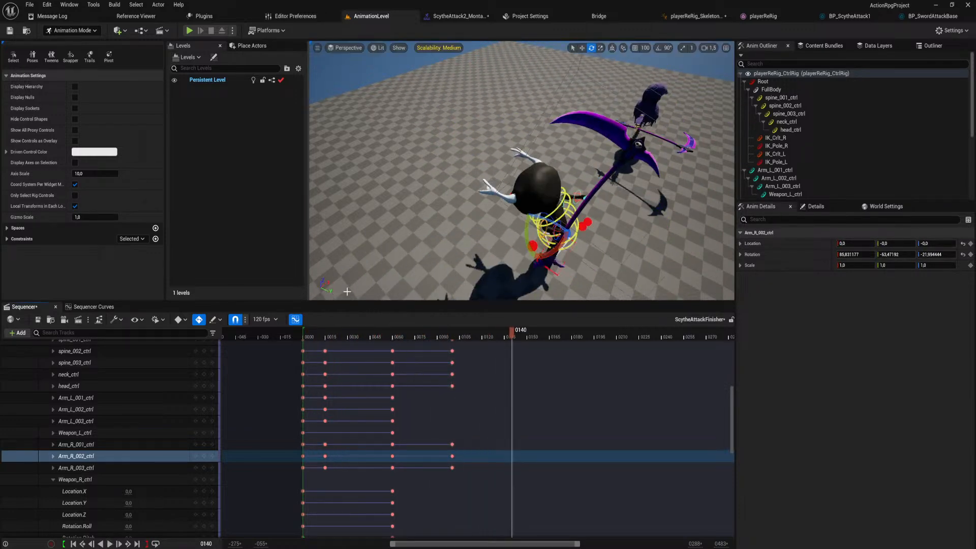
right_click_drag(518, 214, 520, 199)
right_click_drag(521, 378, 542, 510)
left_click_drag(533, 336, 321, 366)
key("space")
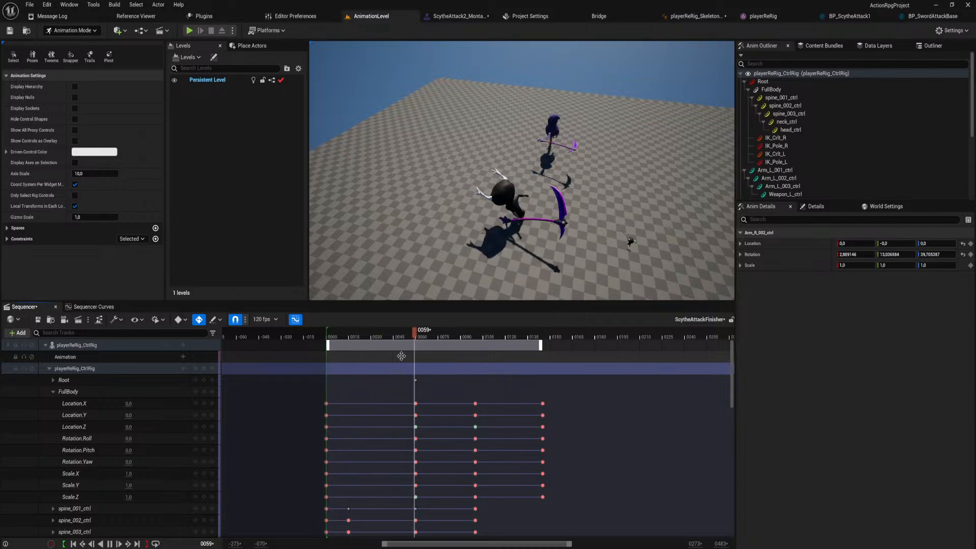
key("space")
left_click_drag(417, 335, 398, 355)
right_click_drag(452, 259, 523, 239)
left_click_drag(398, 329, 470, 343)
key("s")
right_click_drag(521, 171, 524, 196)
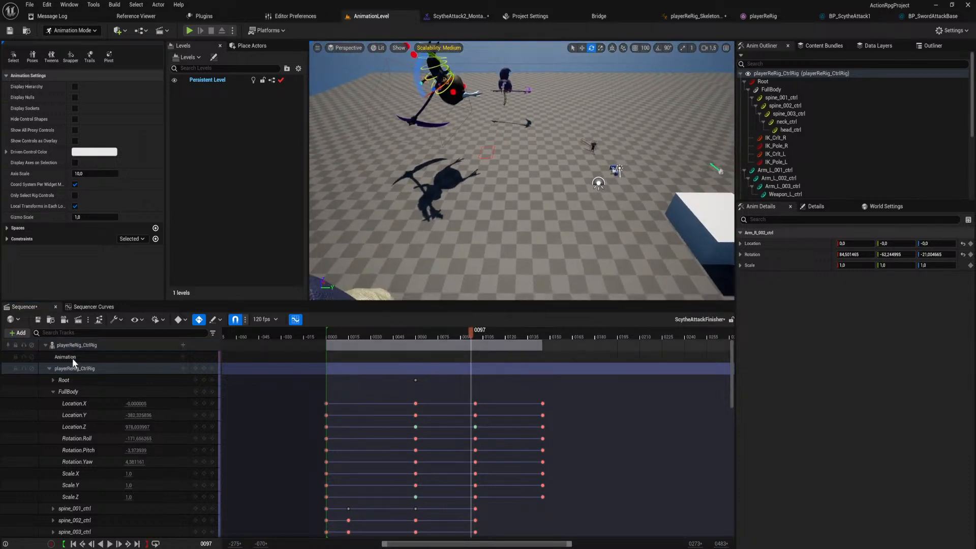
Collapse the playerReRig_CtrlRig track, move its last two key groups to frames 120 and 165, and play back the timing.
left_click(49, 368)
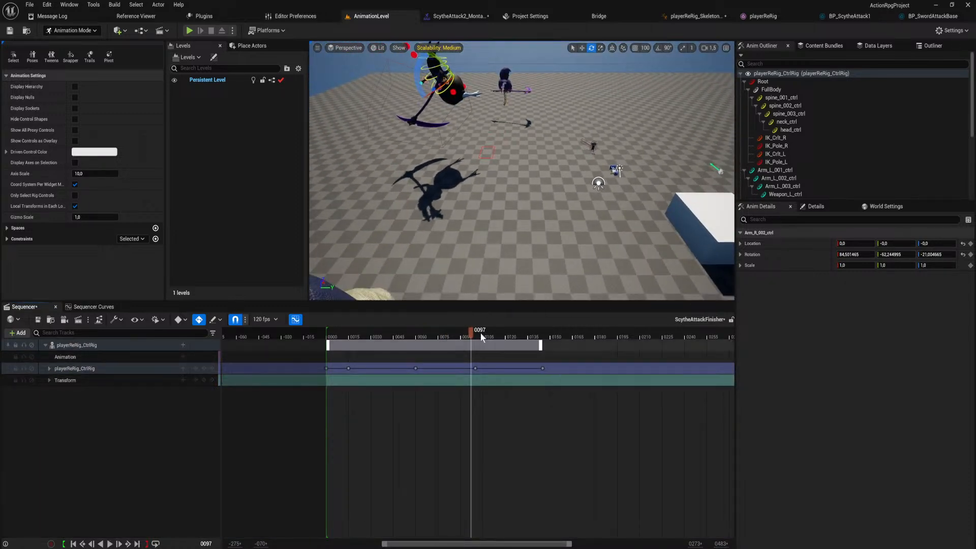
left_click_drag(470, 335, 506, 372)
left_click_drag(478, 339, 349, 341)
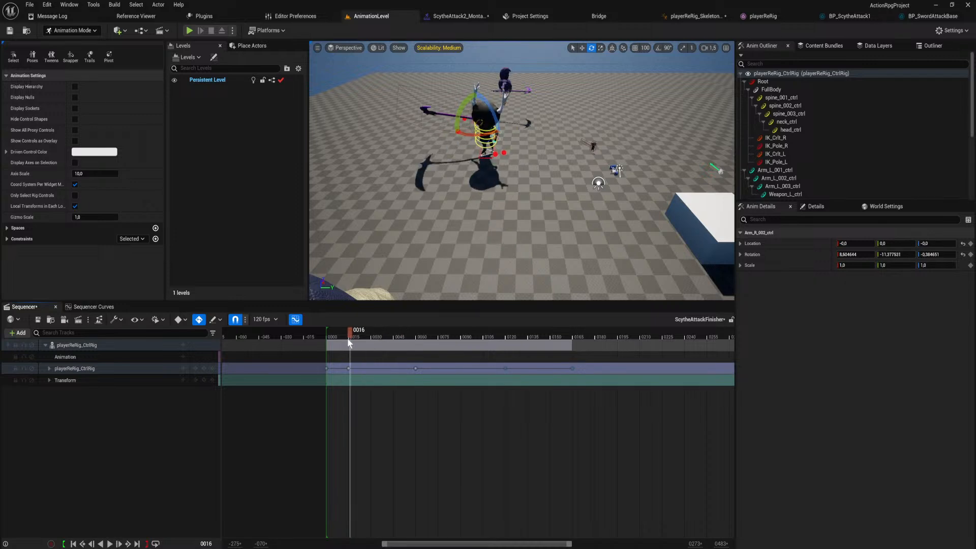
key("space")
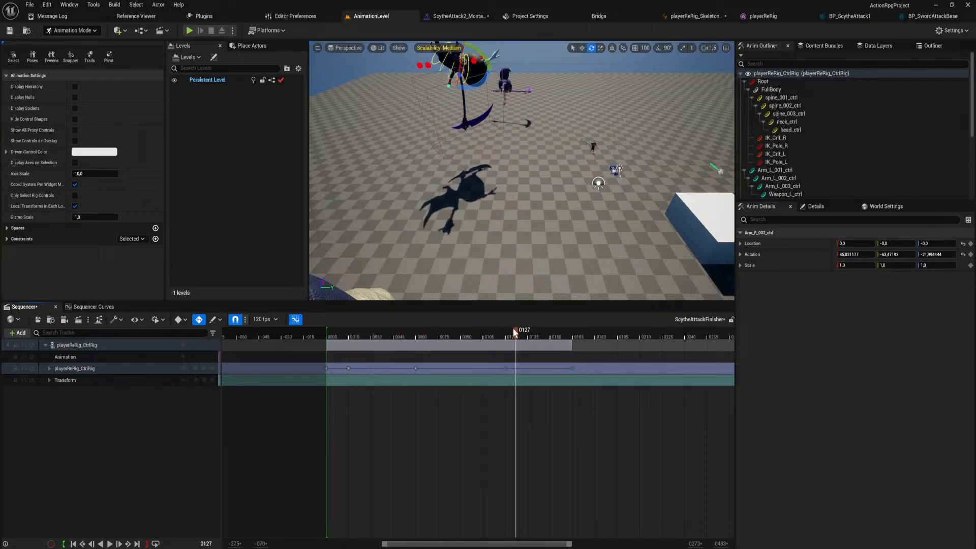
Go to frame 60 and display the FullBody control's animation curves for editing.
left_click_drag(514, 331, 416, 339)
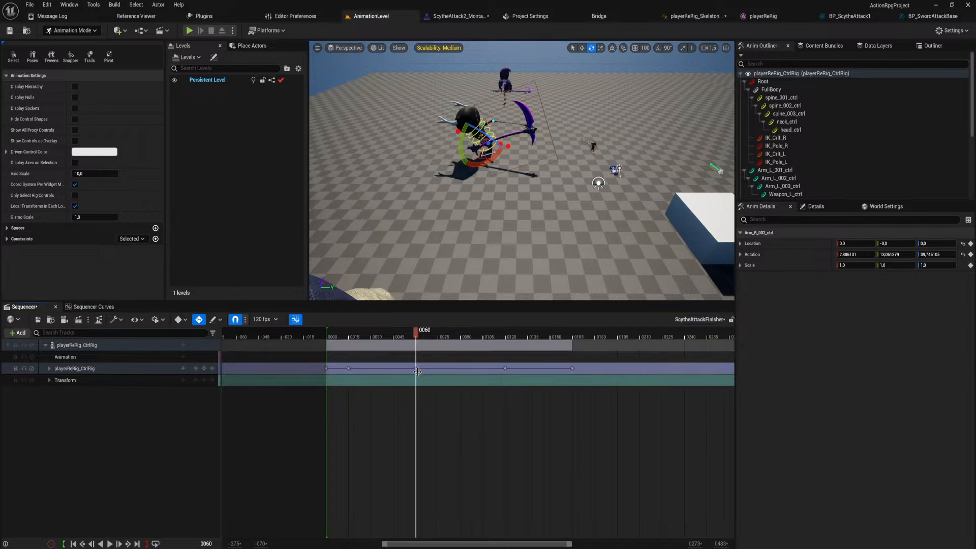
right_click_drag(532, 166, 438, 155)
key("w")
key("d")
key("w")
key("s")
left_click(94, 307)
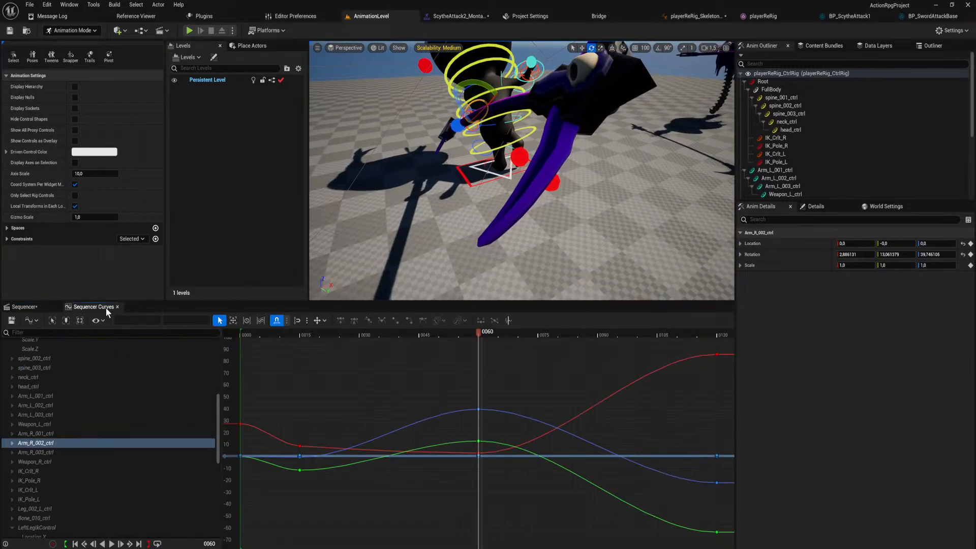
scroll(76, 379, "up", 5)
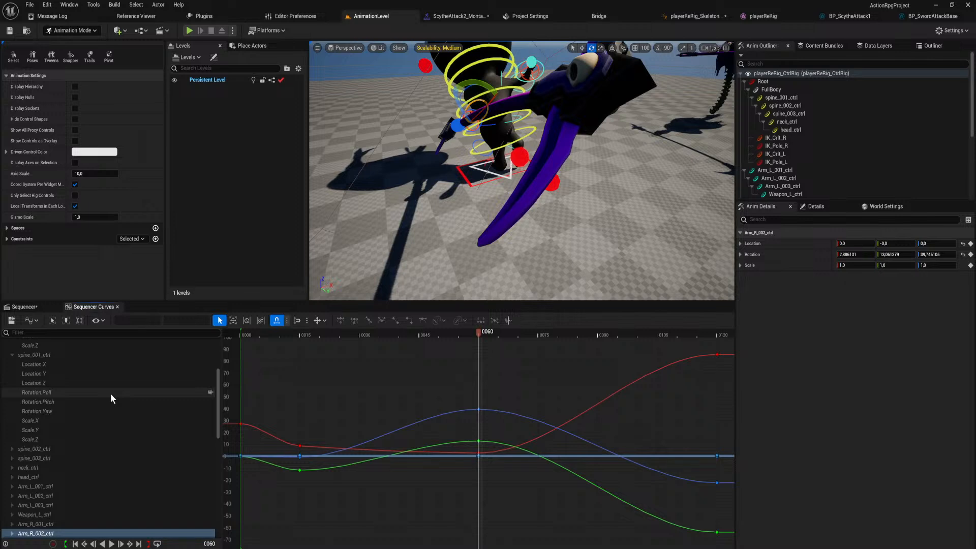
scroll(87, 408, "up", 2)
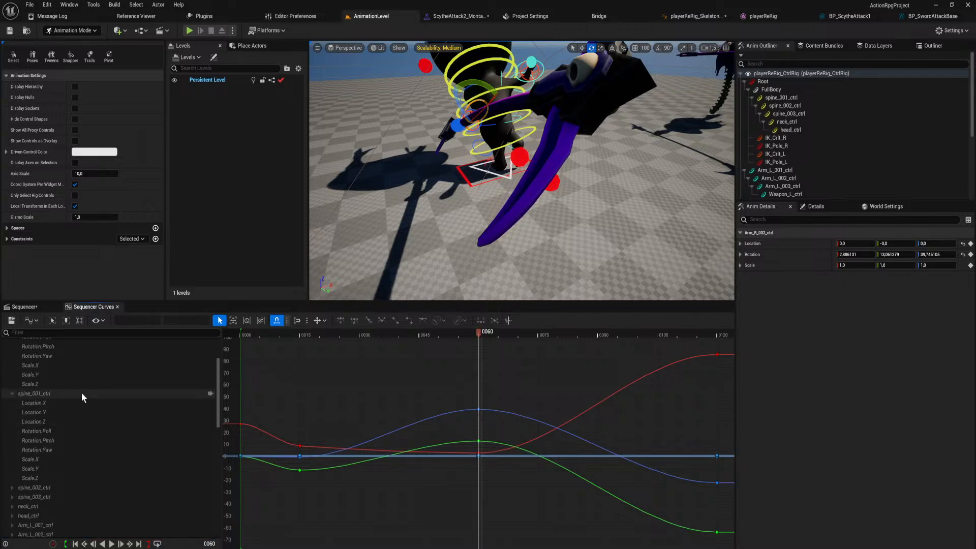
left_click(81, 392)
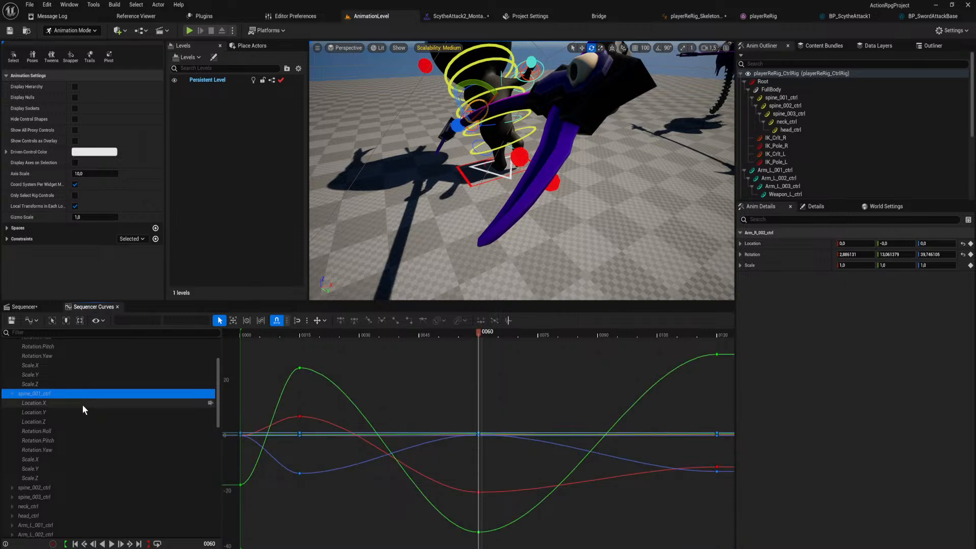
scroll(83, 401, "up", 3)
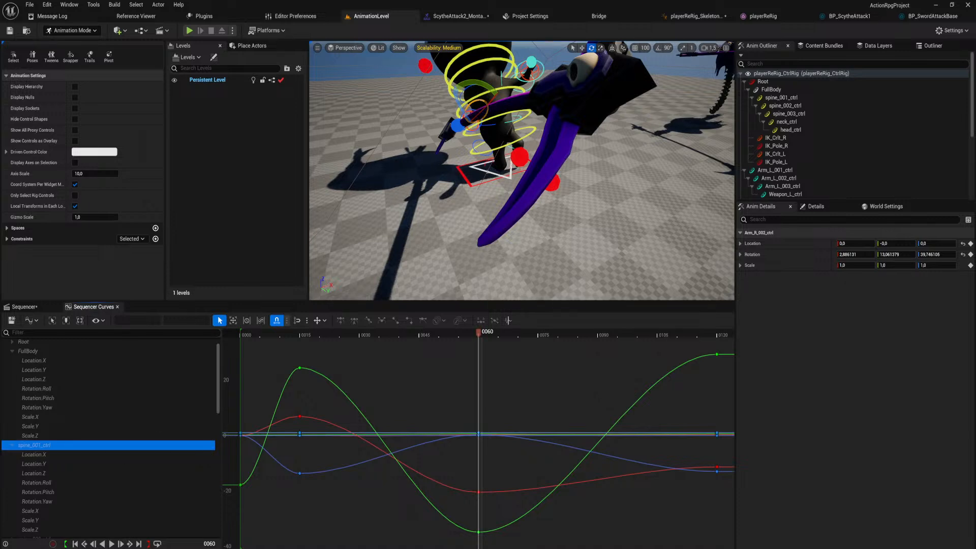
left_click(499, 174)
left_click(494, 172)
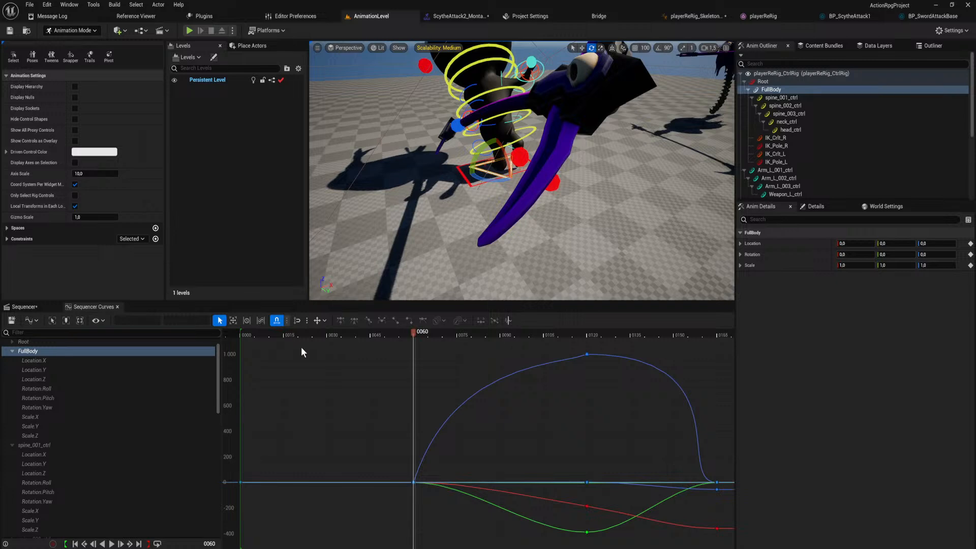
Lengthen and flatten the outgoing tangent of FullBody's Location.Z key at frame 60 for a gentler rise, and play it back.
left_click(415, 483)
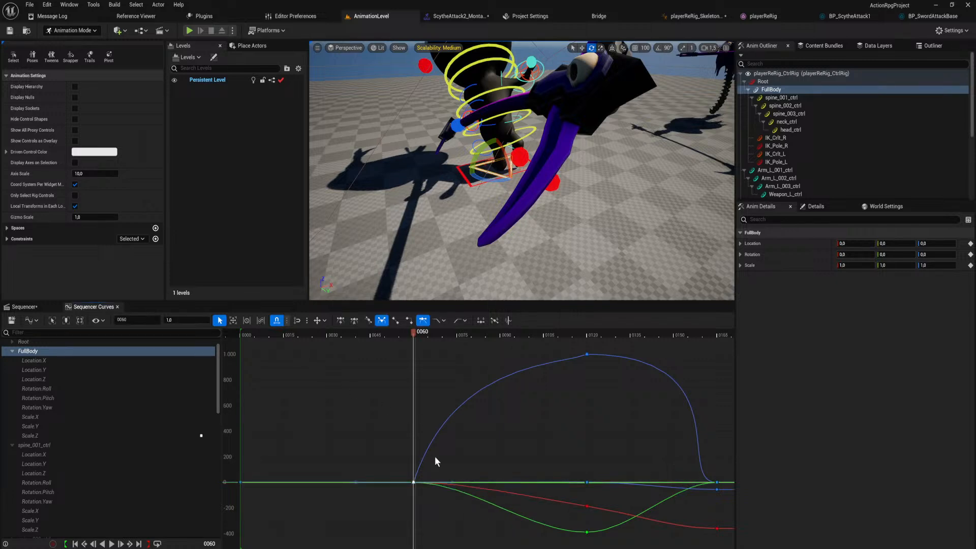
left_click(55, 361)
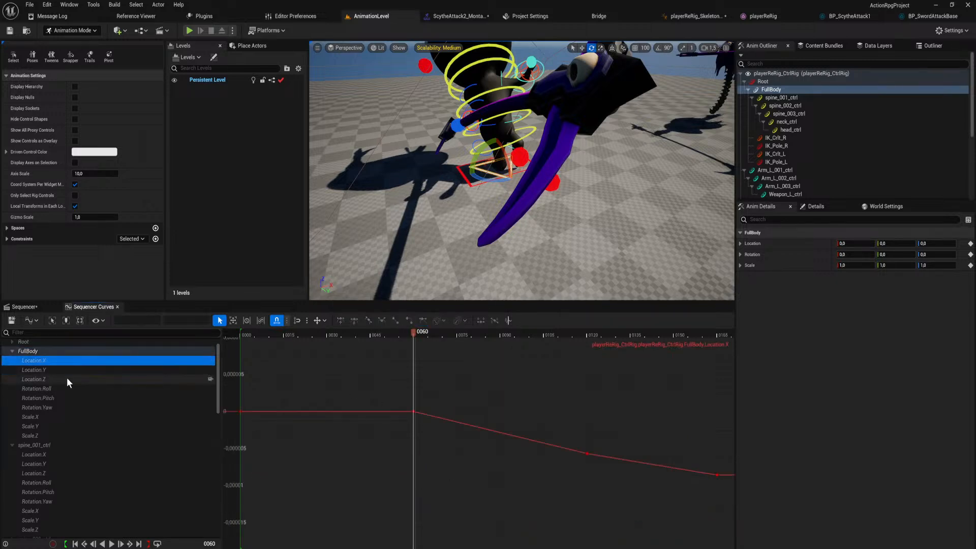
left_click(56, 379)
left_click(415, 531)
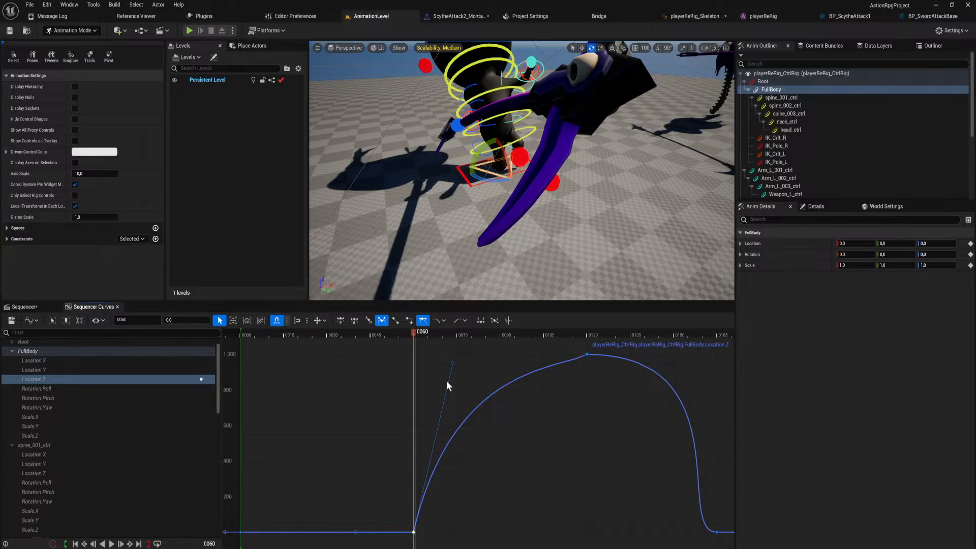
left_click_drag(452, 369, 501, 378)
scroll(477, 234, "down", 4)
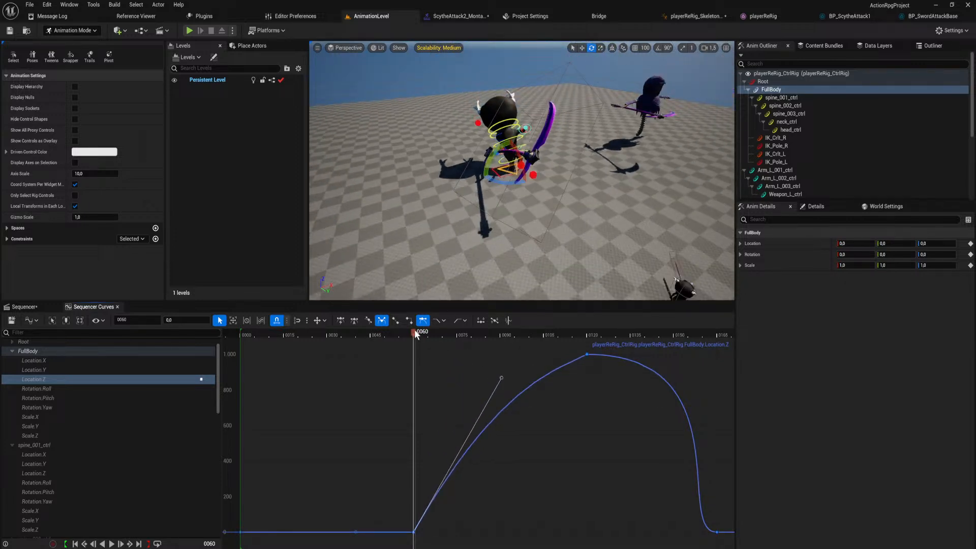
left_click_drag(415, 334, 261, 333)
key("space")
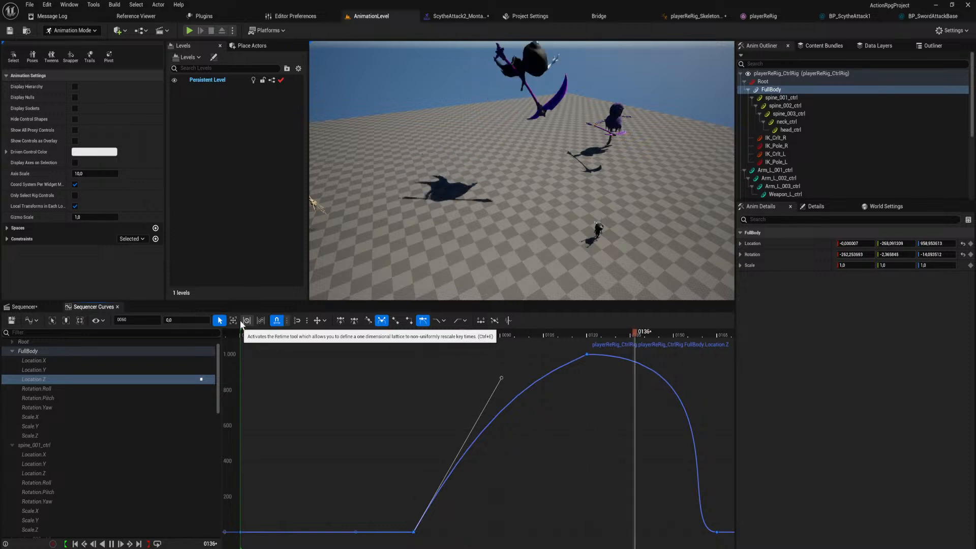
Collapse the rig track, try its last keys at frame 210, move them to frame 180, and play back each timing.
left_click(36, 307)
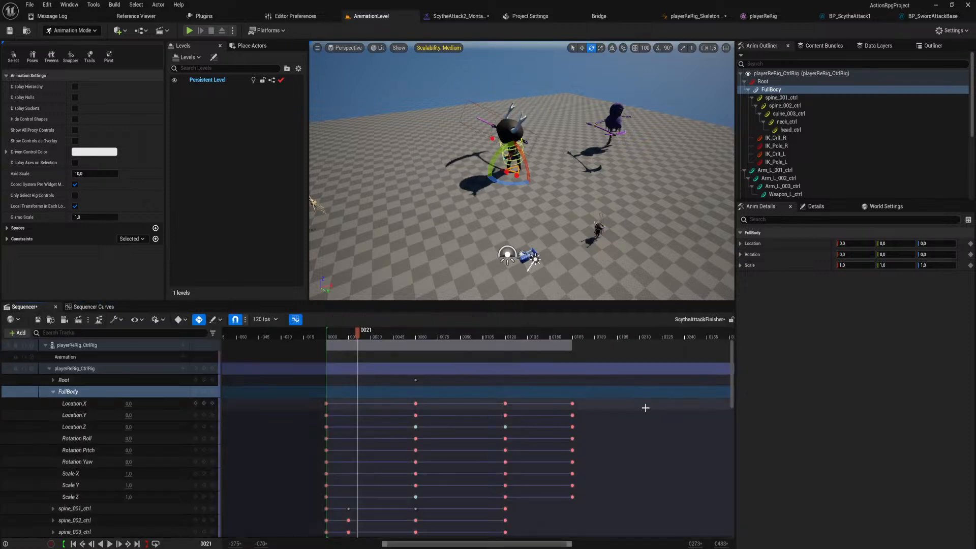
left_click(54, 368)
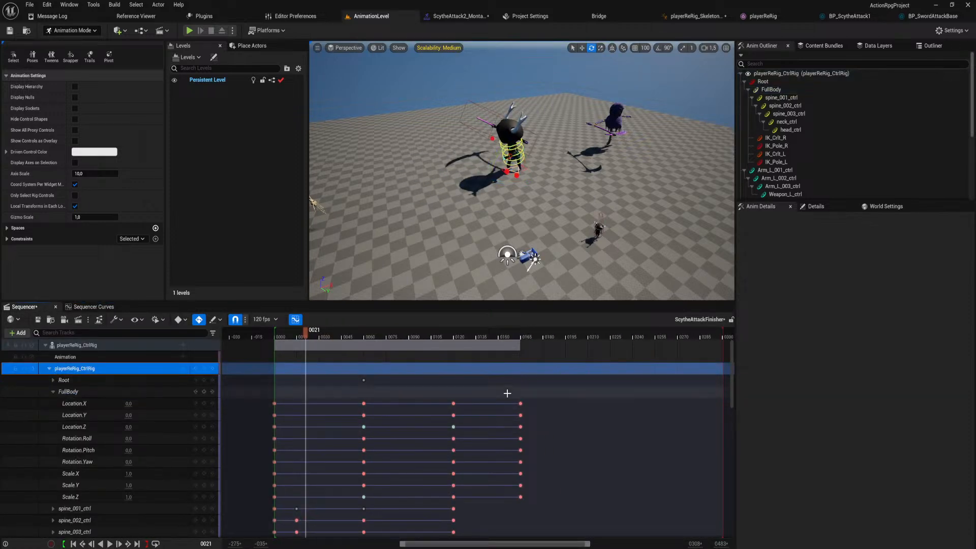
left_click(49, 368)
left_click_drag(520, 370, 588, 382)
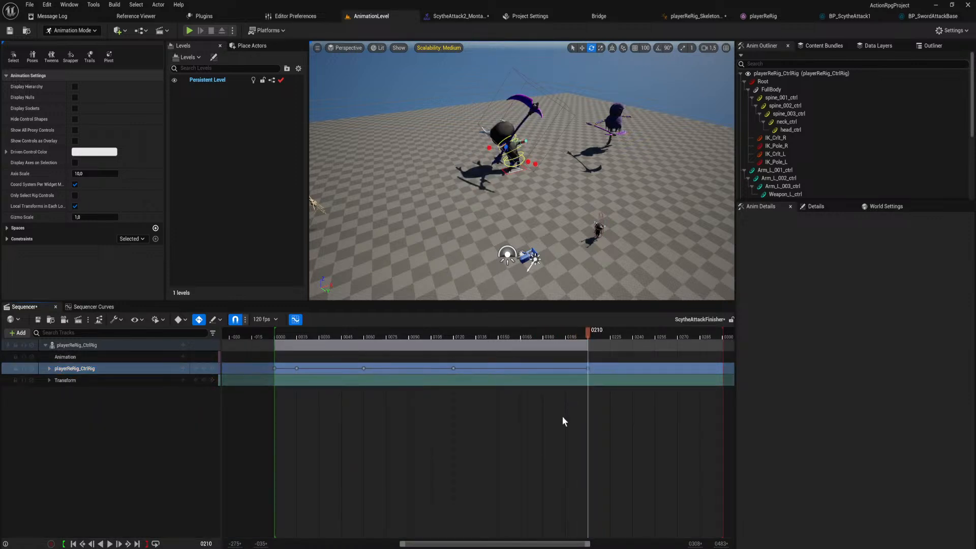
key("space")
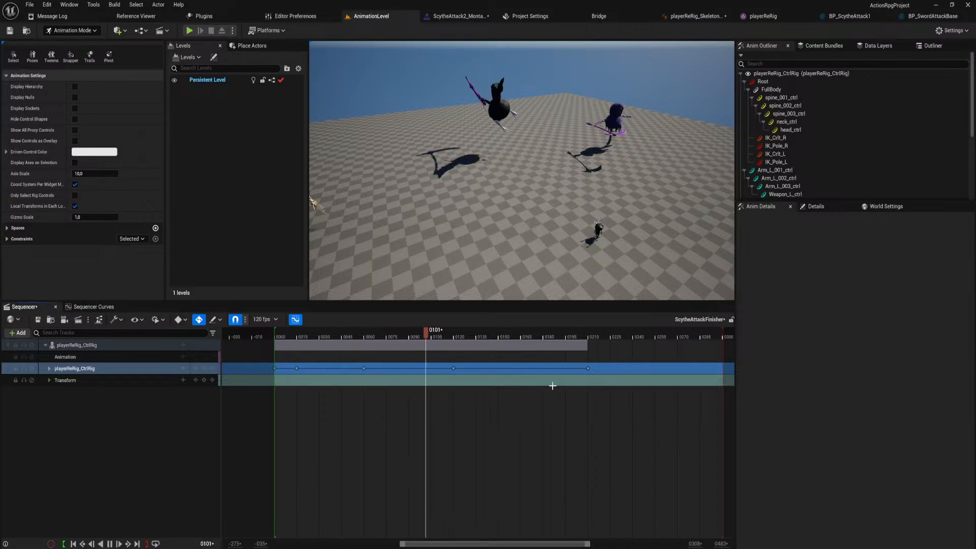
key("space")
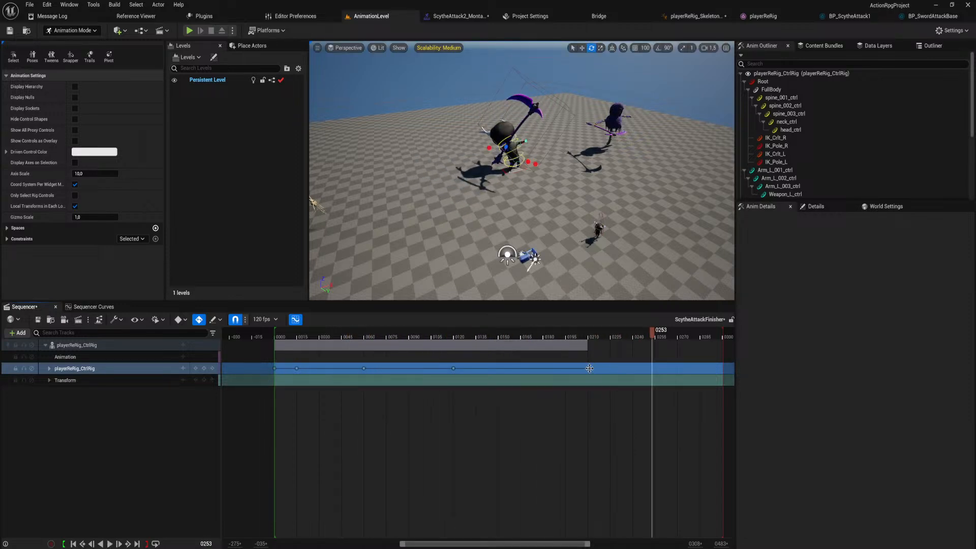
left_click_drag(589, 367, 544, 378)
key("space")
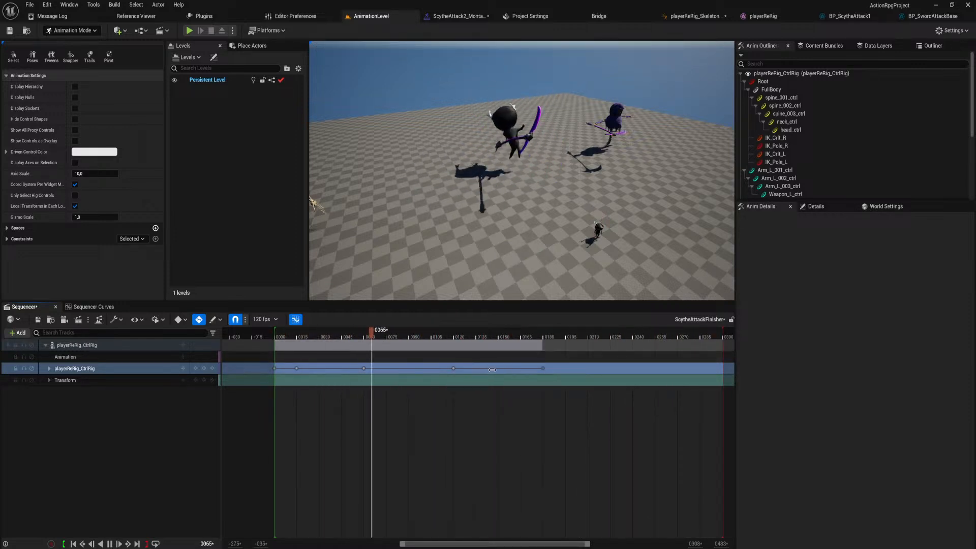
Move the rig track's last two key groups six frames earlier, move the final group to frame 167, and play back the timing.
key("space")
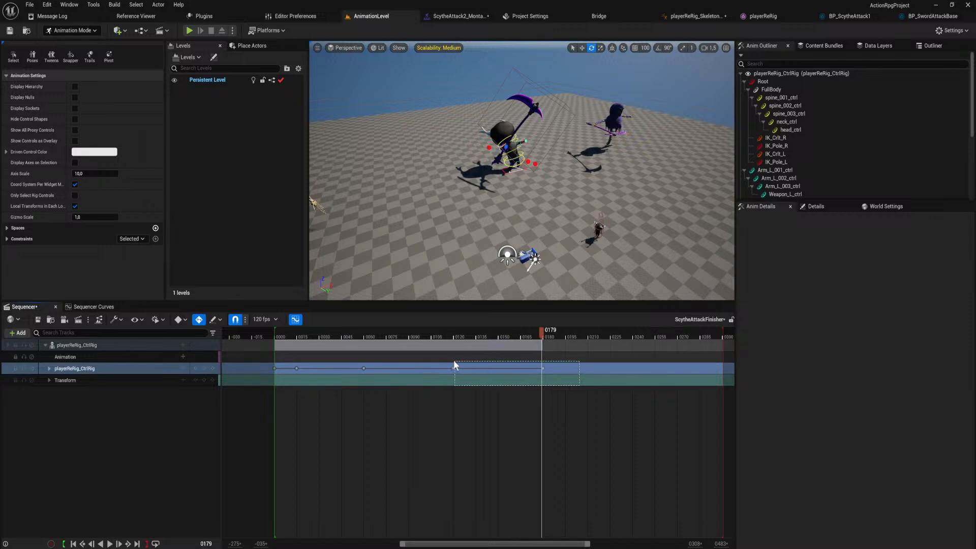
left_click_drag(453, 368, 446, 367)
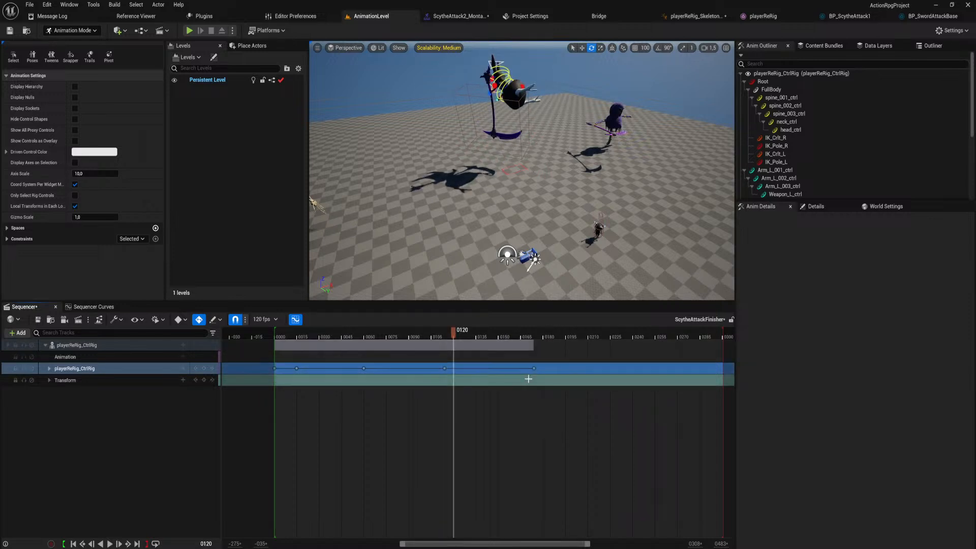
left_click_drag(532, 369, 529, 370)
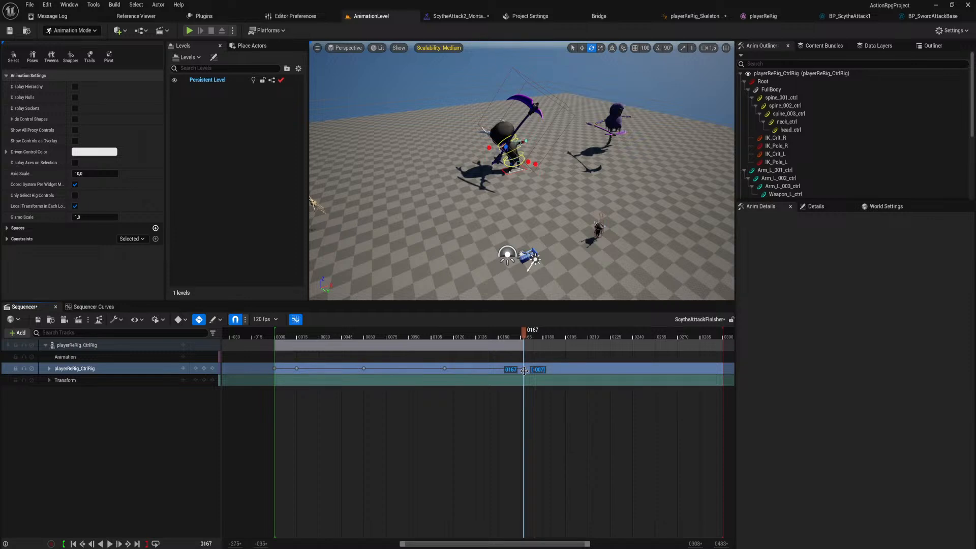
left_click_drag(523, 335, 273, 343)
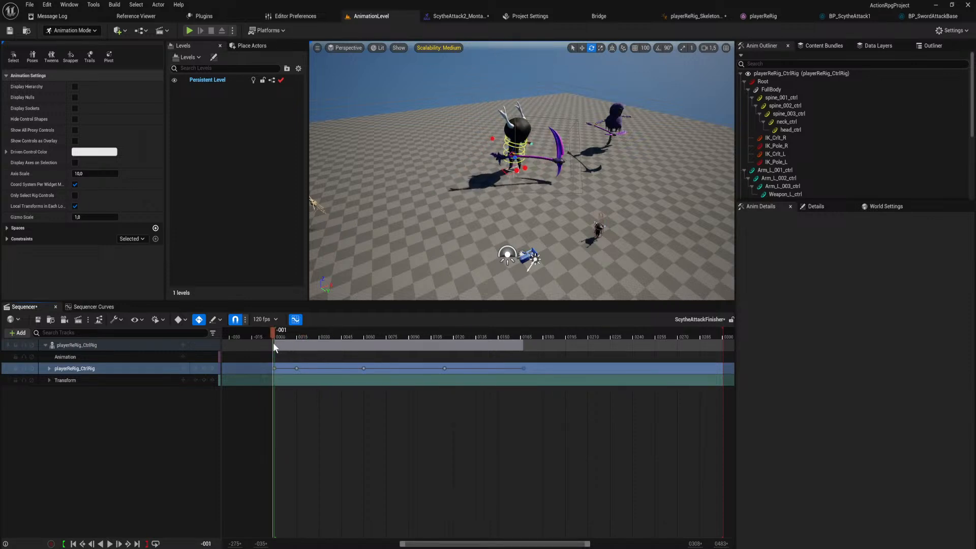
key("space")
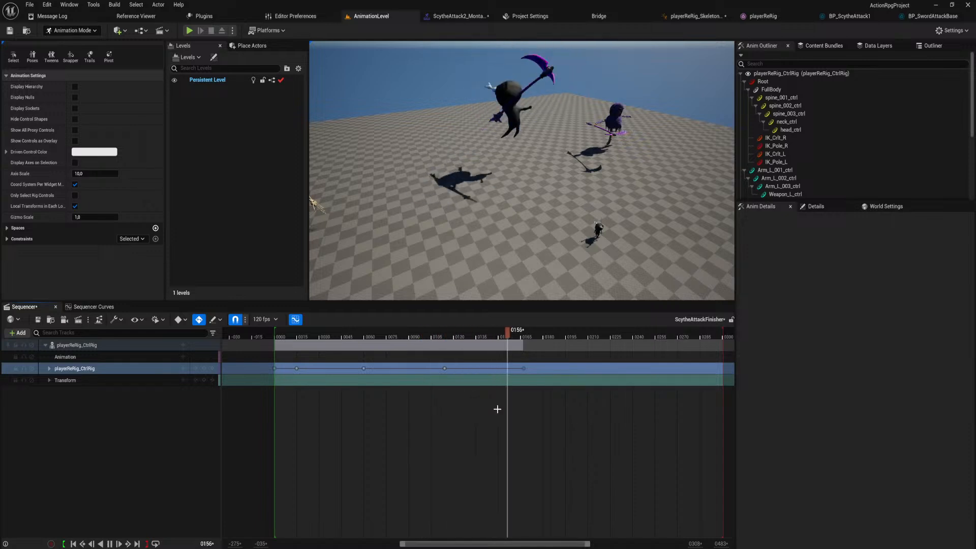
key("space")
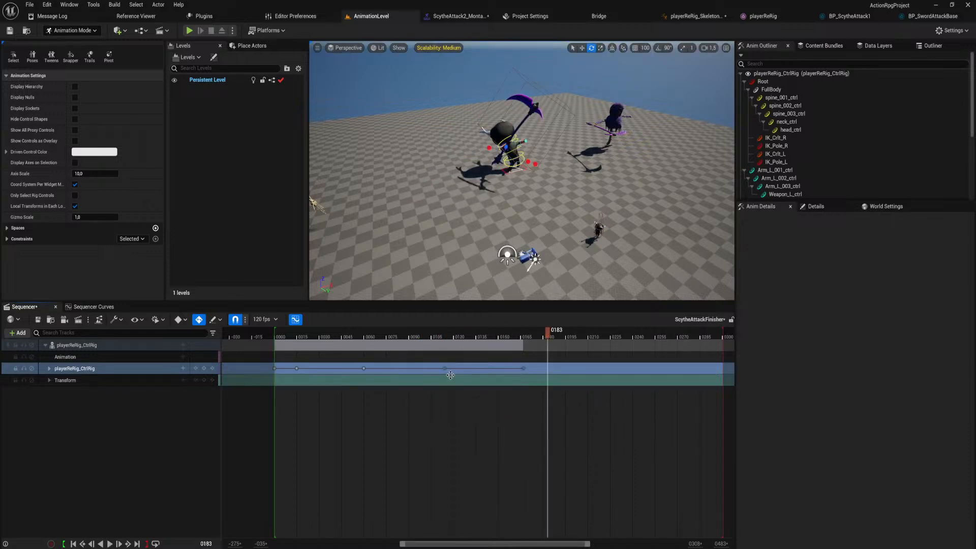
Move the track's last two key groups to about frames 111 and 160, and play the animation from the start.
scroll(437, 376, "up", 2, "ctrl")
scroll(407, 369, "up", 2, "ctrl")
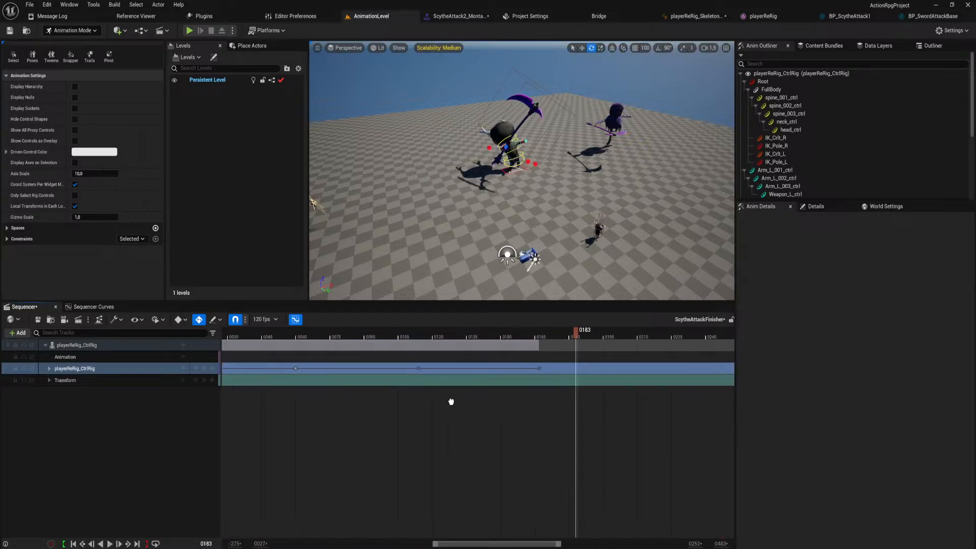
left_click(377, 369)
left_click_drag(371, 369, 369, 369)
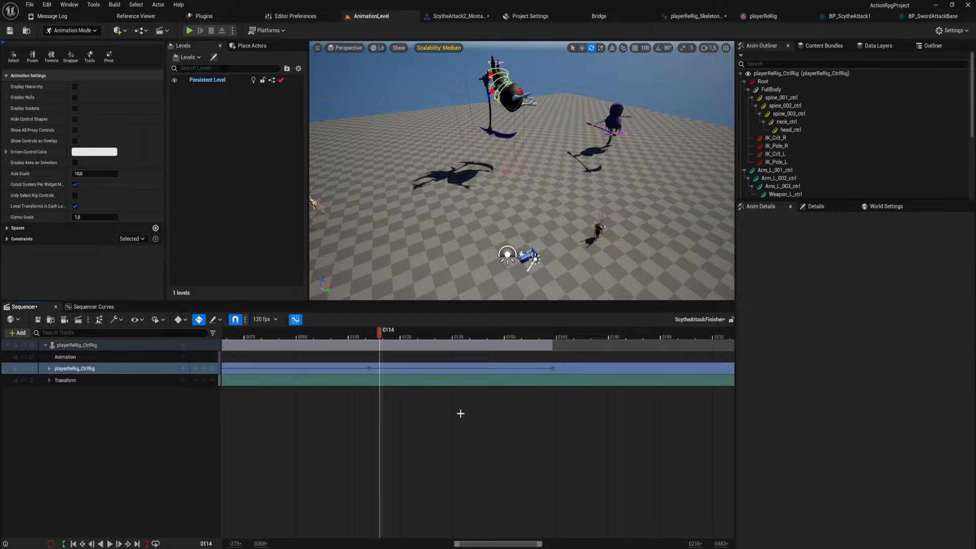
left_click(553, 370)
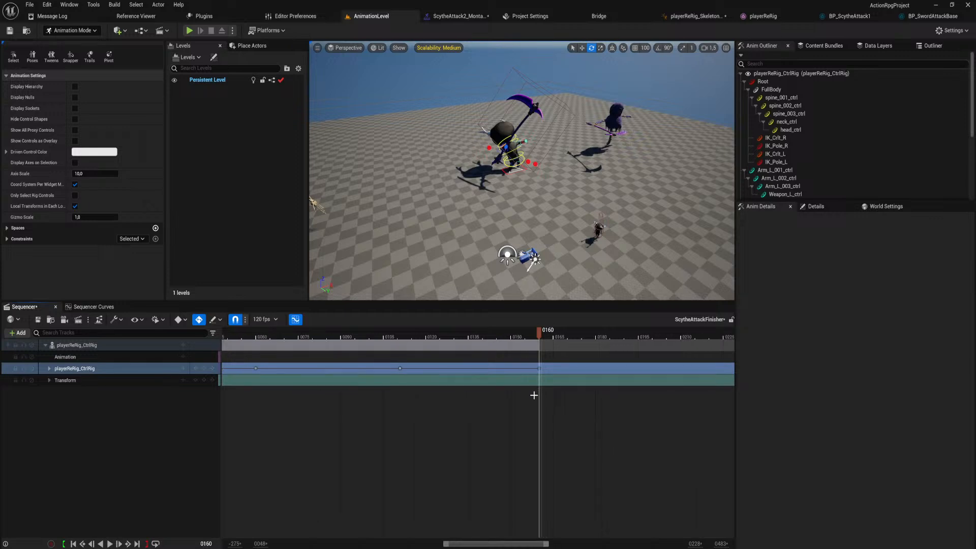
scroll(534, 395, "down", 10, "ctrl")
scroll(539, 329, "up", 3, "ctrl")
left_click_drag(539, 329, 421, 337)
key("space")
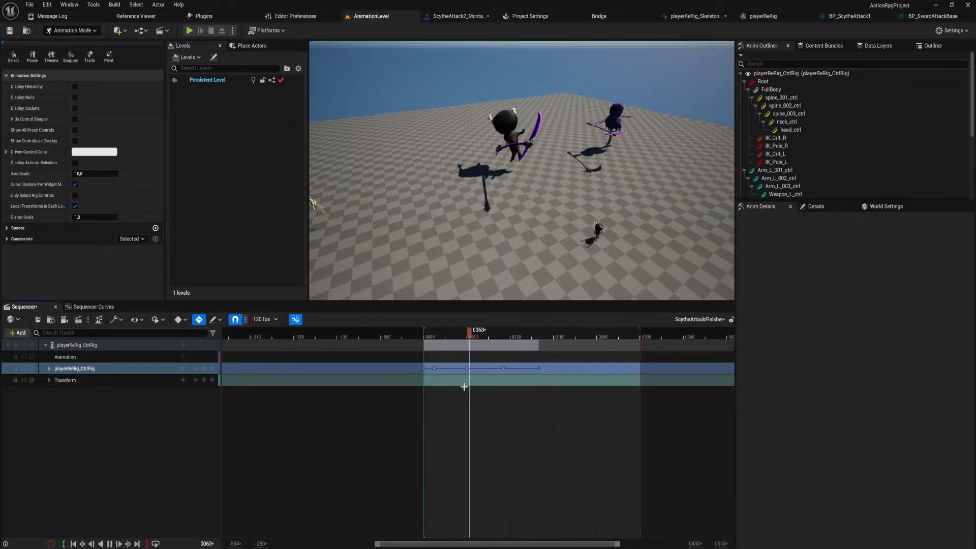
key("space")
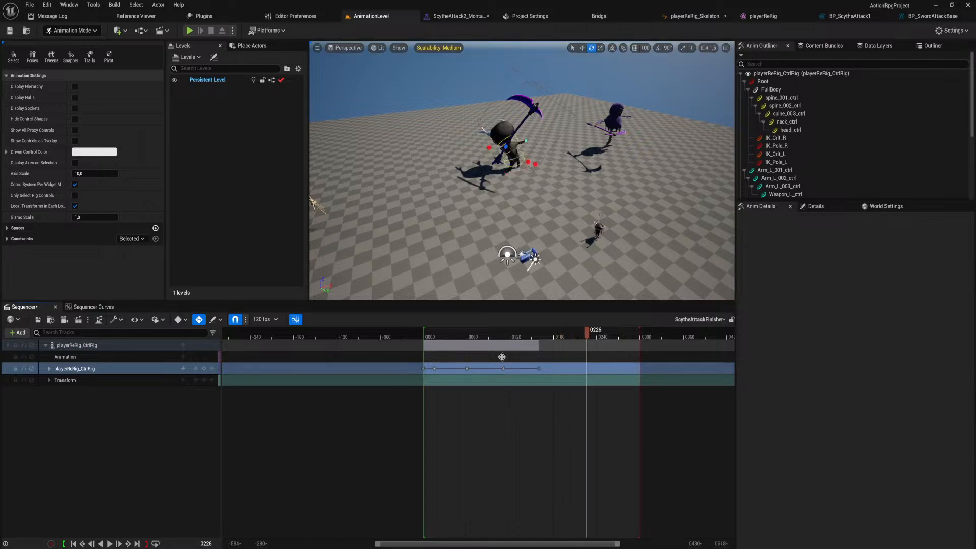
Rotate spine_001_ctrl forward at frame 160 to an X rotation of about -0.5, straightening the lower torso.
left_click_drag(493, 333, 539, 374)
mouse_move(526, 232)
right_mouse_down()
mouse_move(539, 211)
mouse_move(539, 234)
mouse_move(517, 188)
mouse_move(528, 219)
right_mouse_up()
key("w")
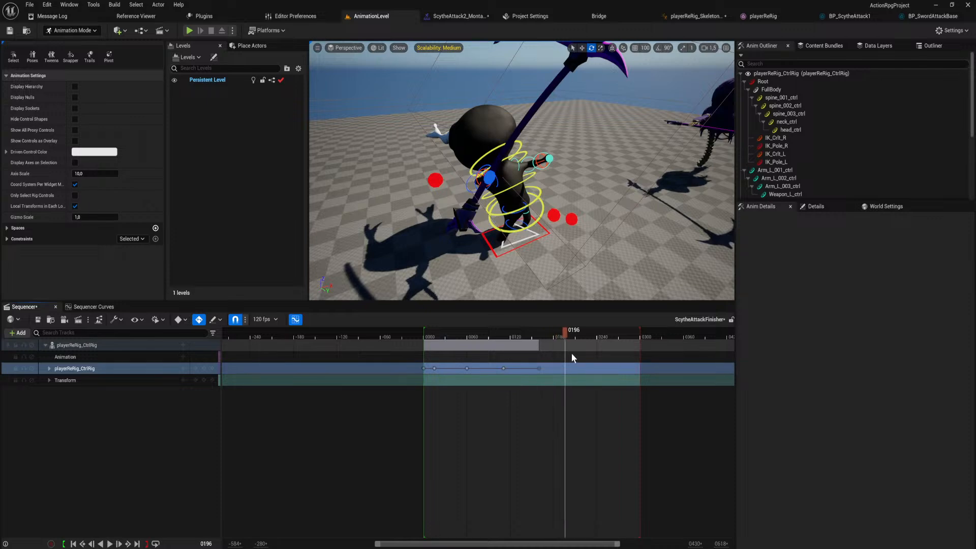
left_click_drag(572, 357, 575, 359)
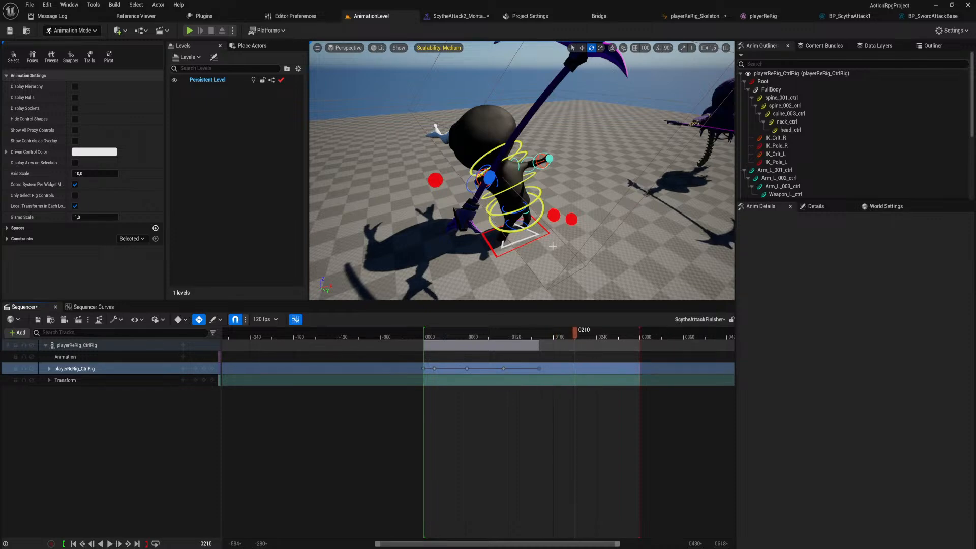
key("d")
right_click_drag(539, 219, 496, 198)
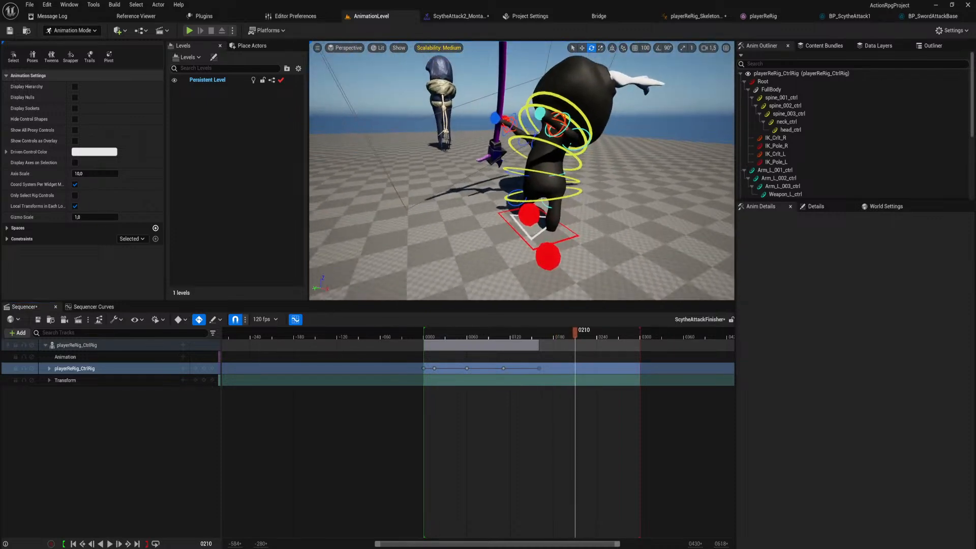
left_click(575, 193)
key("f")
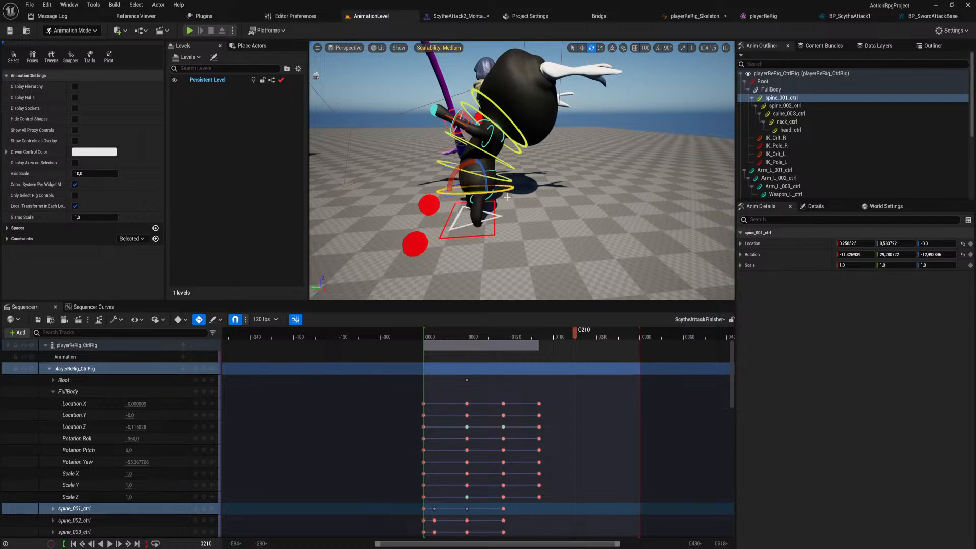
left_click(537, 335)
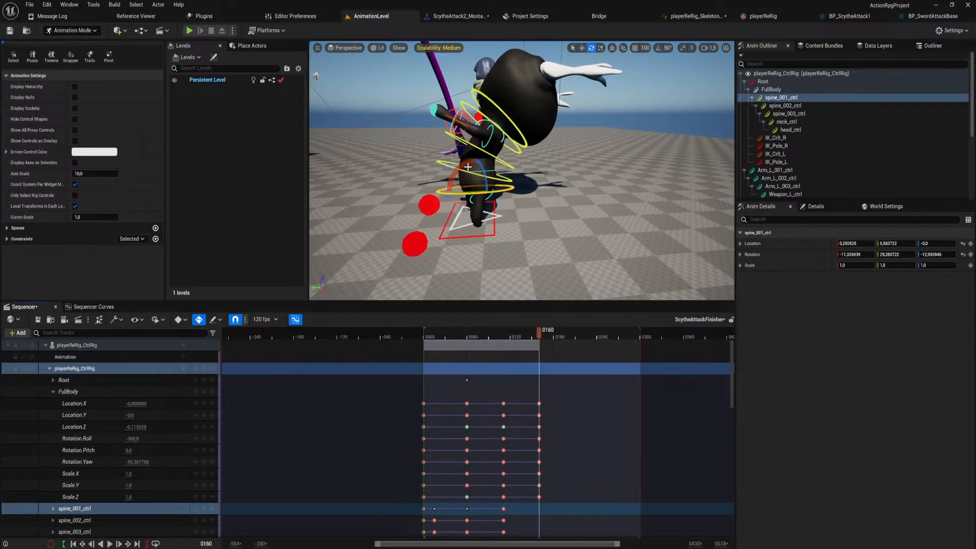
left_click_drag(466, 165, 446, 194)
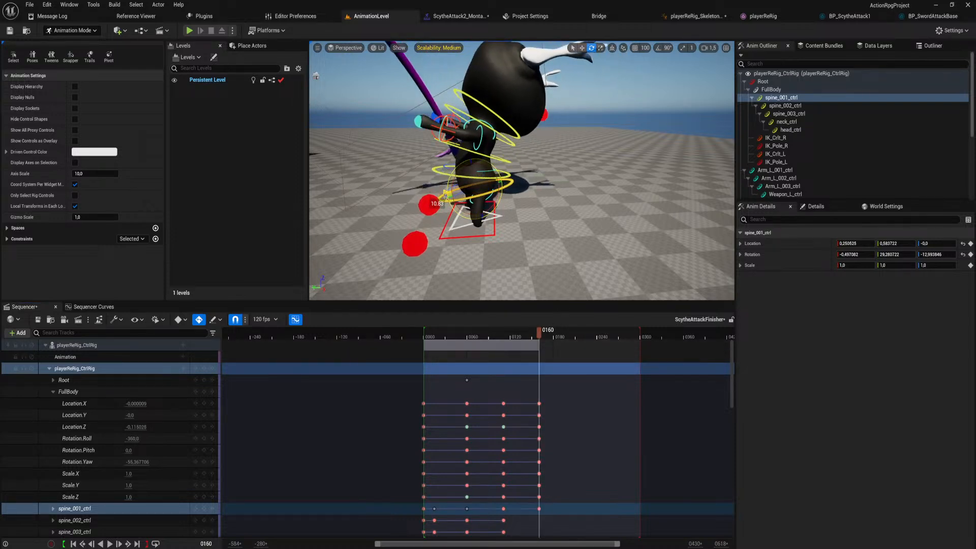
Rotate spine_002_ctrl, spine_003_ctrl and neck_ctrl forward at frame 160 to X rotations of about 6.3, -0.2 and 2.6.
left_click(496, 177)
left_click_drag(468, 152, 435, 184)
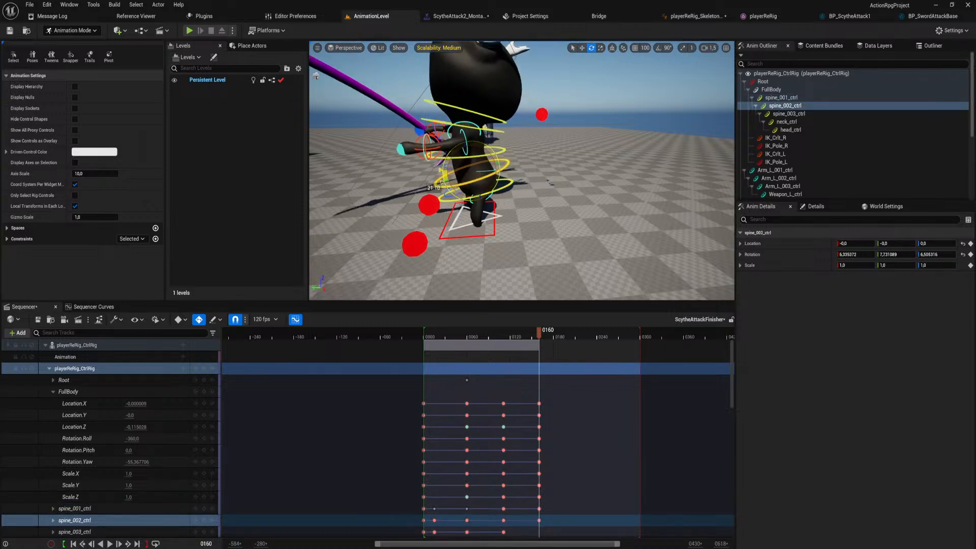
left_click(496, 152)
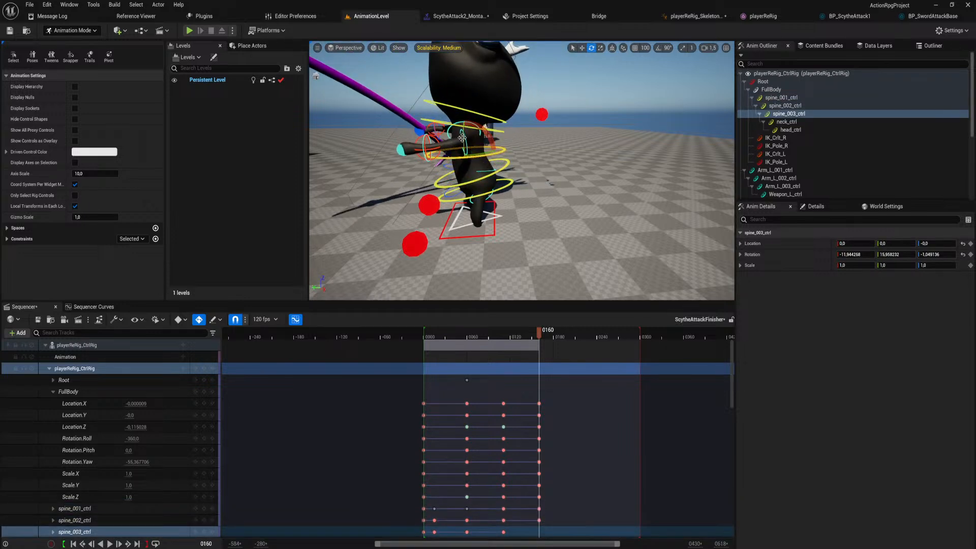
left_click_drag(487, 131, 426, 163)
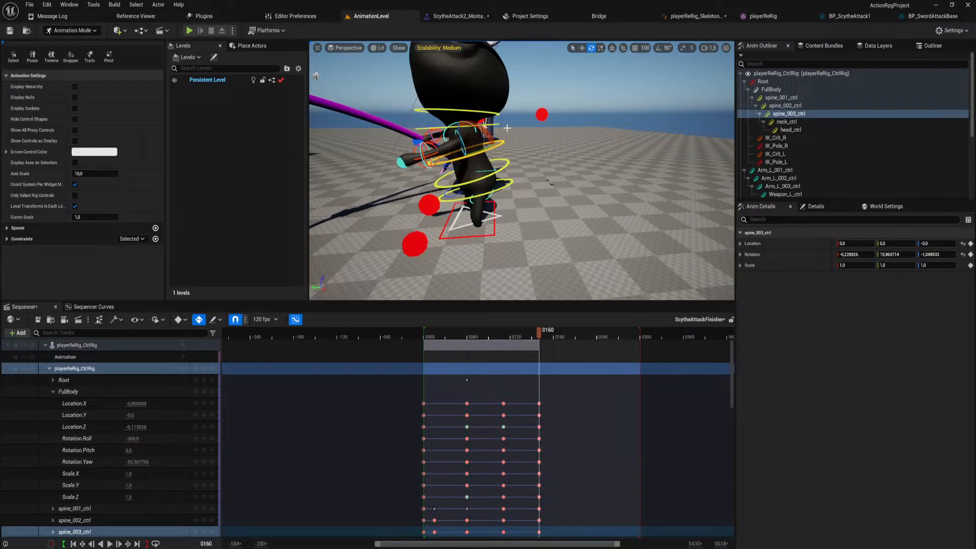
left_click(554, 168)
left_click(489, 124)
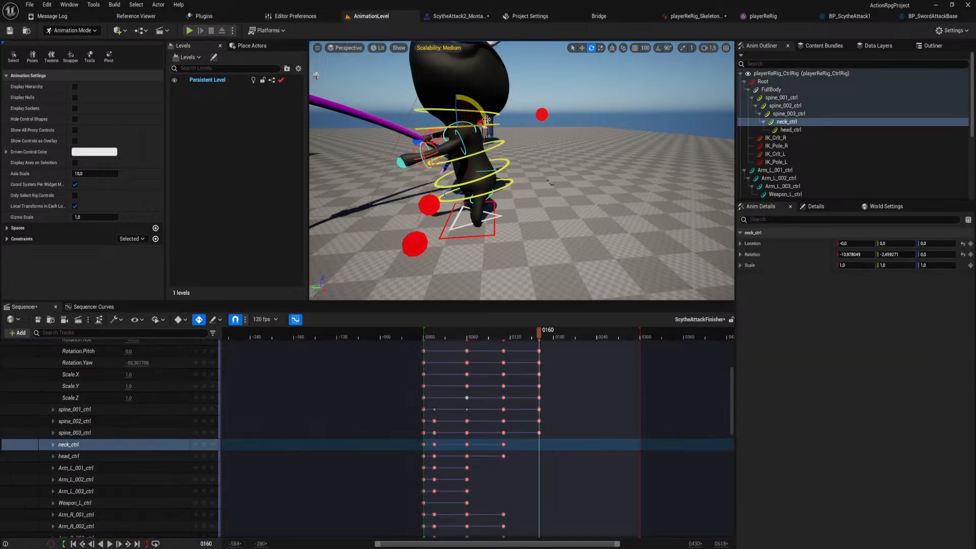
left_click_drag(486, 118, 479, 106)
Select LeftLegIkControl and RightLegIkControl together and raise both feet at frame 160 so the knees bend.
mouse_move(461, 245)
right_mouse_down()
mouse_move(460, 285)
mouse_move(462, 246)
right_mouse_up()
key("w")
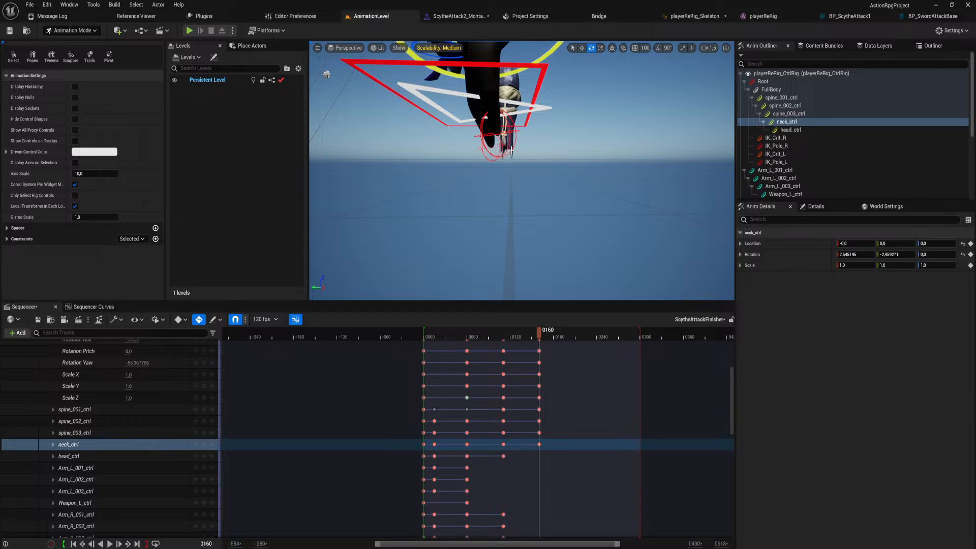
left_click(493, 159)
left_click(492, 162)
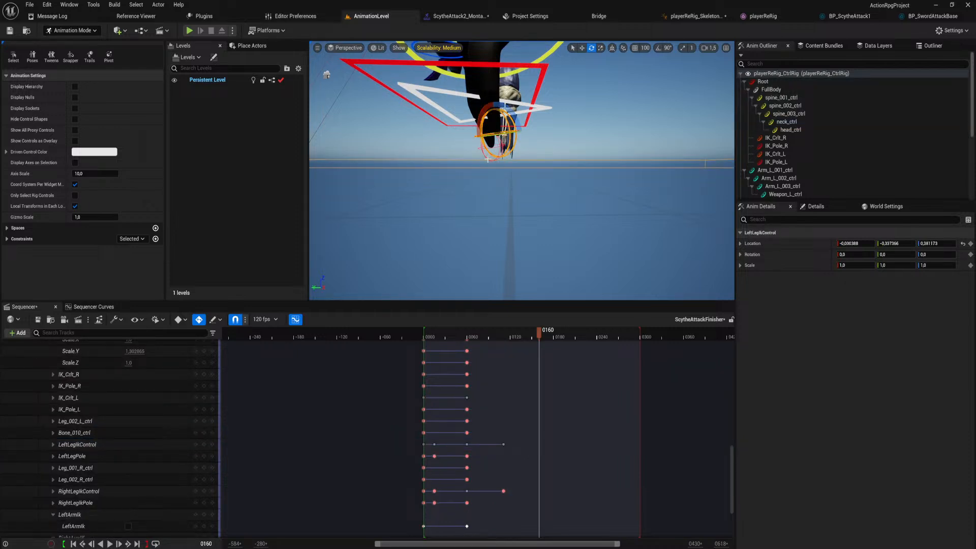
key("ctrl+z")
right_click_drag(492, 162, 496, 203)
key("w")
right_click_drag(520, 139, 519, 140)
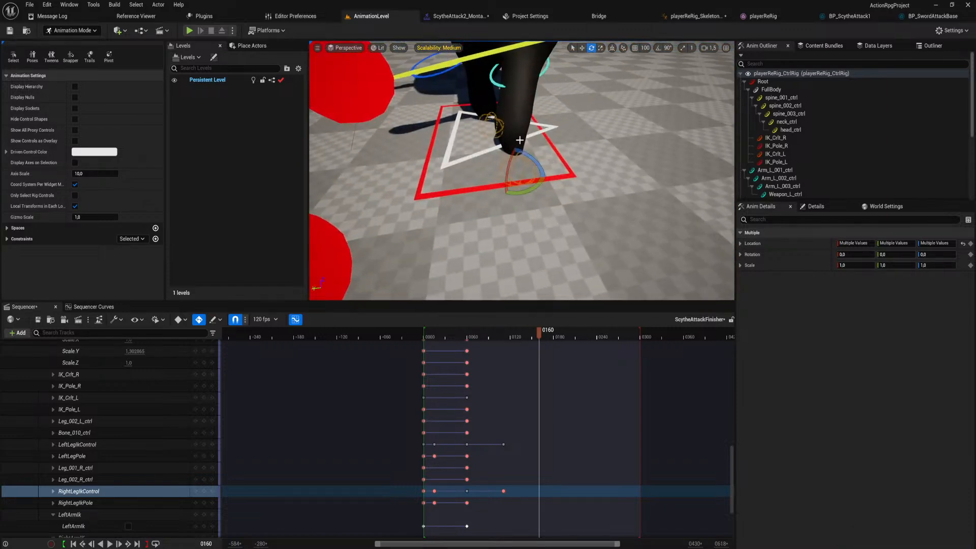
left_click_drag(517, 157, 515, 123)
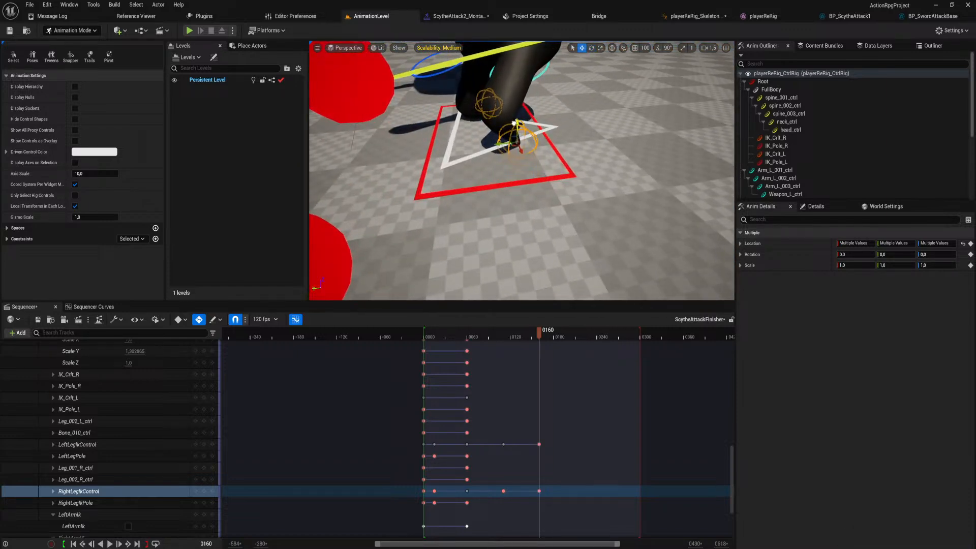
key("s")
right_click_drag(509, 197, 539, 197)
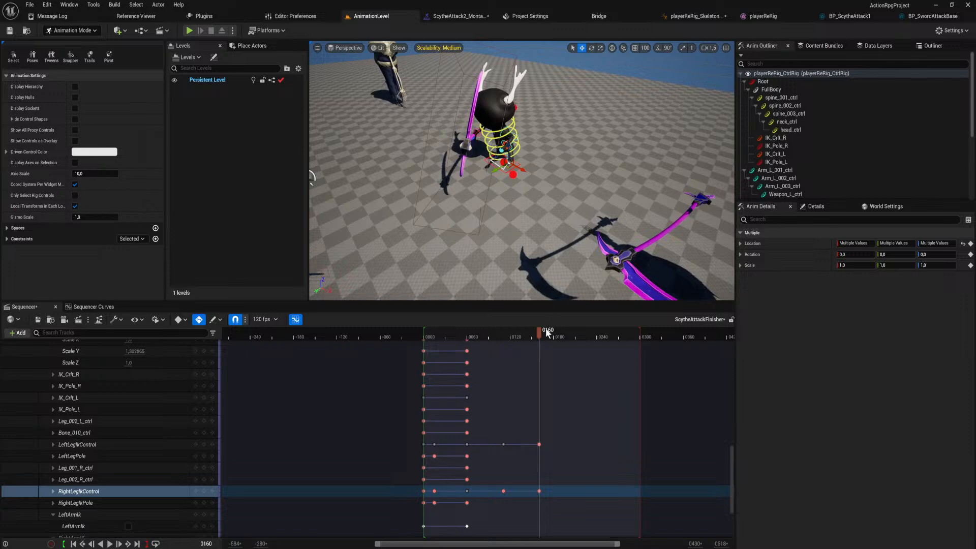
Scrub back from the landing pose to the start and play back the finisher animation.
left_click_drag(542, 333, 527, 337)
mouse_move(524, 213)
right_mouse_down()
mouse_move(523, 264)
mouse_move(523, 203)
mouse_move(503, 201)
mouse_move(531, 216)
right_mouse_up()
key("w")
key("s")
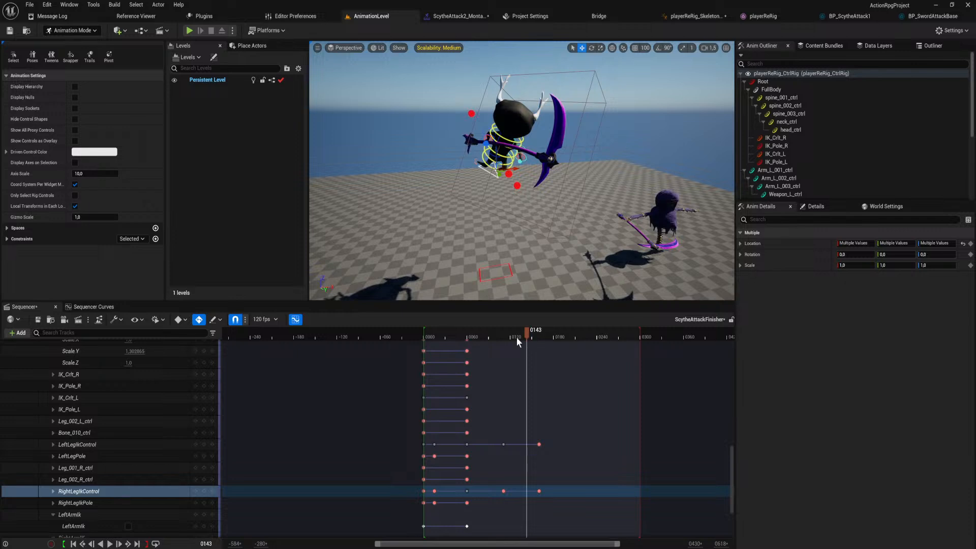
left_click_drag(516, 338, 422, 346)
key("space")
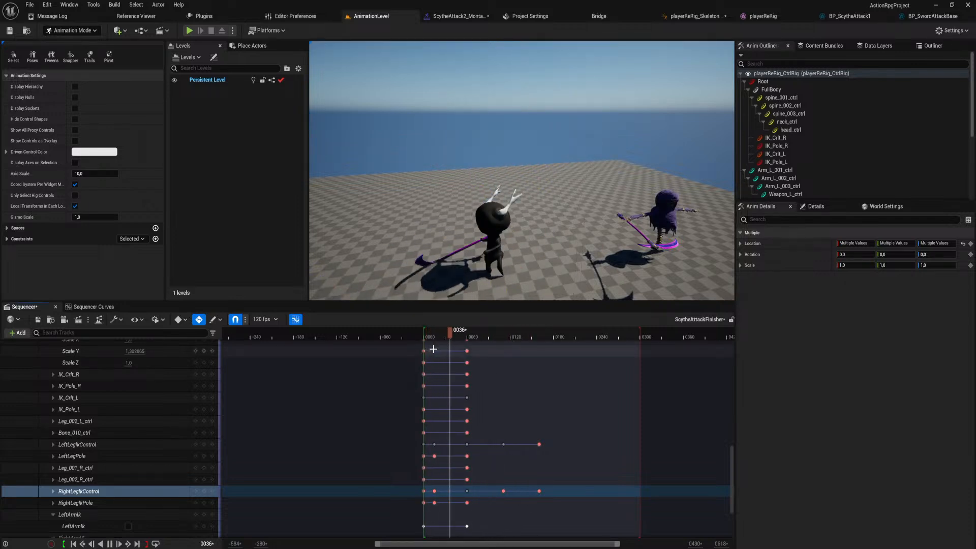
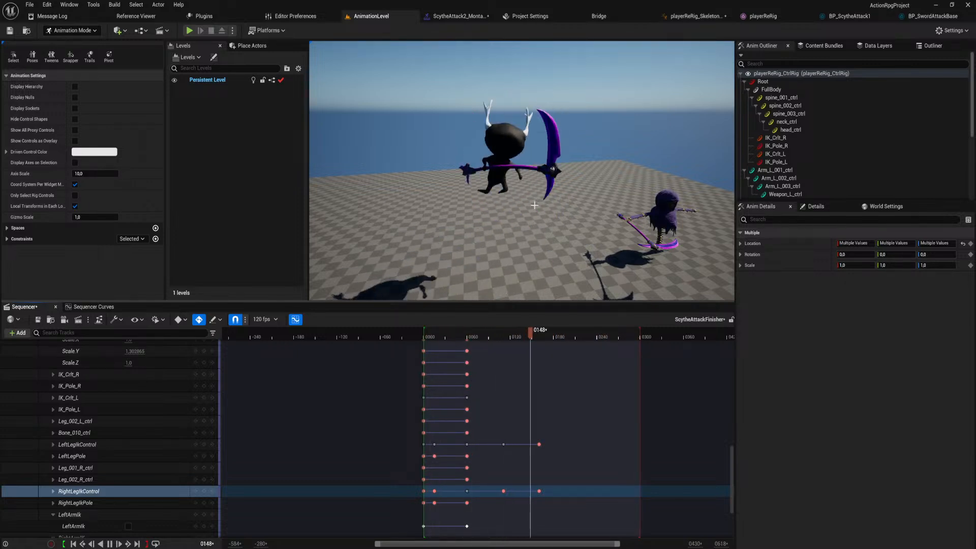
Collapse the playerReRig_CtrlRig track and move its final landing keys to frame 174.
key("space")
scroll(565, 457, "up", 10)
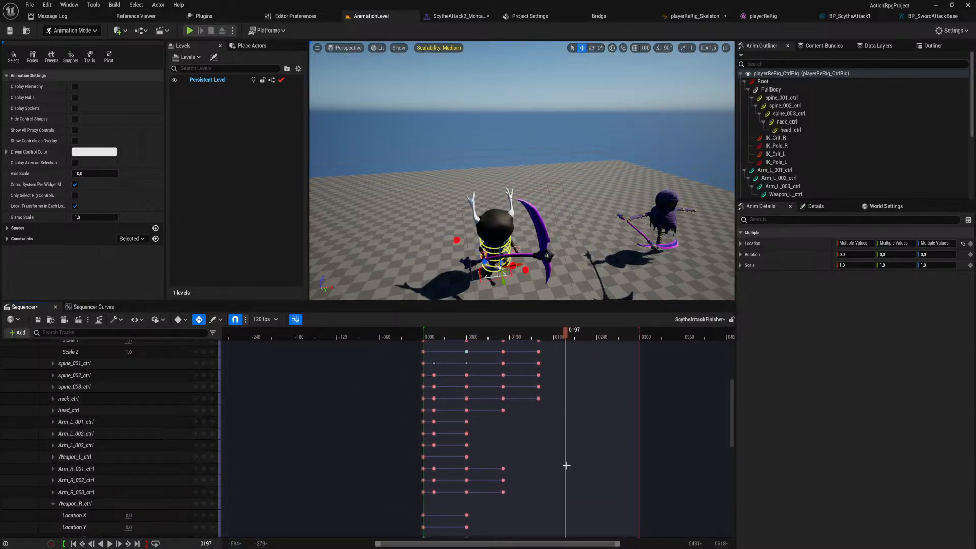
right_click_drag(402, 375, 358, 520)
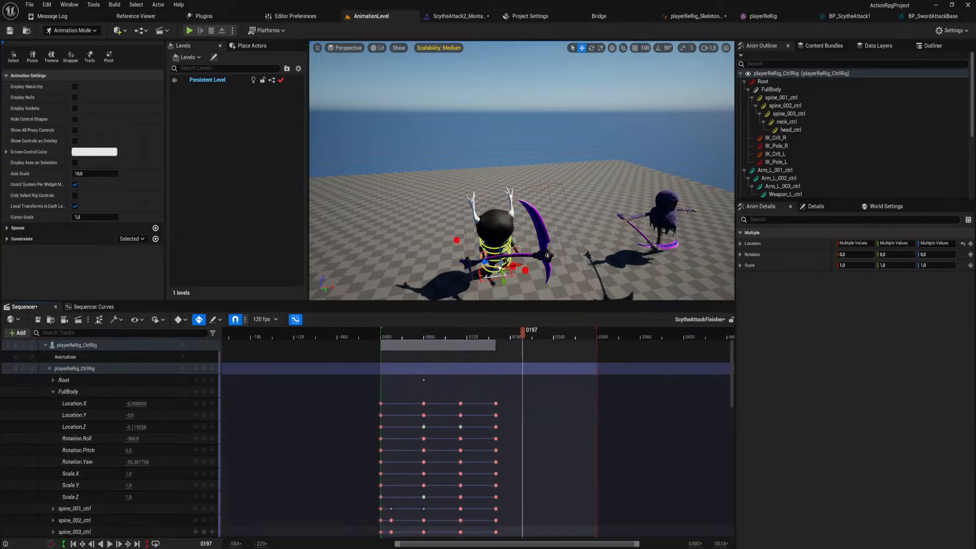
left_click(49, 368)
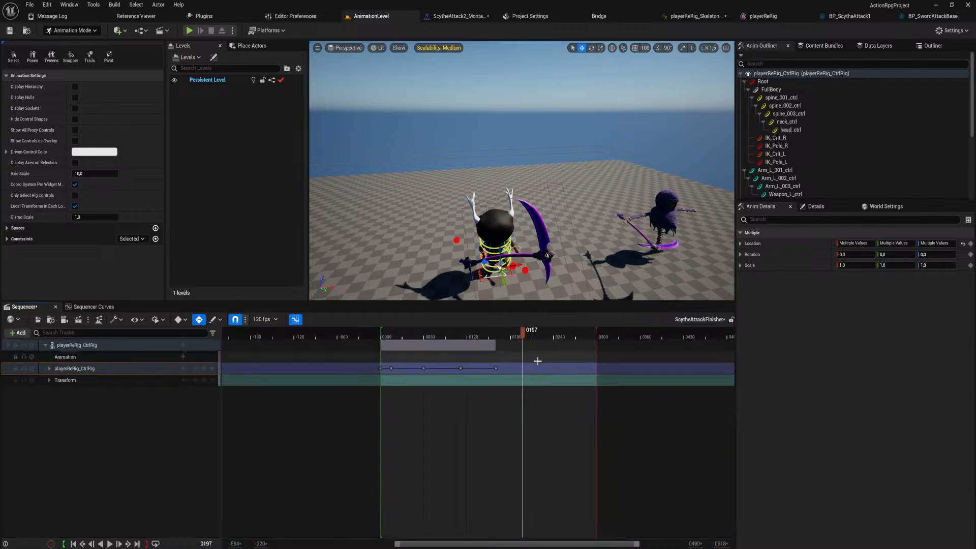
left_click_drag(497, 368, 498, 368)
scroll(497, 368, "up", 5, "ctrl")
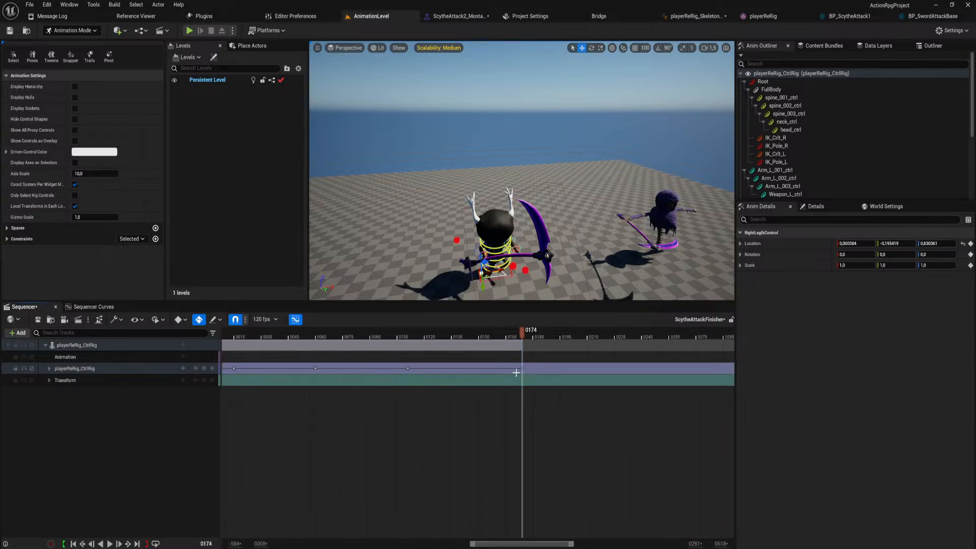
Play back the finisher animation from near the start to check the landing timing.
scroll(516, 373, "down", 5, "ctrl")
mouse_move(446, 340)
left_mouse_down()
mouse_move(455, 338)
mouse_move(448, 339)
left_mouse_up()
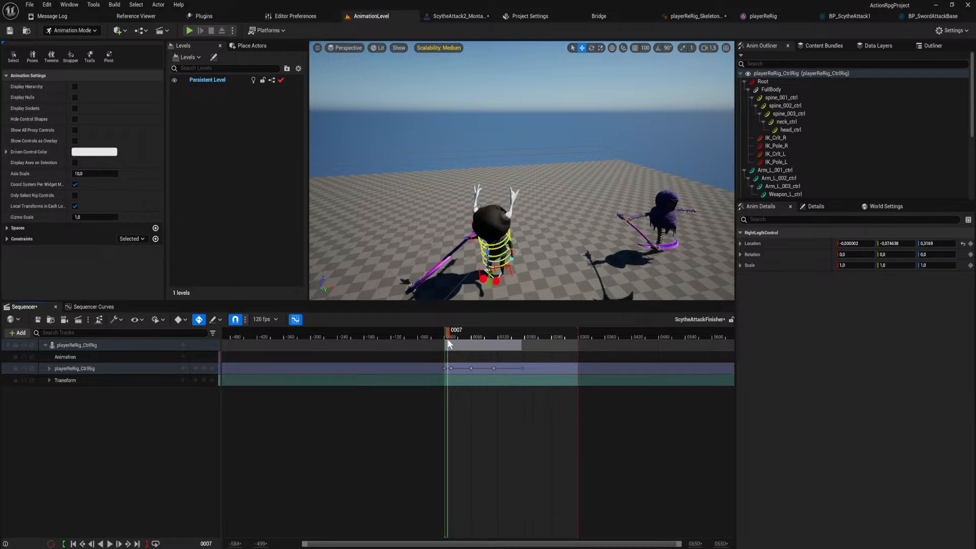
key("space")
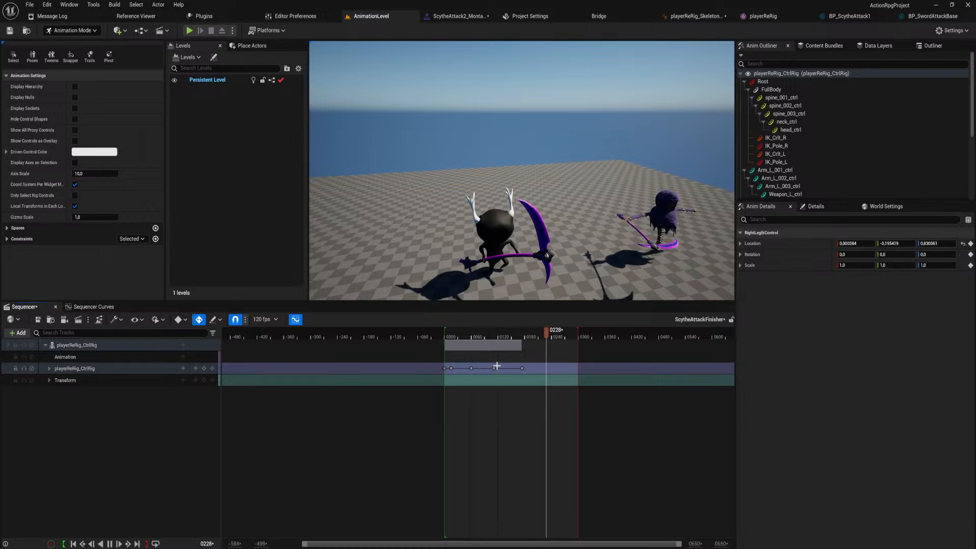
key("space")
Reshape the FullBody Location.Z curve at its frame 111 peak, sloping the outgoing tangent down and nearly levelling the incoming one.
left_click(508, 335)
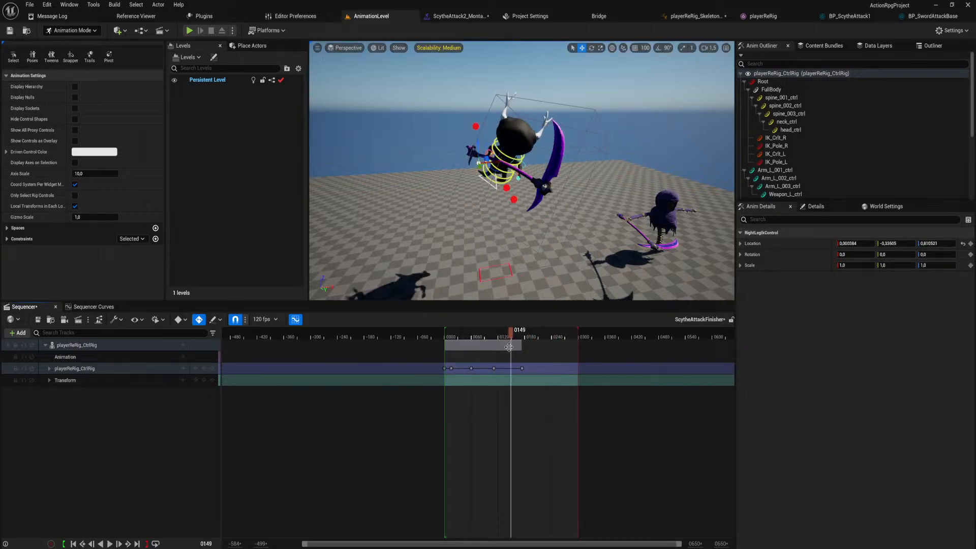
left_click(494, 368)
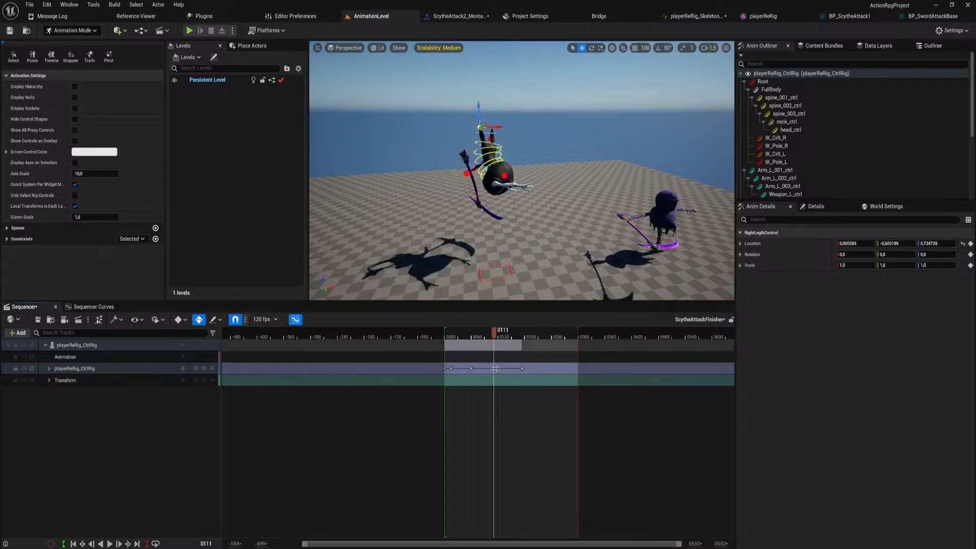
left_click(90, 306)
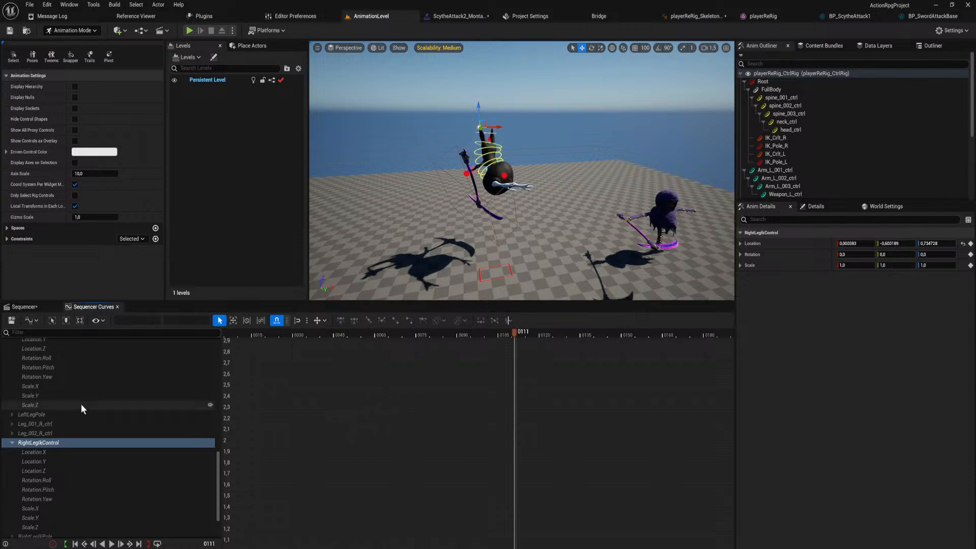
scroll(81, 403, "up", 20)
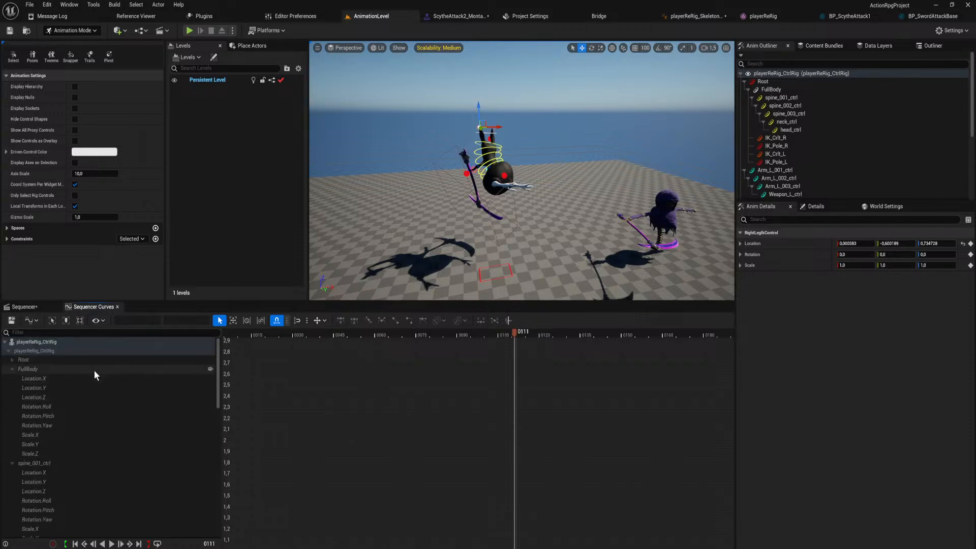
left_click(90, 398)
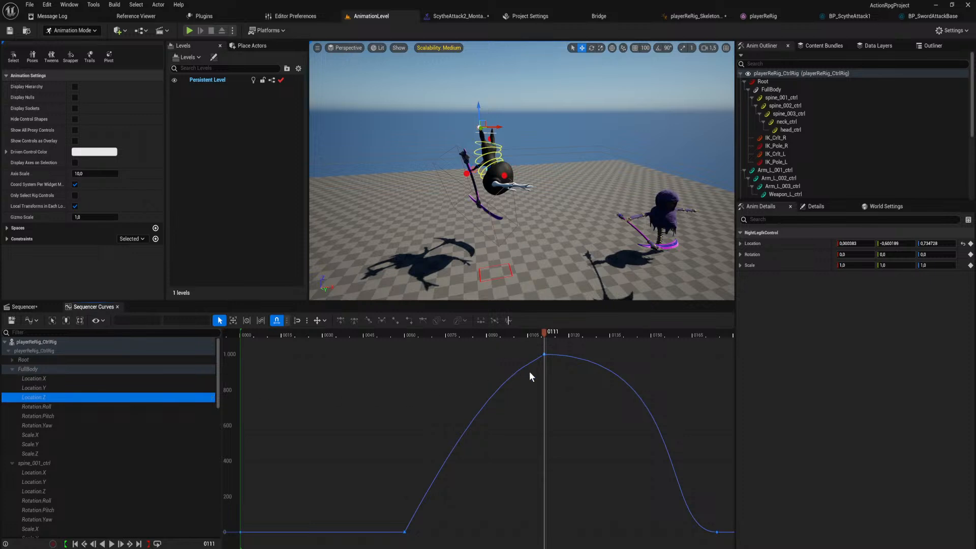
left_click(544, 355)
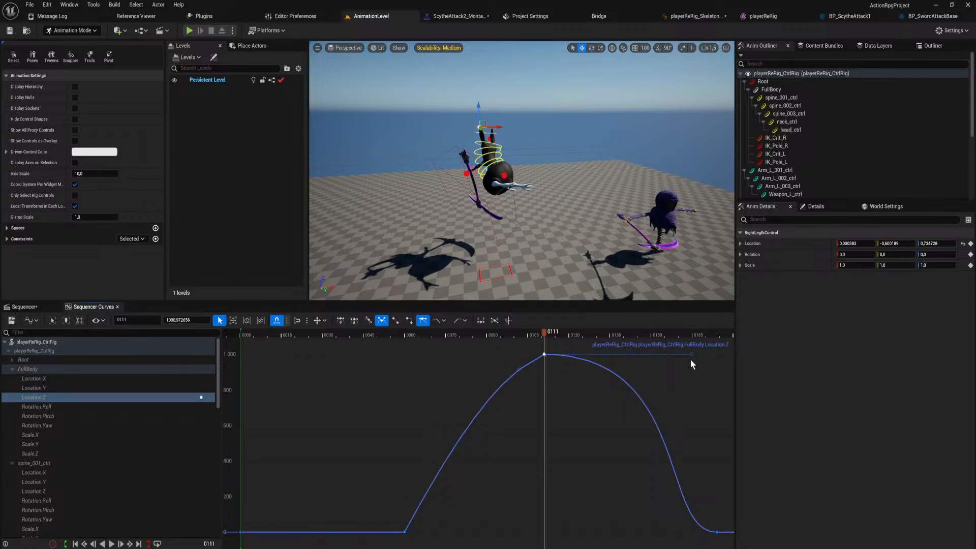
left_click_drag(691, 354, 663, 374)
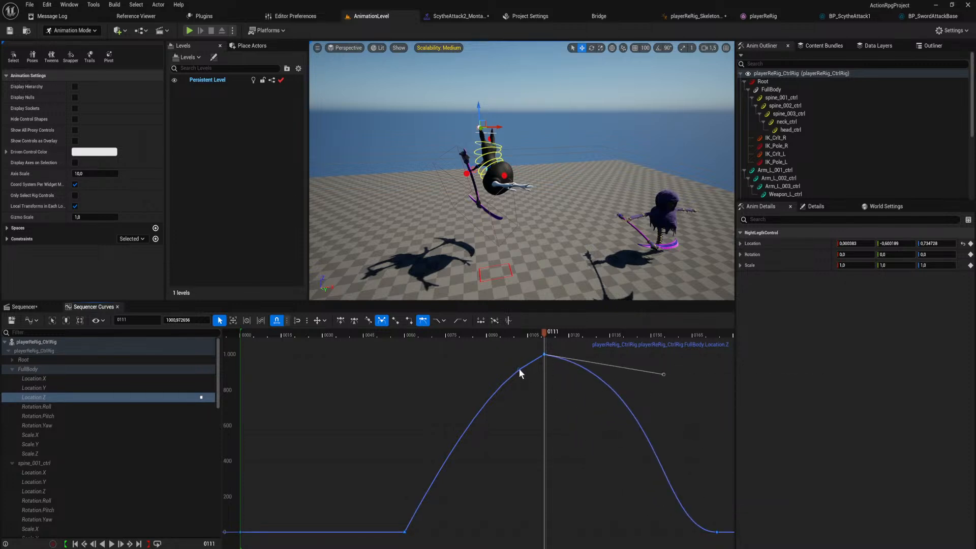
left_click_drag(518, 369, 480, 358)
Play back the adjusted jump and return to the Sequencer timeline at frame 111.
left_click_drag(541, 333, 370, 350)
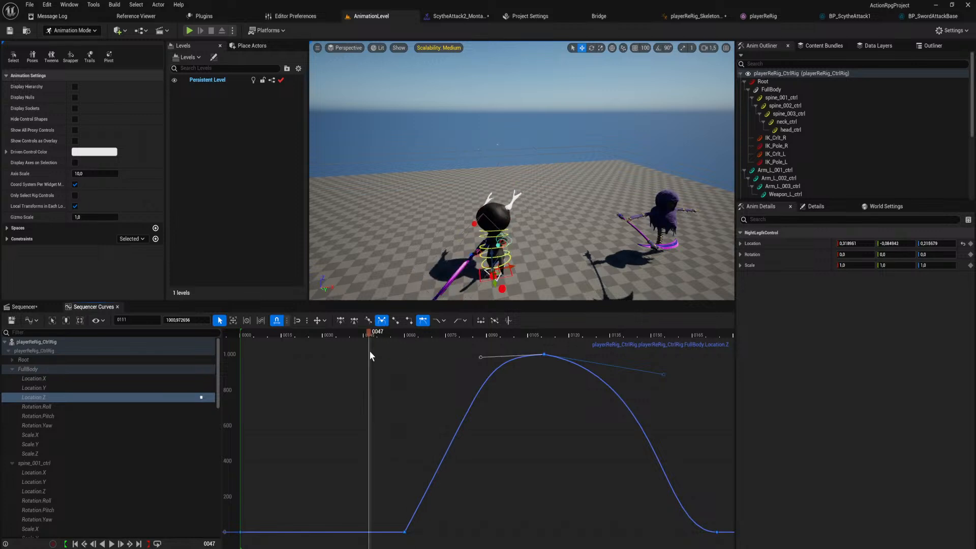
key("space")
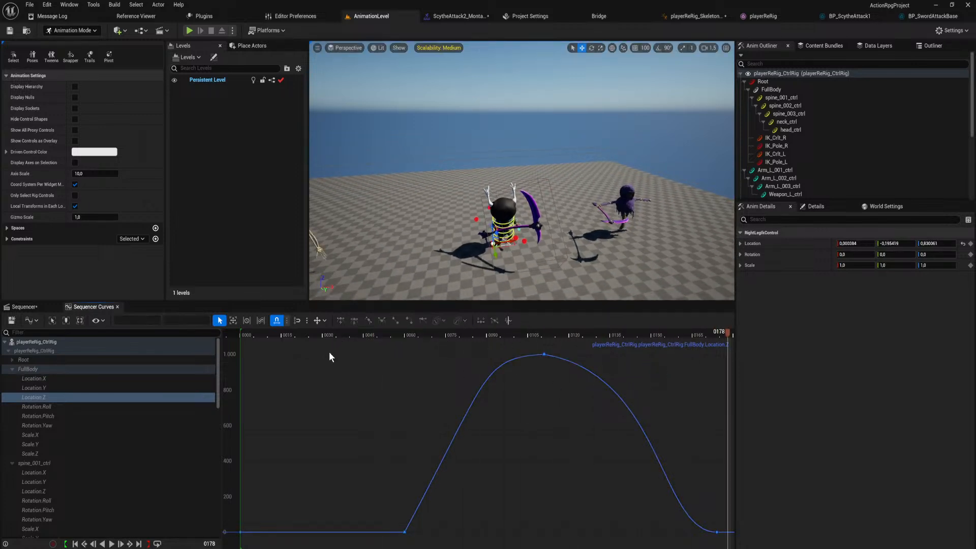
left_click_drag(328, 336, 268, 333)
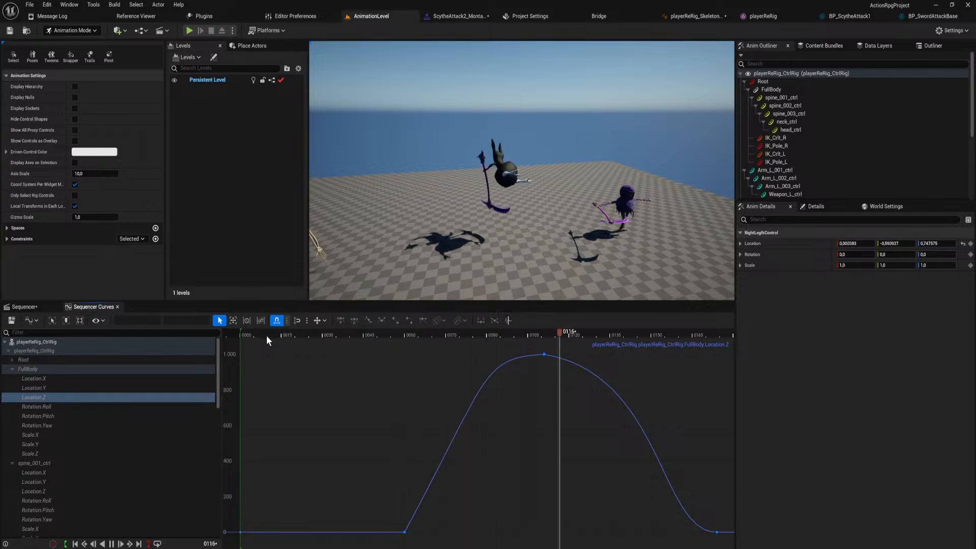
left_click_drag(406, 334, 543, 355)
key("w")
right_click_drag(534, 214, 529, 239)
left_click(36, 308)
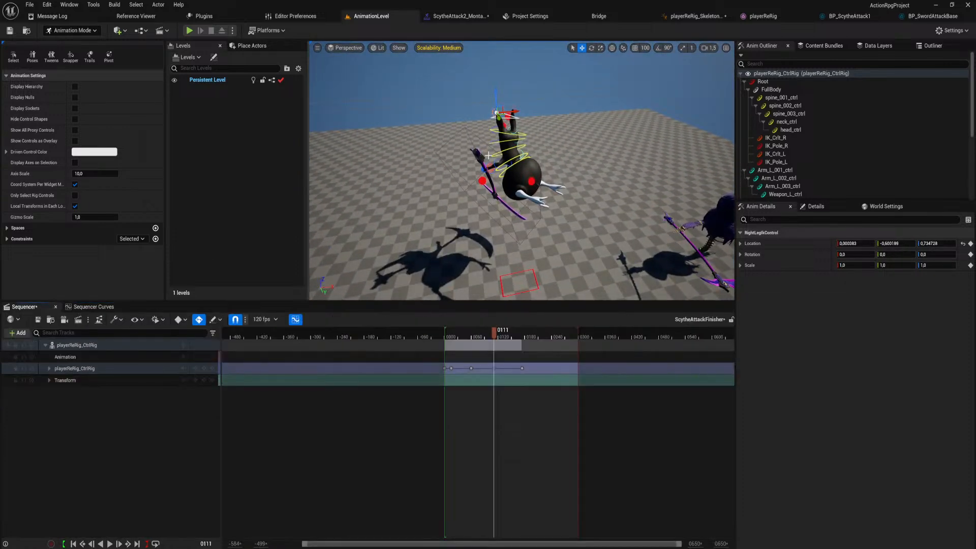
Rotate Arm_R_002_ctrl at frame 111 to about -62, -87, 115 in X, Y and Z.
key("w")
right_click_drag(489, 156, 482, 139)
right_click_drag(439, 164, 455, 150)
key("a")
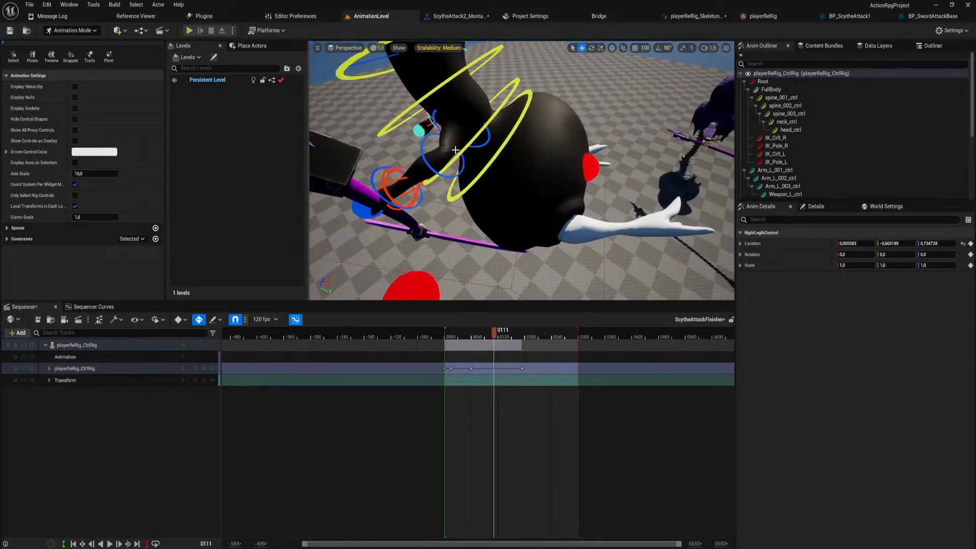
left_click(429, 165)
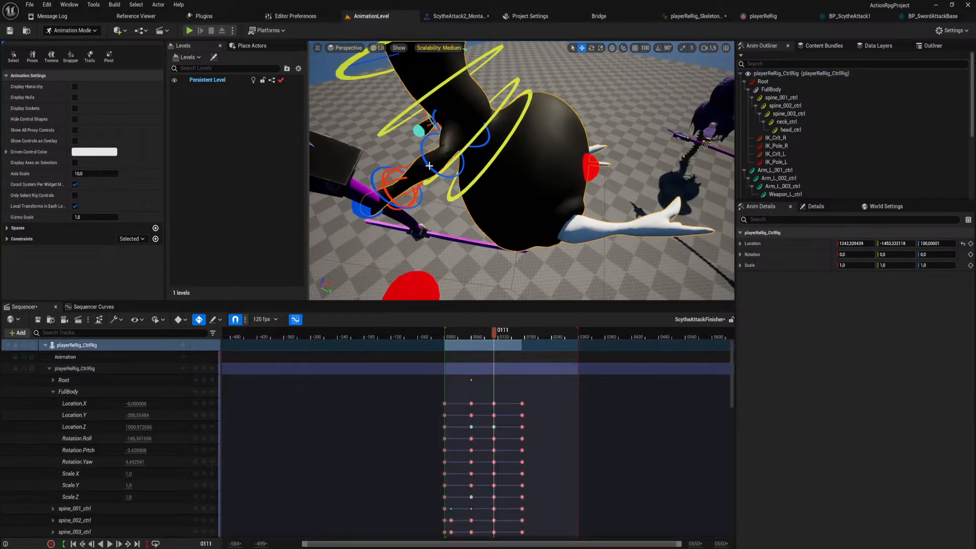
left_click(430, 165)
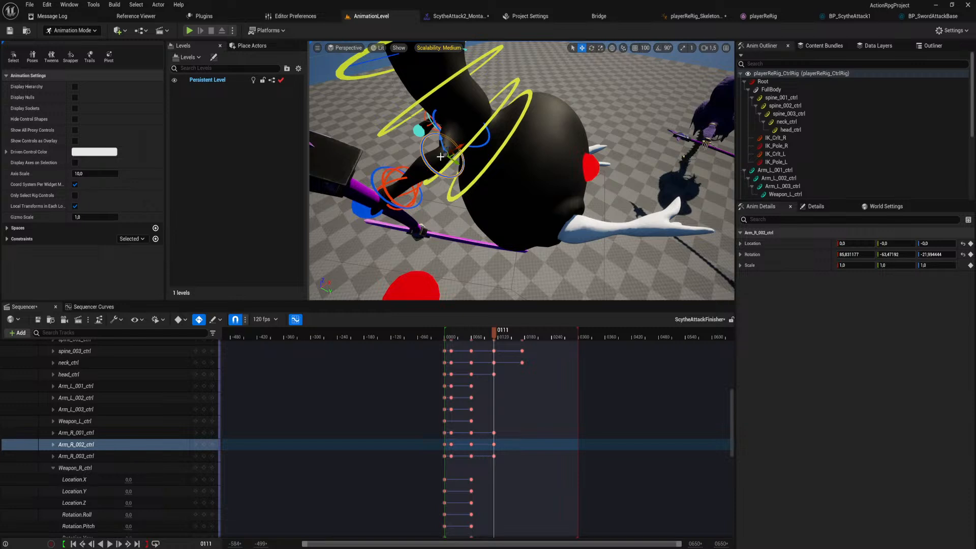
left_click_drag(468, 155, 439, 139)
Rotate Arm_R_002_ctrl at frame 75 to about 47, -8, 64, keying a new right arm pose in the flip.
left_click_drag(491, 332, 473, 333)
scroll(509, 195, "up", 3)
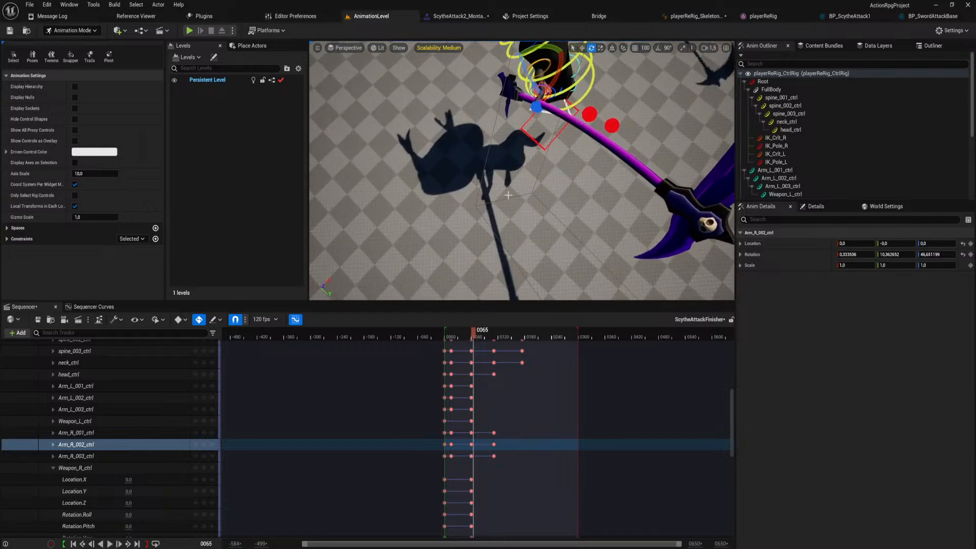
mouse_move(473, 333)
left_mouse_down()
mouse_move(447, 330)
mouse_move(464, 333)
left_mouse_up()
left_click_drag(469, 329, 476, 328)
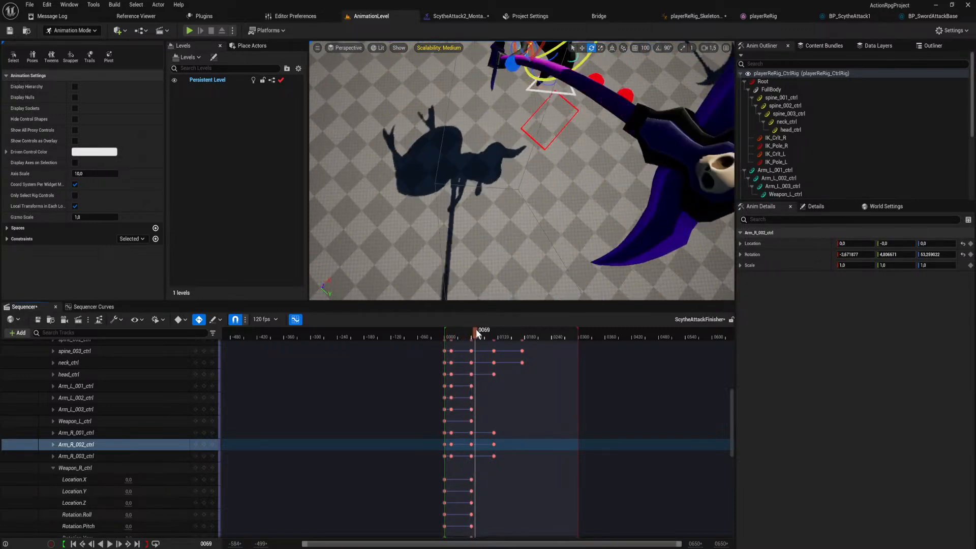
right_click_drag(496, 134, 564, 141)
left_click_drag(472, 180, 460, 169)
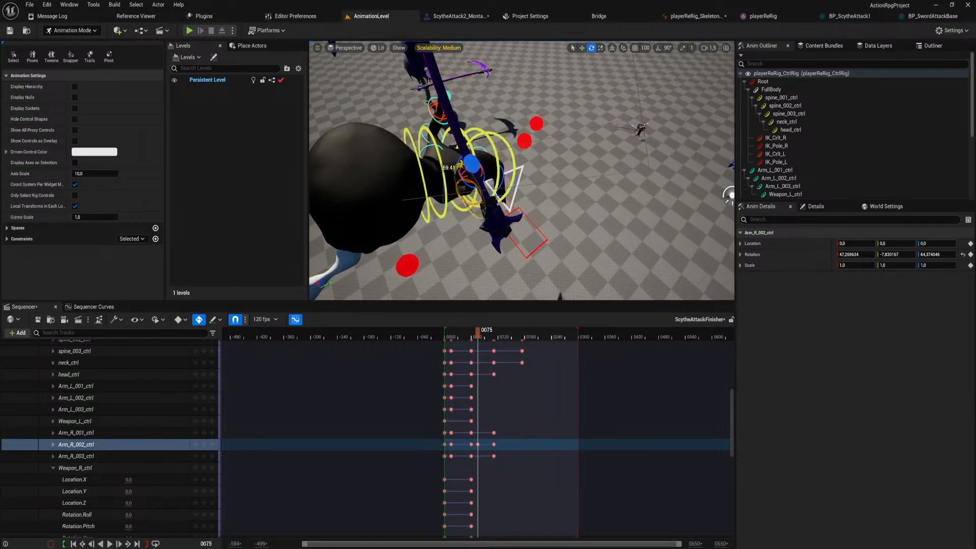
Rotate Arm_R_001_ctrl to about 73, 57, -11 and Arm_R_003_ctrl to about -16, -13, 1 at frame 75.
left_click(451, 185)
left_click_drag(441, 158, 439, 197)
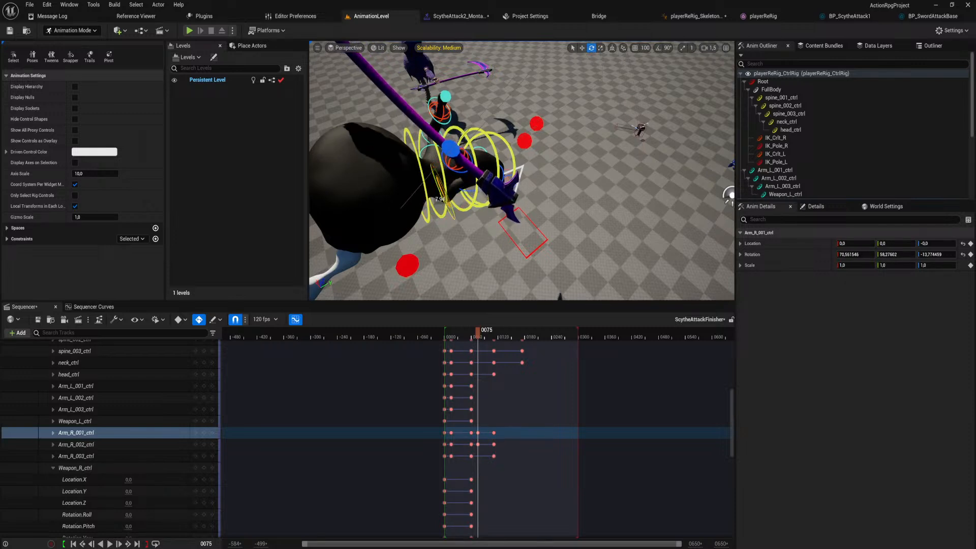
left_click(470, 165)
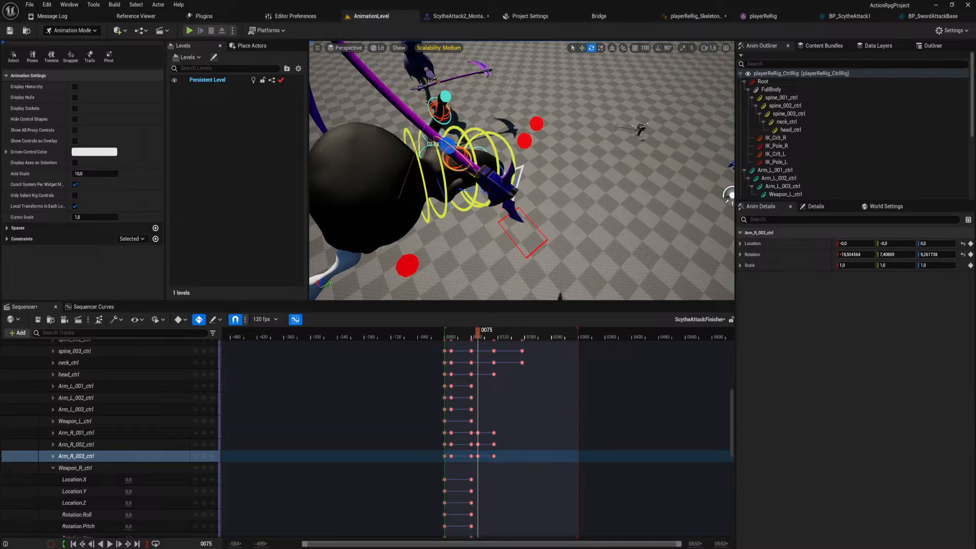
left_click_drag(469, 184, 439, 181)
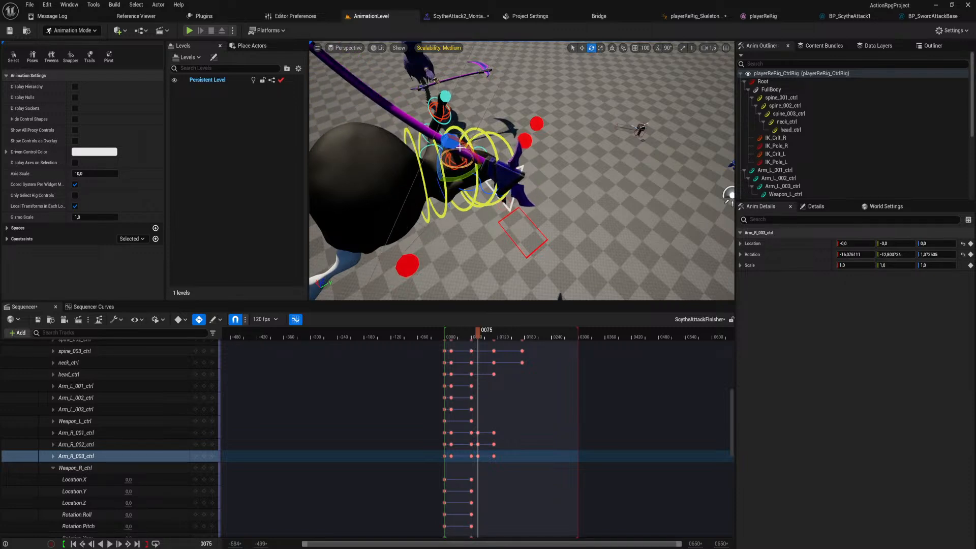
Refine the right arm's scythe pose at frame 75, bringing Arm_R_002_ctrl to a rotation of about 35, -4, 78.
left_click_drag(460, 147, 457, 104, "alt")
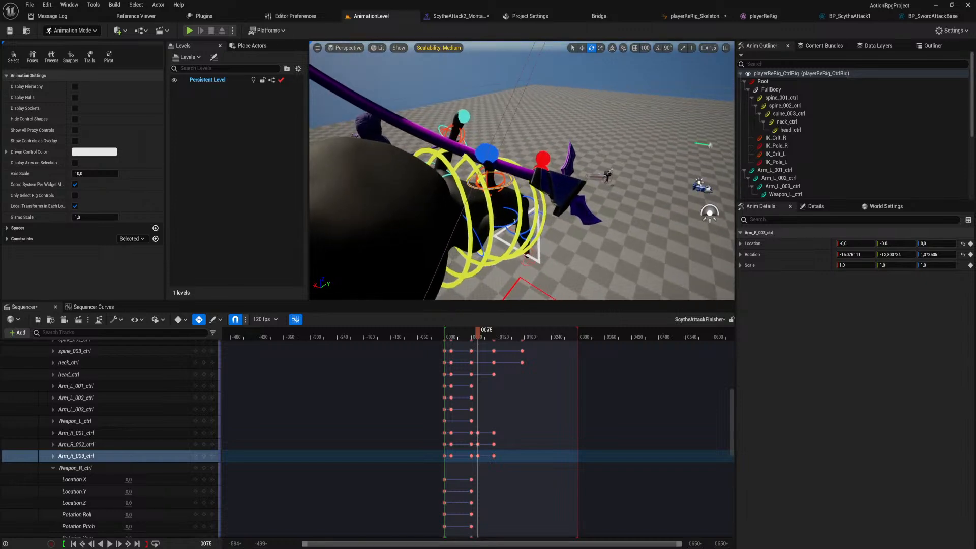
mouse_move(493, 160)
right_mouse_down()
mouse_move(498, 224)
mouse_move(481, 216)
mouse_move(486, 167)
right_mouse_up()
left_click_drag(486, 130, 449, 191)
left_click(492, 176)
left_click_drag(492, 156, 459, 175)
key("s")
mouse_move(479, 275)
right_mouse_down()
mouse_move(478, 246)
mouse_move(479, 275)
right_mouse_up()
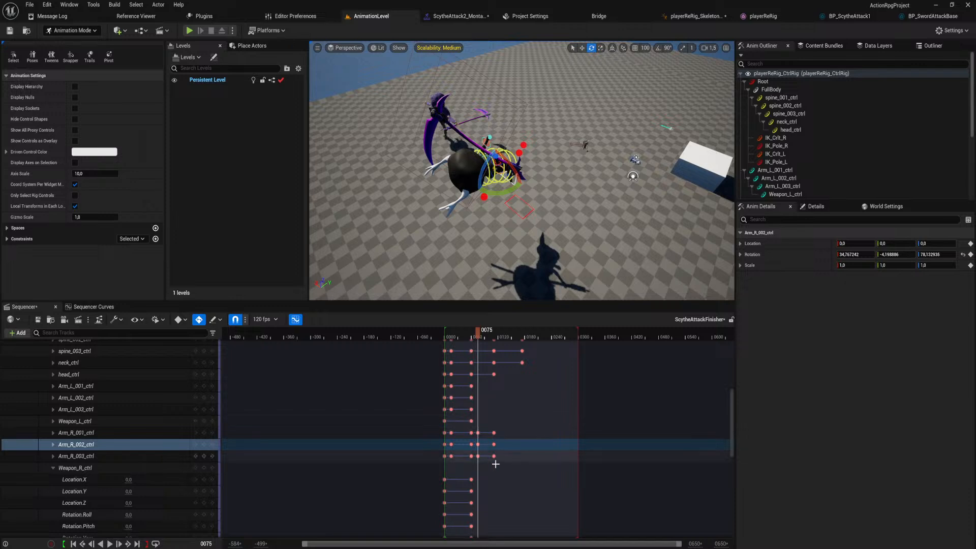
Try to replace the right arm keys at frame 60 with the arm keys from frame 75.
scroll(478, 458, "up", 10, "ctrl")
scroll(460, 457, "up", 1, "ctrl")
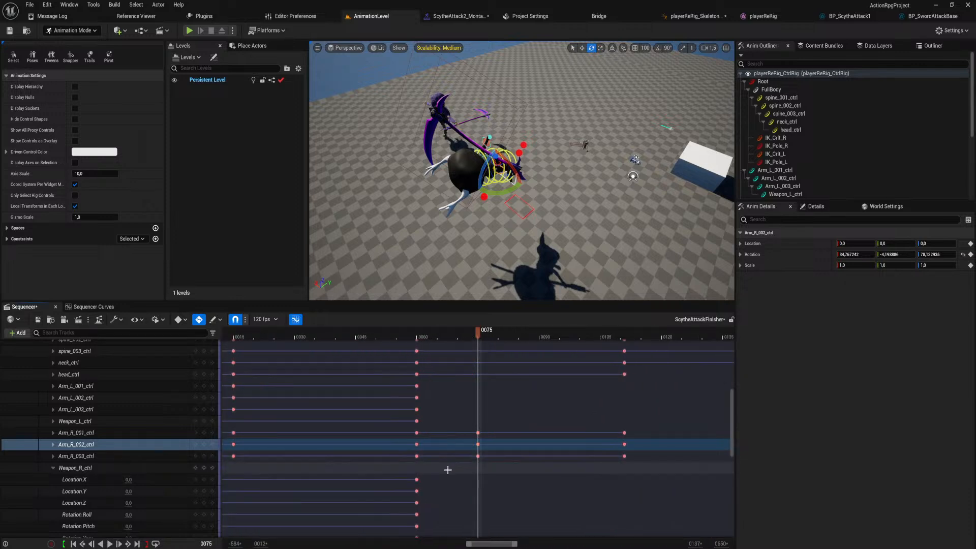
left_click_drag(447, 468, 408, 428)
left_click_drag(489, 472, 417, 436)
scroll(423, 436, "down", 8, "ctrl")
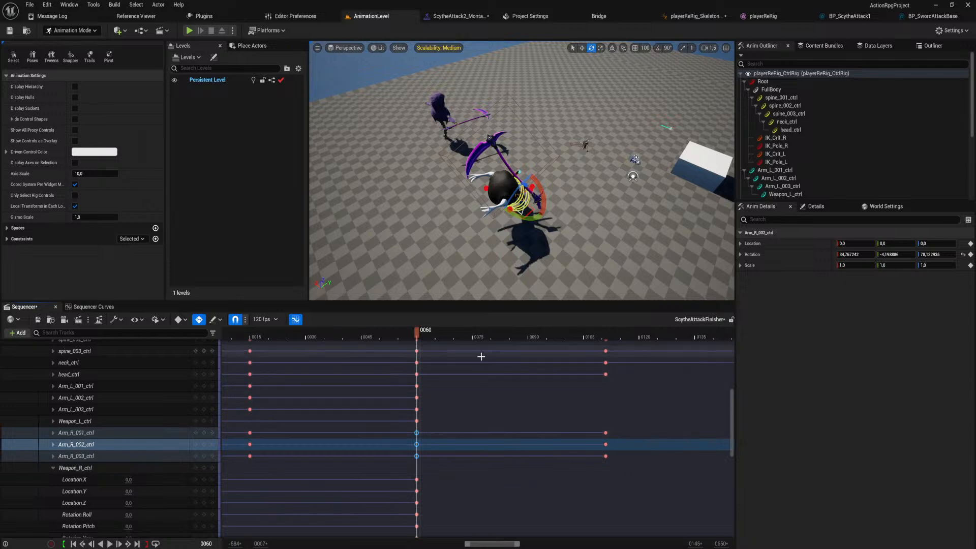
left_click_drag(416, 331, 429, 354)
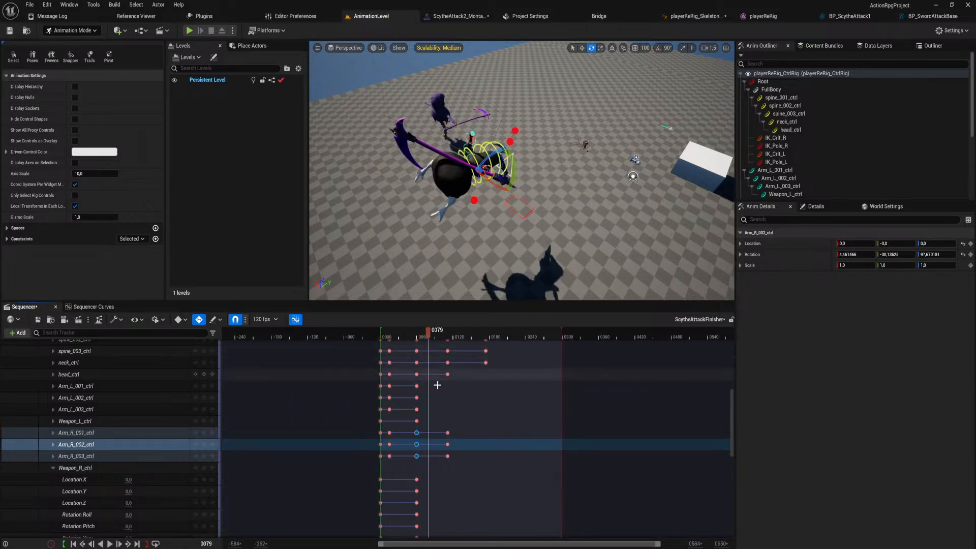
key("ctrl+z")
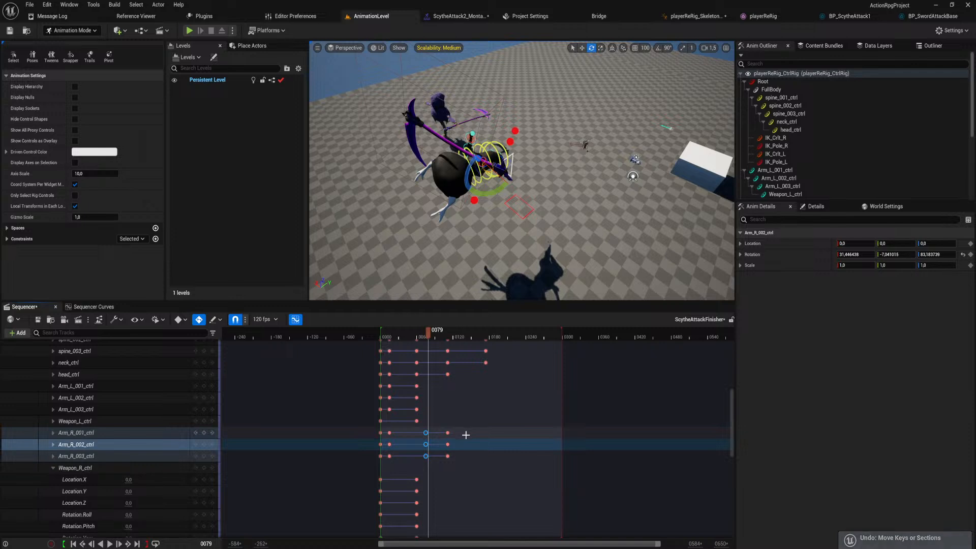
Replace the Arm_R_001_ctrl, Arm_R_002_ctrl and Arm_R_003_ctrl keys at frame 111 with their keys from frame 75.
scroll(458, 335, "up", 2)
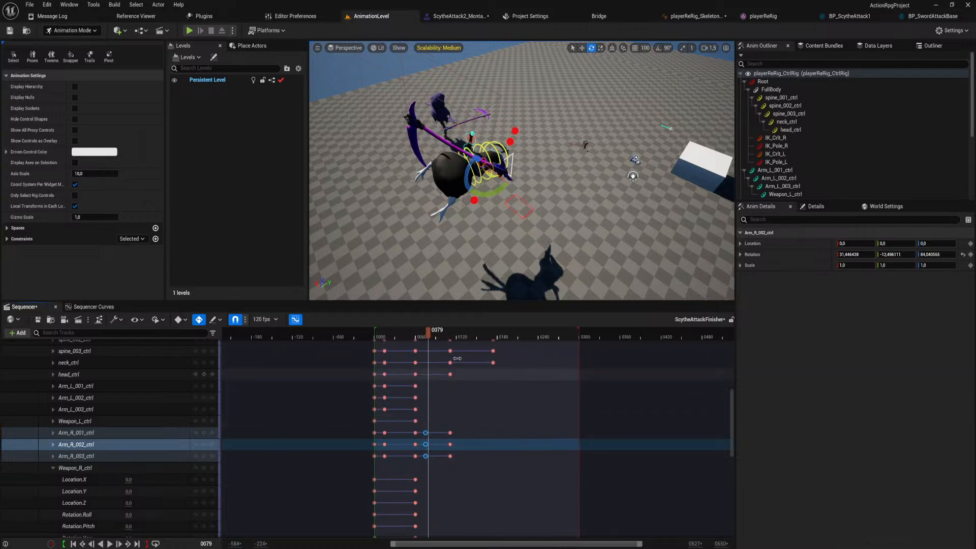
scroll(458, 335, "up", 2)
left_click(477, 331)
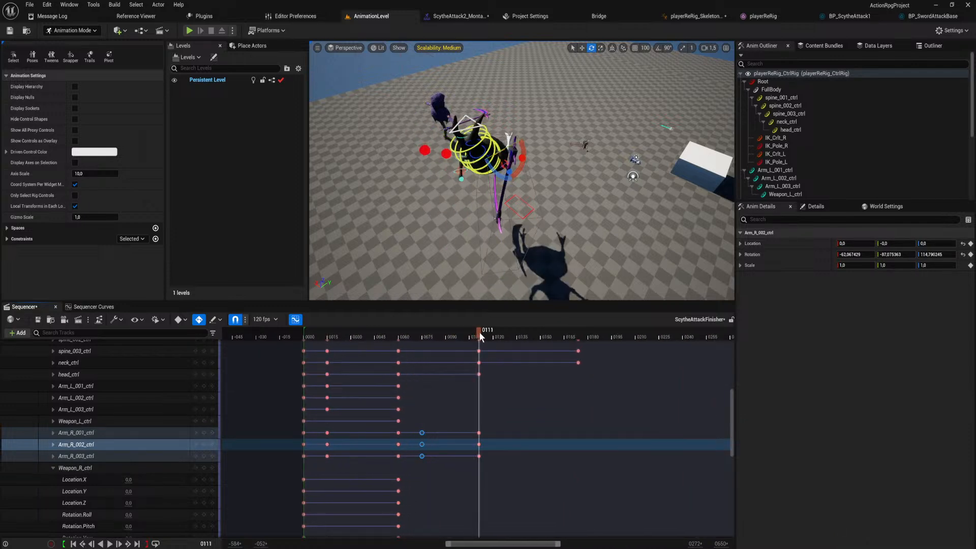
left_click_drag(492, 467, 479, 442)
key("Delete")
left_click_drag(470, 336, 404, 391)
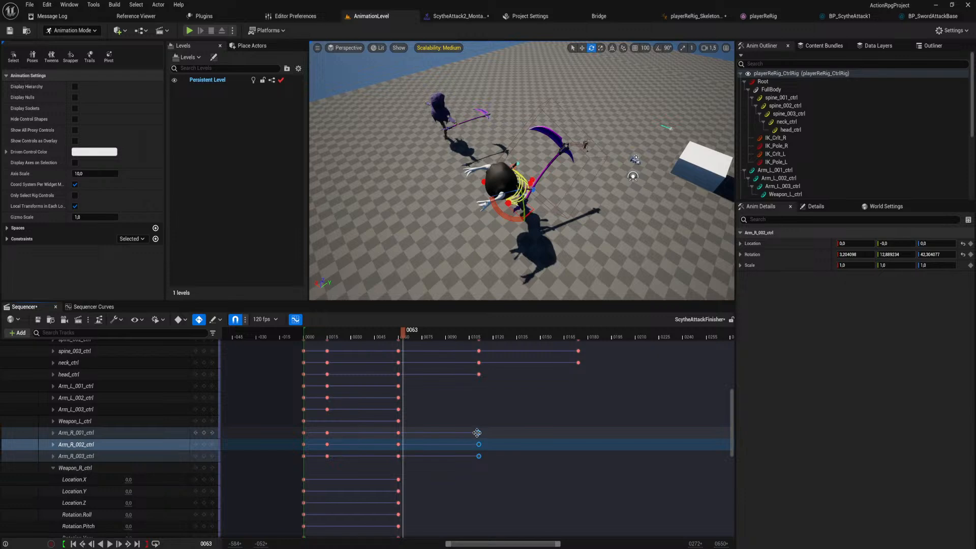
Move the Arm_R_001_ctrl, Arm_R_002_ctrl and Arm_R_003_ctrl keys from frame 111 to frame 64.
left_click_drag(477, 432, 405, 443)
right_click_drag(457, 244, 368, 187)
key("w")
key("s")
key("d")
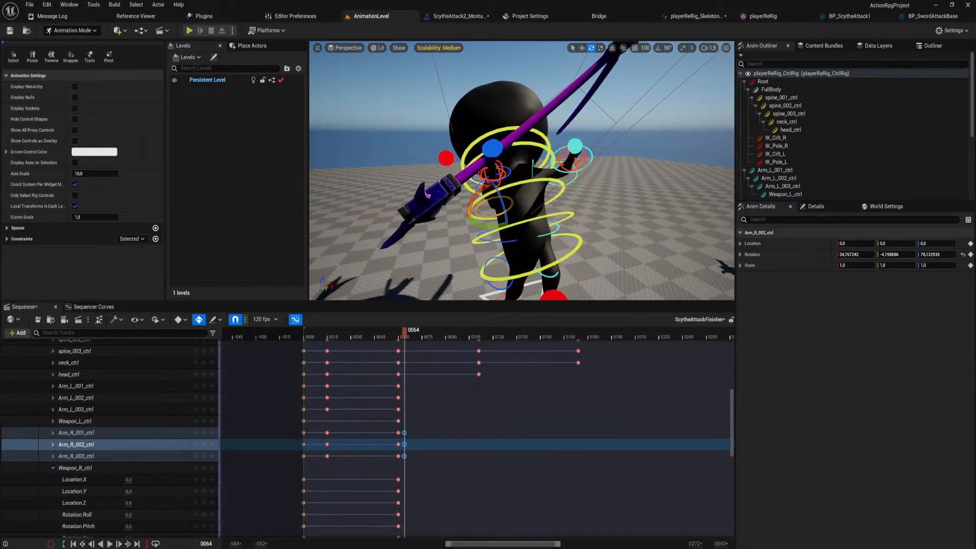
At frame 64, rotate spine_002_ctrl to about -15, 20, 13 and spine_003_ctrl to about -19, 6, 4.
left_click(520, 184)
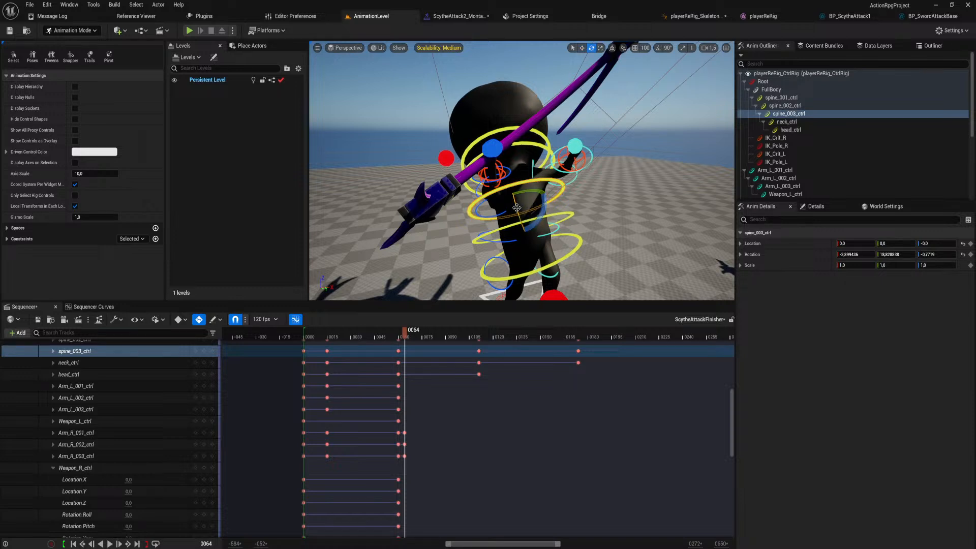
left_click_drag(516, 207, 510, 184)
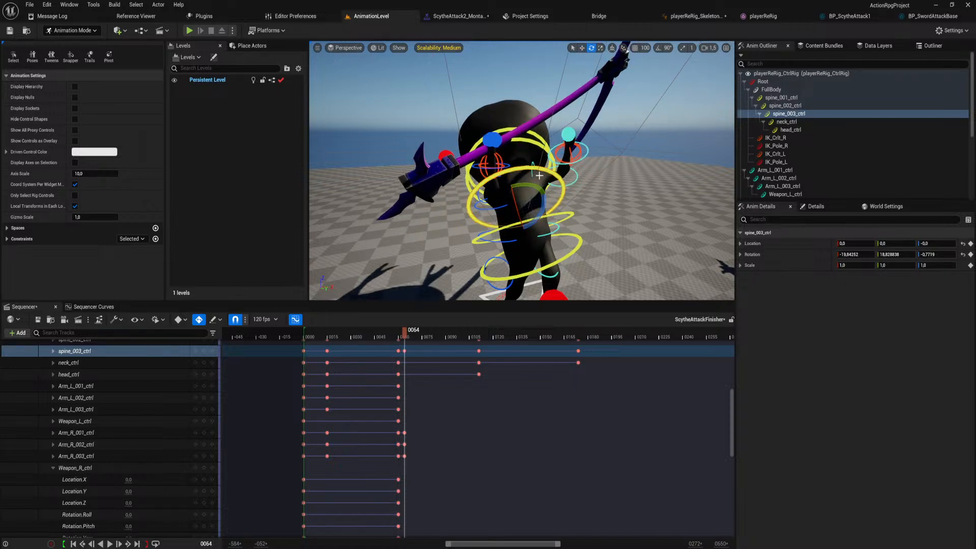
left_click(563, 215)
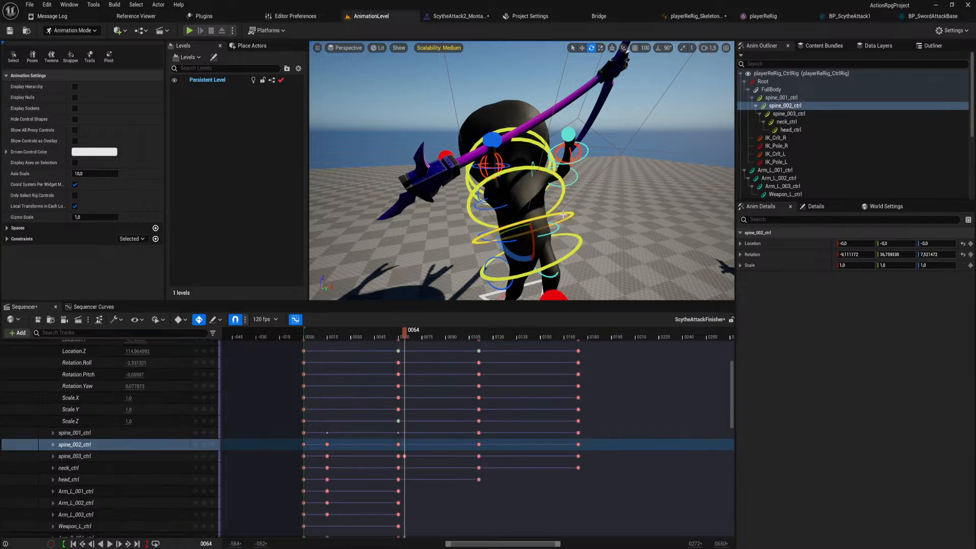
left_click_drag(531, 237, 551, 226)
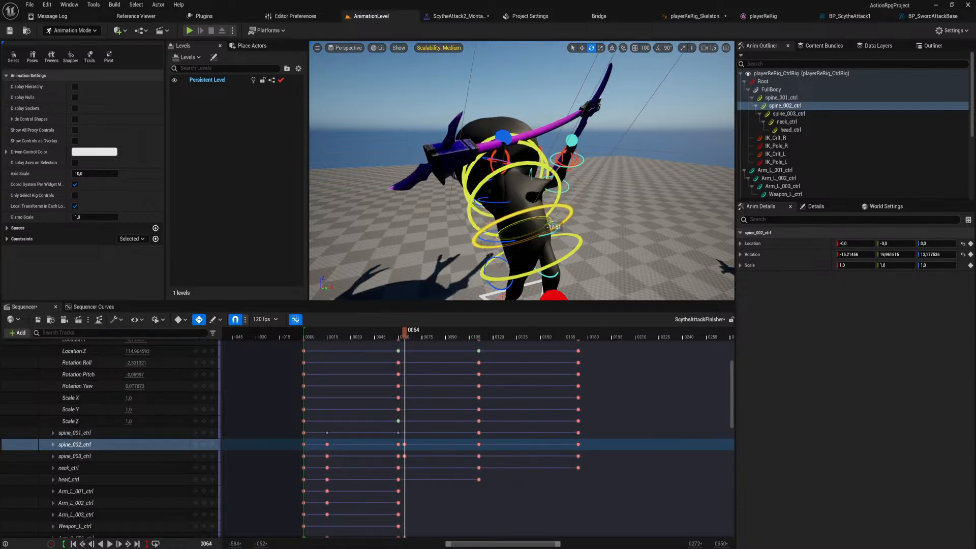
left_click(522, 166)
left_click_drag(503, 190, 528, 185)
key("s")
right_click_drag(528, 185, 524, 212)
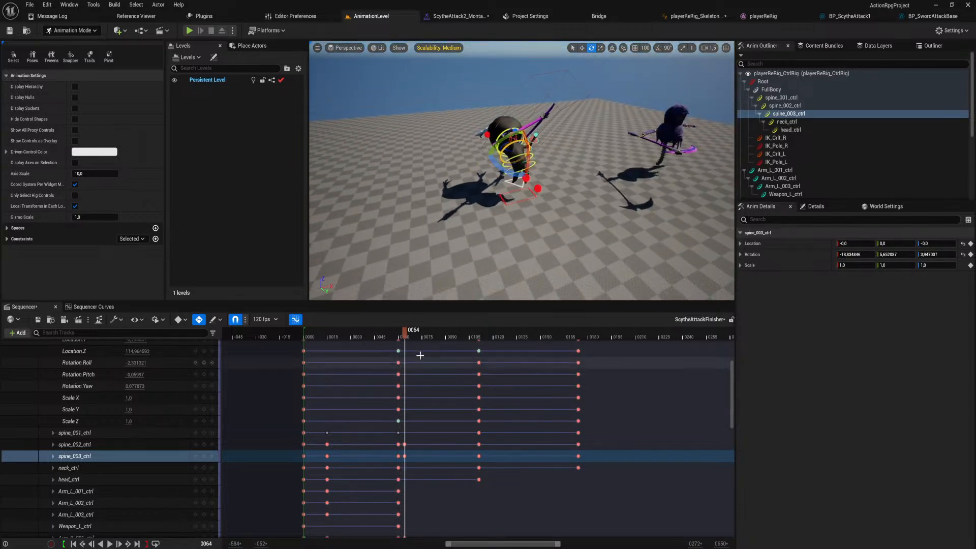
Replace the spine_002_ctrl and spine_003_ctrl keys at frame 111 with their frame 64 keys, and move the right arm's frame 64 keys to 111.
left_click(481, 446)
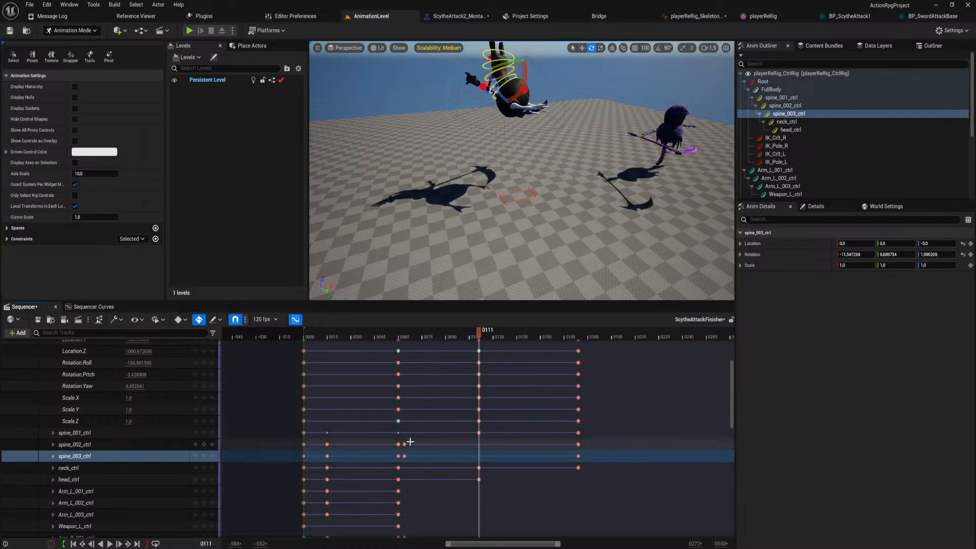
left_click_drag(406, 443, 478, 450)
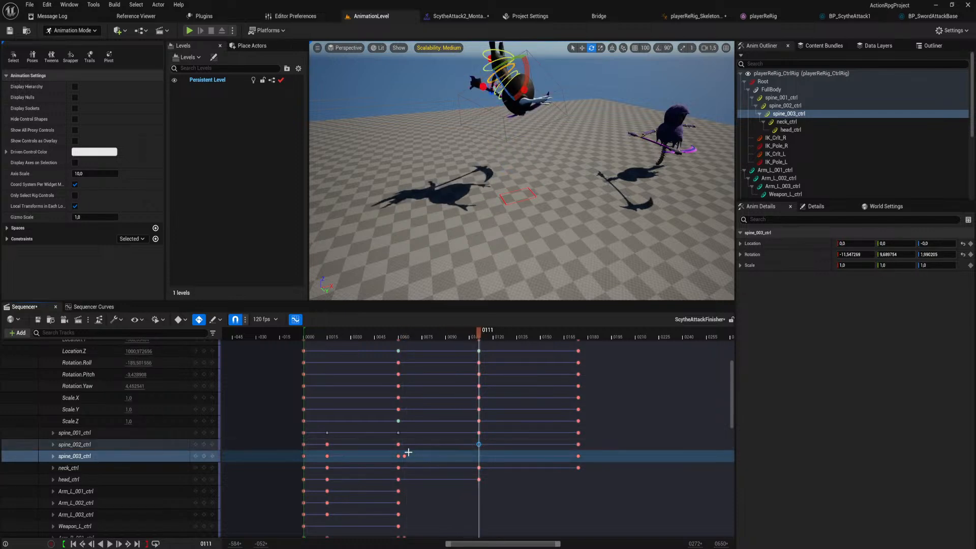
left_click_drag(405, 456, 479, 456)
scroll(413, 444, "down", 5)
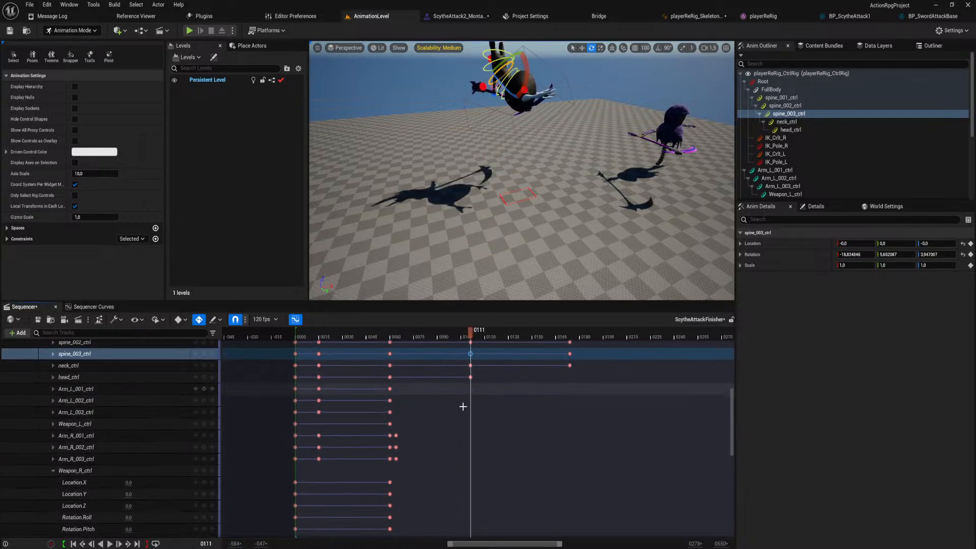
left_click_drag(410, 427, 471, 438)
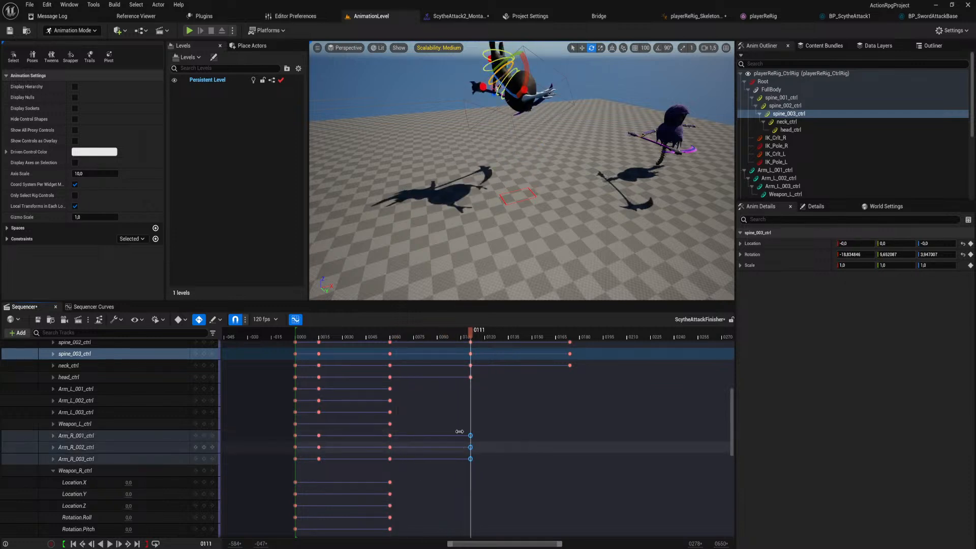
Play the animation from frame 0 and examine the scythe arm's pose up close at frame 73.
scroll(449, 407, "up", 5)
scroll(451, 401, "down", 4)
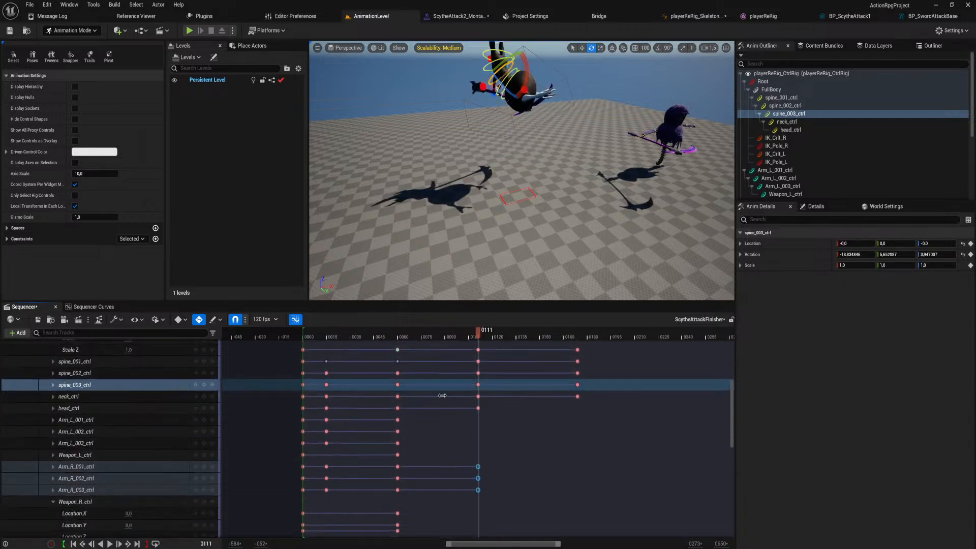
scroll(407, 407, "up", 3)
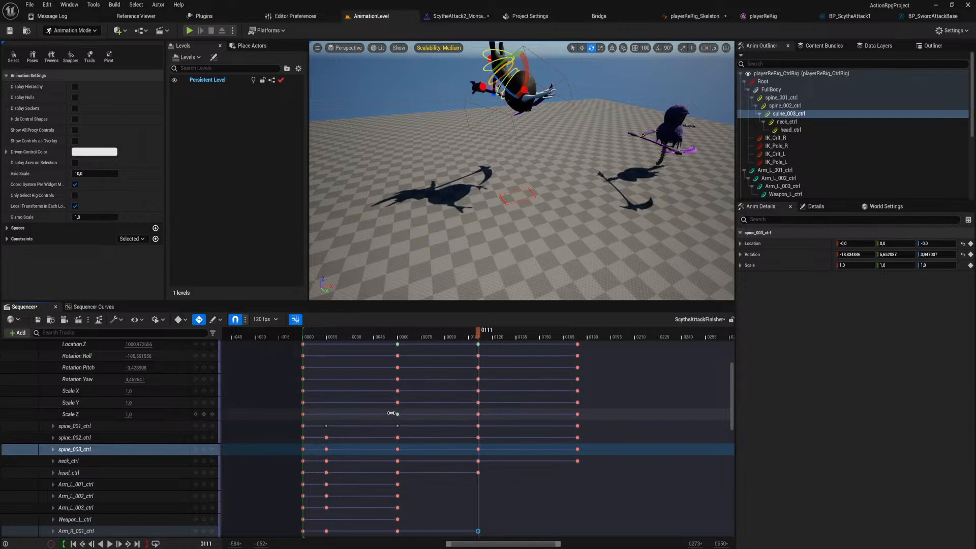
scroll(396, 415, "up", 3)
left_click_drag(355, 334, 302, 338)
key("space")
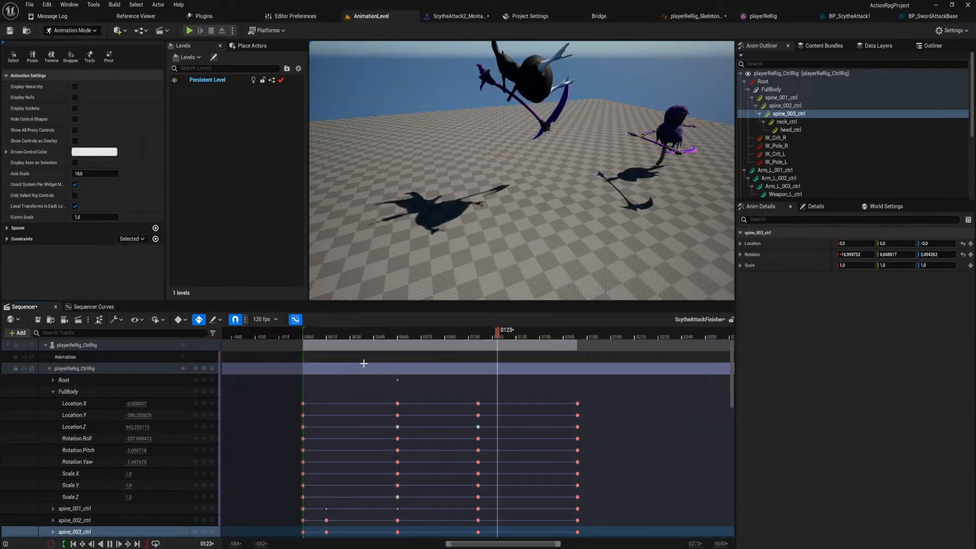
key("space")
left_click_drag(391, 336, 419, 375)
right_click_drag(494, 161, 564, 138)
key("w")
mouse_move(407, 193)
right_mouse_down()
mouse_move(422, 153)
mouse_move(407, 193)
right_mouse_up()
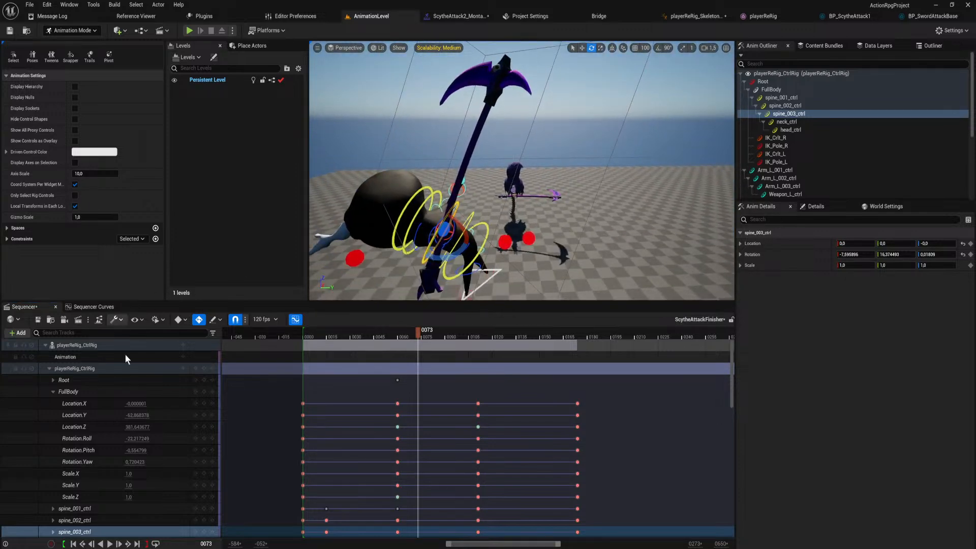
Show the Rotation.Roll curve of Arm_R_001_ctrl in the curve editor.
scroll(87, 506, "down", 3)
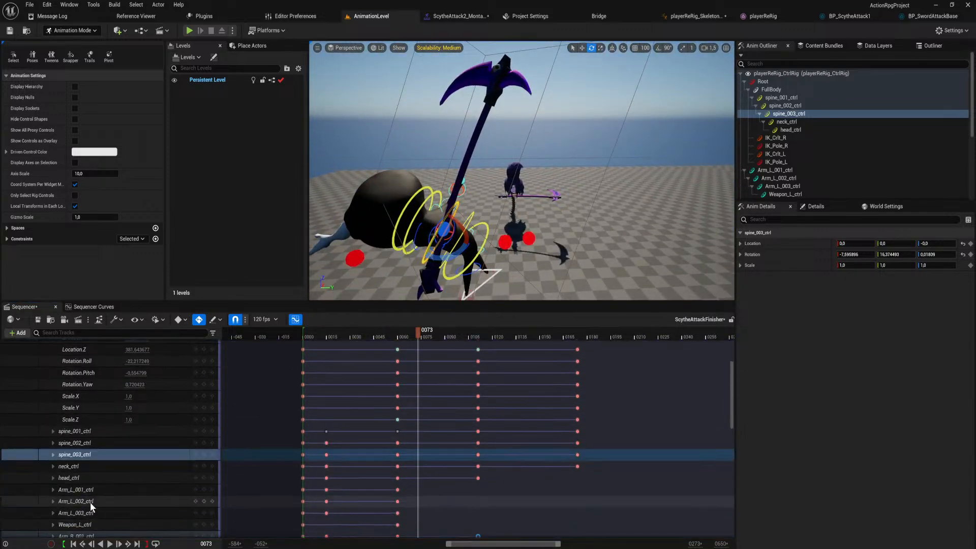
scroll(90, 503, "down", 3)
left_click(53, 427)
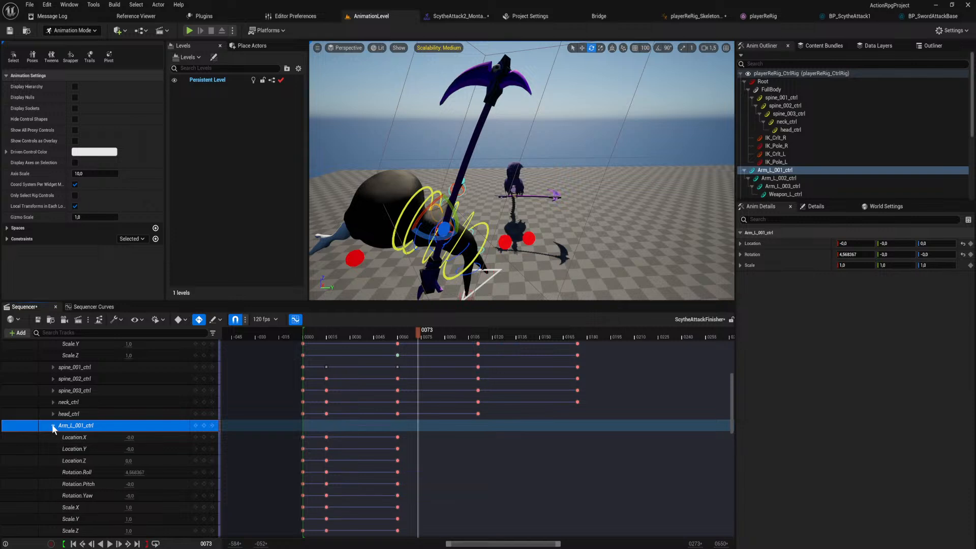
left_click(100, 306)
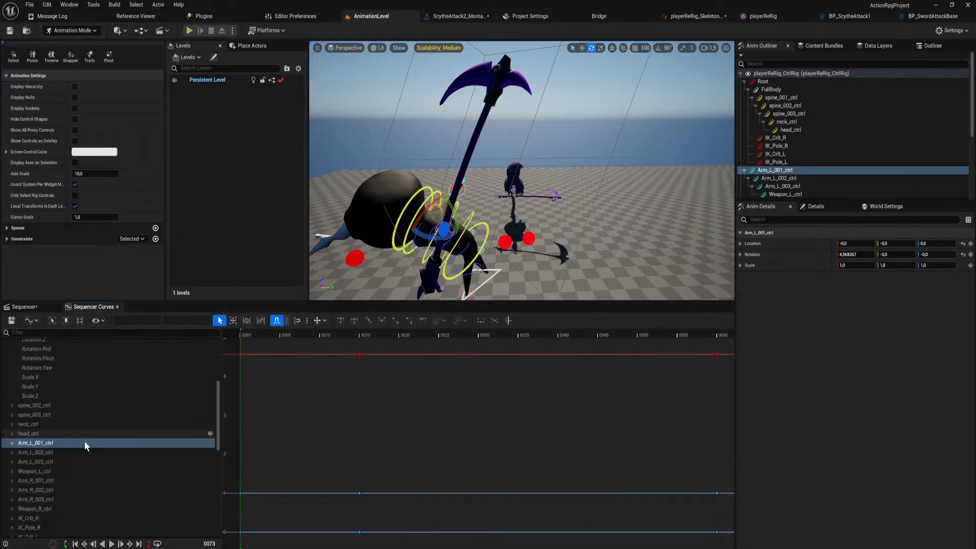
left_click(12, 444)
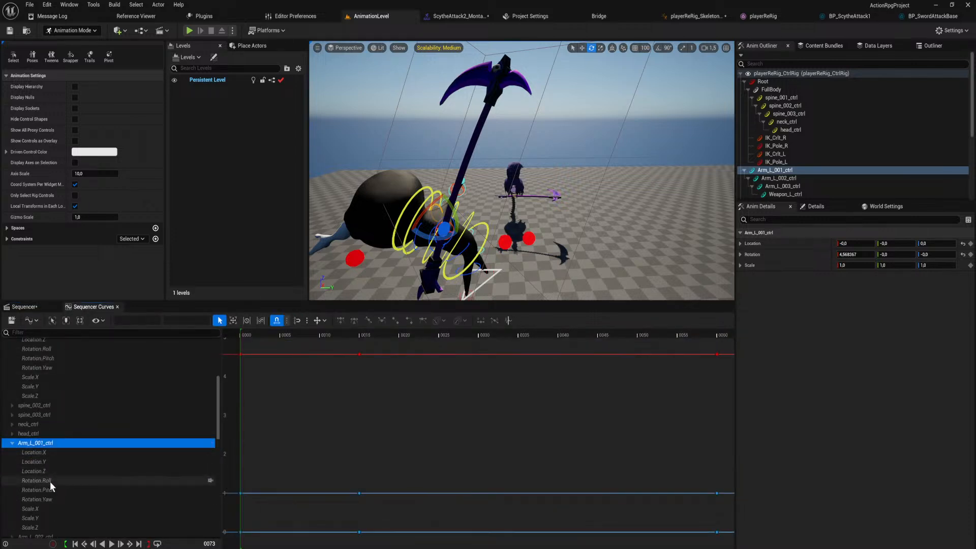
left_click(50, 481)
scroll(54, 471, "down", 5)
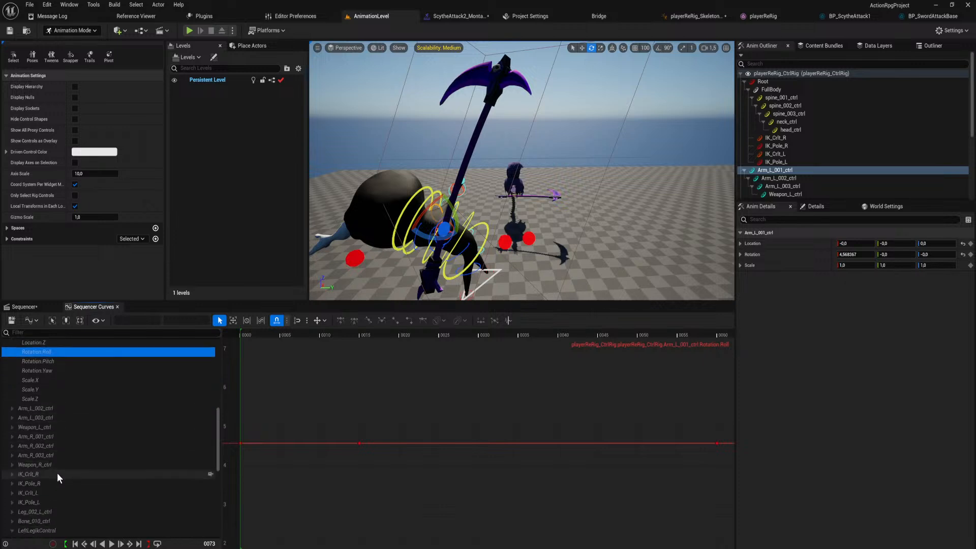
left_click(32, 436)
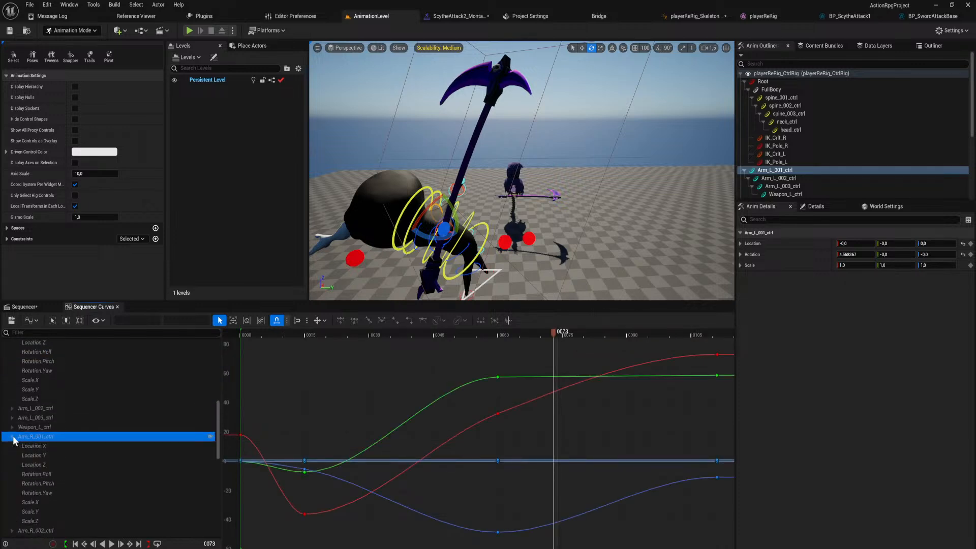
left_click(49, 474)
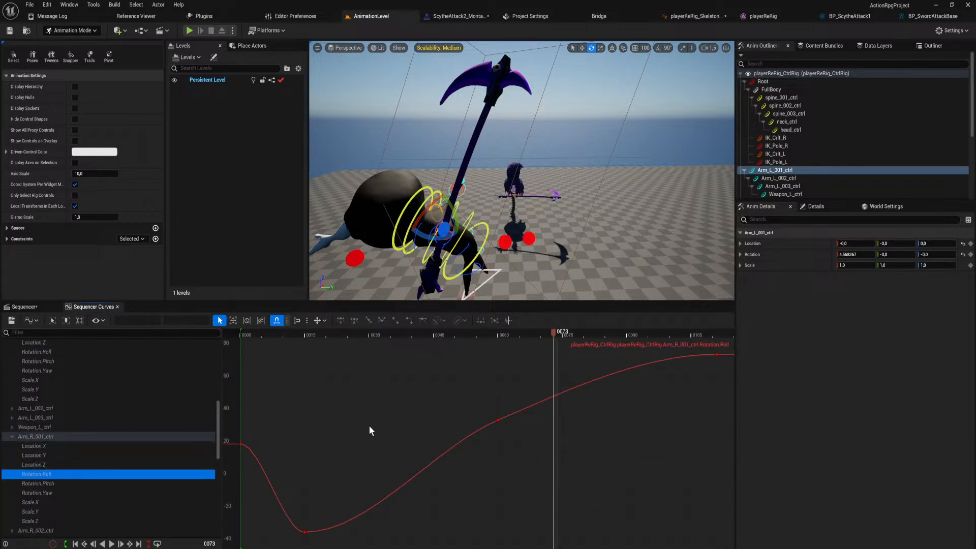
Give Arm_R_001_ctrl's Rotation.Roll key at frame 60 broken, weighted tangents, raising the outgoing handle and lowering the incoming one.
left_click(497, 421)
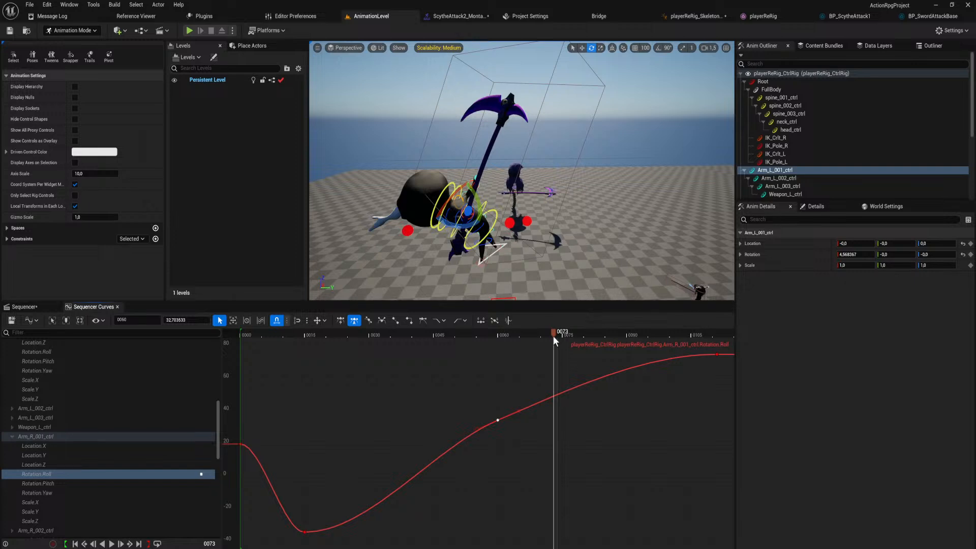
left_click_drag(554, 337, 497, 352)
right_click_drag(527, 255, 533, 291)
left_click_drag(499, 338, 548, 346)
mouse_move(543, 254)
right_mouse_down()
mouse_move(539, 274)
mouse_move(539, 203)
mouse_move(540, 270)
right_mouse_up()
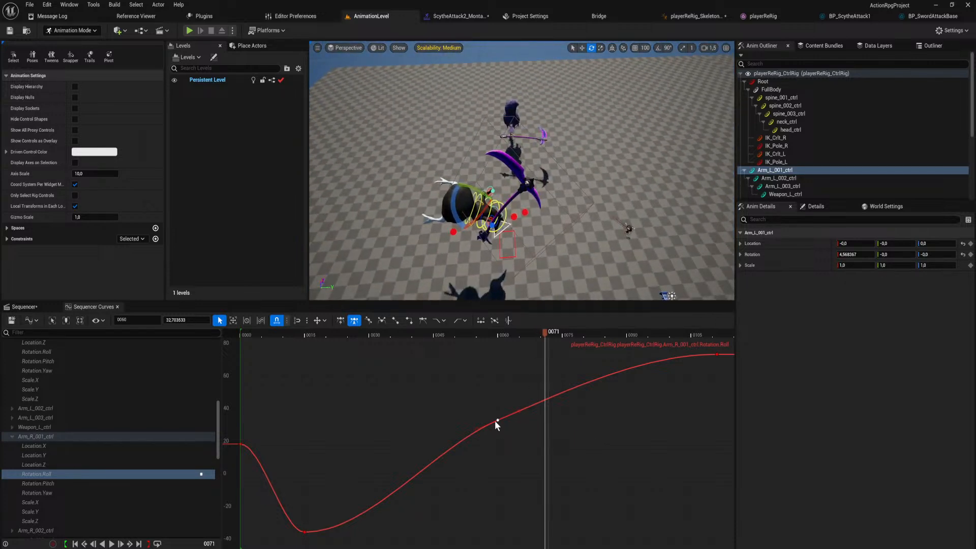
mouse_move(498, 421)
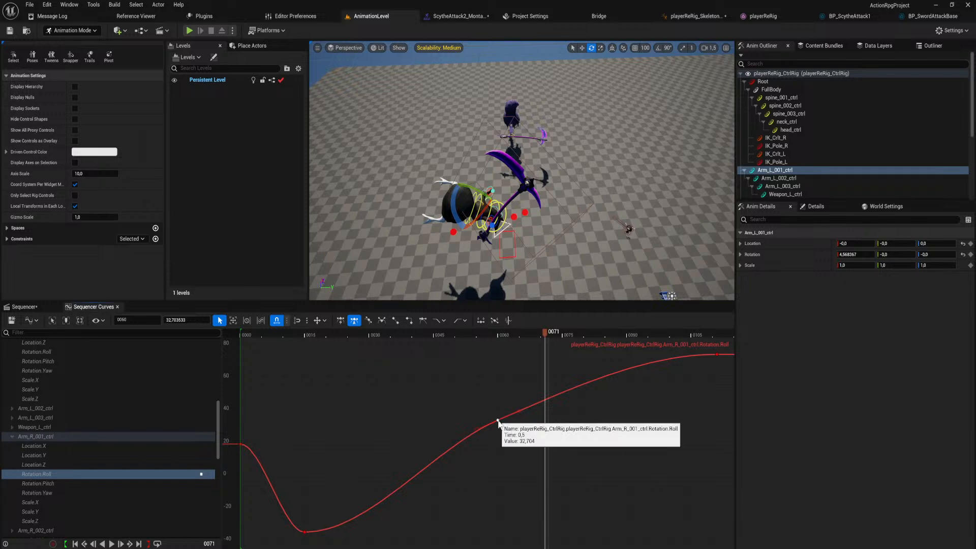
key("ctrl+w")
right_click_drag(544, 421, 520, 446)
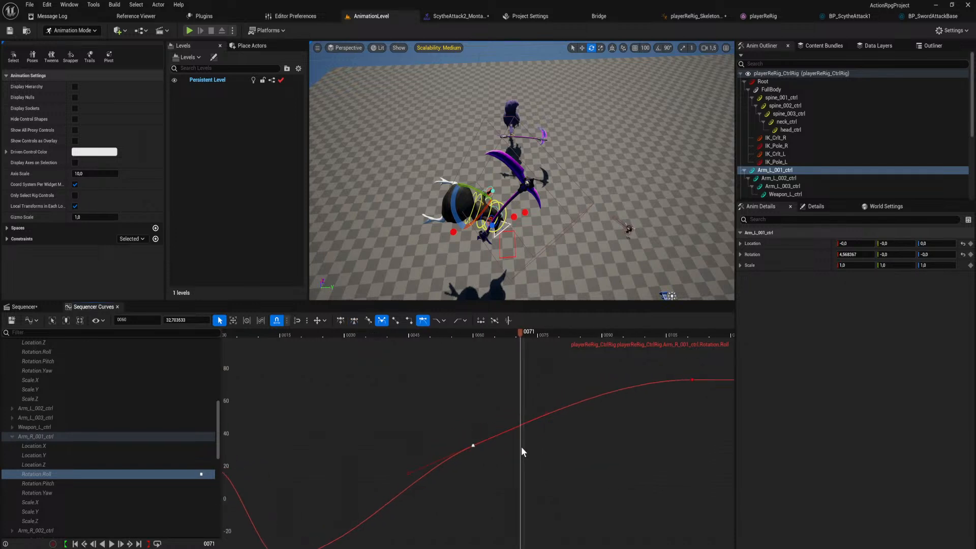
scroll(519, 447, "down", 2)
left_click_drag(545, 421, 575, 350)
left_click_drag(425, 470, 446, 479)
Give Arm_R_001_ctrl's Rotation.Pitch key at frame 60 broken, weighted tangents, steering the outgoing handle up and the incoming one down.
left_click(135, 484)
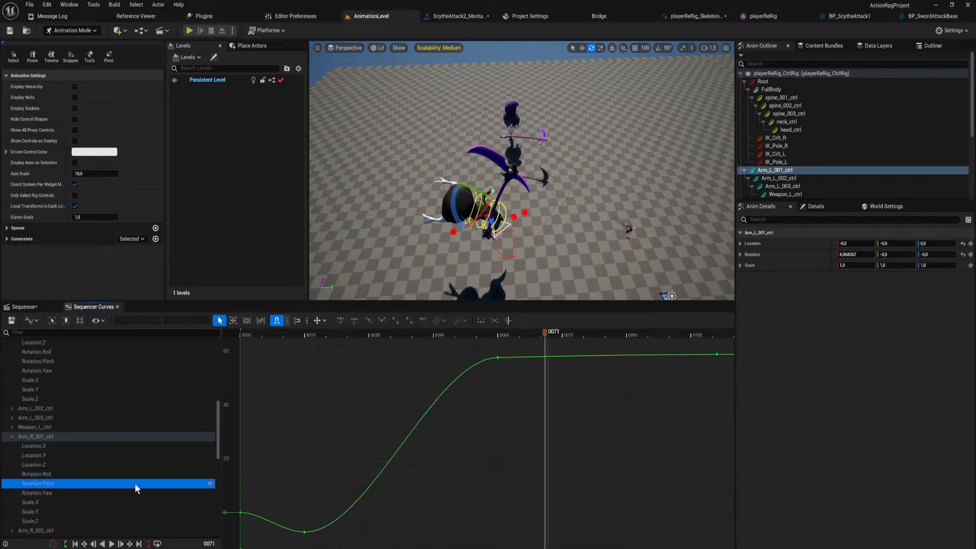
left_click(499, 356)
right_click_drag(508, 363, 497, 426)
key("3")
key("w")
scroll(502, 427, "down", 6)
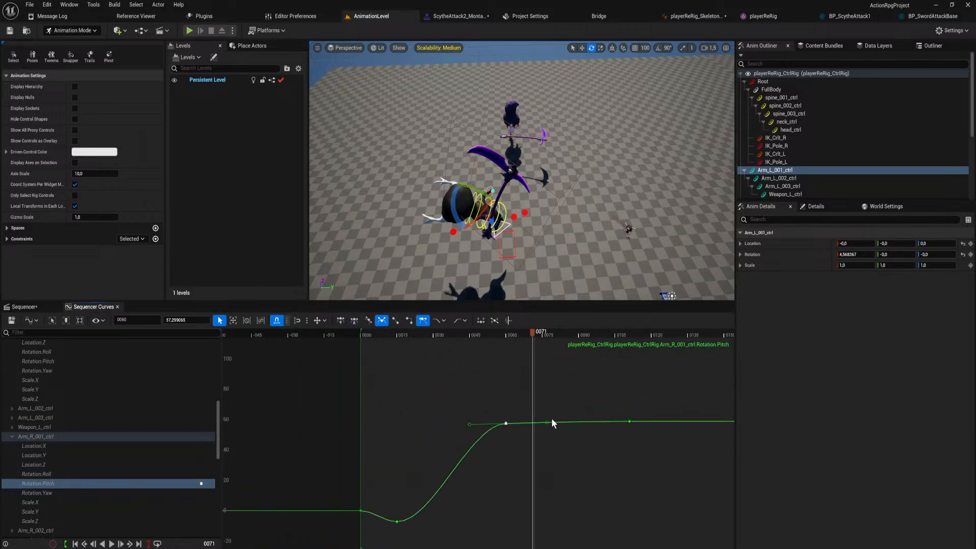
left_click_drag(545, 423, 566, 358)
left_click_drag(468, 425, 475, 458)
left_click_drag(532, 343, 496, 381)
Give Arm_R_001_ctrl's Rotation.Yaw key at frame 60 broken, weighted tangents, with a steep downward outgoing handle and a raised incoming one.
left_click(69, 493)
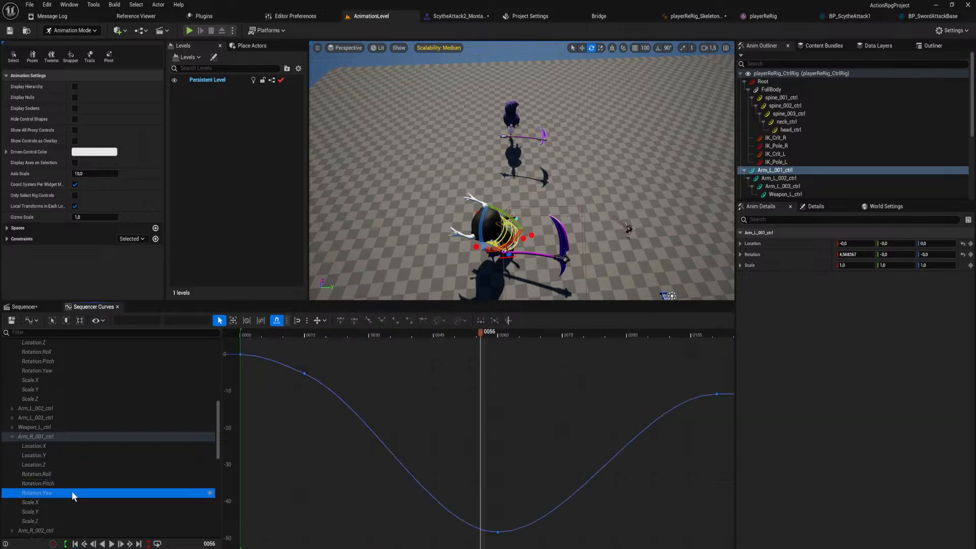
left_click(499, 533)
scroll(525, 476, "down", 12)
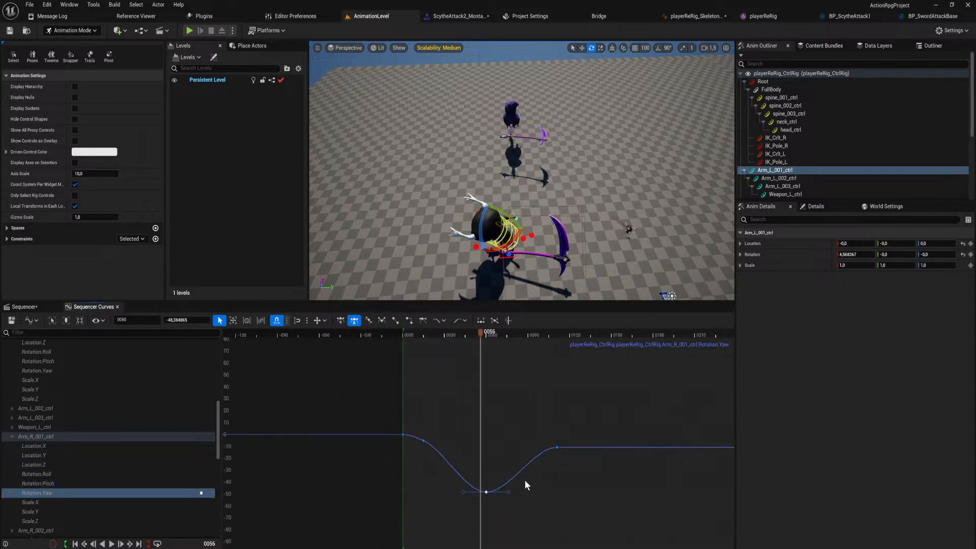
scroll(524, 478, "up", 4)
left_click_drag(479, 334, 550, 364)
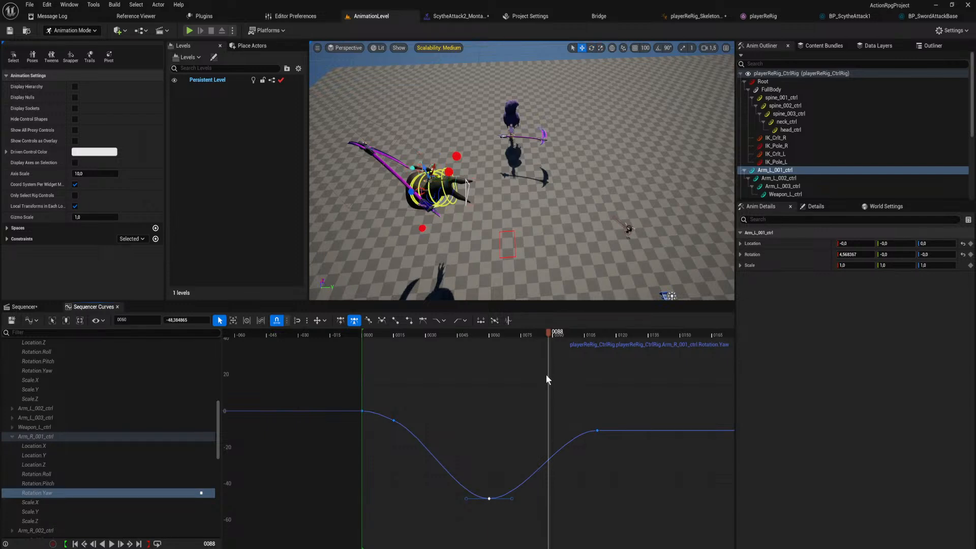
left_click(489, 499)
left_click_drag(525, 498, 551, 547)
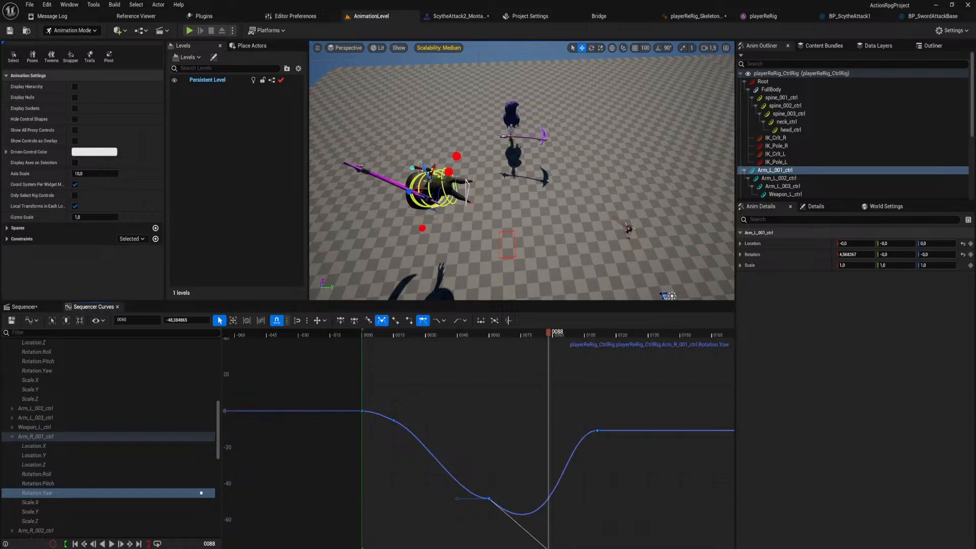
left_click_drag(457, 499, 423, 453)
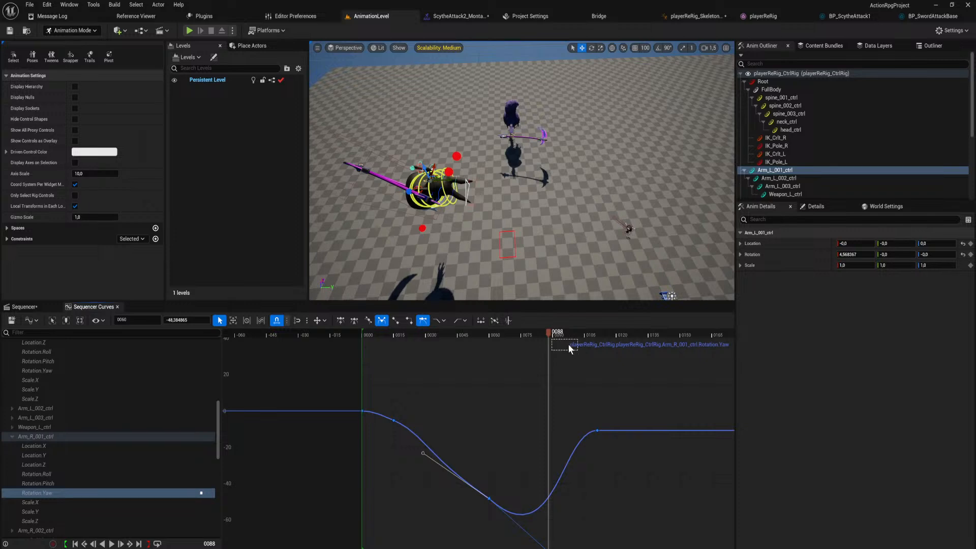
Play the animation from frame 0 to check the right arm's swing, stop around frame 94 and return to the FullBody tracks.
left_click_drag(548, 334, 361, 407)
key("space")
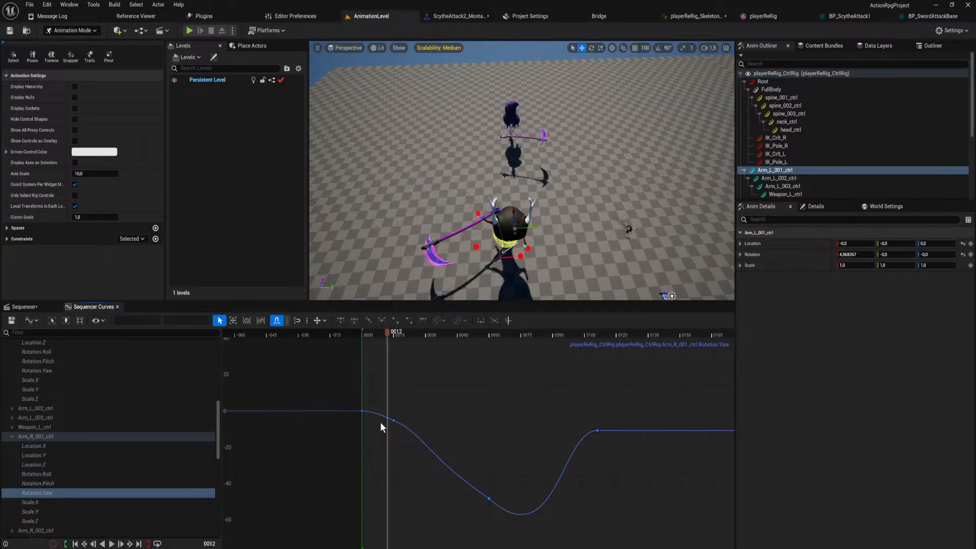
key("space")
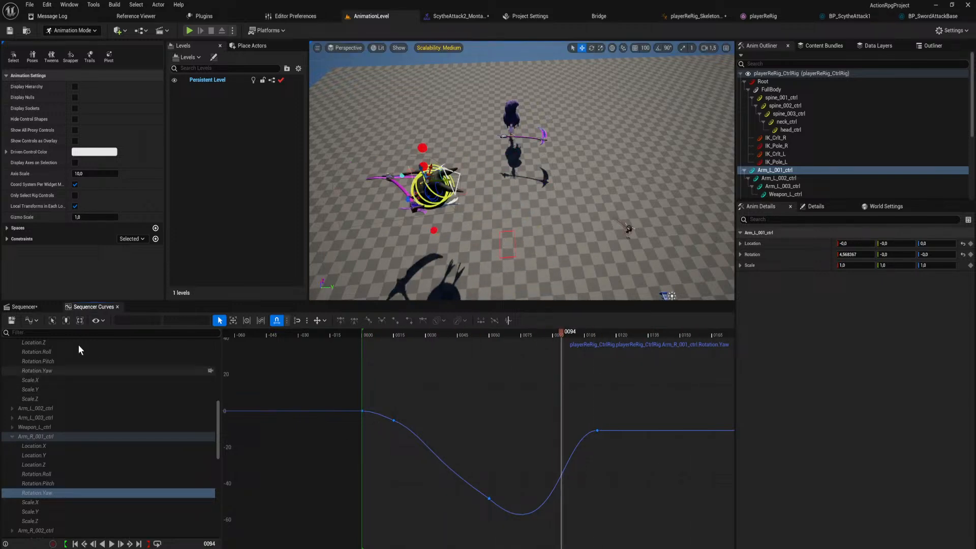
left_click(32, 308)
scroll(108, 391, "up", 5)
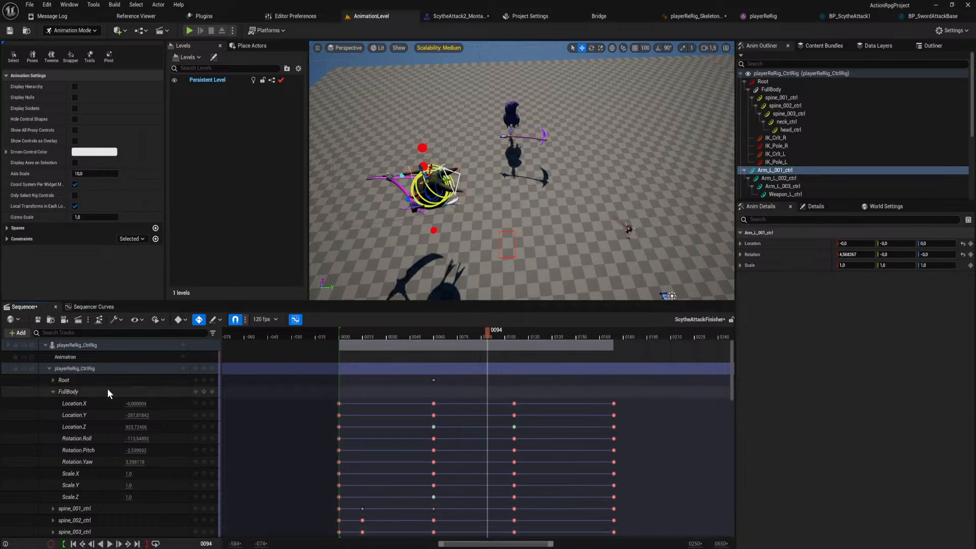
Collapse the rig track, shift all its keys from frame 60 onward 15 frames earlier, and play the retimed animation.
left_click(50, 368)
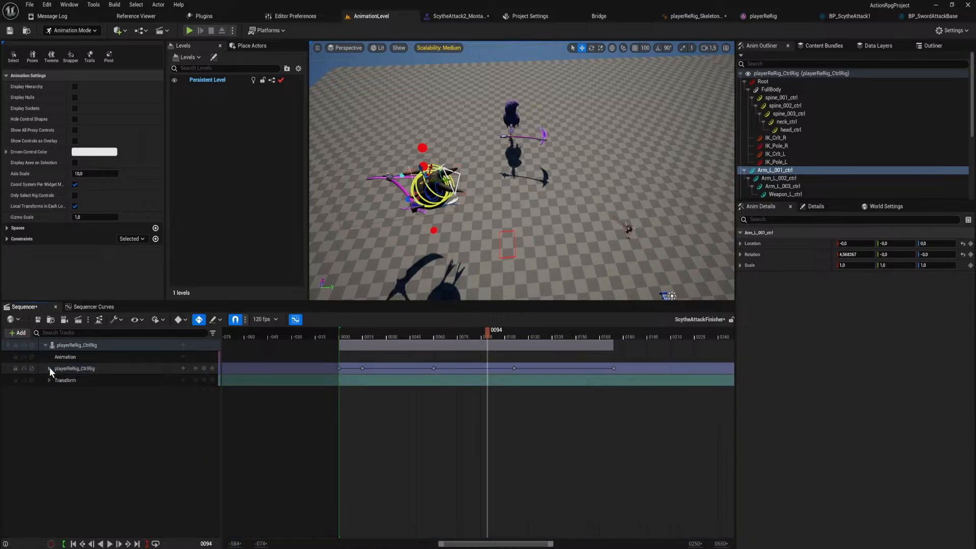
left_click_drag(419, 333, 401, 354)
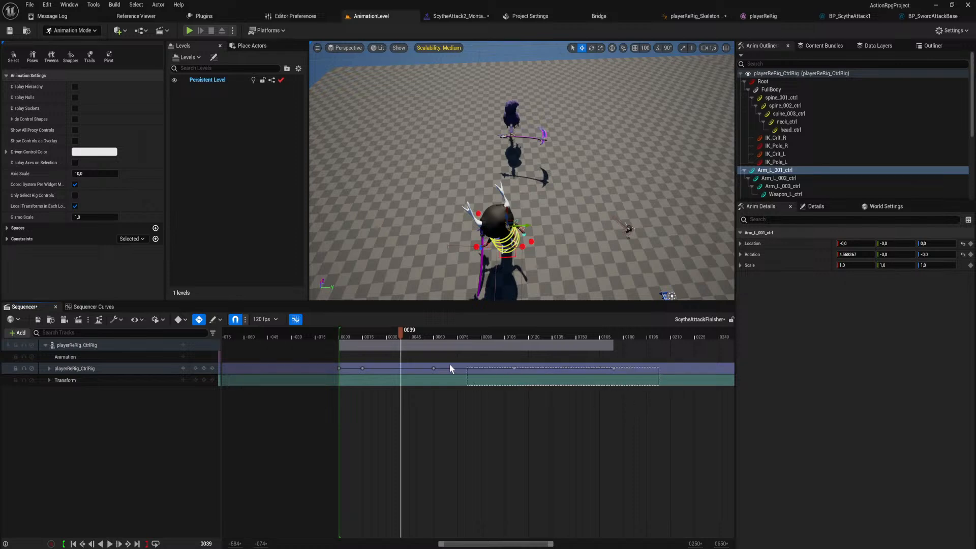
left_click(433, 368)
left_click_drag(433, 369, 410, 369)
key("space")
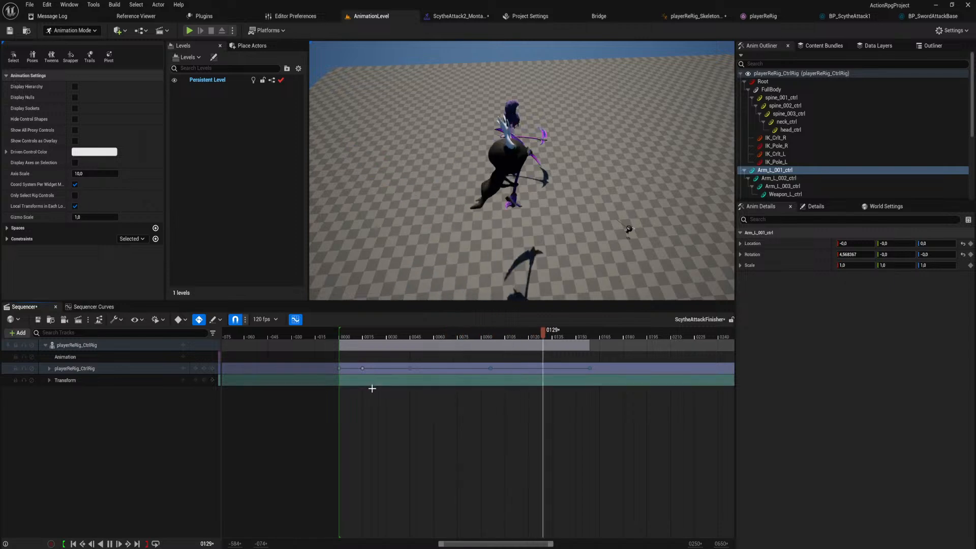
key("space")
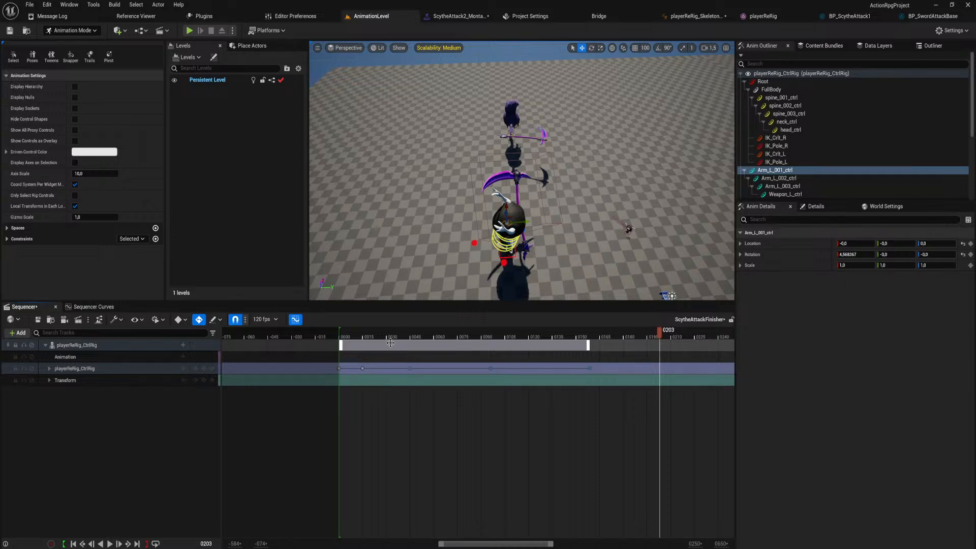
Replay the animation from frame 0 in a side view and stop around frame 95.
left_click(341, 333)
left_click(341, 331)
right_click_drag(457, 193, 452, 173)
left_click(451, 430)
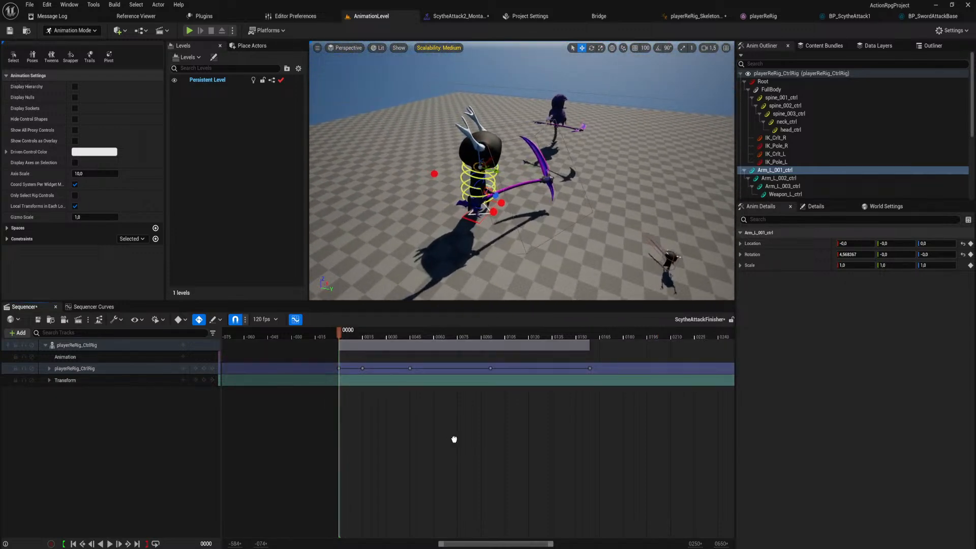
key("space")
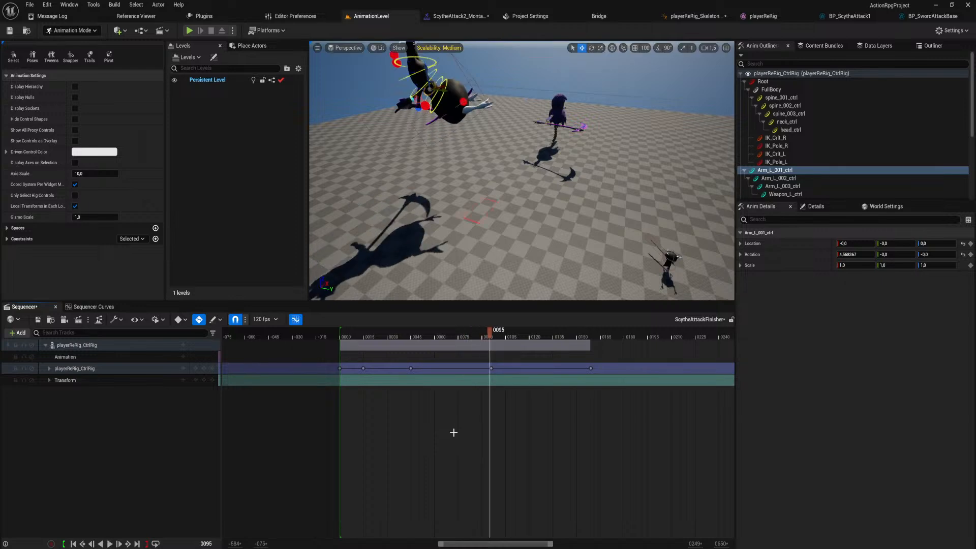
key("space")
At frame 159, twist the upper body by rotating the spine controls and neck_ctrl, with spine_002_ctrl pitched to about -44°.
left_click_drag(487, 336, 590, 352)
key("w")
right_click_drag(547, 180, 448, 167)
key("d")
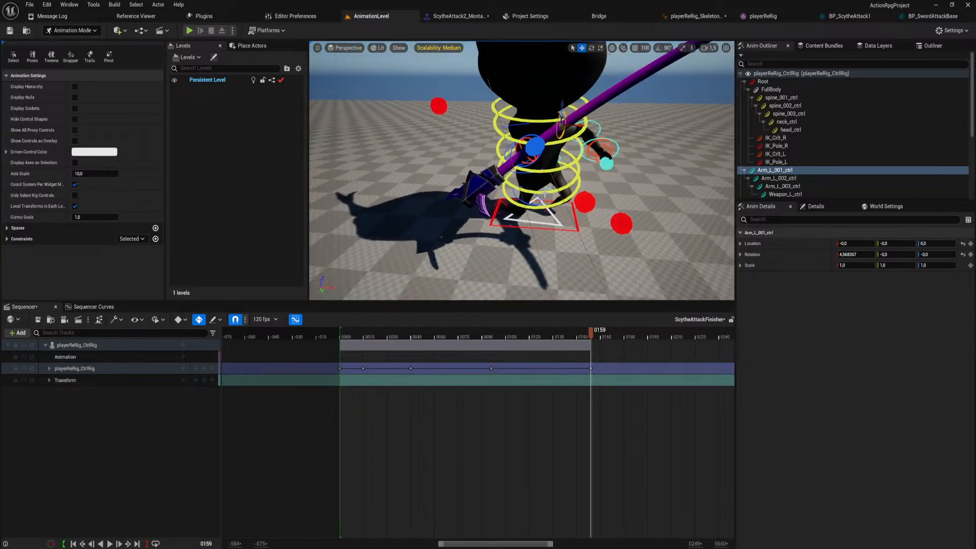
left_click(544, 194)
key("f")
key("e")
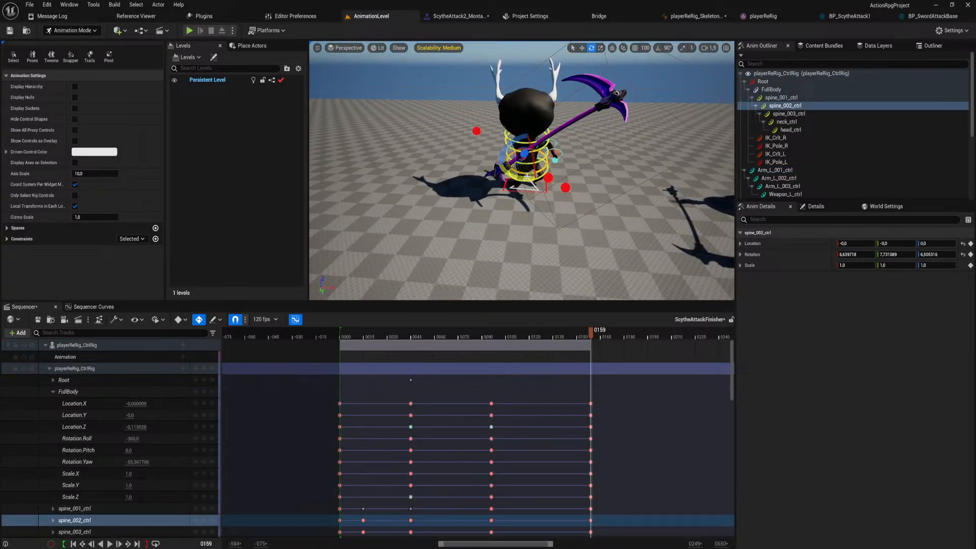
left_click_drag(519, 178, 528, 164)
left_click(521, 162)
left_click(541, 160)
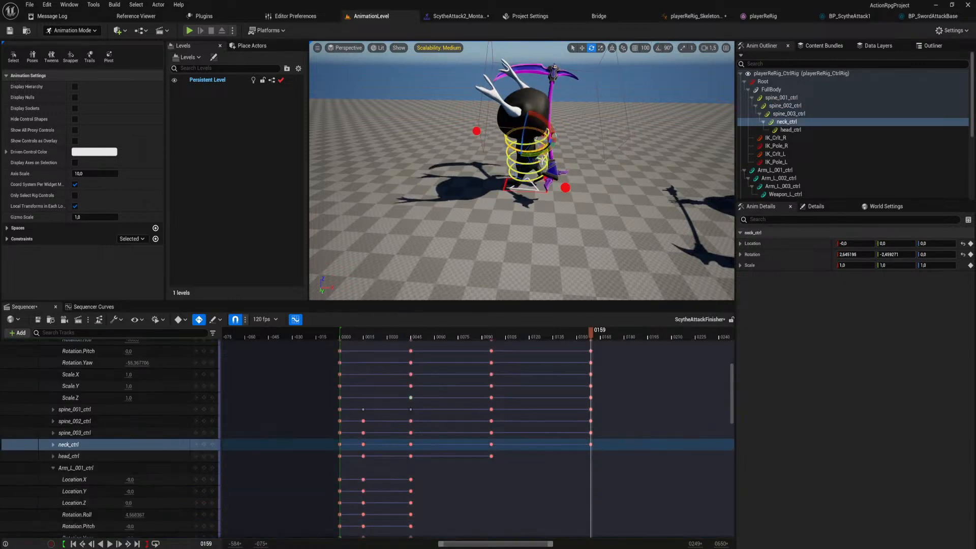
scroll(536, 154, "up", 5)
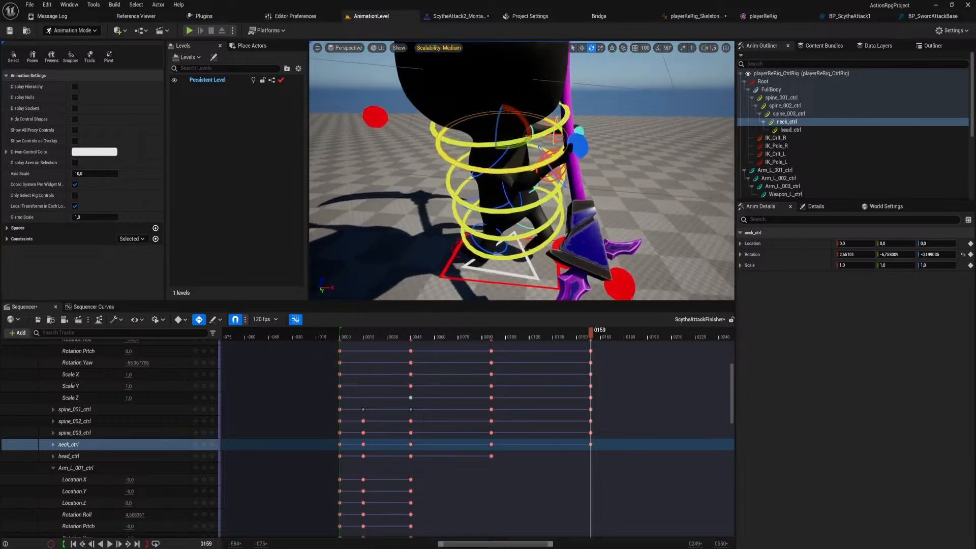
Rotate Arm_R_001_ctrl and Arm_R_002_ctrl at frame 159 to carry the scythe across and down beside the body.
left_click(505, 155)
mouse_move(509, 154)
left_mouse_down()
mouse_move(518, 164)
mouse_move(511, 155)
mouse_move(497, 179)
mouse_move(491, 155)
mouse_move(510, 150)
left_mouse_up()
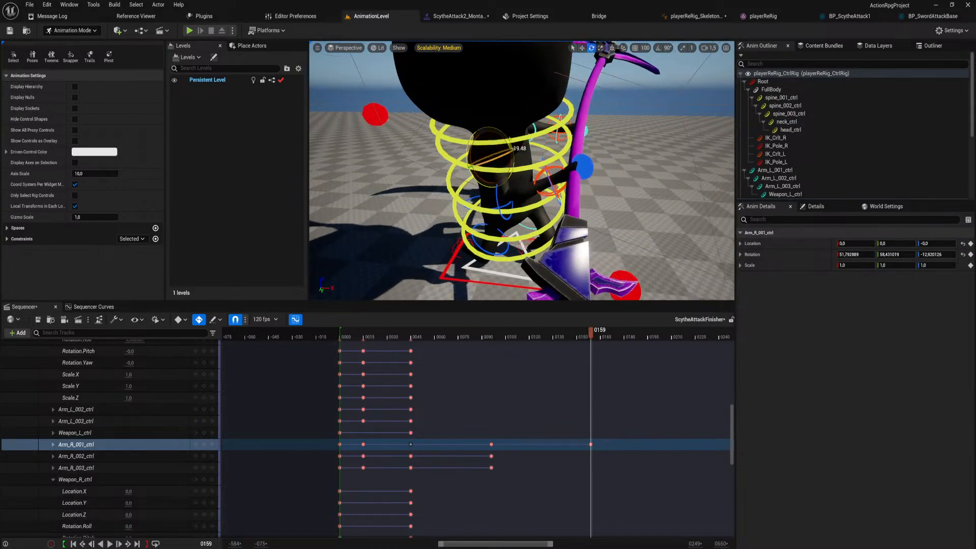
left_click(508, 196)
left_click_drag(515, 181, 513, 209)
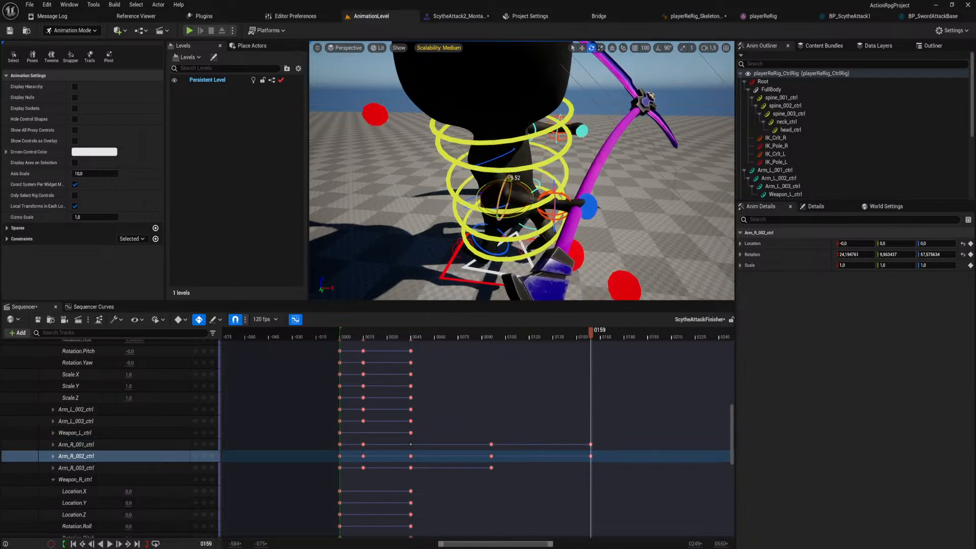
Finish the right arm pose at frame 159 by rotating Arm_R_003_ctrl to about -5° roll and -9° pitch.
key("s")
right_click_drag(566, 172, 566, 171)
key("w")
left_click(566, 170)
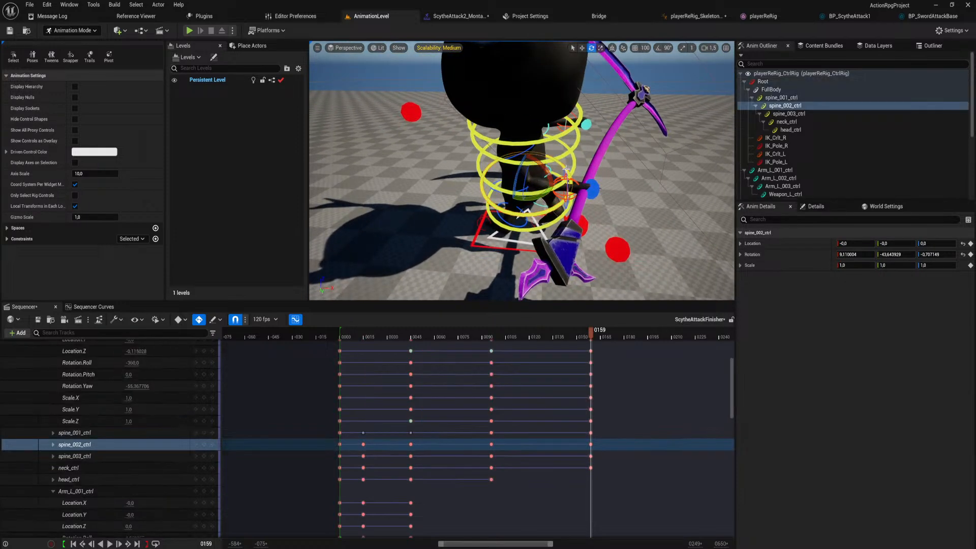
left_click(565, 171)
left_click_drag(570, 179, 570, 187)
key("s")
right_click_drag(570, 187, 569, 197)
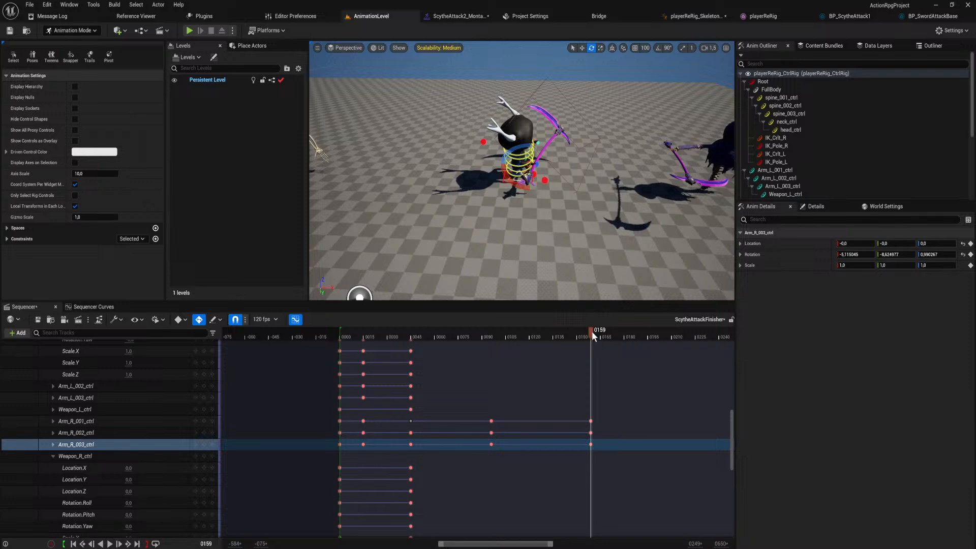
Play the animation from near its start to check the landing pose, and stop around frame 181.
left_click_drag(591, 331, 345, 333)
key("space")
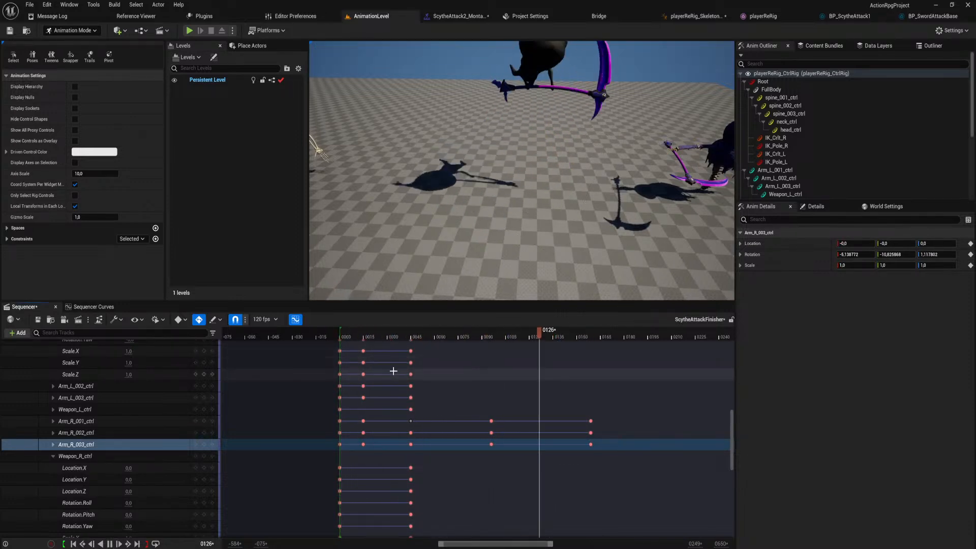
key("space")
right_click_drag(635, 355, 537, 534)
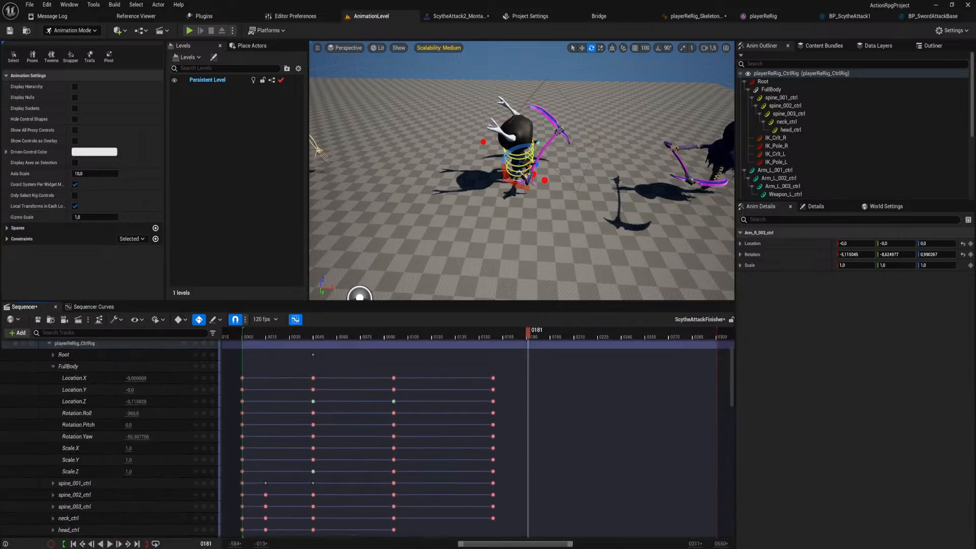
right_click_drag(534, 407, 513, 468)
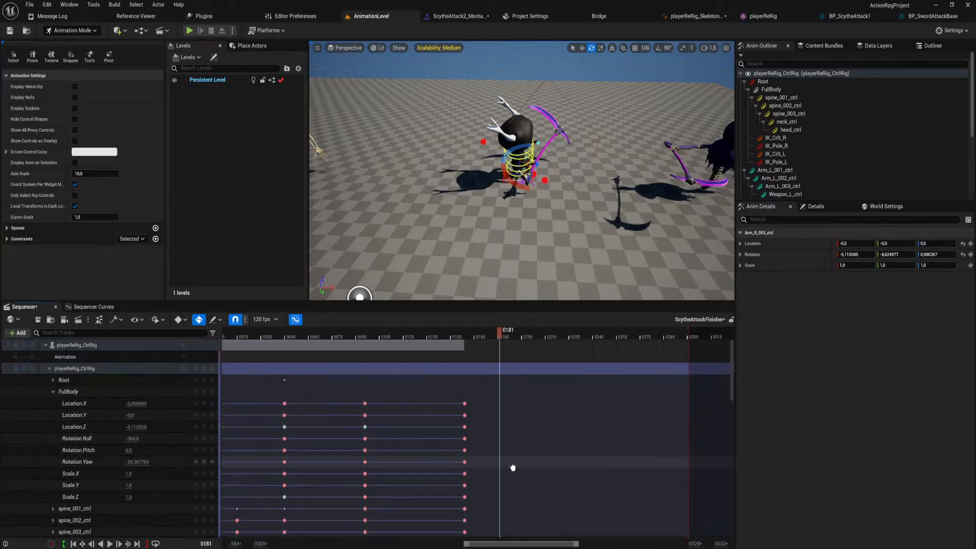
Copy the rig's frame 0 keys and paste them at frame 210 as the closing pose.
left_click(49, 368)
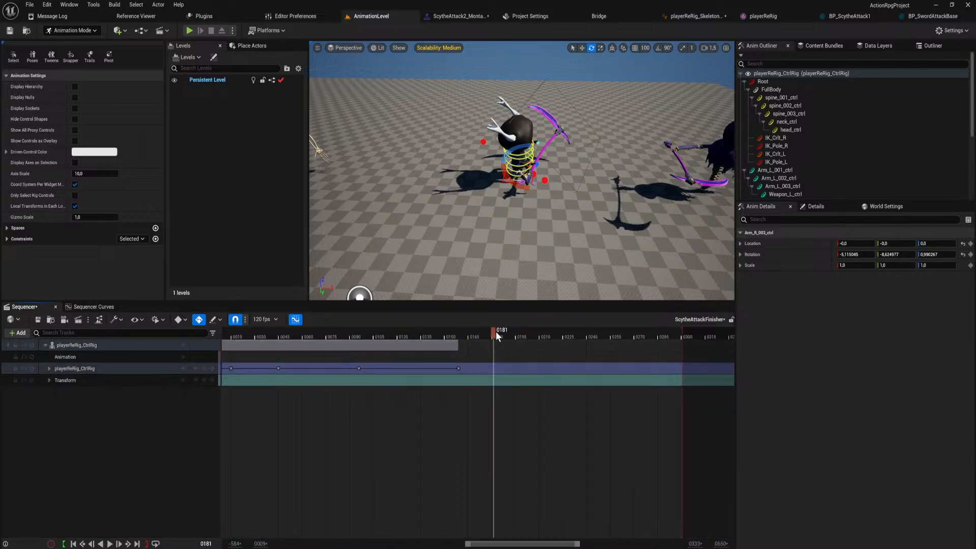
left_click_drag(496, 330, 538, 344)
right_click_drag(533, 234, 534, 213)
key("w")
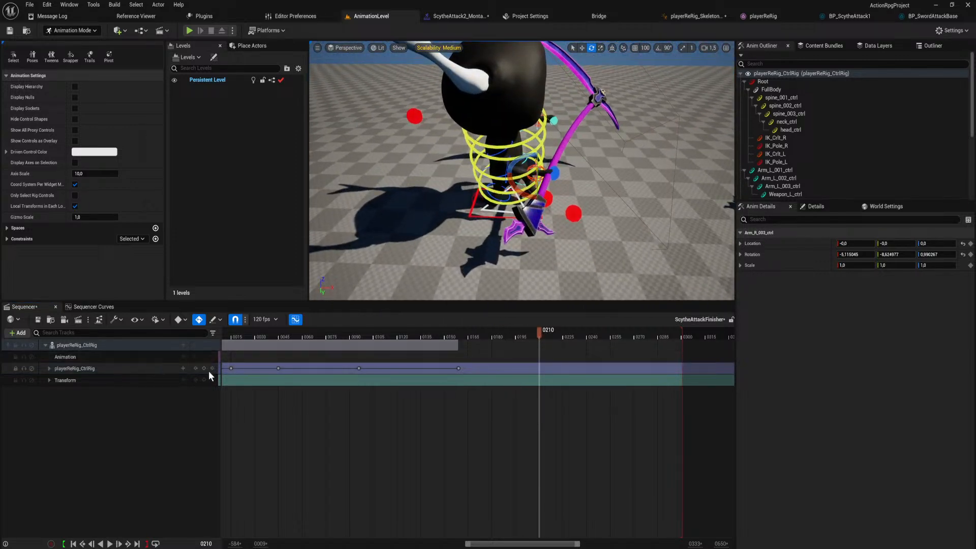
left_click(195, 368)
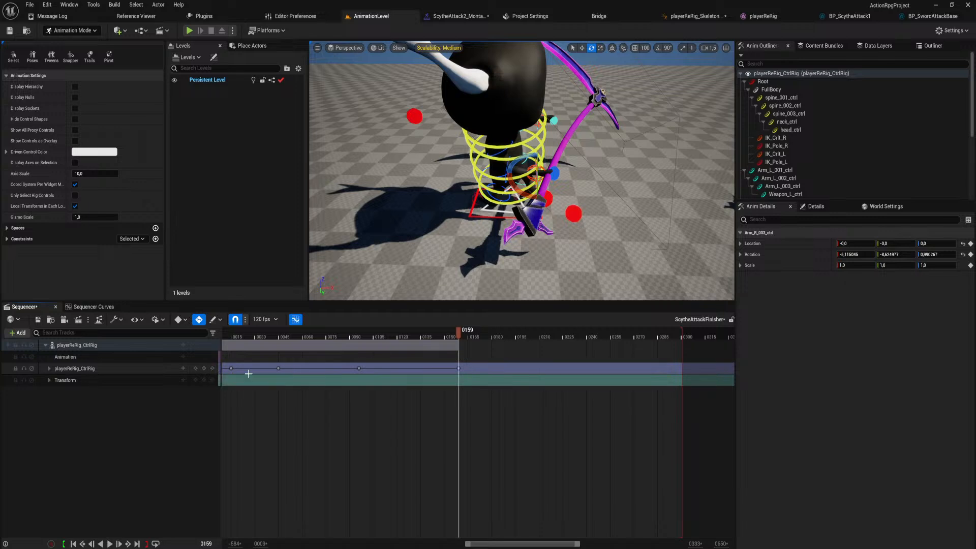
right_click_drag(336, 458, 402, 461)
scroll(287, 419, "down", 1, "ctrl")
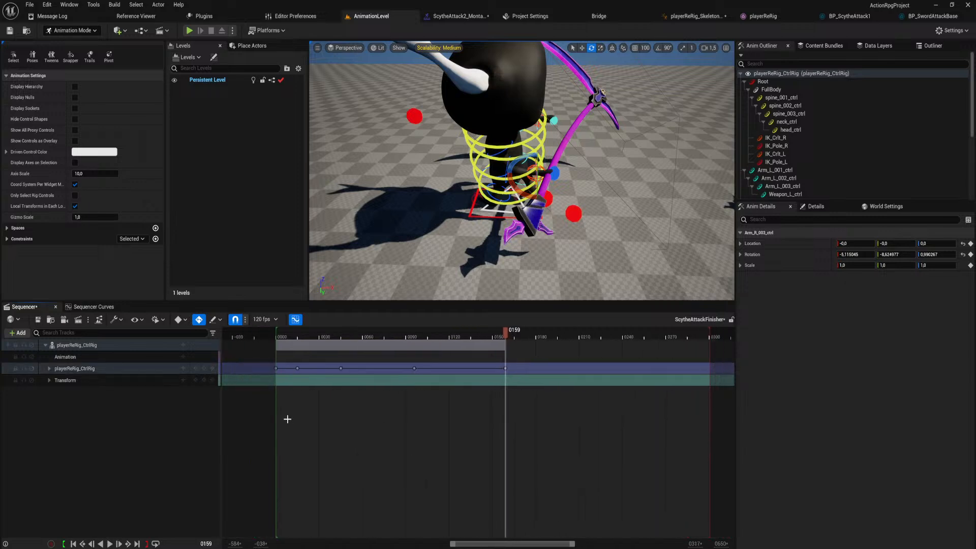
left_click(276, 369)
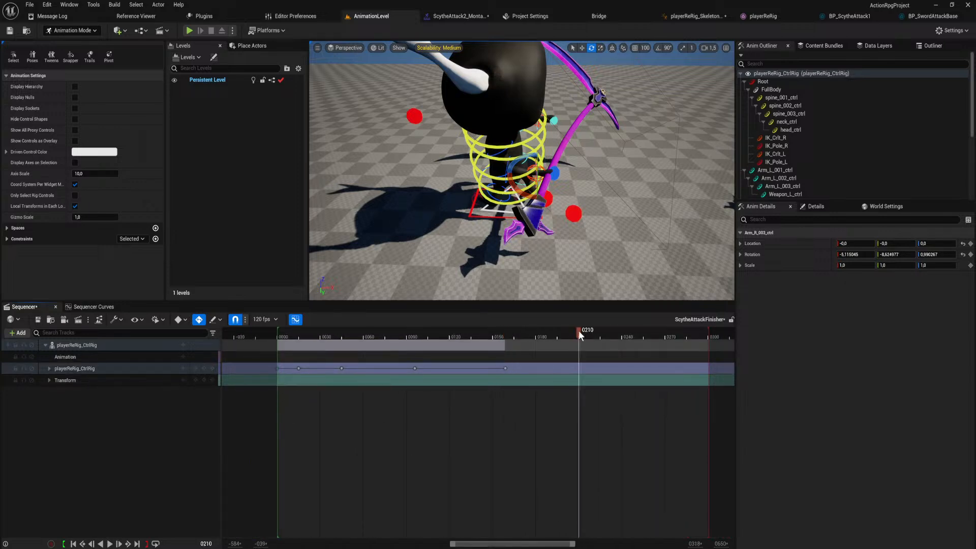
key("ctrl+v")
scroll(554, 270, "down", 5)
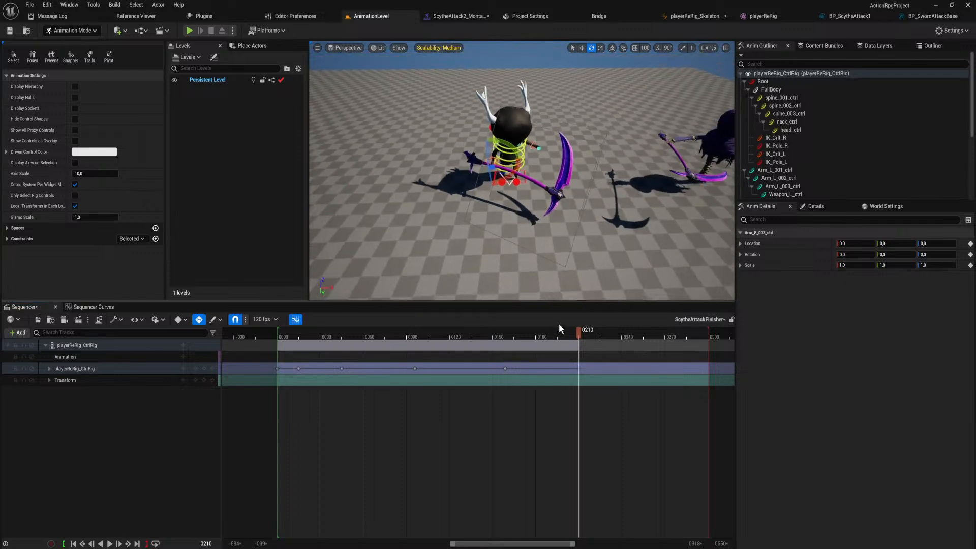
mouse_move(579, 331)
left_mouse_down()
mouse_move(505, 344)
mouse_move(579, 346)
left_mouse_up()
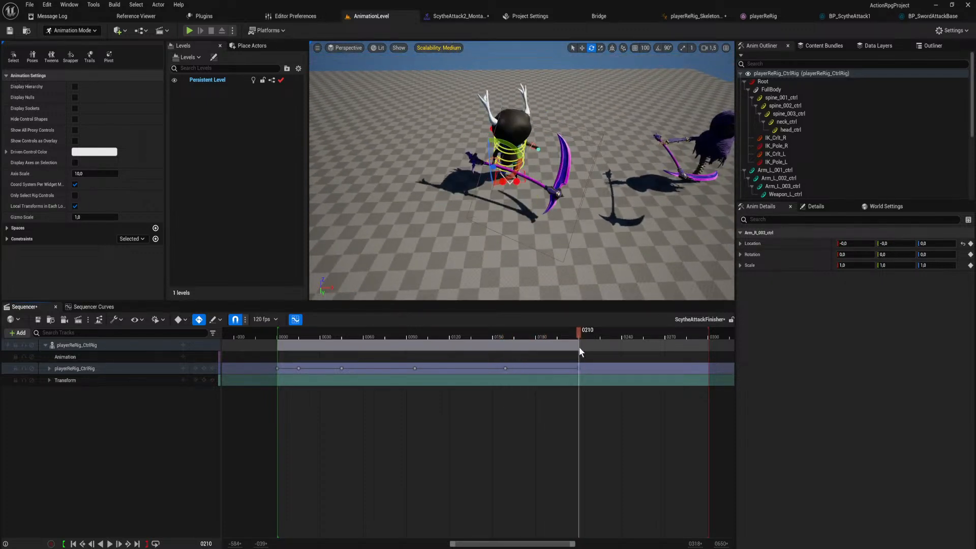
Expand the rig tracks and delete all of the FullBody keys at frame 210.
left_click(49, 368)
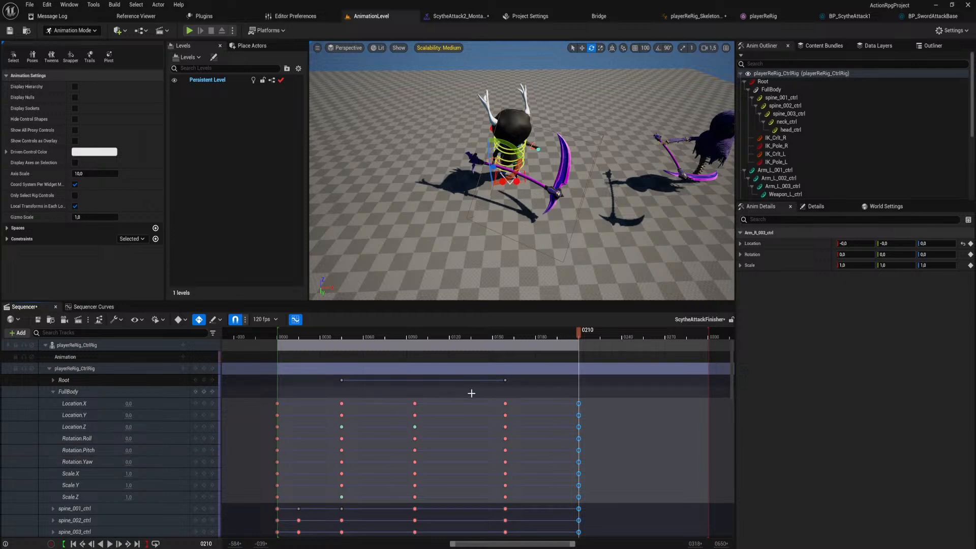
right_click_drag(471, 394, 461, 368)
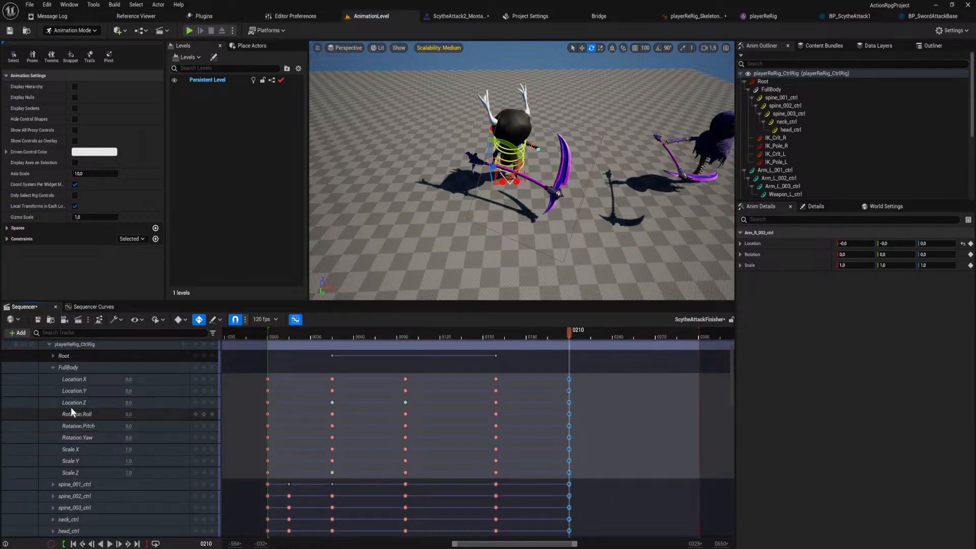
left_click(582, 434)
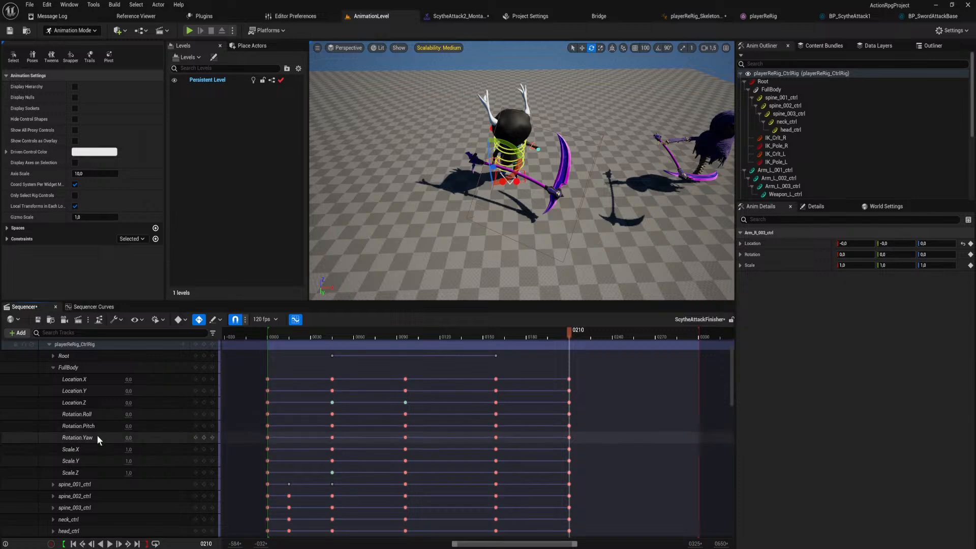
left_click_drag(578, 373, 559, 477)
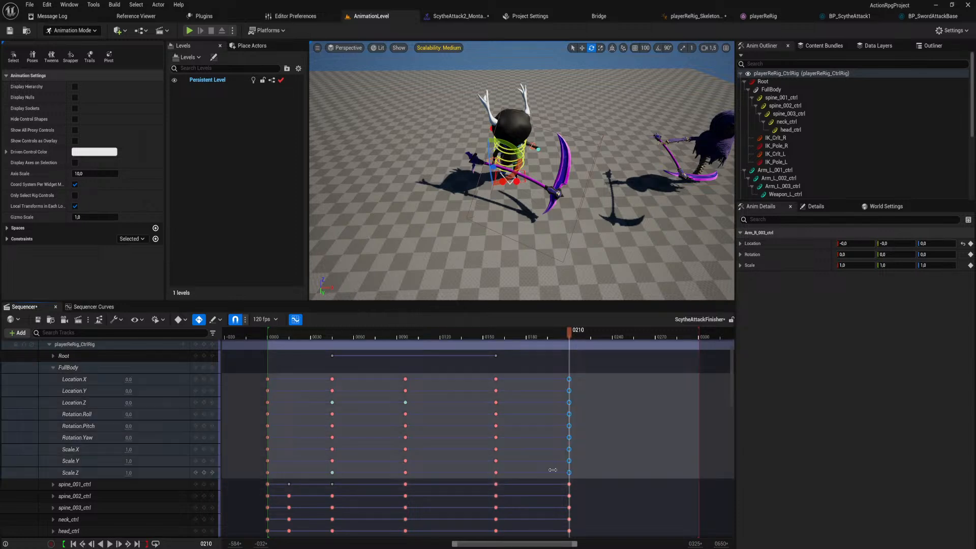
left_click(53, 367)
key("Delete")
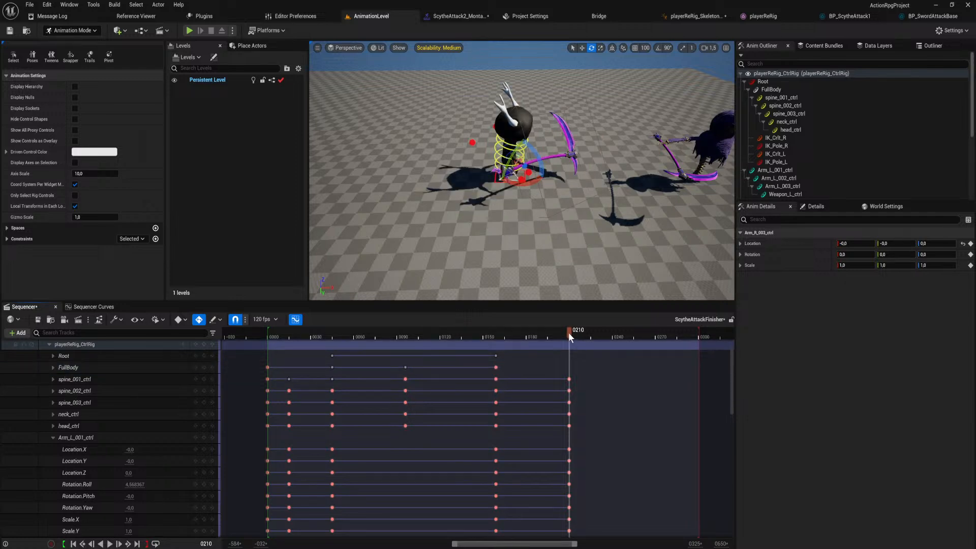
At frame 210, rotate the FullBody control to a yaw of about -3° while keeping its roll at -360°.
right_click_drag(522, 216, 522, 205)
key("w")
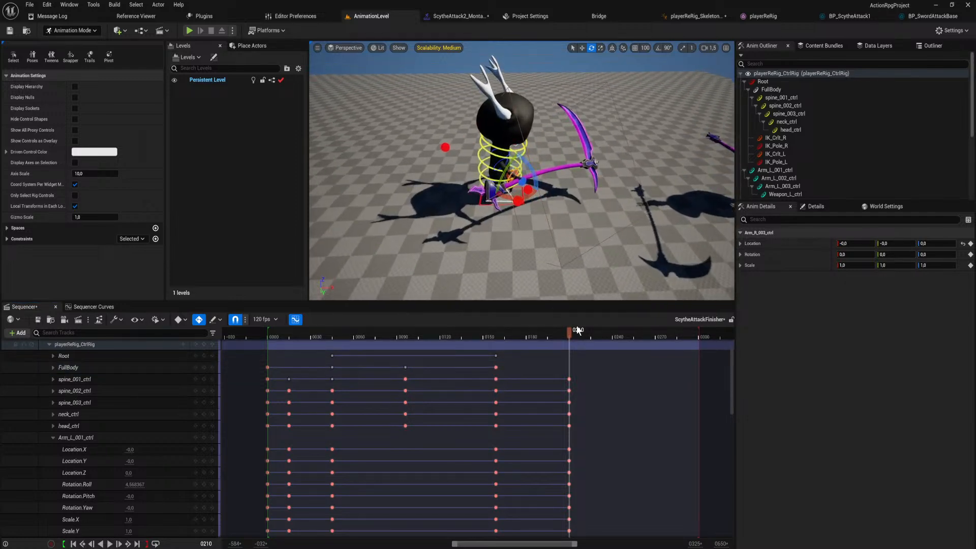
left_click_drag(570, 332, 569, 394)
key("w")
right_click_drag(534, 214, 531, 234)
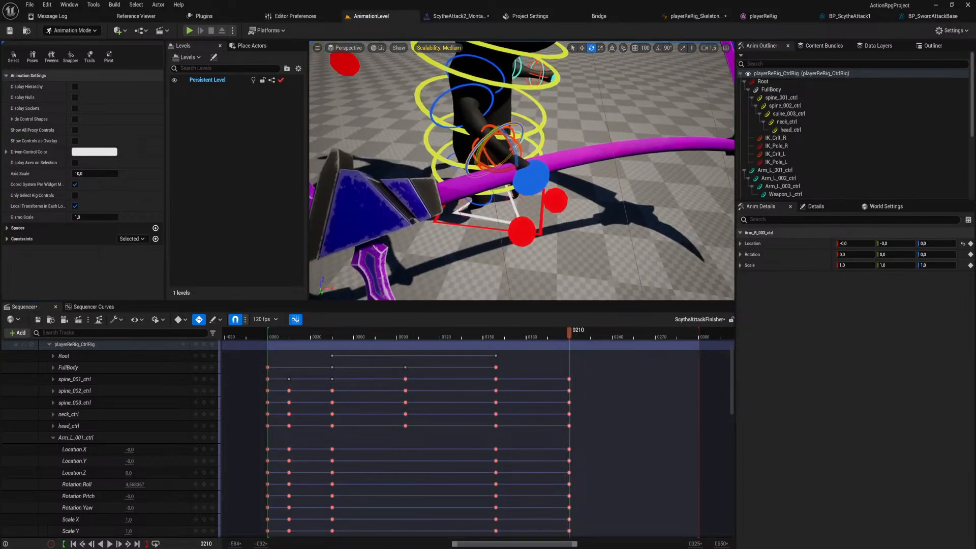
left_click(478, 216)
left_click_drag(513, 191, 522, 205)
key("s")
right_click_drag(522, 205, 526, 221)
key("w")
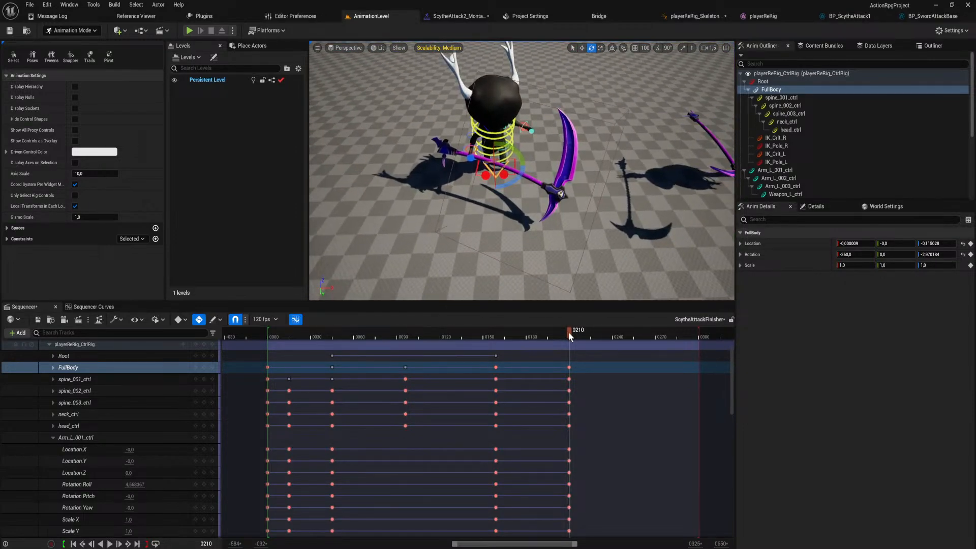
At frame 159, rotate the spine_001 control to a roll of about 10°.
left_click_drag(477, 352, 496, 367)
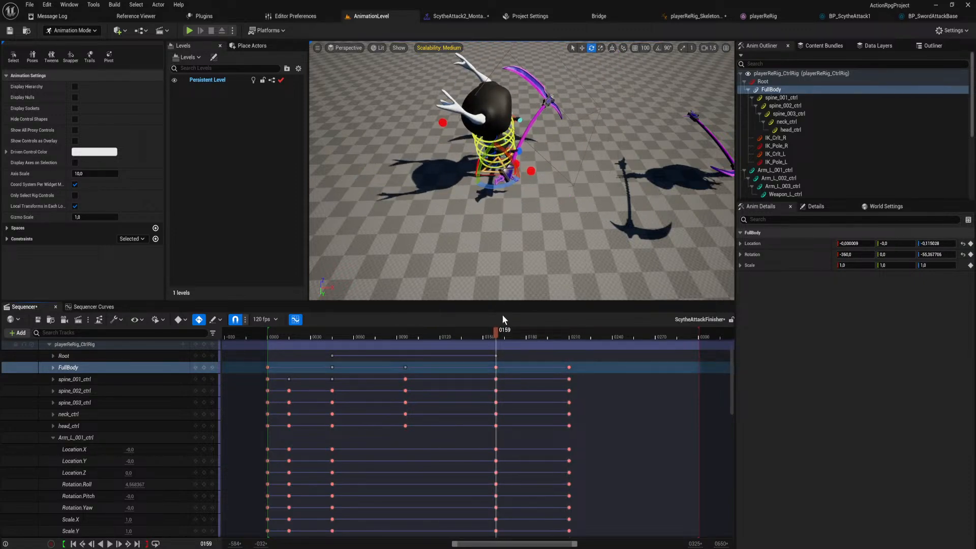
key("a")
right_click_drag(488, 144, 544, 133)
key("w")
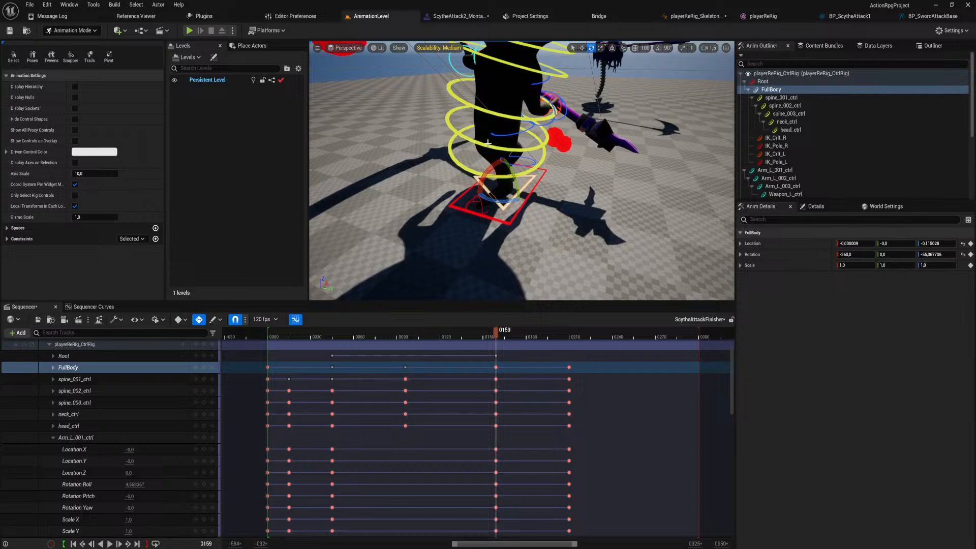
left_click(460, 165)
scroll(465, 164, "down", 4)
left_click_drag(530, 156, 532, 164)
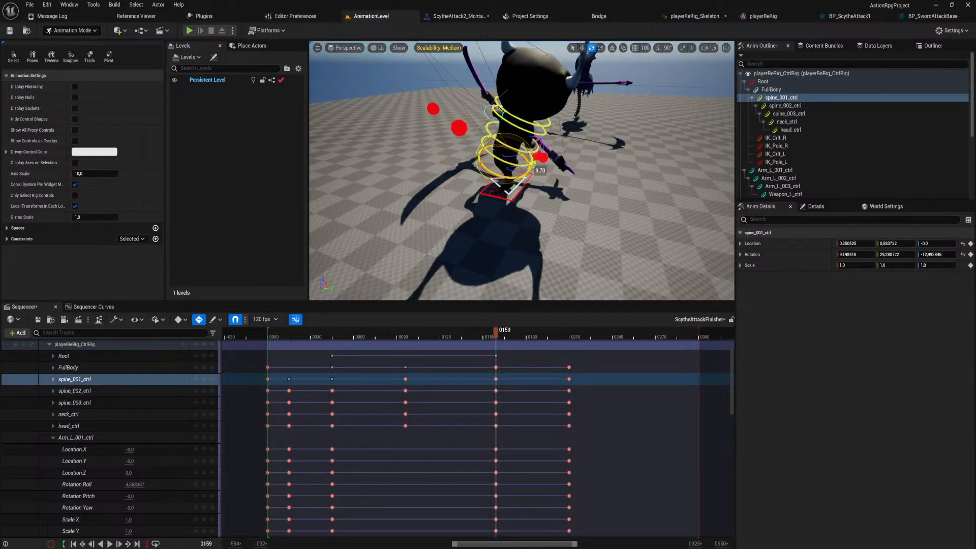
Bend the spine_002 and spine_003 controls further at frame 159, bringing spine_003 to a roll of about 9°.
left_click(501, 135)
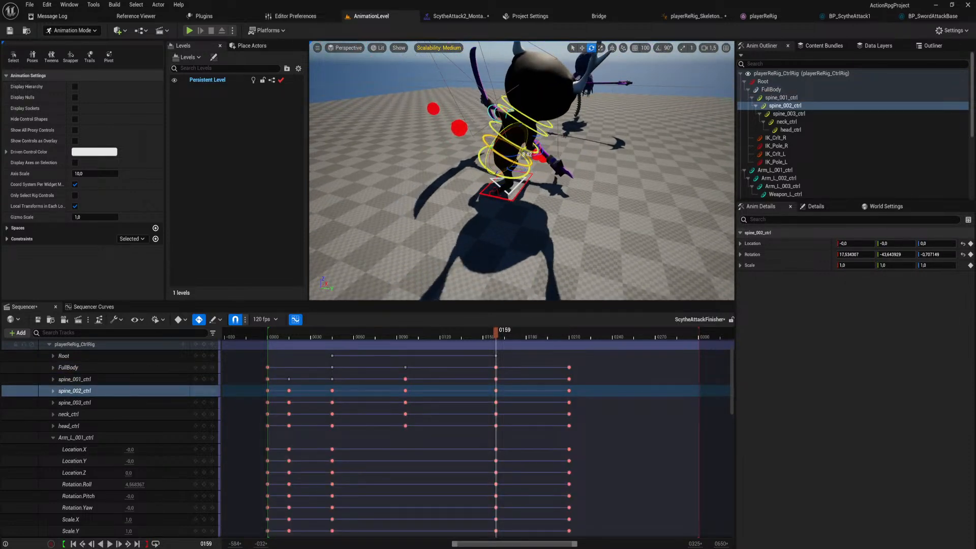
left_click(506, 139)
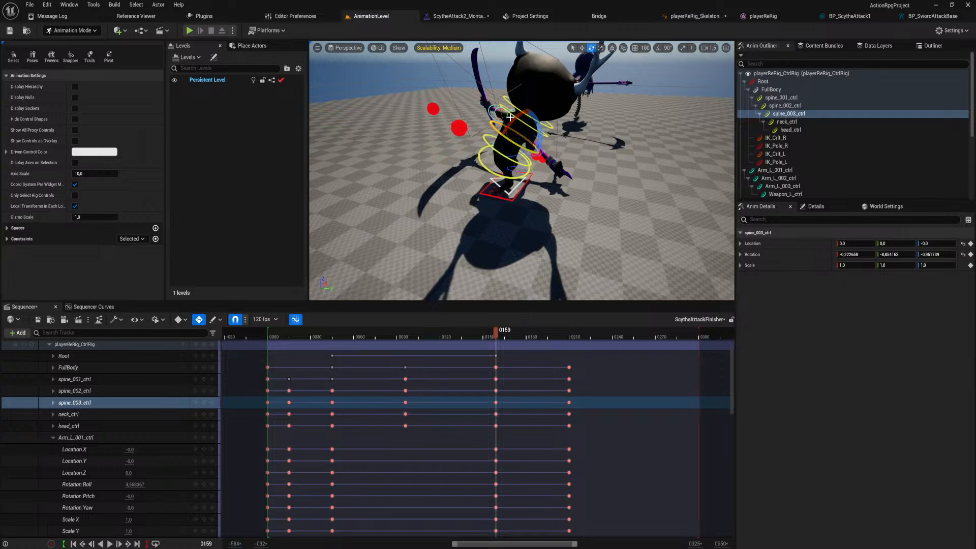
left_click_drag(509, 117, 570, 249)
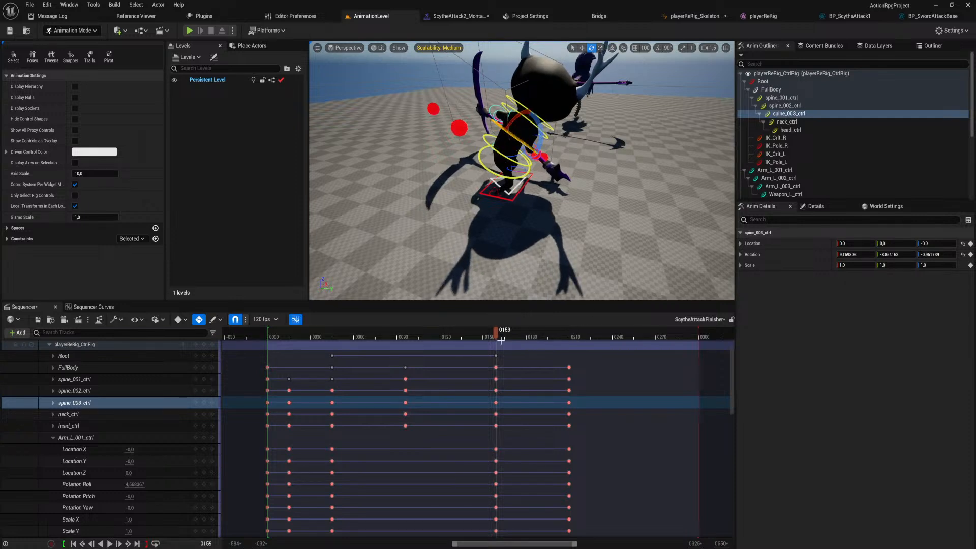
Scrub from frame 0 to frame 145 from a higher view to check the motion into the landing.
left_click_drag(491, 334, 266, 359)
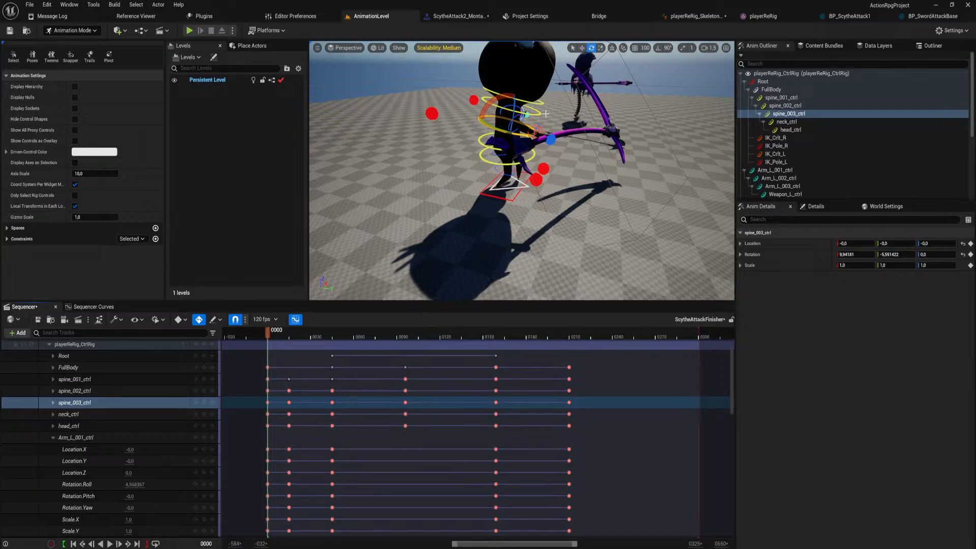
mouse_move(560, 114)
right_mouse_down()
mouse_move(544, 162)
mouse_move(562, 128)
right_mouse_up()
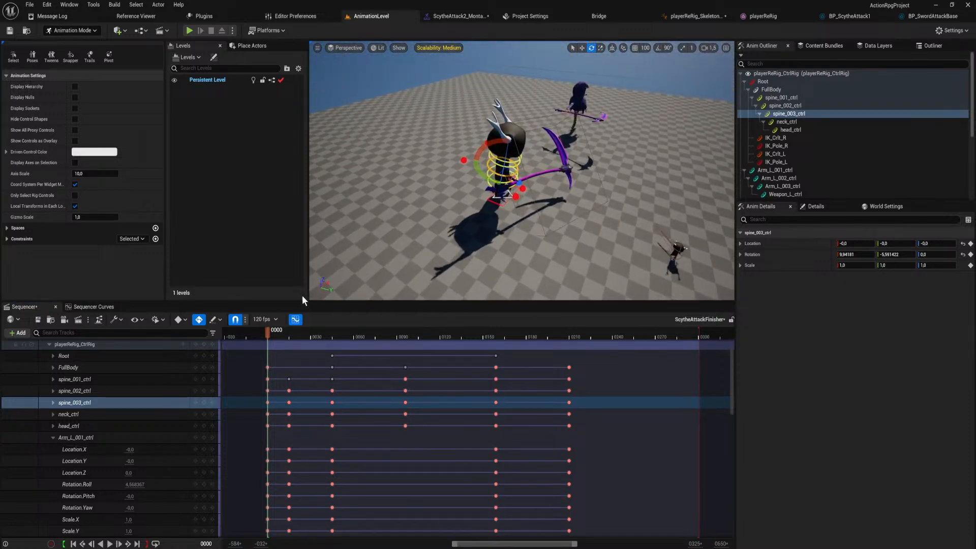
left_click_drag(268, 332, 474, 347)
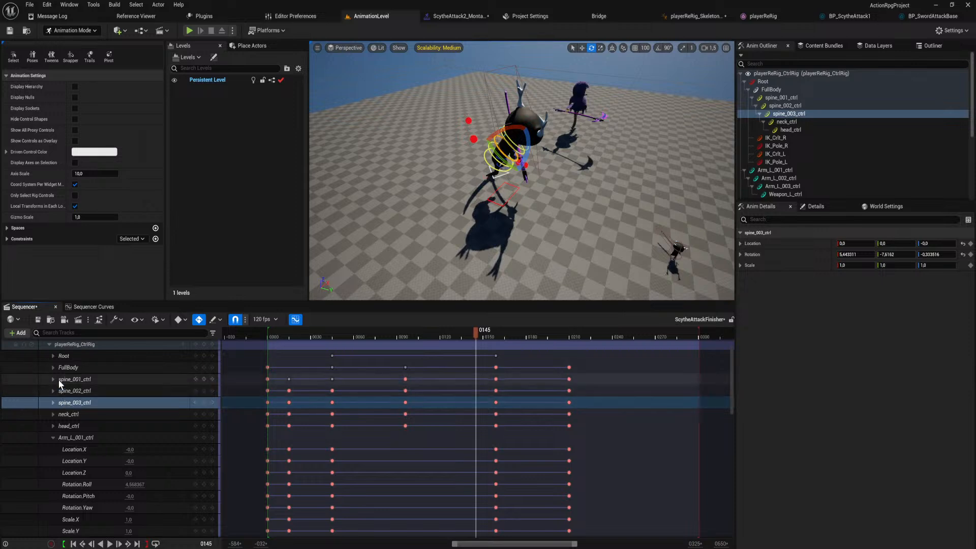
Open the spine_001_ctrl curves in the curve editor and isolate the Rotation.Roll curve.
left_click(89, 378)
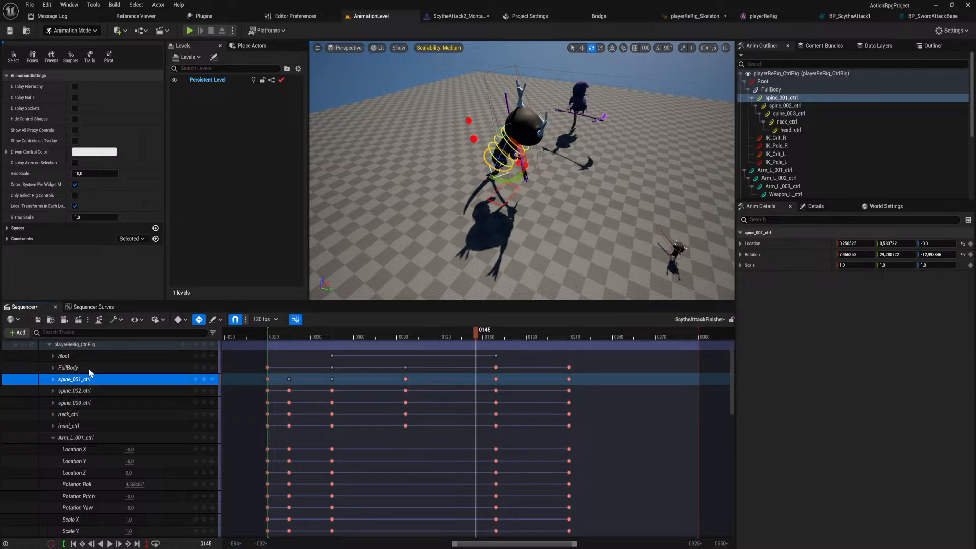
left_click(95, 307)
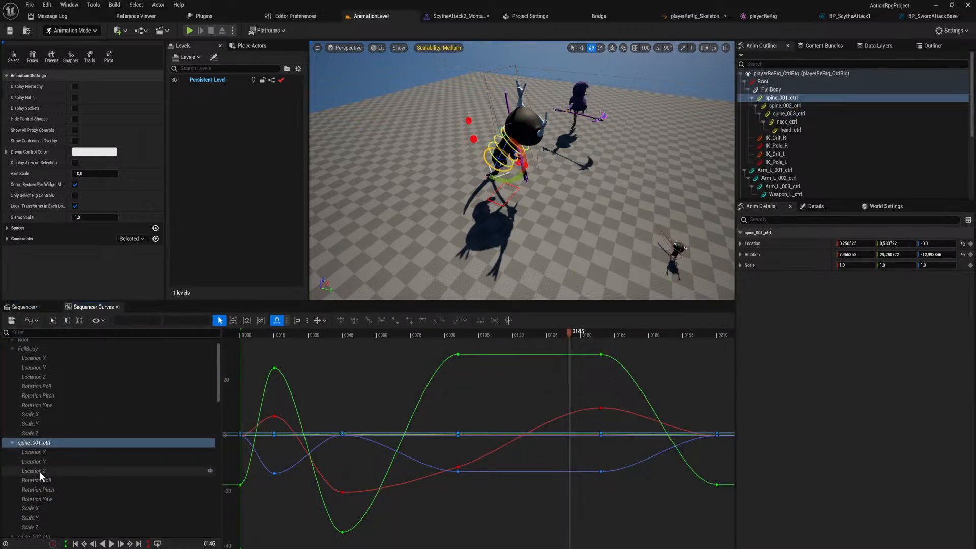
left_click(54, 498)
left_click(52, 488)
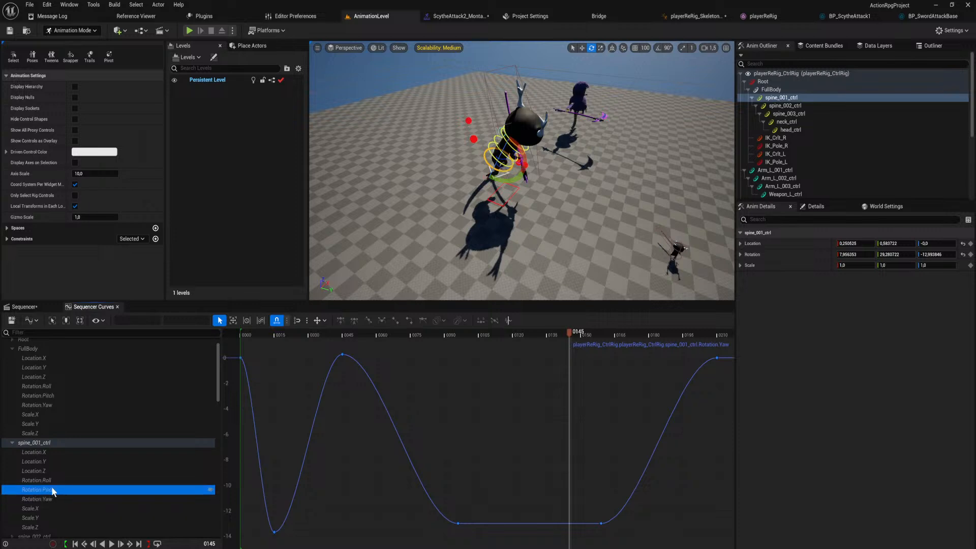
left_click(53, 481)
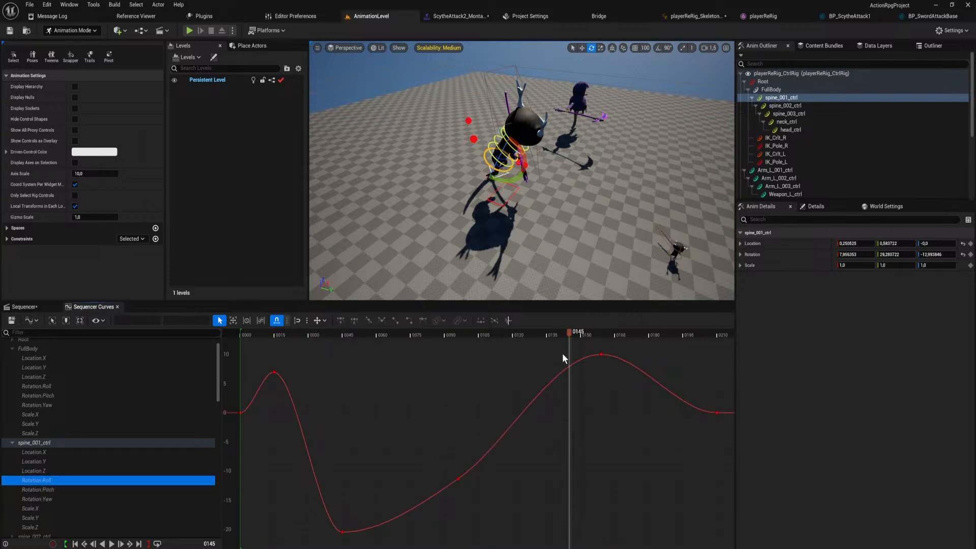
Try lowering the frame 159 roll key, undo the move, and give the key broken, weighted tangents.
left_click_drag(600, 355, 596, 402)
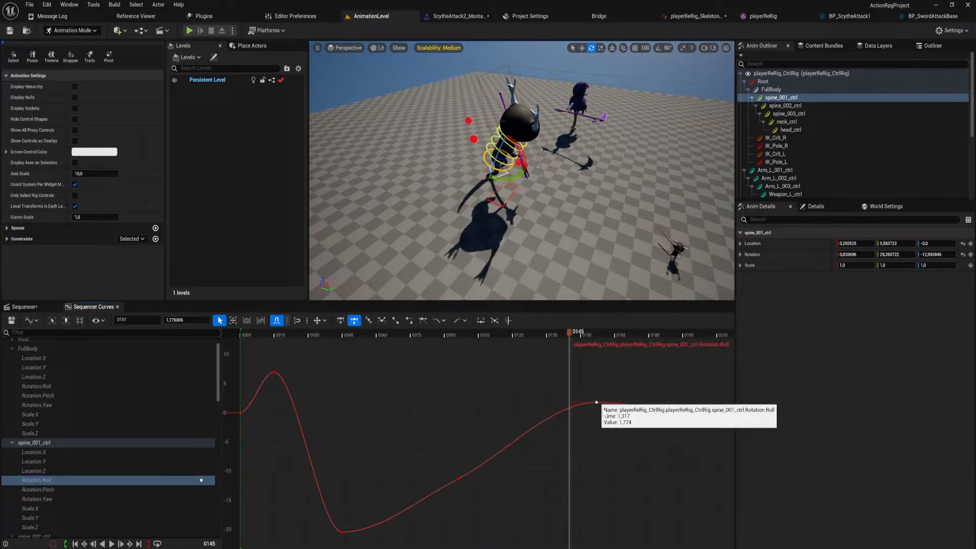
key("ctrl+z")
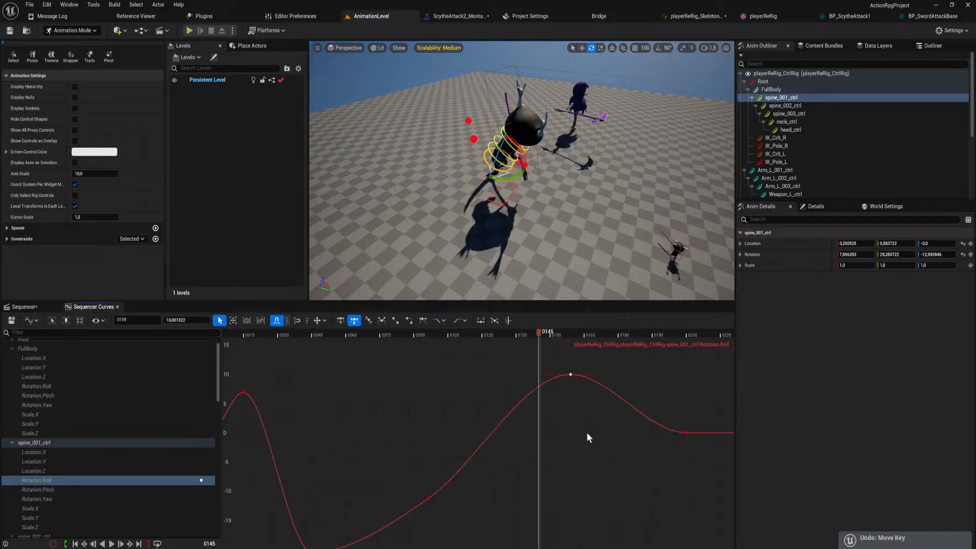
key("3")
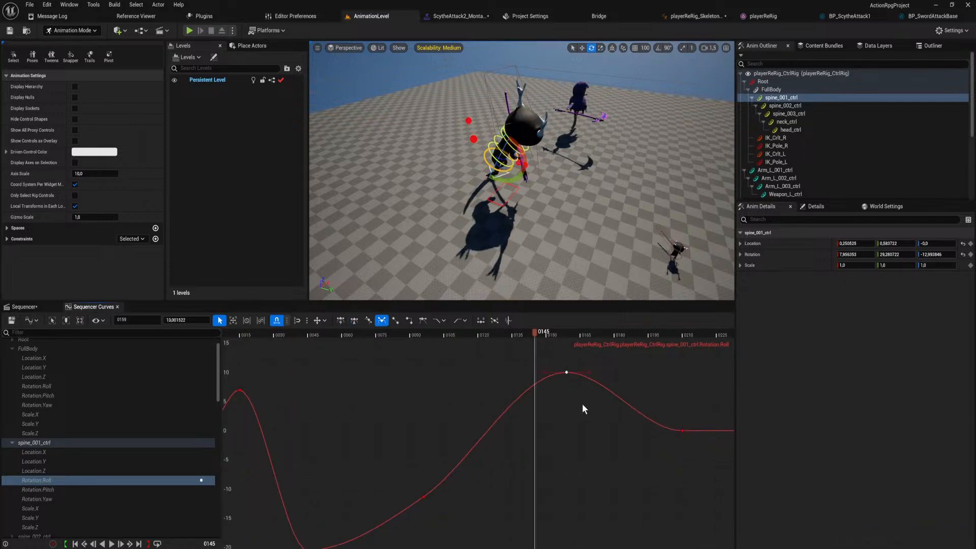
key("w")
Try lengthening the frame 159 key's outgoing handle on the roll curve and undo the change.
right_click_drag(574, 382, 522, 390)
left_click_drag(554, 380, 621, 380)
left_click_drag(487, 333, 514, 375)
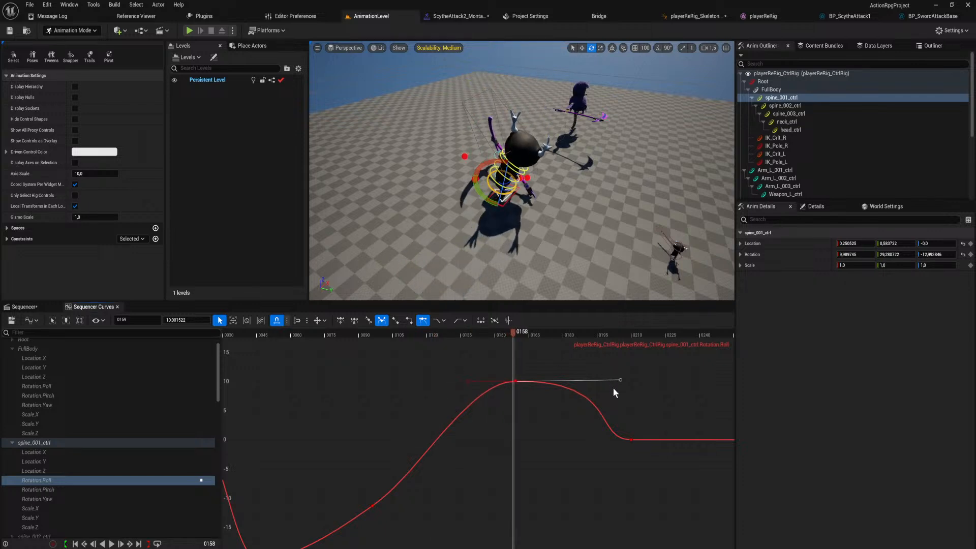
key("ctrl+z")
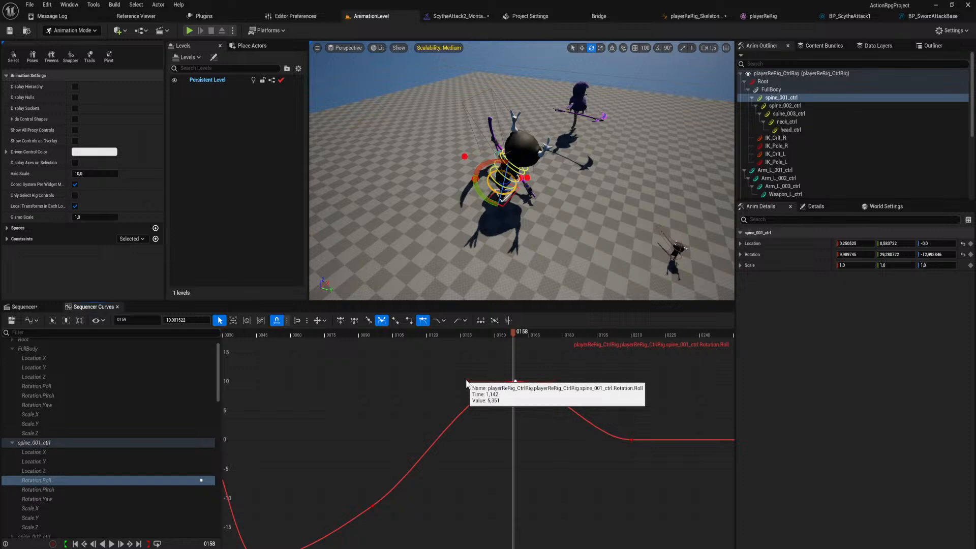
Reshape the spine_001_ctrl roll curve by angling frame 159's incoming handle steeply down and outgoing handle up, and lowering frame 96's outgoing handle.
left_click_drag(466, 383, 495, 481)
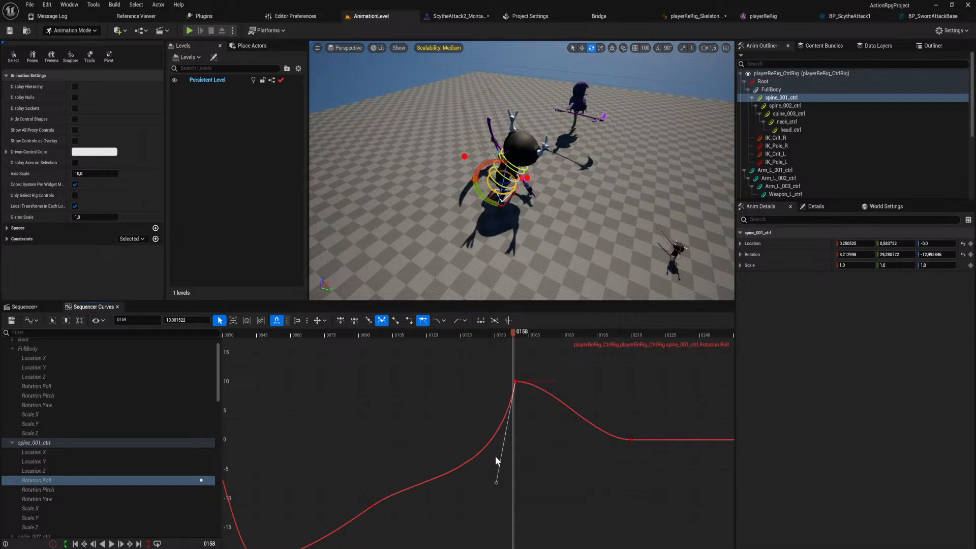
left_click_drag(512, 331, 483, 363)
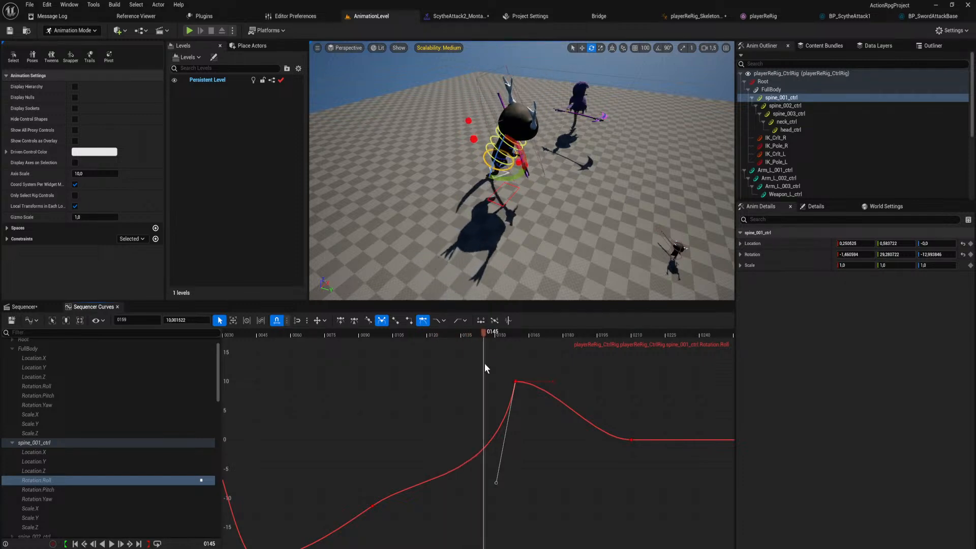
middle_click(375, 505)
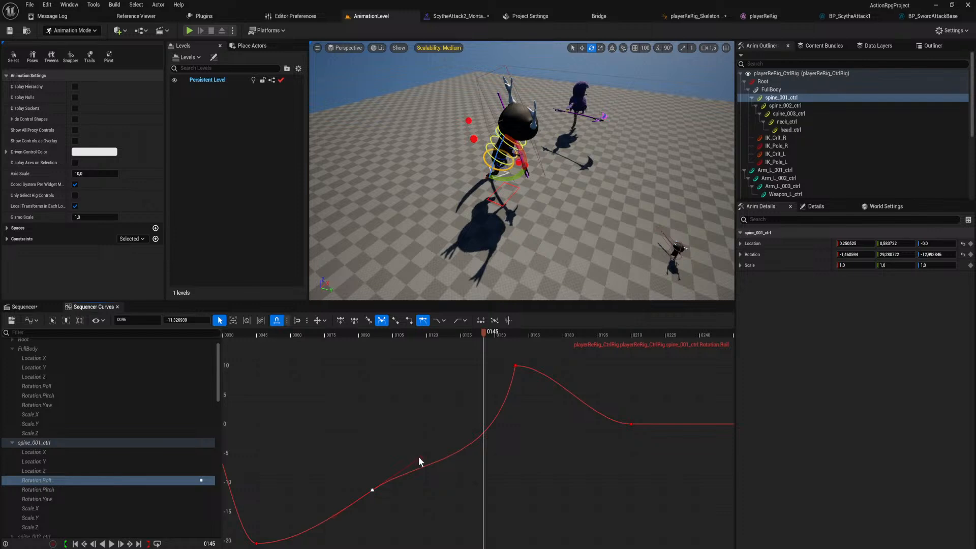
left_click_drag(418, 457, 441, 471)
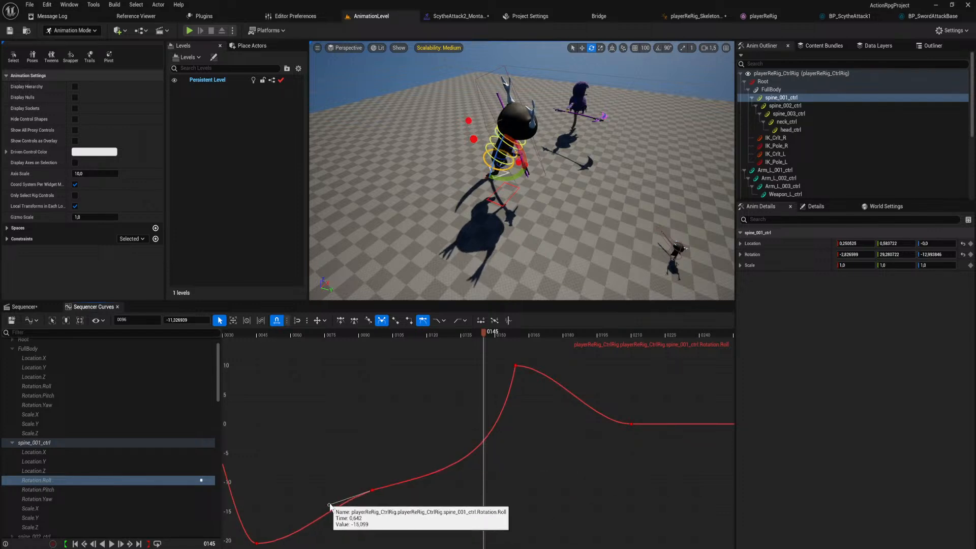
left_click(514, 365)
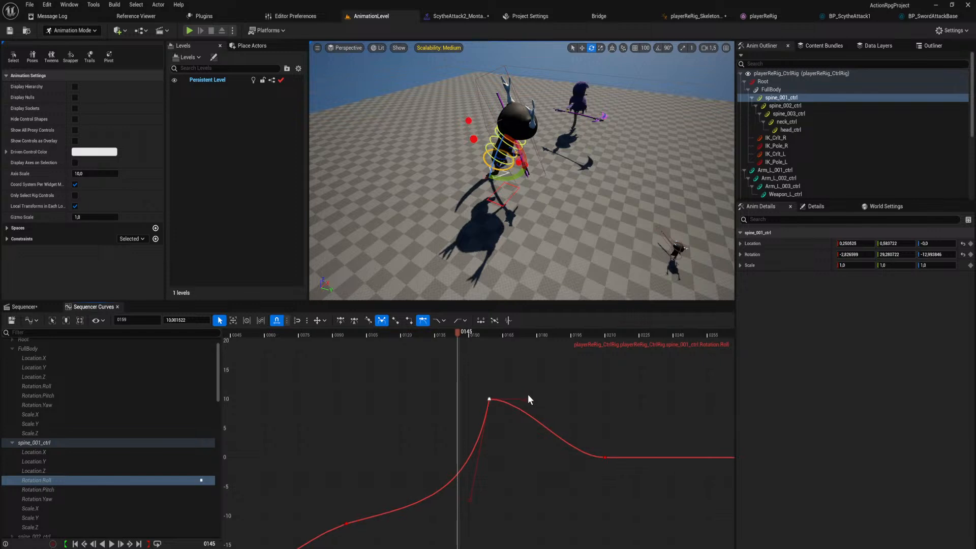
left_click_drag(528, 395, 515, 344)
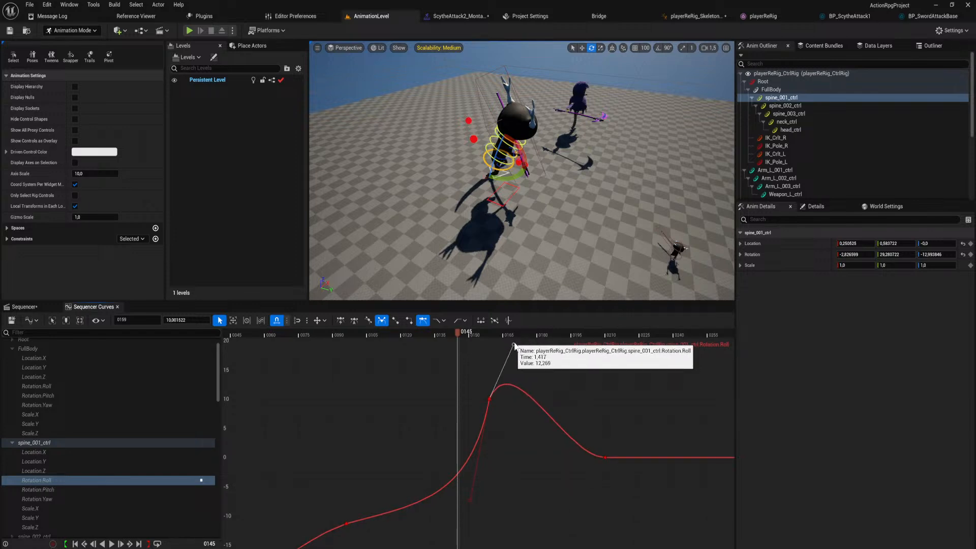
Play the animation to review the landing, collapse the playerReRig_CtrlRig tracks, and scrub the opening to frame 64.
left_click_drag(457, 332, 375, 386)
key("space")
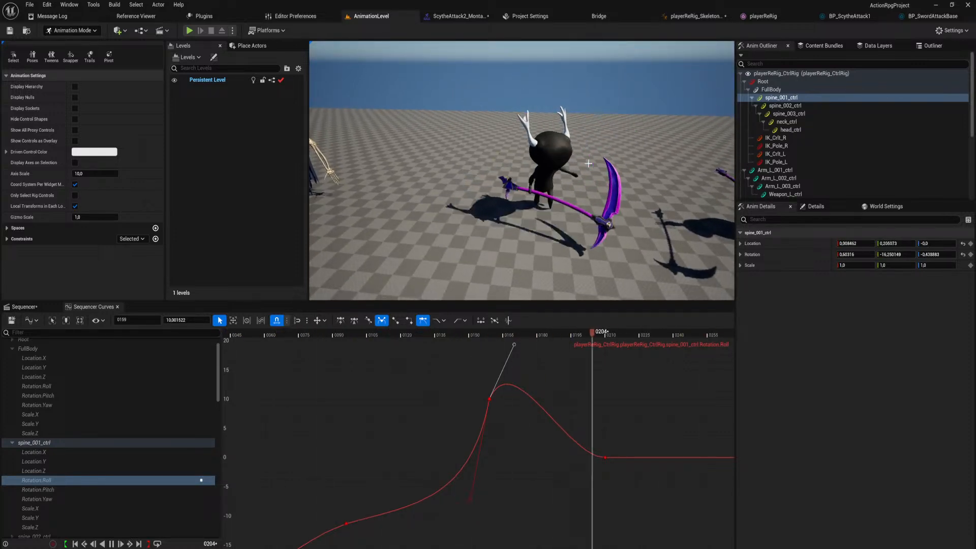
left_click(23, 307)
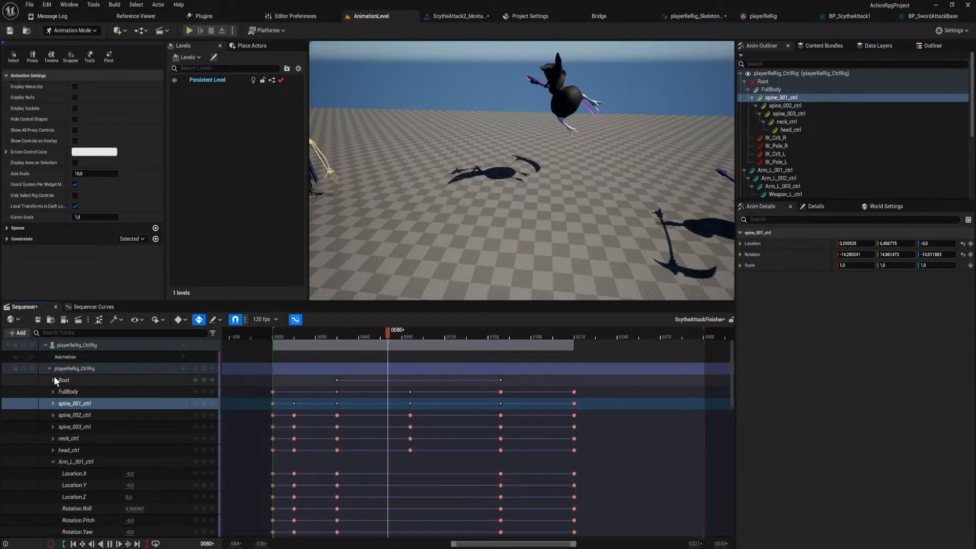
left_click(49, 368)
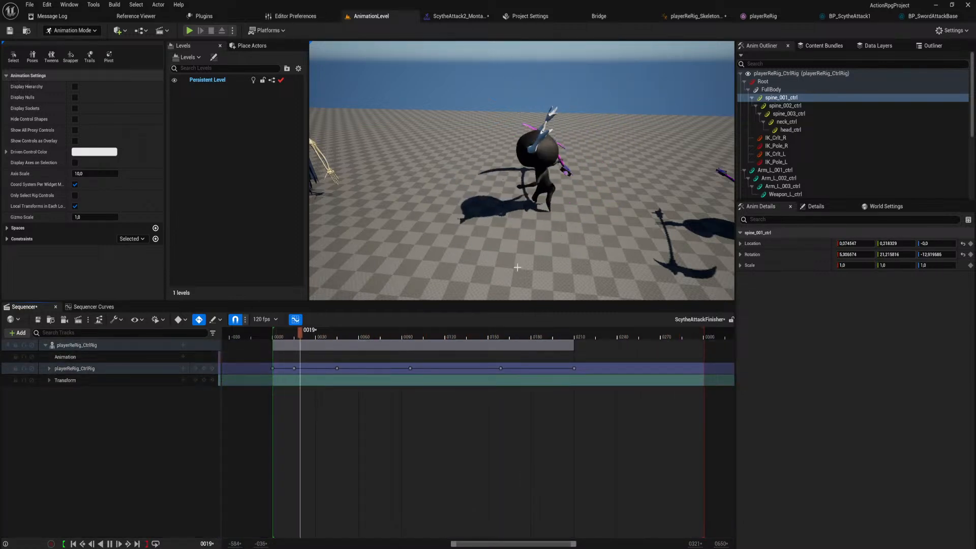
key("space")
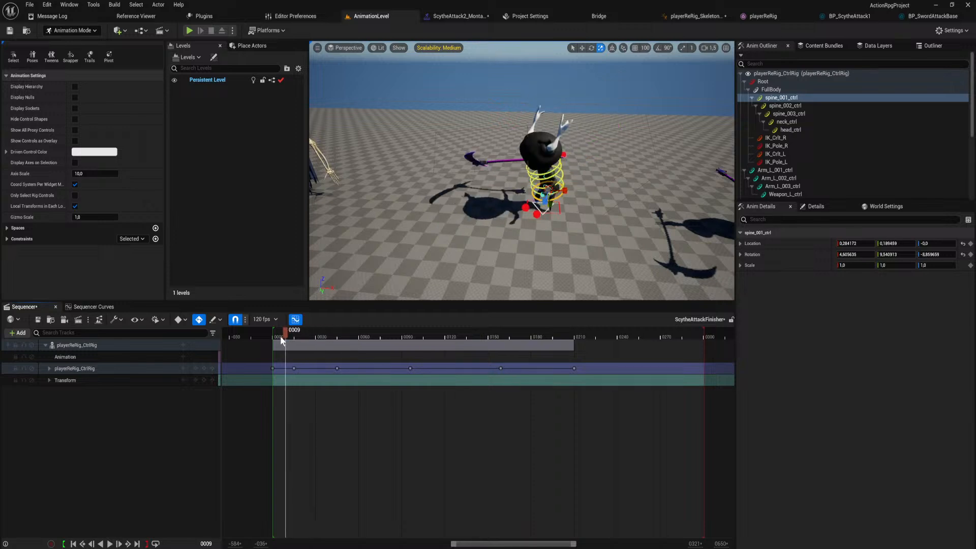
left_click_drag(281, 336, 363, 334)
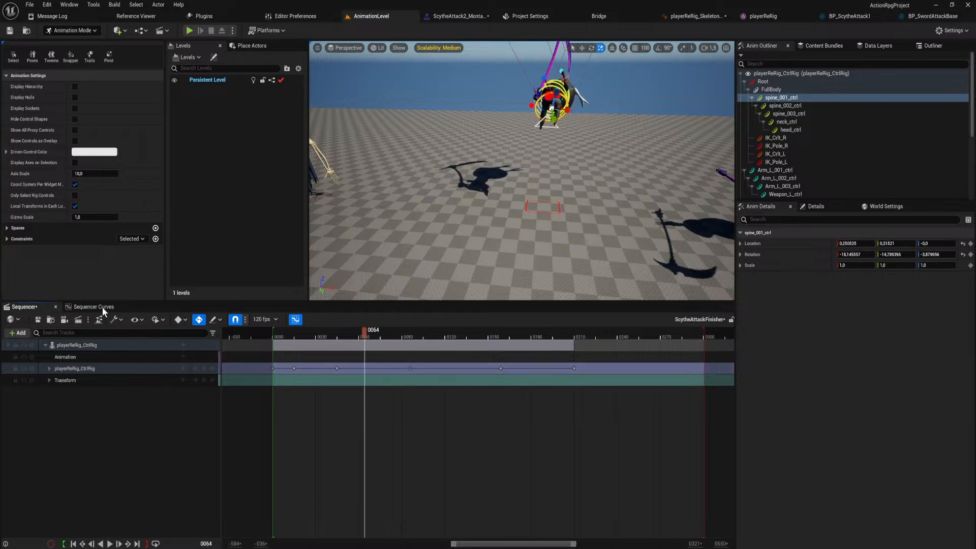
Expand the playerReRig_CtrlRig tracks, collapse the Arm_L_001_ctrl channels and expand the Arm_R_001_ctrl channels.
left_click(64, 368)
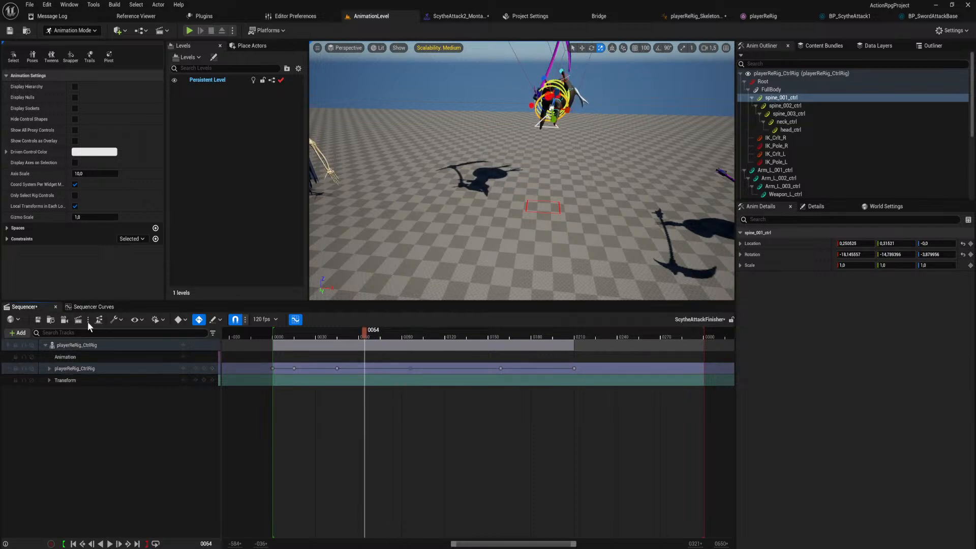
left_click(49, 368)
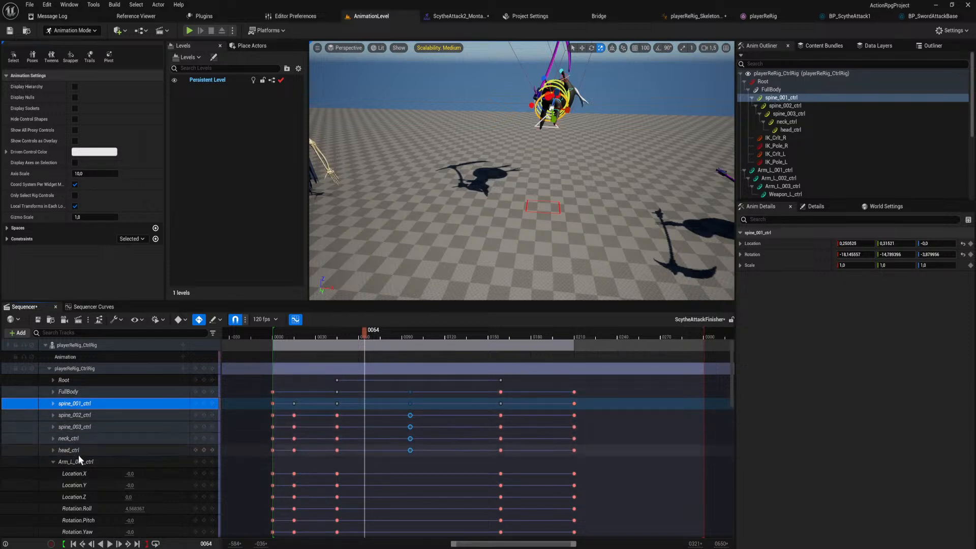
left_click(53, 462)
scroll(344, 399, "down", 5)
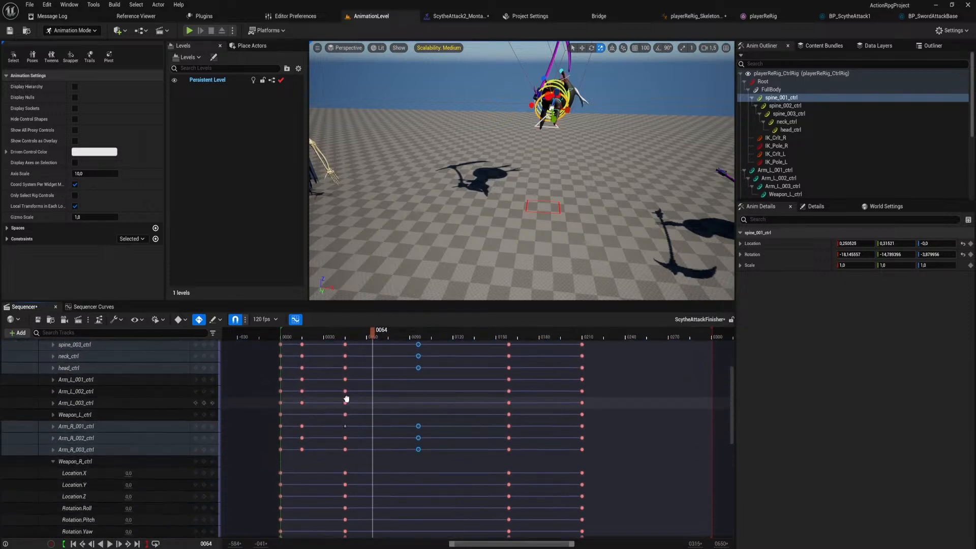
left_click(54, 407)
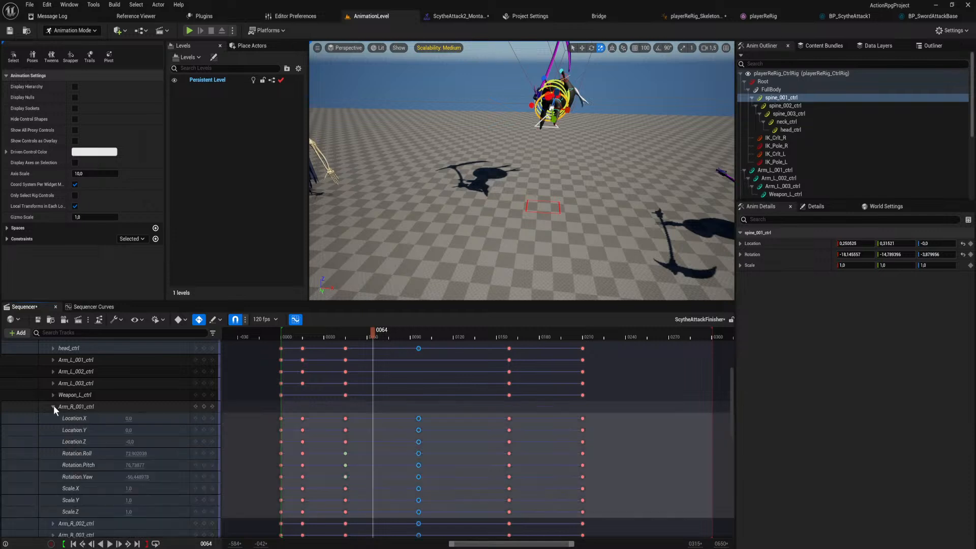
Reshape the spine_001_ctrl roll curve at frame 45 by angling the outgoing handle steeply up and the incoming handle steeply down.
left_click(95, 307)
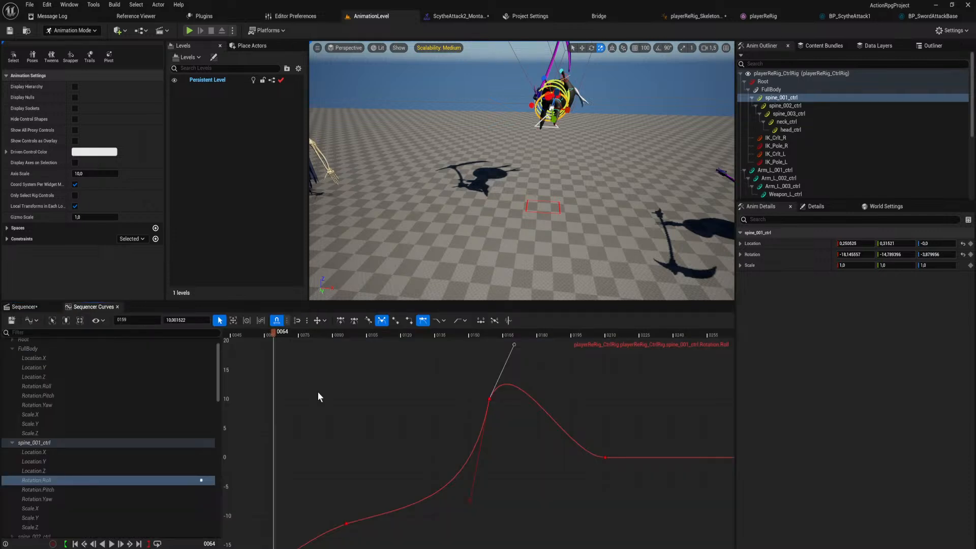
left_click(66, 480)
scroll(441, 398, "down", 4)
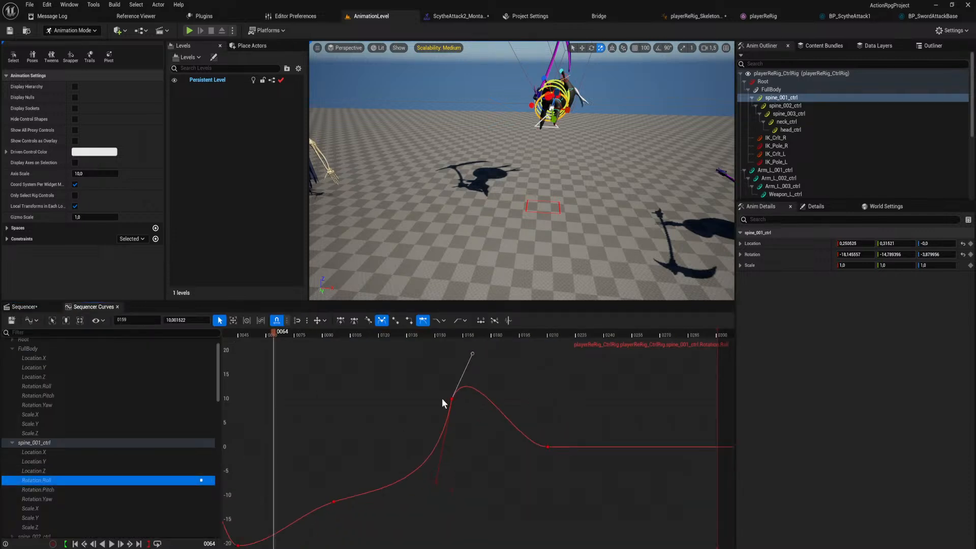
scroll(374, 438, "up", 2)
right_click_drag(307, 422, 391, 416)
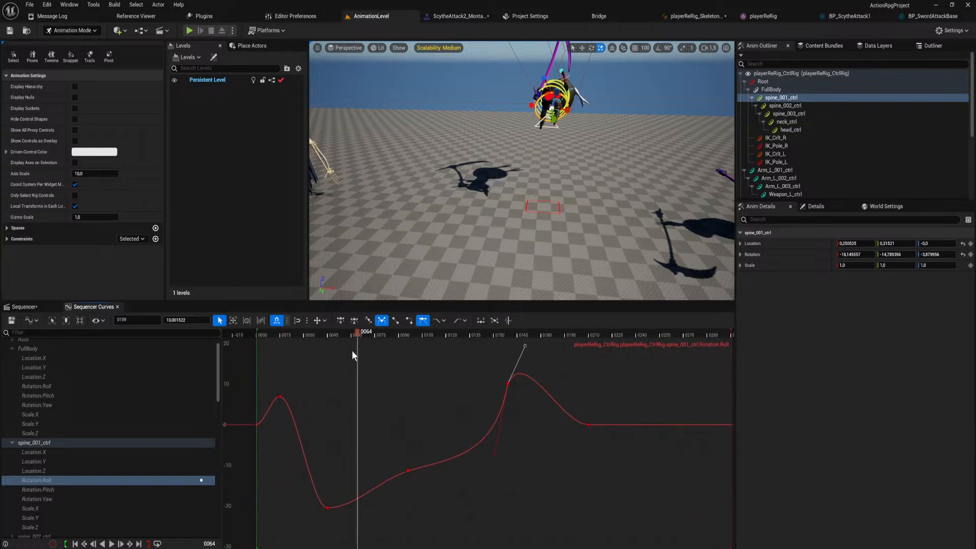
left_click_drag(357, 333, 342, 376)
left_click(328, 507)
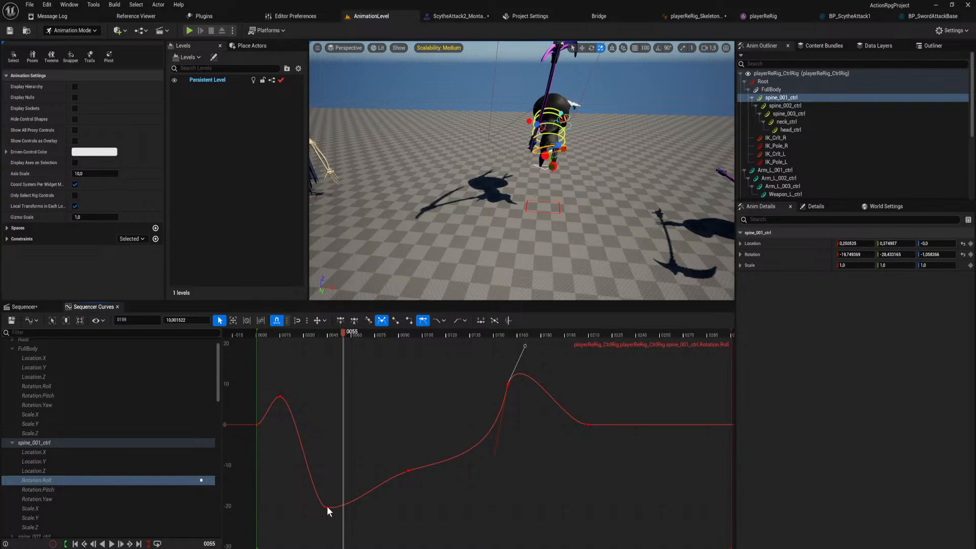
left_click_drag(349, 508, 359, 464)
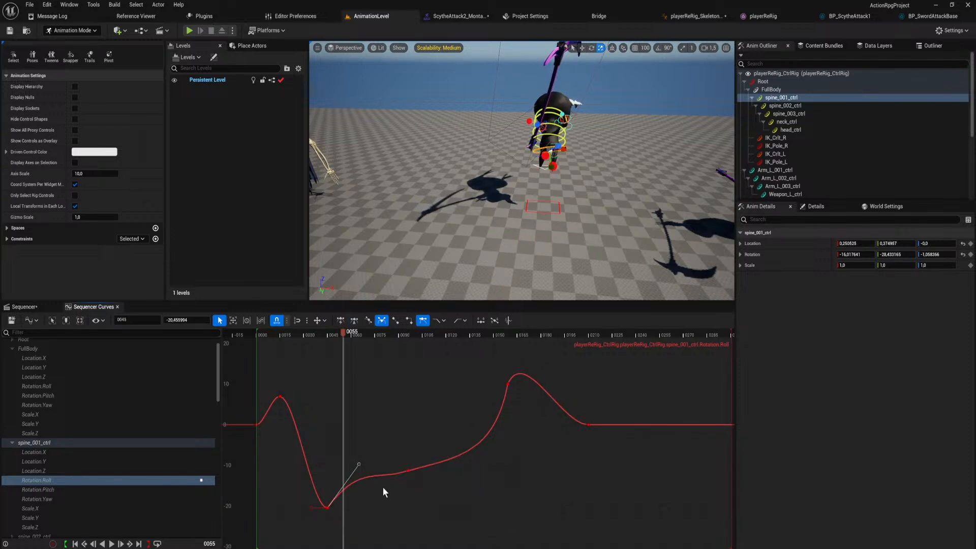
left_click_drag(312, 507, 314, 534)
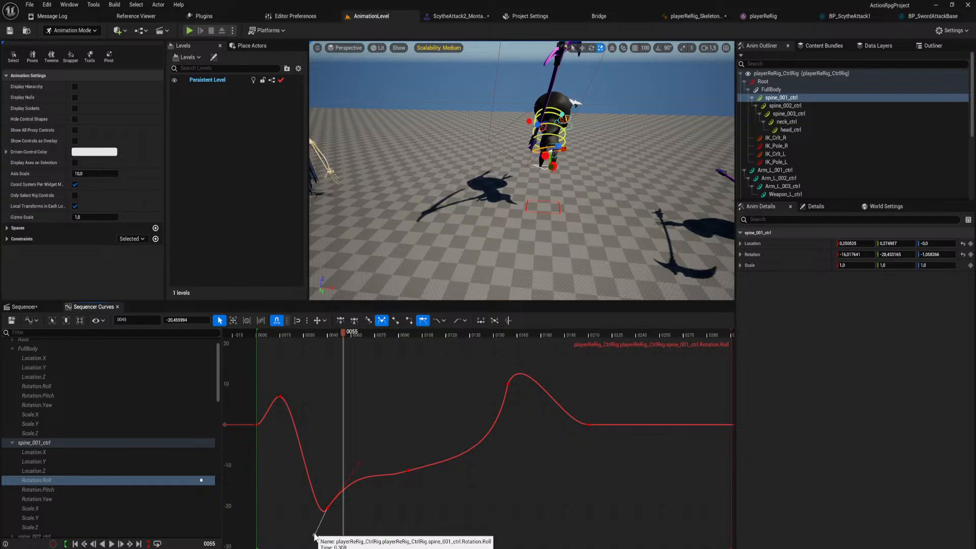
Try angling the outgoing handle of frame 45 steeply up on the spine_001_ctrl pitch curve and undo the change.
left_click(65, 490)
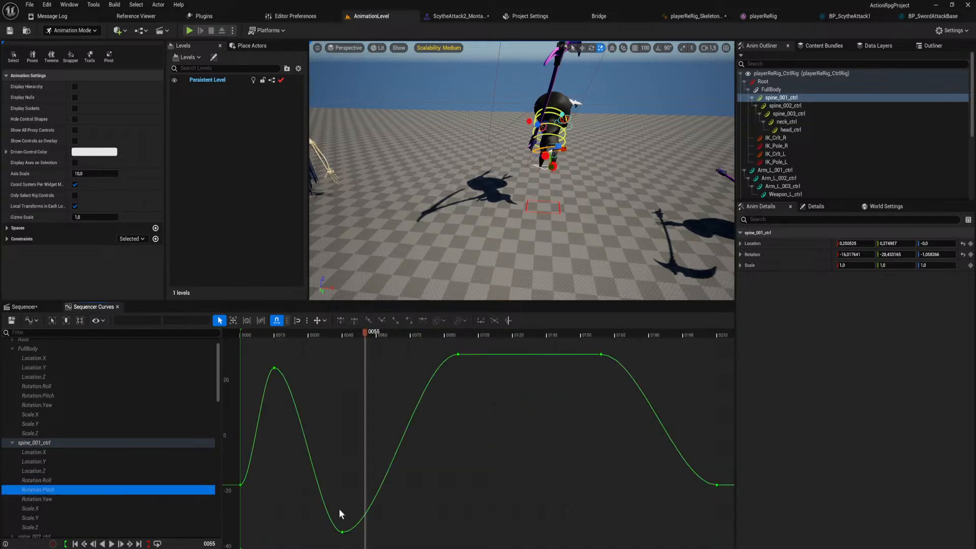
left_click(342, 531)
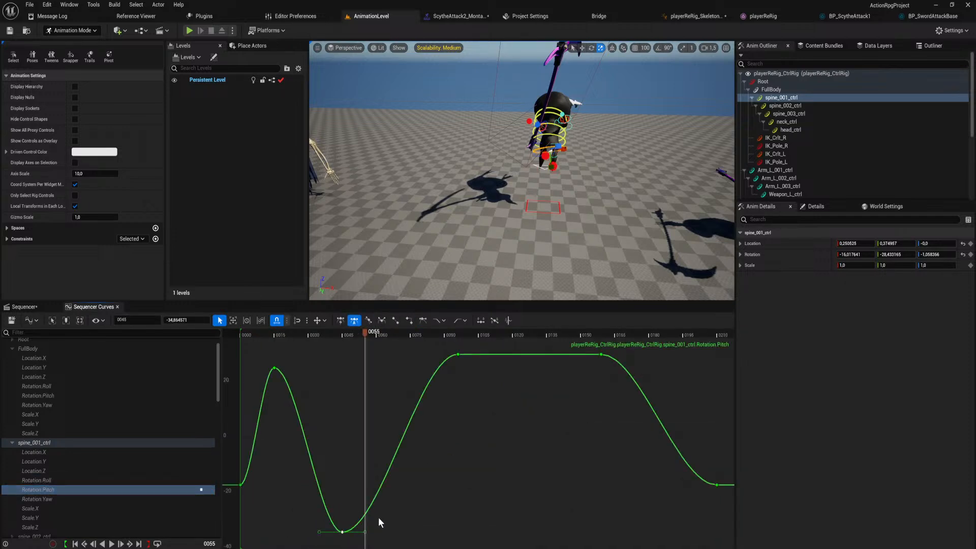
key("3")
left_click_drag(380, 532, 359, 424)
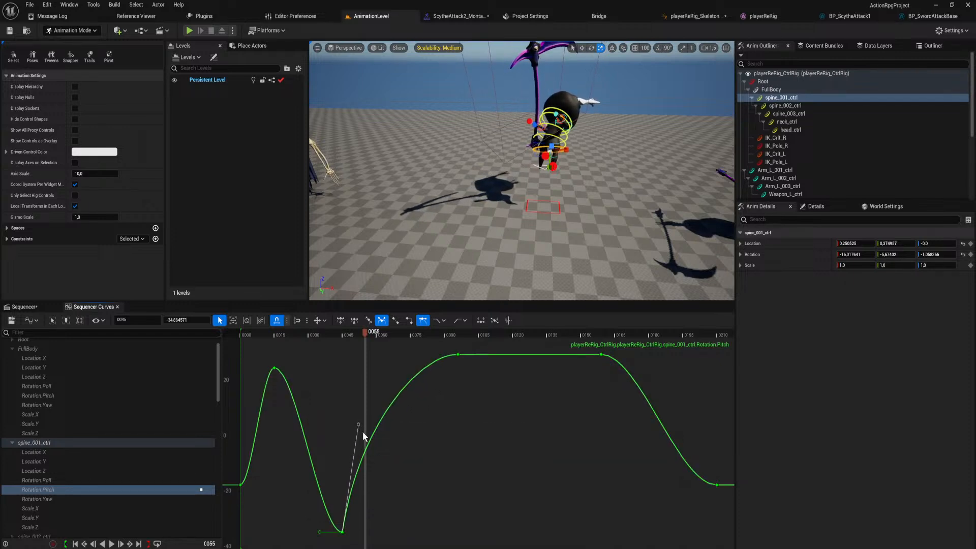
key("ctrl+z")
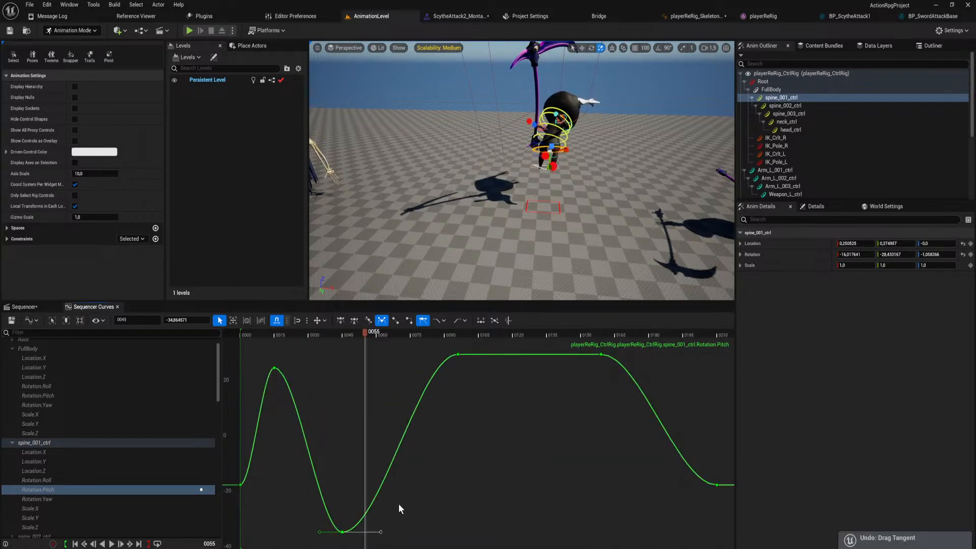
Reshape the Arm_R_001_ctrl roll curve by steepening frame 45's outgoing handle upward and angling frame 96's handle downward.
scroll(57, 416, "down", 5)
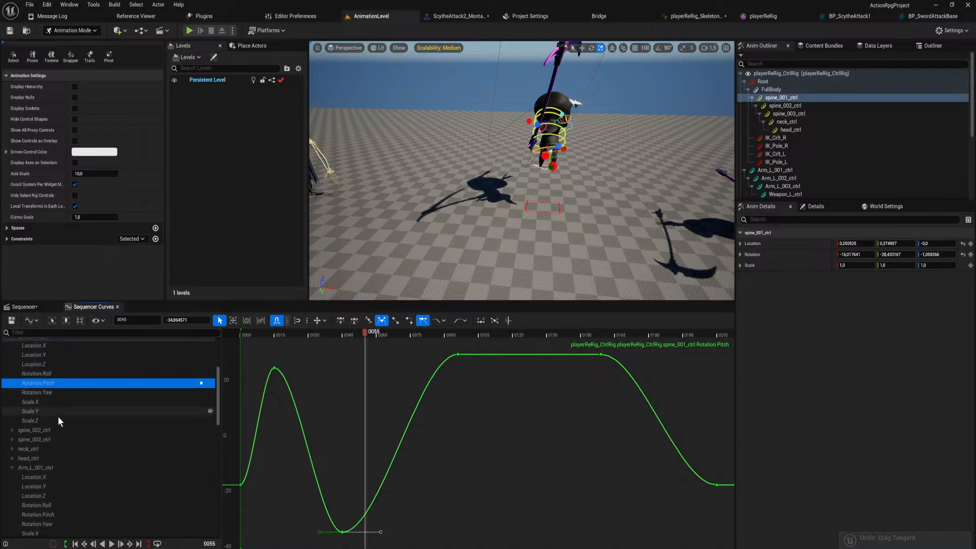
scroll(53, 443, "up", 2)
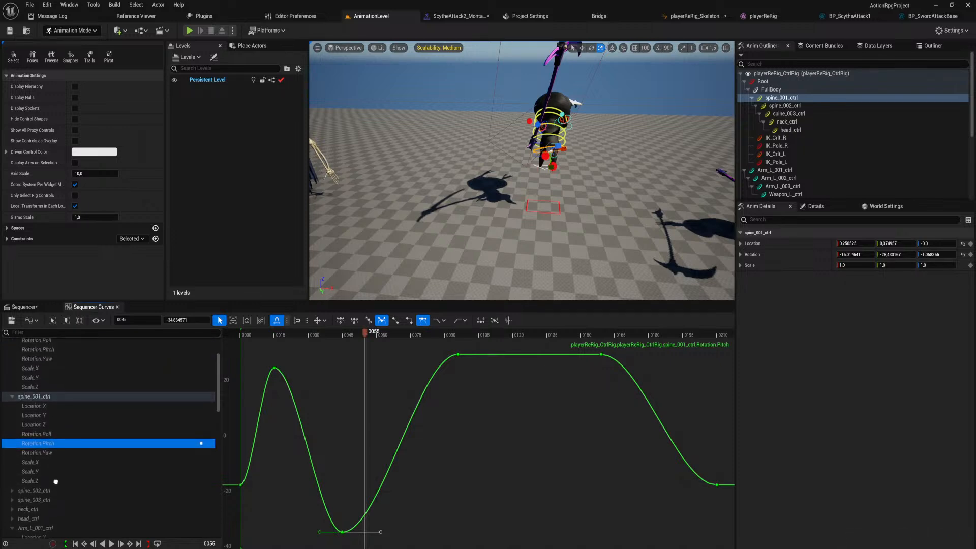
scroll(55, 454, "down", 5)
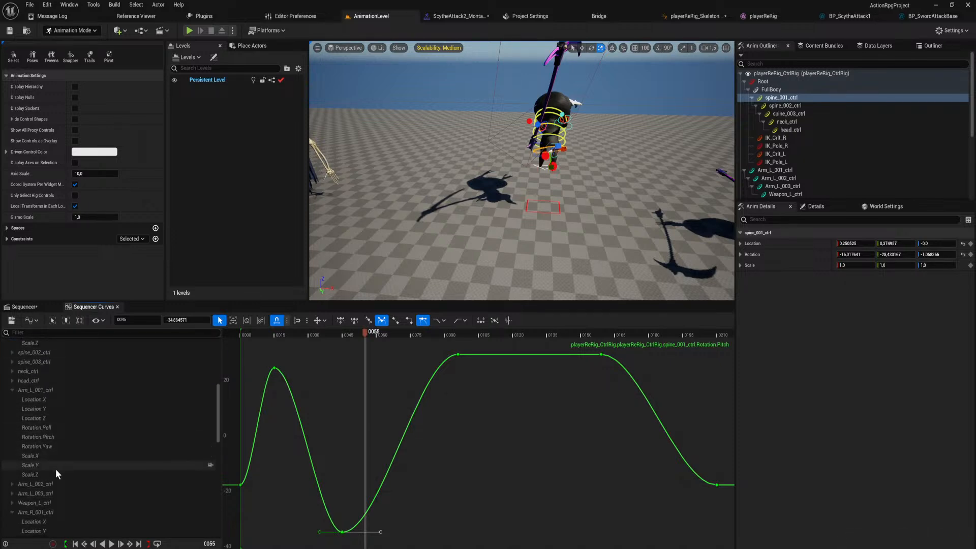
left_click(52, 483)
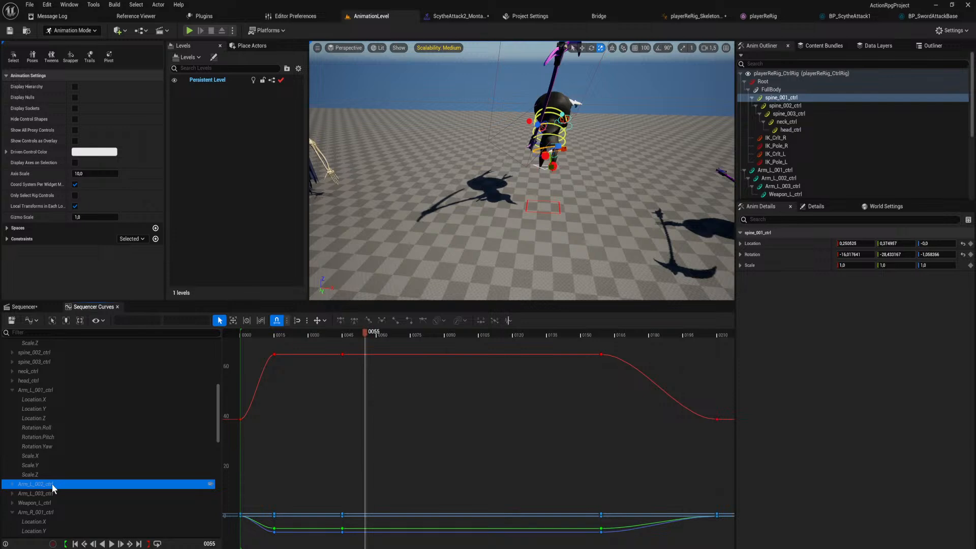
scroll(77, 481, "down", 4)
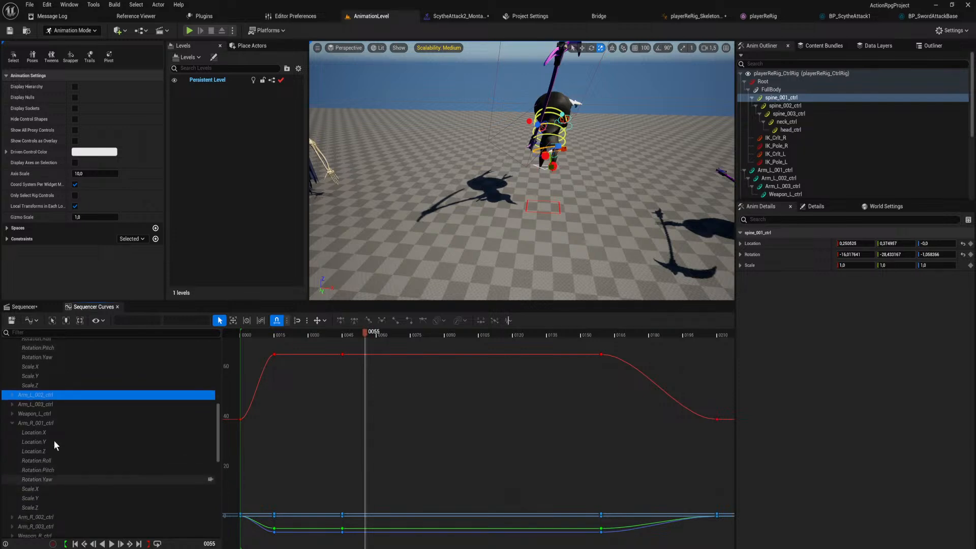
left_click(53, 423)
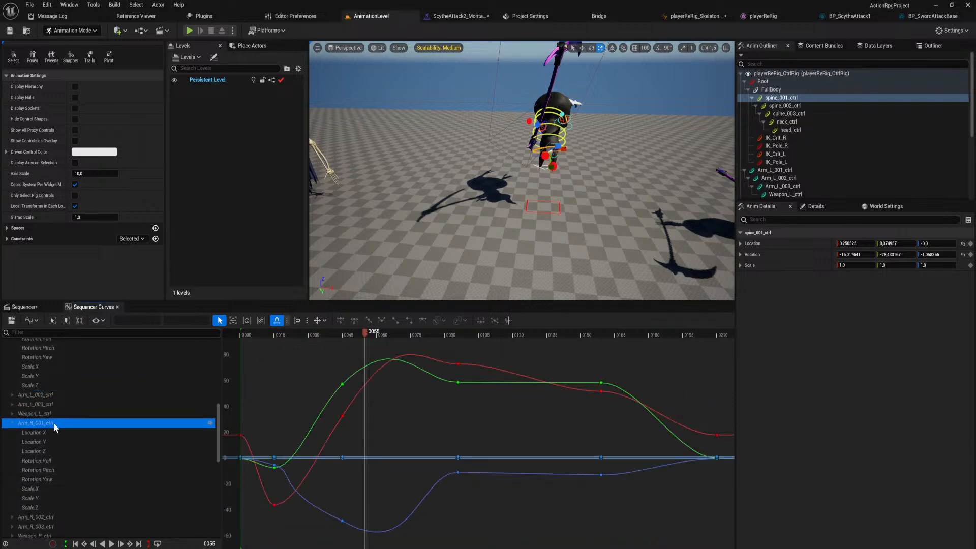
left_click(58, 460)
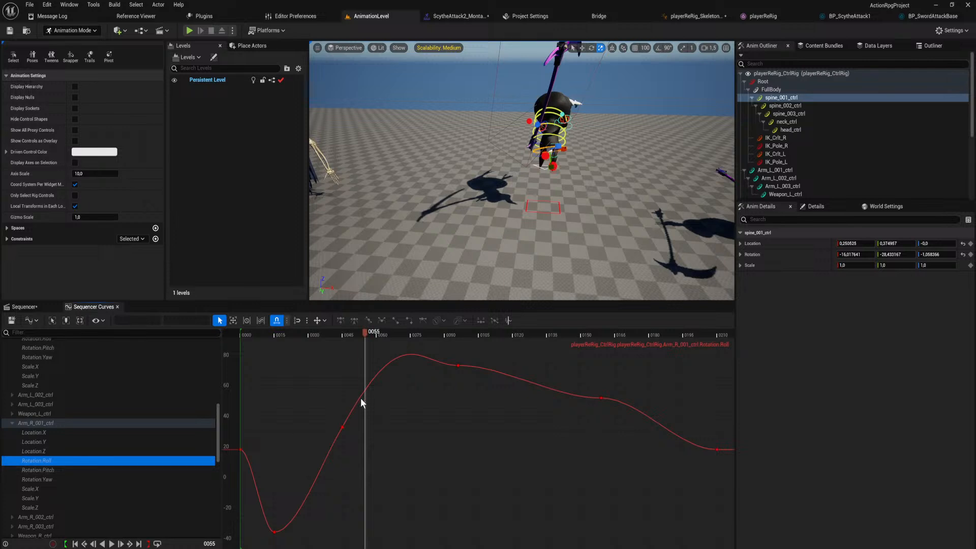
left_click(355, 337)
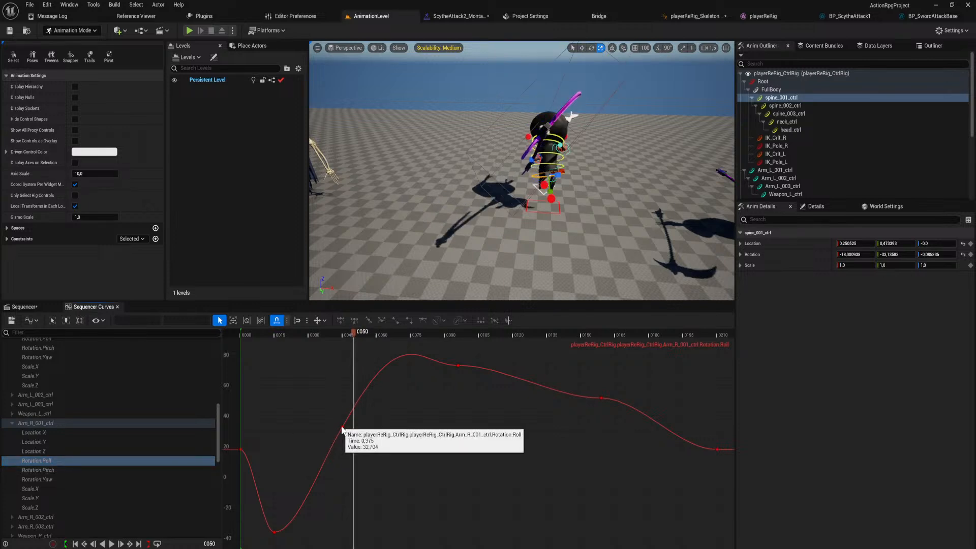
left_click(342, 427)
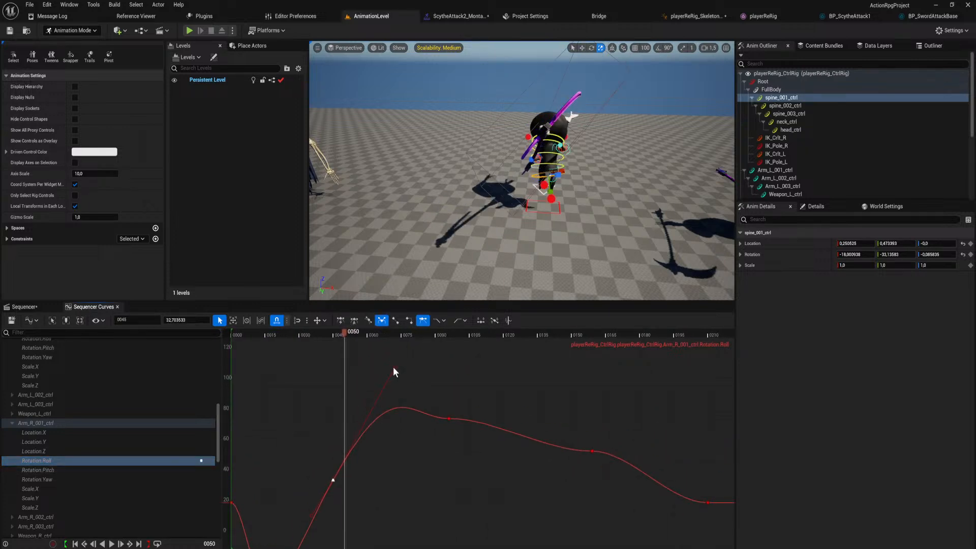
left_click_drag(393, 347, 386, 332)
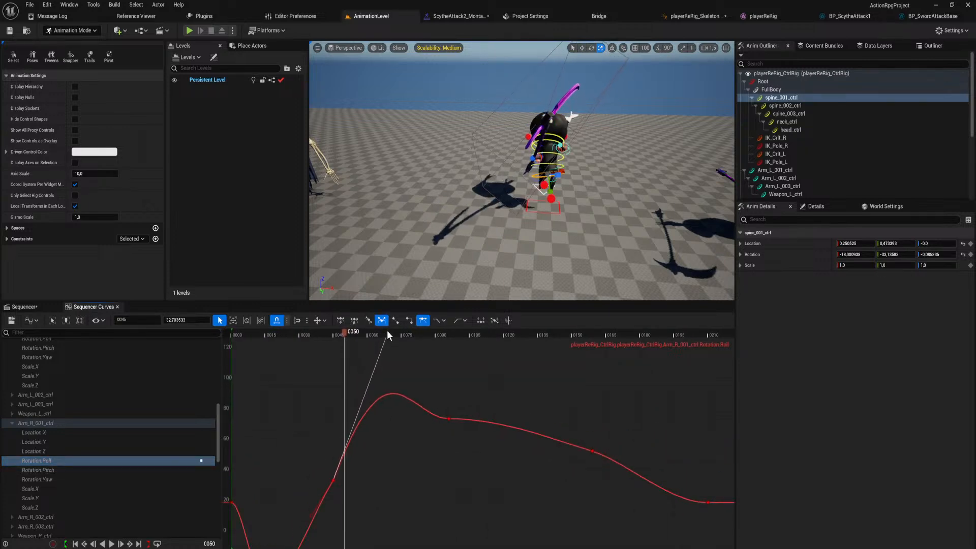
left_click(448, 418)
left_click_drag(472, 427, 464, 436)
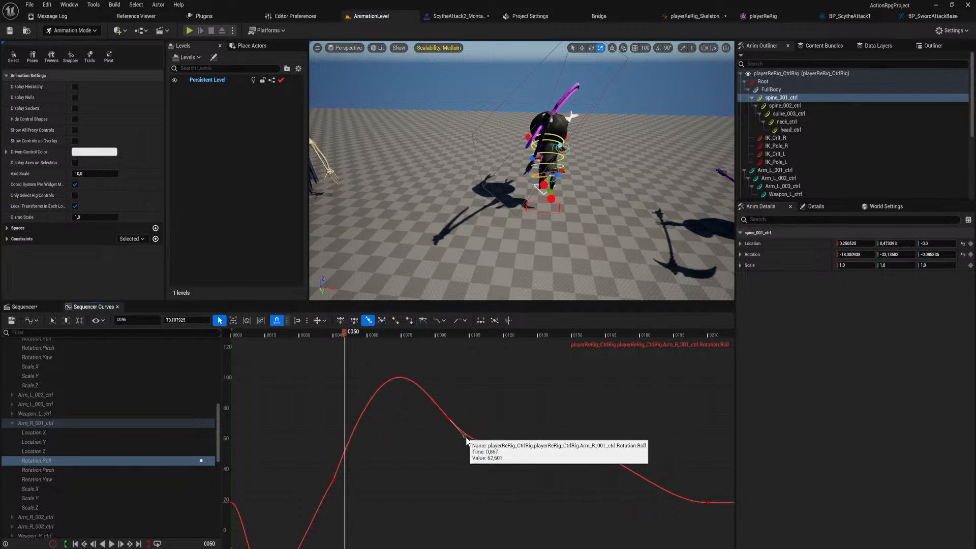
Steepen the Arm_R_001_ctrl pitch curve through frame 45 by raising its outgoing handle and lowering its incoming handle.
left_click(50, 469)
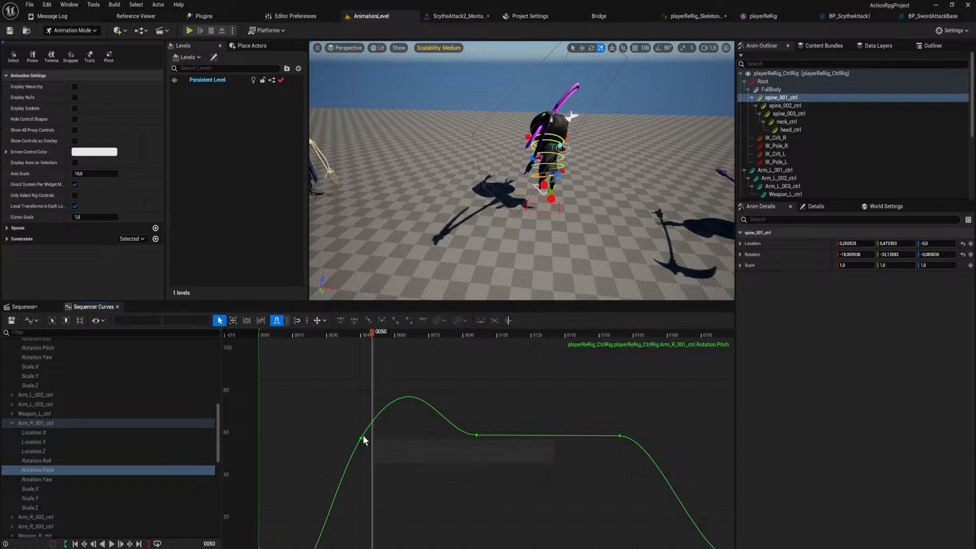
left_click(361, 436)
left_click_drag(419, 348, 417, 281)
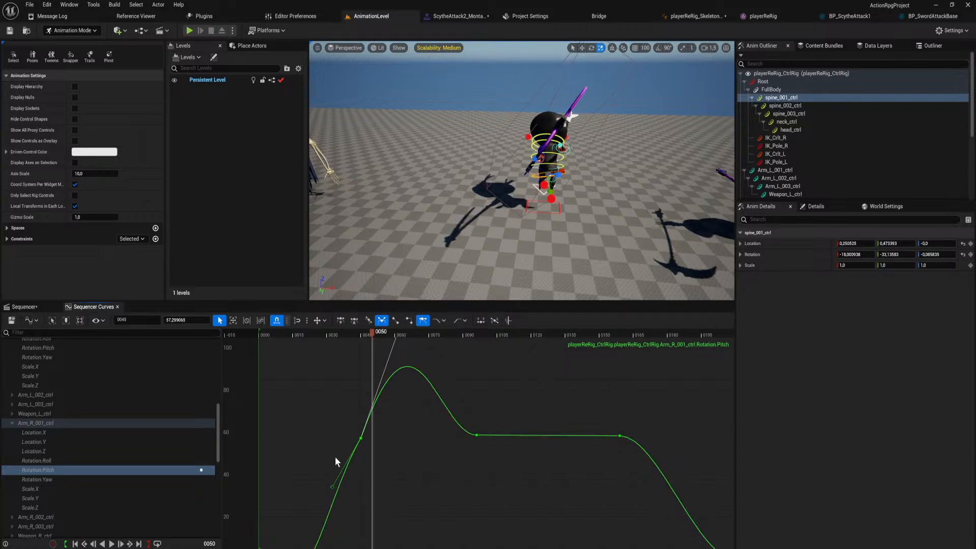
left_click_drag(329, 490, 332, 508)
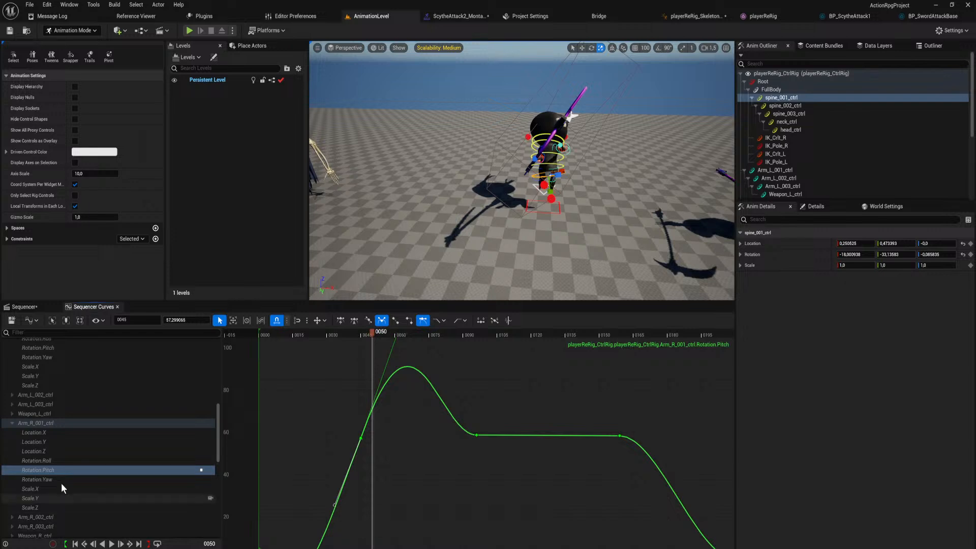
Steepen the Arm_R_001_ctrl yaw curve through frame 45 by raising its incoming handle and pulling its outgoing handle down.
left_click(65, 480)
scroll(370, 483, "down", 2)
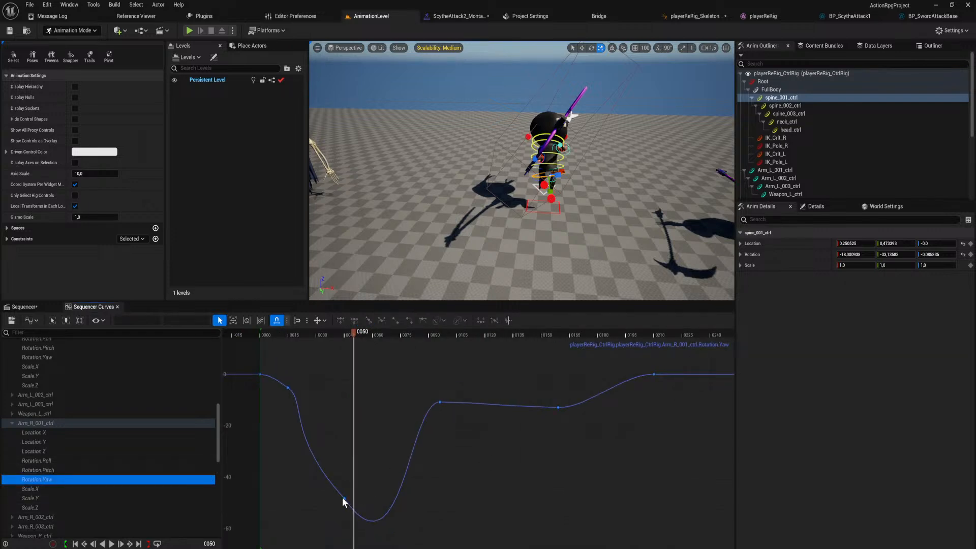
left_click(343, 497)
left_click_drag(285, 435, 306, 394)
right_click_drag(425, 501, 420, 431)
scroll(420, 431, "down", 1)
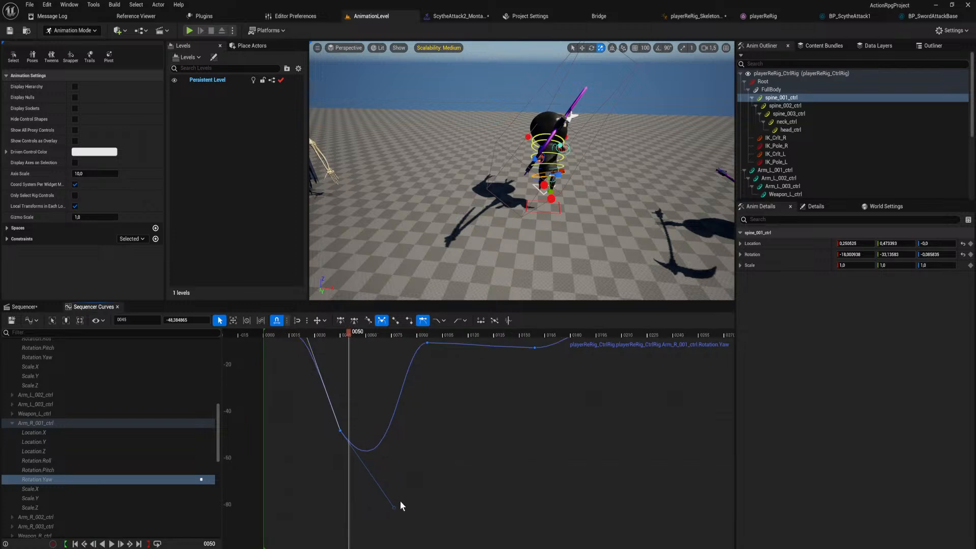
left_click_drag(395, 510, 373, 548)
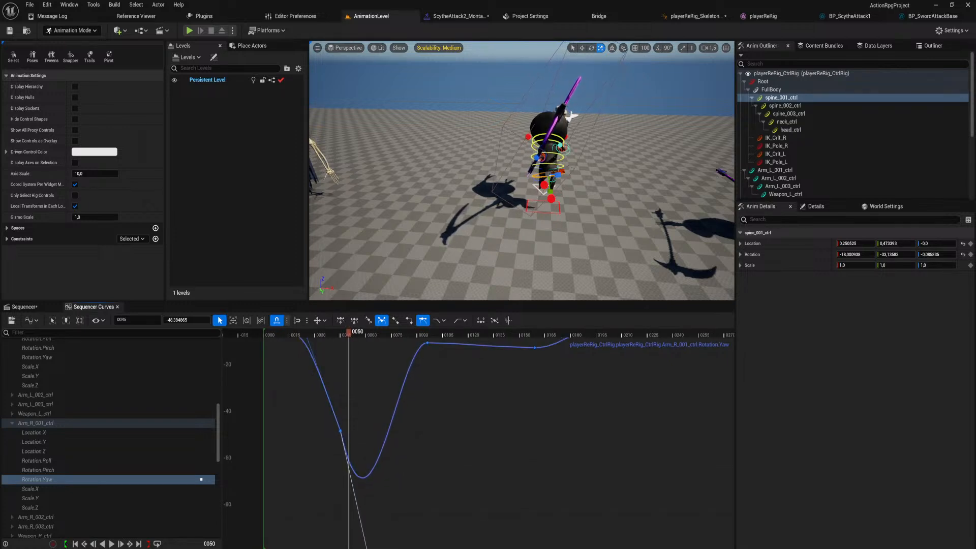
Play the animation from the start and review the jump and landing from a wider viewing angle.
left_click_drag(347, 334, 276, 359)
key("space")
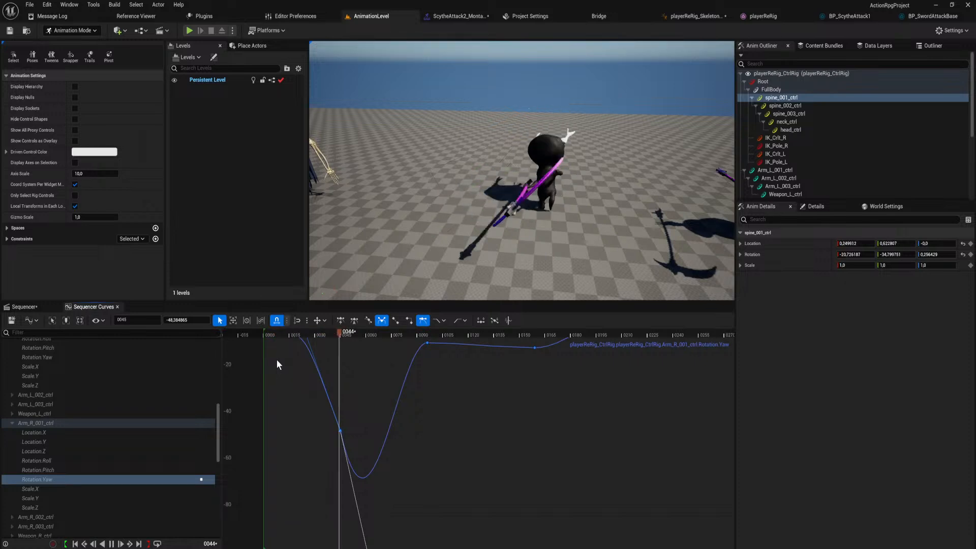
right_click_drag(386, 213, 419, 206)
key("s")
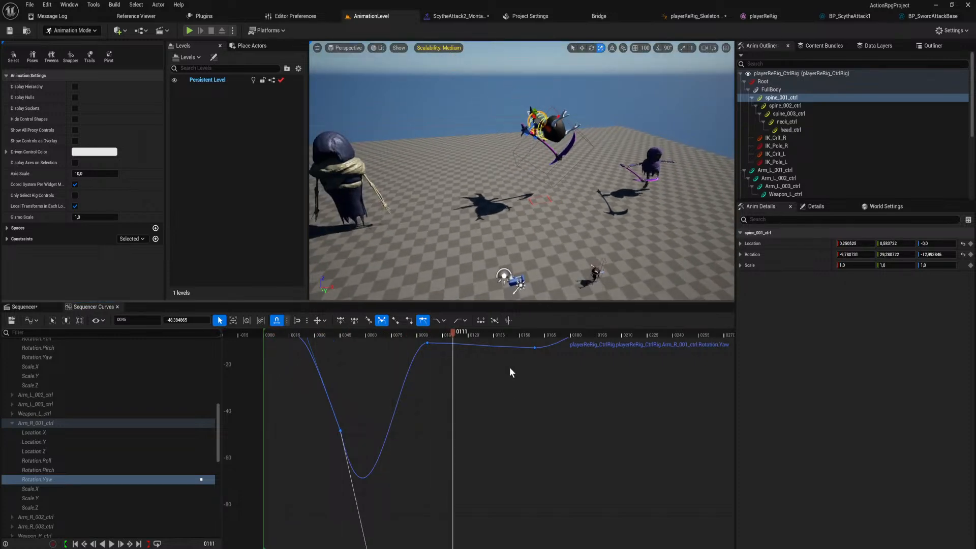
right_click_drag(491, 399, 502, 404)
left_click(502, 406)
key("space")
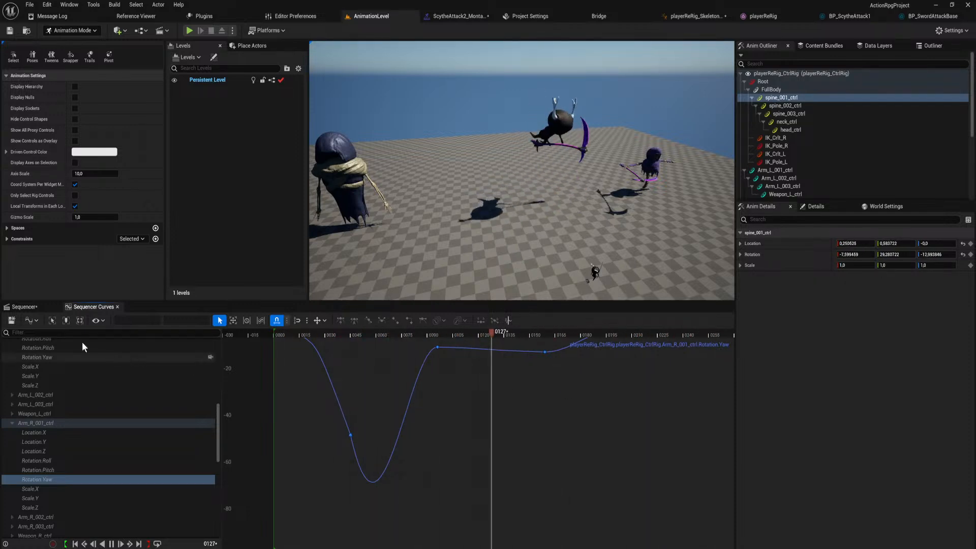
key("space")
Return to the Sequencer and save the ScytheAttackFinisher sequence.
left_click(41, 307)
right_click_drag(630, 391, 652, 494)
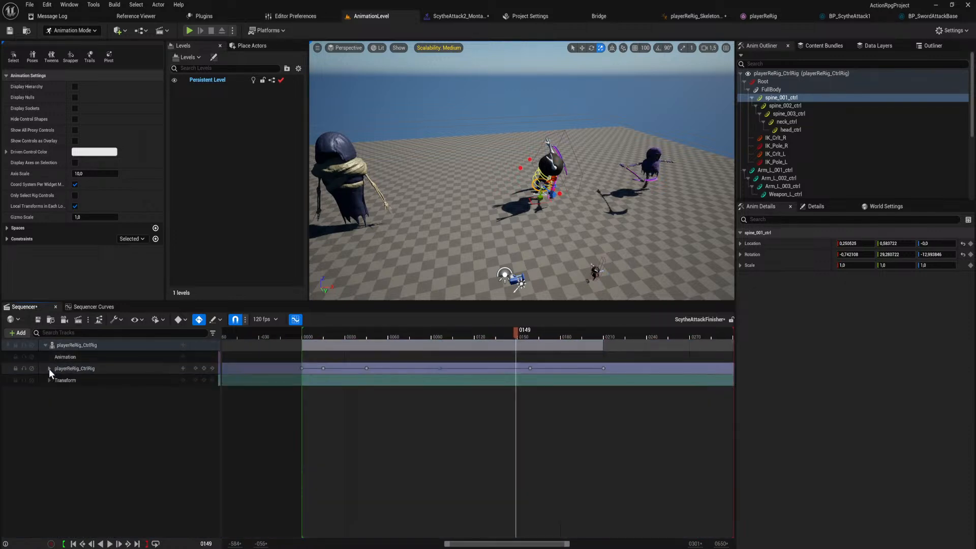
key("ctrl+s")
Shorten the sequence's playback range to end at frame 210 and collapse the playerReRig_CtrlRig tracks.
right_click_drag(647, 425, 584, 444)
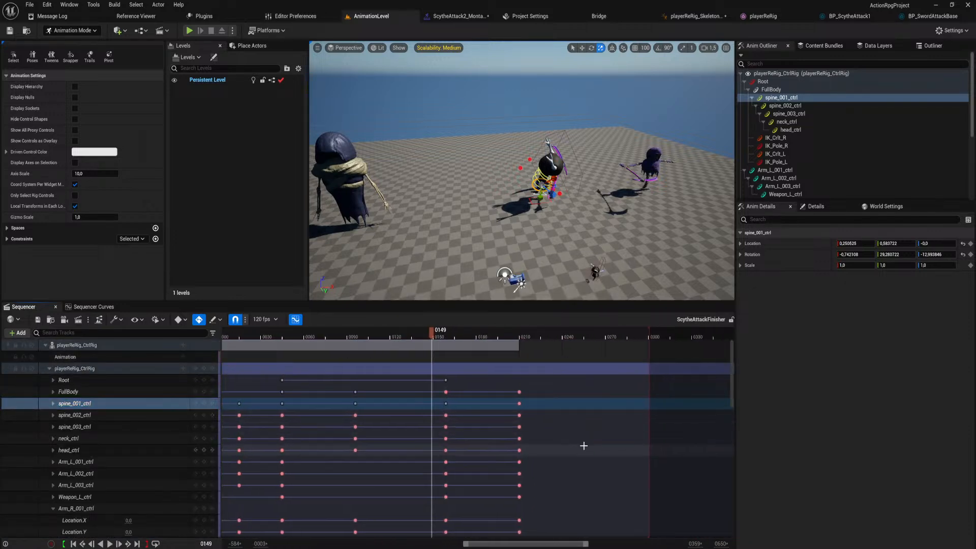
left_click_drag(641, 334, 521, 342)
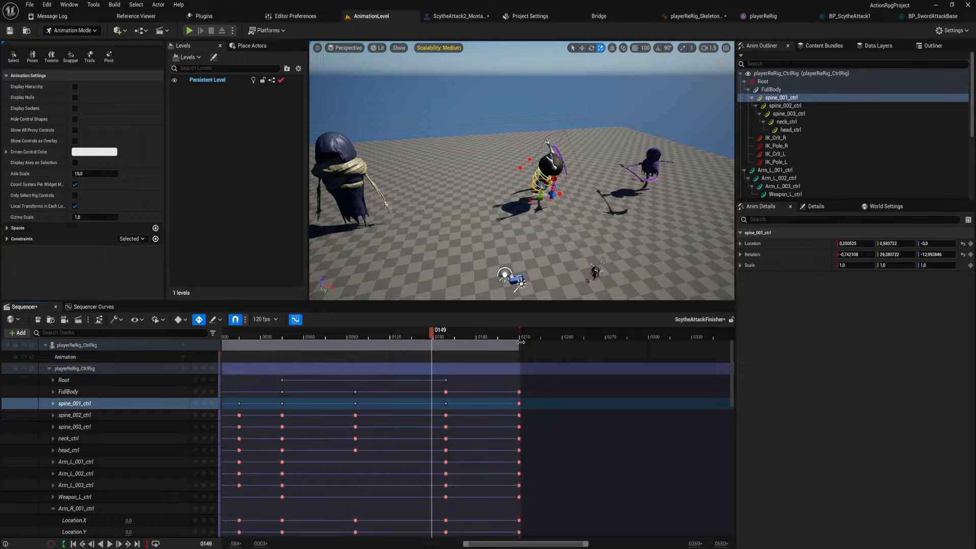
right_click_drag(542, 362, 626, 401)
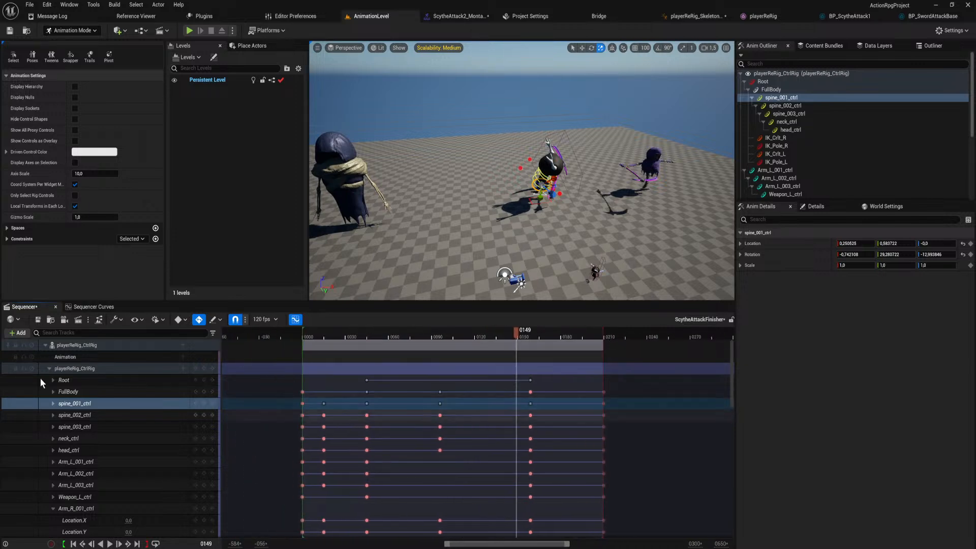
left_click(49, 368)
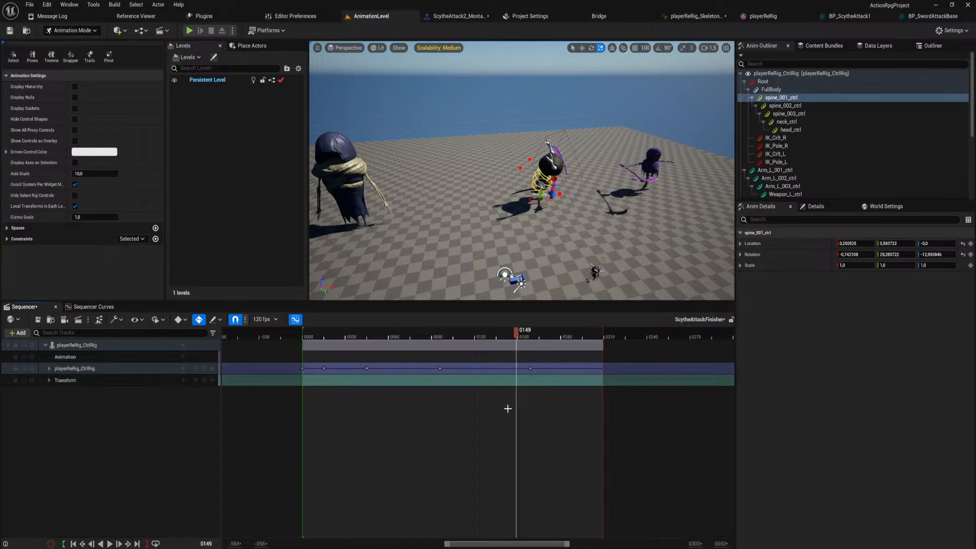
Save the ScytheAttackFinisher sequence, play it from another viewing angle and collapse the playerReRig_CtrlRig binding.
key("ctrl+s")
key("space")
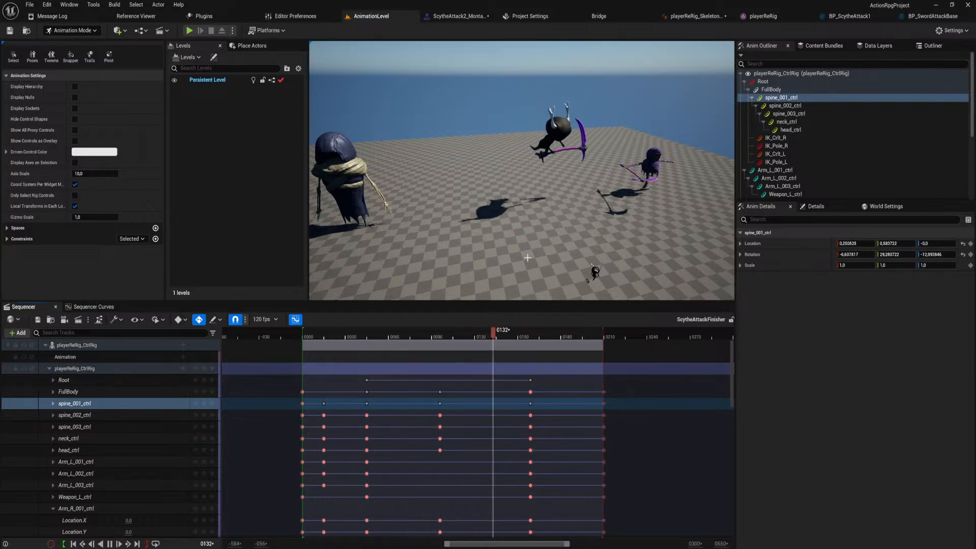
mouse_move(528, 188)
right_mouse_down()
mouse_move(551, 198)
mouse_move(545, 190)
right_mouse_up()
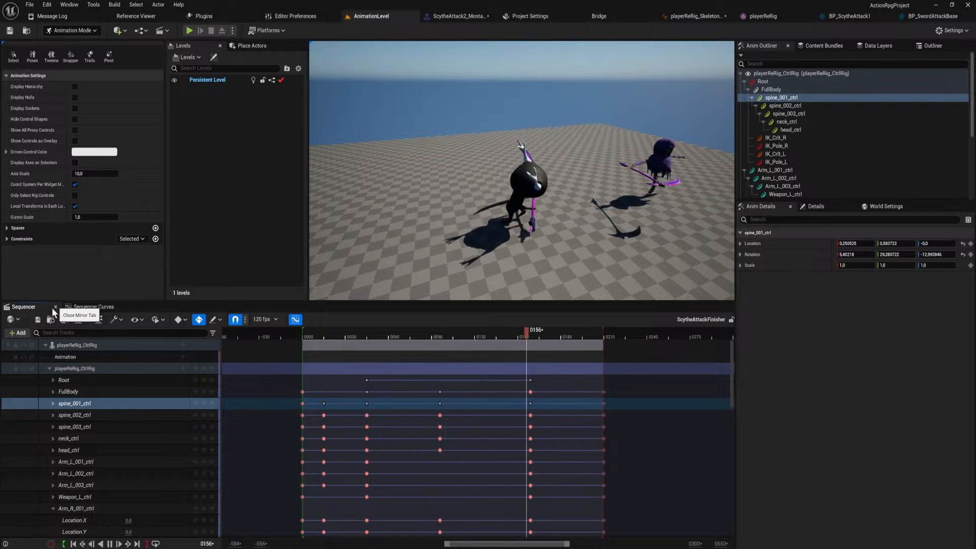
left_click(45, 344)
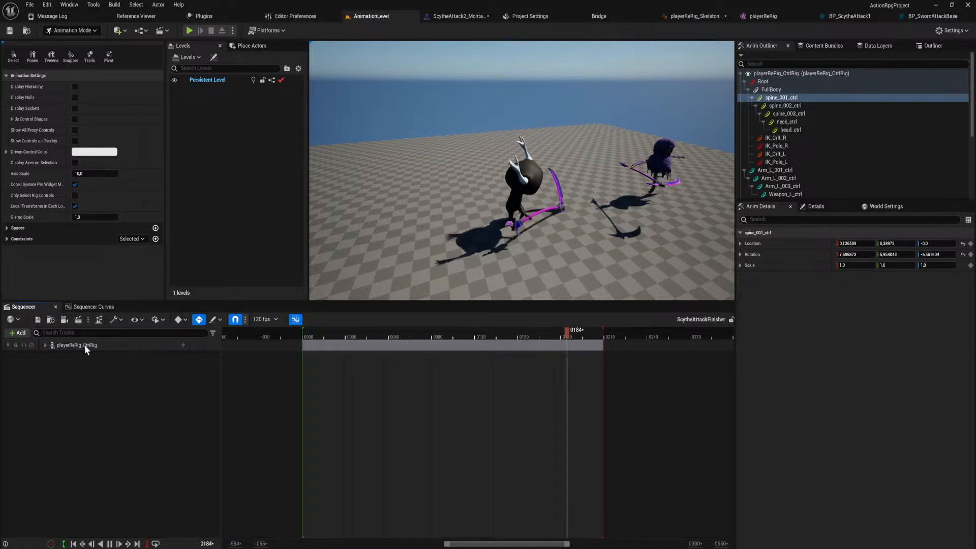
Create a linked animation sequence from the playerReRig_CtrlRig binding, named Scythe_Attack_Finisher, in Animations/Charaters/Player/AnimSeq.
right_click(84, 345)
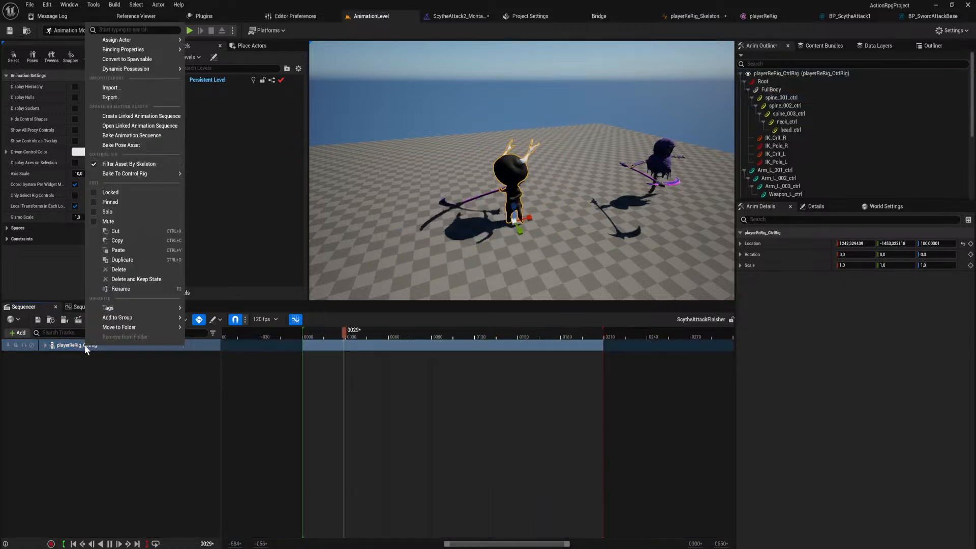
left_click(154, 117)
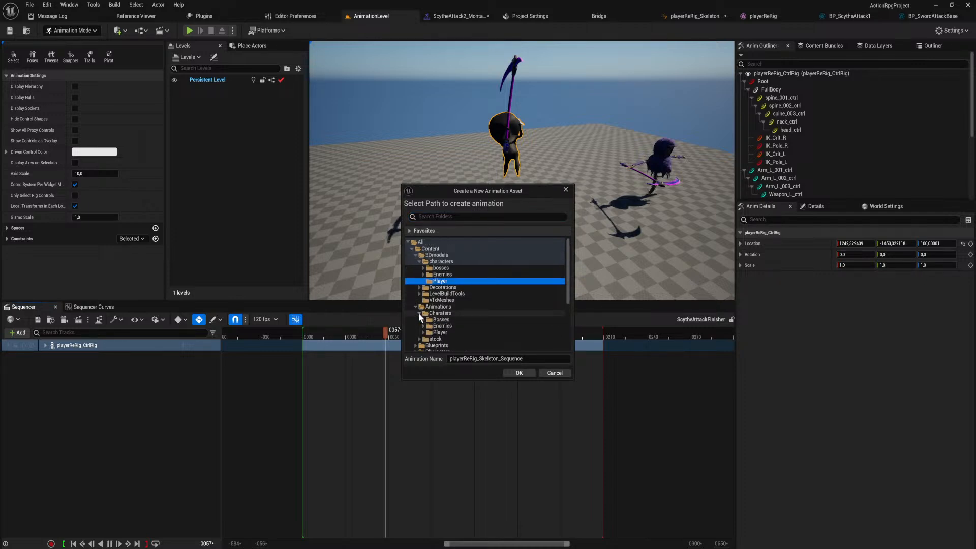
scroll(426, 318, "down", 1)
scroll(440, 322, "down", 2)
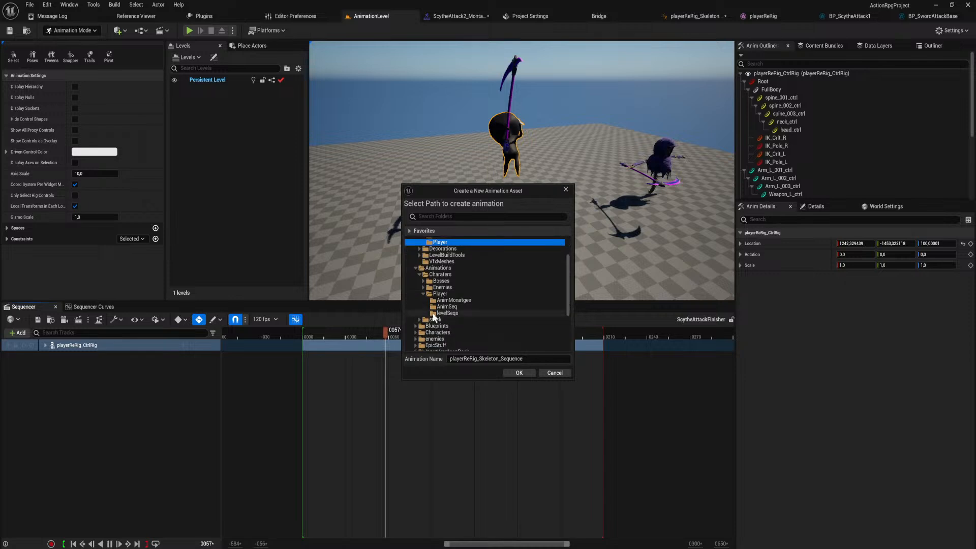
left_click(443, 307)
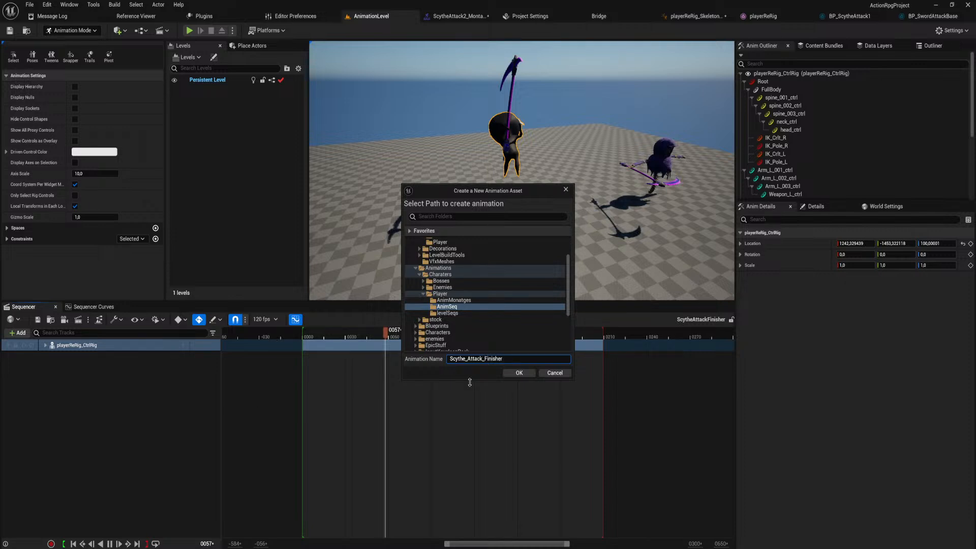
left_click(524, 373)
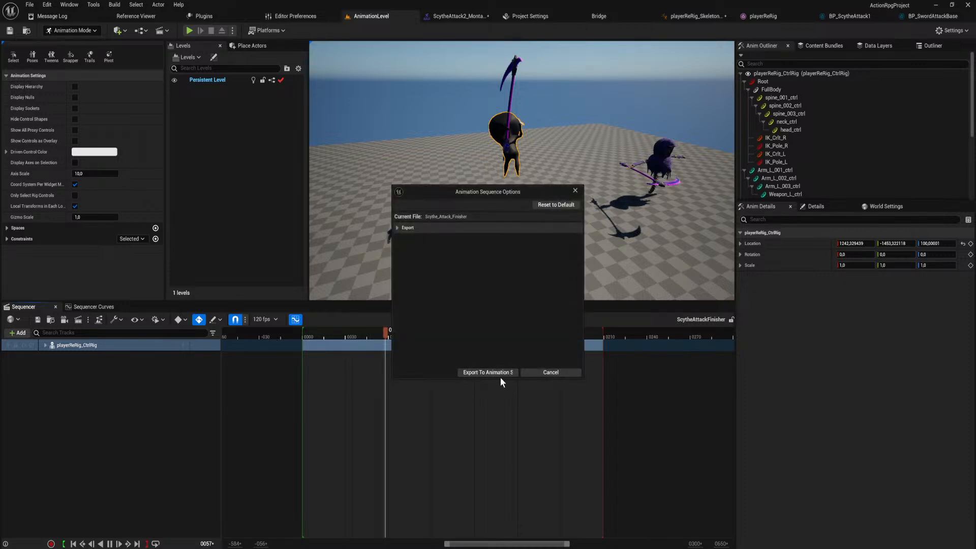
left_click(488, 373)
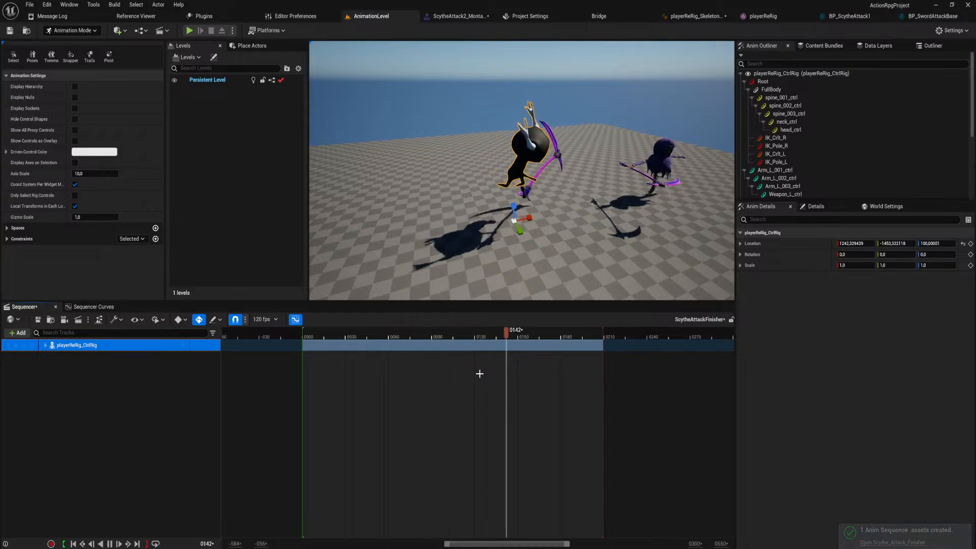
Browse to the Player/AnimSeq content folder and search it for "scythe".
key("ctrl+space")
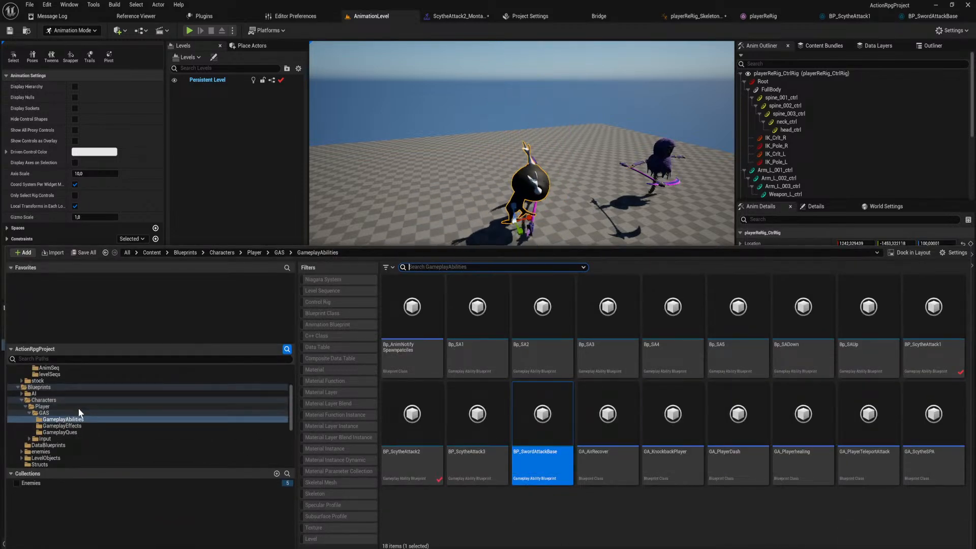
scroll(81, 412, "up", 3)
left_click(72, 428)
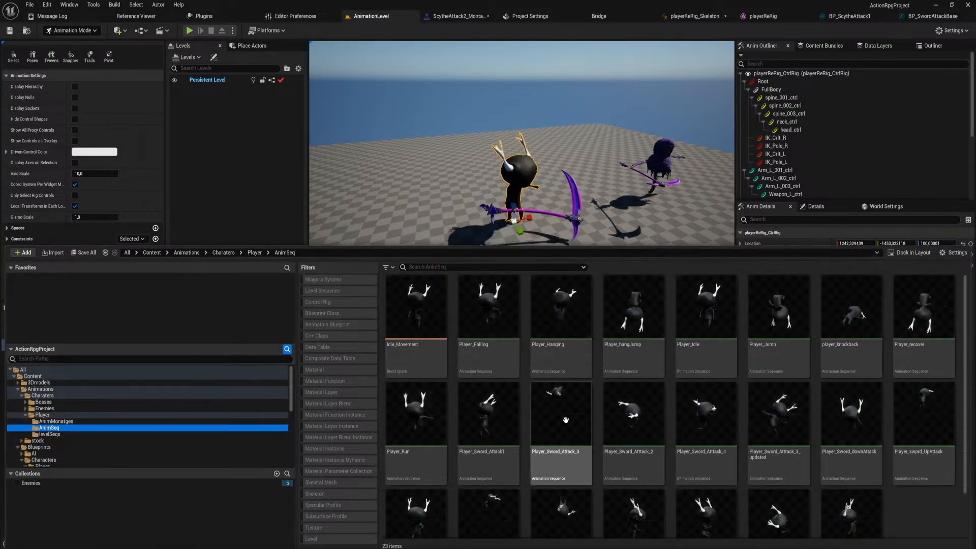
left_click(425, 266)
type("sc")
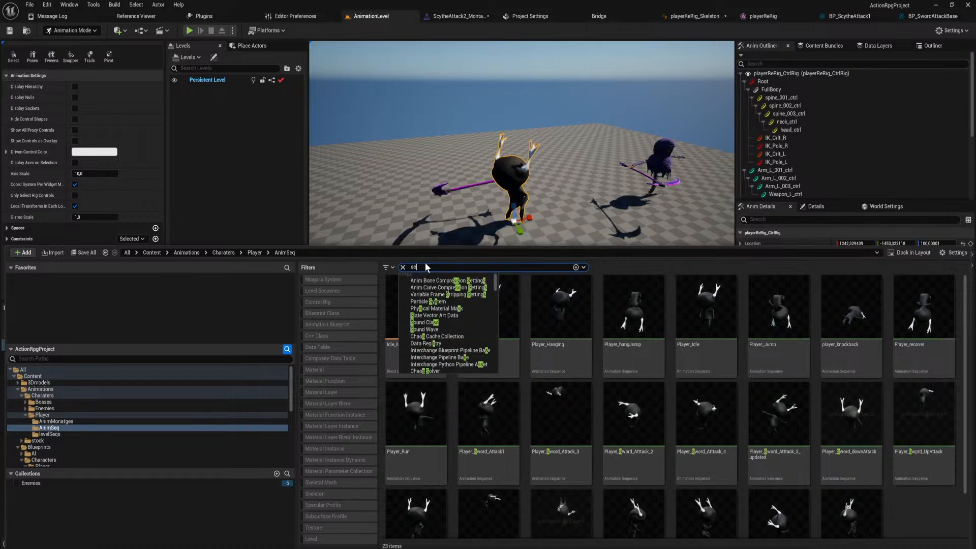
type("ythe")
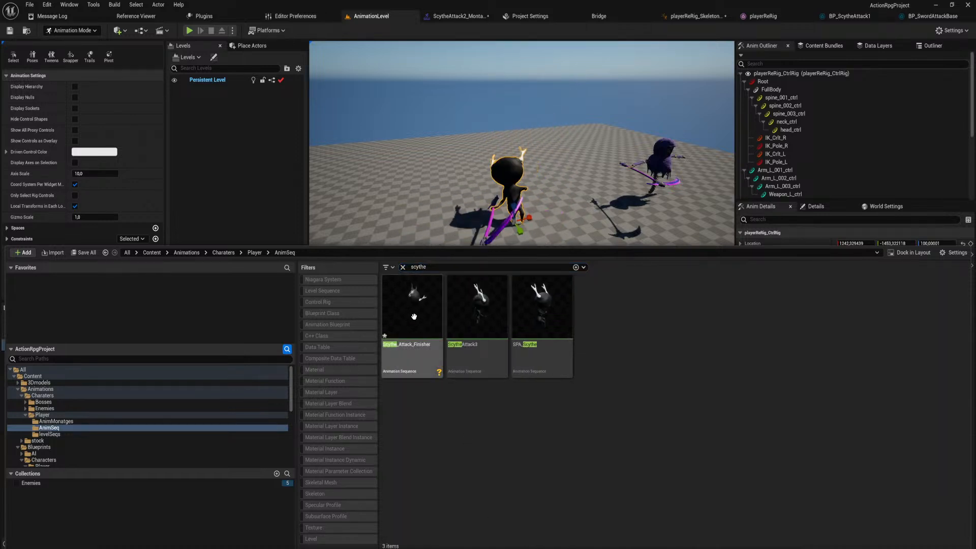
Create an AnimMontage from the Scythe_Attack_Finisher sequence, keeping the suggested name.
right_click(413, 318)
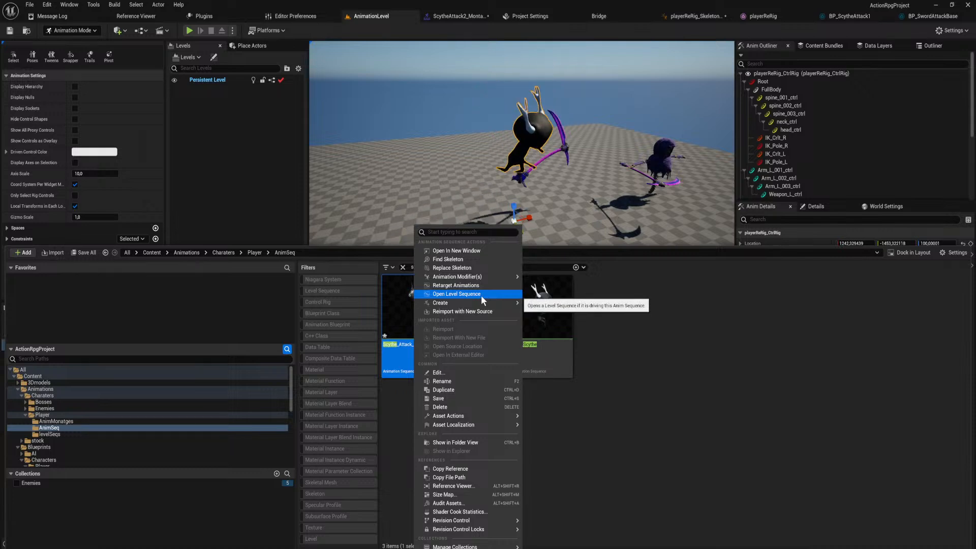
mouse_move(501, 305)
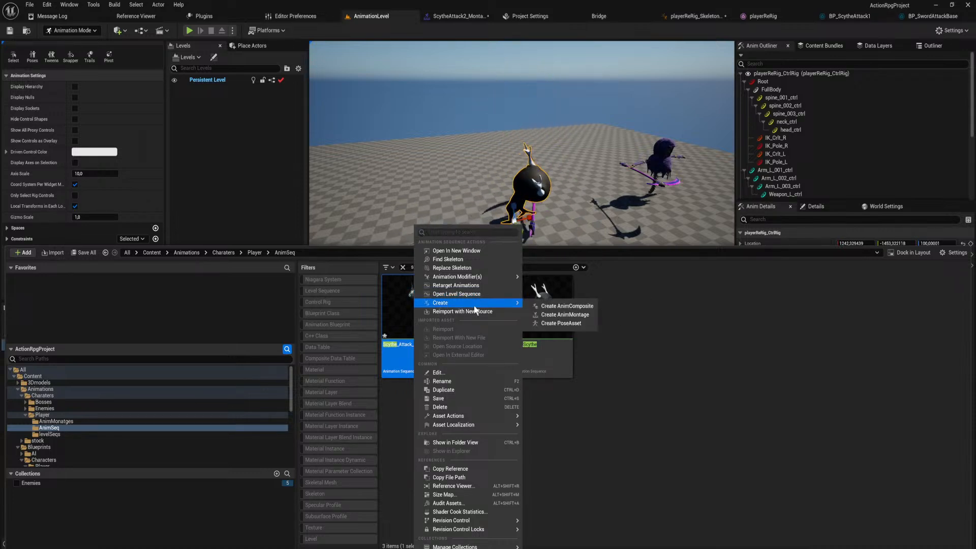
left_click(564, 315)
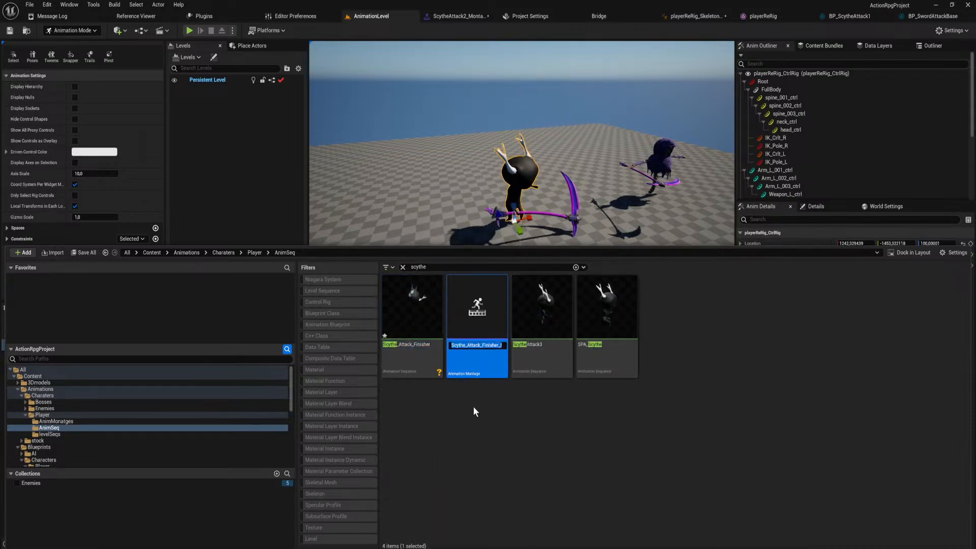
key("Return")
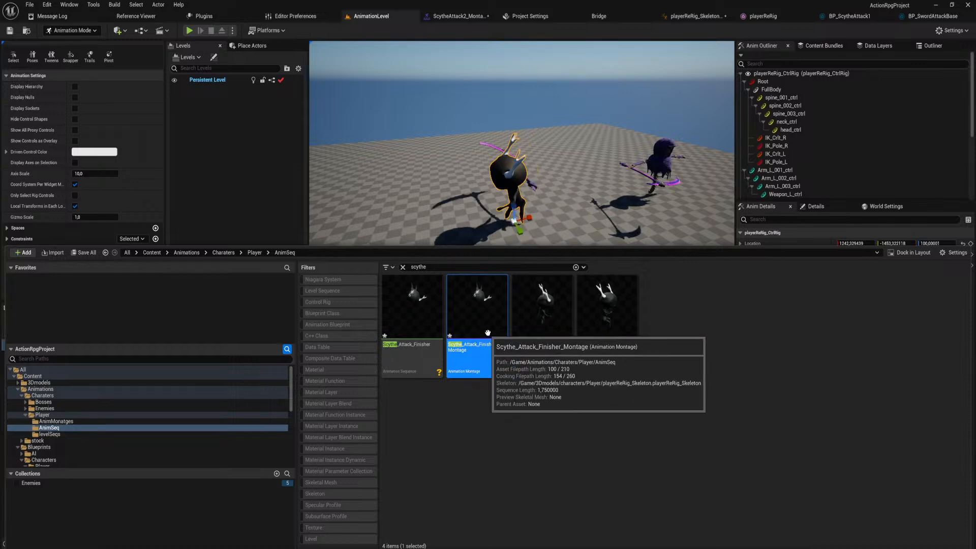
Move the new Scythe_Attack_Finisher montage into the Player/AnimMonatges folder.
left_click_drag(476, 315, 112, 423)
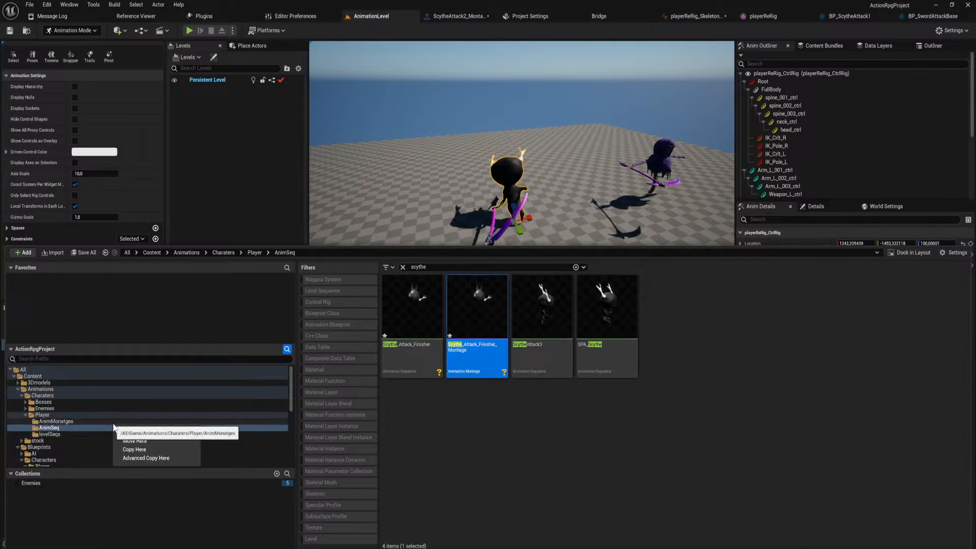
left_click(490, 355)
left_click_drag(490, 356, 77, 422)
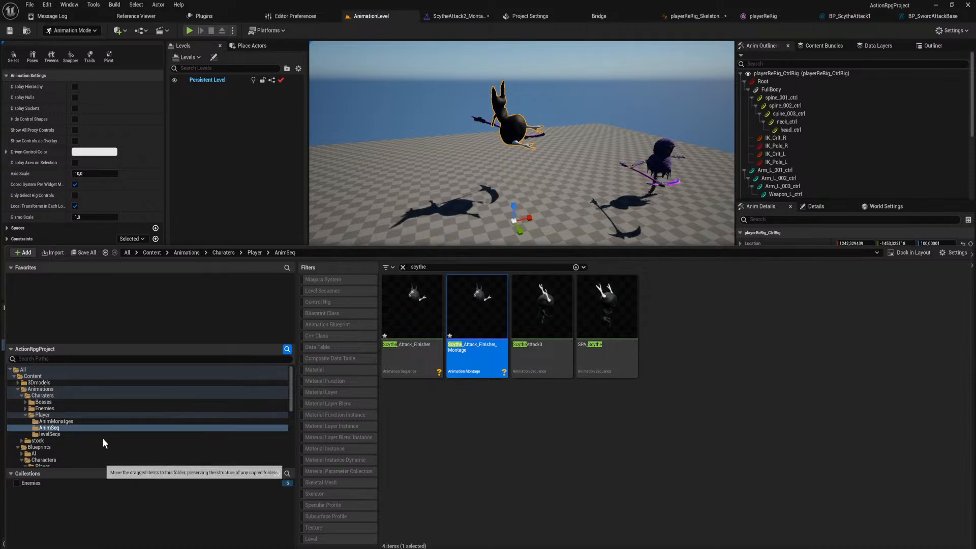
left_click(103, 439)
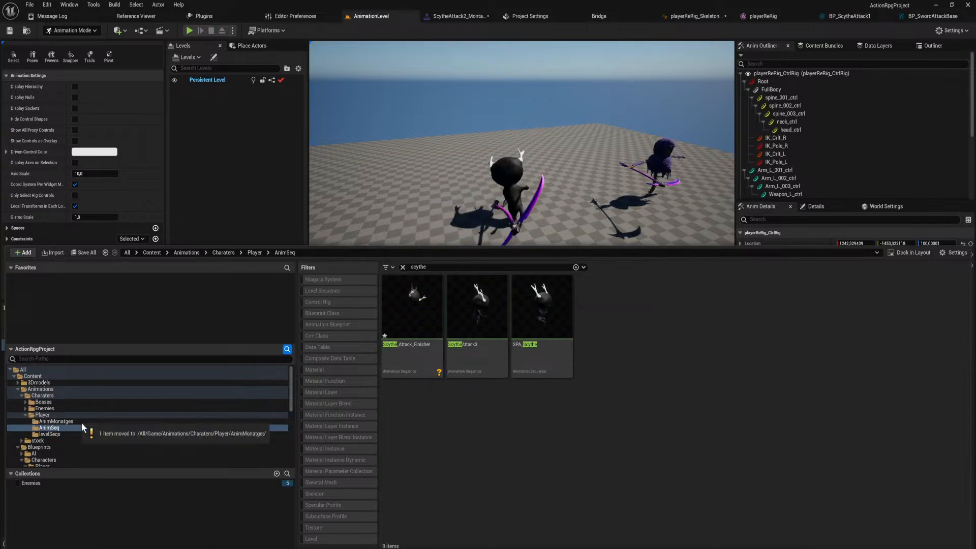
Open Scythe_Attack_Finisher_Montage from the AnimMonatges folder.
left_click(82, 421)
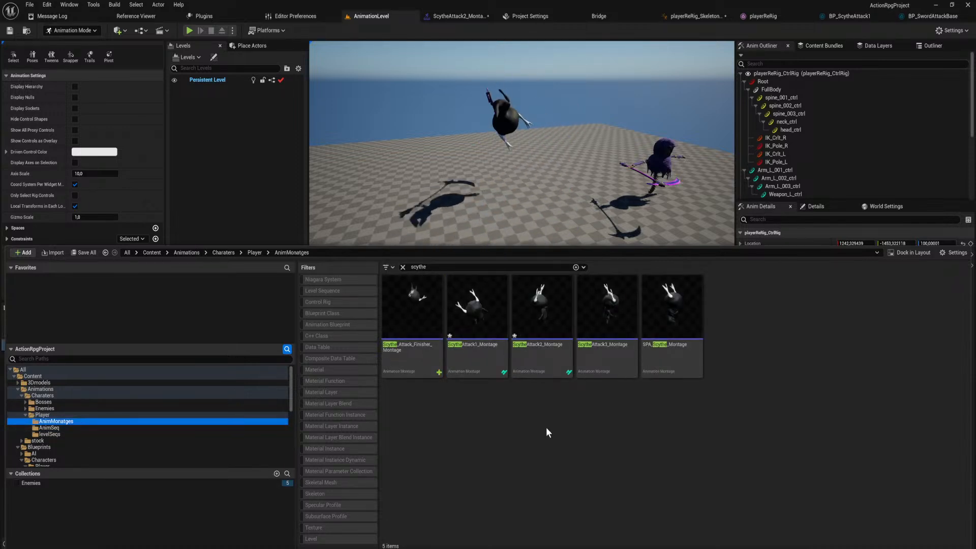
left_click(471, 407)
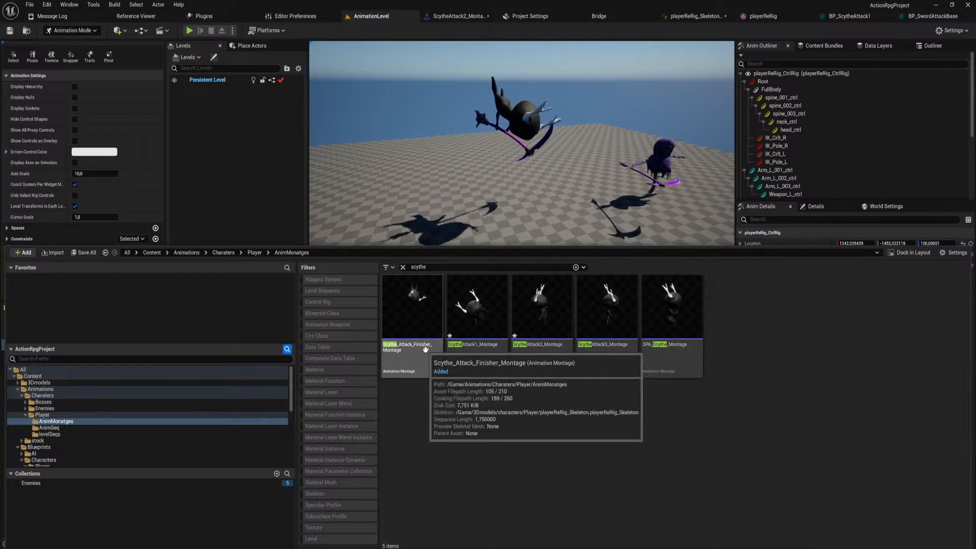
mouse_move(420, 357)
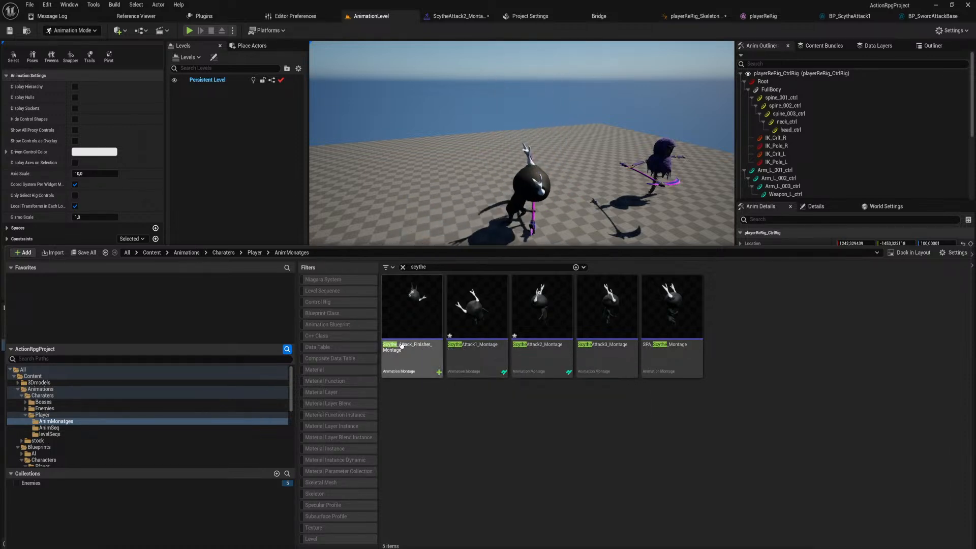
double_click(416, 318)
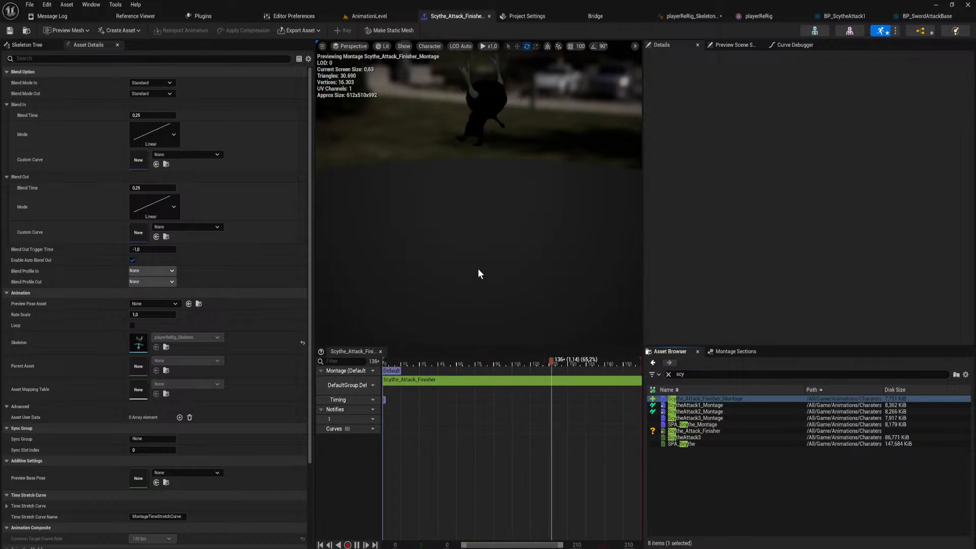
Scrub through the montage's landing, set its Blend Out time to 0,4 and save the montage.
left_click(585, 362)
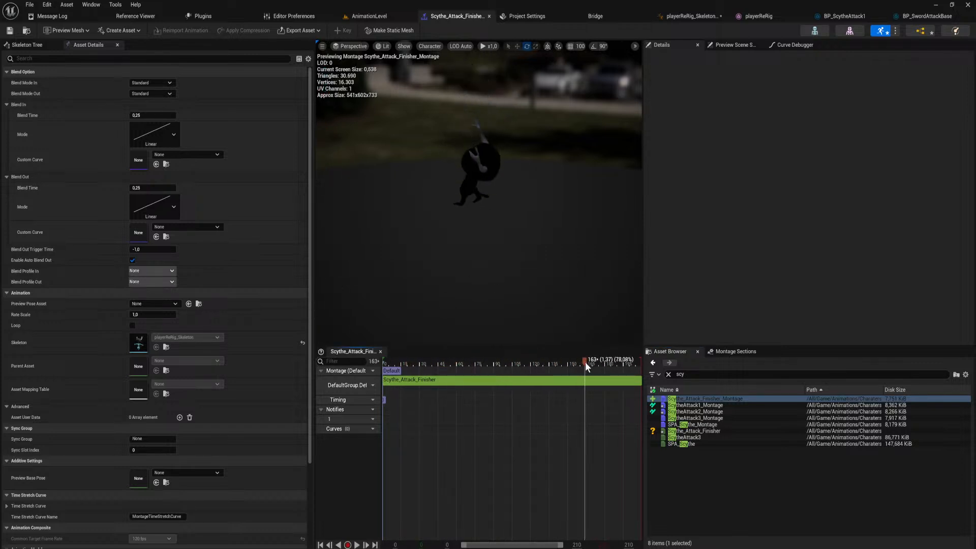
mouse_move(571, 373)
left_mouse_down()
mouse_move(509, 366)
mouse_move(564, 368)
mouse_move(586, 381)
left_mouse_up()
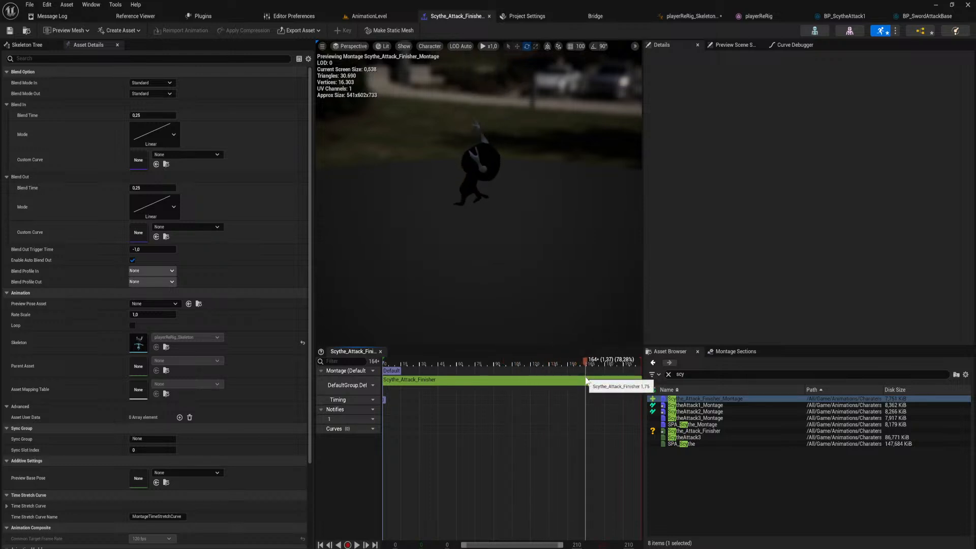
left_click_drag(586, 380, 557, 391)
left_click(162, 188)
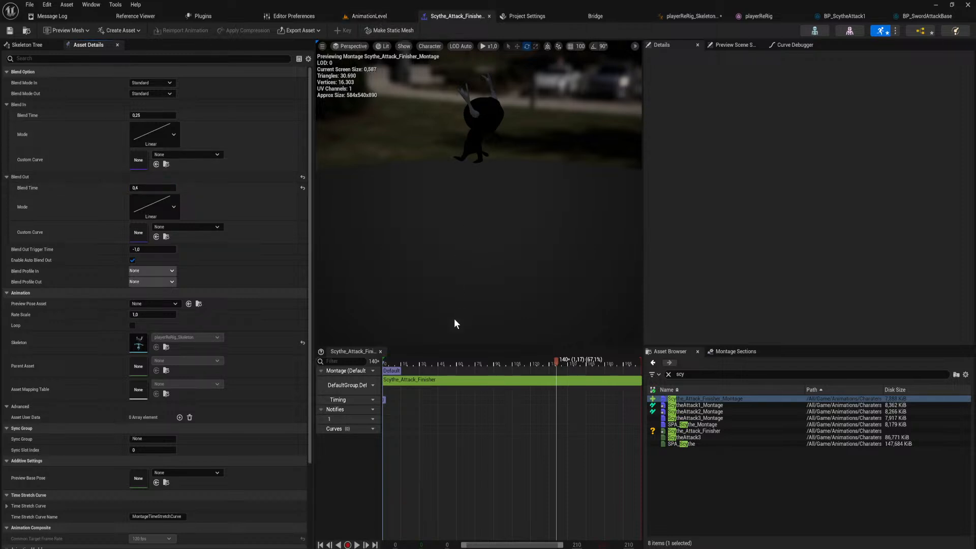
left_click_drag(421, 360, 407, 367)
key("super+Down")
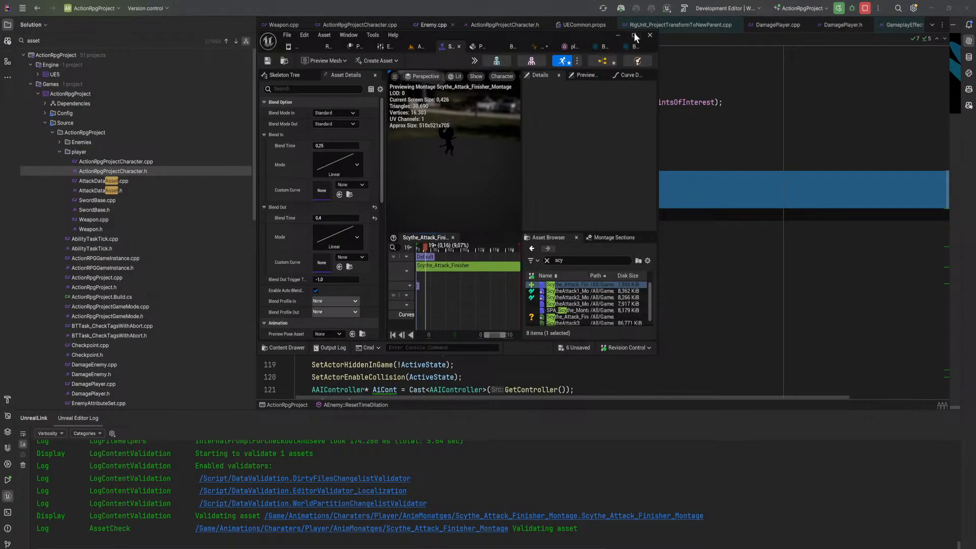
left_click(633, 34)
Add a Bp_PlayerEndAttack notify to the montage near its end and shift it earlier, to about frame 150.
left_click_drag(562, 358, 601, 376)
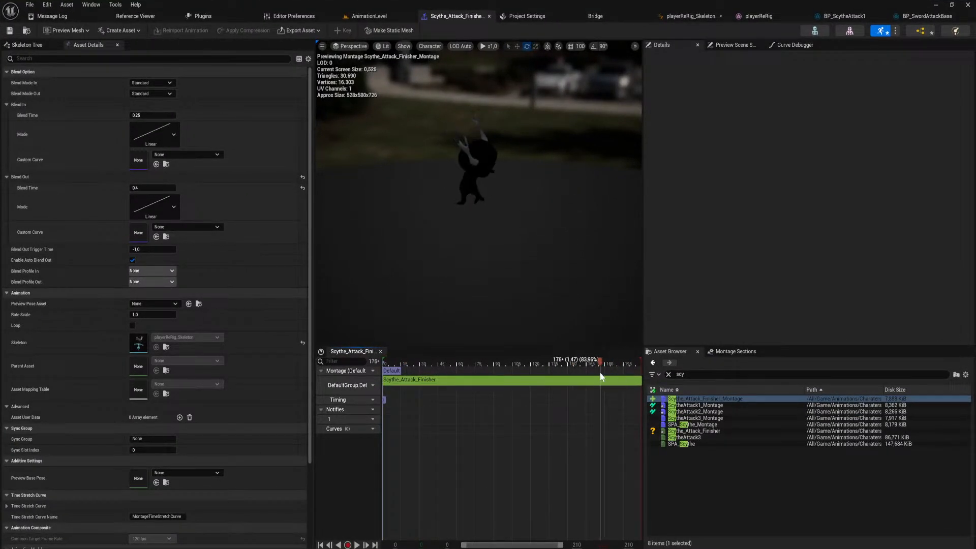
right_click(599, 413)
mouse_move(622, 432)
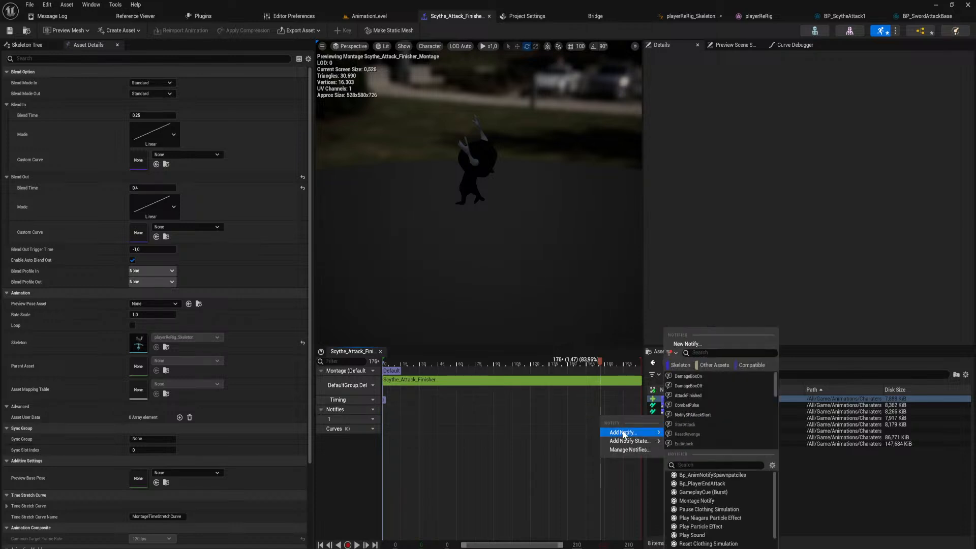
left_click(732, 484)
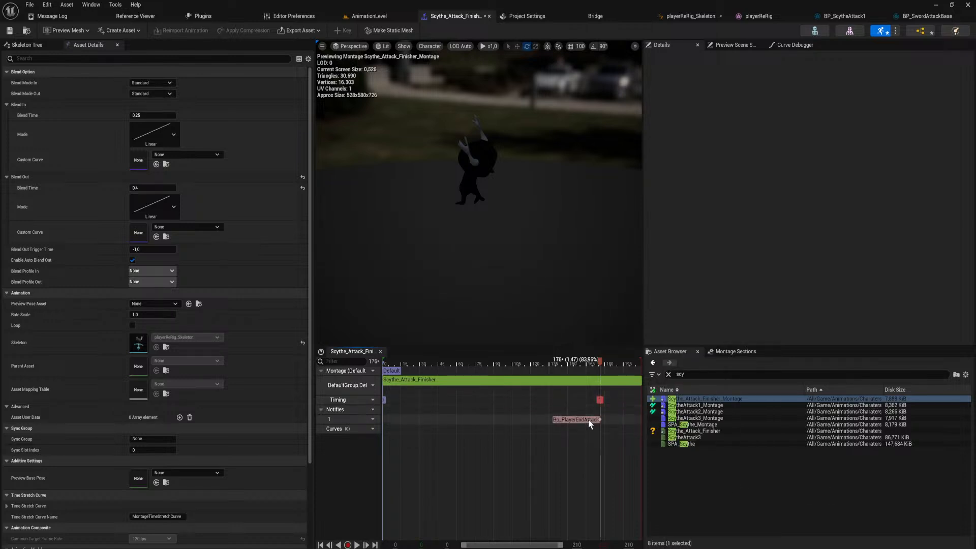
left_click_drag(570, 422, 571, 421)
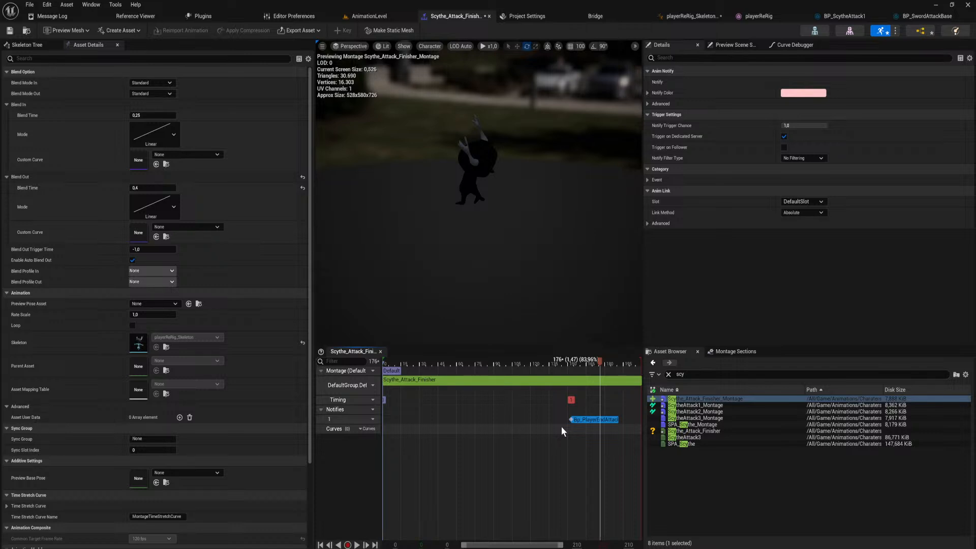
Compare the notify's timing in the montage with the finisher animation playing in AnimationLevel.
left_click(369, 16)
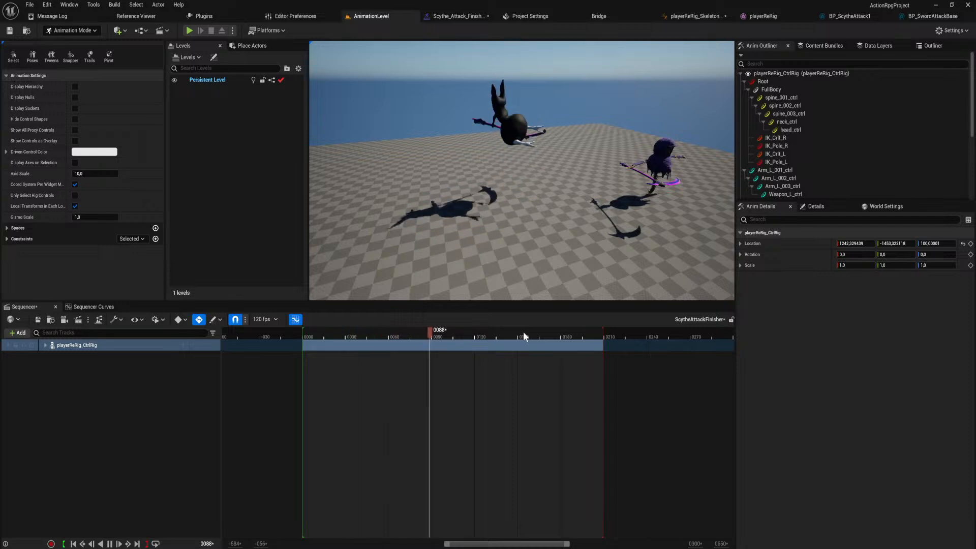
left_click(477, 15)
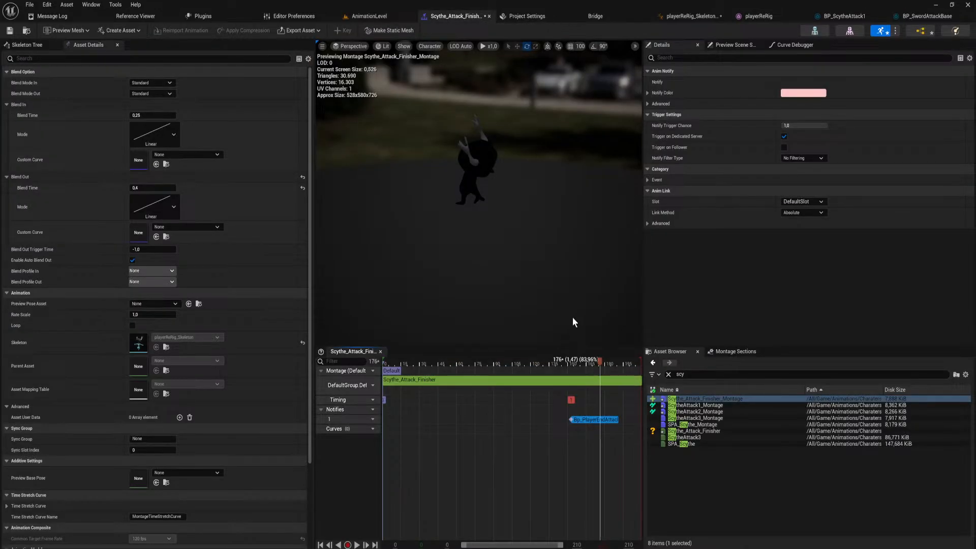
left_click(405, 10)
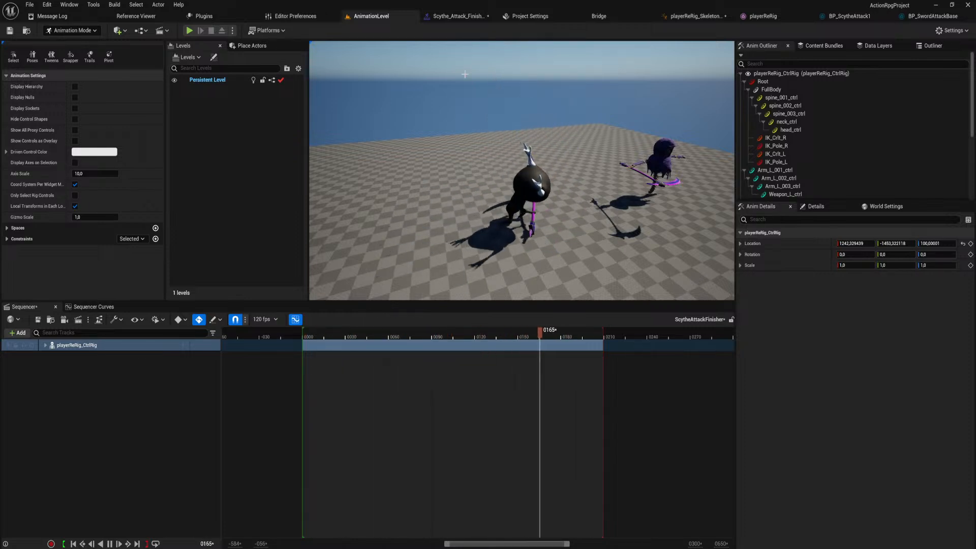
Review the start of the finisher in the montage and scrub through its leap in AnimationLevel up to frame 89.
left_click(464, 16)
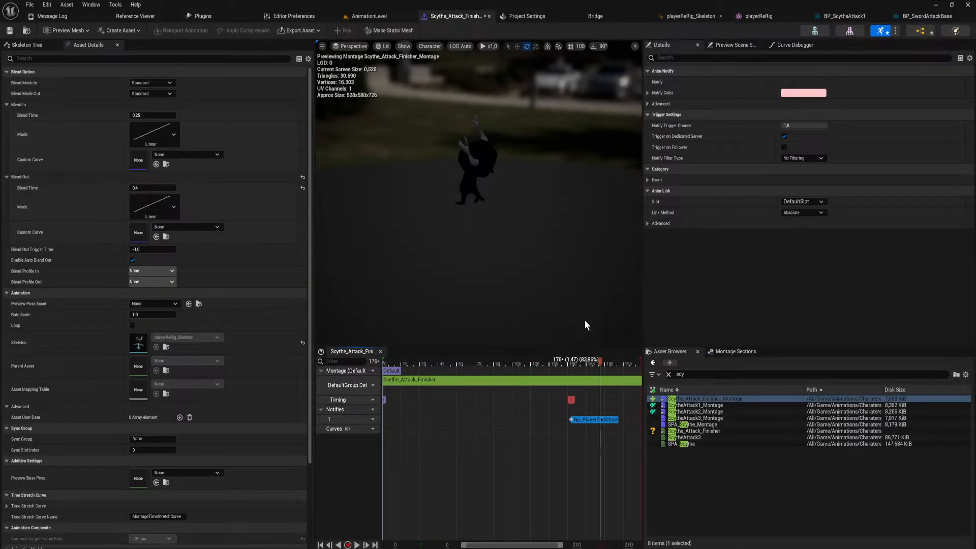
left_click_drag(599, 362, 416, 359)
left_click(379, 17)
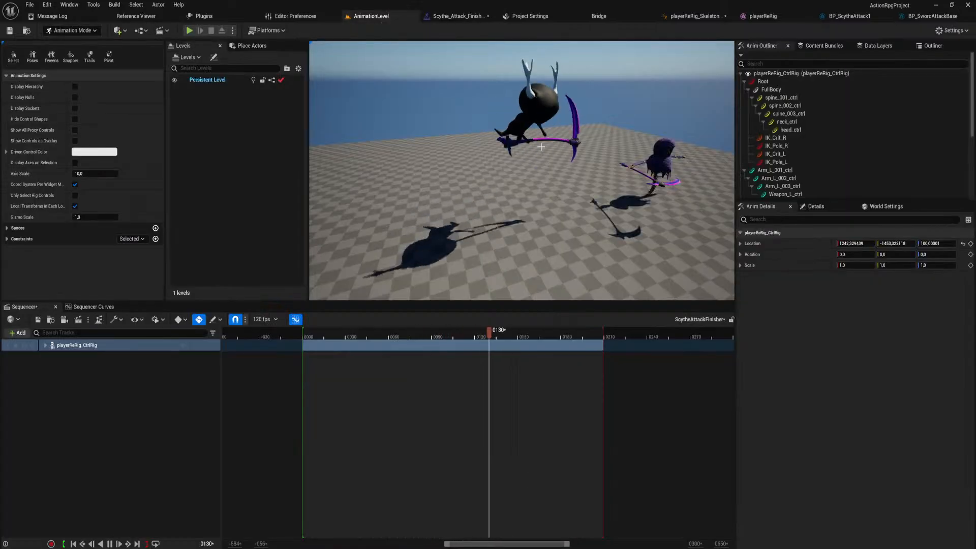
left_click(400, 337)
left_click_drag(399, 337, 430, 340)
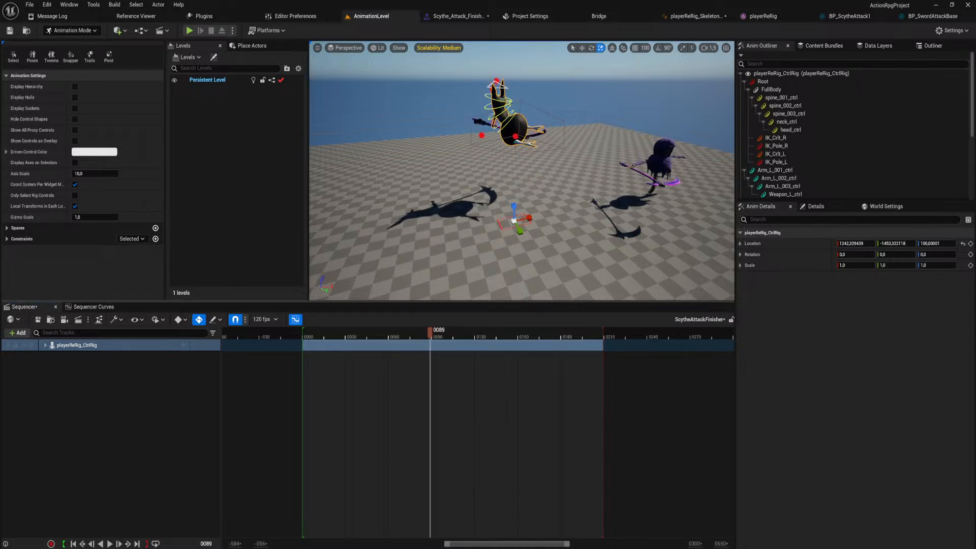
Show the FullBody control's animation curves and lengthen the incoming tangent of its Location Z peak key at frame 96.
left_click(505, 86)
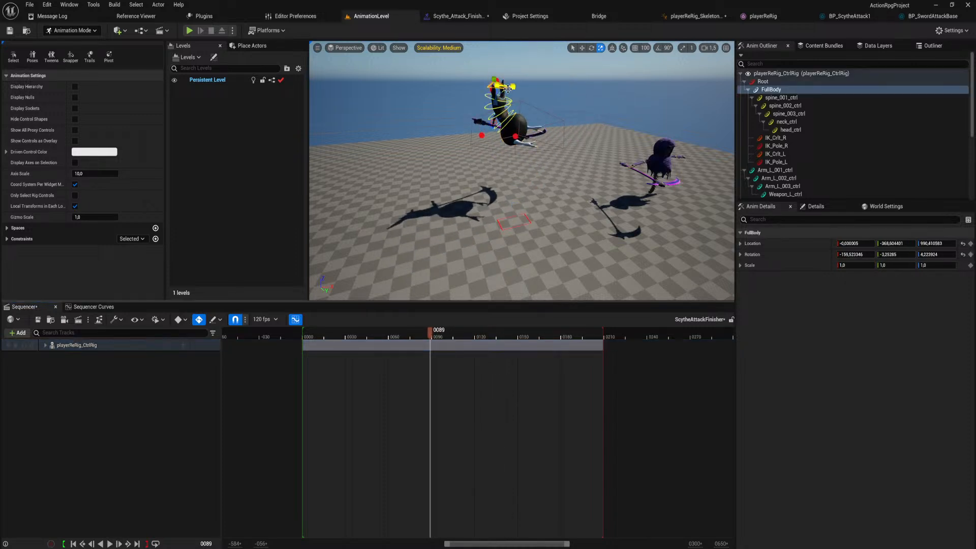
left_click(45, 346)
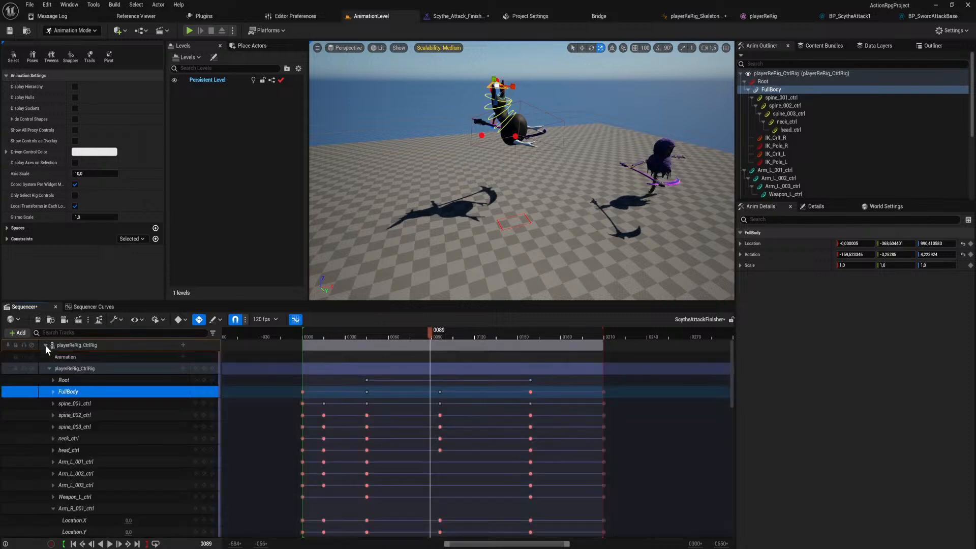
left_click(52, 392)
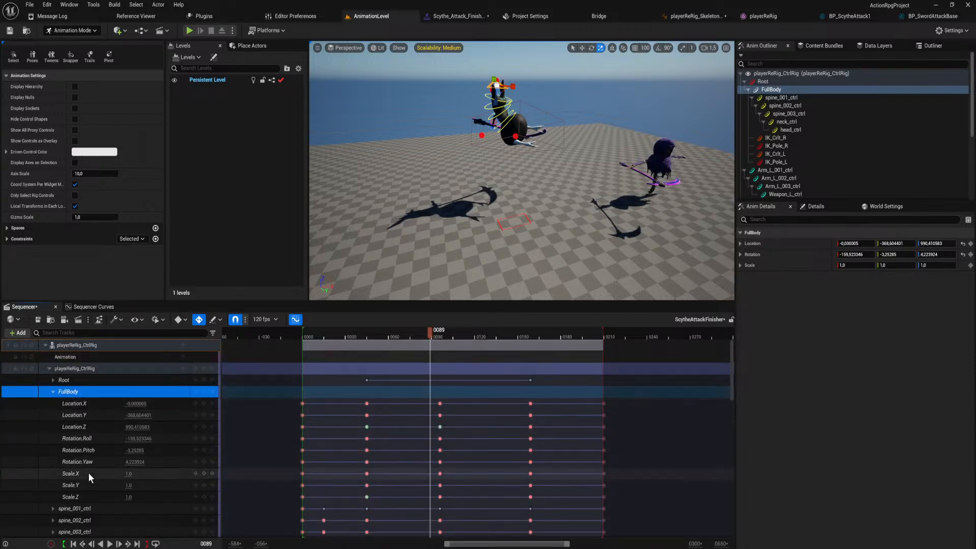
left_click(93, 307)
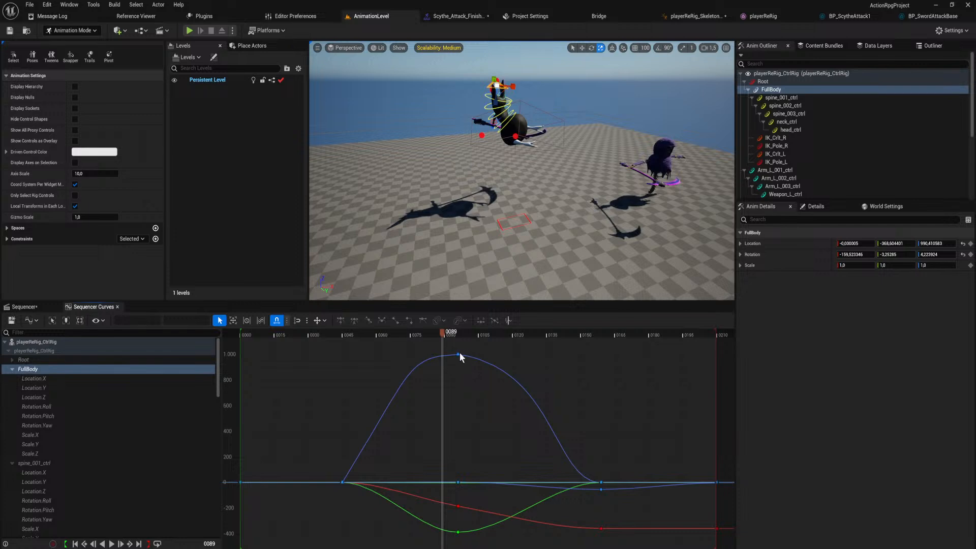
left_click(458, 354)
left_click_drag(443, 331, 459, 336)
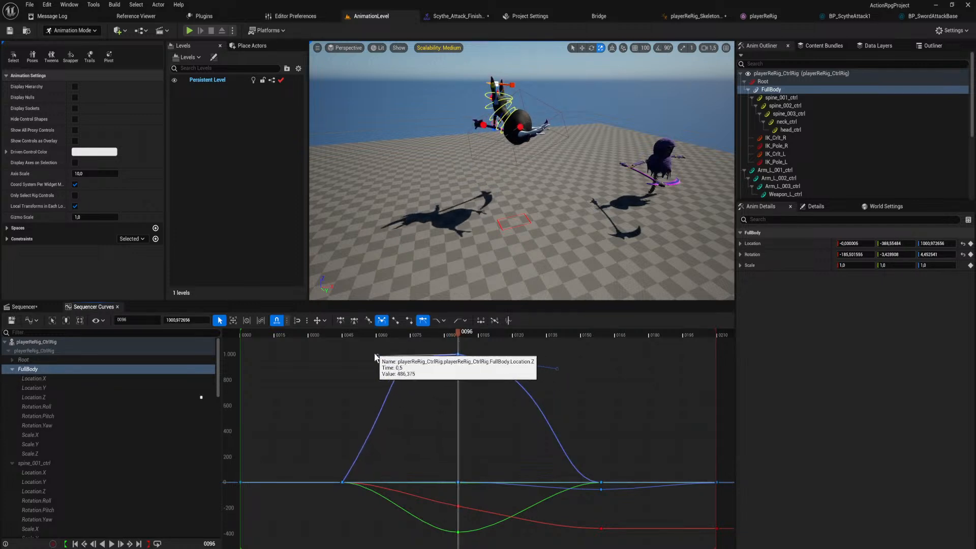
Isolate FullBody's Location Z curve, lower the outgoing tangent at frame 45 and extend the peak key's outgoing tangent to about frame 159.
left_click(343, 481)
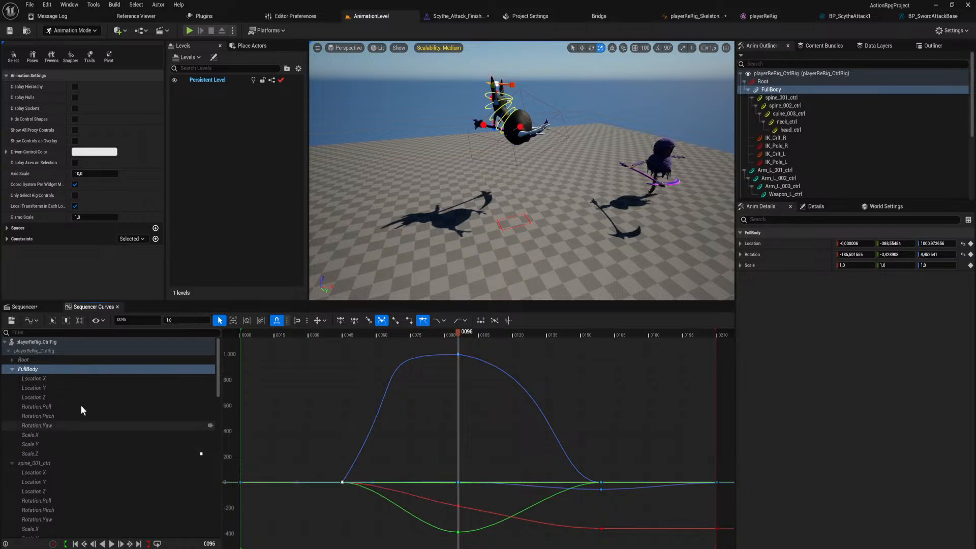
left_click(65, 454)
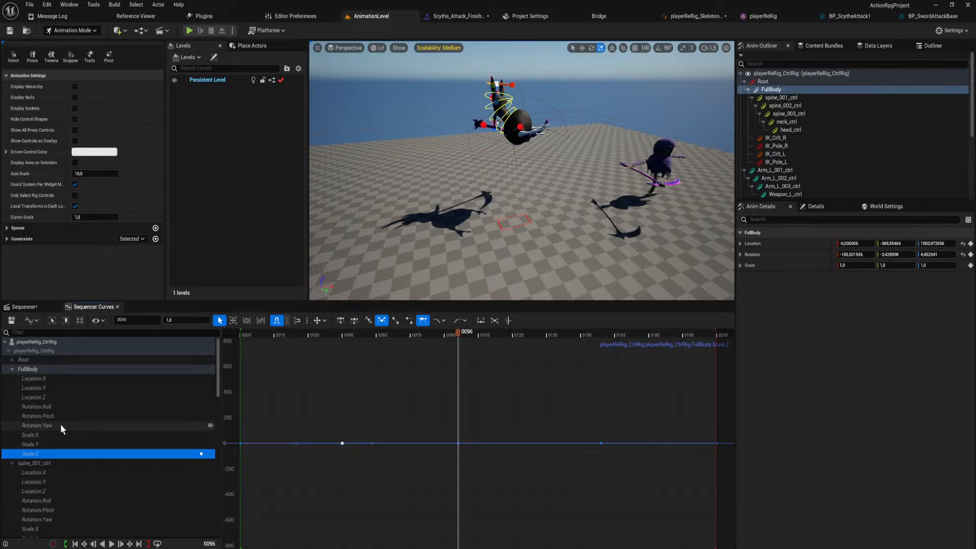
left_click(56, 397)
left_click(342, 532)
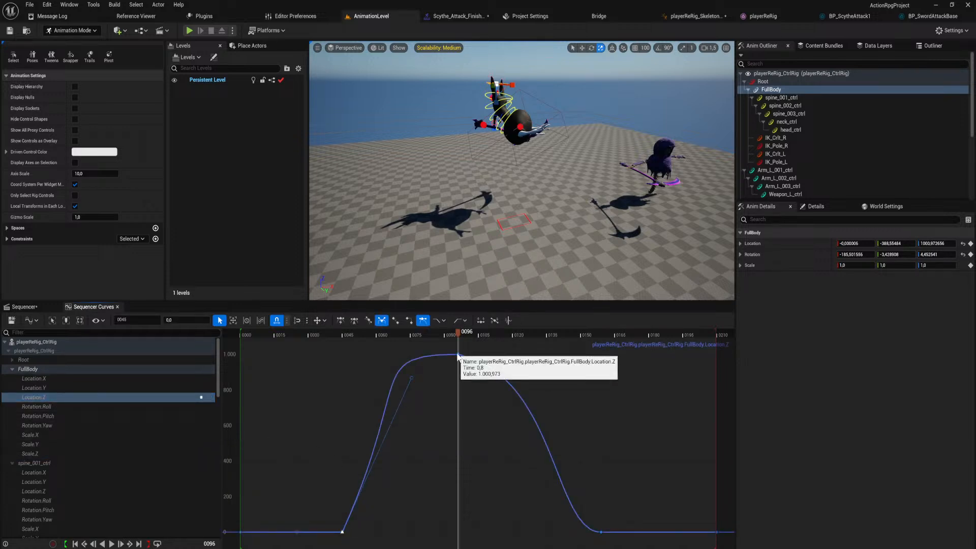
left_click_drag(410, 376, 397, 451)
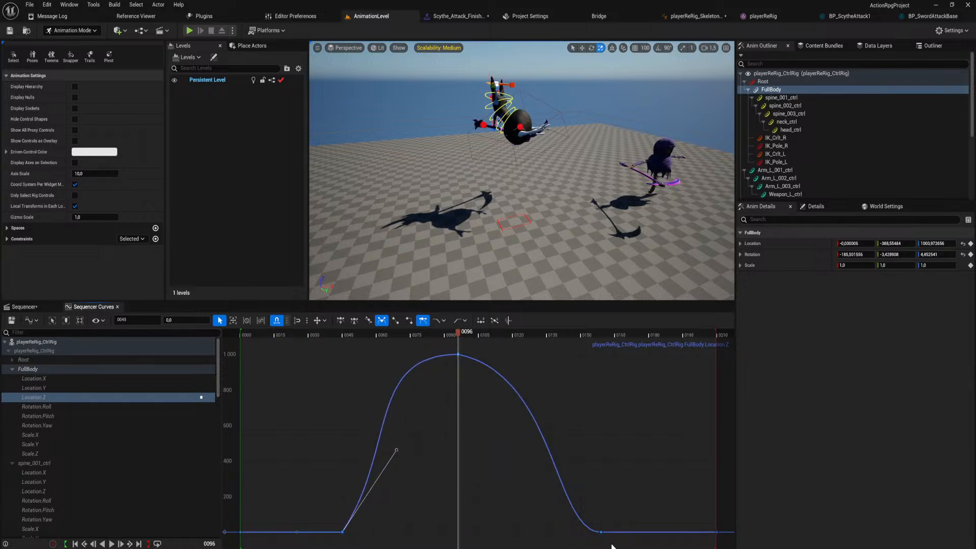
left_click(458, 355)
left_click_drag(557, 374, 602, 351)
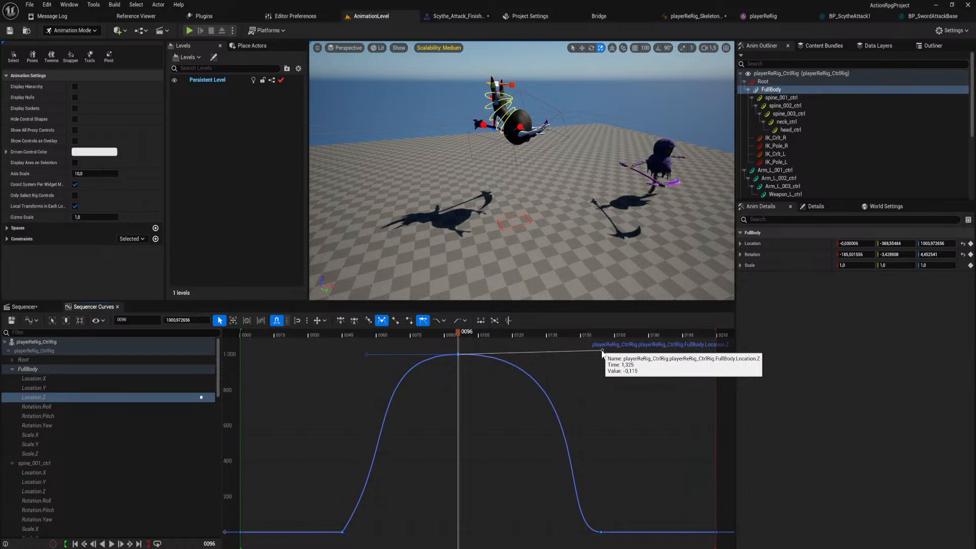
Play the reshaped jump from the start and save the ScytheAttackFinisher sequence.
left_click_drag(459, 331, 300, 355)
key("space")
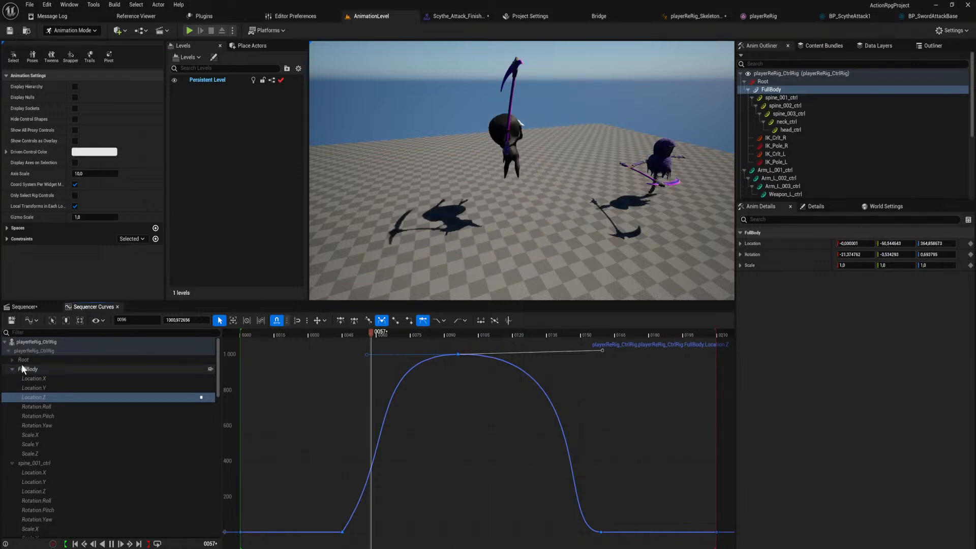
key("space")
left_click(11, 320)
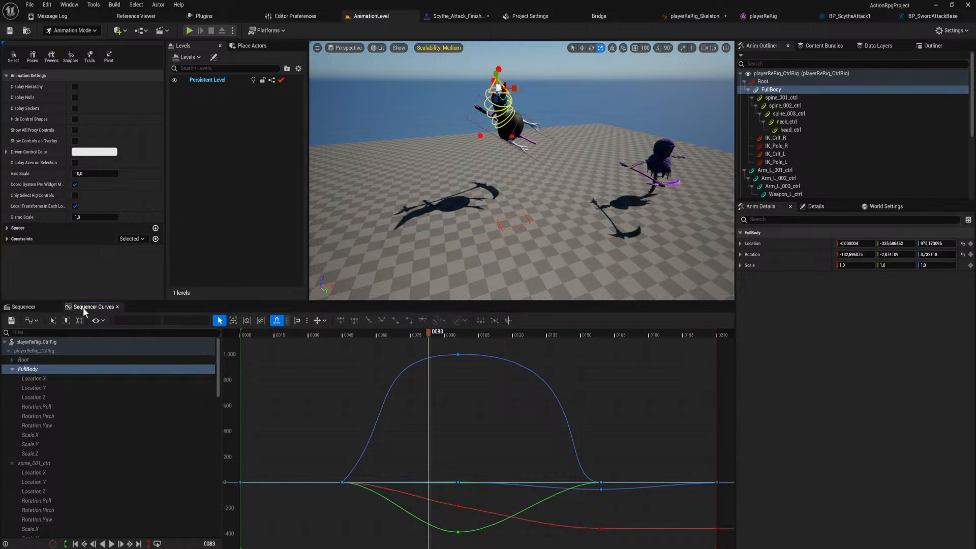
Replay the finisher from before frame 0 in the Sequencer timeline to check the jump's timing.
left_click(20, 307)
left_click_drag(420, 331, 292, 348)
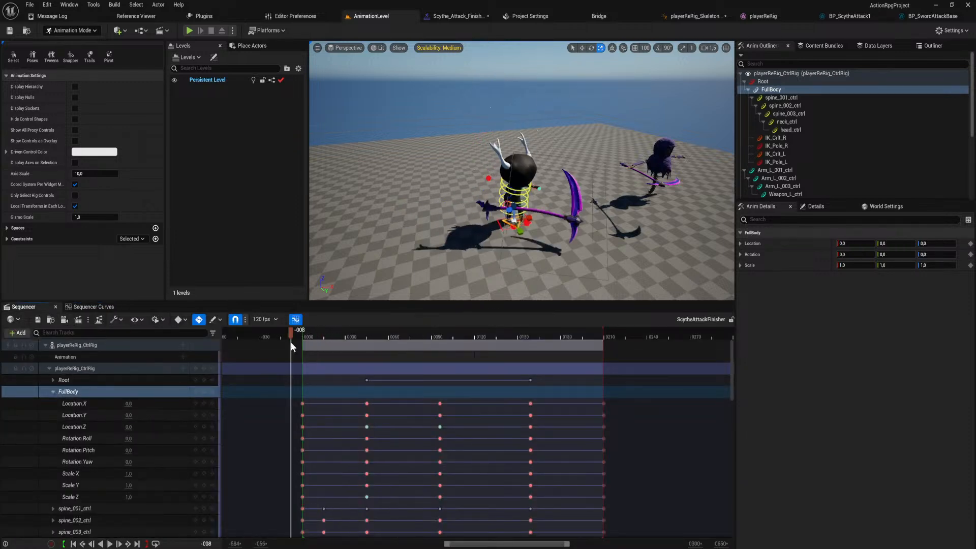
key("space")
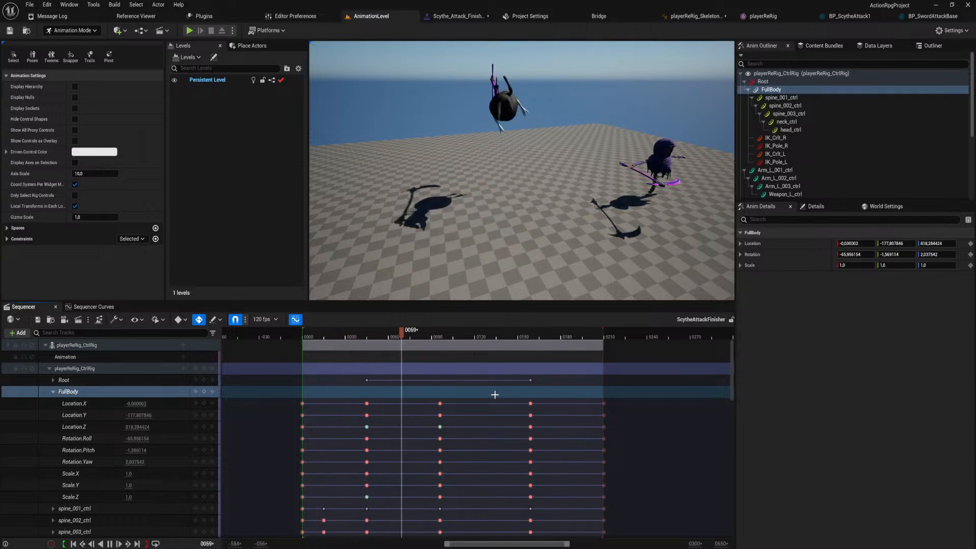
key("space")
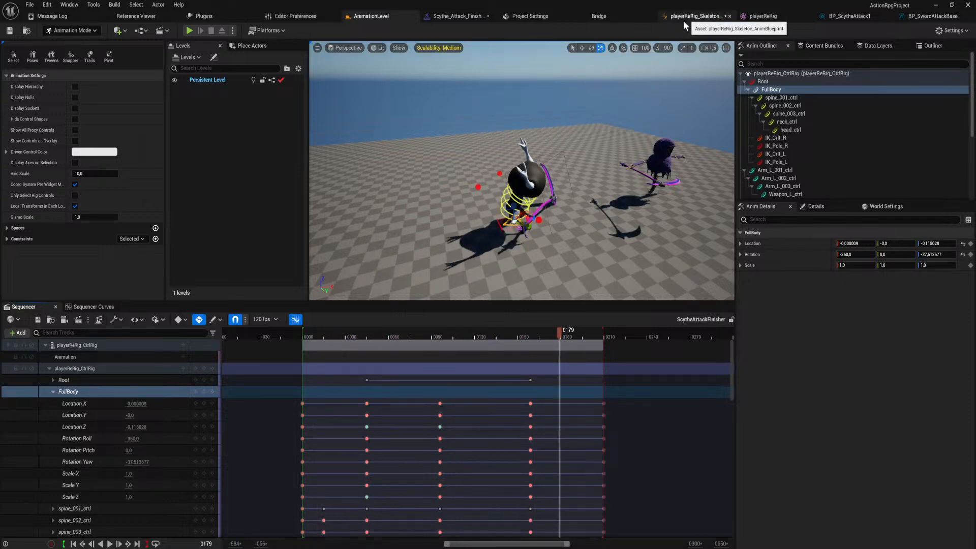
Open the montage's source animation Scythe_Attack_Finisher and add a DamageBoxOn notify at about frame 22.
left_click(479, 17)
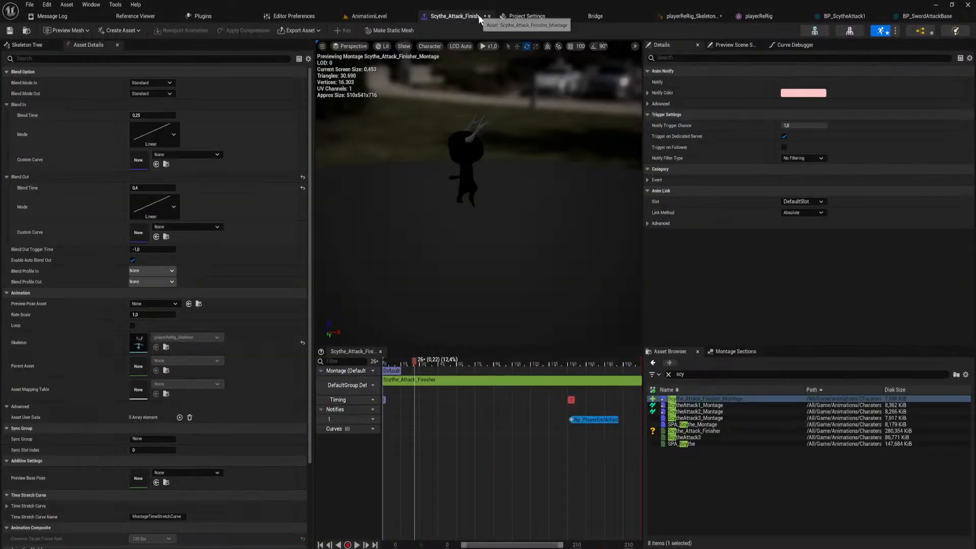
double_click(435, 381)
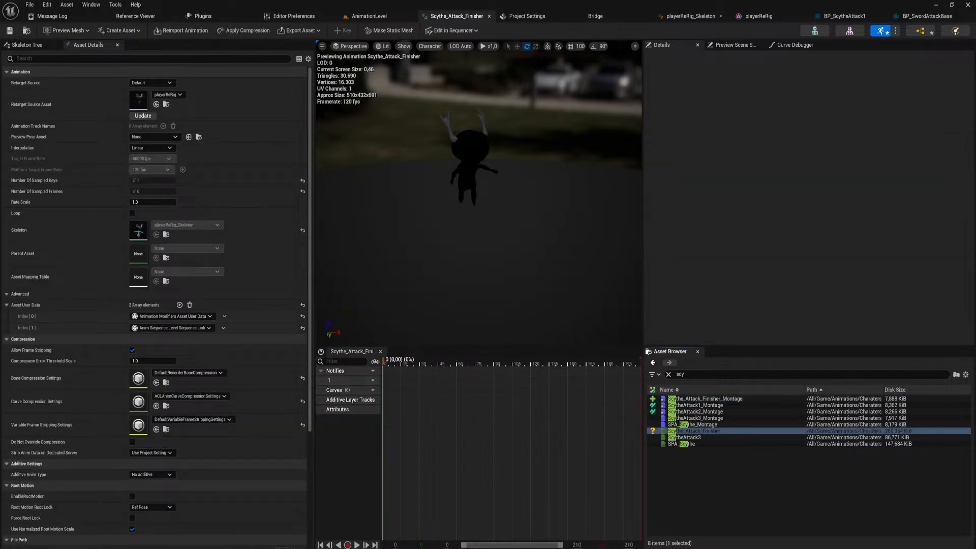
left_click_drag(389, 359, 410, 381)
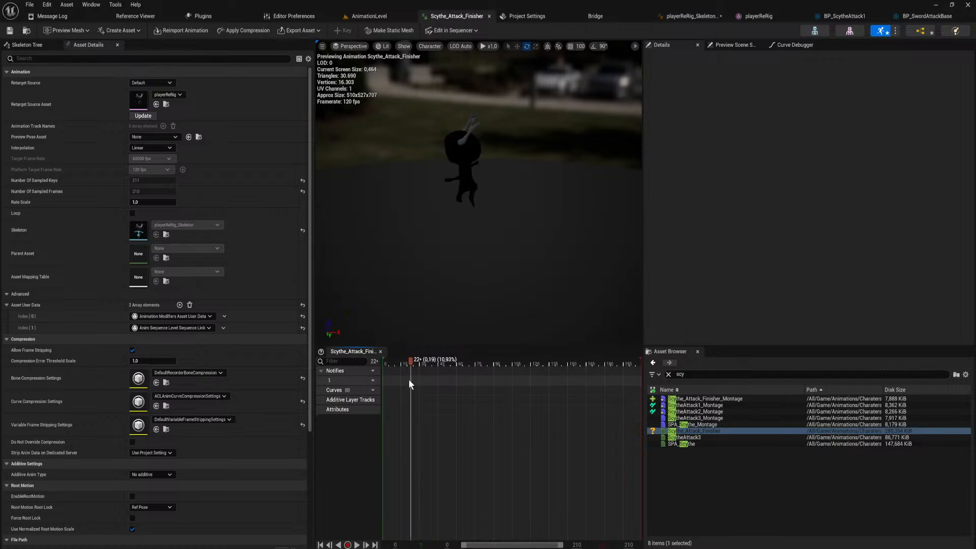
right_click(409, 386)
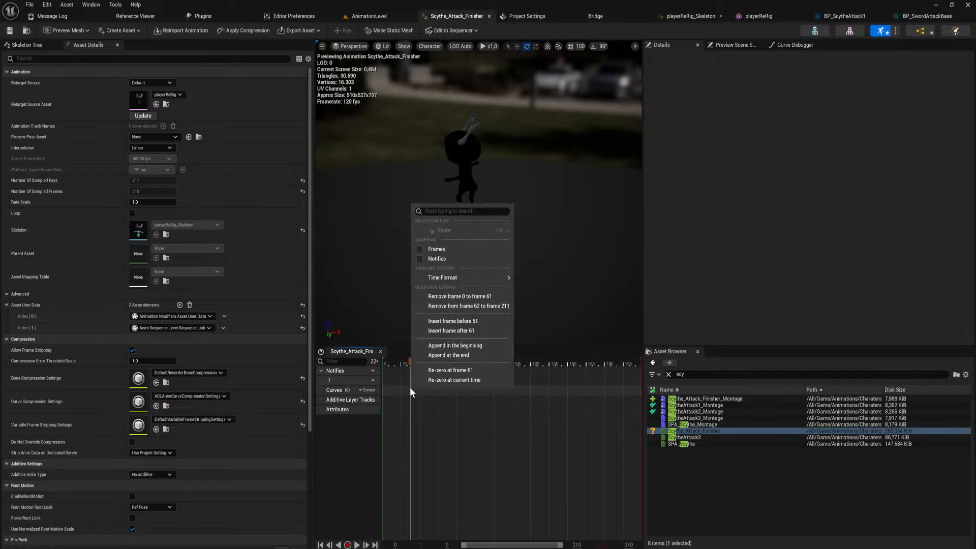
left_click(407, 379)
right_click(407, 379)
mouse_move(448, 396)
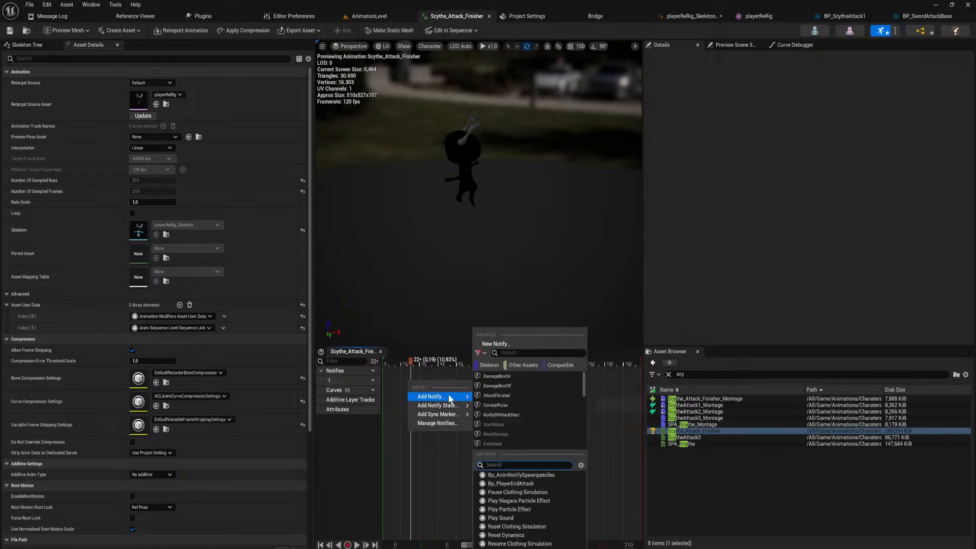
left_click(508, 376)
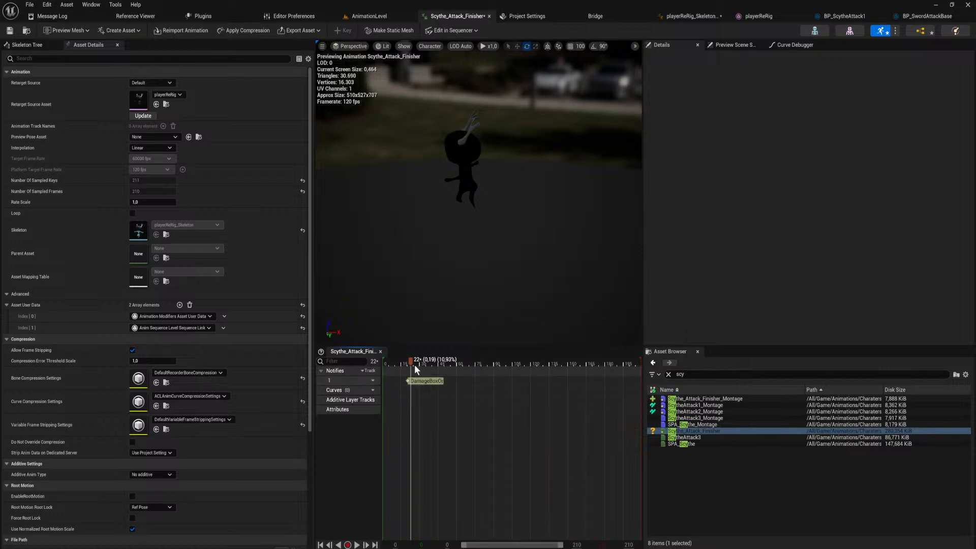
Add a second notify track and place a CombatPulse notify on it, aligned with DamageBoxOn at about frame 22.
left_click(373, 380)
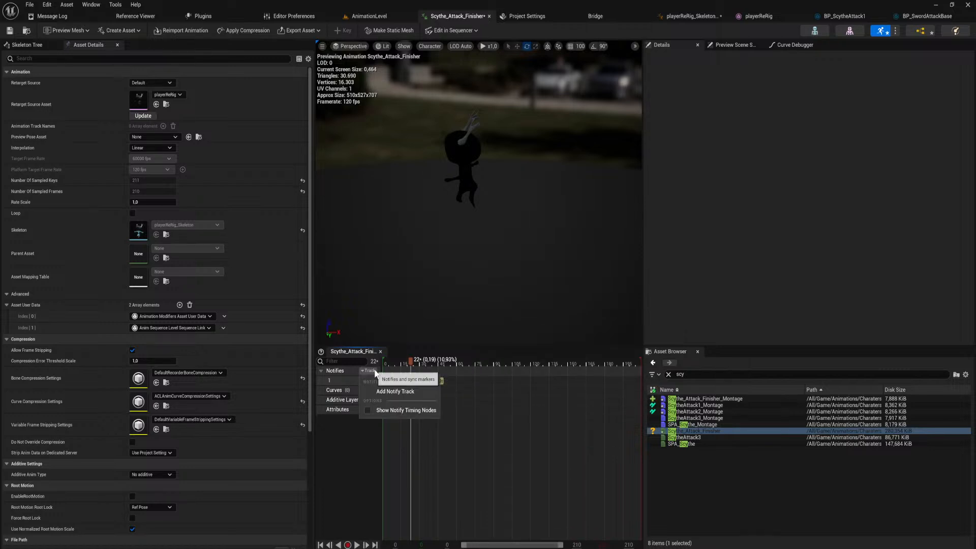
left_click(403, 393)
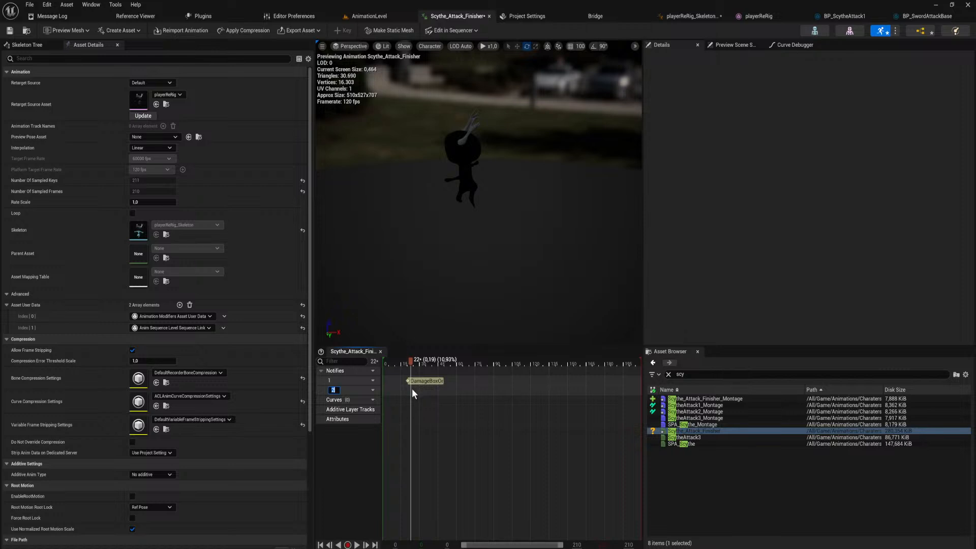
right_click(411, 389)
mouse_move(457, 406)
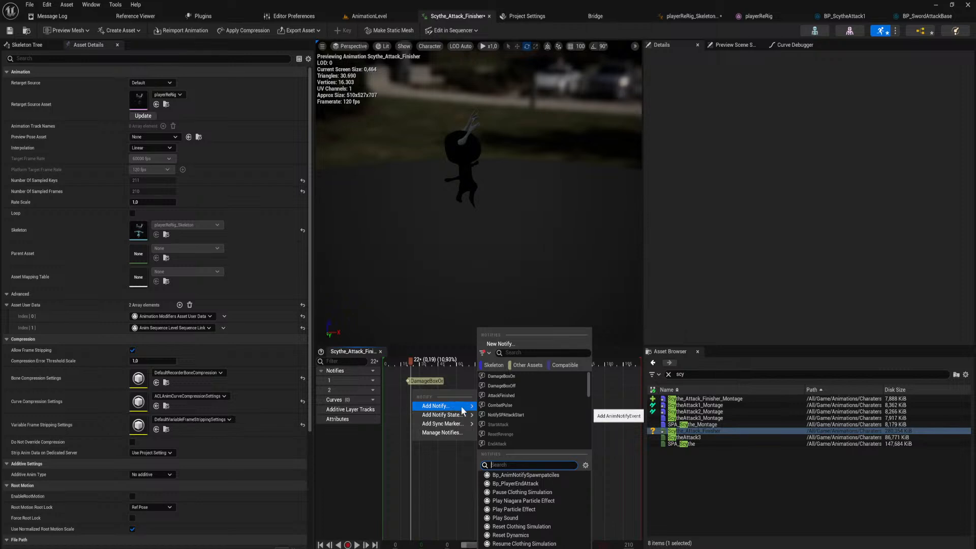
left_click(523, 404)
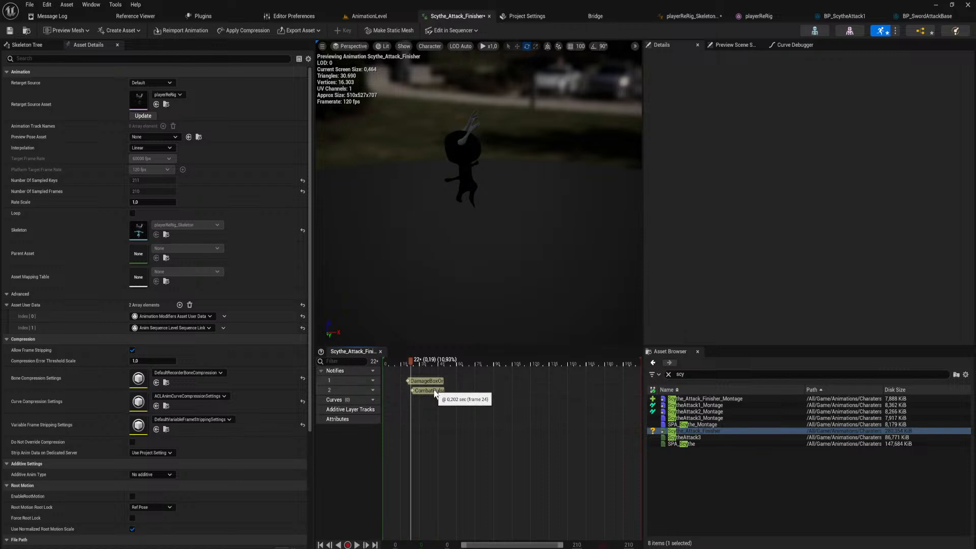
left_click(431, 390)
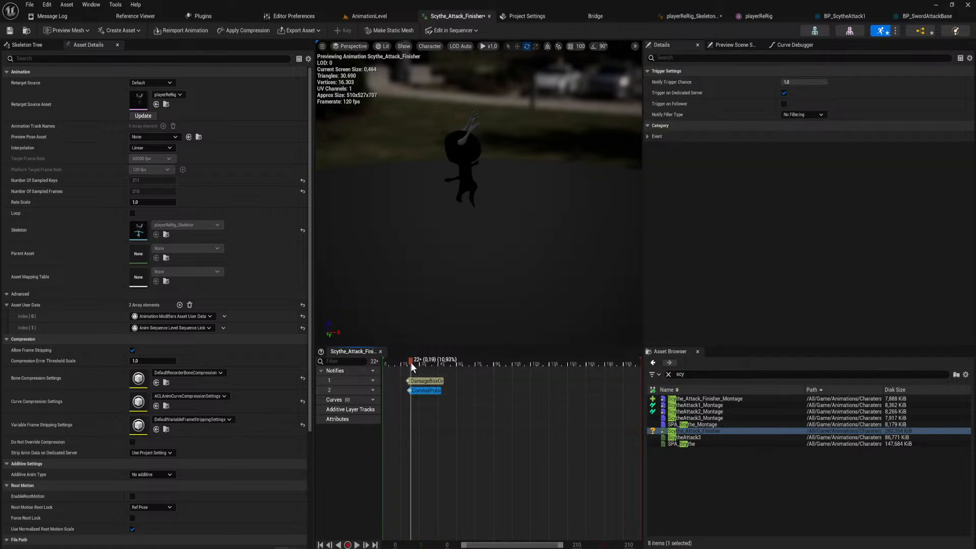
Add a DamageBoxOff notify on the first notify track at about frame 155.
left_click_drag(411, 361, 574, 401)
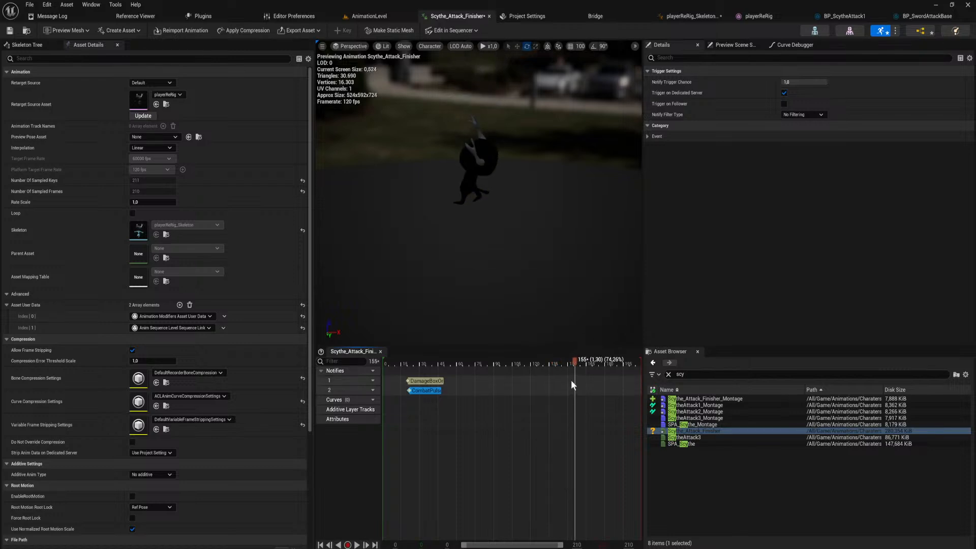
right_click(574, 385)
mouse_move(595, 397)
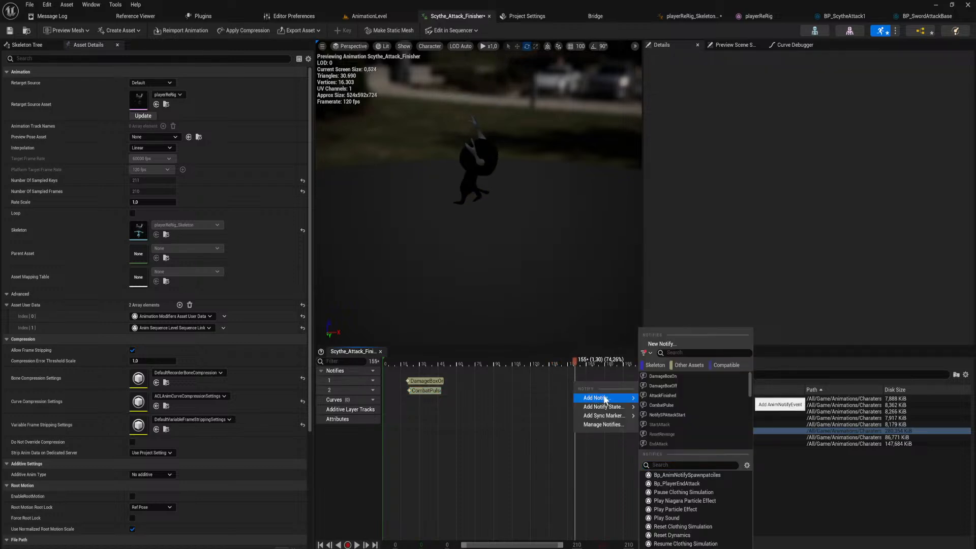
left_click(682, 388)
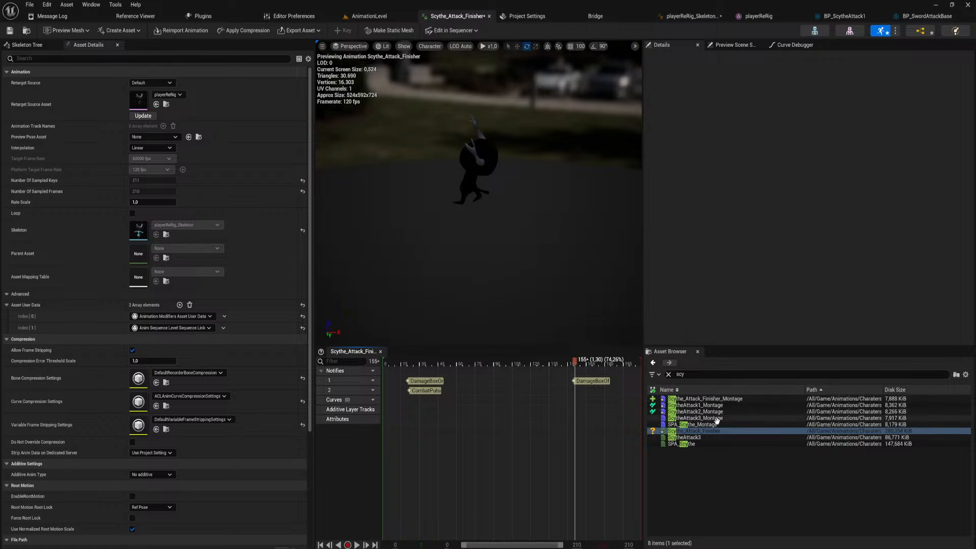
Reopen the finisher montage, return to AnimationLevel and open the Blueprints/Characters/Player folder among the project's content.
double_click(734, 399)
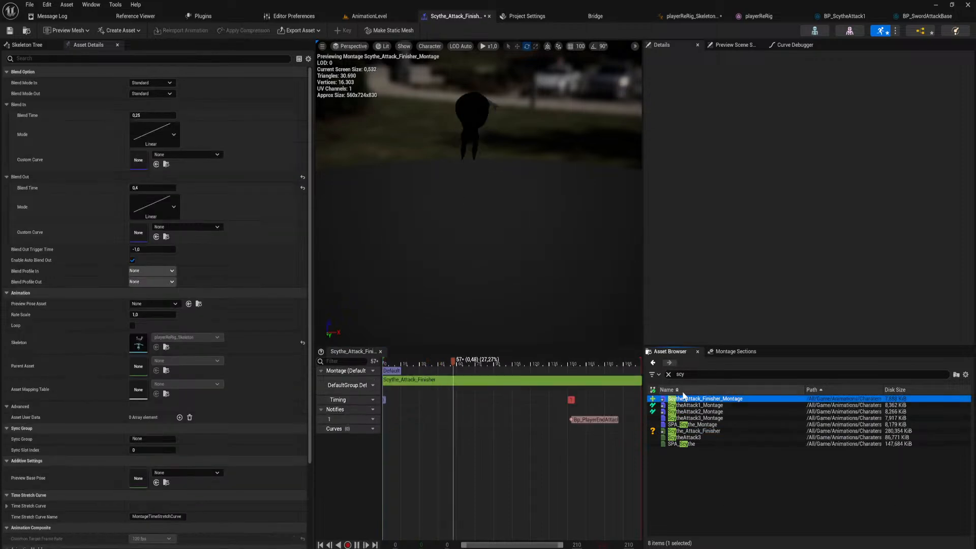
left_click(379, 17)
key("ctrl+space")
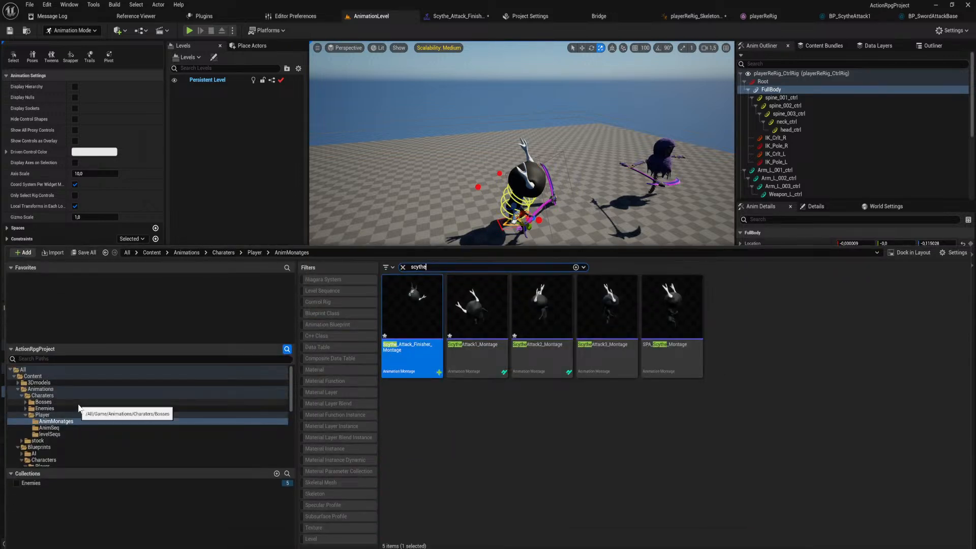
scroll(58, 457, "down", 1)
left_click(55, 455)
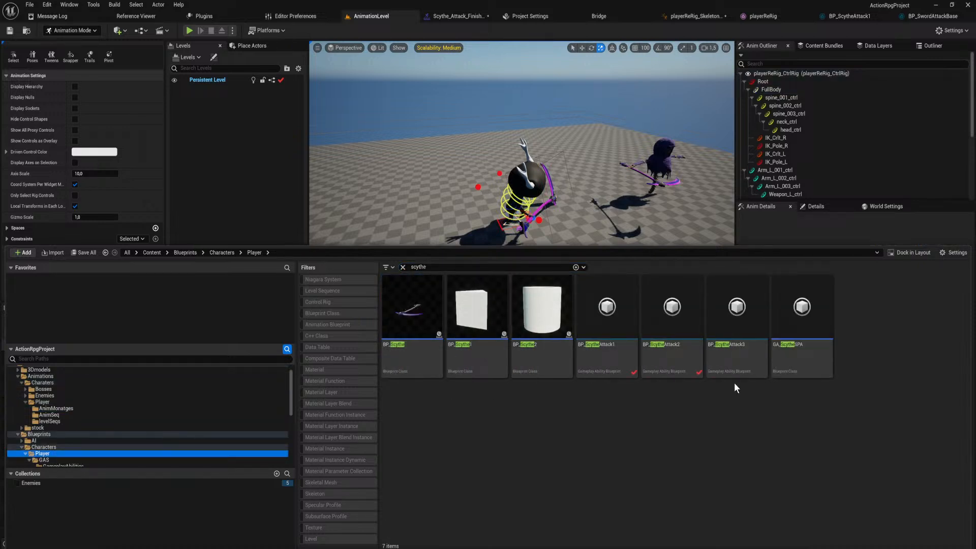
Set BP_ScytheAttack3's Montage To Play to Scythe_Attack_Finisher_Montage and save, checking out both modified assets.
double_click(731, 355)
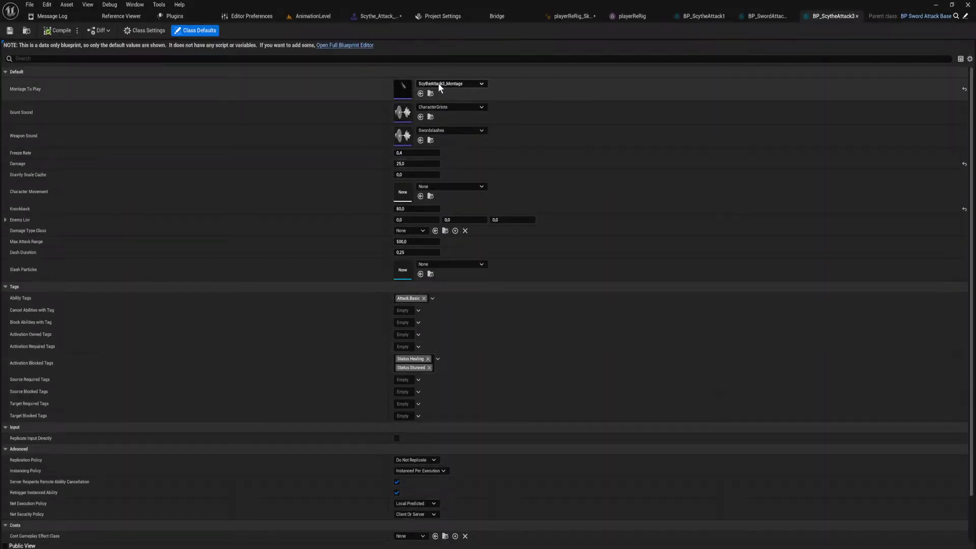
left_click(440, 84)
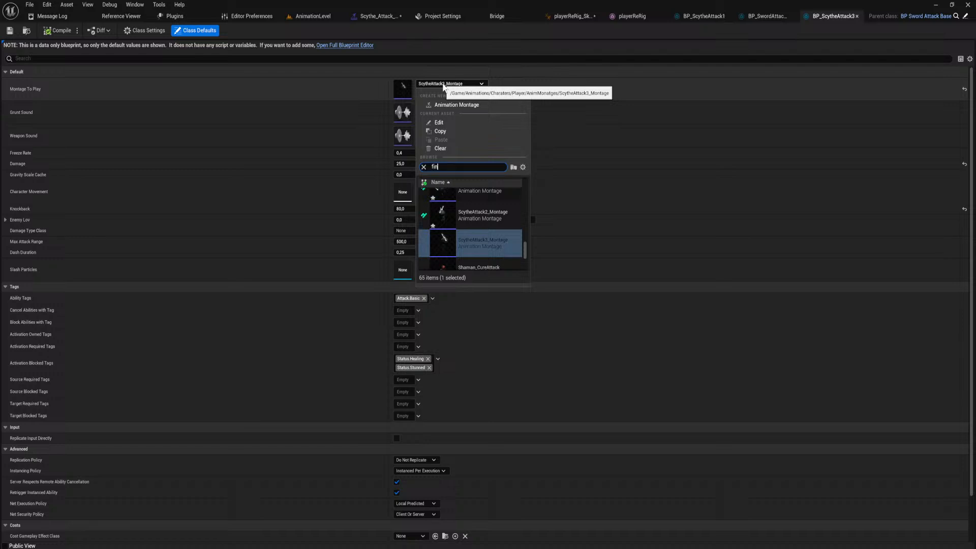
left_click(478, 208)
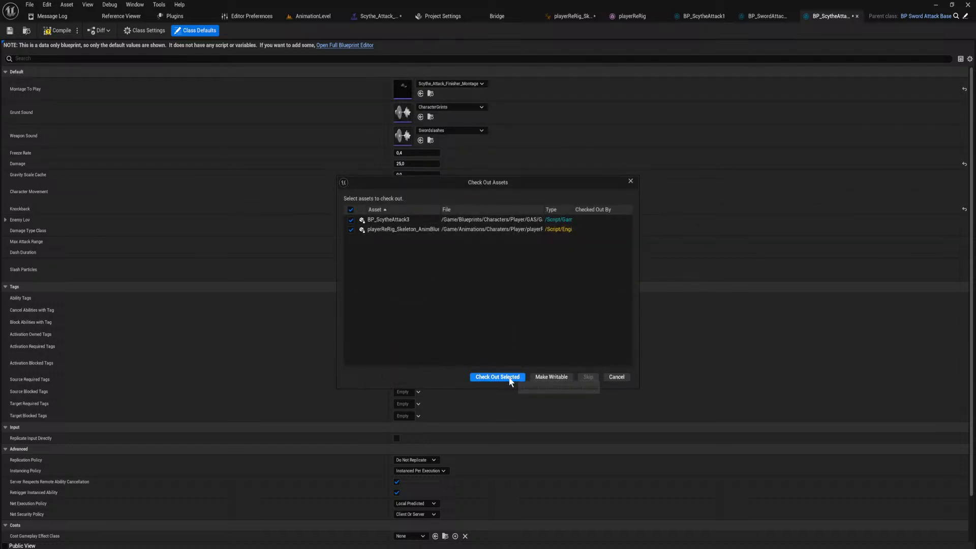
left_click(510, 381)
Play-test the scythe attack combo in AnimationLevel, end the session and look around the level.
left_click(314, 16)
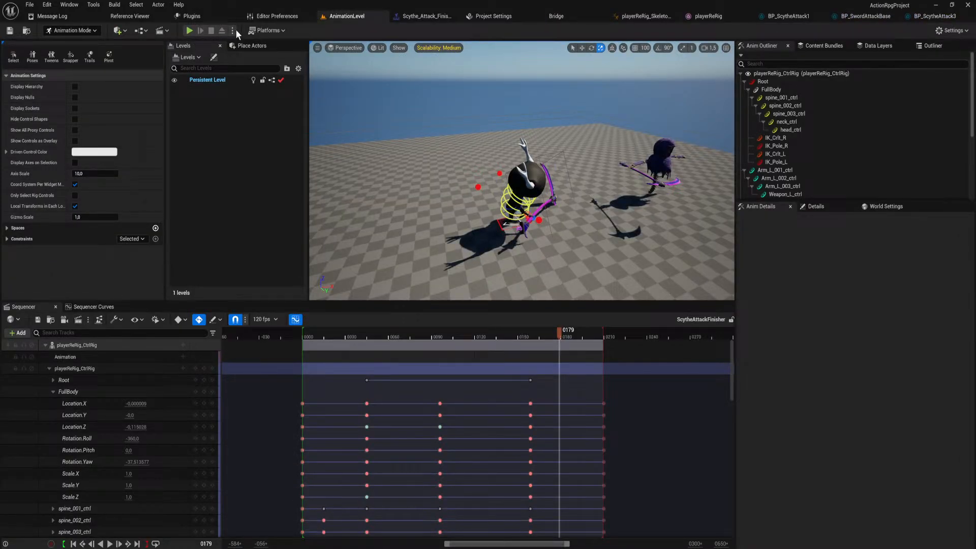
left_click(189, 31)
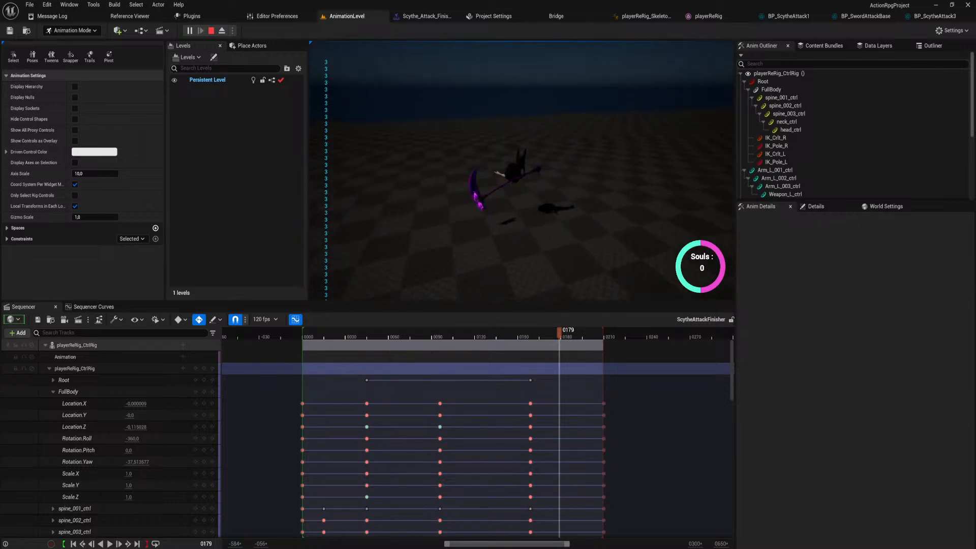
key("Escape")
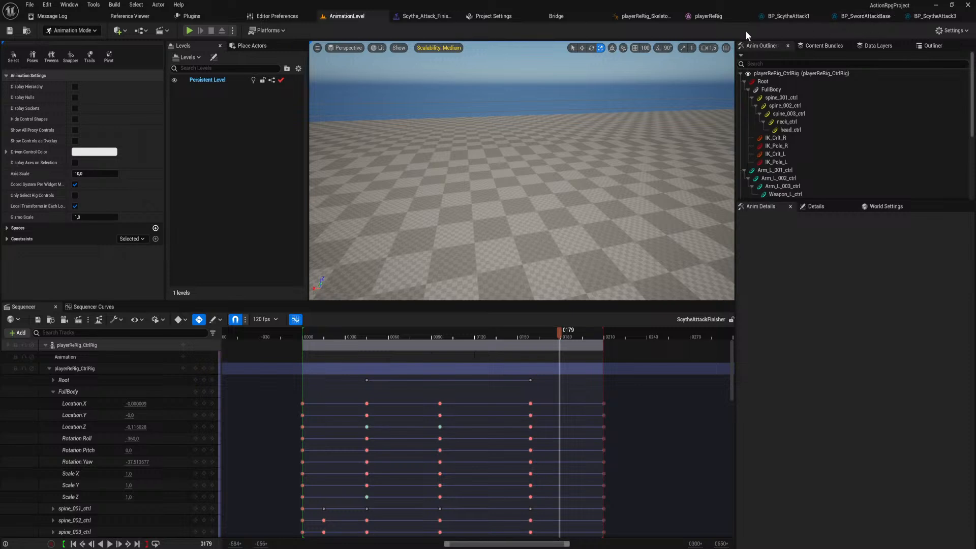
right_click_drag(499, 215, 640, 190)
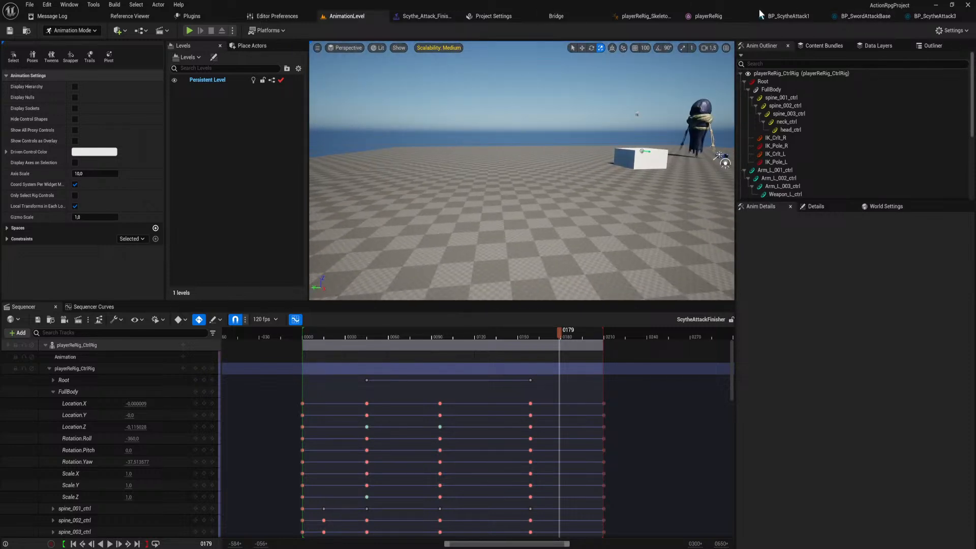
Look at the finisher montage and return to the class defaults of BP_ScytheAttack3.
left_click(413, 16)
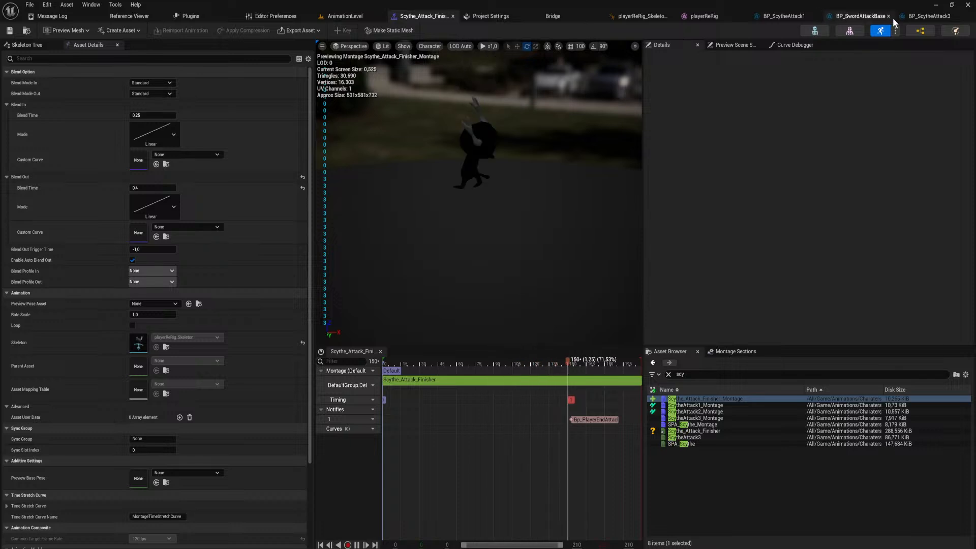
left_click(928, 18)
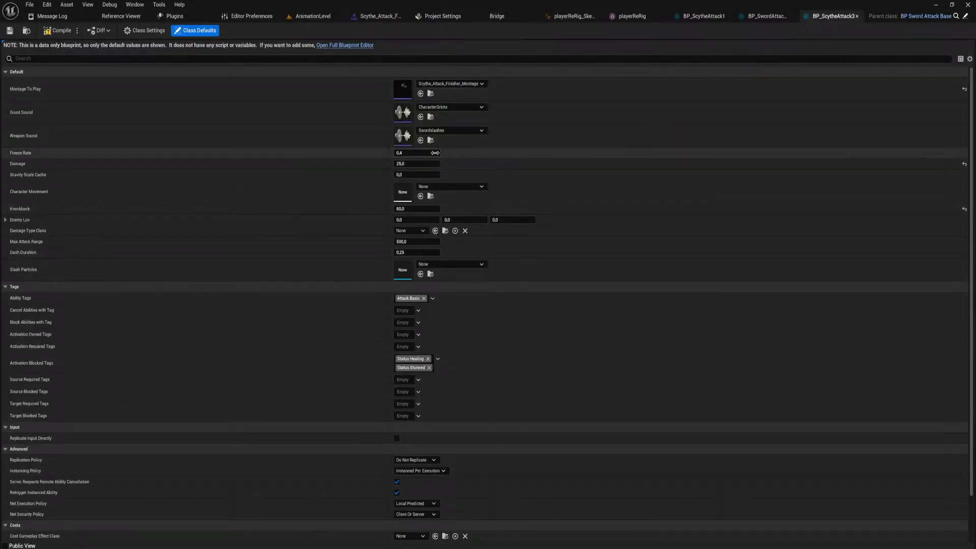
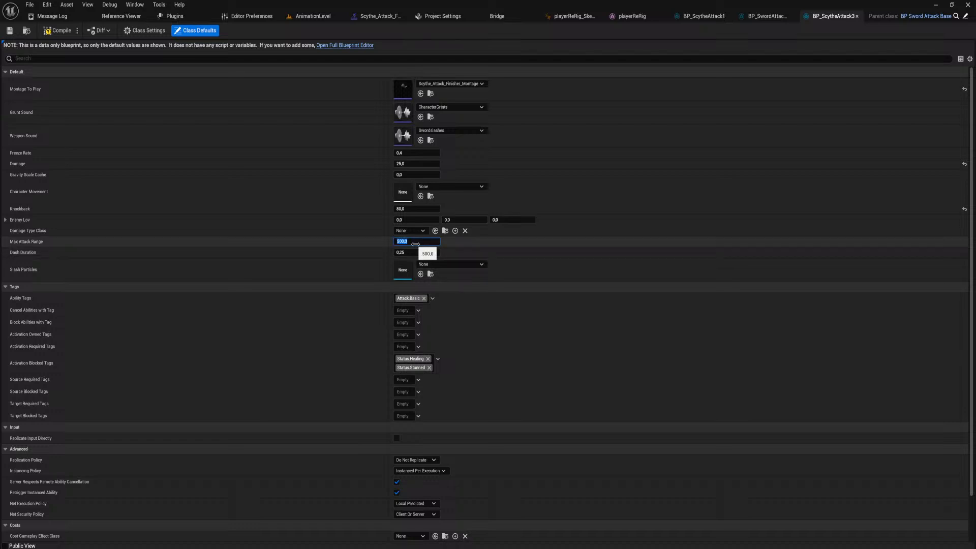
Reduce BP_ScytheAttack3's Max Attack Range, play-test the attack in AnimationLevel and end the session.
key("Return")
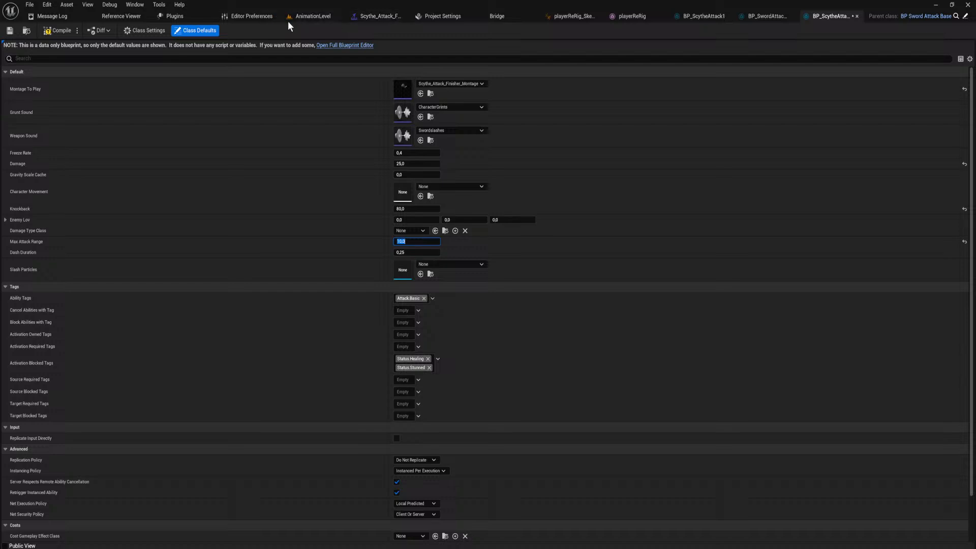
left_click(308, 17)
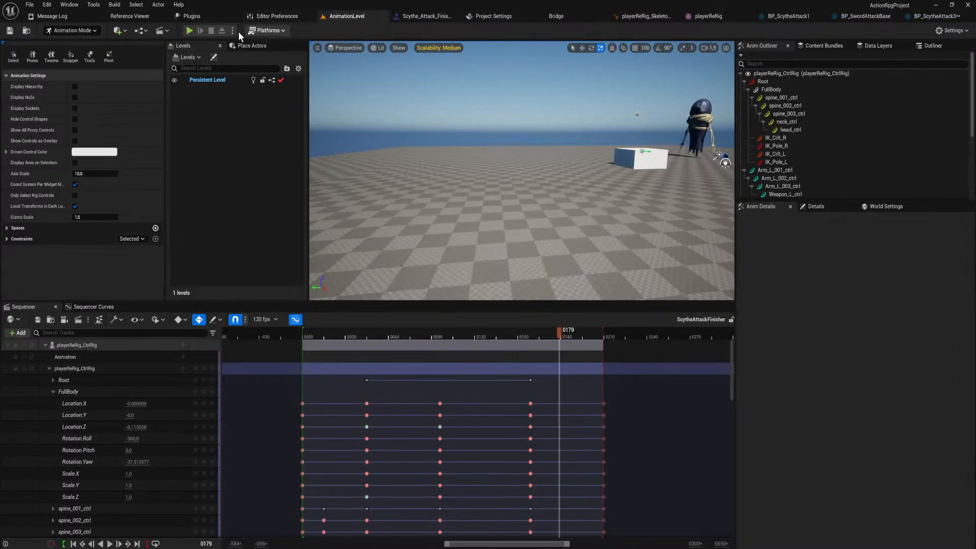
left_click(187, 31)
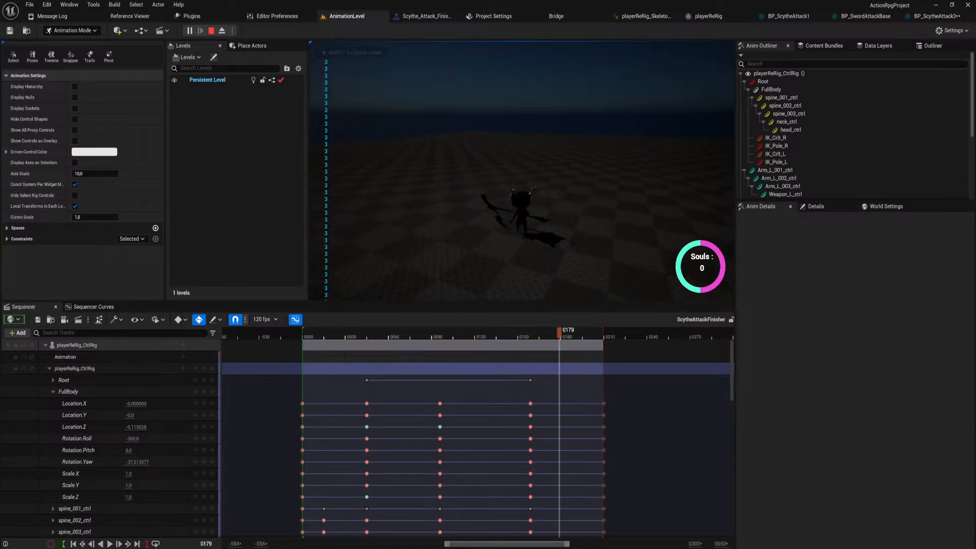
key("Escape")
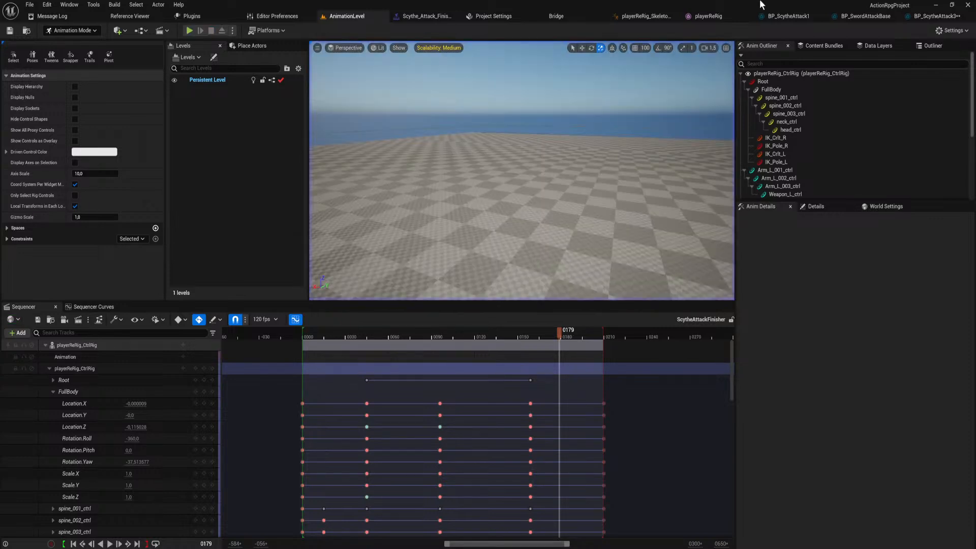
Set the finisher montage's Blend Out time to 0.2, then play-test the attack in AnimationLevel and end the session.
left_click(430, 15)
left_click_drag(562, 365, 516, 361)
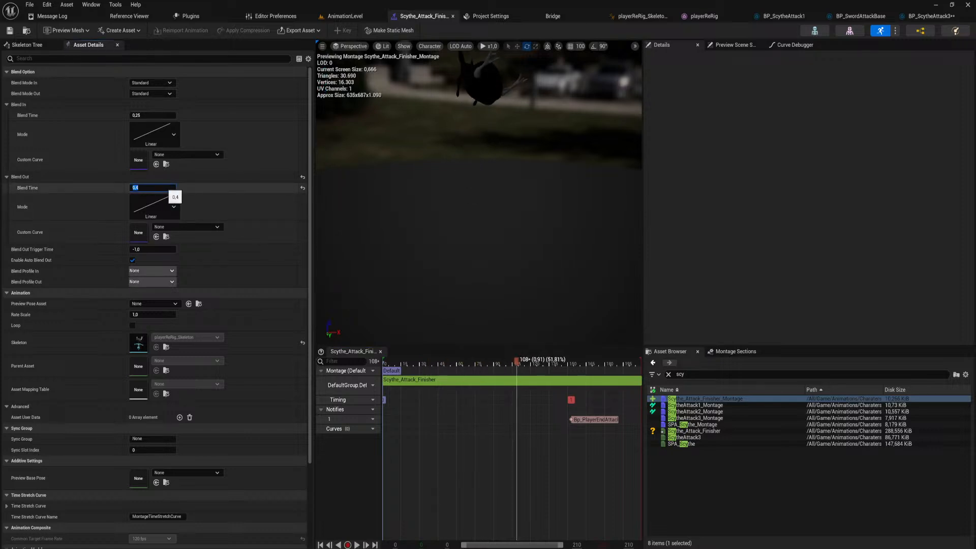
key("Return")
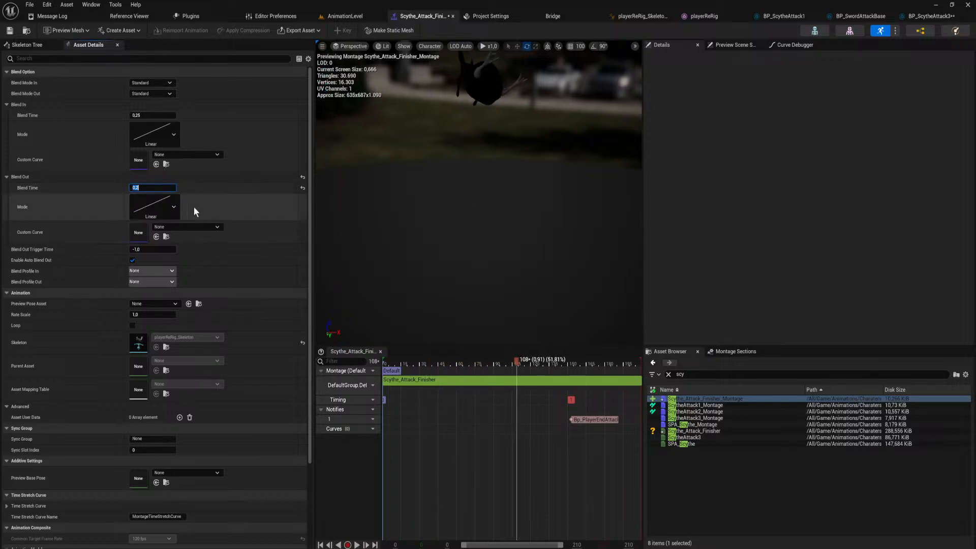
left_click(352, 17)
left_click(190, 30)
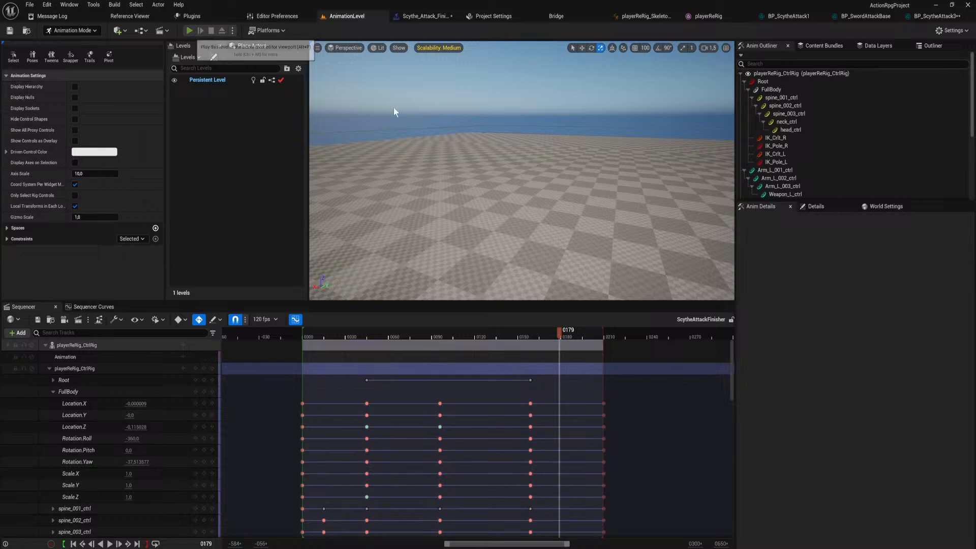
key("w")
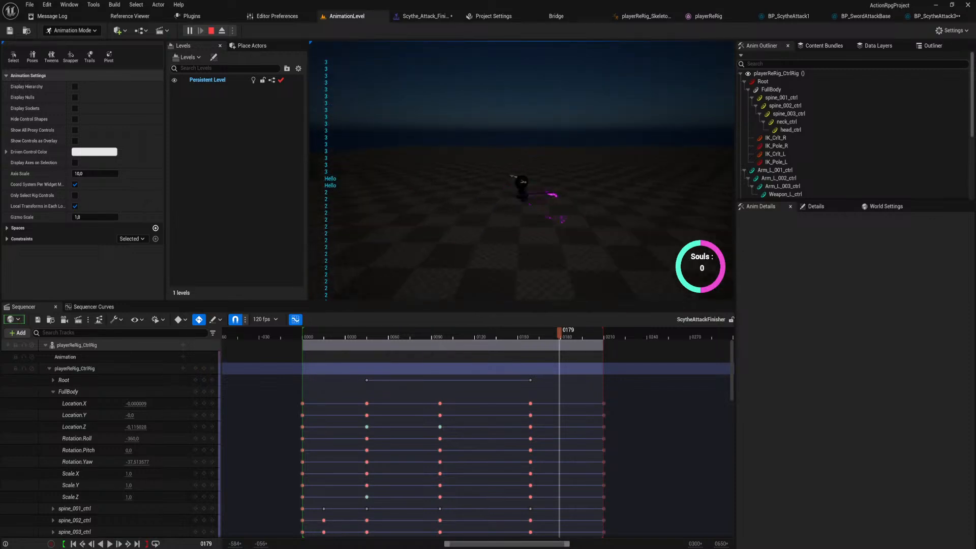
key("Escape")
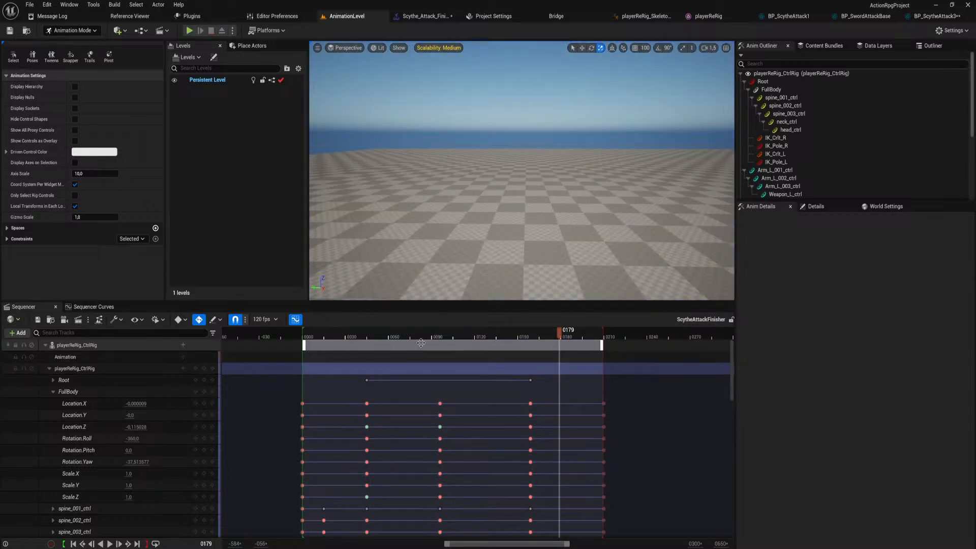
Reshape the FullBody Location.Z curve at frame 96, shortening both tangents, angling the outgoing one down and raising the incoming one.
right_click_drag(458, 236, 376, 237)
right_click_drag(477, 218, 490, 246)
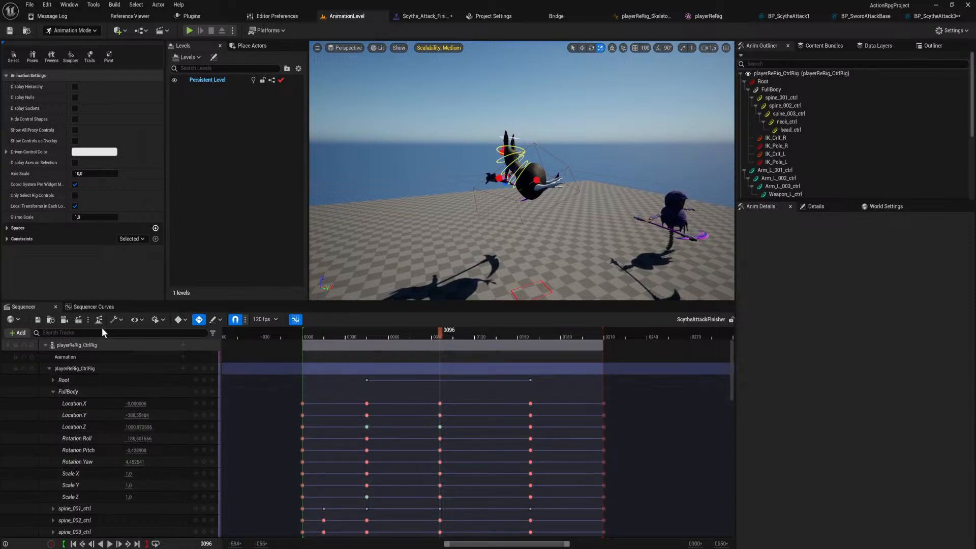
left_click(94, 307)
left_click(52, 369)
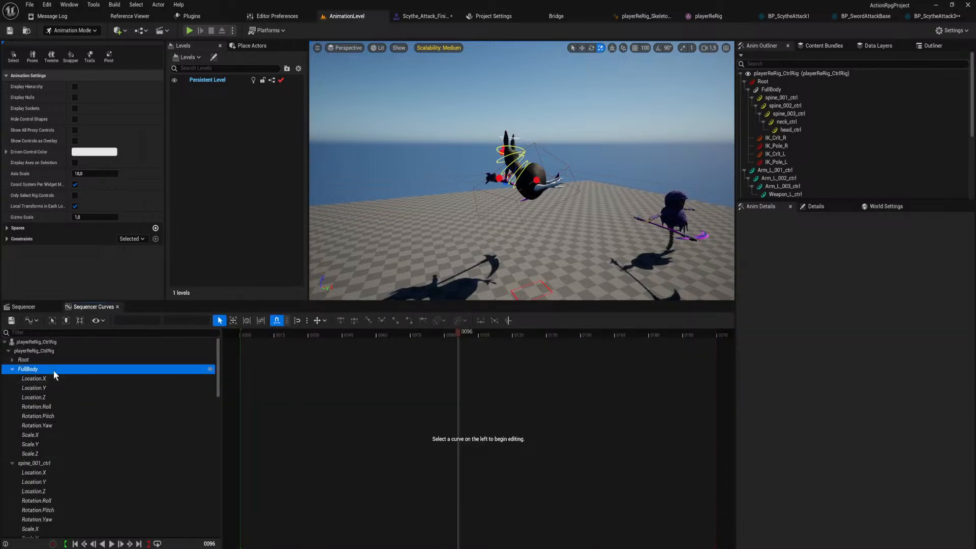
left_click(458, 355)
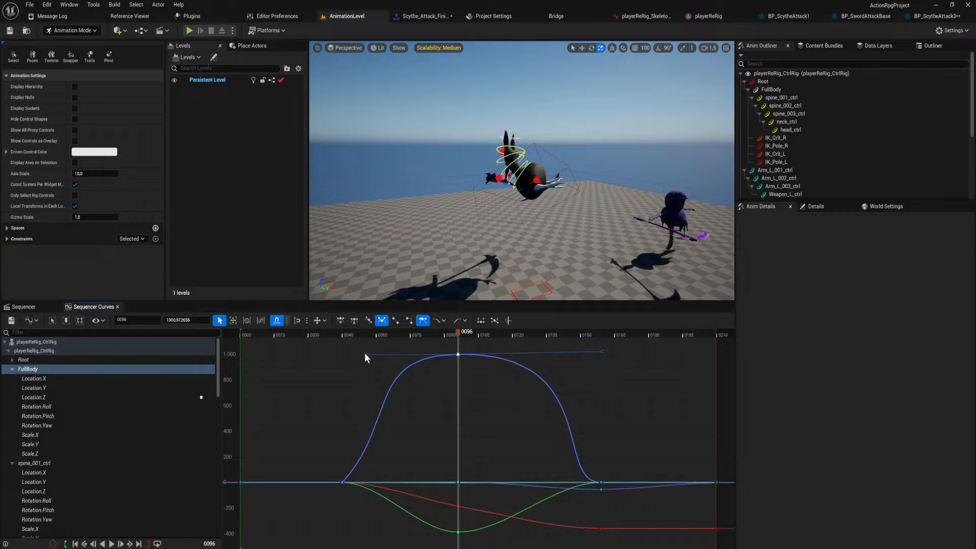
left_click_drag(365, 353, 397, 357)
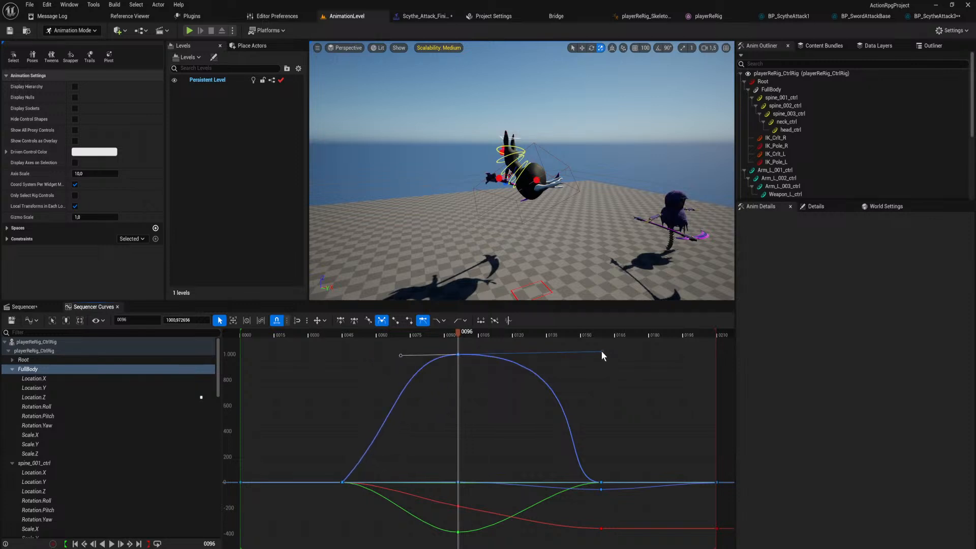
left_click_drag(602, 355, 522, 389)
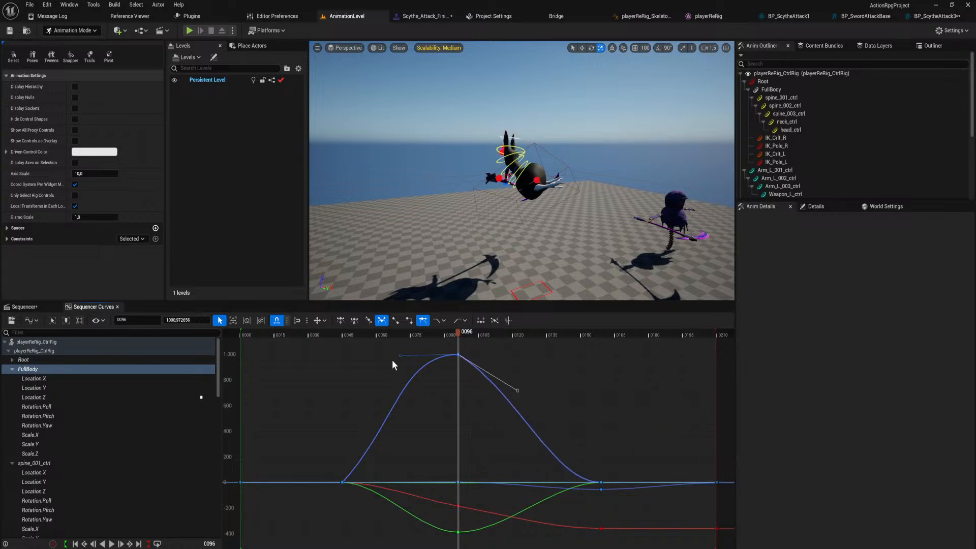
left_click_drag(399, 355, 560, 414)
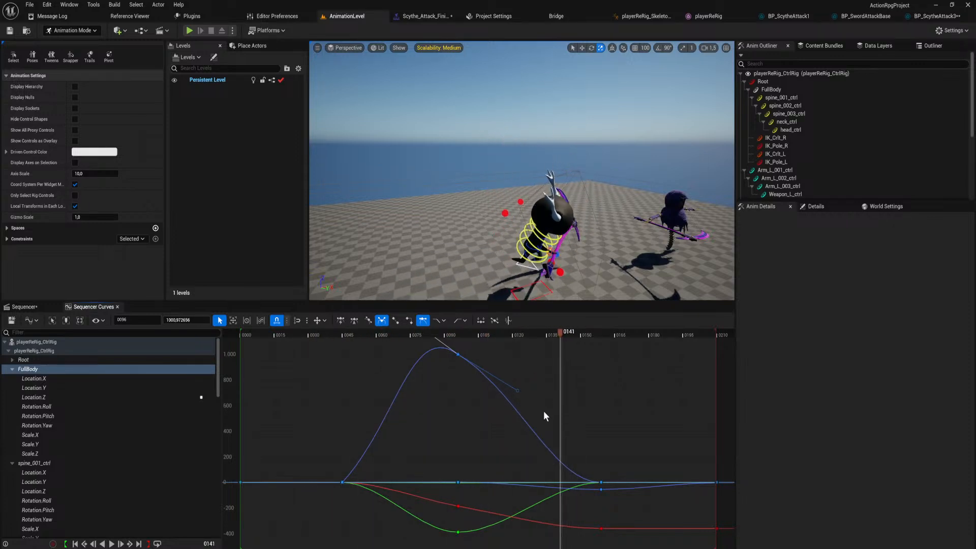
left_click(512, 391)
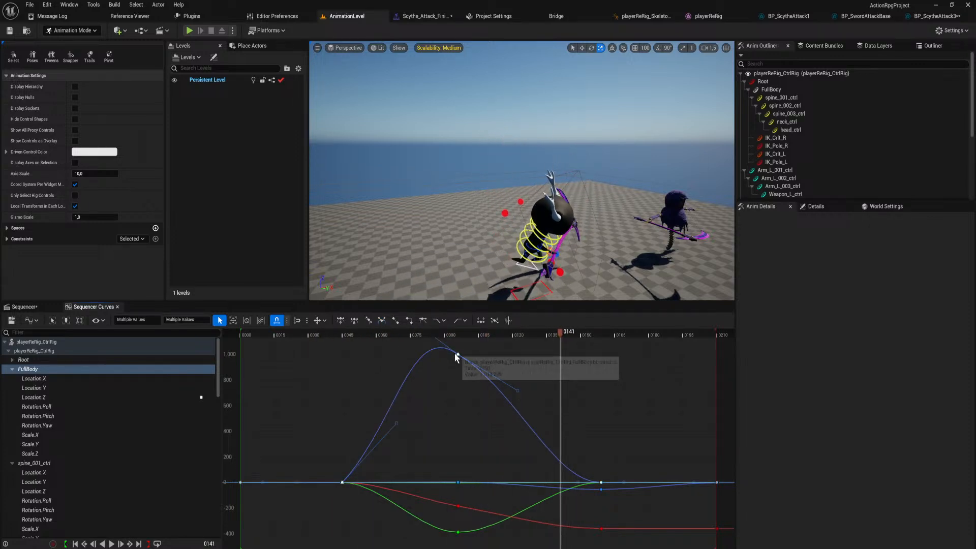
left_click_drag(519, 391, 578, 393)
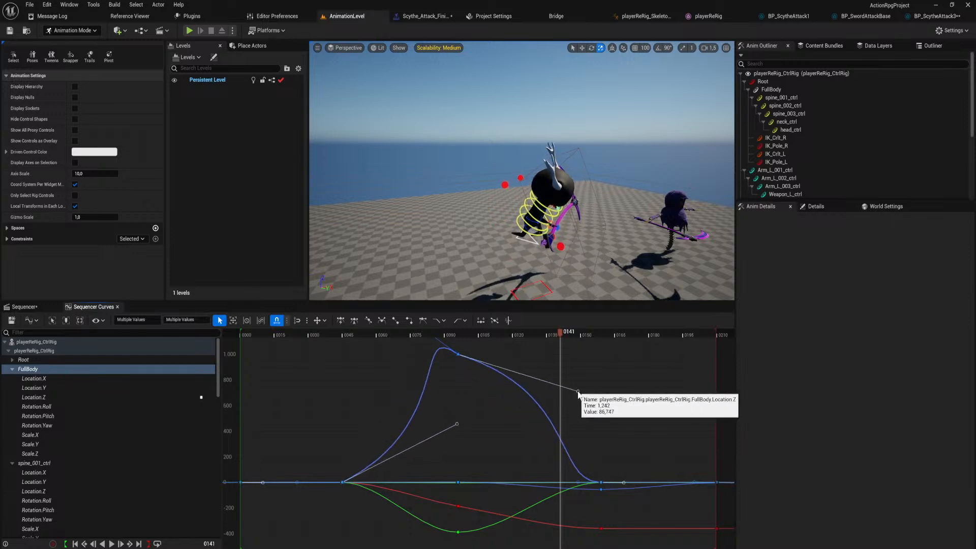
key("ctrl+z")
key("ctrl+z")
Lengthen the outgoing tangent of the Location.Z peak key, lower its incoming tangent for a rounder jump arc, and play the animation back.
left_click(462, 396)
left_click(458, 353)
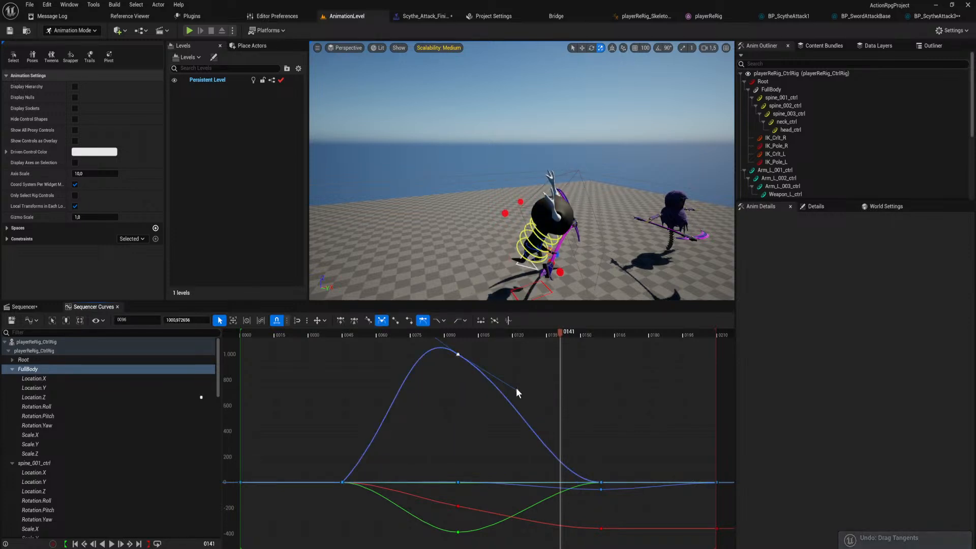
left_click_drag(516, 389, 594, 404)
right_click_drag(474, 374, 496, 402)
left_click_drag(432, 348, 402, 367)
left_click_drag(582, 332, 322, 357)
key("space")
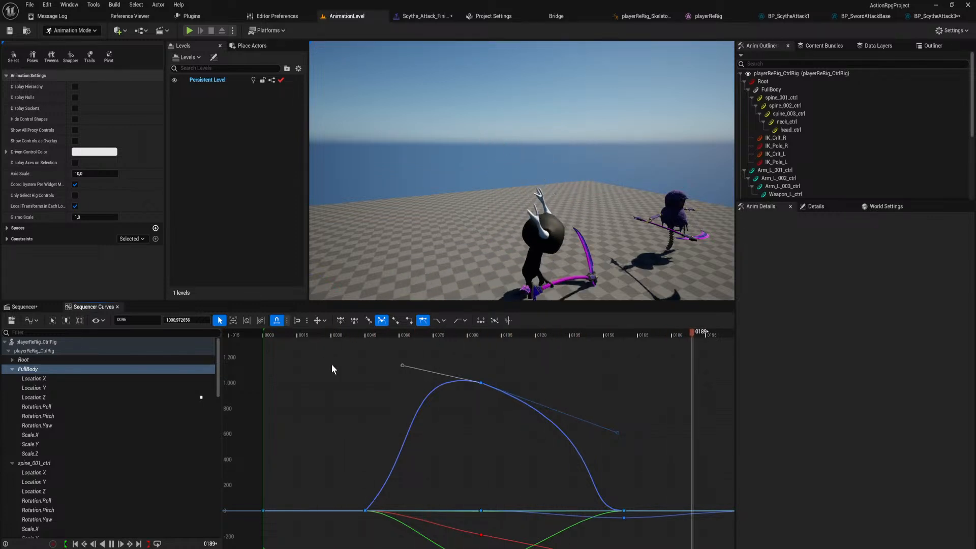
key("space")
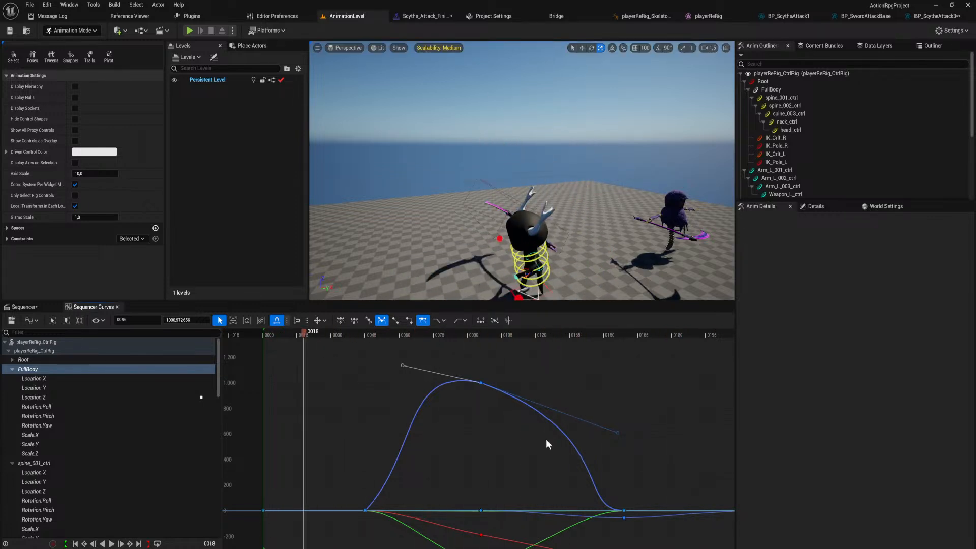
Move the rig's landing keys to frame 145 together with the final keys, trim the sequence end to match, and preview the animation.
left_click(24, 307)
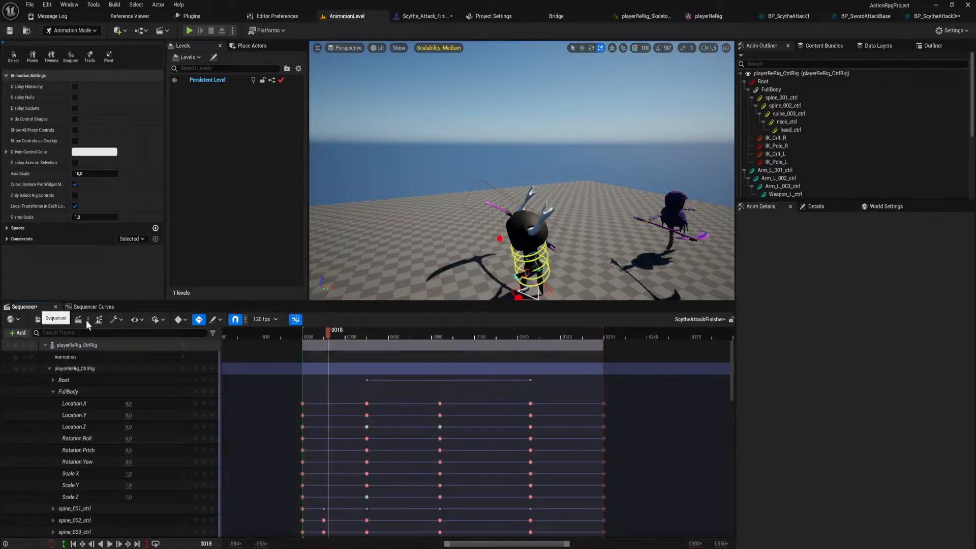
left_click(49, 368)
left_click_drag(434, 336, 468, 341)
left_click_drag(522, 359, 522, 371)
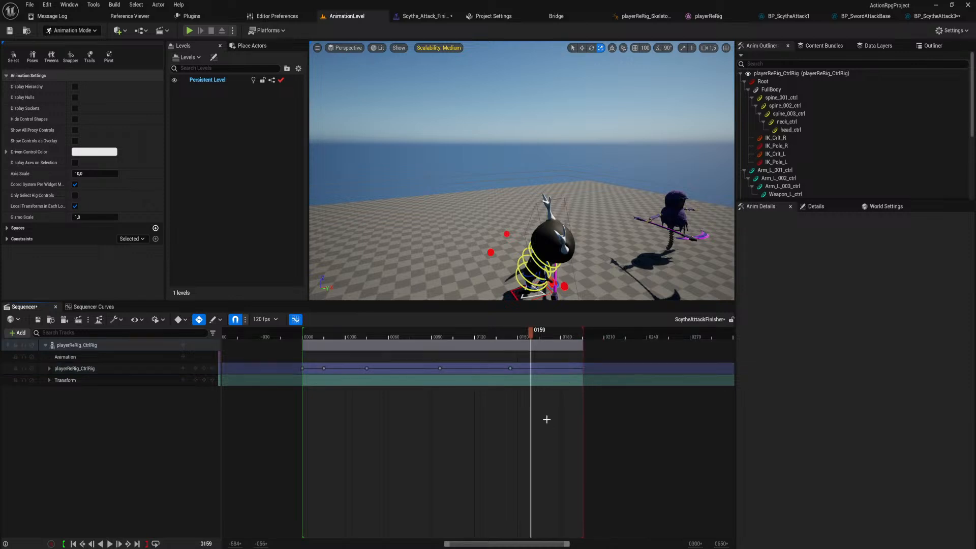
key("space")
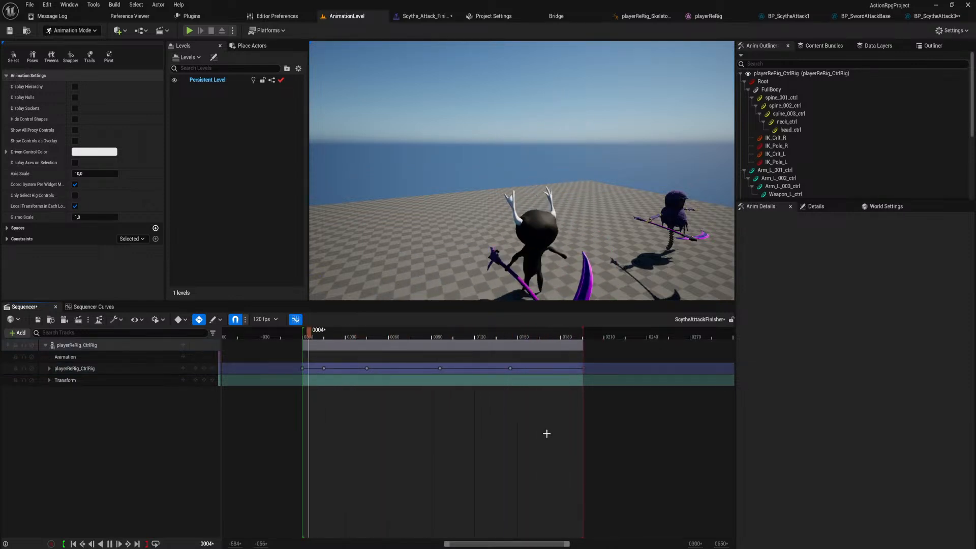
key("space")
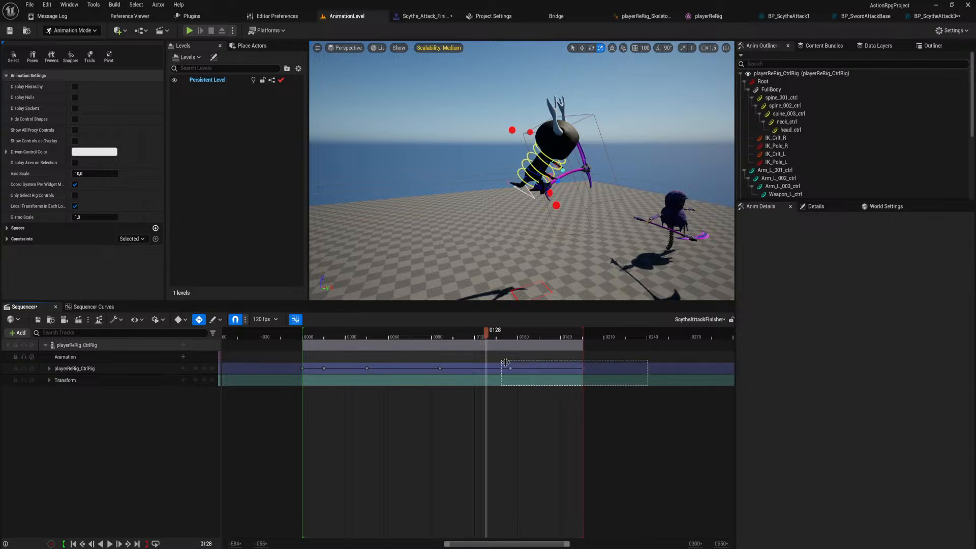
Shift the landing keys earlier to frame 136 along with the final keys, shorten the sequence end accordingly and preview the timing.
left_click_drag(505, 362, 497, 368)
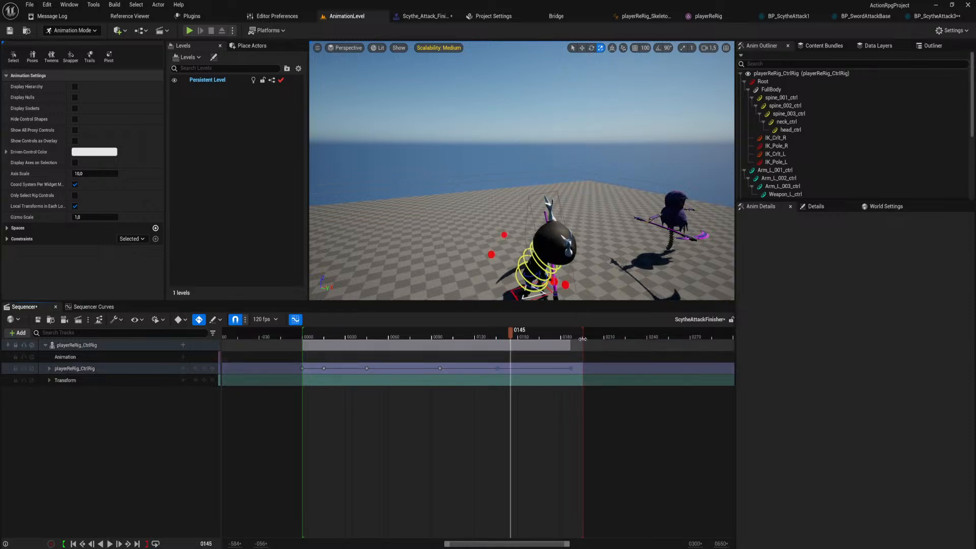
key("space")
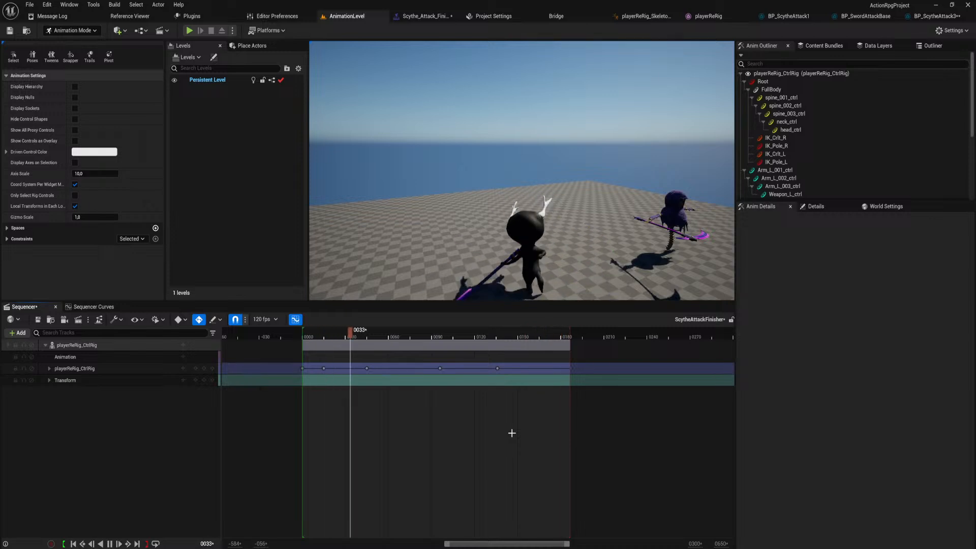
key("space")
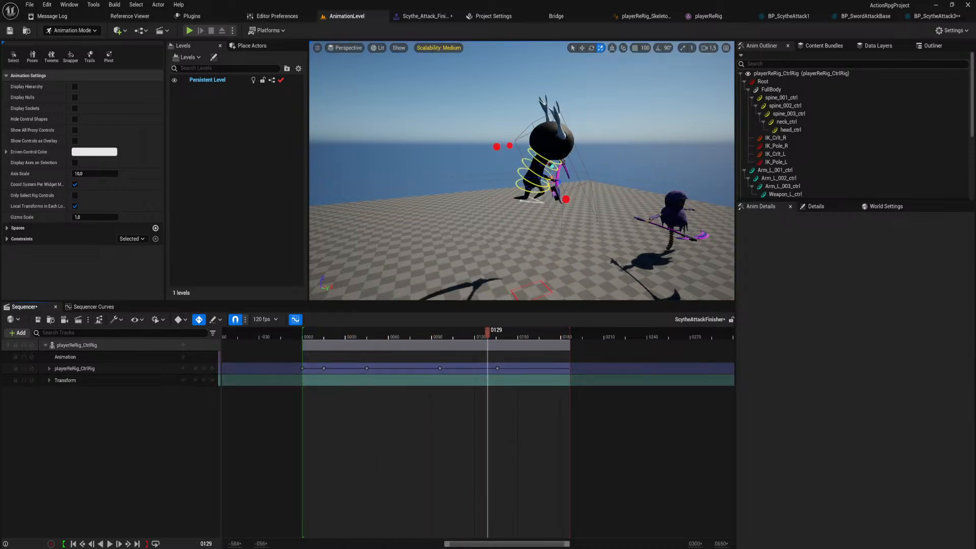
Shorten the outgoing tangent of FullBody's Location.Z key at frame 96 to smooth the drop towards the landing at frame 136.
left_click(496, 368)
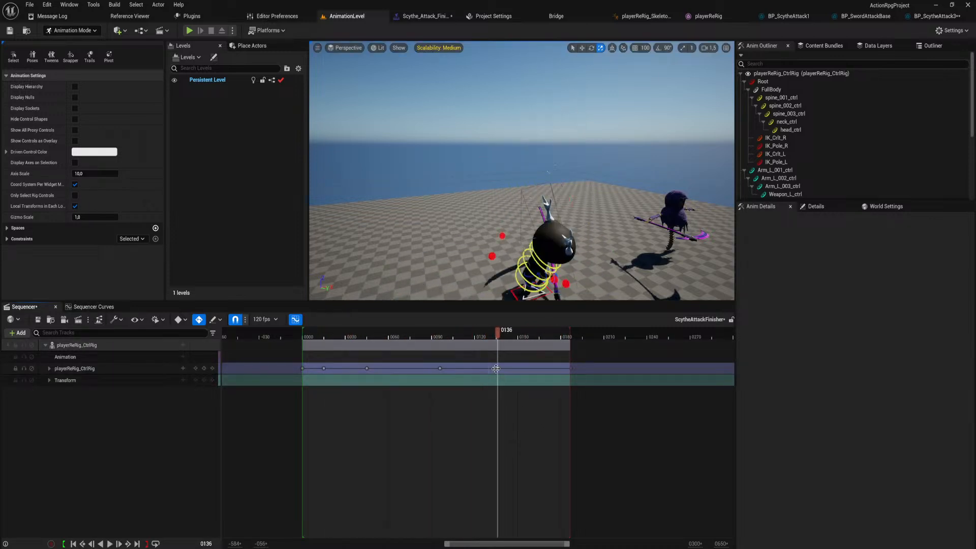
left_click(50, 369)
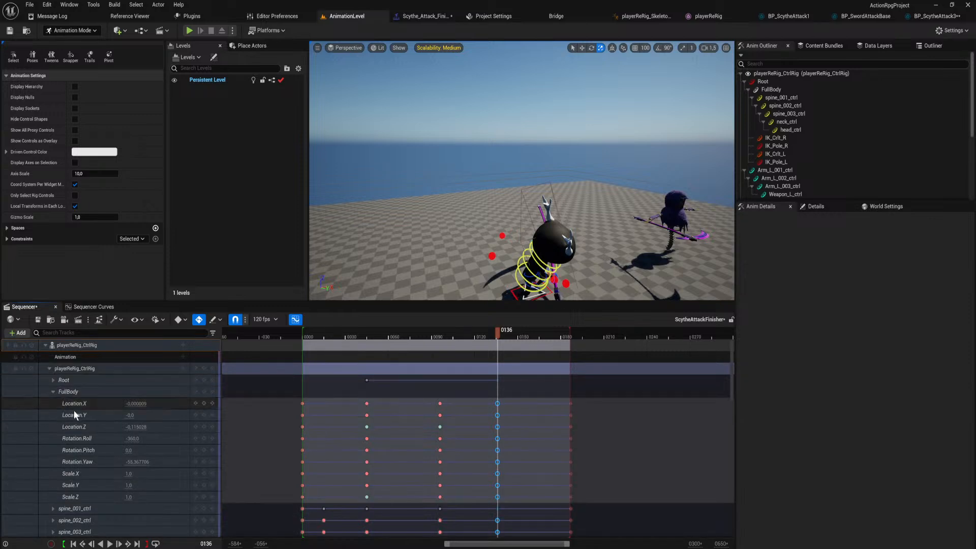
left_click(71, 392)
left_click(95, 307)
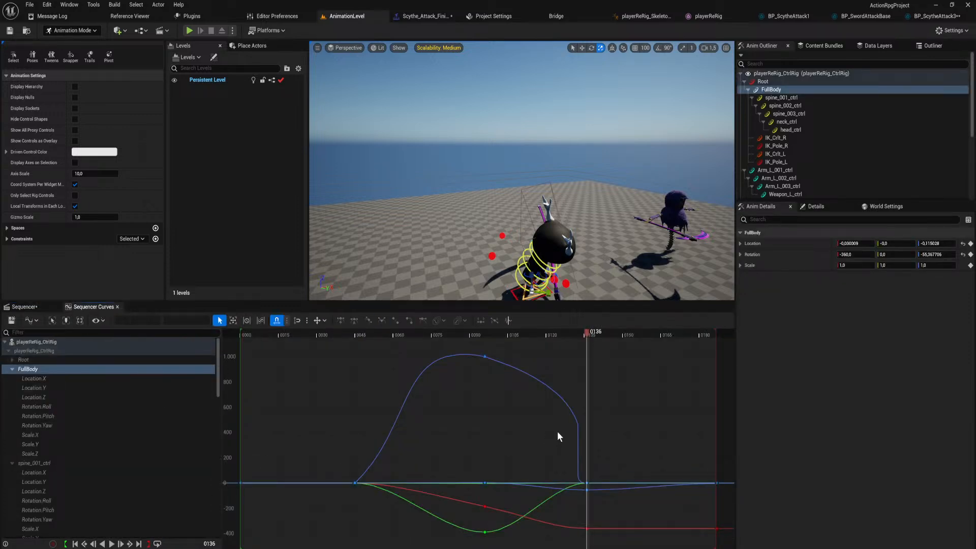
left_click(485, 356)
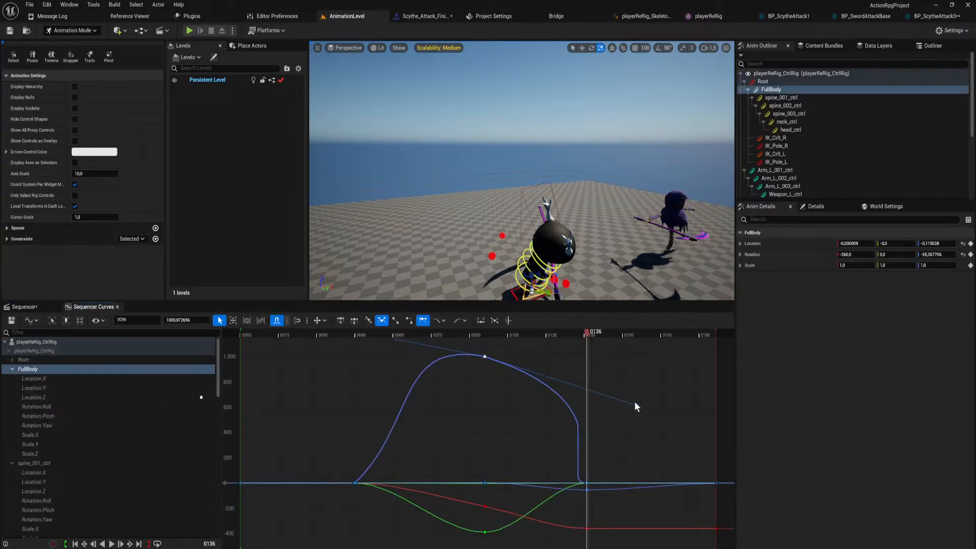
left_click_drag(639, 408, 579, 404)
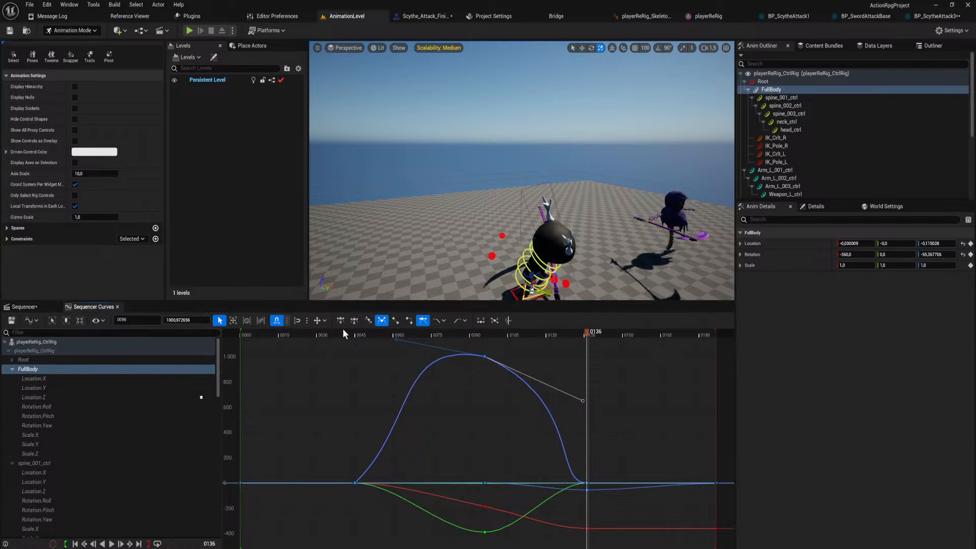
Flatten the outgoing tangent of the Location.Z peak key and slightly lower its incoming tangent while the animation plays.
key("space")
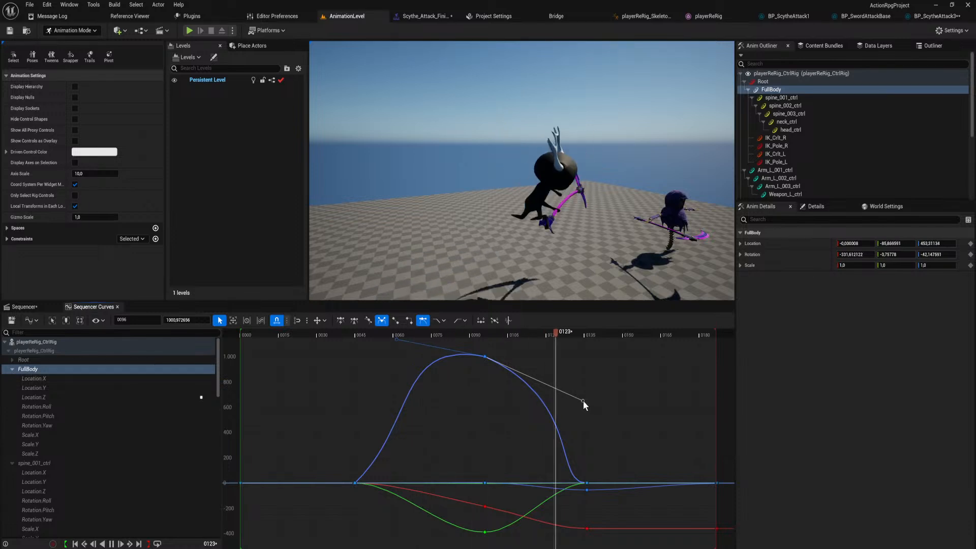
left_click_drag(571, 389, 564, 357)
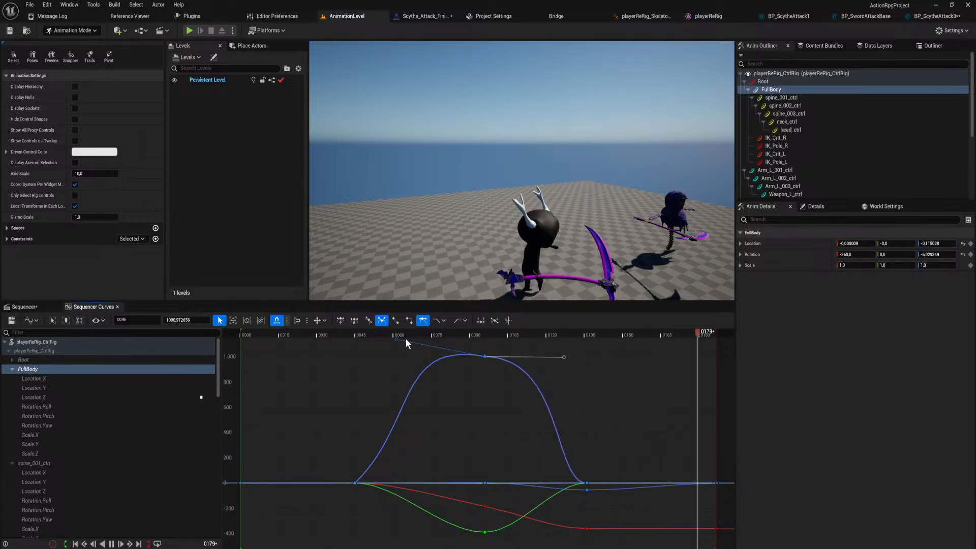
left_click_drag(397, 338, 393, 349)
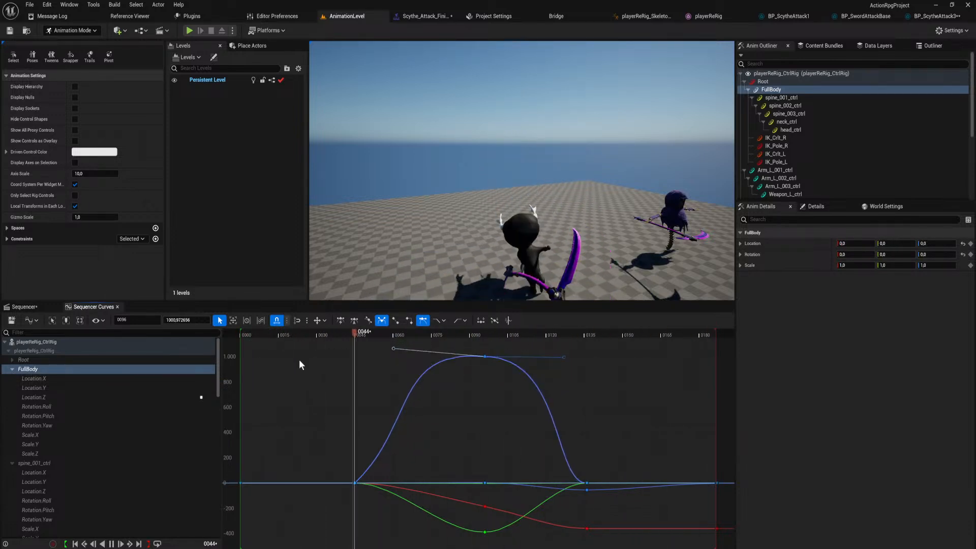
Try a shorter, raised outgoing tangent and a level incoming tangent on FullBody's Location.Z peak key at frame 96.
left_click_drag(562, 356, 535, 355)
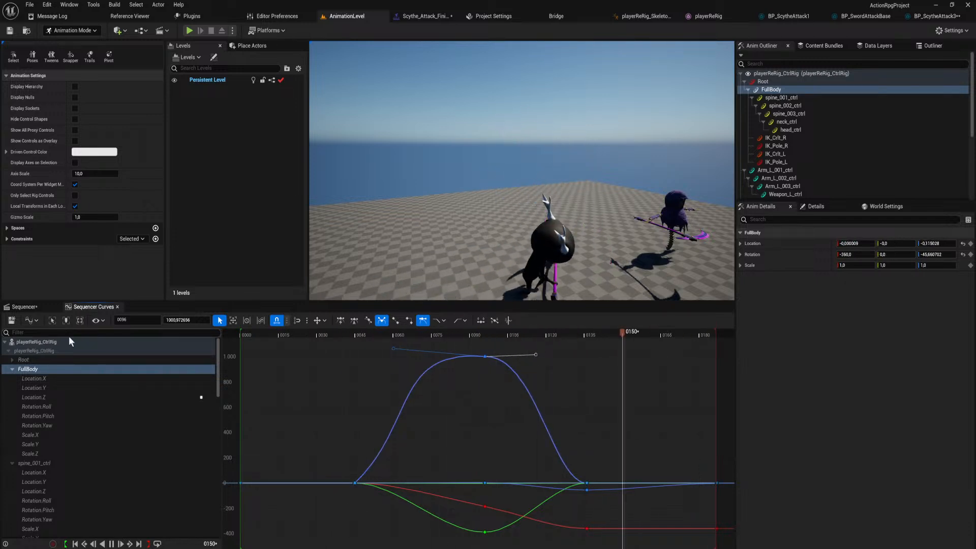
mouse_move(393, 347)
left_mouse_down()
mouse_move(405, 304)
mouse_move(425, 302)
mouse_move(427, 361)
mouse_move(381, 357)
left_mouse_up()
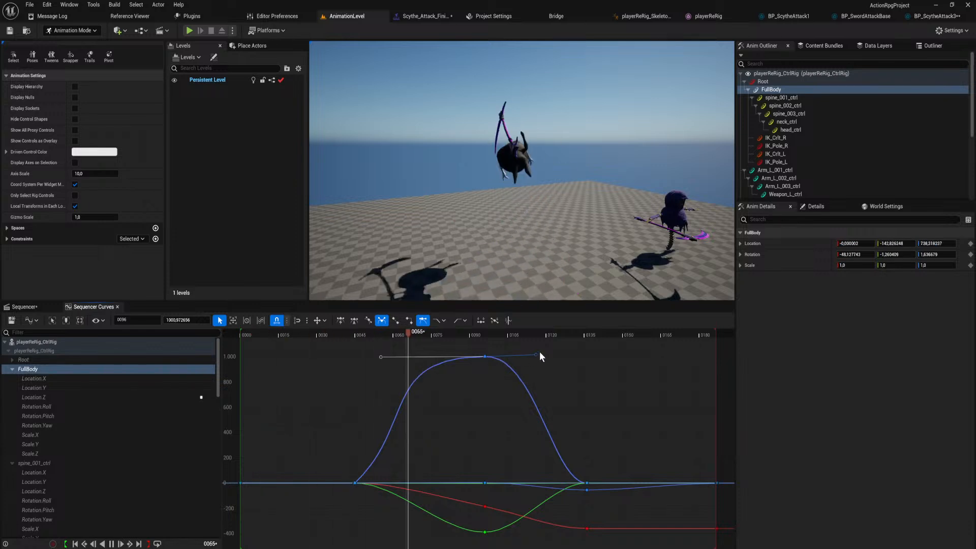
left_click_drag(535, 354, 531, 311)
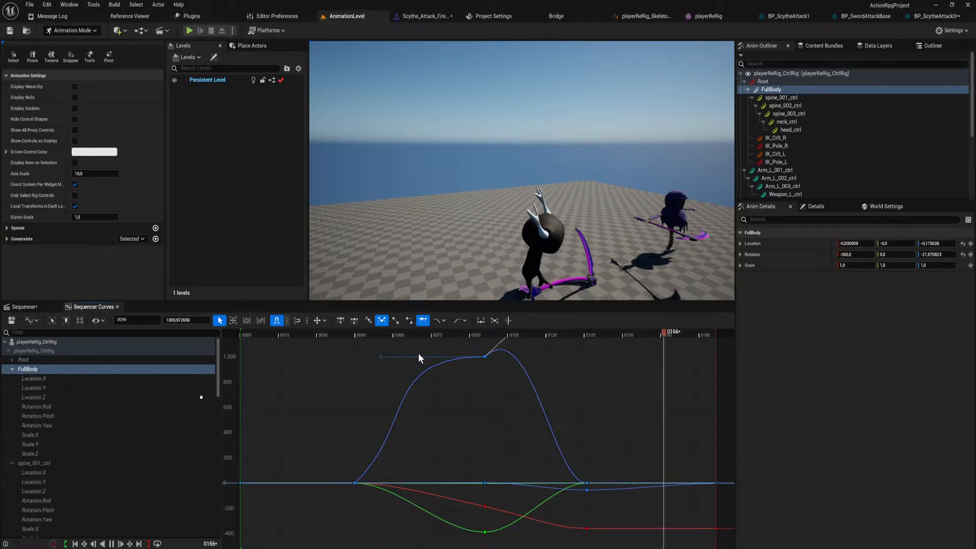
Angle the incoming tangent of the Location.Z peak key steeply upward and its outgoing tangent down towards the landing.
scroll(457, 393, "down", 5)
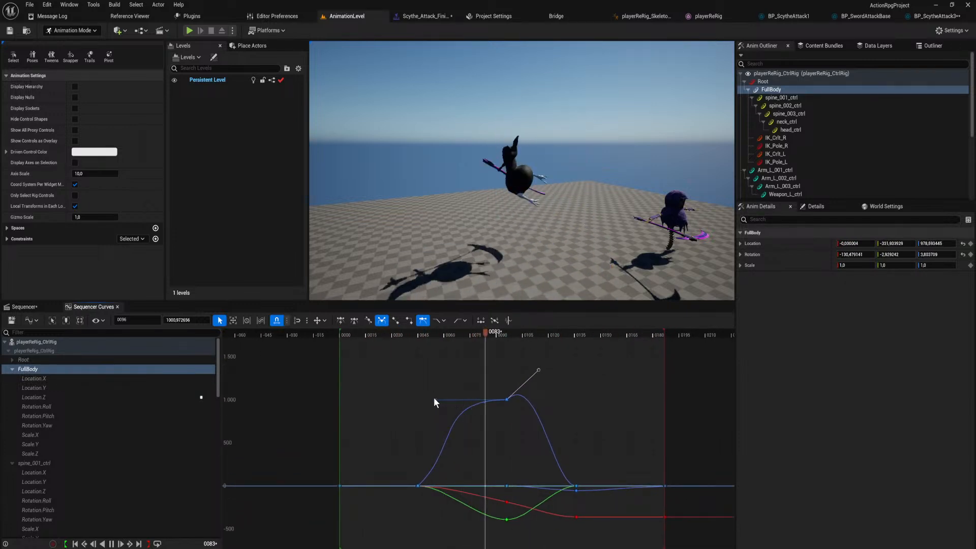
left_click_drag(434, 397, 443, 366)
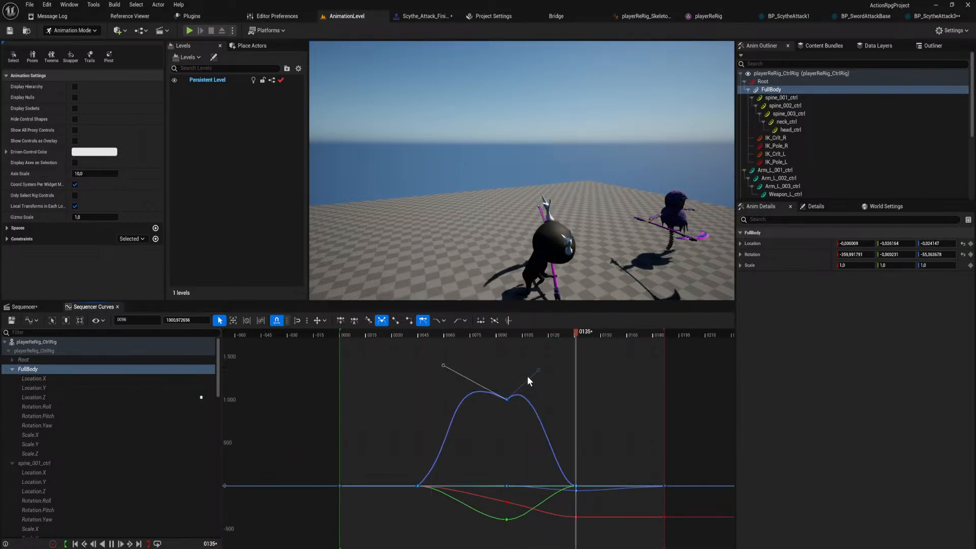
left_click_drag(527, 377, 527, 416)
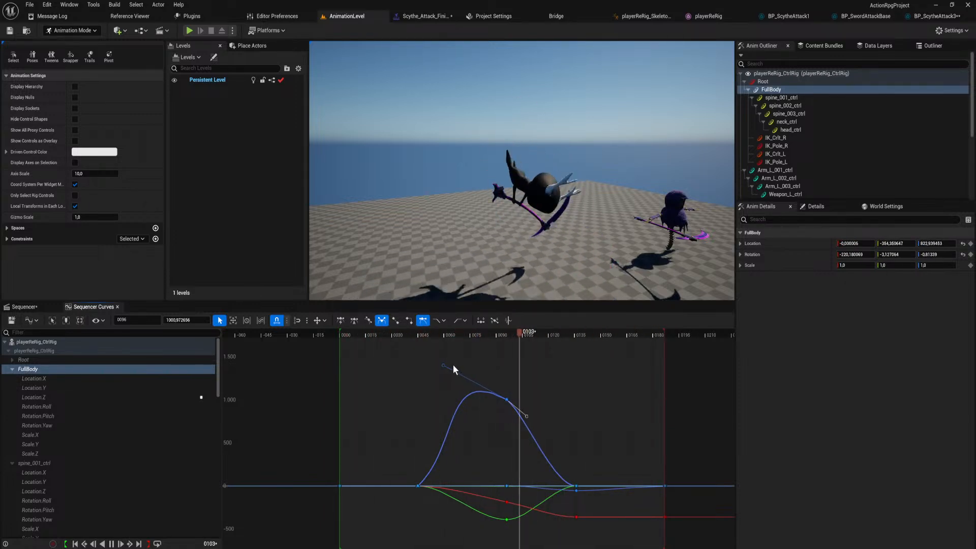
left_click_drag(443, 365, 453, 325)
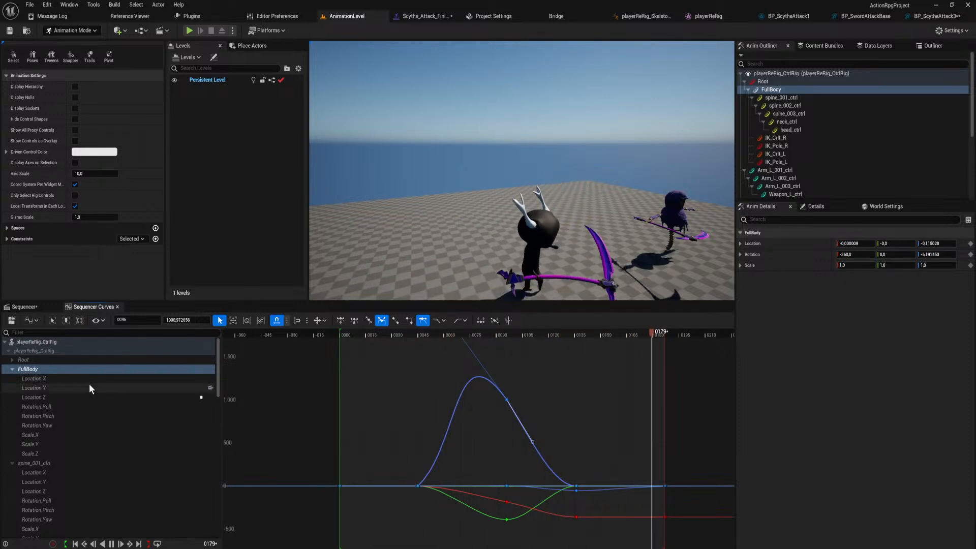
Stop the preview playback, save the finisher sequence and play-test the attack in AnimationLevel.
left_click(47, 306)
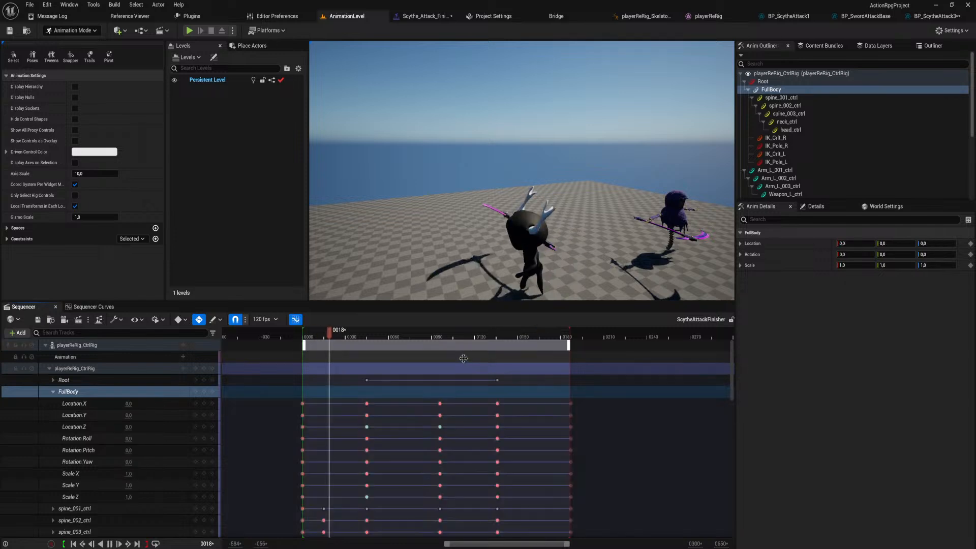
key("space")
key("ctrl+s")
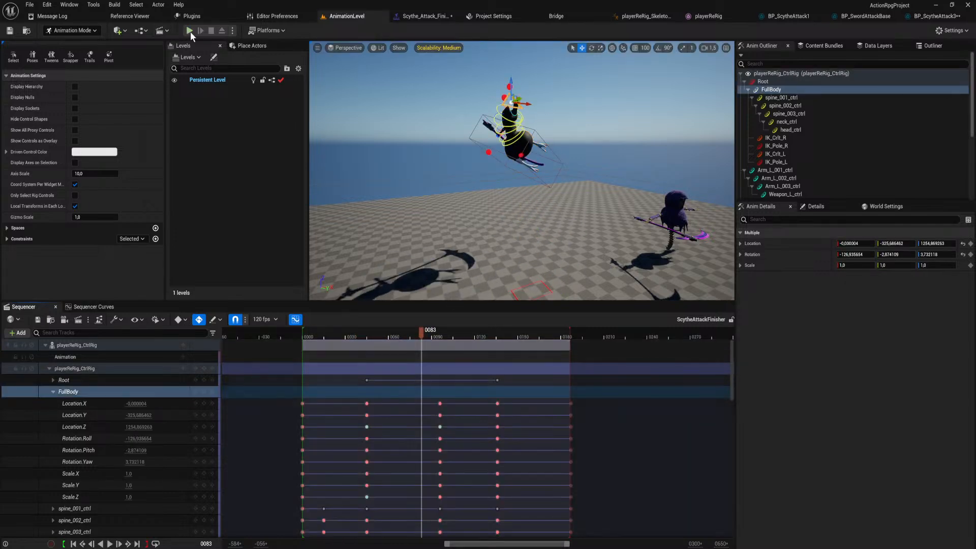
left_click(189, 30)
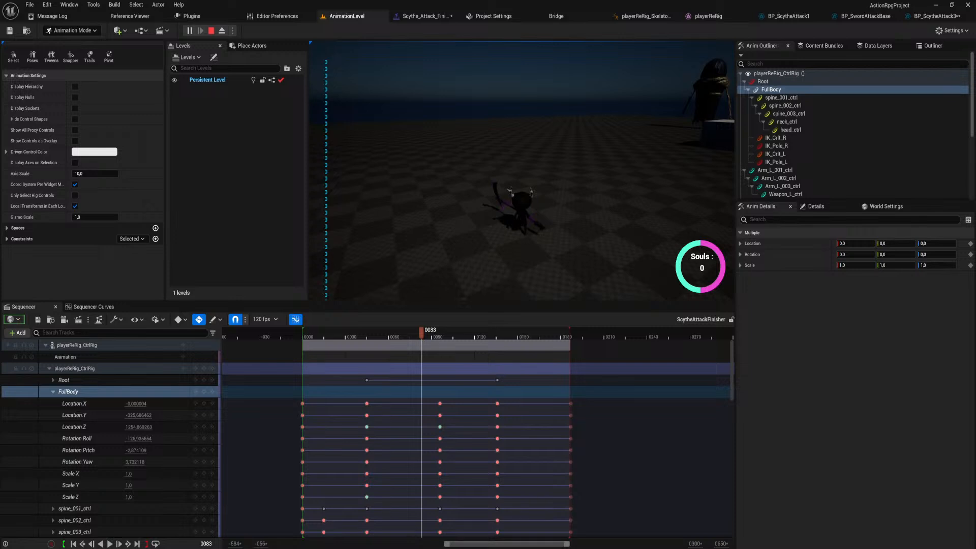
key("Escape")
Set Max Attack Range to 0 in the BP_ScytheAttack3 class defaults.
left_click(928, 16)
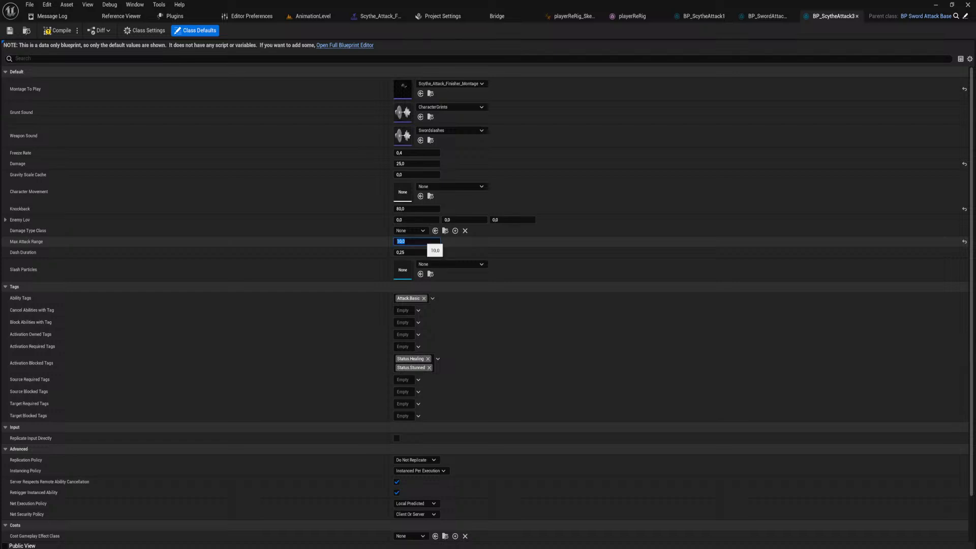
left_click(383, 19)
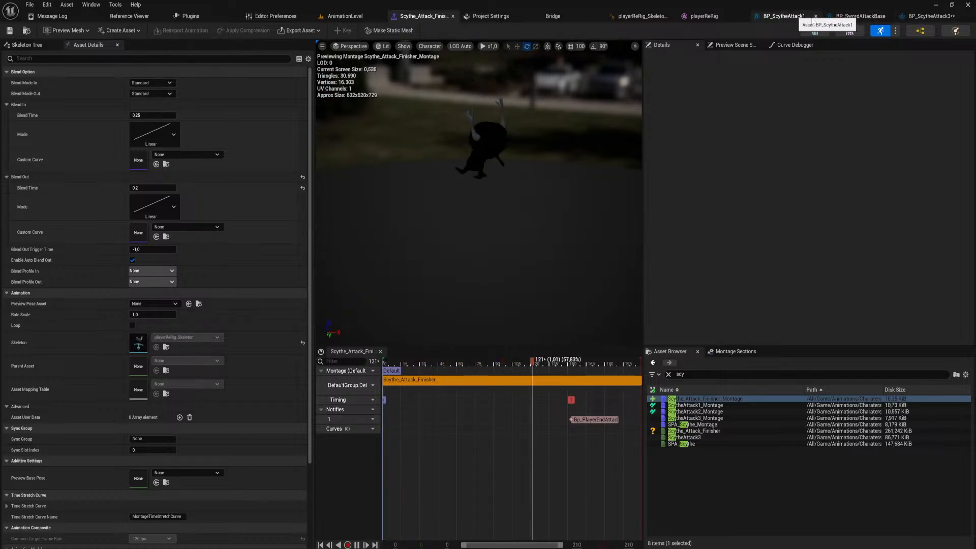
Open the Bp_SA5 ability from the player's GAS GameplayAbilities folder and review its event graph and default settings.
key("ctrl+space")
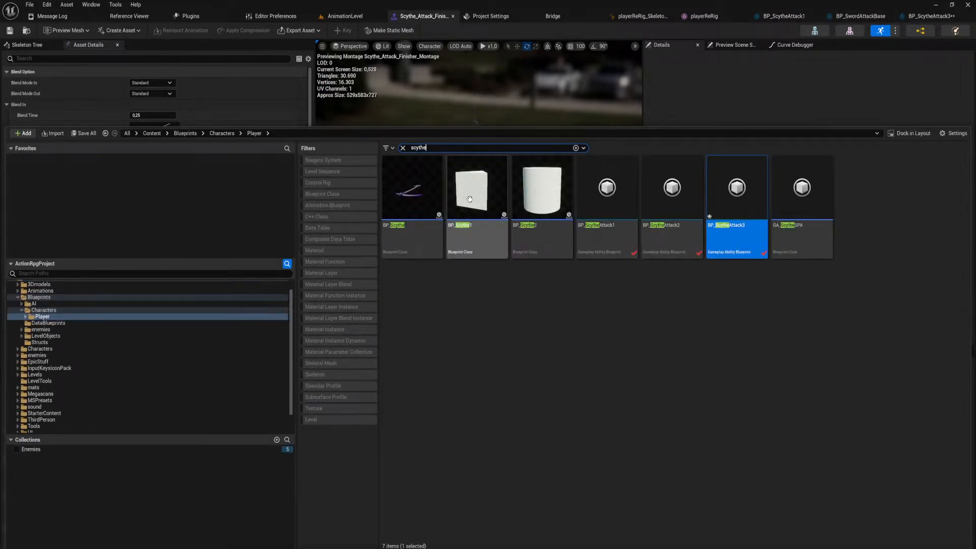
left_click(403, 148)
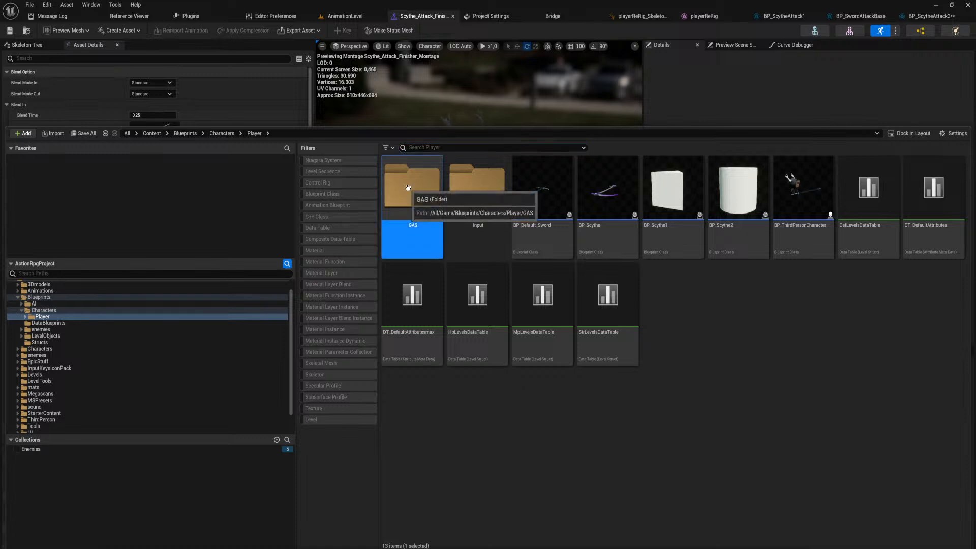
double_click(412, 187)
double_click(438, 197)
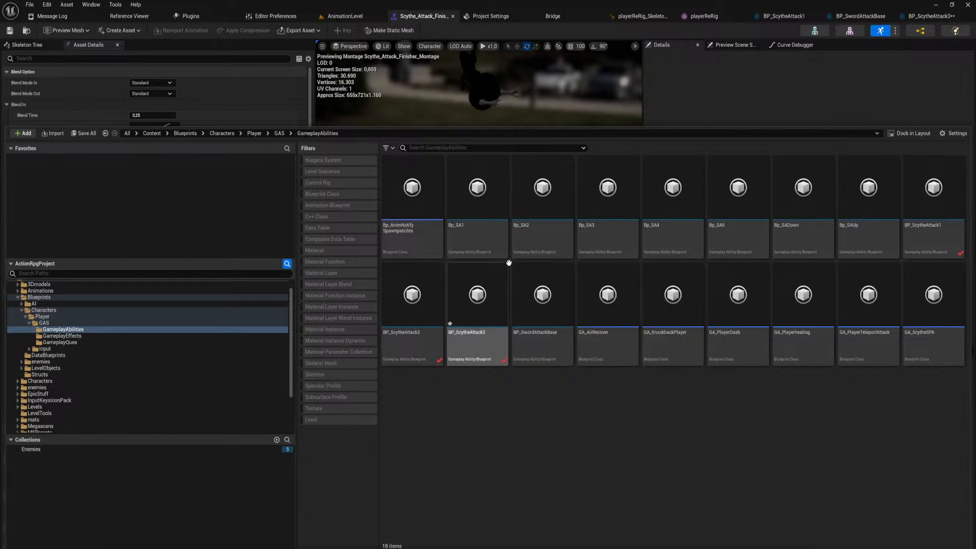
double_click(740, 232)
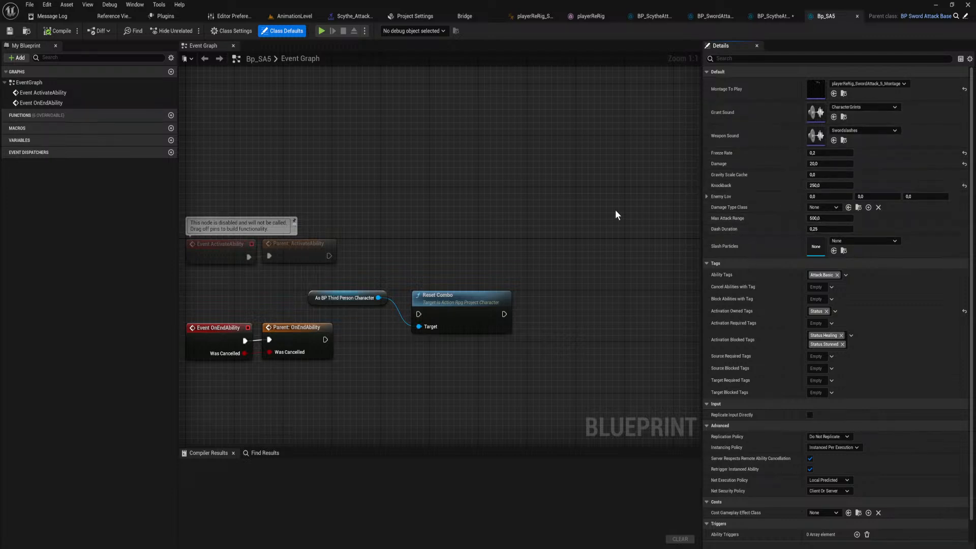
right_click_drag(617, 213, 517, 215)
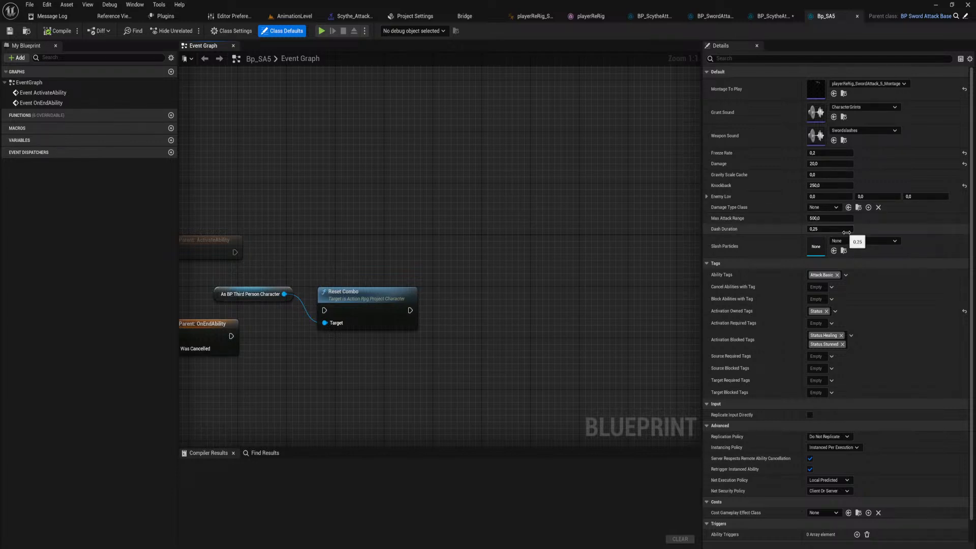
Play-test the scythe finisher in AnimationLevel with the changed attack range.
left_click(299, 16)
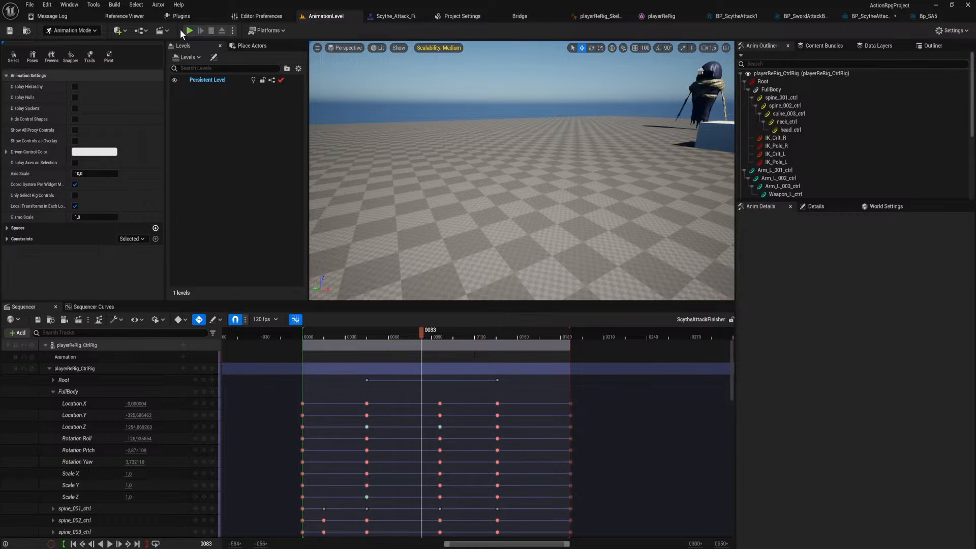
key("alt+p")
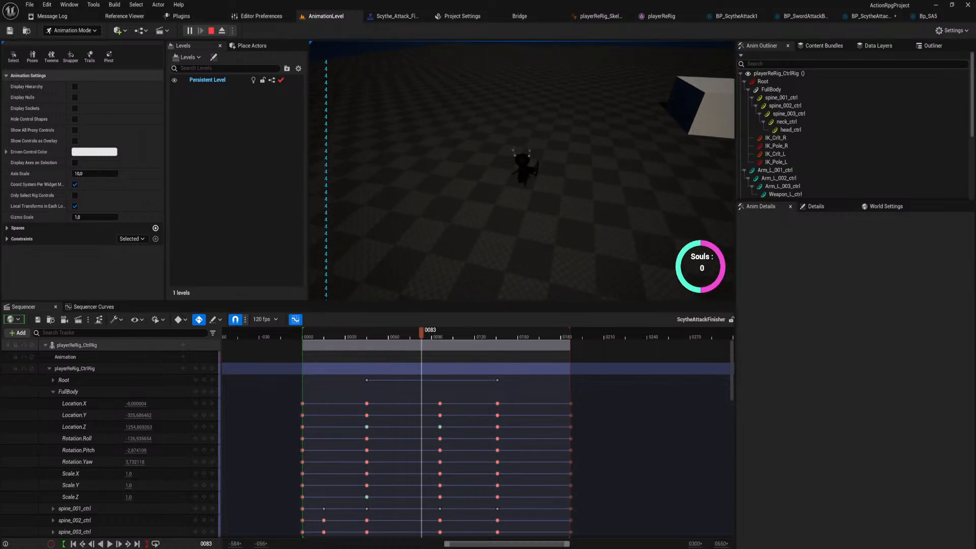
key("Escape")
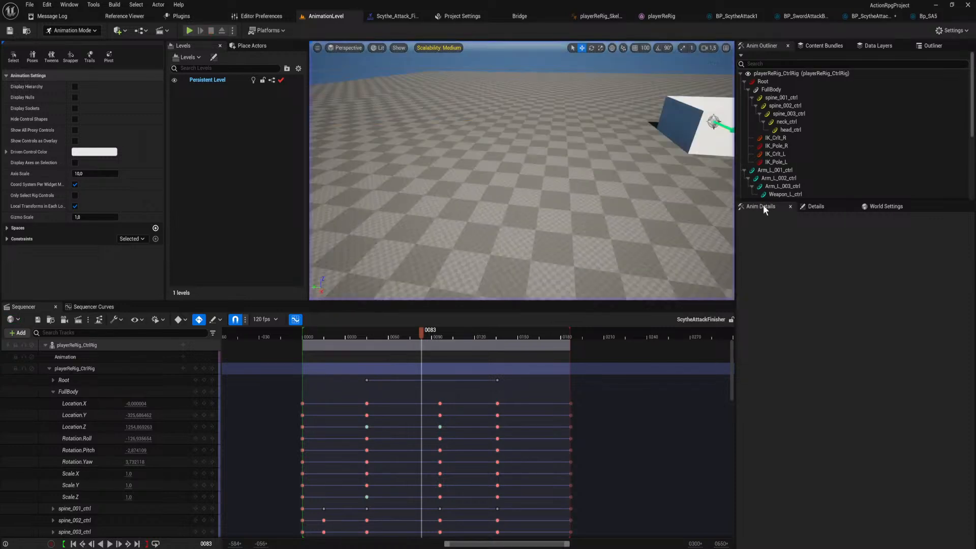
Compare the defaults of Bp_SA5 and BP_ScytheAttack3, and set BP_ScytheAttack3's Max Attack Range to 500.
left_click(926, 16)
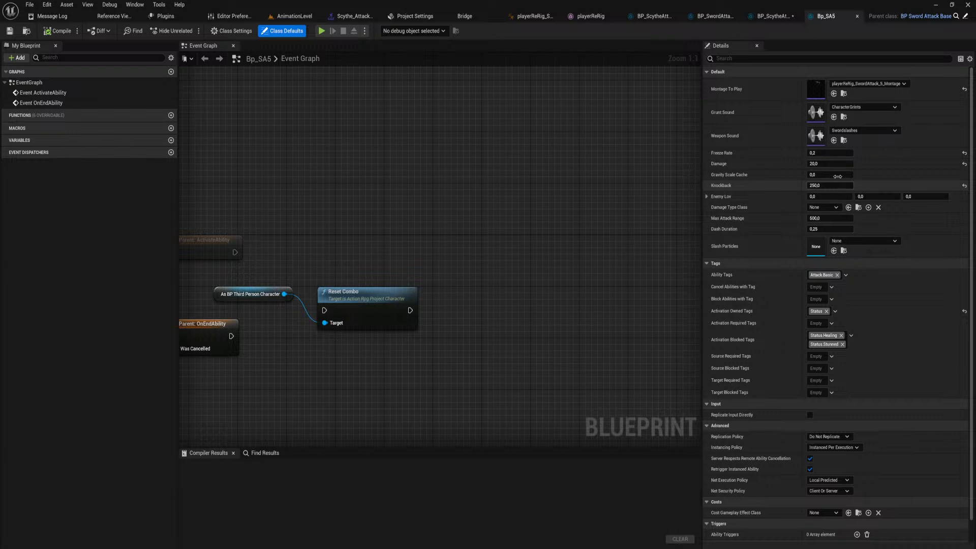
left_click(779, 19)
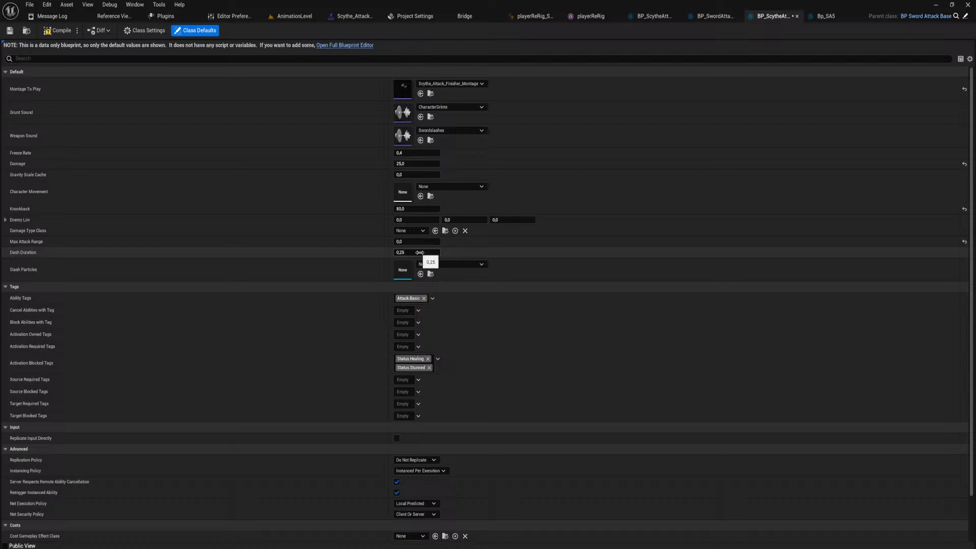
left_click(825, 17)
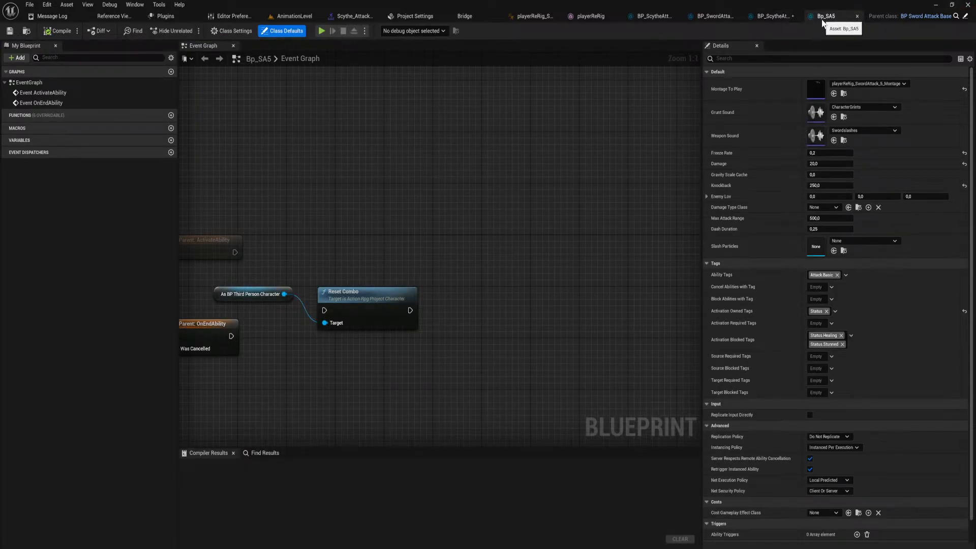
left_click(777, 16)
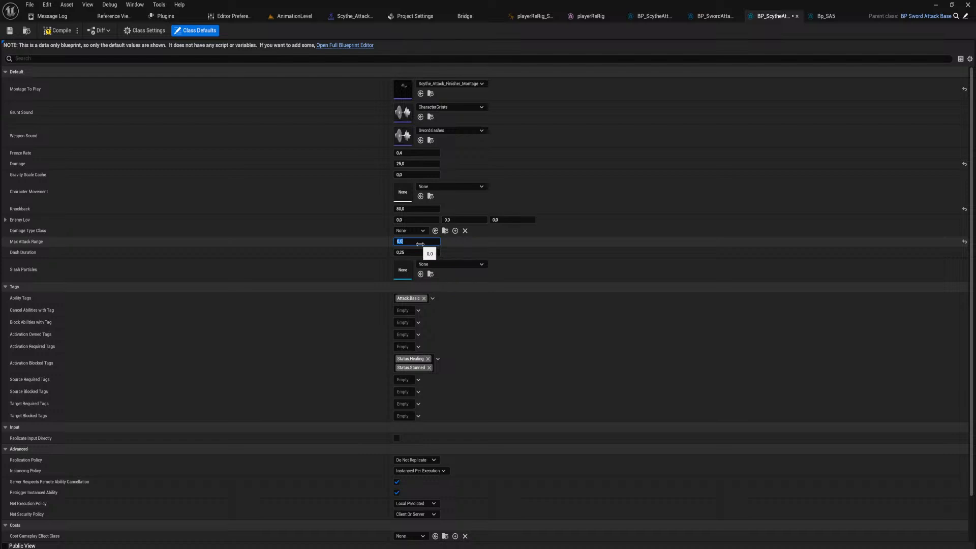
key("Return")
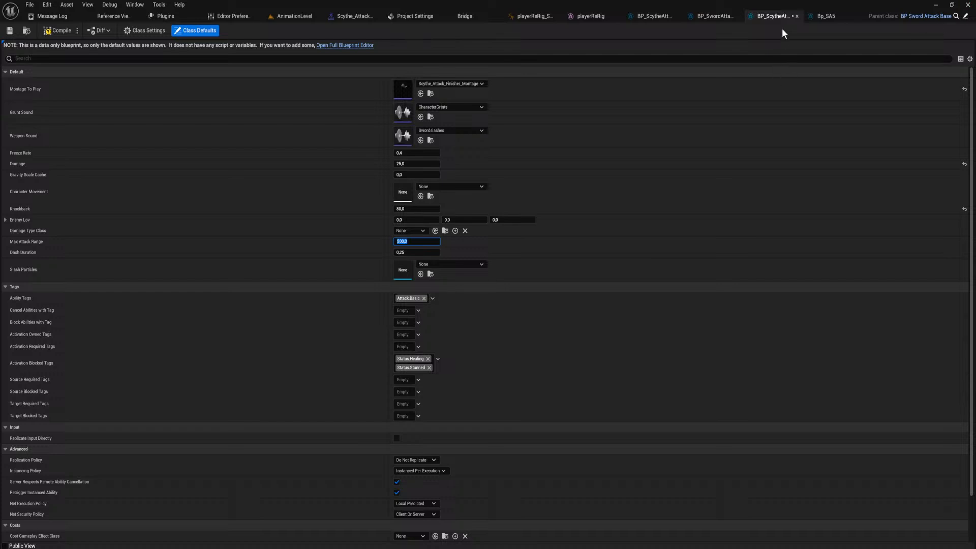
Examine Bp_SA5, the root motion and movement mode nodes in BP_SwordAttackBase's ability graph, and BP_ScytheAttack1's defaults.
left_click(839, 17)
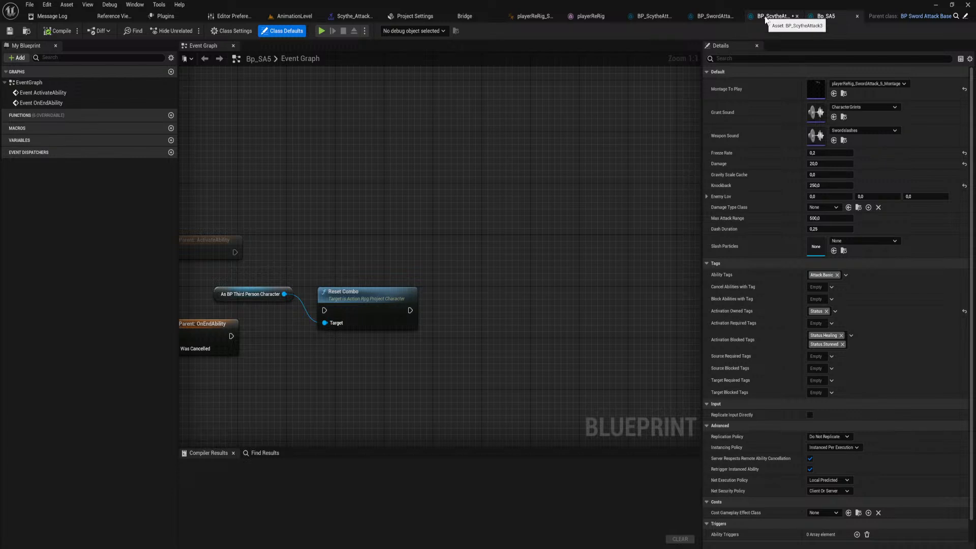
left_click(724, 19)
left_click(708, 19)
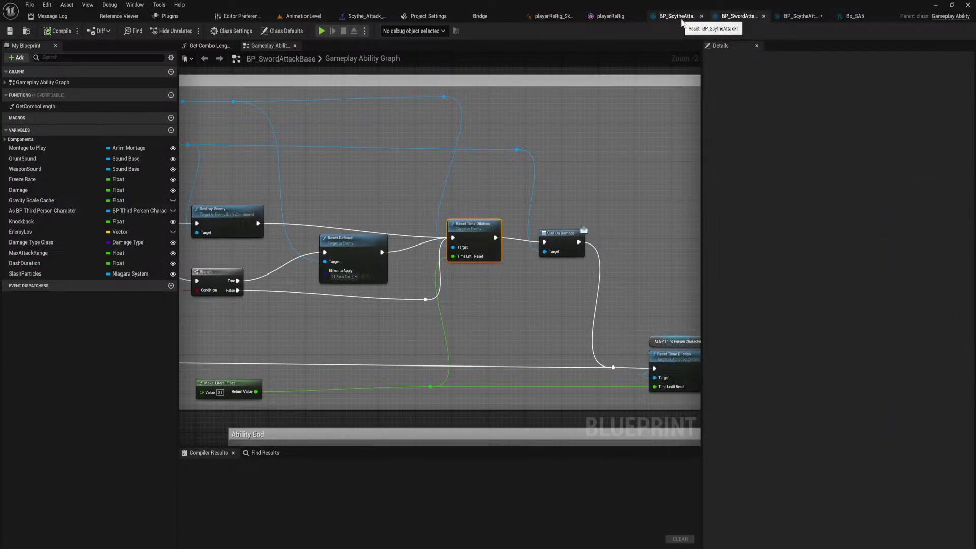
scroll(344, 331, "down", 3)
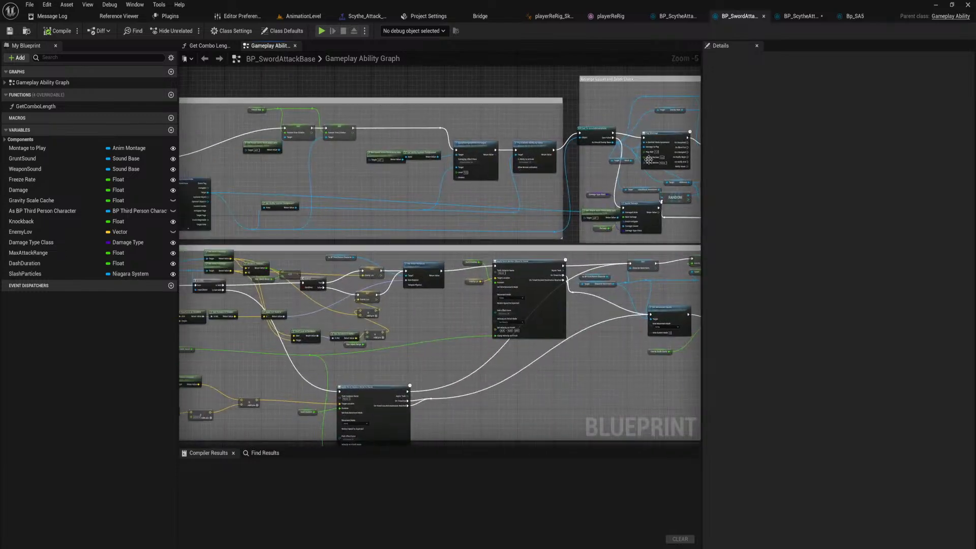
right_click_drag(344, 331, 167, 262)
scroll(569, 225, "up", 1)
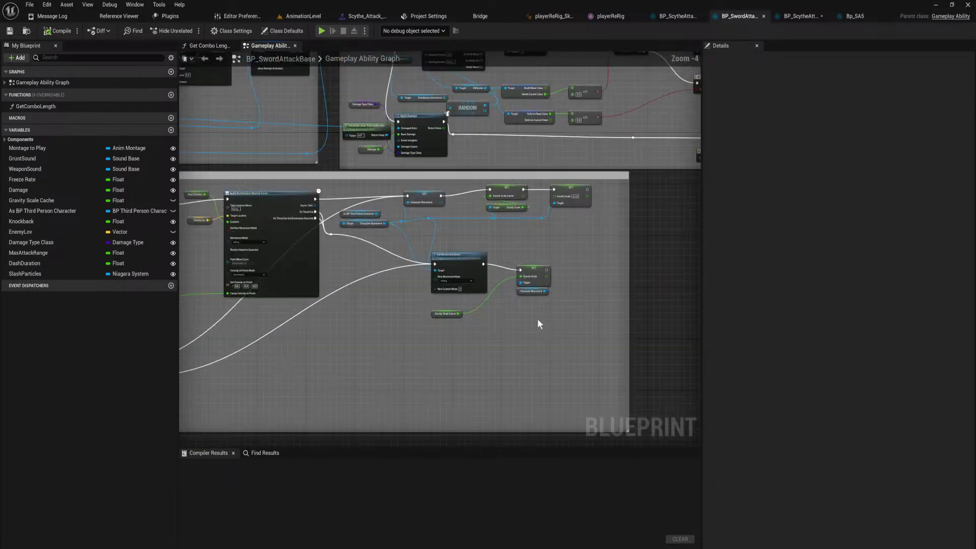
left_click_drag(578, 332, 182, 183)
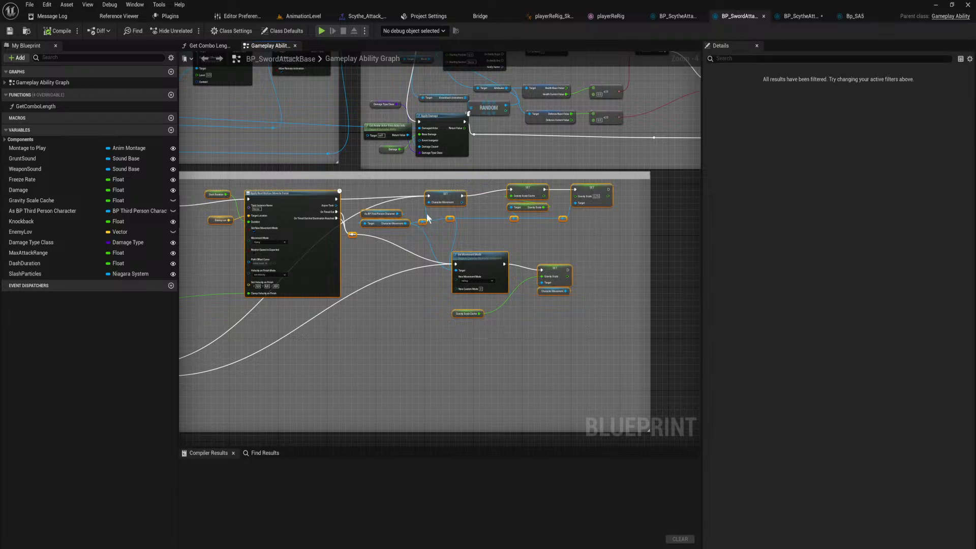
left_click(691, 17)
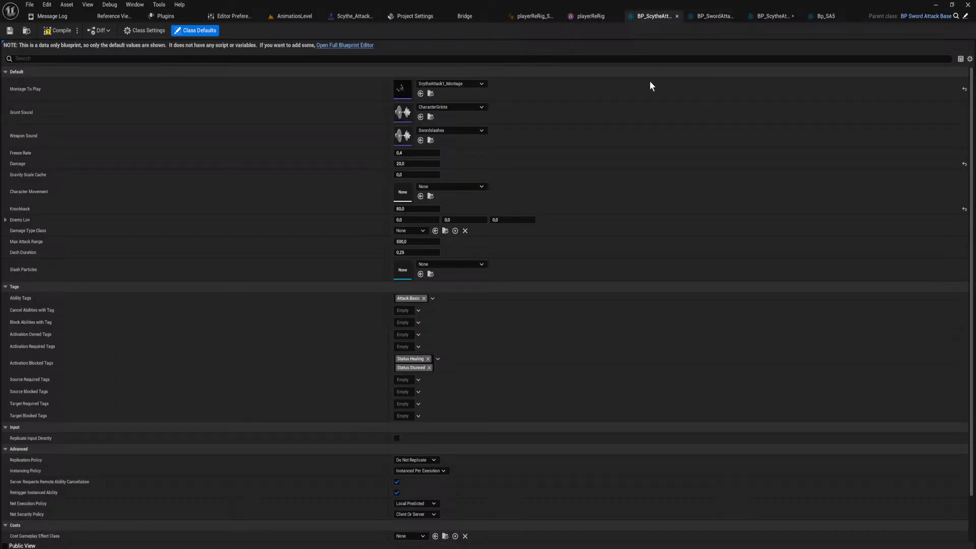
Open the Scythe_Attack_Finisher animation sequence in the player rig's animation editor.
left_click(590, 17)
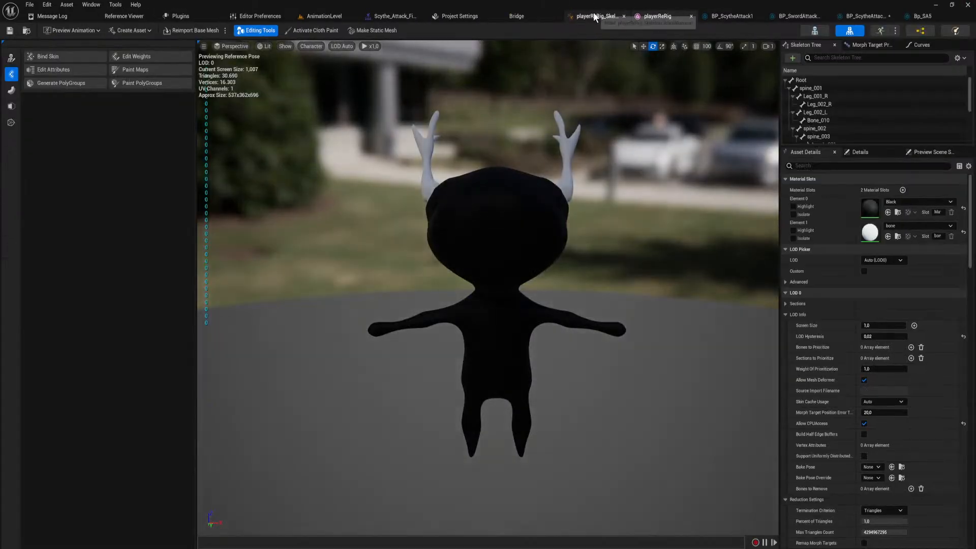
left_click(655, 16)
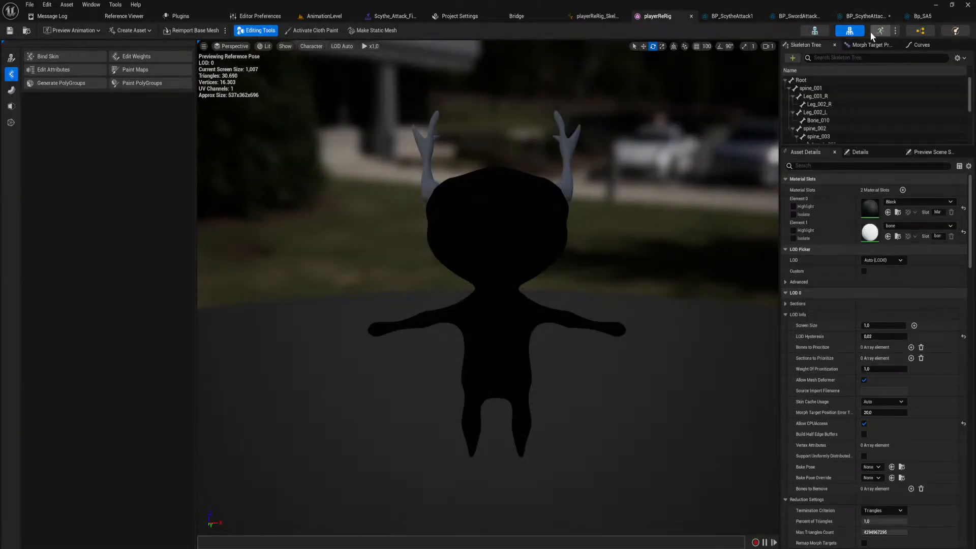
left_click(880, 30)
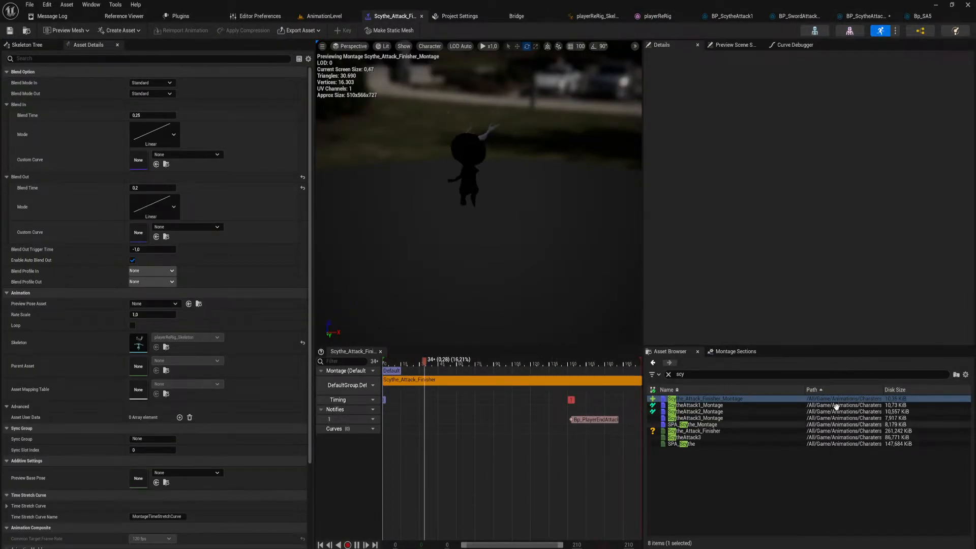
double_click(693, 430)
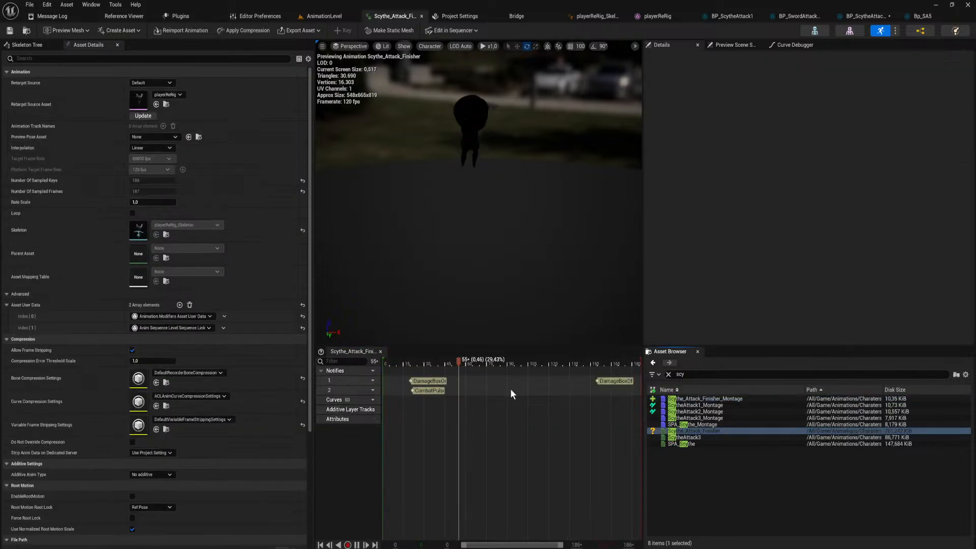
Delete the notify on notify track 2 of the Scythe_Attack_Finisher animation.
left_click(427, 392)
left_click_drag(429, 394, 436, 396)
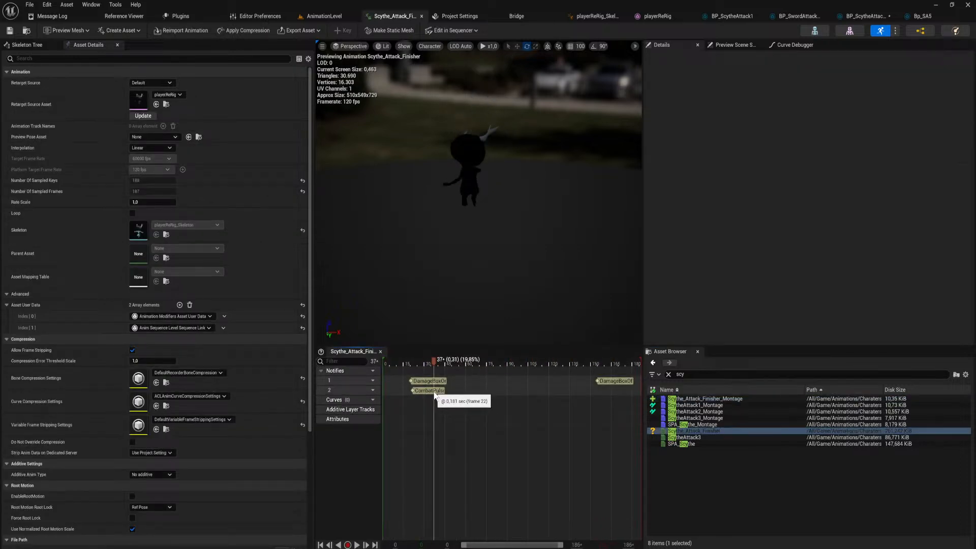
left_click(417, 390)
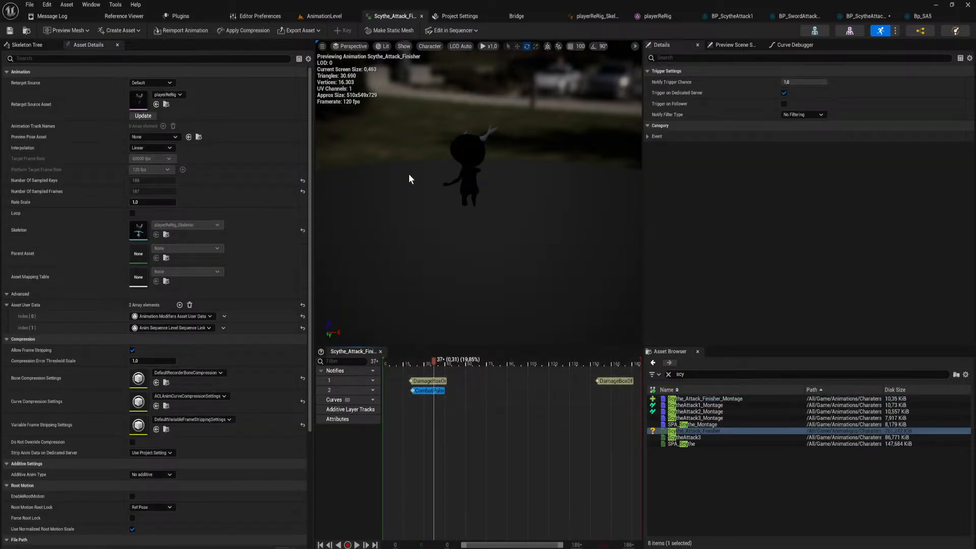
key("Delete")
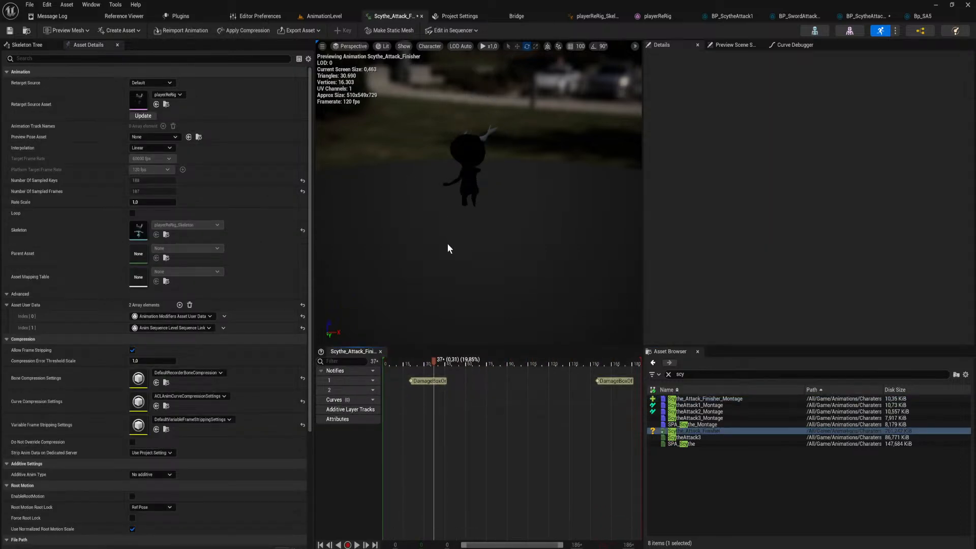
Play-test the scythe finisher in AnimationLevel with the track 2 notify removed.
left_click(330, 18)
left_click(189, 30)
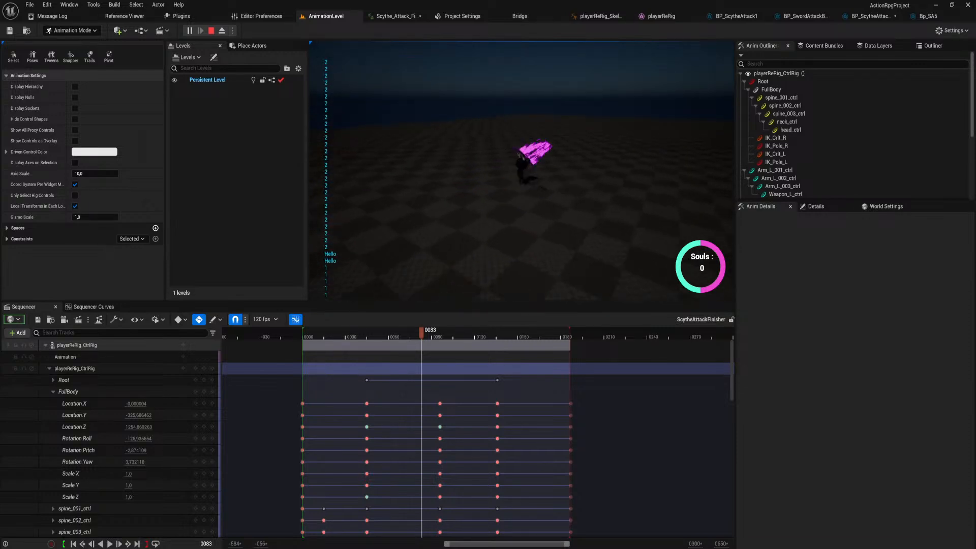
key("Escape")
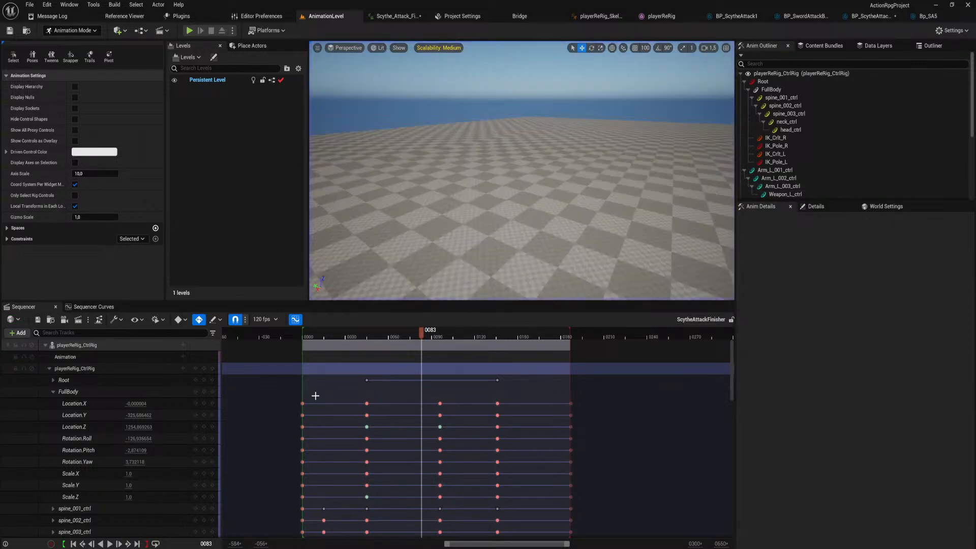
Raise FullBody's Location.Z key at frame 96 to about 2485 on its animation curve and save the sequence.
right_click_drag(478, 118, 536, 160)
key("w")
key("s")
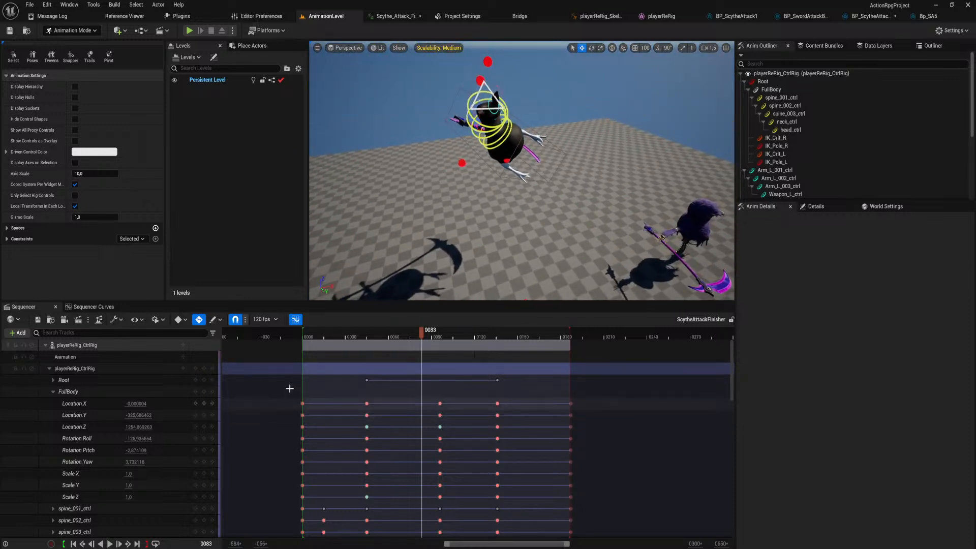
mouse_move(424, 334)
left_mouse_down()
mouse_move(444, 337)
mouse_move(413, 338)
mouse_move(440, 344)
left_mouse_up()
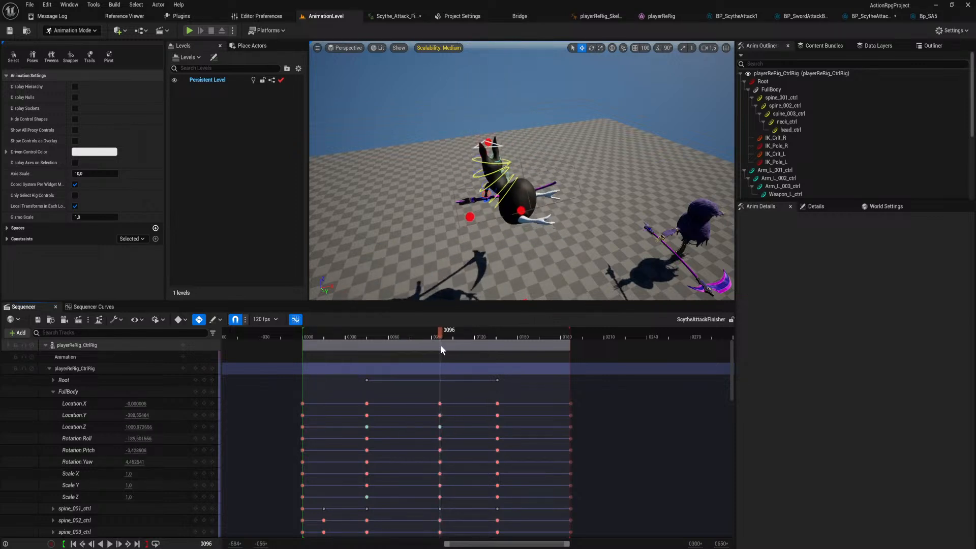
left_click(87, 391)
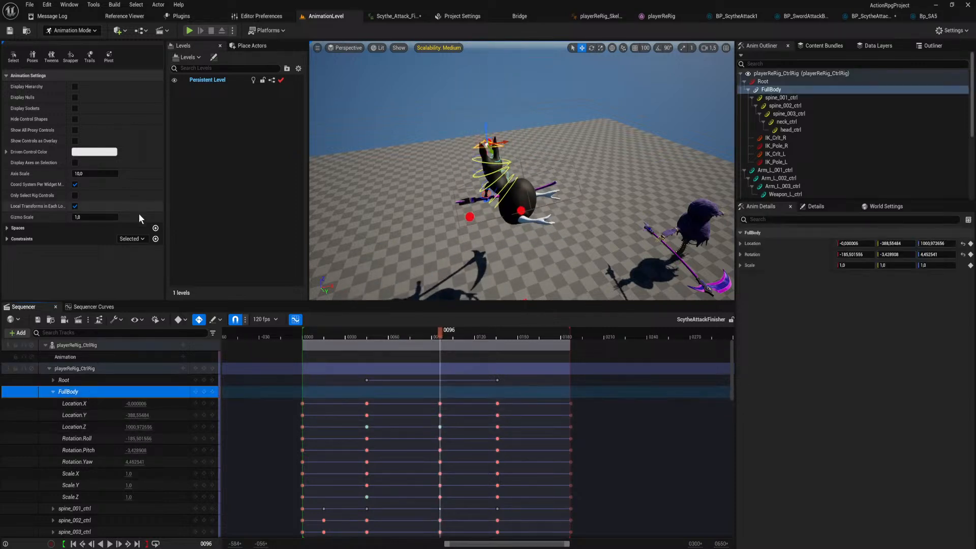
left_click(94, 306)
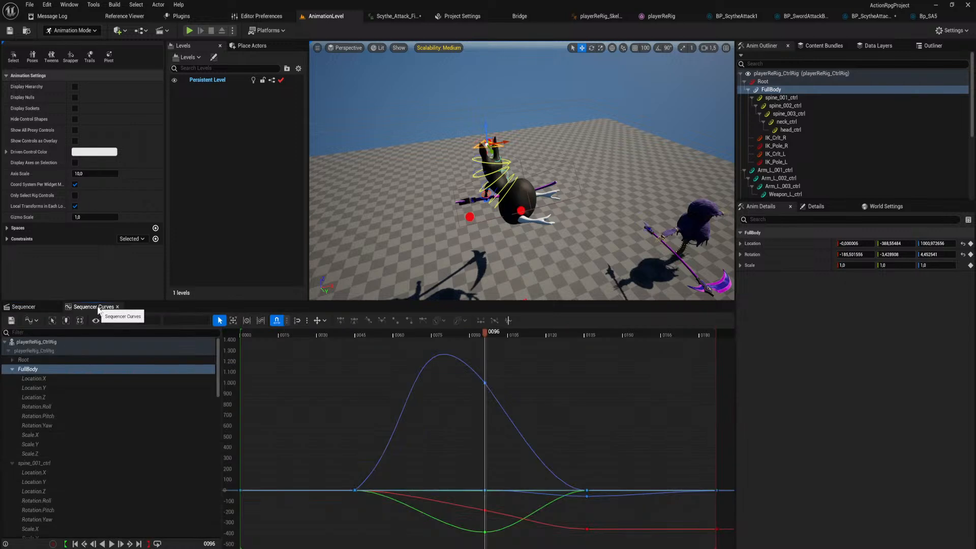
left_click(485, 383)
scroll(512, 363, "down", 4)
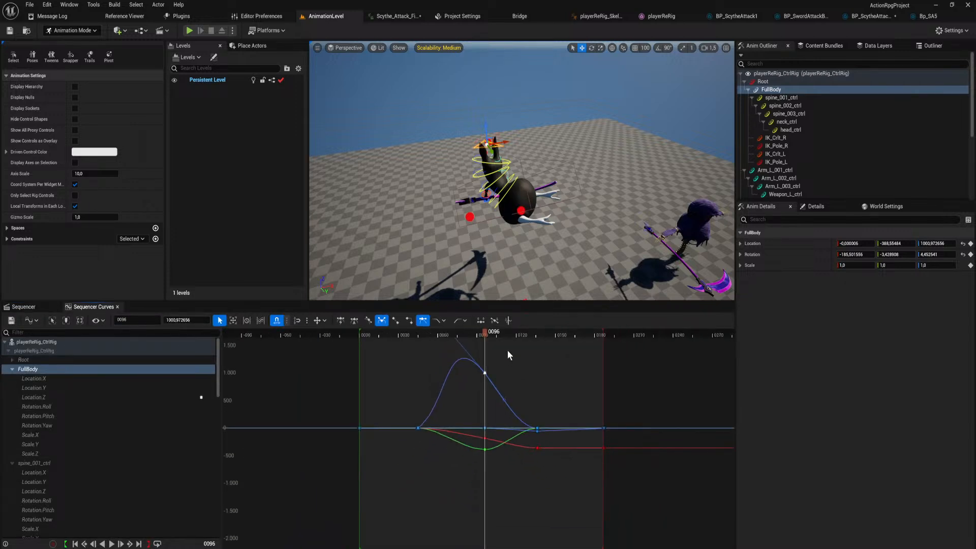
left_click_drag(487, 448, 492, 368)
right_click_drag(511, 244, 495, 85)
key("s")
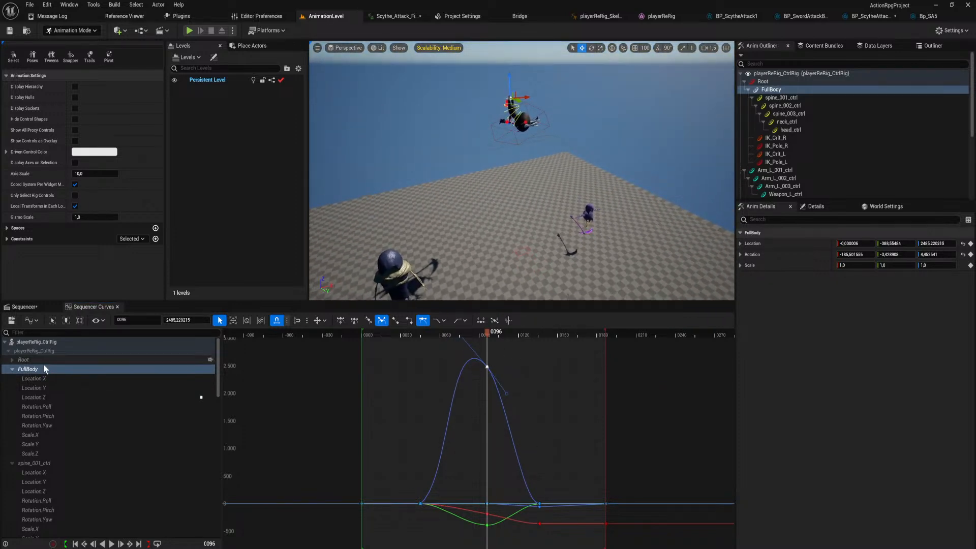
key("ctrl+s")
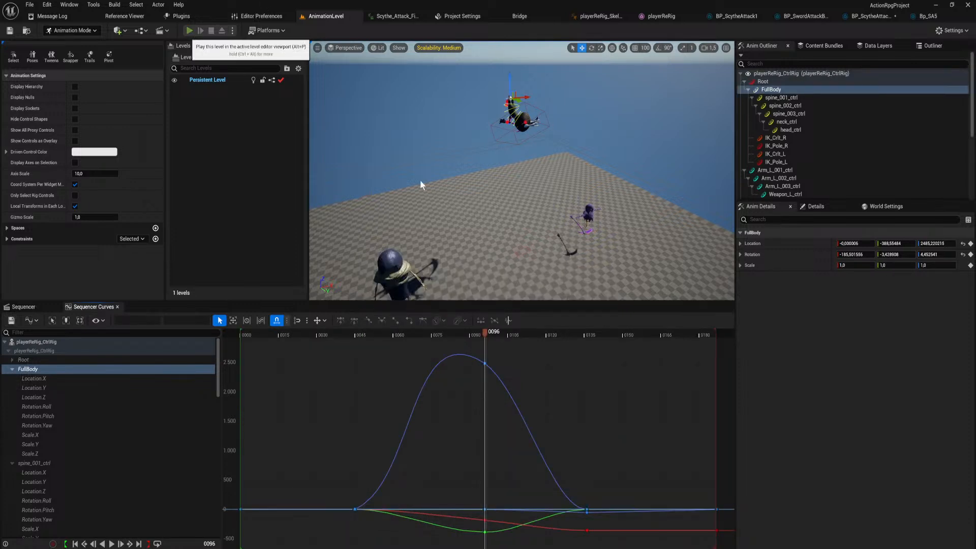
Play-test the full scythe combo in AnimationLevel to check the higher finisher jump.
left_click(544, 209)
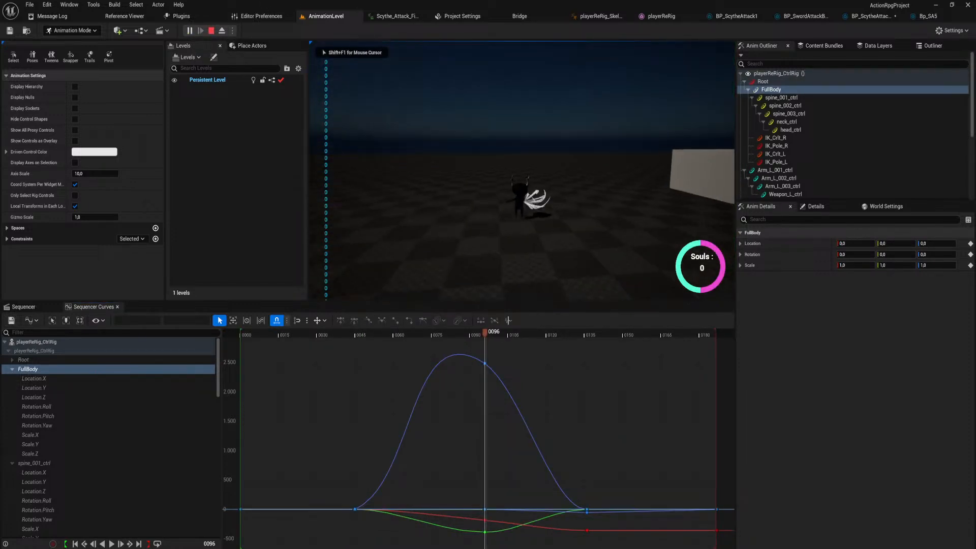
left_click(543, 209)
left_click(543, 209)
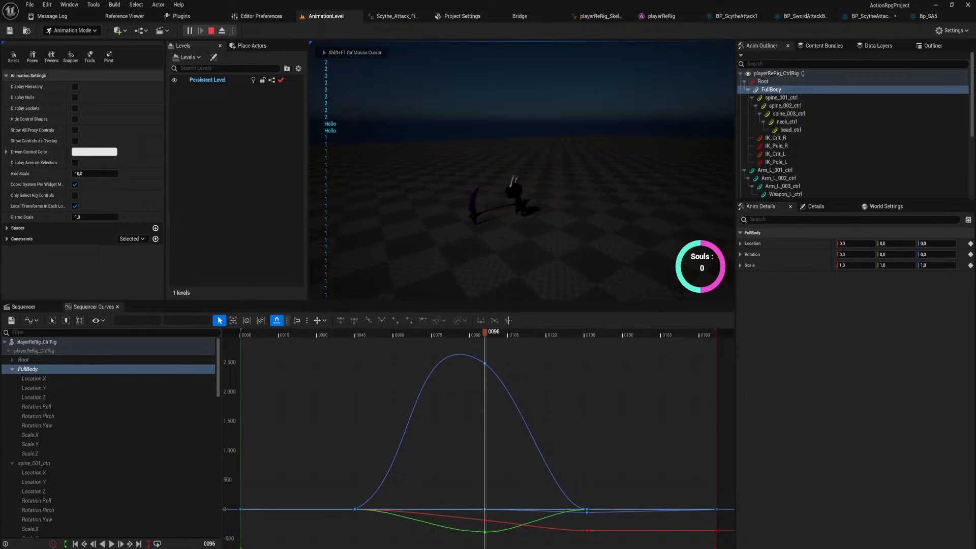
left_click(543, 209)
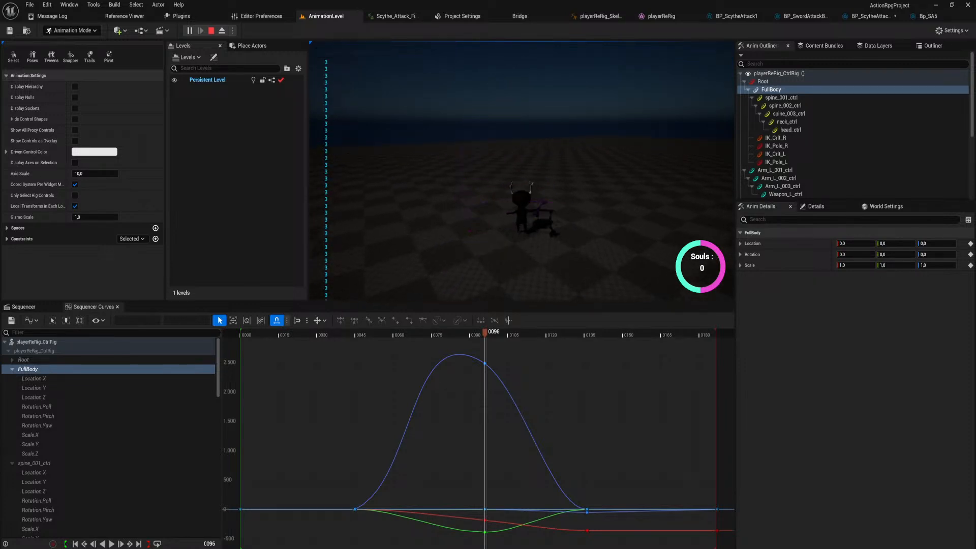
left_click(544, 209)
left_click(544, 209)
left_click(543, 209)
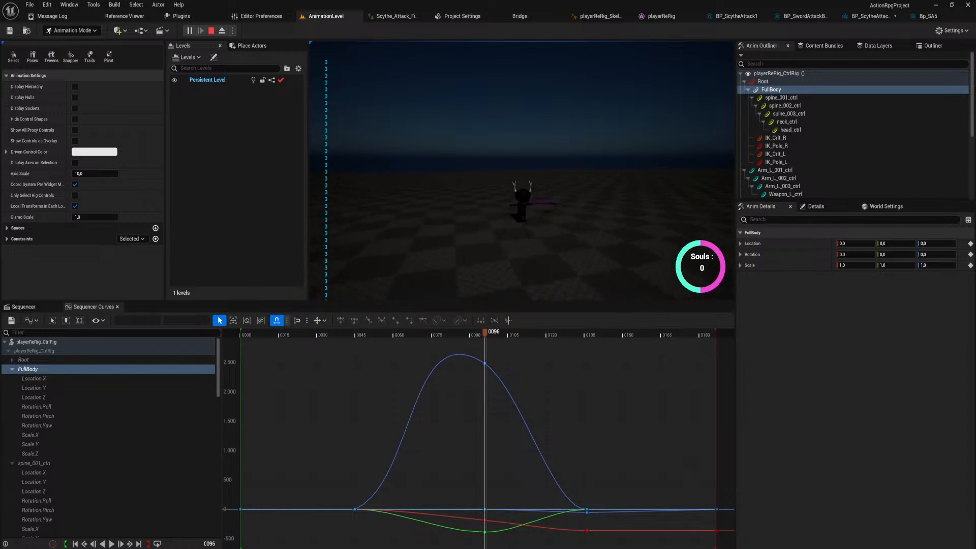
left_click(544, 209)
left_click(544, 209)
left_click(544, 208)
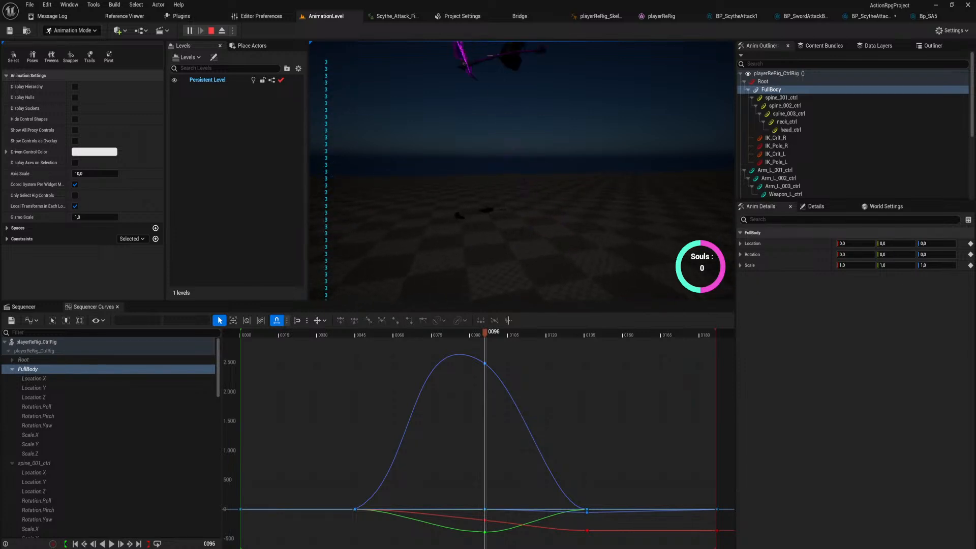
key("Escape")
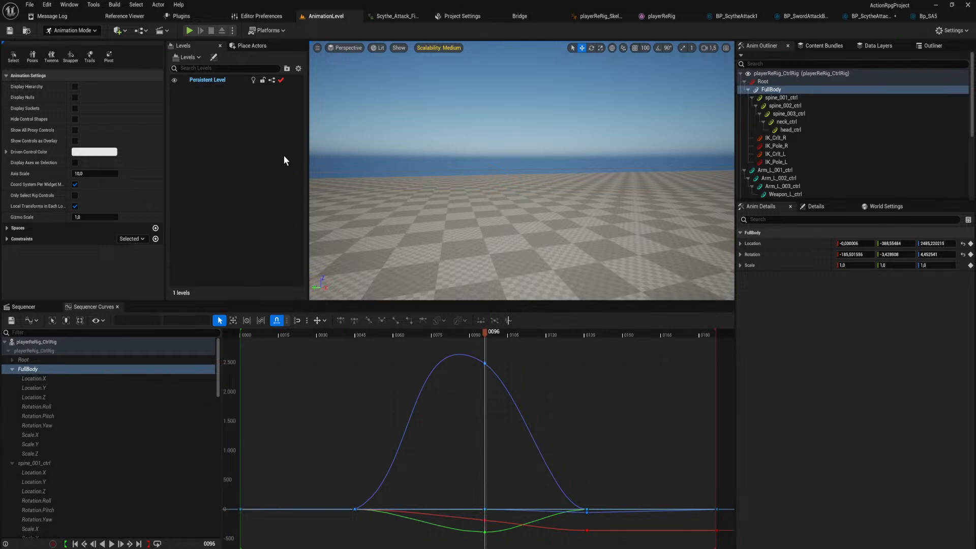
left_click(192, 30)
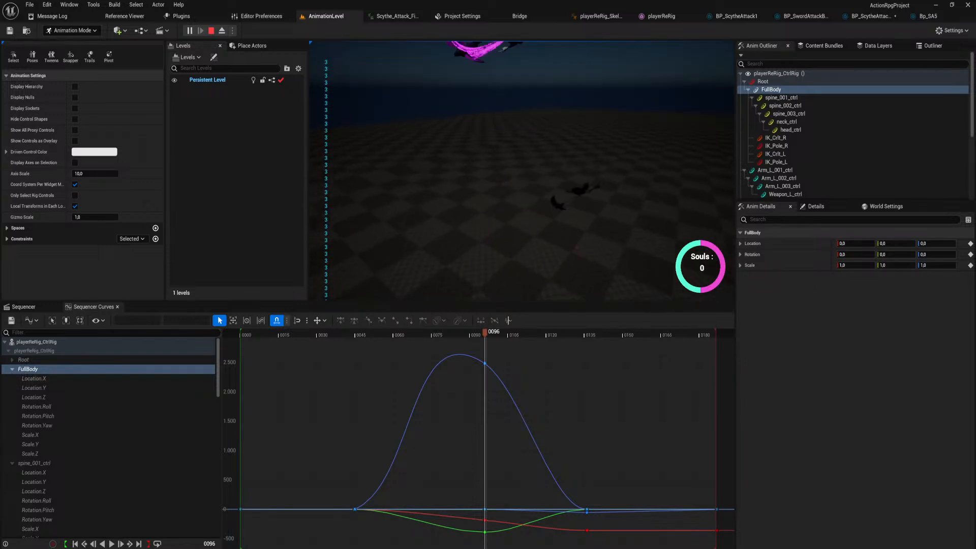
key("Escape")
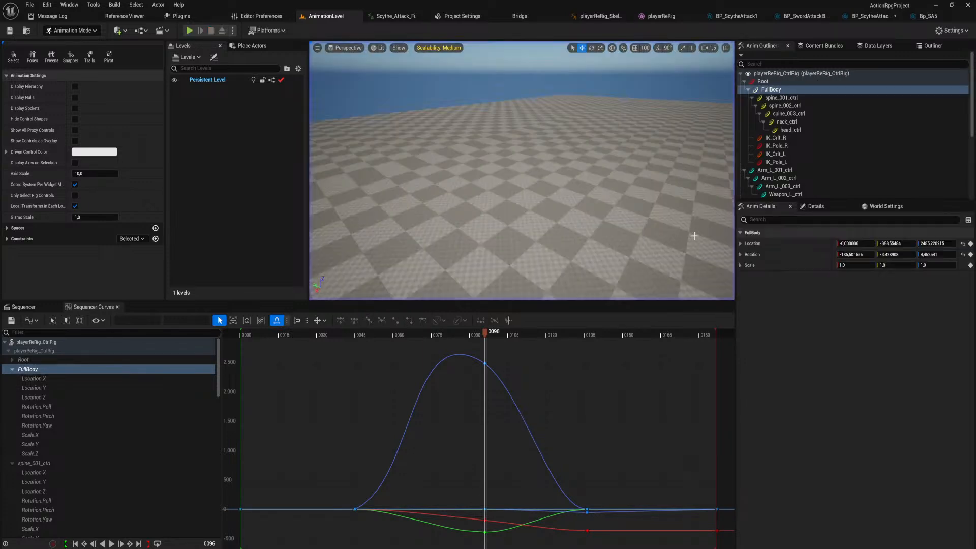
Move the second damage box notify in Scythe_Attack_Finisher earlier, to about frame 79.
left_click(928, 16)
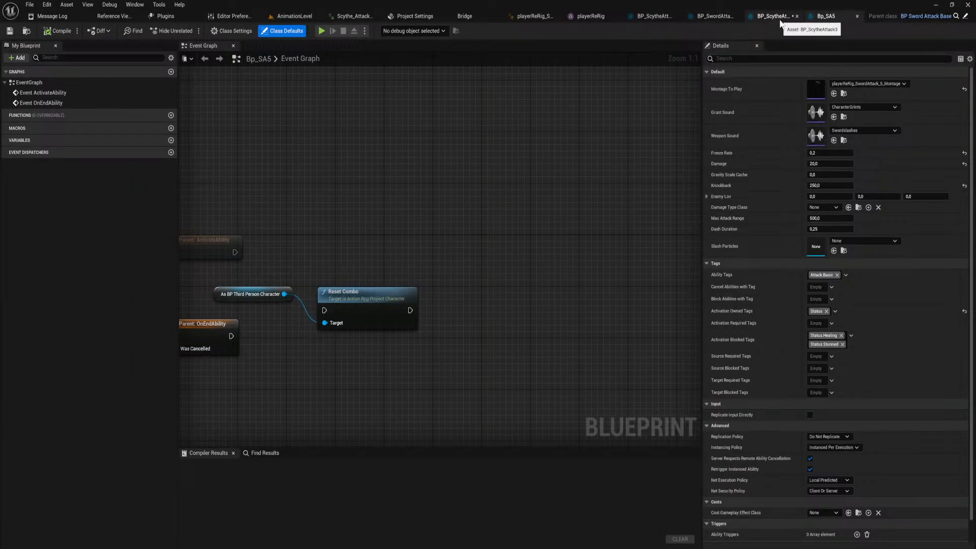
left_click(525, 16)
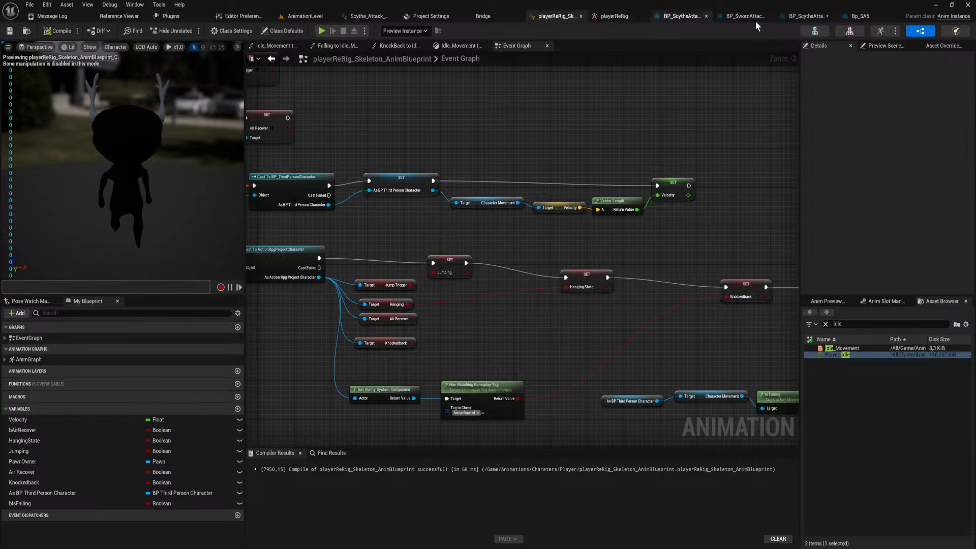
left_click(369, 17)
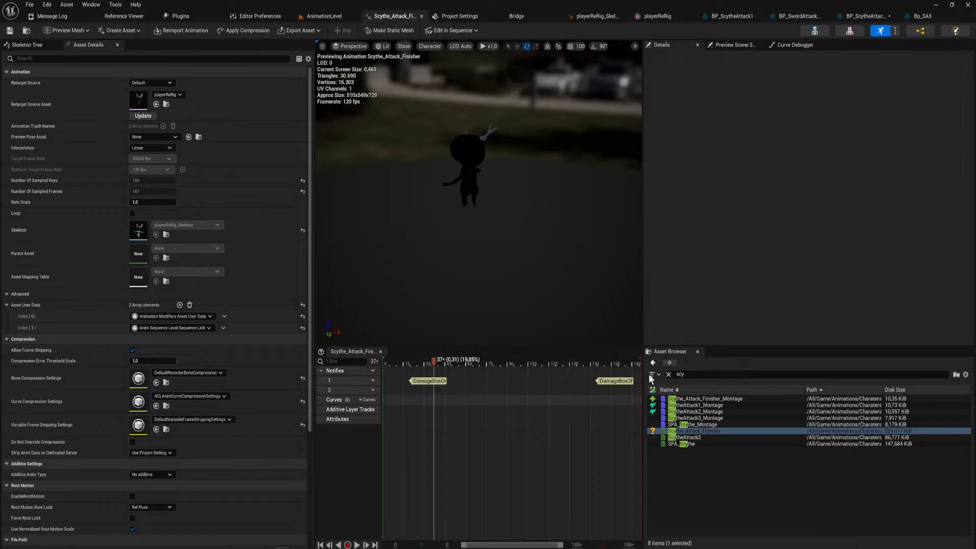
left_click_drag(437, 358, 482, 367)
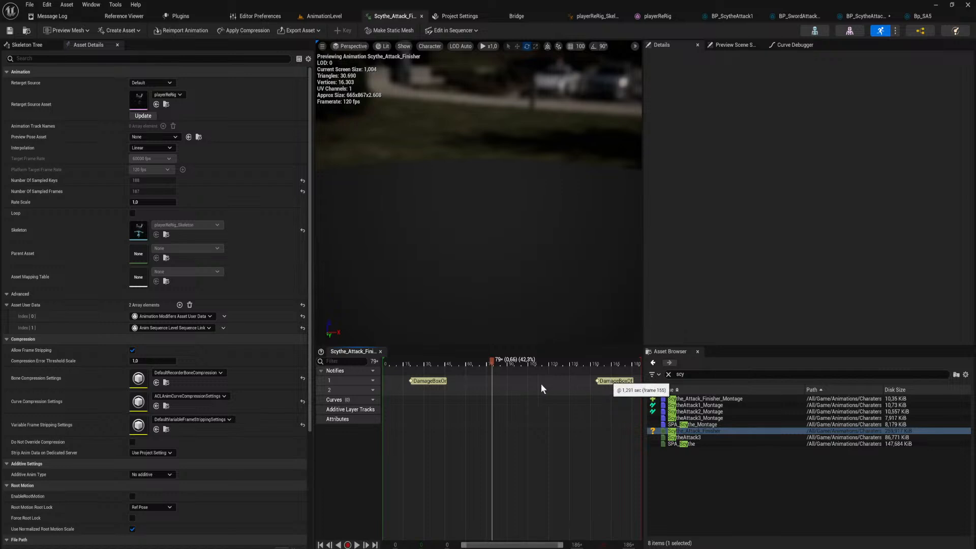
left_click_drag(541, 383, 504, 377)
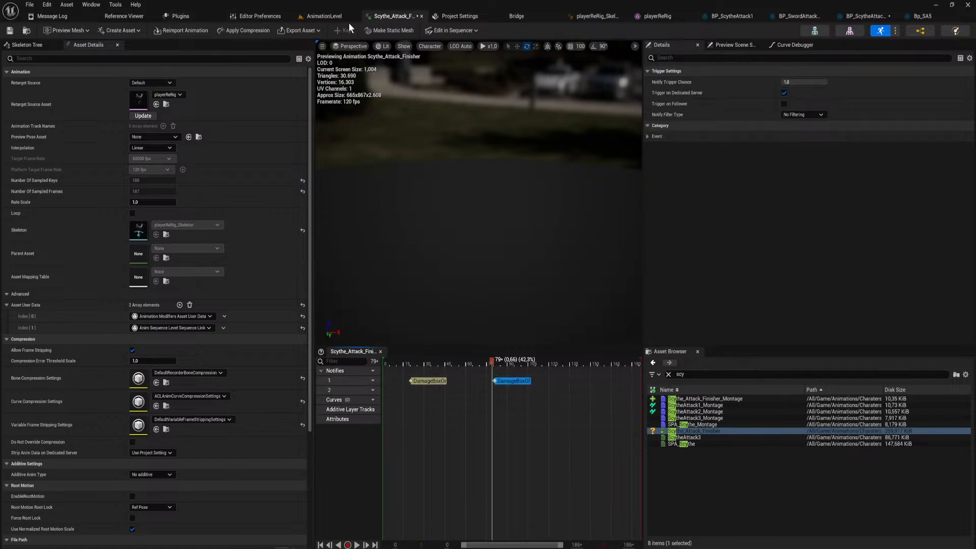
Play-test the scythe finisher in AnimationLevel with the earlier damage box notify.
left_click(326, 16)
left_click(190, 31)
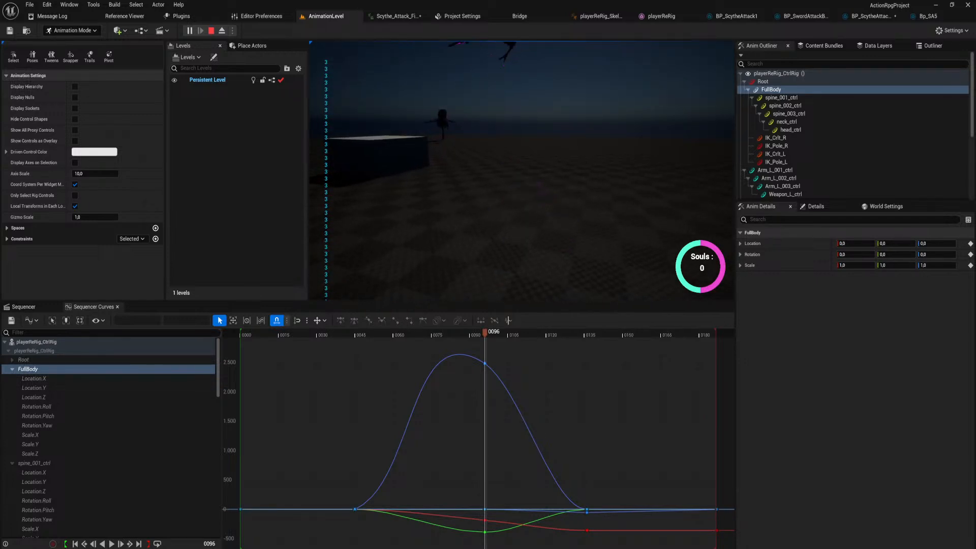
key("Escape")
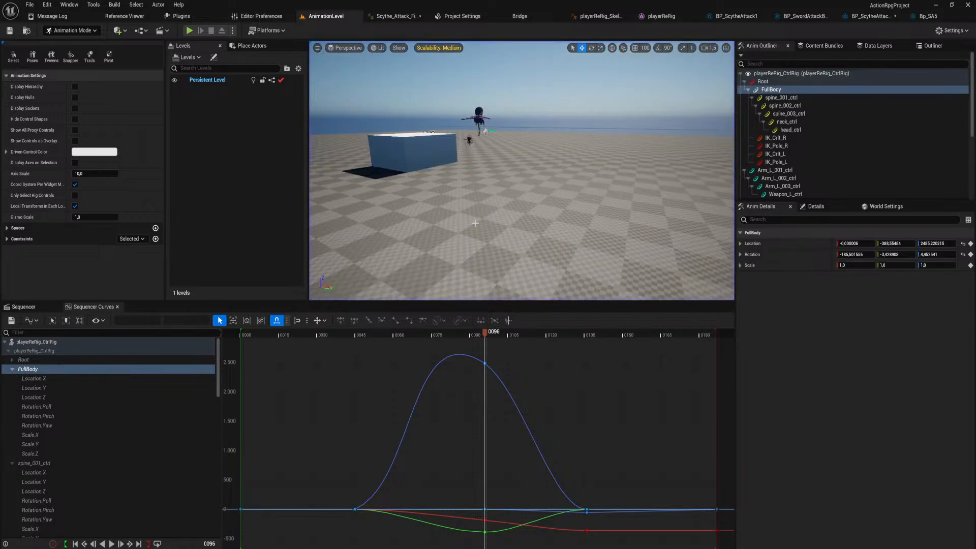
Go to frame 45 of ScytheAttackFinisher in Sequencer, inspect the pose, and collapse the FullBody track.
left_click(36, 307)
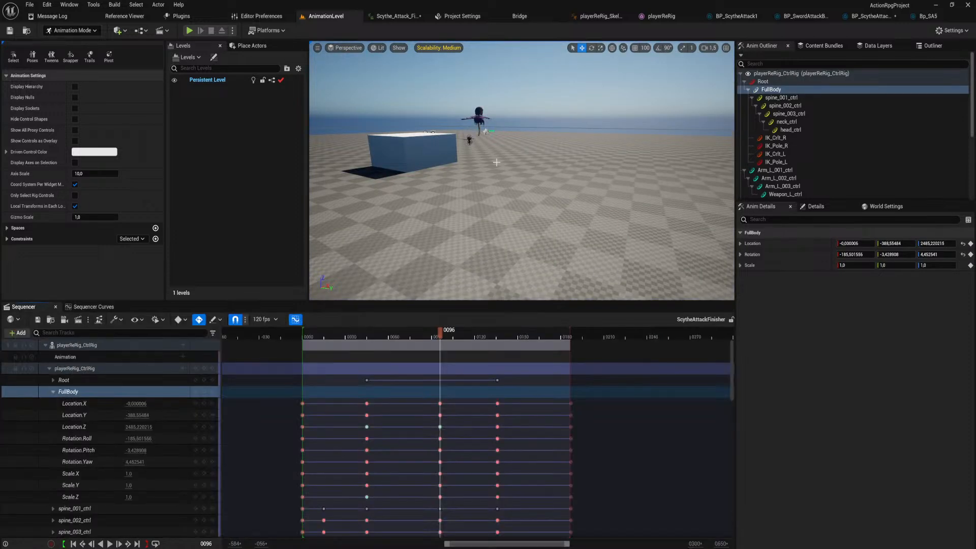
right_click_drag(518, 178, 535, 197)
left_click_drag(440, 332, 367, 377)
right_click_drag(447, 213, 498, 259)
key("w")
key("w")
key("s")
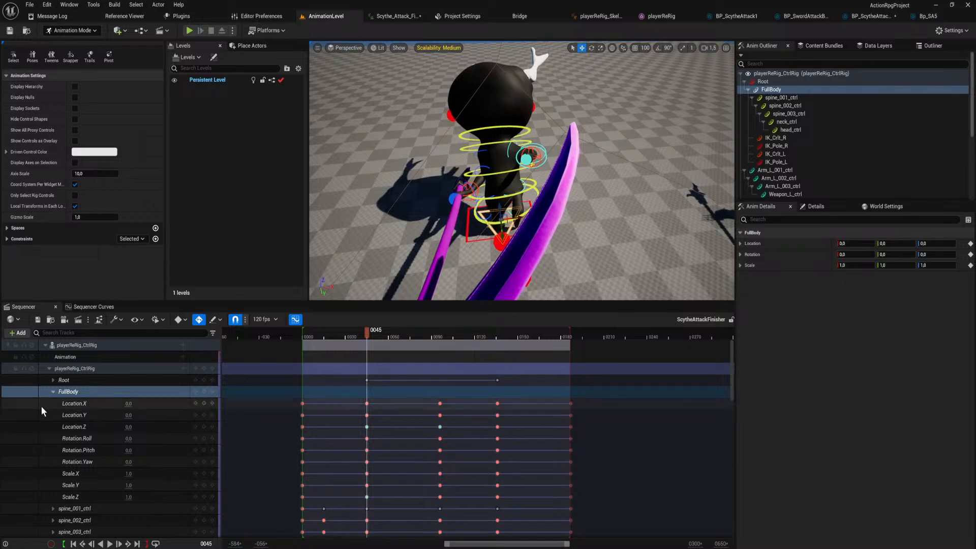
left_click(53, 391)
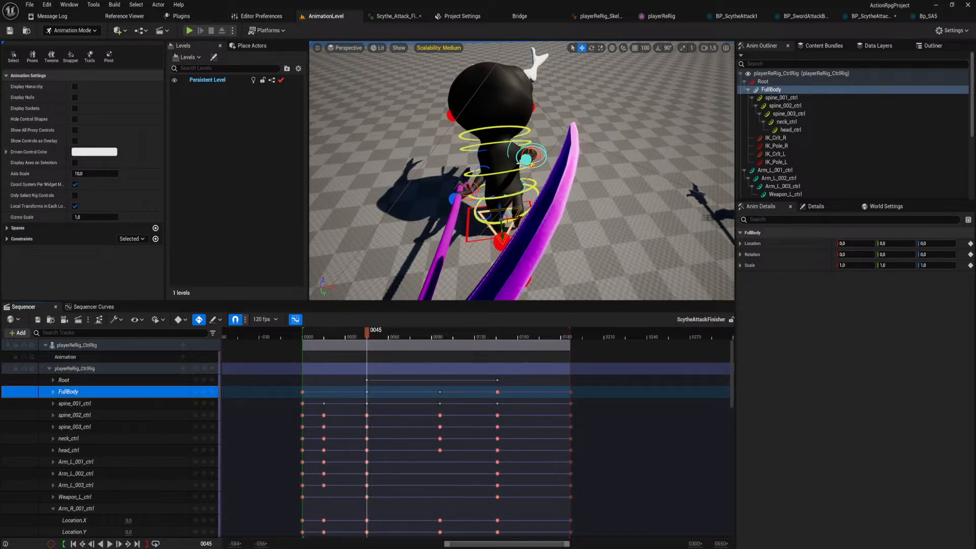
Rotate Arm_R_003_ctrl at frame 45 to swing the scythe into a new hold angle.
key("w")
right_click_drag(501, 218, 656, 254)
right_click_drag(654, 47, 696, 61)
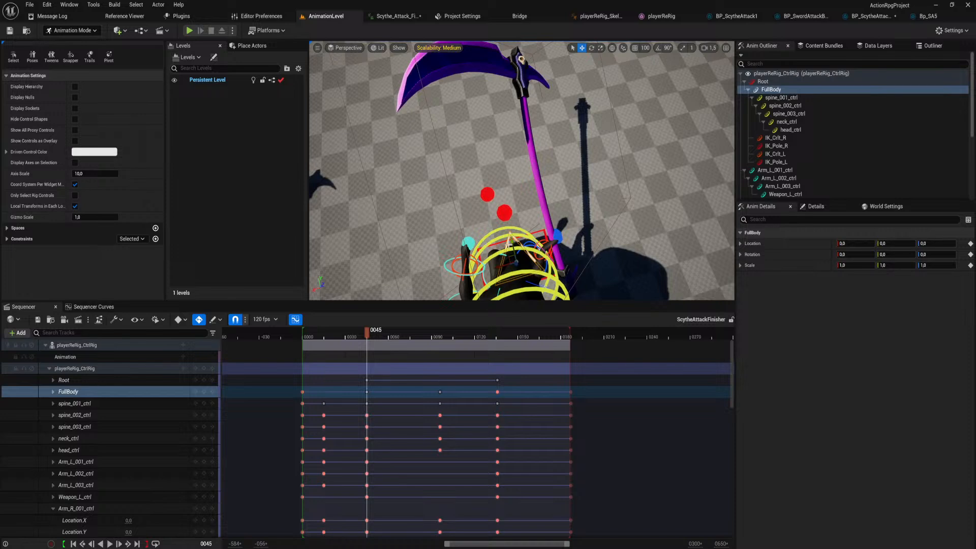
right_click_drag(509, 245, 666, 304)
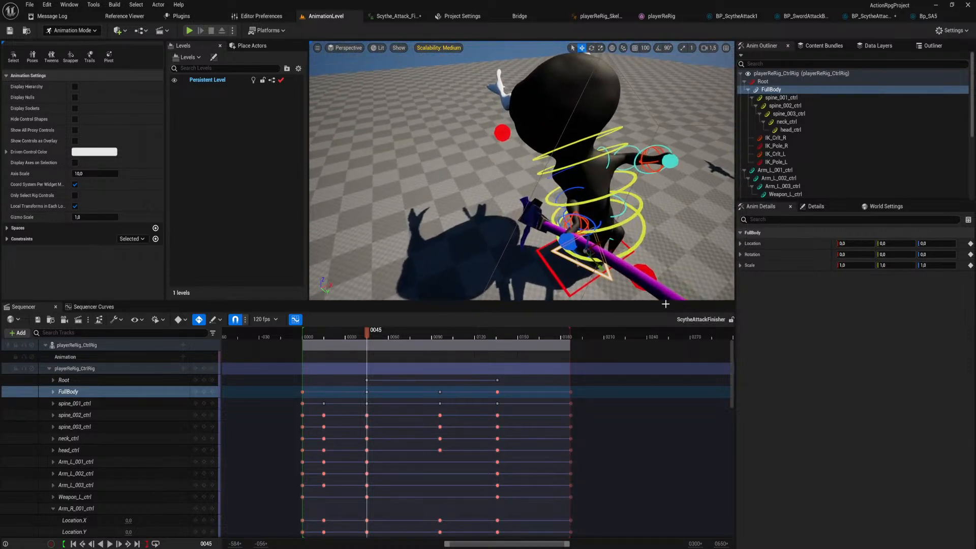
right_click_drag(594, 217, 564, 214)
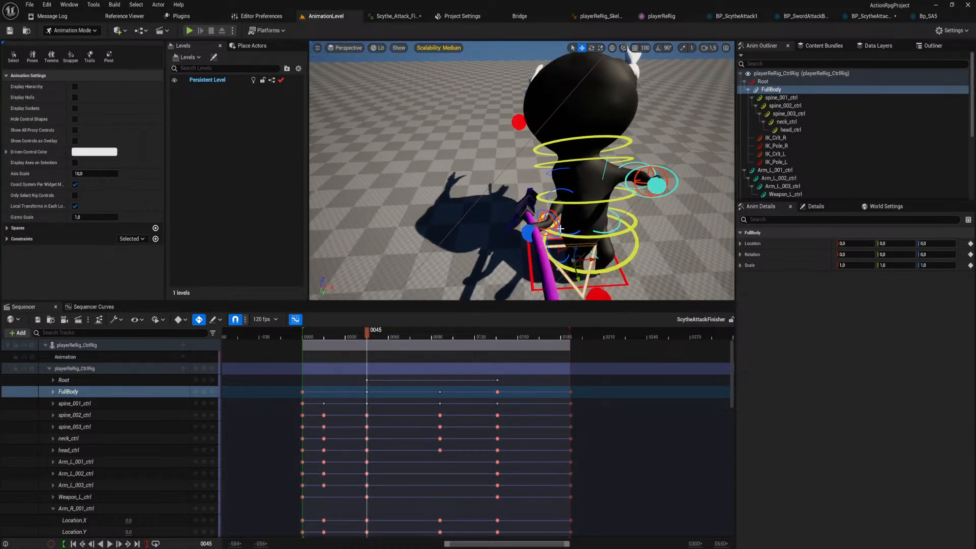
left_click(542, 210)
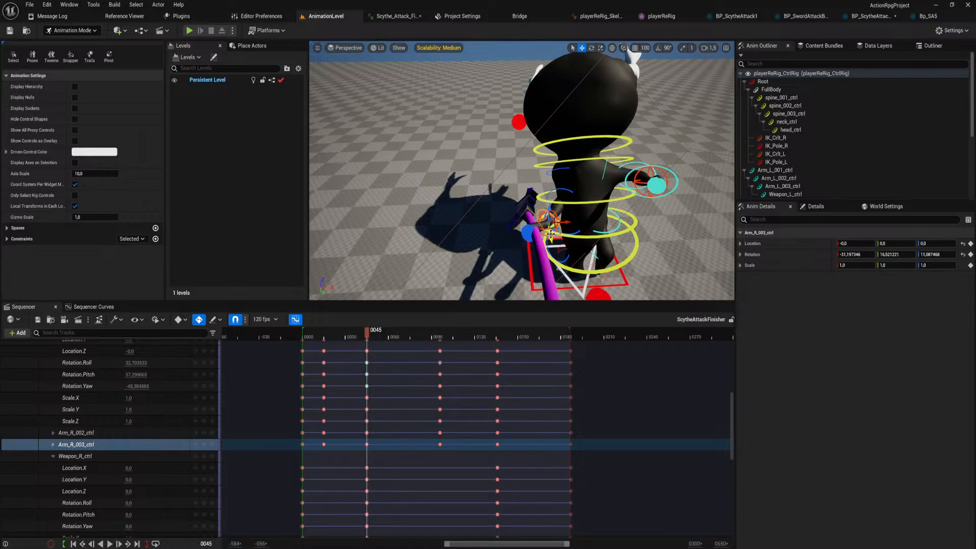
right_click_drag(551, 233, 549, 230)
key("e")
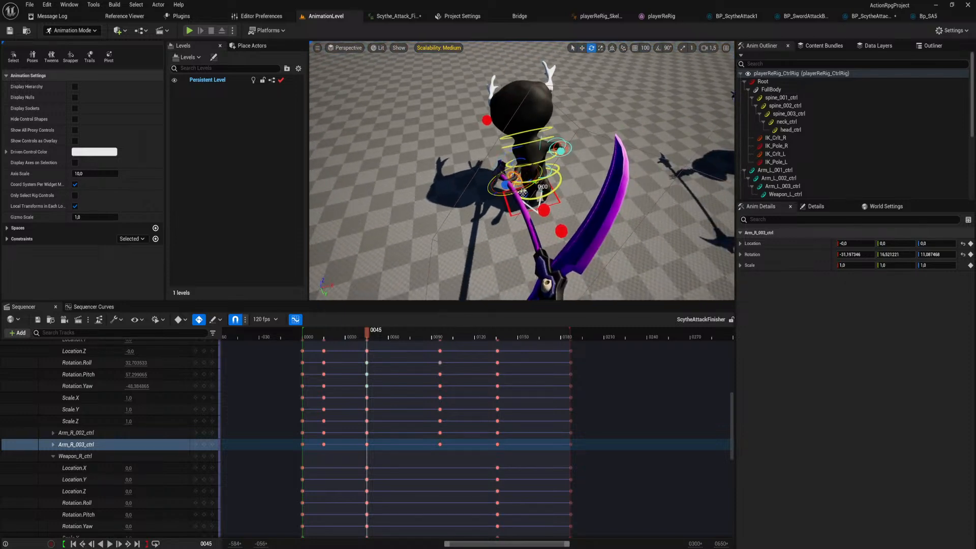
left_click_drag(522, 192, 489, 165)
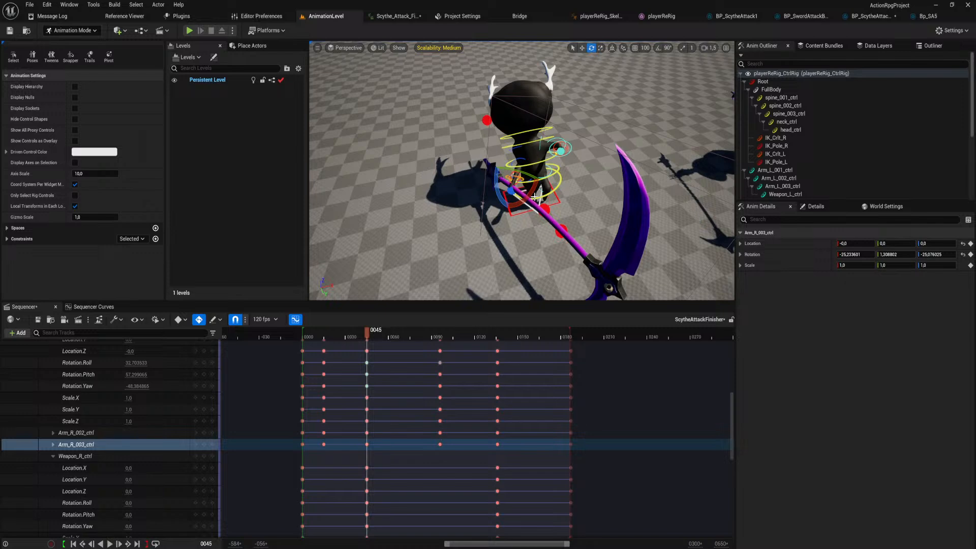
left_click_drag(539, 176, 496, 169)
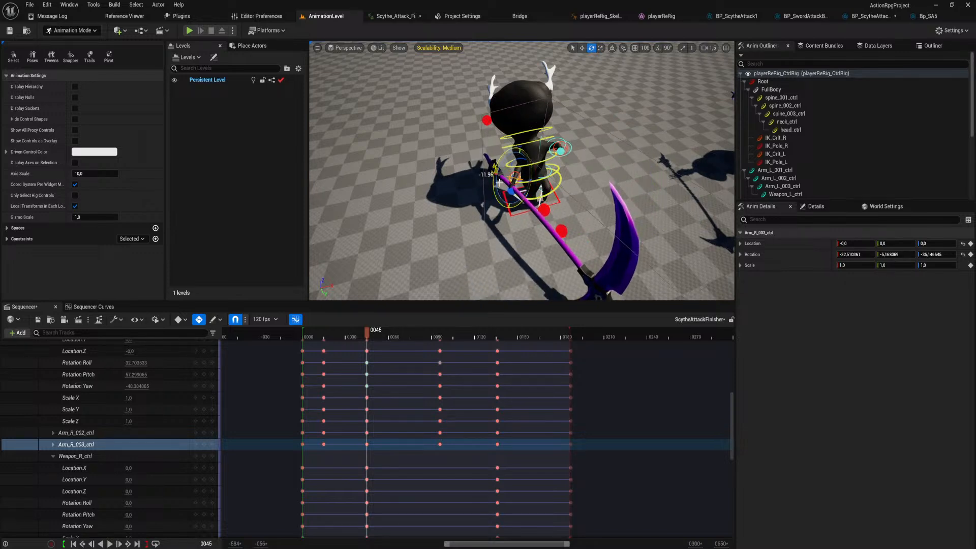
right_click_drag(499, 183, 460, 174)
Rotate Arm_R_002_ctrl at frame 45 to about 11.6, 12.6, 47.4 degrees.
left_click(485, 173)
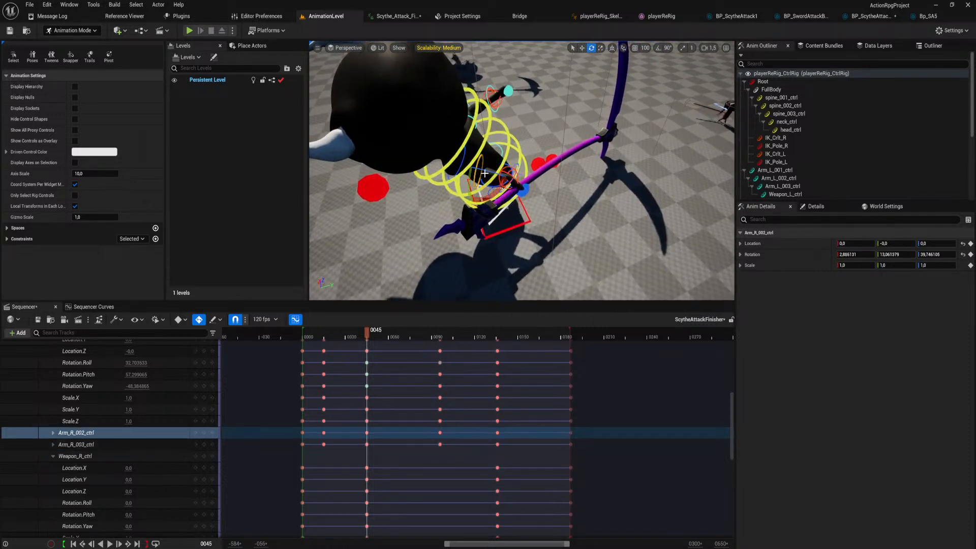
left_click_drag(465, 168, 460, 166)
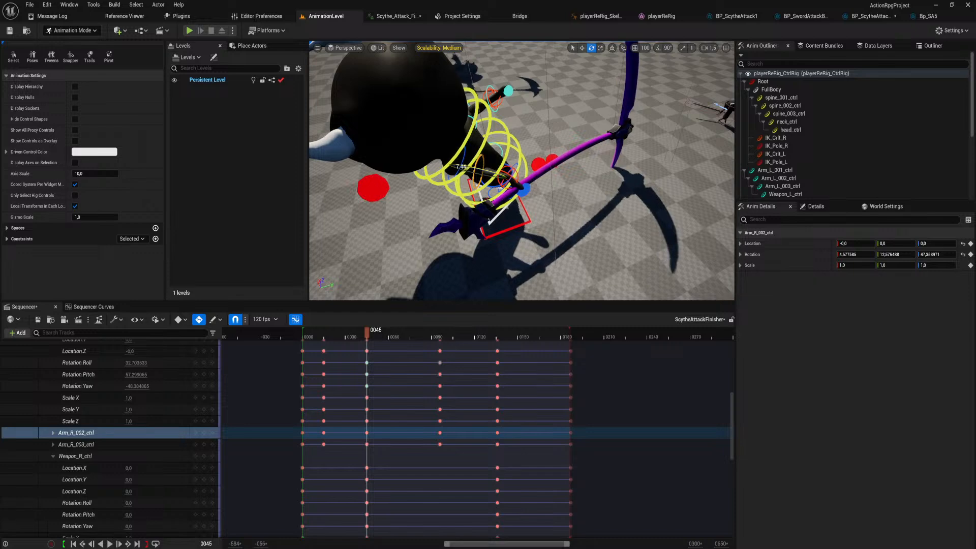
left_click_drag(480, 201, 486, 201)
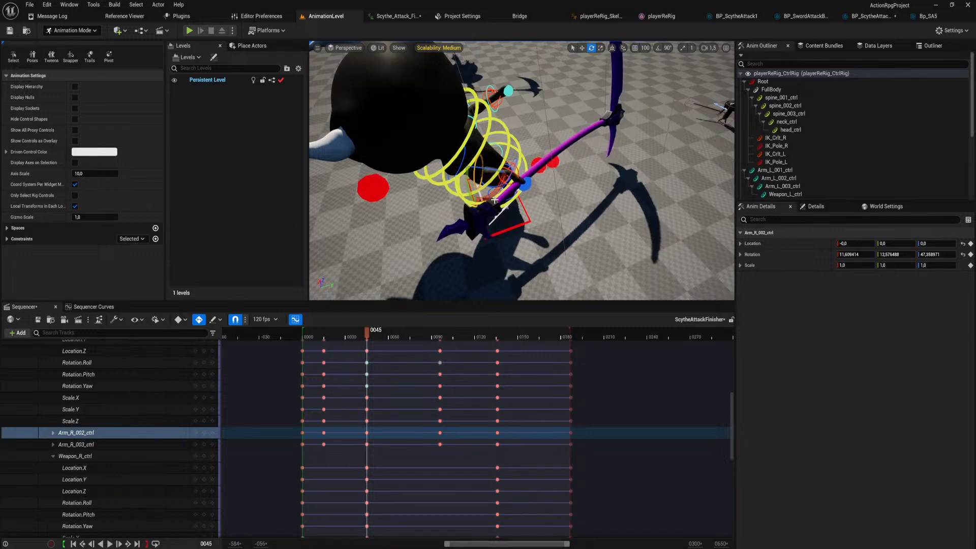
right_click_drag(487, 201, 481, 181)
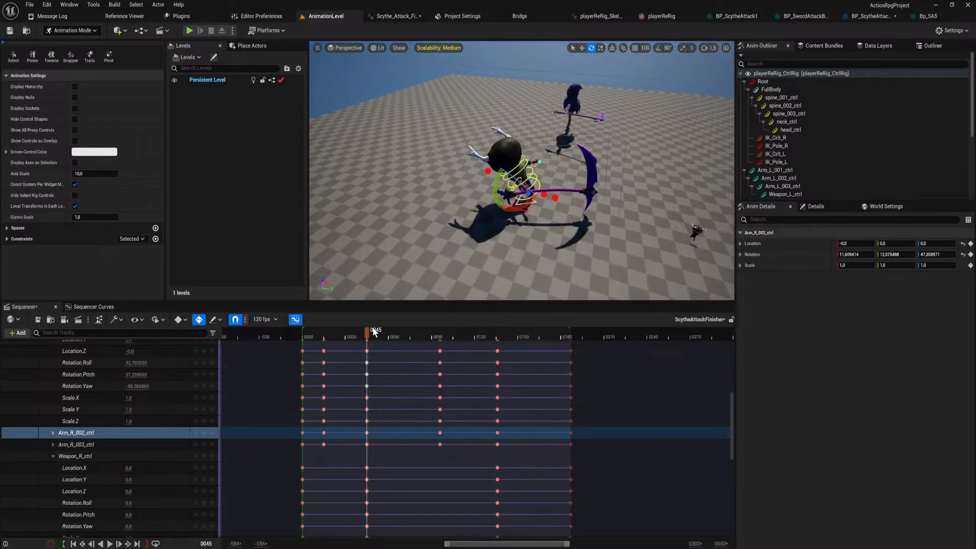
Inspect the pose at frame 32 and display the Rotation.Roll curve of Arm_R_001_ctrl in Sequencer Curves.
left_click_drag(367, 331, 349, 348)
right_click_drag(423, 184, 490, 175)
key("w")
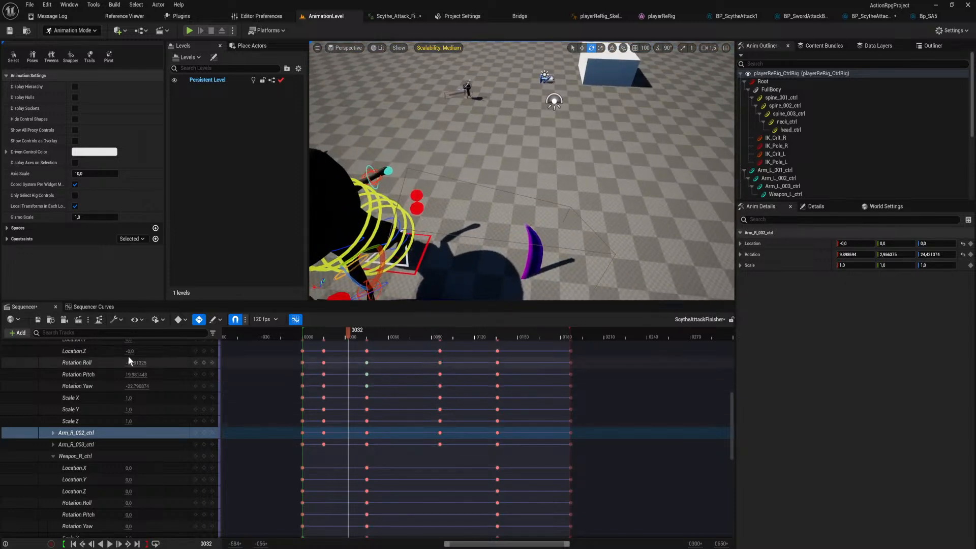
left_click(94, 307)
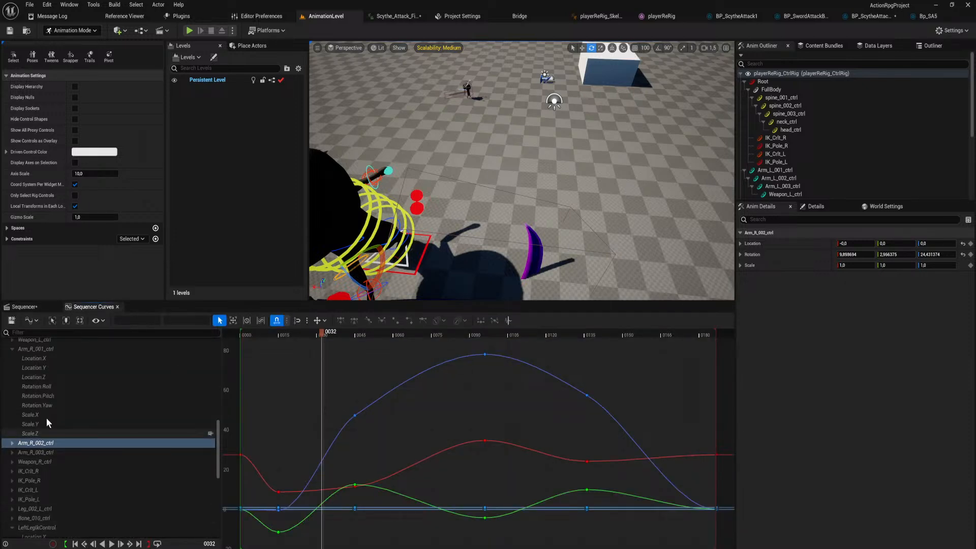
scroll(47, 418, "up", 3)
left_click(51, 374)
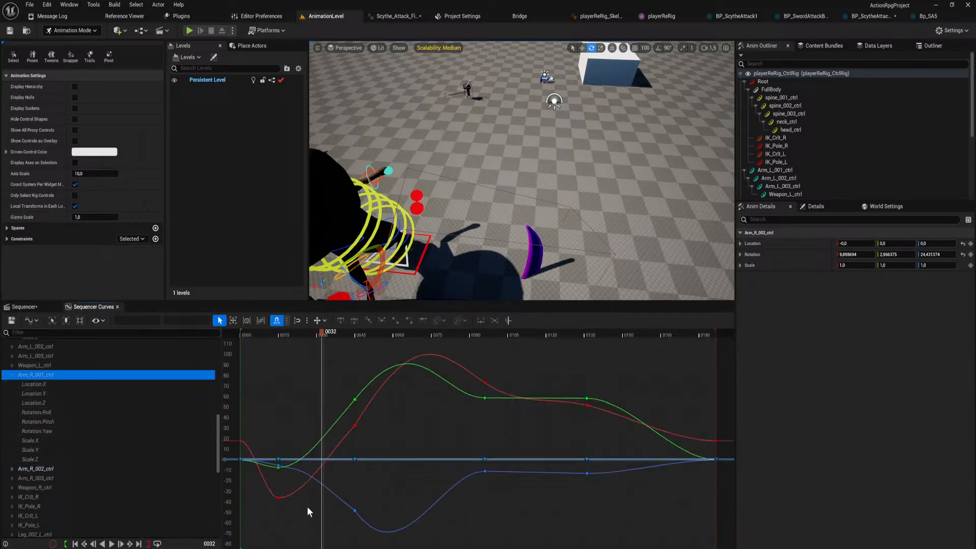
left_click(51, 412)
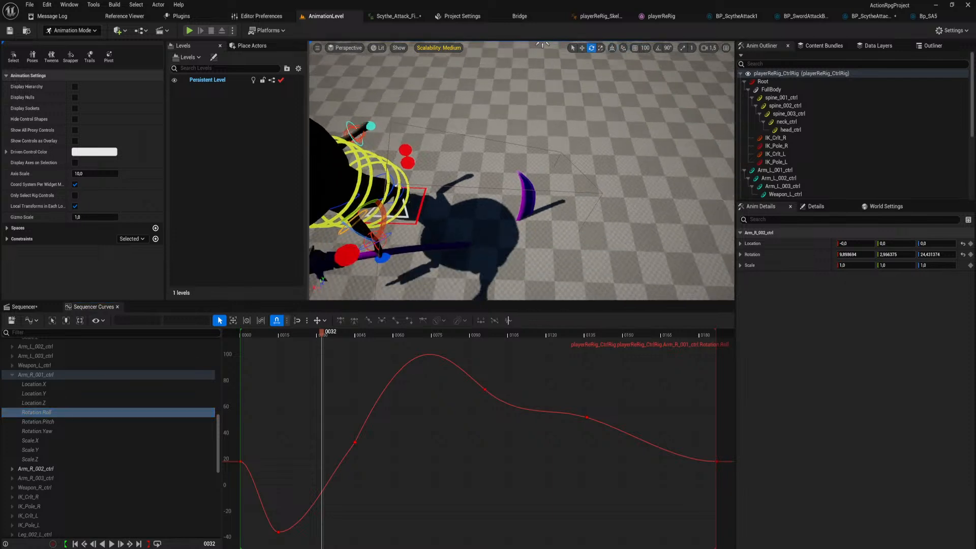
Steepen the outgoing tangent of the frame 15 key on the Rotation.Roll curve and check the pose at frame 31.
left_click(278, 532)
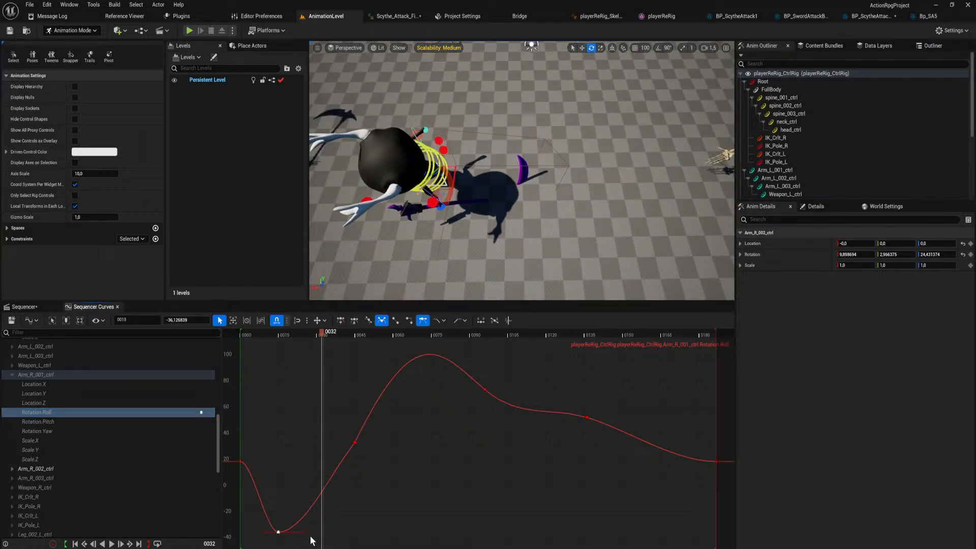
left_click_drag(303, 532, 312, 432)
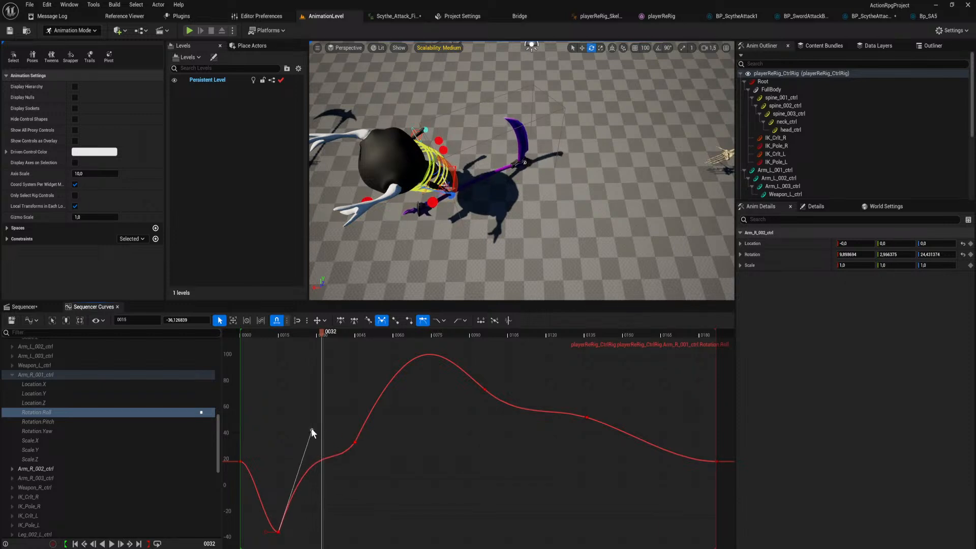
left_click_drag(311, 430, 309, 442)
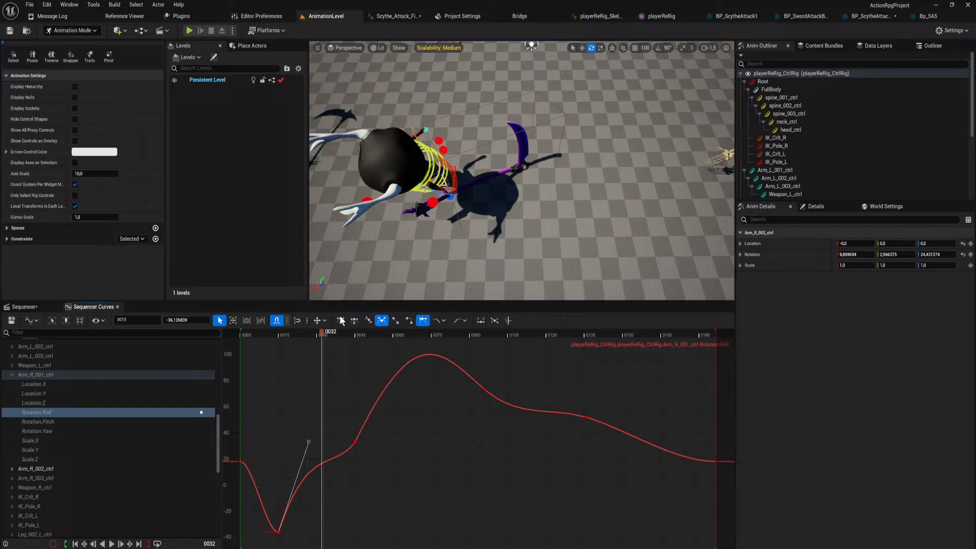
left_click_drag(321, 337, 319, 397)
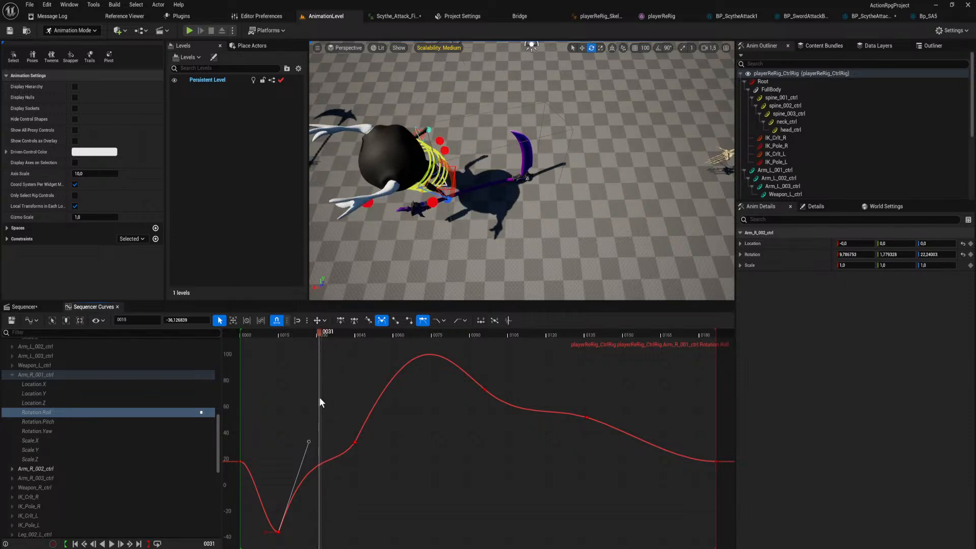
left_click(321, 427)
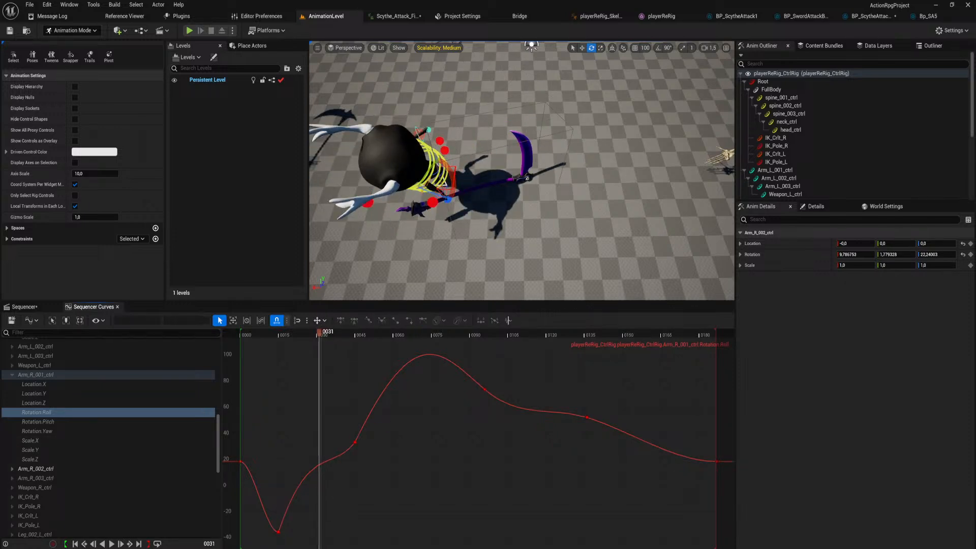
Lengthen the Rotation.Roll curve's outgoing tangent at frame 15 slightly and adjust the incoming tangent at frame 45.
left_click(279, 530)
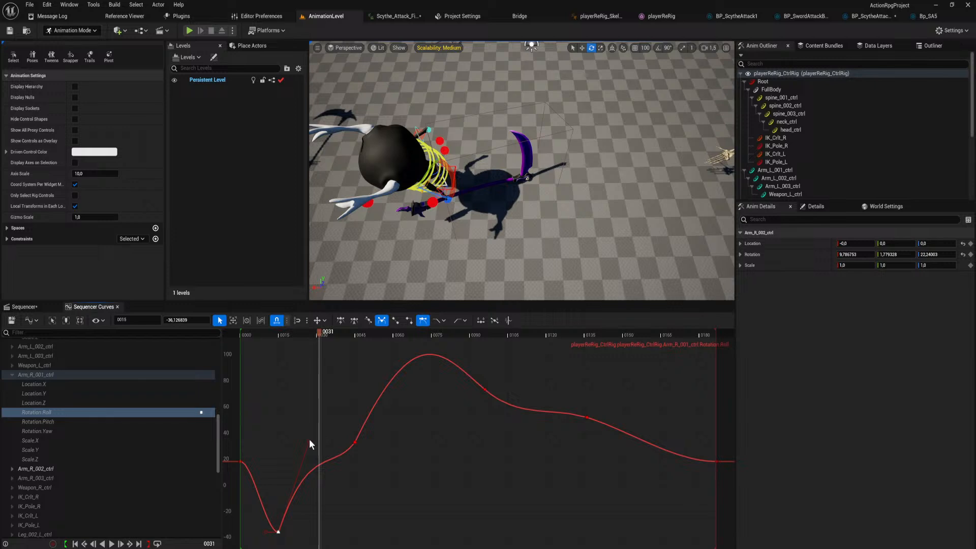
left_click_drag(310, 441, 318, 432)
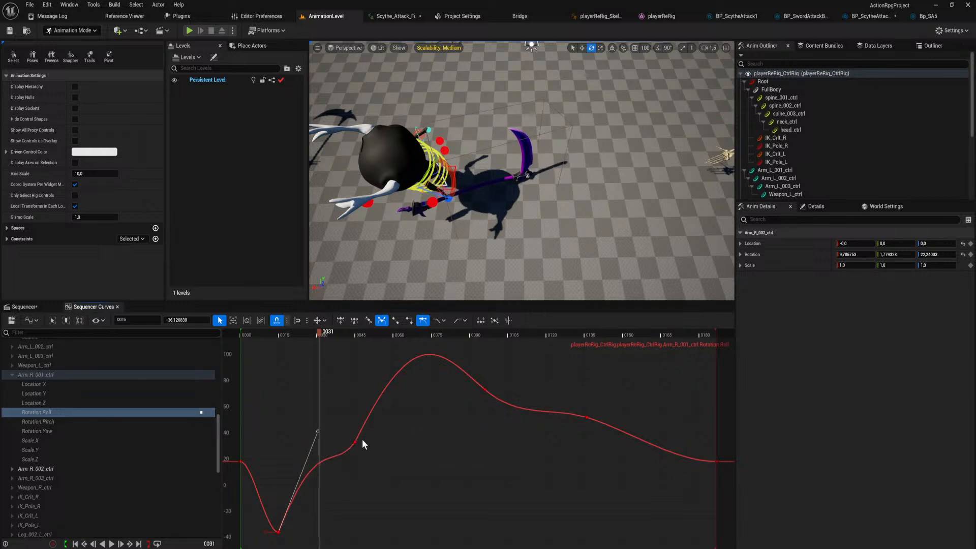
left_click(355, 443)
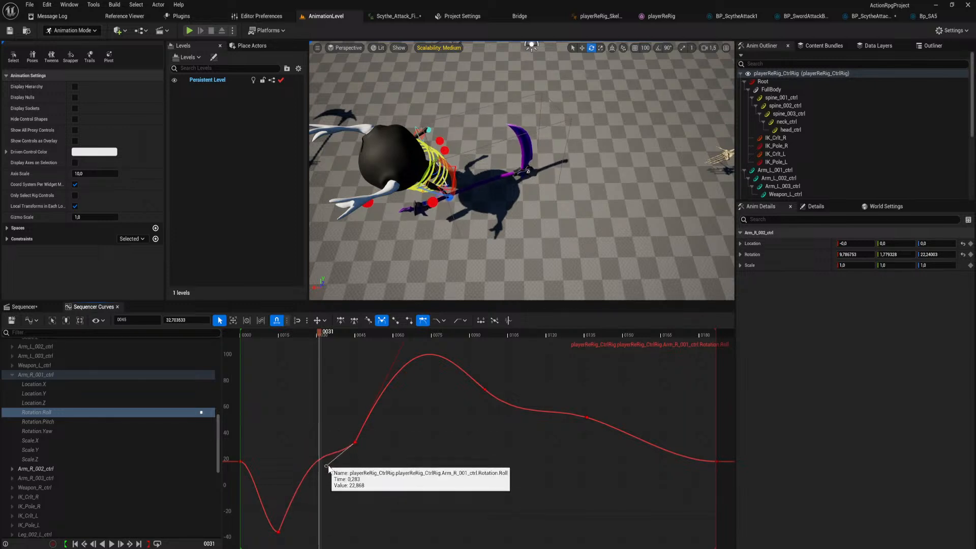
left_click_drag(328, 466, 330, 463)
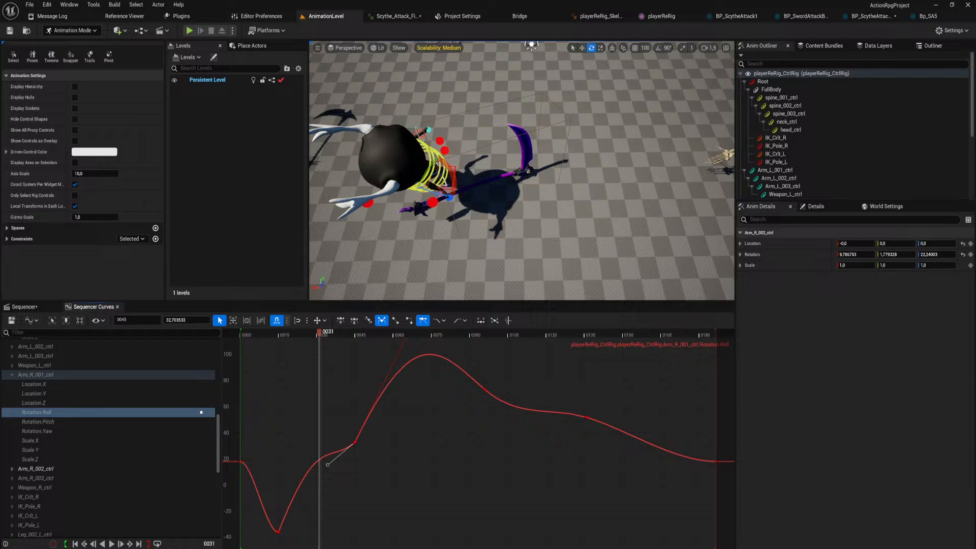
Lengthen the frame 15 key's outgoing tangent on Arm_R_001_ctrl's Rotation.Pitch curve so the rise to frame 45 starts slower.
left_click(109, 421)
left_click(280, 532)
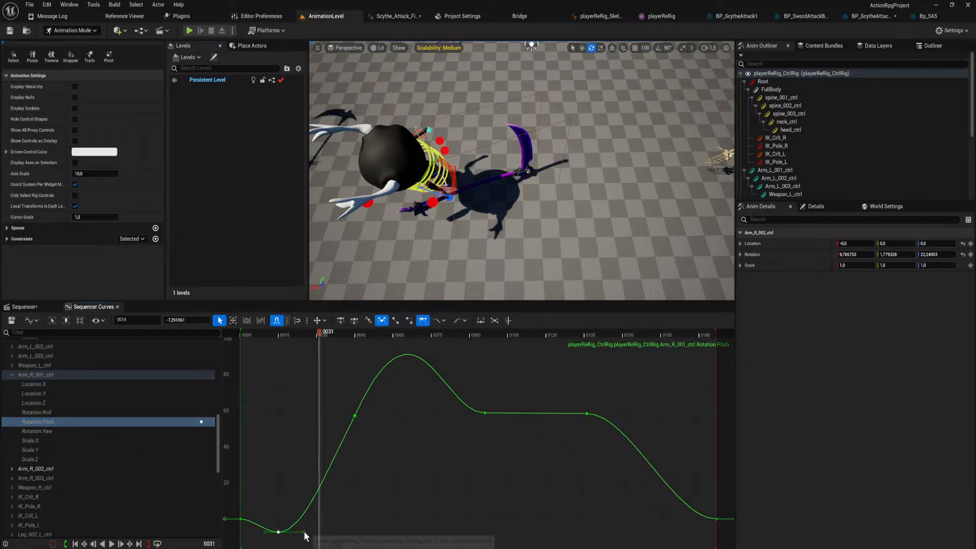
left_click_drag(304, 532, 355, 529)
left_click(354, 416)
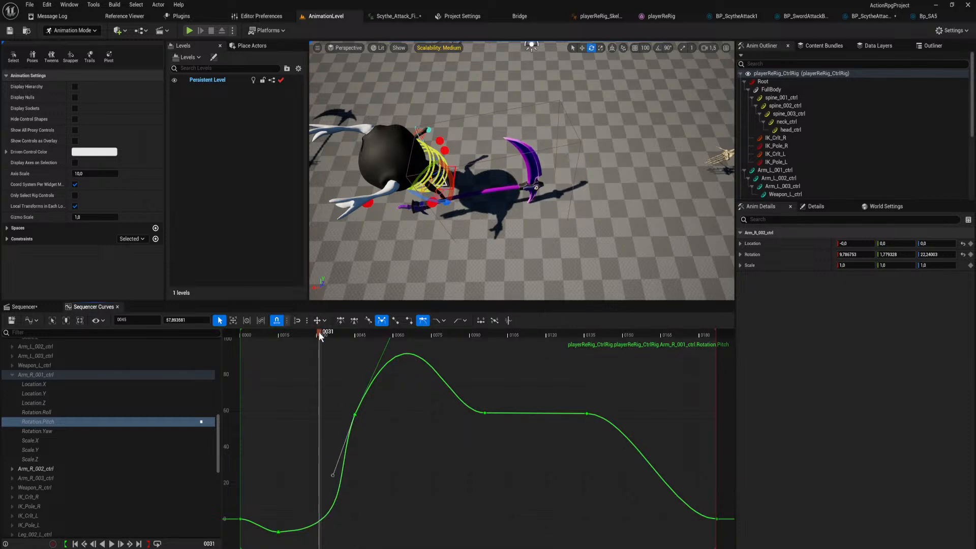
left_click(329, 344)
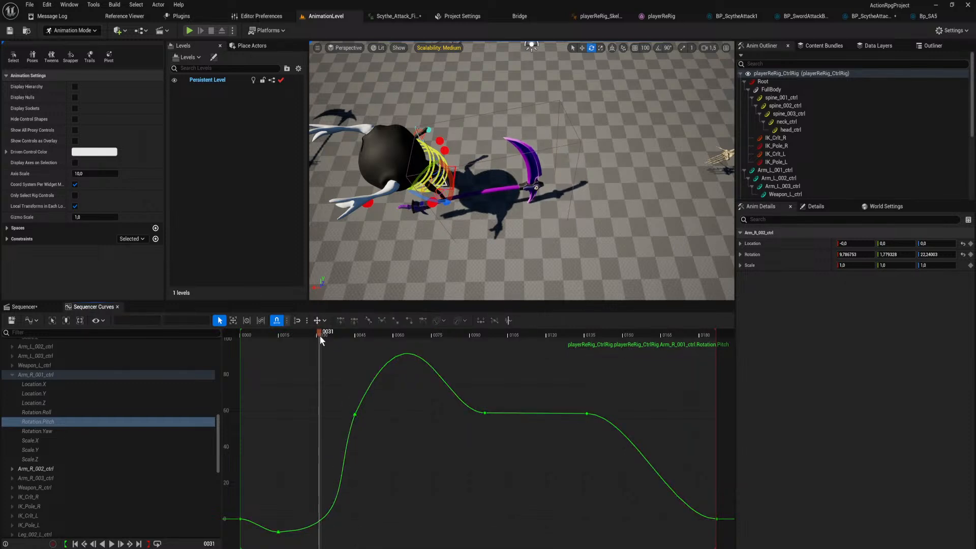
Reshape Arm_R_001_ctrl's Rotation.Yaw curve between the frame 15 and frame 45 keys using their tangents, and go to frame 15.
left_click(72, 422)
left_click(77, 431)
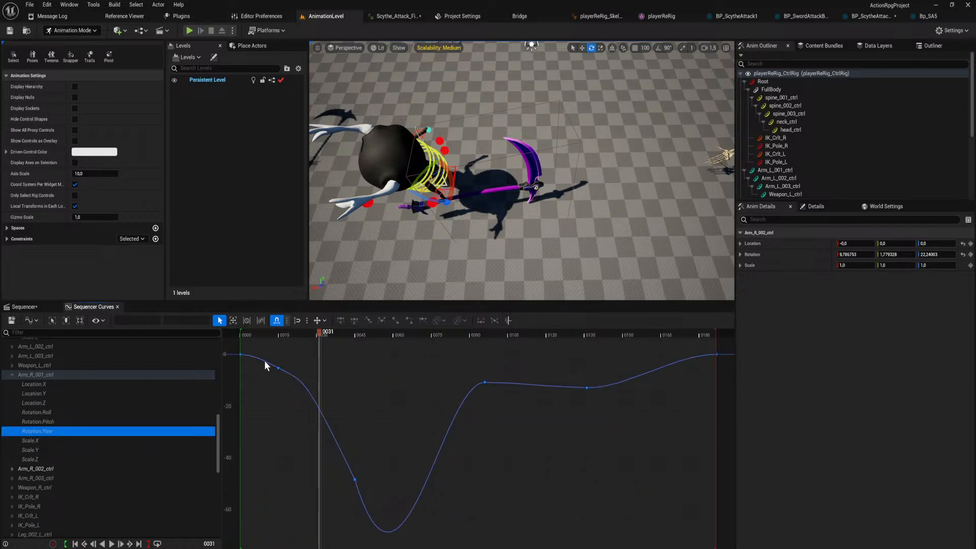
left_click(278, 368)
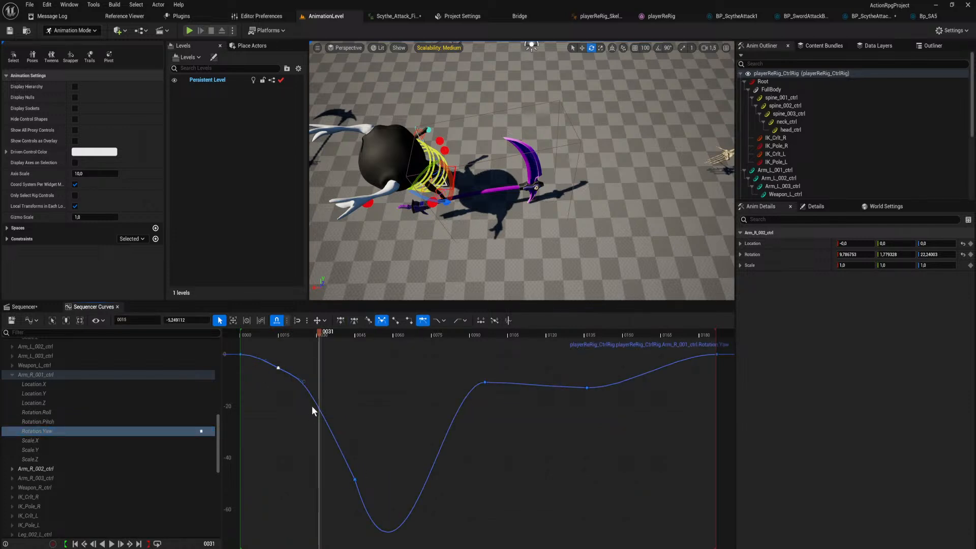
left_click_drag(304, 379, 373, 420)
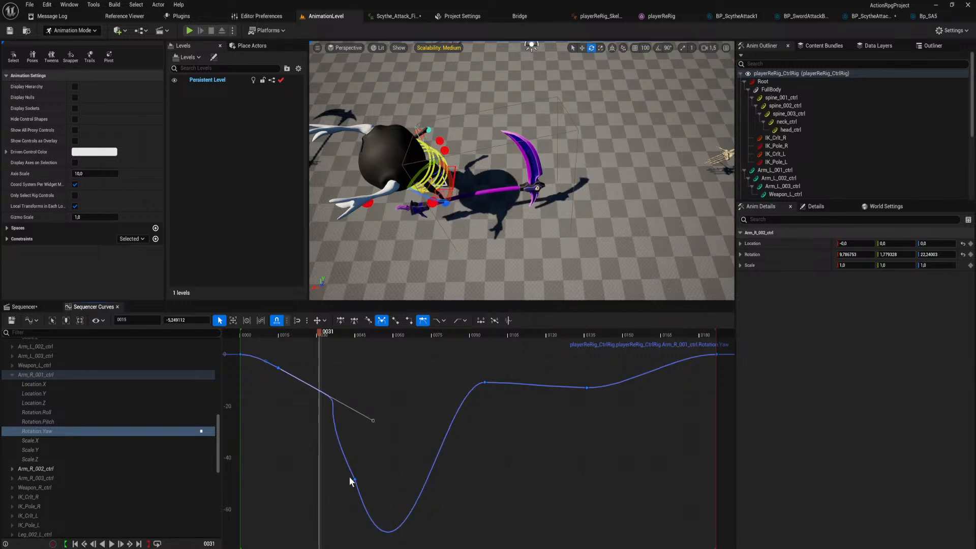
left_click(355, 480)
left_click_drag(305, 378, 344, 447)
left_click_drag(301, 343, 279, 342)
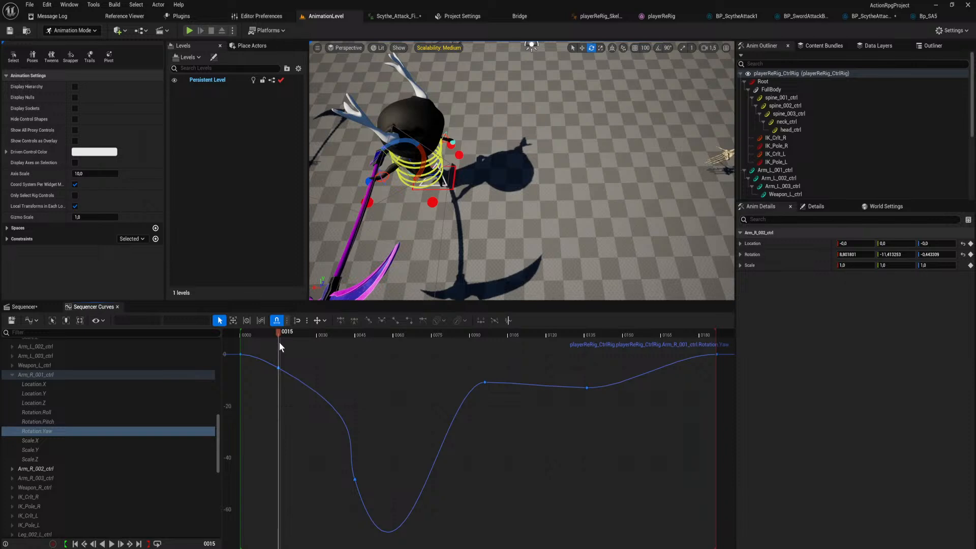
Flatten both tangents of the frame 15 key on the Rotation.Yaw curve and inspect the arm pose at frame 15.
left_click(278, 367)
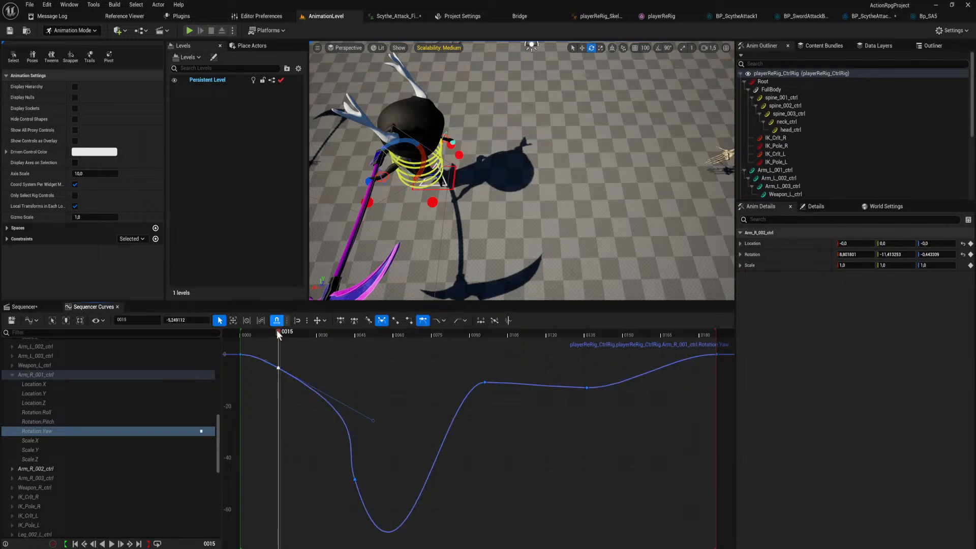
mouse_move(277, 330)
left_mouse_down()
mouse_move(295, 340)
mouse_move(275, 339)
left_mouse_up()
left_click_drag(372, 418, 355, 379)
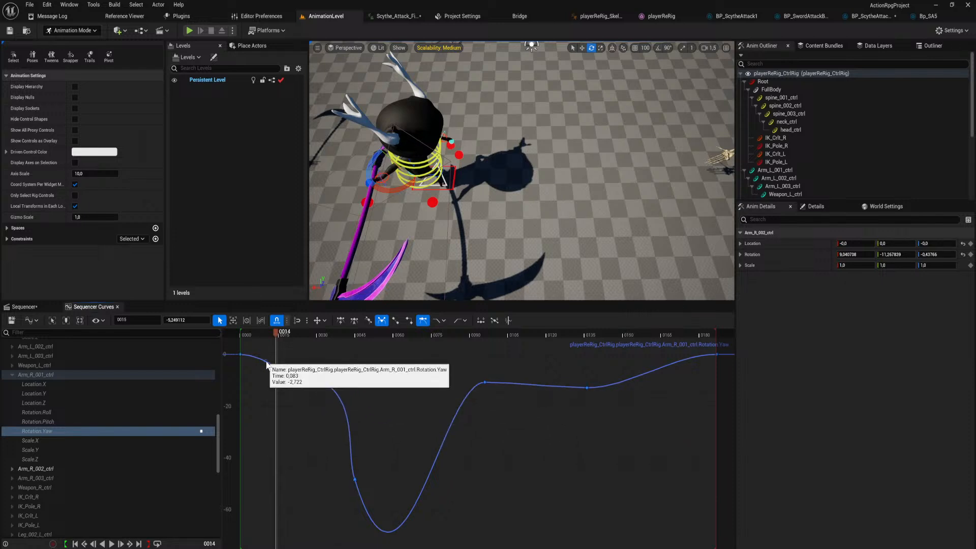
left_click_drag(267, 361, 254, 367)
left_click_drag(282, 333, 278, 360)
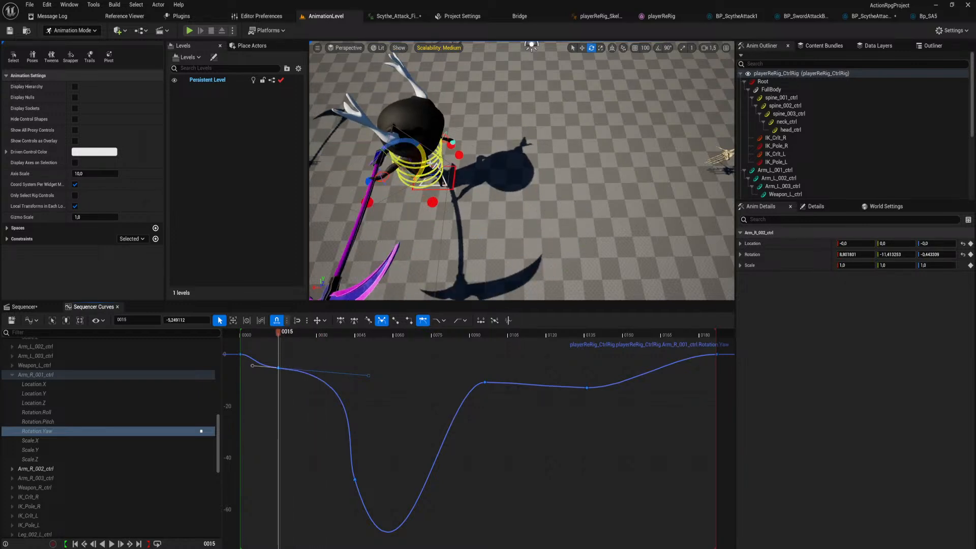
right_click_drag(431, 166, 437, 168)
right_click_drag(525, 42, 499, 181)
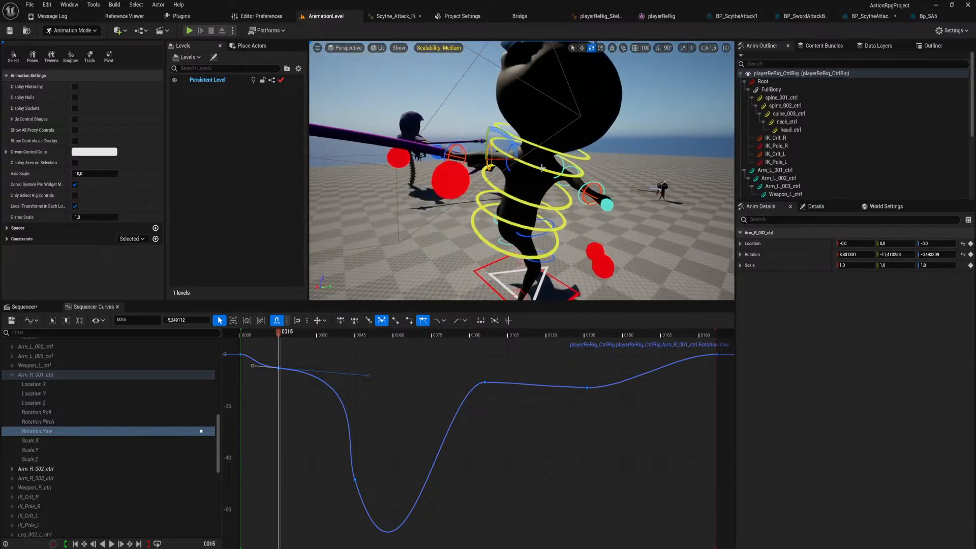
Select spine_003_ctrl on the character and isolate its Rotation.Pitch curve in the curve editor.
left_click(525, 202)
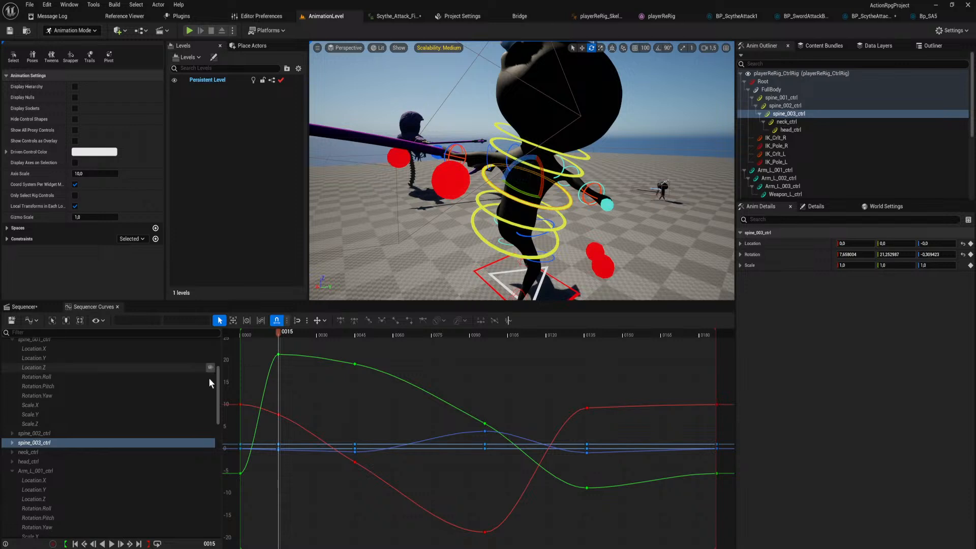
left_click(278, 355)
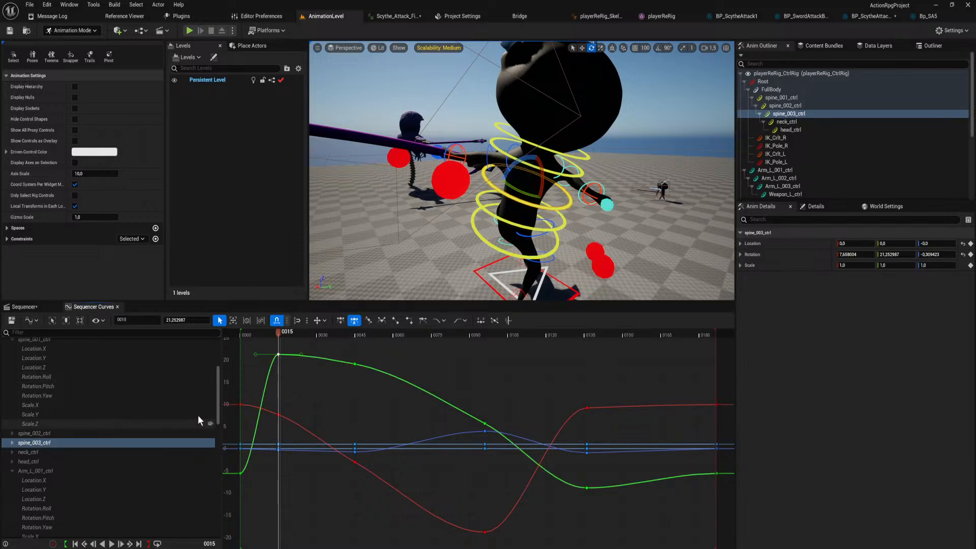
left_click(12, 442)
left_click(50, 498)
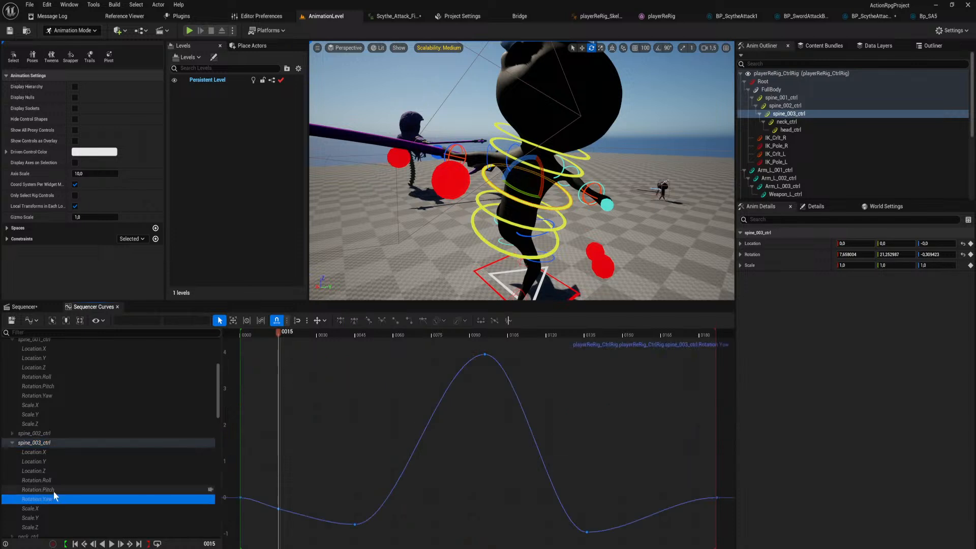
left_click(54, 490)
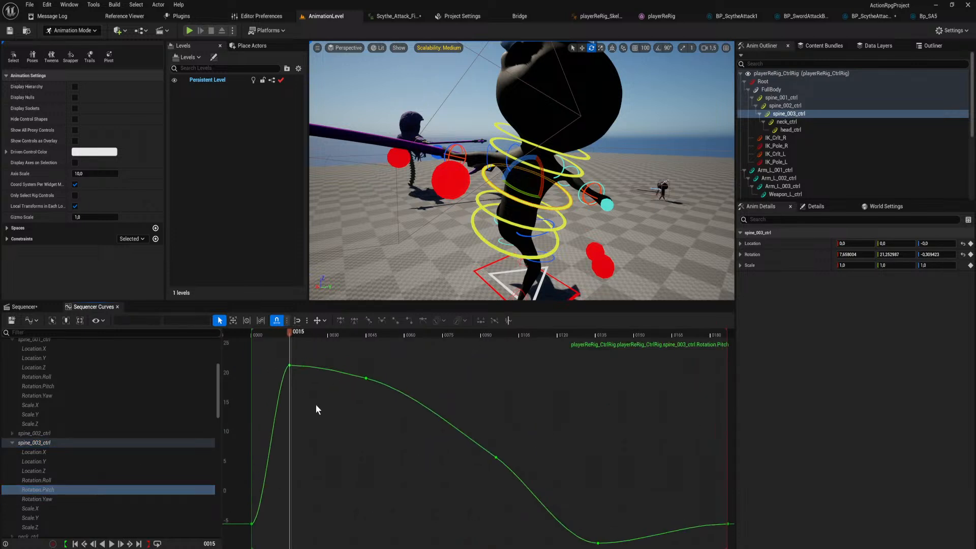
Give all Rotation.Pitch keys weighted tangents, break the frame 15 key's tangents, raise the incoming one and extend the outgoing one toward frame 45.
right_click_drag(285, 367, 319, 400)
key("ctrl+a")
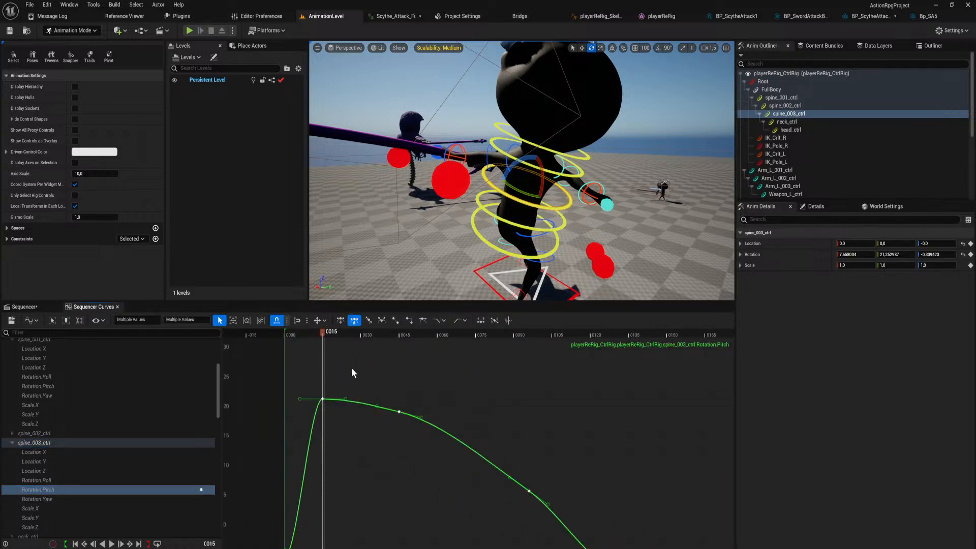
right_click_drag(352, 368, 371, 372)
scroll(372, 372, "down", 2)
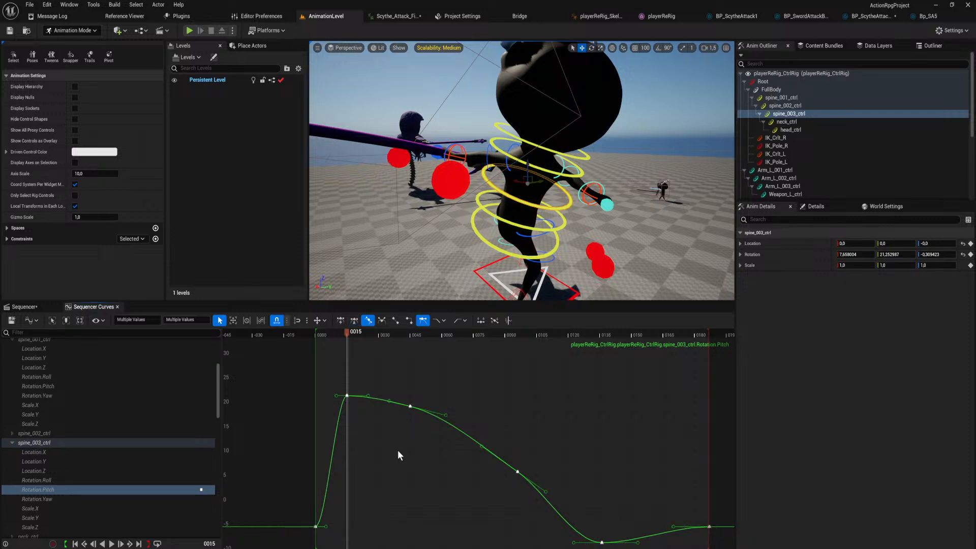
key("2")
left_click(347, 396)
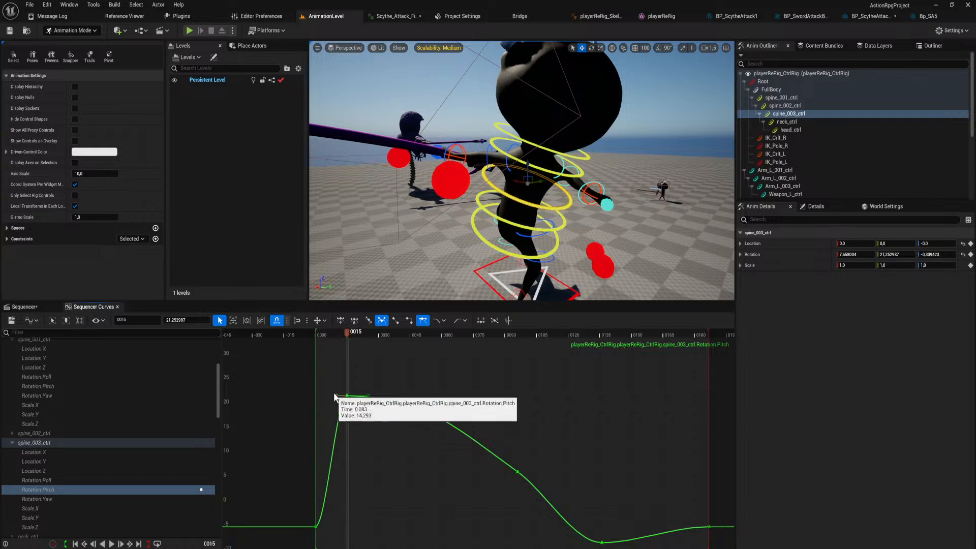
left_click_drag(364, 396, 393, 404)
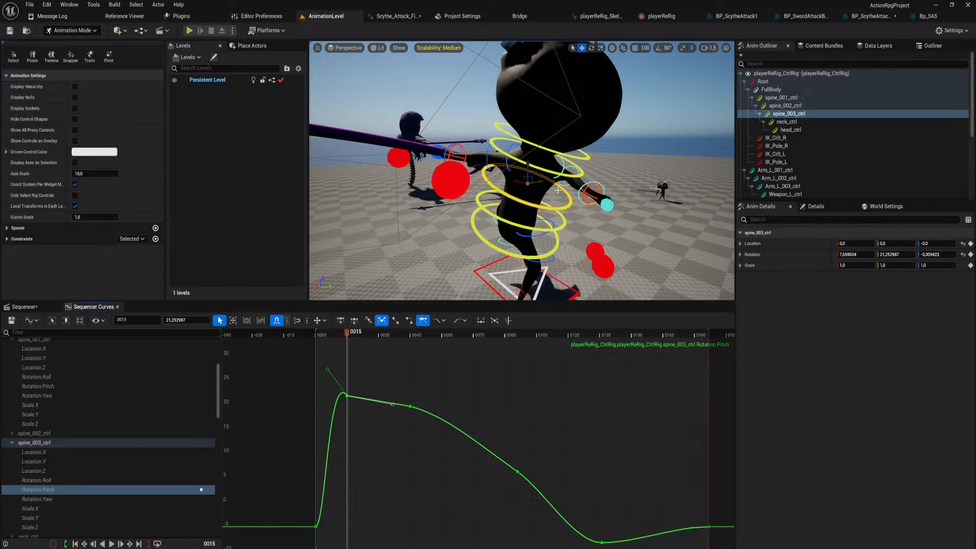
Try rotating spine_003_ctrl slightly at frame 15 in the viewport and undo the rotation.
left_click(553, 210)
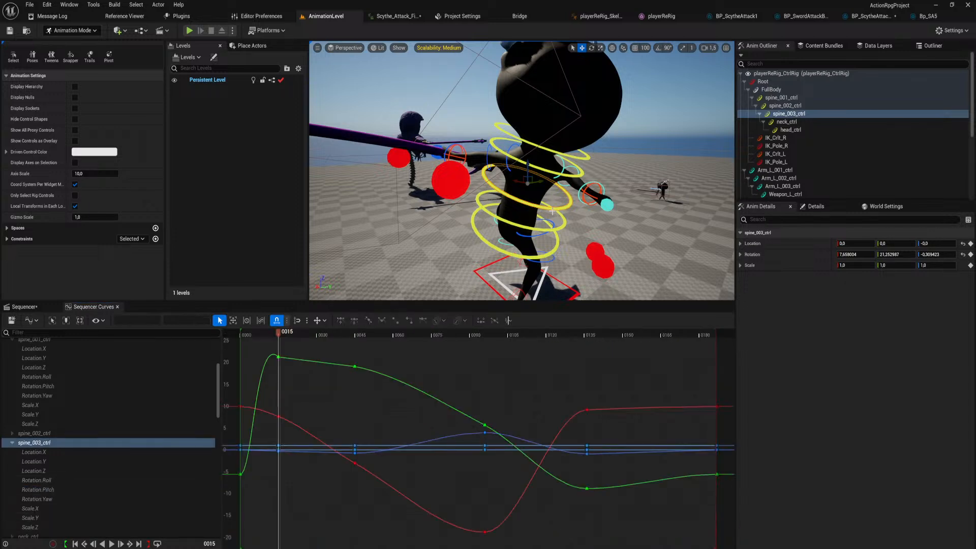
left_click_drag(525, 195, 558, 191)
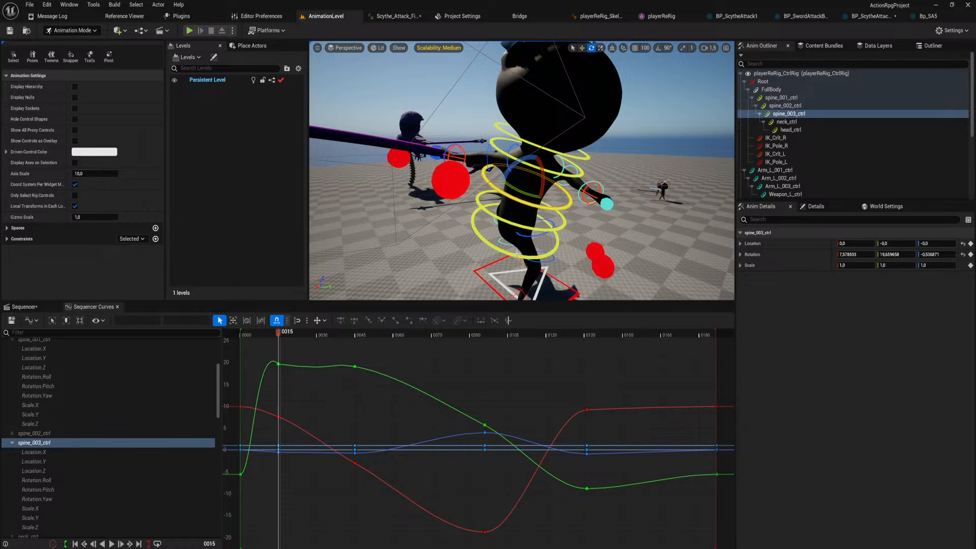
key("ctrl+z")
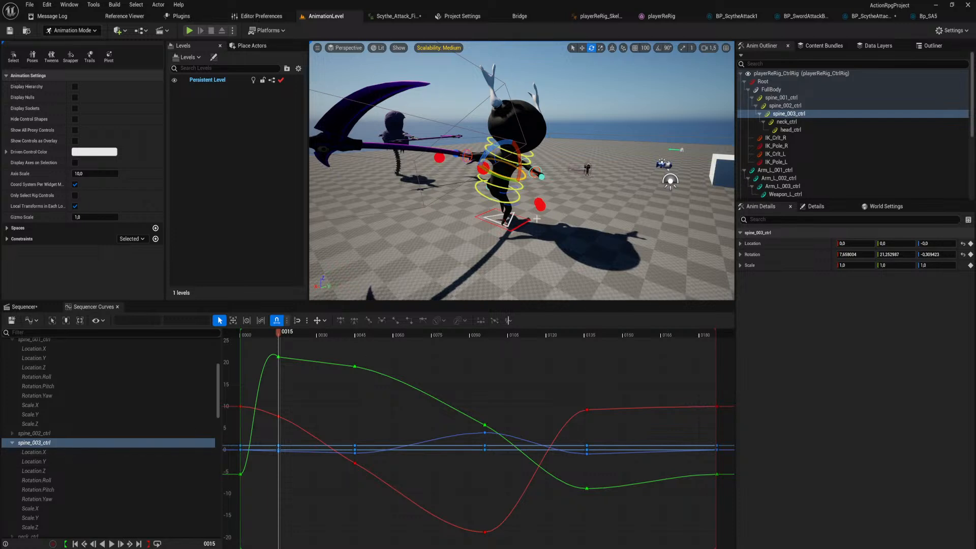
Steepen the frame 15 key's tangents on spine_003_ctrl's Rotation.Roll curve so it falls faster, and scrub to frame 30 to check the pose.
mouse_move(467, 225)
right_mouse_down()
mouse_move(465, 206)
mouse_move(472, 209)
right_mouse_up()
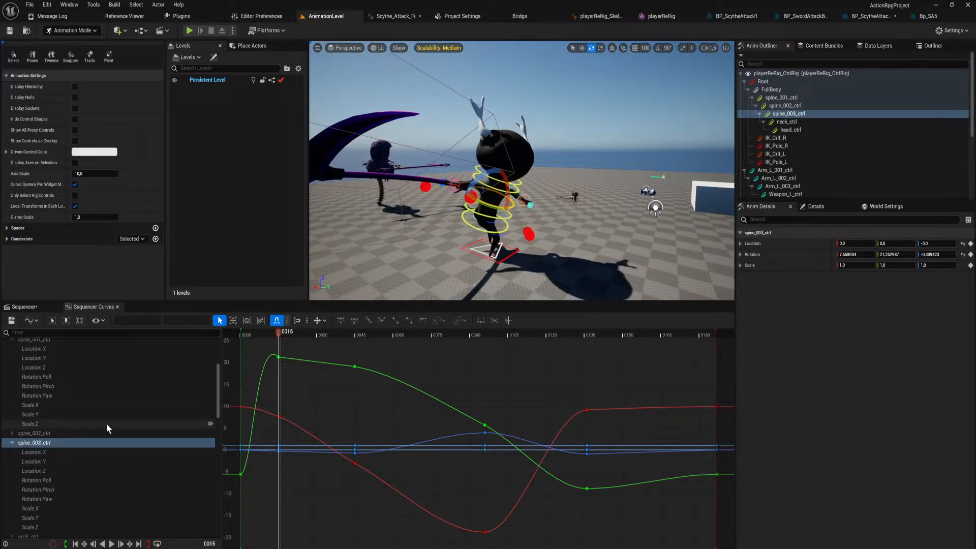
left_click(52, 479)
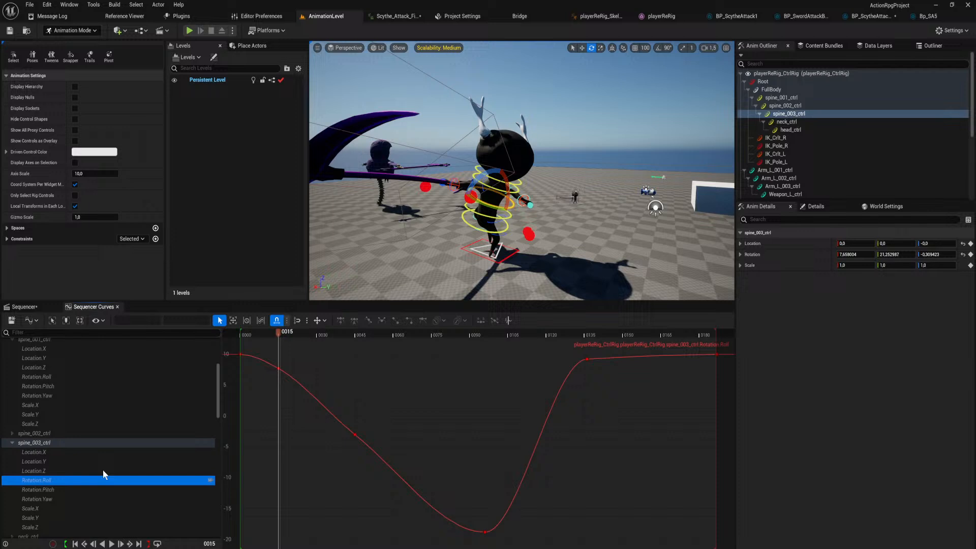
left_click(279, 368)
right_click_drag(316, 367, 330, 408)
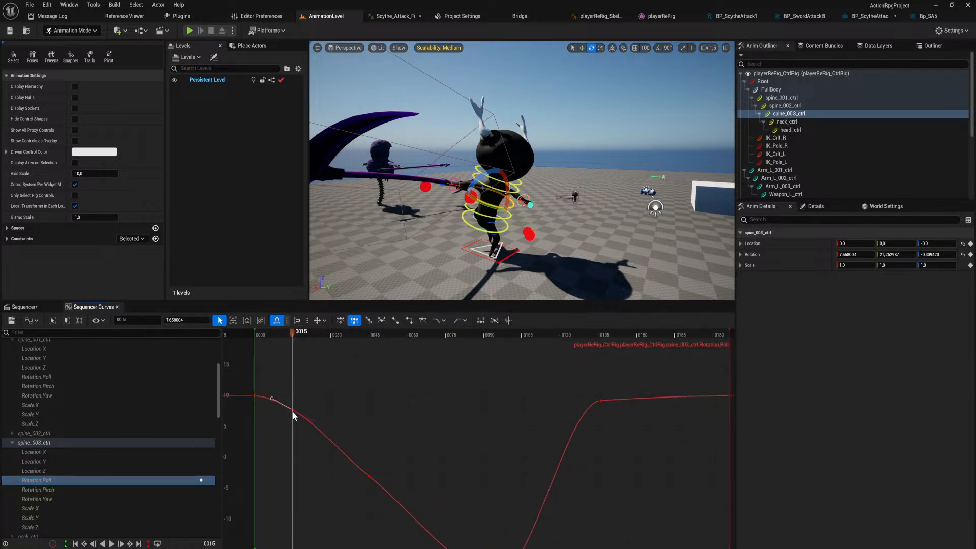
left_click_drag(316, 427, 300, 440)
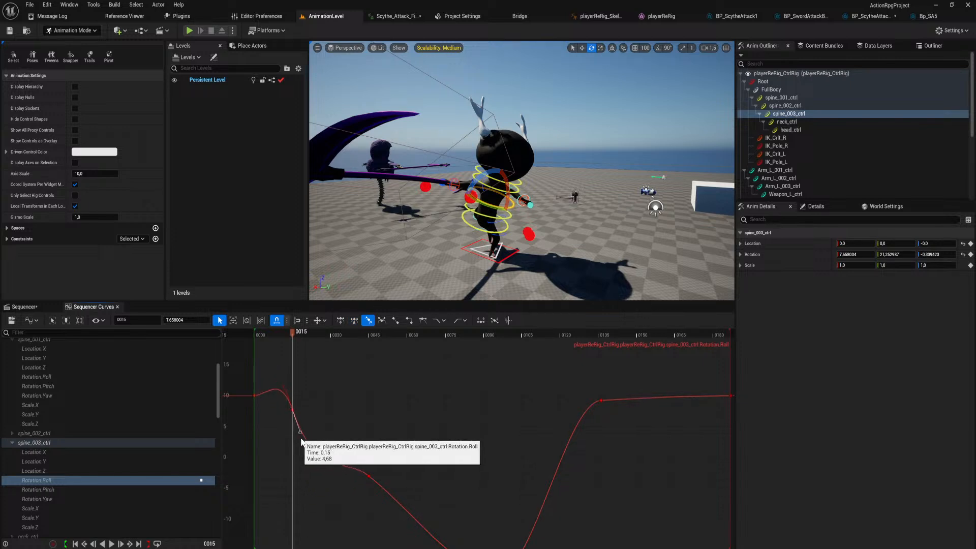
left_click_drag(293, 333, 332, 362)
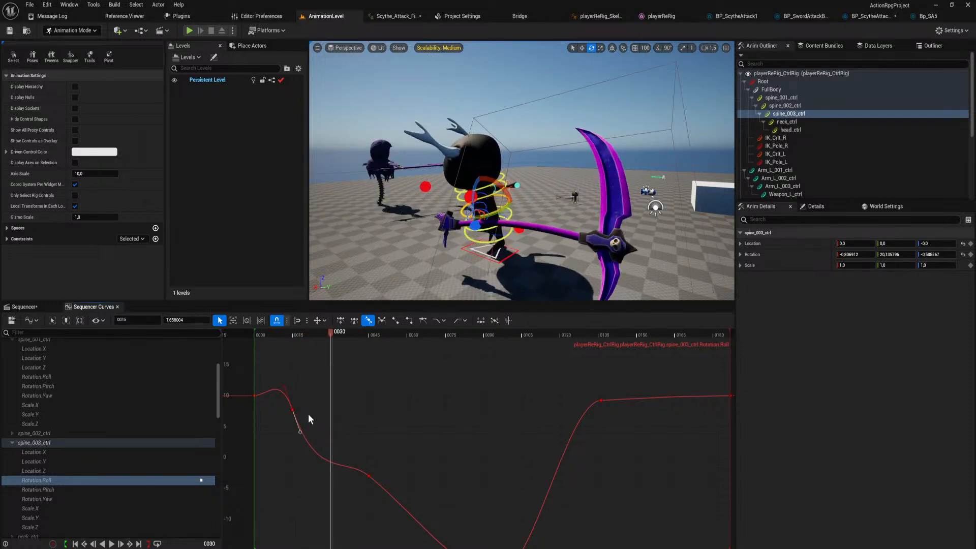
Lower the frame 15 key's outgoing tangent on spine_003_ctrl's Rotation.Pitch curve and lengthen its incoming tangent.
left_click(75, 489)
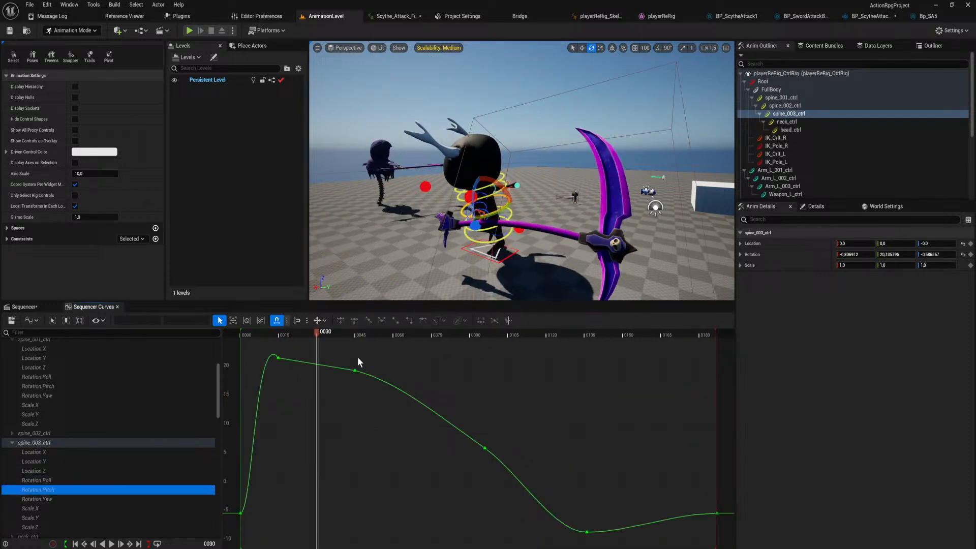
left_click(279, 357)
left_click_drag(333, 367, 325, 375)
right_click_drag(277, 358, 307, 386)
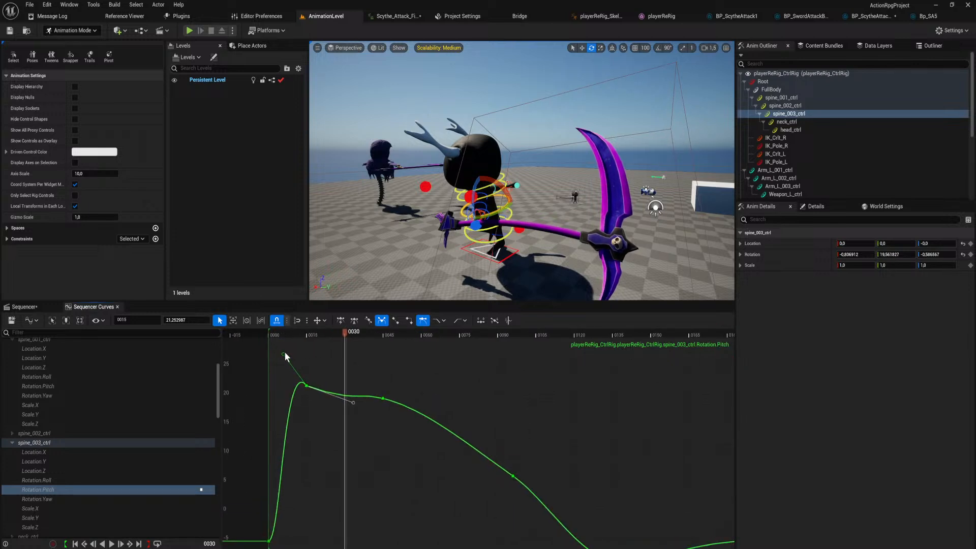
mouse_move(285, 354)
left_mouse_down()
mouse_move(275, 358)
mouse_move(265, 335)
mouse_move(266, 346)
left_mouse_up()
Steepen the frame 15 key's tangents downward on spine_003_ctrl's Rotation.Yaw curve and scrub to frame 27 to check the pose.
left_click(61, 500)
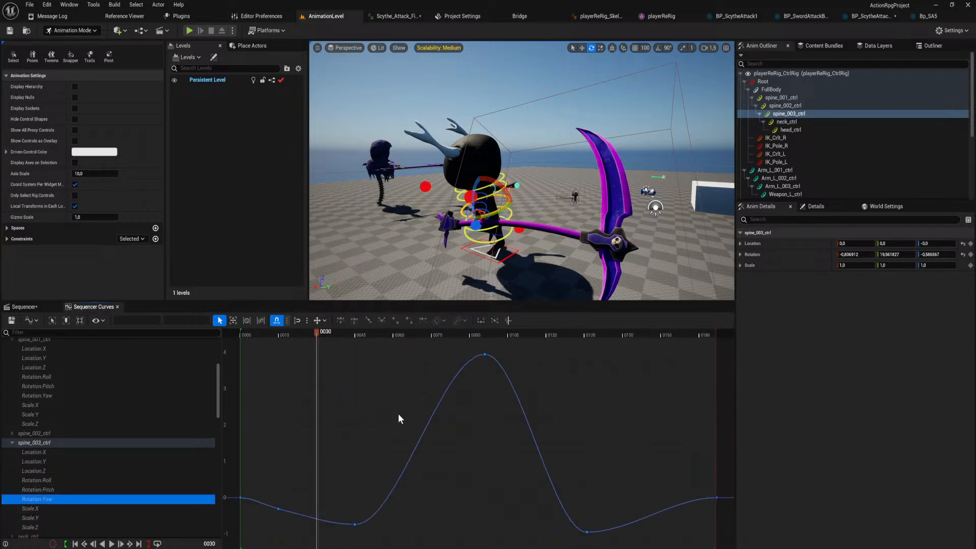
left_click(284, 513)
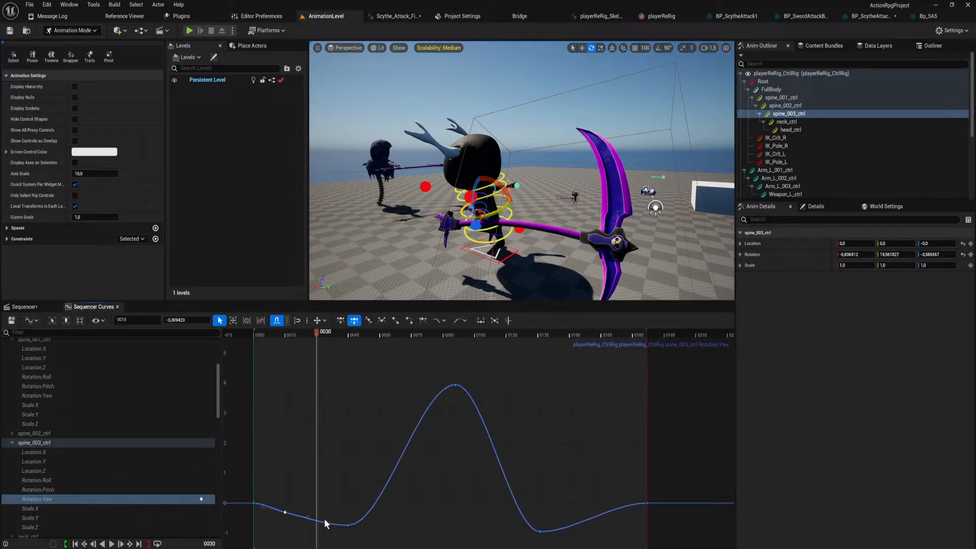
left_click_drag(307, 519, 302, 534)
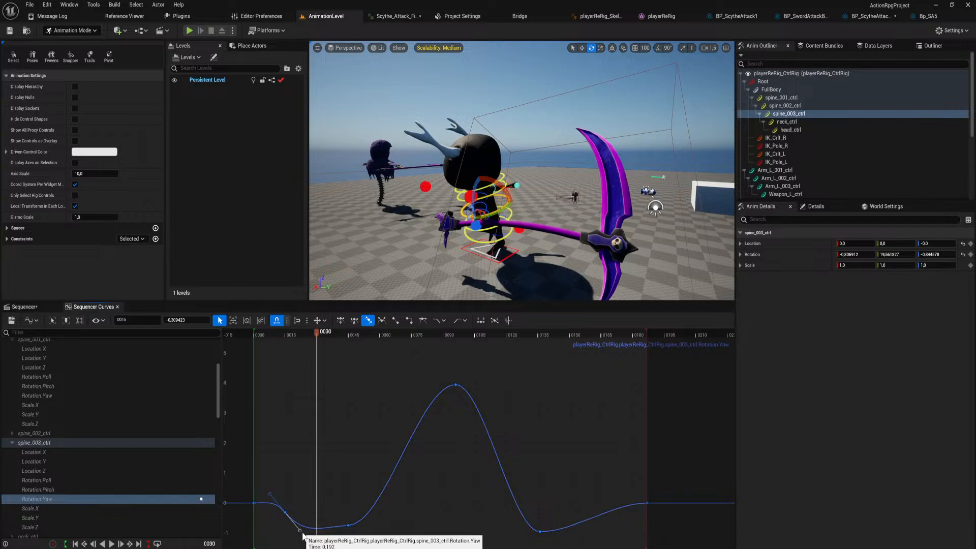
left_click_drag(316, 333, 311, 374)
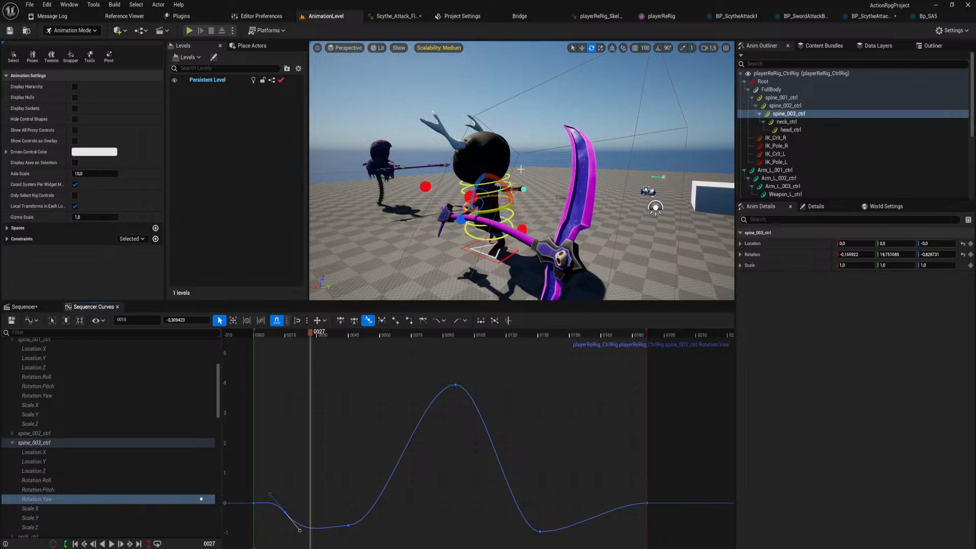
Lower the frame 15 key's outgoing tangent on Arm_R_001_ctrl's Rotation.Roll curve for a slower rise, and scrub to frame 33.
left_click(485, 189)
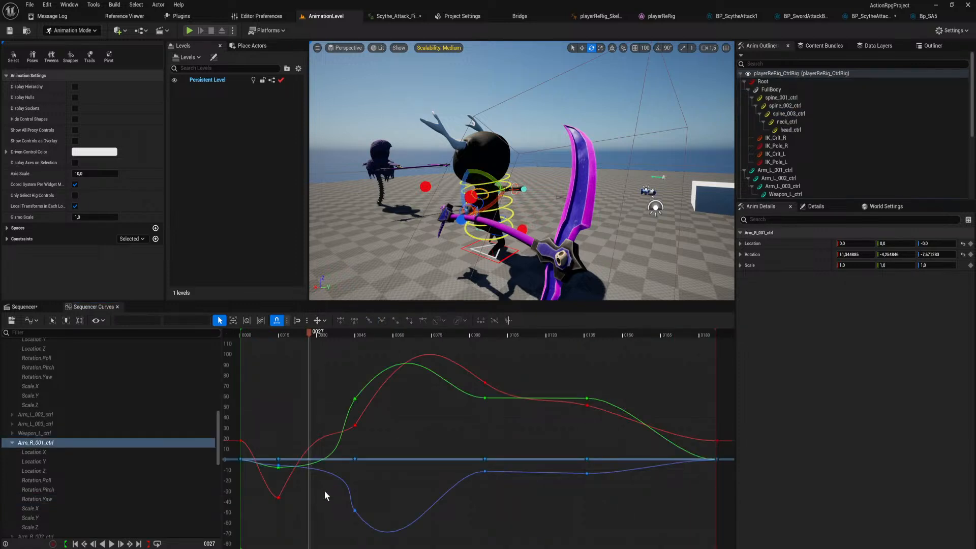
left_click(54, 479)
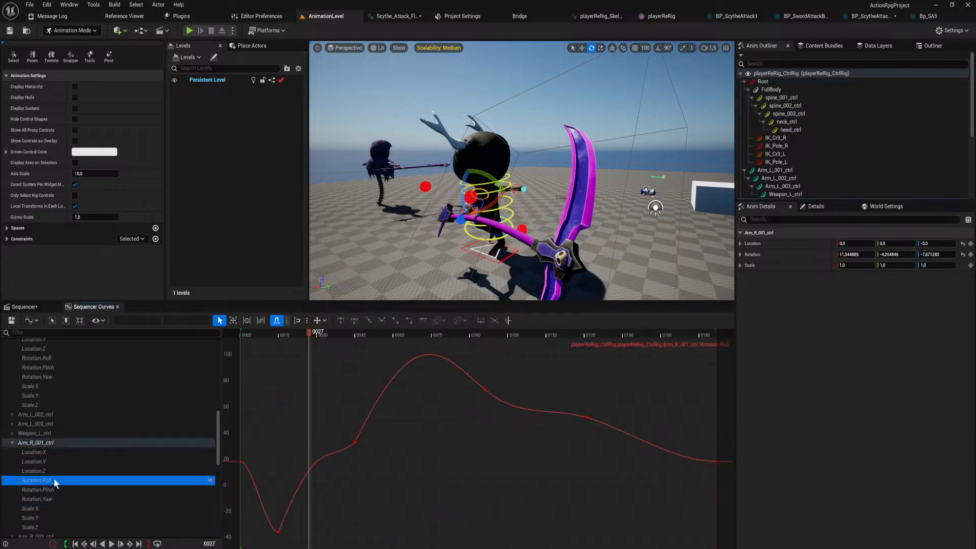
left_click(279, 531)
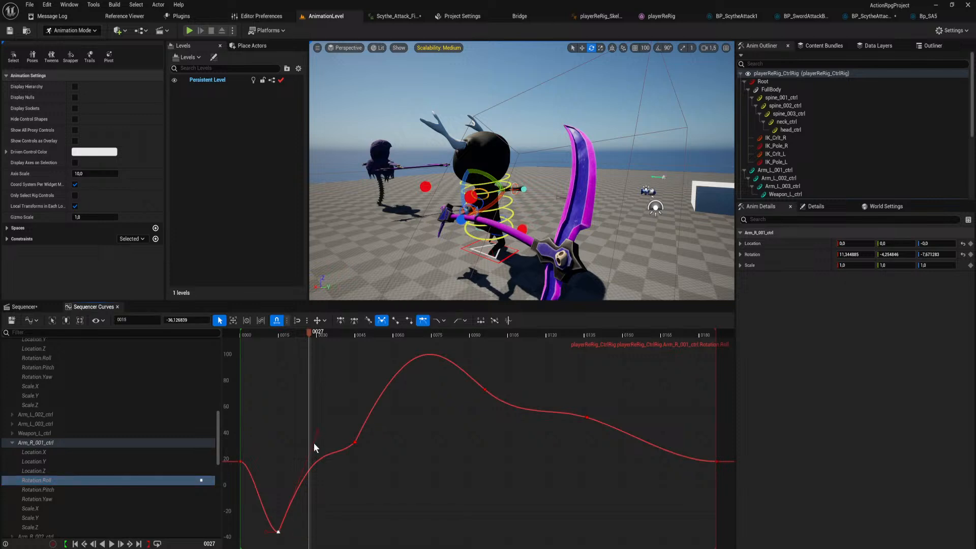
left_click_drag(319, 431, 338, 501)
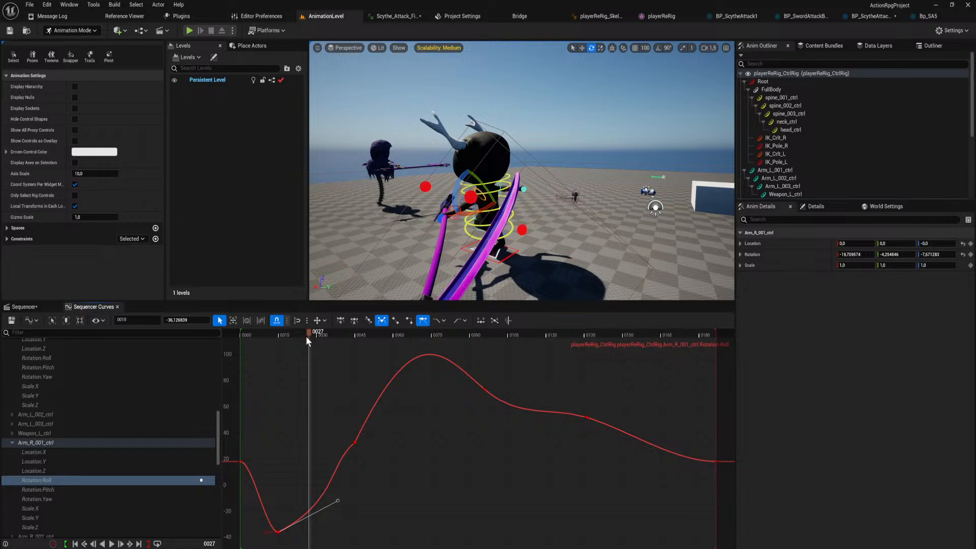
left_click_drag(307, 340, 325, 380)
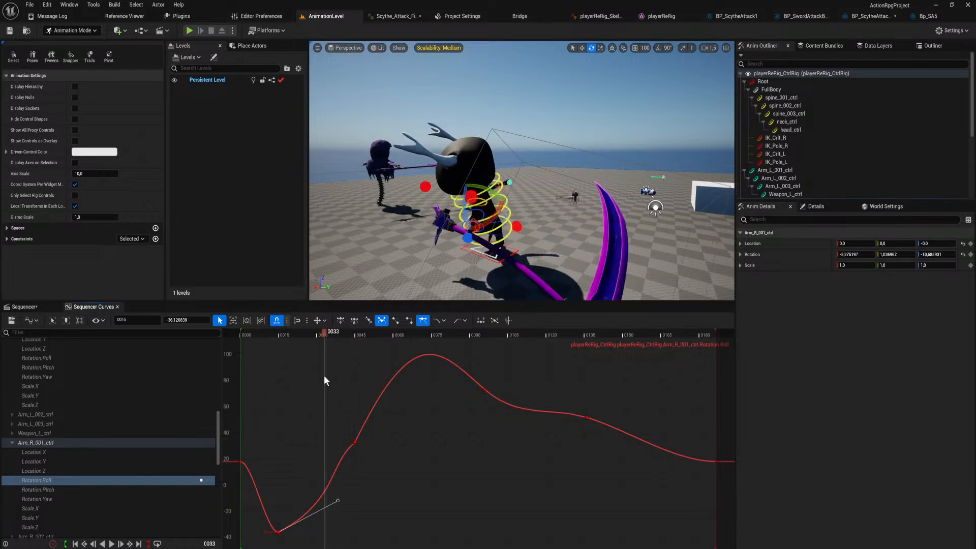
Level the long outgoing tangent of the frame 15 key on Arm_R_001_ctrl's Rotation.Pitch curve.
left_click(112, 490)
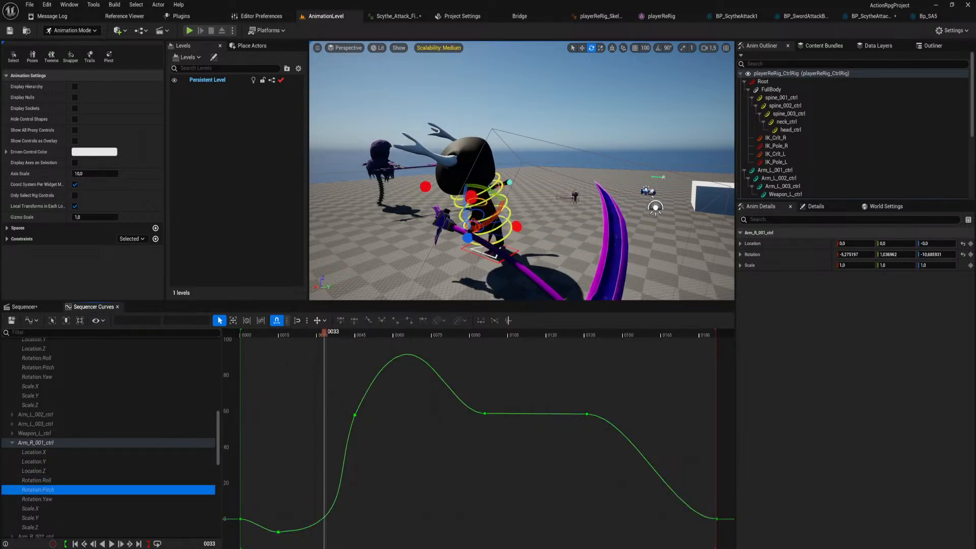
left_click(278, 532)
mouse_move(355, 530)
left_mouse_down()
mouse_move(340, 489)
mouse_move(363, 518)
mouse_move(358, 533)
left_mouse_up()
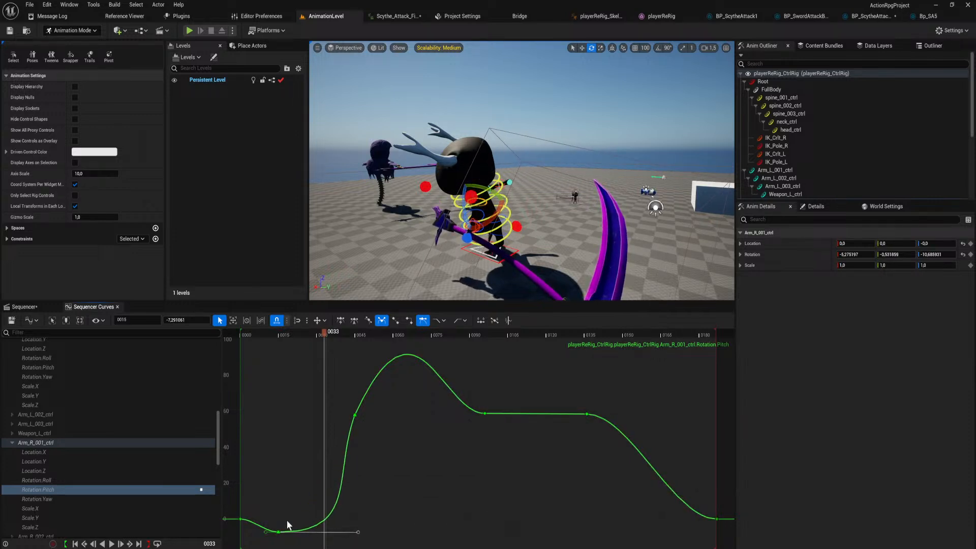
On Arm_R_001_ctrl's Rotation.Yaw curve, pull the frame 15 key's outgoing tangent steeply up and its incoming tangent down, and scrub to frame 31.
left_click(123, 500)
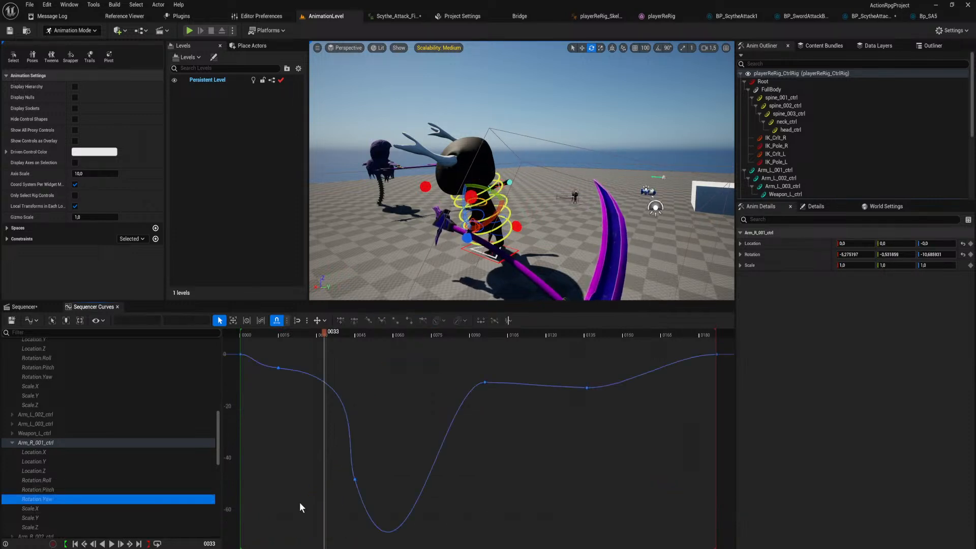
left_click(279, 368)
left_click_drag(361, 376, 317, 338)
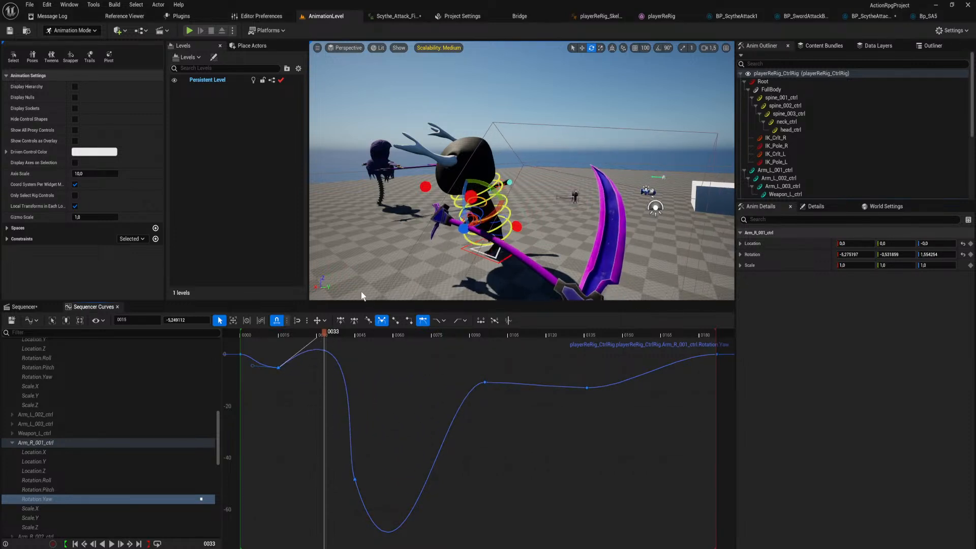
left_click_drag(362, 296, 370, 235)
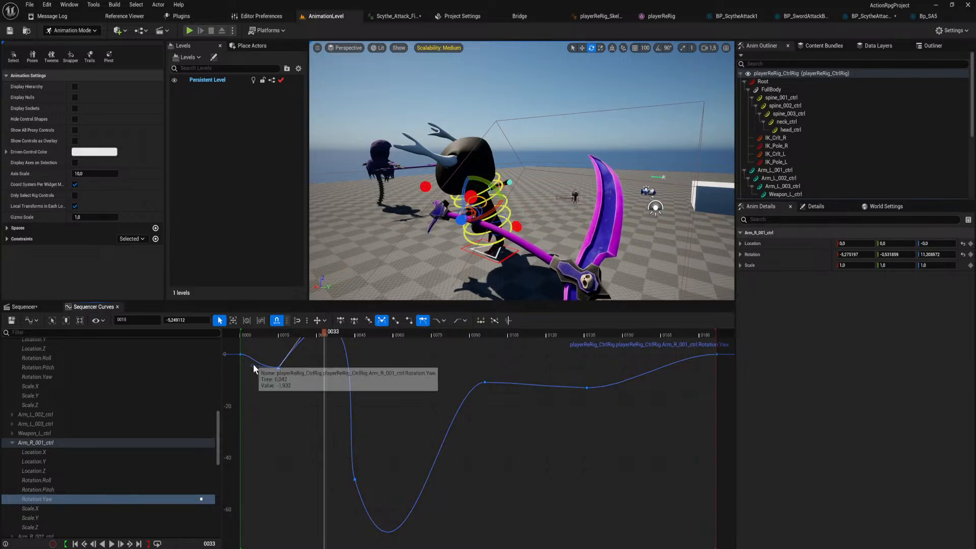
scroll(292, 387, "down", 5)
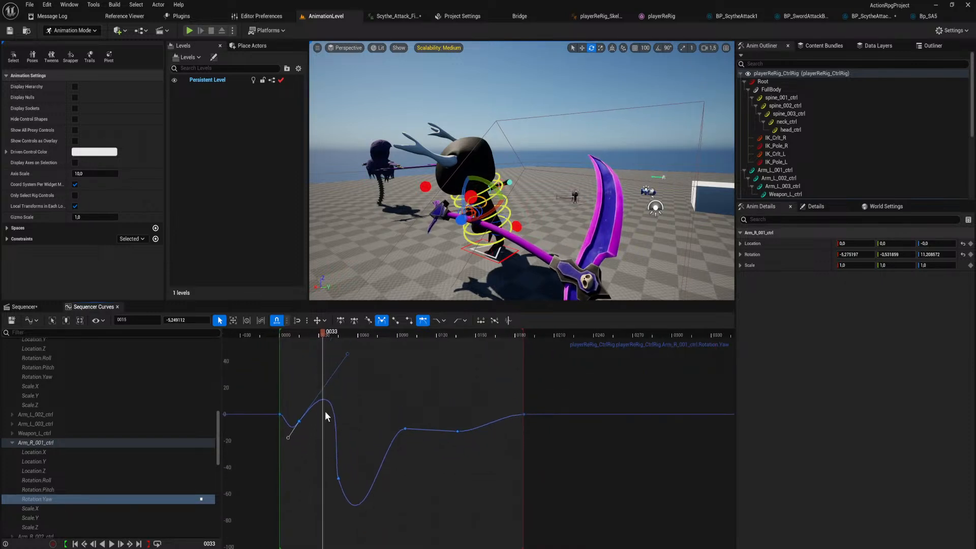
right_click_drag(325, 411, 332, 436)
left_click_drag(355, 377, 328, 340)
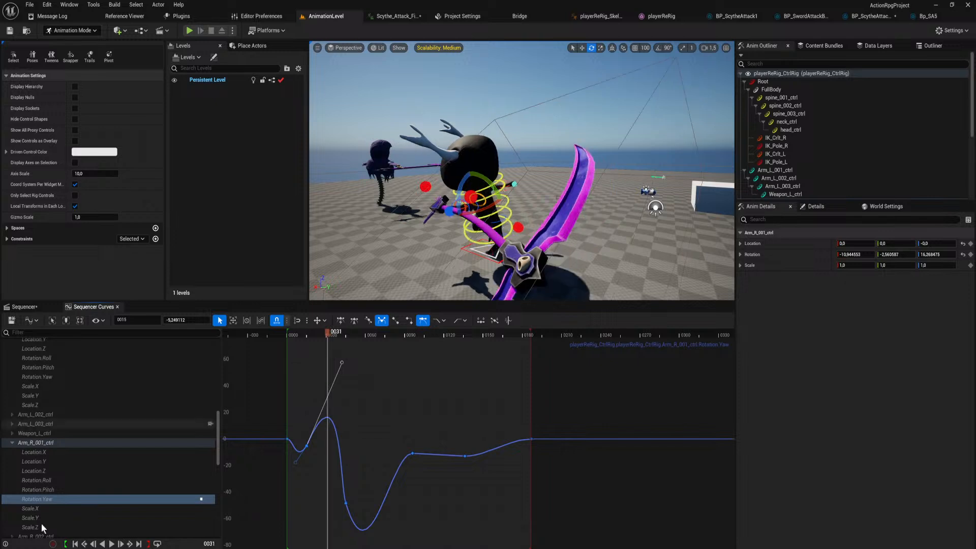
Slightly lower the frame 15 key's outgoing tangents on Arm_R_001_ctrl's Rotation.Pitch and Rotation.Roll curves.
left_click(86, 488)
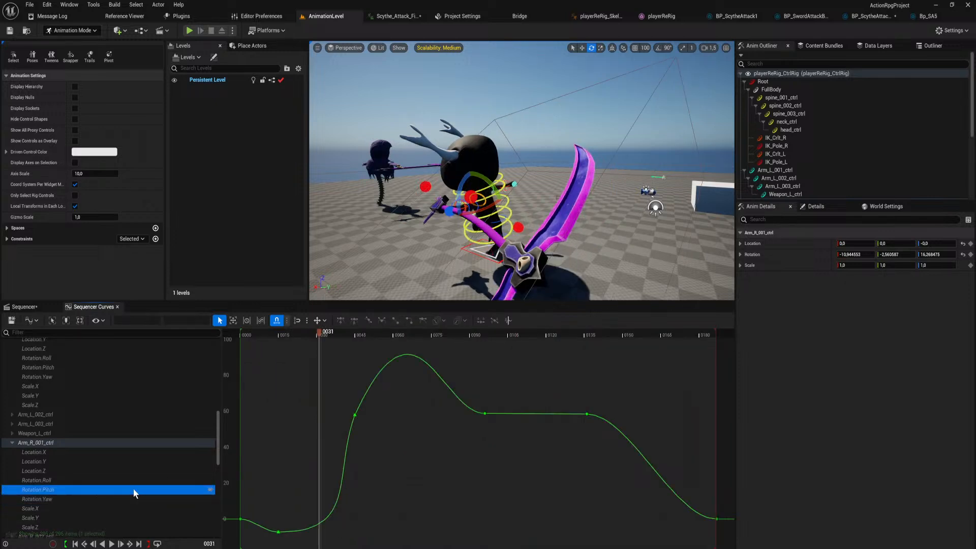
left_click(278, 532)
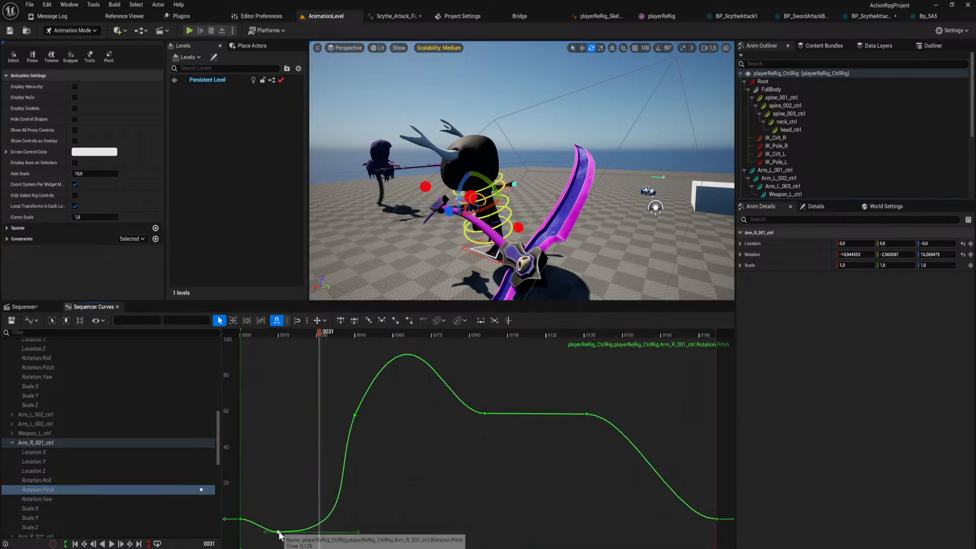
mouse_move(359, 533)
left_mouse_down()
mouse_move(298, 401)
mouse_move(291, 449)
mouse_move(350, 522)
mouse_move(308, 451)
mouse_move(385, 546)
mouse_move(357, 534)
left_mouse_up()
left_click(37, 480)
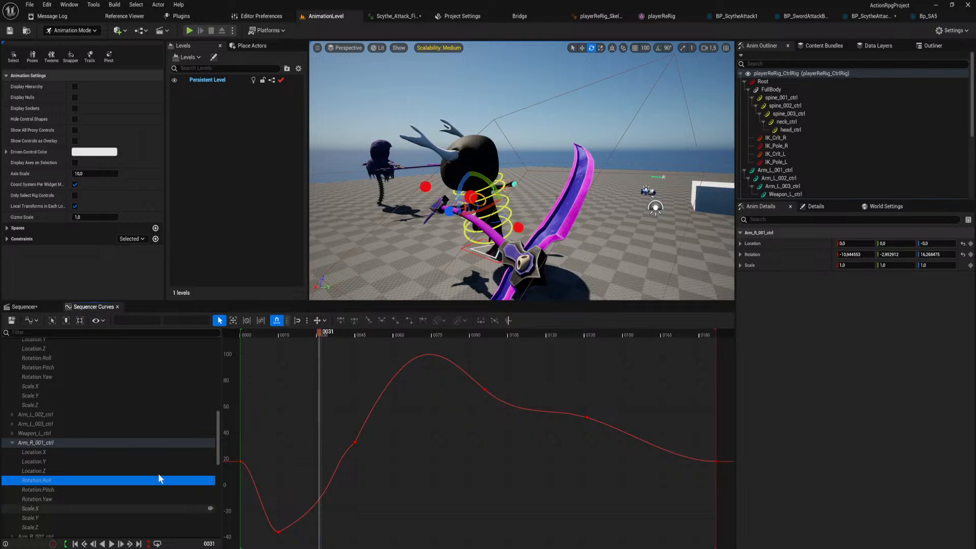
left_click(279, 532)
mouse_move(338, 499)
left_mouse_down()
mouse_move(314, 472)
mouse_move(330, 514)
left_mouse_up()
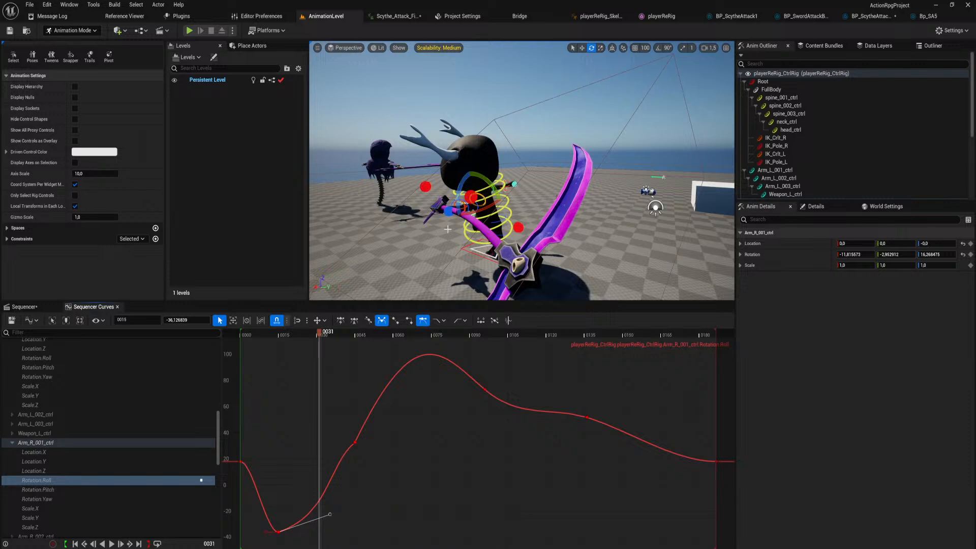
Try rotating Arm_R_003_ctrl to a new pose at frame 31 and undo the last rotation.
right_click_drag(433, 243, 437, 272)
left_click(425, 235)
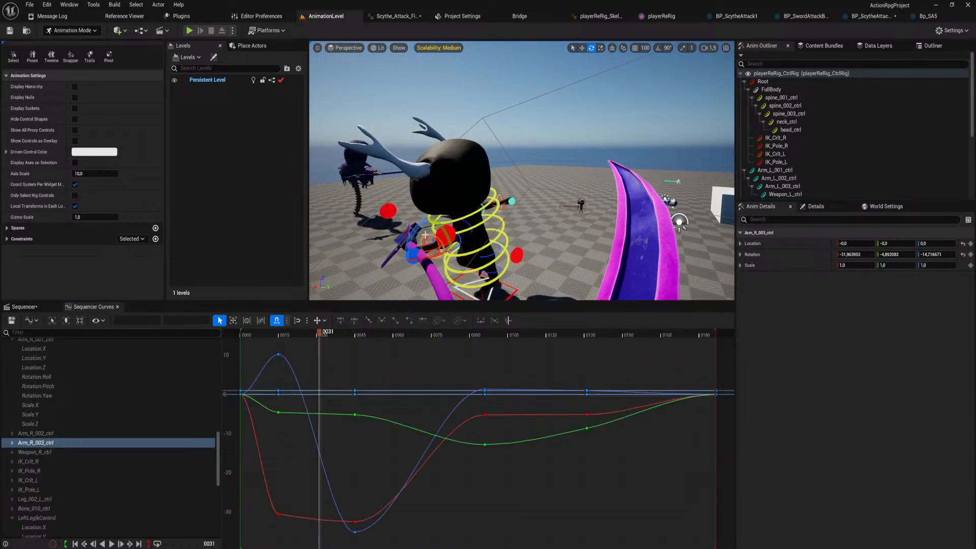
left_click_drag(445, 230, 416, 229)
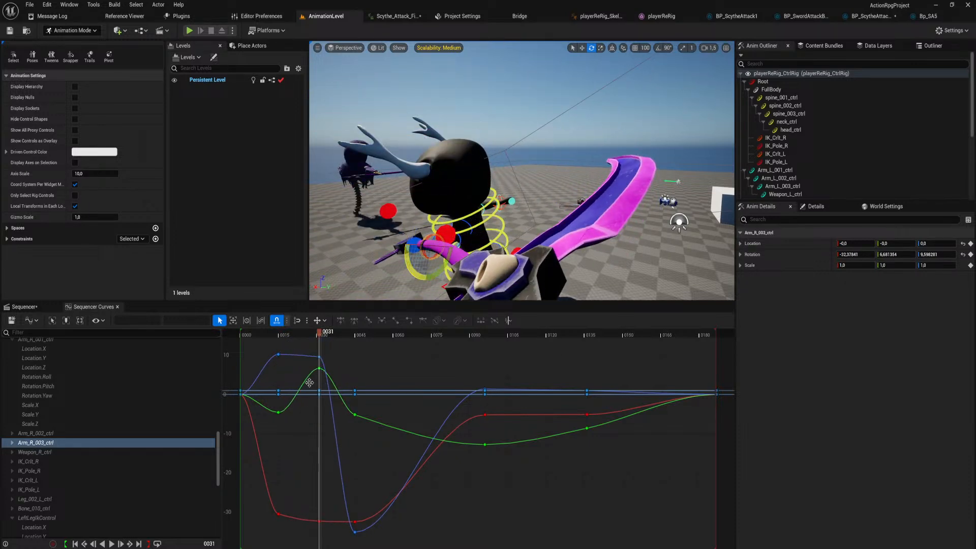
key("ctrl+z")
Break and weight the frame 15 key's tangents on Arm_R_003_ctrl's Rotation.Yaw curve, and pull the outgoing one steeply up.
left_click(278, 354)
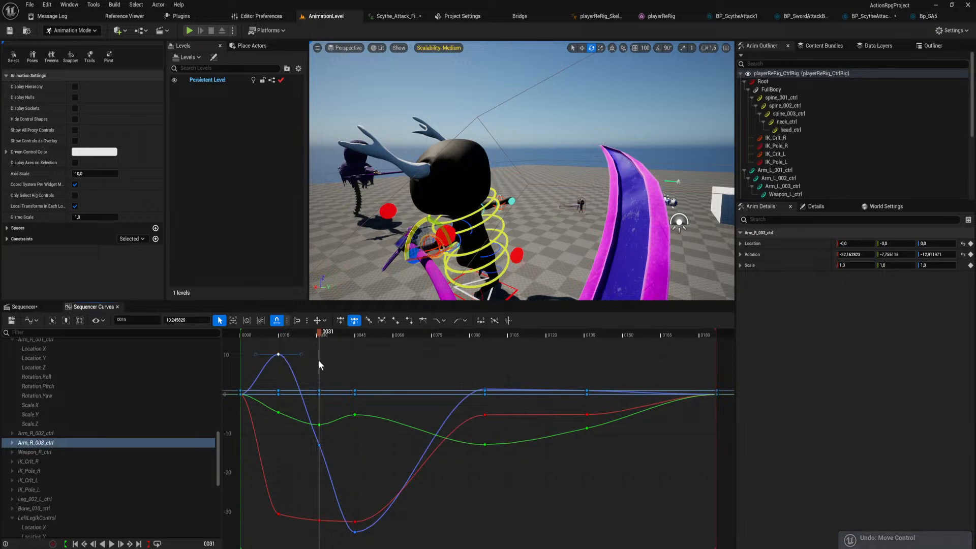
right_click_drag(319, 361, 356, 412)
left_click_drag(335, 405, 333, 390)
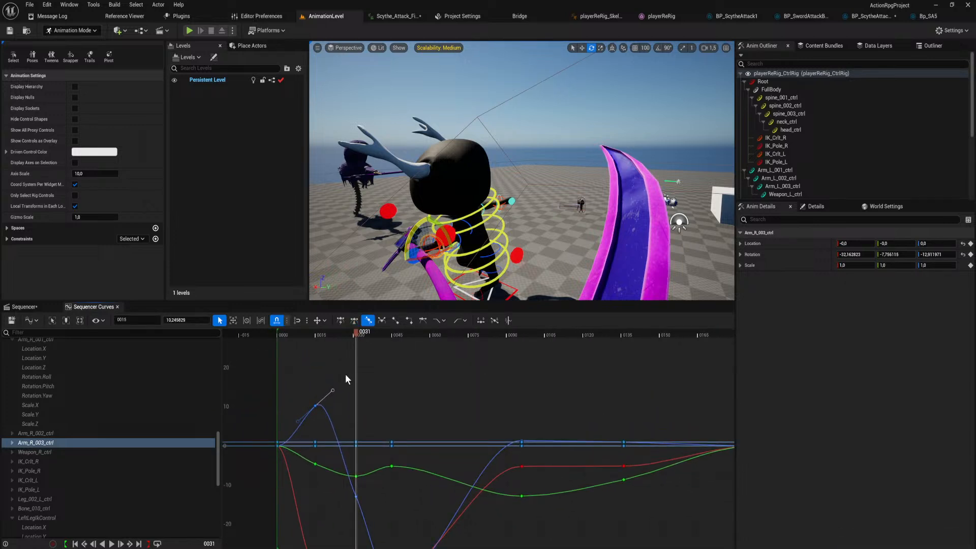
key("3")
key("w")
scroll(331, 404, "down", 5)
left_click_drag(340, 396, 352, 312)
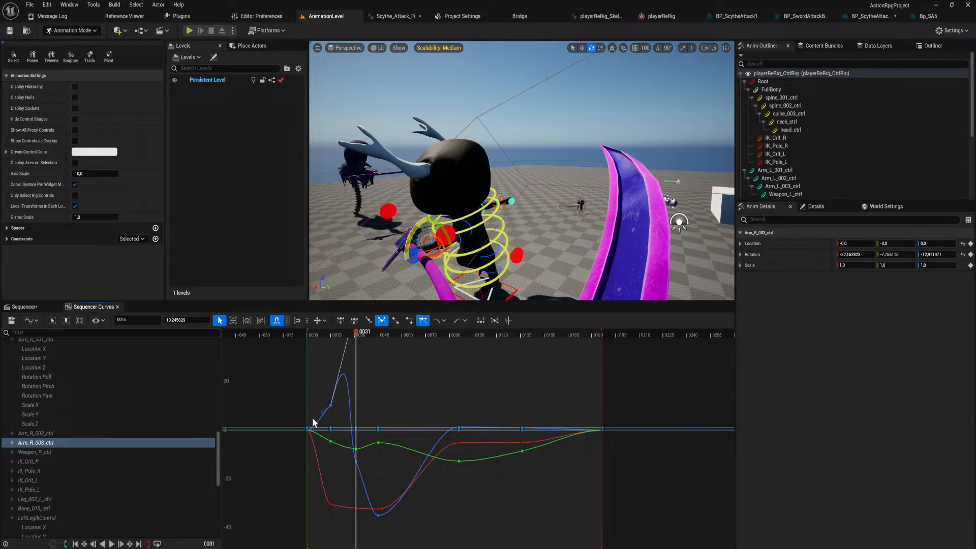
On Arm_R_003_ctrl's Rotation.Pitch curve, pull the frame 15 key's outgoing tangent steeply up and its incoming tangent down.
left_click(330, 440)
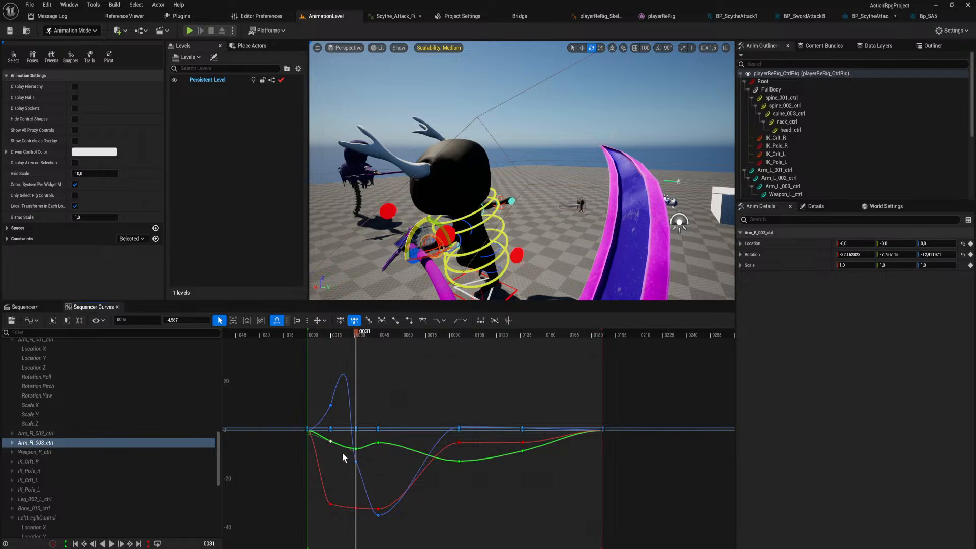
scroll(347, 450, "up", 3)
mouse_move(339, 444)
left_mouse_down()
mouse_move(344, 400)
mouse_move(341, 432)
left_mouse_up()
key("3")
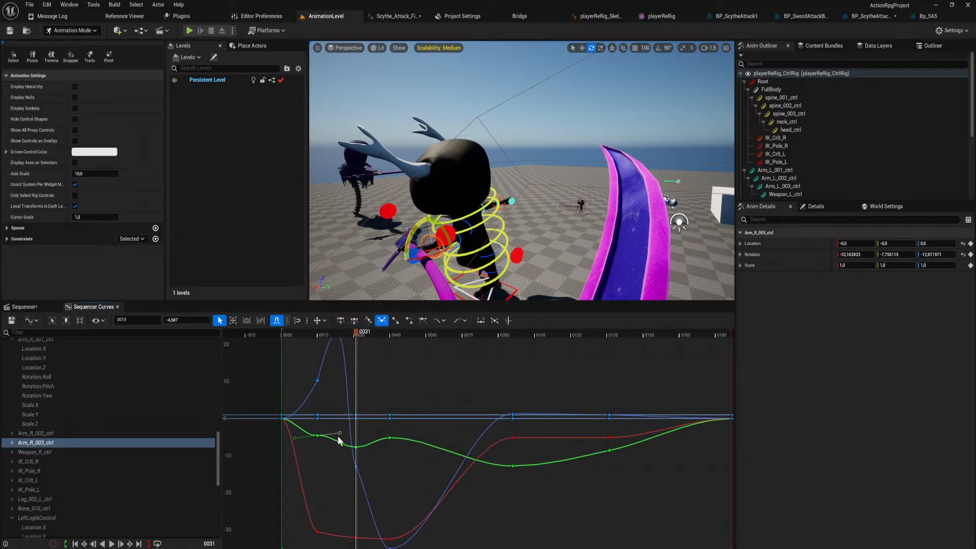
left_click_drag(340, 433, 337, 343)
scroll(342, 379, "down", 3)
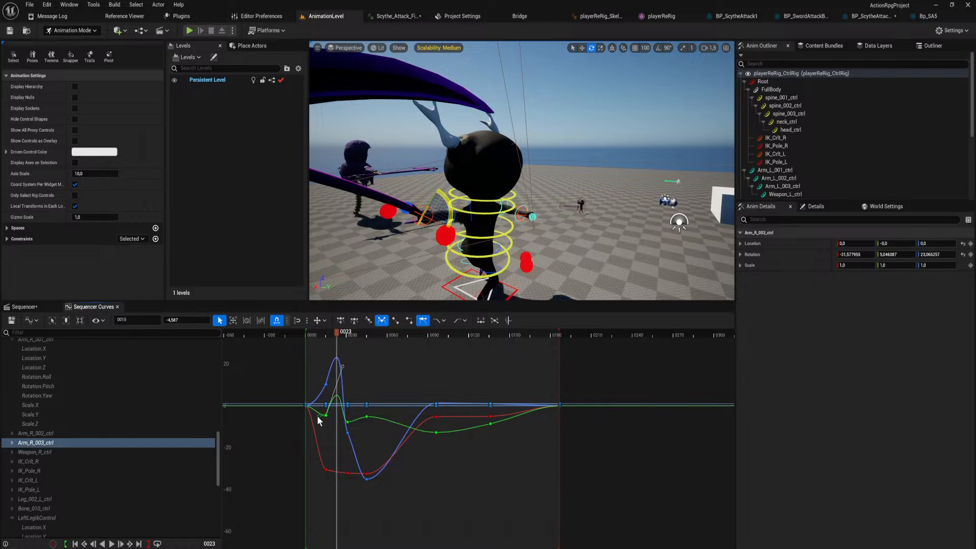
left_click_drag(317, 416, 317, 436)
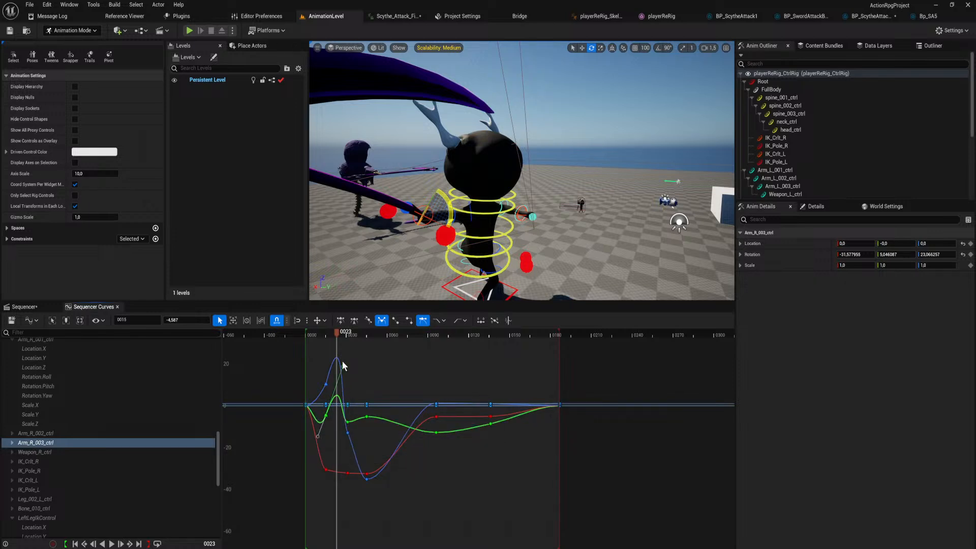
left_click_drag(340, 367, 309, 376)
Play the animation and watch the scythe swing from a more distant viewpoint.
key("space")
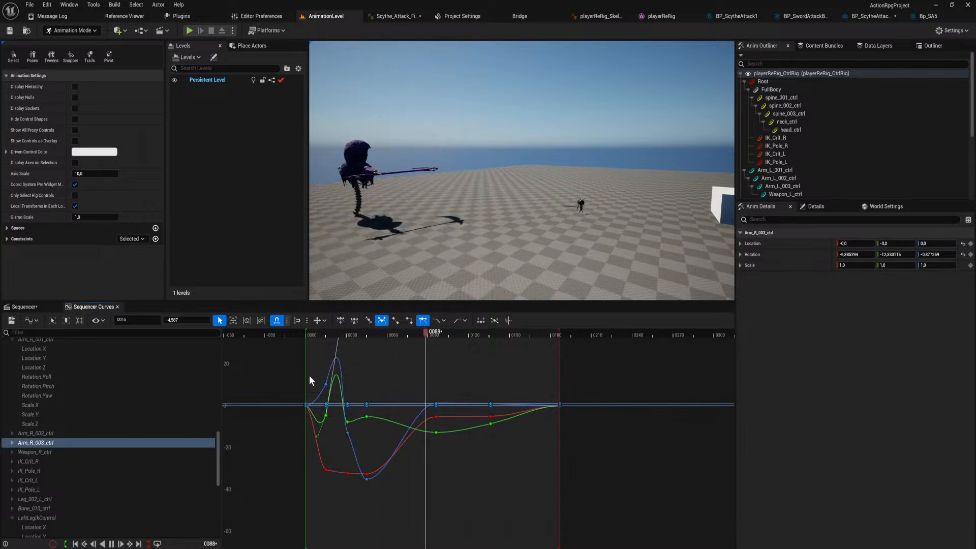
key("s")
right_click_drag(446, 201, 448, 203)
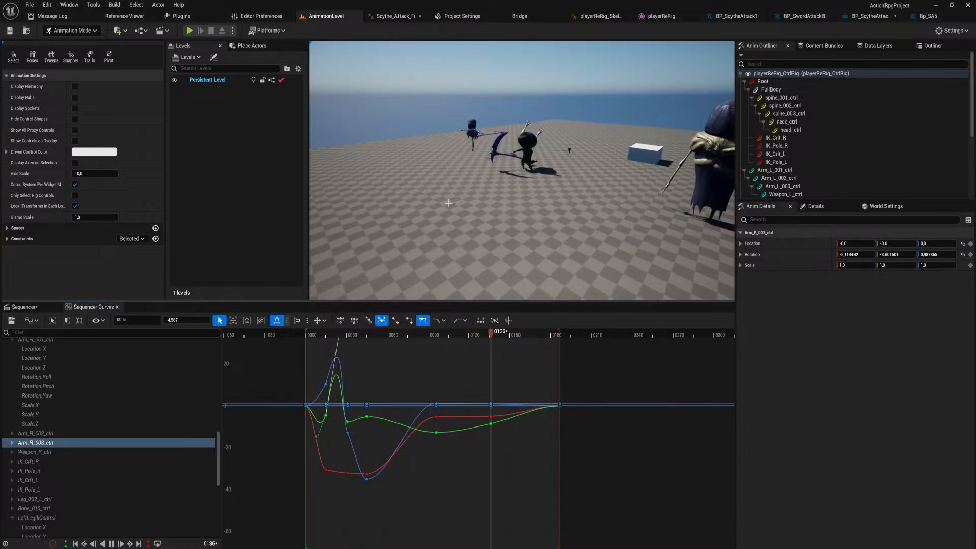
mouse_move(368, 385)
left_mouse_down()
mouse_move(385, 394)
mouse_move(377, 372)
left_mouse_up()
right_click_drag(377, 372, 399, 399)
Undo the tangent and rotation edits made on Arm_R_003_ctrl.
key("ctrl+z")
key("ctrl+z")
key("ctrl+z")
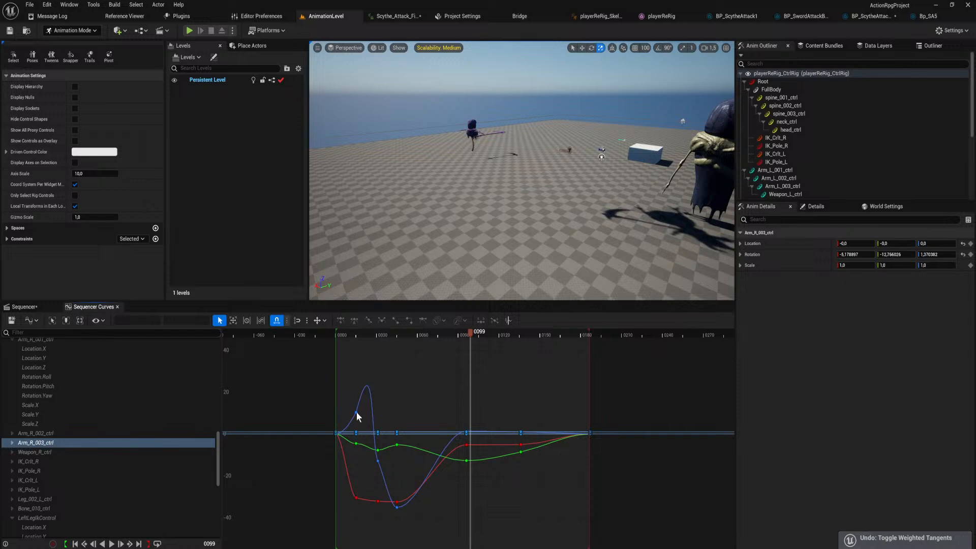
key("ctrl+z")
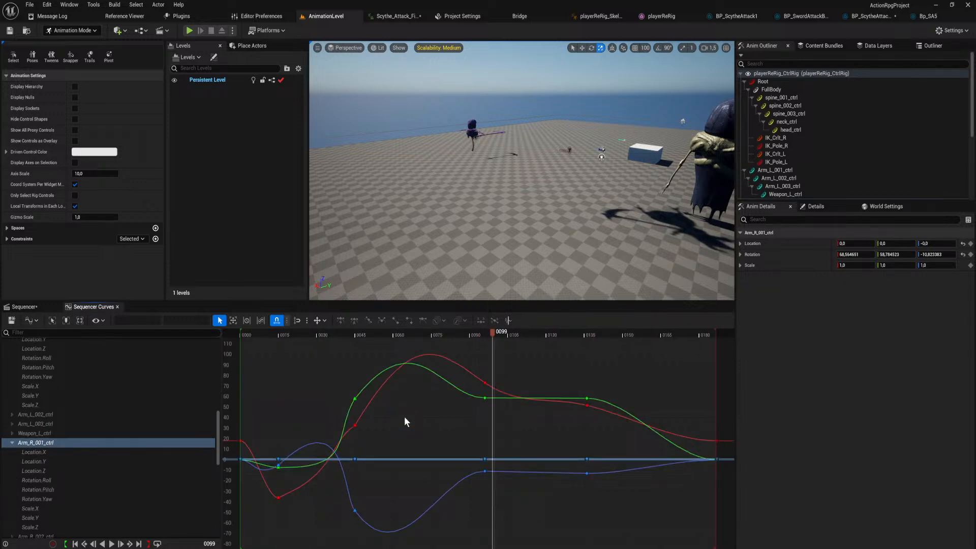
With the playhead at frame 32, pull the frame 45 key's incoming tangent far upward on Arm_R_001_ctrl's Rotation.Pitch curve.
left_click_drag(306, 331, 356, 357)
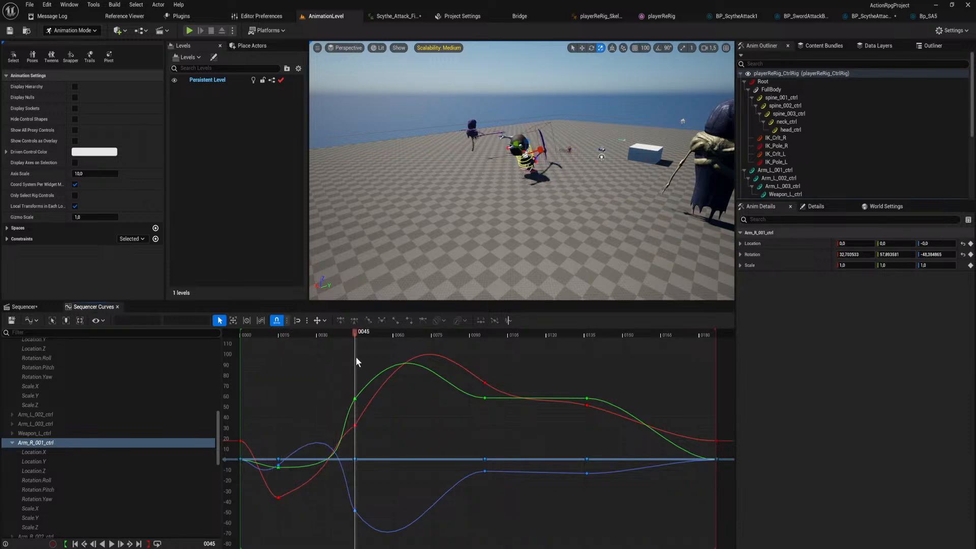
left_click(355, 400)
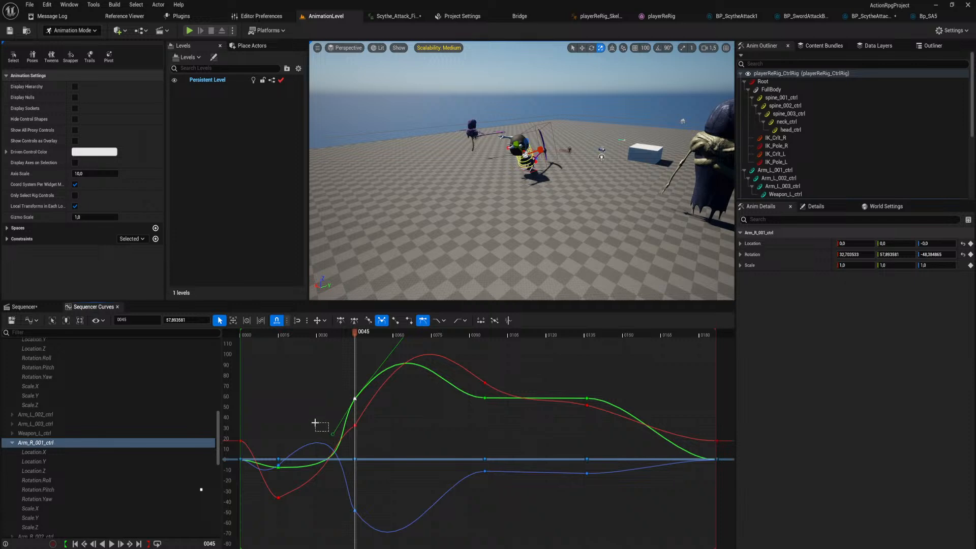
left_click(315, 423)
left_click_drag(351, 331, 322, 352)
left_click(355, 399)
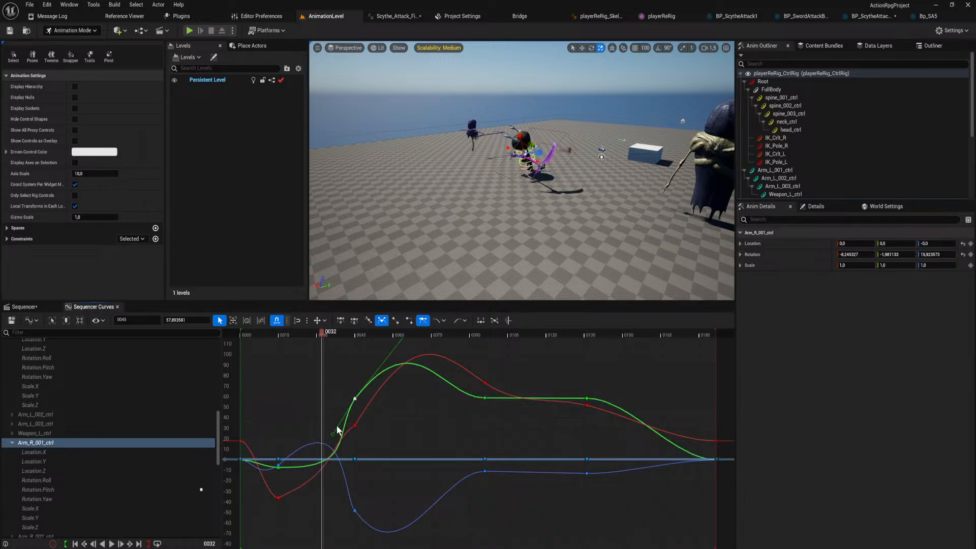
left_click_drag(336, 436, 295, 371)
On the same Rotation.Pitch curve, slightly lower the frame 15 key's outgoing tangent and nearly level the frame 45 key's incoming tangent.
left_click(278, 466)
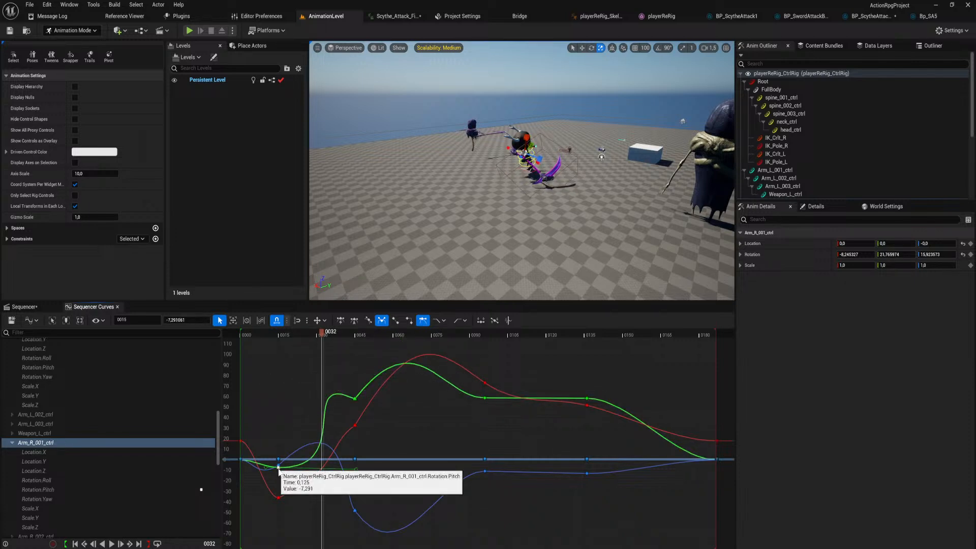
mouse_move(355, 466)
left_mouse_down()
mouse_move(302, 444)
mouse_move(364, 472)
mouse_move(352, 469)
left_mouse_up()
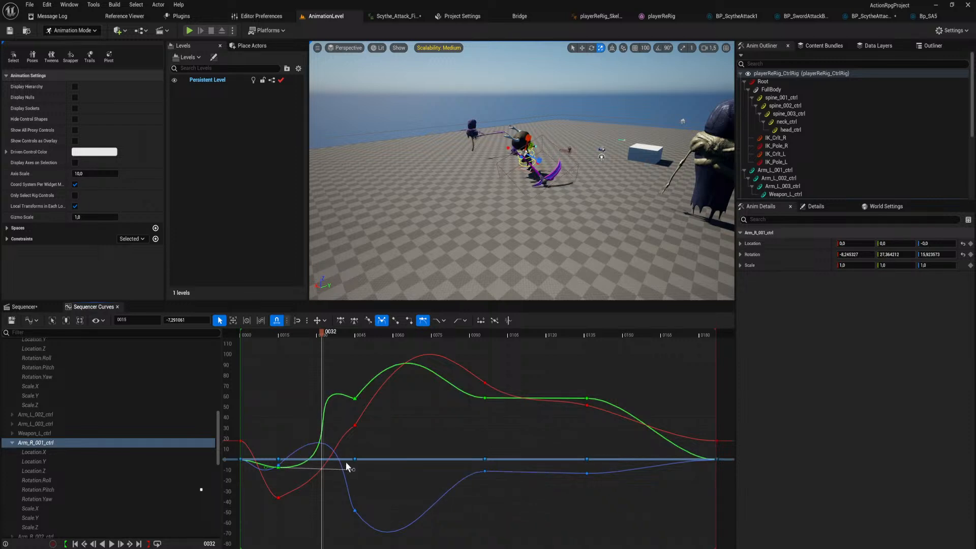
left_click(355, 398)
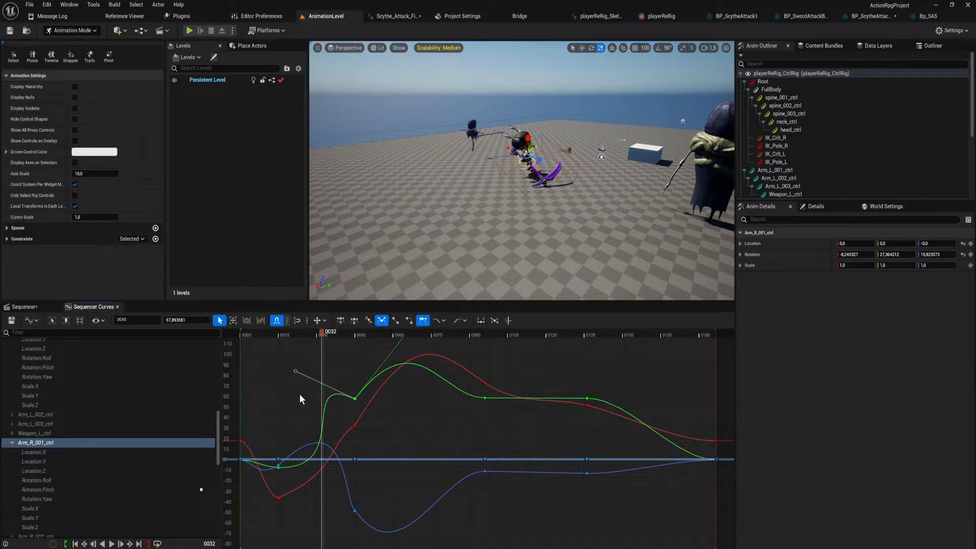
left_click_drag(294, 371, 295, 400)
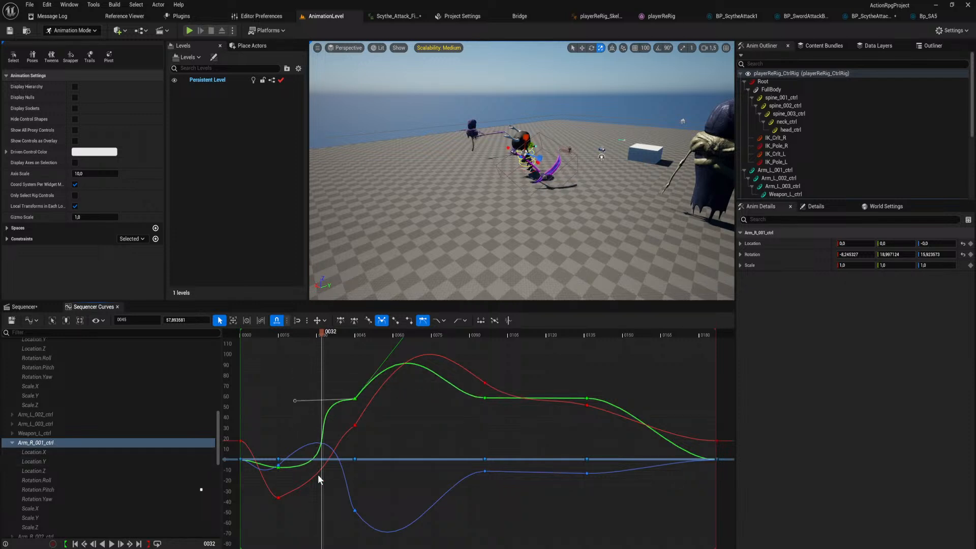
At Arm_R_001_ctrl's frame 15 keys, lower the Rotation.Roll outgoing tangent and shorten and steepen the Rotation.Yaw one.
left_click(277, 497)
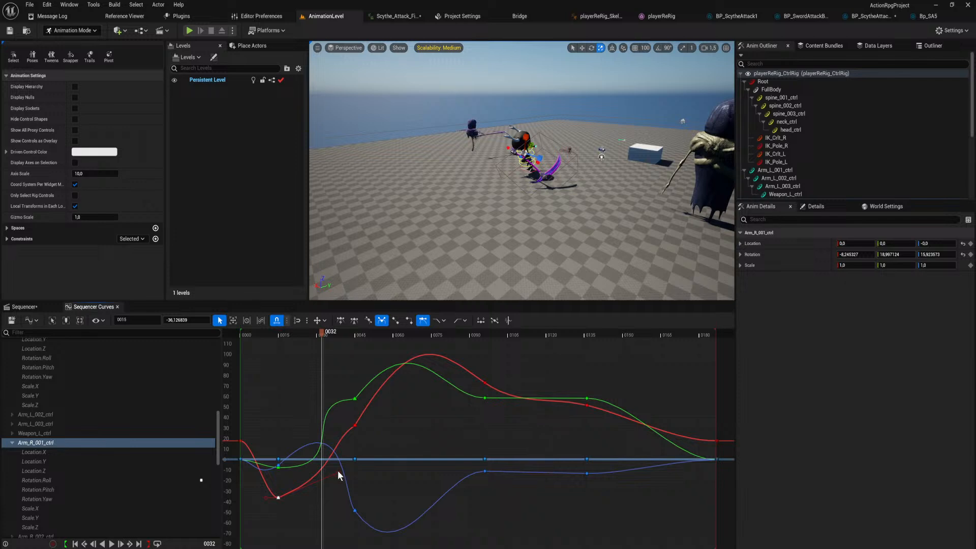
left_click_drag(335, 471, 354, 510)
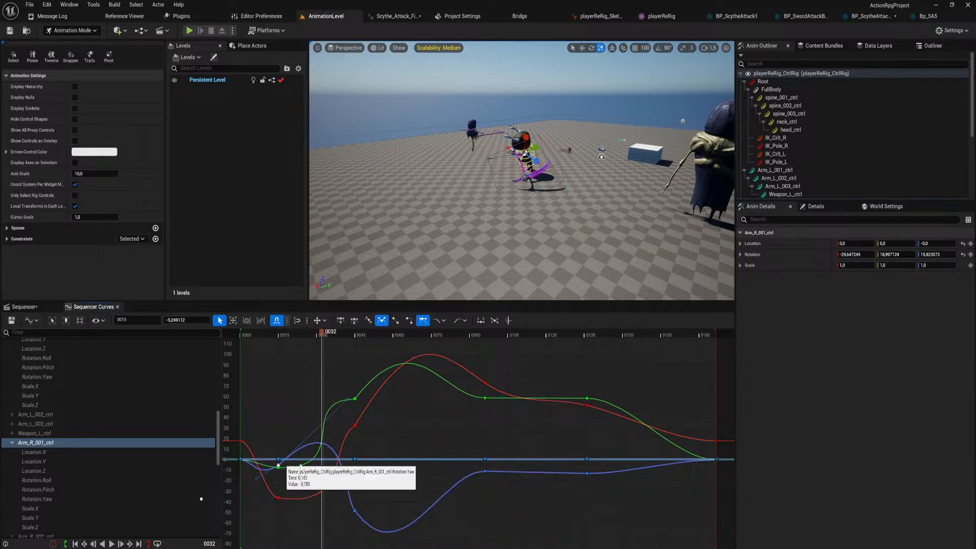
left_click(279, 465)
left_click(334, 374)
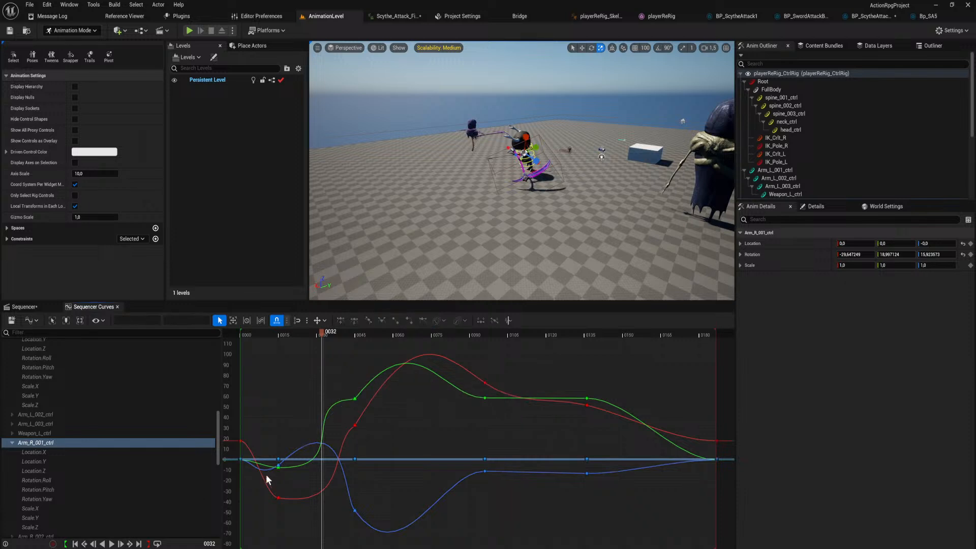
left_click(278, 465)
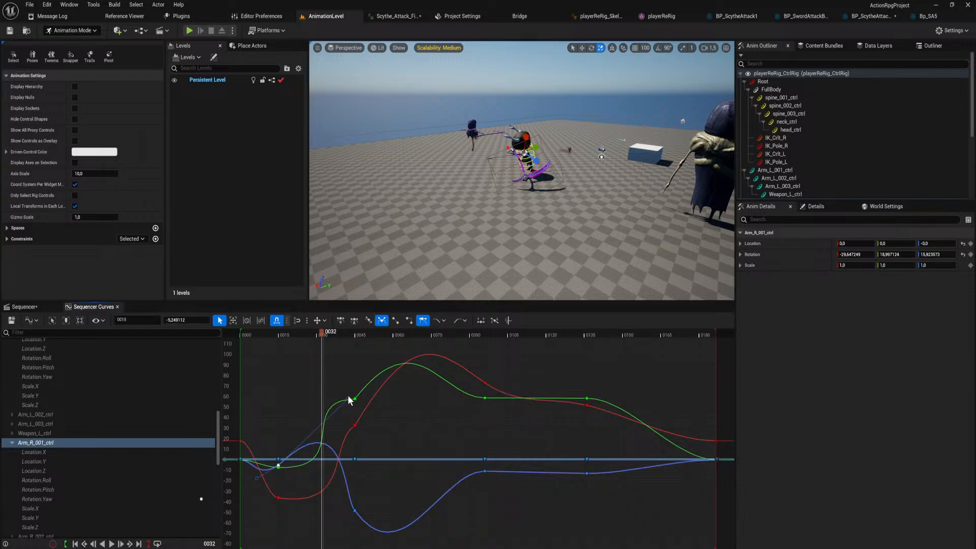
left_click_drag(348, 395, 320, 392)
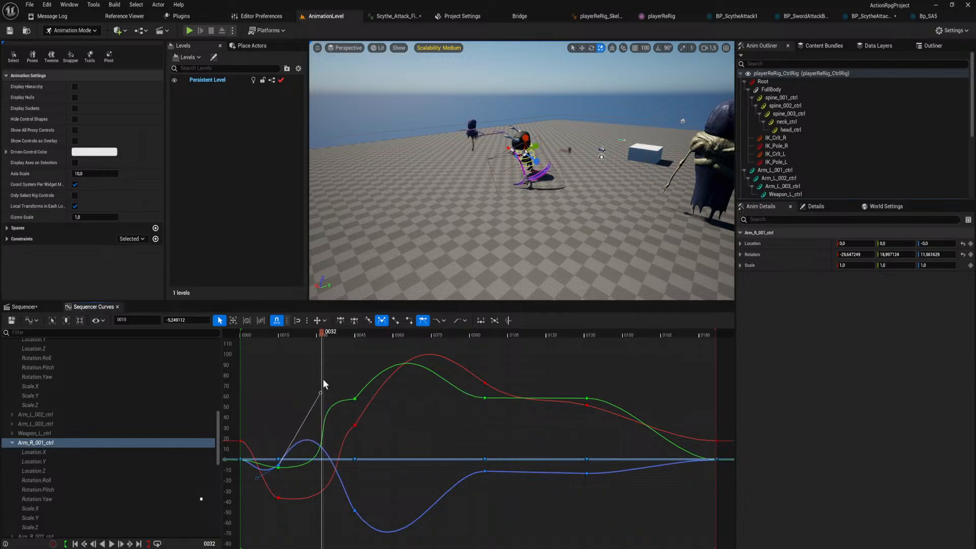
Scrub to frame 39, shorten the frame 45 key's incoming Rotation.Pitch tangent, and nearly level its Rotation.Roll counterpart on Arm_R_001_ctrl.
left_click_drag(320, 331, 303, 343)
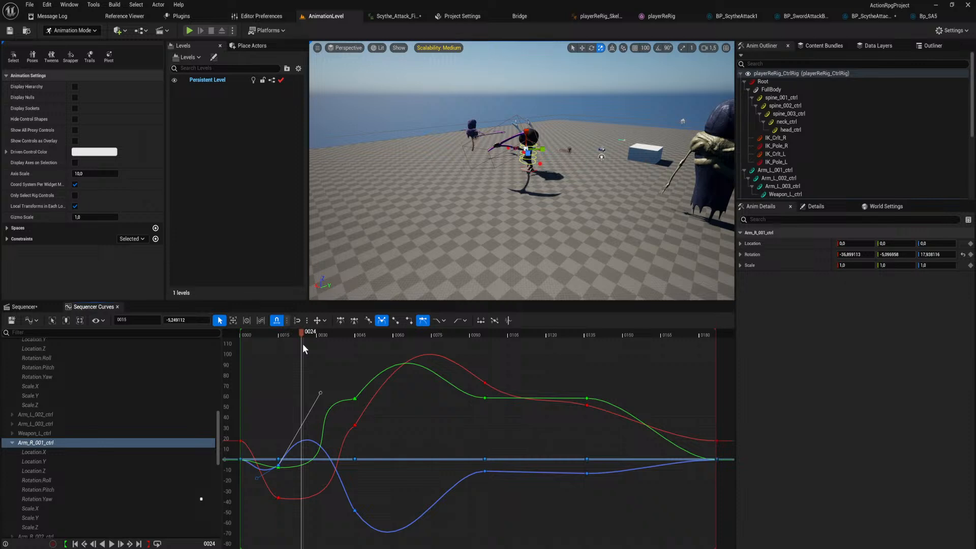
left_click_drag(302, 343, 341, 367)
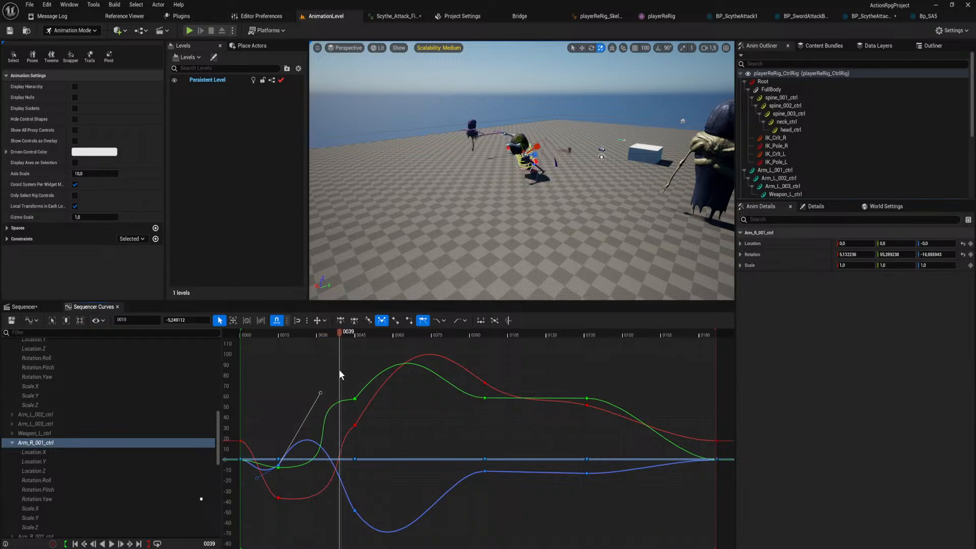
left_click(355, 399)
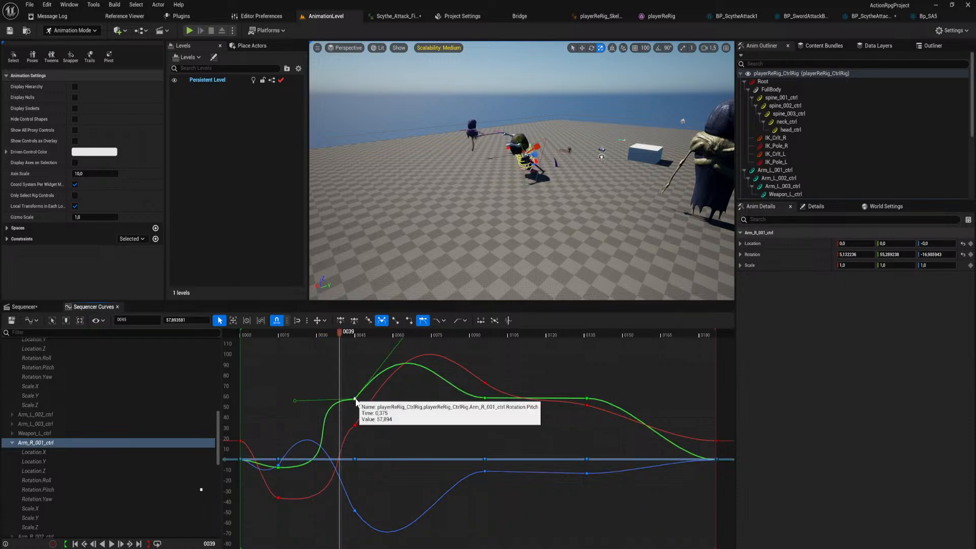
left_click_drag(299, 399, 324, 401)
left_click(353, 426)
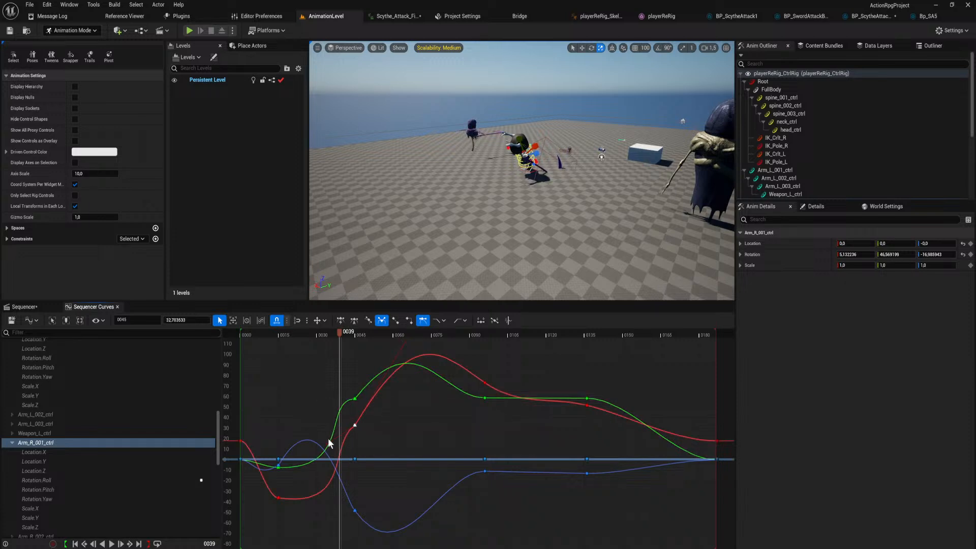
mouse_move(328, 444)
left_mouse_down()
mouse_move(341, 451)
mouse_move(308, 436)
mouse_move(325, 430)
left_mouse_up()
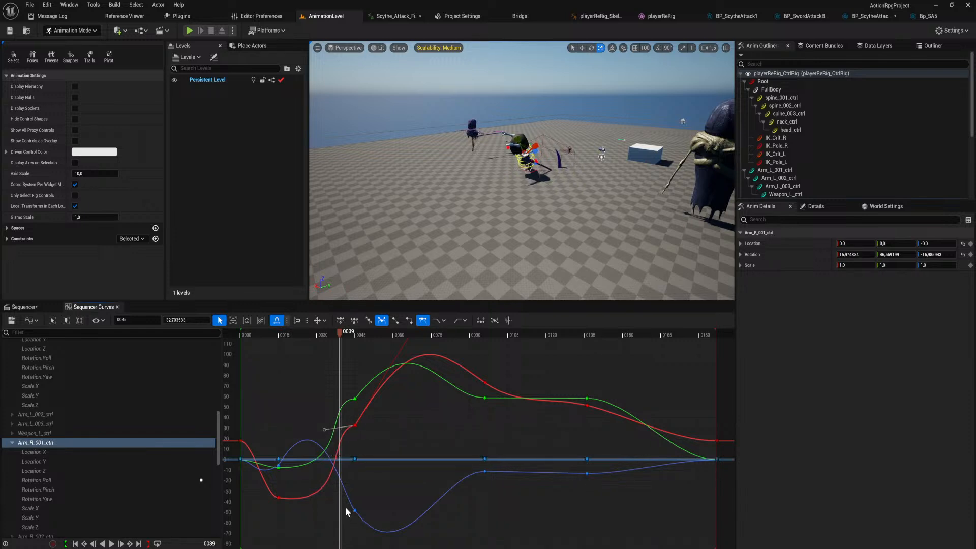
On Arm_R_001_ctrl's Rotation.Yaw curve, pull the frame 45 key's incoming tangent steeply upward and slightly shorten the frame 15 key's outgoing tangent.
left_click(355, 510)
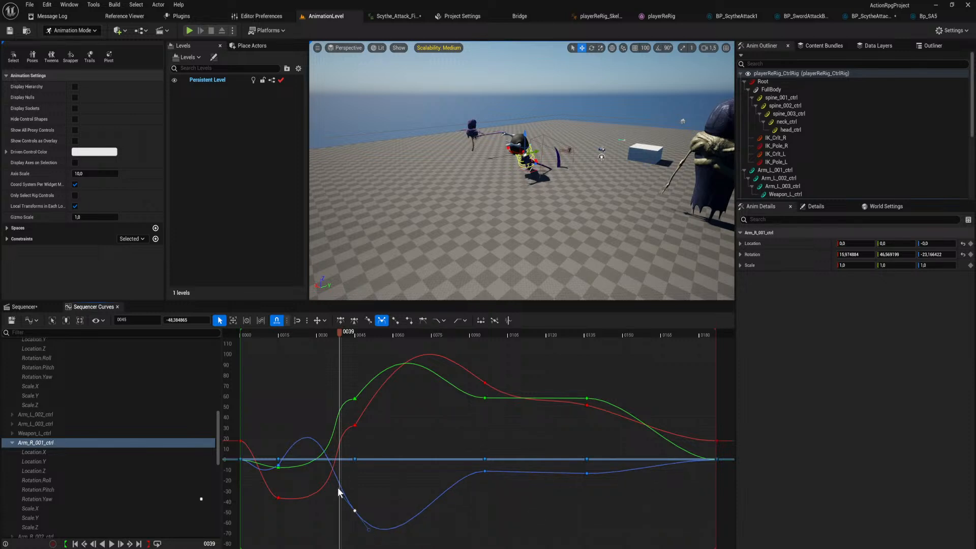
left_click_drag(338, 491, 339, 402)
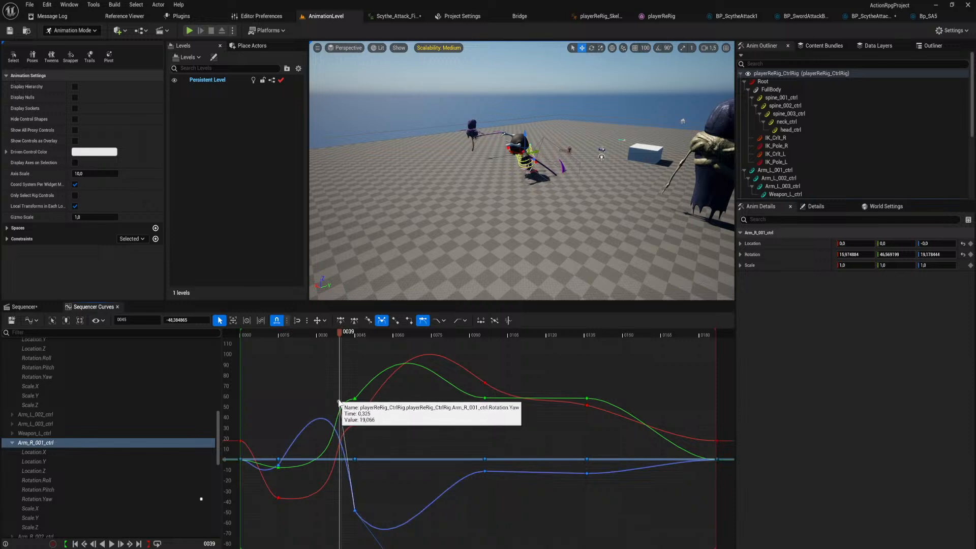
left_click(278, 465)
left_click_drag(320, 391, 303, 309)
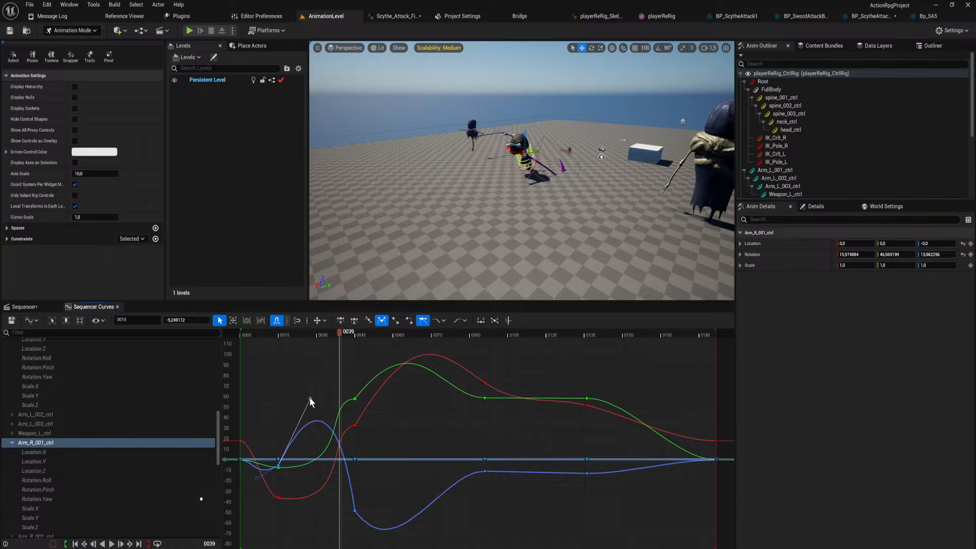
left_click_drag(310, 402, 310, 400)
Try a steep, then a gently sloped incoming tangent on Arm_R_001_ctrl's frame 45 Rotation.Pitch key, checking the pose between frames 36 and 40.
left_click(279, 467)
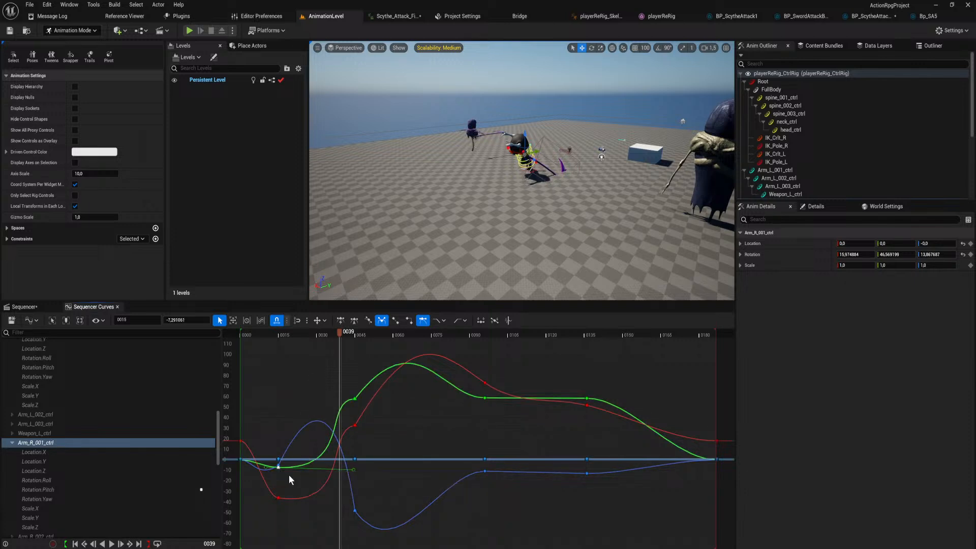
left_click(355, 398)
left_click_drag(322, 396, 346, 420)
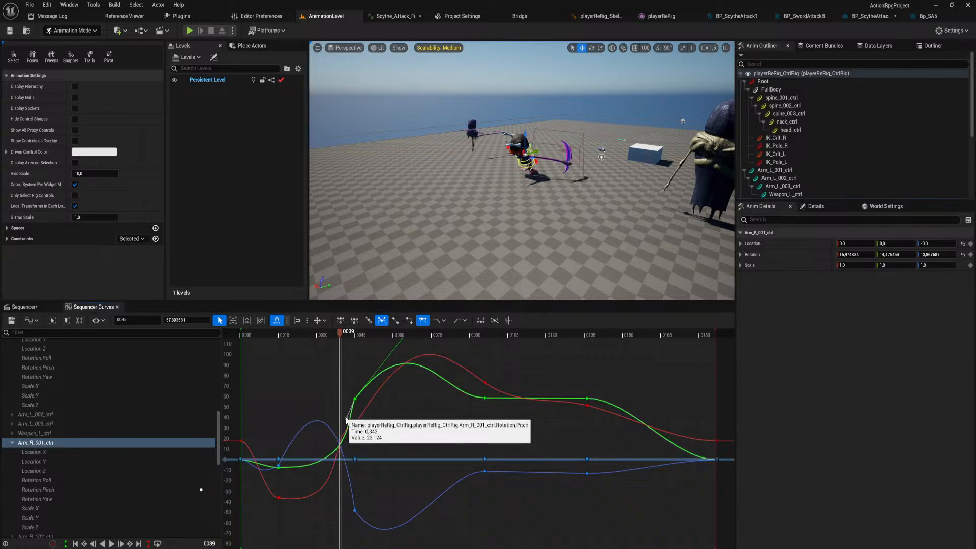
left_click_drag(340, 339, 343, 362)
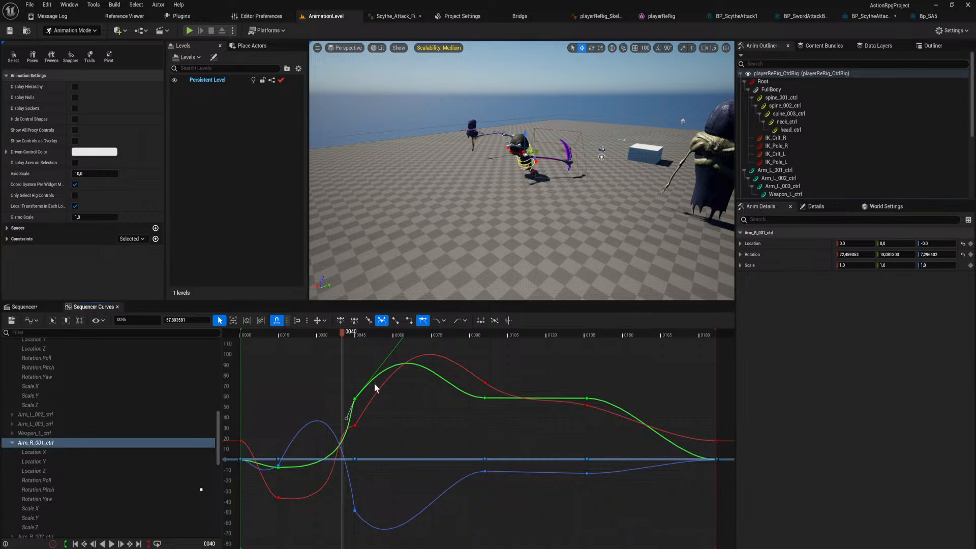
left_click_drag(345, 423, 340, 399)
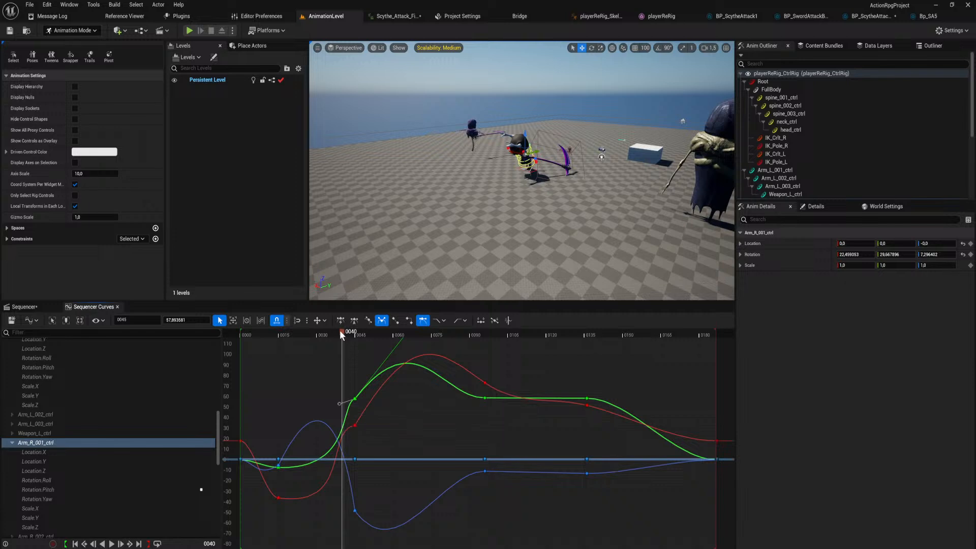
left_click_drag(340, 333, 334, 336)
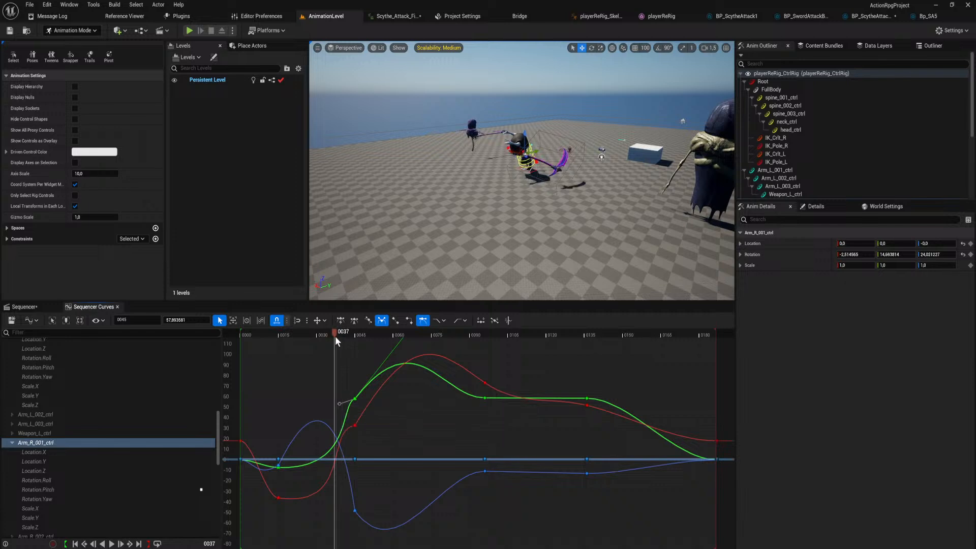
On Arm_R_001_ctrl's Rotation.Pitch curve, shorten and raise the frame 15 key's outgoing tangent and steepen the frame 45 key's incoming tangent.
left_click(278, 465)
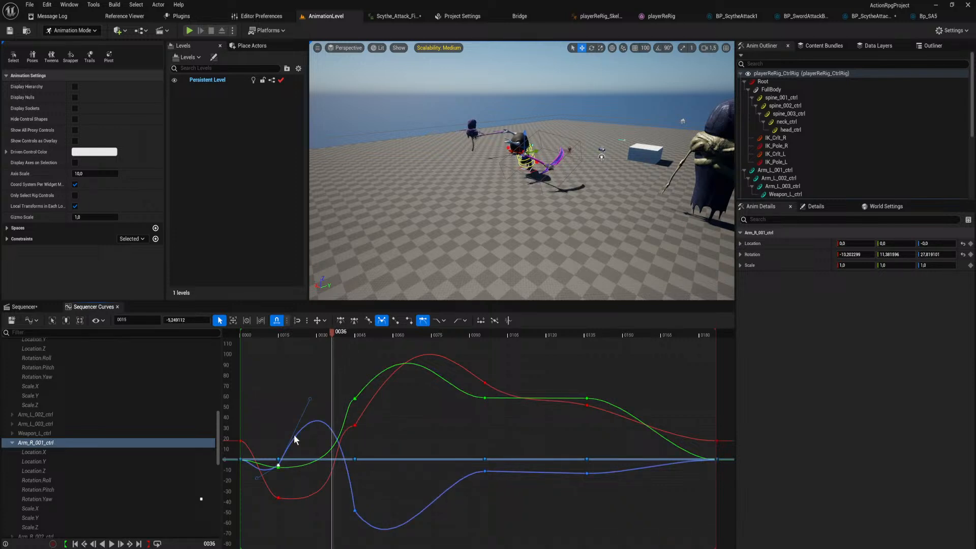
left_click(279, 467)
left_click_drag(350, 471, 328, 452)
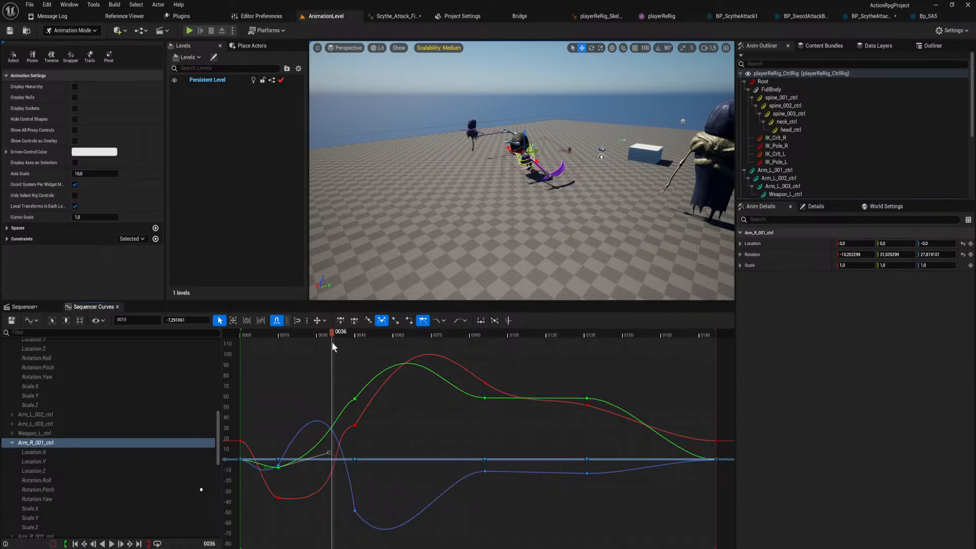
left_click_drag(331, 334, 348, 364)
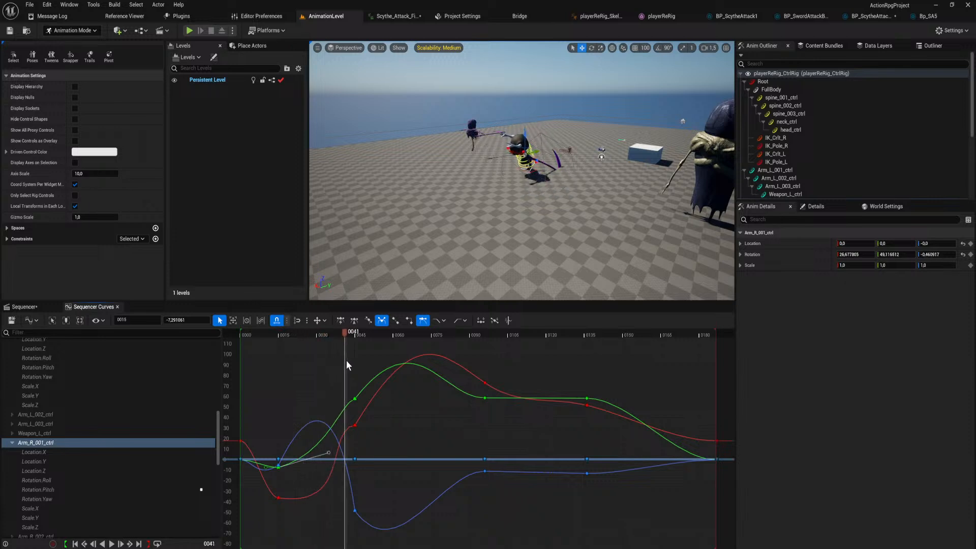
left_click(354, 399)
left_click_drag(339, 405, 349, 435)
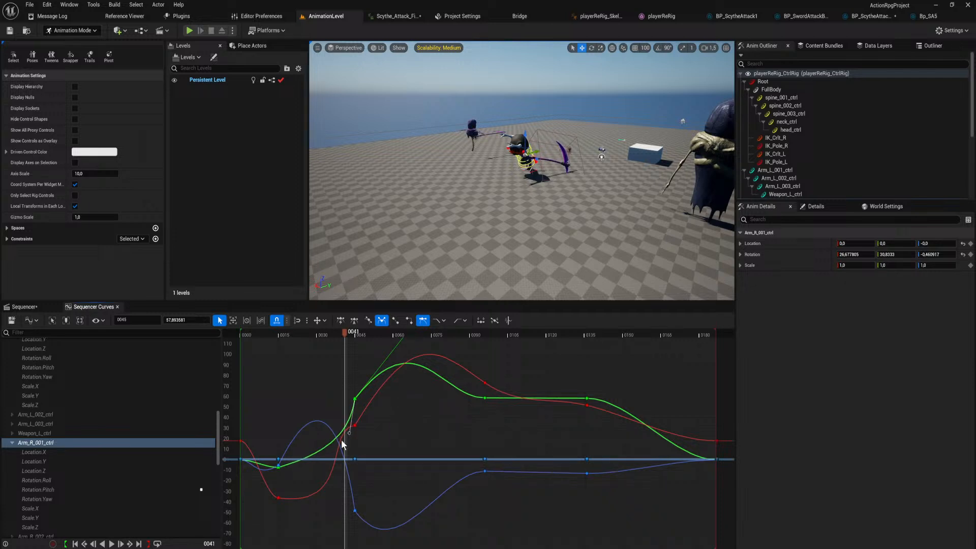
left_click_drag(342, 333, 279, 346)
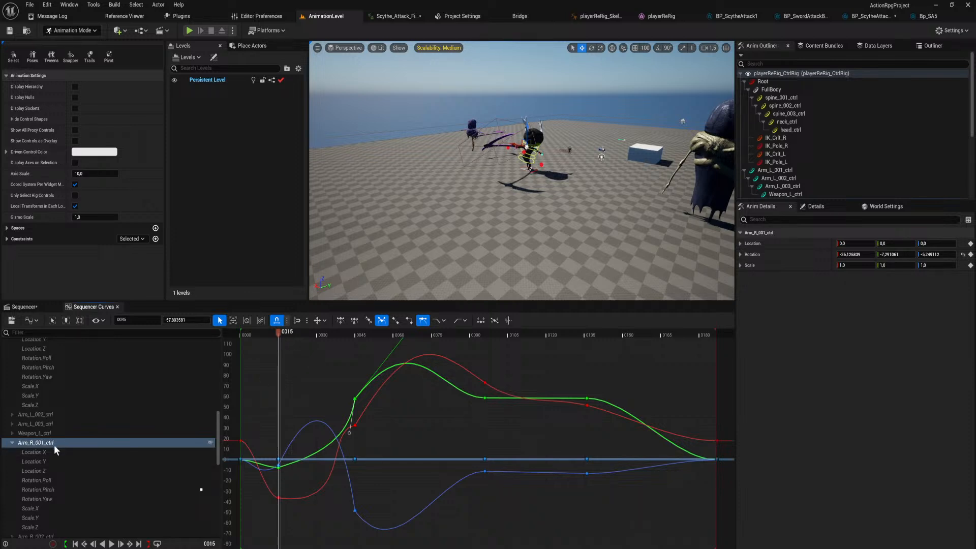
Break and weight the frame 15 key's tangents on Arm_R_003_ctrl's Rotation.Yaw curve, and stretch the outgoing one slightly upward past frame 45.
scroll(72, 474, "down", 3)
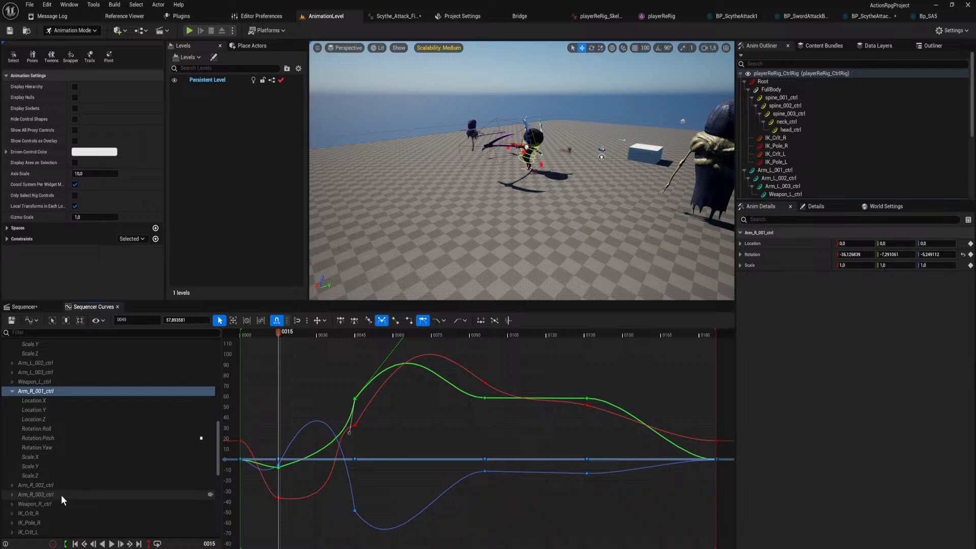
left_click(61, 494)
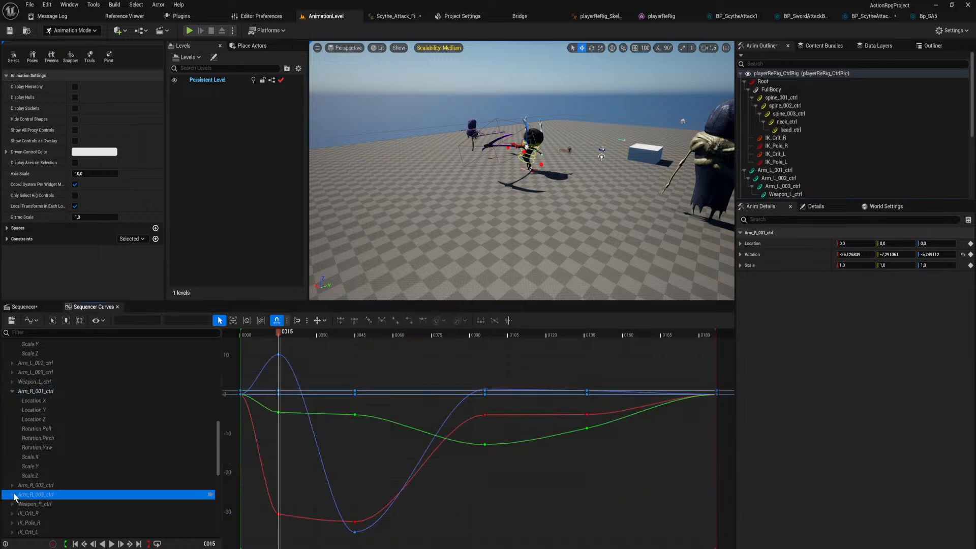
left_click(279, 413)
left_click(279, 355)
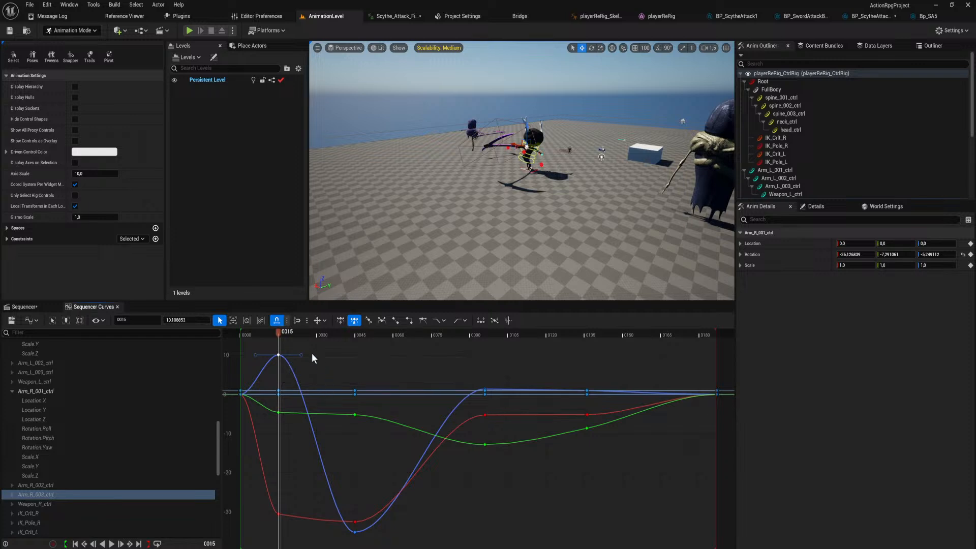
left_click(304, 334)
left_click_drag(305, 341, 313, 362)
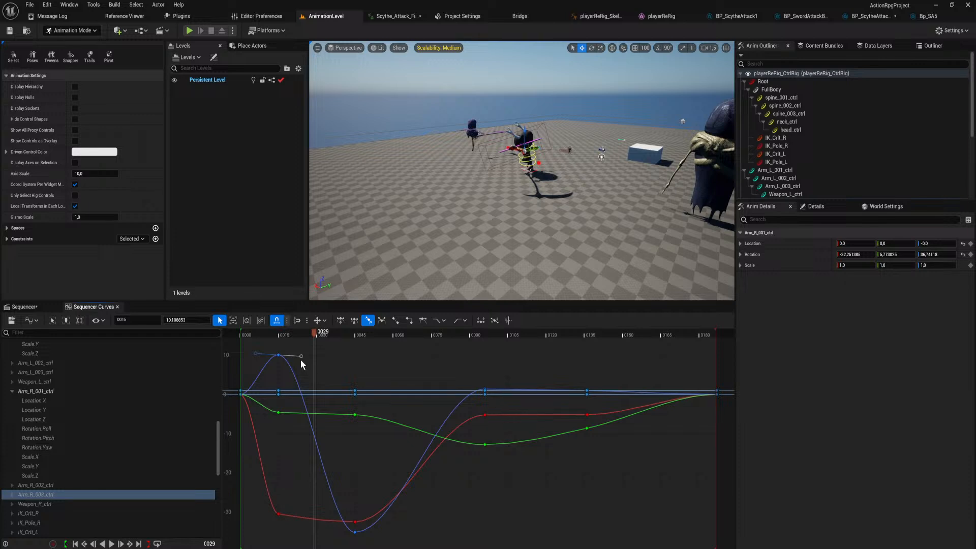
key("3")
key("6")
left_click_drag(303, 356, 358, 338)
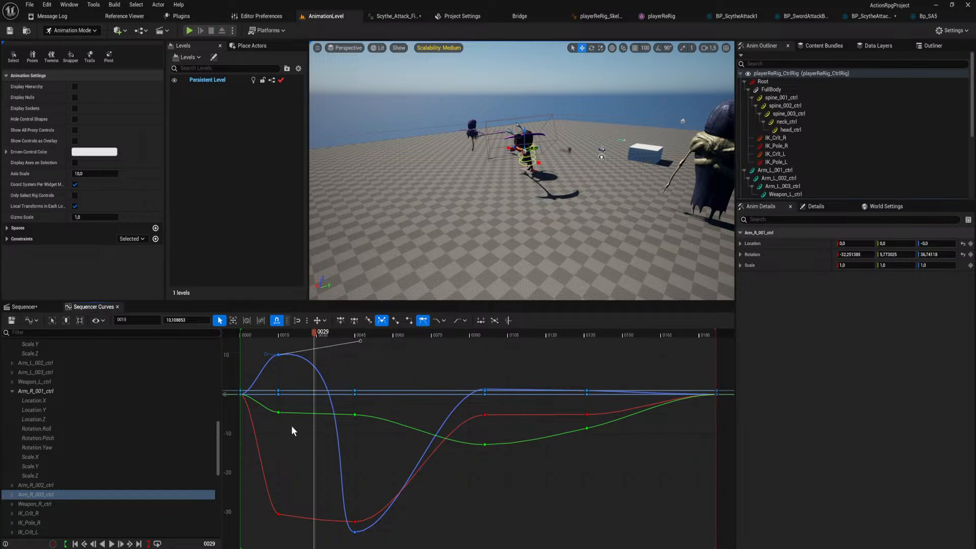
On Arm_R_003_ctrl's Rotation.Roll curve, pull the frame 15 key's outgoing tangent steeply downward and raise its incoming tangent.
left_click(279, 411)
left_click(278, 514)
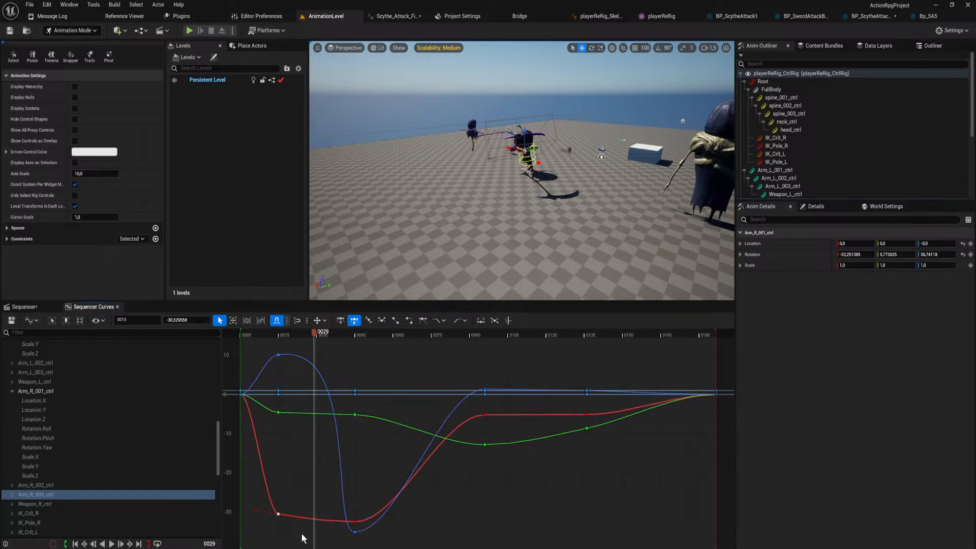
right_click_drag(322, 482, 334, 416)
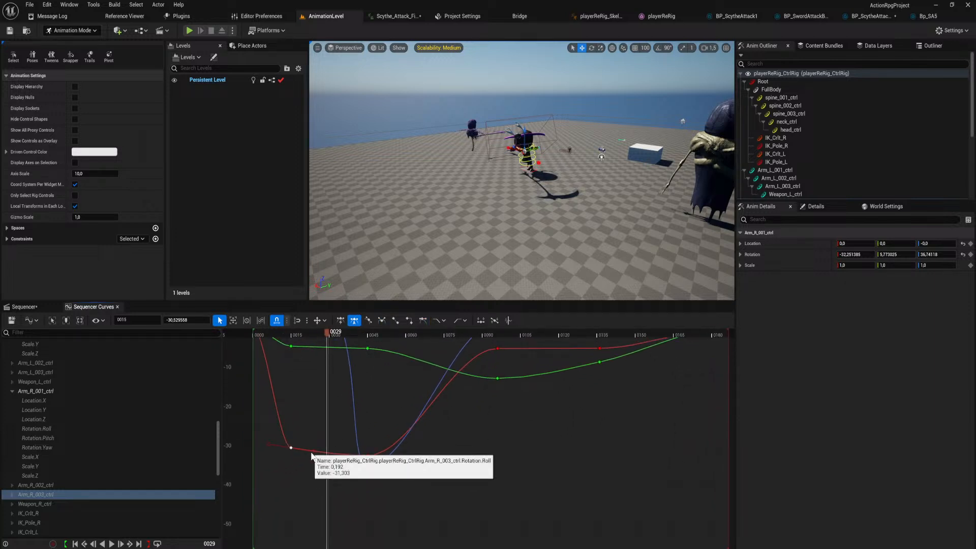
left_click_drag(311, 456, 317, 548)
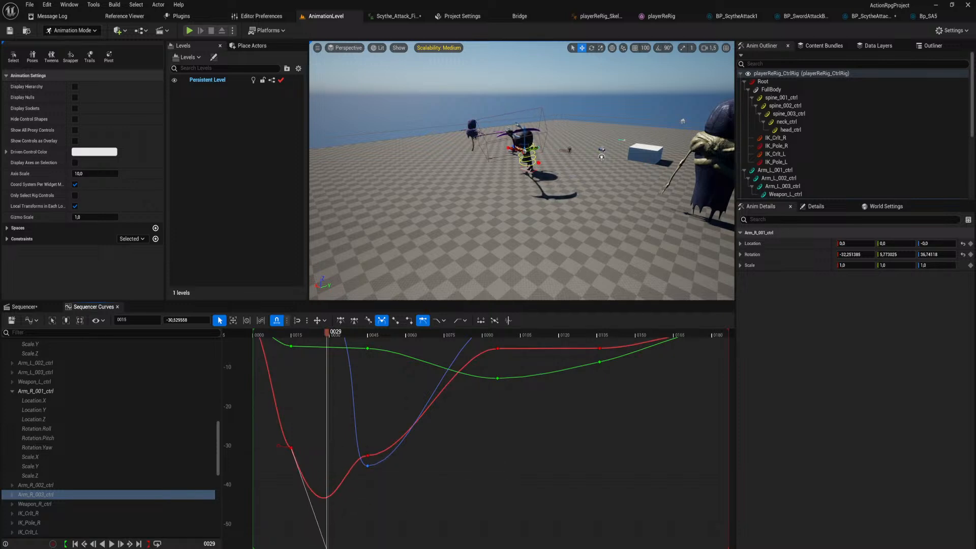
left_click_drag(275, 449, 276, 413)
Tilt the frame 45 key's incoming Rotation.Roll tangent downward on Arm_R_003_ctrl and scrub to frame 41.
left_click(366, 455)
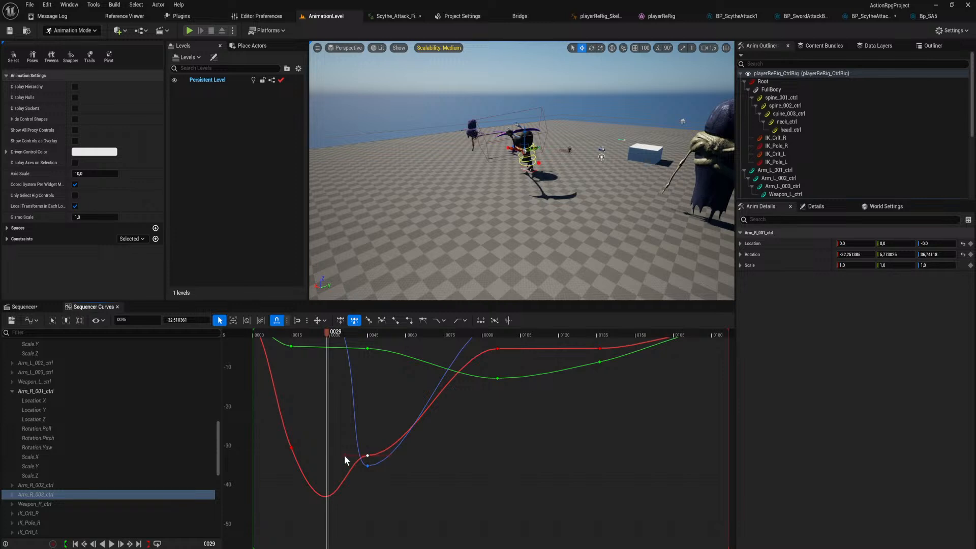
left_click_drag(344, 455, 352, 474)
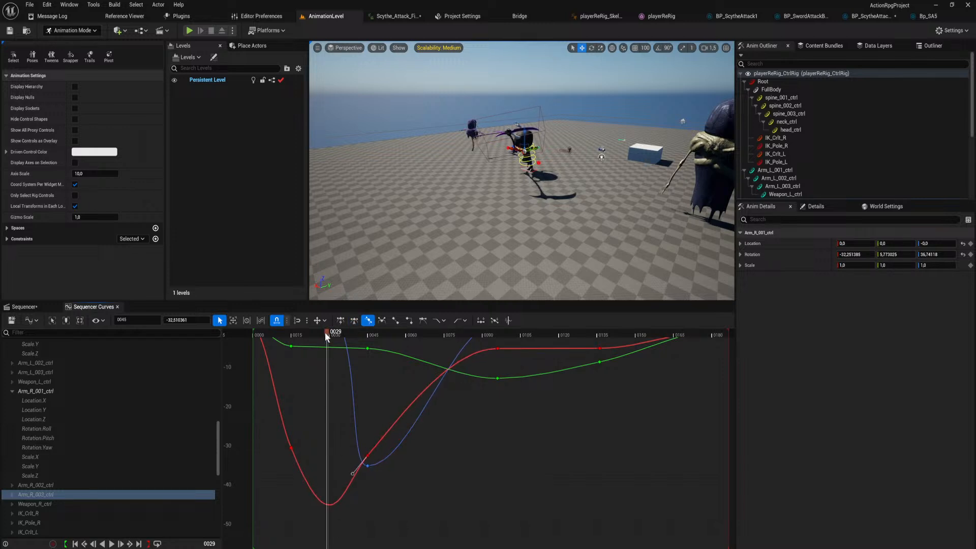
left_click_drag(326, 335, 356, 386)
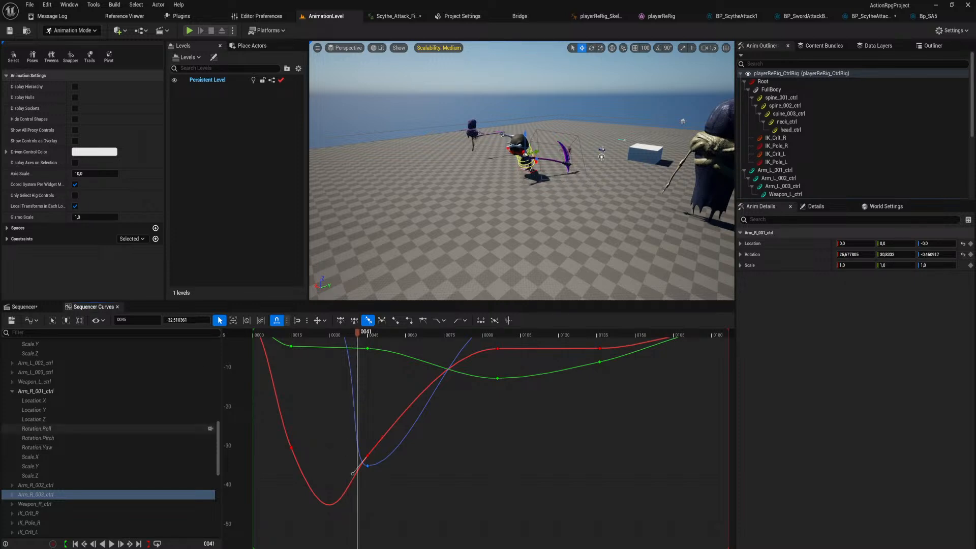
On Arm_R_002_ctrl's Rotation.Roll curve, lengthen the frame 15 key's outgoing tangent and tilt it slightly downward.
left_click(14, 484)
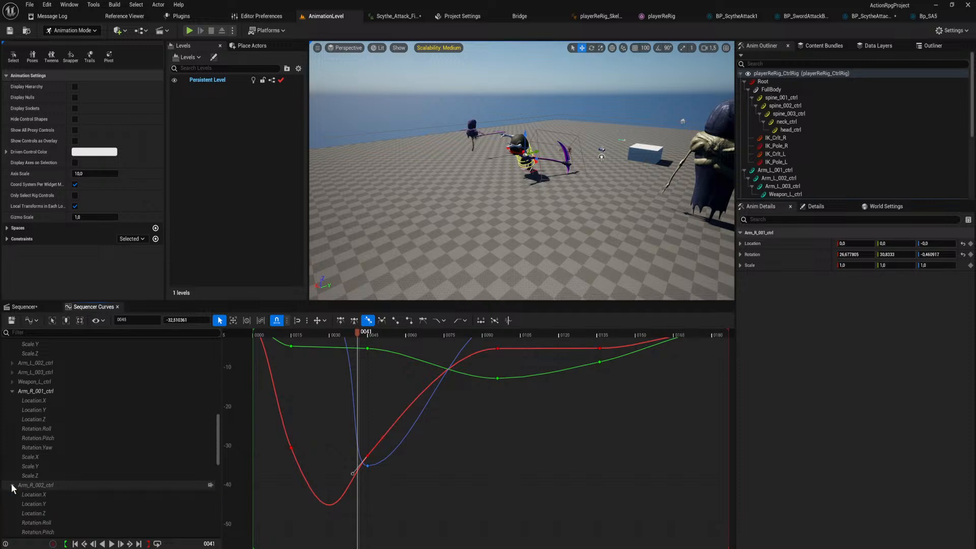
scroll(60, 503, "down", 3)
left_click(56, 471)
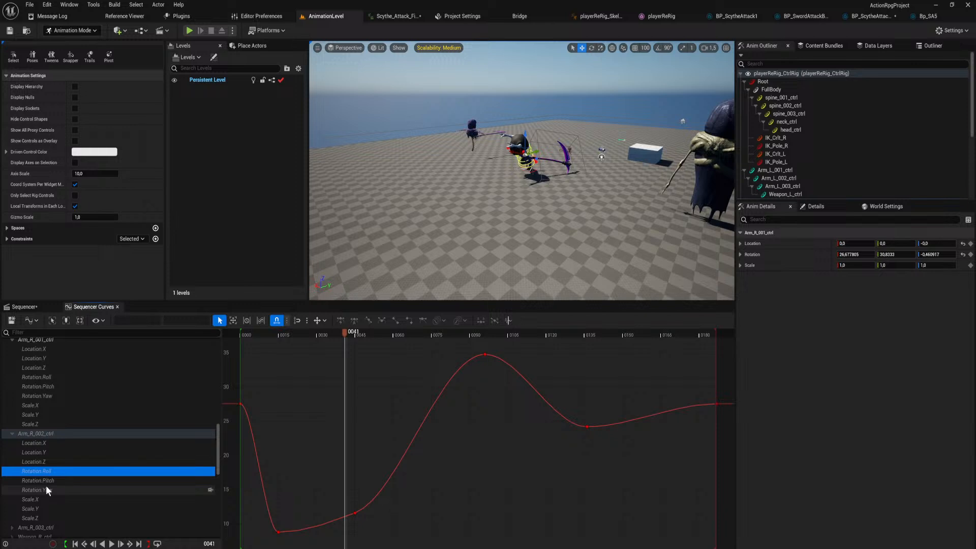
left_click(278, 532)
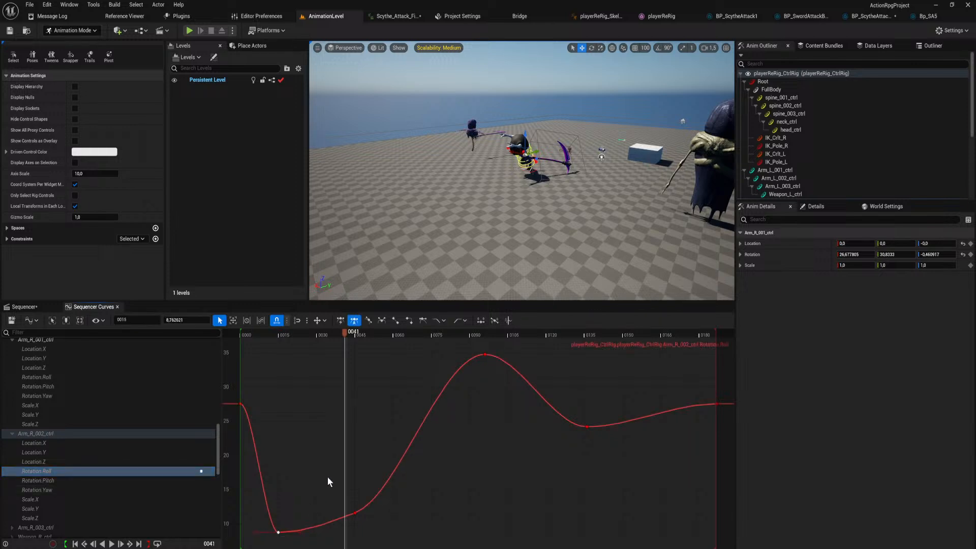
scroll(333, 480, "down", 3)
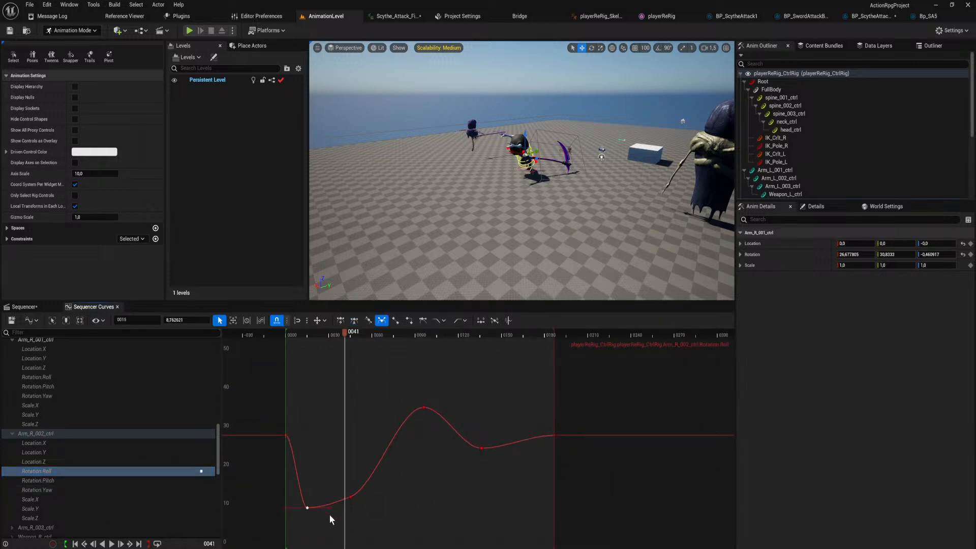
mouse_move(321, 507)
left_mouse_down()
mouse_move(326, 542)
mouse_move(326, 502)
left_mouse_up()
left_click_drag(324, 445, 335, 510)
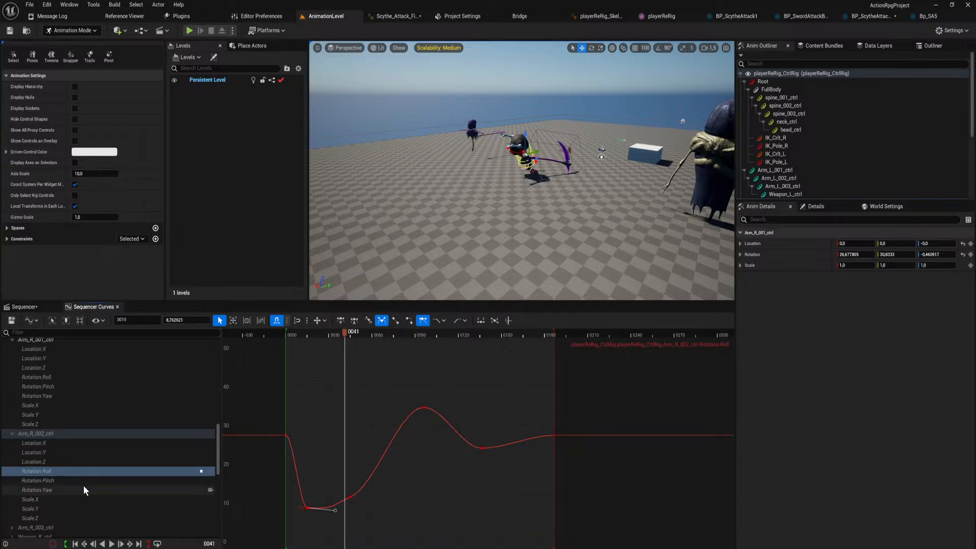
On Arm_R_002_ctrl's Rotation.Pitch curve, stretch the frame 45 key's incoming tangent upward, steepen its outgoing tangent downward, and scrub to frame 34.
left_click(85, 479)
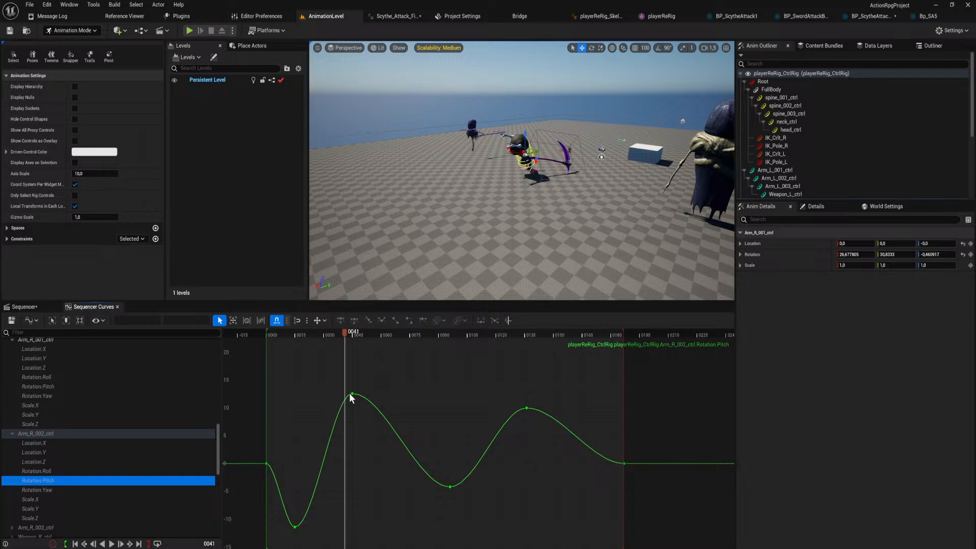
left_click(351, 395)
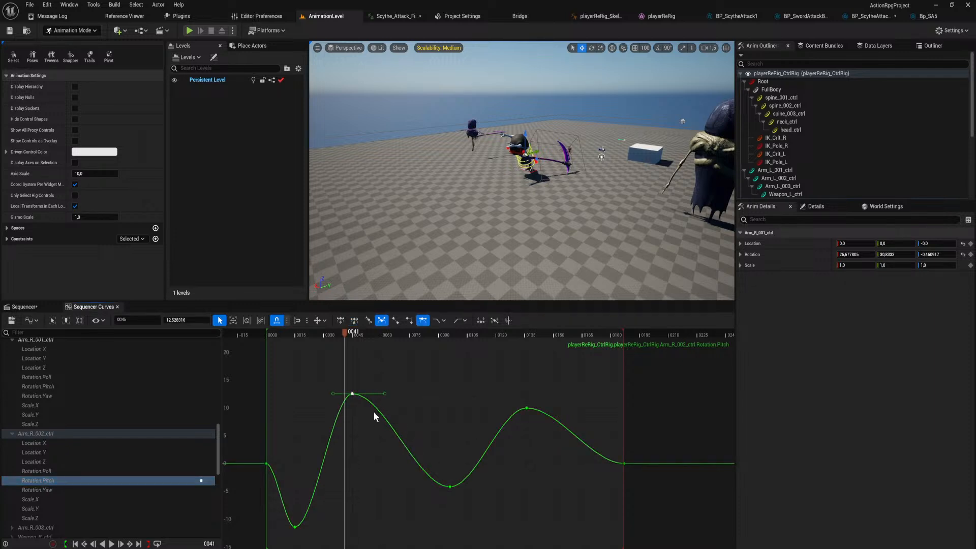
left_click_drag(333, 393, 295, 288)
scroll(349, 407, "down", 3)
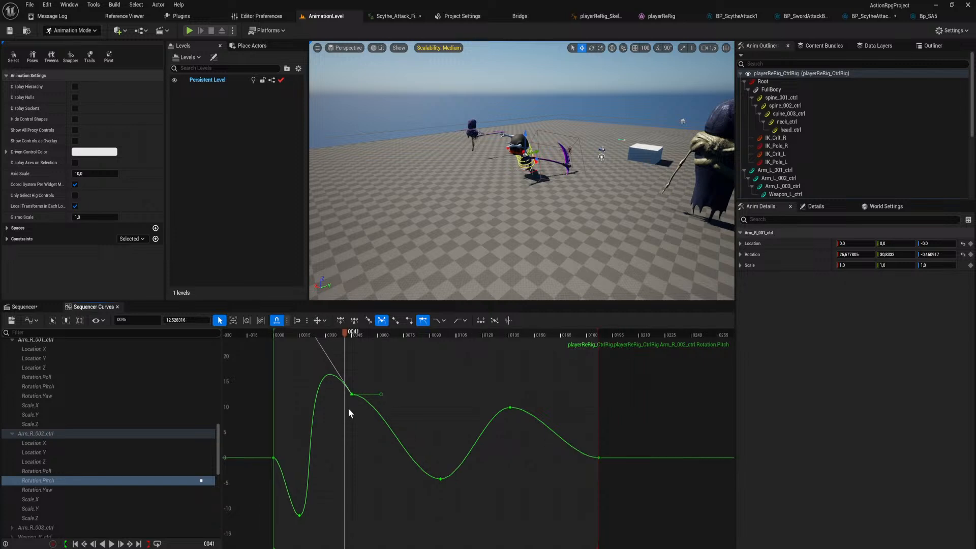
right_click_drag(349, 406, 380, 439)
left_click_drag(334, 368, 325, 405)
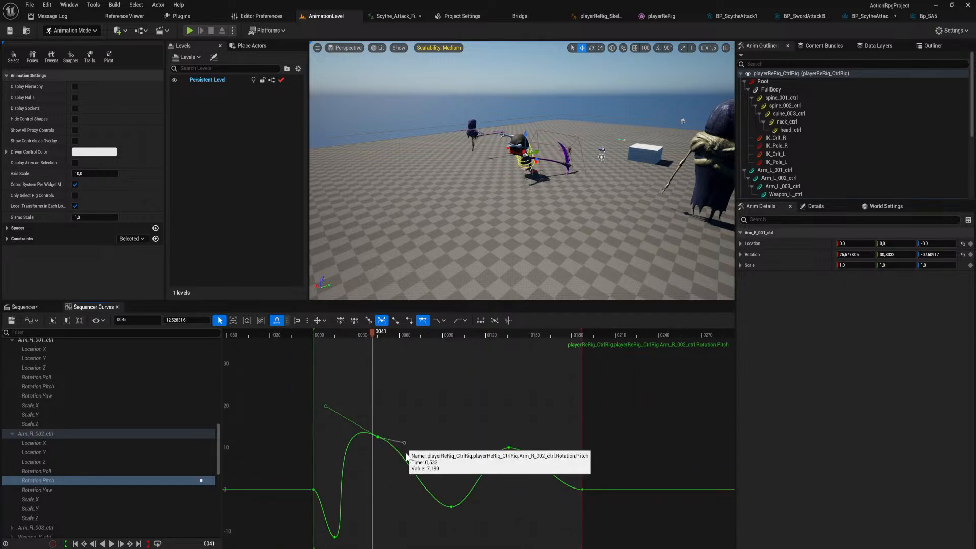
left_click_drag(401, 437, 399, 482)
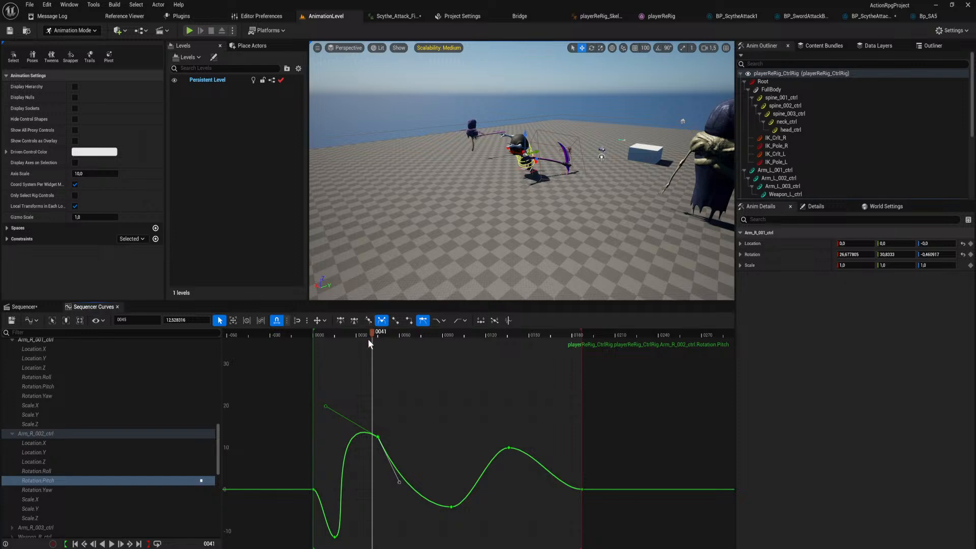
mouse_move(368, 340)
left_mouse_down()
mouse_move(344, 352)
mouse_move(363, 352)
left_mouse_up()
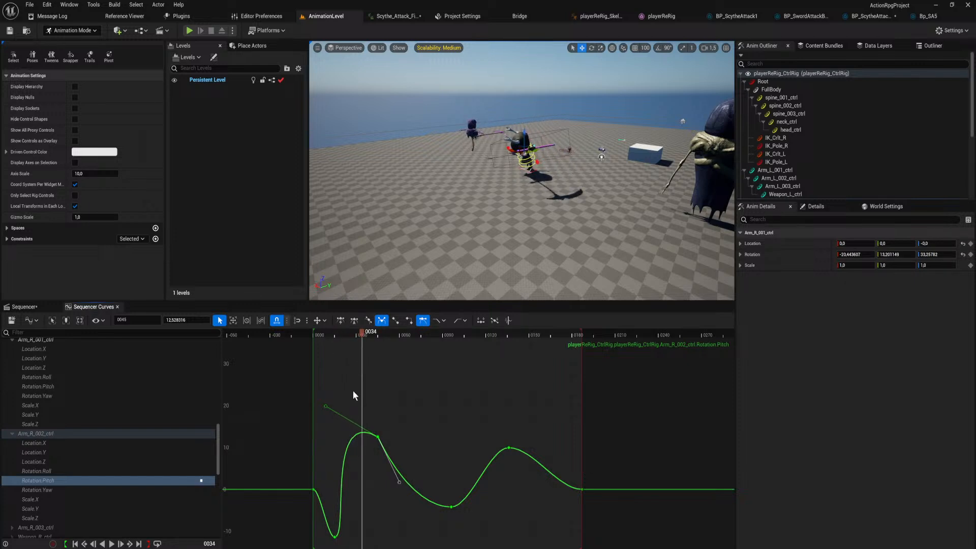
On Arm_R_002_ctrl's Rotation.Pitch curve, pull the frame 45 key's incoming tangent almost vertically upward, far above the key.
left_click_drag(327, 409, 369, 546)
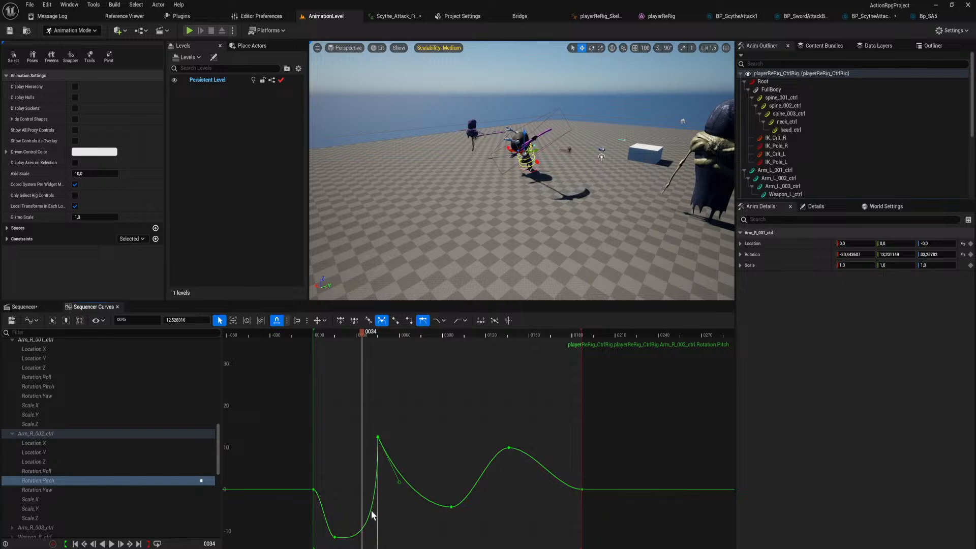
scroll(471, 414, "down", 4)
right_click_drag(438, 351, 463, 535)
scroll(434, 430, "down", 8)
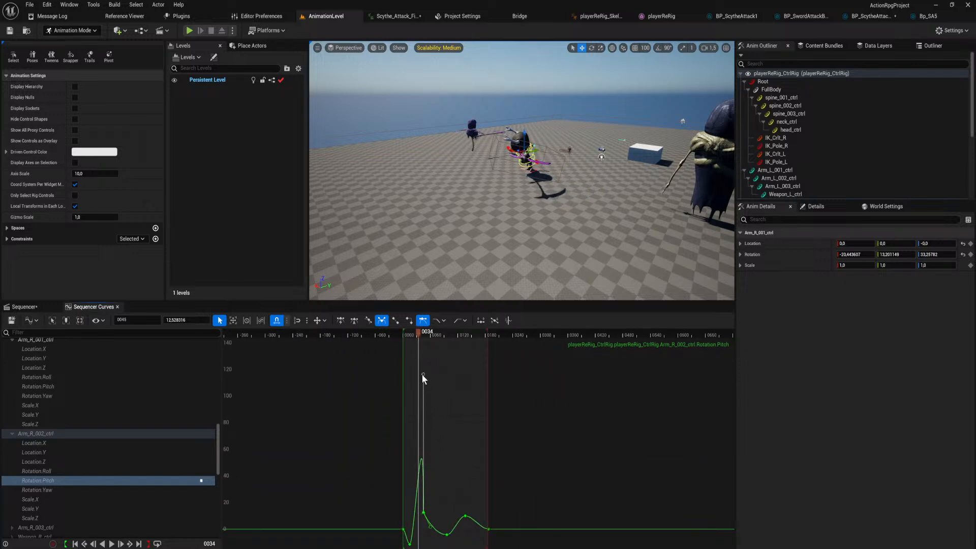
mouse_move(423, 374)
left_mouse_down()
mouse_move(409, 351)
mouse_move(420, 322)
mouse_move(406, 334)
mouse_move(472, 339)
mouse_move(436, 363)
mouse_move(402, 359)
mouse_move(437, 374)
left_mouse_up()
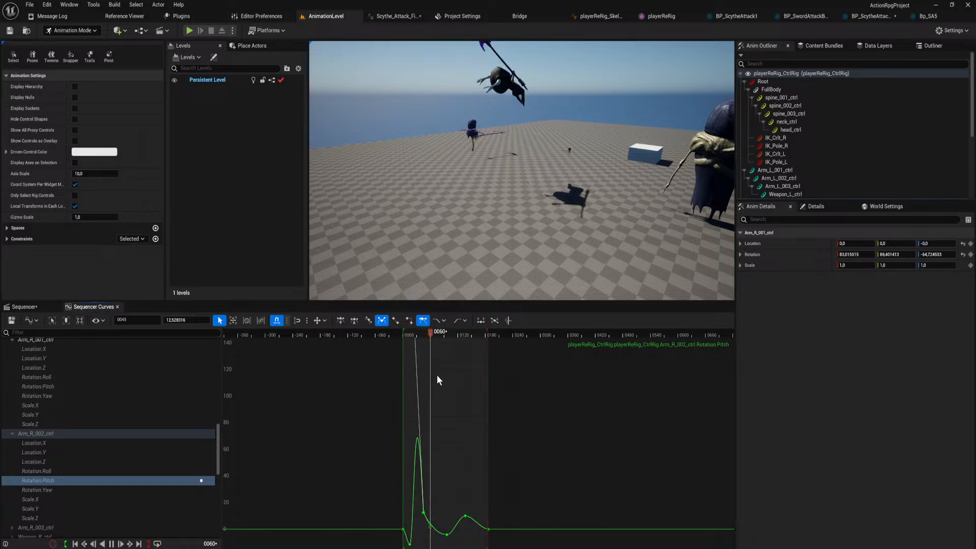
Play the finisher animation while viewing the character from nearer and farther, and stop at frame 36.
key("space")
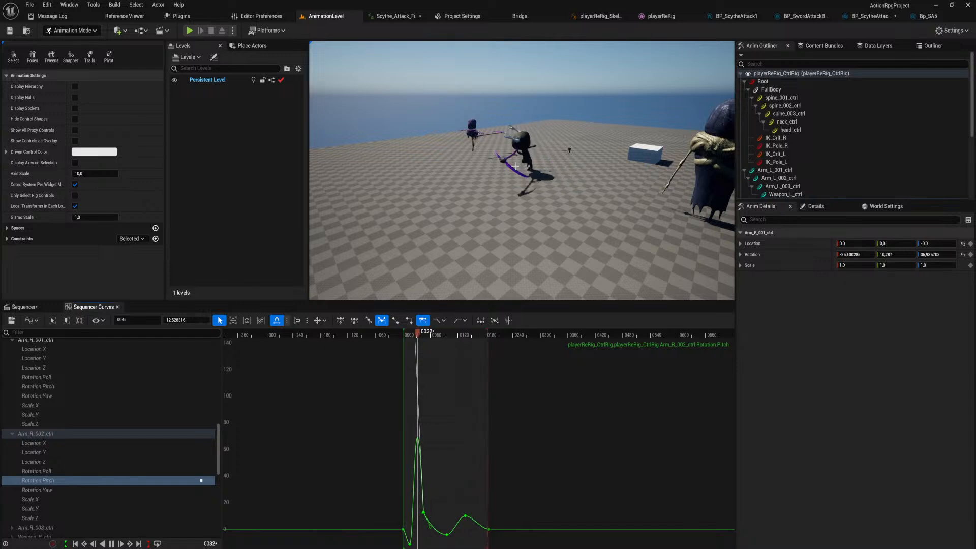
scroll(533, 189, "down", 3)
scroll(533, 188, "down", 3)
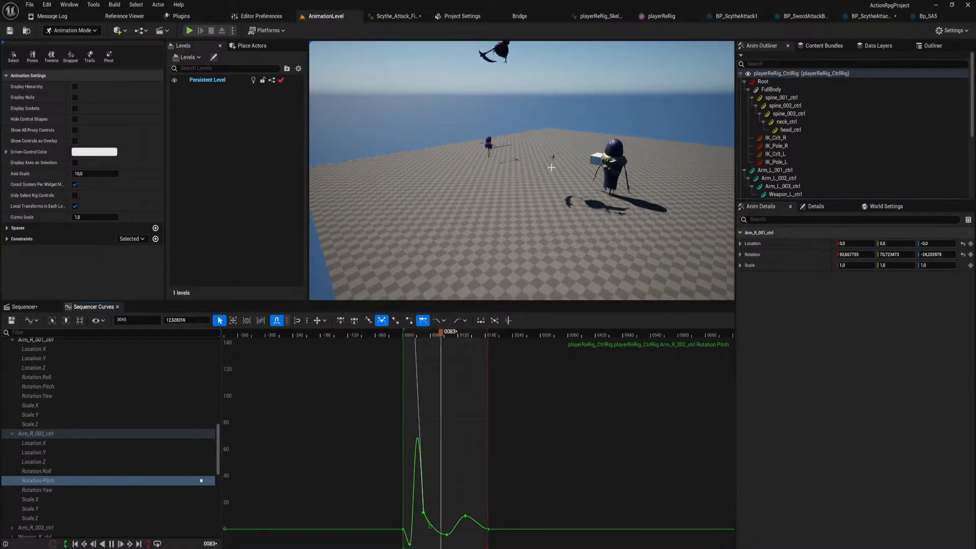
scroll(549, 150, "up", 5)
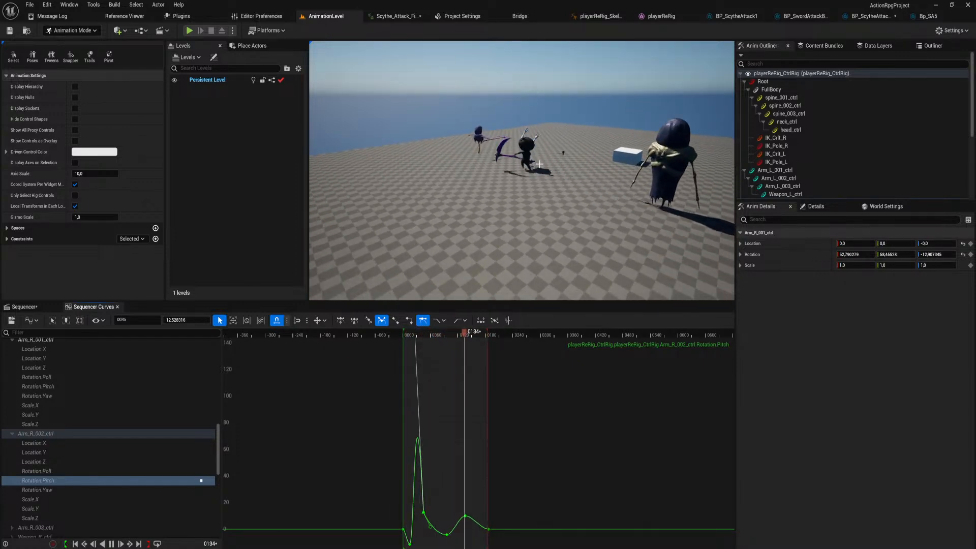
scroll(548, 149, "up", 1)
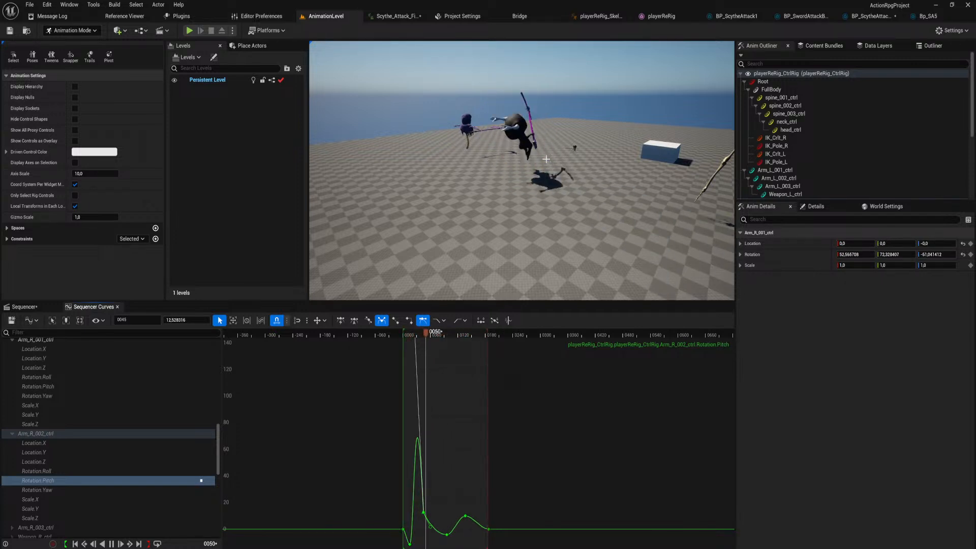
key("space")
On Arm_R_002_ctrl's Rotation.Pitch curve, tilt the frame 15 key's outgoing tangent steeply upward and stretch its incoming tangent far downward.
right_click_drag(445, 491, 482, 431)
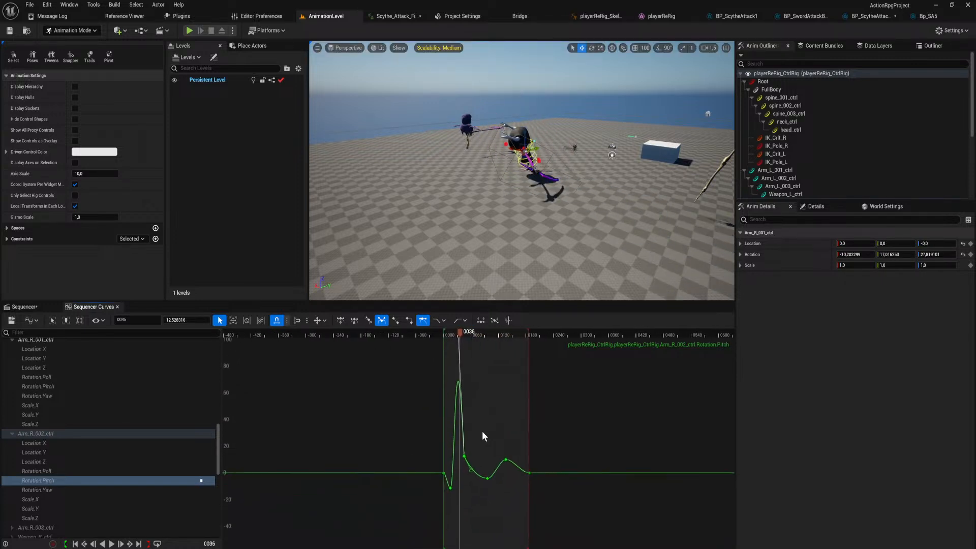
scroll(471, 453, "up", 13)
scroll(487, 444, "down", 12)
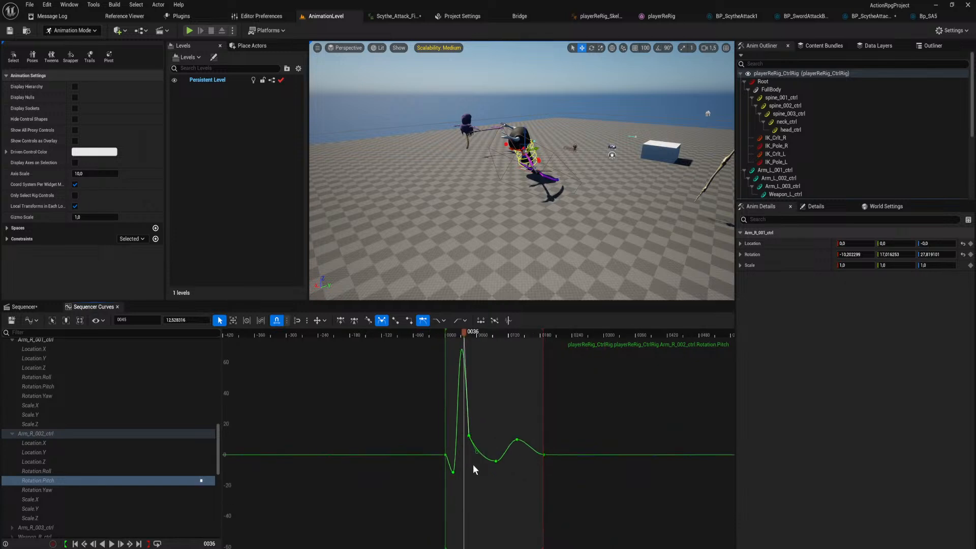
left_click(452, 472)
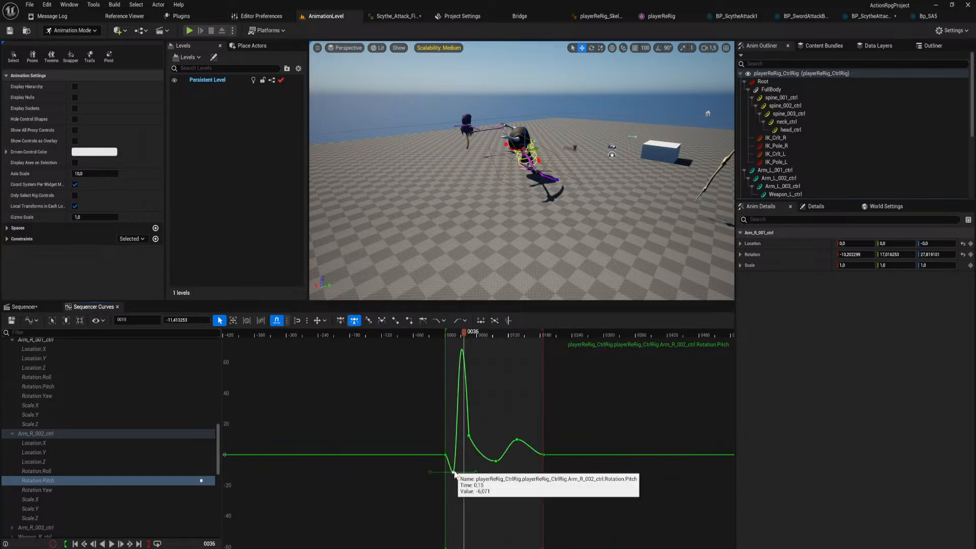
scroll(460, 475, "up", 5)
left_click_drag(464, 469, 448, 437)
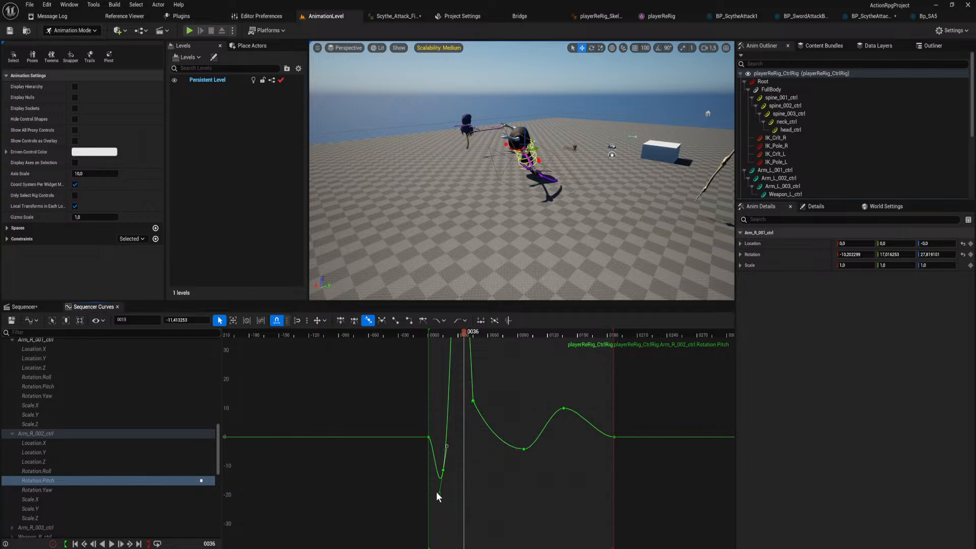
key("w")
left_click_drag(438, 501, 435, 547)
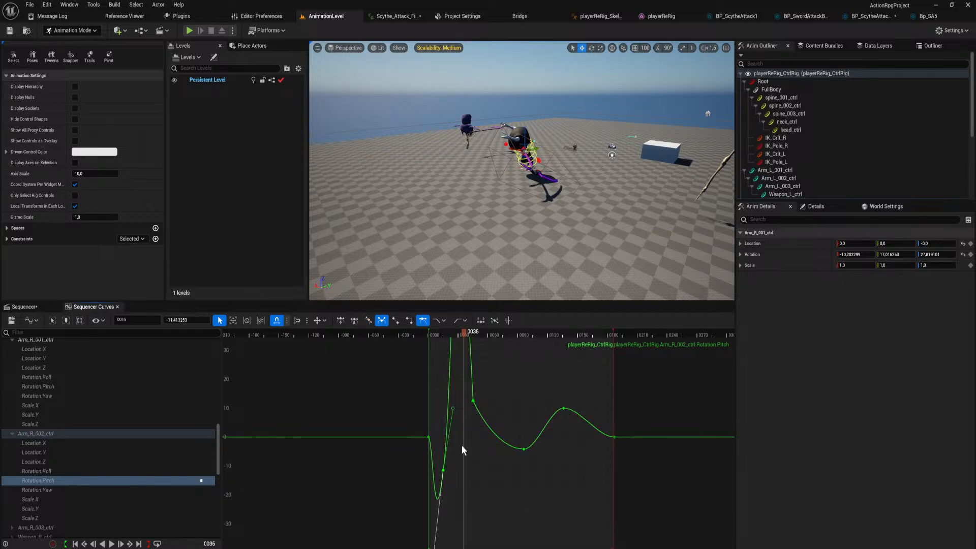
Scrub to frame 22 and slightly shorten the frame 15 key's outgoing Rotation.Pitch tangent on Arm_R_002_ctrl.
mouse_move(463, 333)
left_mouse_down()
mouse_move(438, 336)
mouse_move(450, 337)
left_mouse_up()
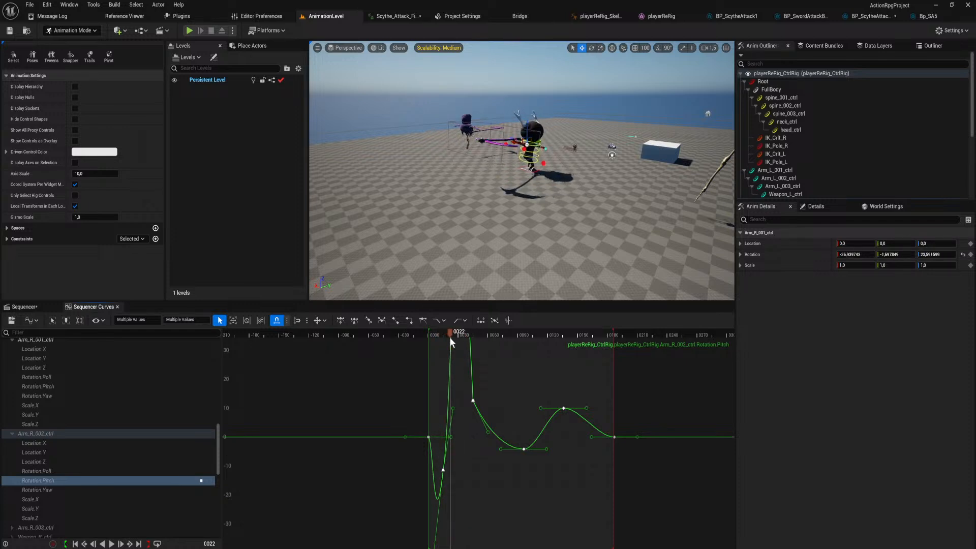
right_click_drag(456, 397, 477, 440)
scroll(468, 411, "down", 5)
scroll(467, 411, "down", 2)
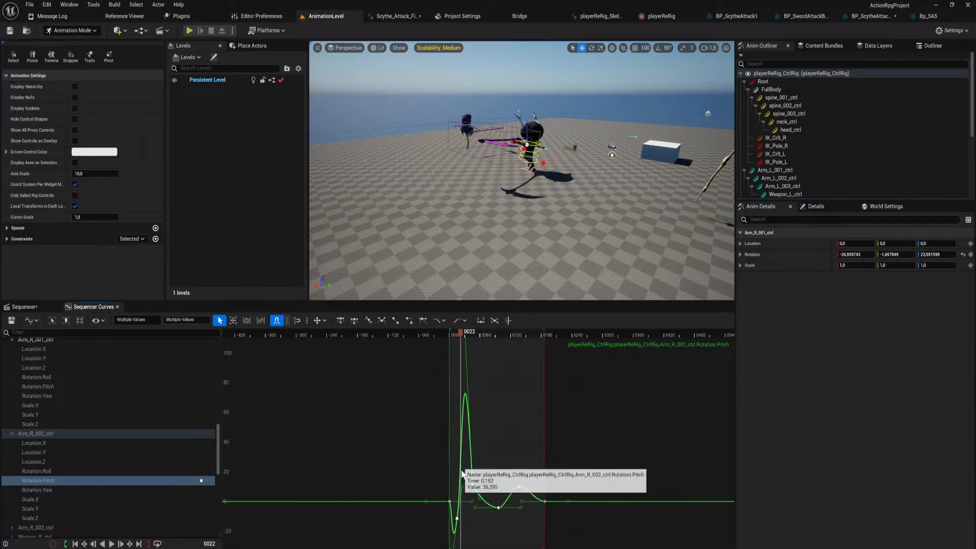
left_click(459, 513)
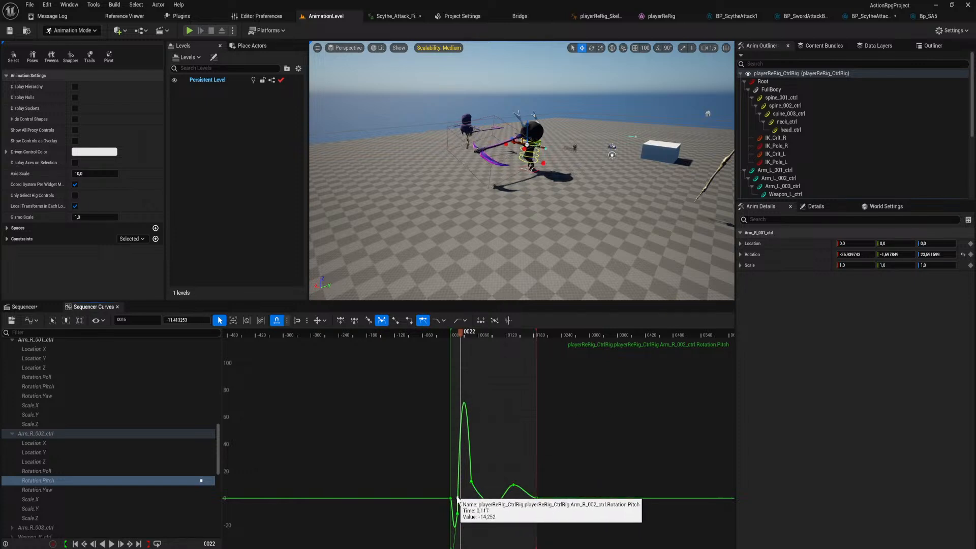
Lower the frame 45 key's incoming Rotation.Pitch tangent on Arm_R_002_ctrl and preview the motion, stopping at frame 27.
left_click(471, 481)
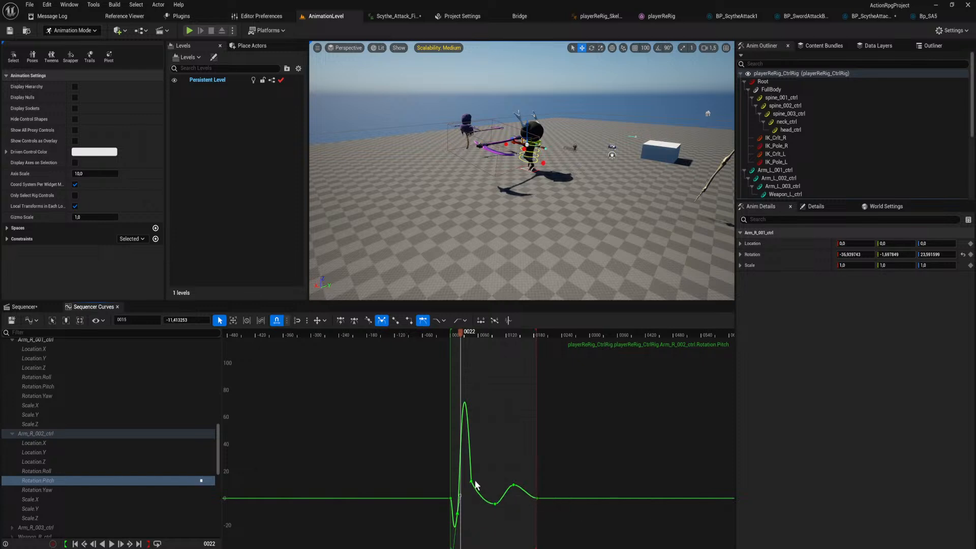
right_click_drag(476, 355, 486, 436)
scroll(485, 436, "down", 2)
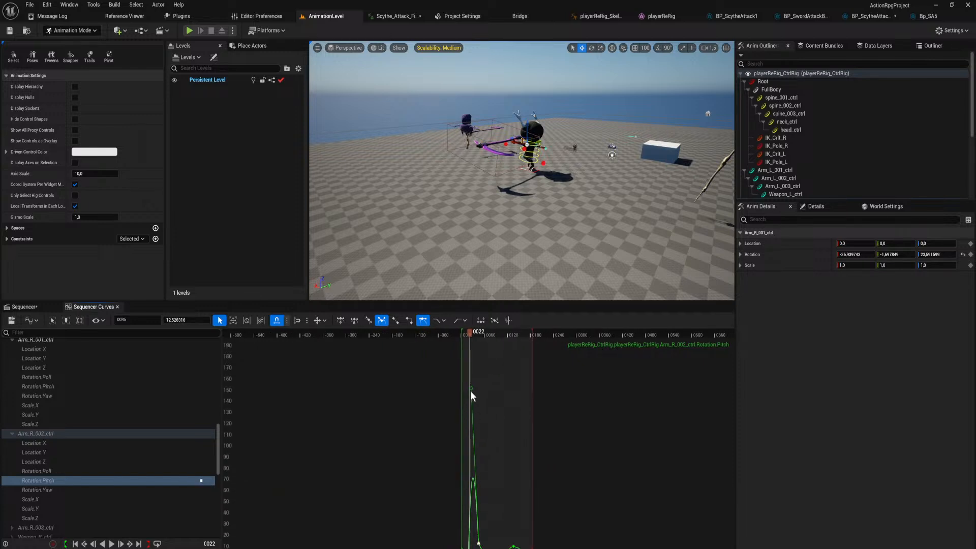
left_click_drag(469, 390, 471, 440)
right_click_drag(472, 446, 488, 365)
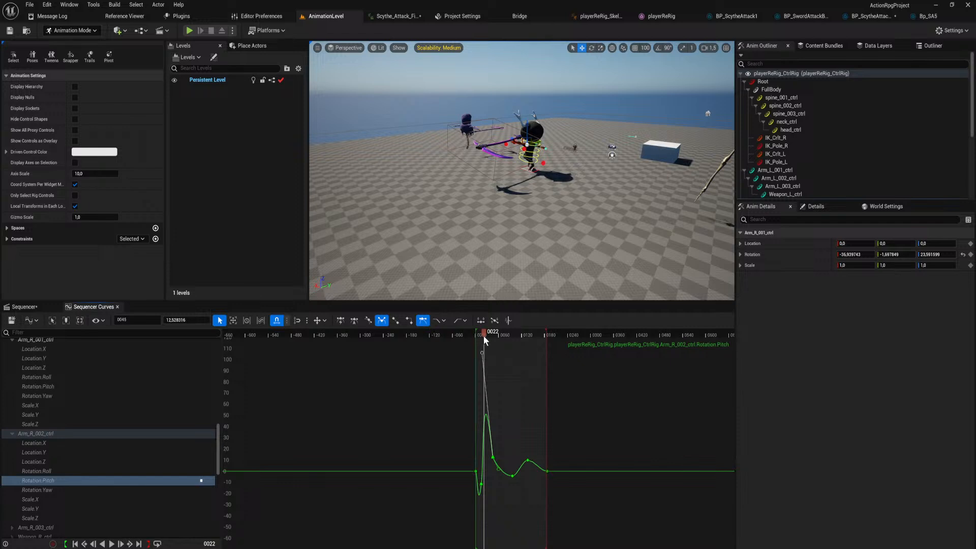
key("space")
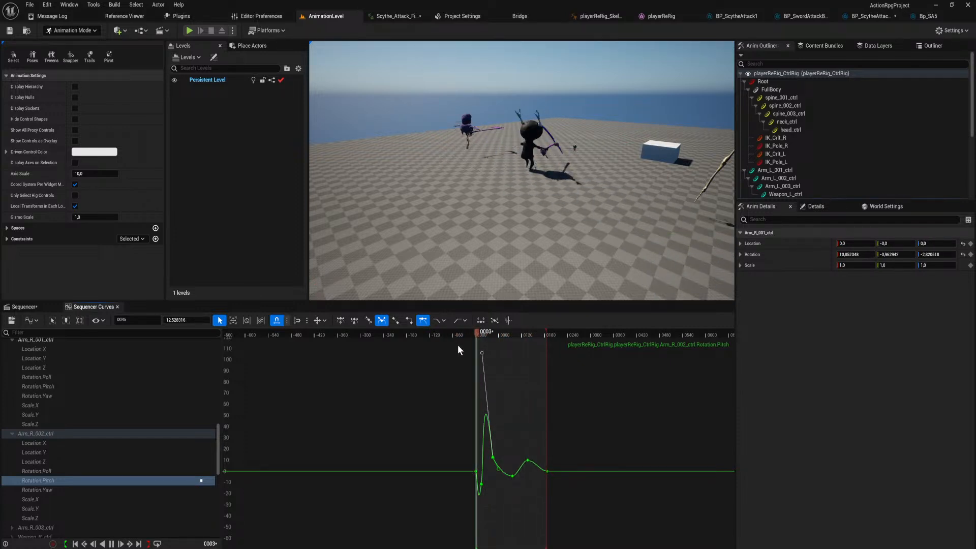
key("space")
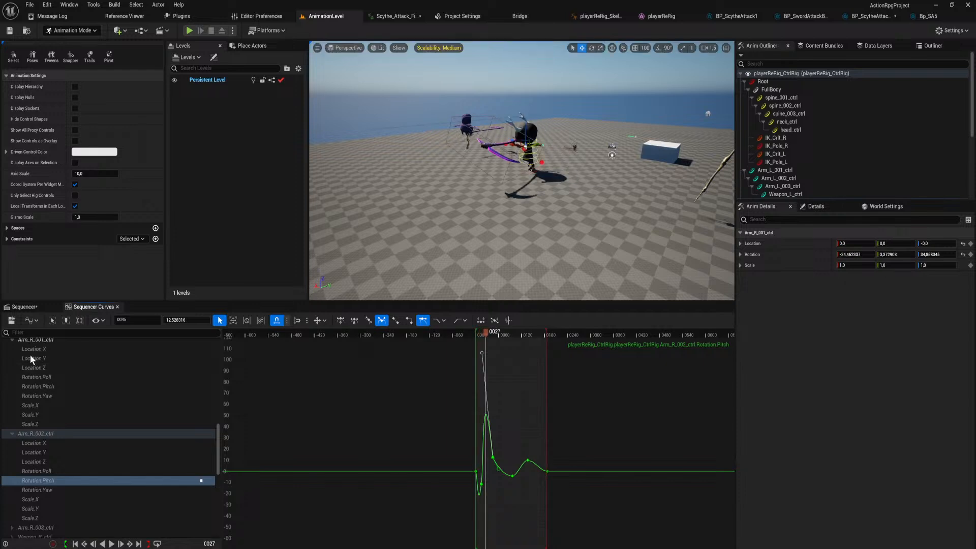
Save the sequence and play-test the scythe attack combo through its finisher in AnimationLevel.
left_click(12, 321)
left_click(189, 31)
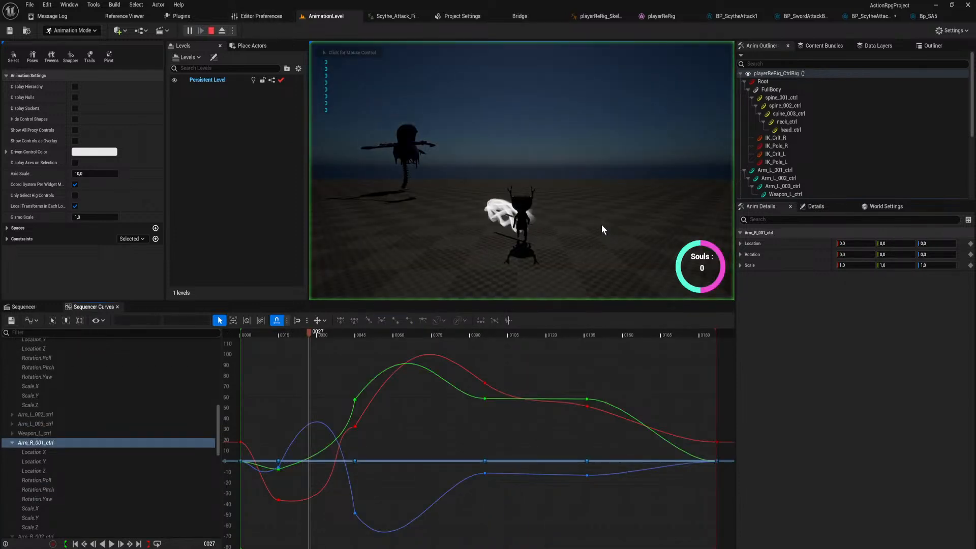
left_click(522, 171)
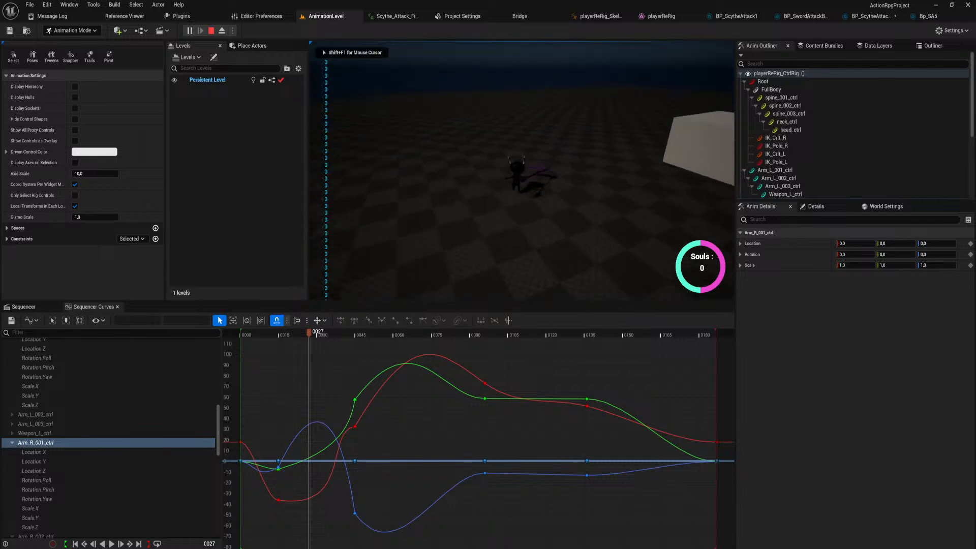
left_click(522, 171)
left_click(522, 171)
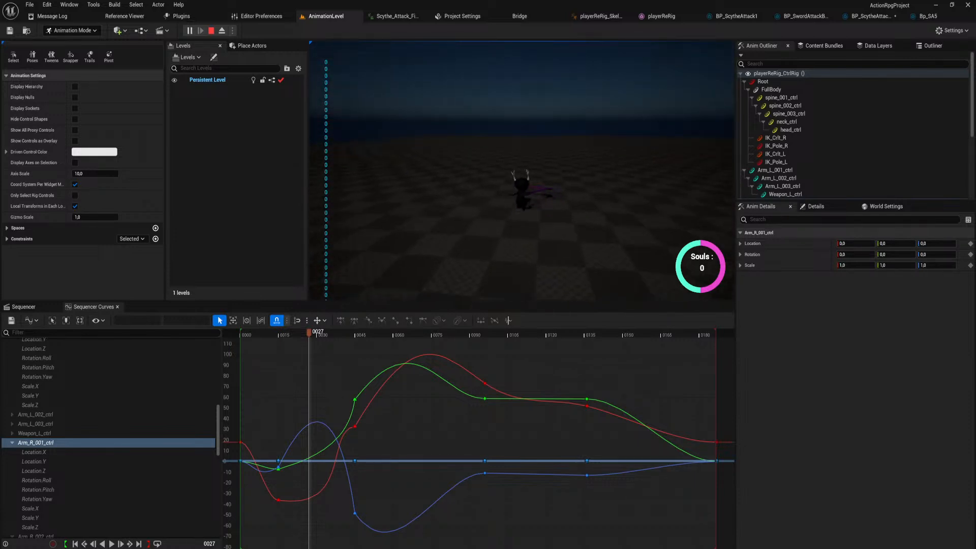
left_click(522, 171)
left_click(522, 170)
left_click(522, 170)
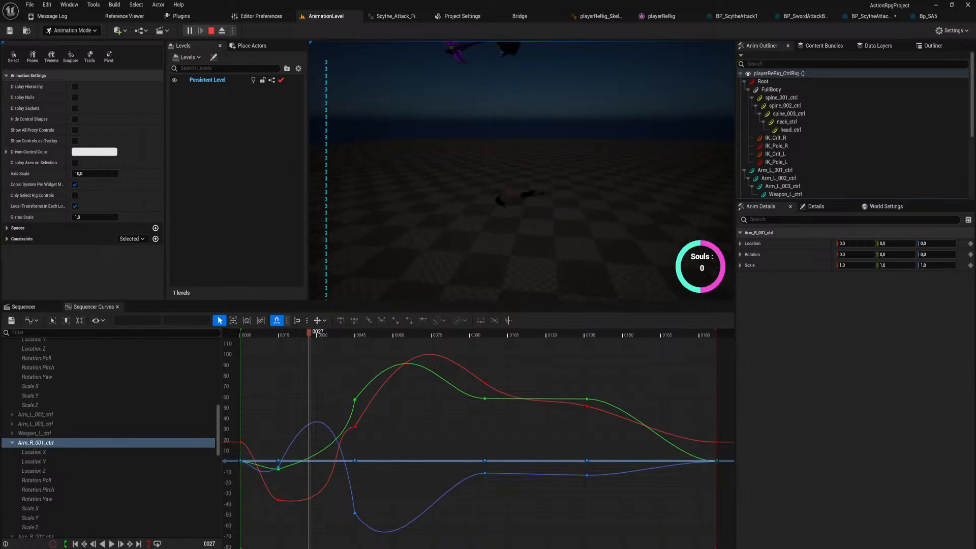
left_click(522, 171)
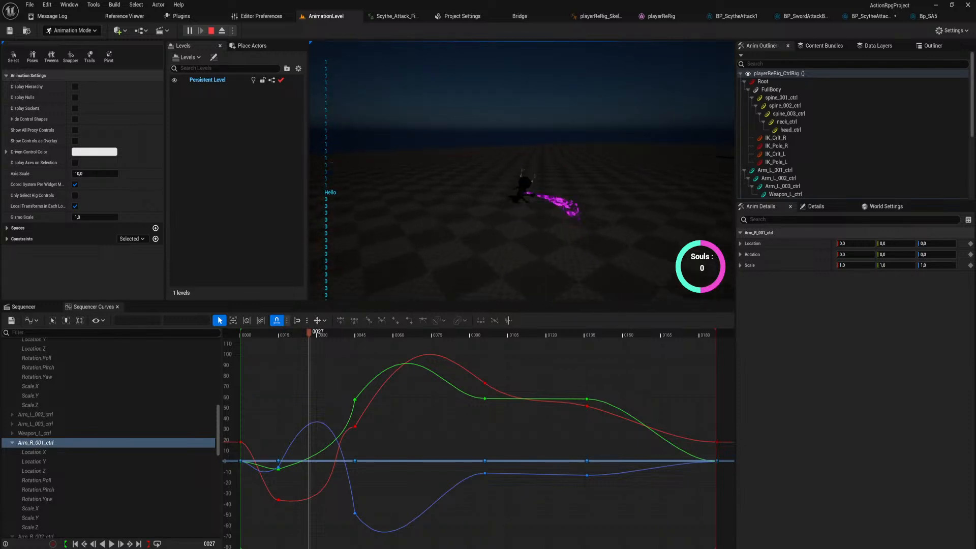
left_click(522, 171)
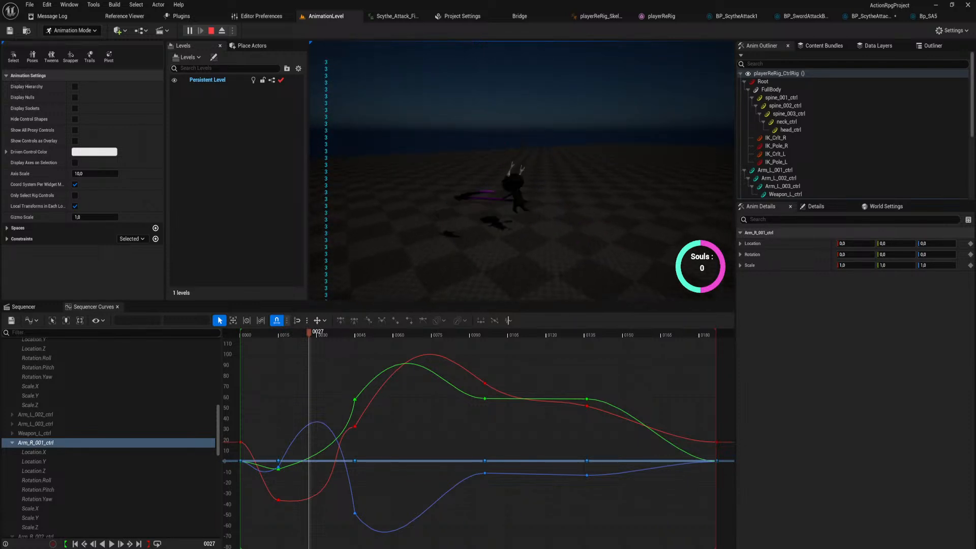
key("Escape")
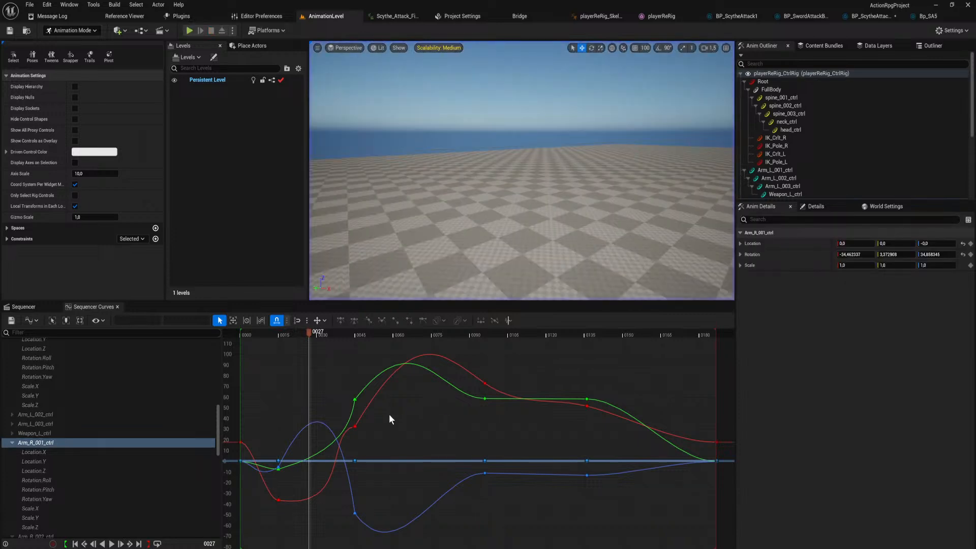
Return to the ScytheAttackFinisher sequence, scrub through it, and play it from frame 0 while viewing the character from several angles.
left_click(37, 307)
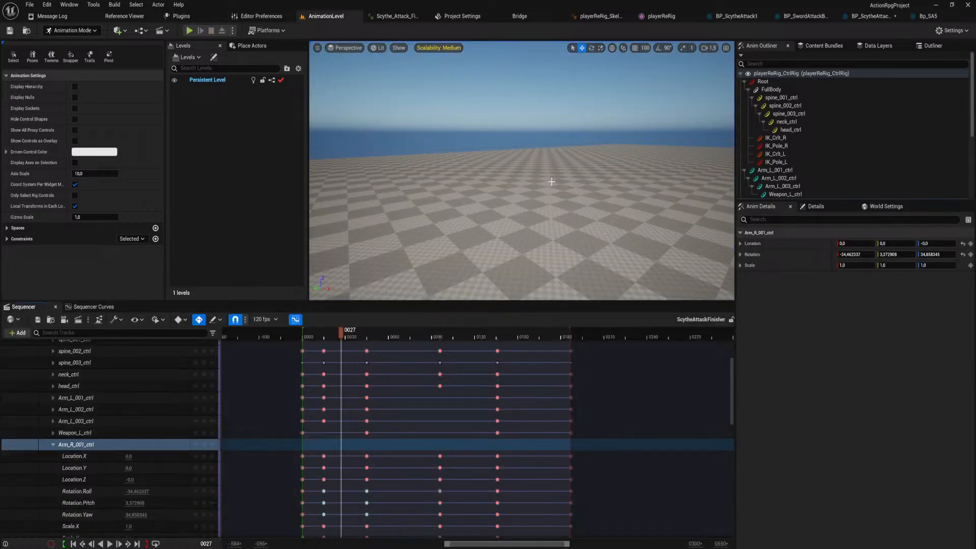
right_click_drag(521, 171, 612, 235)
right_click_drag(390, 387, 449, 451)
left_click_drag(400, 334, 546, 370)
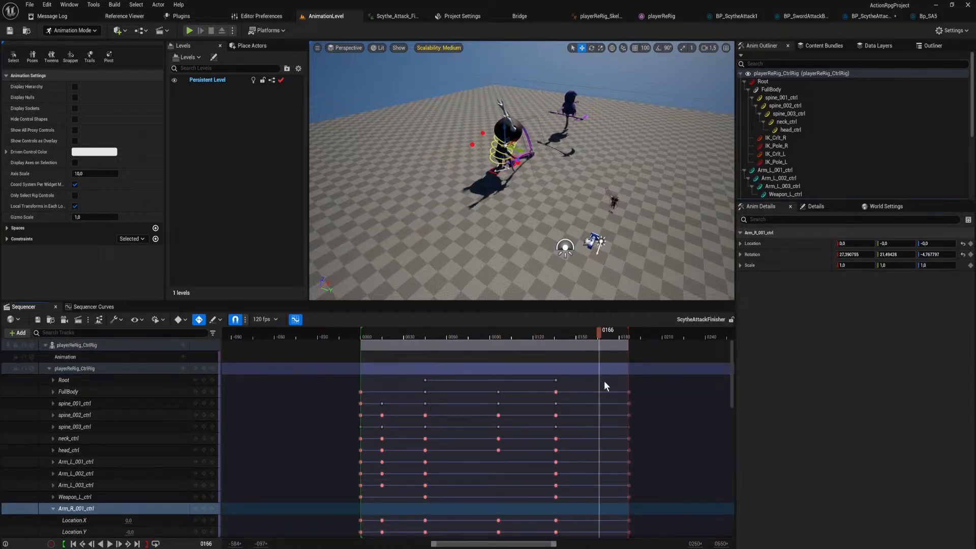
left_click_drag(367, 424, 362, 425)
right_click_drag(427, 245, 478, 254)
left_click(403, 363)
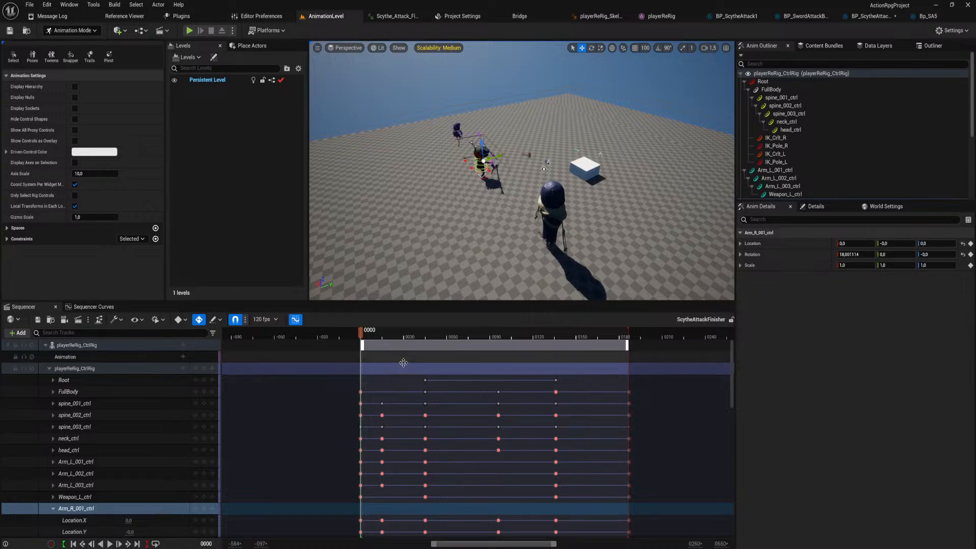
key("space")
key("space")
key("space")
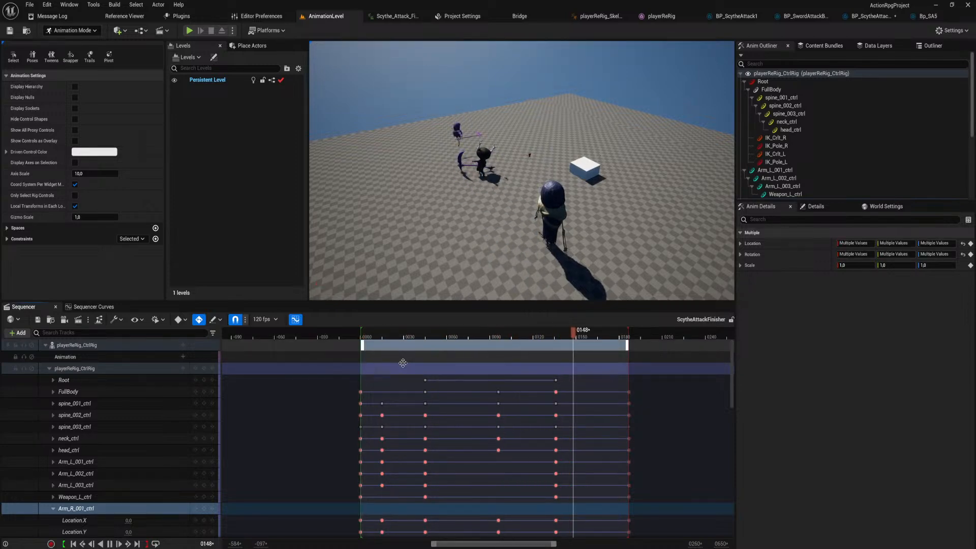
key("space")
Inspect the character up close at frame 96 and step between spine_001_ctrl's adjacent keys, ending back on frame 96.
right_click_drag(432, 234, 305, 204)
right_click_drag(437, 158, 469, 187)
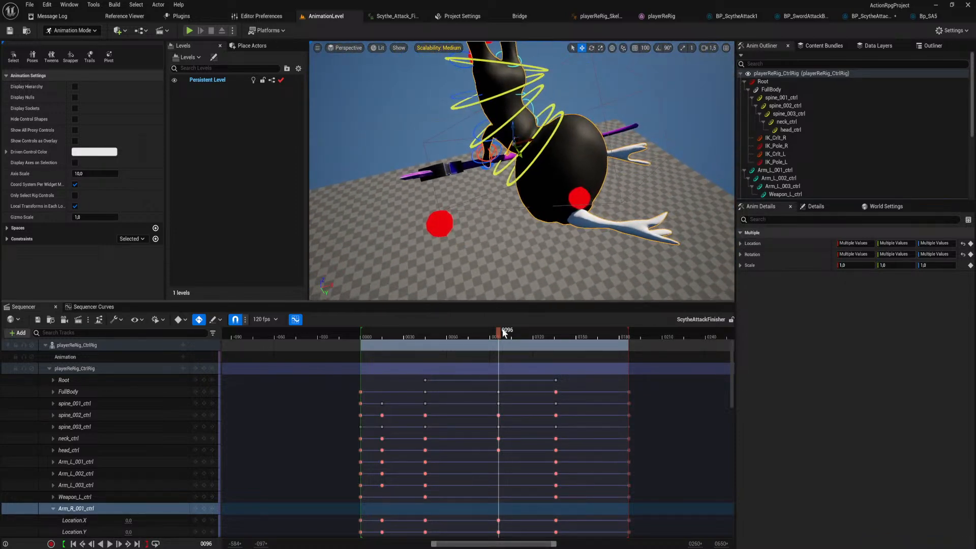
left_click(198, 405)
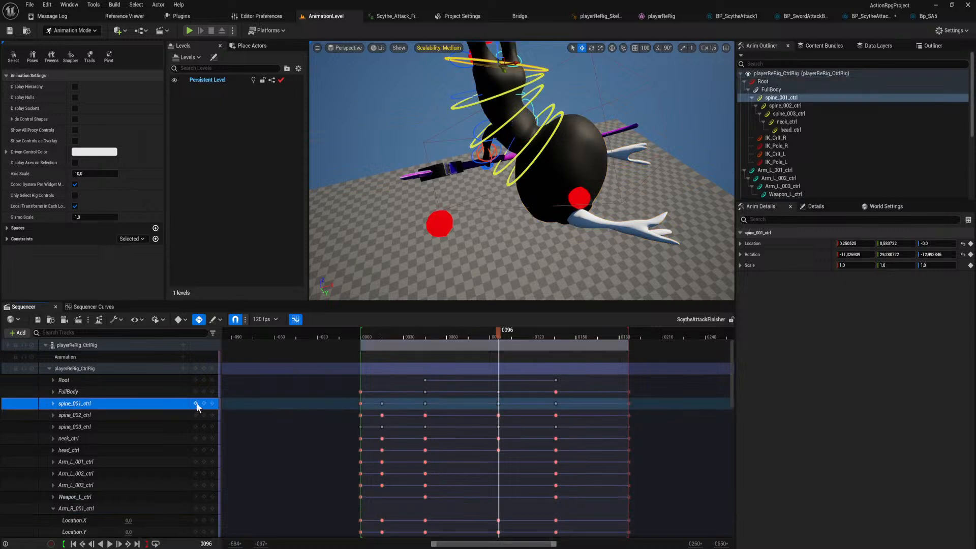
left_click(196, 403)
left_click(213, 404)
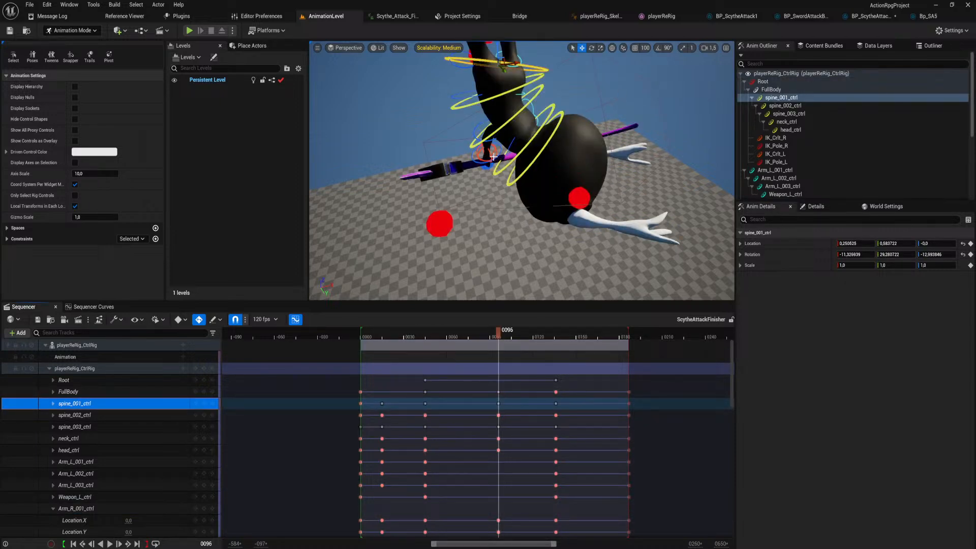
Rotate Arm_R_003_ctrl at frame 96 to adjust the right hand and scythe pose.
left_click(479, 163)
right_click_drag(479, 162, 509, 175)
key("e")
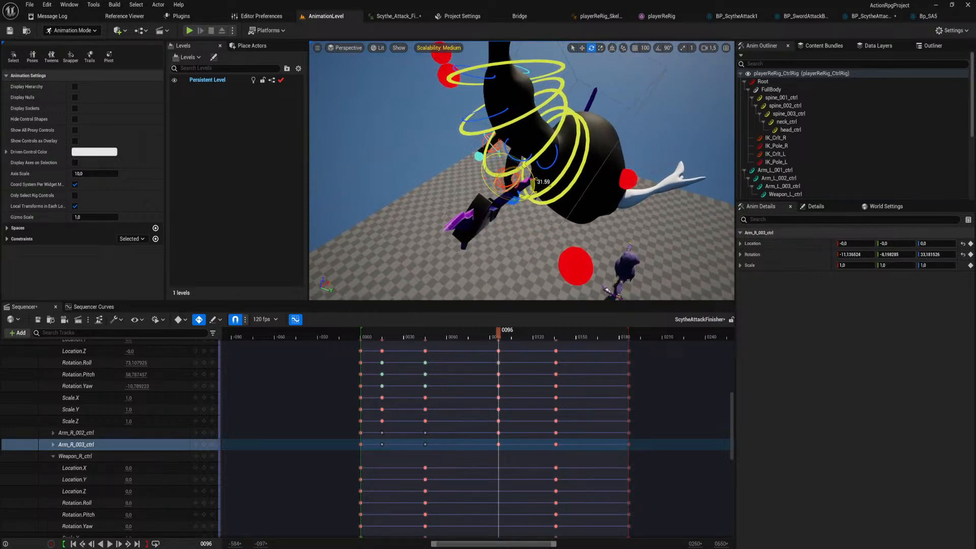
mouse_move(516, 196)
left_mouse_down()
mouse_move(531, 185)
mouse_move(498, 173)
mouse_move(518, 182)
left_mouse_up()
Review the adjusted arm motion from a distant view by scrubbing from frame 43 towards the end and playing the sequence.
left_click_drag(503, 331, 423, 331)
right_click_drag(508, 203, 509, 216)
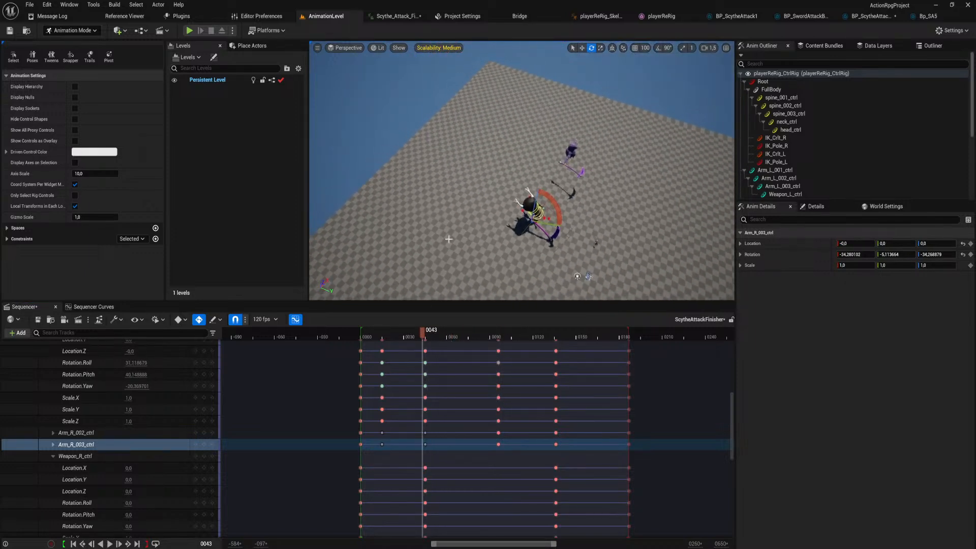
left_click_drag(422, 337, 558, 353)
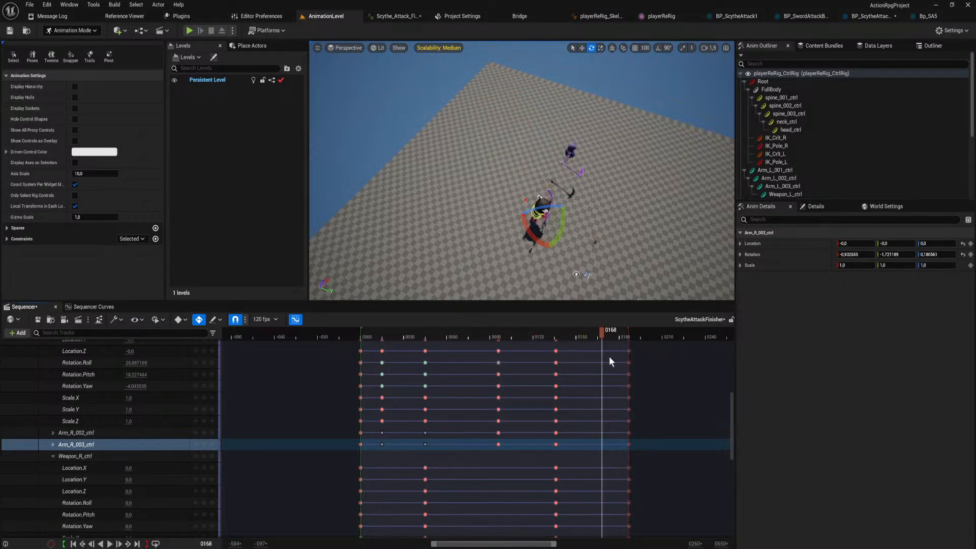
key("space")
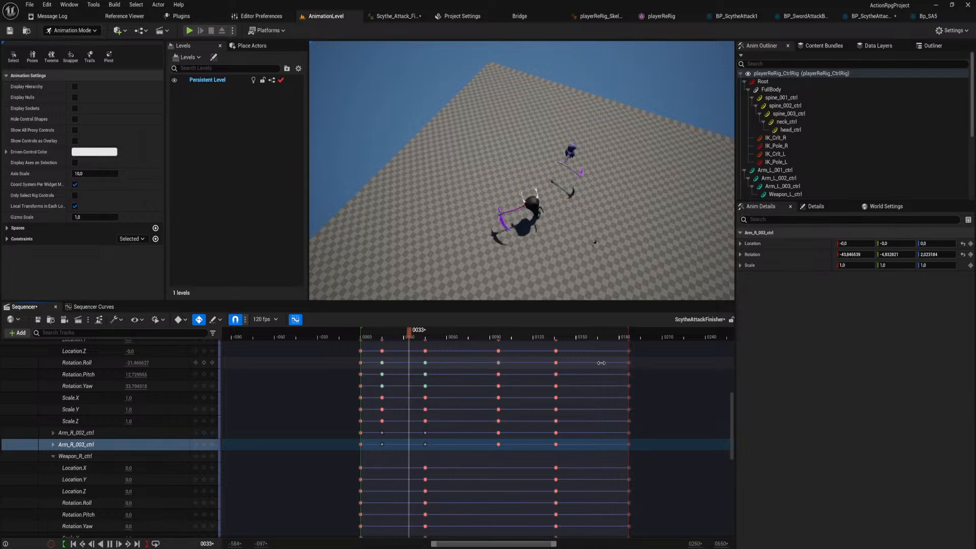
key("space")
Collapse the playerReRig_CtrlRig control tracks and scrub from the start of the sequence to frame 13.
right_click_drag(410, 399, 433, 531)
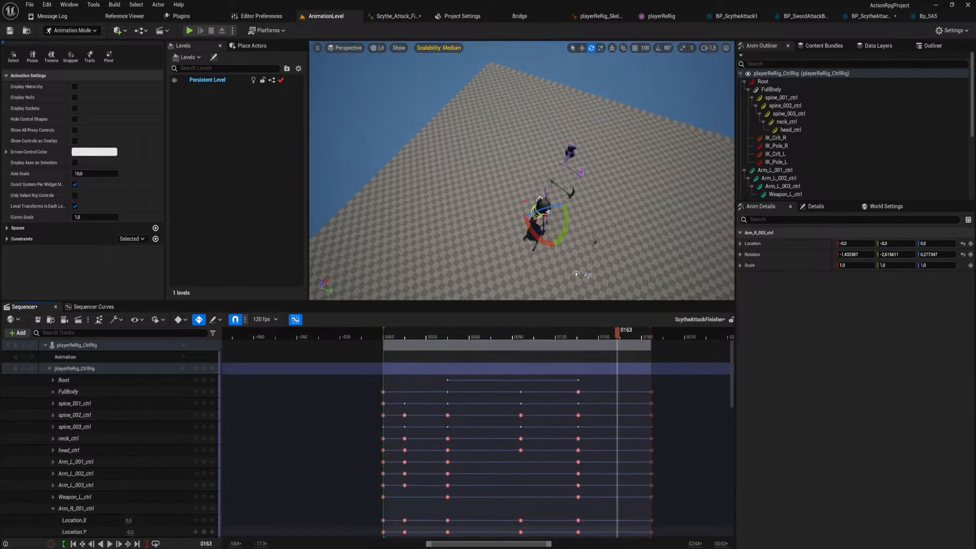
left_click(49, 368)
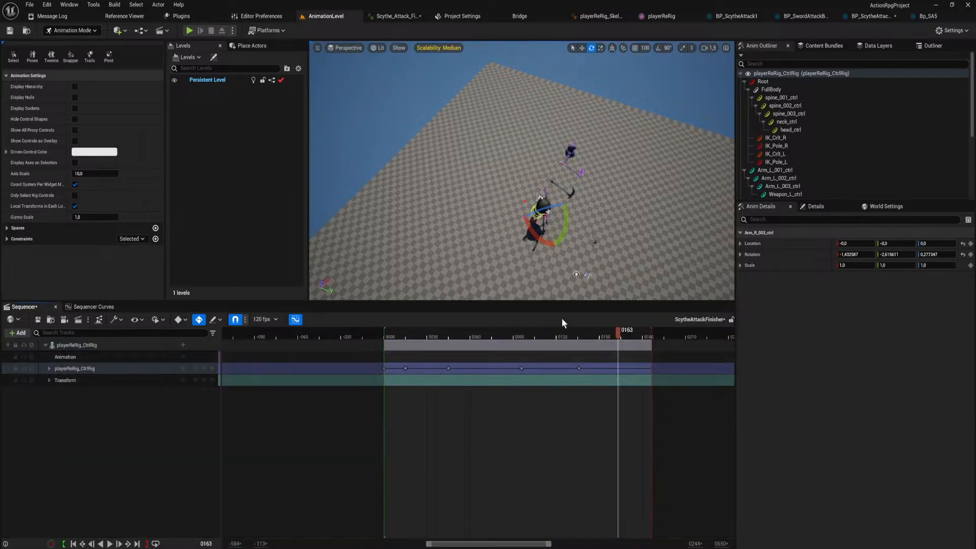
left_click_drag(382, 340, 403, 344)
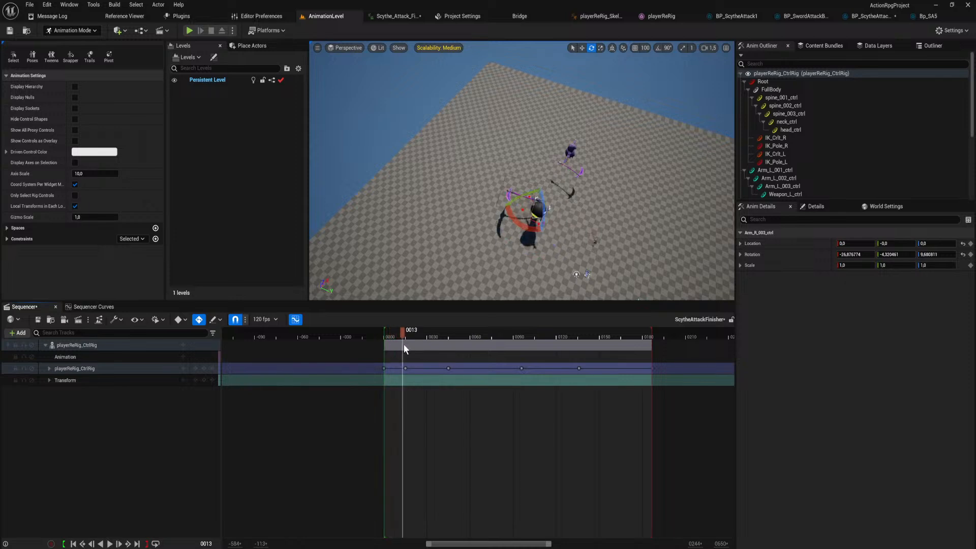
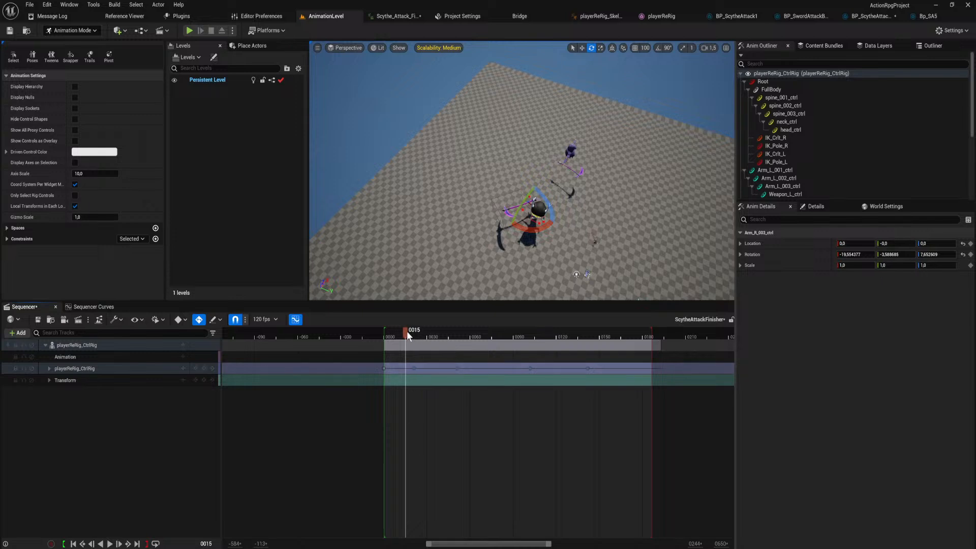
Play back the scythe finisher animation and save the ScytheAttackFinisher sequence.
key("space")
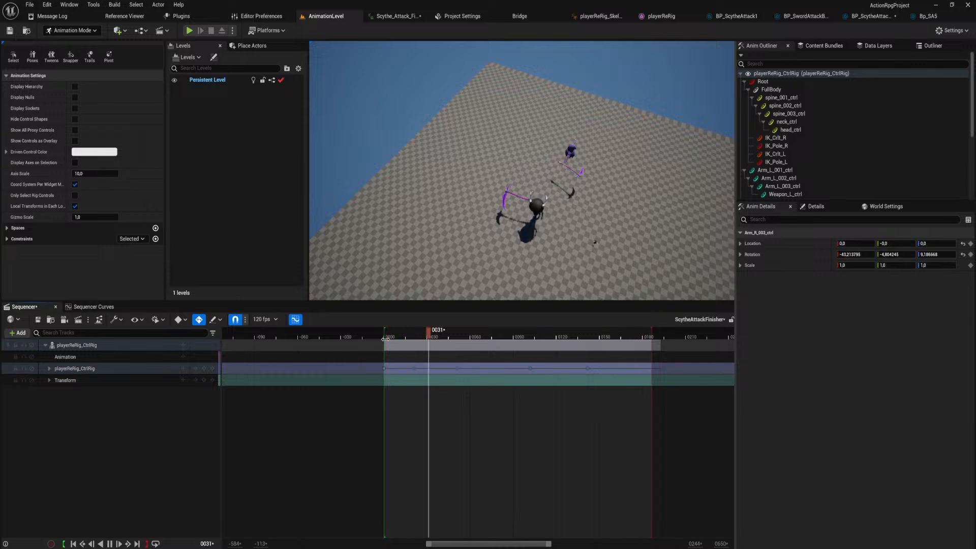
key("space")
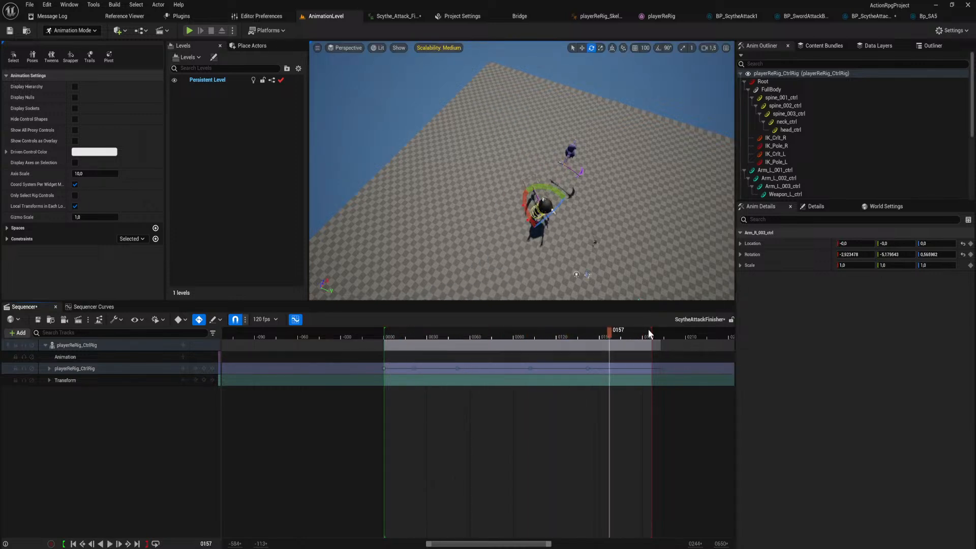
left_click(38, 319)
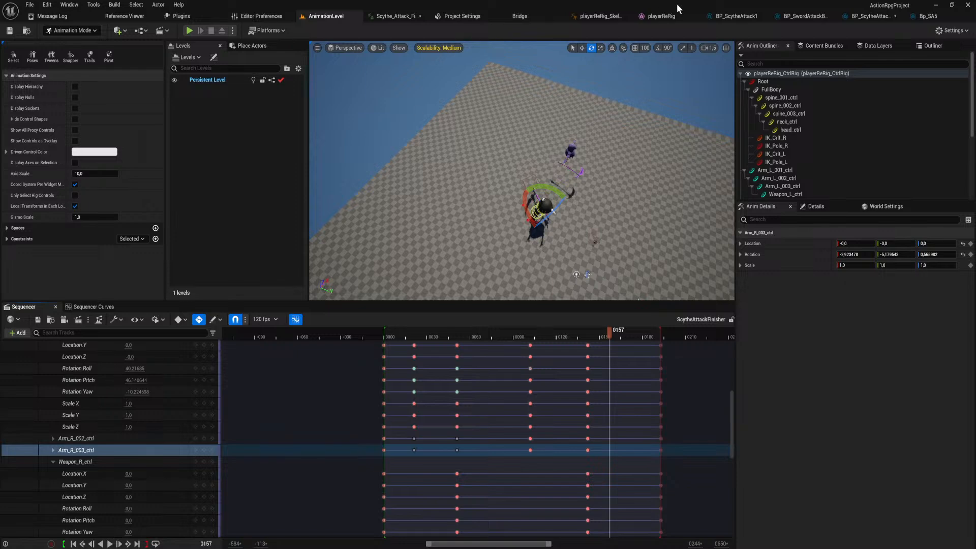
Open Scythe_Attack_Finisher_Montage and scrub its timeline to review the swing and the timing of the end-attack notify.
left_click(391, 16)
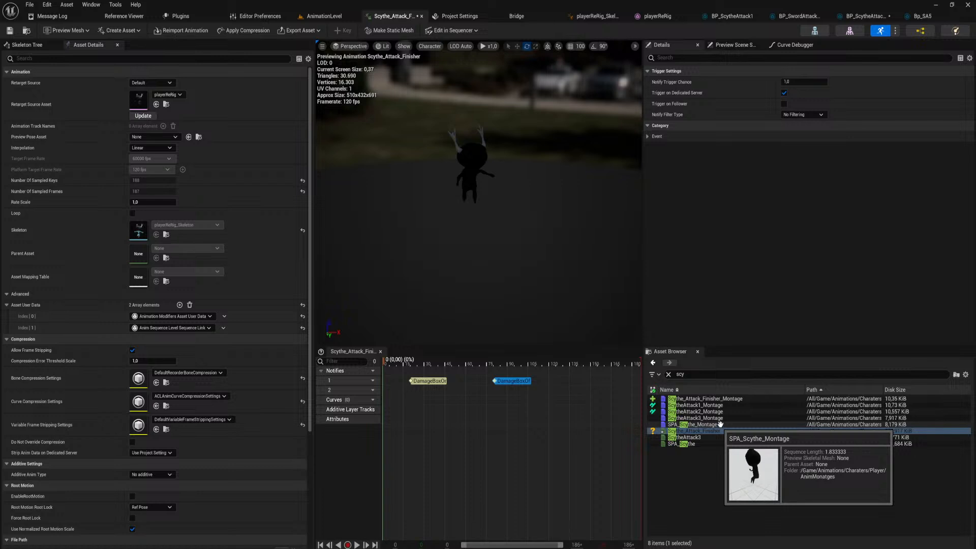
double_click(722, 398)
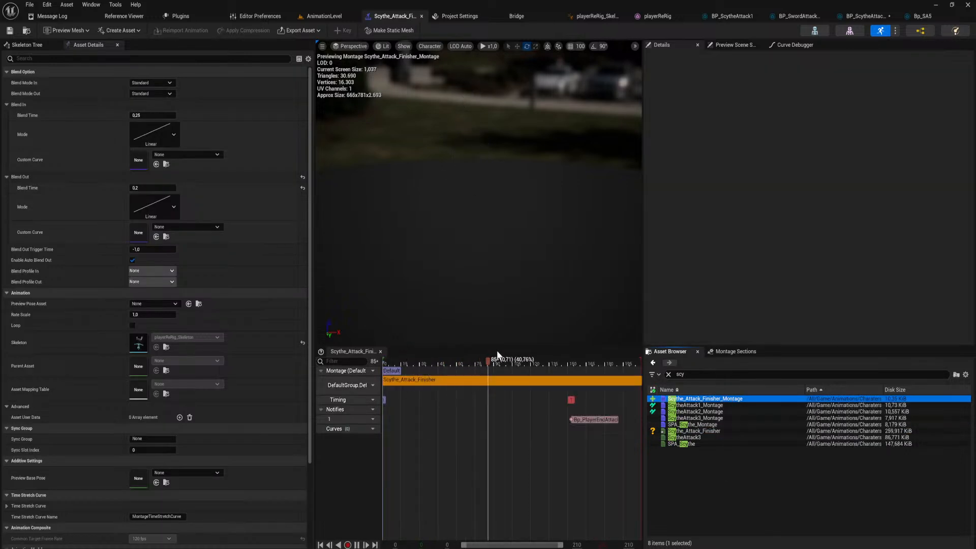
left_click_drag(498, 354, 545, 365)
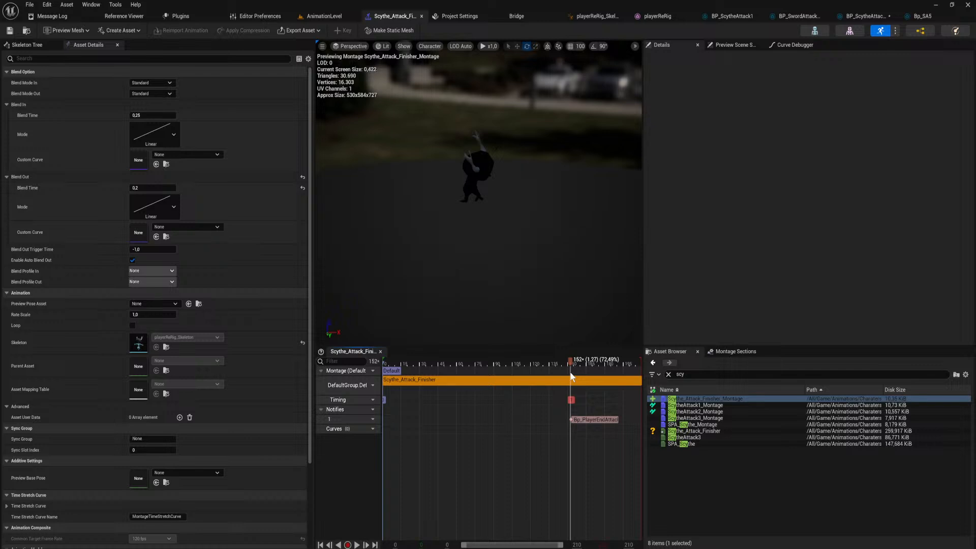
left_click_drag(628, 386, 499, 409)
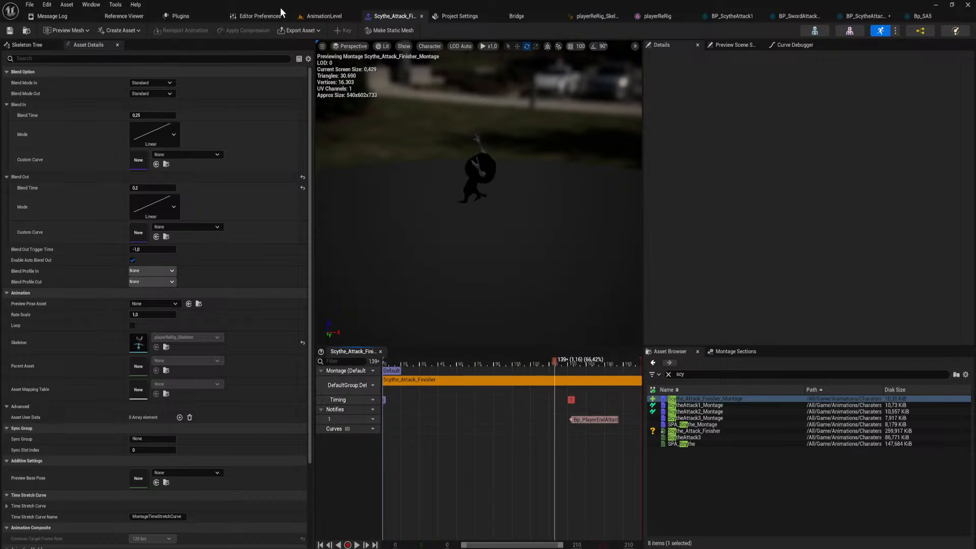
Play-test AnimationLevel, perform the scythe attack combo through to the finisher, and end the play session.
left_click(345, 19)
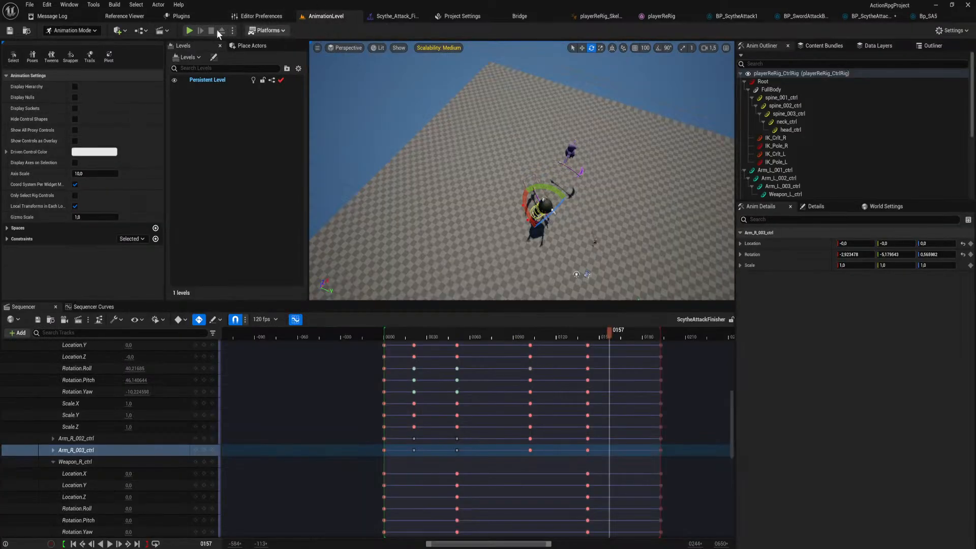
left_click(189, 31)
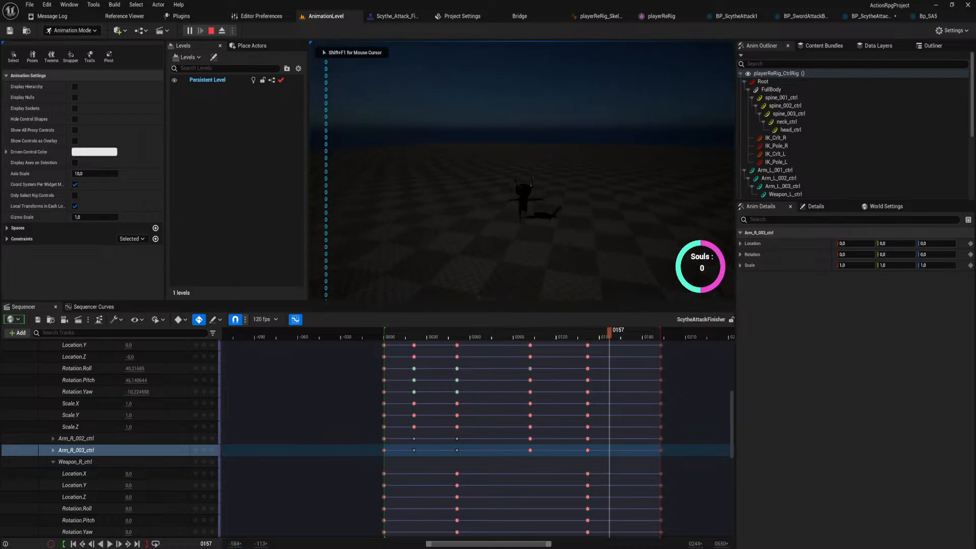
left_click(522, 171)
left_click(522, 171)
left_click(522, 170)
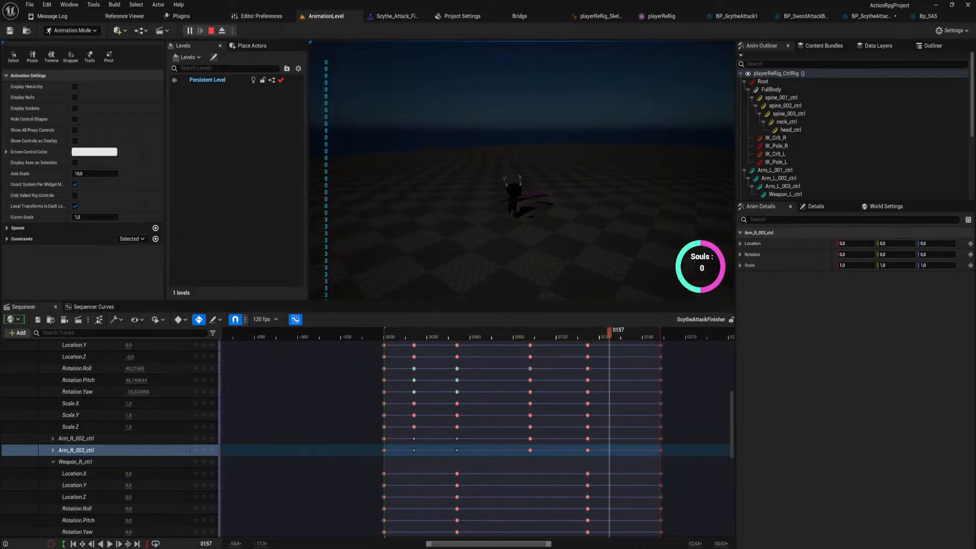
left_click(522, 171)
left_click(522, 171)
left_click(522, 171)
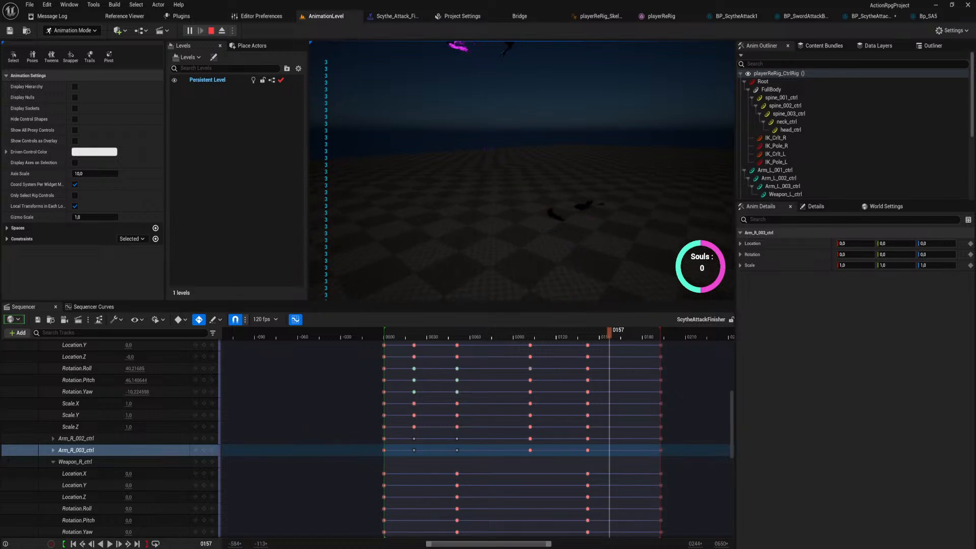
key("Escape")
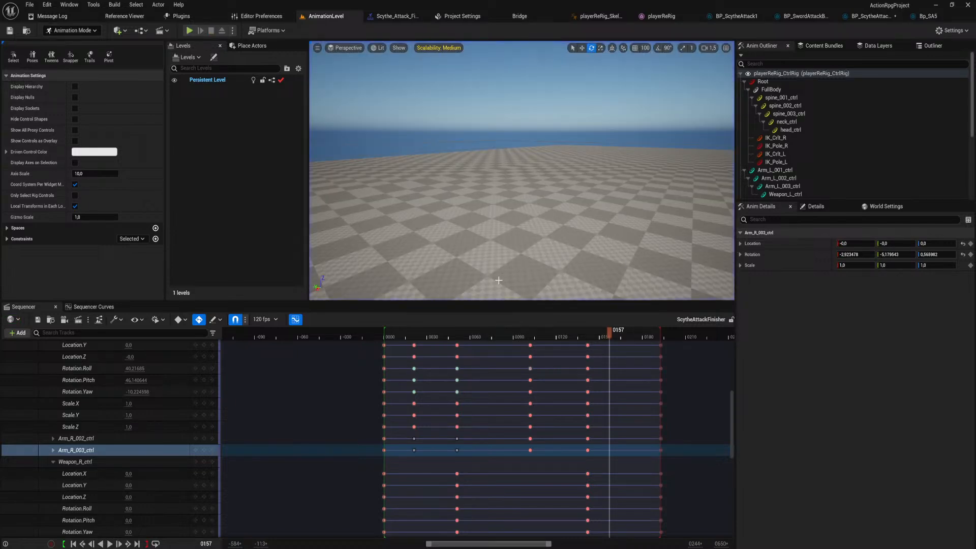
Examine the character's arm and scythe poses up close across the middle of the finisher, around frames 75 to 102.
right_click_drag(499, 139, 671, 104)
key("w")
right_click_drag(522, 170, 457, 226)
key("s")
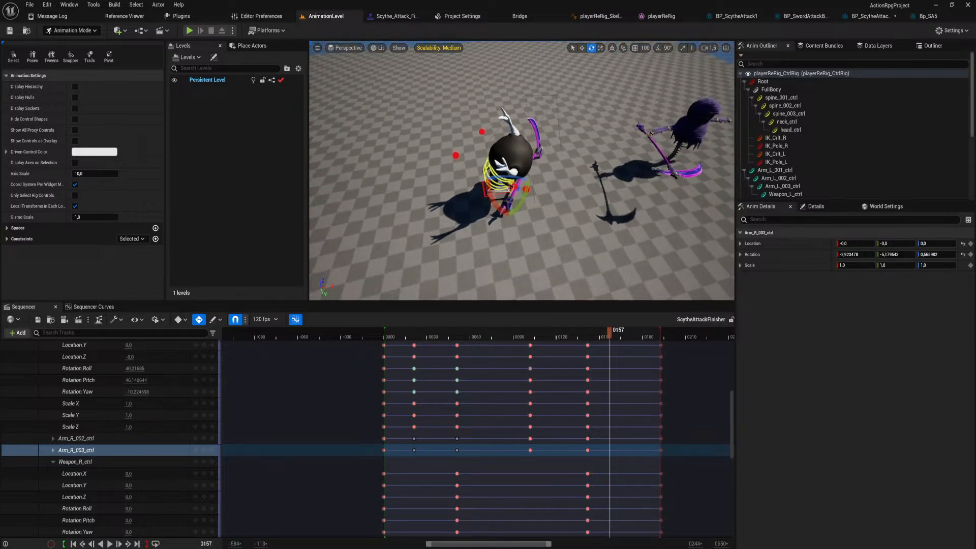
left_click_drag(459, 330, 477, 332)
right_click_drag(534, 147, 531, 61)
key("w")
left_click_drag(477, 333, 529, 334)
right_click_drag(534, 228, 640, 244)
key("w")
key("a")
mouse_move(497, 155)
right_mouse_down()
mouse_move(567, 196)
mouse_move(488, 153)
mouse_move(437, 193)
mouse_move(391, 180)
mouse_move(490, 167)
right_mouse_up()
key("d")
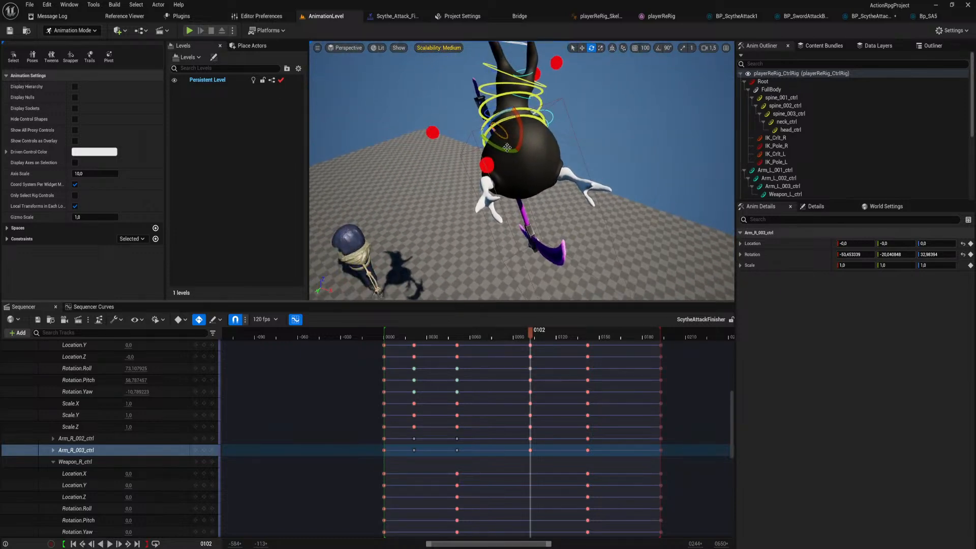
key("a")
right_click_drag(529, 127, 558, 134)
key("s")
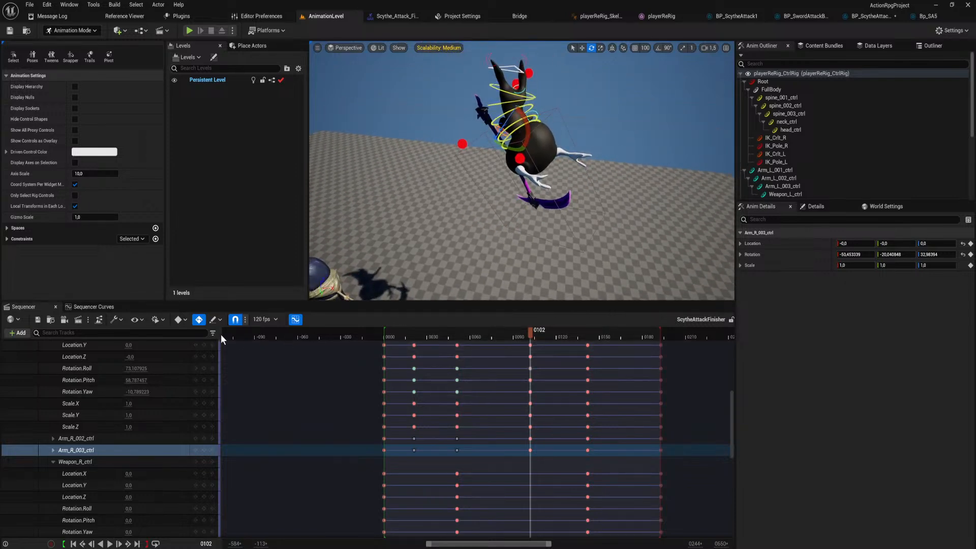
left_click_drag(529, 333, 492, 331)
Break and weight the tangents of Arm_R_003_ctrl's blue rotation key at frame 51, steepening both sides of the curve.
left_click(94, 307)
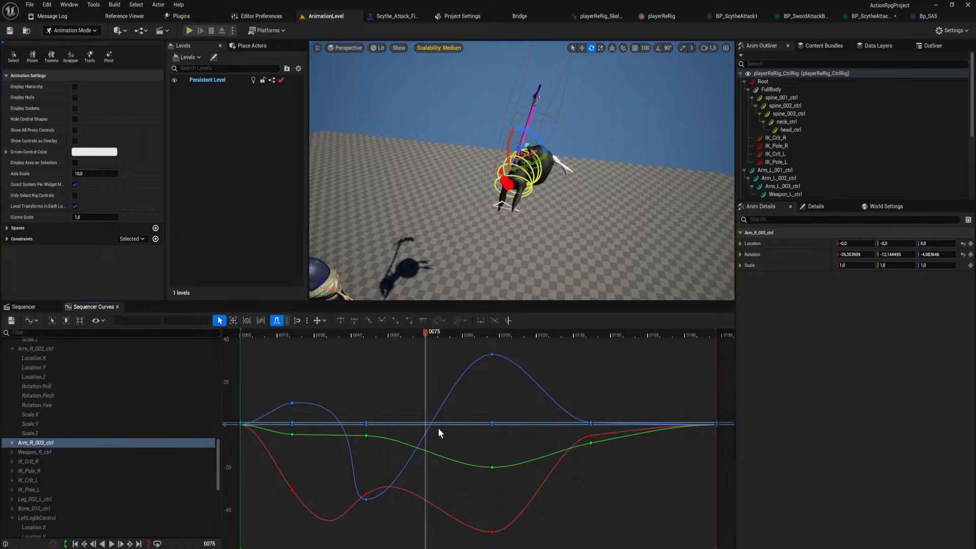
left_click(366, 498)
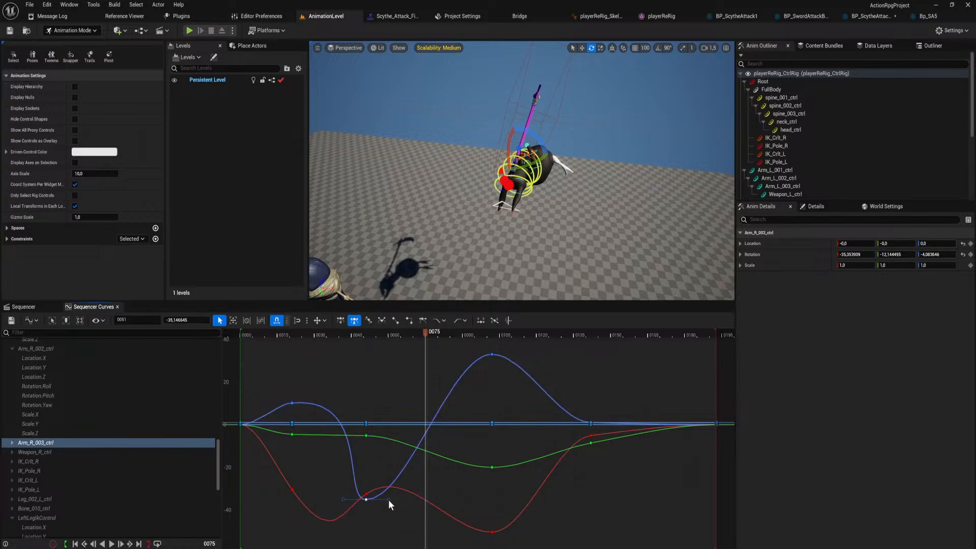
key("w")
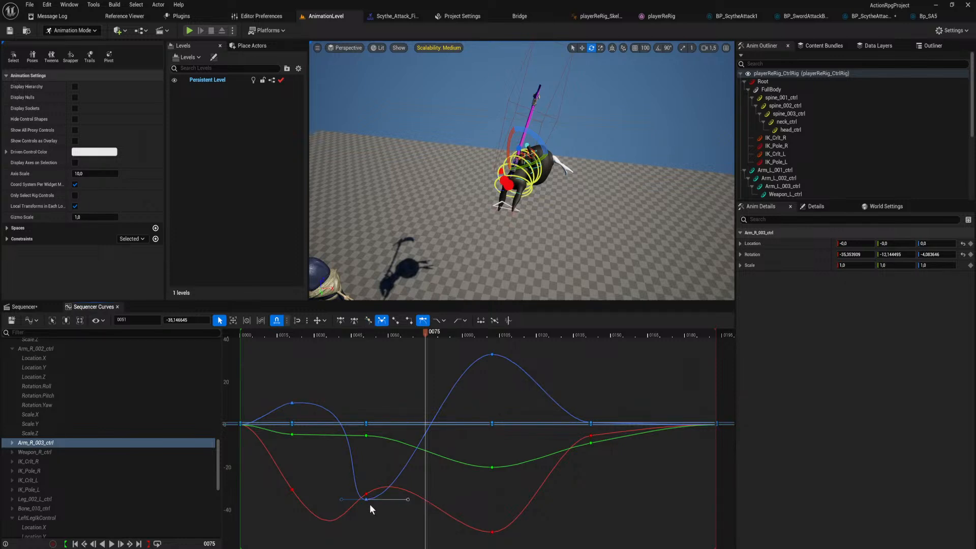
left_click_drag(408, 499, 413, 392)
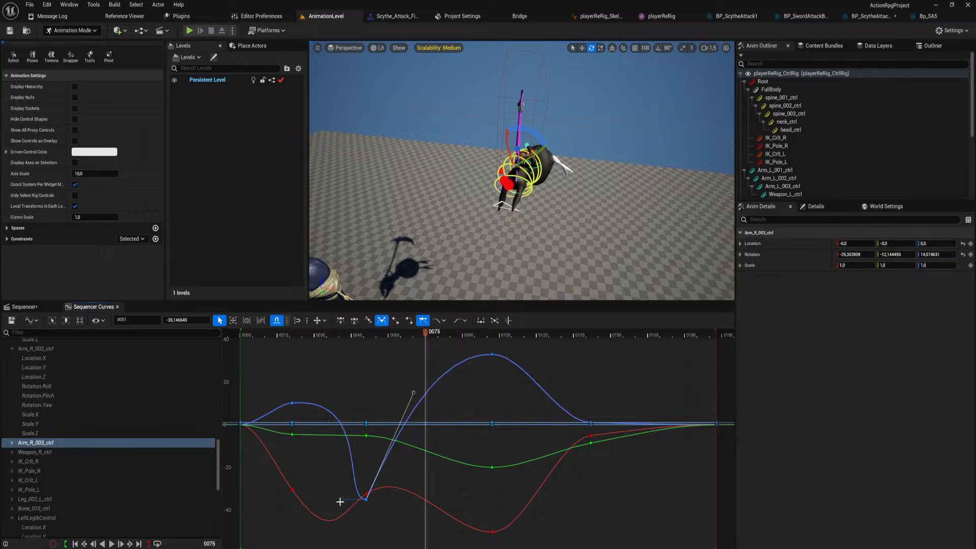
left_click_drag(340, 499, 345, 544)
Reshape the tangents of Arm_R_003_ctrl's red and green rotation keys at frame 51 for a steeper rise after the key.
left_click(366, 494)
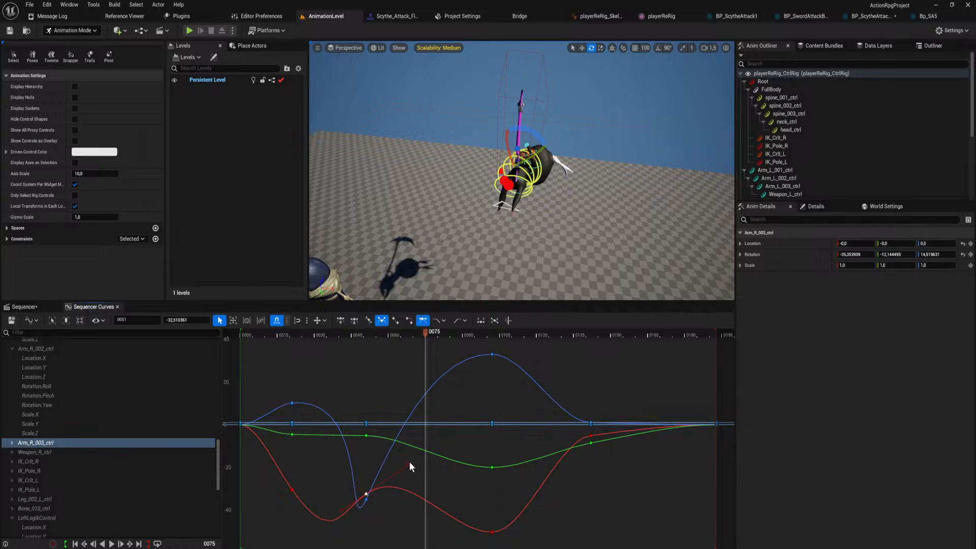
left_click_drag(410, 464, 428, 417)
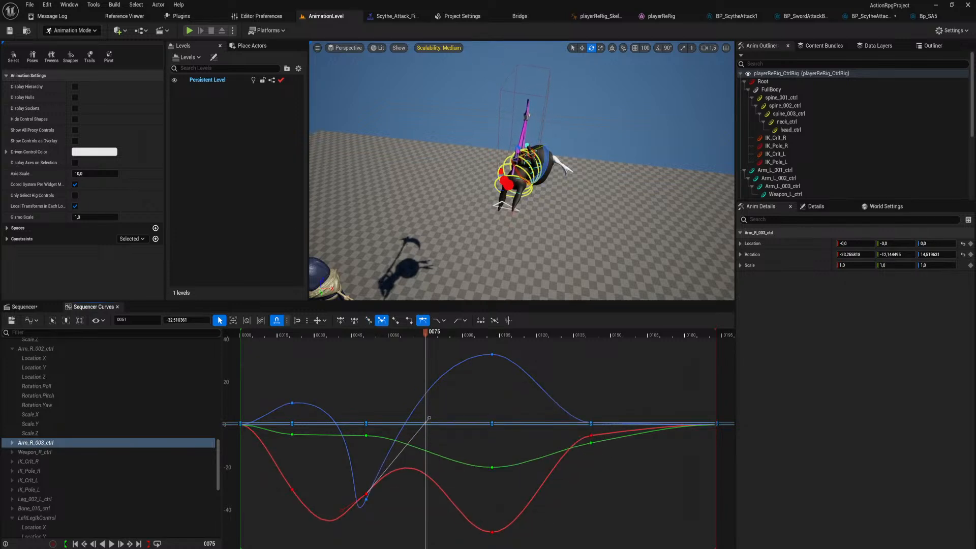
left_click(366, 436)
left_click_drag(408, 437, 418, 379)
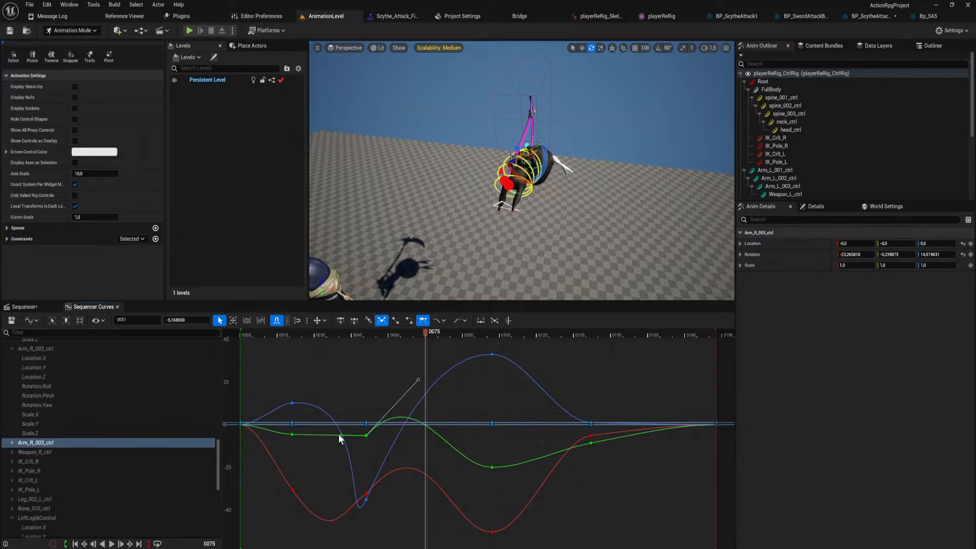
left_click_drag(340, 436, 342, 463)
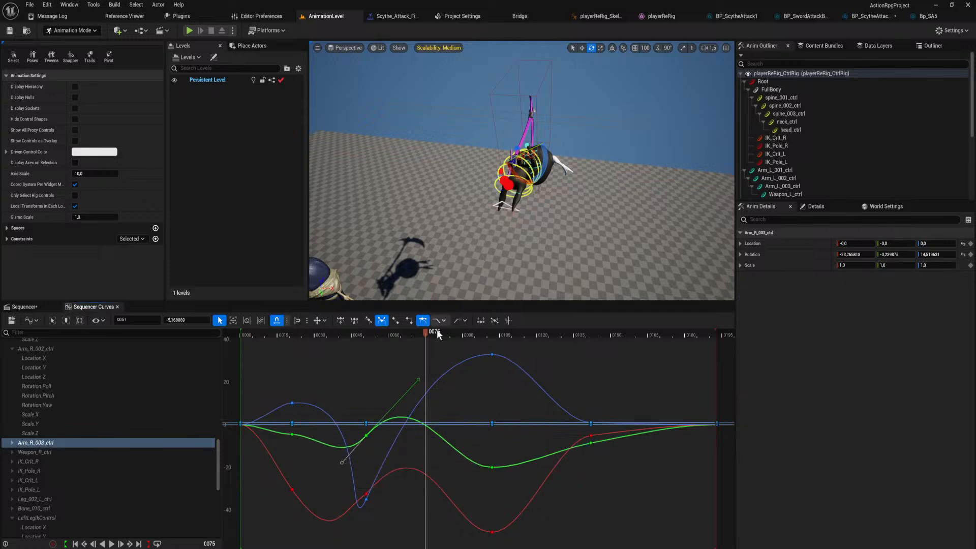
Play back and scrub the finisher from a wider view to check the reshaped arm motion.
left_click_drag(422, 339, 309, 368)
right_click_drag(501, 186, 501, 229)
left_click(391, 512)
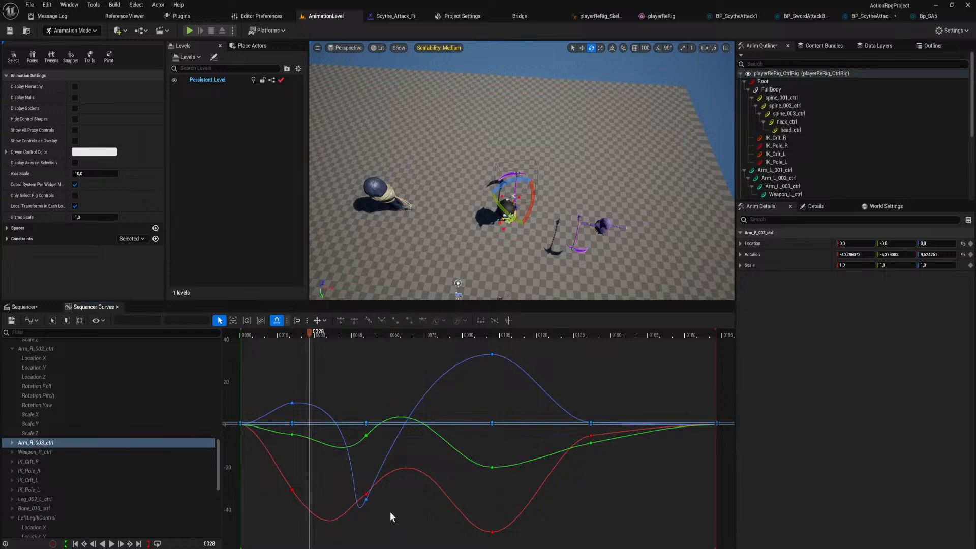
key("space")
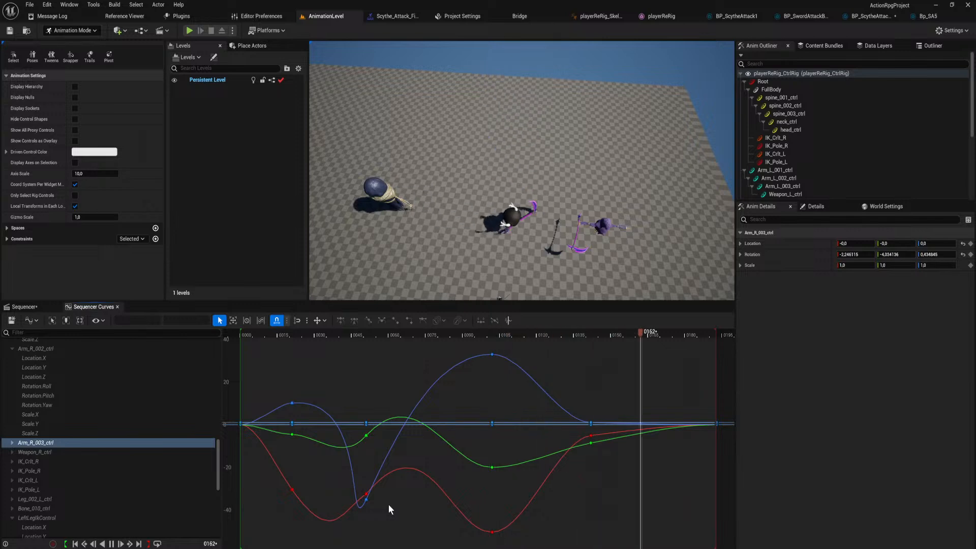
left_click_drag(377, 335, 605, 368)
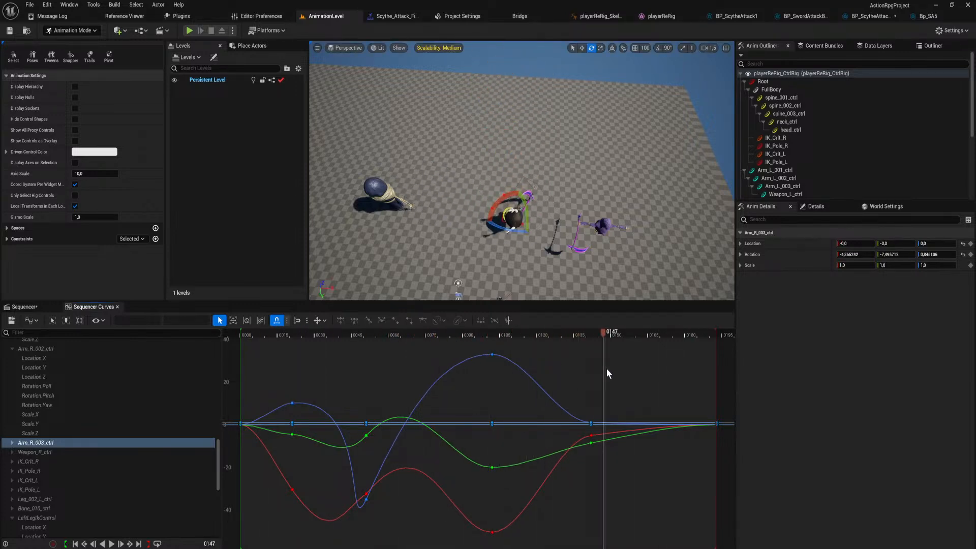
Save the sequence, play-test the scythe finisher in the level, and end the play session.
left_click(11, 321)
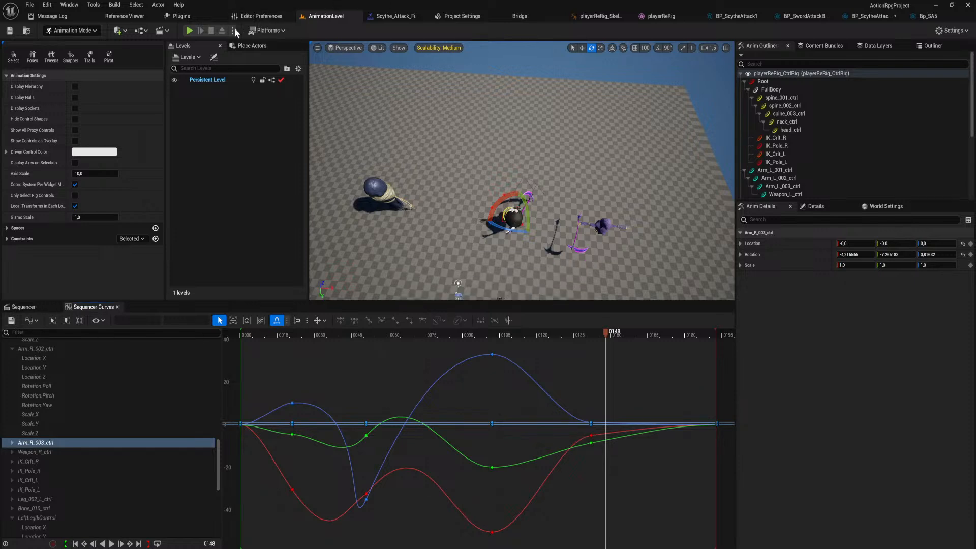
left_click(189, 30)
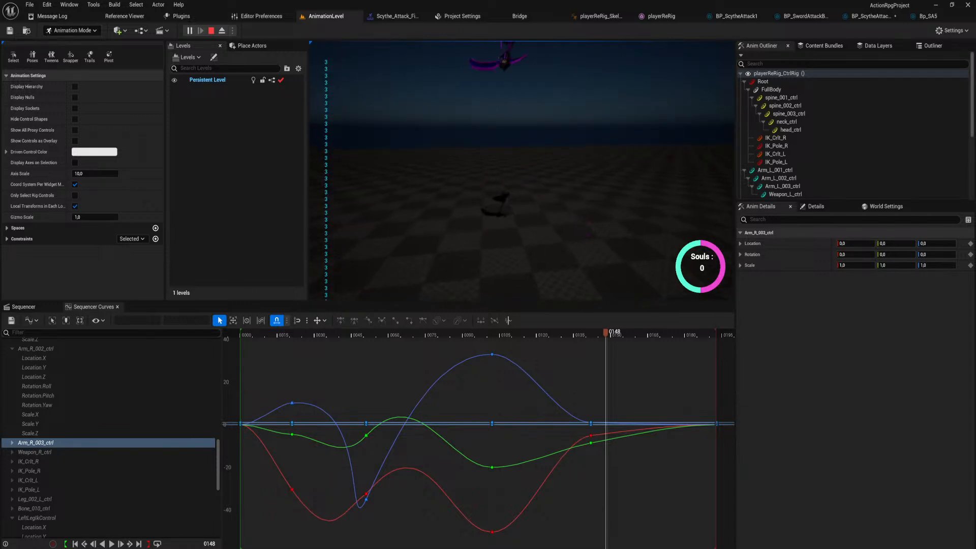
key("Escape")
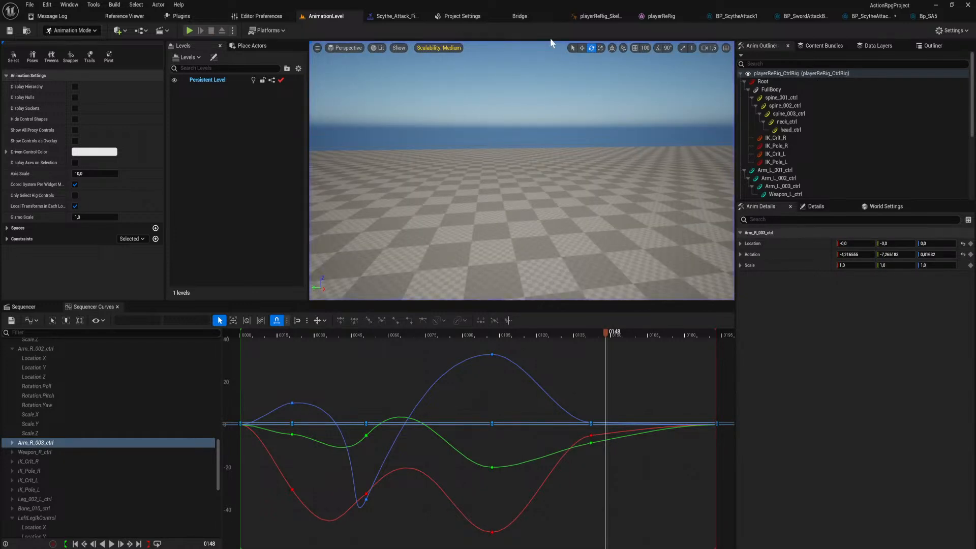
Open the Scythe_Attack_Finisher animation from its montage and move its first DamageBox notify to just before frame 46.
left_click(871, 17)
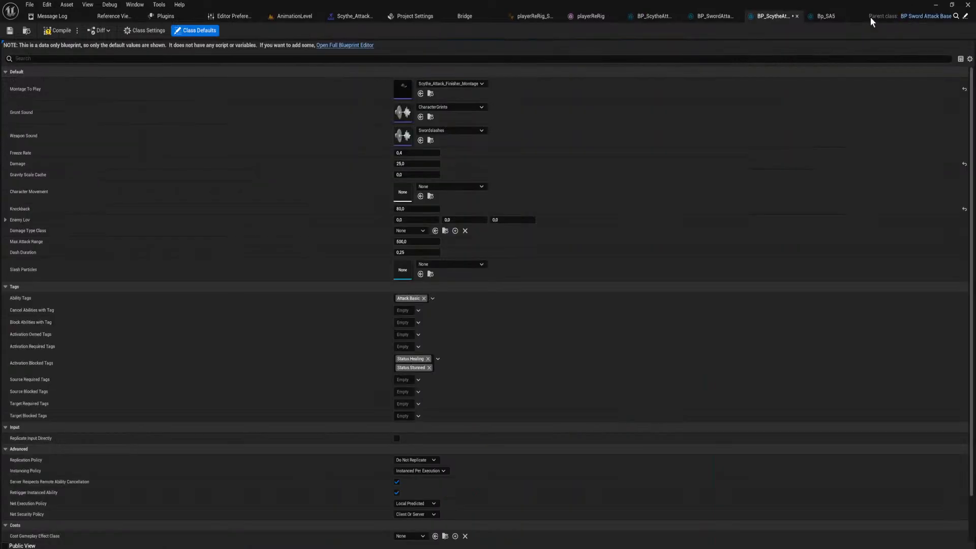
left_click(707, 16)
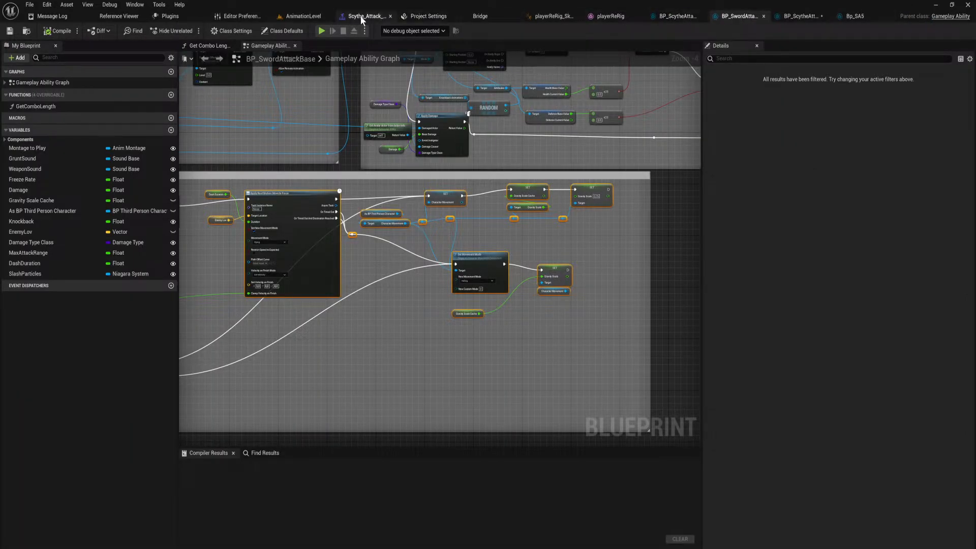
left_click(553, 17)
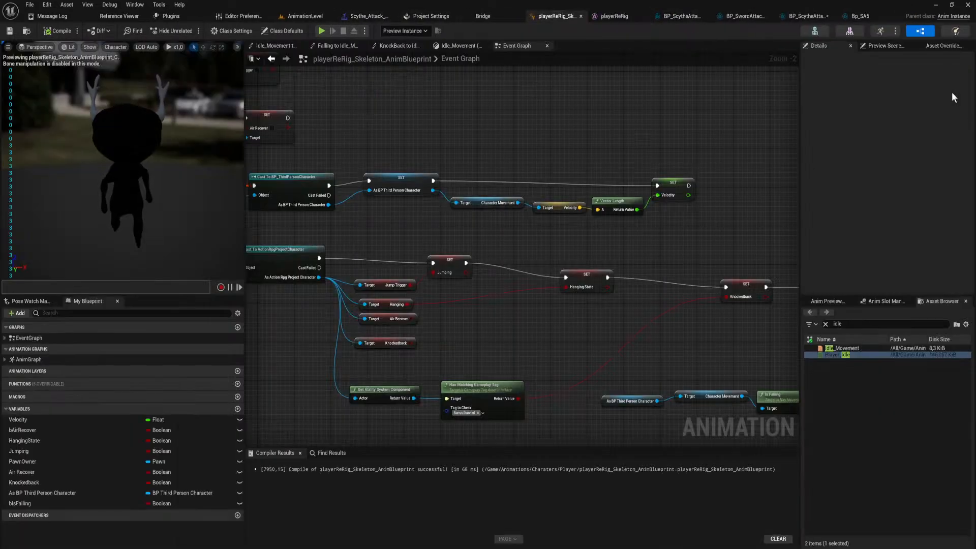
left_click(881, 32)
double_click(581, 381)
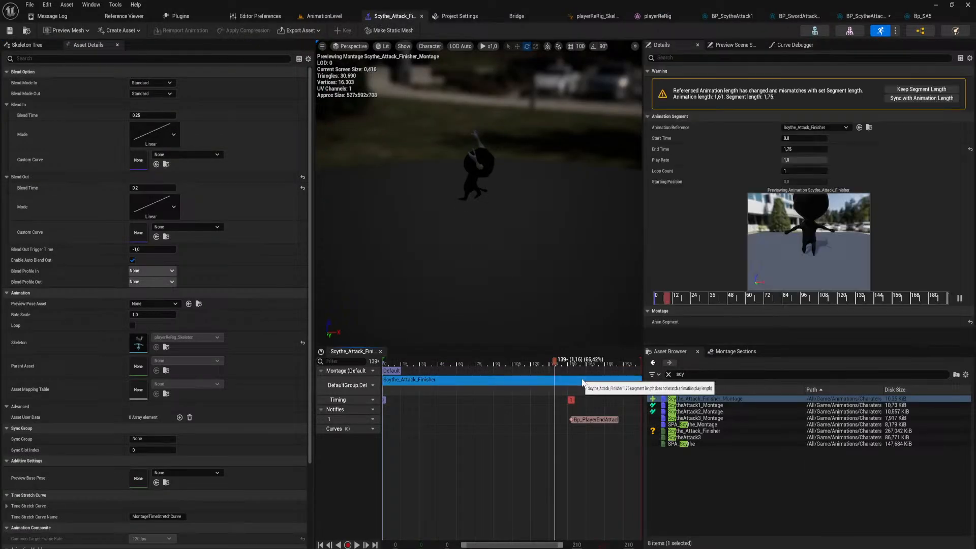
left_click_drag(397, 364, 444, 385)
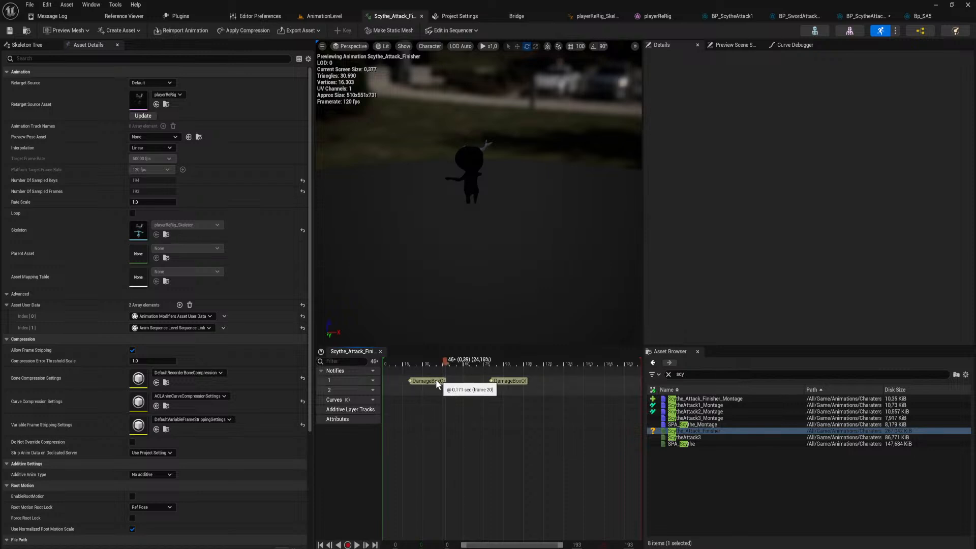
left_click(456, 386)
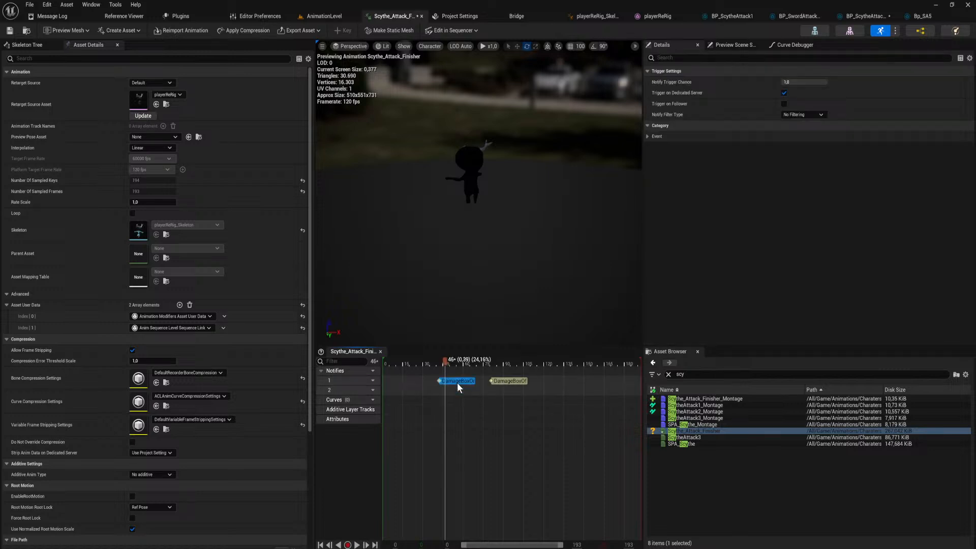
Play-test the scythe finisher in AnimationLevel and end the play session.
left_click(320, 16)
left_click(188, 31)
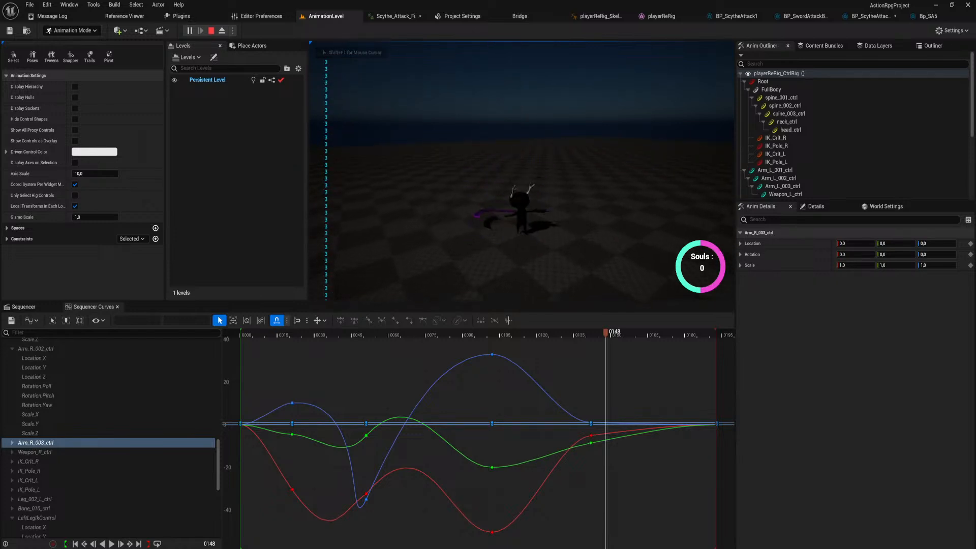
key("Escape")
Move the first DamageBox notify of the Scythe_Attack_Finisher animation earlier, to just after frame 15.
left_click(870, 16)
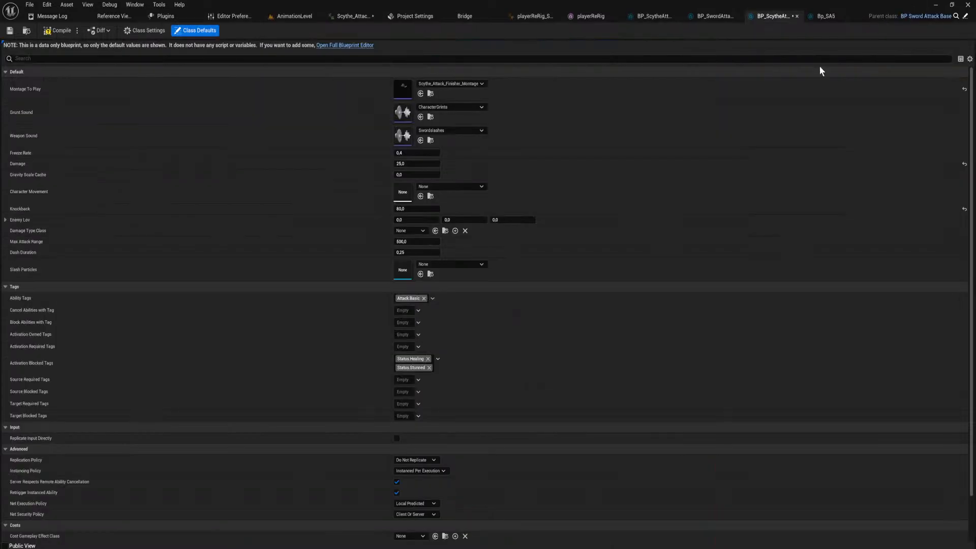
left_click(577, 17)
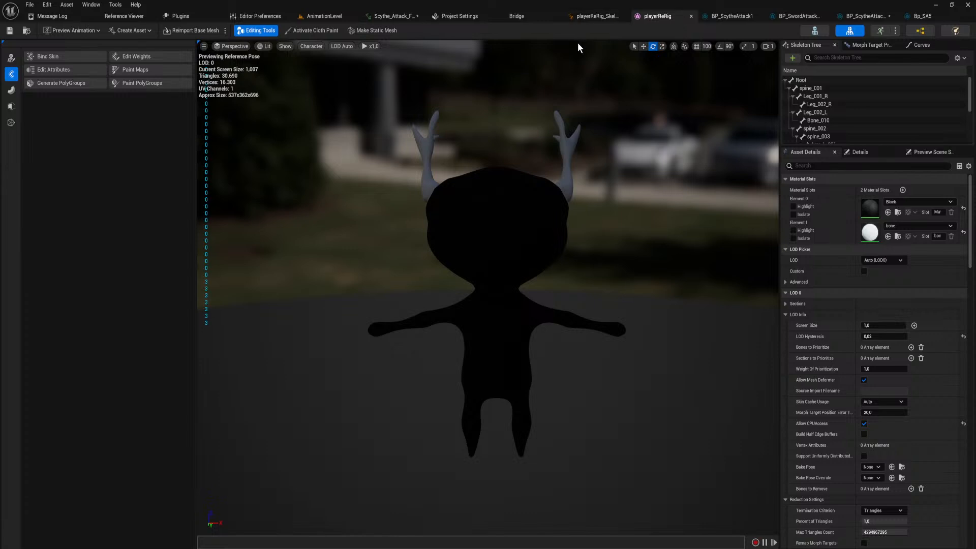
left_click(394, 16)
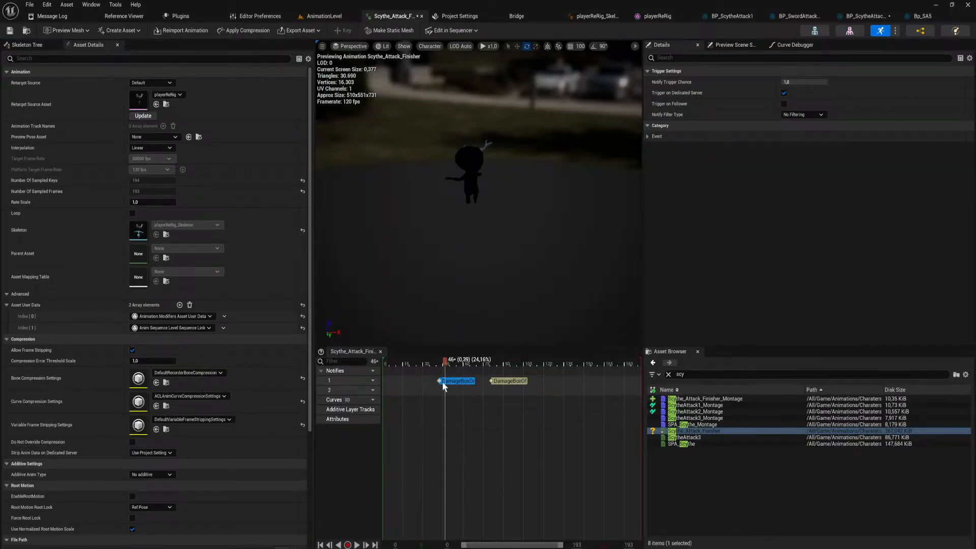
left_click_drag(427, 380, 421, 380)
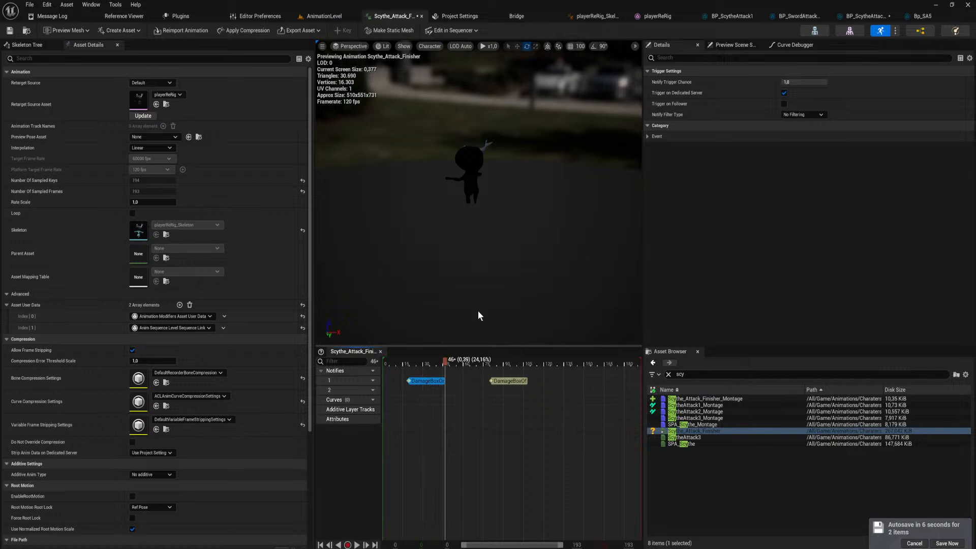
Play-test the finisher with the earlier damage notify in AnimationLevel, and end the session.
left_click(321, 17)
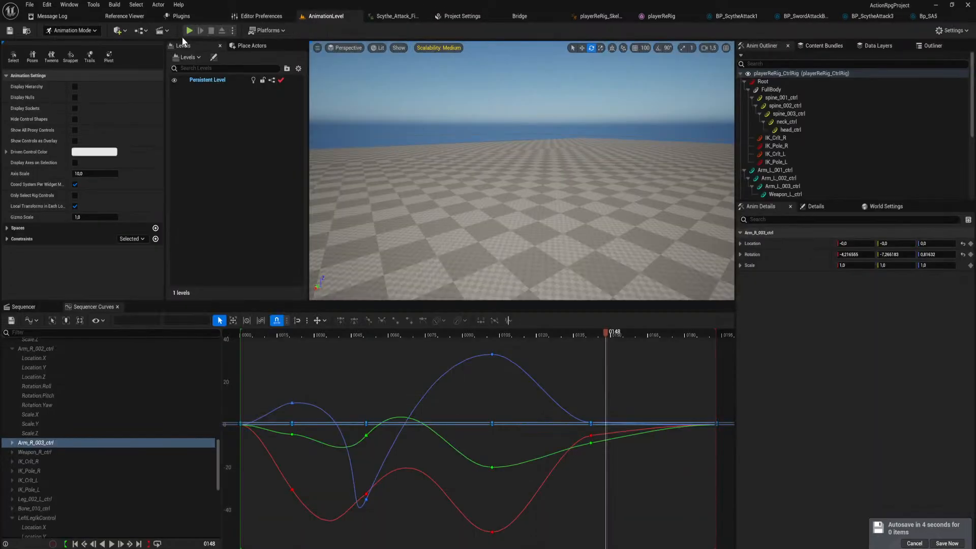
left_click(188, 31)
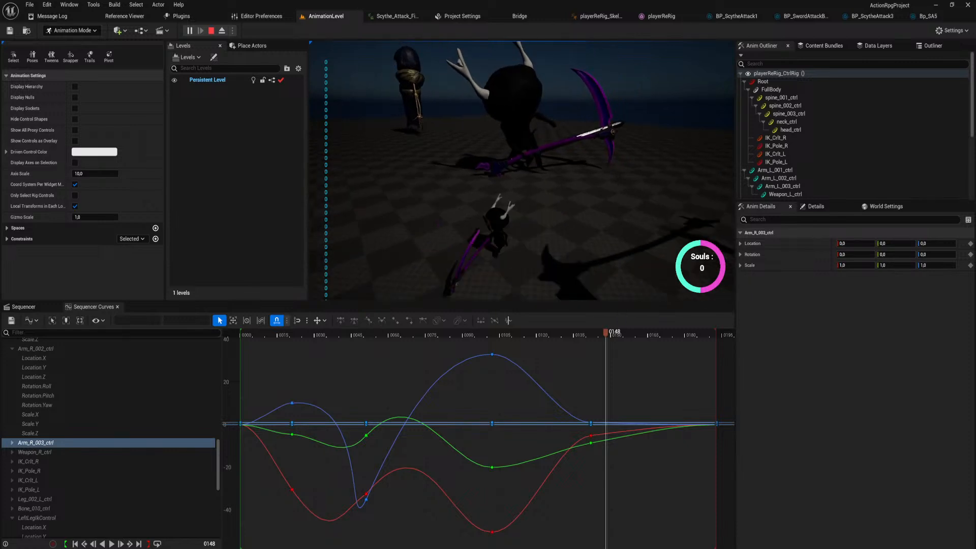
key("Escape")
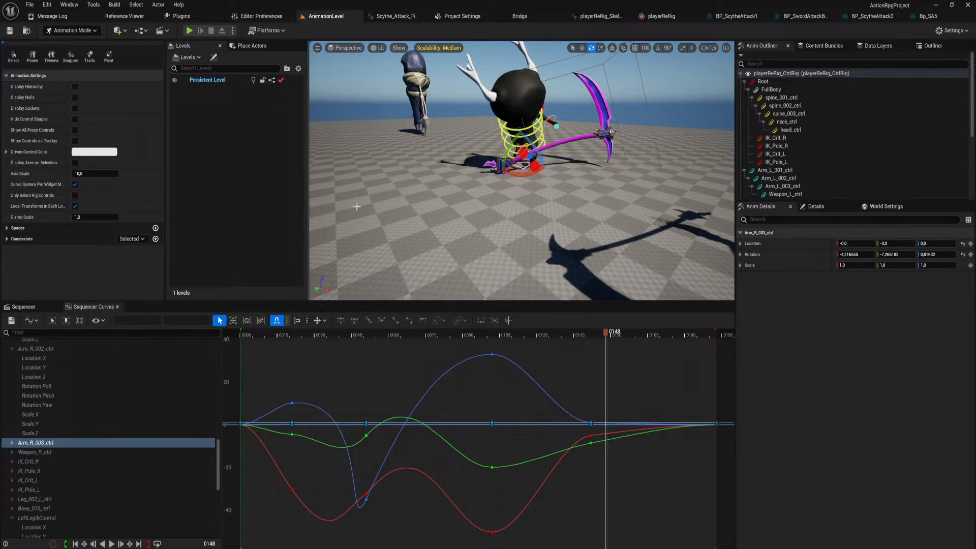
Close the Sequencer Curves and Sequencer editors, and open the PersistatnWorld level from the Levels content folder.
left_click(118, 307)
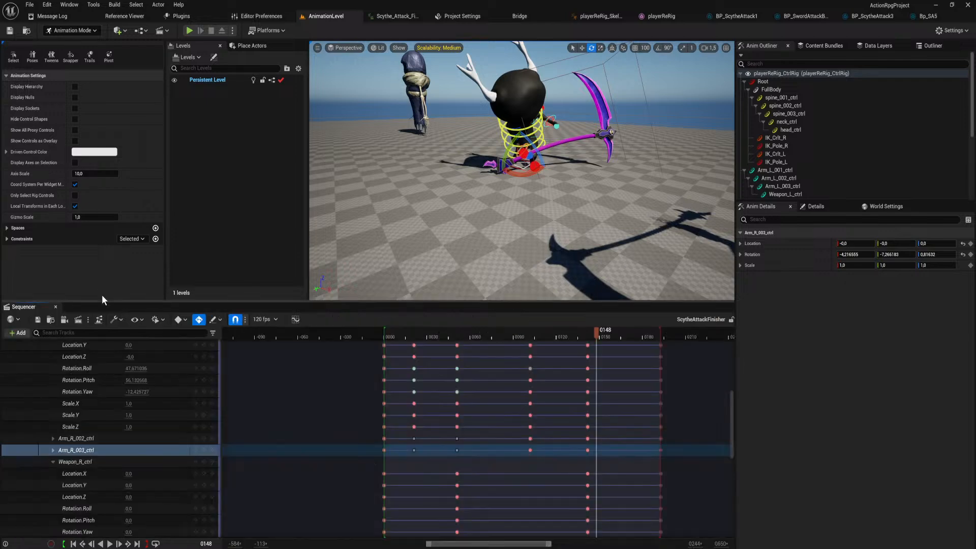
left_click(56, 307)
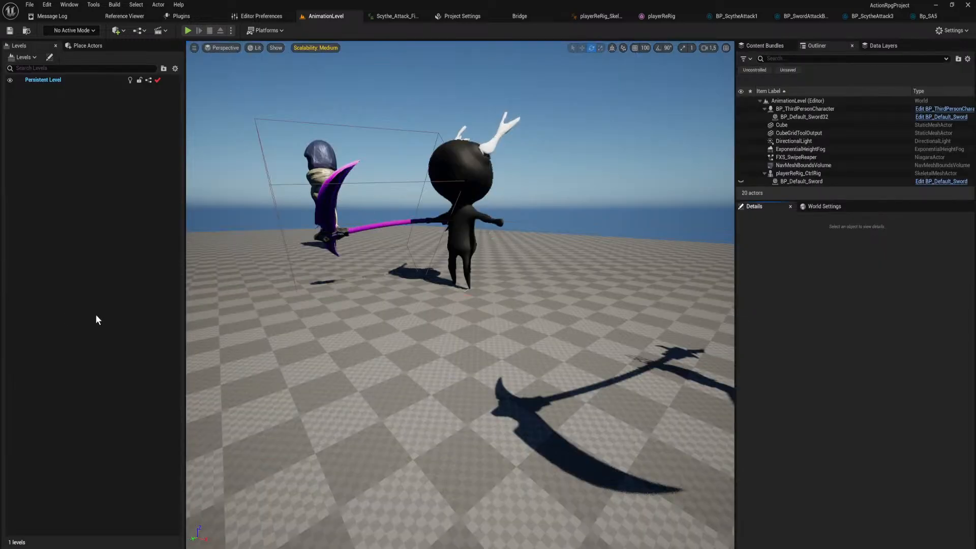
scroll(388, 322, "down", 5)
key("ctrl+space")
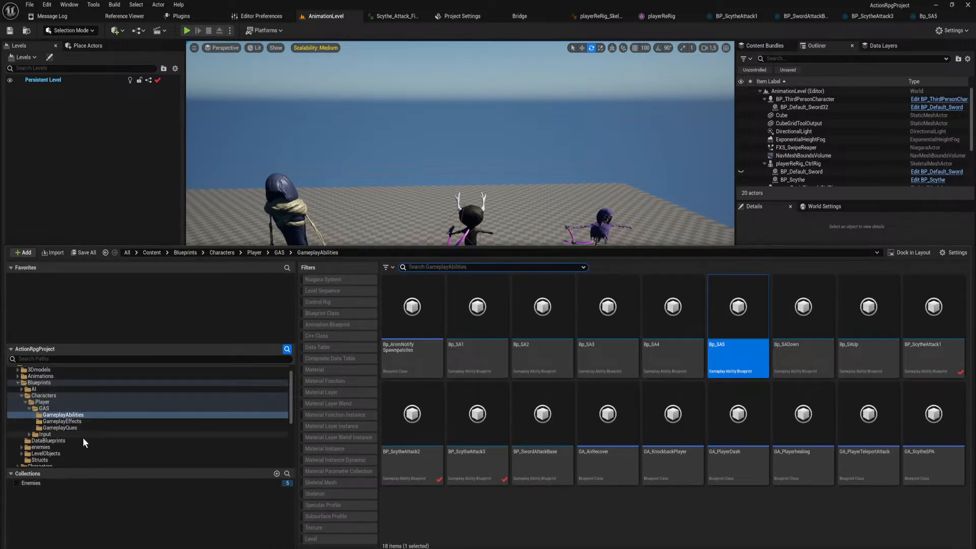
scroll(84, 438, "down", 4)
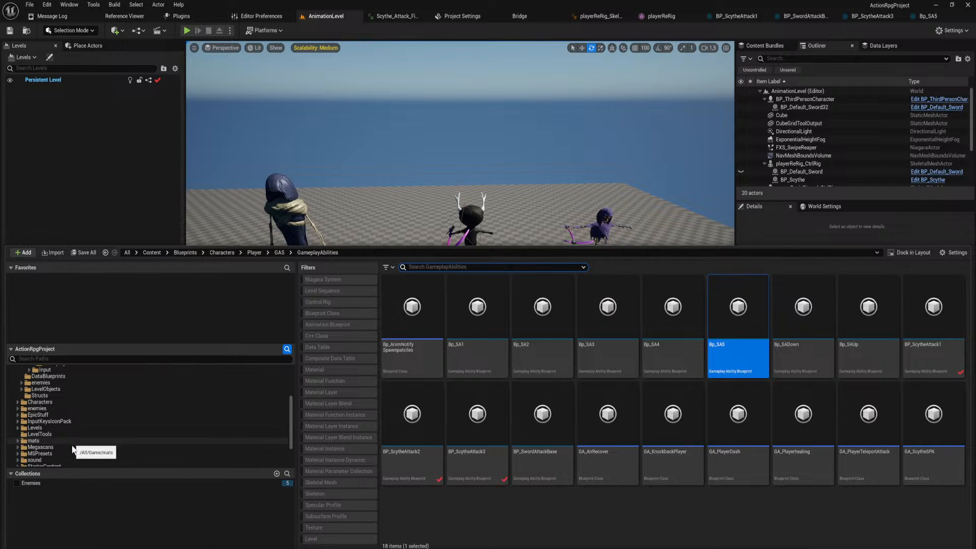
scroll(71, 452, "down", 1)
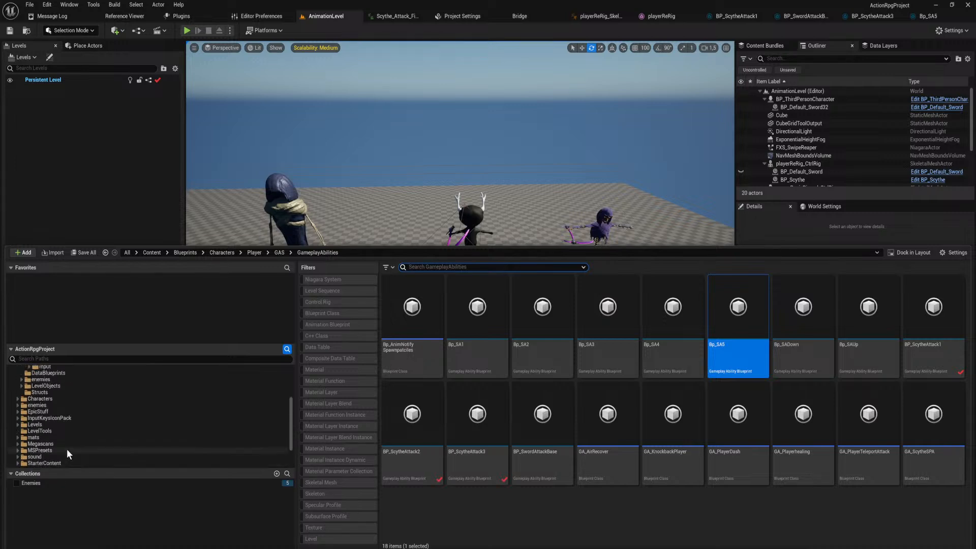
left_click(56, 424)
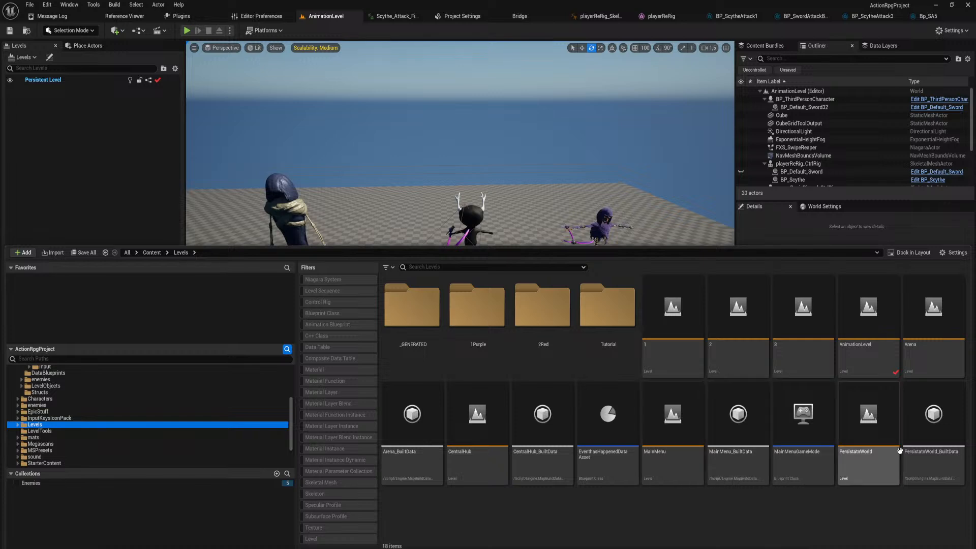
double_click(880, 452)
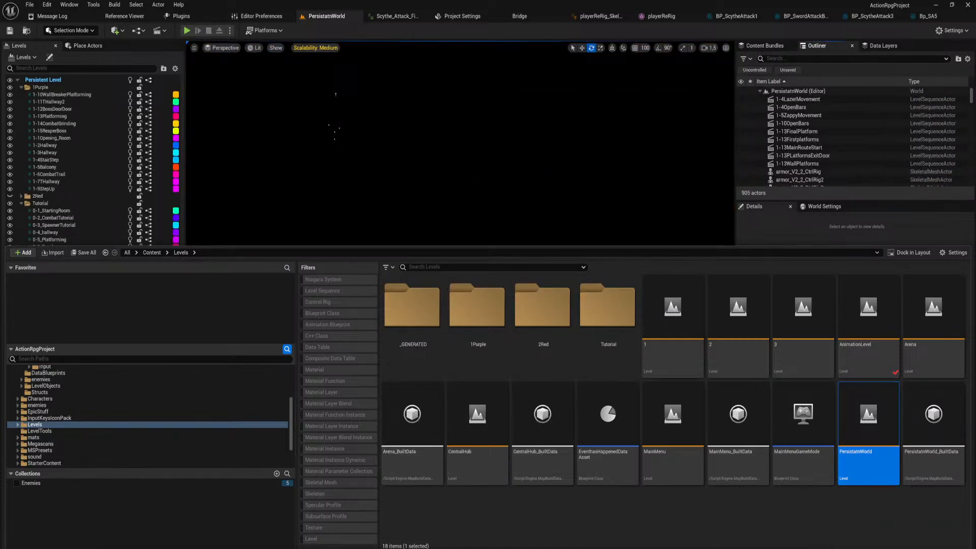
Start a play session in PersistatnWorld and load the 0-3_SpawnerTutorial save in slot 2.
right_click_drag(433, 172, 425, 200)
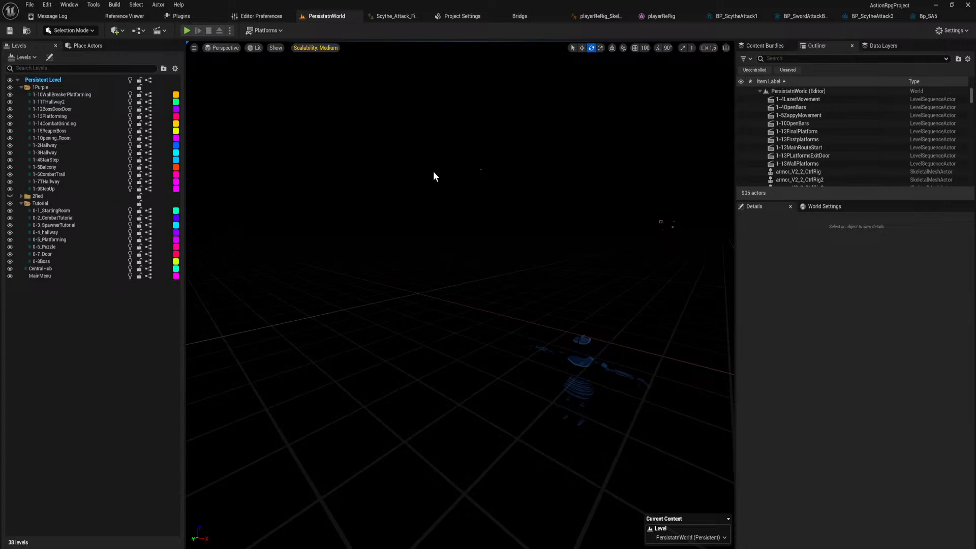
key("alt+p")
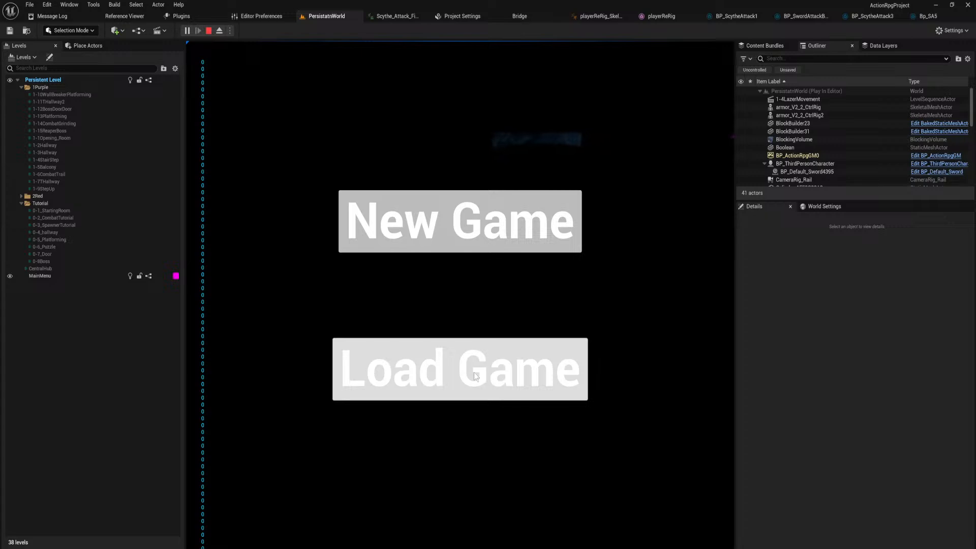
left_click(475, 376)
scroll(495, 311, "down", 2)
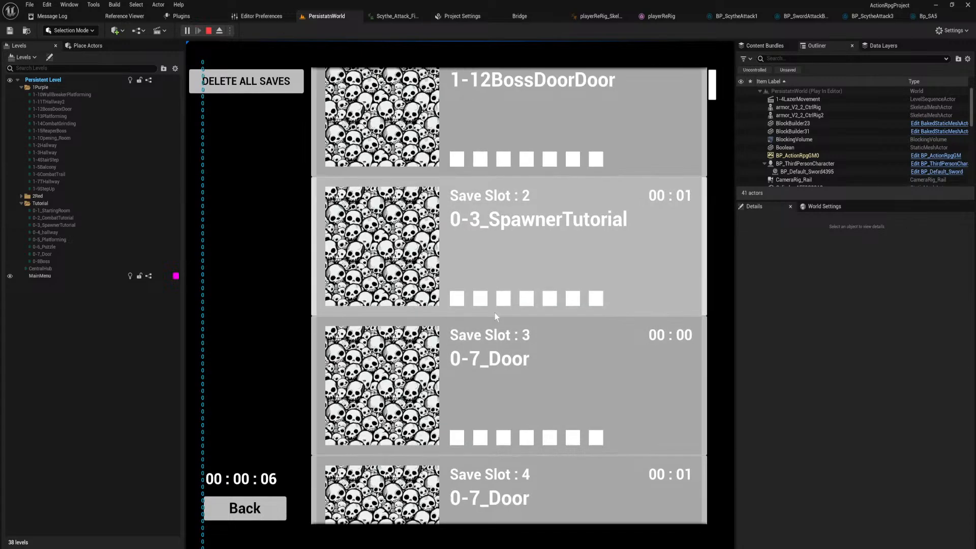
left_click(495, 311)
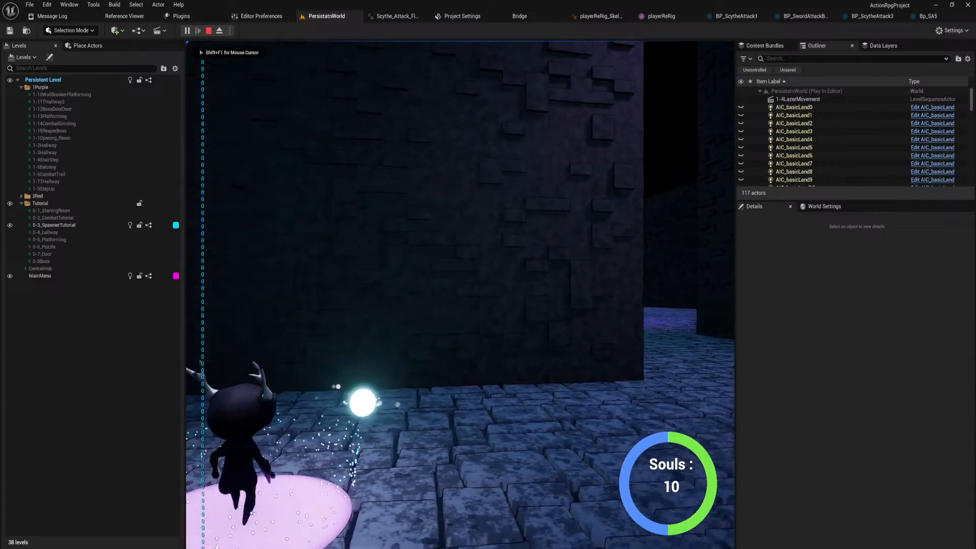
Play through the spawner tutorial room into the 0-4_hallway area to test the scythe combat, and end the session.
key("w")
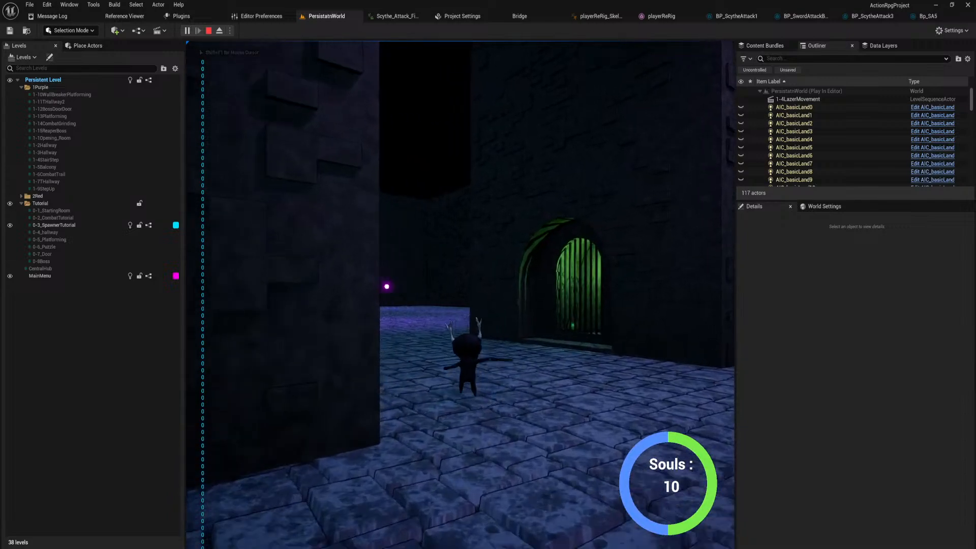
key("w")
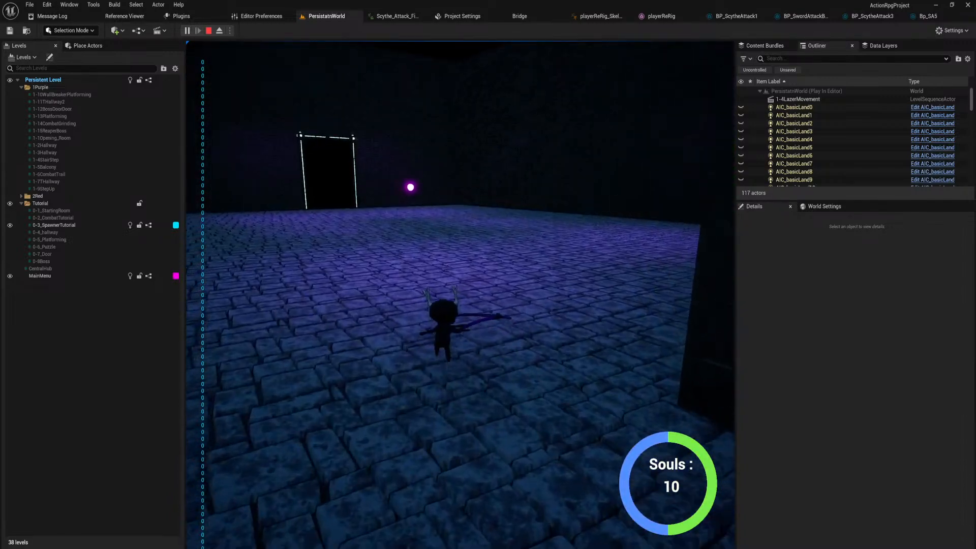
key("w")
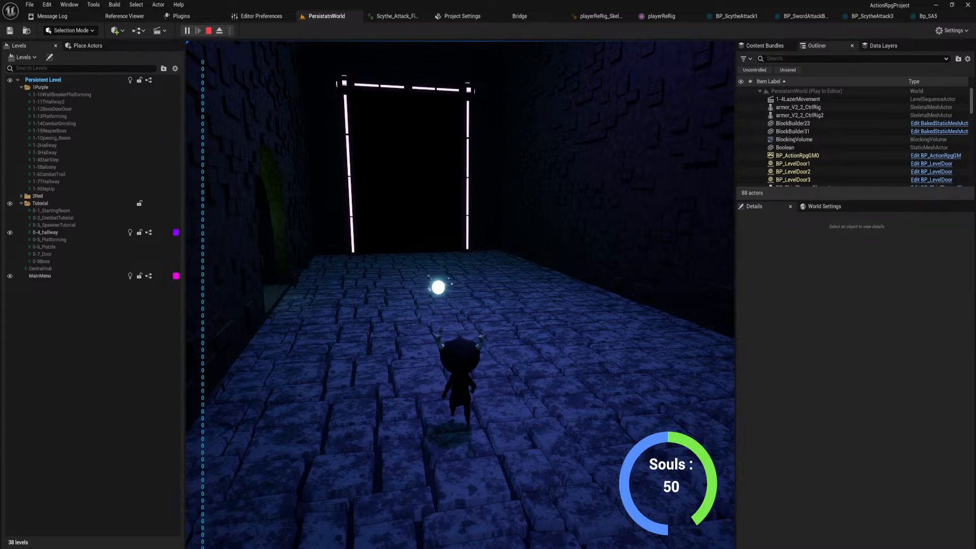
key("Escape")
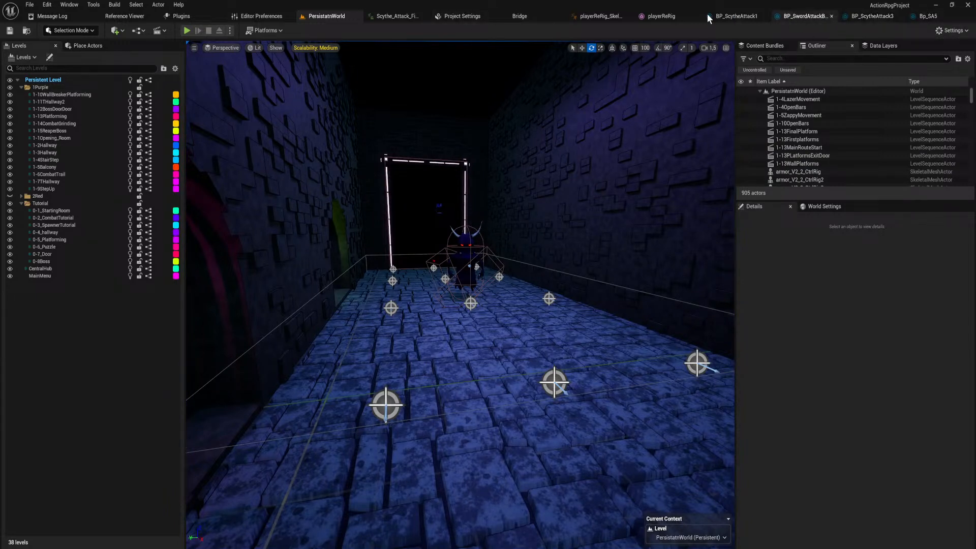
Bring up BP_SwordAttackBase's Gameplay Ability Graph and move the final Set Sword Hitbox node slightly up and closer to the chain.
left_click(796, 17)
scroll(521, 371, "down", 3)
right_click_drag(509, 373, 256, 298)
scroll(490, 252, "up", 2)
scroll(486, 263, "up", 1)
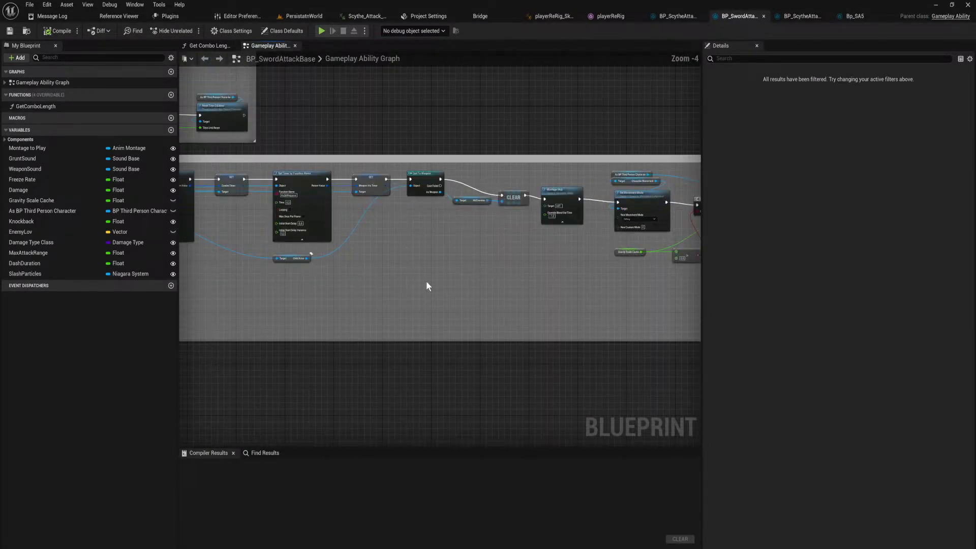
right_click_drag(427, 283, 200, 302)
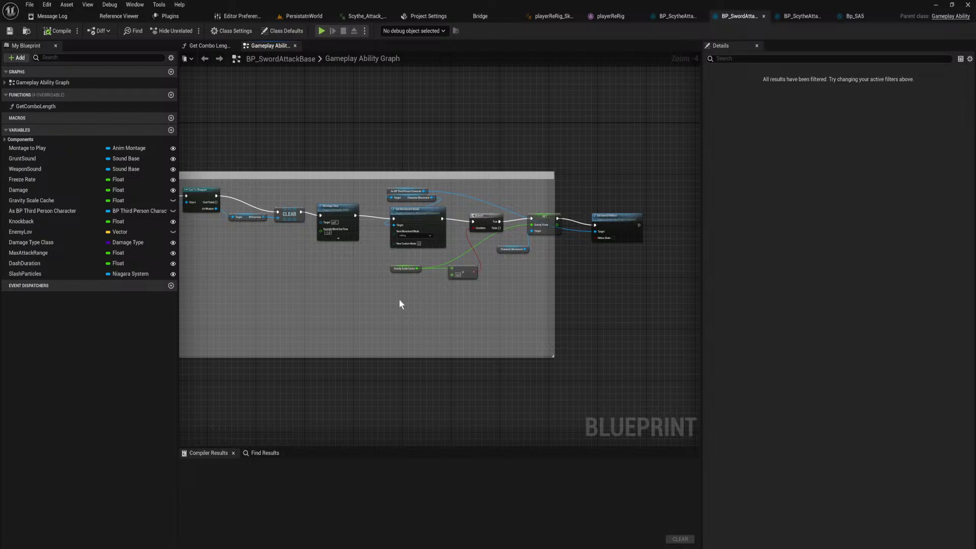
left_click_drag(618, 216, 608, 209)
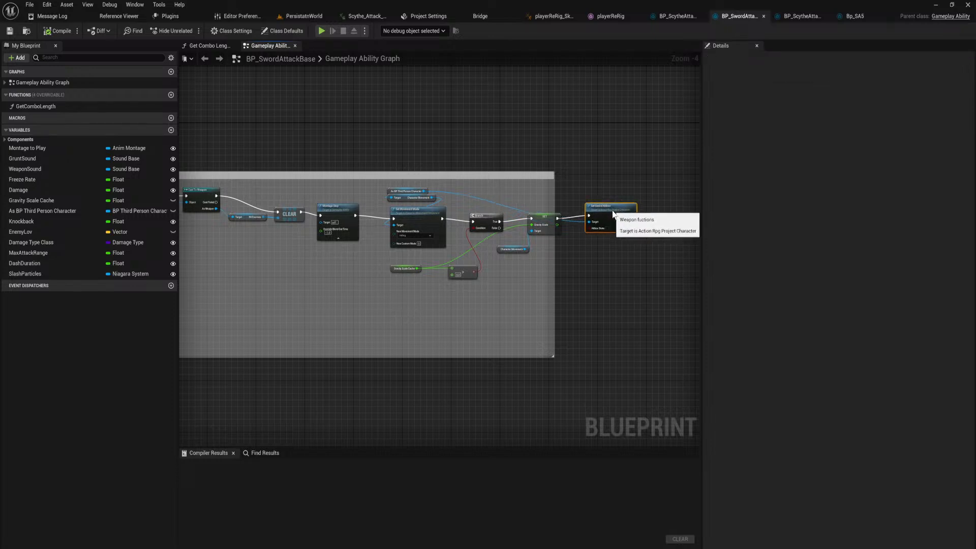
Examine the combo-length check in the Ability End section and the Reset Combo function's C++ source, and return to the blueprint graph.
right_click_drag(321, 304, 614, 278)
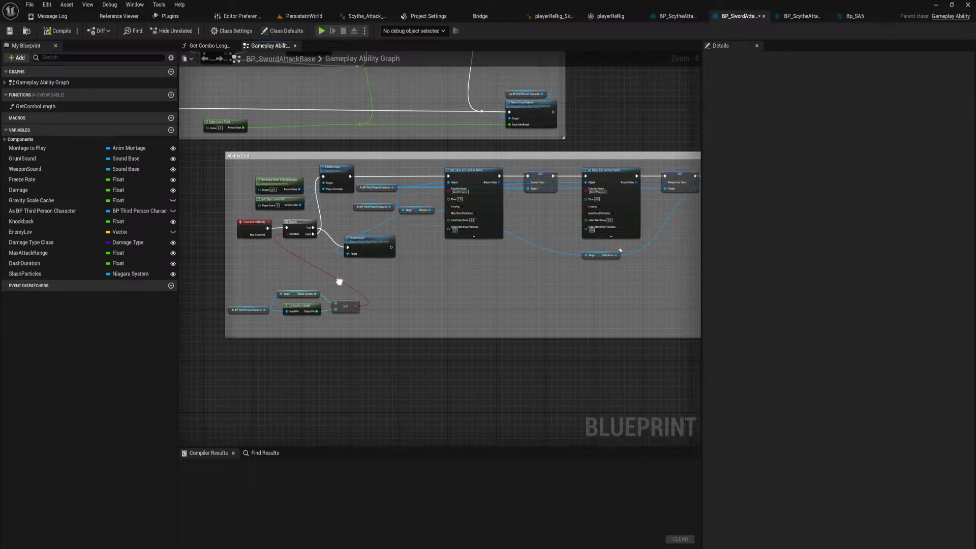
right_click_drag(337, 279, 443, 280)
scroll(435, 282, "up", 2)
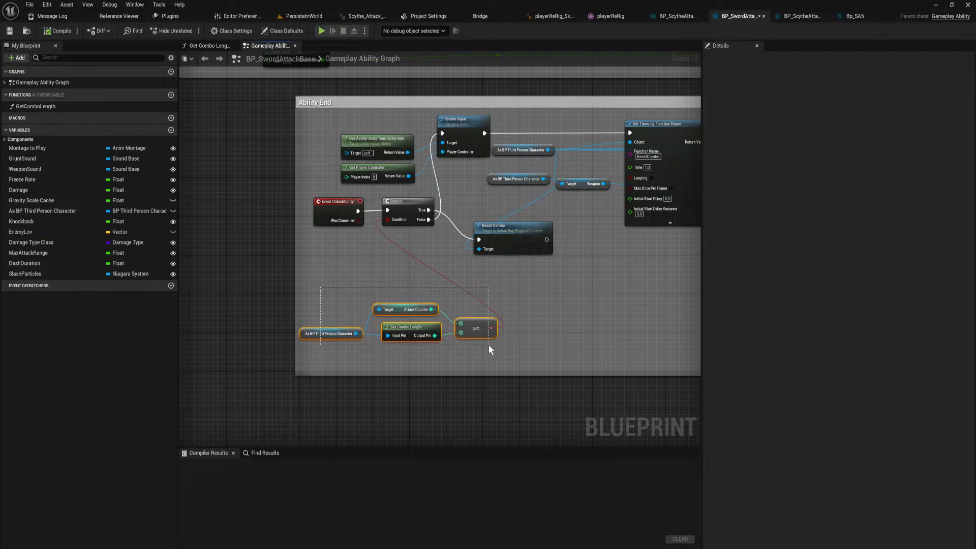
left_click_drag(488, 344, 489, 344)
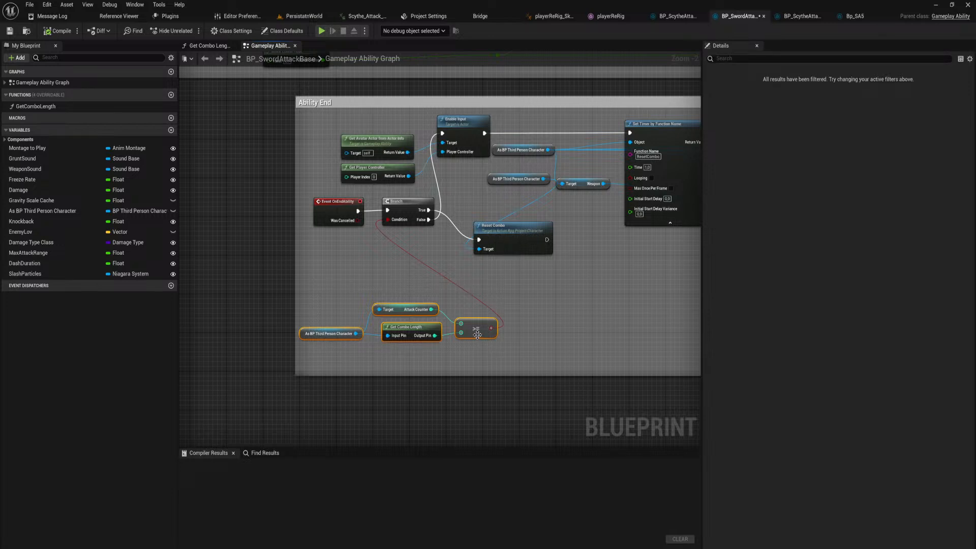
scroll(534, 270, "down", 1)
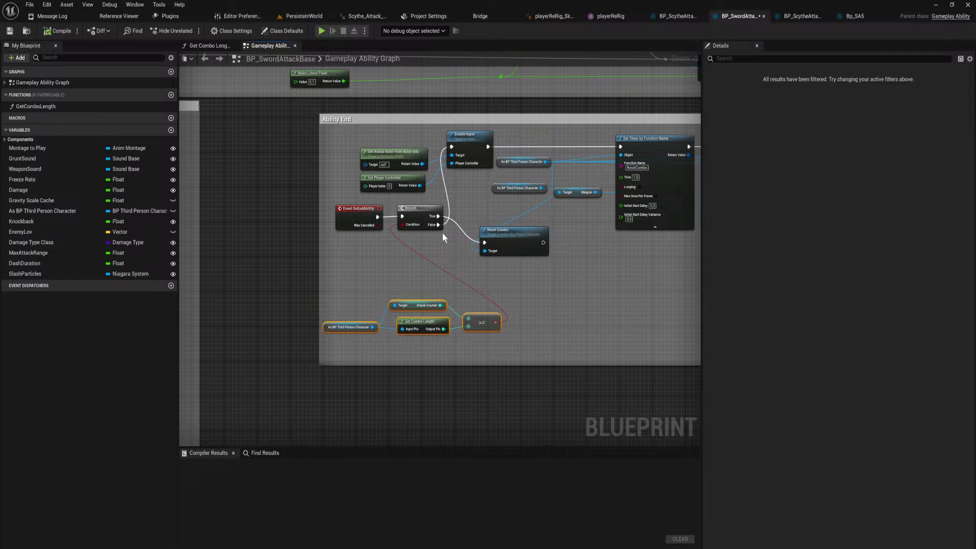
double_click(527, 240)
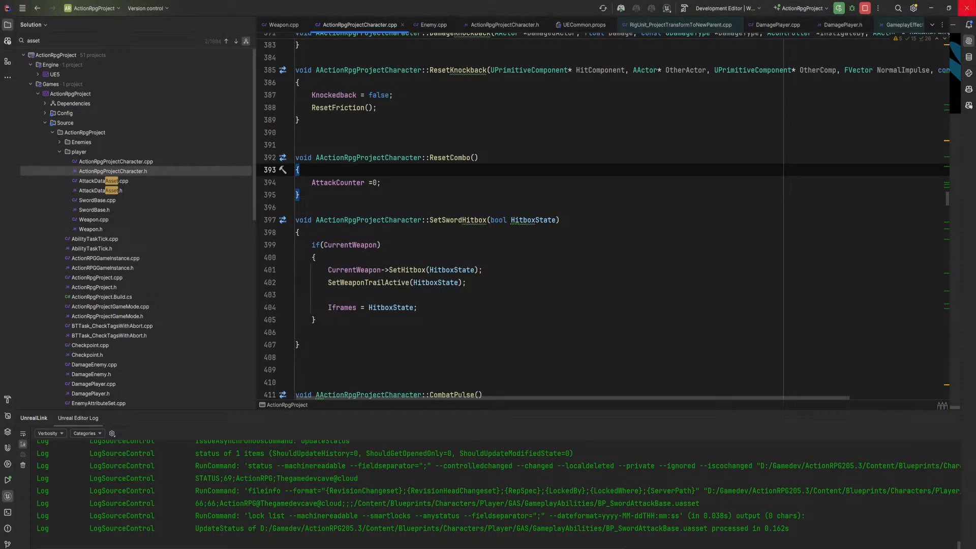
key("alt+Tab")
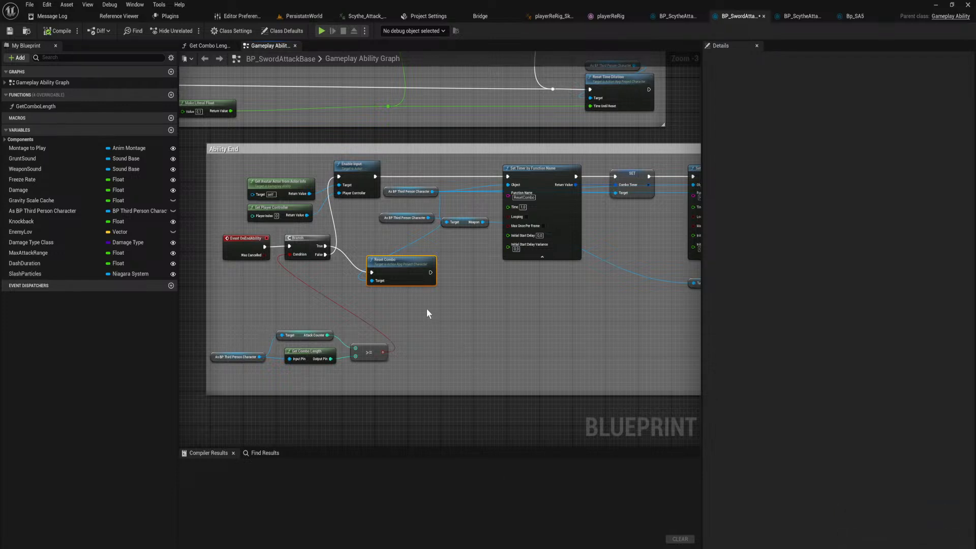
Shift the Reset Combo node slightly down within the Ability End section.
right_click_drag(454, 313, 458, 402)
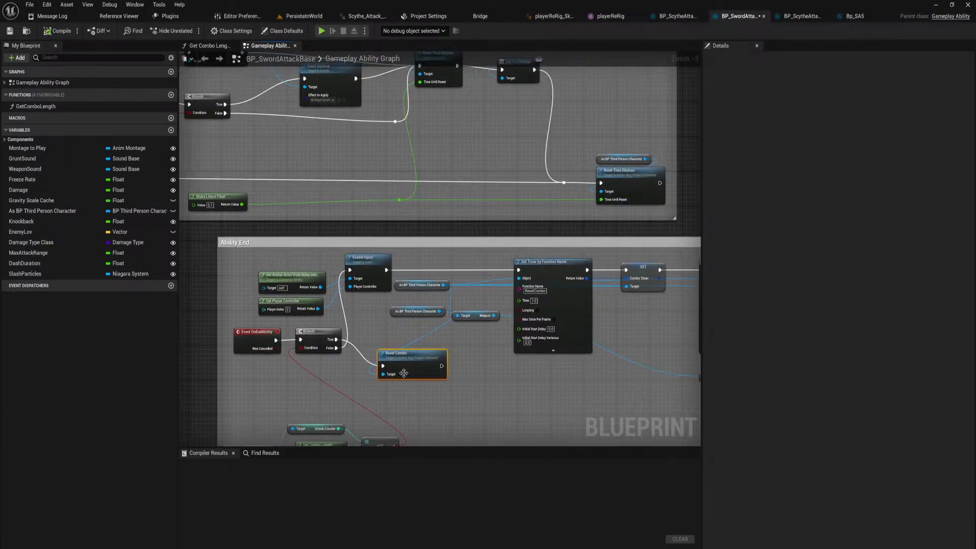
mouse_move(400, 362)
left_mouse_down()
mouse_move(400, 353)
mouse_move(400, 366)
left_mouse_up()
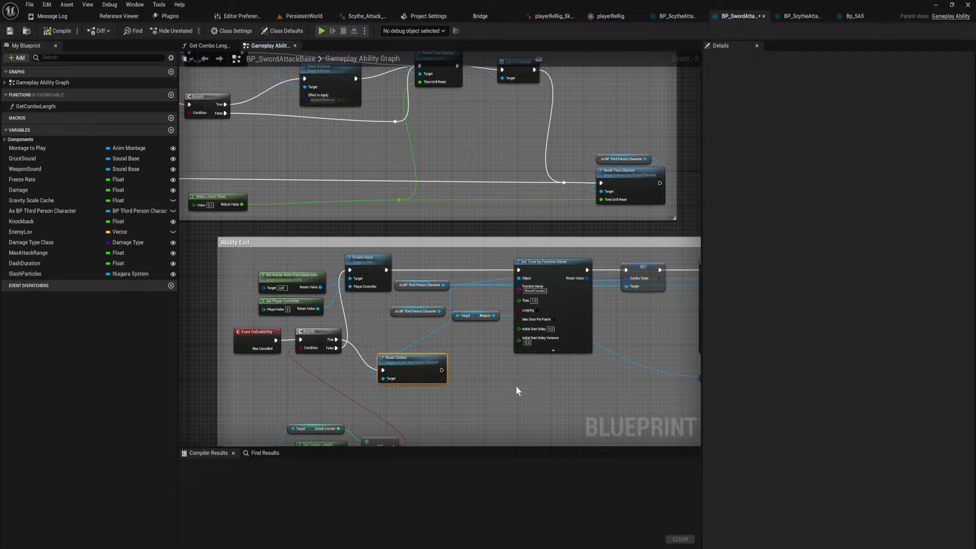
right_click_drag(511, 394, 642, 319)
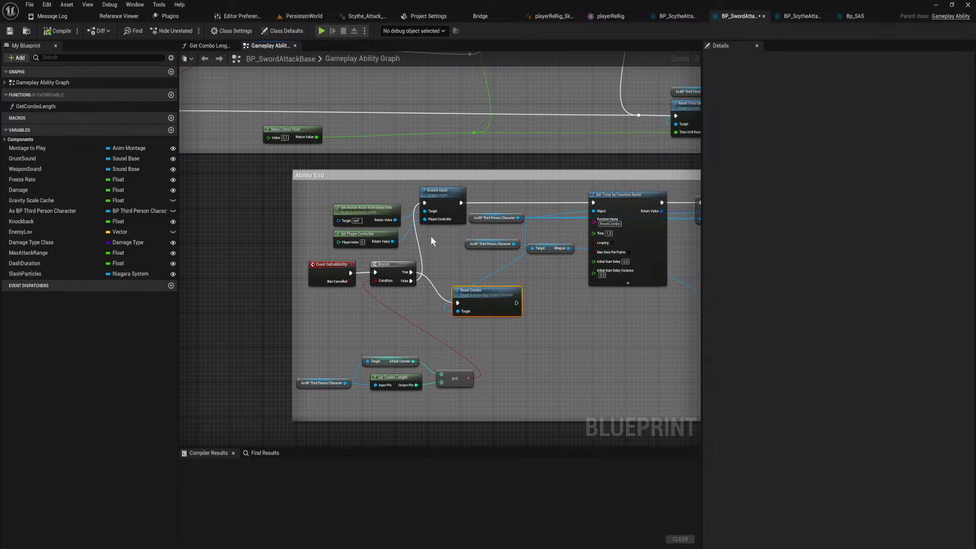
Duplicate the Enable Input node with its avatar actor and player controller inputs, and connect it after Reset Combo in the Ability End section.
right_click_drag(557, 314, 473, 287)
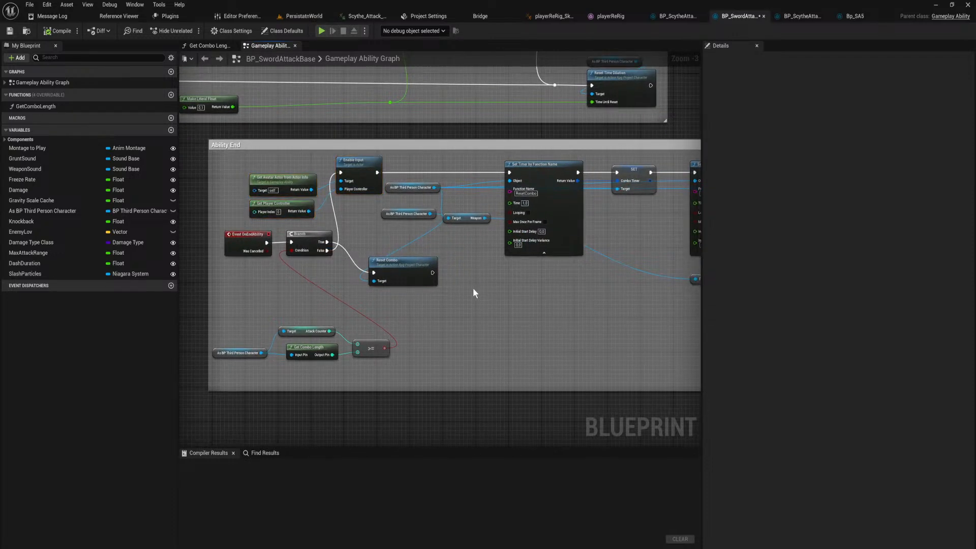
key("ctrl+v")
left_click_drag(433, 272, 533, 281)
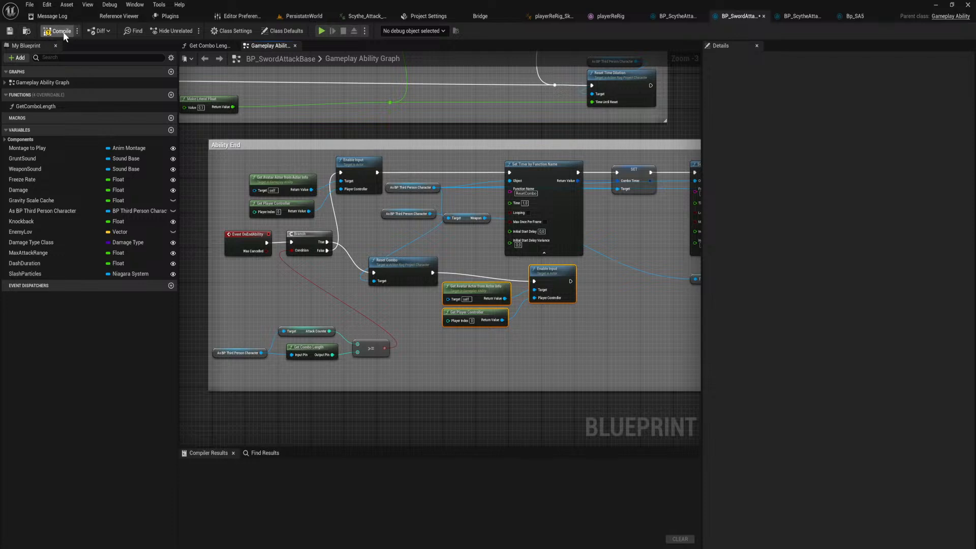
Start a play session from the PersistatnWorld level and load the 0-3_SpawnerTutorial save in slot 2.
left_click(304, 16)
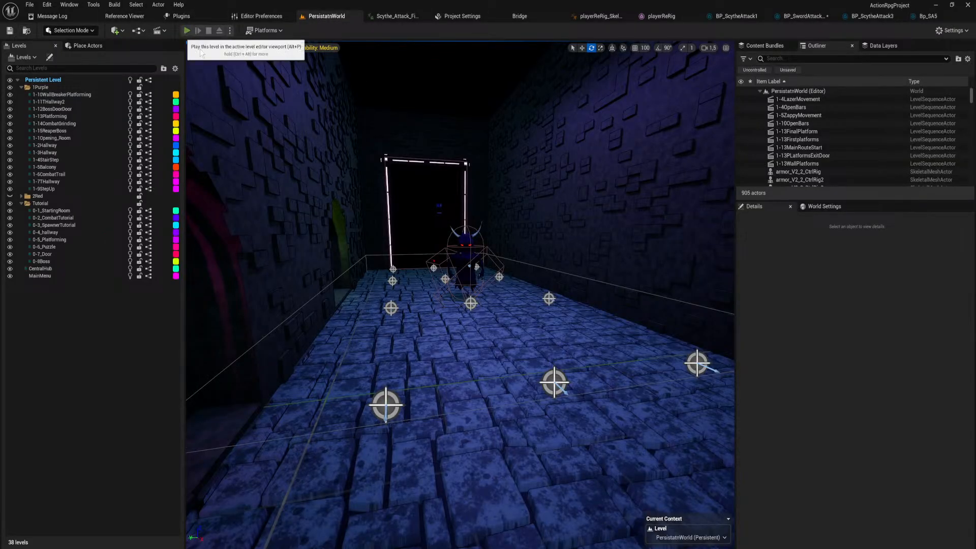
left_click(187, 30)
left_click(524, 386)
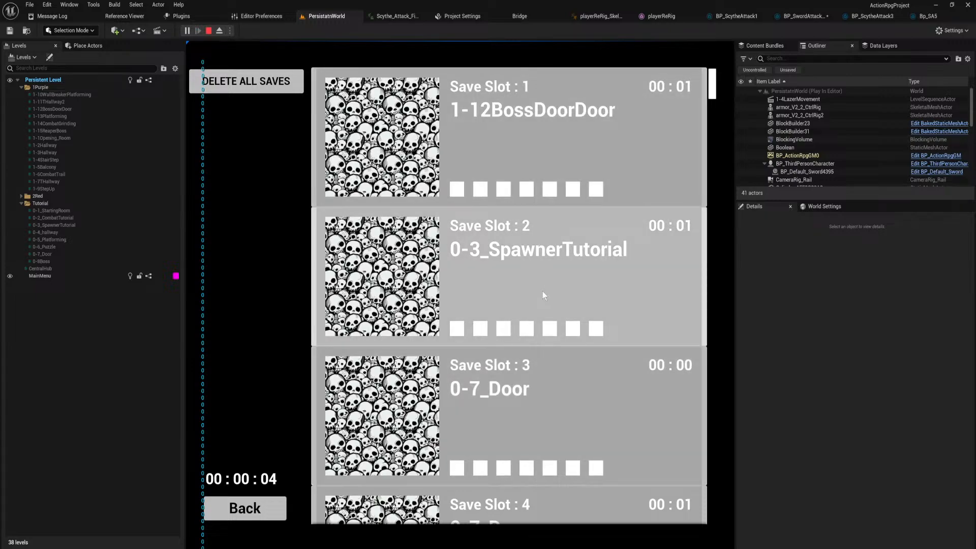
left_click(542, 290)
key("d")
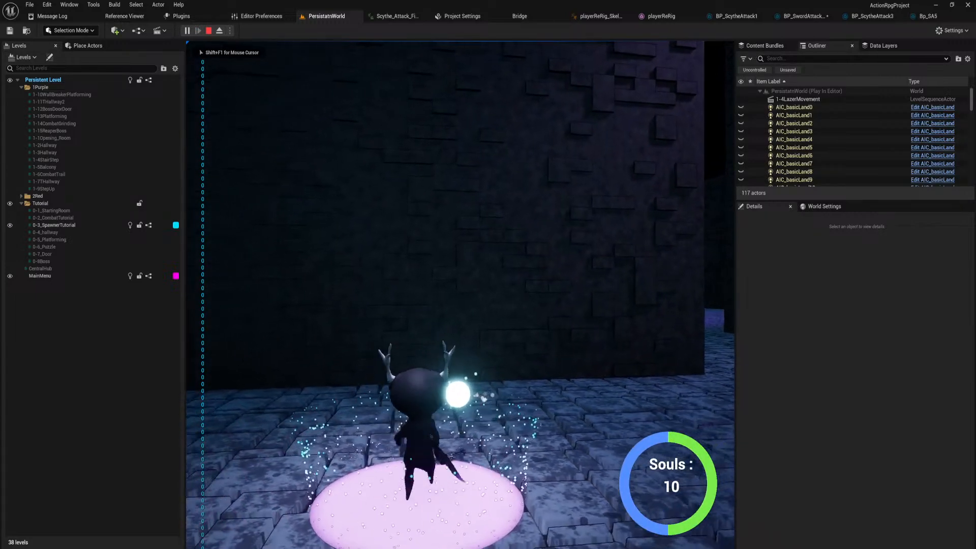
Dash into the spawner room, test the scythe combo on the enemies, and end the play session.
key("w")
key("shift")
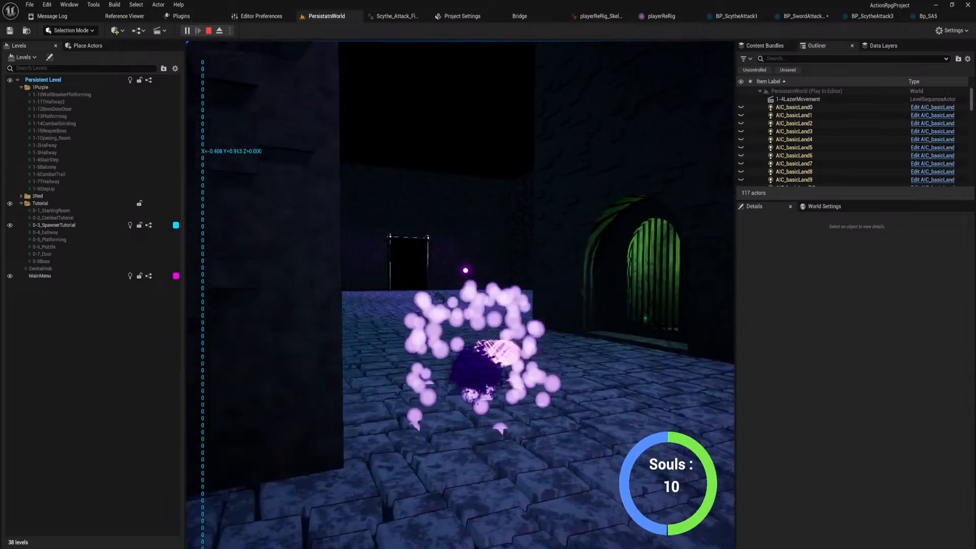
key("shift")
key("shift")
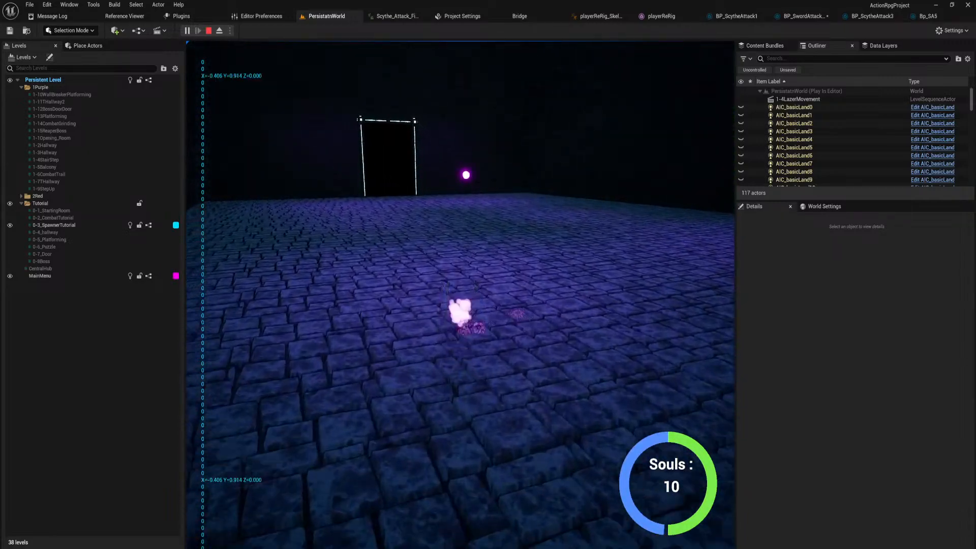
key("w")
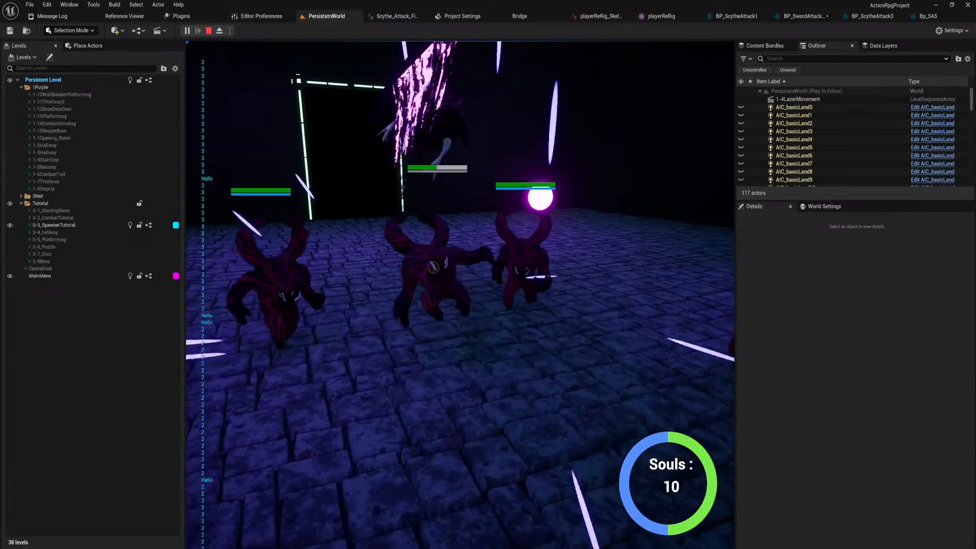
key("w")
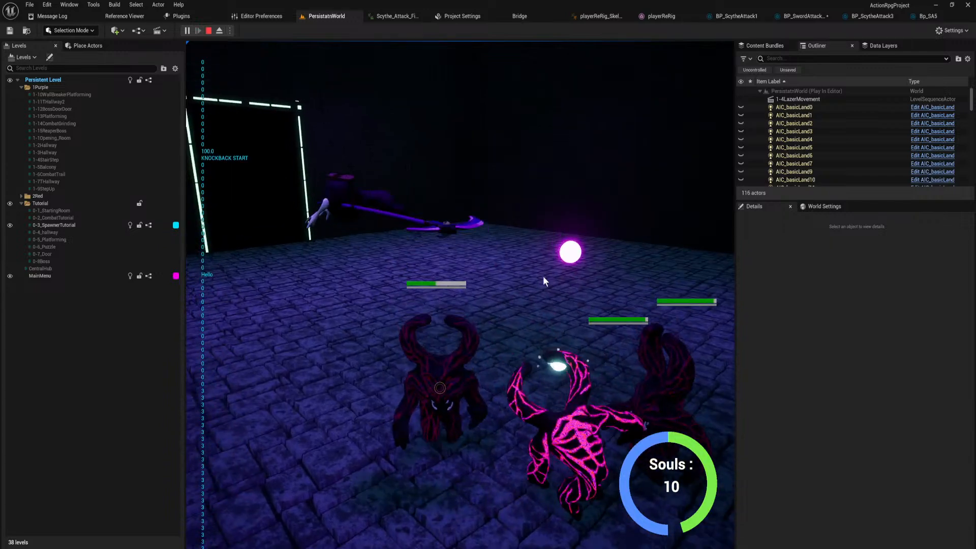
key("Escape")
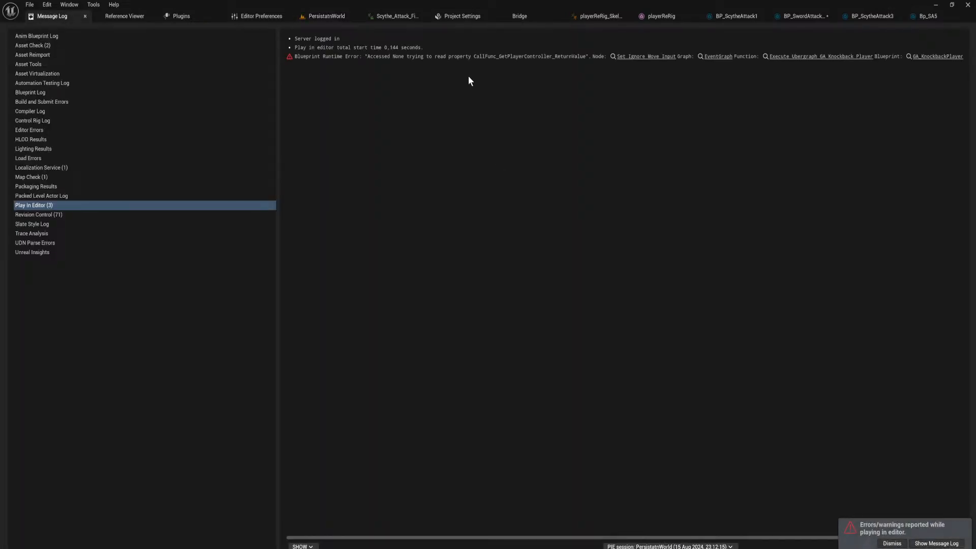
Set the Freeze Rate in BP_ScytheAttack3's class defaults to 0,2.
left_click(849, 17)
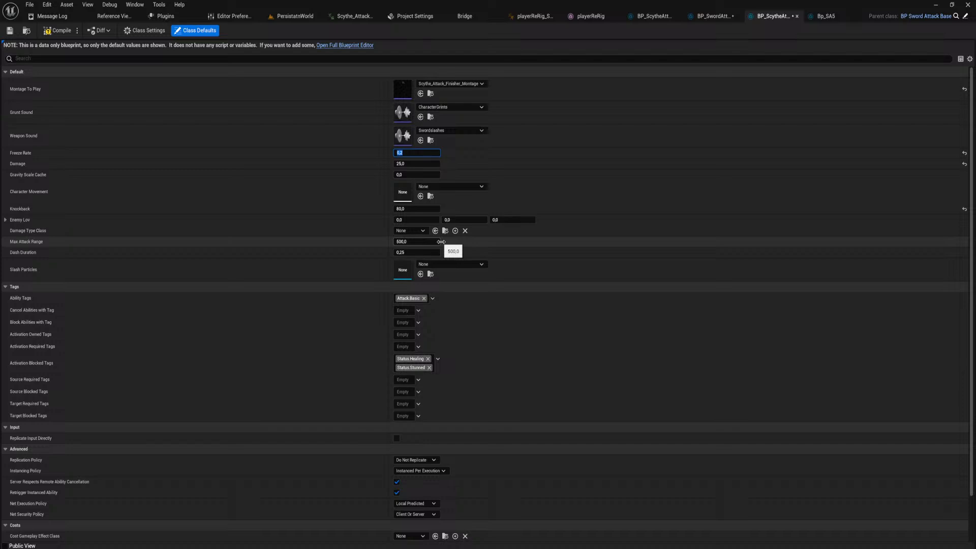
Play the PersistatnWorld level again, load the 0-3_SpawnerTutorial save, and dash towards the lit doorway in the spawner room.
left_click(286, 15)
key("alt+p")
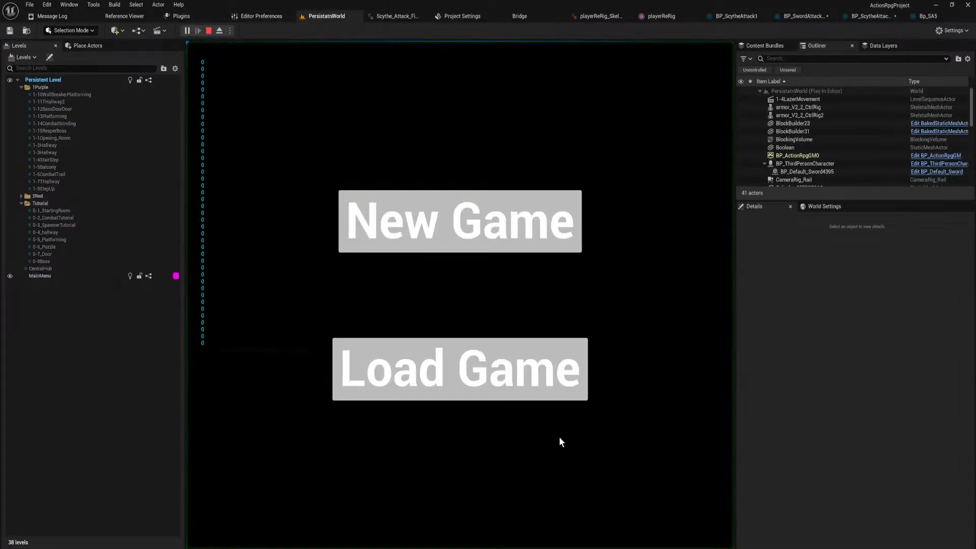
left_click(514, 375)
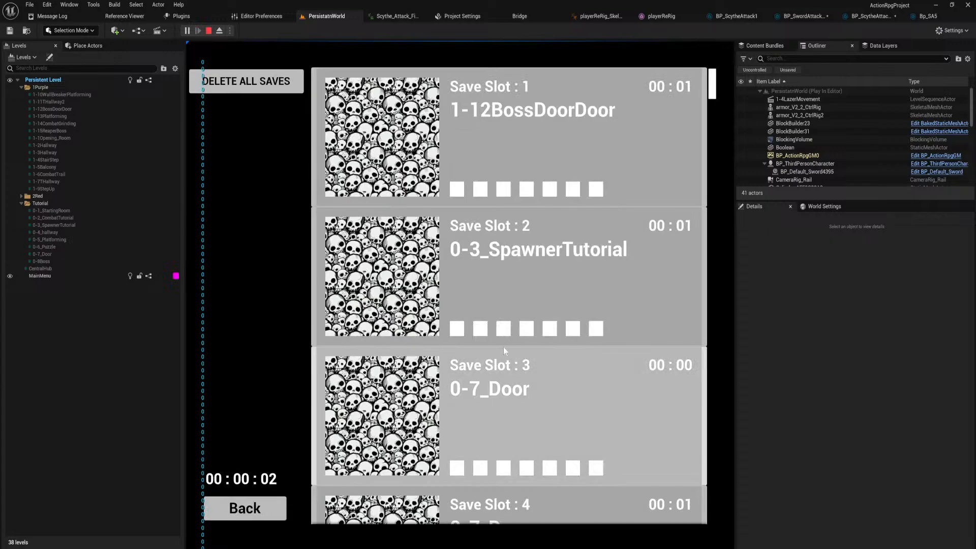
left_click(503, 338)
key("w")
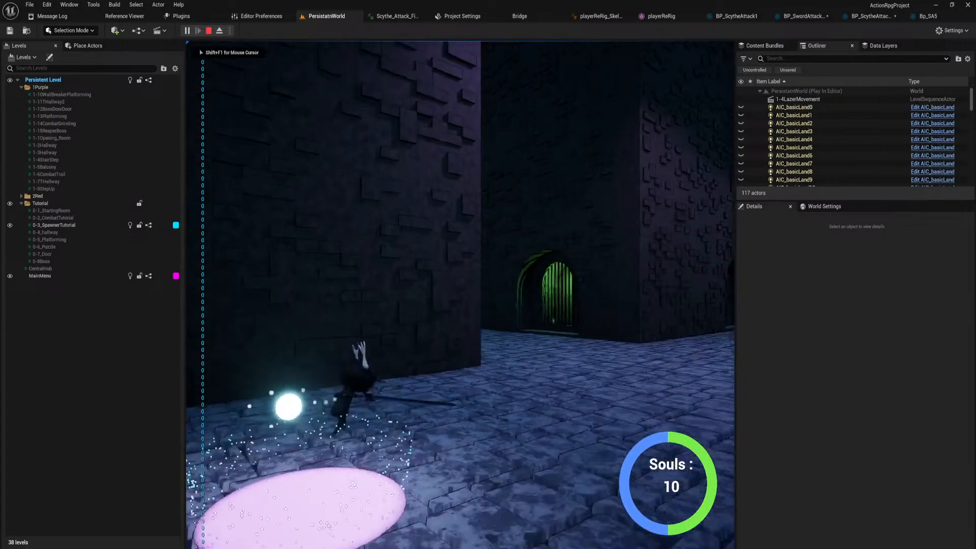
key("shift")
key("shift")
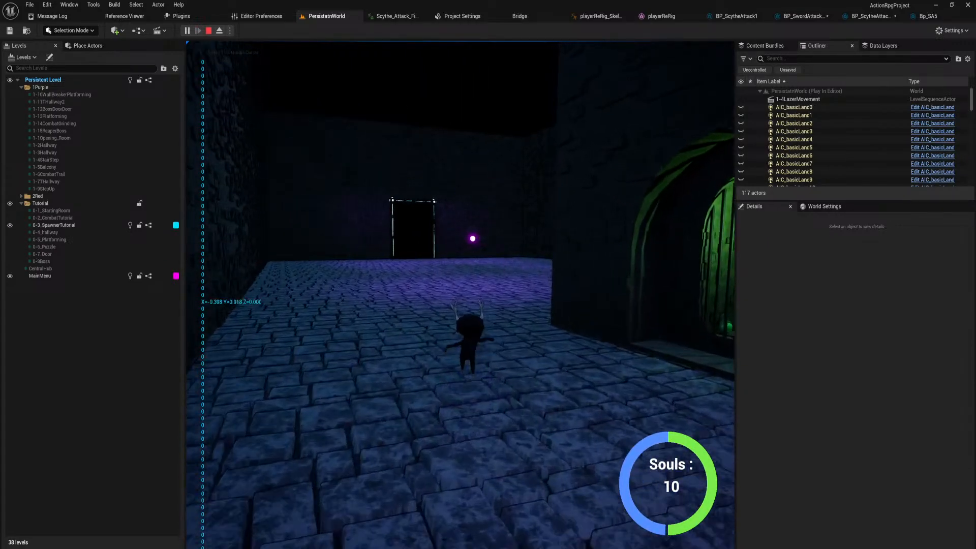
key("shift")
key("shift")
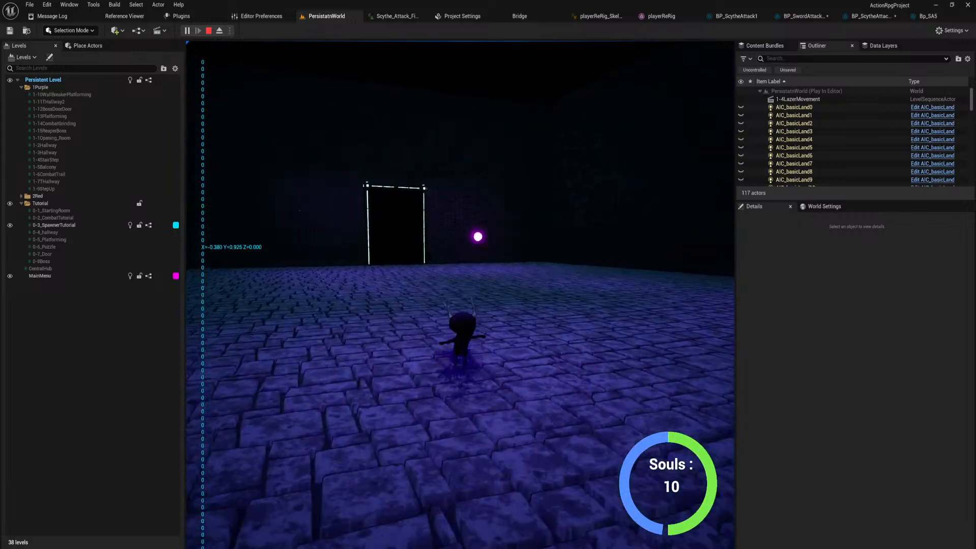
Attack the group of horned enemies with repeated scythe combos to test the finisher and its hit freeze.
left_click(461, 294)
left_click(460, 295)
left_click(461, 295)
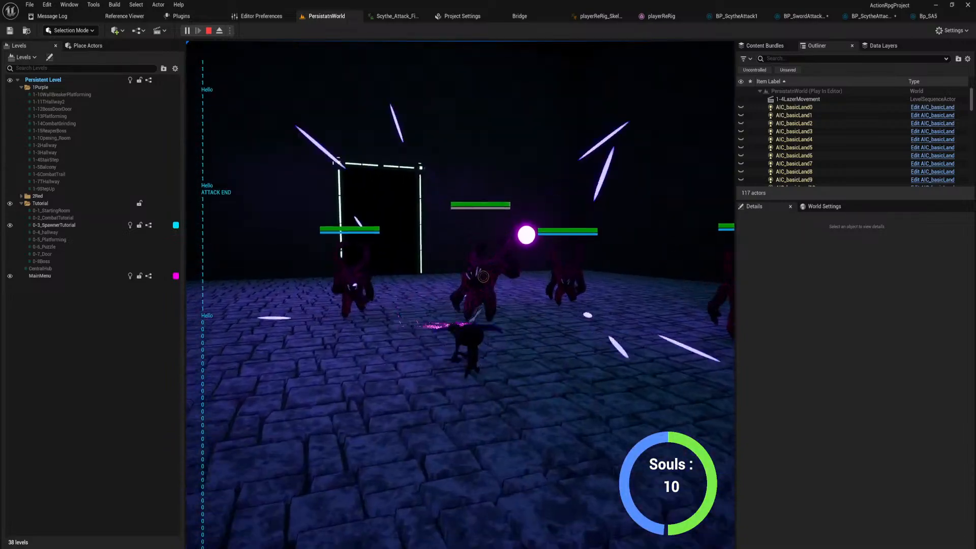
left_click(460, 295)
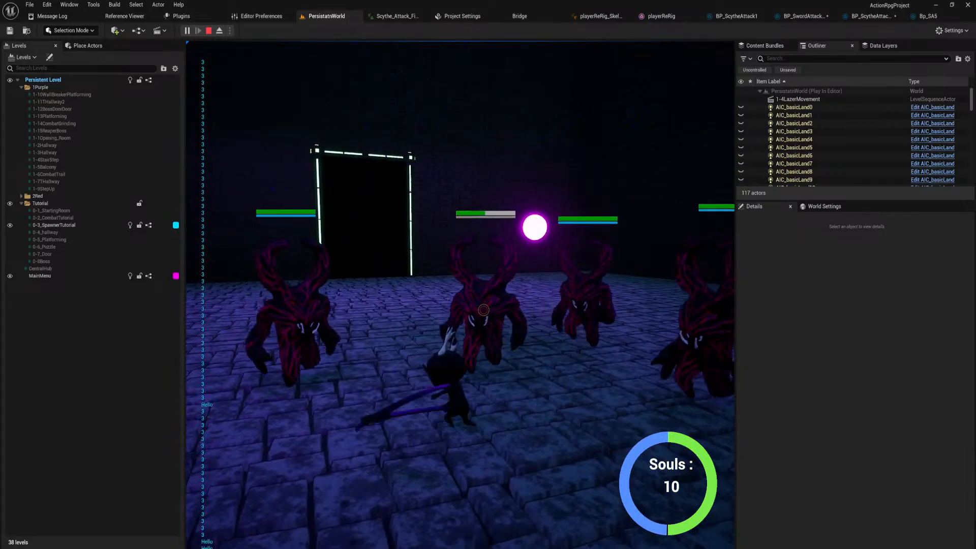
left_click(460, 295)
left_click(461, 295)
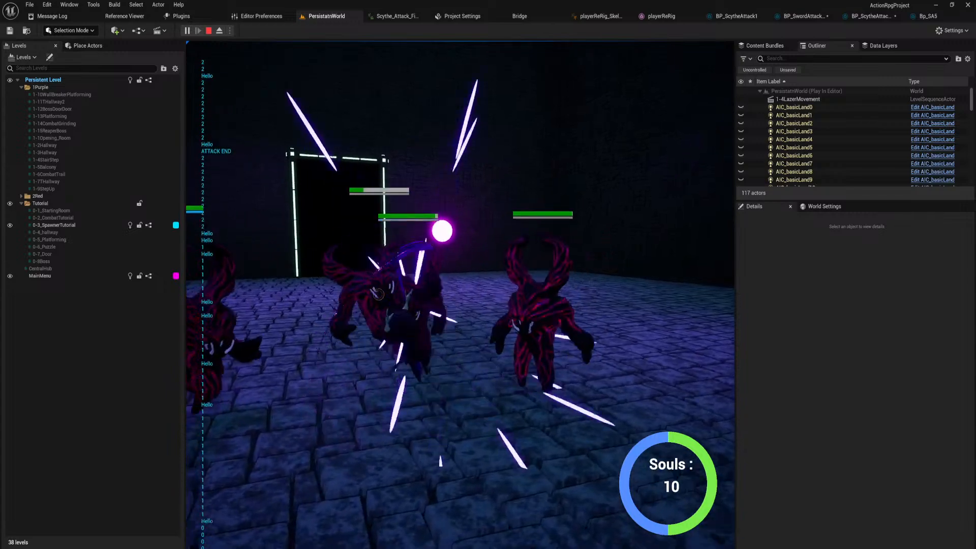
left_click(460, 294)
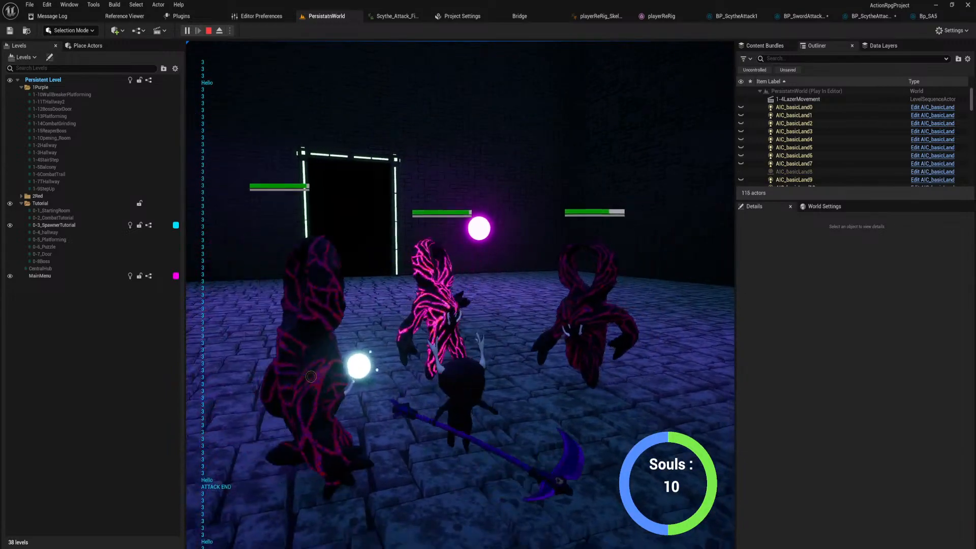
left_click(460, 295)
left_click(460, 294)
left_click(460, 295)
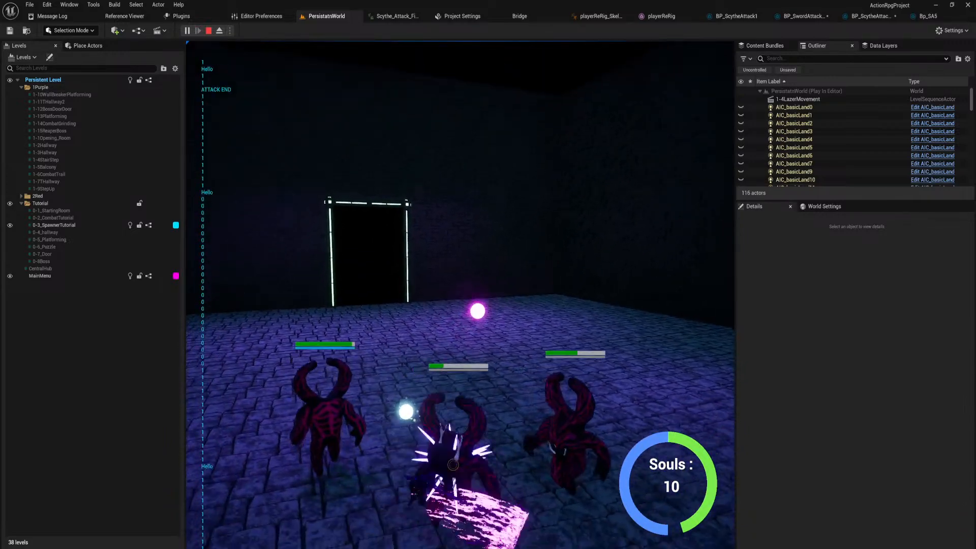
Fight the remaining horned enemy with scythe combos until it is defeated.
left_click(461, 295)
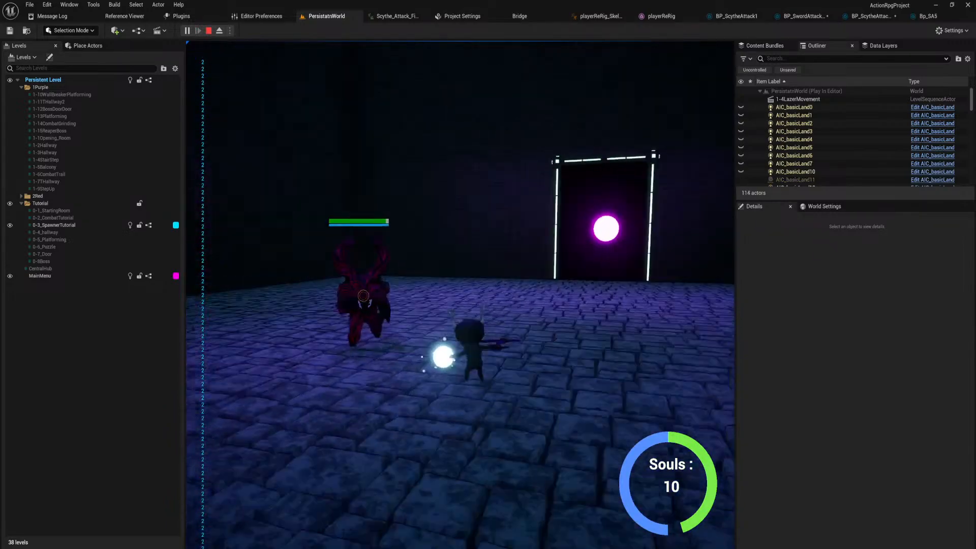
left_click(461, 295)
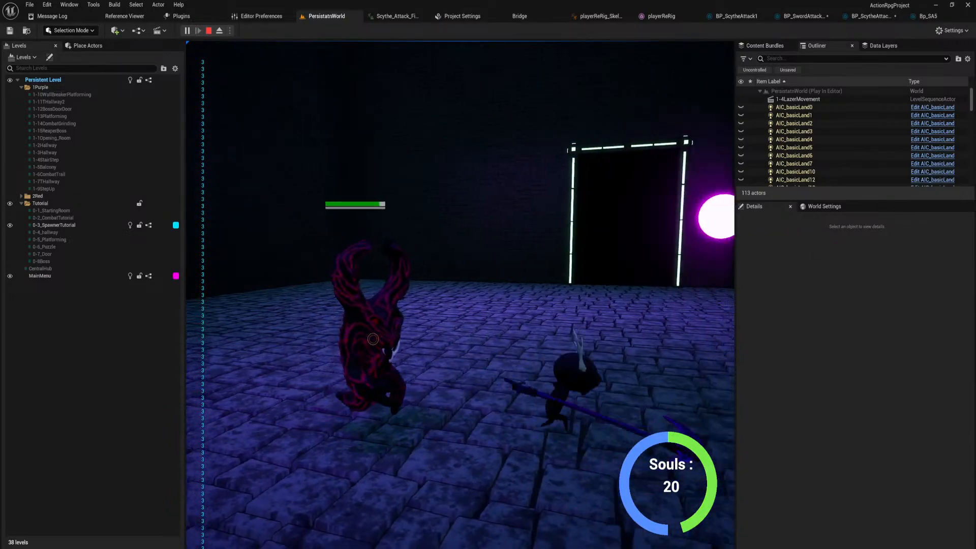
left_click(461, 294)
left_click(461, 295)
left_click(461, 294)
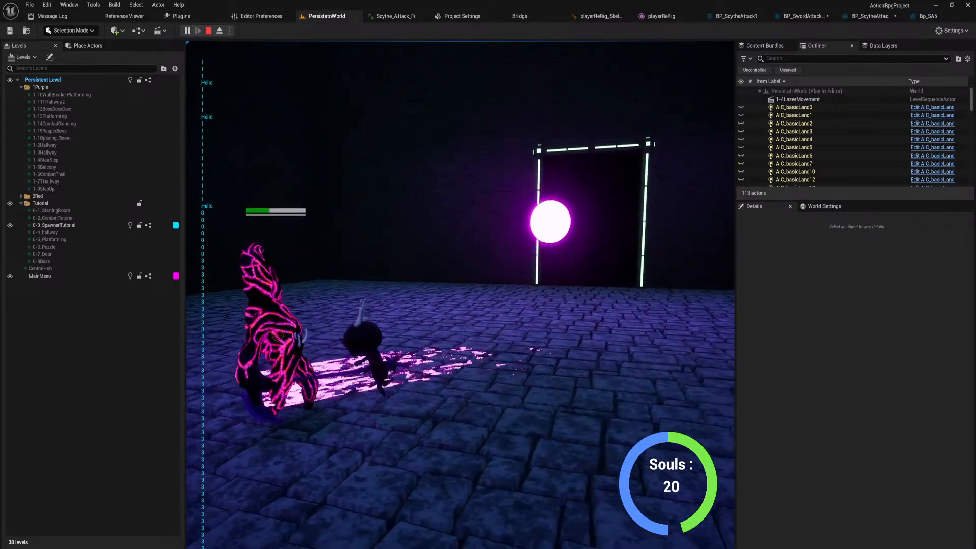
left_click(460, 295)
left_click(461, 295)
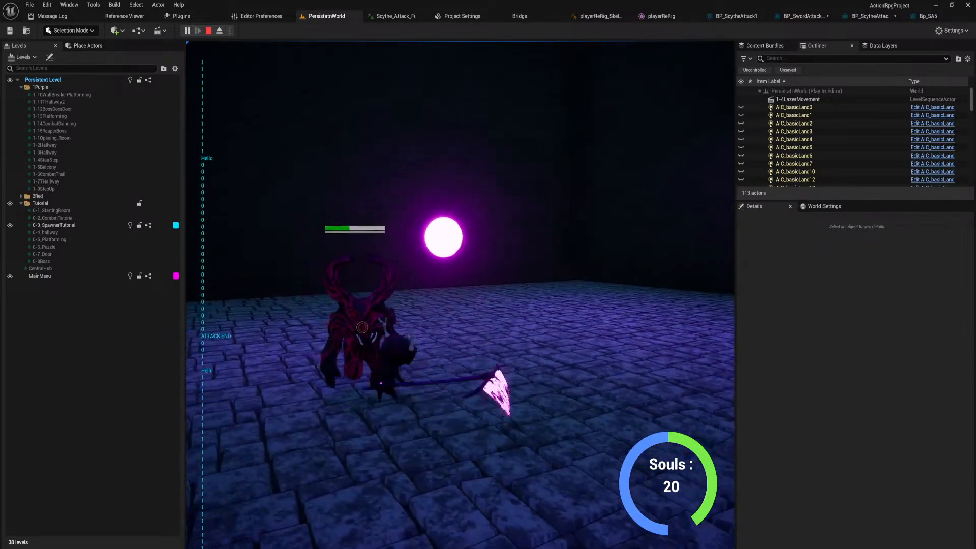
left_click(460, 295)
left_click(461, 294)
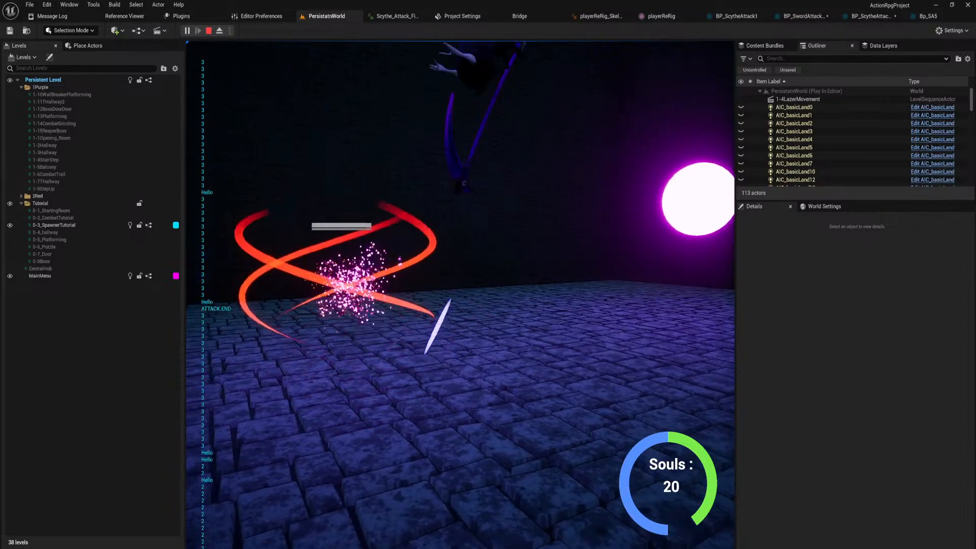
Move to the lantern-like spawner and destroy it with scythe combos.
key("d")
key("w")
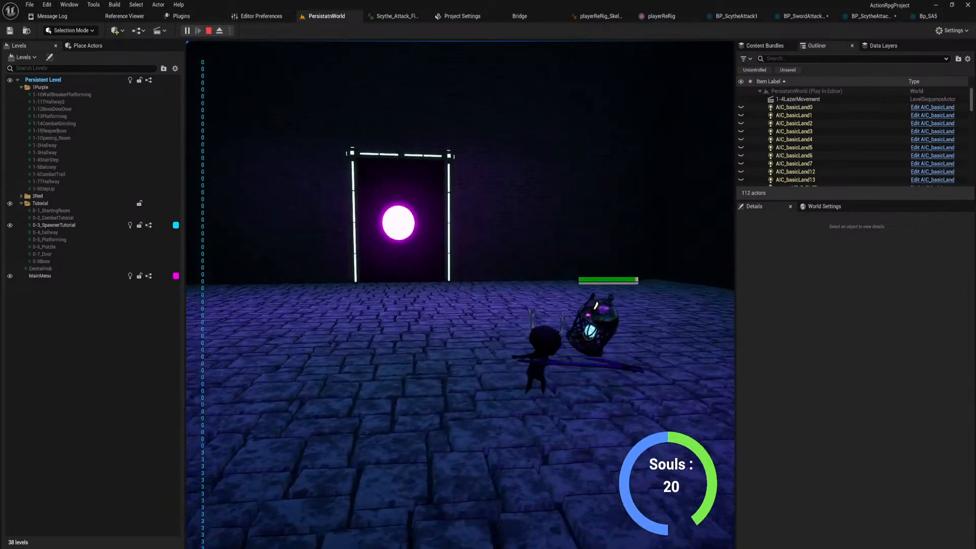
left_click(461, 294)
left_click(460, 294)
left_click(460, 294)
left_click(461, 295)
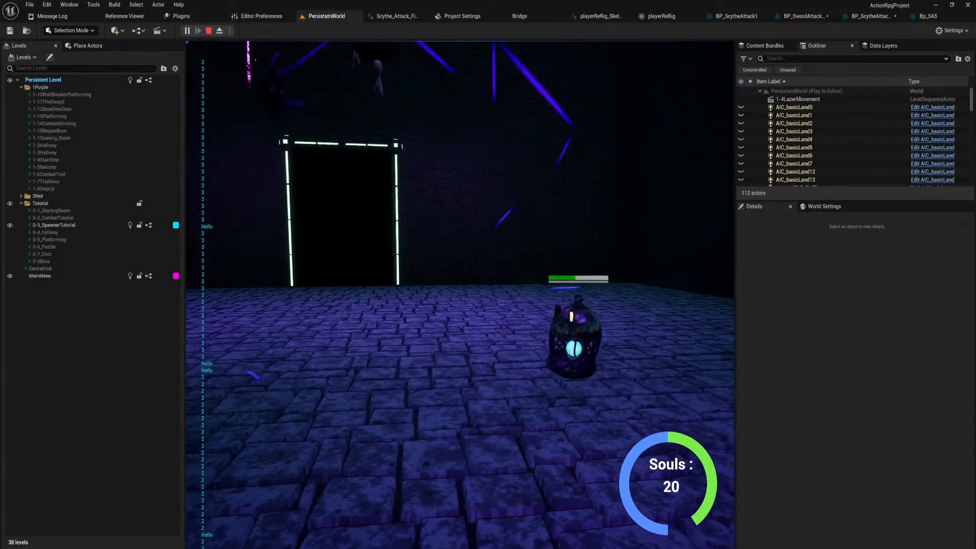
key("d")
left_click(461, 295)
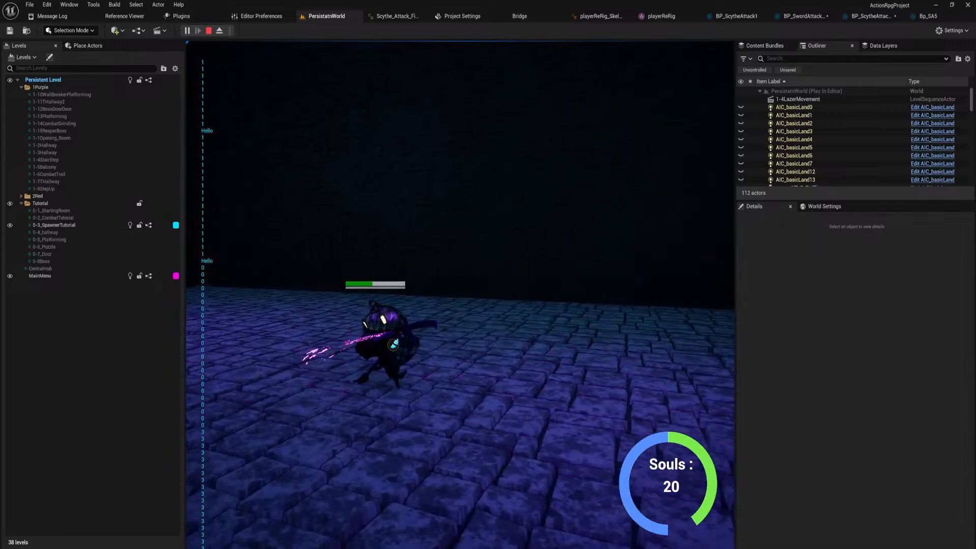
left_click(460, 295)
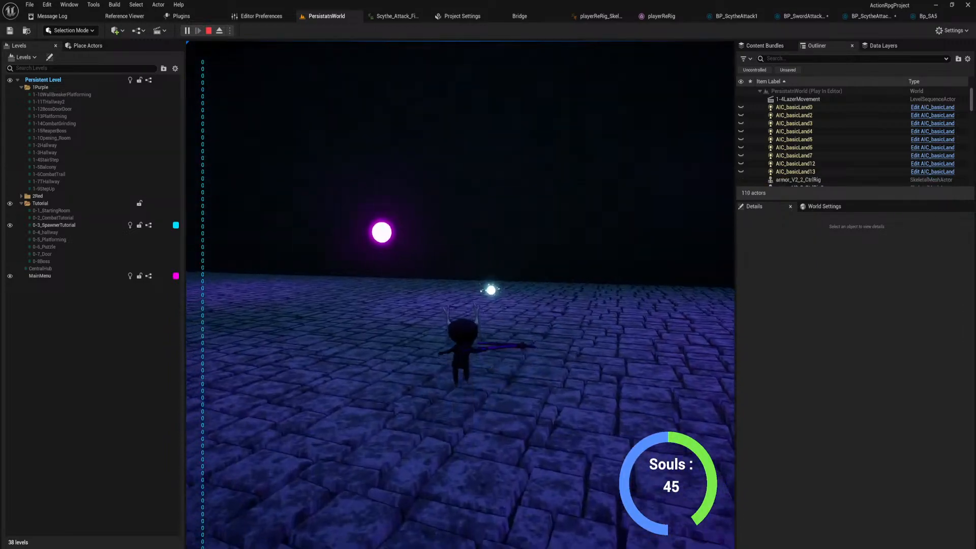
Go through the lit doorway into 0-4_hallway and dash along the corridor up to the enemy.
key("w")
key("shift")
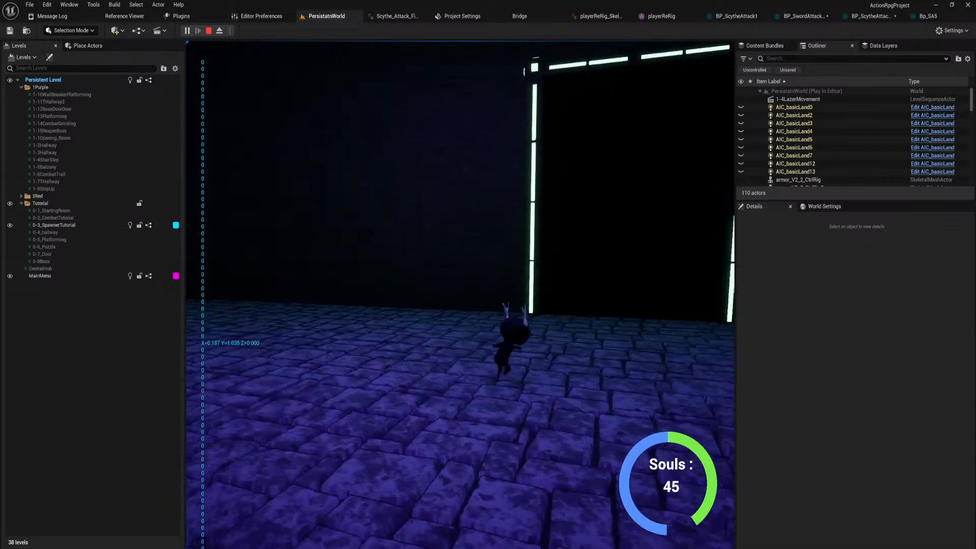
key("w")
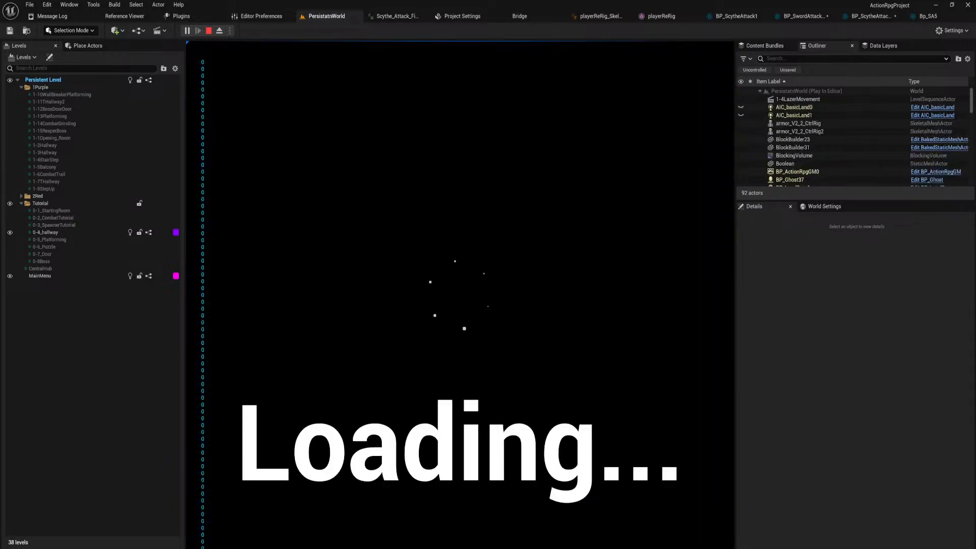
key("w")
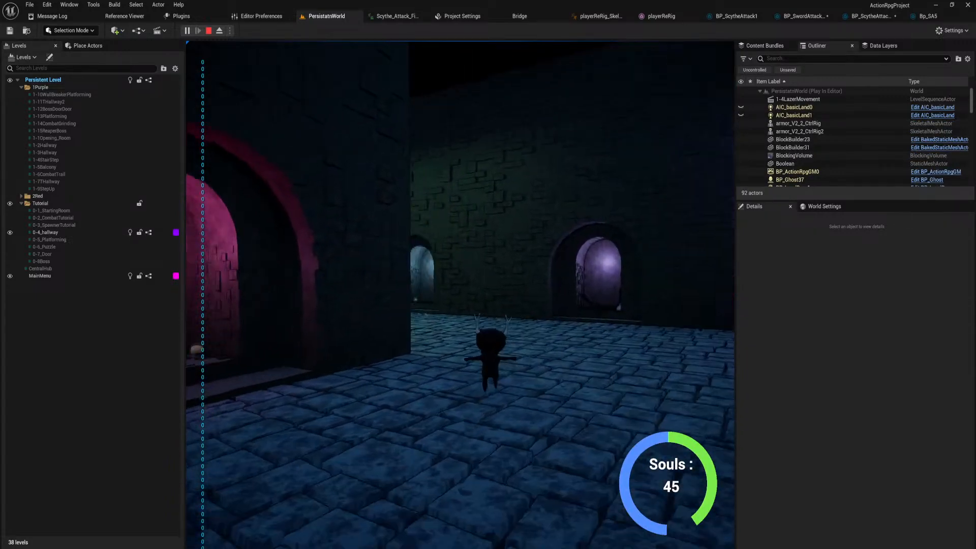
key("w")
key("shift")
key("shift")
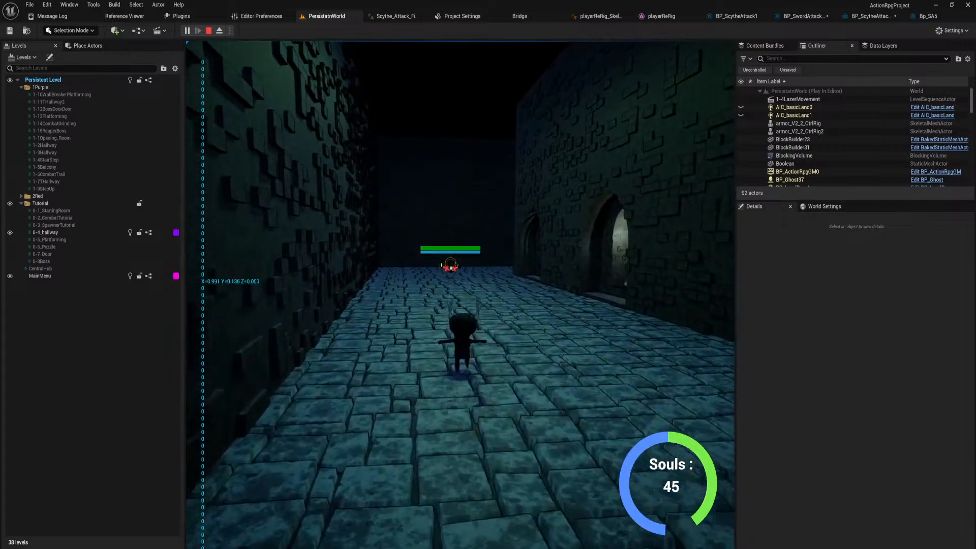
key("w")
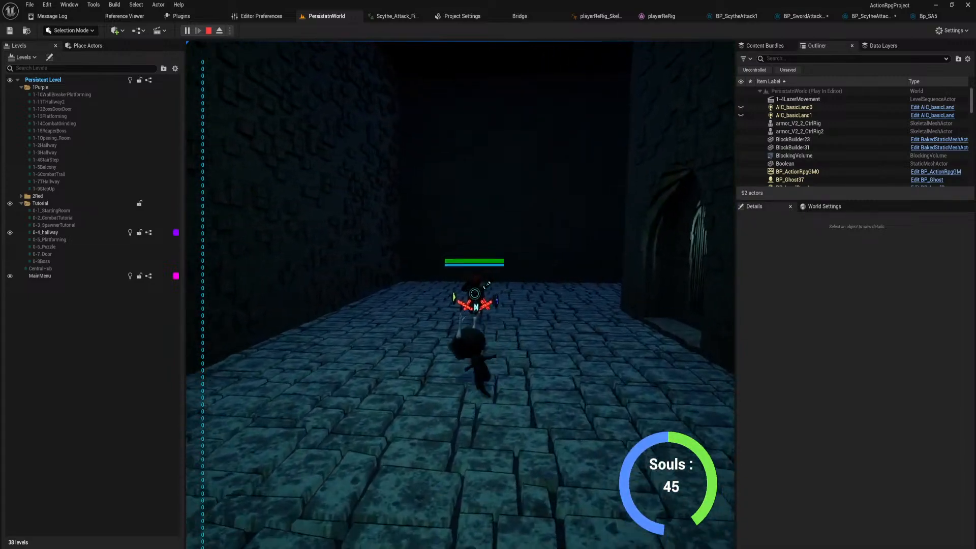
Fight the enemy in 0-4_hallway with scythe combos until it is defeated.
key("w")
key("shift")
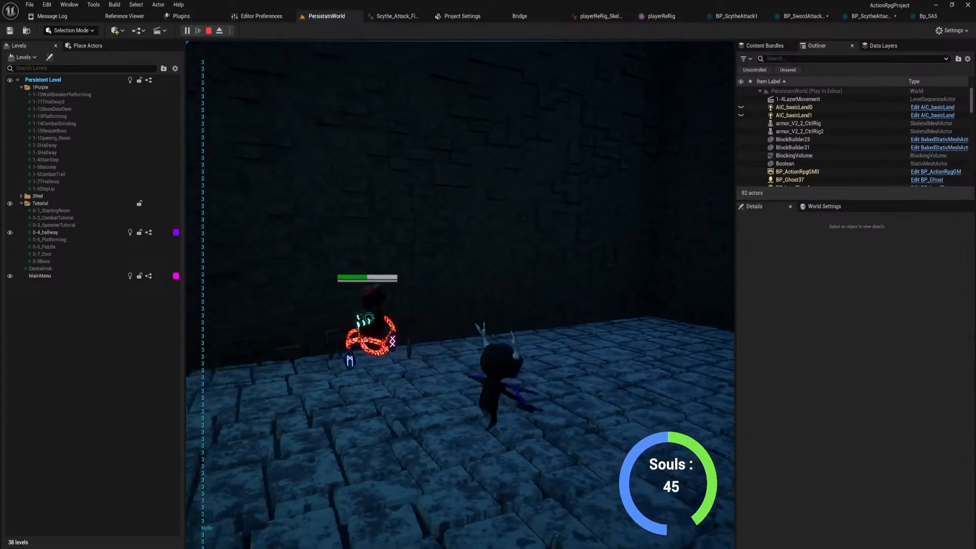
key("w")
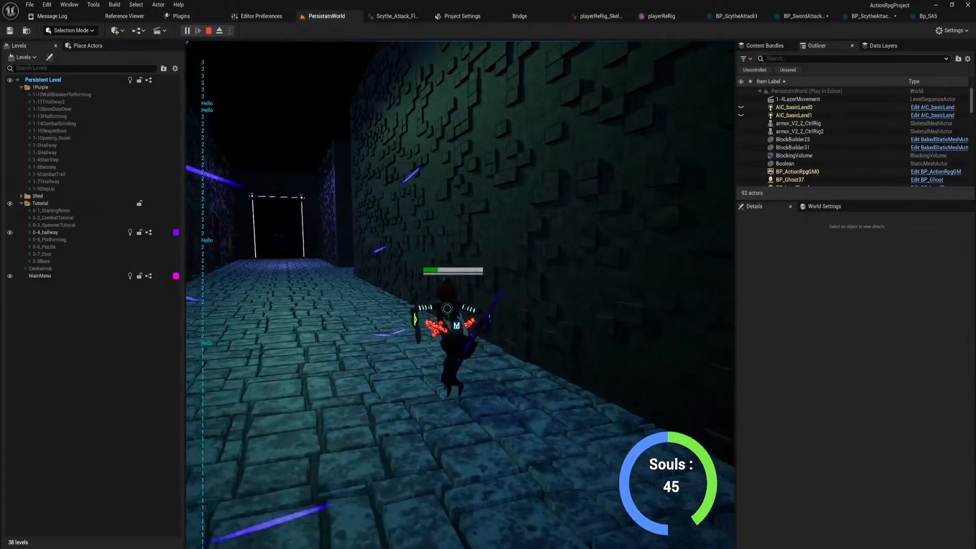
key("w")
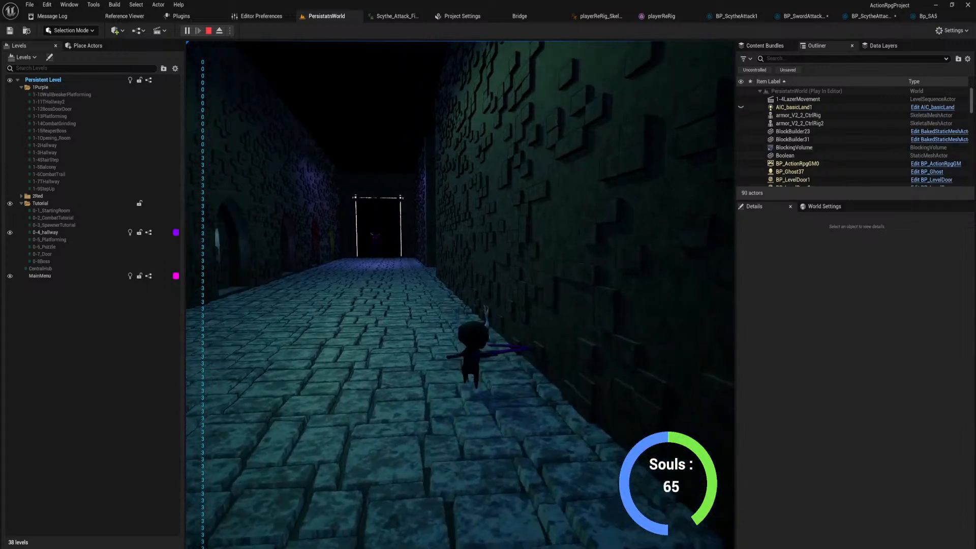
Dash through the hallway and keep moving through the tutorial levels toward the lit doorway.
key("shift")
key("shift")
key("w")
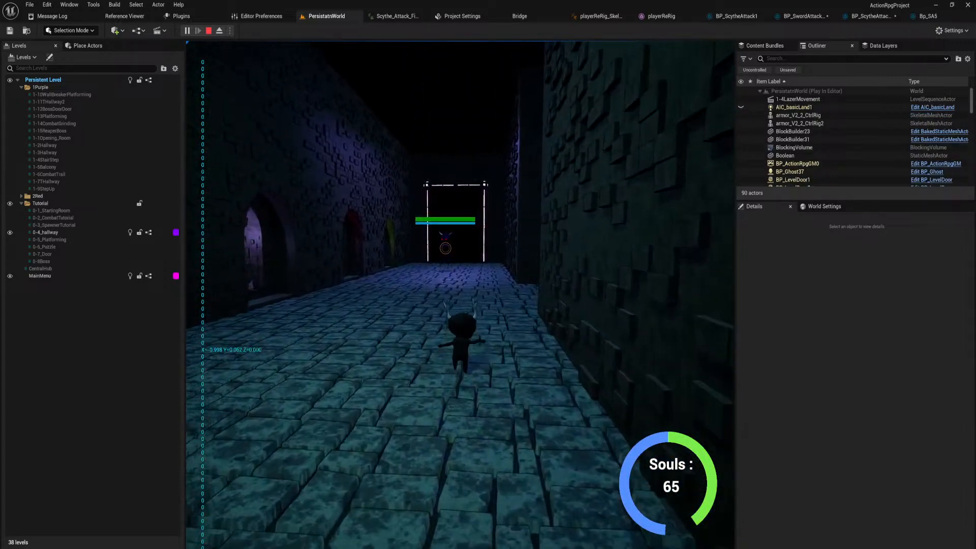
key("w")
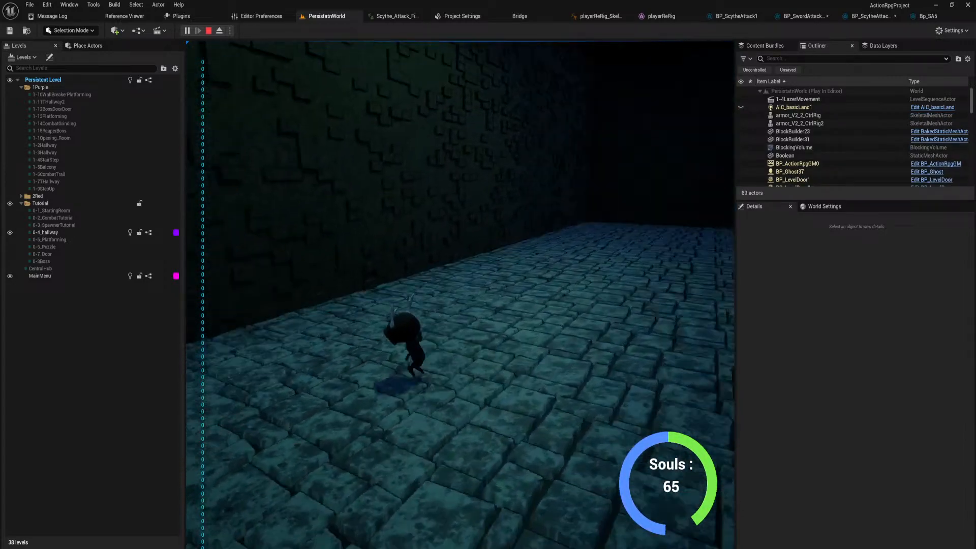
key("shift")
key("w")
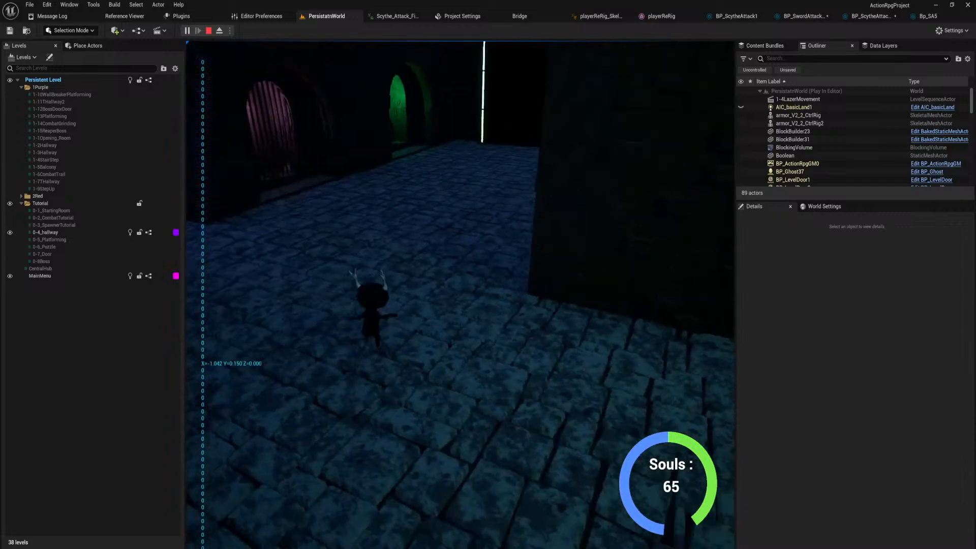
key("w")
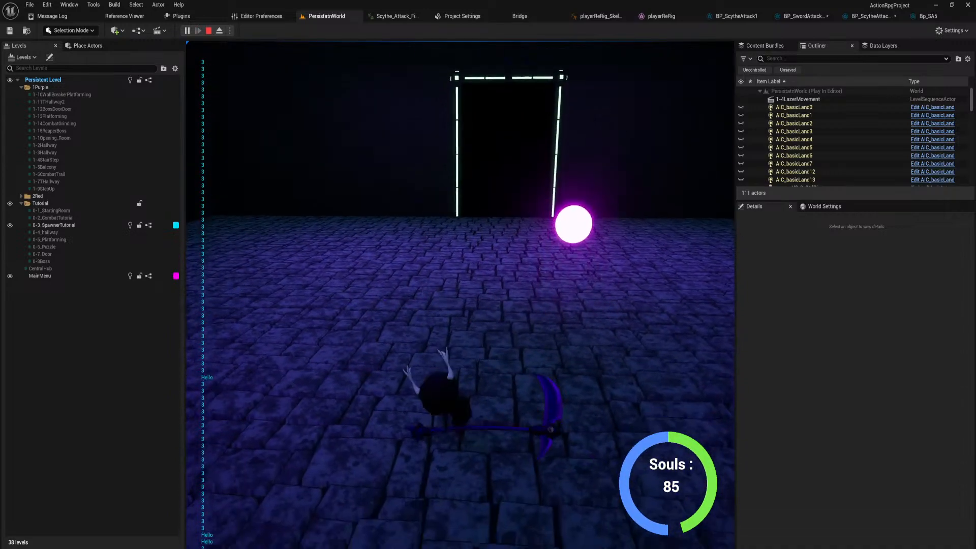
Stop the play session and bring up the Gameplay Ability Graph of BP_SwordAttackBase.
key("Escape")
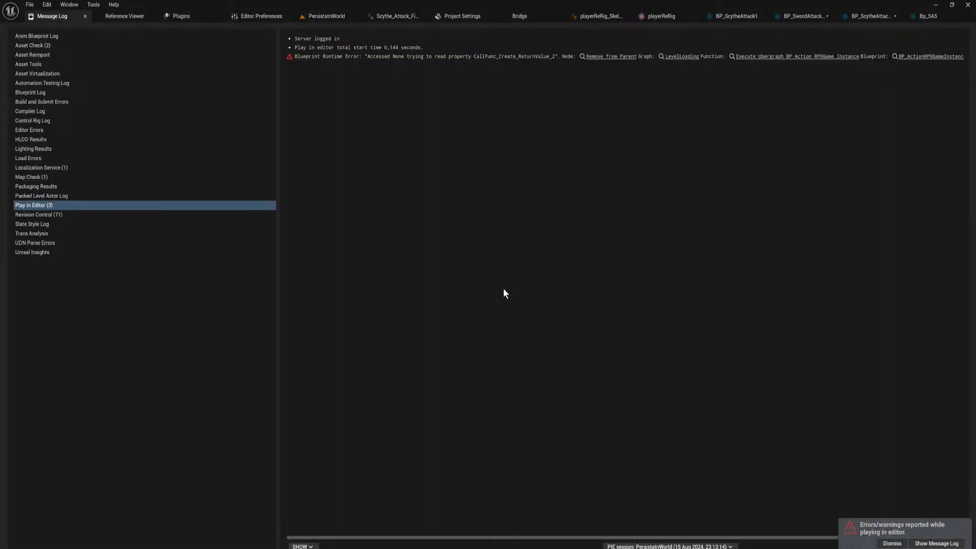
left_click(891, 17)
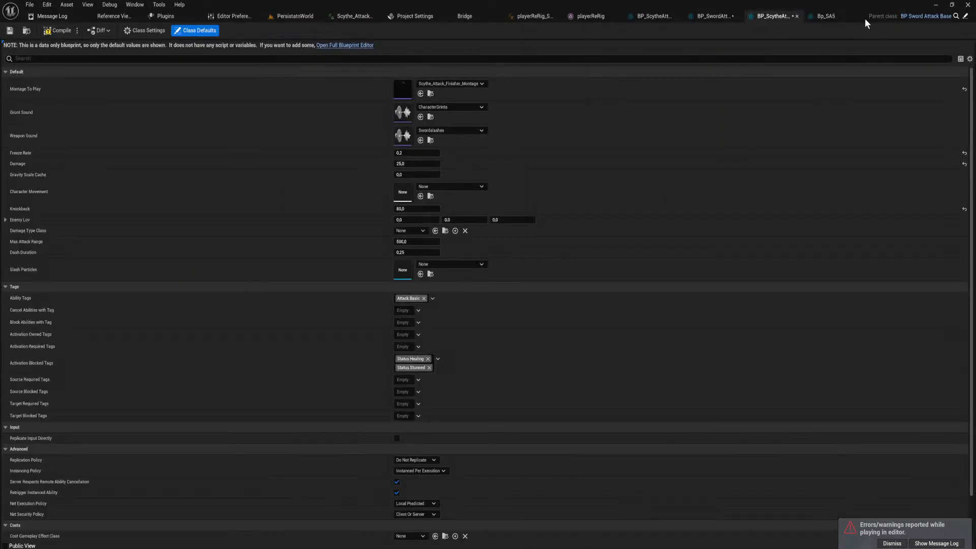
left_click(711, 18)
Examine the Gameplay Ability Graph from the Play Animation section through to the Root Movement section.
right_click_drag(354, 301, 698, 446)
right_click_drag(404, 416, 643, 276)
right_click_drag(279, 350, 554, 314)
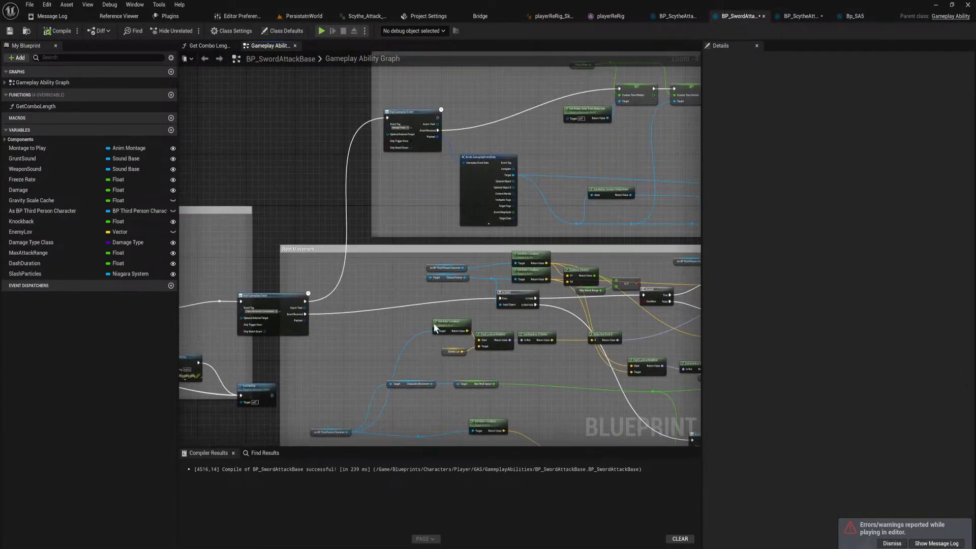
right_click_drag(248, 340, 699, 223)
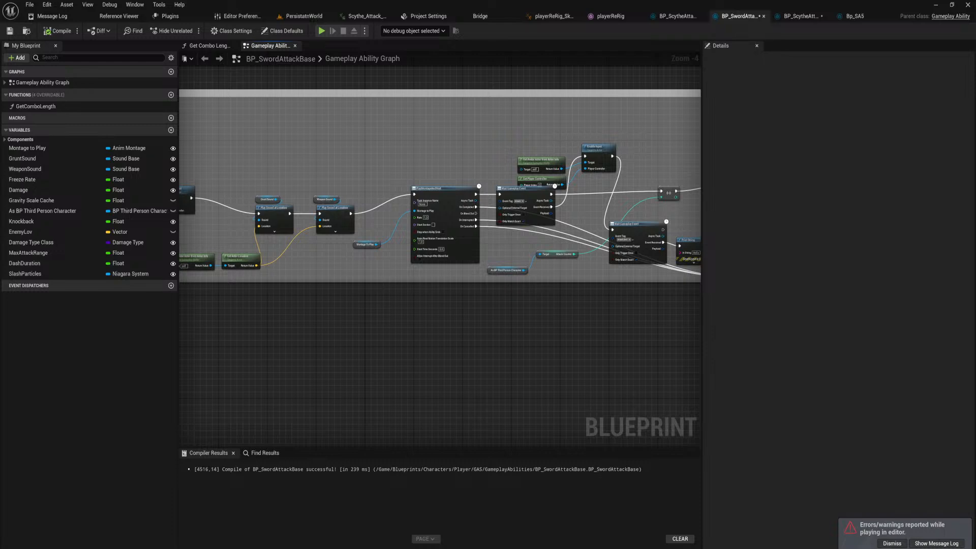
right_click_drag(457, 278, 641, 291)
right_click_drag(363, 298, 701, 311)
right_click_drag(317, 314, 636, 330)
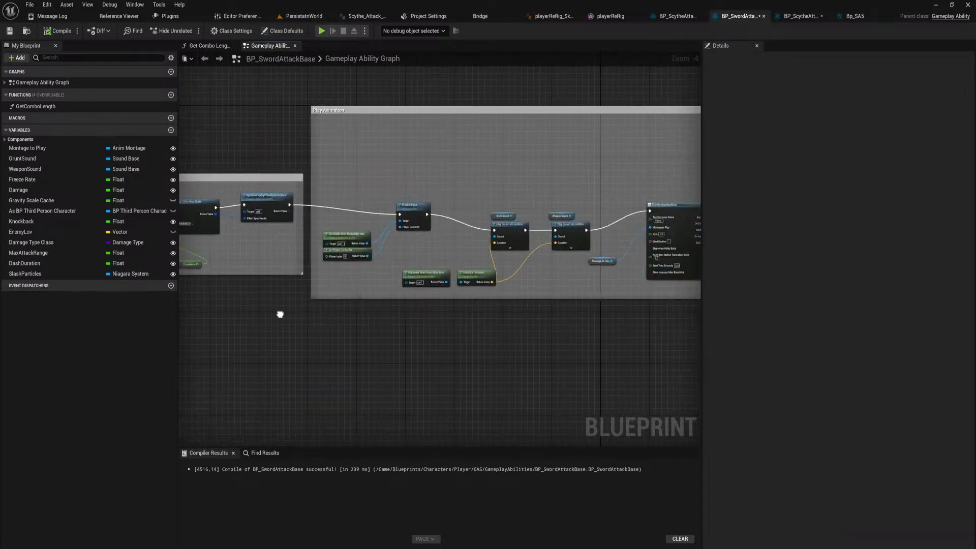
right_click_drag(279, 311, 182, 328)
right_click_drag(498, 327, 213, 315)
right_click_drag(317, 313, 352, 313)
right_click_drag(567, 321, 439, 321)
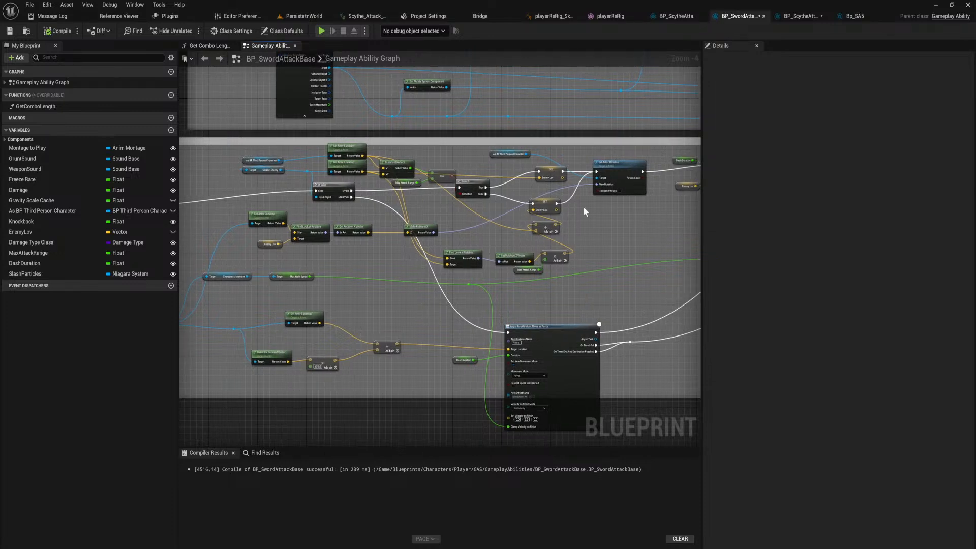
Examine the Root Movement nodes for the target validity check, distance comparison, Enemy Lov setters and Set Actor Rotation.
scroll(590, 213, "up", 1)
right_click_drag(591, 213, 505, 301)
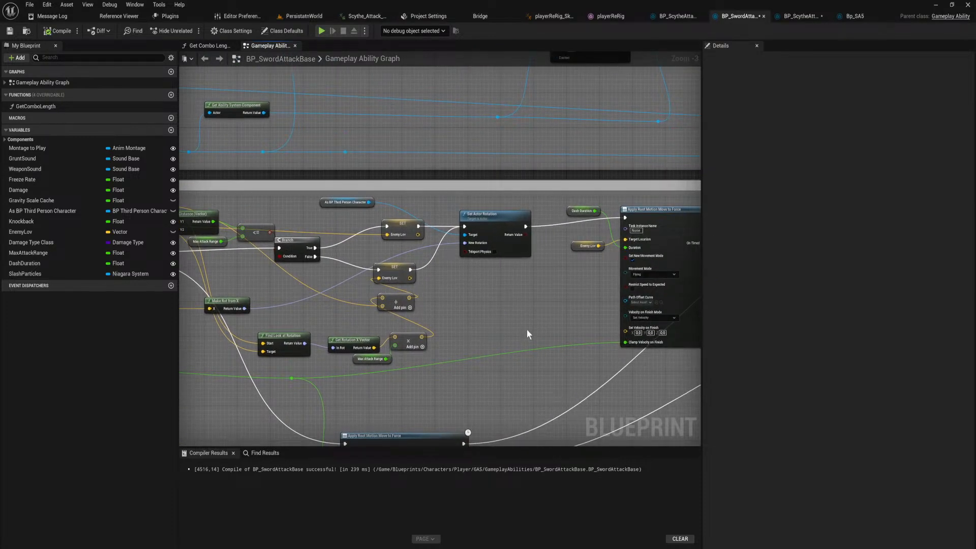
left_click_drag(537, 343, 342, 202)
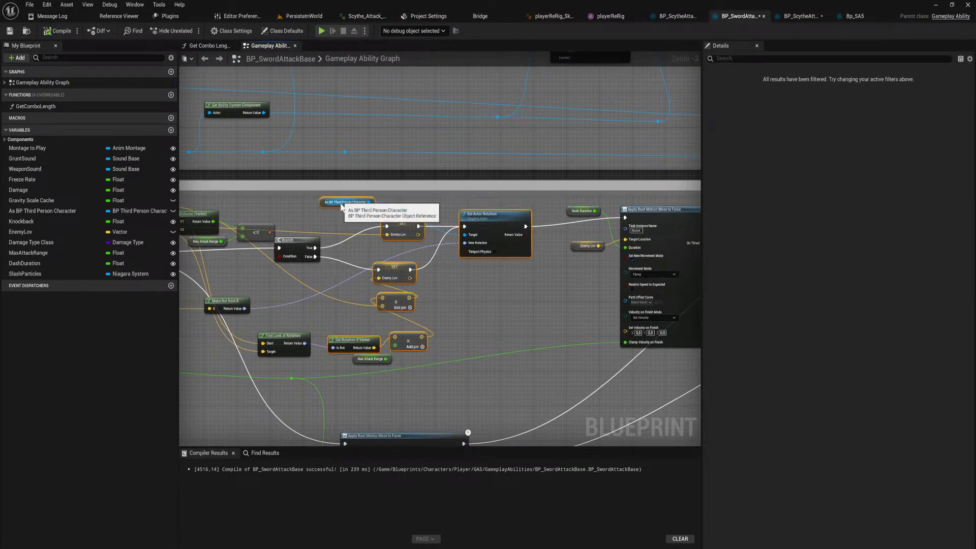
scroll(447, 315, "down", 1)
right_click_drag(447, 315, 517, 311)
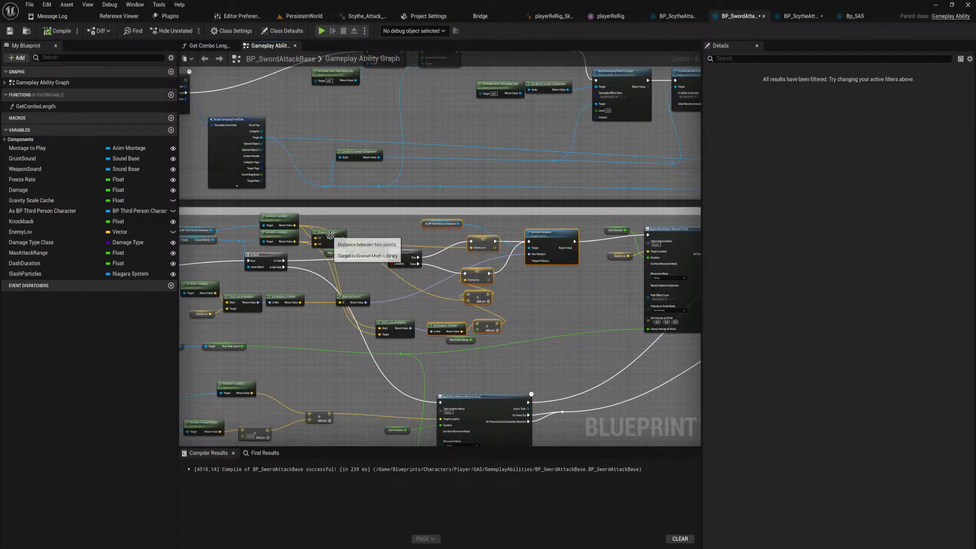
mouse_move(329, 233)
left_mouse_down()
mouse_move(330, 244)
mouse_move(331, 233)
left_mouse_up()
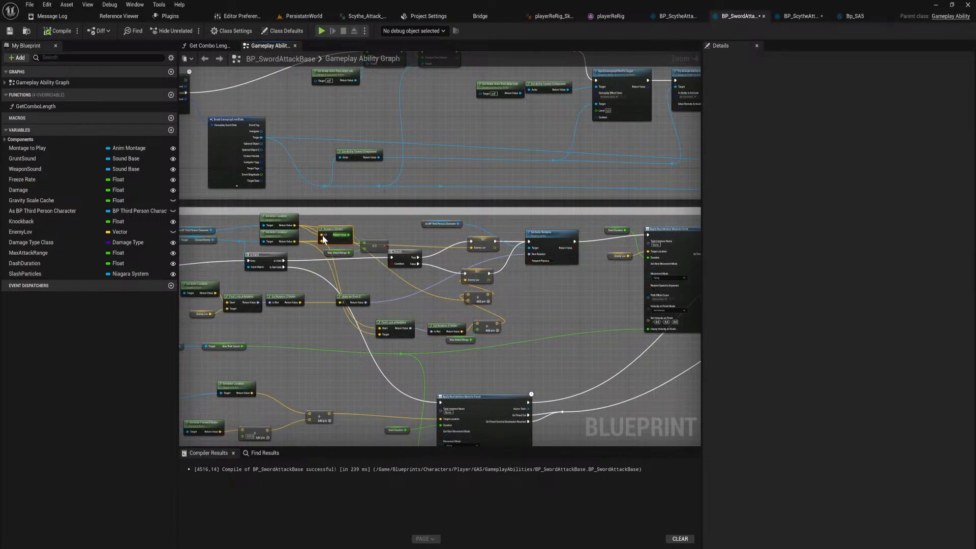
right_click_drag(331, 234, 549, 231)
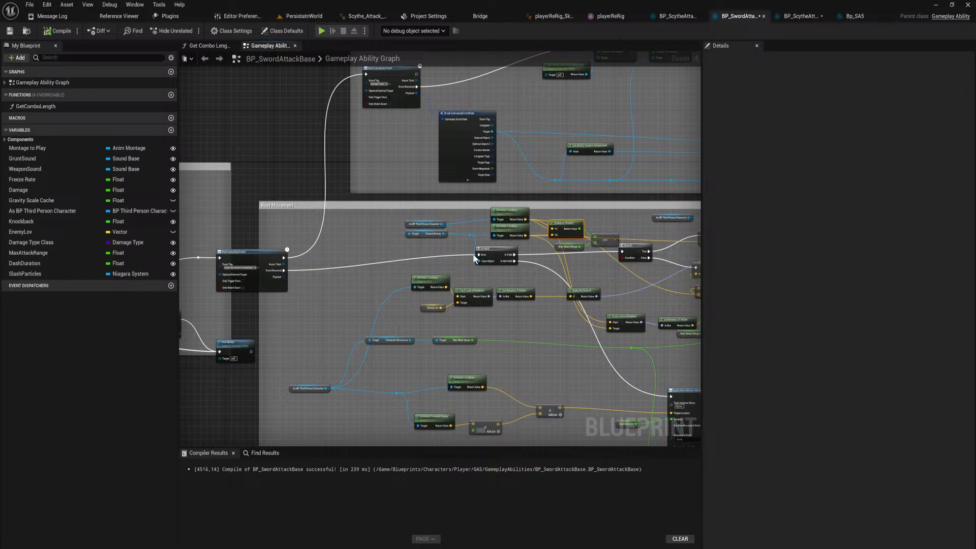
left_click(549, 222)
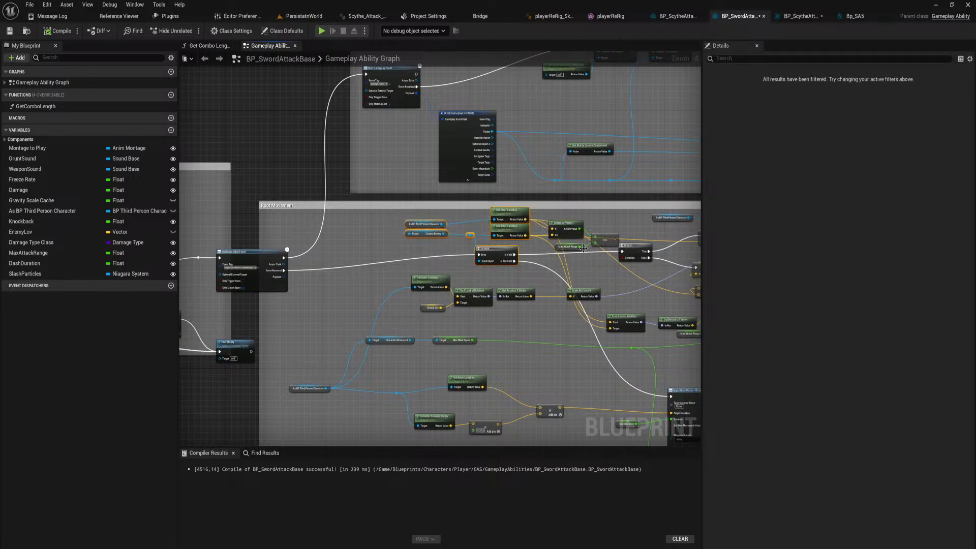
right_click_drag(549, 222, 352, 202)
scroll(353, 202, "down", 1)
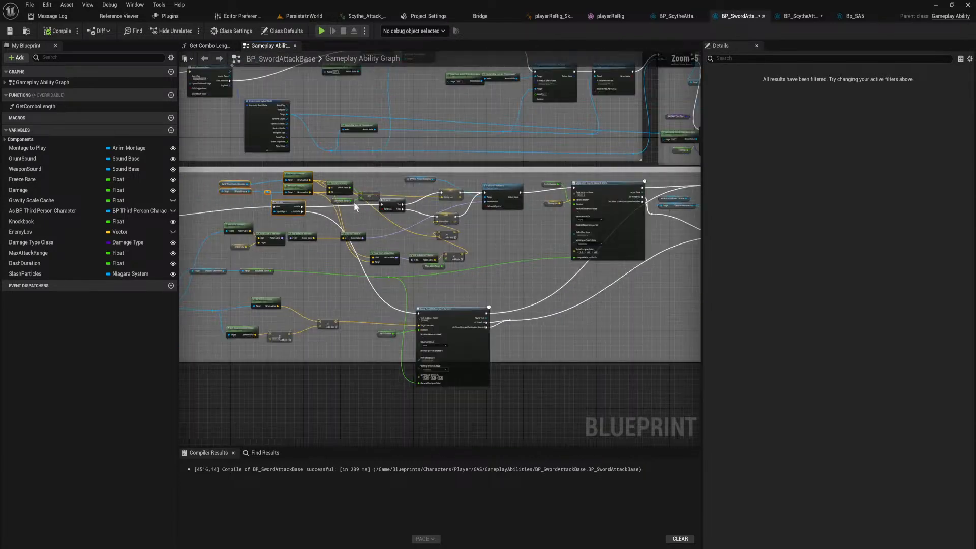
scroll(369, 213, "up", 1)
left_click(536, 184)
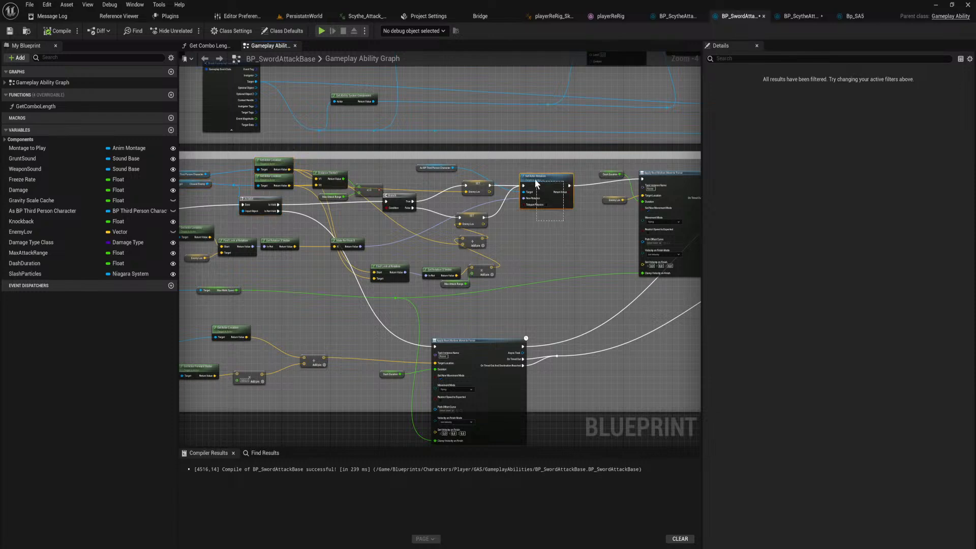
Move the Wait Gameplay Event node that triggers the dash inside the Root Movement comment box.
right_click_drag(516, 292, 772, 290)
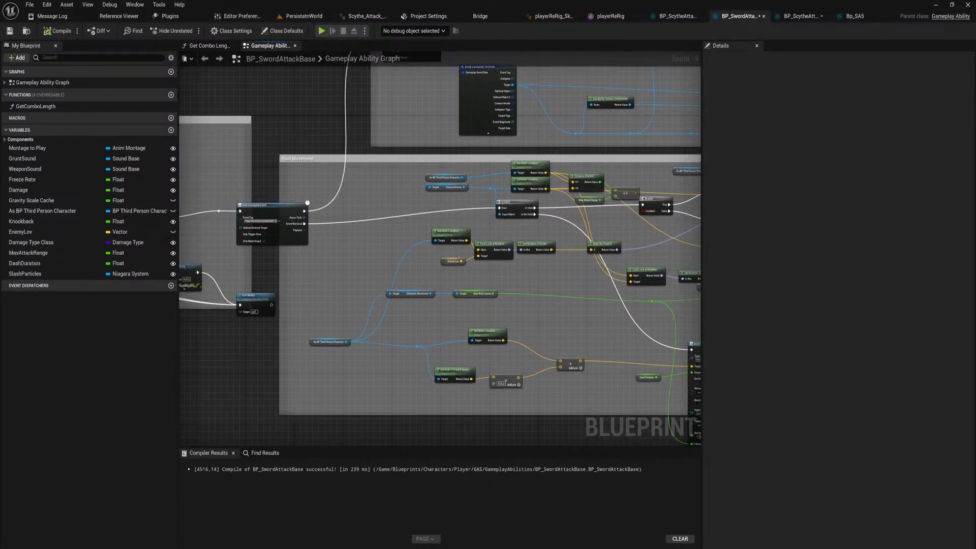
right_click_drag(488, 285, 701, 304)
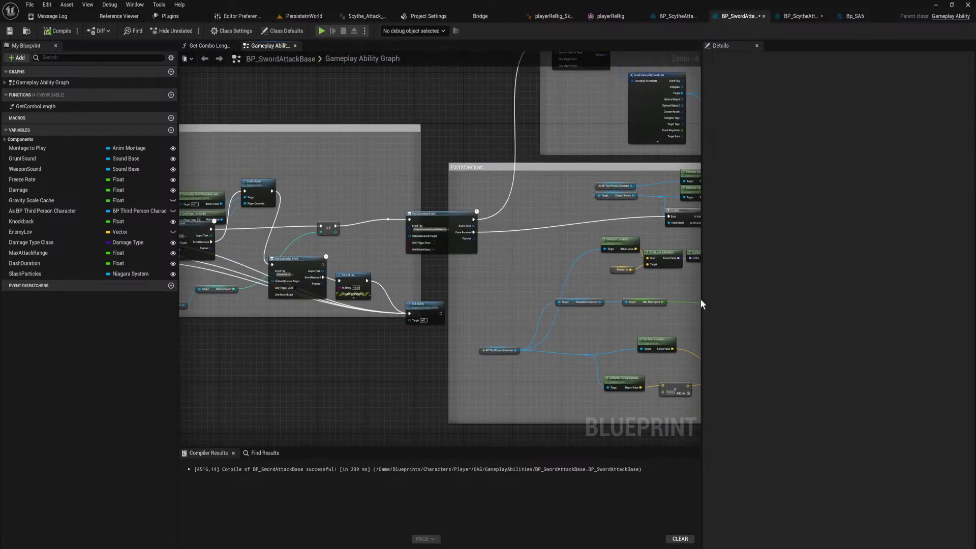
left_click_drag(440, 217, 520, 216)
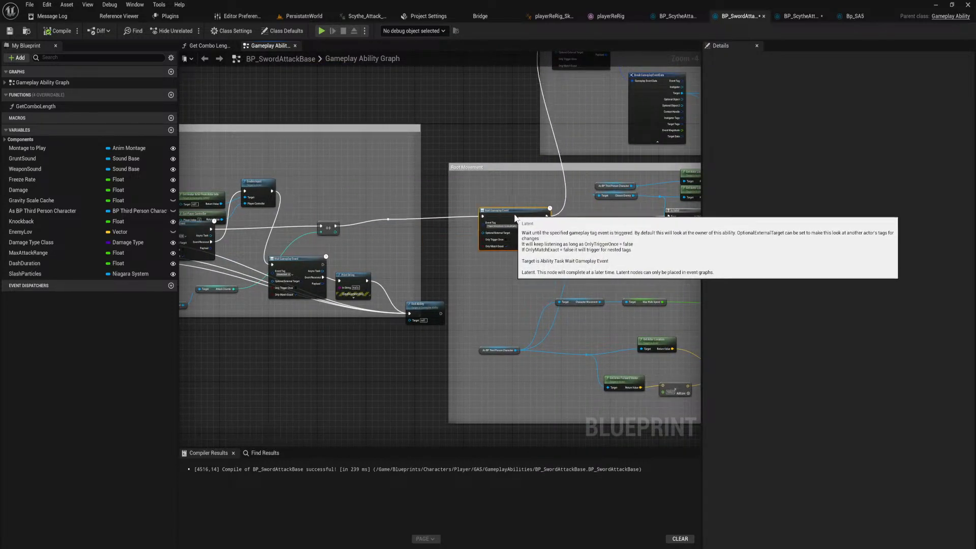
Select all nodes from the ability's start through Play Animation and shift them away from Root Movement to open a gap.
scroll(411, 352, "down", 1)
right_click_drag(411, 352, 499, 345)
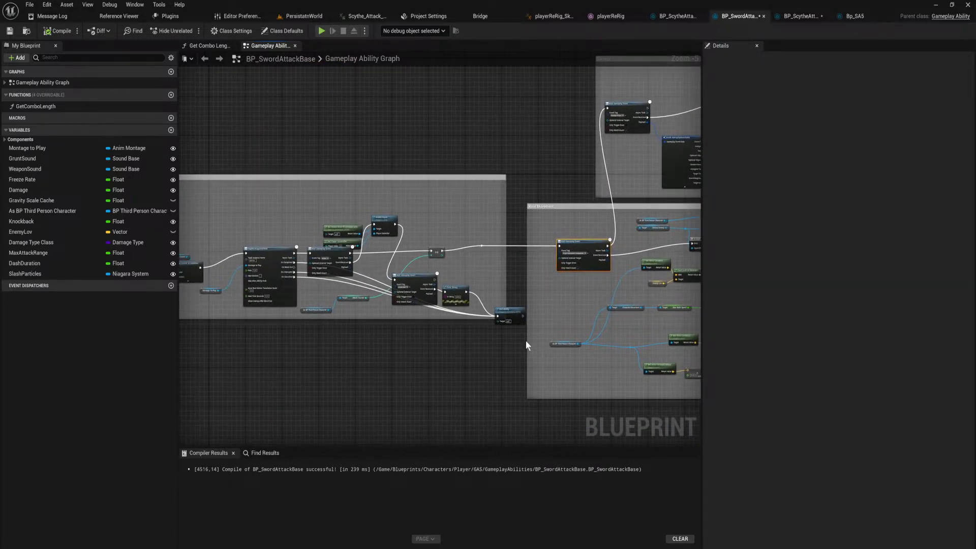
left_click_drag(512, 345, 211, 176)
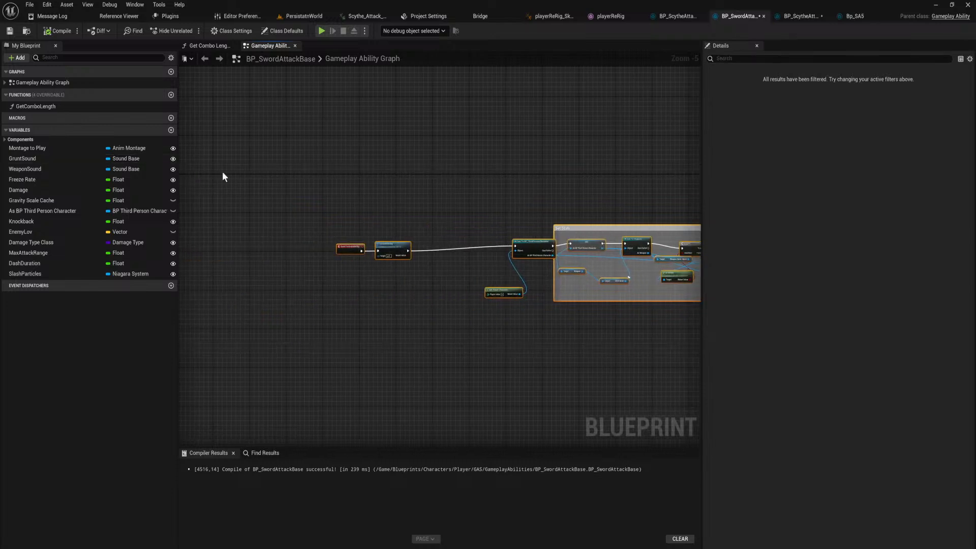
scroll(415, 231, "down", 3)
right_click_drag(611, 273, 89, 289)
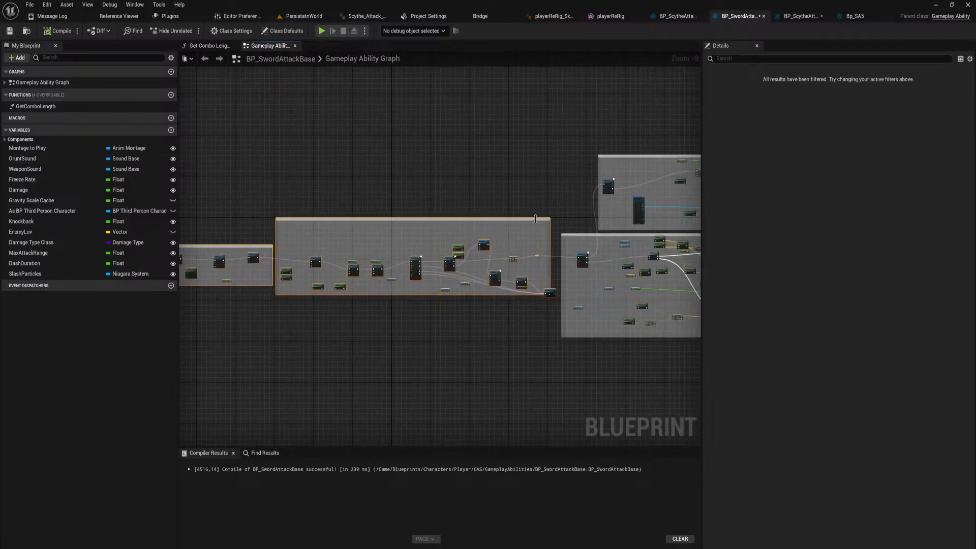
left_click_drag(532, 222, 435, 228)
Try to rewire Is Valid from Event Received to the immediate execution output of the Root Movement Wait Gameplay Event node.
scroll(554, 256, "up", 3)
right_click_drag(646, 255, 359, 247)
scroll(360, 247, "up", 1)
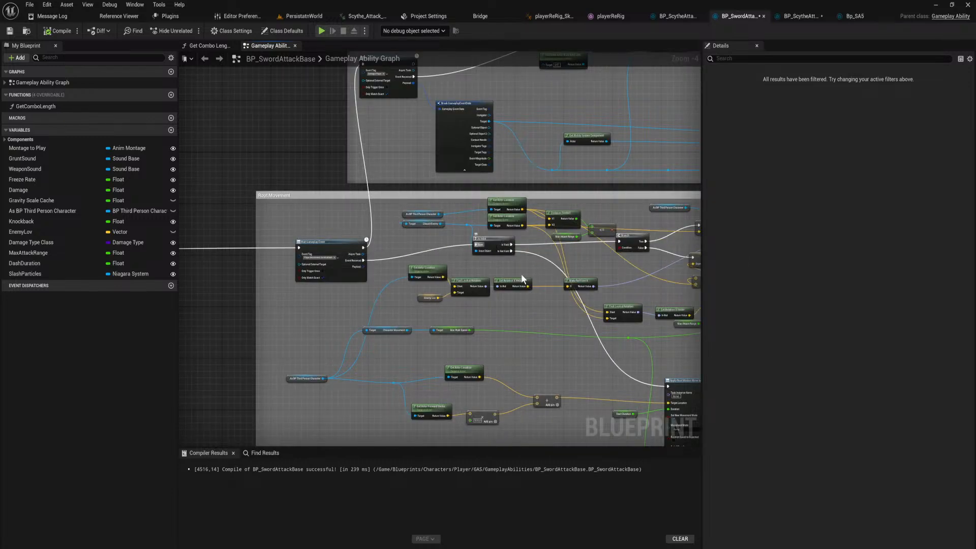
right_click_drag(340, 257, 296, 233)
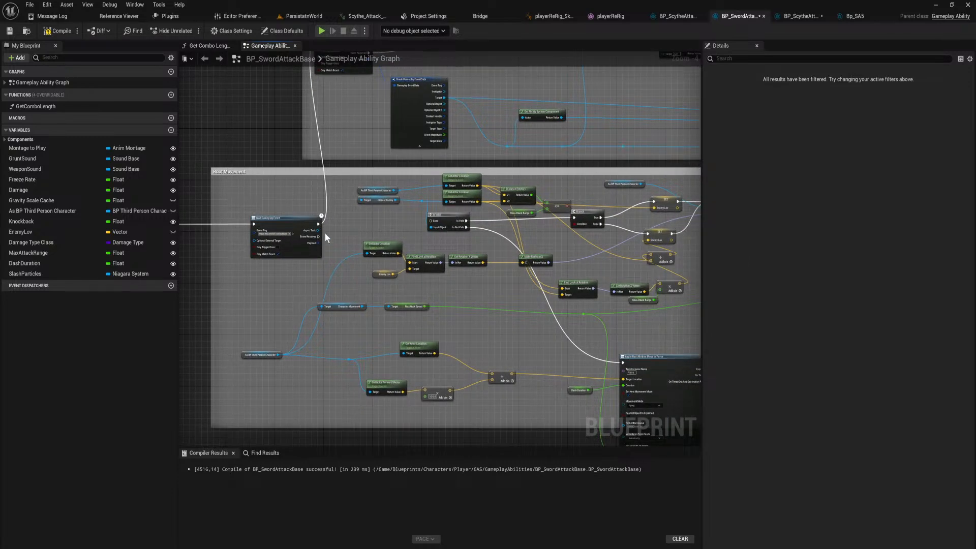
right_click_drag(455, 241, 420, 244)
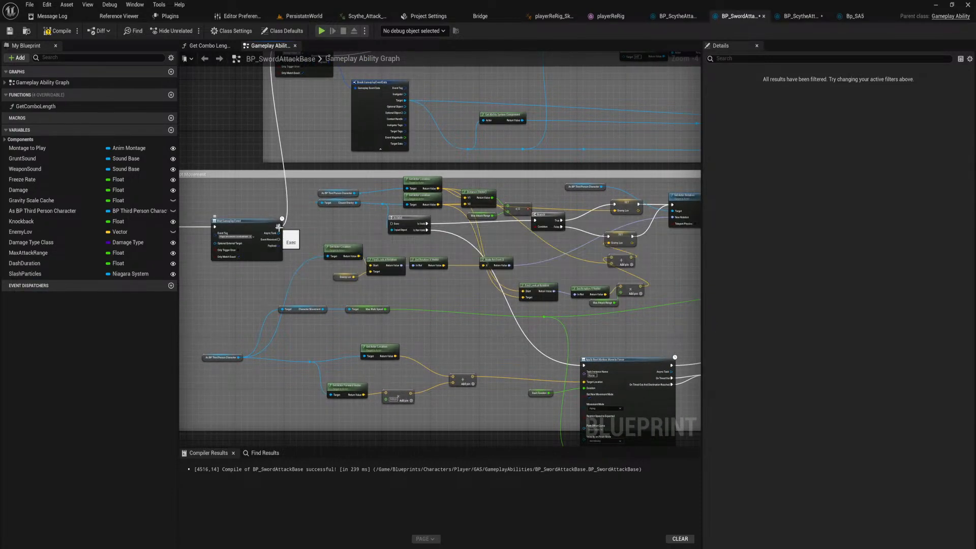
left_click_drag(278, 227, 395, 227)
left_click(286, 240)
Copy the target validity check, distance comparison, Enemy Lov and Set Actor Rotation nodes from Root Movement into the empty gap before that comment box.
right_click_drag(454, 253, 356, 269)
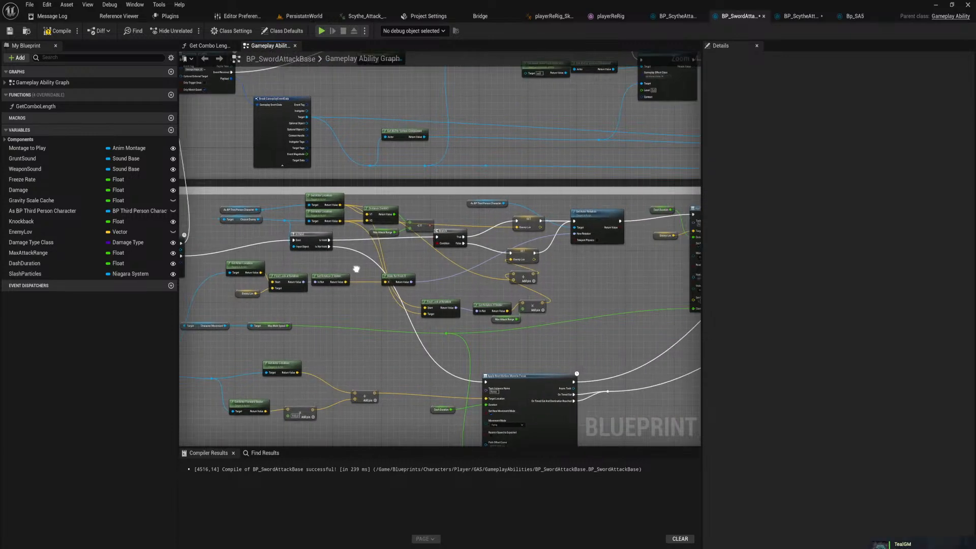
scroll(422, 282, "down", 1)
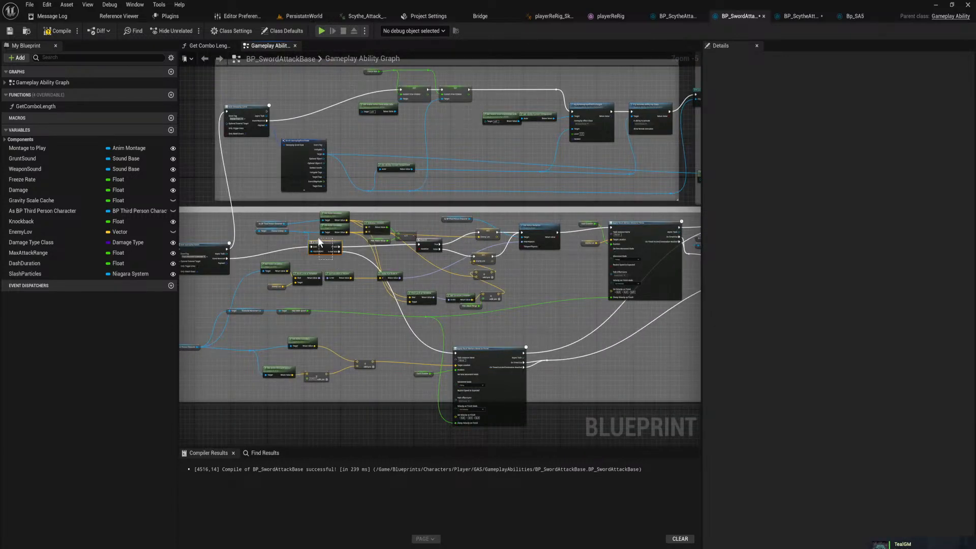
left_click_drag(319, 243, 264, 242)
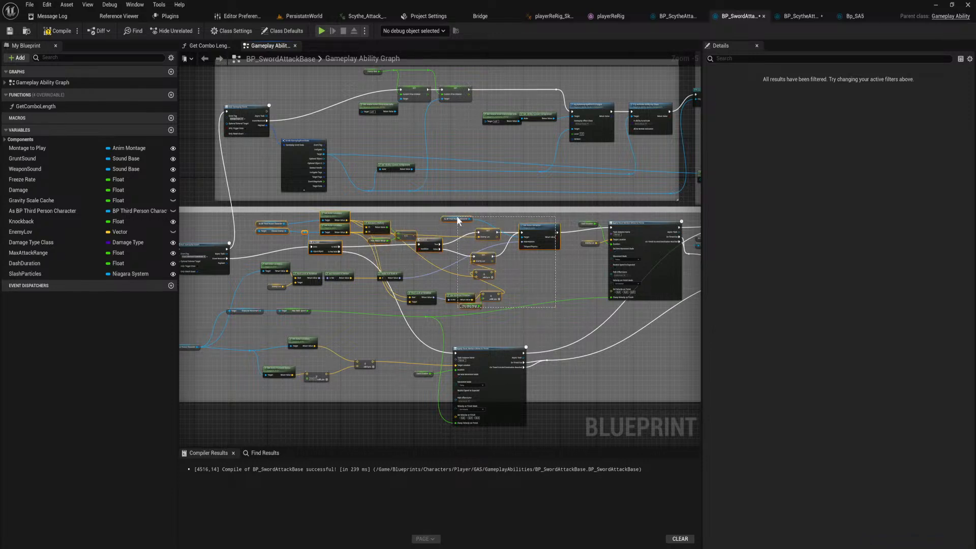
left_click_drag(458, 220, 458, 219)
left_click_drag(256, 264, 257, 265, "shift")
right_click_drag(263, 287, 370, 255)
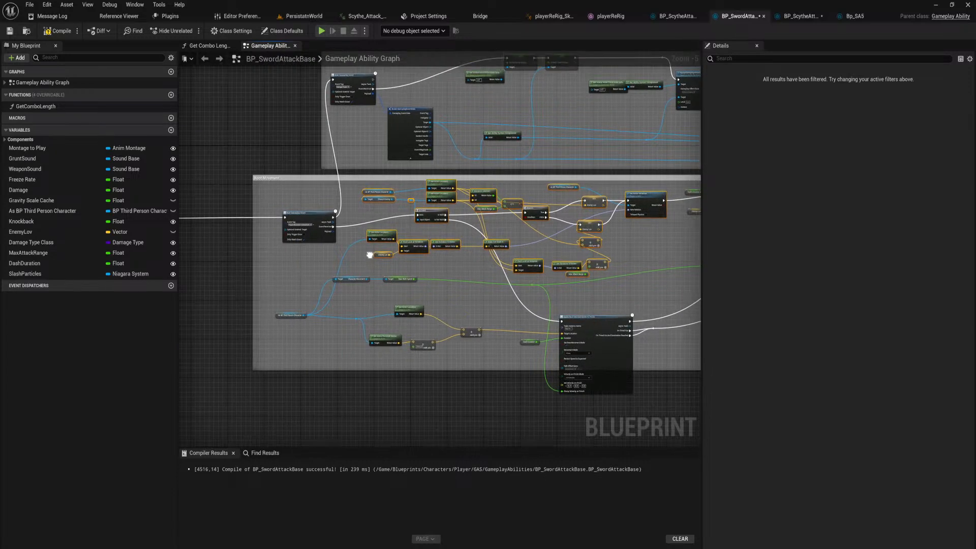
scroll(292, 266, "down", 3)
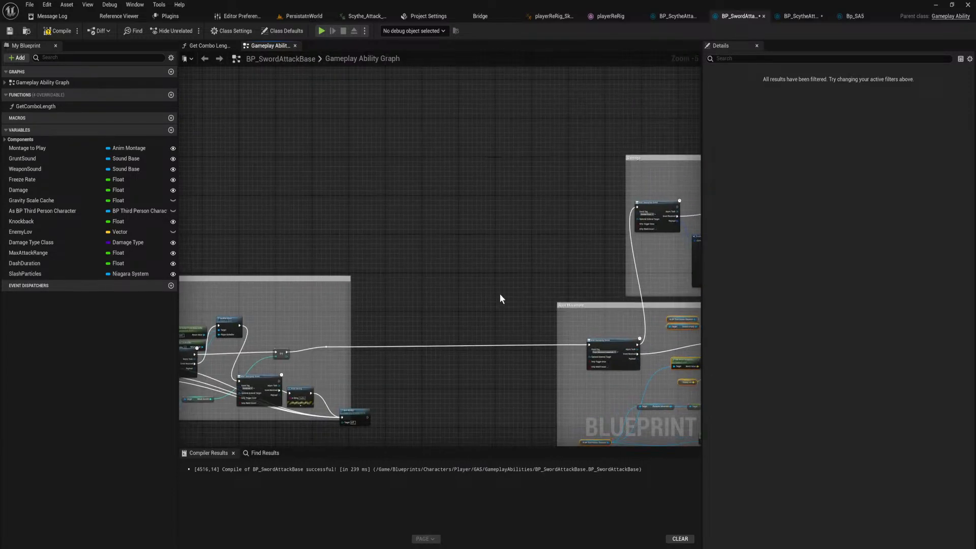
right_click_drag(353, 187, 368, 215)
key("ctrl+v")
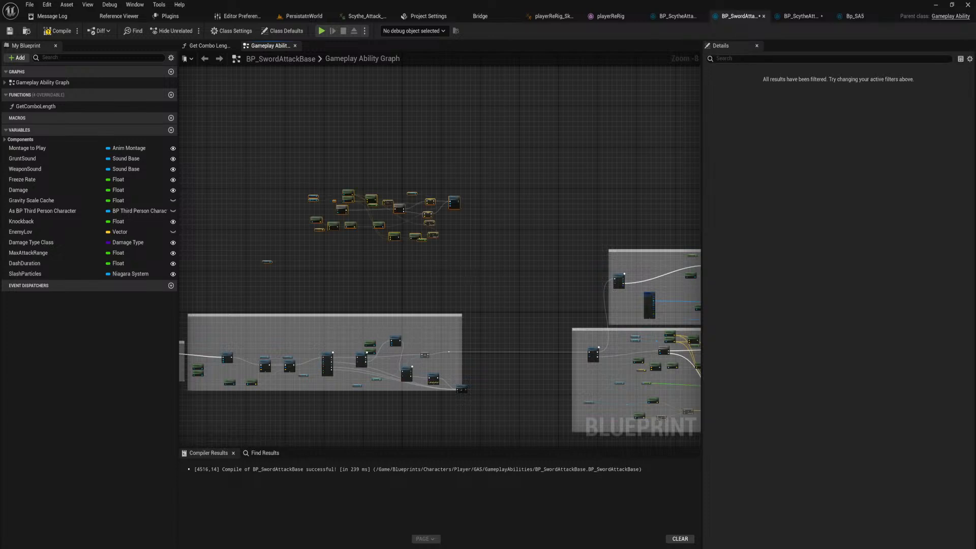
right_click_drag(465, 239, 472, 256)
left_click_drag(456, 218, 556, 275)
scroll(561, 300, "up", 4)
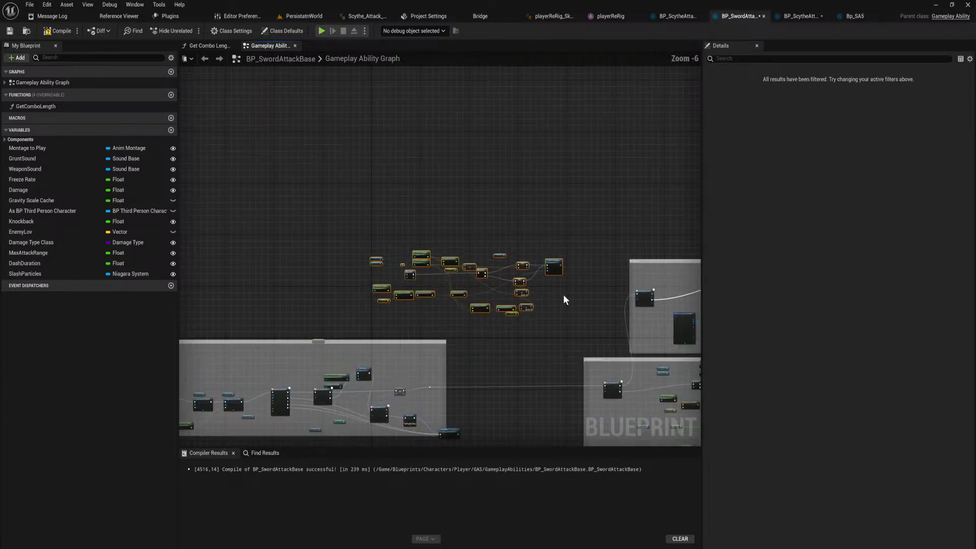
Connect the execution reroute leading out of the attack start section to the pasted Is Valid node's execution input.
right_click_drag(572, 352, 180, 141)
scroll(533, 245, "down", 1)
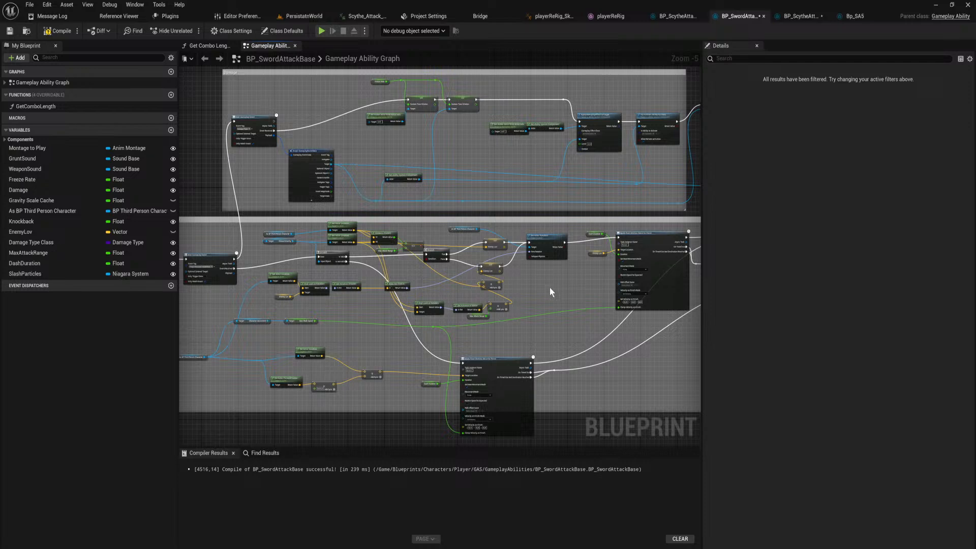
right_click_drag(534, 289, 268, 255)
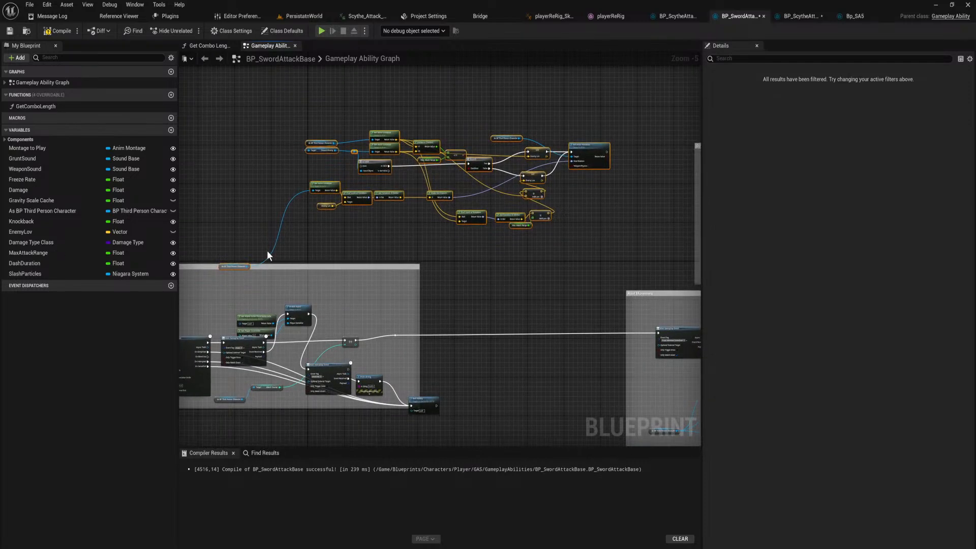
right_click_drag(470, 287, 452, 277)
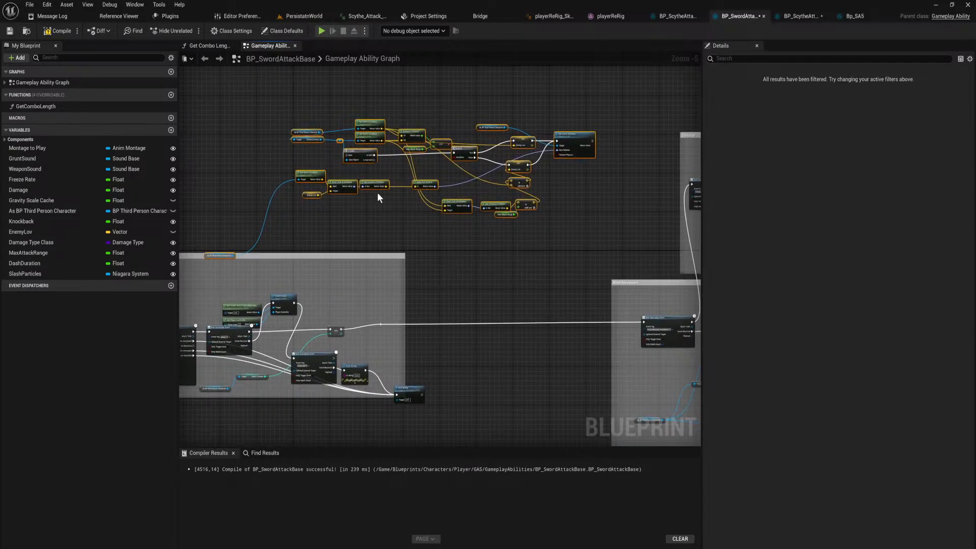
left_click_drag(380, 324, 348, 157)
Connect the pasted Set Actor Rotation output and the Is Not Valid output to Root Movement's Wait Gameplay Event node.
right_click_drag(394, 196, 346, 178)
right_click_drag(538, 142, 478, 130)
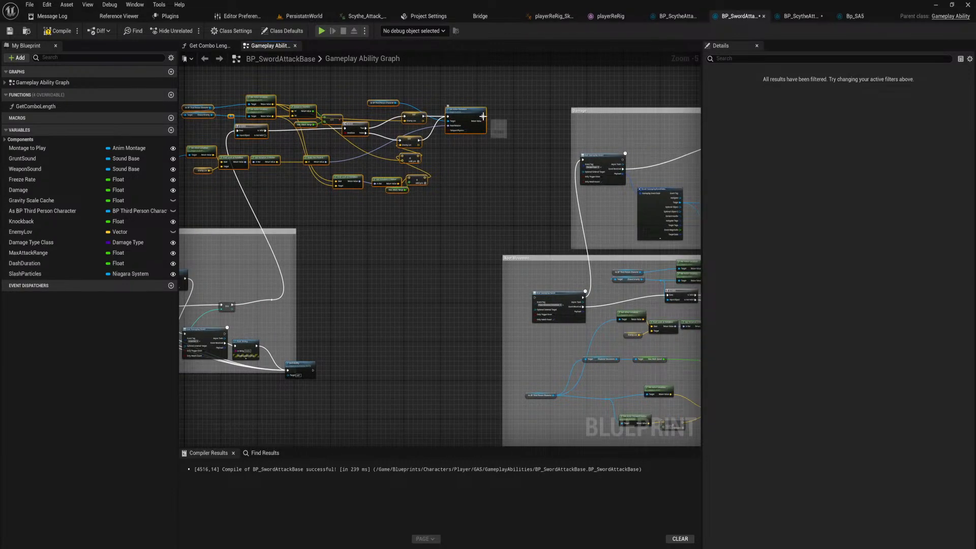
left_click_drag(482, 116, 535, 299)
left_click_drag(264, 137, 536, 298)
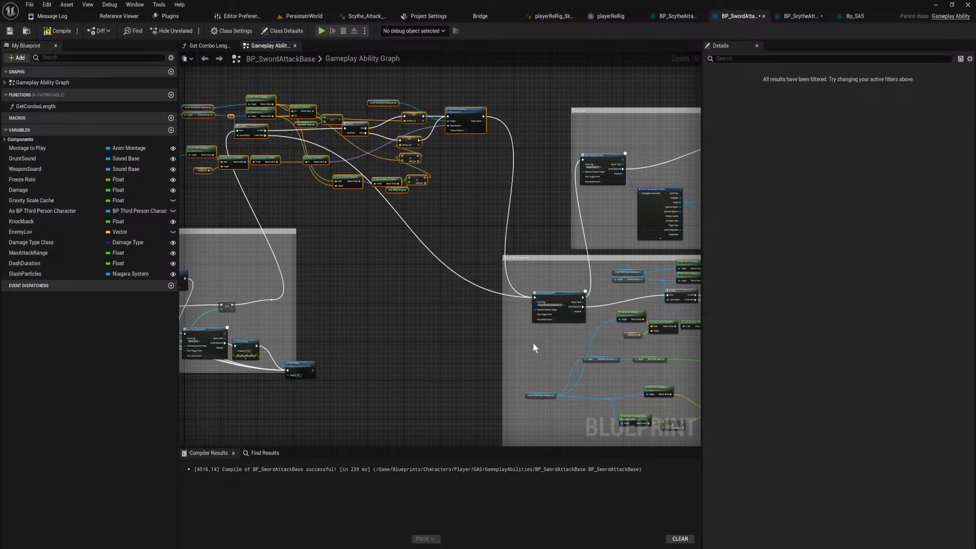
Connect the Is Valid output of the original check in Root Movement directly to the upper root motion force node.
right_click_drag(524, 352, 268, 286)
right_click_drag(448, 284, 345, 276)
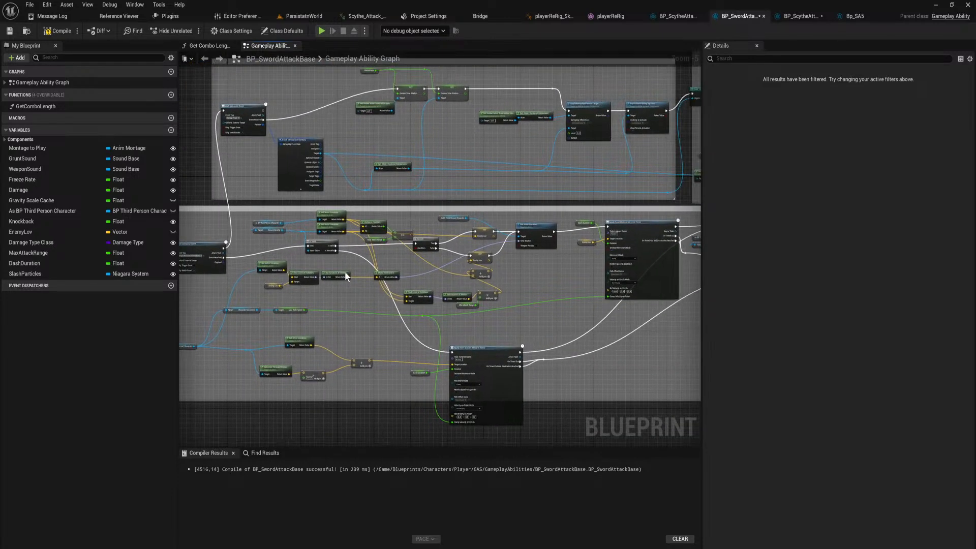
left_click_drag(335, 245, 607, 228)
Delete the original Set Actor Rotation, Enemy Lov setters, offset calculation and range Branch nodes from Root Movement.
right_click_drag(528, 280, 561, 295)
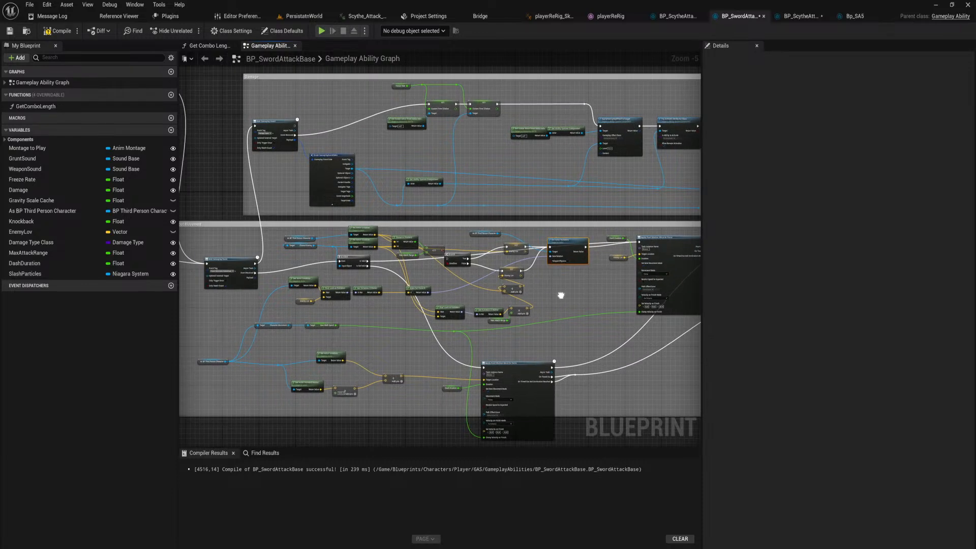
key("Delete")
left_click_drag(546, 318, 486, 232)
key("Delete")
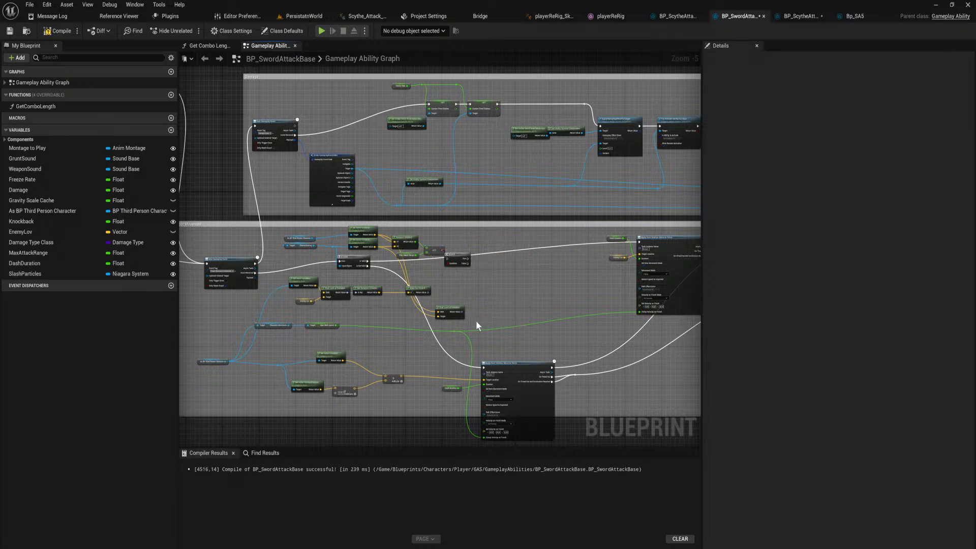
key("Delete")
Delete the remaining distance, rotator, look-at rotation and actor location nodes of the old targeting logic from Root Movement.
left_click_drag(445, 255, 413, 241)
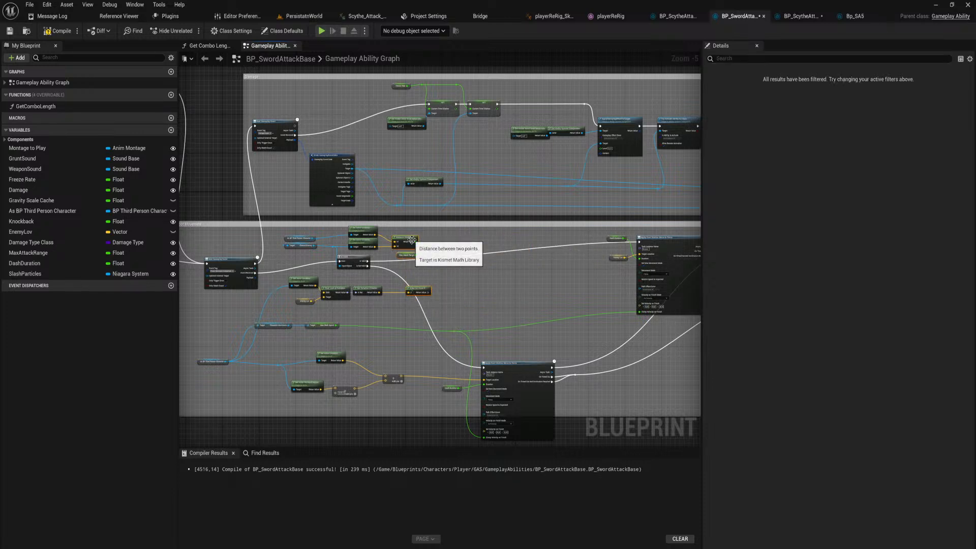
key("Delete")
right_click_drag(392, 308, 429, 308)
left_click_drag(358, 293, 330, 279)
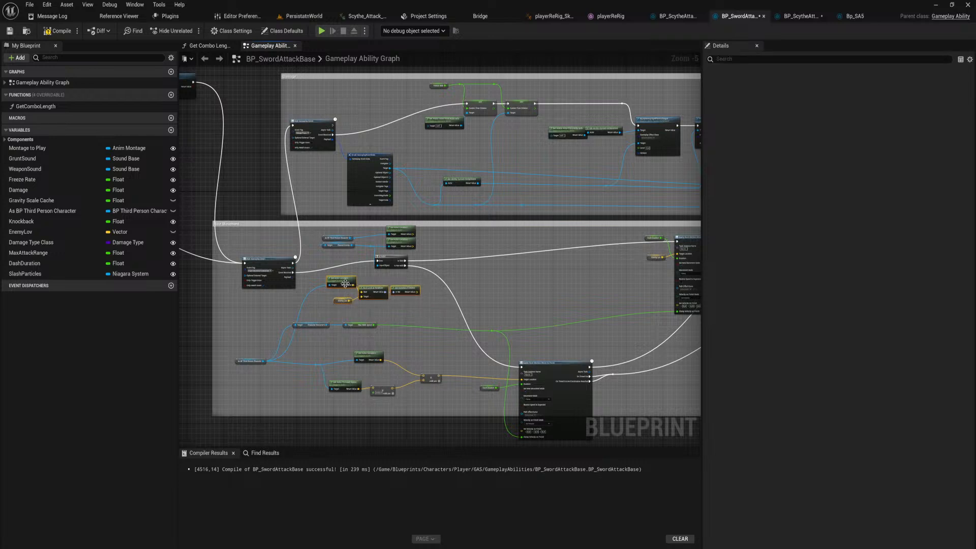
key("Delete")
right_click_drag(398, 282, 421, 306)
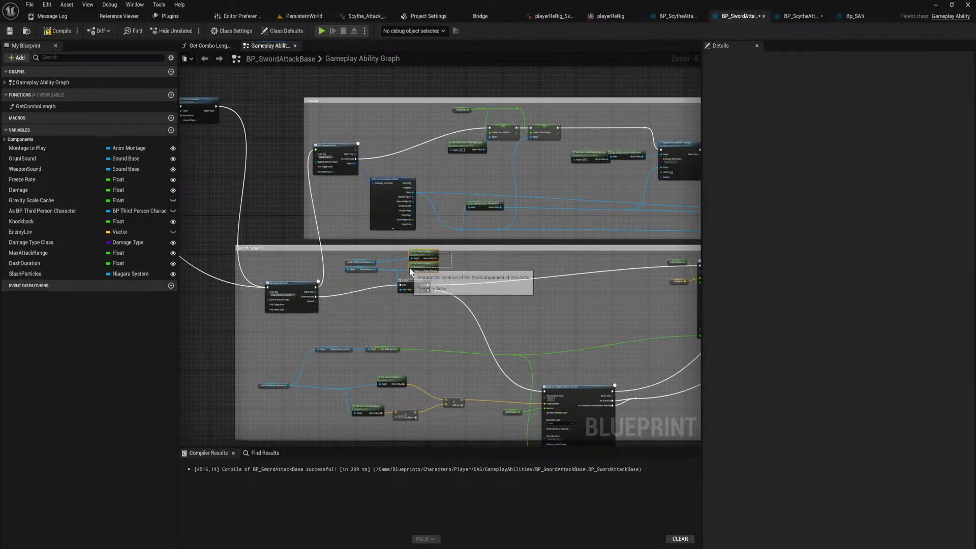
key("Delete")
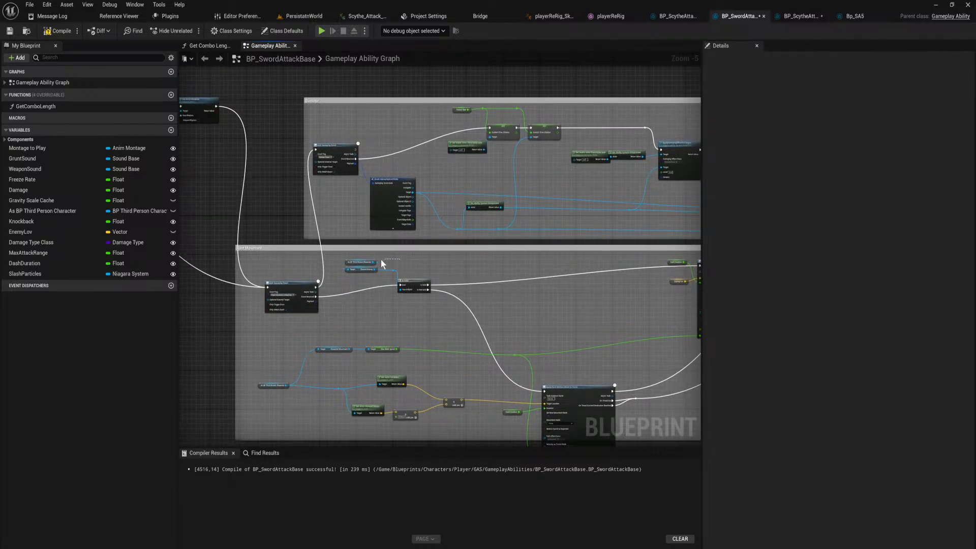
Move the character reference, target getter and their reroute point below the remaining Is Valid node in Root Movement.
left_click_drag(369, 275, 359, 310)
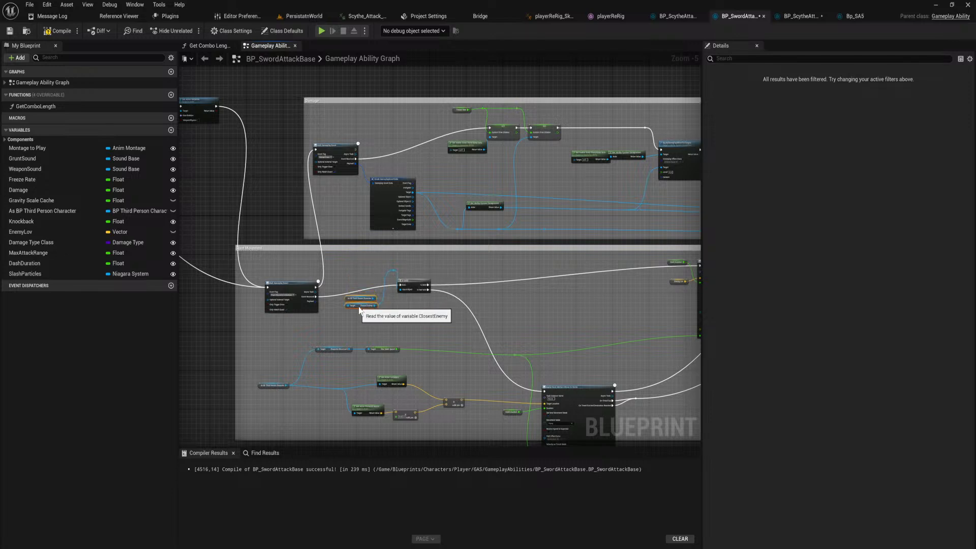
left_click(395, 274)
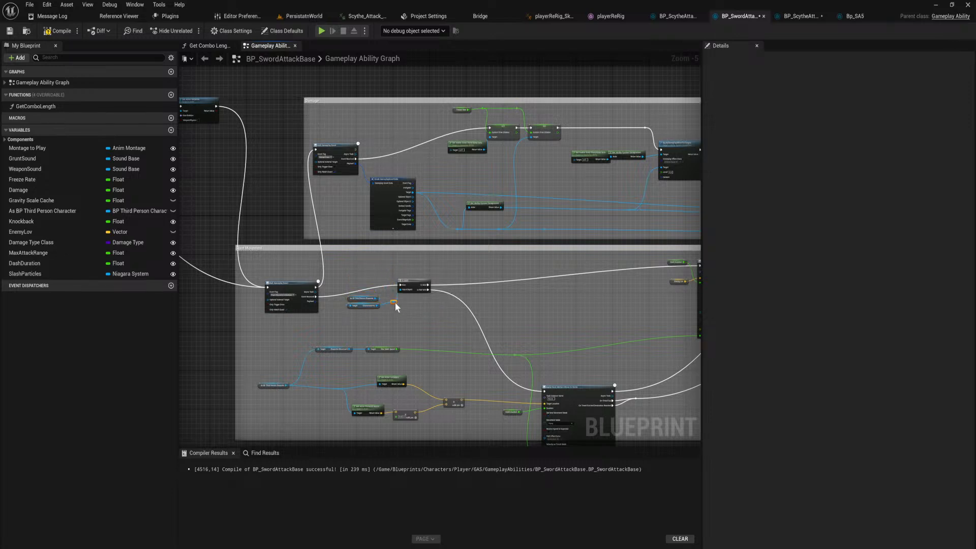
right_click_drag(475, 338, 346, 237)
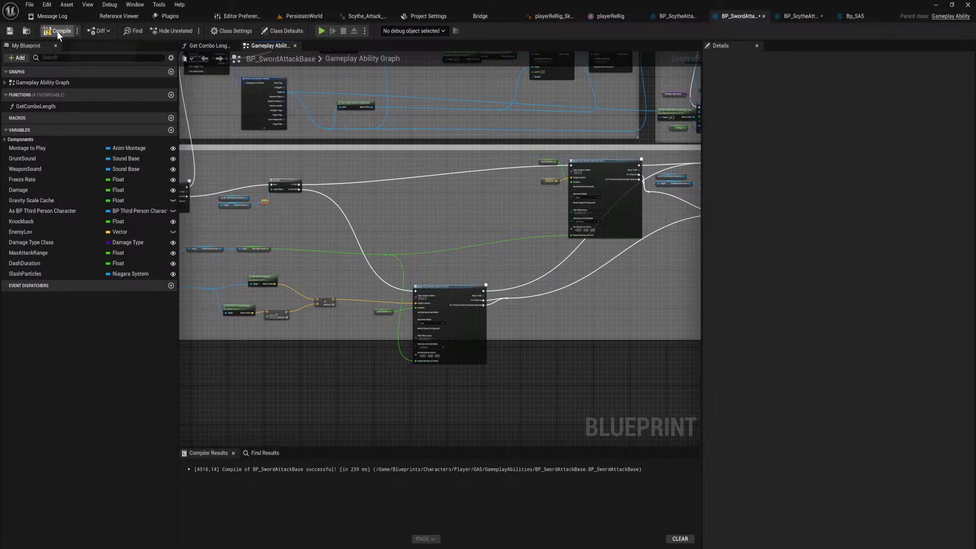
Switch to the PersistatnWorld level, start a play session and load Save Slot 2, 0-3_SpawnerTutorial.
left_click(312, 14)
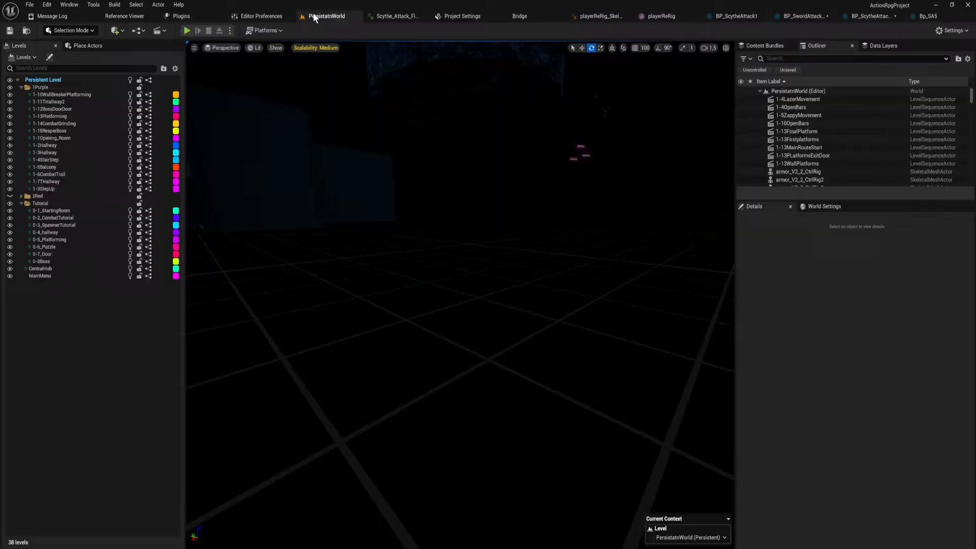
left_click(187, 31)
left_click(488, 369)
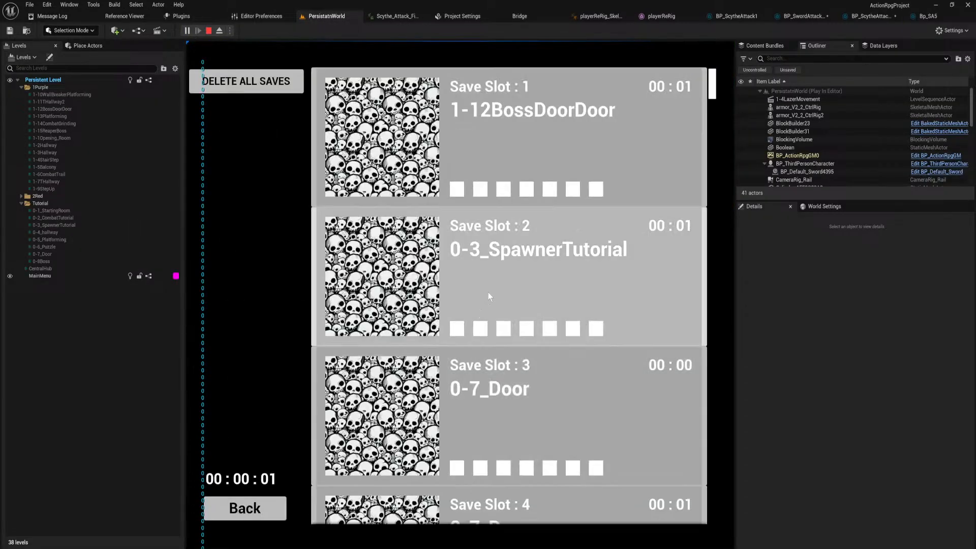
left_click(520, 300)
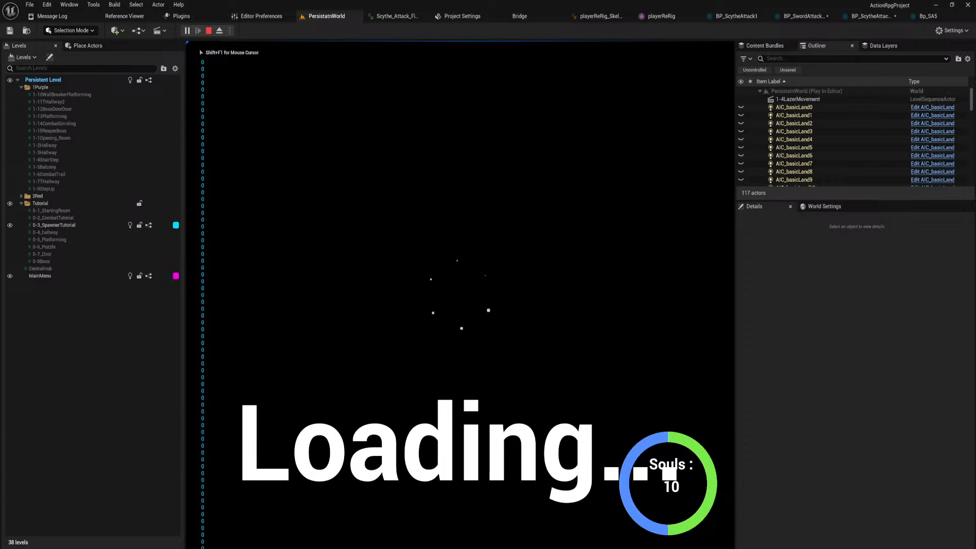
Run through the spawner tutorial room toward the enemies while testing attack swings without a target.
key("w")
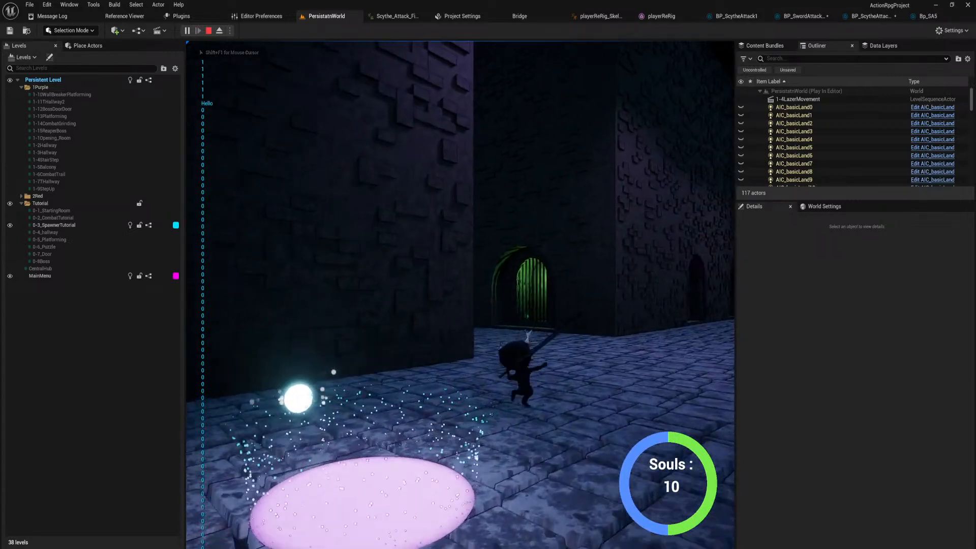
key("w")
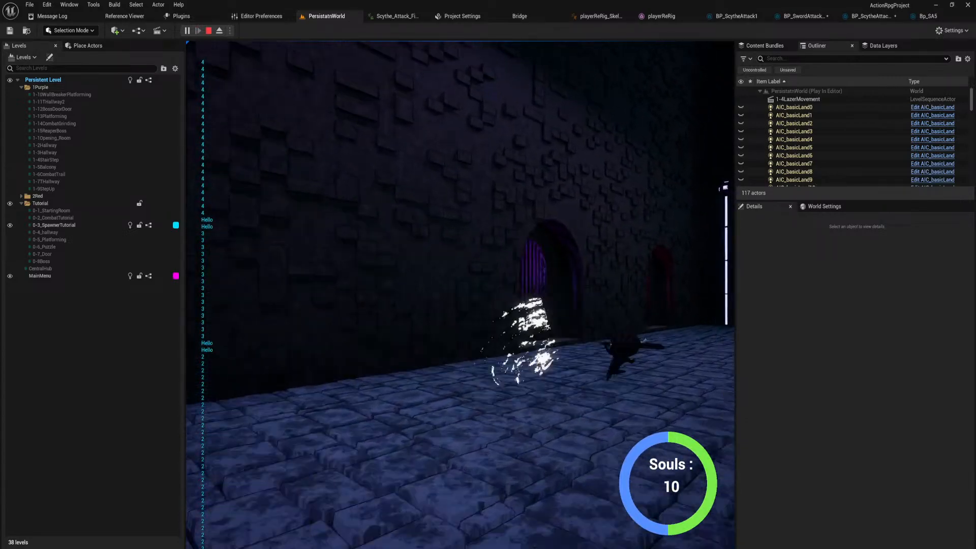
key("a")
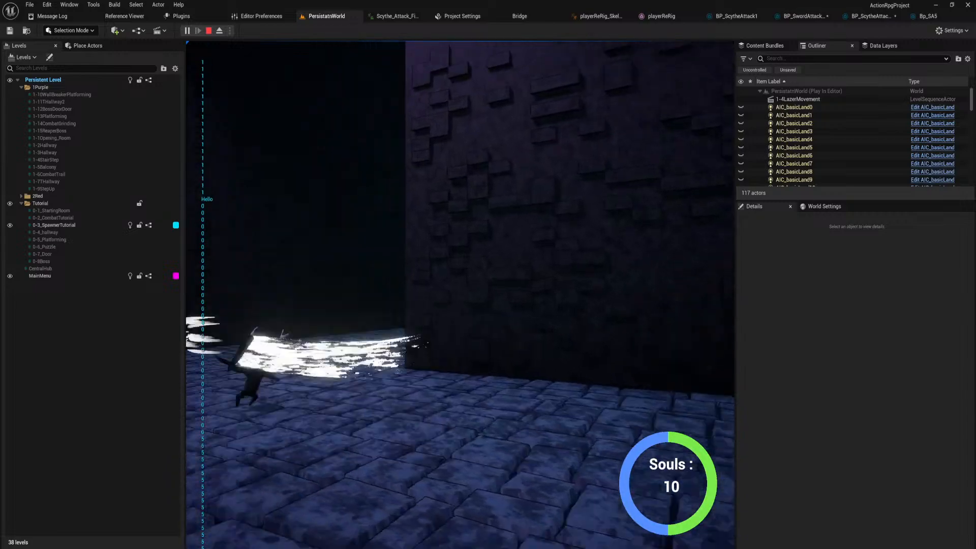
key("w")
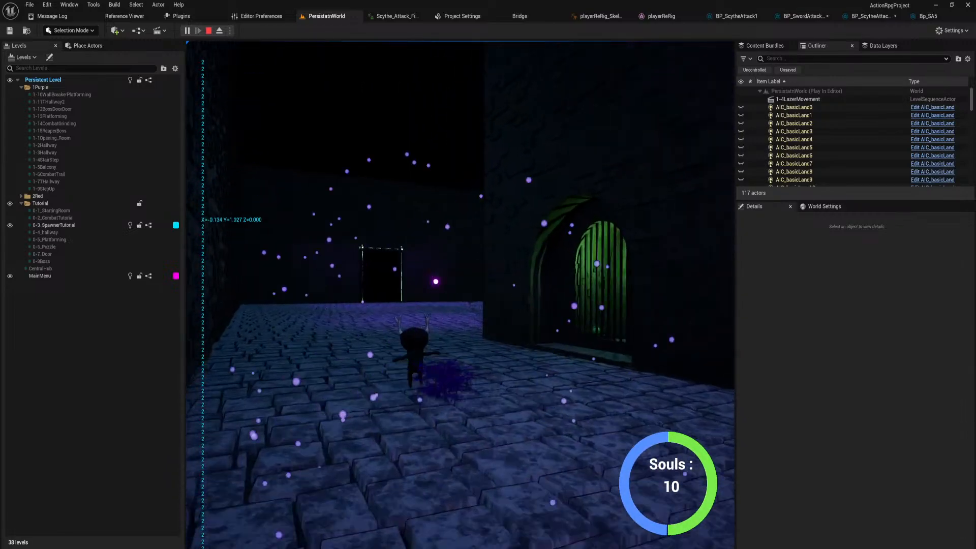
key("w")
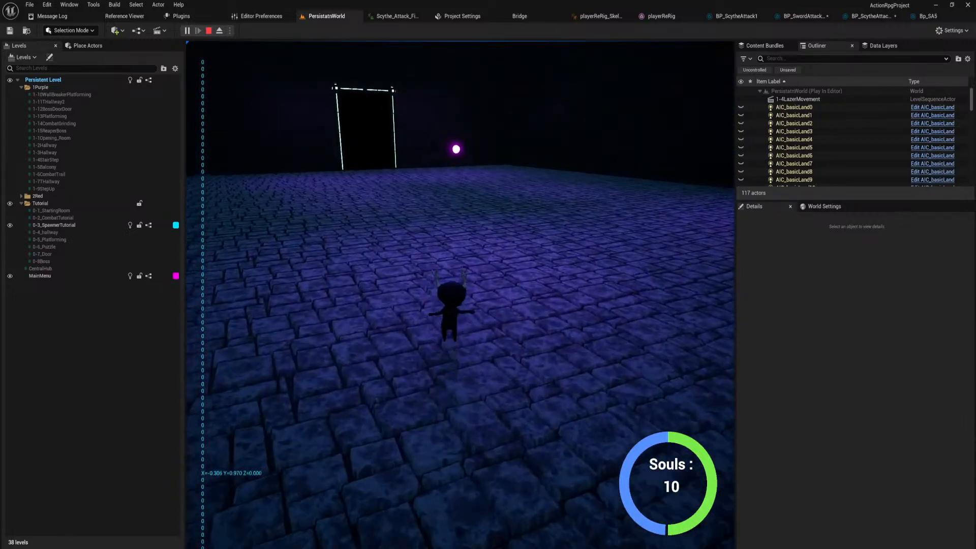
Play-test attack combos against the group of horned enemies in the spawner tutorial room, dashing between targets.
key("w")
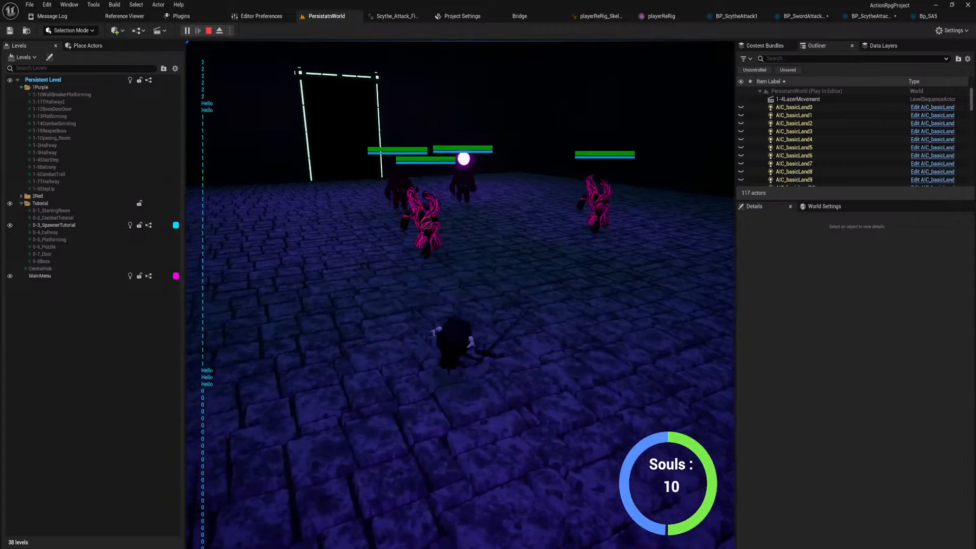
key("w")
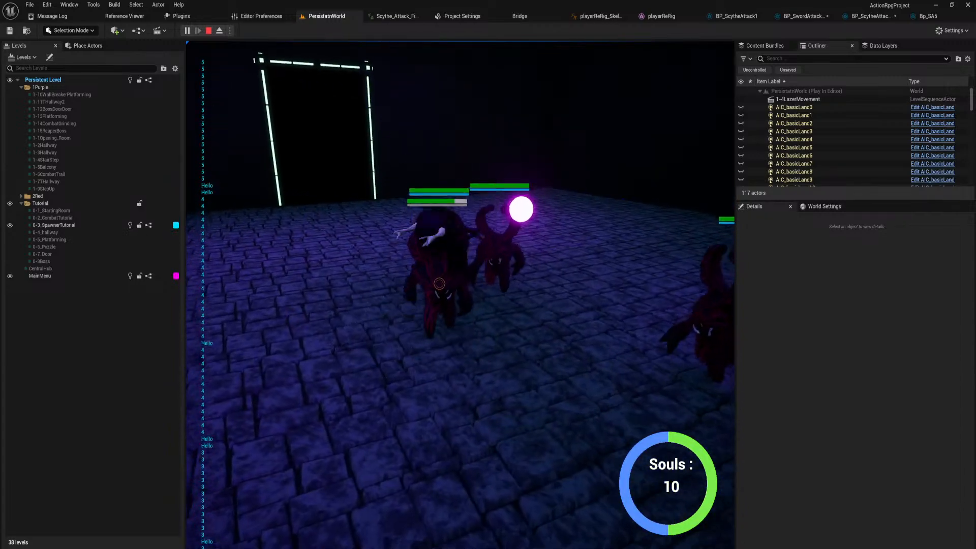
key("w")
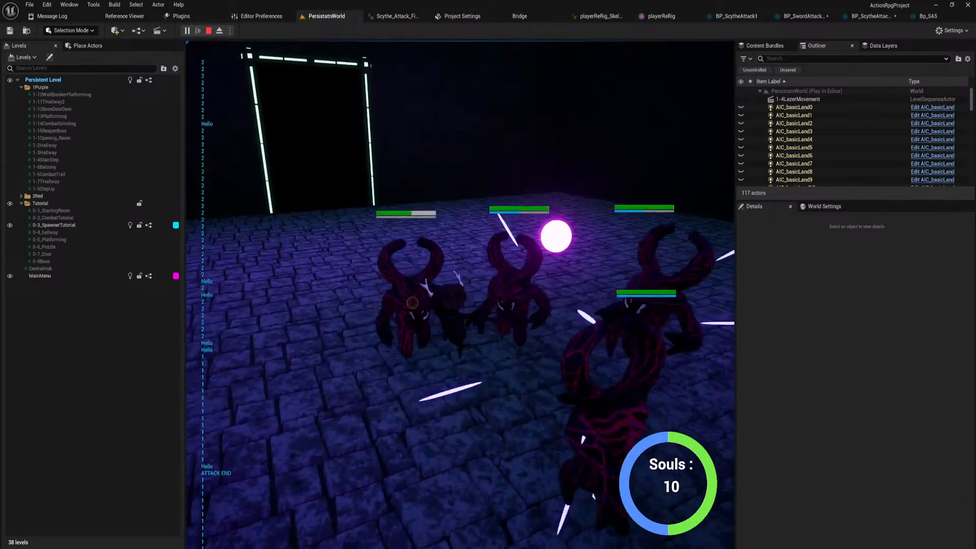
key("w")
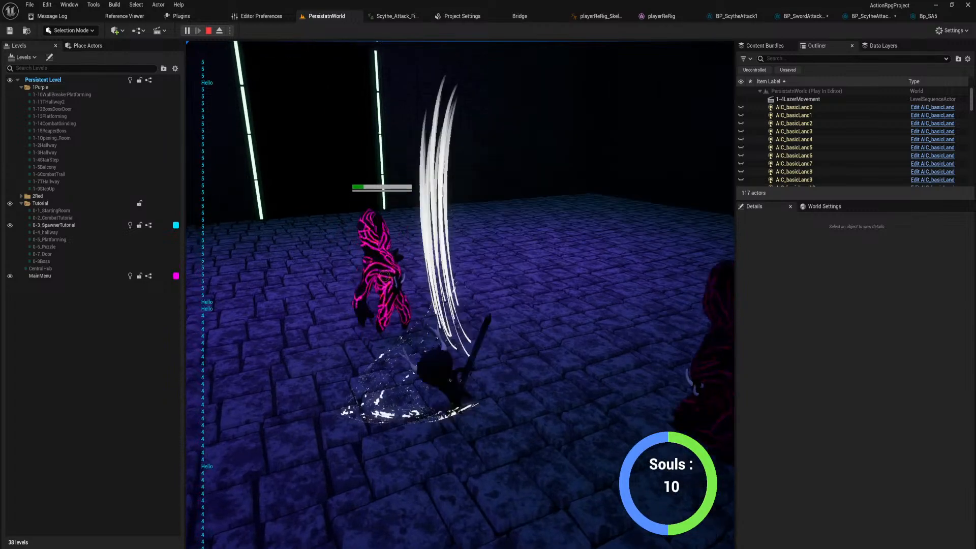
key("w")
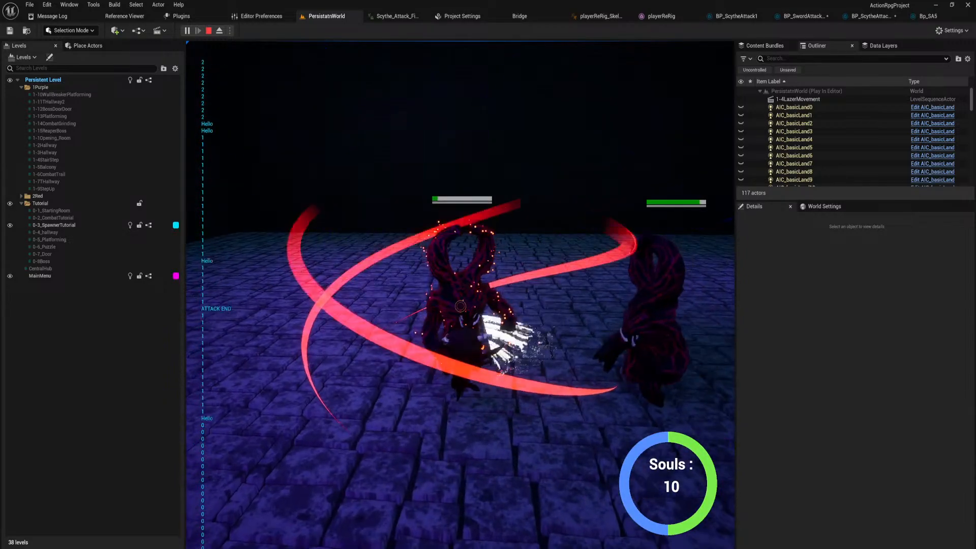
key("shift")
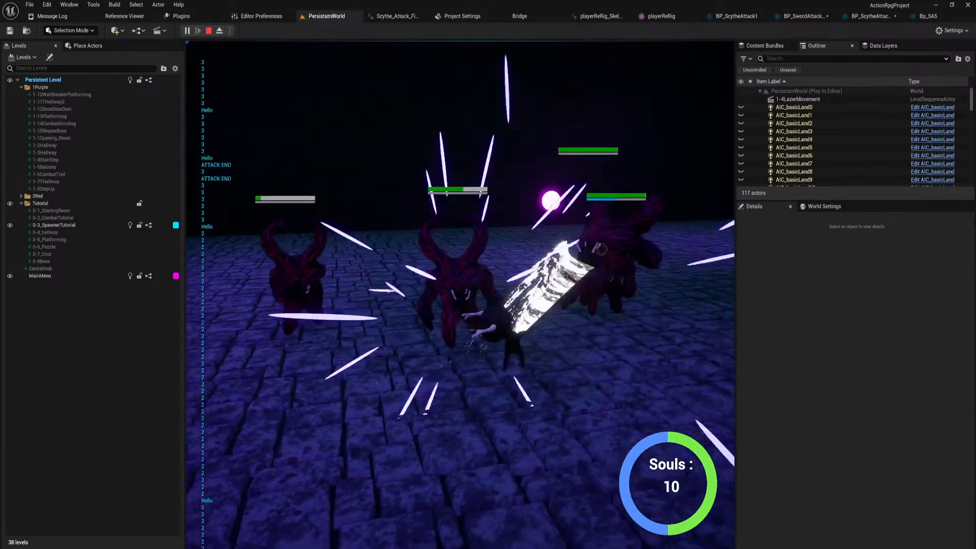
key("w")
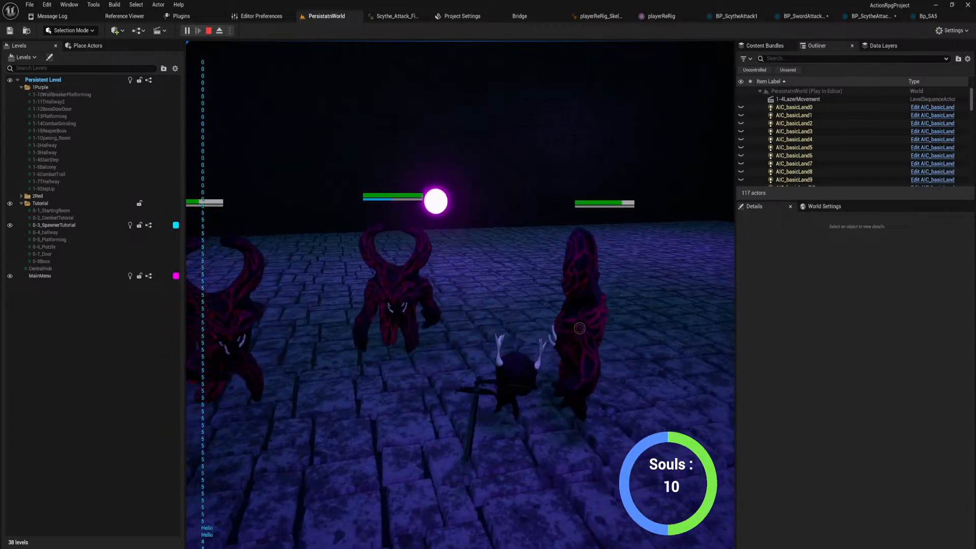
key("w")
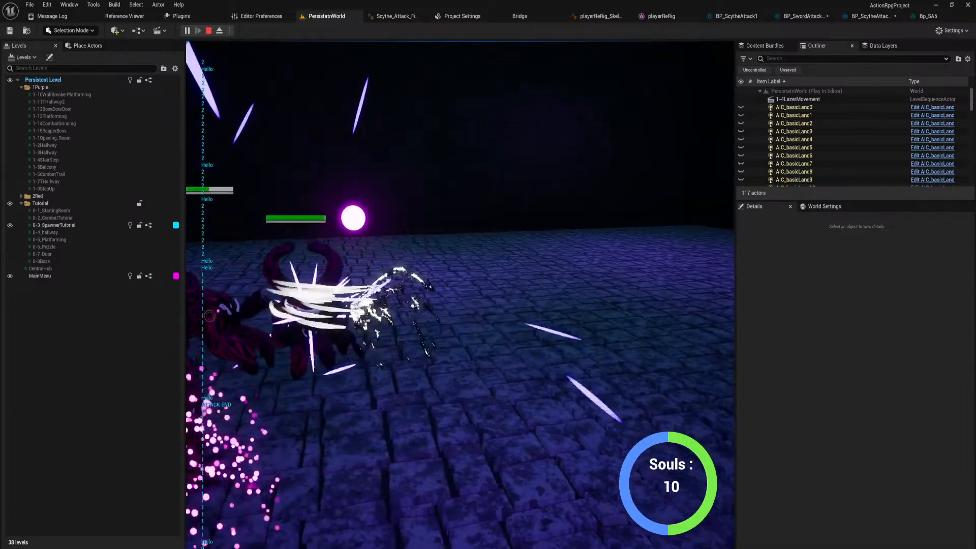
key("w")
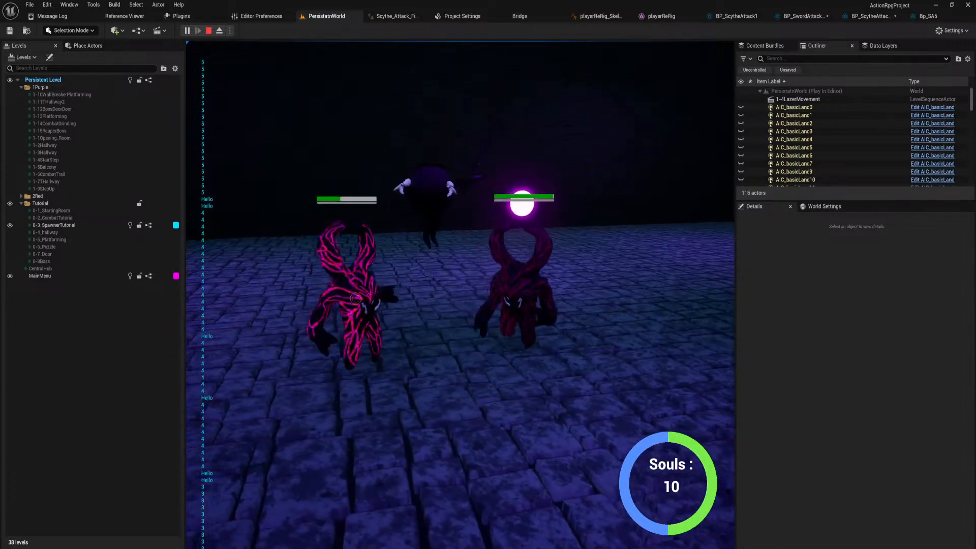
Test jumps and scythe attacks against the remaining horned enemies in the spawner room.
key("space")
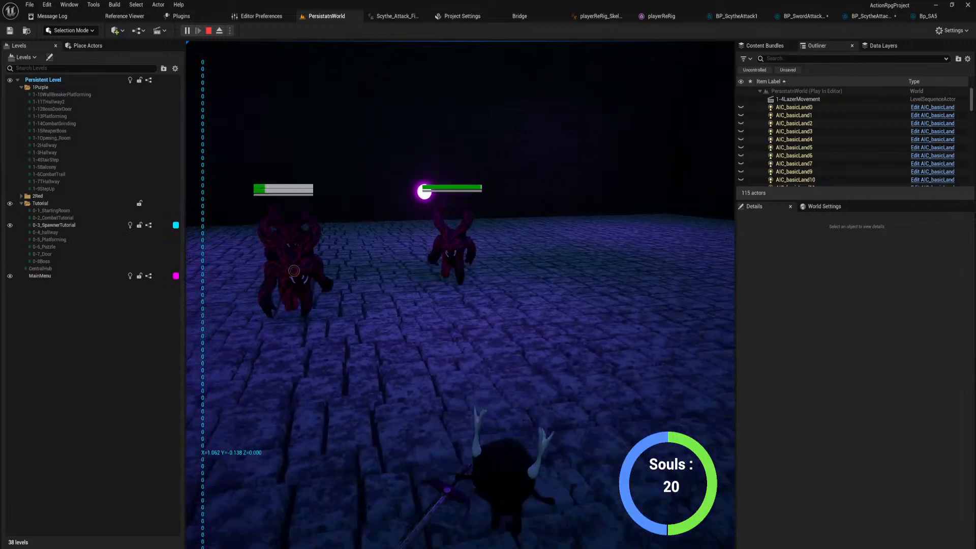
key("w")
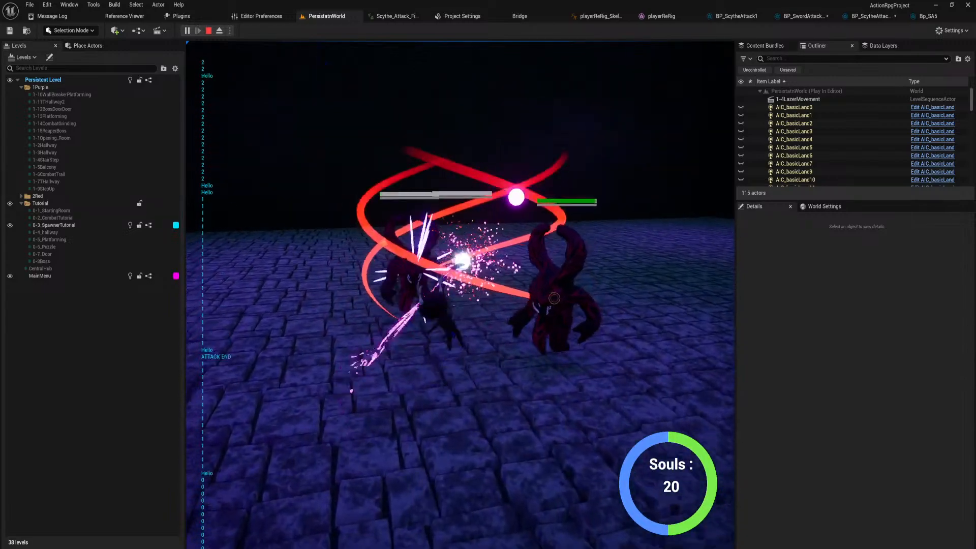
key("space")
key("w")
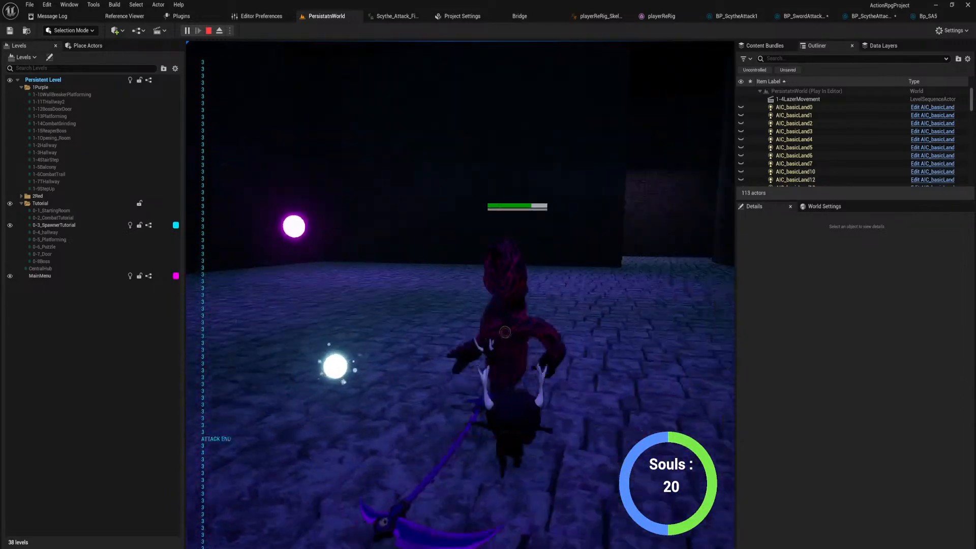
key("w")
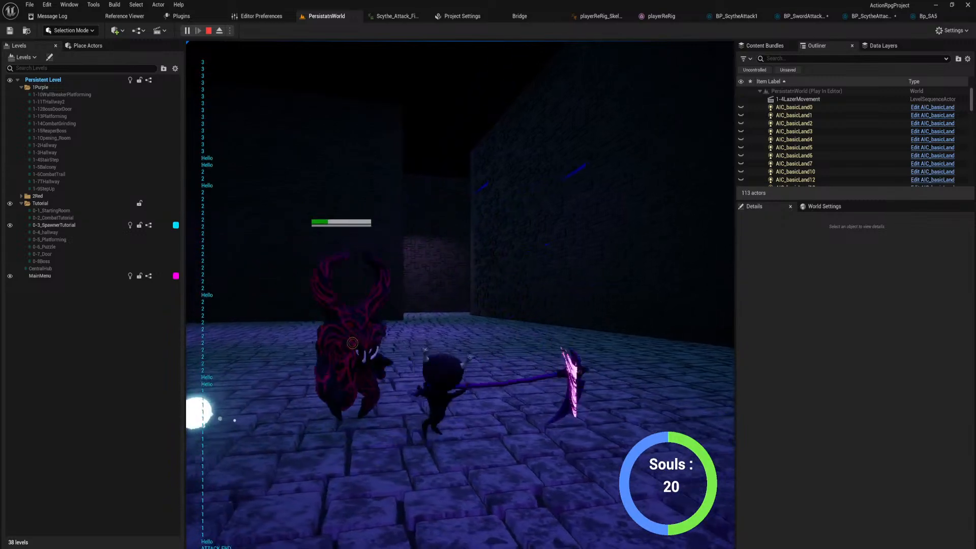
key("w")
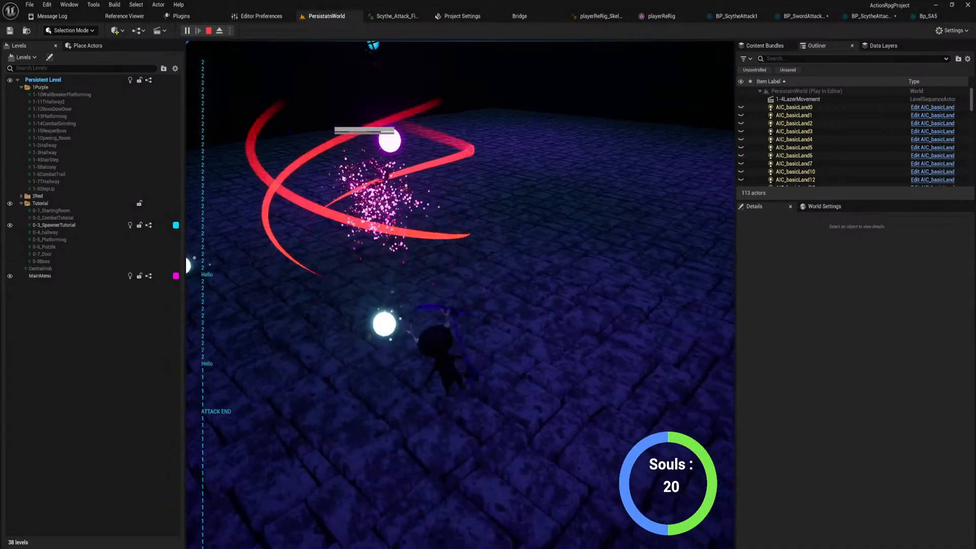
Test scythe attacks on the airborne domed enemy, return toward the lit doorway and end the play session.
key("w")
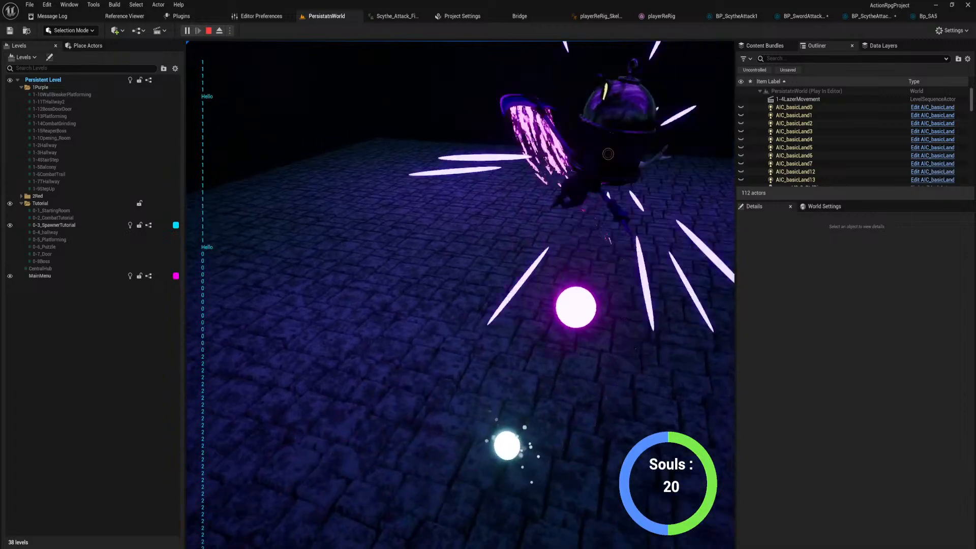
key("w")
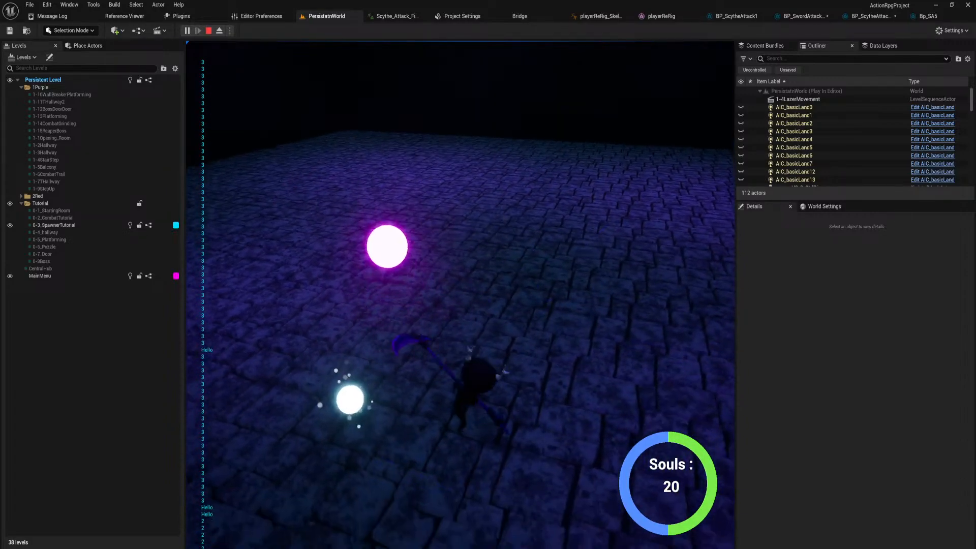
key("w")
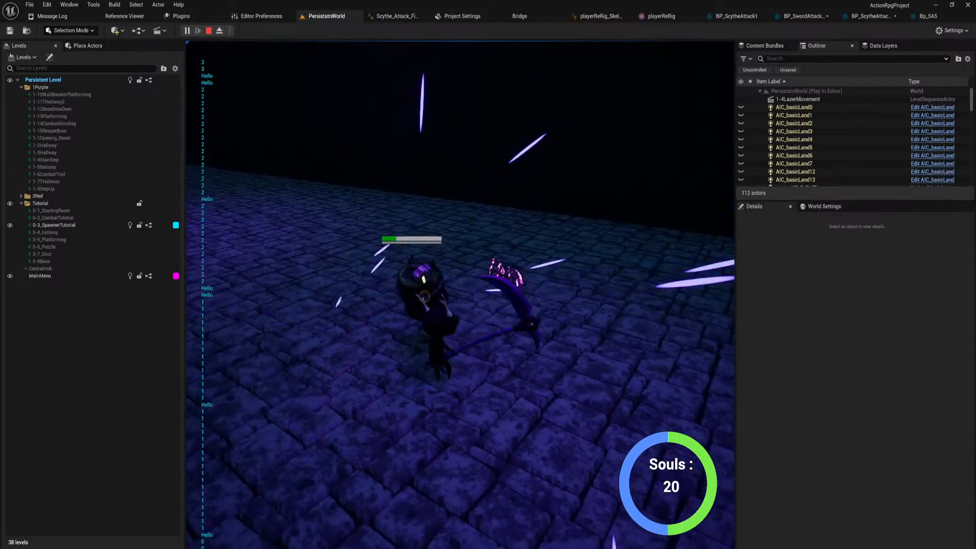
key("w")
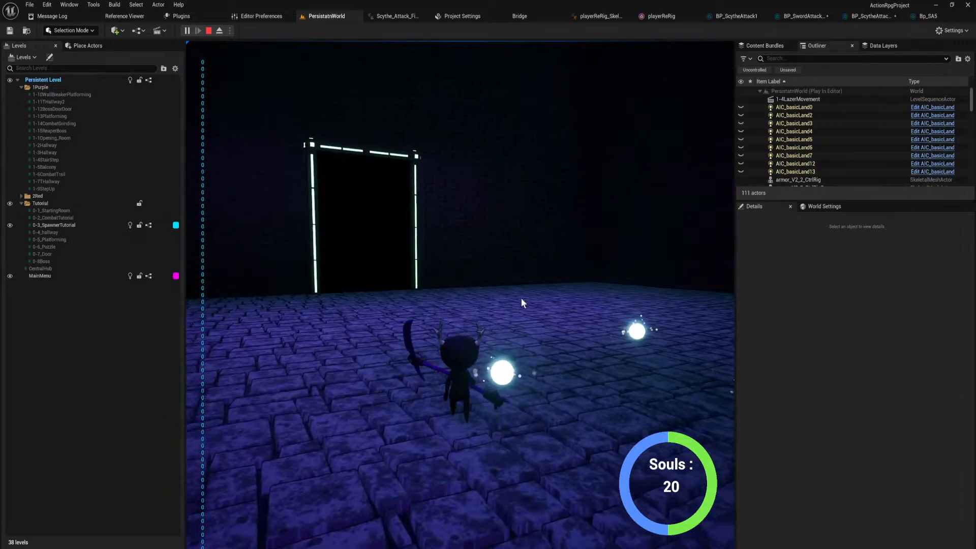
key("Escape")
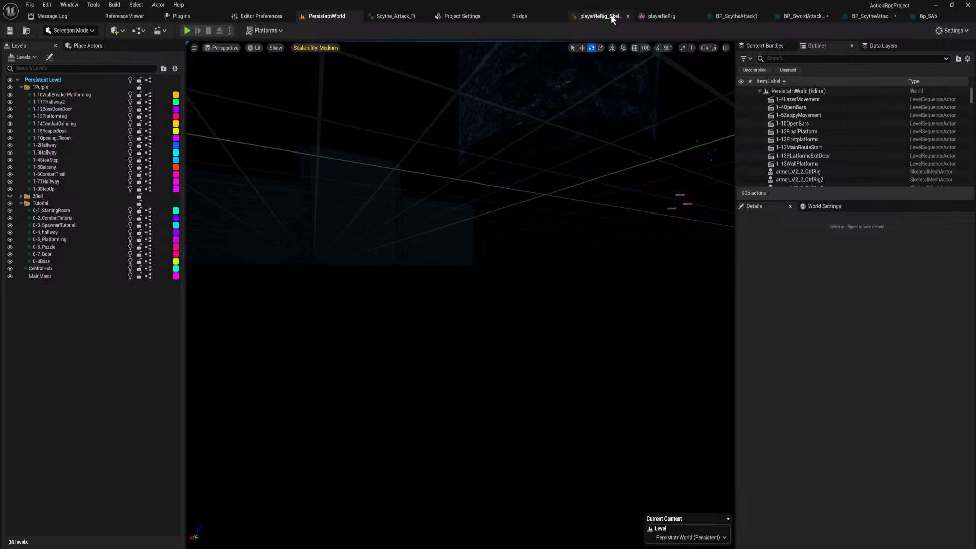
Filter the player rig's animation assets for "sword" and open the playerReRig_SwordAttack_5 animation.
key("ctrl+space")
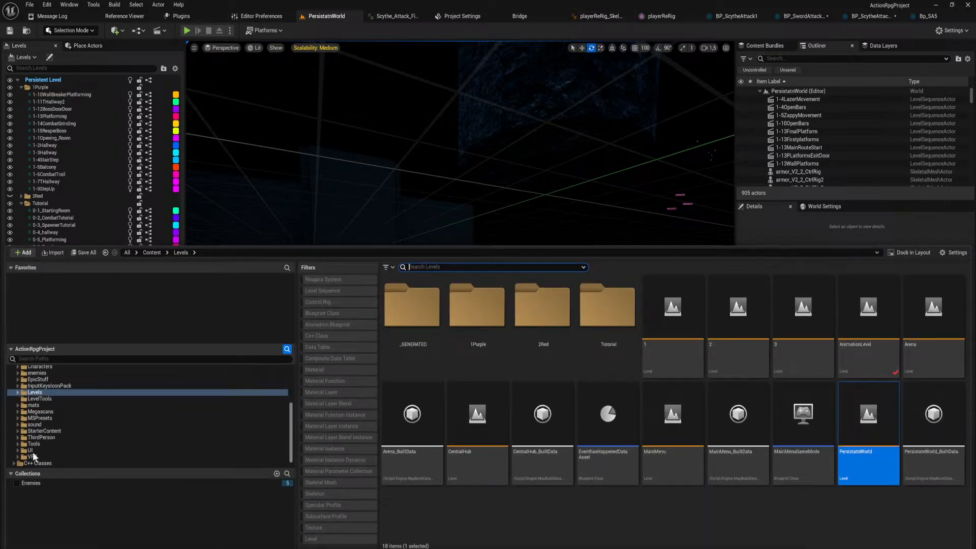
left_click(599, 16)
left_click(880, 31)
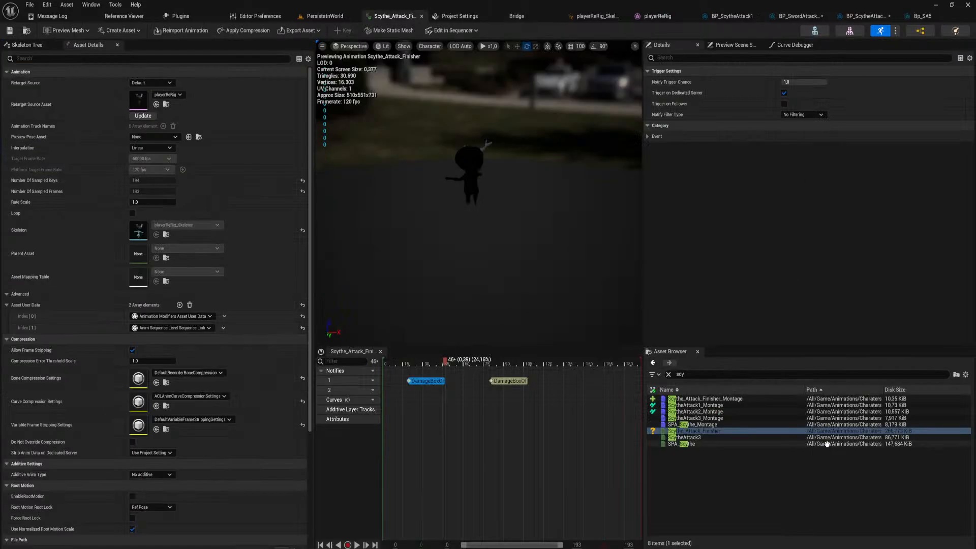
key("ctrl+a")
type("sword")
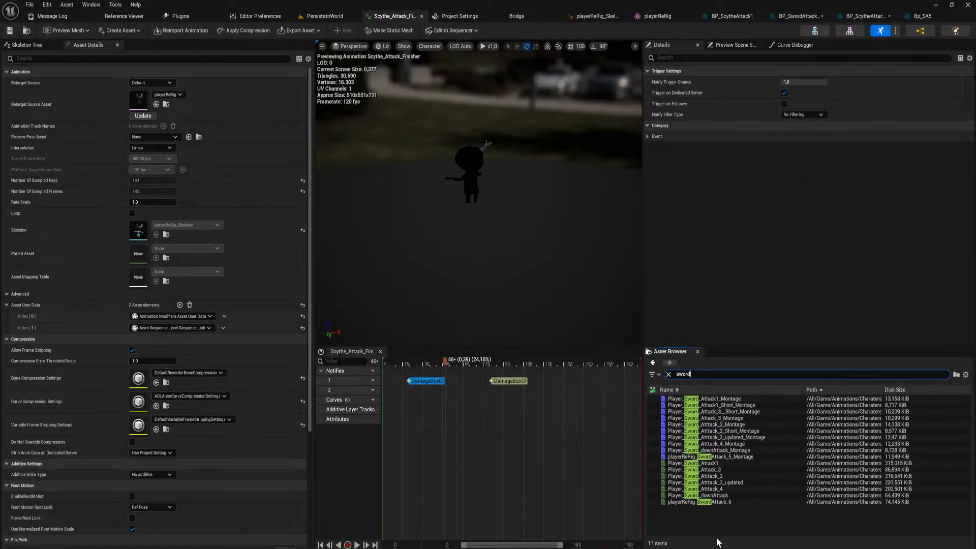
double_click(711, 502)
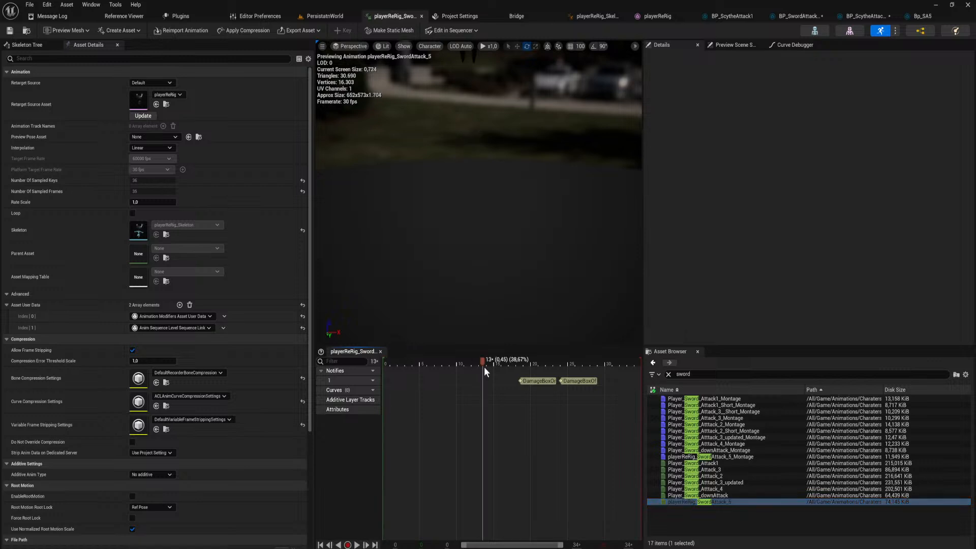
Add a second notify track to playerReRig_SwordAttack_5 and place the notify listed below AttackFinished at about frame 18, the first damage-box notify.
right_click_drag(482, 199, 463, 210)
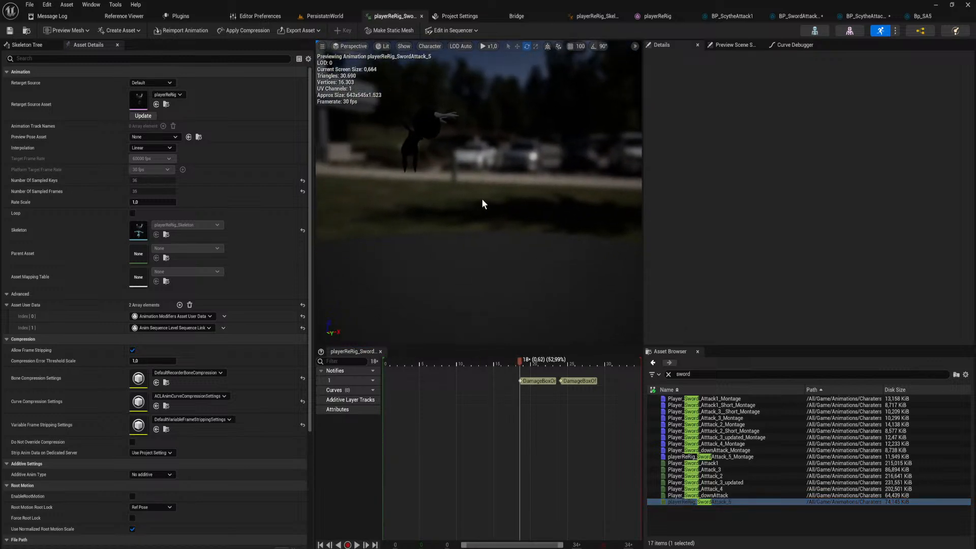
mouse_move(518, 359)
left_mouse_down()
mouse_move(446, 362)
mouse_move(534, 382)
mouse_move(519, 376)
left_mouse_up()
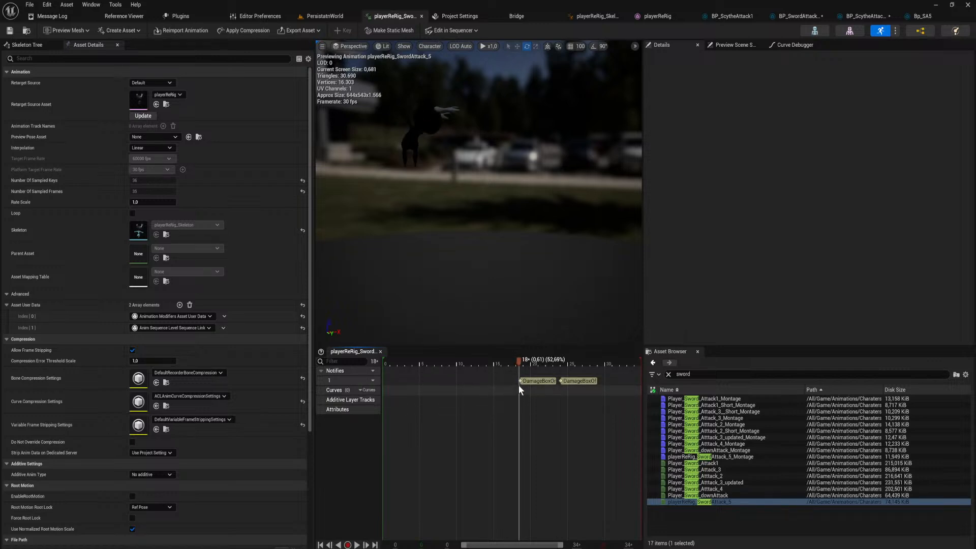
left_click(373, 371)
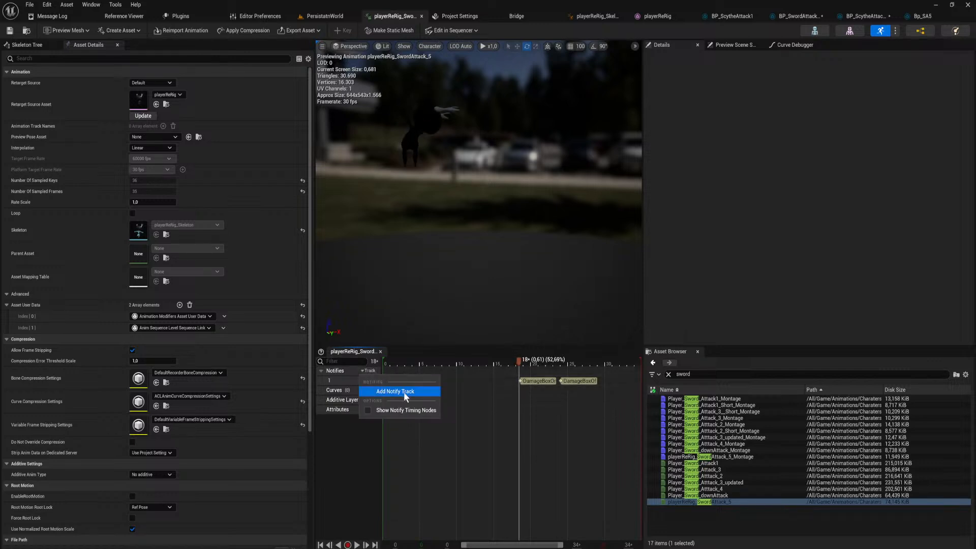
left_click(403, 392)
right_click(520, 389)
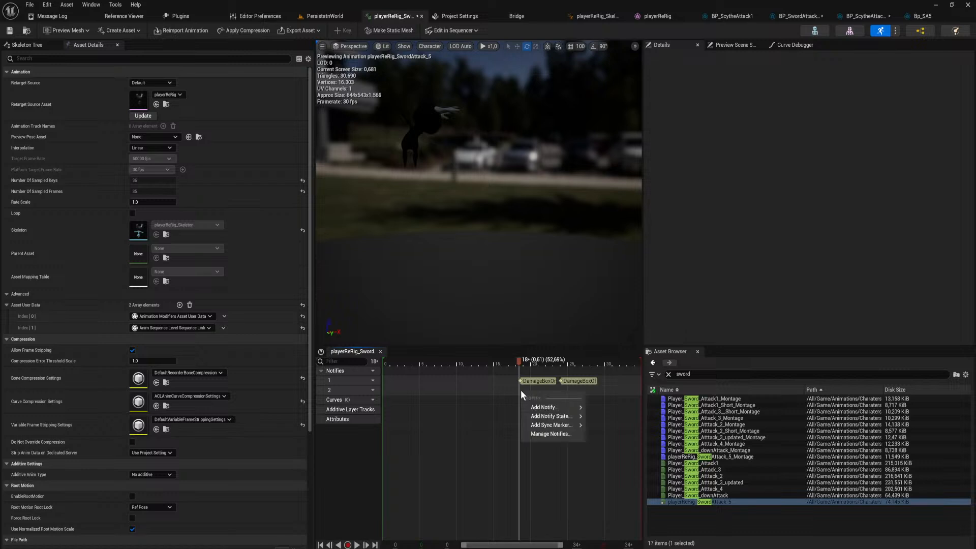
mouse_move(556, 407)
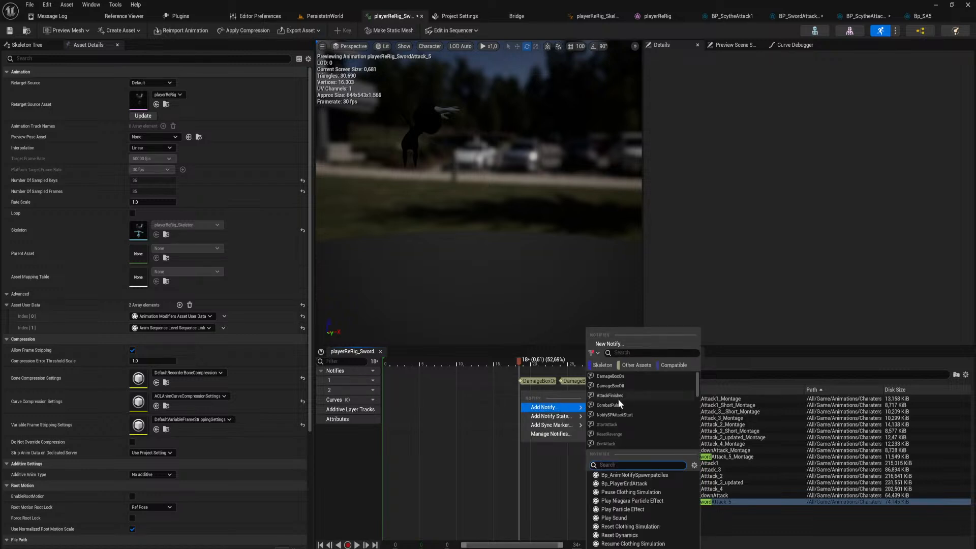
left_click(630, 404)
Return to the PersistatnWorld level, start a play session and load the saved game in 0-3_SpawnerTutorial.
left_click(325, 16)
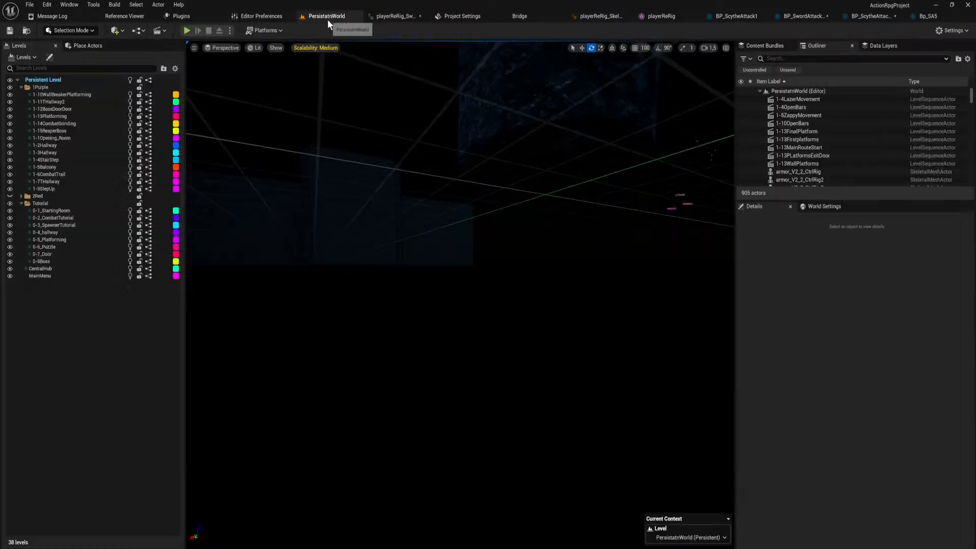
left_click(190, 29)
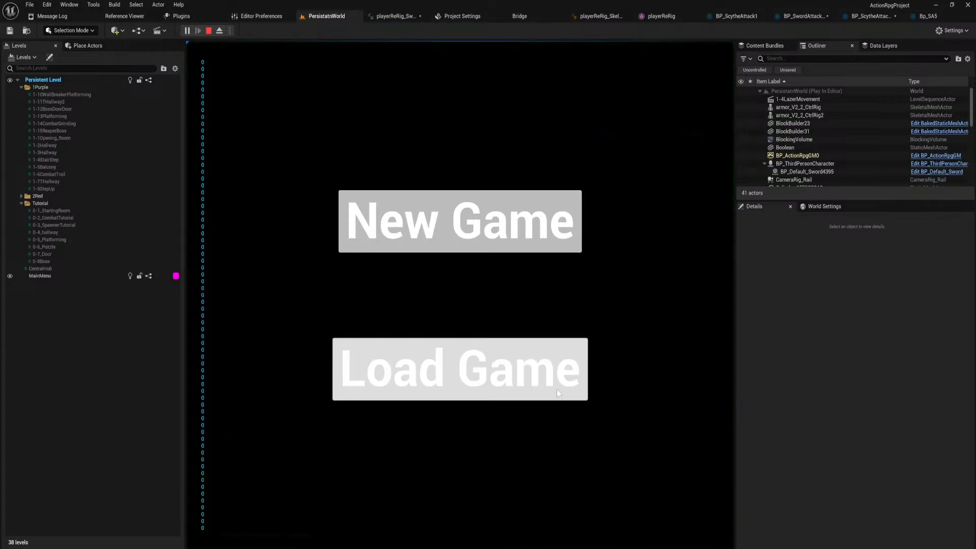
left_click(536, 376)
left_click(476, 298)
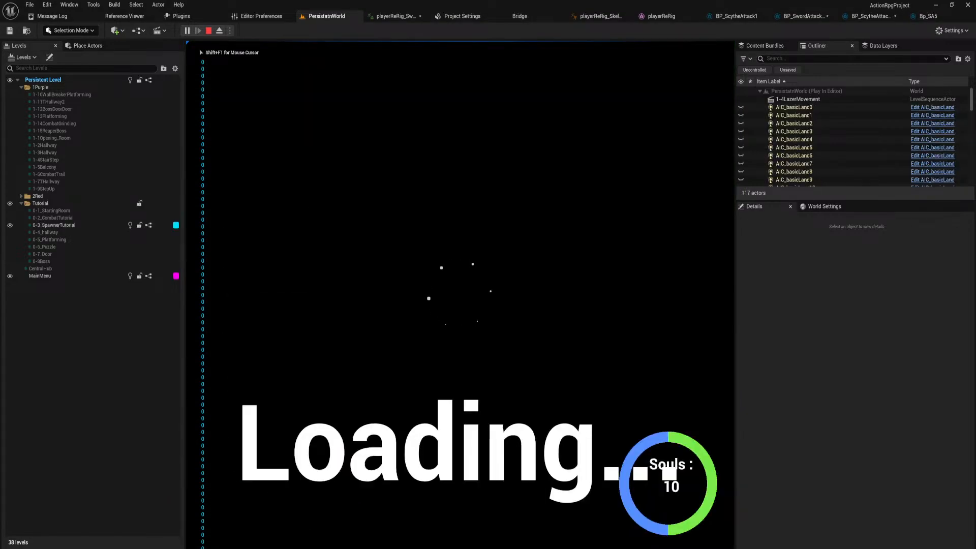
Run and dash through the hallway into the arena and engage the group of horned enemies with the sword.
key("w")
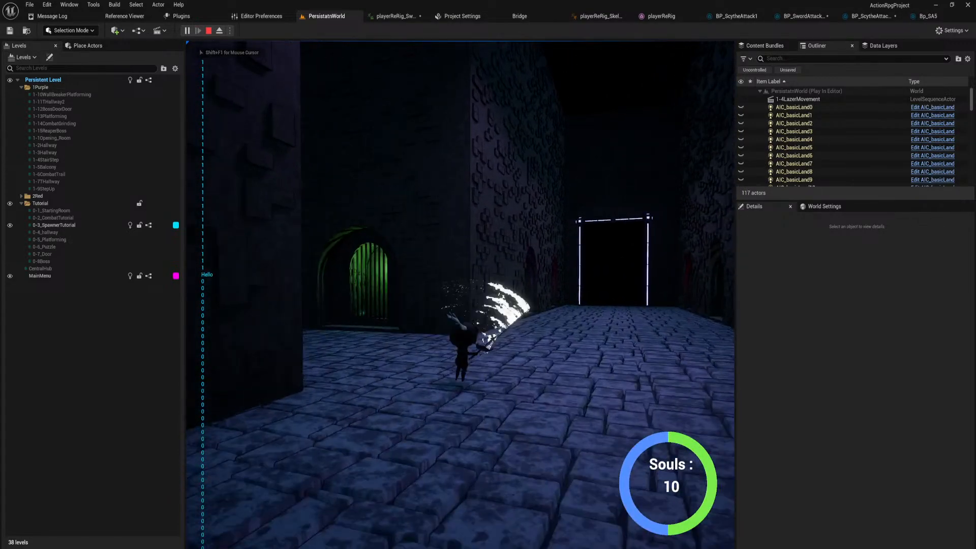
key("shift")
key("shift")
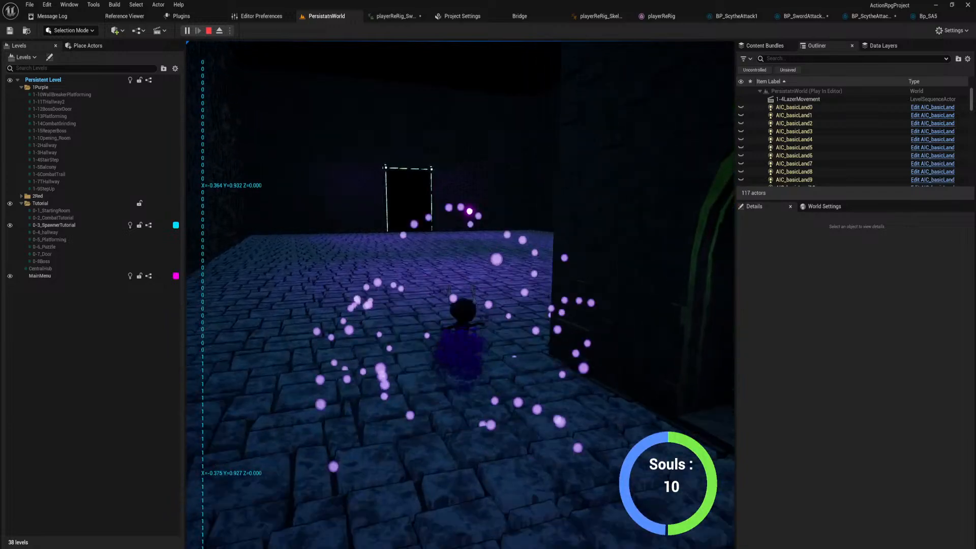
key("w")
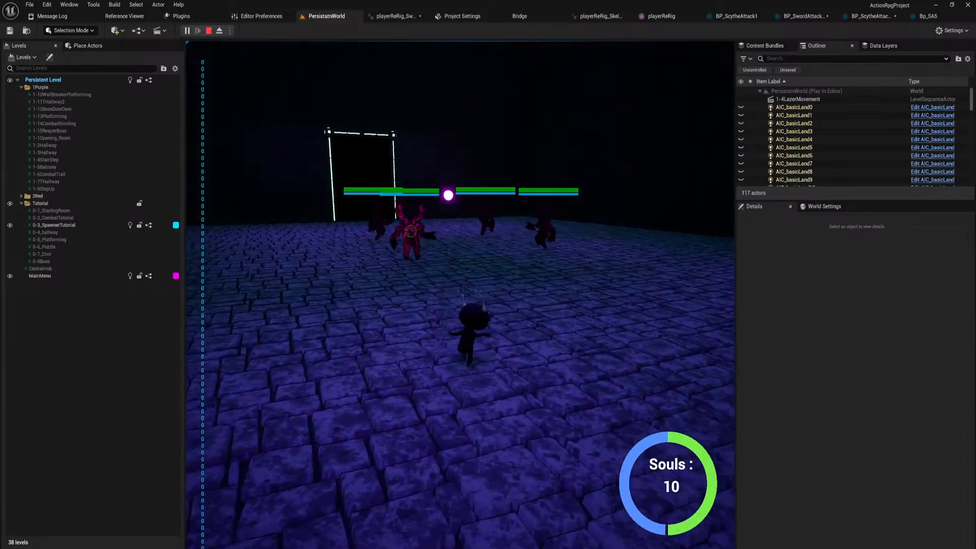
key("d")
key("w")
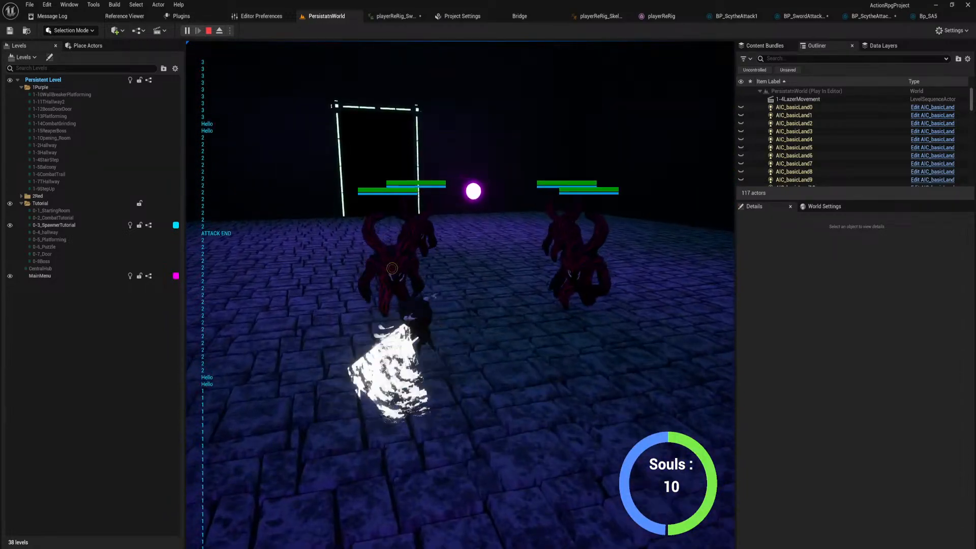
Test sword attack combos on the horned enemies, repositioning around the group and switching targets between strikes.
key("s")
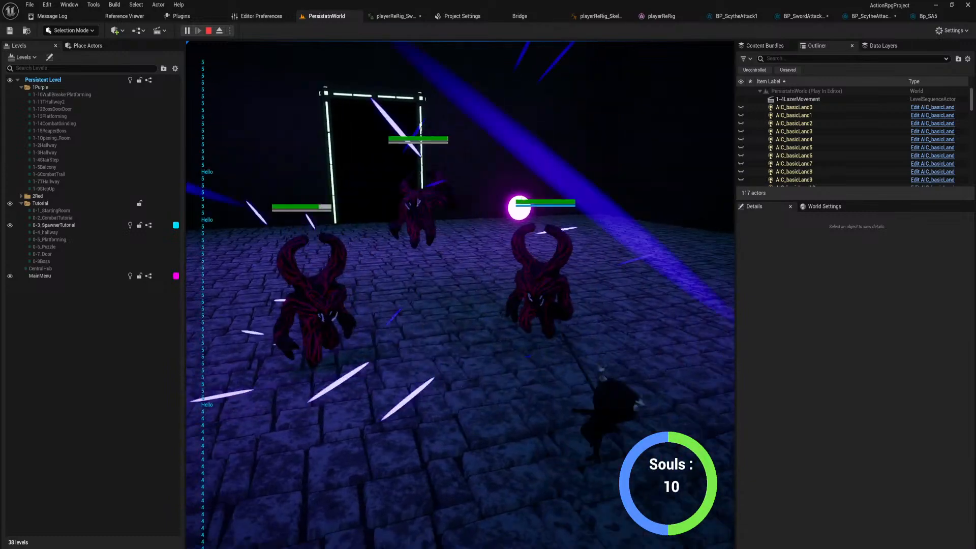
key("a")
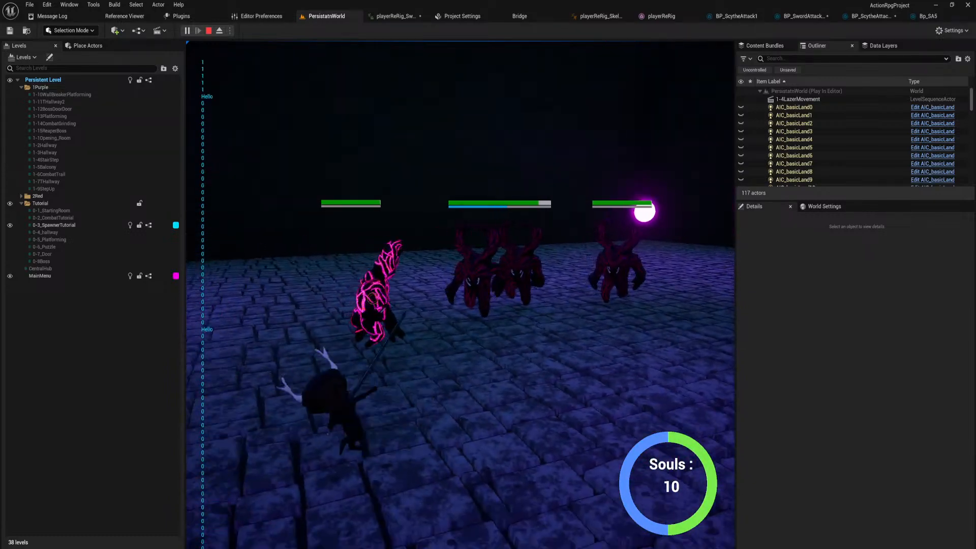
key("w")
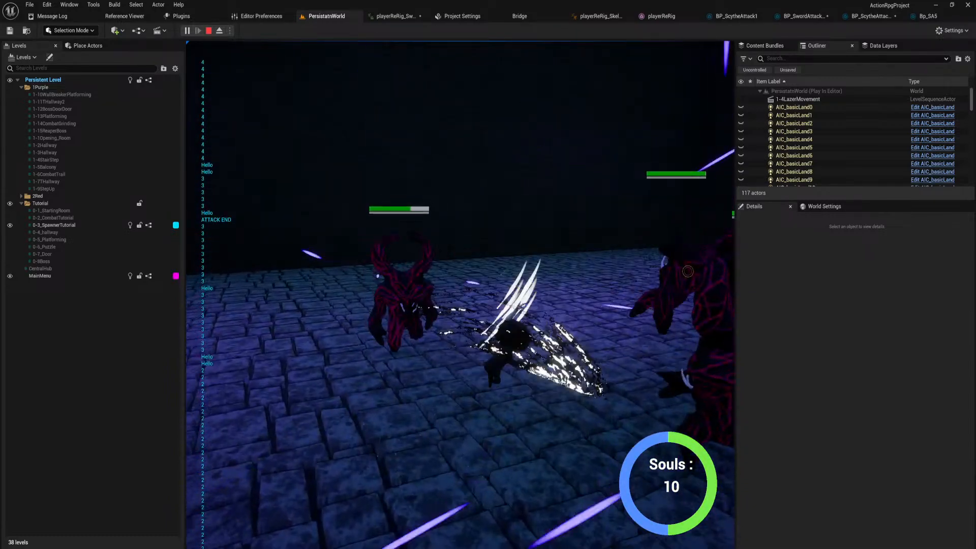
key("w")
key("s")
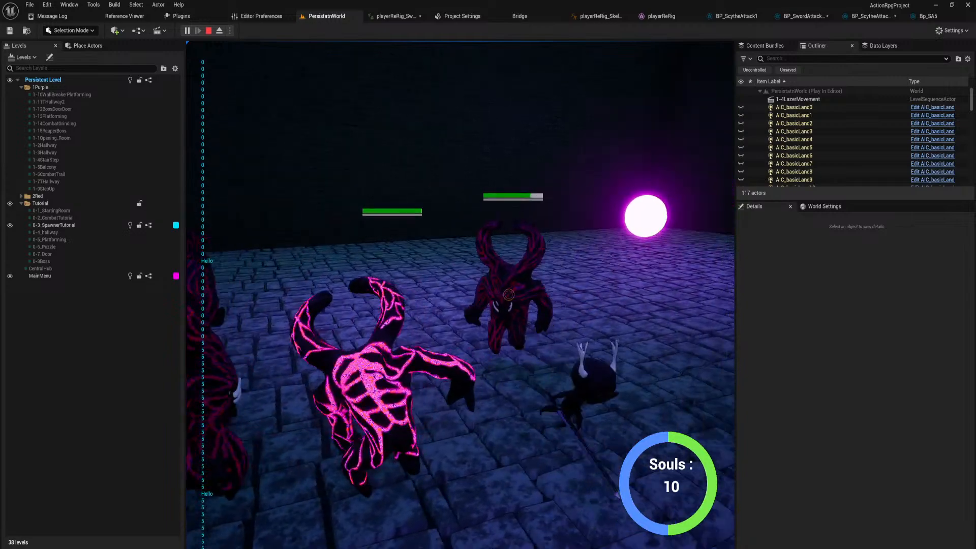
key("w")
key("w")
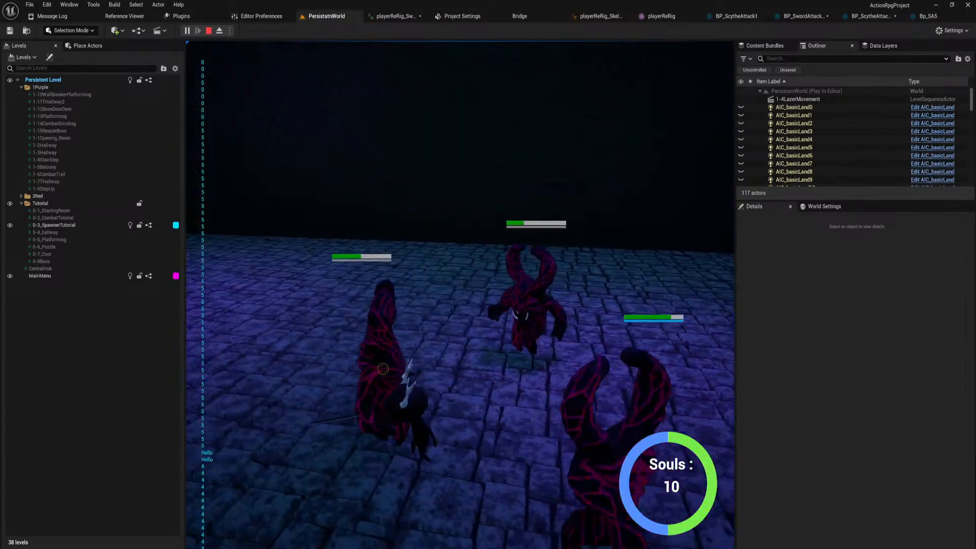
key("w")
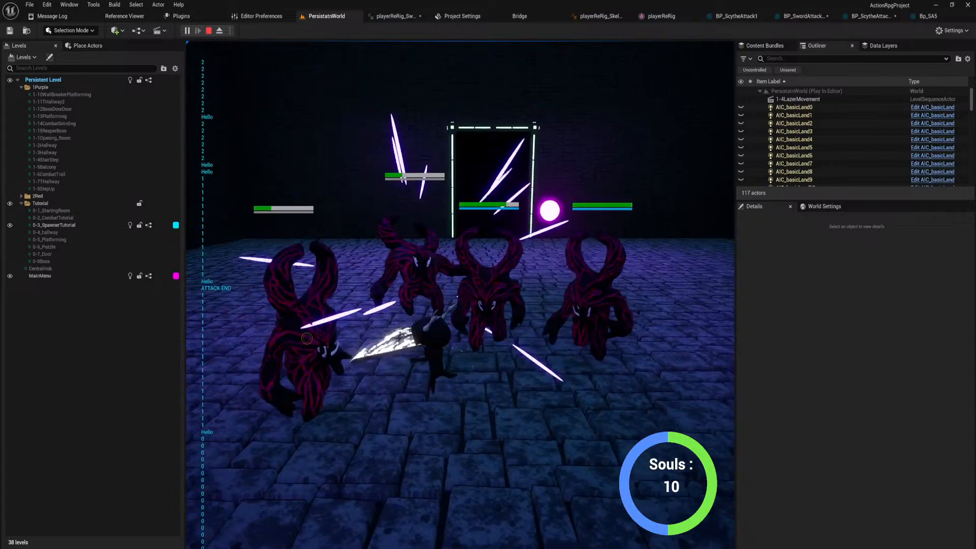
key("w")
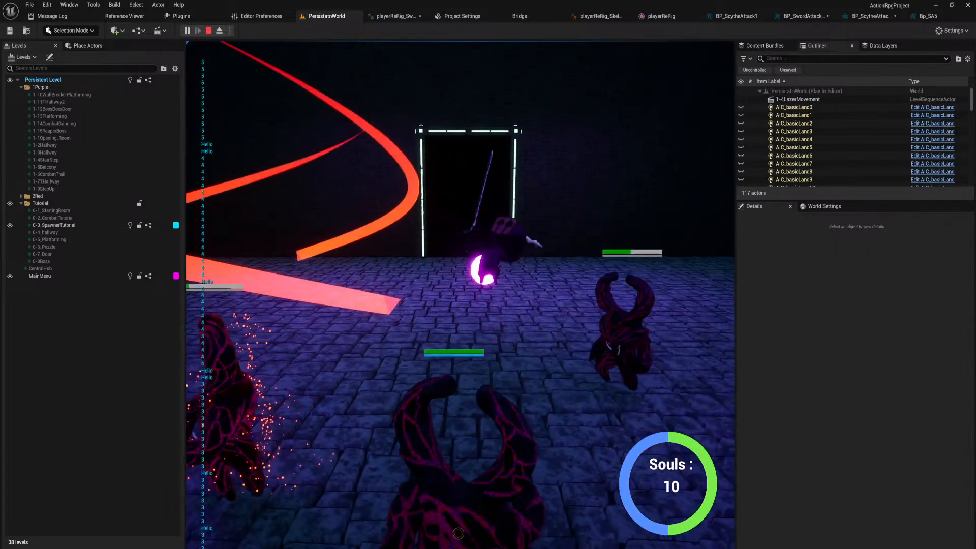
Dash between the weakened horned enemies and keep attacking to test hits out of a dash.
key("a")
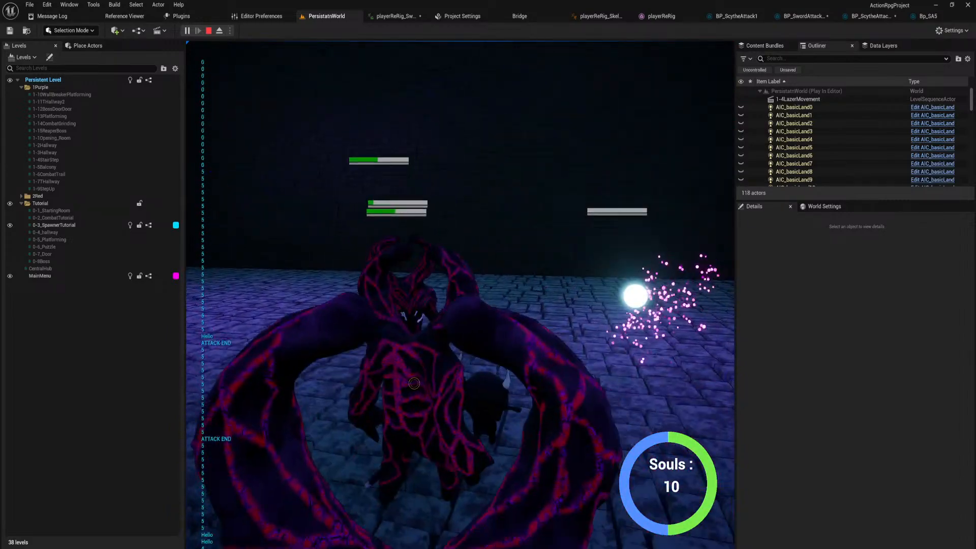
key("shift")
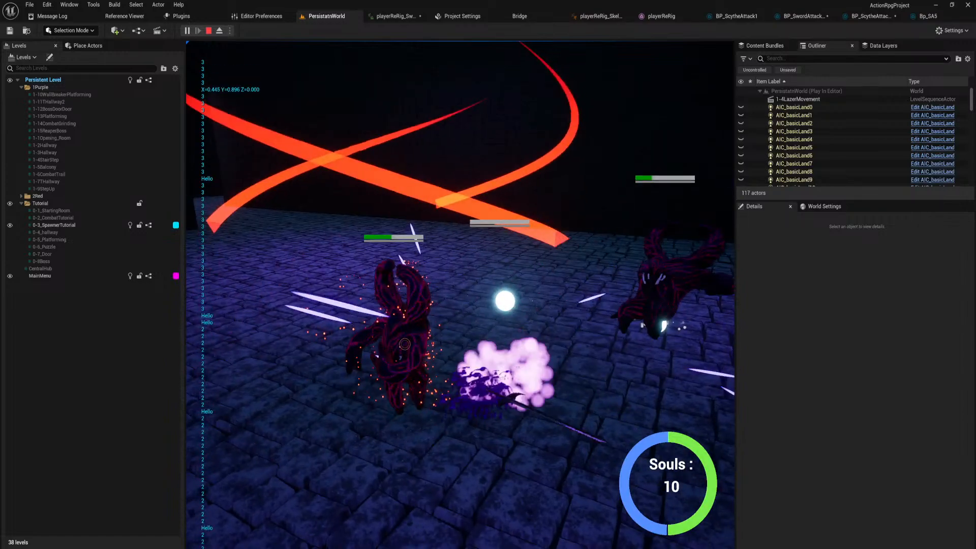
key("shift")
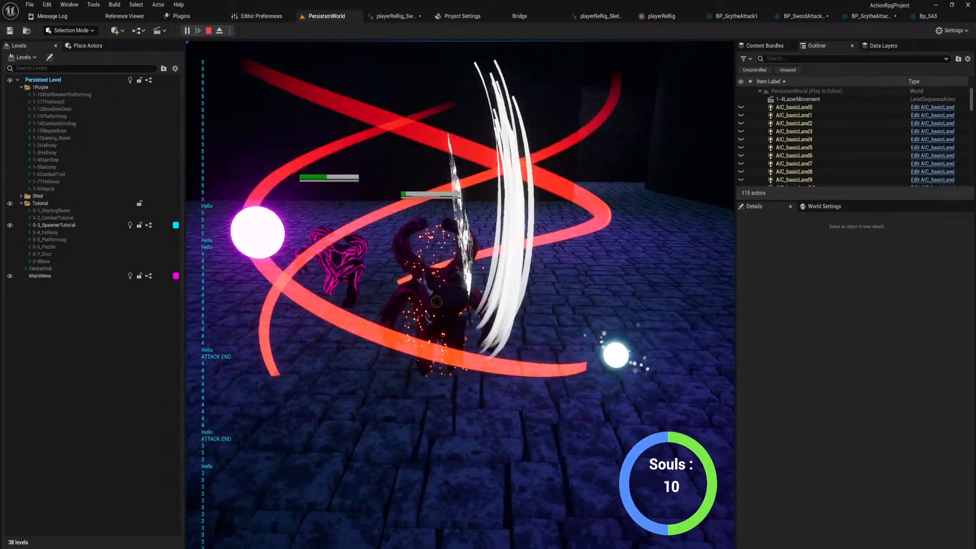
key("shift")
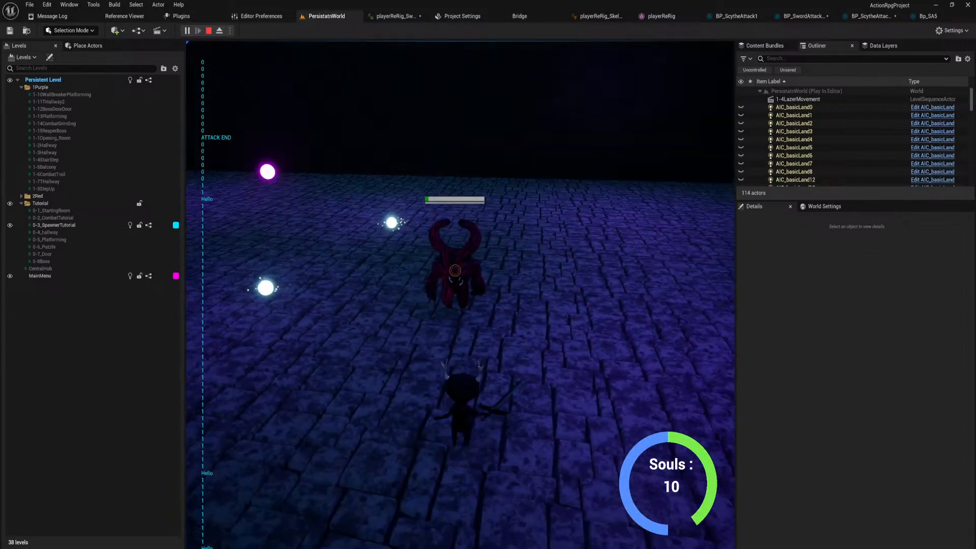
Finish the arena fight, move across the room to collect the dropped souls and end the play session.
key("w")
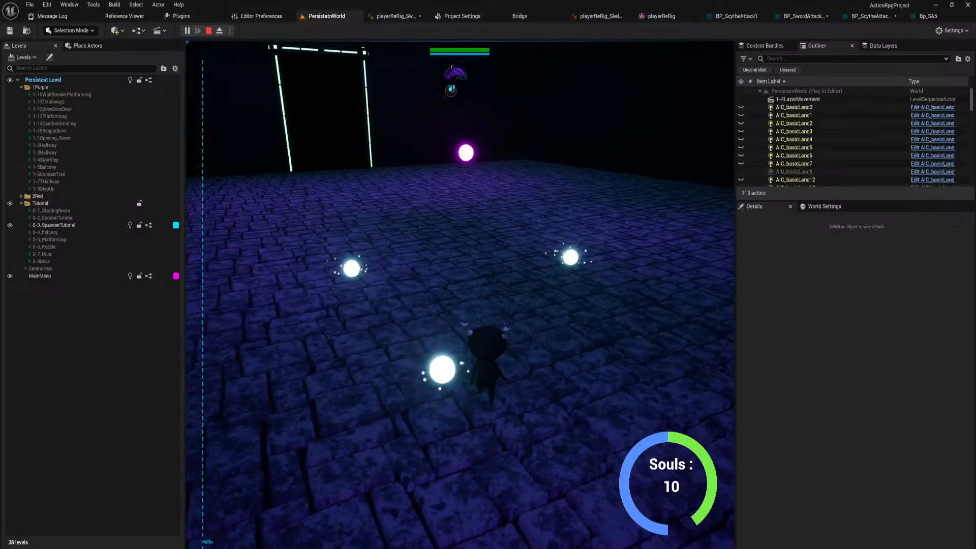
key("w")
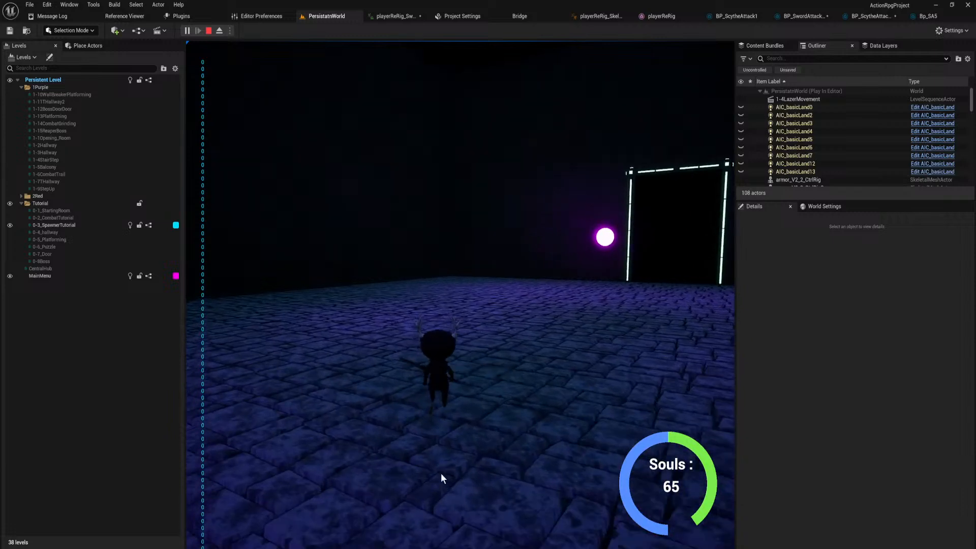
key("Escape")
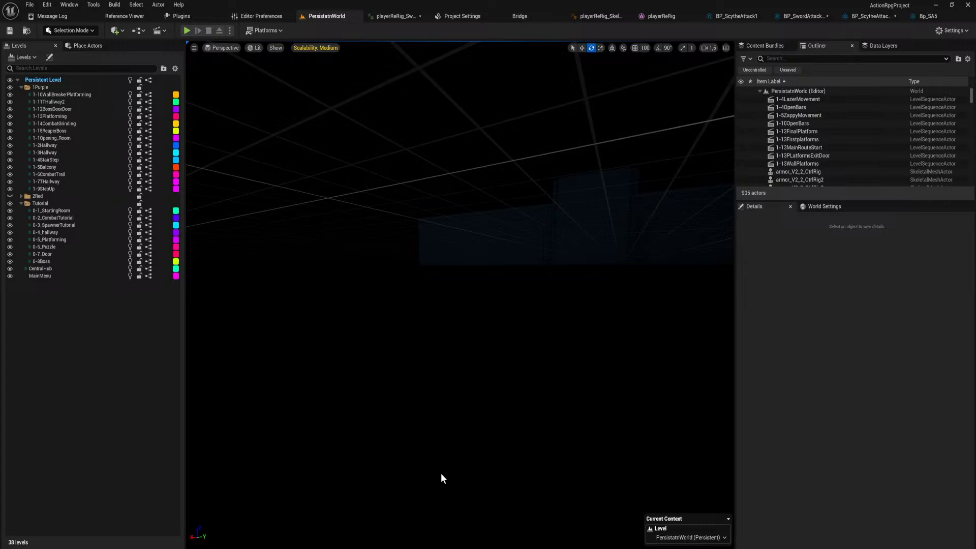
Save the modified assets, checking out BP_SwordAttackBase and playerReRig_SwordAttack_5 from source control.
right_click_drag(441, 473, 467, 473)
key("ctrl+s")
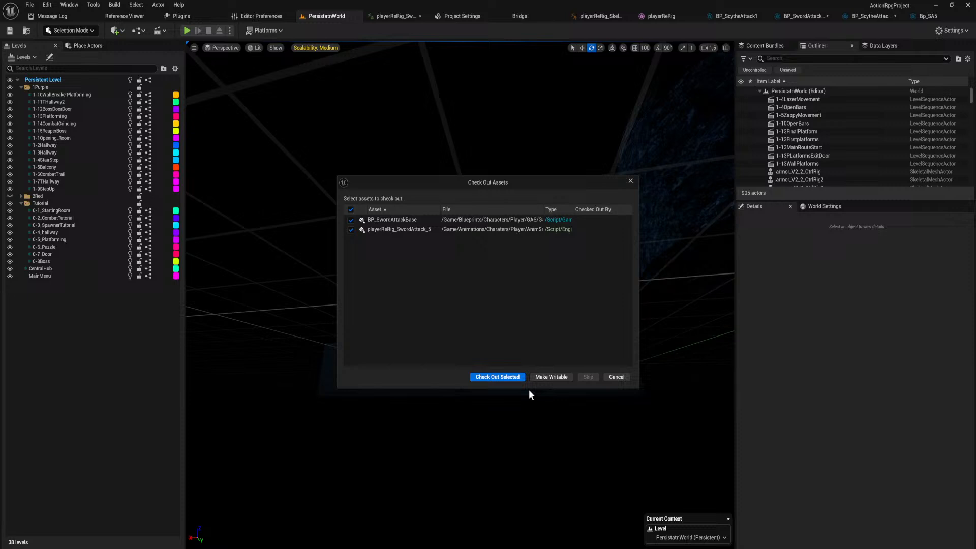
left_click(496, 376)
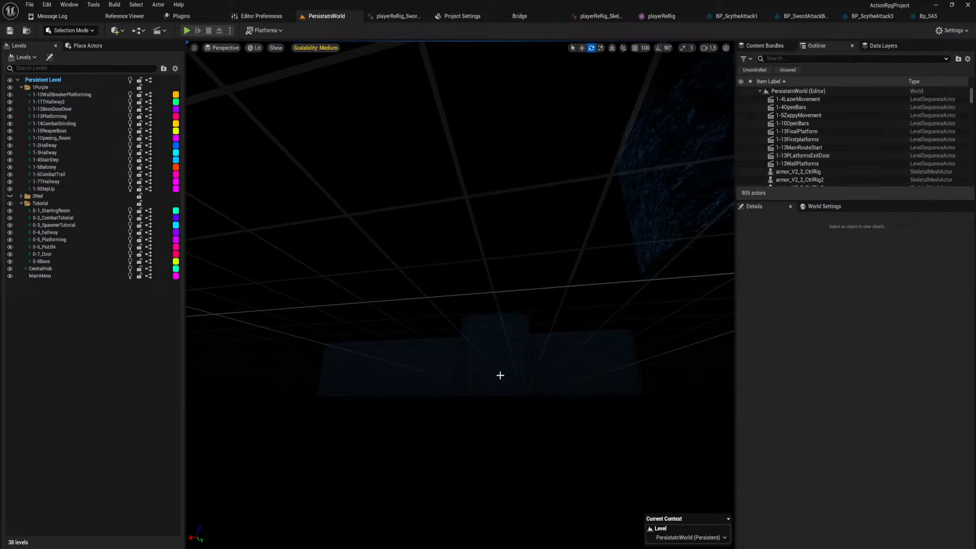